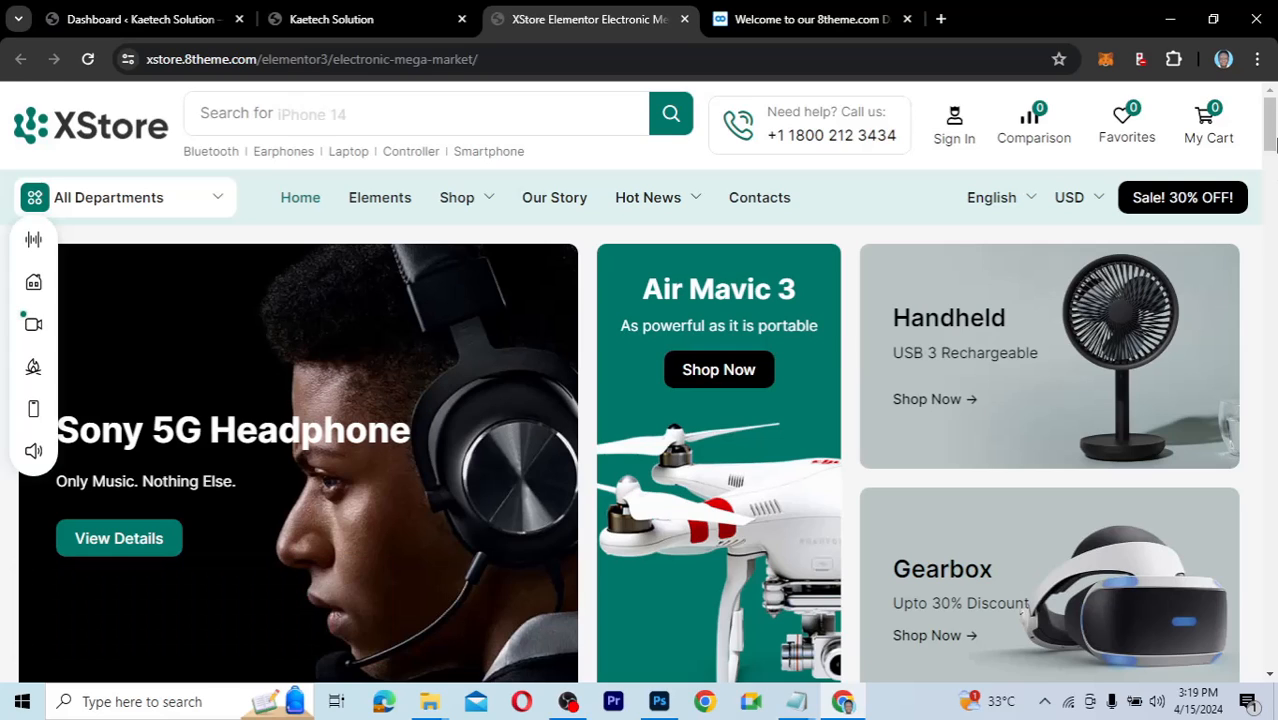
Search the XStore store for 'iphone 14' to reach the iPhone 14 product page.
mouse_move(1271, 128)
mouse_down()
mouse_move(1261, 645)
mouse_move(1247, 305)
mouse_move(1262, 118)
mouse_up()
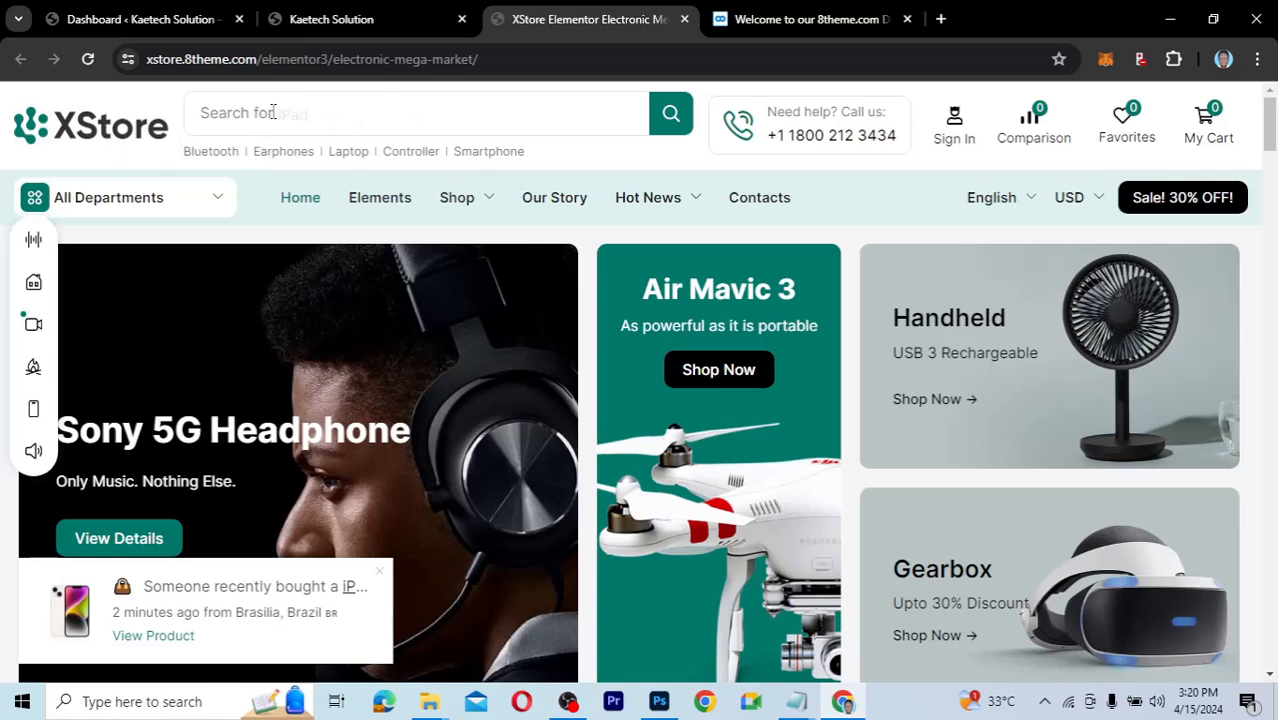
click(302, 113)
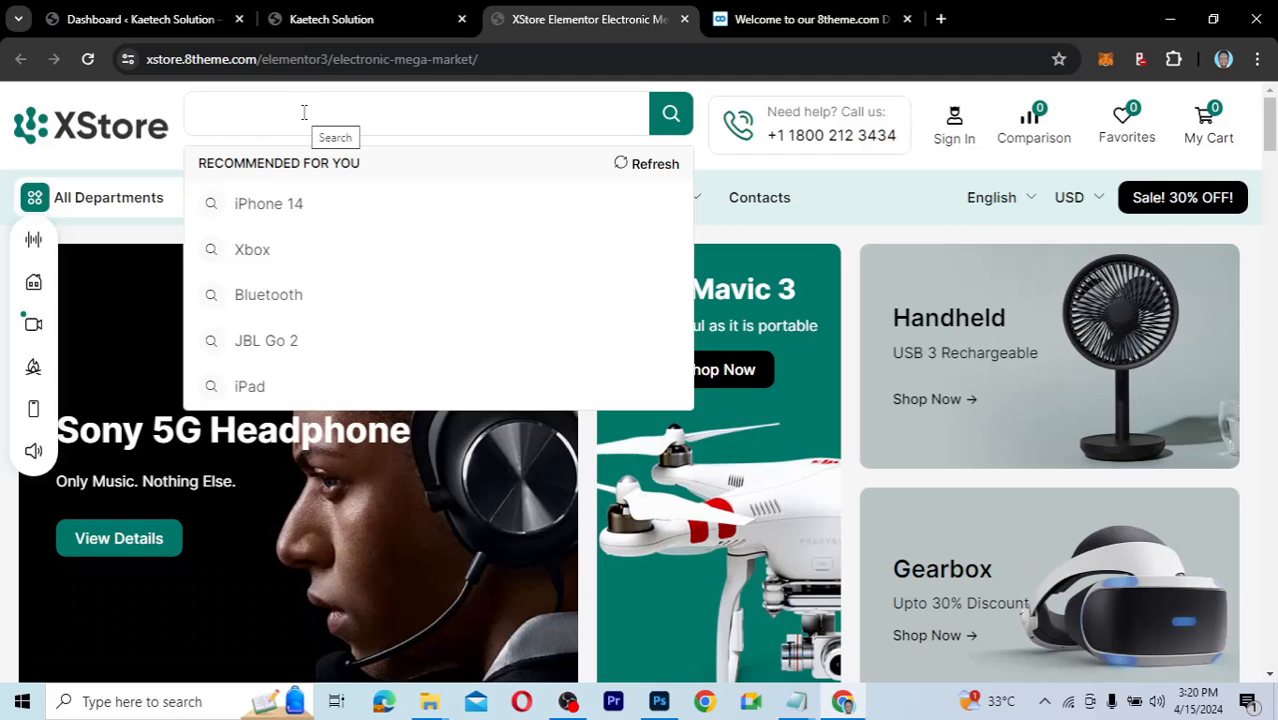
text(iphone 14)
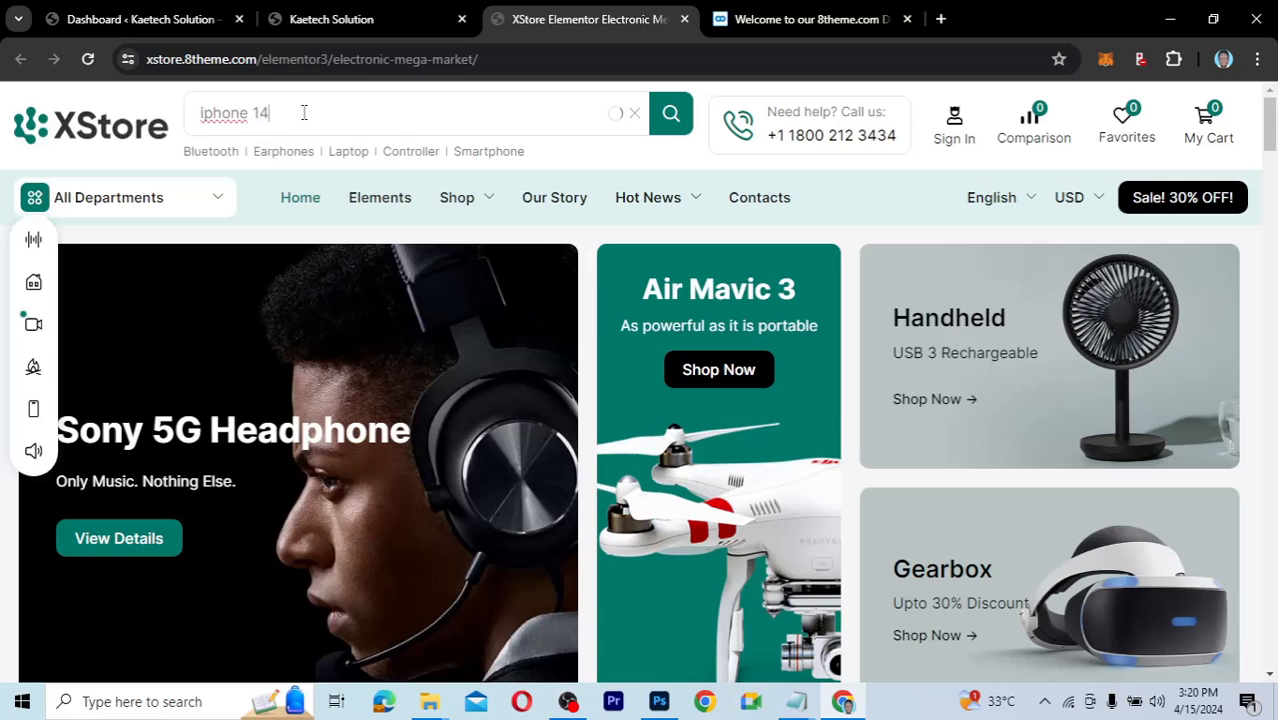
key(Return)
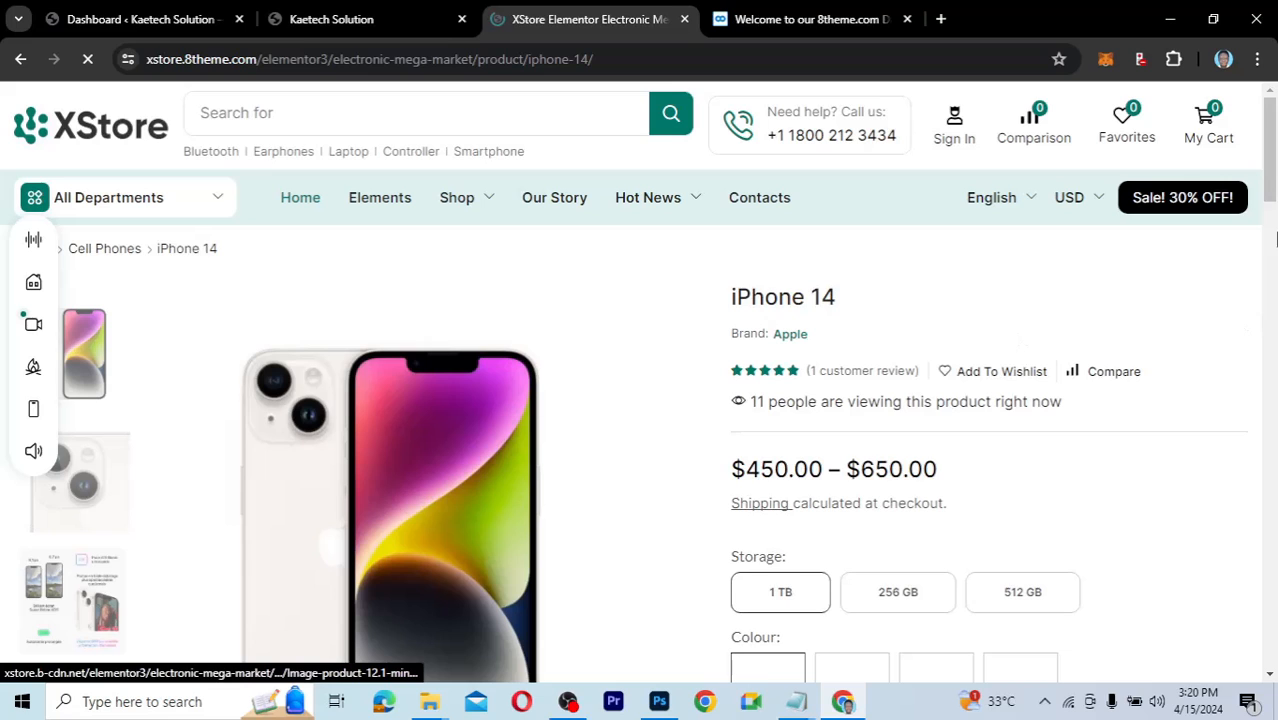
Scroll through the iPhone 14 product page, then return to the XStore home page via Home.
scroll(1275, 240, down, 5)
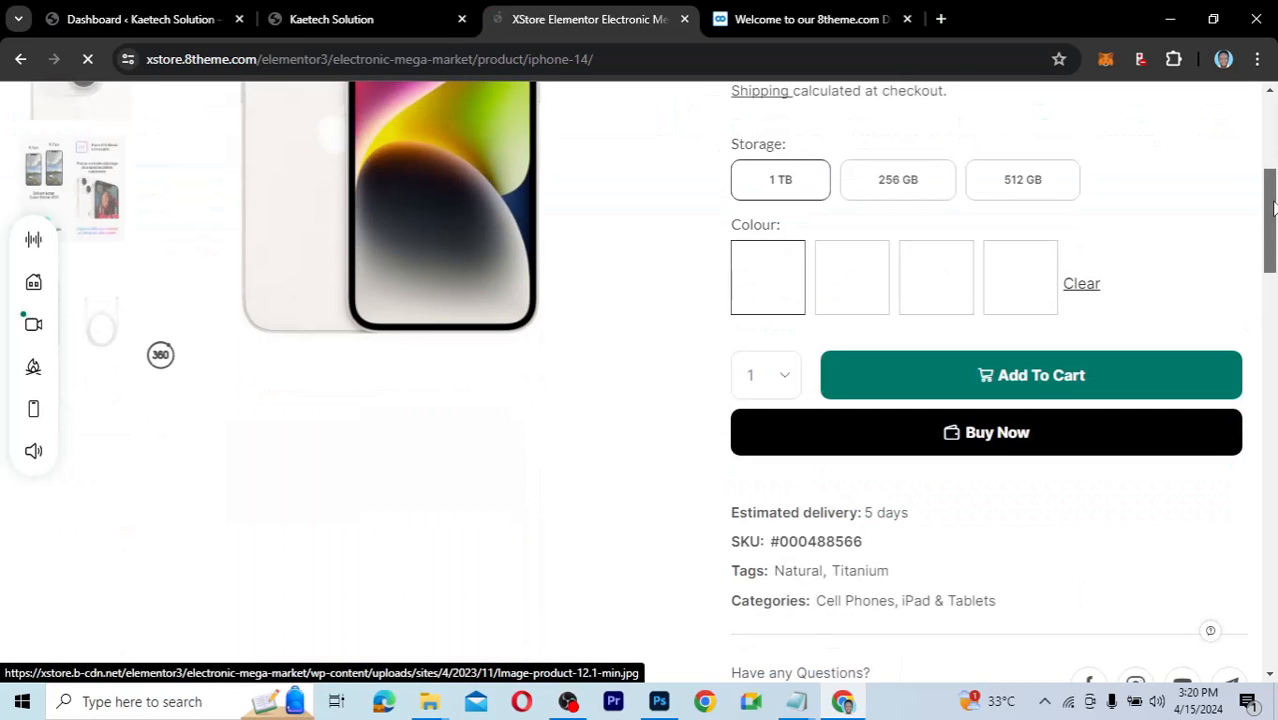
drag(1275, 207, 1267, 139)
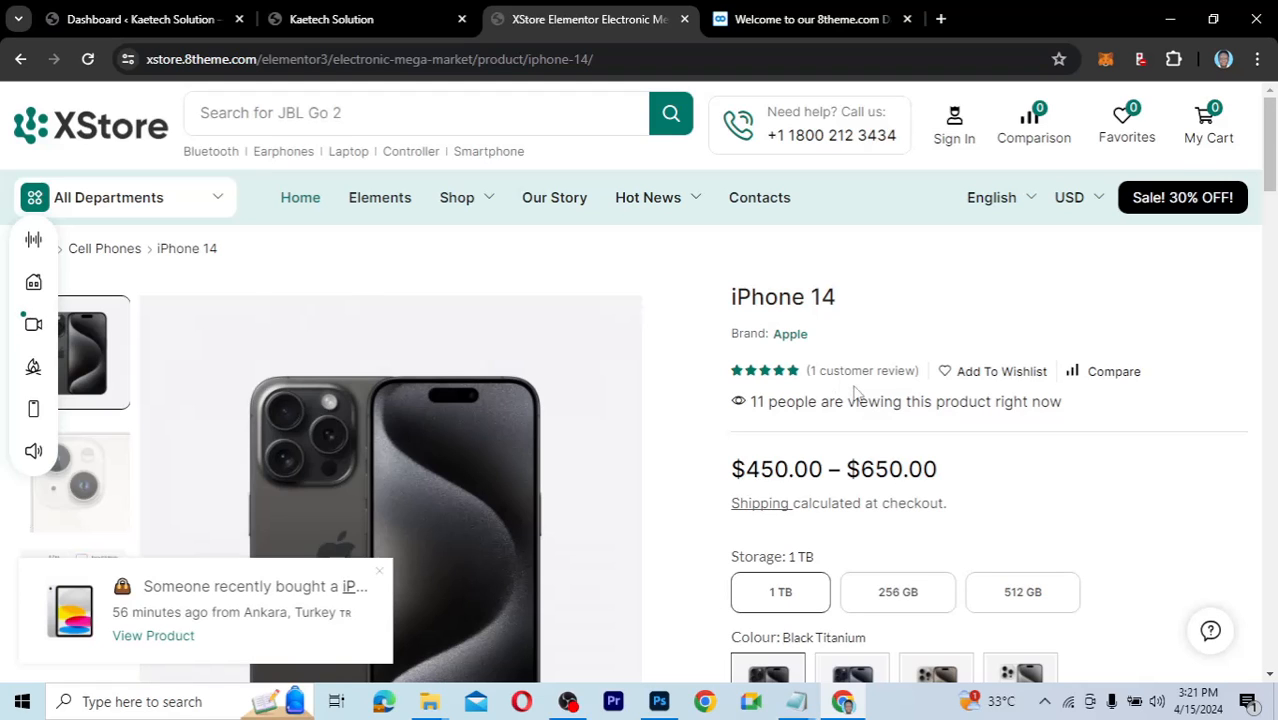
drag(1270, 140, 1276, 214)
drag(1274, 262, 1274, 340)
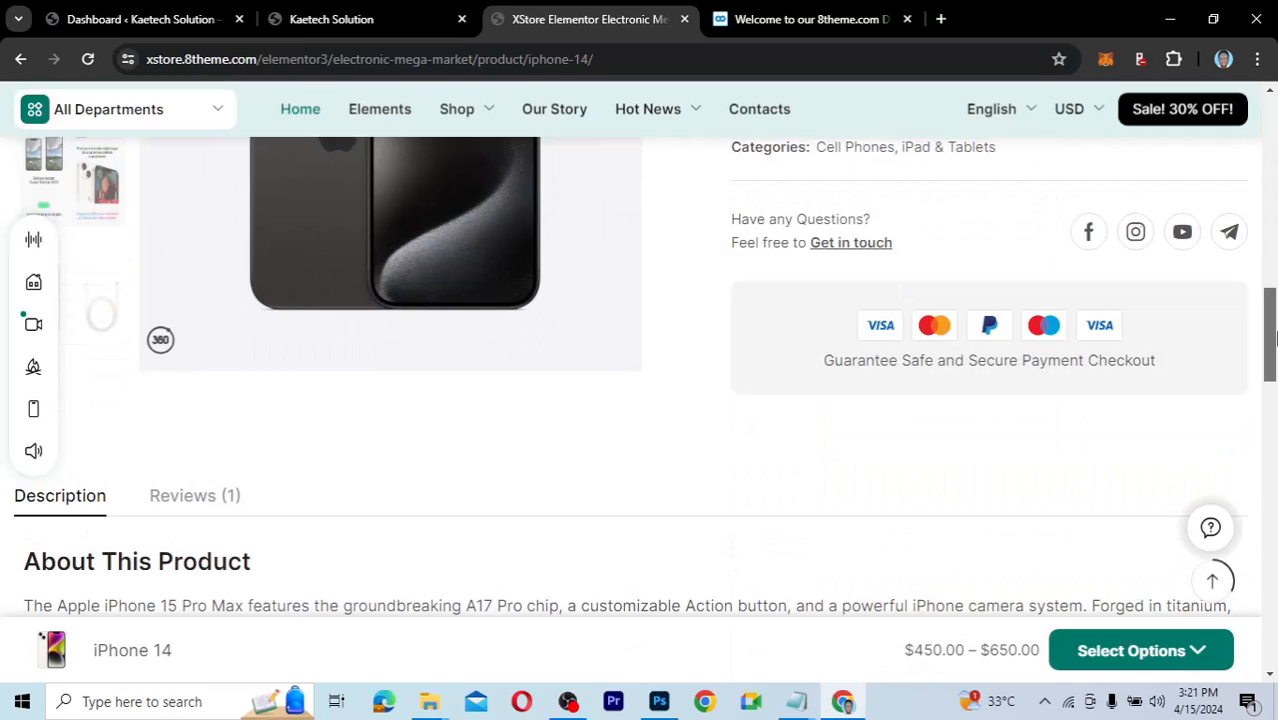
scroll(1274, 389, down, 3)
drag(1274, 428, 816, 140)
click(307, 163)
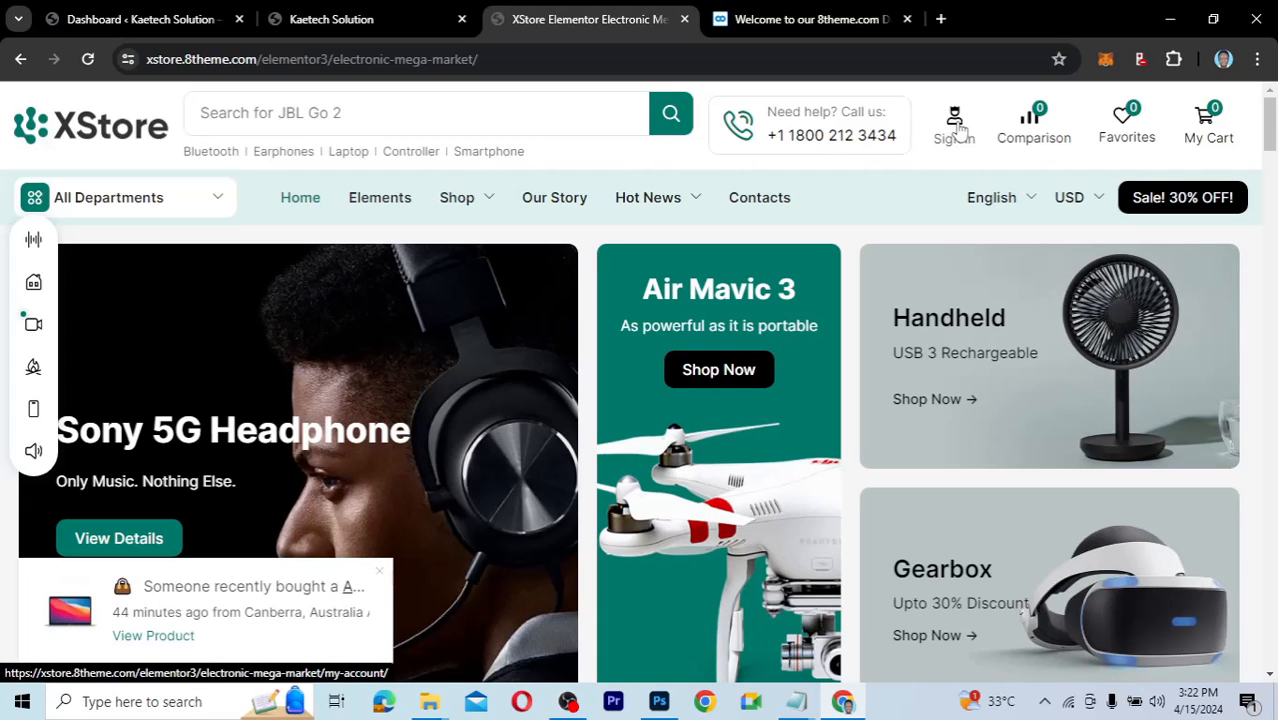
click(955, 125)
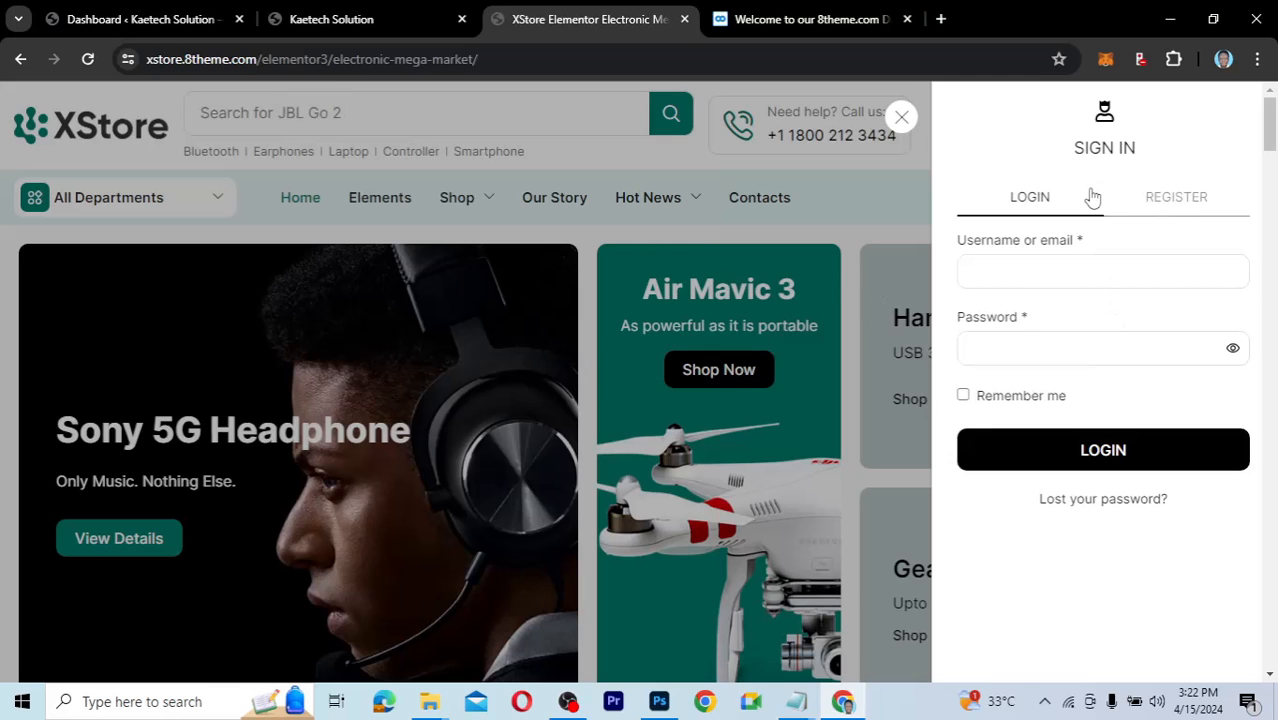
click(900, 121)
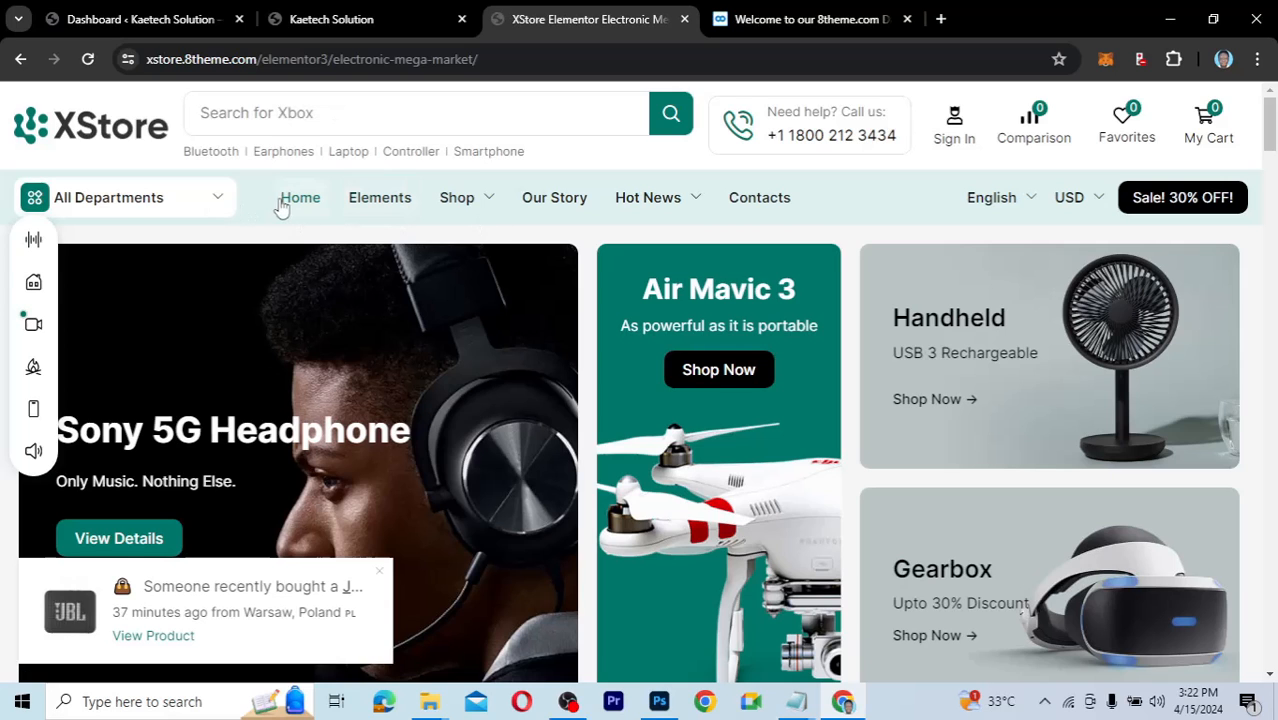
mouse_move(619, 208)
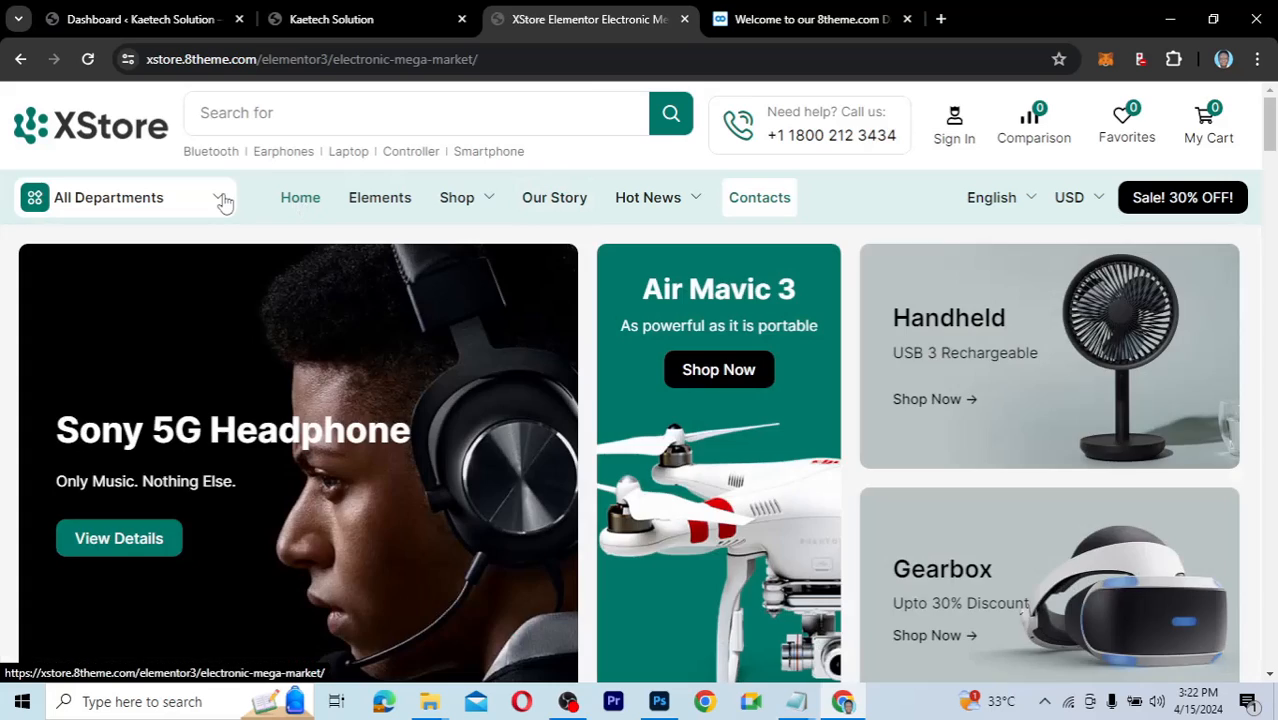
click(220, 202)
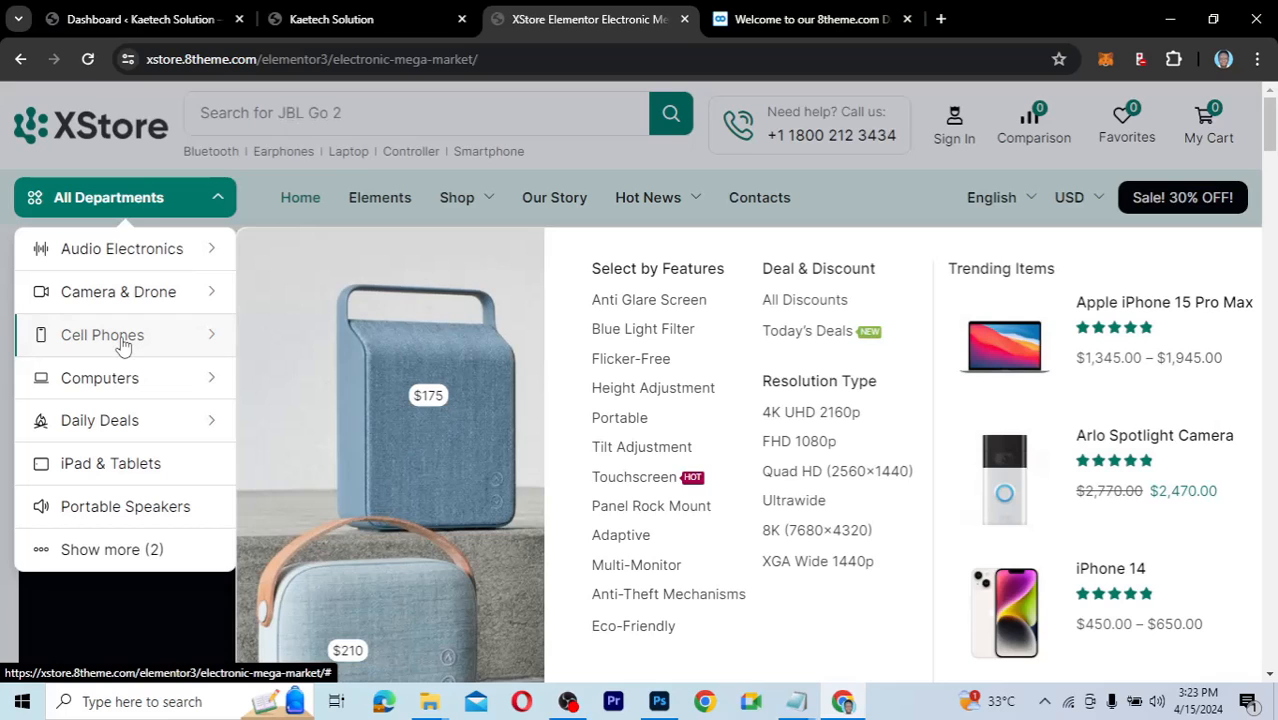
mouse_move(119, 386)
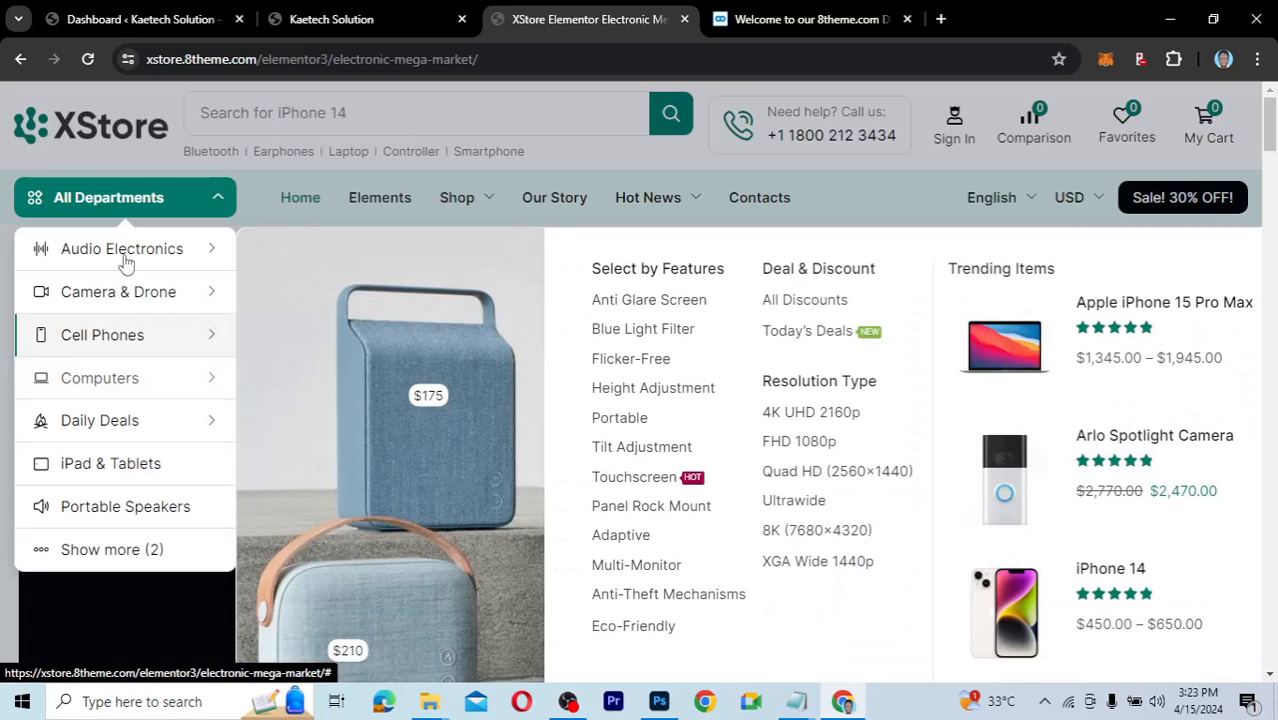
mouse_move(125, 256)
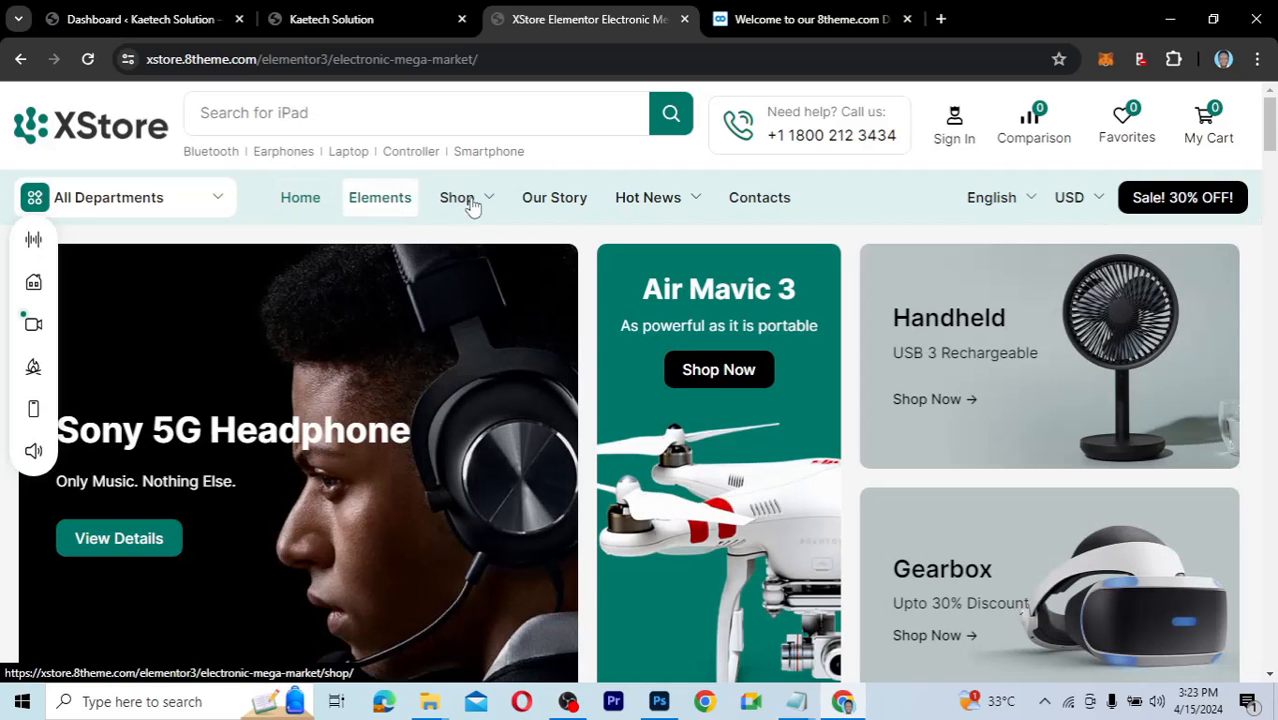
mouse_move(474, 205)
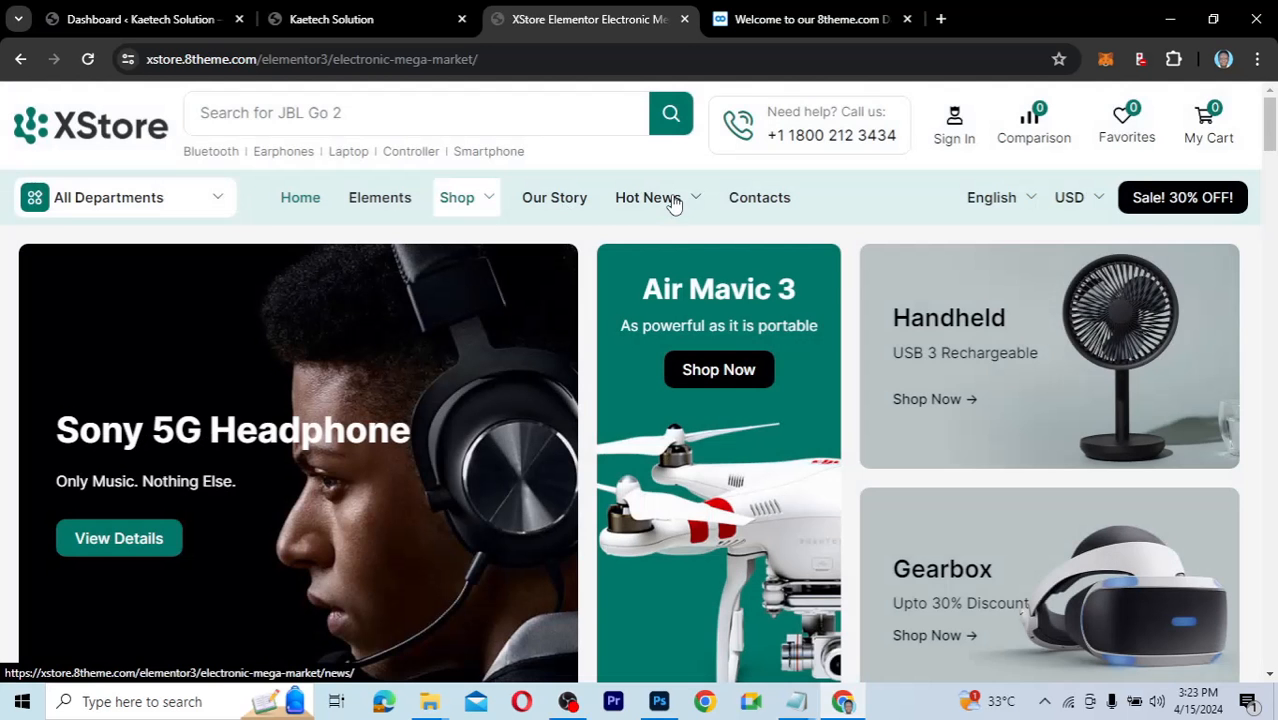
mouse_move(673, 203)
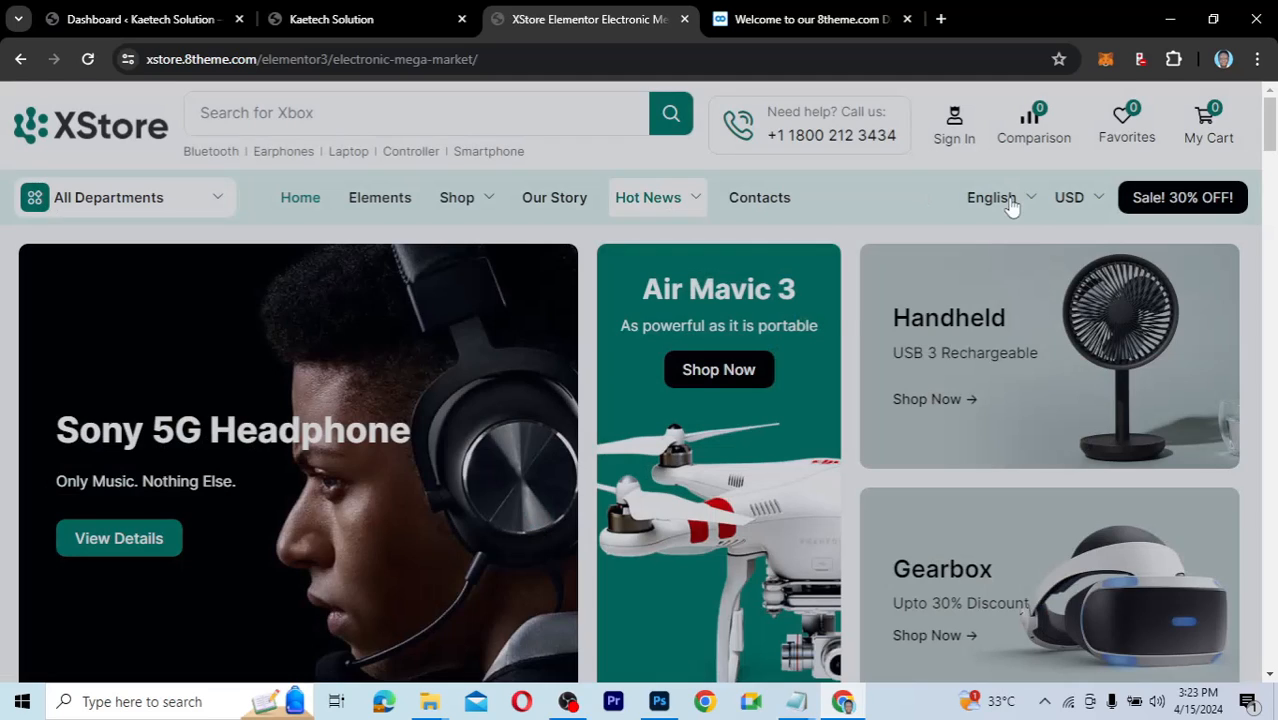
mouse_move(1012, 205)
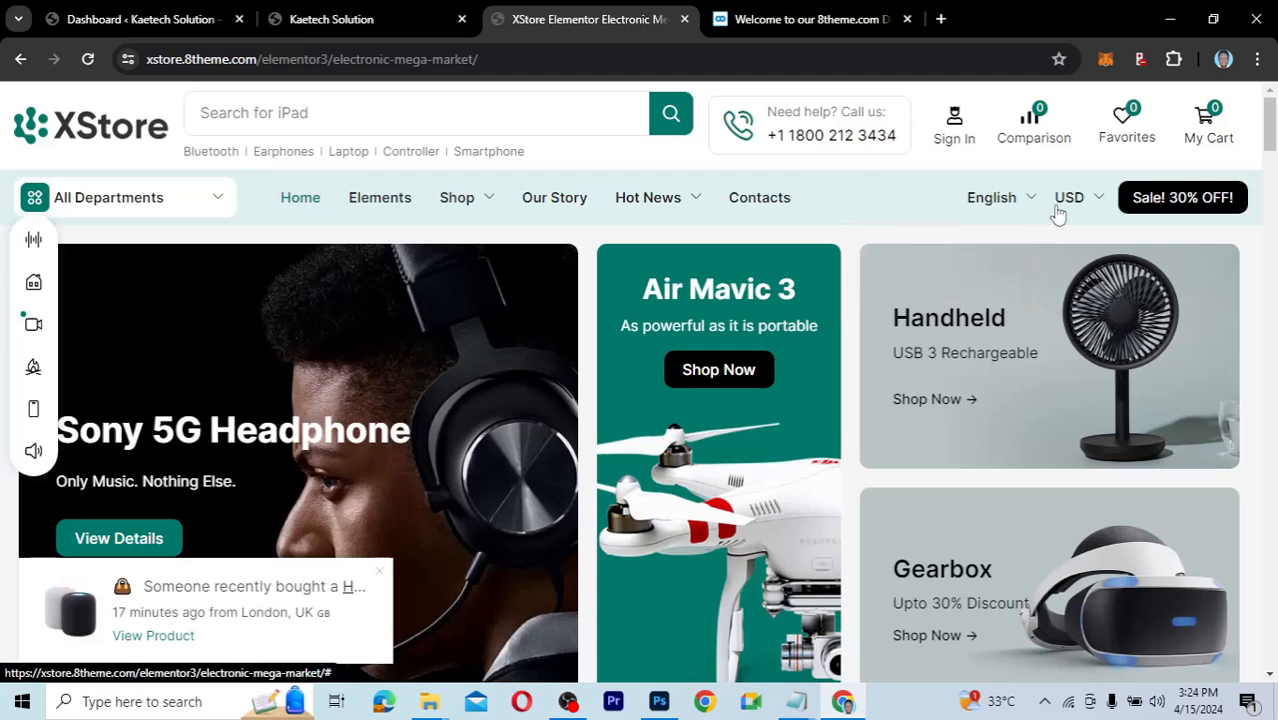
mouse_move(1080, 203)
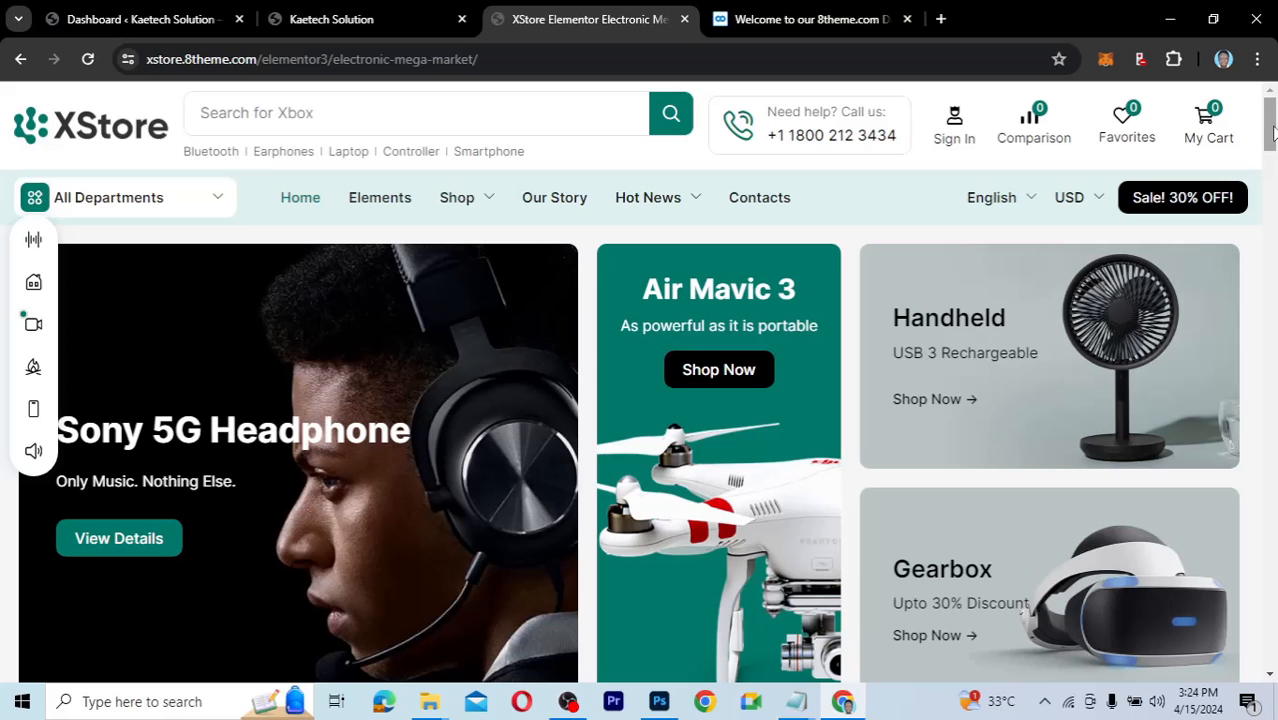
drag(1273, 133, 1275, 162)
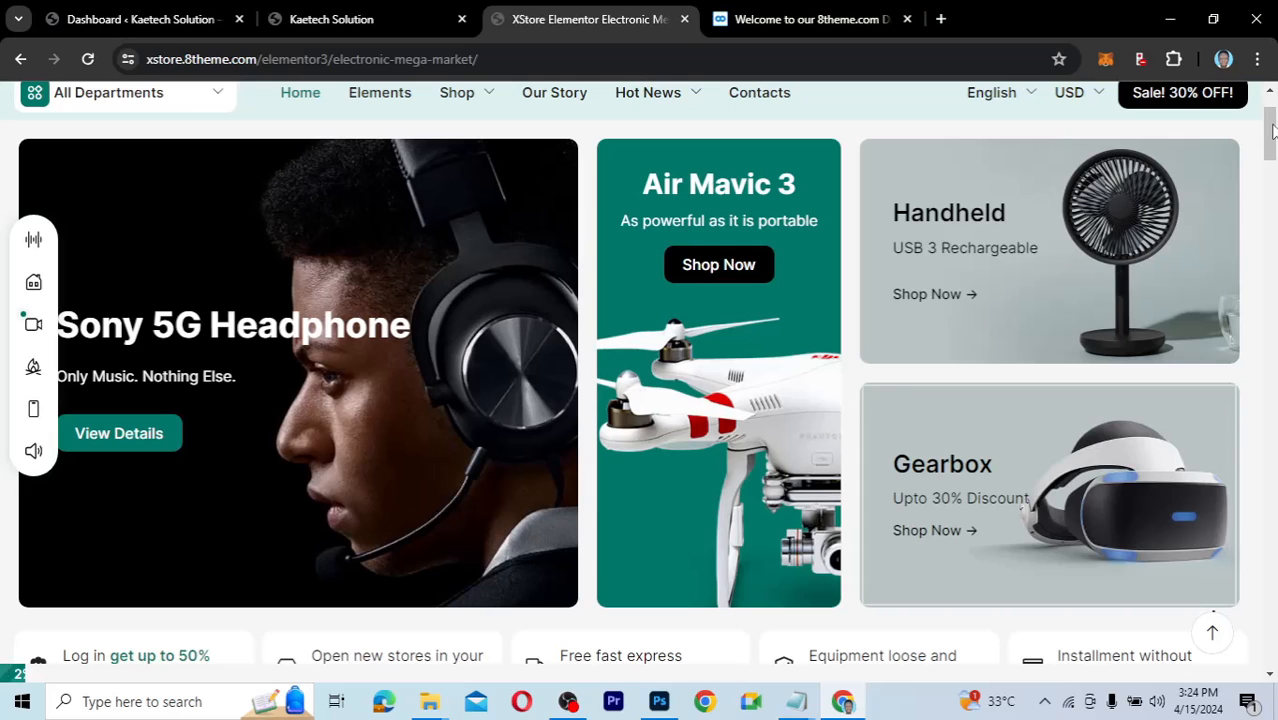
Scroll the XStore electronics homepage all the way down to its footer.
scroll(1274, 160, down, 5)
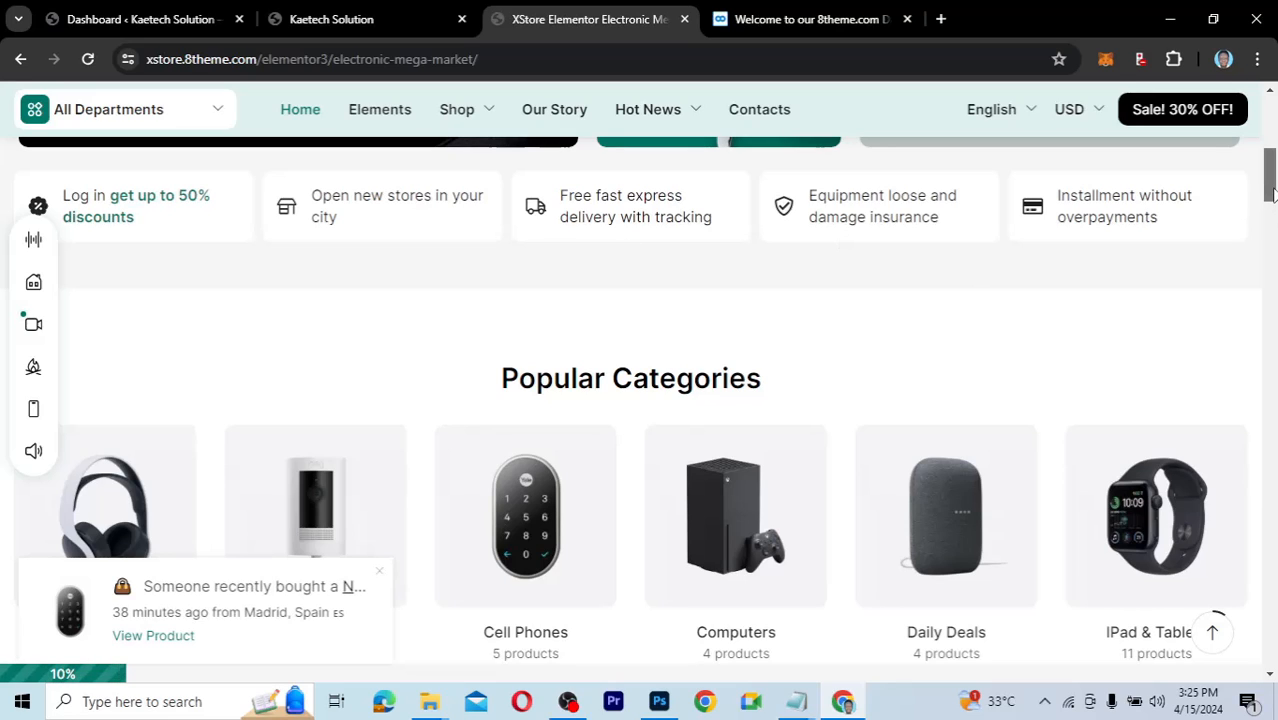
drag(1271, 193, 1271, 210)
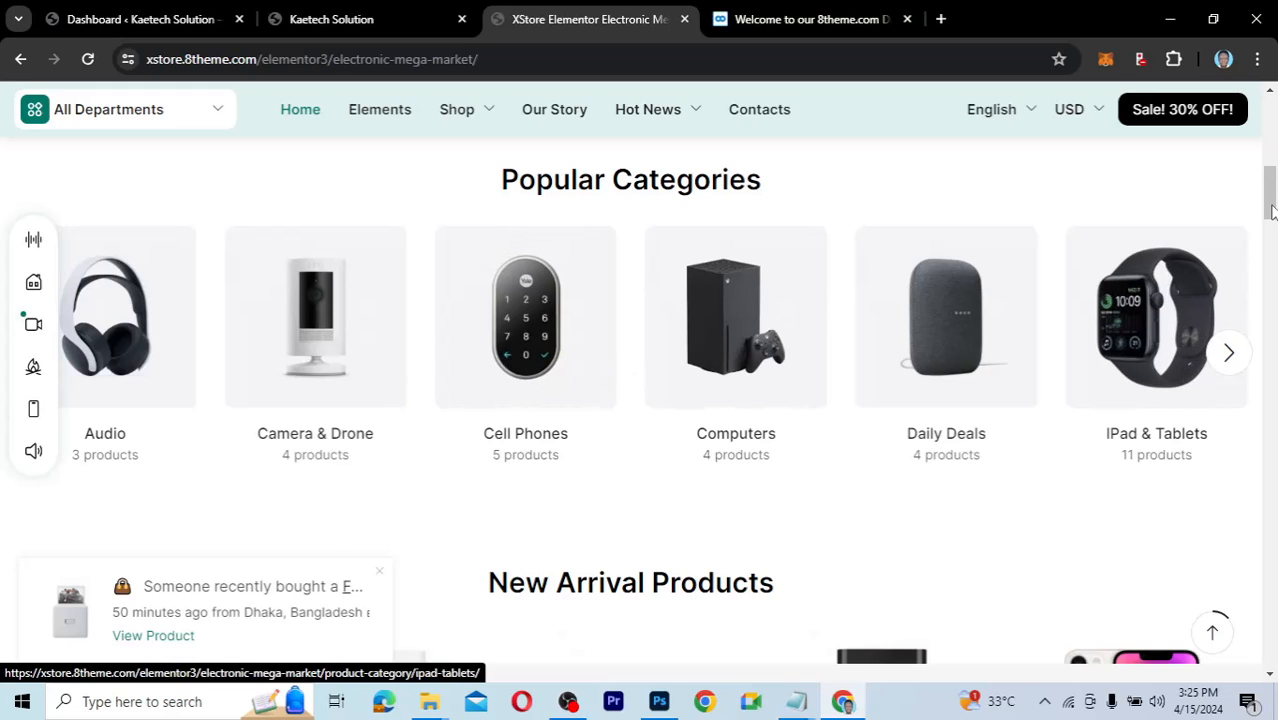
drag(1271, 210, 1271, 238)
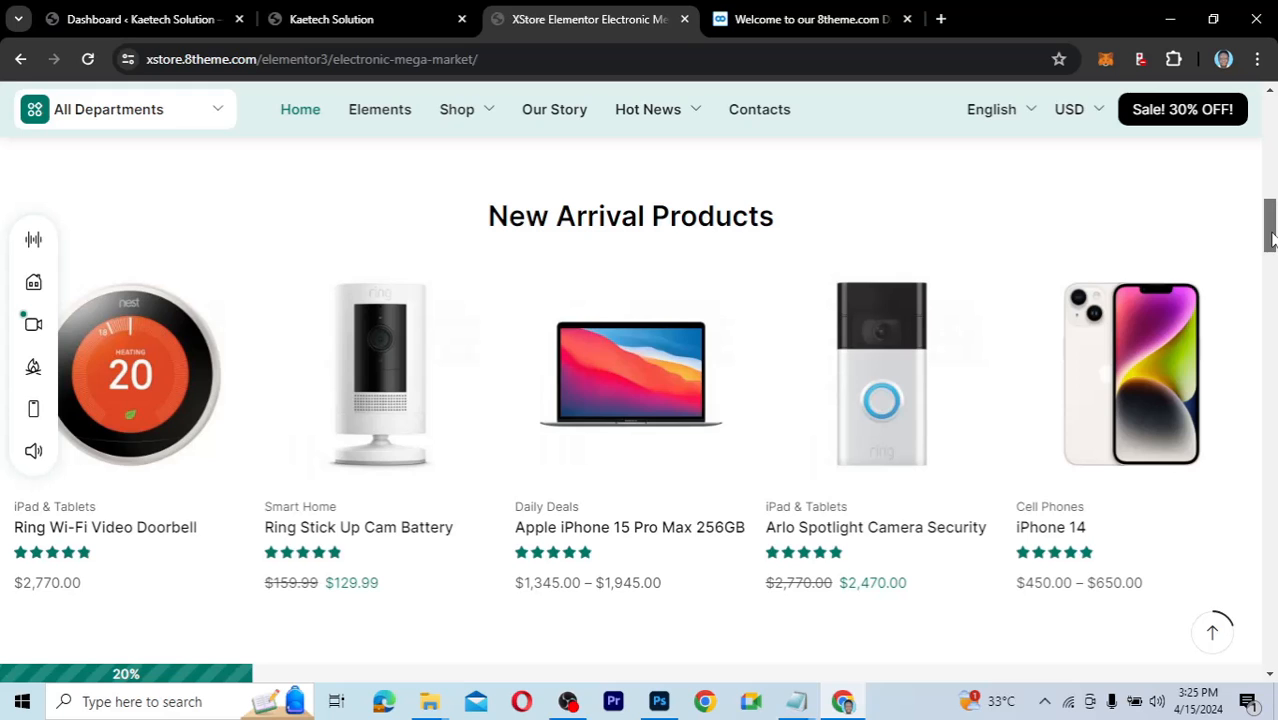
drag(1271, 238, 1274, 320)
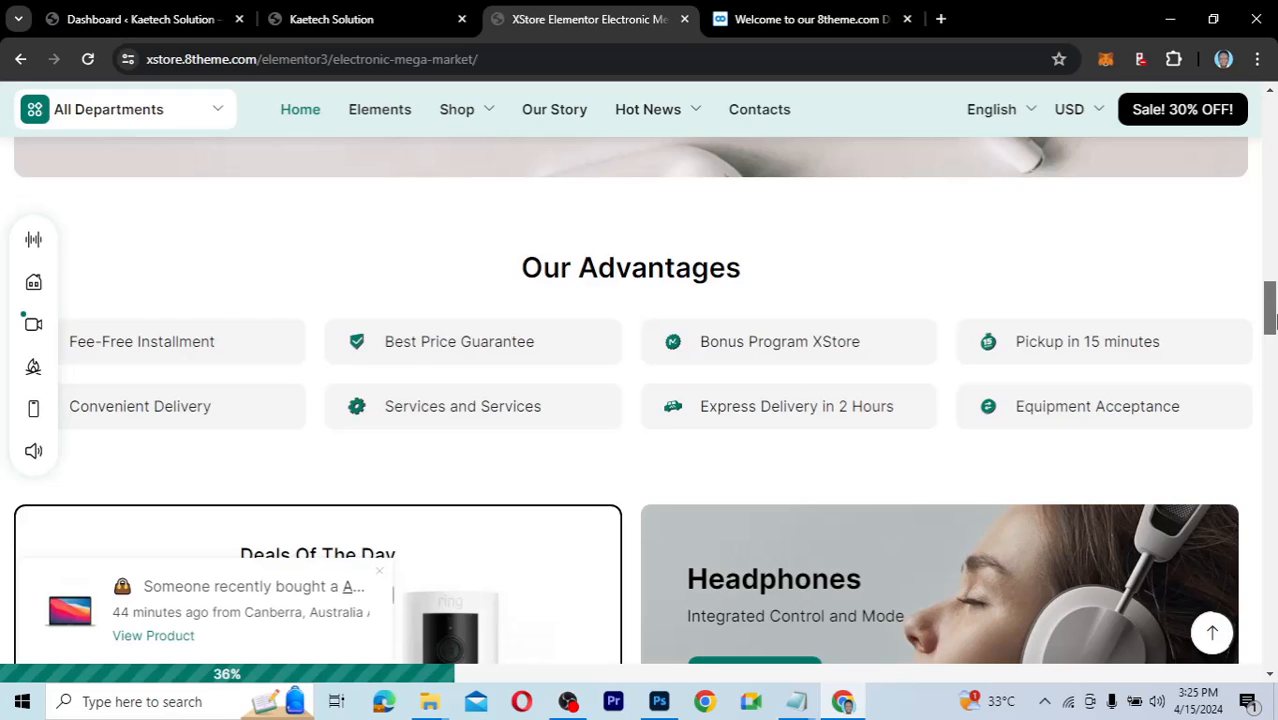
drag(1274, 320, 1270, 558)
mouse_move(1268, 562)
mouse_down()
mouse_move(1268, 602)
mouse_move(1262, 566)
mouse_up()
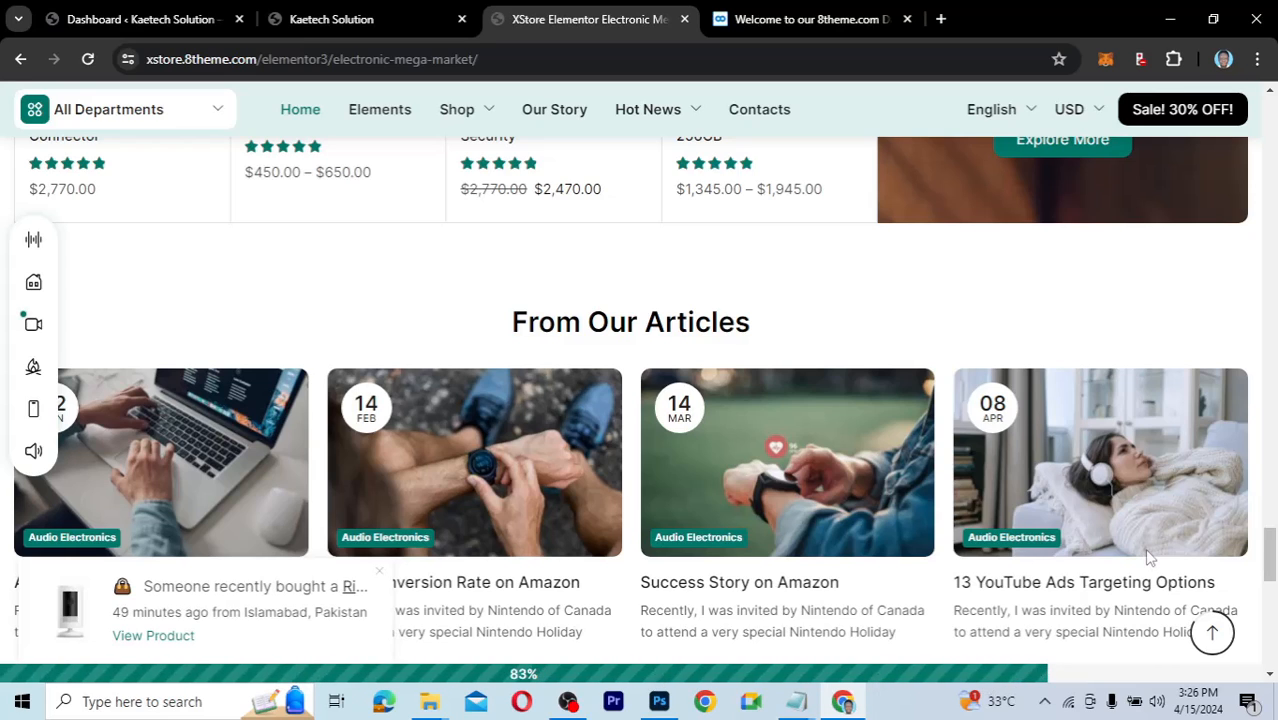
Scroll back up to the top of the XStore homepage.
scroll(890, 640, up, 10)
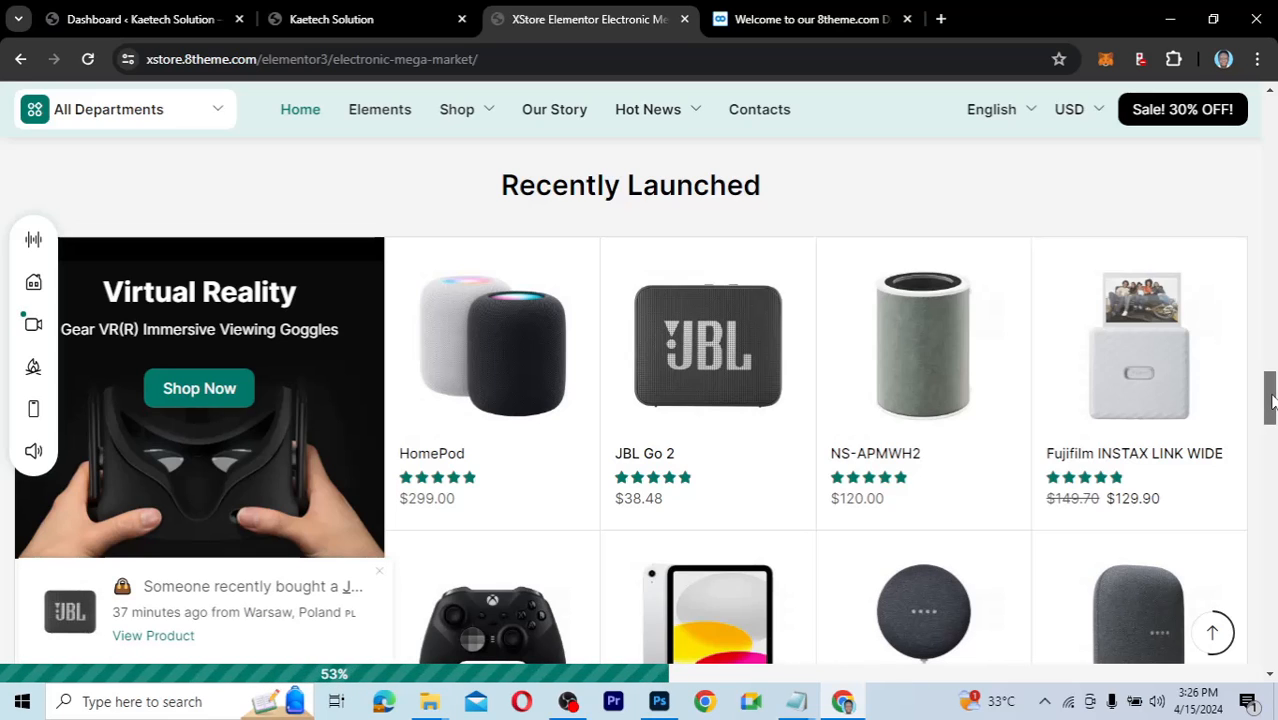
drag(1270, 400, 1270, 600)
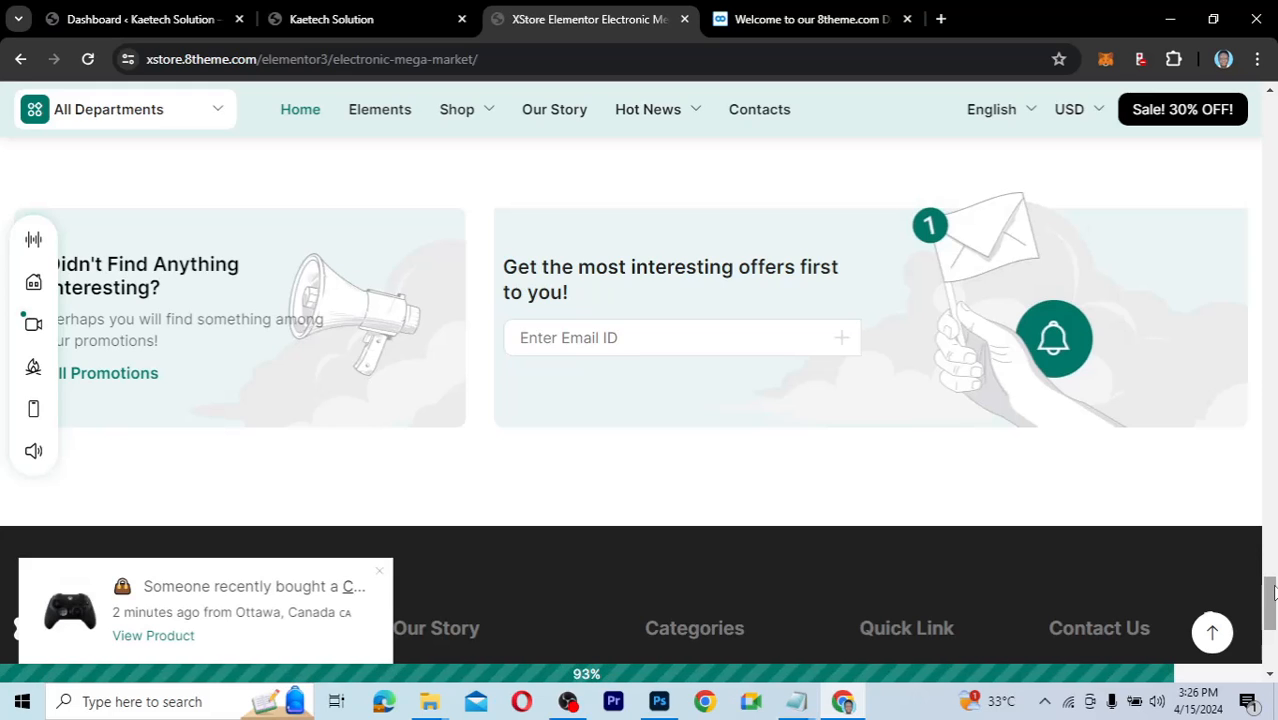
drag(1273, 592, 1273, 583)
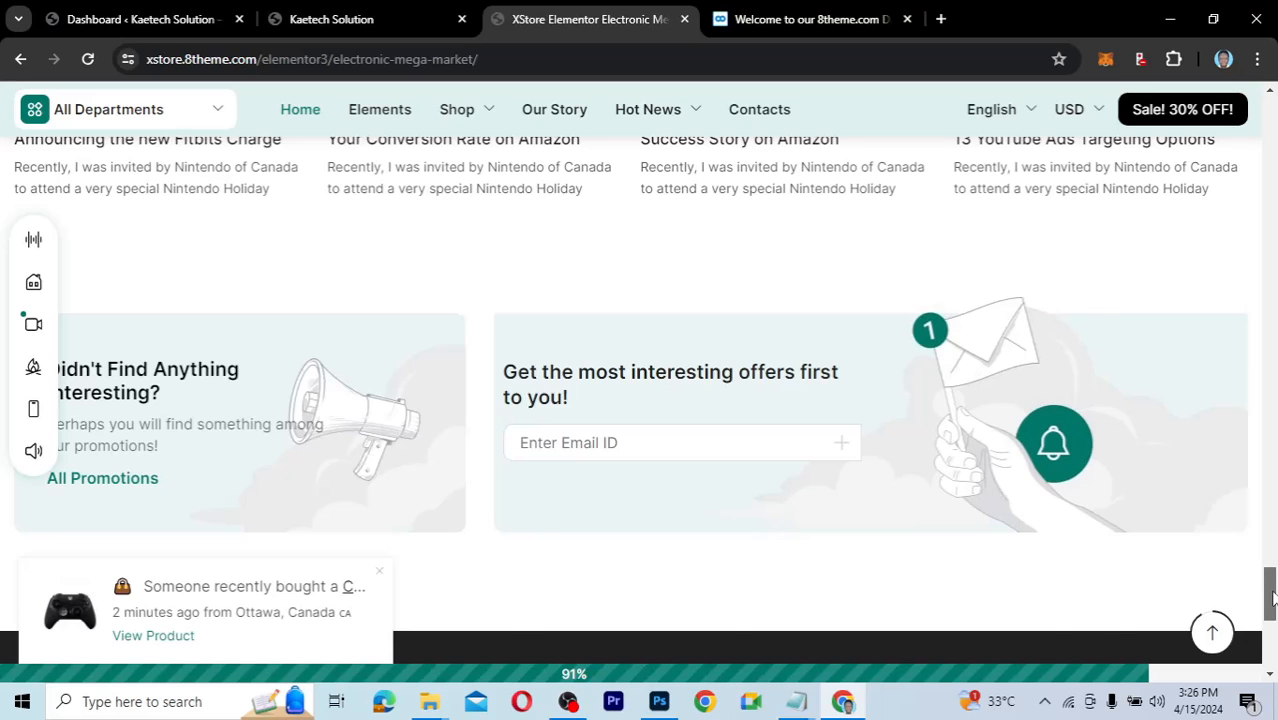
scroll(1273, 597, down, 2)
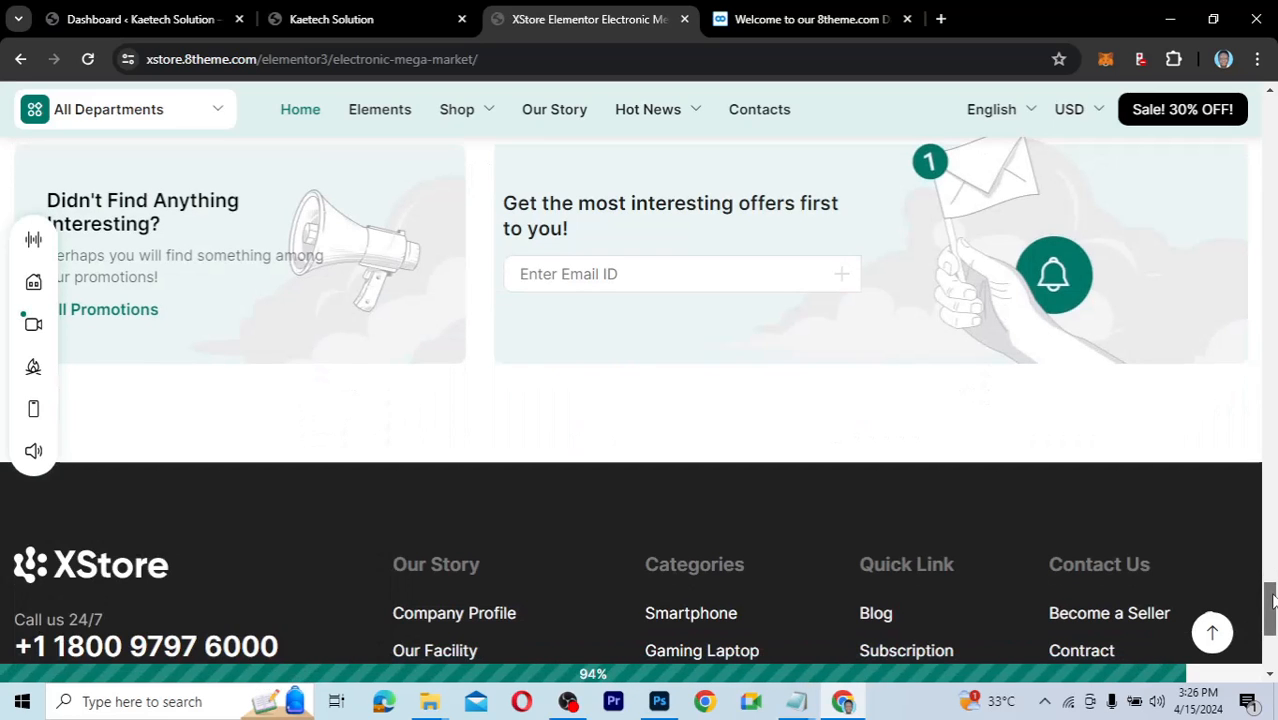
drag(1273, 600, 1273, 627)
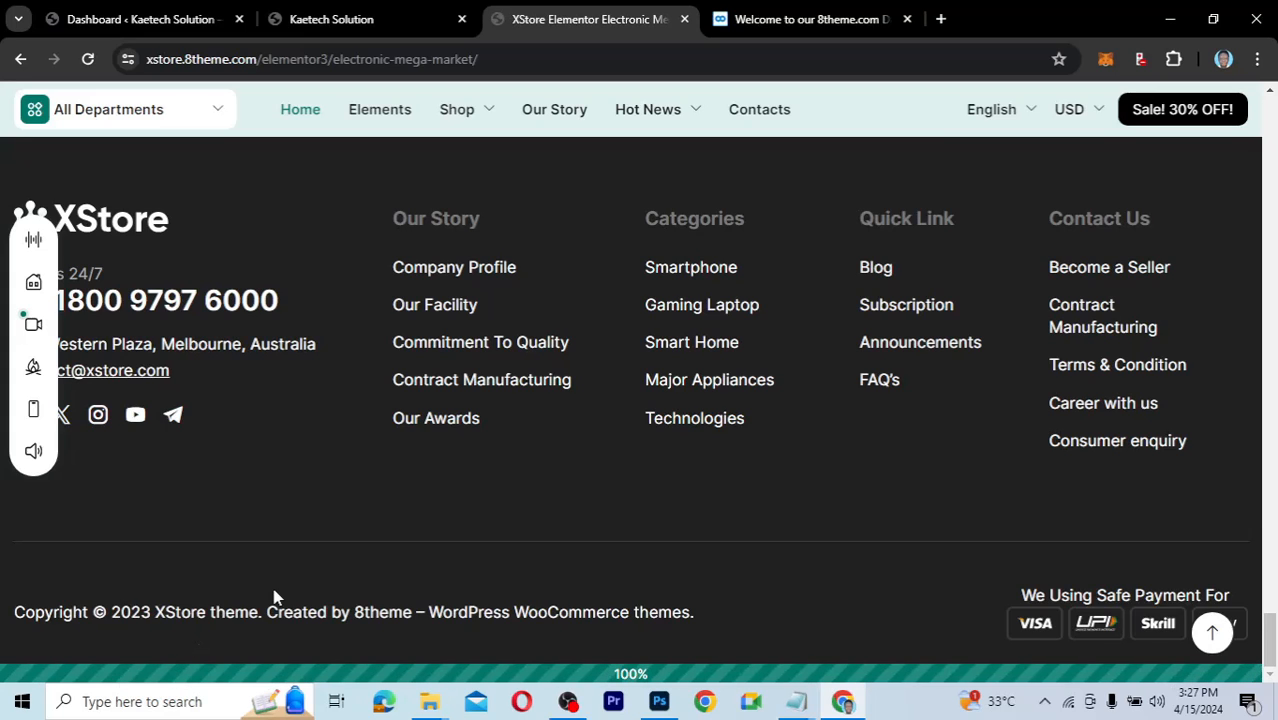
click(1267, 582)
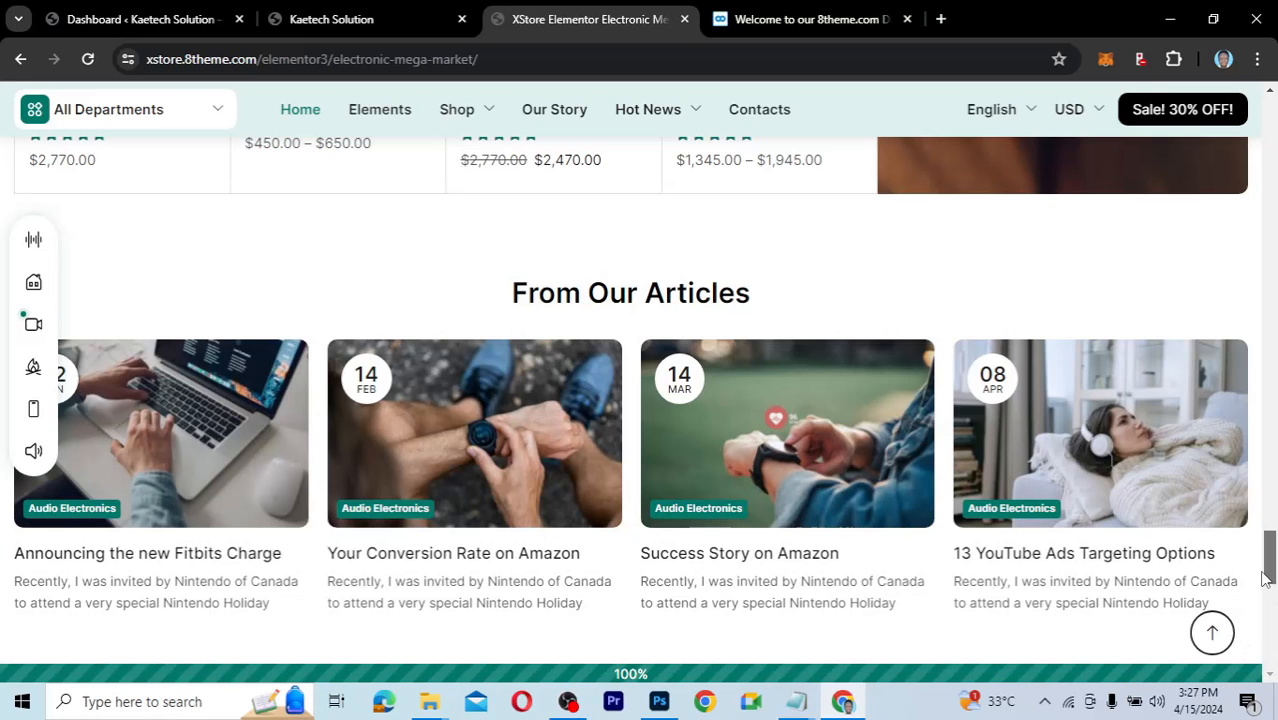
scroll(1240, 480, up, 8)
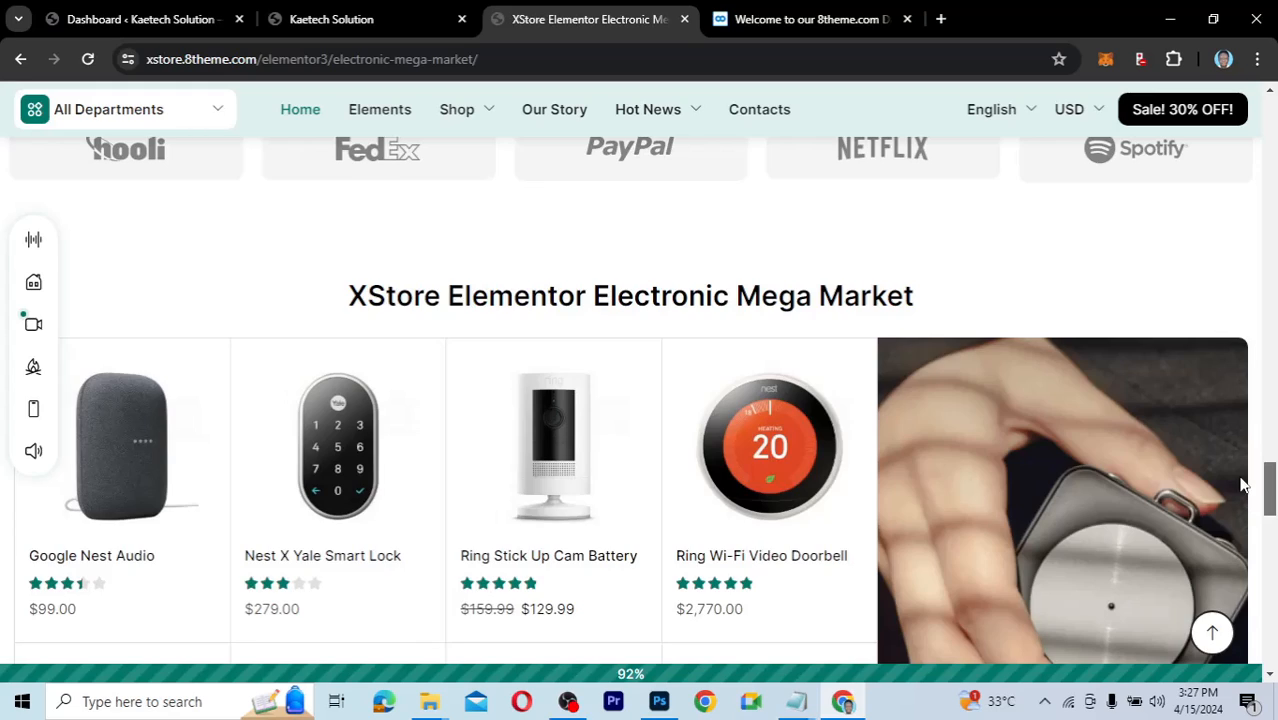
scroll(1240, 480, up, 3)
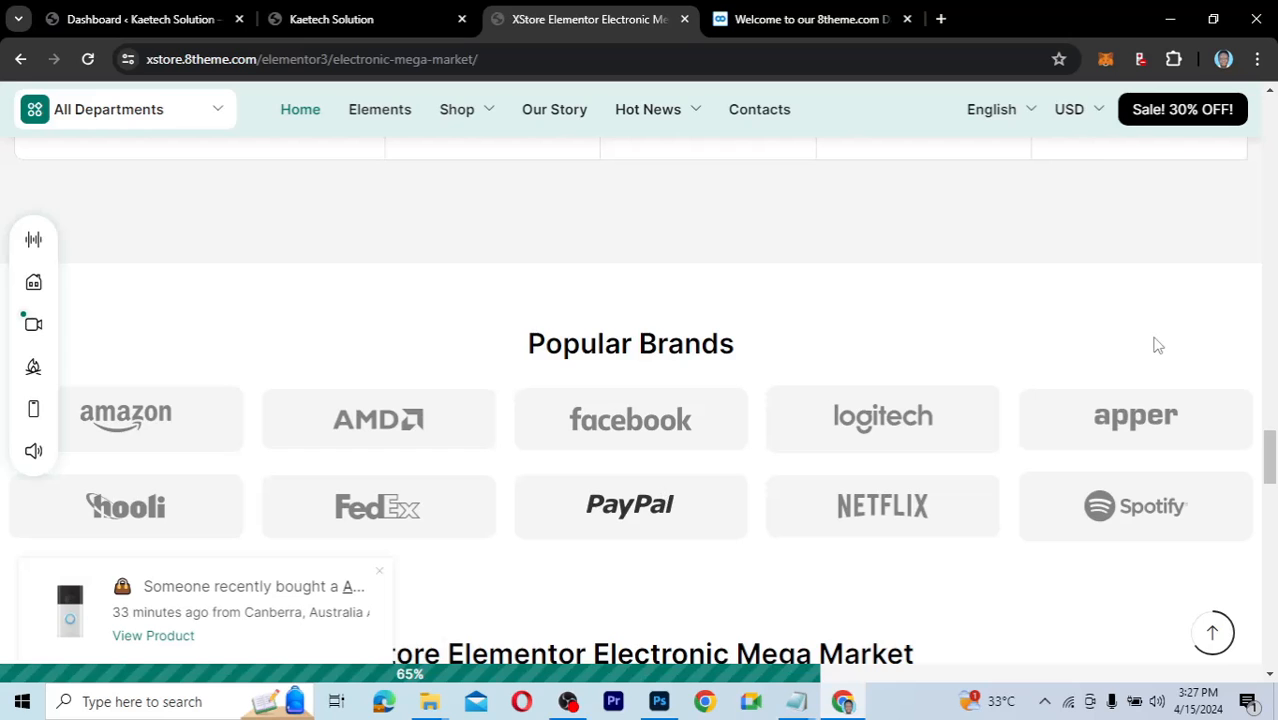
drag(1272, 470, 1246, 128)
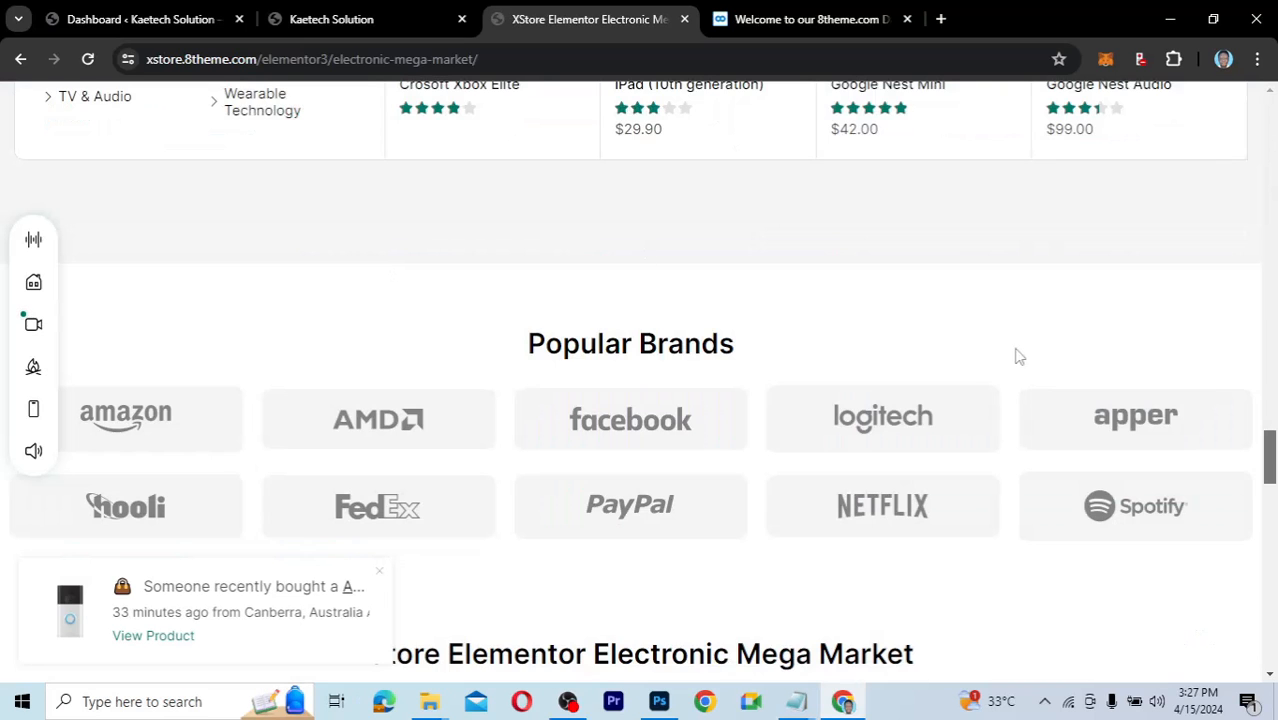
drag(1273, 460, 1277, 120)
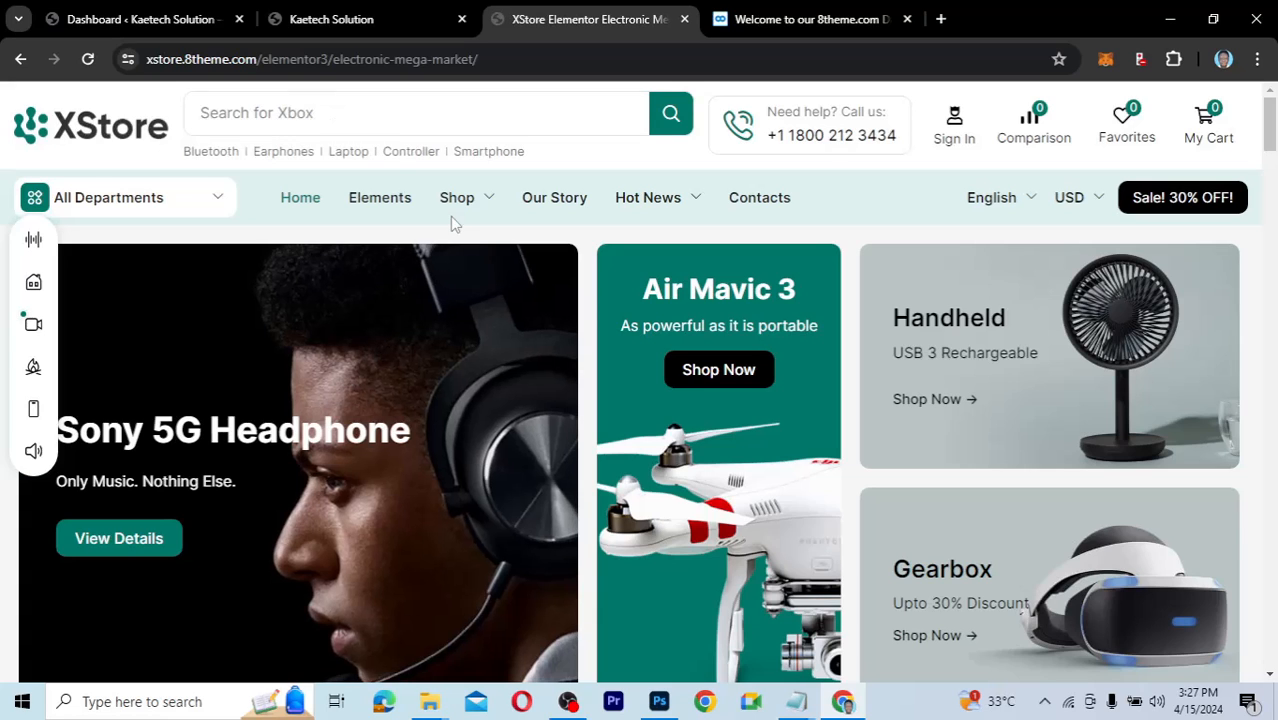
Open the XStore Shop page and scroll to the grid listing iPhone 14 and Google Nest Mini.
mouse_move(479, 201)
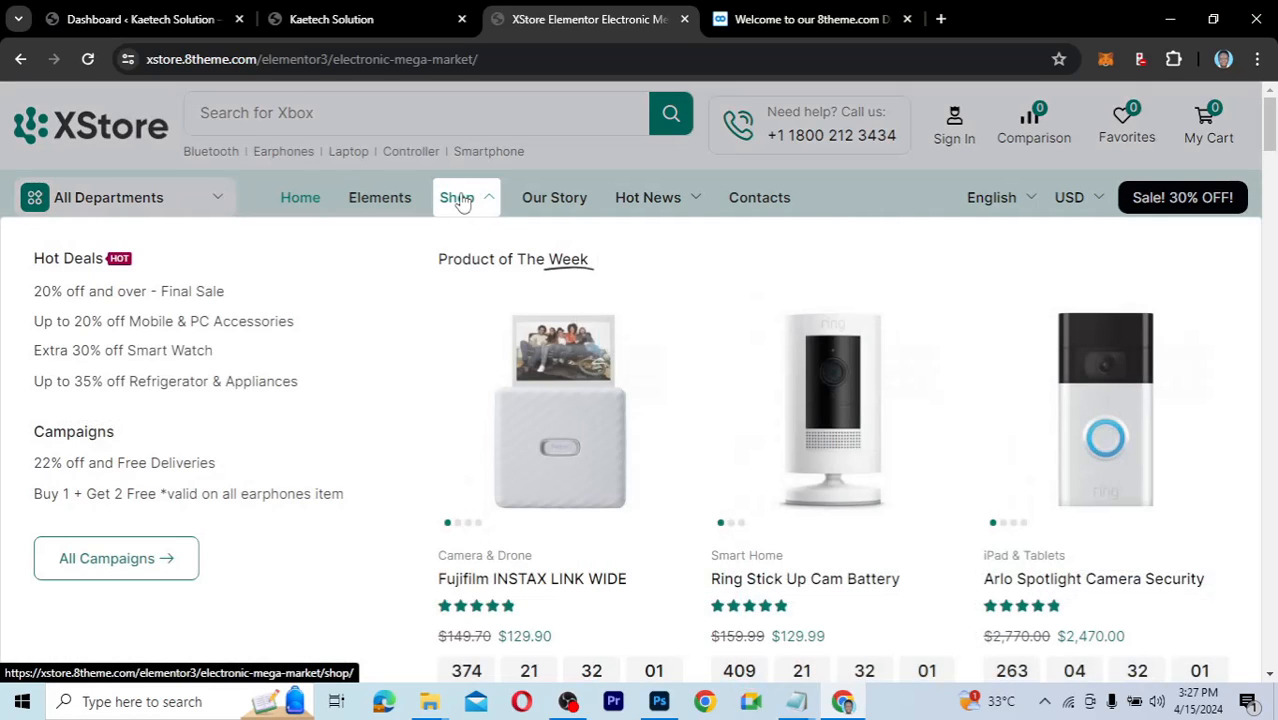
click(458, 198)
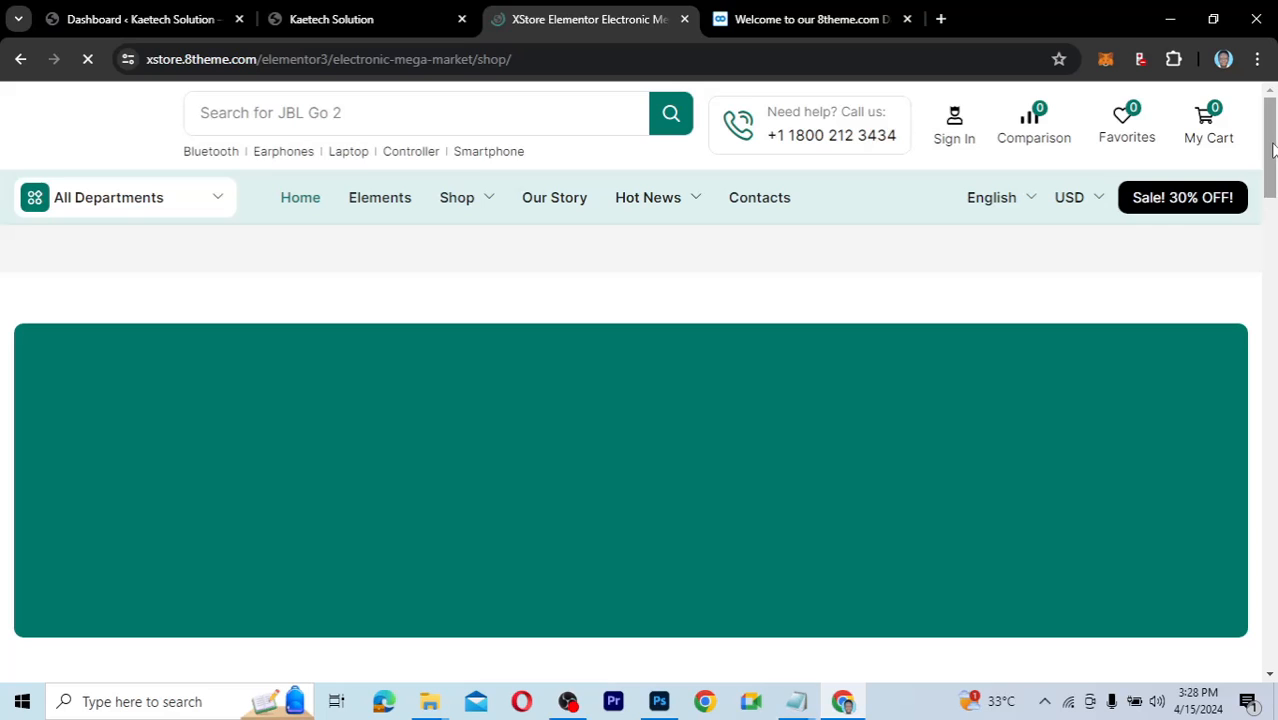
drag(1272, 148, 1273, 268)
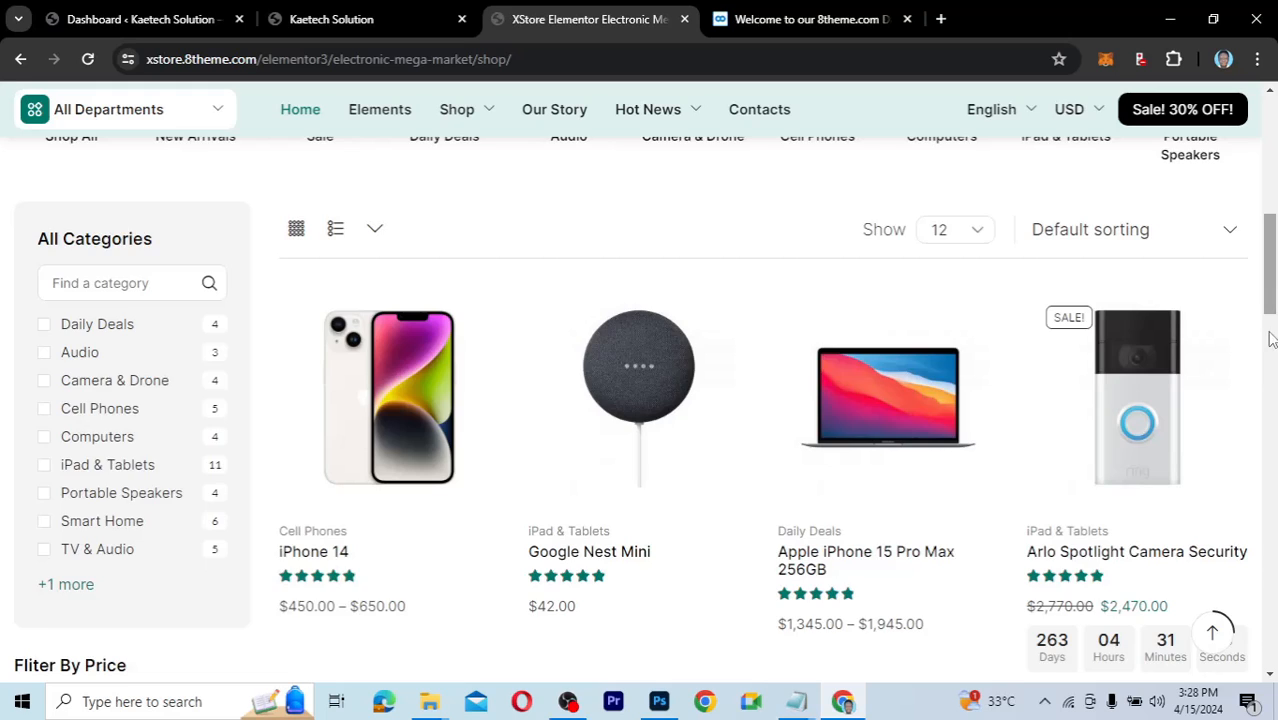
drag(1272, 290, 1248, 157)
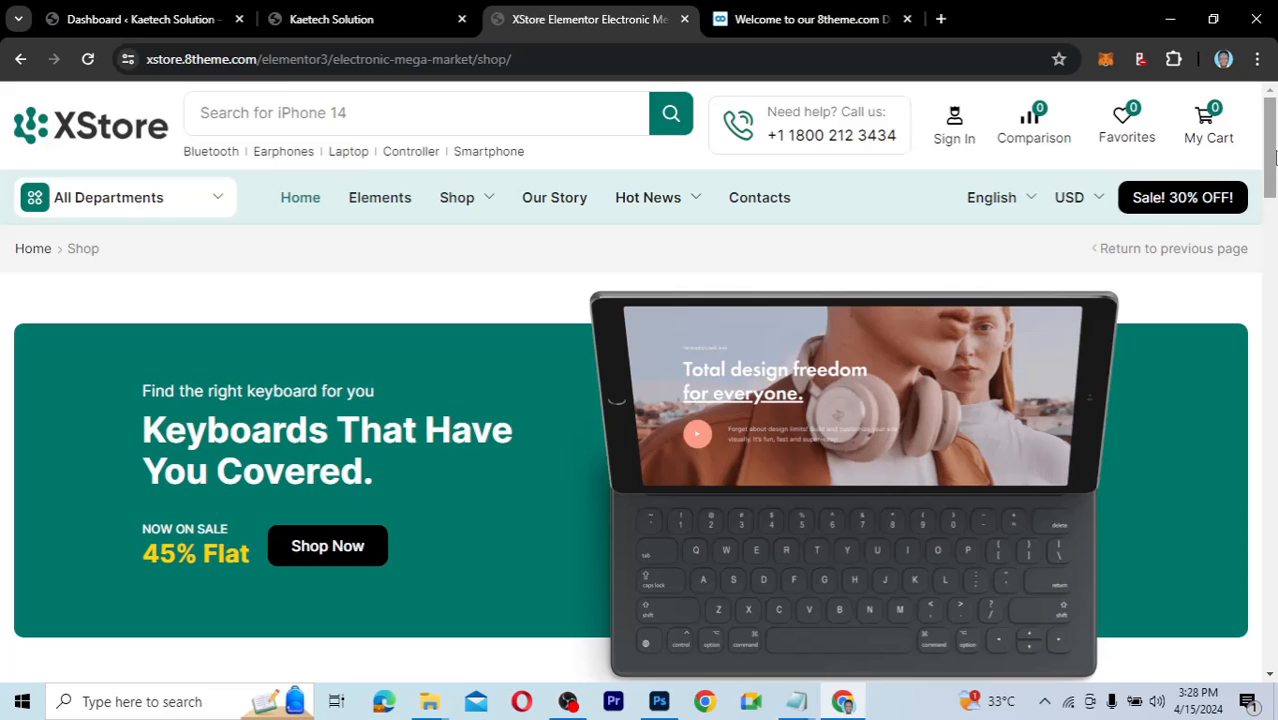
drag(1272, 153, 1263, 195)
click(1266, 290)
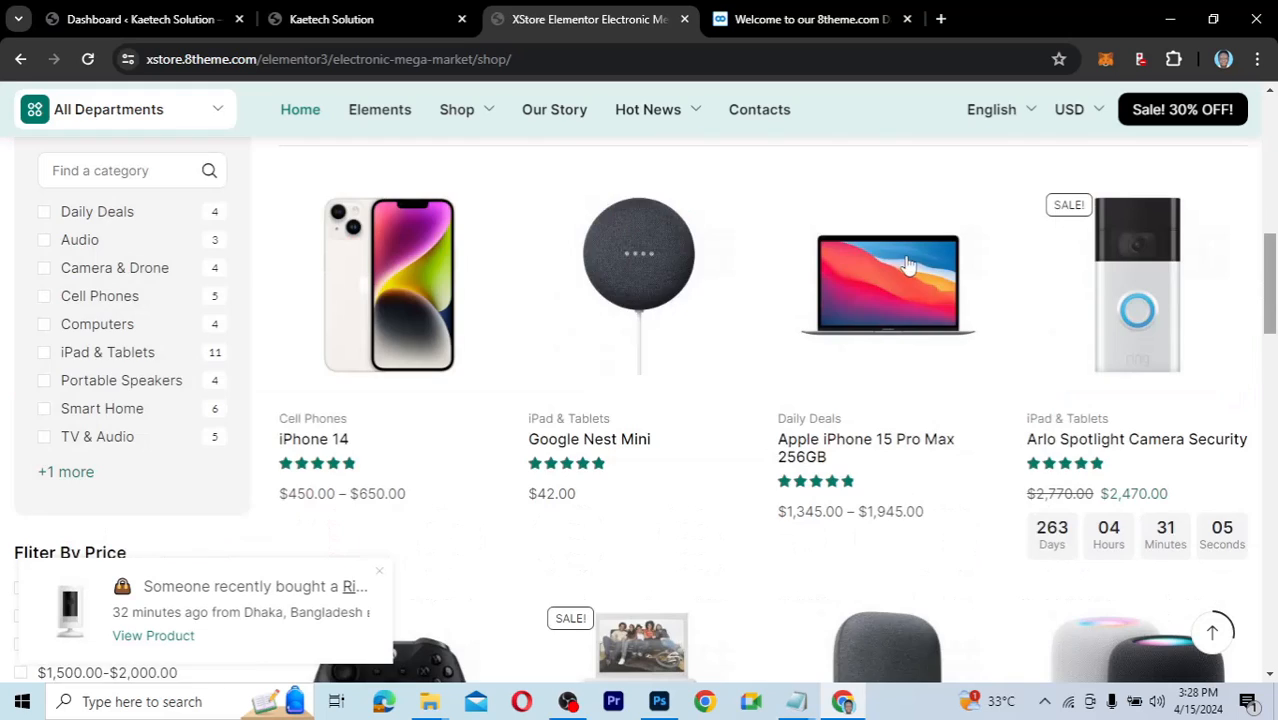
Open the Apple iPhone 15 Pro Max 256GB page and choose 256 GB storage, leaving Brown unselected.
click(858, 342)
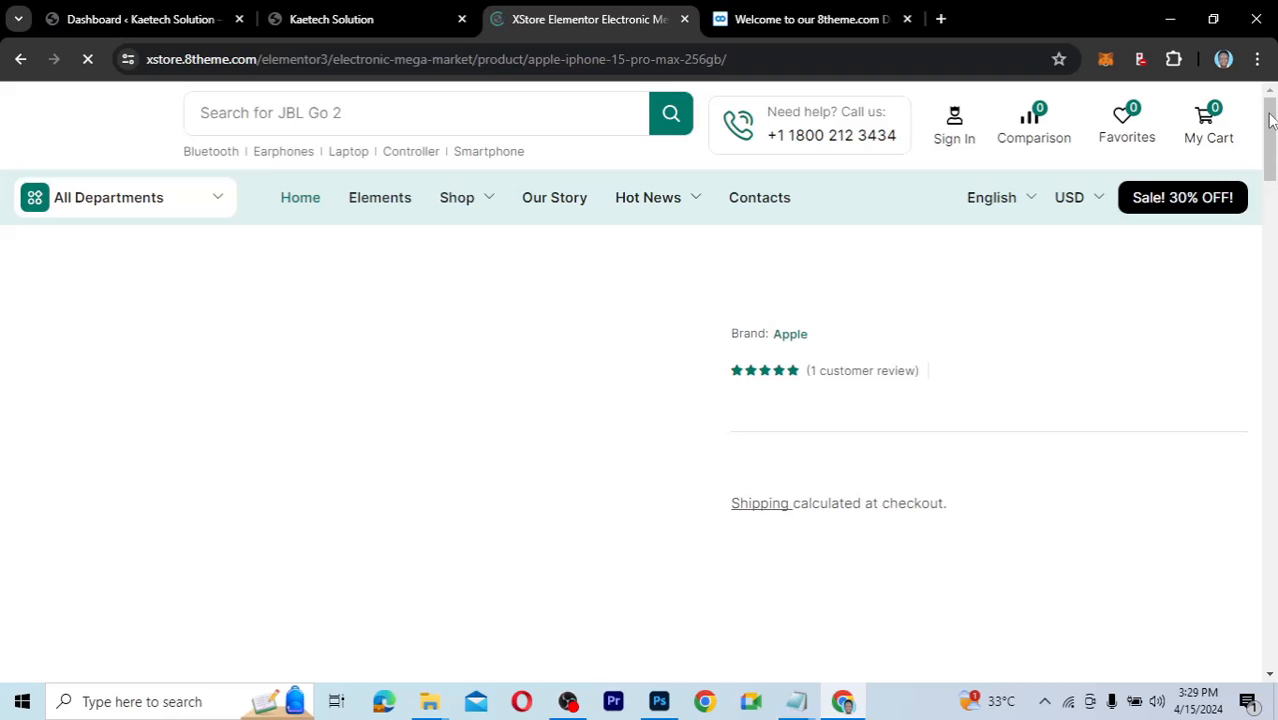
drag(1268, 116, 1266, 196)
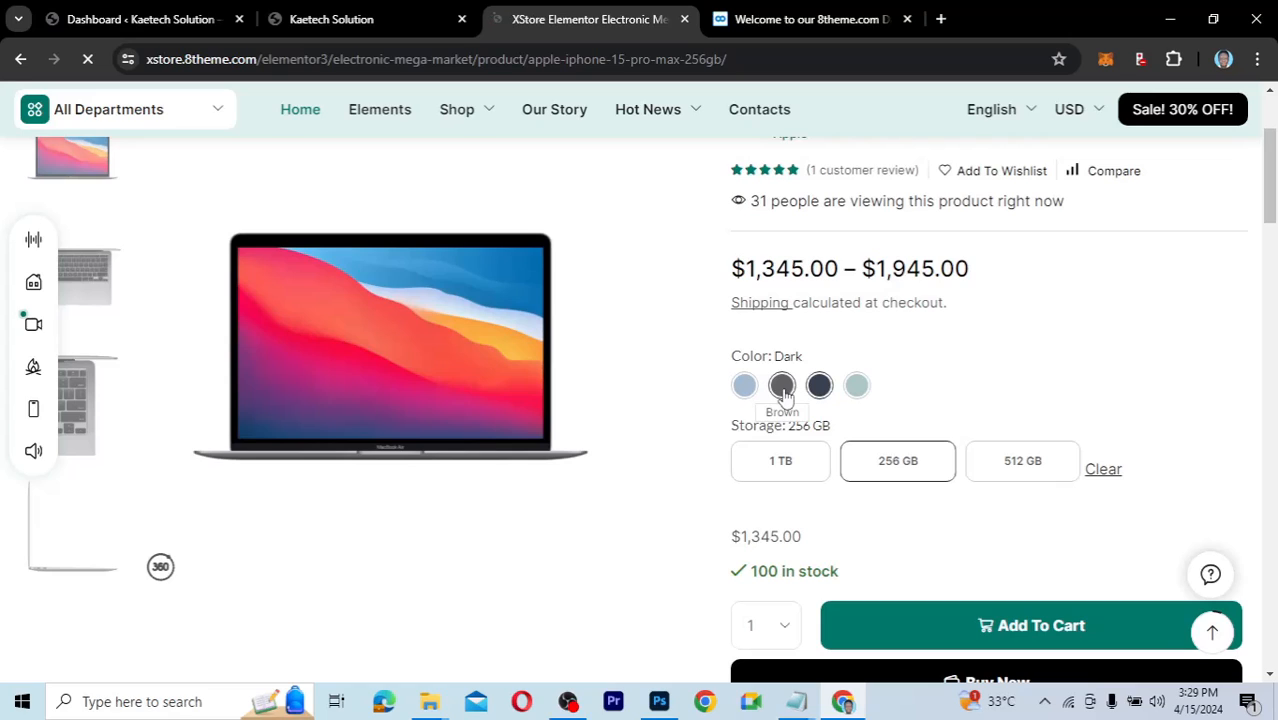
click(782, 392)
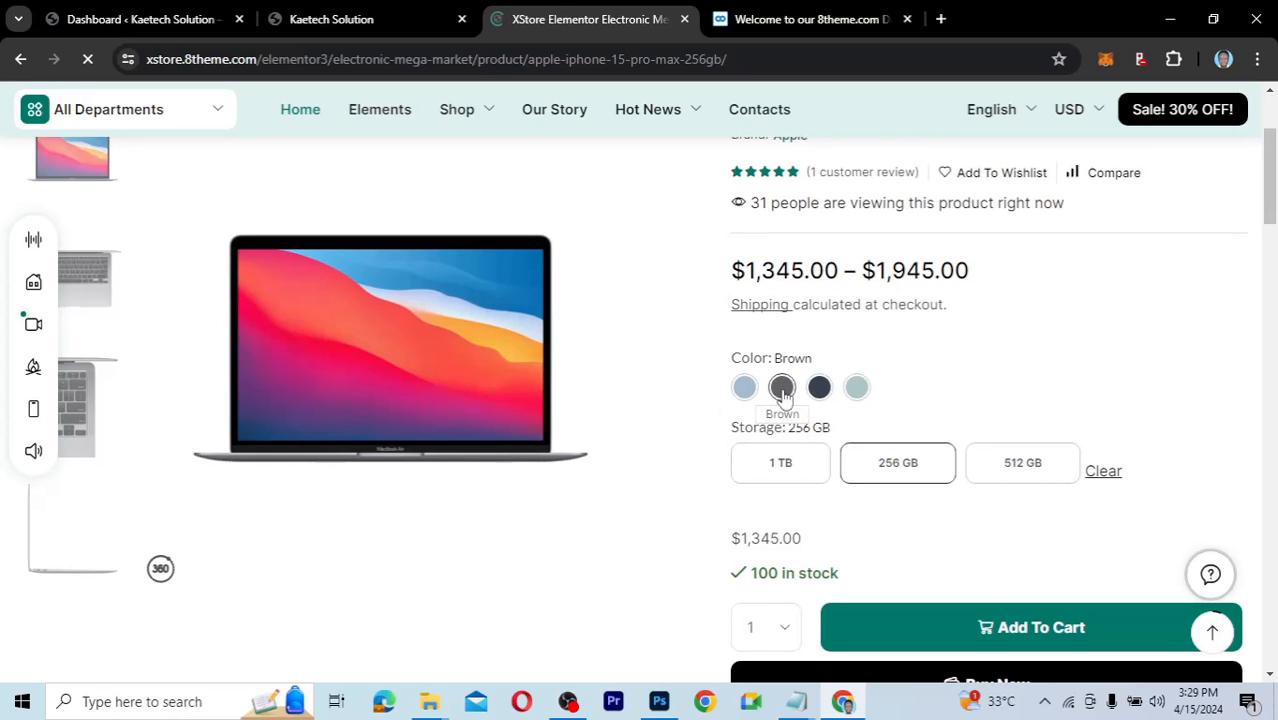
click(782, 392)
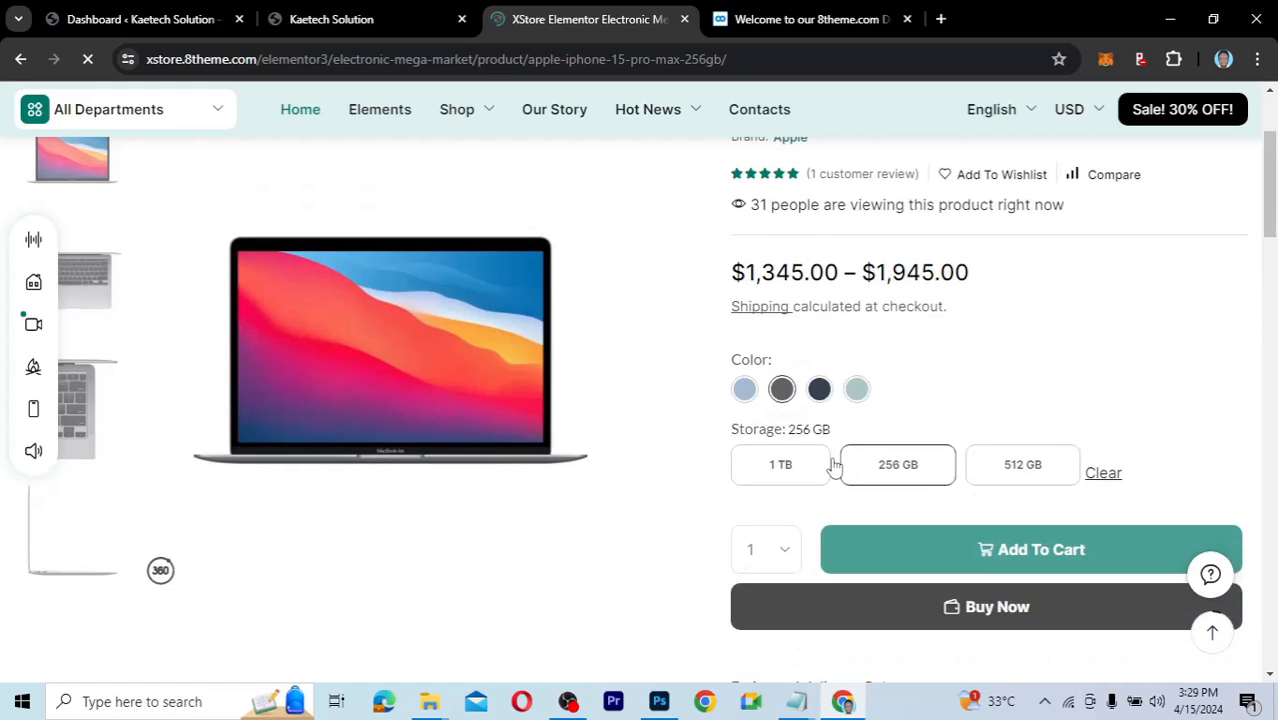
click(910, 477)
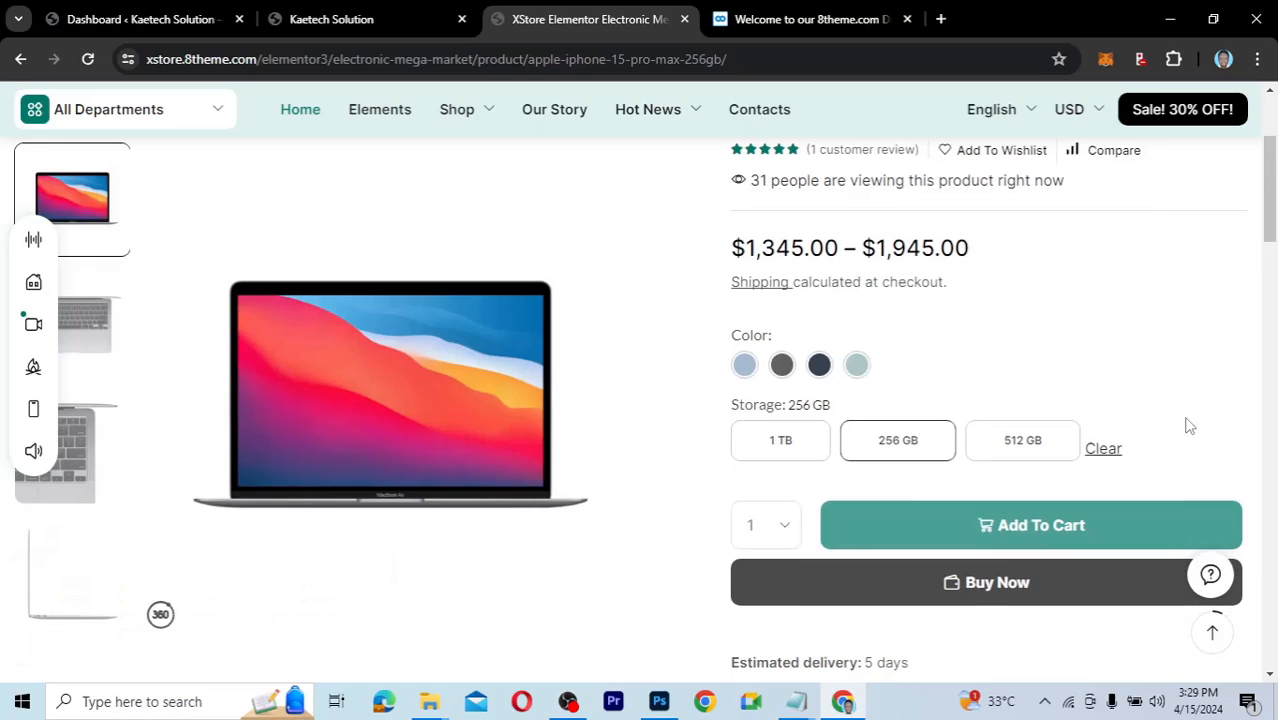
Set the quantity to 2 and bring up the Select Options colour and storage choices.
click(786, 533)
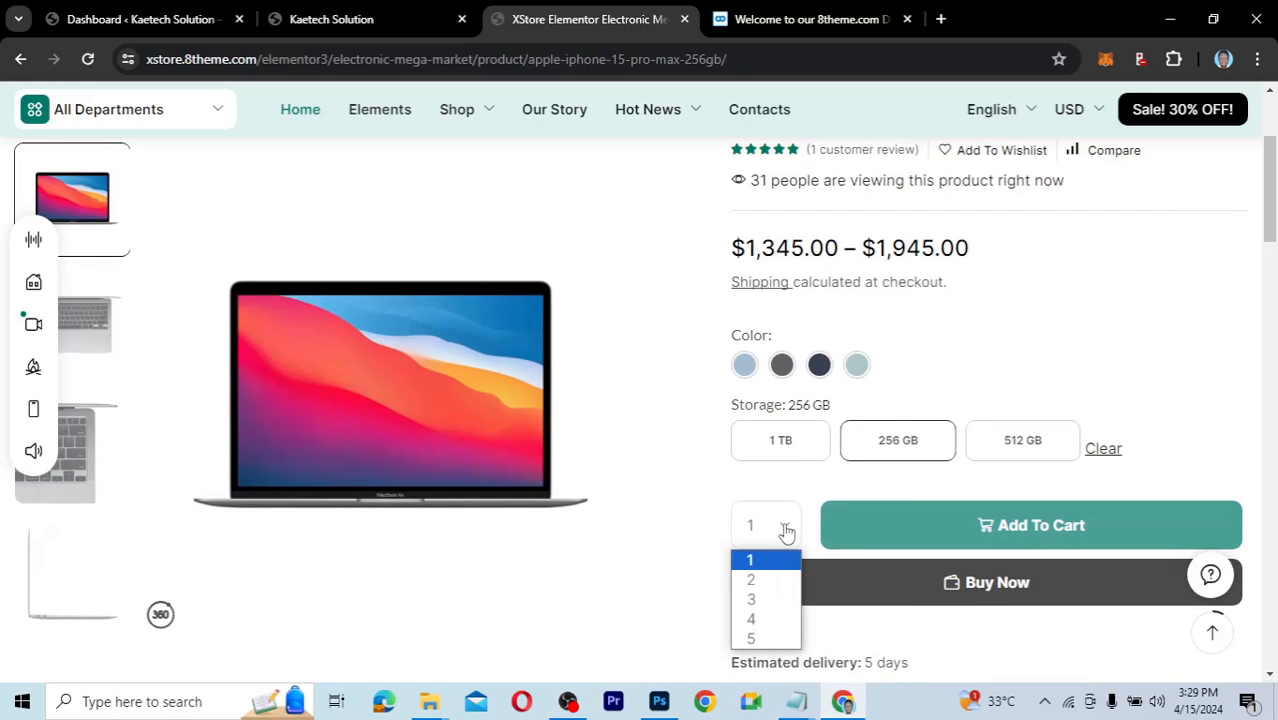
click(755, 577)
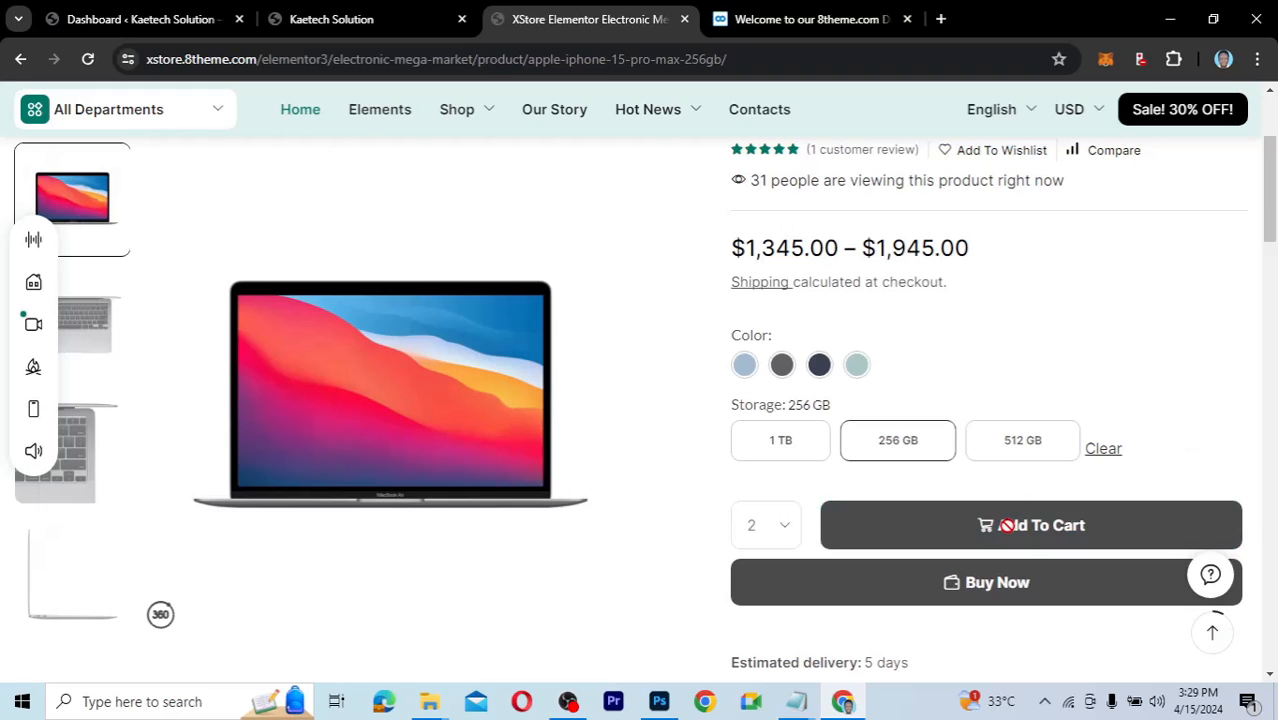
scroll(1128, 364, up, 2)
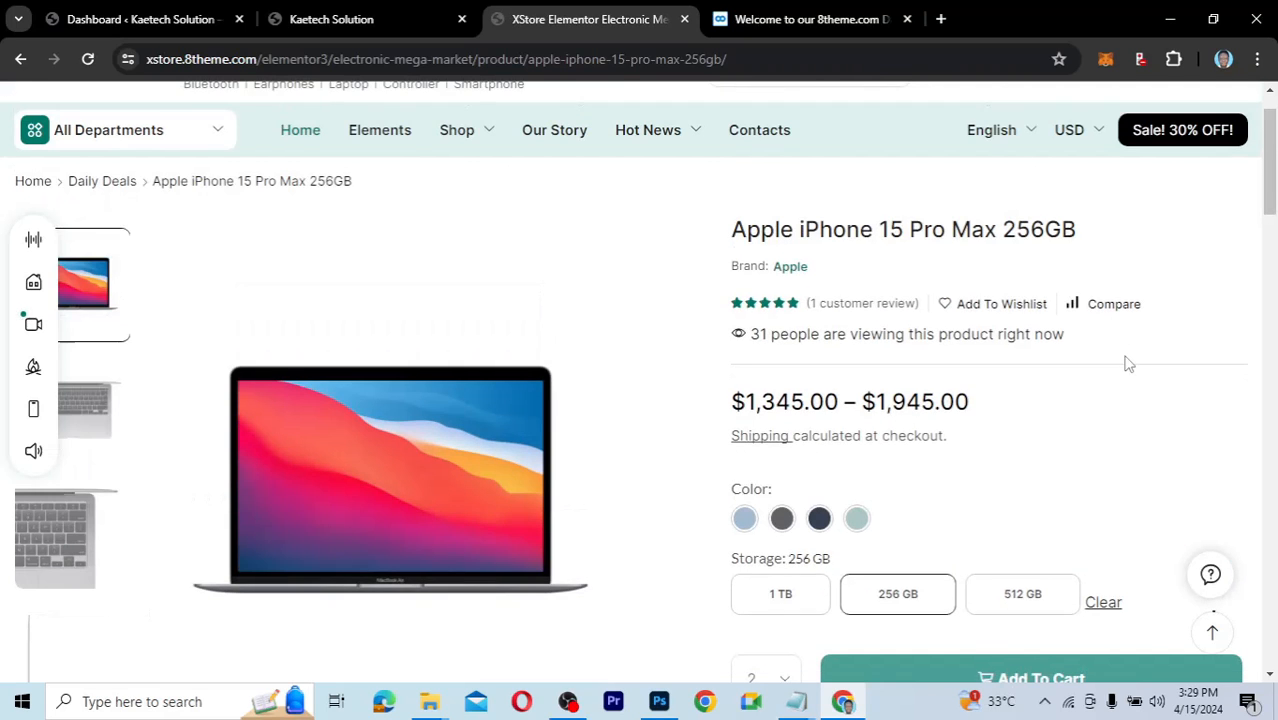
scroll(1128, 364, down, 3)
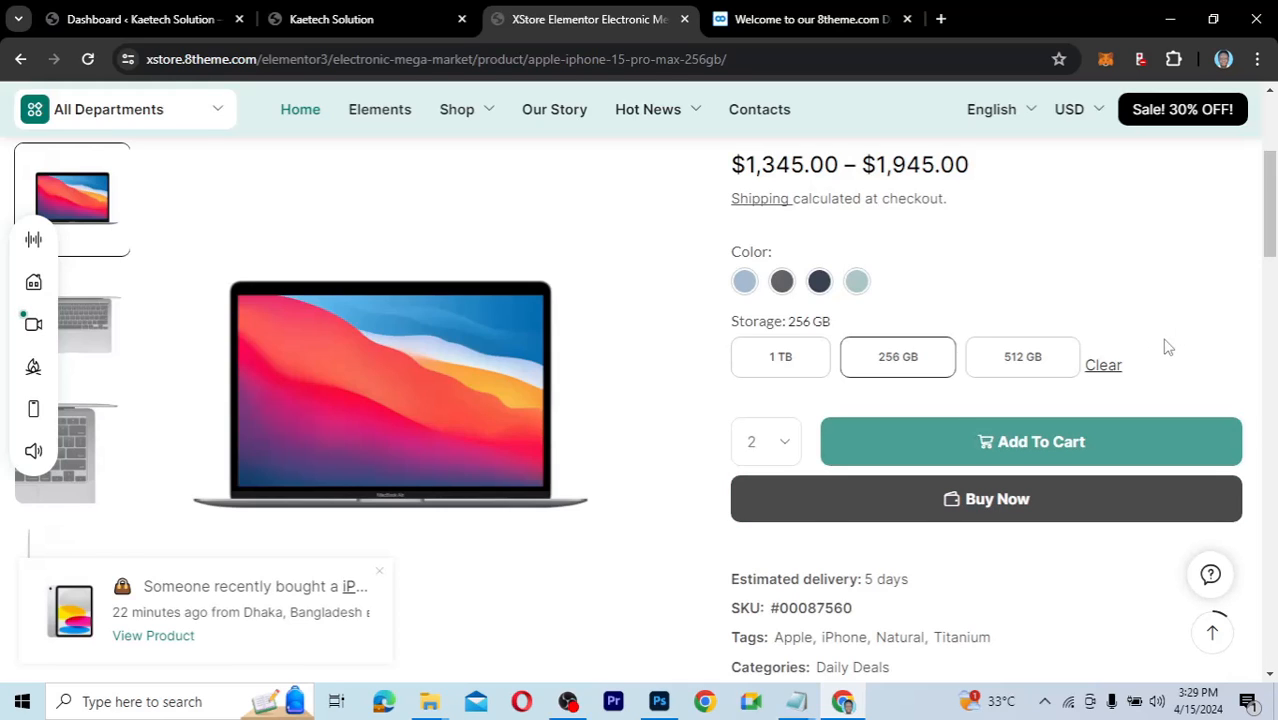
scroll(1165, 346, down, 2)
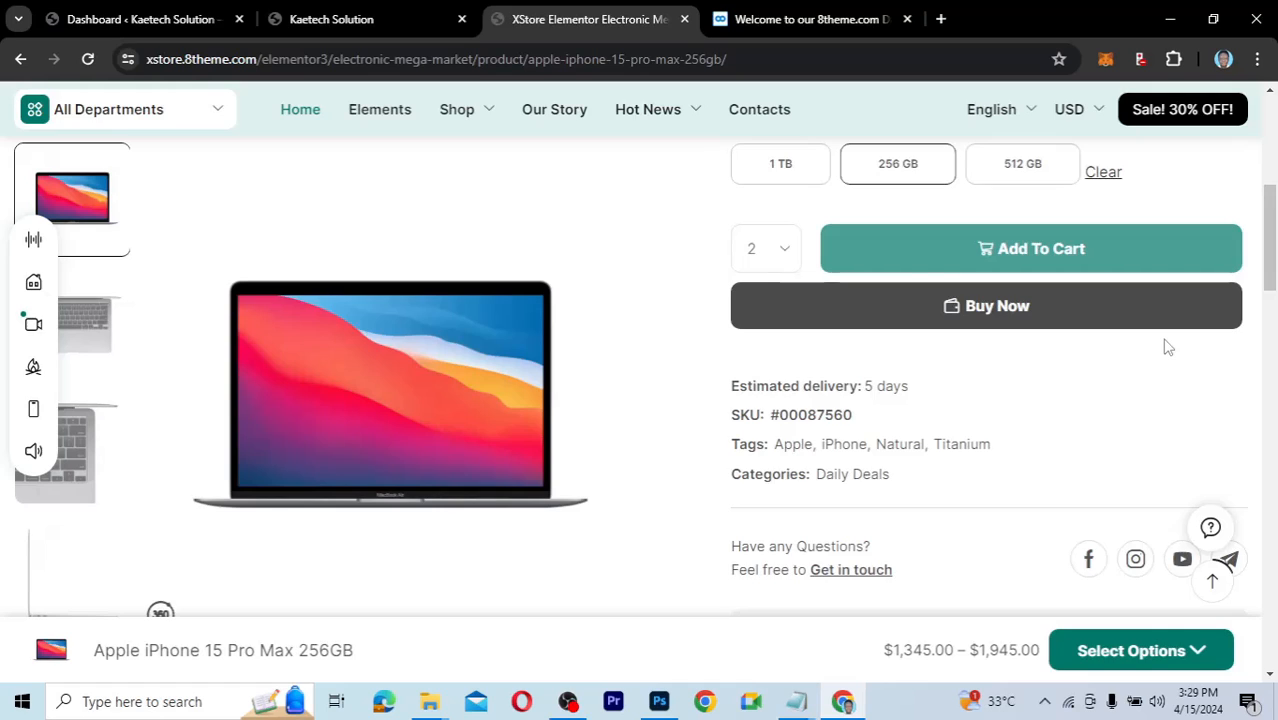
scroll(1165, 346, down, 1)
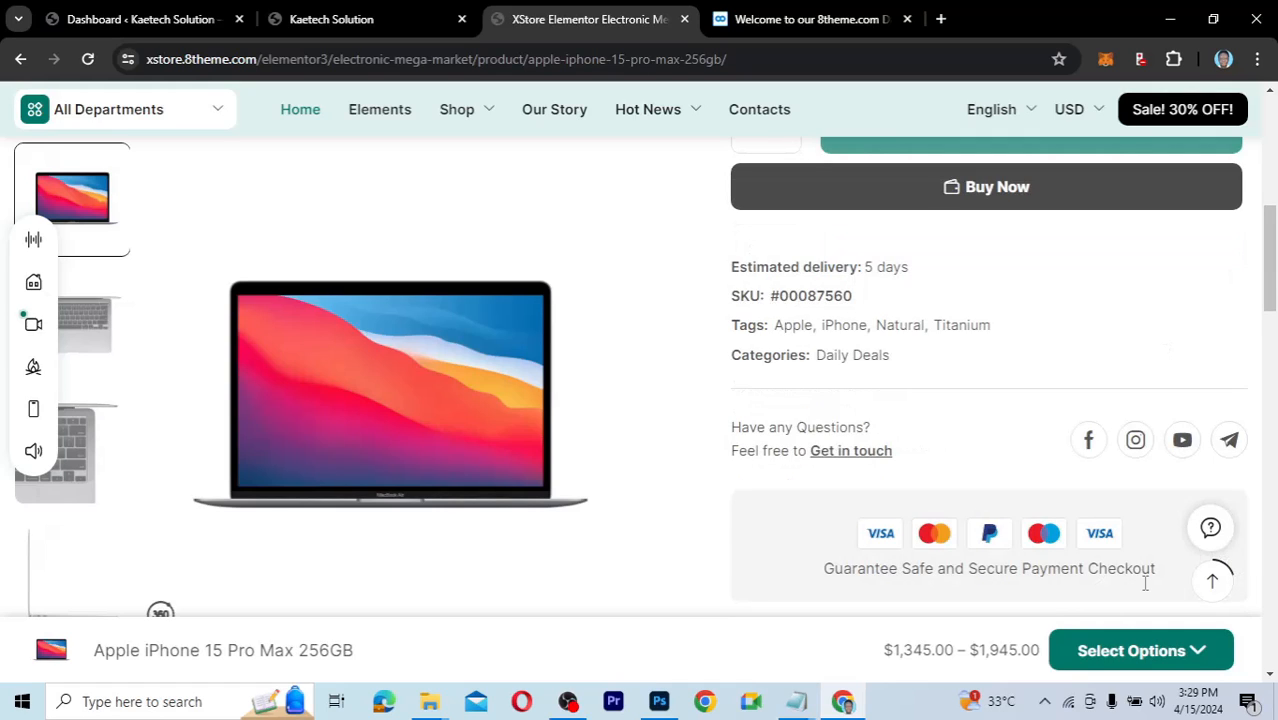
click(1198, 653)
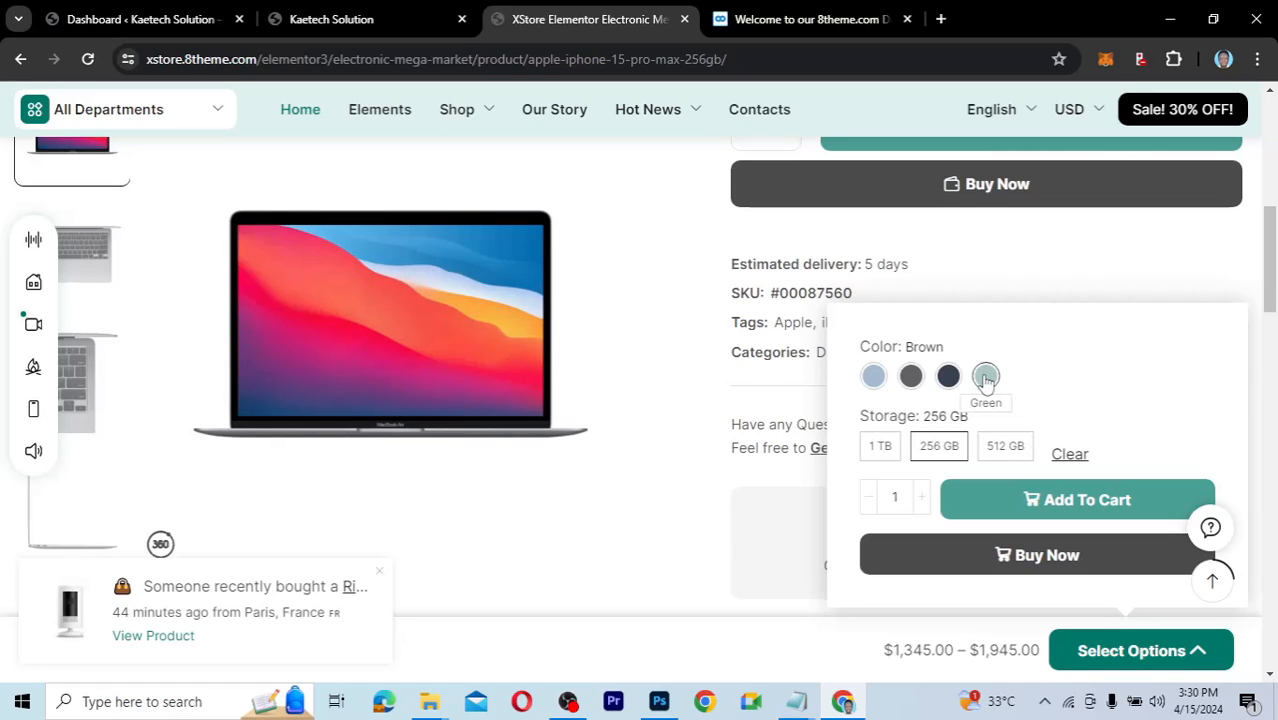
Choose the Green colour and add the 256 GB iPhone 15 Pro Max to the cart.
click(985, 377)
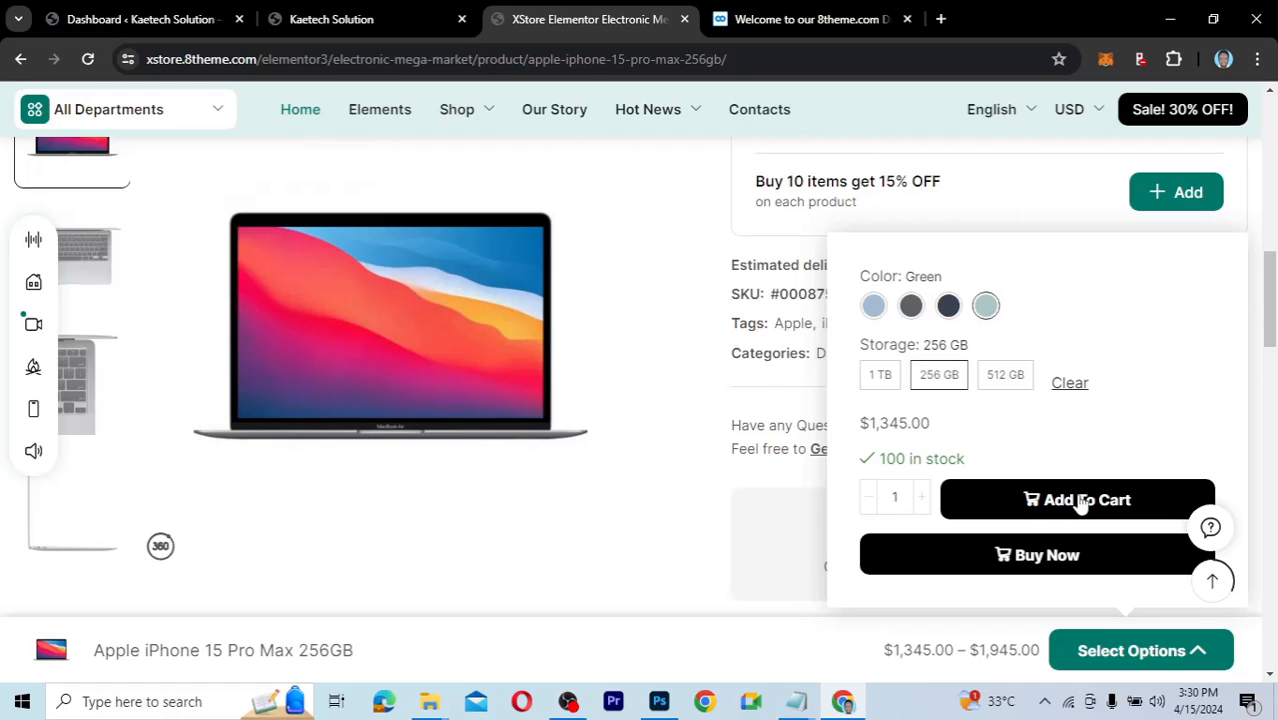
click(1080, 505)
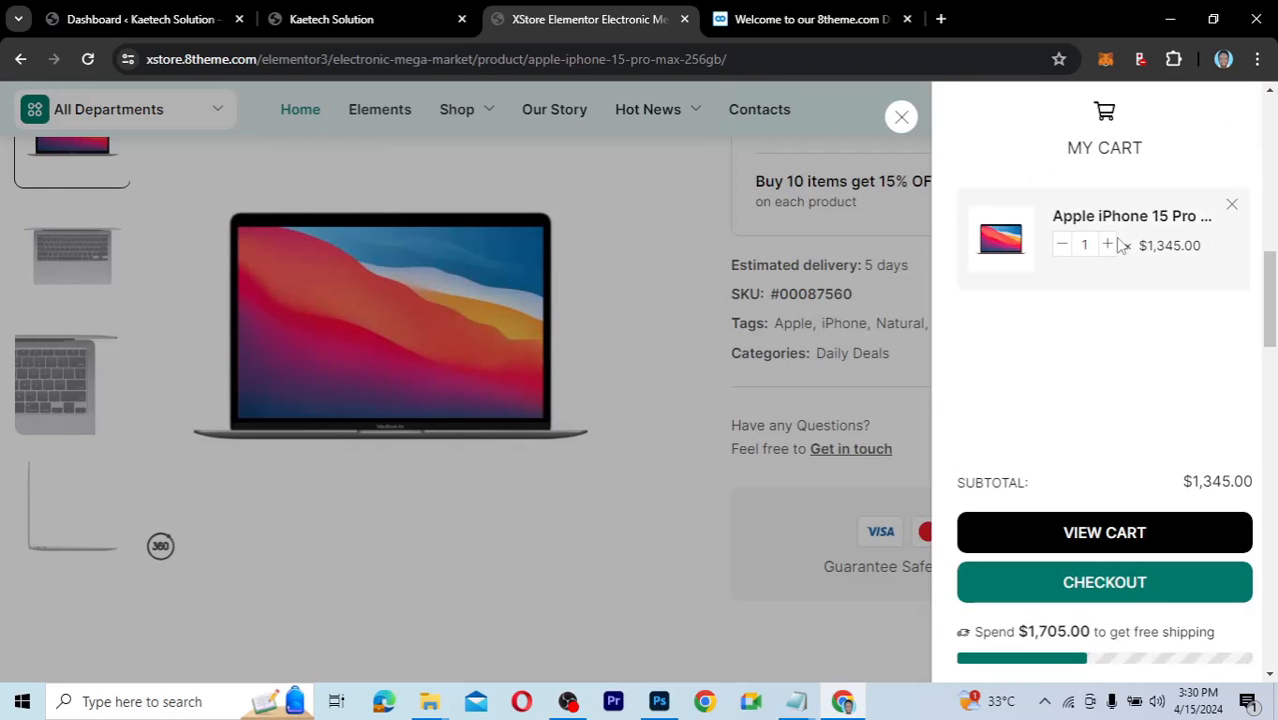
Open the full cart page with the Green 256 GB iPhone 15 Pro Max and proceed to checkout.
click(1100, 536)
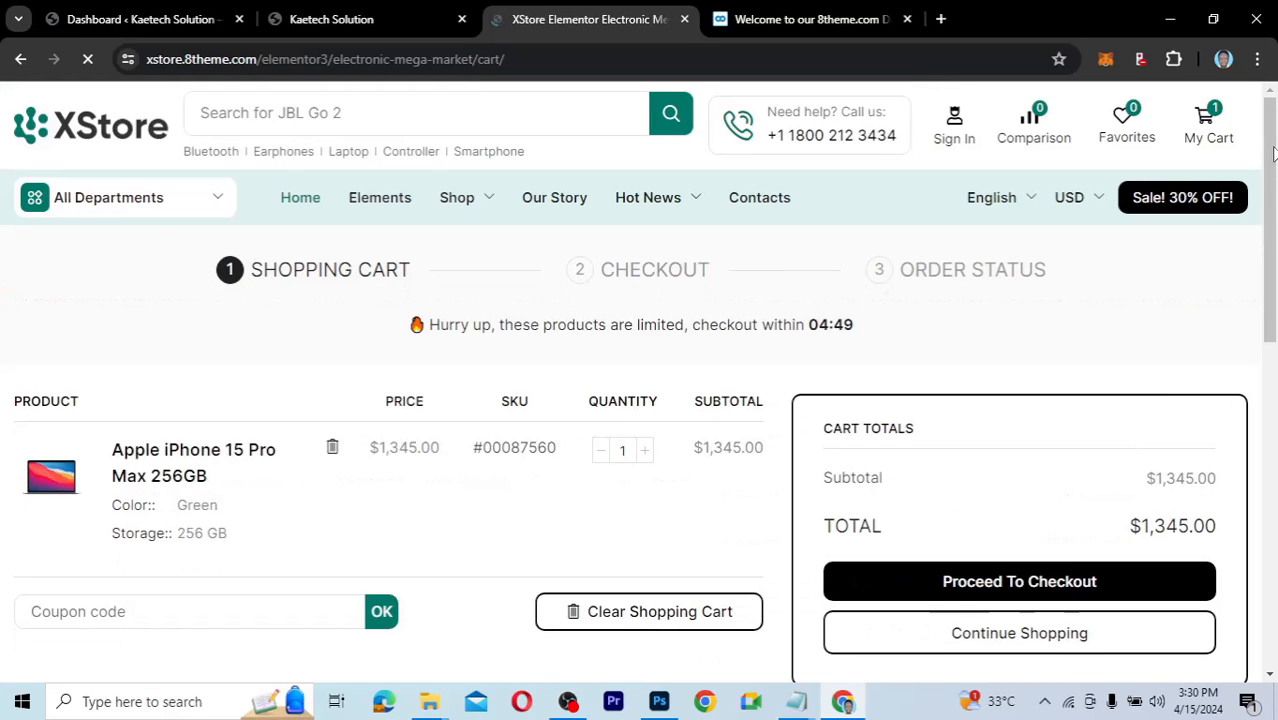
drag(1273, 152, 1273, 213)
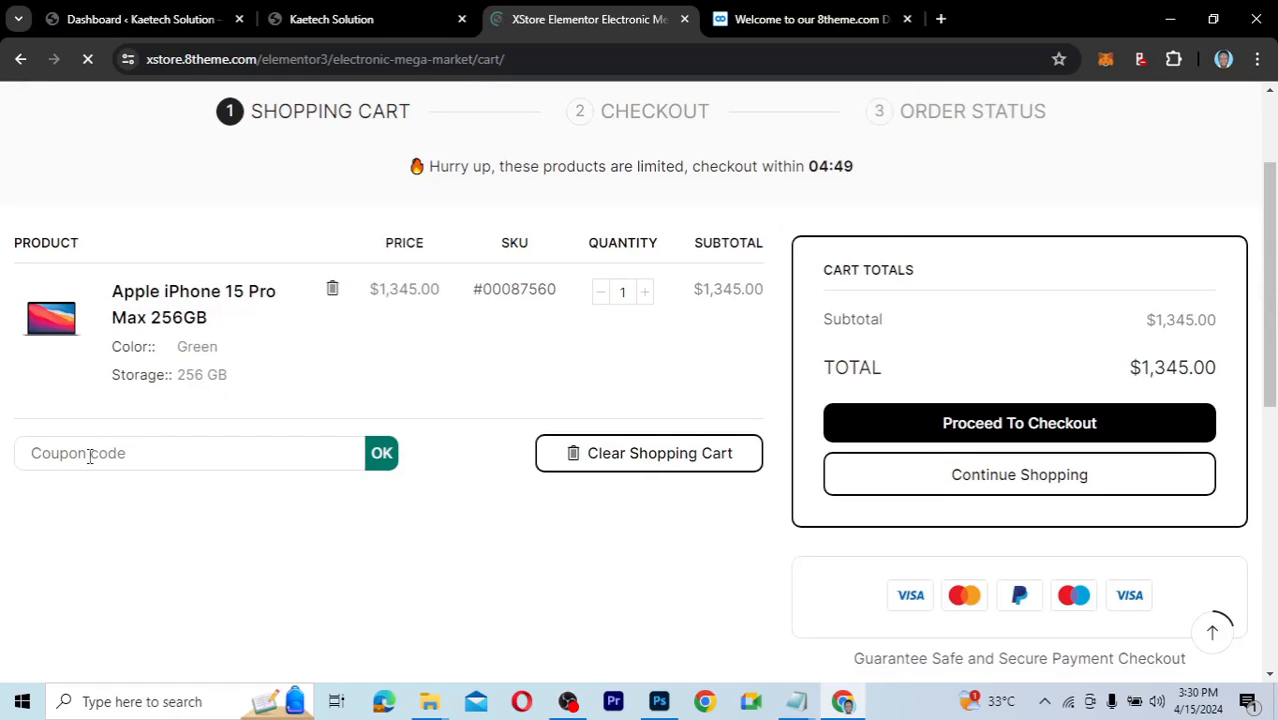
click(644, 446)
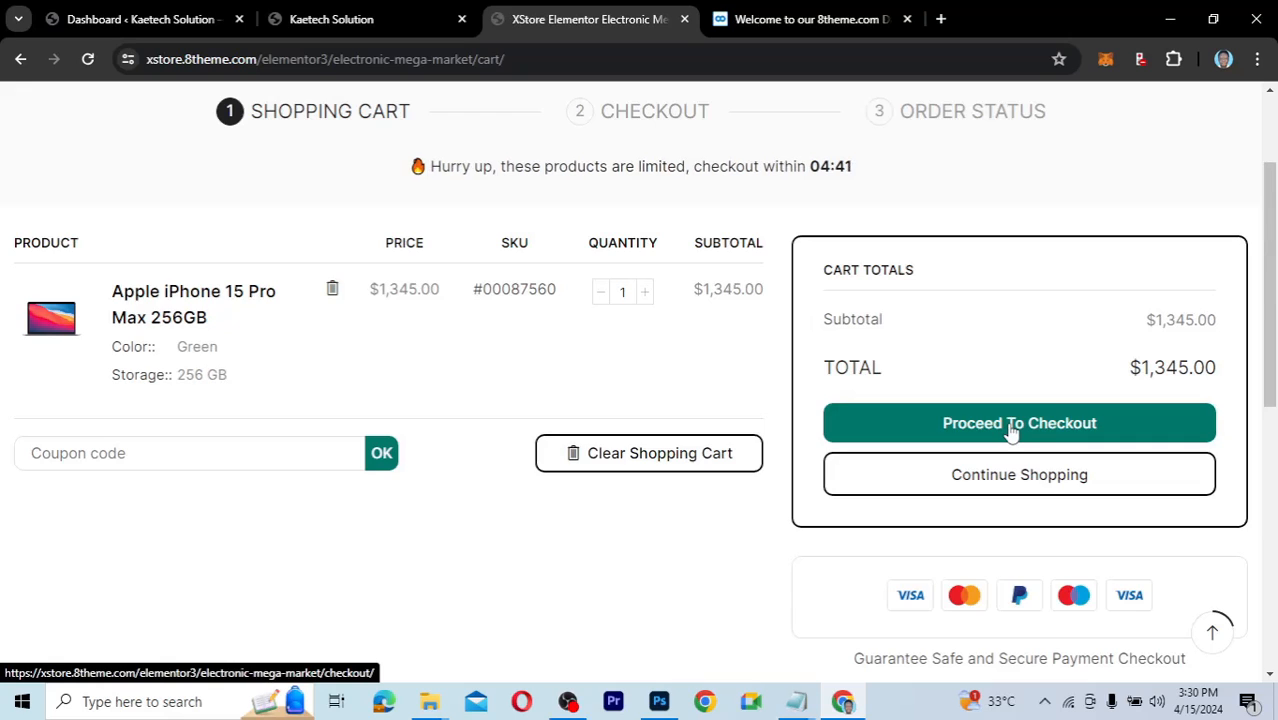
drag(1270, 280, 1270, 238)
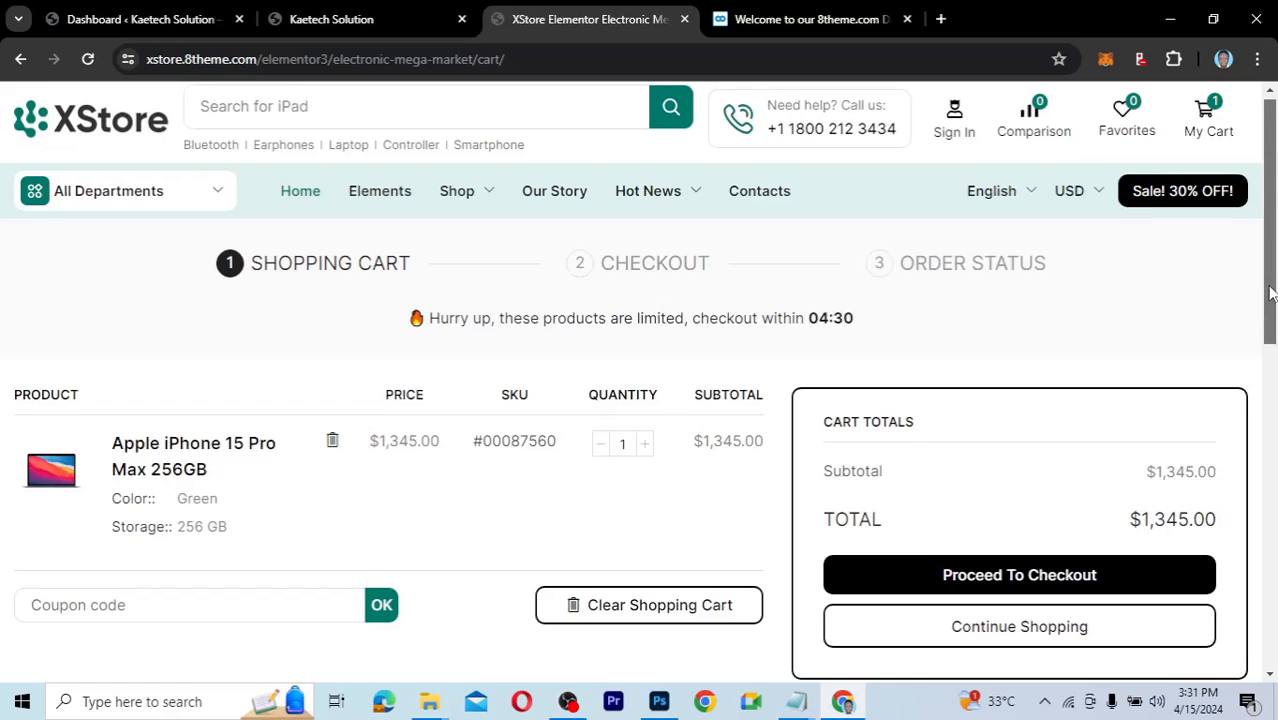
scroll(1268, 338, down, 1)
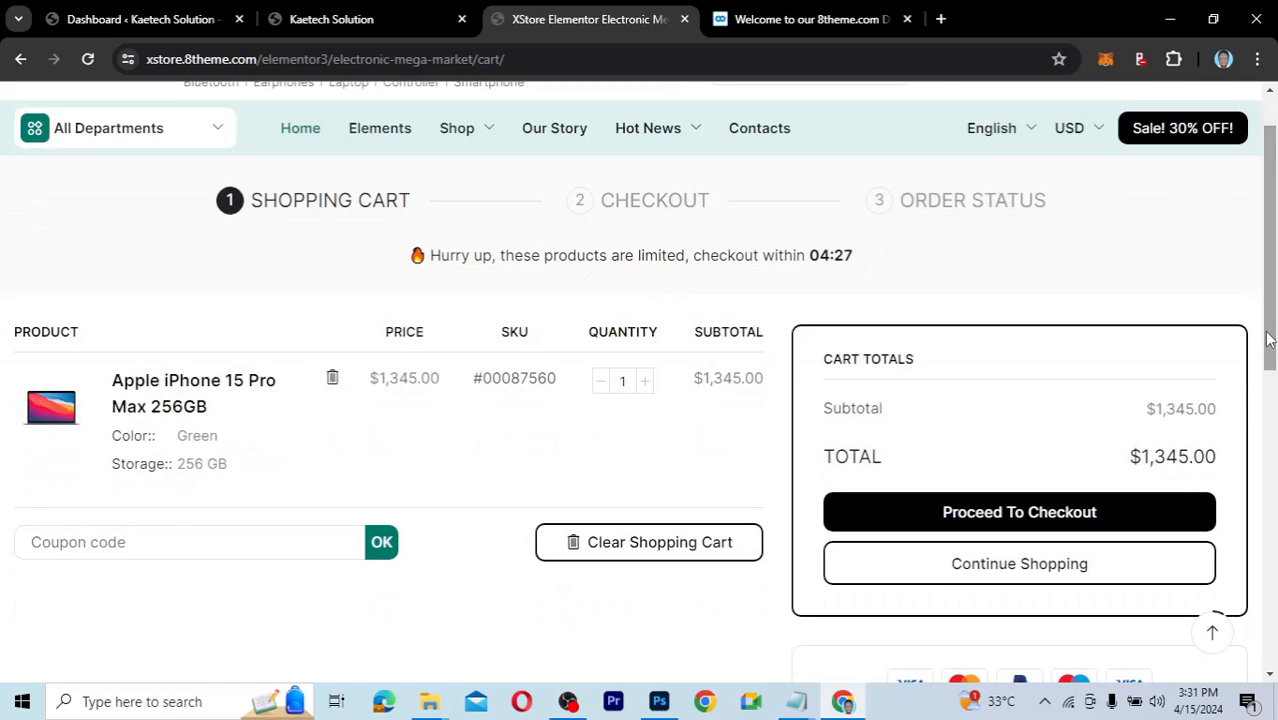
click(1016, 517)
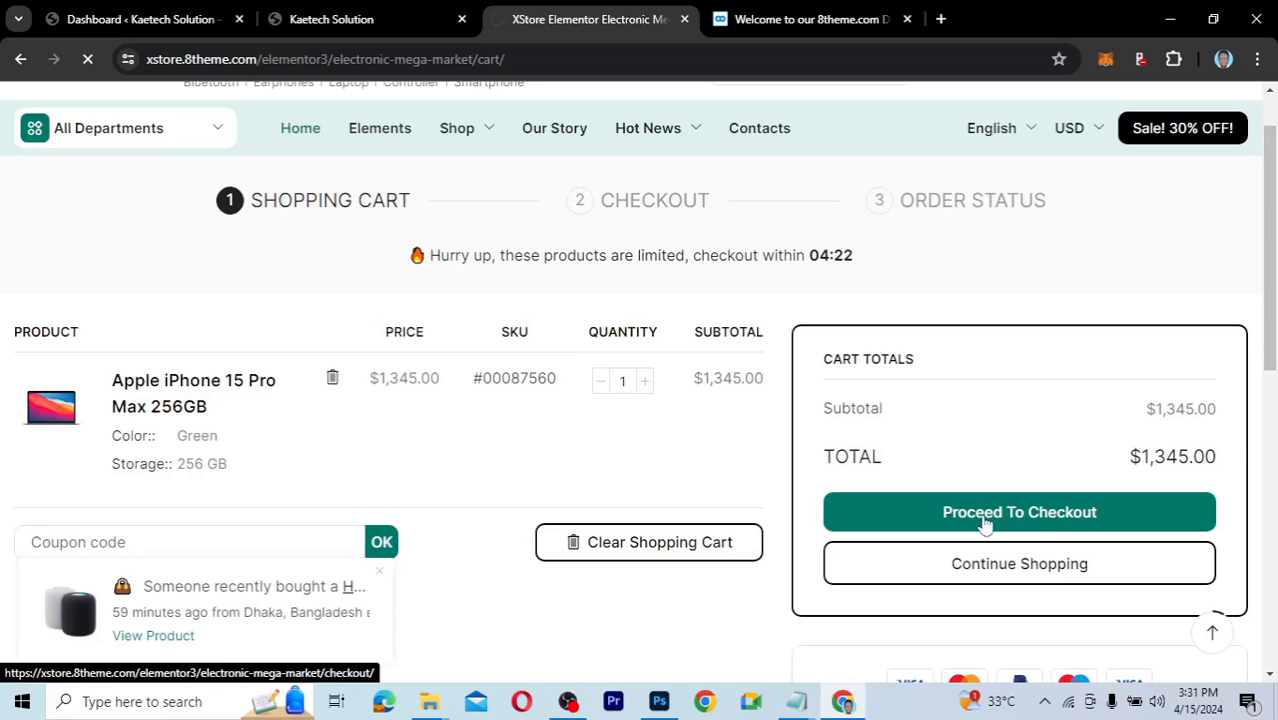
Scroll through the checkout page's billing fields and Your Order summary.
drag(1275, 190, 1275, 318)
drag(1272, 395, 1252, 288)
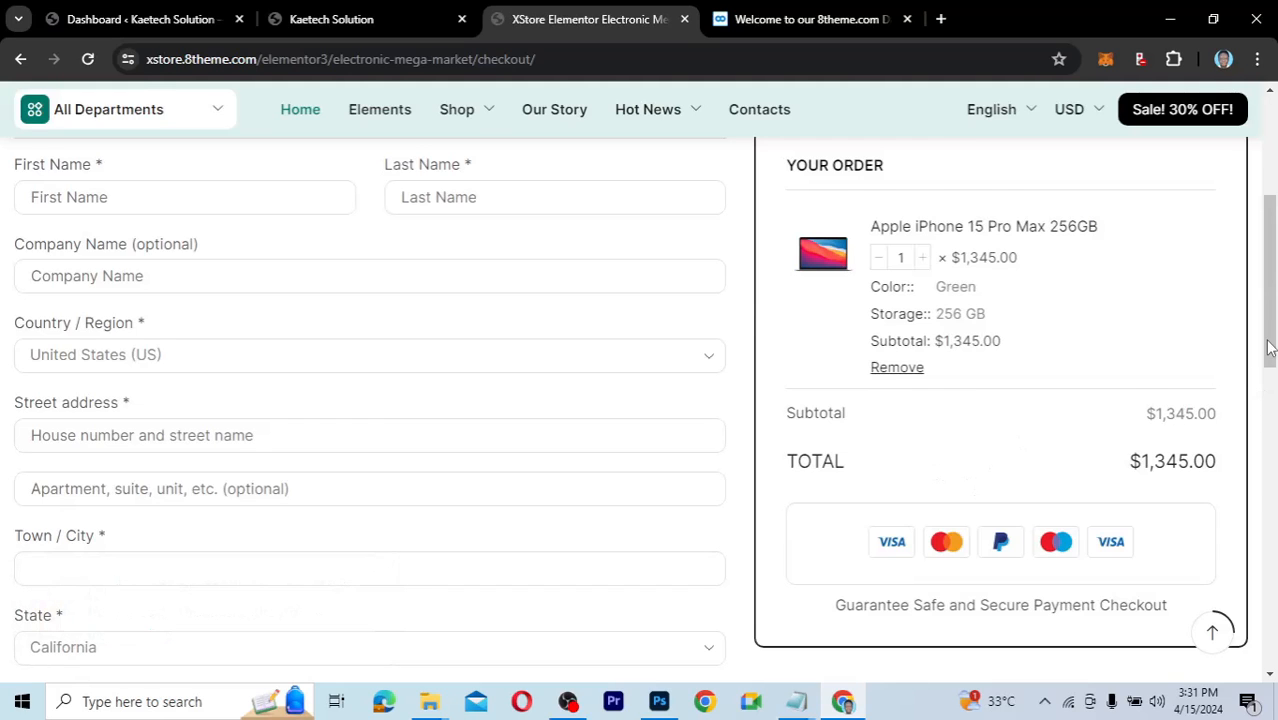
drag(1270, 347, 1260, 505)
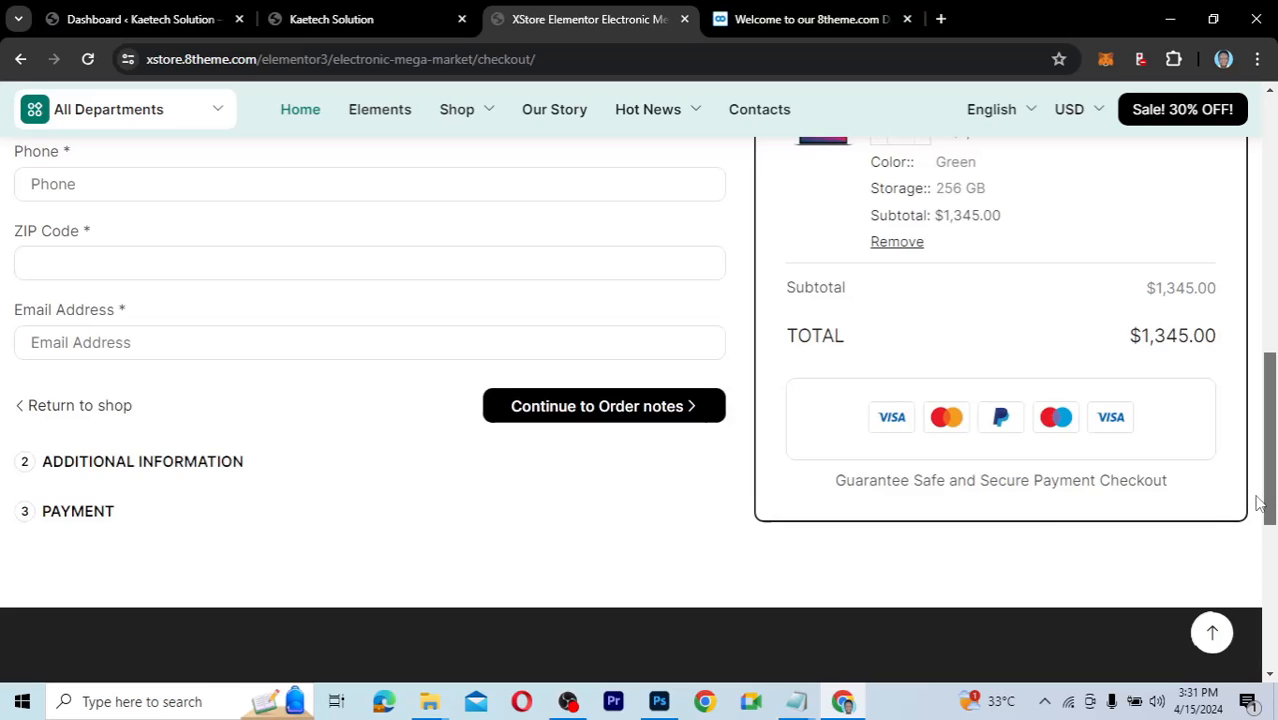
drag(1260, 505, 1271, 249)
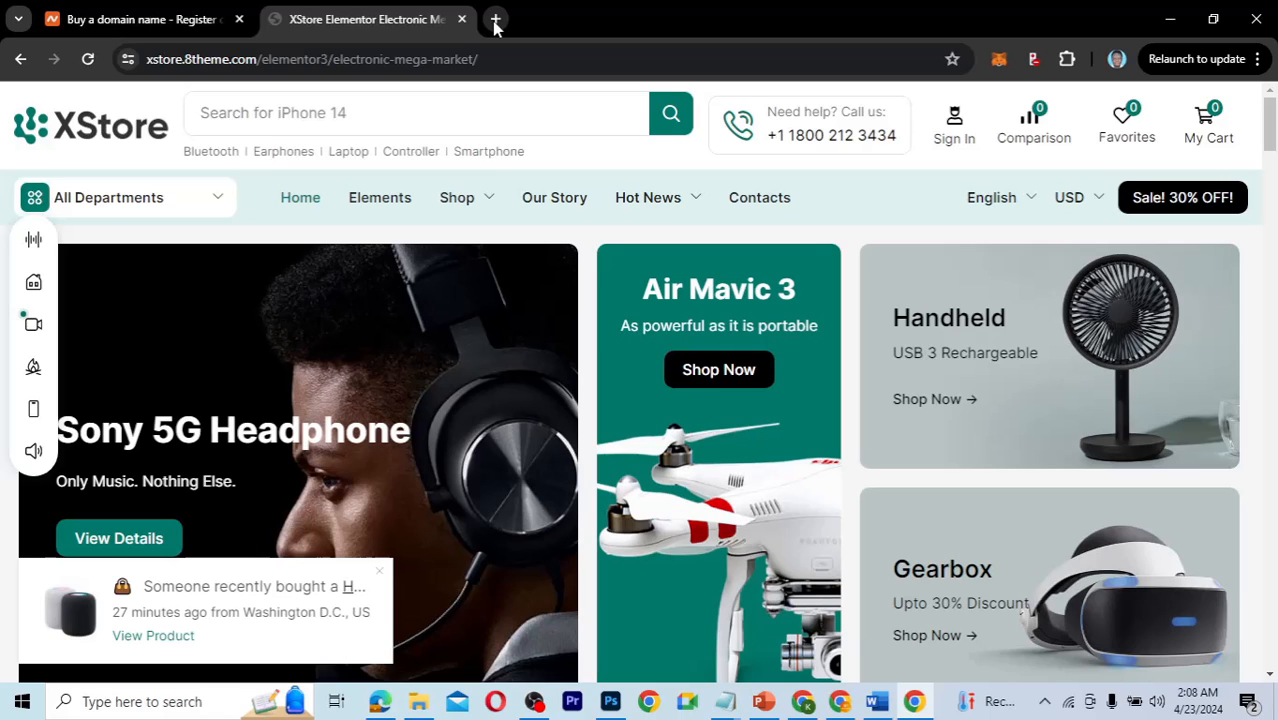
Load kaetechdigital.com in a new browser tab, adding the missing dot to the address.
click(495, 19)
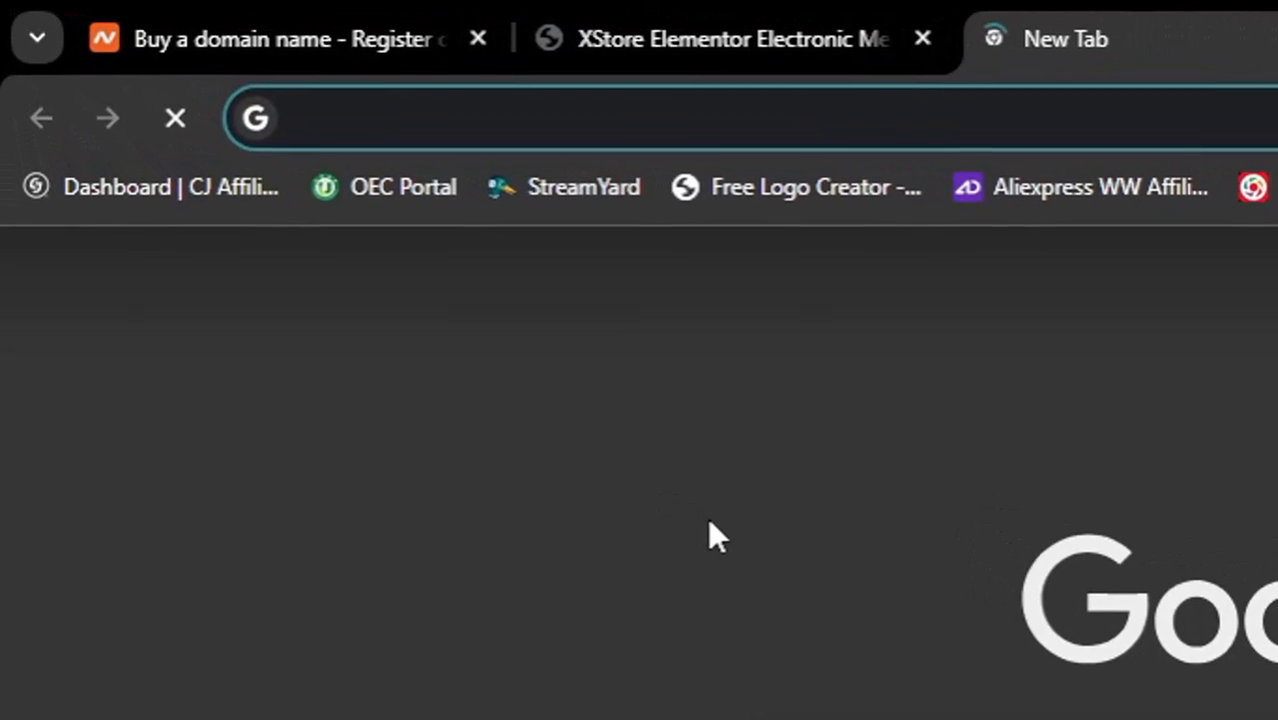
text(kaetechdi)
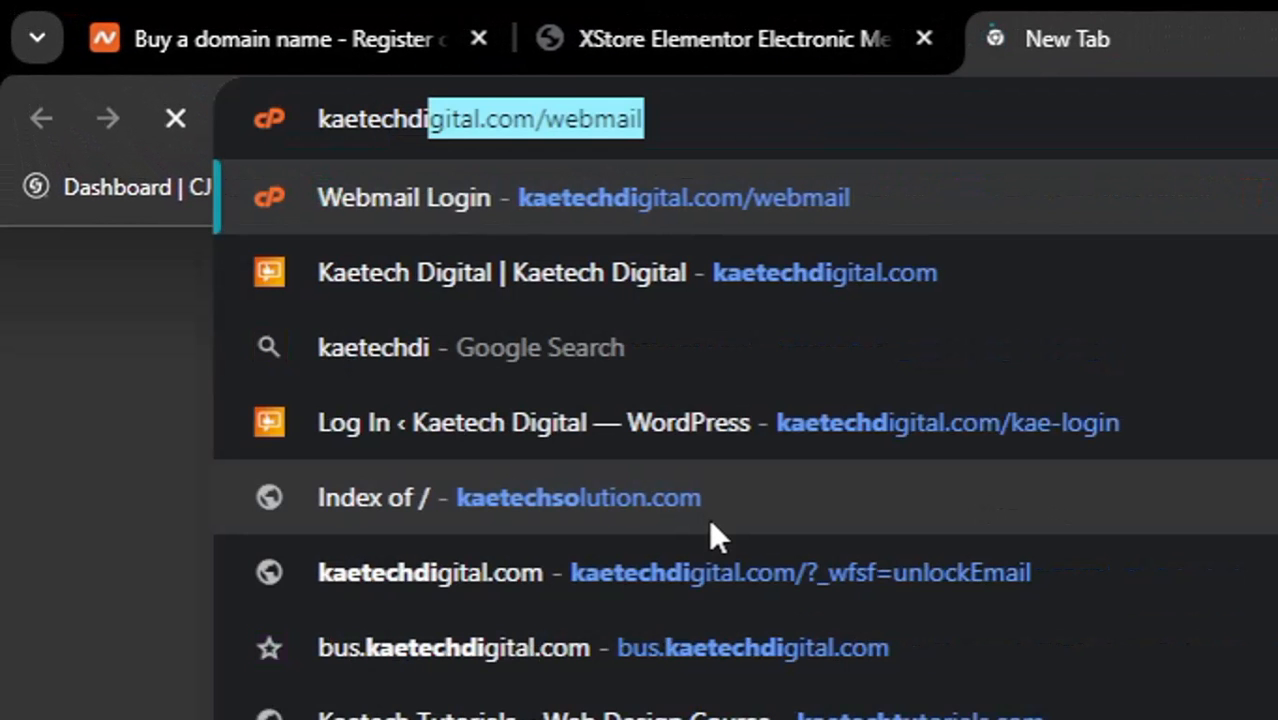
text(gital)
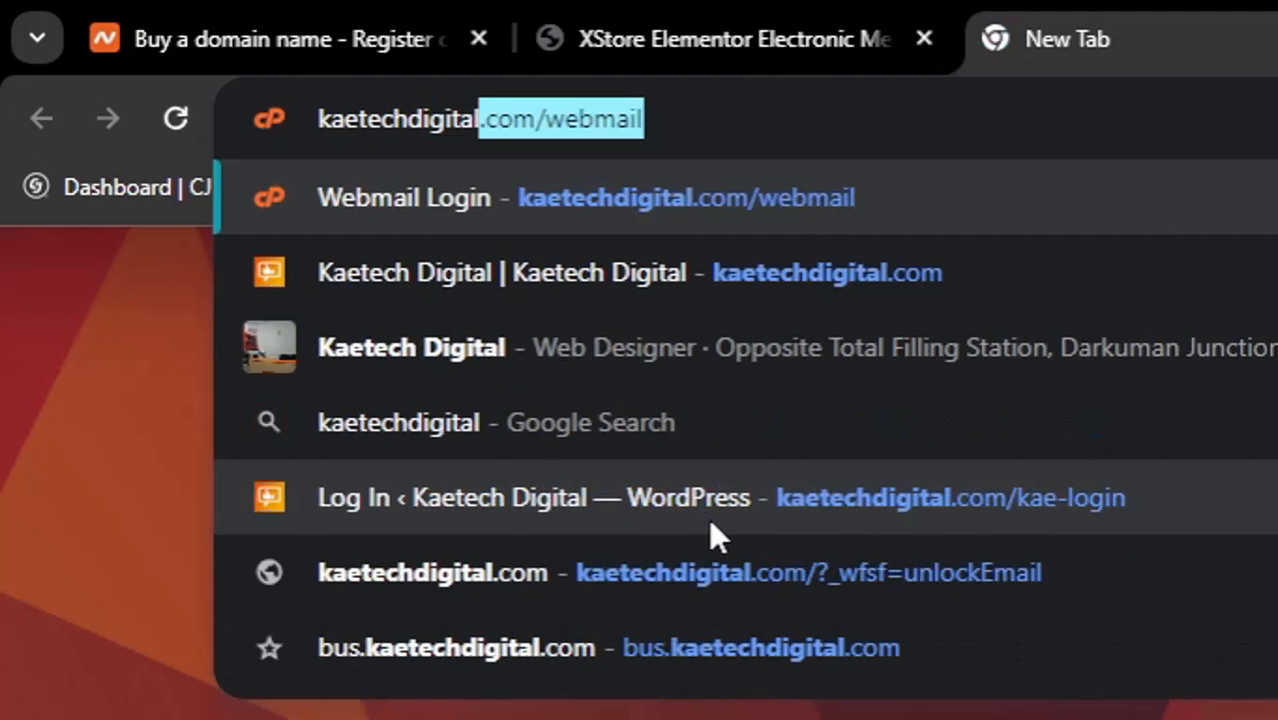
text(com)
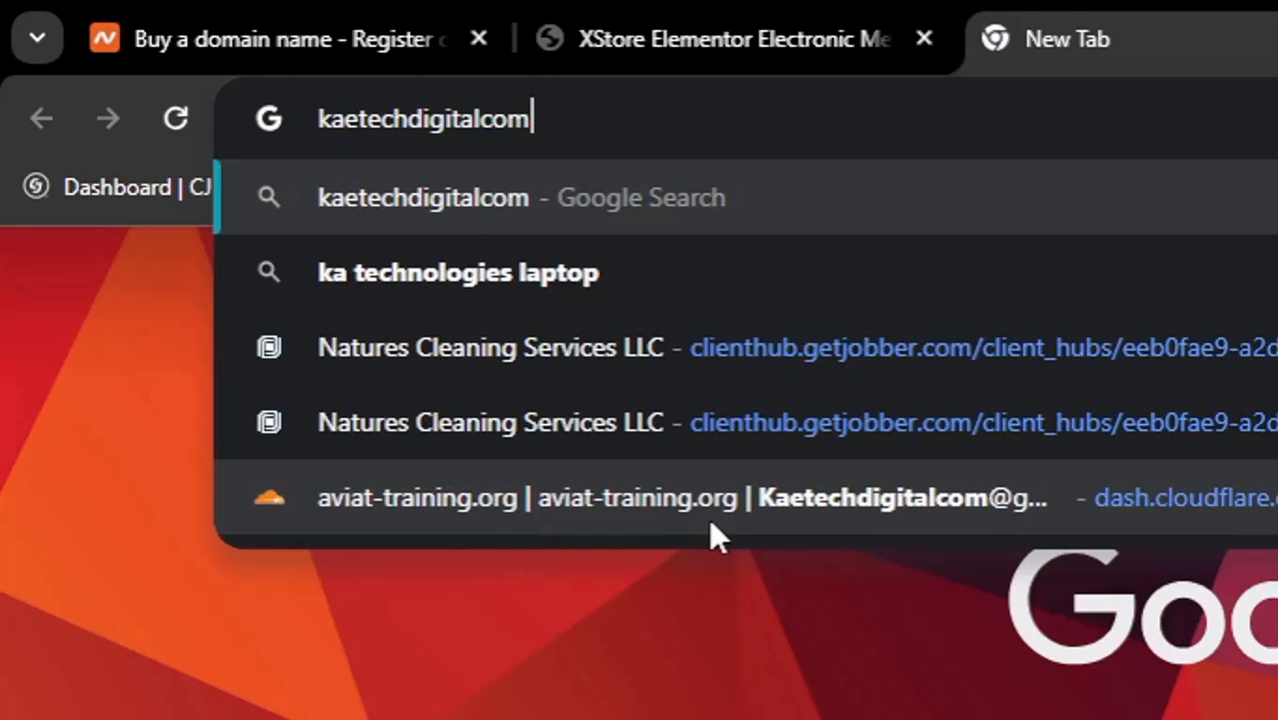
key(Left)
key(Left)
key(Left)
text(.)
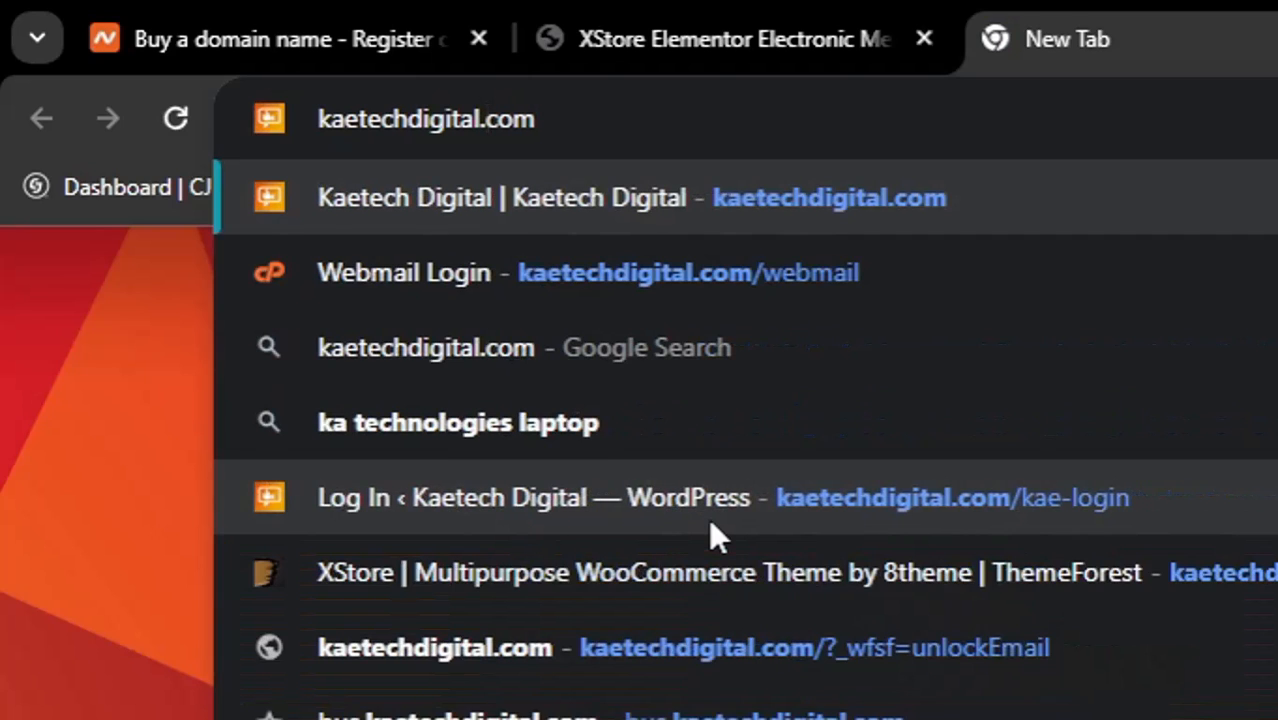
click(712, 220)
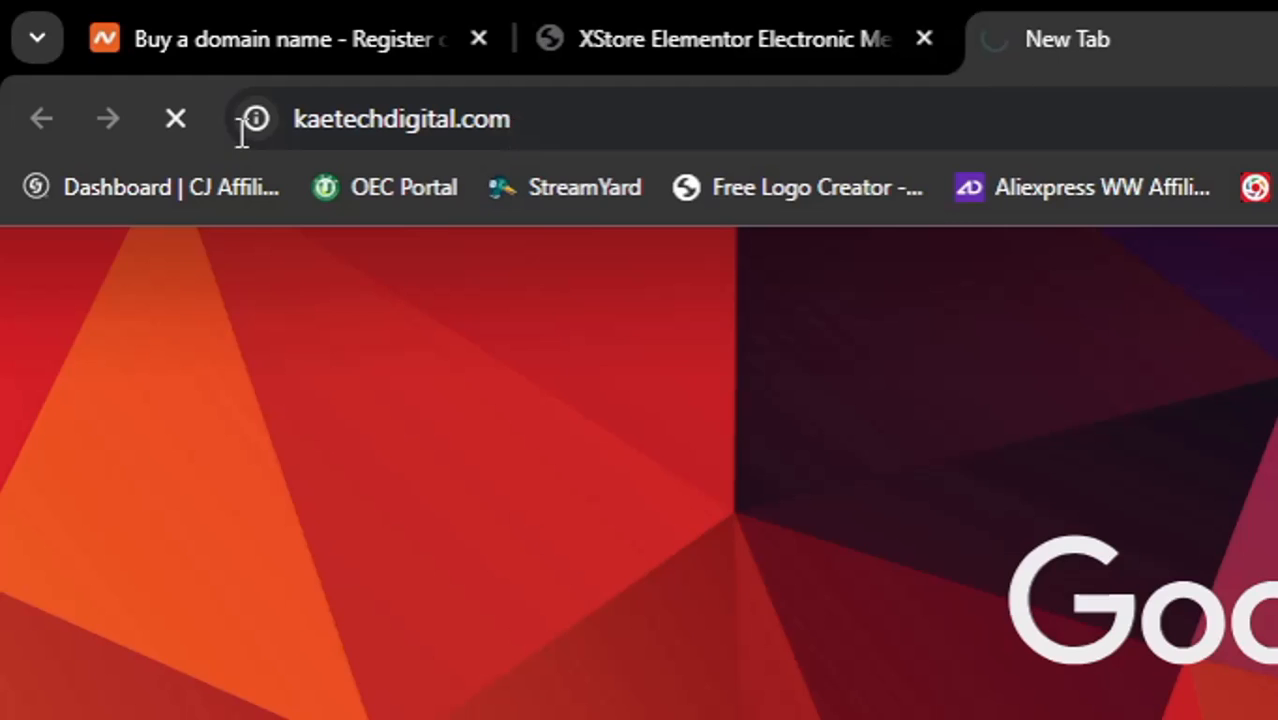
click(450, 124)
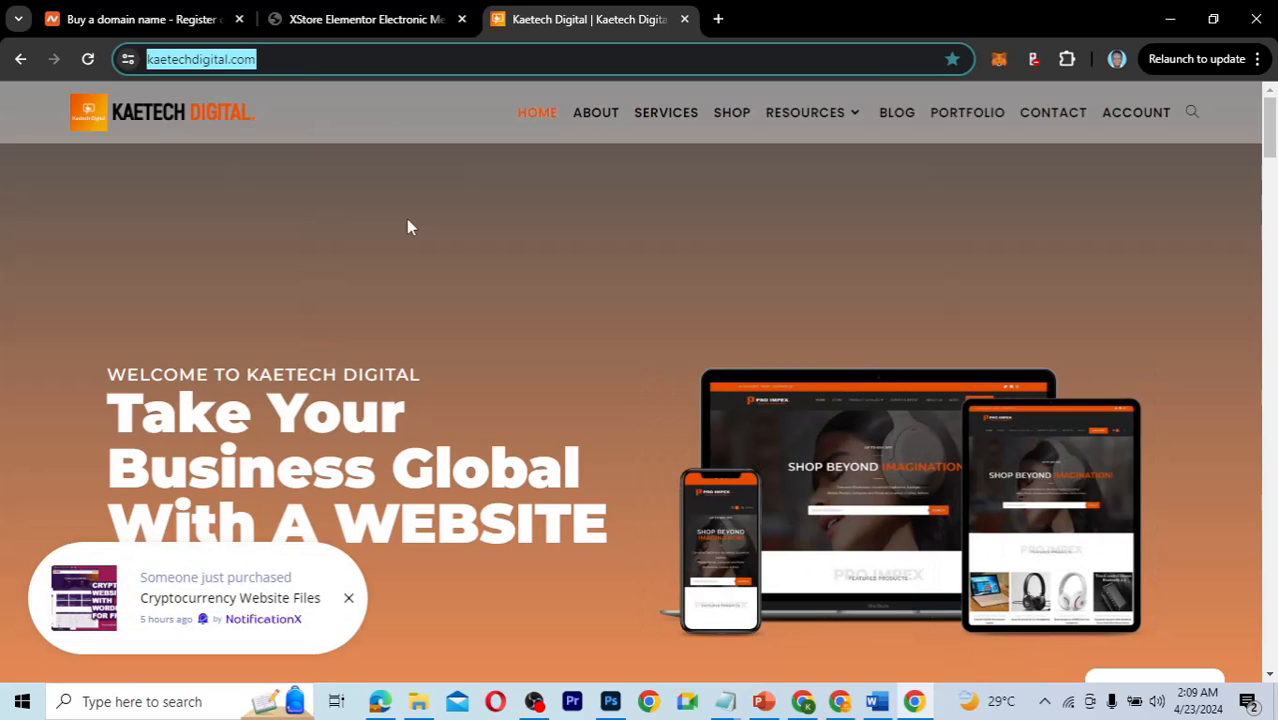
click(407, 220)
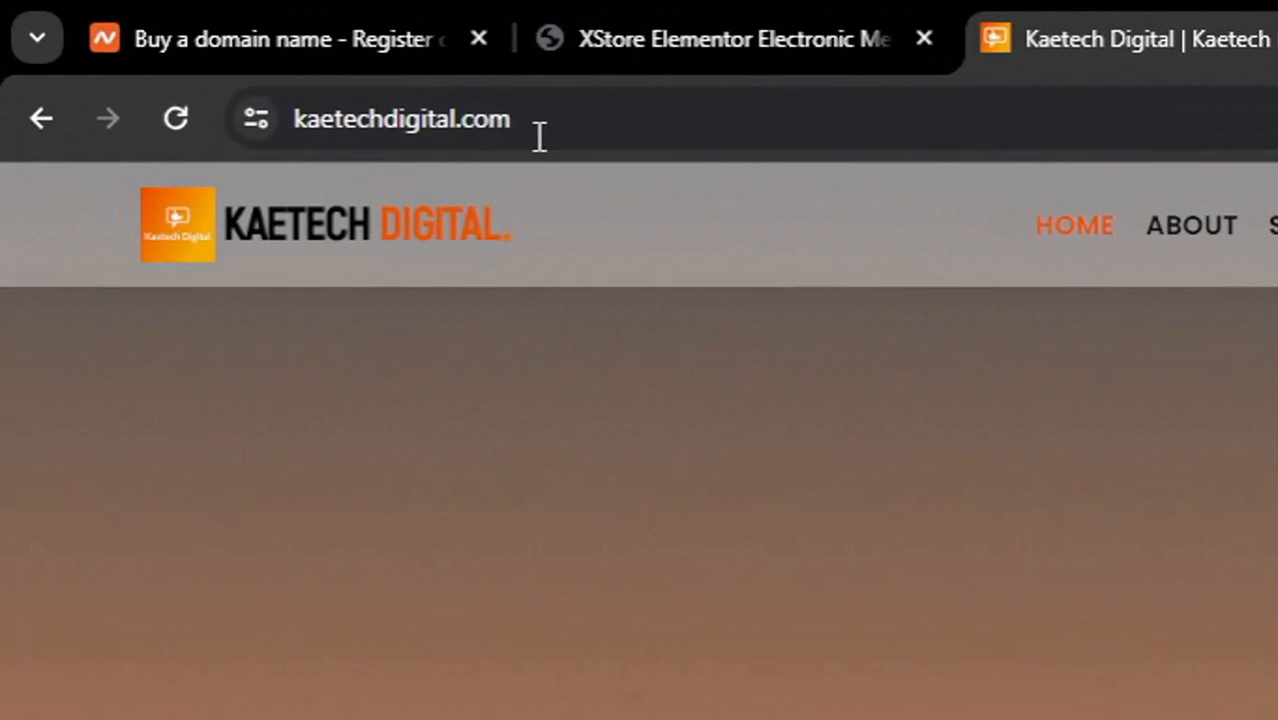
Append /namecheap to the kaetechdigital.com address to reach the Namecheap homepage.
click(539, 137)
text(/)
text(namecheap)
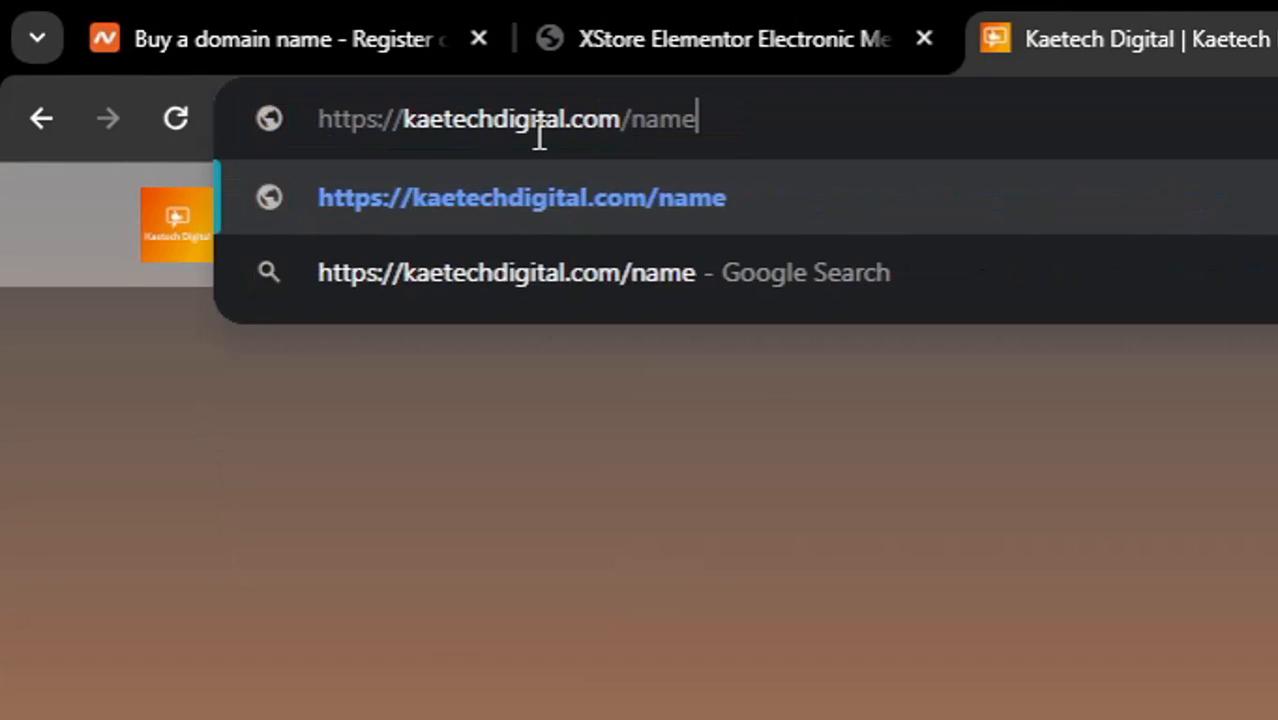
key(Return)
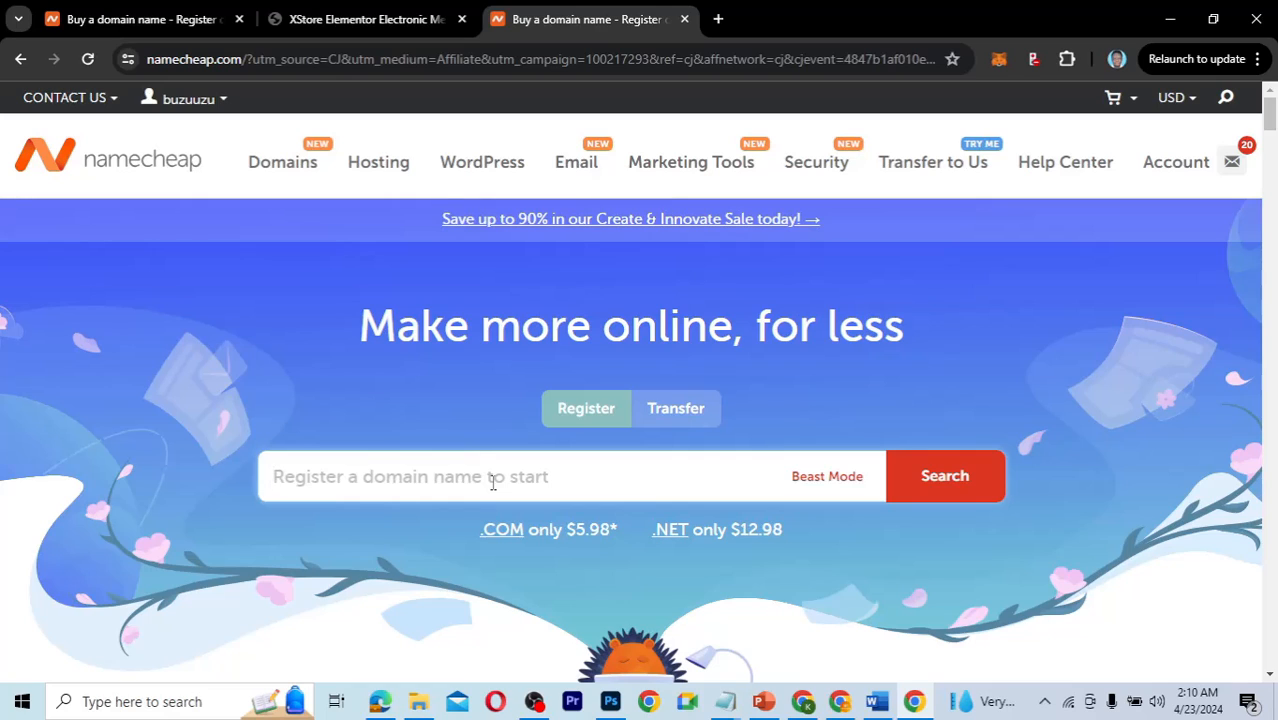
Search Namecheap for kaetechelectronics.com to see that it is available at $10.28/yr.
text(kaetechelectronics)
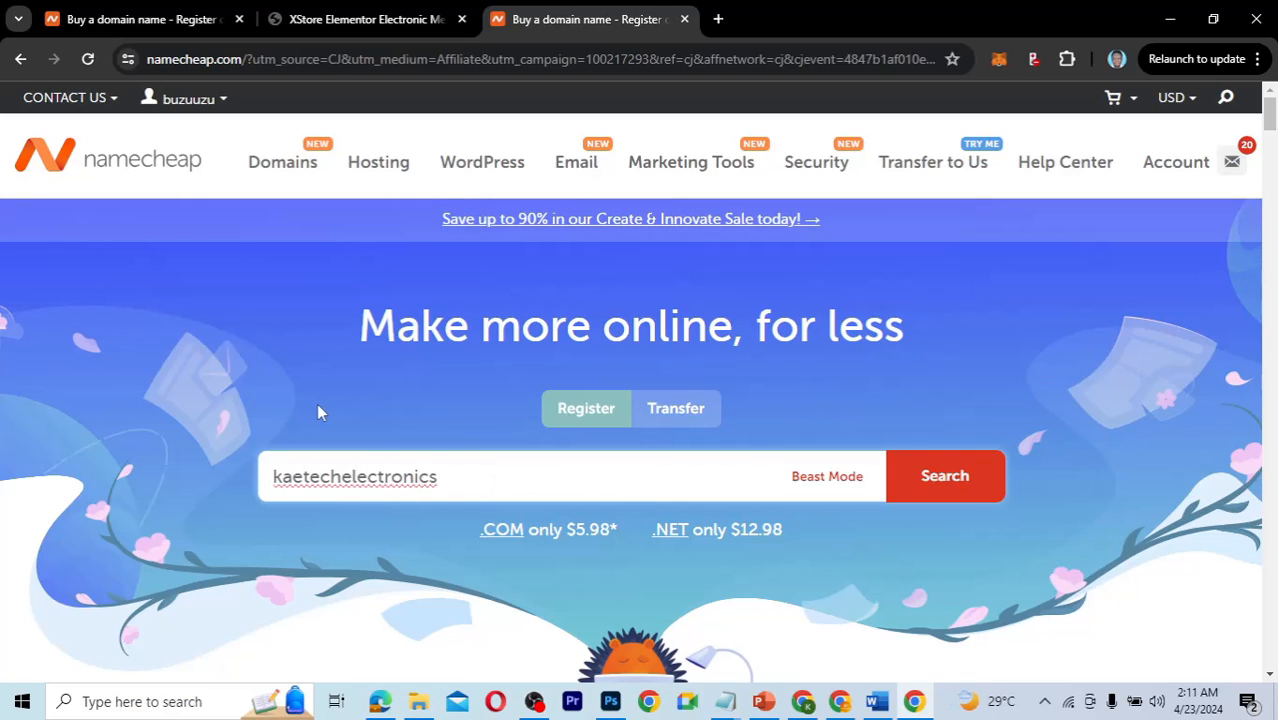
text(.com)
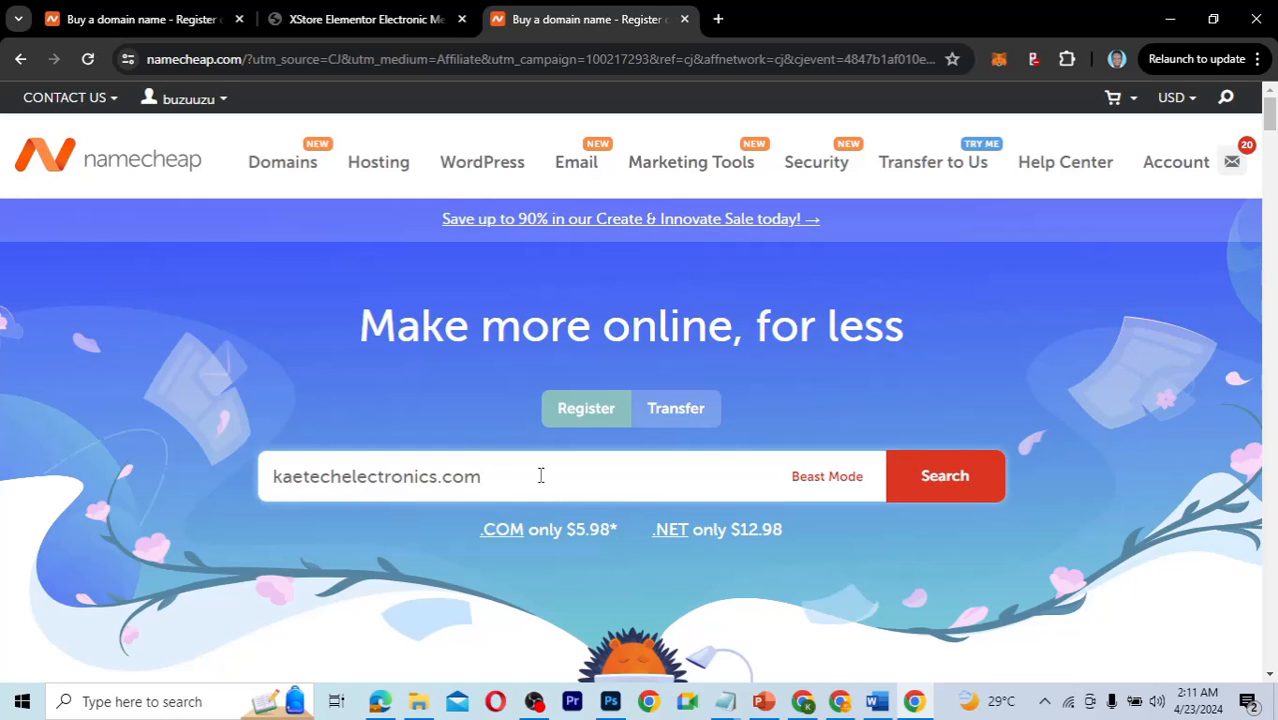
click(945, 482)
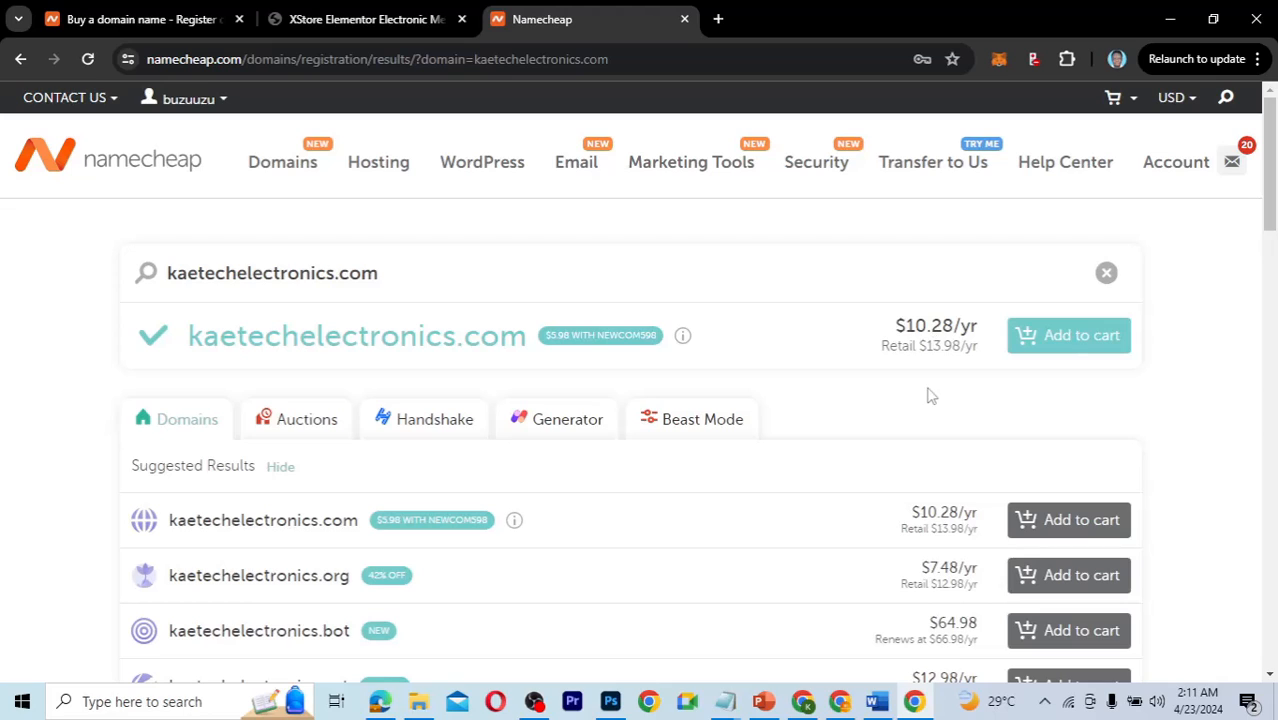
Add kaetechelectronics.com to the Namecheap cart, making a $10.46 total.
click(1066, 349)
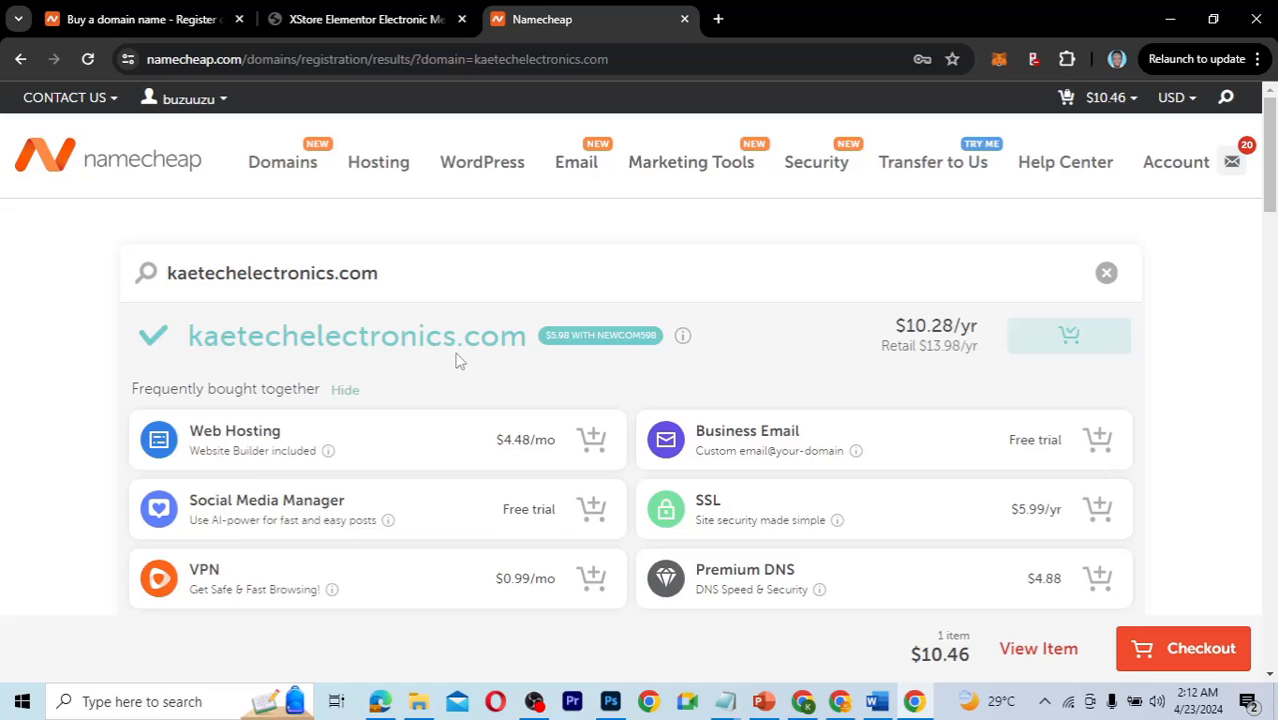
mouse_move(362, 170)
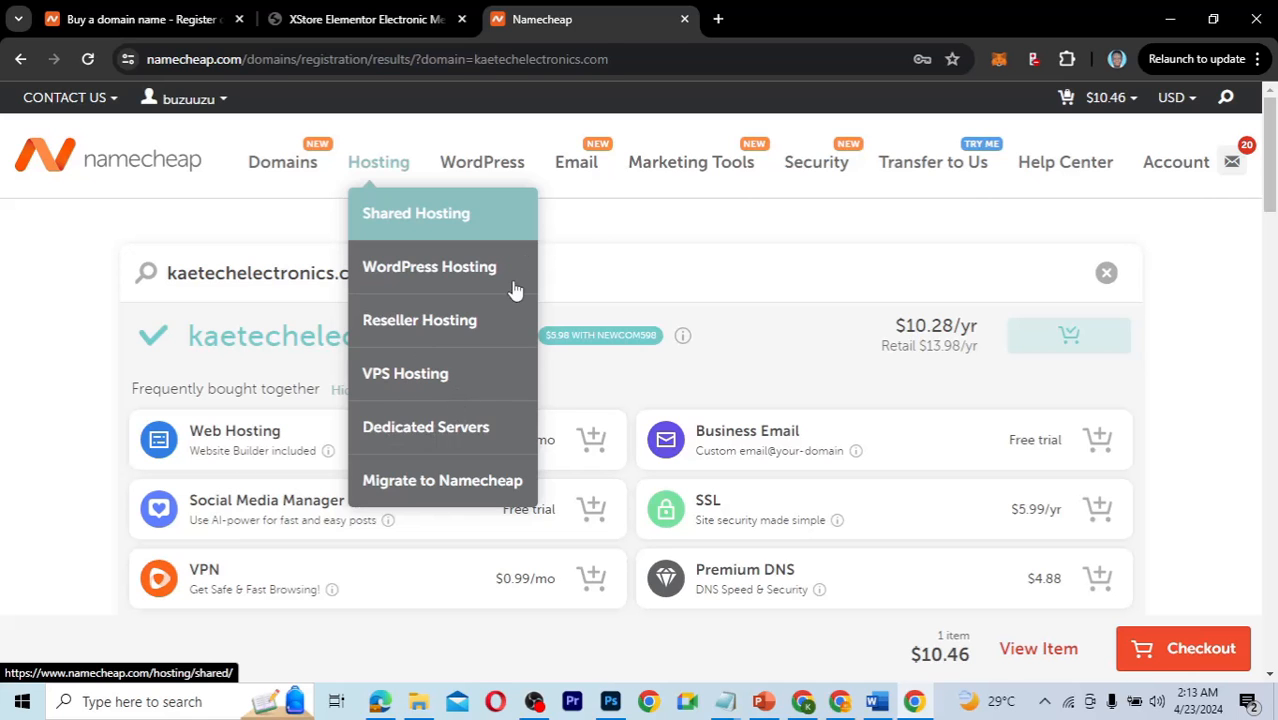
click(568, 232)
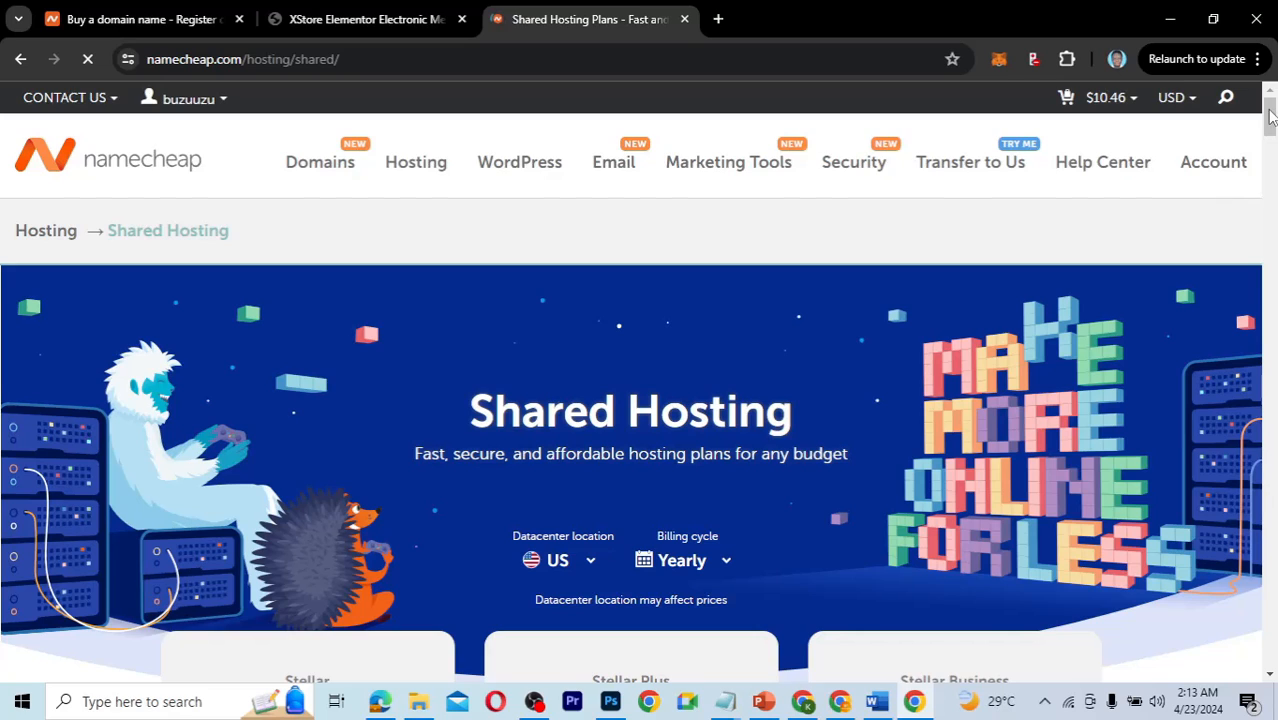
scroll(1269, 116, down, 2)
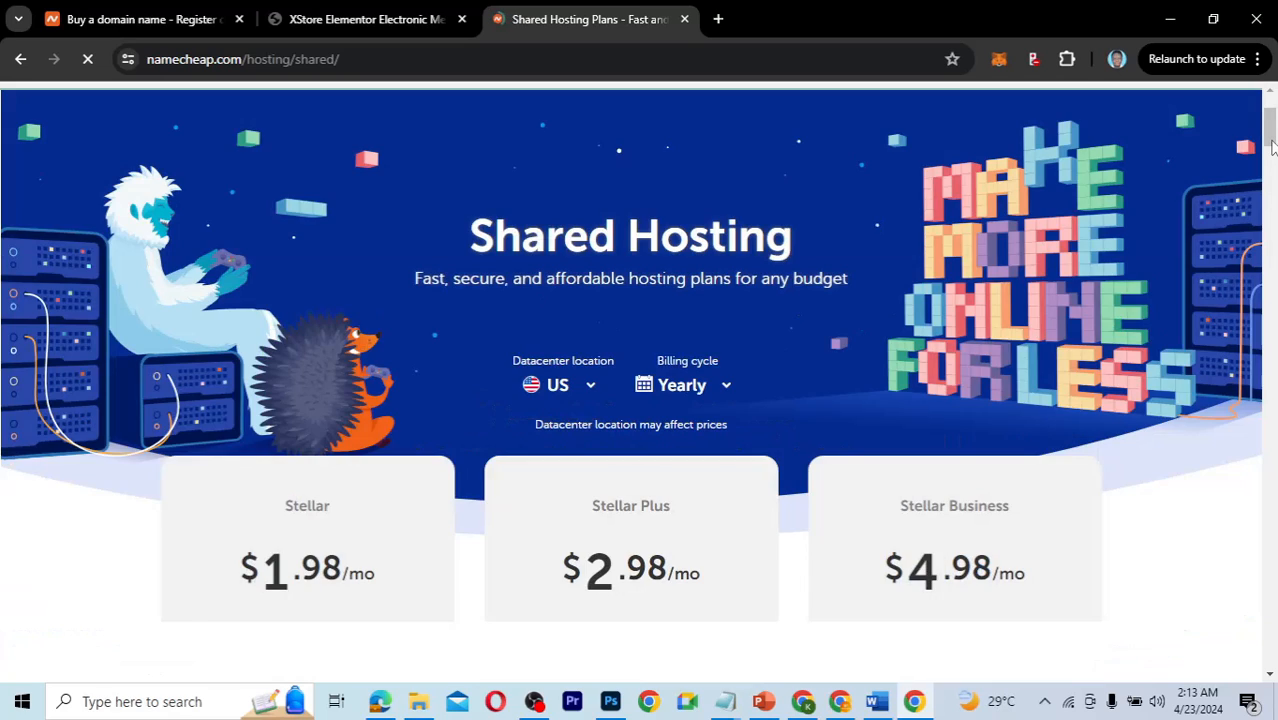
scroll(1271, 146, down, 3)
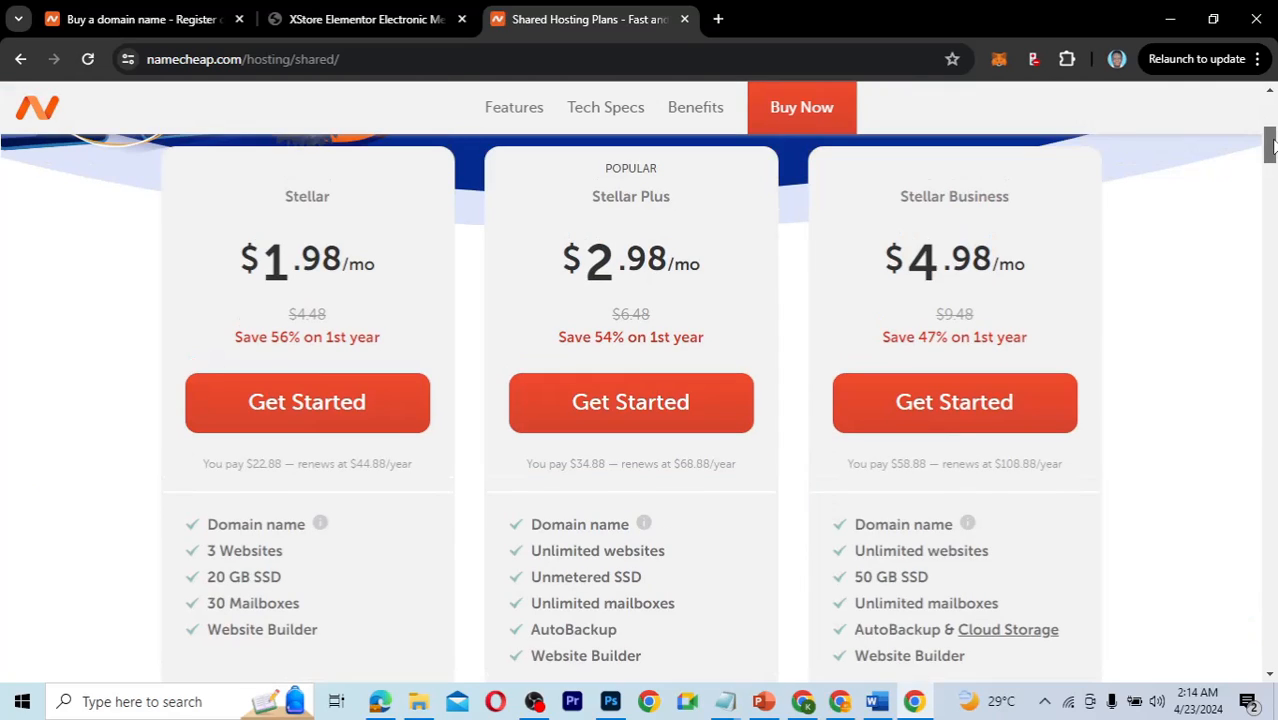
drag(1273, 146, 1272, 144)
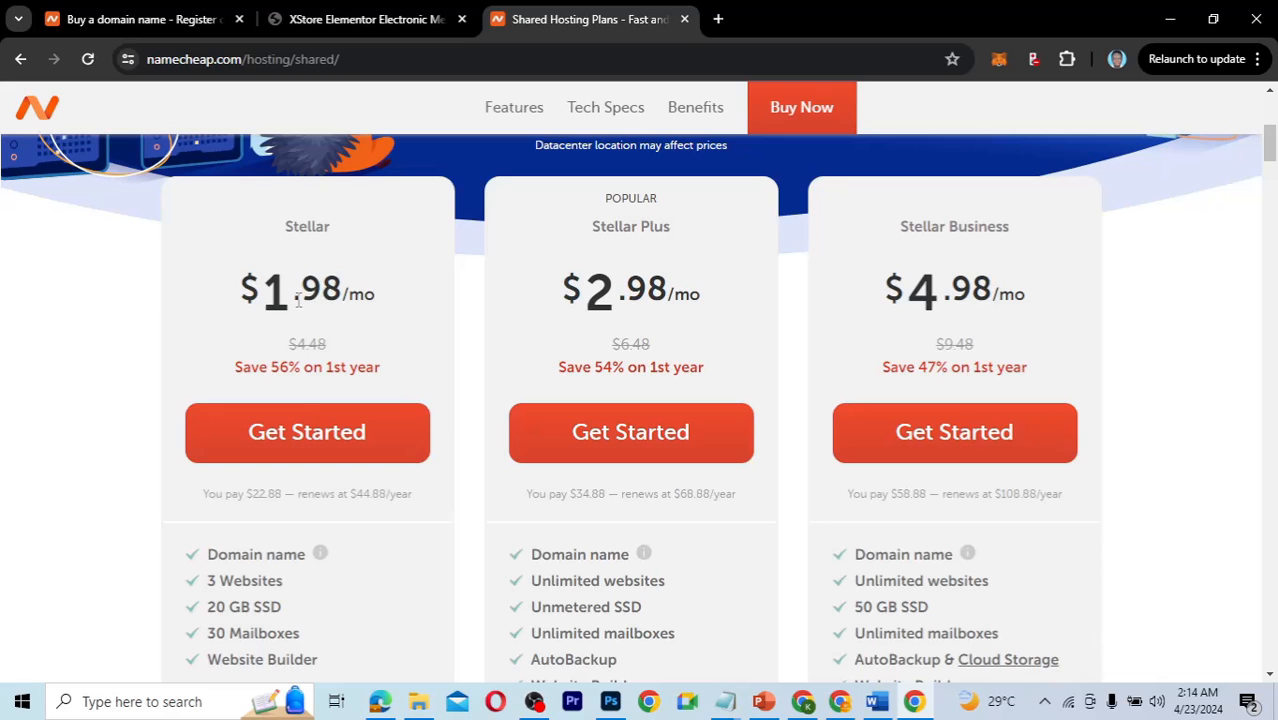
scroll(432, 310, up, 2)
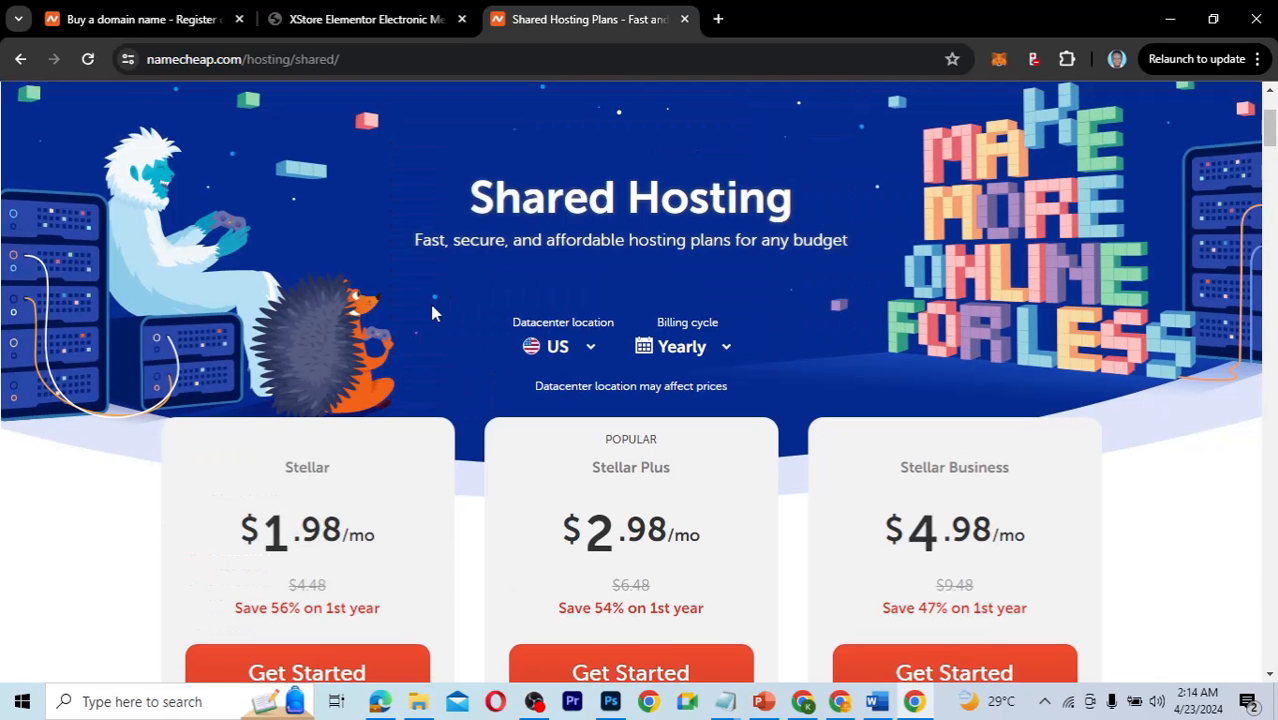
scroll(432, 313, down, 1)
scroll(432, 313, down, 1)
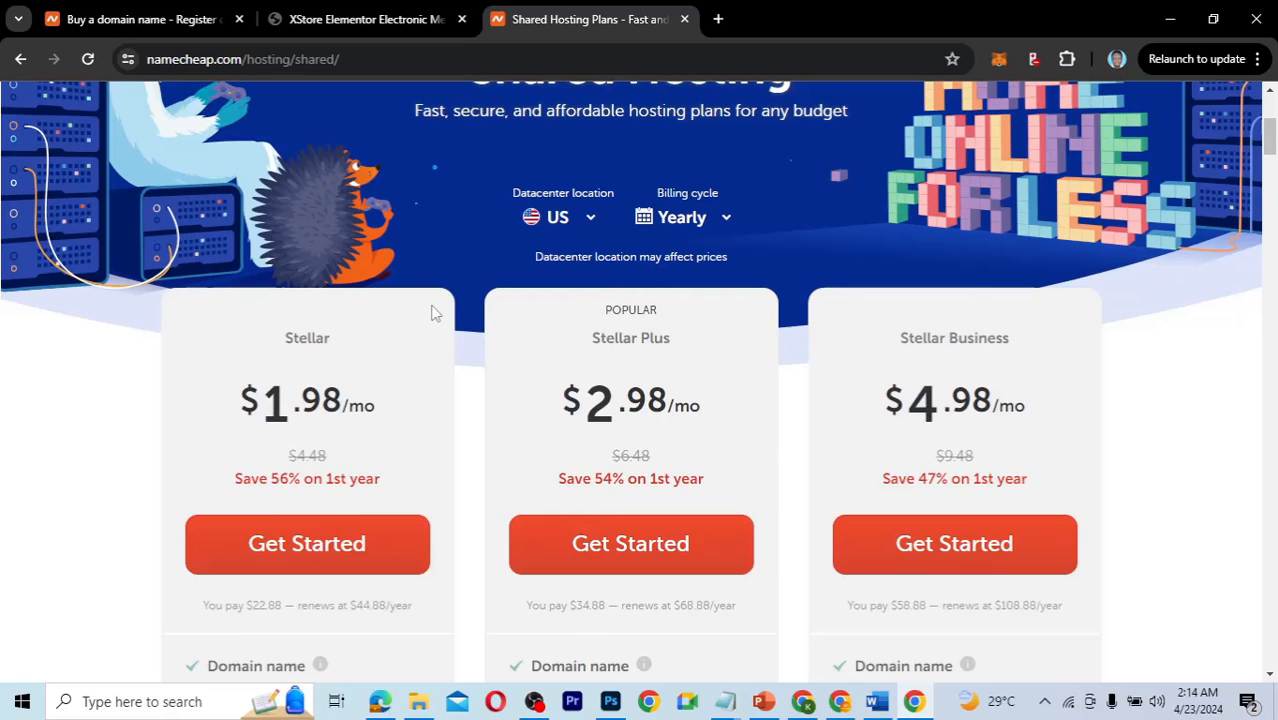
scroll(432, 313, down, 2)
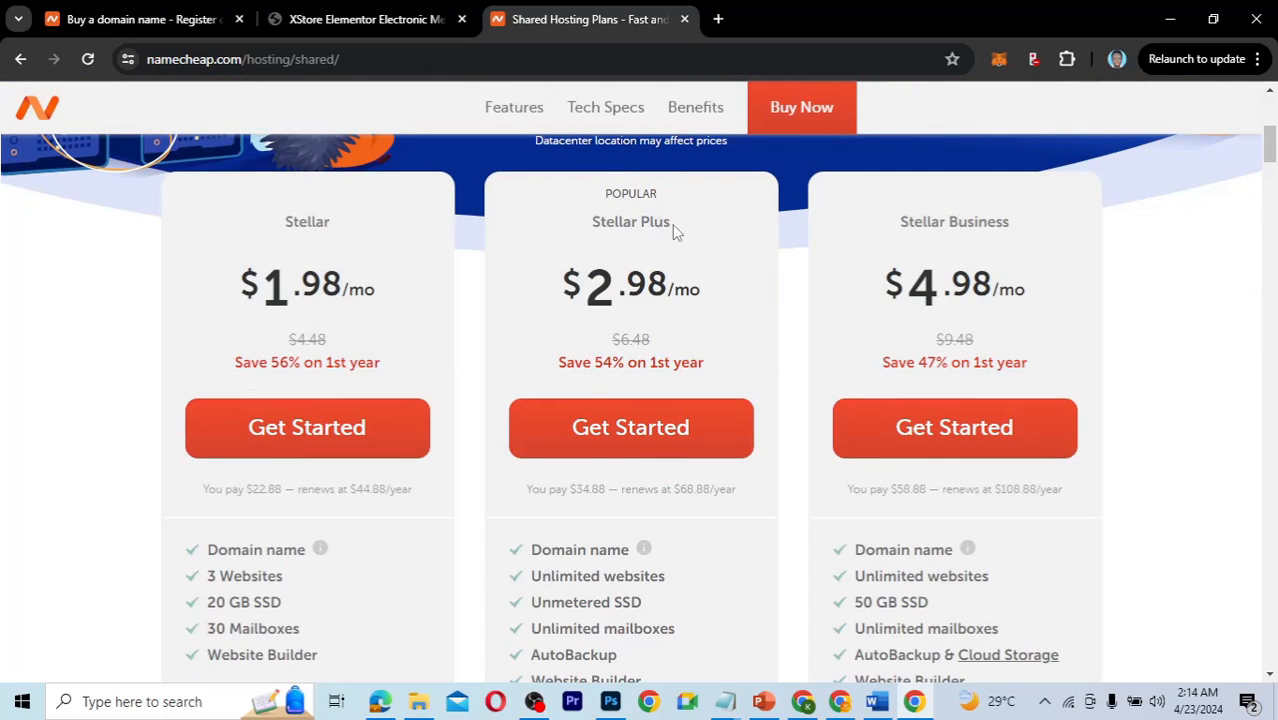
scroll(779, 368, down, 3)
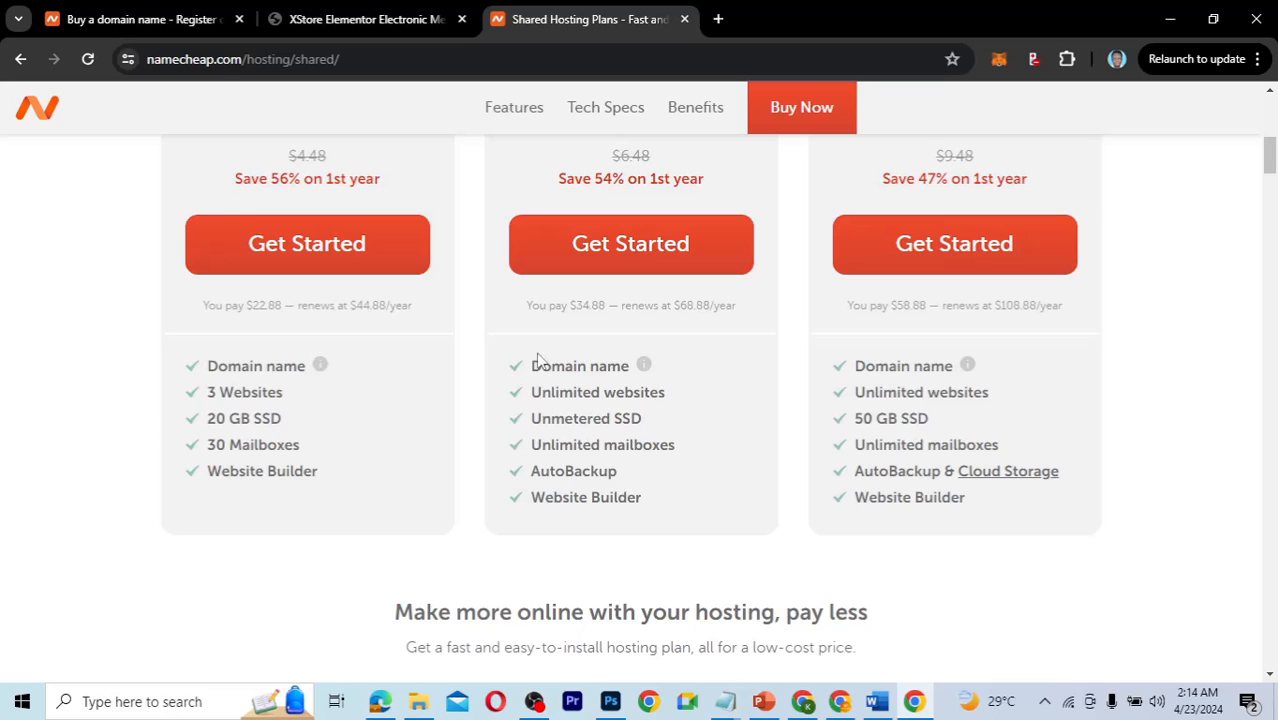
mouse_move(646, 366)
scroll(757, 389, up, 2)
scroll(757, 389, down, 1)
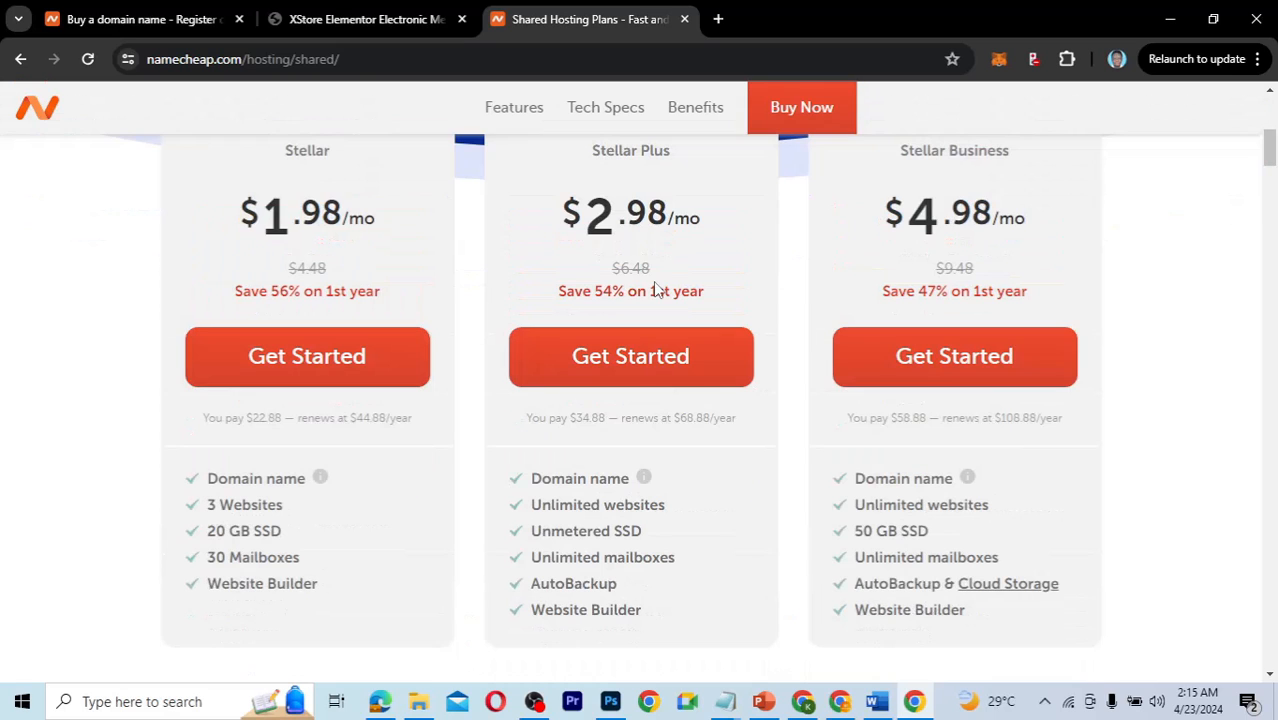
scroll(724, 457, up, 1)
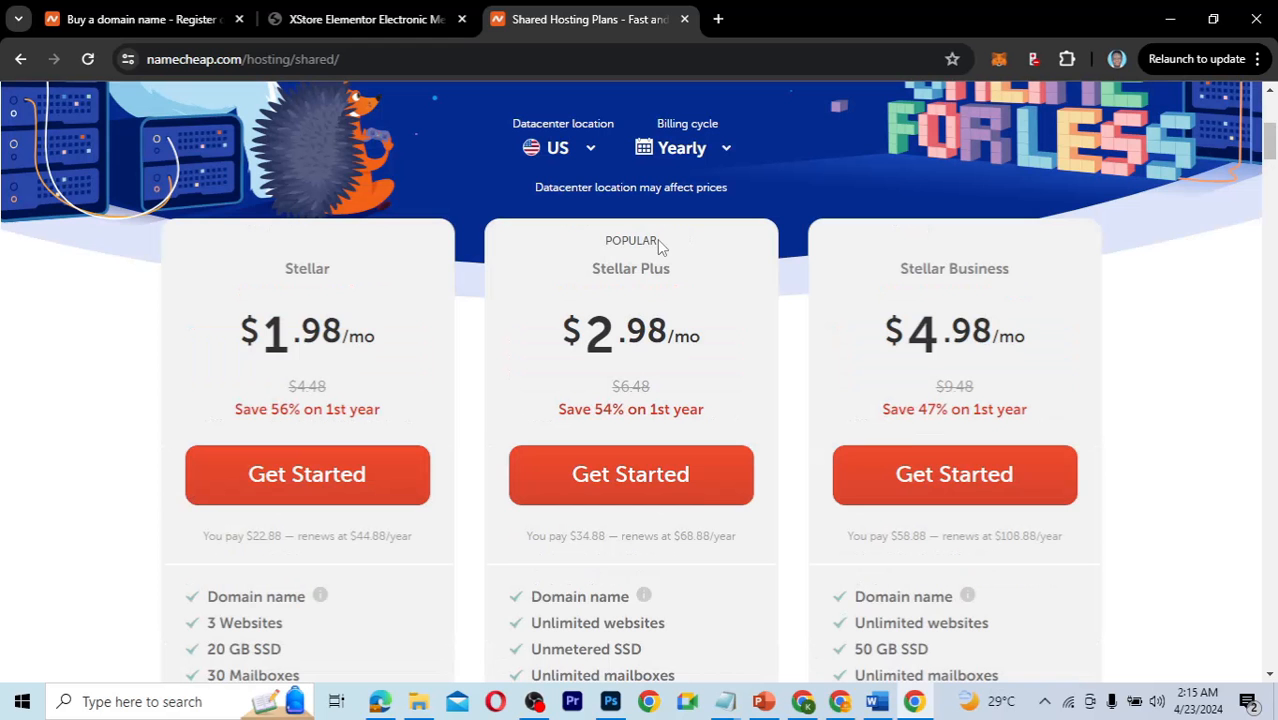
Start a Stellar Plus hosting order paired with the new domain kaetechelectronics.com, totalling $40.54.
click(621, 490)
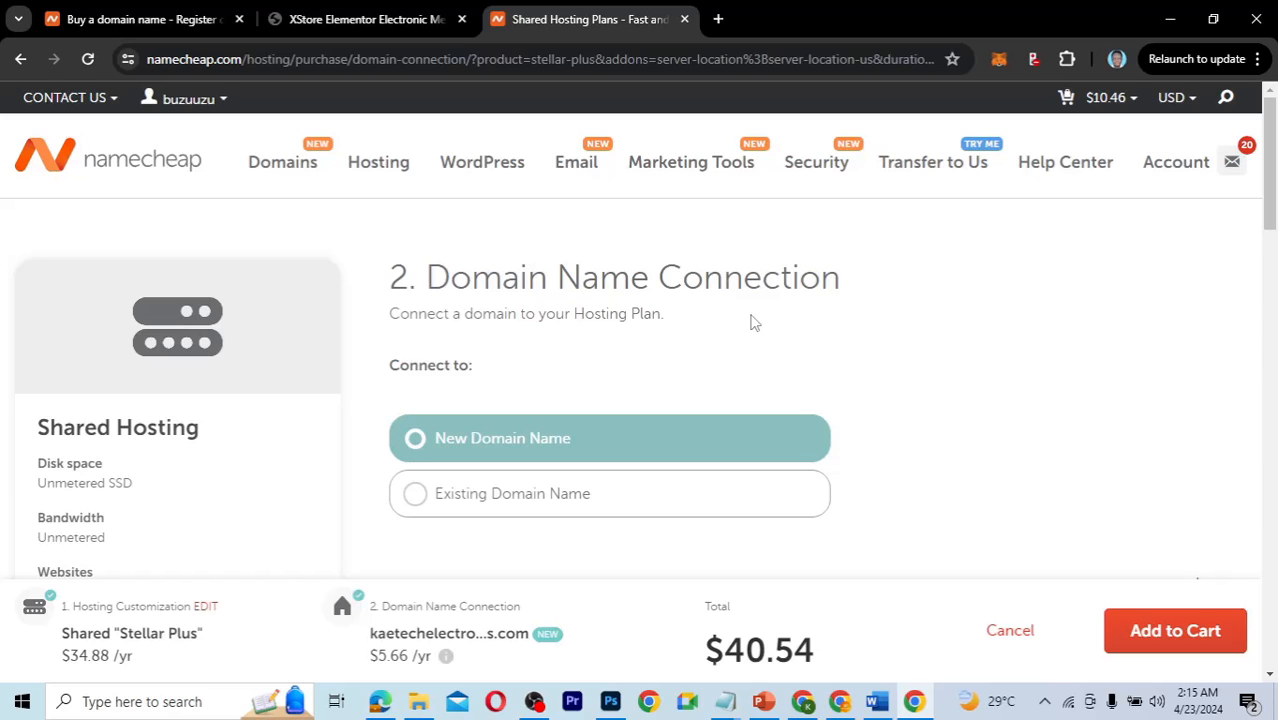
scroll(905, 388, down, 1)
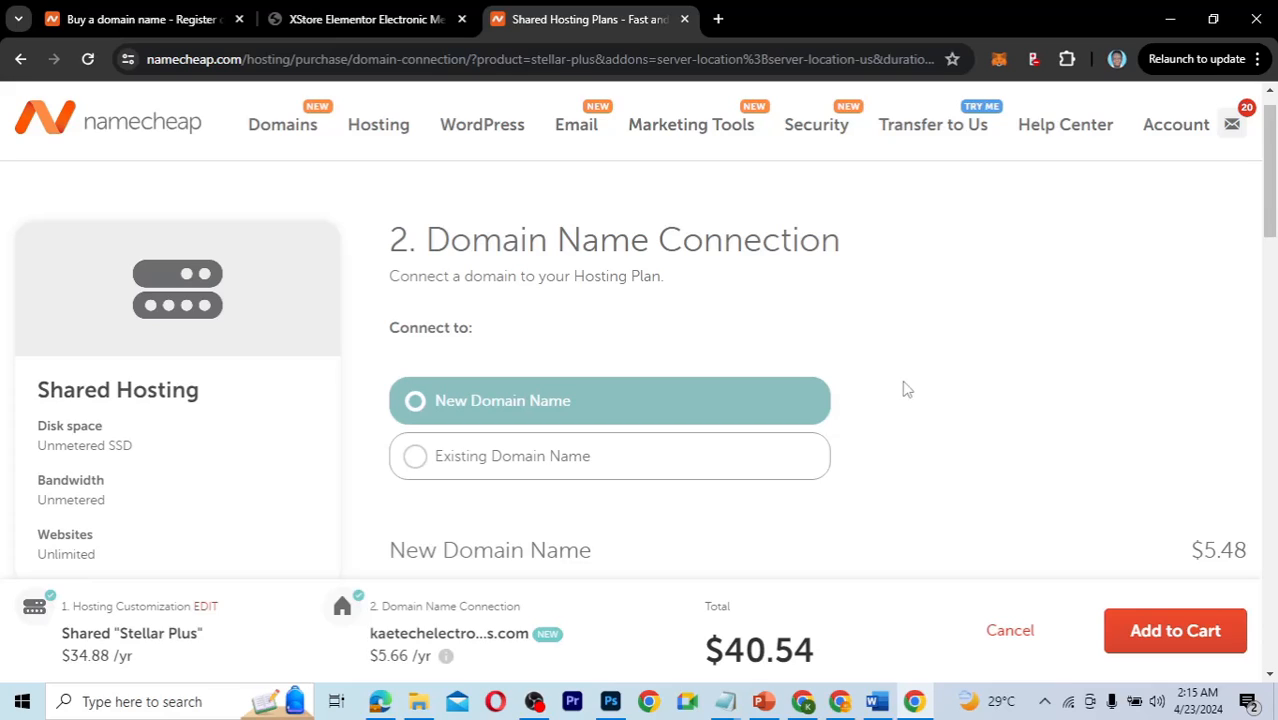
click(496, 468)
scroll(625, 514, down, 2)
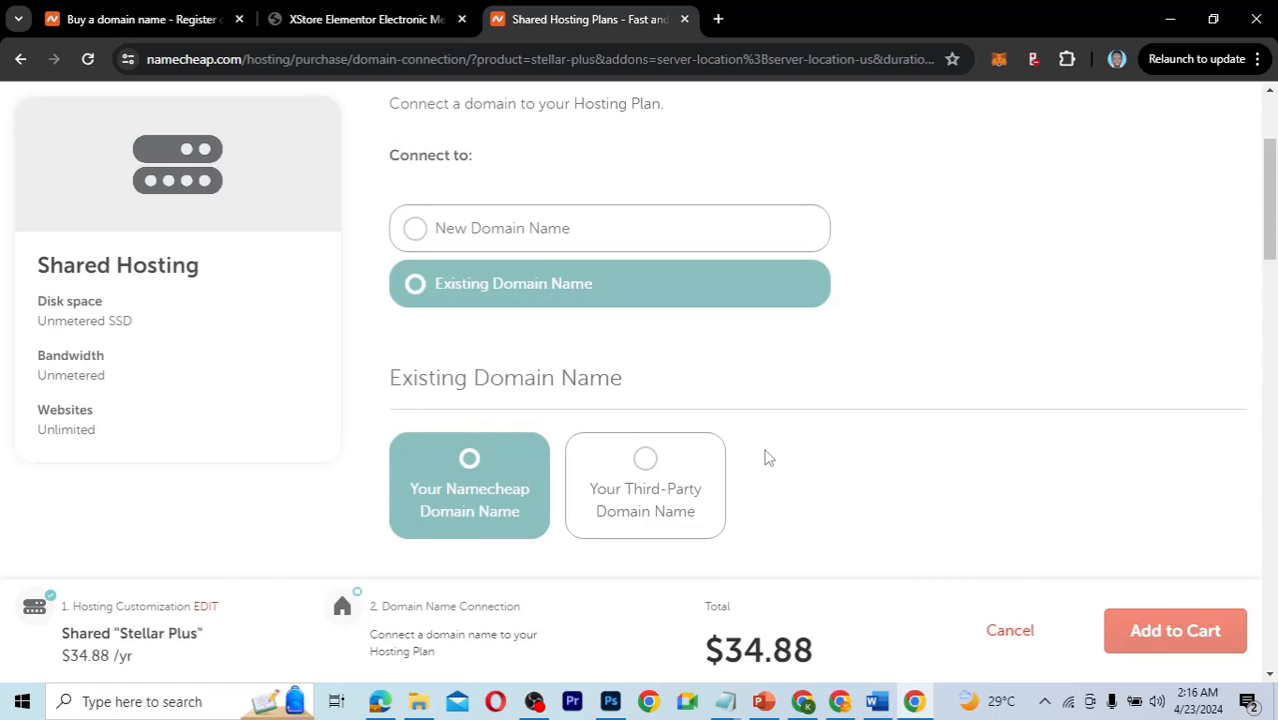
scroll(765, 457, down, 1)
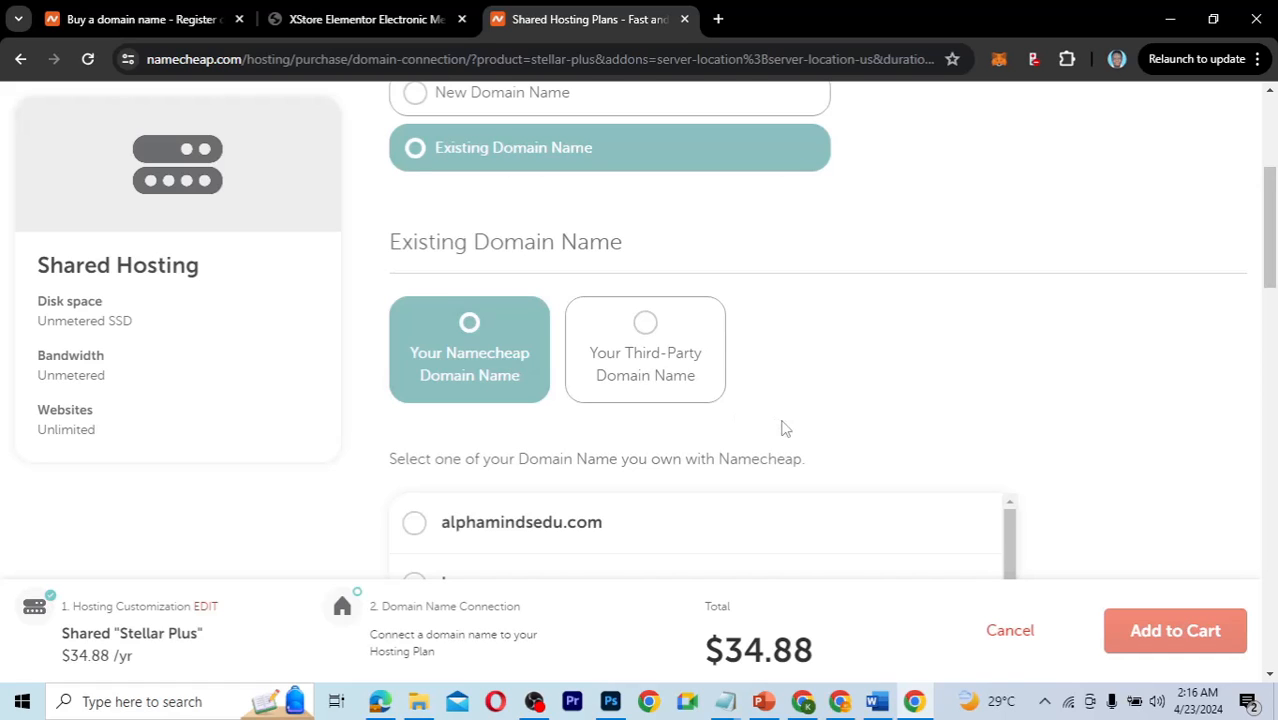
scroll(785, 428, up, 1)
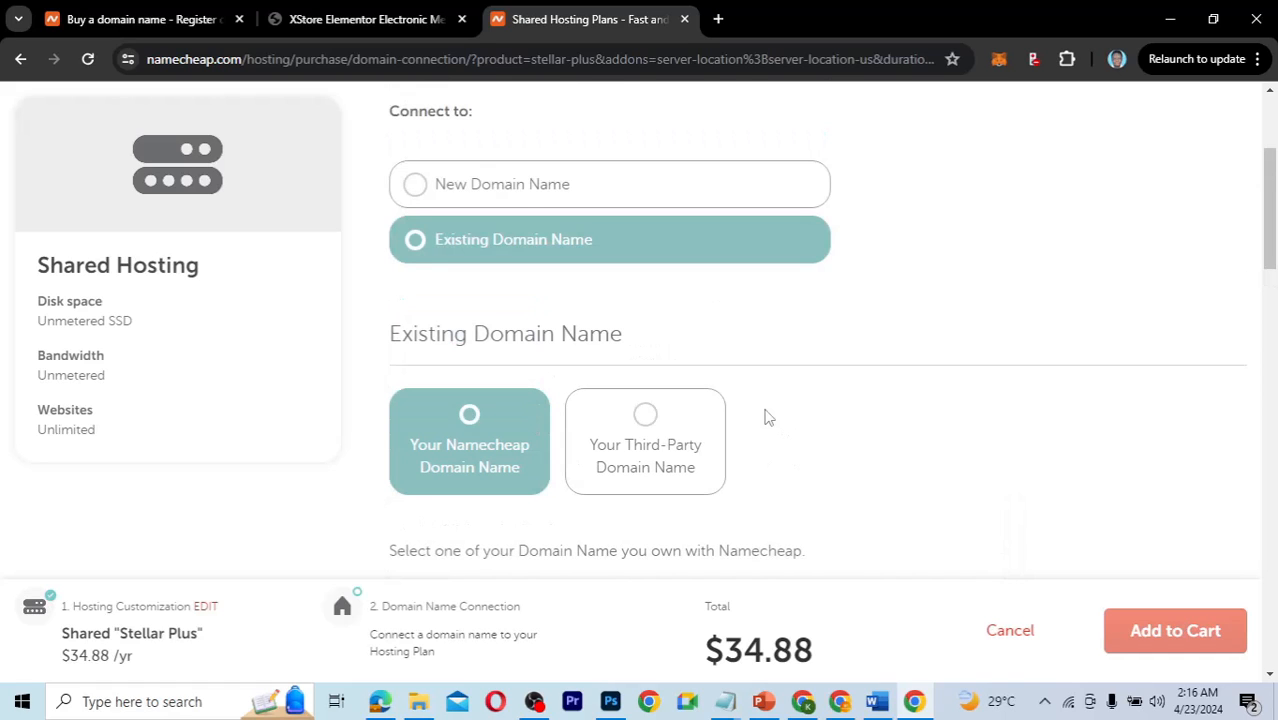
click(590, 204)
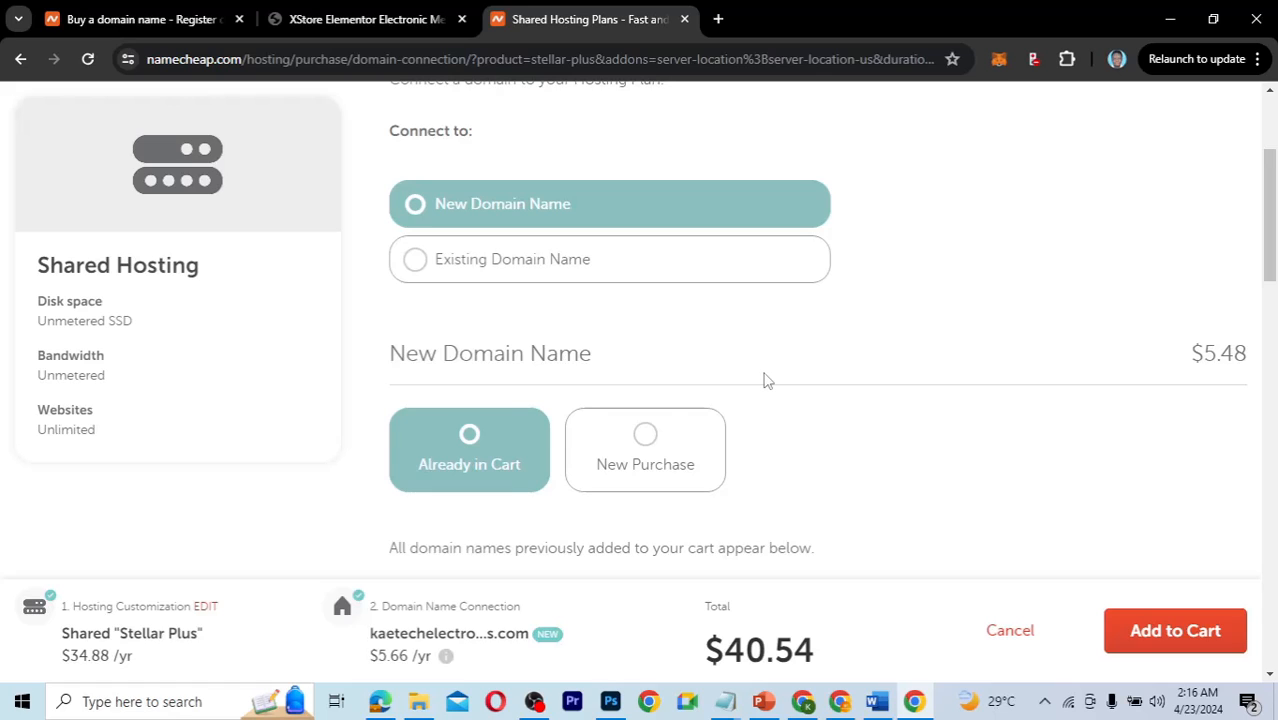
scroll(766, 380, down, 2)
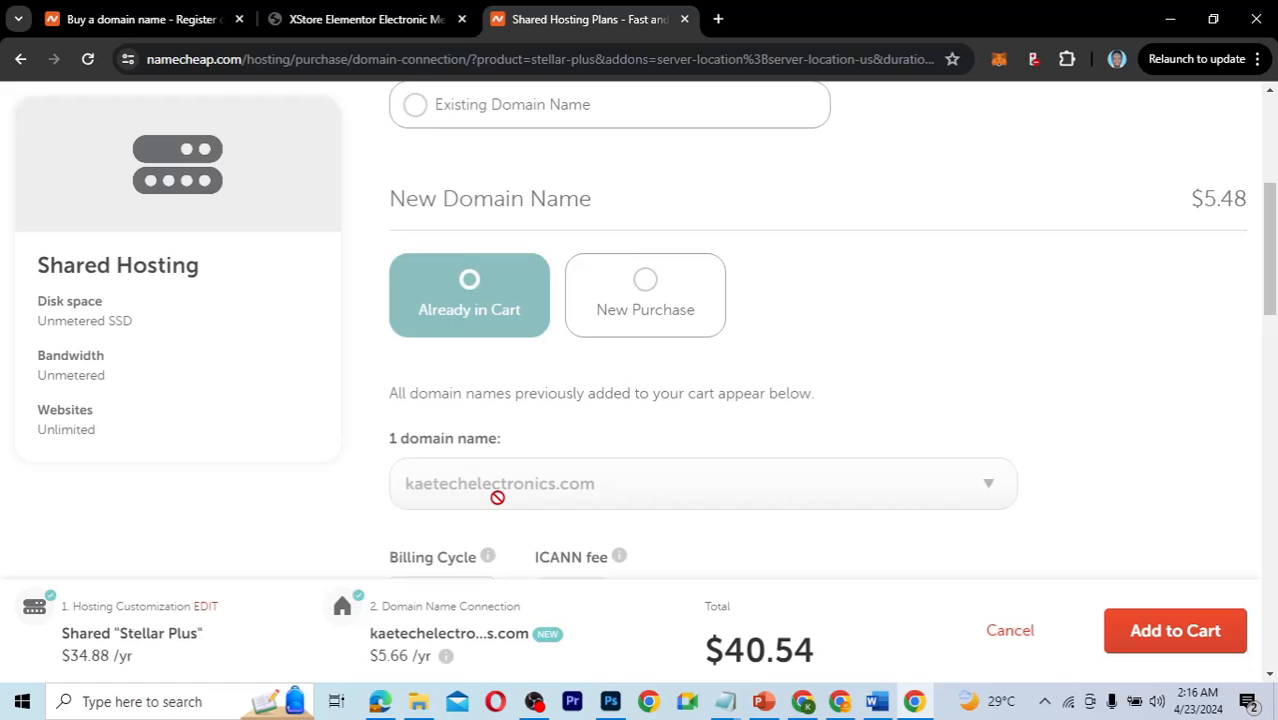
scroll(731, 459, down, 2)
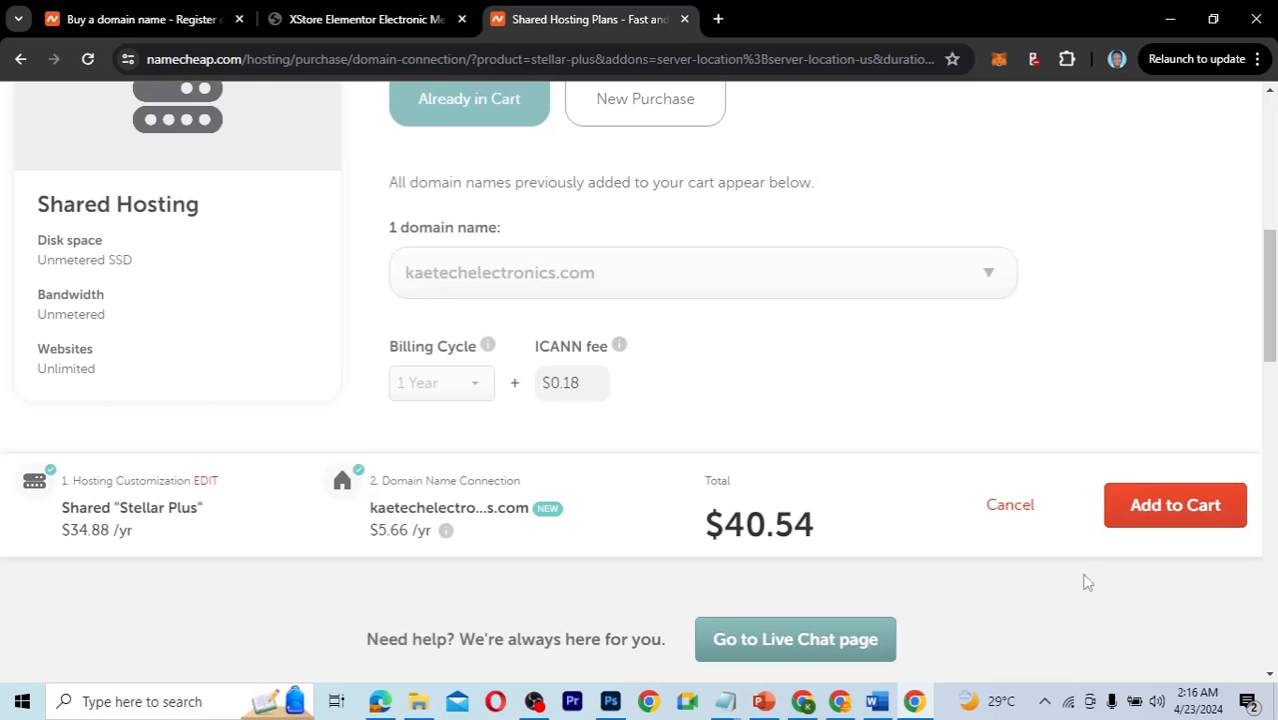
Add Stellar Plus and kaetechelectronics.com to the cart and review the $40.54 subtotal.
click(1190, 510)
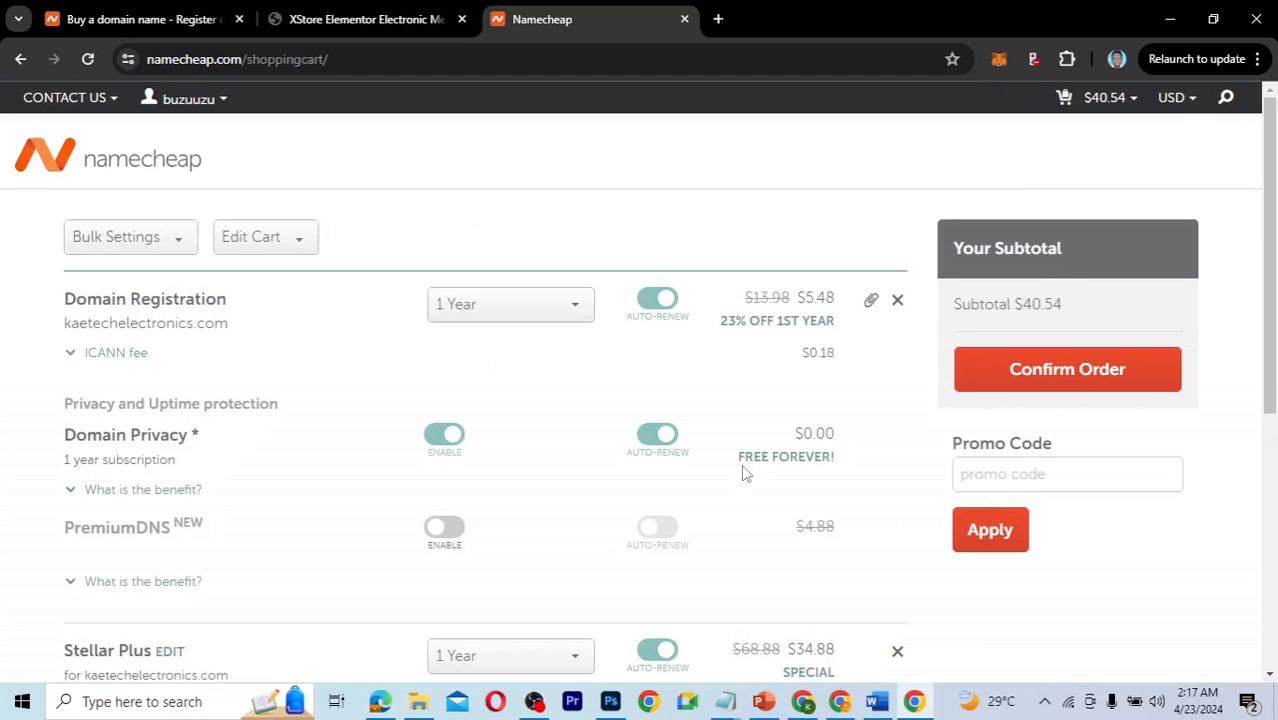
scroll(744, 472, down, 2)
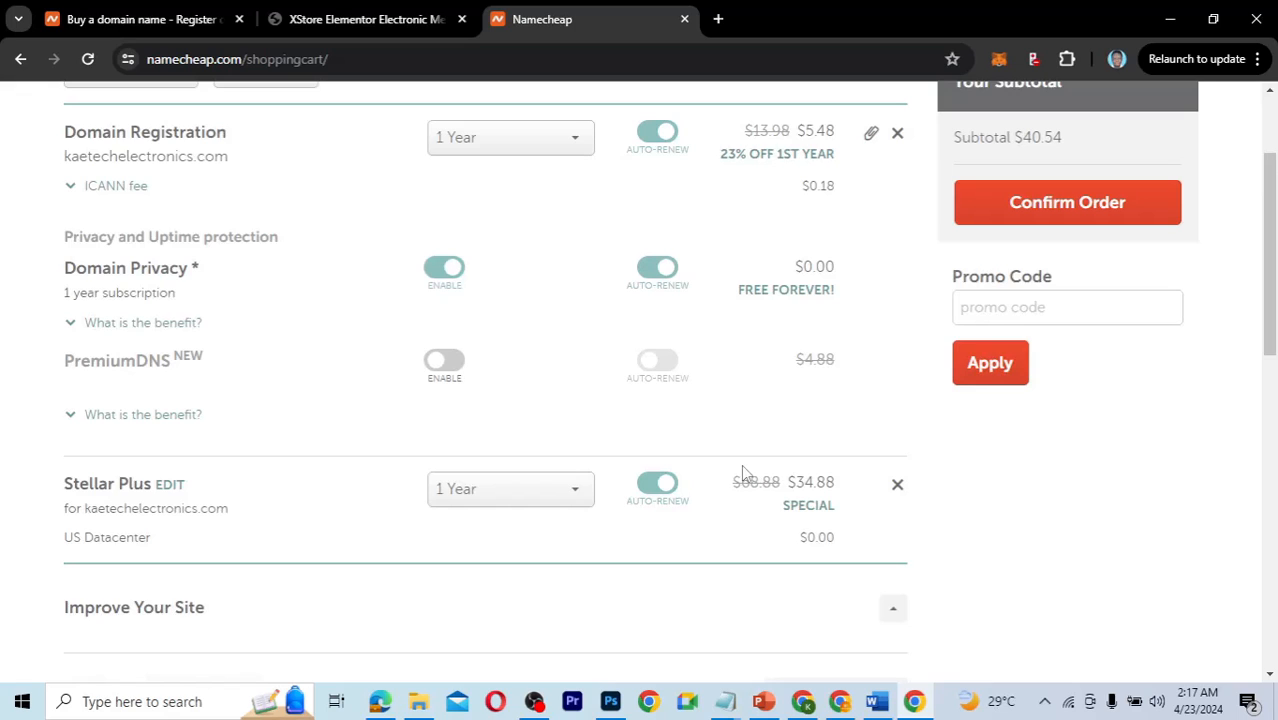
scroll(1061, 334, up, 1)
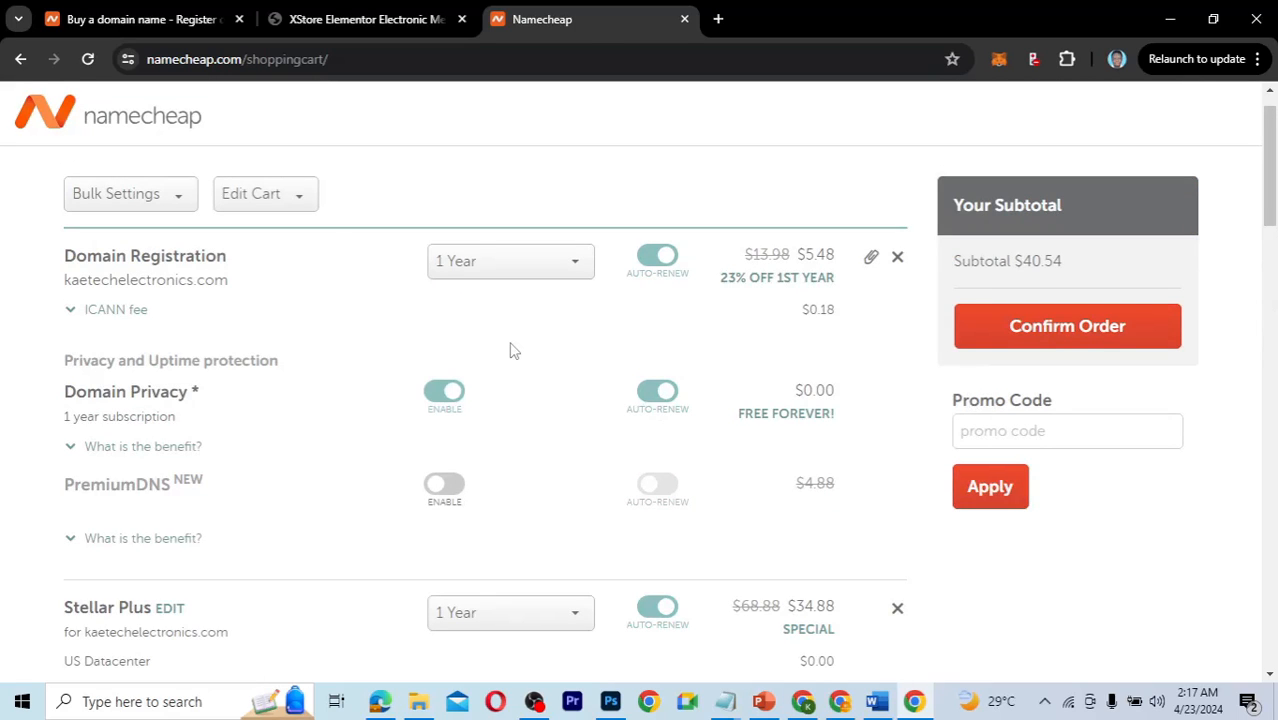
scroll(509, 349, up, 1)
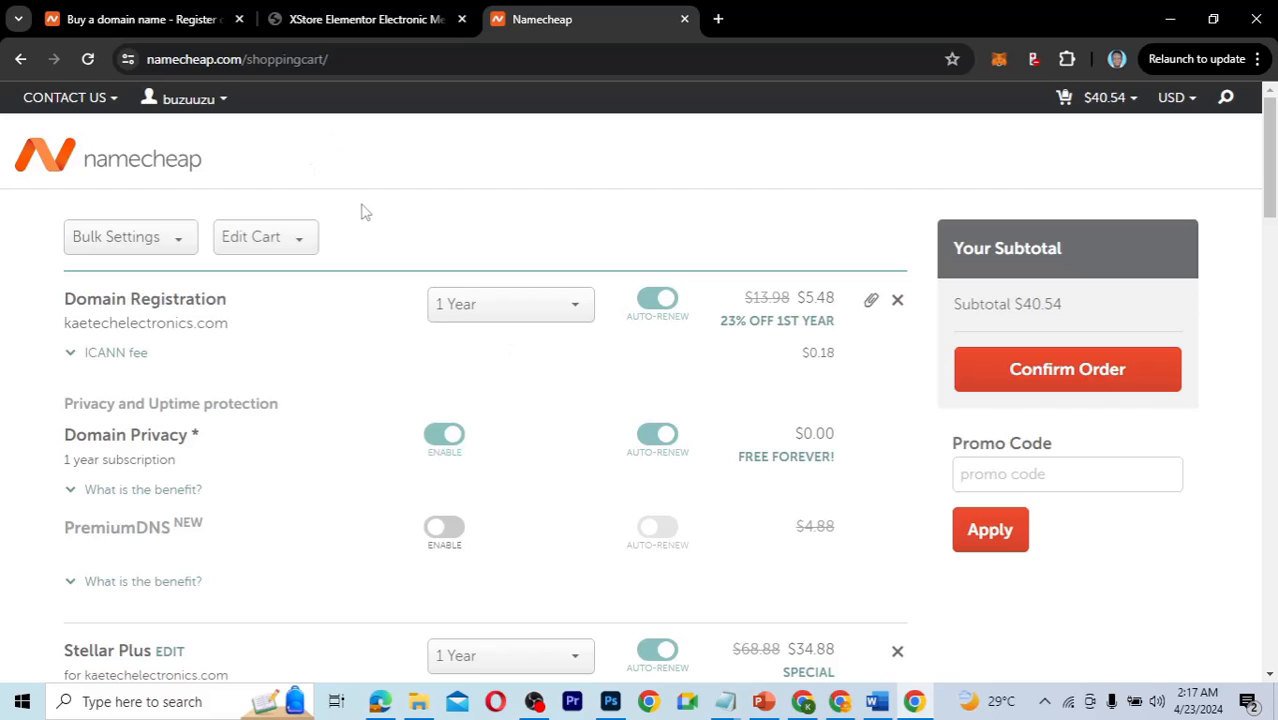
mouse_move(197, 112)
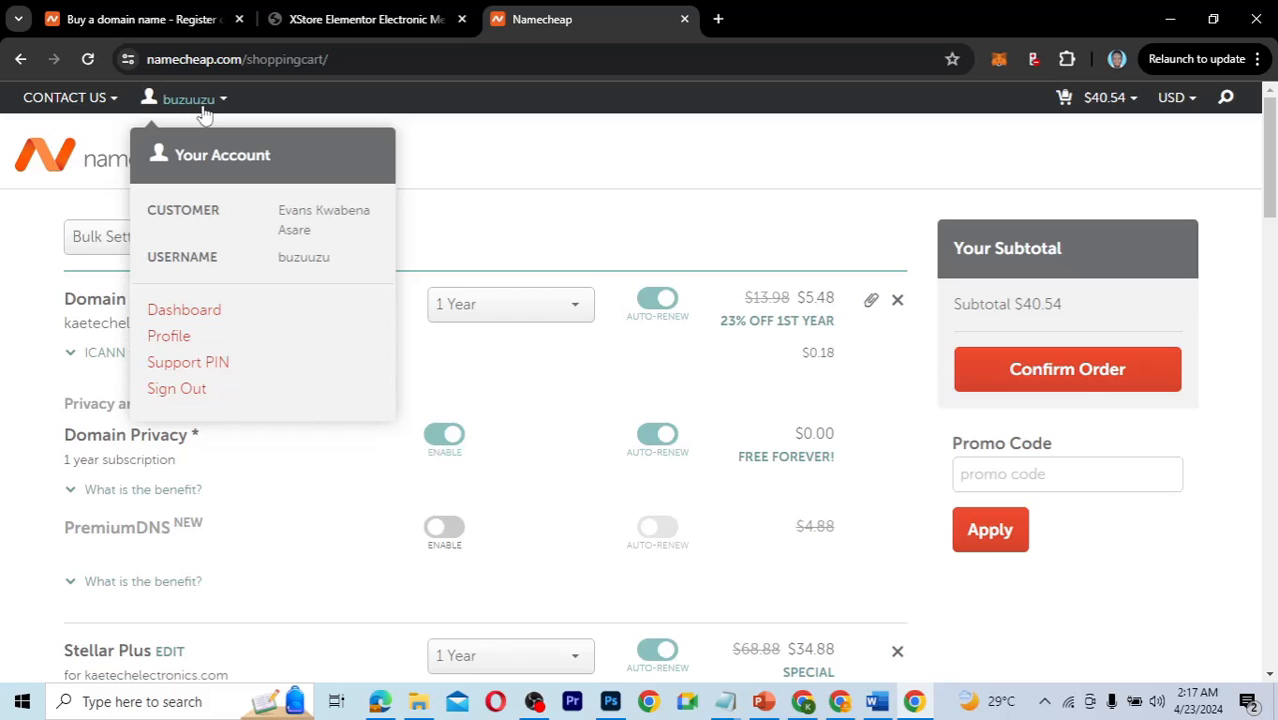
Open the account Dashboard and check kaetechsolution.com's Stellar hosting, active until Mar 16, 2025.
click(186, 311)
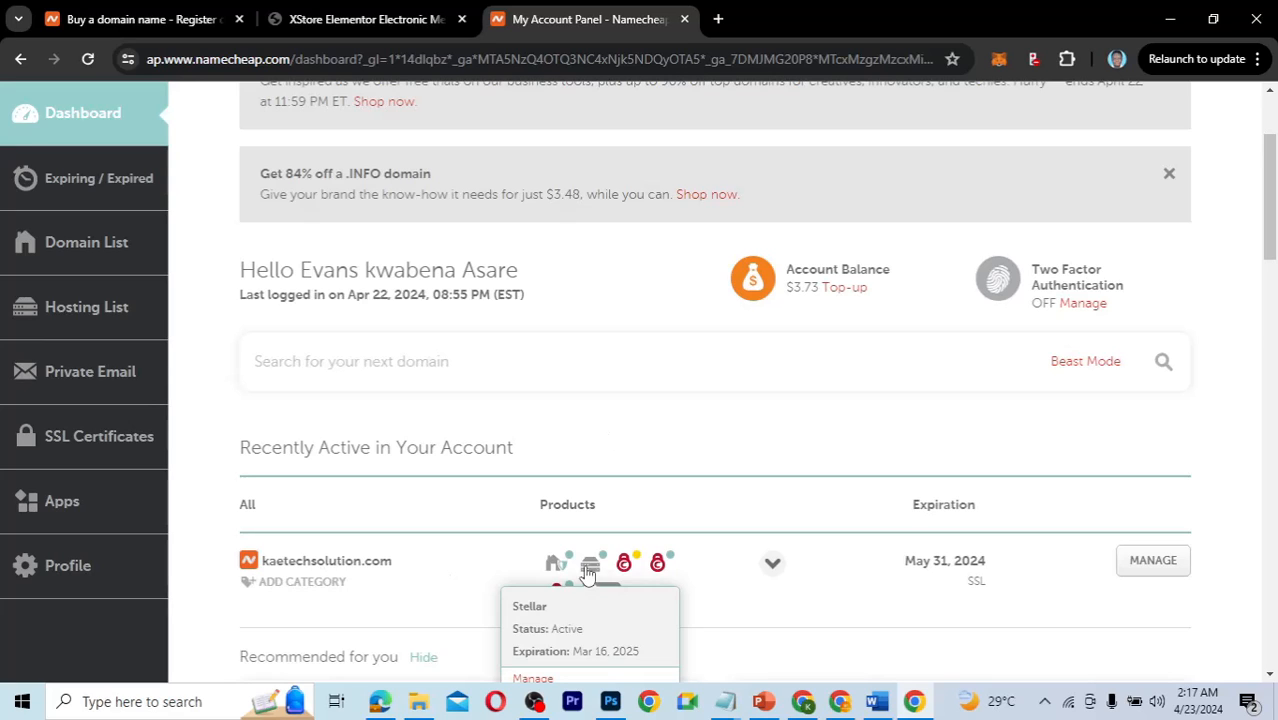
scroll(729, 598, down, 2)
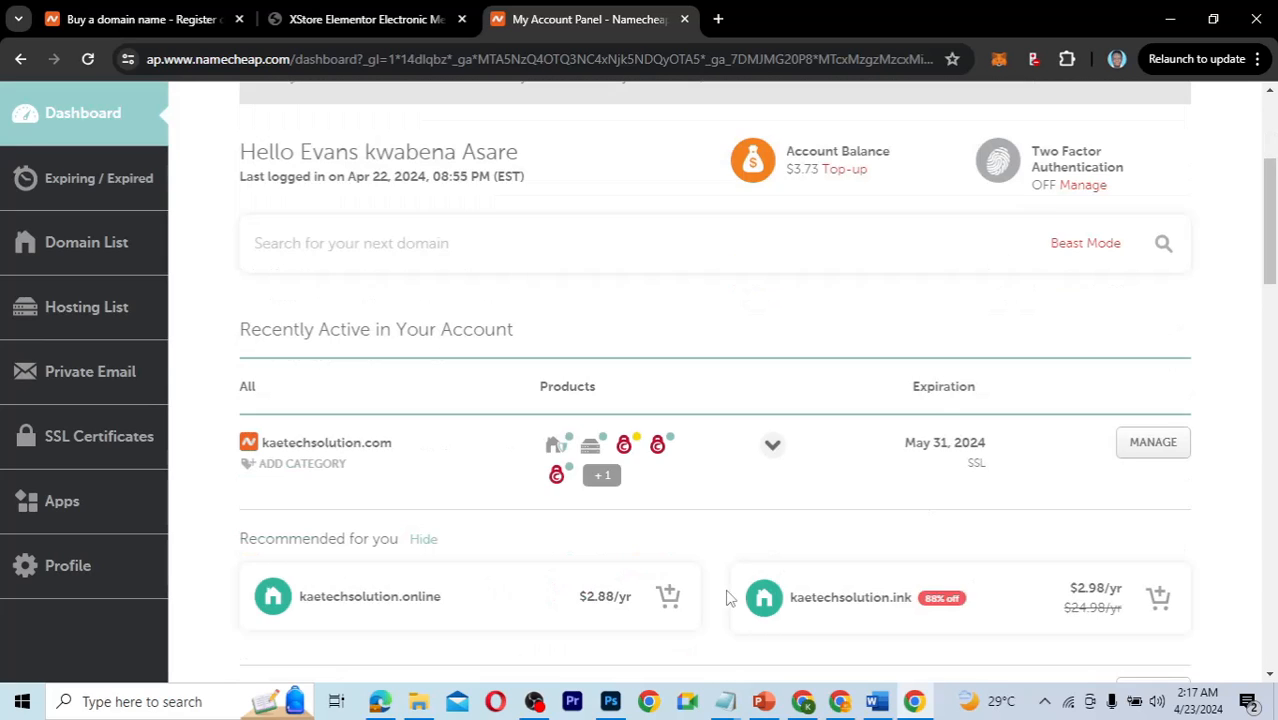
mouse_move(594, 440)
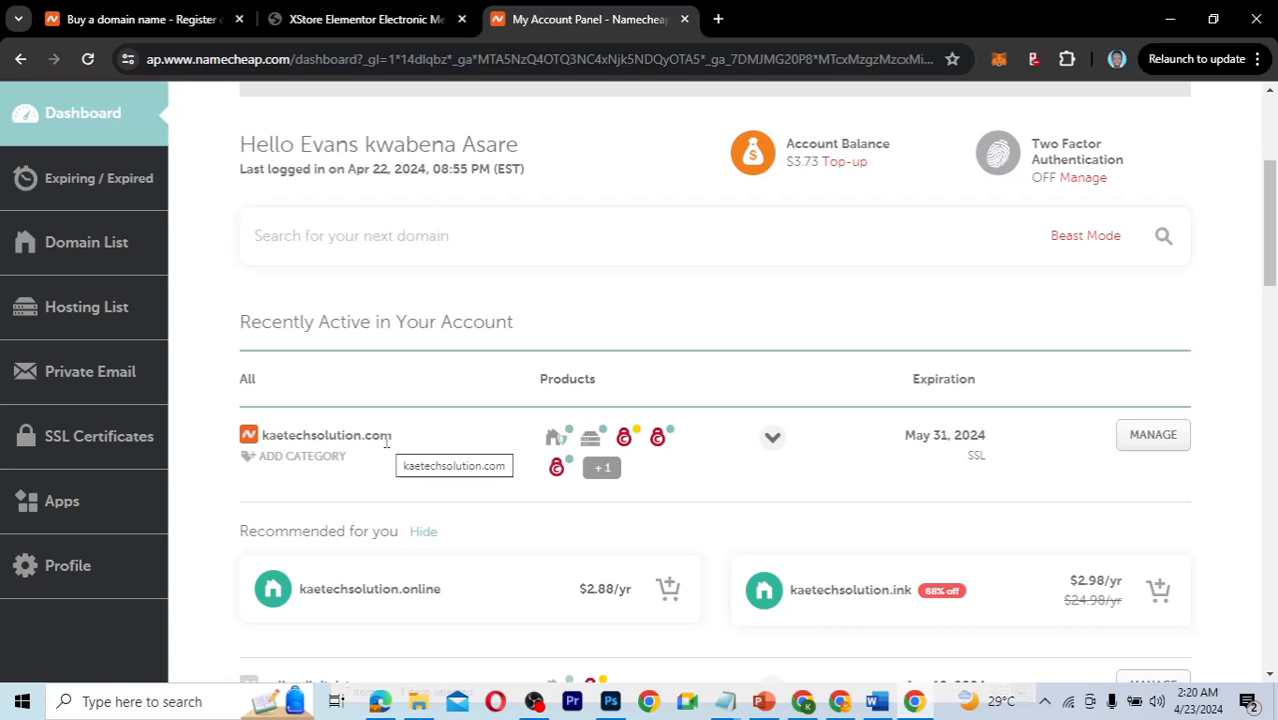
mouse_move(557, 440)
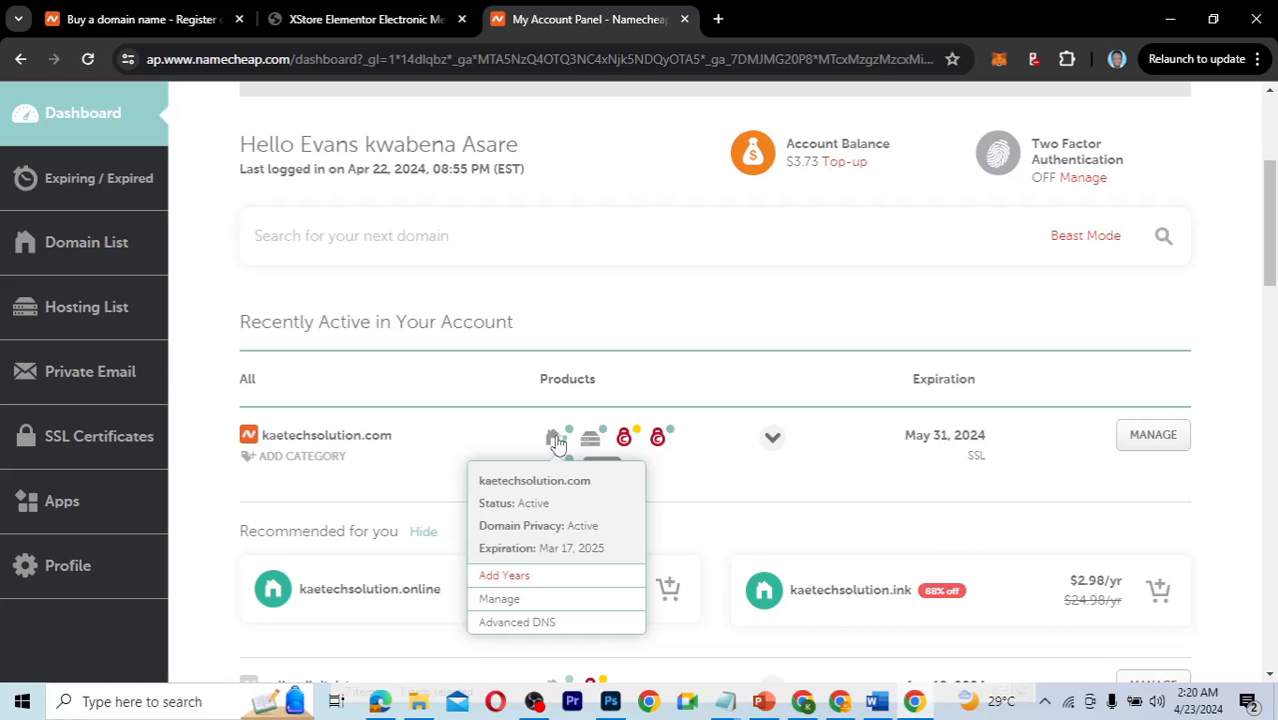
mouse_move(597, 448)
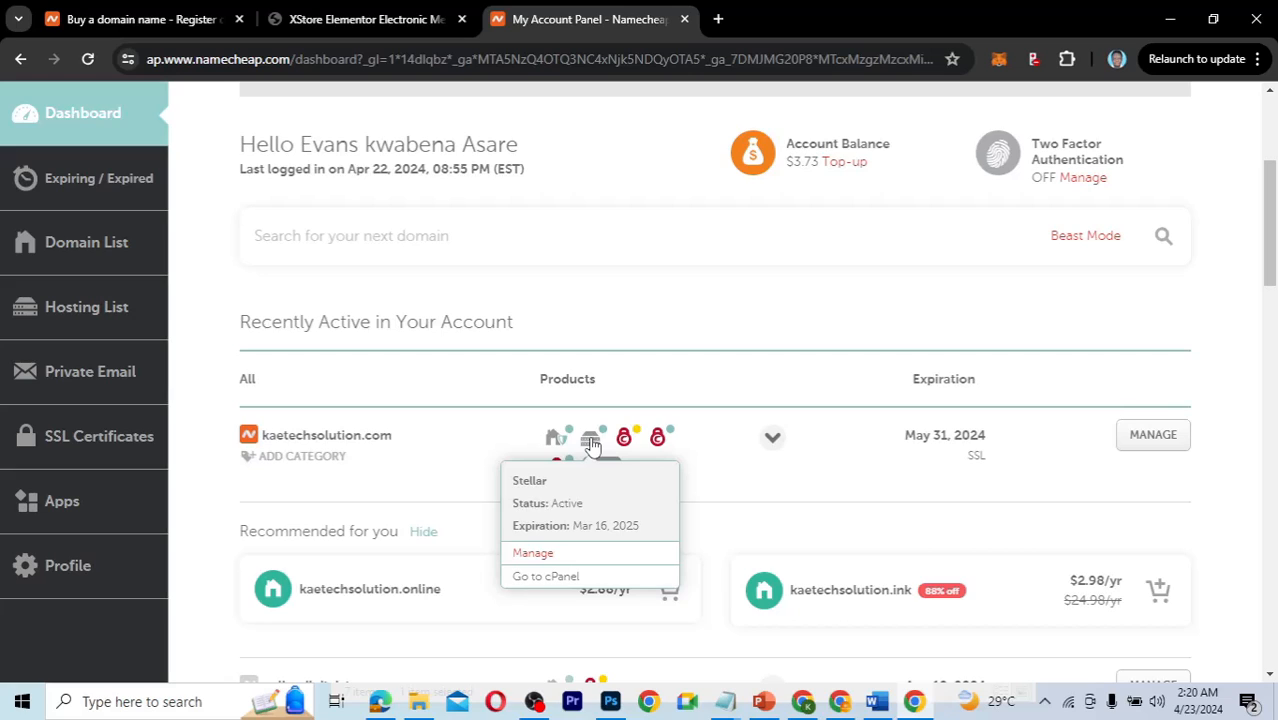
click(553, 577)
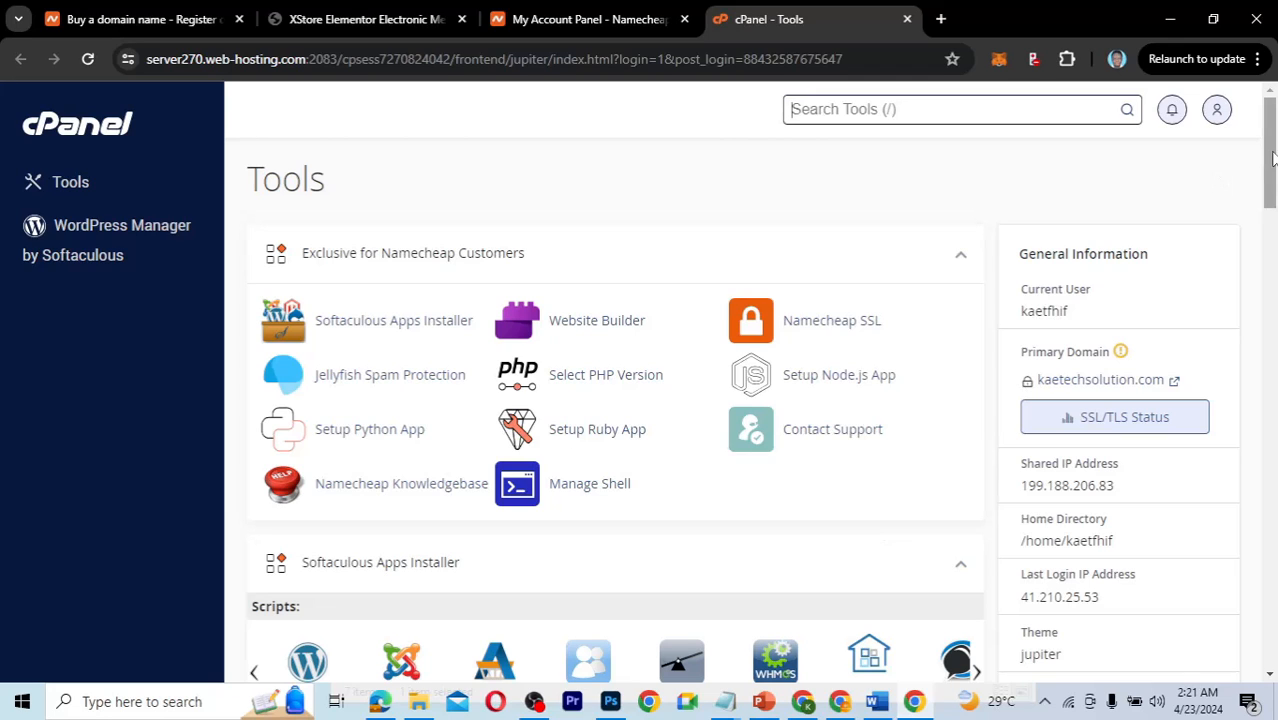
mouse_move(1272, 158)
mouse_down()
mouse_move(1272, 193)
mouse_move(1270, 145)
mouse_up()
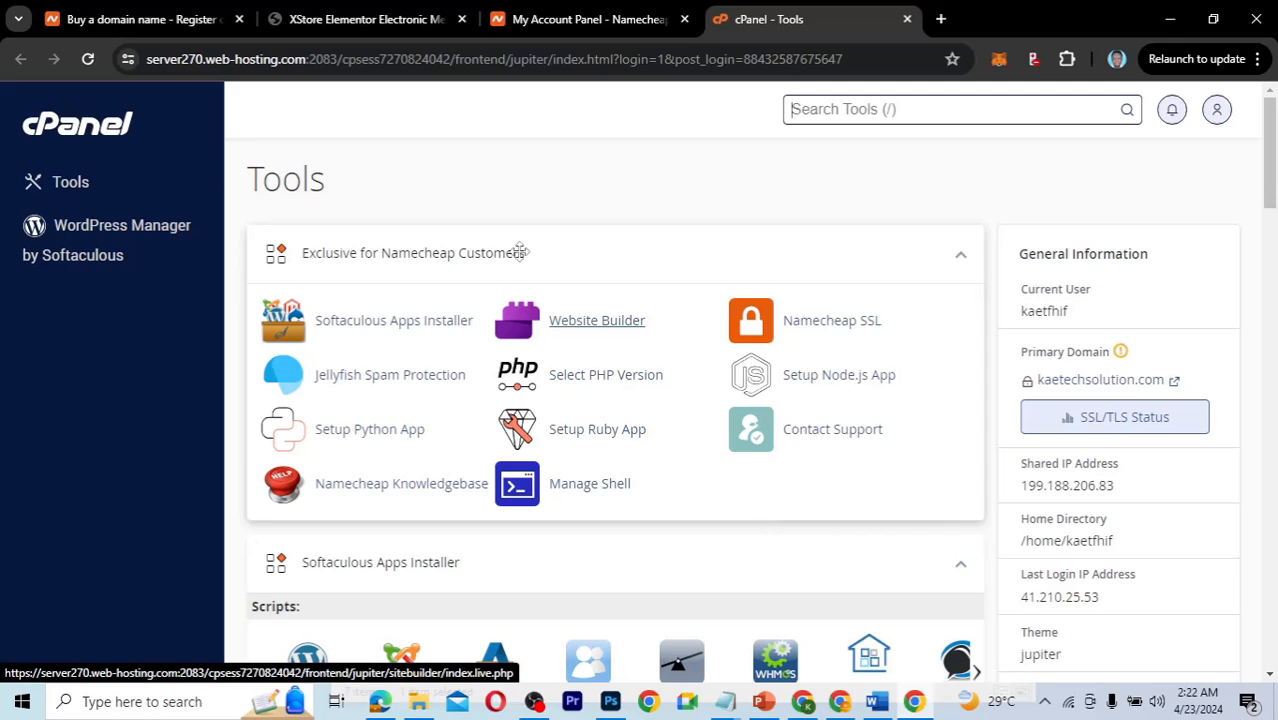
click(128, 60)
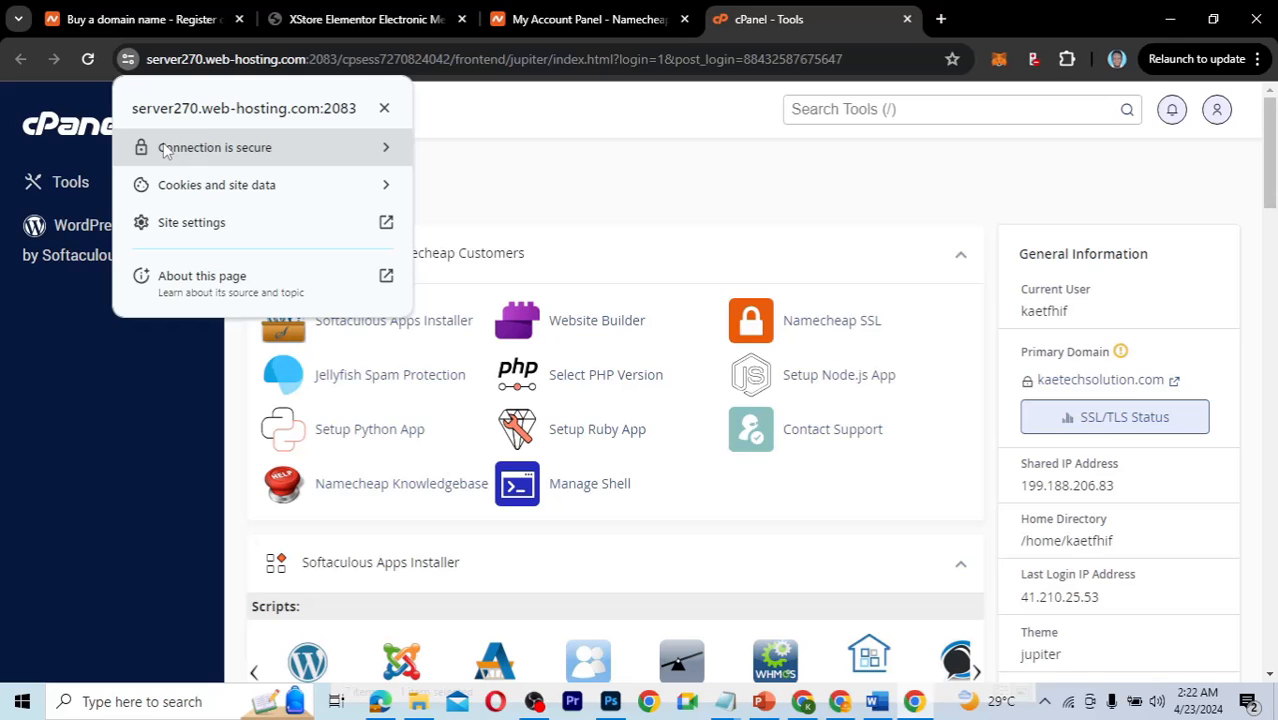
click(113, 432)
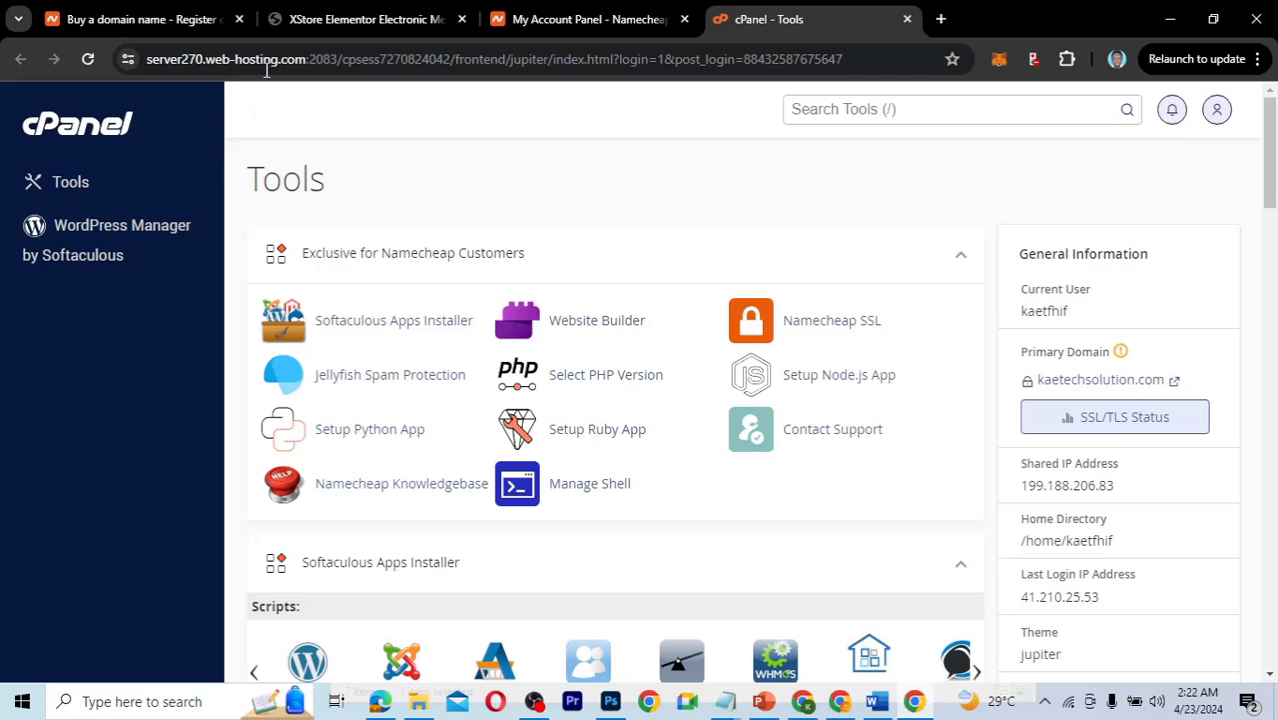
Load kaetechdigital.com in a new Chrome tab.
click(941, 19)
text(kaete)
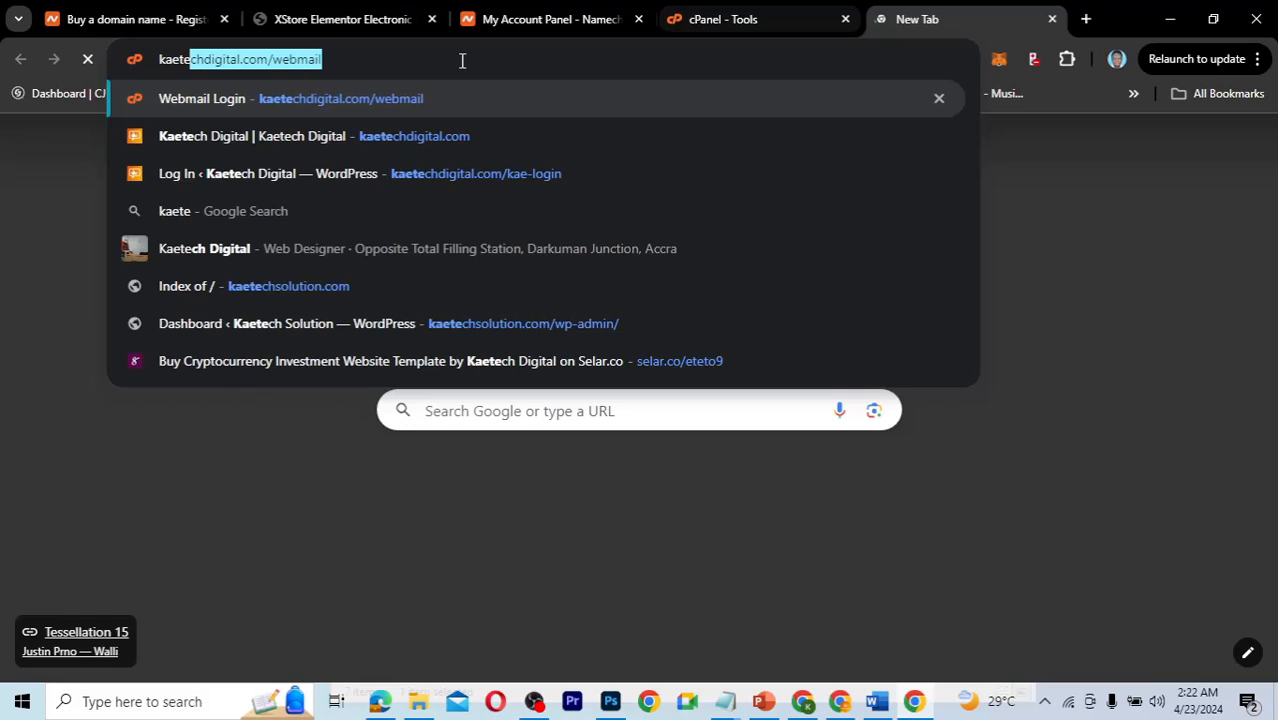
text(chdigital.com)
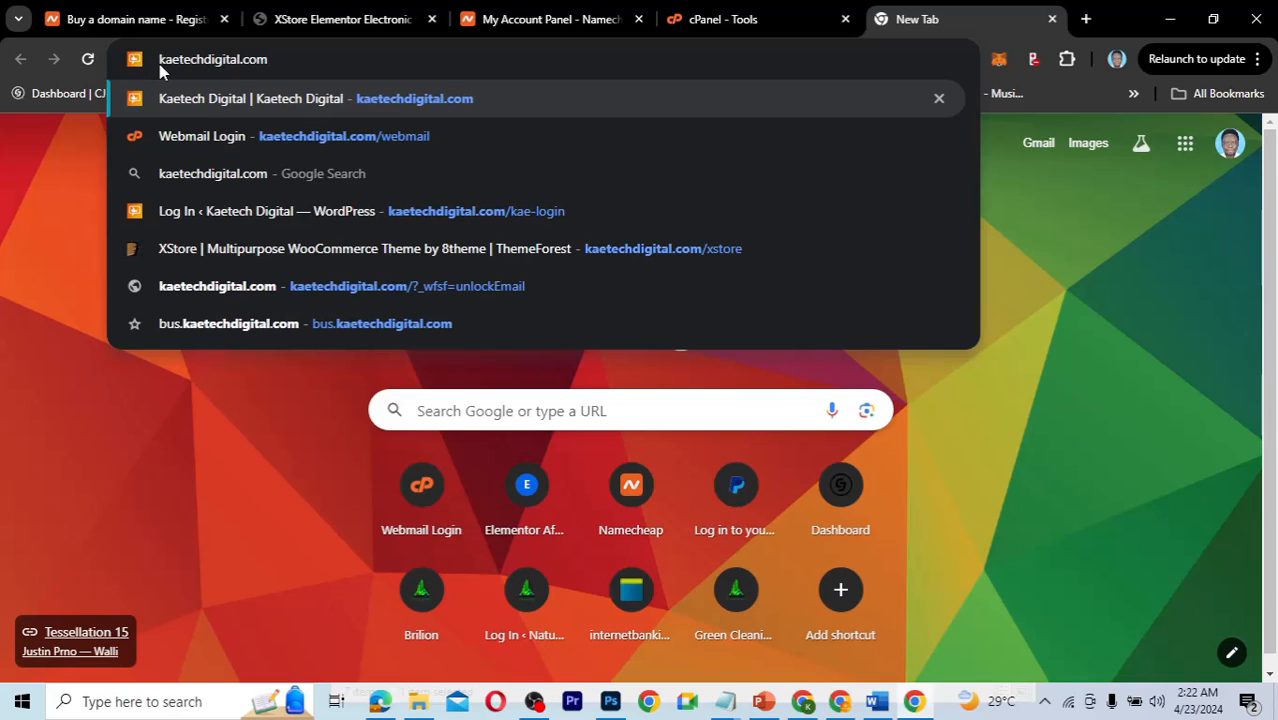
click(311, 69)
key(Return)
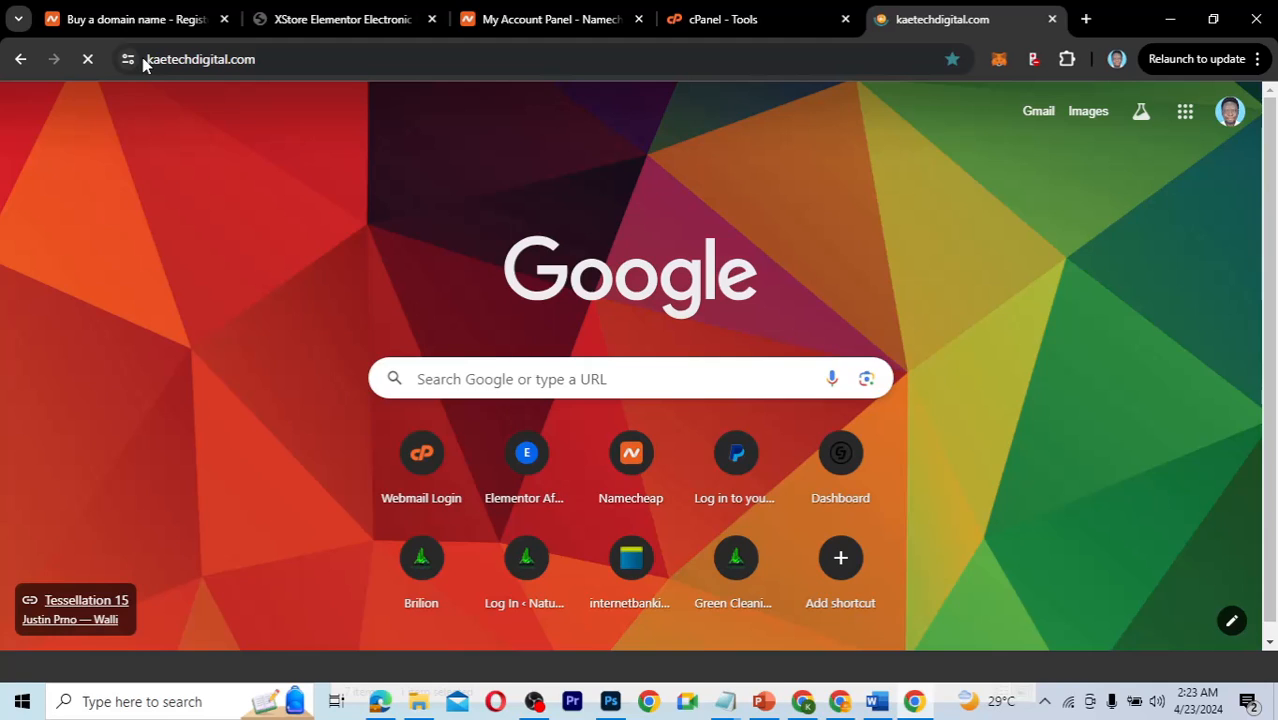
click(128, 60)
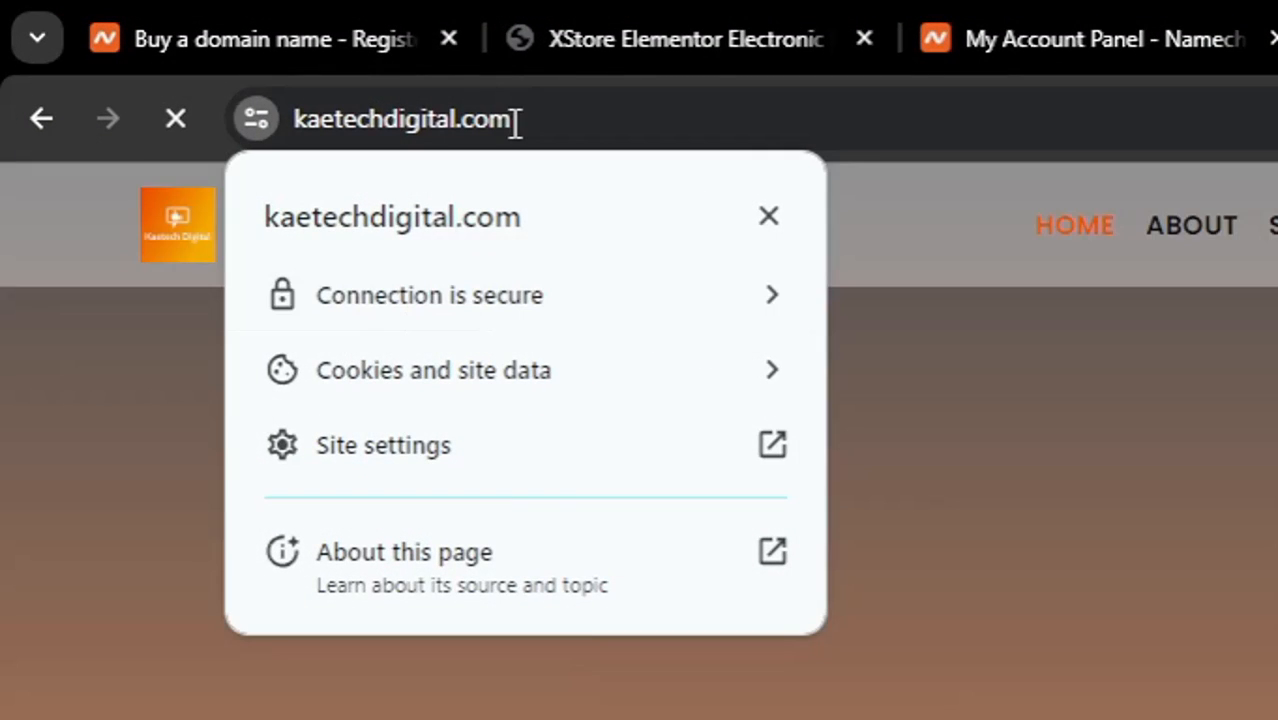
click(337, 128)
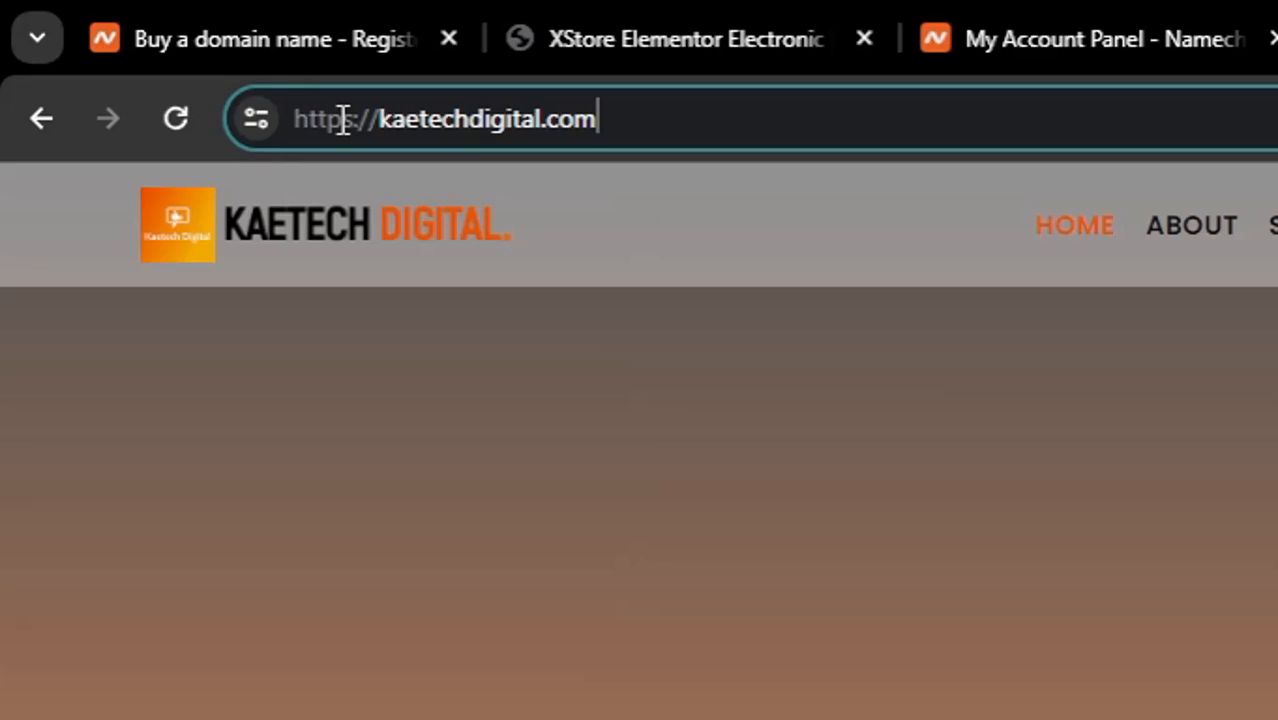
click(342, 119)
click(630, 124)
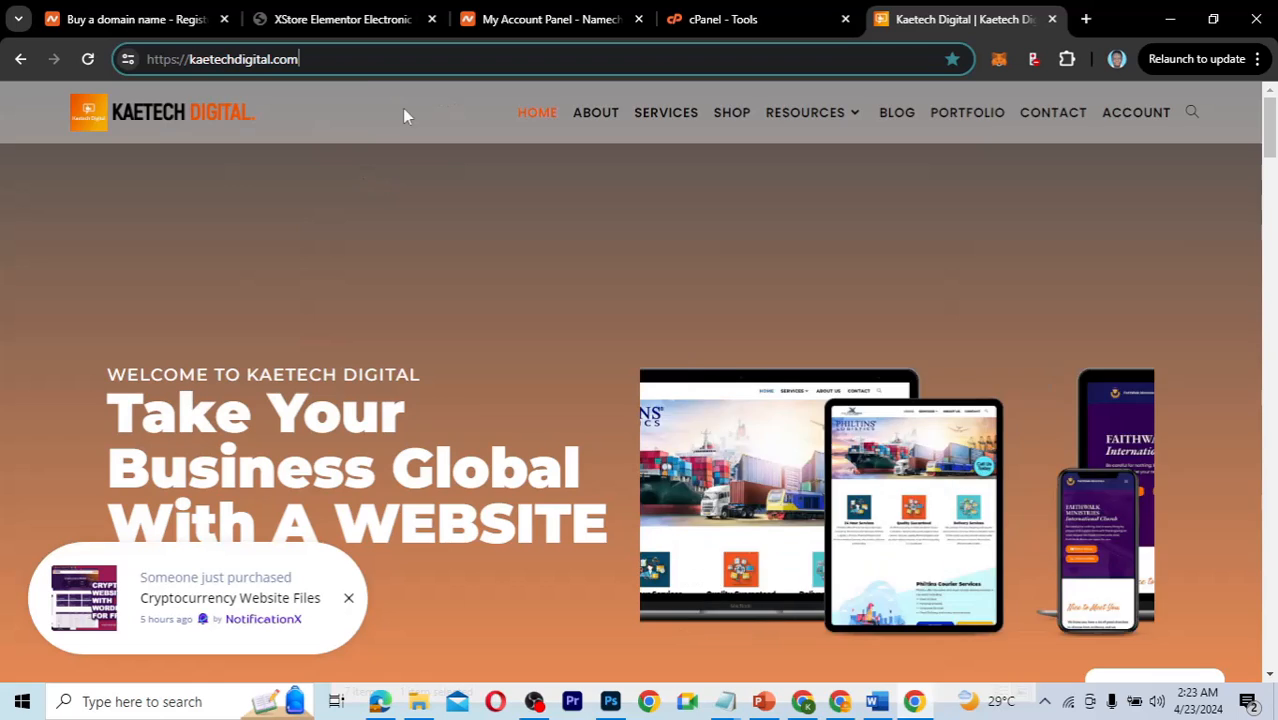
Return to the cPanel Tools tab and scroll to the Softaculous scripts, including WordPress.
click(702, 19)
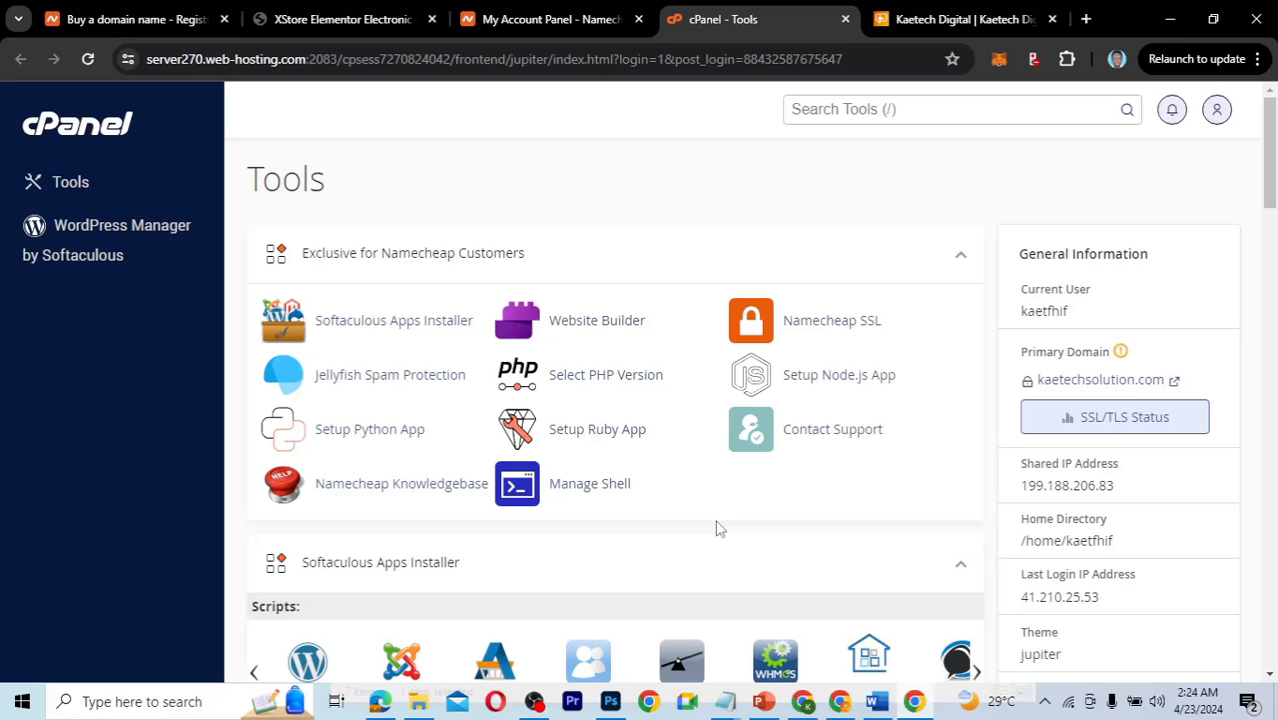
scroll(716, 528, down, 3)
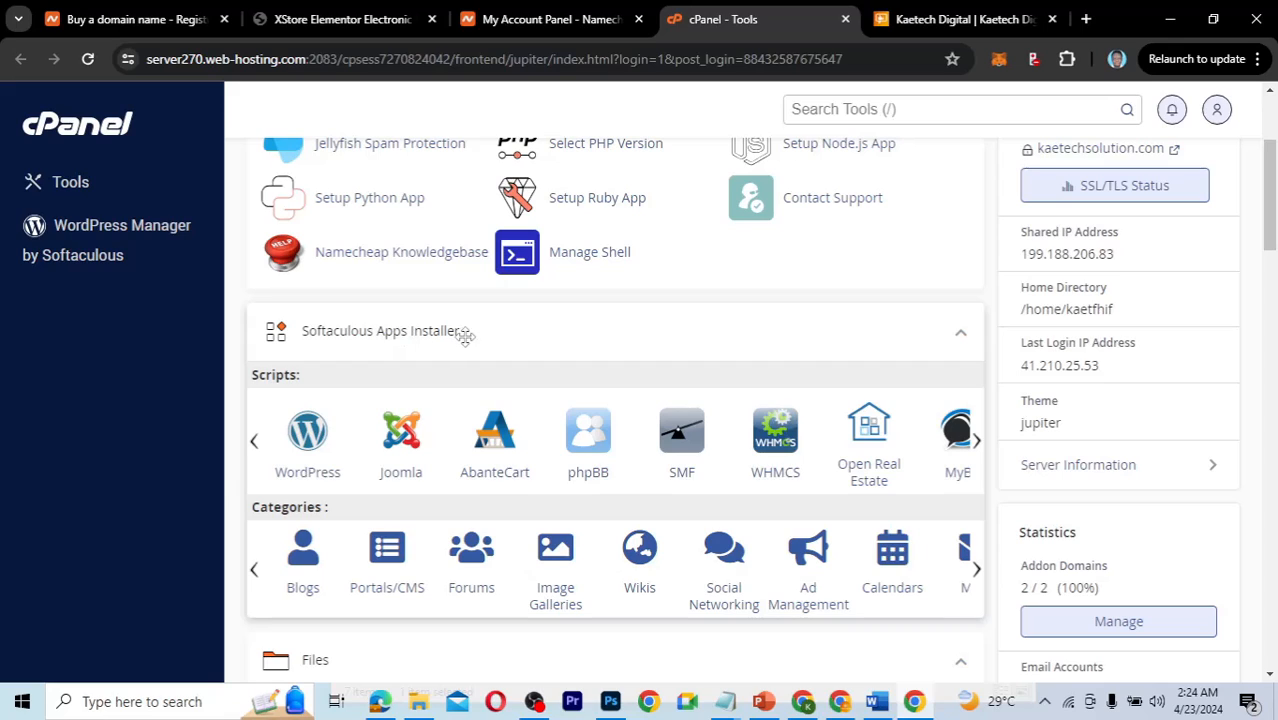
Open Softaculous's WordPress page, showing version 6.5.2 and 68.32 MB required space.
click(316, 430)
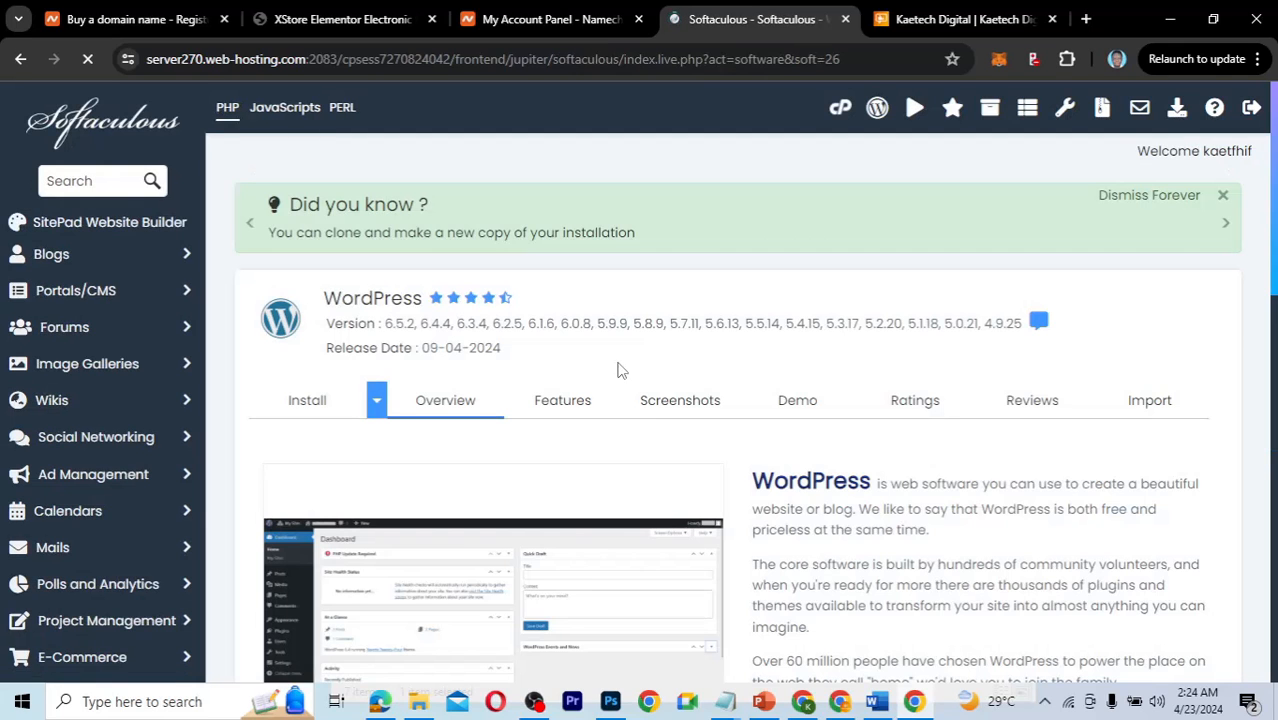
scroll(867, 511, down, 4)
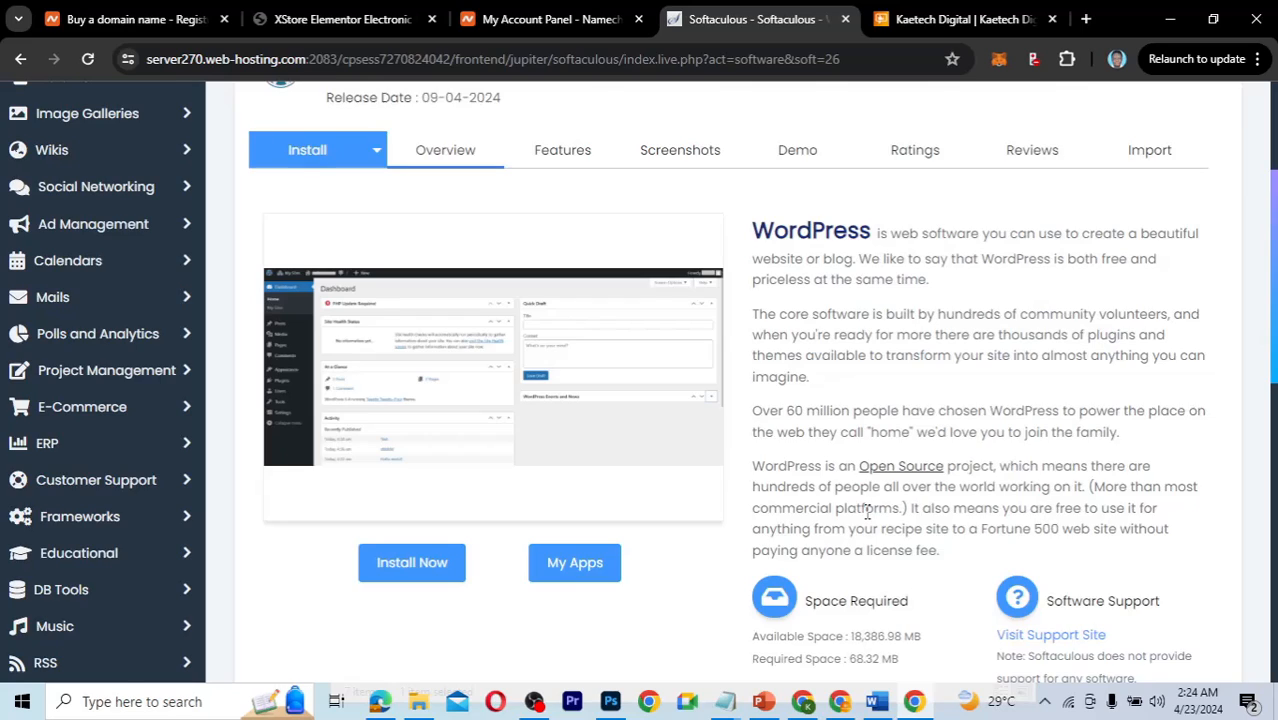
scroll(867, 511, down, 1)
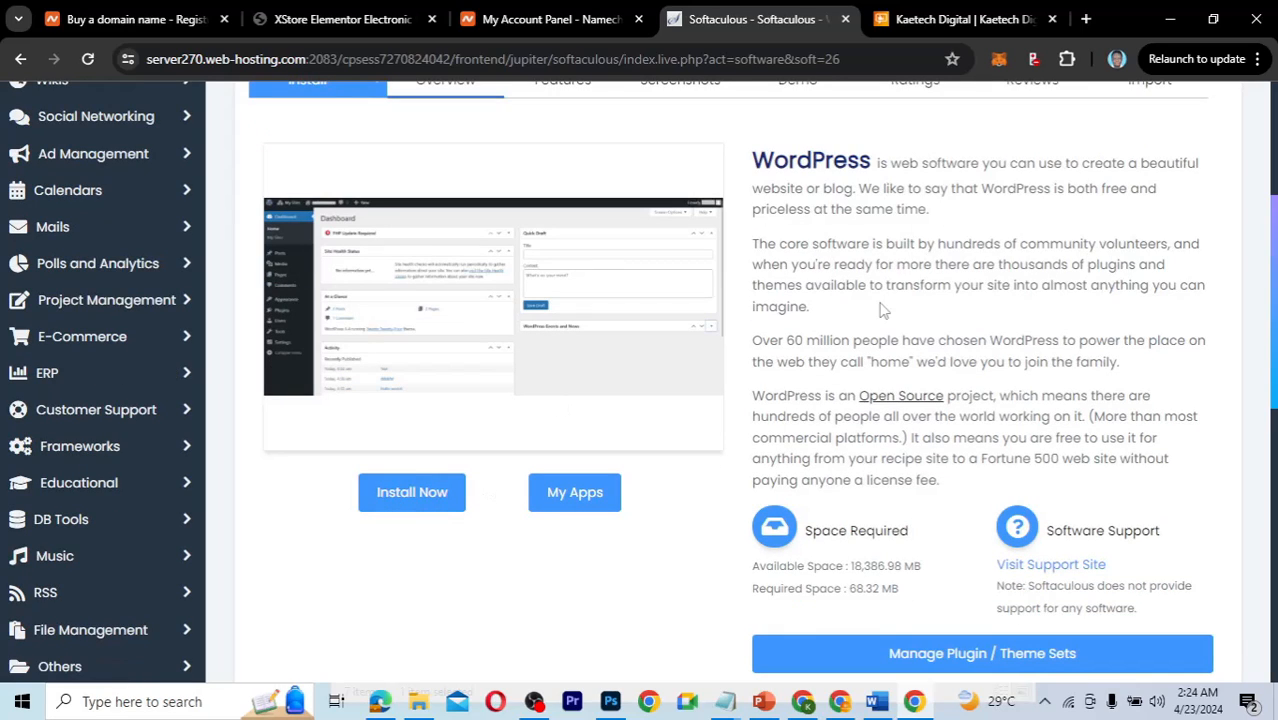
click(428, 514)
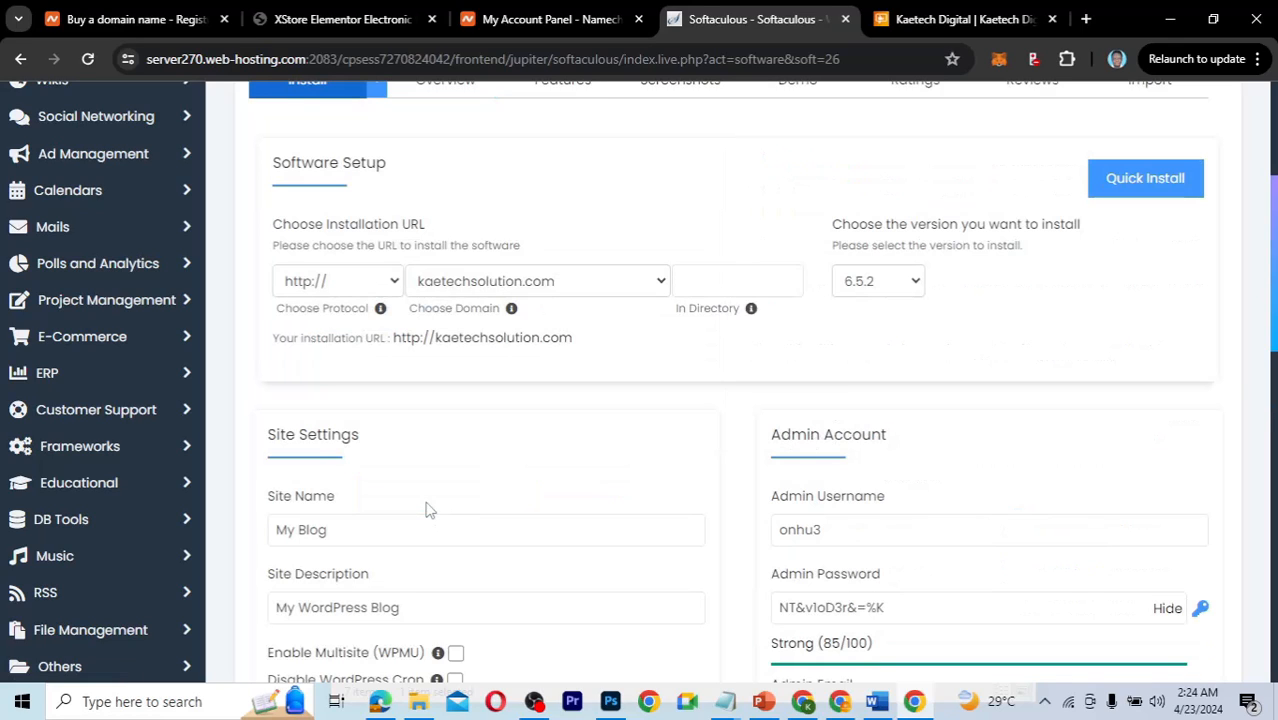
click(507, 284)
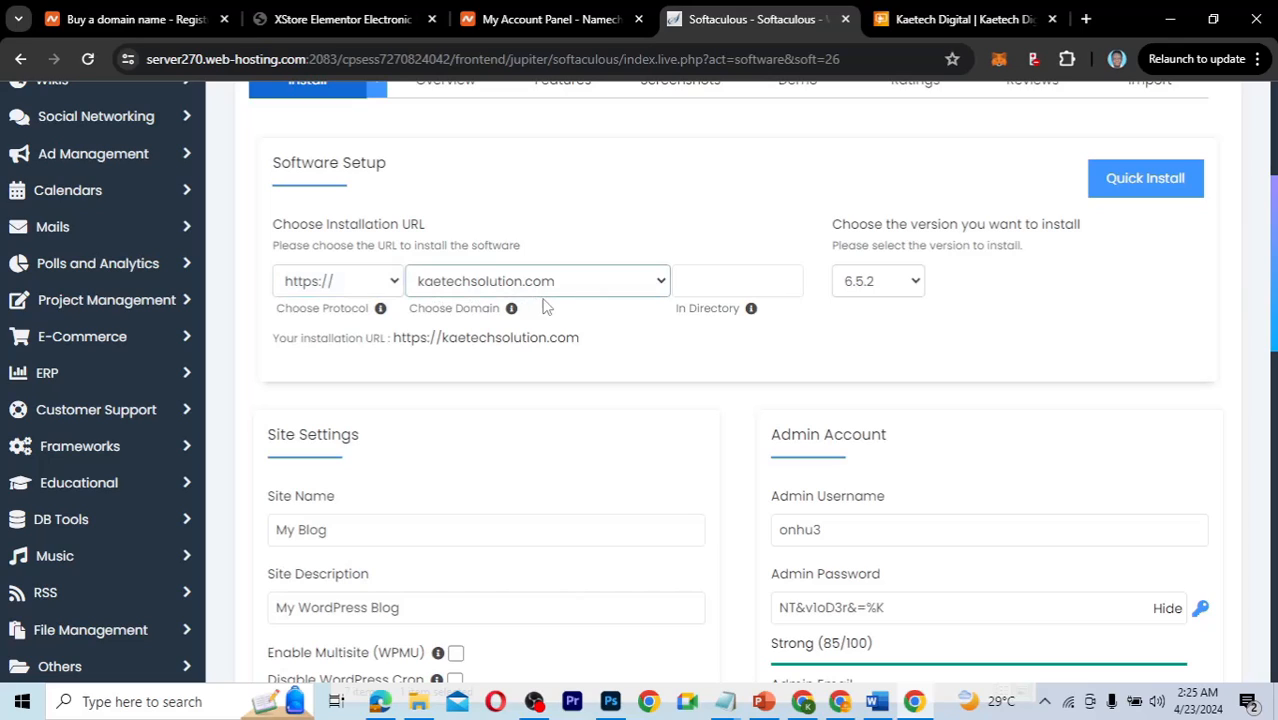
click(356, 286)
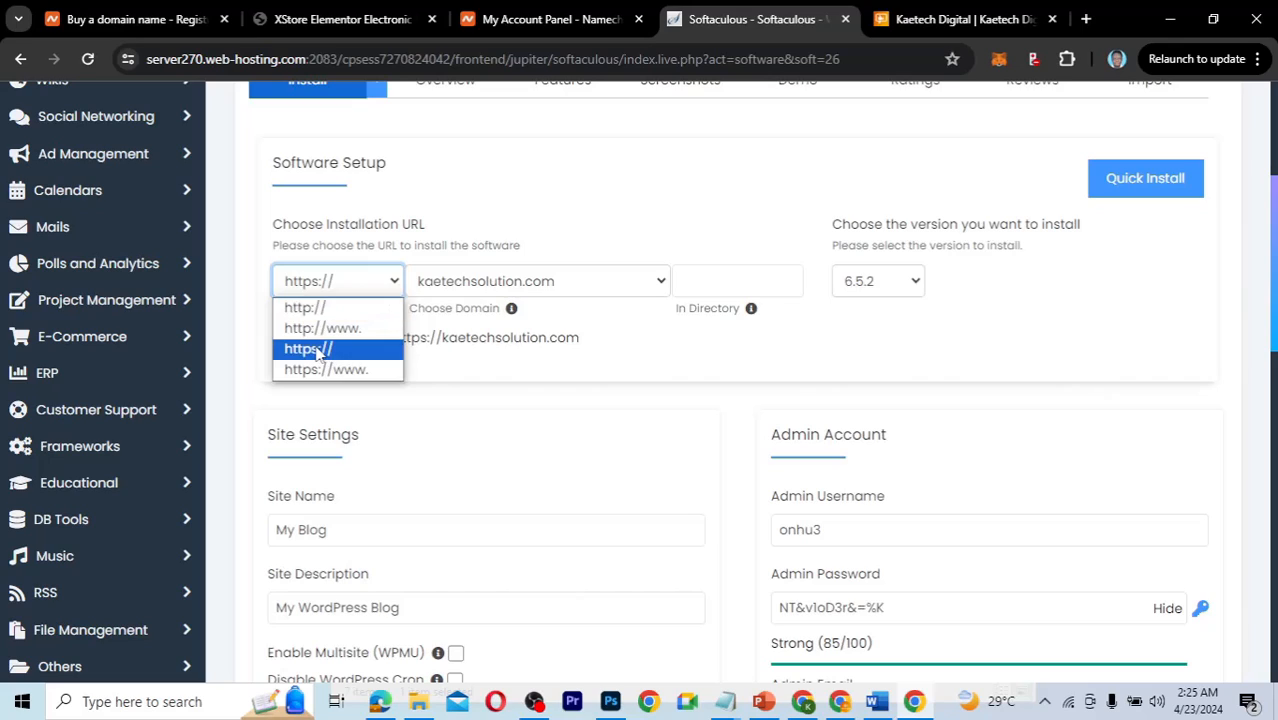
click(318, 349)
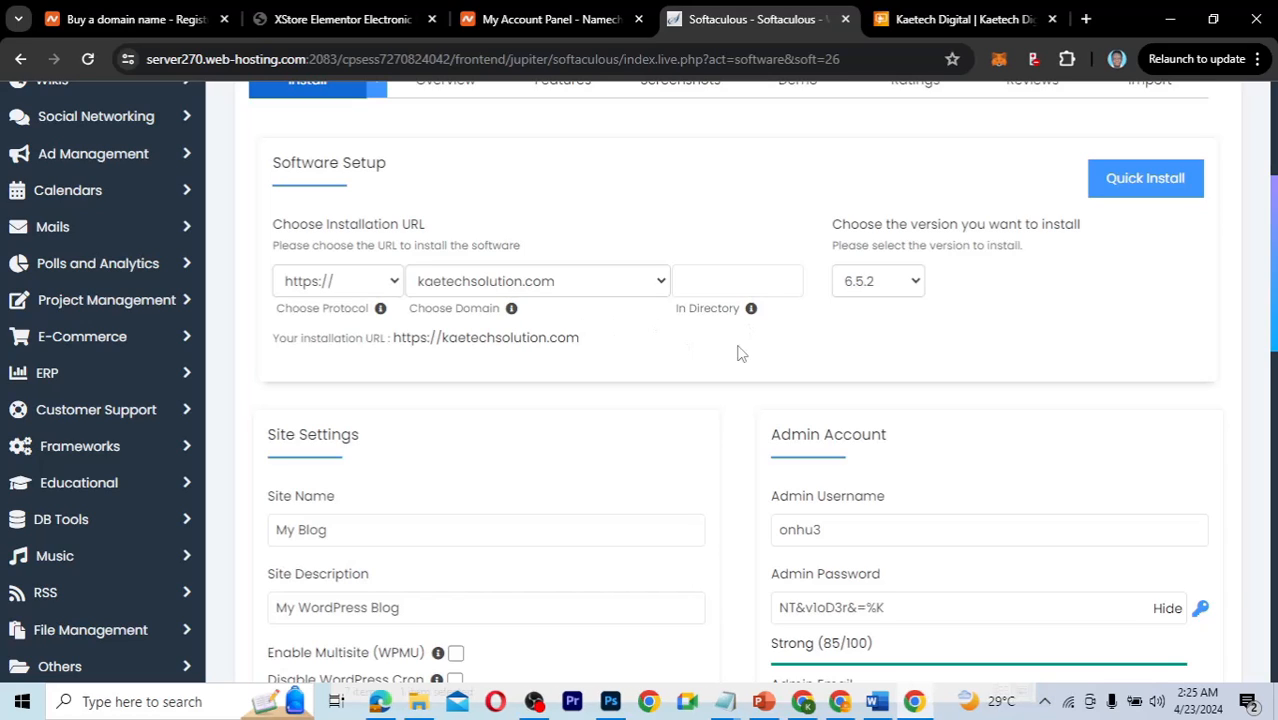
click(715, 287)
click(897, 283)
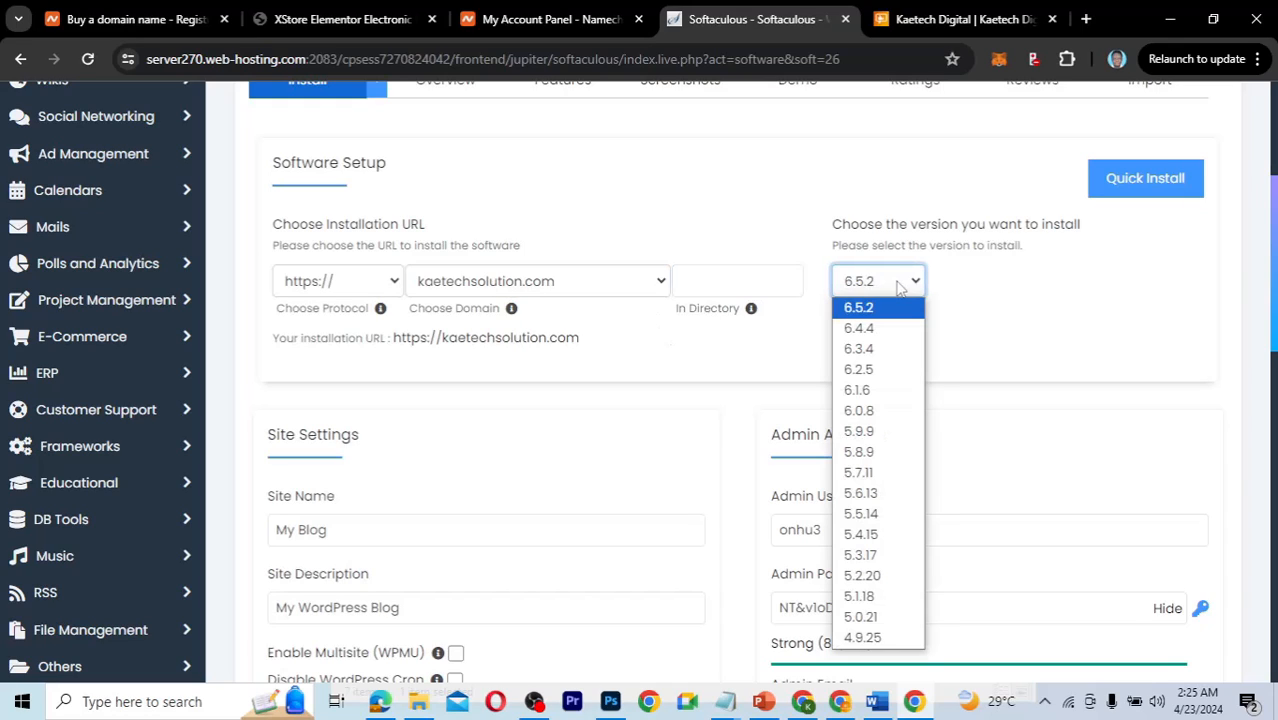
click(897, 287)
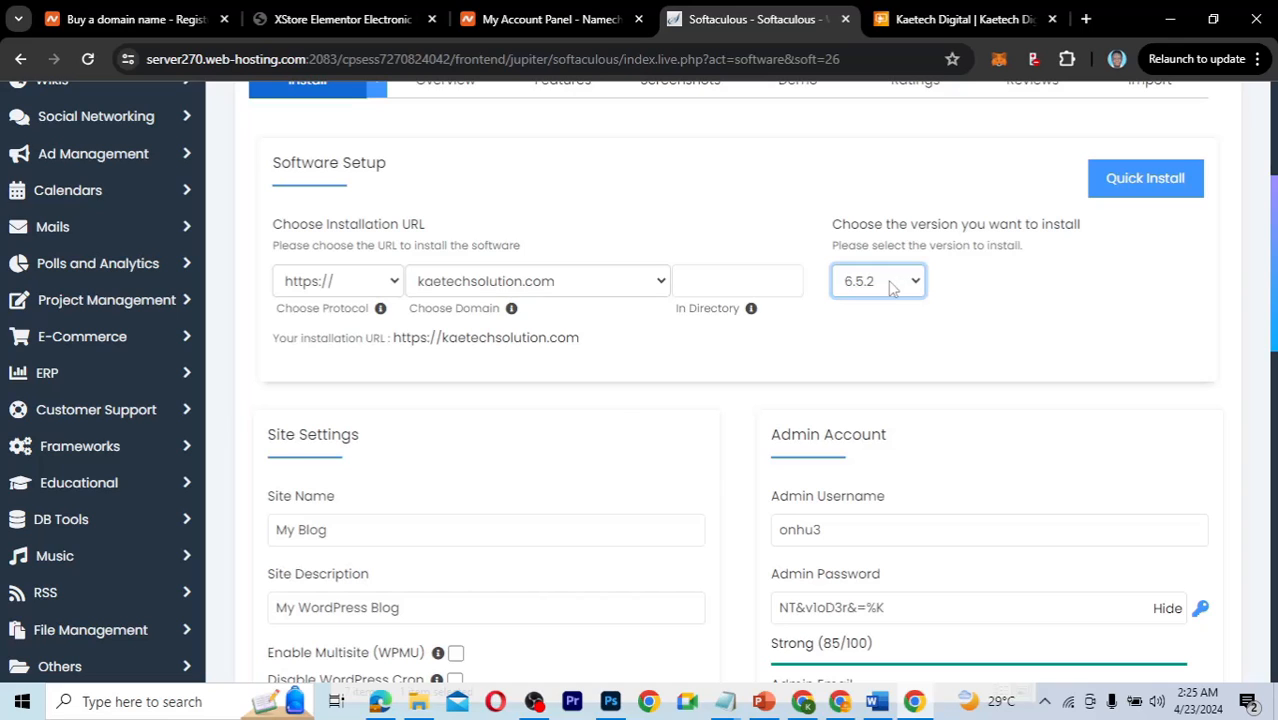
Replace the Site Name 'My Blog' with 'Kaetech Shop'.
scroll(615, 408, down, 3)
scroll(600, 395, up, 1)
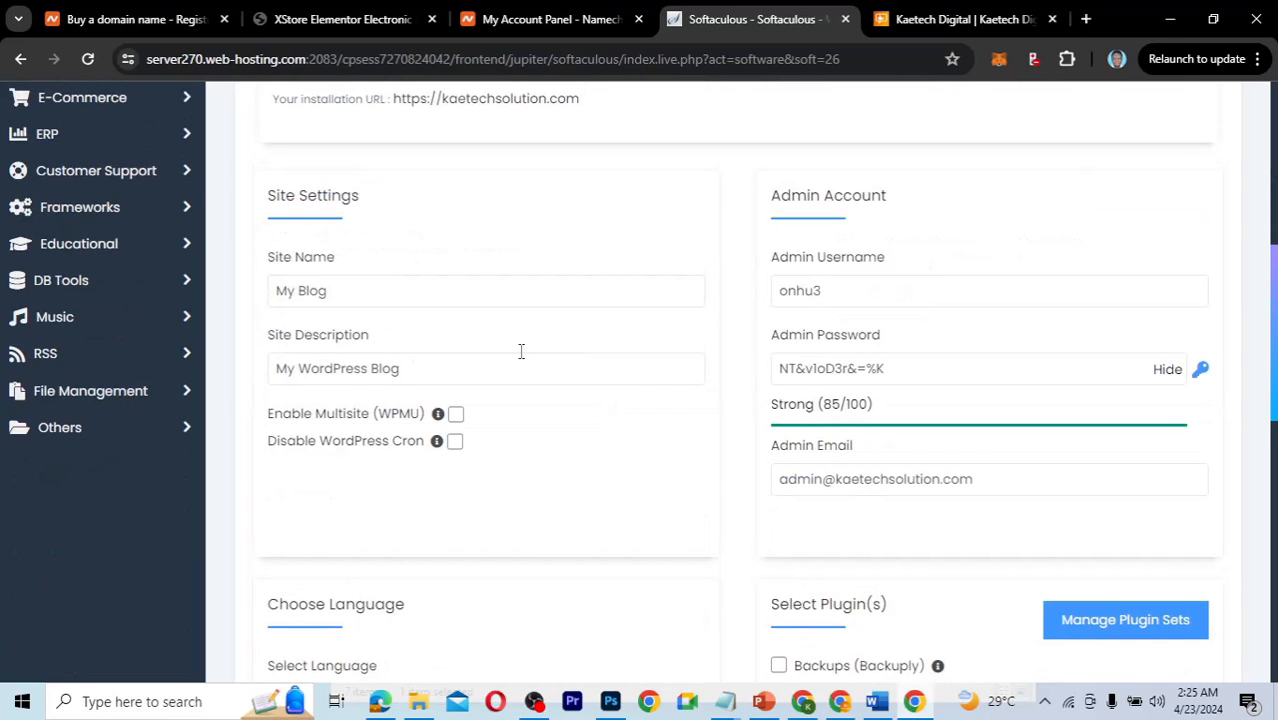
click(337, 290)
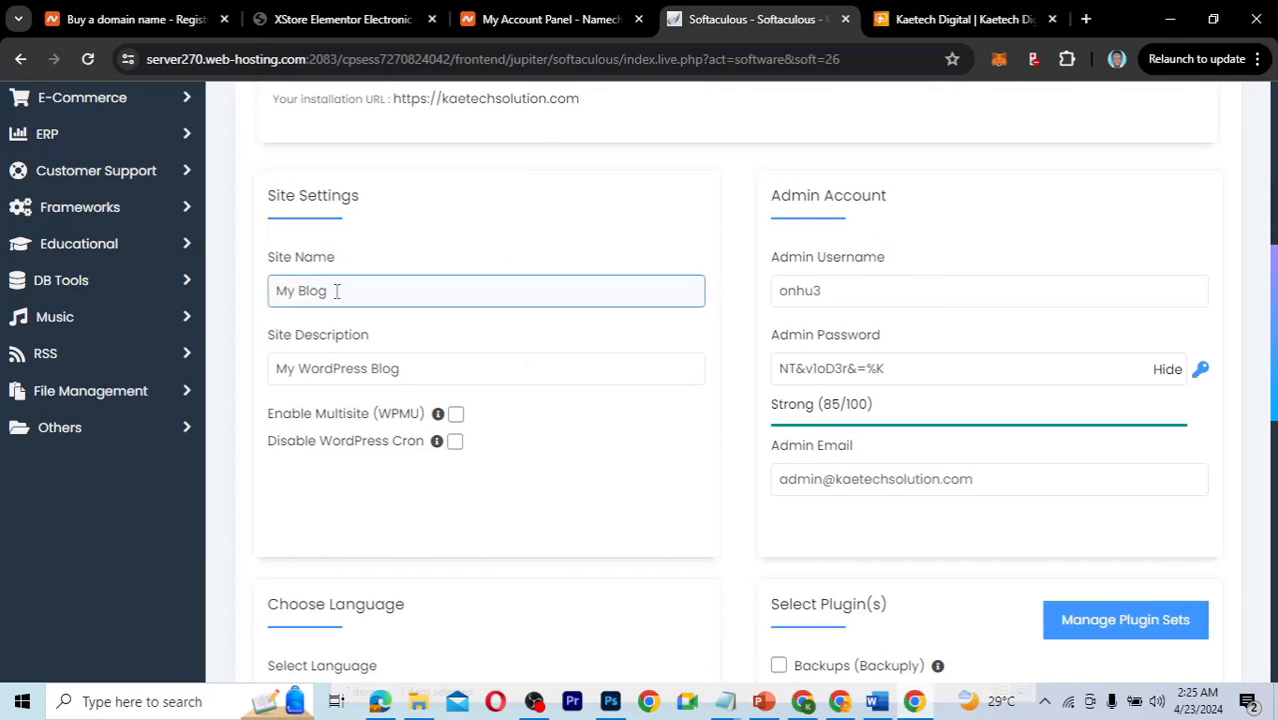
drag(337, 290, 250, 288)
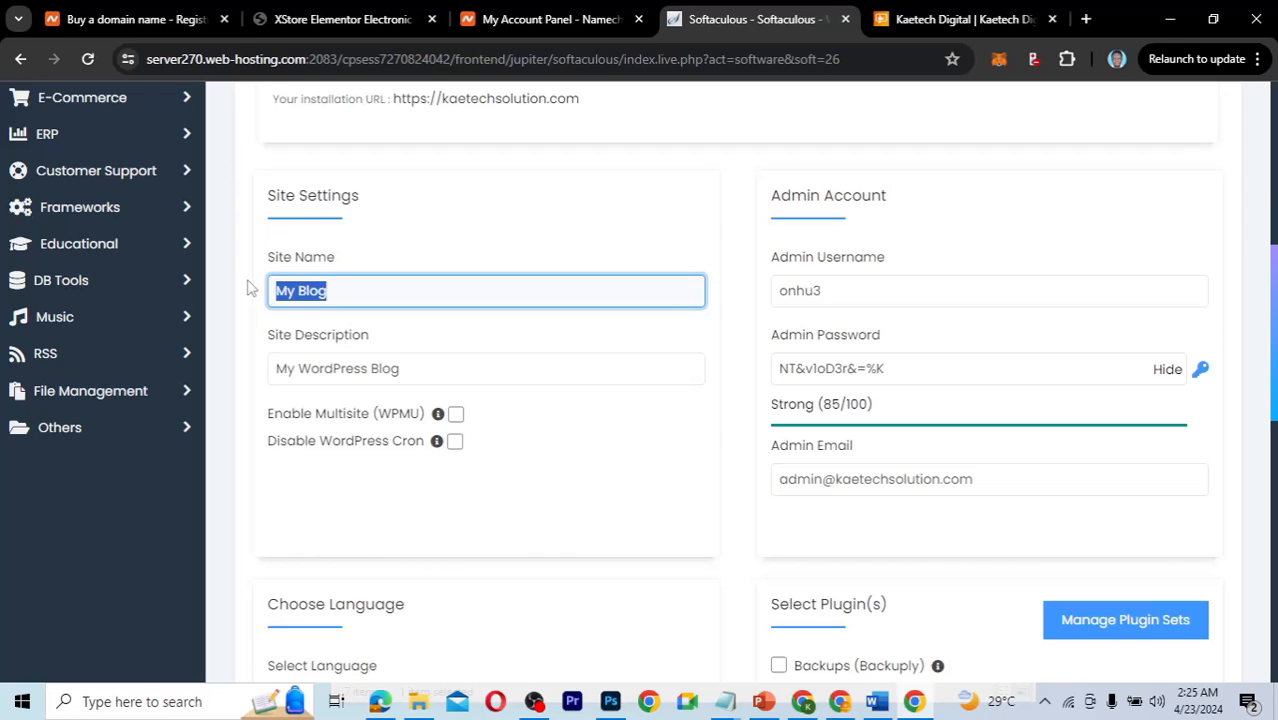
text(Kaetech S)
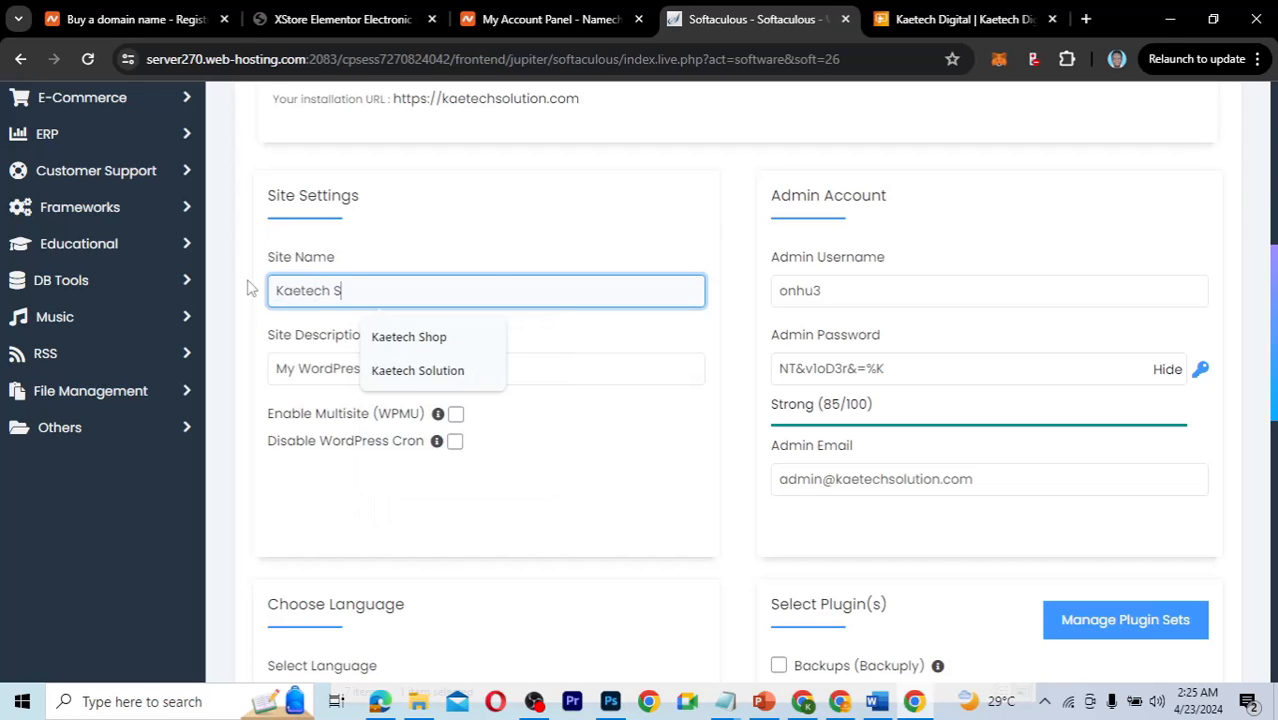
text(hop)
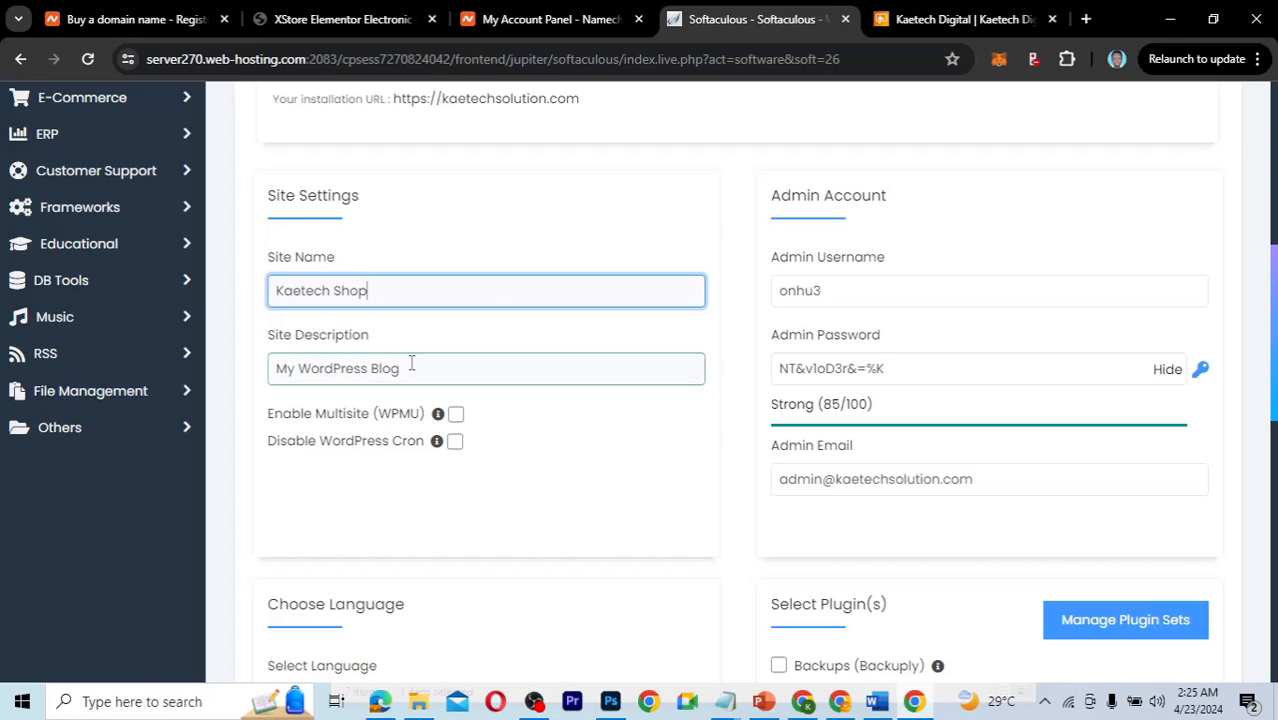
Change the Site Description from 'My WordPress Blog' to 'Electronics and More'.
drag(416, 368, 269, 367)
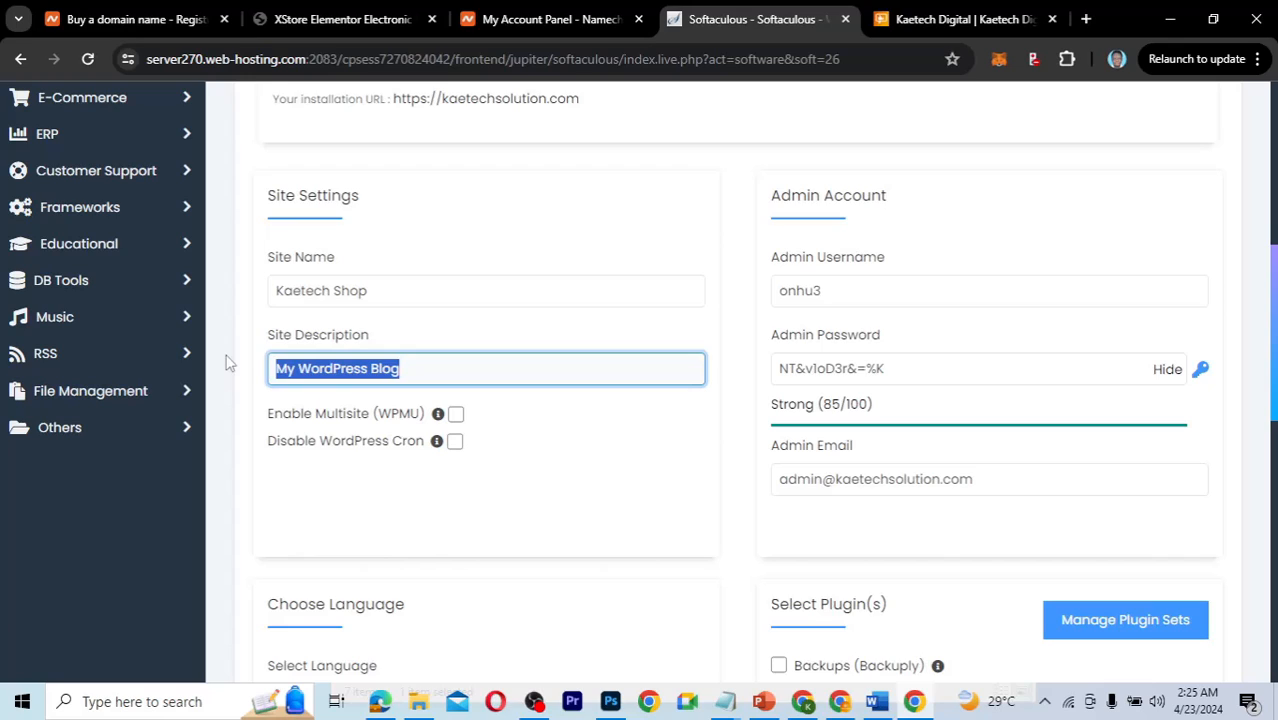
text(Electronics and )
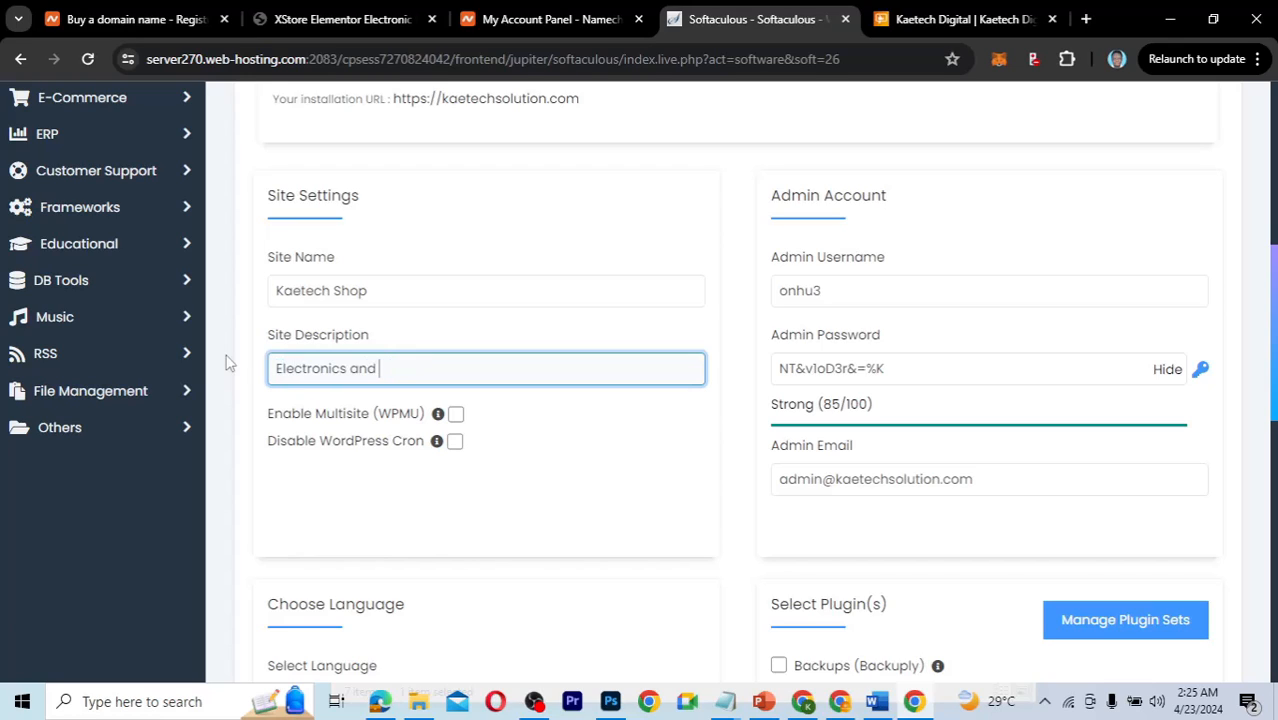
text(More)
scroll(753, 477, up, 1)
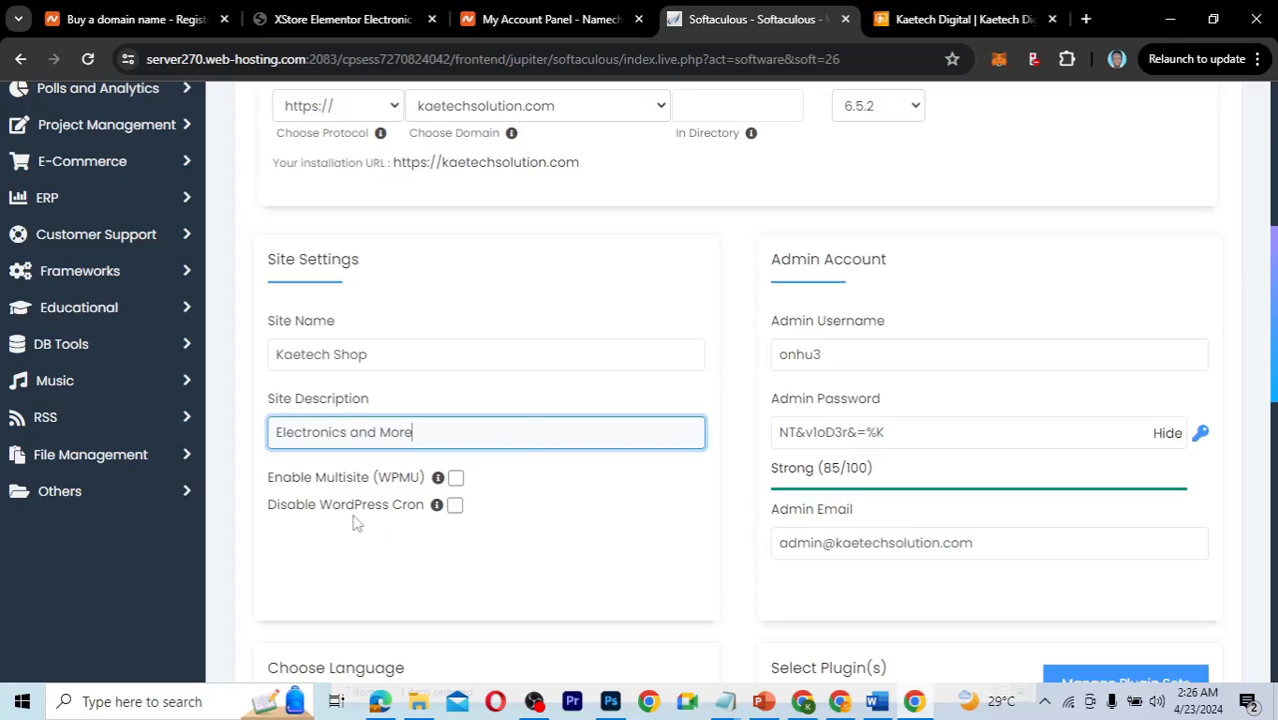
mouse_move(437, 512)
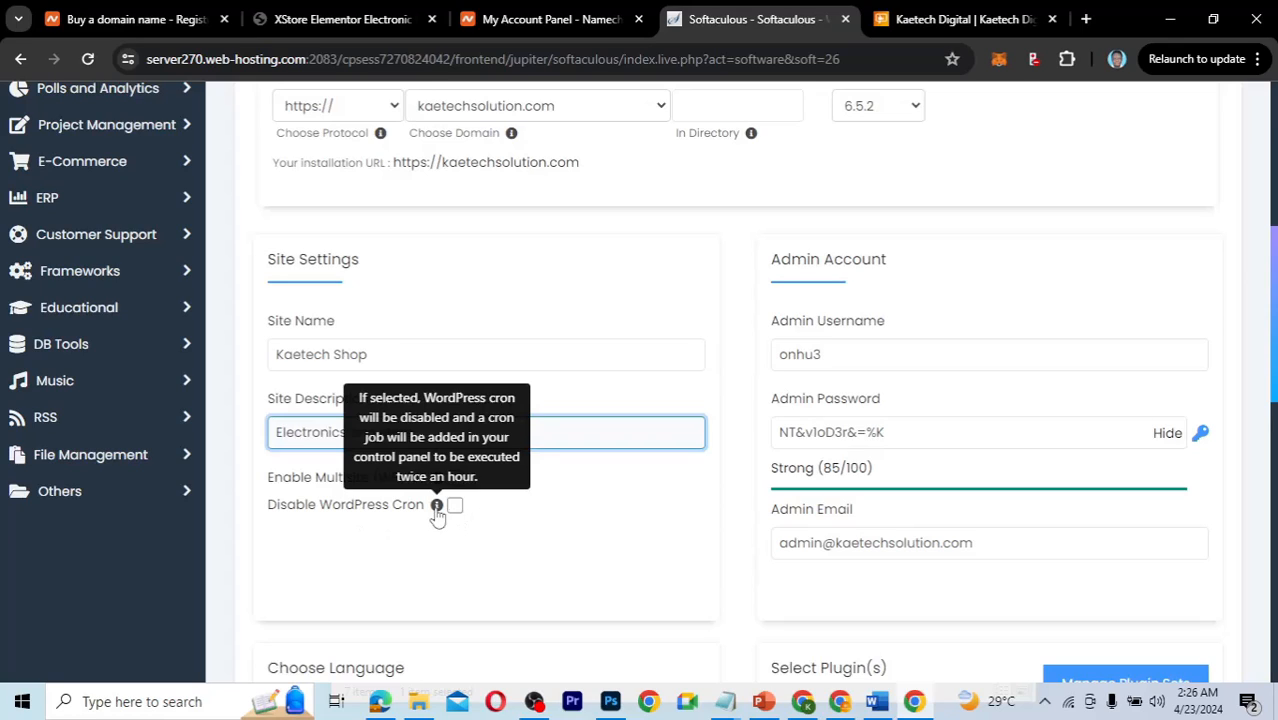
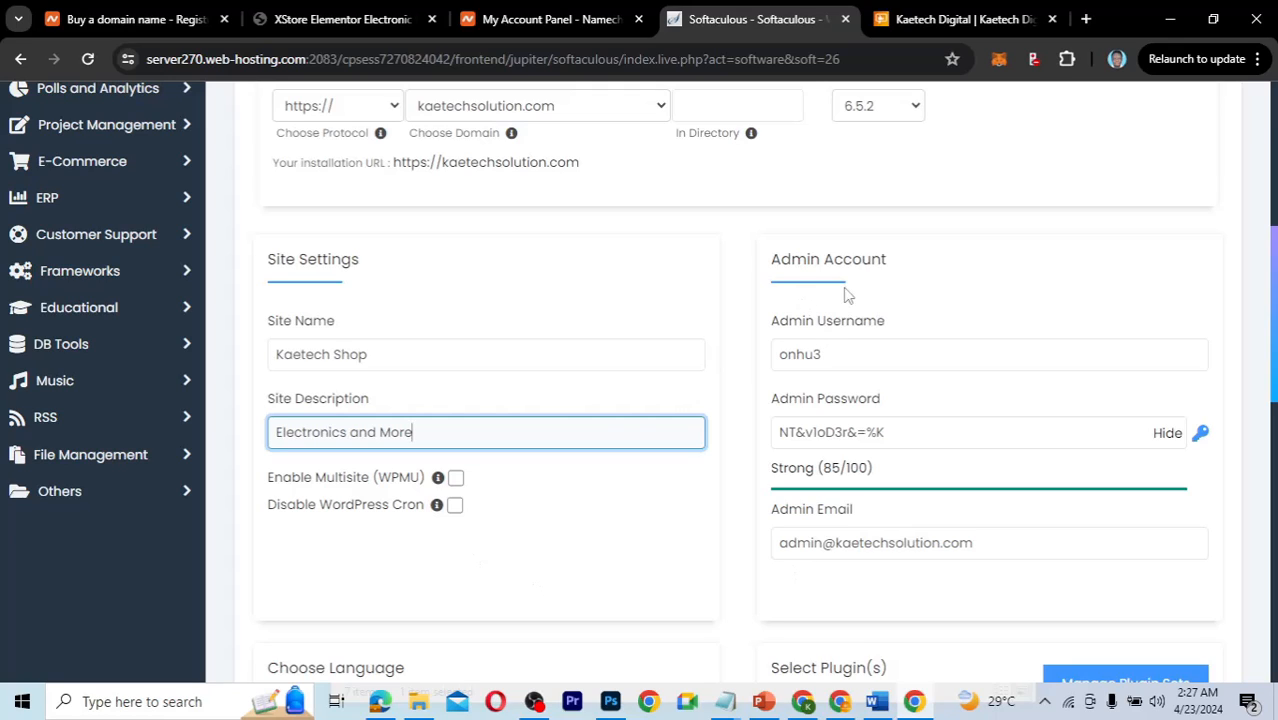
Replace the admin username with 'kaetech'.
click(830, 357)
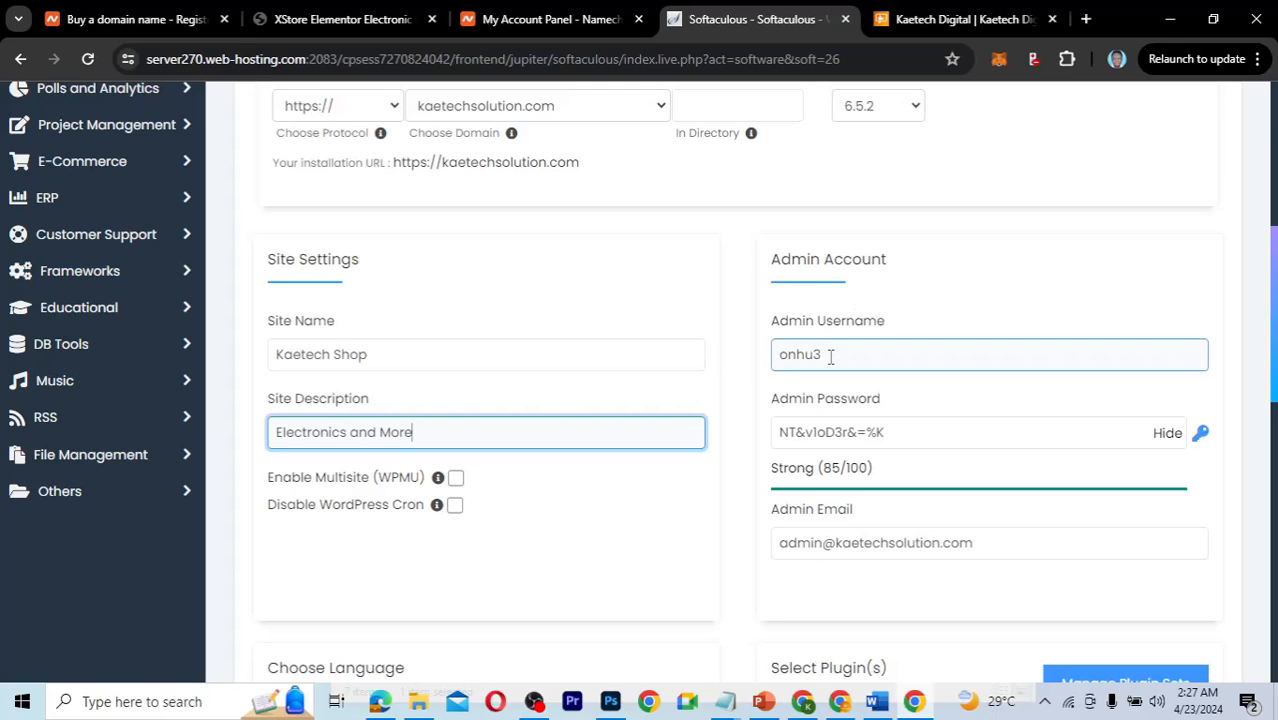
drag(826, 356, 779, 352)
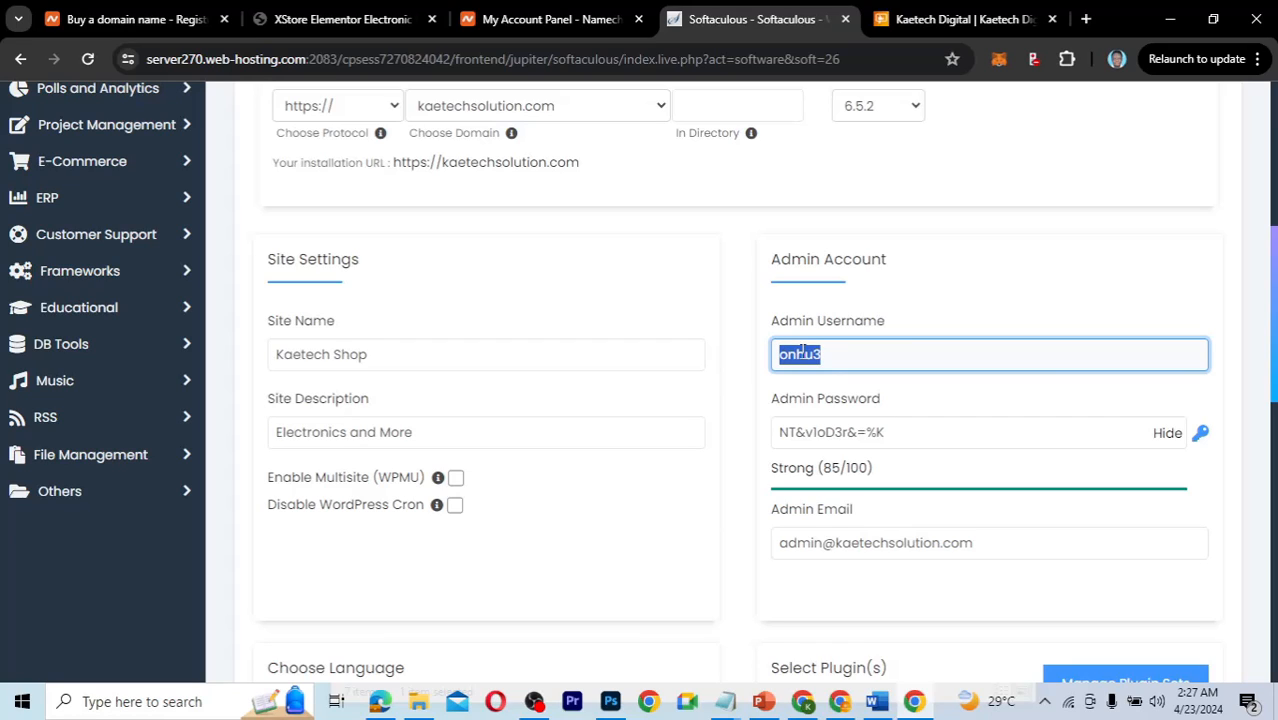
text(kaetech)
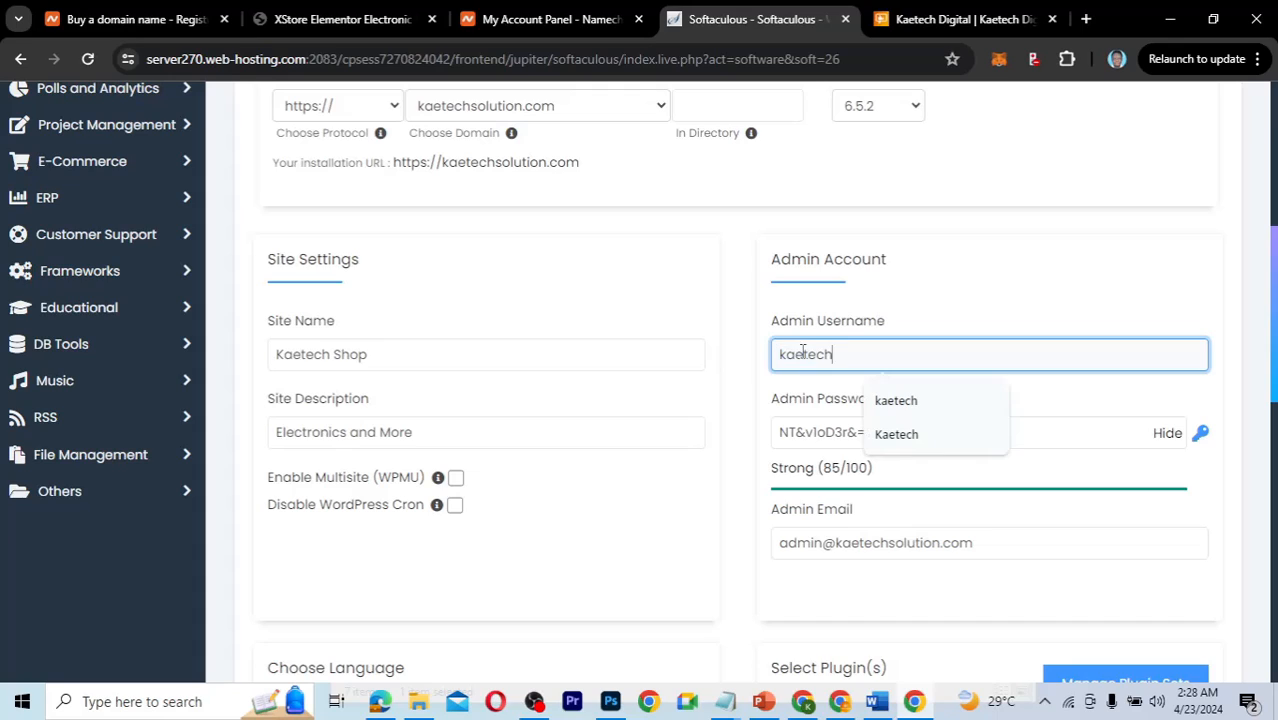
Try generated passwords, hide the field, and enter a custom strong password rated 100/100.
click(815, 432)
drag(903, 434, 773, 435)
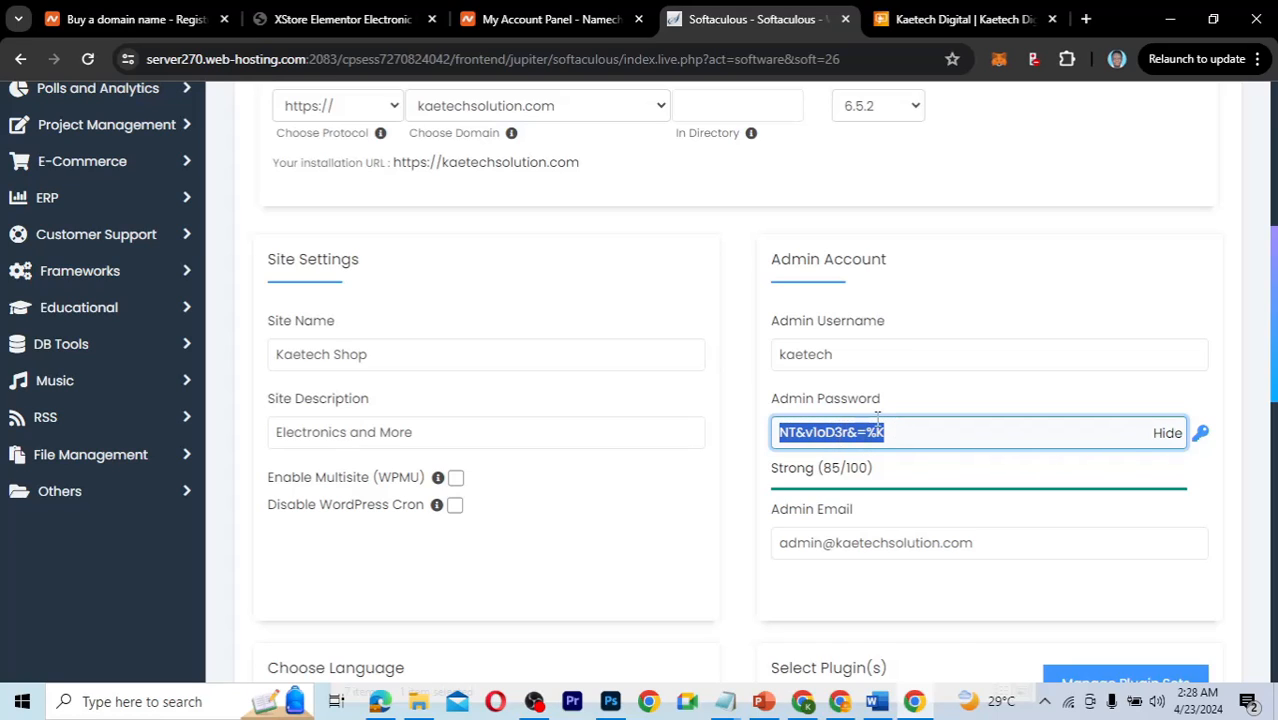
click(1201, 436)
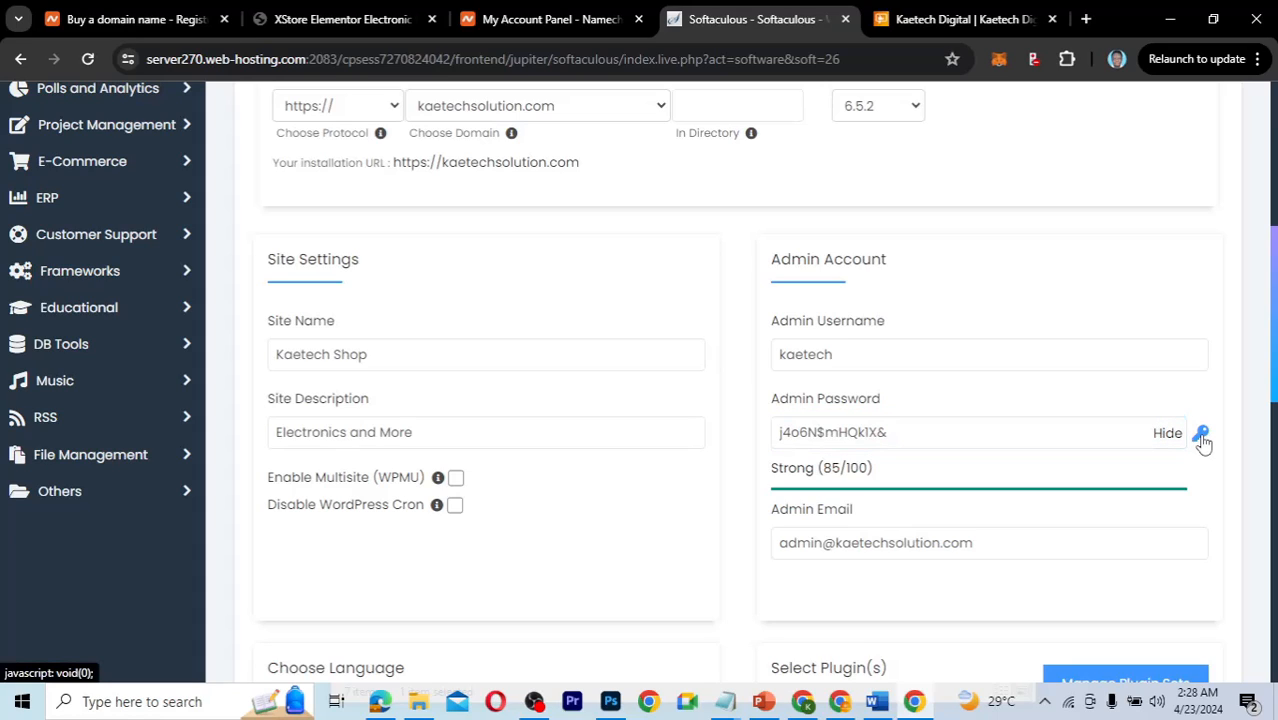
click(1201, 437)
click(1201, 437)
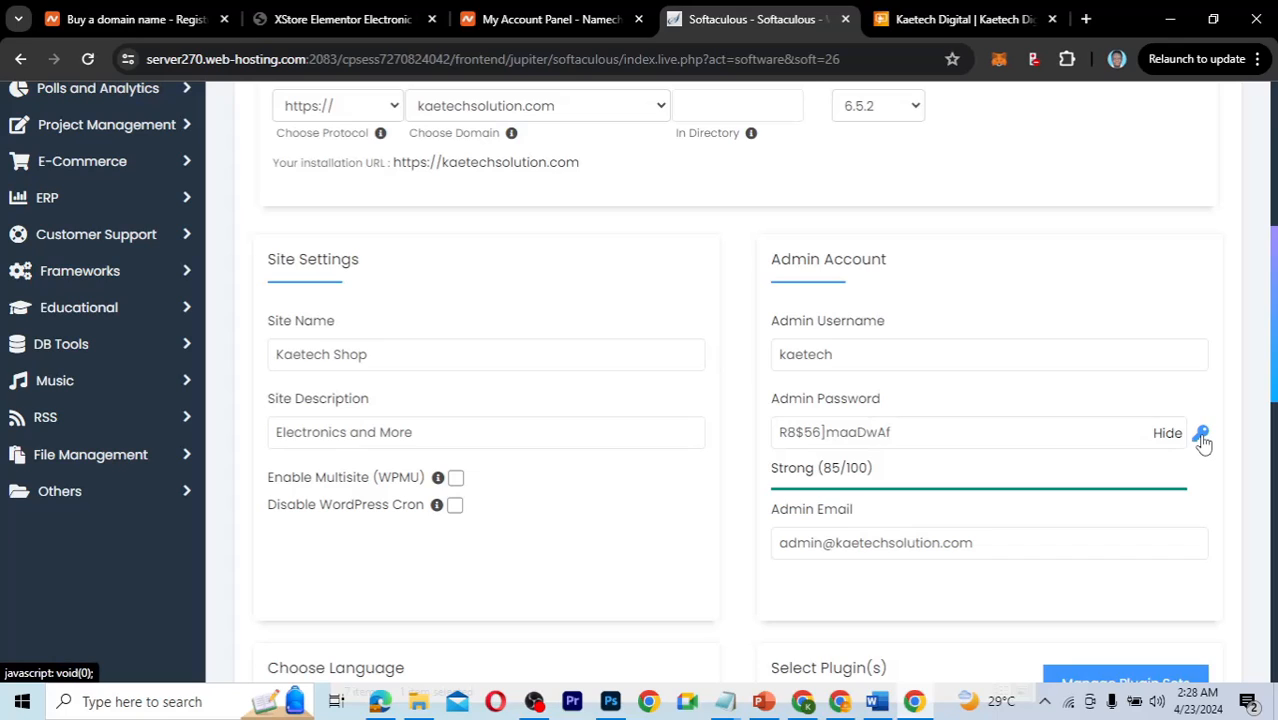
click(948, 432)
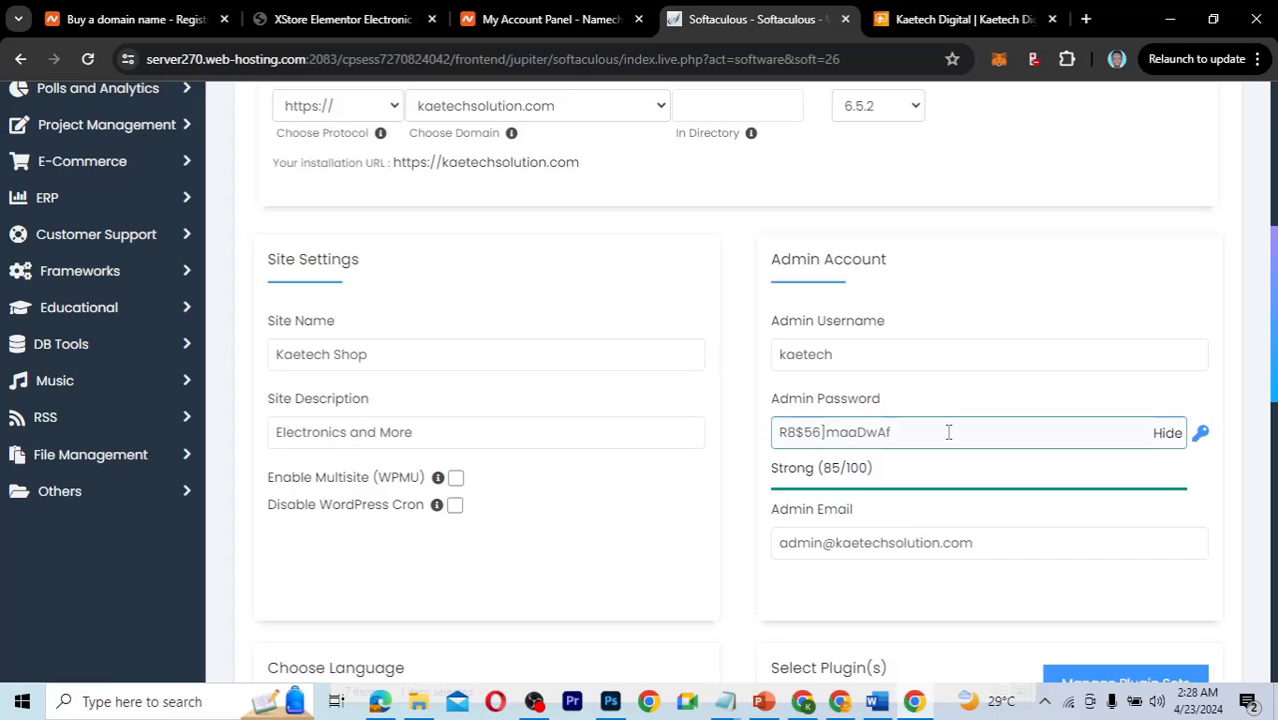
click(1166, 432)
click(874, 432)
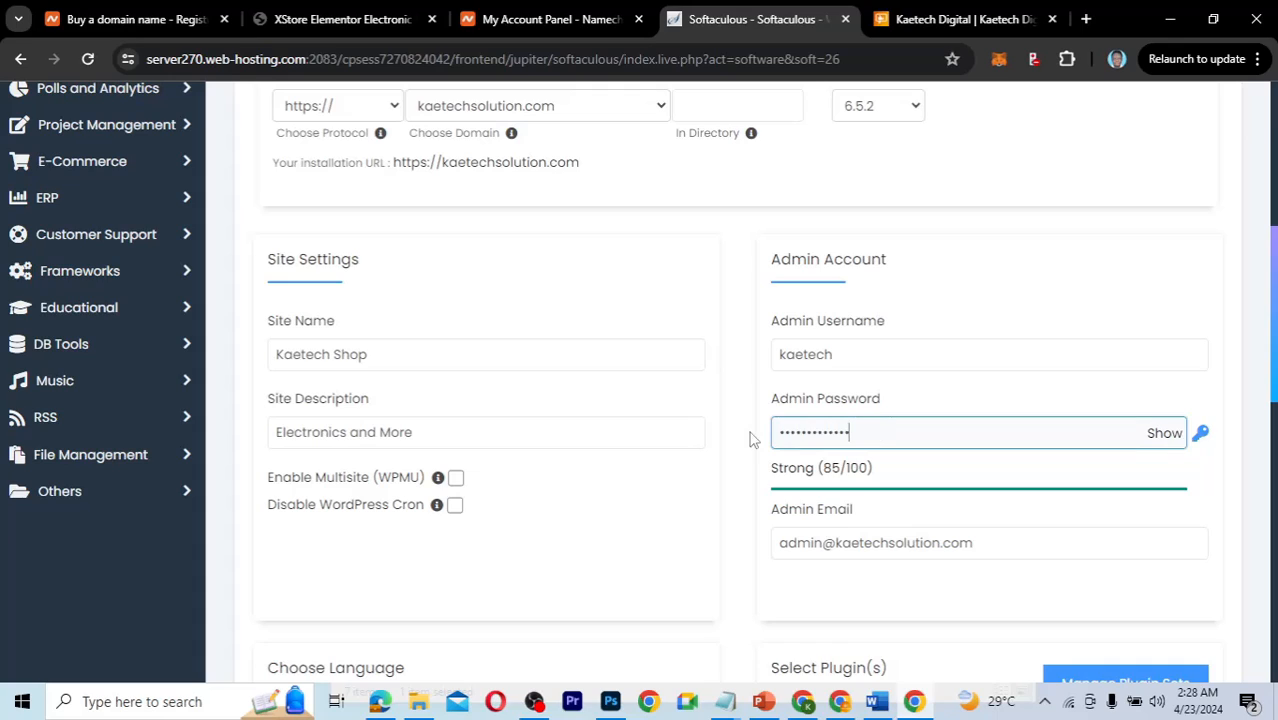
key(ctrl+a)
text(•)
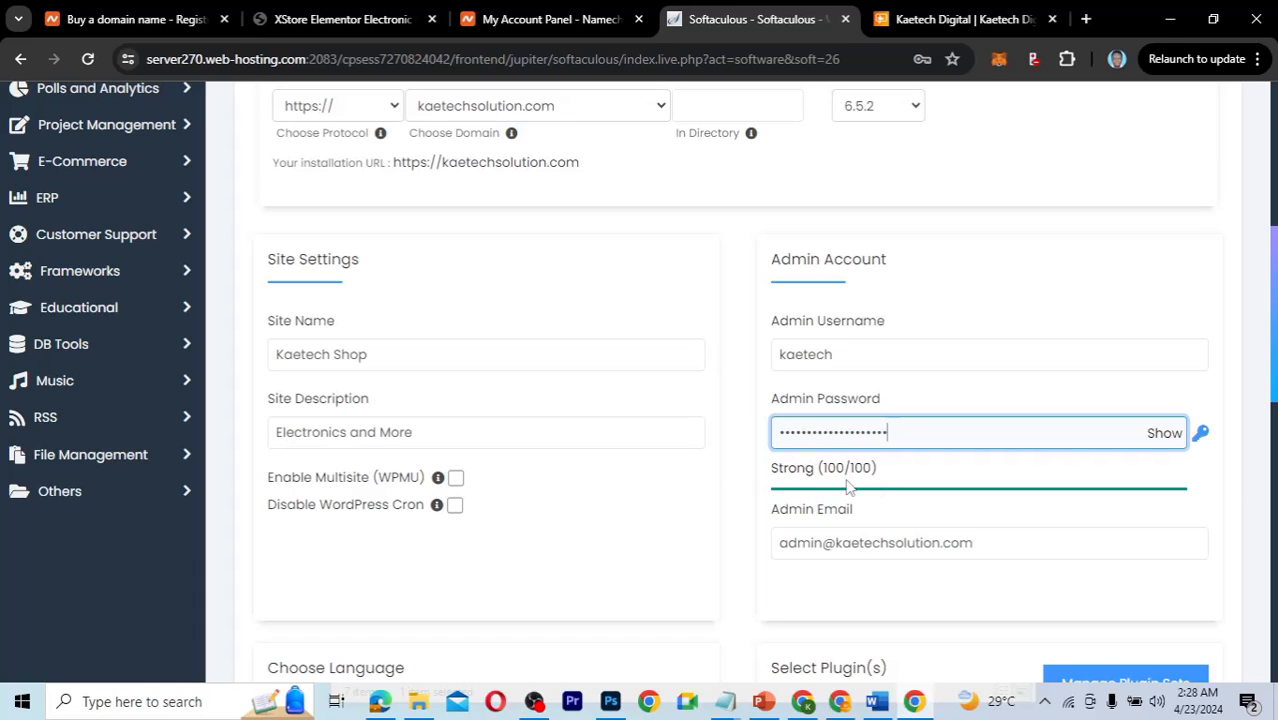
scroll(927, 478, down, 1)
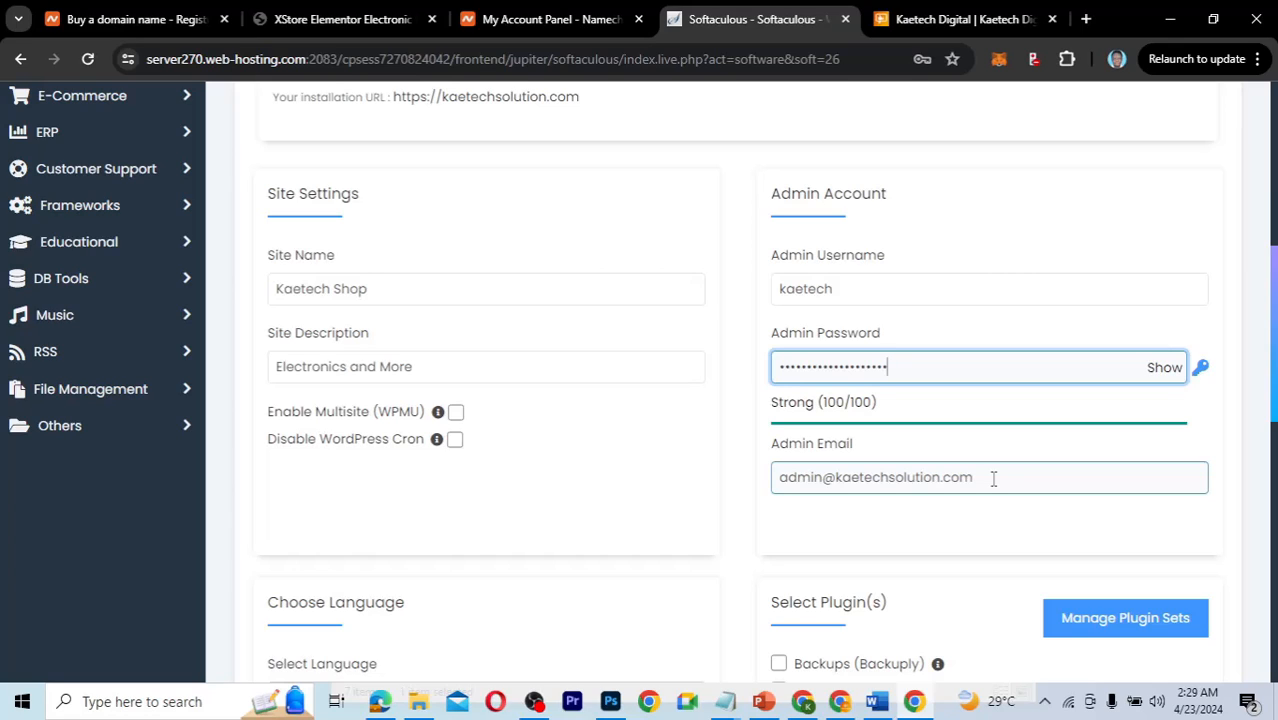
Replace the admin email with the business service address from autofill.
drag(990, 477, 753, 497)
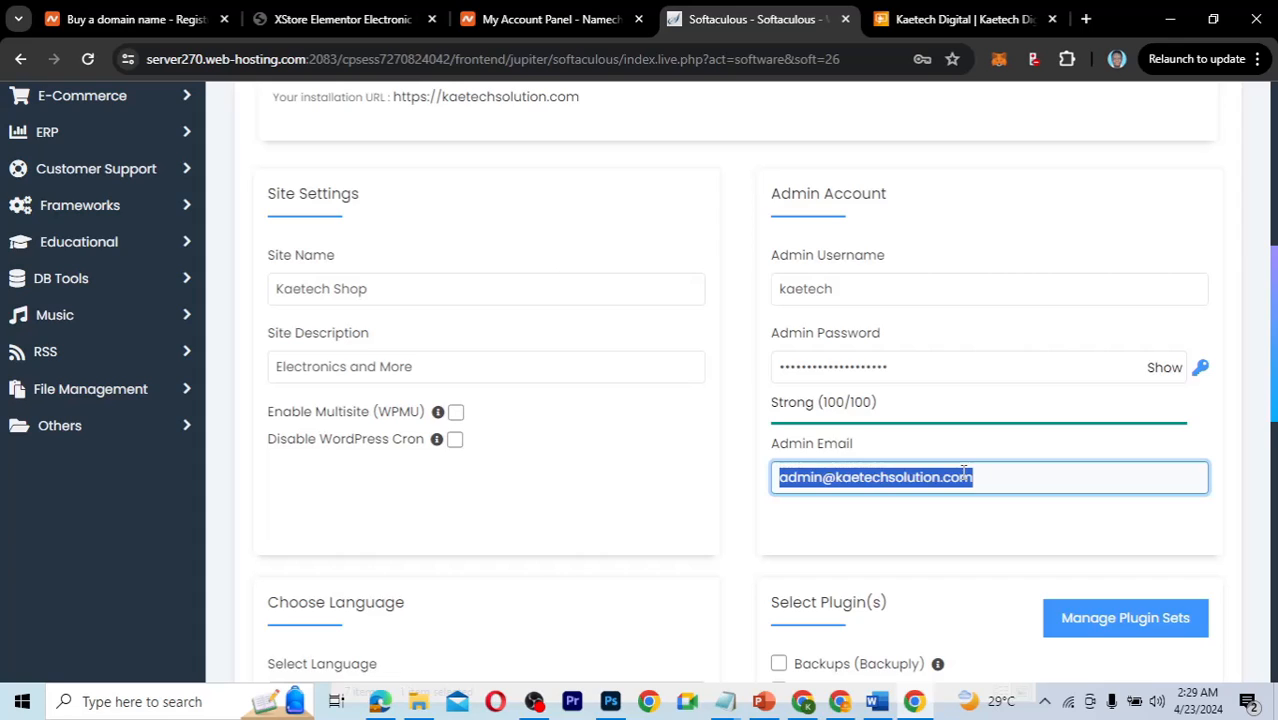
scroll(963, 470, down, 1)
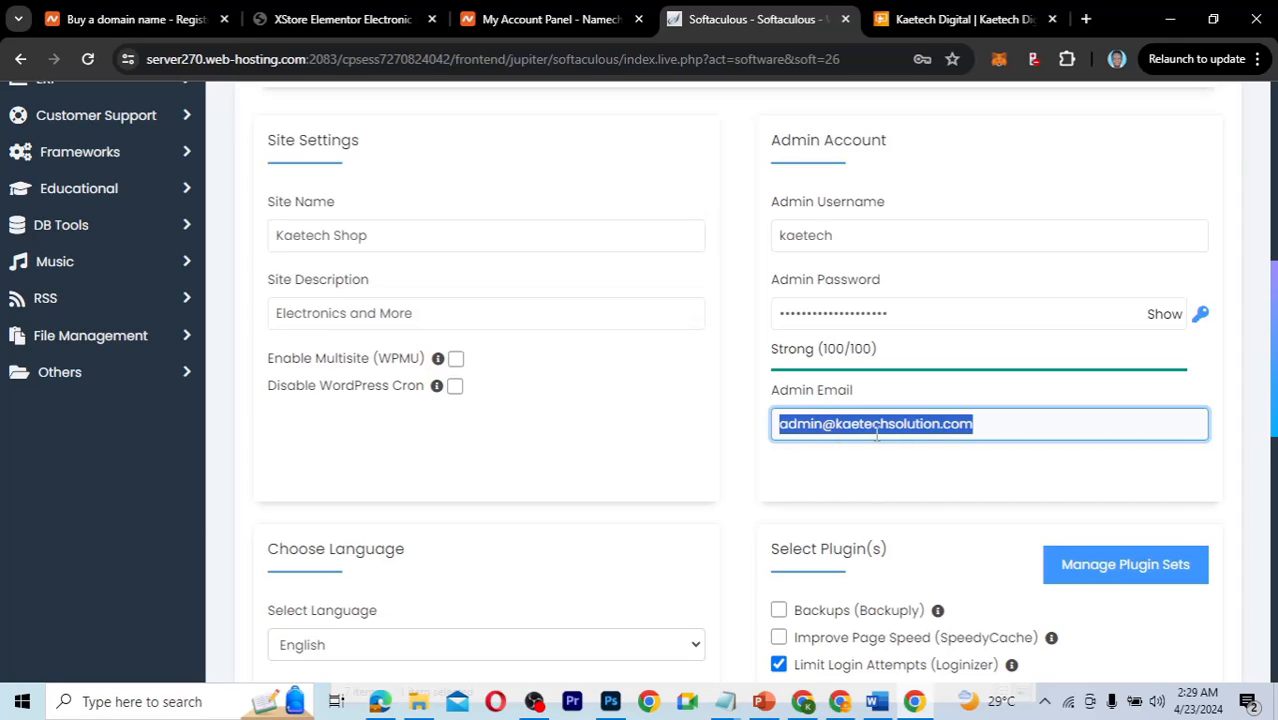
text(ser)
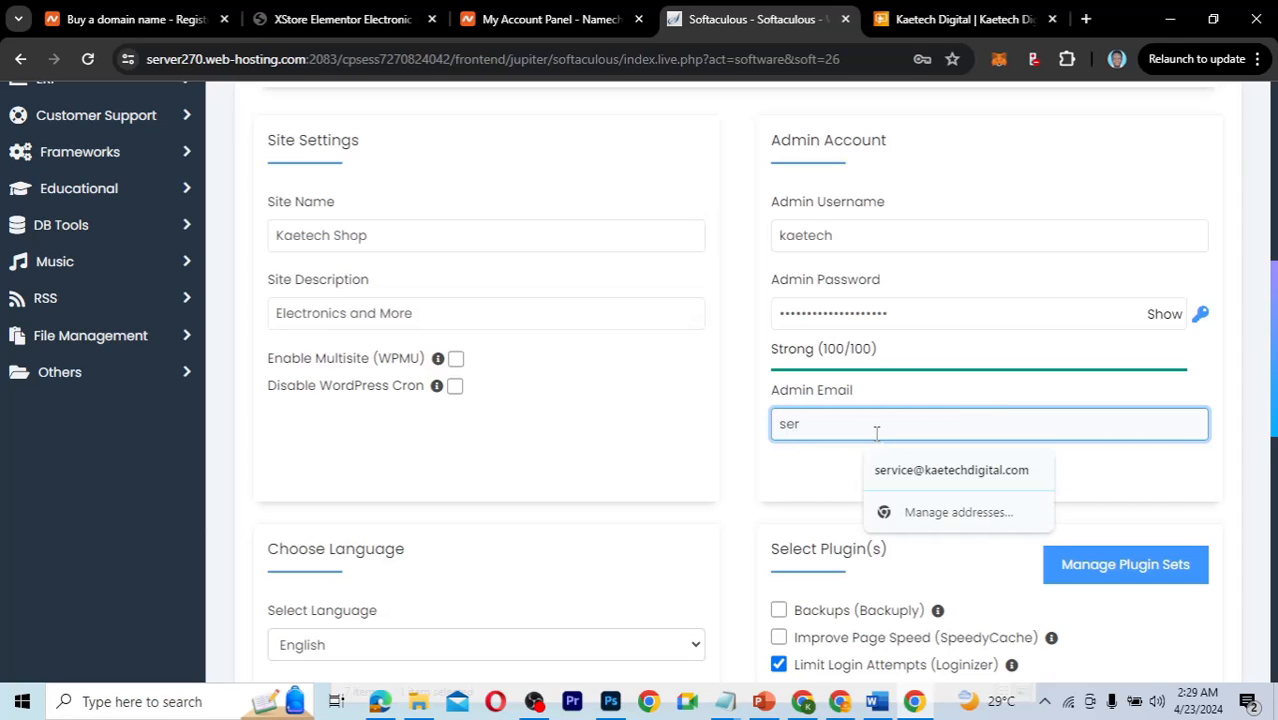
click(917, 472)
Set 'Email installation details to' to the same service address.
scroll(827, 481, down, 1)
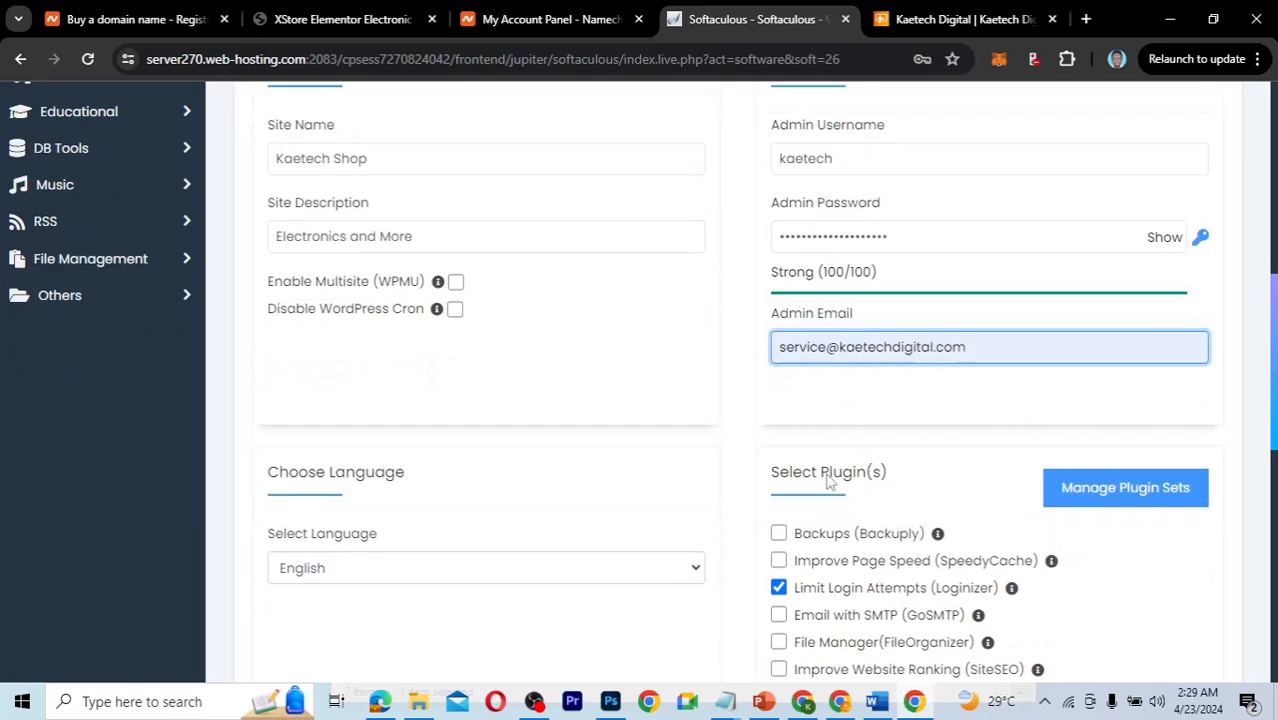
scroll(827, 481, down, 3)
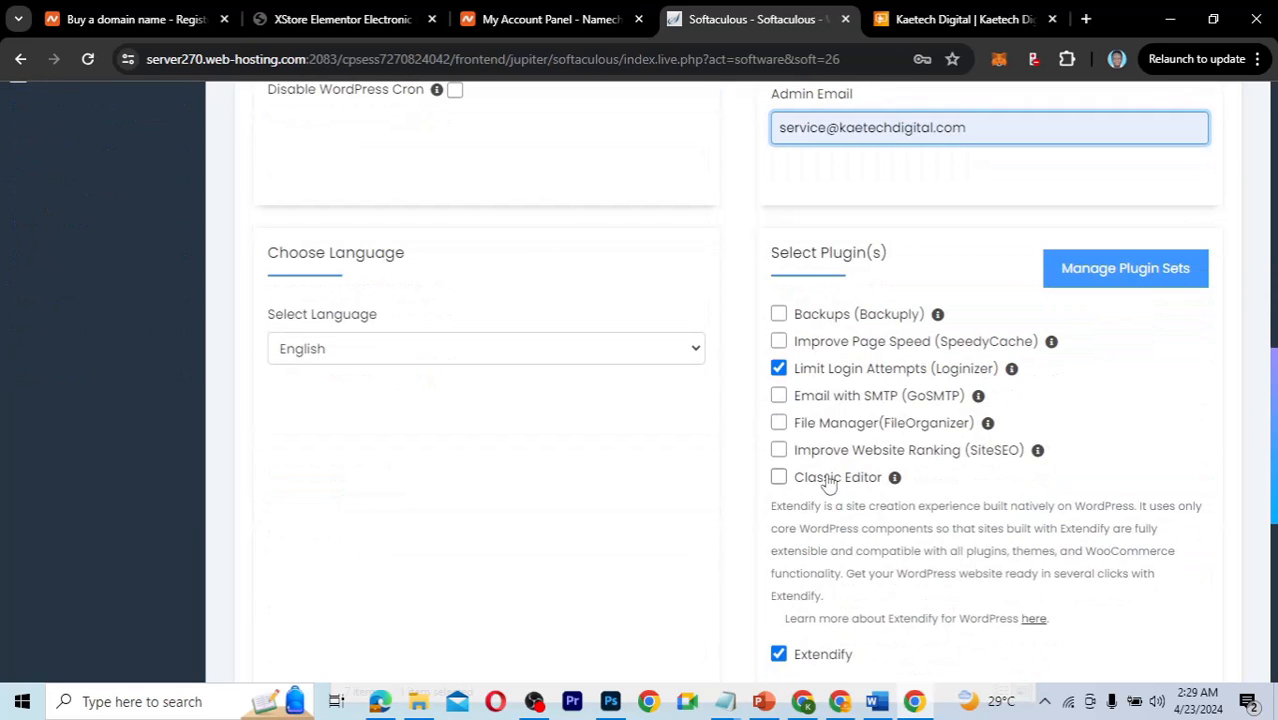
scroll(829, 483, down, 5)
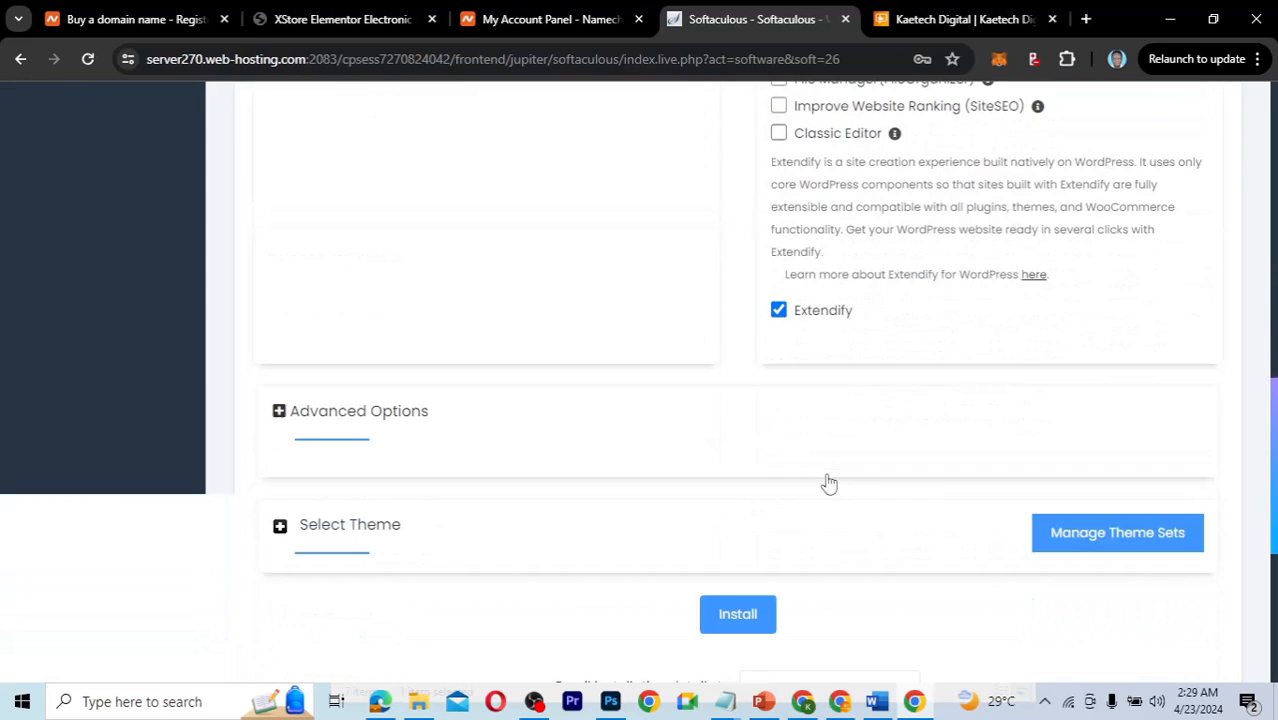
scroll(829, 483, down, 1)
scroll(829, 484, down, 1)
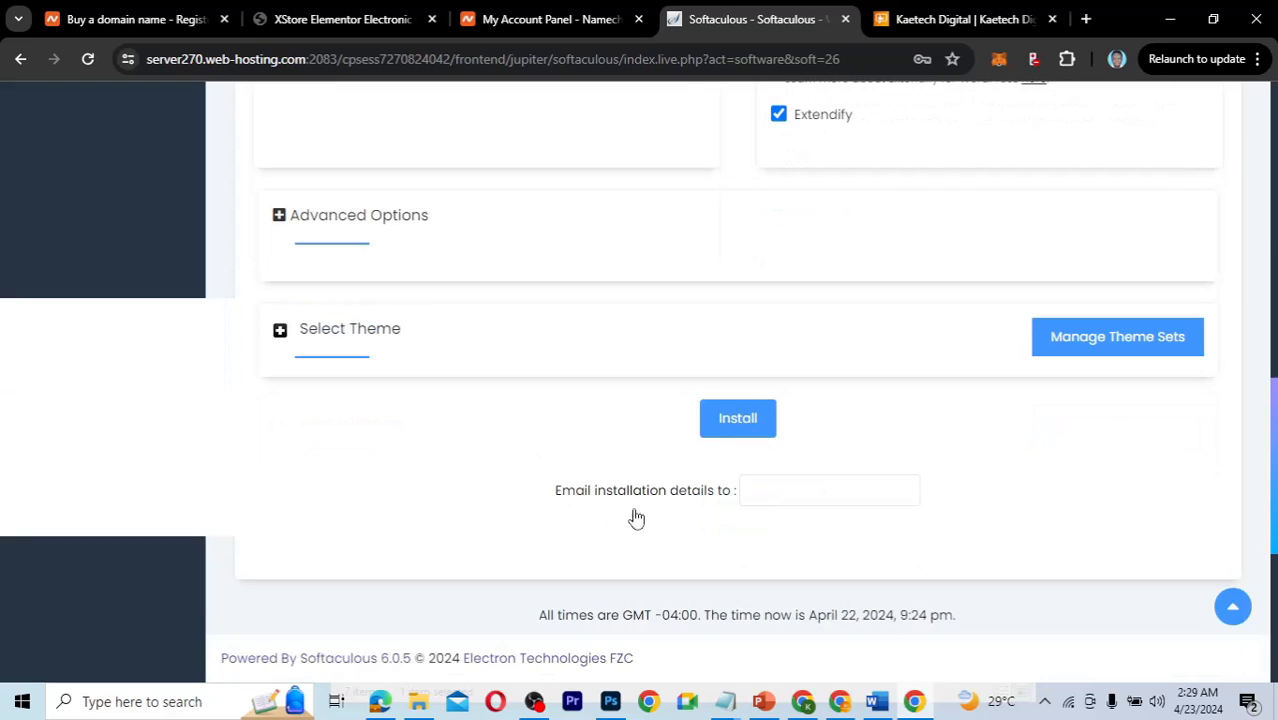
click(803, 486)
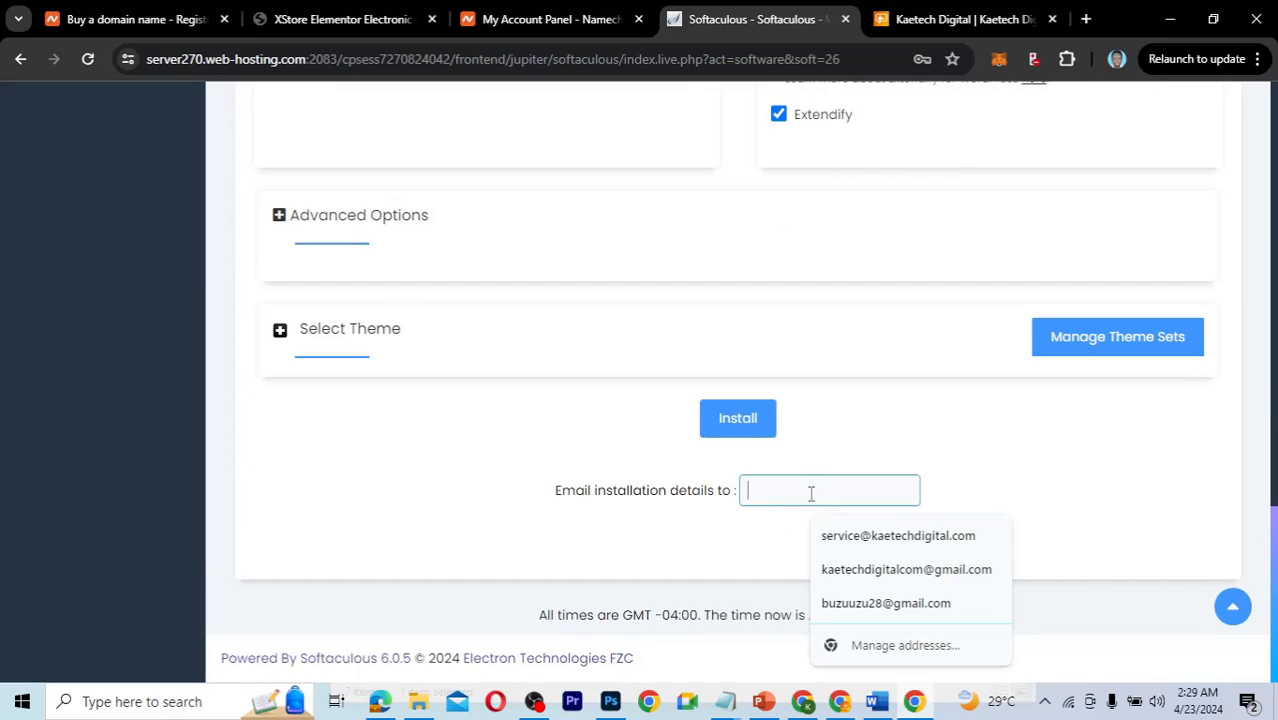
click(866, 540)
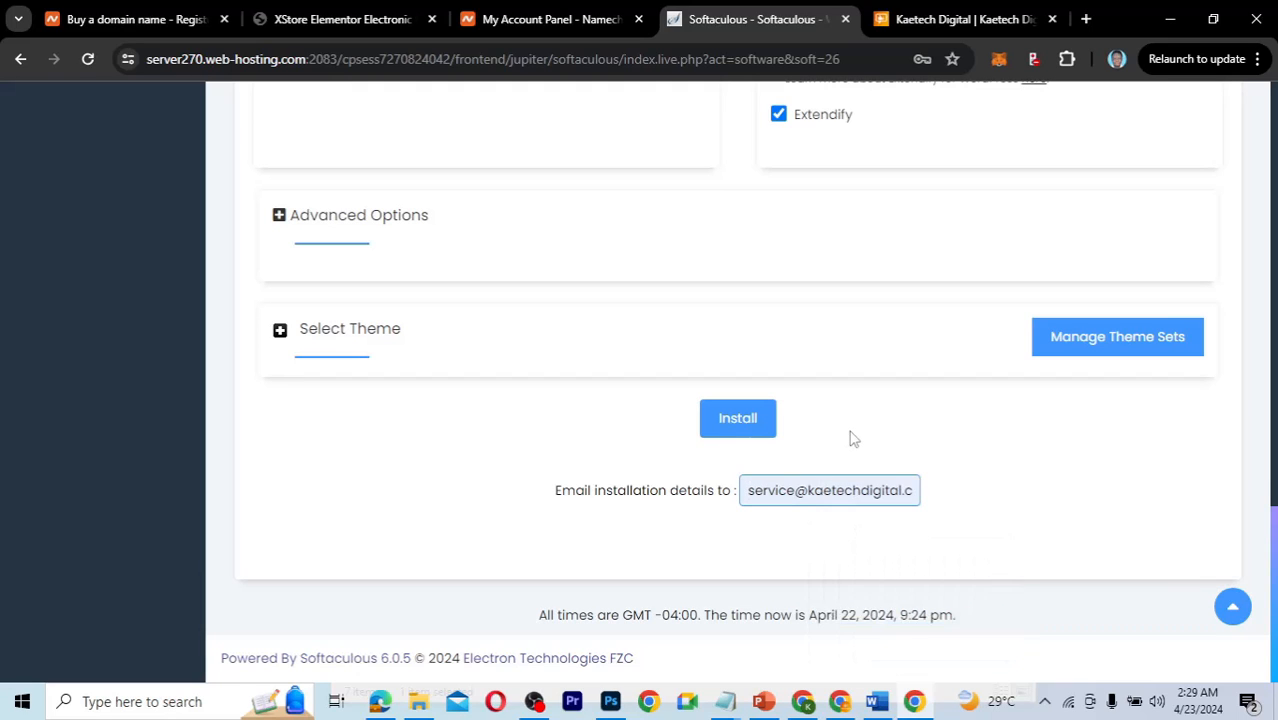
scroll(850, 437, up, 3)
scroll(851, 437, up, 3)
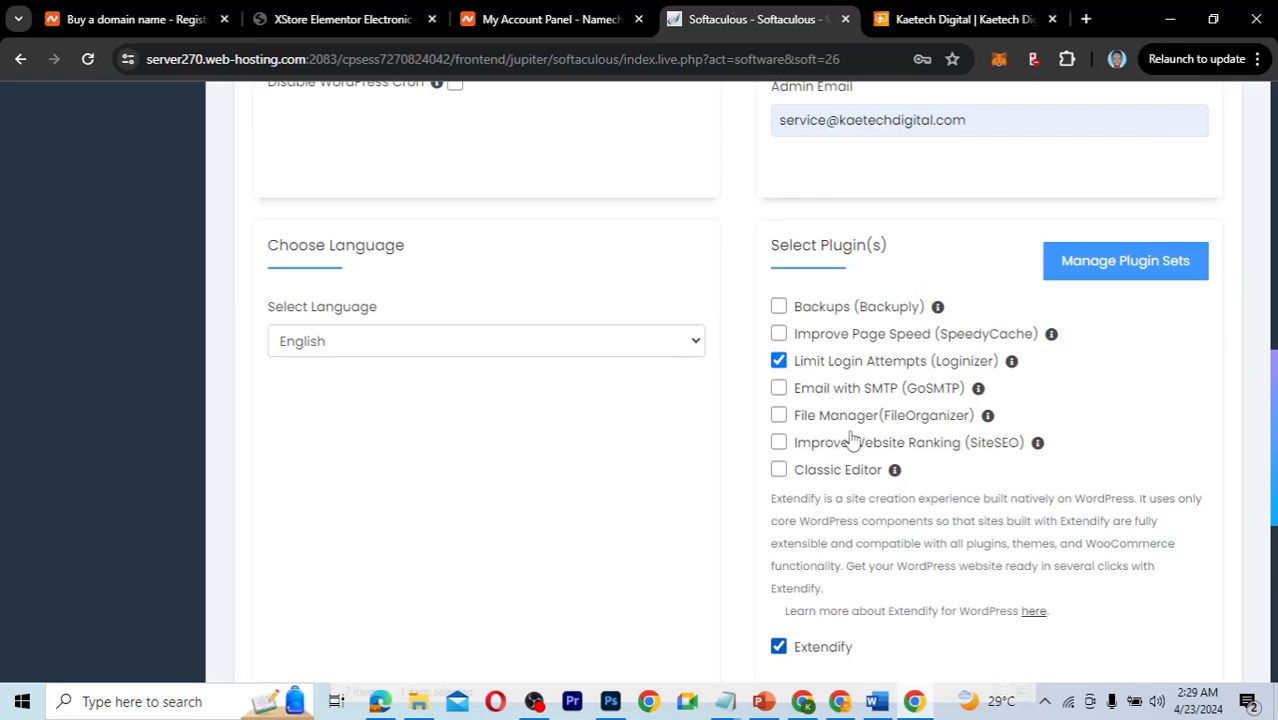
scroll(851, 437, down, 3)
scroll(851, 437, down, 4)
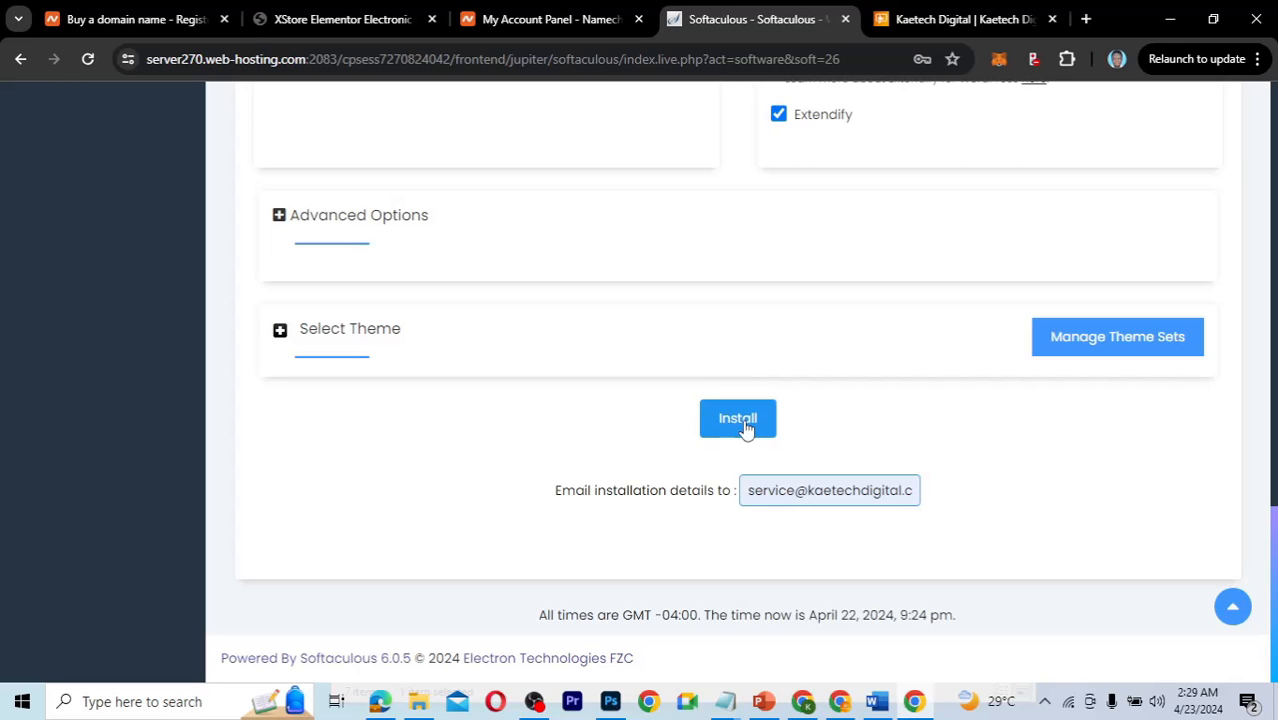
Run the WordPress install, dismiss the save-password prompt, and open kaetechsolution.com in a new tab.
click(744, 420)
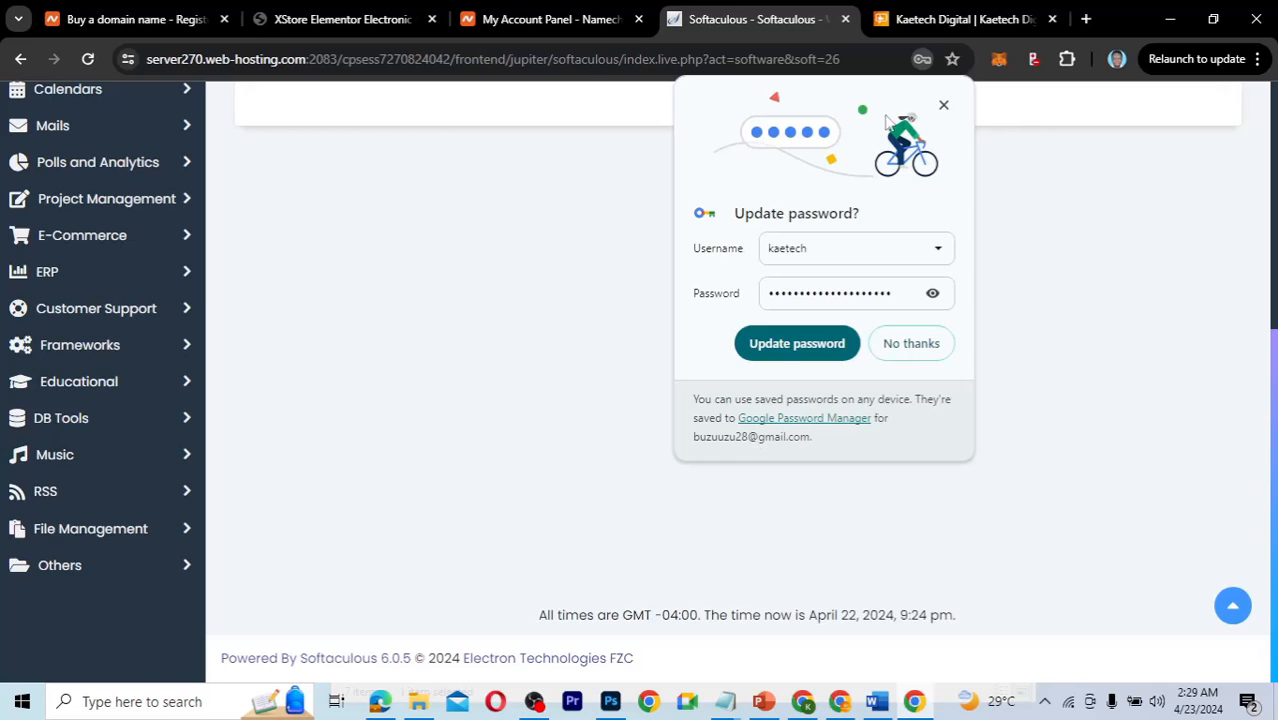
click(944, 105)
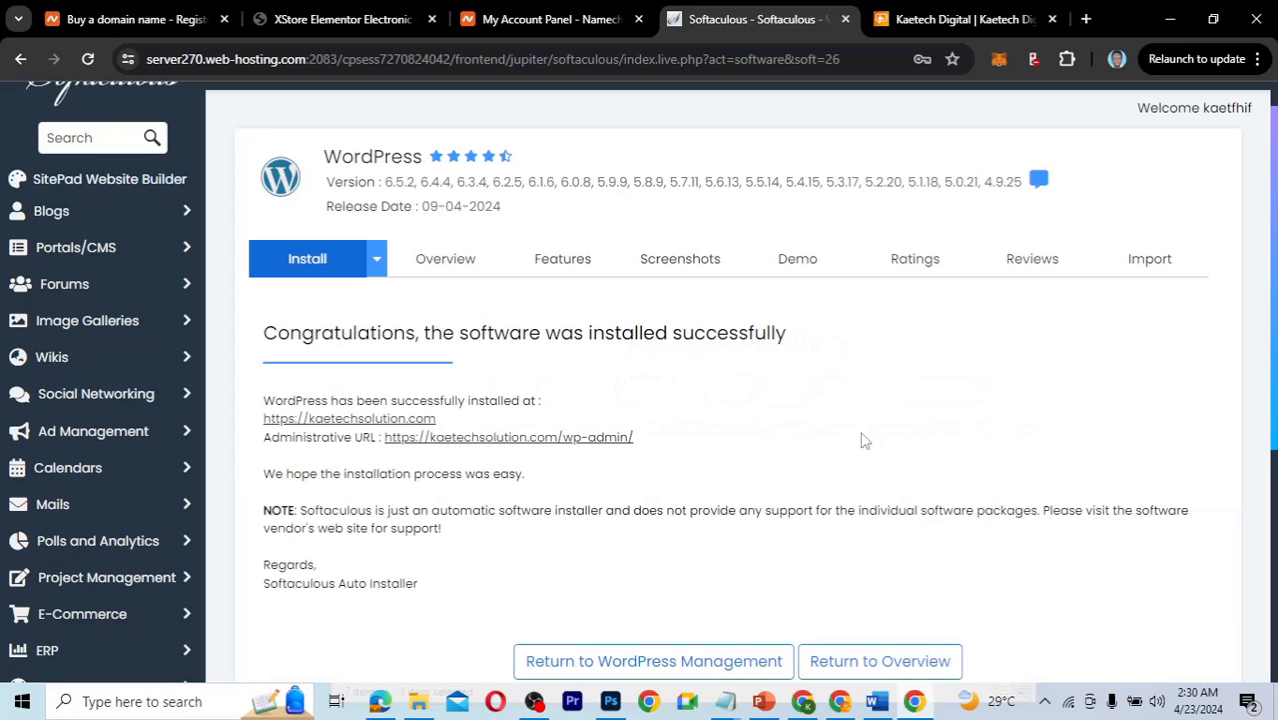
scroll(750, 434, down, 1)
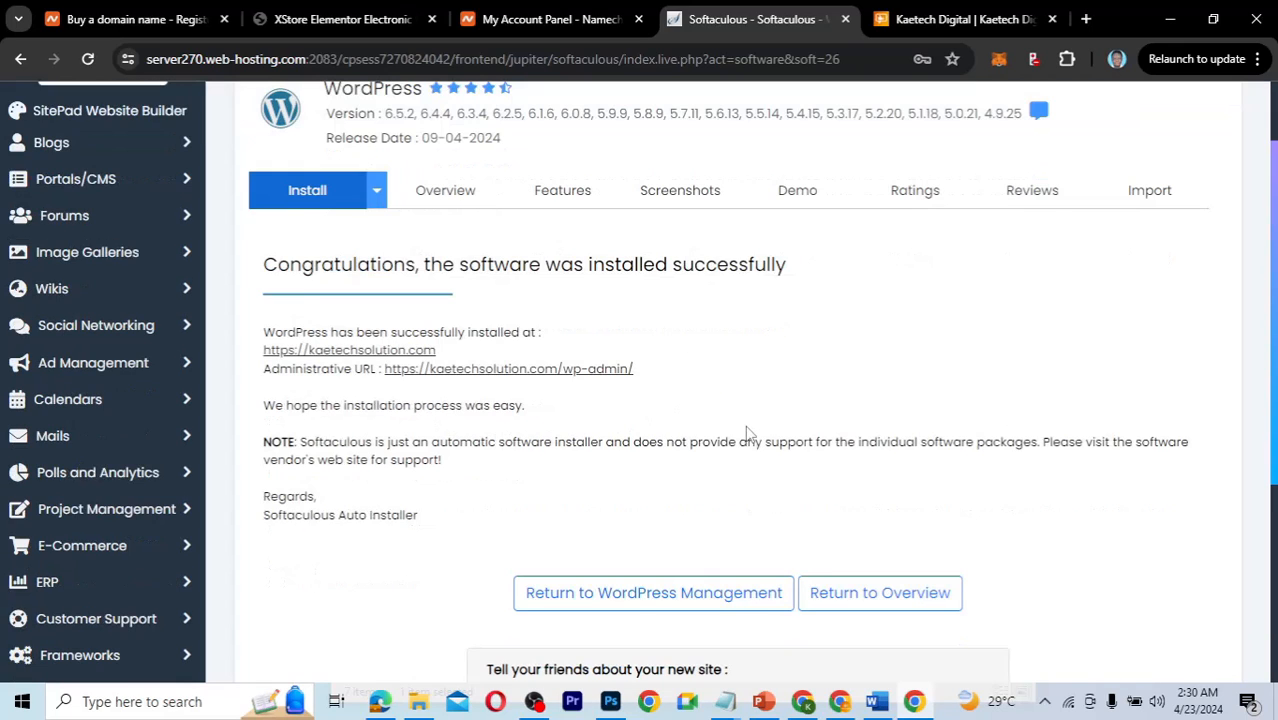
click(353, 355)
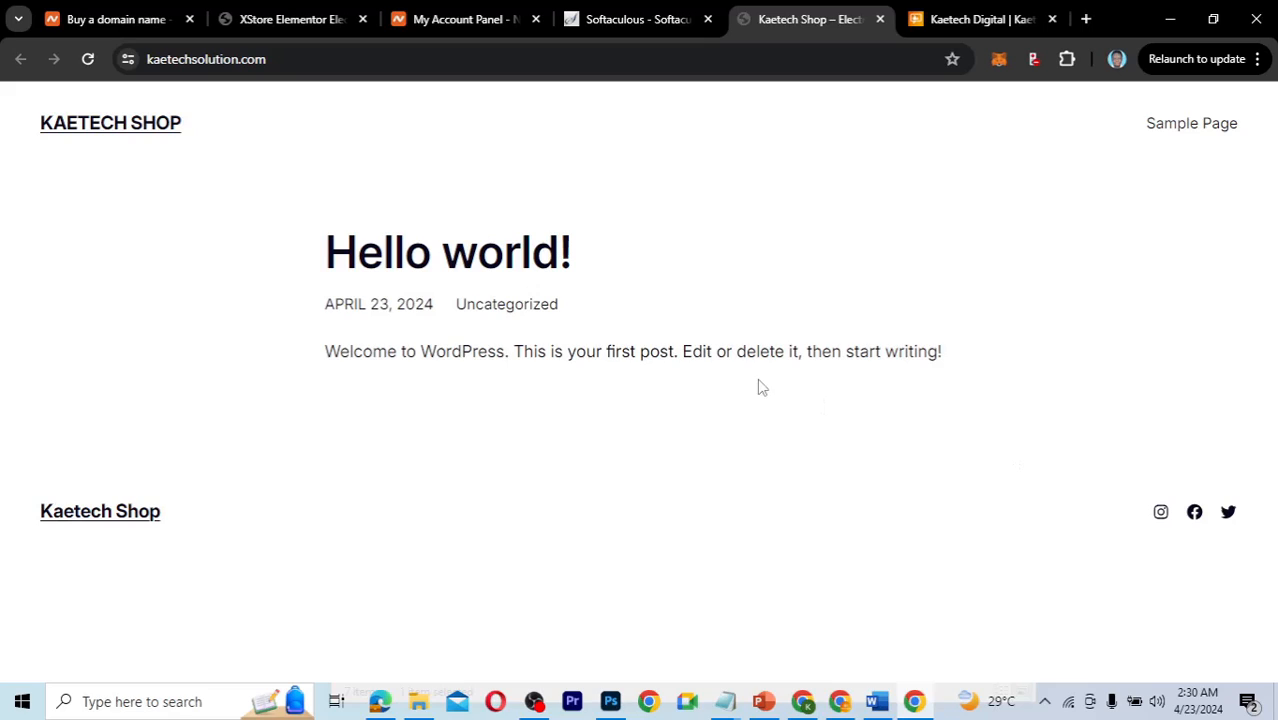
Open the Hello world! post, then return to the Softaculous success tab.
click(520, 246)
click(620, 16)
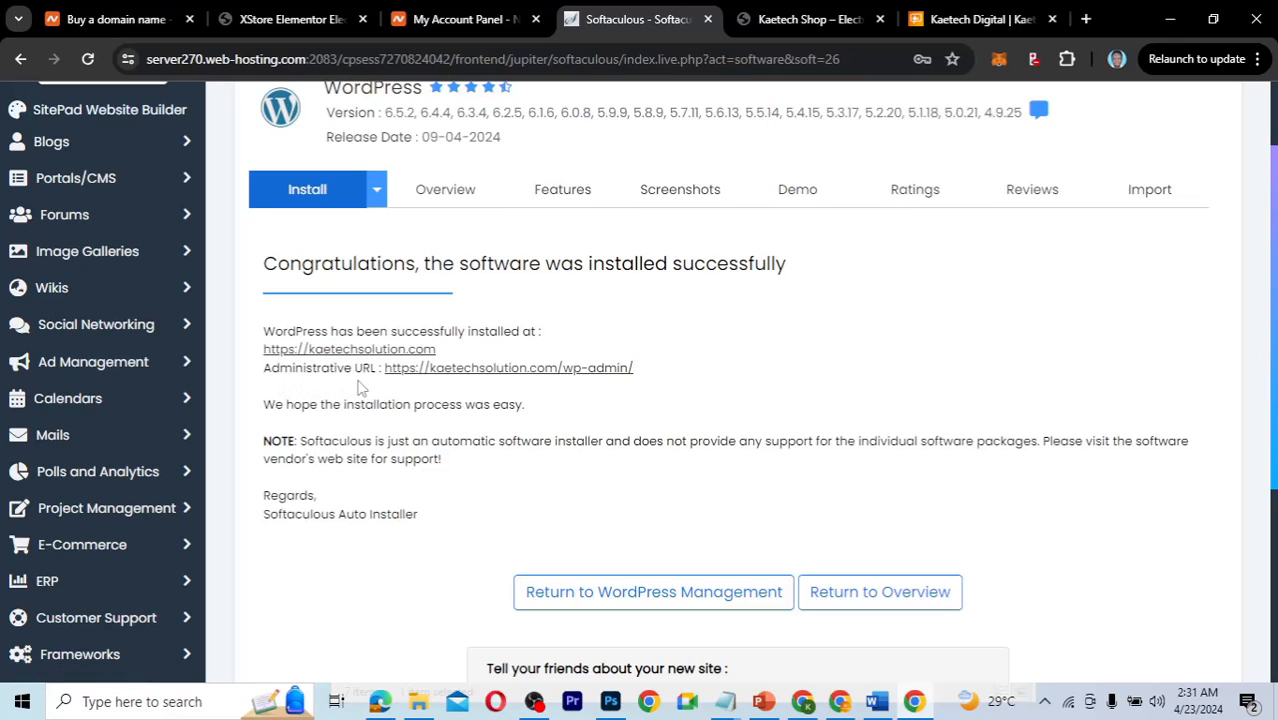
Open wp-admin, exit the launch setup, and deactivate Extendify under Installed Plugins.
click(519, 370)
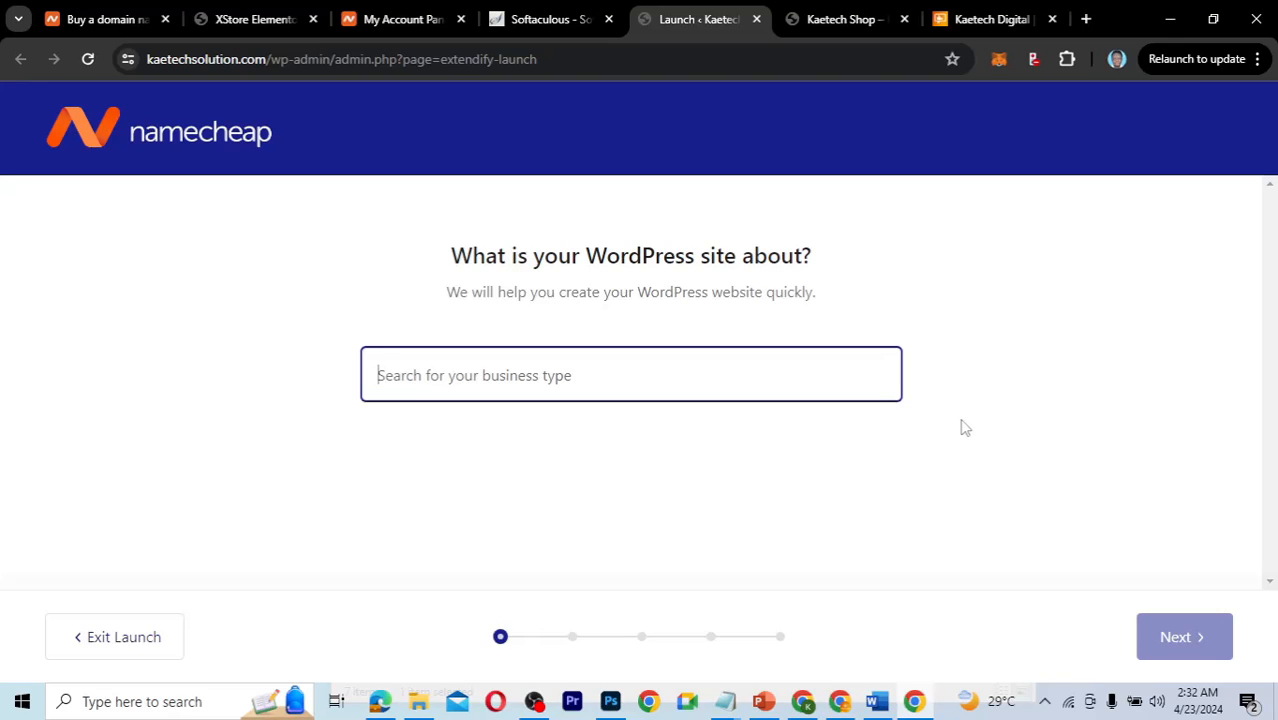
click(125, 645)
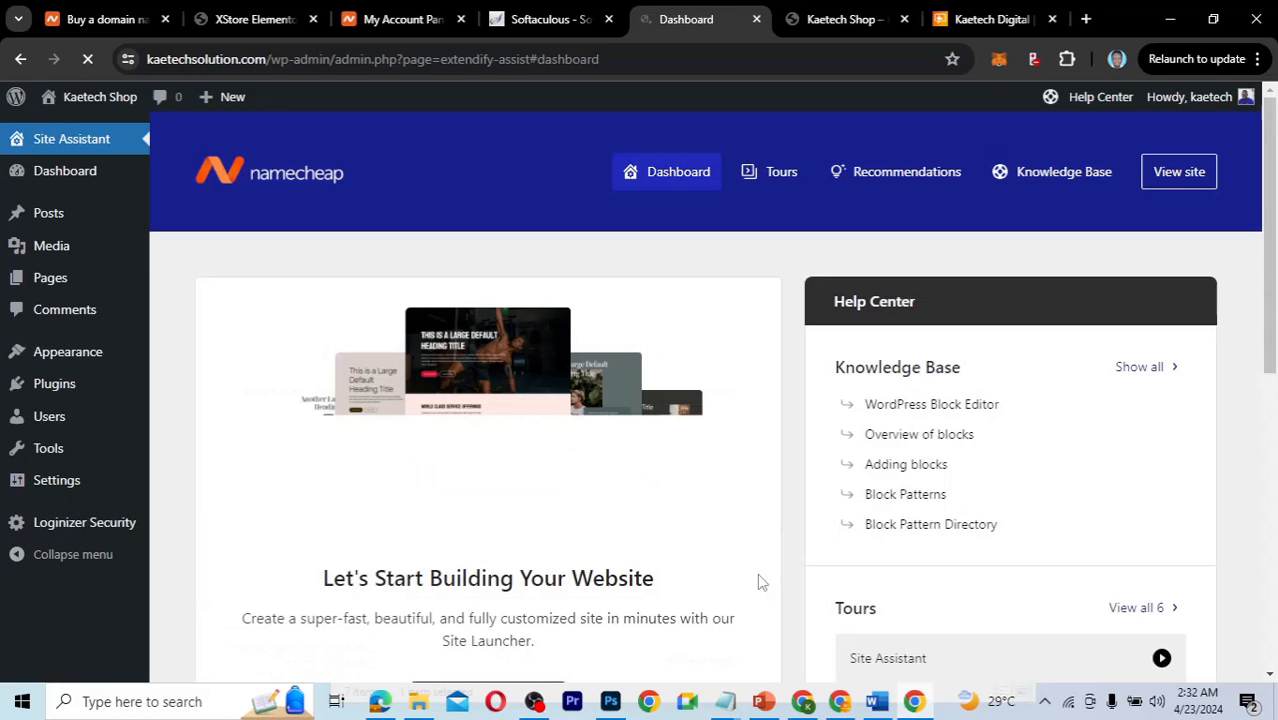
scroll(758, 582, down, 5)
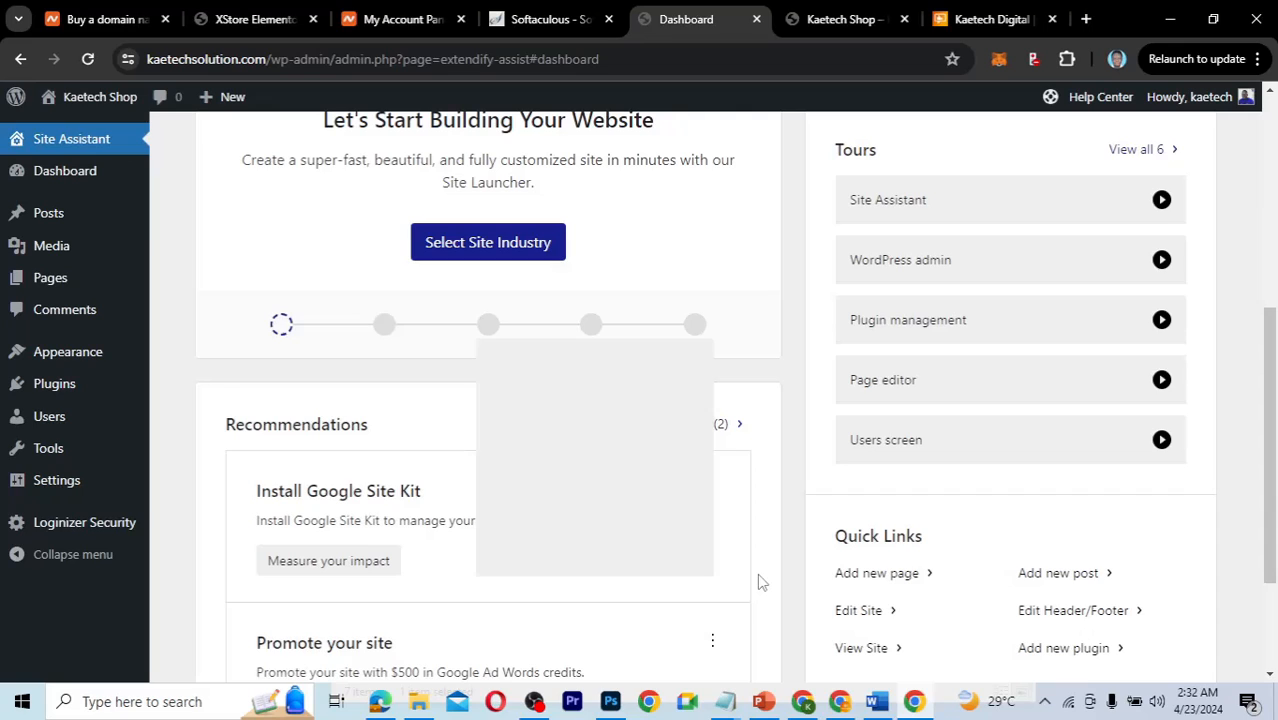
scroll(758, 582, up, 5)
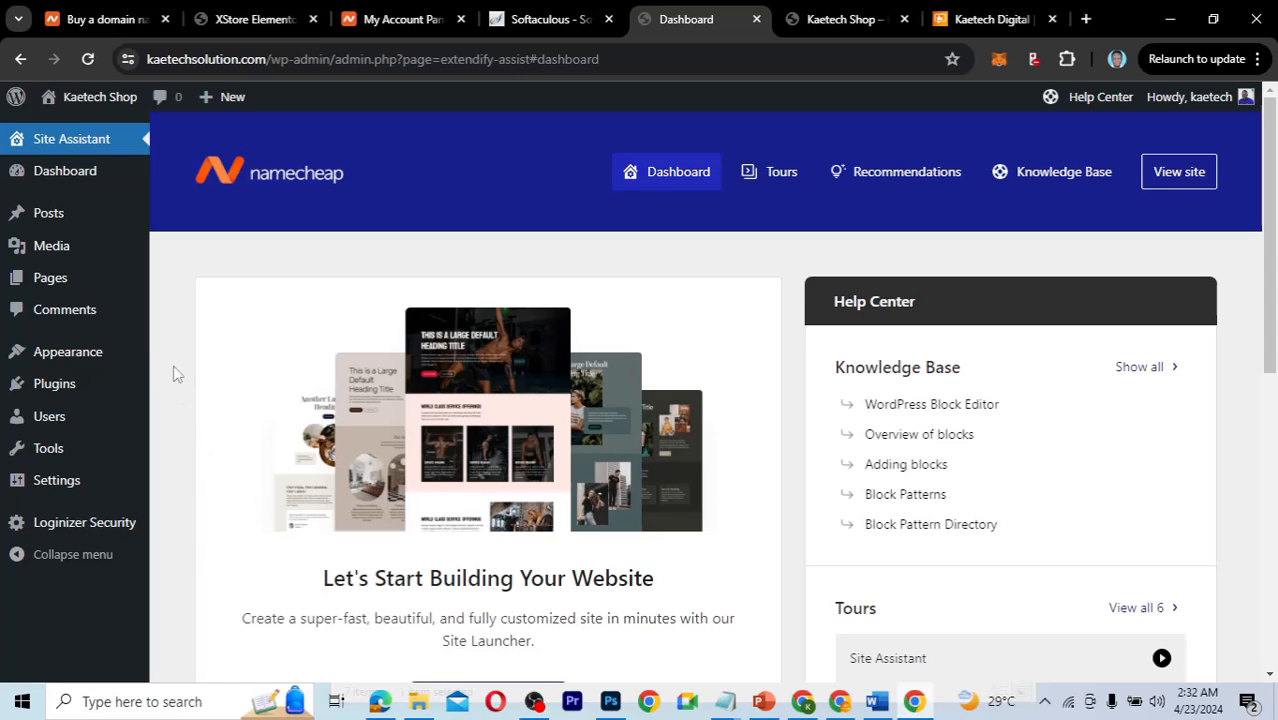
mouse_move(66, 383)
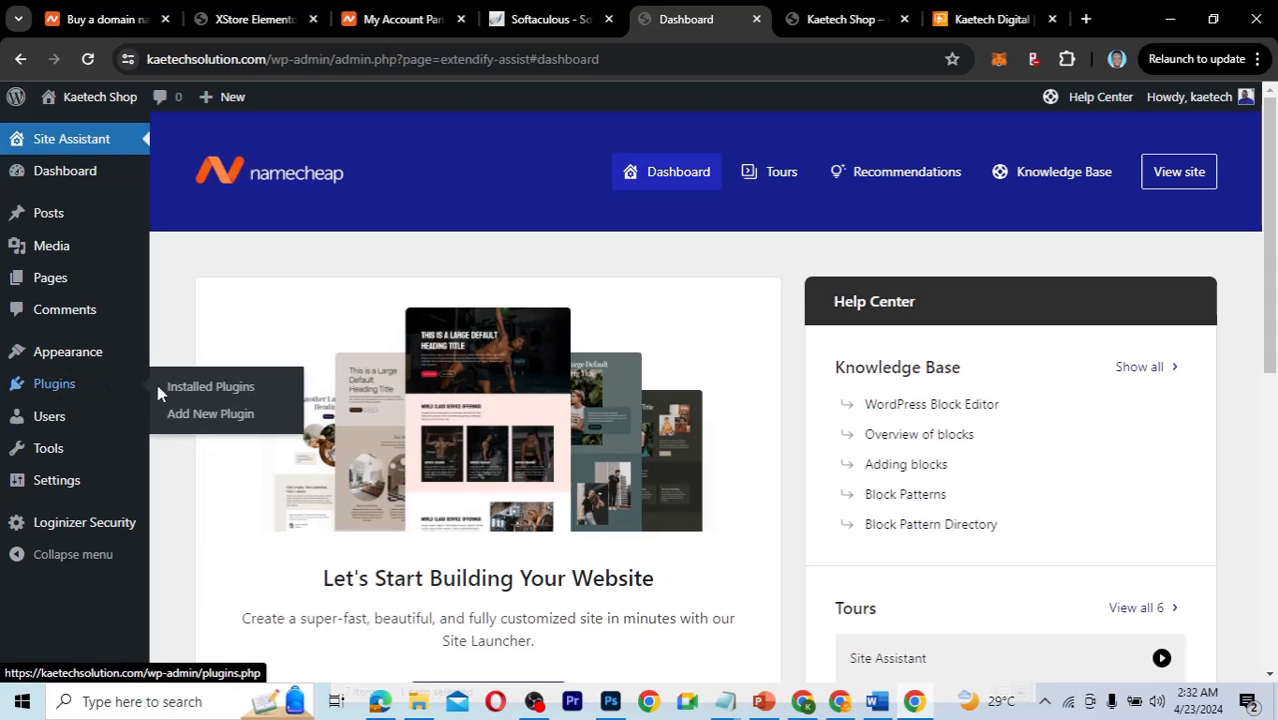
click(200, 390)
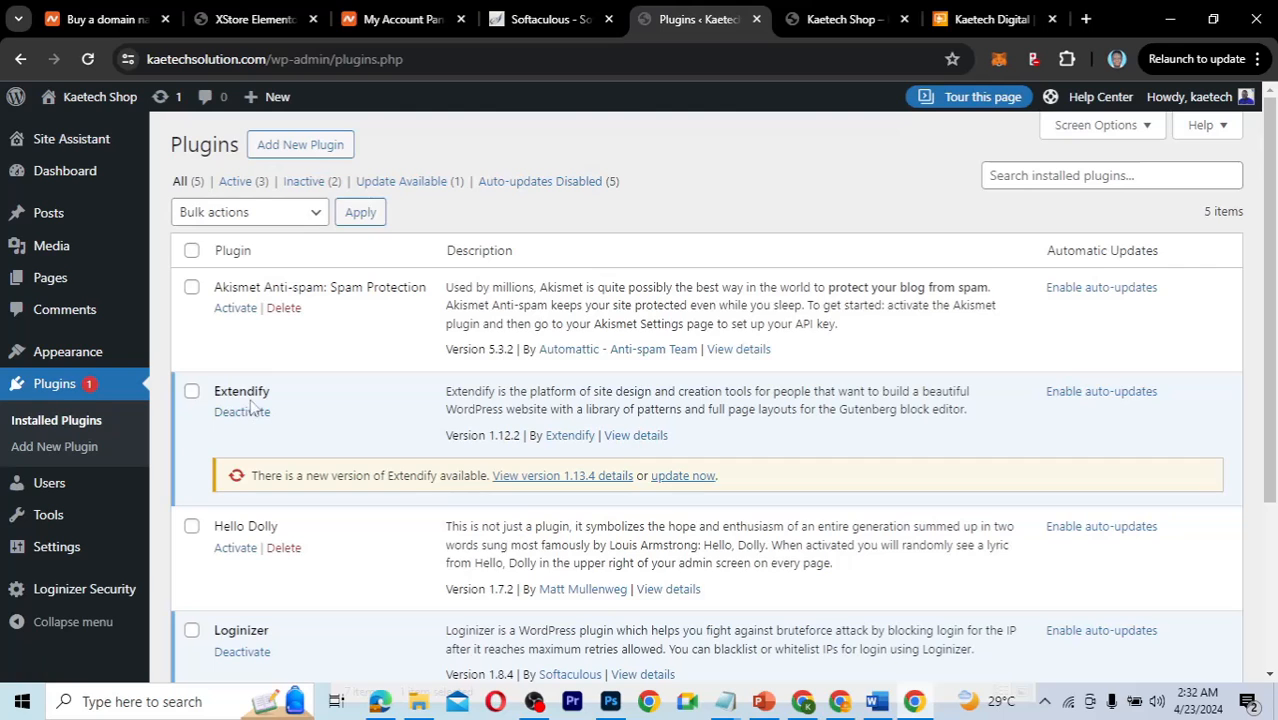
click(244, 414)
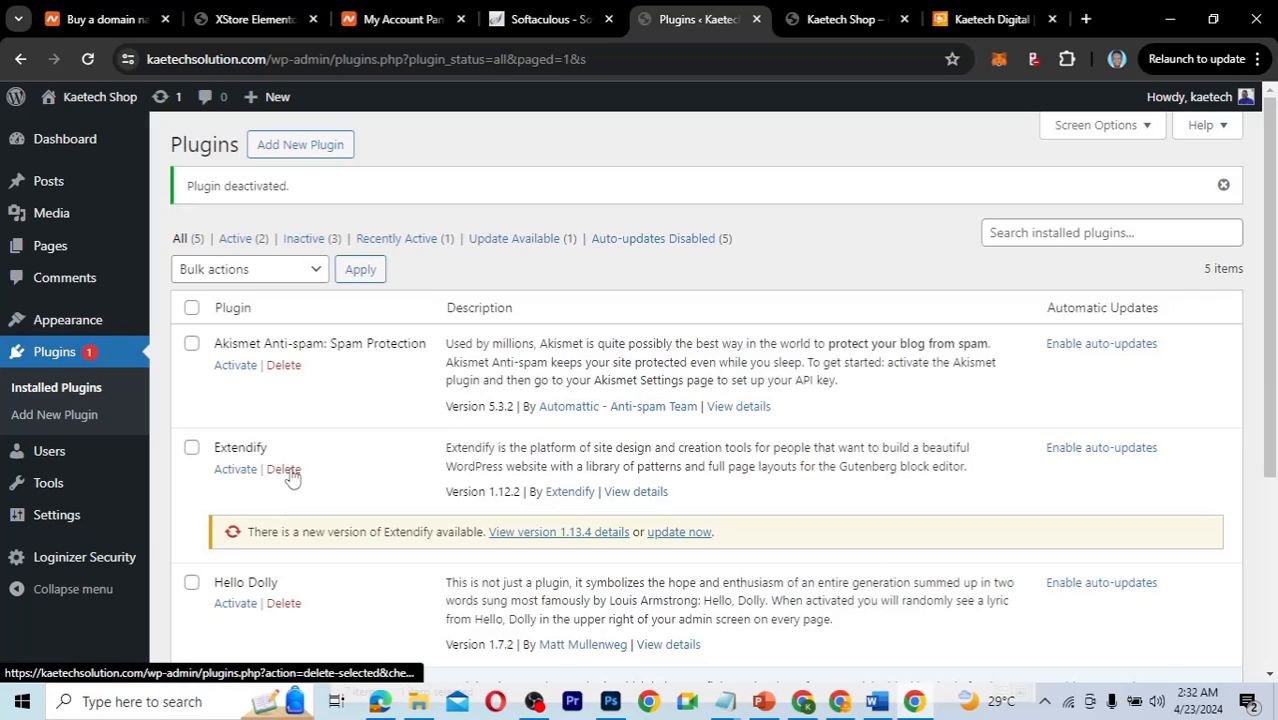
Delete the deactivated Extendify plugin.
click(286, 470)
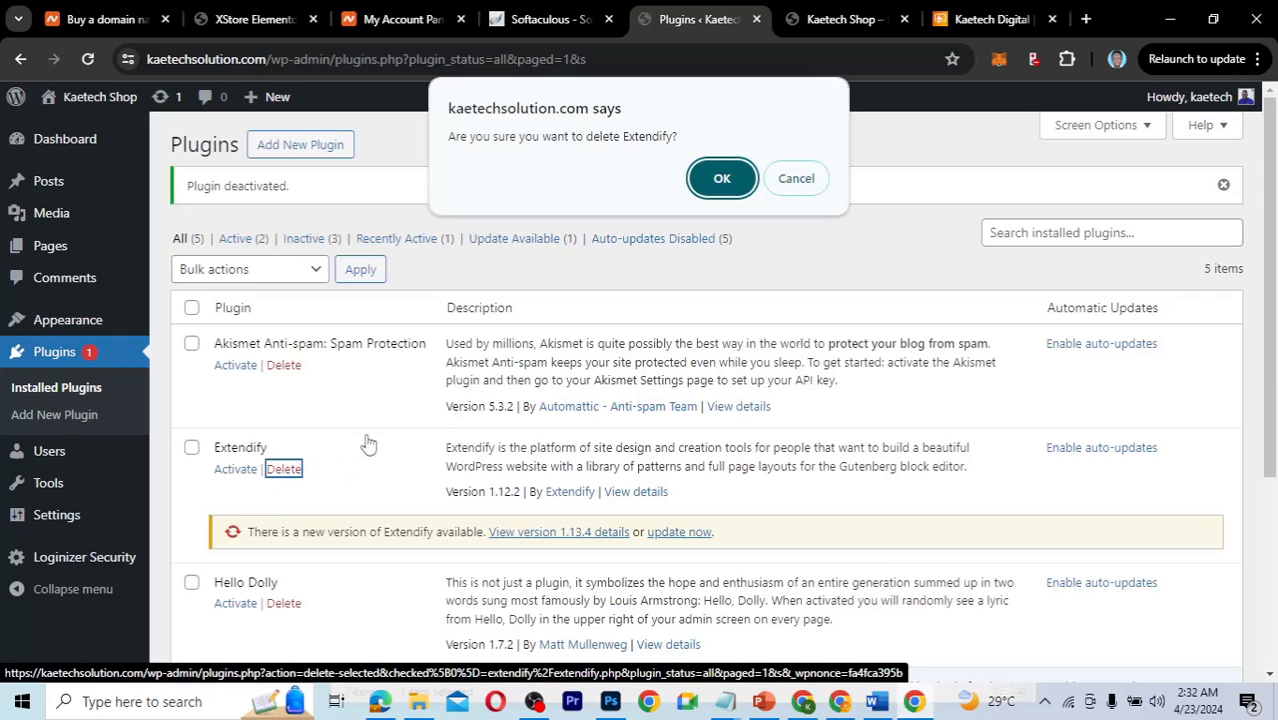
click(722, 178)
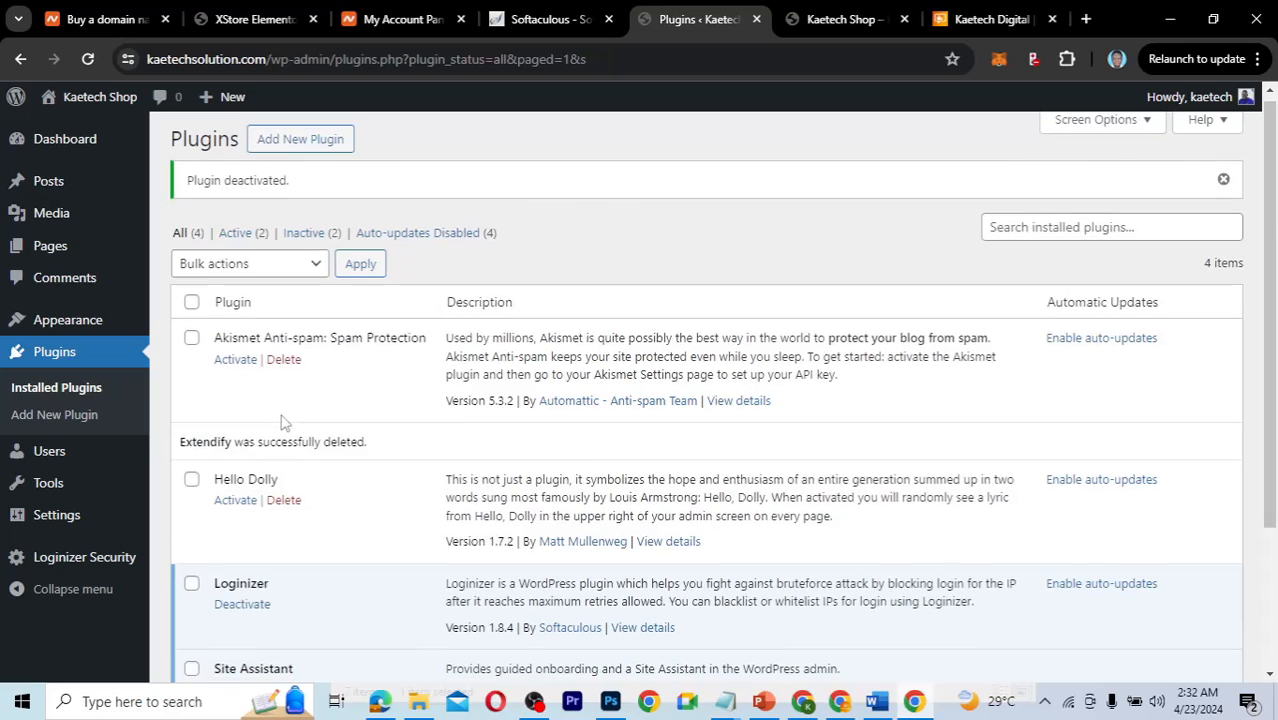
scroll(283, 422, down, 2)
scroll(283, 422, up, 2)
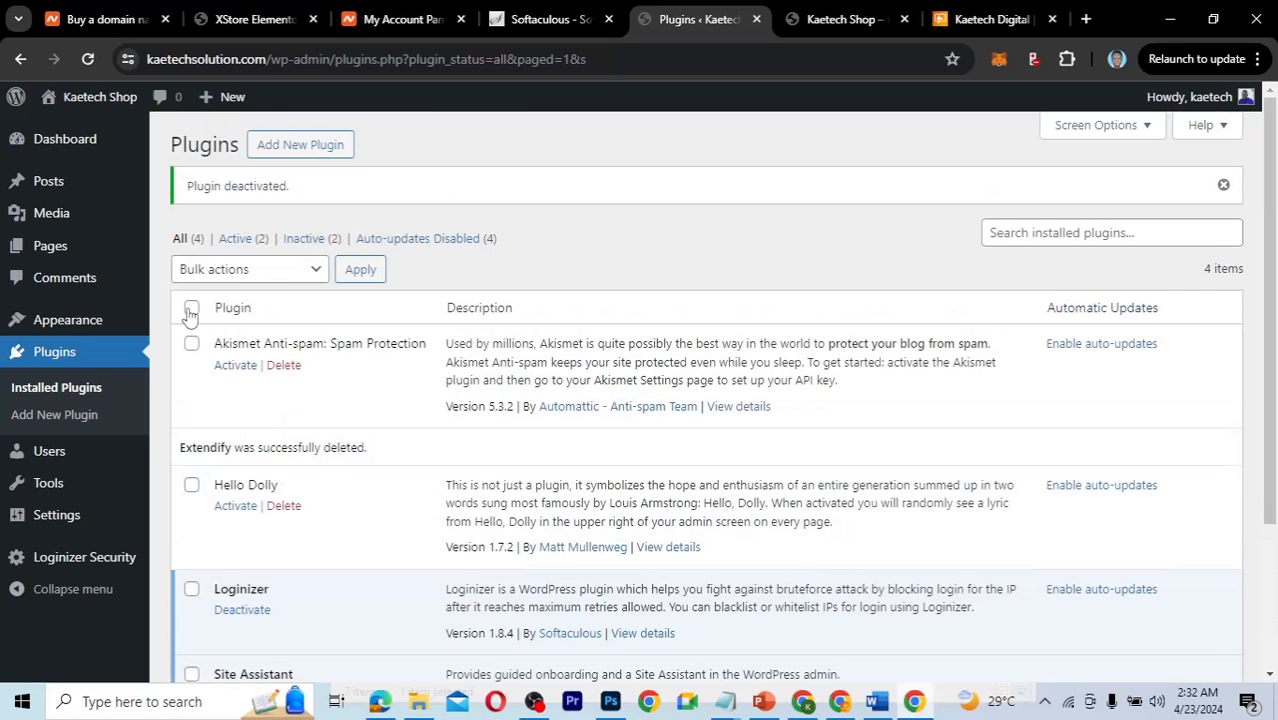
Tick Akismet Anti-spam and Hello Dolly, and deactivate Site Assistant.
click(191, 344)
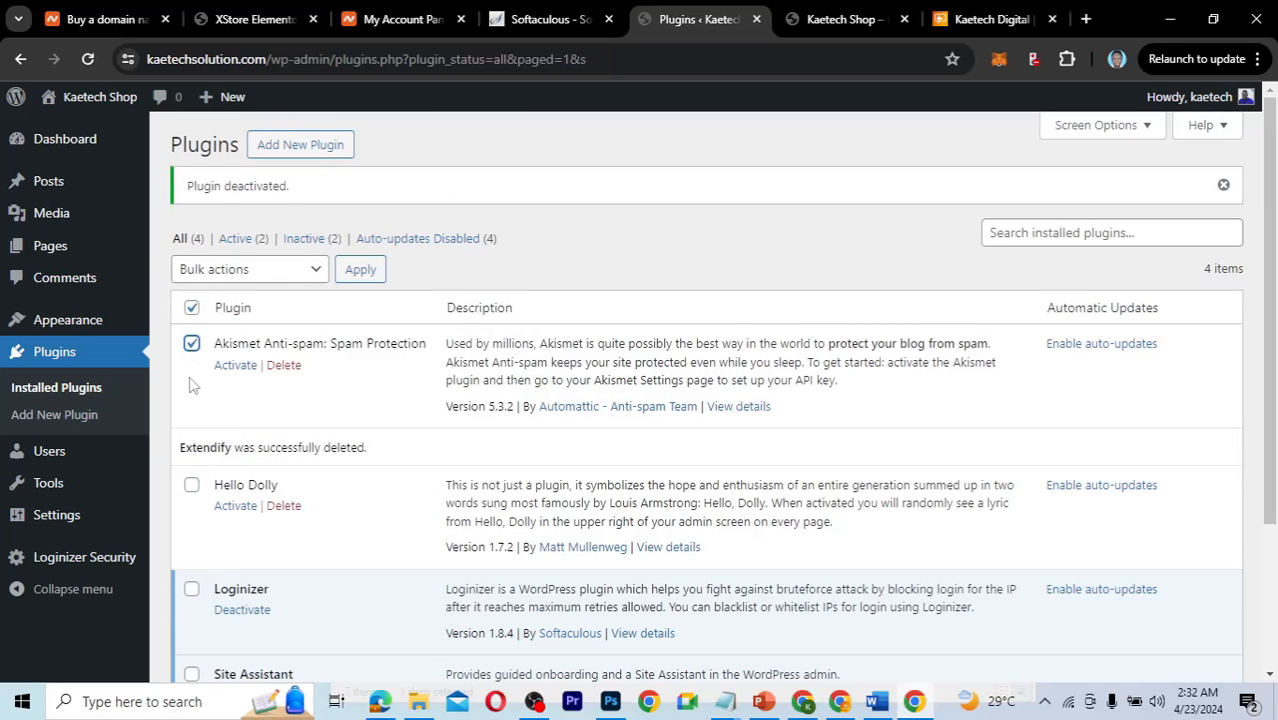
click(191, 485)
scroll(336, 496, down, 3)
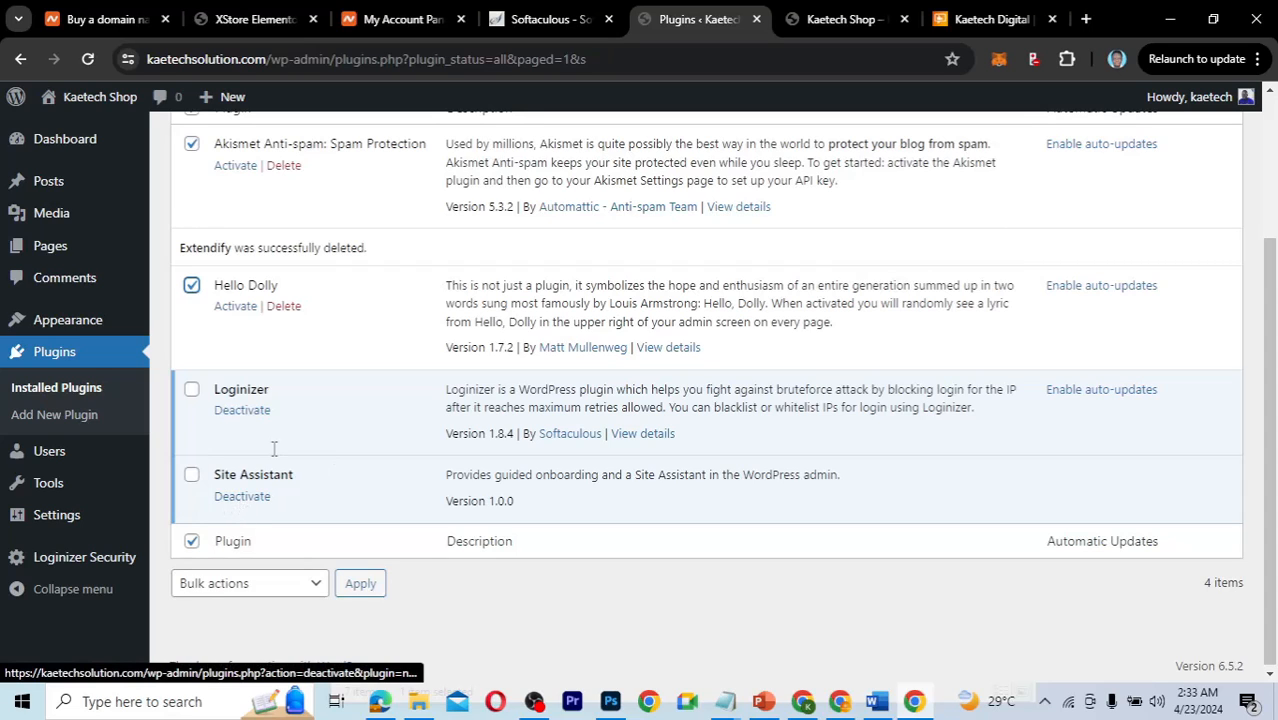
click(242, 498)
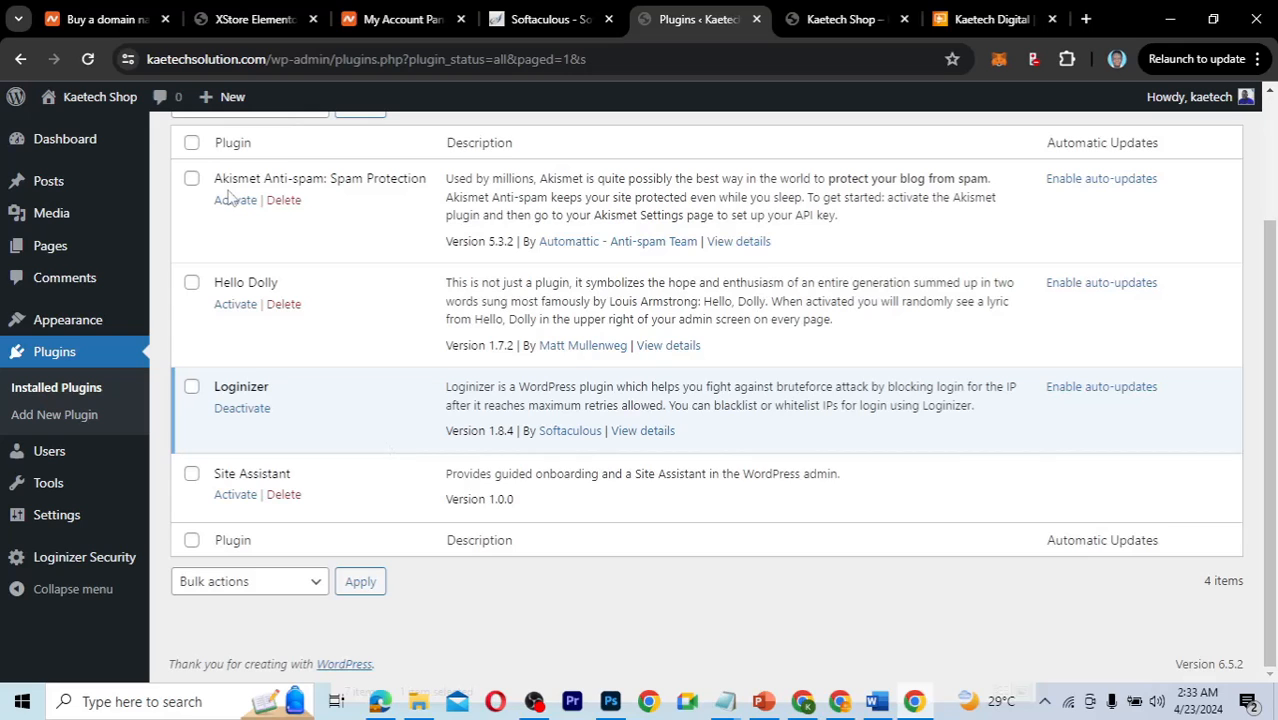
Bulk-delete every plugin except Loginizer and confirm.
click(192, 145)
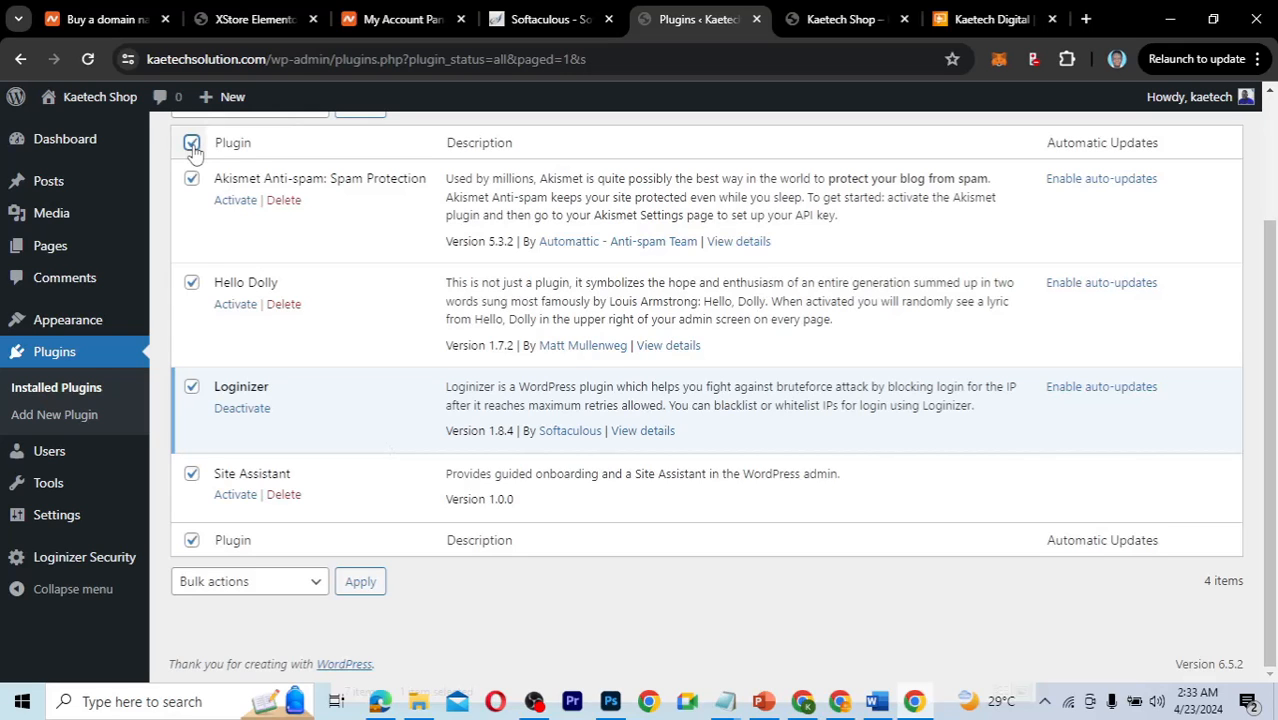
click(191, 386)
scroll(370, 331, up, 3)
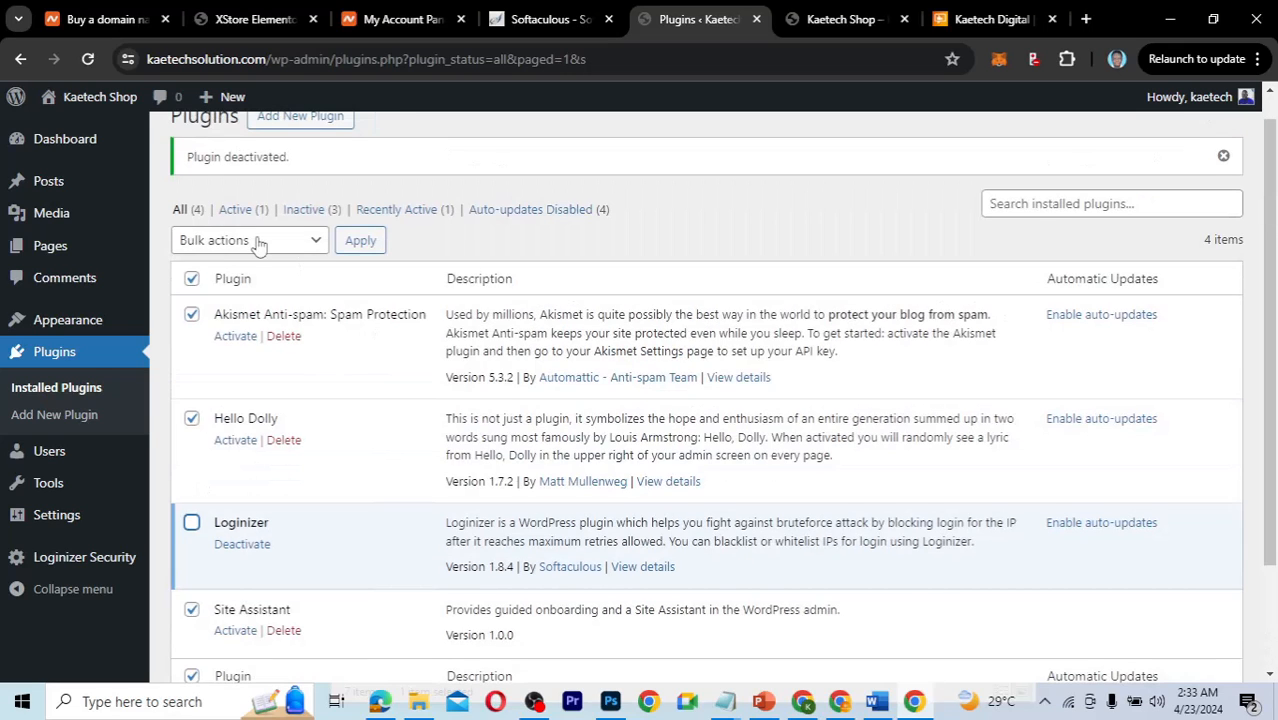
click(214, 240)
click(199, 339)
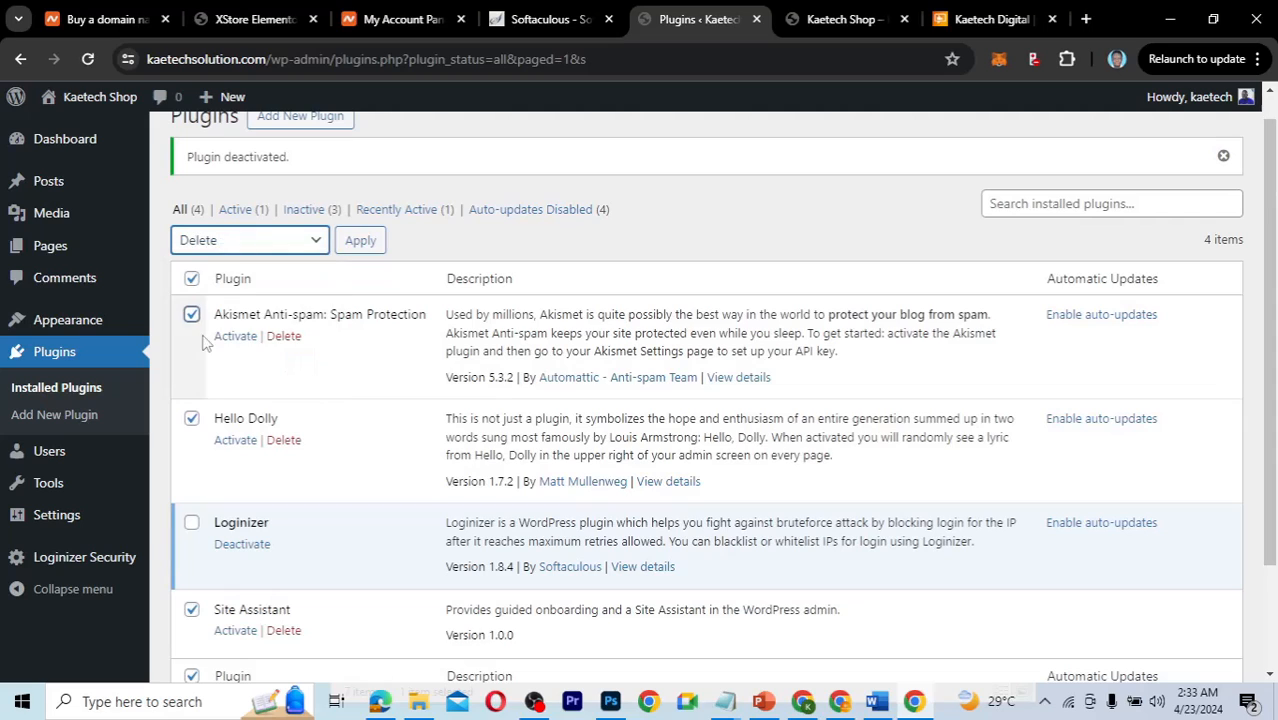
click(360, 242)
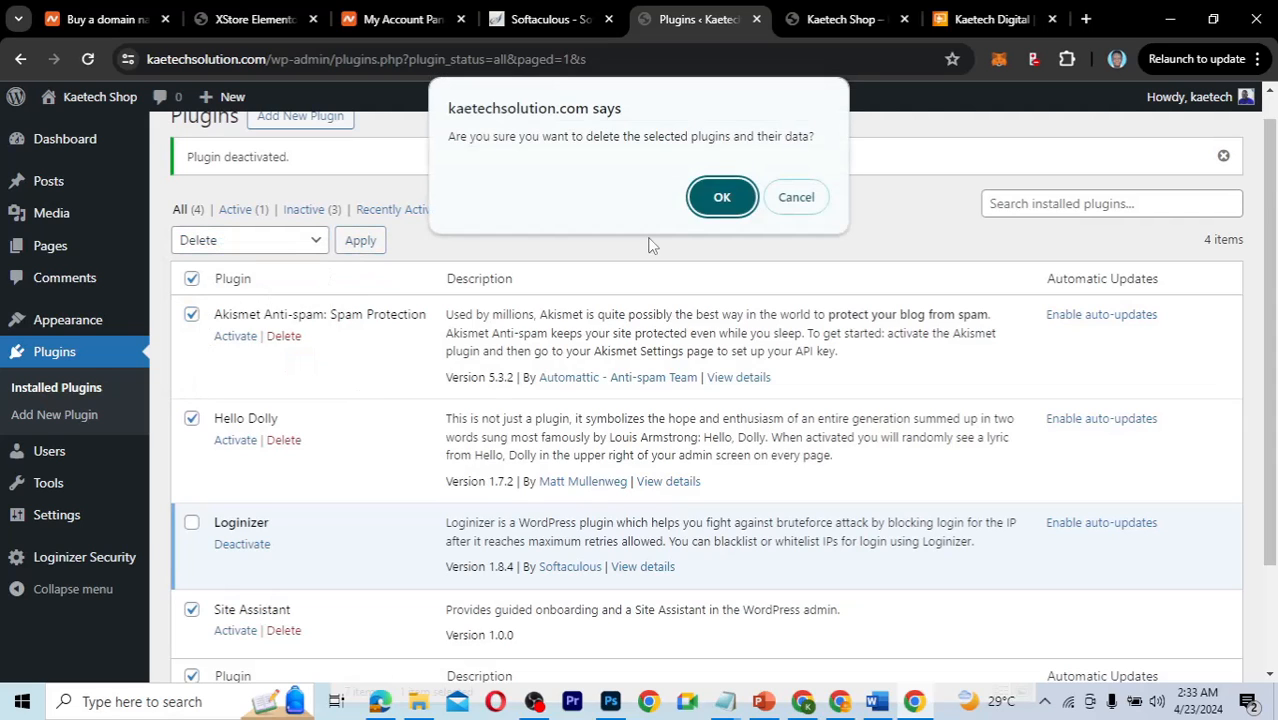
click(712, 189)
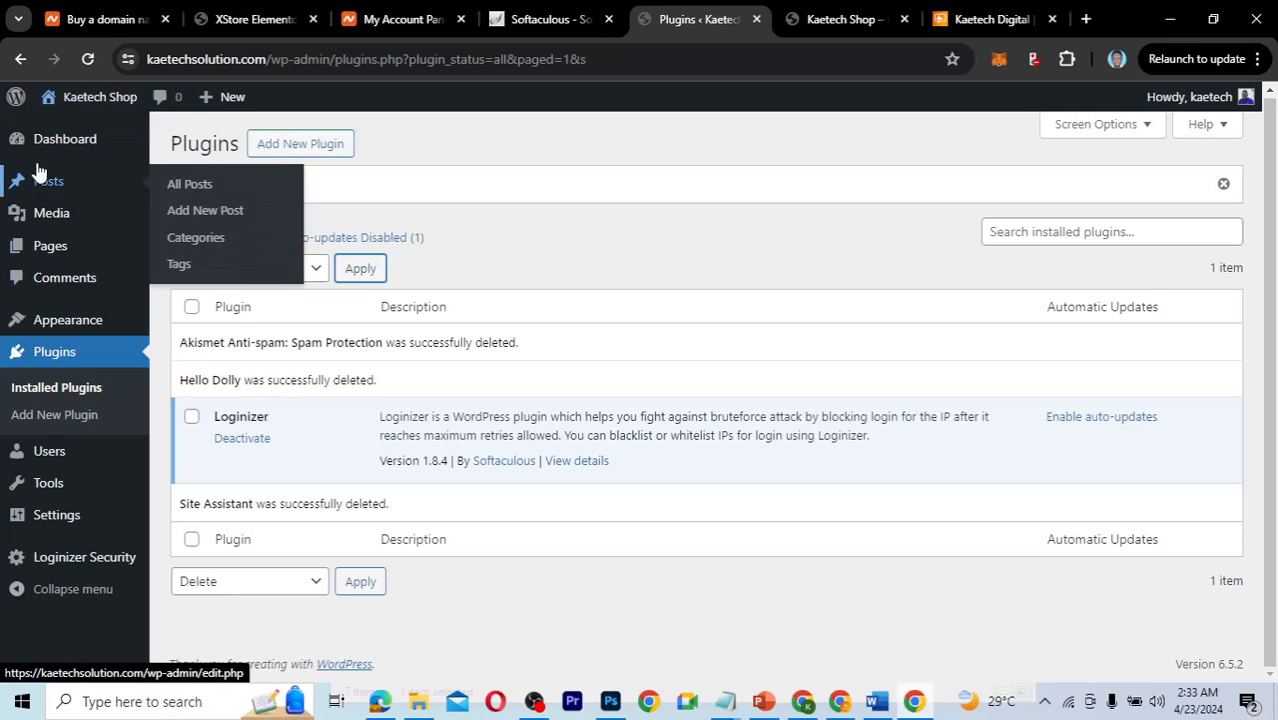
Go to Dashboard Home, reload the live Kaetech Shop tab, then return to the Dashboard.
mouse_move(57, 145)
click(183, 142)
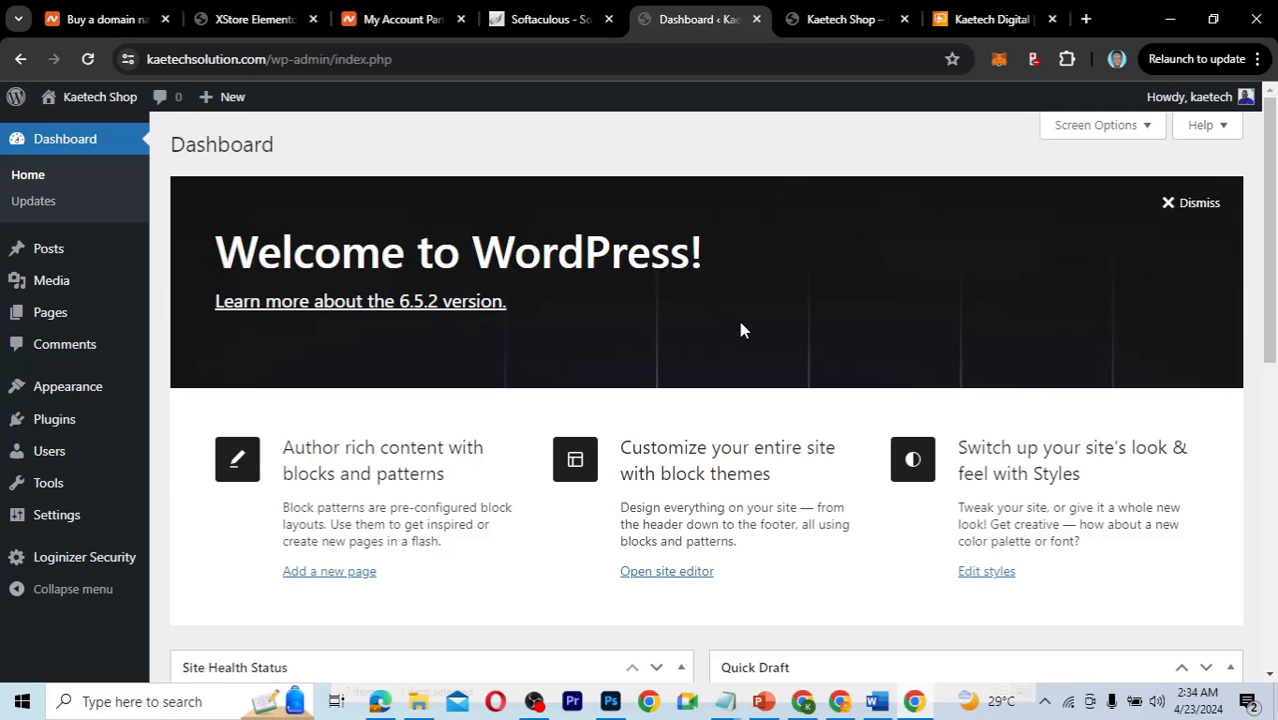
scroll(766, 320, down, 4)
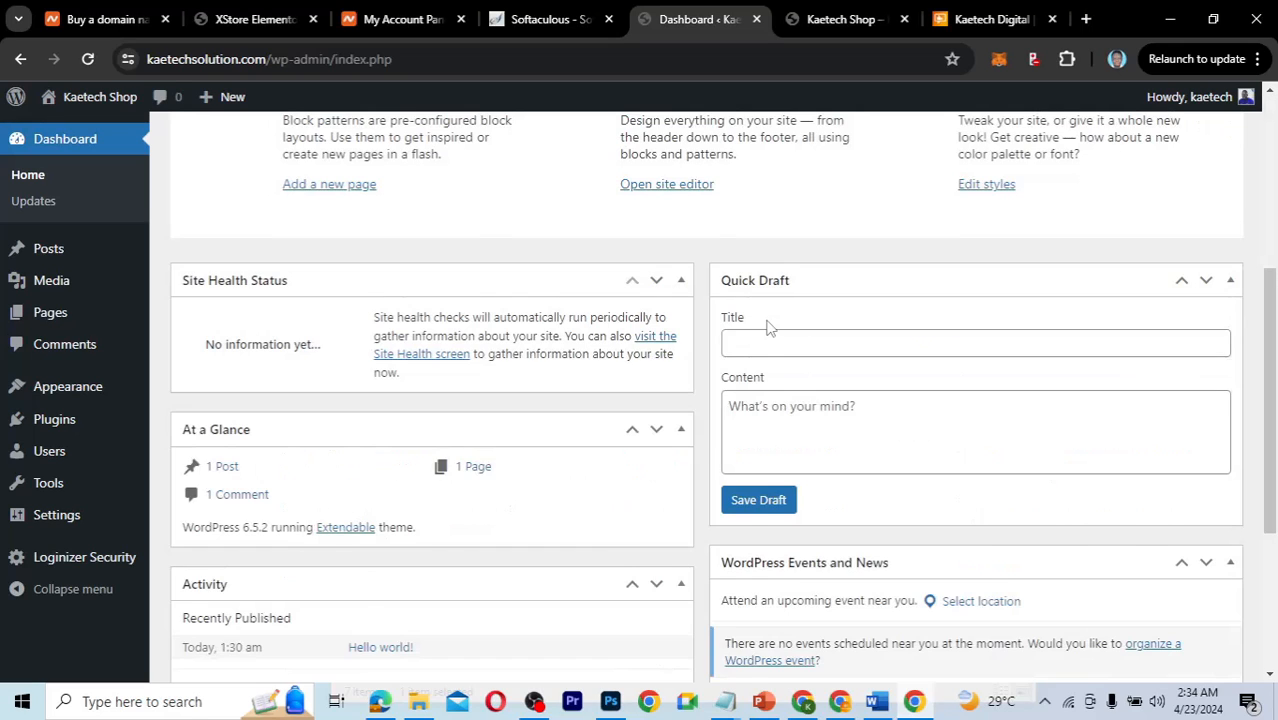
scroll(766, 322, up, 4)
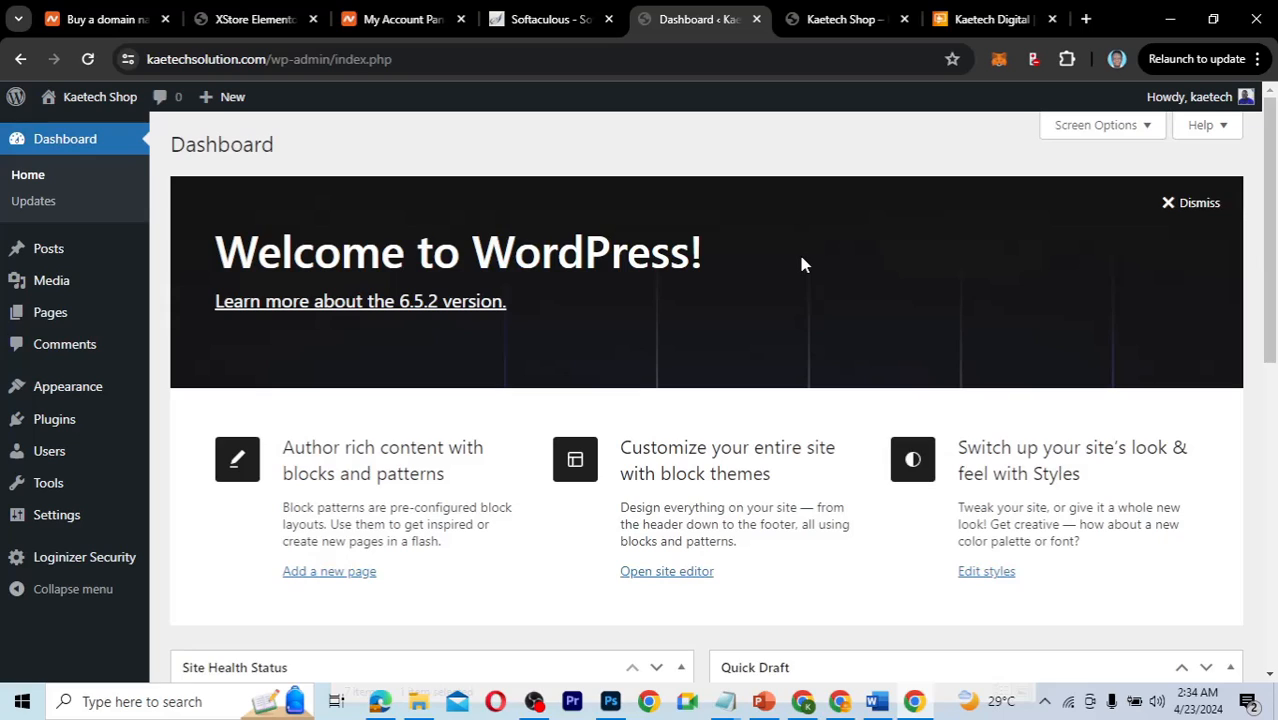
click(826, 19)
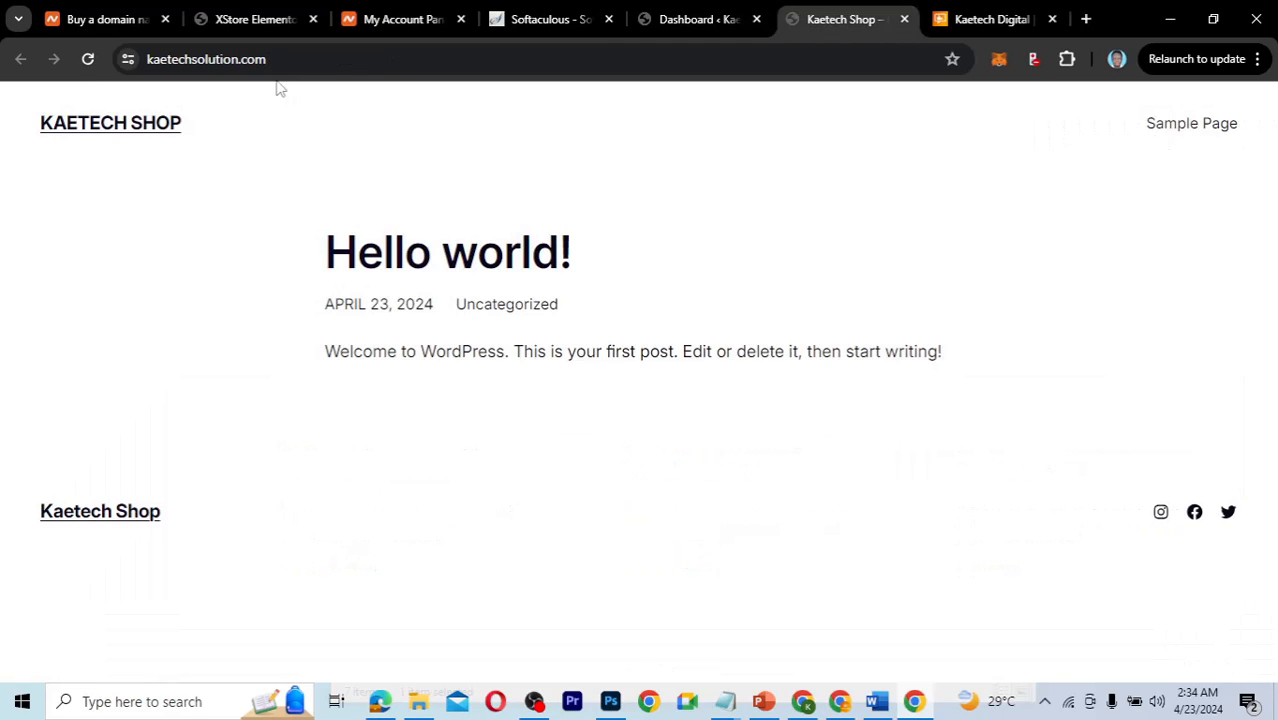
click(88, 62)
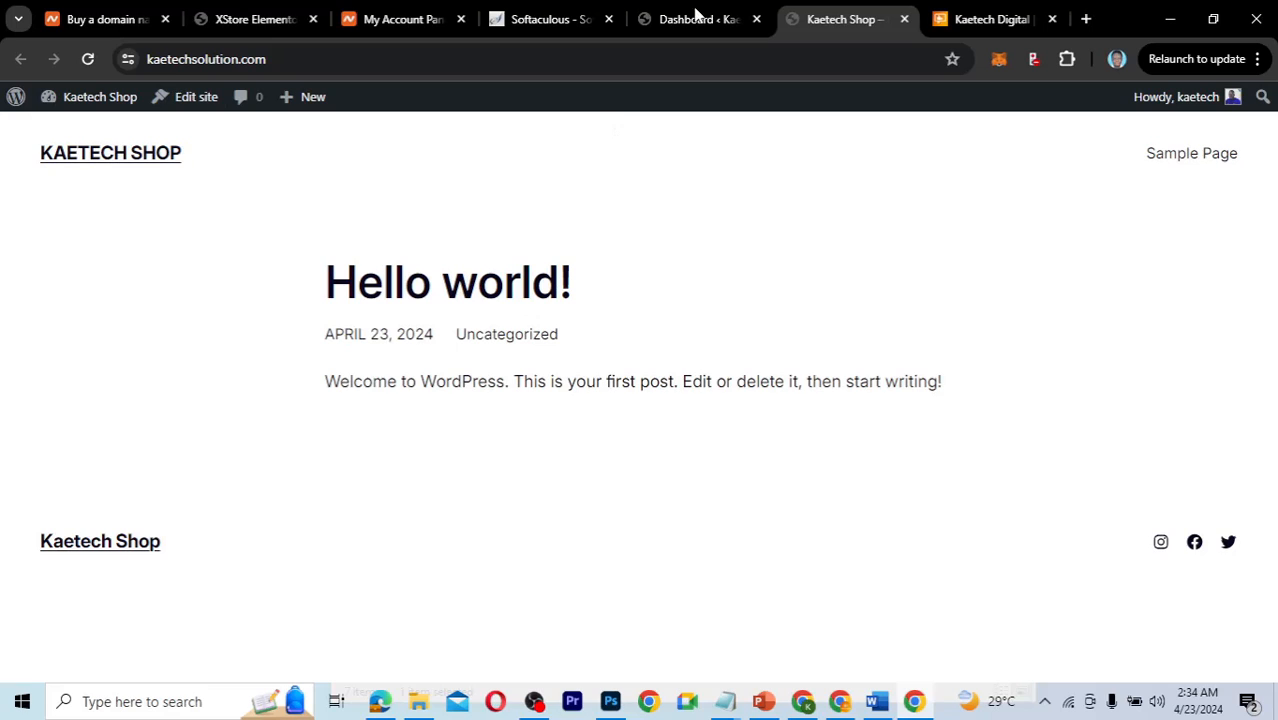
click(692, 20)
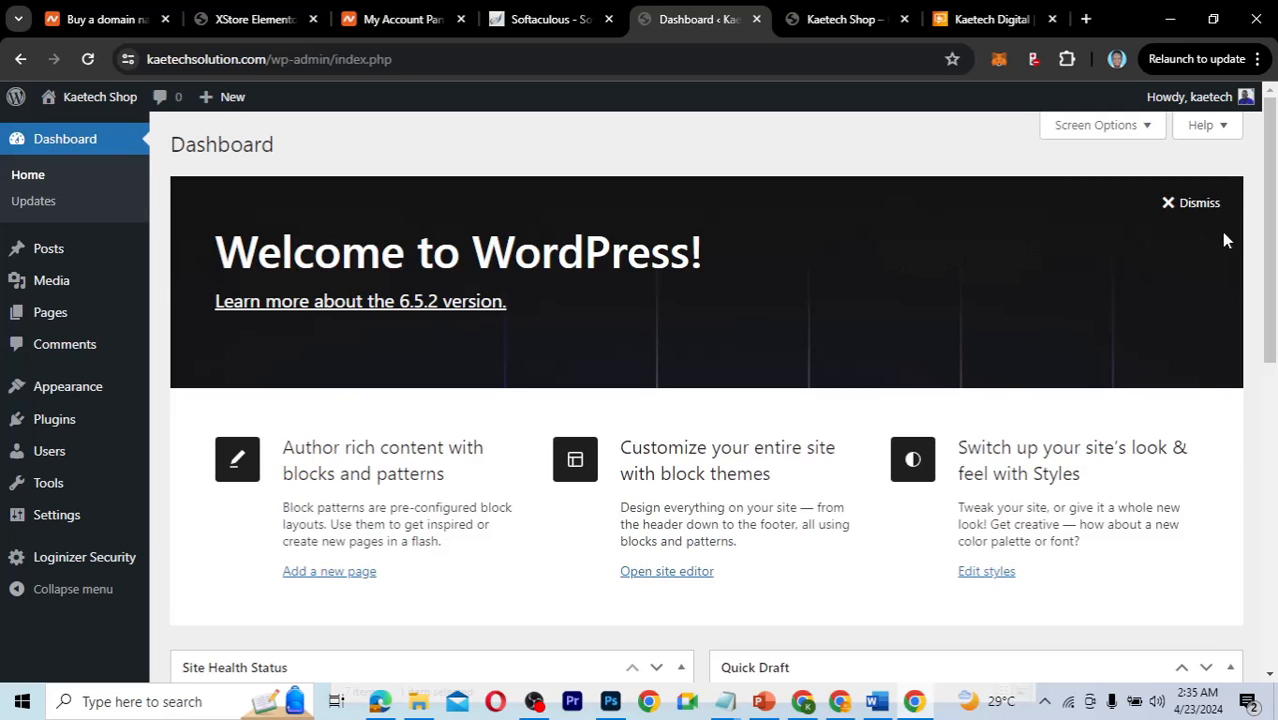
Dismiss the Welcome panel and uncheck Site Health Status, At a Glance, Activity, Quick Draft and Events and News widgets.
click(1205, 204)
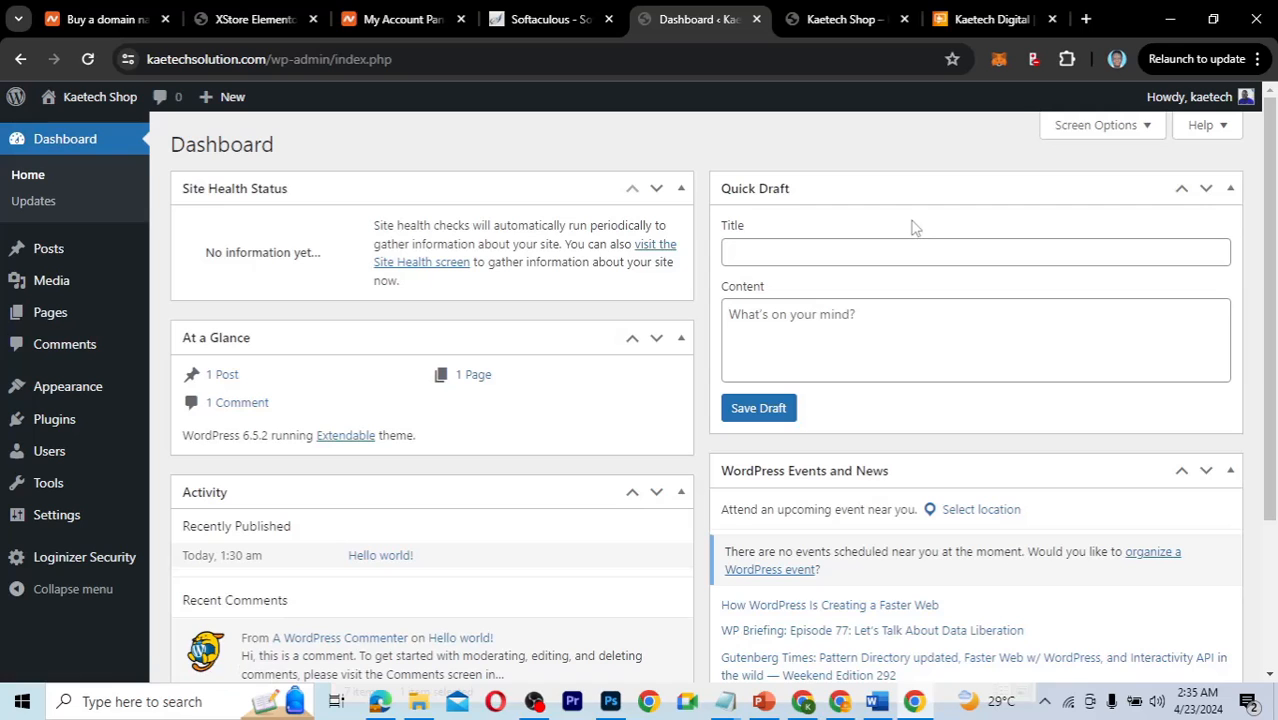
click(1136, 131)
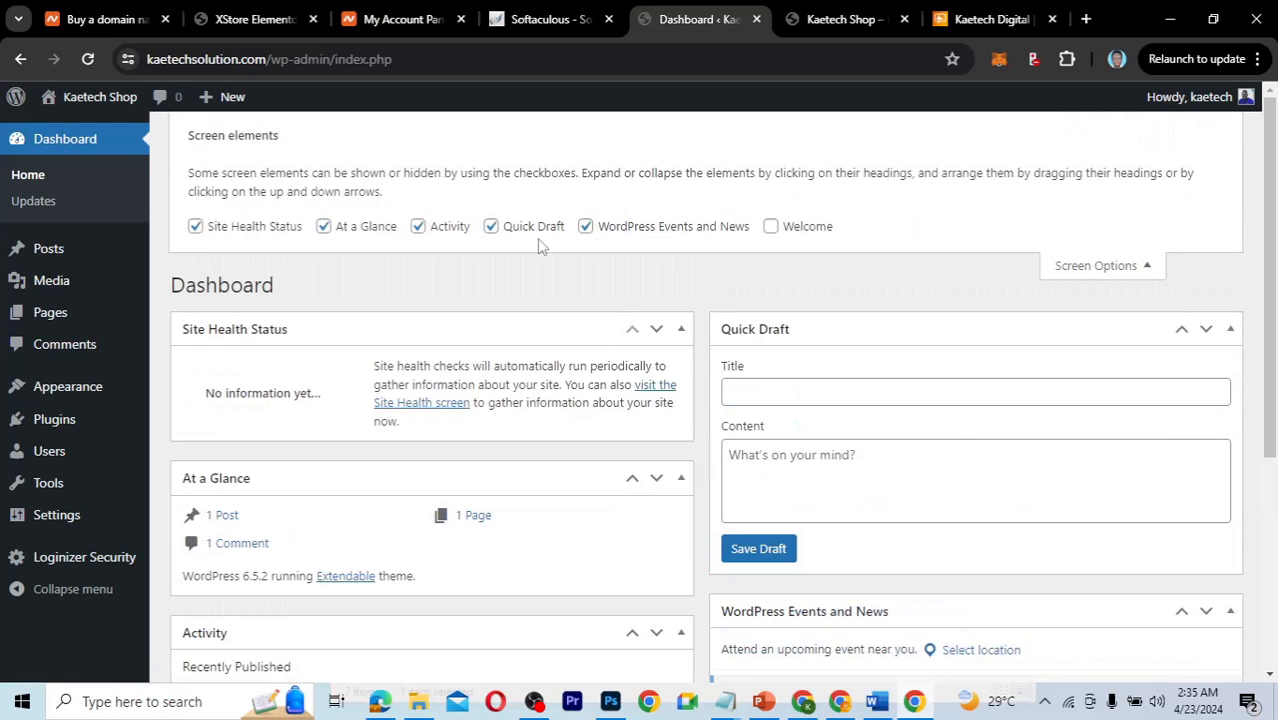
click(195, 226)
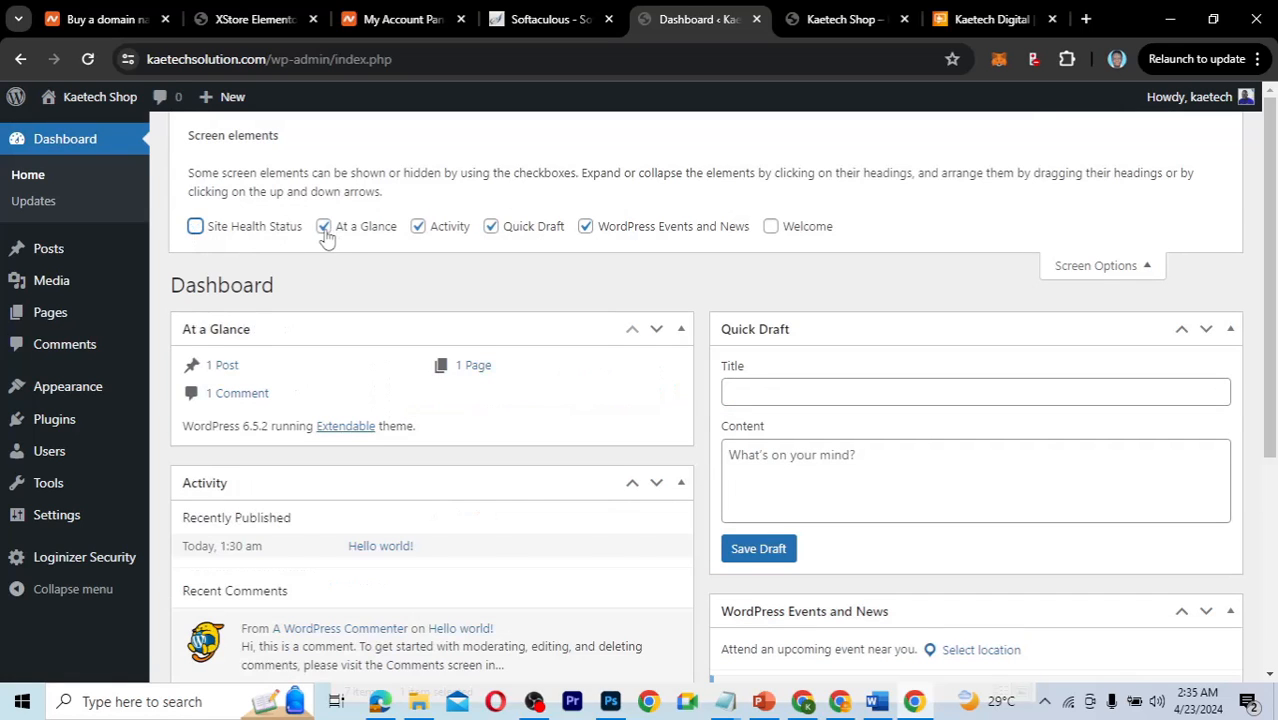
click(324, 228)
click(418, 228)
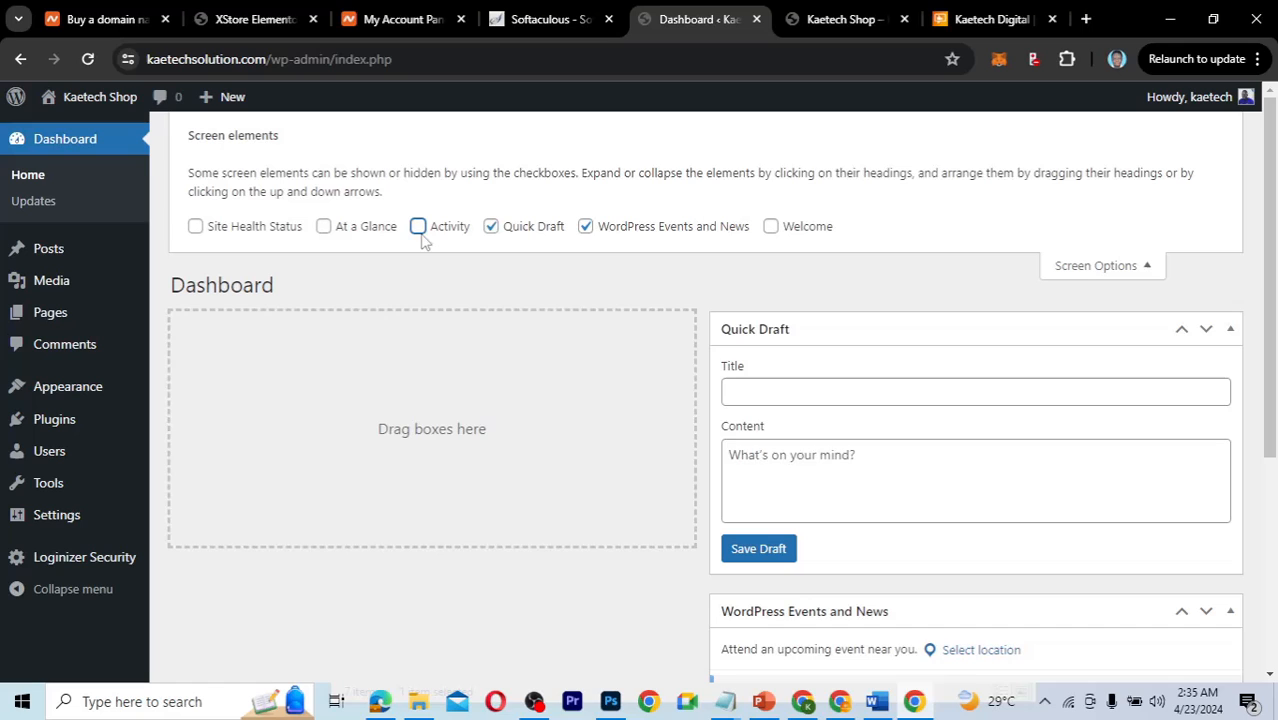
click(491, 228)
click(586, 228)
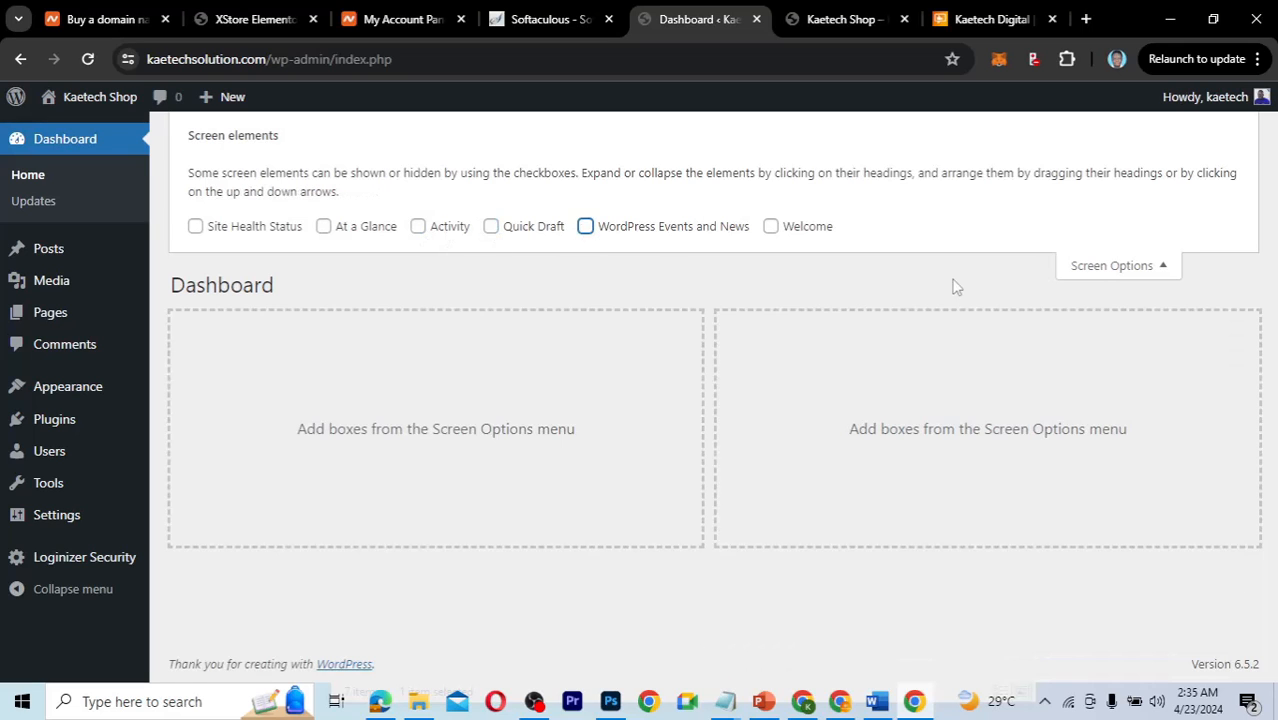
click(1093, 270)
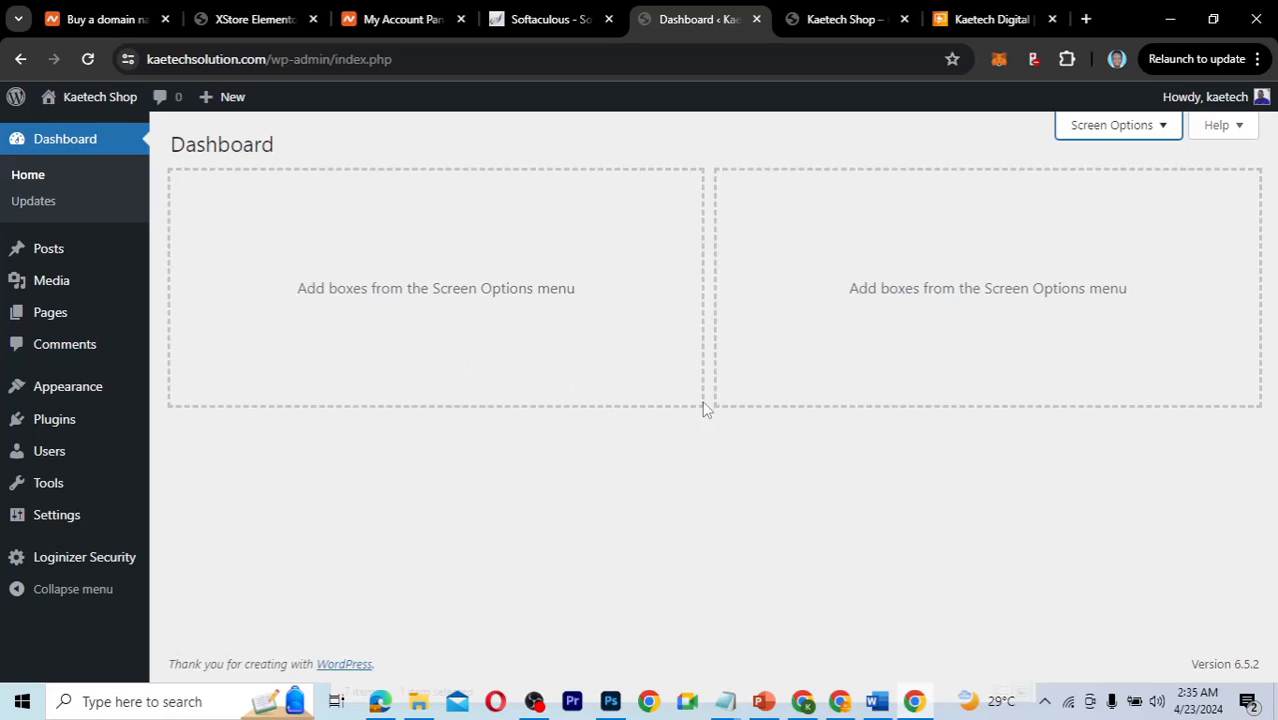
click(1117, 132)
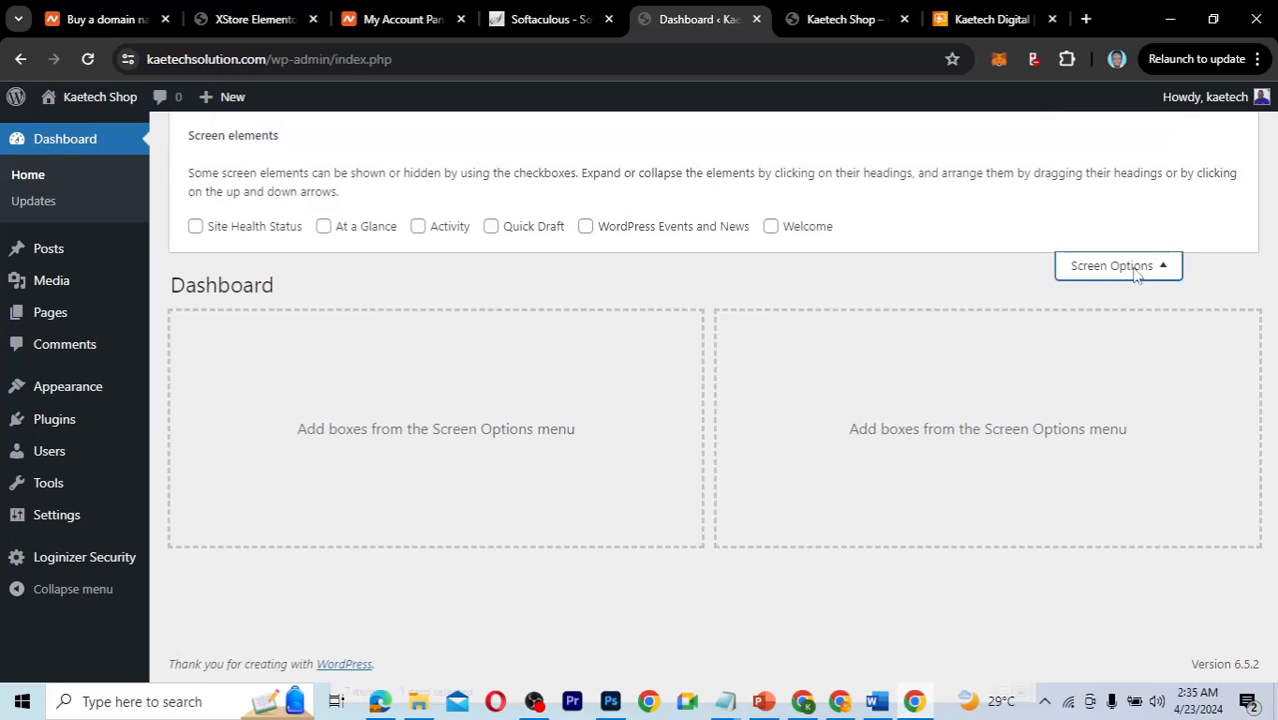
click(1135, 267)
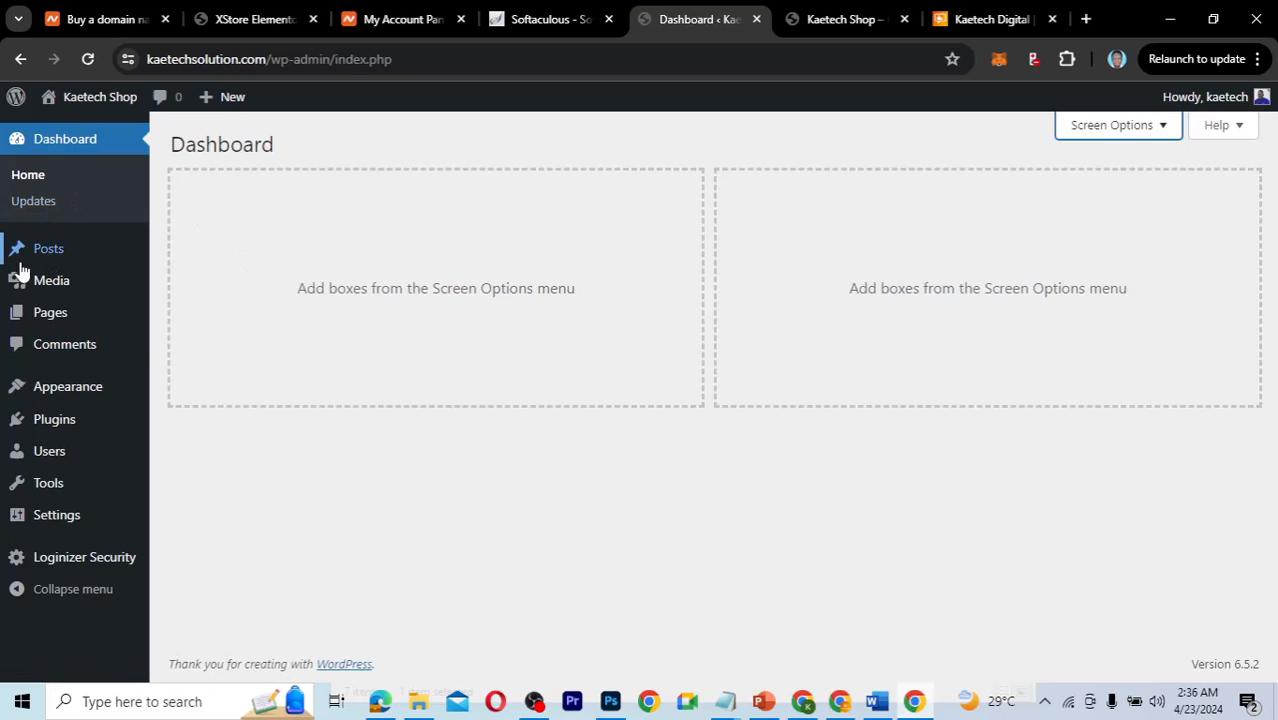
mouse_move(47, 254)
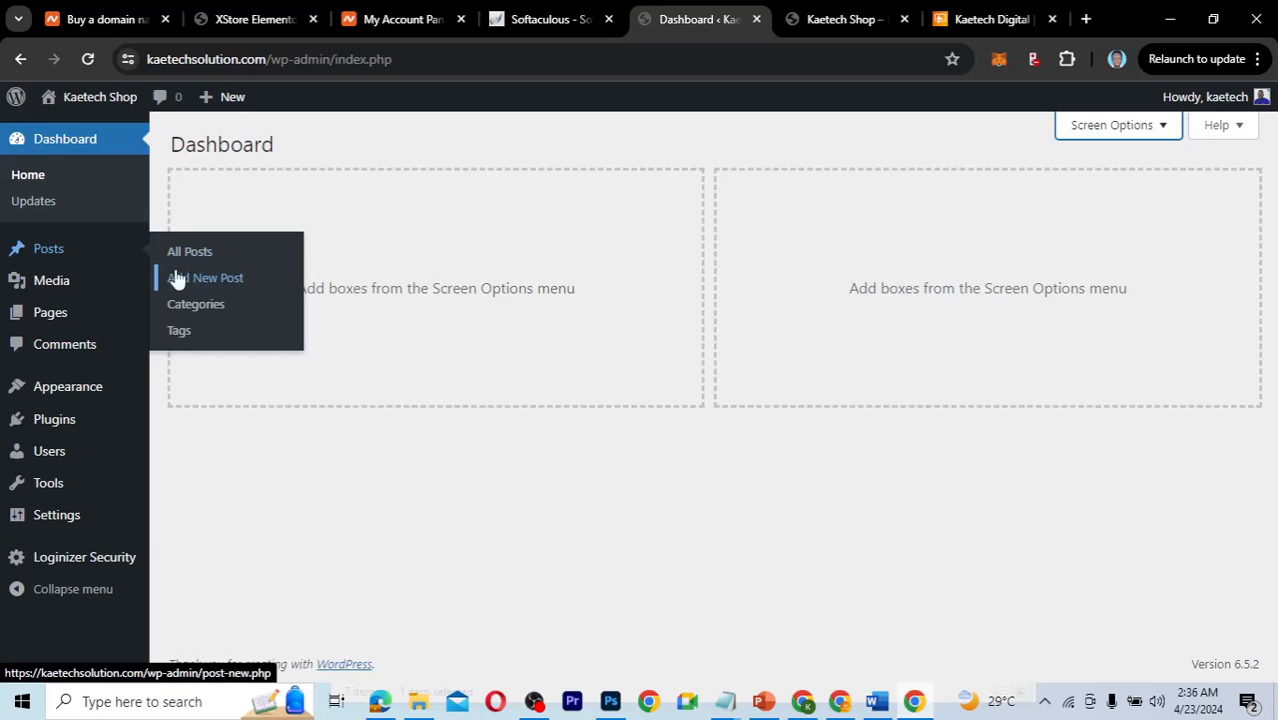
mouse_move(47, 286)
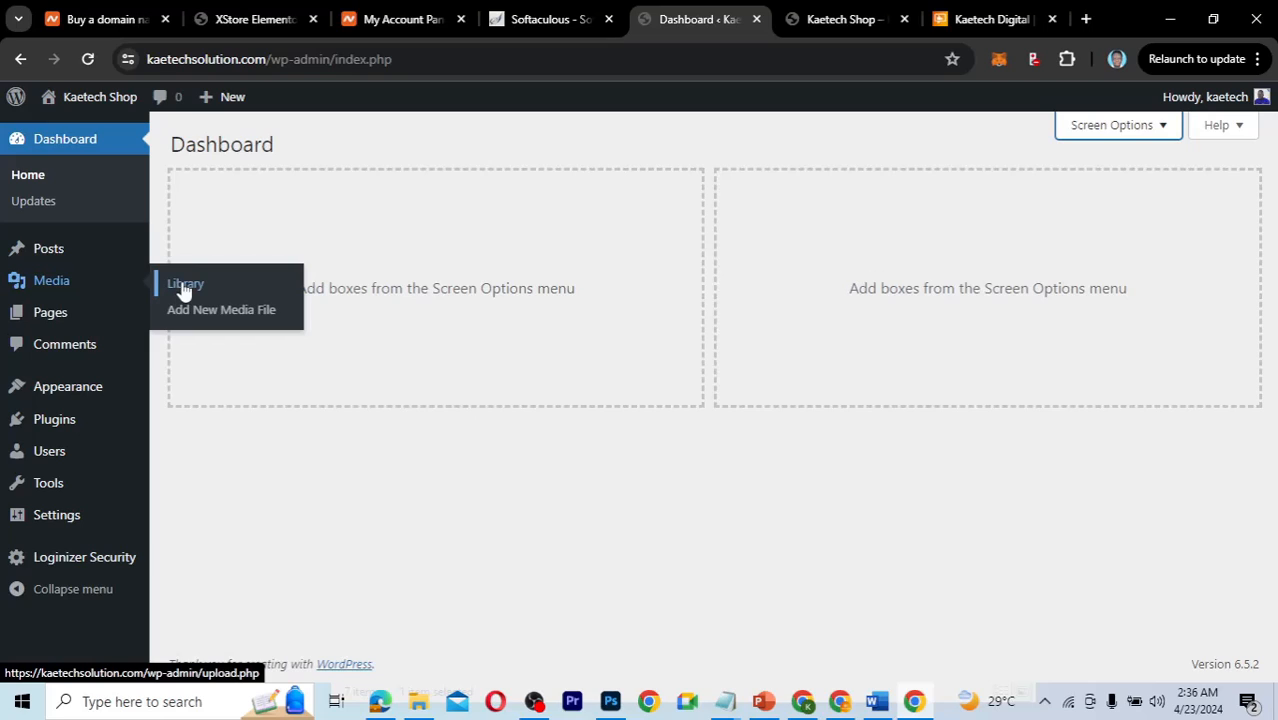
mouse_move(42, 320)
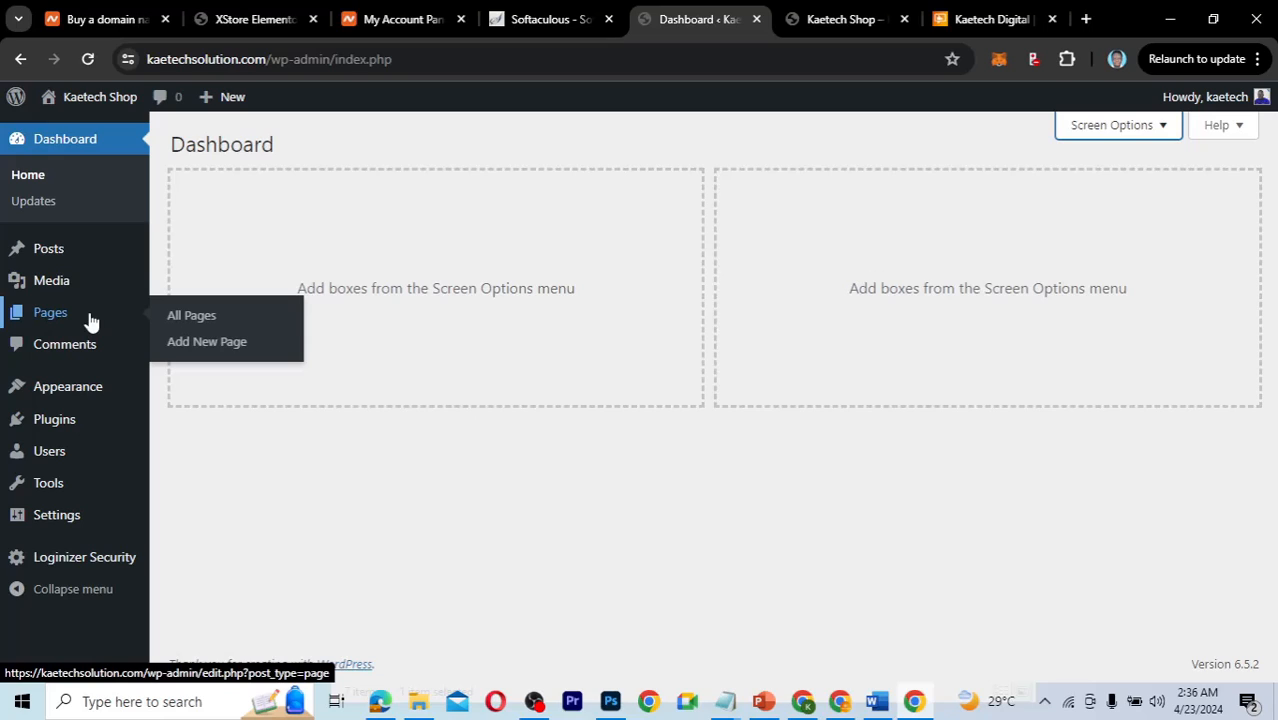
Trash the Sample Page from All Pages, then delete it permanently from the Trash view.
click(192, 318)
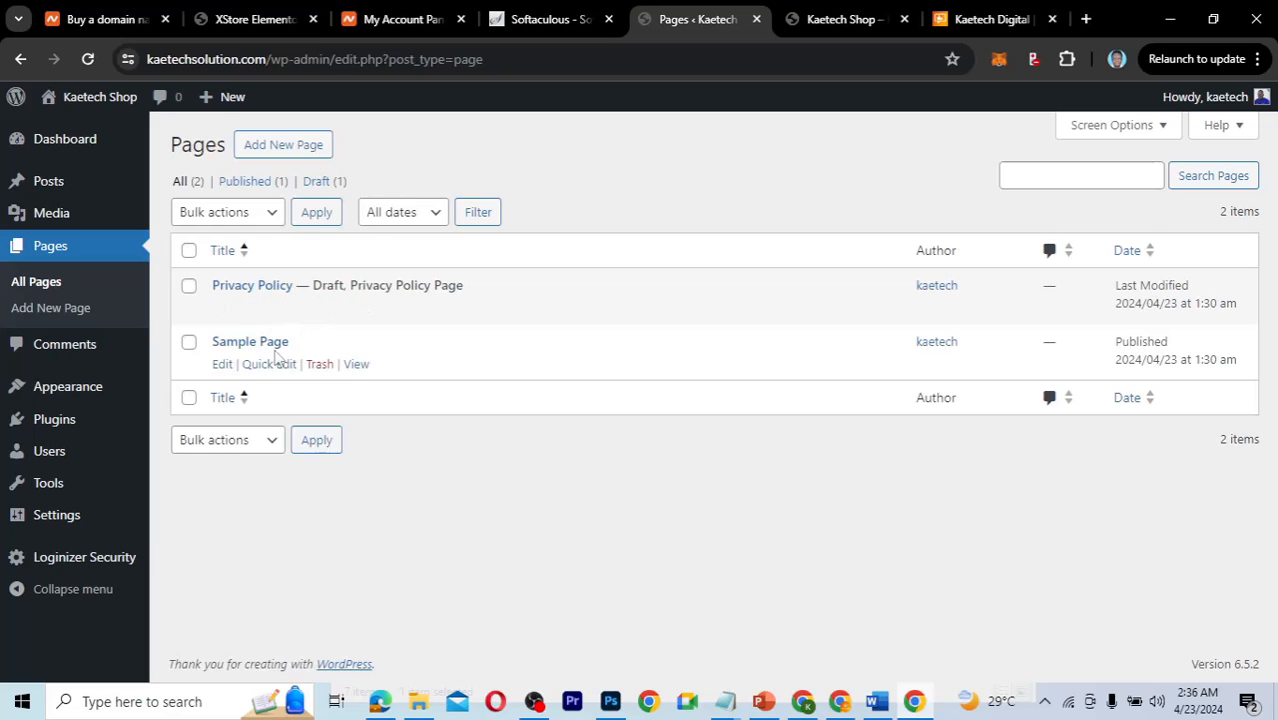
click(319, 366)
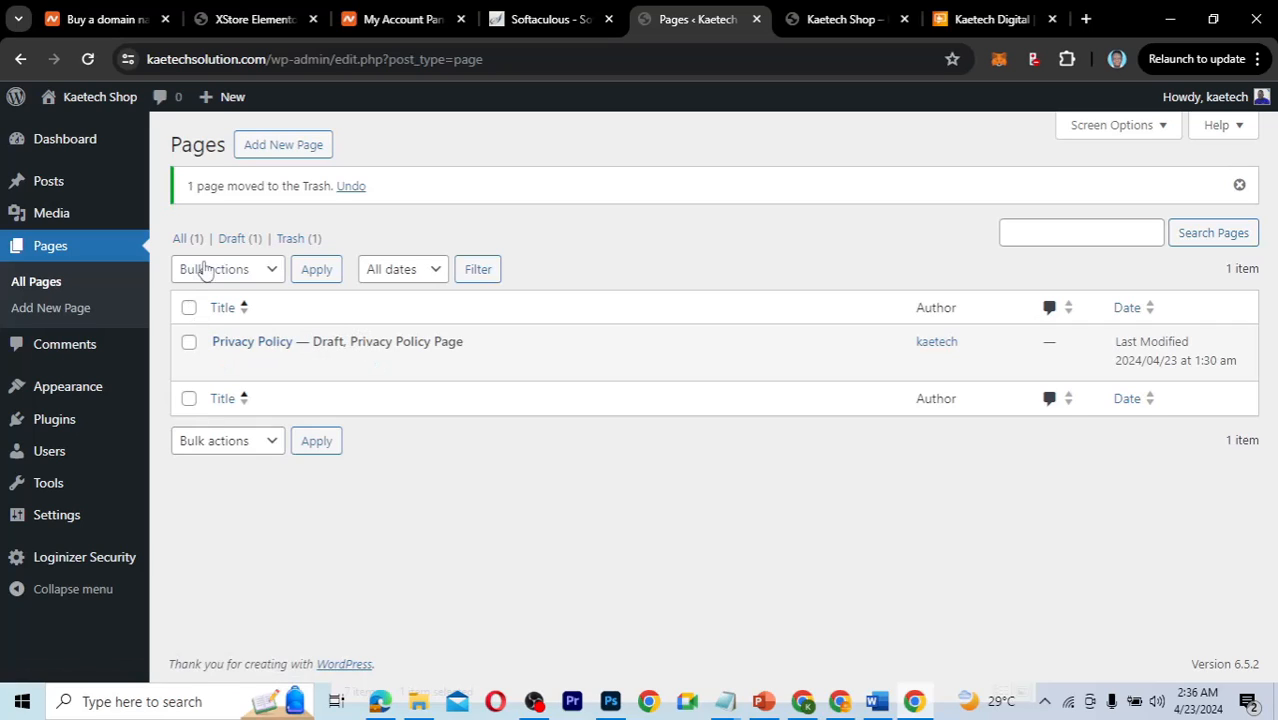
click(296, 240)
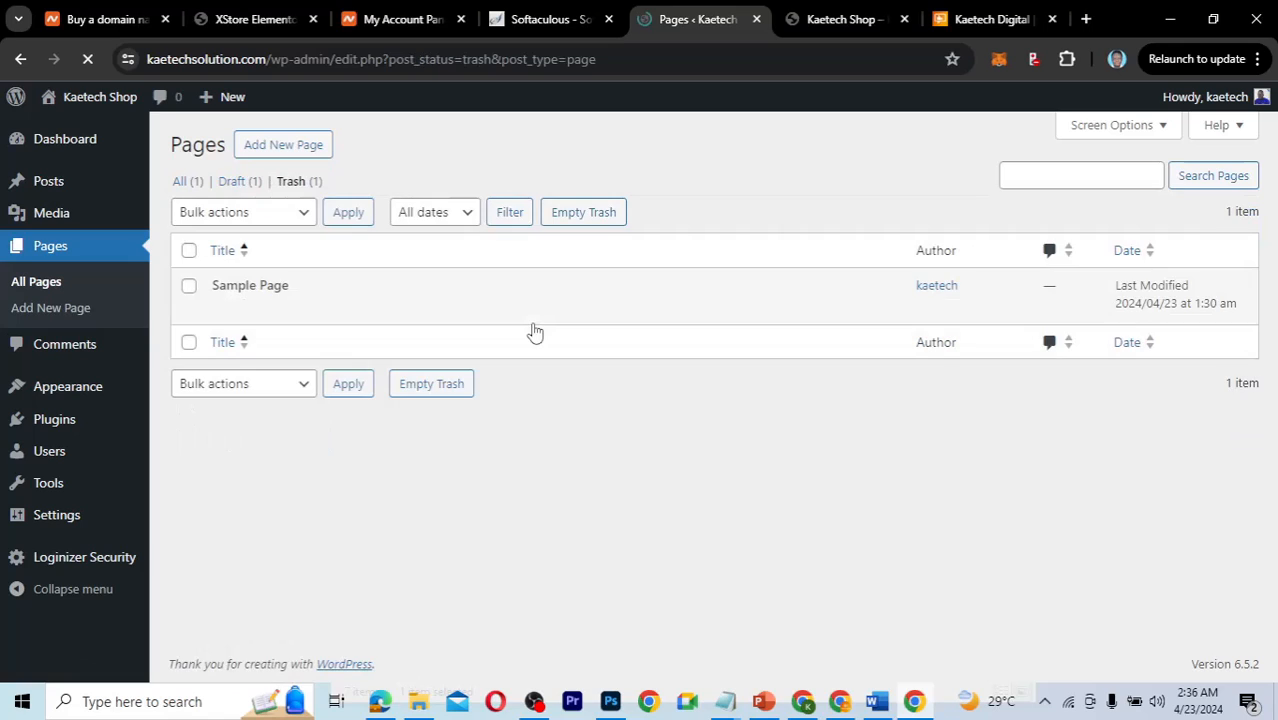
click(334, 309)
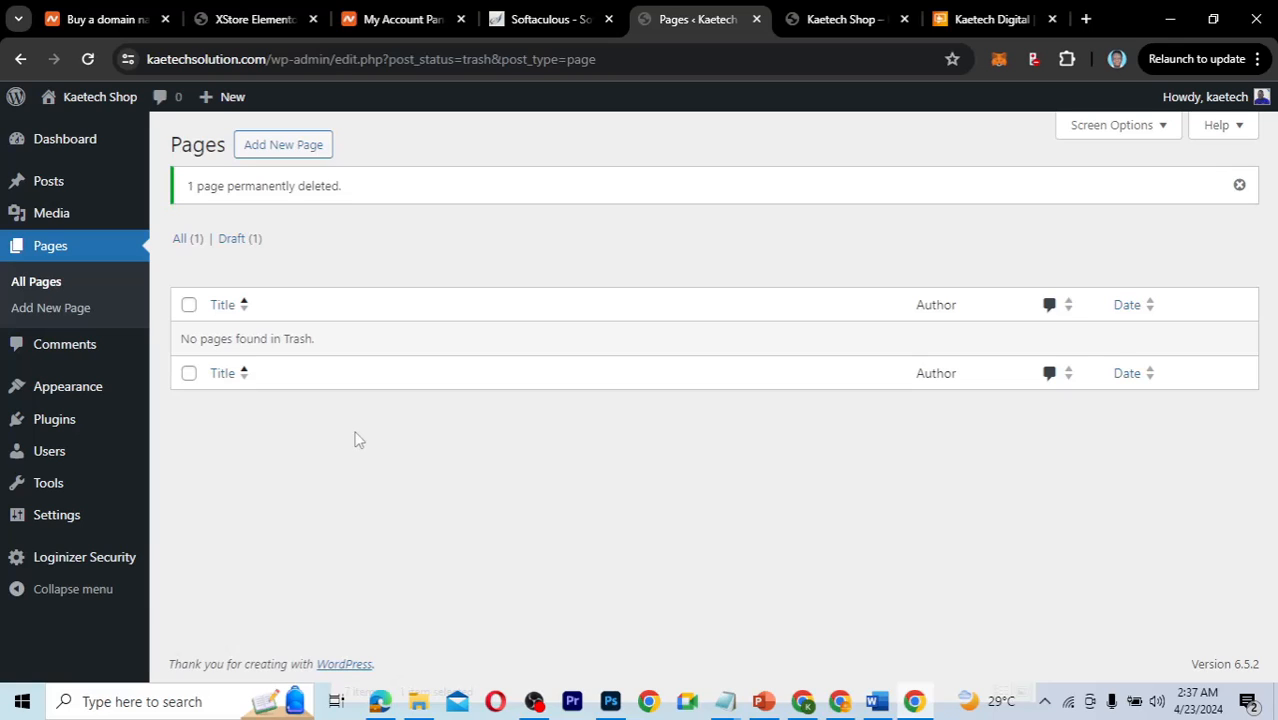
mouse_move(57, 179)
mouse_move(42, 396)
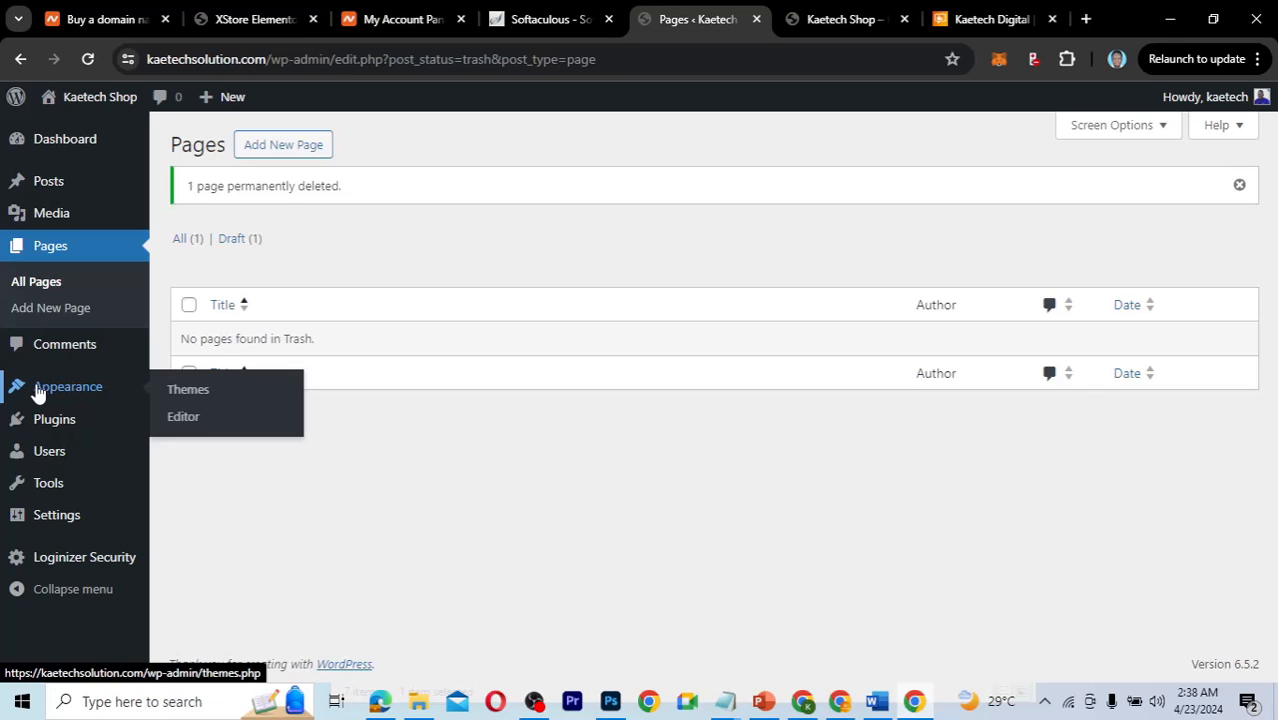
mouse_move(54, 386)
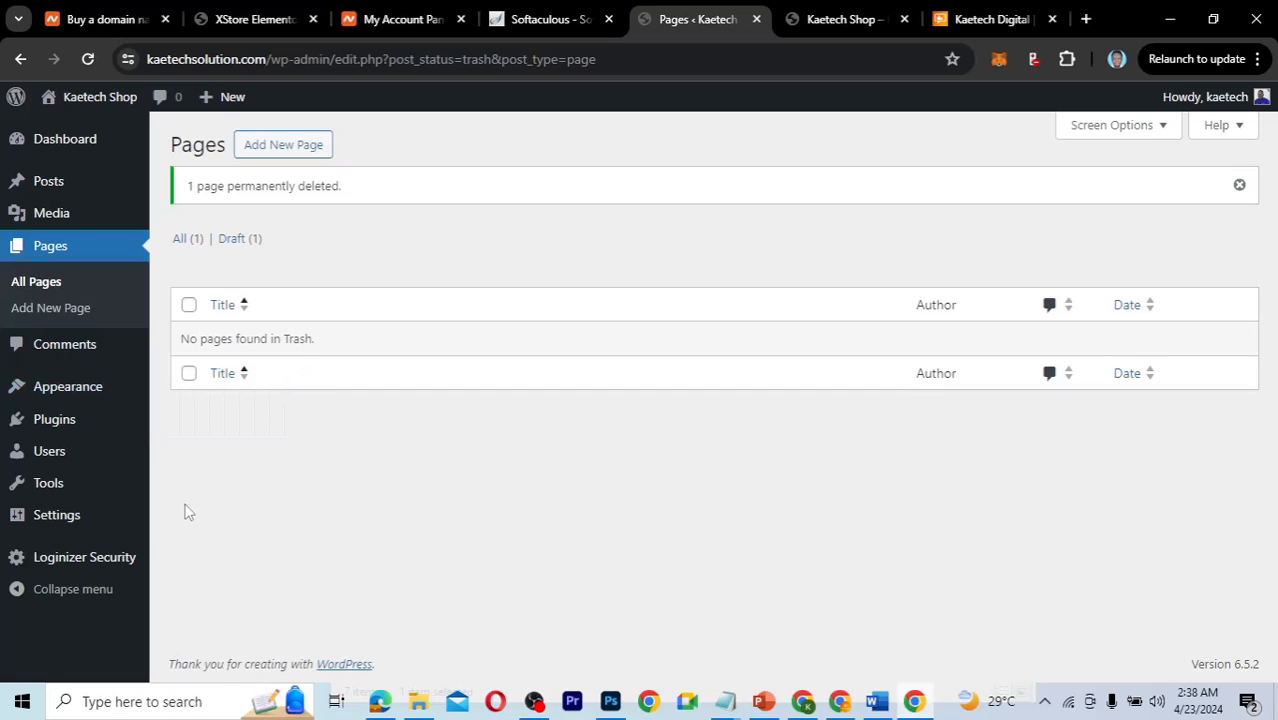
mouse_move(45, 425)
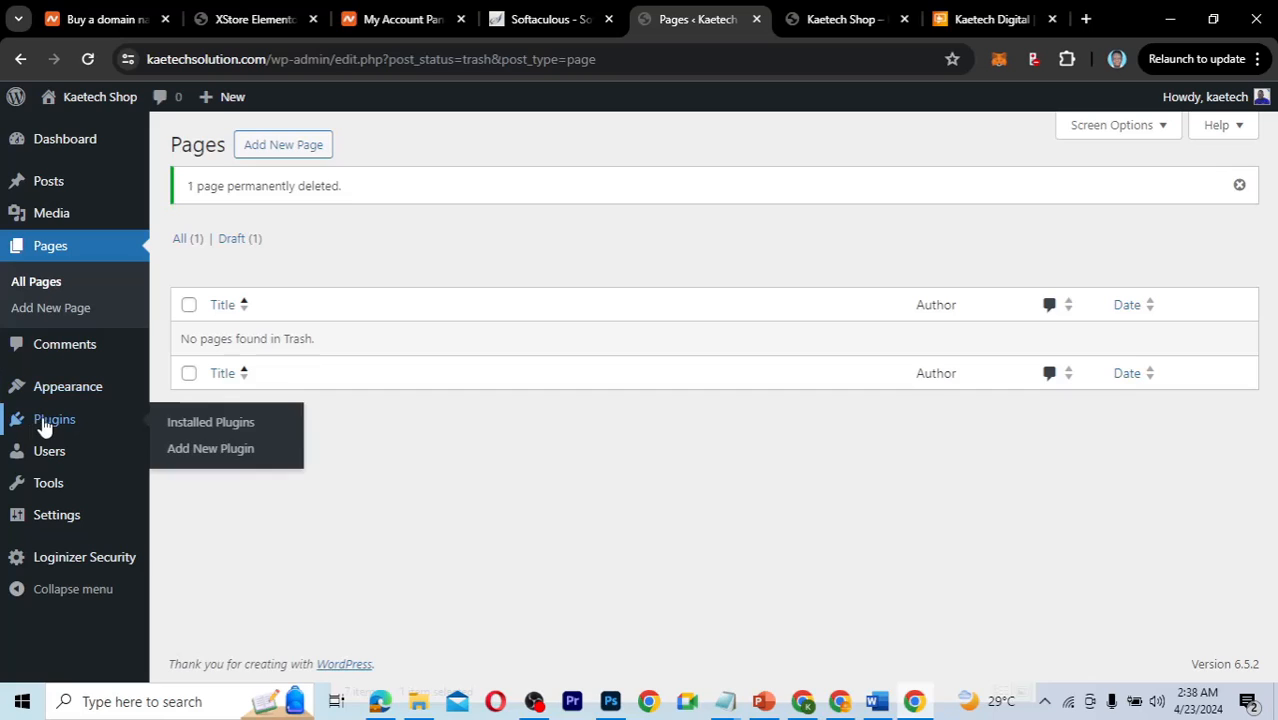
Review the Installed Plugins list, then open All Users showing the single Administrator.
click(222, 424)
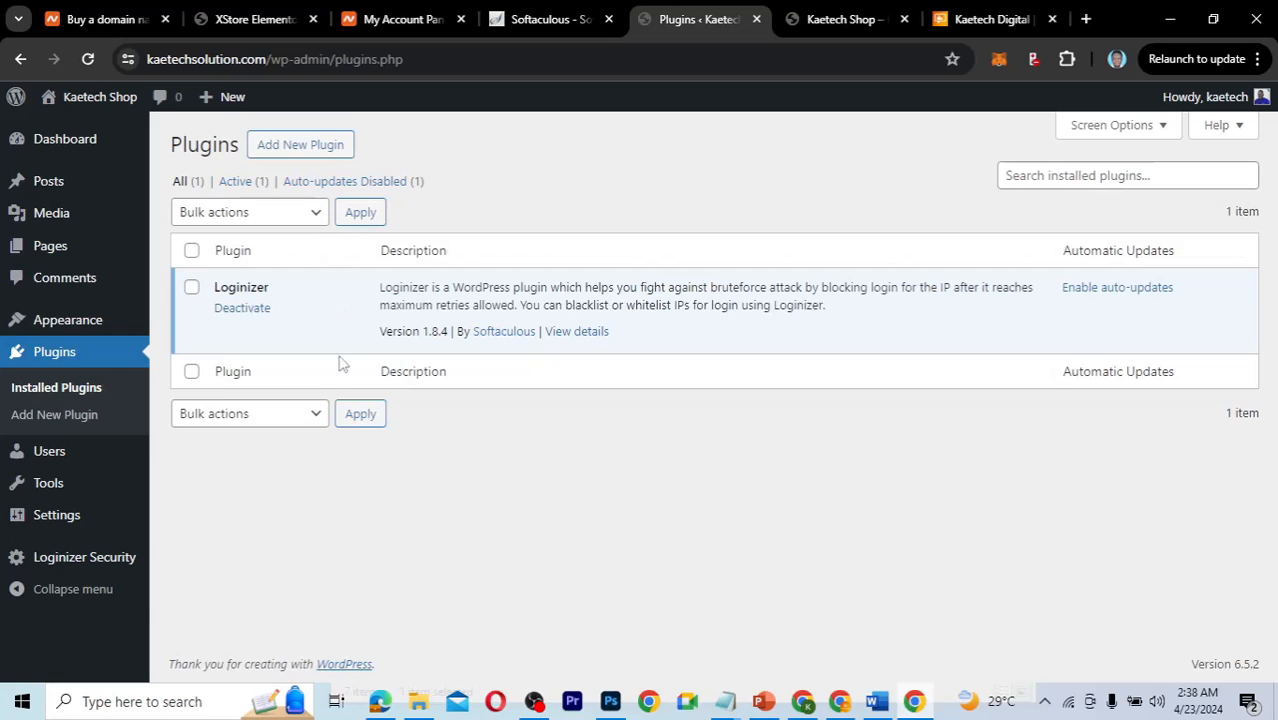
mouse_move(138, 530)
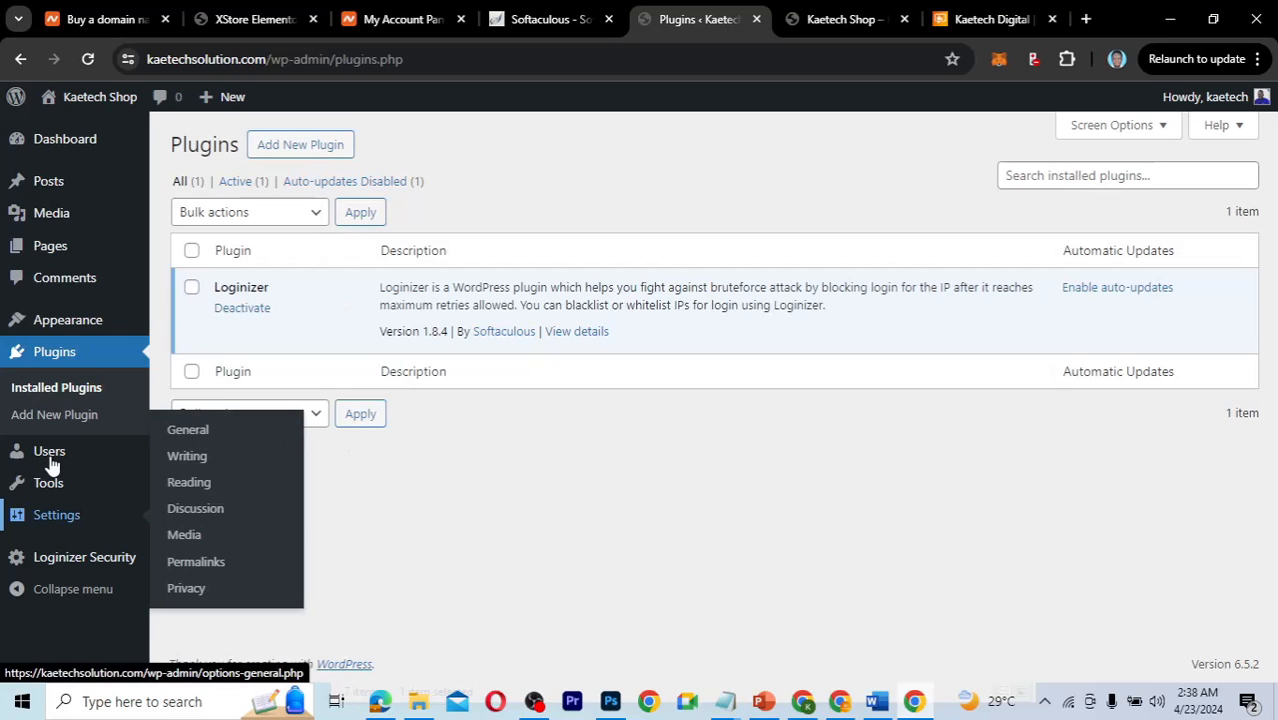
mouse_move(45, 460)
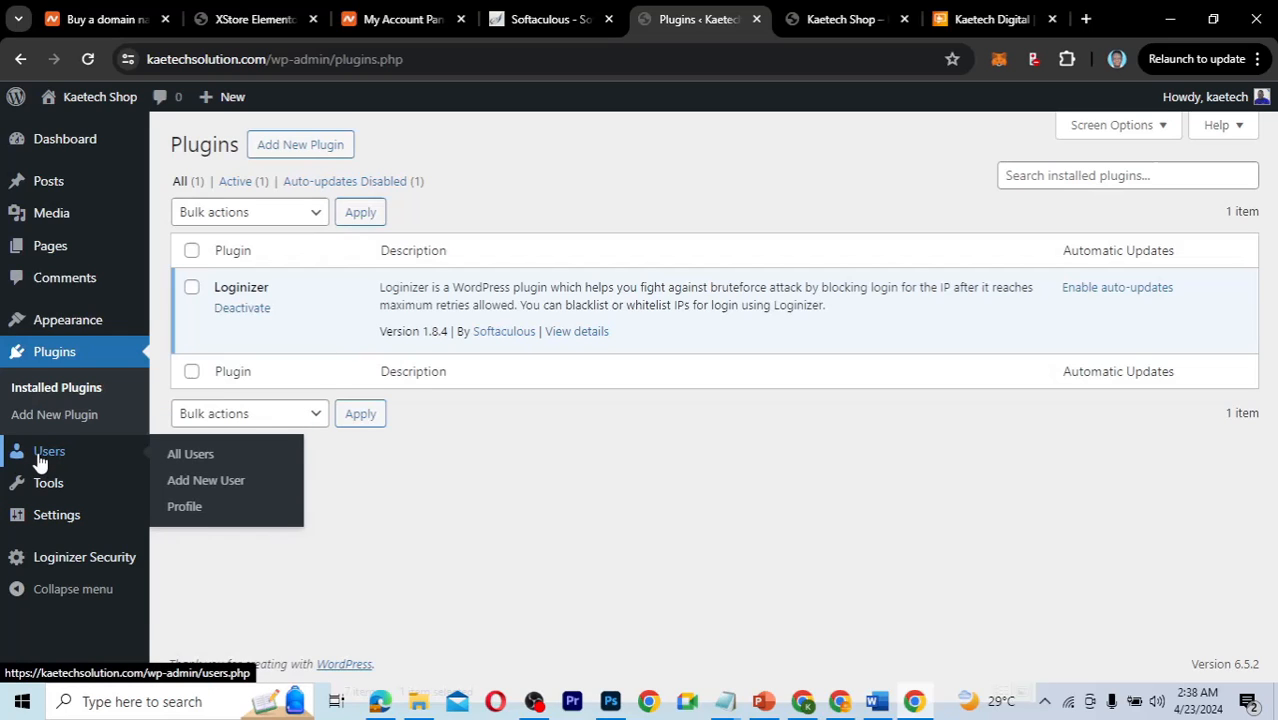
click(190, 458)
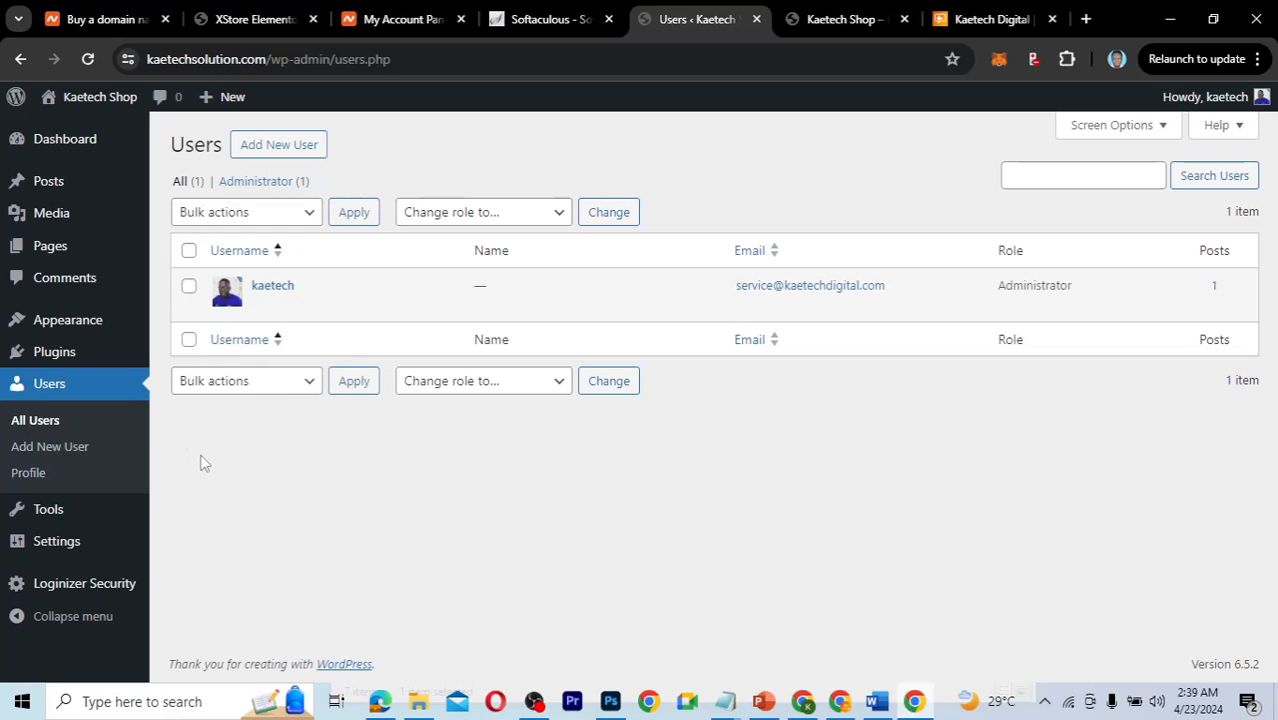
mouse_move(34, 511)
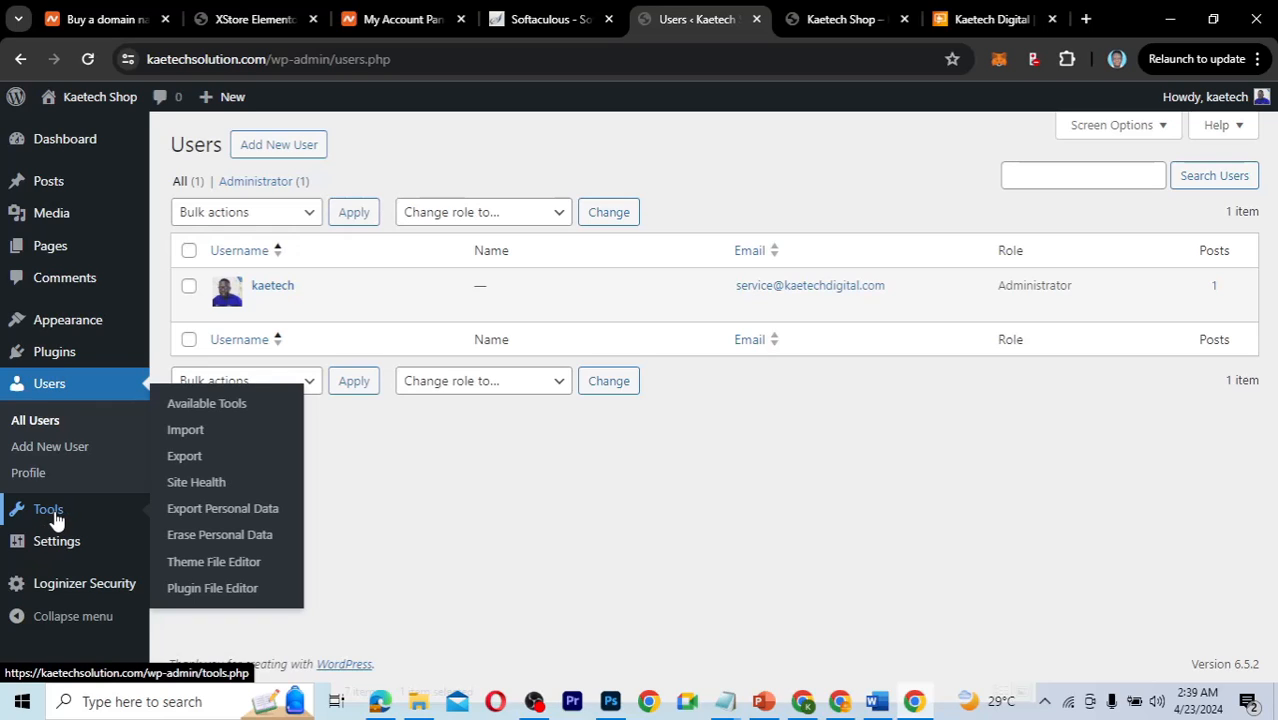
click(198, 563)
mouse_move(55, 330)
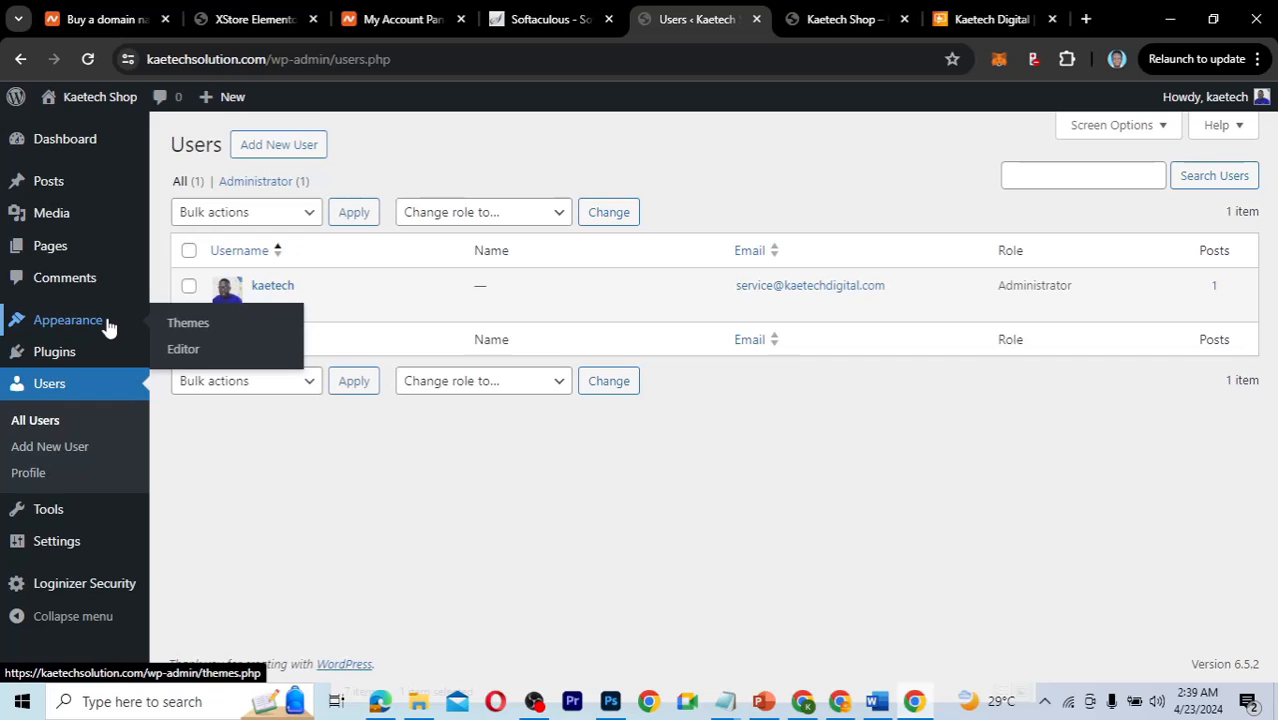
mouse_move(57, 548)
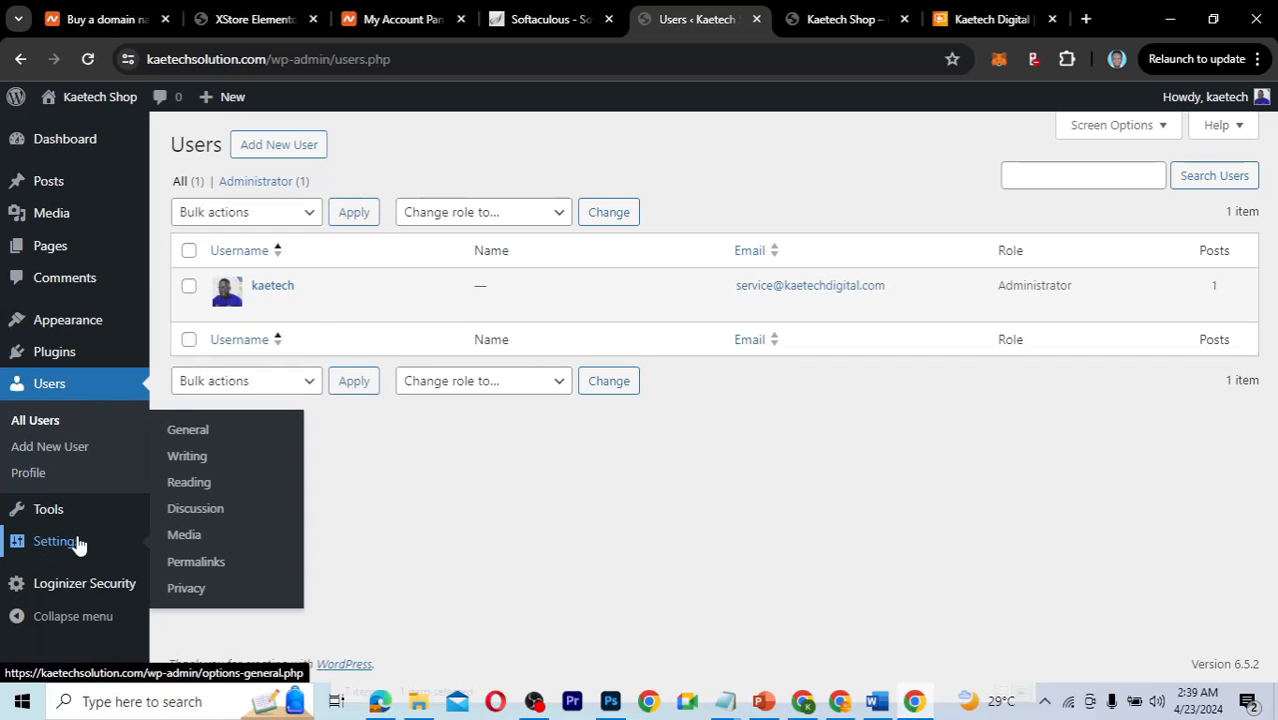
click(200, 432)
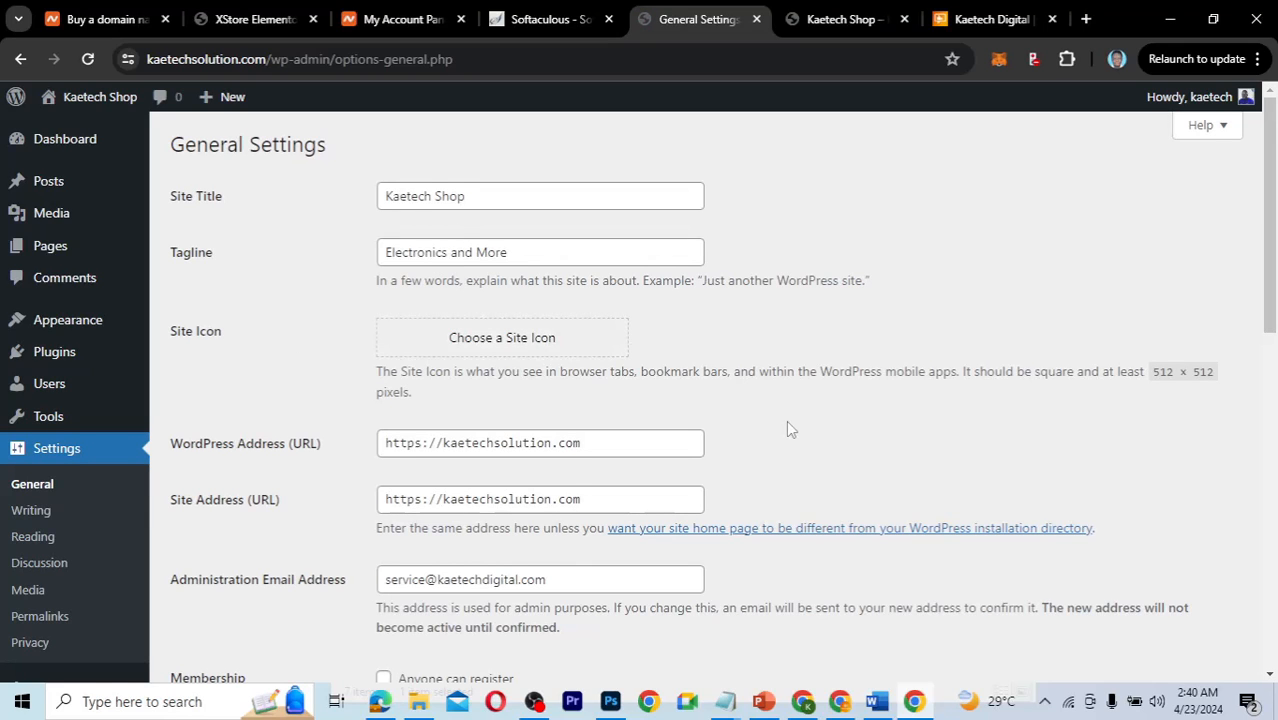
scroll(786, 428, down, 1)
scroll(786, 428, down, 1)
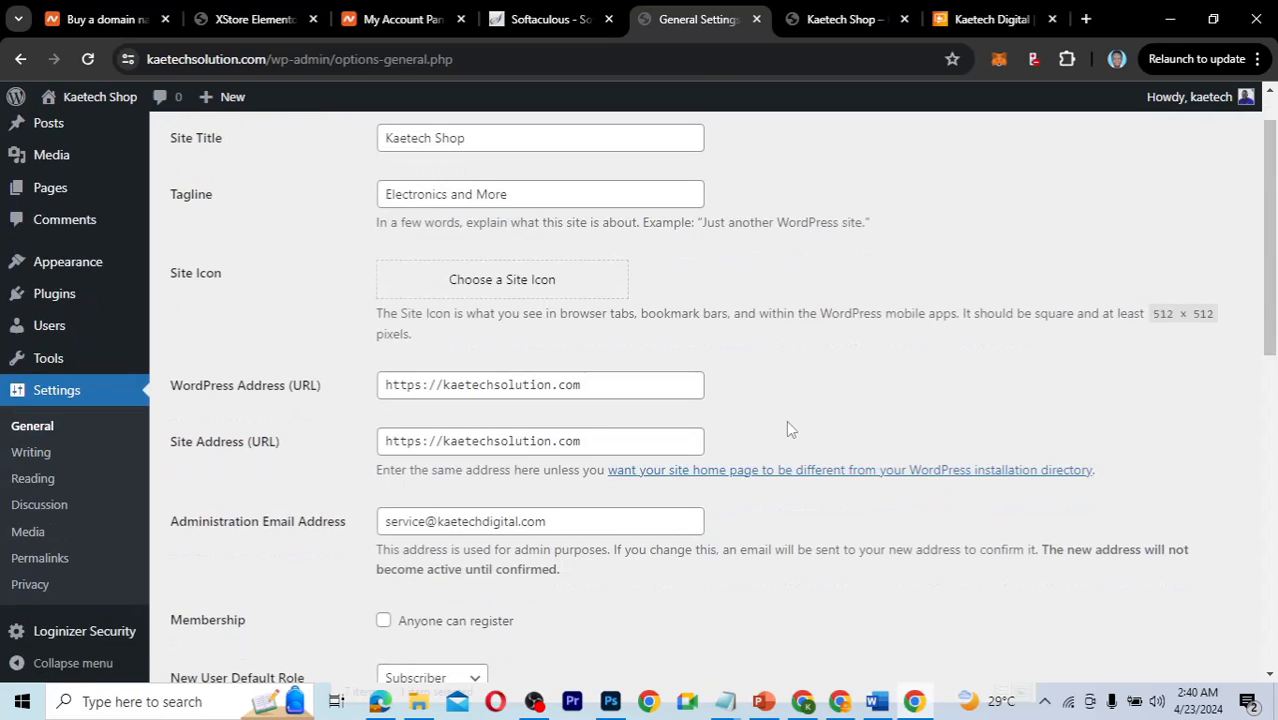
scroll(786, 428, down, 3)
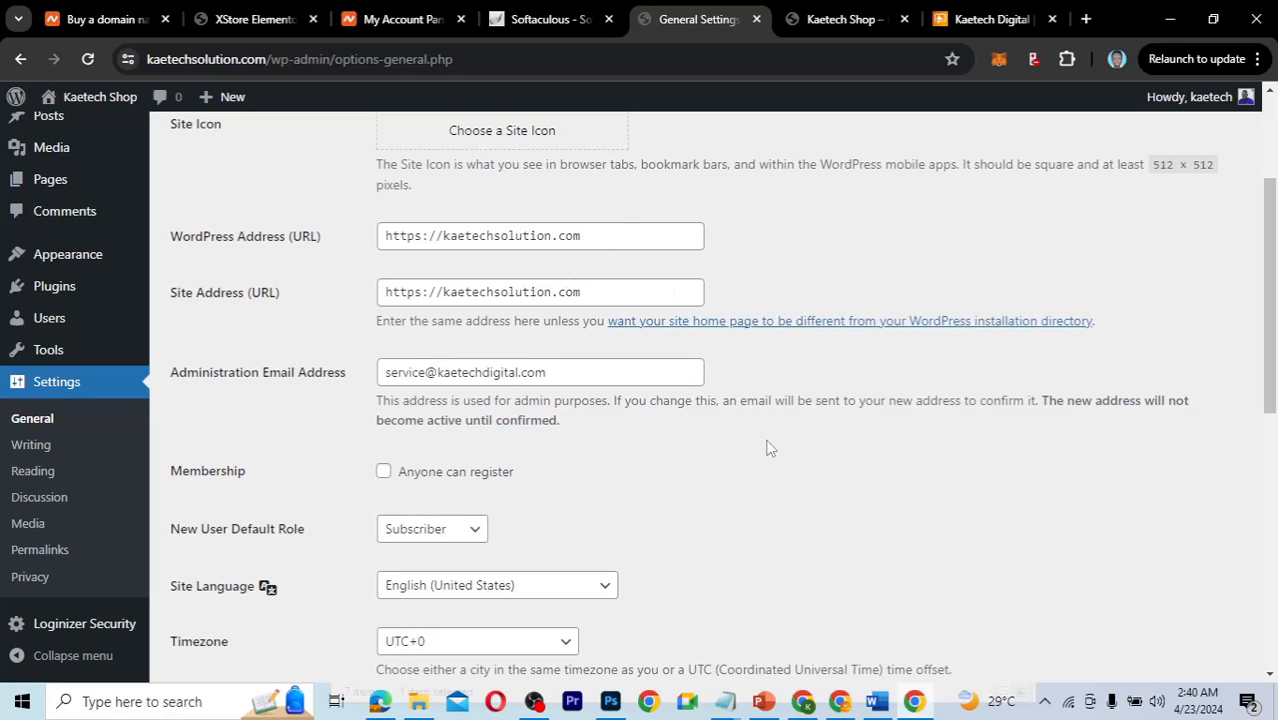
scroll(676, 502, down, 2)
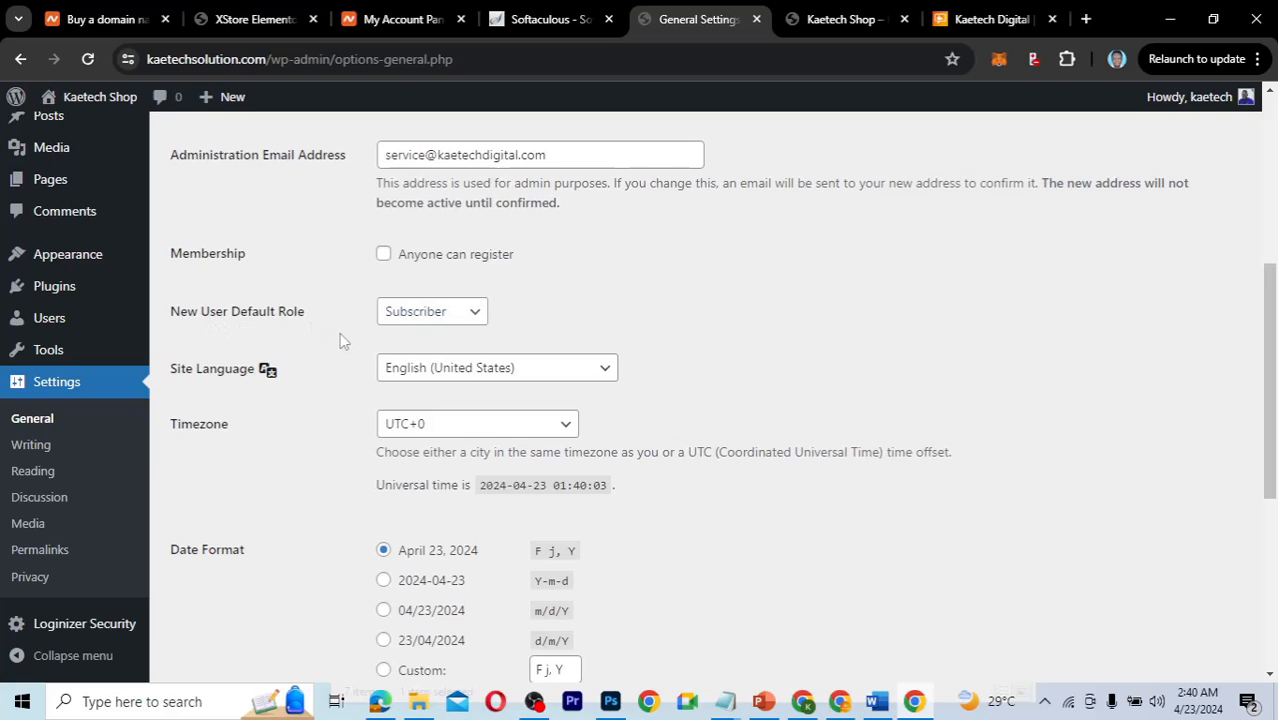
click(446, 321)
click(594, 310)
scroll(712, 376, down, 2)
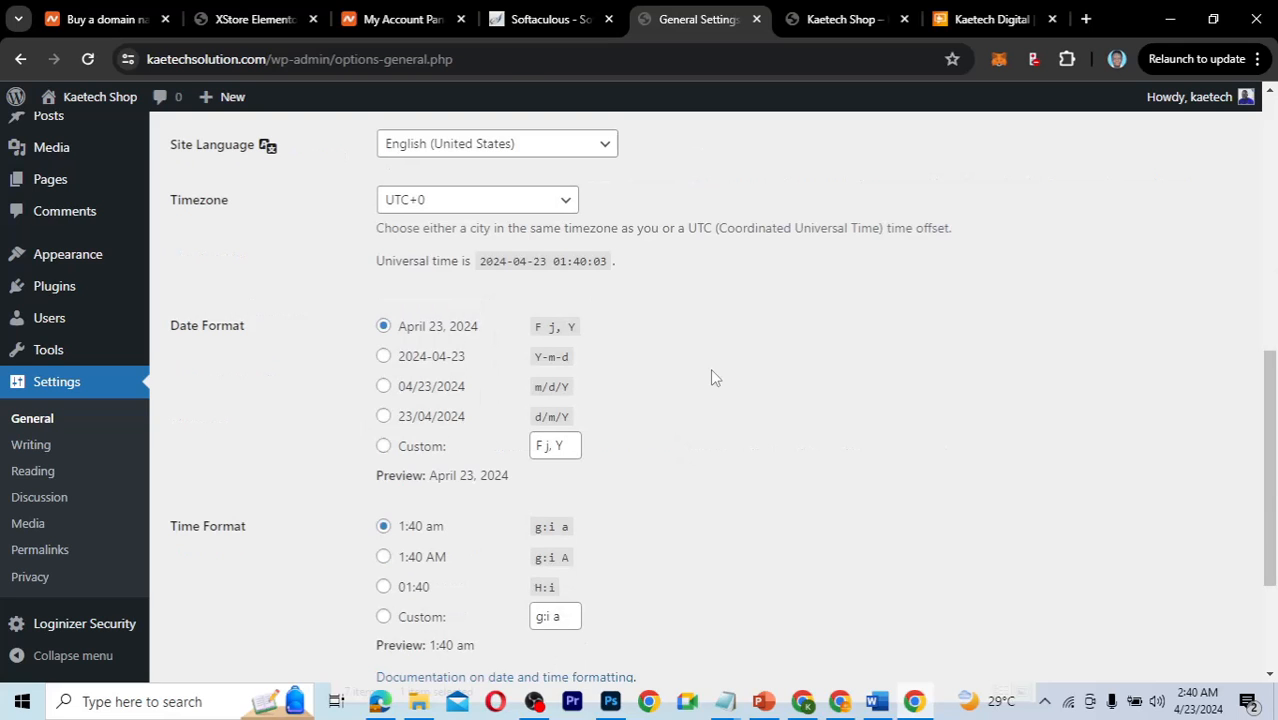
scroll(712, 376, down, 2)
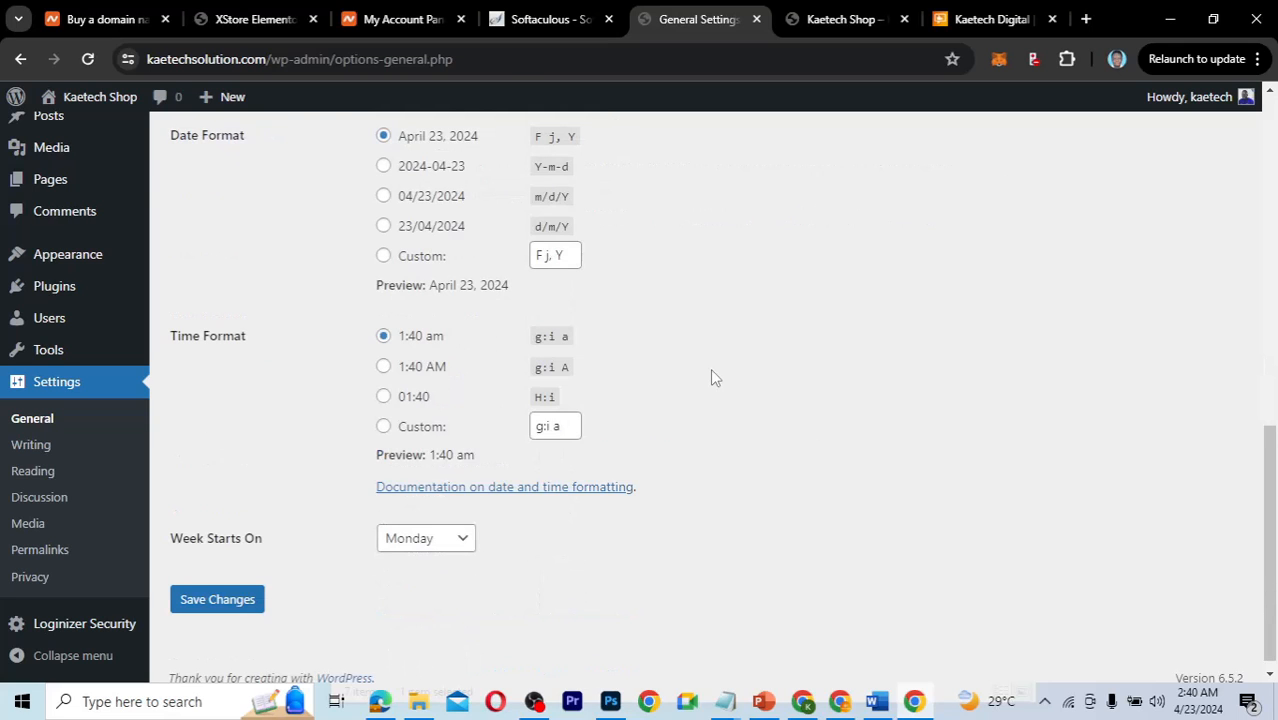
scroll(712, 376, up, 2)
scroll(710, 370, down, 2)
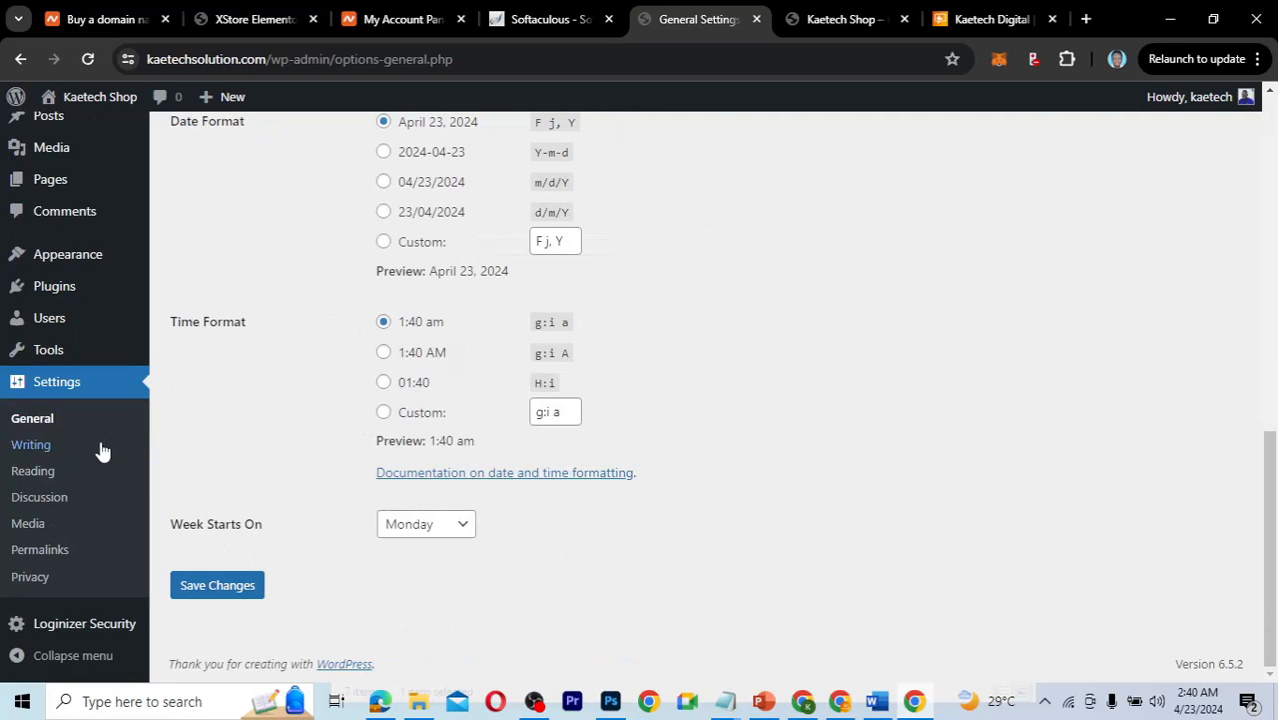
Browse the Reading and Discussion settings, ending on Media settings with 150×150, 300 and 1024 sizes.
click(47, 478)
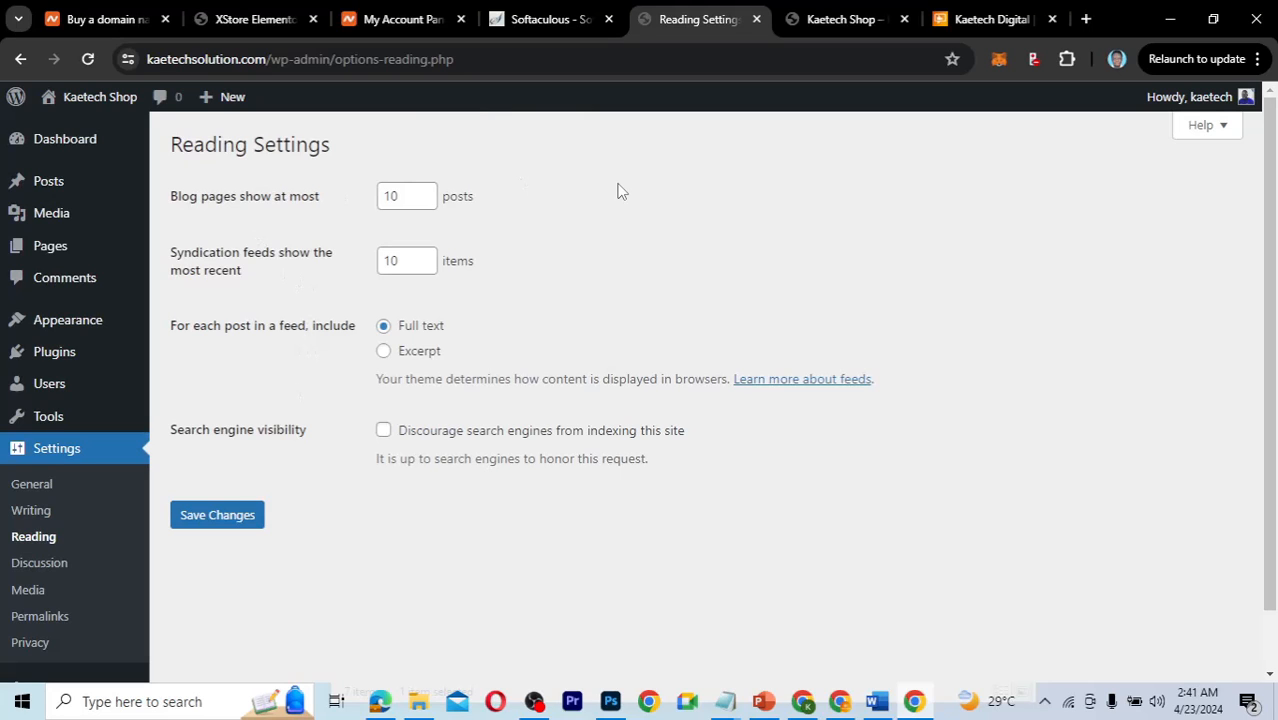
click(53, 572)
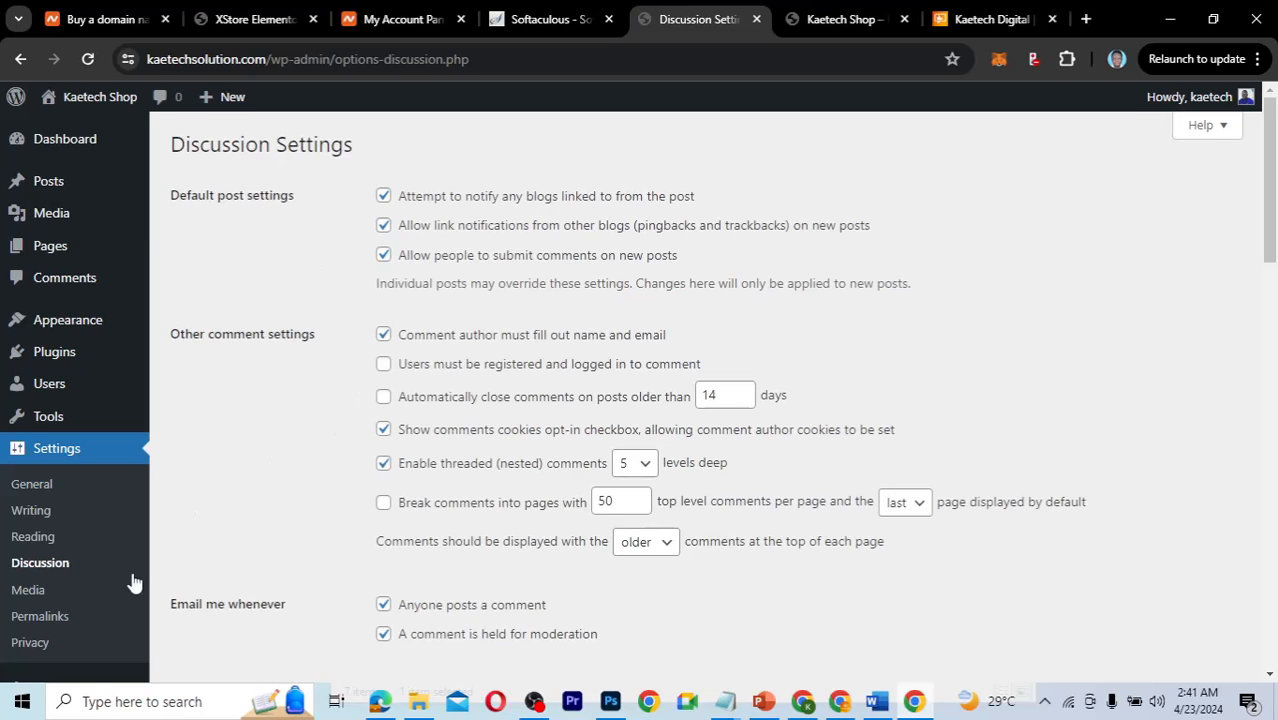
click(45, 594)
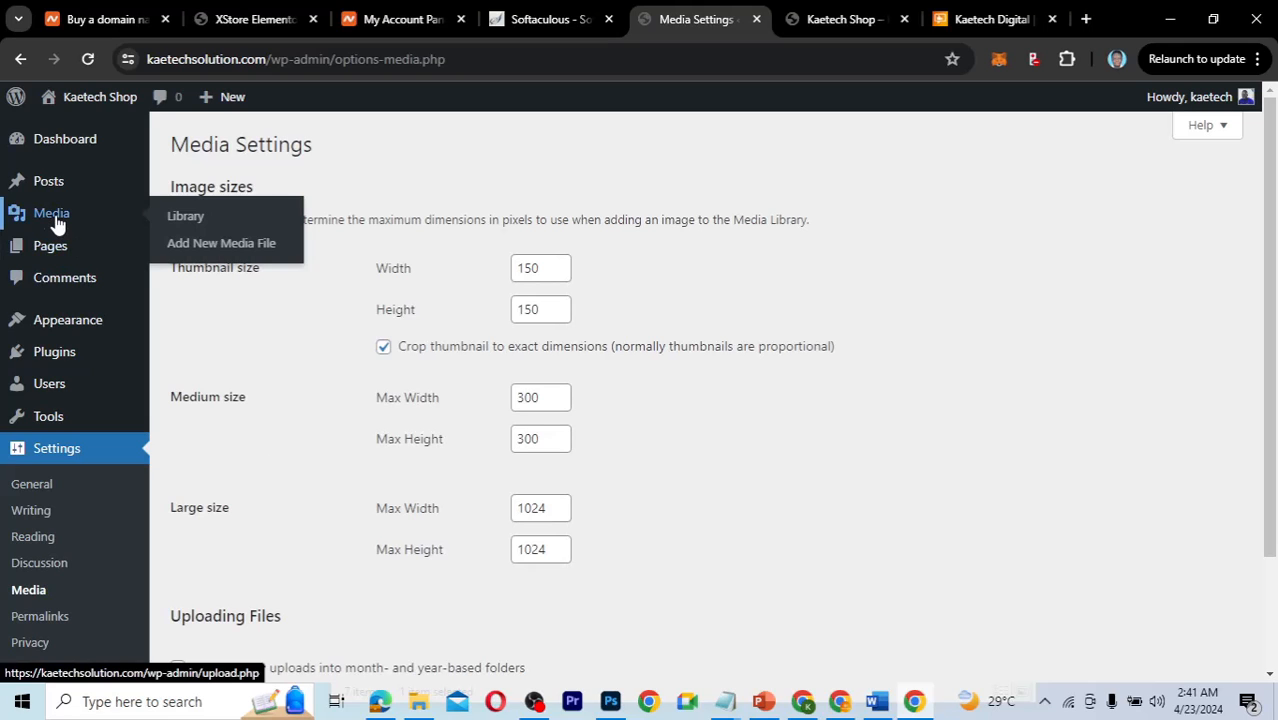
scroll(320, 476, down, 3)
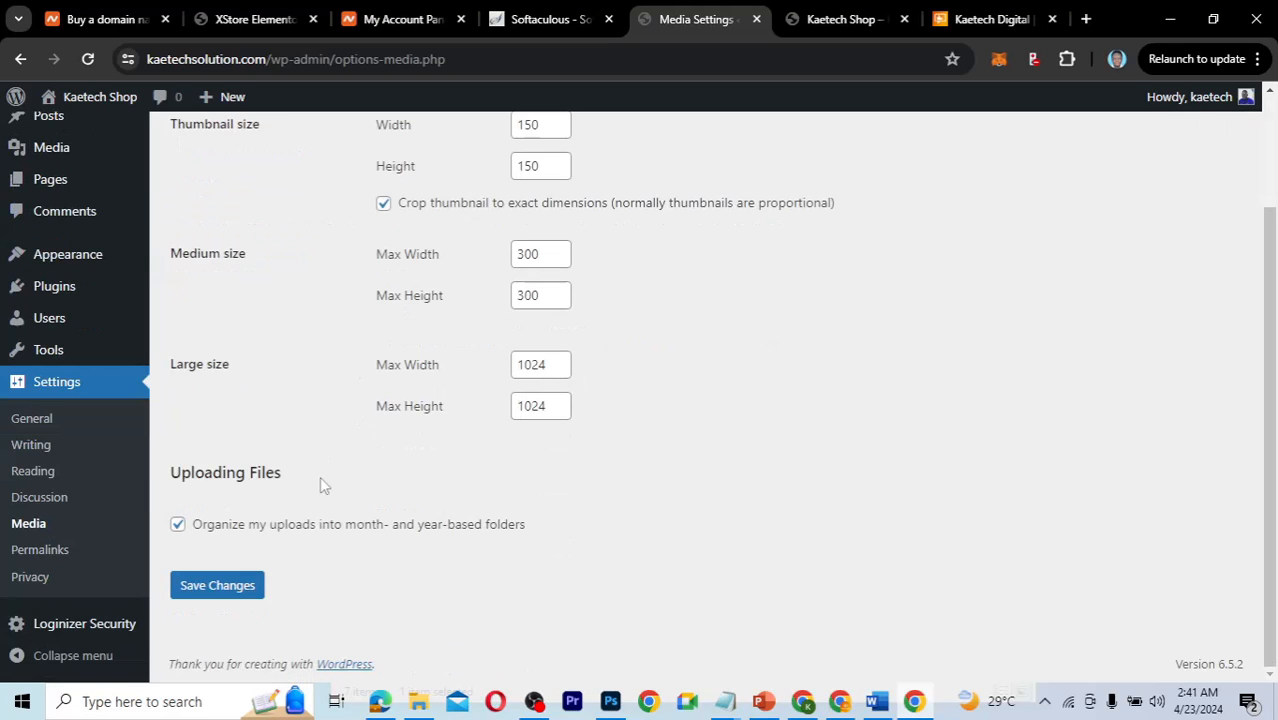
Select the Post name permalink structure and save it, confirmed by 'Permalink structure updated'.
click(52, 553)
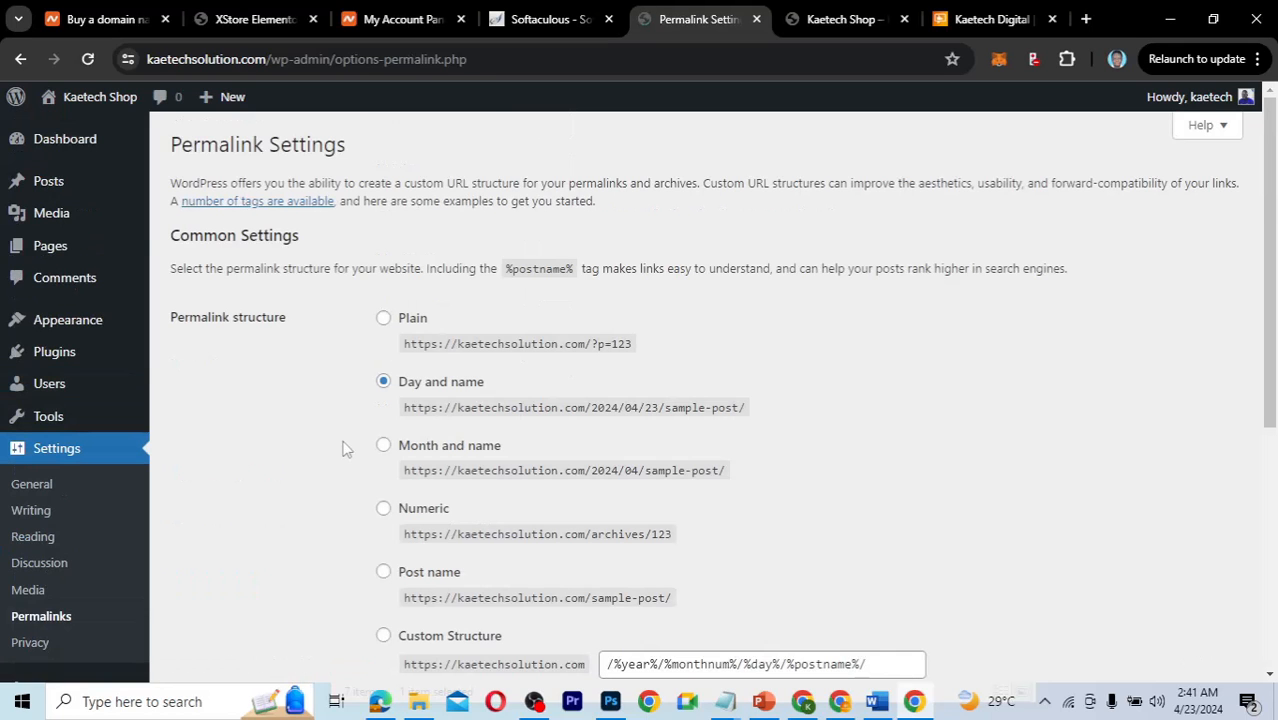
scroll(343, 448, down, 2)
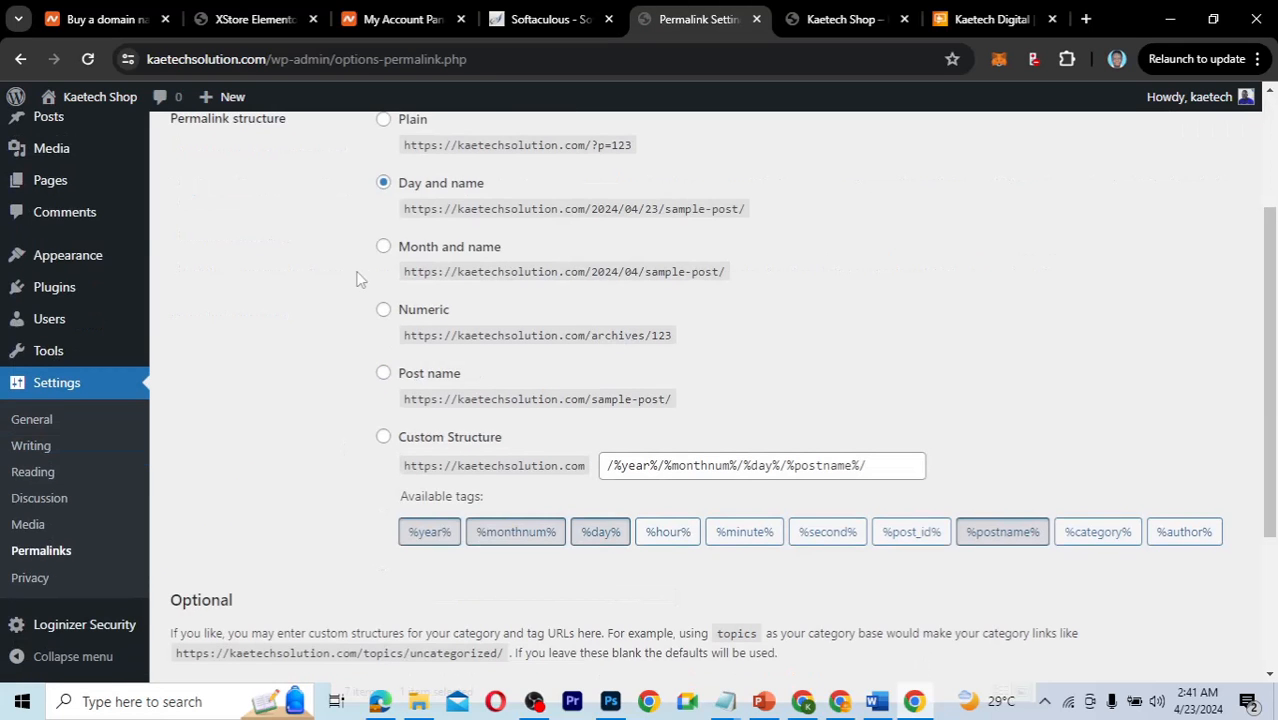
click(384, 376)
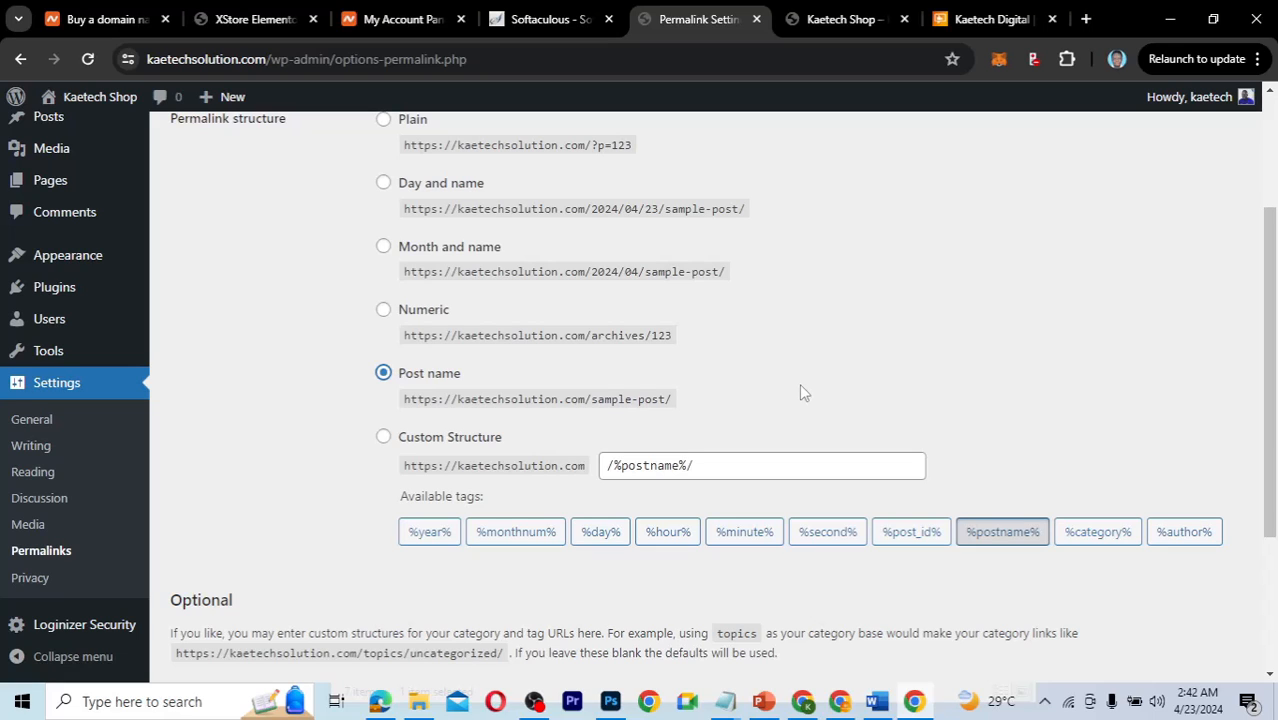
scroll(799, 390, down, 4)
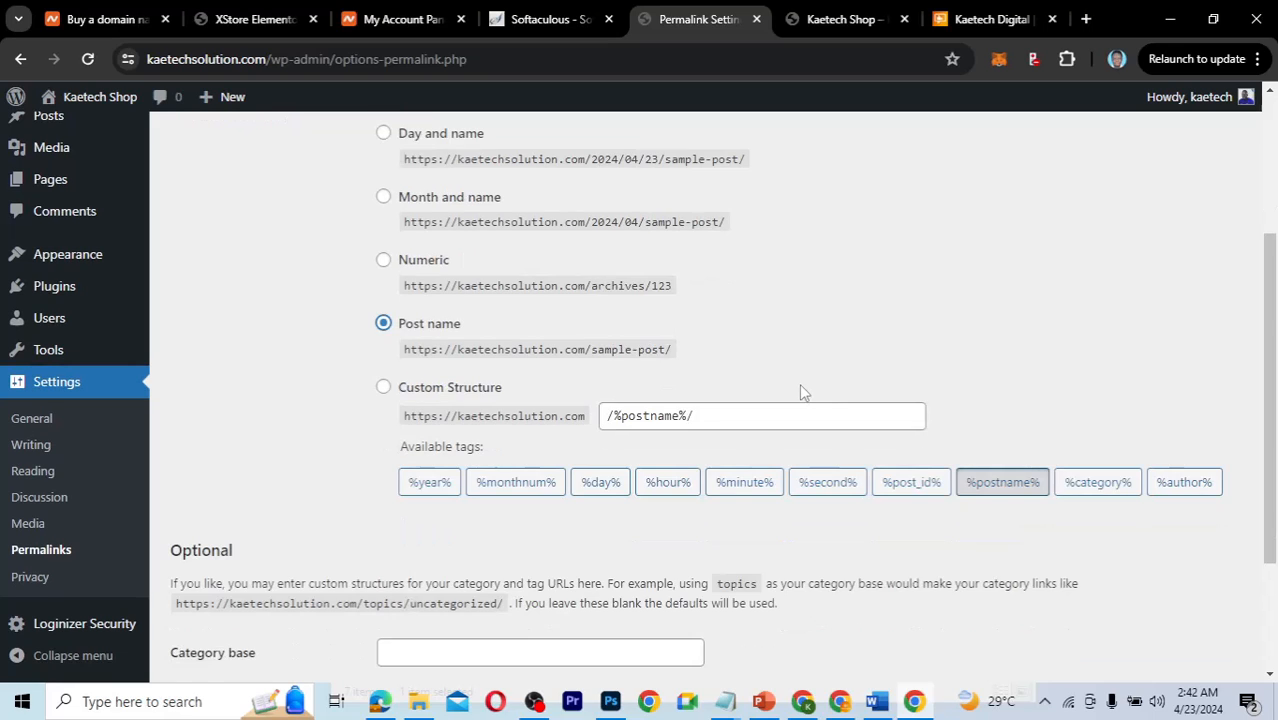
click(258, 590)
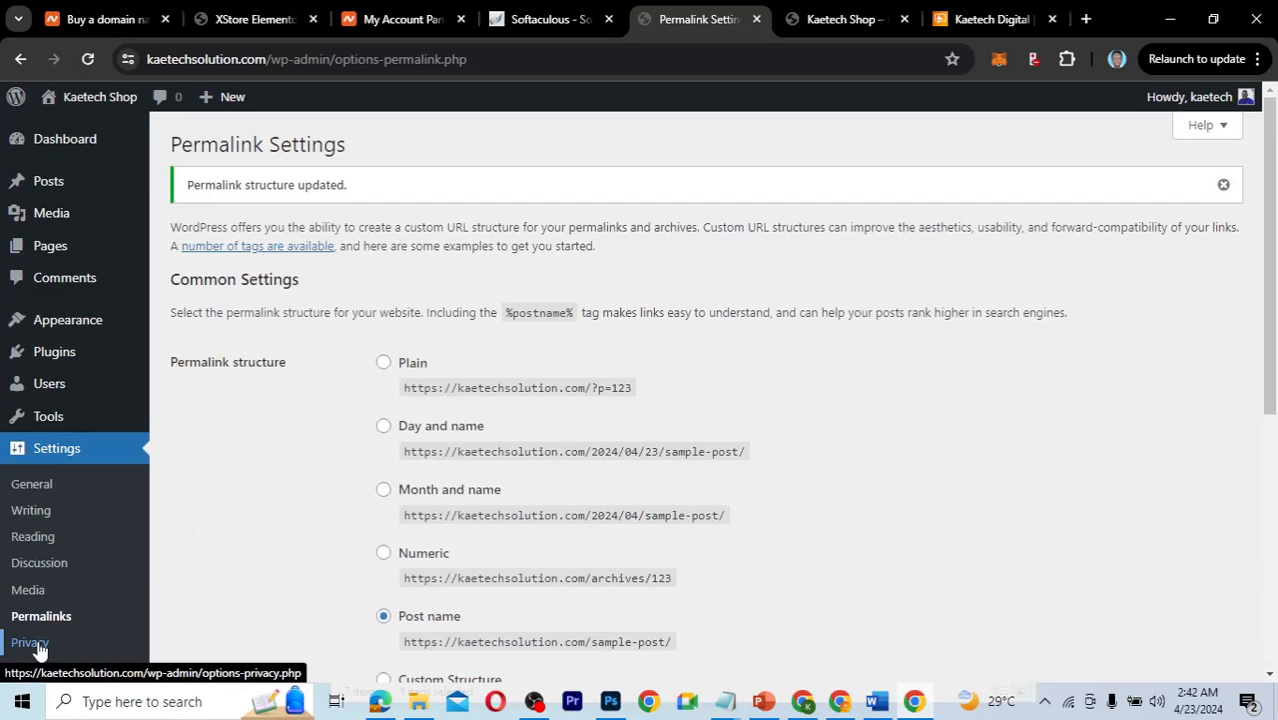
scroll(234, 562, down, 2)
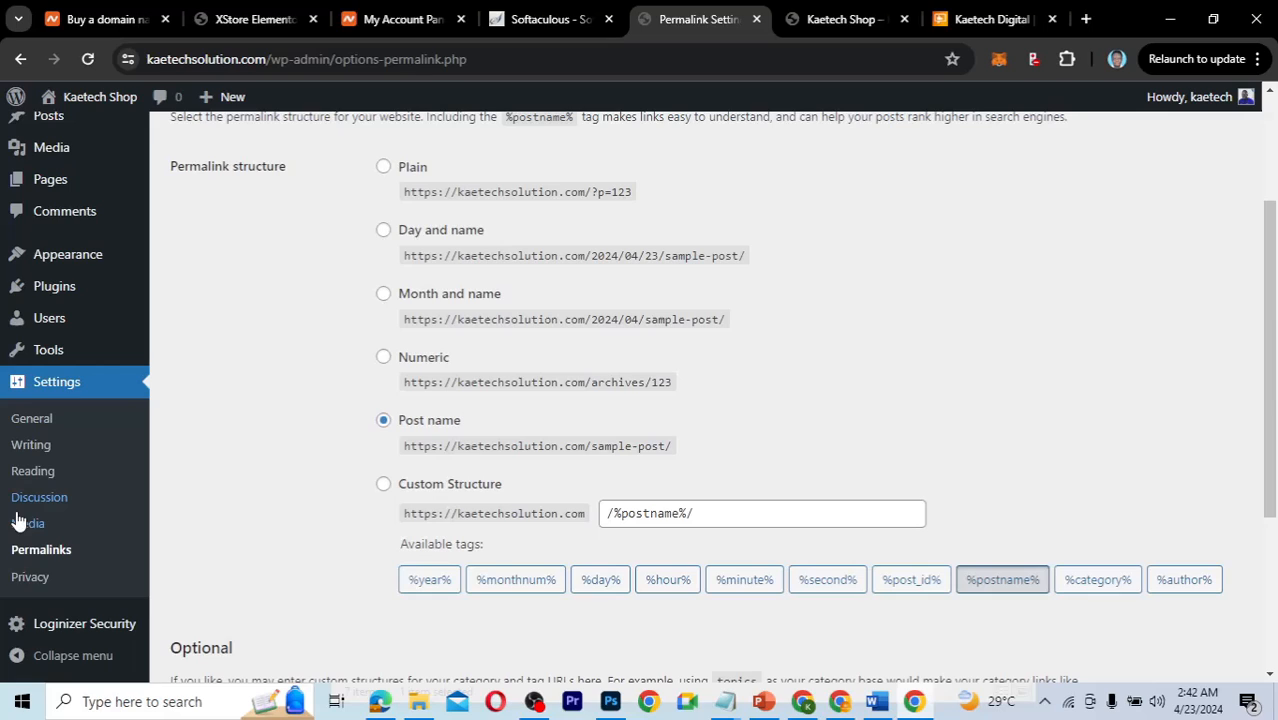
Check the Privacy Policy page dropdown, leaving 'Privacy Policy' selected, then return to the Dashboard home.
click(35, 585)
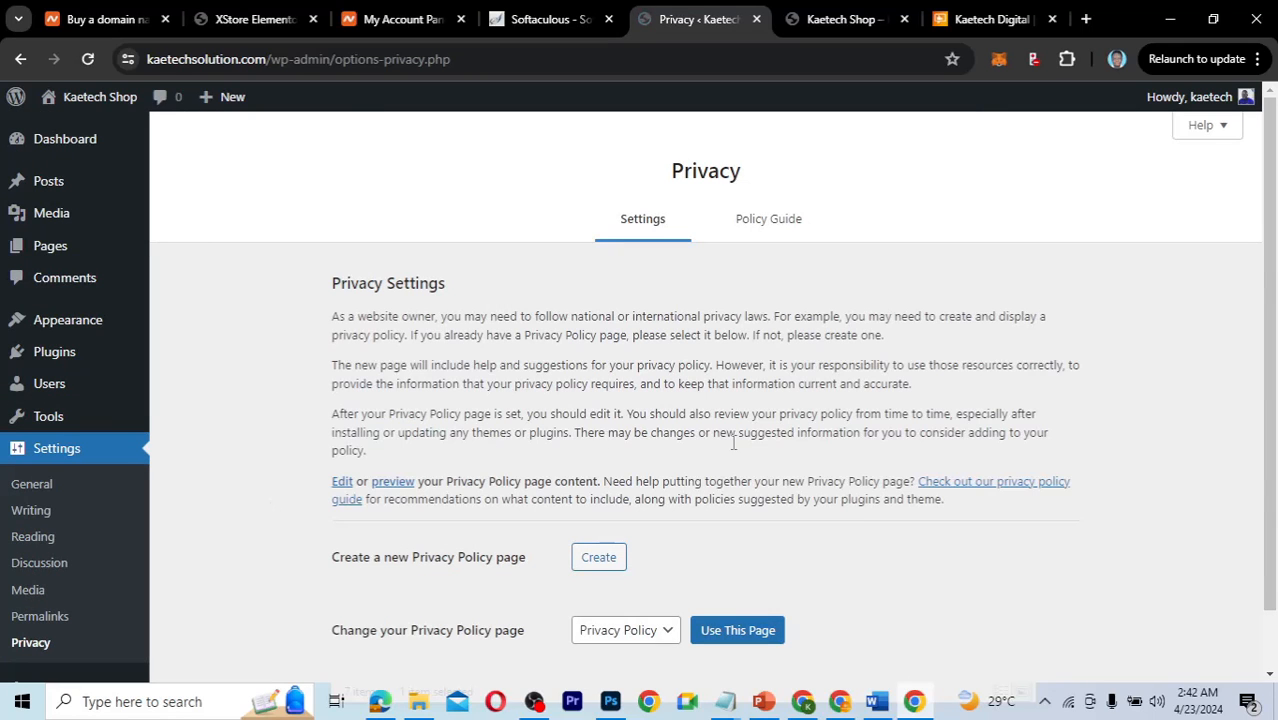
scroll(813, 476, down, 1)
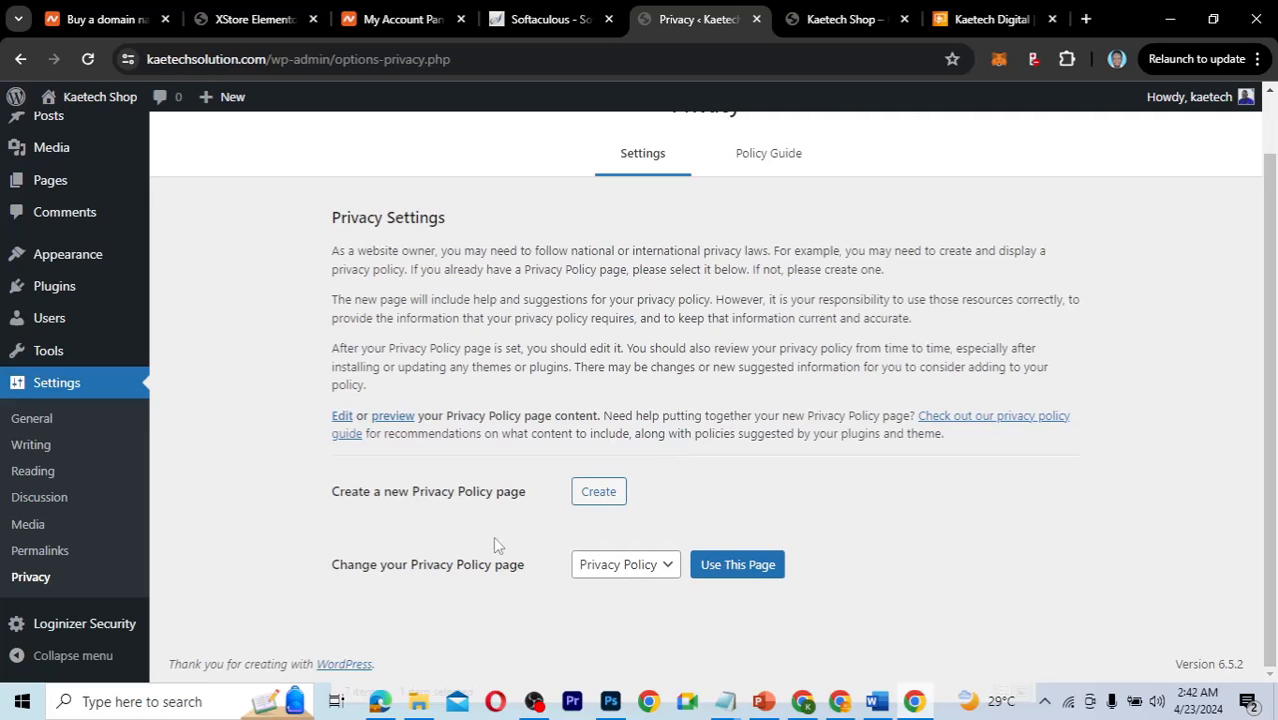
click(650, 568)
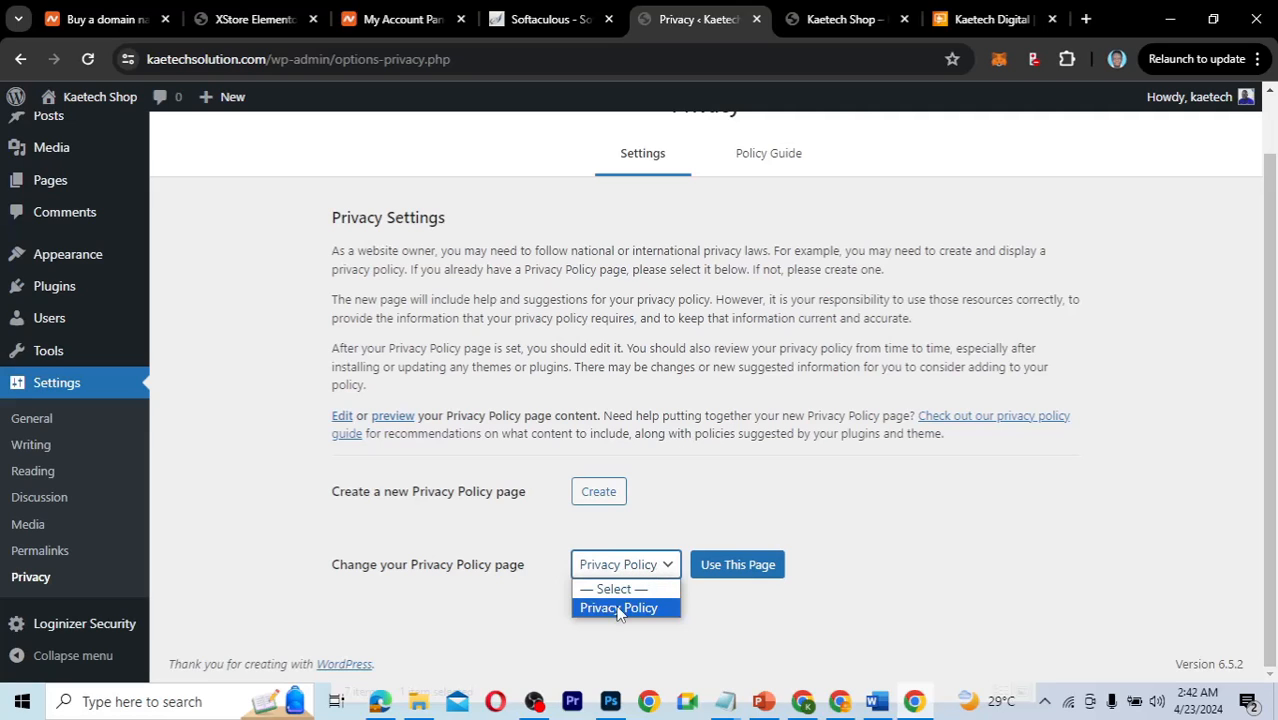
click(404, 582)
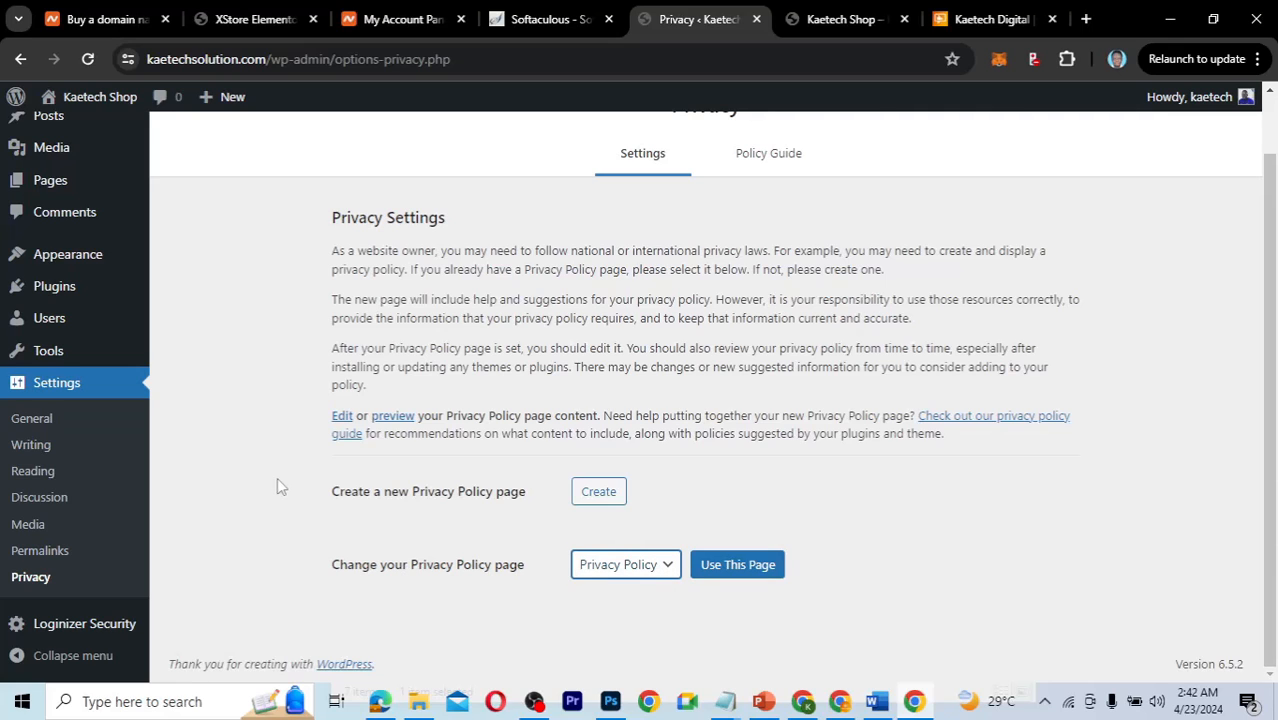
scroll(279, 481, up, 1)
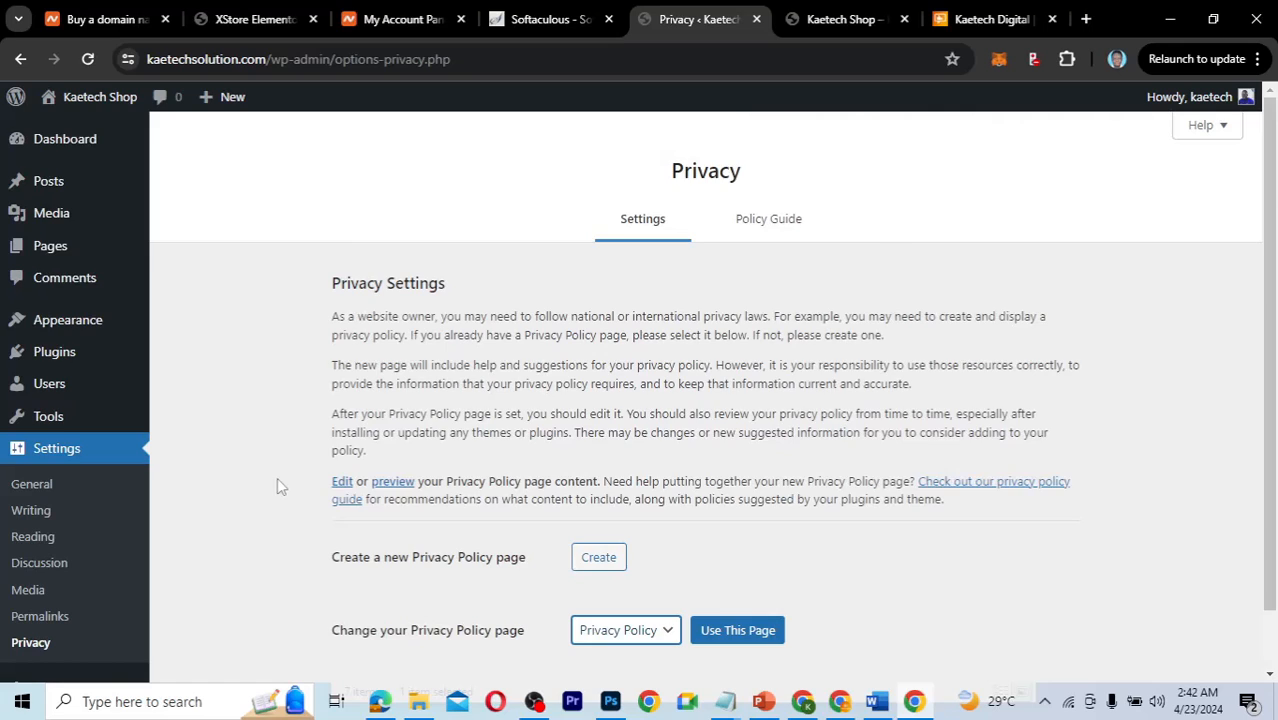
scroll(279, 481, down, 1)
mouse_move(48, 630)
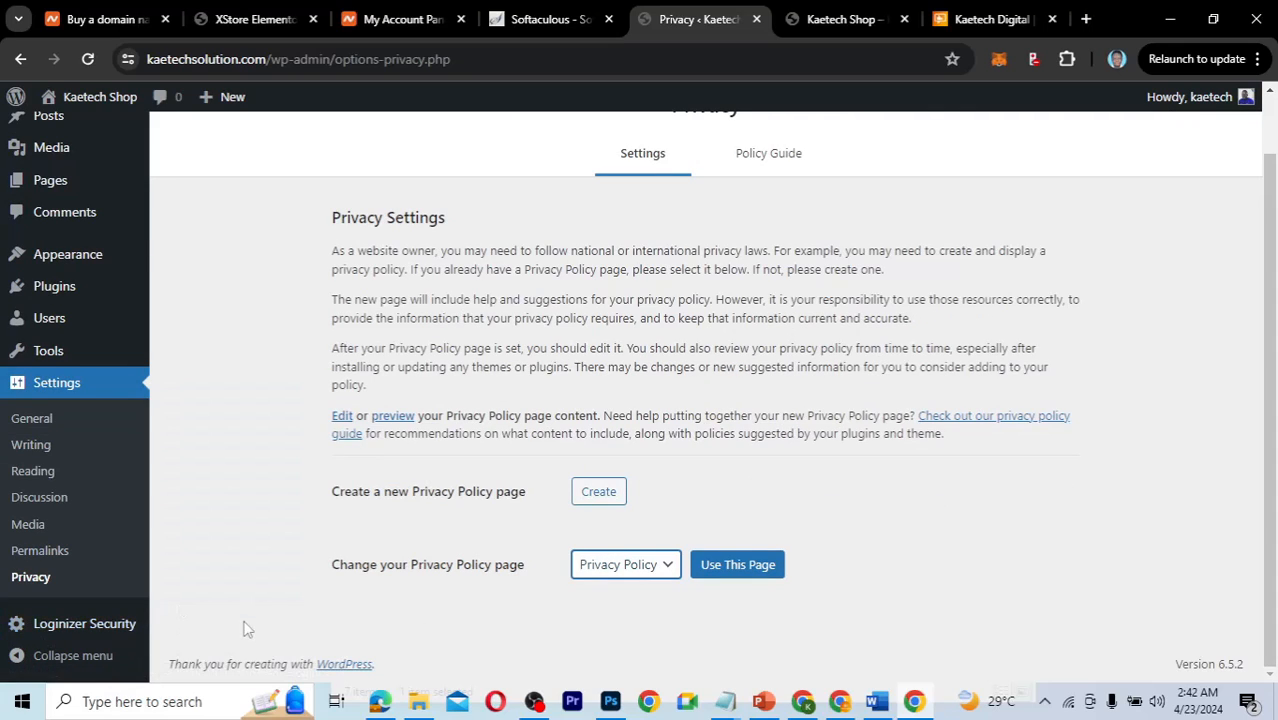
scroll(250, 627, up, 1)
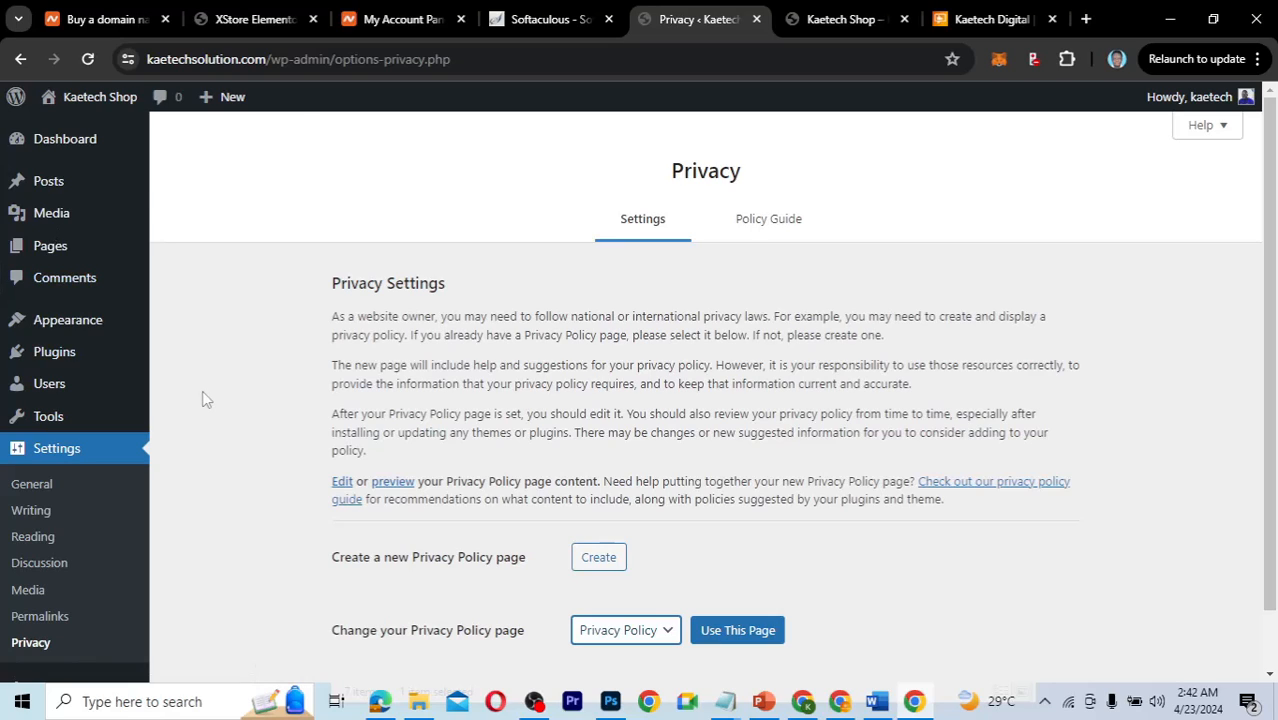
mouse_move(80, 143)
click(179, 146)
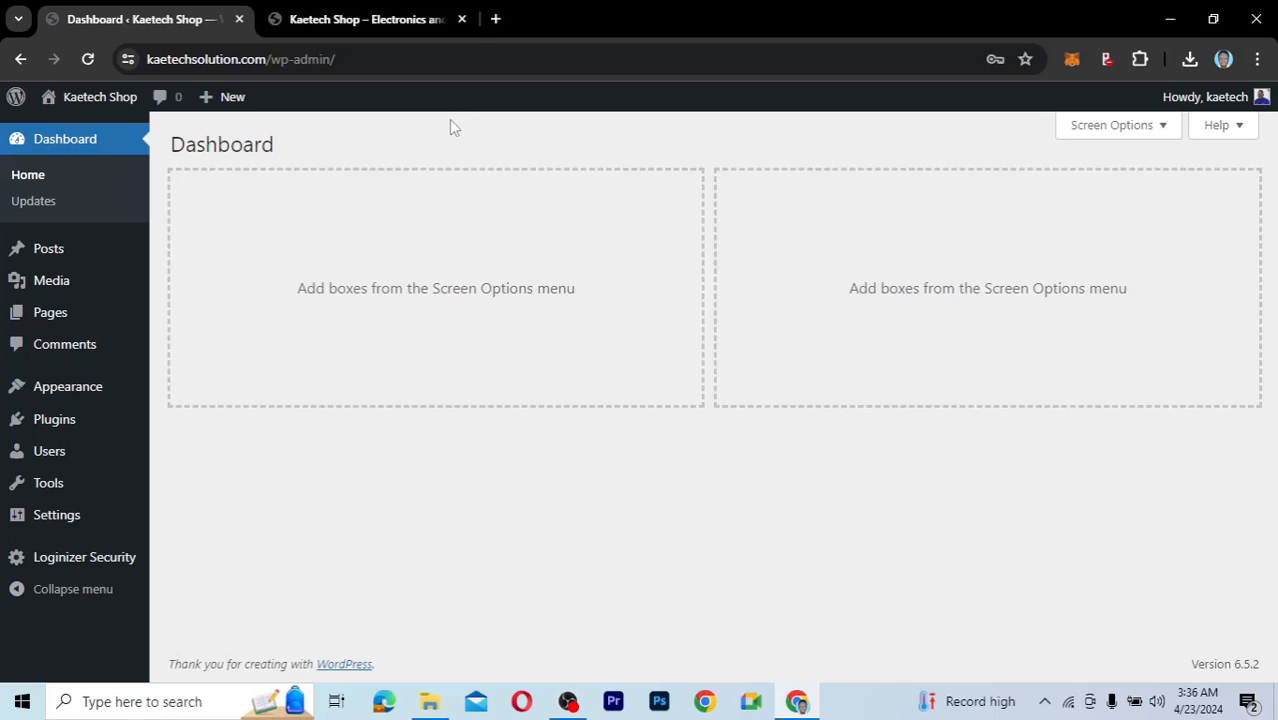
Open kaetechdigital.com/xstore in a new tab to load the XStore theme page on ThemeForest.
click(497, 20)
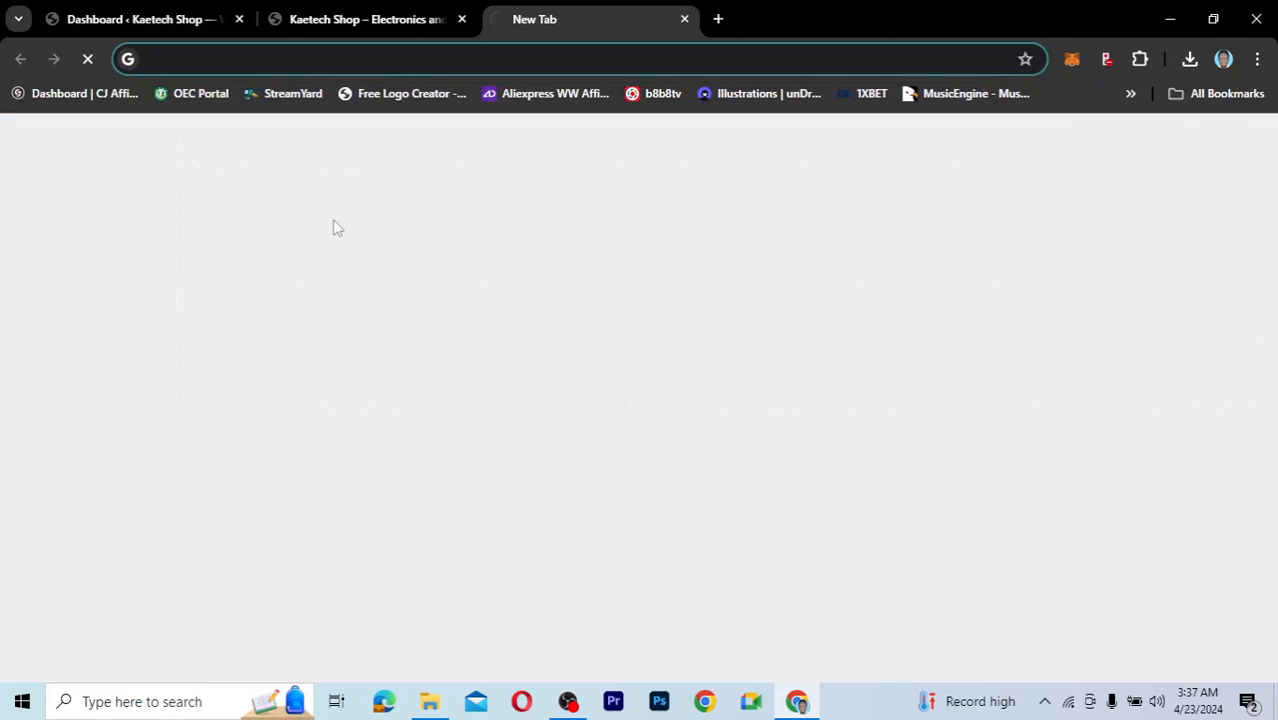
text(kaetech)
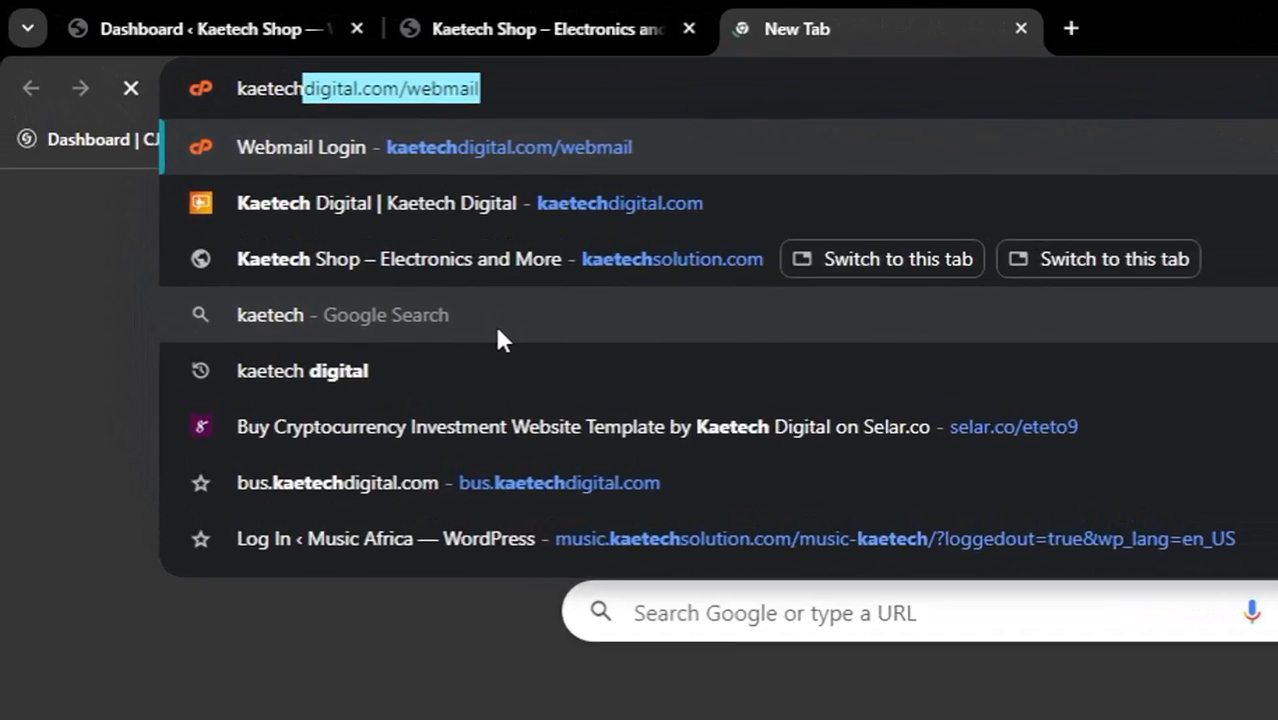
text(digital.c)
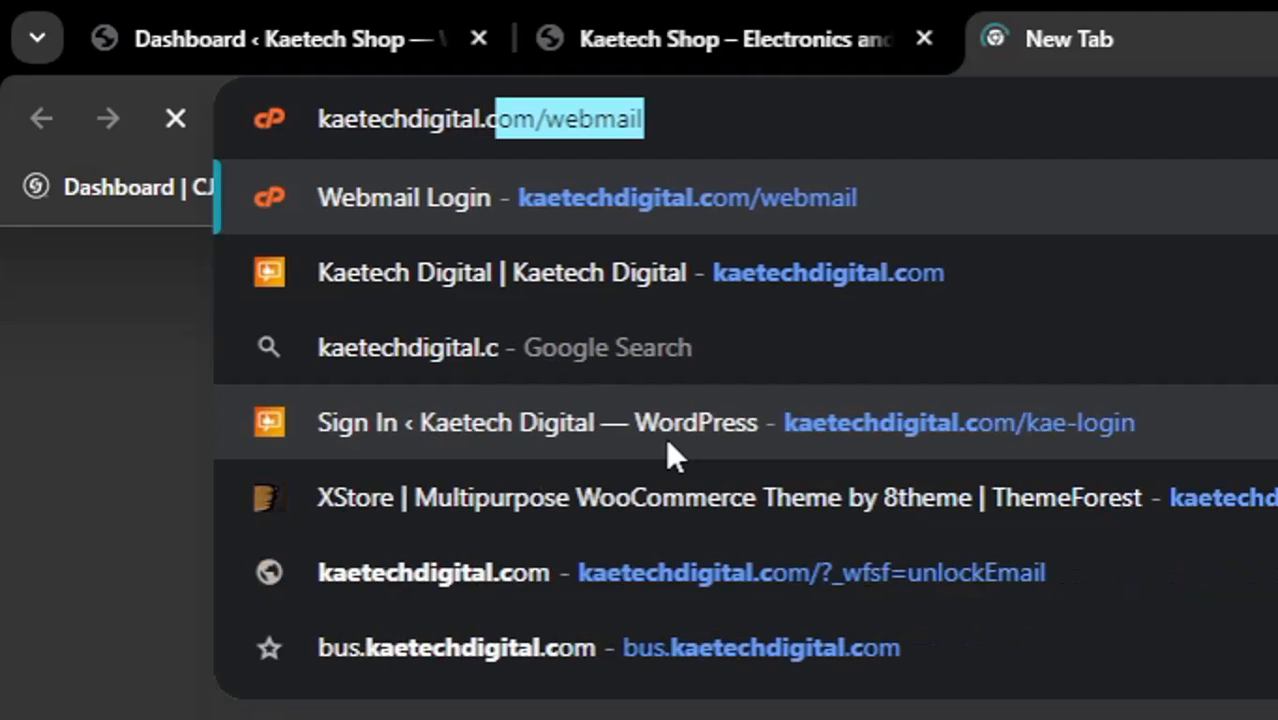
text(om/)
text(xstore)
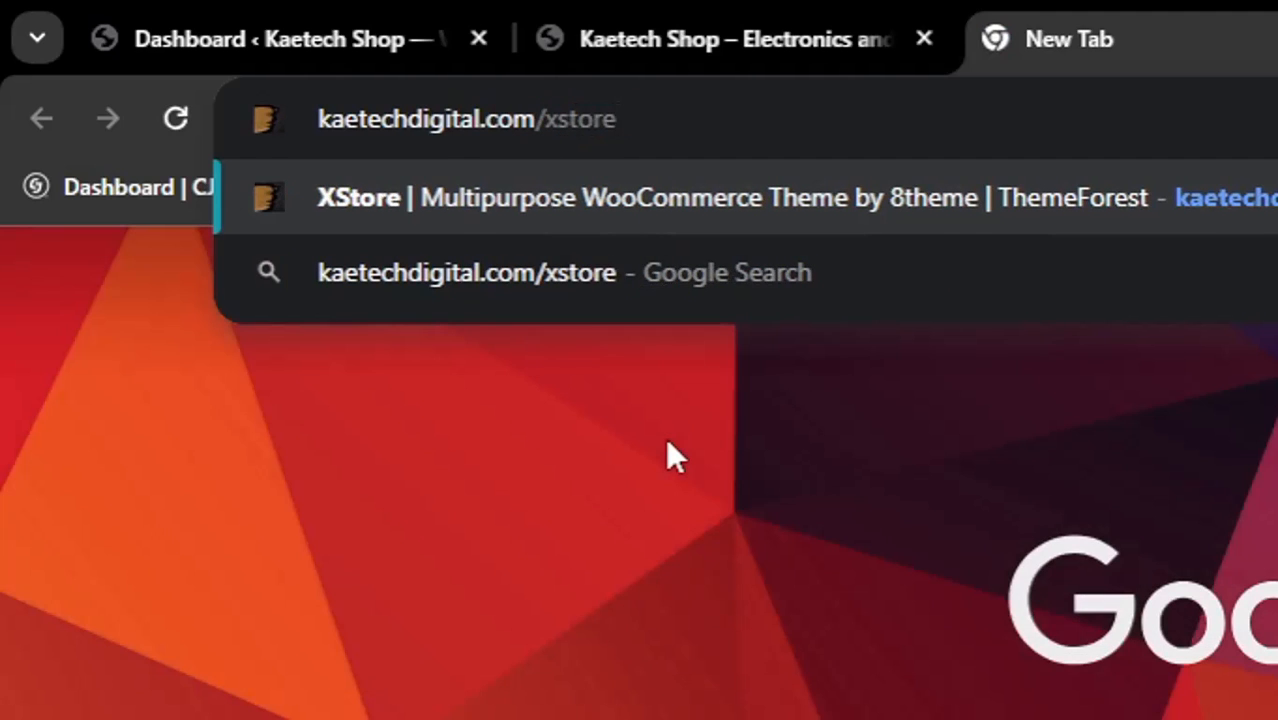
key(Return)
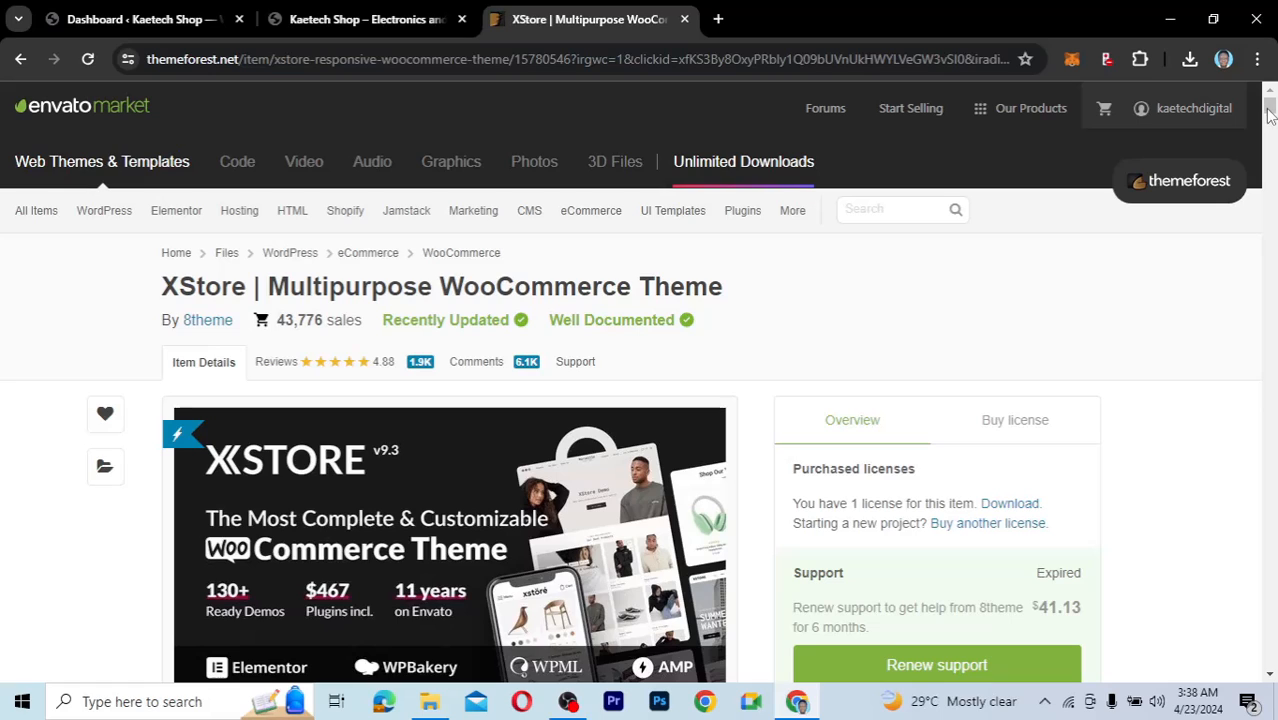
Show the Buy license pricing: Regular License at $59, 12-month support extension at $17.63.
scroll(1270, 120, down, 3)
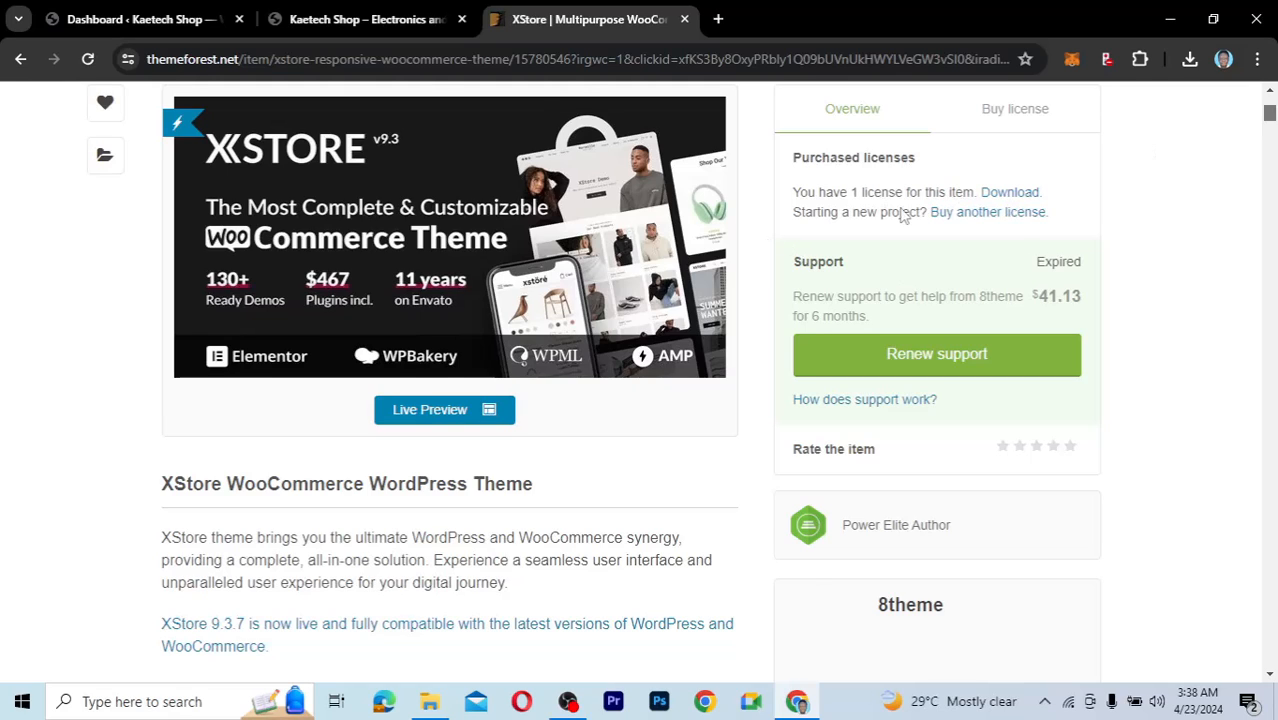
scroll(896, 211, up, 1)
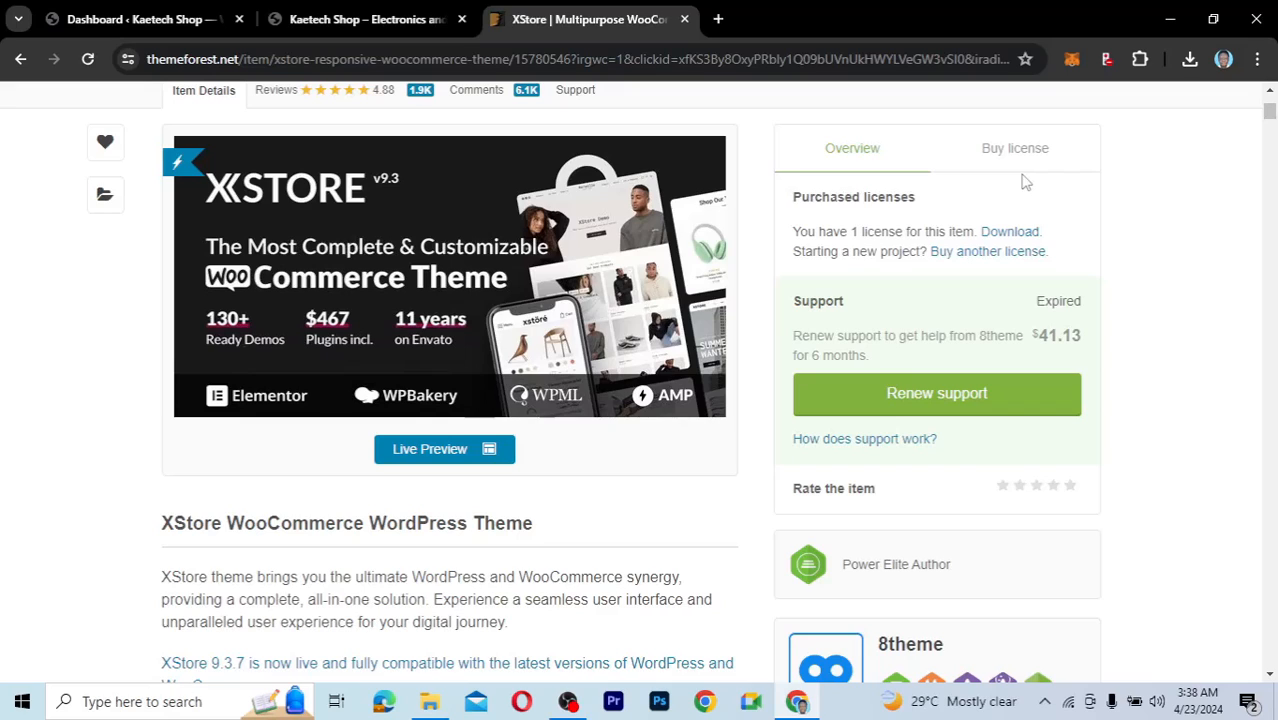
click(1014, 158)
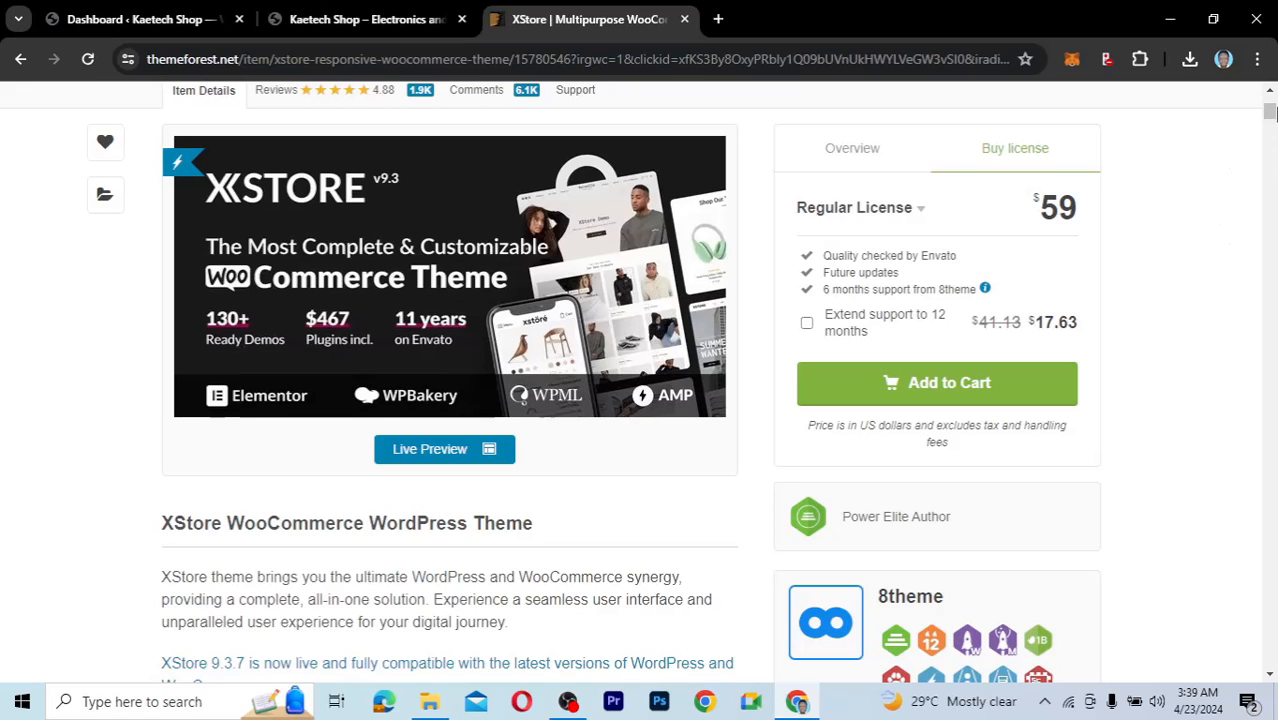
mouse_move(1270, 114)
mouse_down()
mouse_move(1270, 170)
mouse_move(1267, 108)
mouse_up()
Open the XStore live demo preview and scroll through it.
click(447, 458)
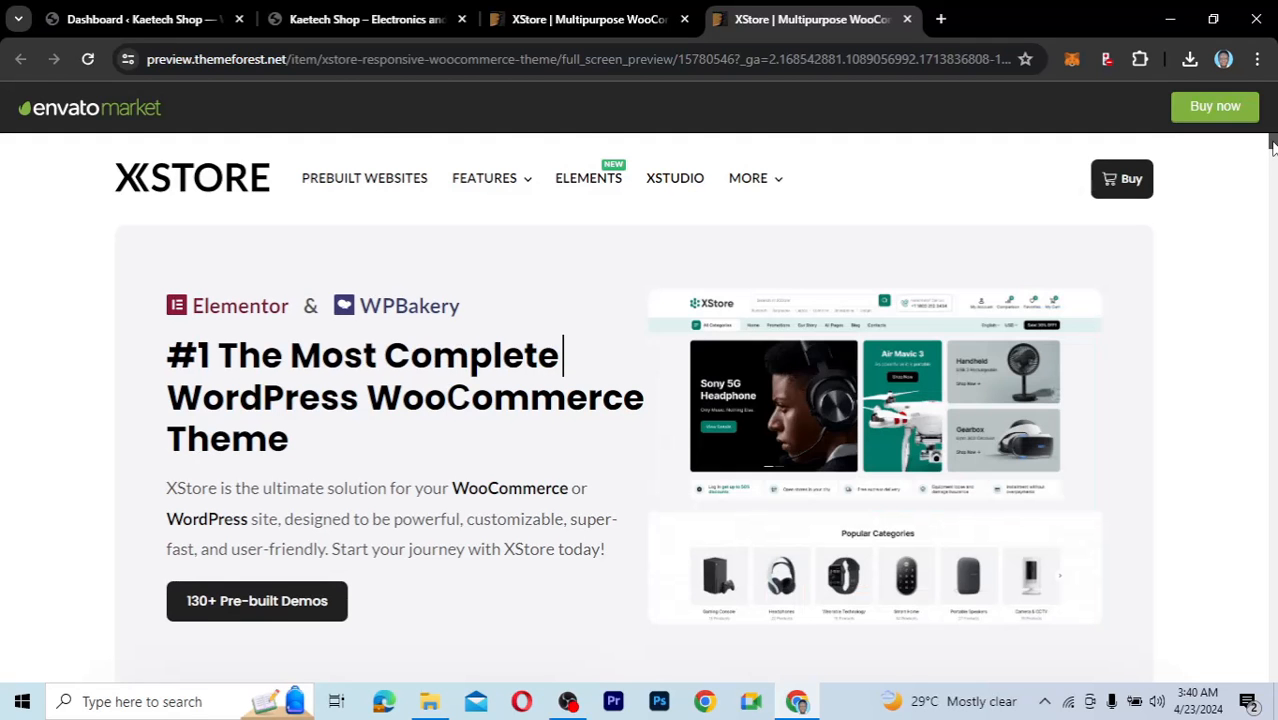
mouse_move(1272, 145)
mouse_down()
mouse_move(1272, 160)
mouse_move(1272, 143)
mouse_up()
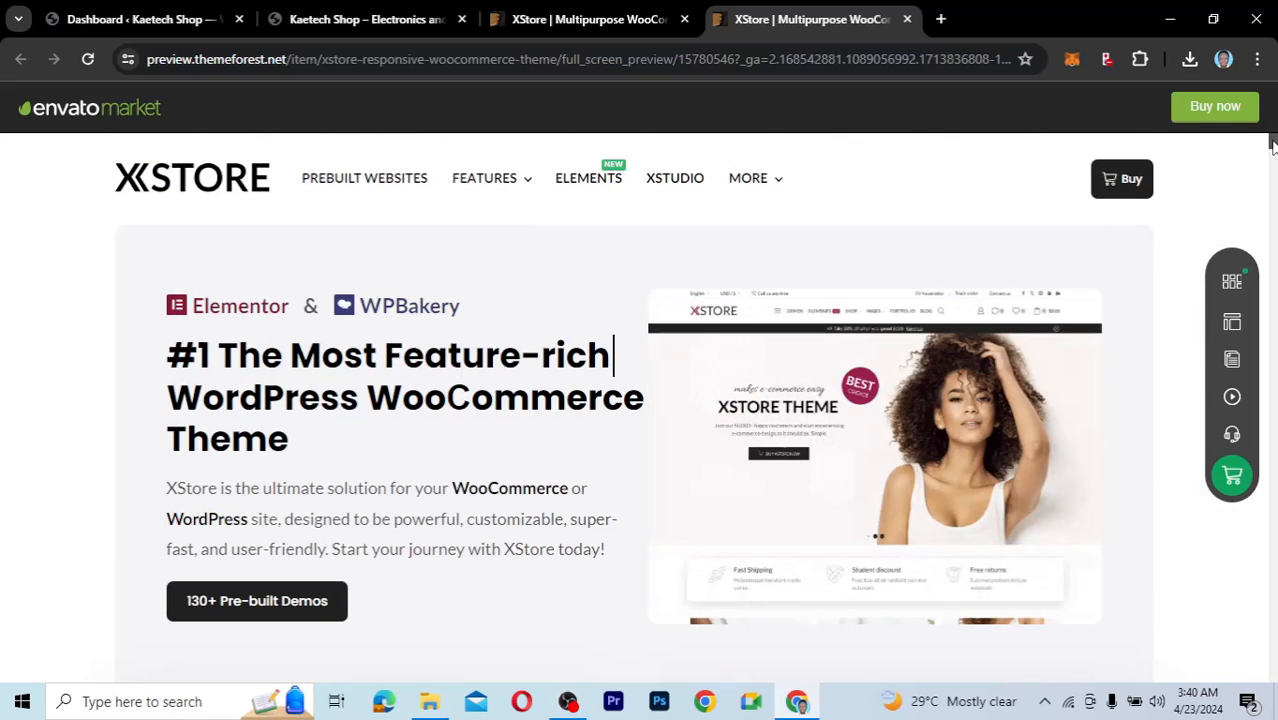
drag(1273, 148, 1273, 147)
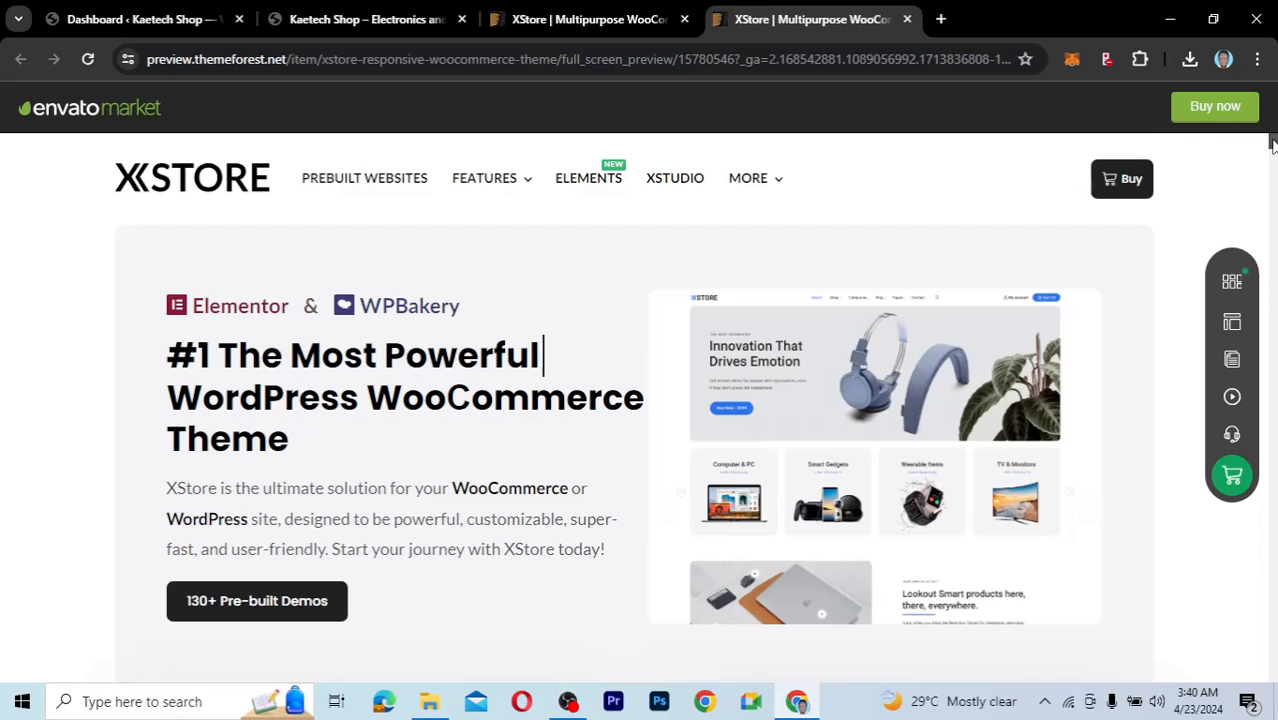
drag(1272, 145, 1272, 165)
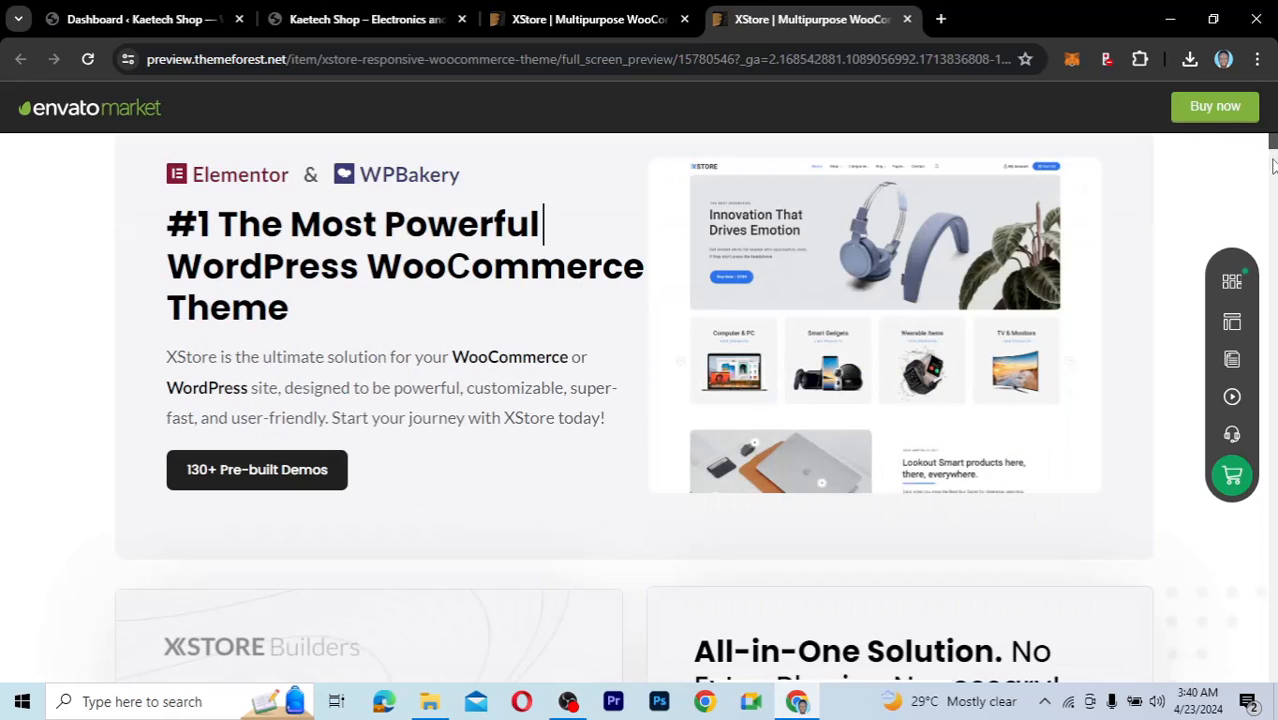
scroll(1272, 165, down, 6)
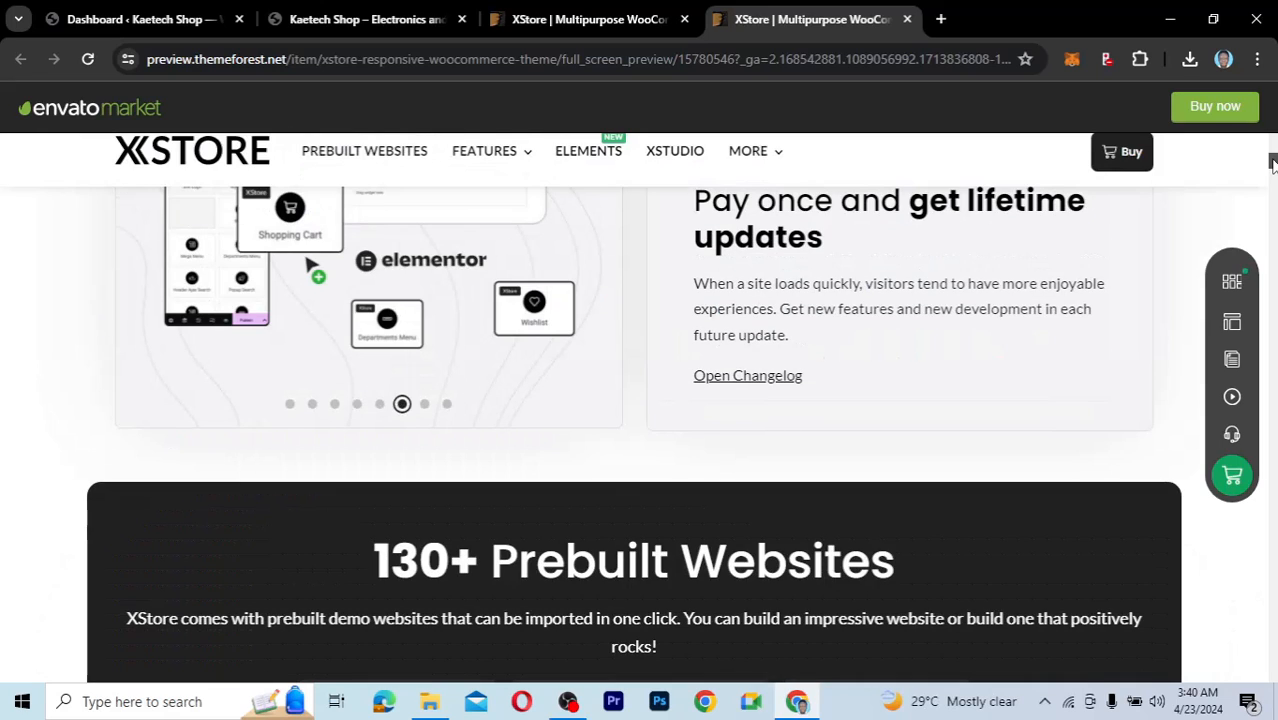
scroll(1272, 162, down, 5)
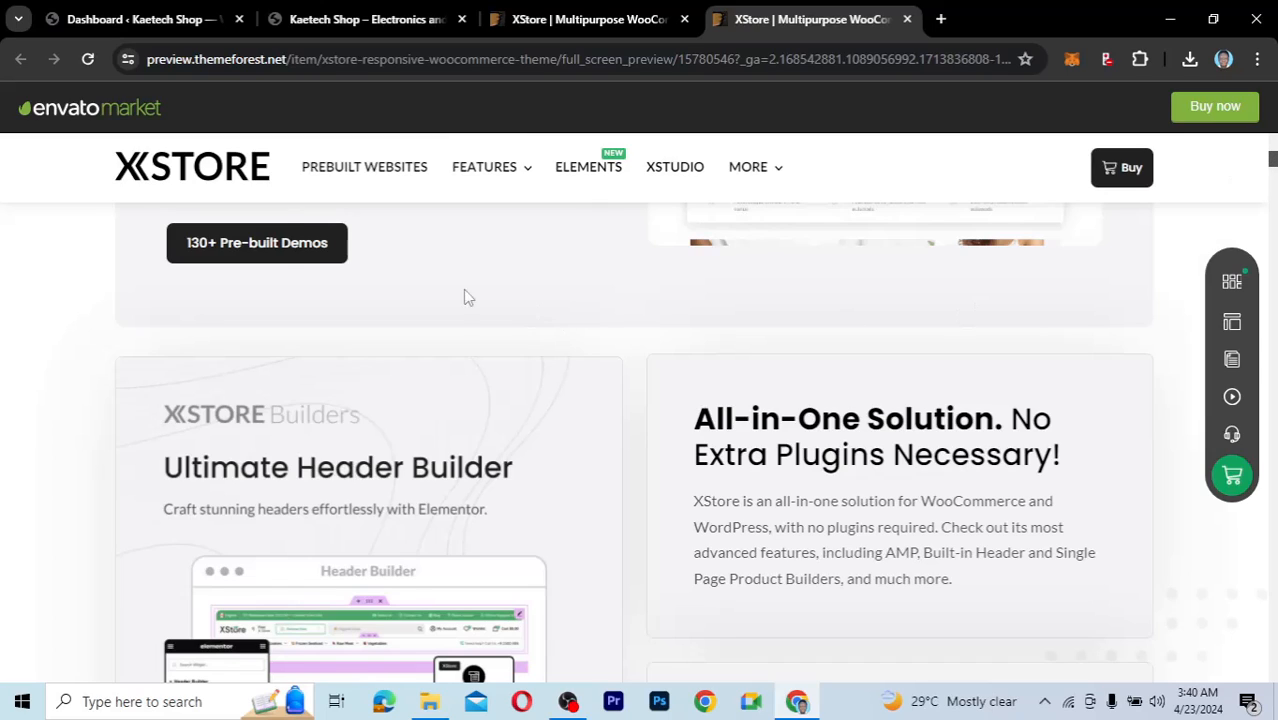
Jump to the Prebuilt Websites grid of 135 demo sites via '130+ Pre-built Demos'.
click(256, 250)
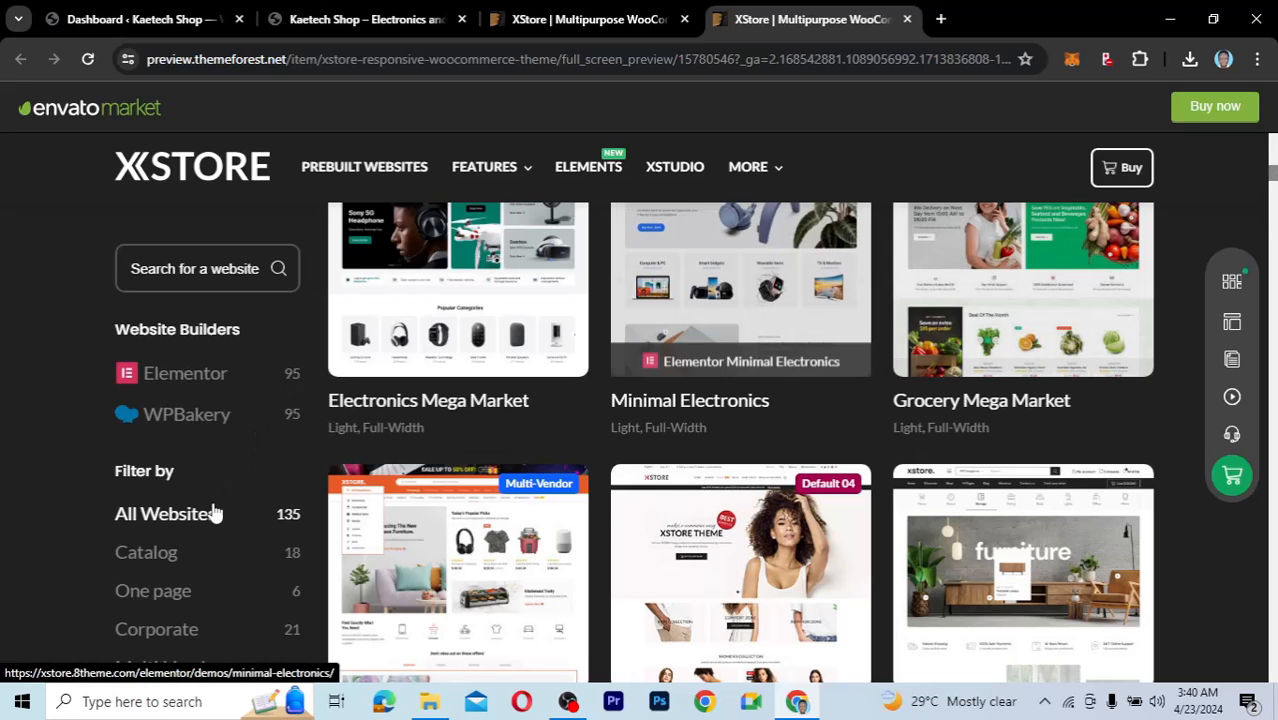
scroll(320, 490, down, 2)
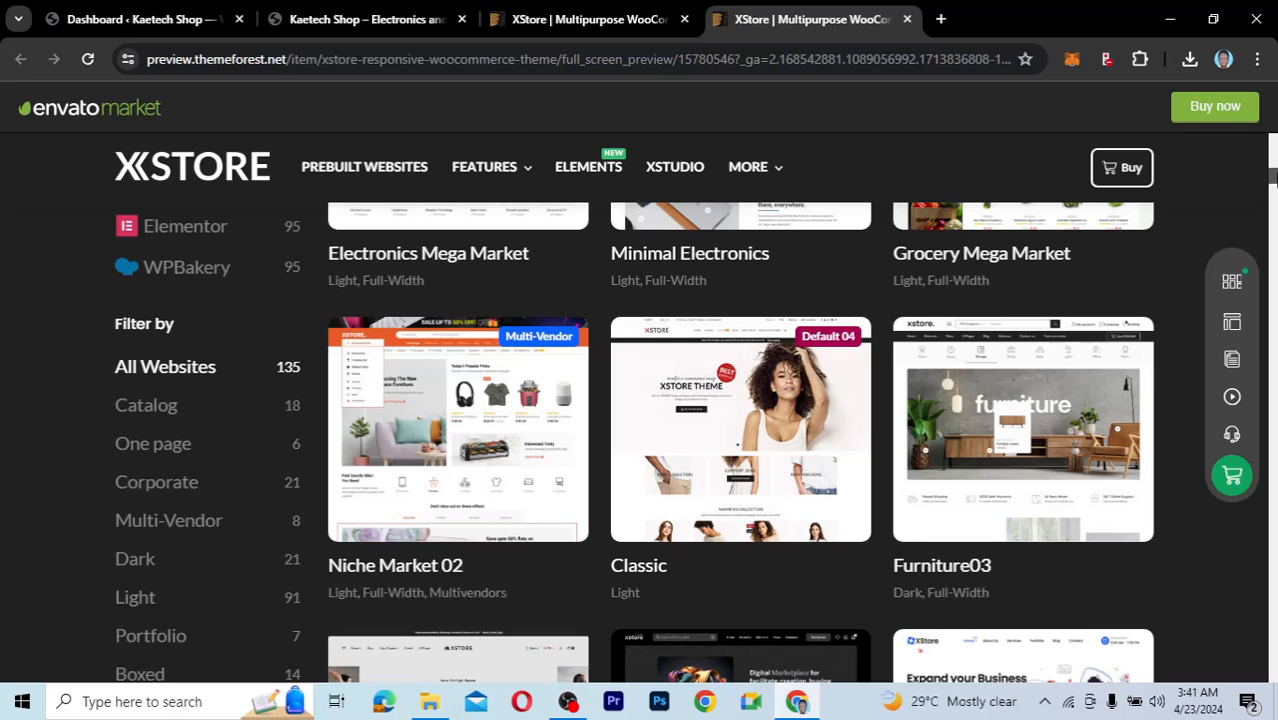
mouse_move(1272, 174)
mouse_down()
mouse_move(1273, 232)
mouse_move(1266, 170)
mouse_up()
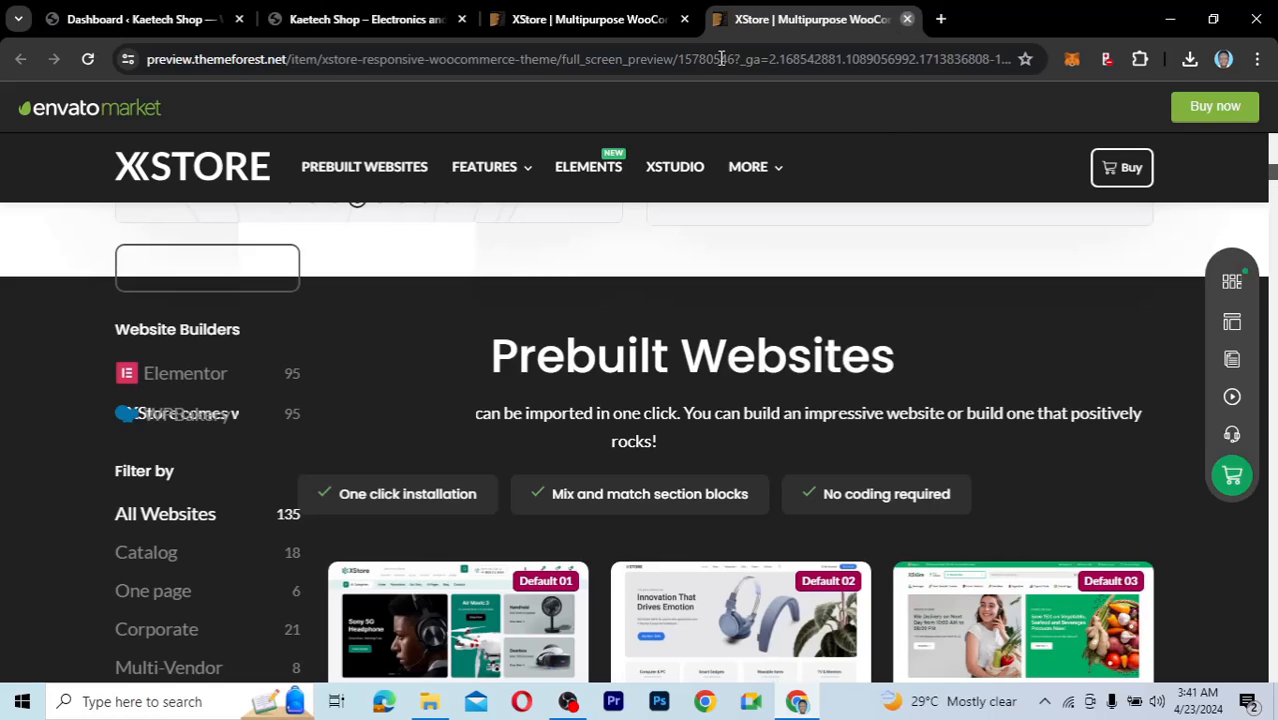
Close the preview tab, add XStore with a Regular License to the cart and go to checkout.
key(ctrl+w)
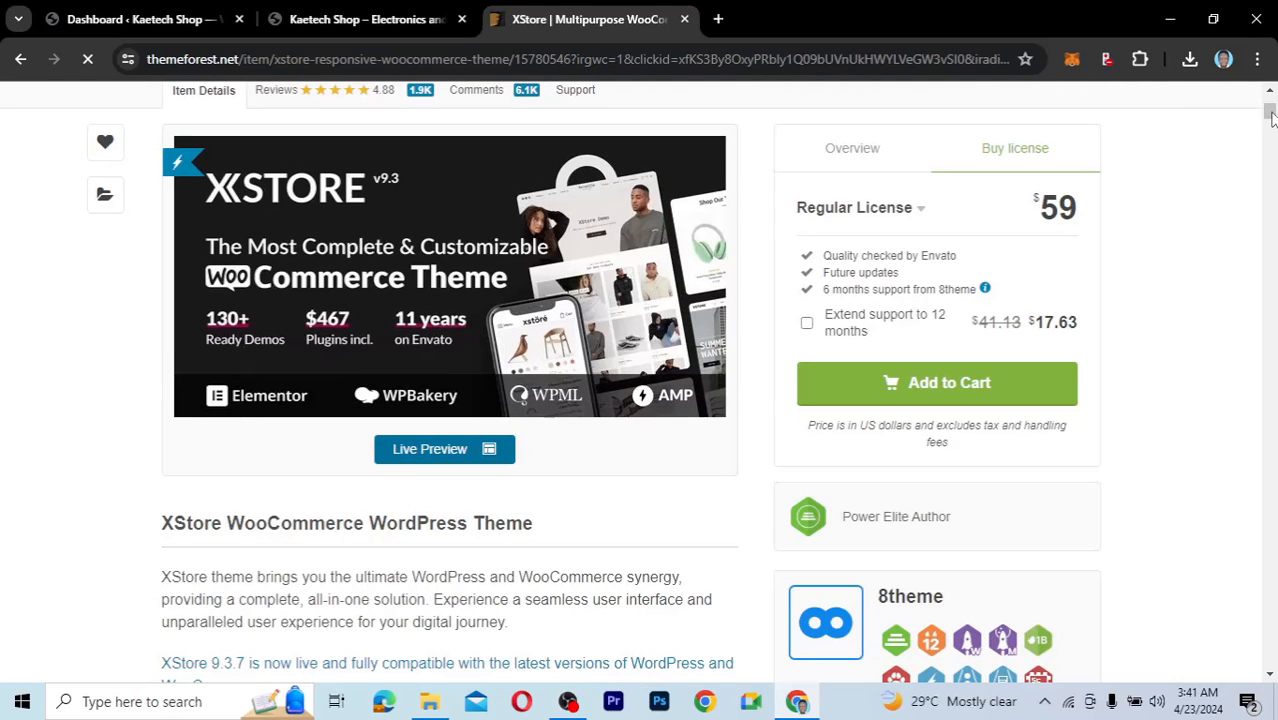
click(933, 386)
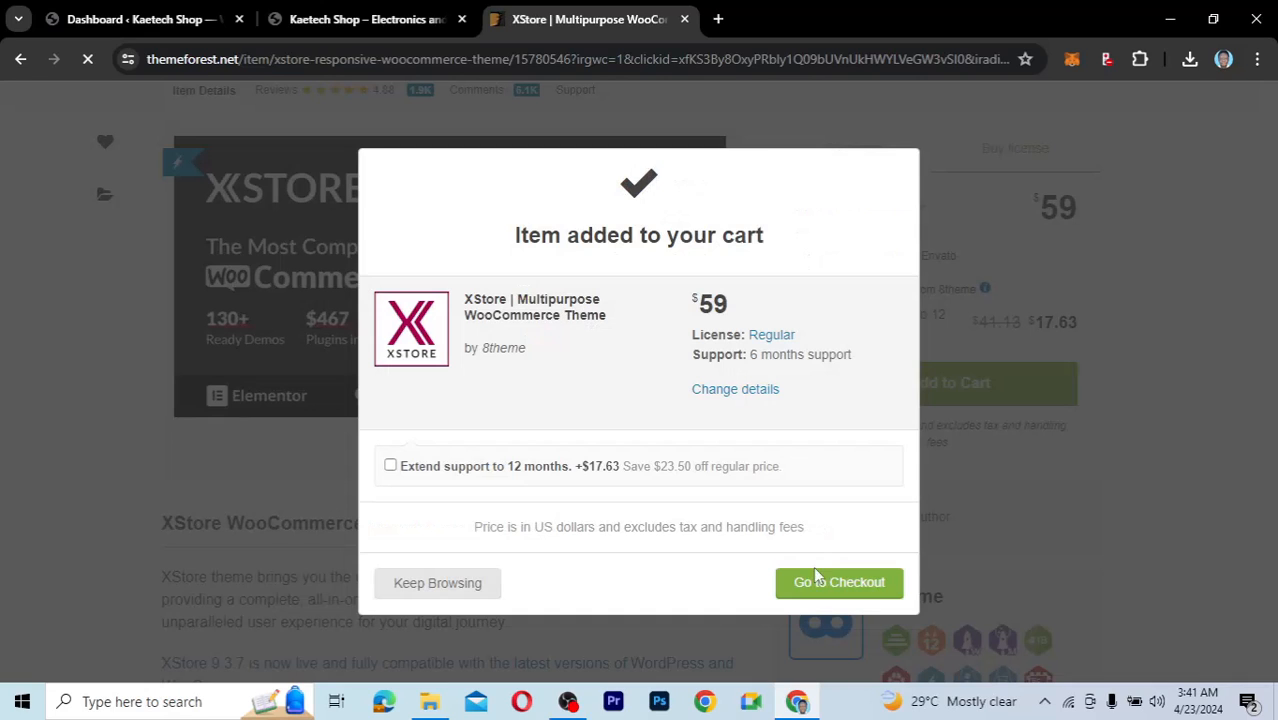
click(820, 590)
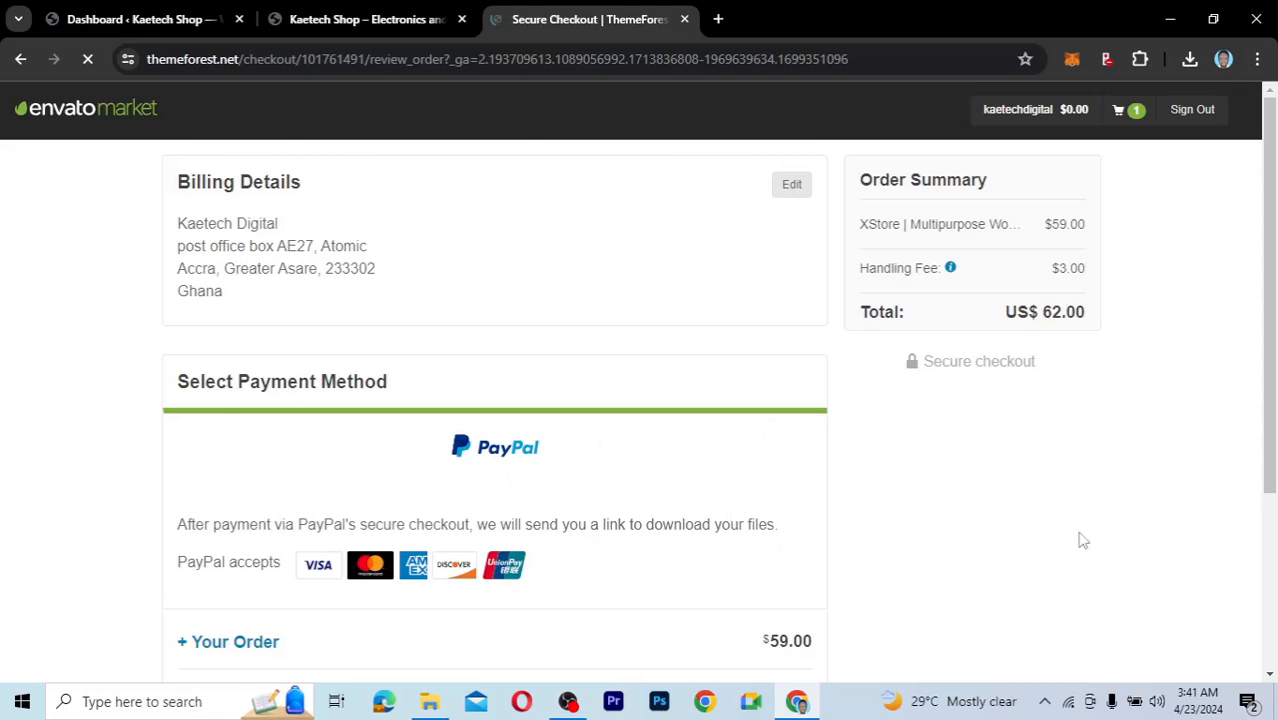
Review the checkout order: $59 plus $3 handling fee, totalling US$62.00 via PayPal.
scroll(1078, 537, down, 3)
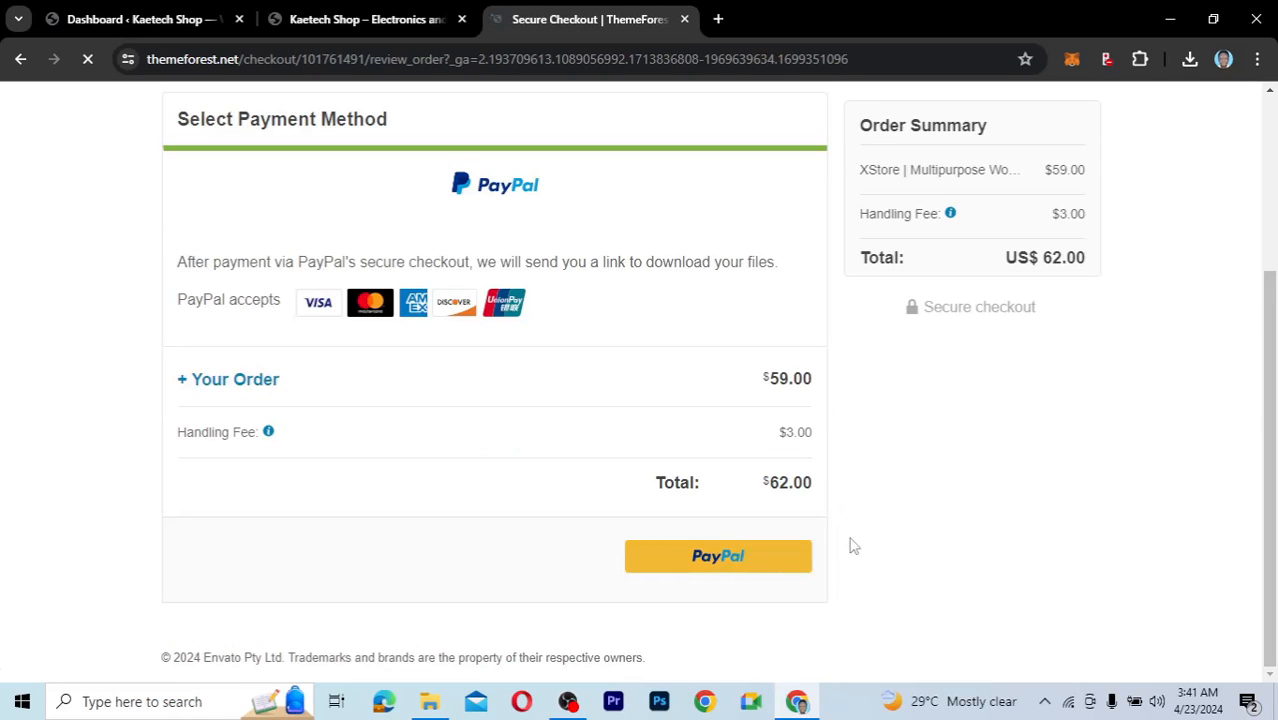
scroll(1245, 270, up, 3)
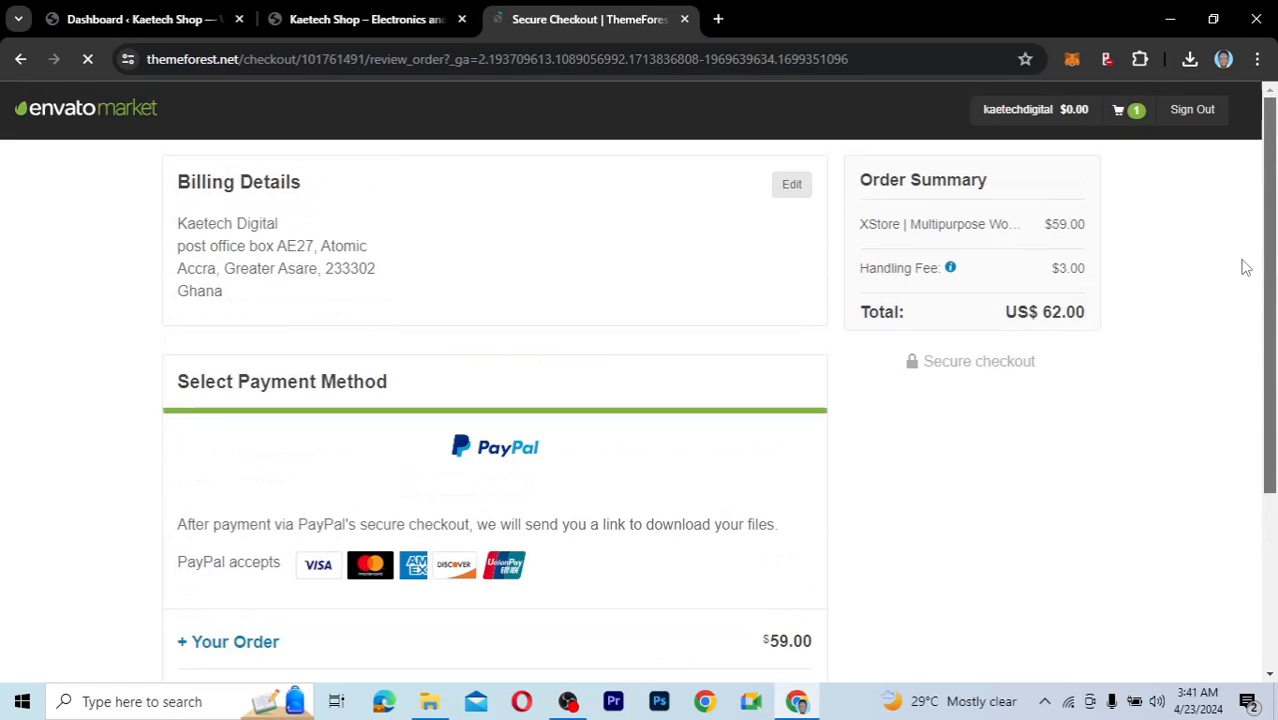
scroll(1248, 330, down, 2)
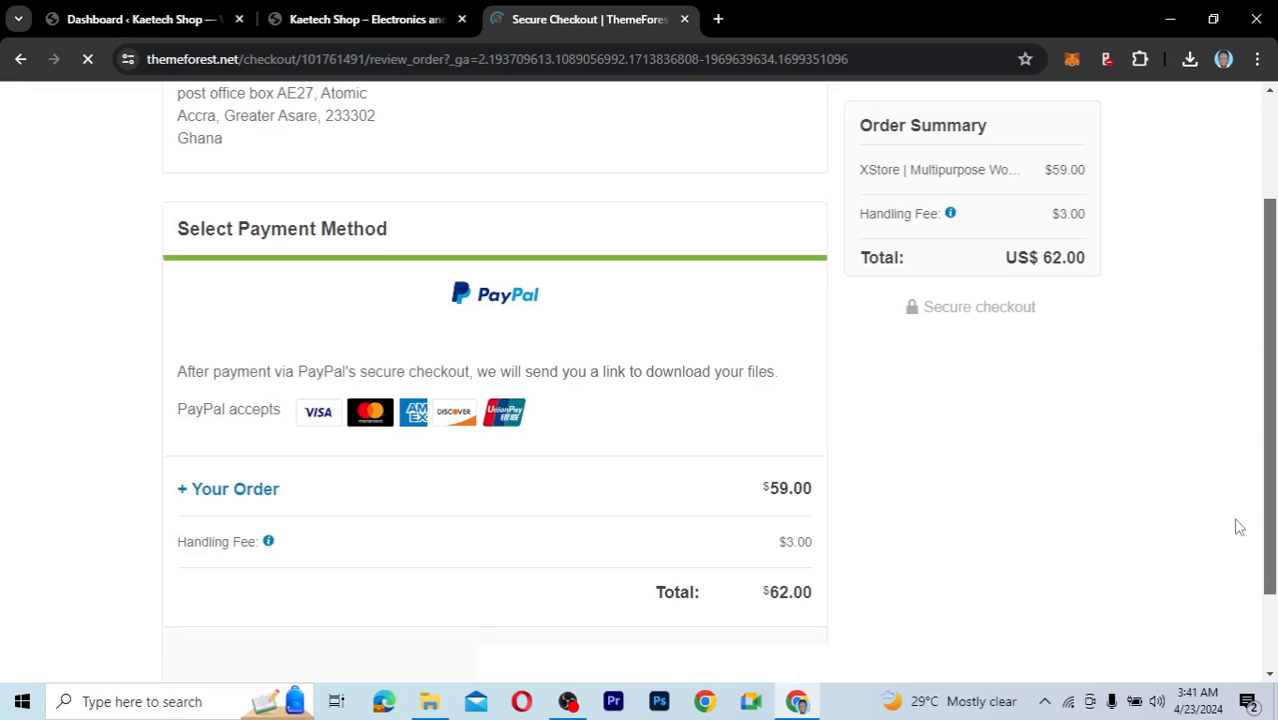
scroll(1240, 527, up, 1)
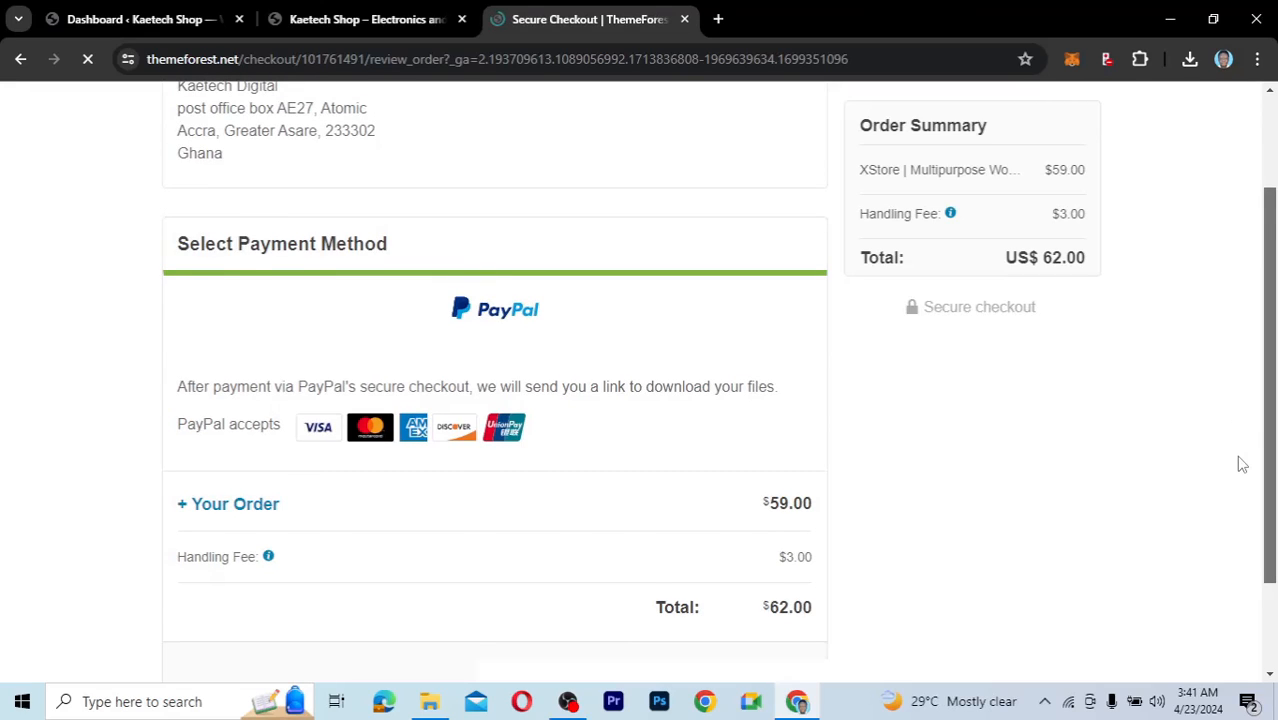
scroll(1240, 464, up, 2)
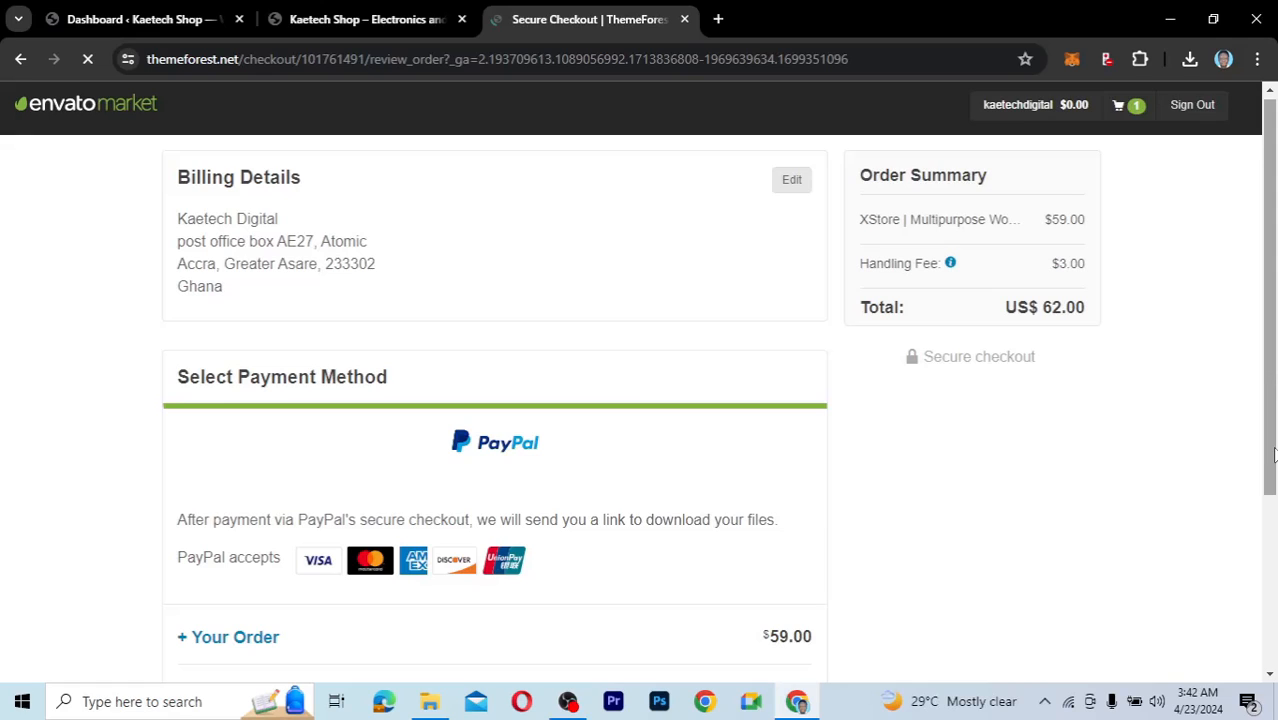
mouse_move(1060, 113)
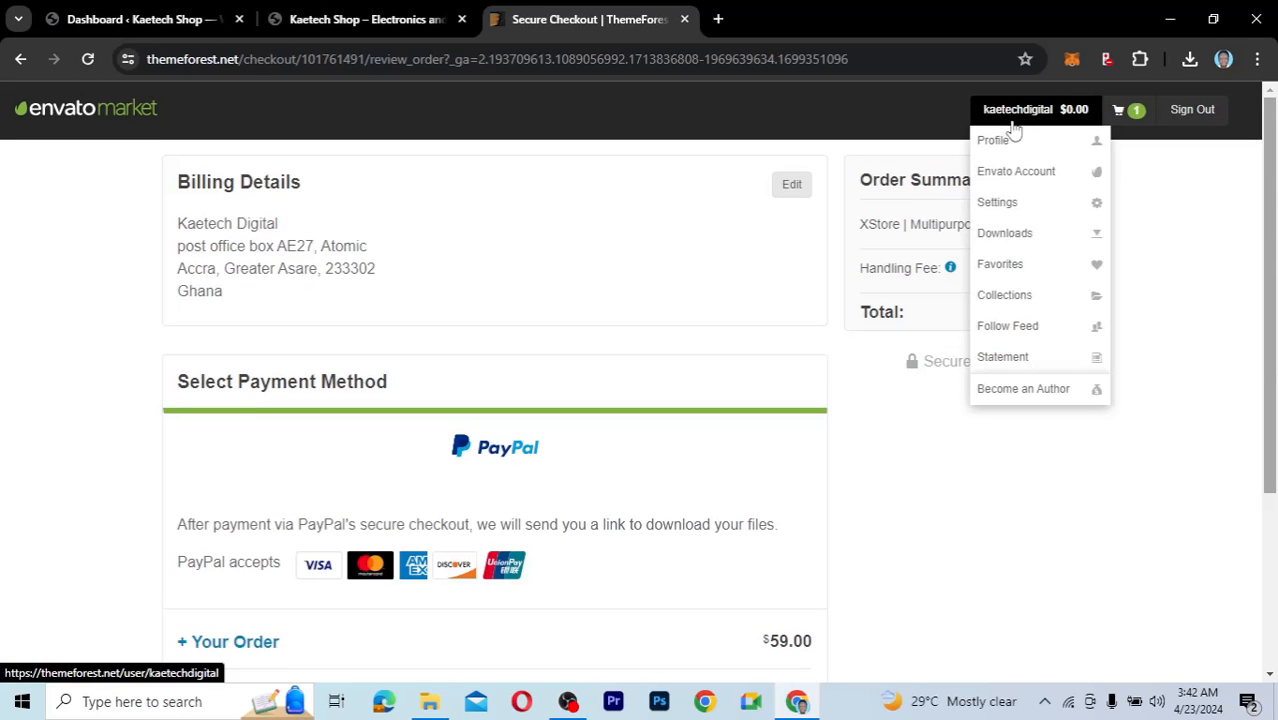
Download XStore's 'All files & documentation' package from the purchased Downloads list.
click(1005, 236)
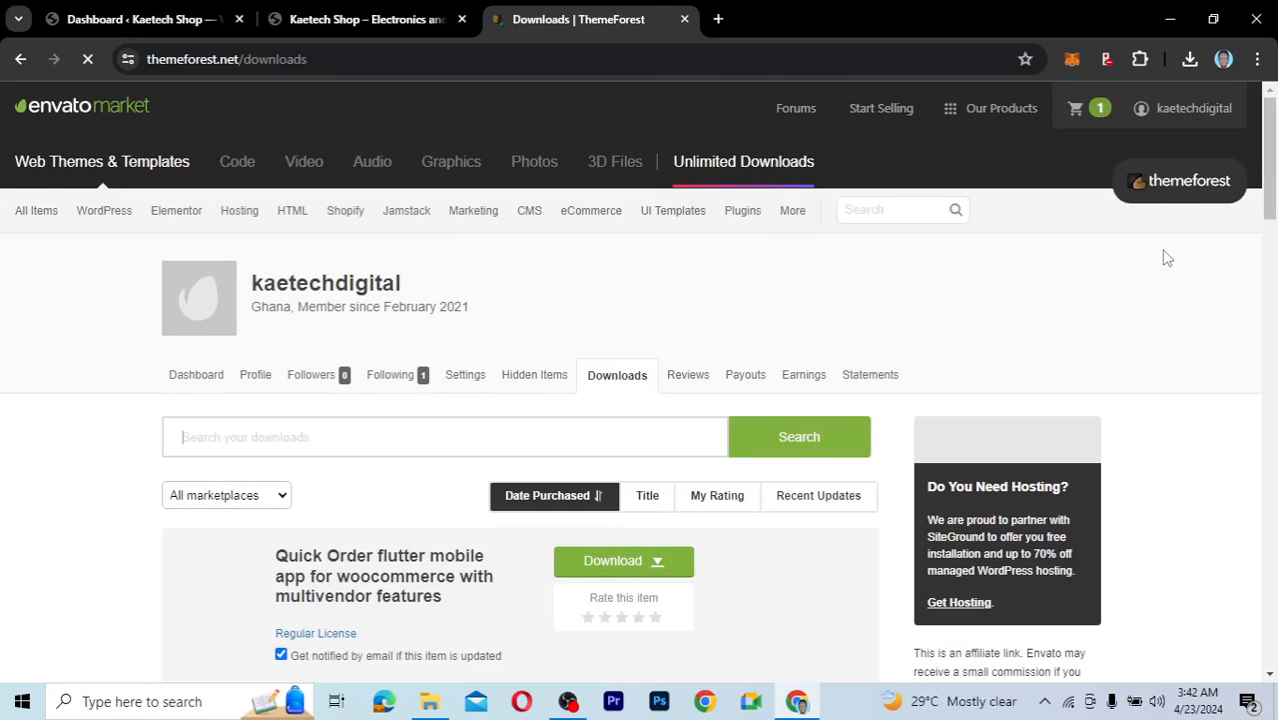
drag(1269, 195, 1268, 270)
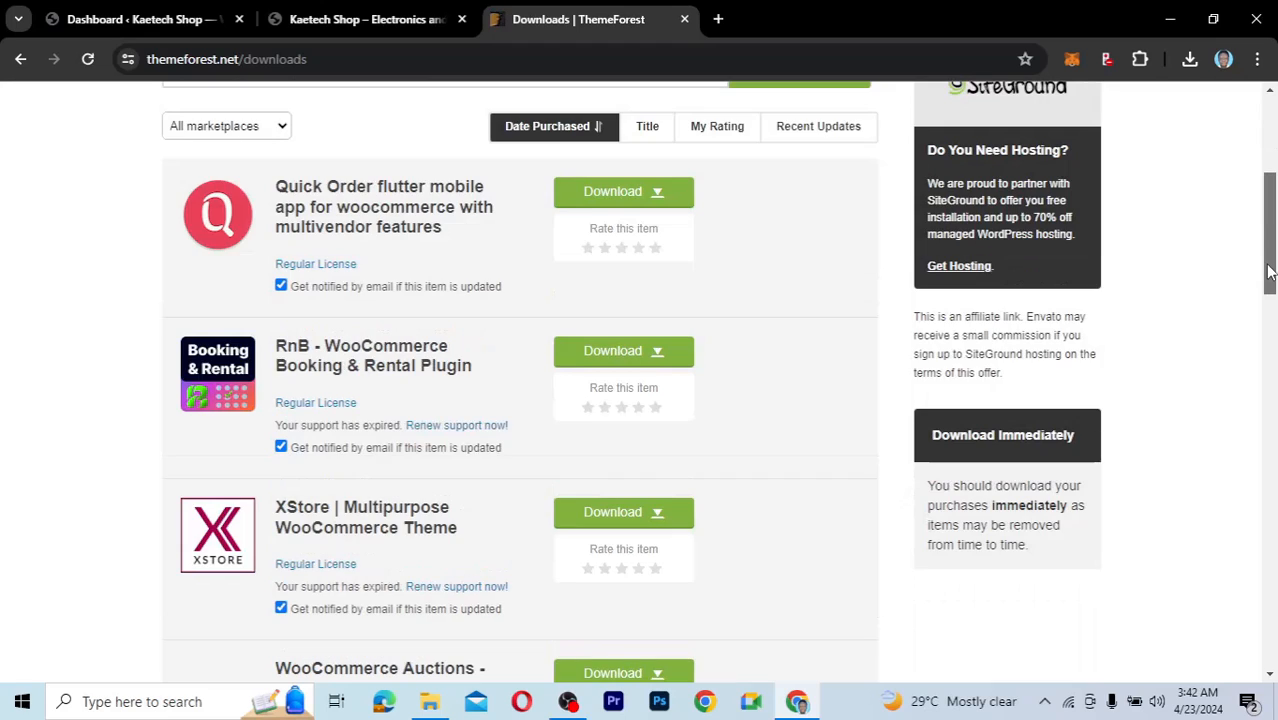
scroll(742, 312, down, 2)
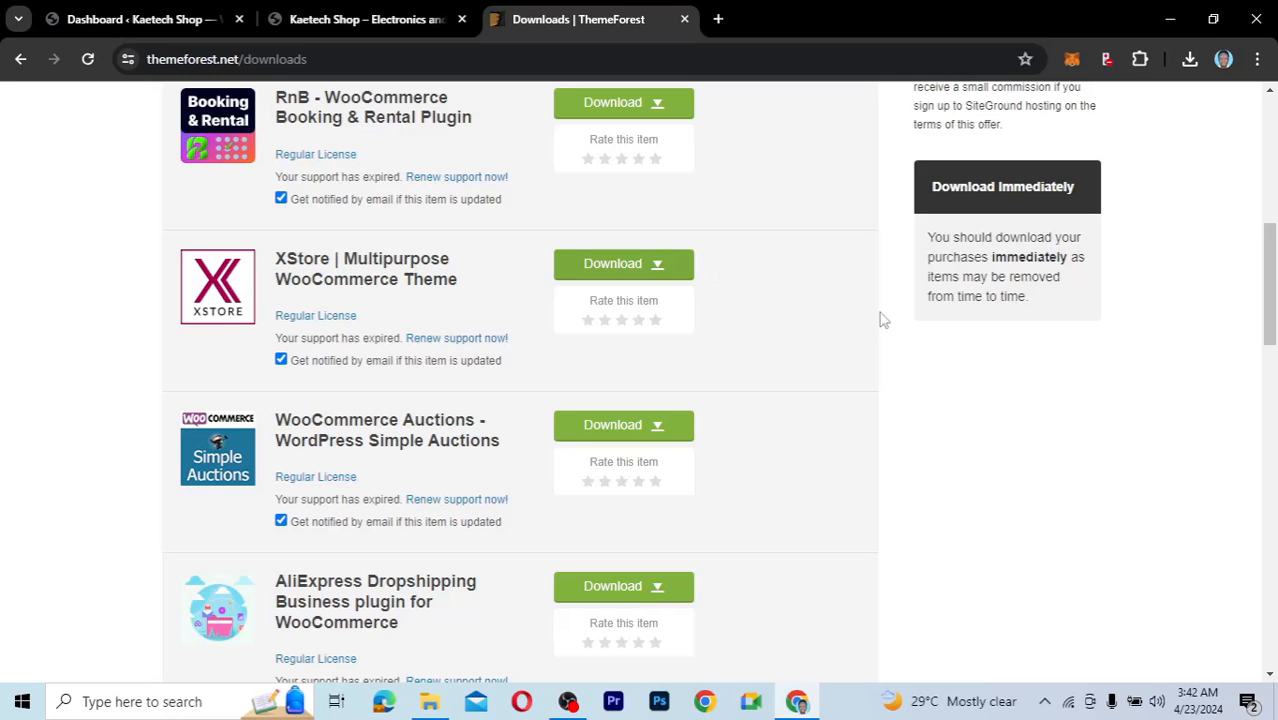
click(658, 270)
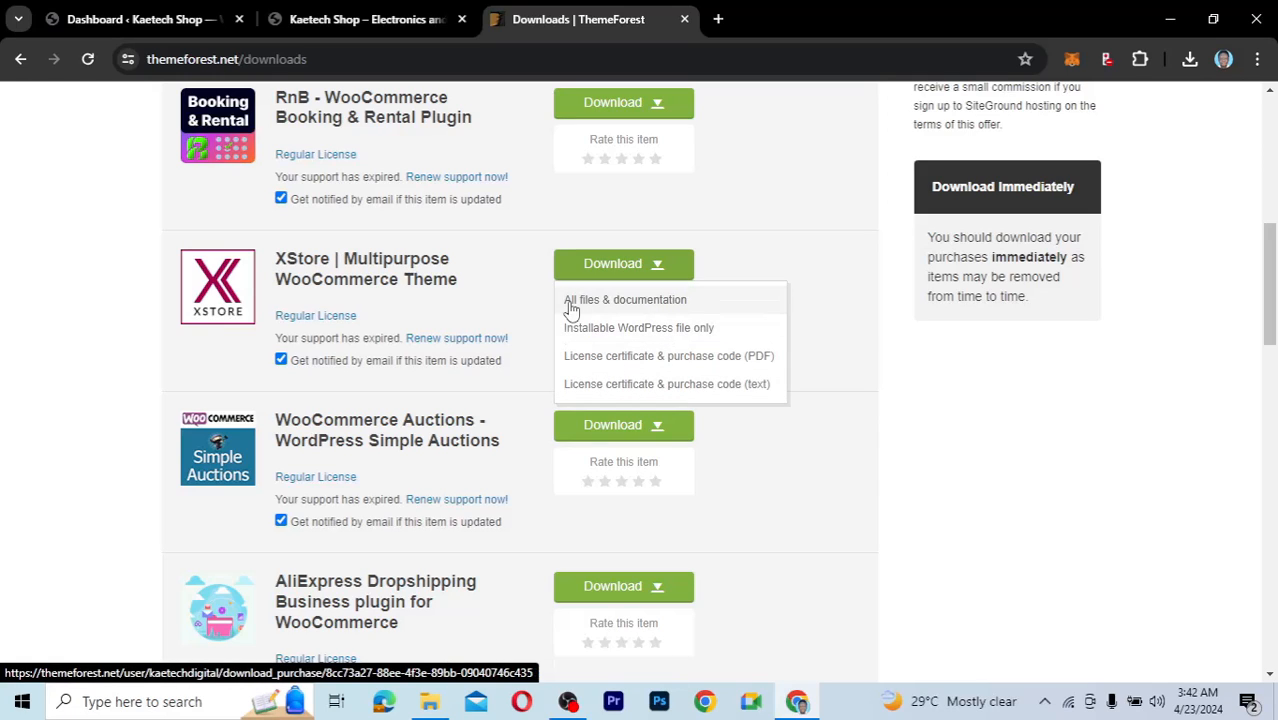
click(653, 305)
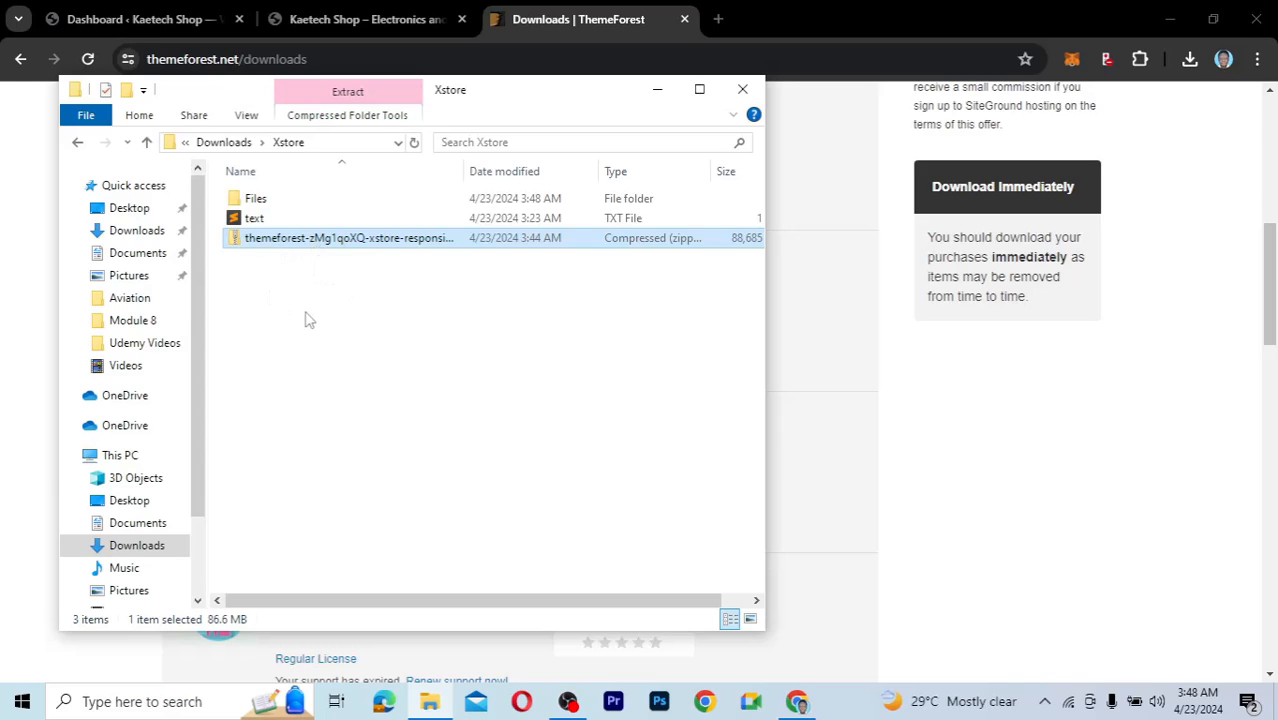
Open the 86.6 MB XStore theme zip in Downloads\Xstore and bring up its context menu.
double_click(271, 240)
right_click(271, 236)
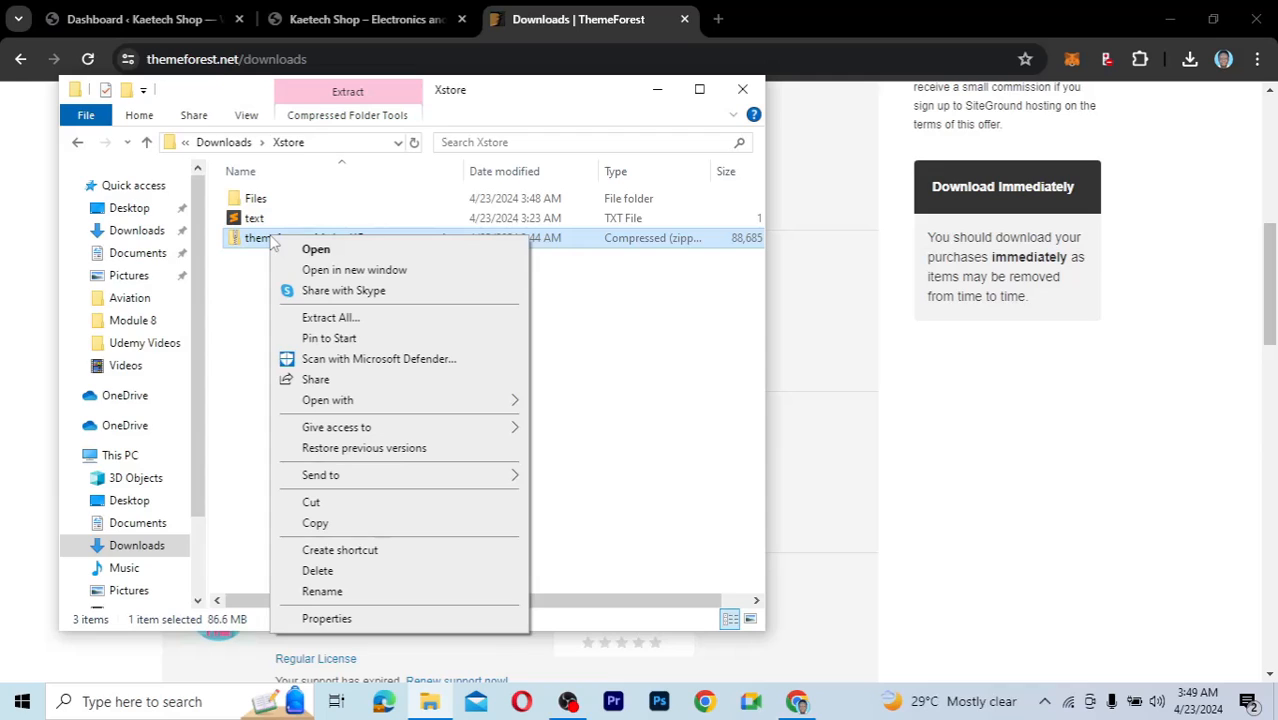
Extract the whole XStore zip to the default suggested destination folder.
click(331, 318)
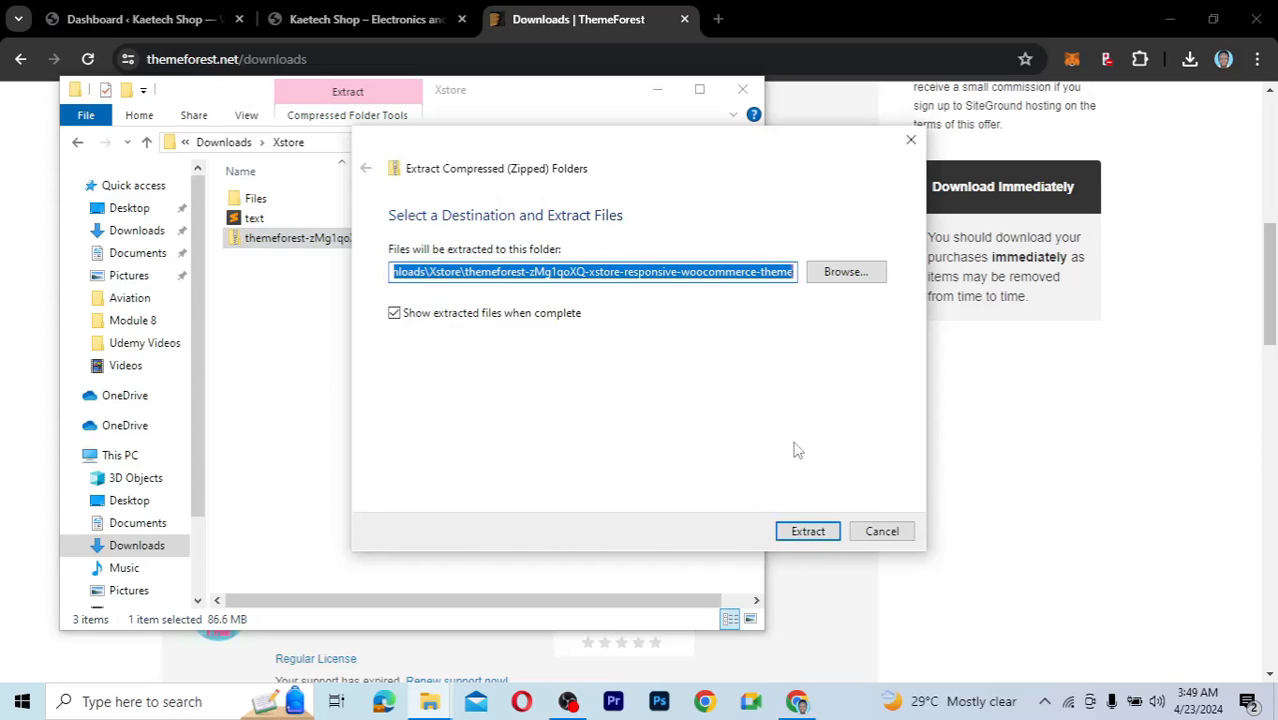
click(808, 531)
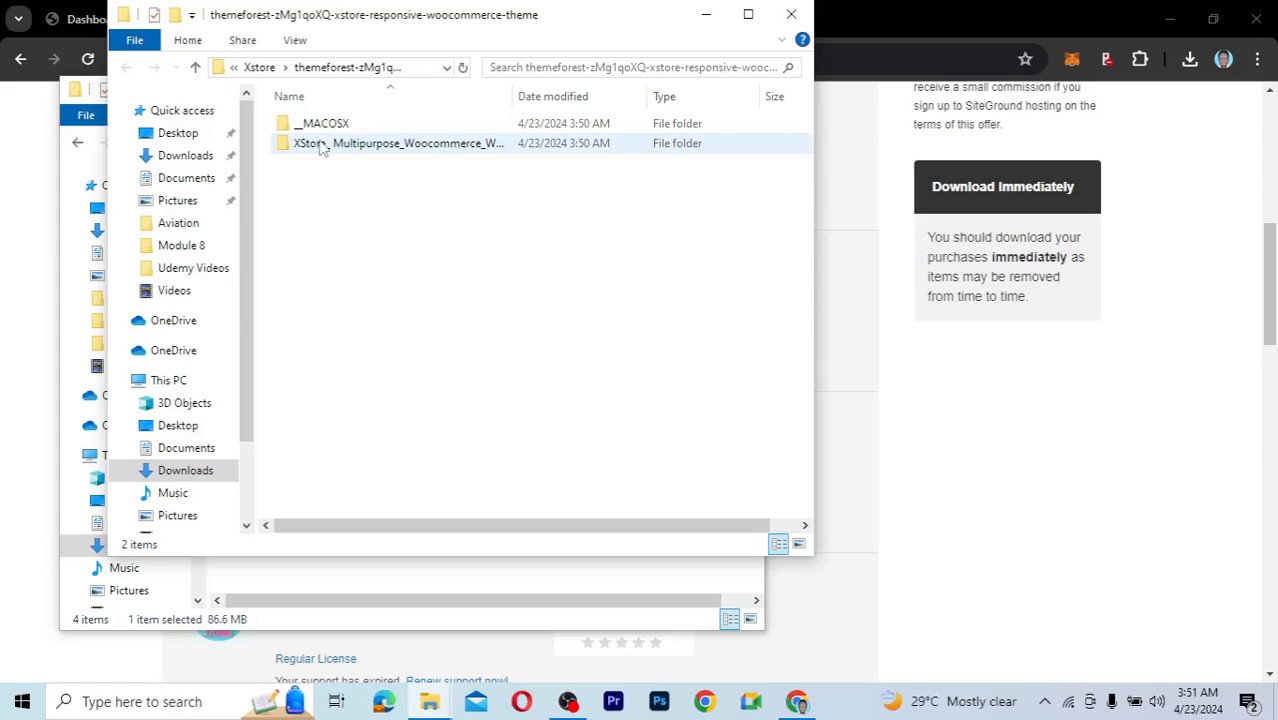
Open the extracted XStore Theme folder in File Explorer.
click(325, 145)
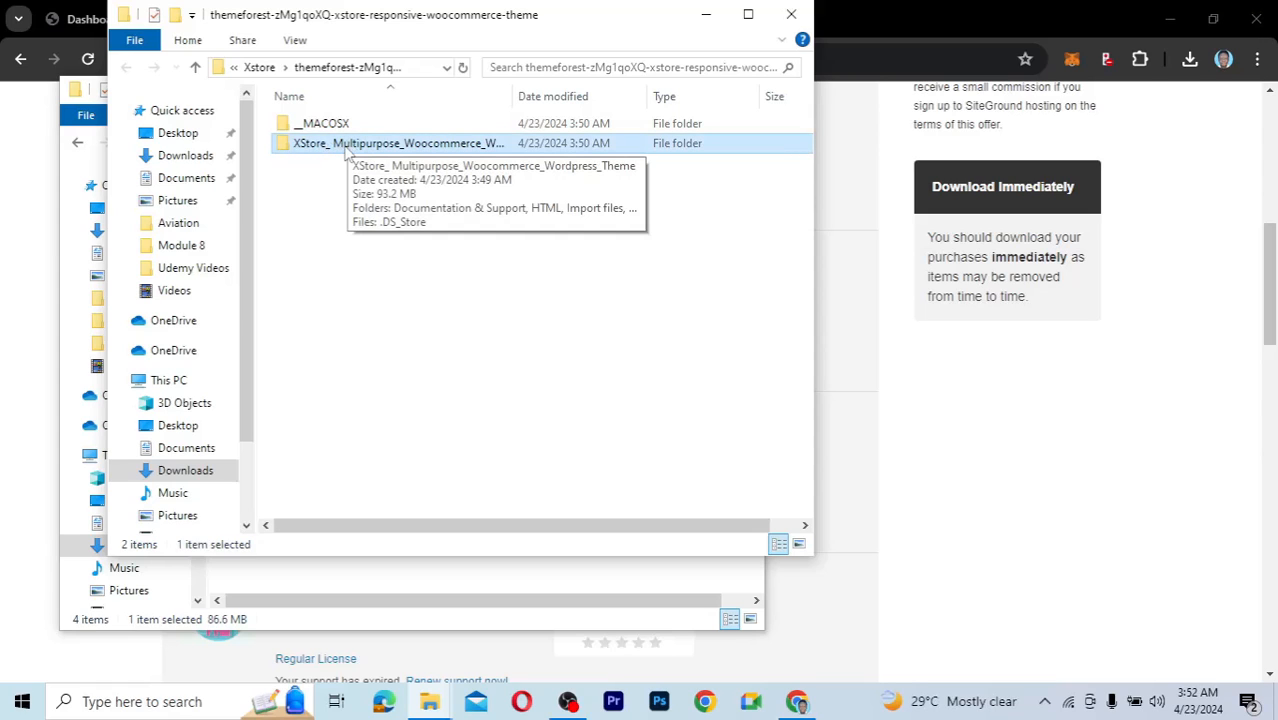
double_click(350, 145)
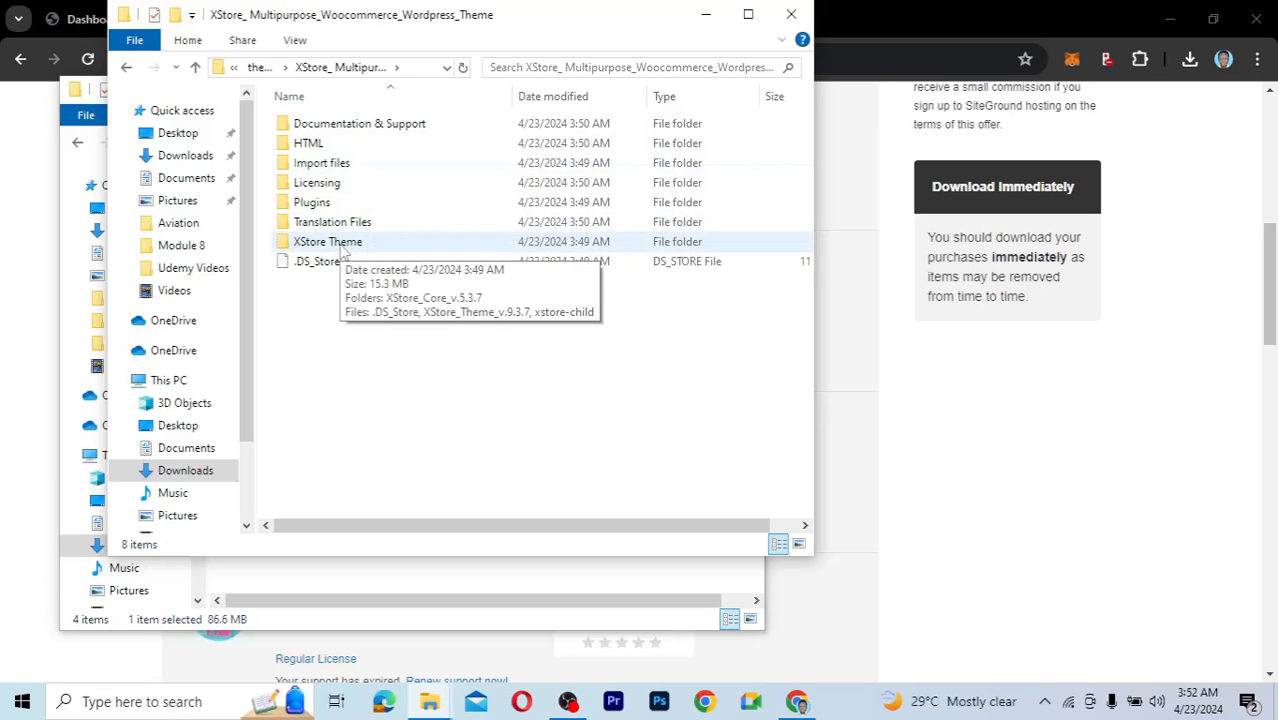
double_click(338, 250)
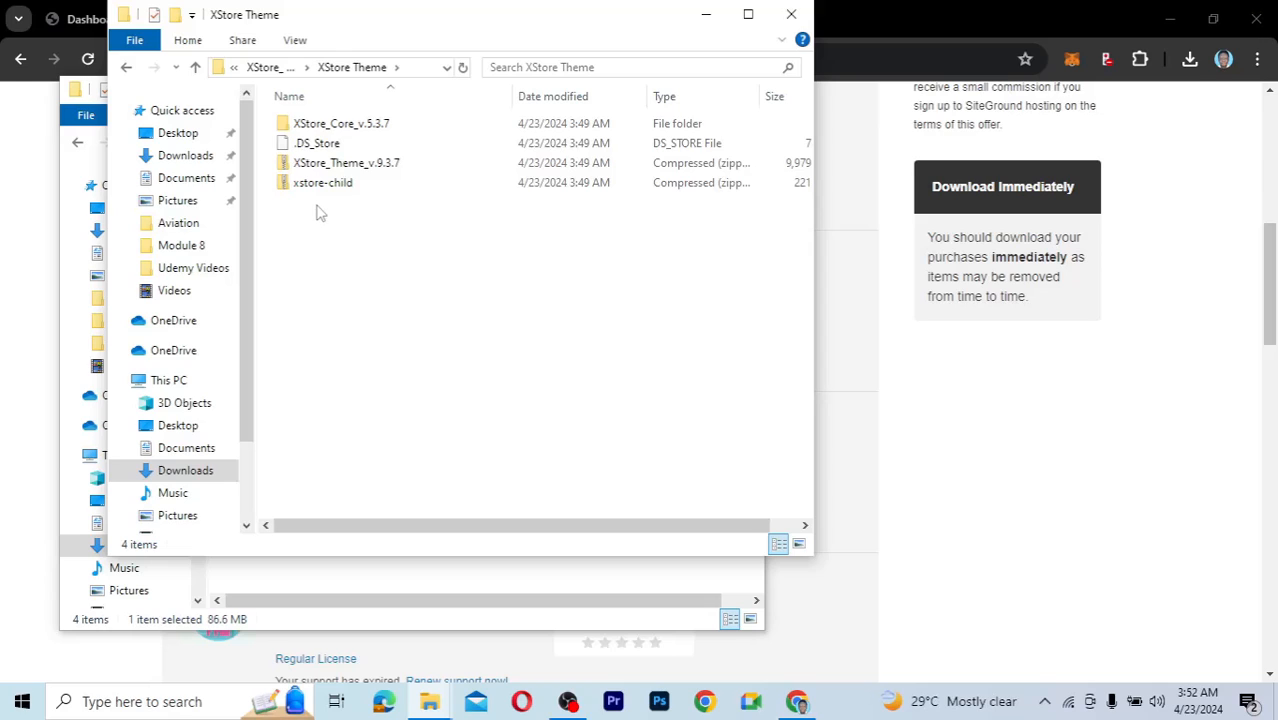
Compare the XStore_Theme_v.9.3.7 zip with the xstore-child zip and its size.
click(316, 168)
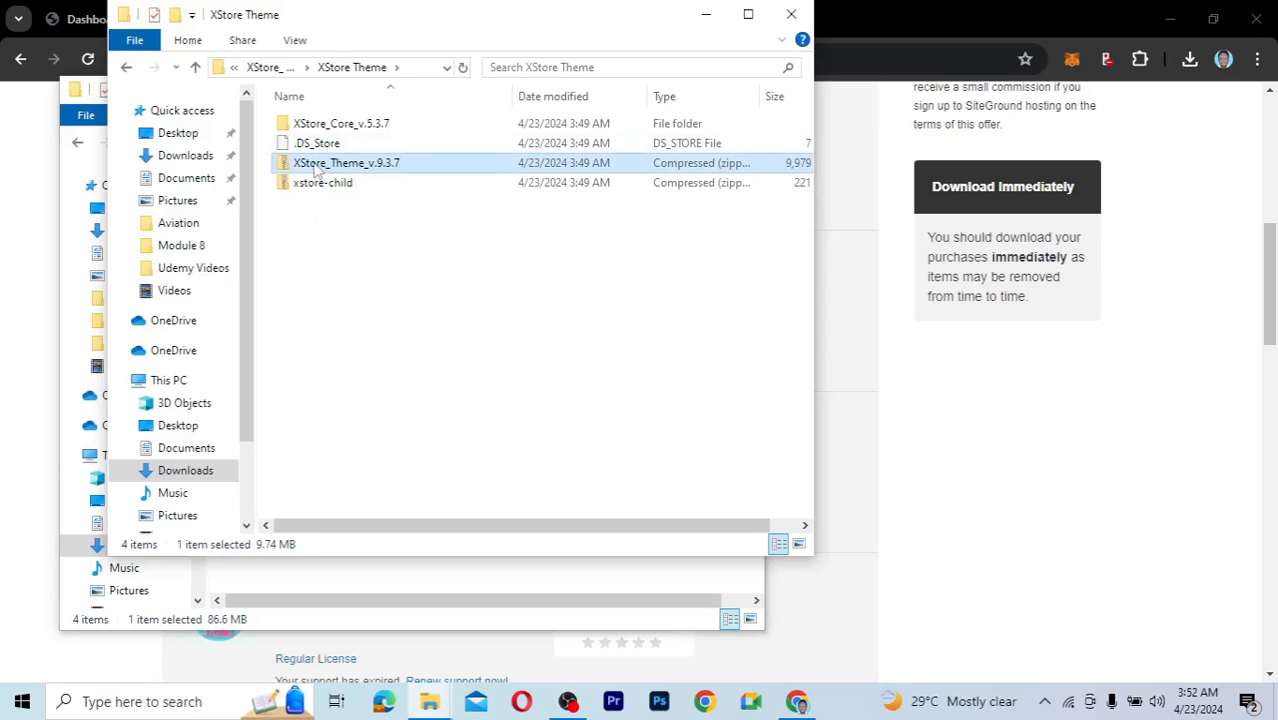
click(317, 184)
click(316, 166)
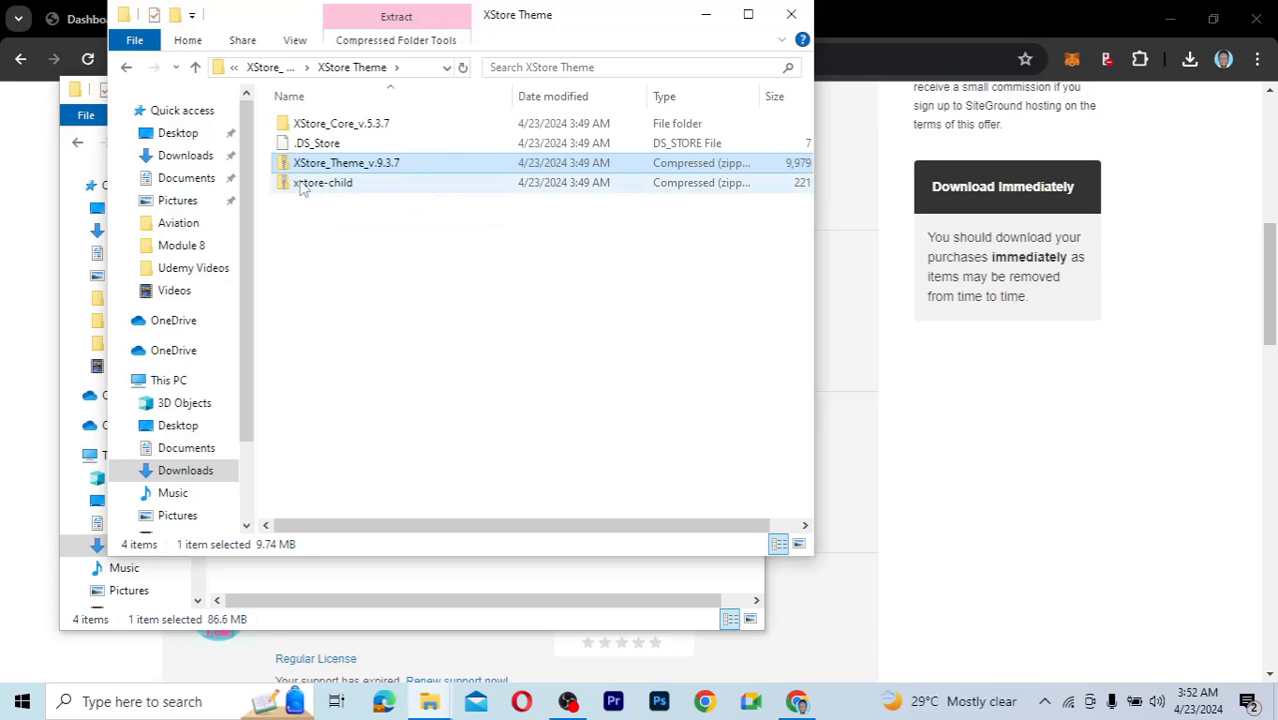
click(302, 190)
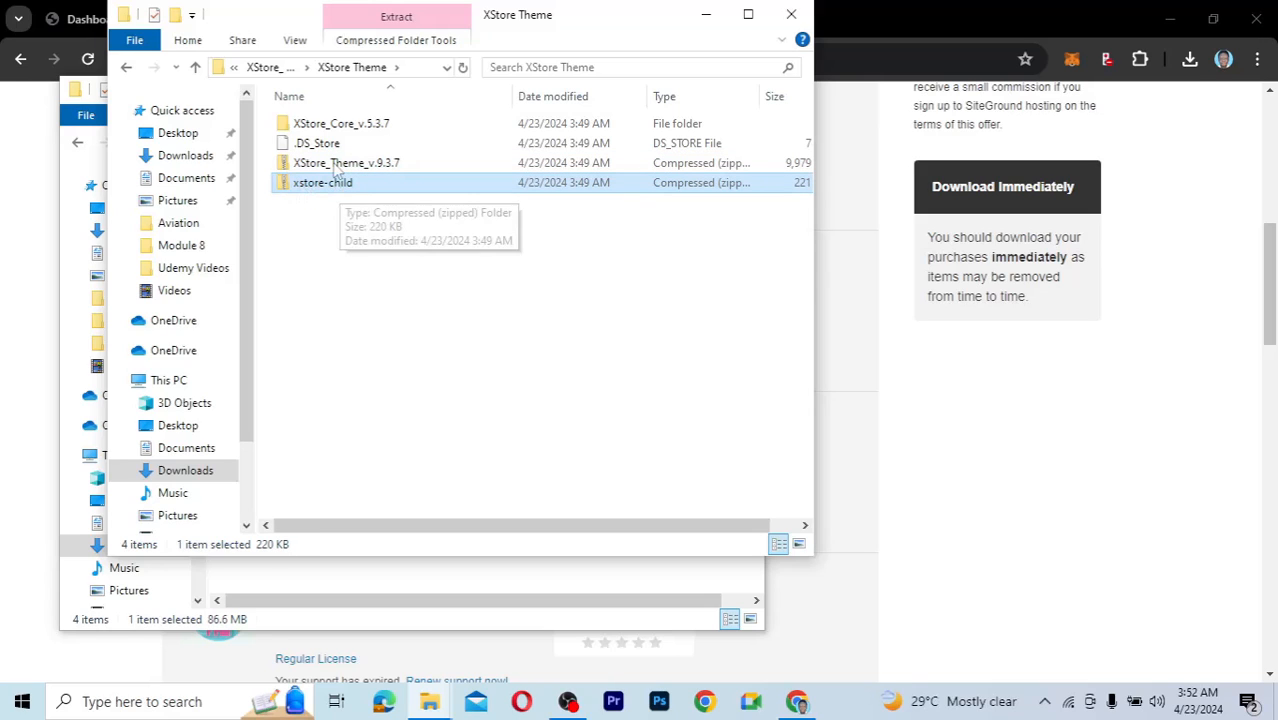
click(335, 165)
click(320, 185)
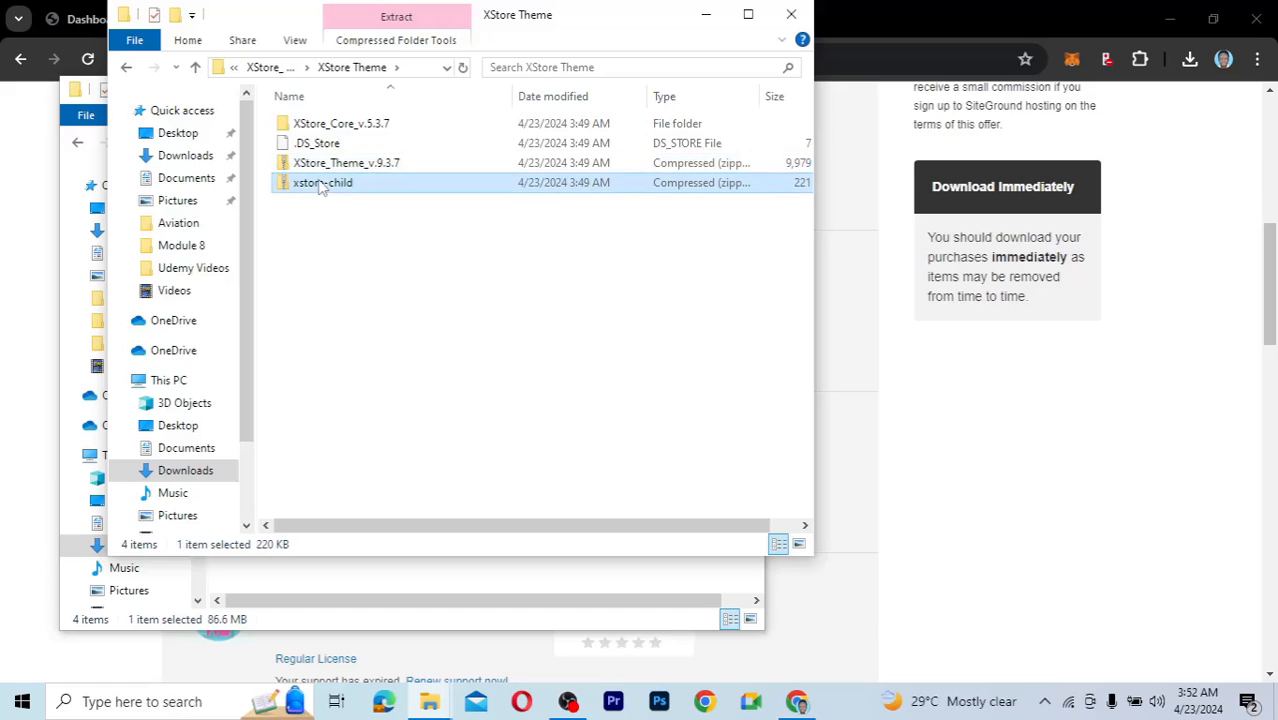
click(320, 164)
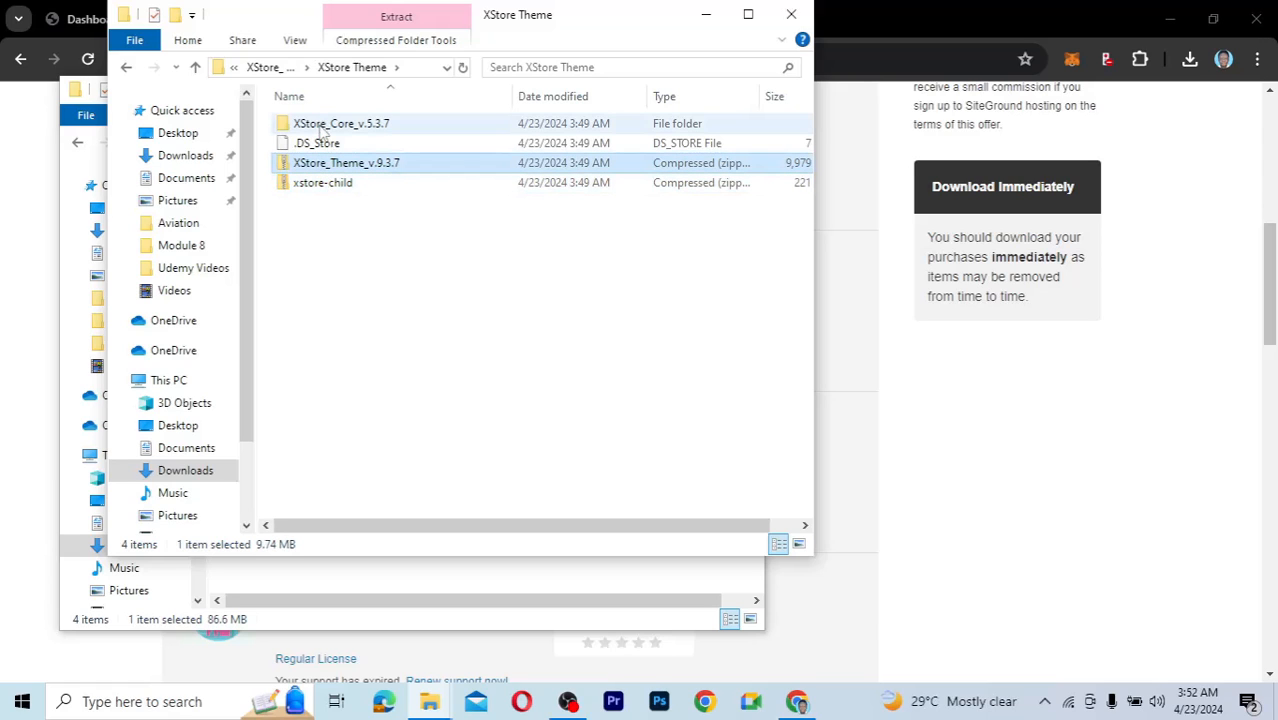
Check the et-core-plugin zip in XStore_Core_v.5.3.7, then return to the ThemeForest downloads page.
double_click(322, 127)
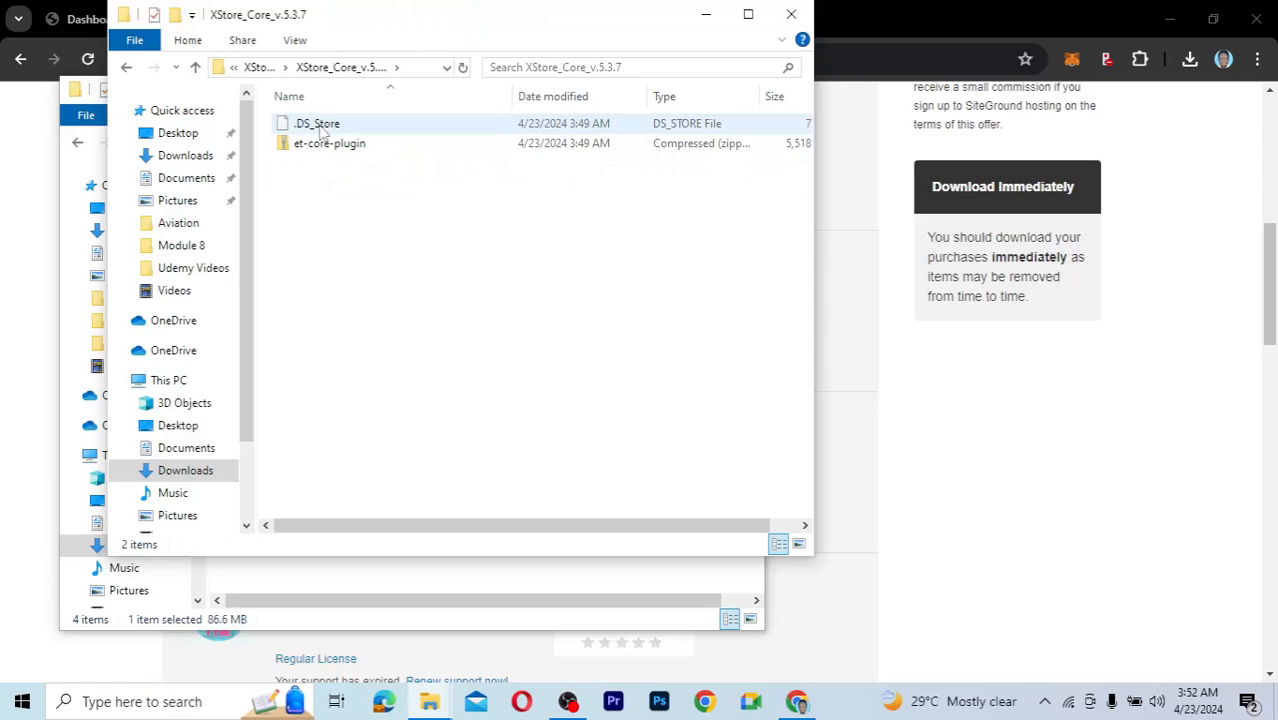
click(306, 148)
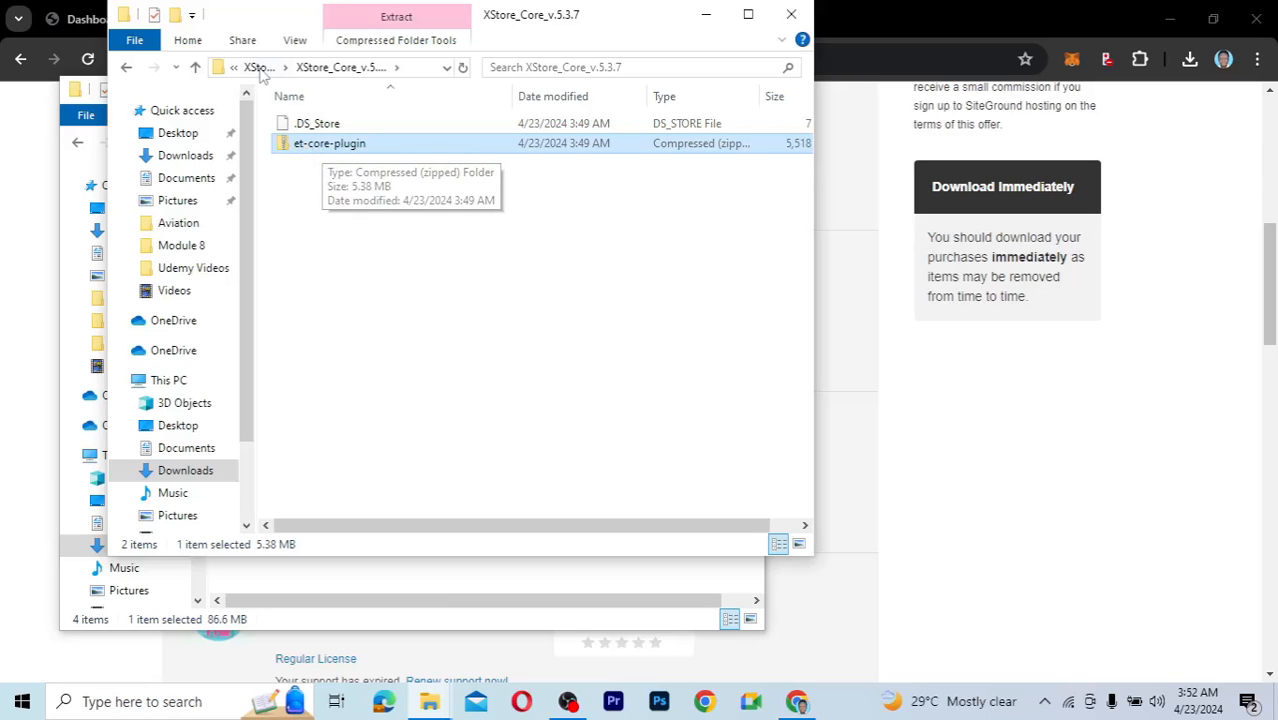
click(256, 68)
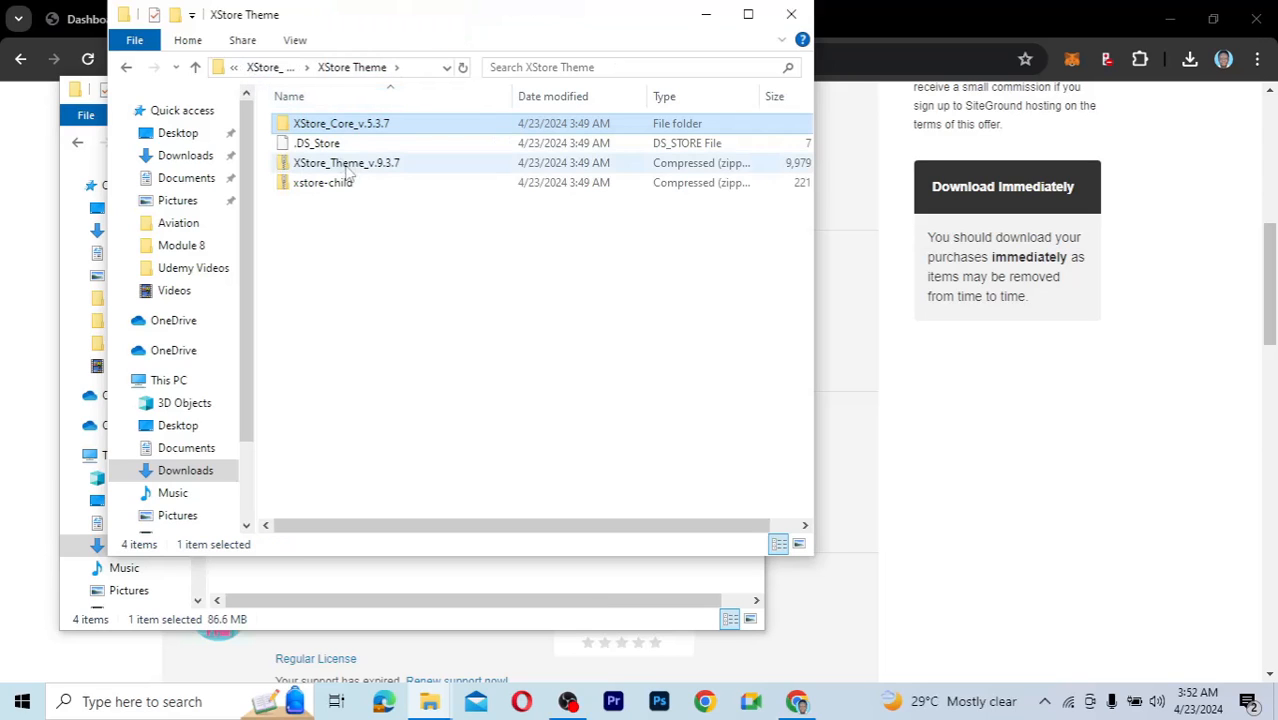
click(330, 164)
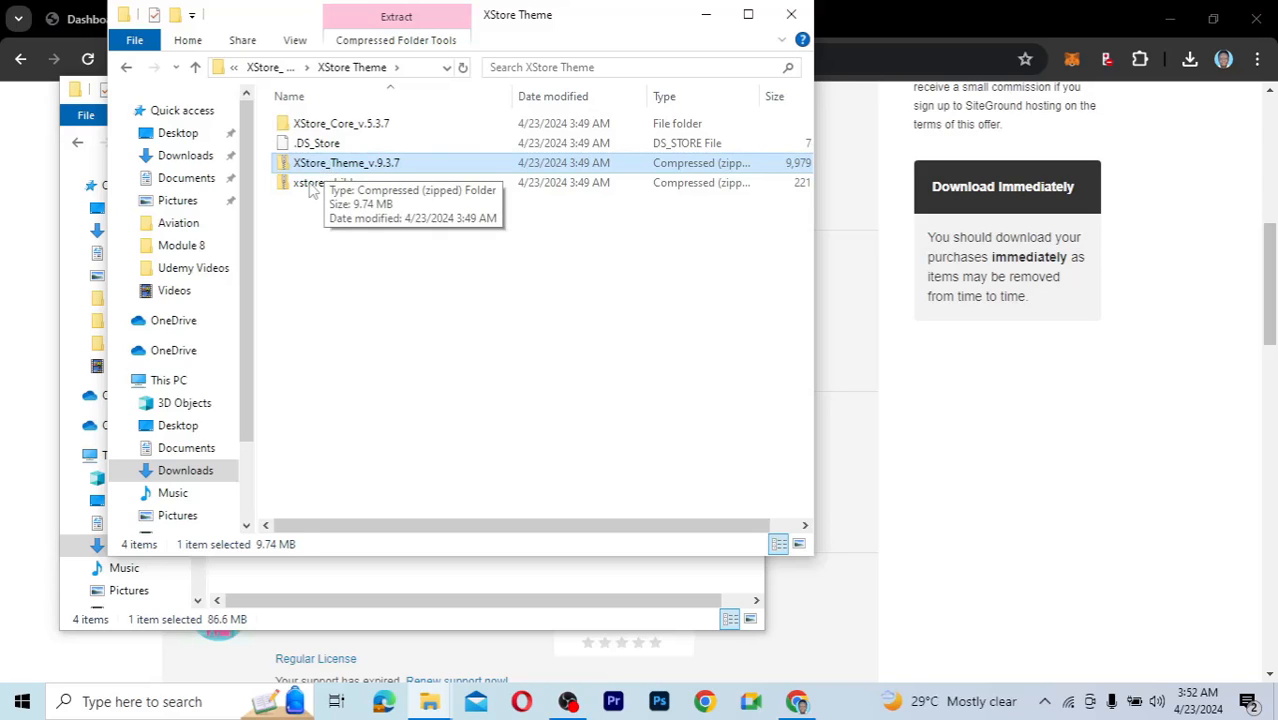
click(310, 184)
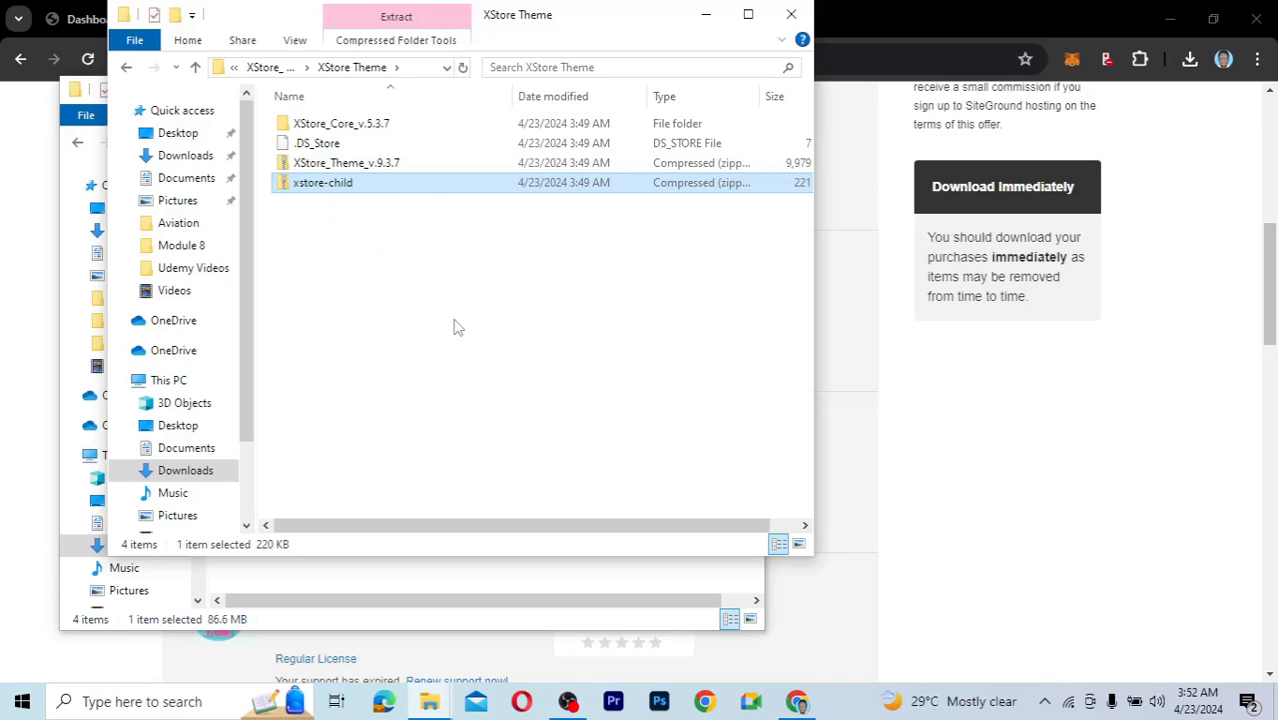
click(962, 442)
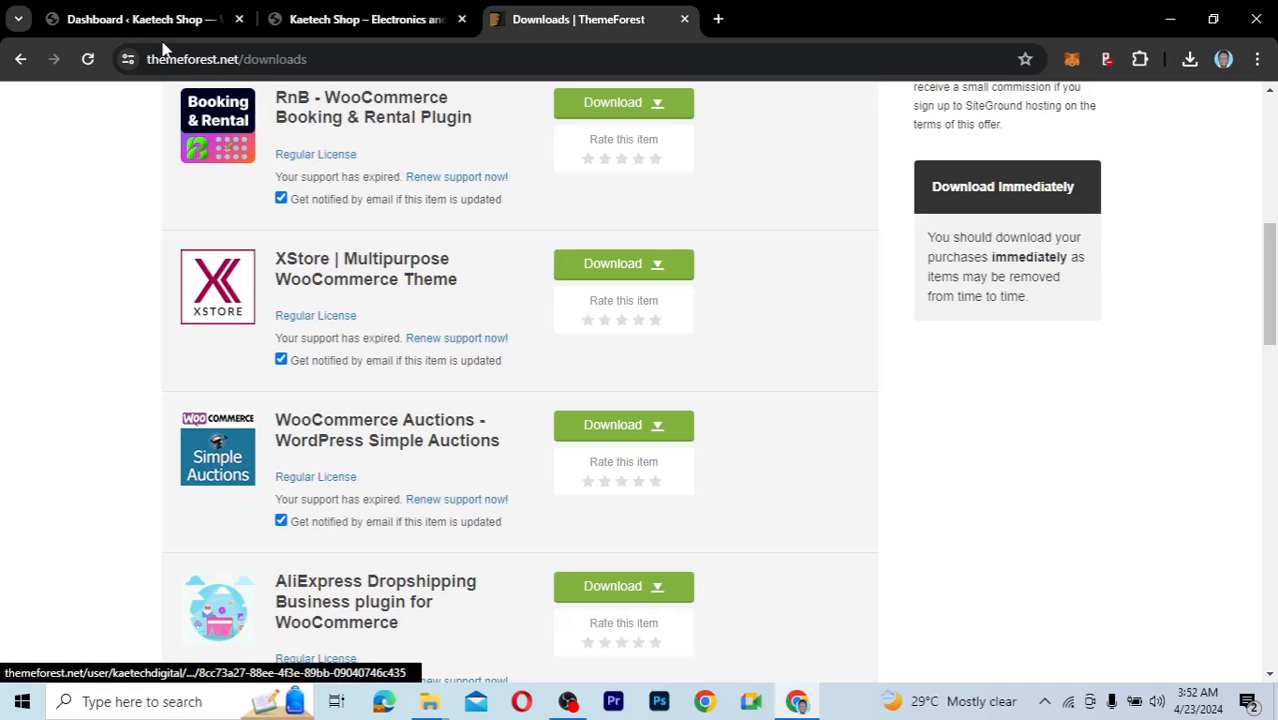
From the Kaetech Shop dashboard, go to Appearance > Themes and open Add New Theme.
click(106, 24)
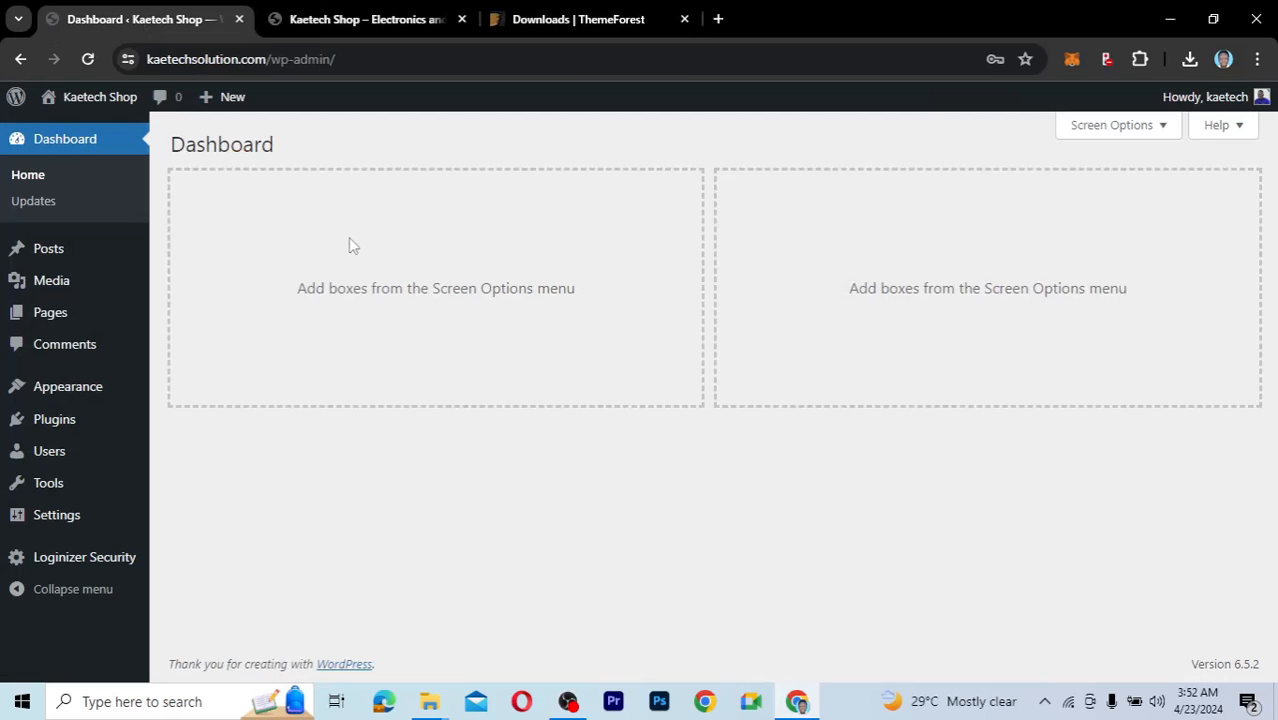
mouse_move(56, 402)
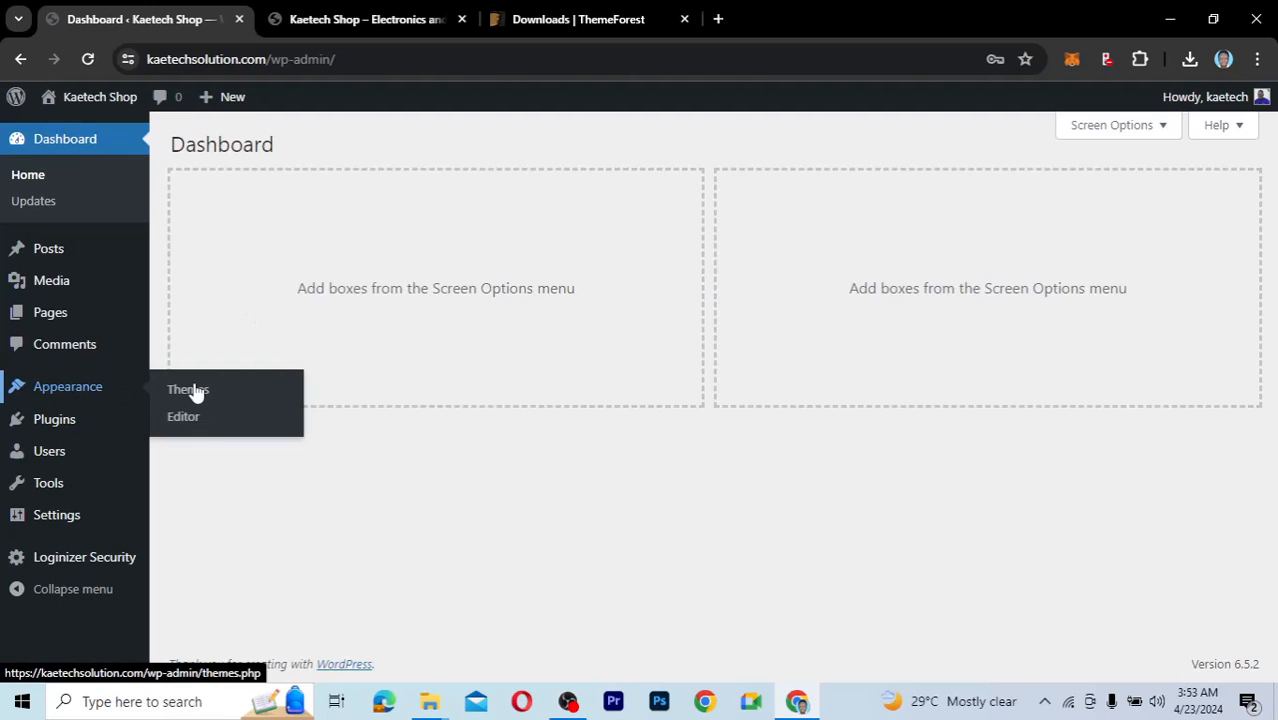
click(196, 392)
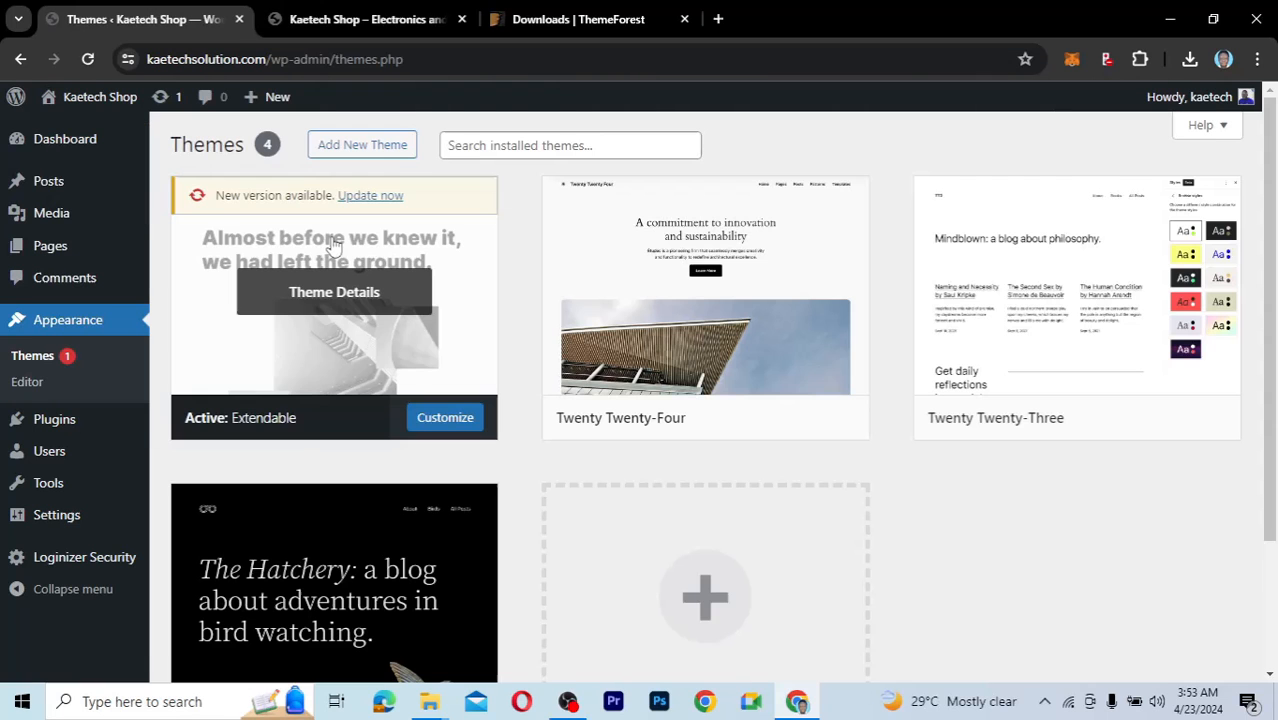
click(390, 152)
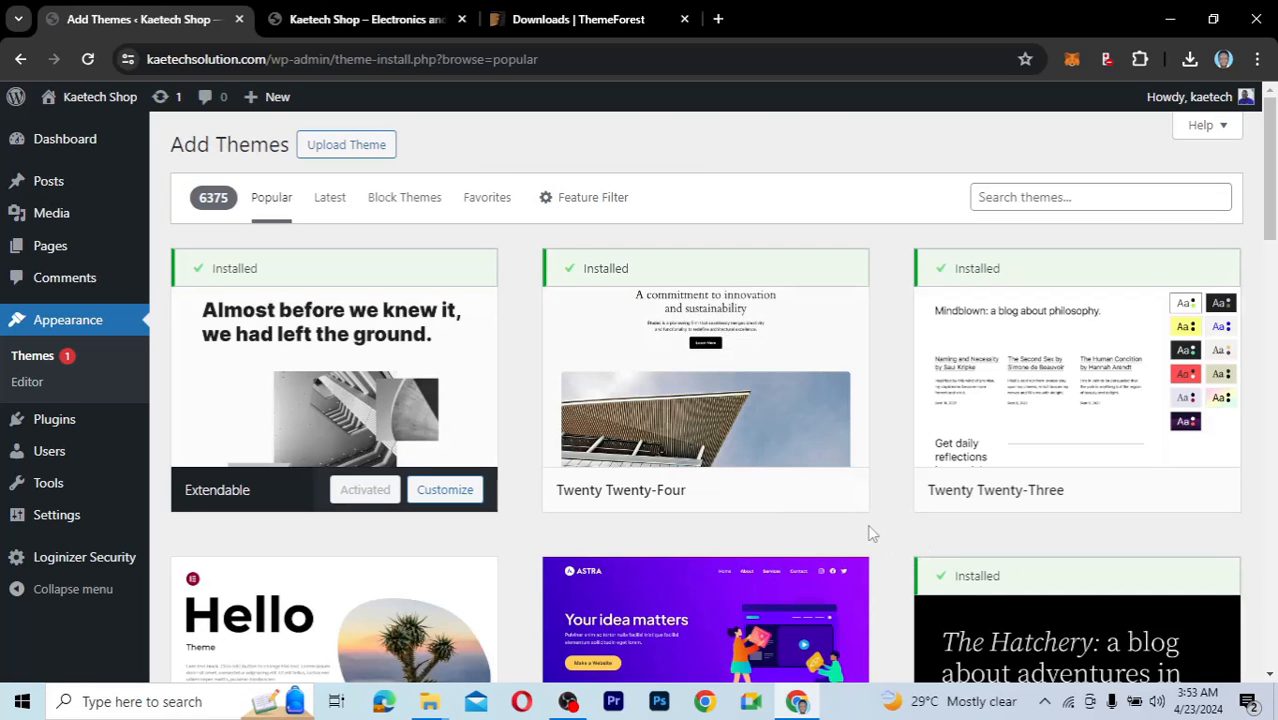
scroll(870, 533, down, 3)
scroll(1037, 206, up, 2)
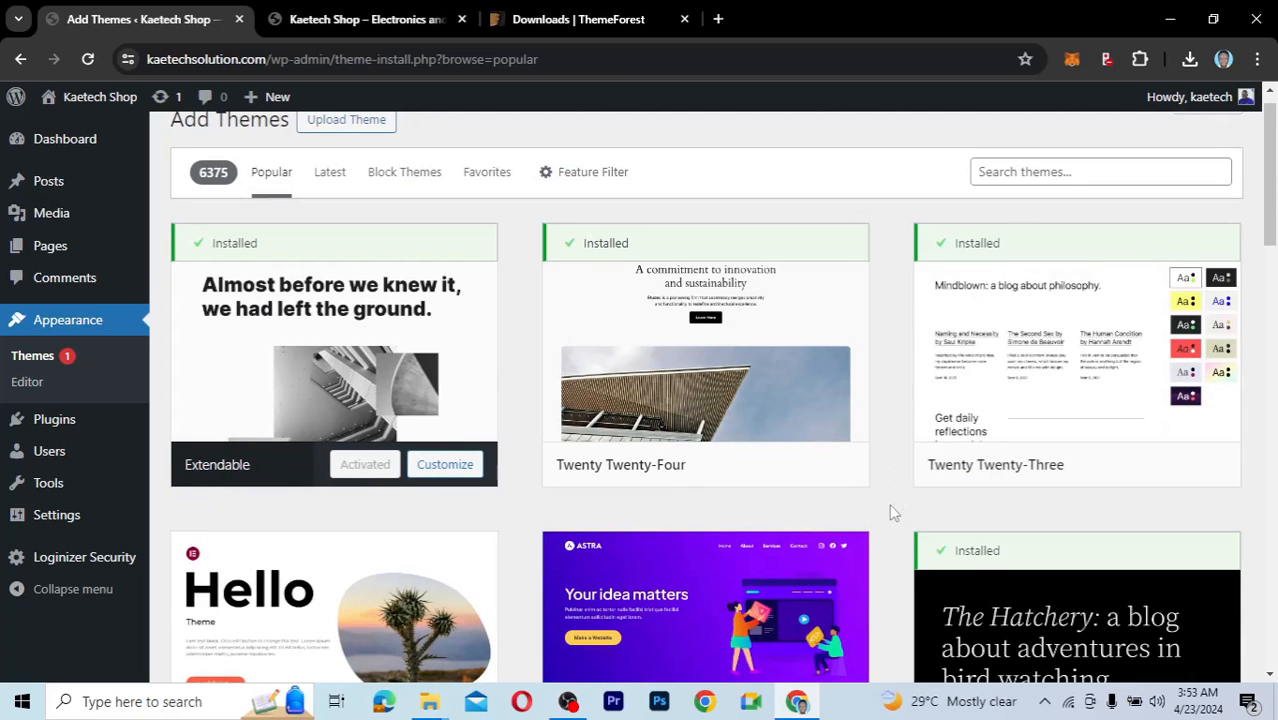
scroll(889, 503, up, 1)
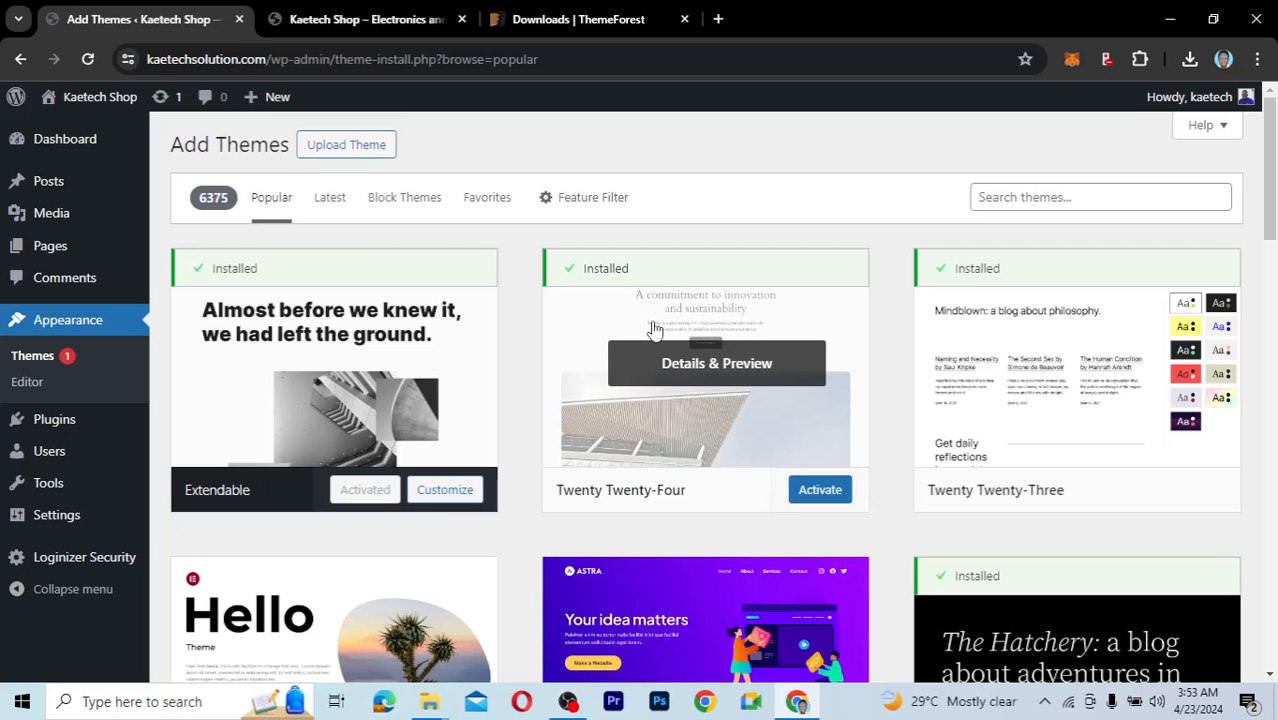
Drop XStore_Theme_v.9.3.7.zip from Explorer into the Upload Theme box and choose Install Now.
click(346, 145)
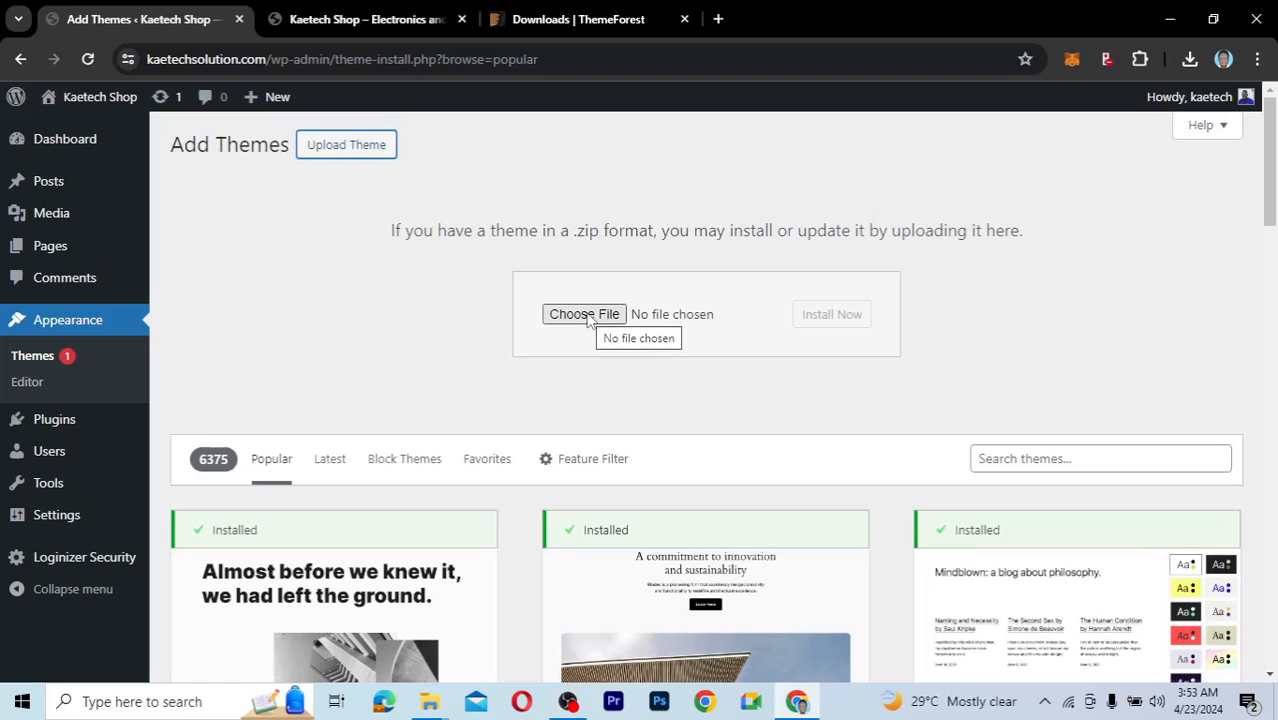
mouse_move(430, 700)
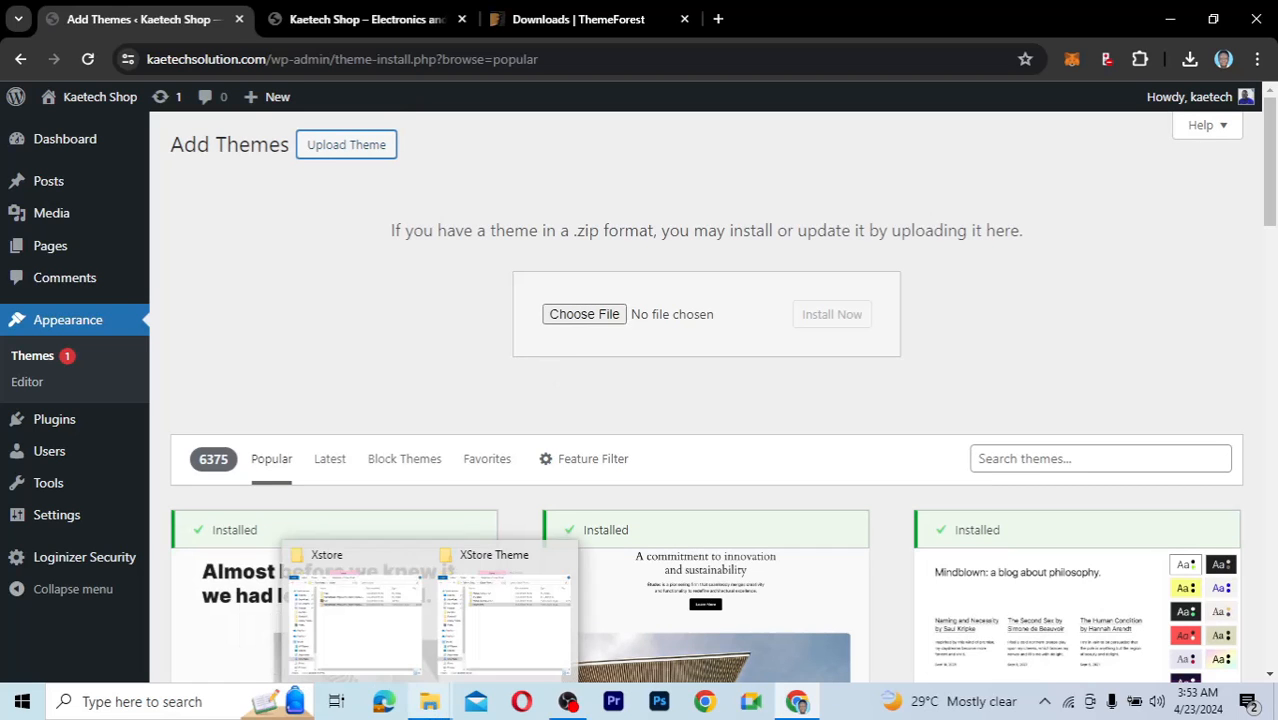
mouse_move(492, 600)
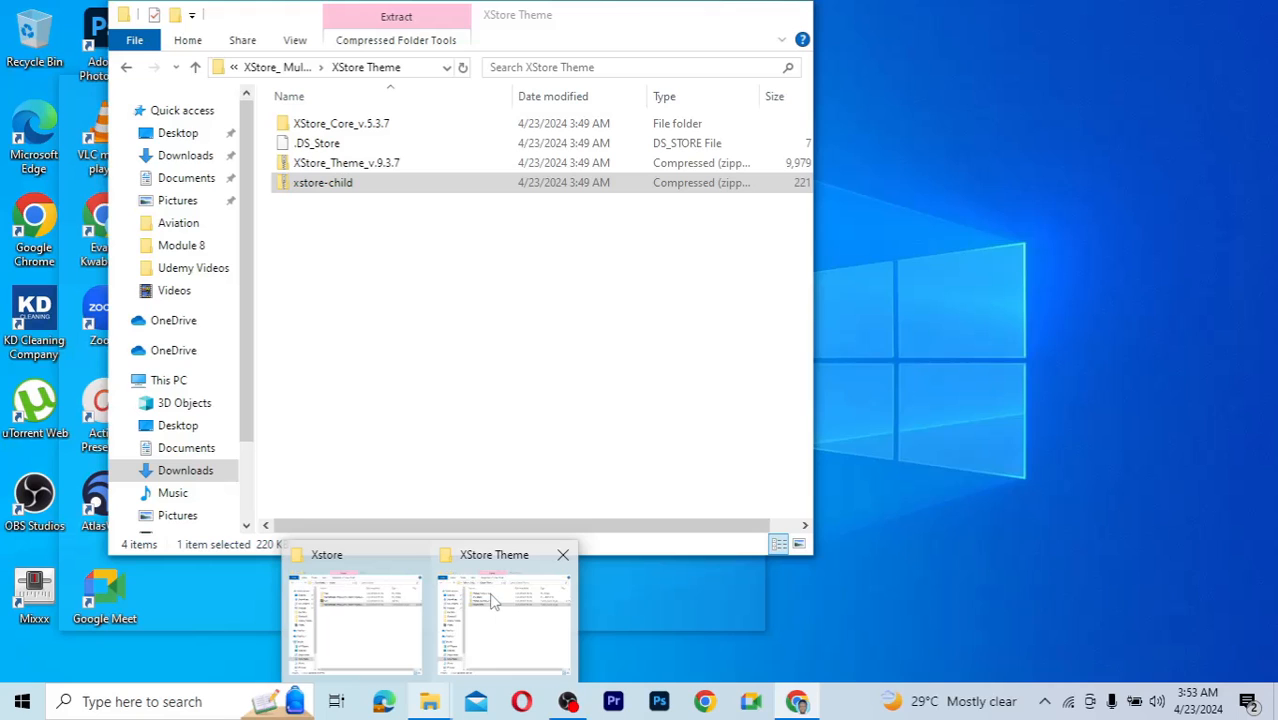
click(477, 600)
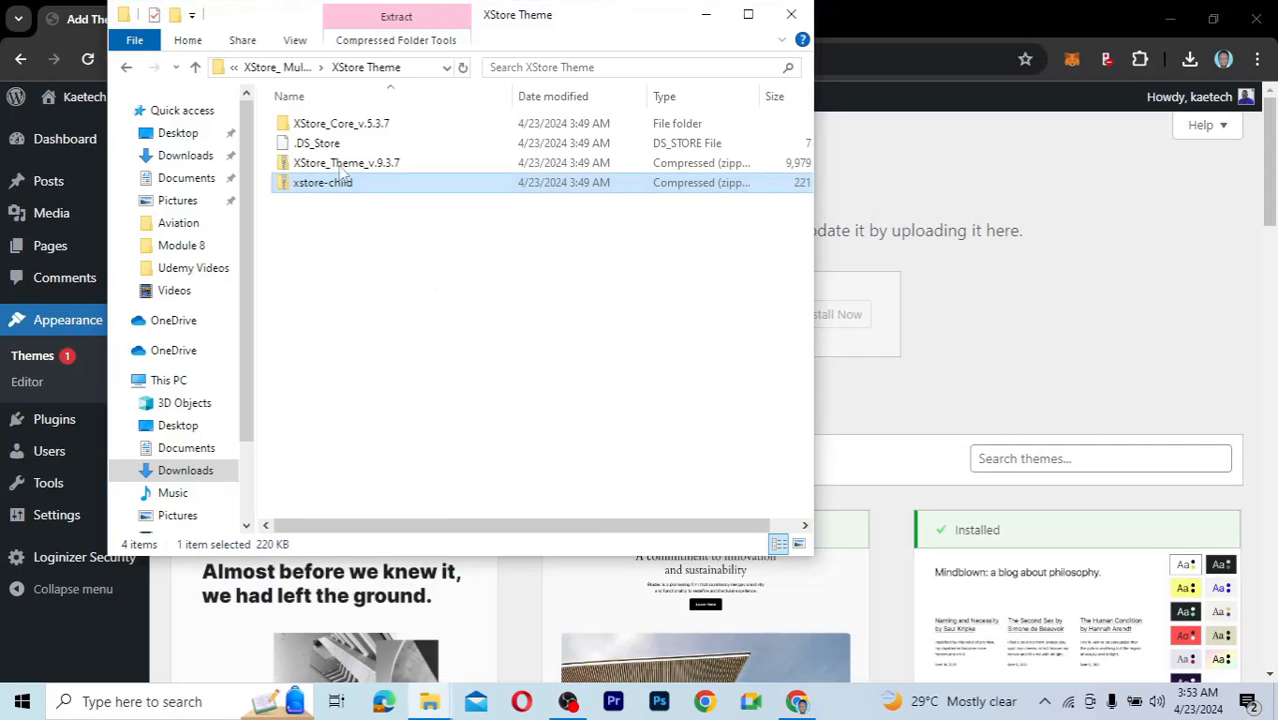
ctrl+click(340, 165)
drag(604, 14, 408, 150)
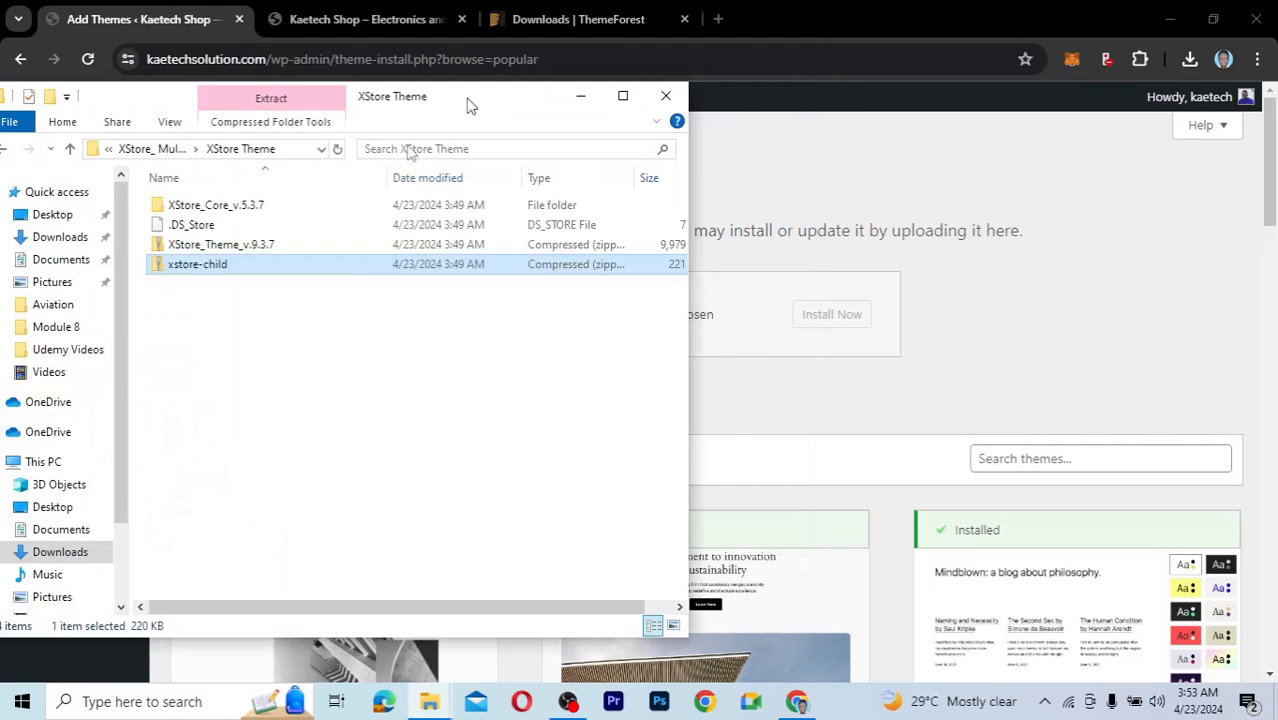
click(157, 302)
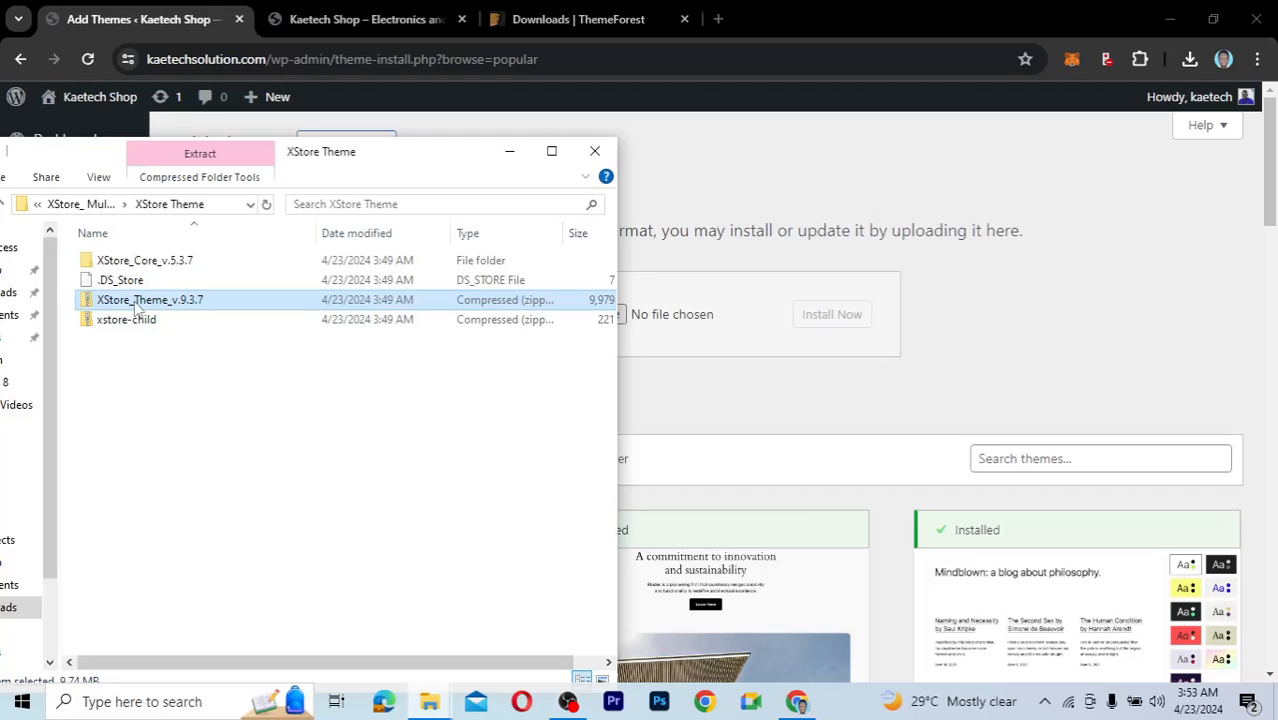
drag(157, 302, 662, 318)
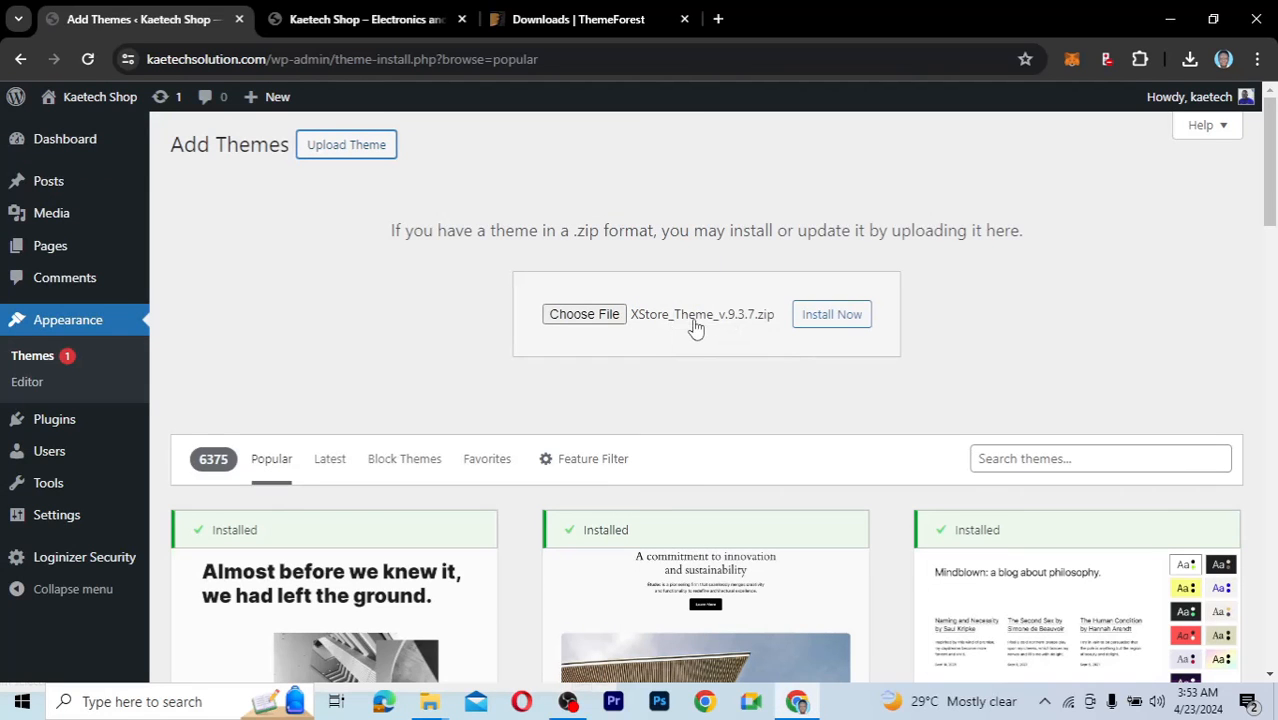
click(836, 316)
click(838, 316)
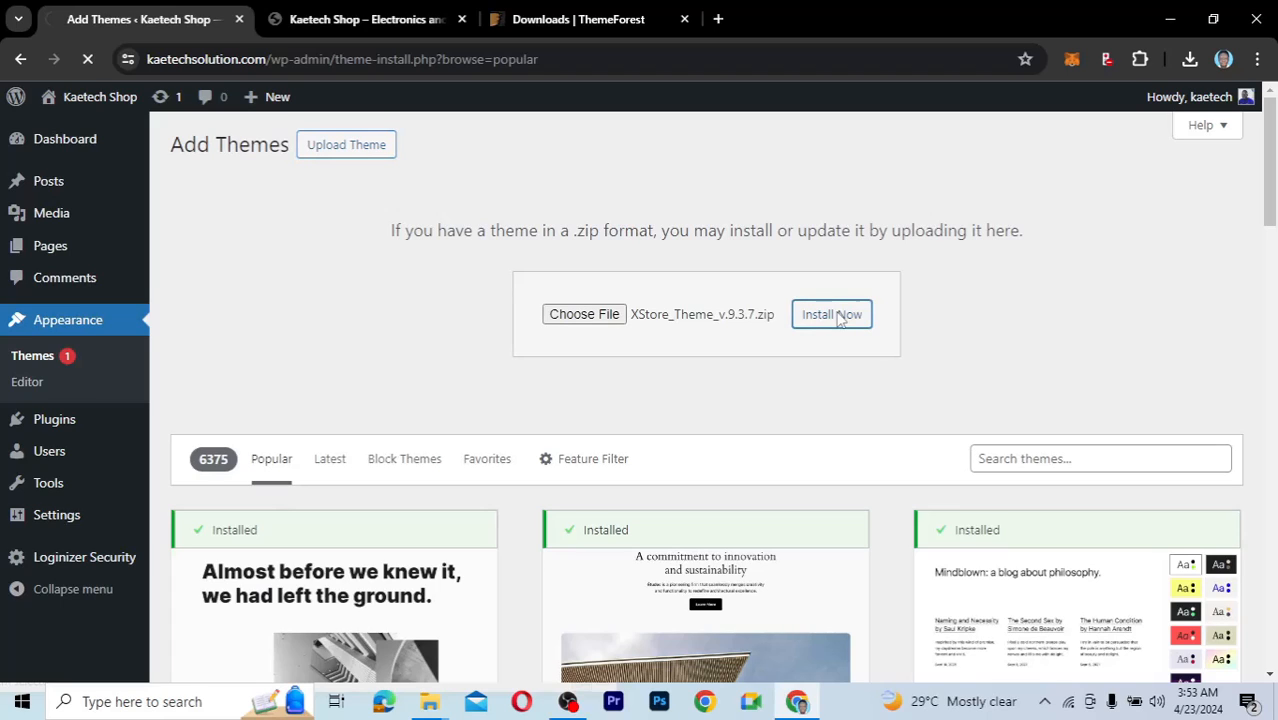
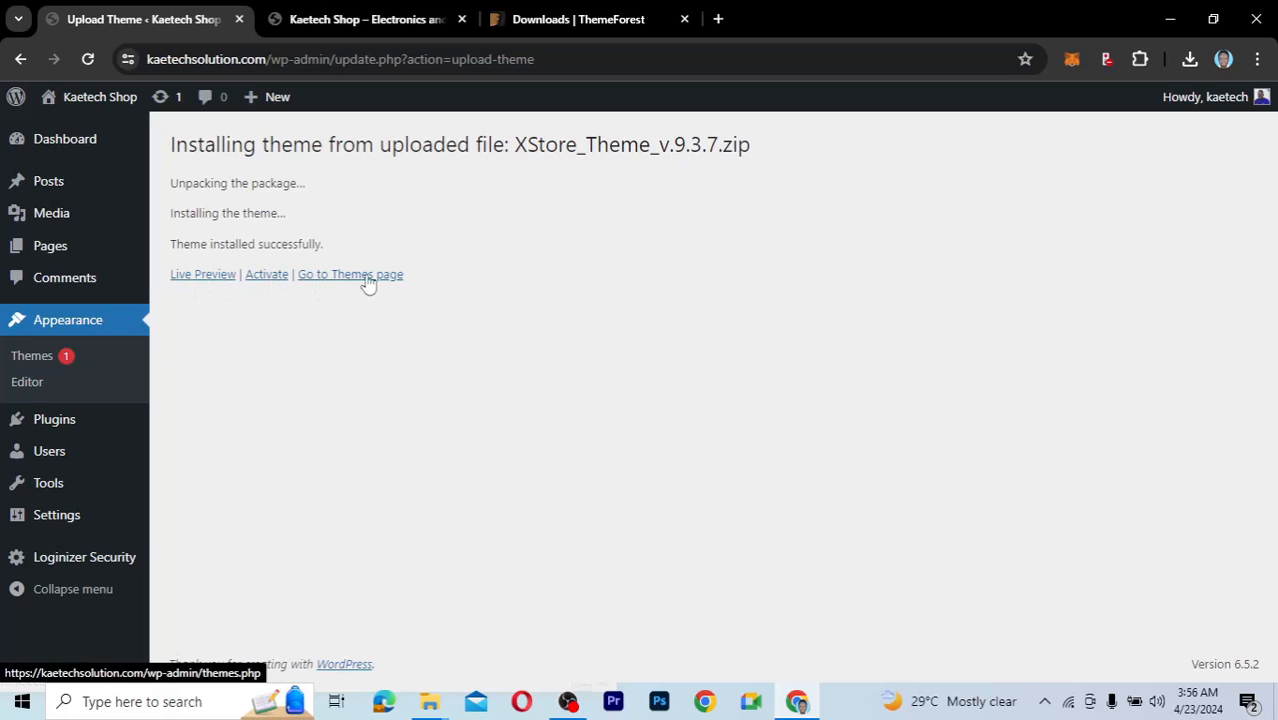
Activate the uploaded XStore theme and pause the intro video that pops up.
click(266, 278)
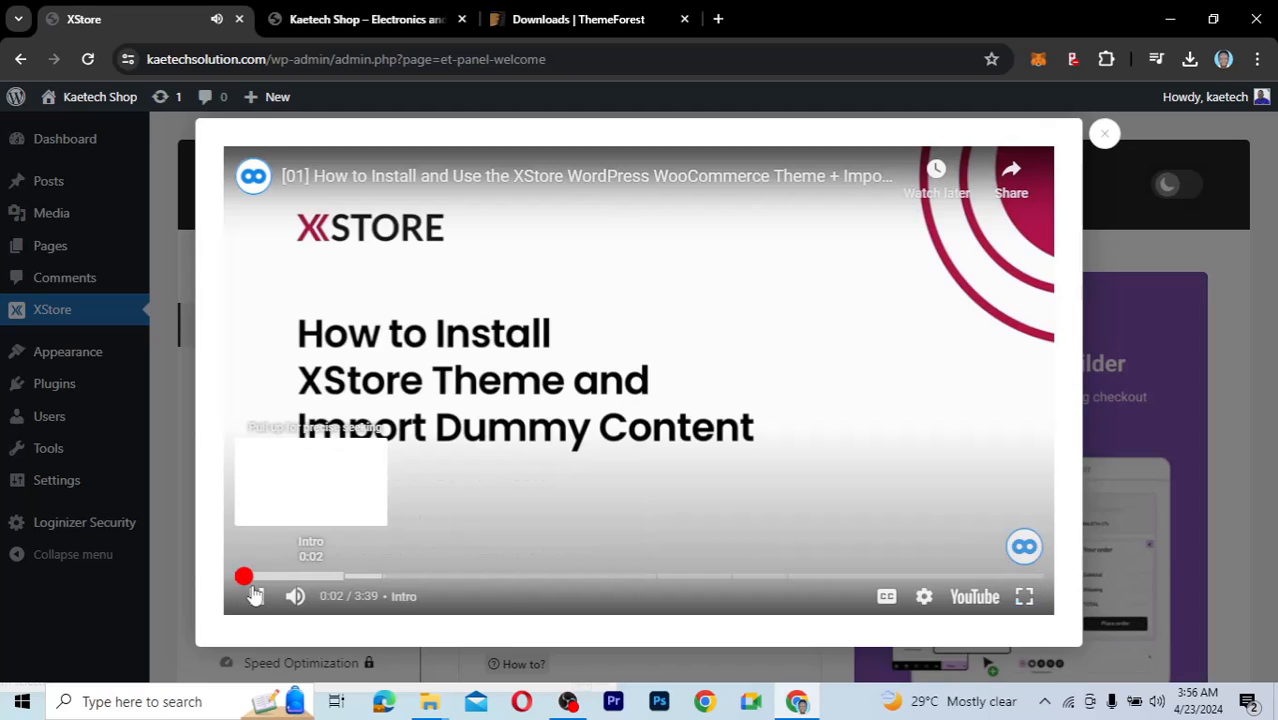
click(257, 598)
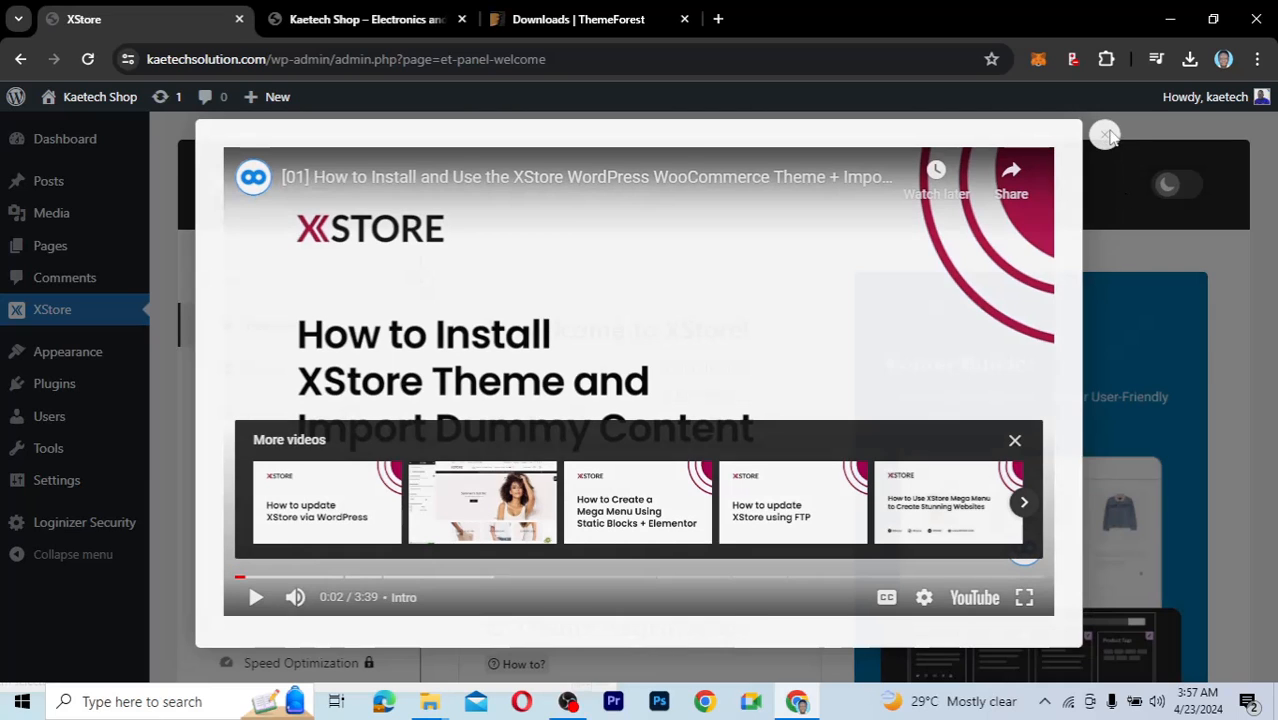
Close the tutorial video popup and scroll down to the empty Theme Registration purchase-code field.
click(1104, 133)
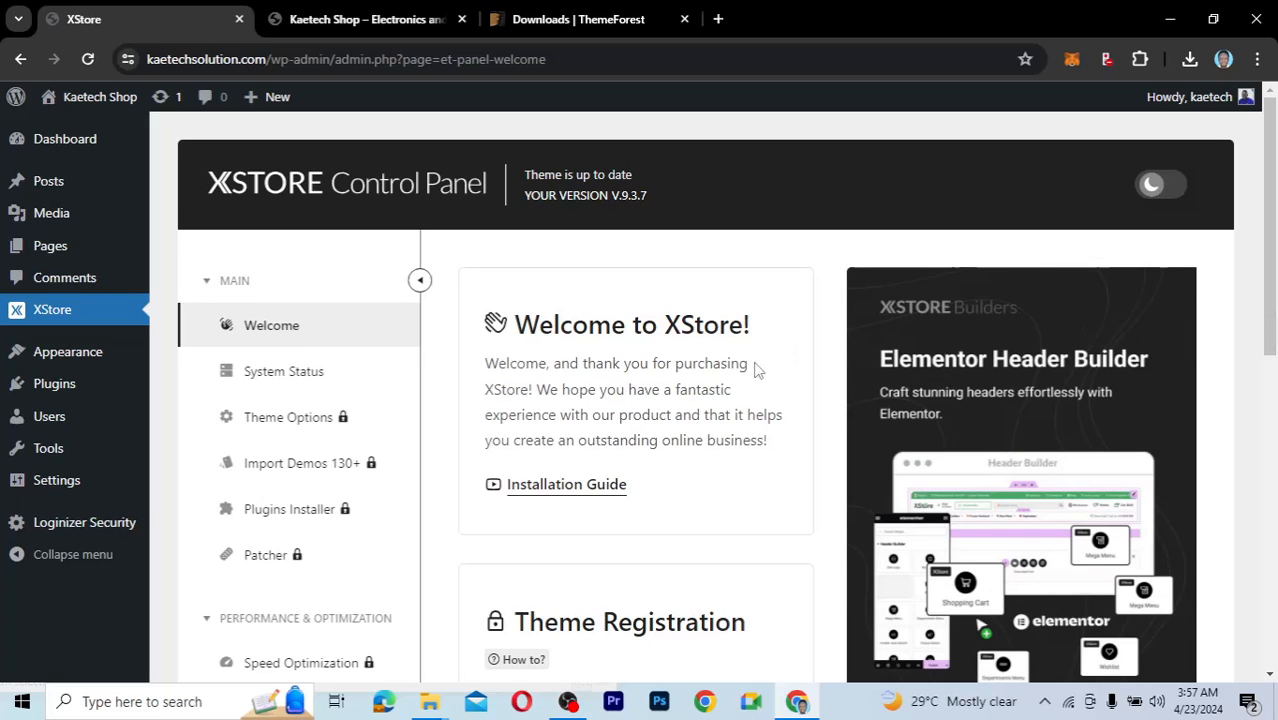
scroll(756, 371, down, 1)
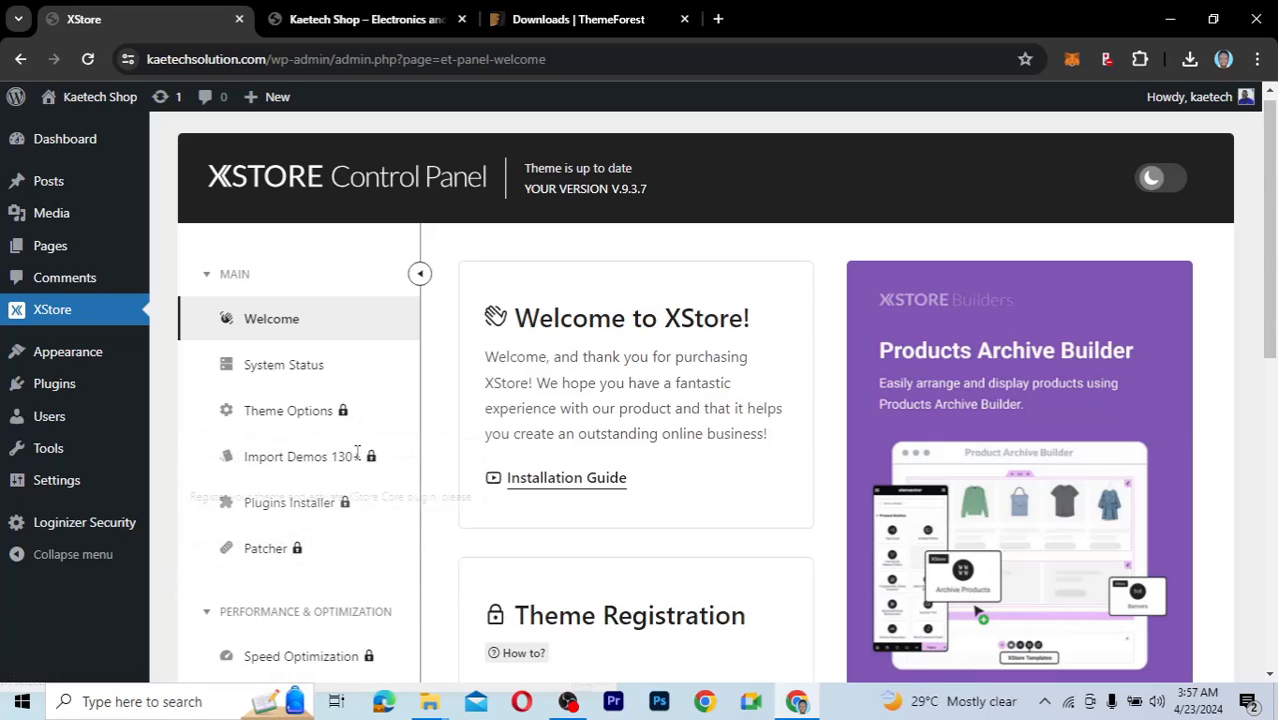
scroll(505, 522, down, 1)
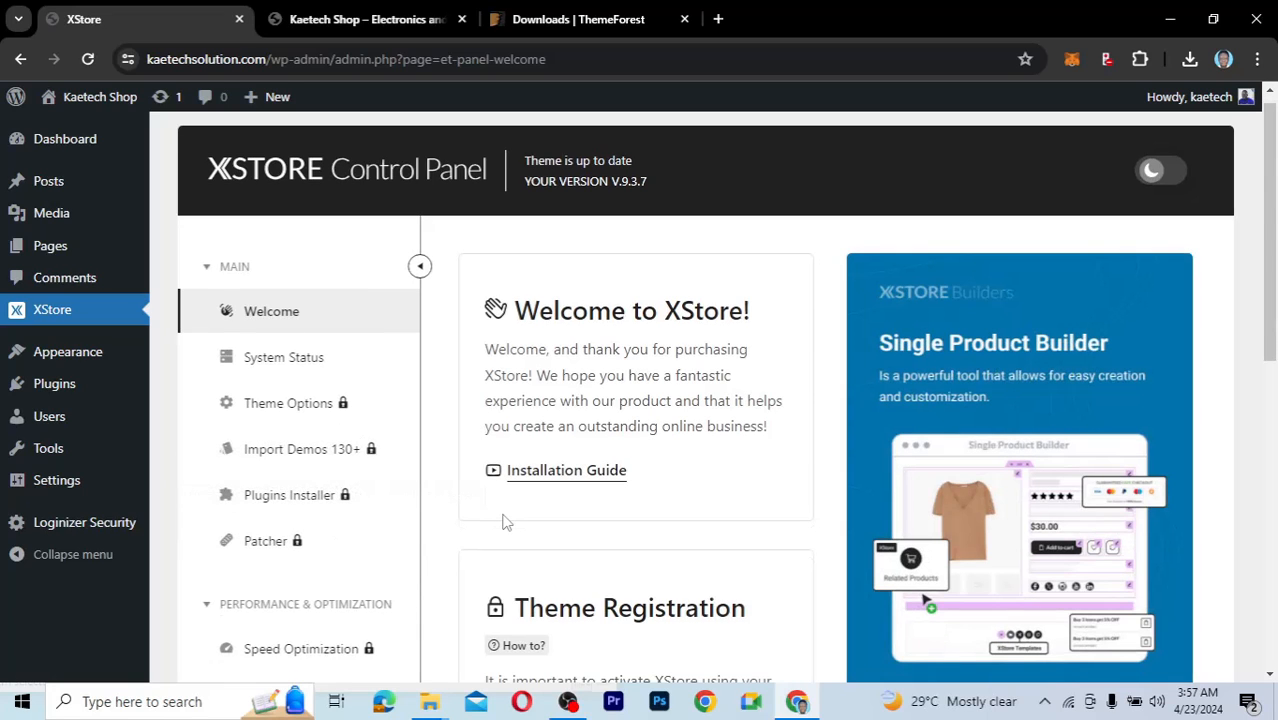
scroll(505, 522, down, 3)
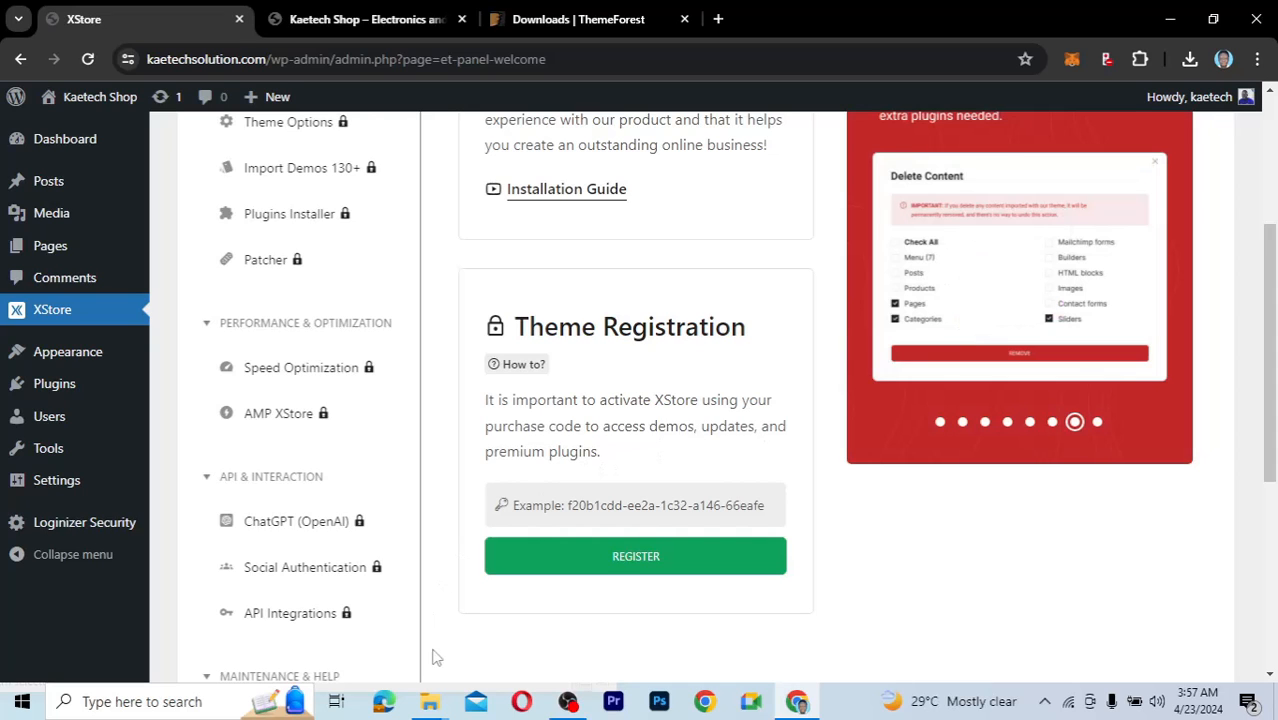
Browse the XStore package's Licensing folder in Explorer, then return to the ThemeForest downloads page.
mouse_move(437, 707)
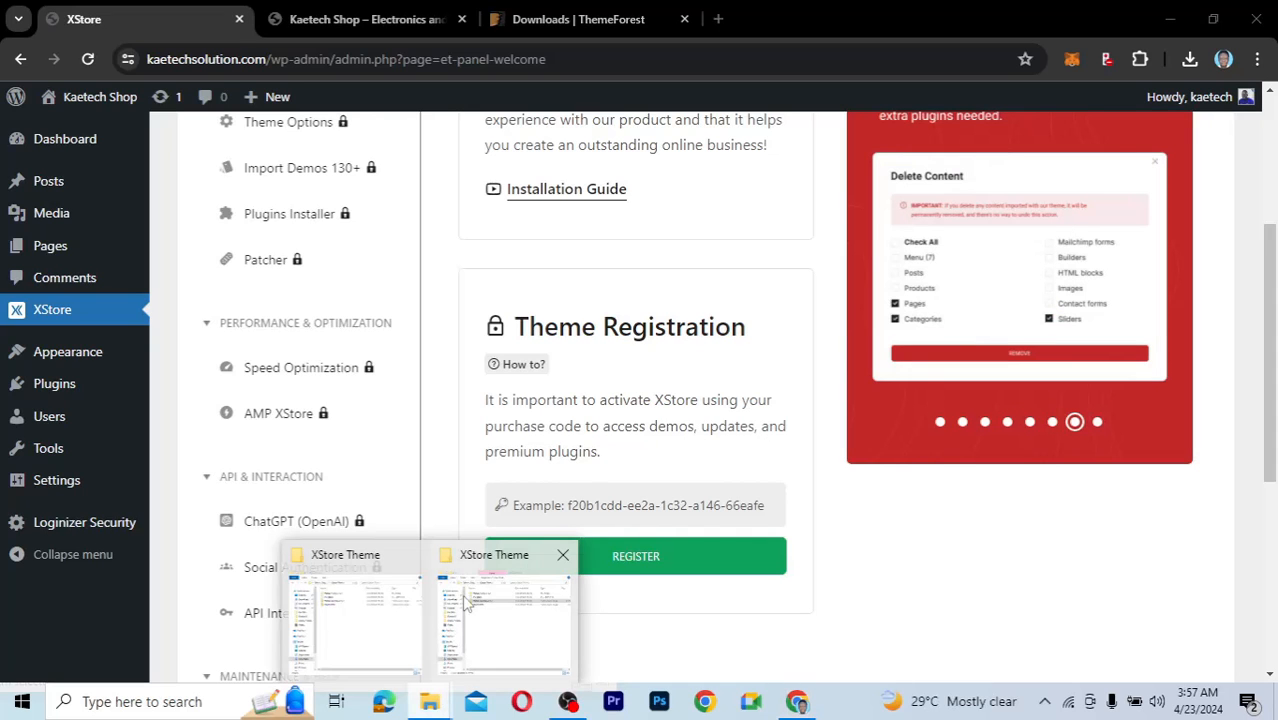
mouse_move(470, 598)
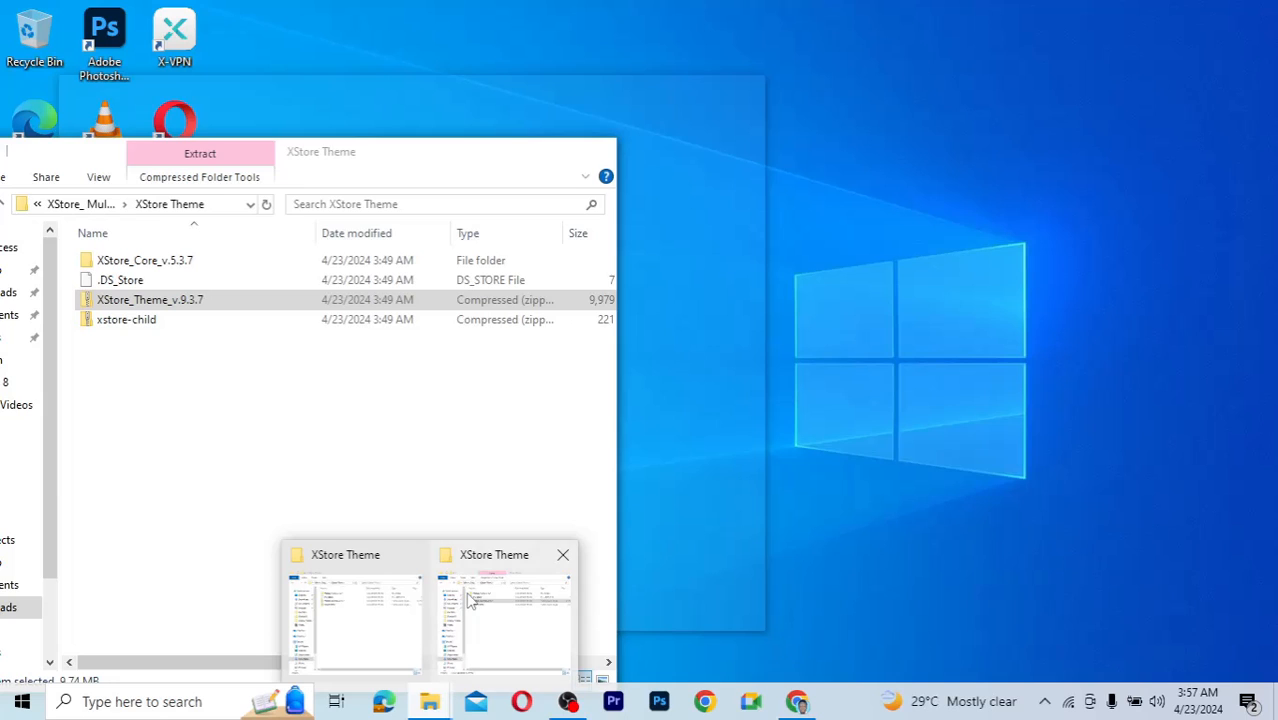
click(470, 598)
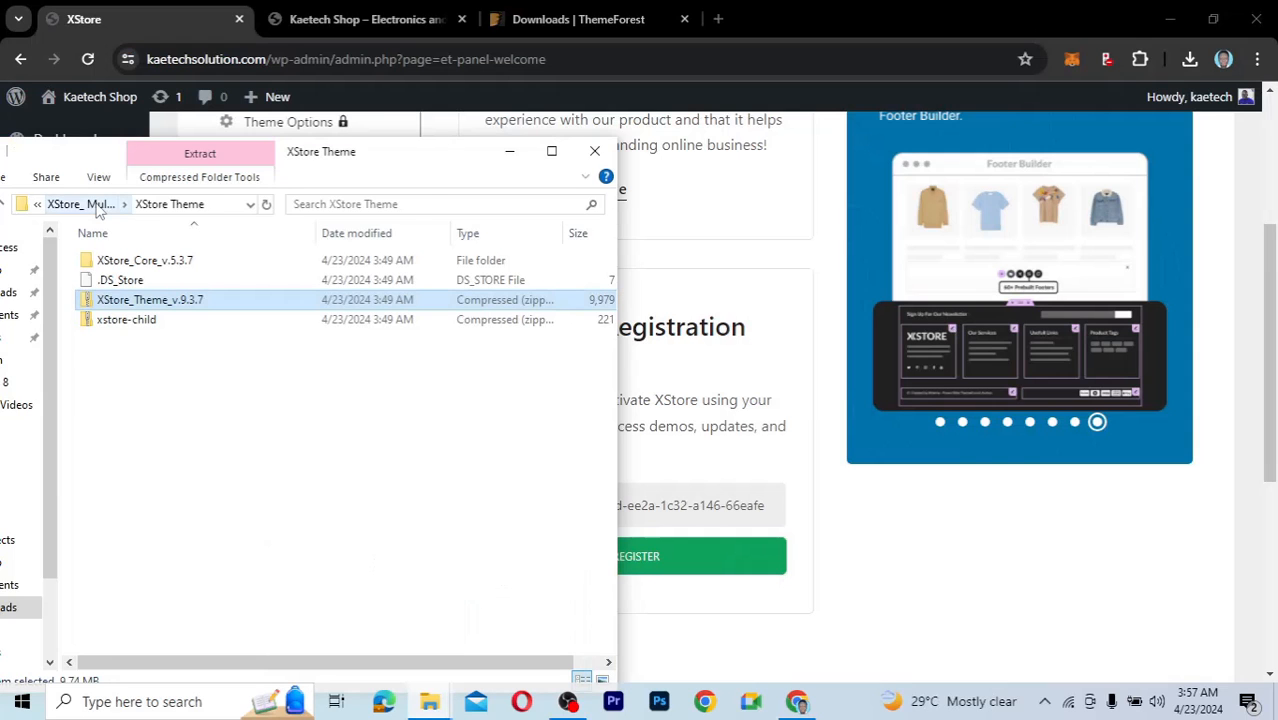
click(99, 205)
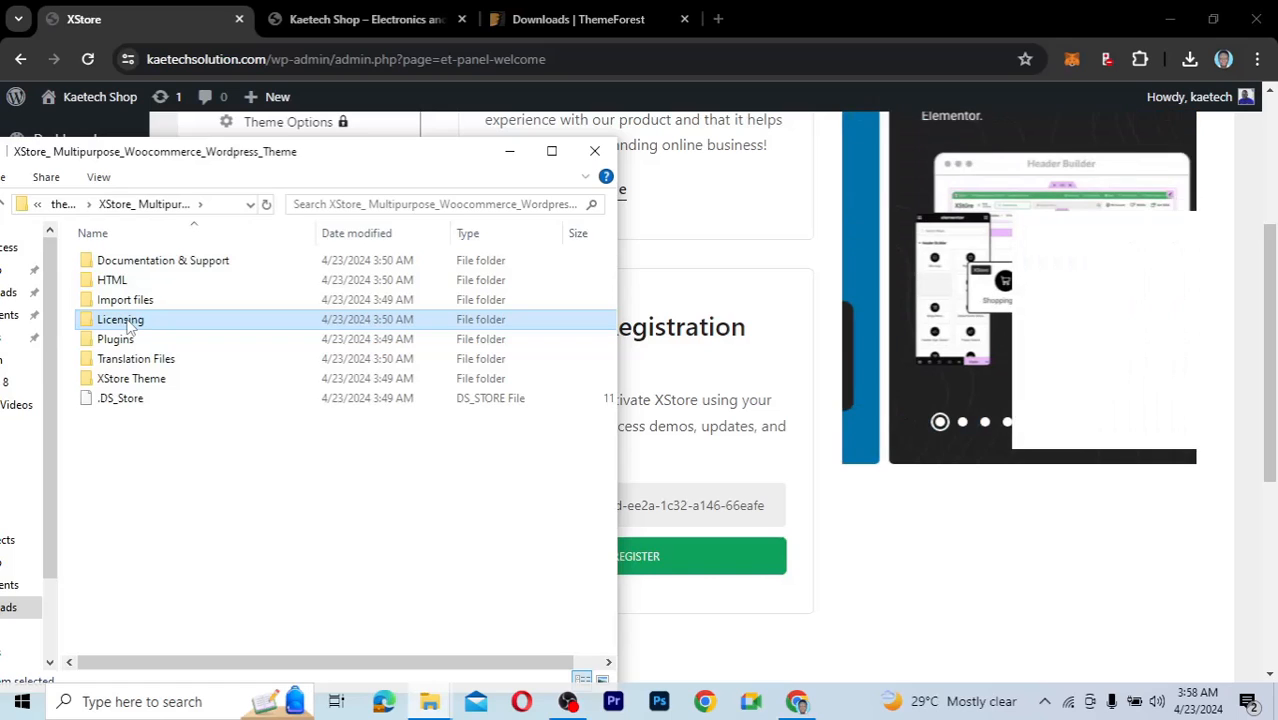
double_click(128, 322)
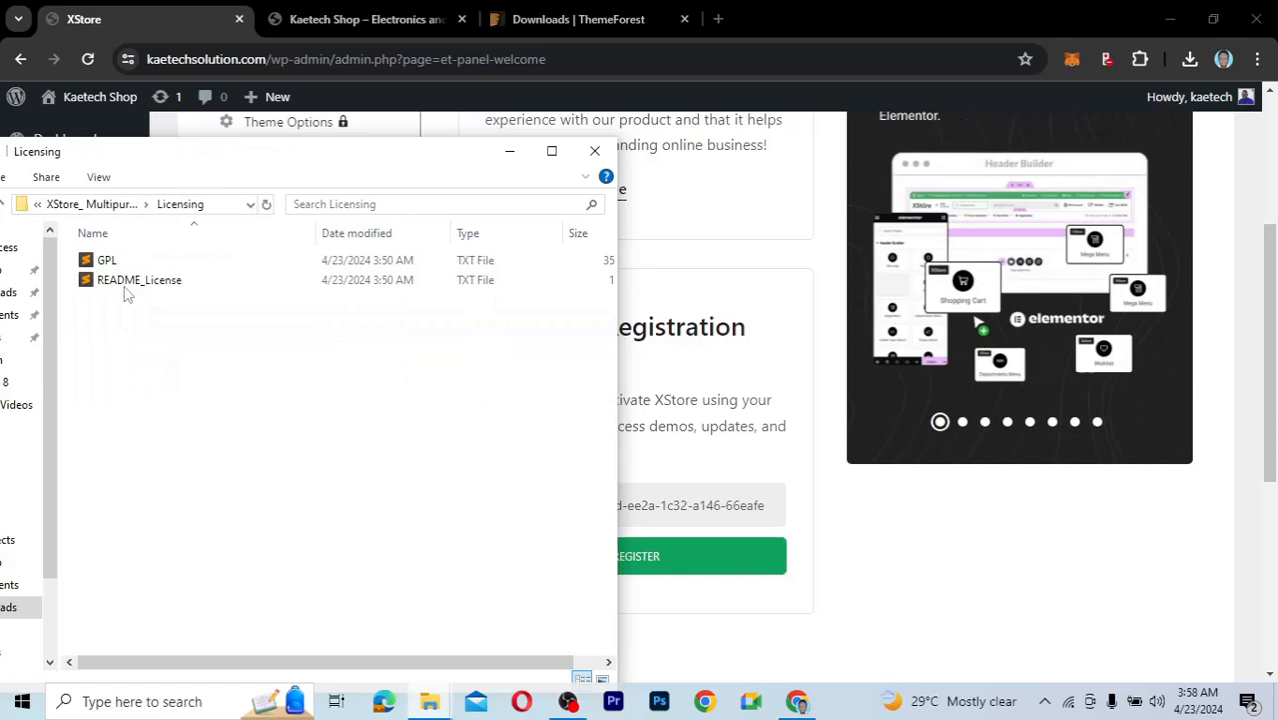
click(117, 207)
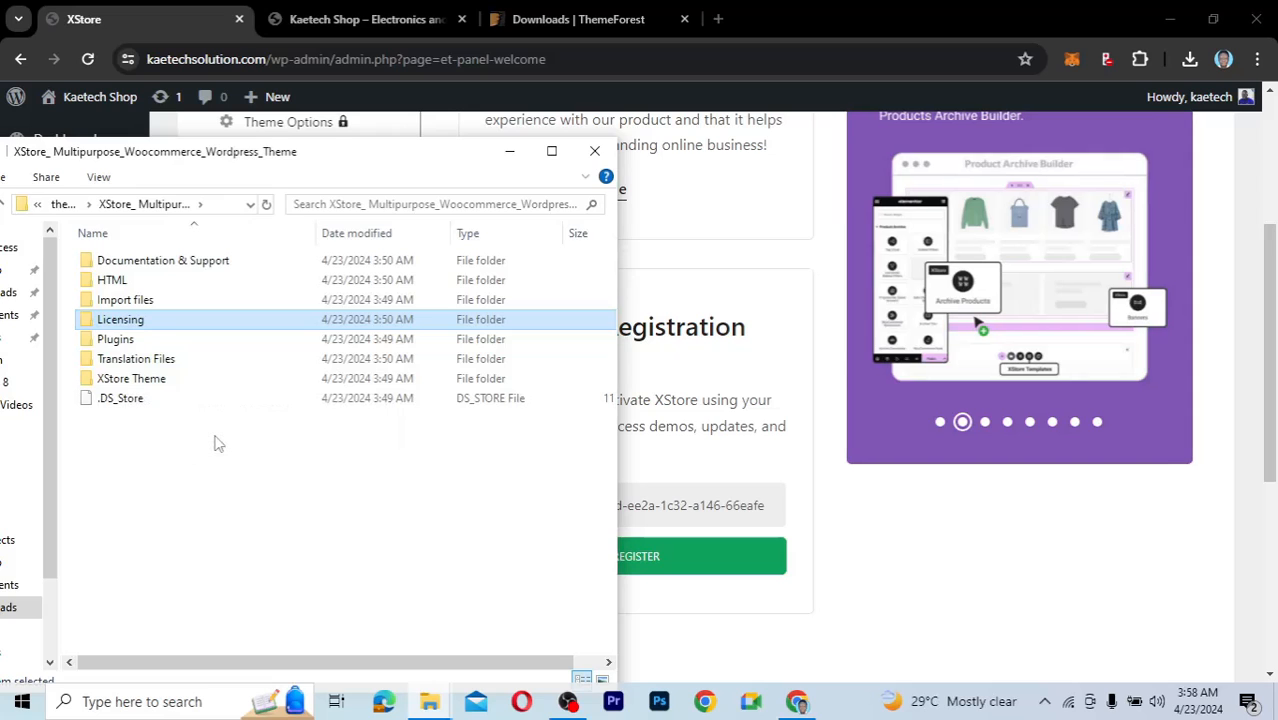
click(576, 31)
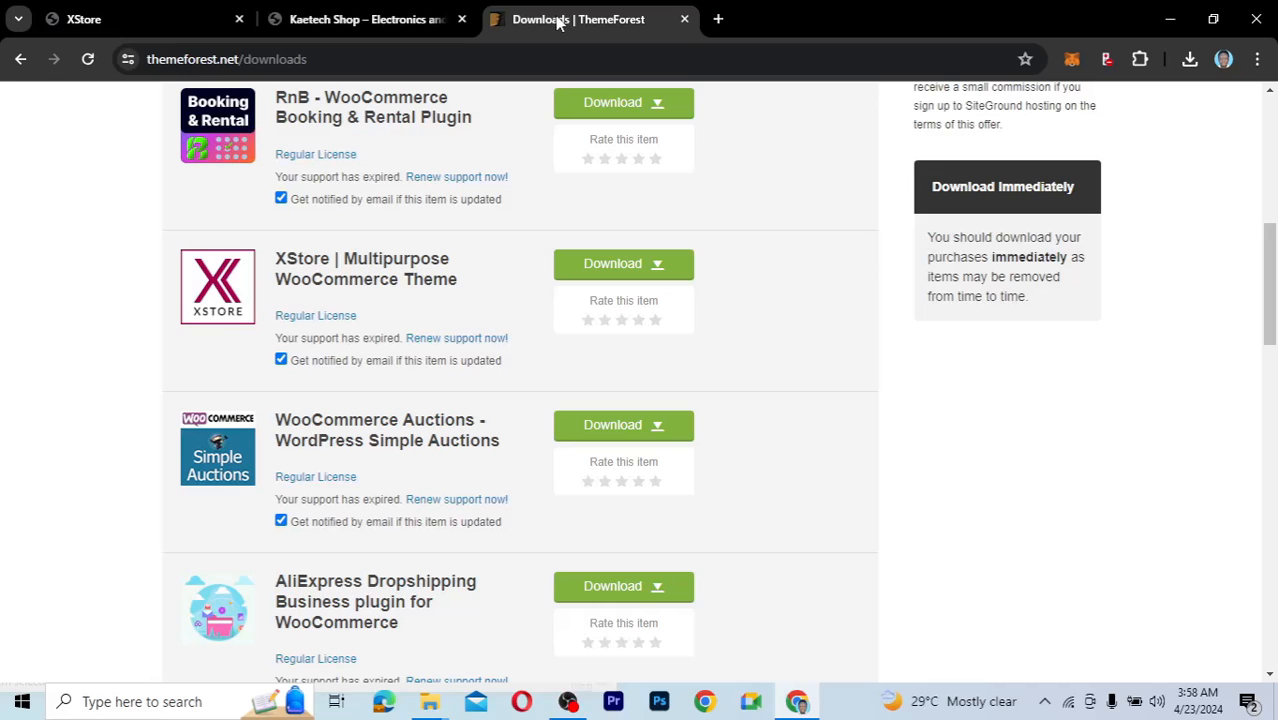
Download XStore's 'License certificate & purchase code (text)' file from ThemeForest.
click(658, 268)
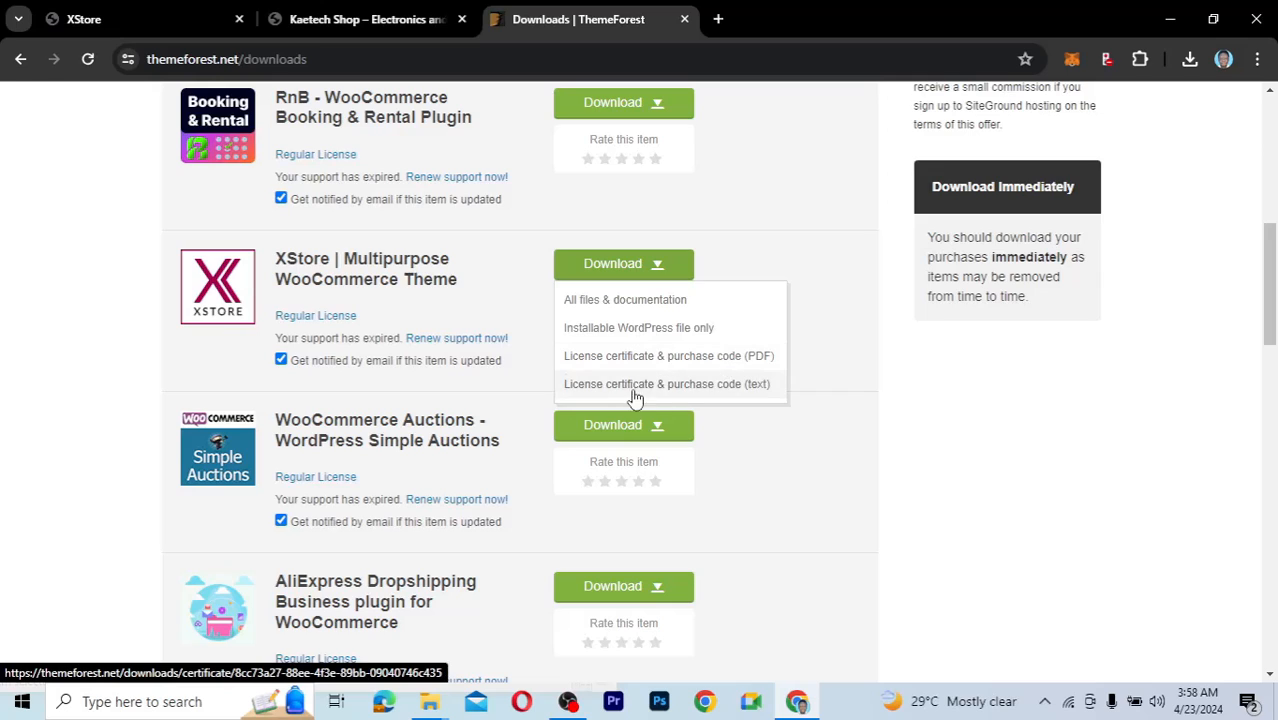
click(725, 388)
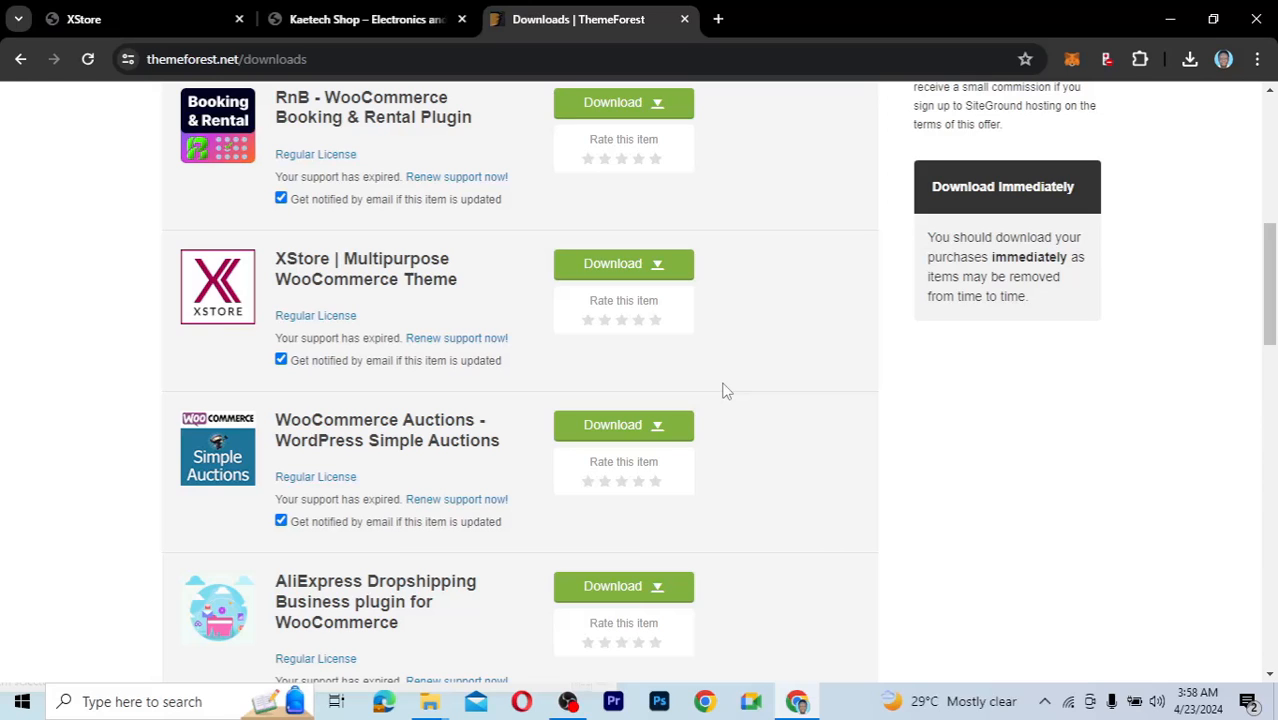
mouse_move(429, 701)
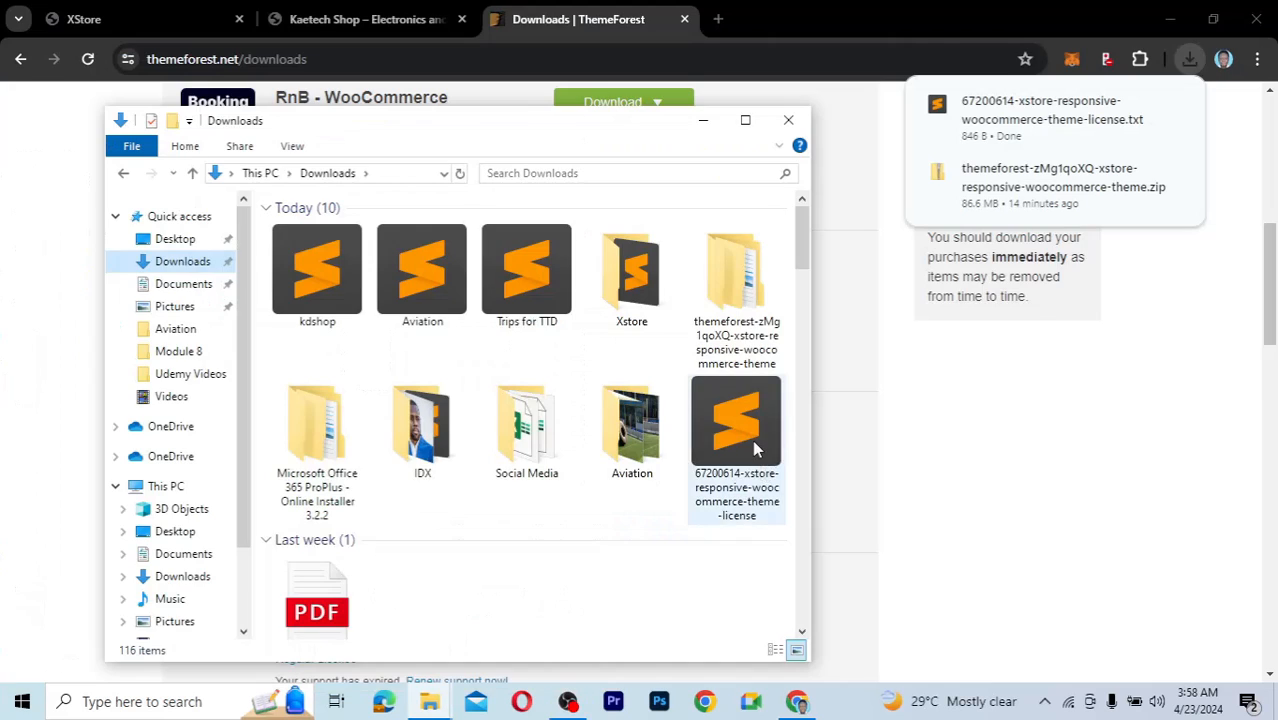
Open the downloaded XStore license TXT file in Notepad and select the Item Purchase Code.
click(753, 443)
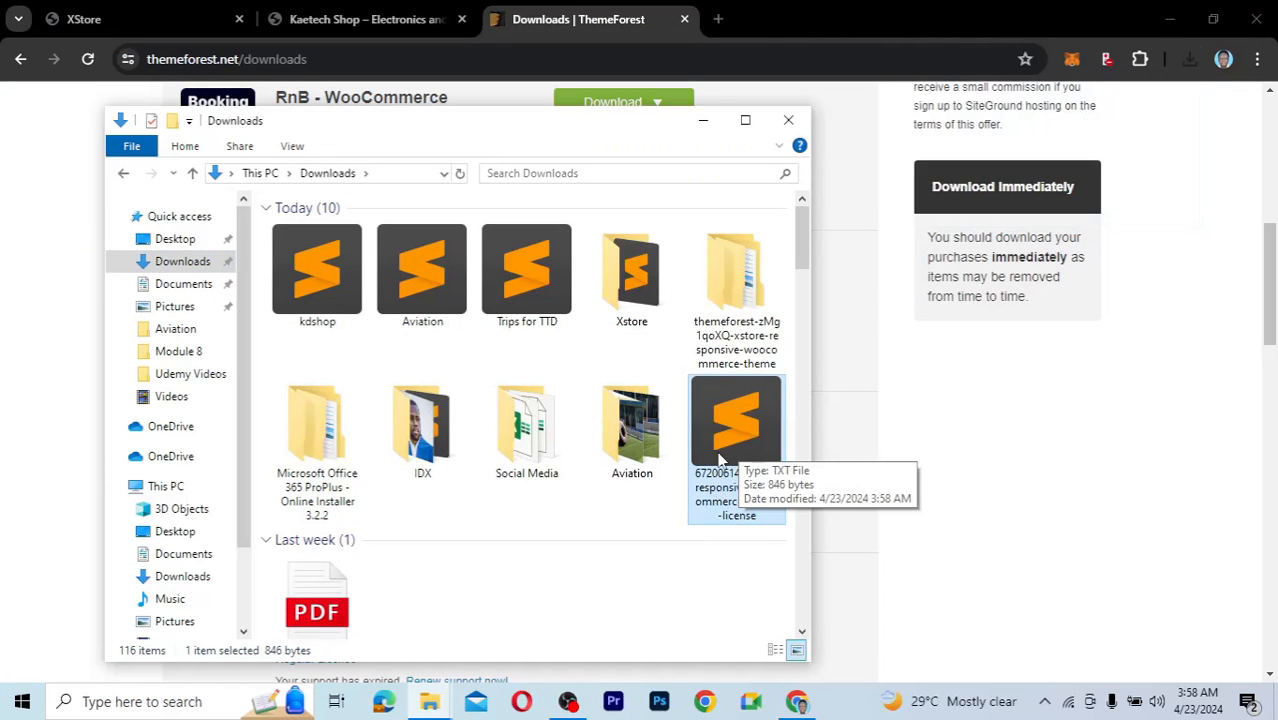
right_click(741, 441)
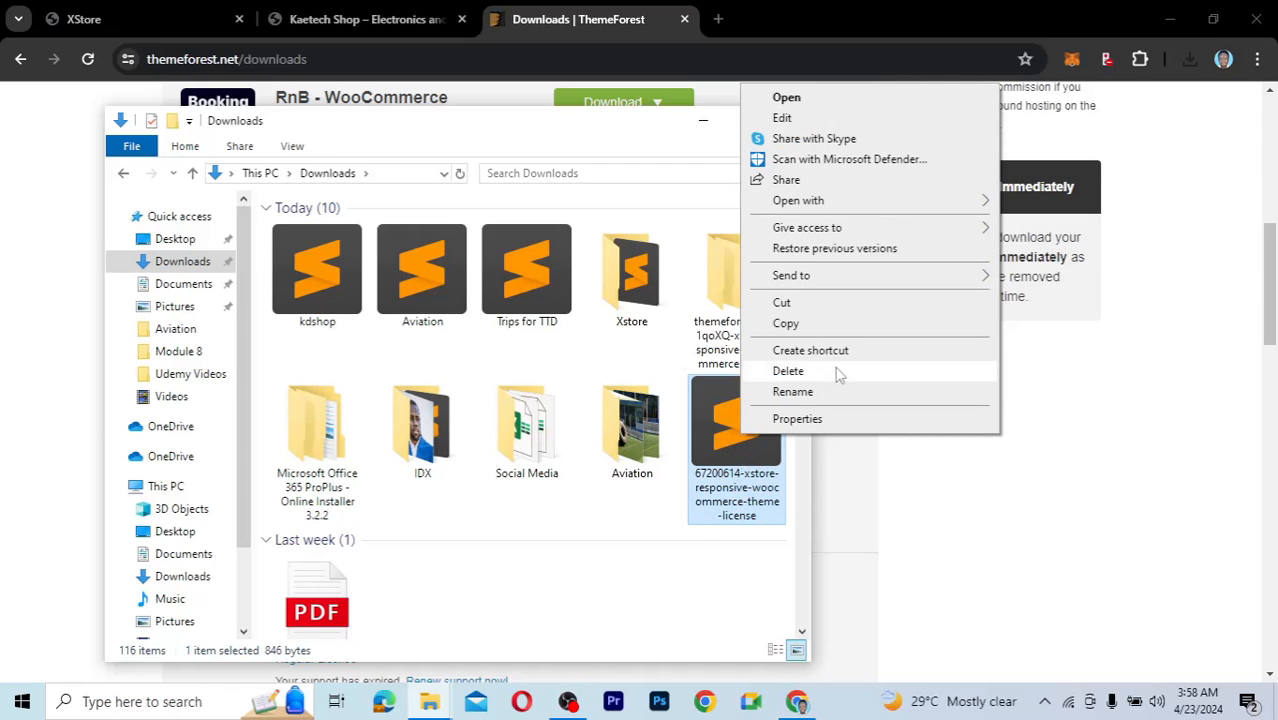
mouse_move(890, 205)
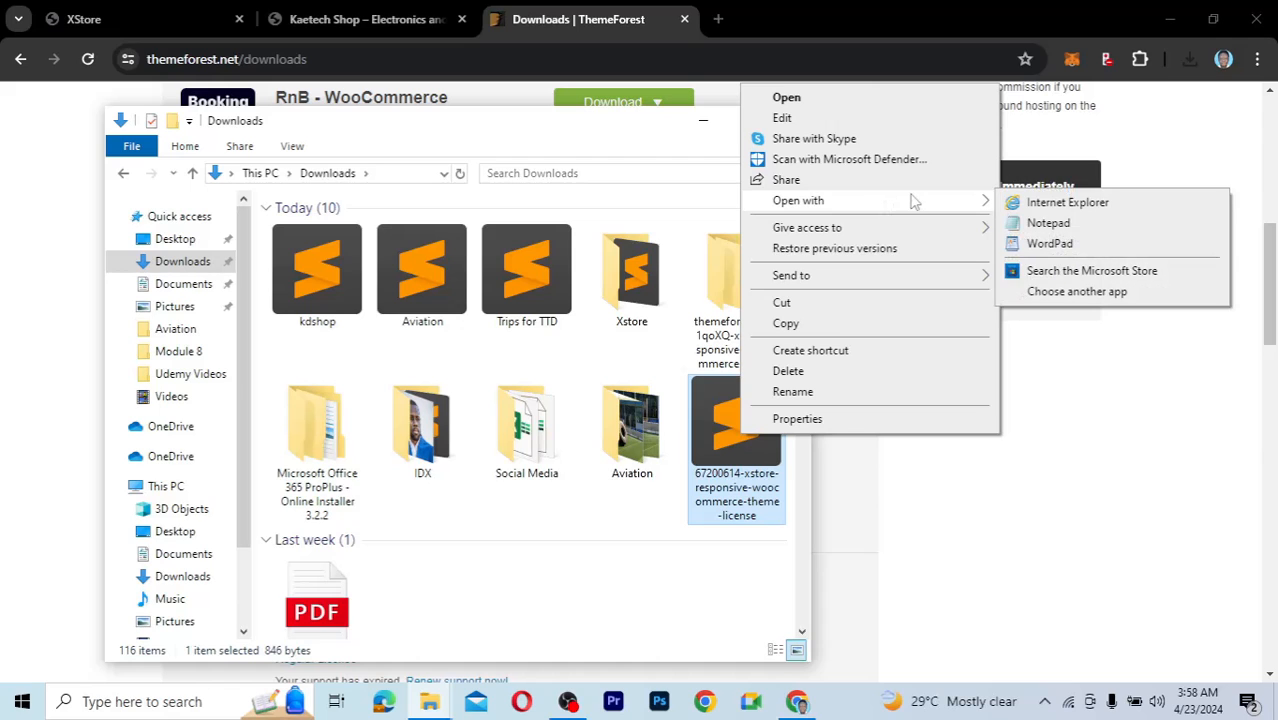
click(1045, 224)
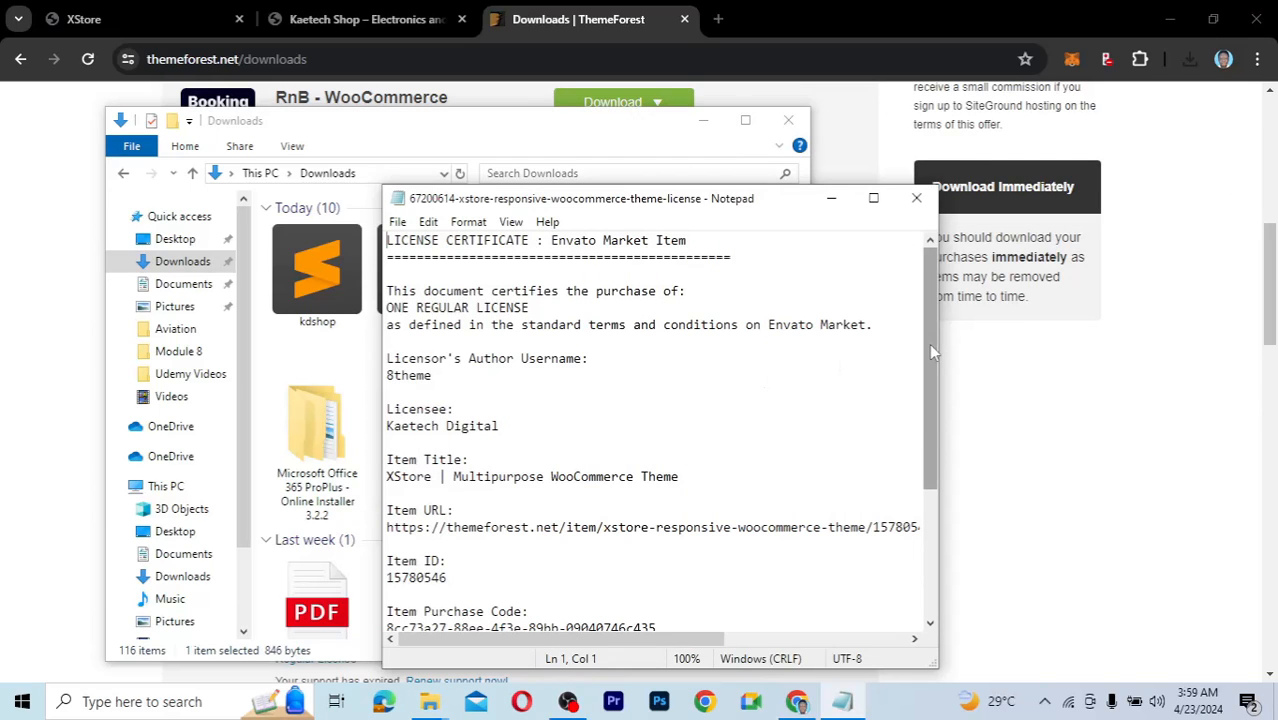
scroll(921, 448, down, 4)
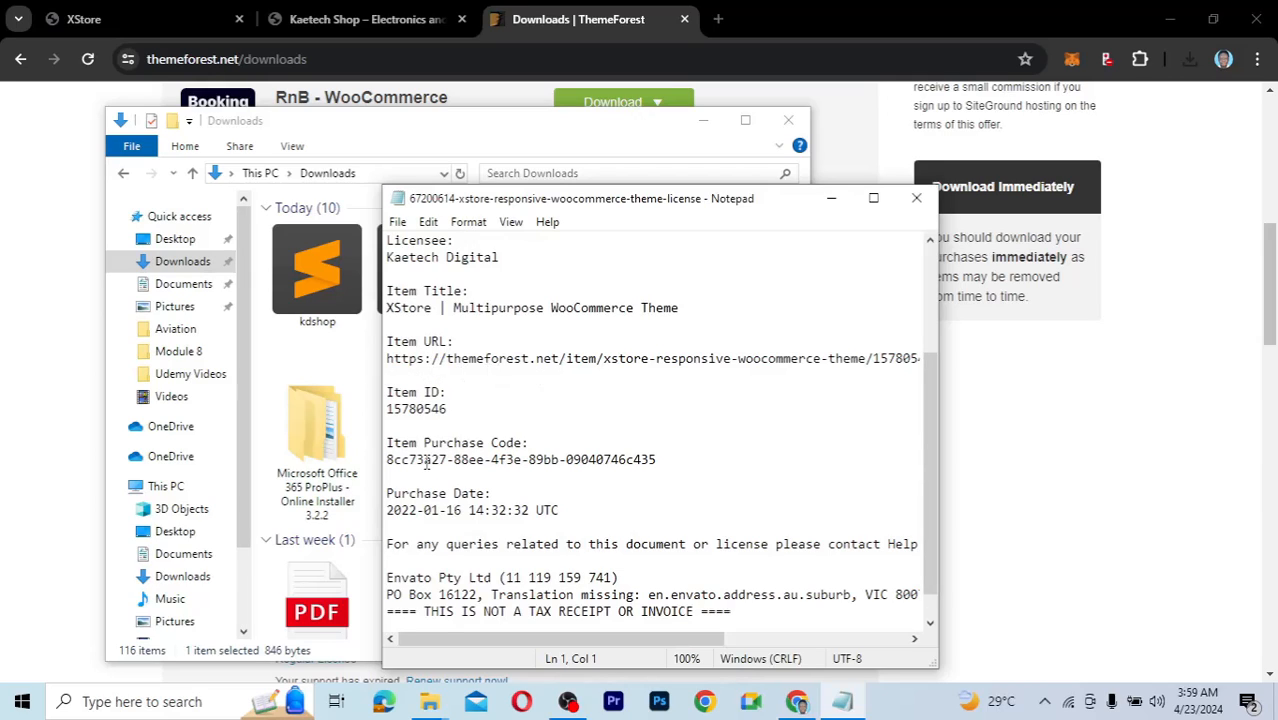
click(519, 471)
drag(662, 460, 389, 461)
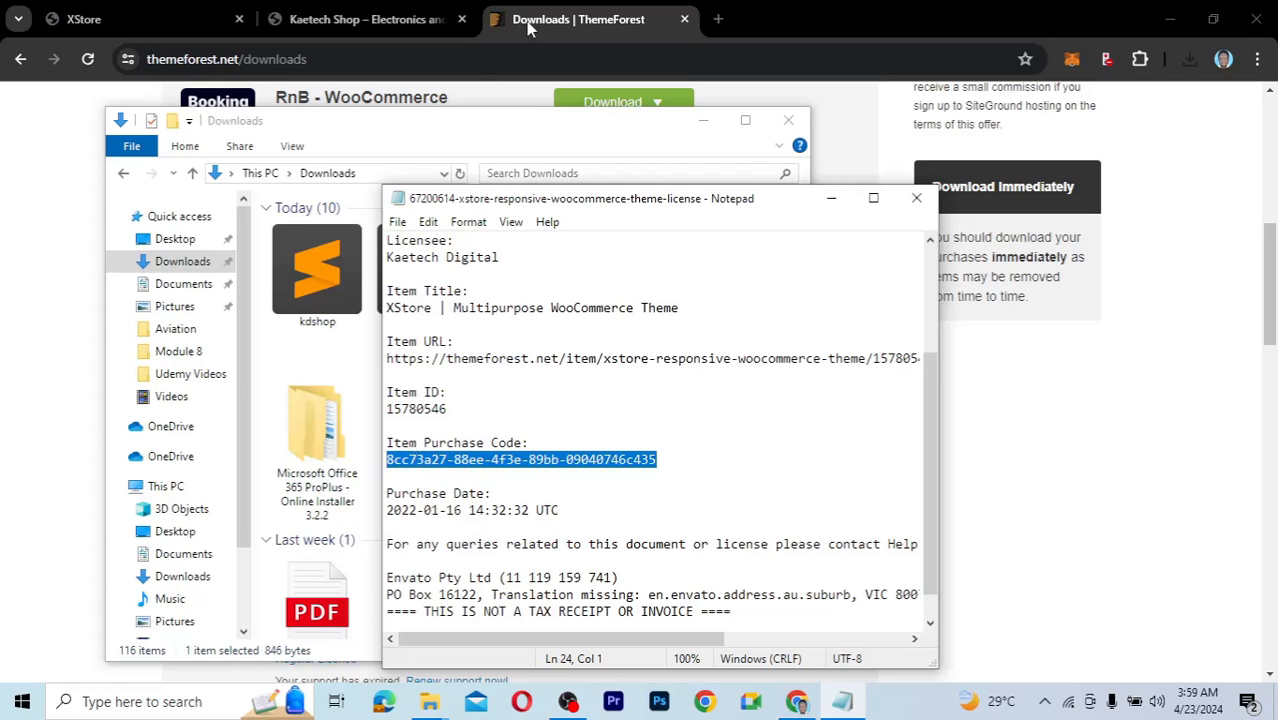
Autofill the saved purchase code into XStore's registration field and submit it with REGISTER.
click(189, 20)
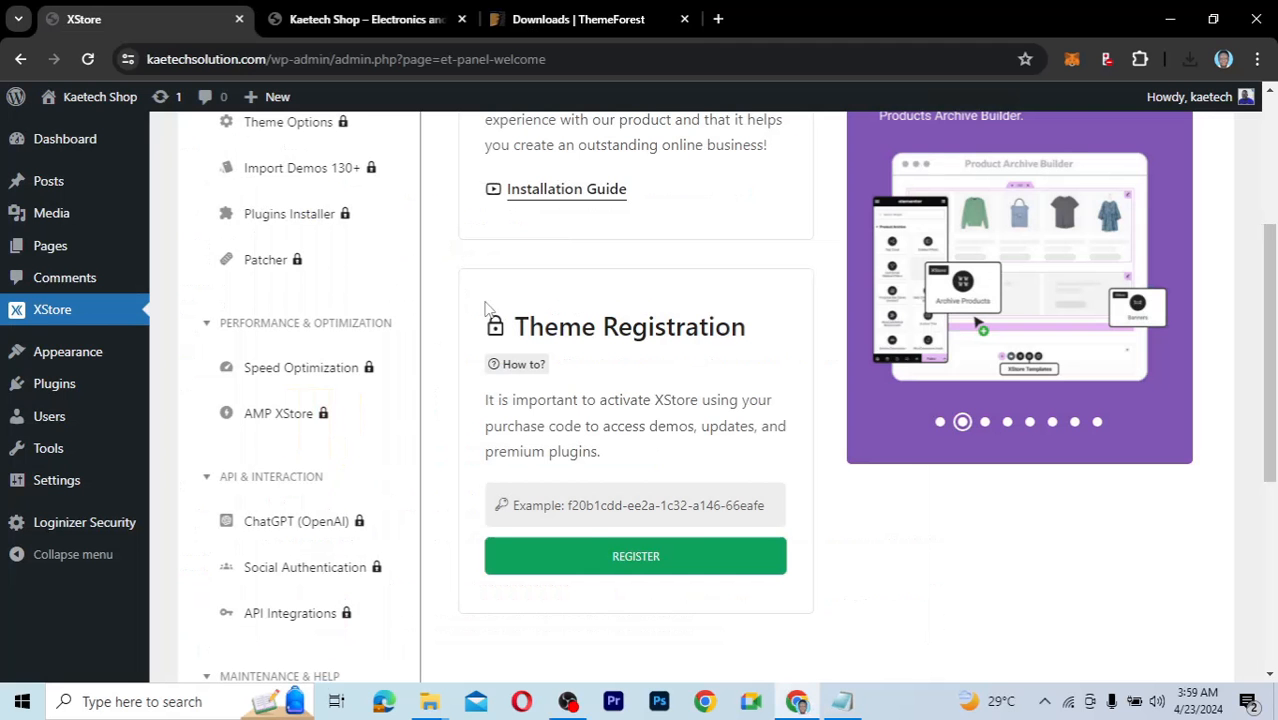
click(628, 497)
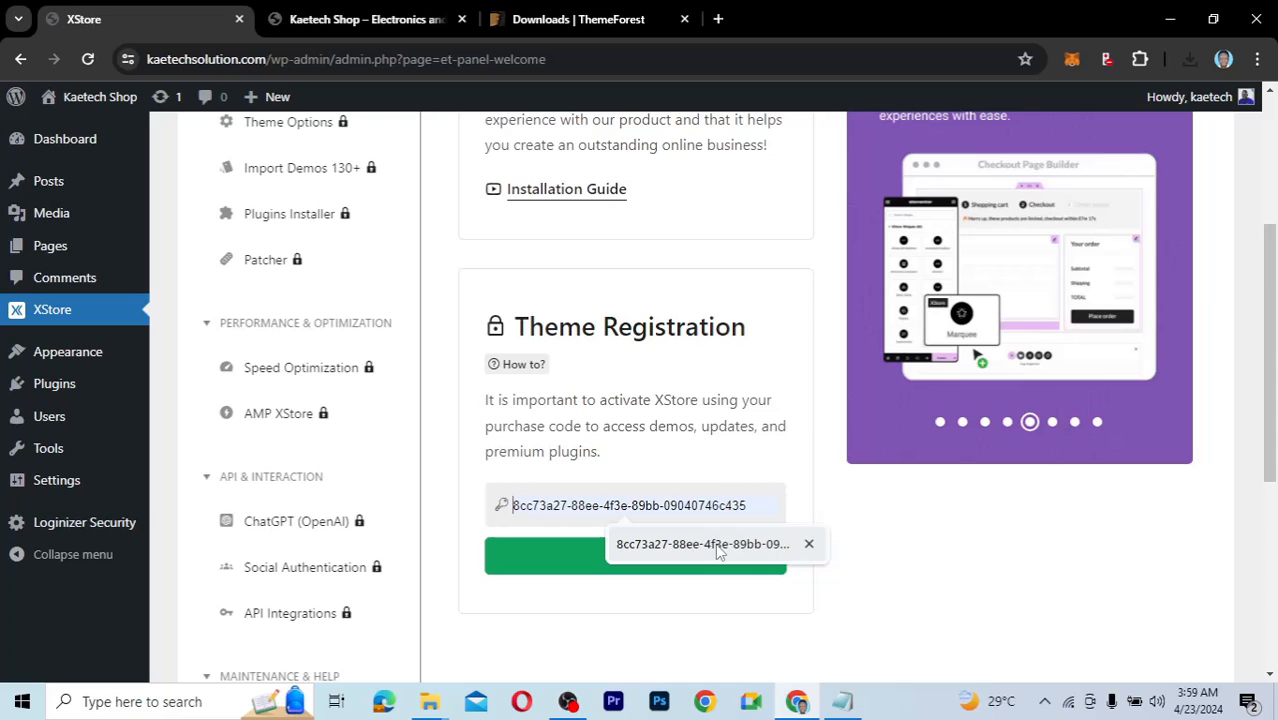
click(718, 545)
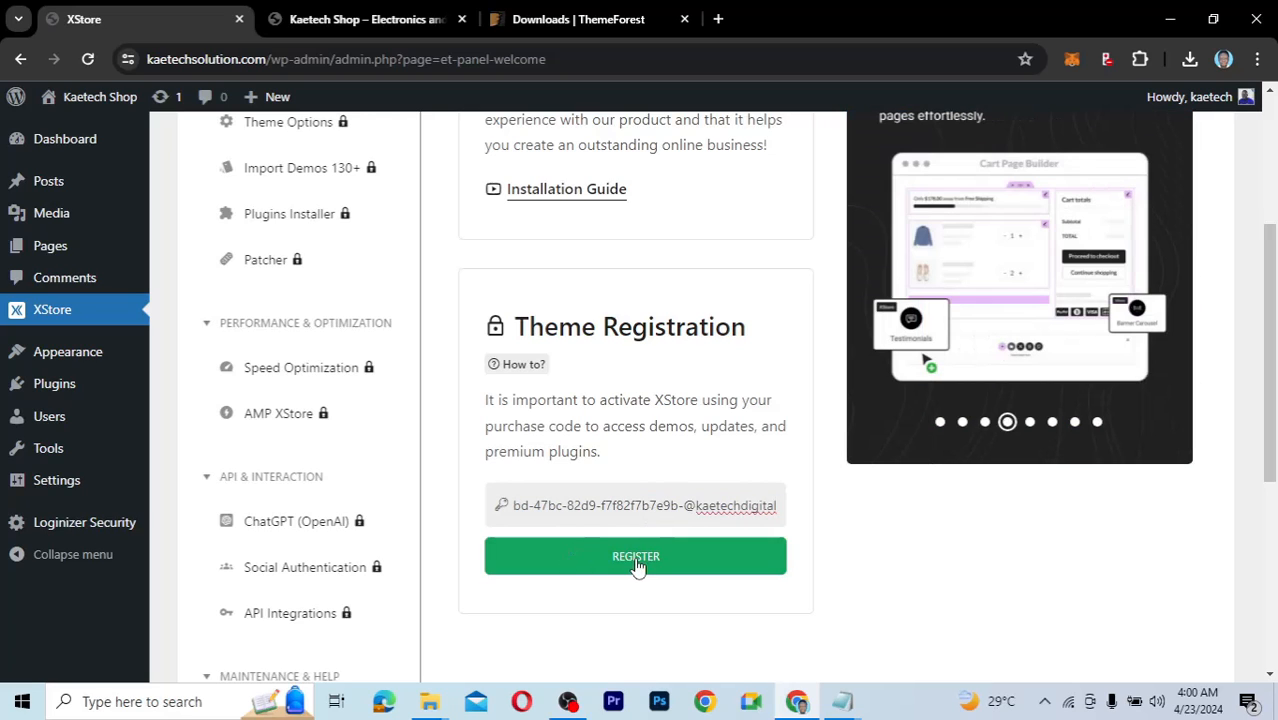
click(643, 561)
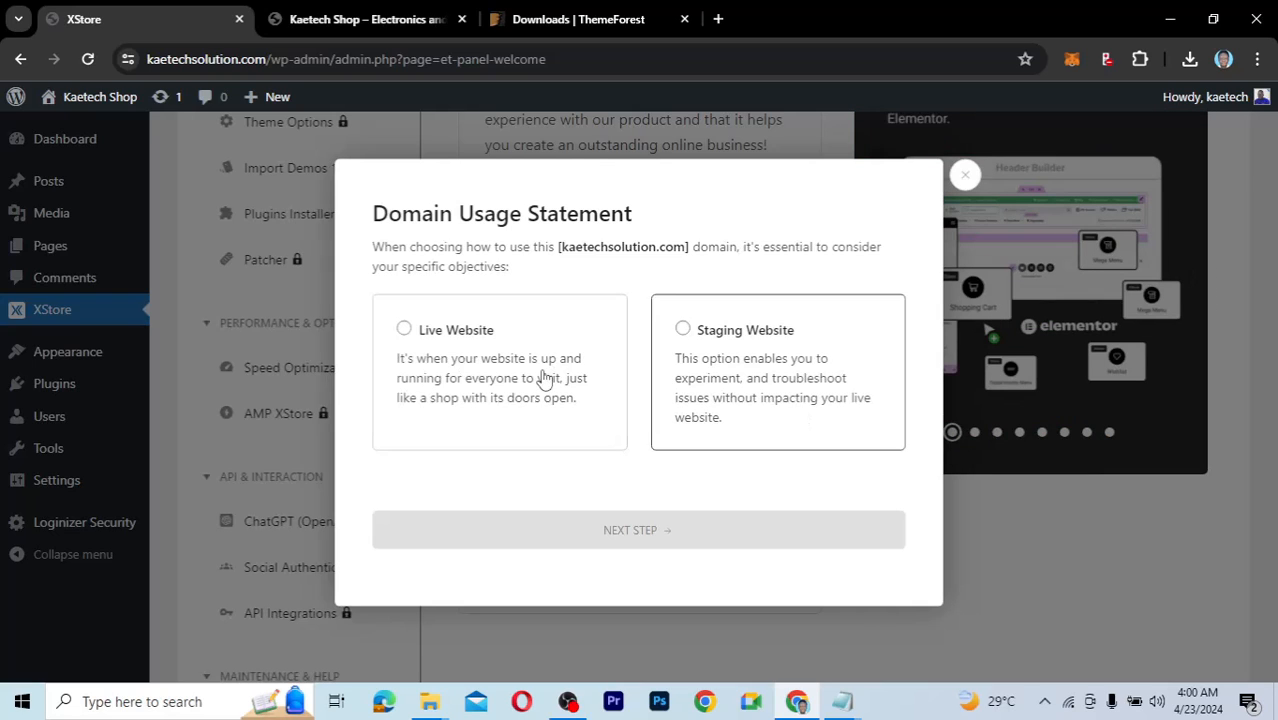
Declare the domain a live website, accept license, data-storage and domain-verification terms, then register XStore.
click(494, 372)
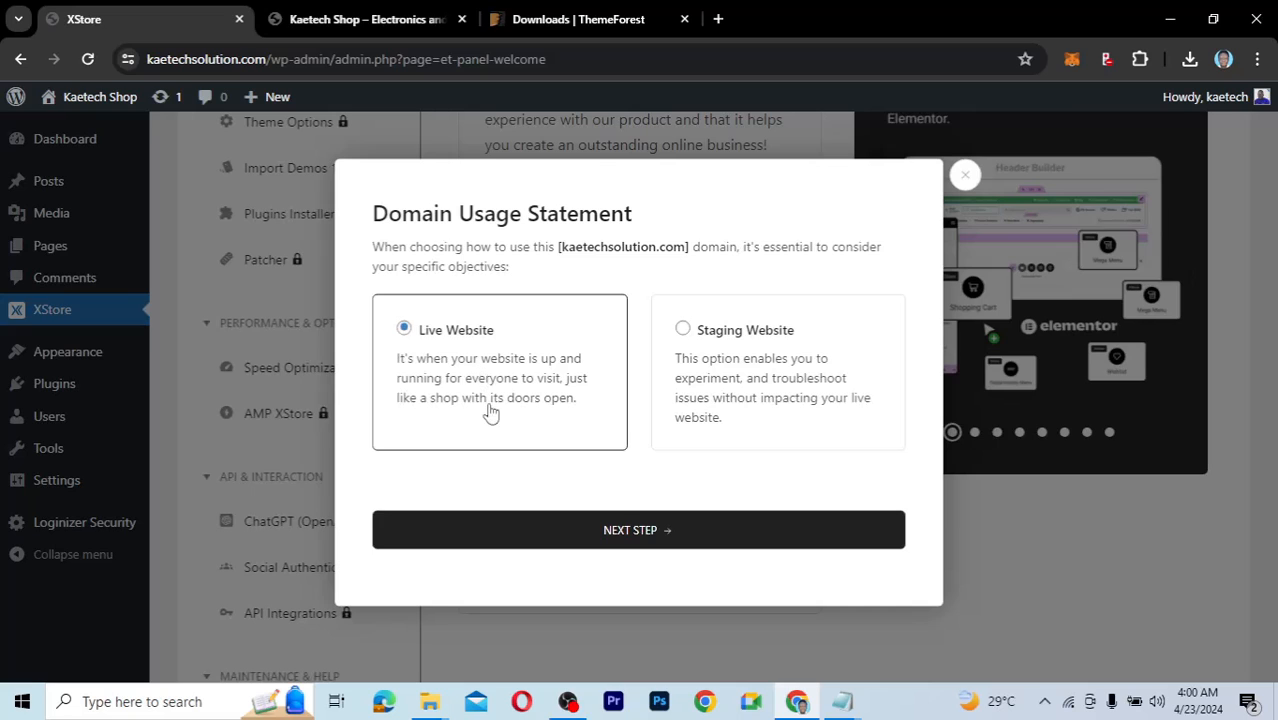
click(630, 528)
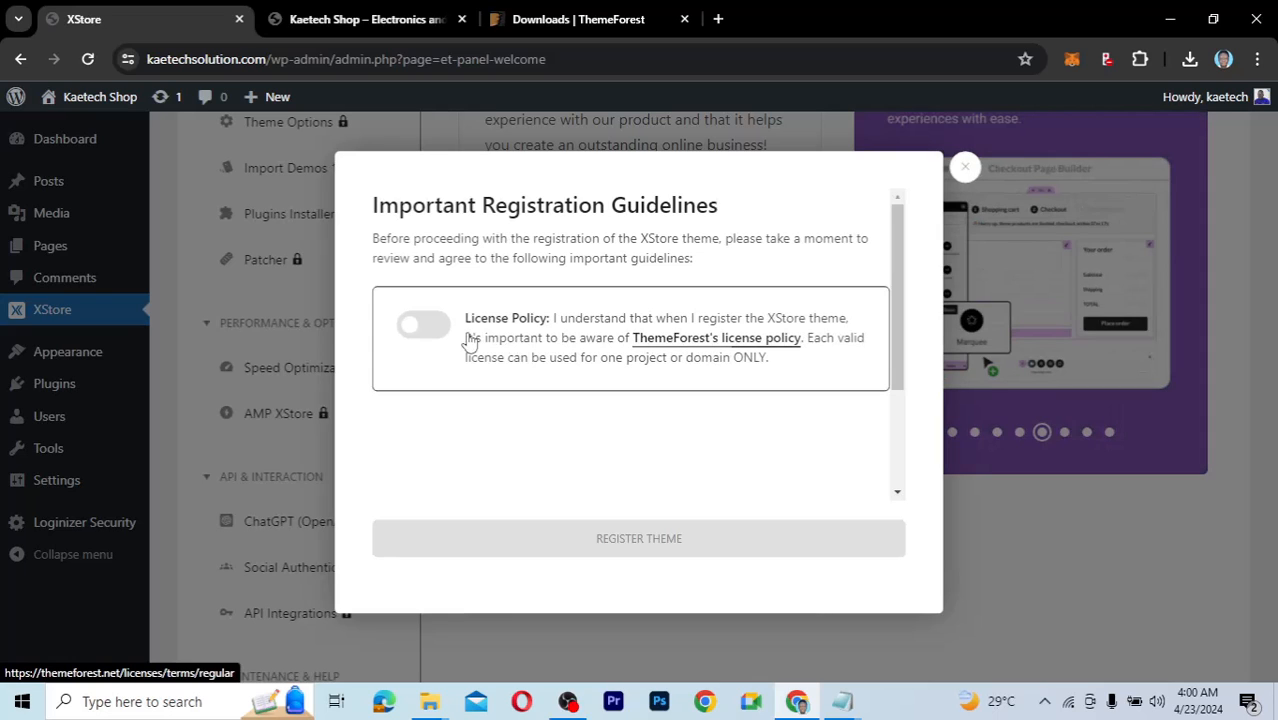
click(425, 324)
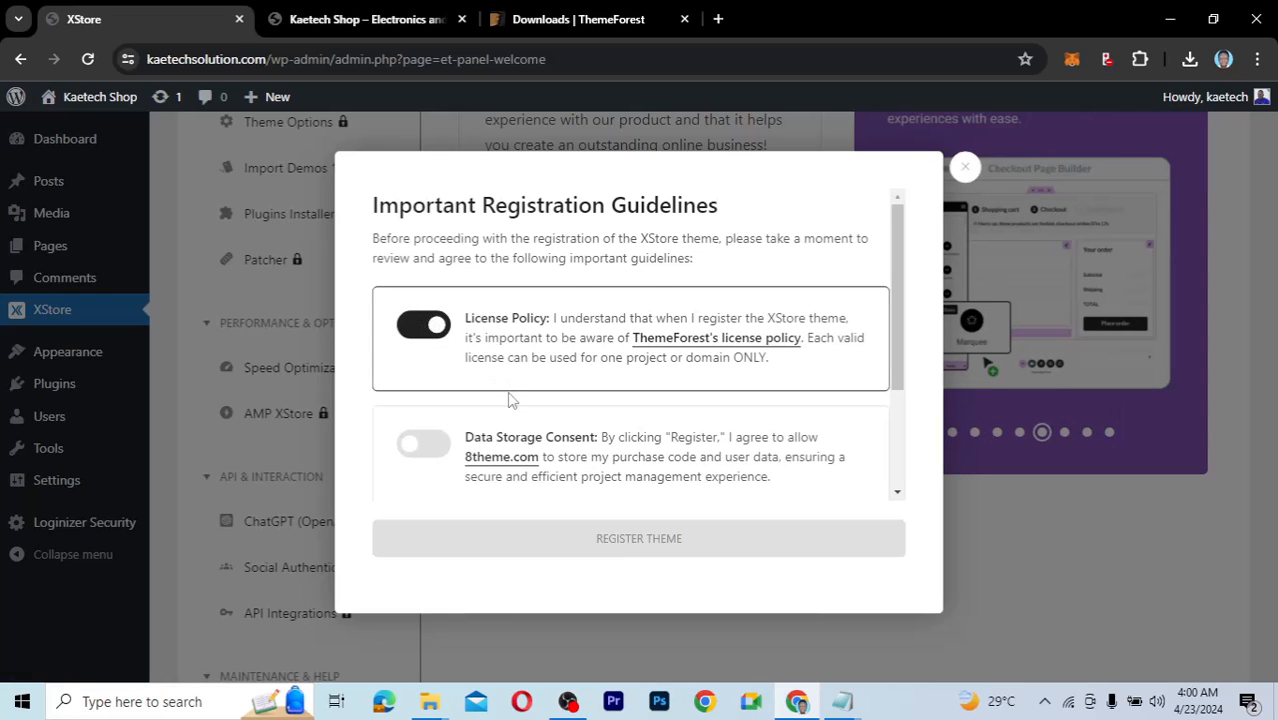
scroll(509, 399, down, 1)
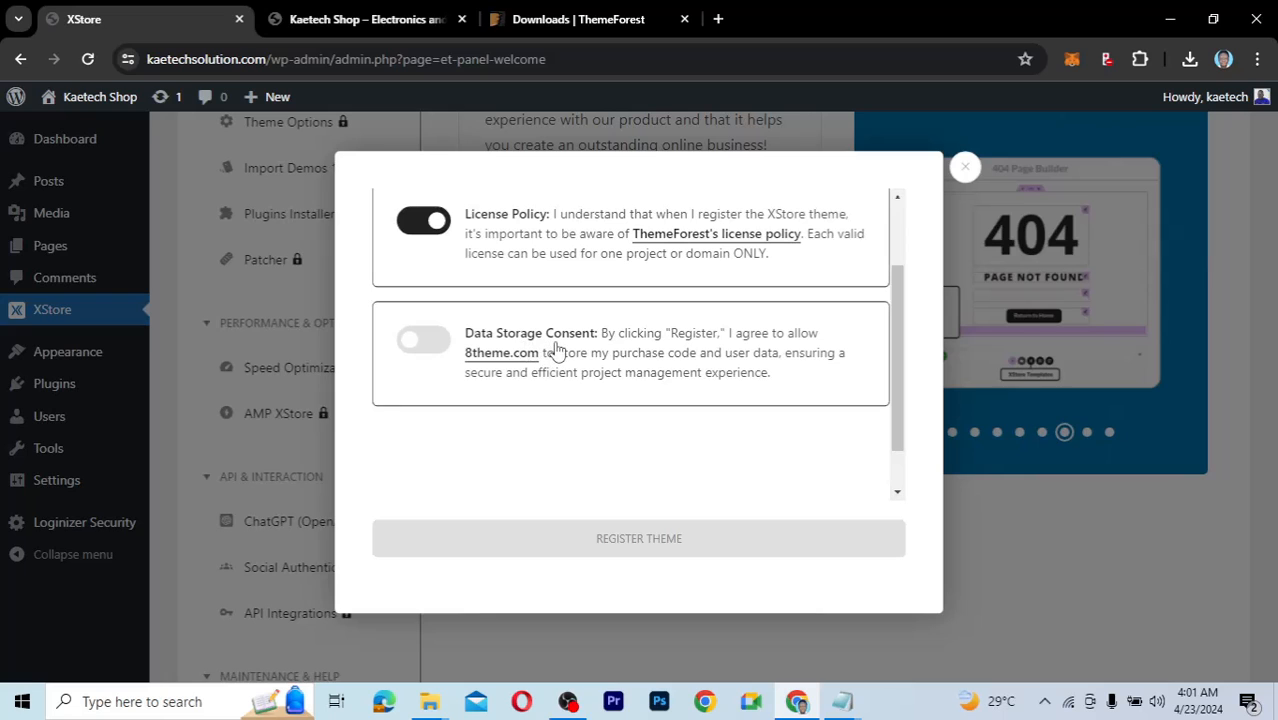
click(437, 345)
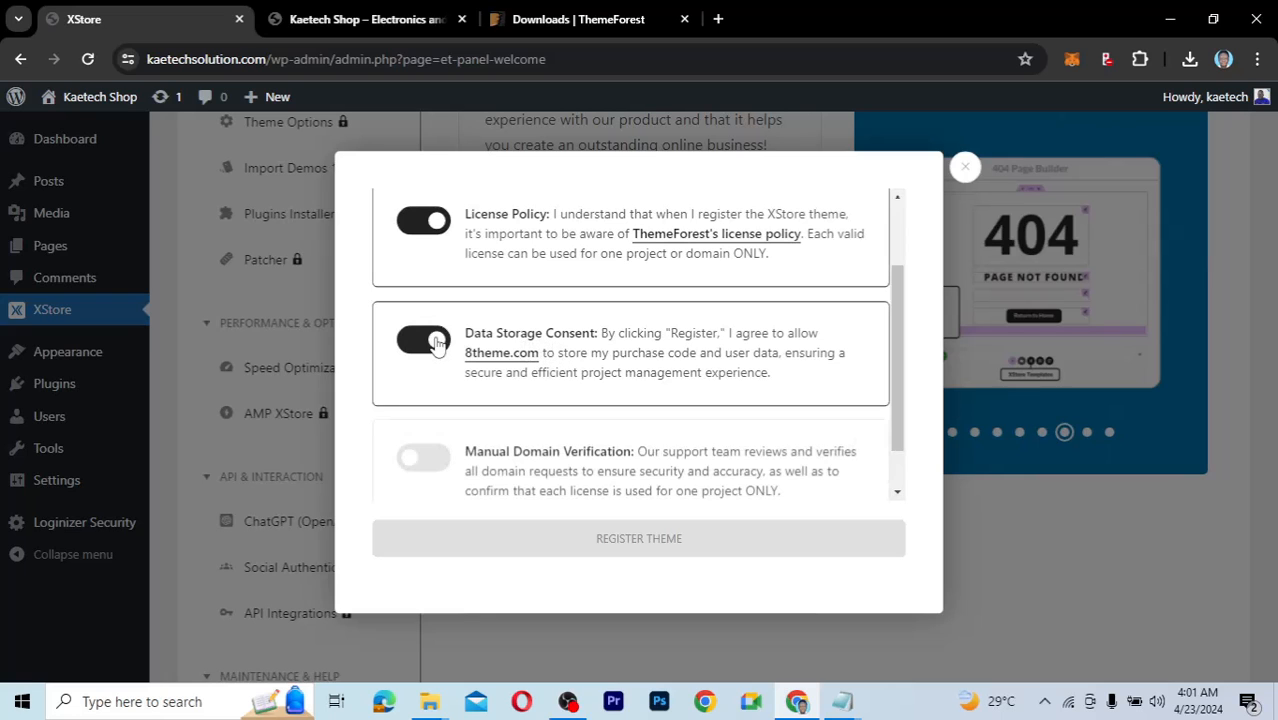
scroll(495, 380, down, 1)
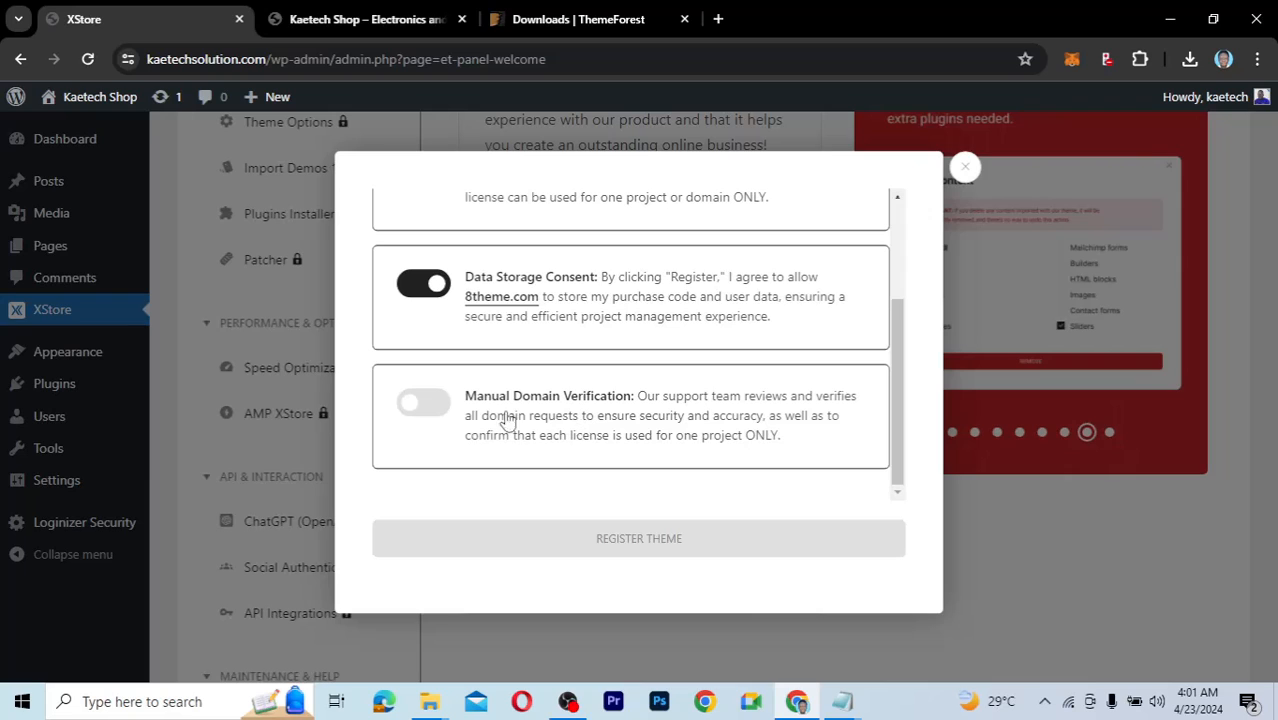
click(432, 408)
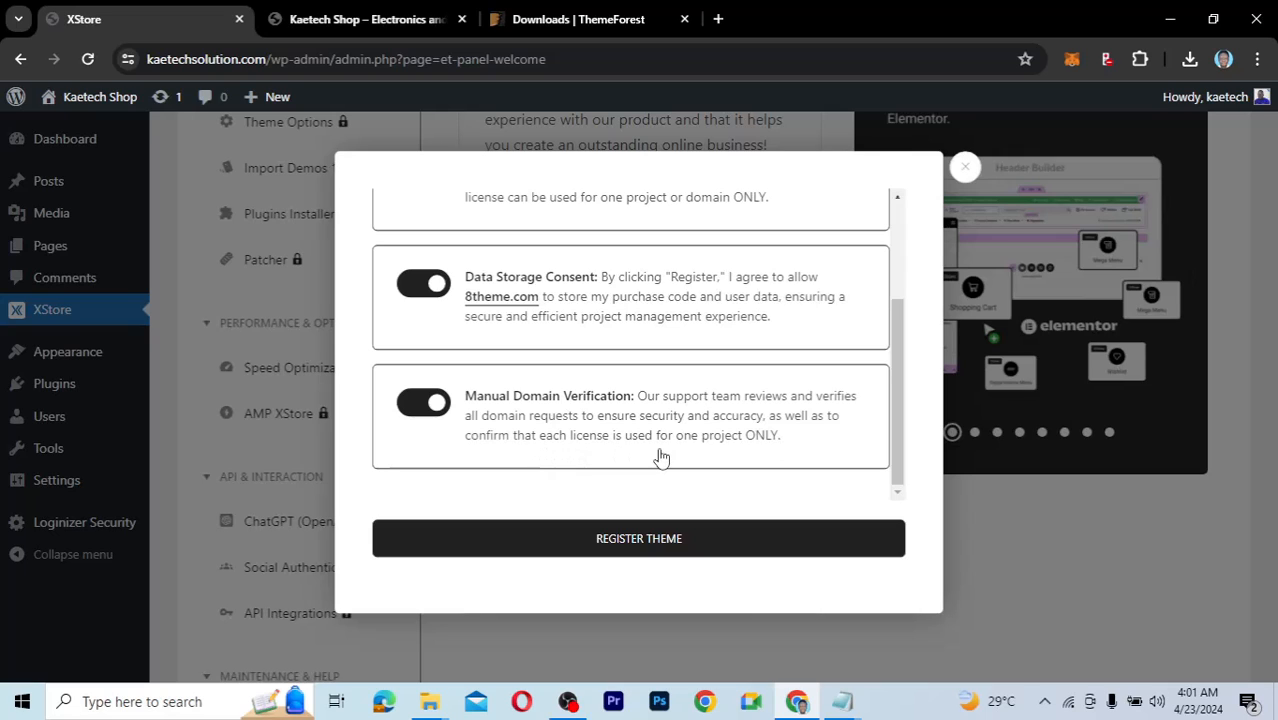
click(652, 540)
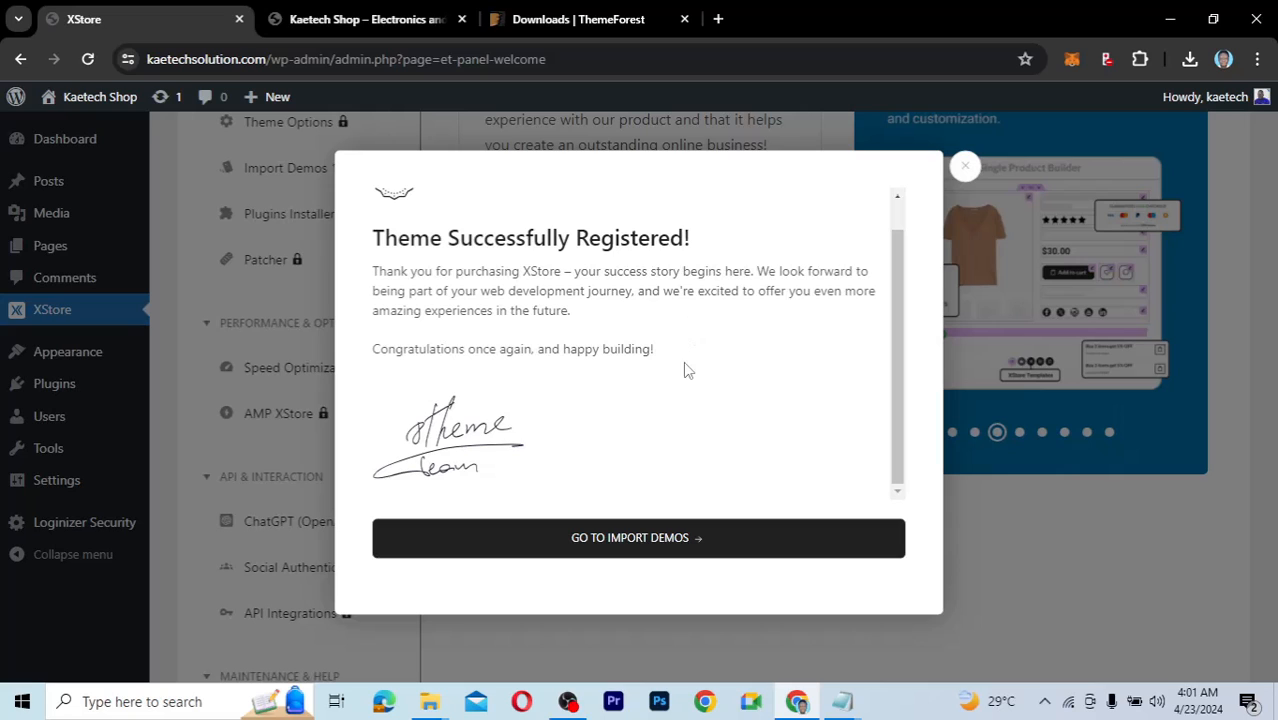
Choose GO TO IMPORT DEMOS from the Theme Successfully Registered confirmation.
scroll(603, 444, up, 1)
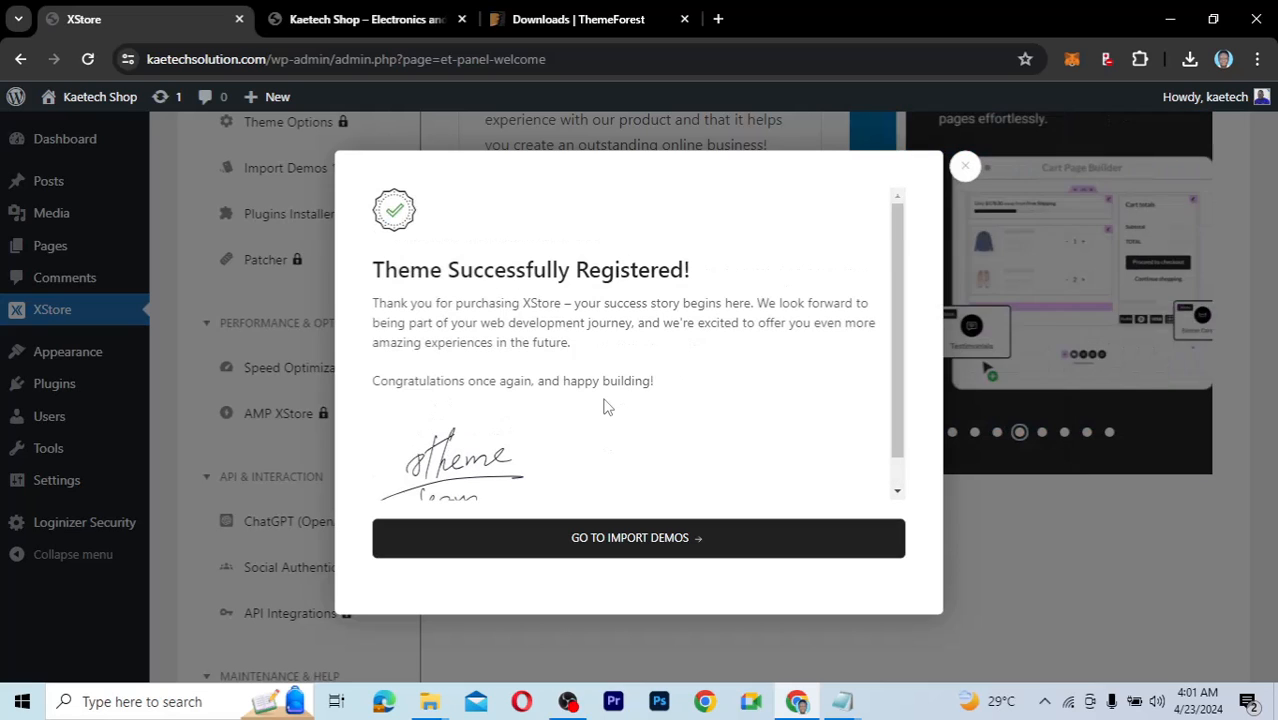
scroll(604, 410, down, 1)
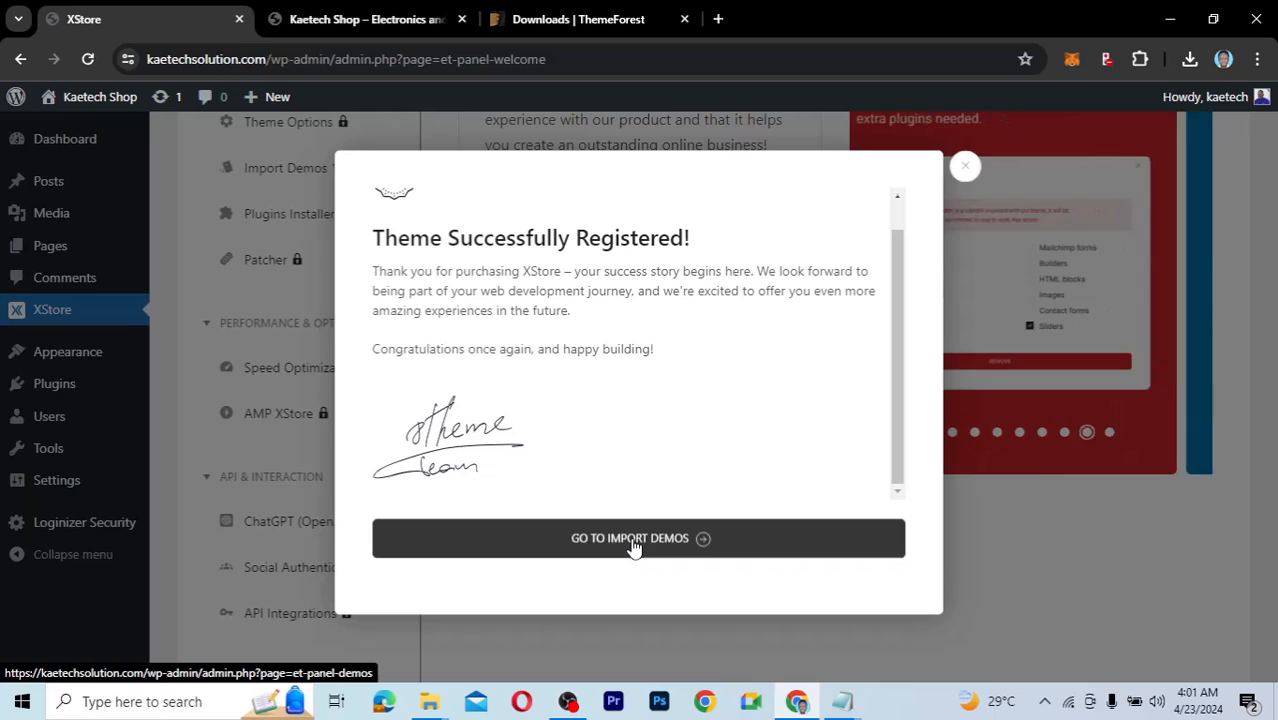
click(632, 542)
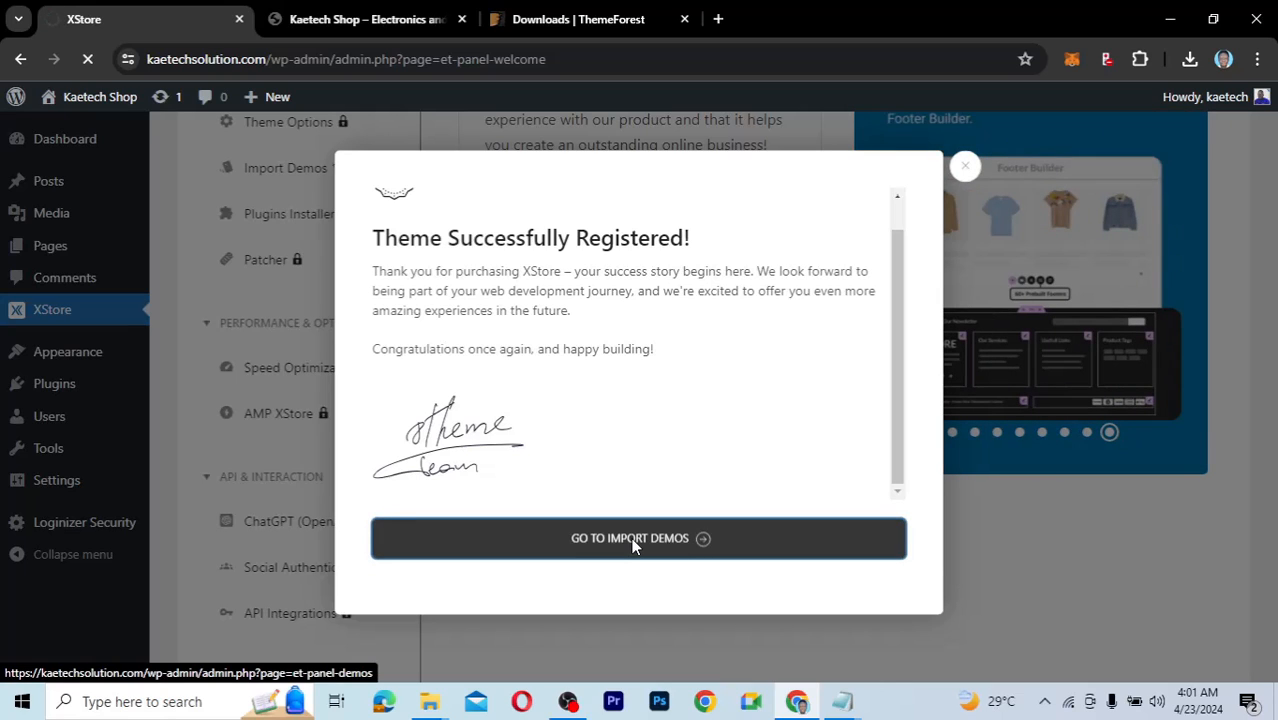
Scroll through the Import Demos grid, showing demos like Electronic Mega Market and Grocery Mega Market.
scroll(894, 431, down, 3)
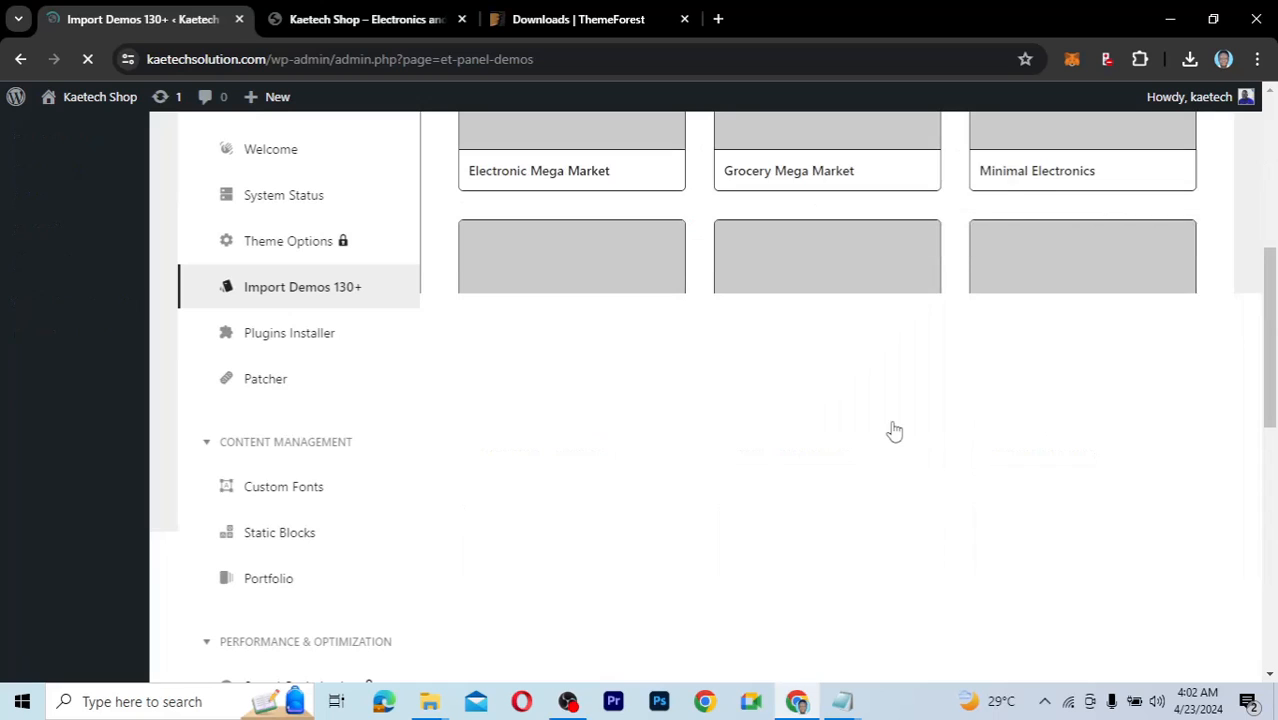
scroll(894, 431, up, 2)
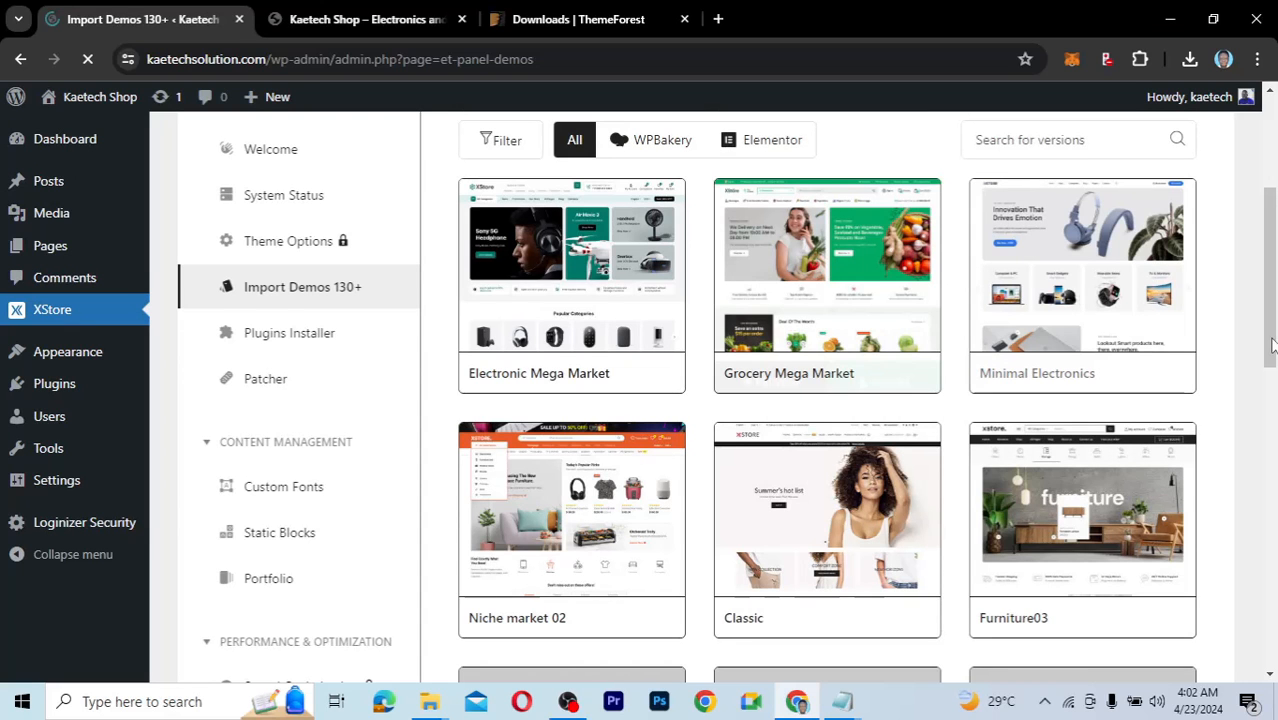
scroll(1272, 345, up, 2)
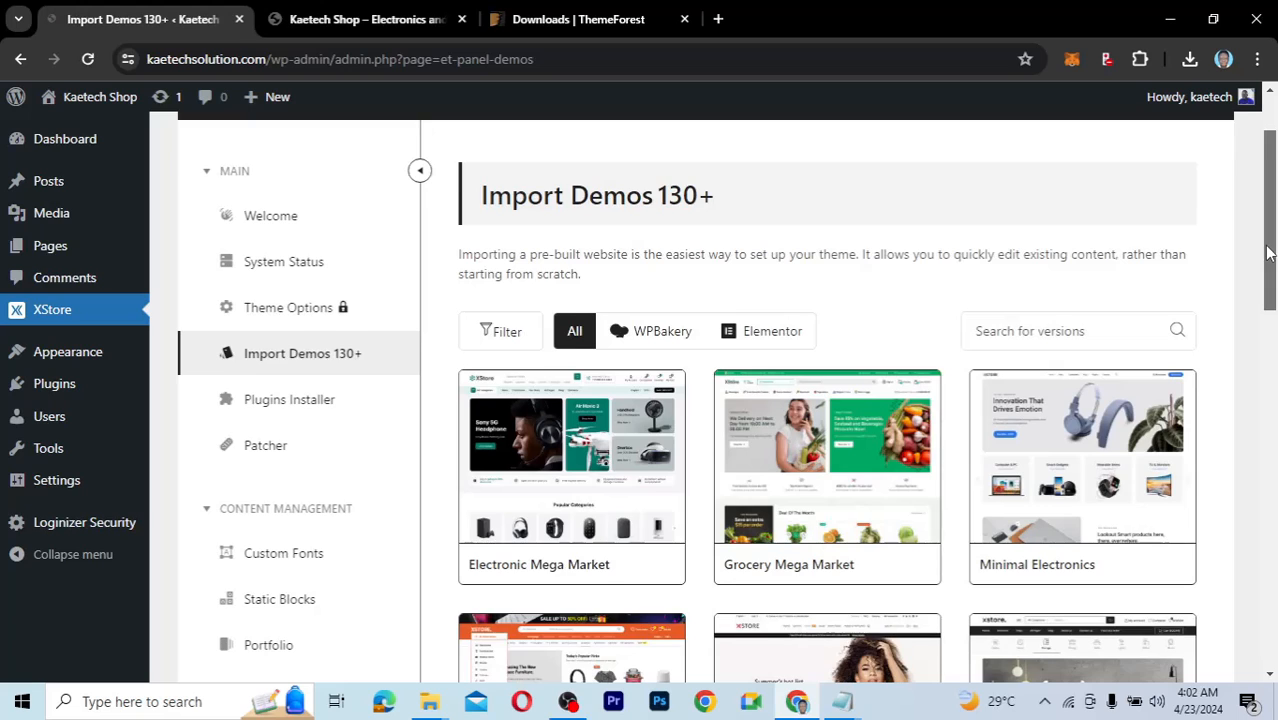
scroll(1268, 254, down, 1)
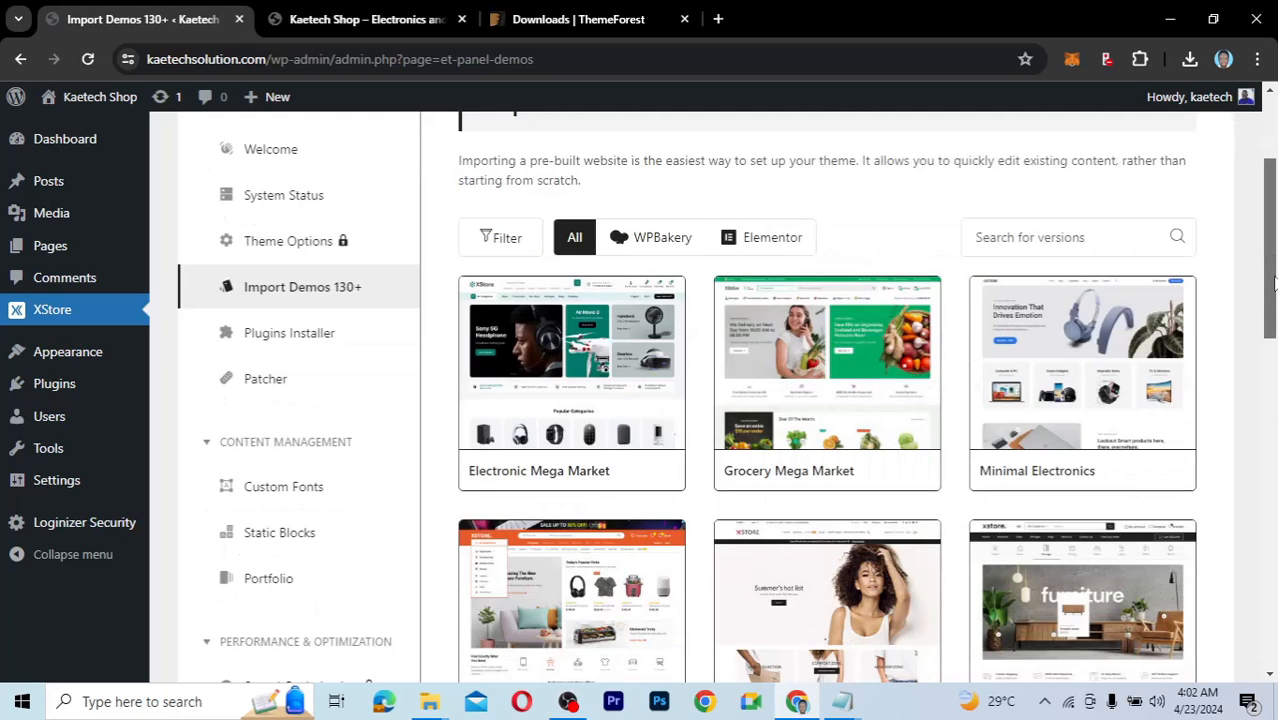
drag(1272, 283, 1273, 233)
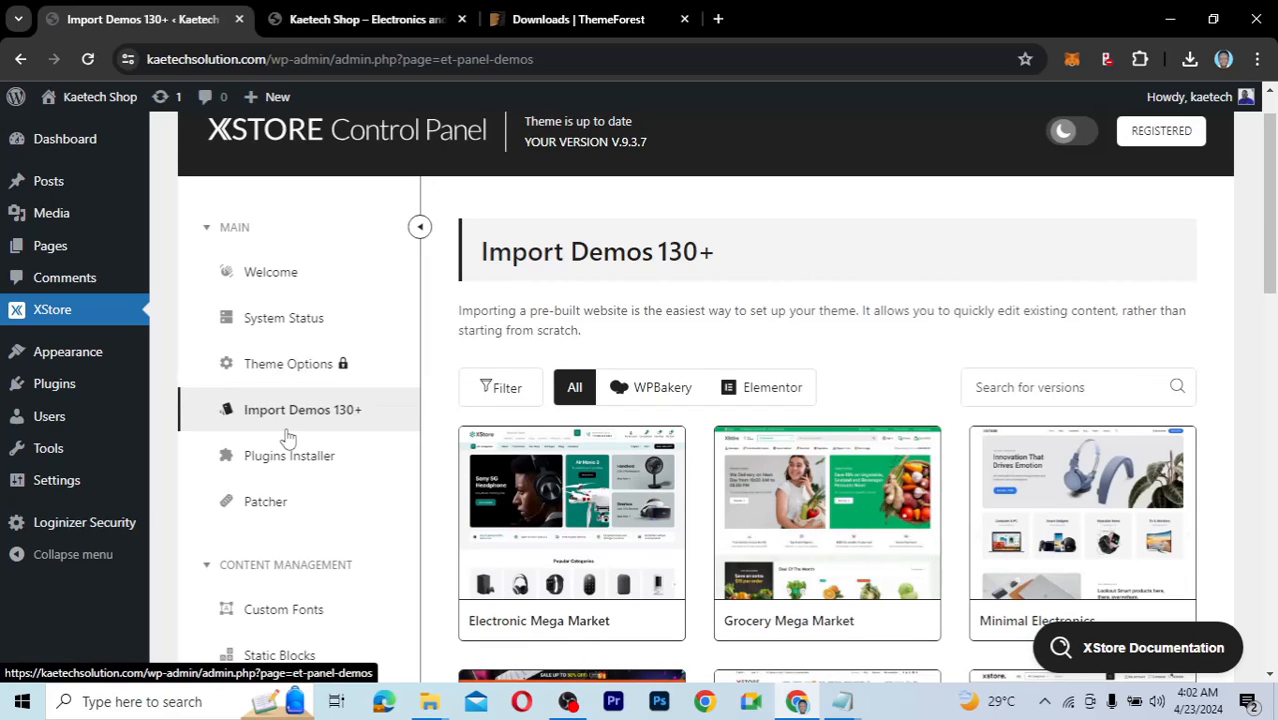
scroll(287, 437, down, 3)
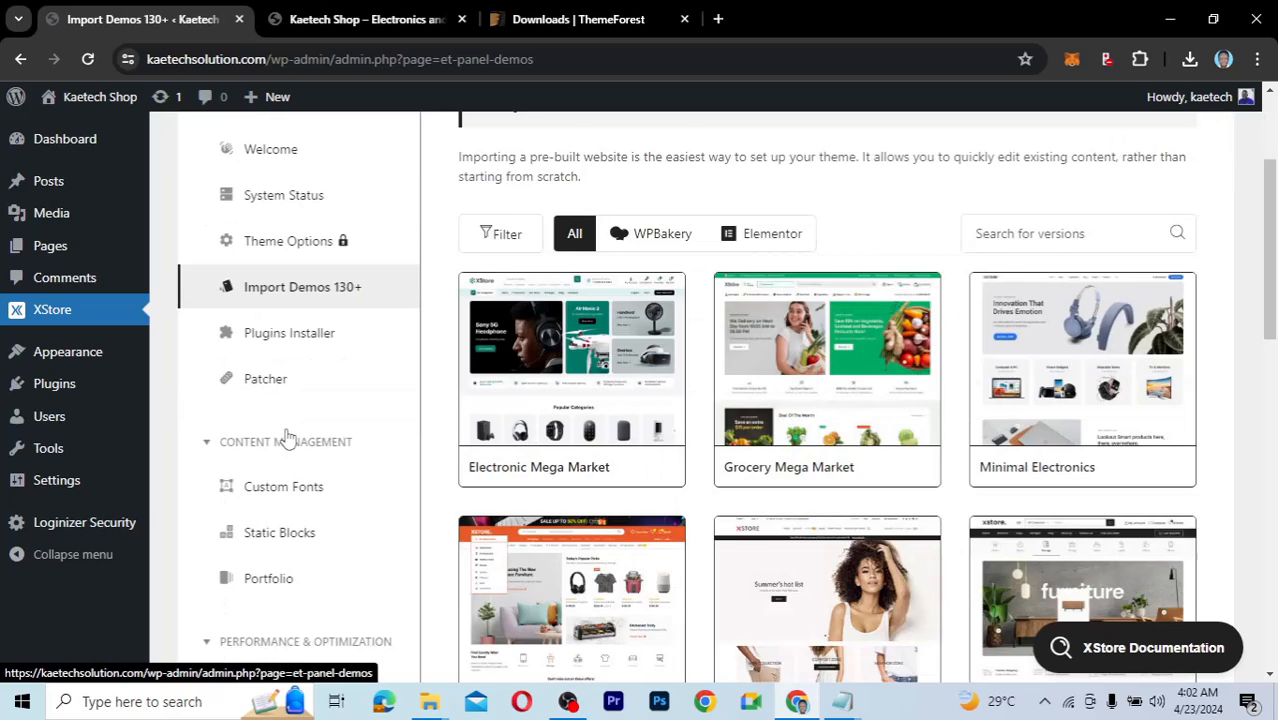
scroll(357, 241, up, 1)
scroll(357, 241, up, 3)
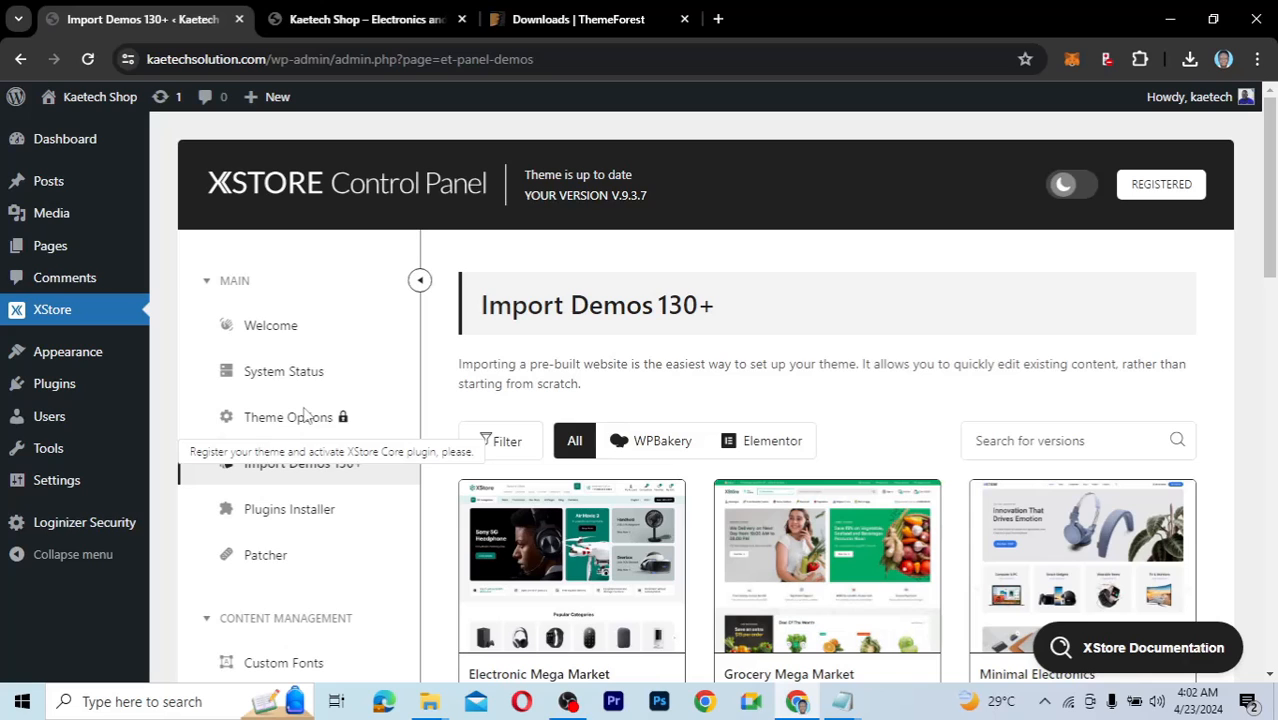
scroll(300, 397, down, 2)
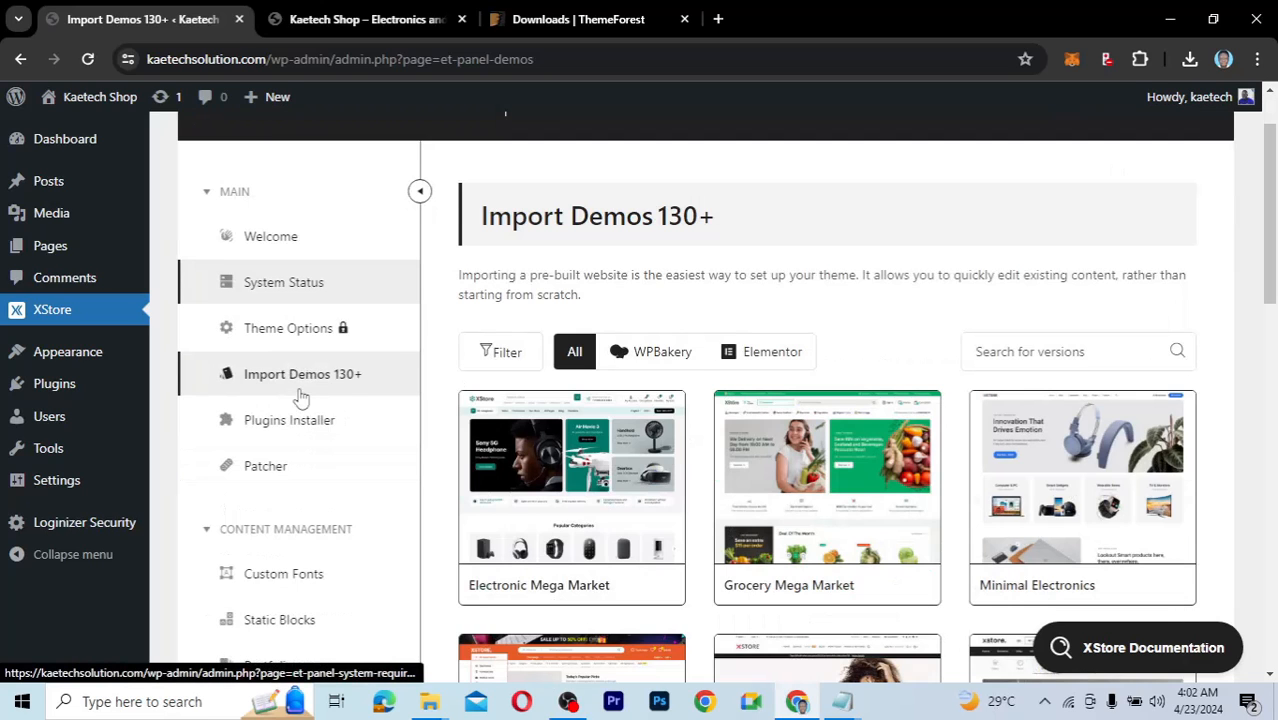
scroll(300, 397, up, 1)
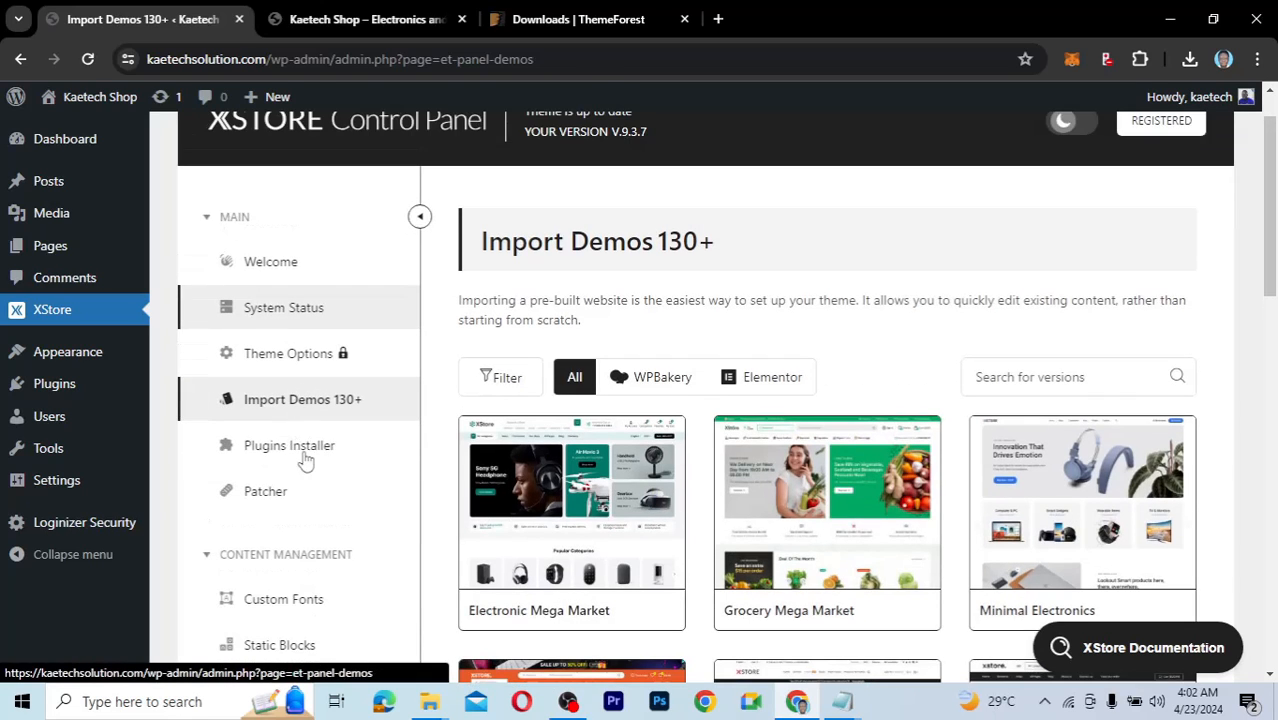
Go to Plugins Installer and install the required XStore Core v.5.3.7 plugin.
click(291, 449)
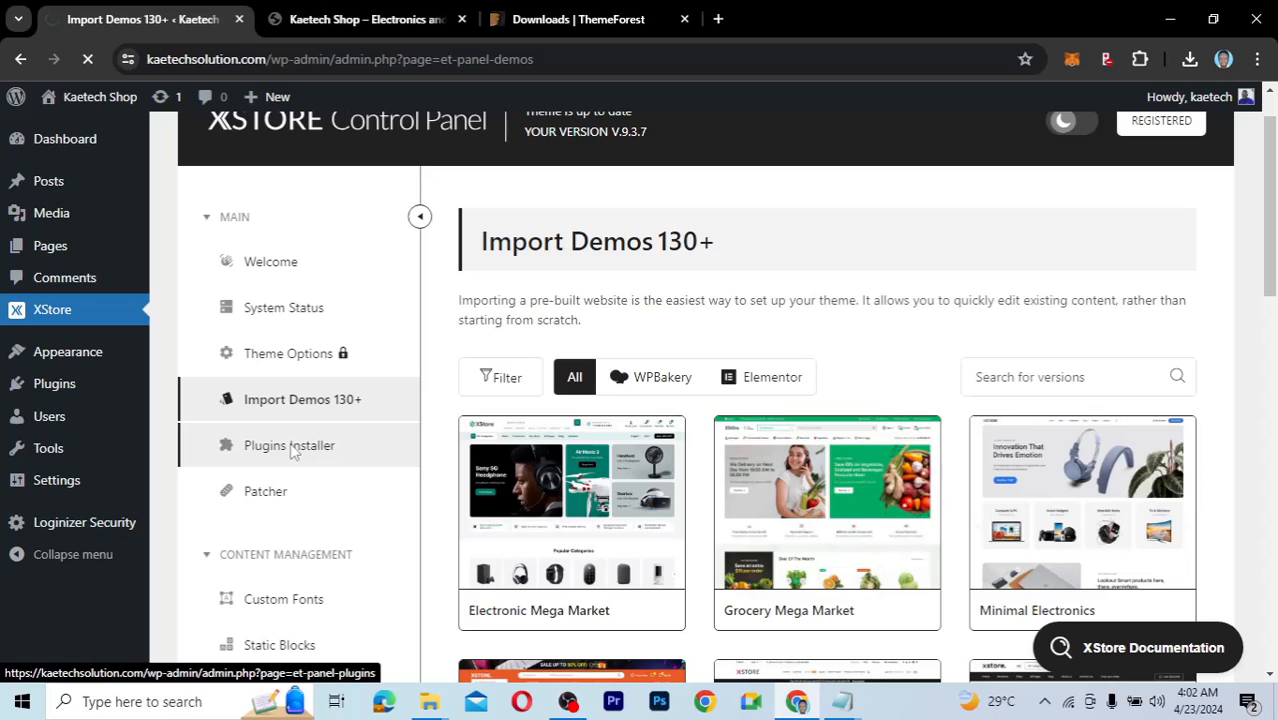
scroll(862, 397, down, 2)
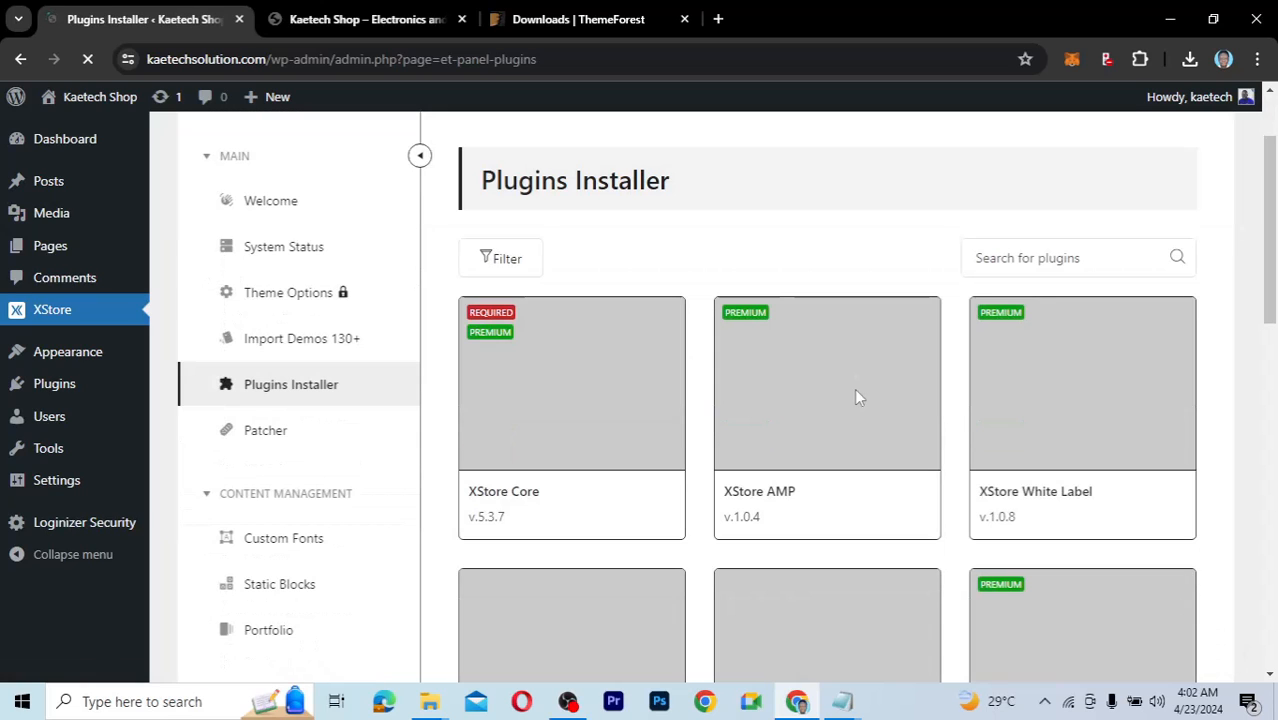
mouse_move(595, 379)
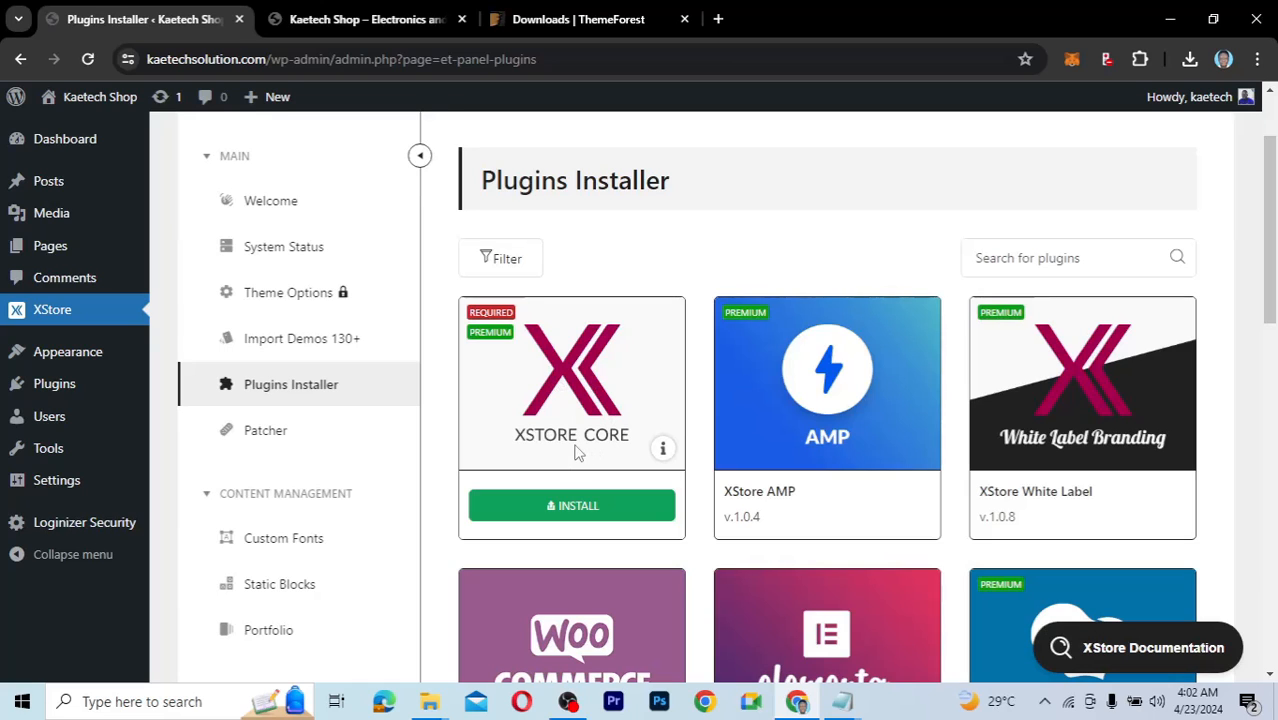
scroll(575, 453, down, 2)
scroll(575, 453, up, 2)
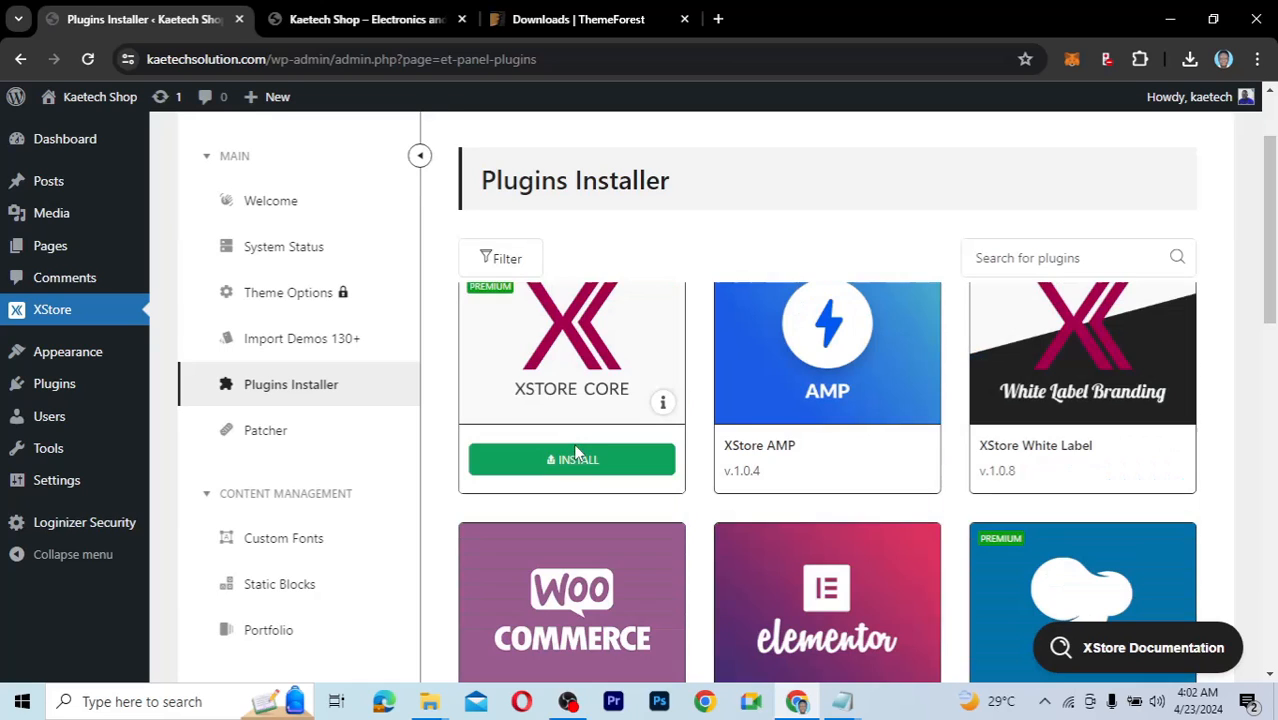
click(574, 455)
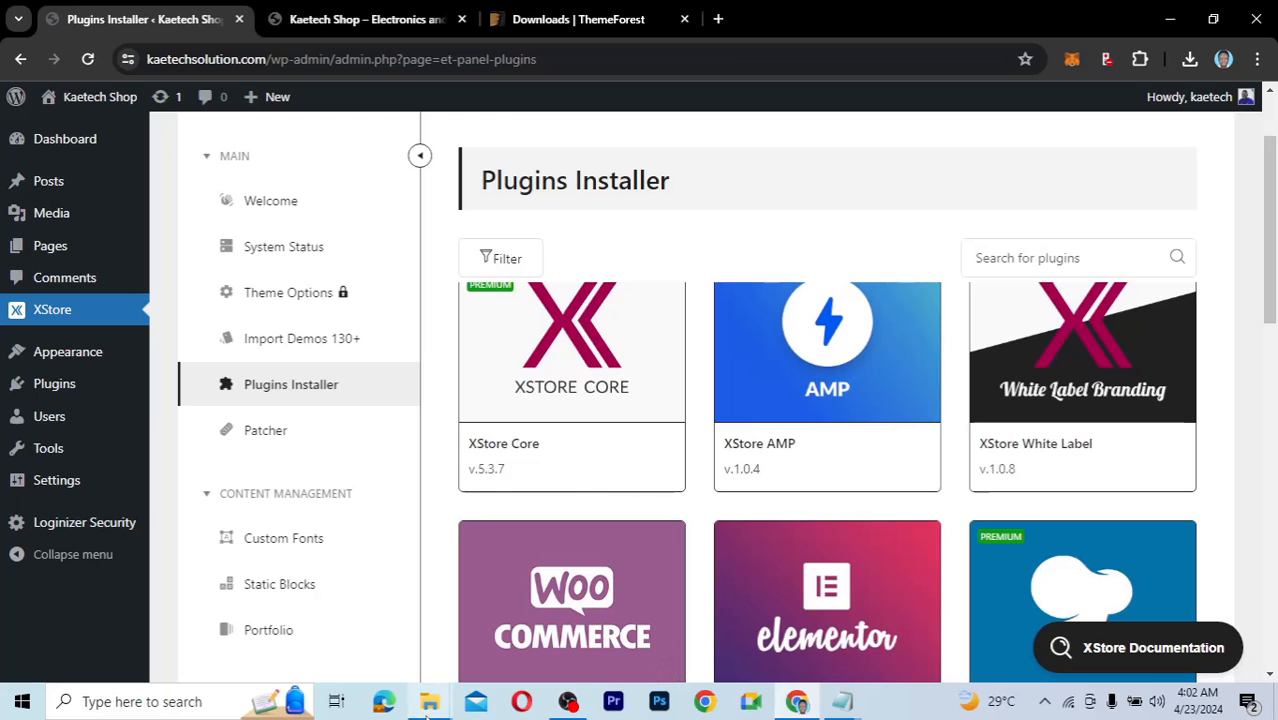
mouse_move(428, 707)
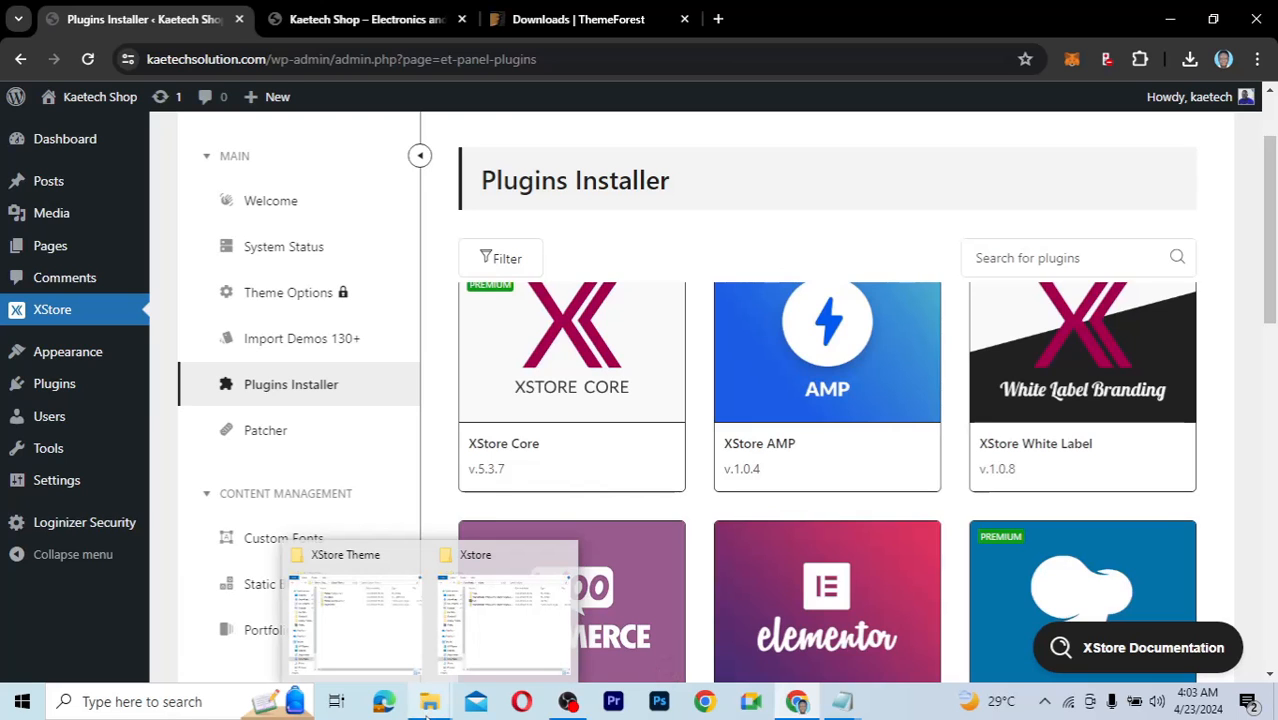
Browse into XStore Theme > XStore_Core_v.5.3.7, select the et-core-plugin zip, then return to the browser.
mouse_move(447, 607)
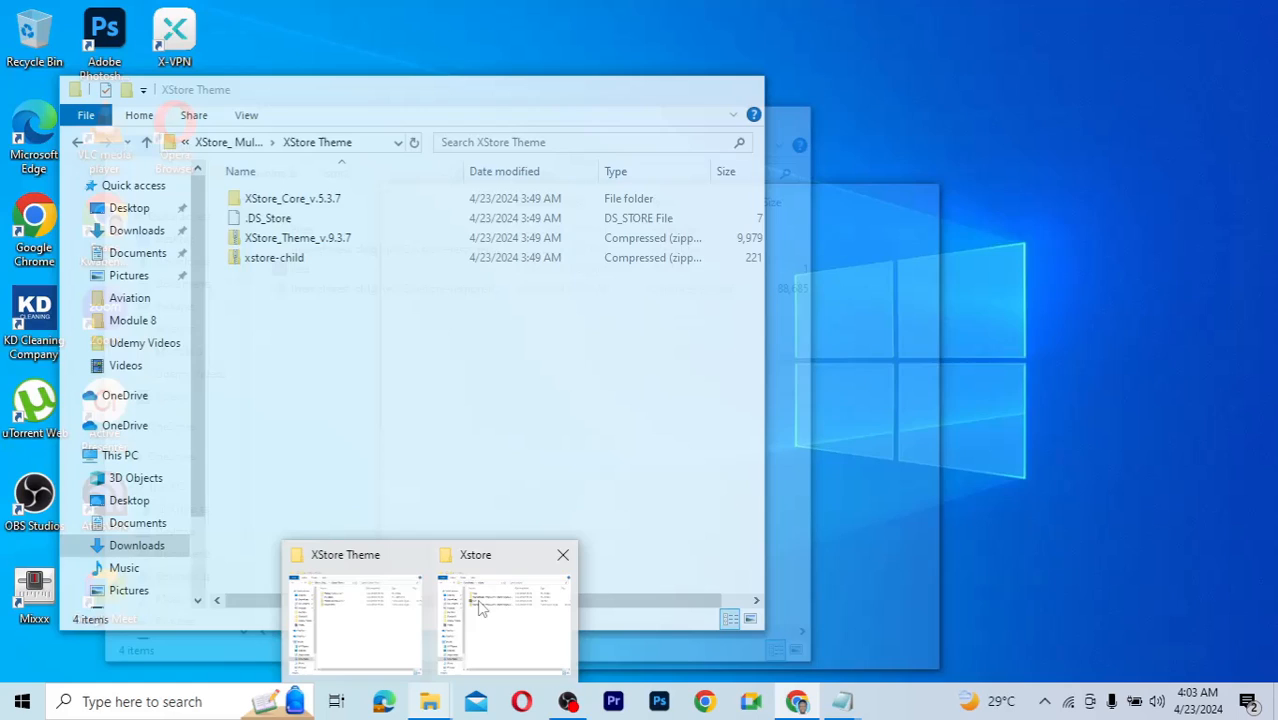
click(480, 608)
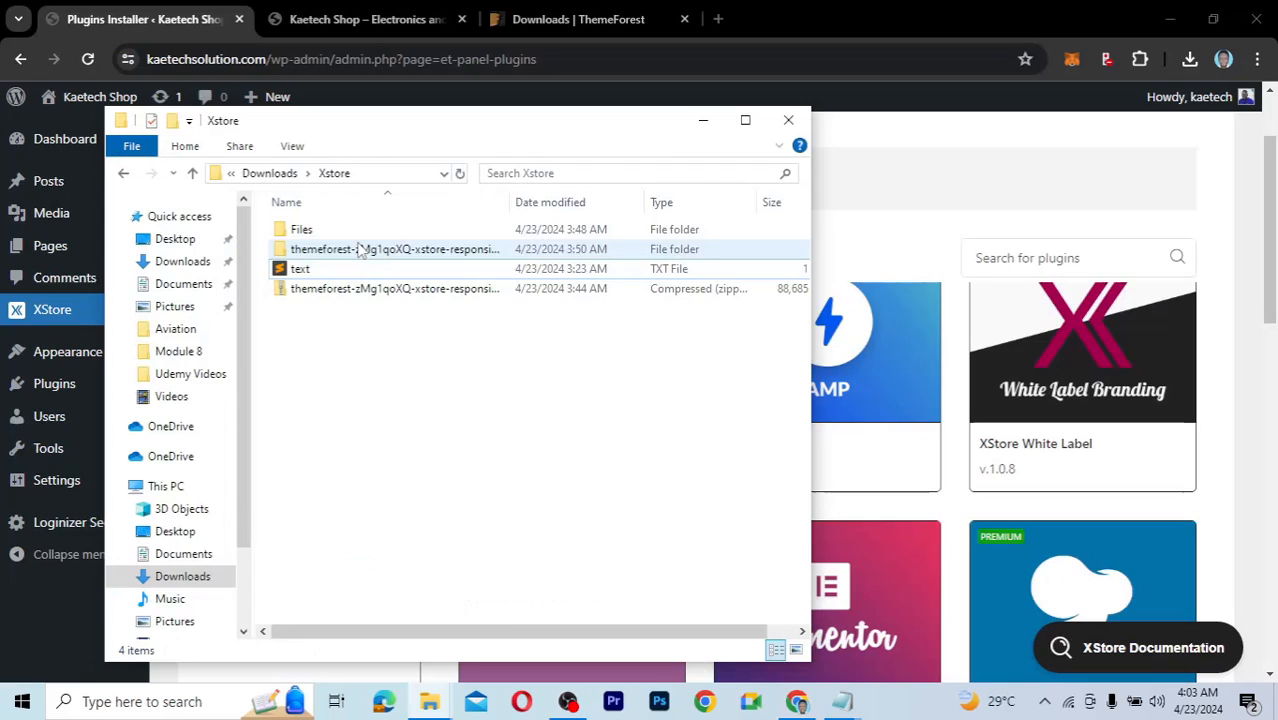
click(360, 250)
double_click(360, 250)
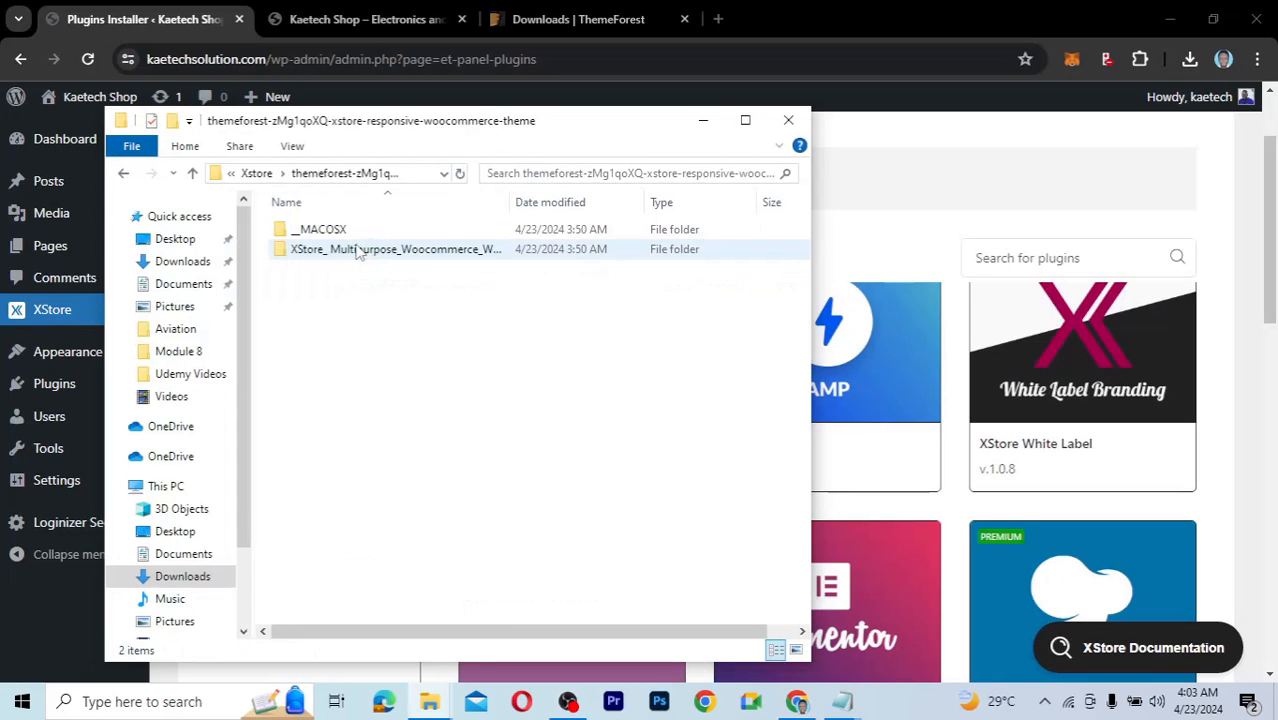
click(352, 255)
double_click(351, 256)
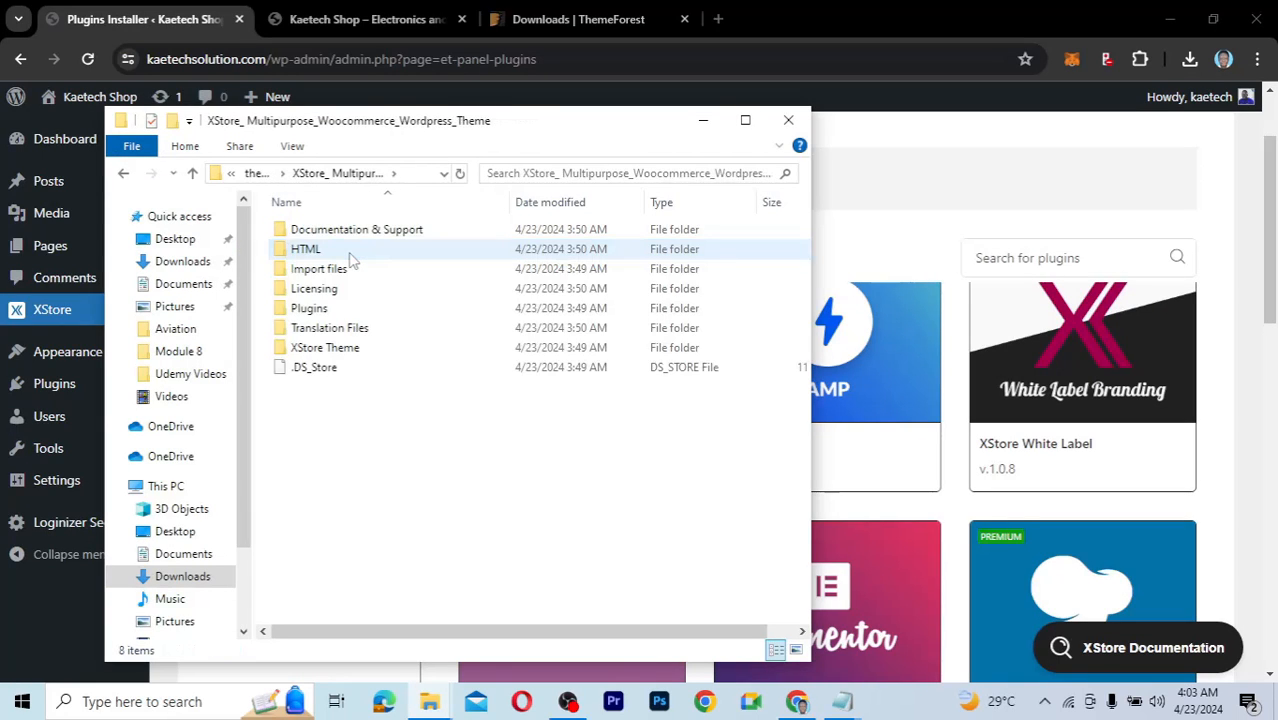
click(322, 350)
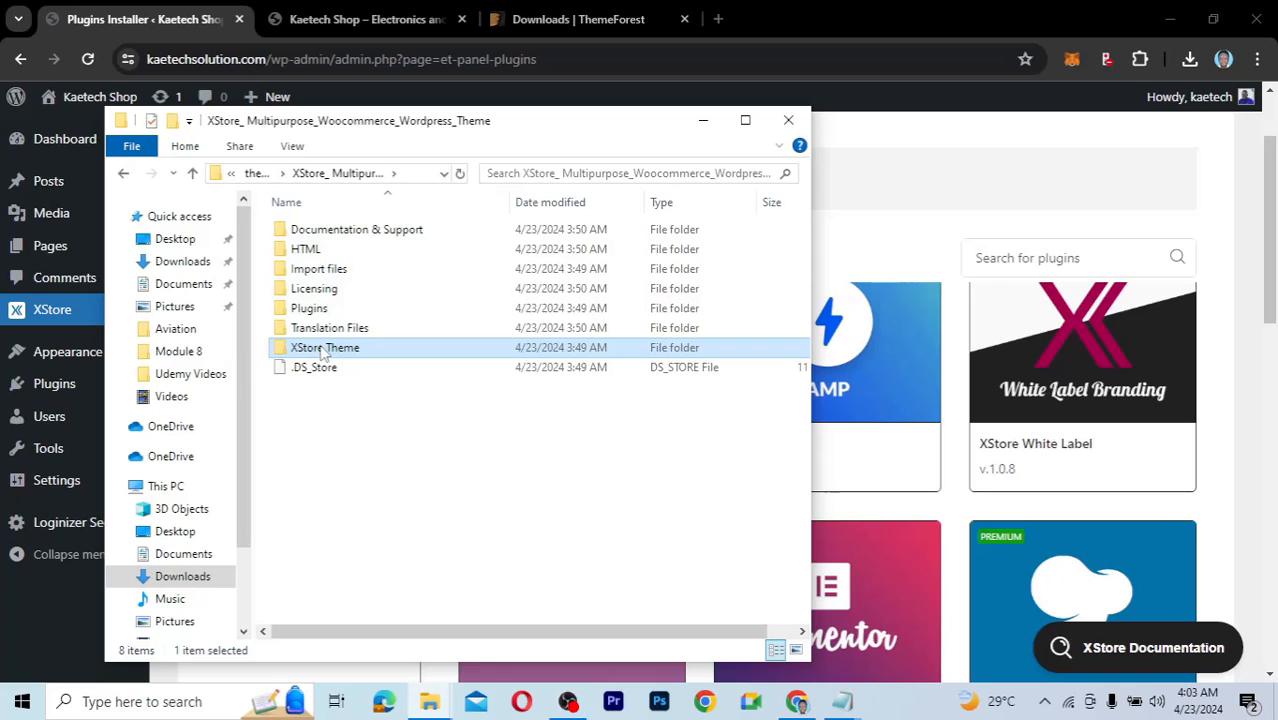
double_click(322, 350)
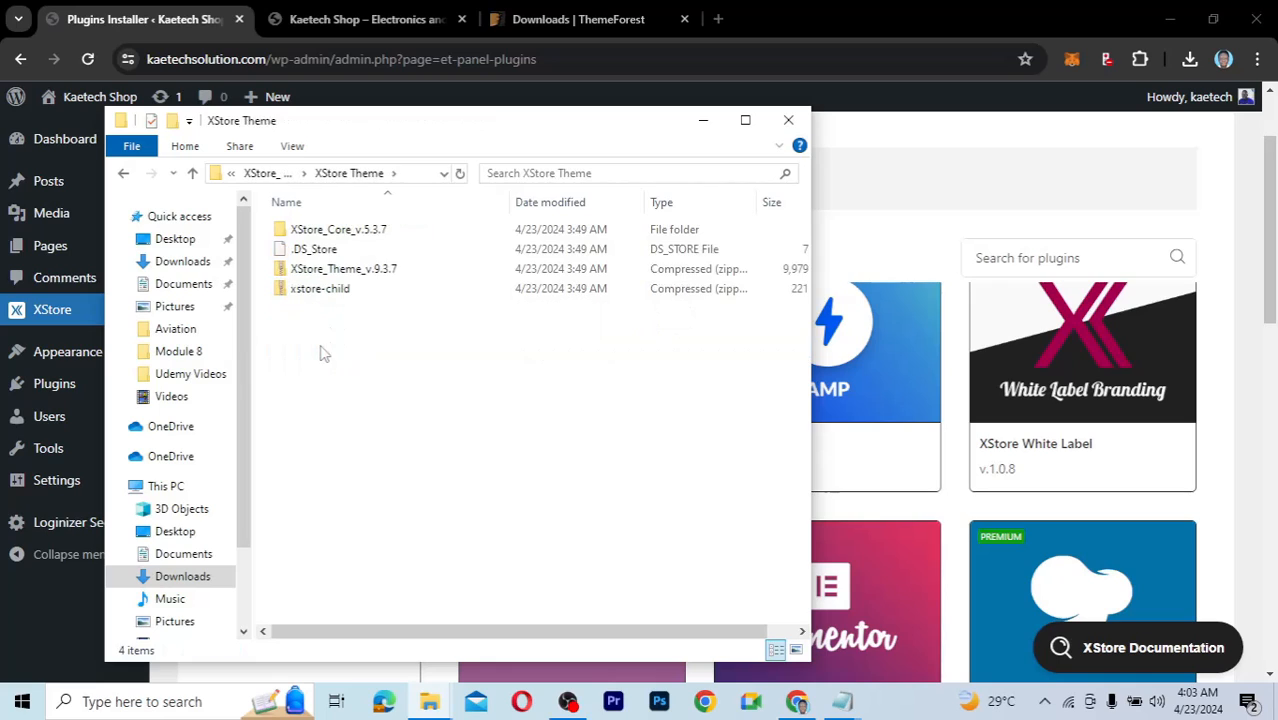
double_click(338, 232)
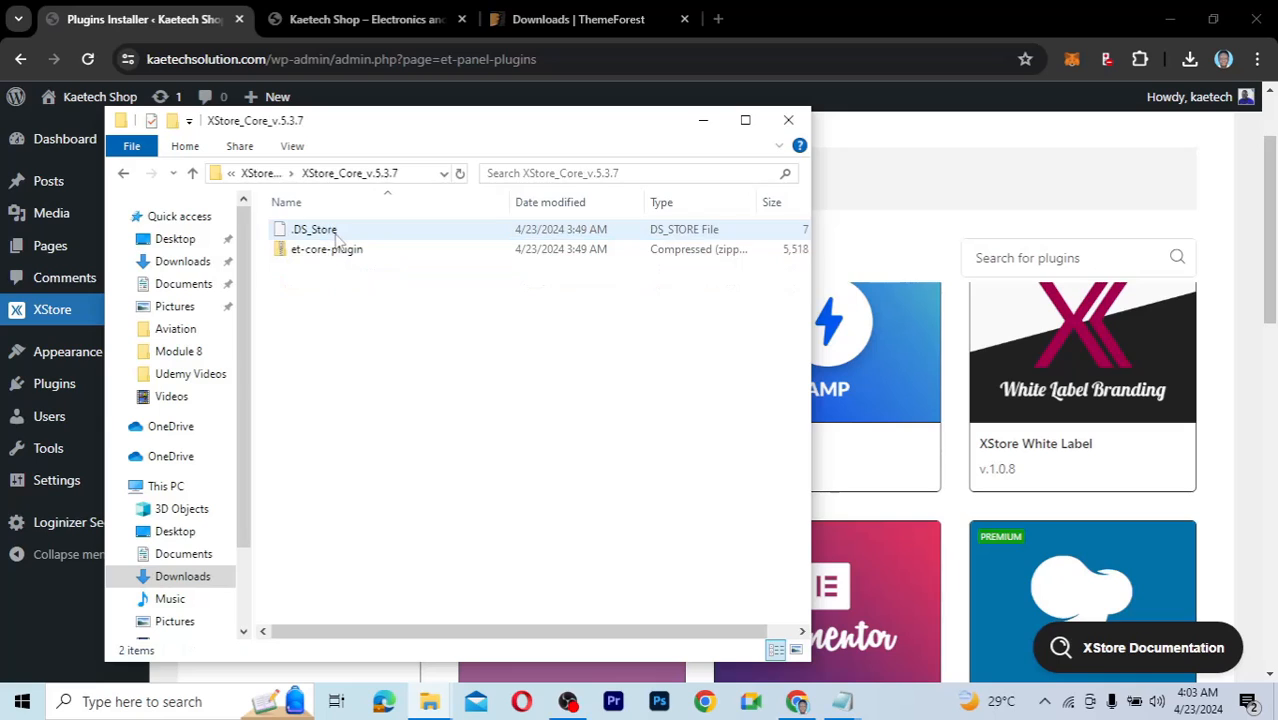
click(305, 252)
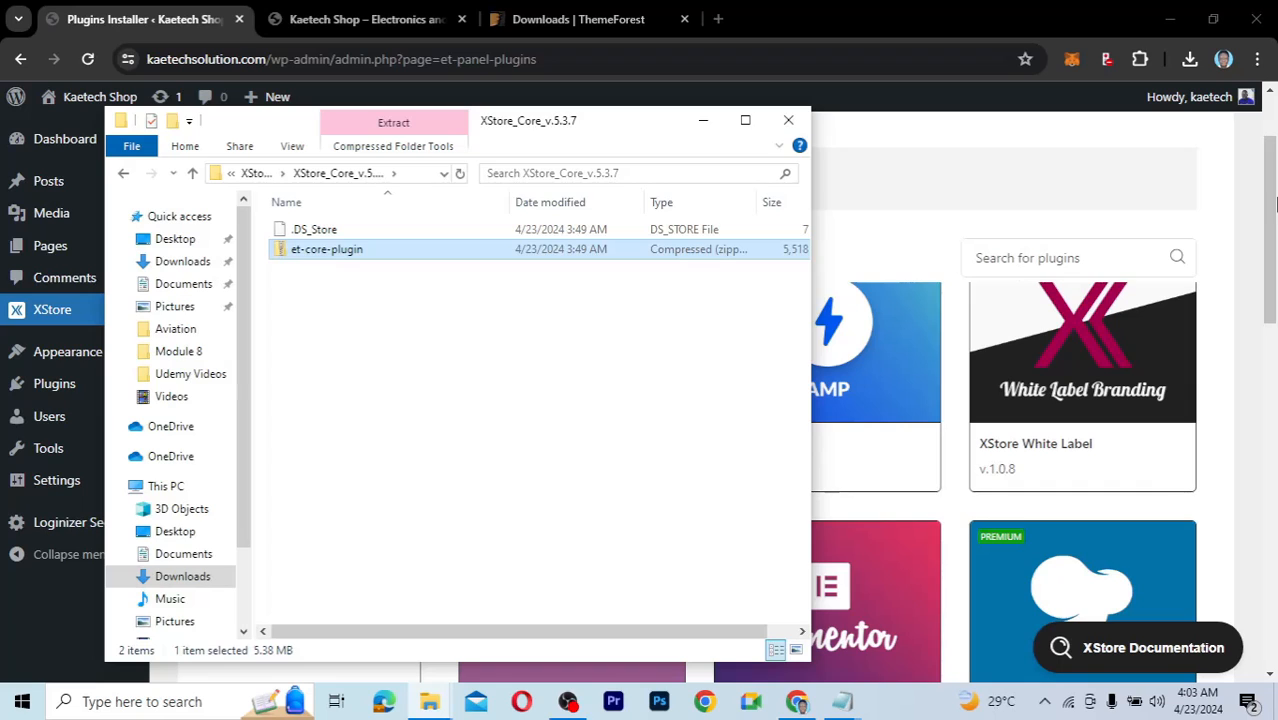
click(1273, 205)
Install the XStore Core plugin, confirm the success alert, and reload the admin page.
mouse_move(567, 458)
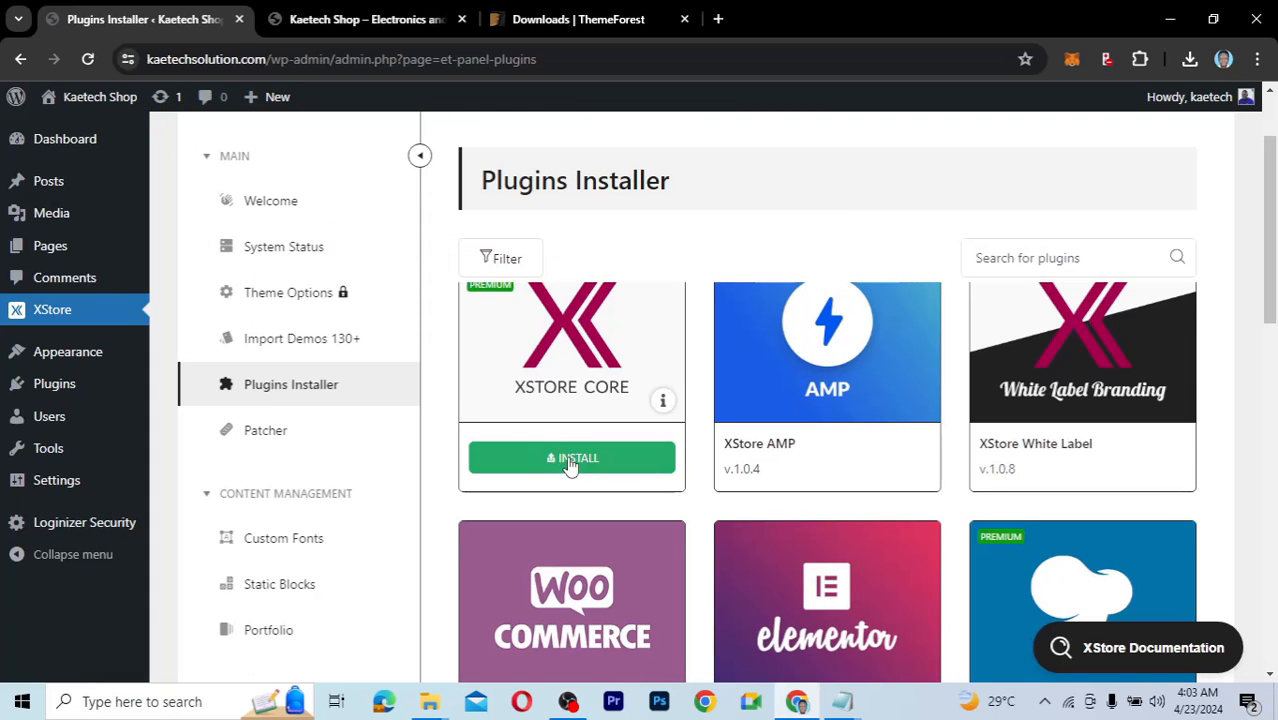
scroll(569, 465, up, 1)
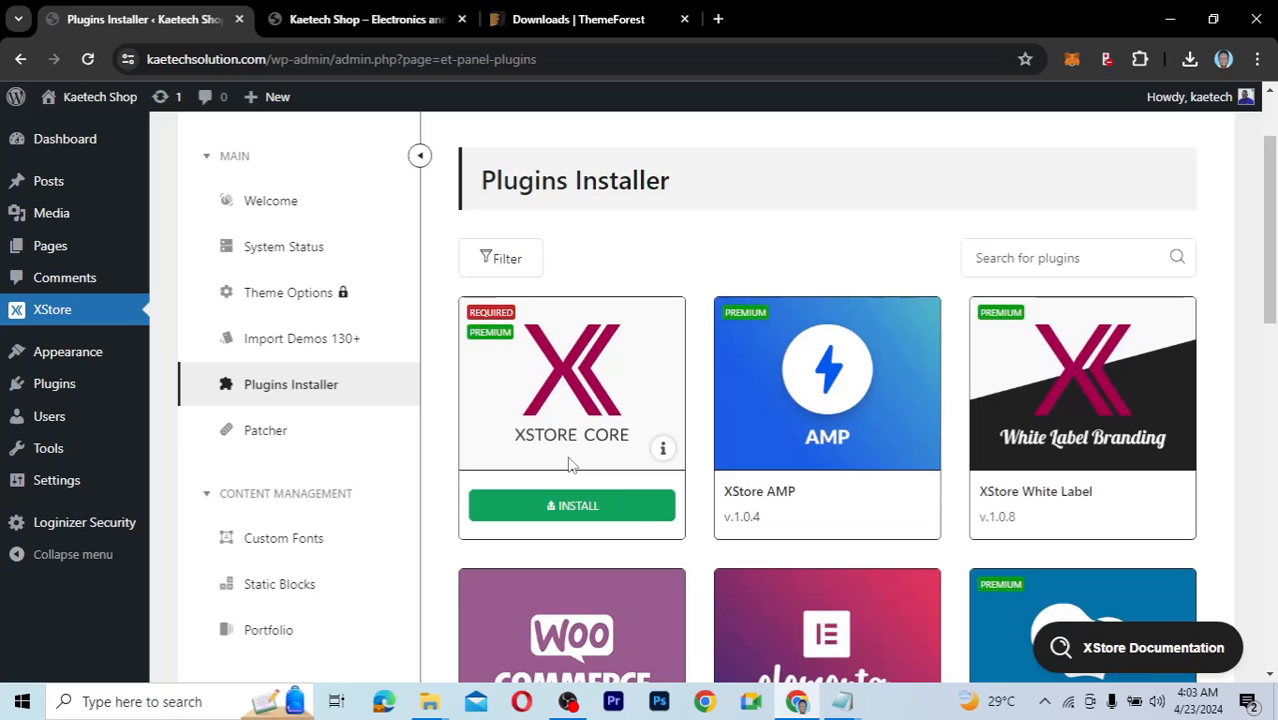
mouse_move(43, 395)
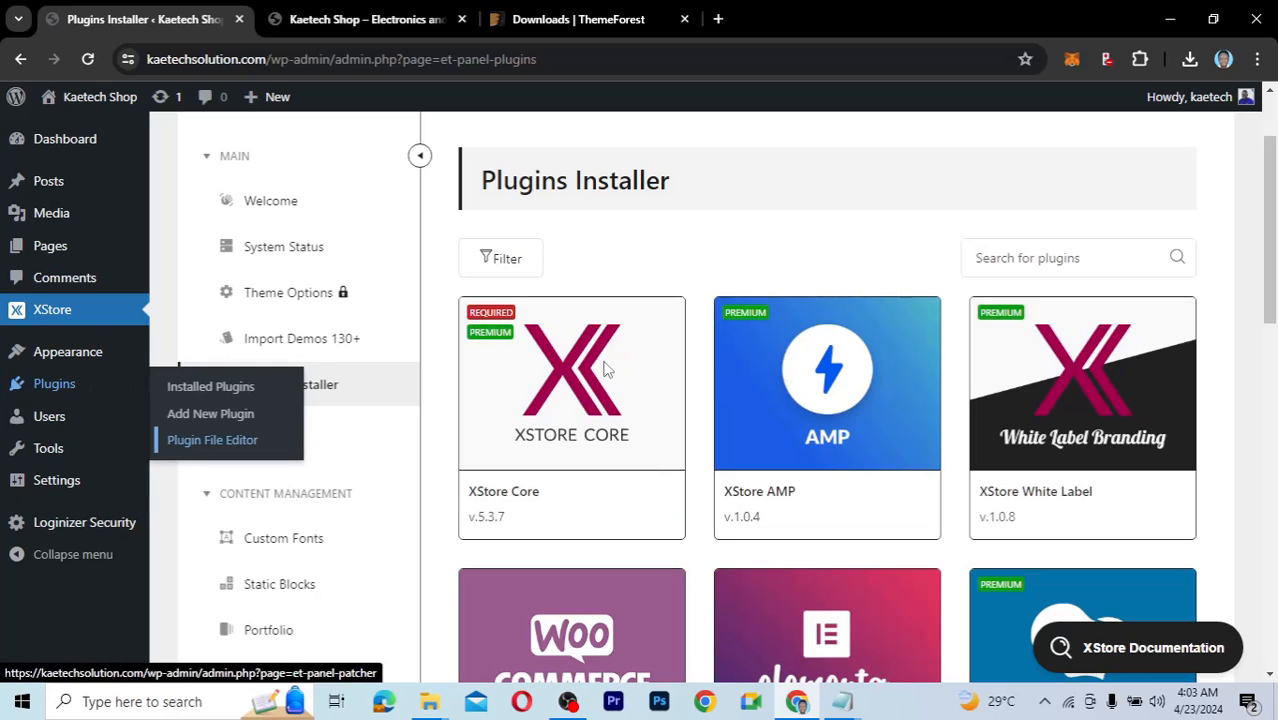
click(562, 512)
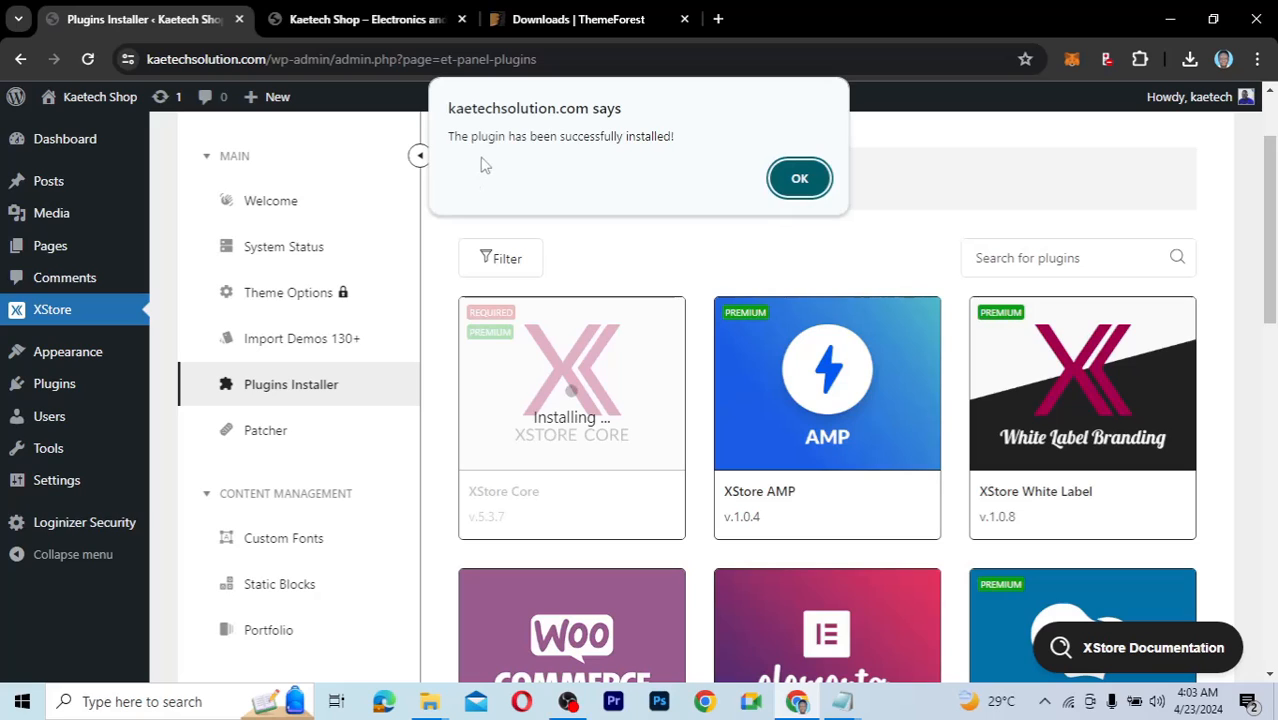
click(800, 178)
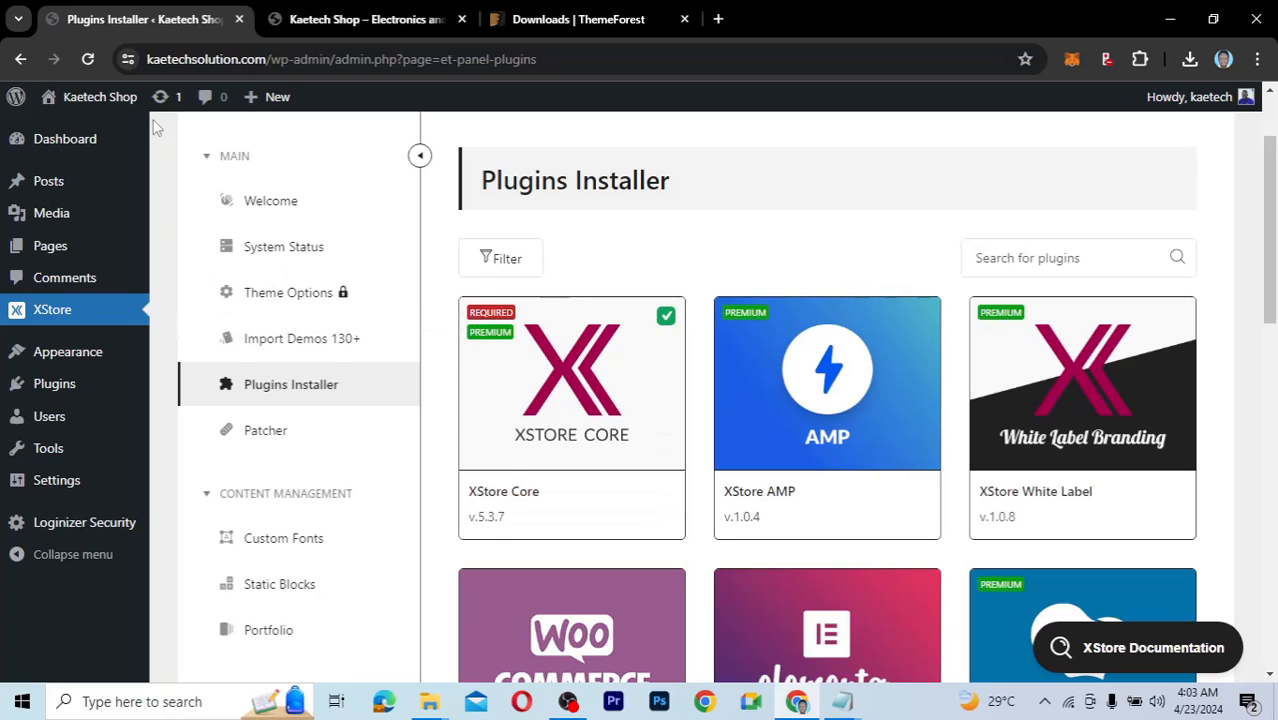
click(88, 60)
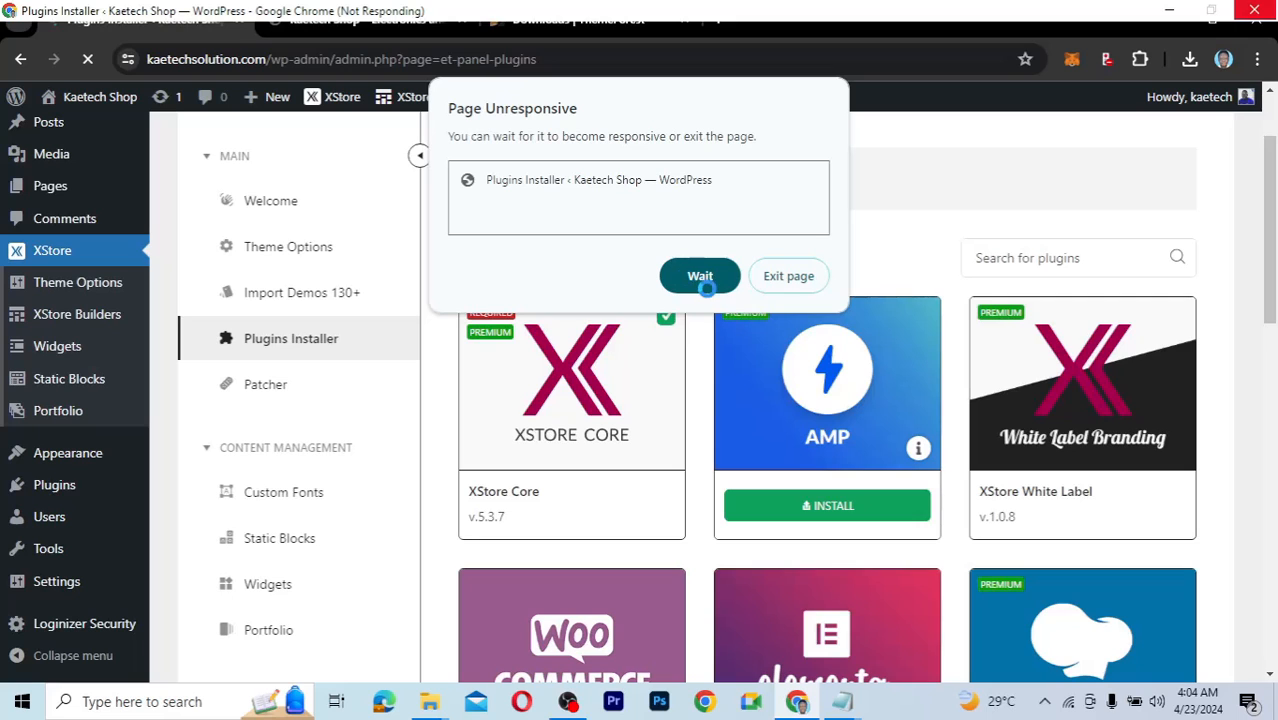
Keep waiting for the unresponsive Plugins Installer page to finish loading and scroll its cards.
click(706, 286)
drag(1271, 216, 1262, 302)
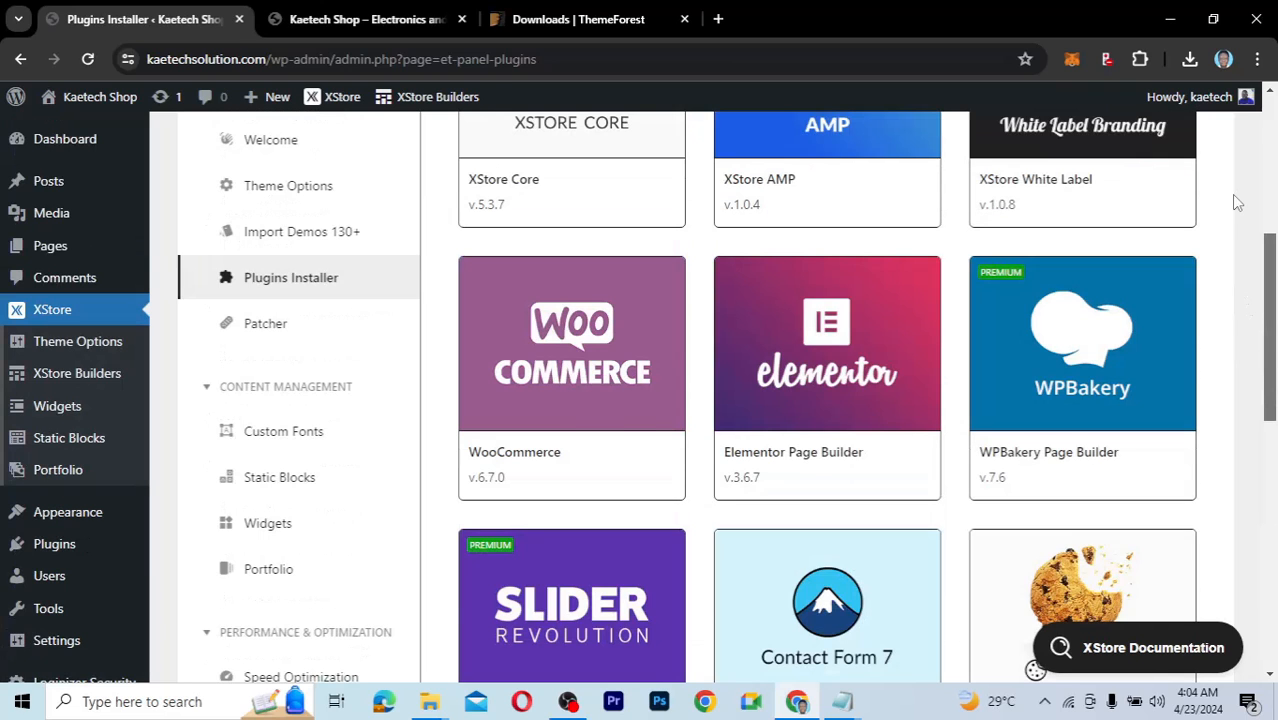
scroll(1230, 190, up, 3)
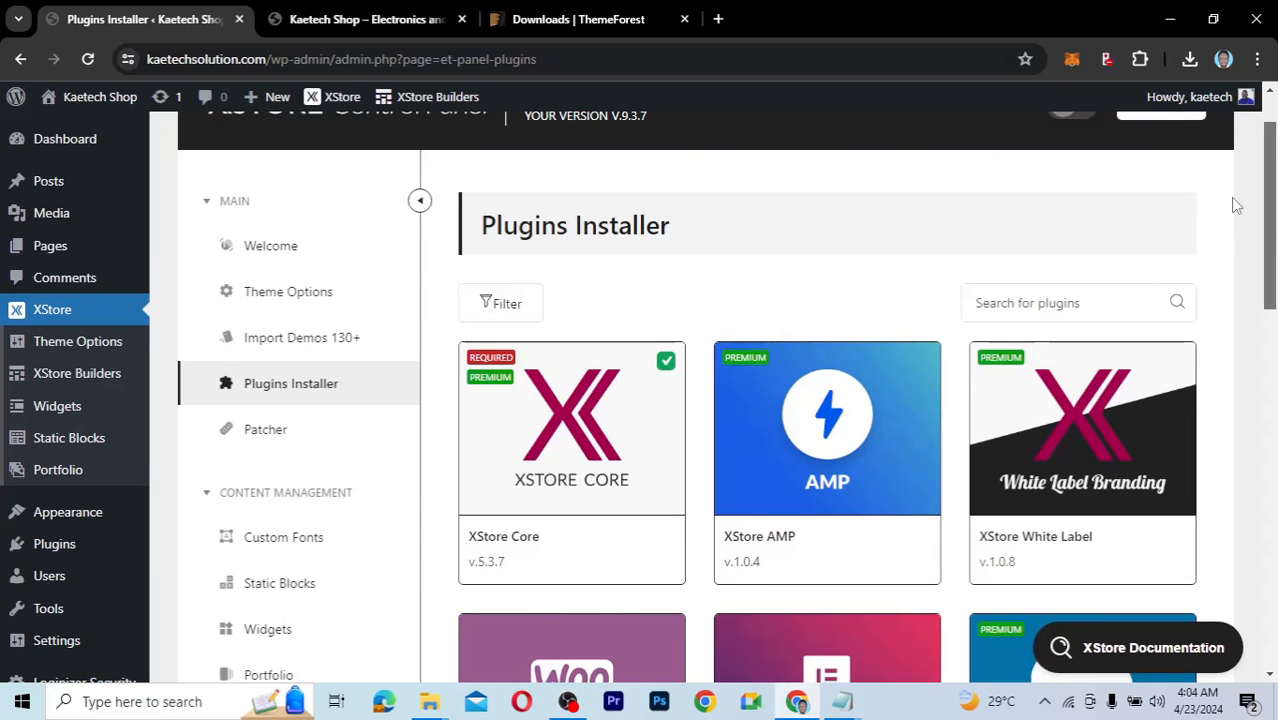
scroll(1234, 210, down, 2)
mouse_move(816, 303)
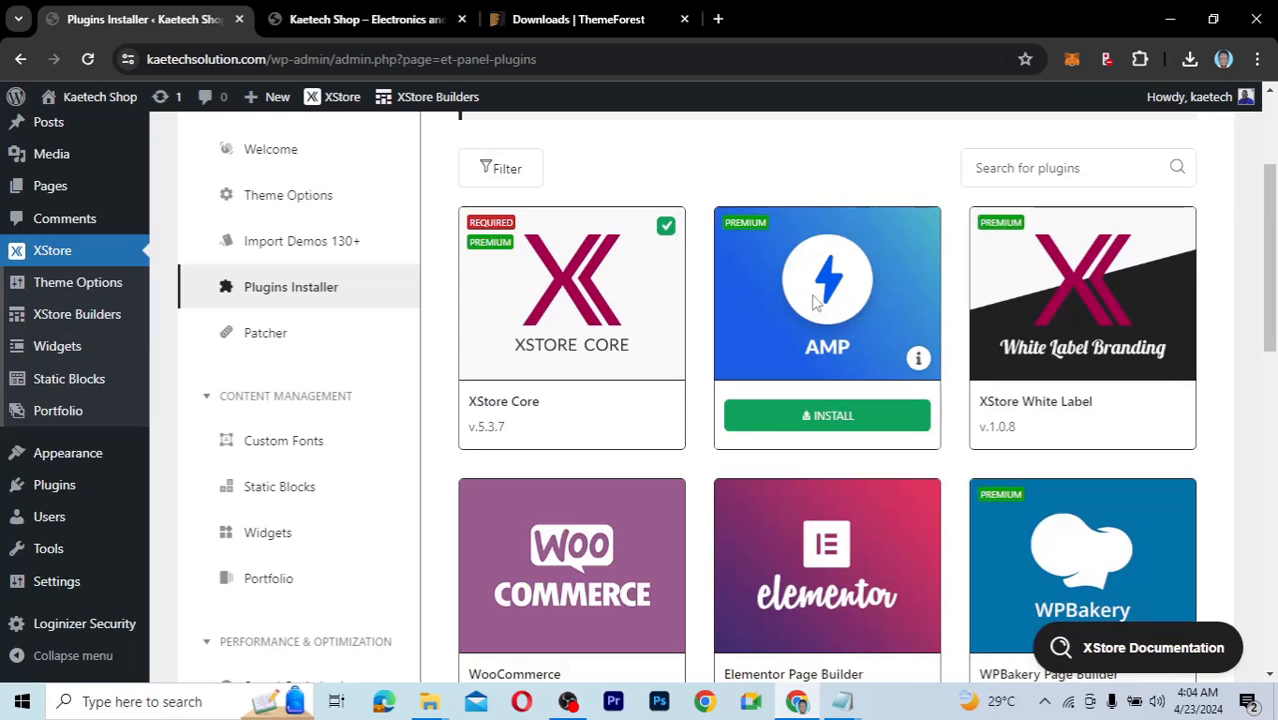
mouse_move(1087, 314)
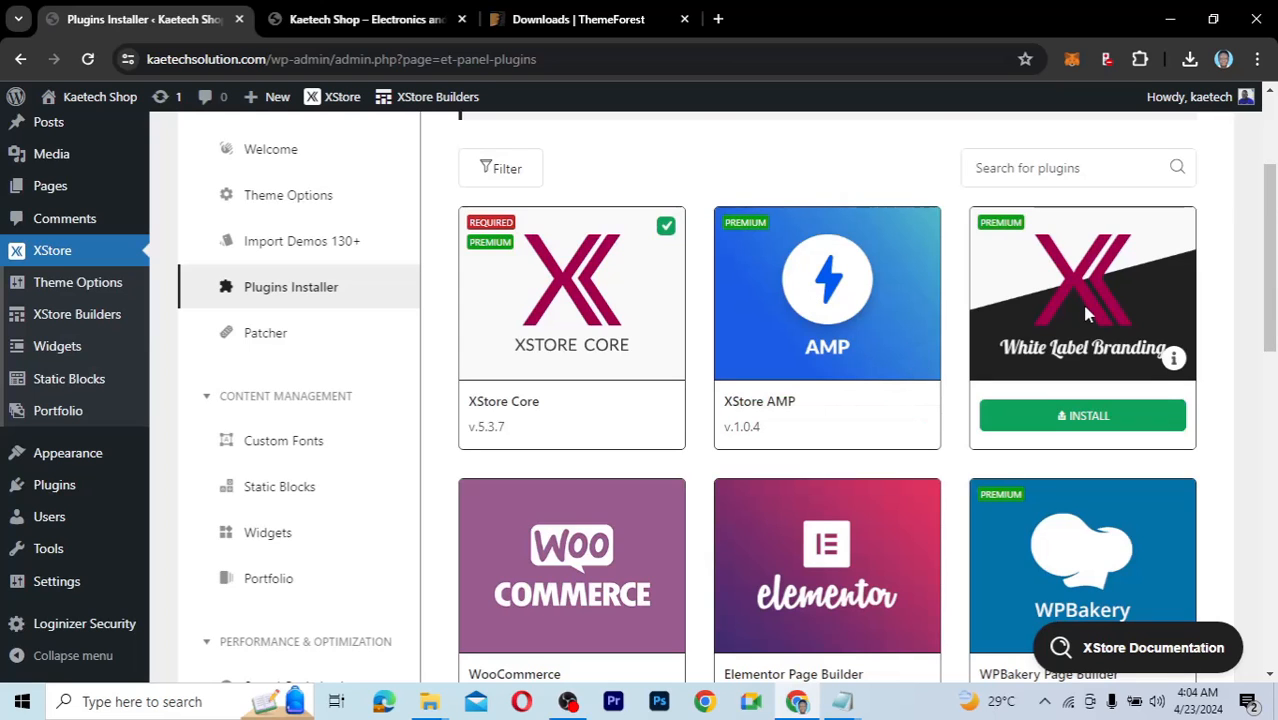
drag(1272, 247, 1272, 331)
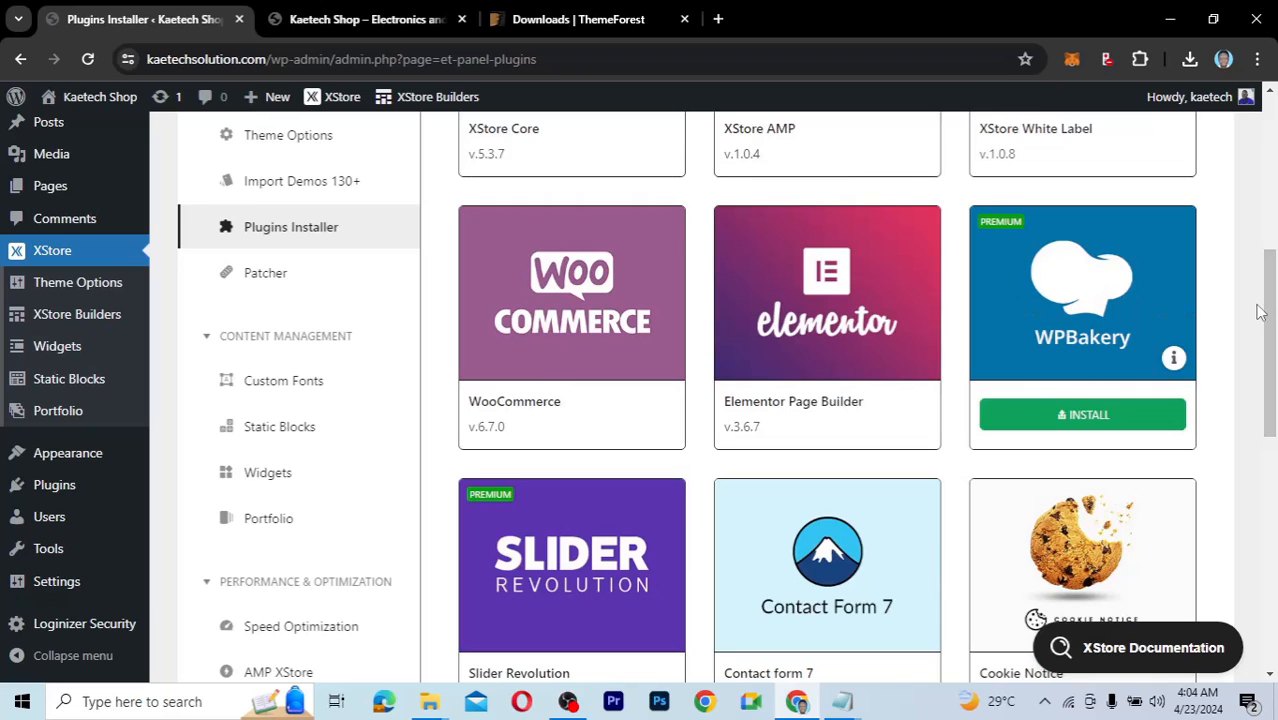
drag(1272, 309, 1272, 357)
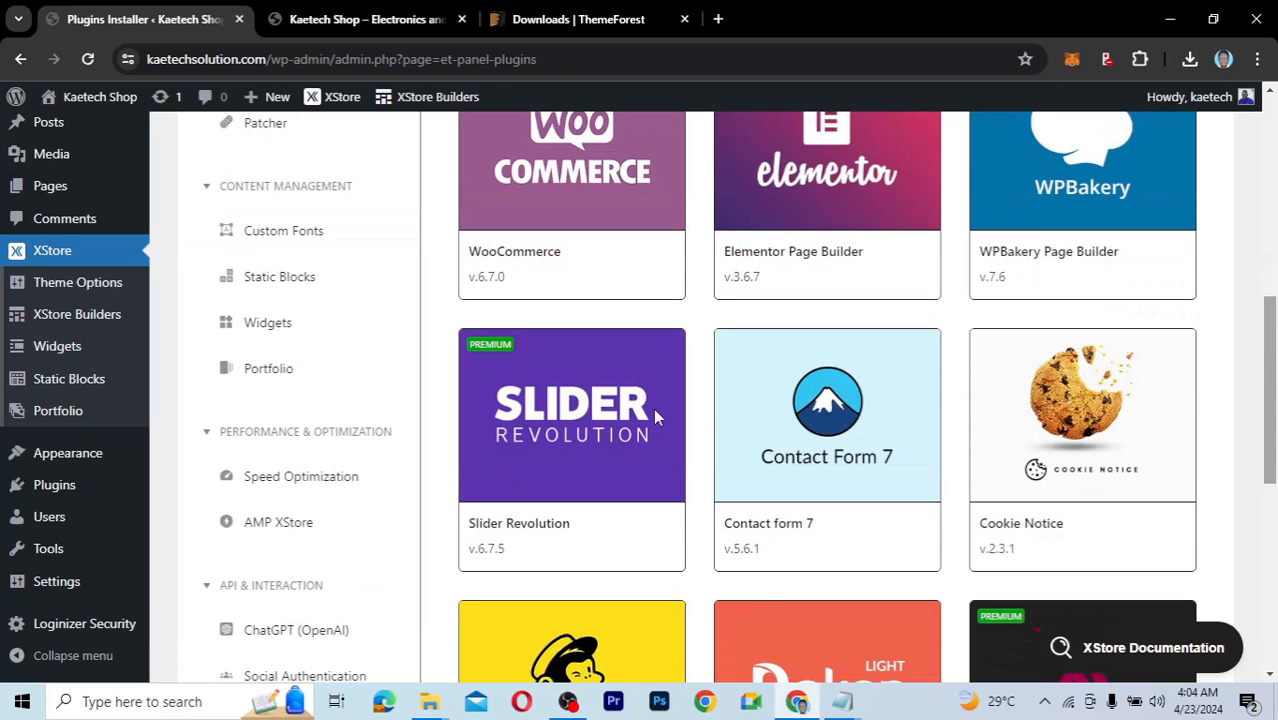
Scroll through the remaining plugin cards, including WooCommerce and Elementor.
mouse_move(531, 379)
drag(1274, 336, 1274, 458)
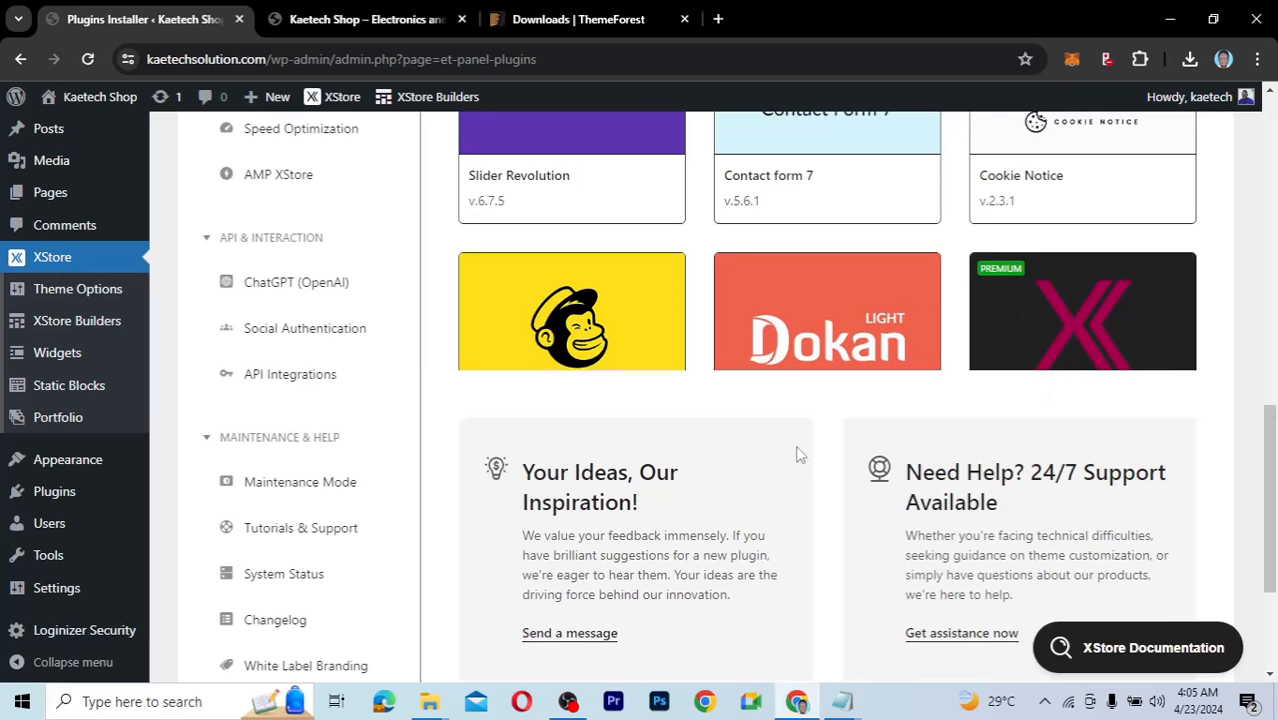
drag(1270, 530, 1259, 294)
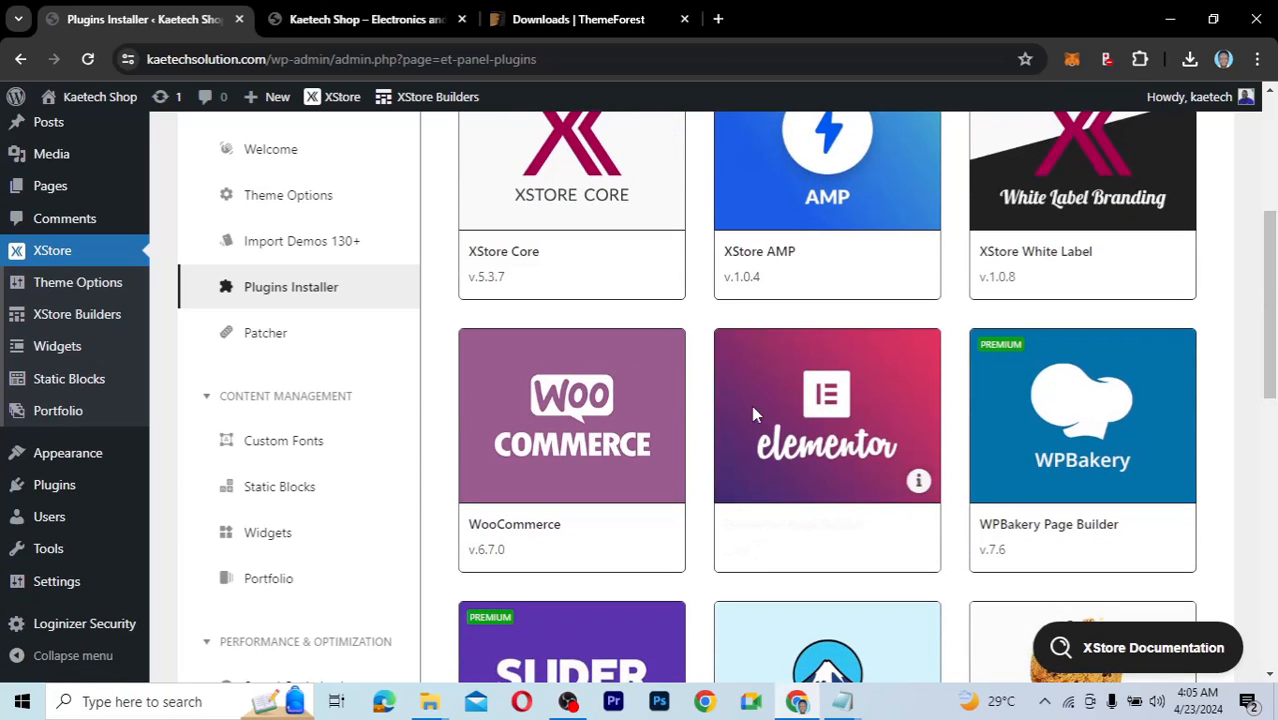
mouse_move(539, 484)
mouse_move(806, 505)
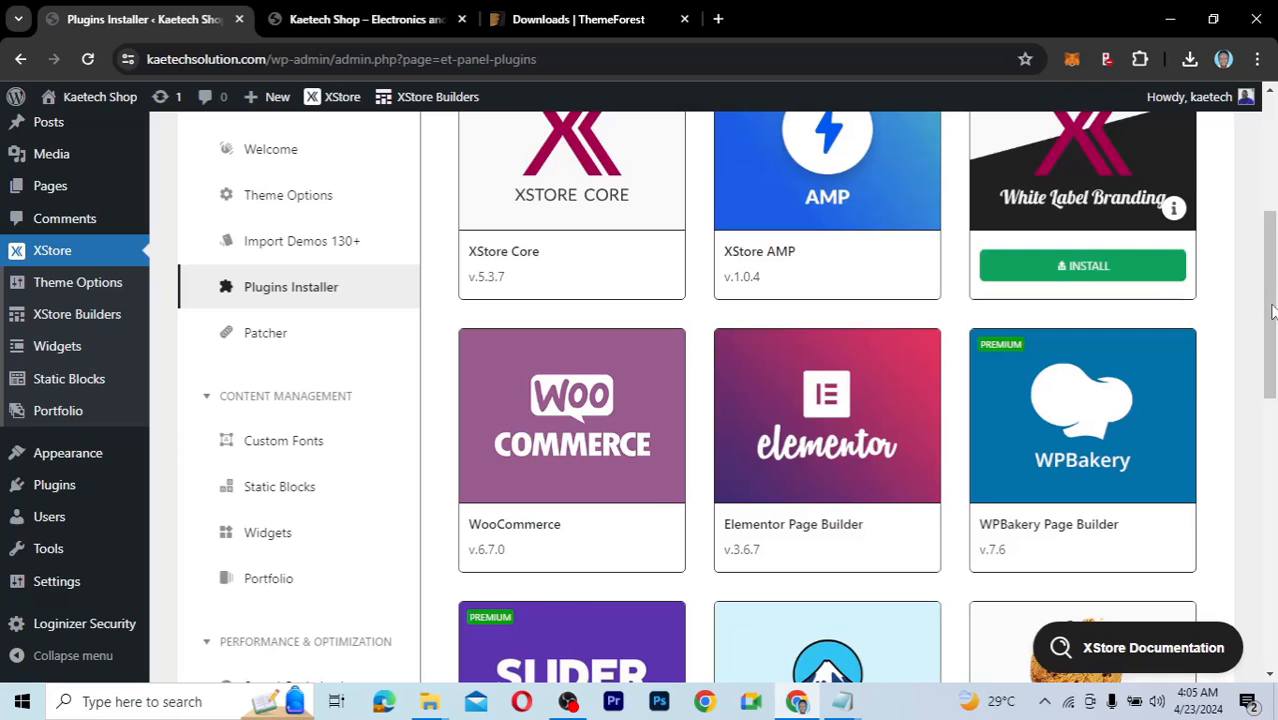
scroll(1272, 300, down, 2)
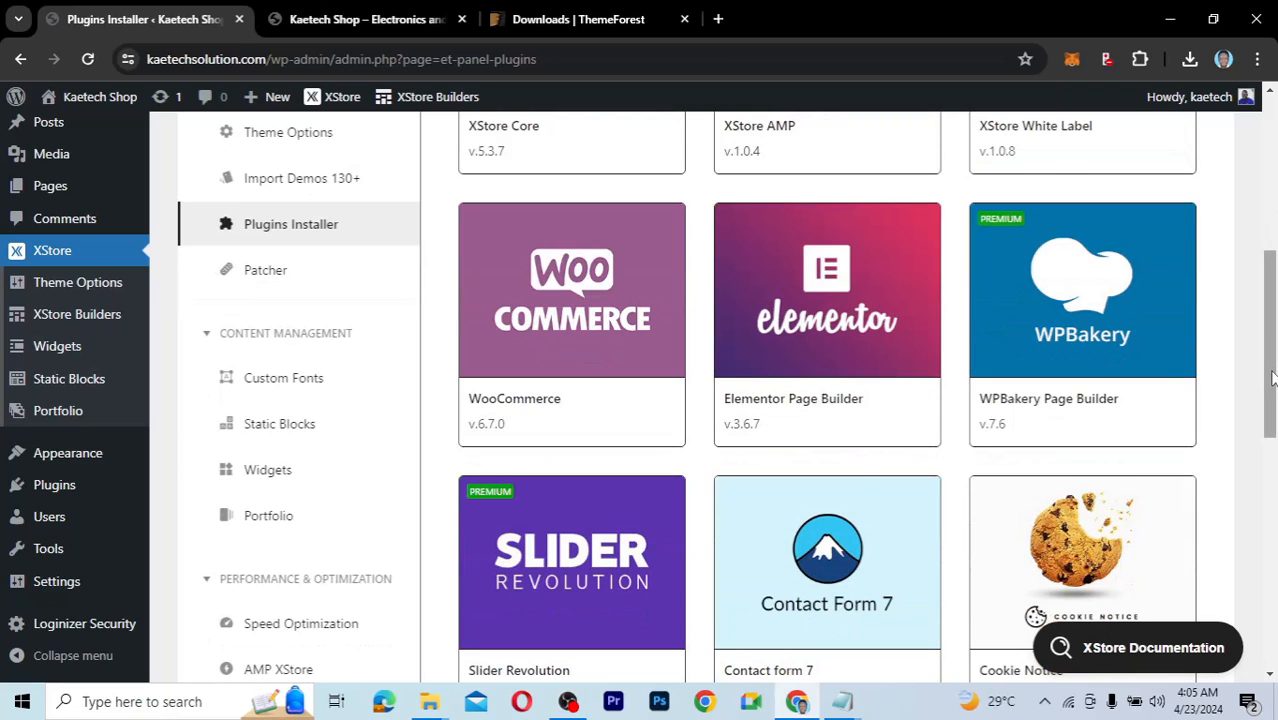
drag(1270, 385, 1272, 484)
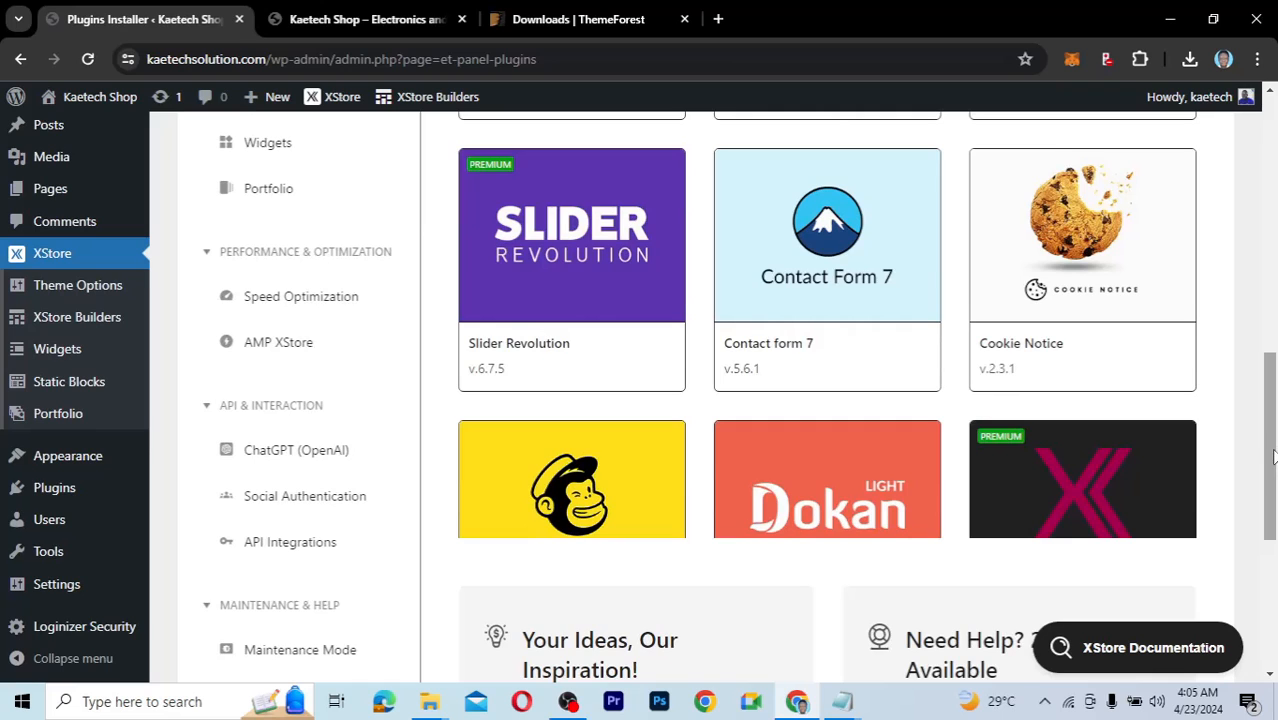
drag(1276, 450, 1259, 288)
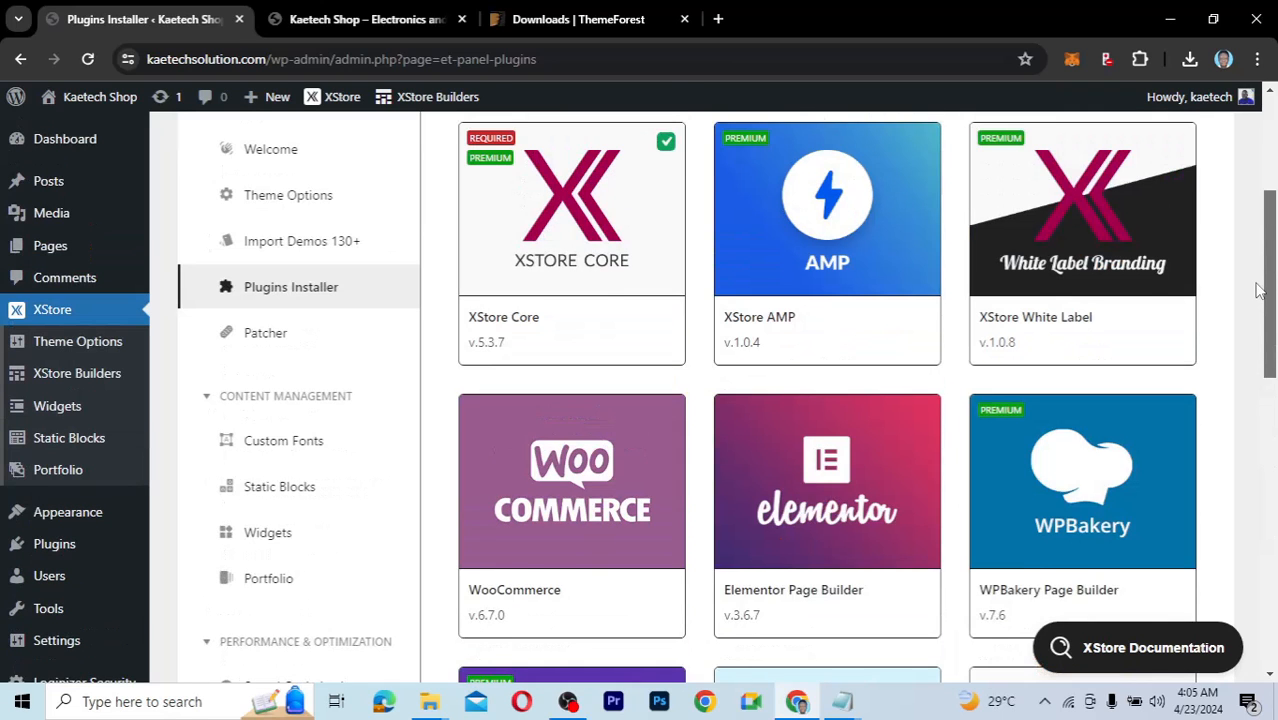
Install Elementor Page Builder and WooCommerce, dismissing each success alert.
mouse_move(816, 557)
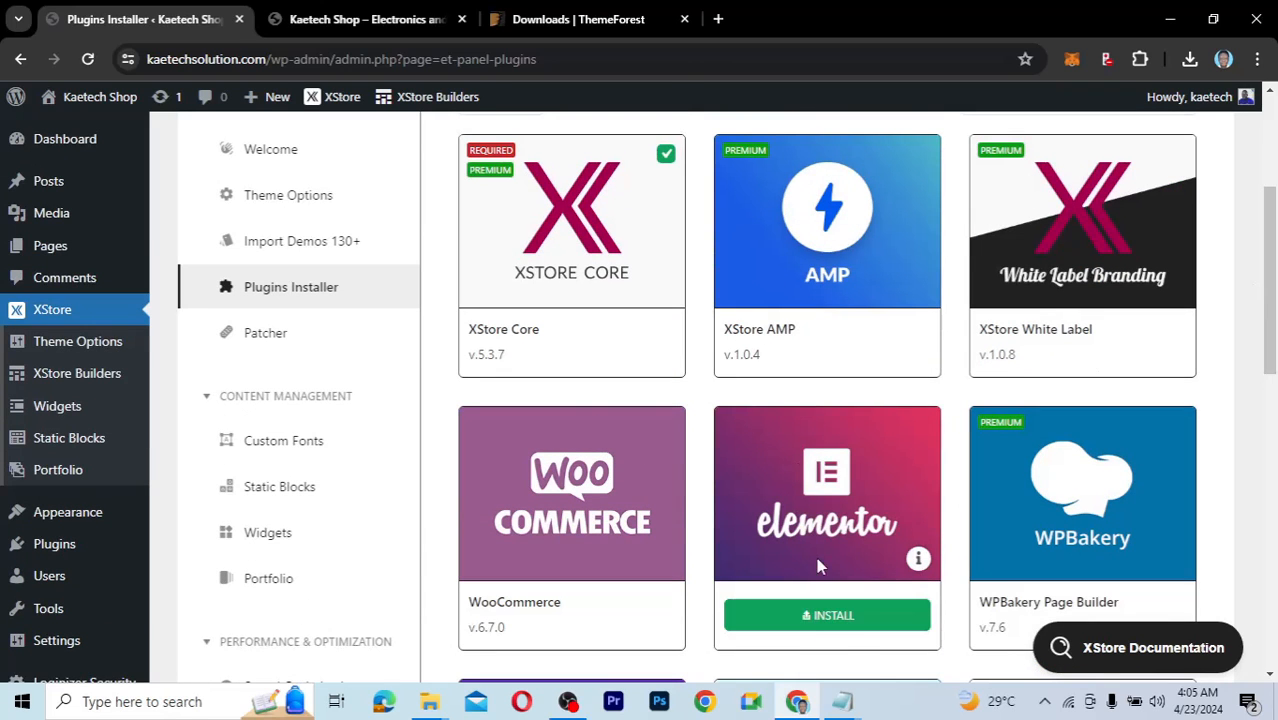
click(828, 617)
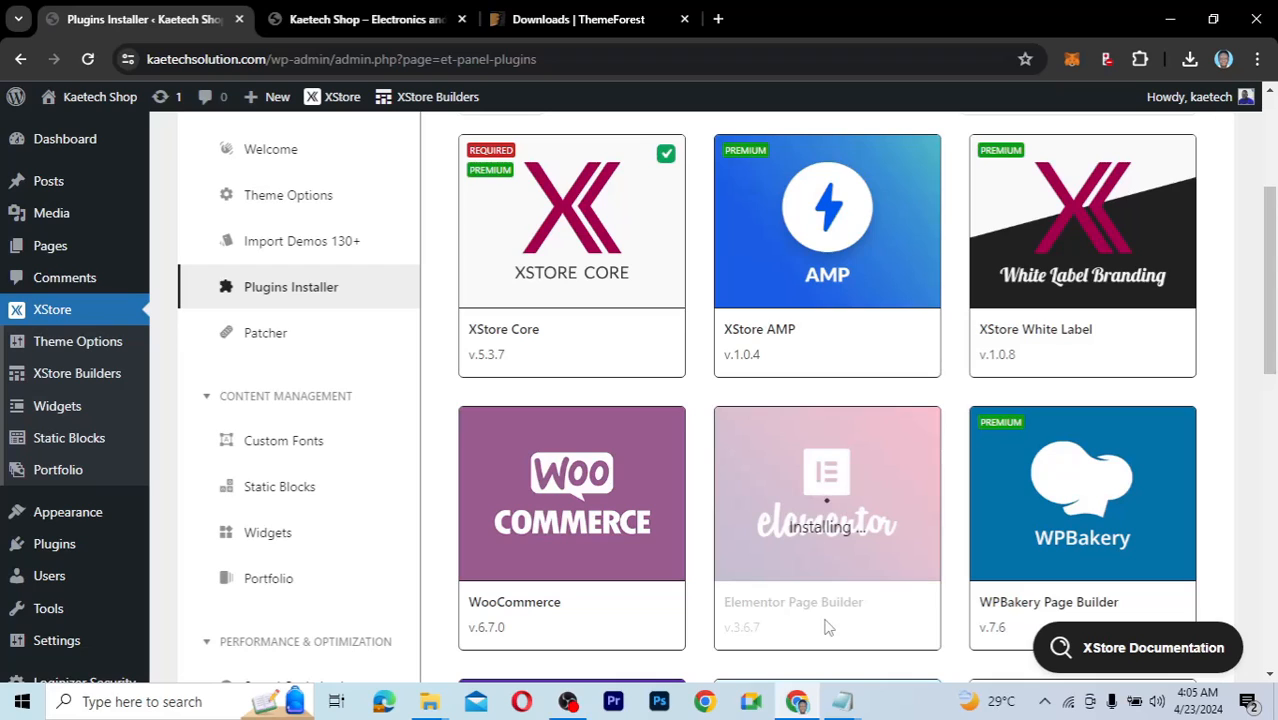
click(799, 174)
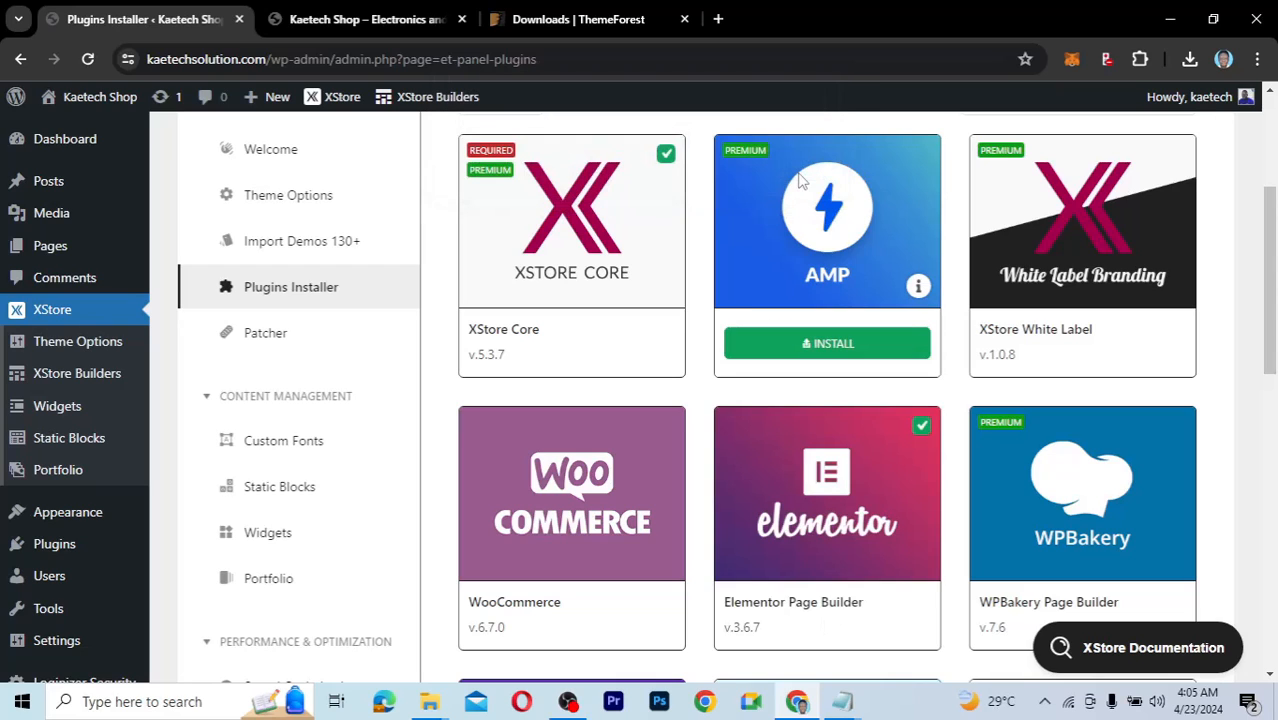
mouse_move(566, 578)
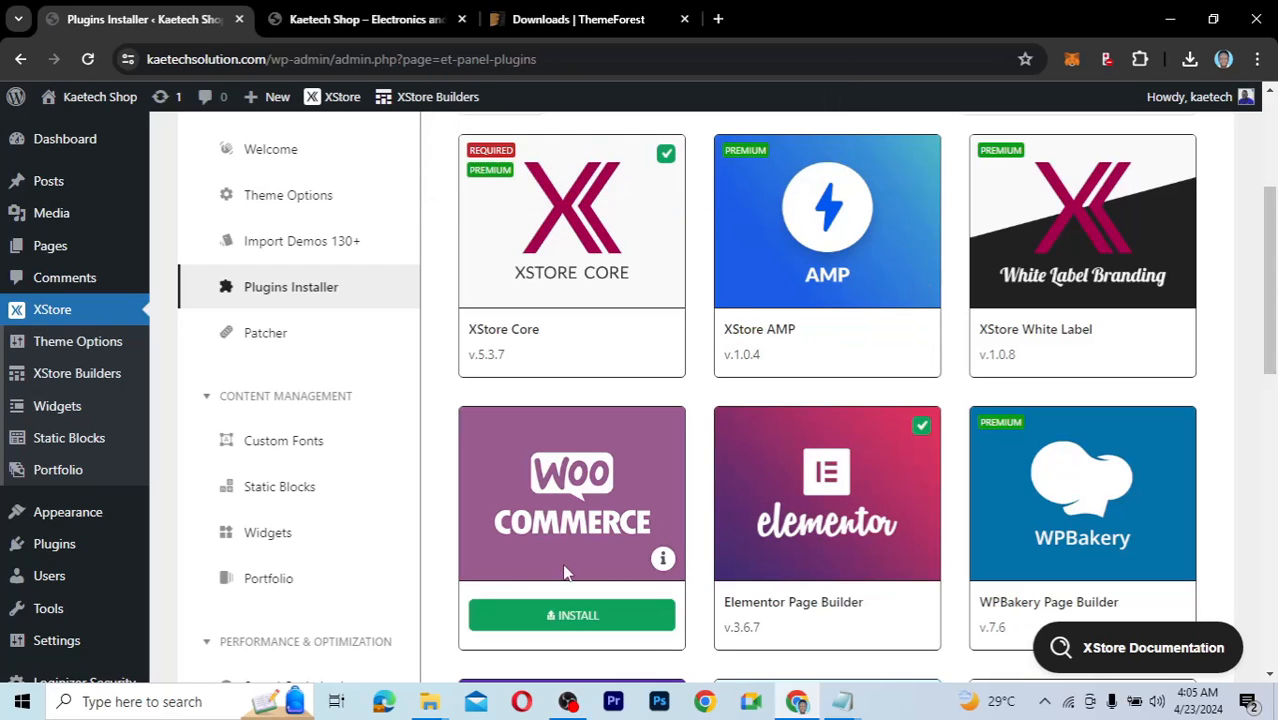
click(572, 618)
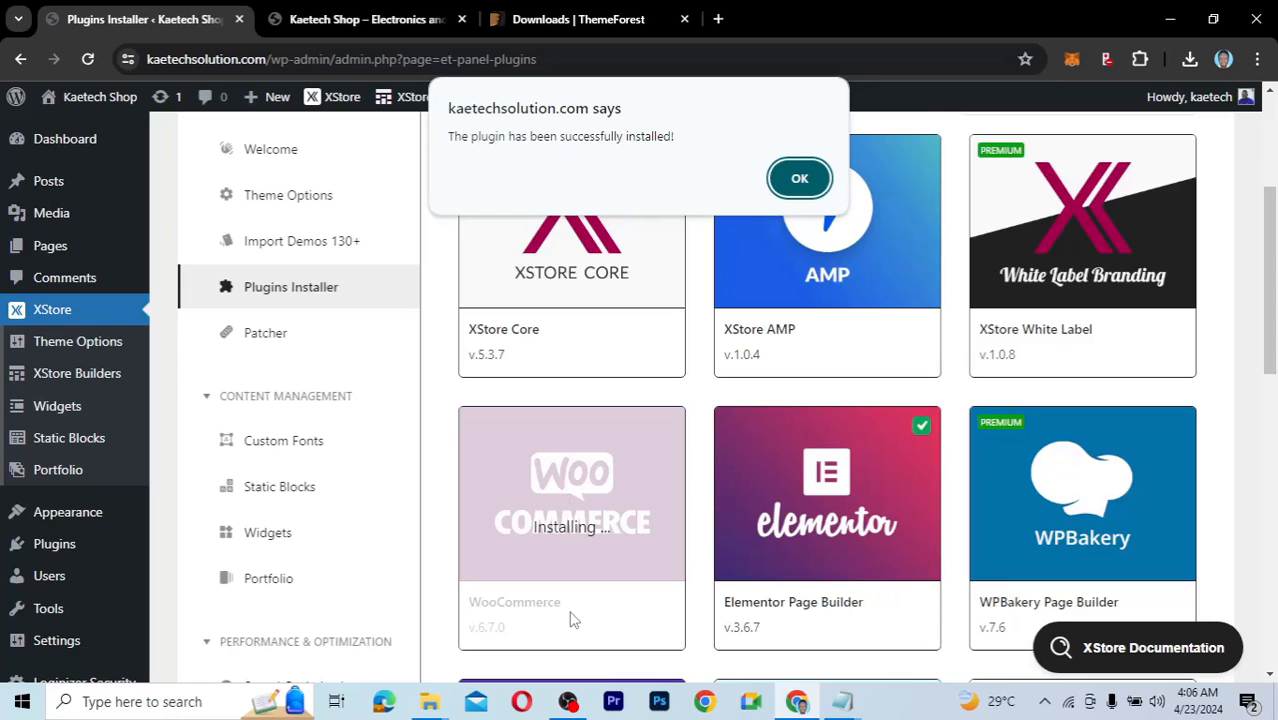
click(810, 192)
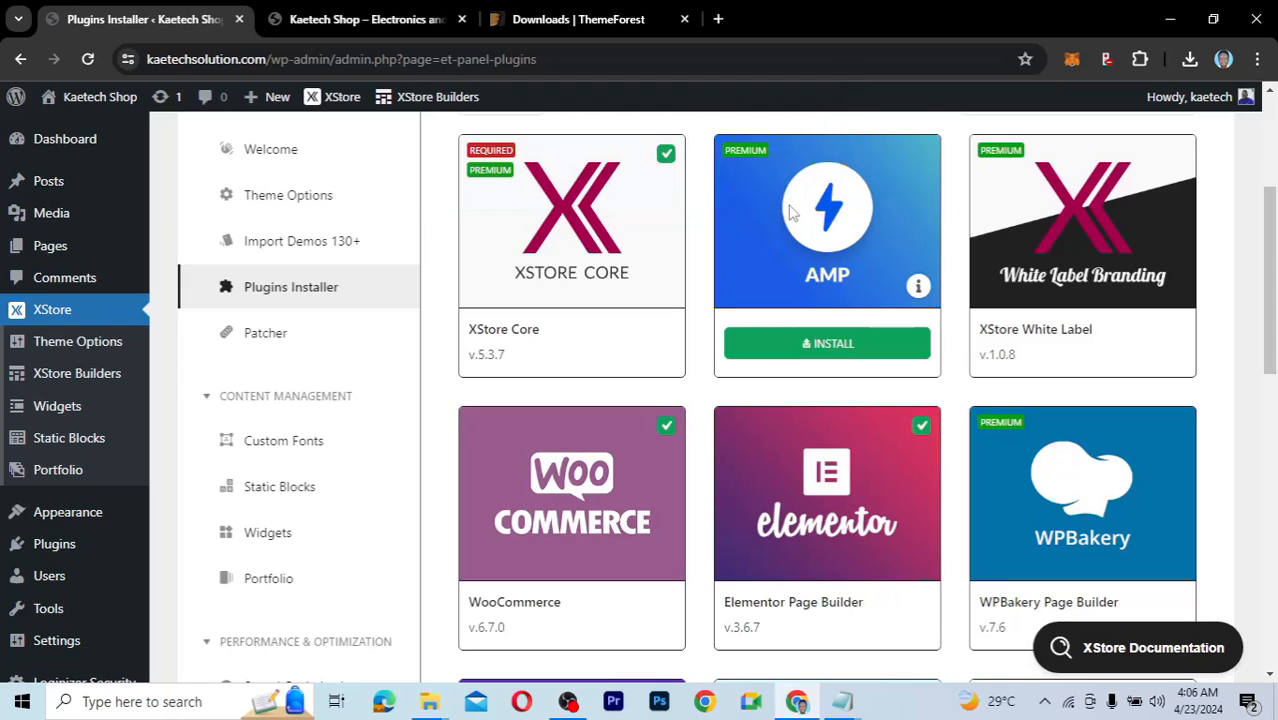
Scroll down the Plugins Installer to review the remaining plugin cards.
mouse_move(505, 572)
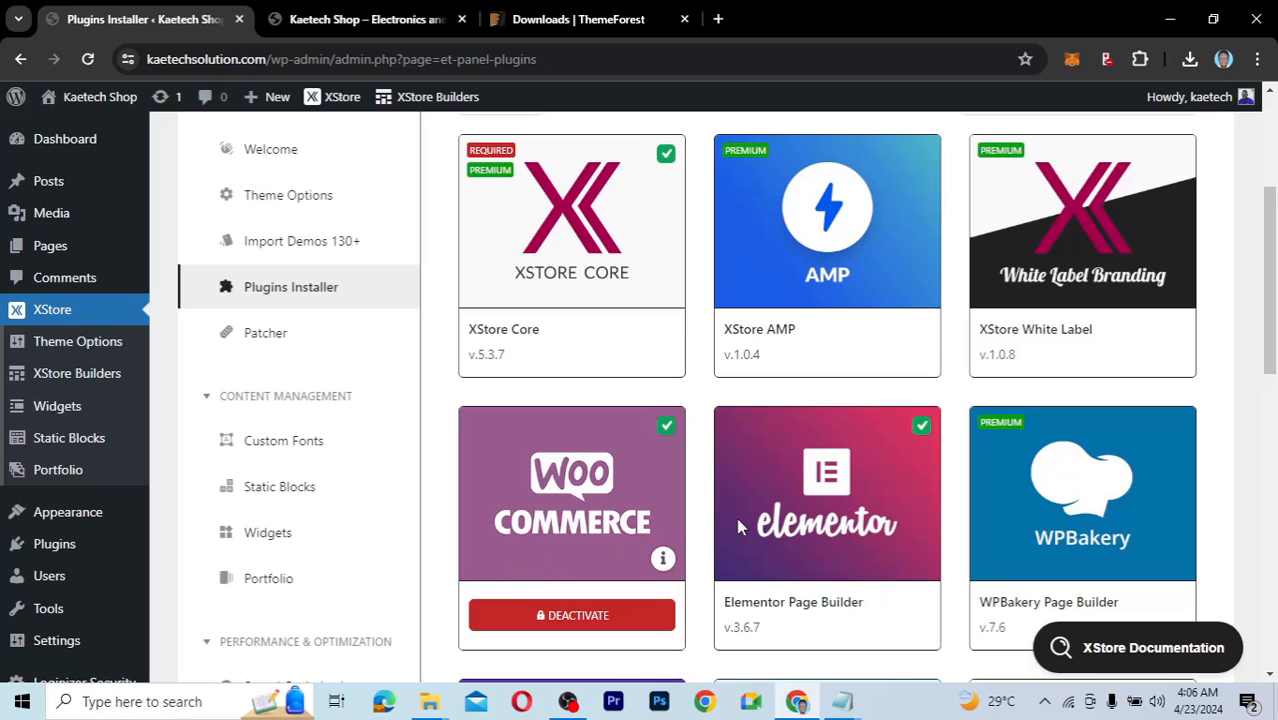
scroll(1272, 400, down, 1)
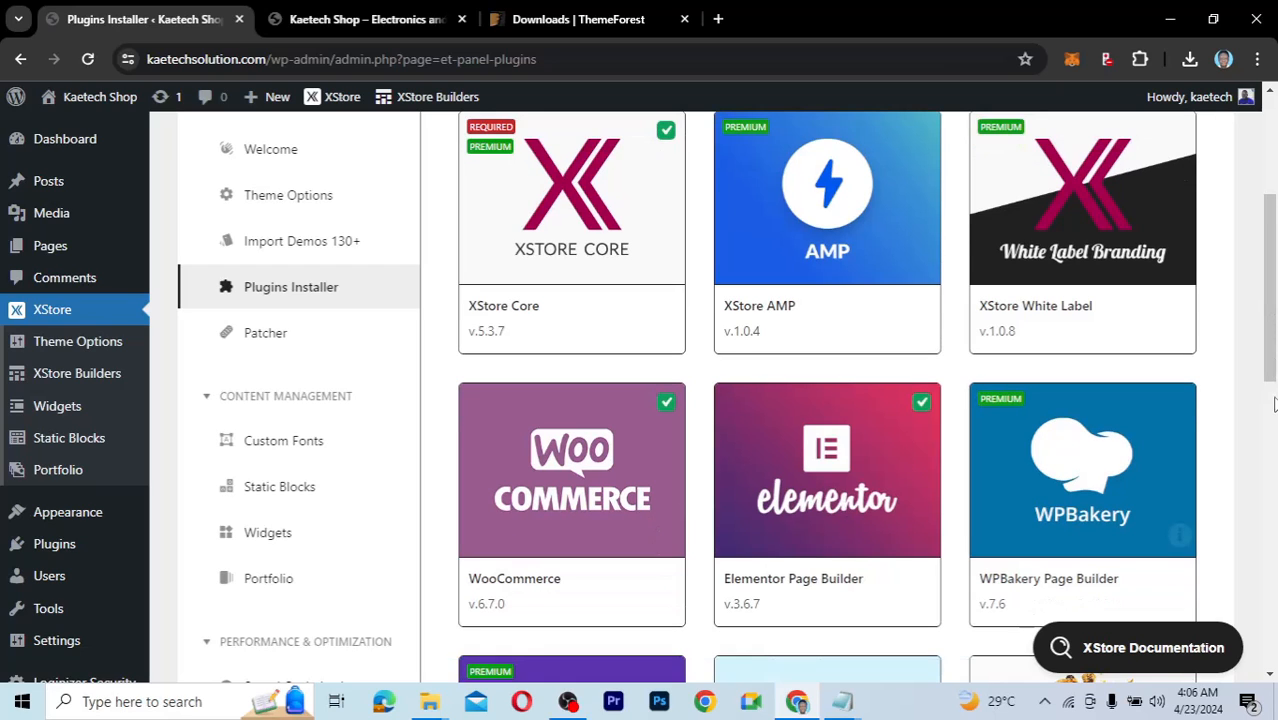
scroll(1275, 413, down, 1)
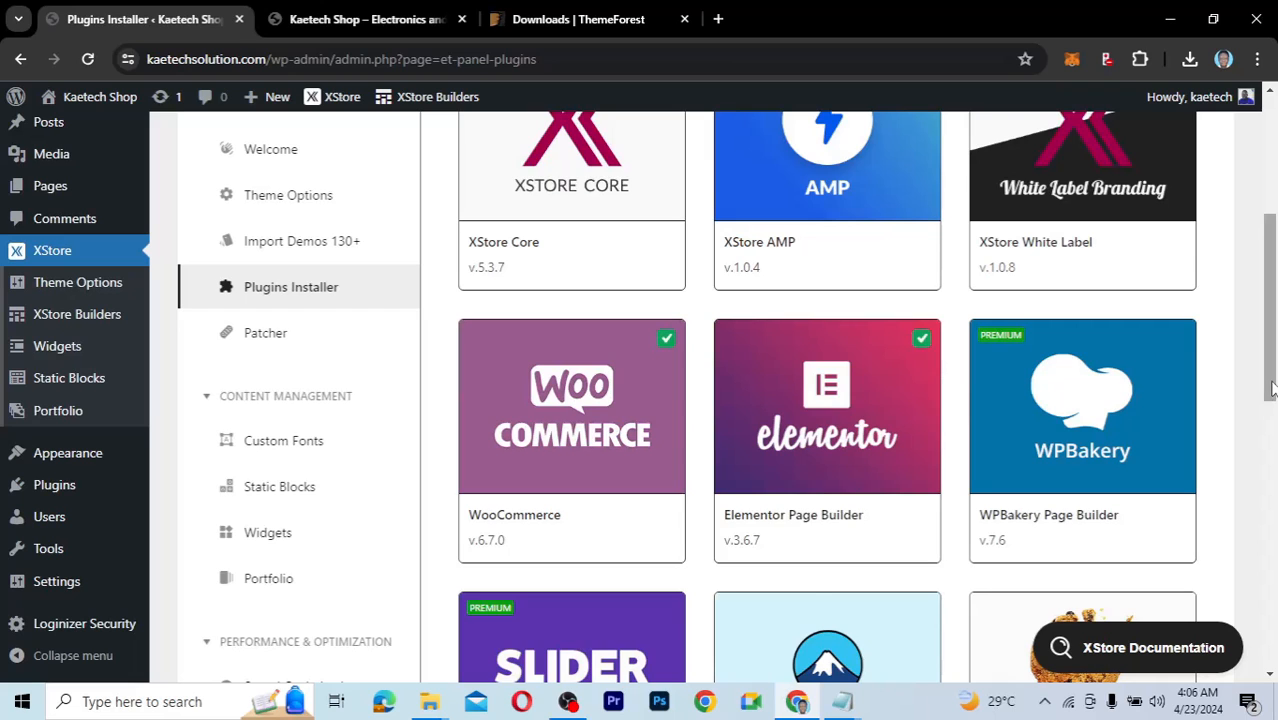
drag(1272, 383, 1270, 518)
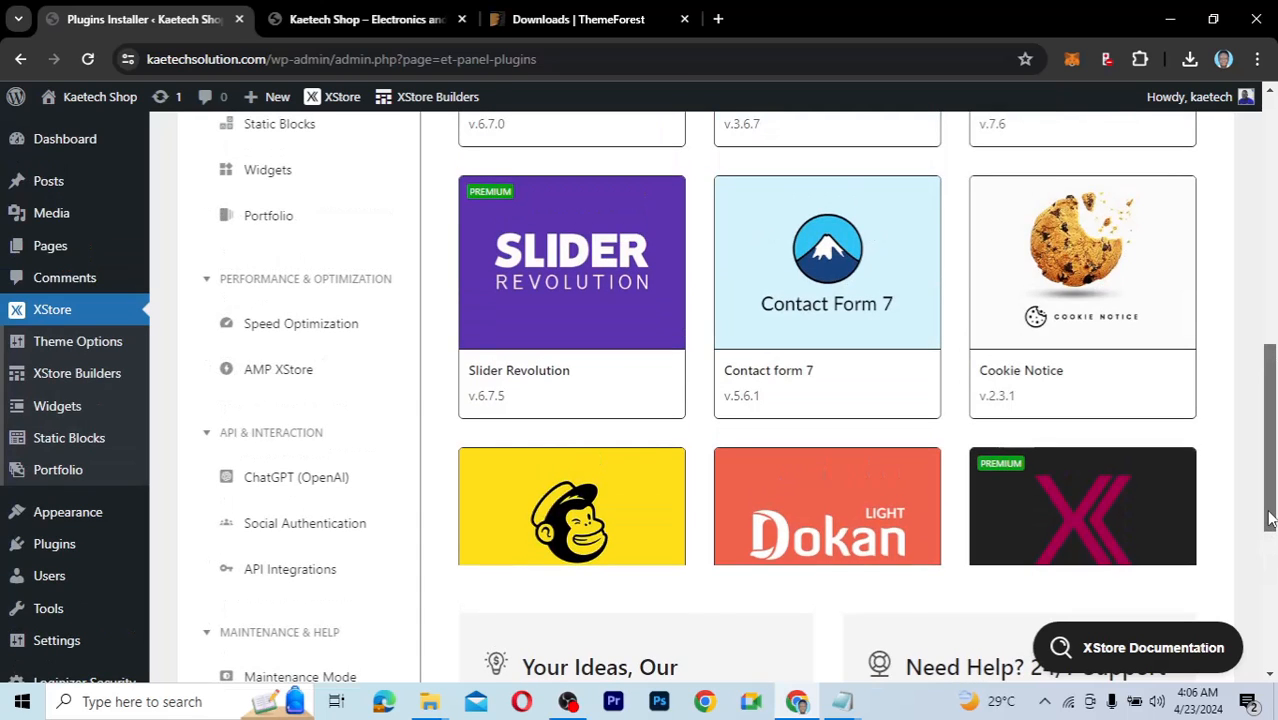
drag(1270, 518, 1256, 400)
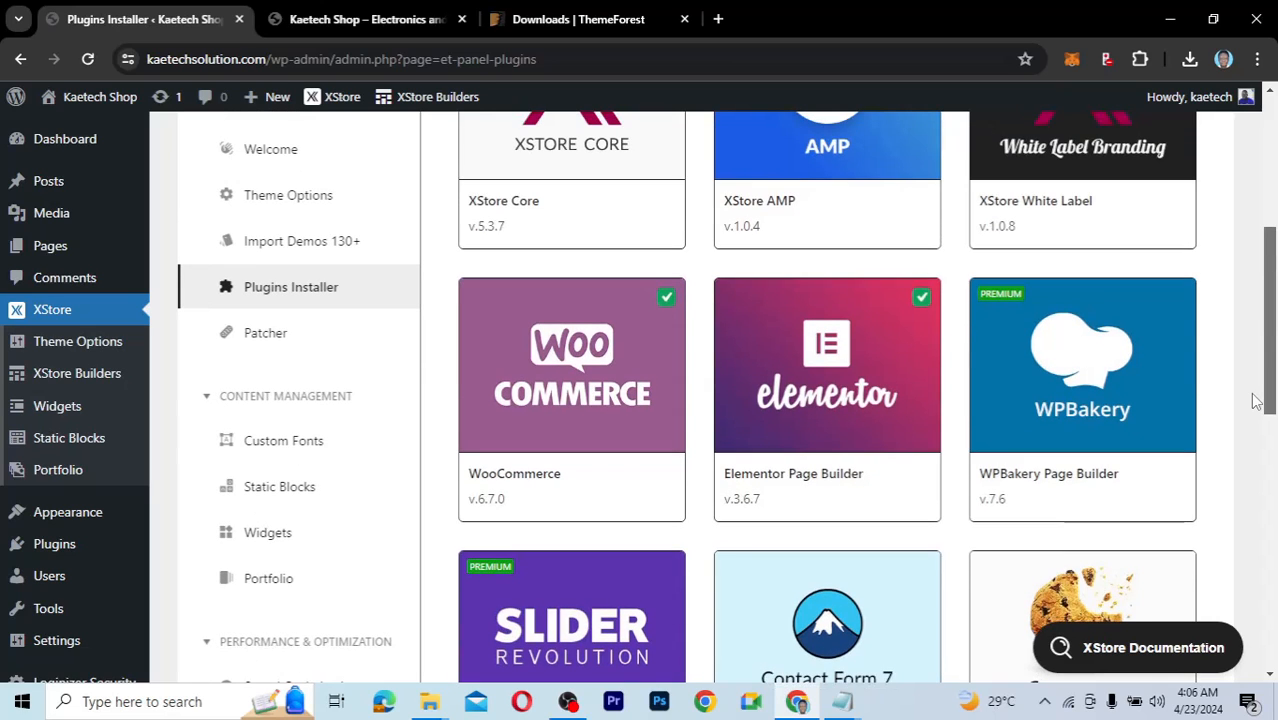
drag(1256, 400, 1247, 337)
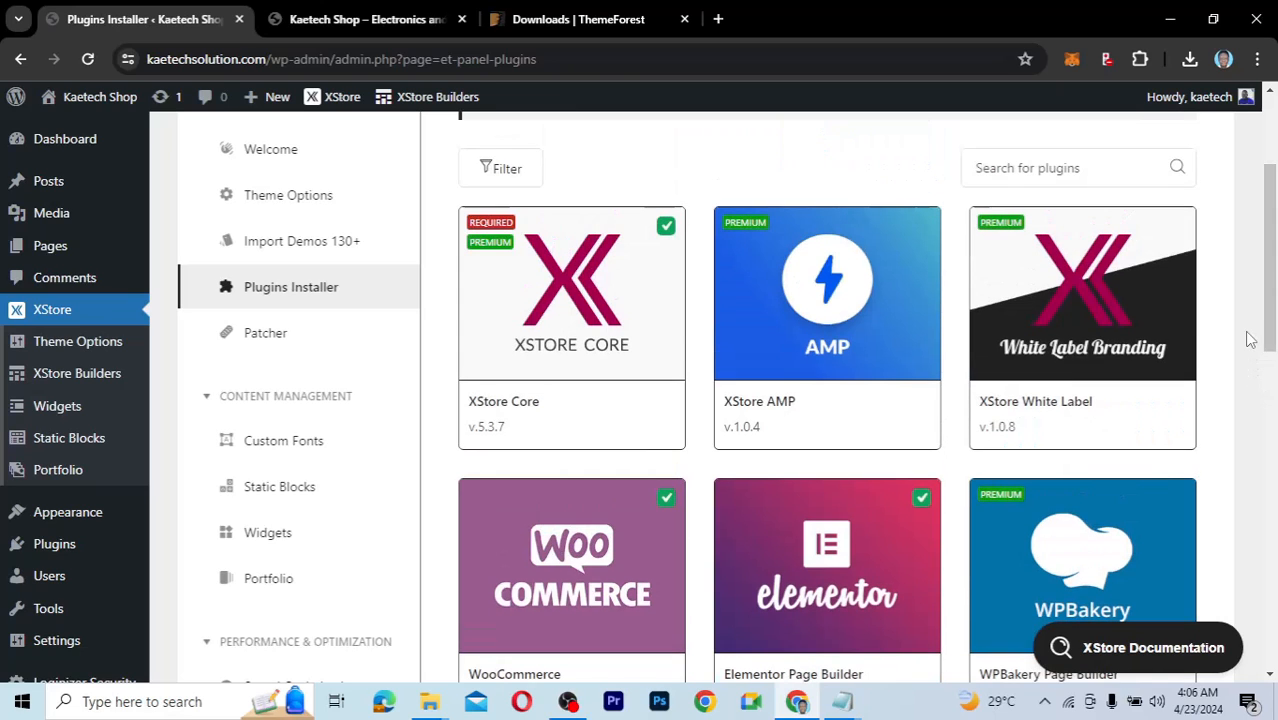
Install XStore White Label, dismiss its notice, and switch to the Kaetech Shop front-end tab.
mouse_move(1098, 360)
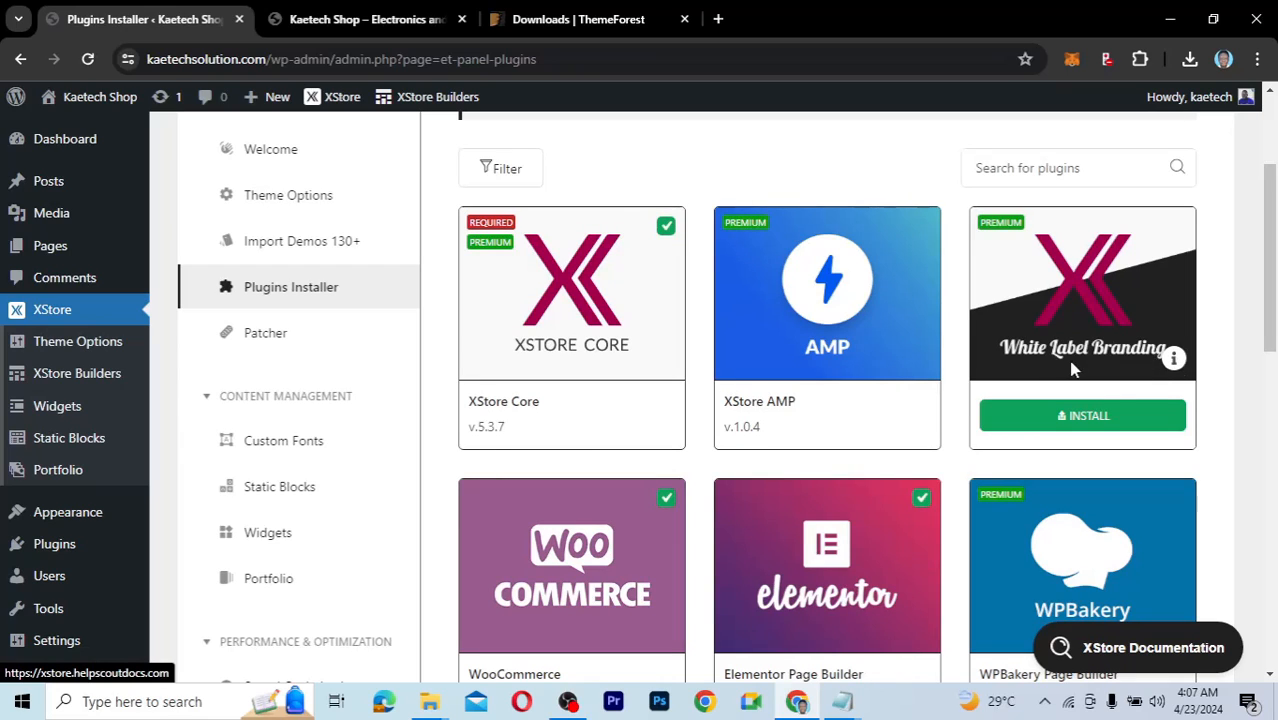
click(1080, 423)
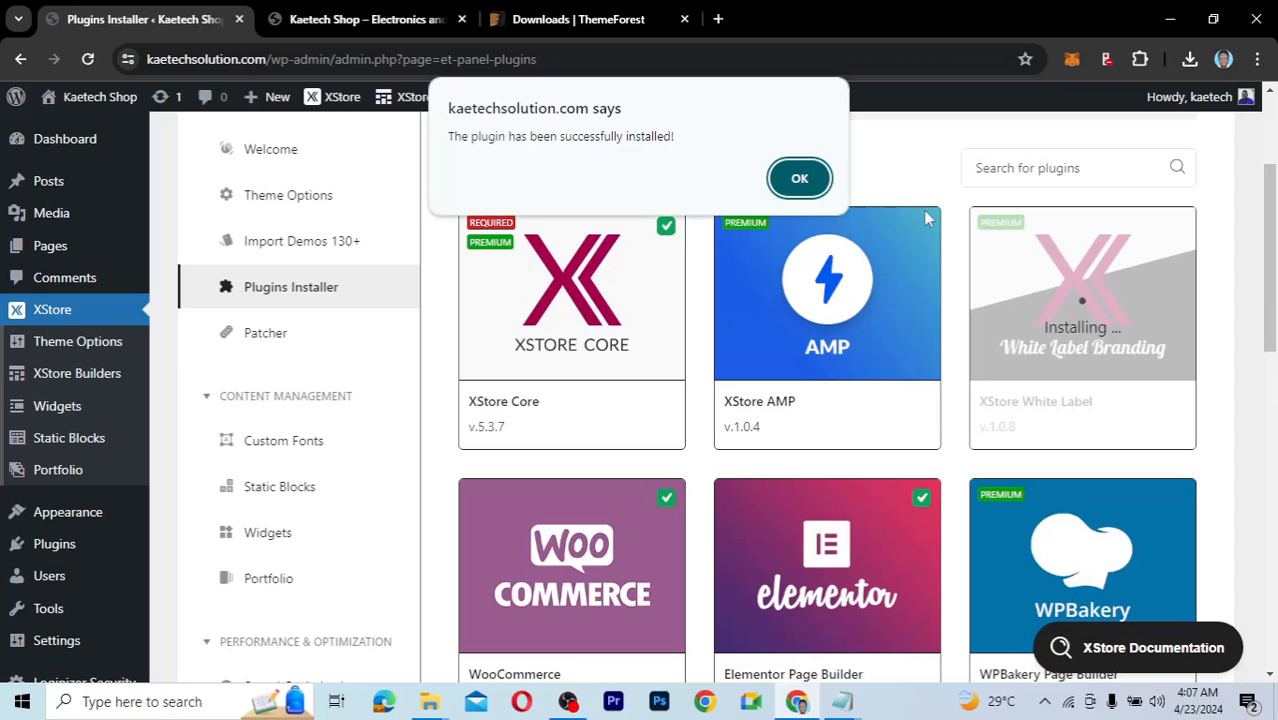
click(802, 177)
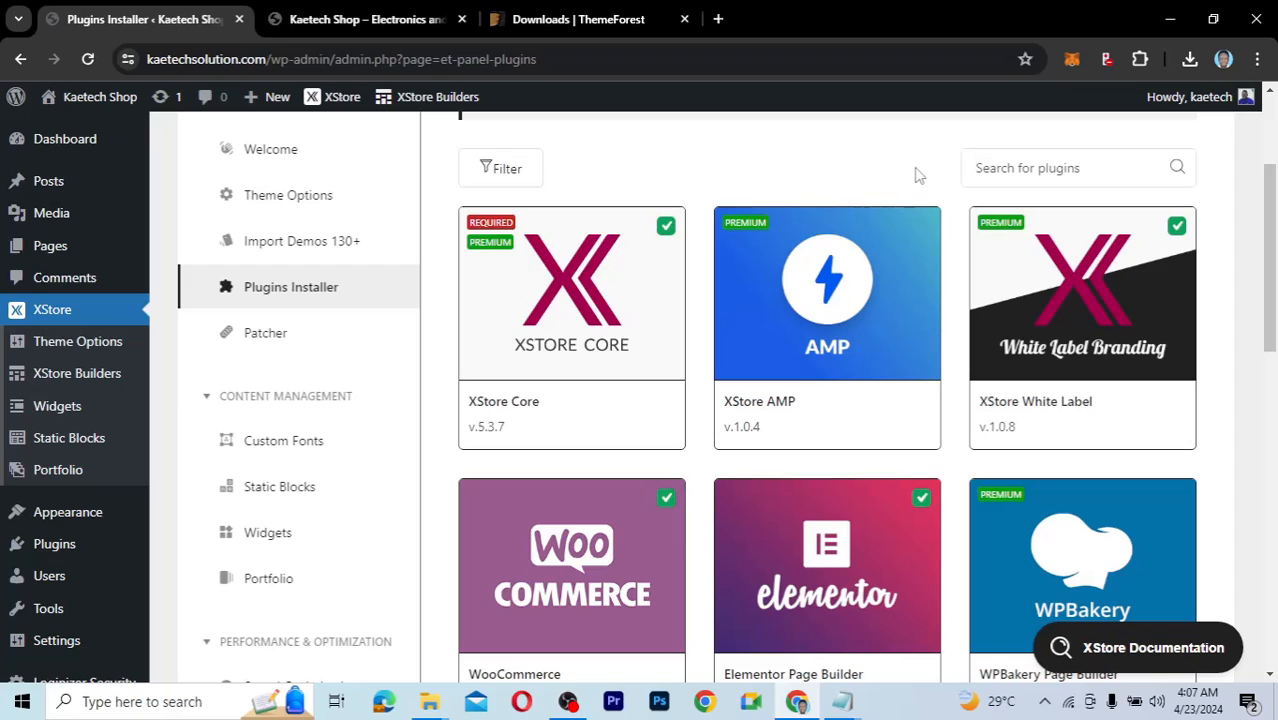
mouse_move(853, 324)
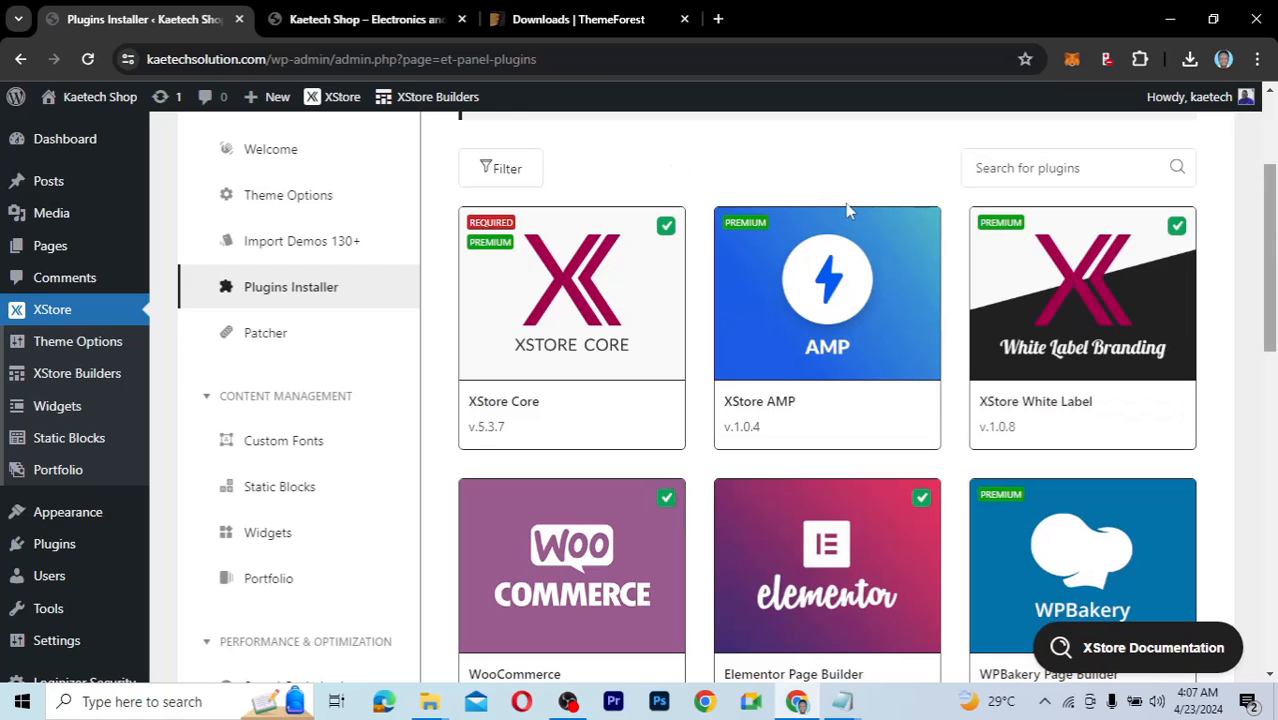
click(353, 16)
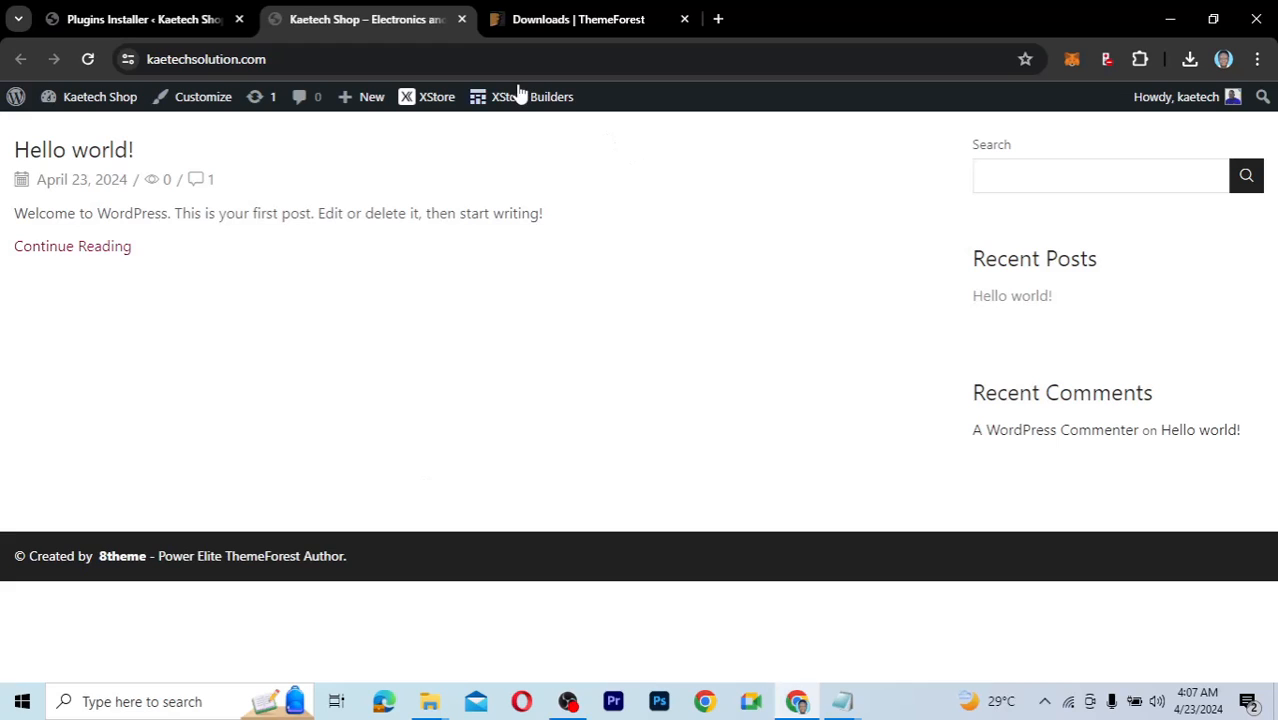
mouse_move(531, 103)
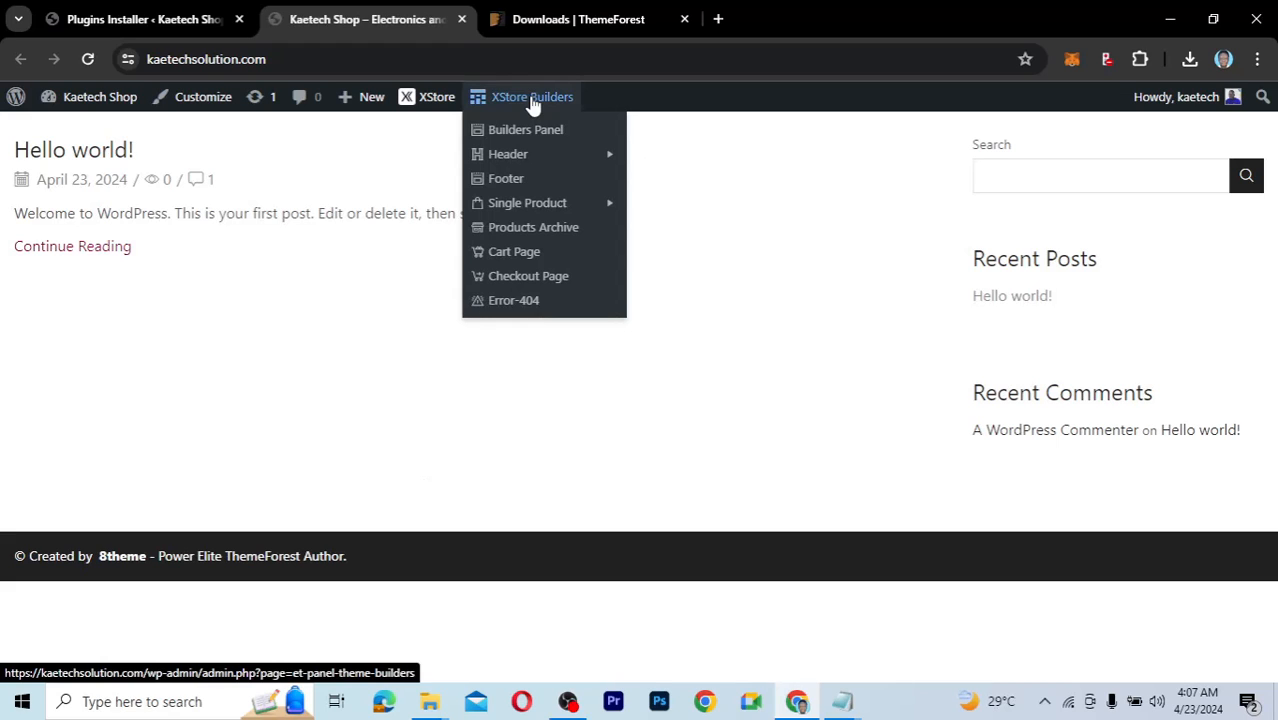
mouse_move(518, 160)
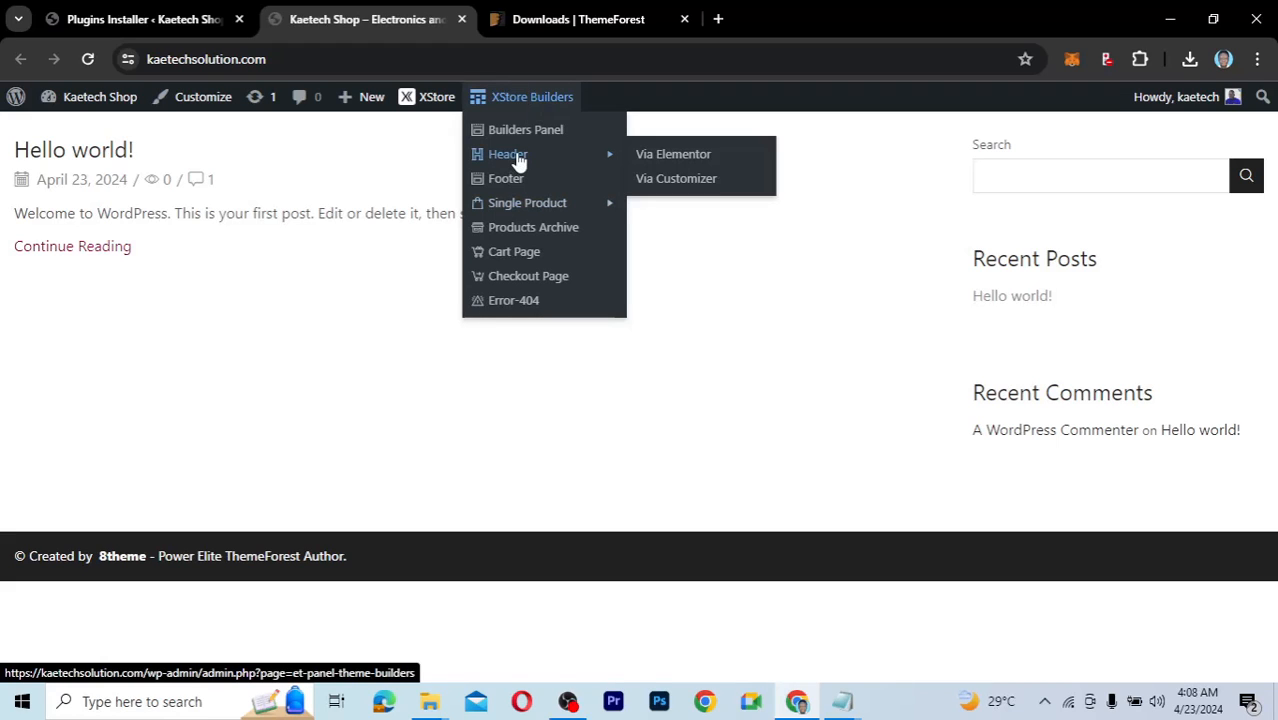
mouse_move(537, 204)
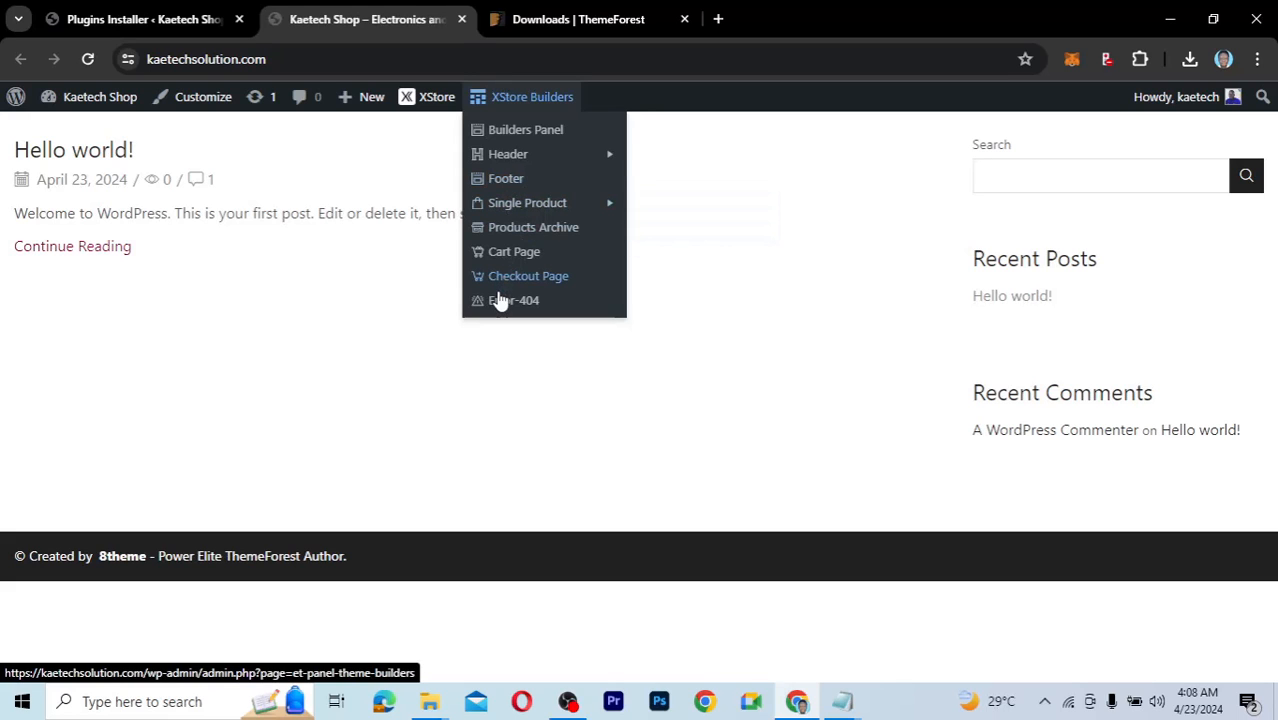
Return to the Plugins Installer tab and reload it.
click(175, 20)
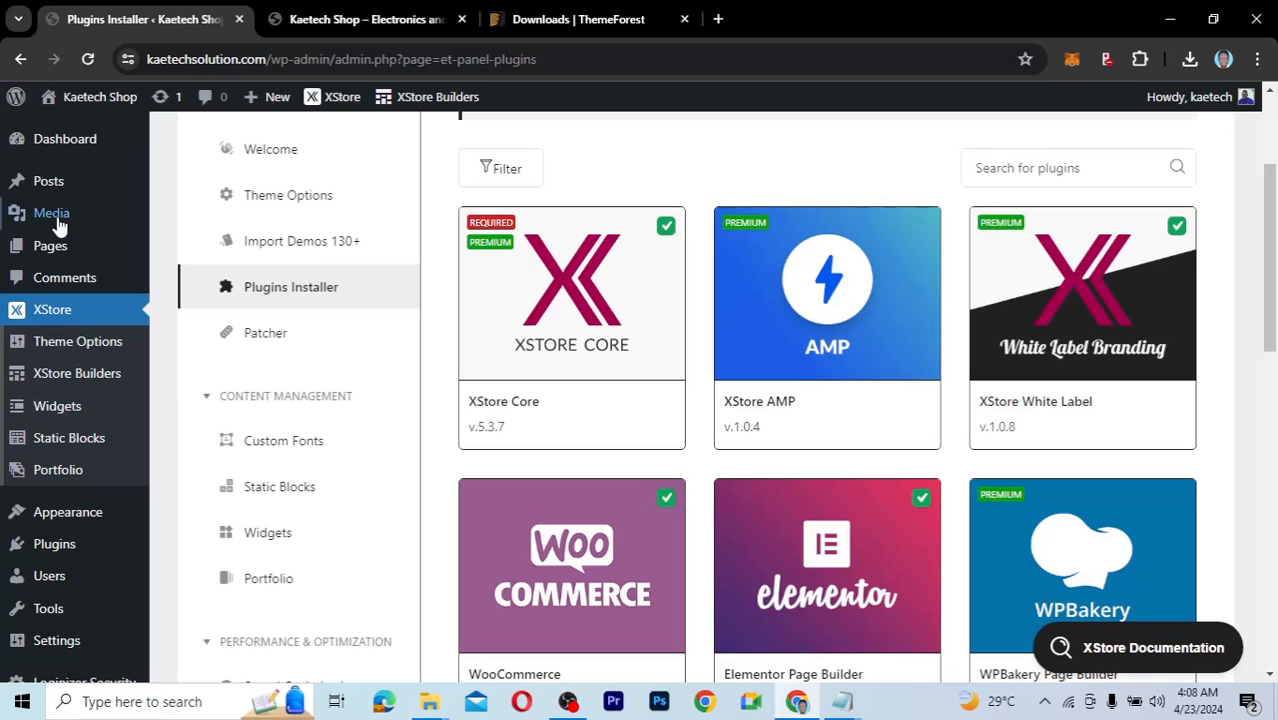
click(87, 62)
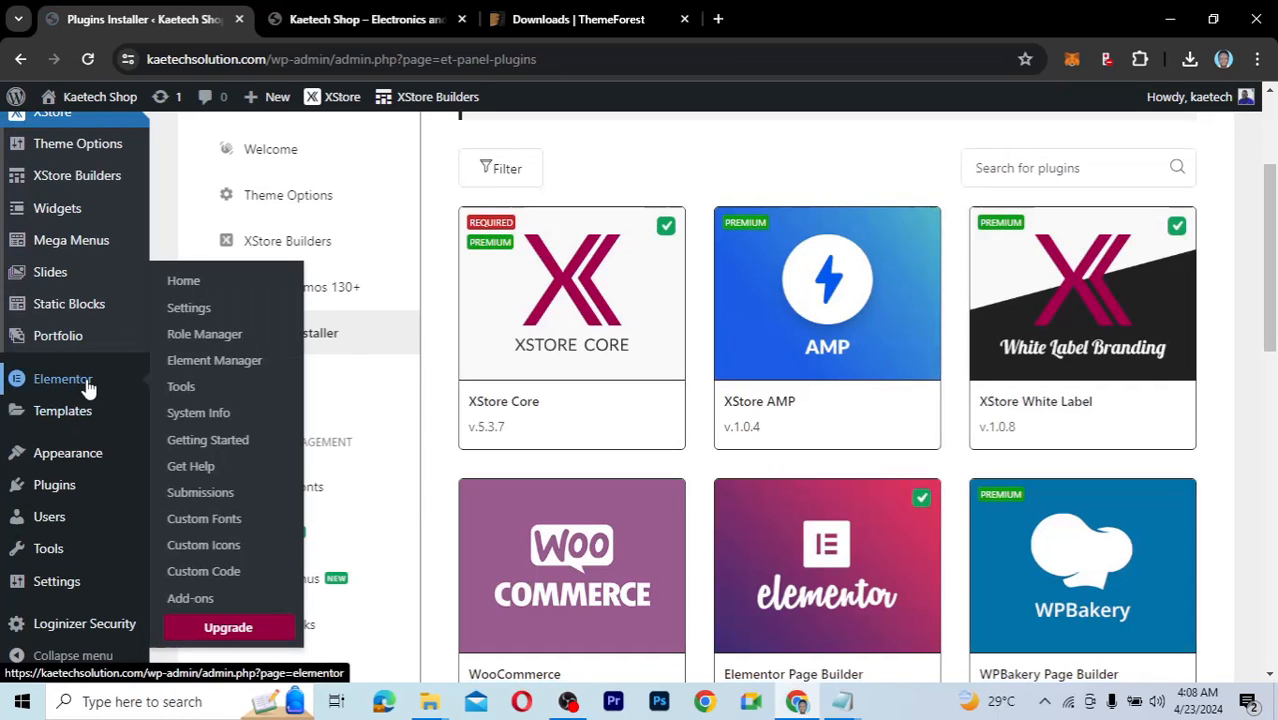
mouse_move(86, 381)
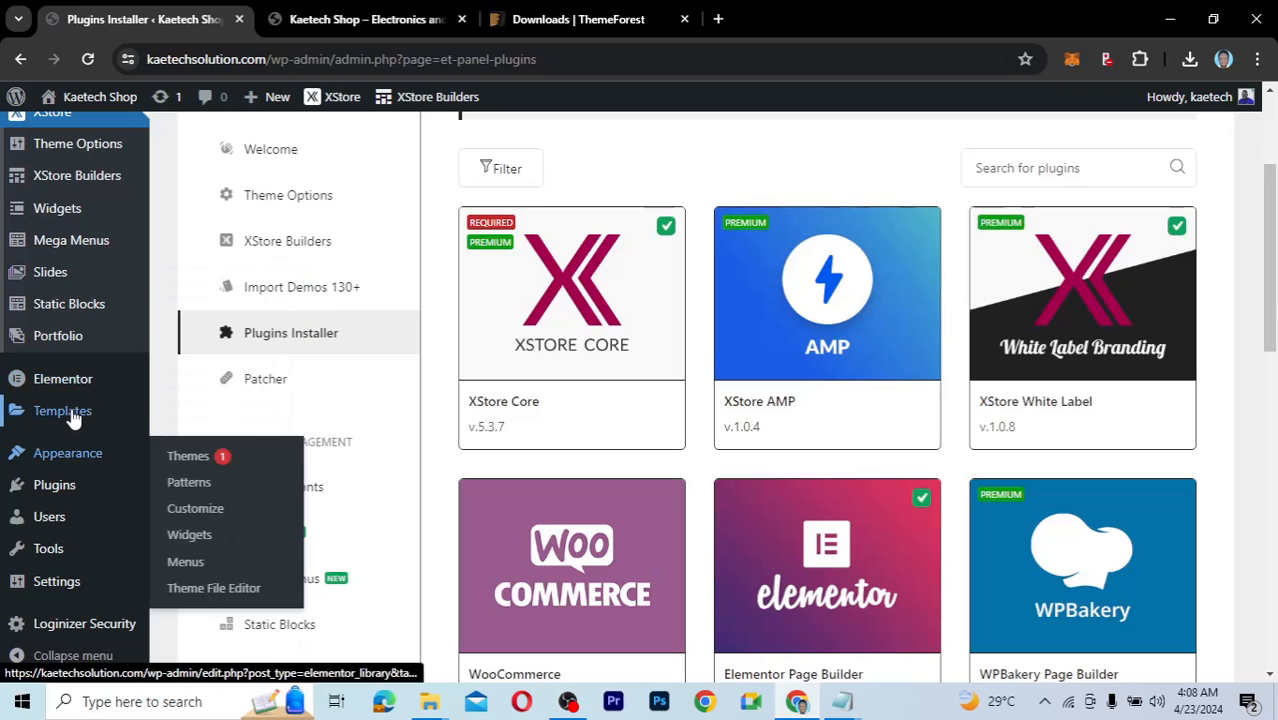
mouse_move(73, 418)
Scroll the refreshed Plugins Installer down to the WooCommerce card.
scroll(72, 416, up, 3)
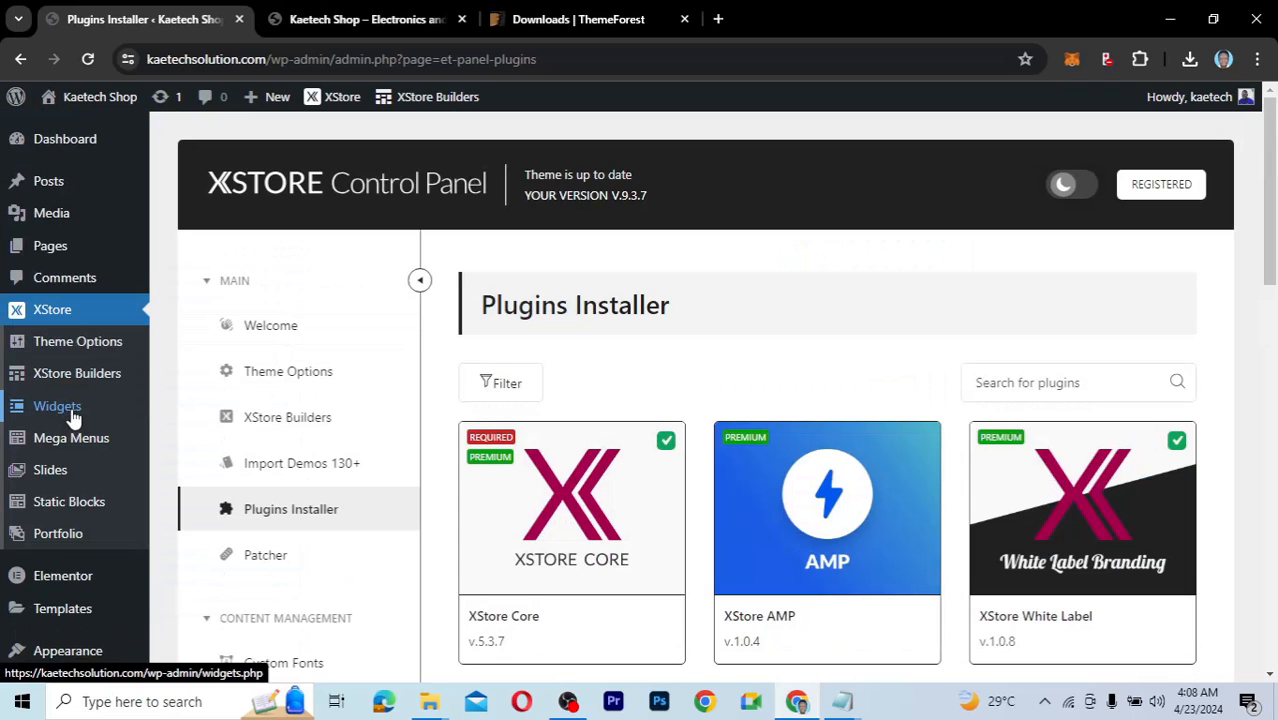
scroll(72, 416, down, 4)
scroll(73, 418, down, 3)
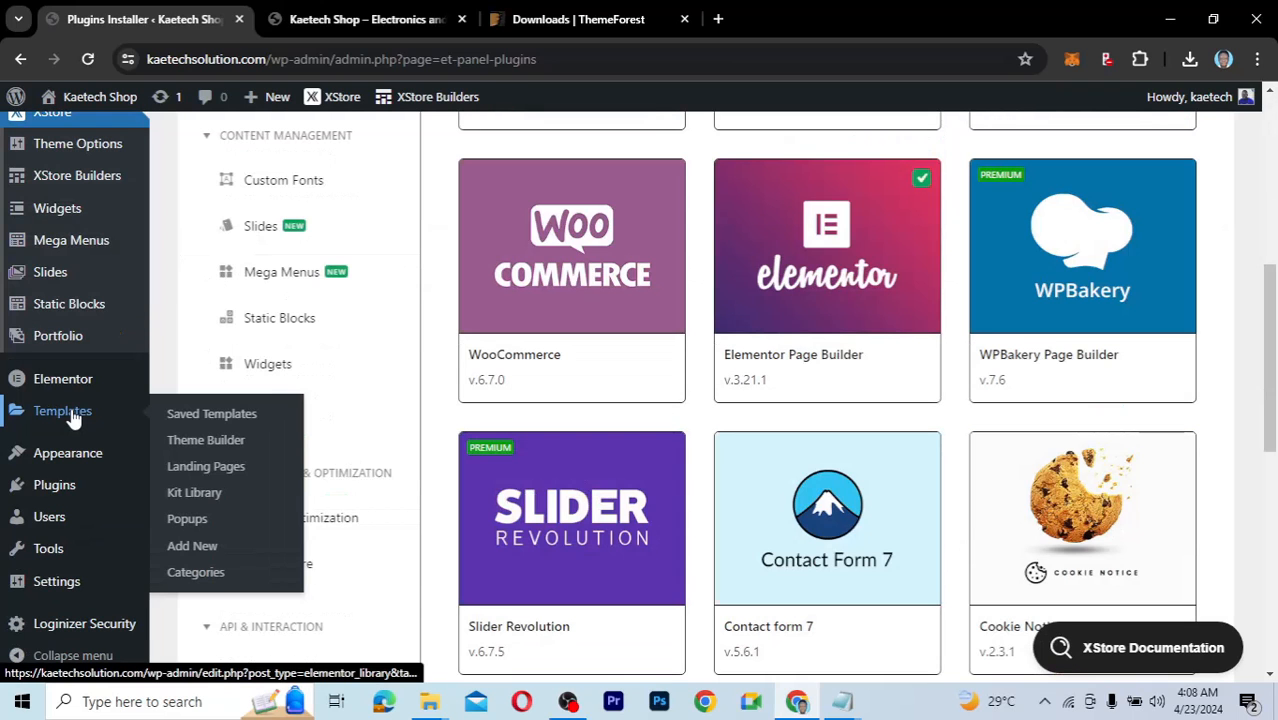
mouse_move(70, 470)
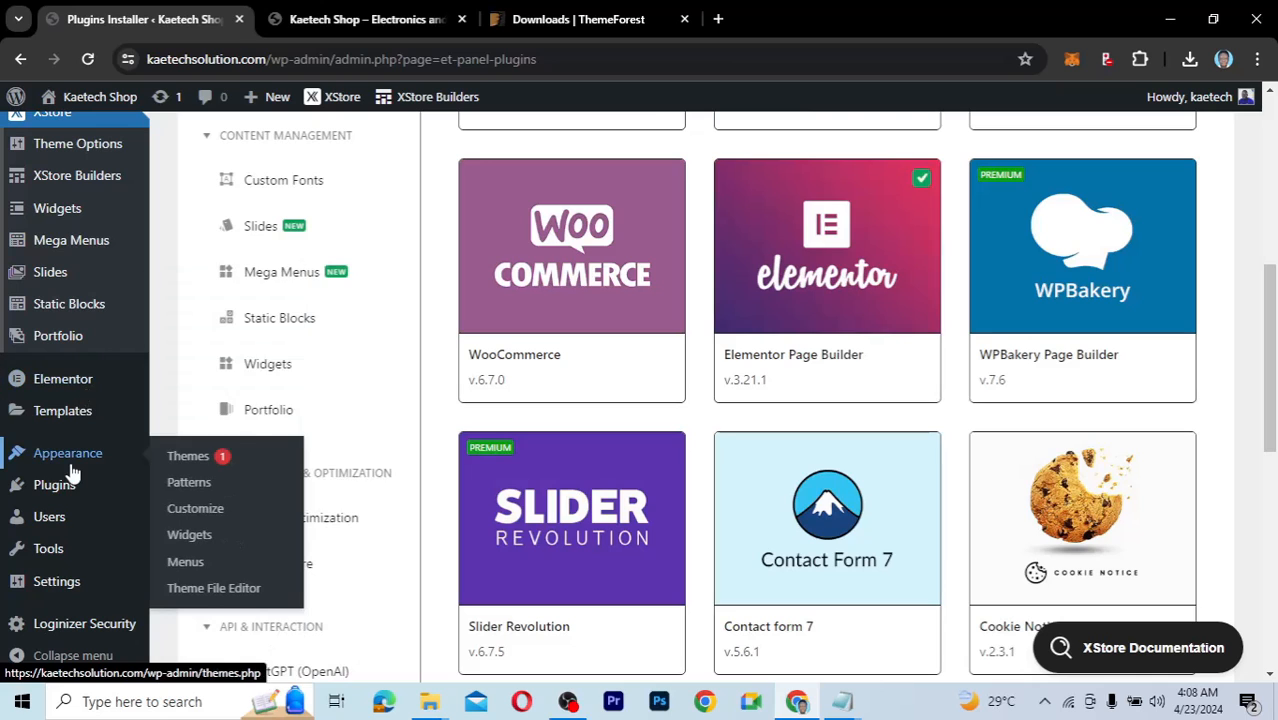
scroll(72, 472, up, 4)
scroll(72, 472, down, 7)
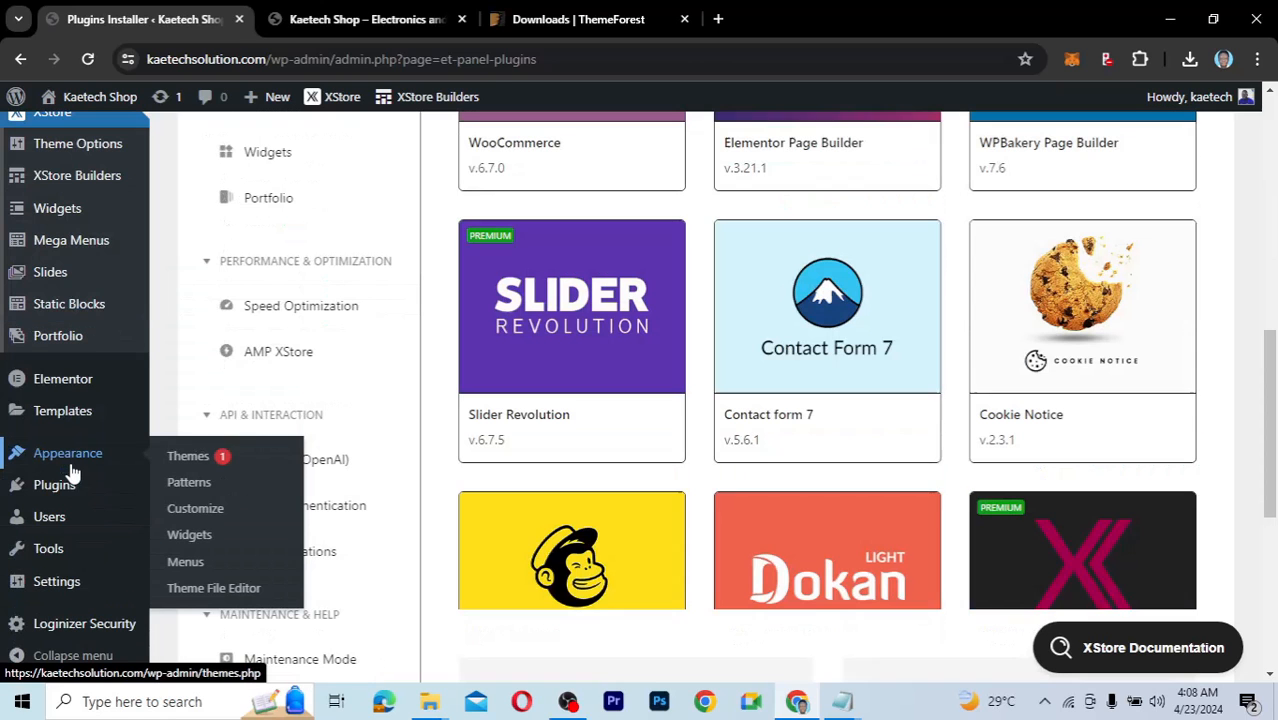
scroll(572, 302, up, 3)
mouse_move(572, 302)
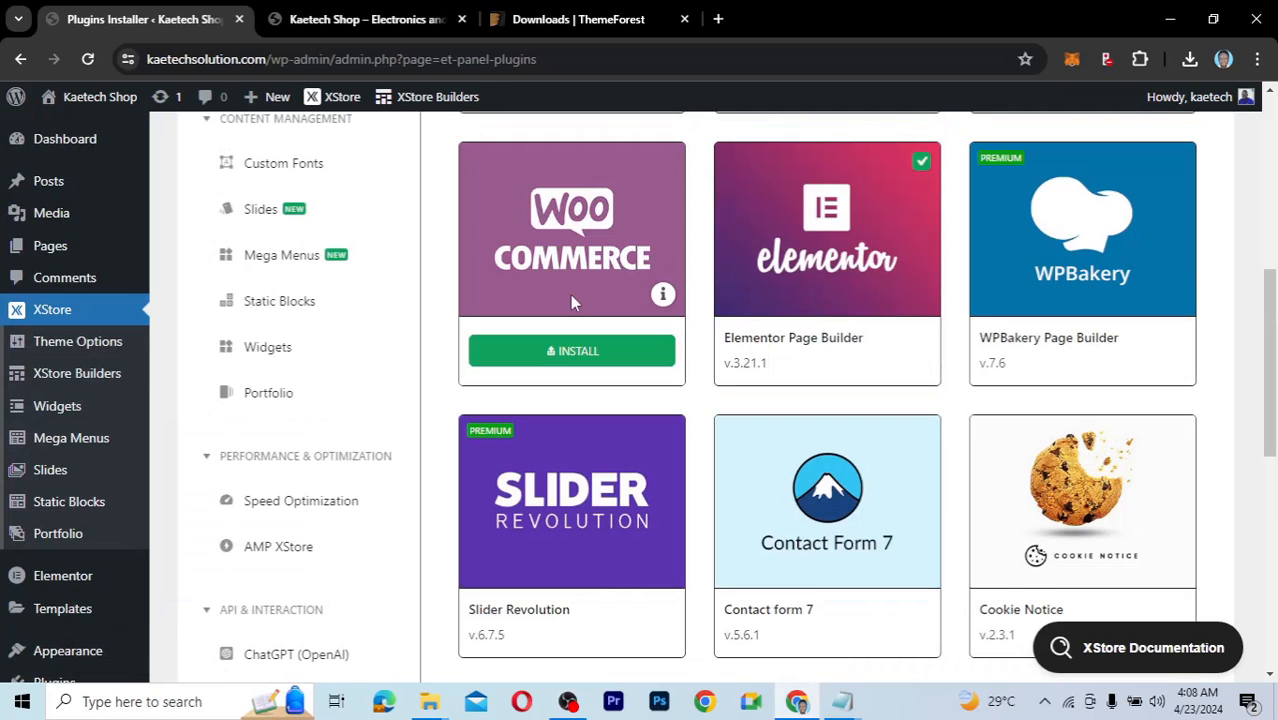
scroll(570, 295, up, 2)
scroll(570, 300, down, 1)
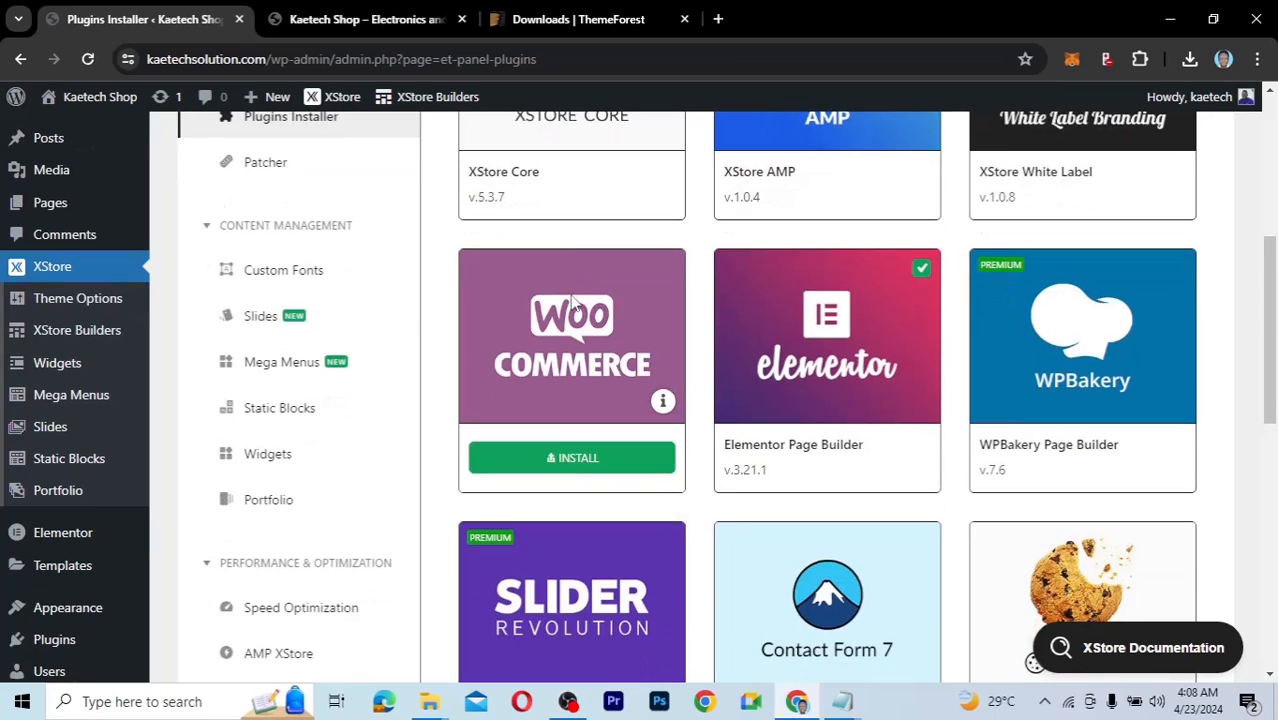
Install WooCommerce, dismiss the success alert, and reload to launch the Welcome to Woo wizard.
click(572, 459)
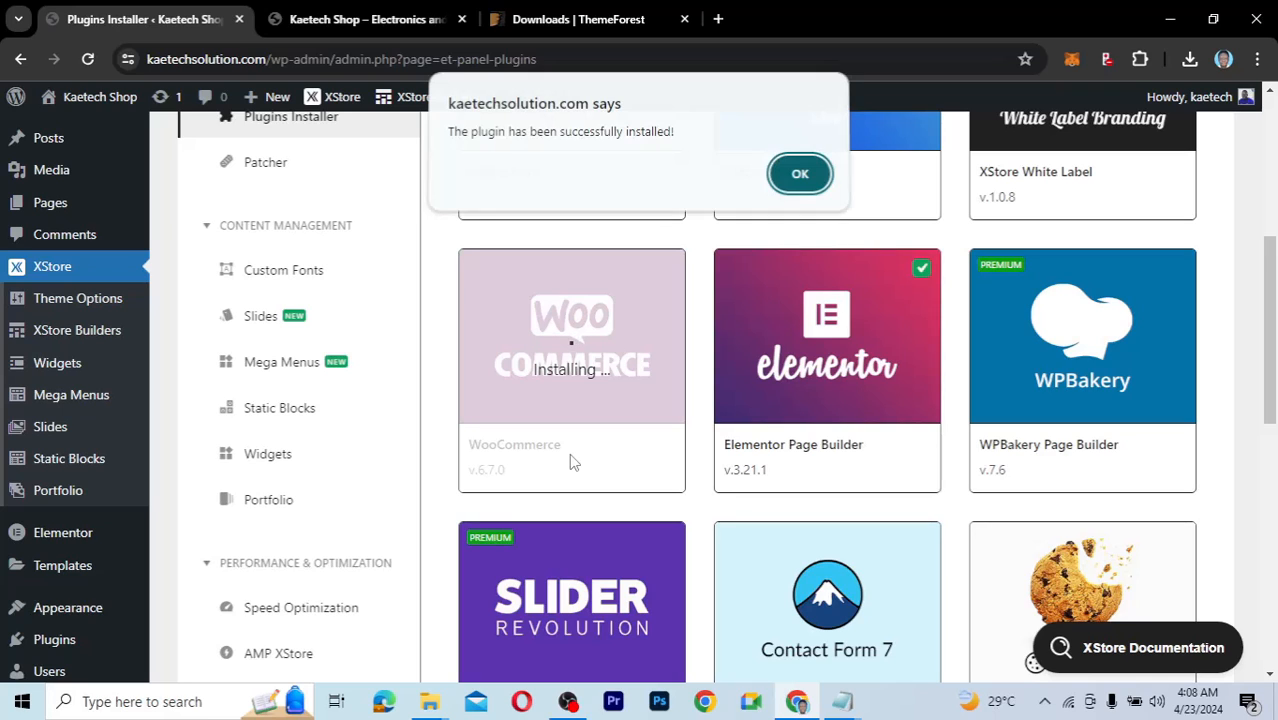
click(799, 178)
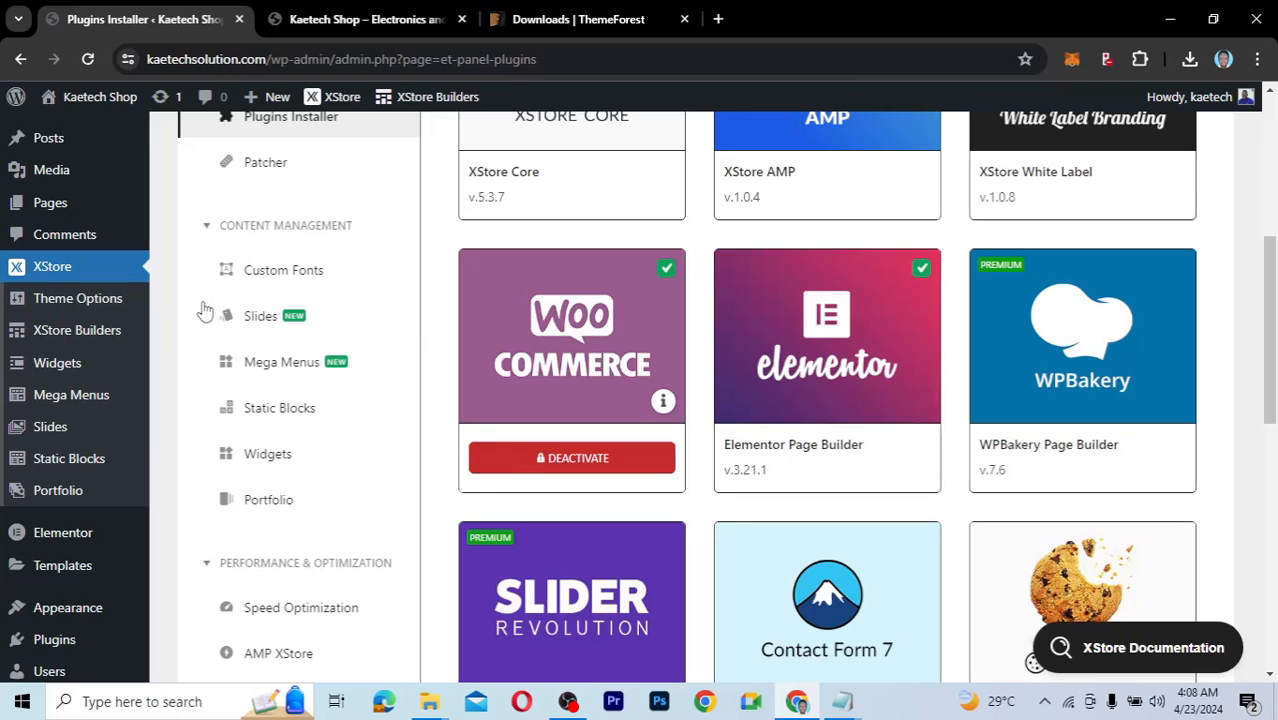
mouse_move(52, 105)
click(87, 58)
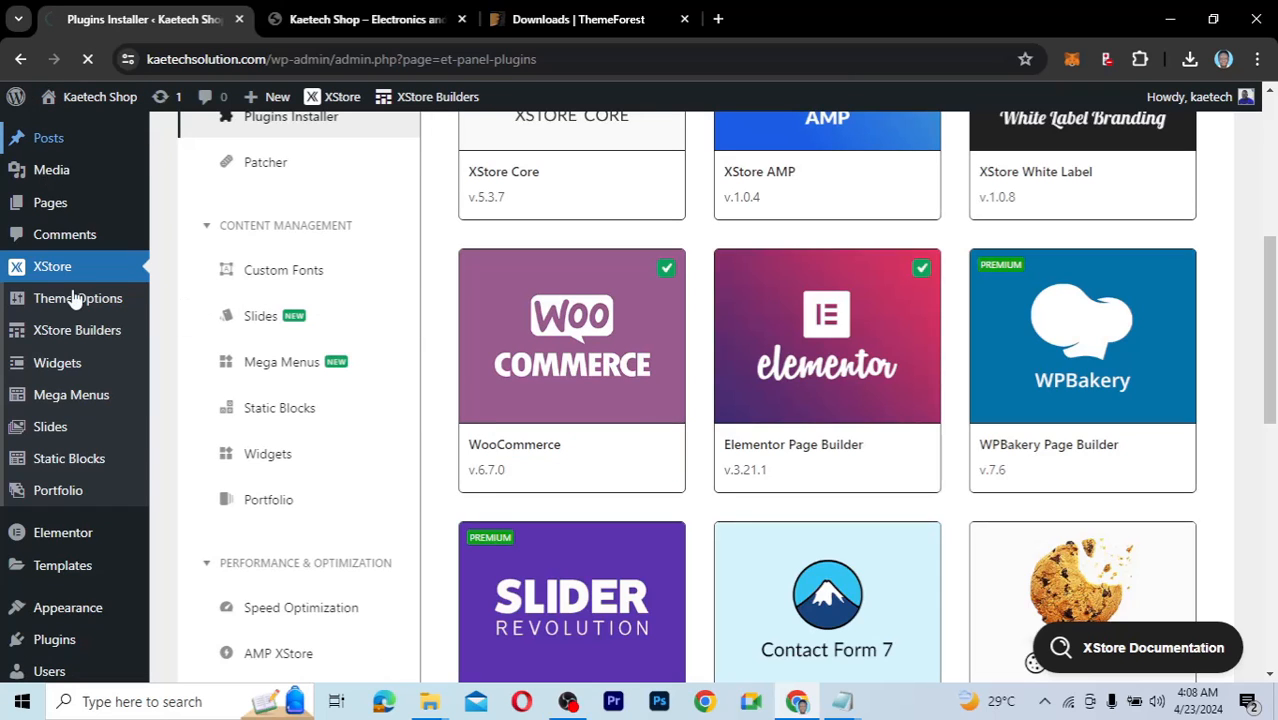
mouse_move(75, 300)
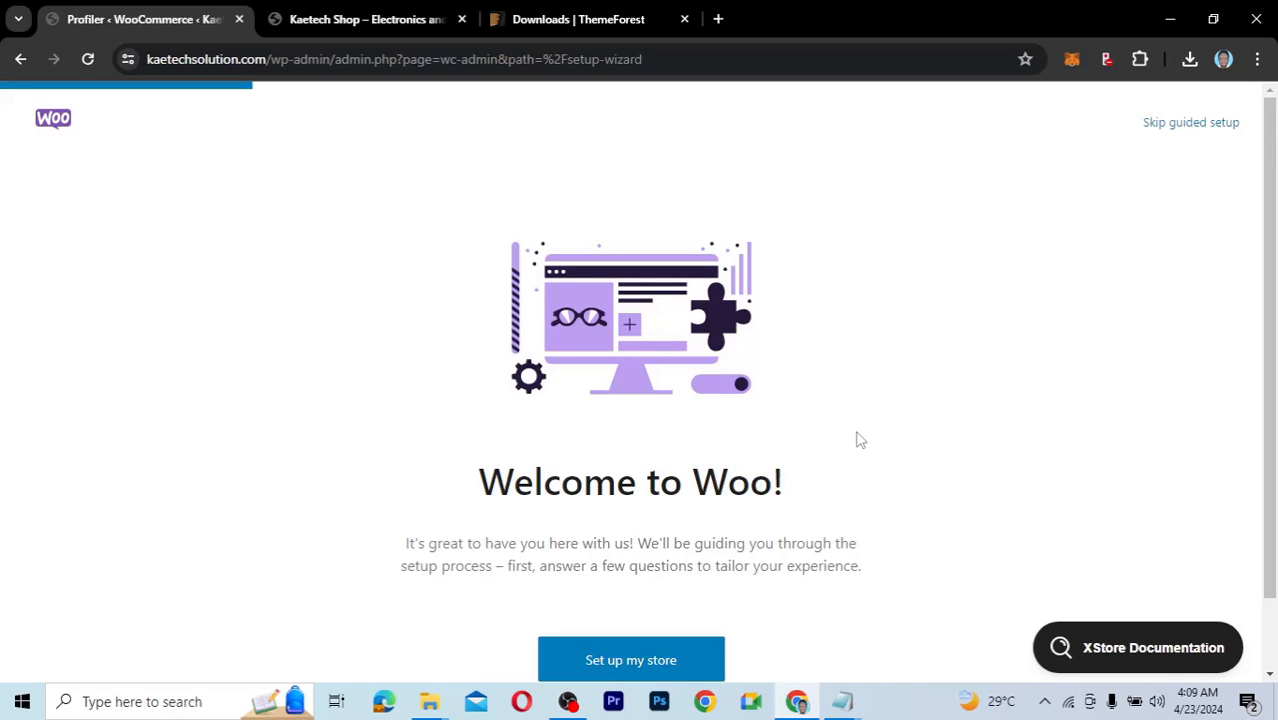
Set the business location to Ghana — Greater Accra and go to the store.
scroll(861, 440, down, 2)
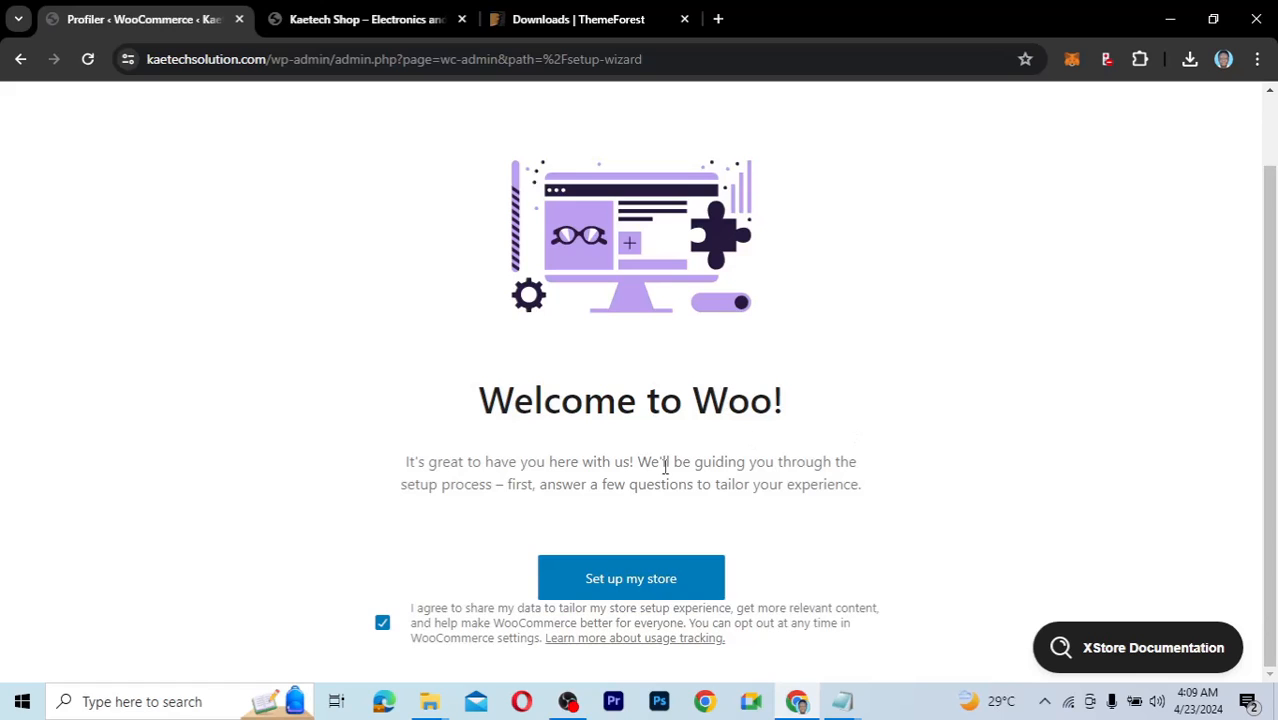
scroll(955, 437, up, 2)
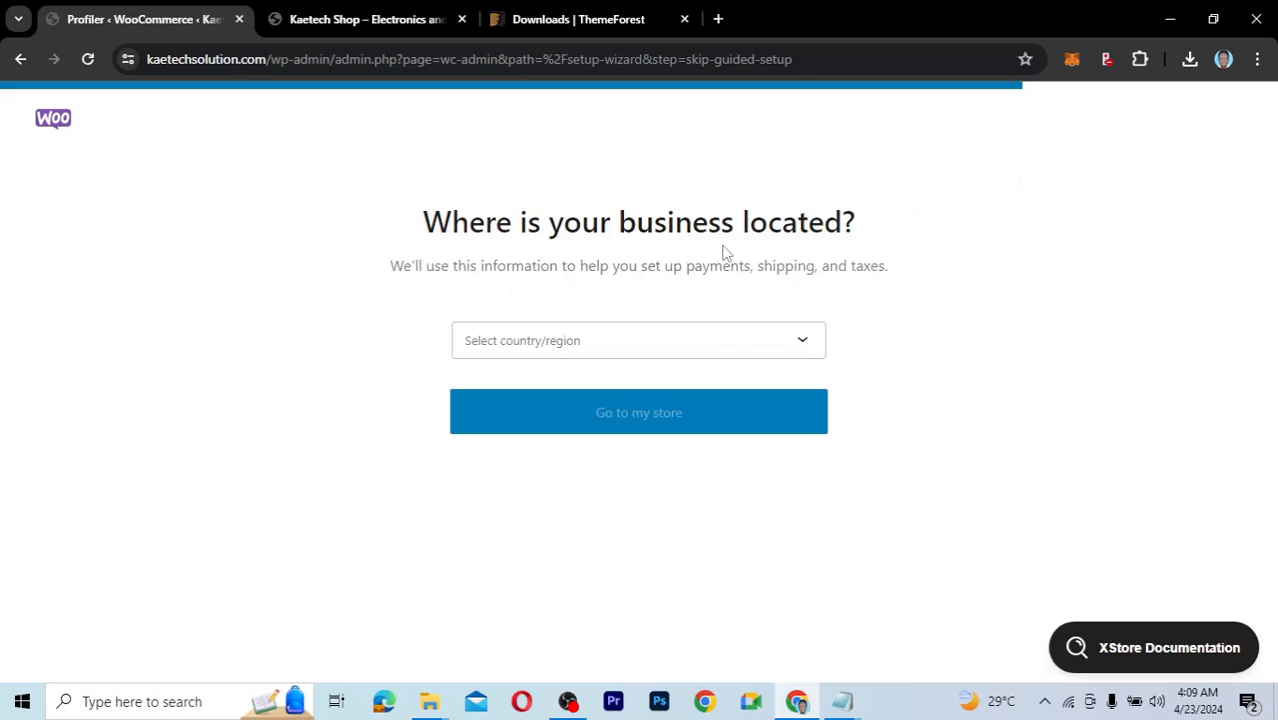
click(646, 355)
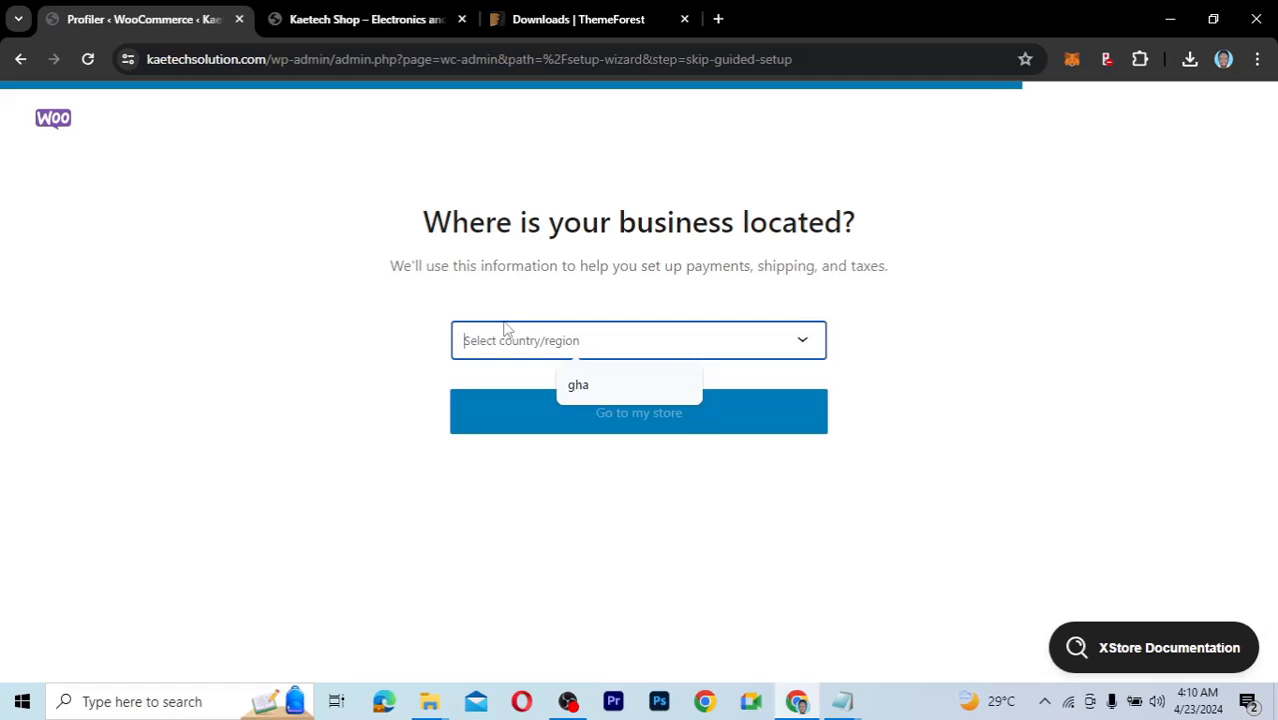
text(gh)
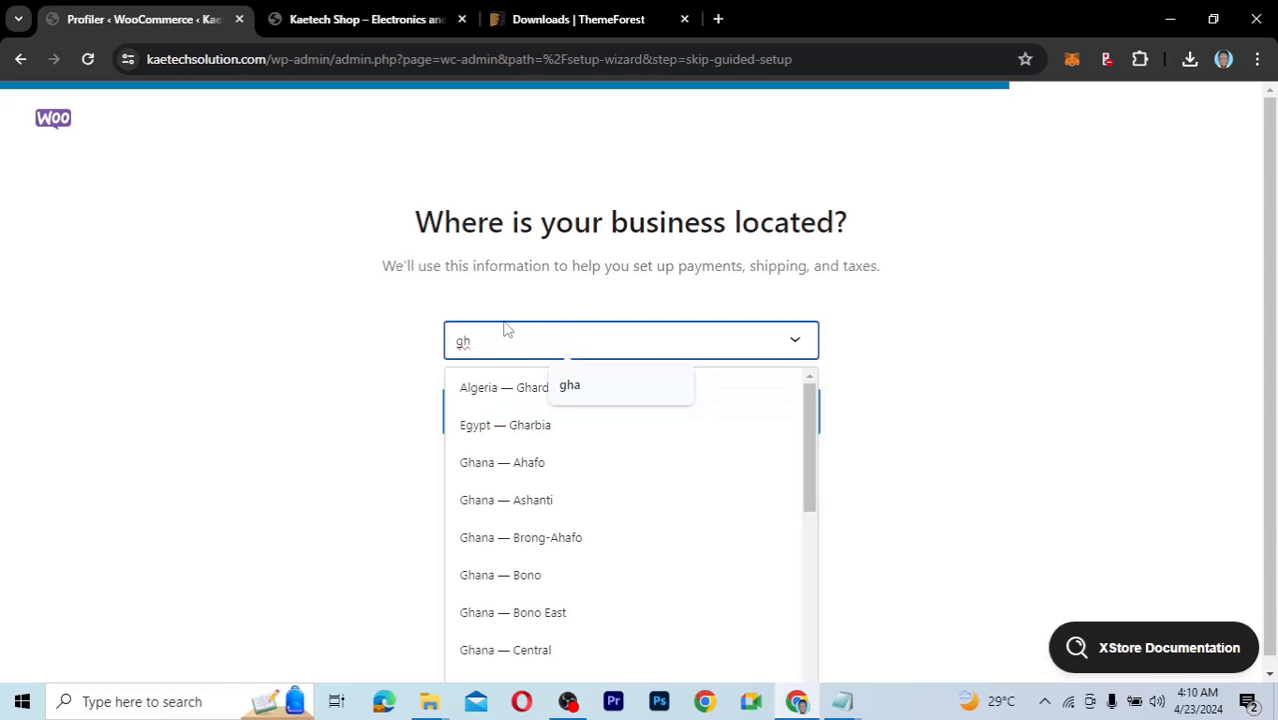
text(ana)
drag(812, 468, 811, 533)
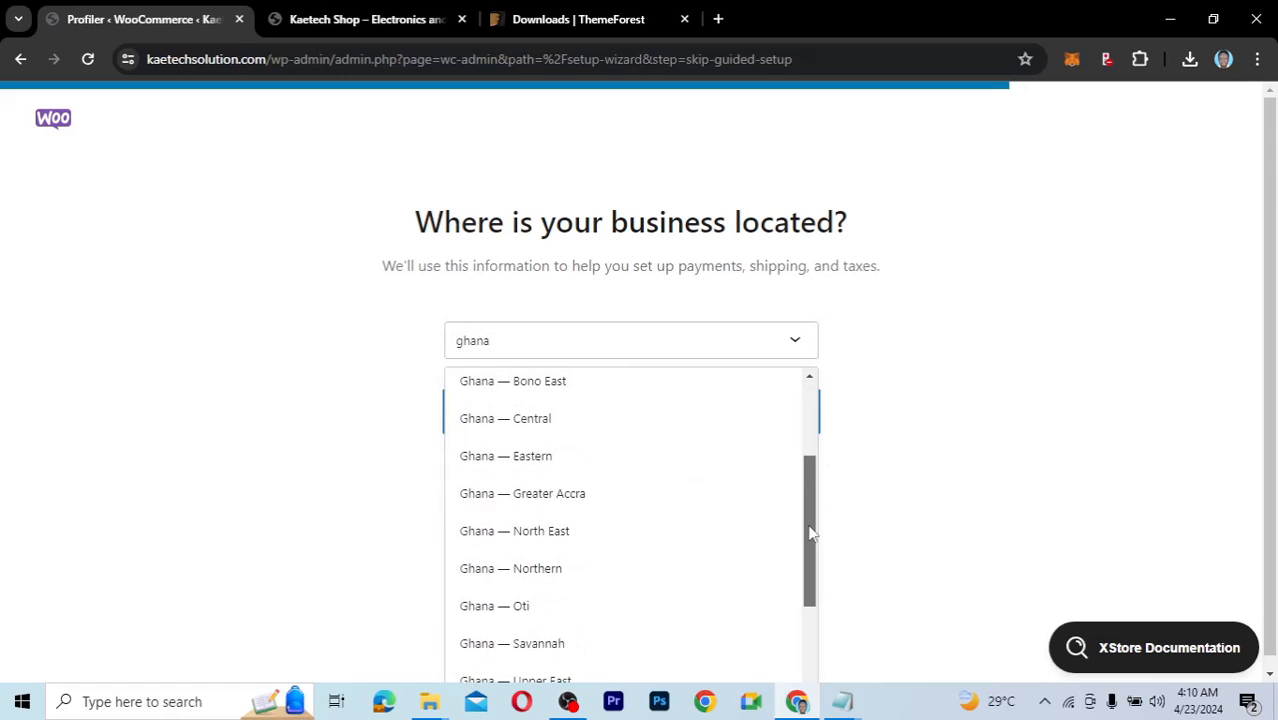
click(605, 495)
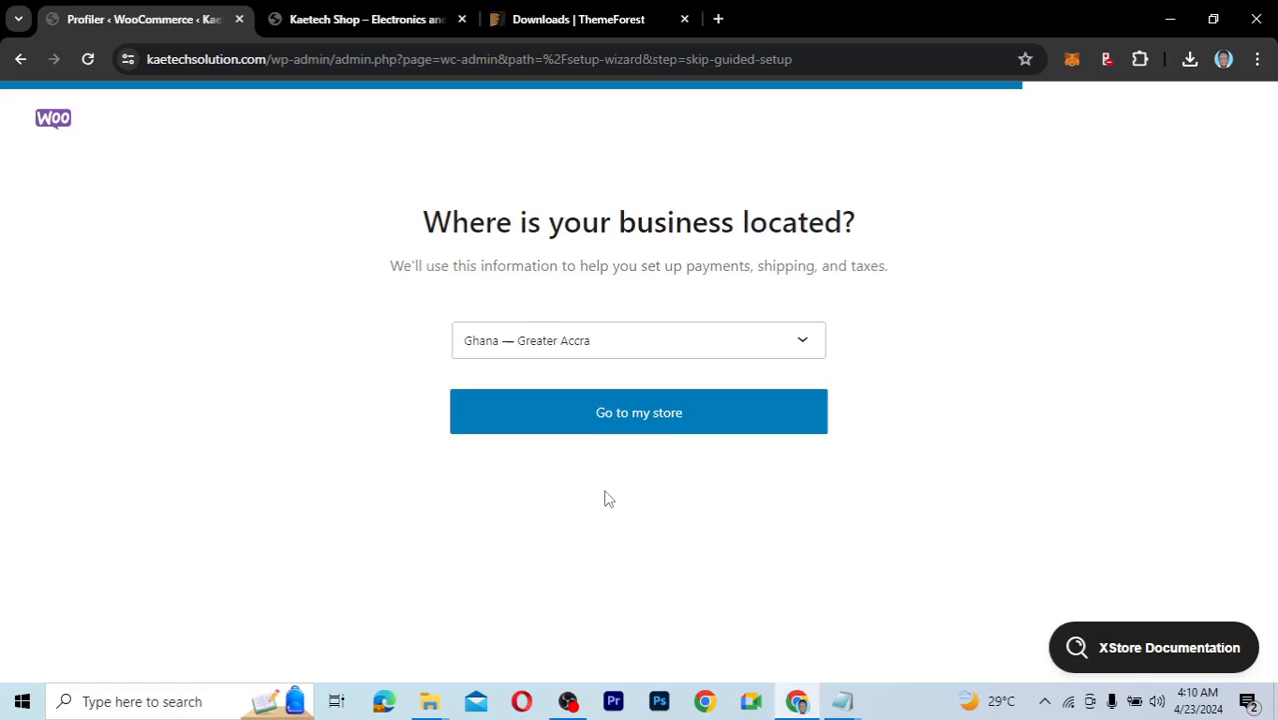
click(667, 424)
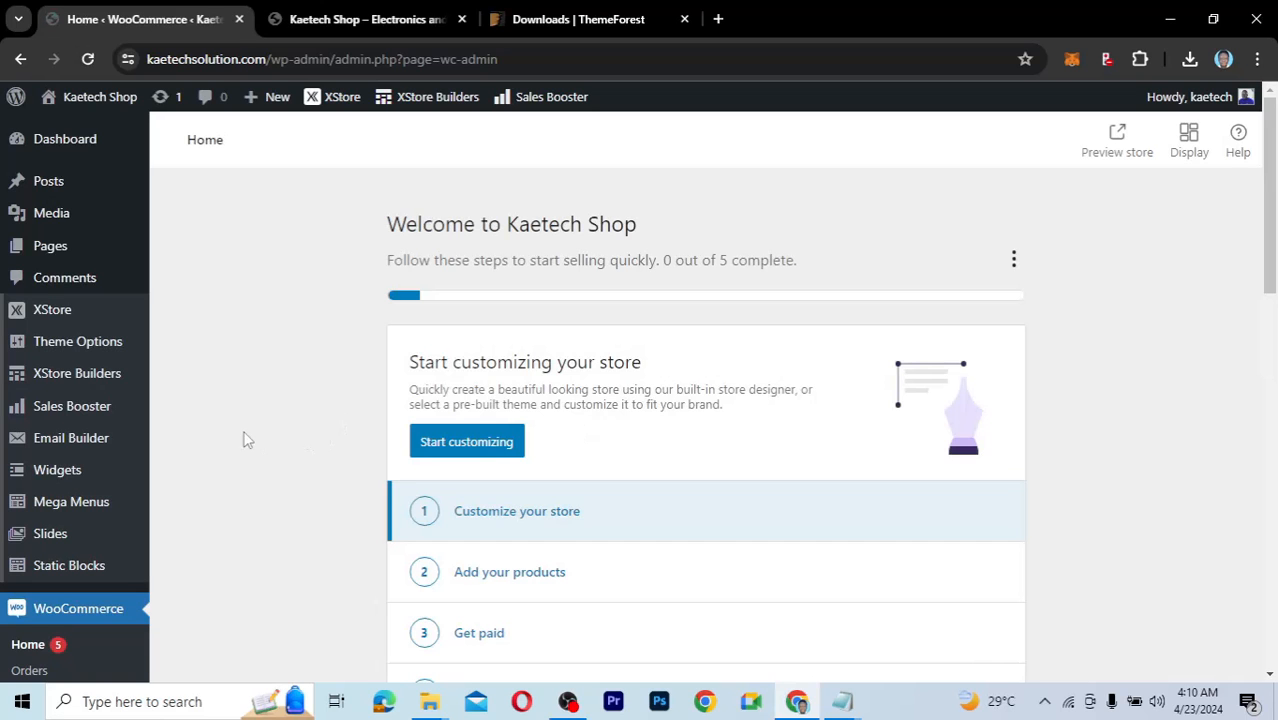
Review the 0-of-5 setup checklist and bring up the XStore sidebar submenu.
scroll(247, 440, down, 3)
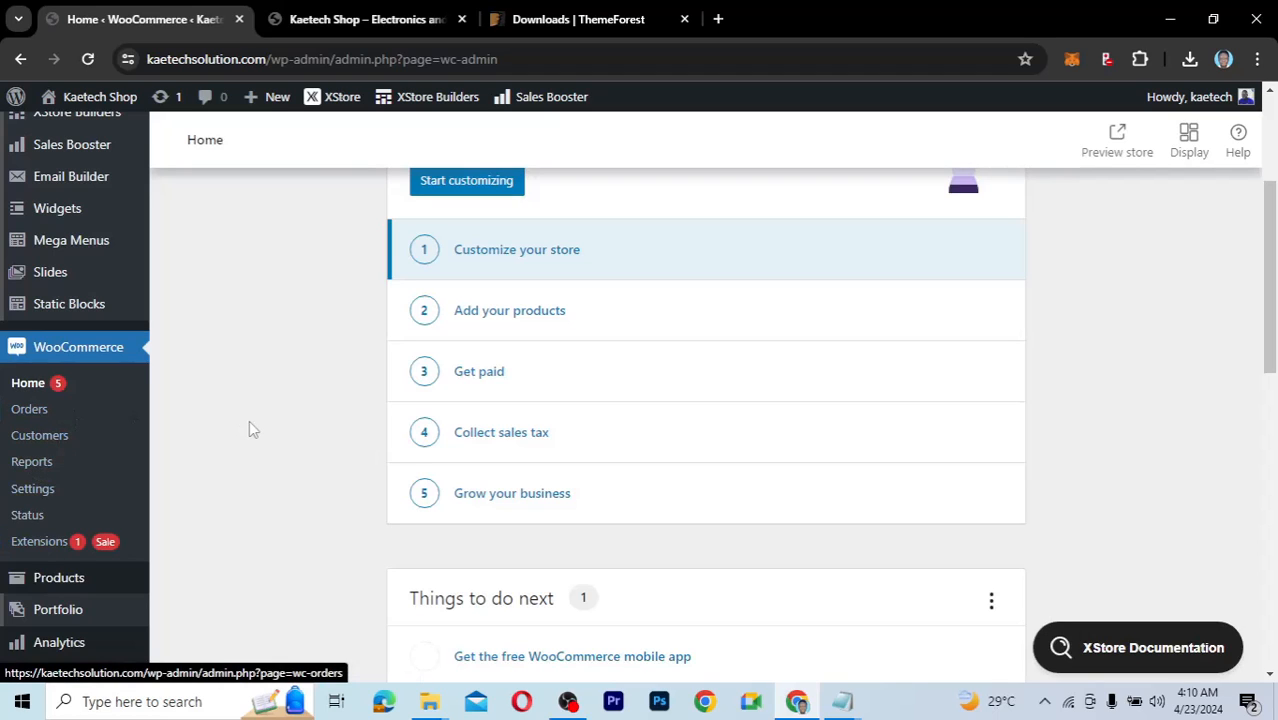
scroll(249, 421, up, 3)
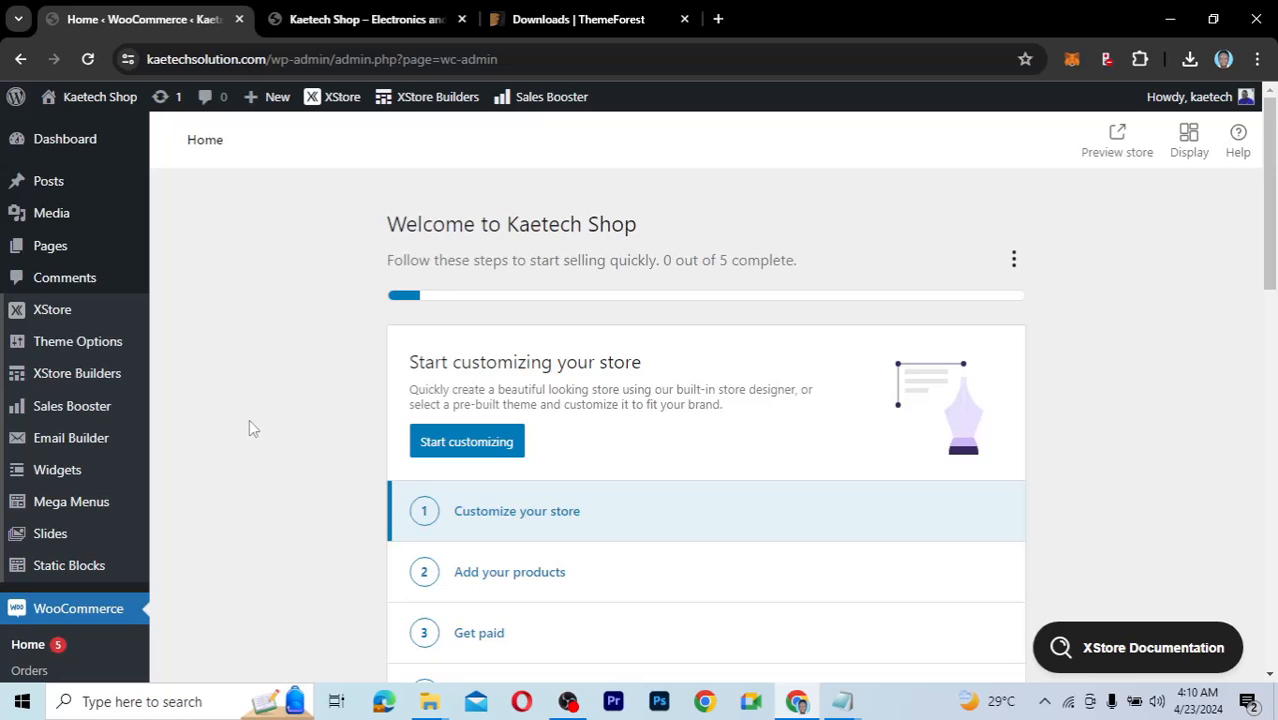
mouse_move(54, 314)
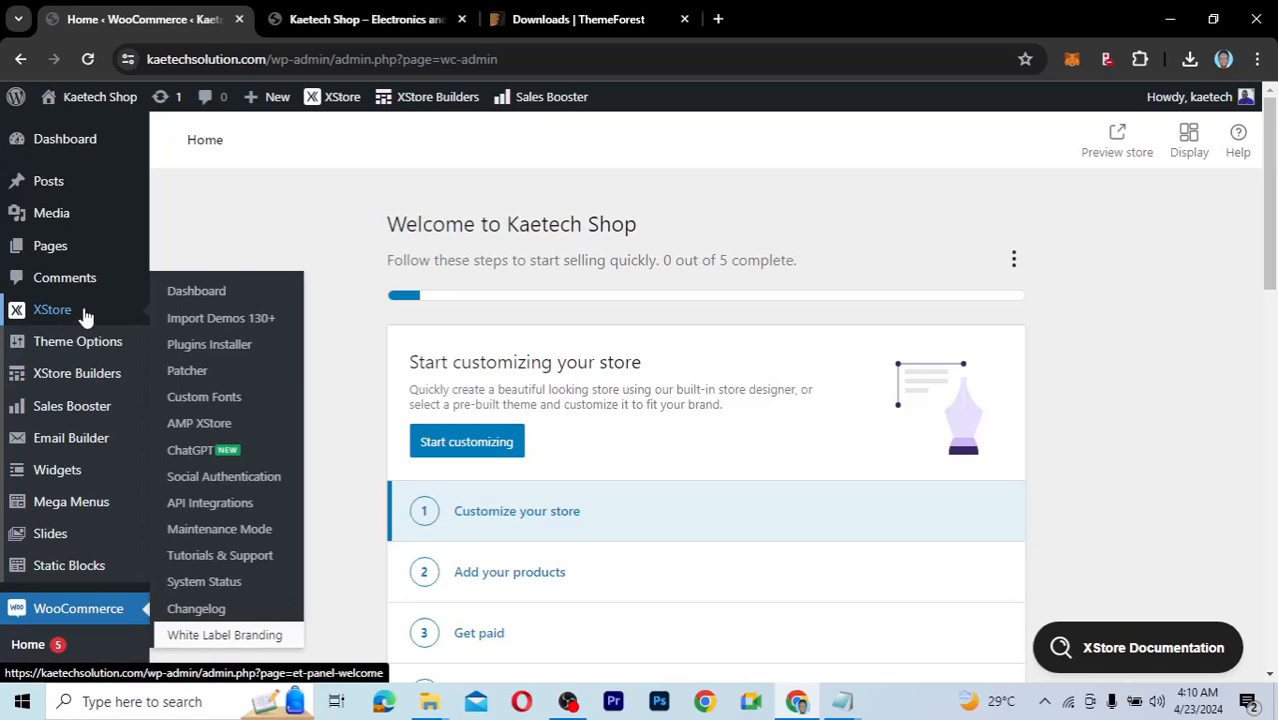
Open XStore Import Demos, filter to Elementor demos, and import Electronic Mega Market.
click(221, 319)
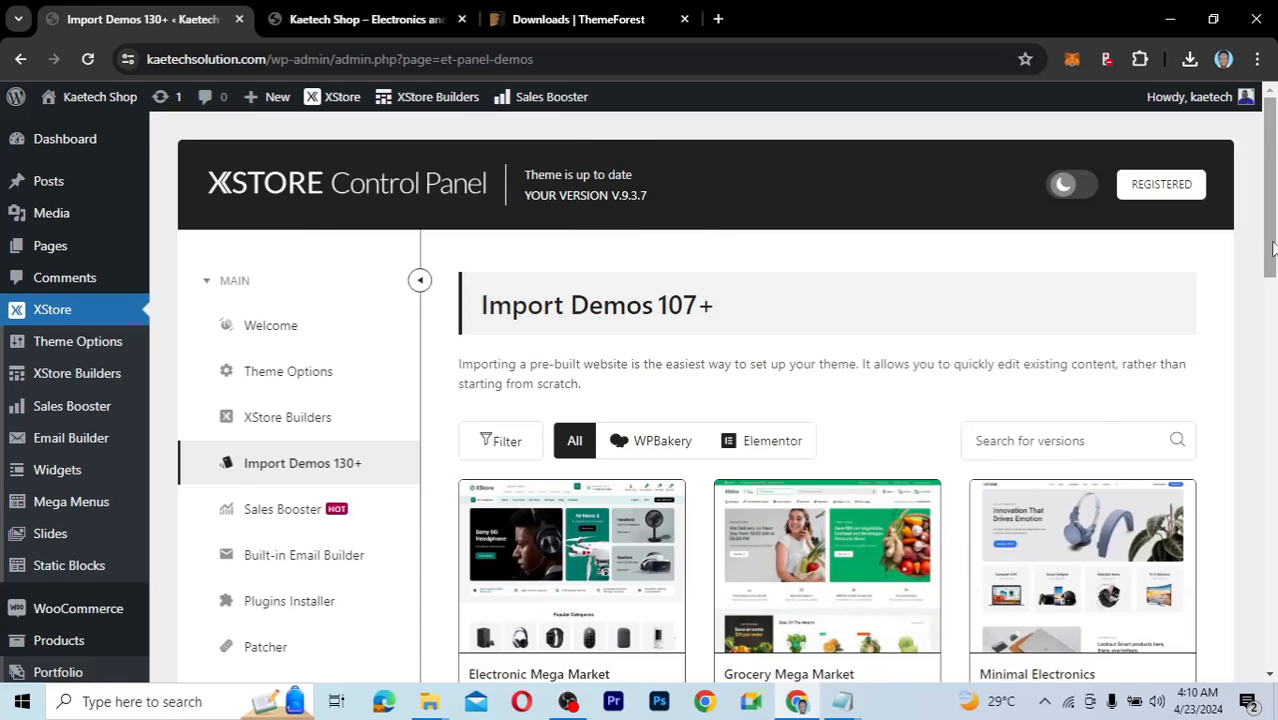
scroll(1274, 250, down, 2)
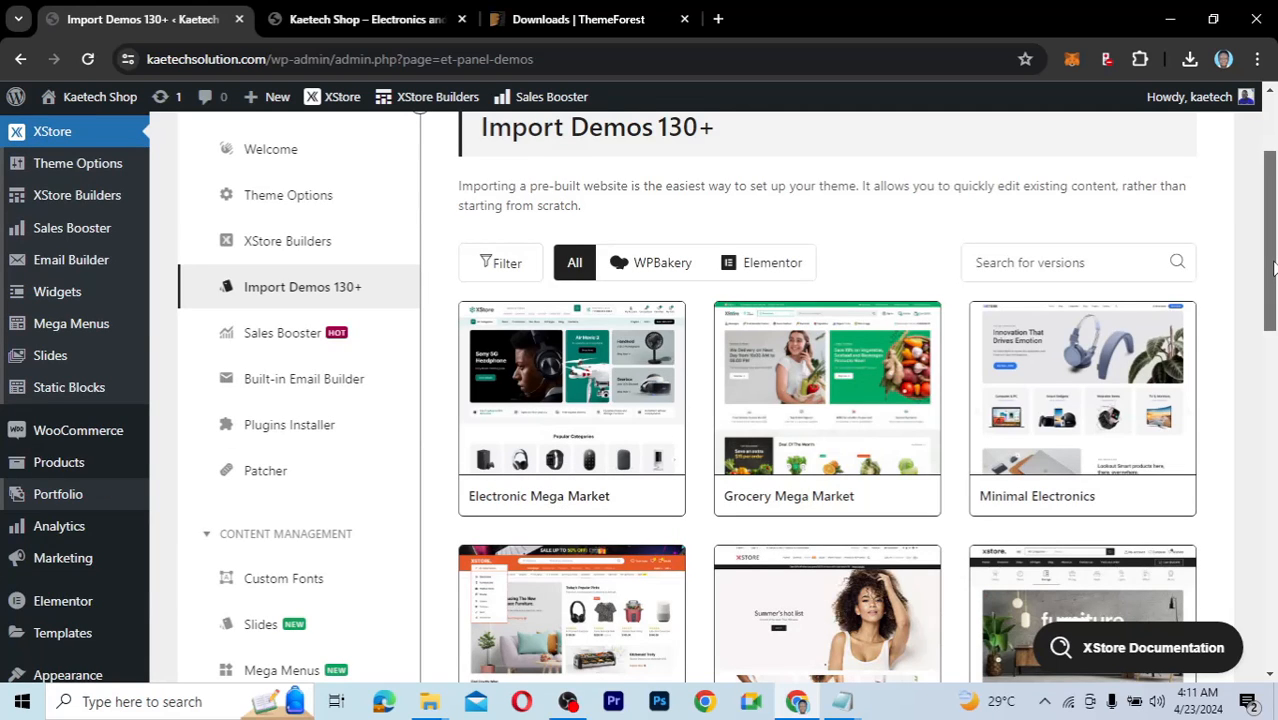
scroll(1274, 268, down, 1)
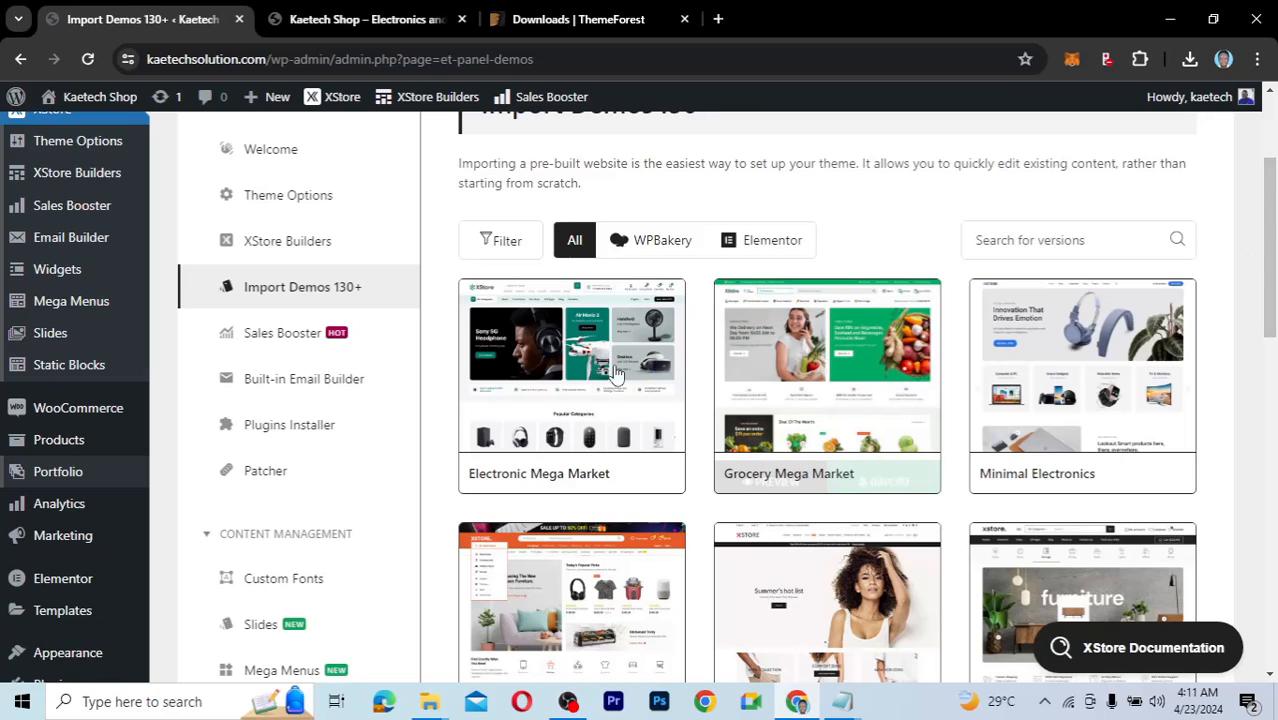
mouse_move(590, 395)
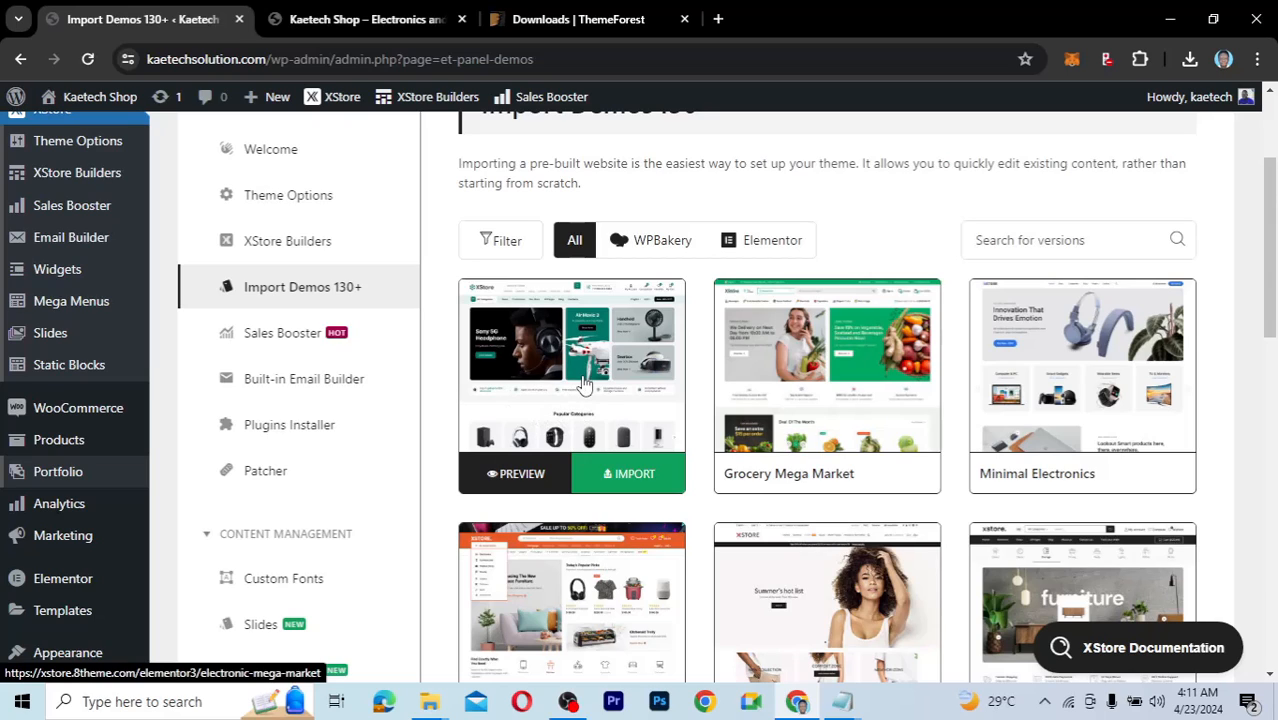
click(762, 241)
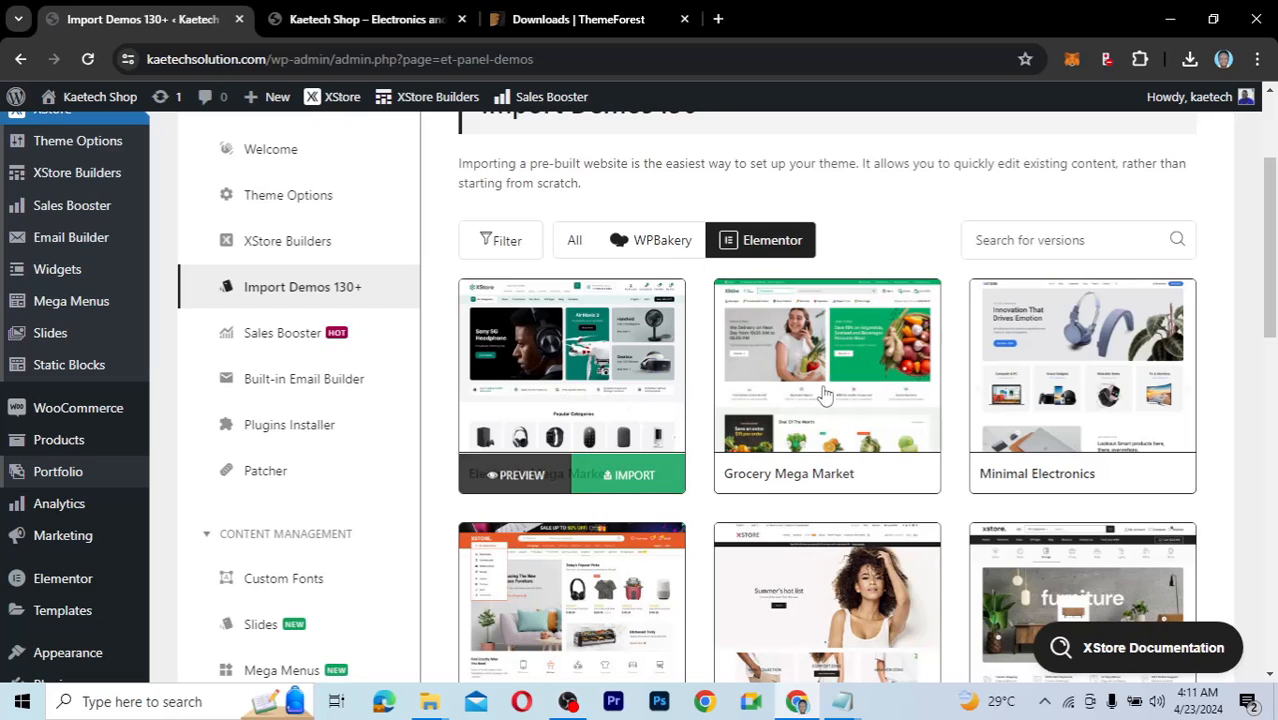
click(636, 244)
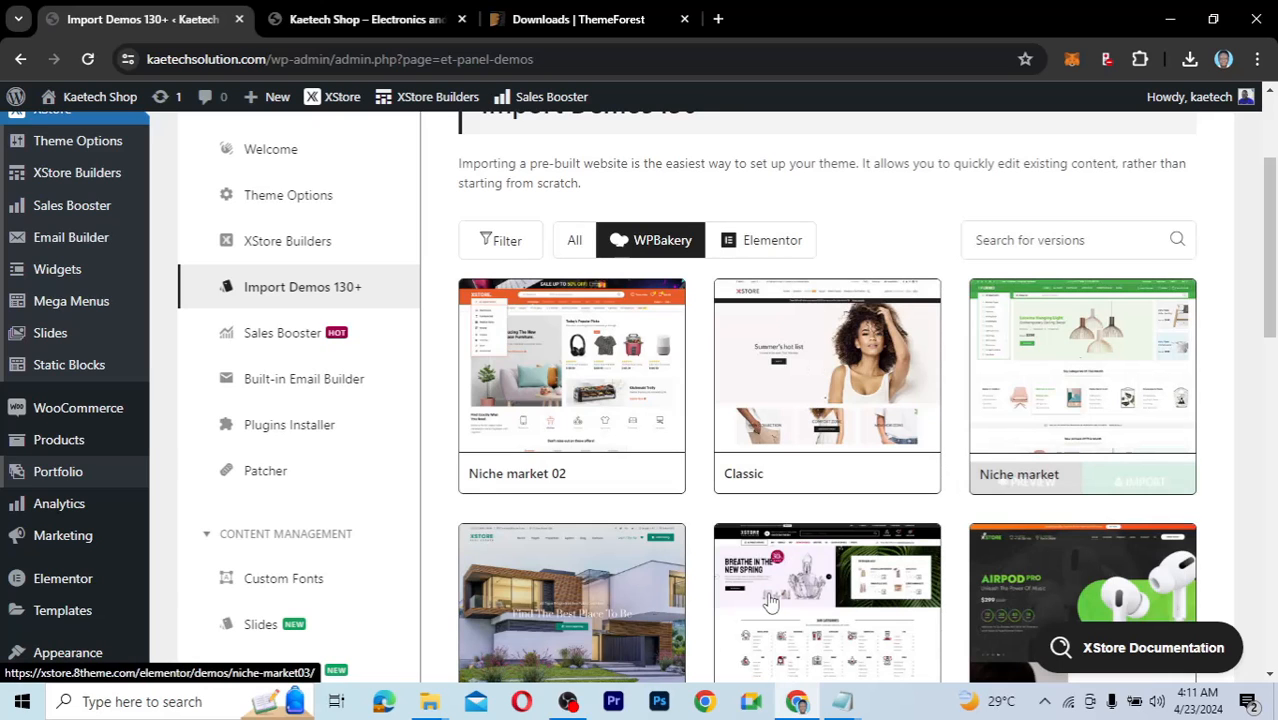
mouse_move(738, 312)
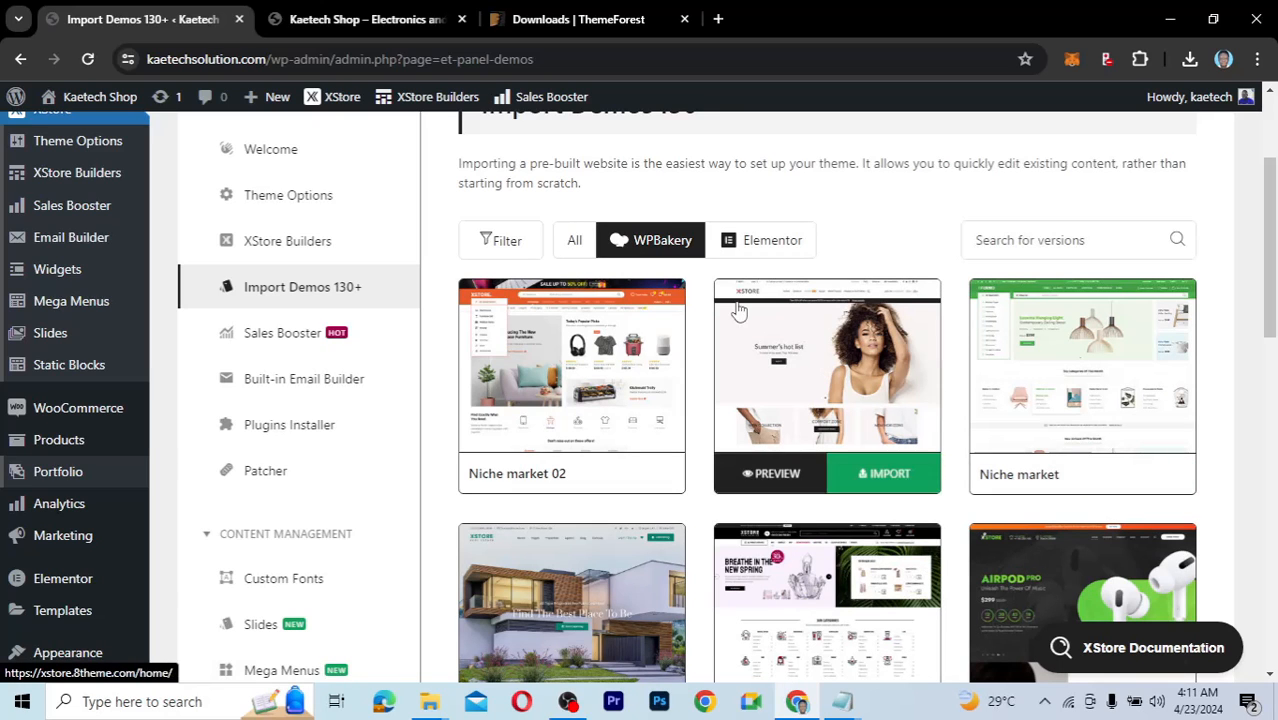
click(770, 240)
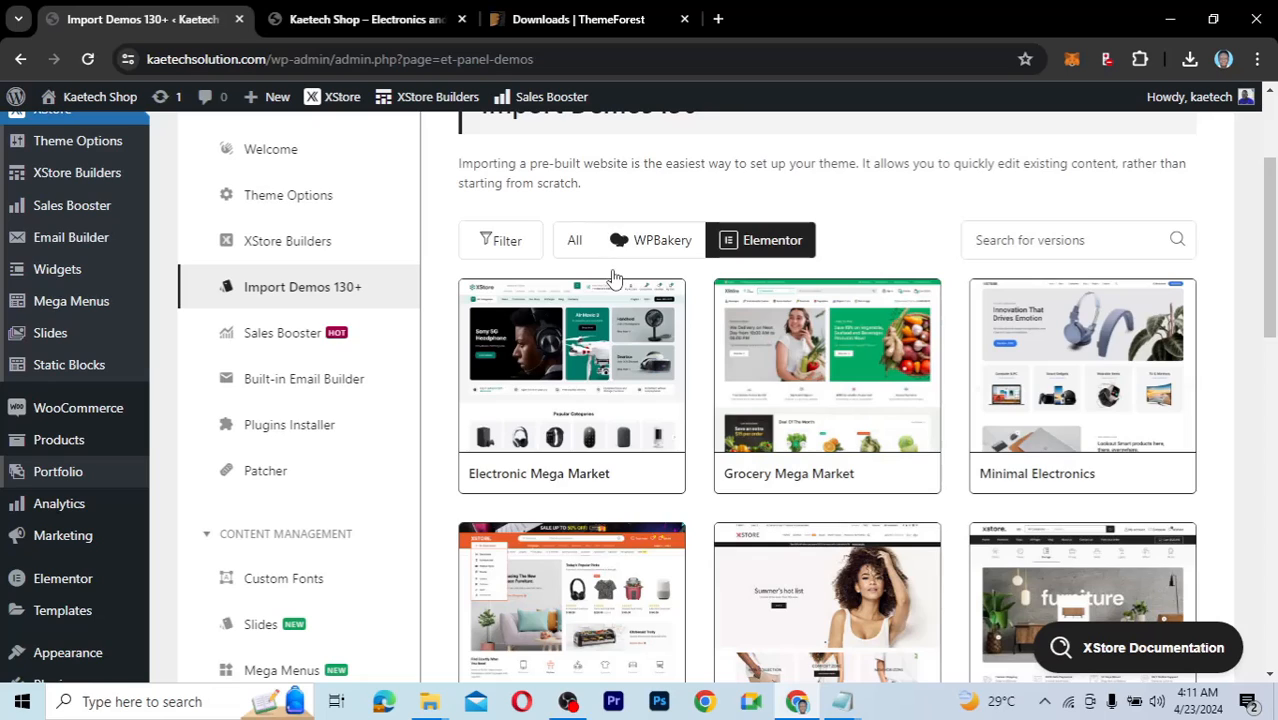
mouse_move(572, 430)
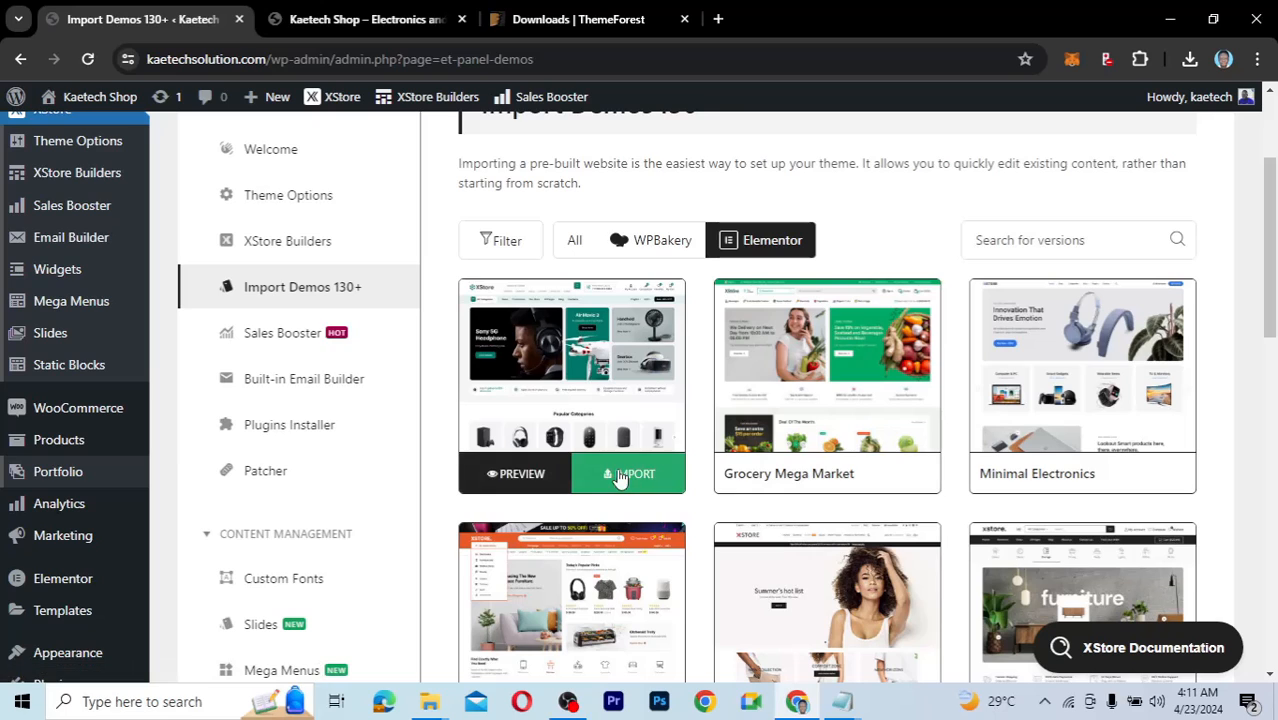
click(619, 476)
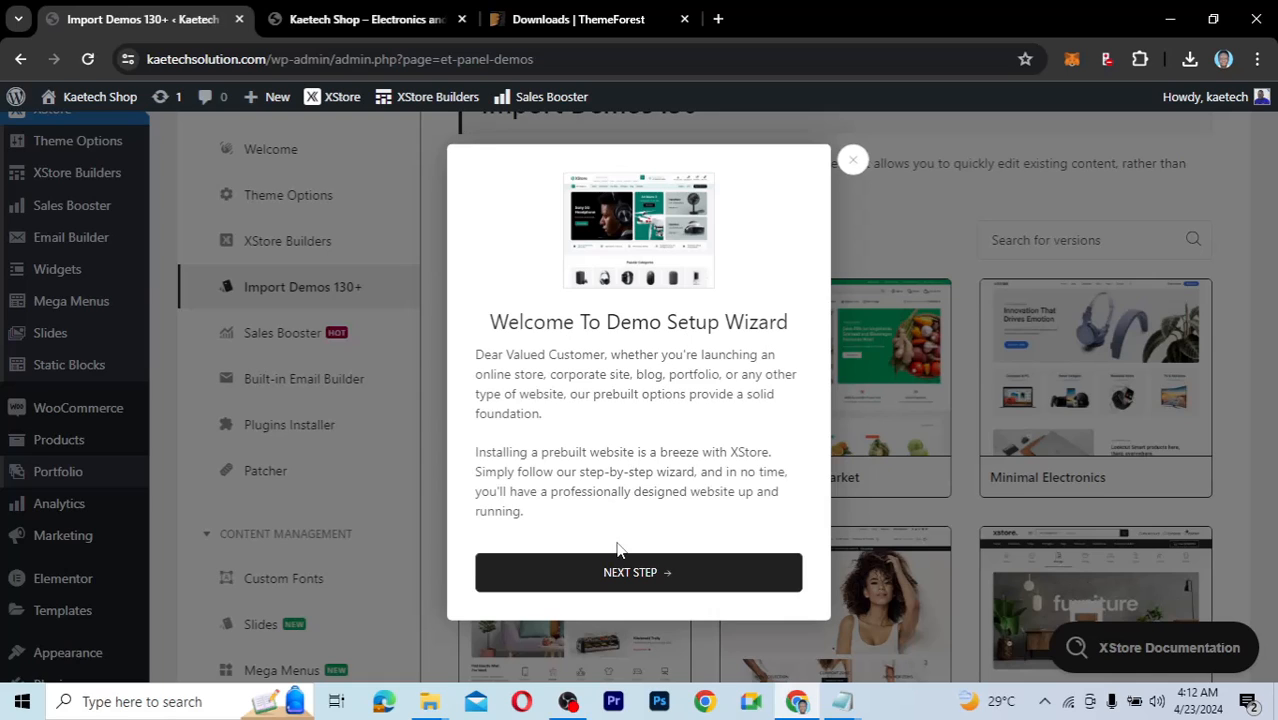
Advance the demo wizard to the Setup XStore Child Theme step and look over its form.
click(630, 576)
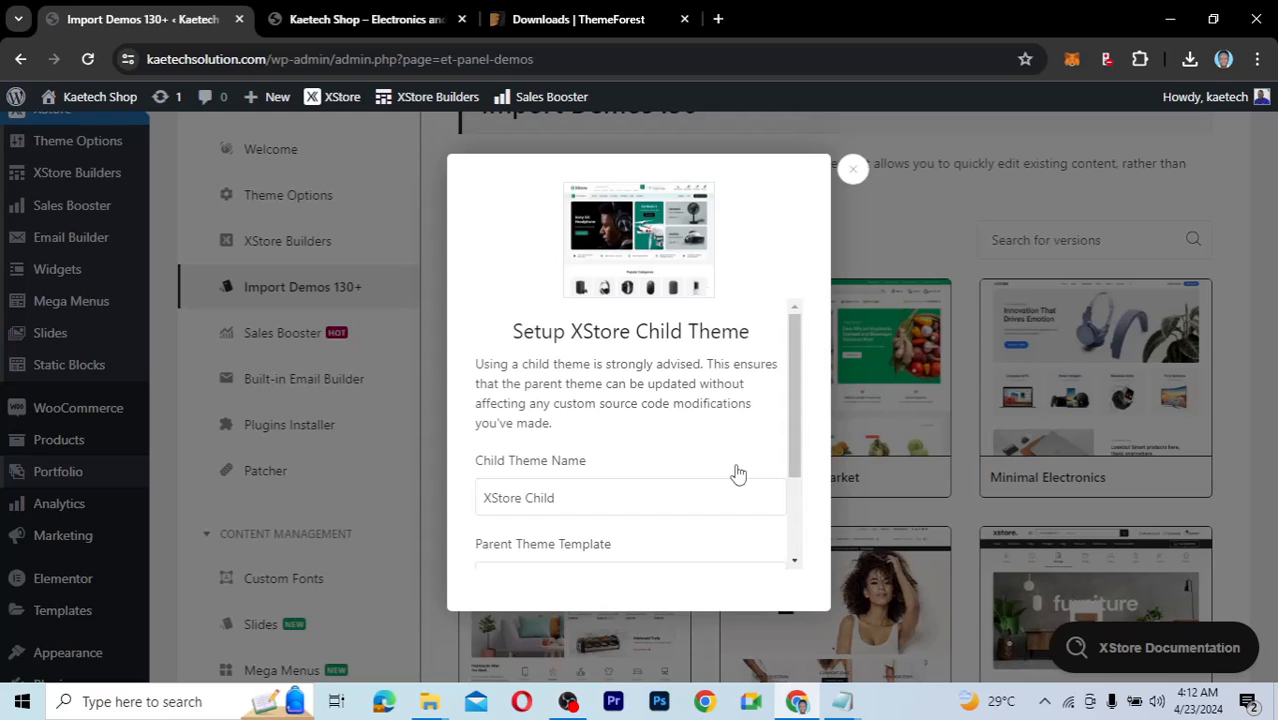
scroll(653, 471, down, 2)
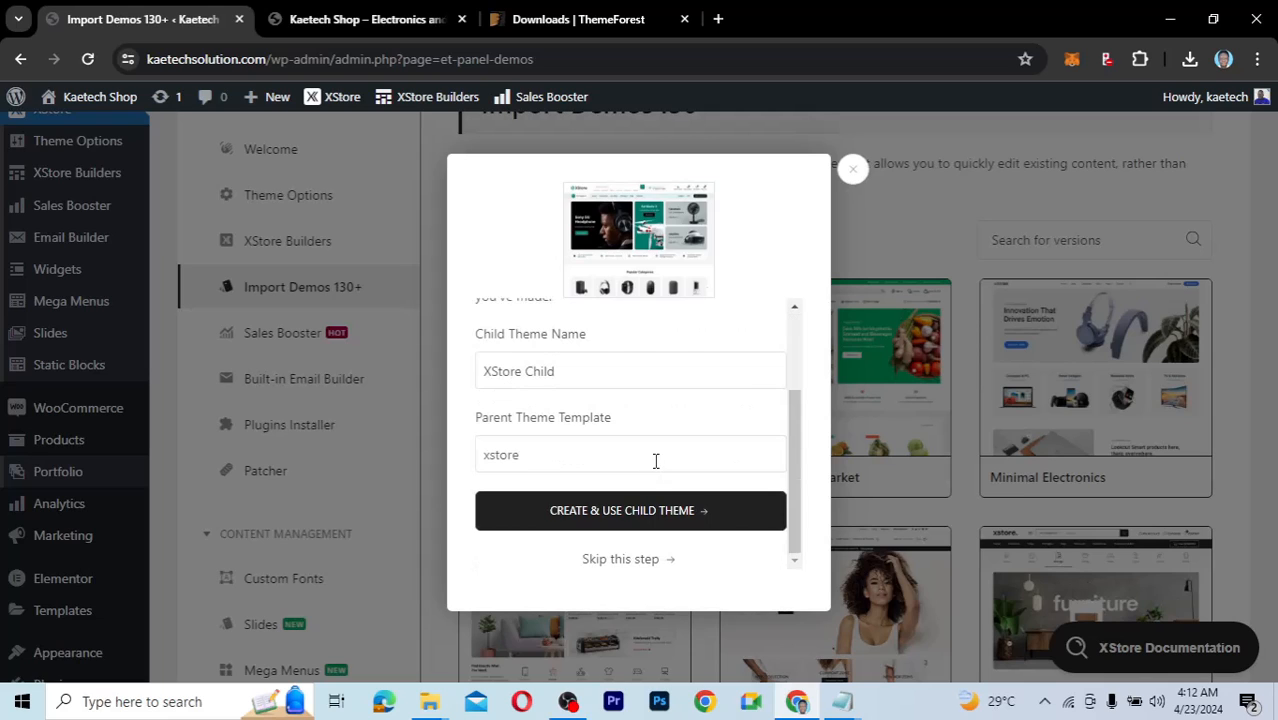
scroll(655, 460, up, 3)
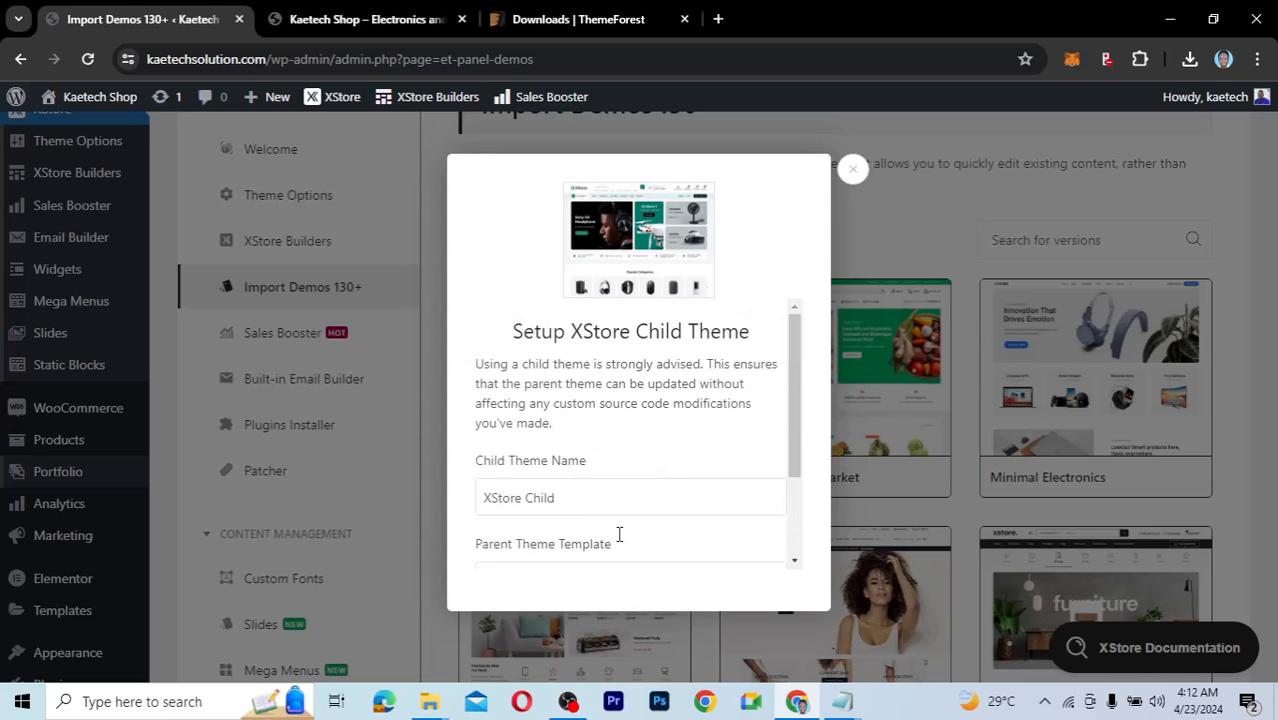
scroll(612, 488, down, 3)
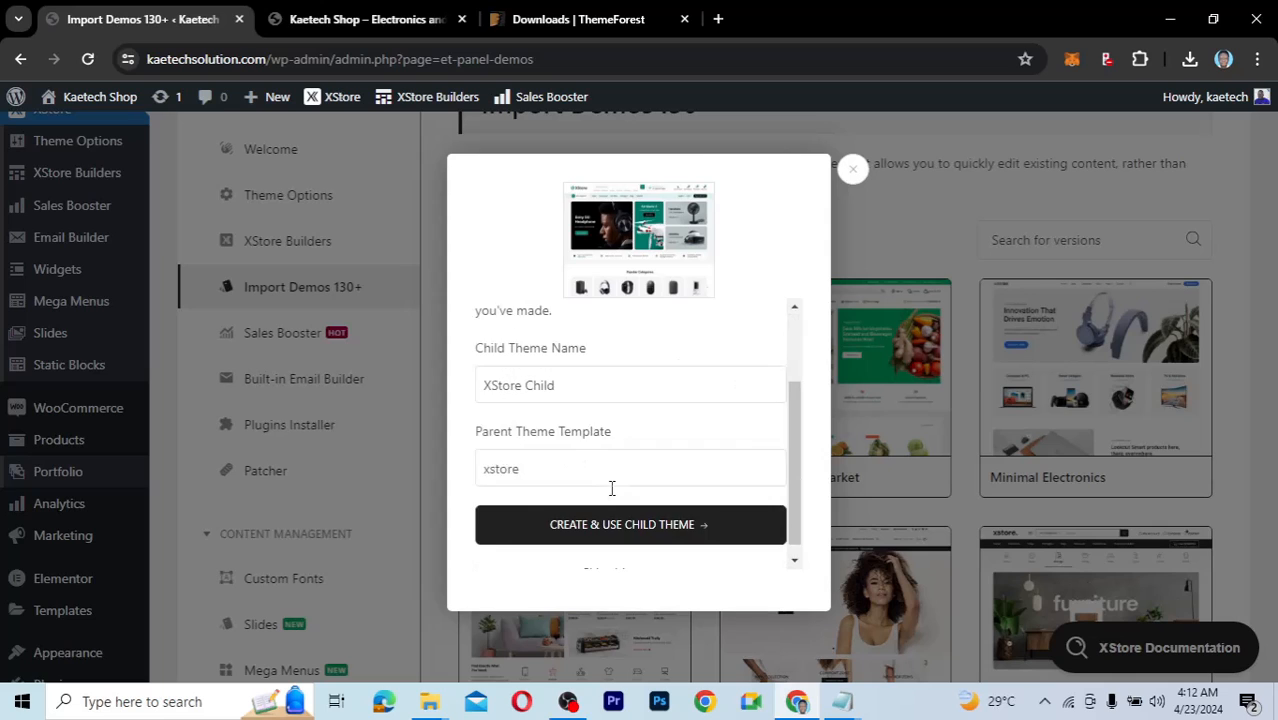
scroll(612, 488, up, 3)
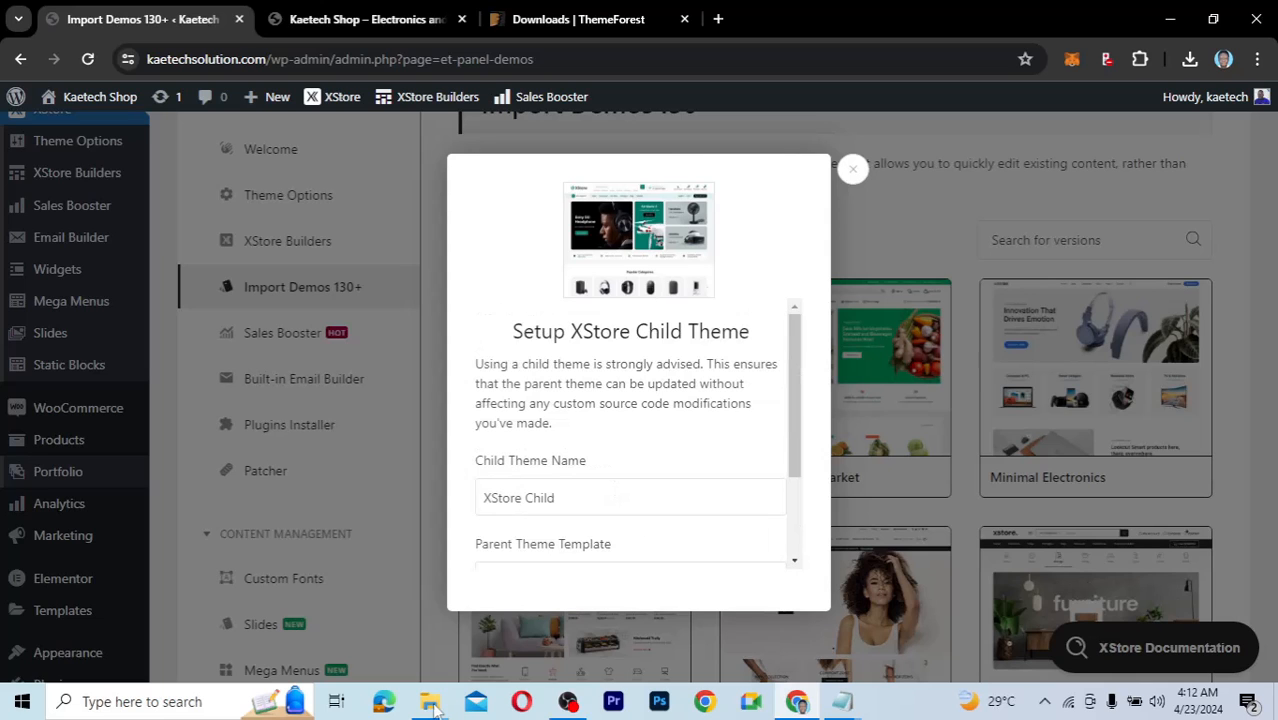
Check the 220 KB xstore-child zip in the XStore Theme folder, then return to Chrome.
mouse_move(429, 701)
click(493, 601)
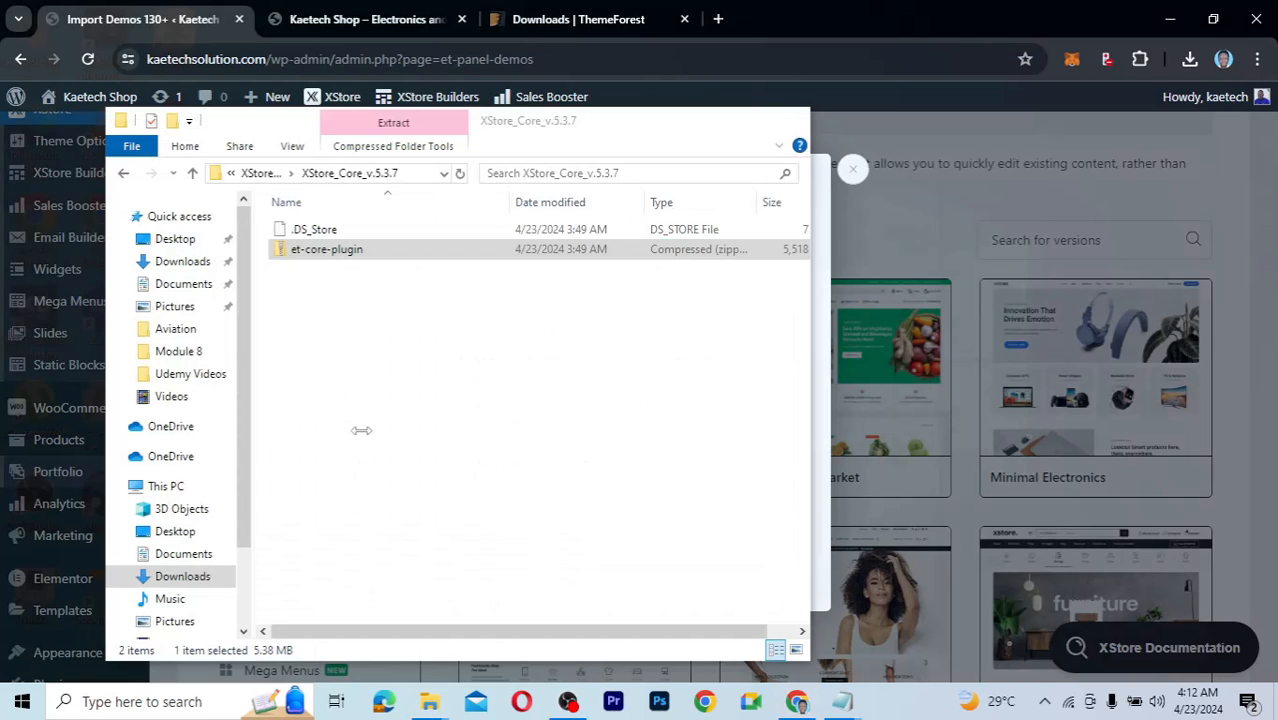
click(268, 180)
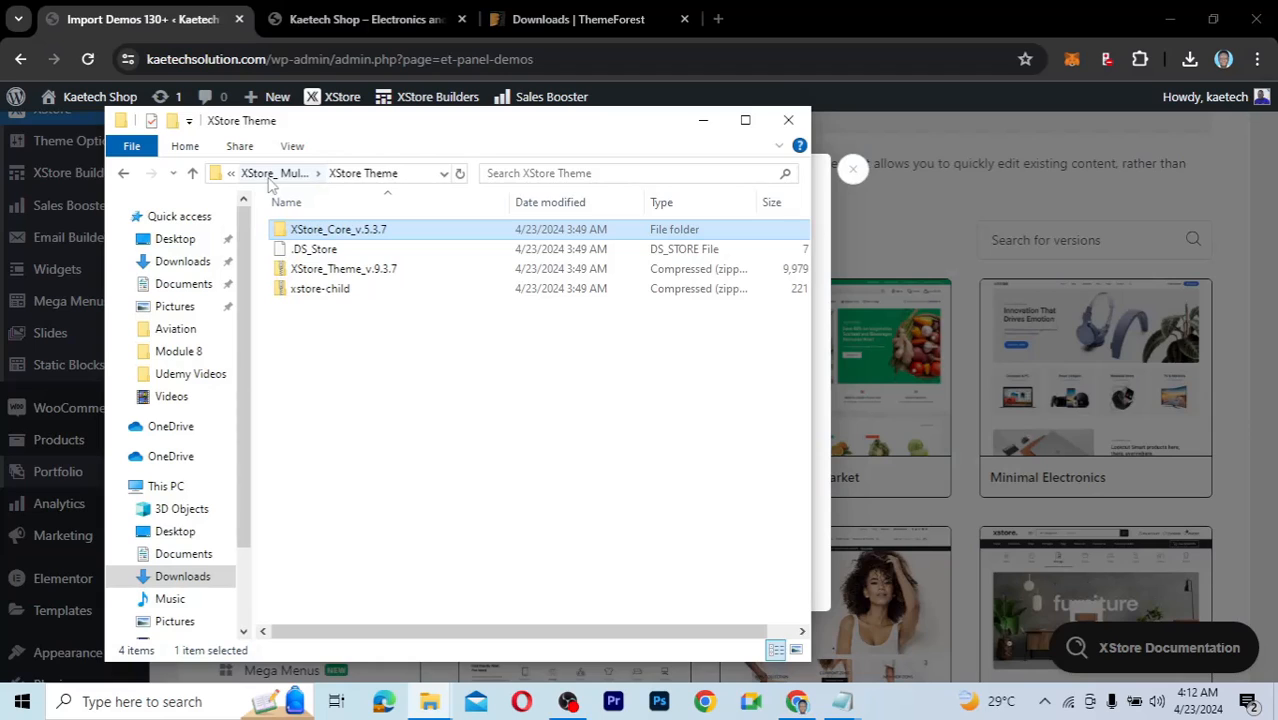
click(318, 290)
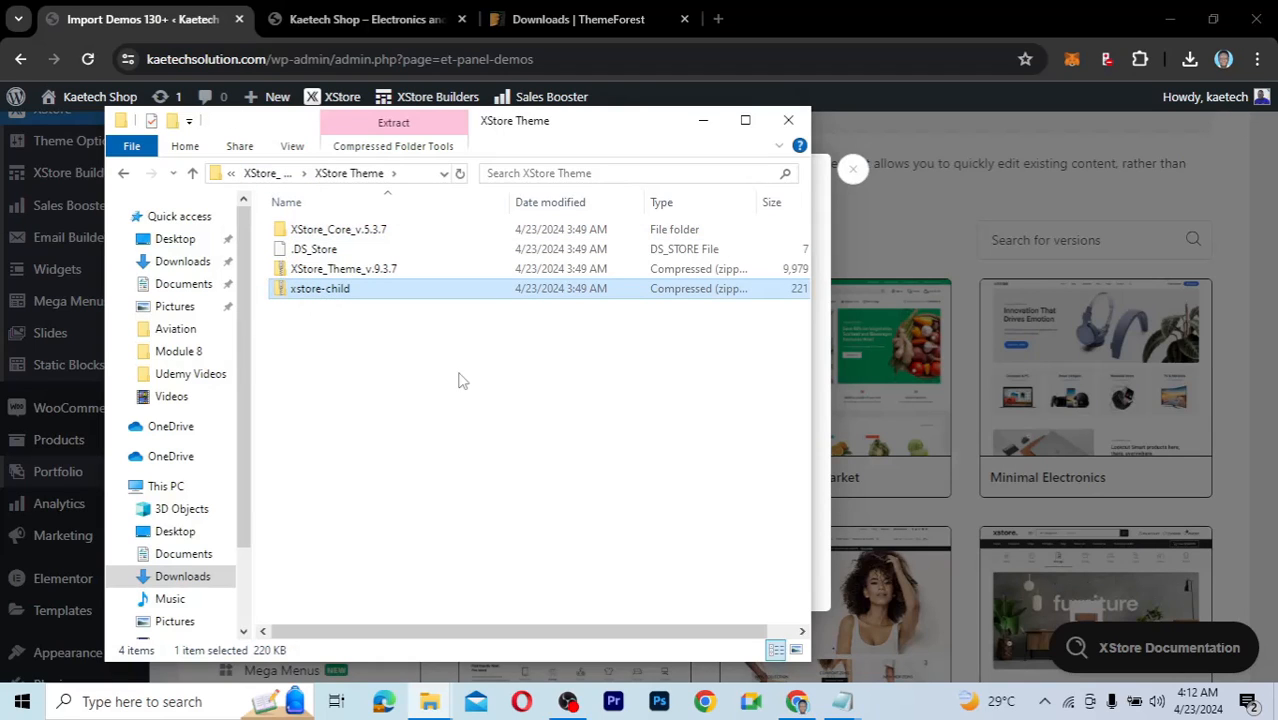
click(146, 25)
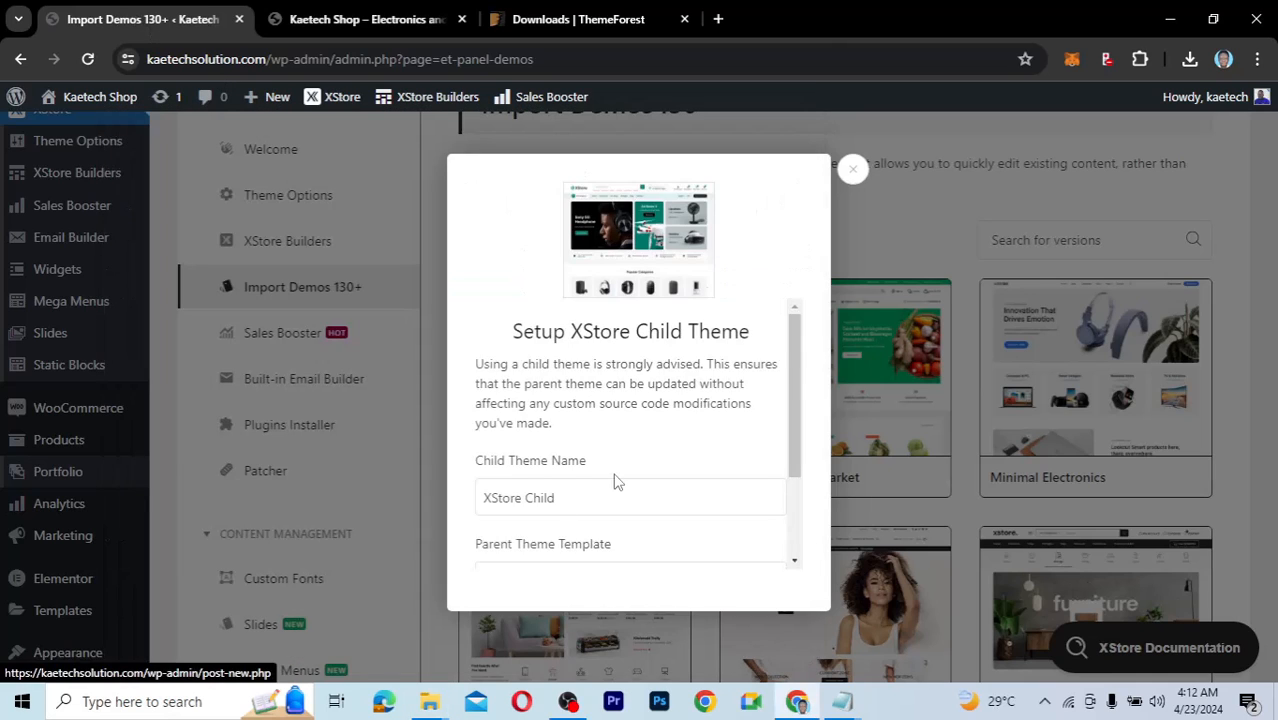
Create and activate the XStore Child theme, then continue to the Required Plugins step.
scroll(616, 482, down, 2)
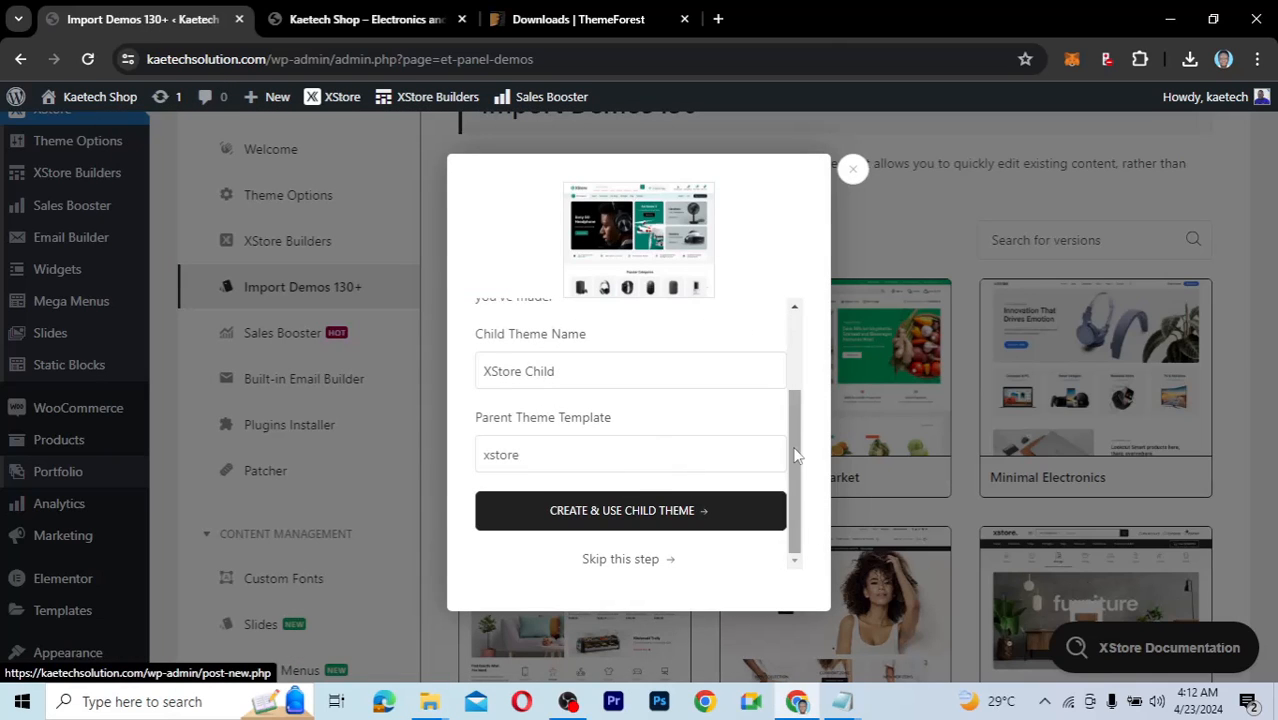
scroll(787, 485, up, 2)
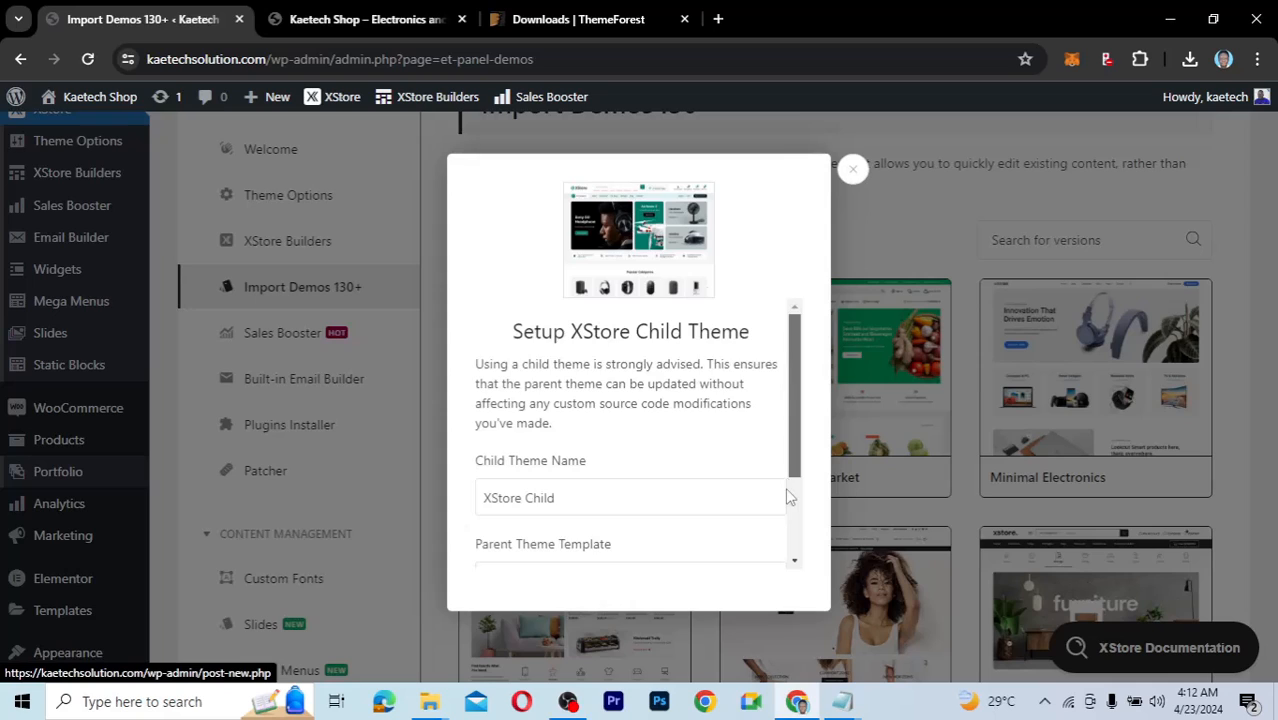
scroll(787, 495, down, 2)
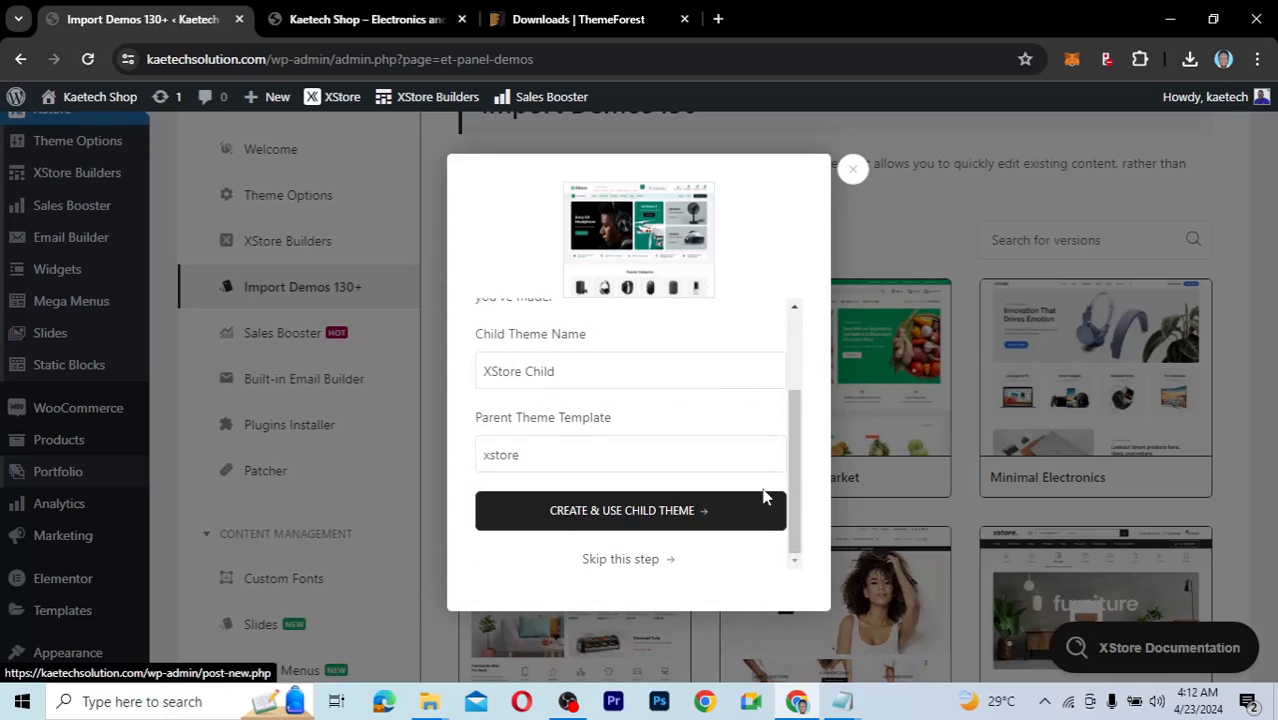
click(648, 515)
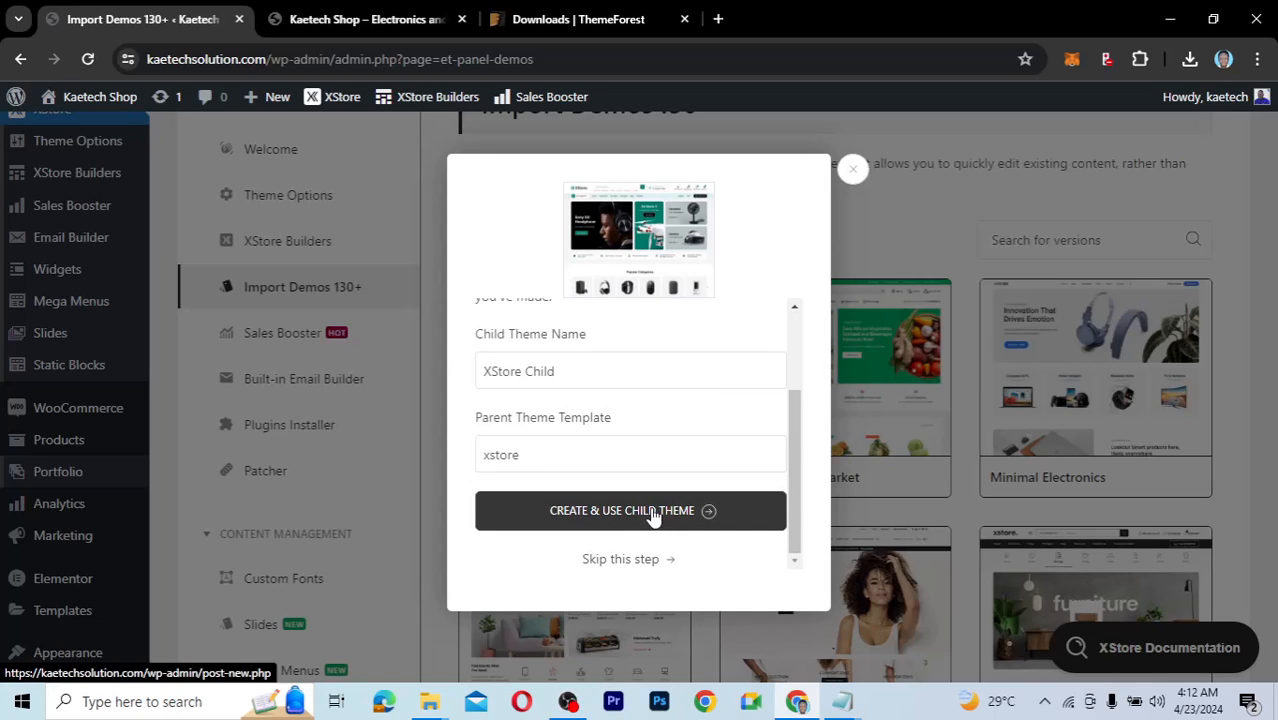
click(651, 512)
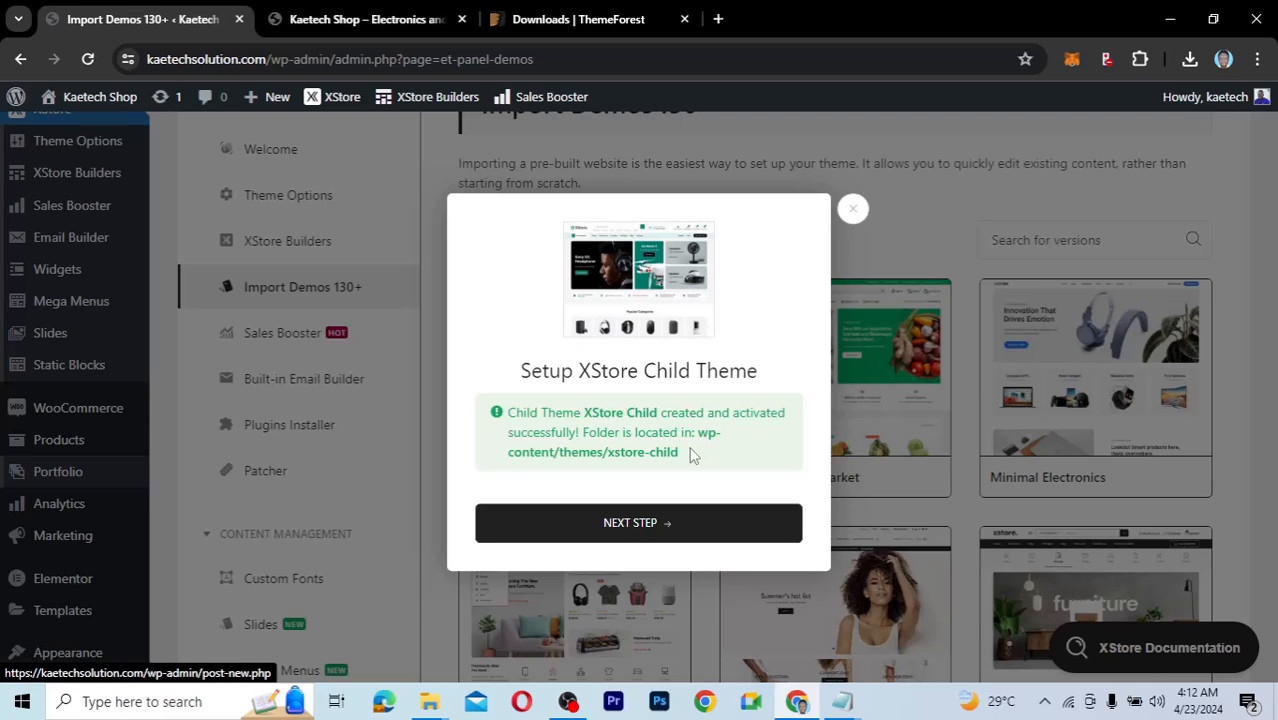
click(641, 523)
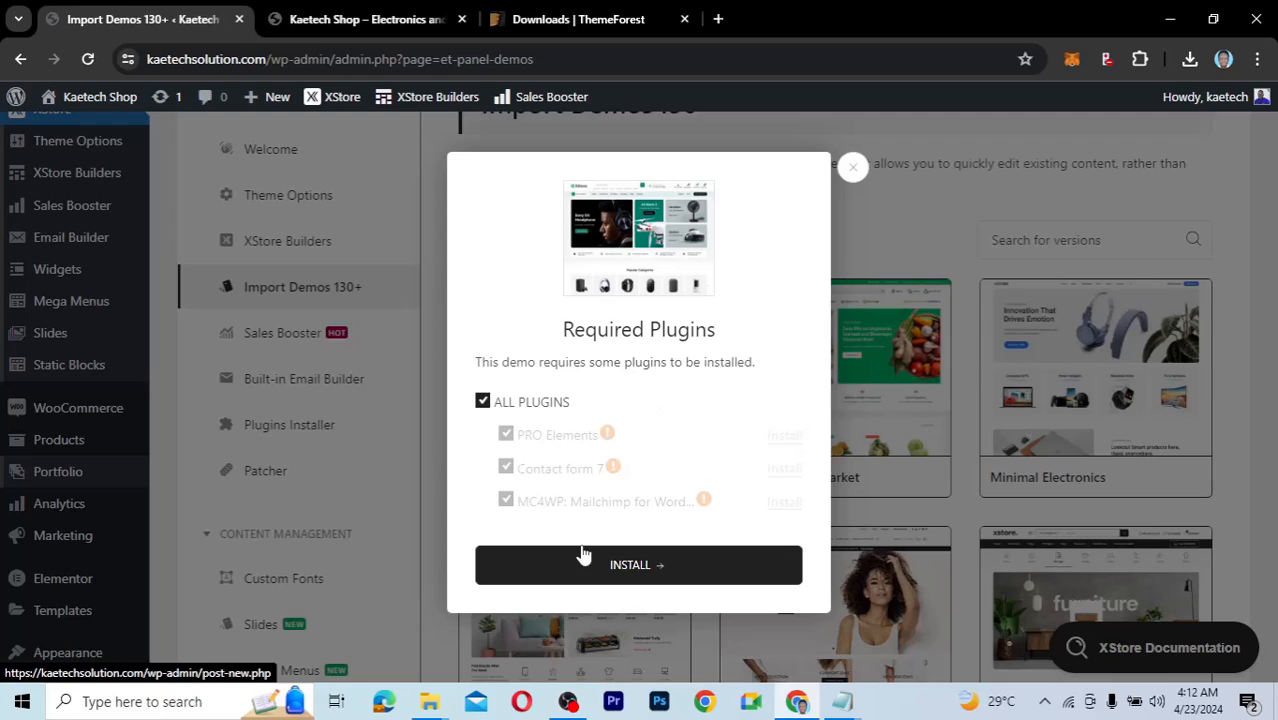
Install all of the demo's required plugins.
click(628, 564)
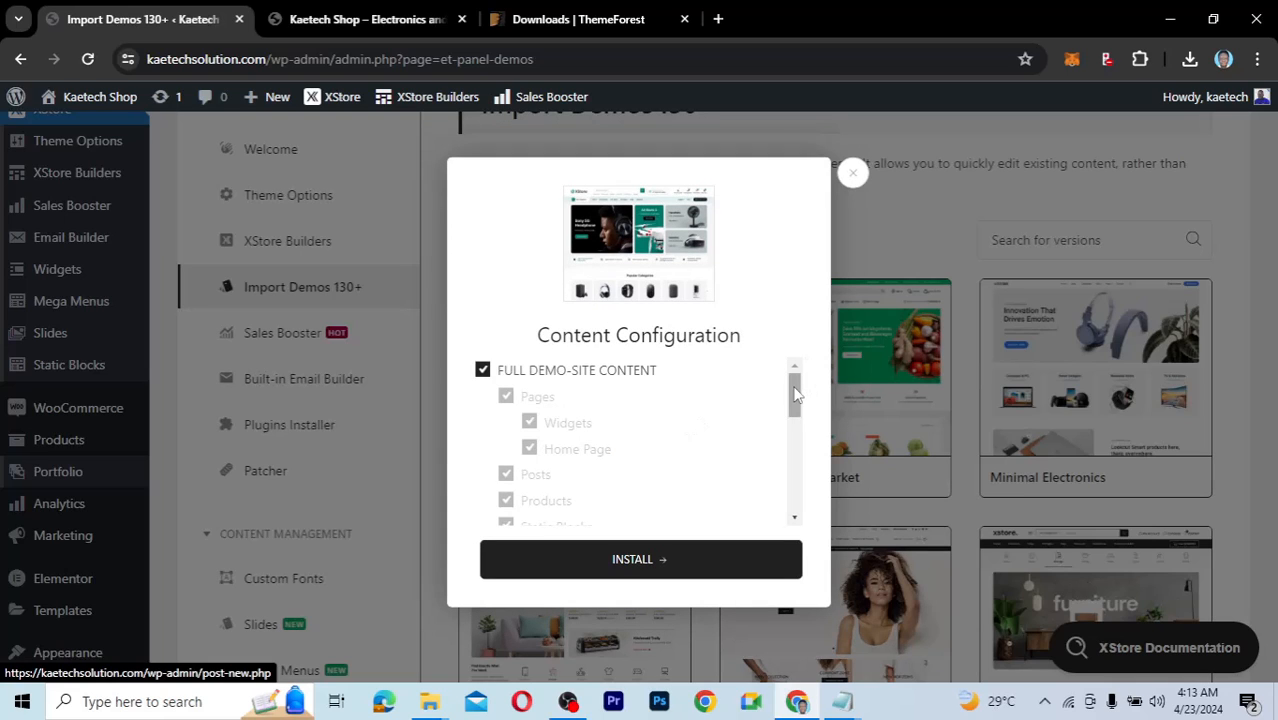
Tick full demo-site content and start installing the Electronic Mega Market demo.
drag(794, 387, 788, 518)
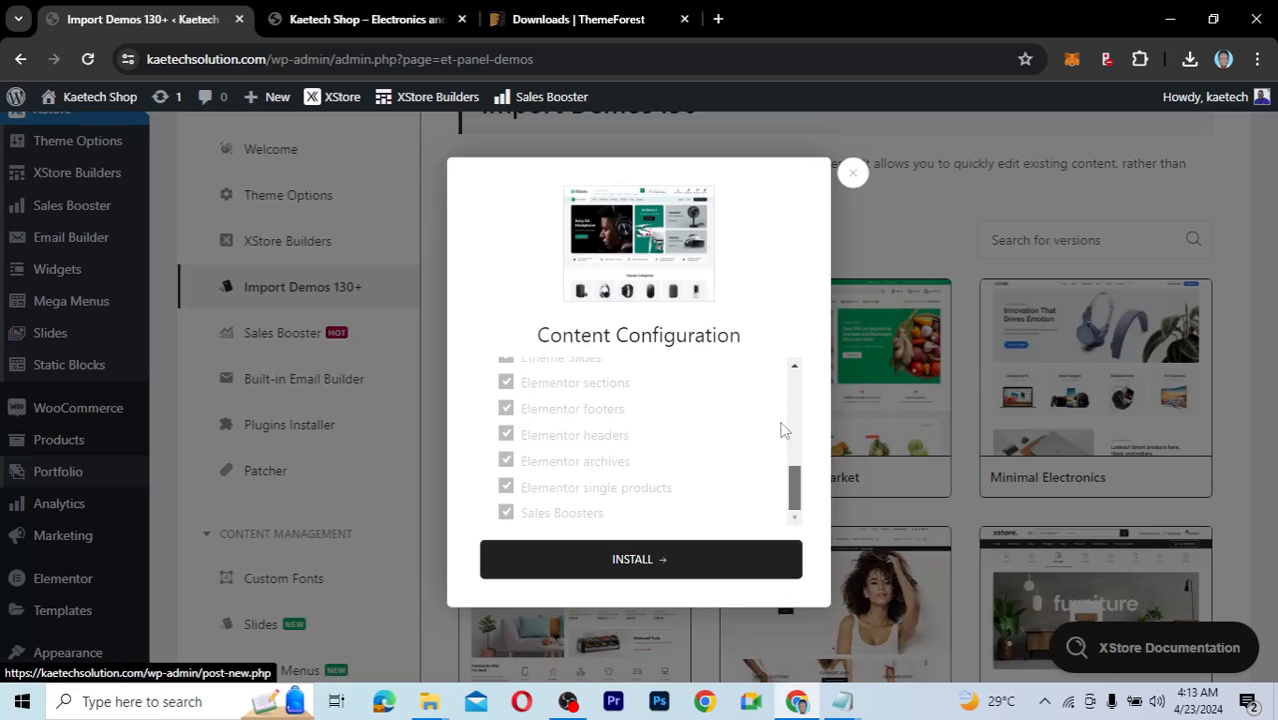
scroll(785, 410, up, 5)
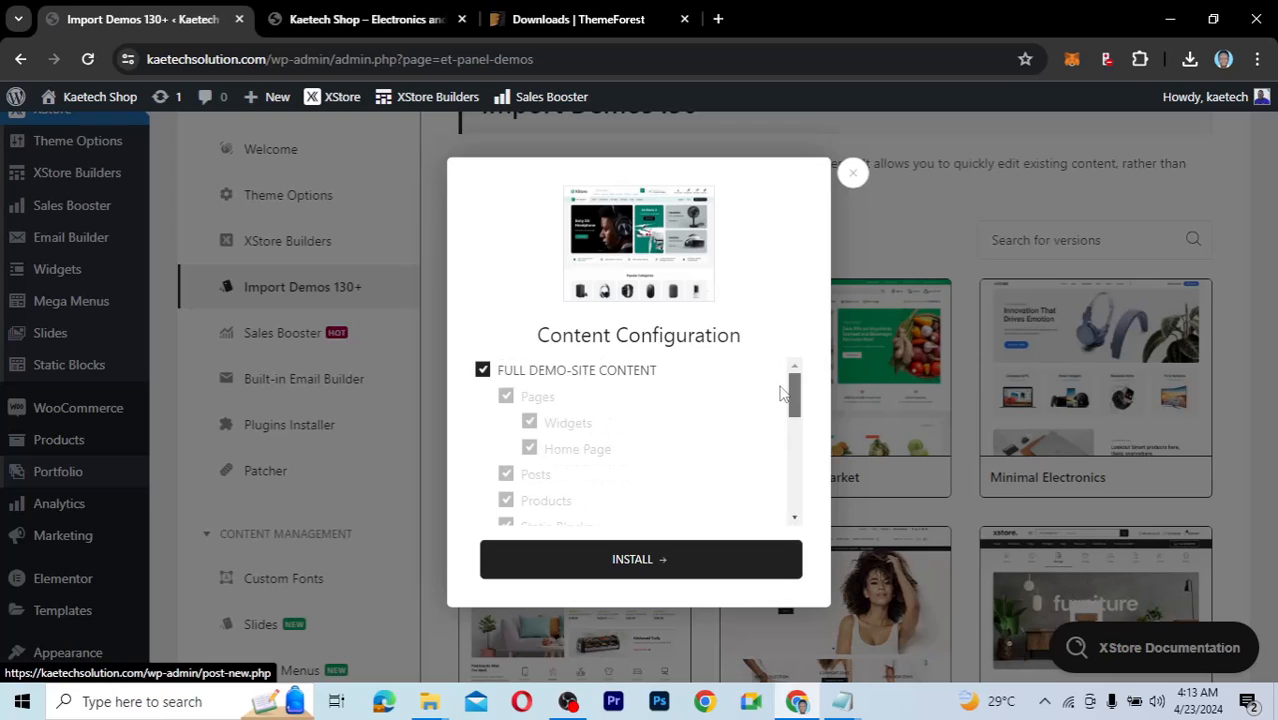
click(482, 372)
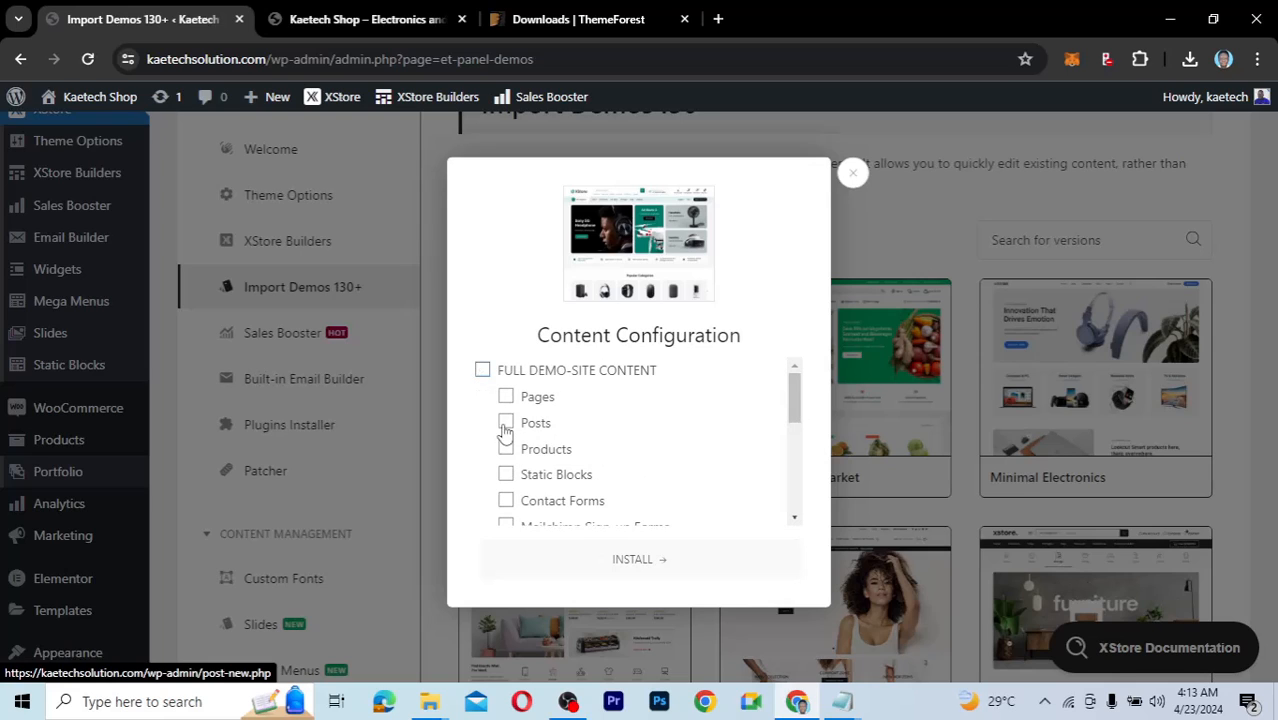
click(483, 372)
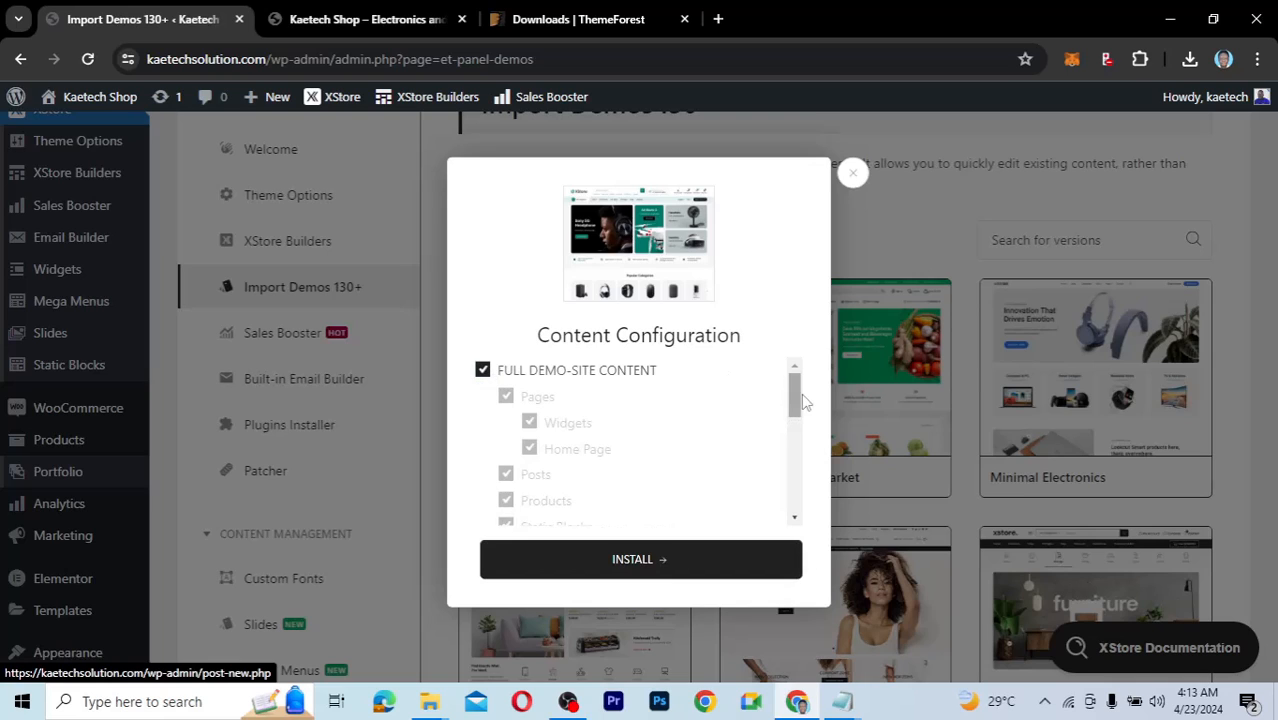
drag(796, 405, 785, 525)
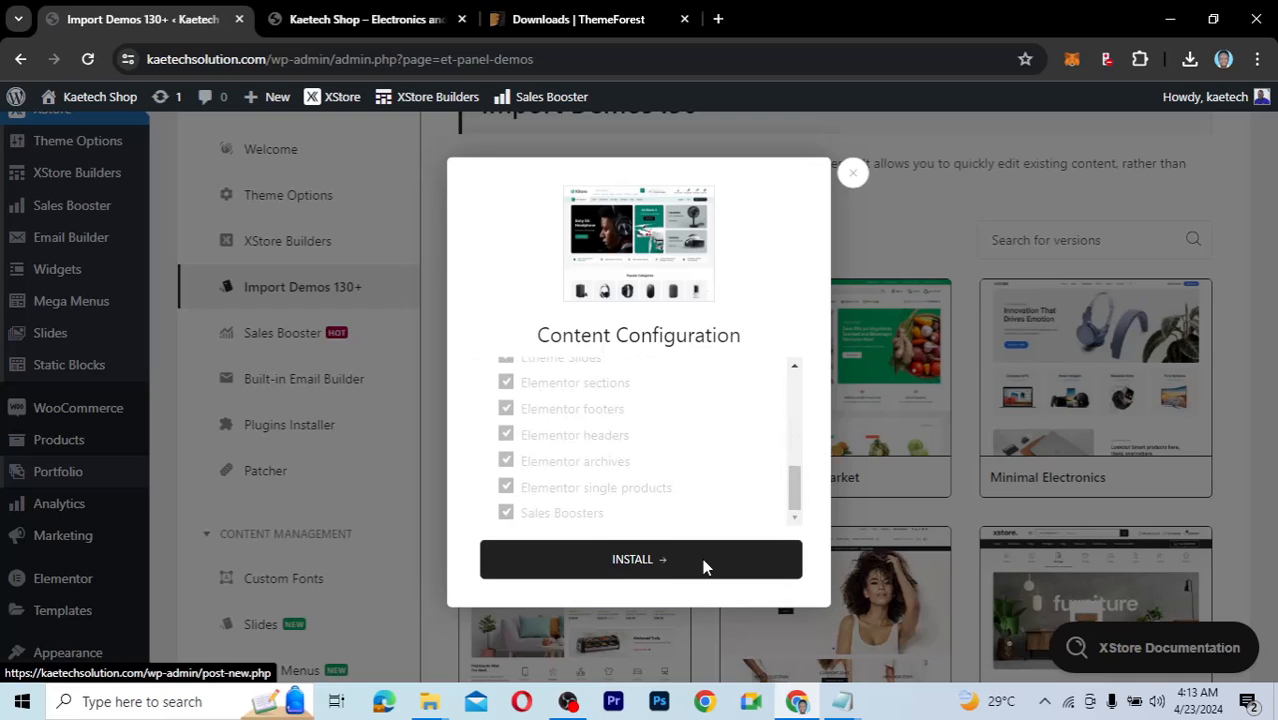
click(700, 563)
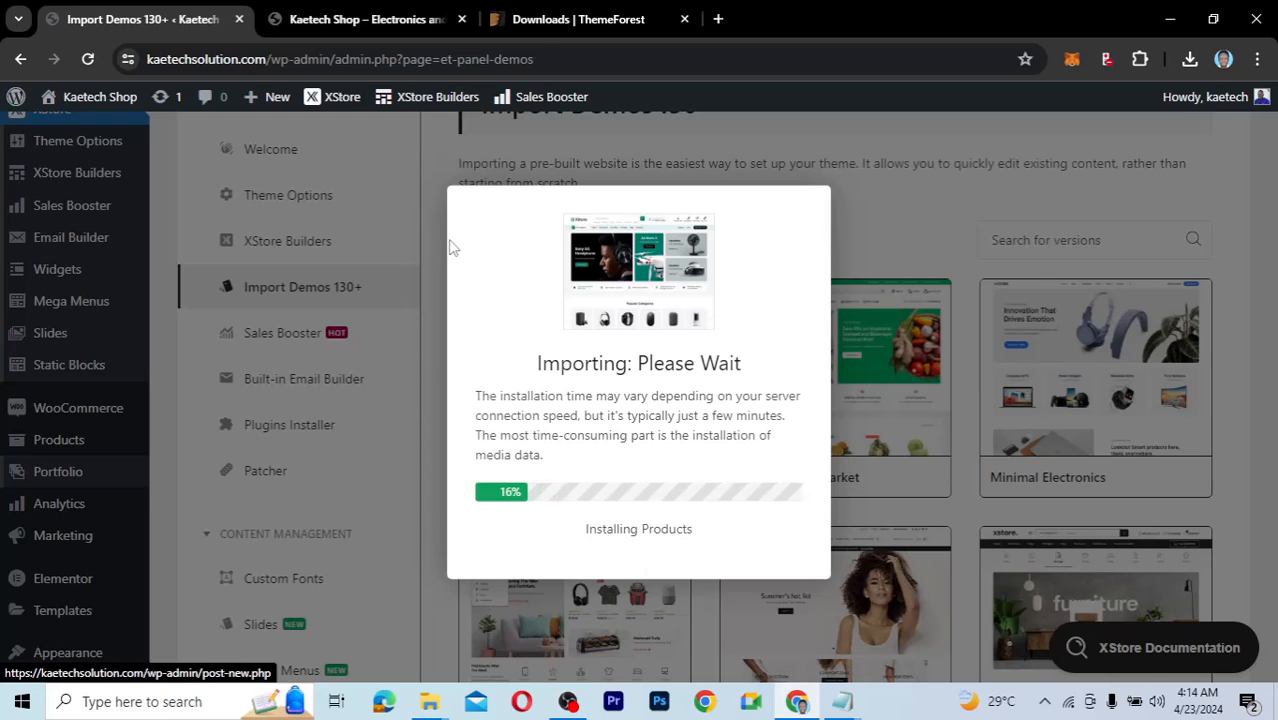
Check the shop tab, wait for the Electronic Mega Market import to succeed, and close the message.
click(358, 22)
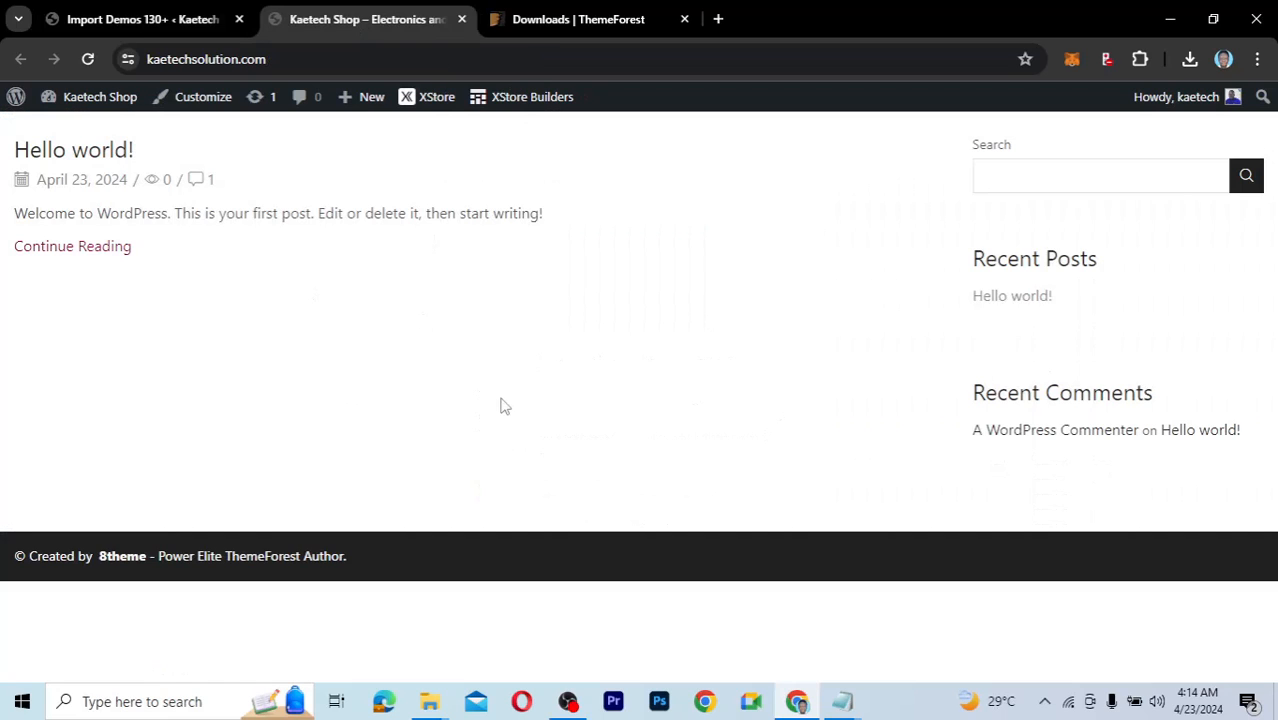
click(145, 19)
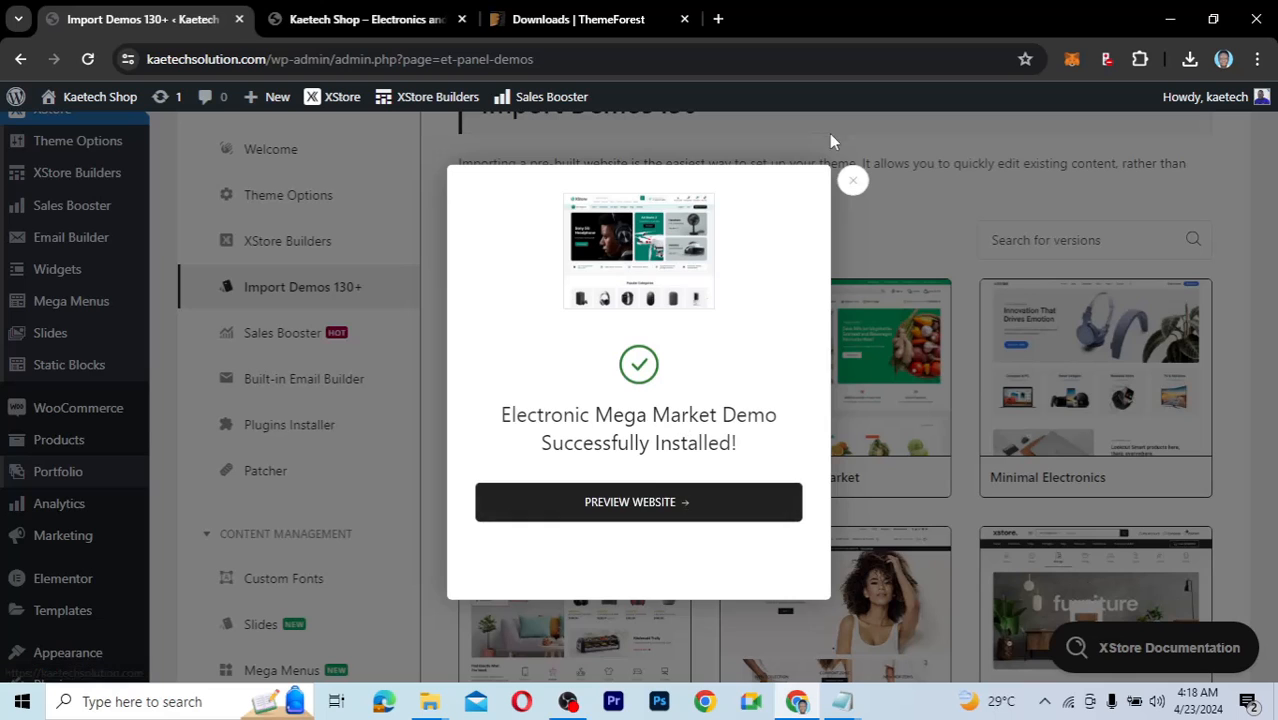
click(851, 180)
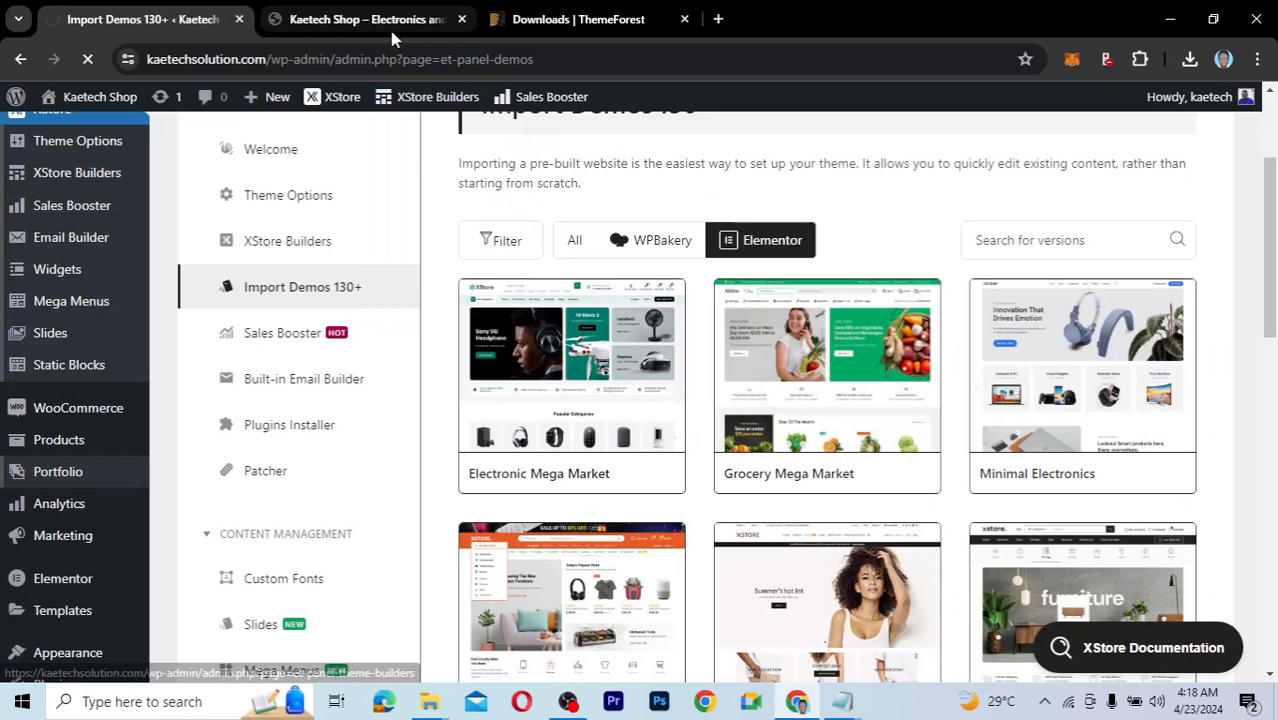
Reload the Kaetech Shop tab and scroll through the imported electronics homepage.
click(392, 20)
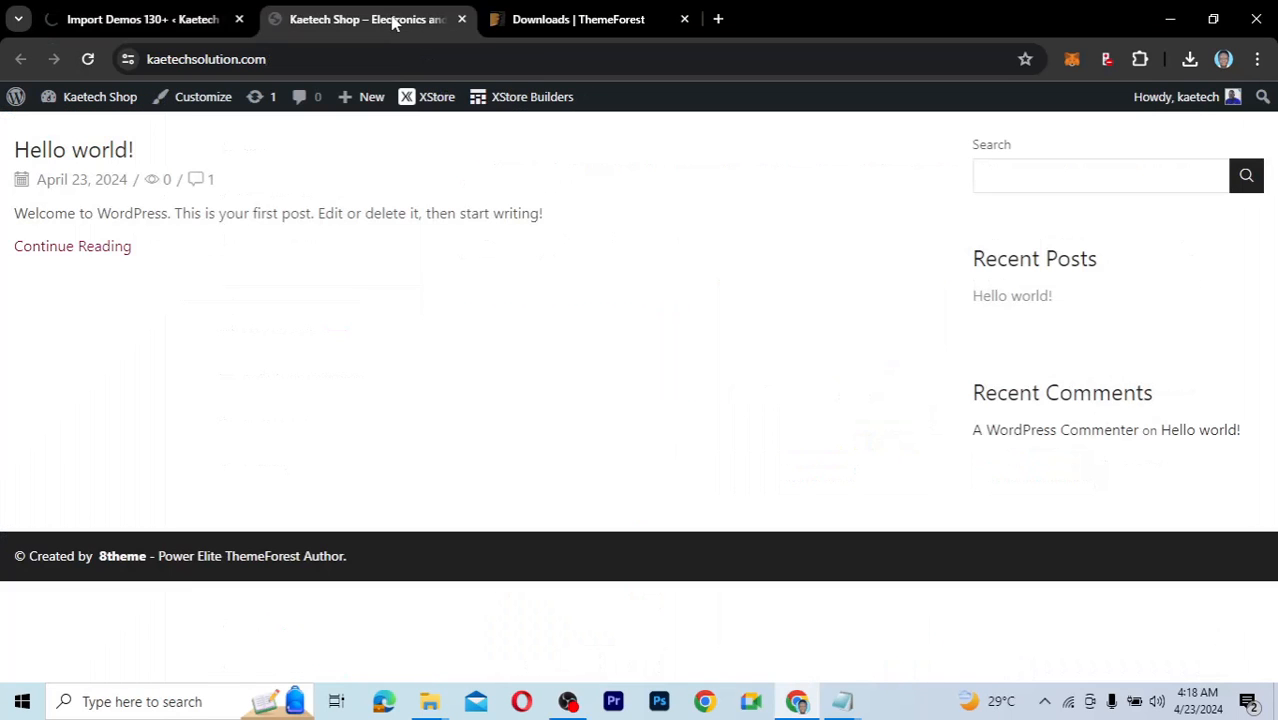
click(87, 59)
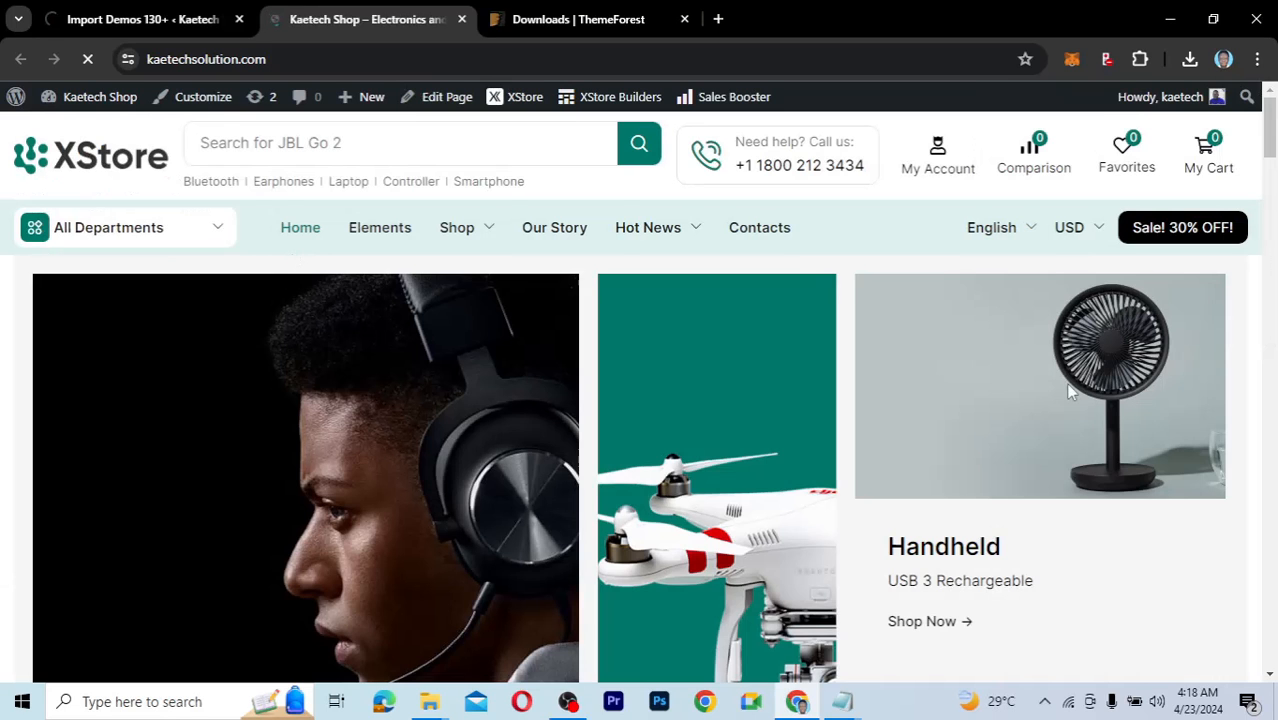
drag(1271, 118, 1273, 63)
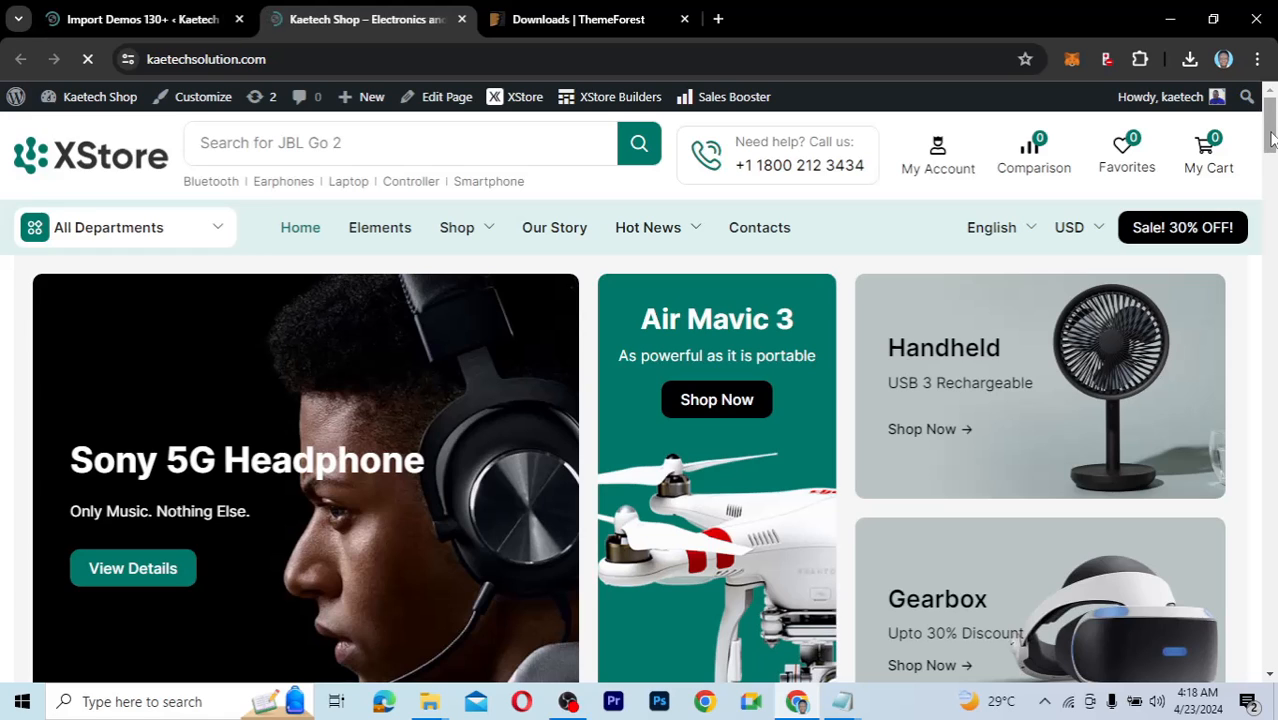
mouse_move(1270, 140)
mouse_down()
mouse_move(1270, 188)
mouse_move(1272, 122)
mouse_up()
drag(1272, 120, 1270, 90)
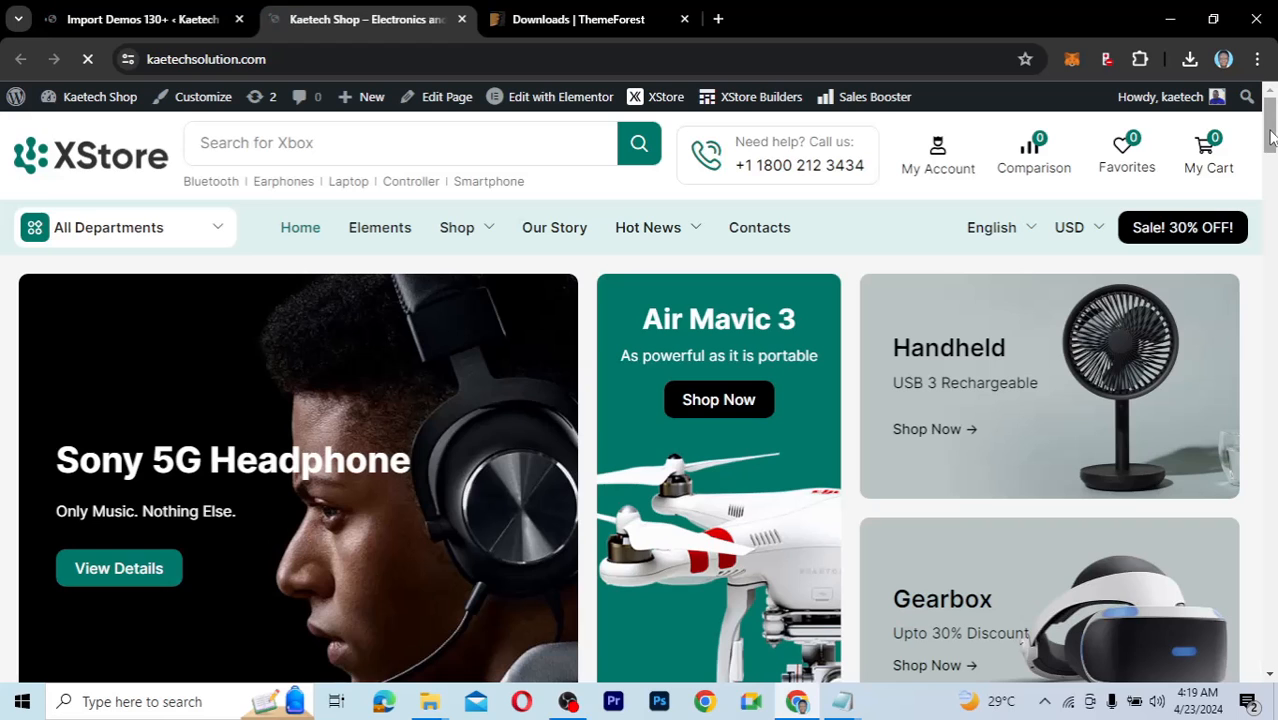
drag(1270, 137, 1256, 358)
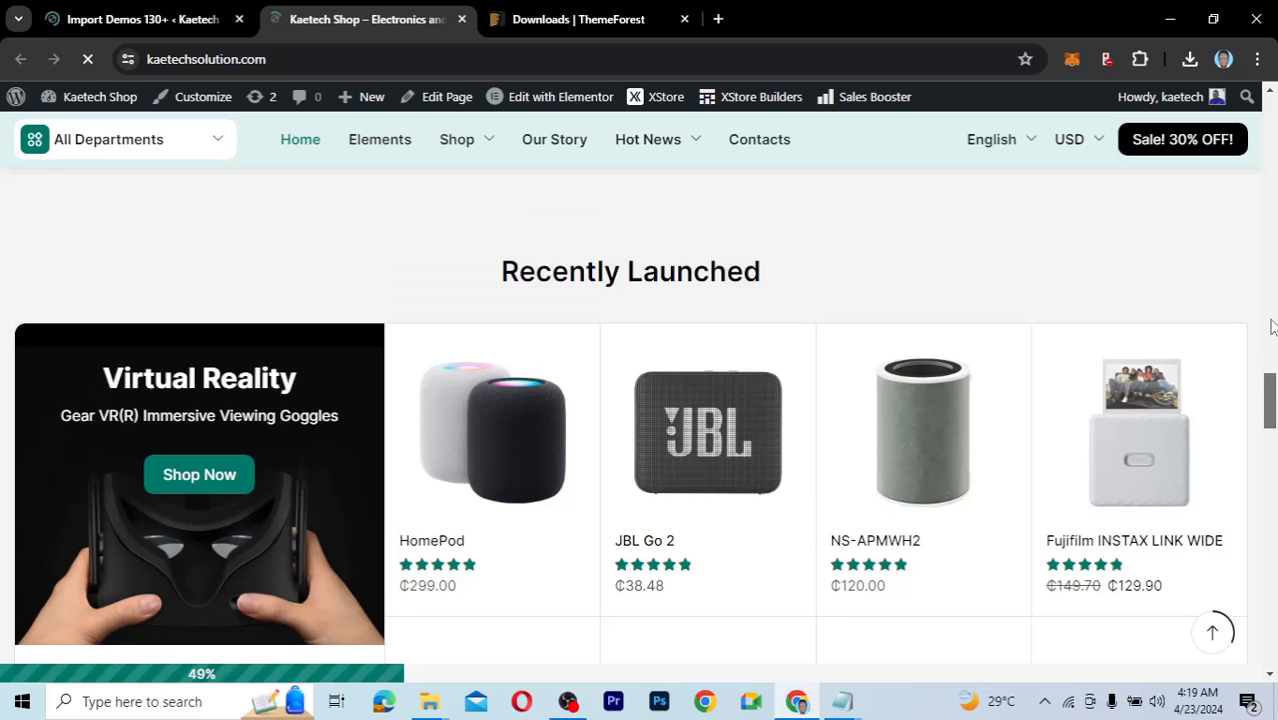
drag(1268, 380, 1268, 108)
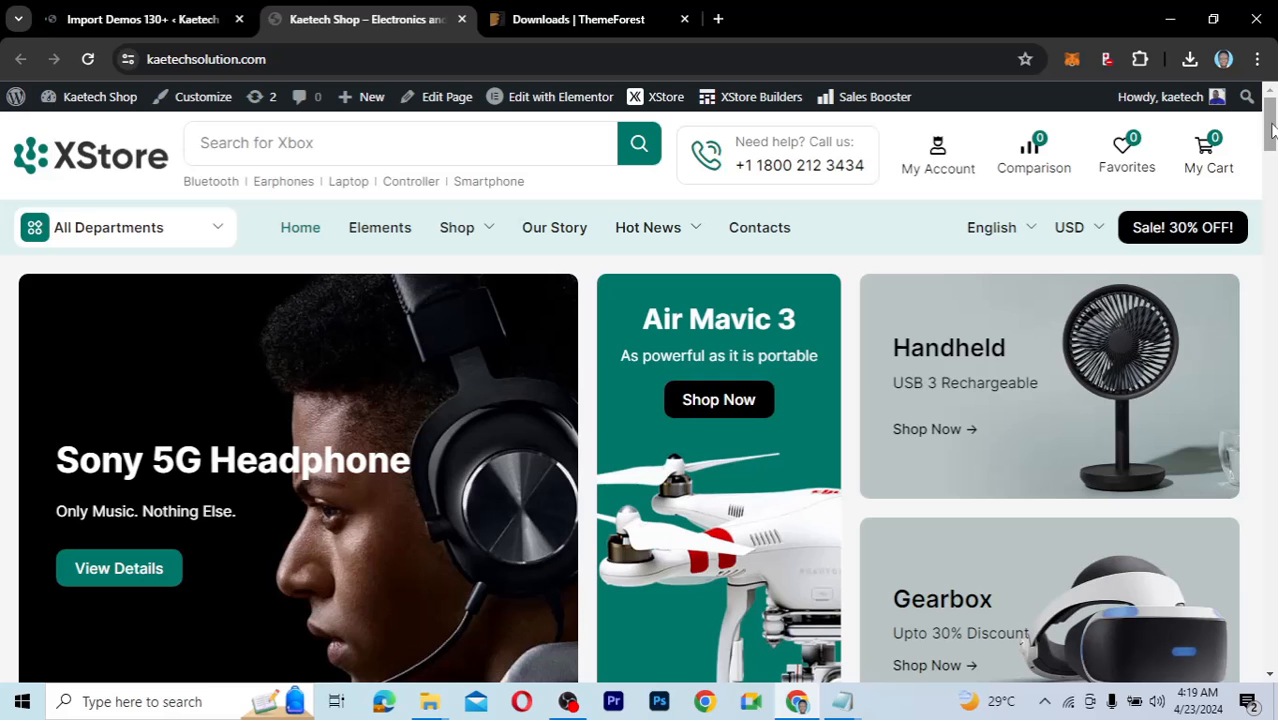
mouse_move(1272, 130)
mouse_down()
mouse_move(1266, 286)
mouse_move(1270, 118)
mouse_up()
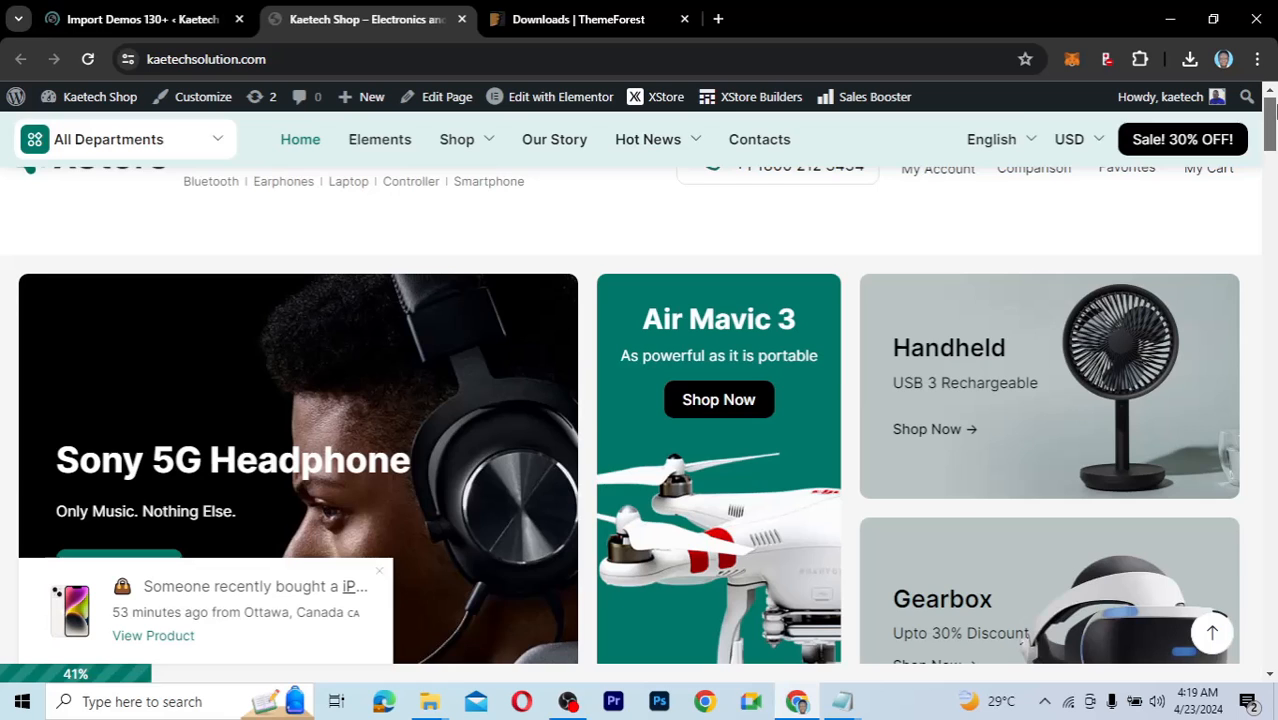
scroll(1272, 145, down, 2)
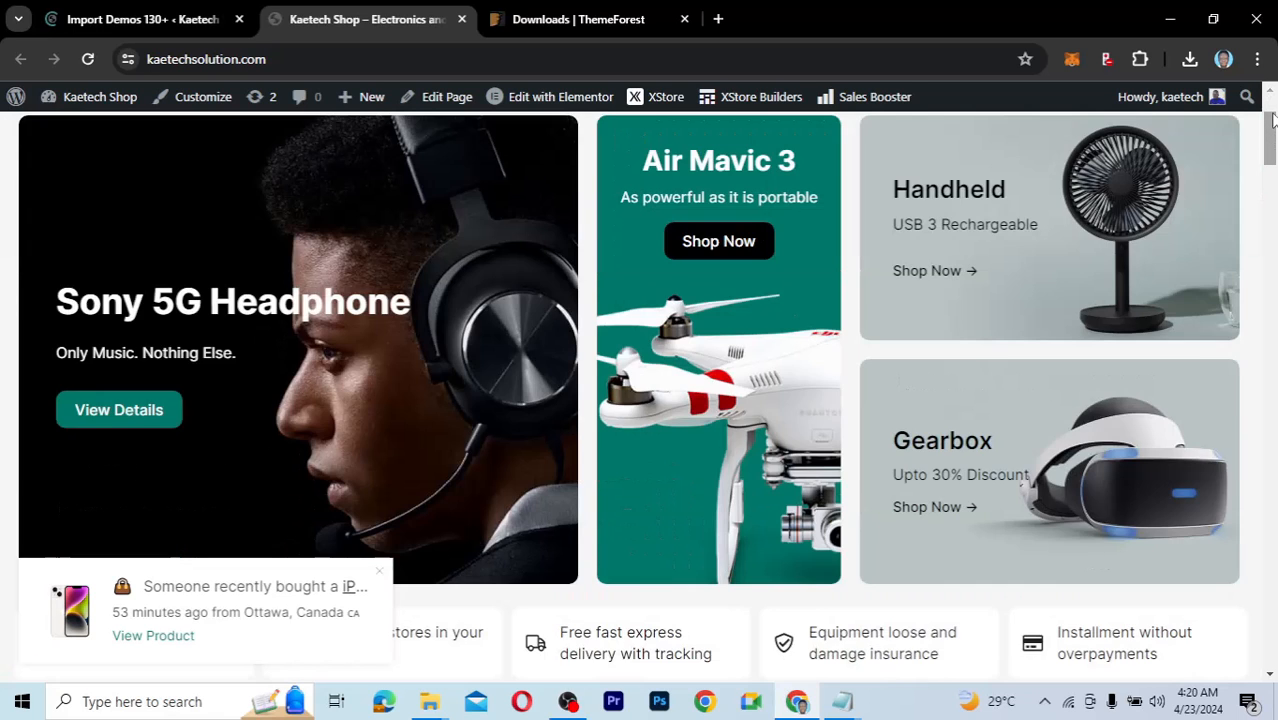
scroll(1272, 145, up, 2)
drag(1272, 145, 1272, 412)
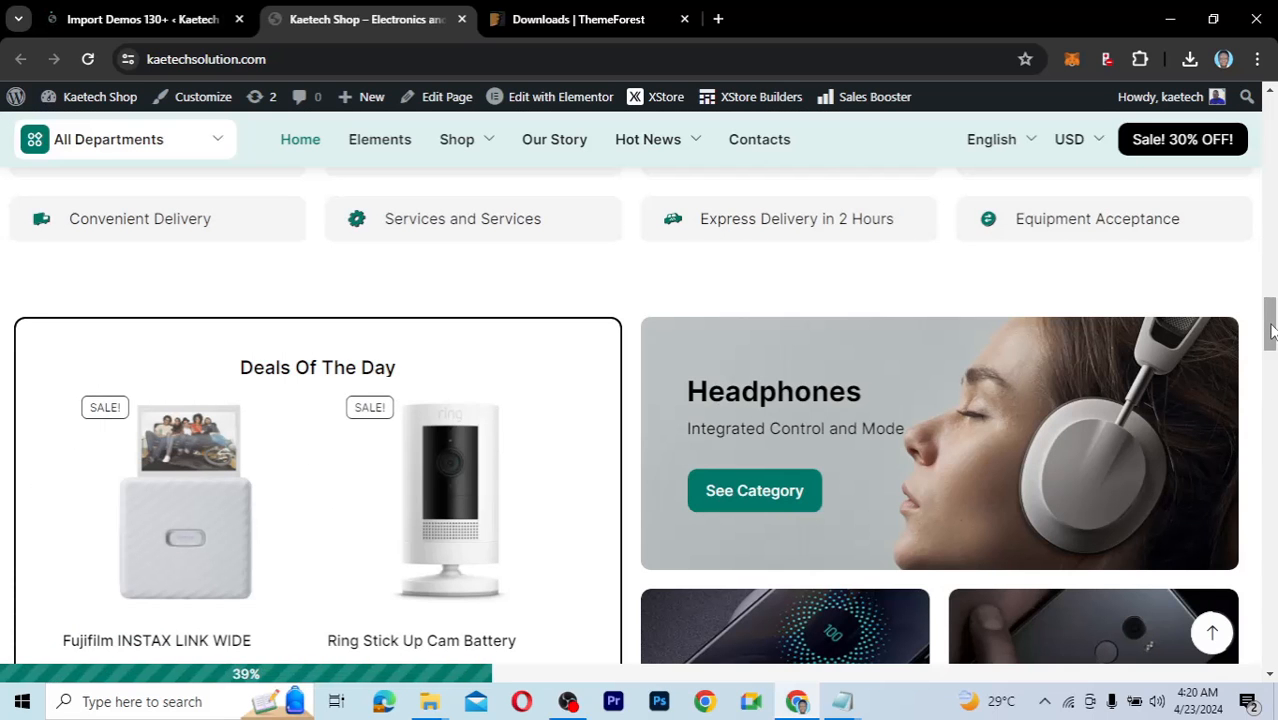
drag(1272, 330, 1272, 476)
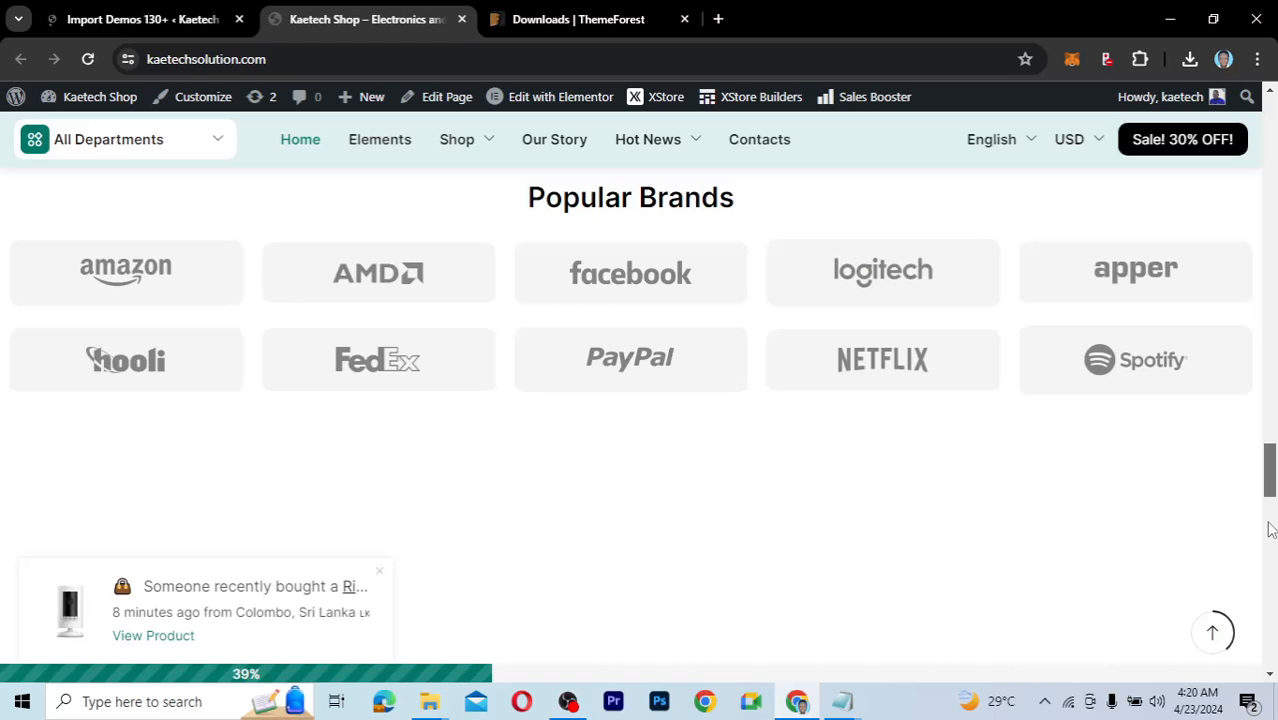
drag(1270, 530, 1270, 567)
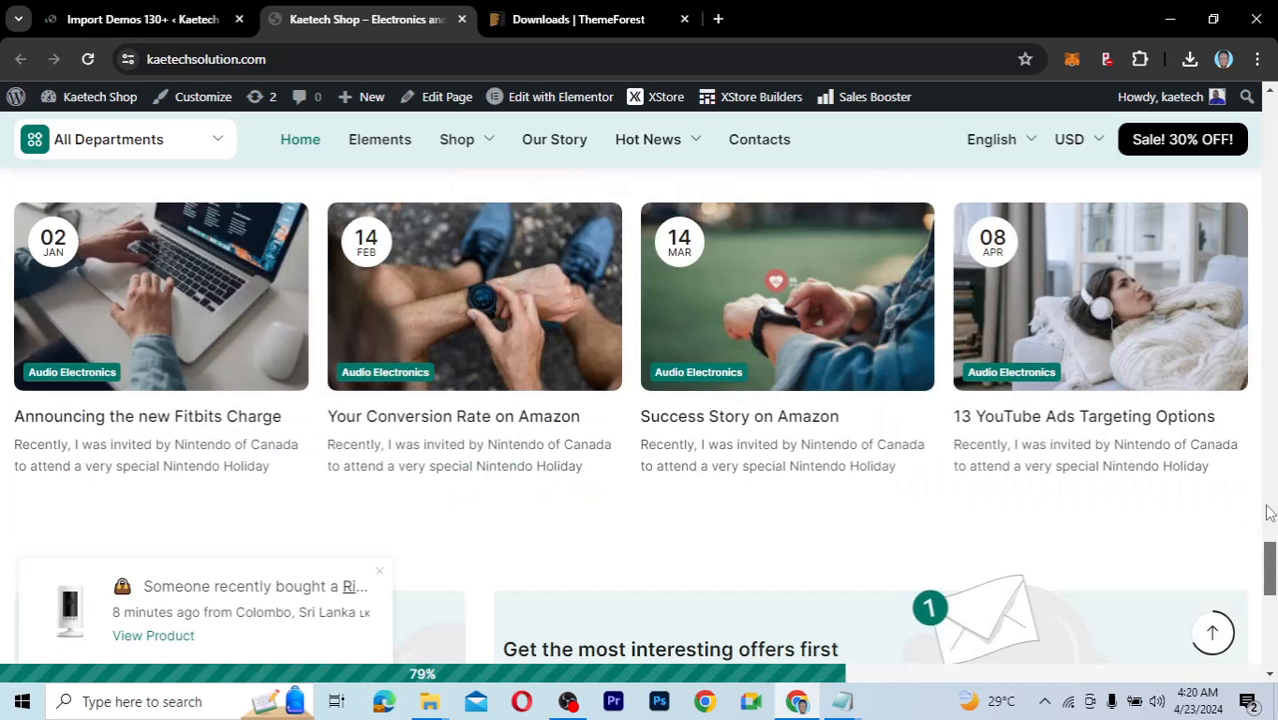
click(1270, 200)
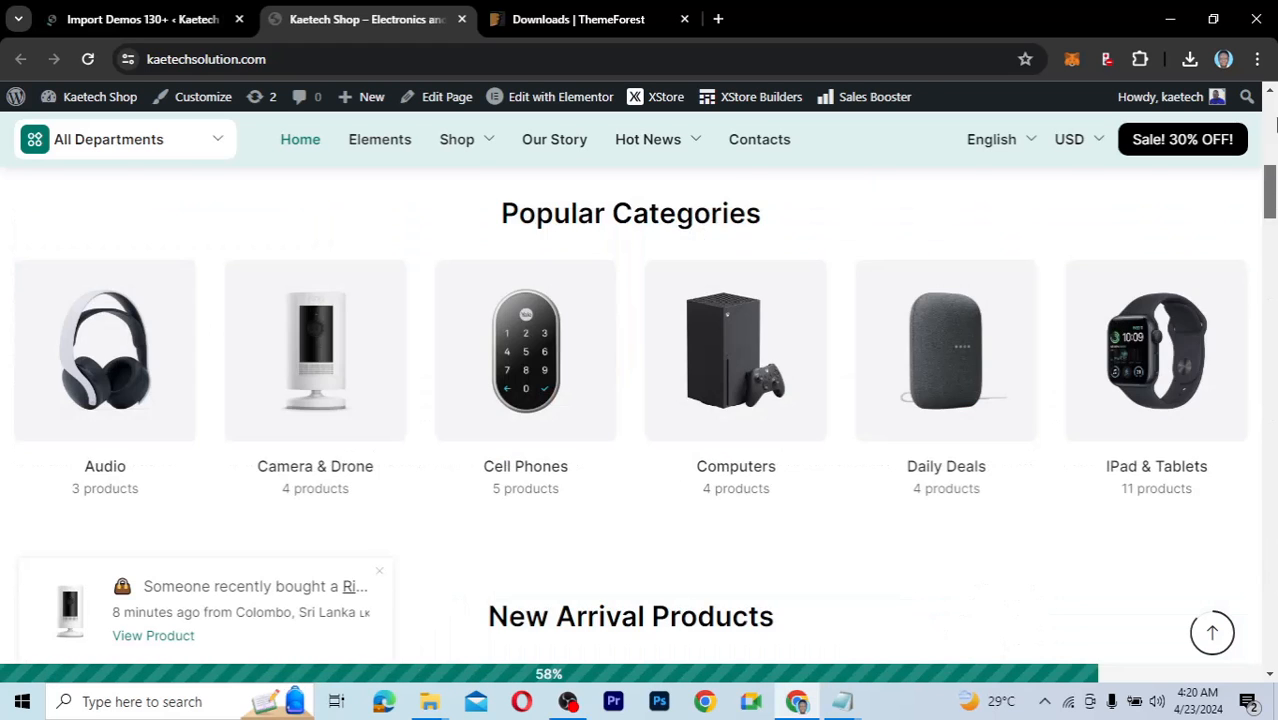
click(1273, 120)
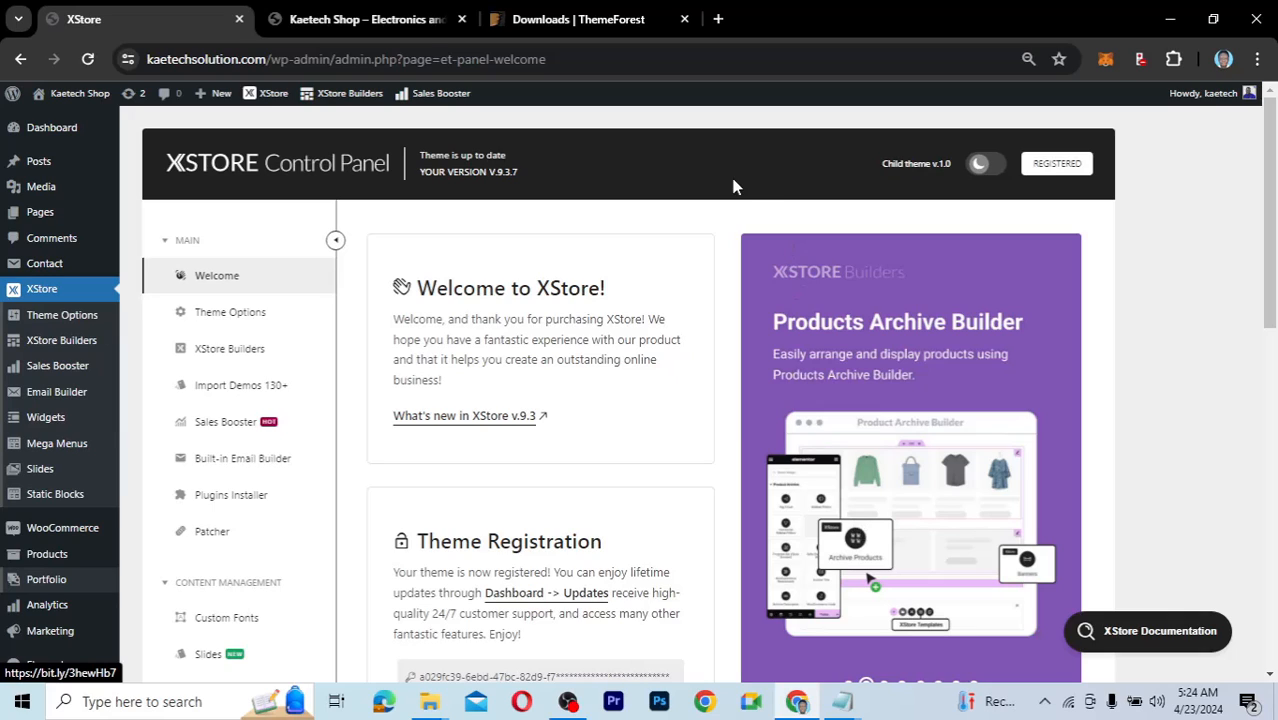
Return to the shop homepage and reset the browser zoom to normal size.
click(406, 28)
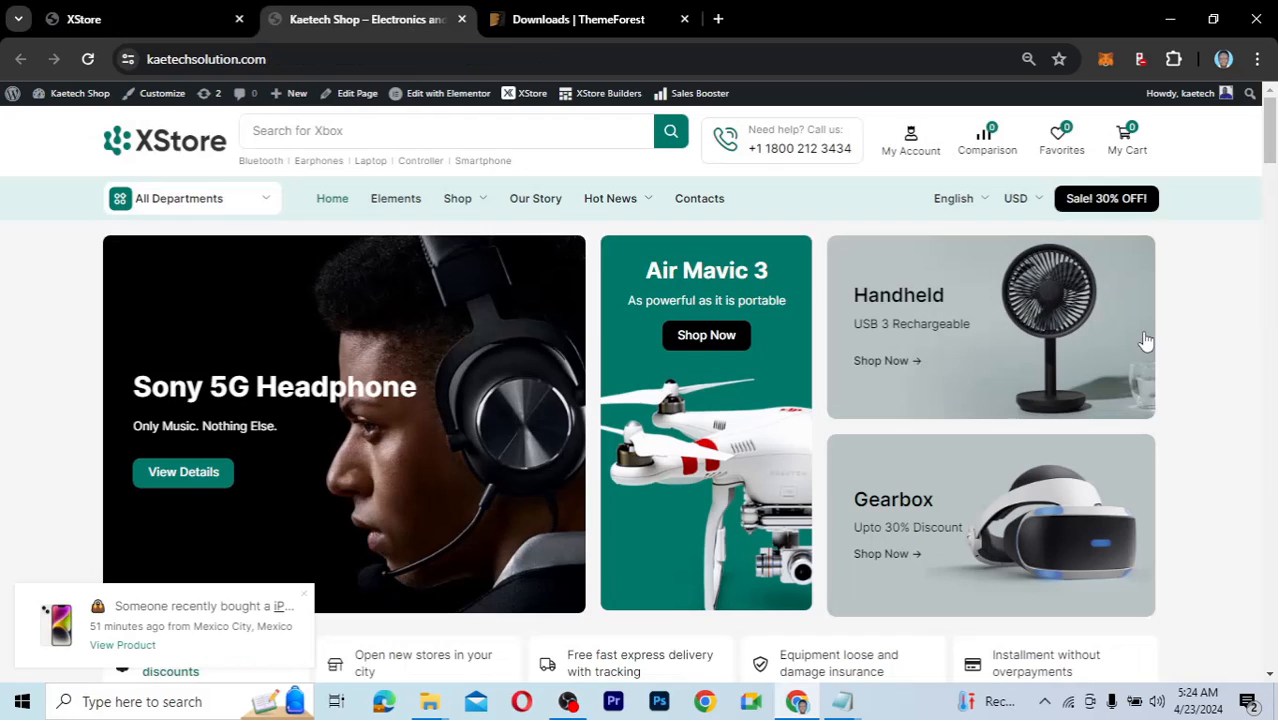
drag(1268, 135, 1262, 102)
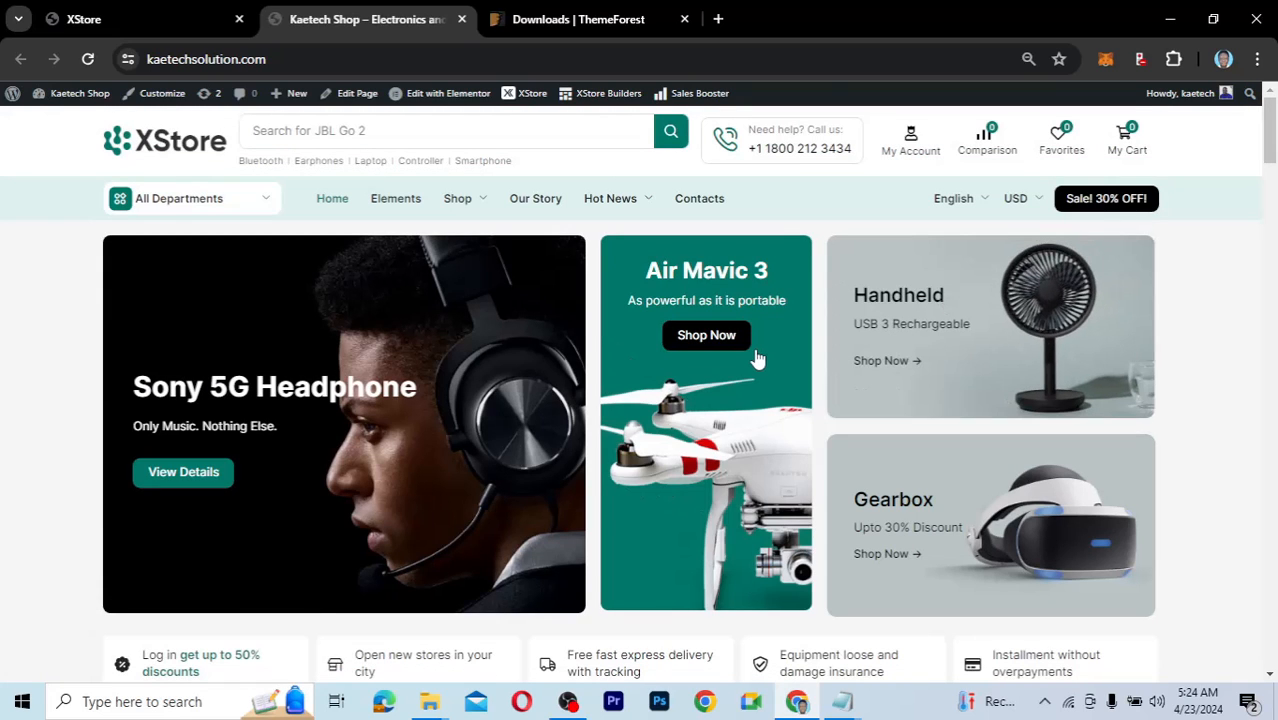
key(ctrl+minus)
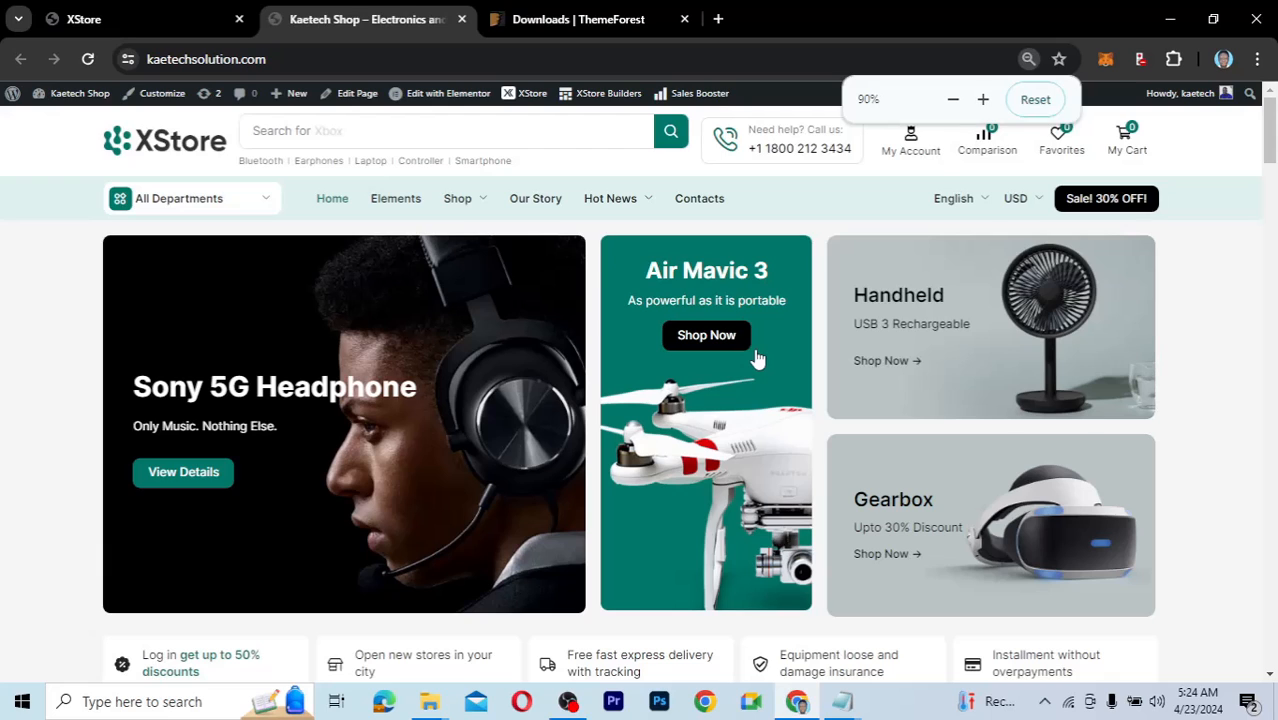
key(ctrl+plus)
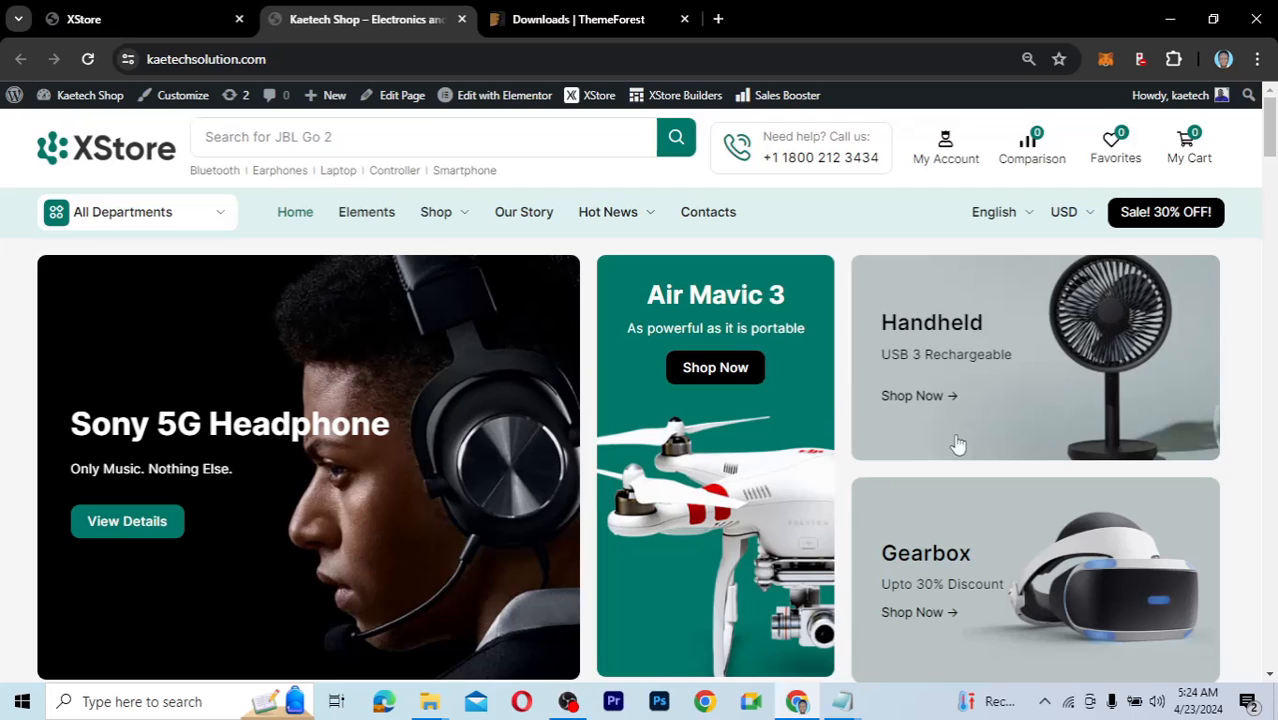
click(150, 16)
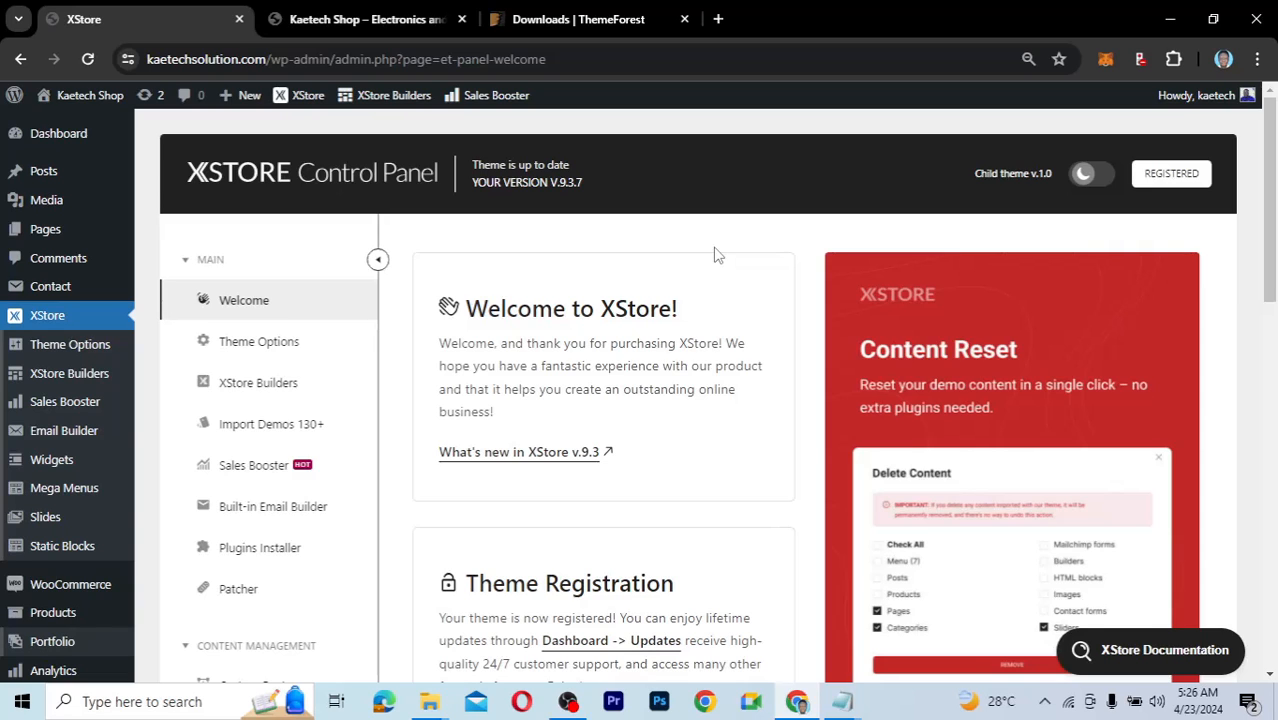
mouse_move(86, 357)
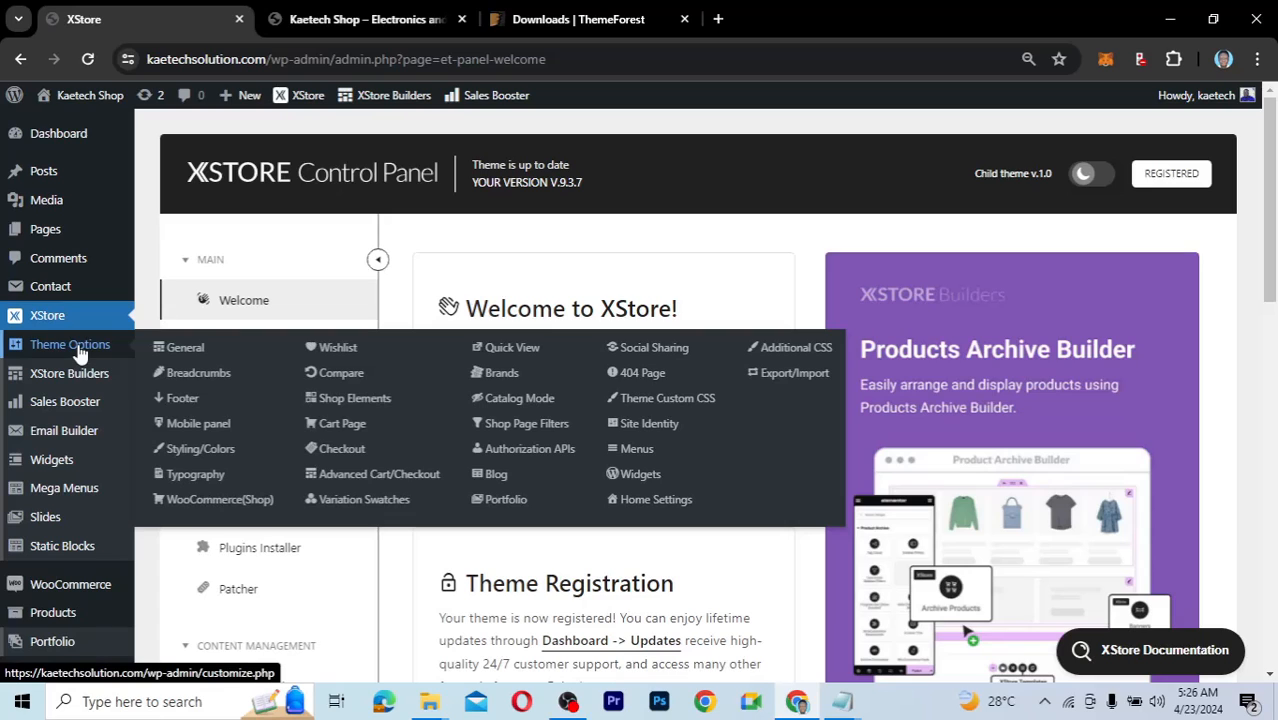
mouse_move(45, 388)
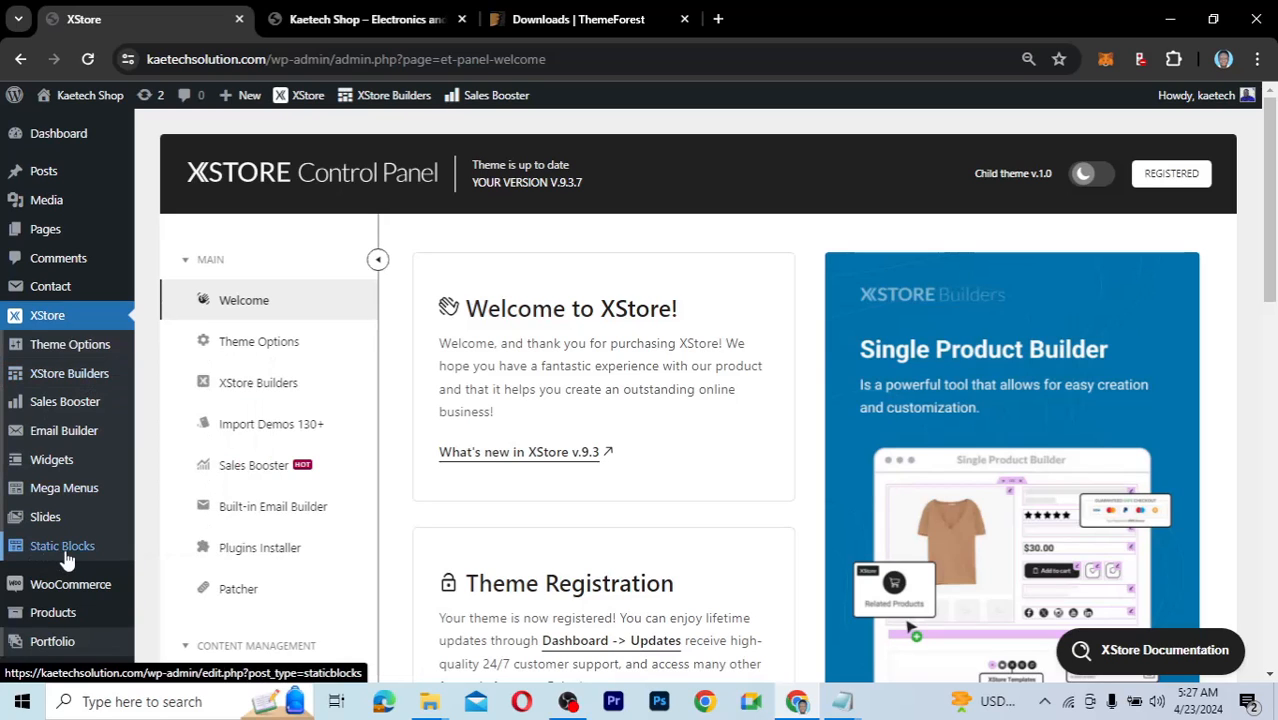
mouse_move(78, 556)
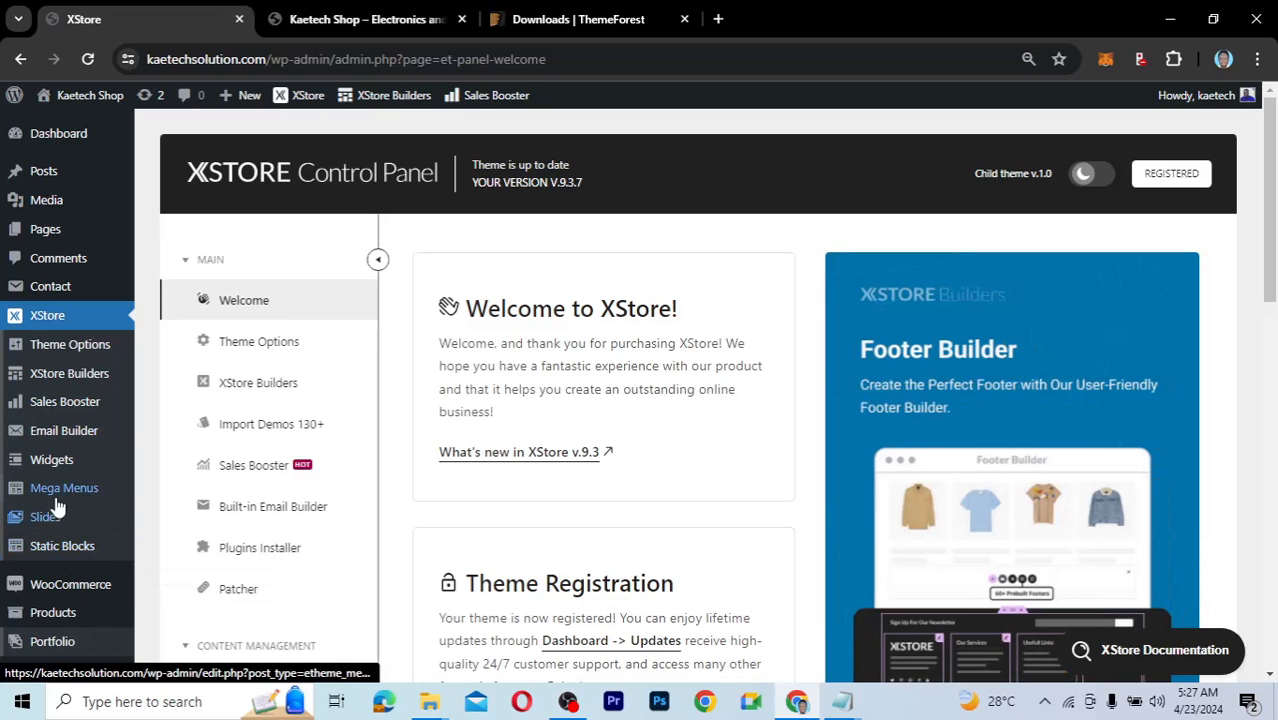
mouse_move(68, 492)
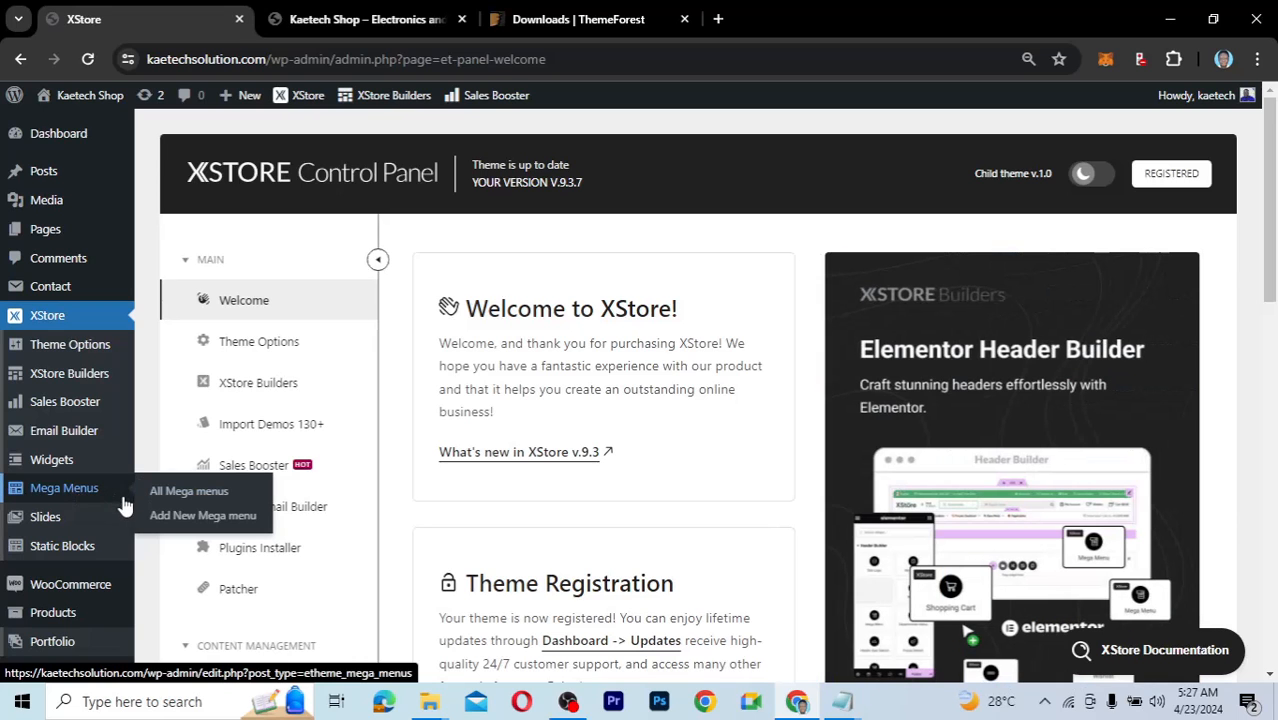
Browse the shop's All Departments menu, then switch to the XStore Control Panel tab.
click(365, 22)
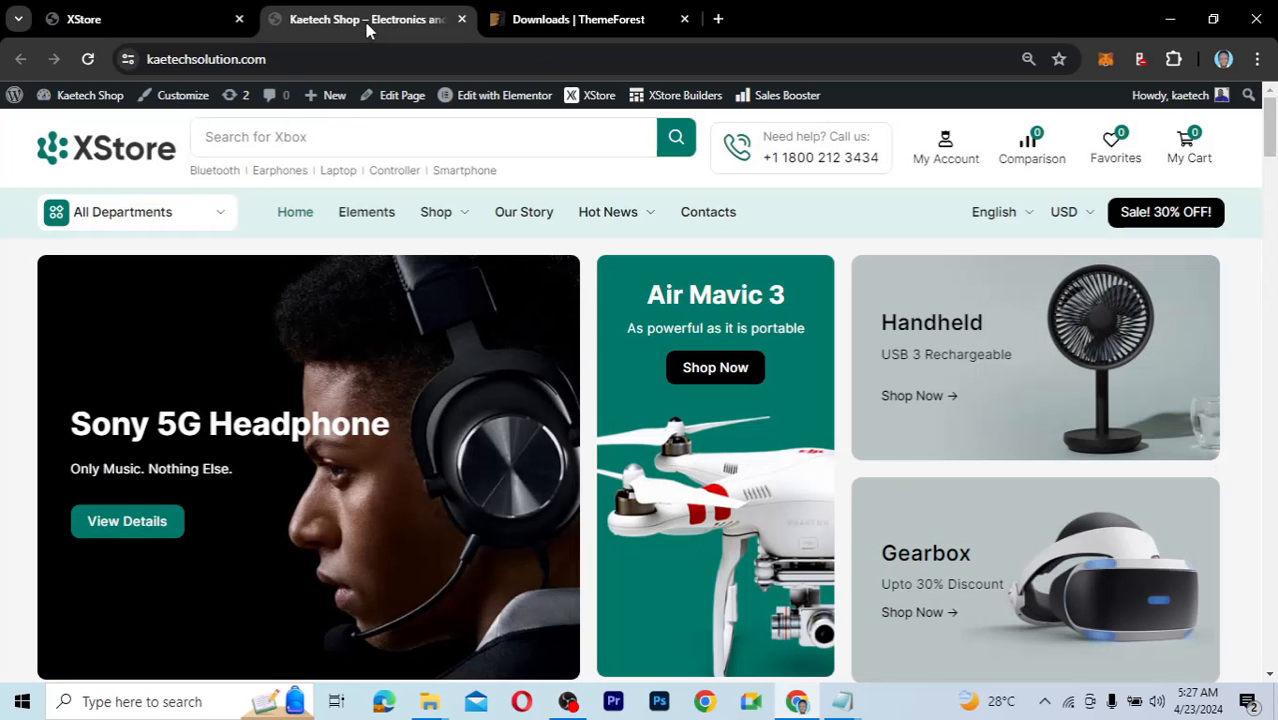
click(219, 226)
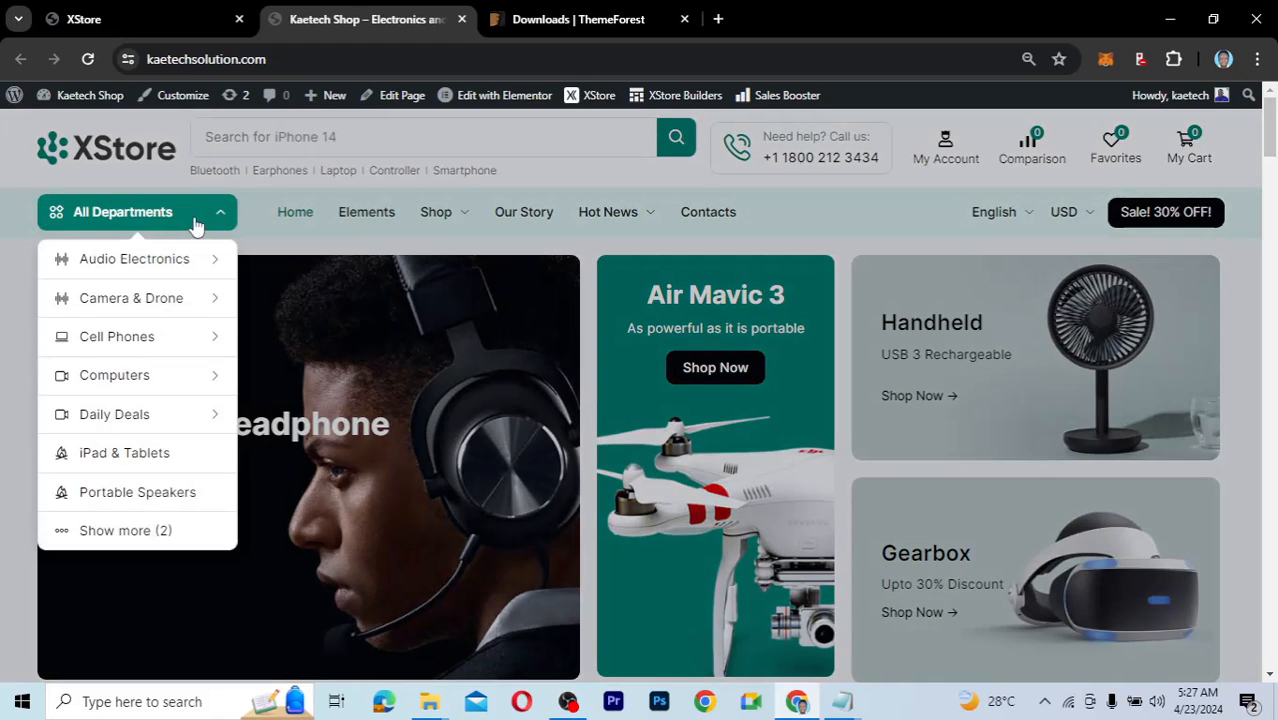
mouse_move(174, 268)
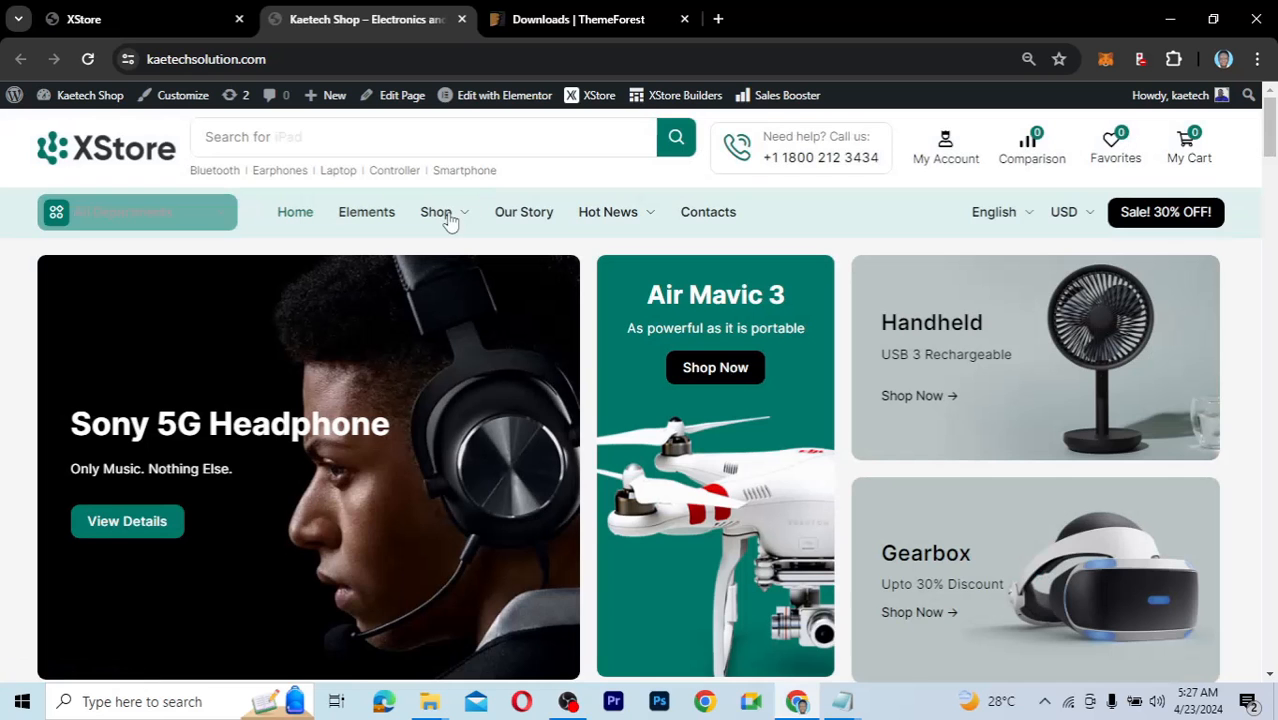
mouse_move(448, 215)
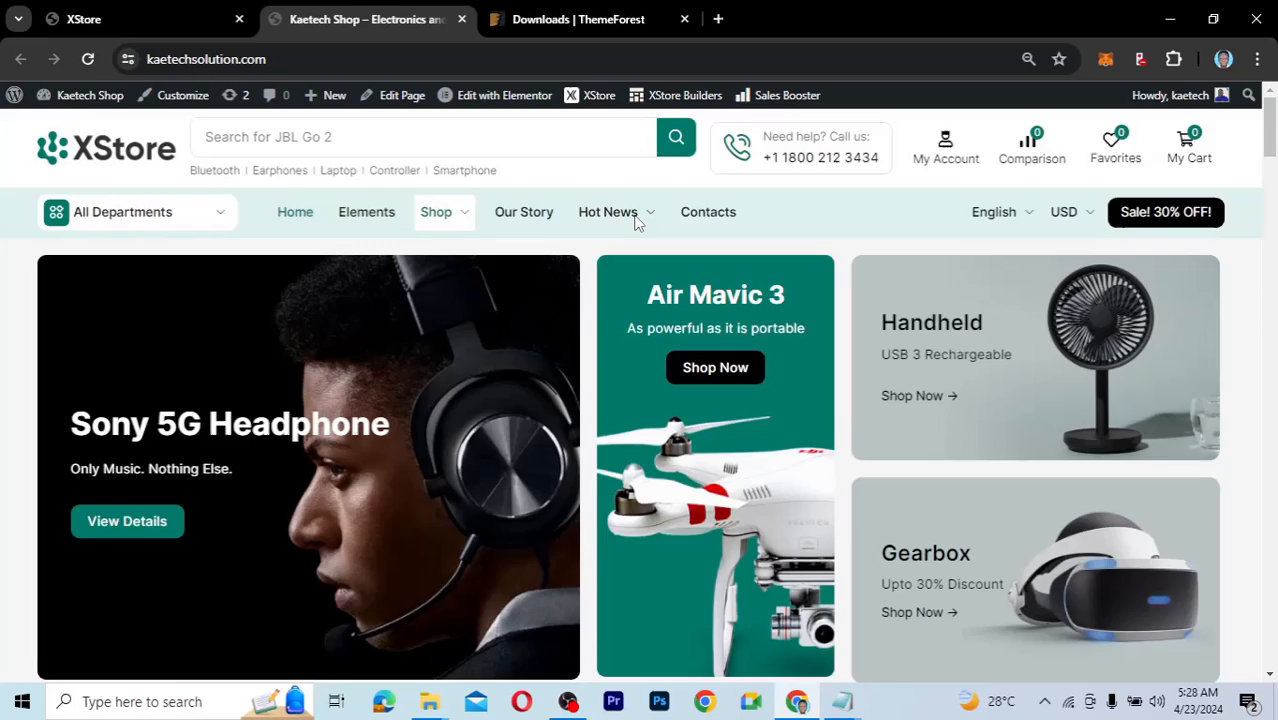
mouse_move(653, 214)
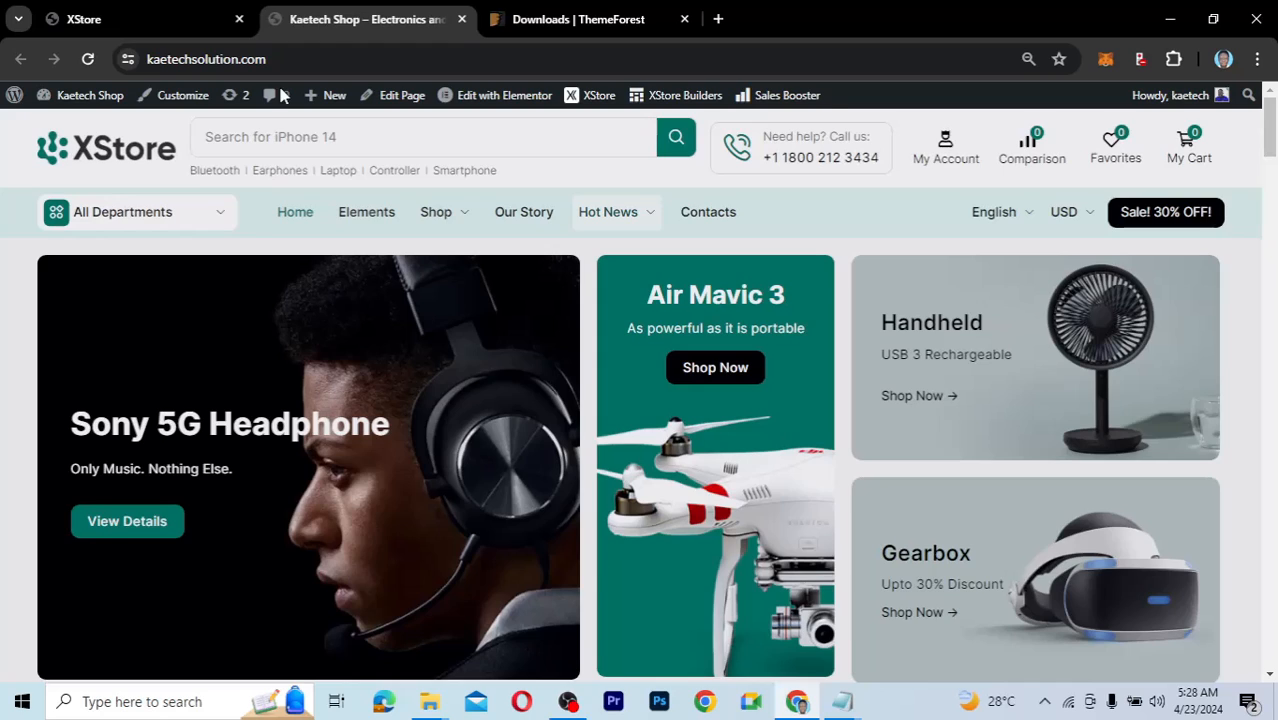
click(136, 22)
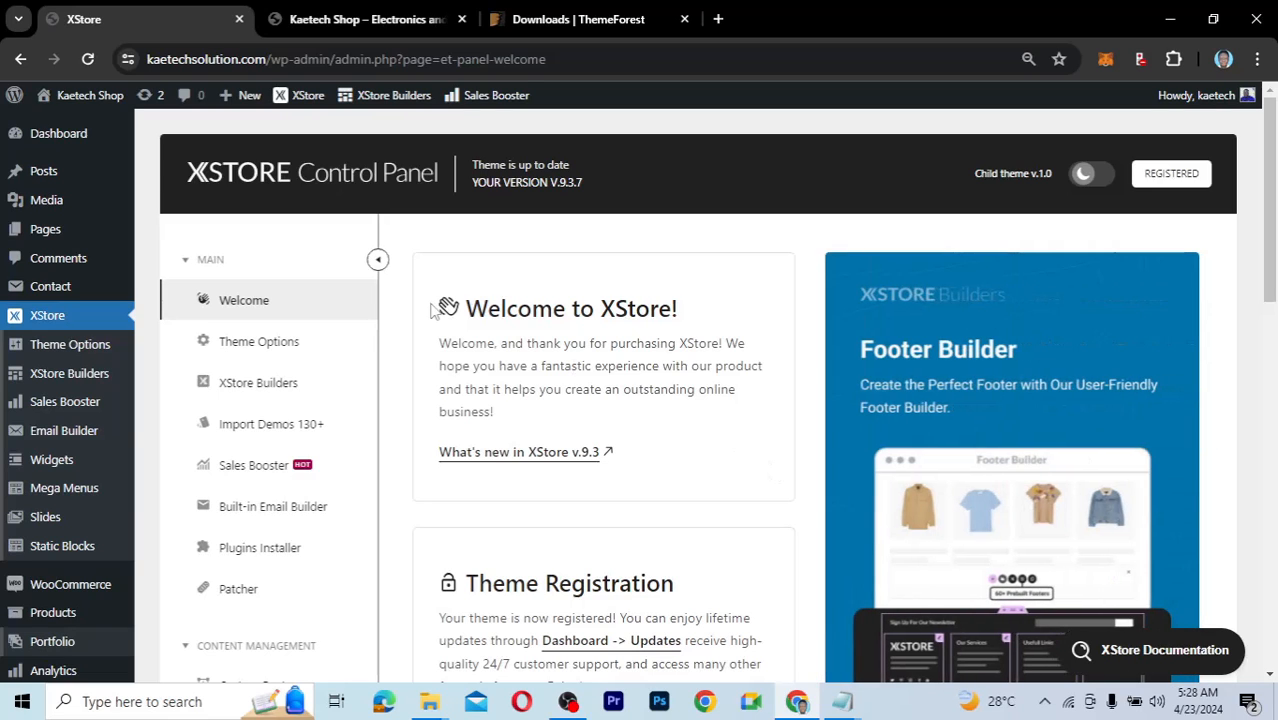
Open XStore Theme Options, browse General / Layout, and go back to the section list.
click(262, 343)
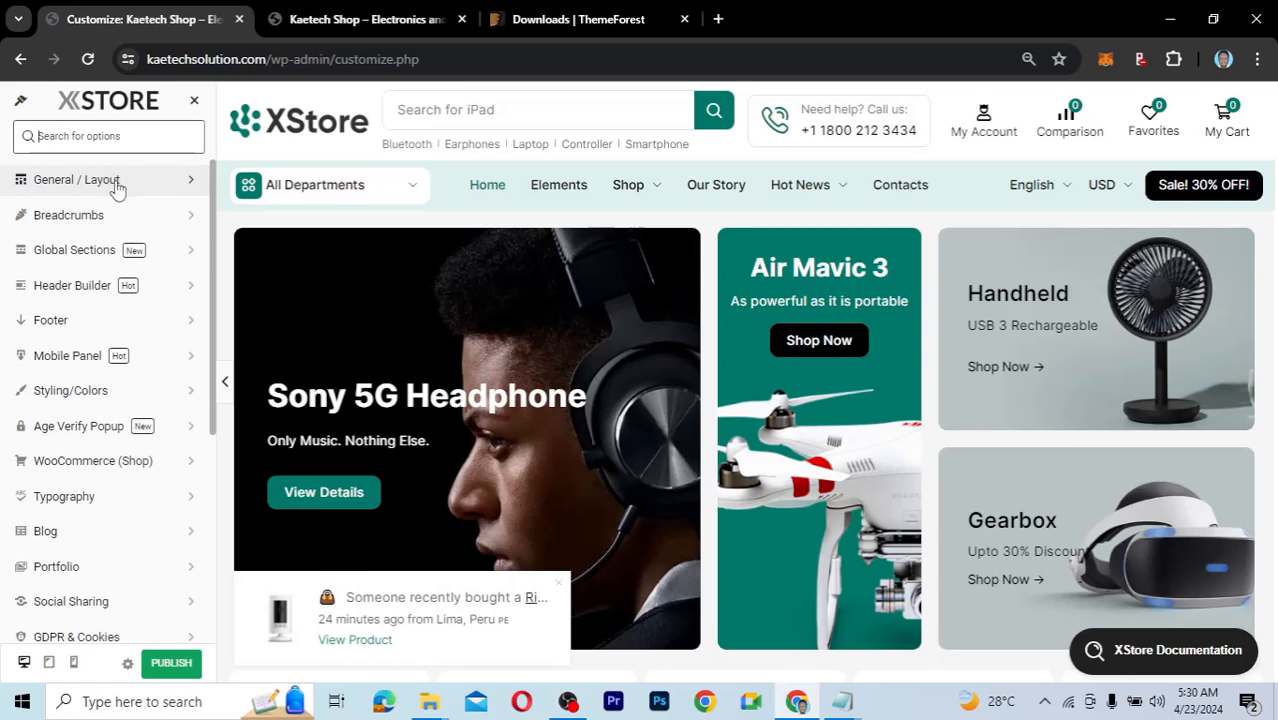
click(128, 181)
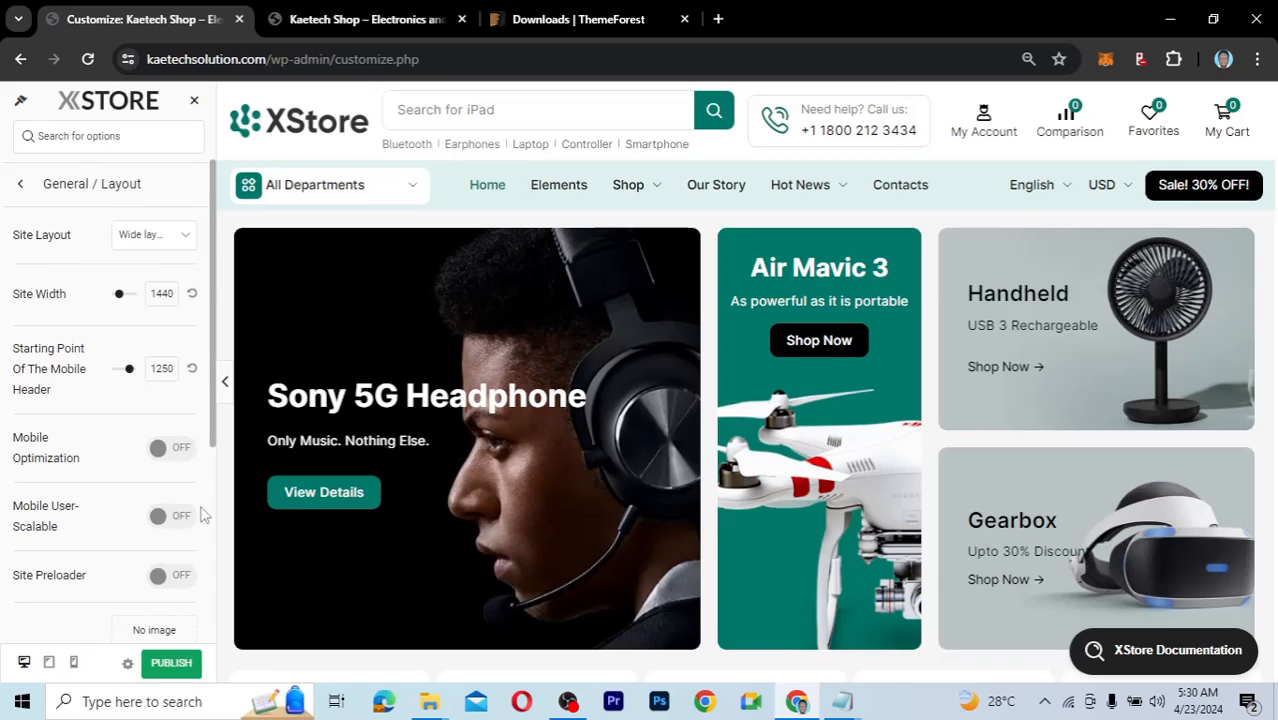
scroll(200, 514, down, 2)
scroll(200, 440, down, 1)
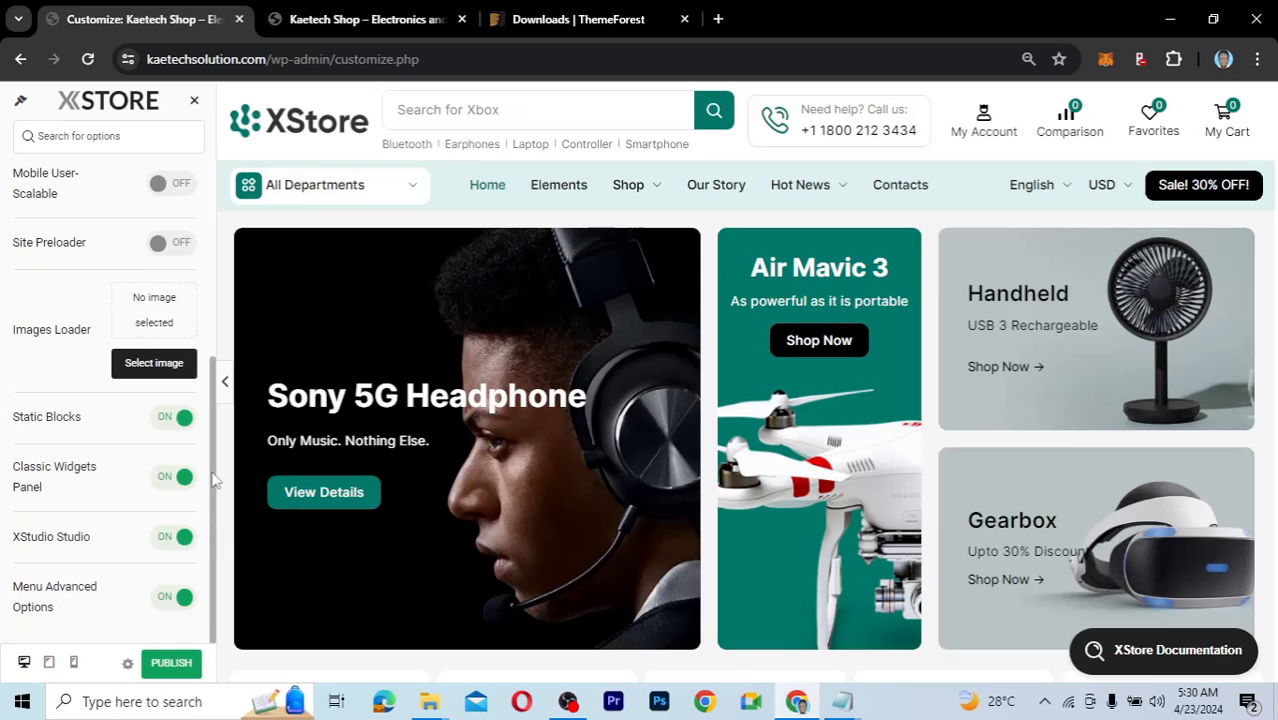
drag(217, 480, 218, 346)
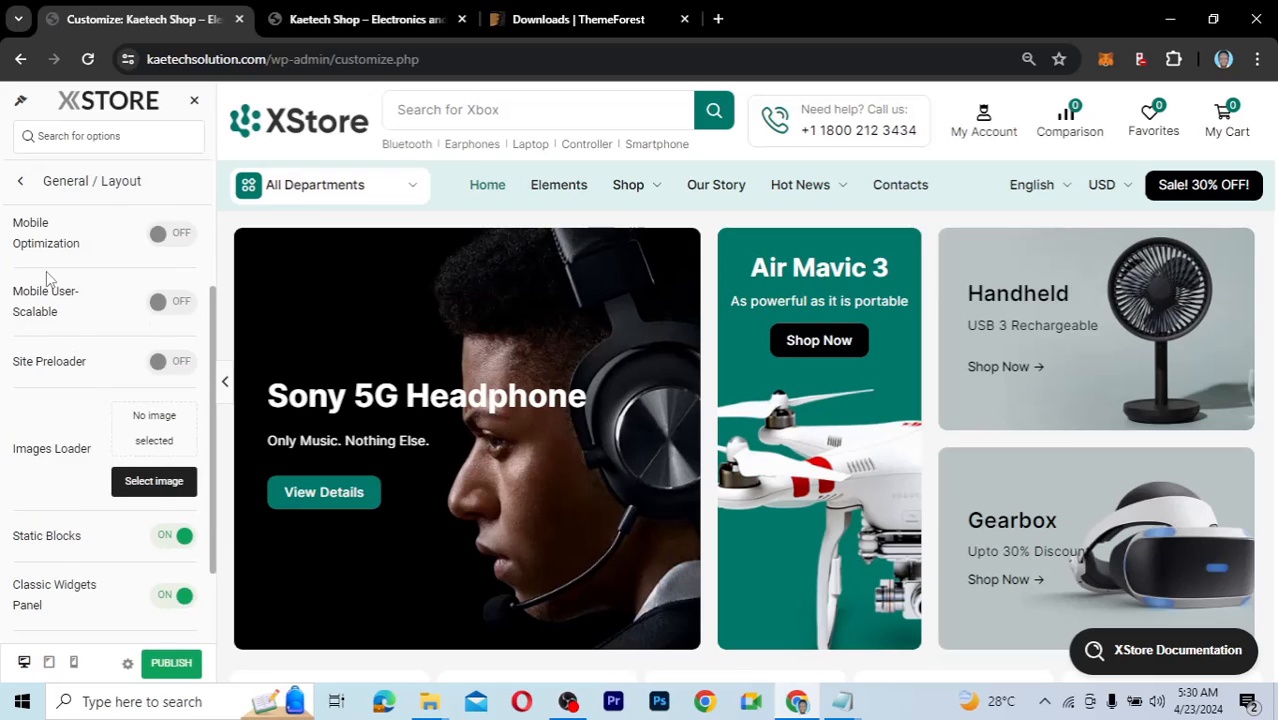
scroll(42, 270, up, 2)
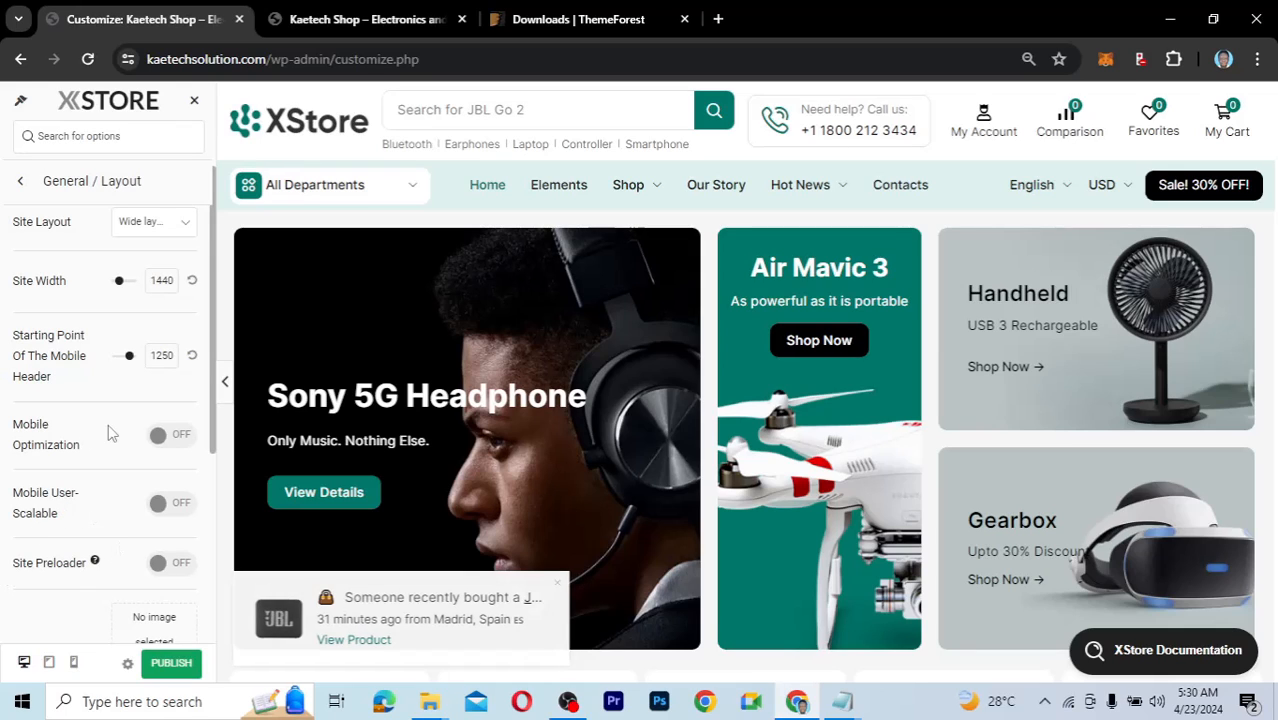
click(22, 184)
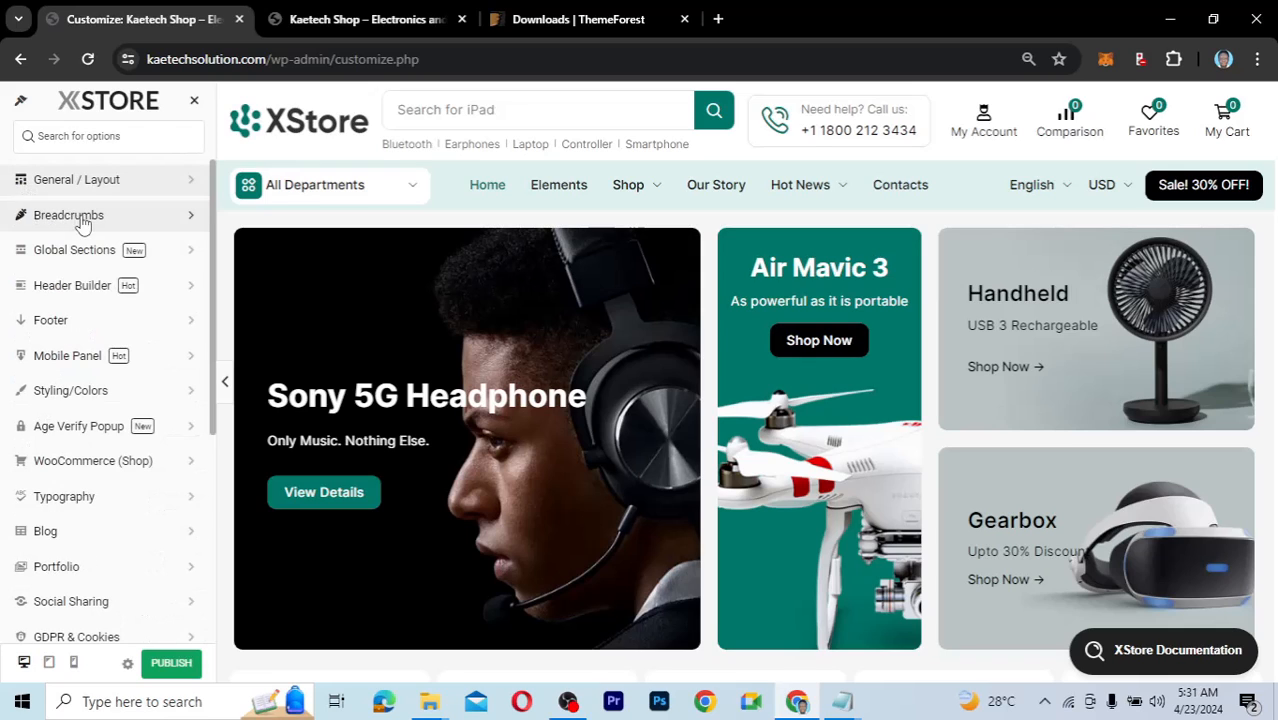
click(83, 222)
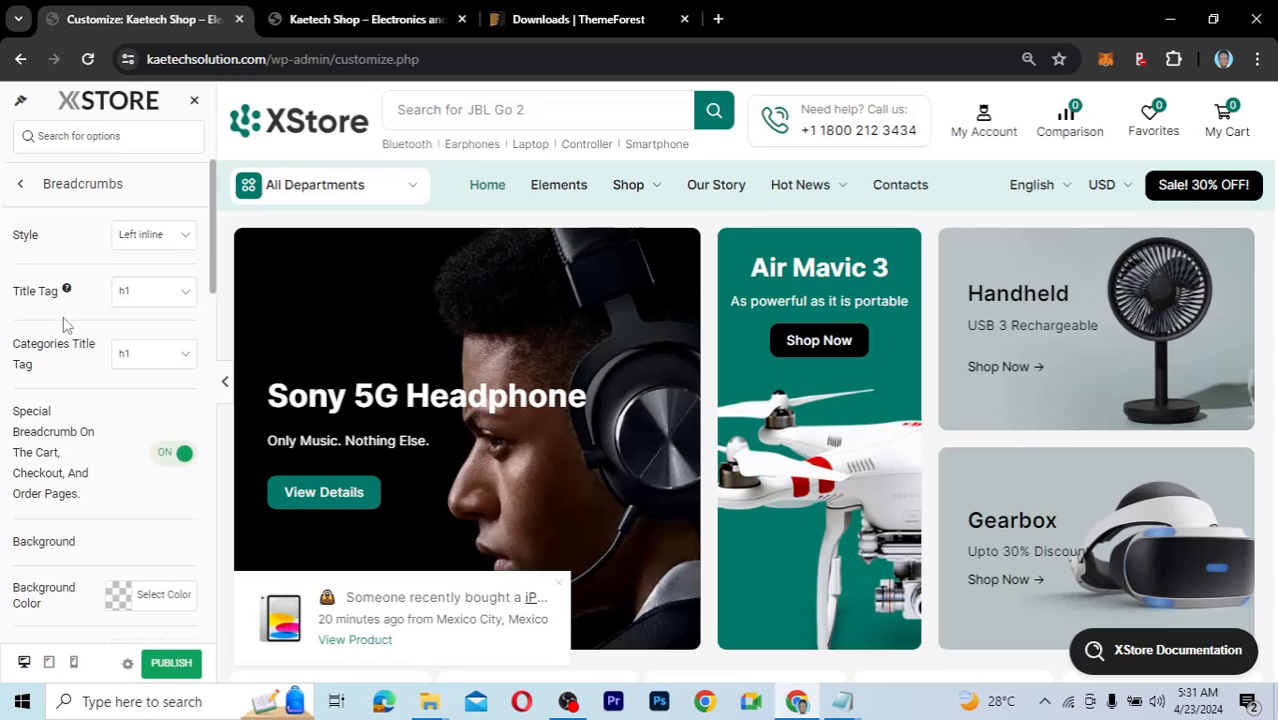
drag(212, 276, 211, 333)
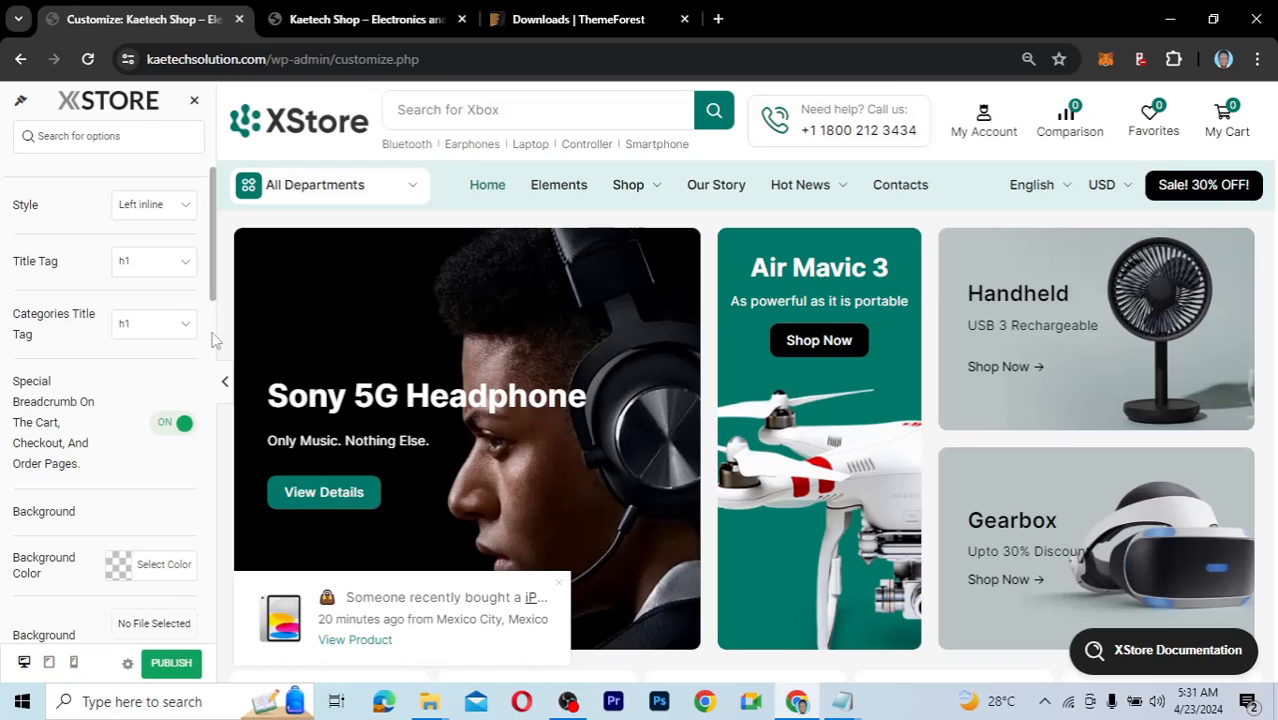
scroll(213, 374, down, 5)
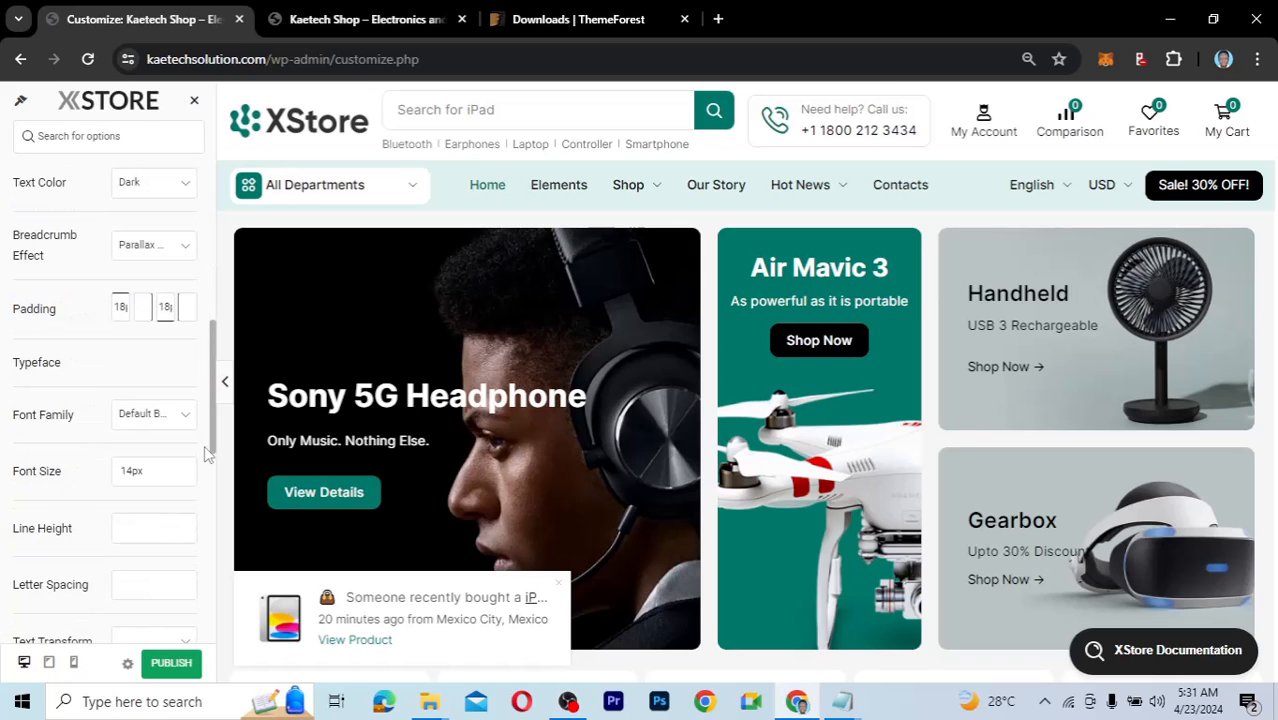
scroll(205, 452, down, 2)
scroll(207, 280, up, 8)
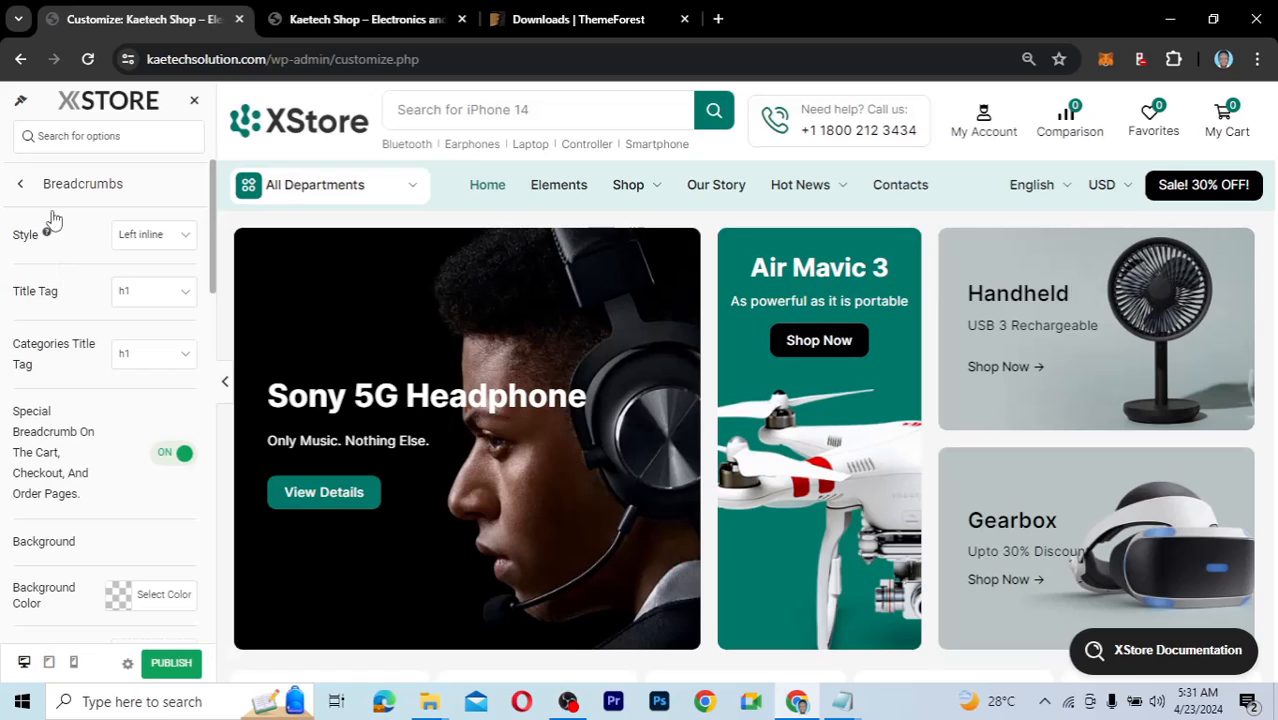
click(20, 186)
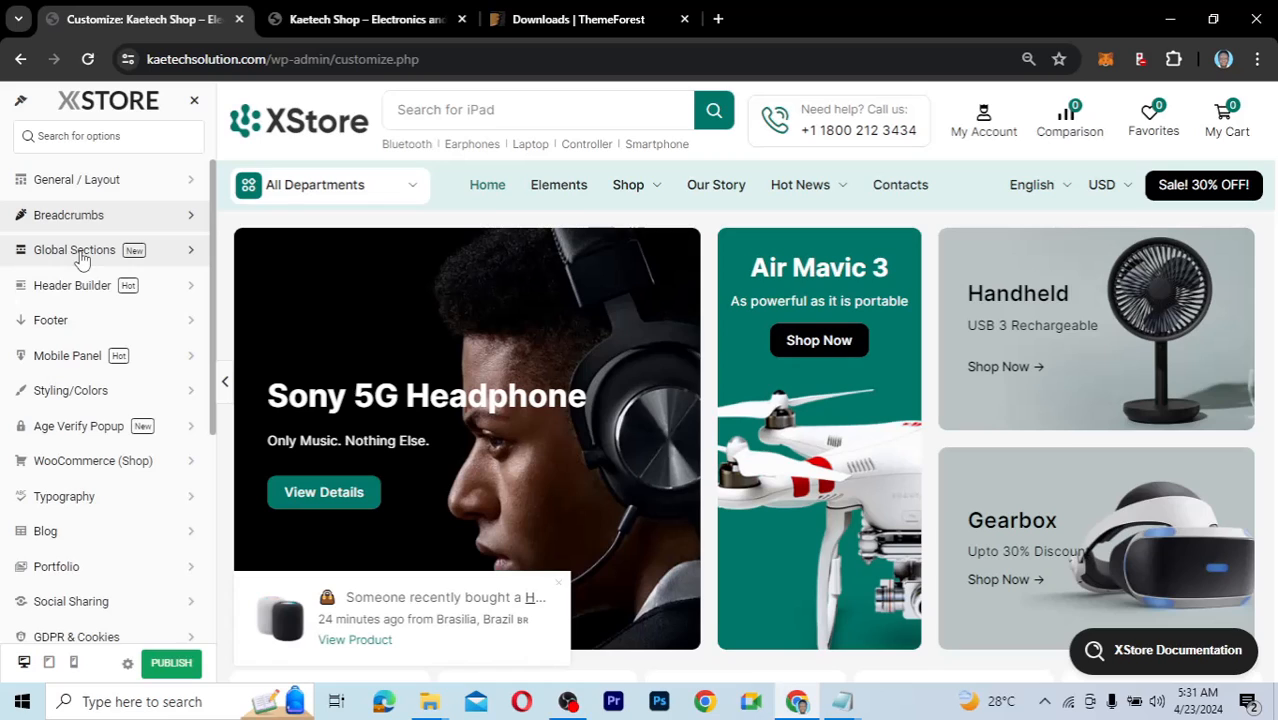
click(80, 257)
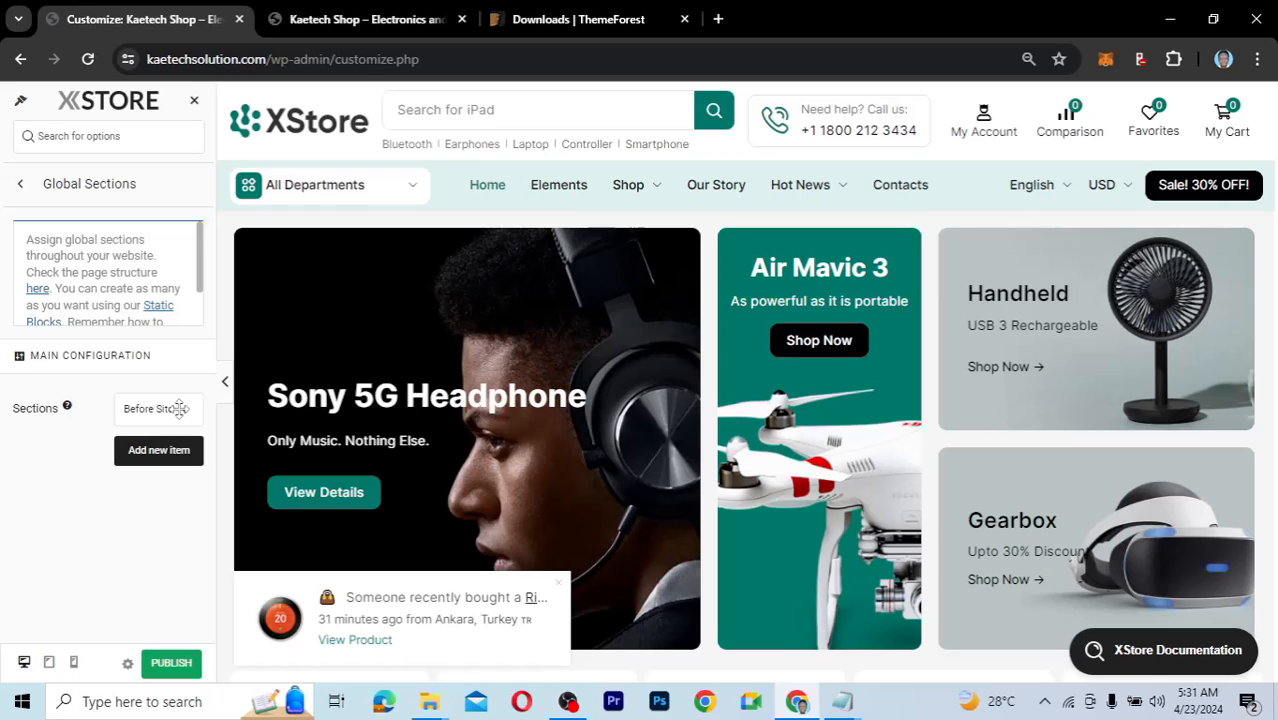
click(179, 408)
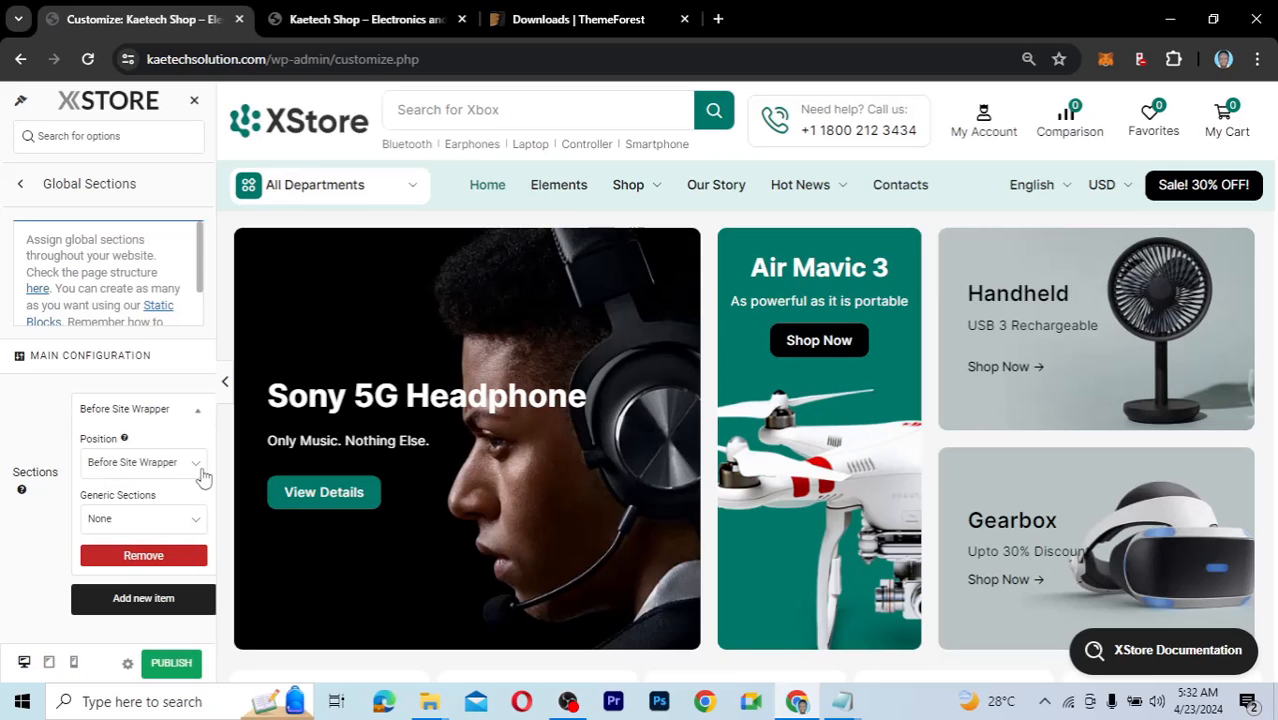
click(132, 520)
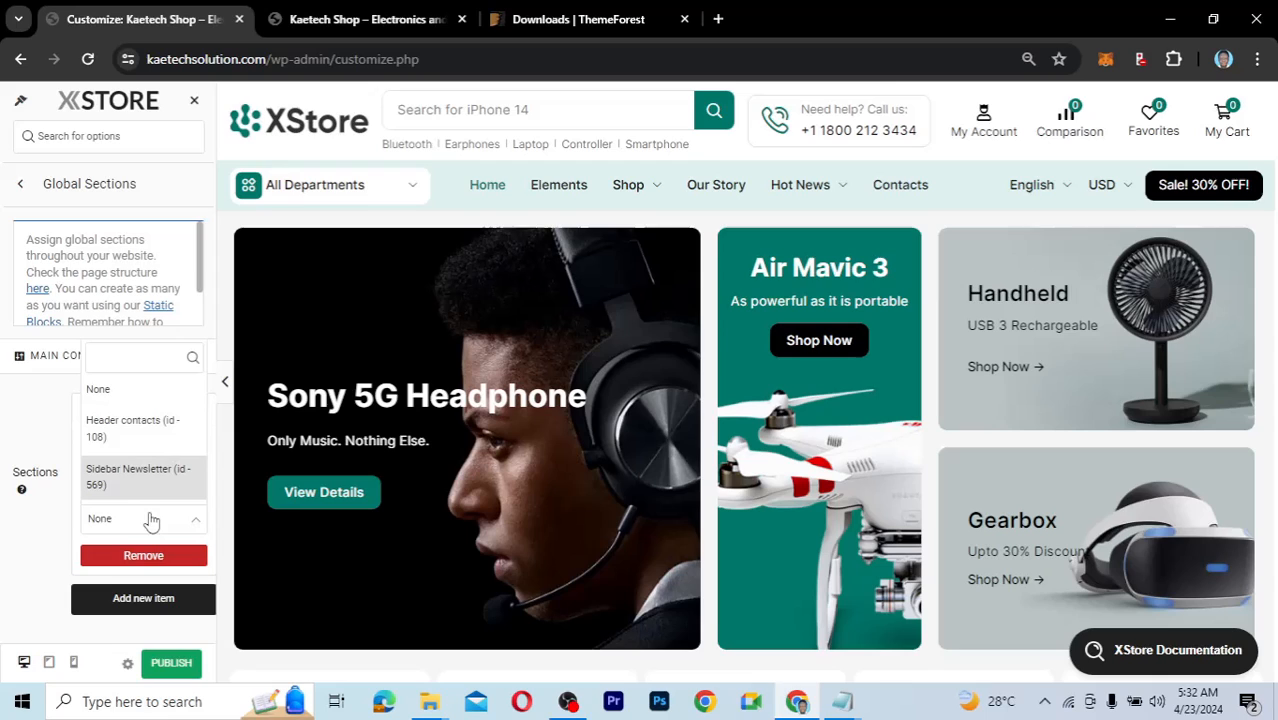
click(45, 524)
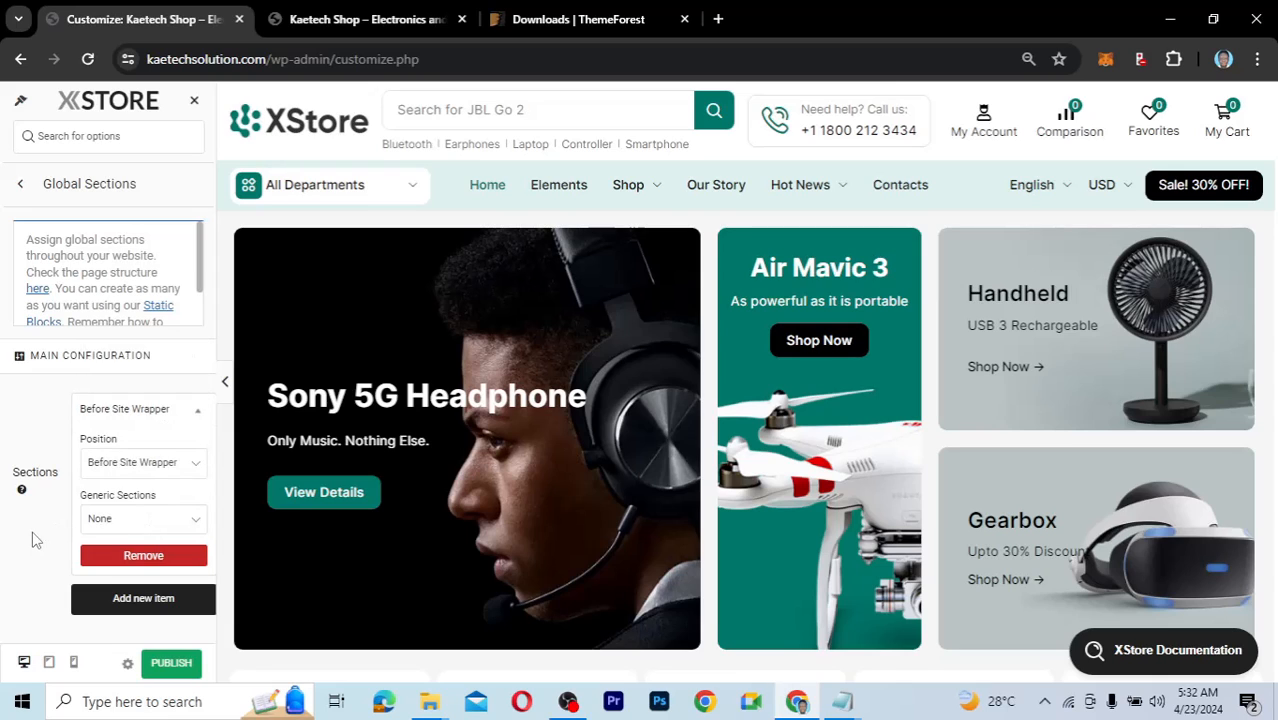
click(22, 186)
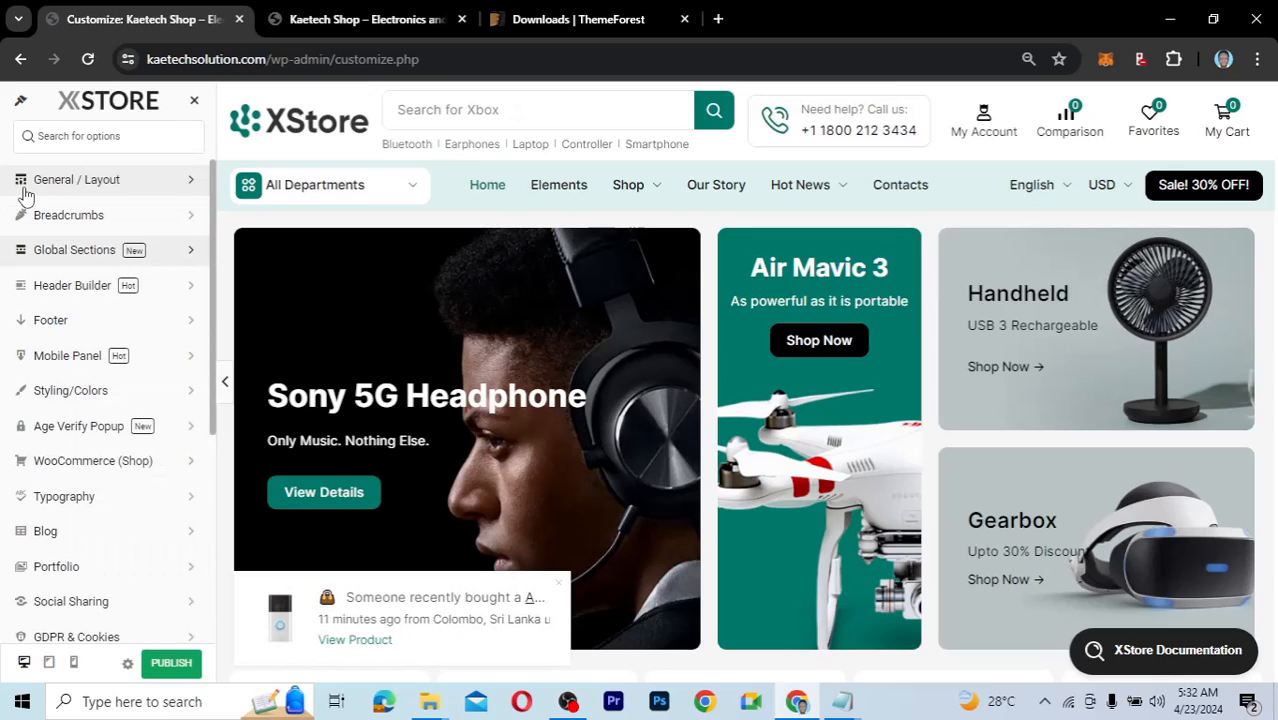
Switch on Enable Customizer Header Builder, confirm with OK, and reload the Customizer.
click(88, 293)
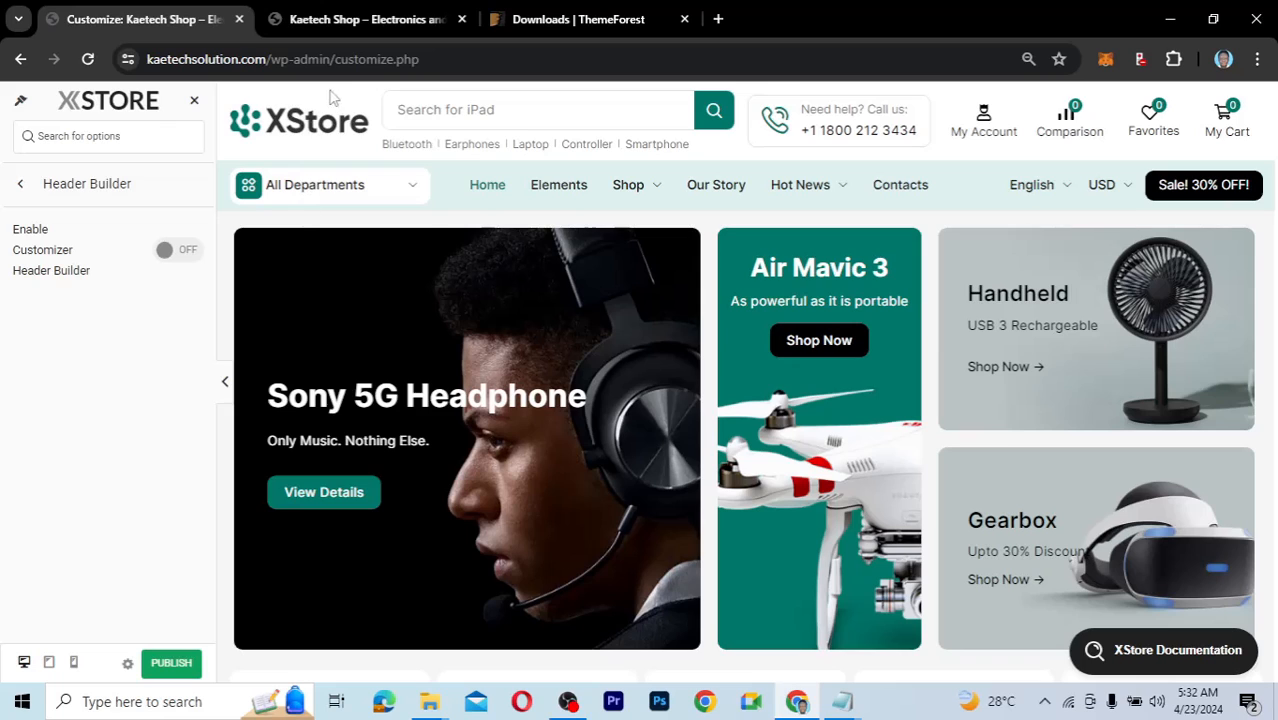
click(355, 183)
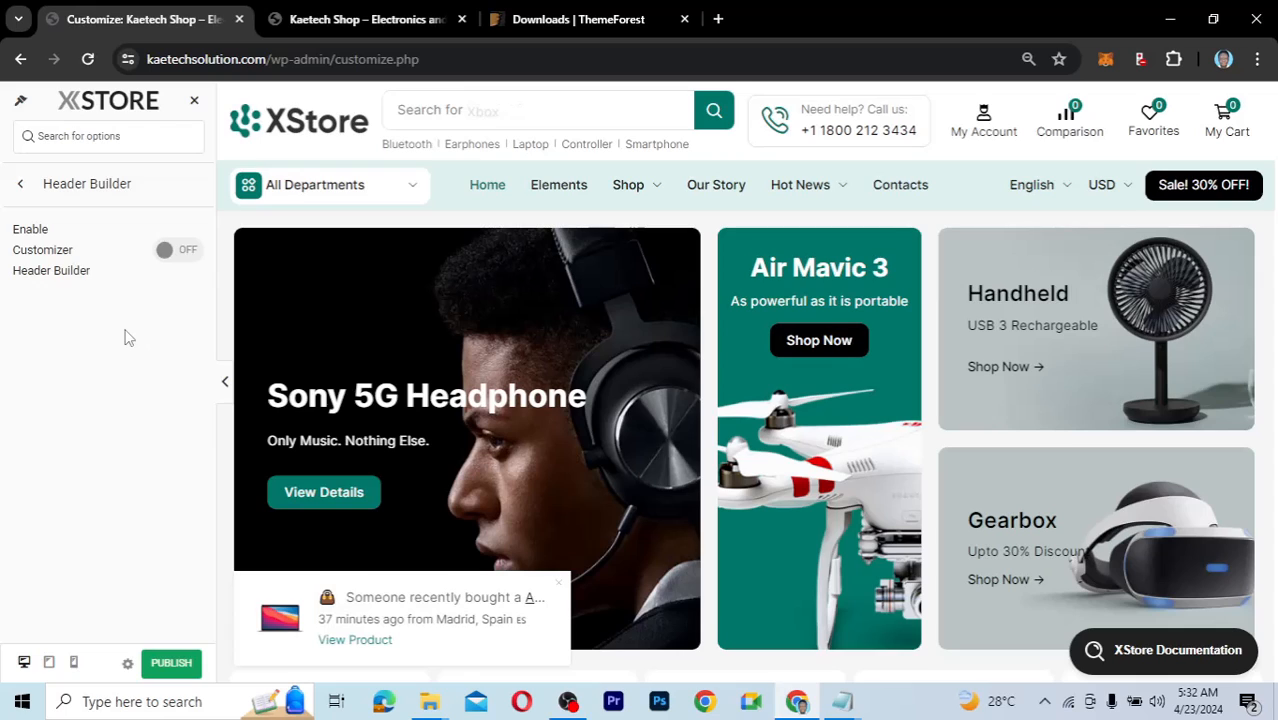
click(184, 251)
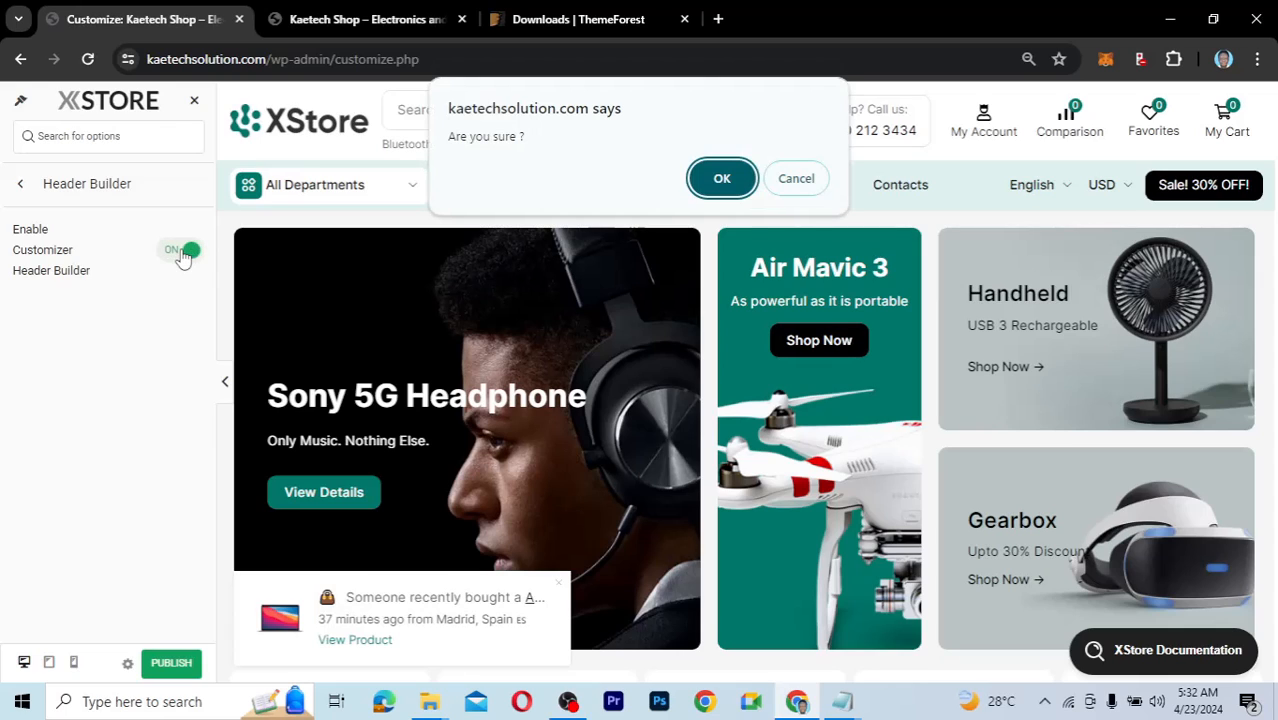
click(721, 181)
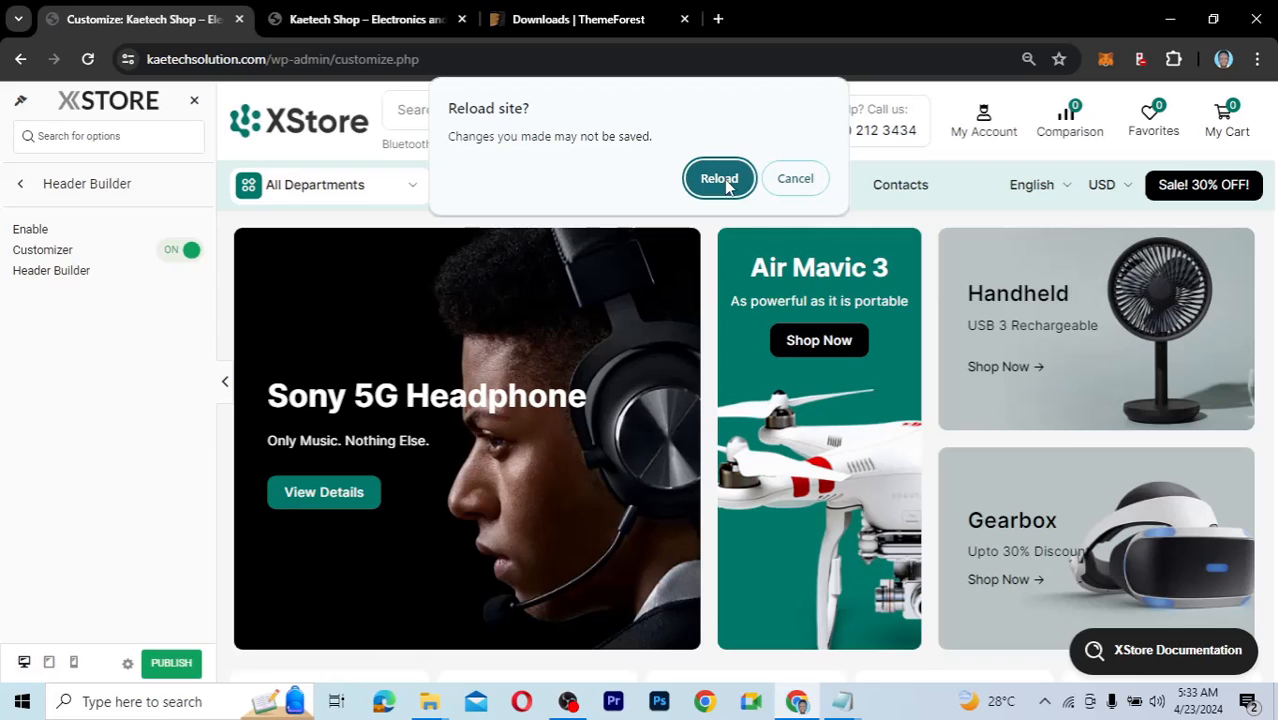
click(719, 180)
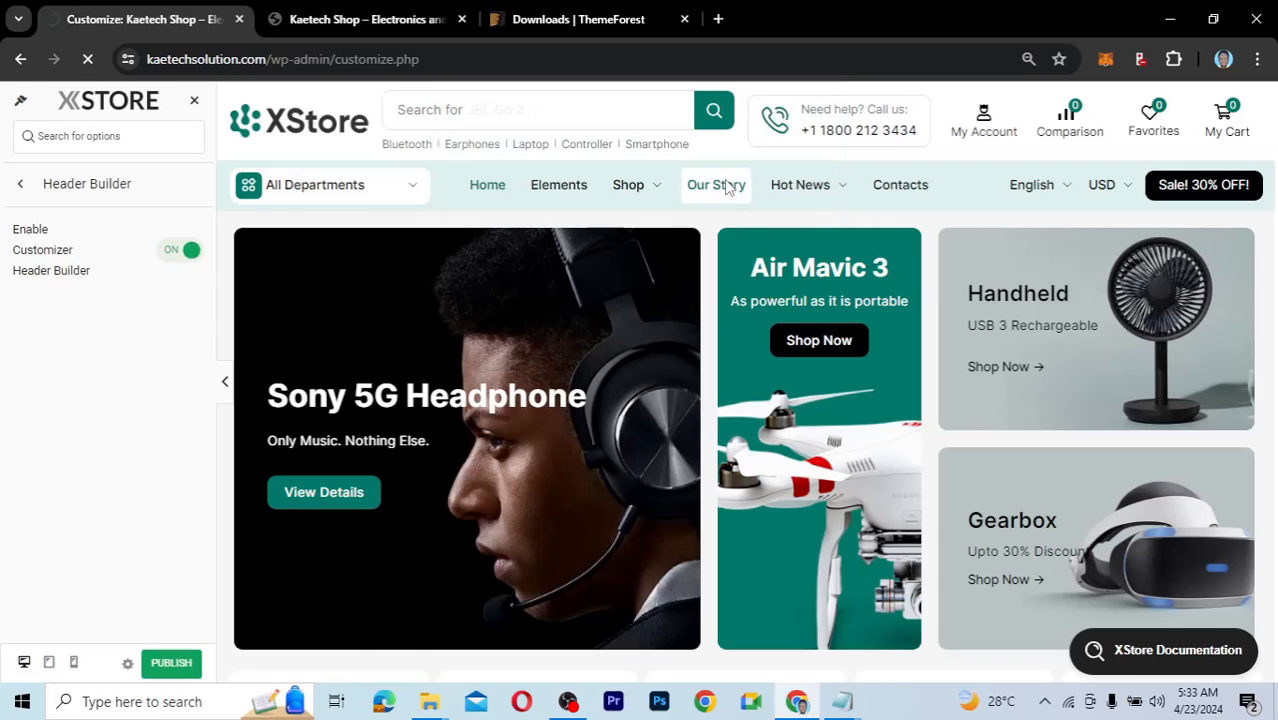
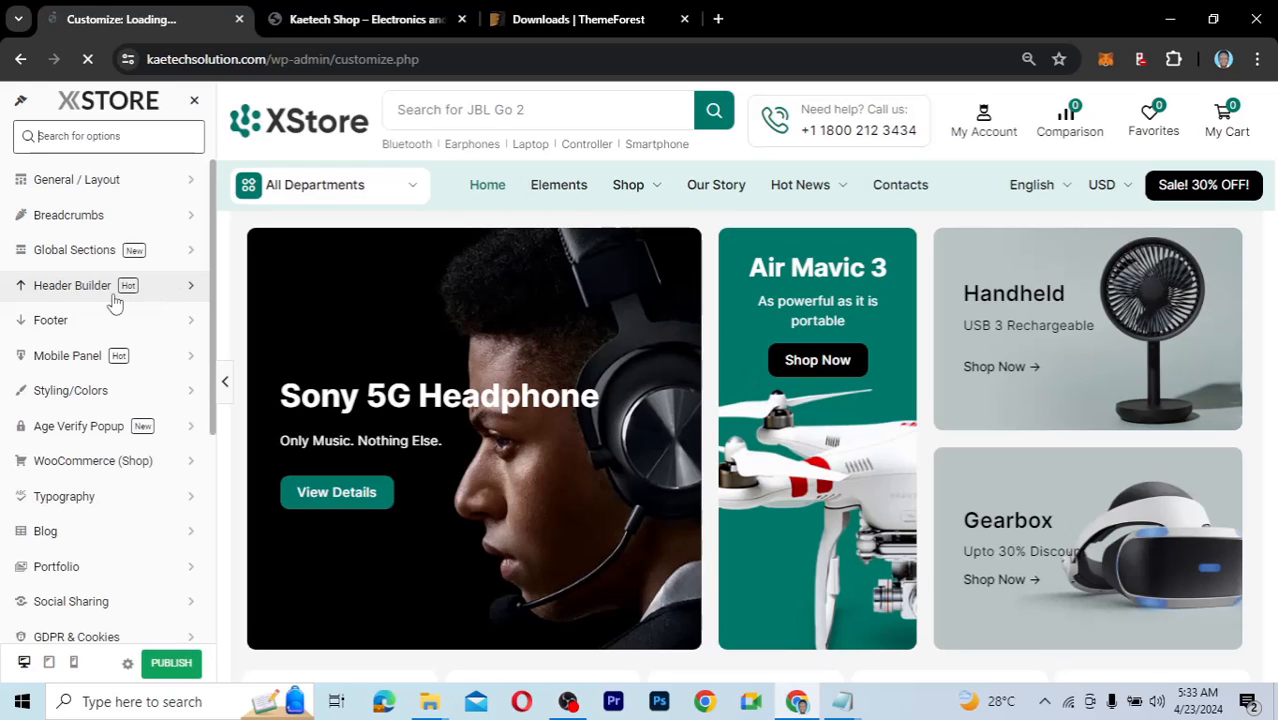
Open the XStore Header Builder to show the Logo, Connection blocks and Html Block 1 layout.
click(165, 287)
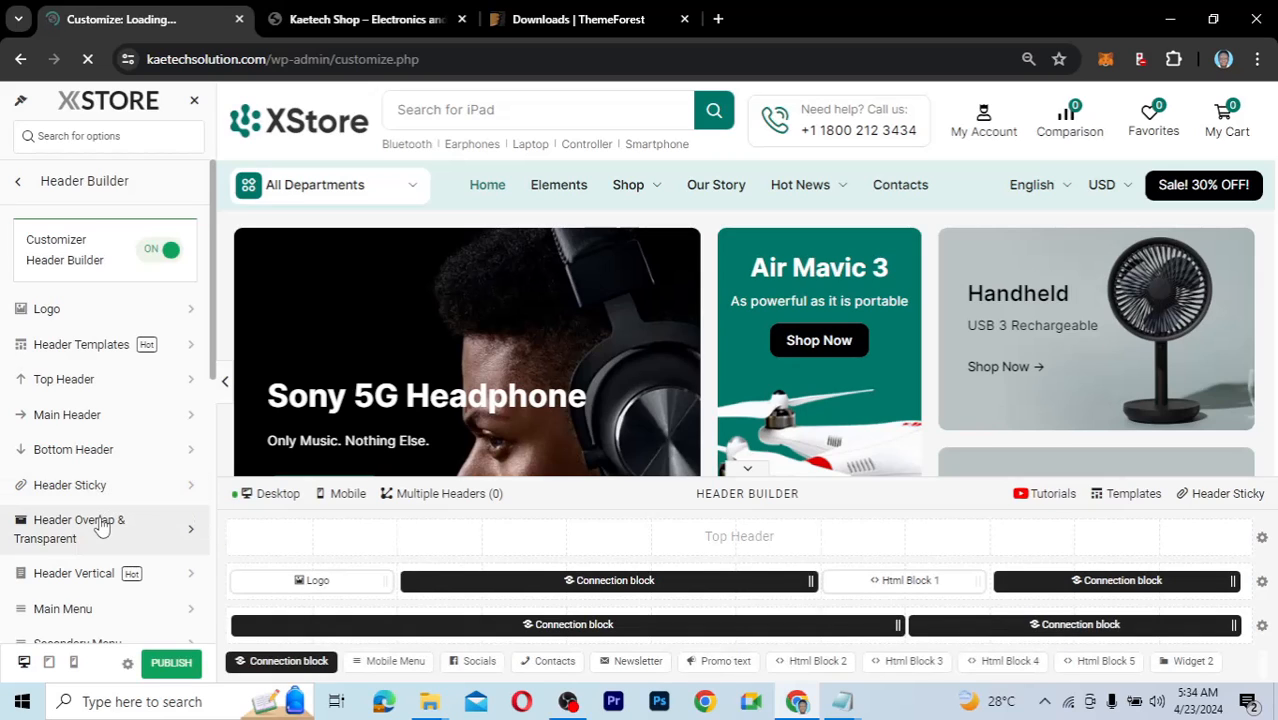
scroll(101, 527, down, 2)
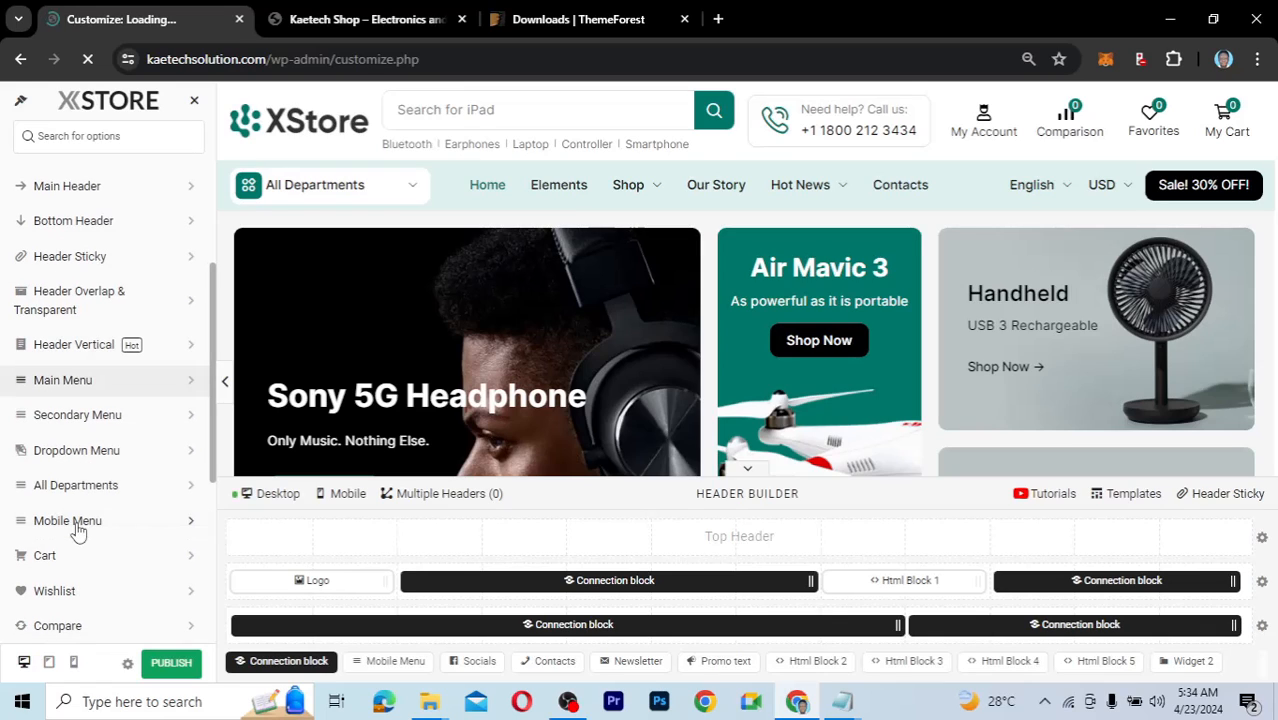
scroll(90, 545, down, 3)
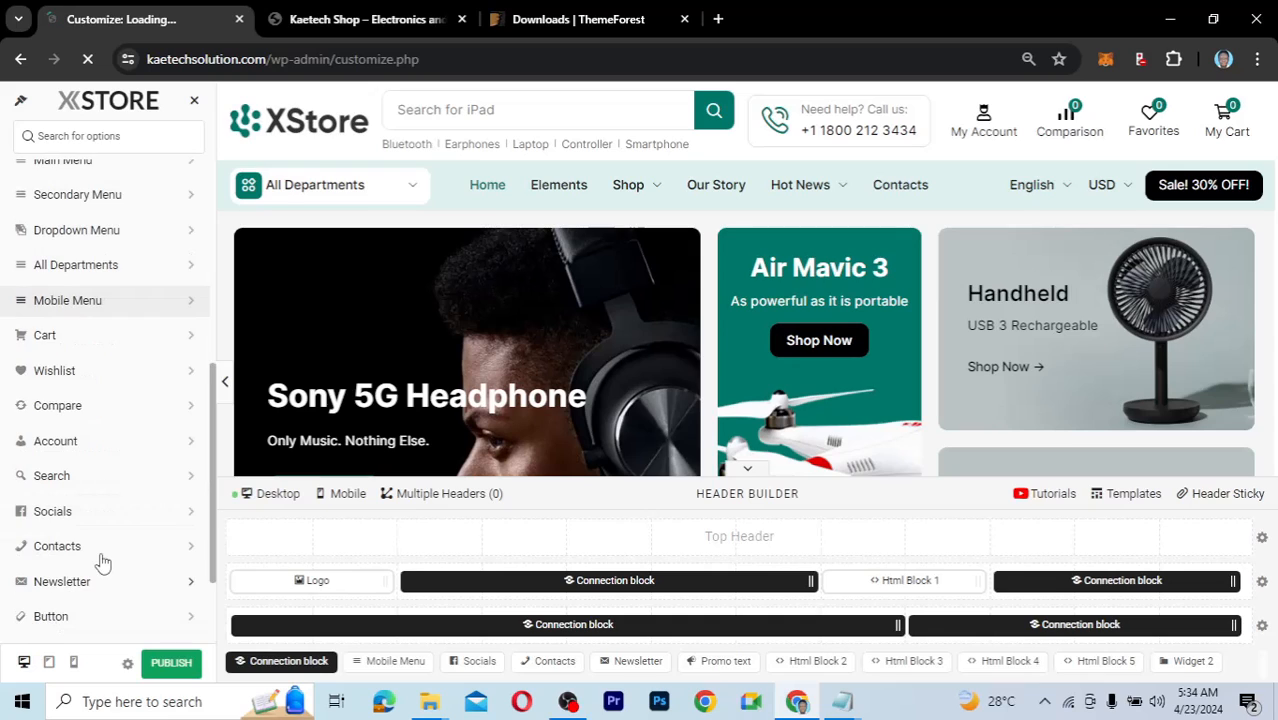
scroll(103, 563, down, 2)
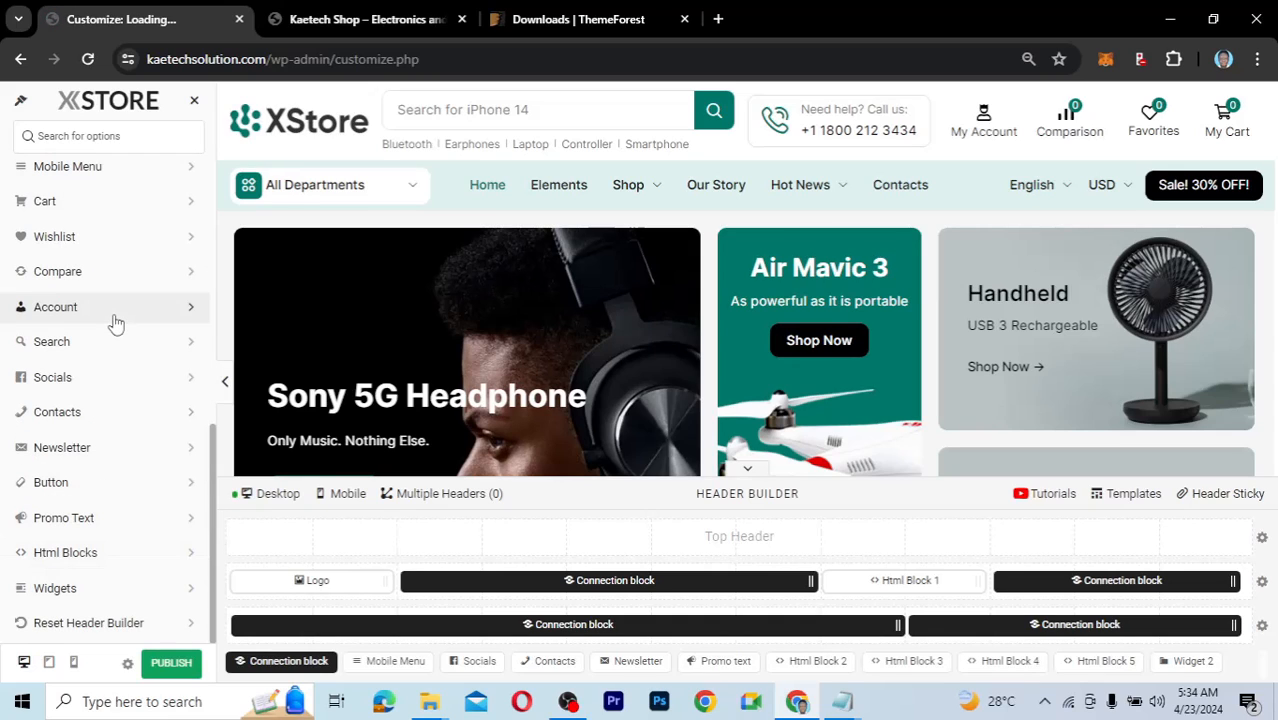
scroll(115, 322, up, 4)
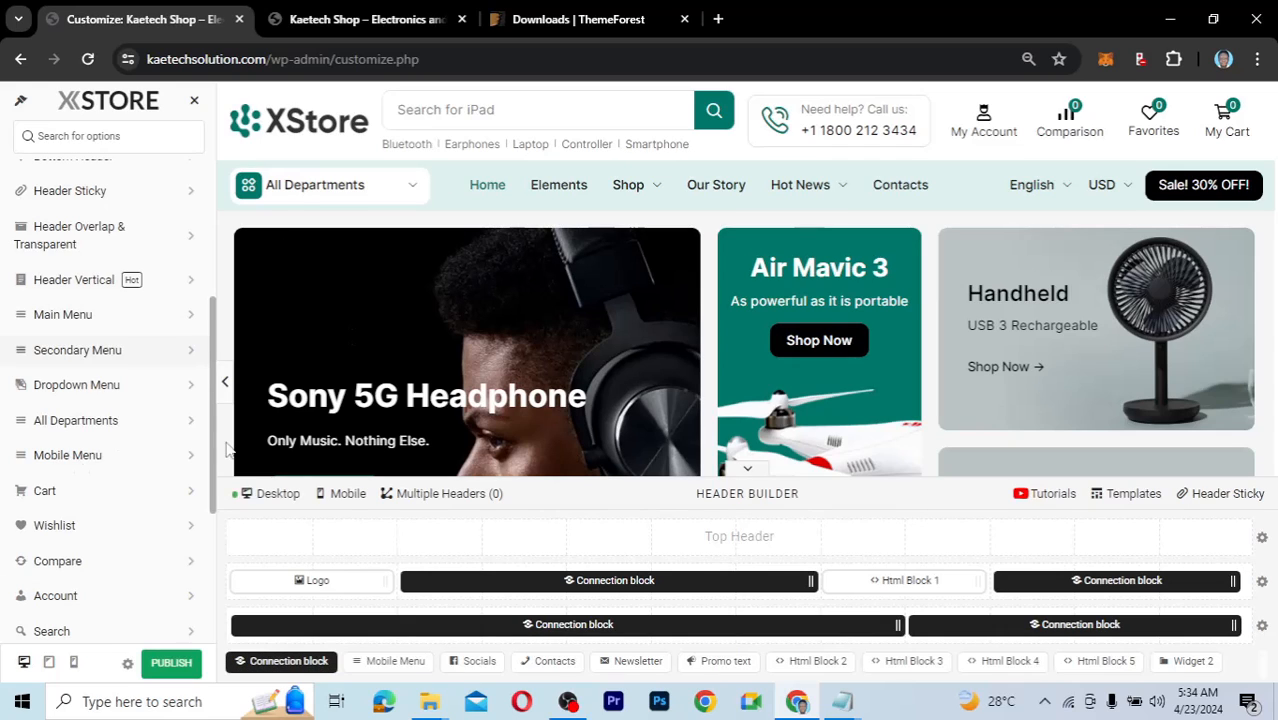
mouse_move(289, 582)
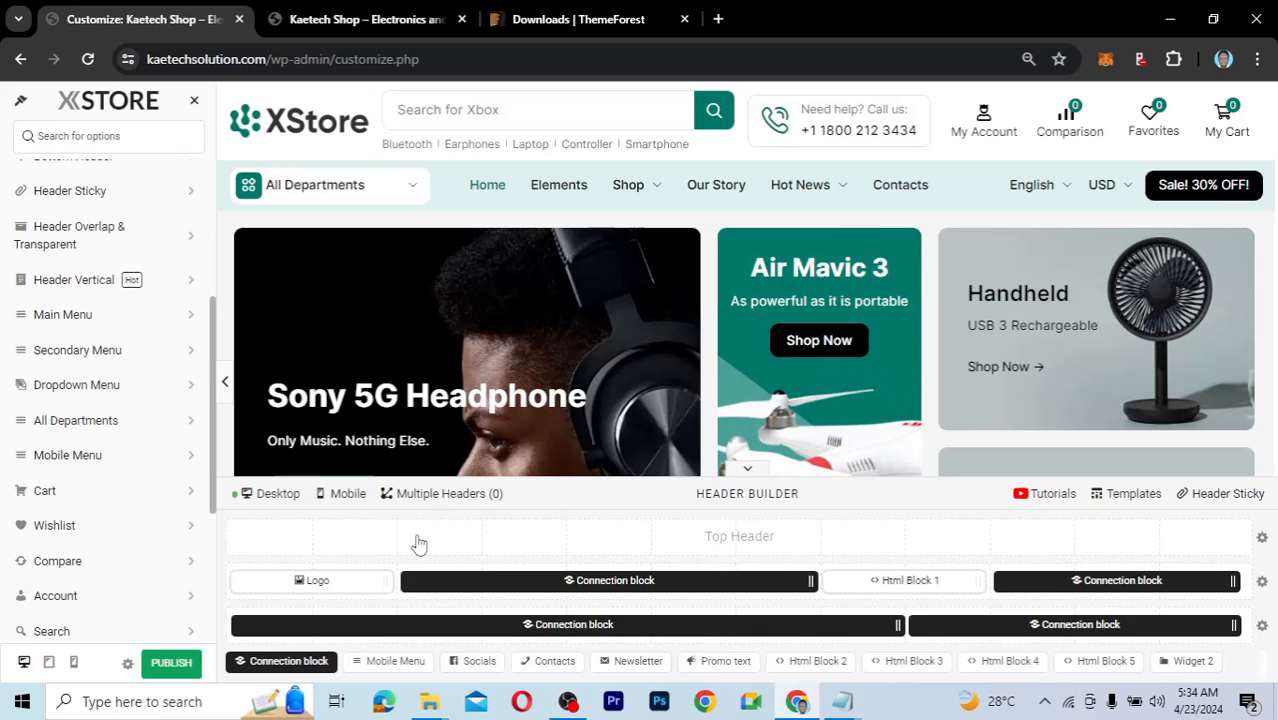
mouse_move(772, 237)
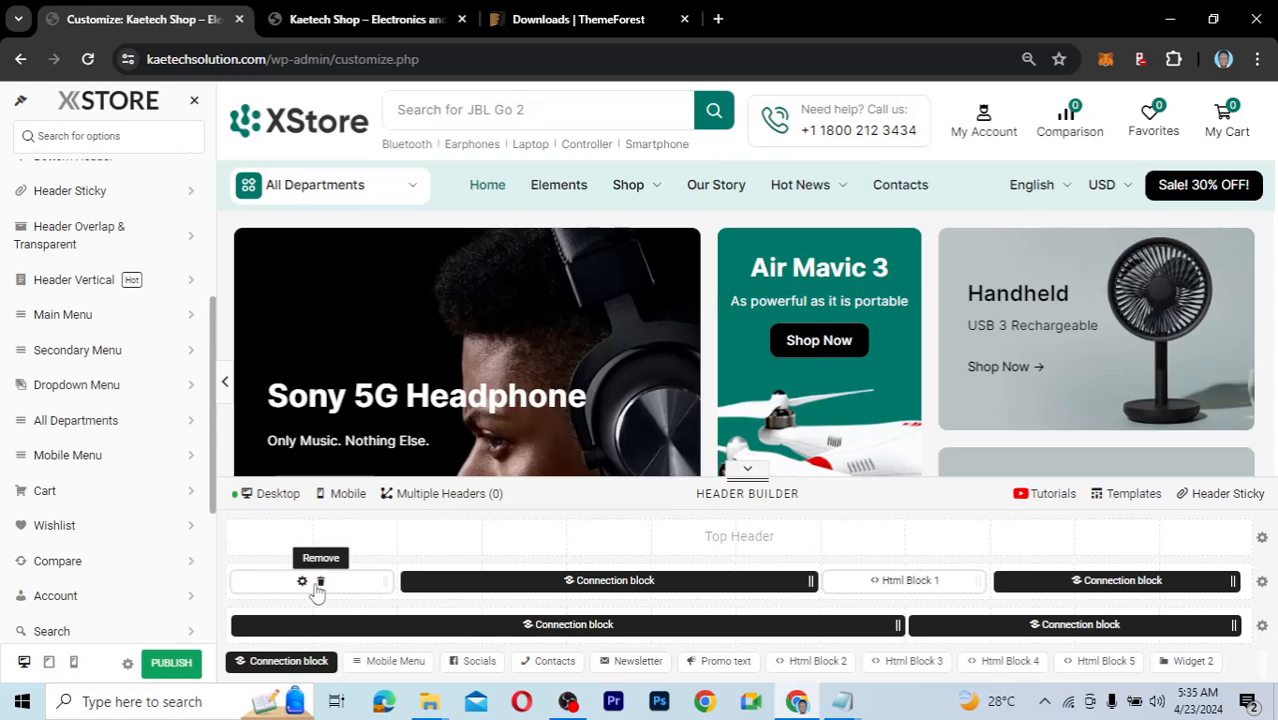
mouse_move(599, 586)
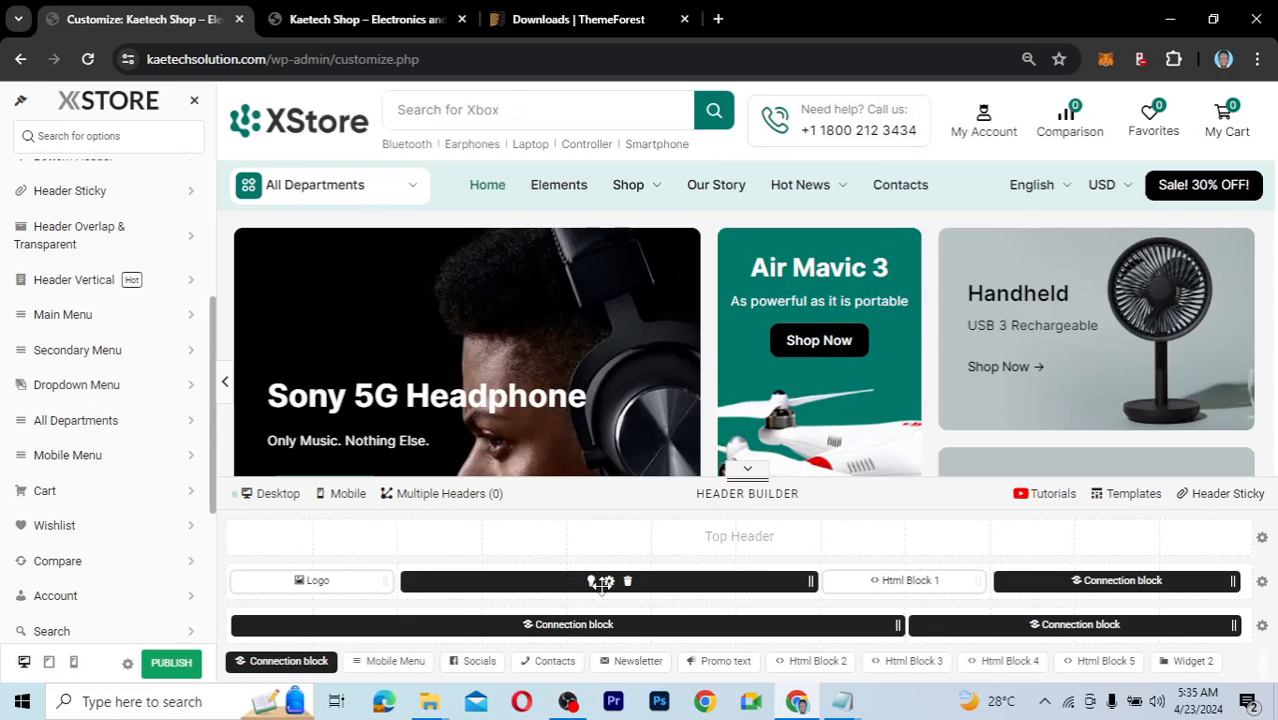
mouse_move(900, 588)
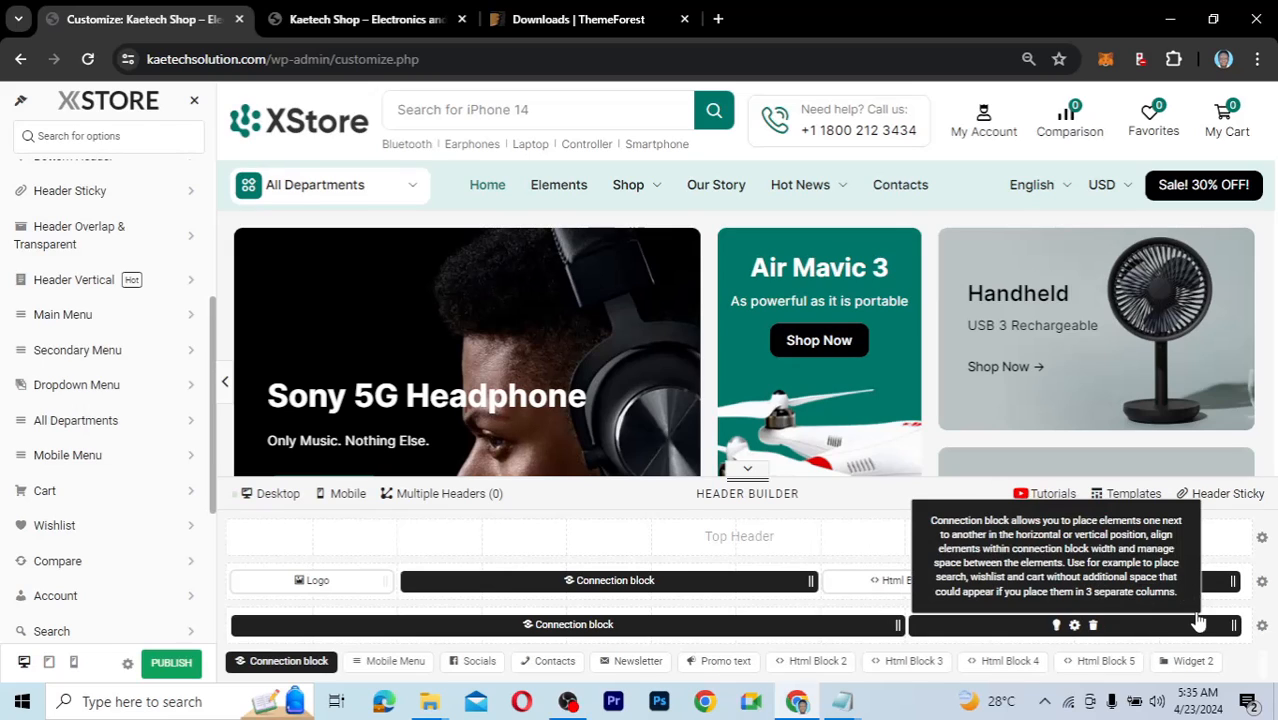
mouse_move(314, 582)
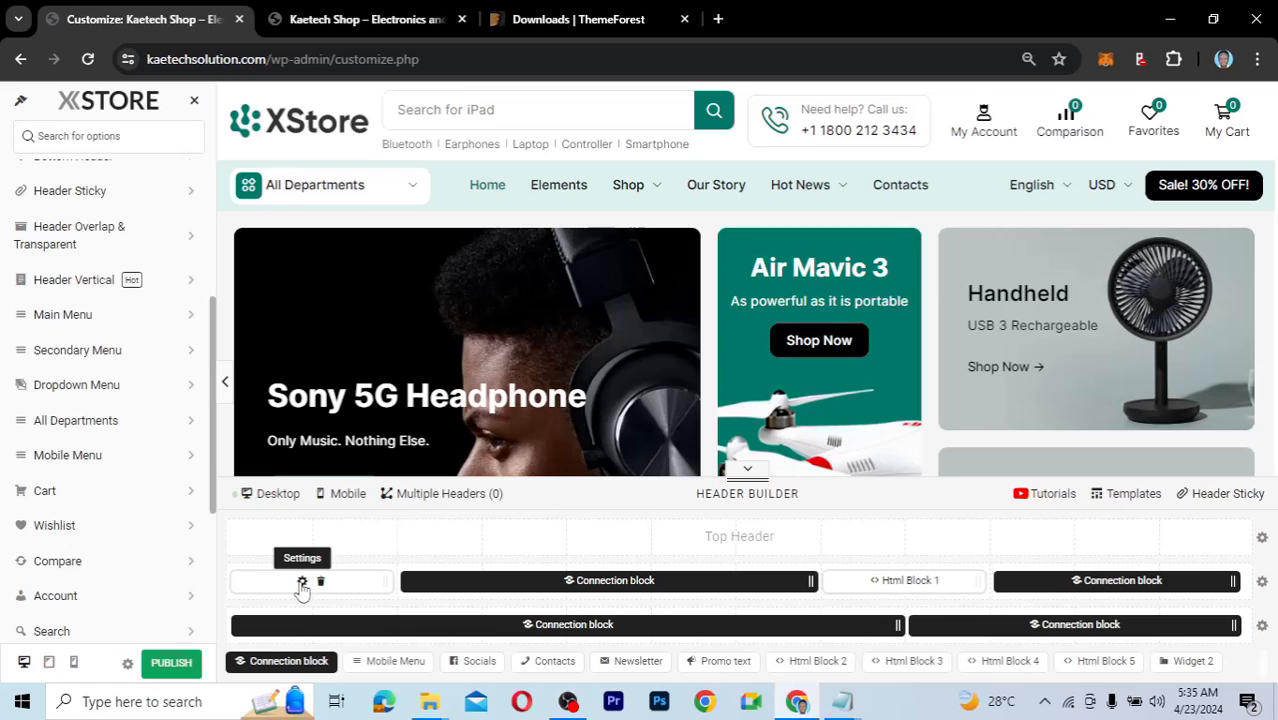
Open the header Logo element's settings to view the site logo and retina logo images.
click(301, 583)
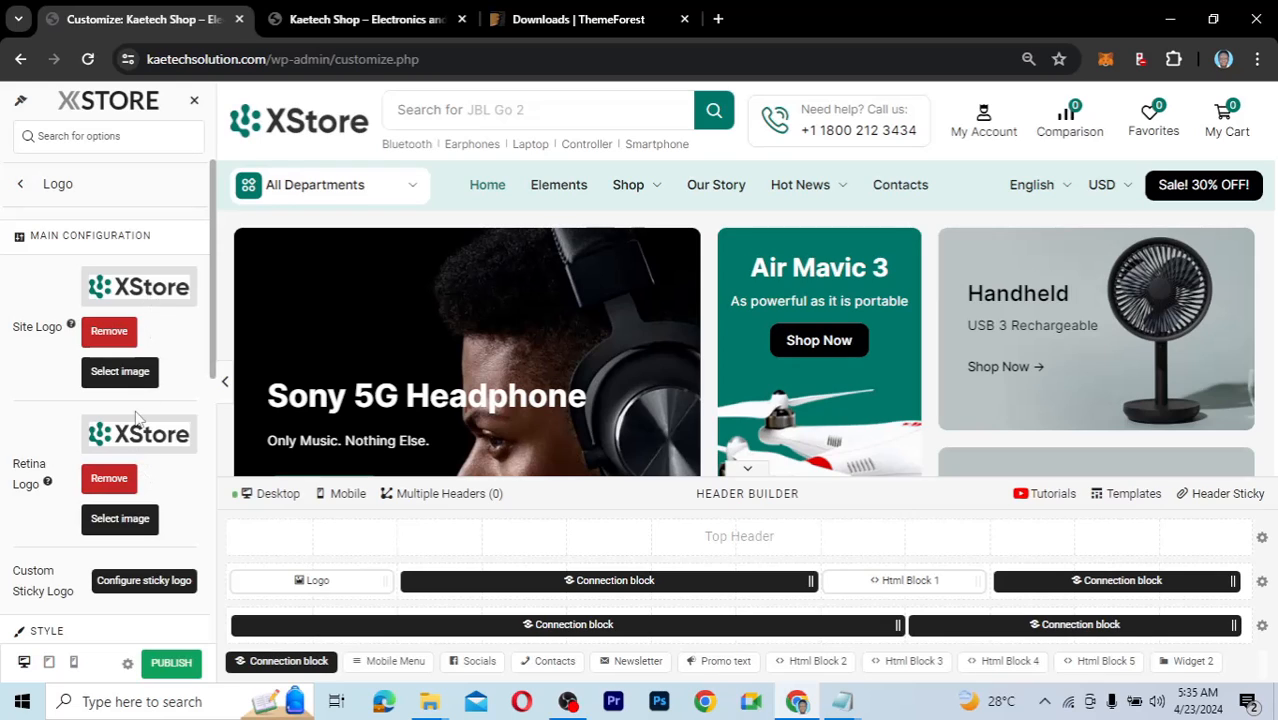
mouse_move(493, 580)
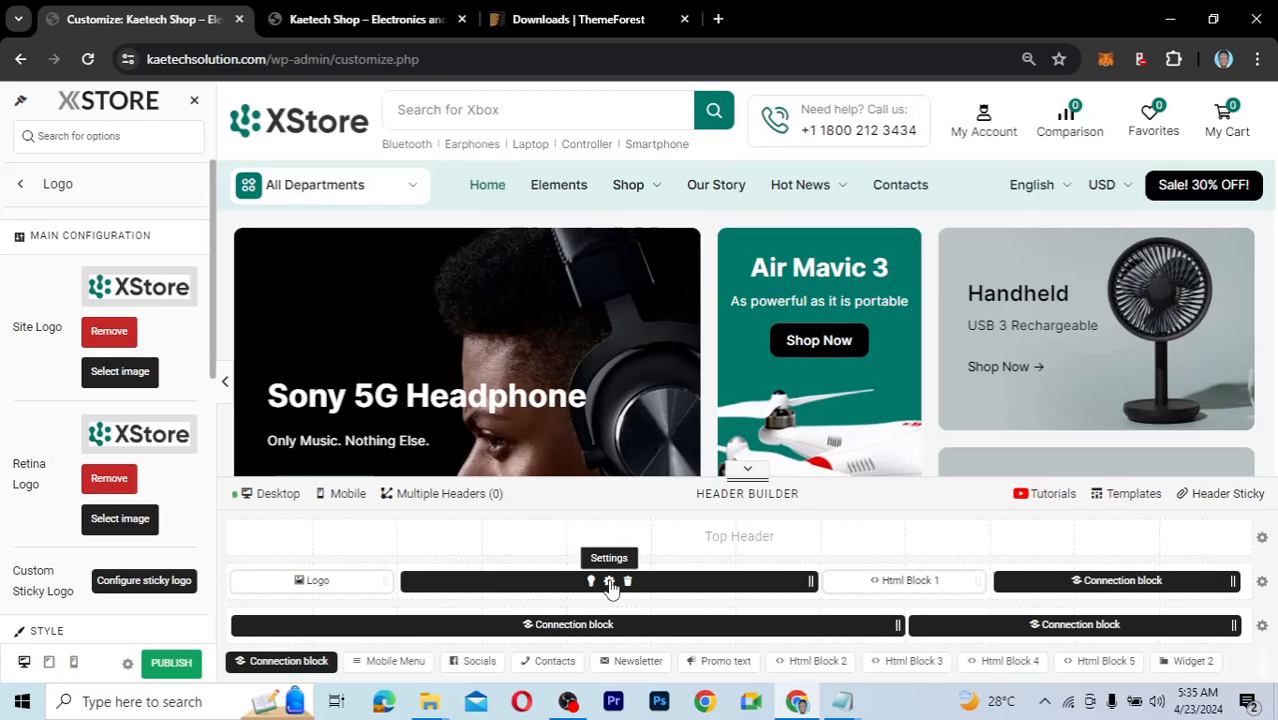
Open the Search-and-Secondary-menu Connection block and its Search element settings.
click(609, 582)
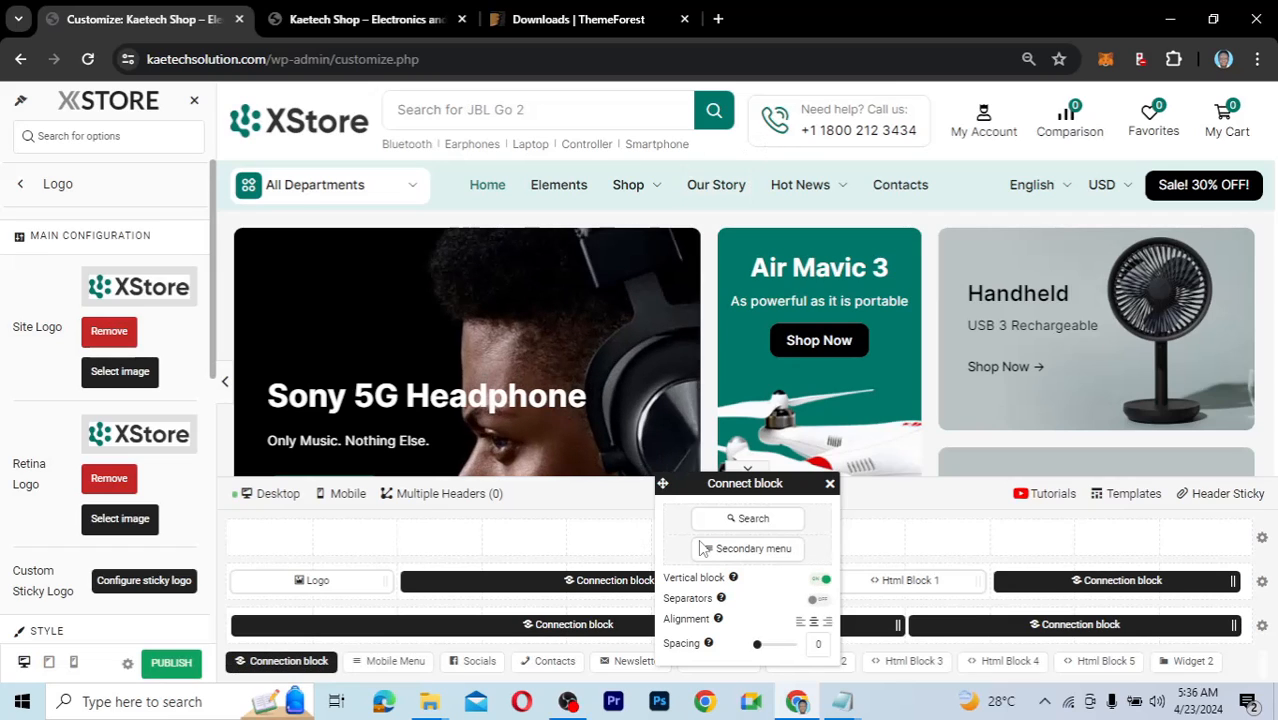
mouse_move(740, 524)
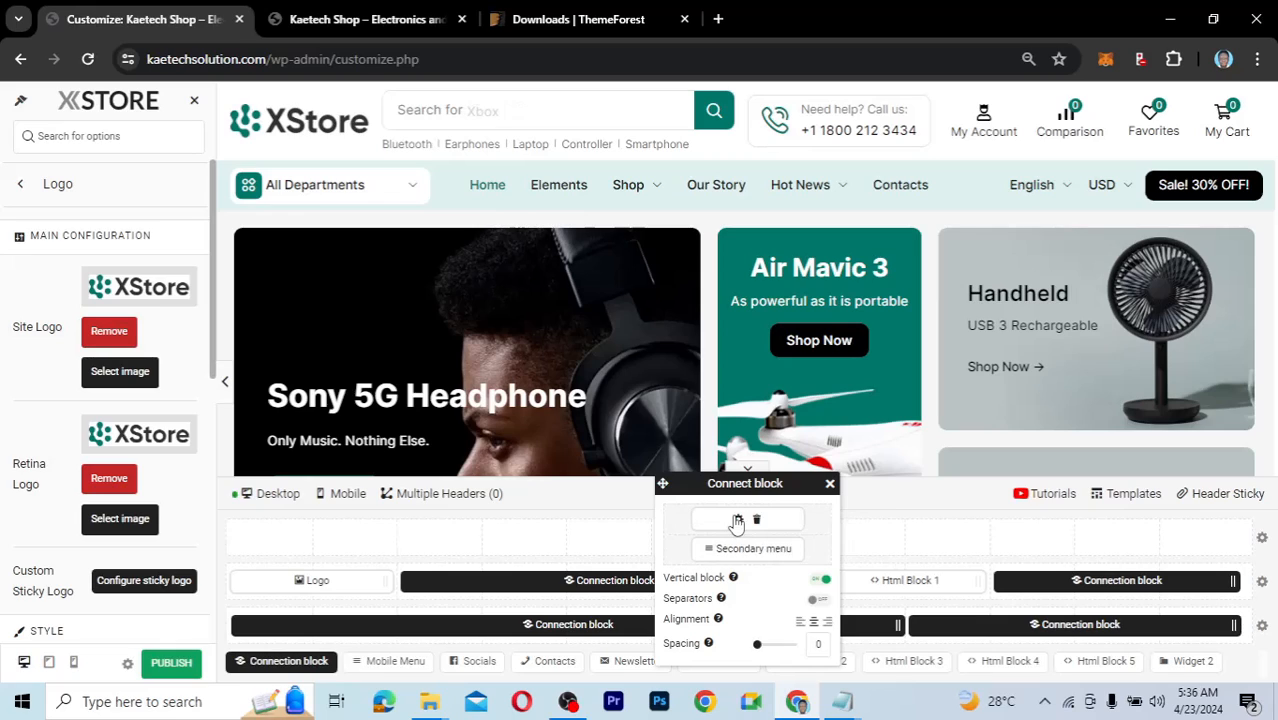
click(738, 521)
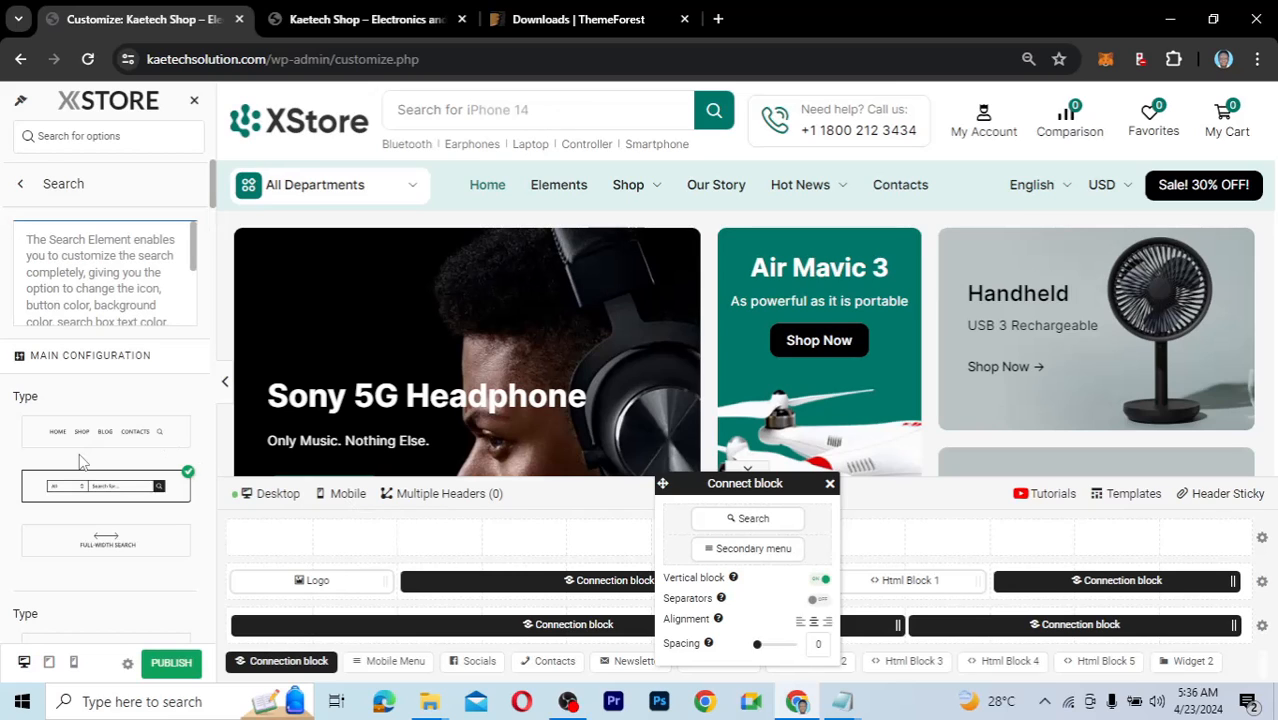
Review the Search options (Ajax after 3 characters, limit 100, Products and Posts) and close the popup.
scroll(82, 465, down, 3)
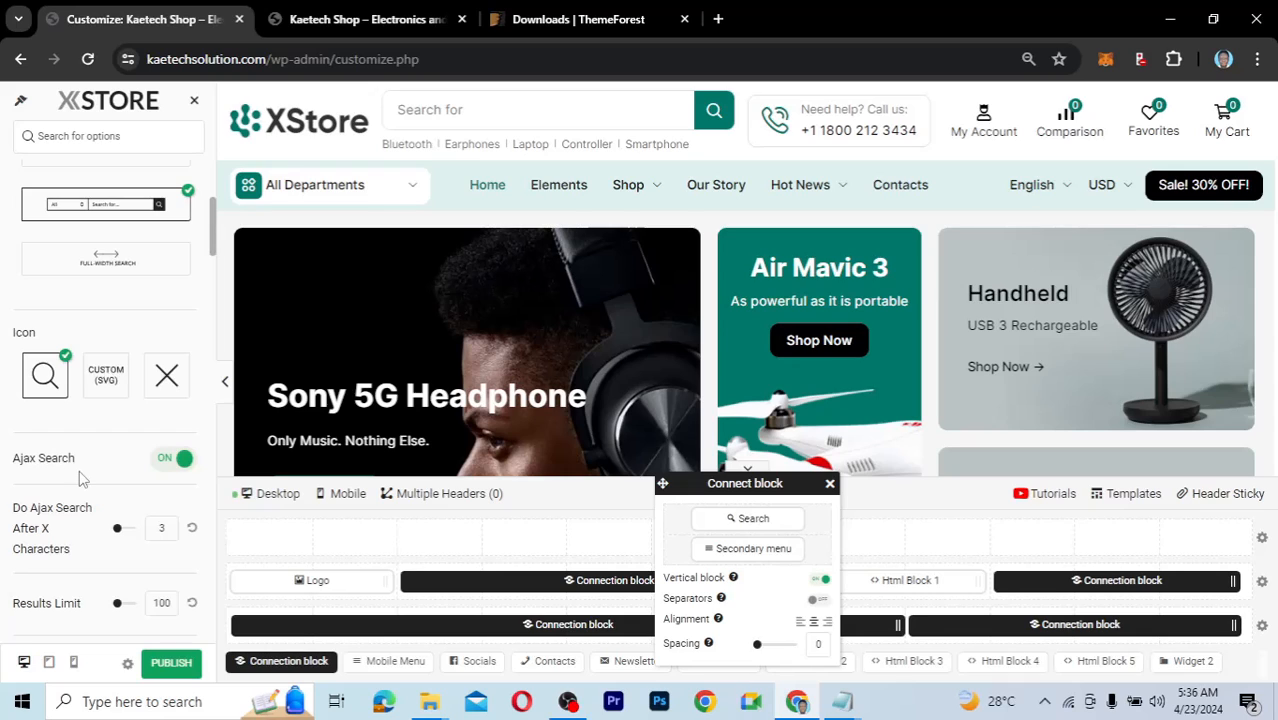
scroll(36, 465, down, 2)
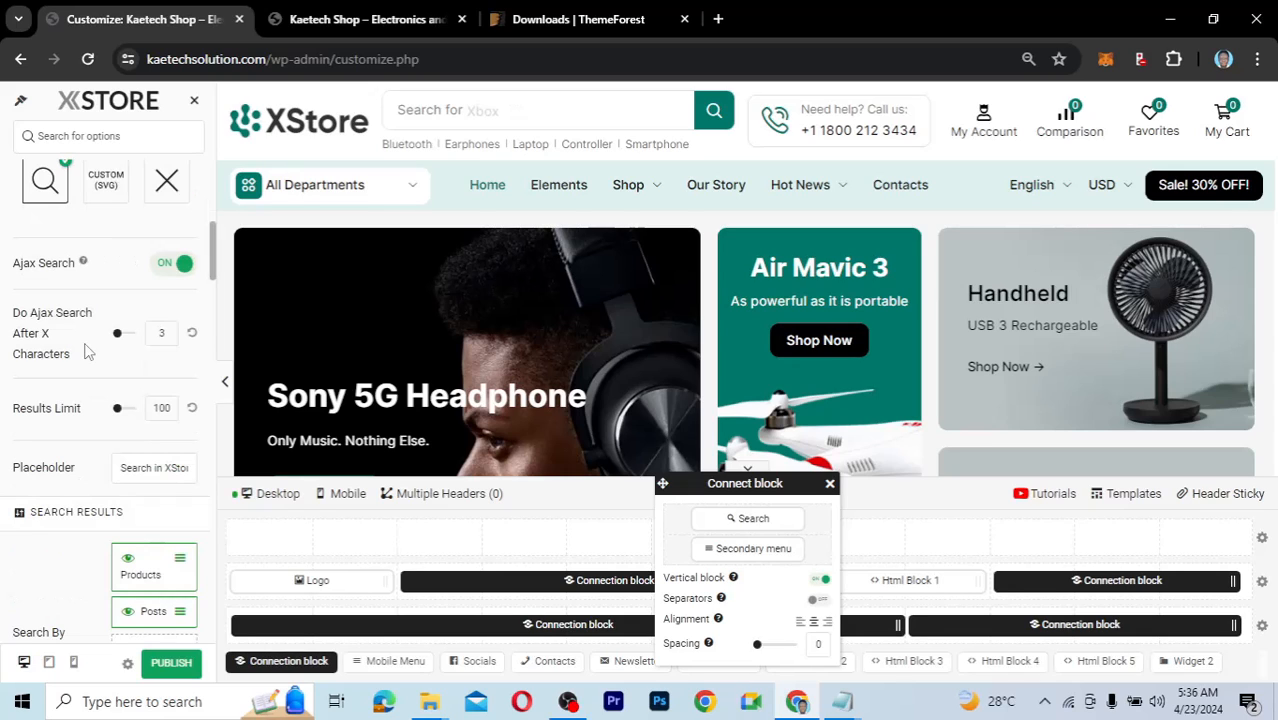
scroll(68, 500, down, 2)
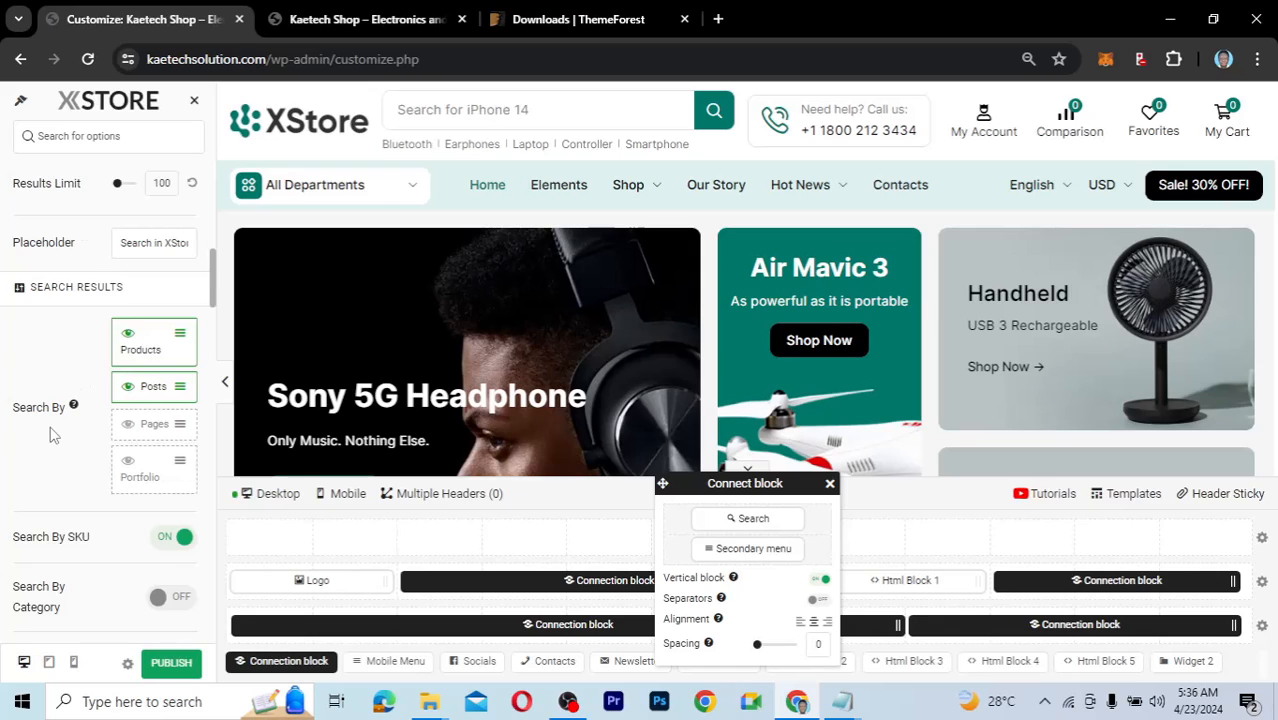
scroll(52, 430, down, 3)
scroll(52, 432, down, 5)
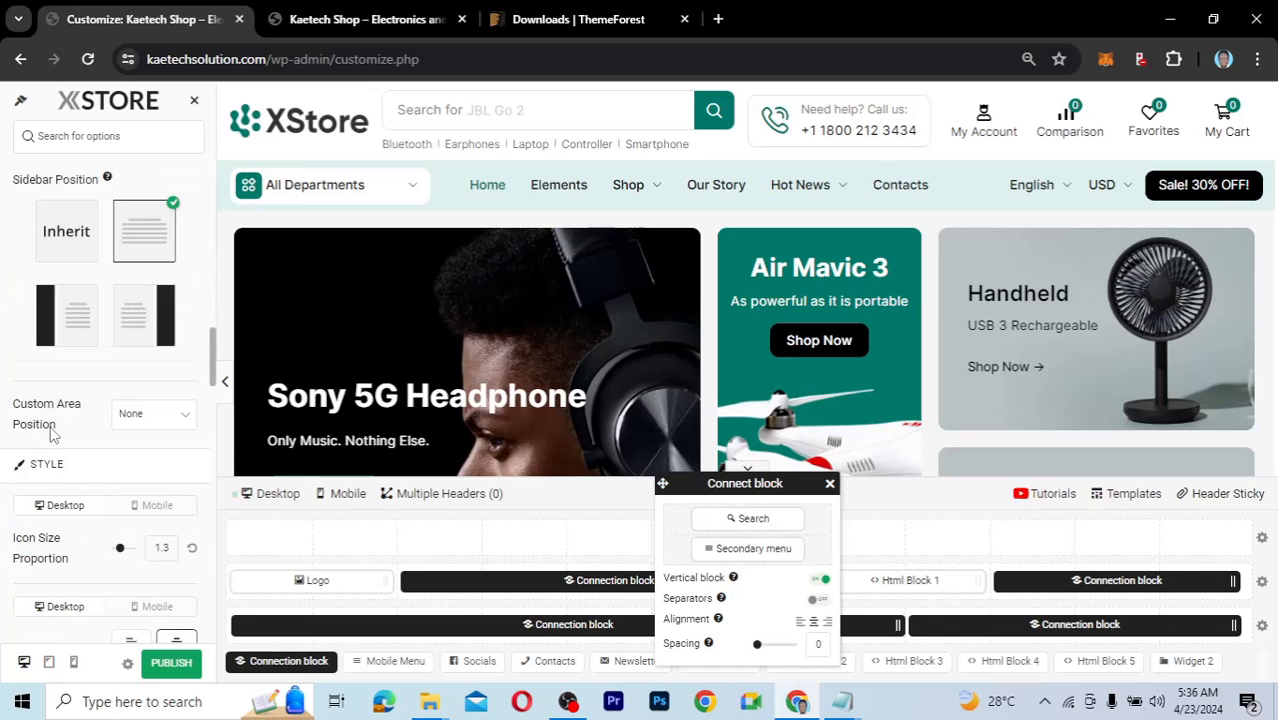
scroll(53, 434, down, 1)
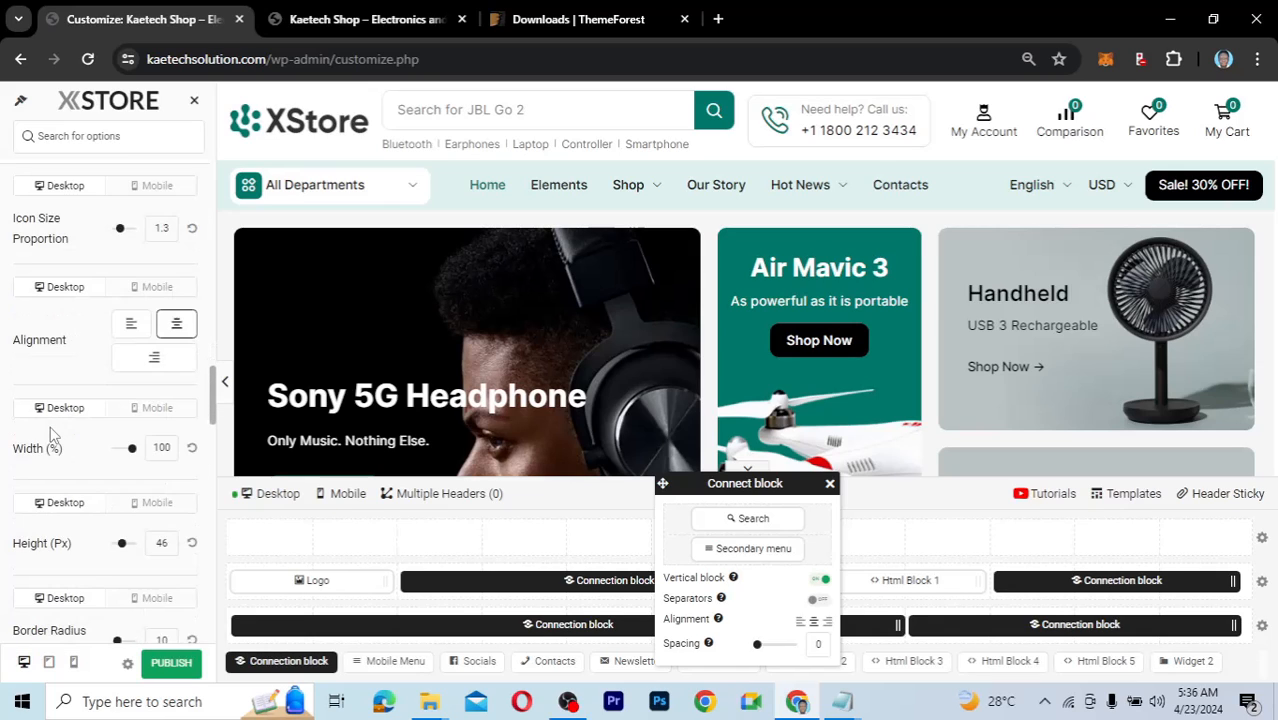
scroll(50, 434, down, 3)
scroll(50, 434, up, 9)
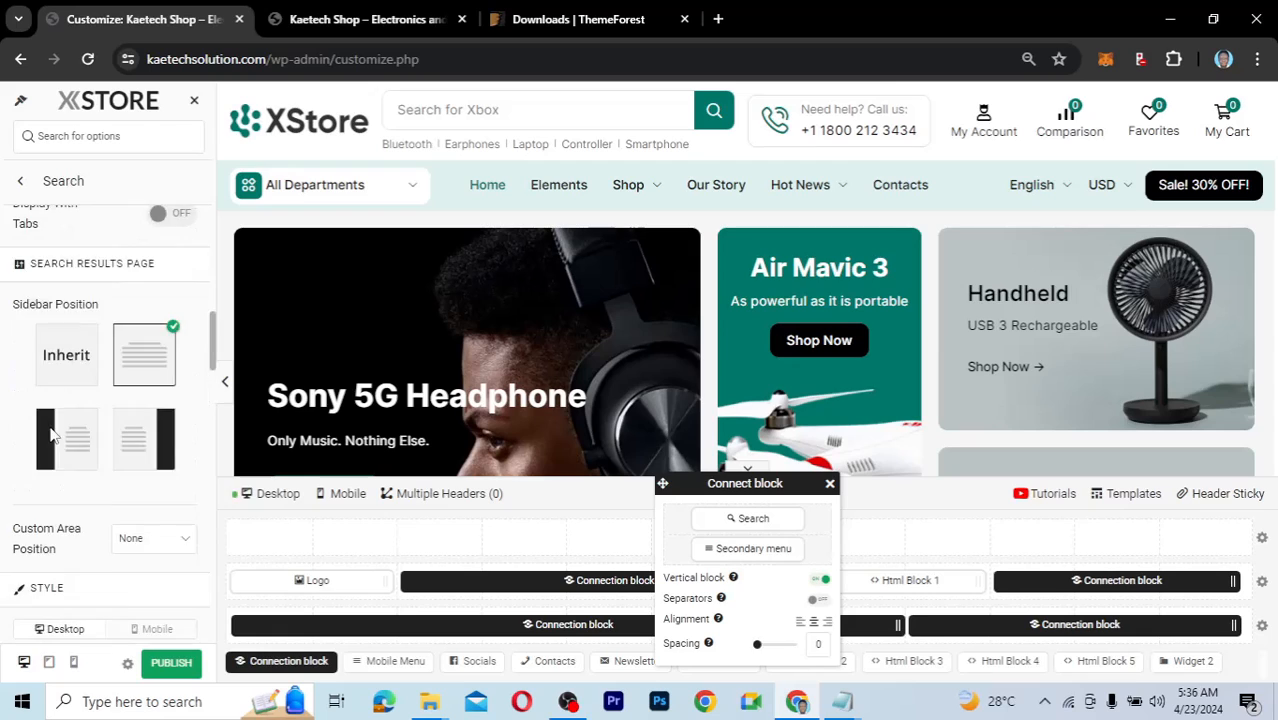
scroll(52, 432, up, 3)
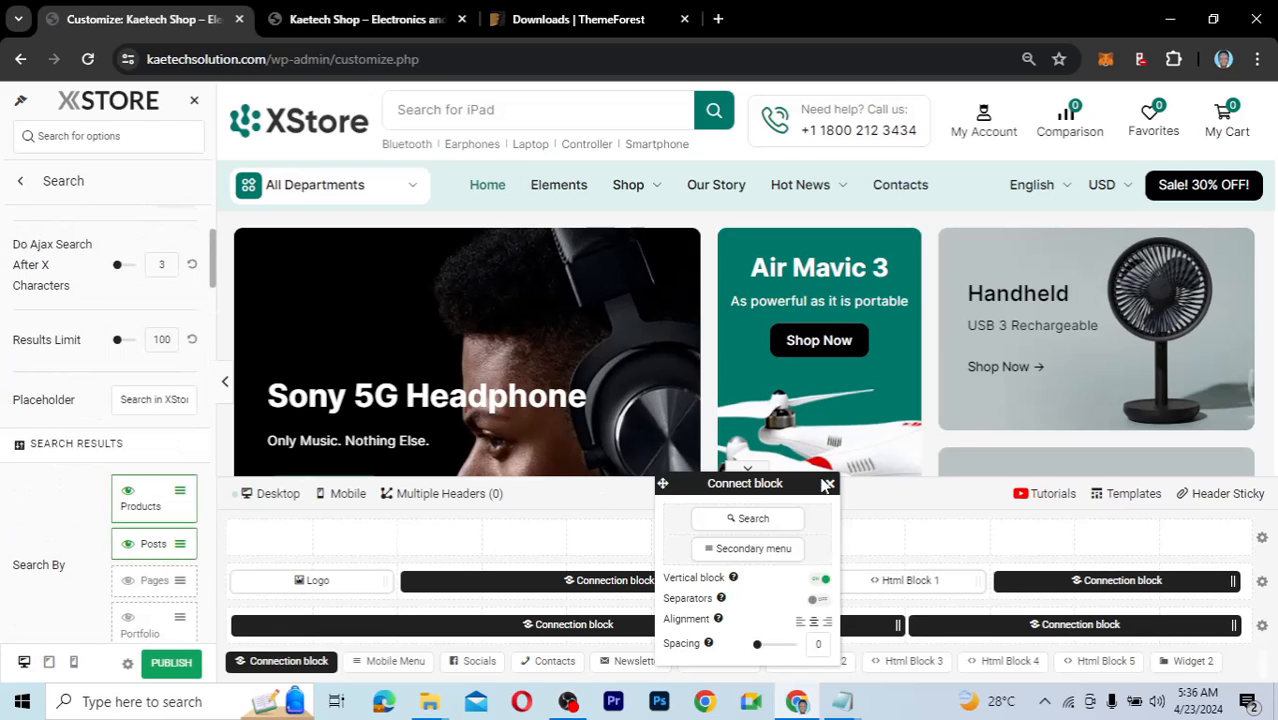
mouse_move(763, 561)
click(829, 484)
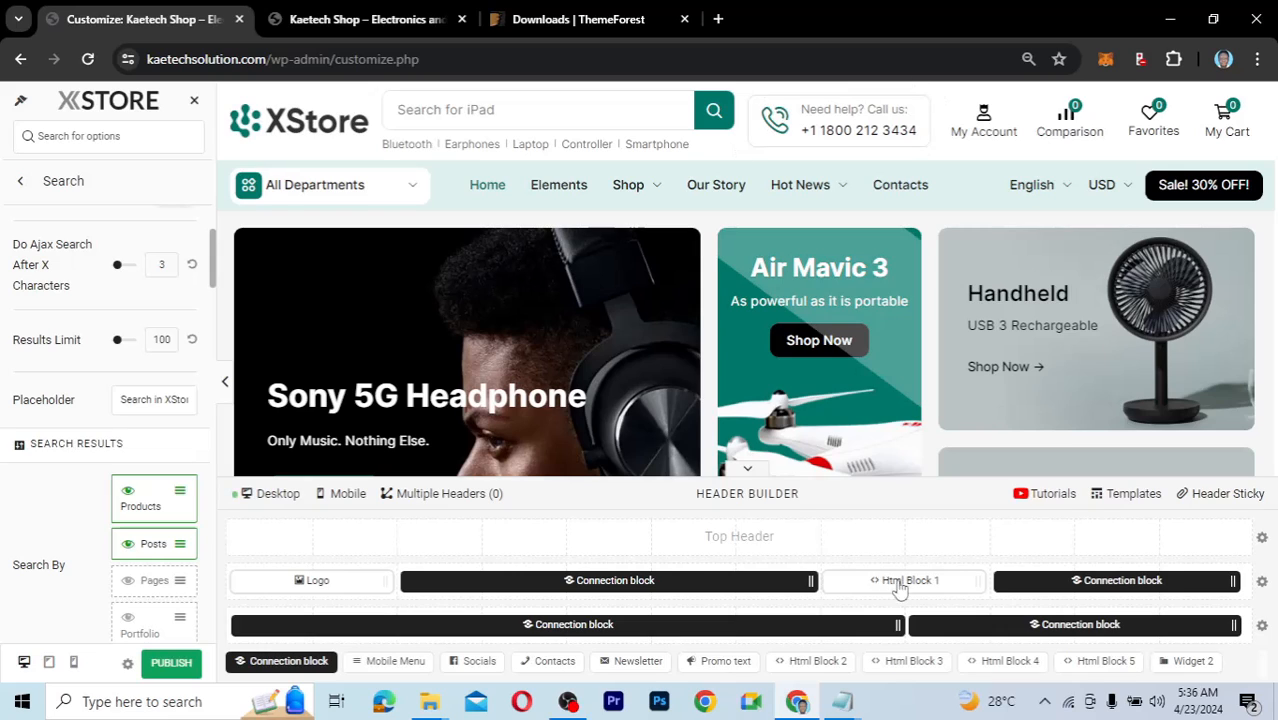
click(896, 582)
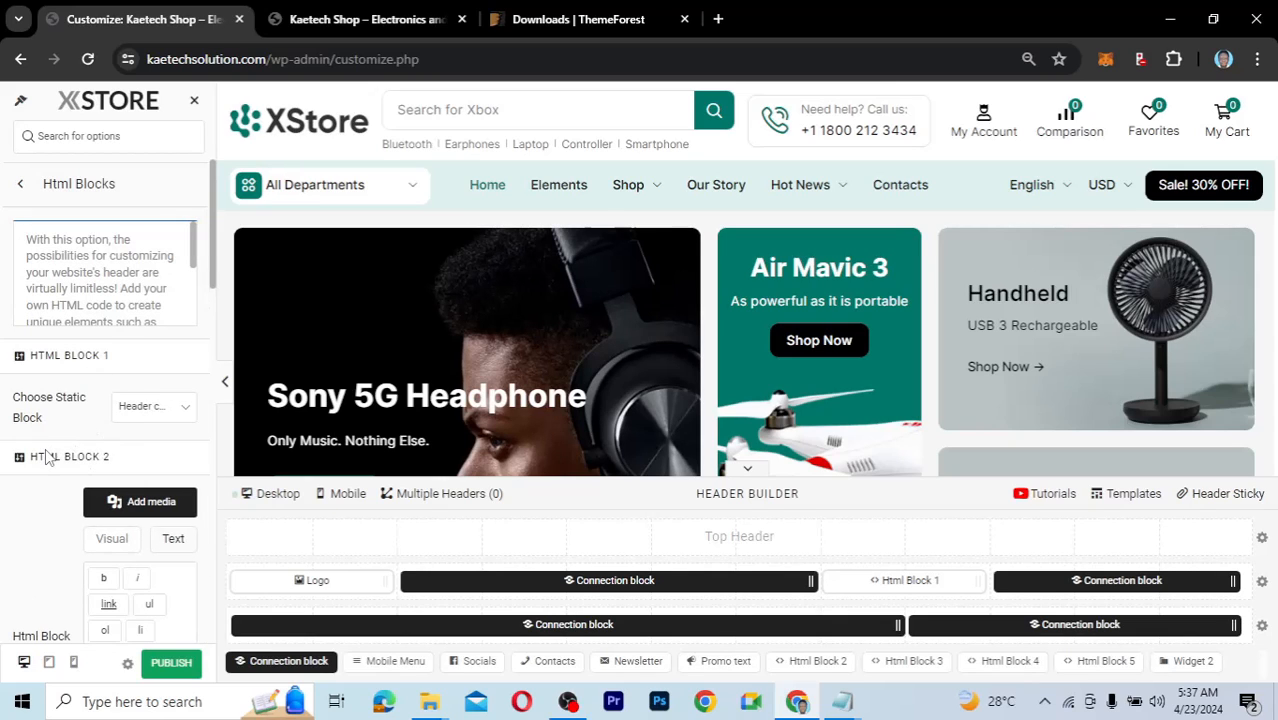
scroll(45, 448, down, 1)
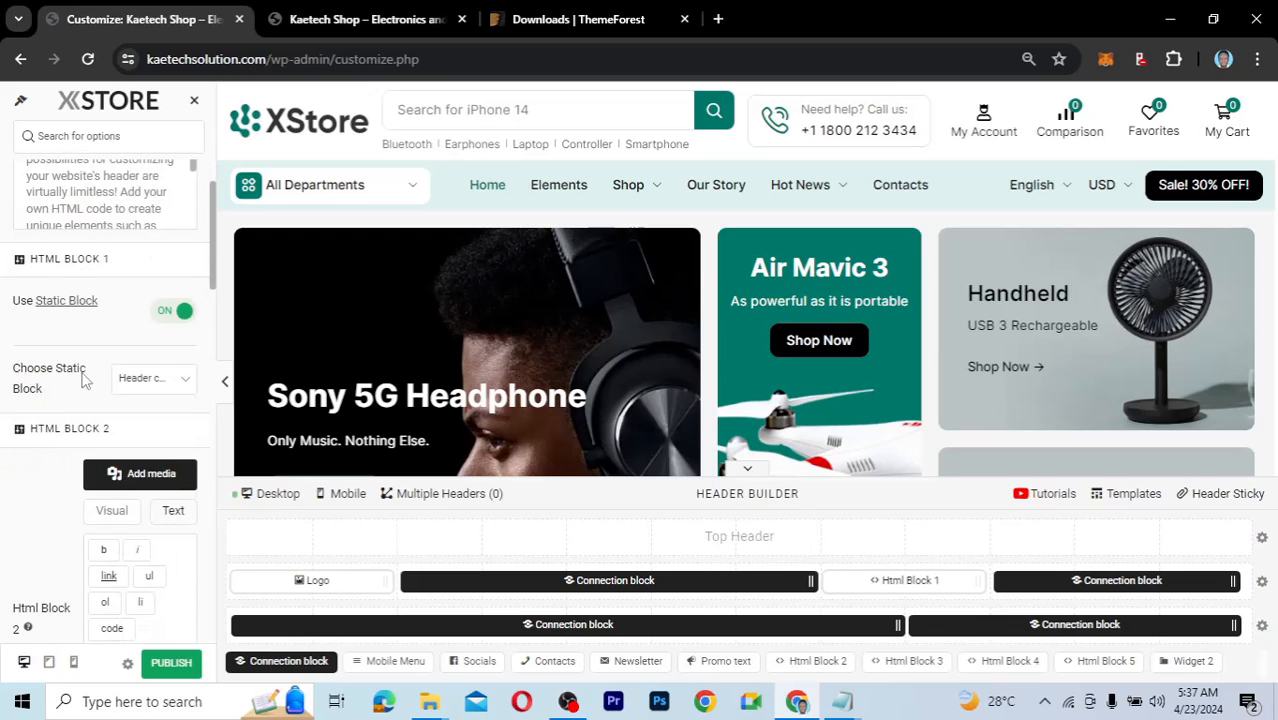
mouse_move(50, 389)
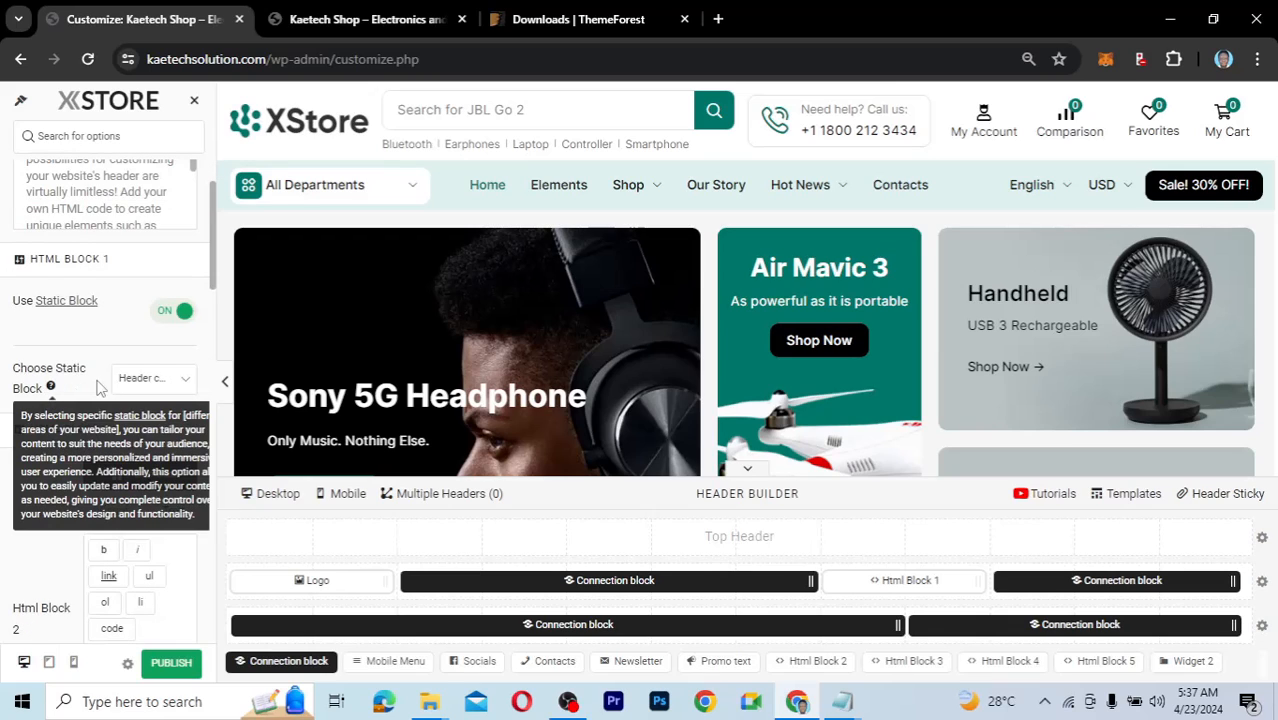
click(170, 386)
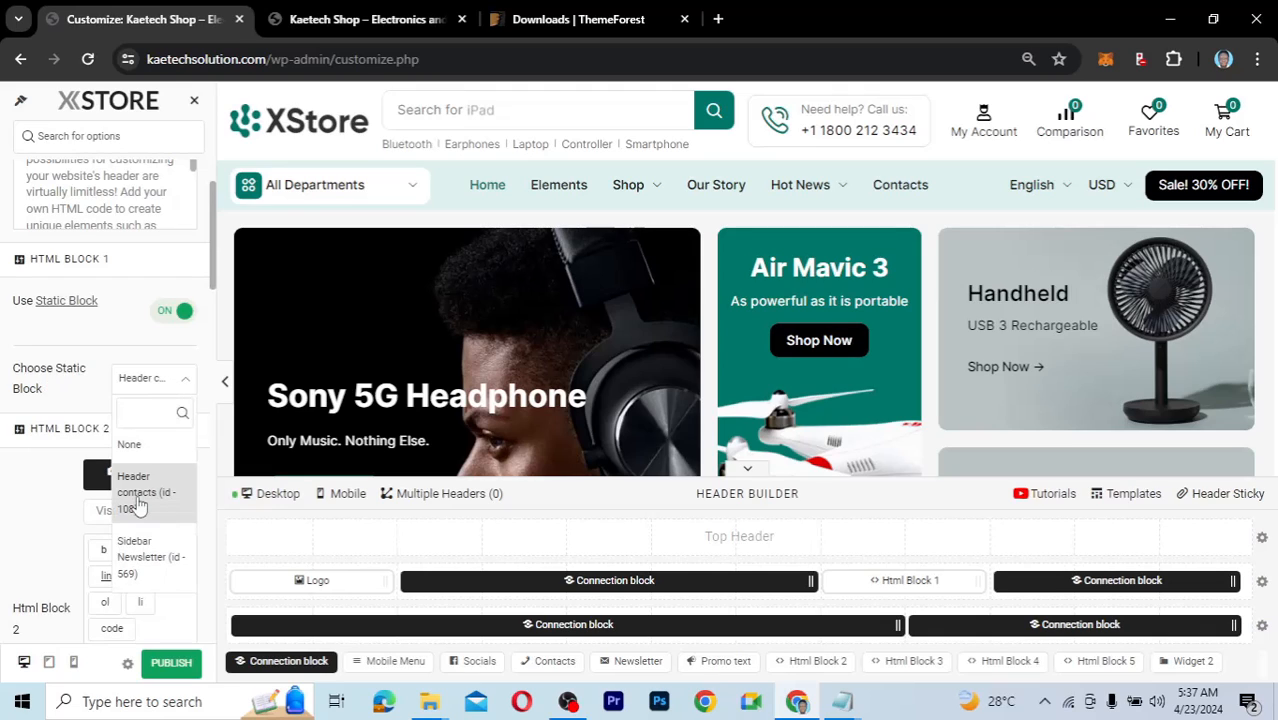
click(150, 384)
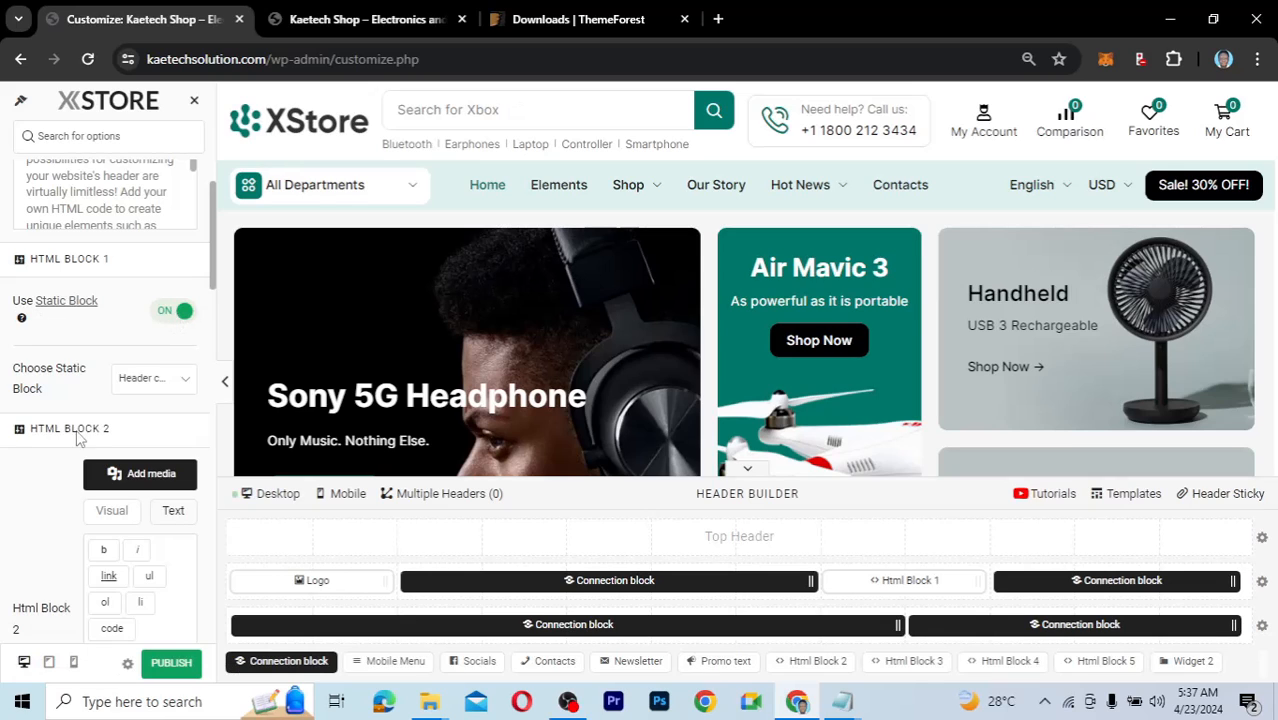
scroll(78, 440, down, 3)
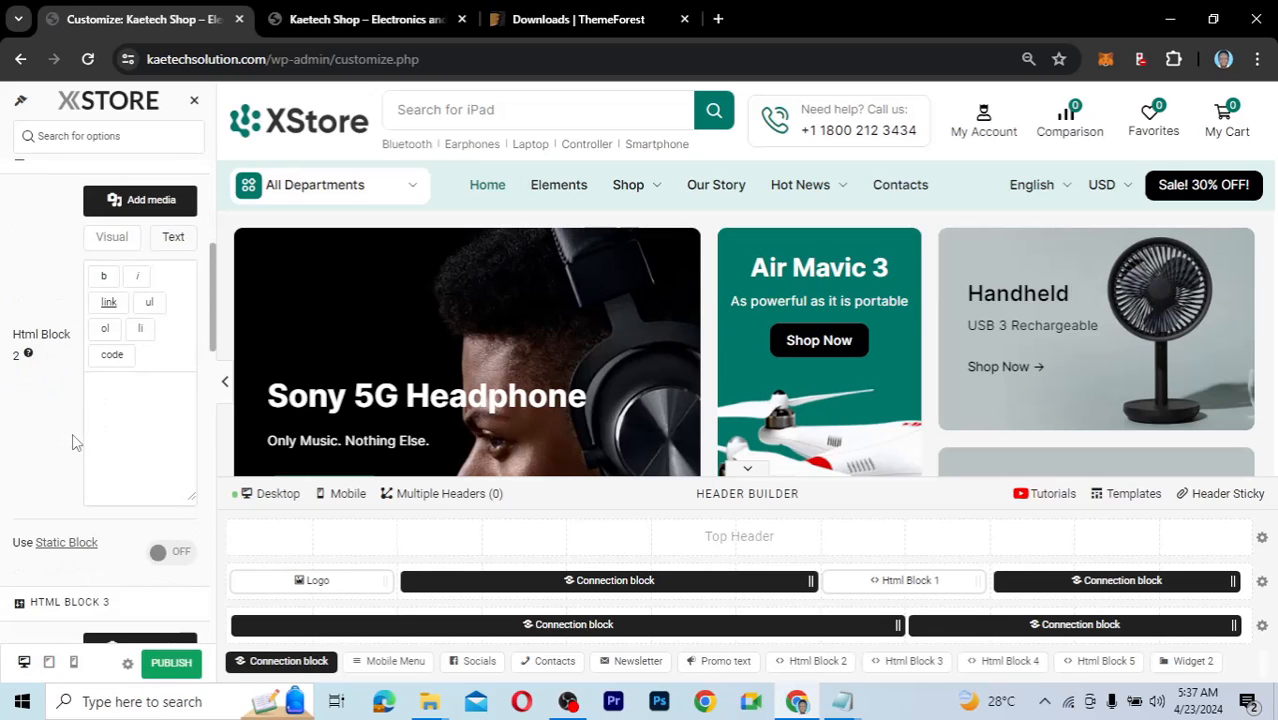
scroll(72, 442, down, 2)
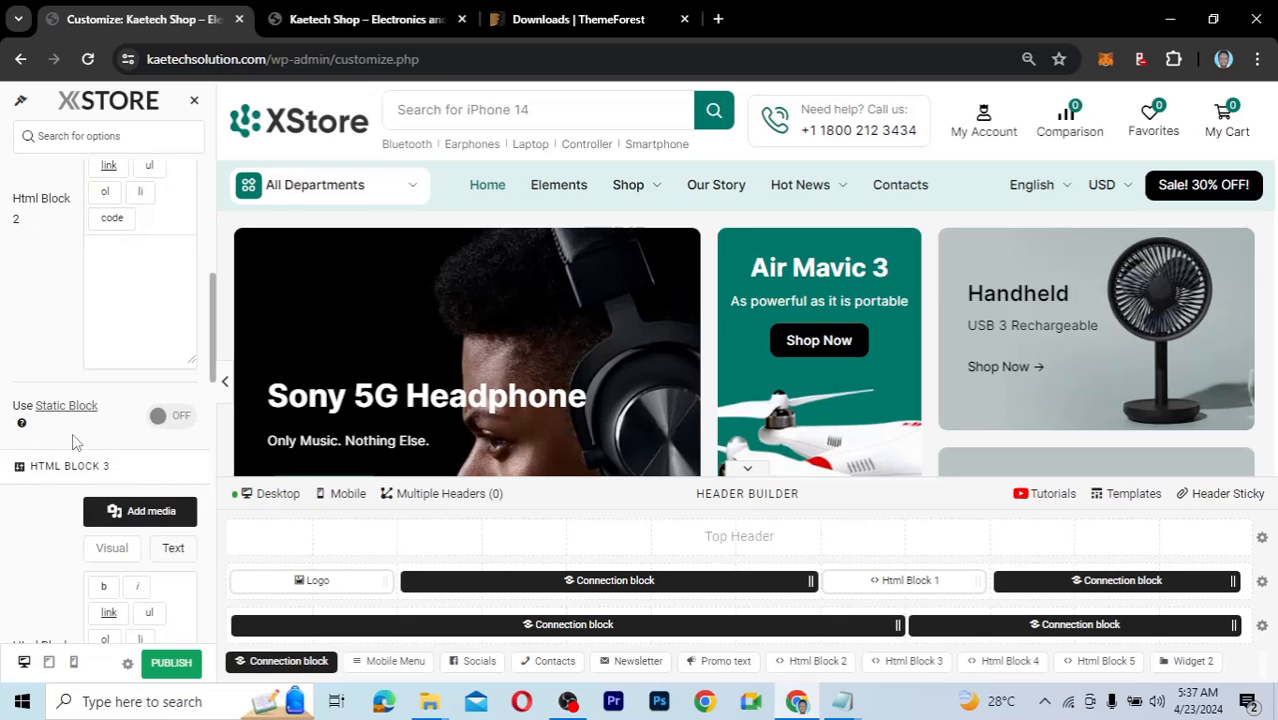
scroll(72, 440, down, 1)
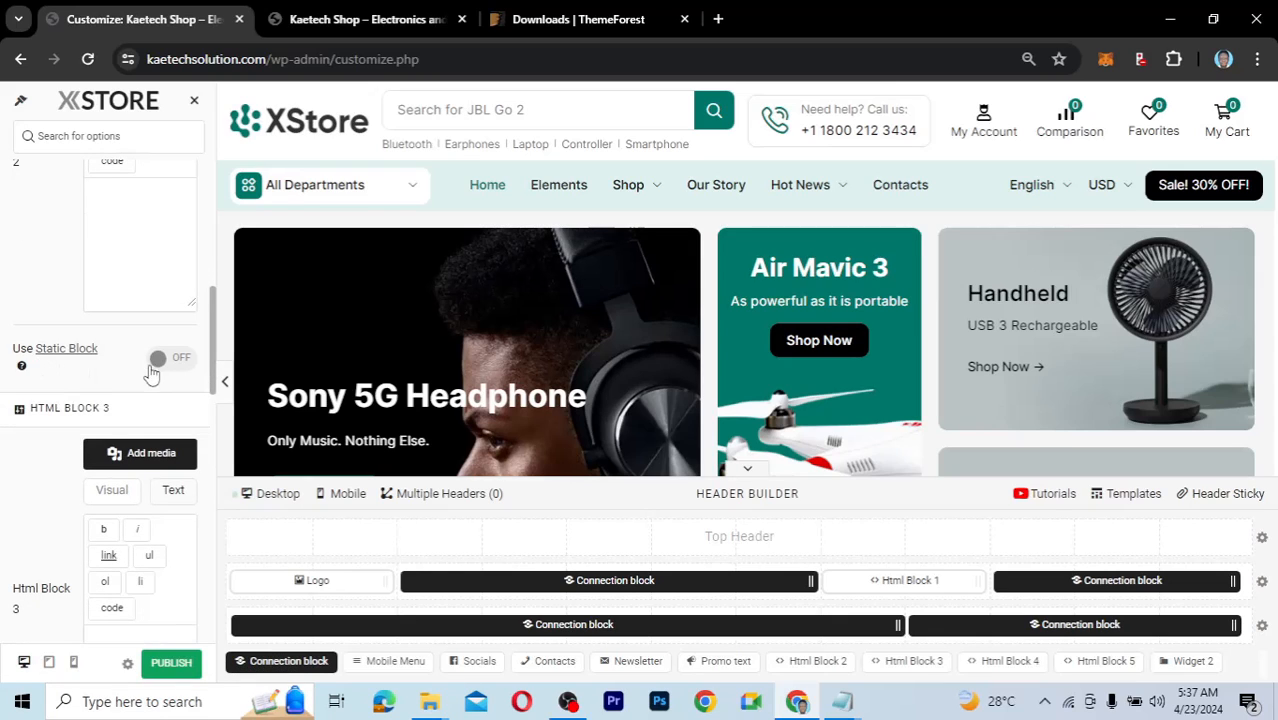
scroll(44, 420, down, 3)
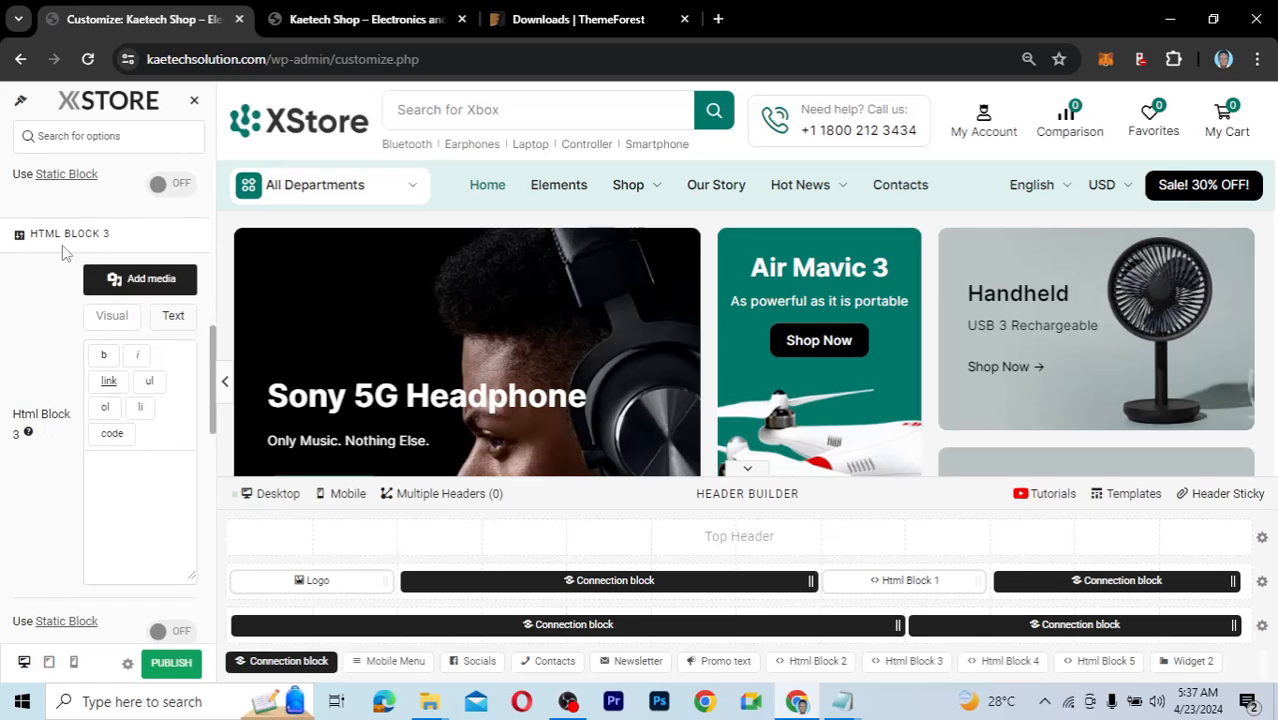
scroll(43, 444, down, 4)
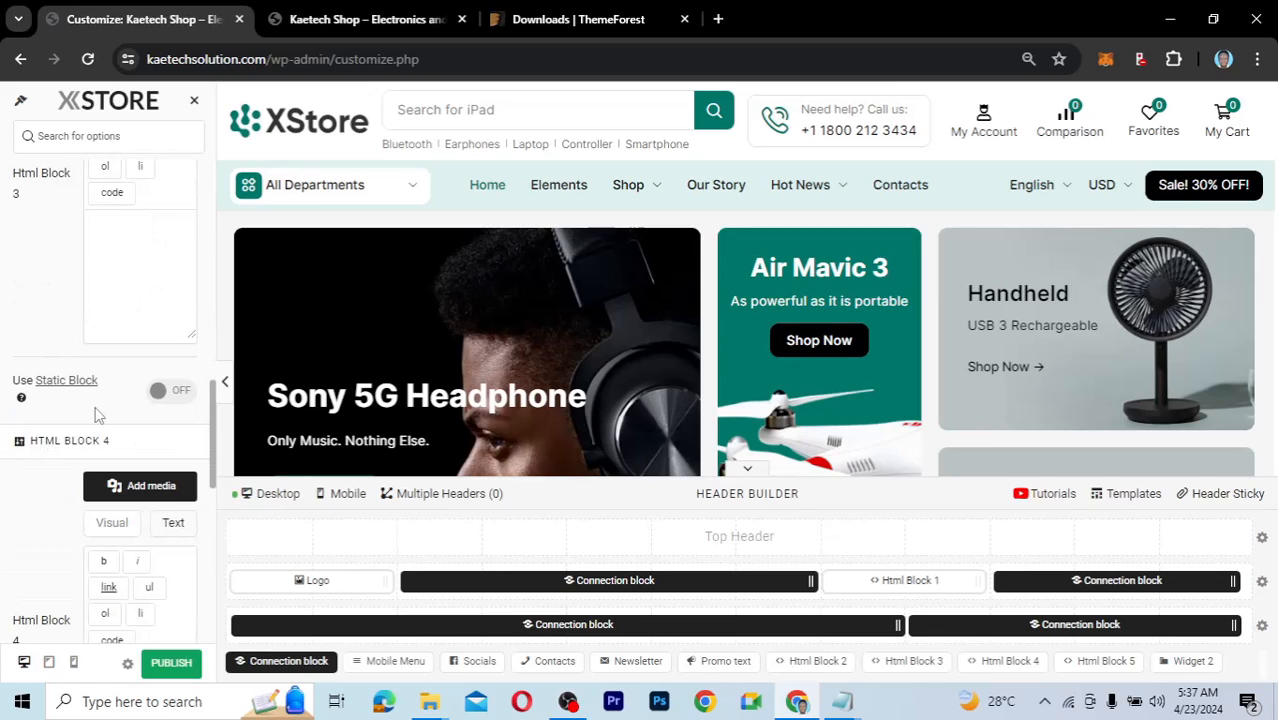
scroll(62, 480, down, 5)
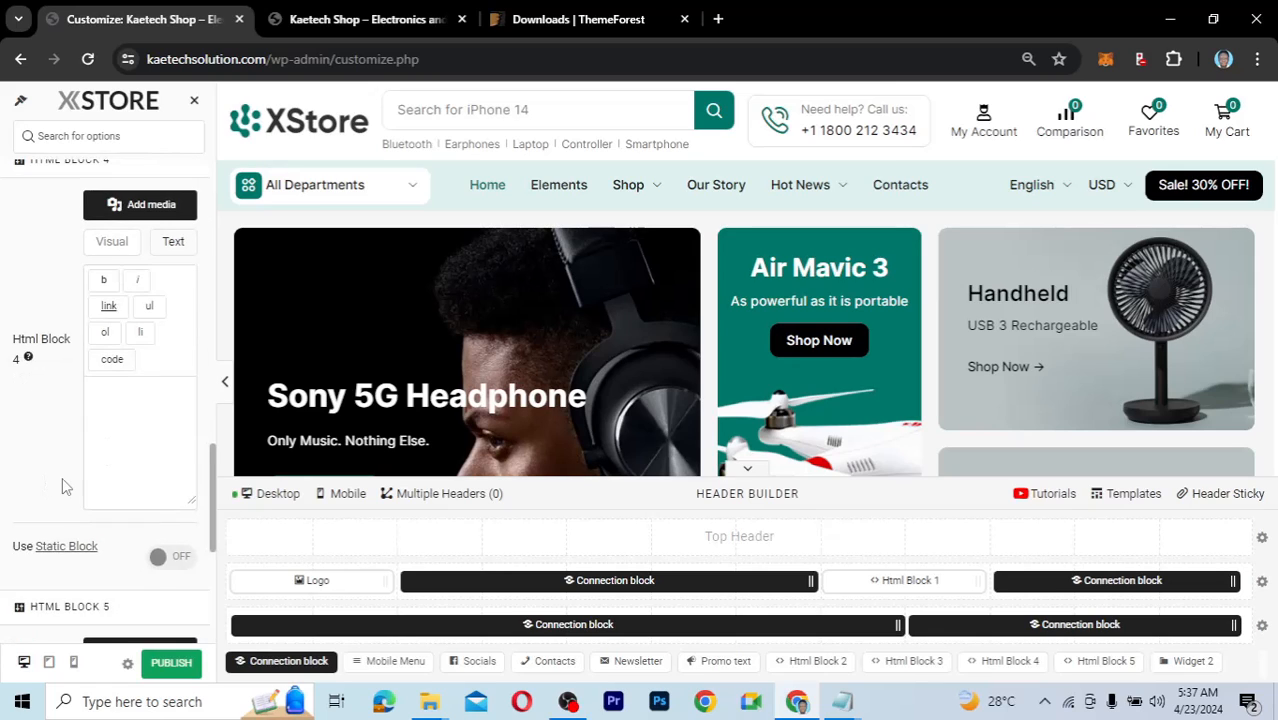
scroll(62, 486, down, 3)
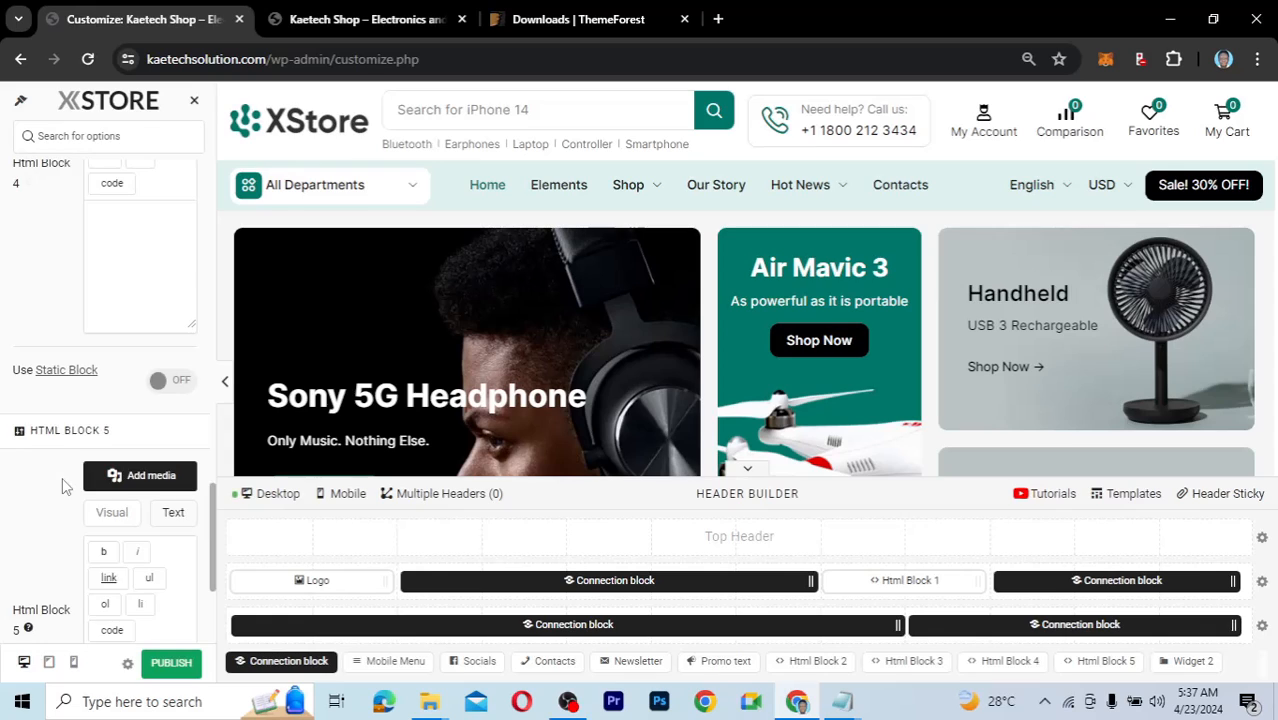
scroll(62, 477, down, 3)
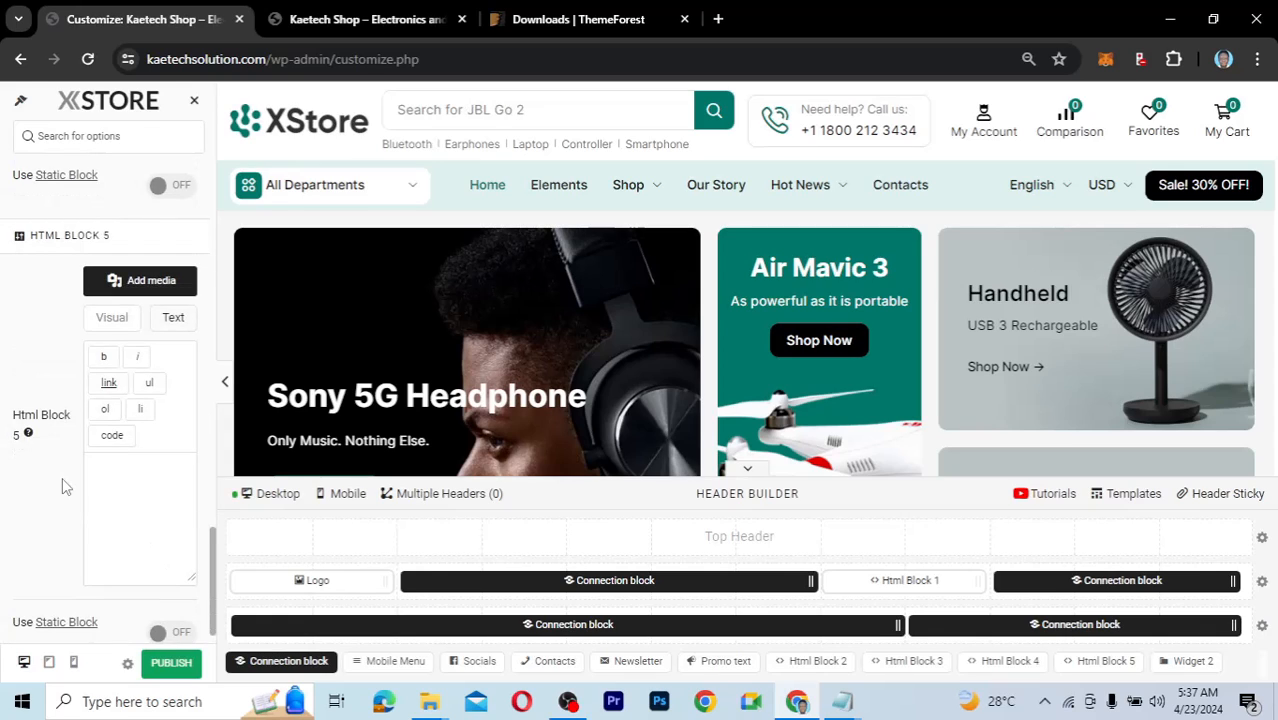
scroll(62, 477, down, 1)
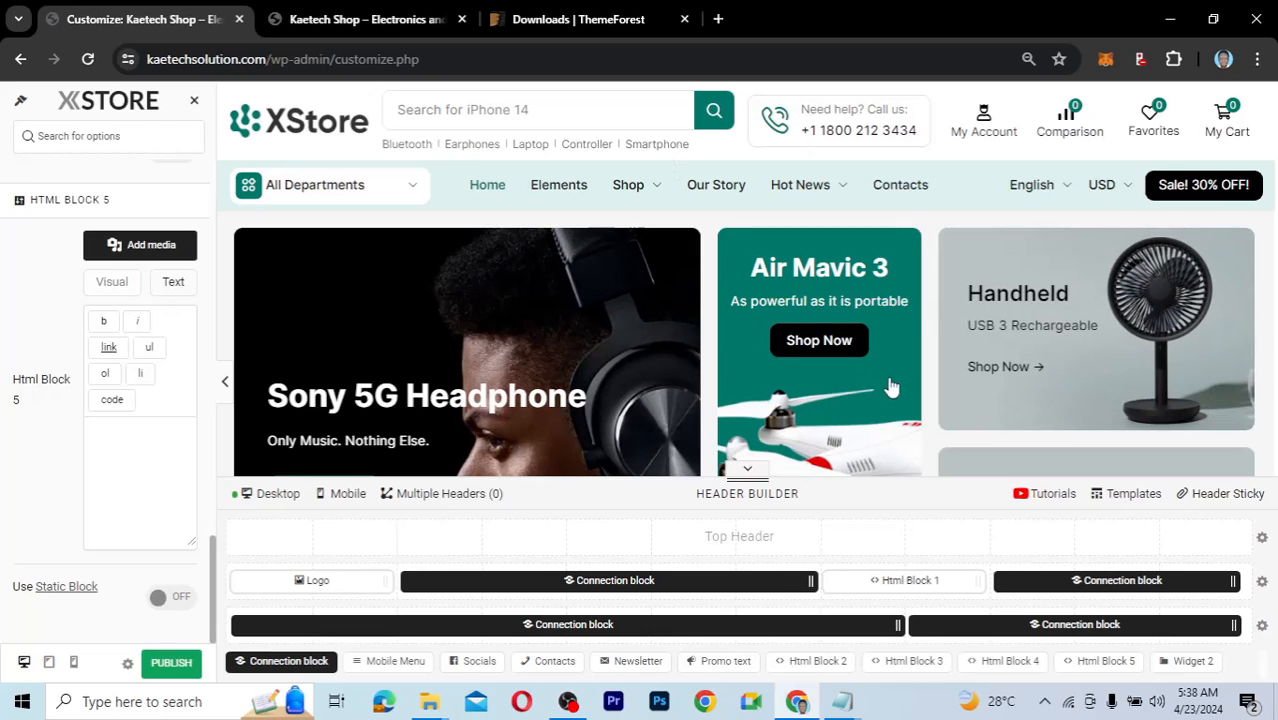
Open the Account element's settings from the right Connection block, showing its custom SVG icon.
mouse_move(1125, 583)
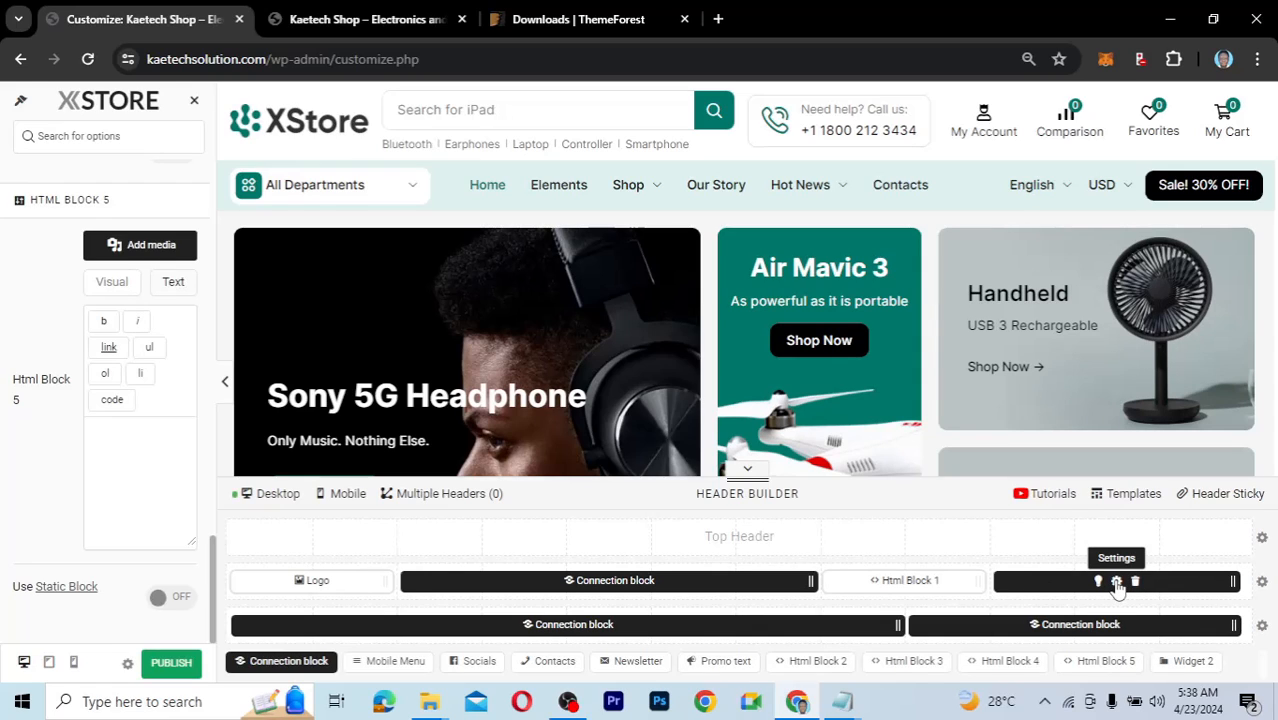
click(1117, 582)
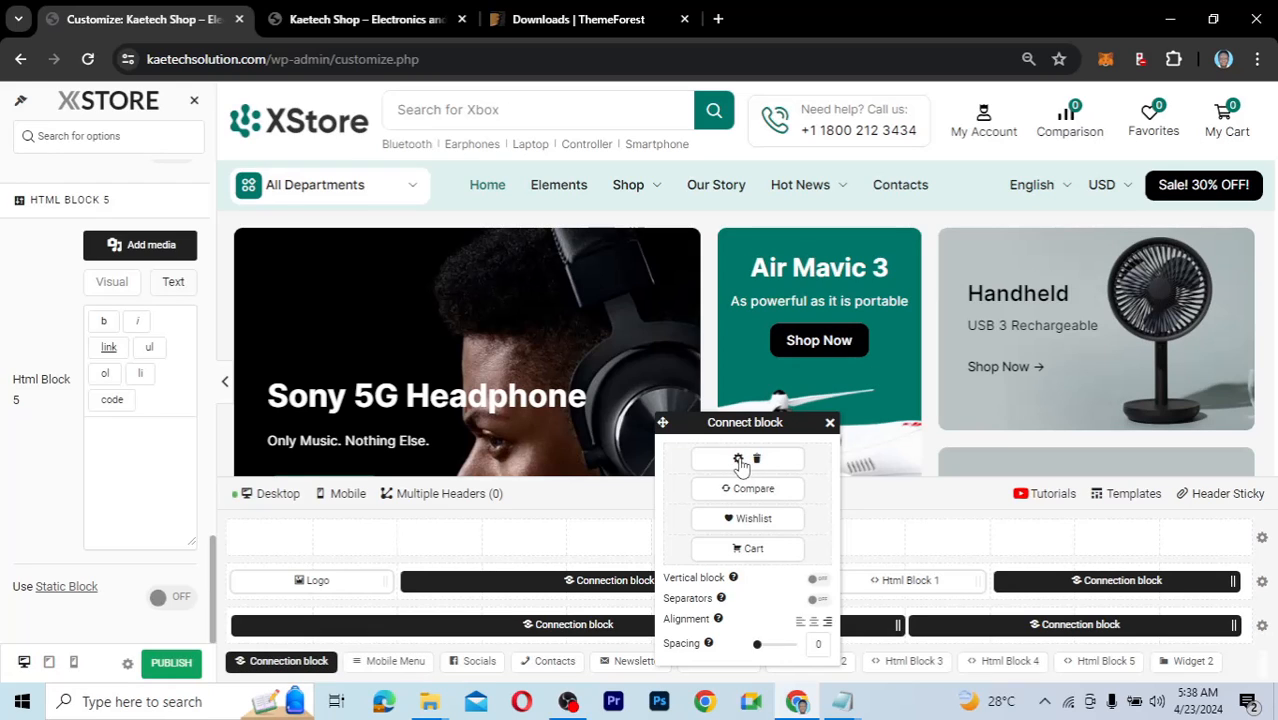
click(738, 460)
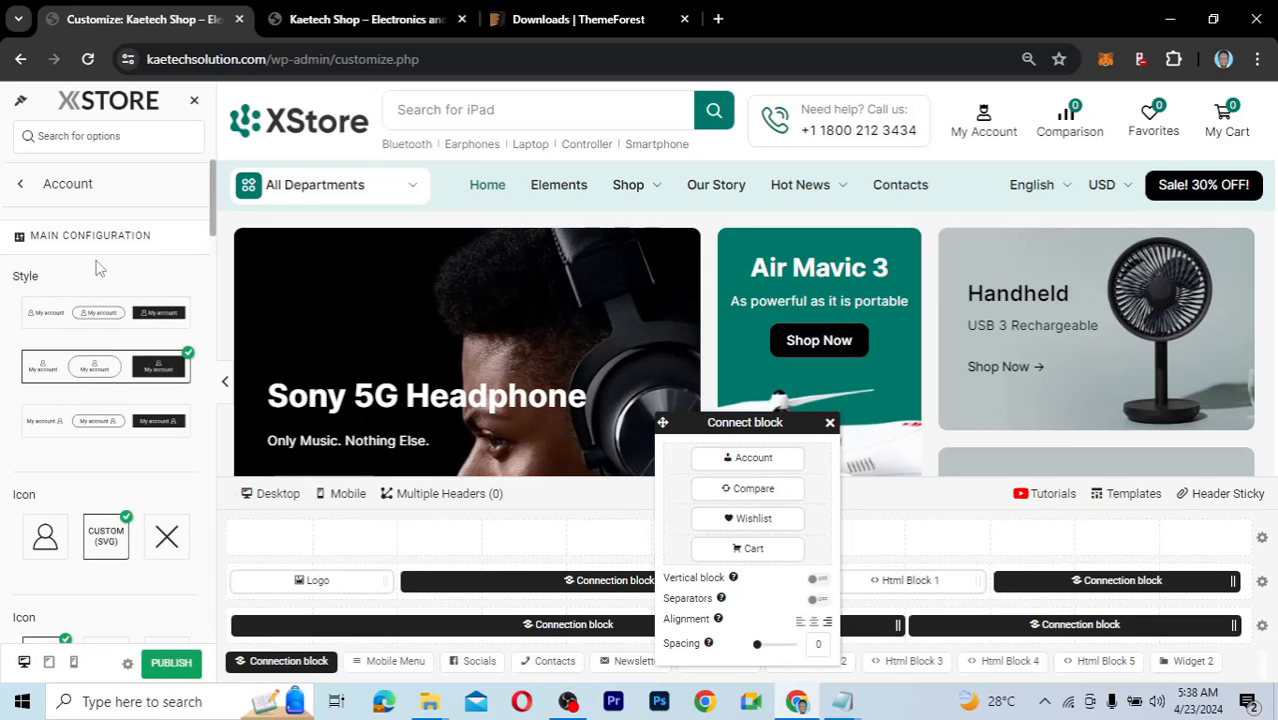
scroll(84, 428, down, 2)
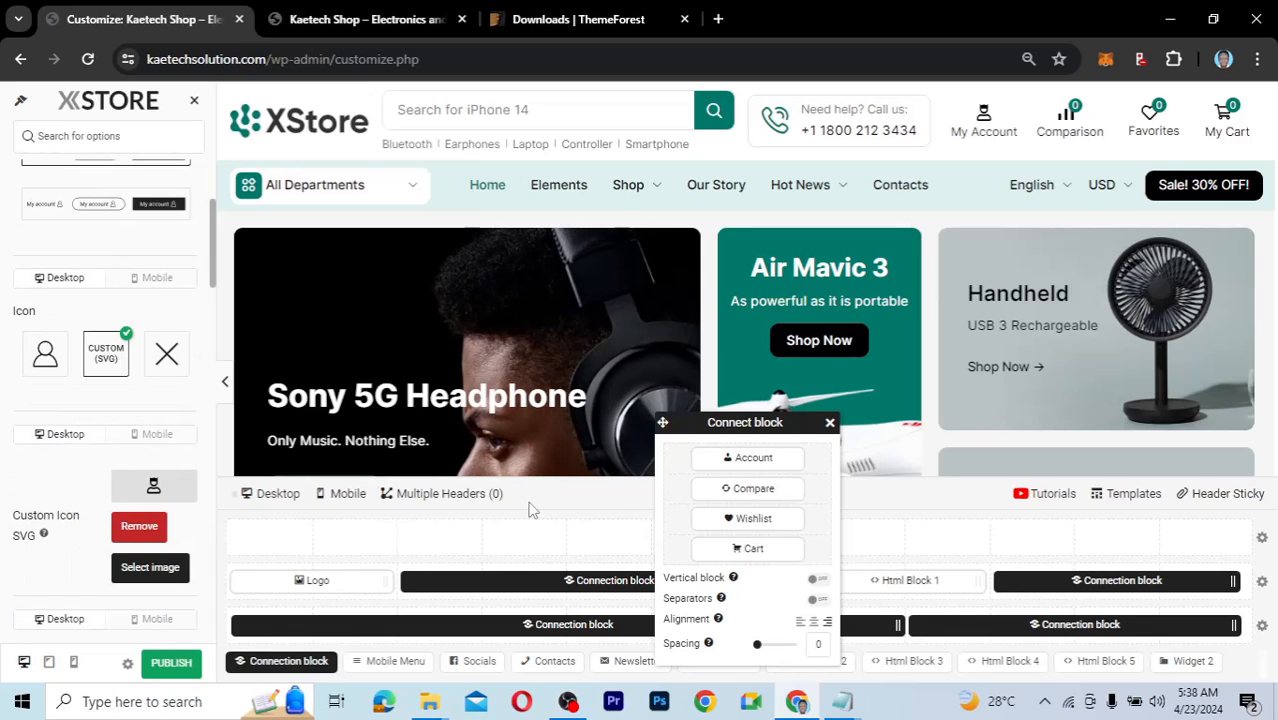
click(829, 424)
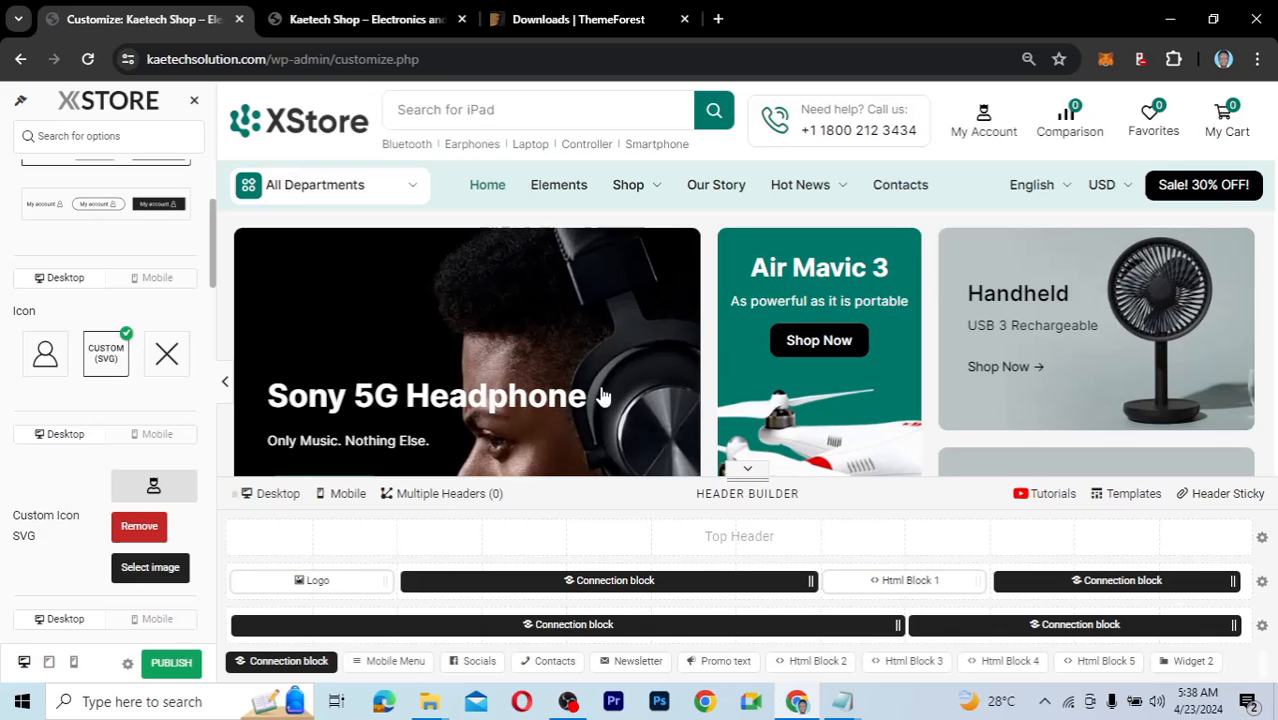
click(360, 196)
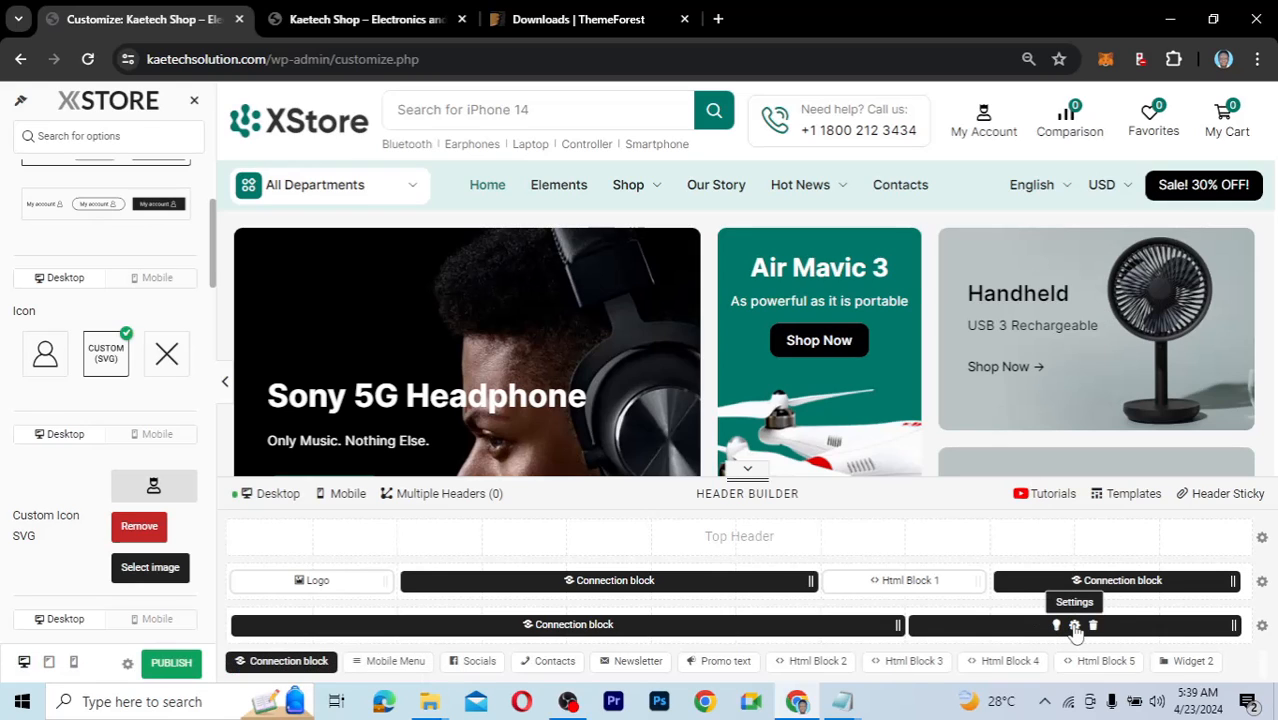
click(1074, 626)
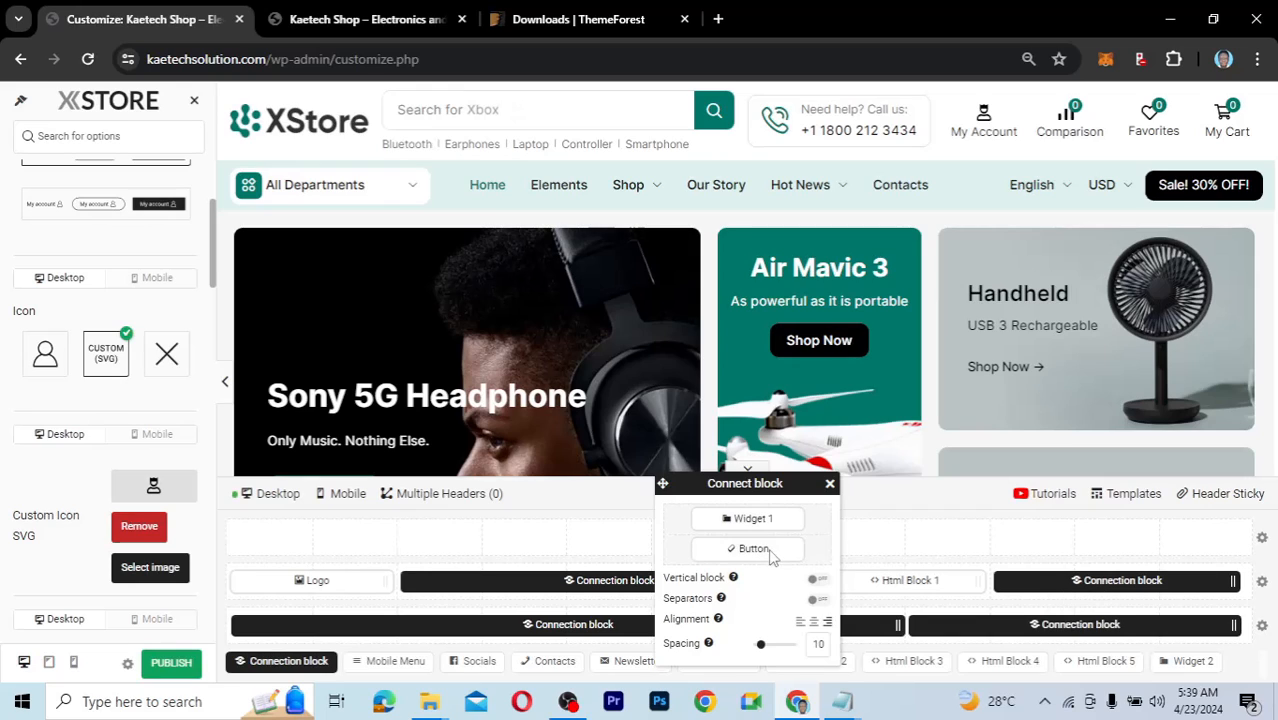
click(830, 484)
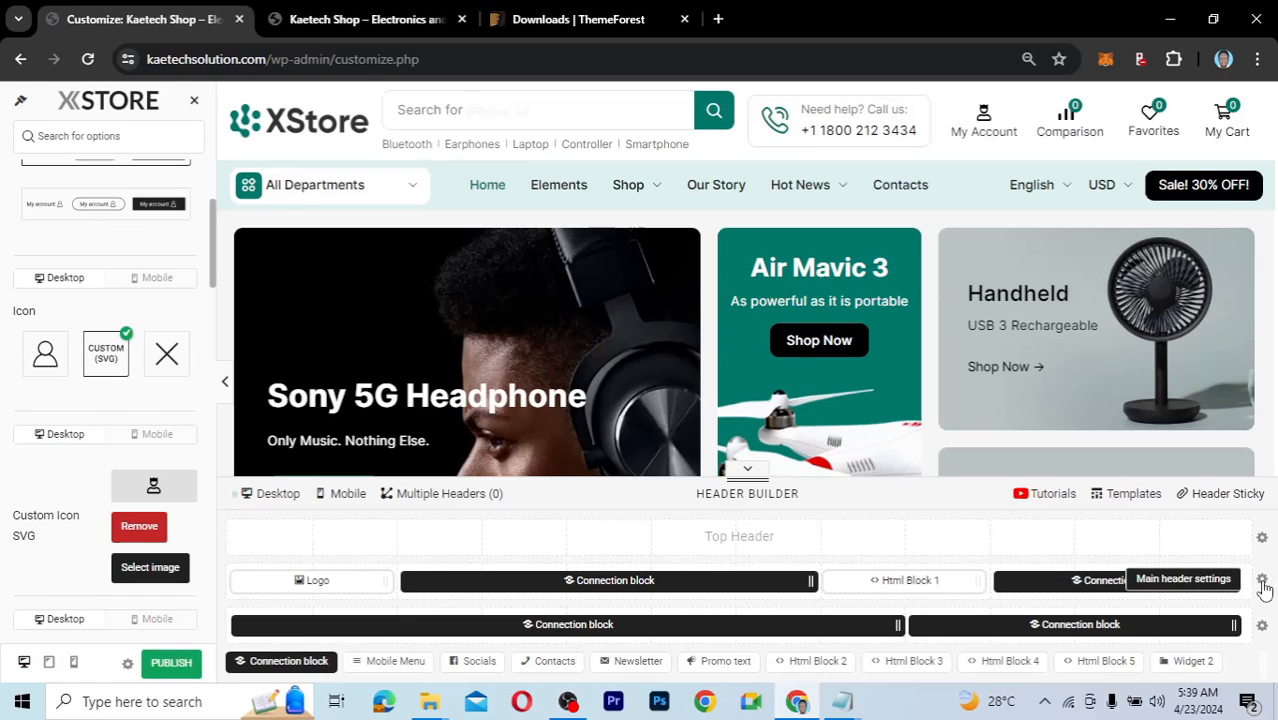
Open the Main header row settings: full-width off, min height 103 px, content zoom 100%.
click(1262, 582)
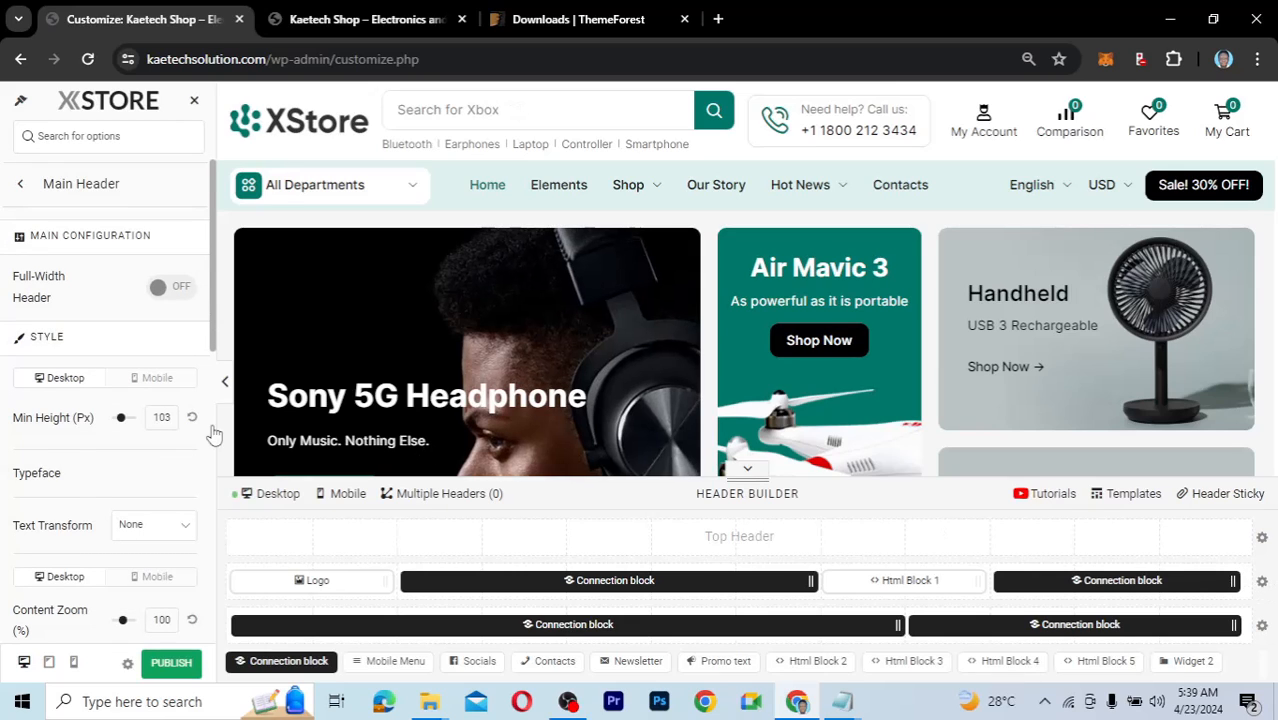
scroll(81, 445, down, 3)
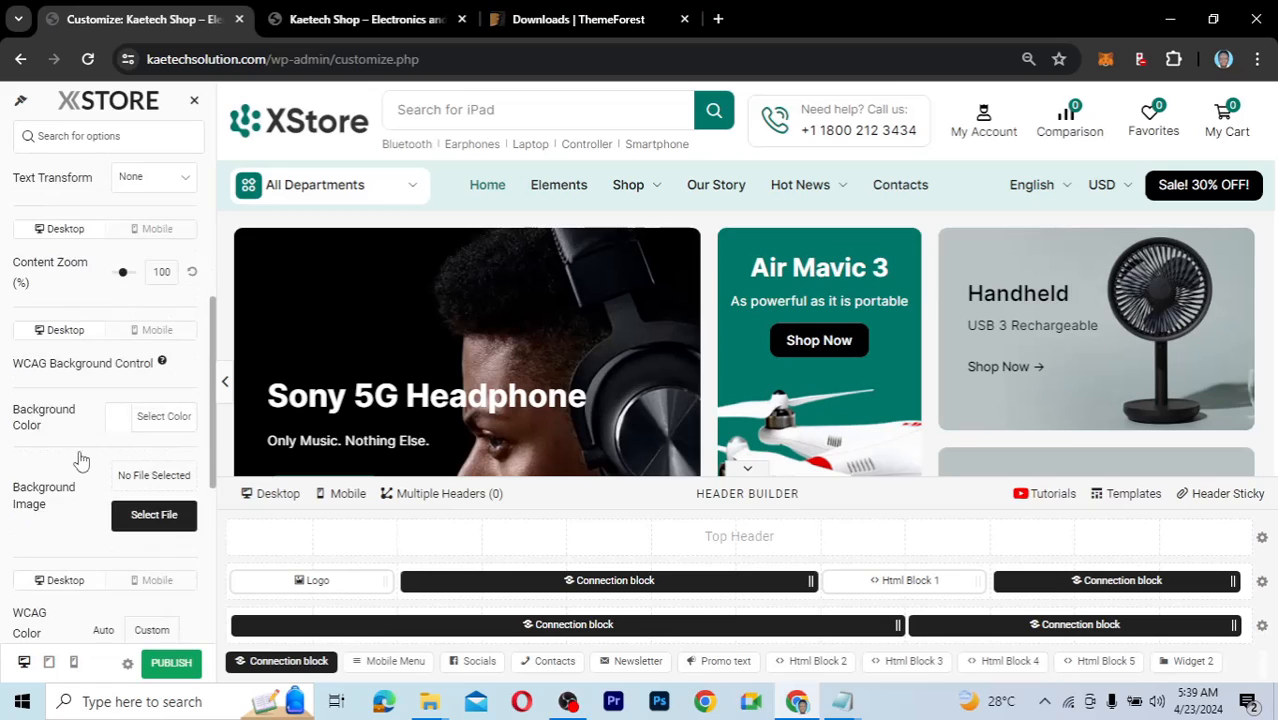
scroll(81, 460, down, 5)
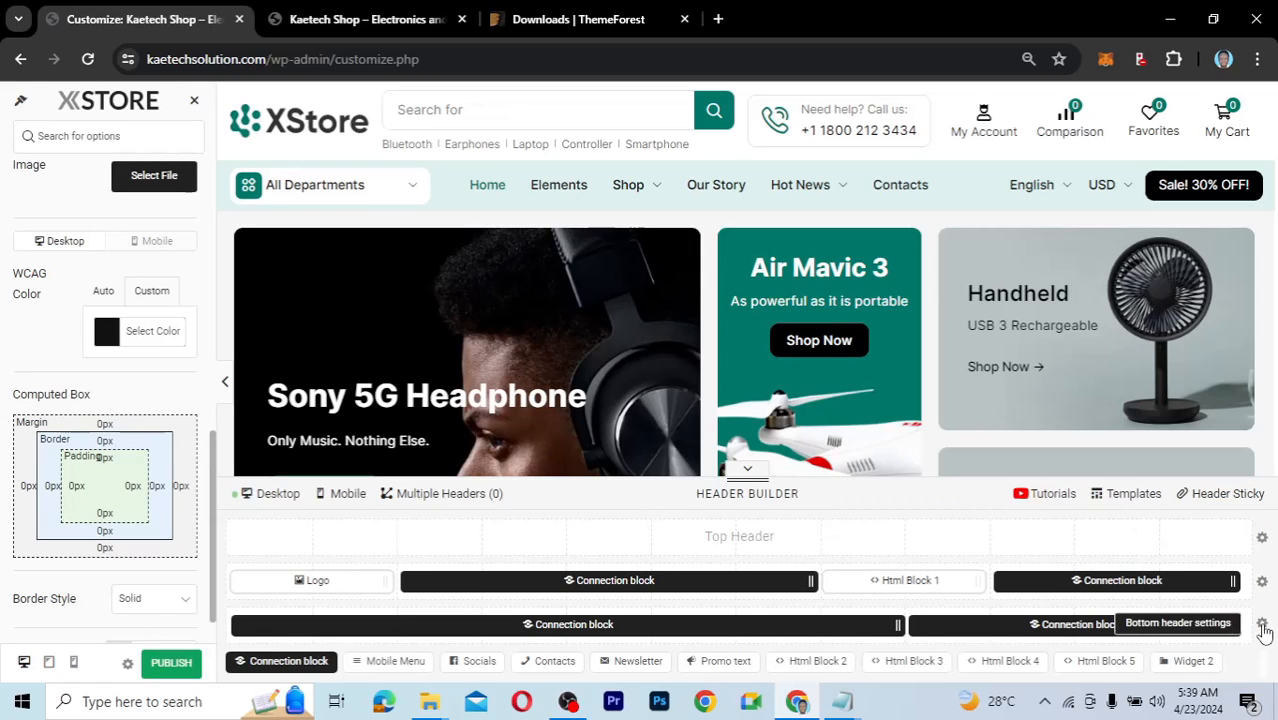
click(1262, 626)
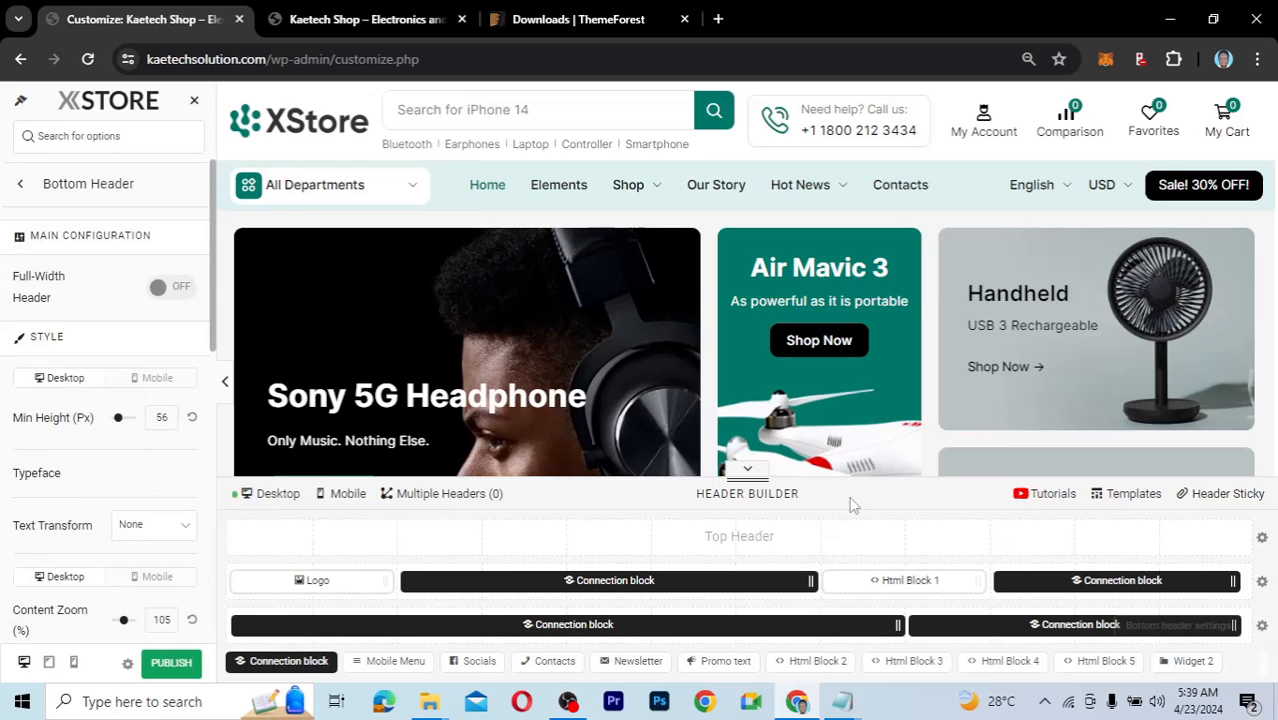
scroll(133, 512, down, 3)
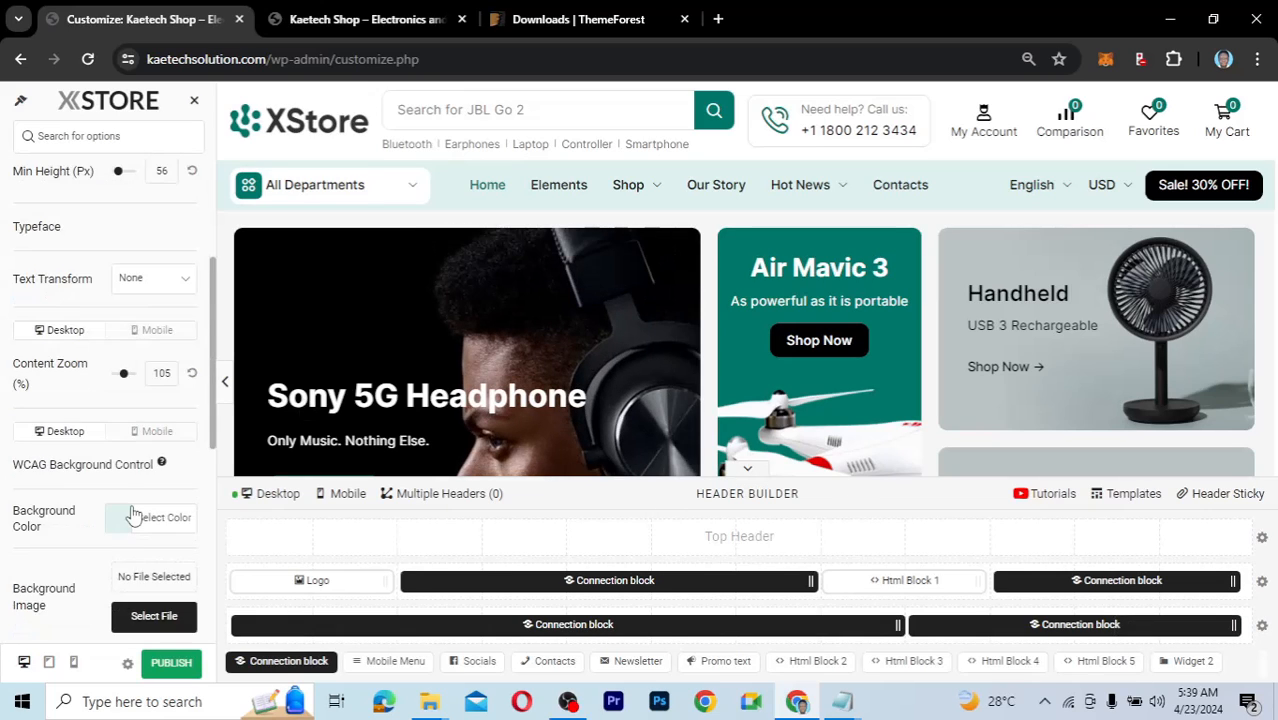
click(120, 443)
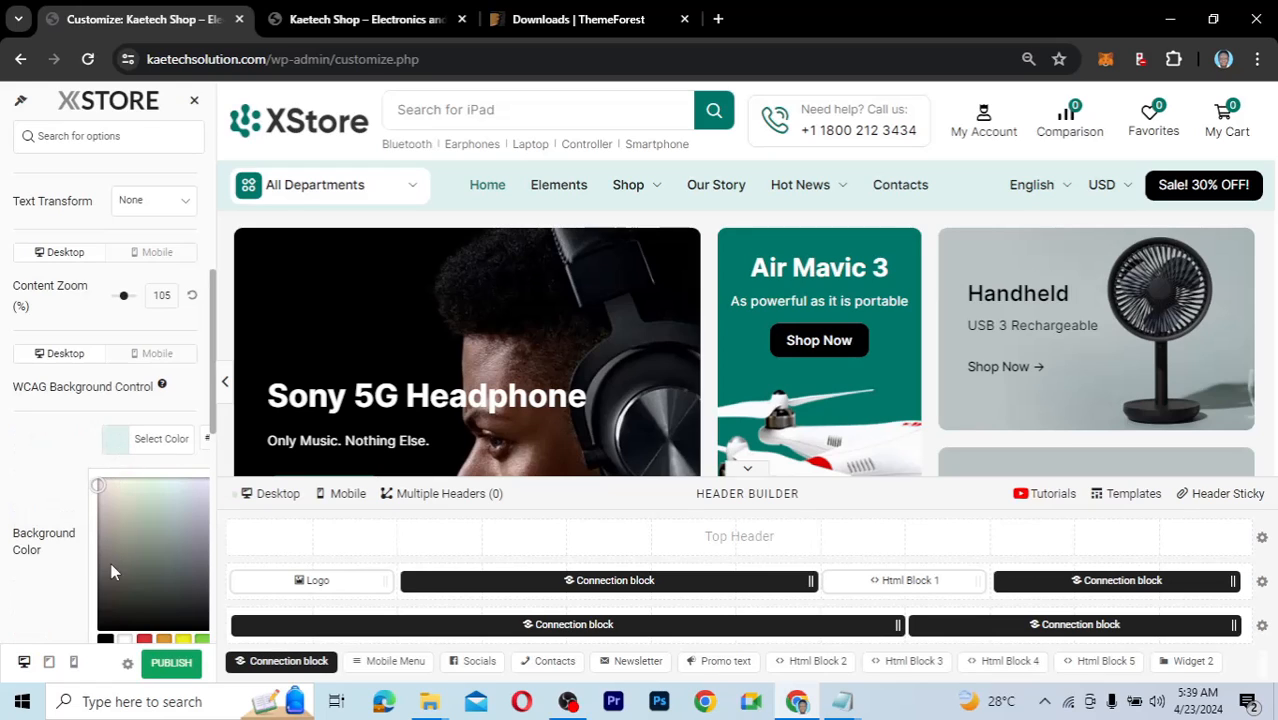
click(105, 592)
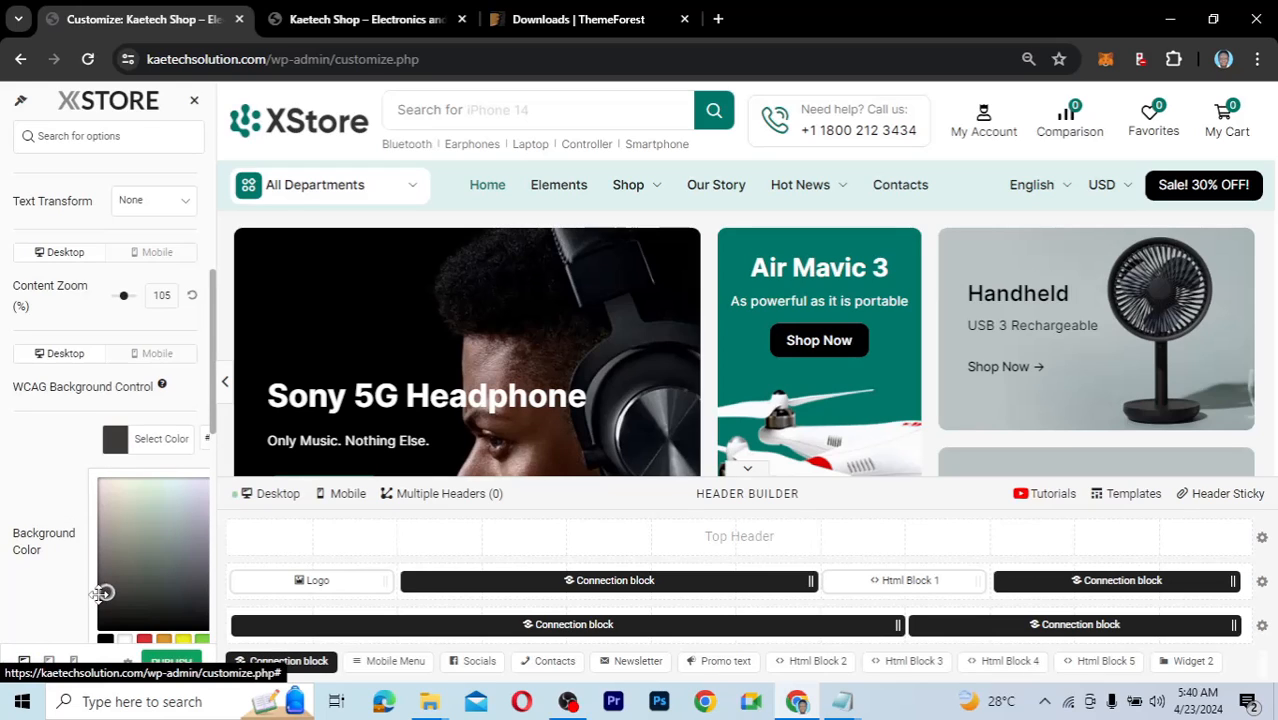
drag(99, 595, 97, 594)
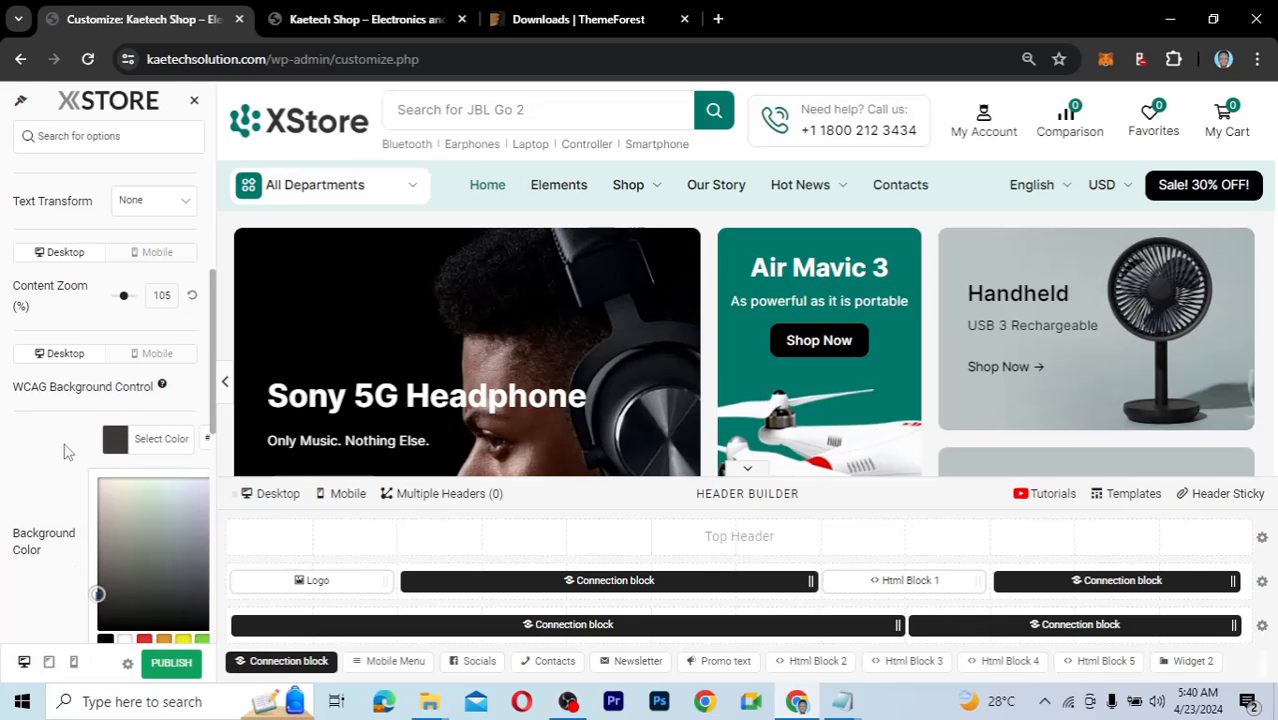
scroll(65, 452, up, 1)
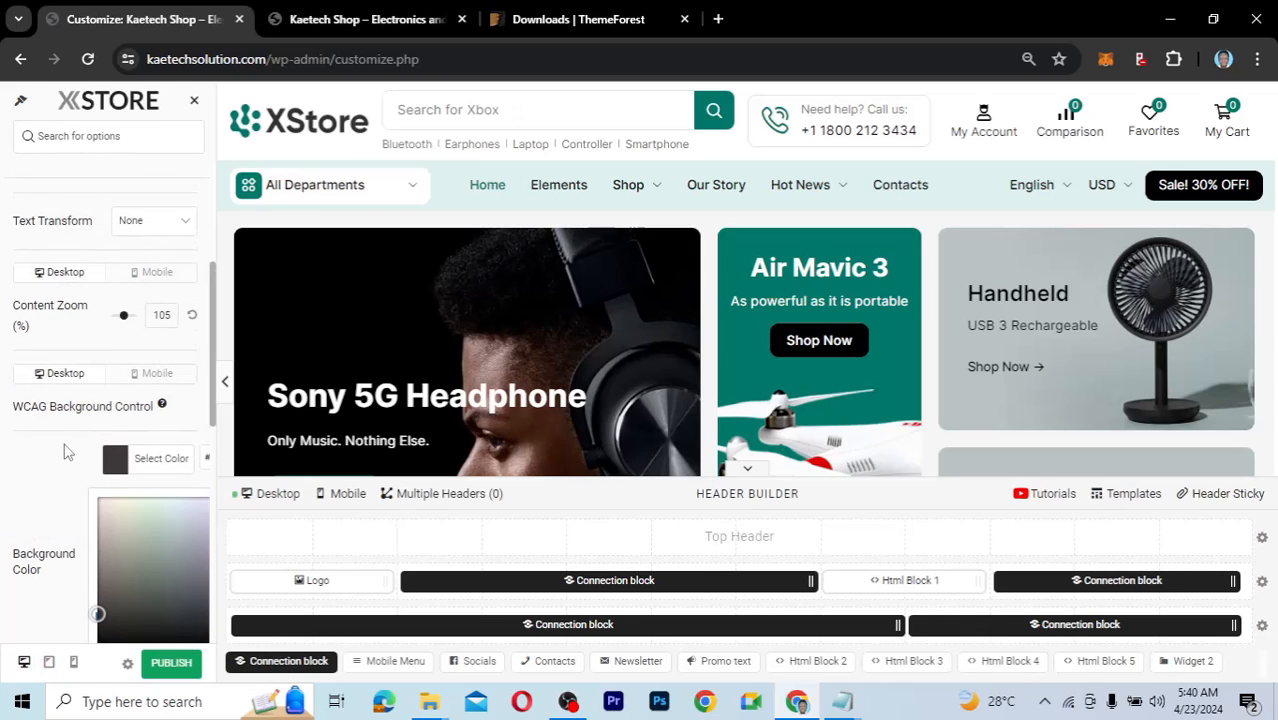
scroll(65, 452, down, 3)
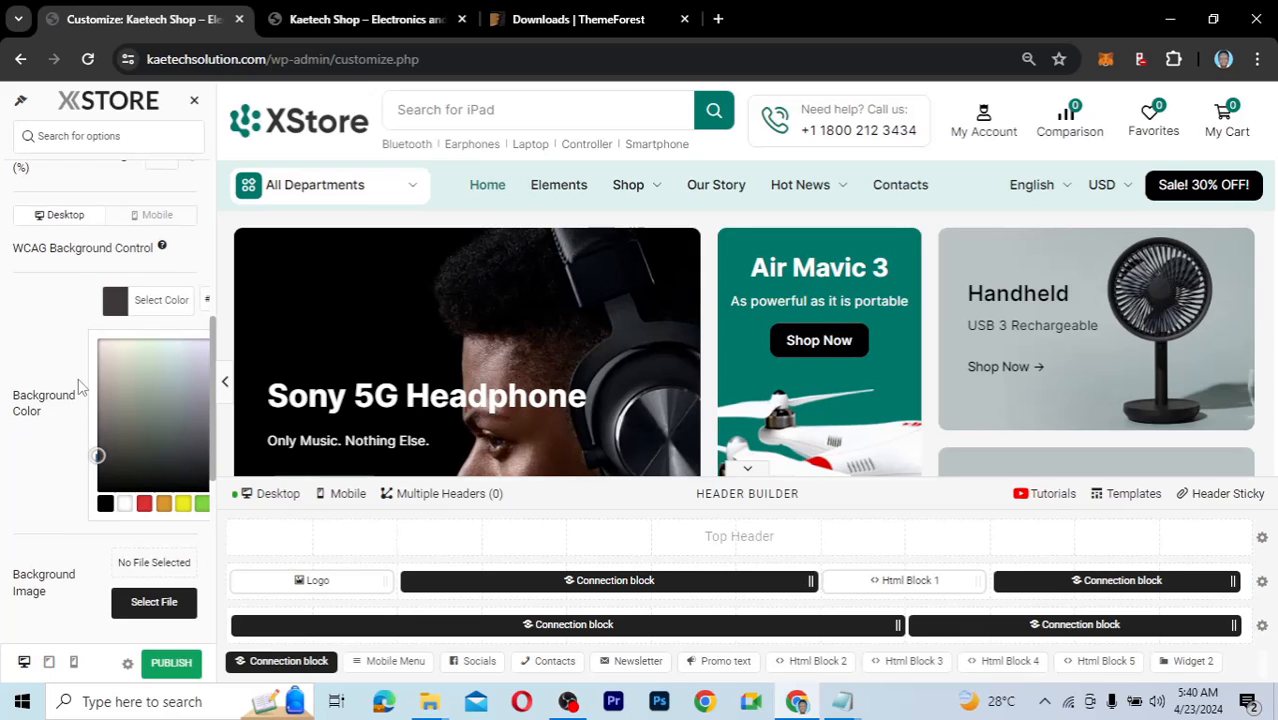
scroll(78, 380, up, 2)
scroll(65, 375, down, 1)
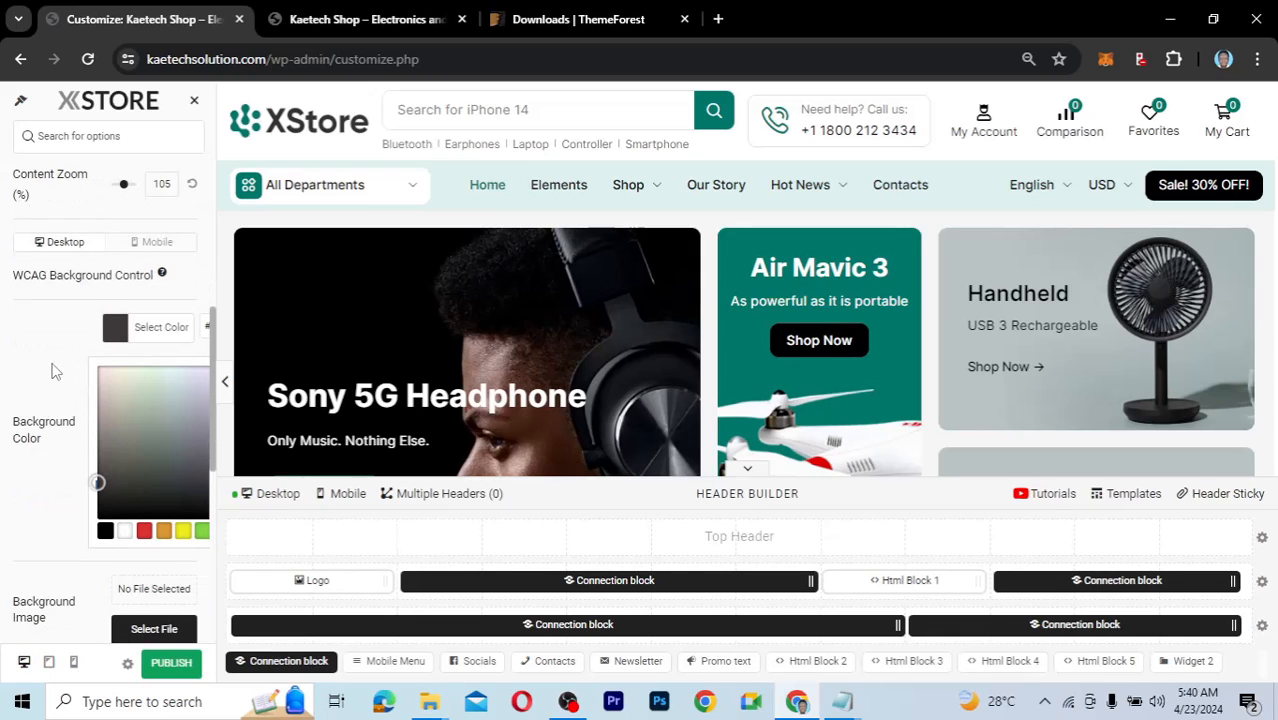
click(55, 372)
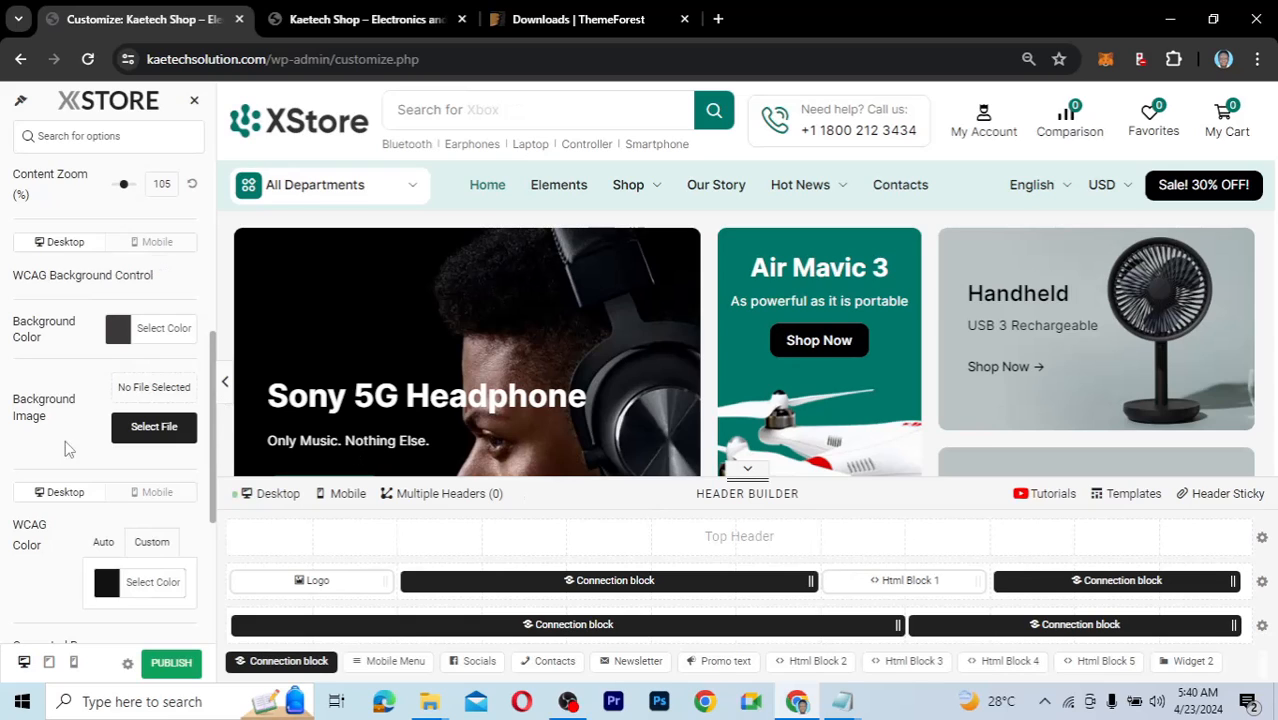
scroll(65, 450, down, 2)
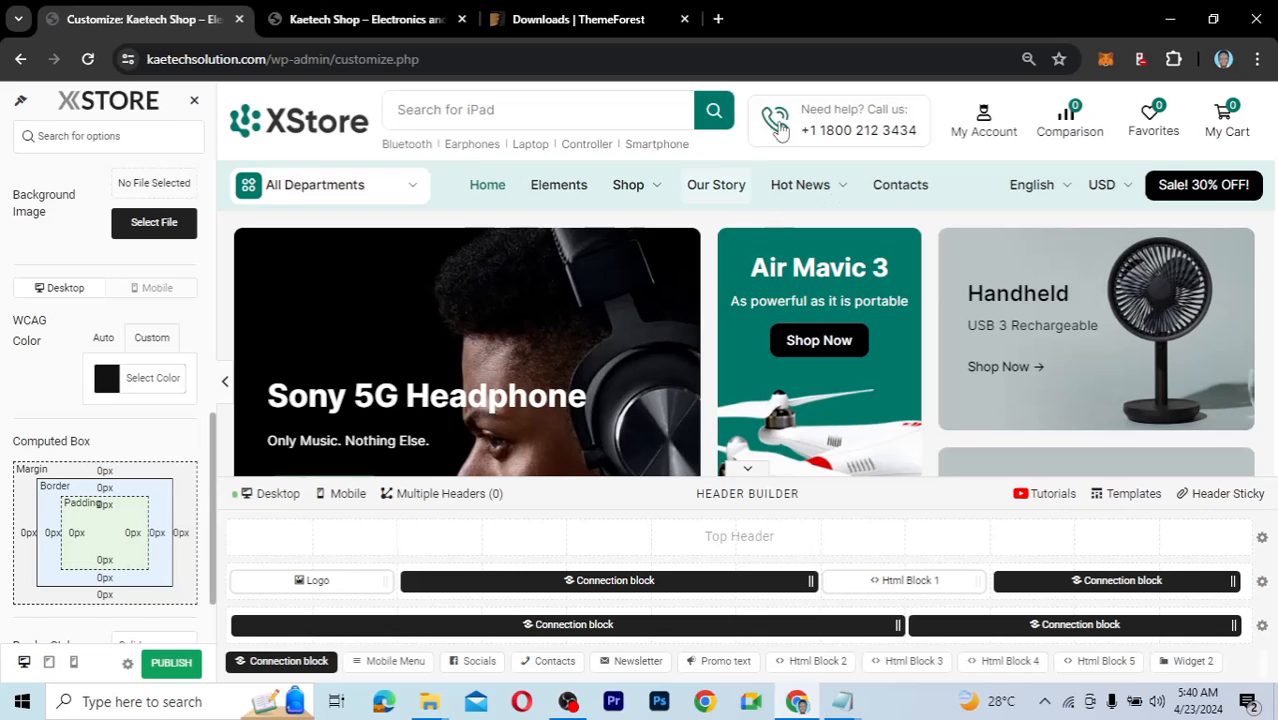
mouse_move(815, 188)
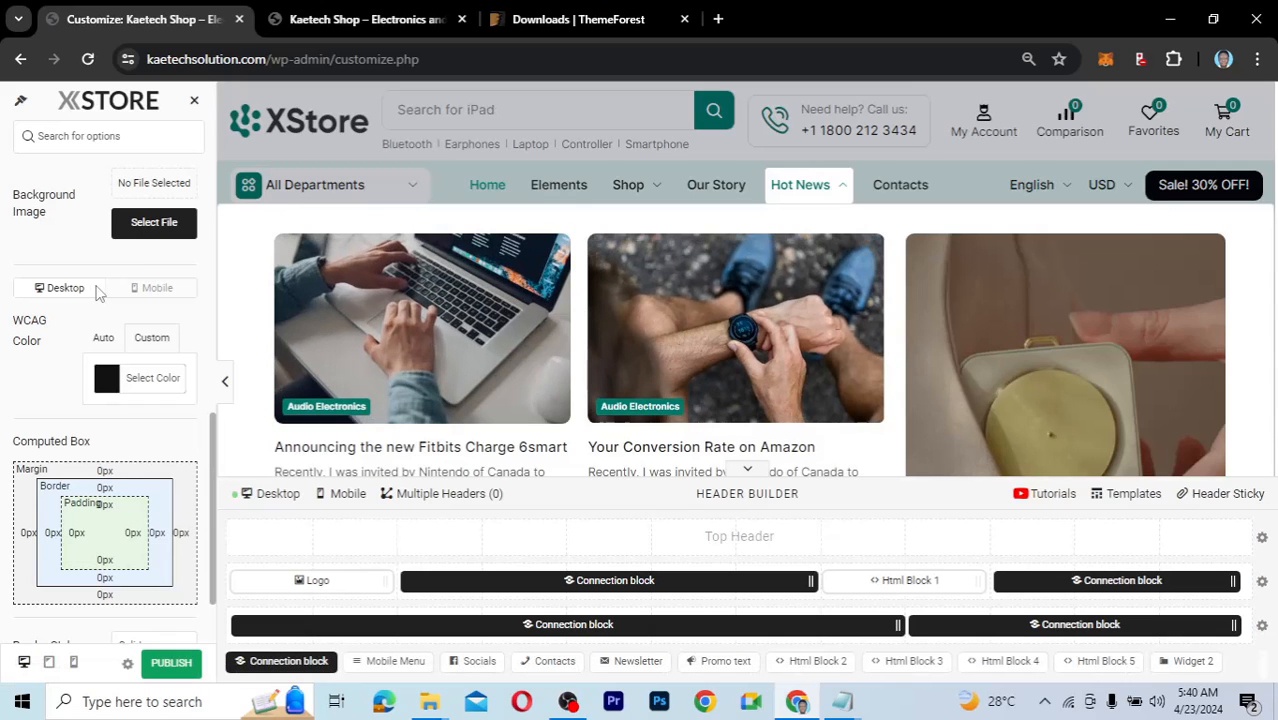
scroll(97, 291, up, 5)
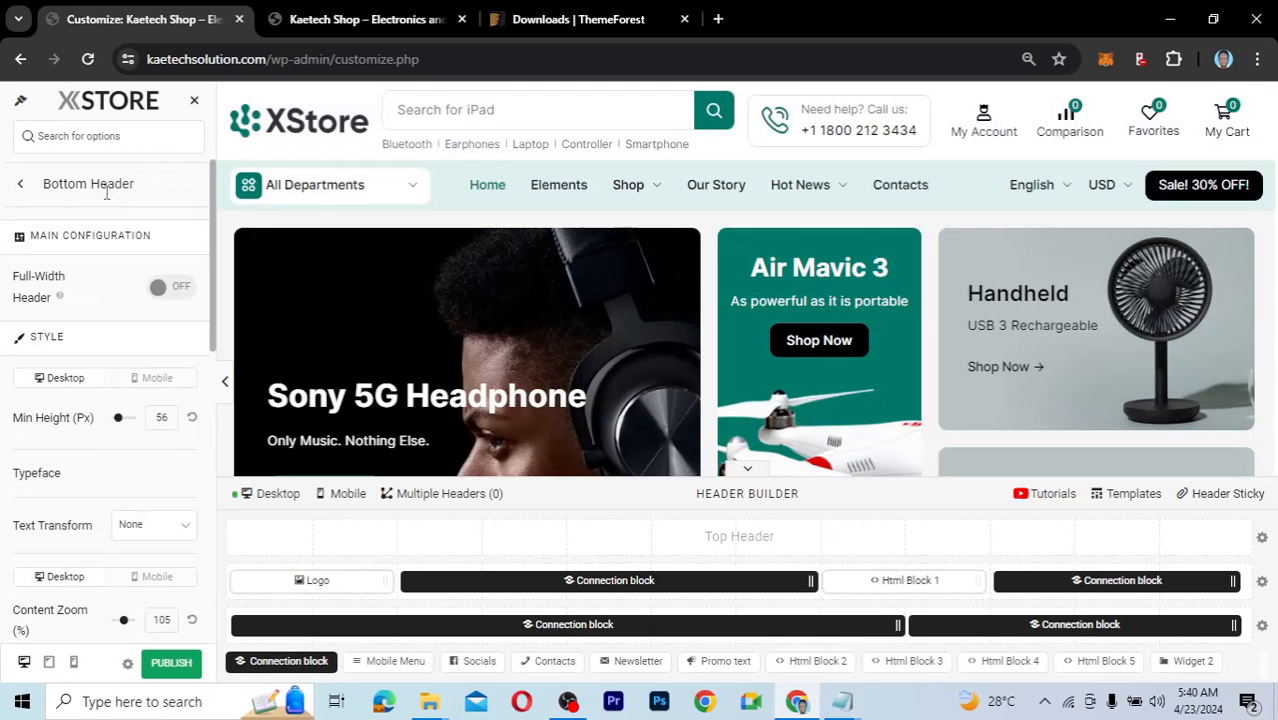
Back out of the header settings to the main customizer section list.
click(19, 188)
scroll(95, 284, down, 3)
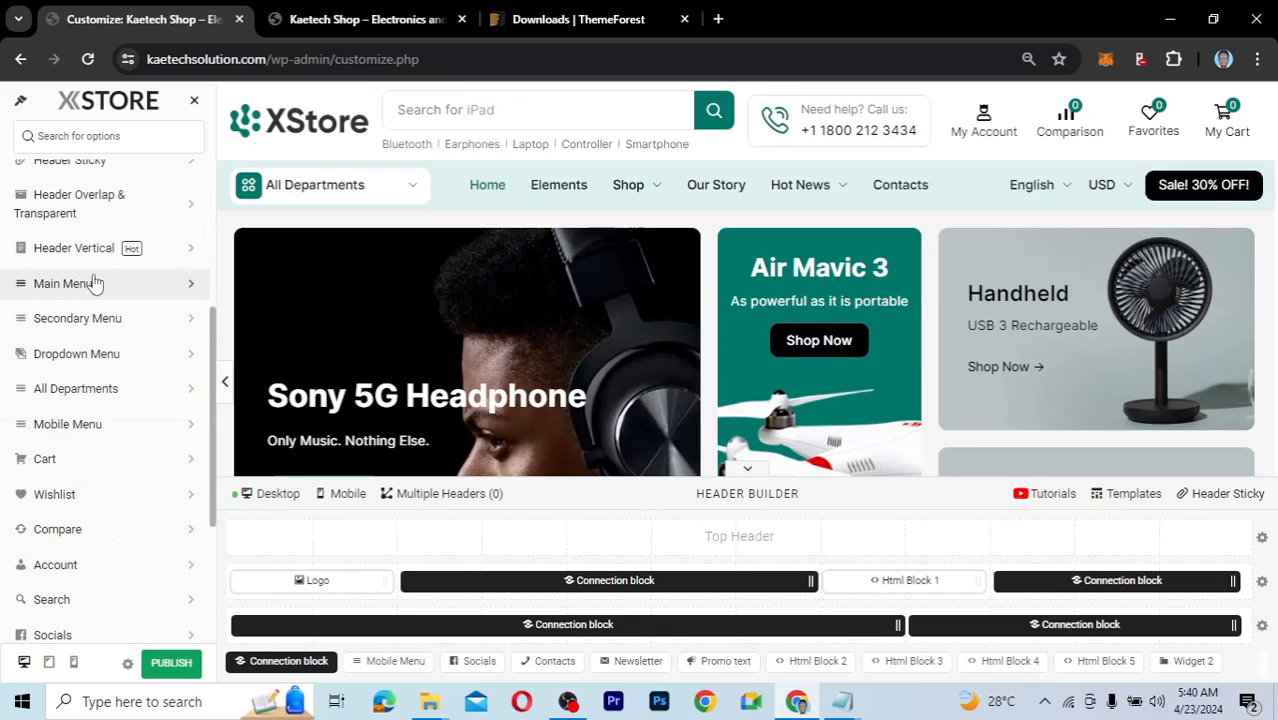
scroll(95, 284, up, 3)
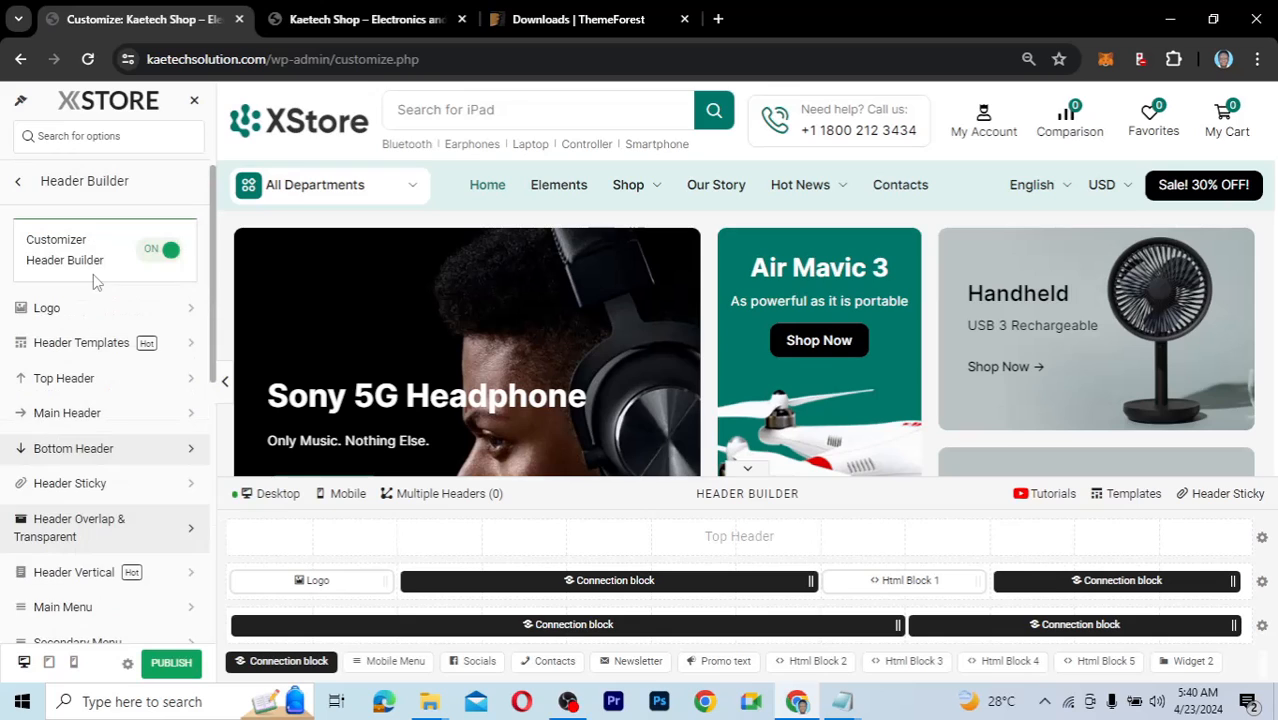
click(19, 188)
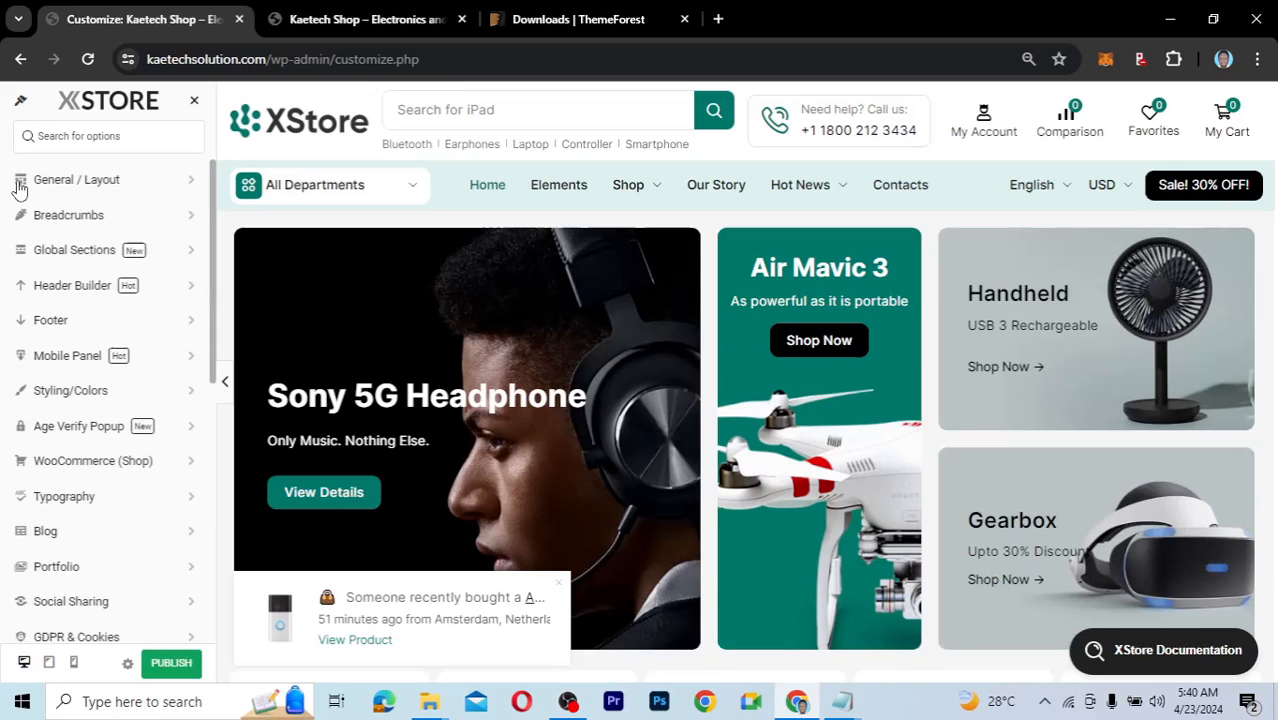
Open the Footer section, preview the store footer, and return to the main list.
click(85, 328)
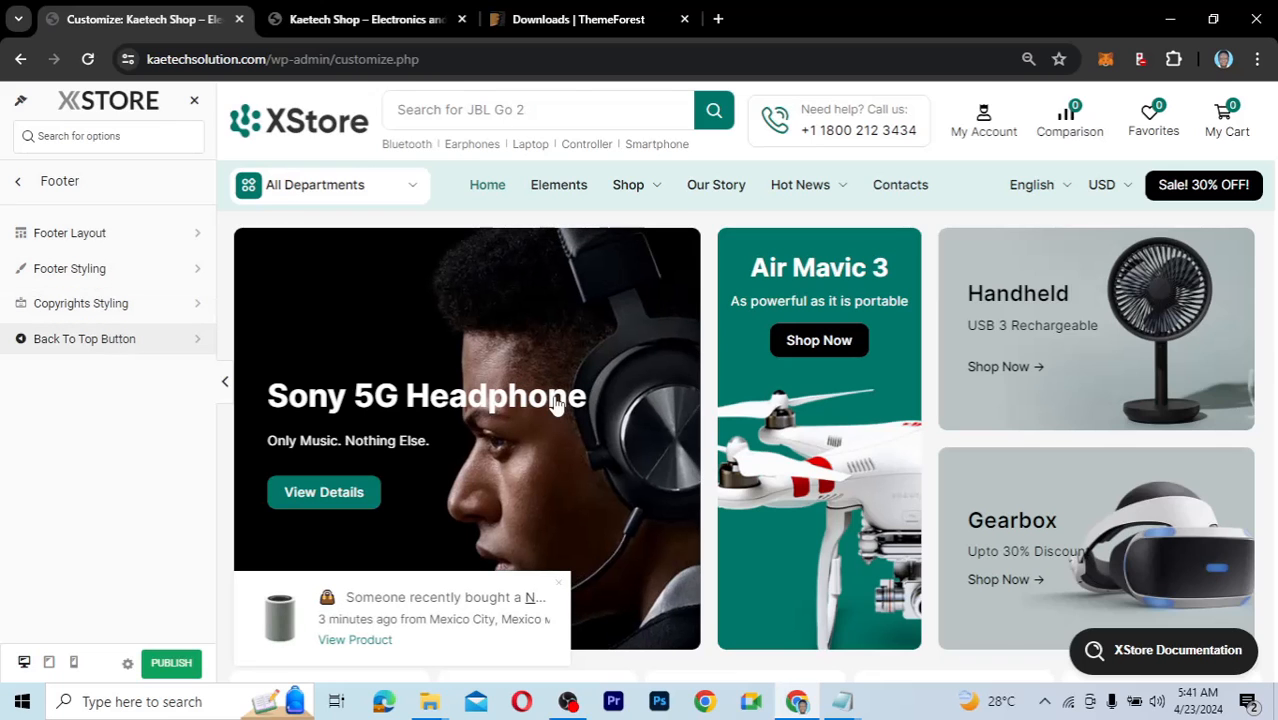
scroll(557, 403, down, 10)
scroll(488, 509, down, 1)
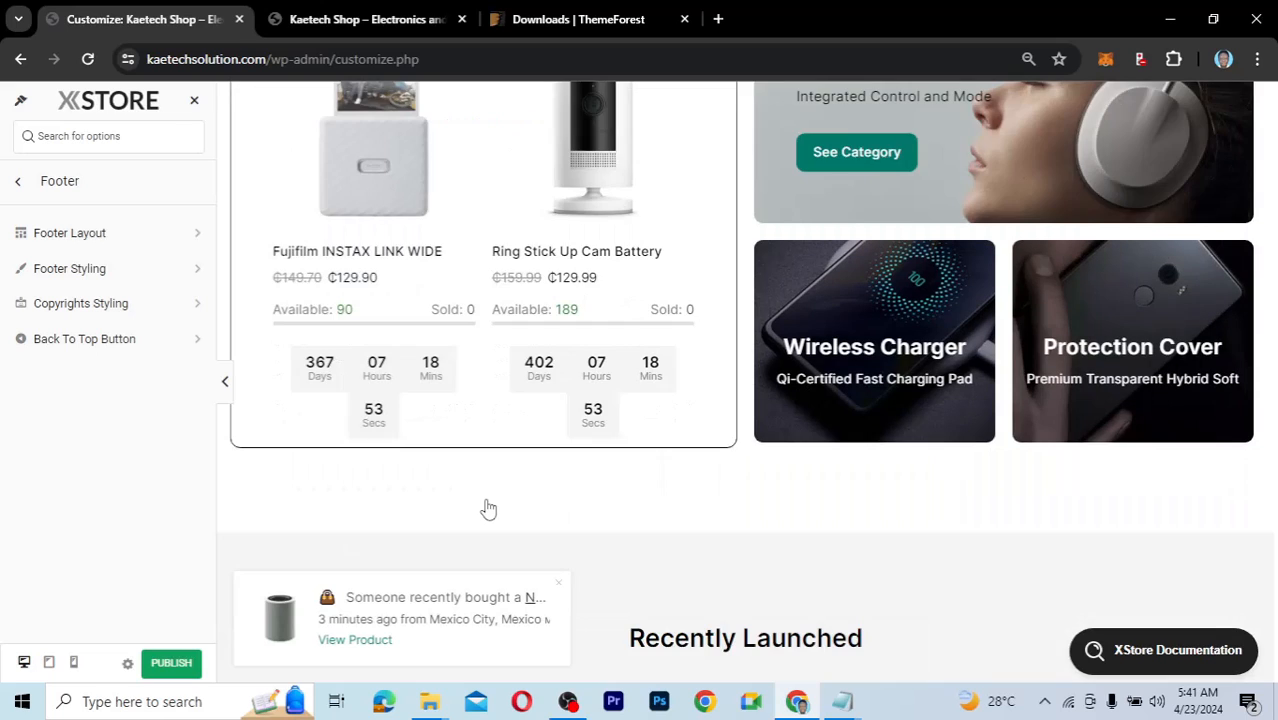
scroll(676, 576, down, 5)
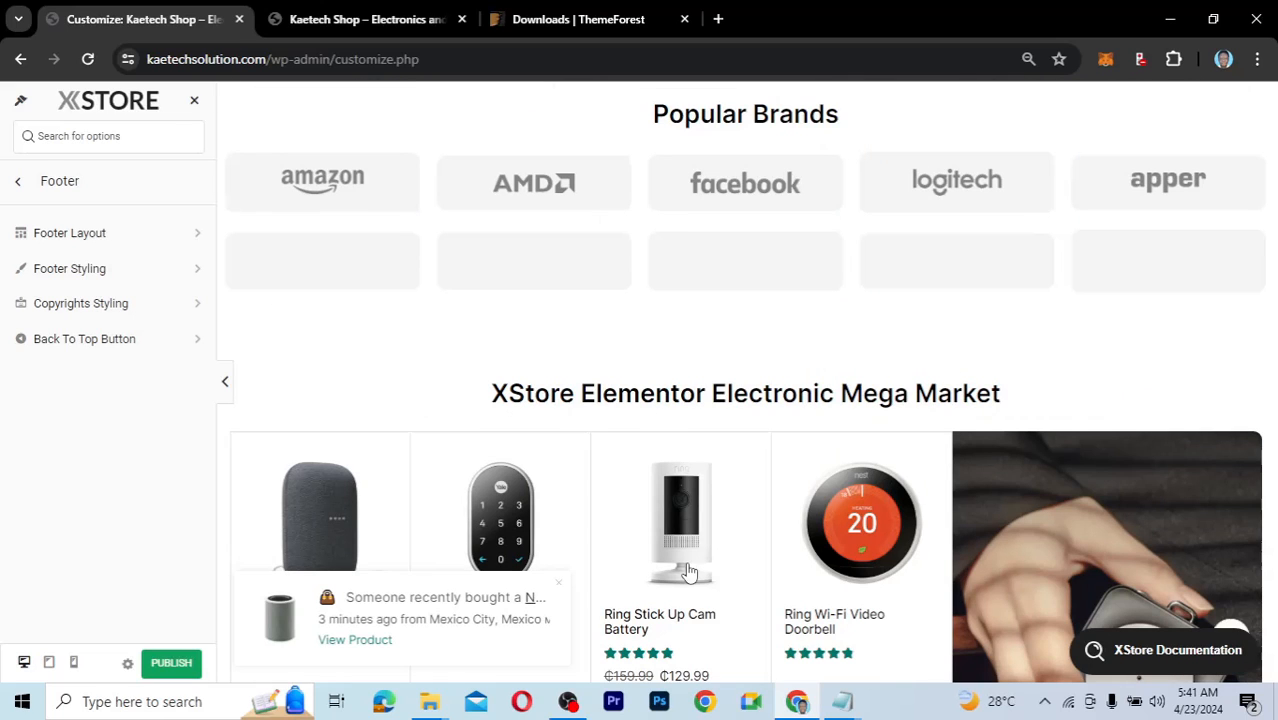
scroll(688, 572, down, 5)
scroll(672, 544, down, 3)
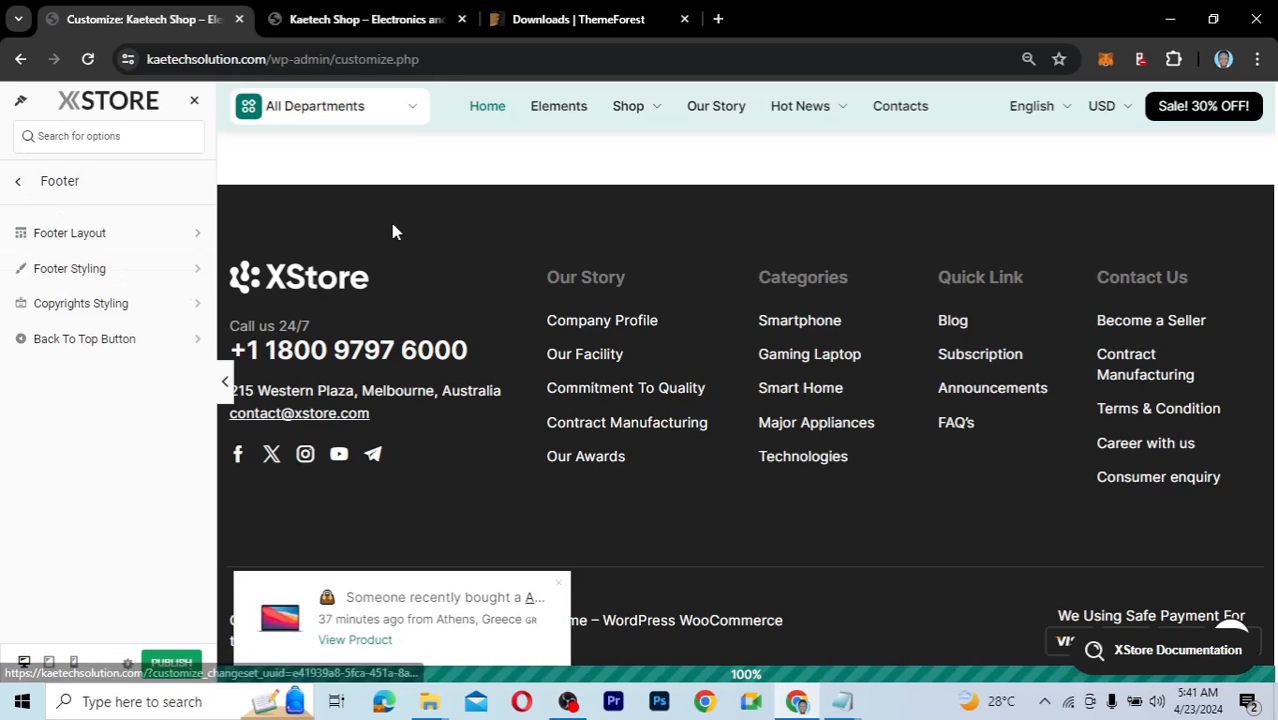
click(18, 183)
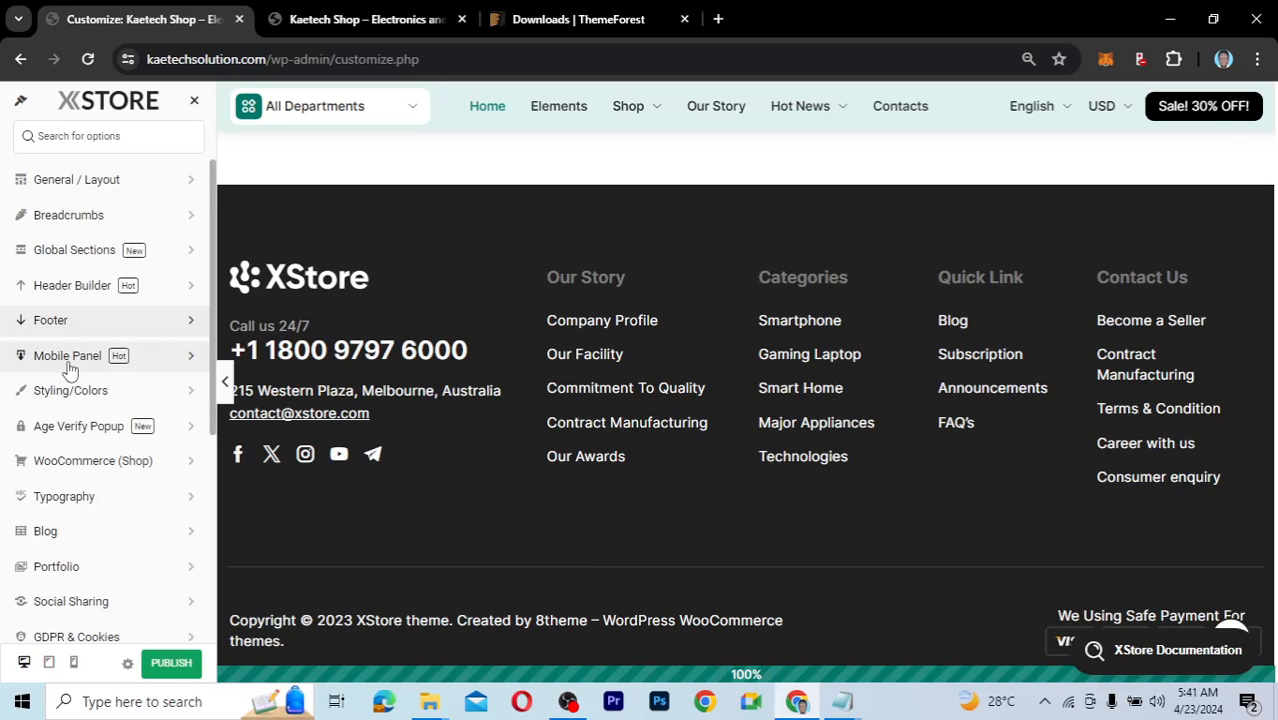
Open Mobile Panel and review its enabled panel with Categories, Find us, Blog and FAQ items.
click(68, 366)
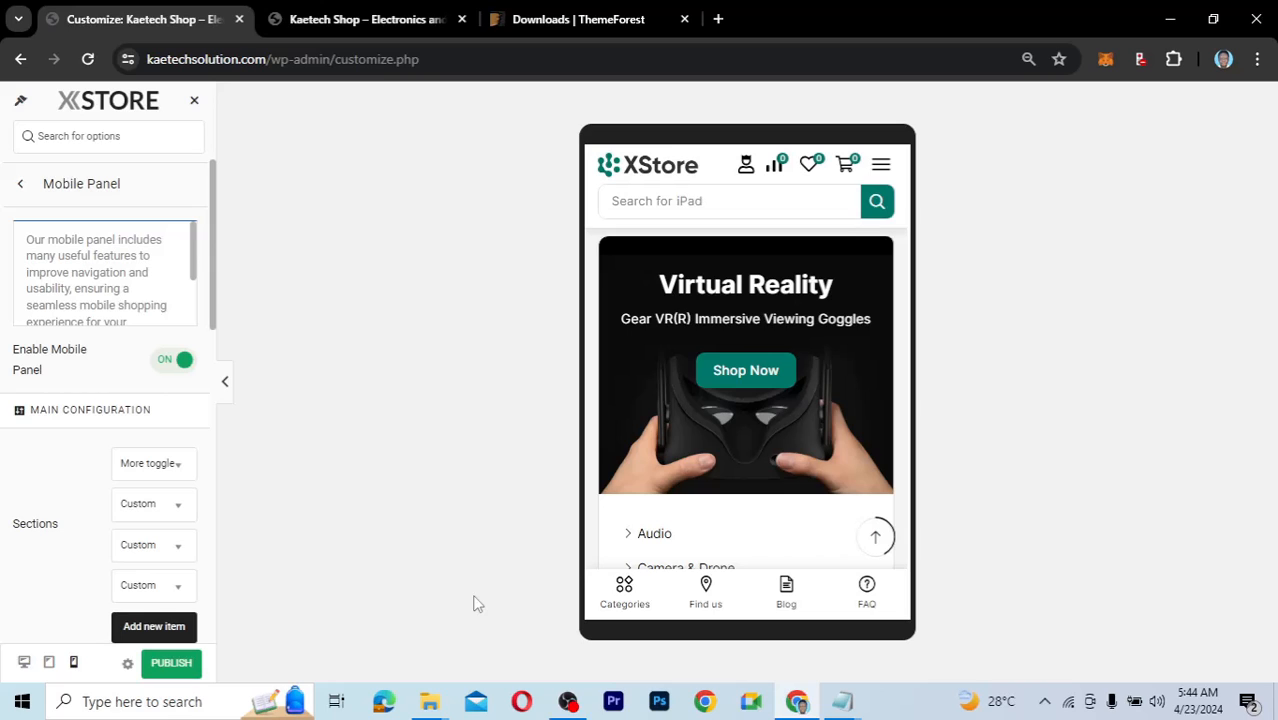
scroll(22, 484, down, 1)
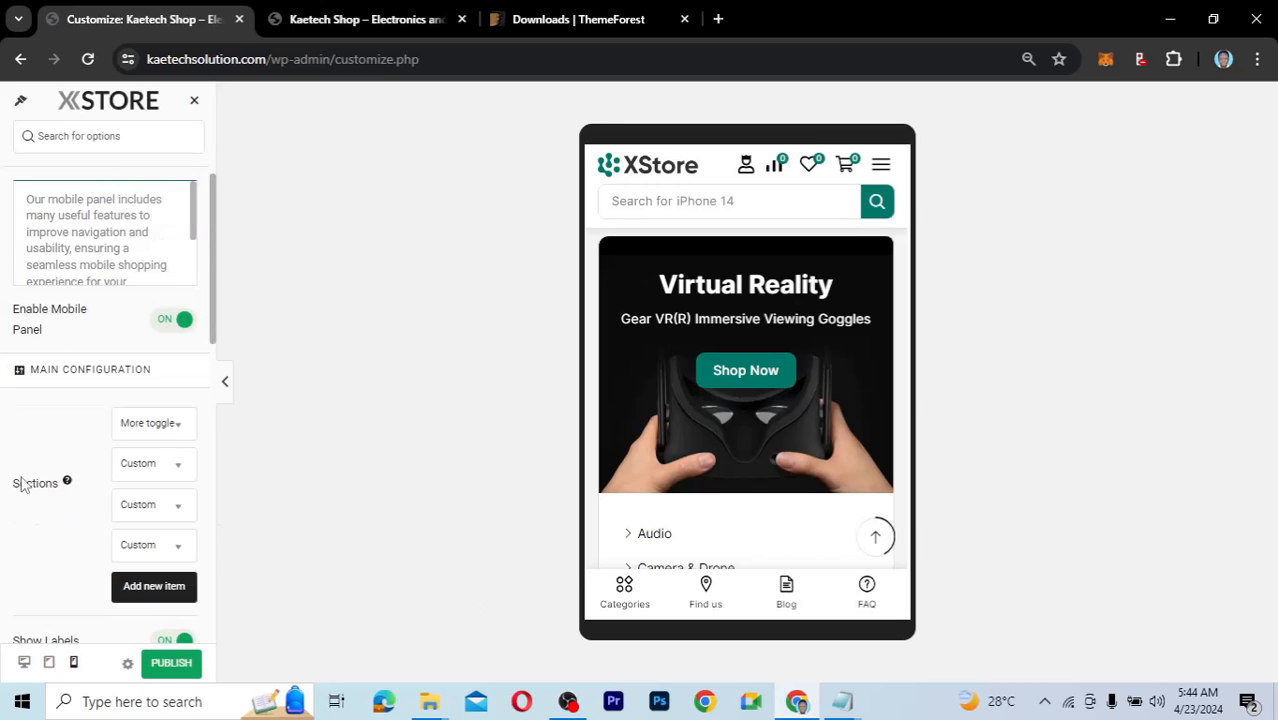
scroll(22, 484, down, 1)
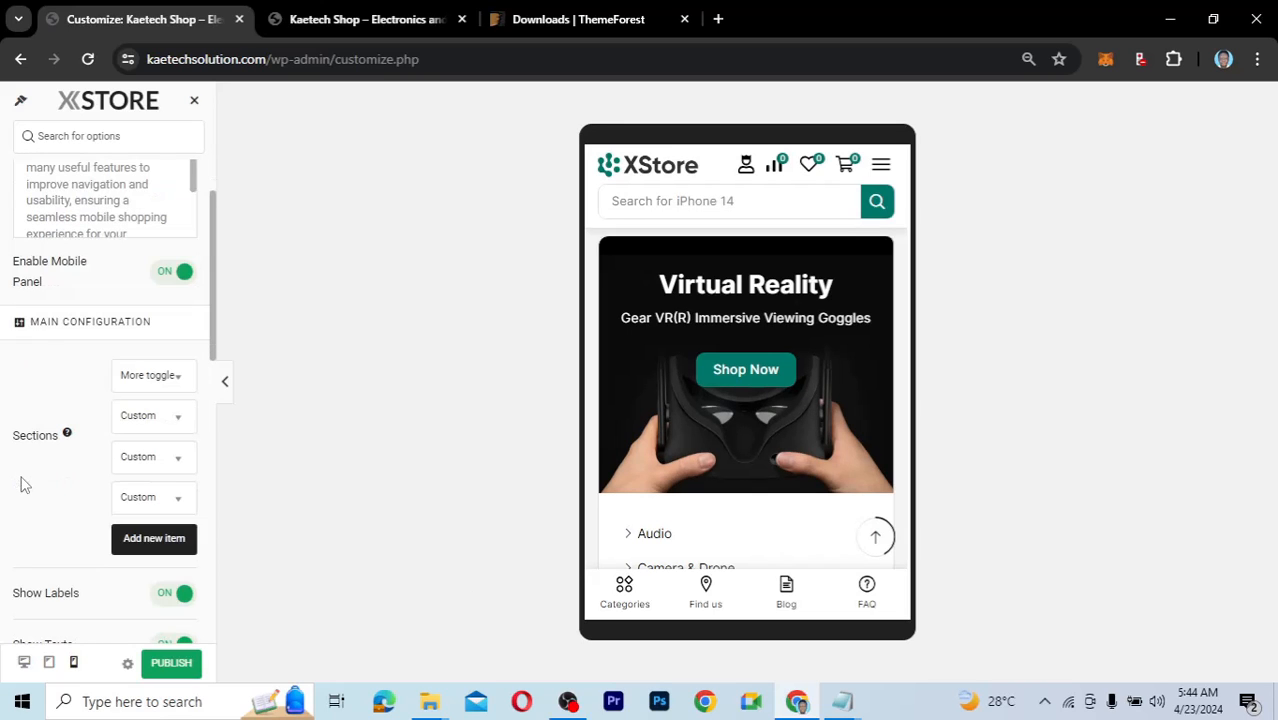
scroll(69, 244, down, 3)
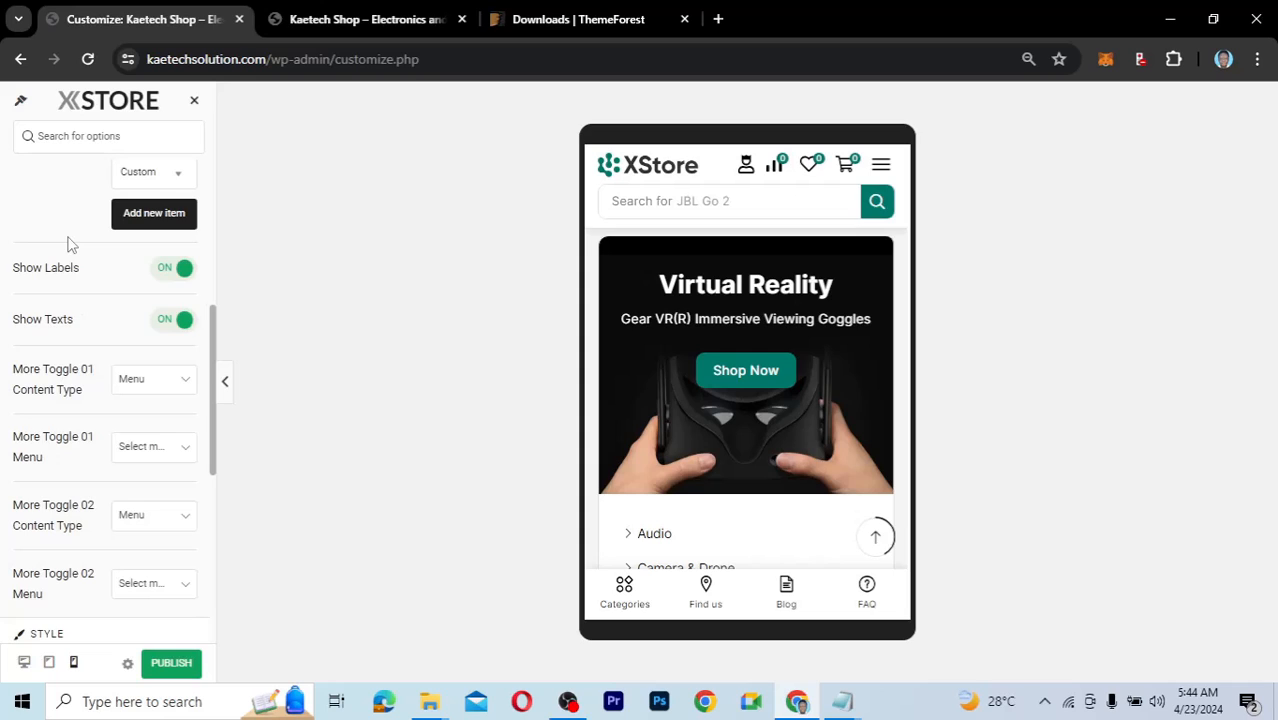
scroll(69, 244, up, 1)
scroll(69, 244, up, 2)
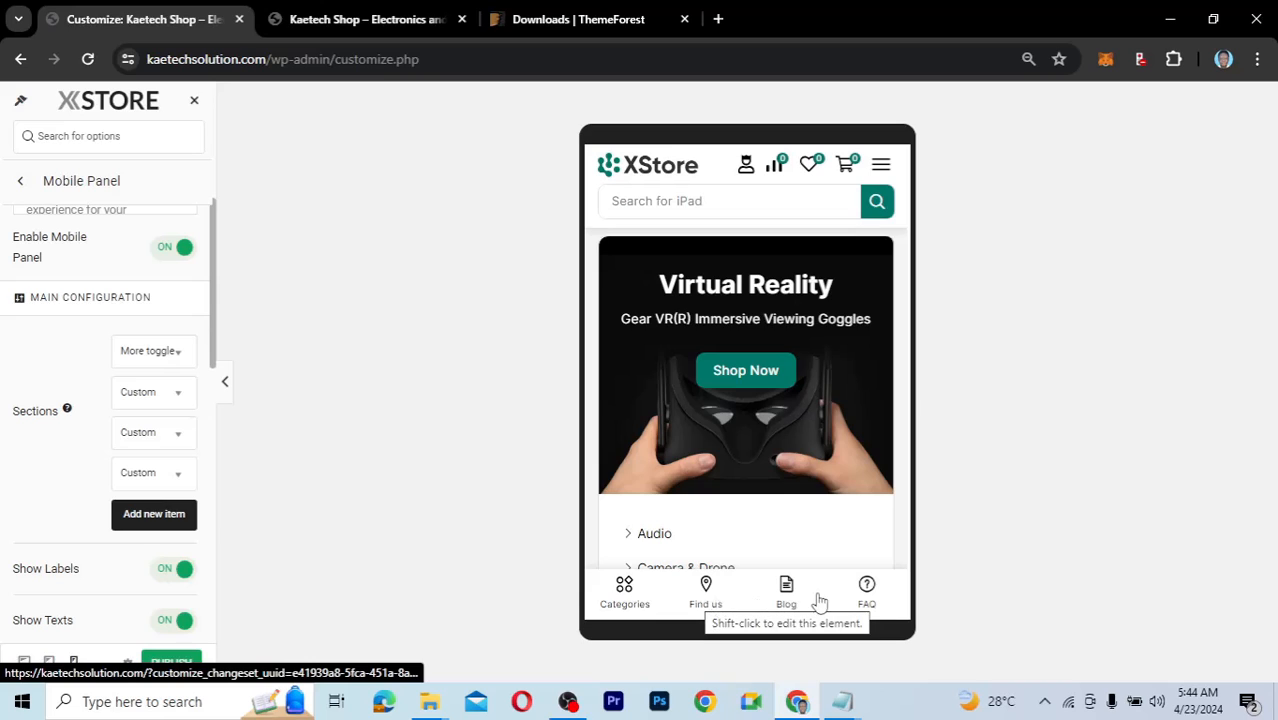
Expand the More toggle 01 item under Sections to view its settings.
click(156, 350)
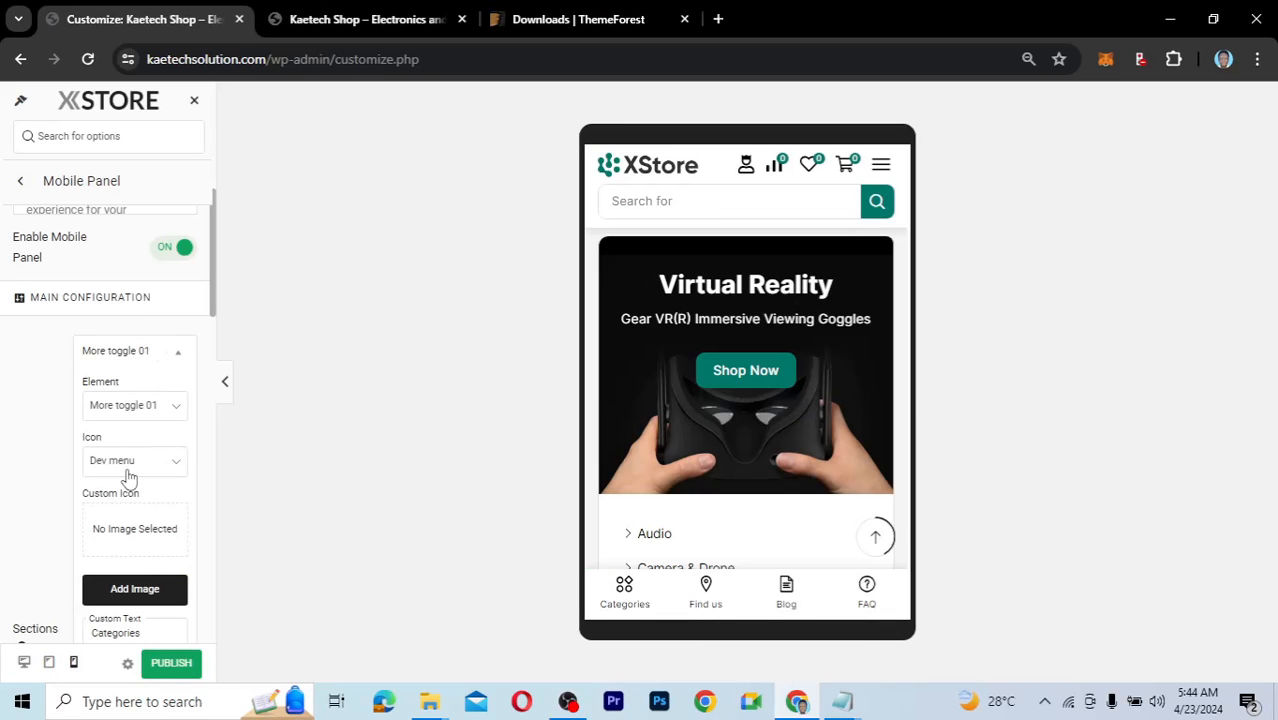
scroll(128, 478, down, 1)
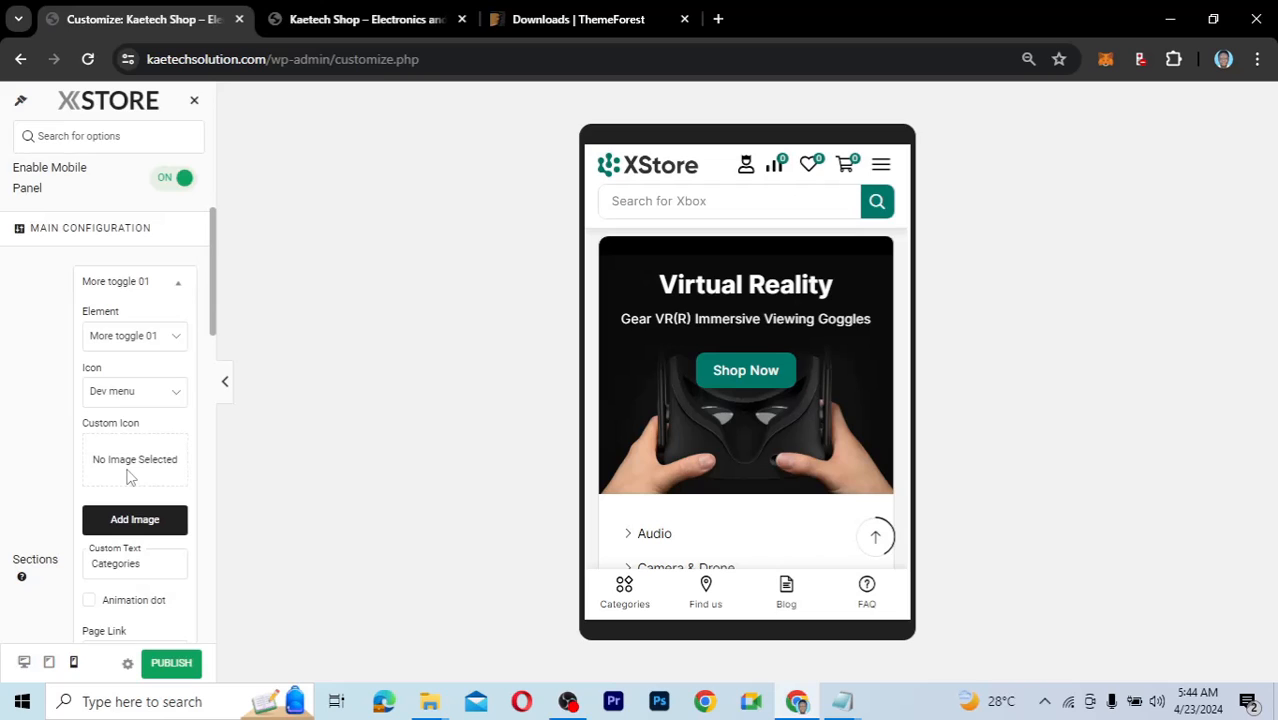
scroll(131, 480, down, 1)
scroll(588, 584, down, 1)
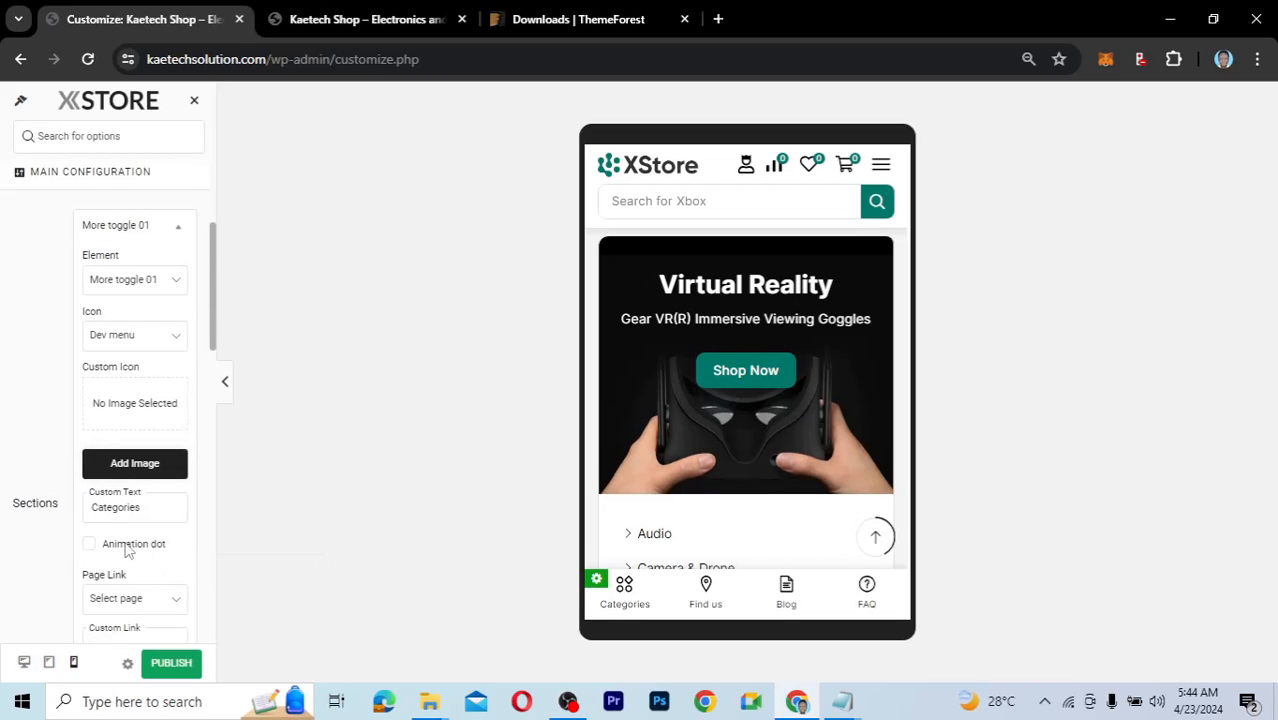
scroll(126, 548, down, 2)
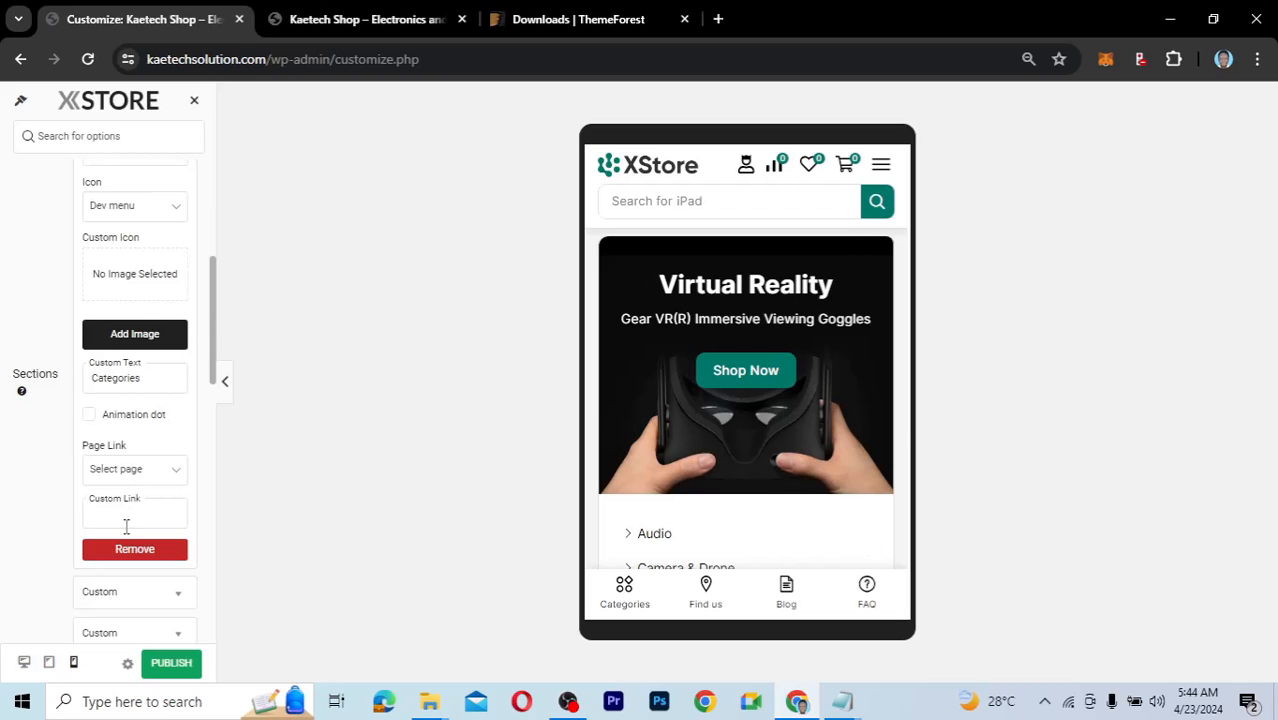
scroll(126, 527, down, 3)
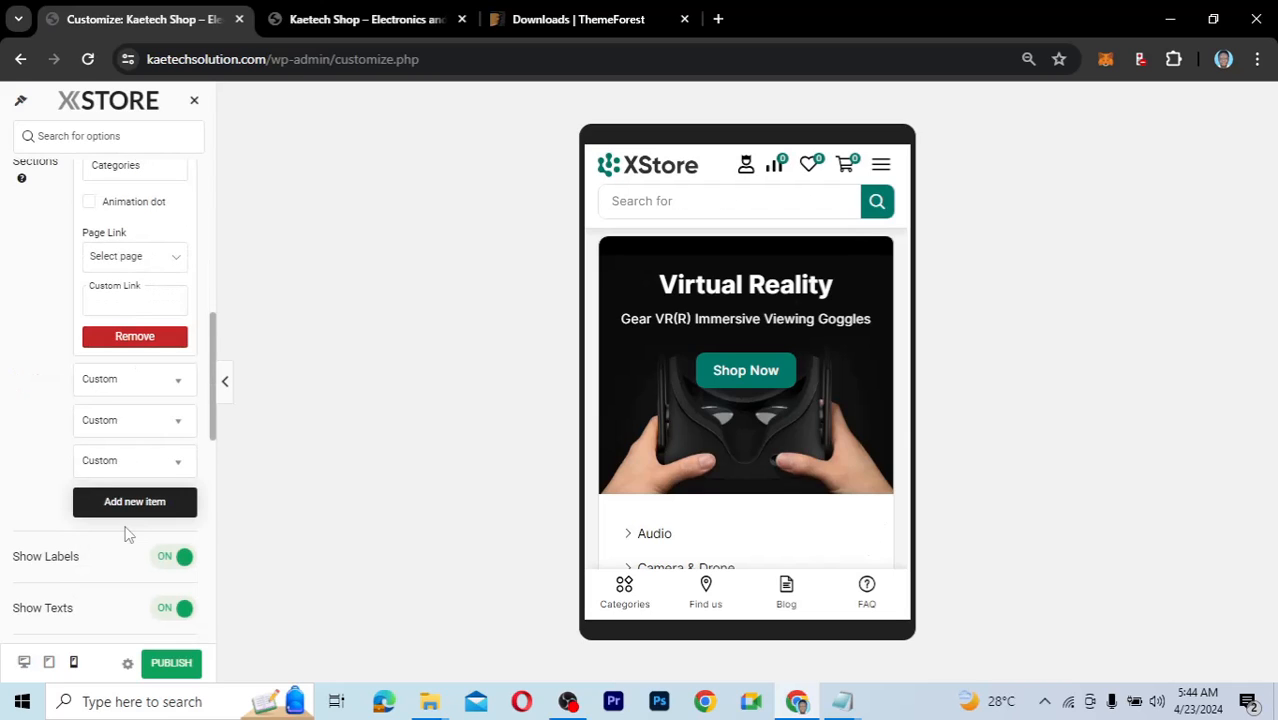
scroll(125, 490, up, 1)
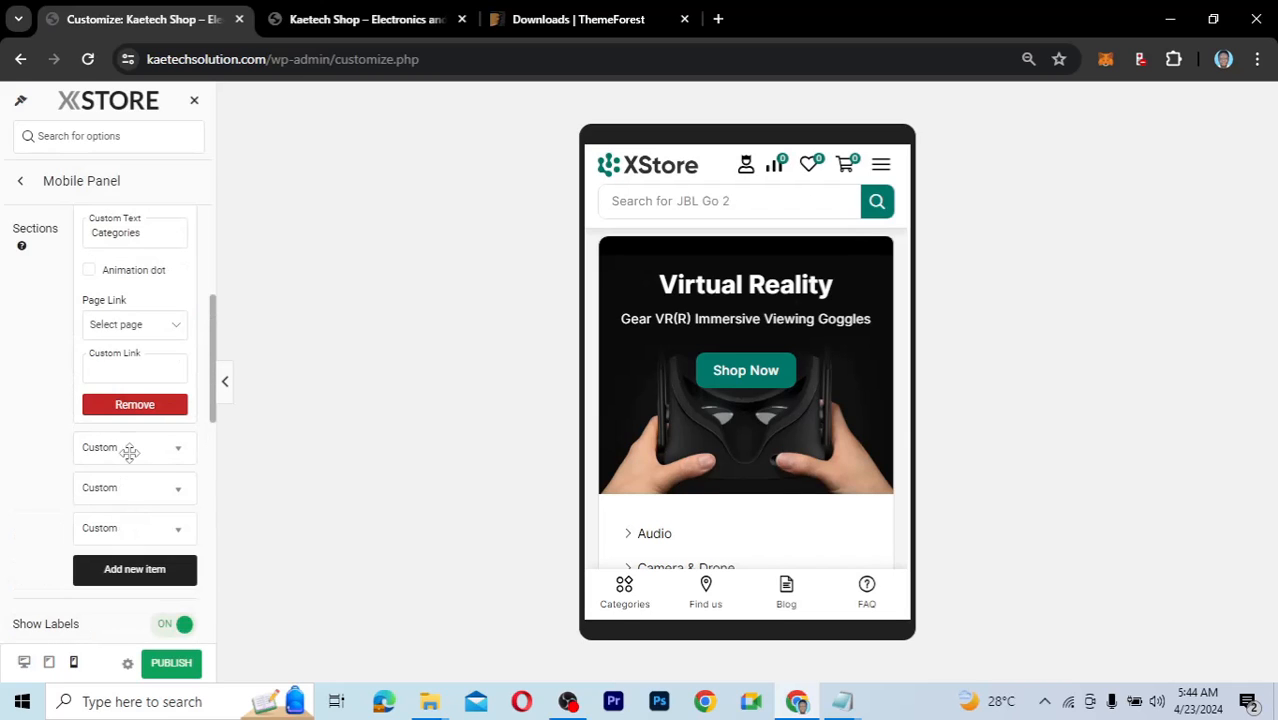
scroll(129, 452, up, 1)
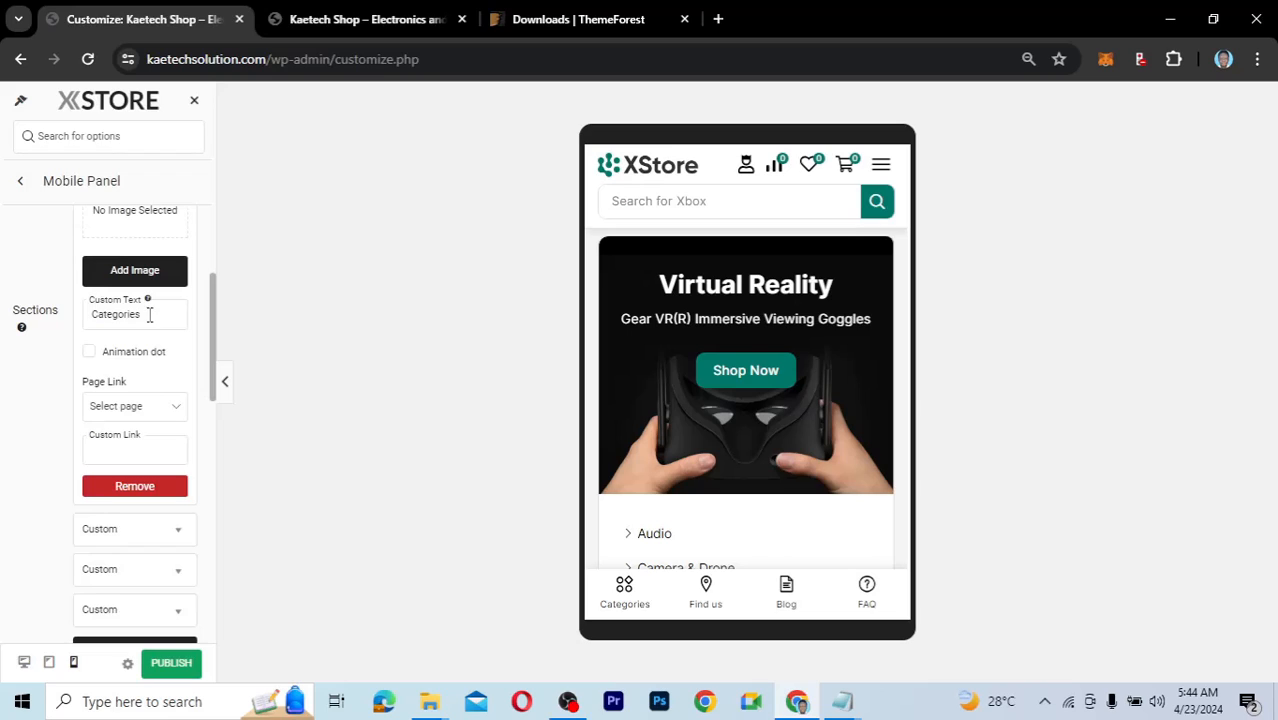
Change its Custom Text to 'Dept', then restore it to 'Categories'.
double_click(89, 316)
key(ctrl+c)
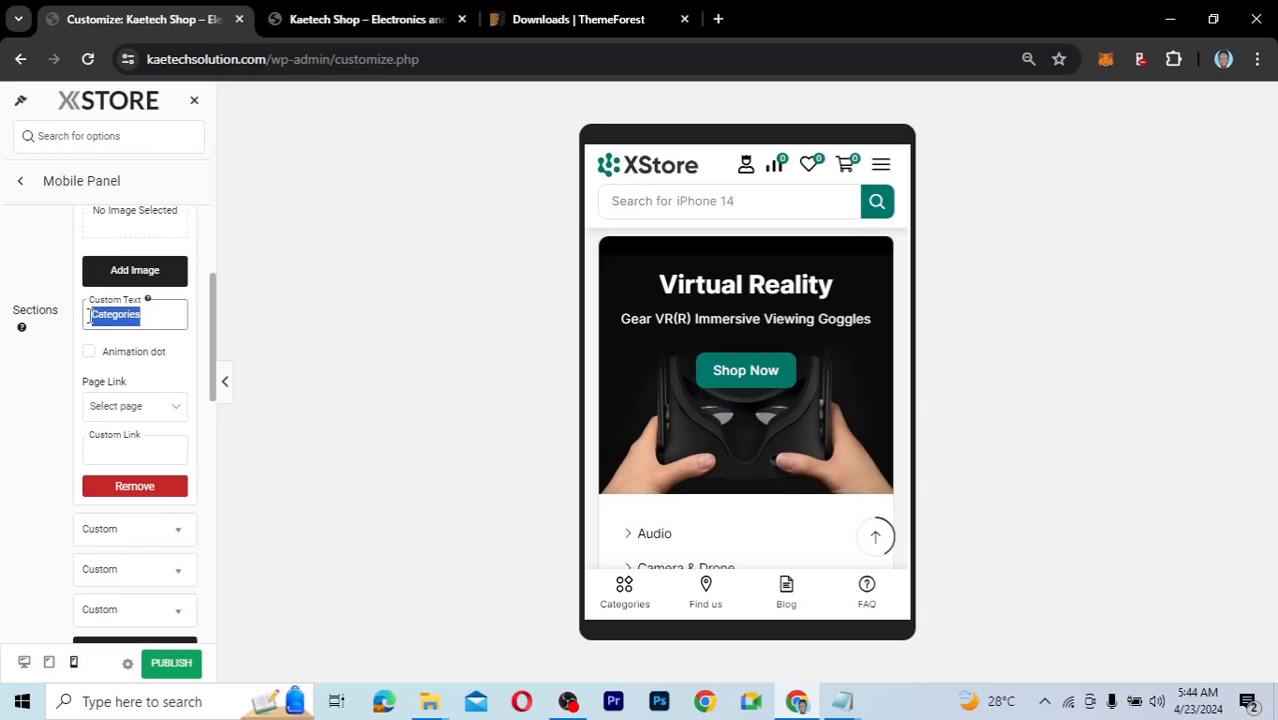
text(D)
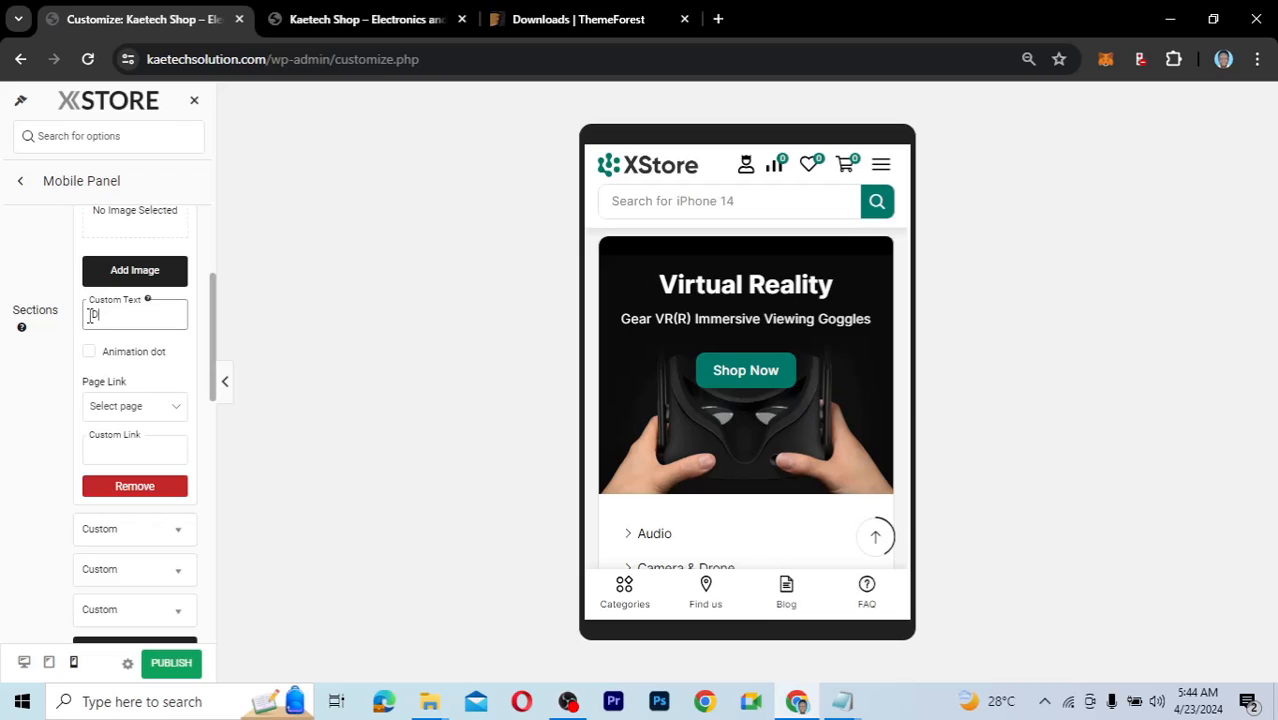
text(ept)
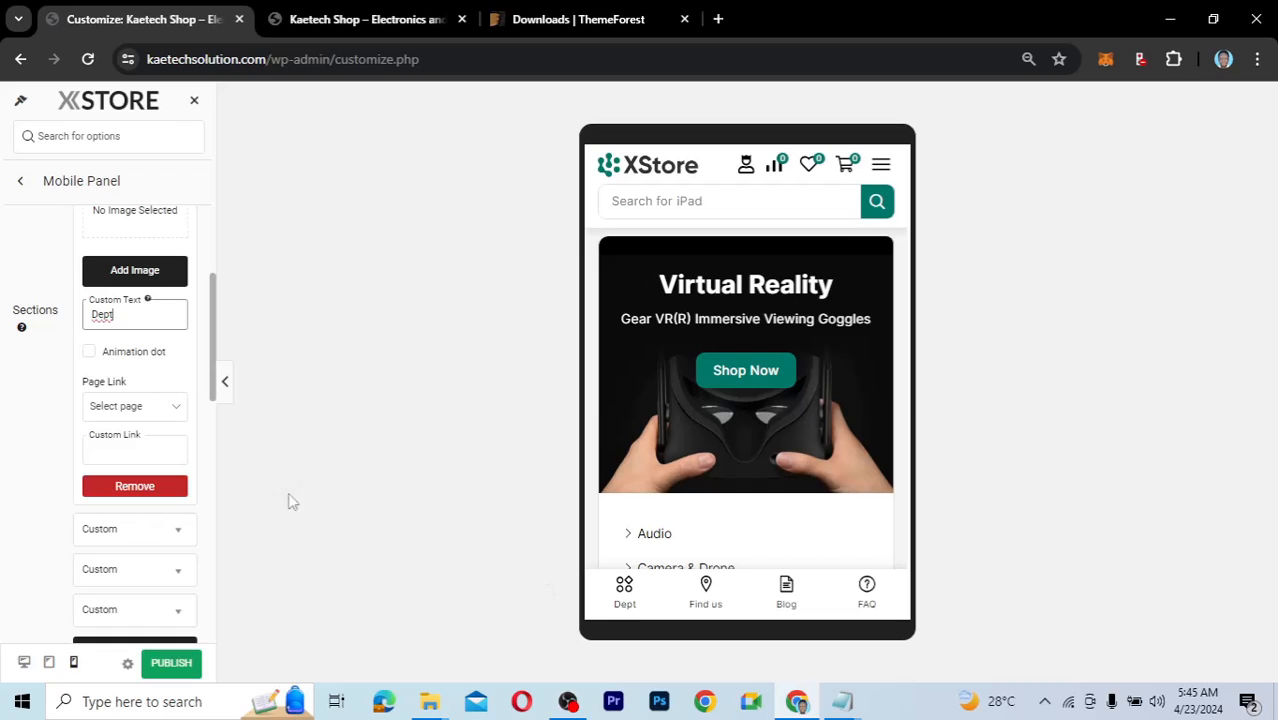
double_click(83, 316)
key(ctrl+v)
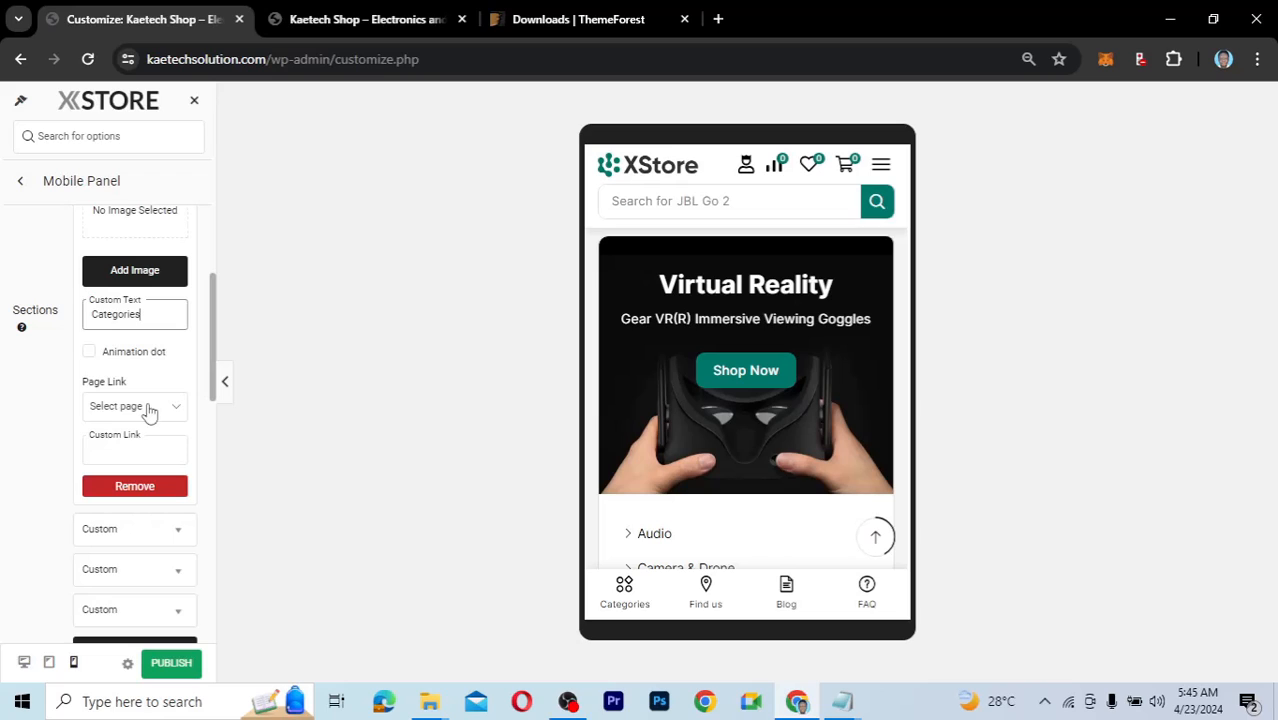
Inspect the Categories item's page link and element choices without changes, then collapse it.
click(149, 413)
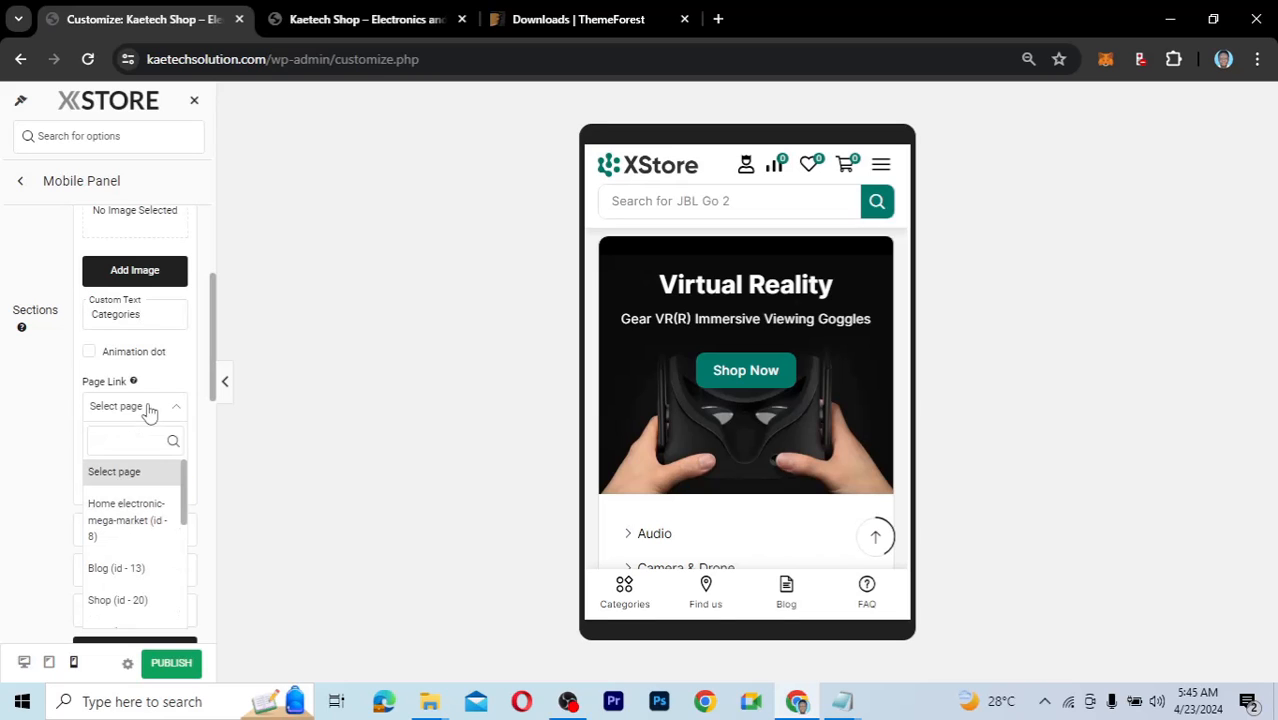
drag(184, 485, 178, 596)
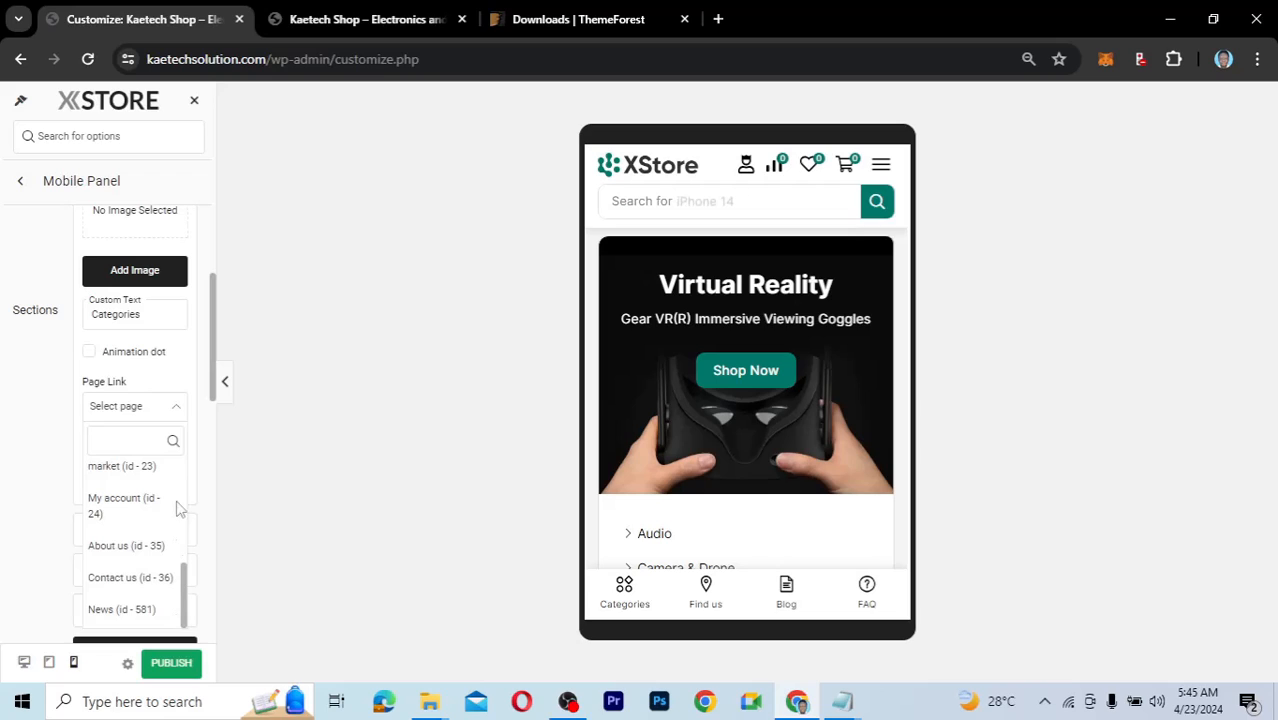
click(56, 380)
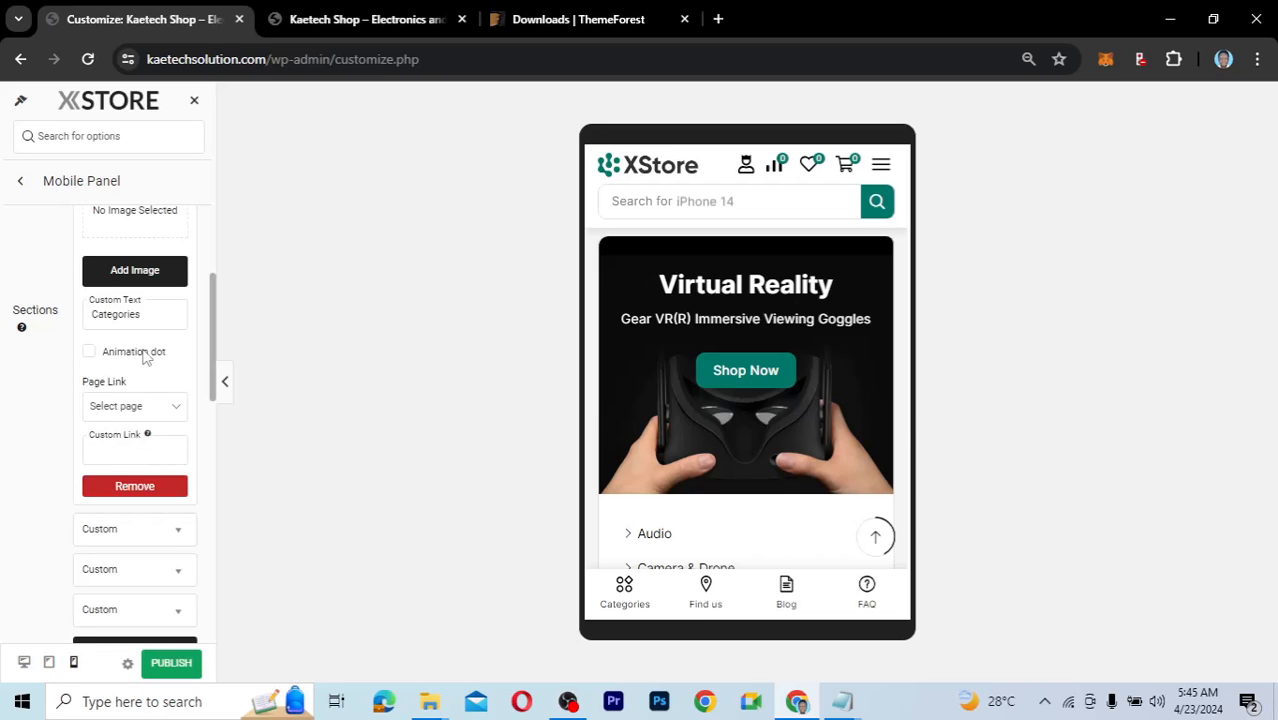
scroll(144, 358, up, 3)
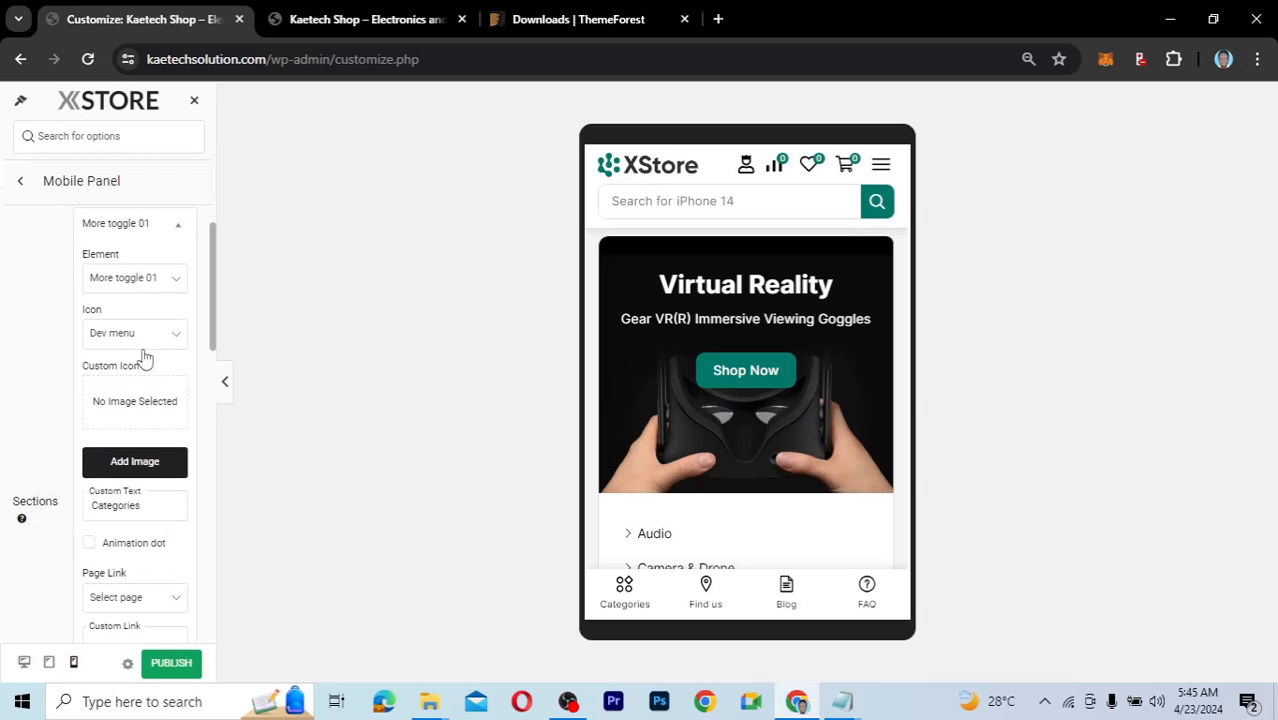
scroll(170, 342, up, 1)
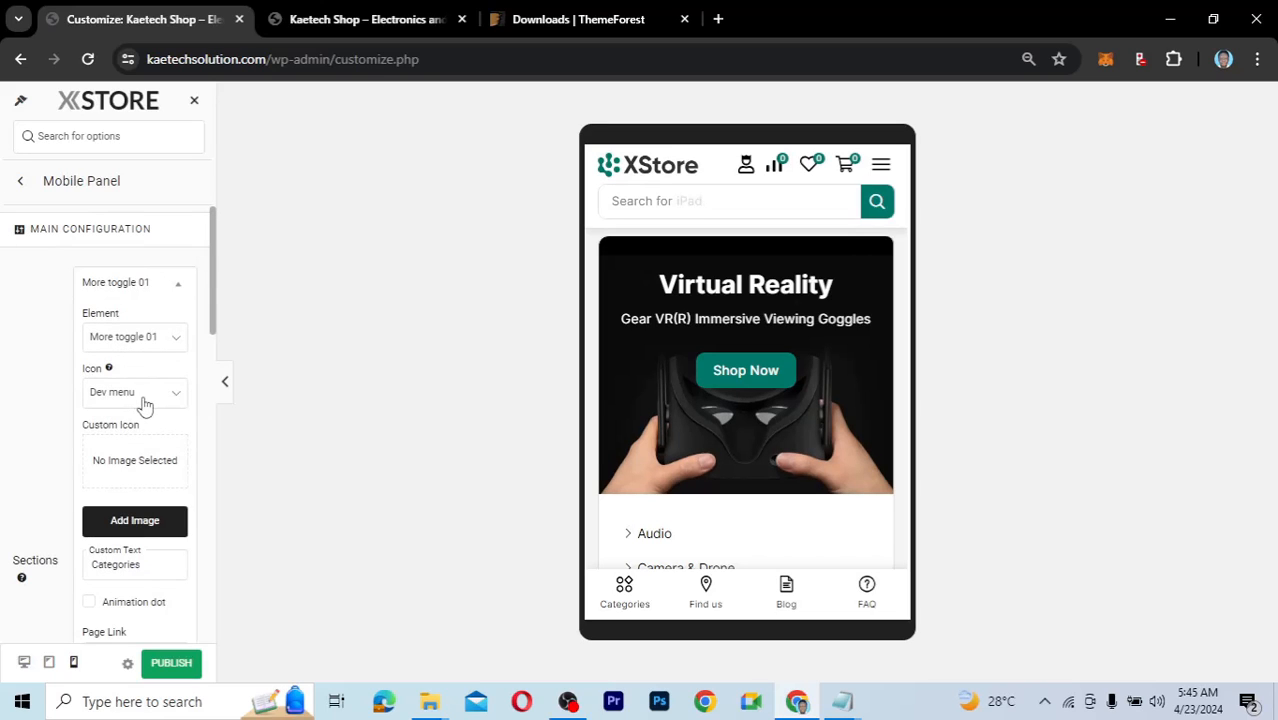
click(136, 344)
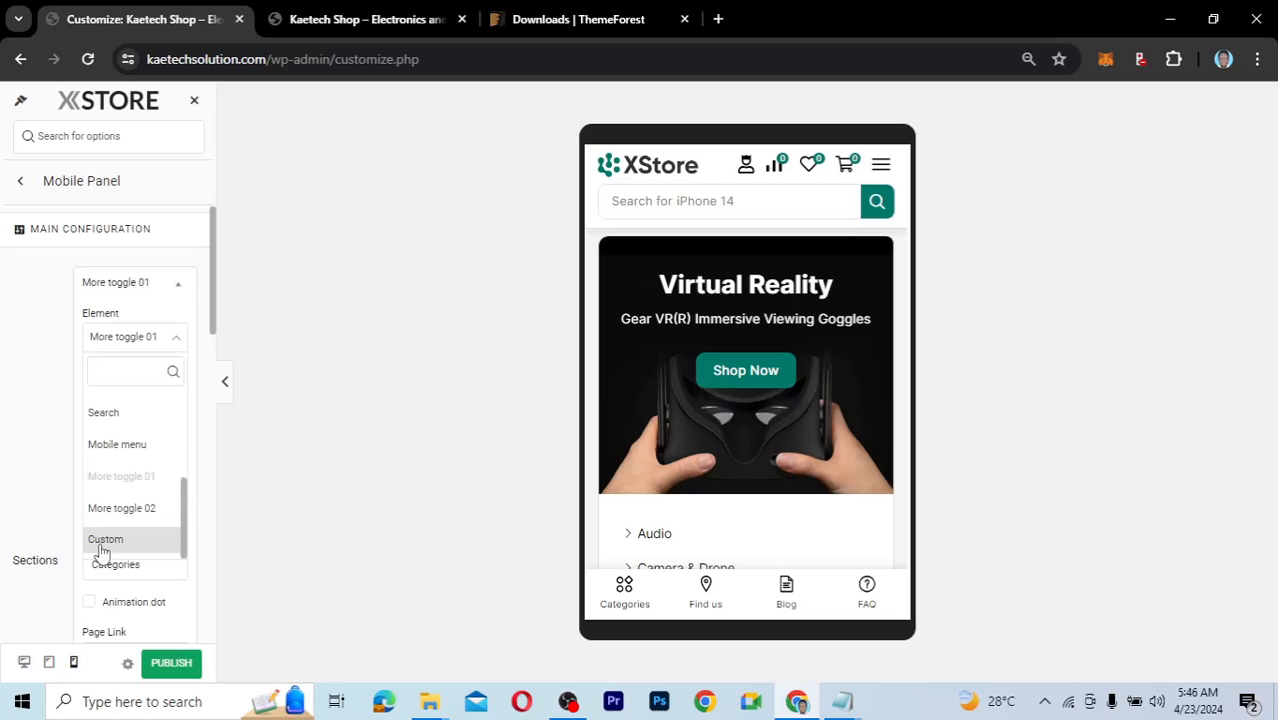
click(24, 410)
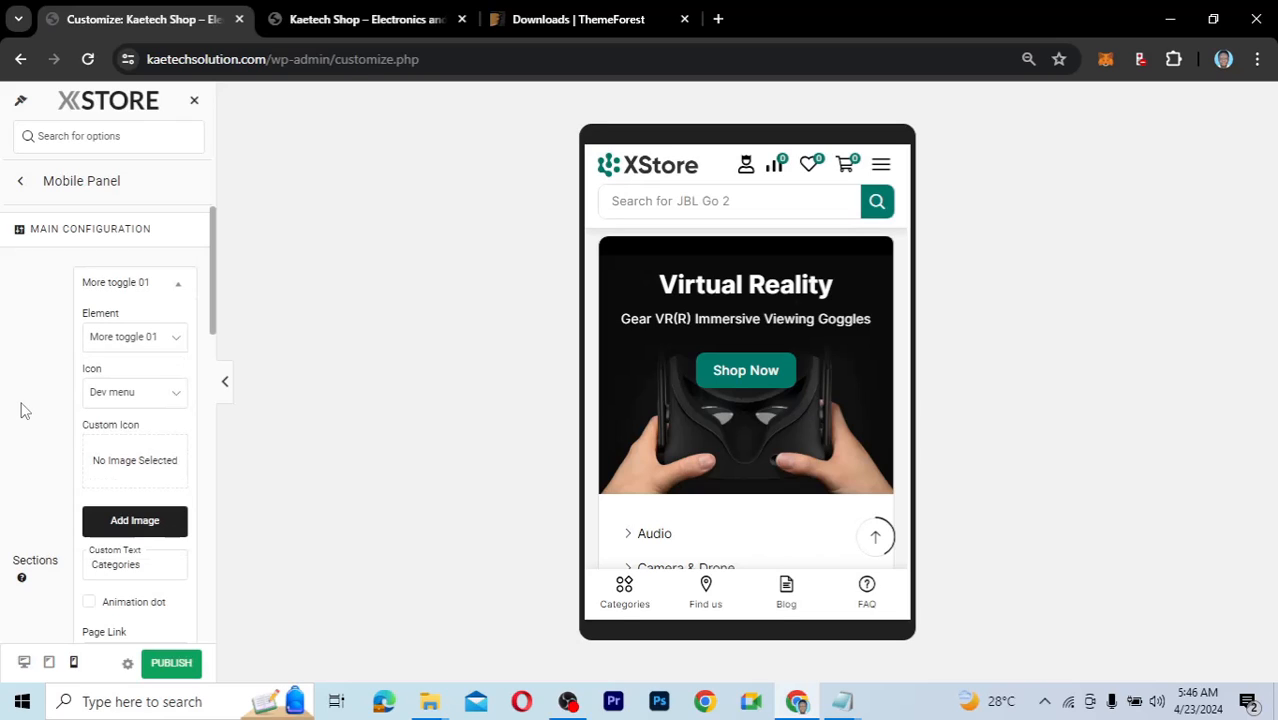
click(151, 282)
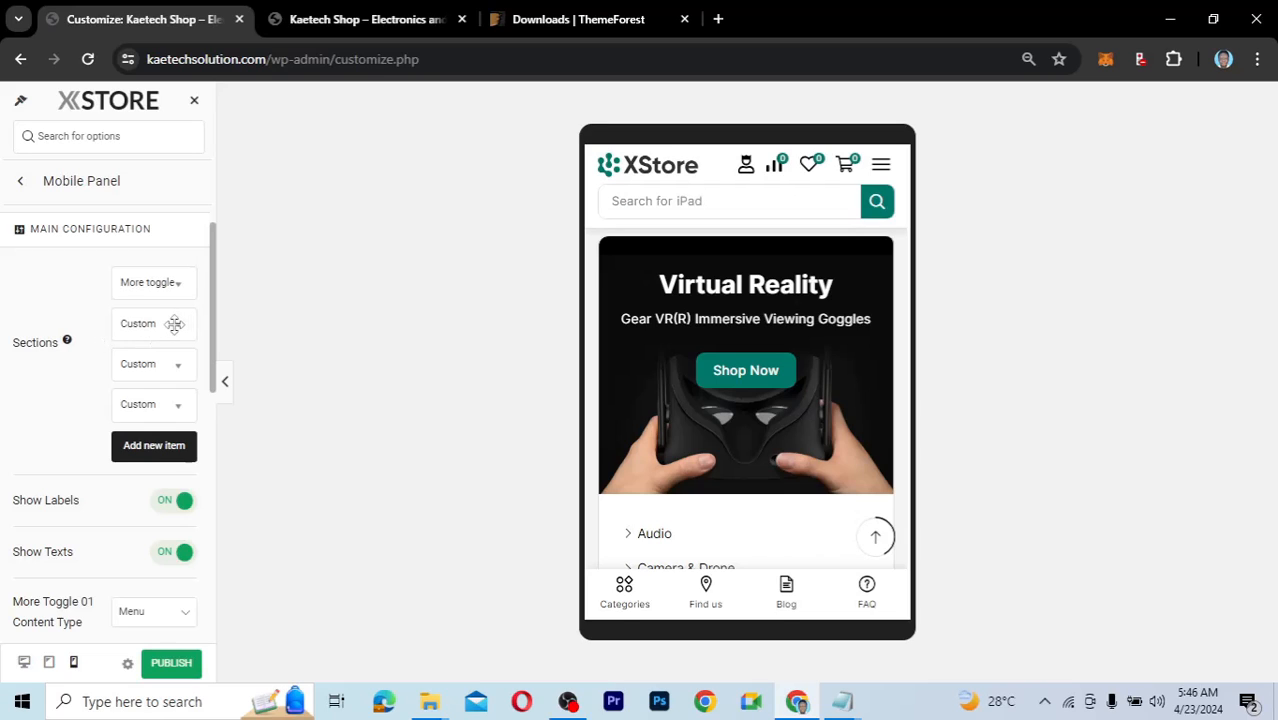
Expand the Find us item: Custom element, Location icon, linked to the Contact us page.
click(174, 323)
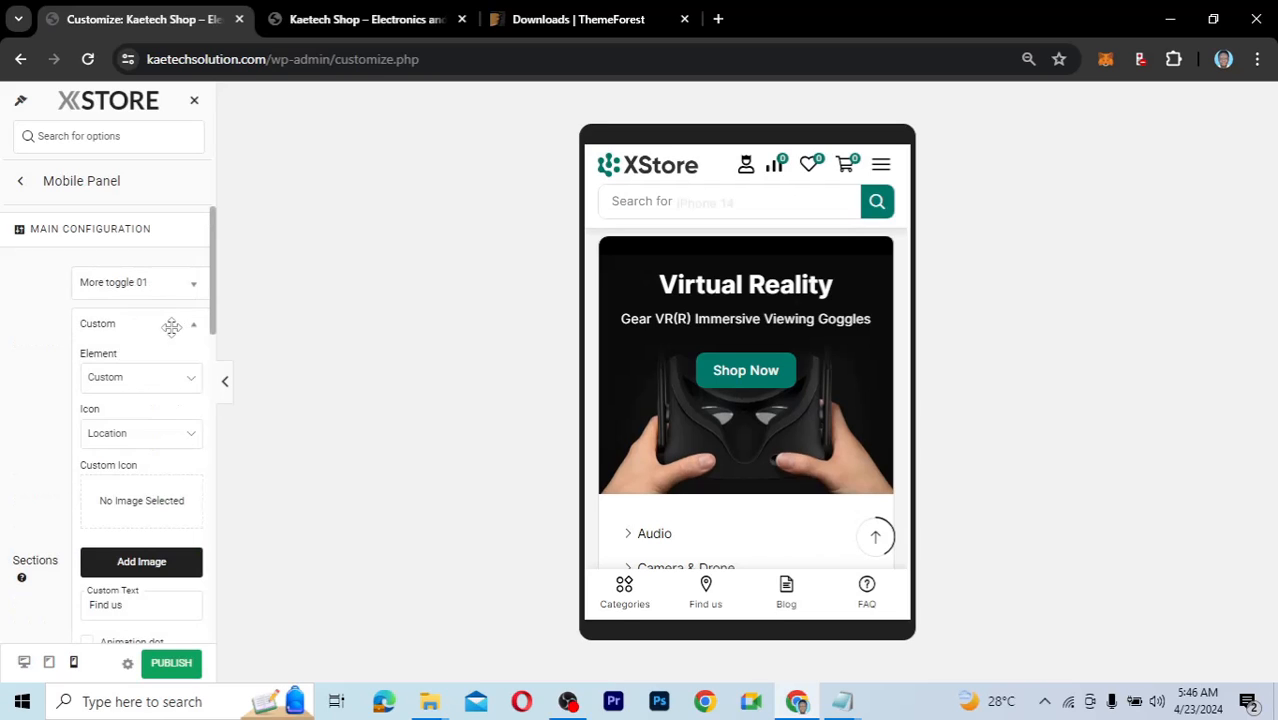
scroll(130, 440, down, 1)
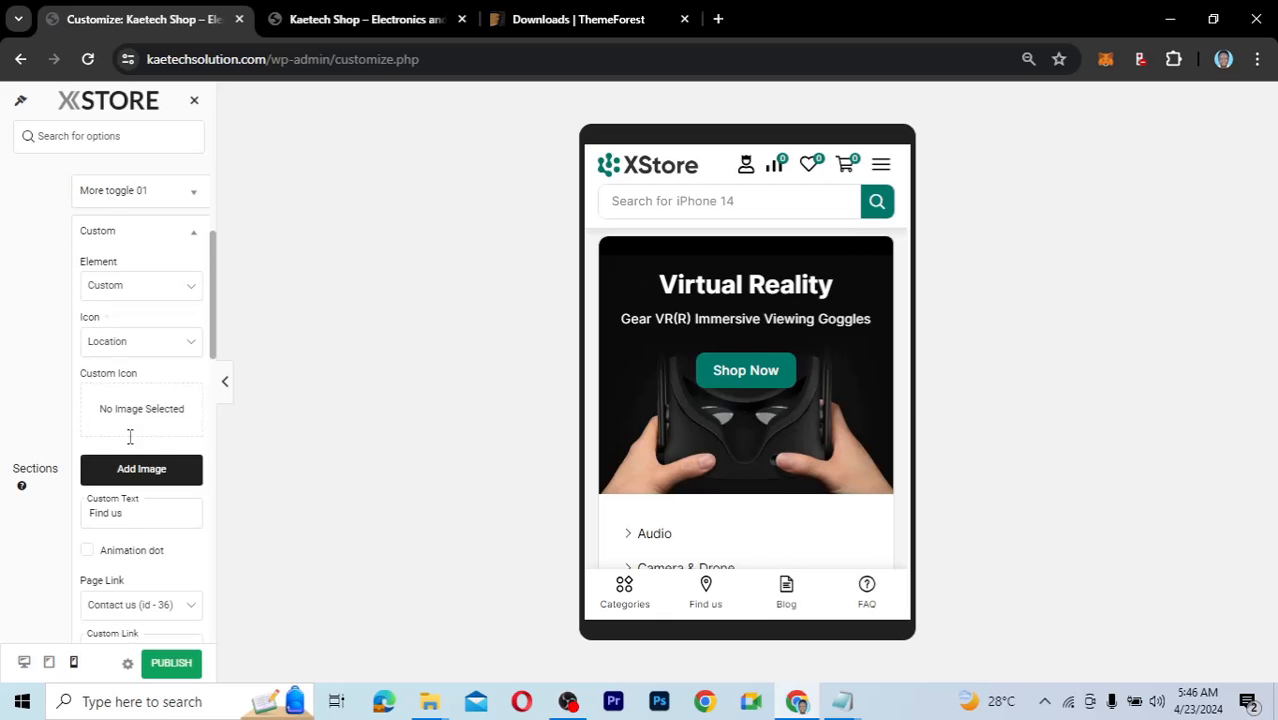
scroll(130, 440, down, 1)
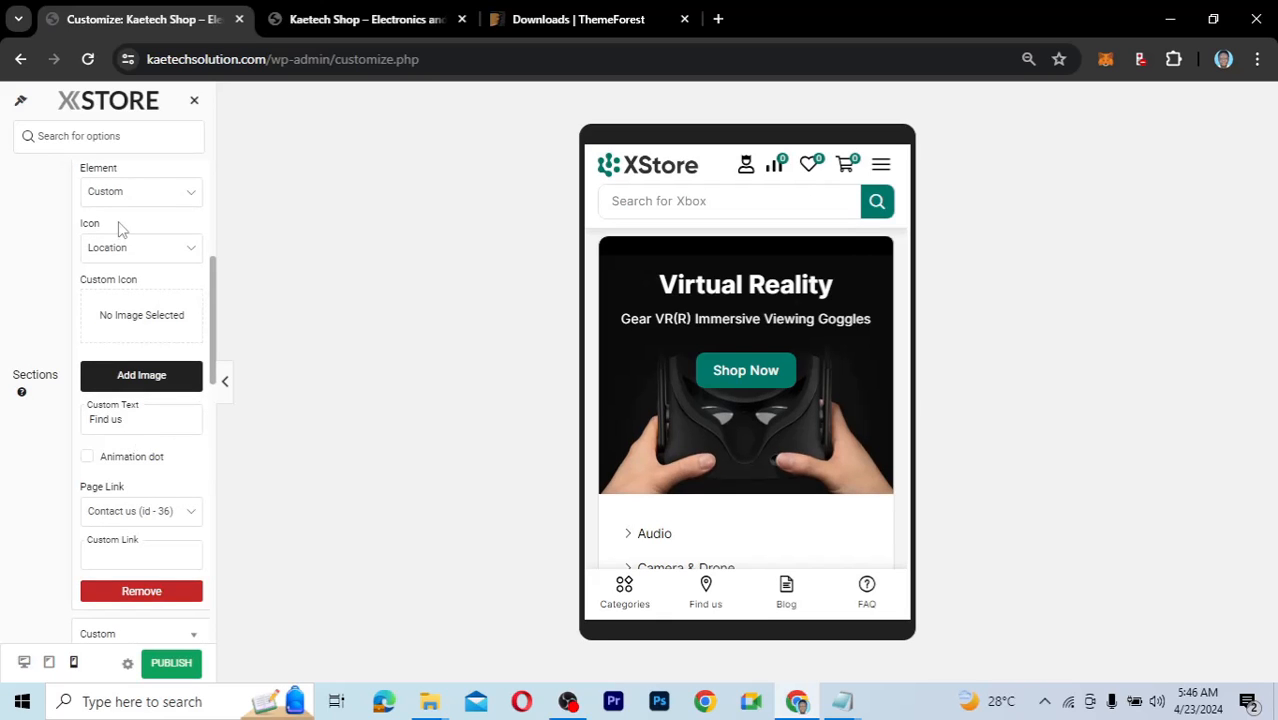
scroll(125, 230, up, 1)
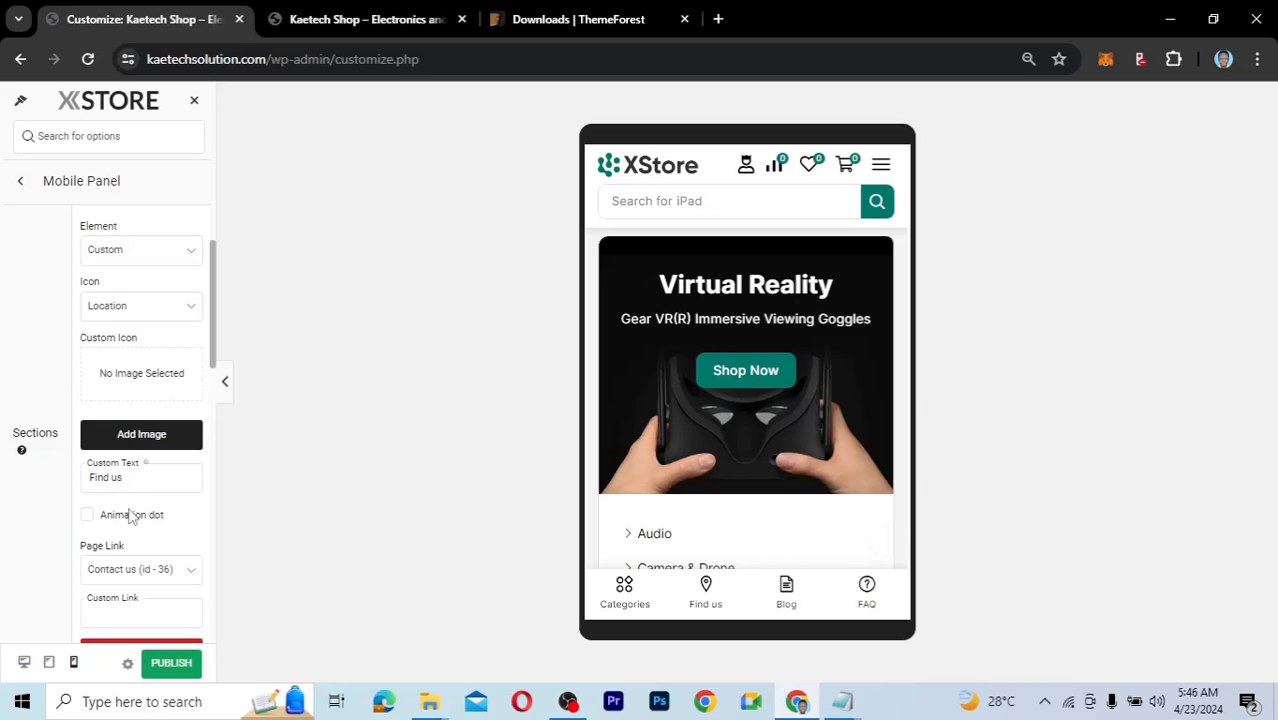
scroll(130, 515, down, 3)
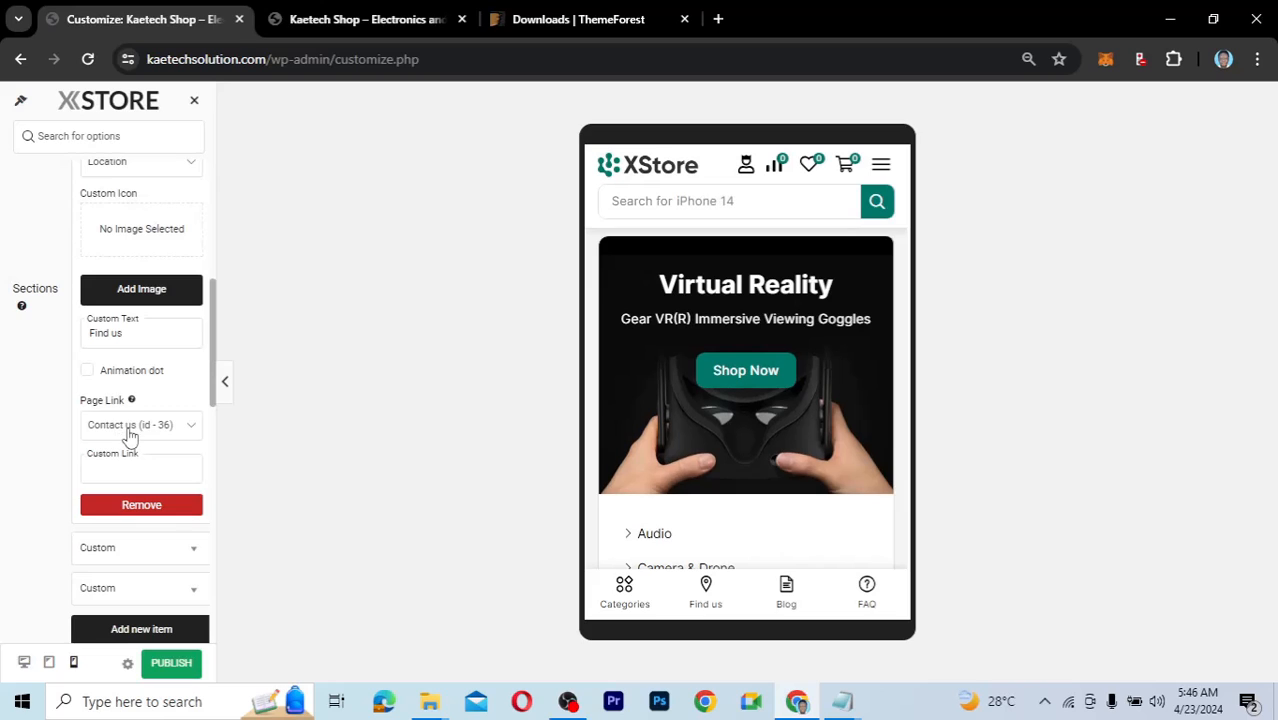
scroll(130, 435, up, 3)
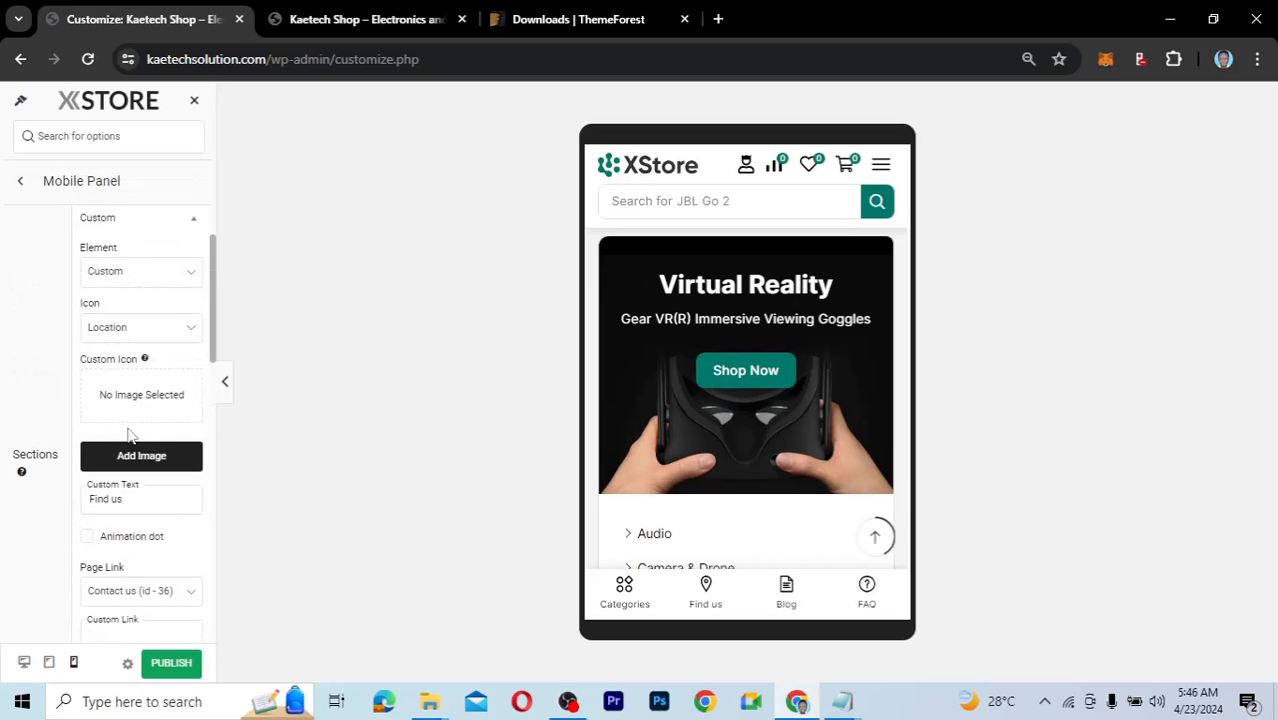
Collapse the Find us item, review the remaining Mobile Panel options, and go back unchanged.
click(142, 218)
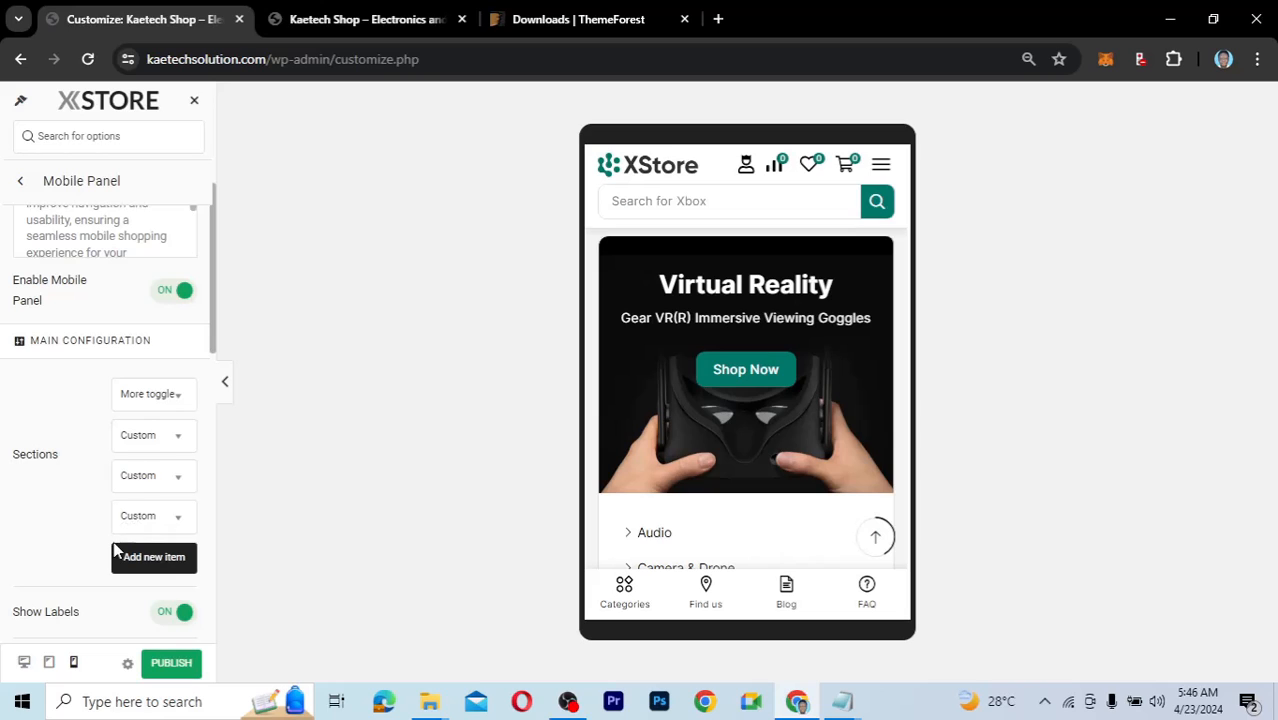
scroll(89, 510, down, 1)
scroll(89, 510, down, 3)
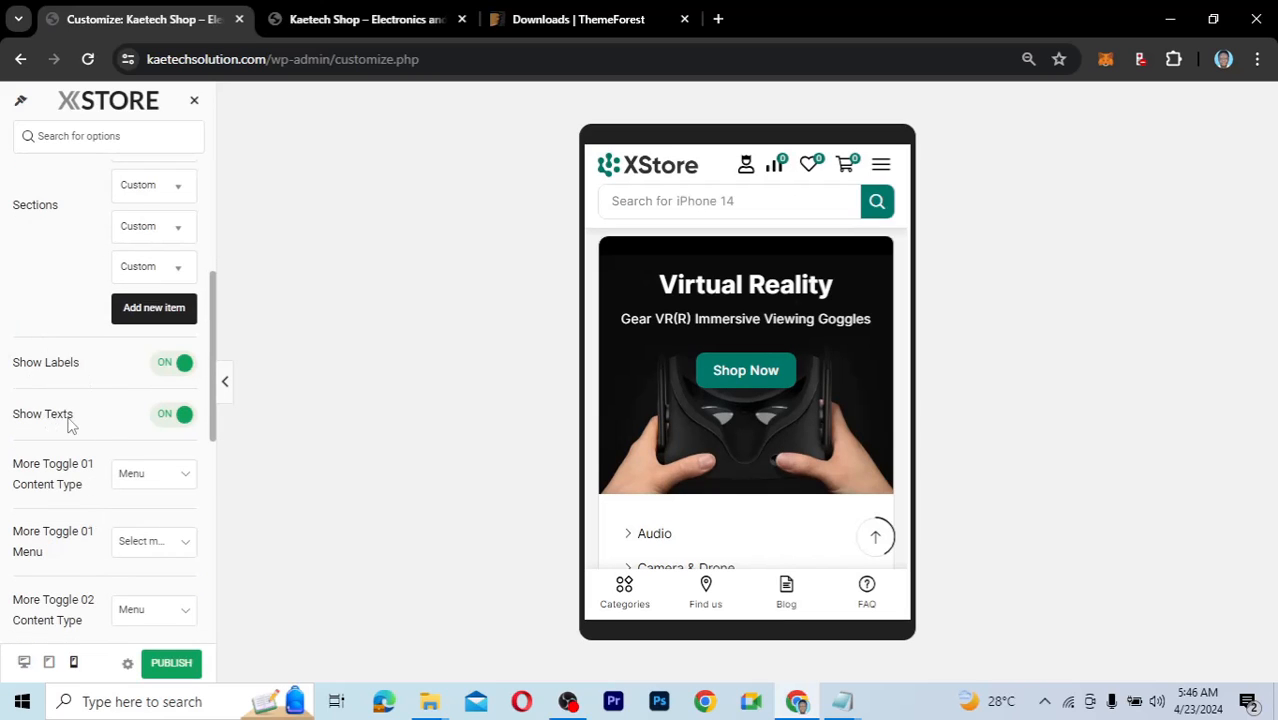
scroll(59, 521, down, 2)
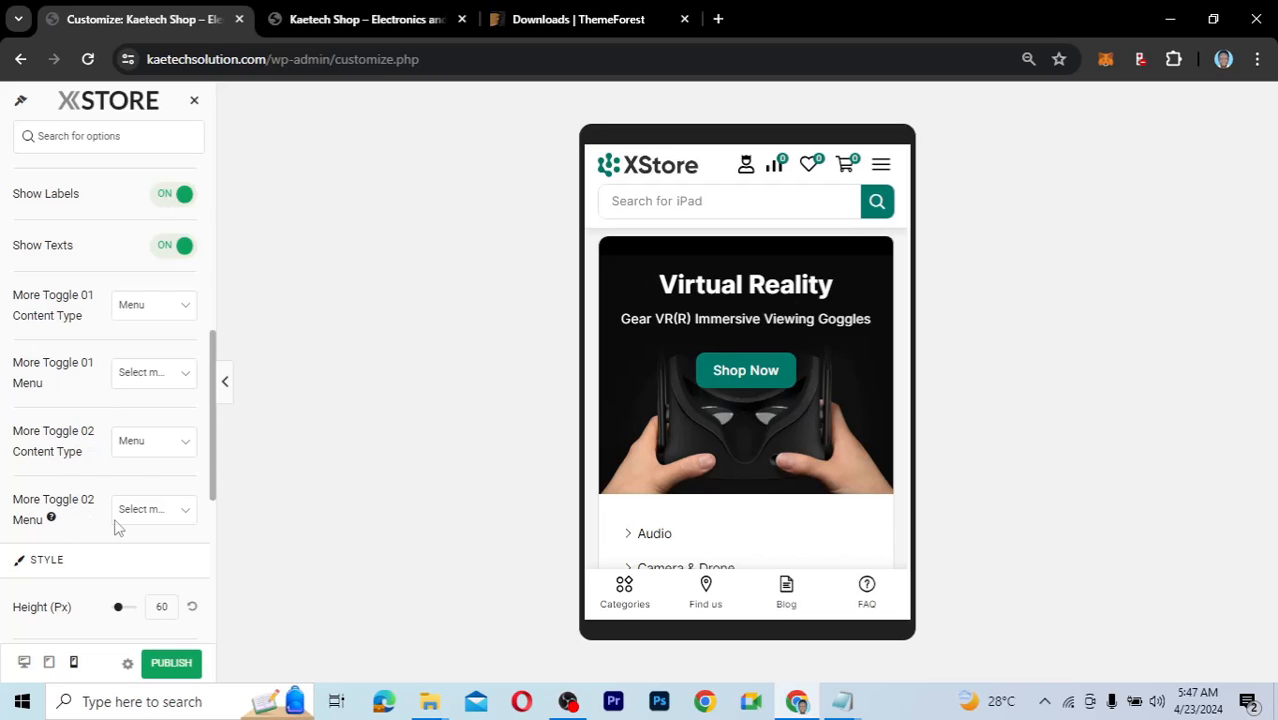
scroll(78, 559, down, 1)
scroll(82, 568, down, 4)
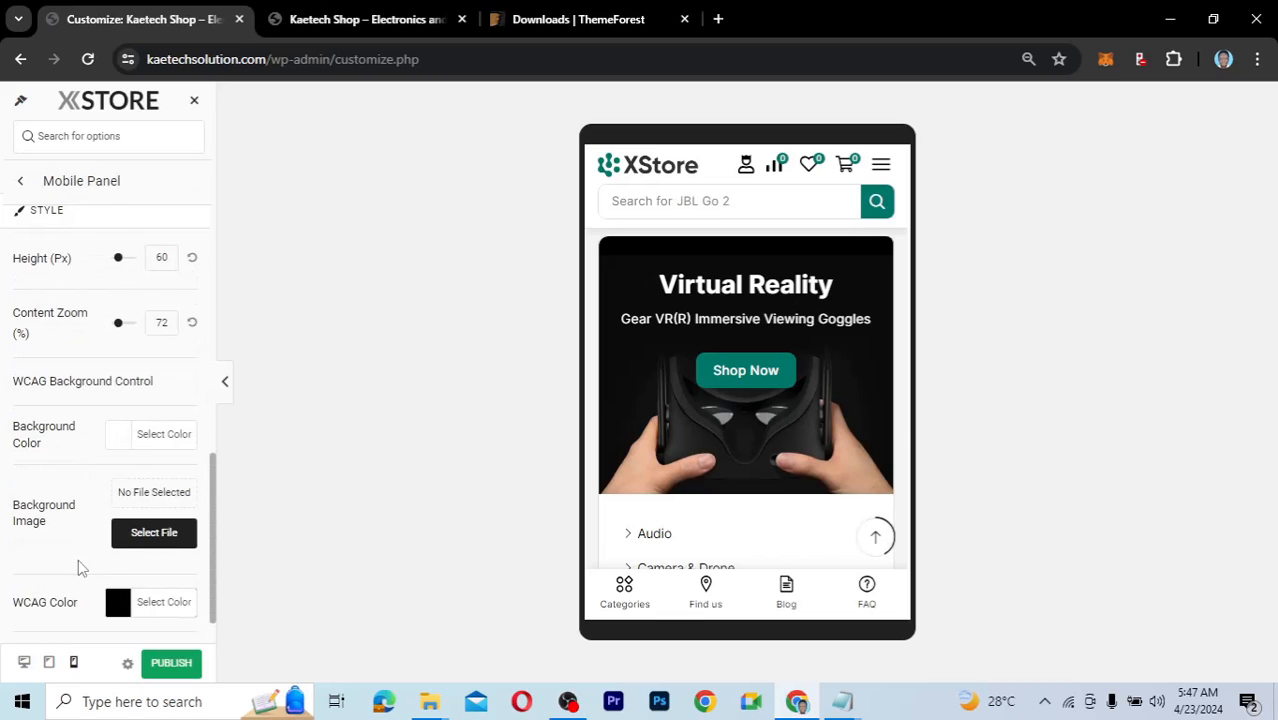
scroll(82, 568, up, 5)
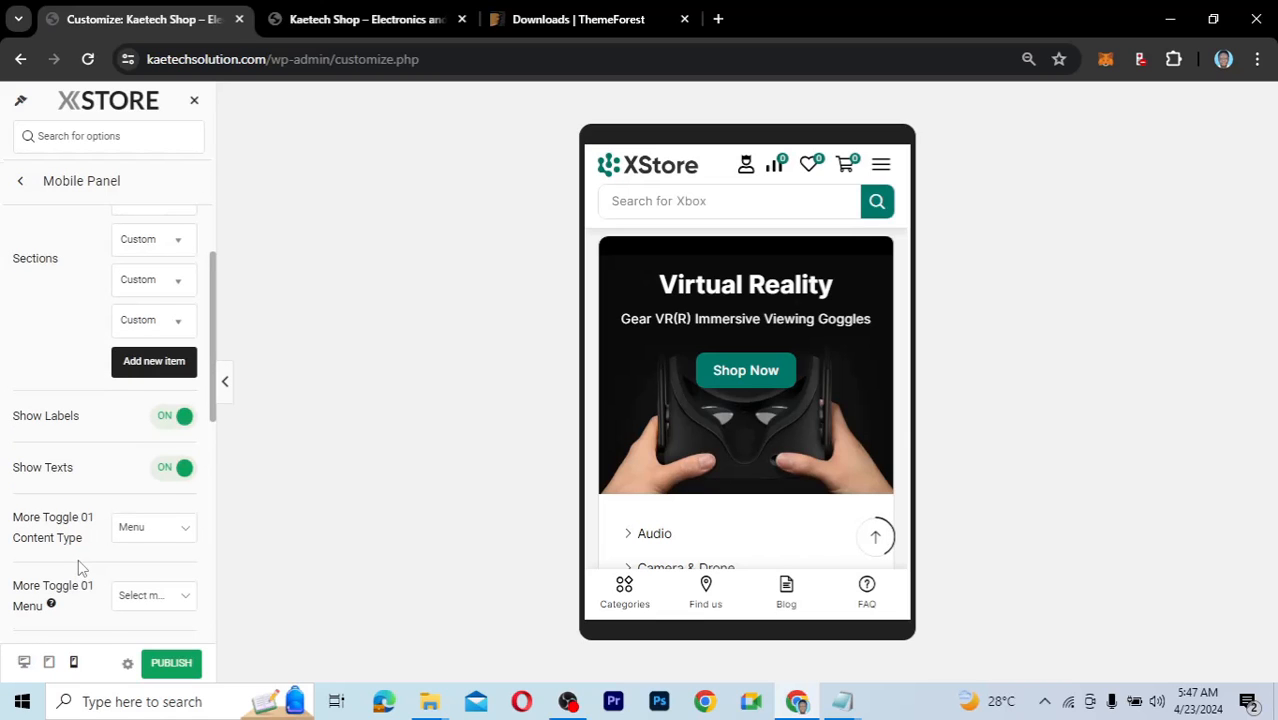
scroll(78, 559, up, 1)
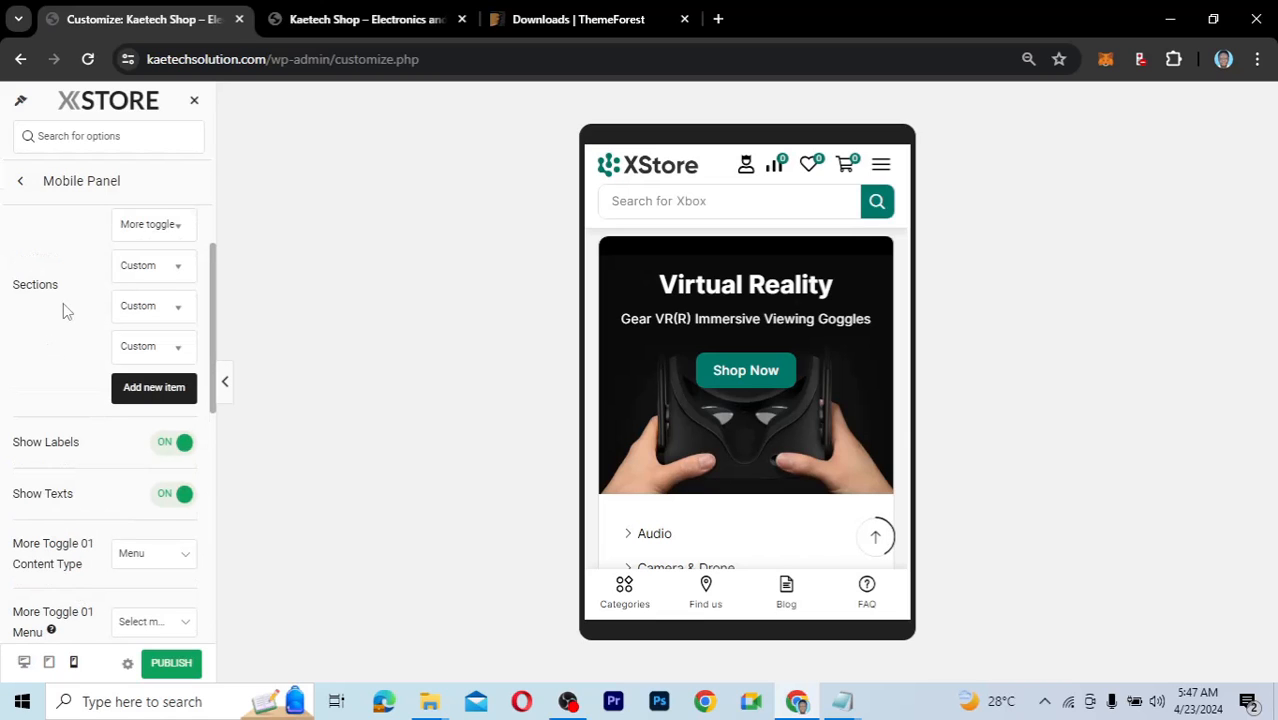
click(23, 187)
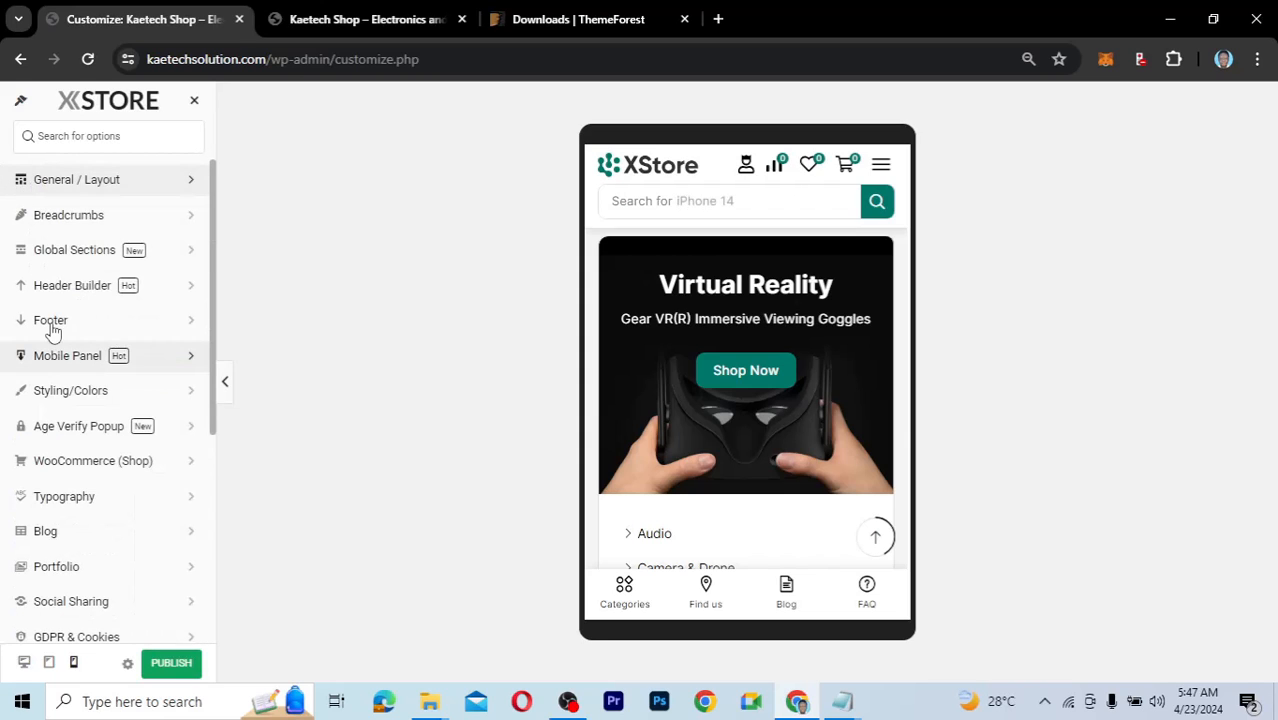
In Styling/Colors, change Main Color from teal #00796b to the blue #1e73be swatch.
click(83, 399)
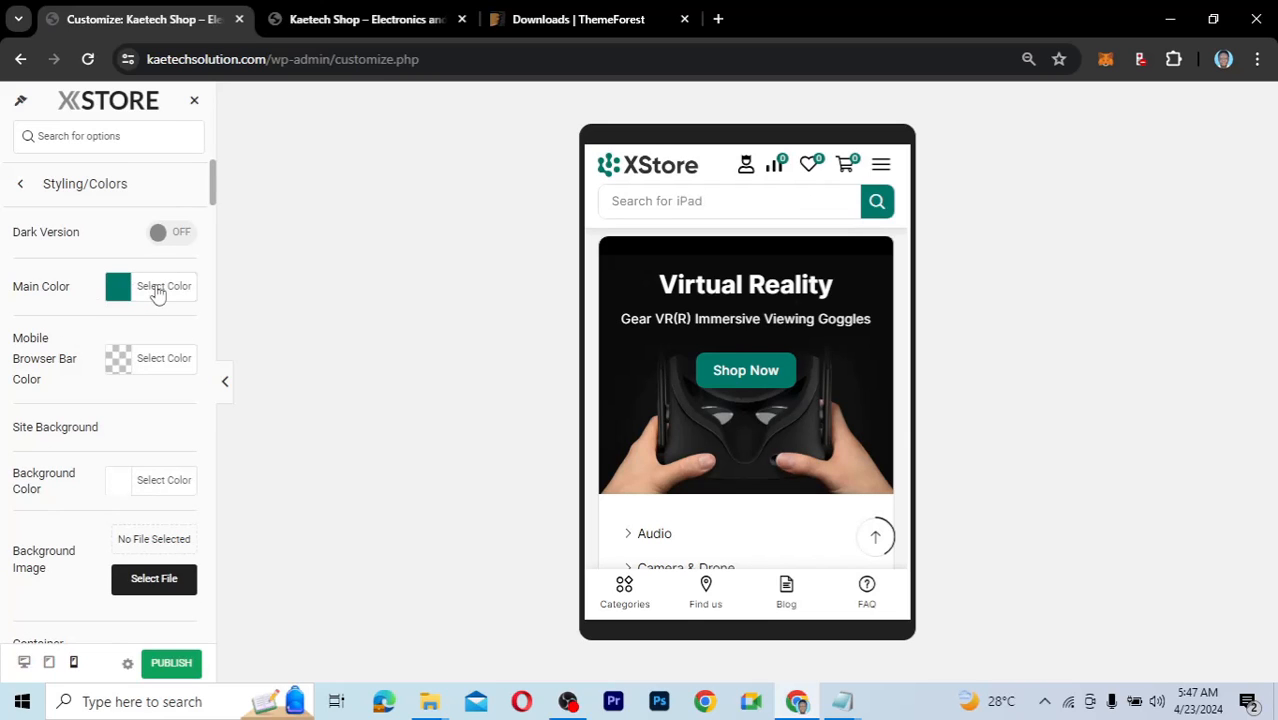
click(157, 288)
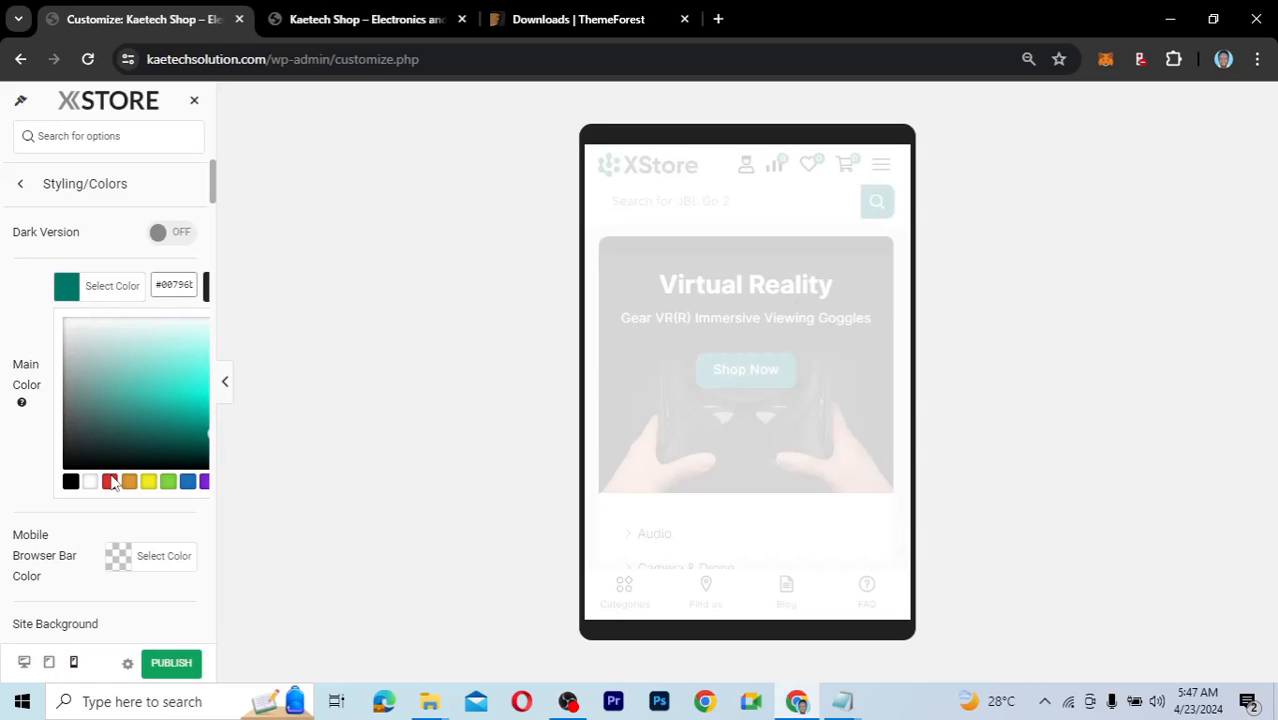
click(187, 483)
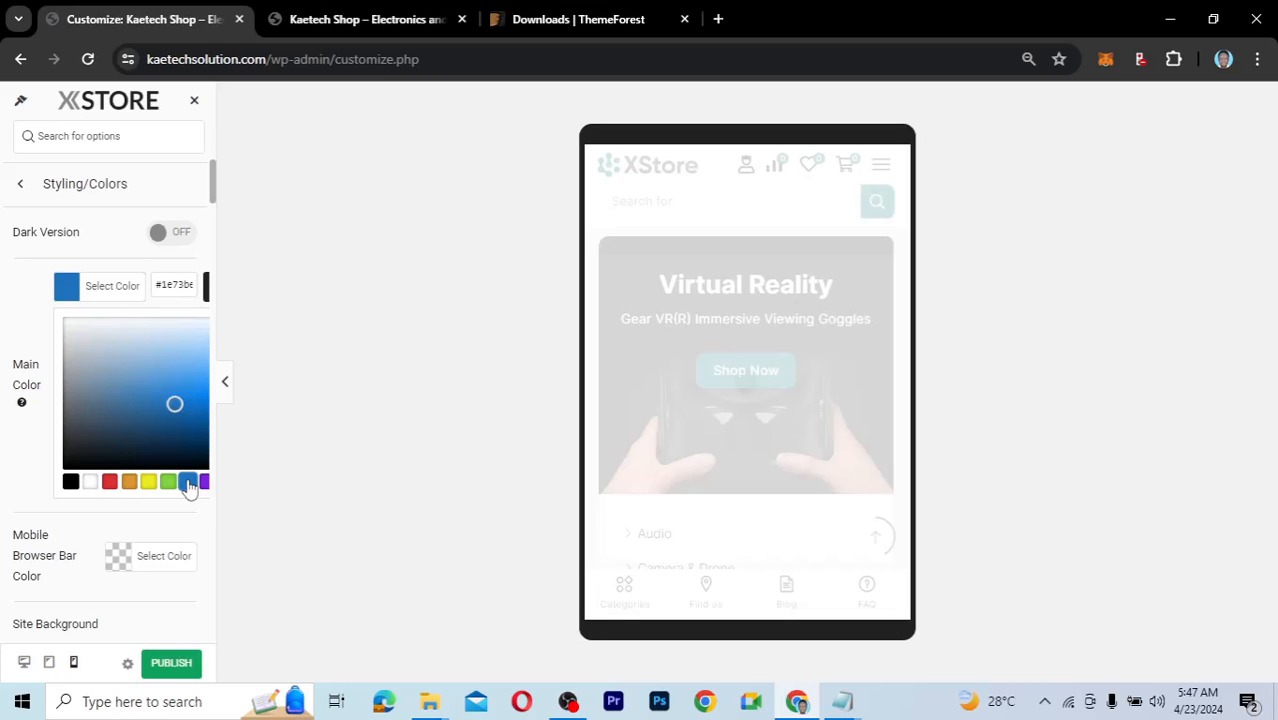
click(45, 316)
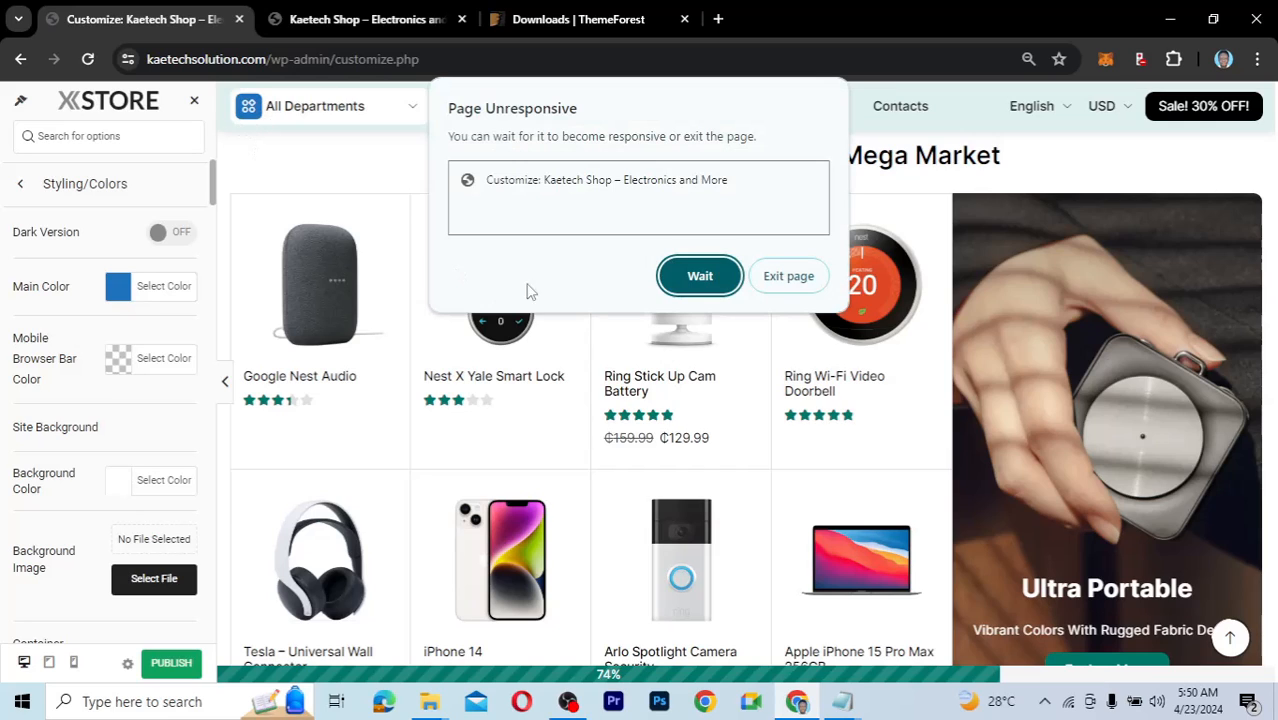
Let the unresponsive preview recover, then return to the top-level customizer sections list.
click(700, 268)
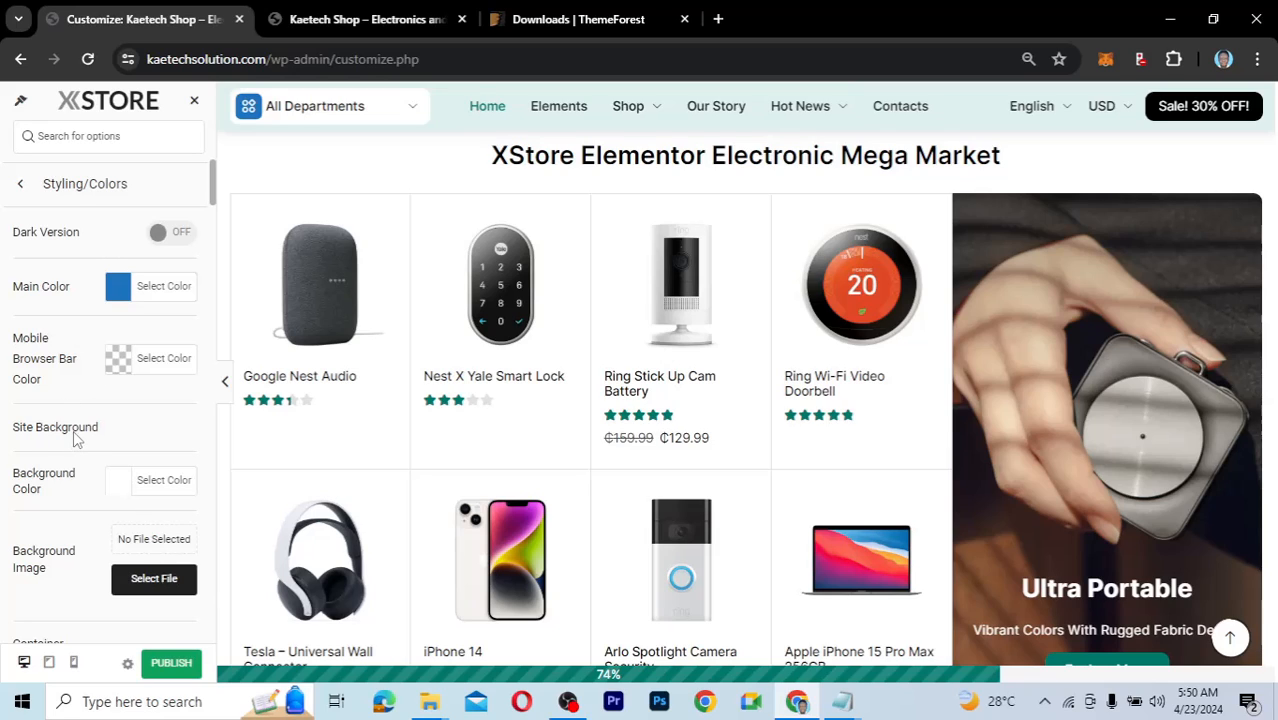
scroll(73, 430, down, 3)
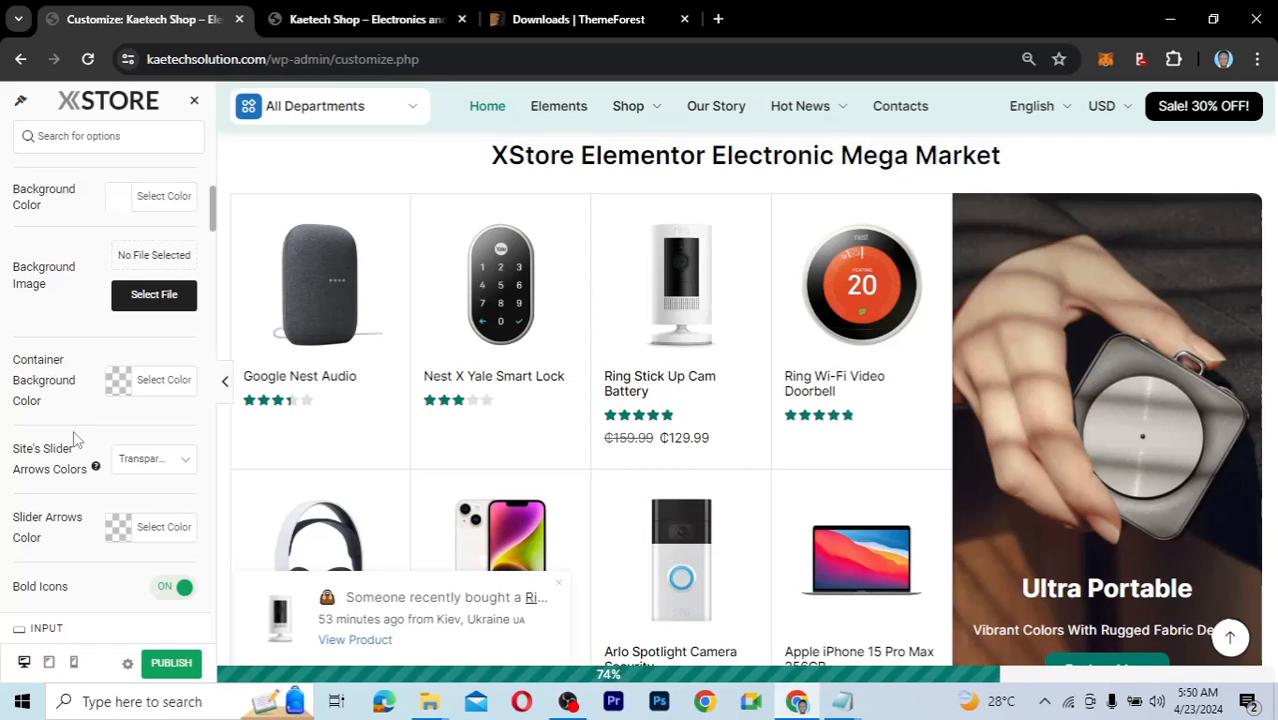
scroll(73, 430, down, 2)
scroll(73, 430, up, 5)
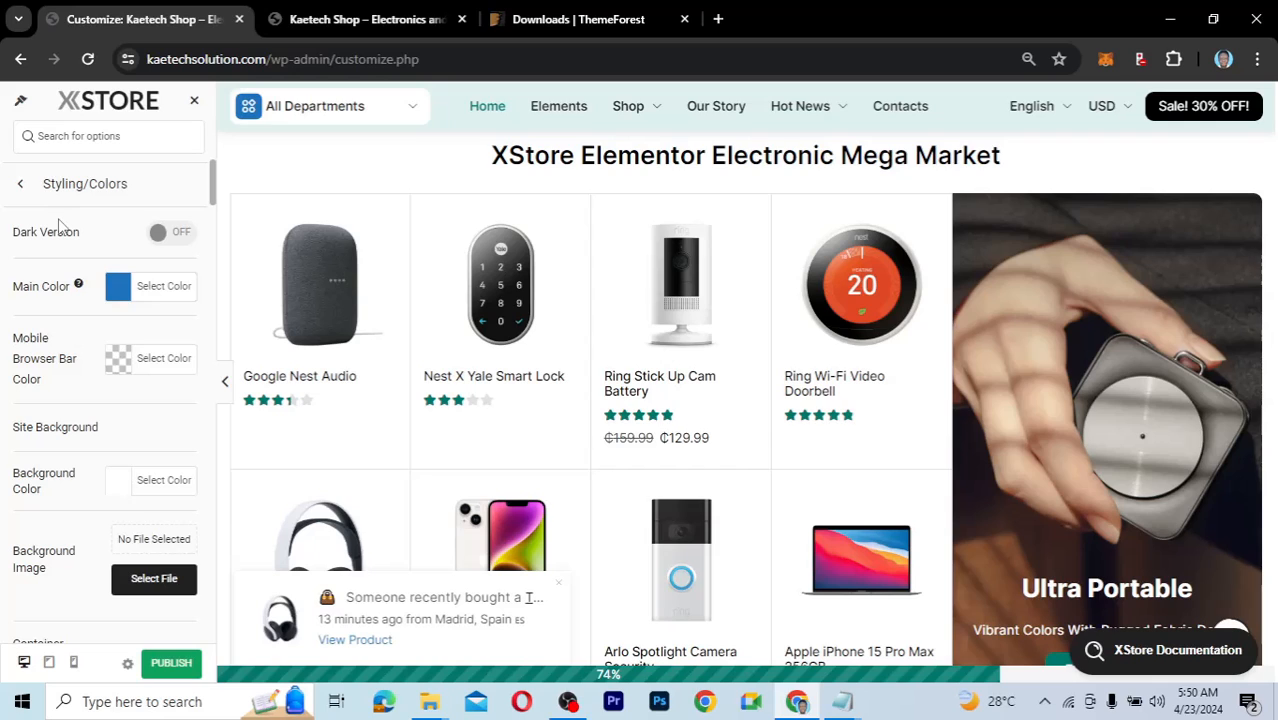
click(20, 184)
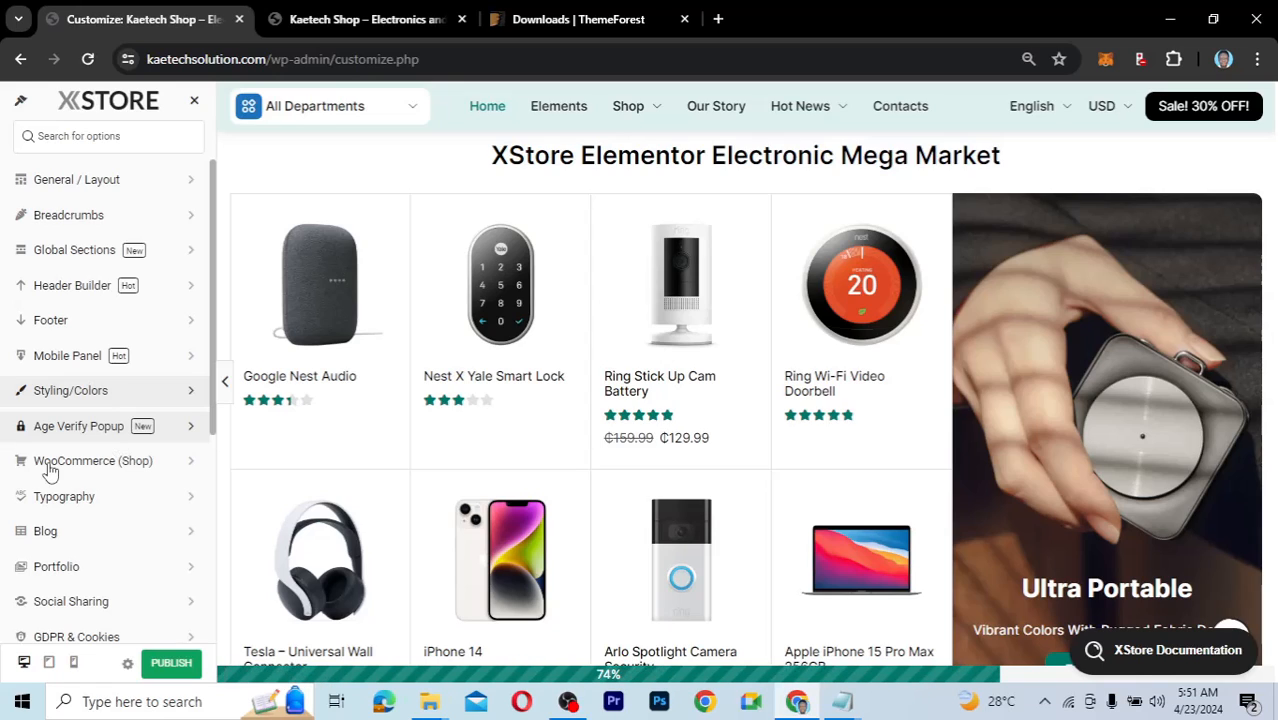
click(118, 462)
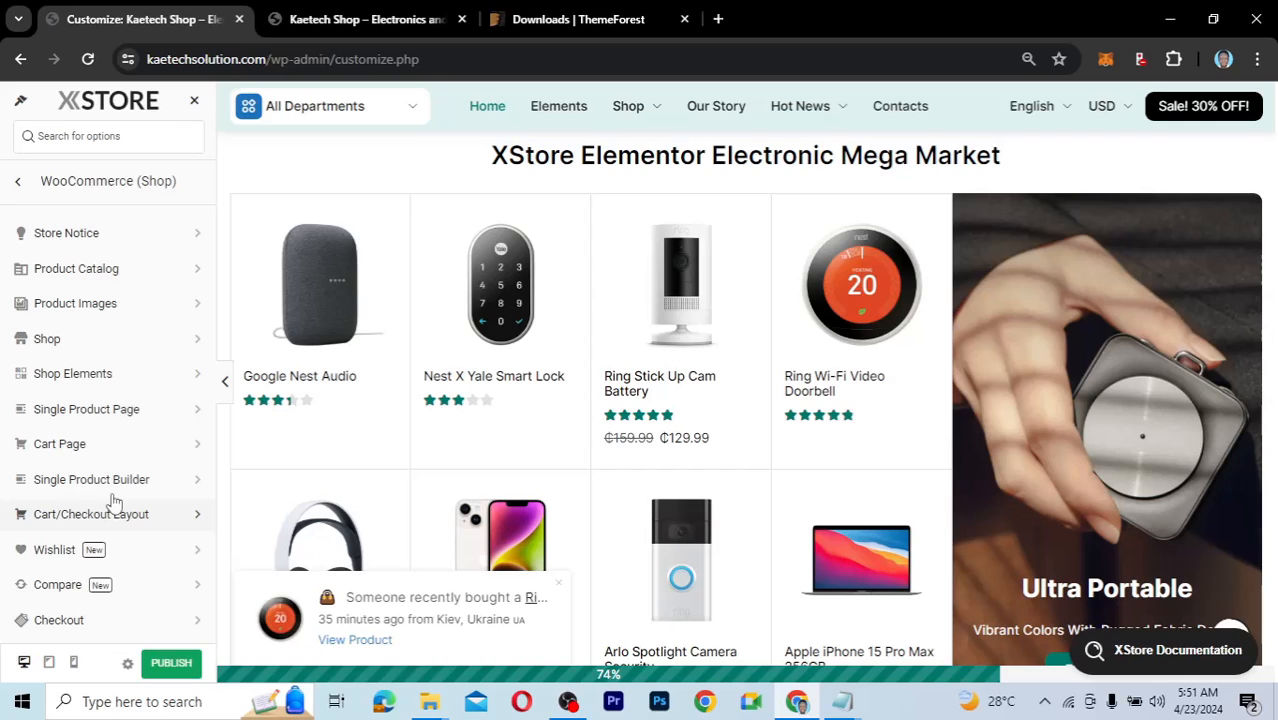
click(22, 184)
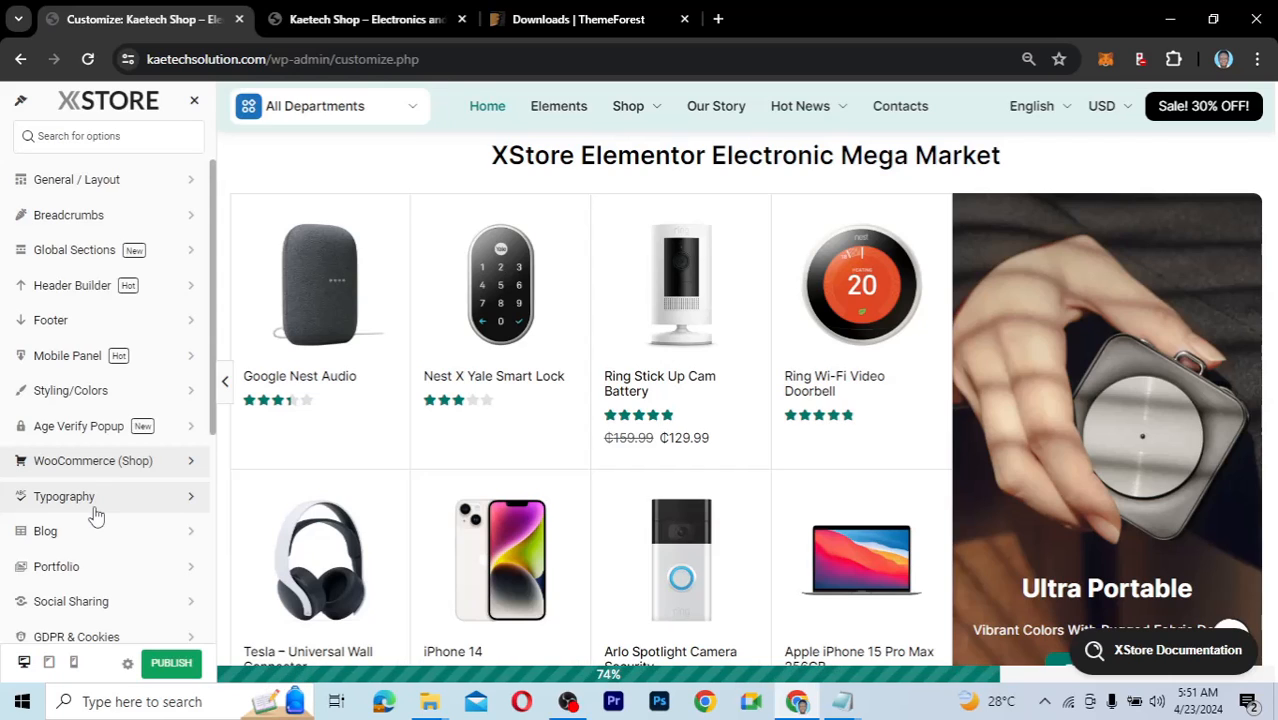
scroll(95, 514, down, 3)
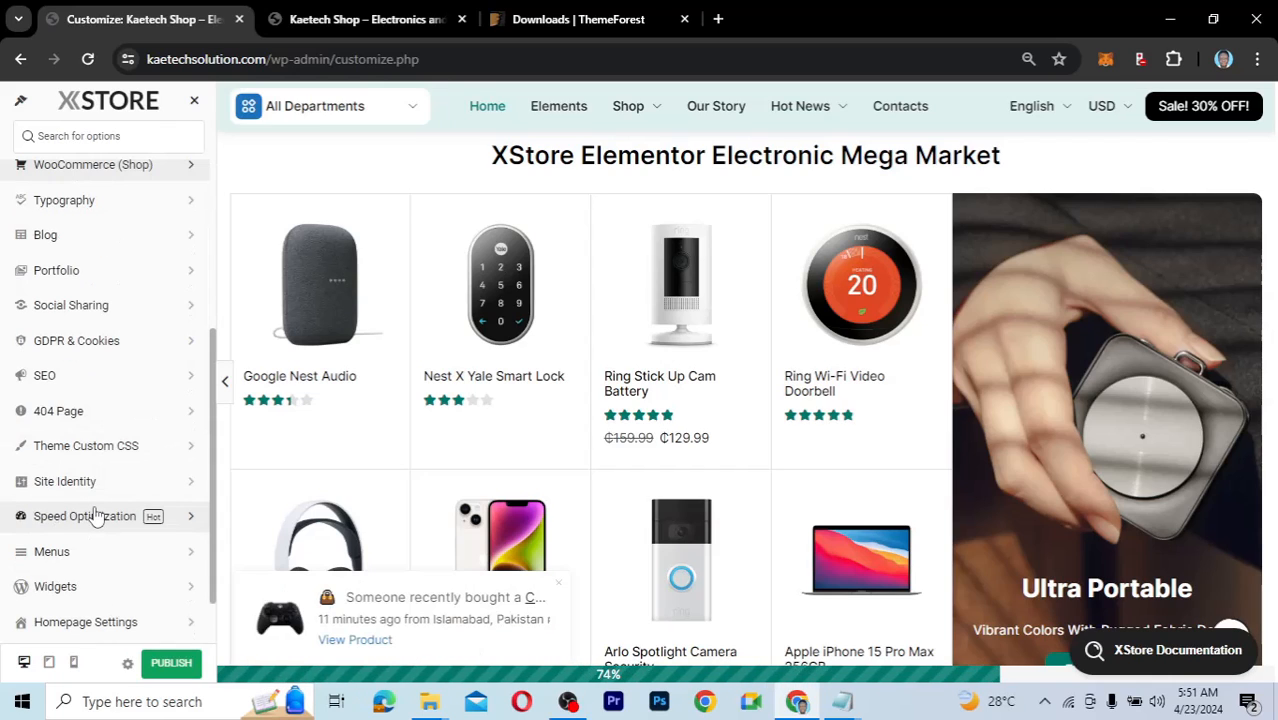
scroll(95, 514, up, 2)
scroll(95, 514, down, 2)
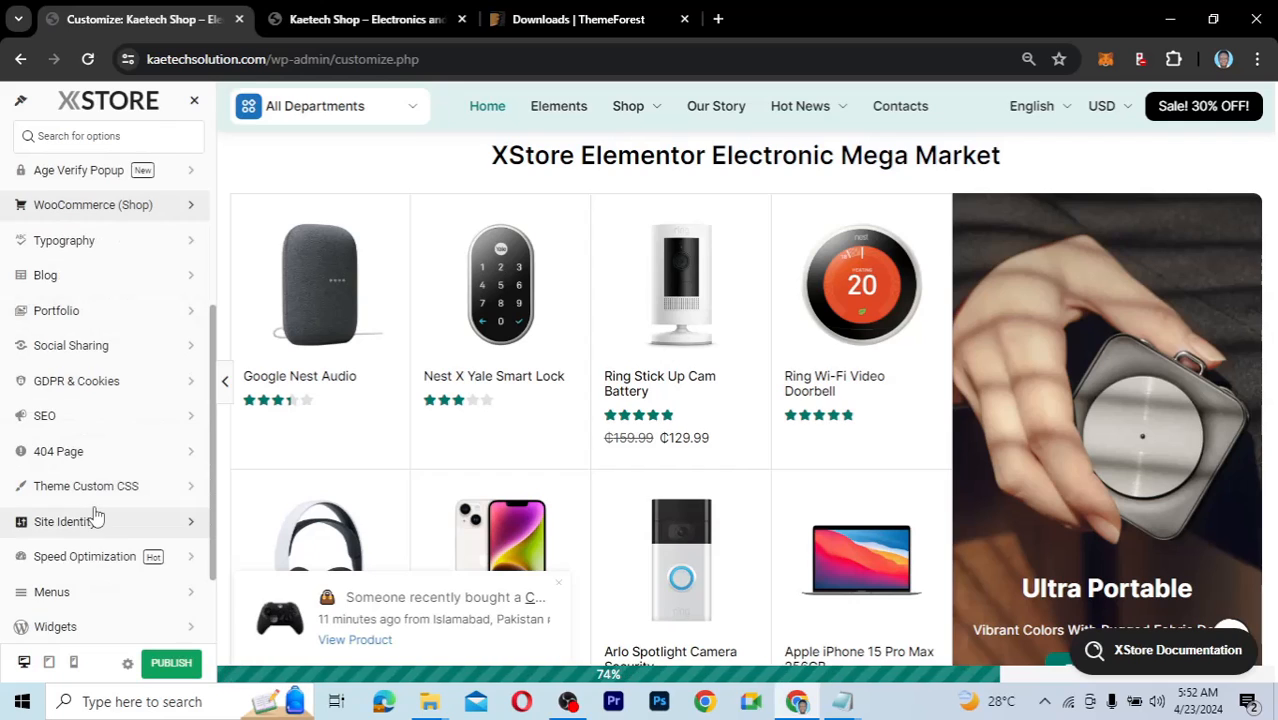
scroll(96, 514, up, 1)
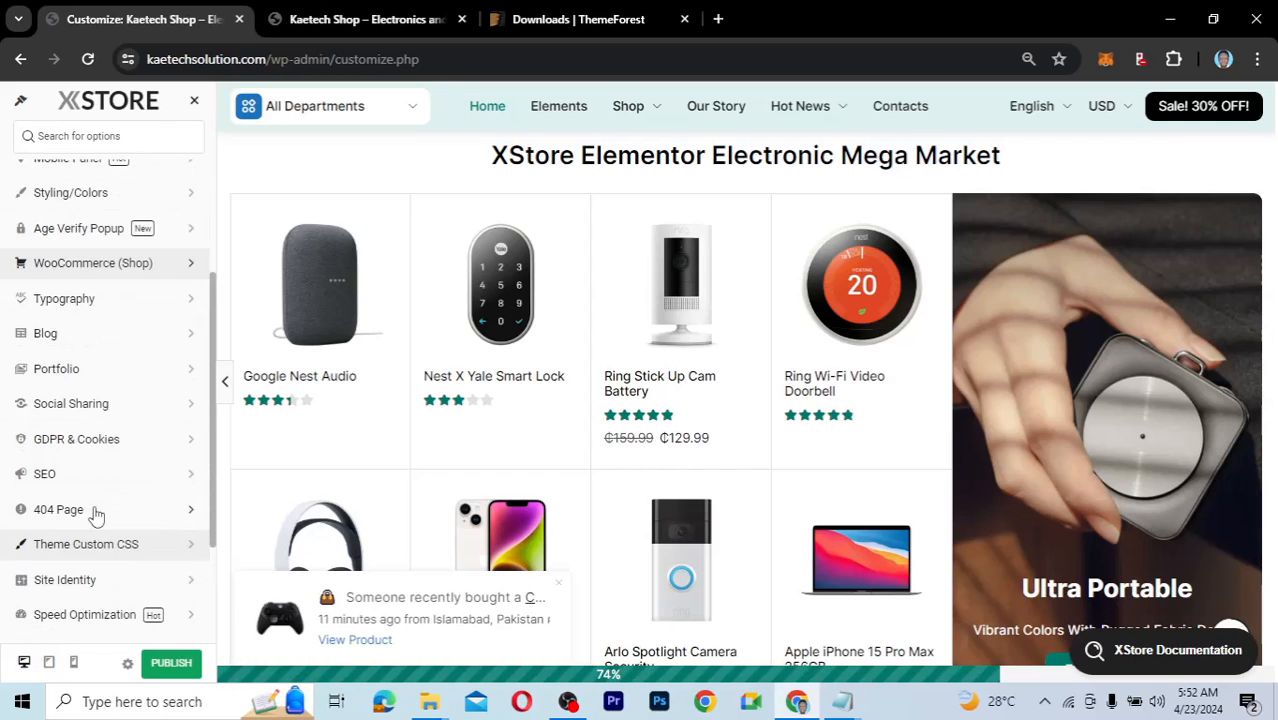
scroll(96, 514, up, 1)
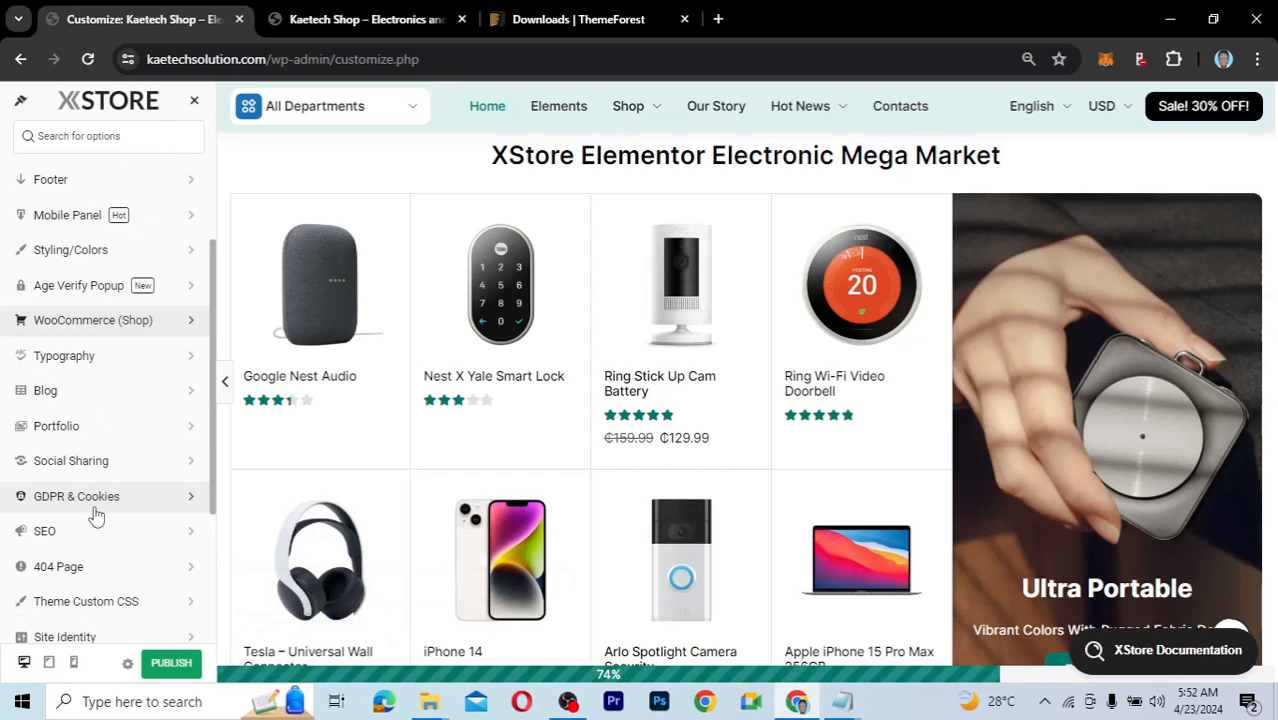
scroll(96, 514, up, 2)
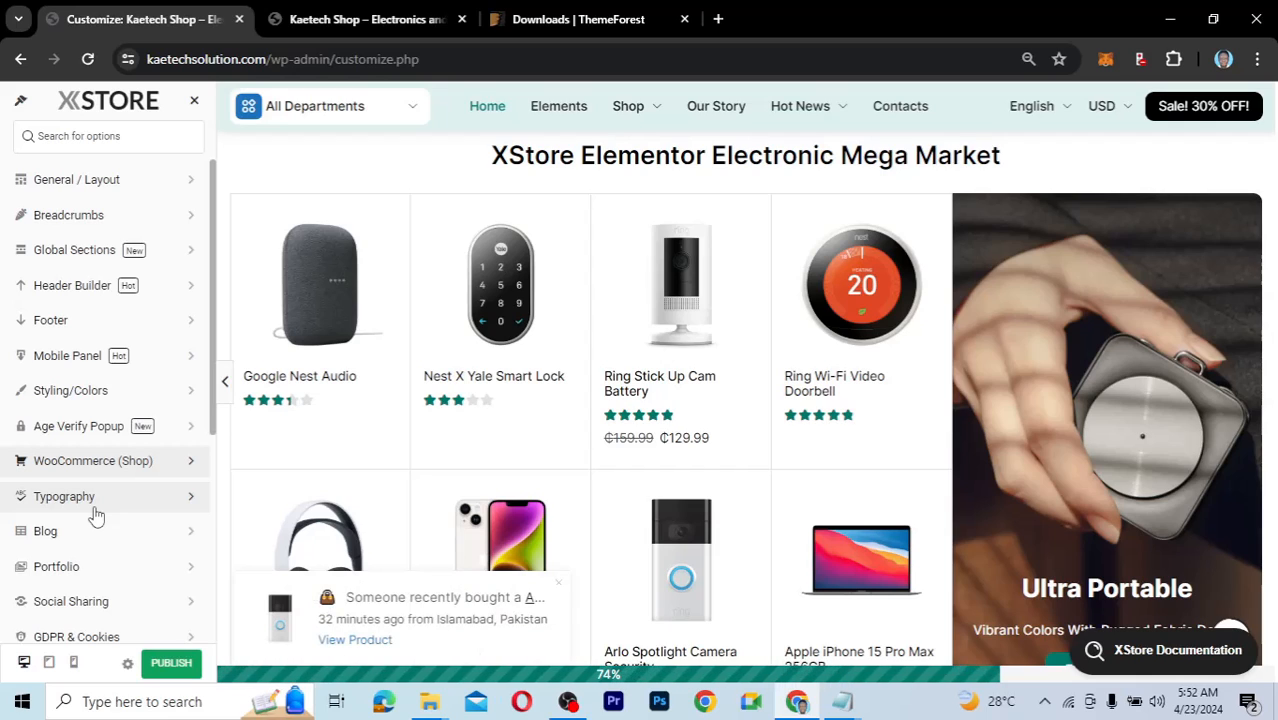
Exit the customizer without saving and go to the Kaetech Shop admin Dashboard.
click(194, 104)
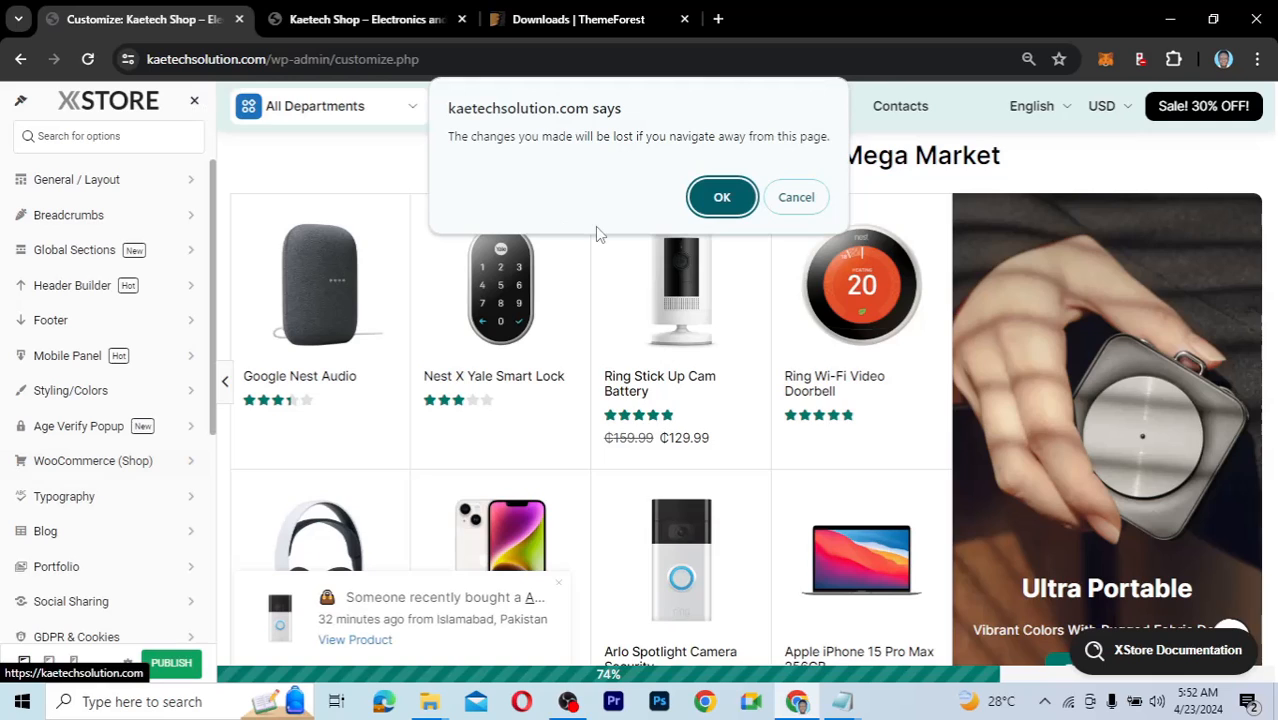
click(722, 198)
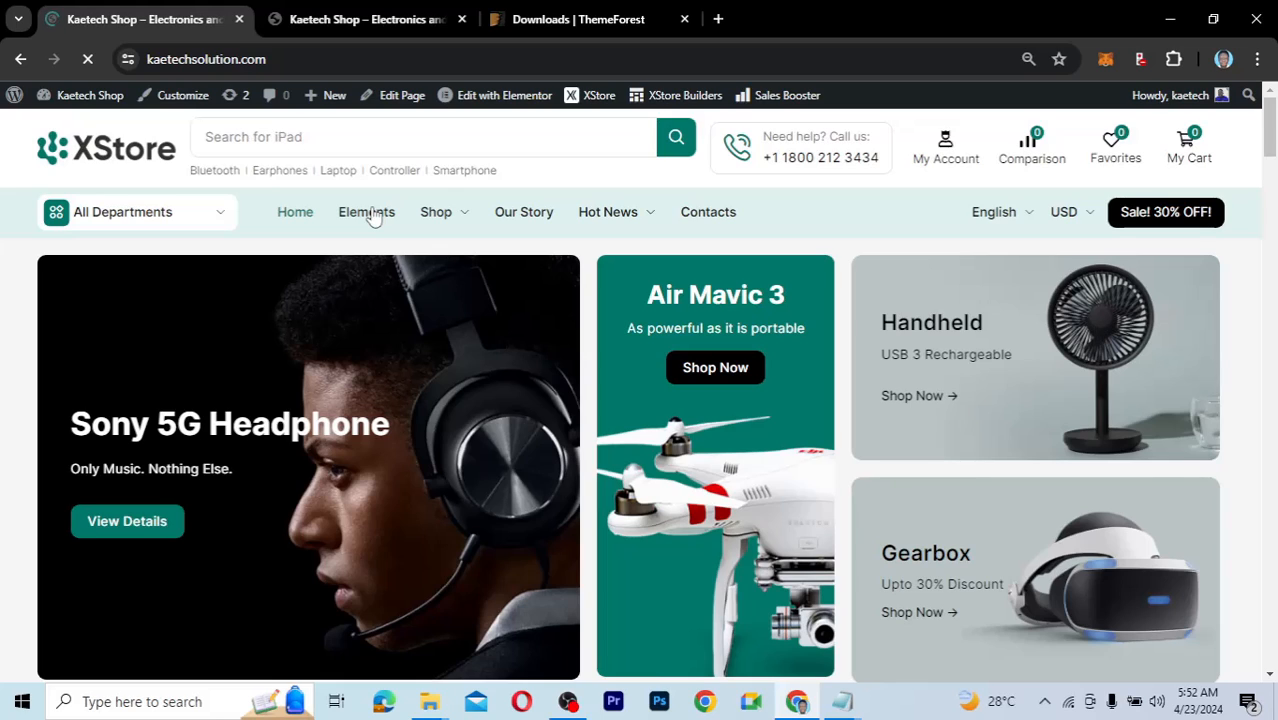
mouse_move(92, 100)
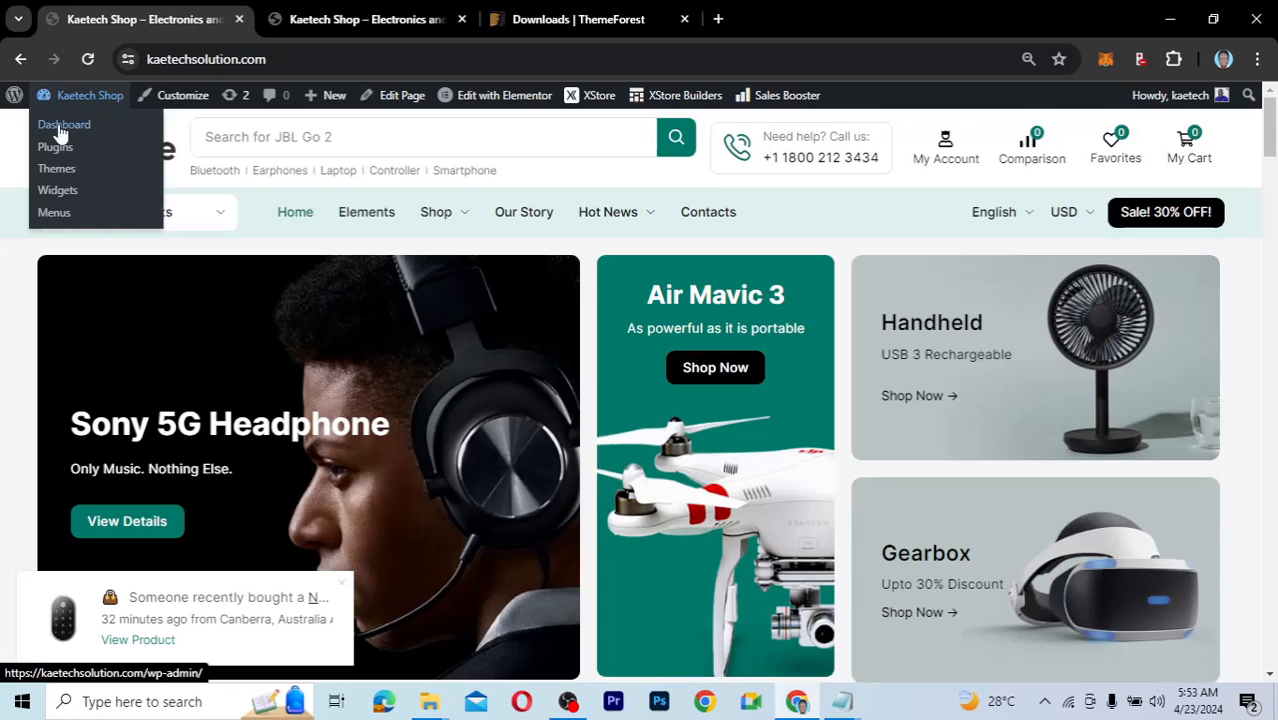
click(60, 125)
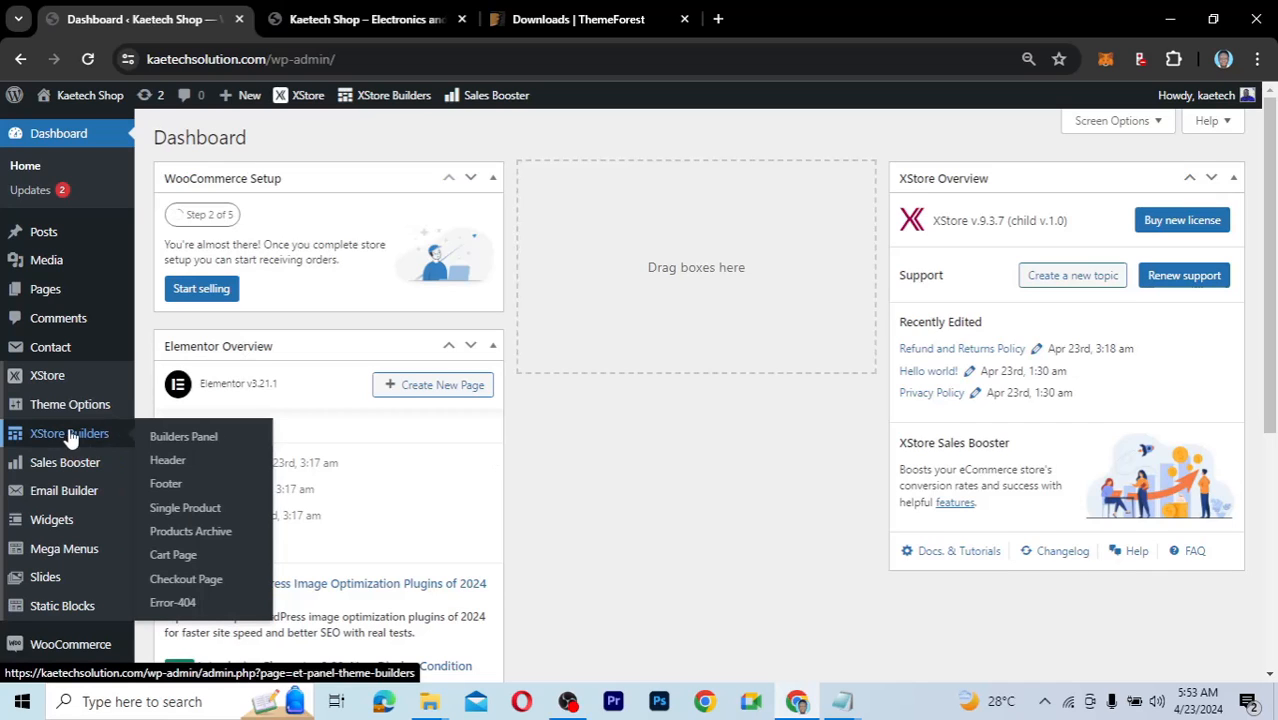
mouse_move(66, 420)
Open the XStore Builders panel and review the available builders.
click(189, 441)
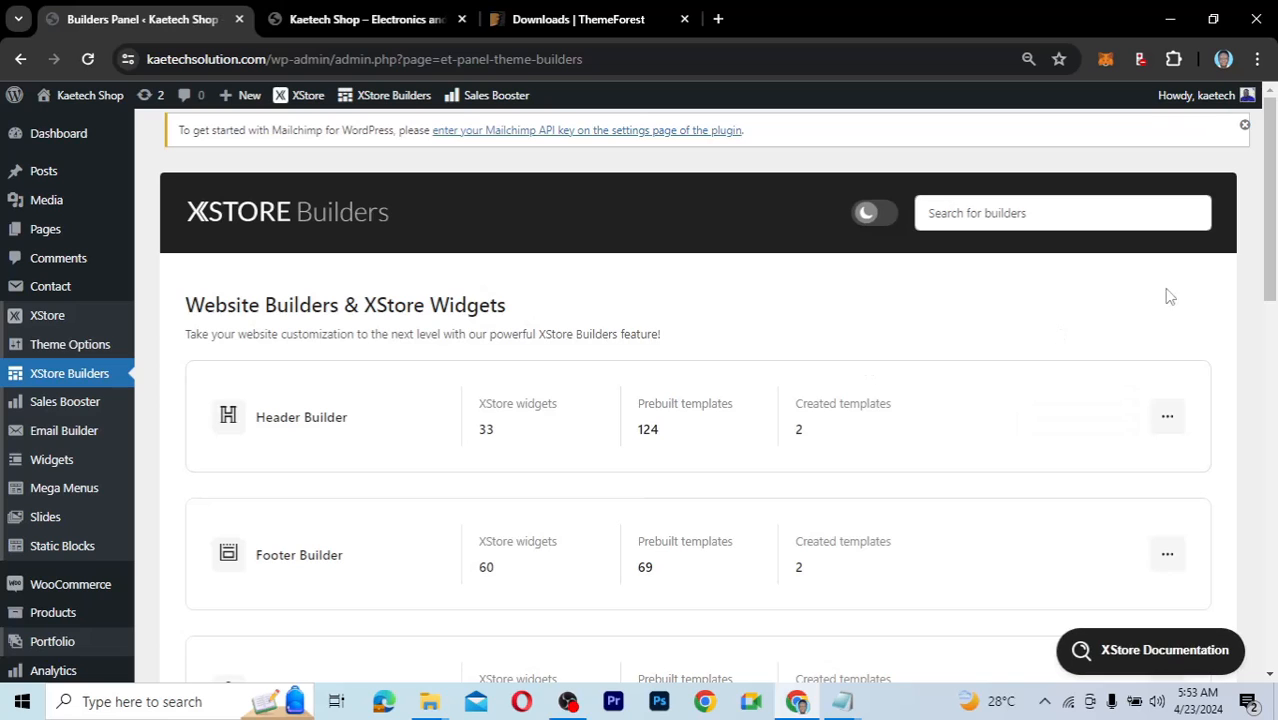
scroll(1270, 255, down, 1)
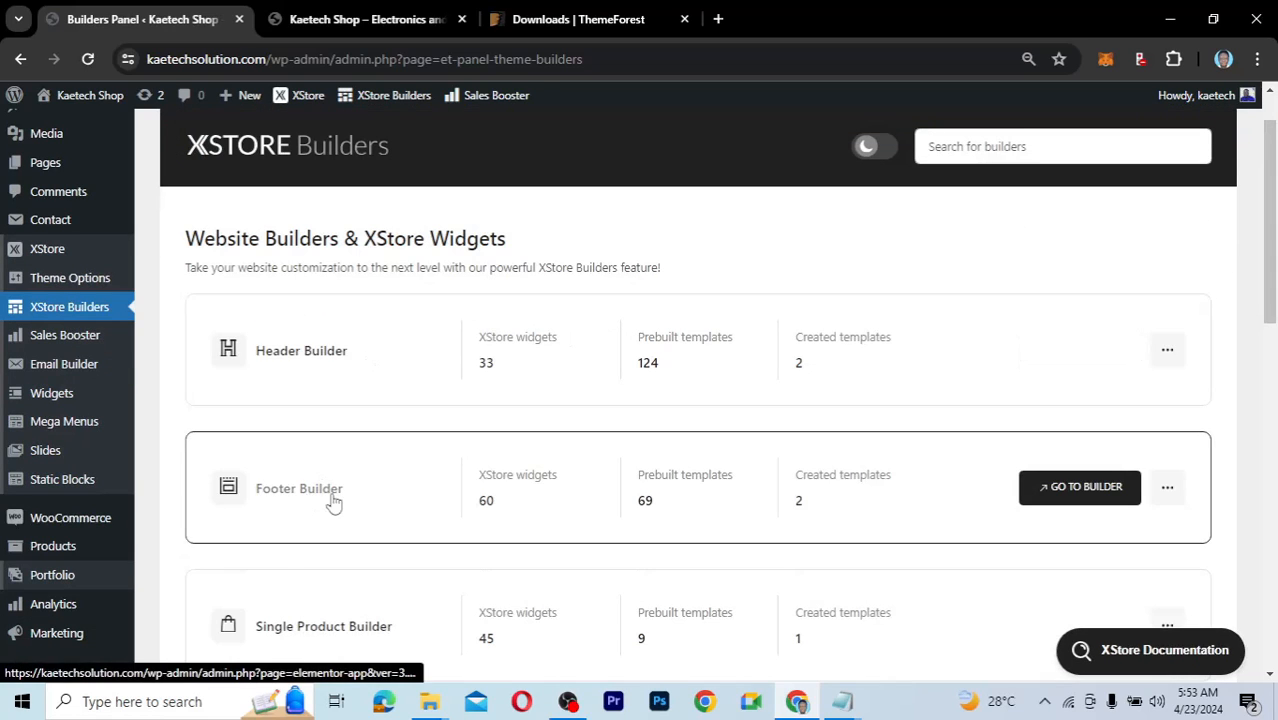
scroll(342, 504, down, 1)
scroll(305, 434, down, 2)
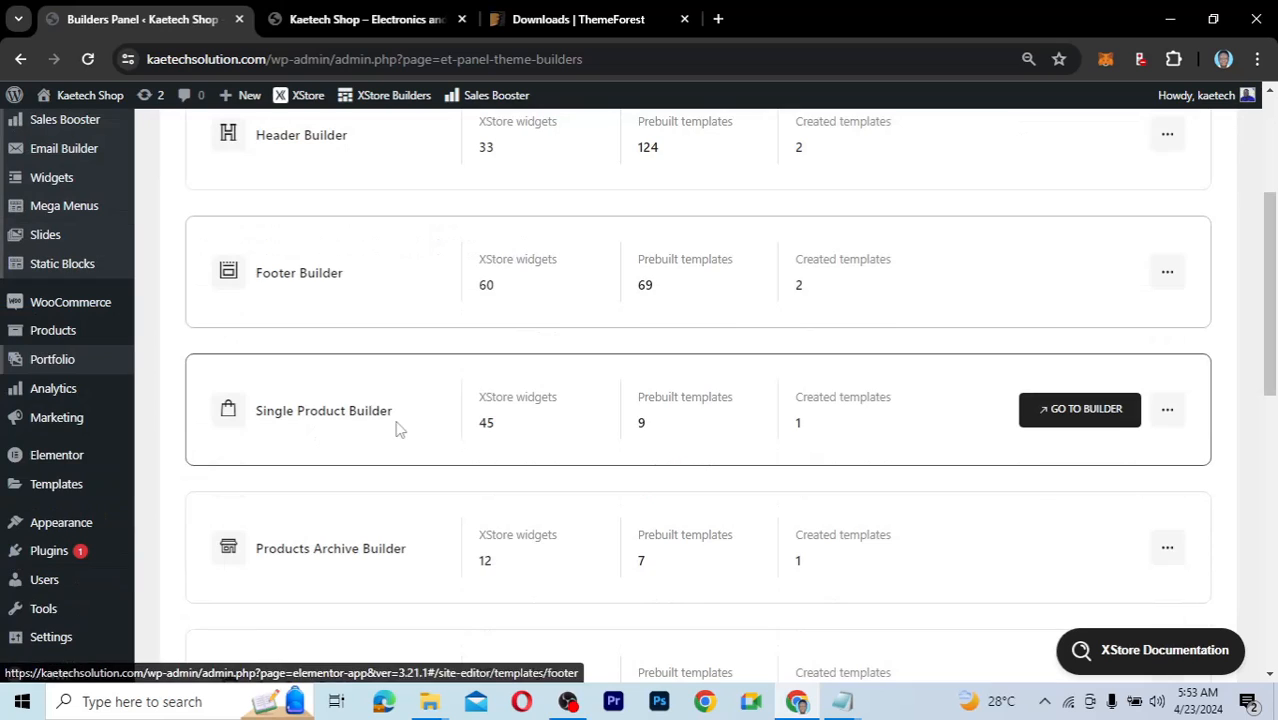
scroll(391, 569, down, 2)
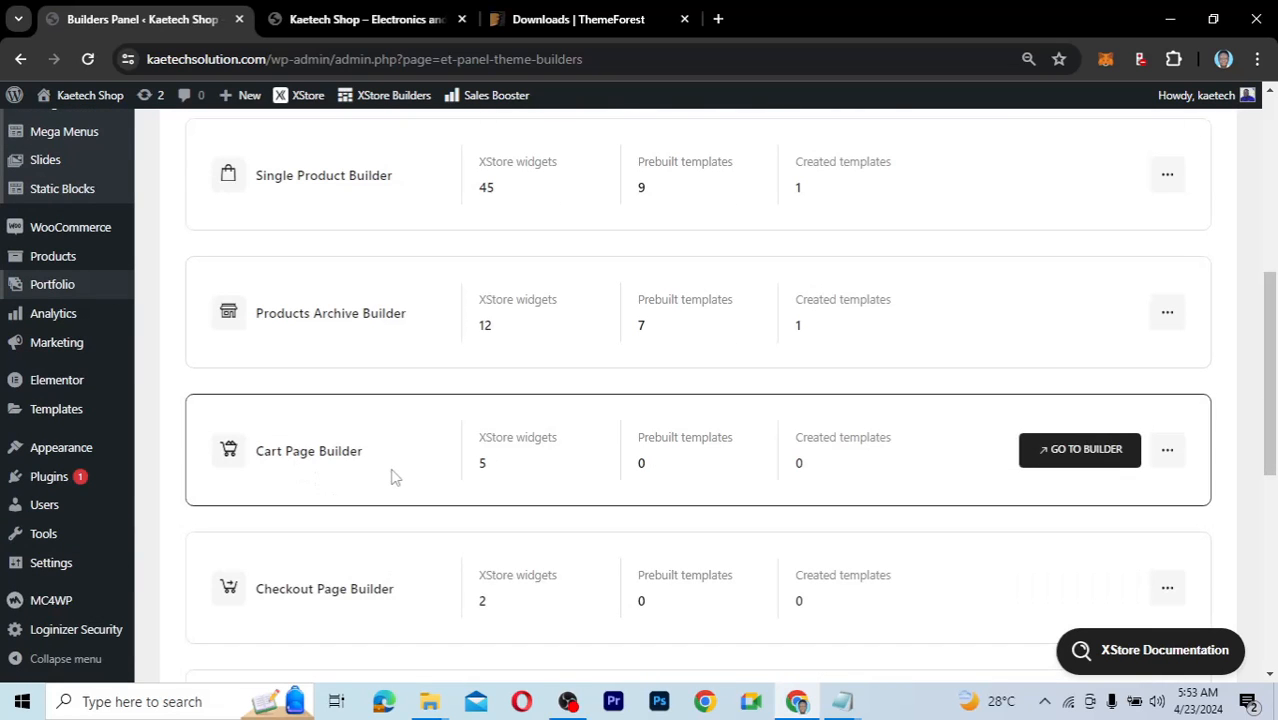
scroll(362, 580, down, 2)
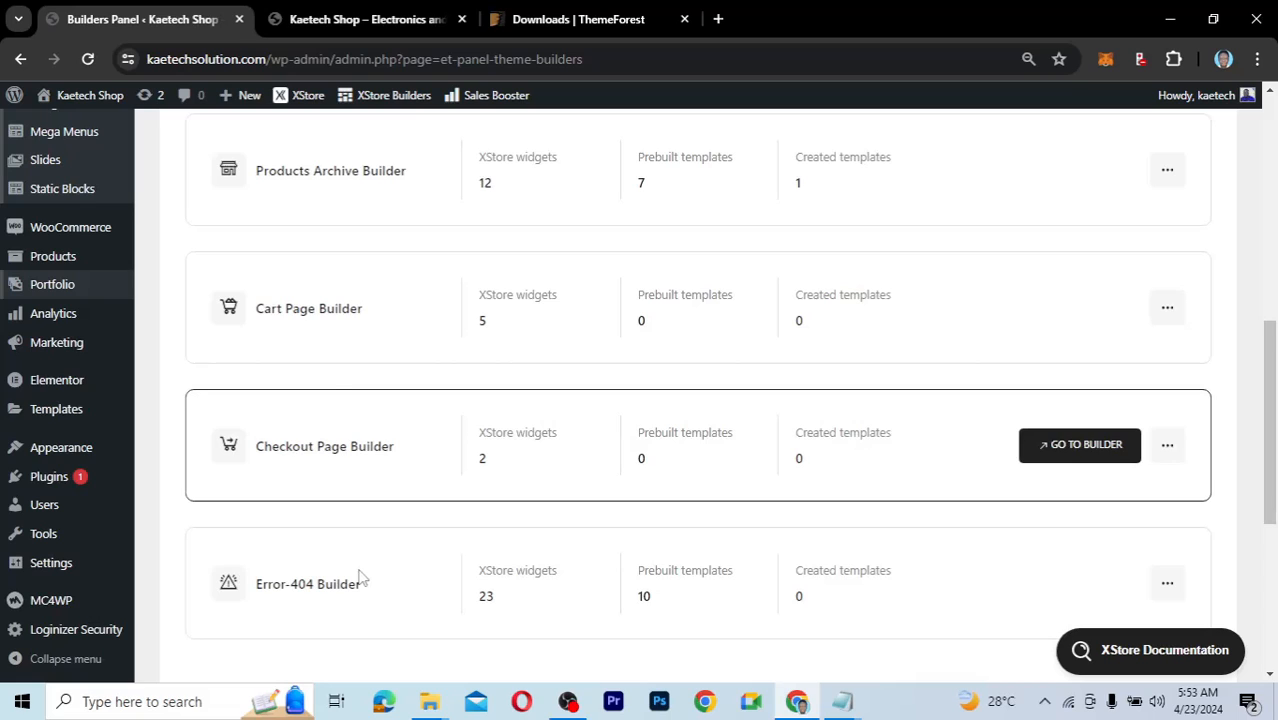
scroll(277, 559, down, 1)
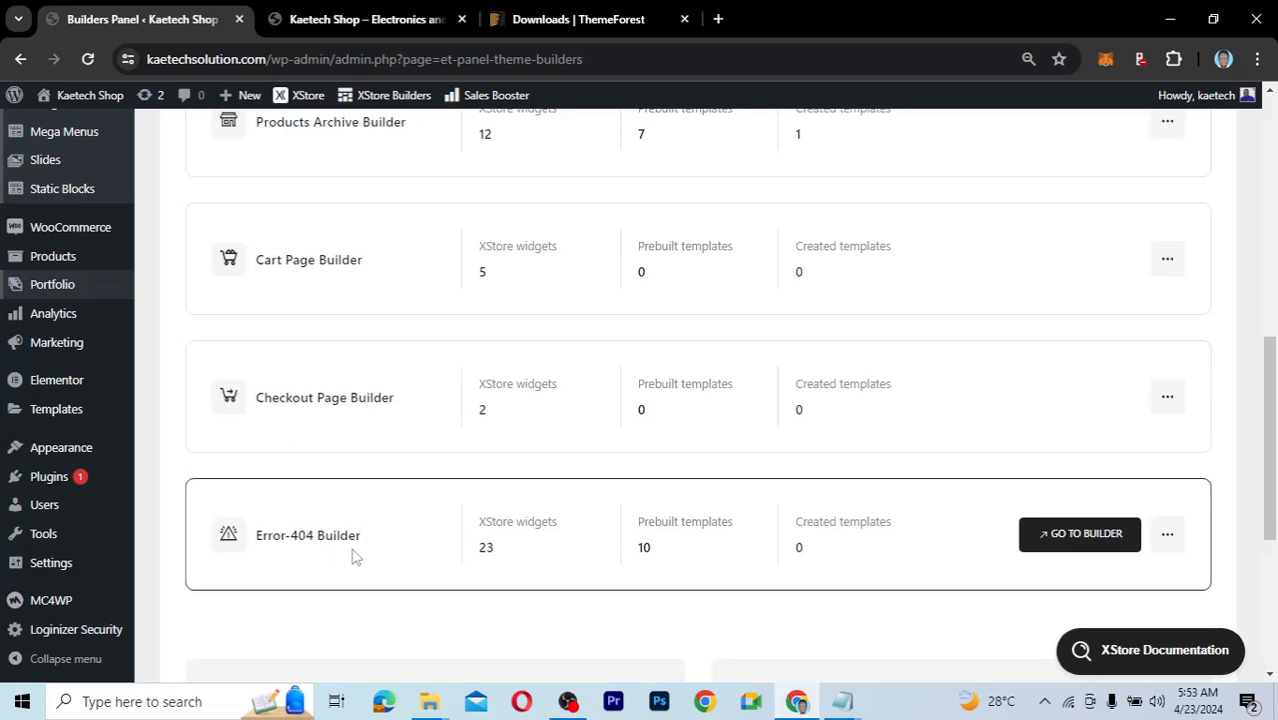
scroll(399, 422, up, 5)
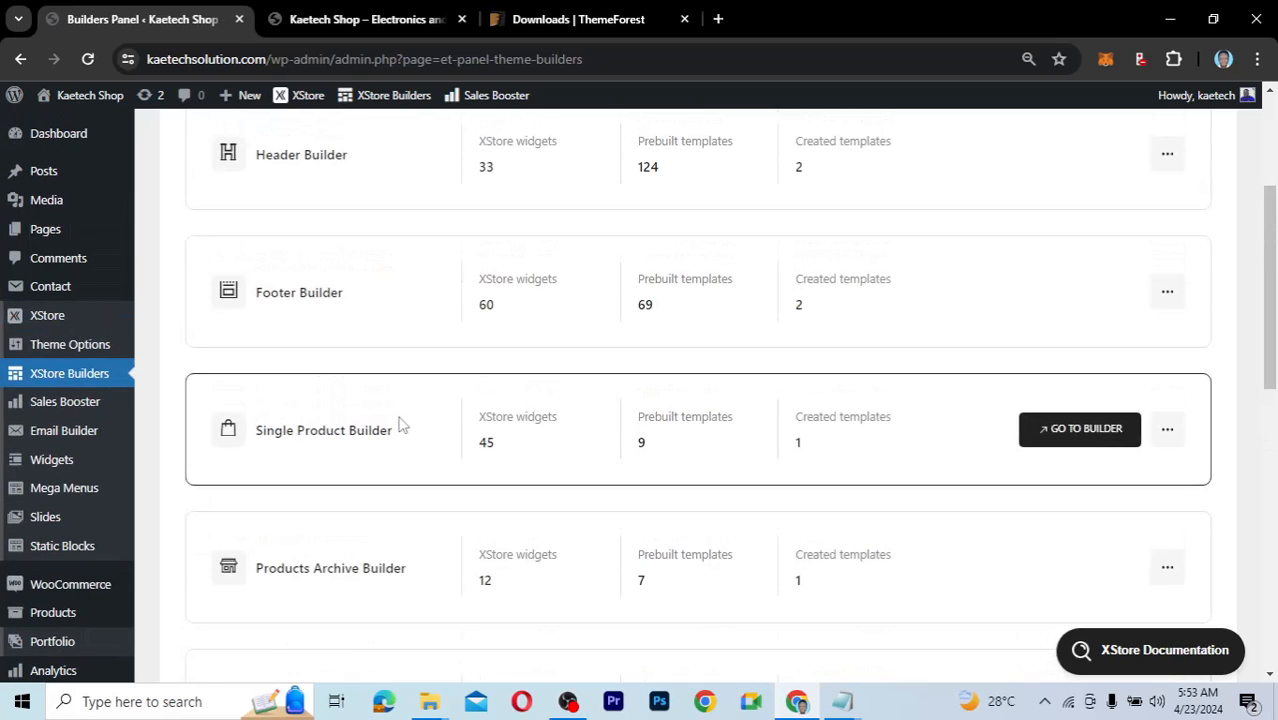
scroll(399, 422, up, 1)
scroll(399, 424, up, 1)
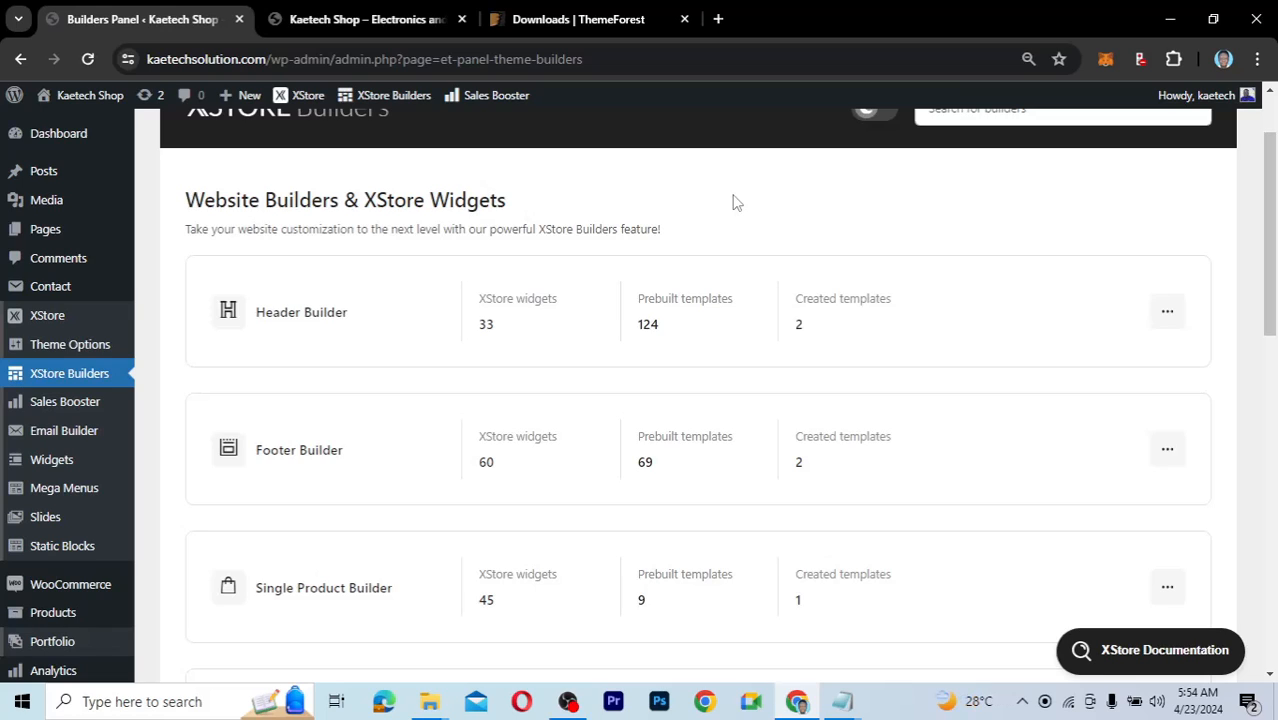
Check which editors the Header Builder's two created templates use.
mouse_move(340, 328)
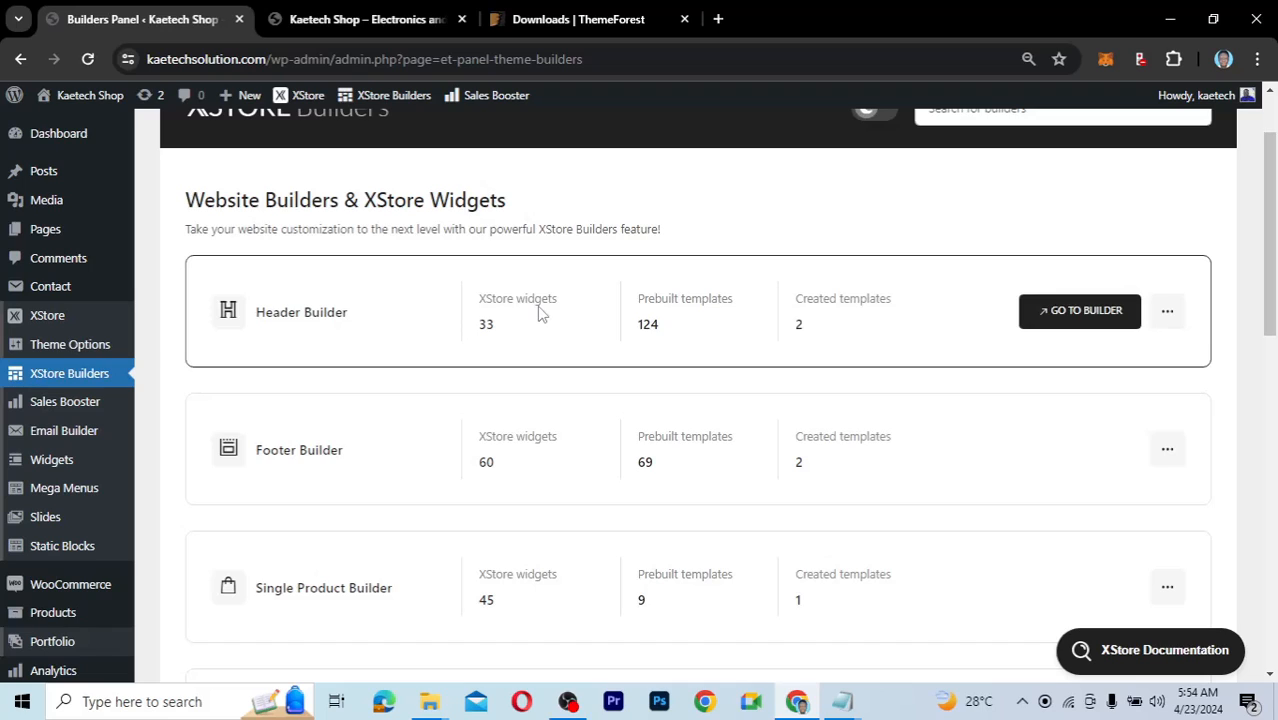
mouse_move(492, 333)
click(806, 338)
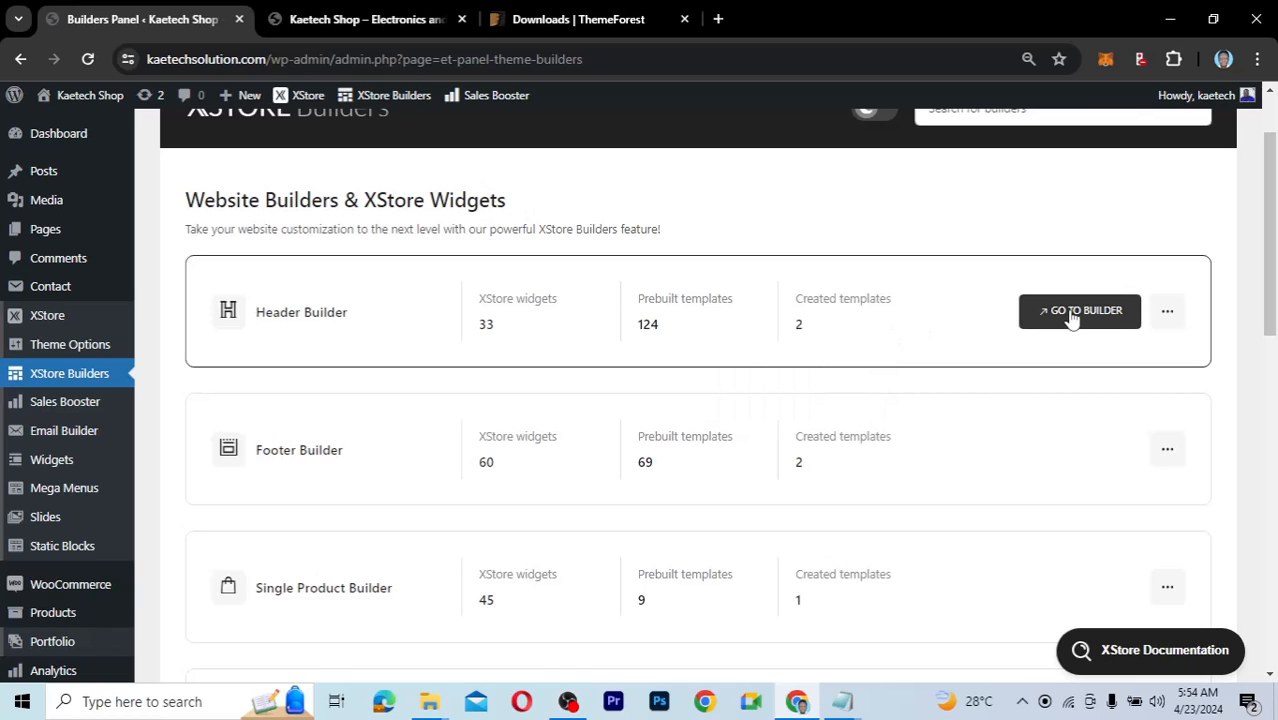
mouse_move(1071, 316)
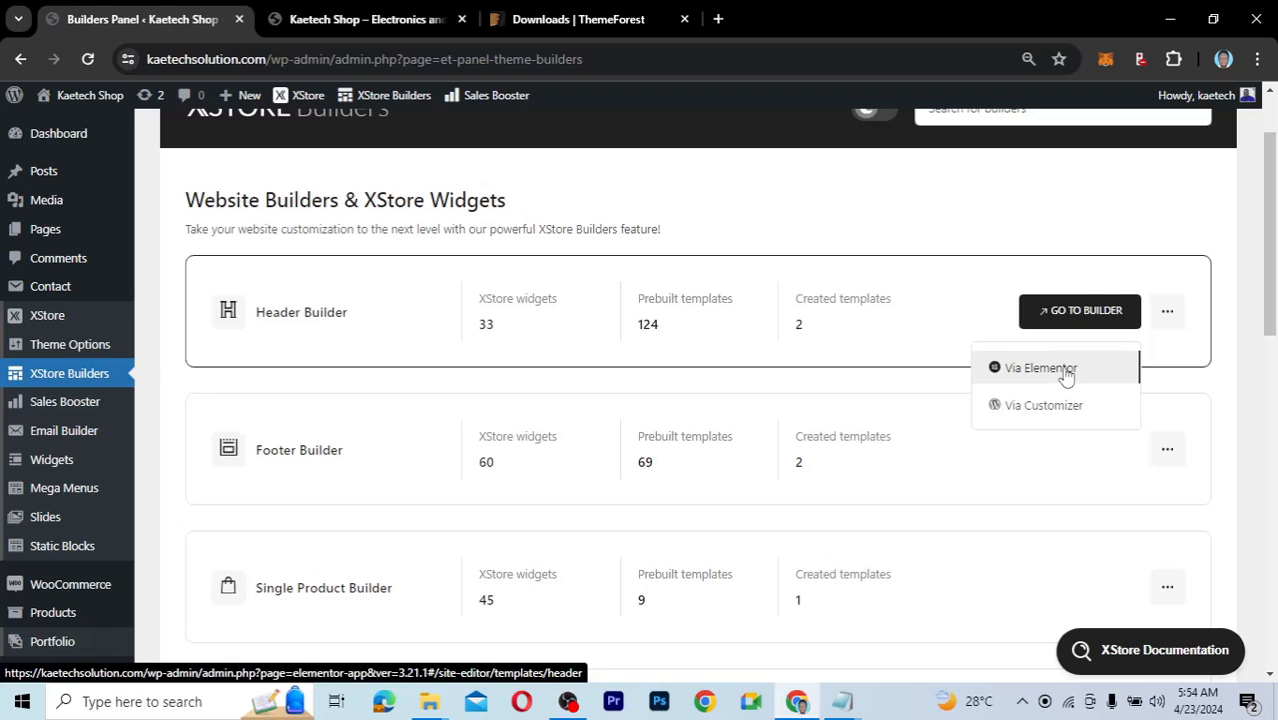
Open the Header Builder via Elementor to reach the Theme Builder's Header templates.
click(1066, 370)
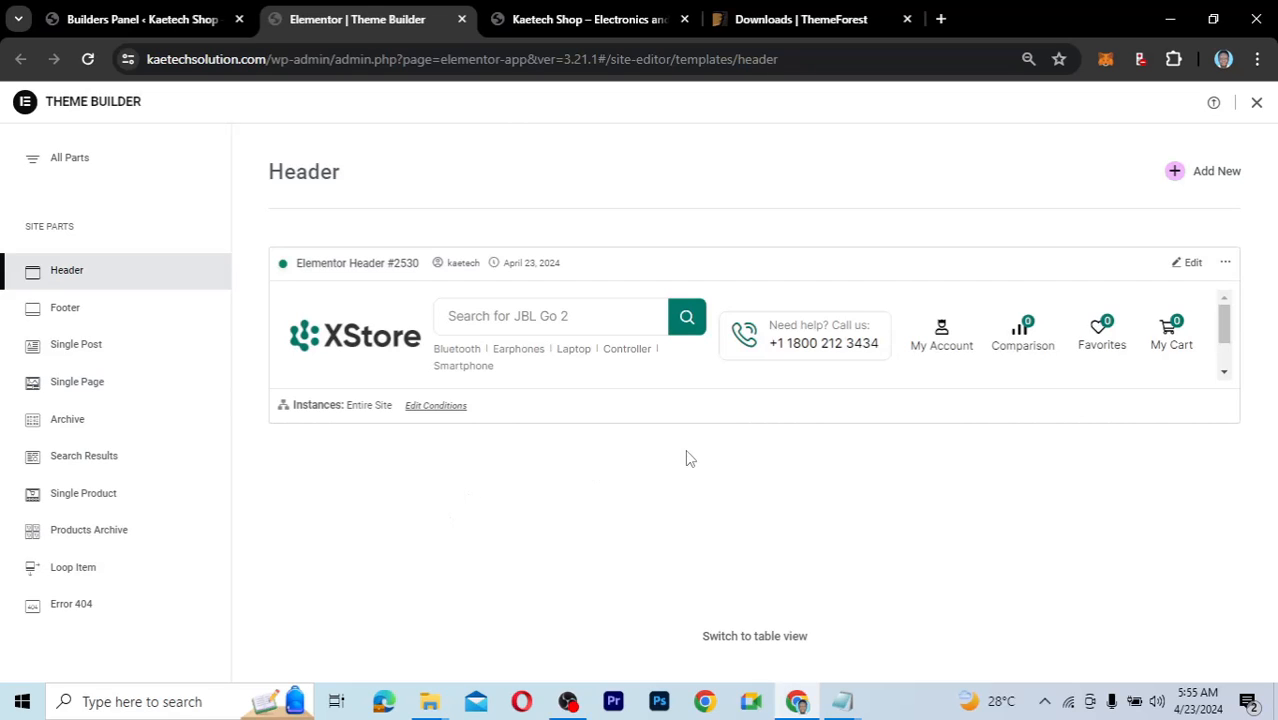
Edit the Elementor Header #2530 template from its Theme Builder card.
click(1194, 266)
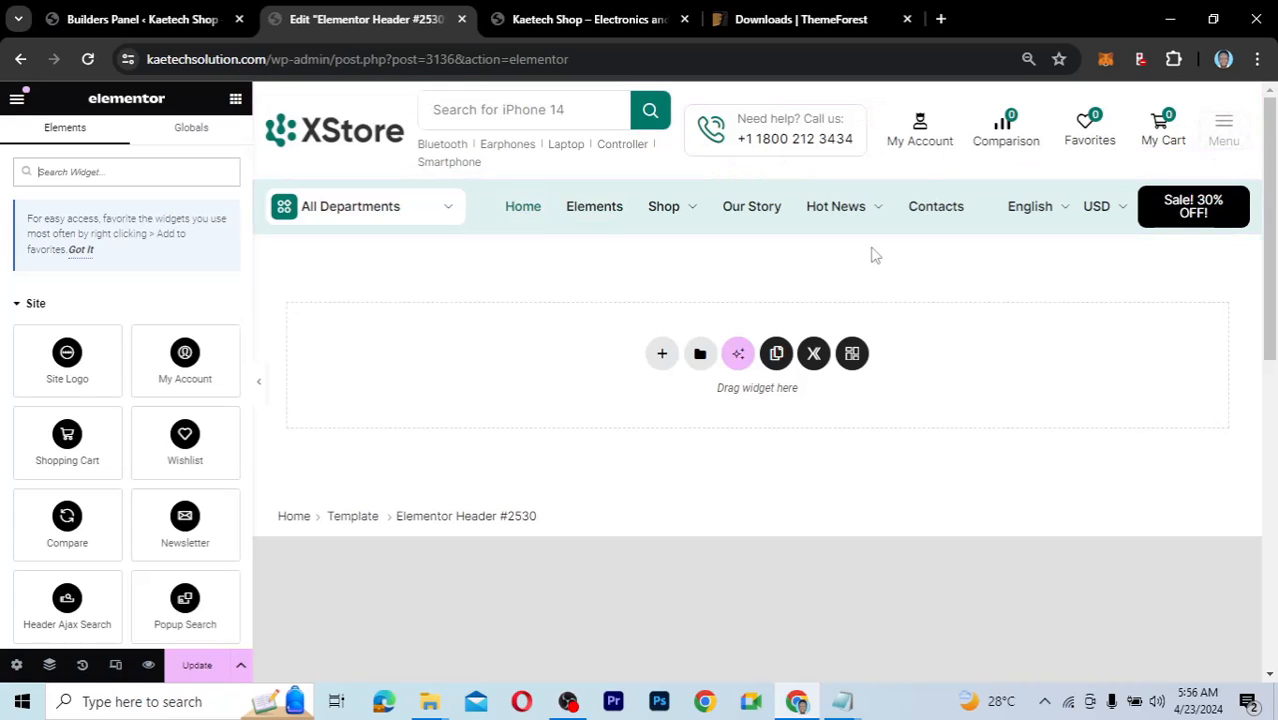
Open Site Identity through the header logo's Change Site Logo option.
click(395, 128)
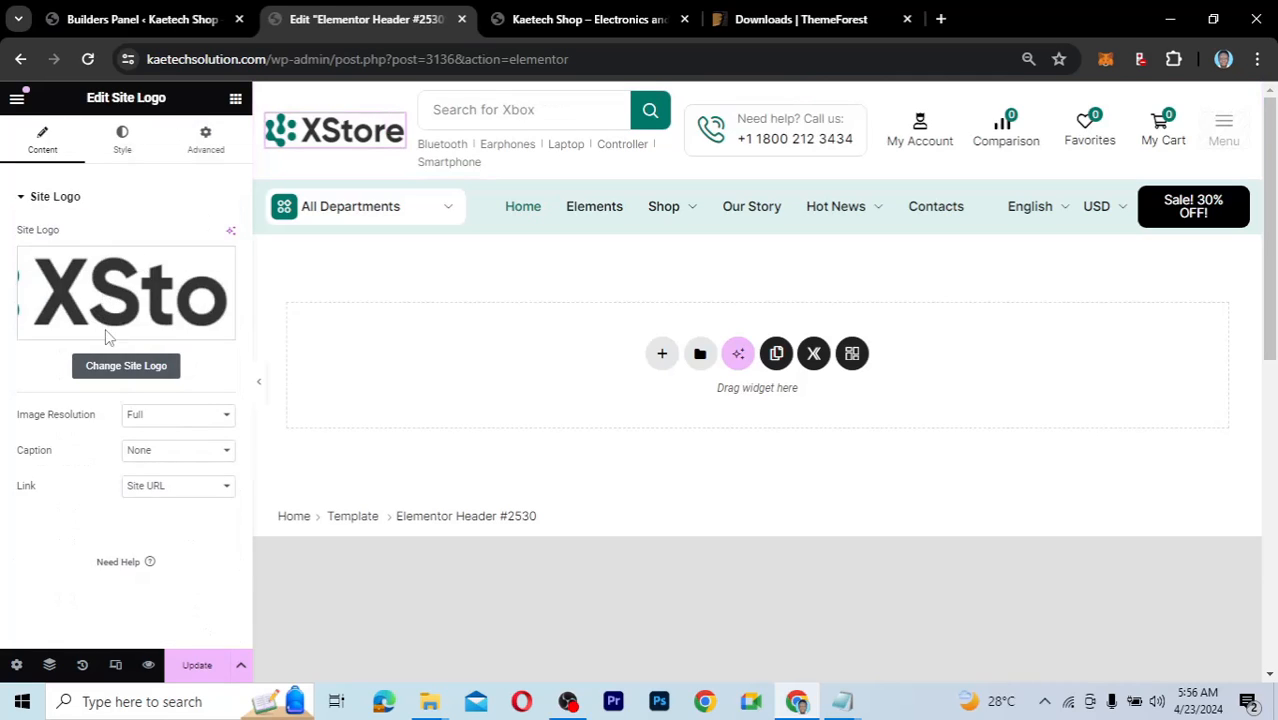
click(126, 366)
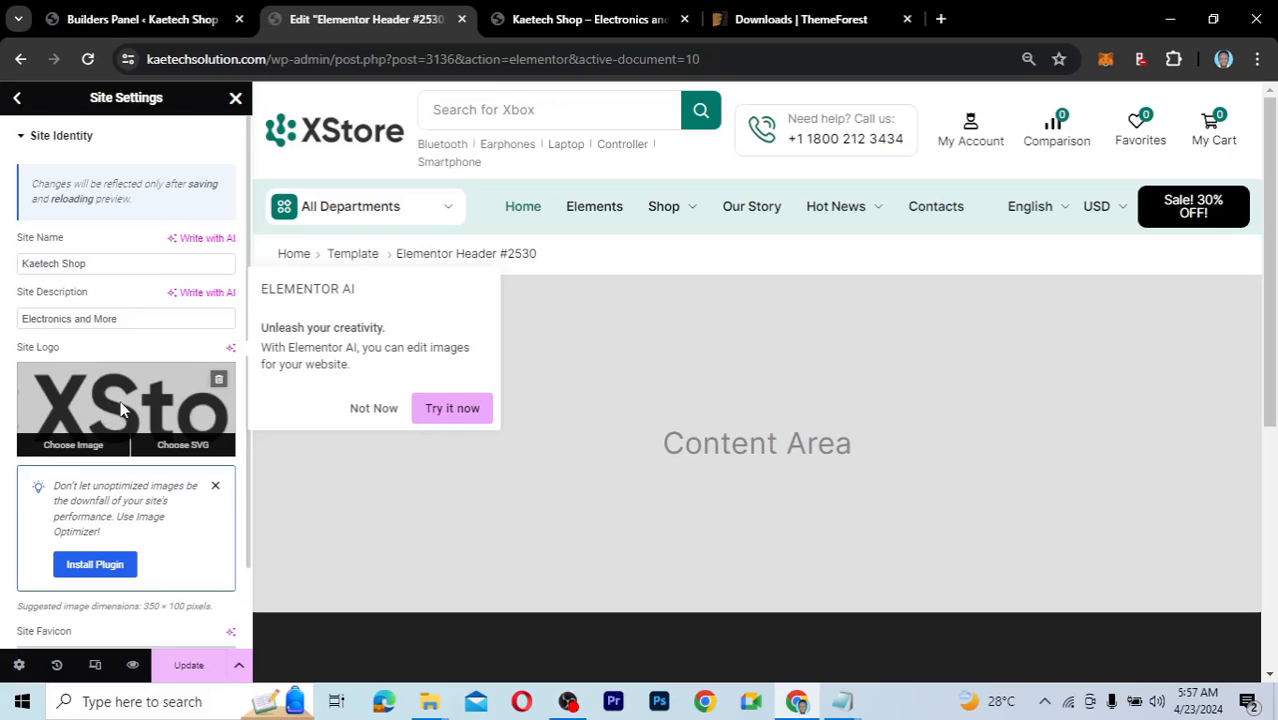
Upload KD Logo and SQUARE LOGO from the Logos folder and select the KD Shop image.
click(120, 410)
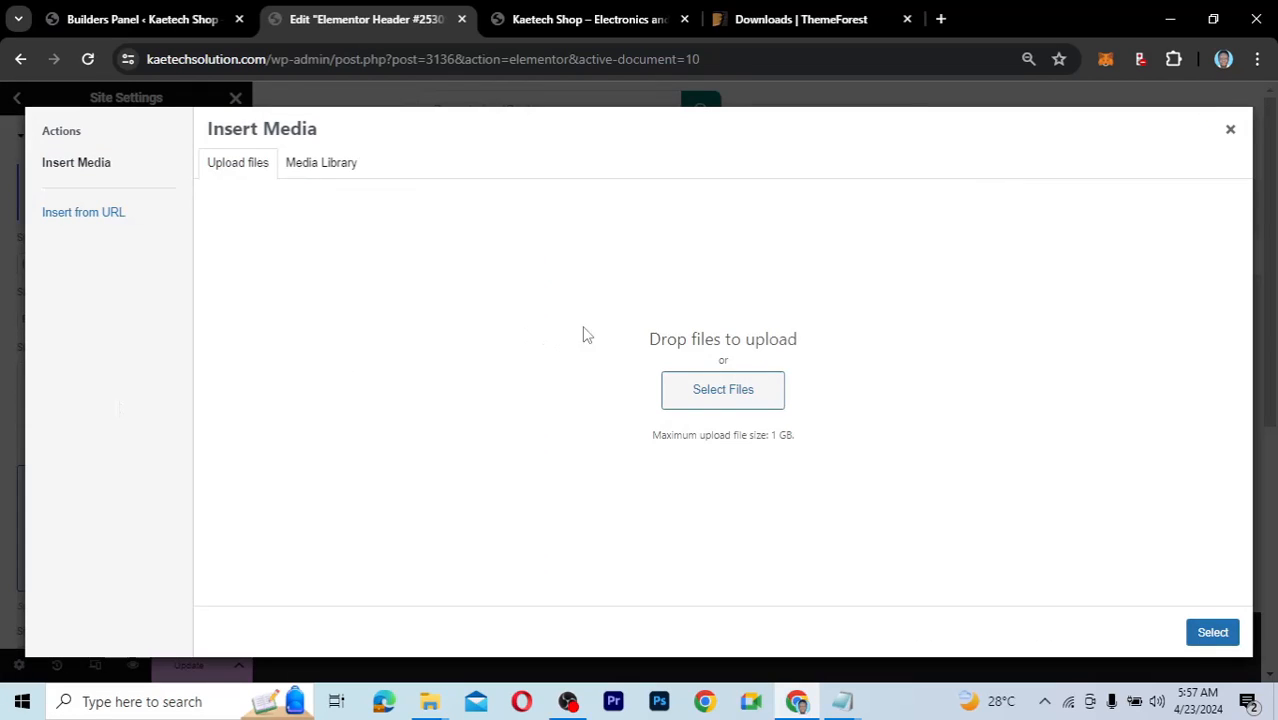
mouse_move(432, 706)
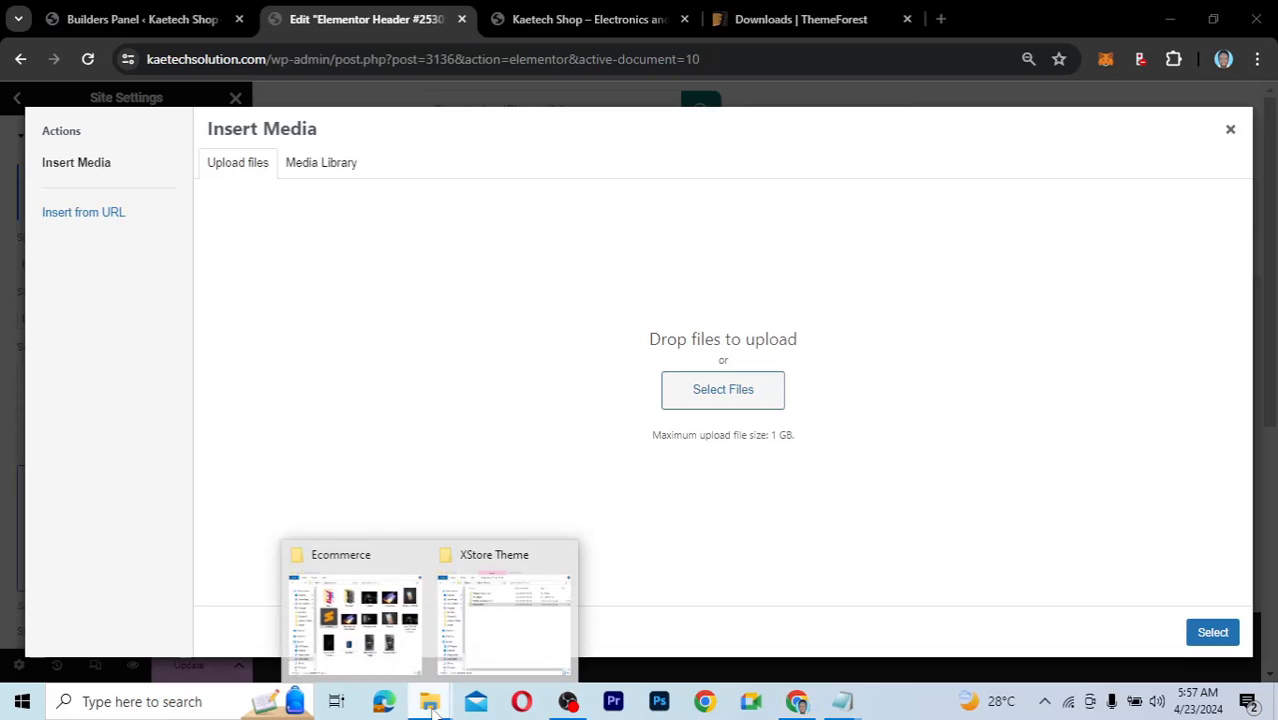
click(389, 618)
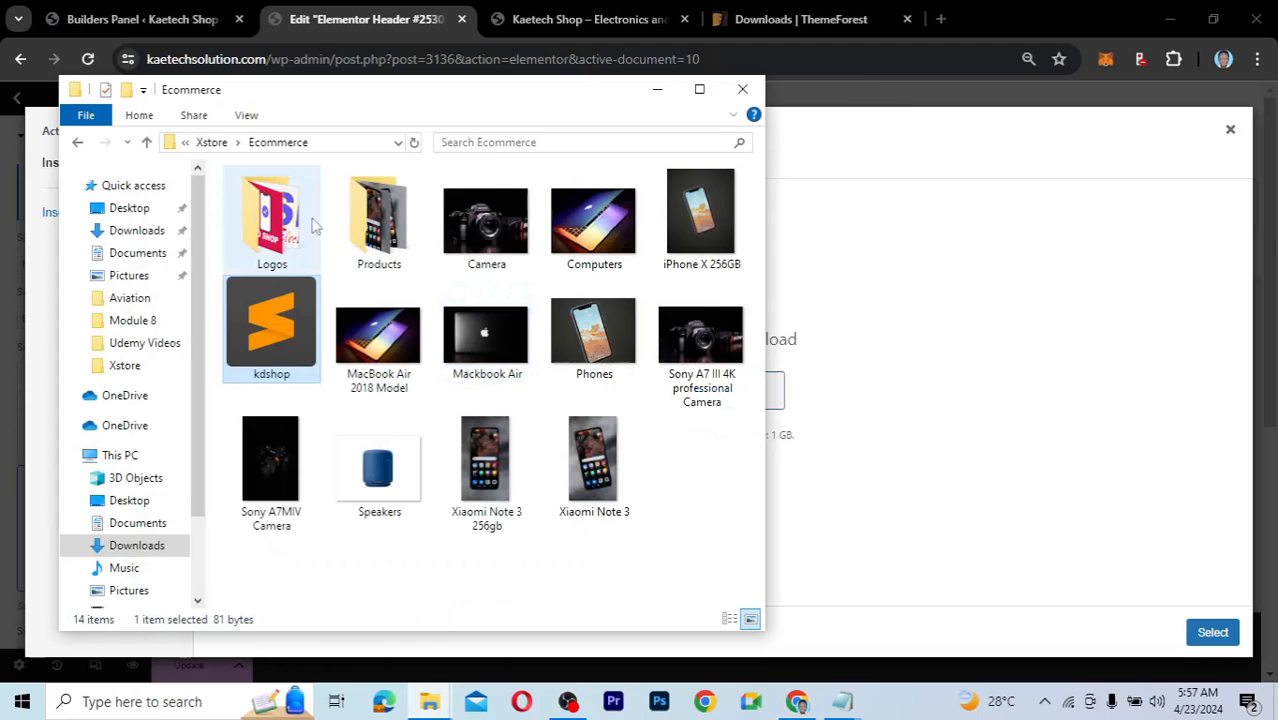
click(272, 215)
double_click(272, 215)
click(270, 230)
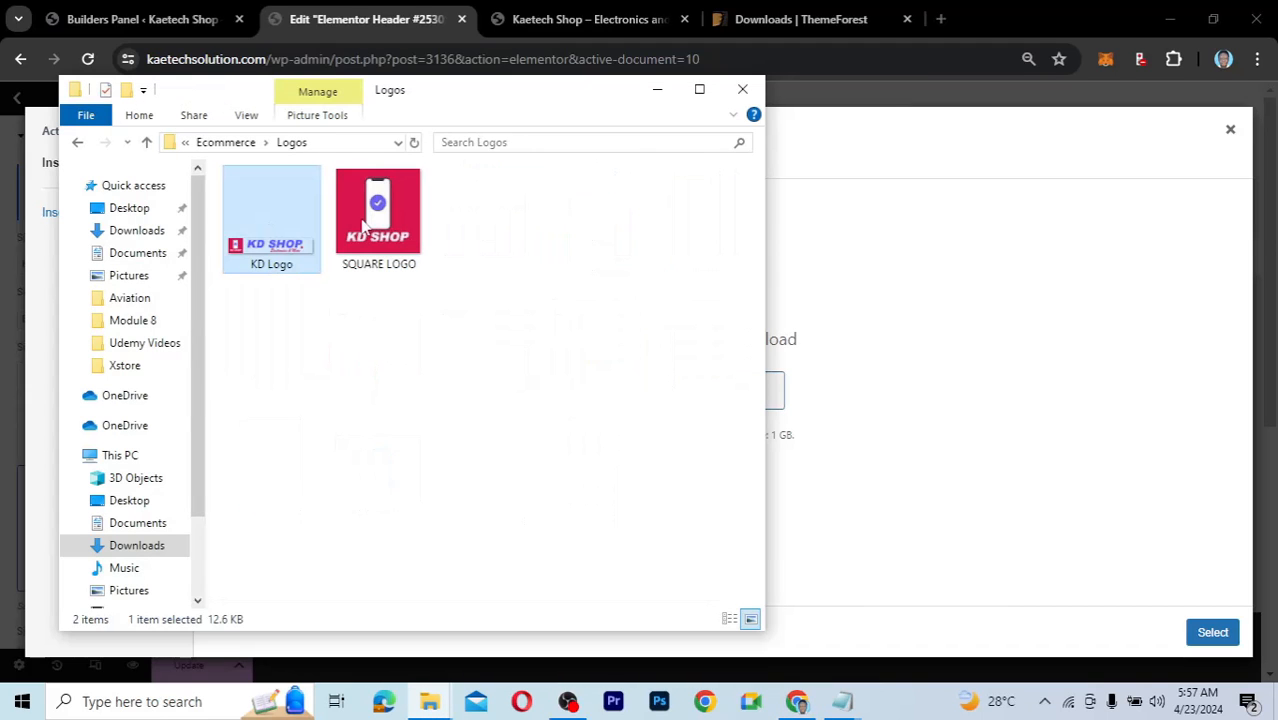
ctrl+click(400, 216)
drag(400, 216, 896, 388)
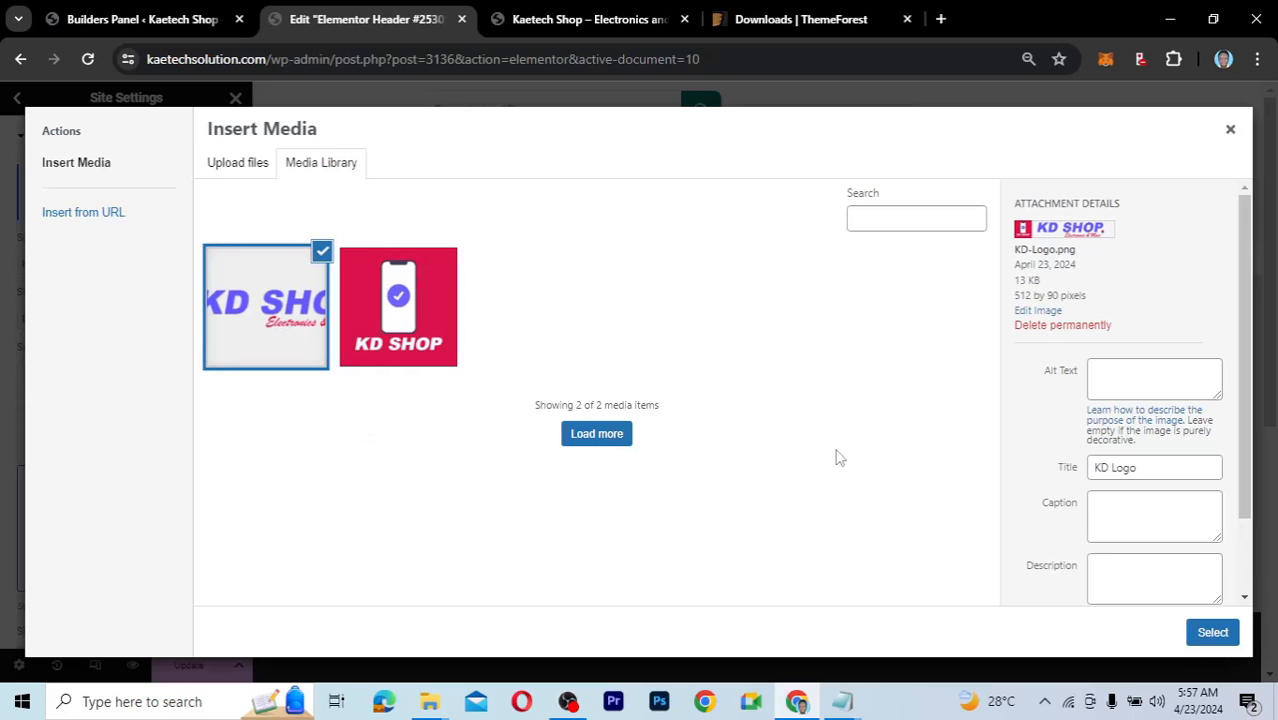
click(1212, 632)
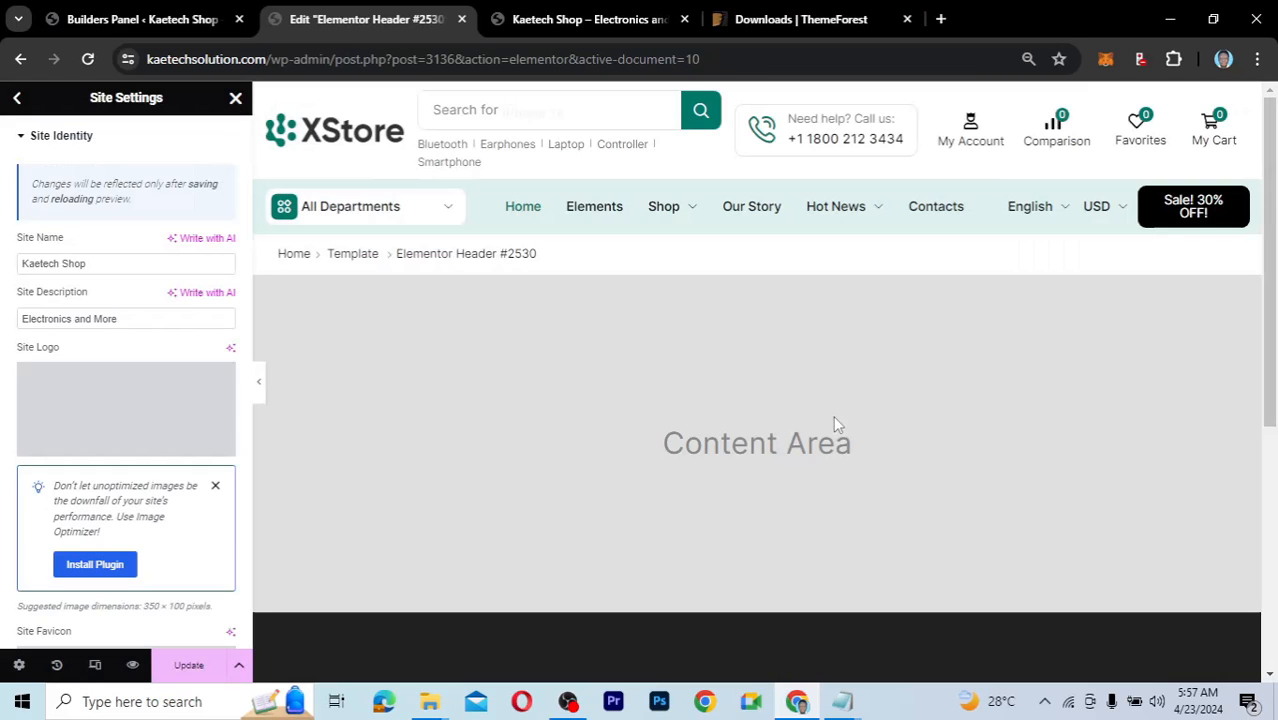
Save the new KD Shop site logo and return to the Site Settings list.
scroll(117, 380, down, 2)
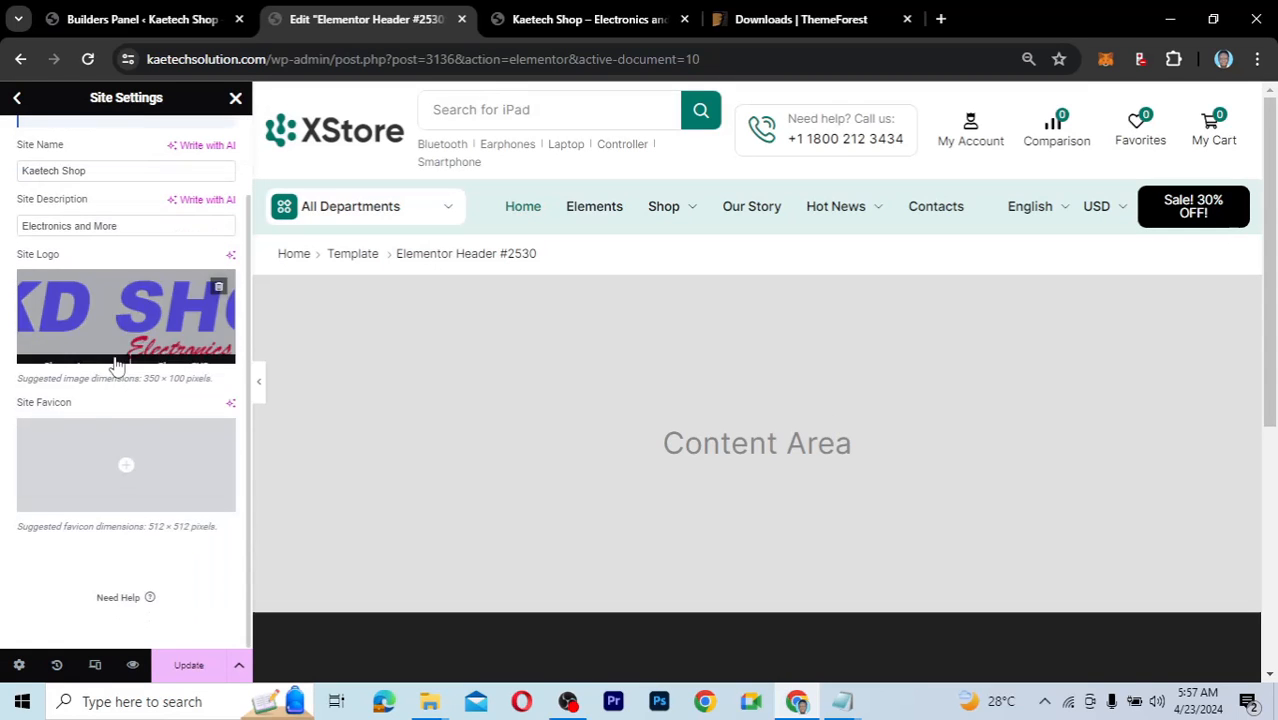
scroll(115, 365, up, 2)
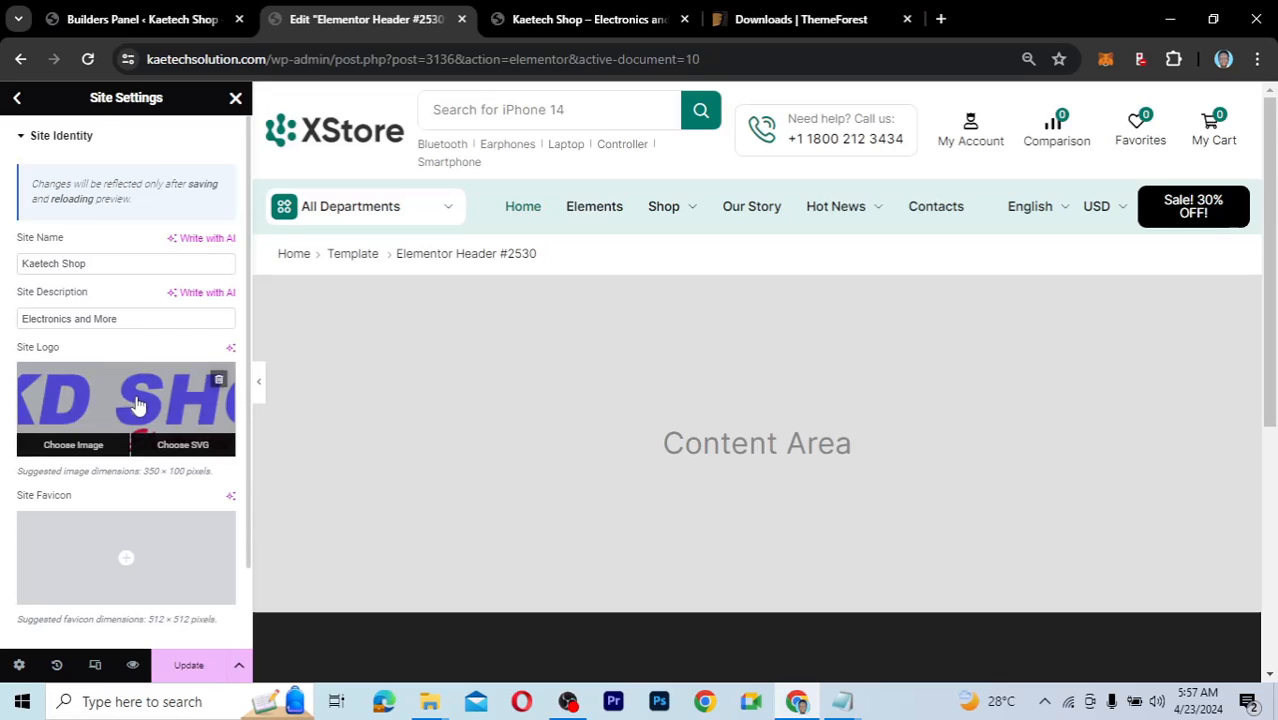
mouse_move(112, 402)
click(188, 666)
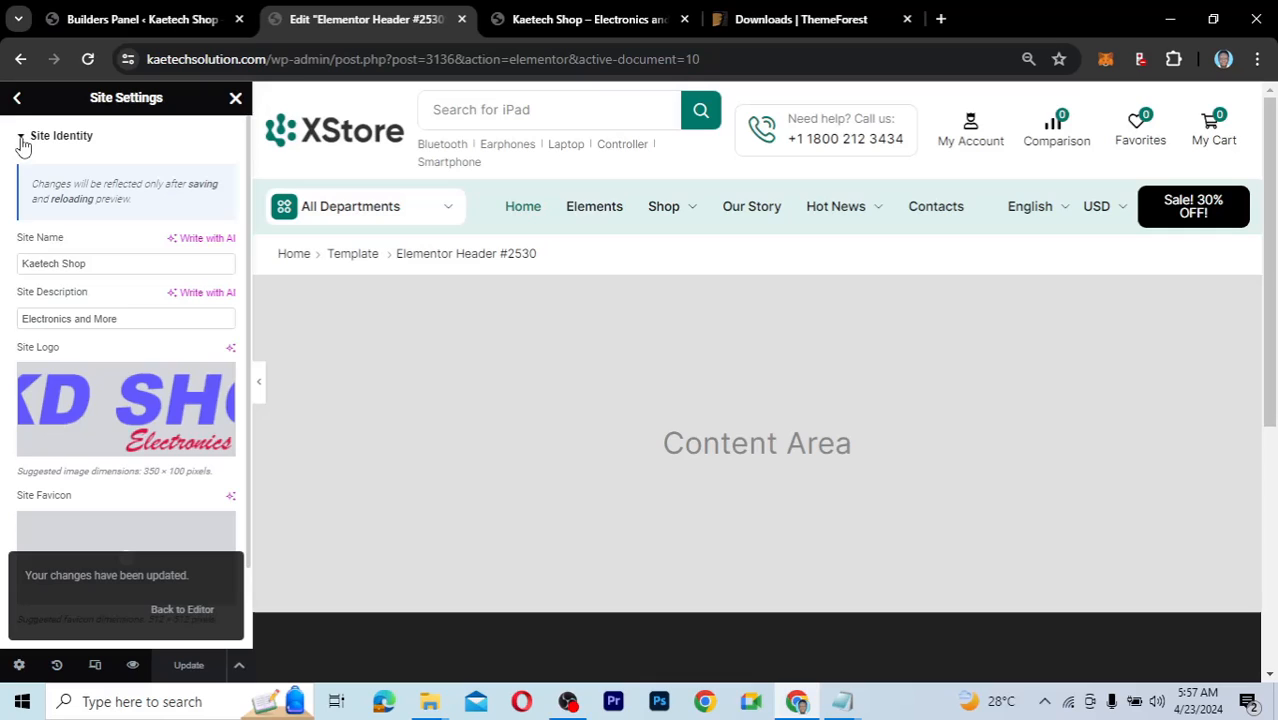
click(19, 99)
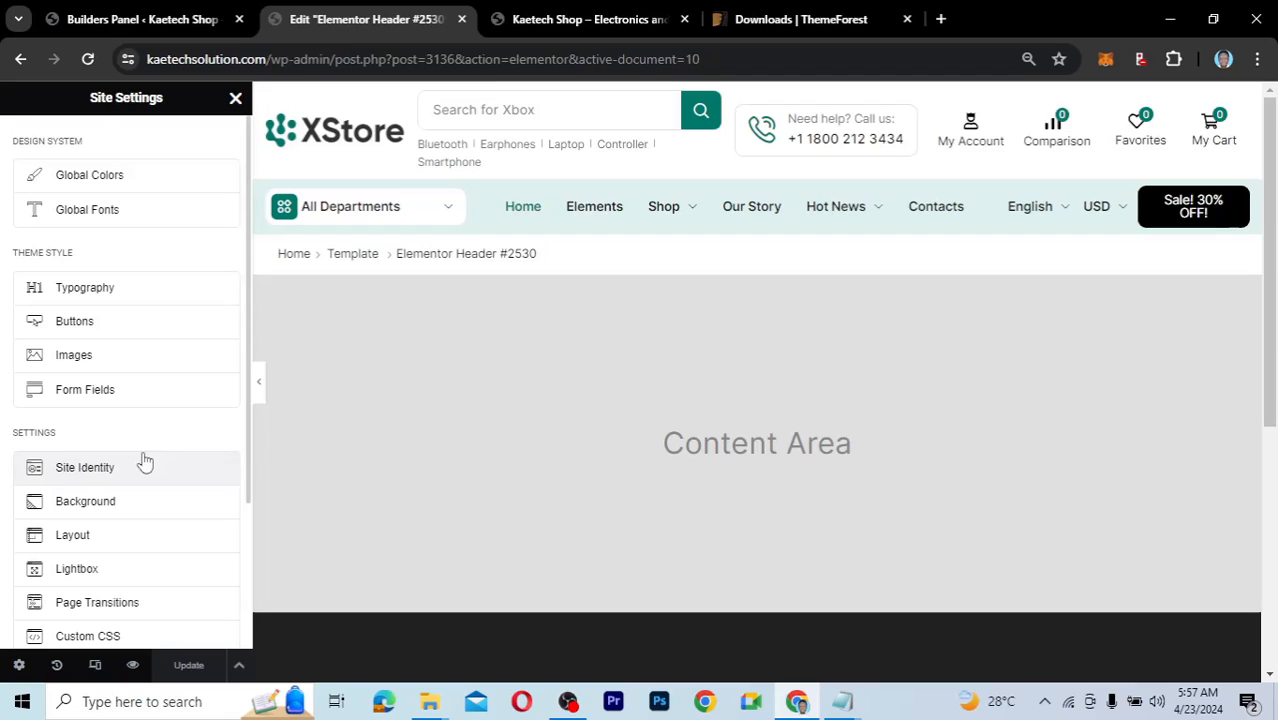
scroll(143, 457, down, 2)
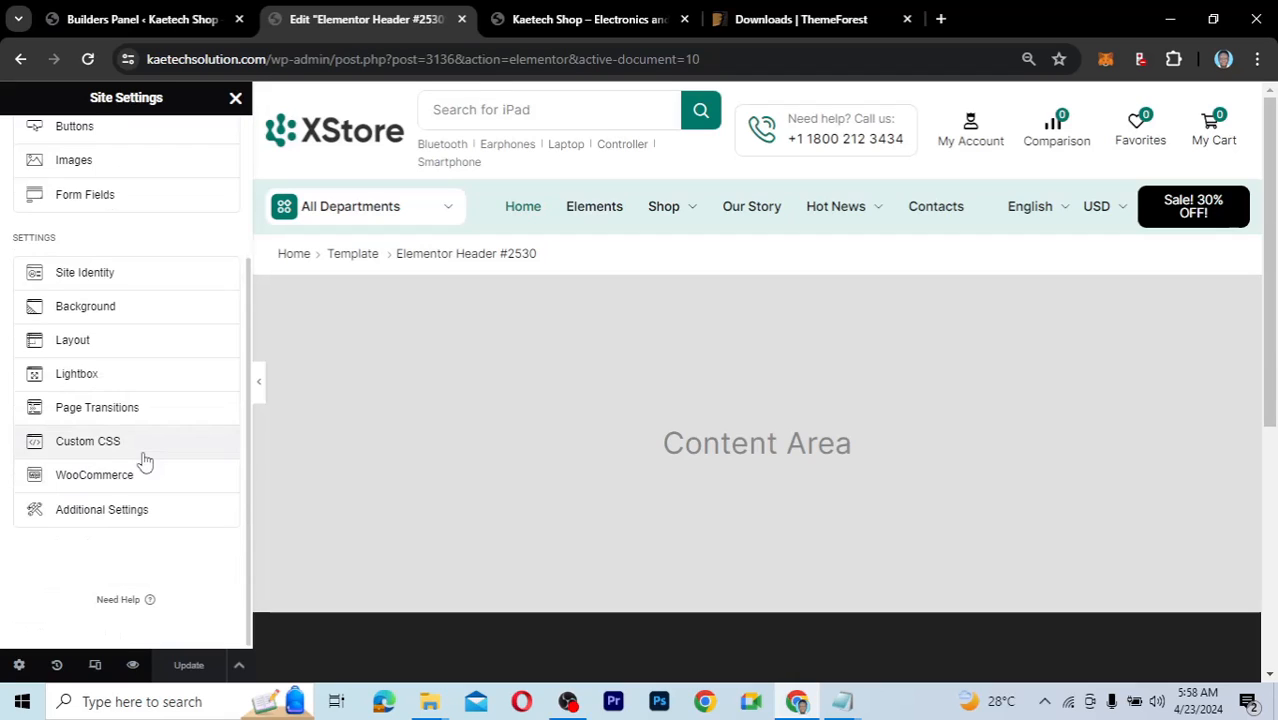
scroll(143, 457, up, 2)
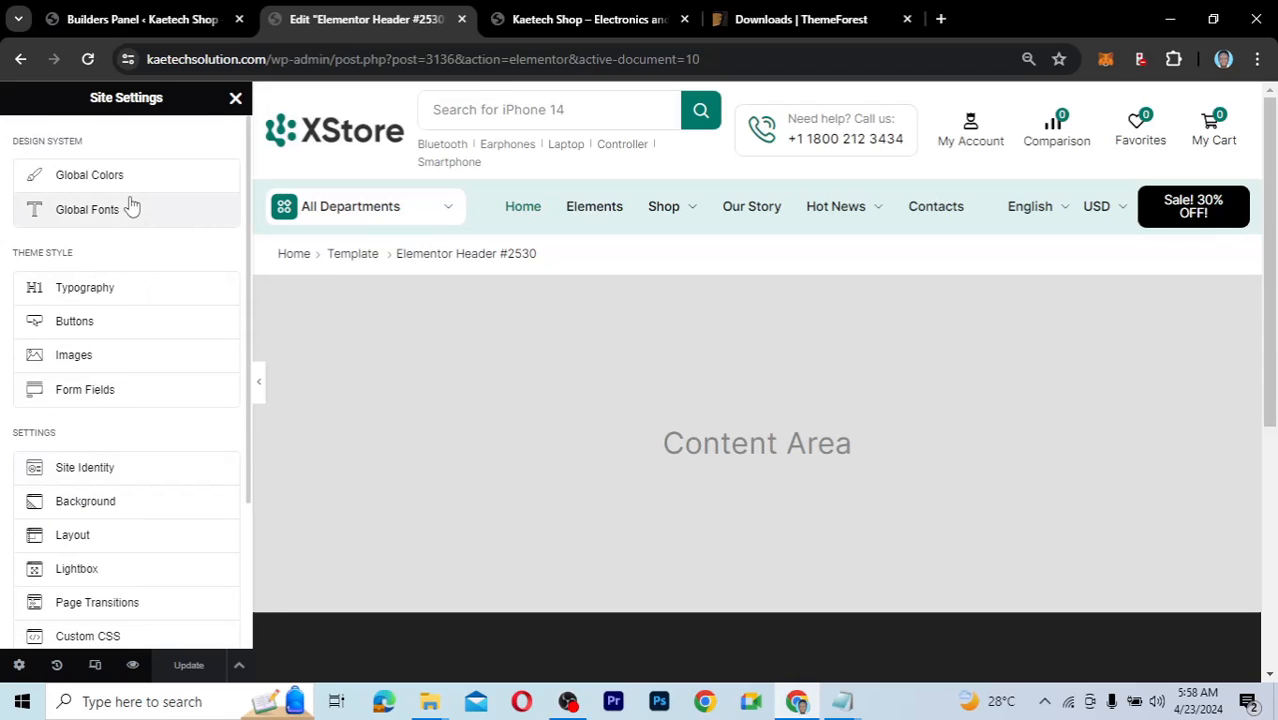
Enlarge the header KD SHOP logo's Max Width in its Style tab, entering 270 px.
click(235, 98)
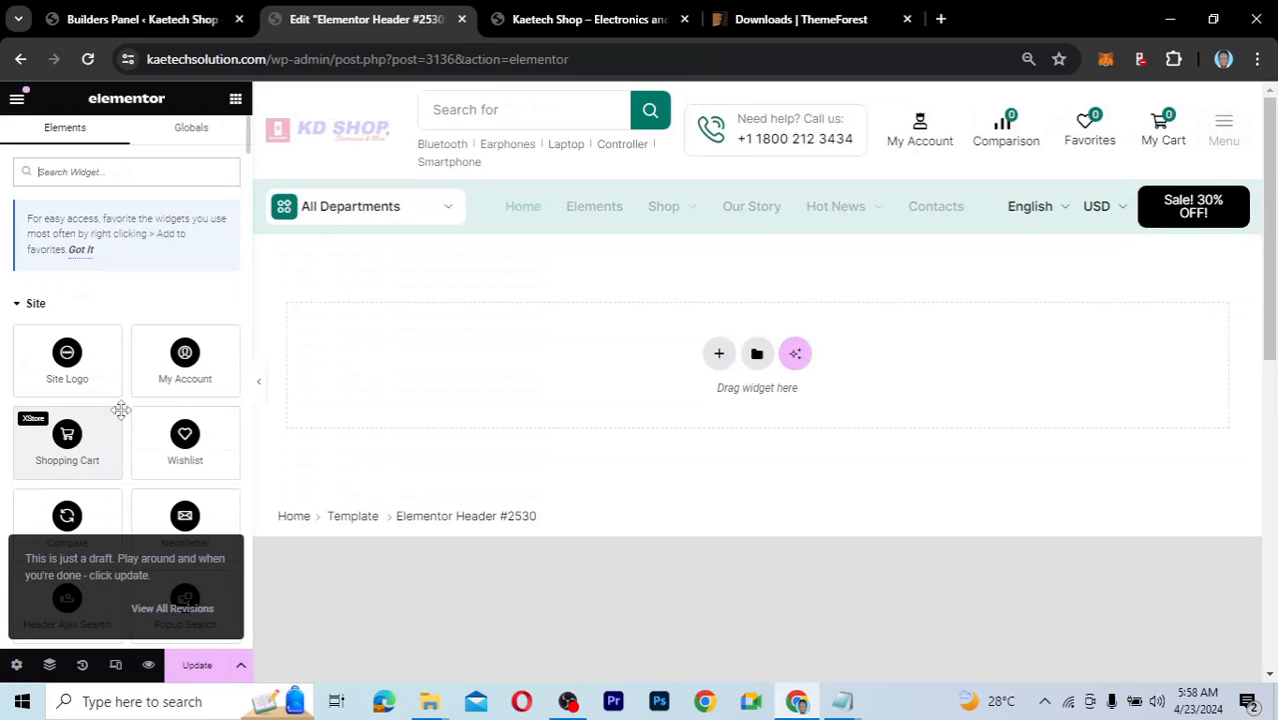
click(399, 133)
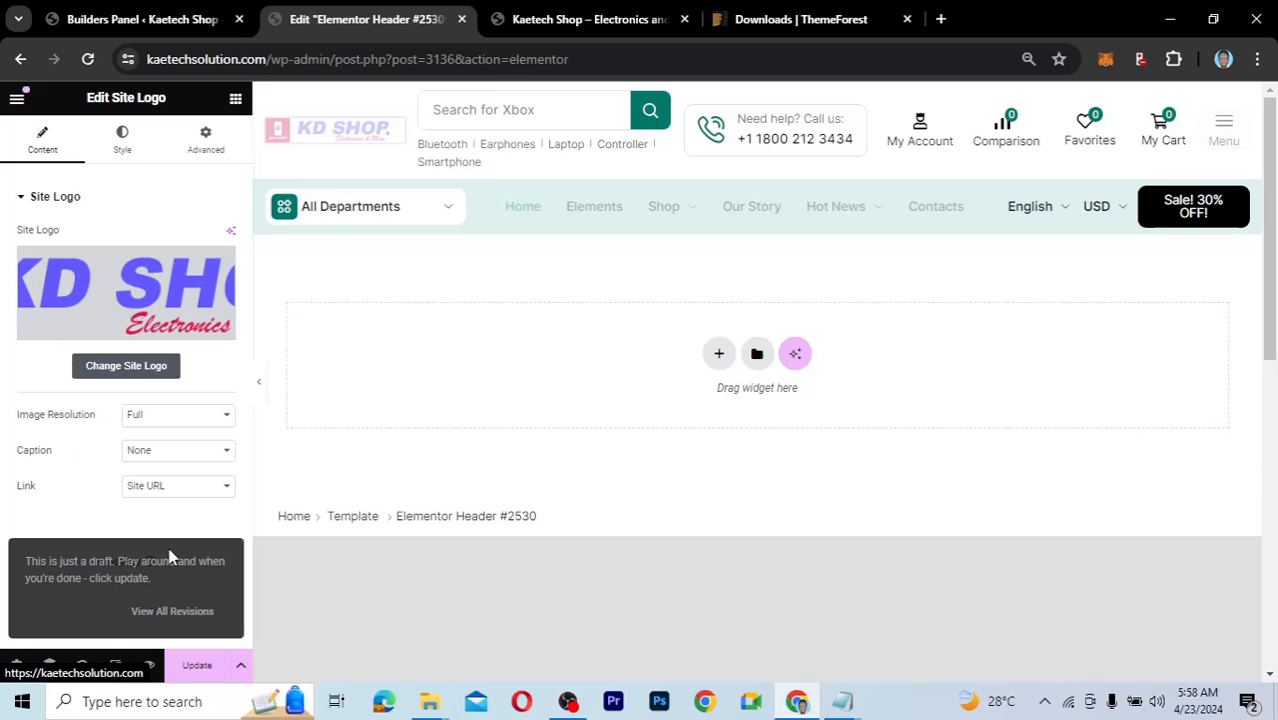
click(123, 140)
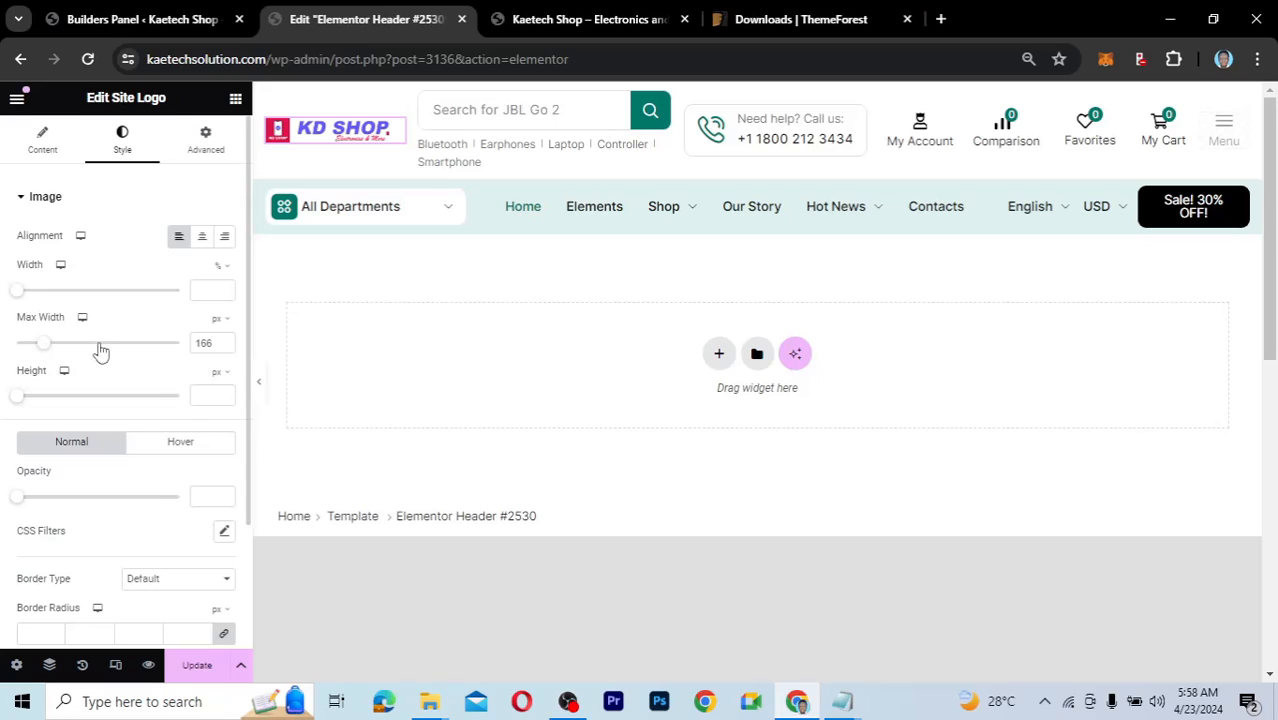
drag(50, 352, 61, 352)
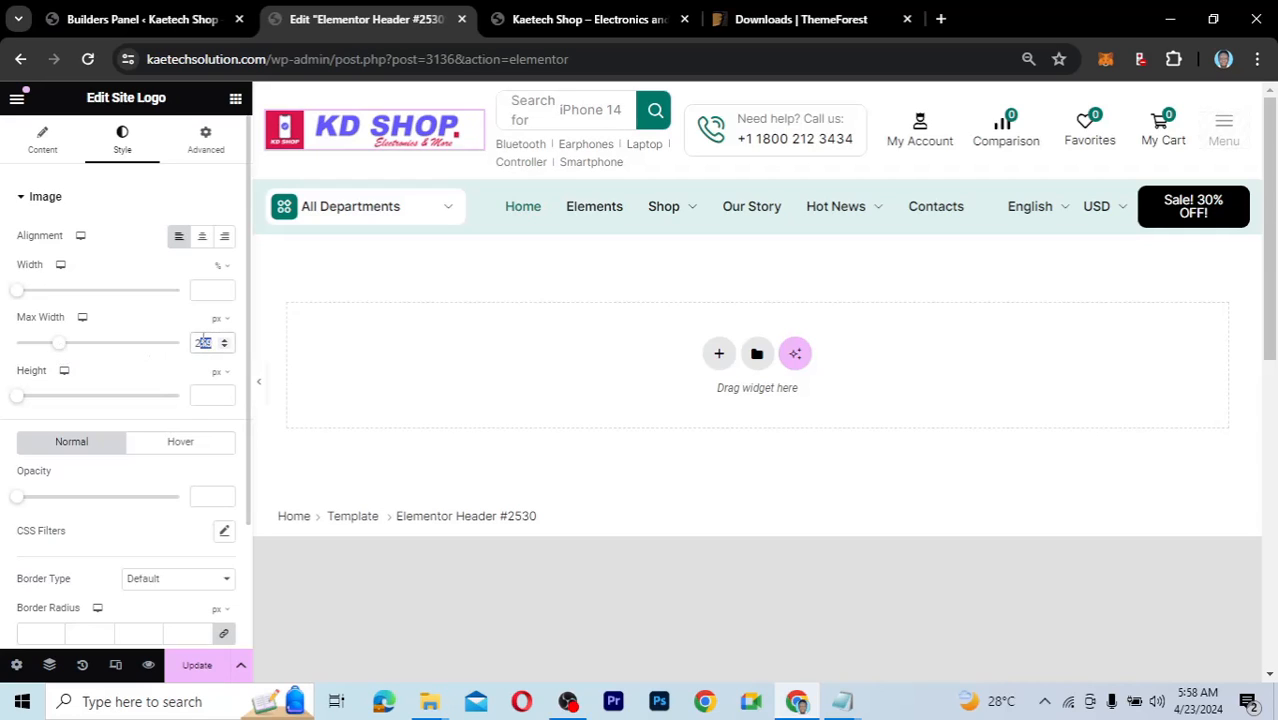
text(2)
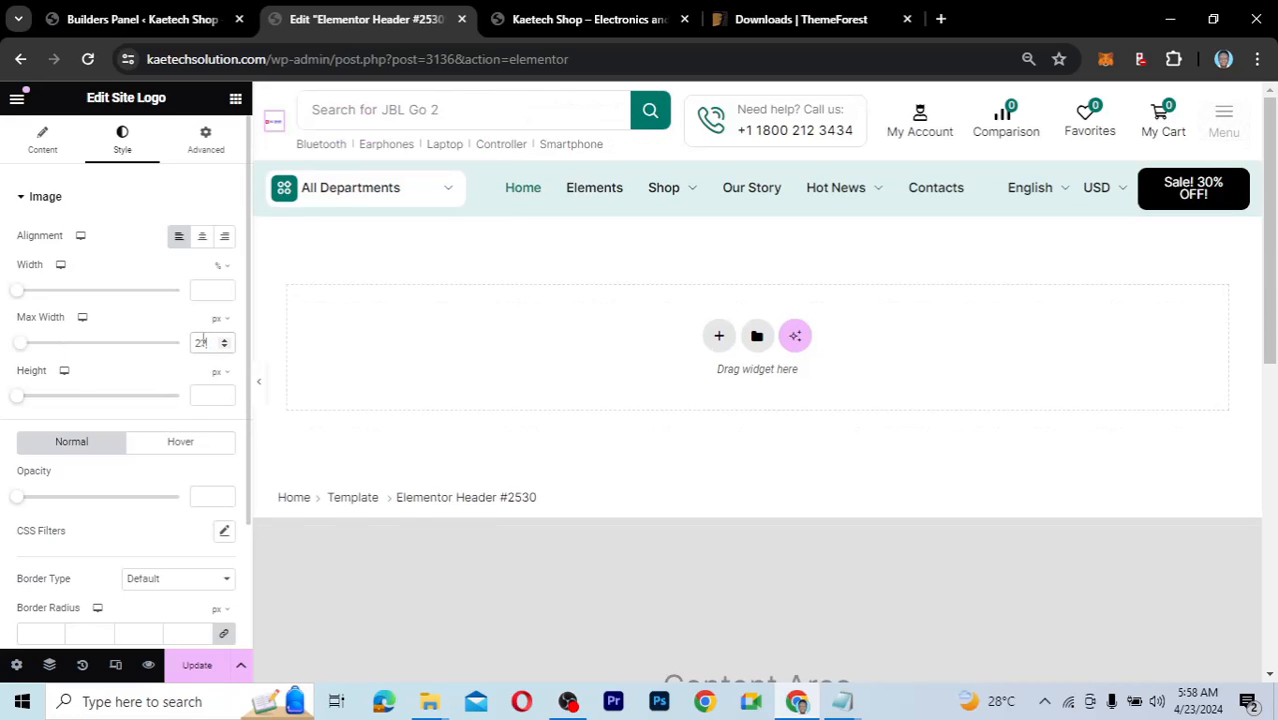
text(70)
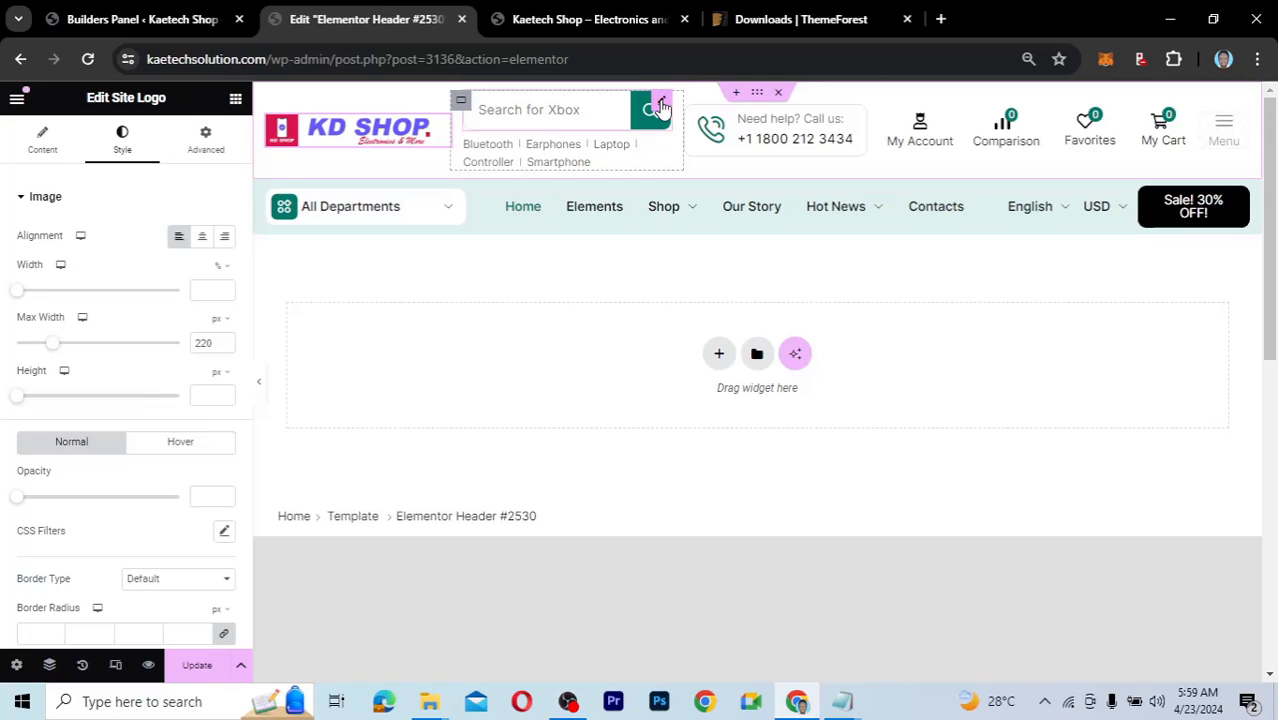
Replace 'XStore' in the header search placeholder with KD Shop text.
click(661, 104)
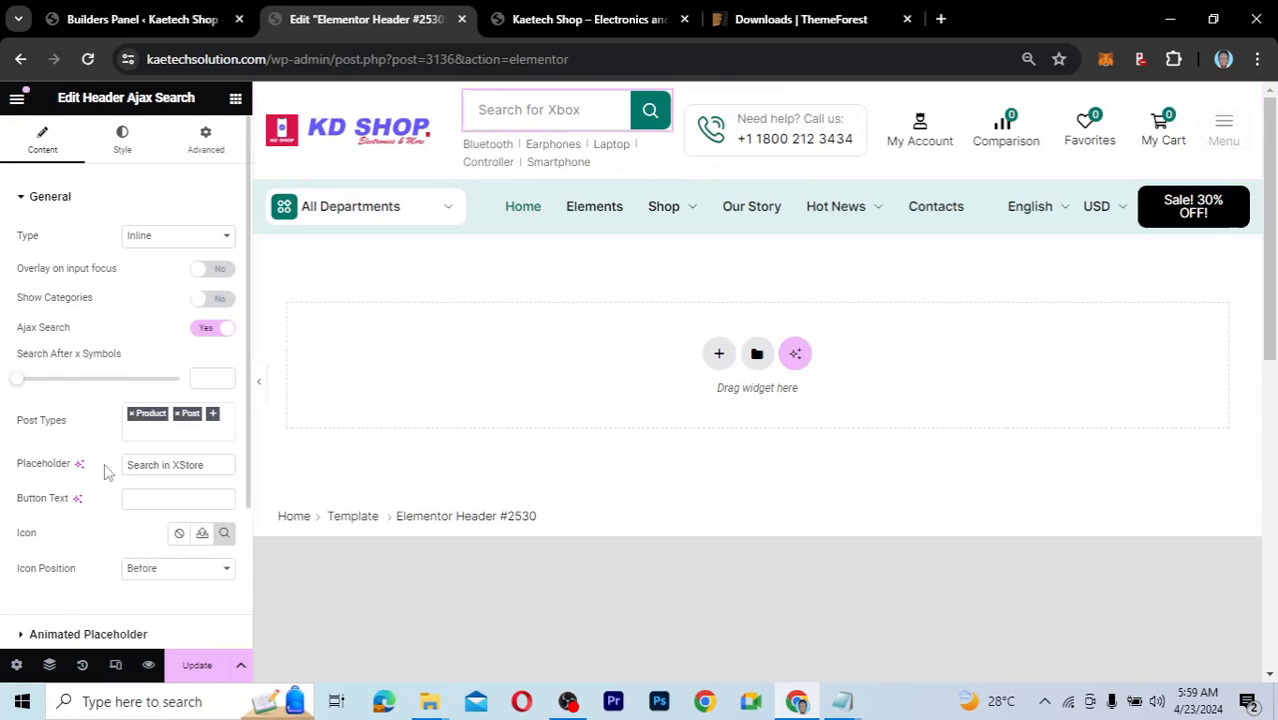
scroll(104, 463, down, 1)
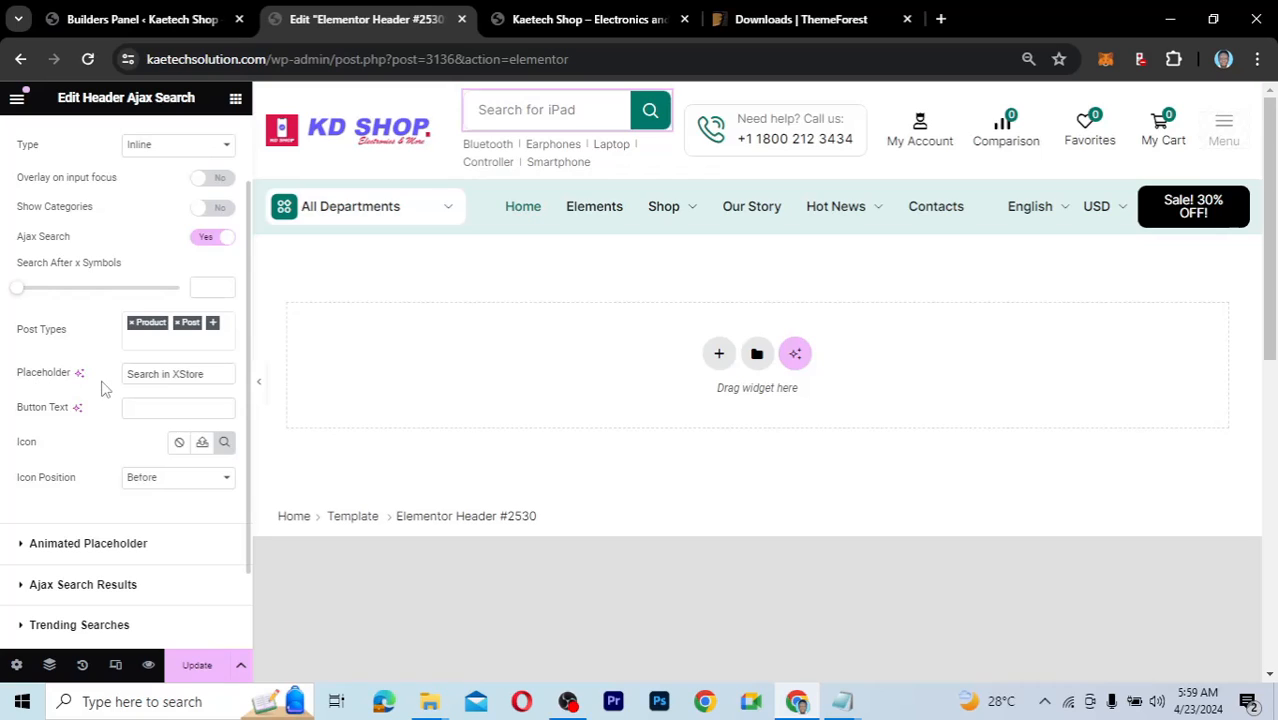
drag(208, 372, 174, 374)
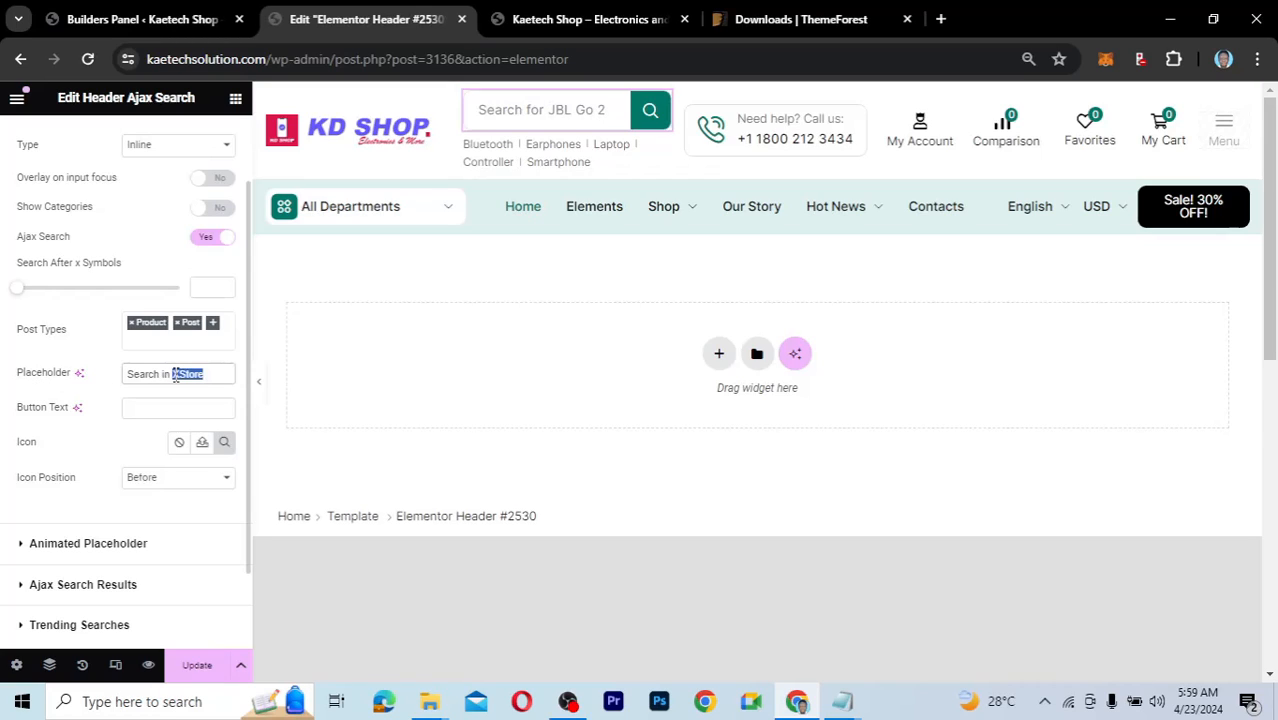
text(KD)
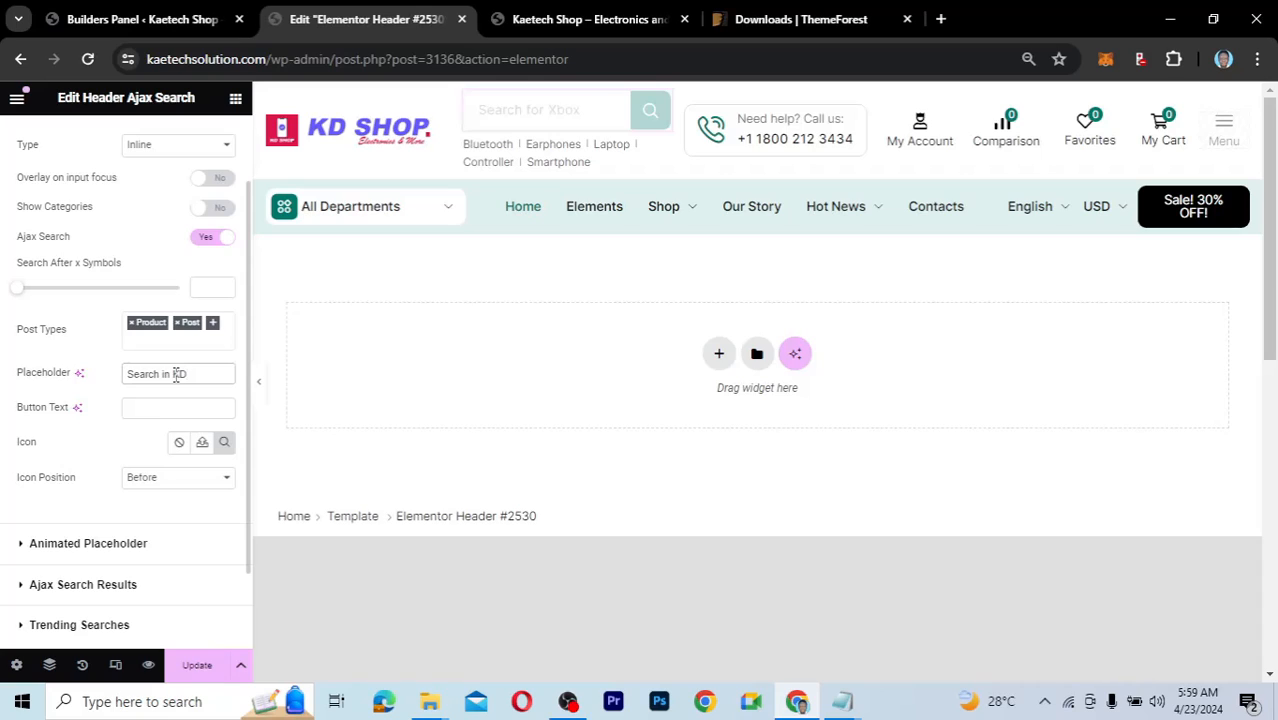
text( Shope)
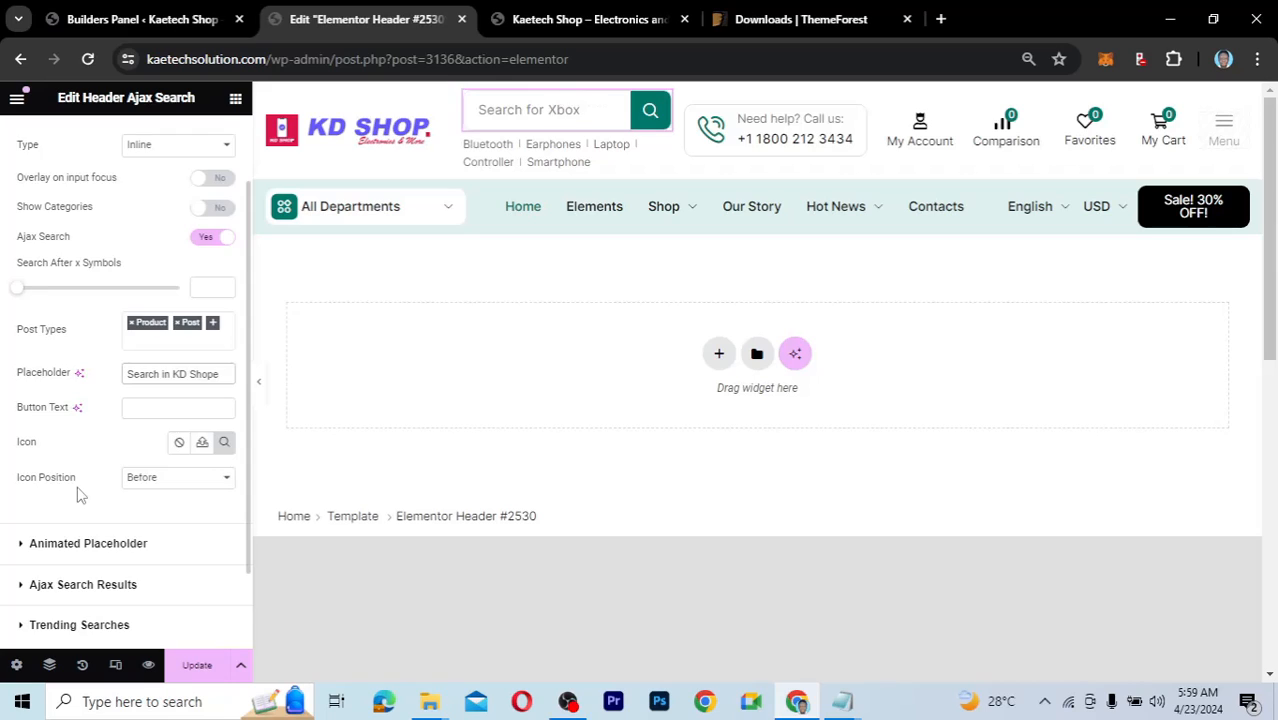
Delete all the rotating product names from the Animated Placeholder's Animated Text.
scroll(85, 470, down, 1)
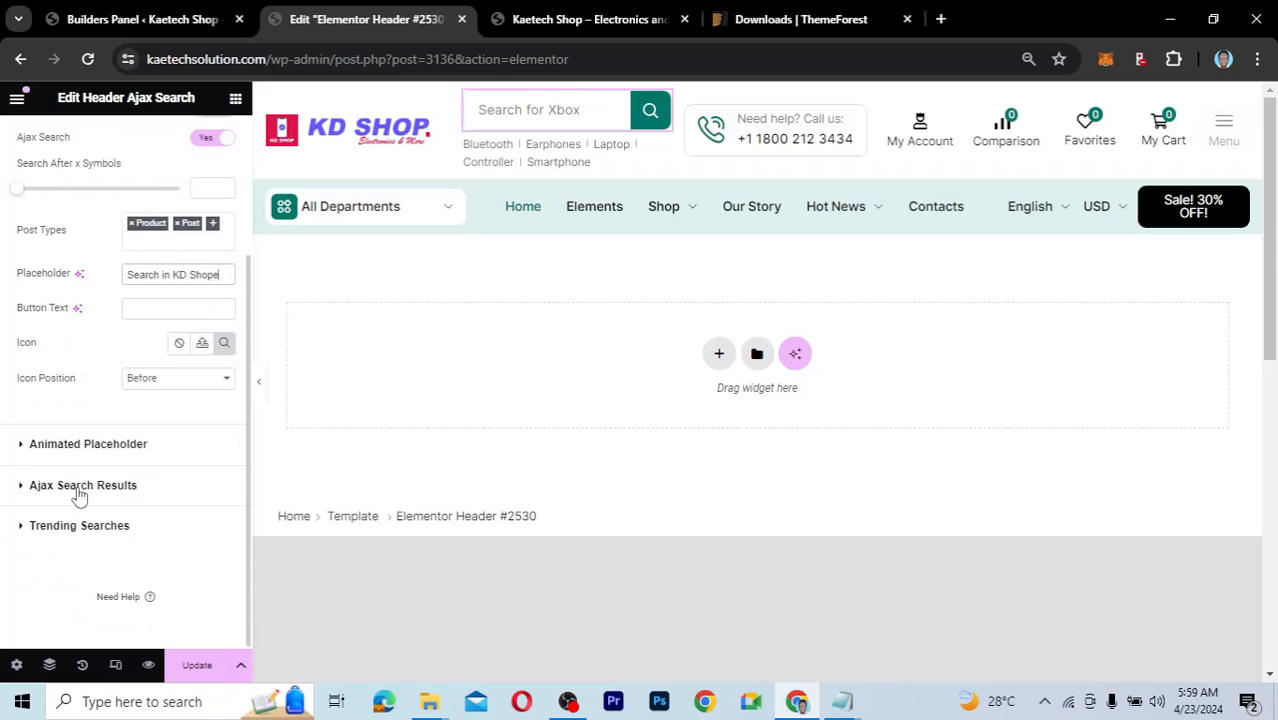
click(24, 447)
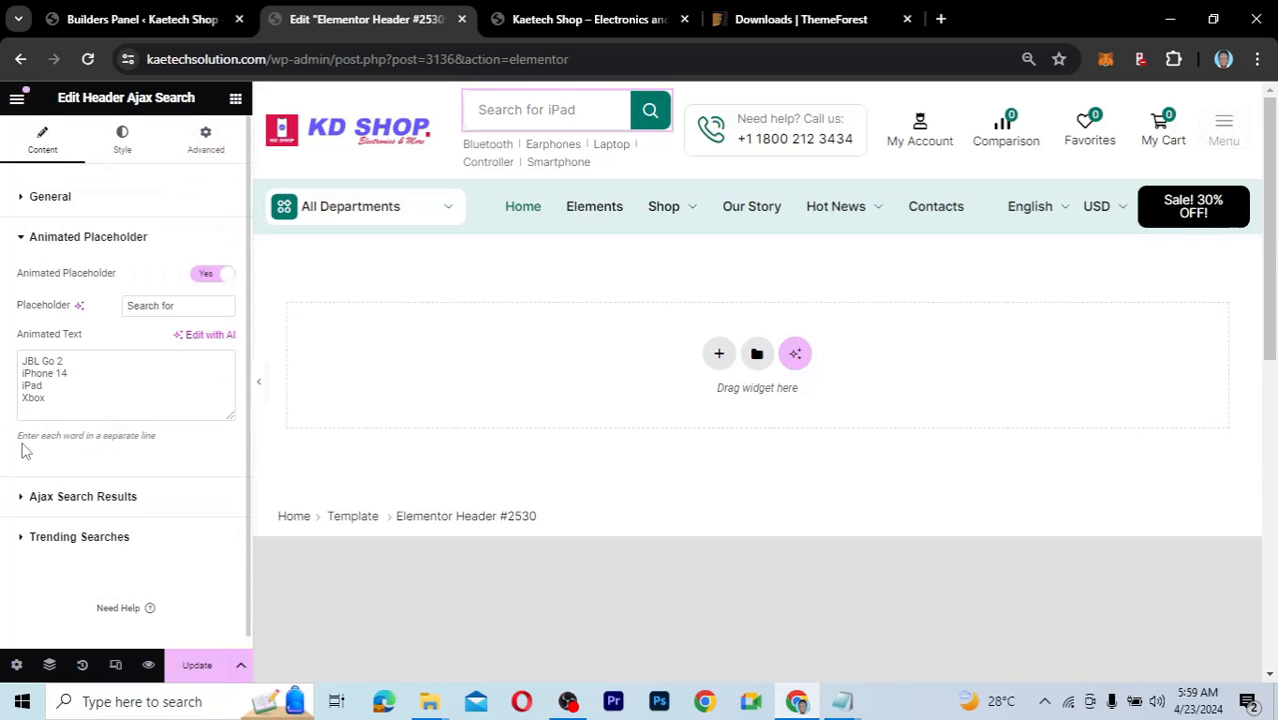
click(22, 369)
key(ctrl+a)
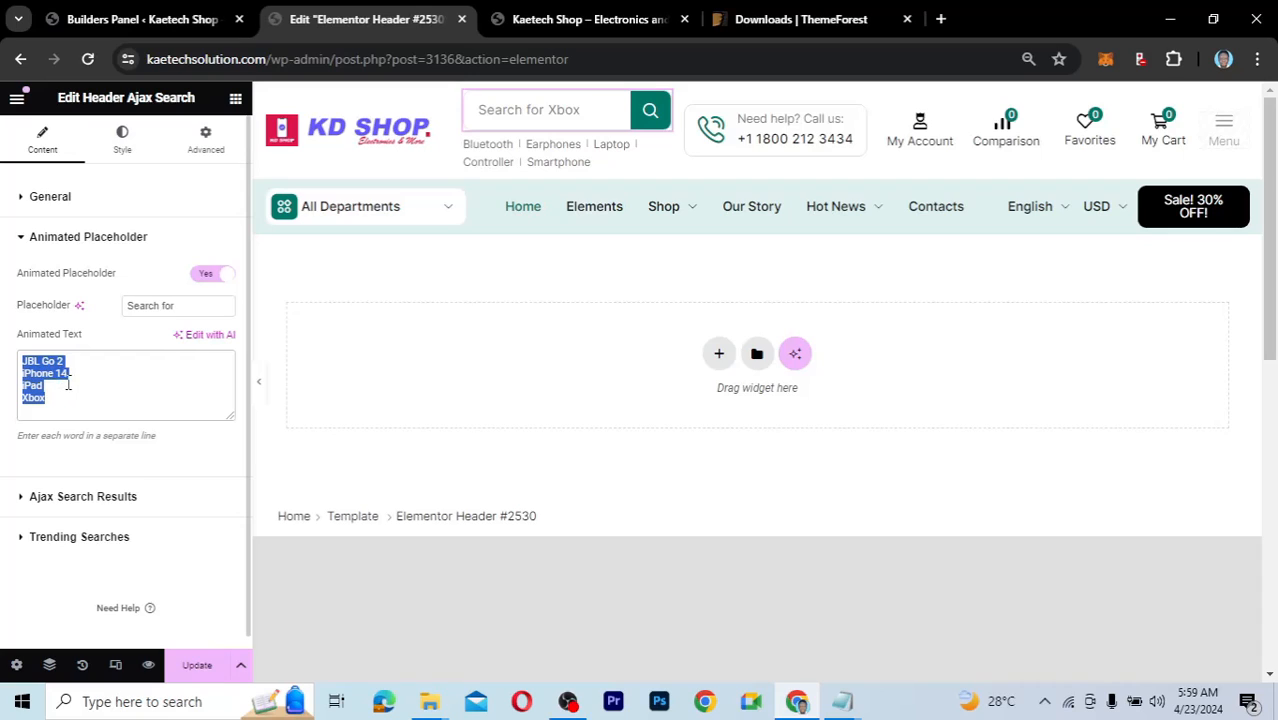
click(57, 398)
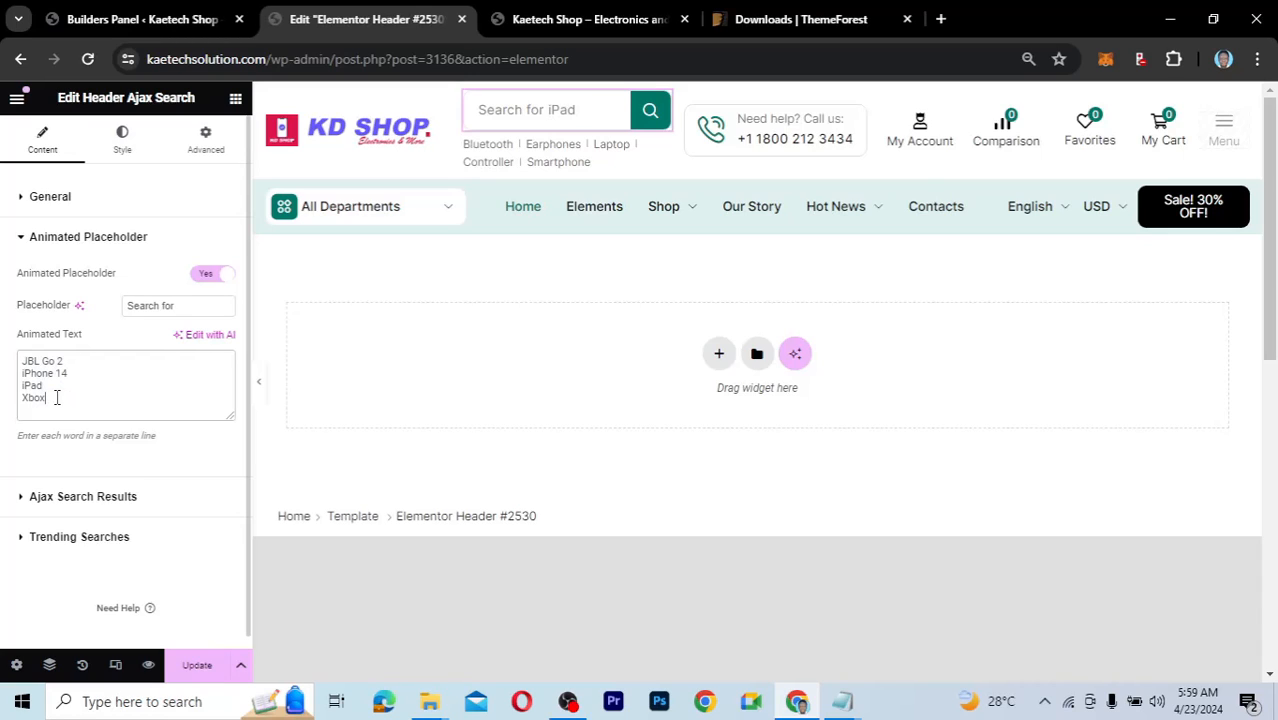
drag(52, 397, 17, 362)
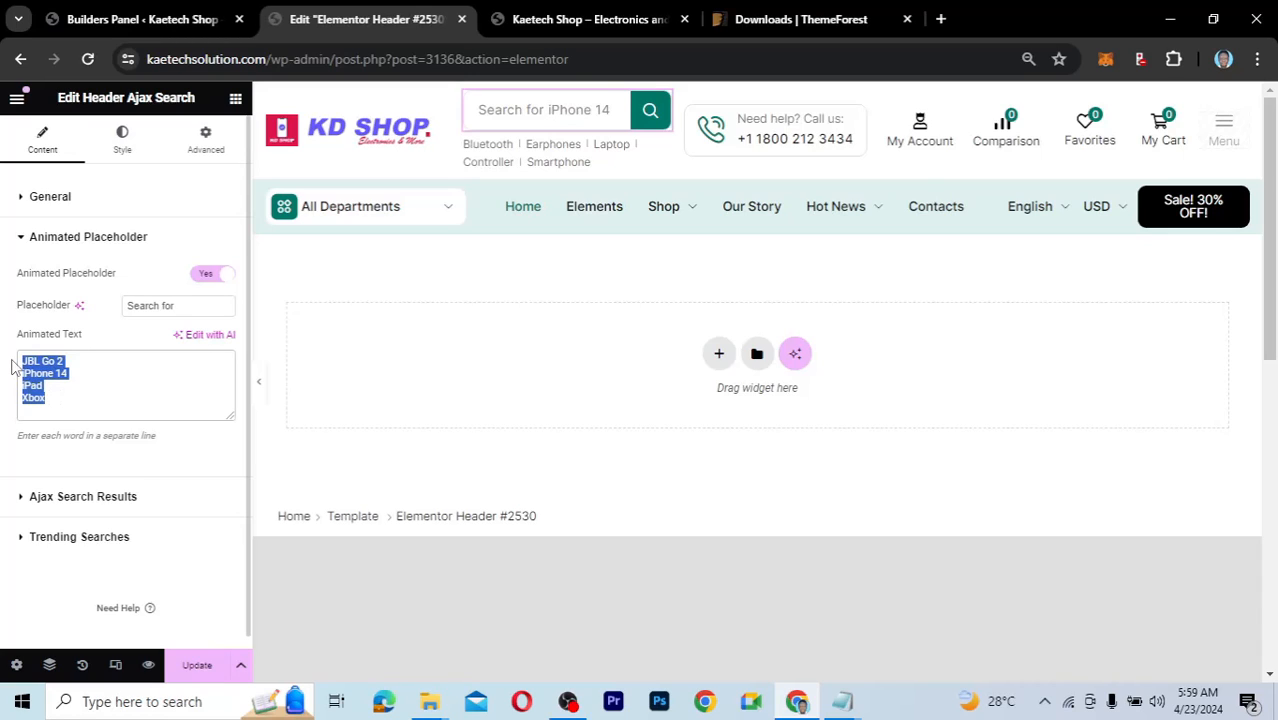
key(BackSpace)
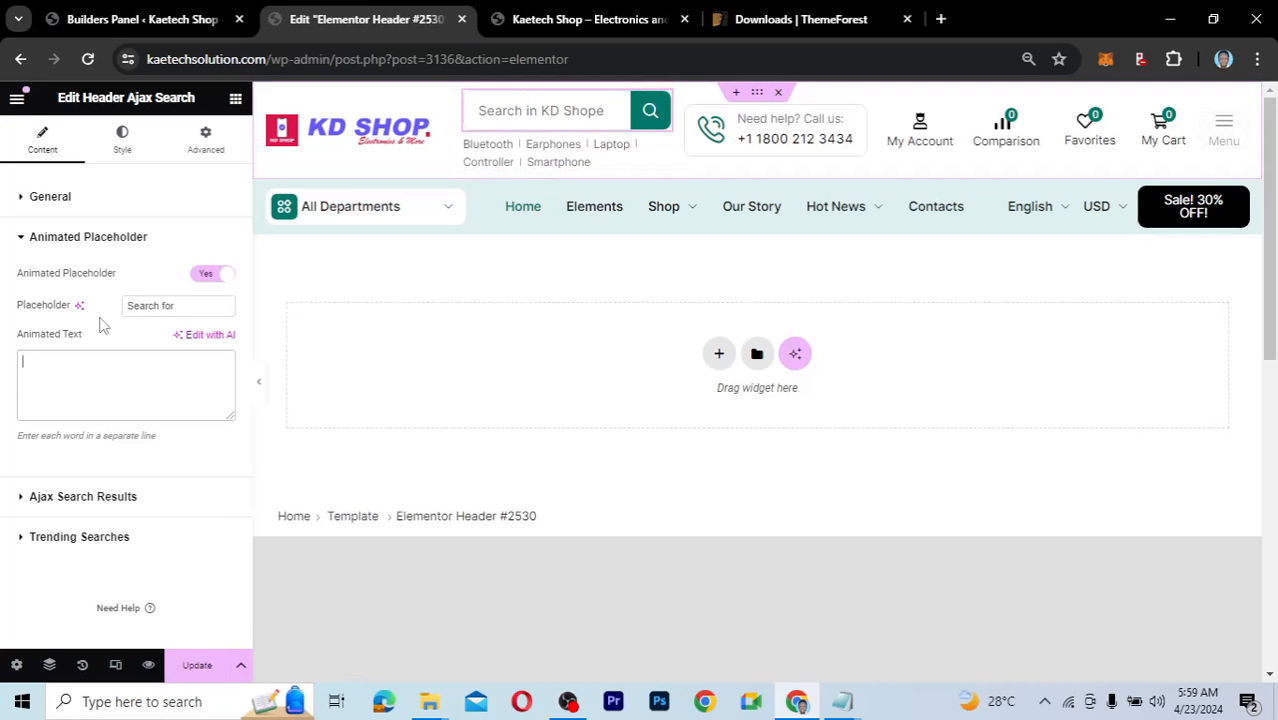
Fix the placeholder typo so it reads 'Search in KD Shop'.
click(24, 197)
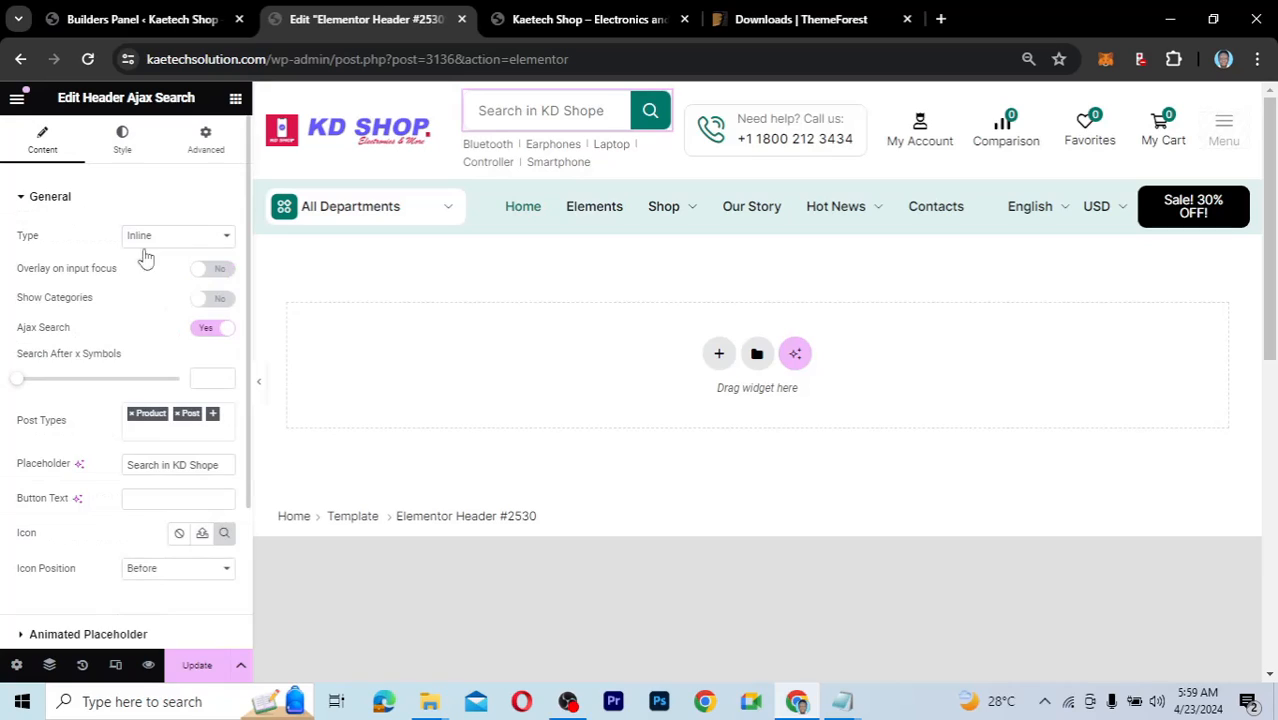
click(225, 464)
key(BackSpace)
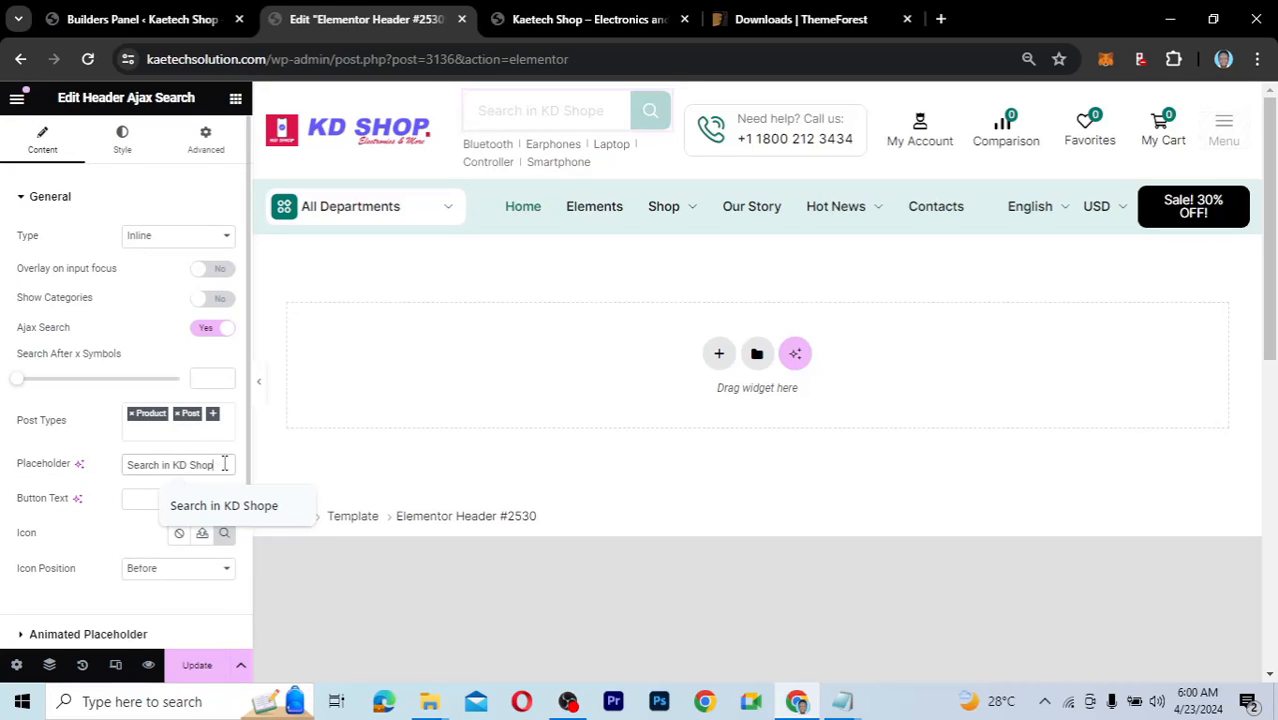
scroll(100, 457, down, 2)
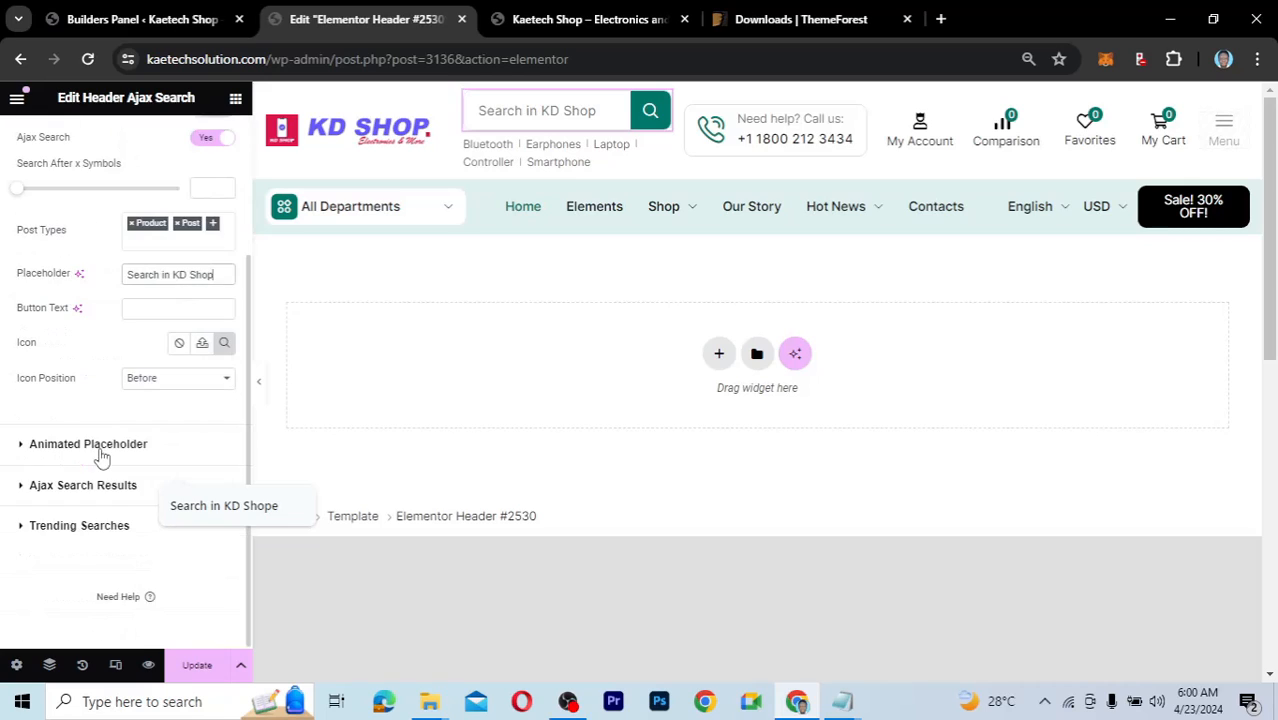
Enter Samsung, Xiaomi and macbook as separate animated placeholder lines, deleting the stray word 'Pro'.
click(24, 444)
click(49, 366)
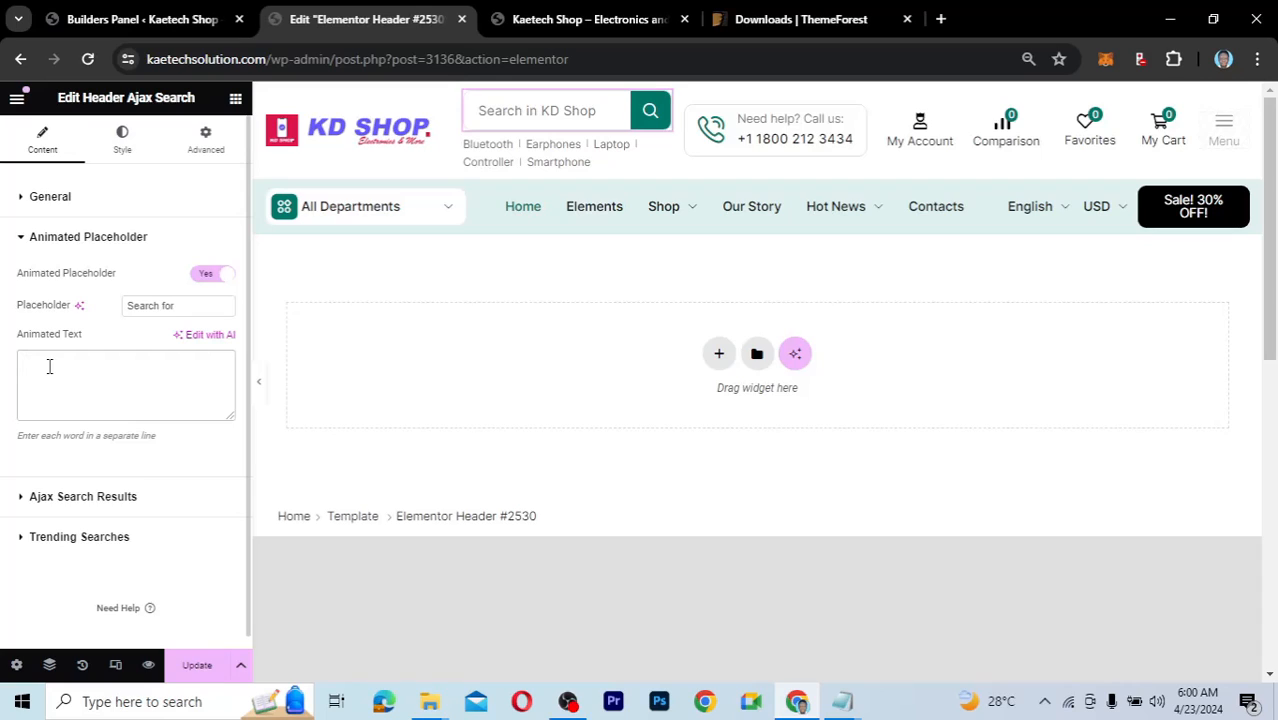
text(Samsung)
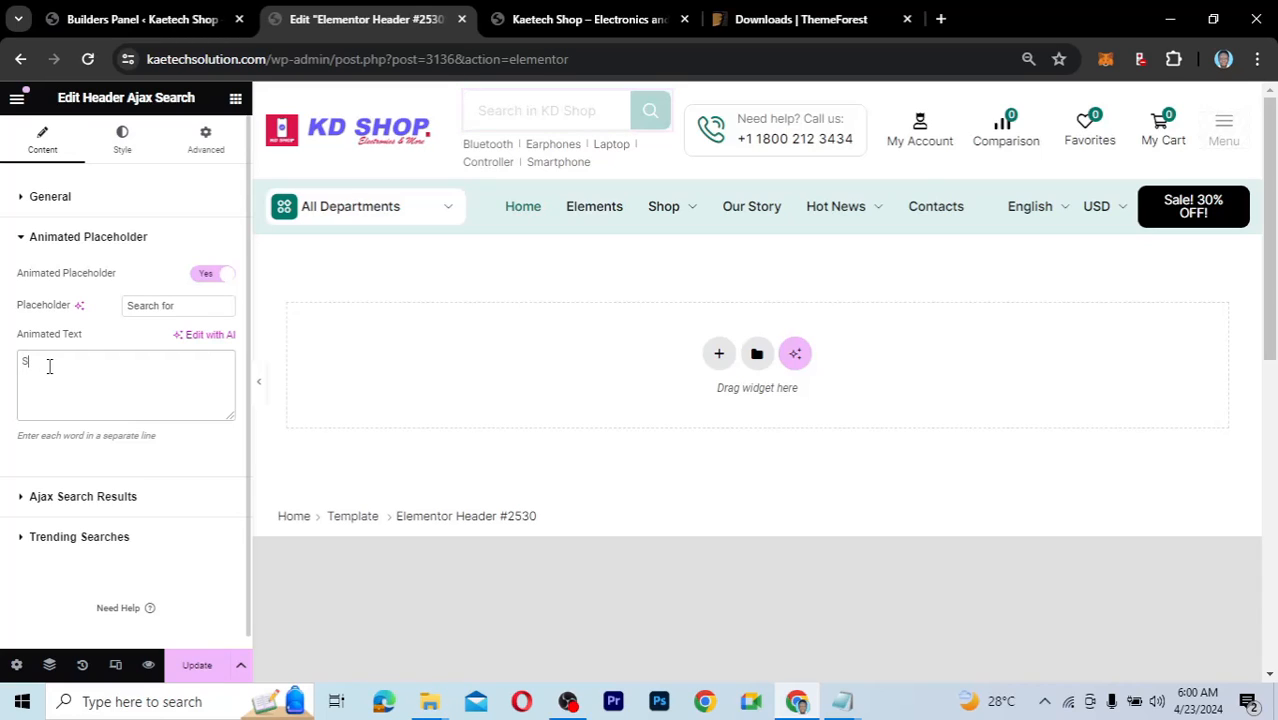
key(Return)
text(Xiaomi)
key(Return)
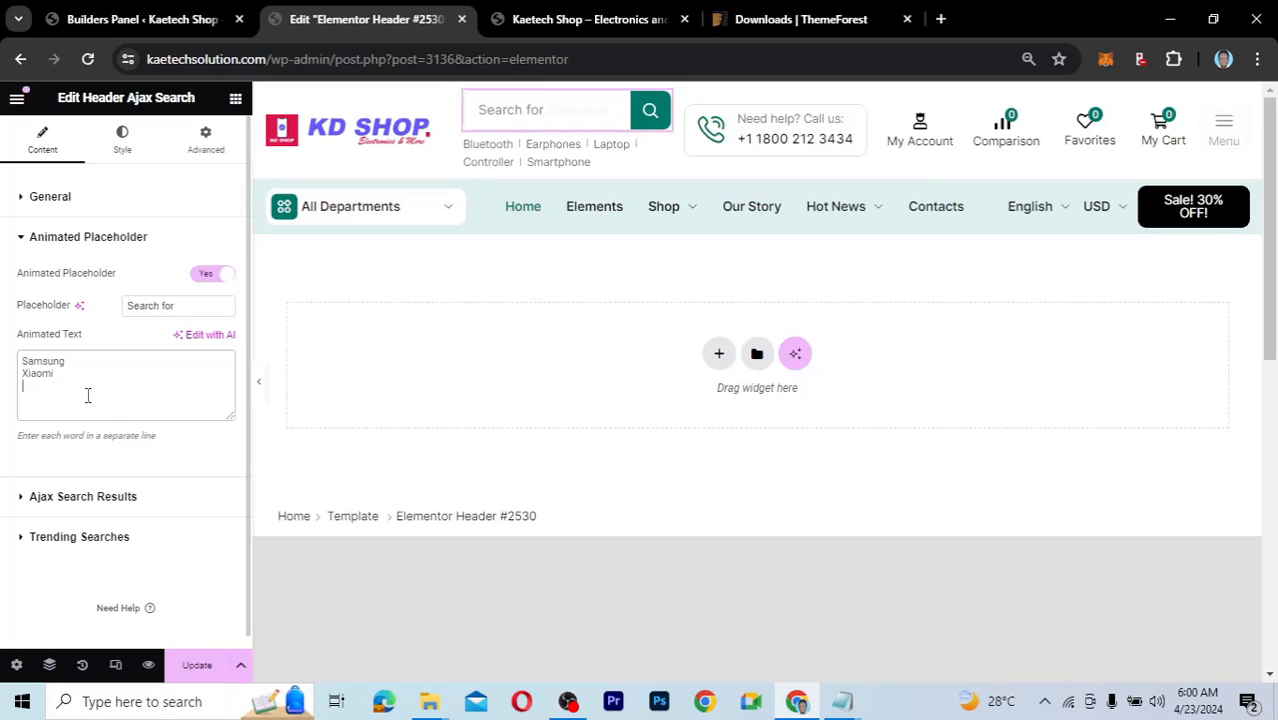
text(macbook Pro)
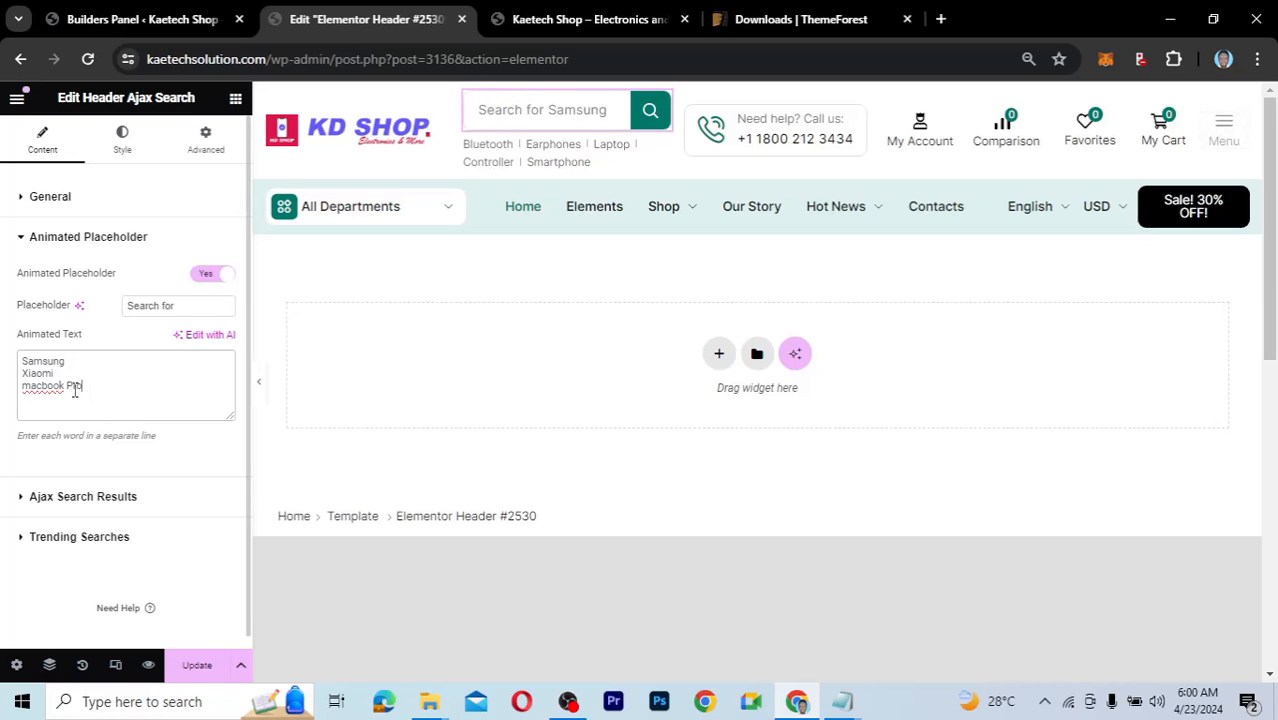
double_click(74, 388)
key(BackSpace)
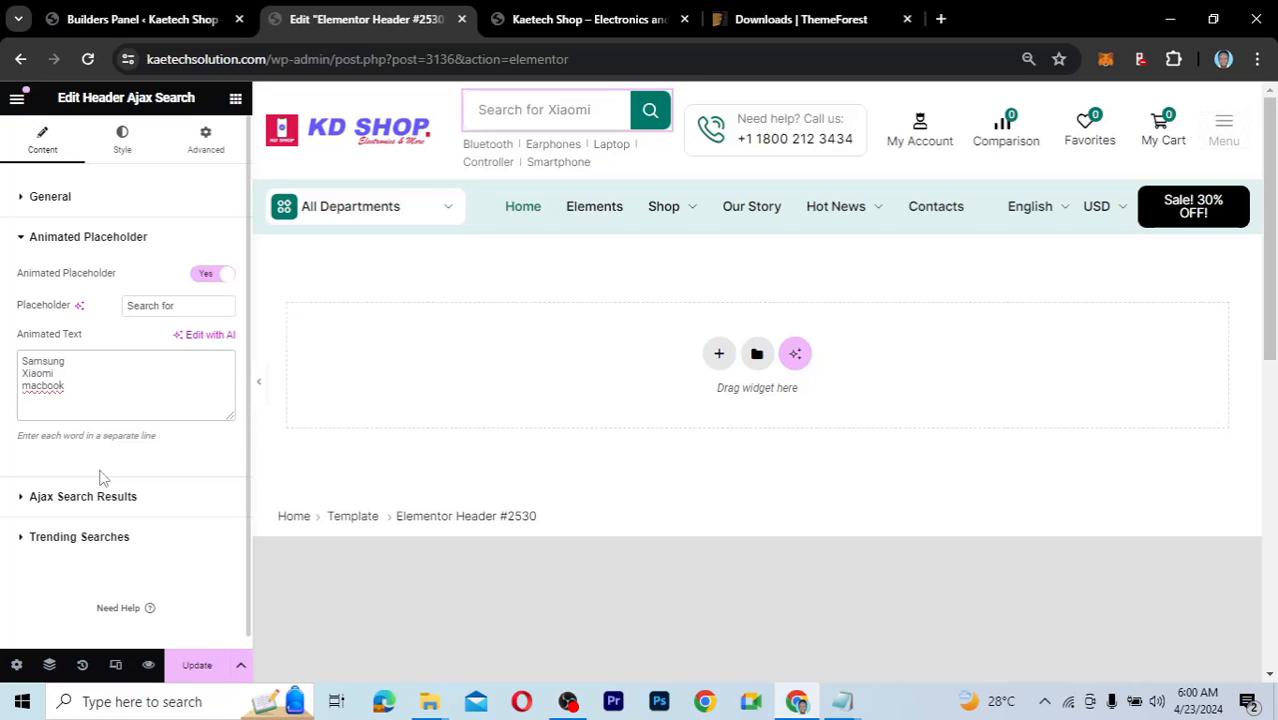
Review the header search's Ajax Search Results settings.
click(24, 502)
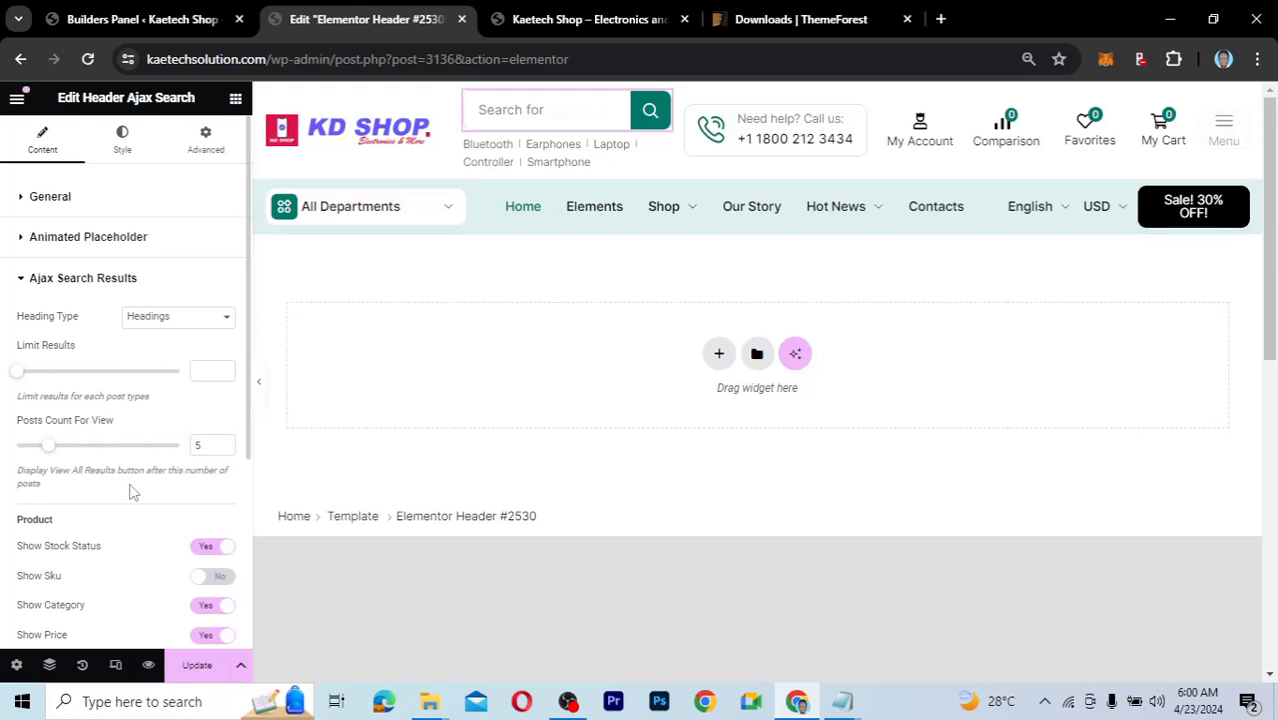
scroll(130, 492, down, 1)
scroll(130, 492, down, 1)
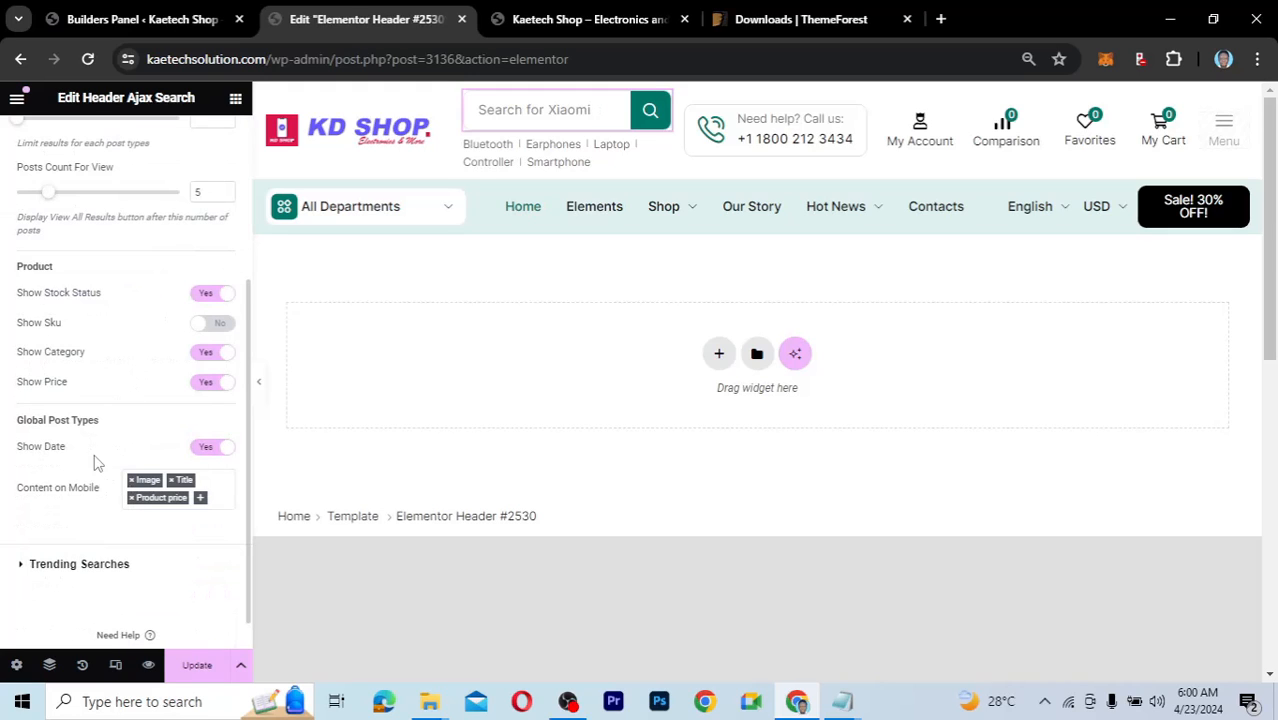
scroll(119, 350, up, 1)
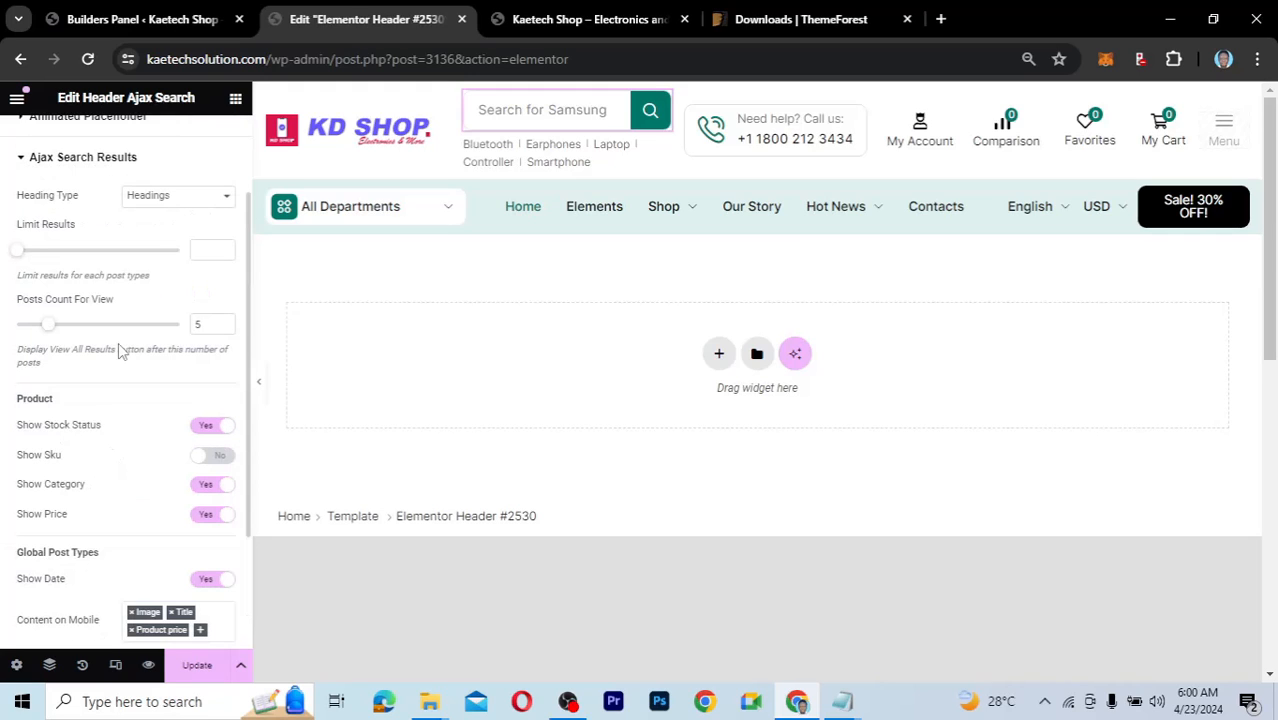
scroll(118, 350, down, 2)
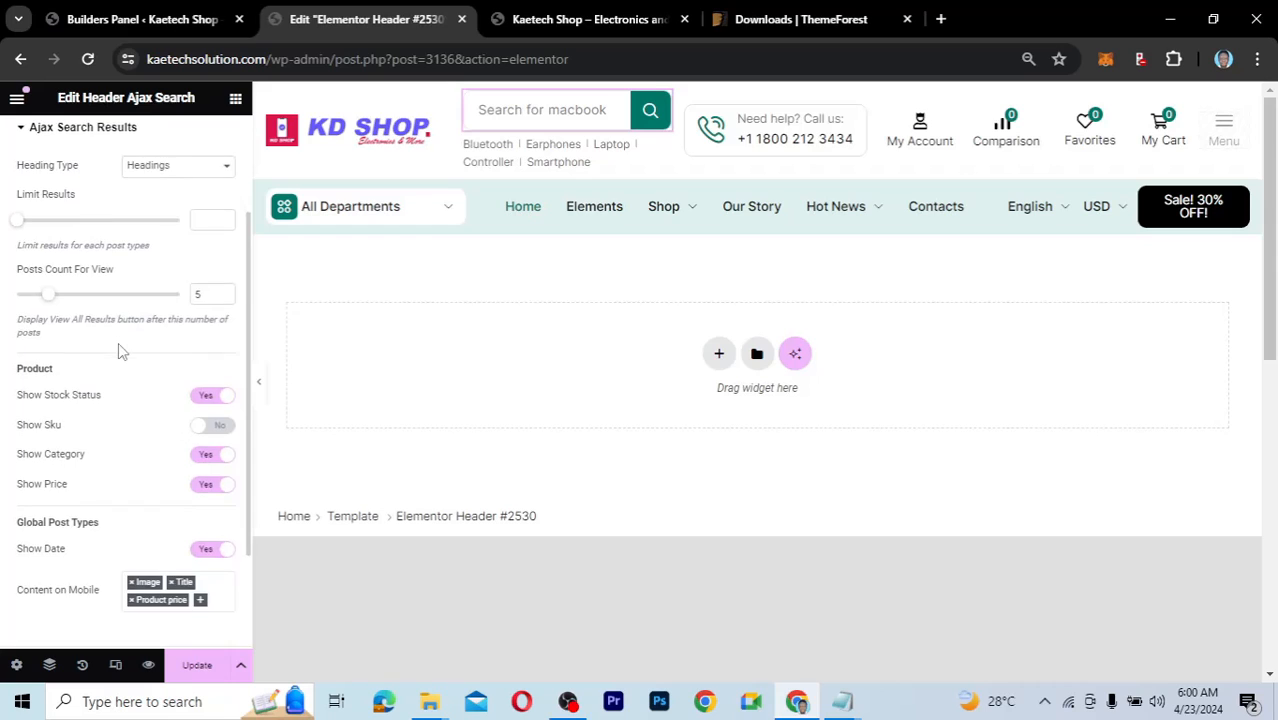
Check the Trending Searches terms, then select the Nav Menu widget below the search bar.
click(22, 528)
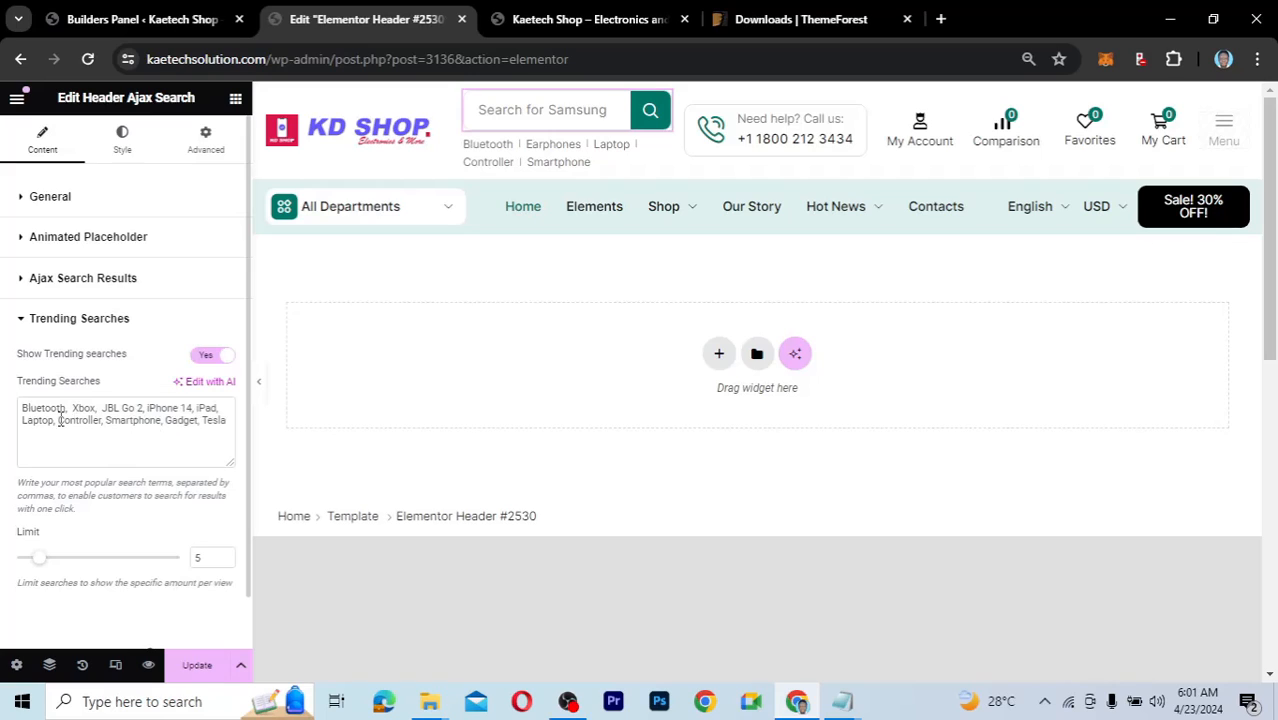
click(226, 419)
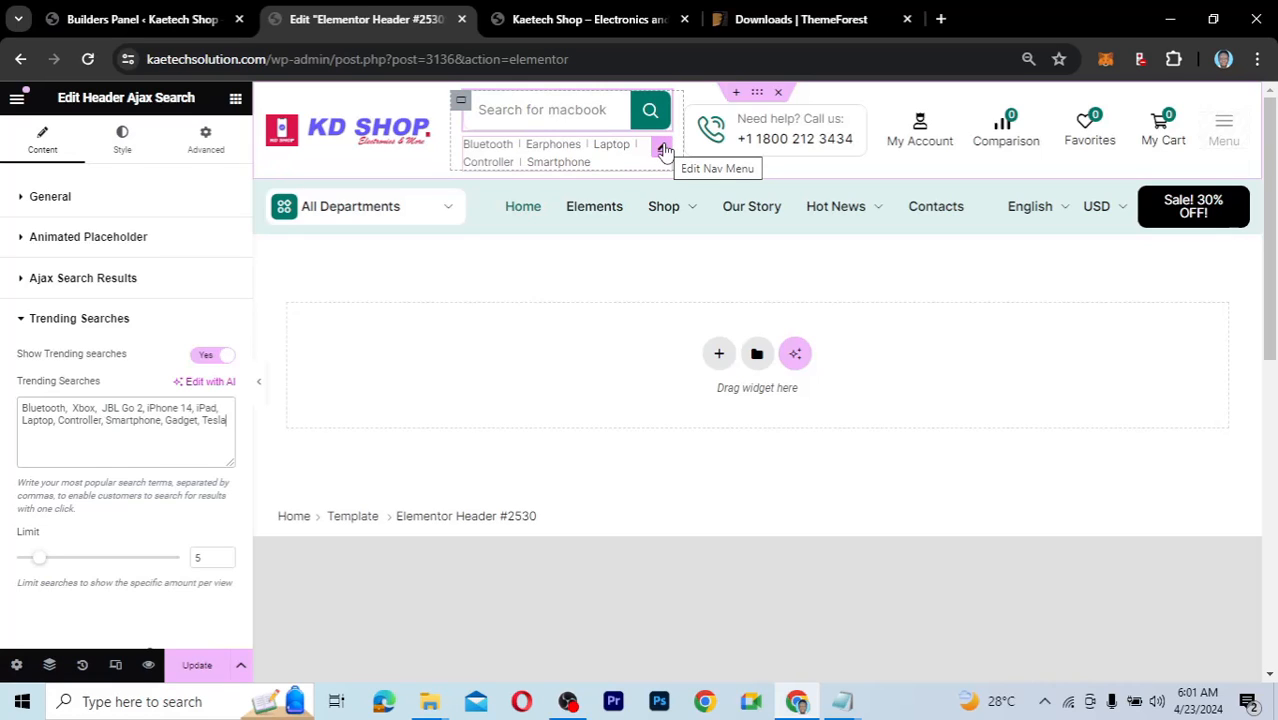
click(664, 149)
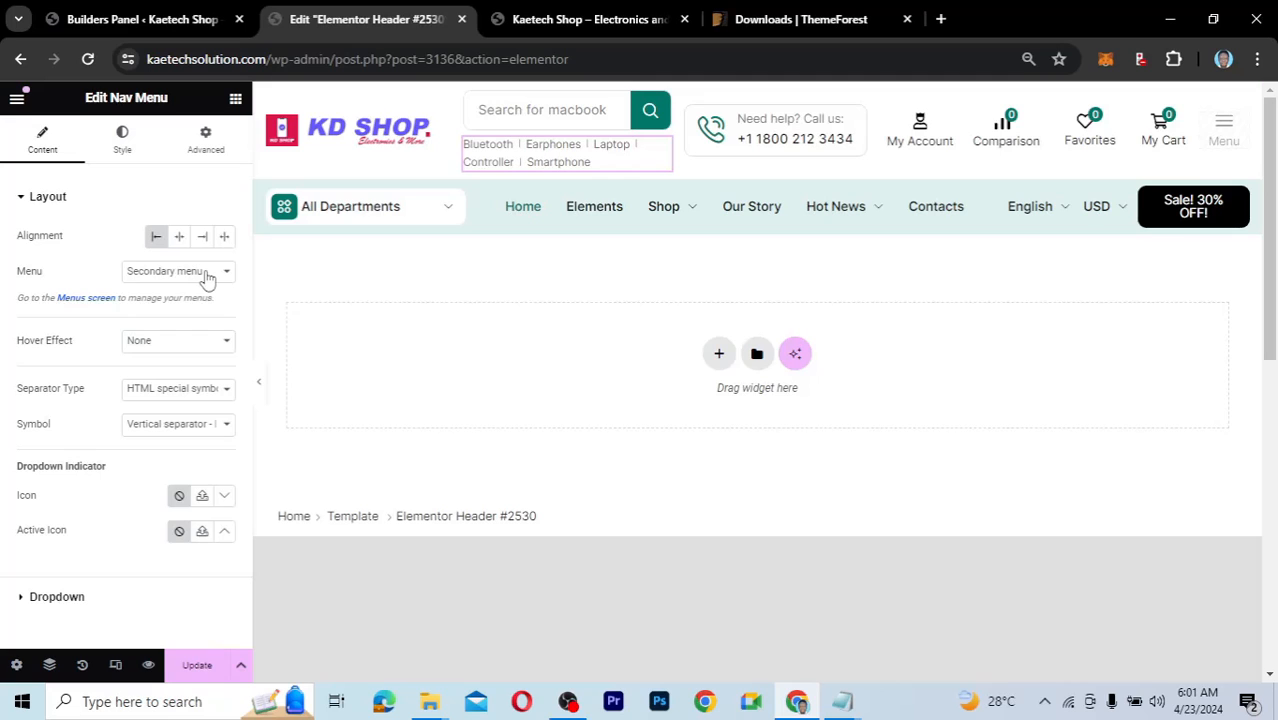
From the XStore builders admin page, open Appearance > Menus in a new tab.
click(170, 20)
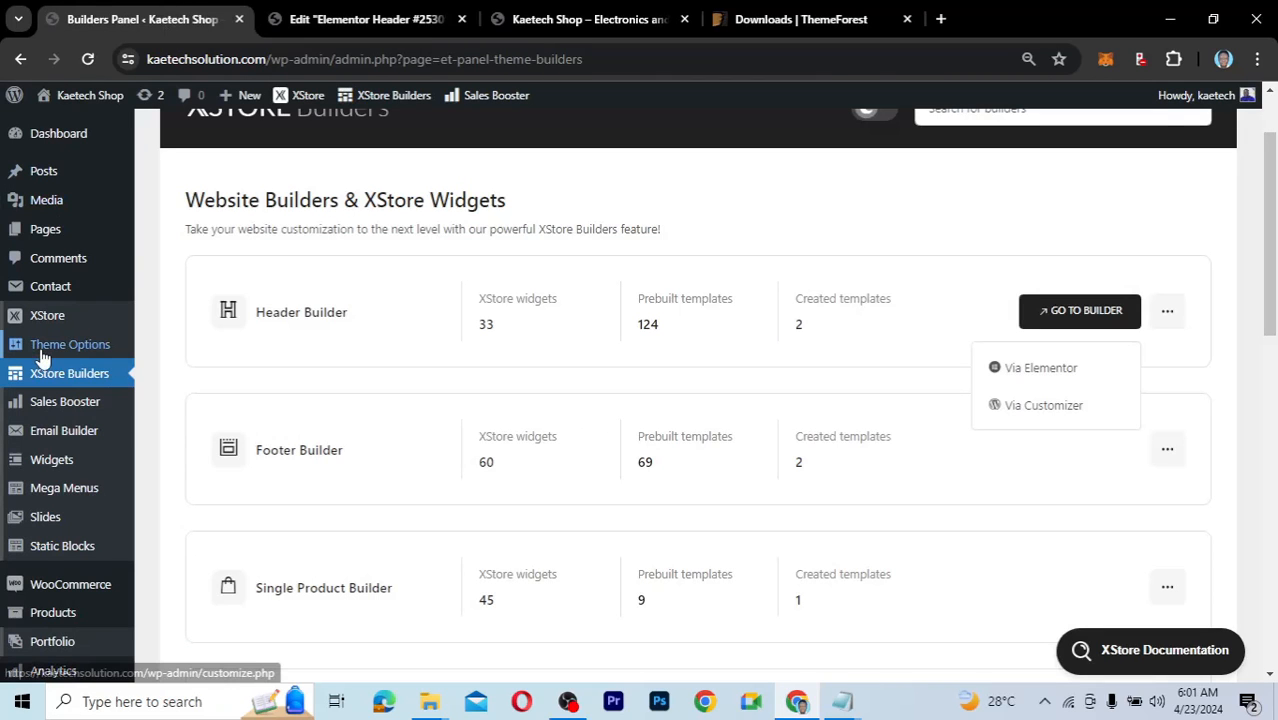
scroll(43, 542, down, 3)
mouse_move(42, 545)
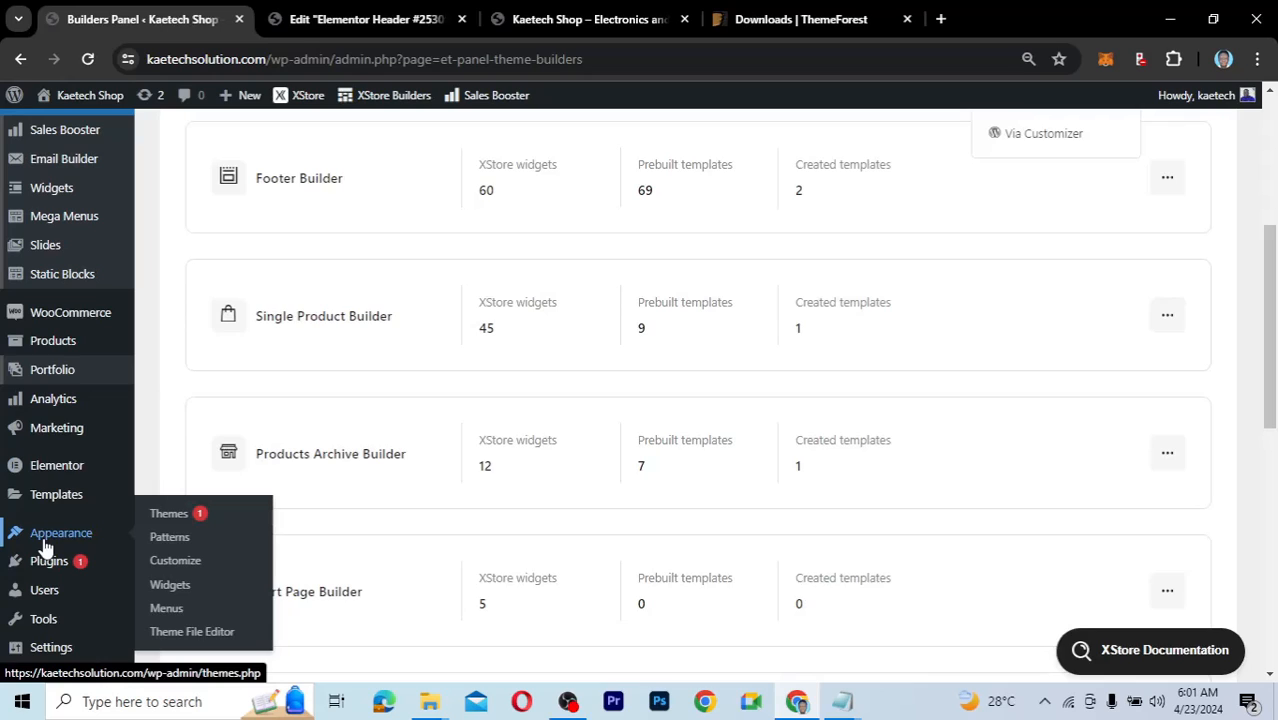
right_click(170, 612)
click(252, 362)
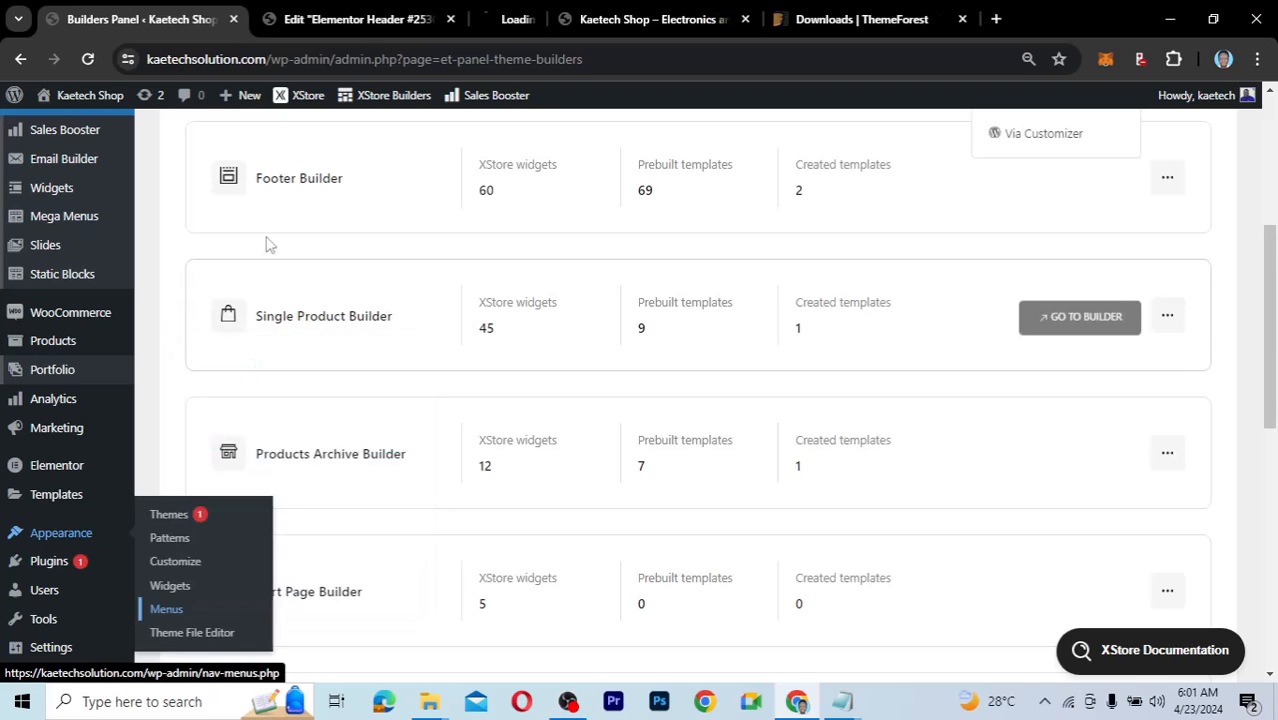
click(553, 22)
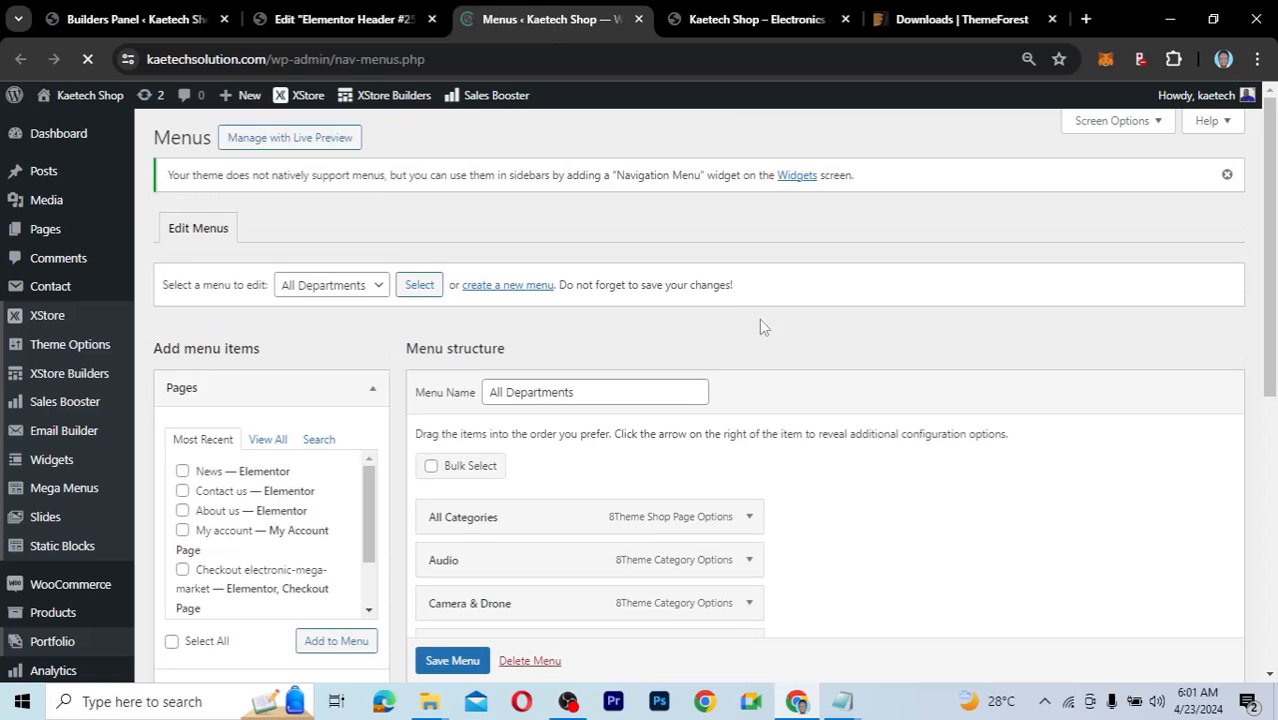
Choose Secondary from the 'Select a menu to edit' dropdown.
scroll(841, 408, down, 5)
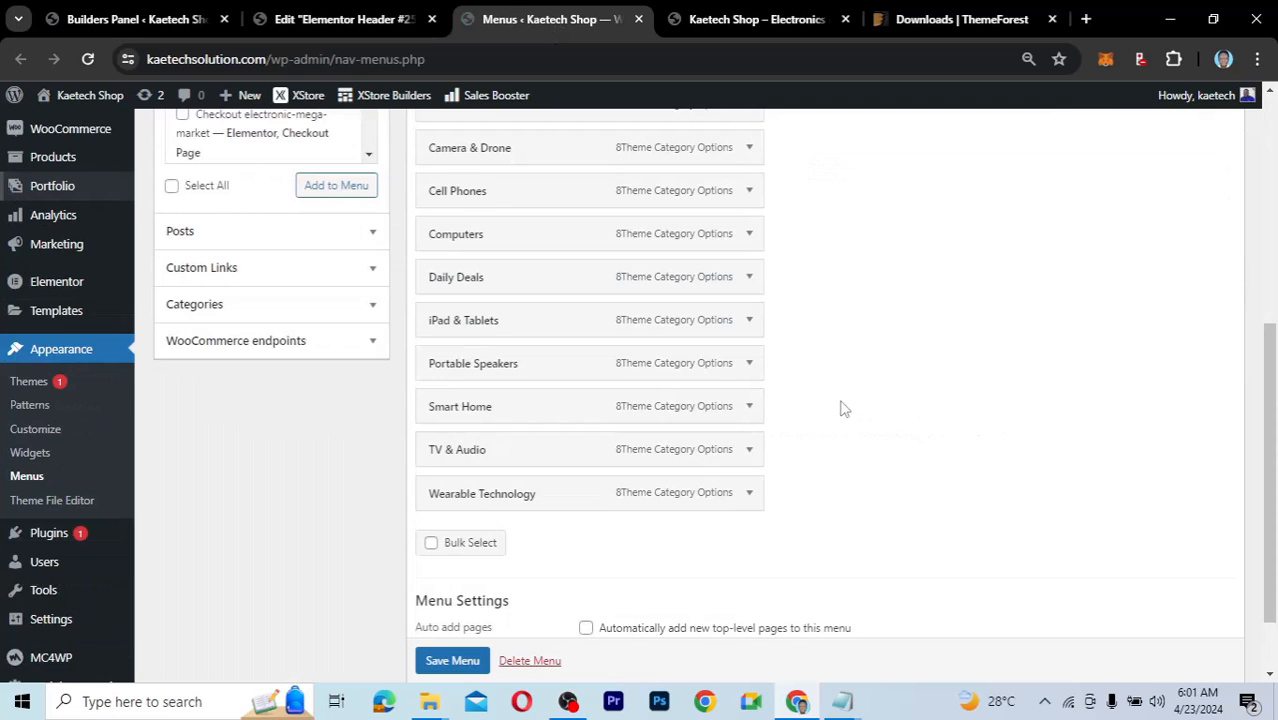
scroll(841, 408, up, 4)
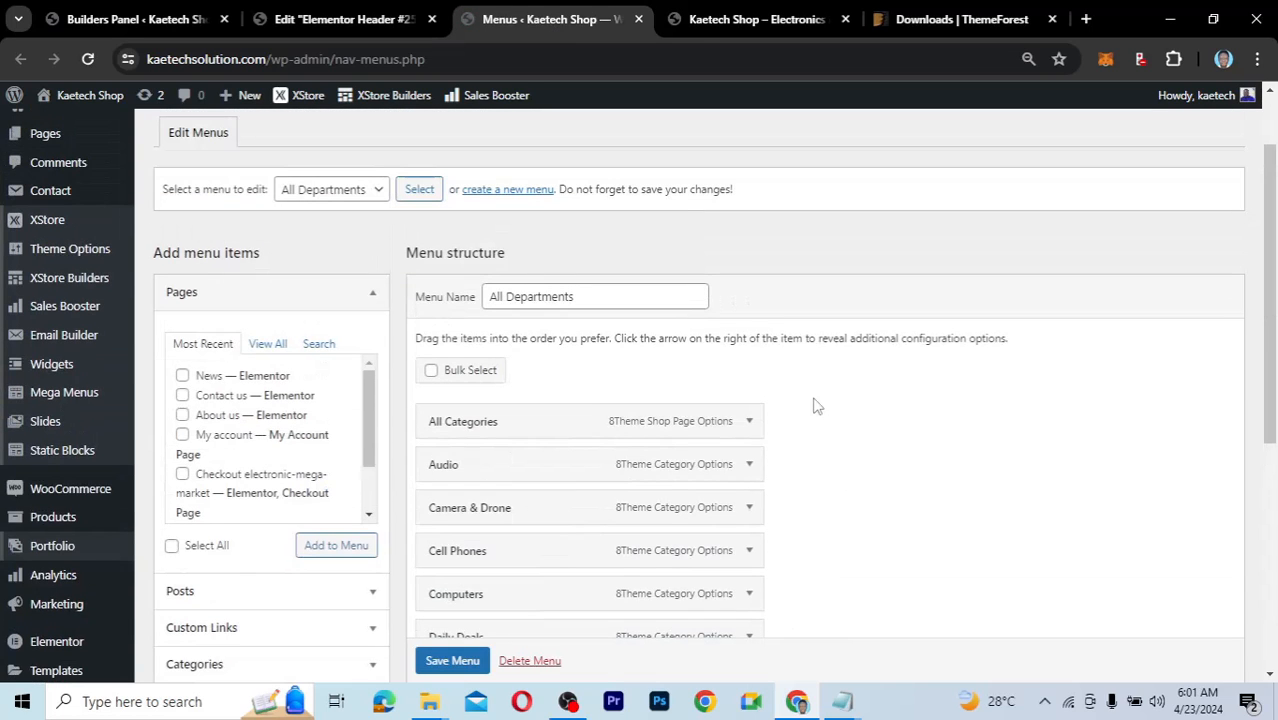
click(380, 190)
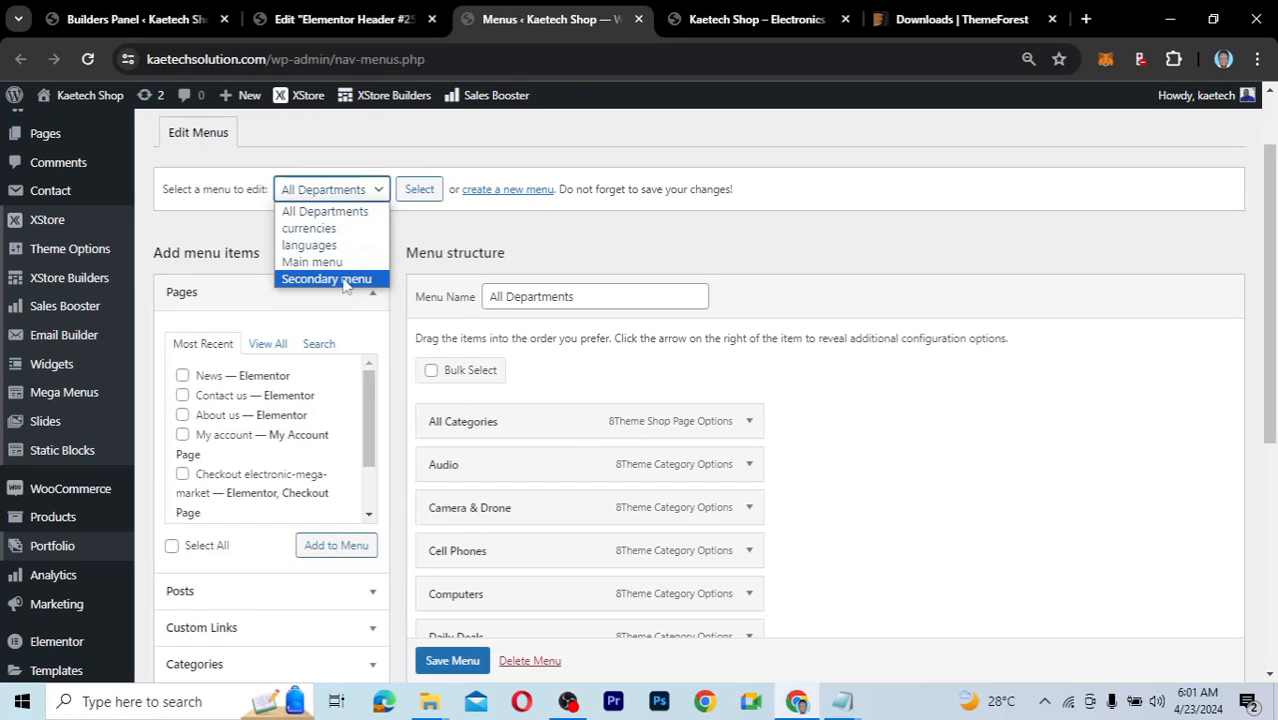
click(344, 280)
Load the Secondary menu, compare it with the Elementor header, and expand its Bluetooth item.
click(419, 189)
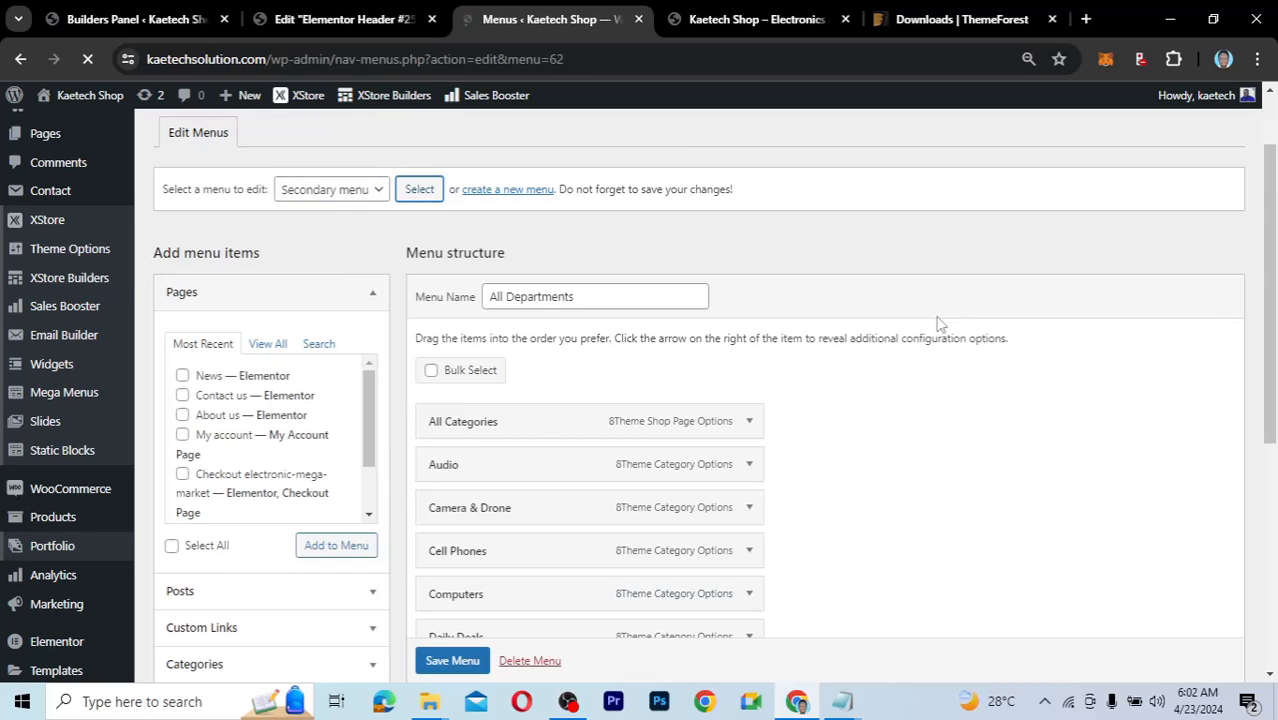
scroll(534, 280, down, 2)
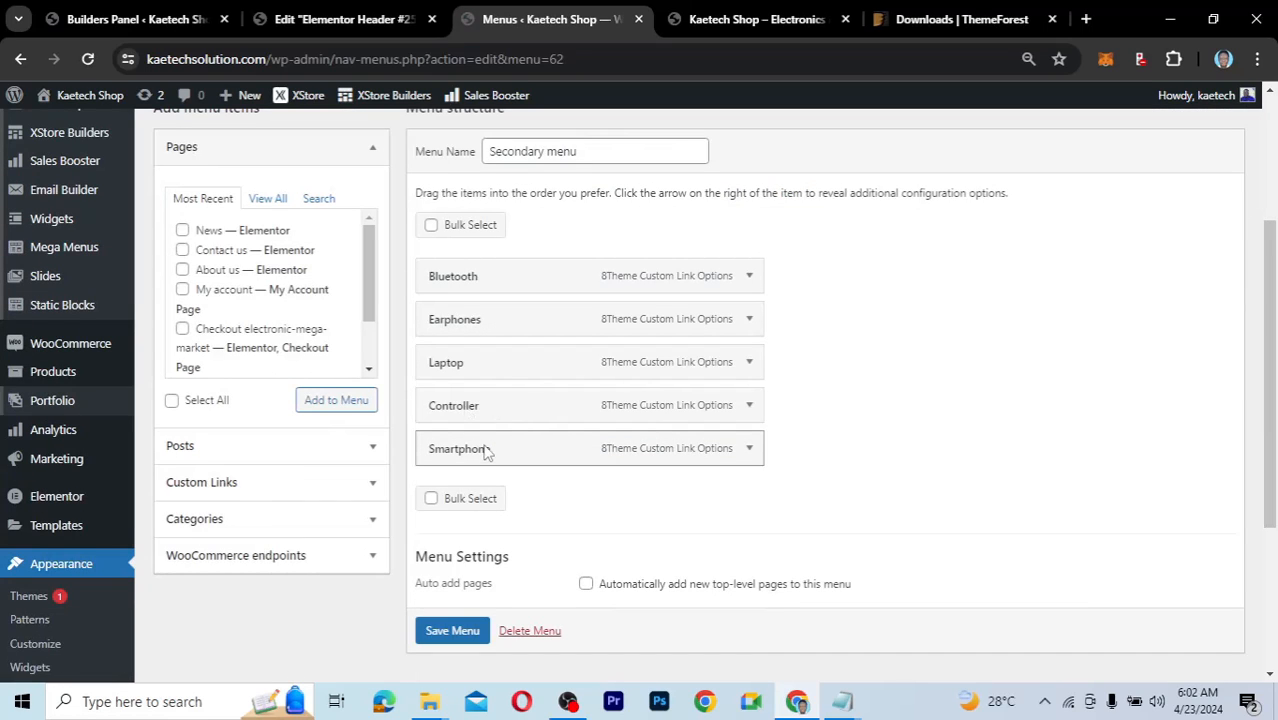
click(345, 19)
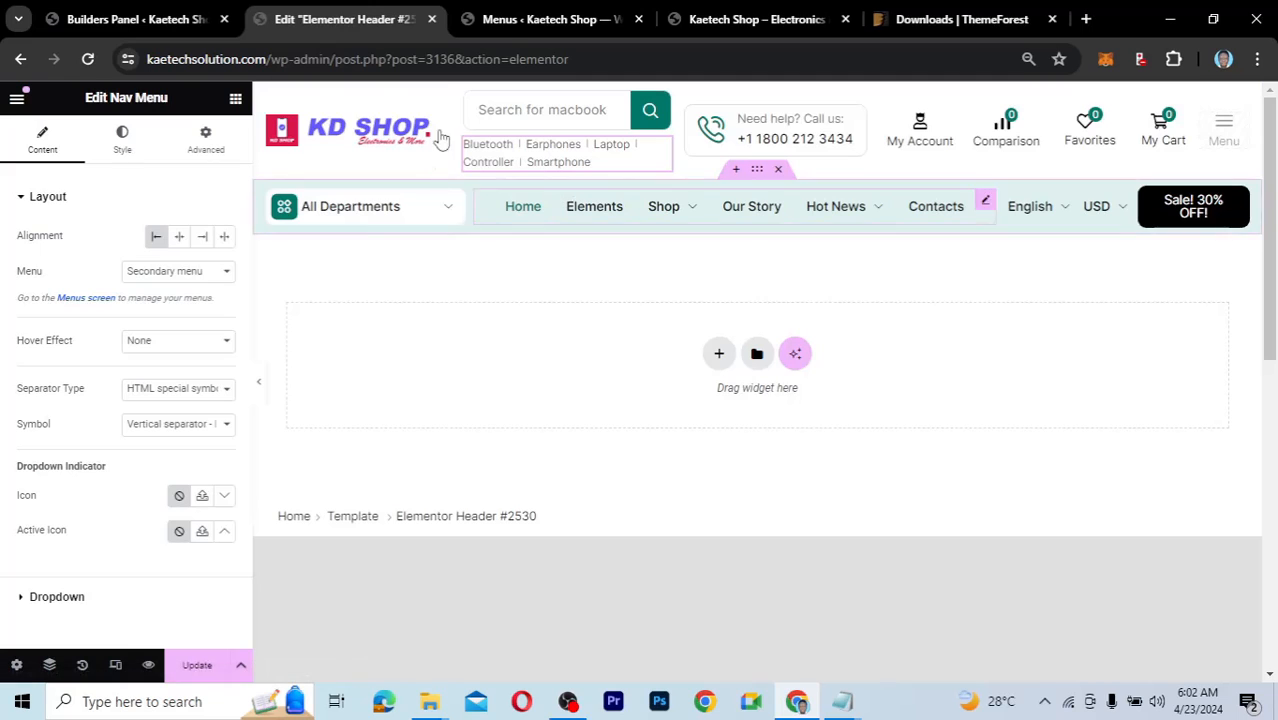
click(550, 19)
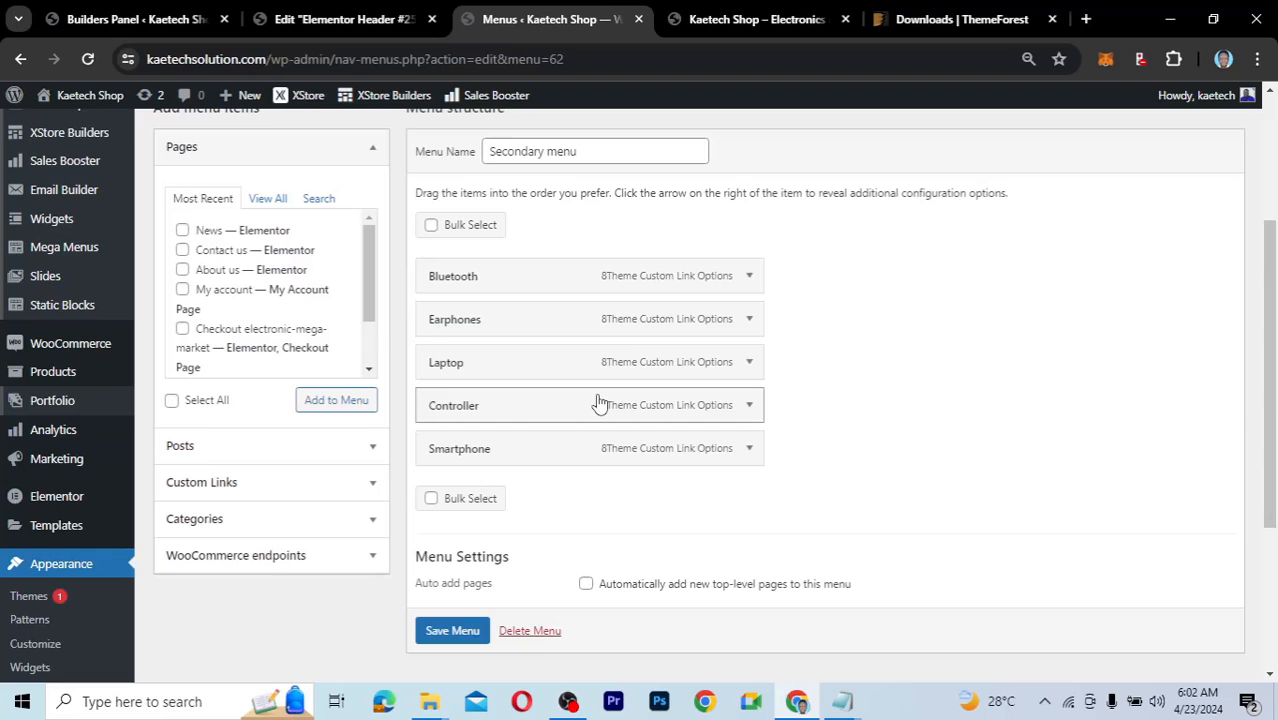
click(751, 277)
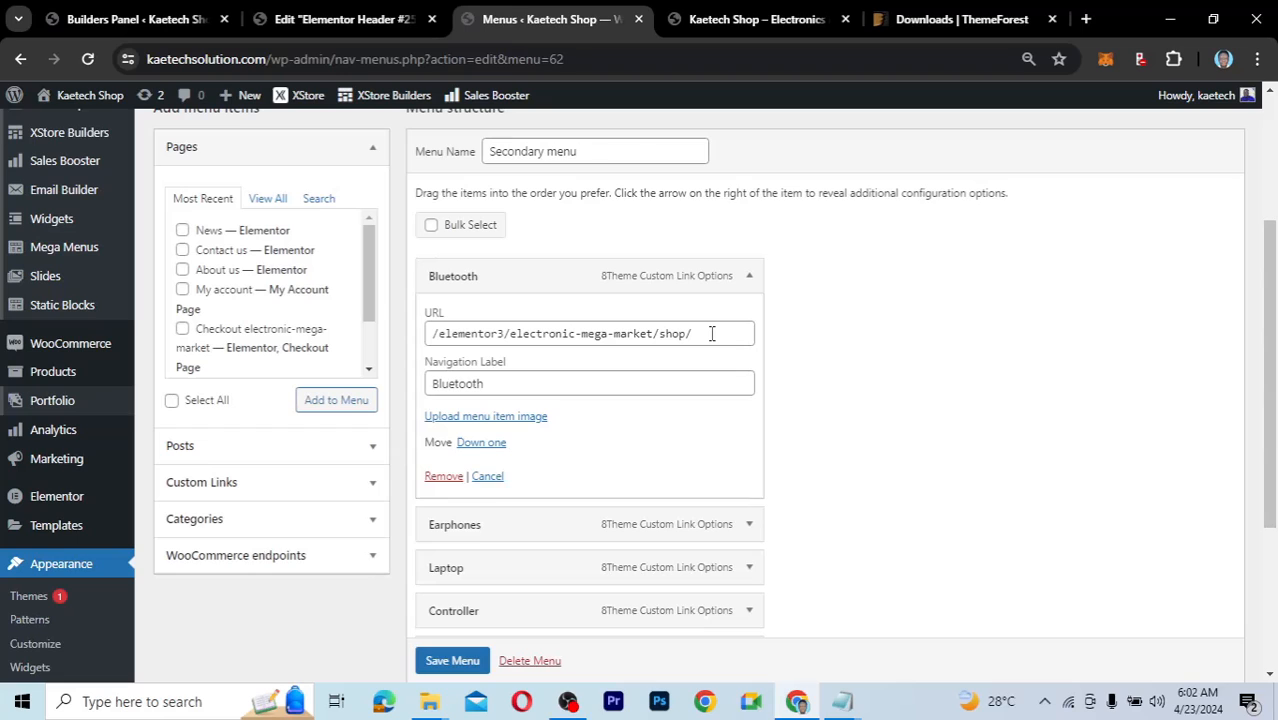
Inspect each Secondary menu item's settings, including Bluetooth's shop URL.
click(750, 276)
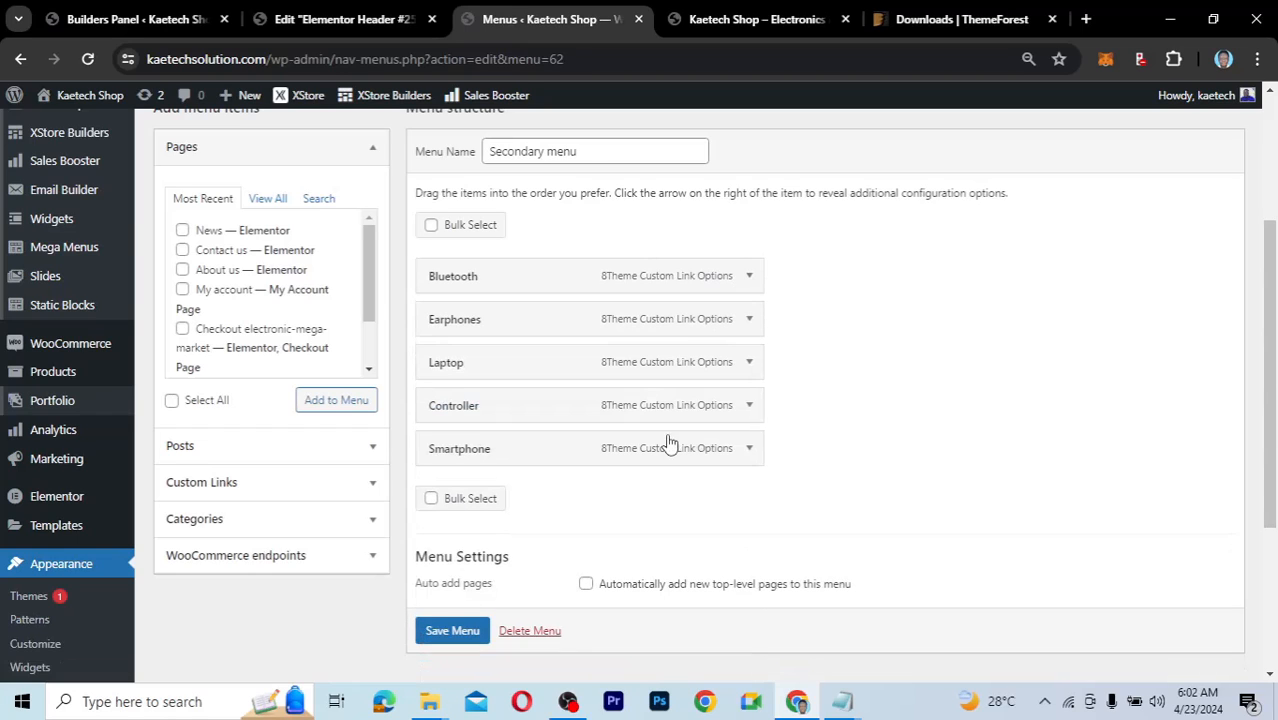
click(749, 276)
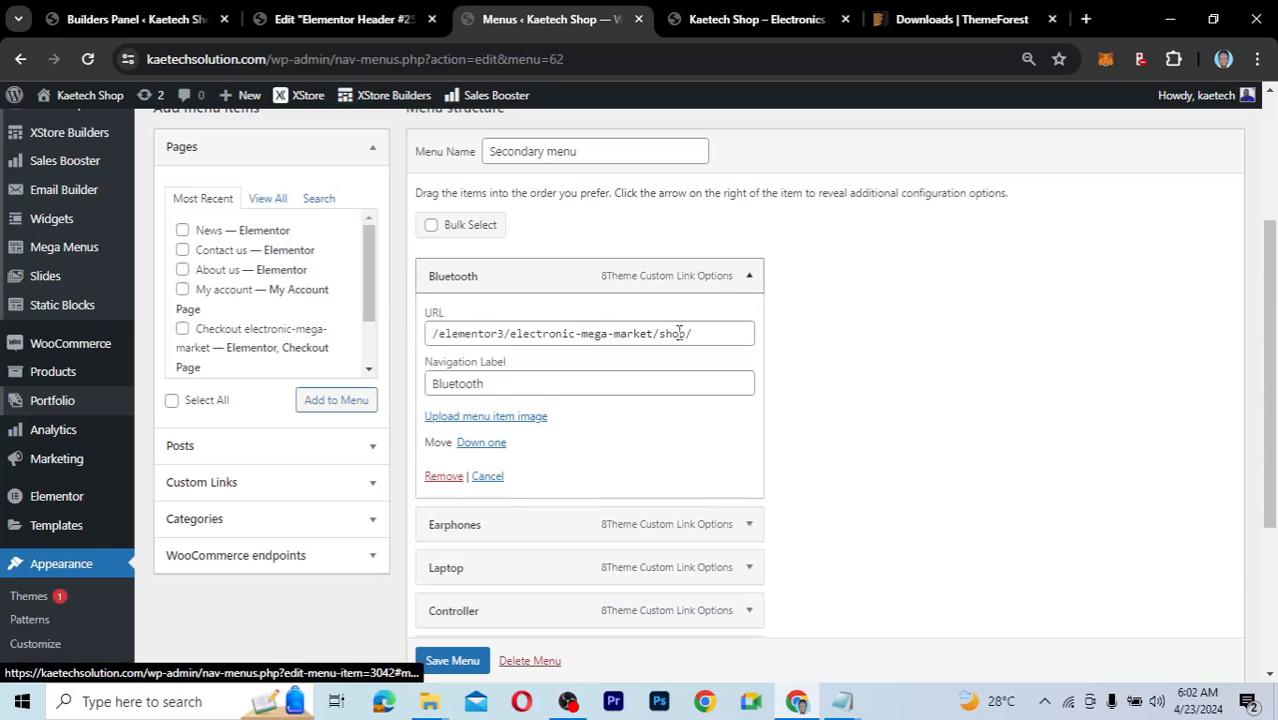
drag(706, 334, 403, 340)
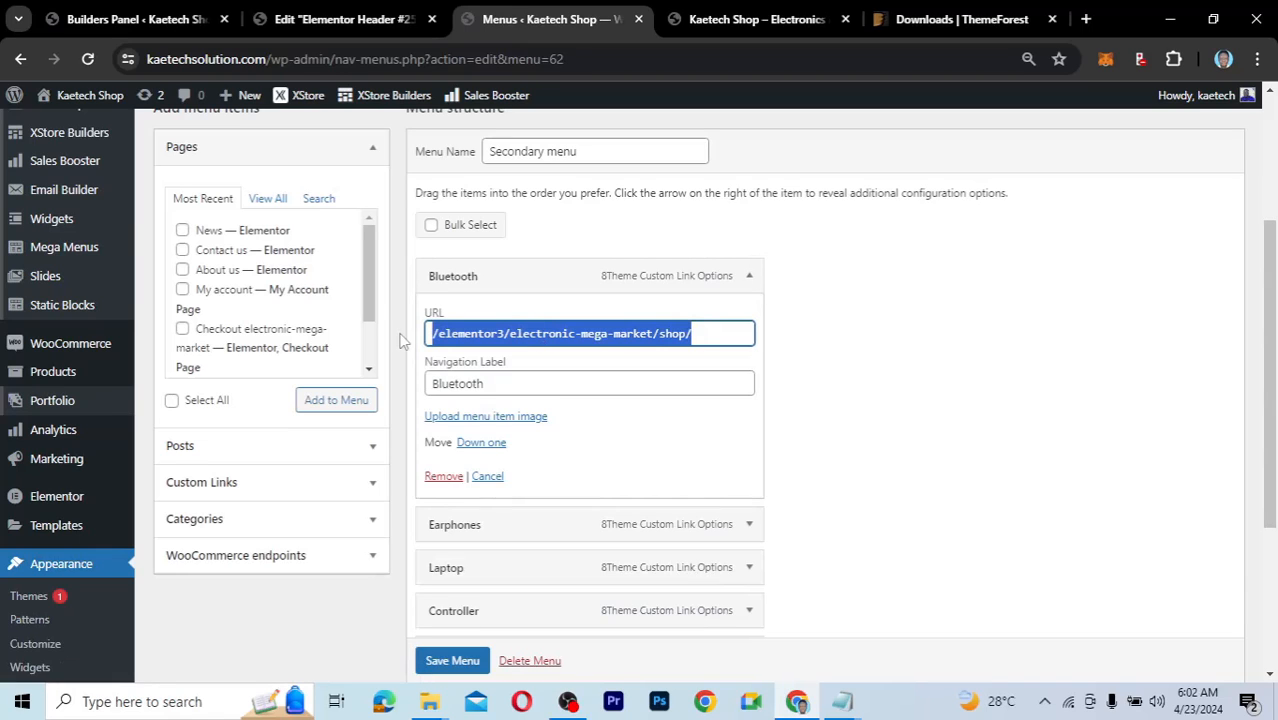
click(752, 277)
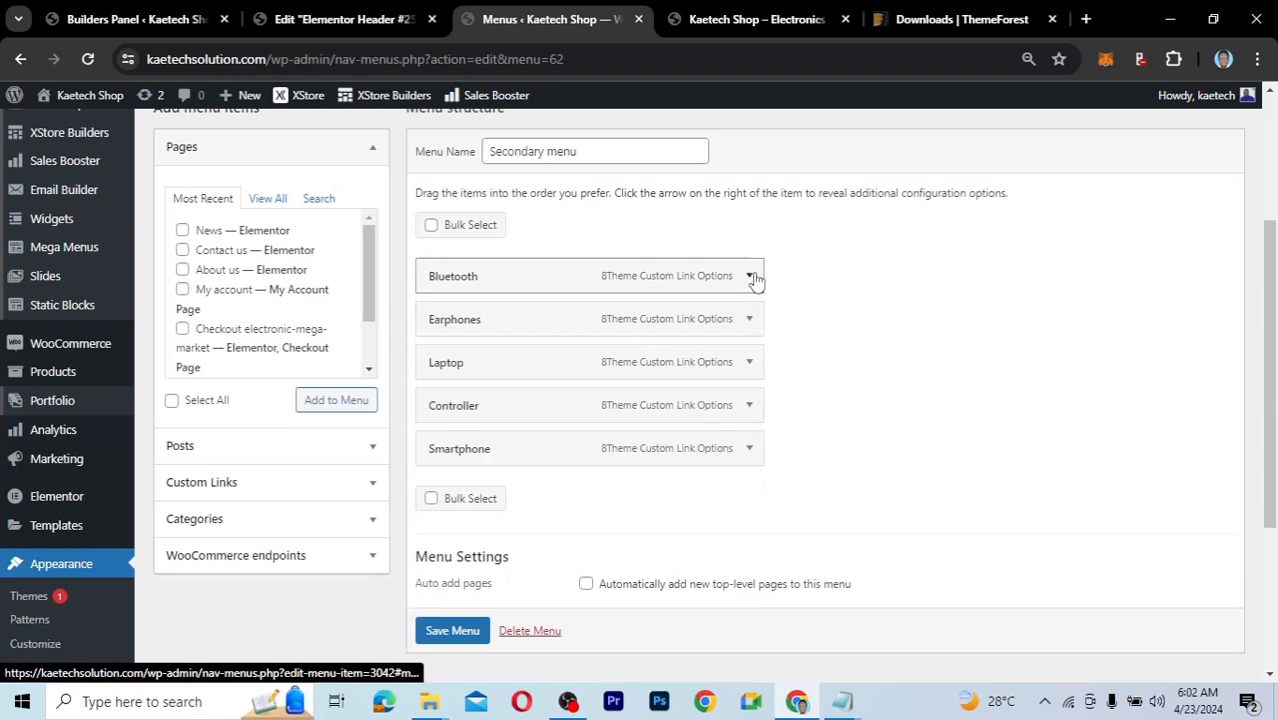
click(748, 320)
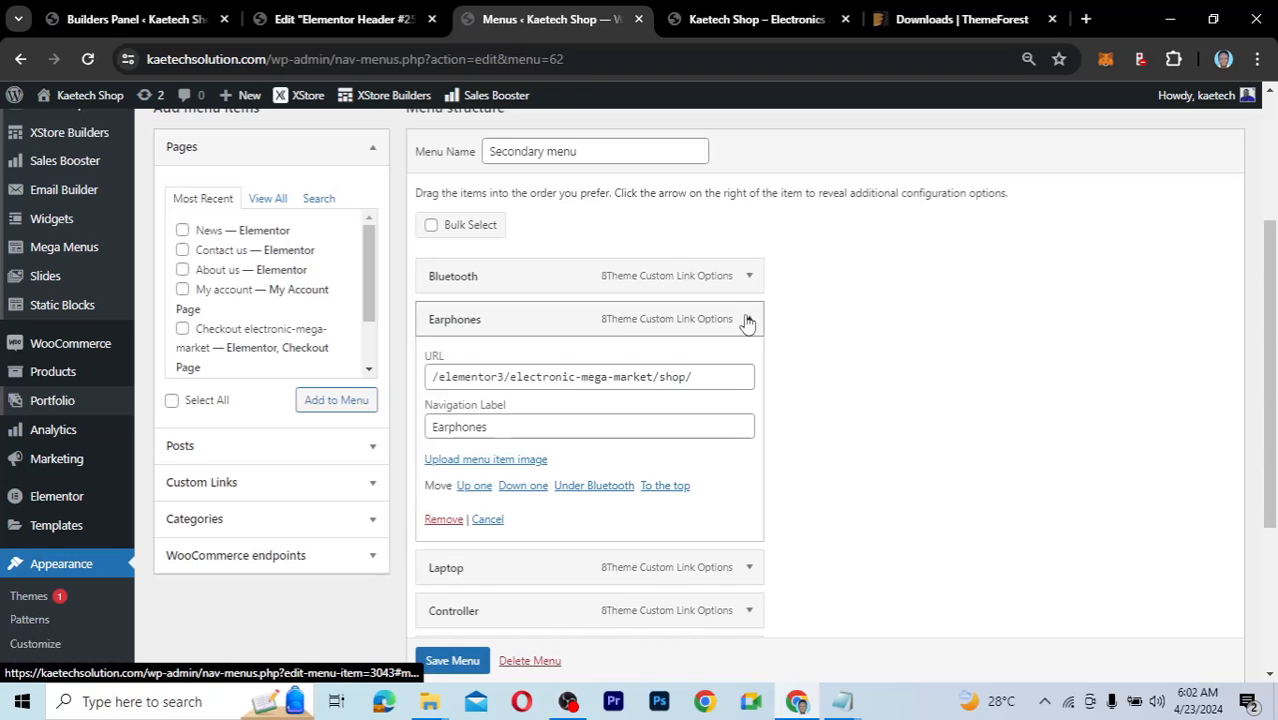
click(748, 321)
click(748, 364)
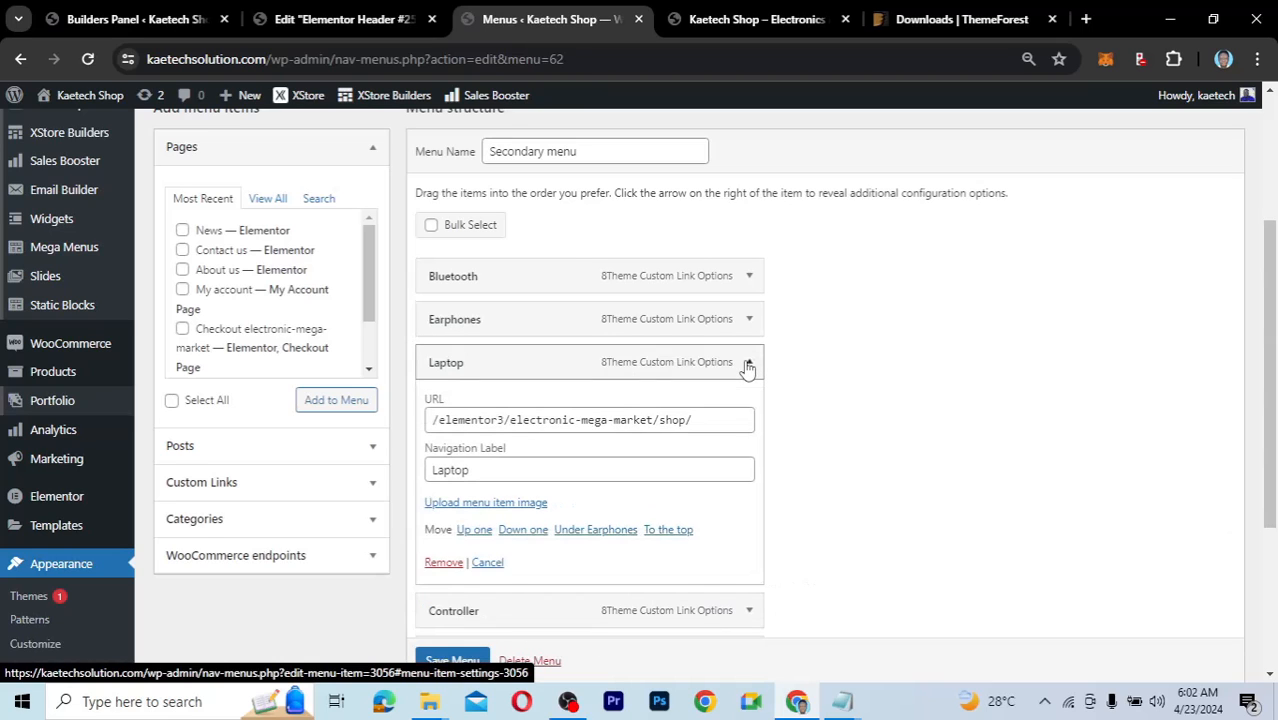
click(748, 364)
click(748, 406)
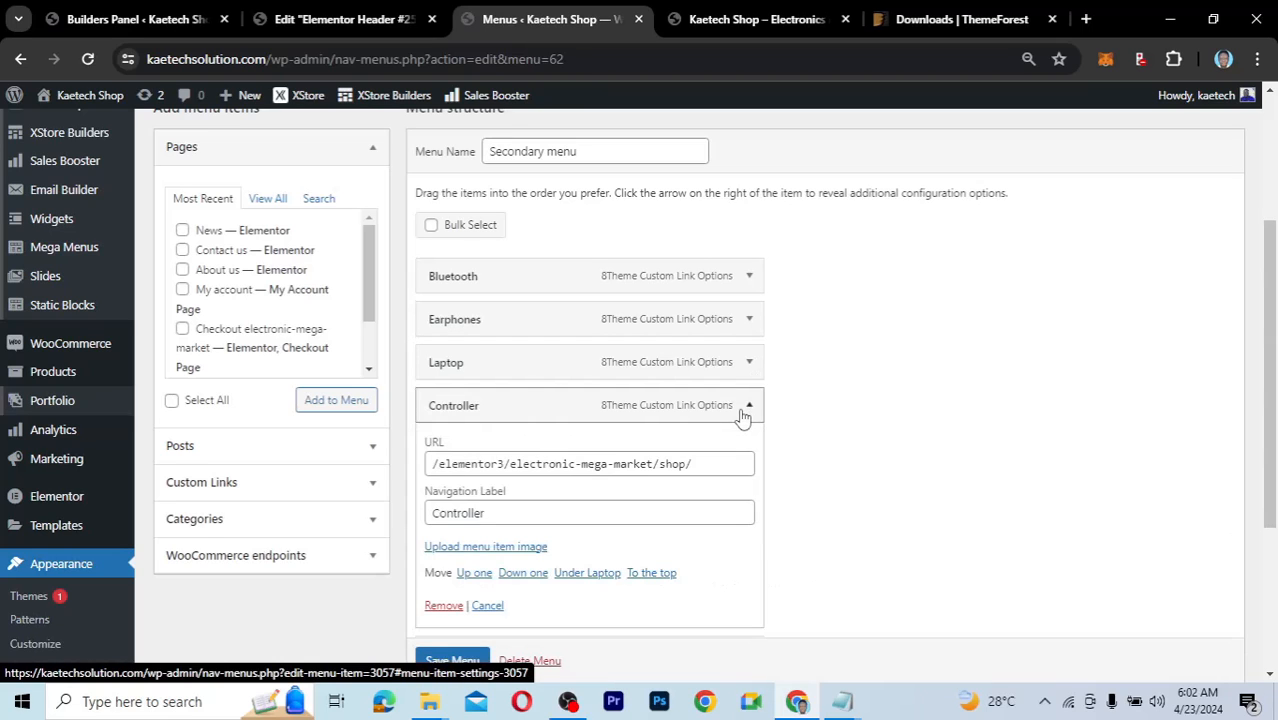
click(746, 410)
click(746, 450)
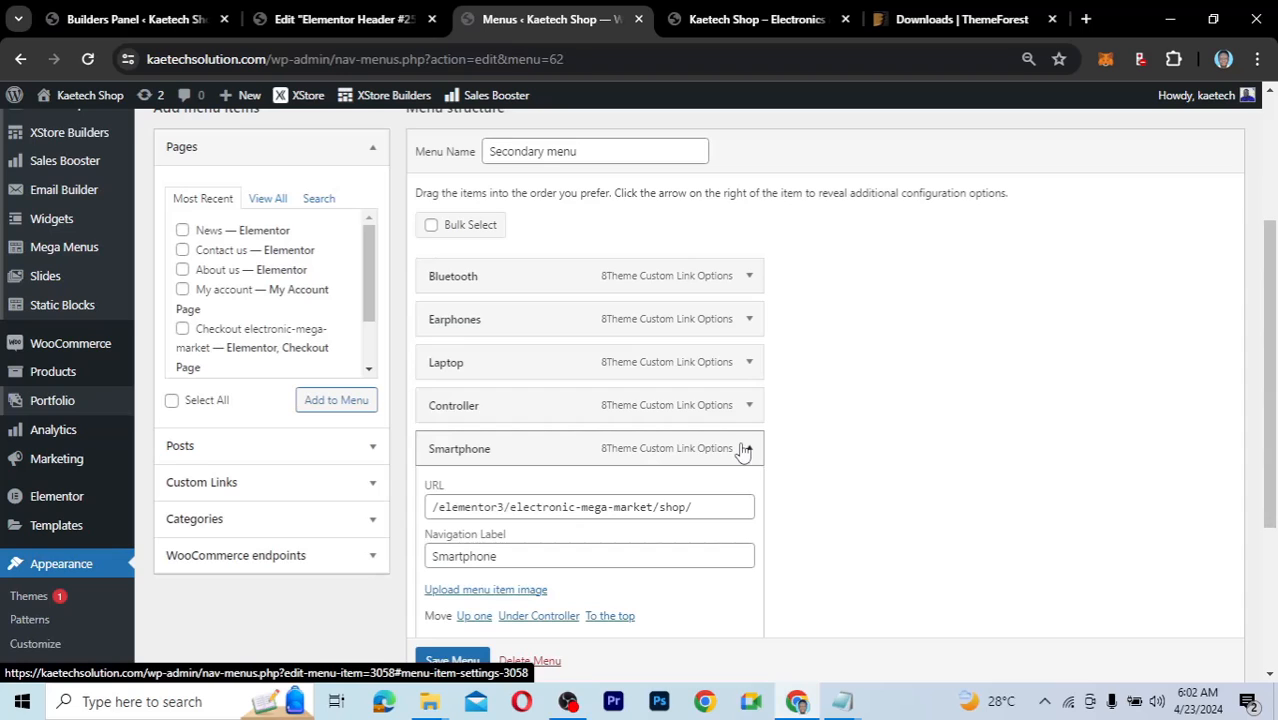
click(750, 278)
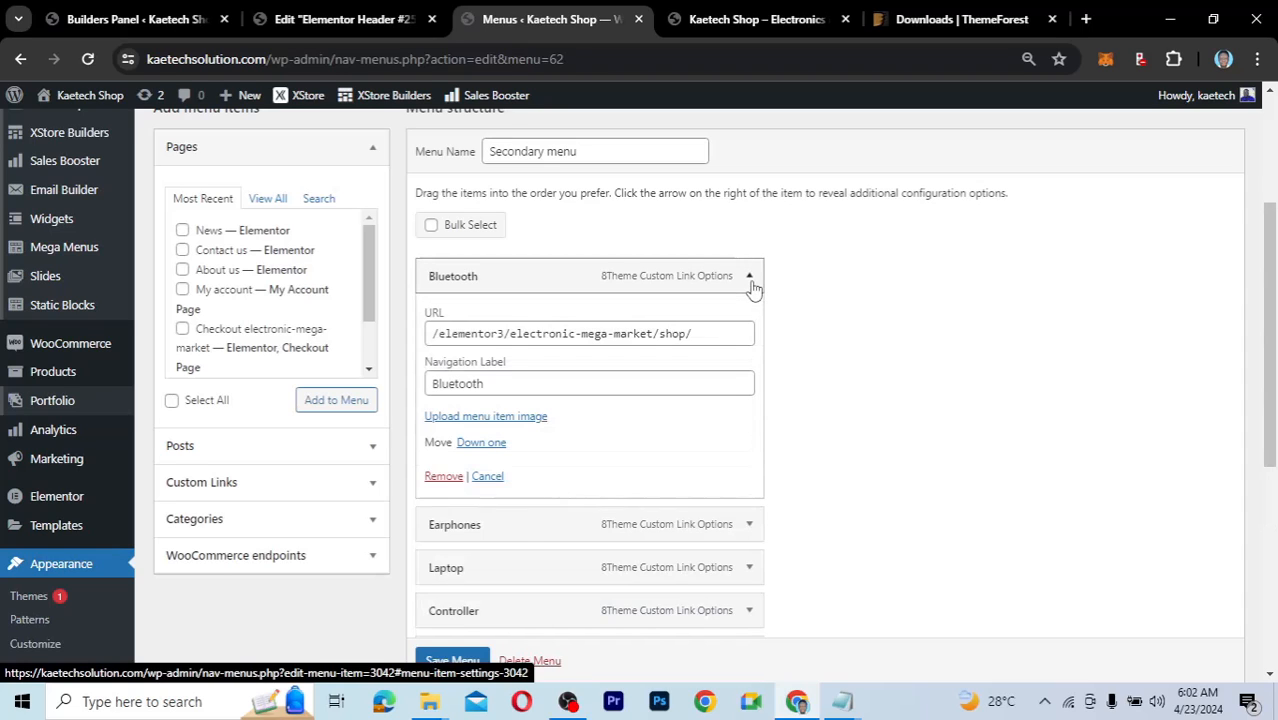
click(750, 279)
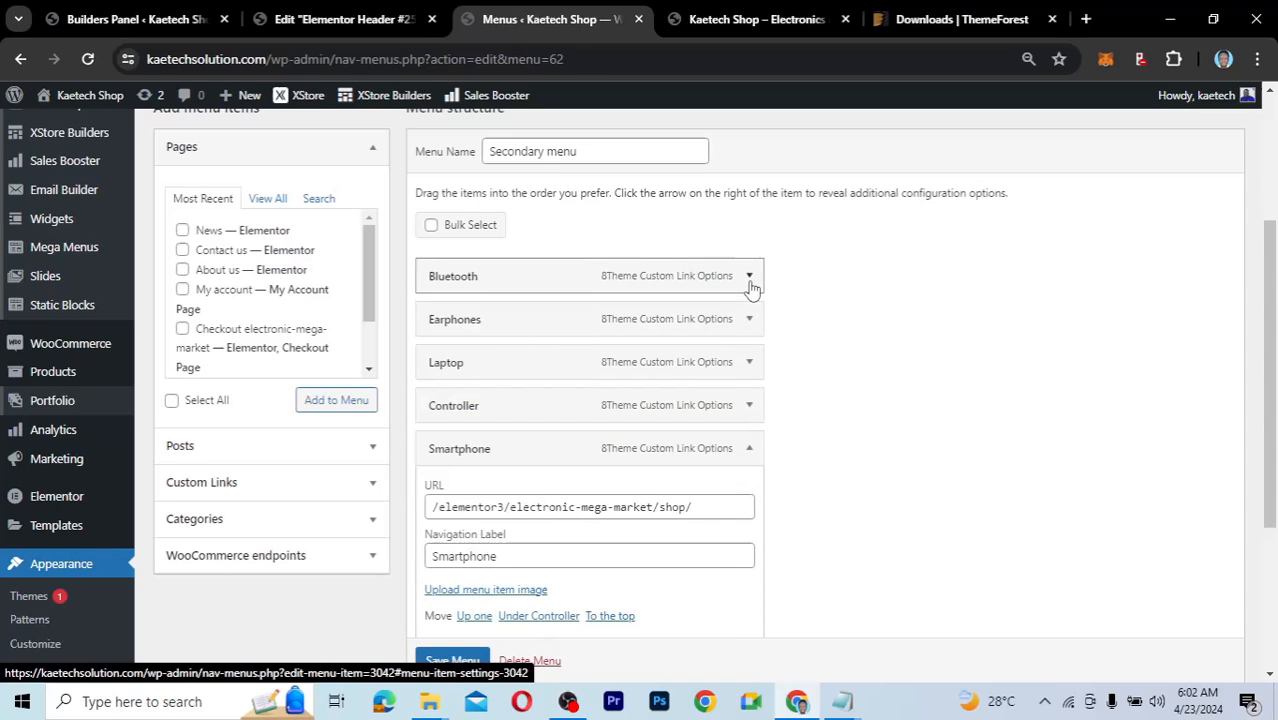
click(750, 450)
Remove the Smartphone and Controller items from the Secondary menu.
scroll(588, 543, down, 2)
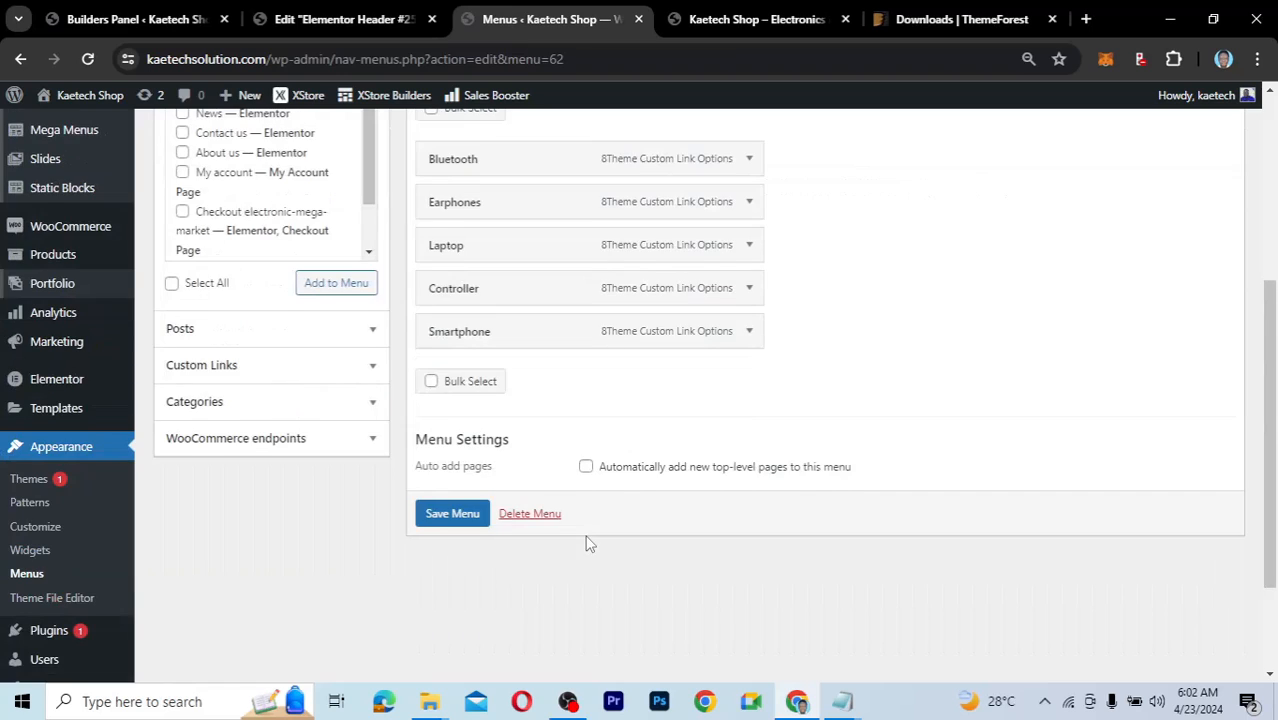
scroll(588, 543, up, 1)
scroll(759, 429, up, 1)
drag(707, 425, 813, 448)
click(750, 430)
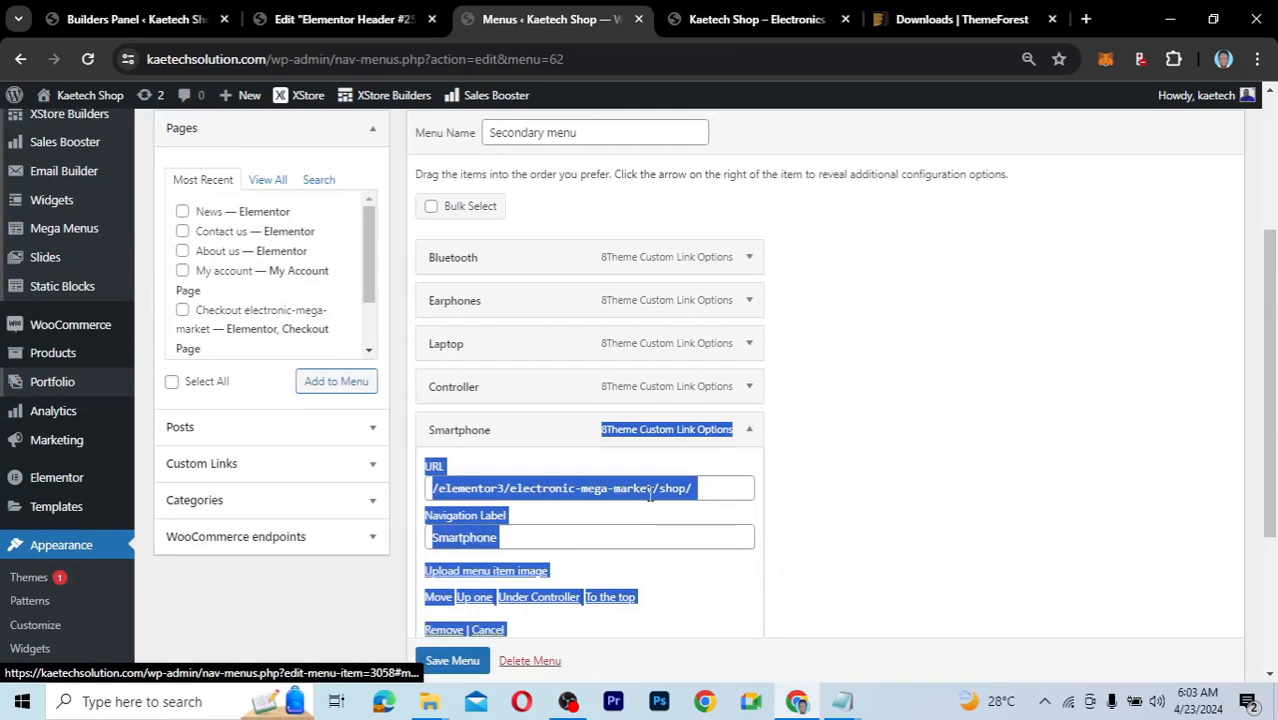
scroll(645, 500, down, 3)
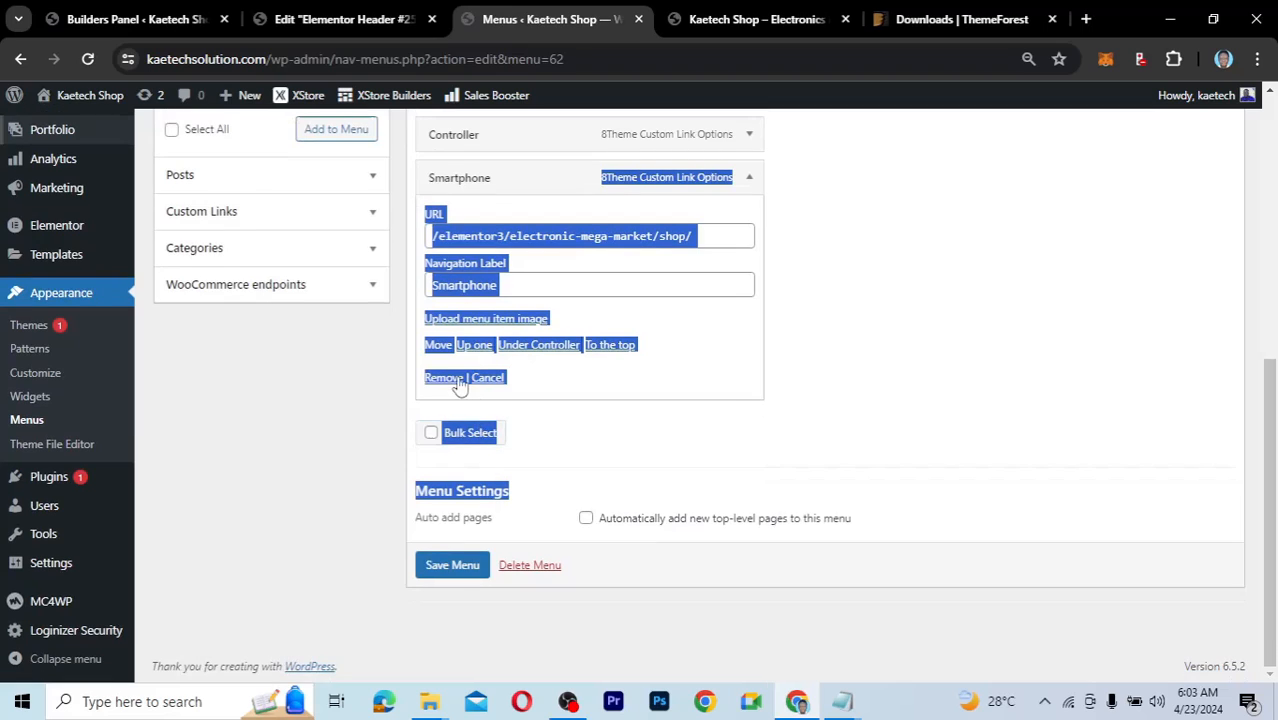
click(443, 377)
click(737, 378)
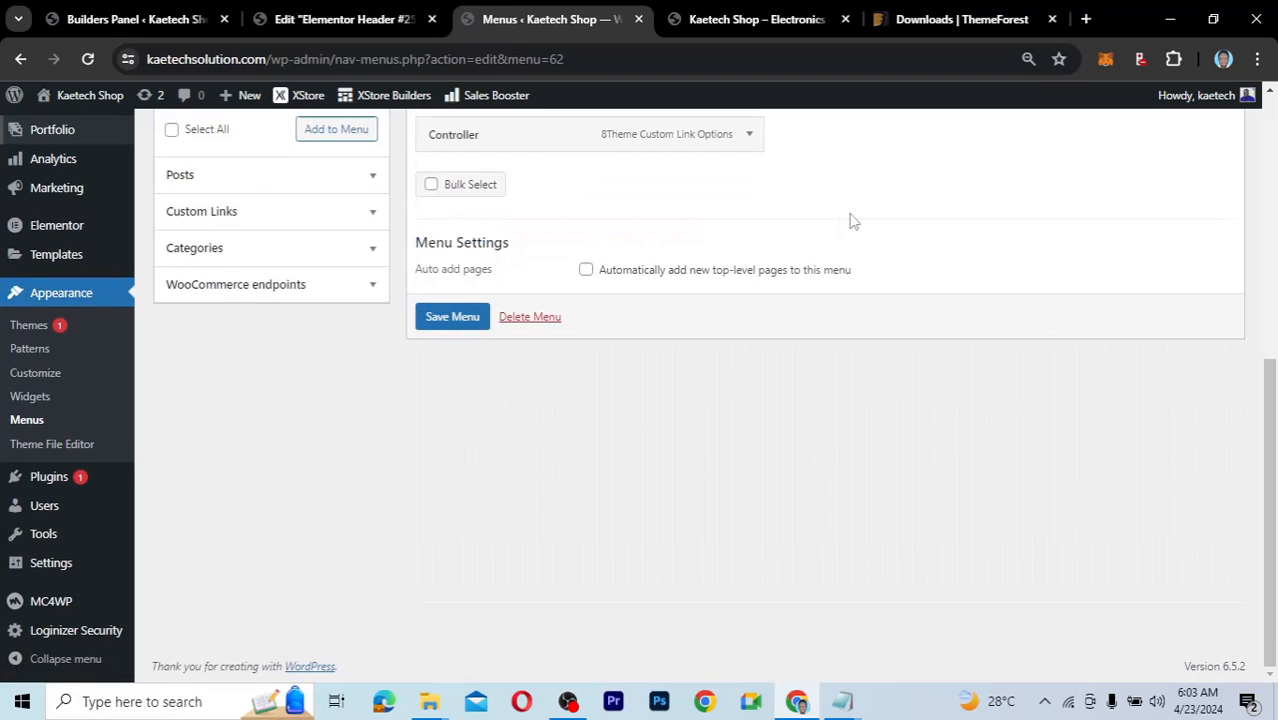
click(748, 133)
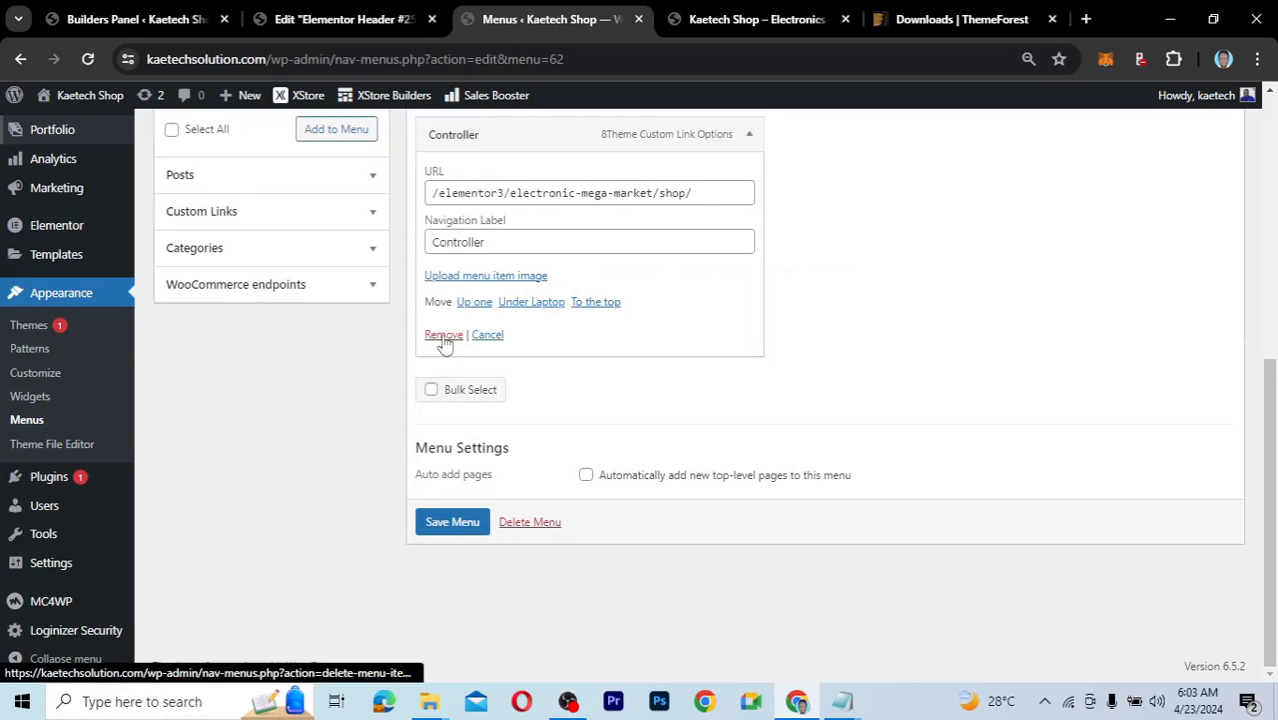
click(441, 338)
Remove the remaining Laptop, Earphones and Bluetooth items.
scroll(752, 206, up, 2)
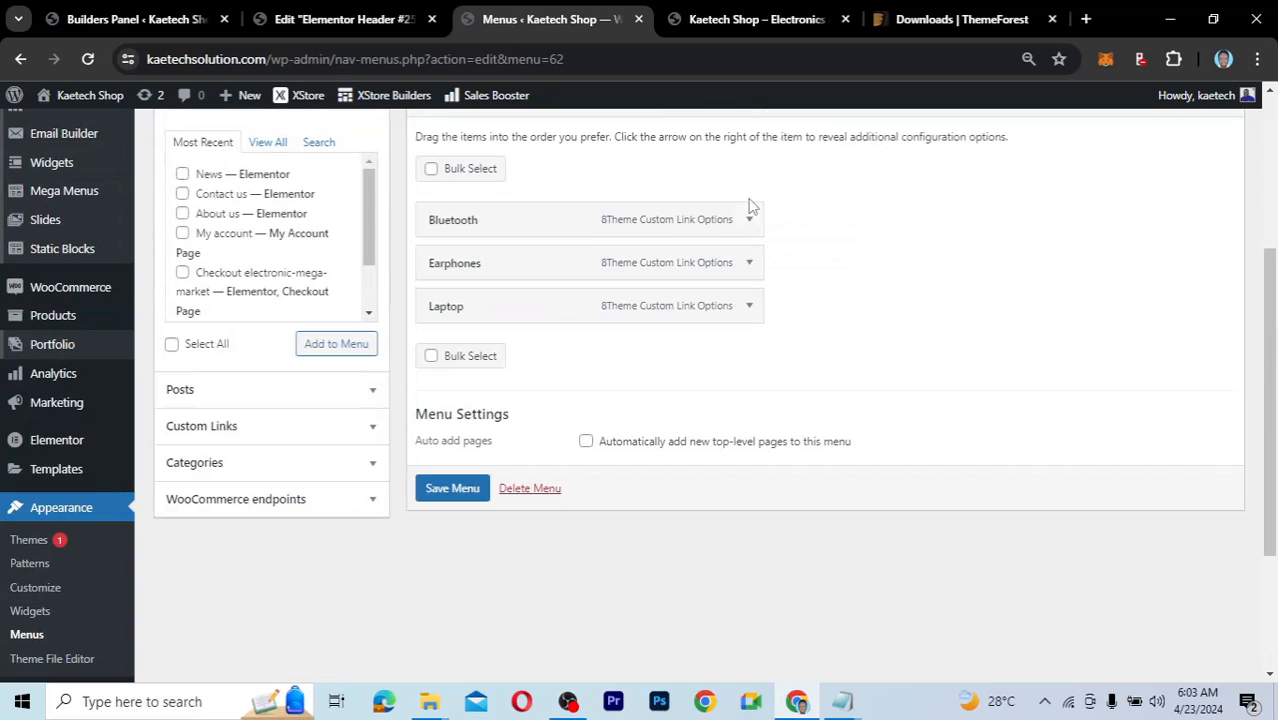
click(750, 309)
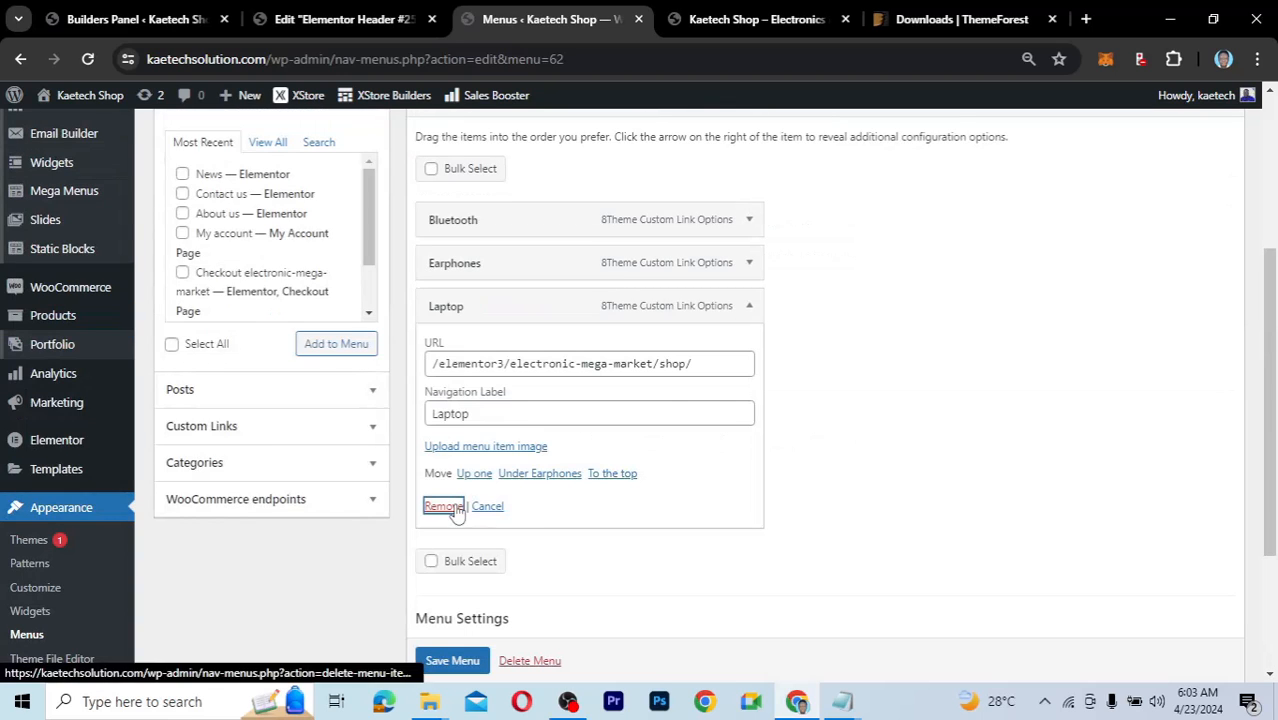
click(450, 506)
click(748, 263)
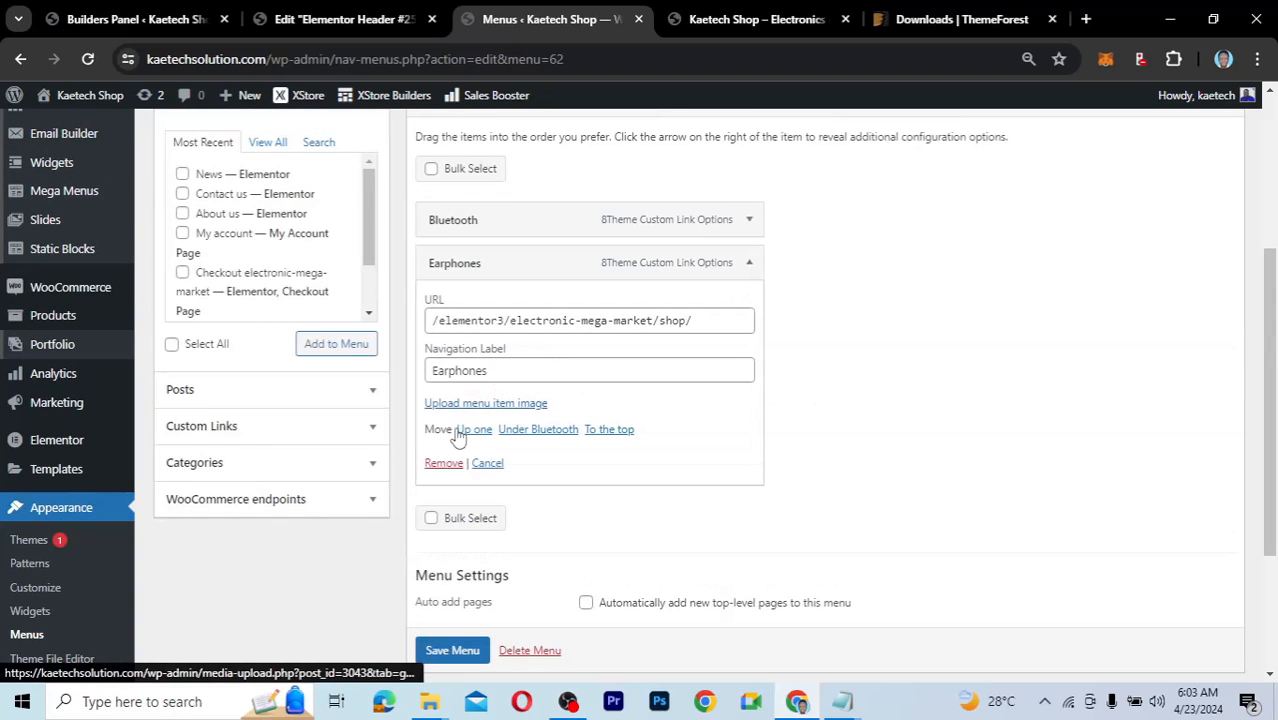
click(443, 463)
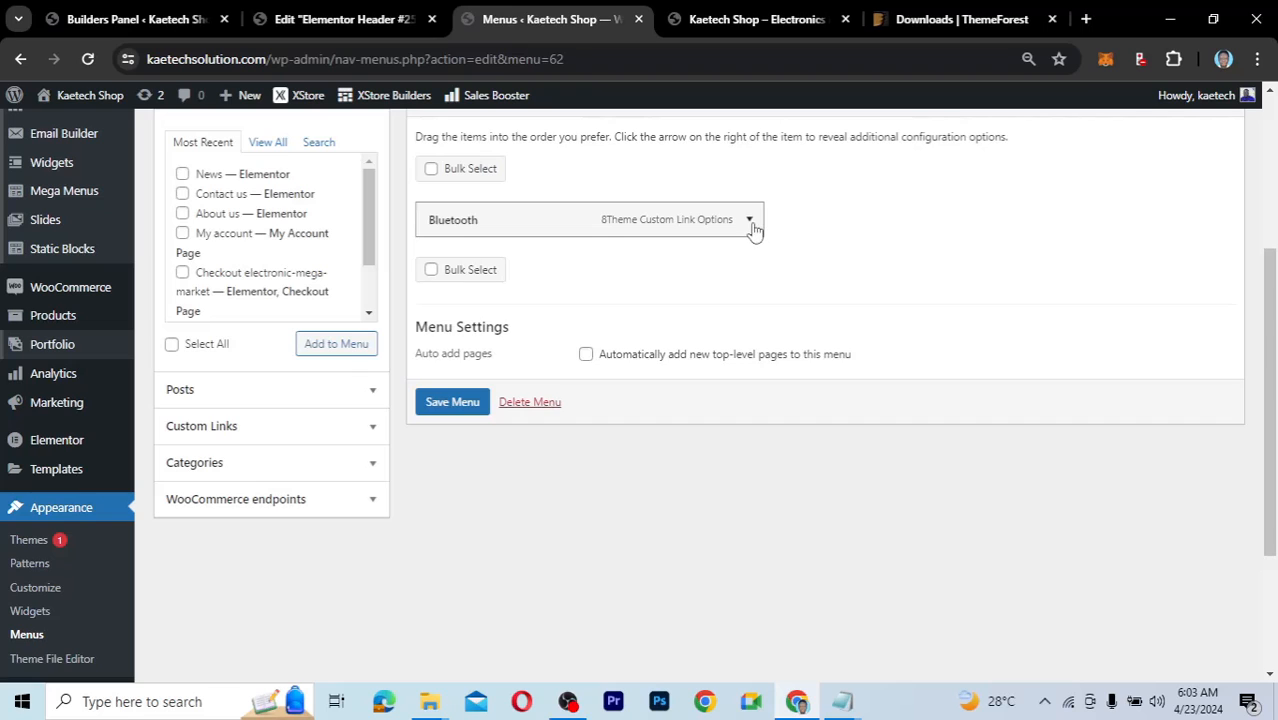
click(750, 221)
click(446, 398)
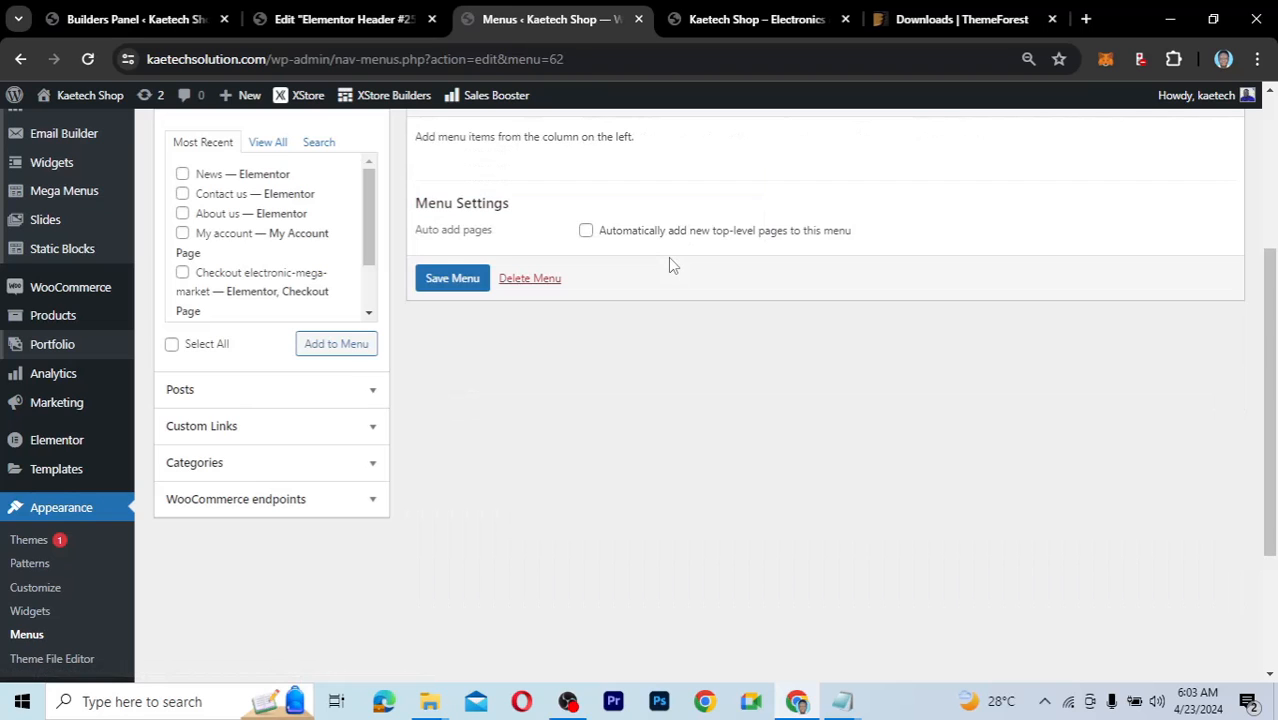
Add the Cell Phones, iPad & Tablets, Smart Home and TV & Audio categories to Secondary, then save.
scroll(668, 257, up, 2)
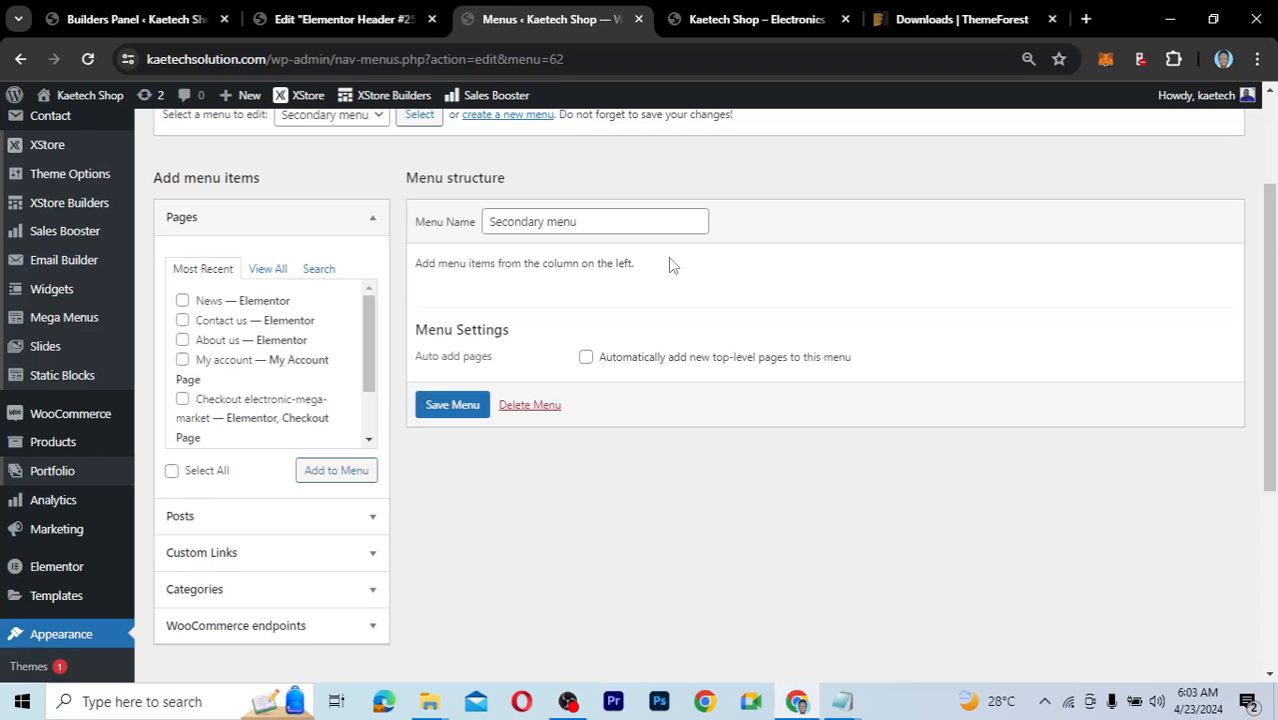
click(297, 601)
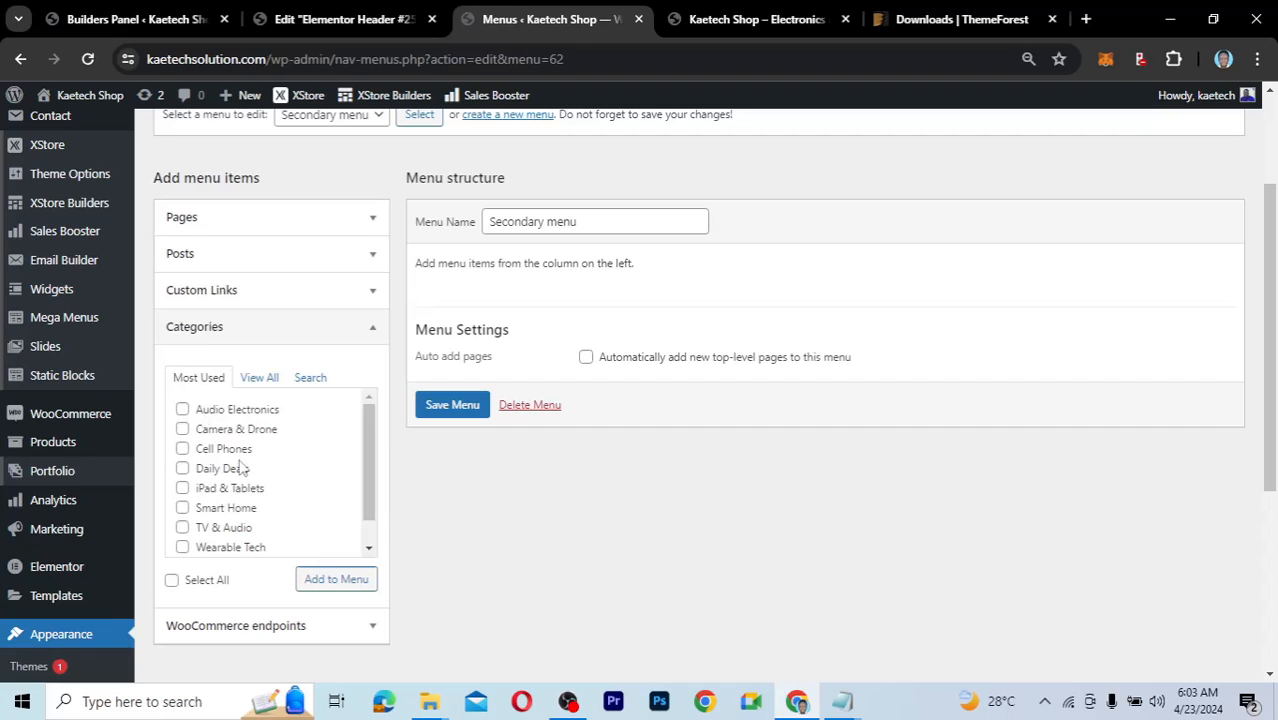
scroll(243, 464, down, 1)
scroll(243, 467, up, 1)
scroll(243, 467, down, 1)
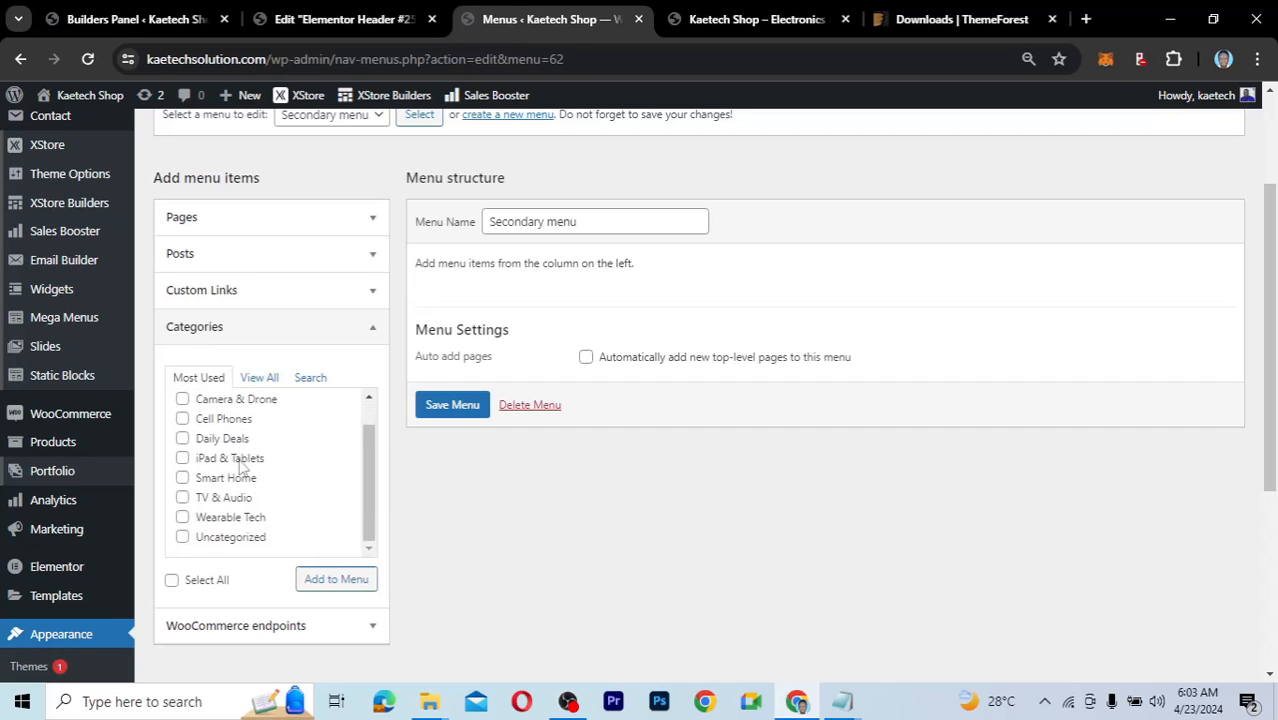
click(182, 477)
click(182, 458)
click(183, 419)
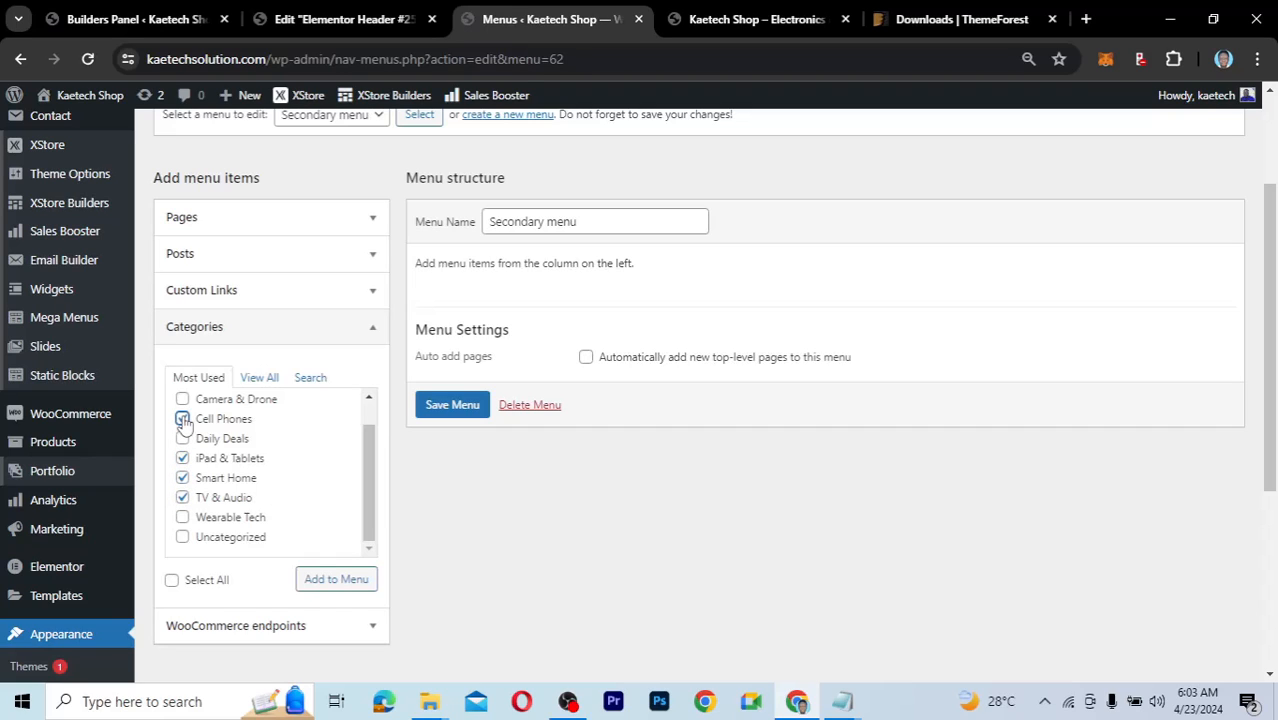
click(336, 579)
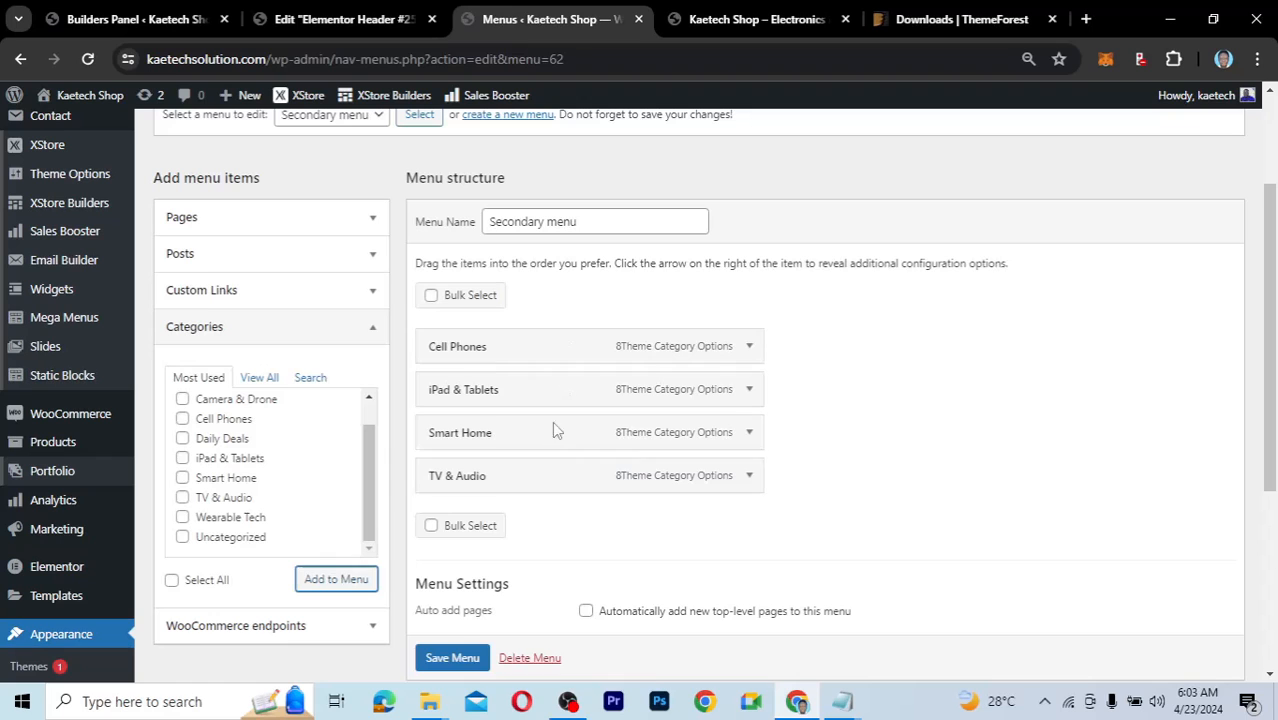
scroll(550, 560, down, 2)
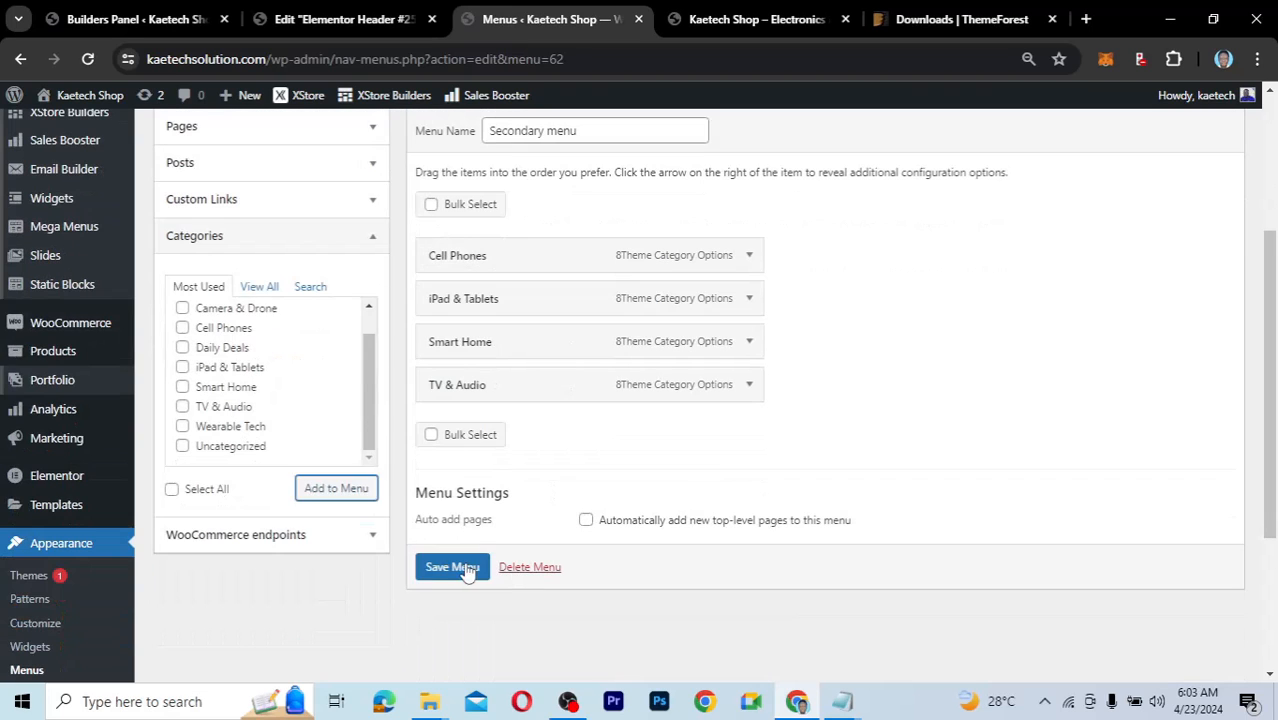
click(452, 566)
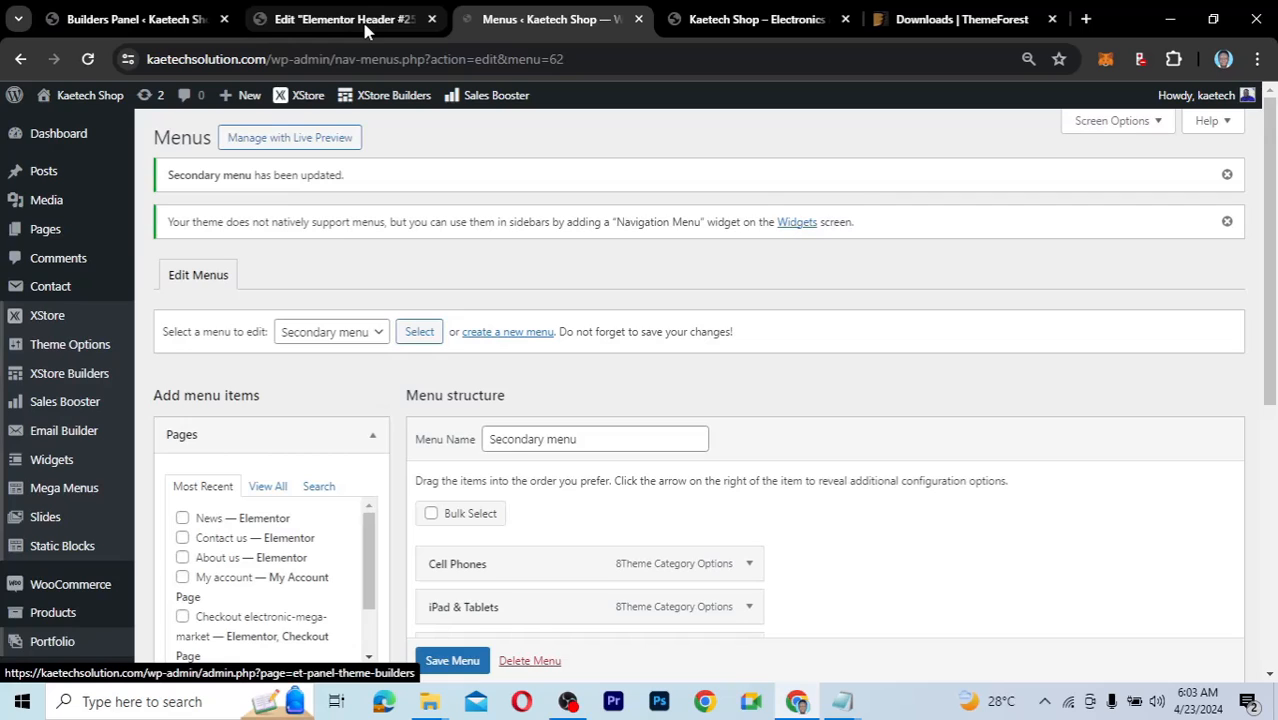
Update and reload Elementor Header #2530, then verify the four category links on the storefront.
click(366, 31)
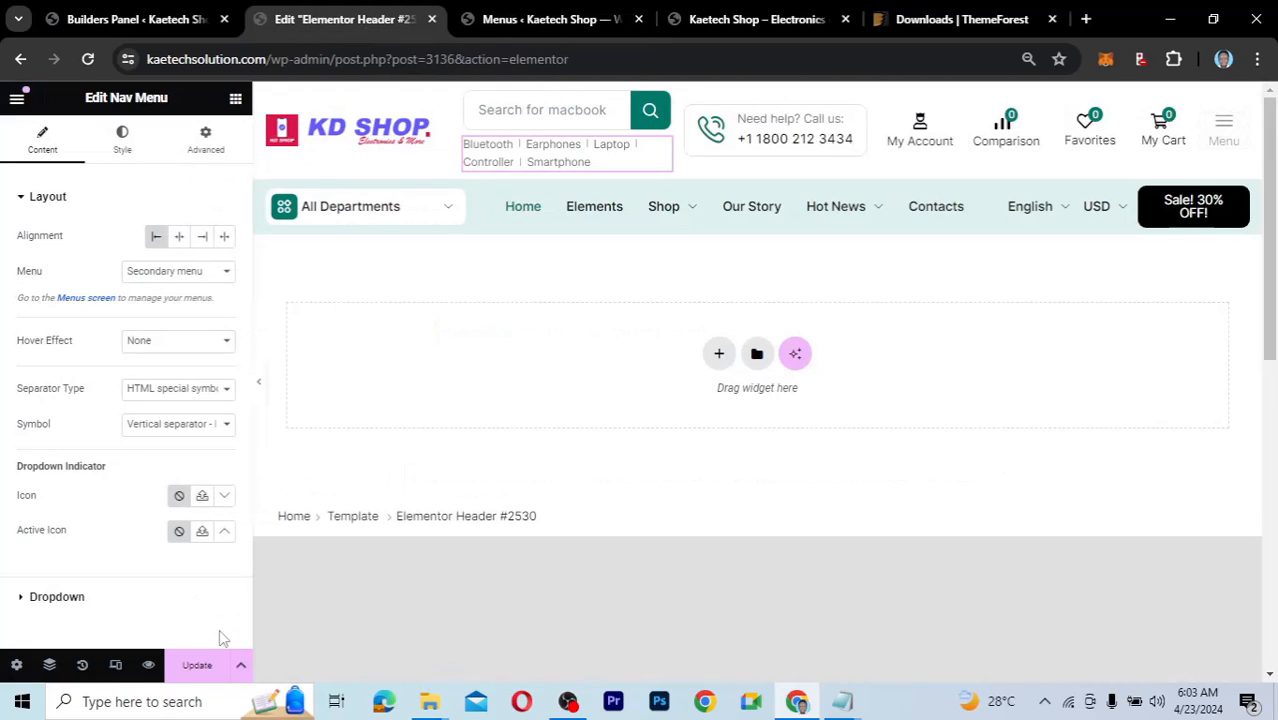
click(199, 665)
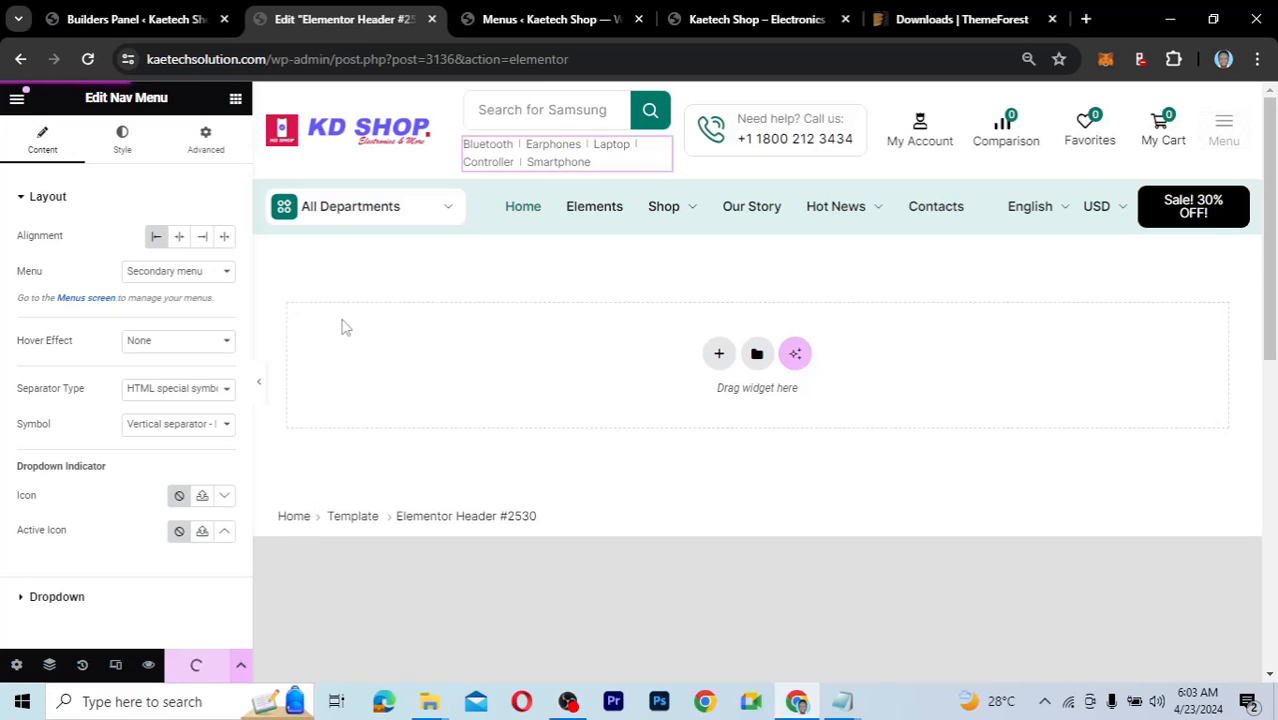
click(88, 59)
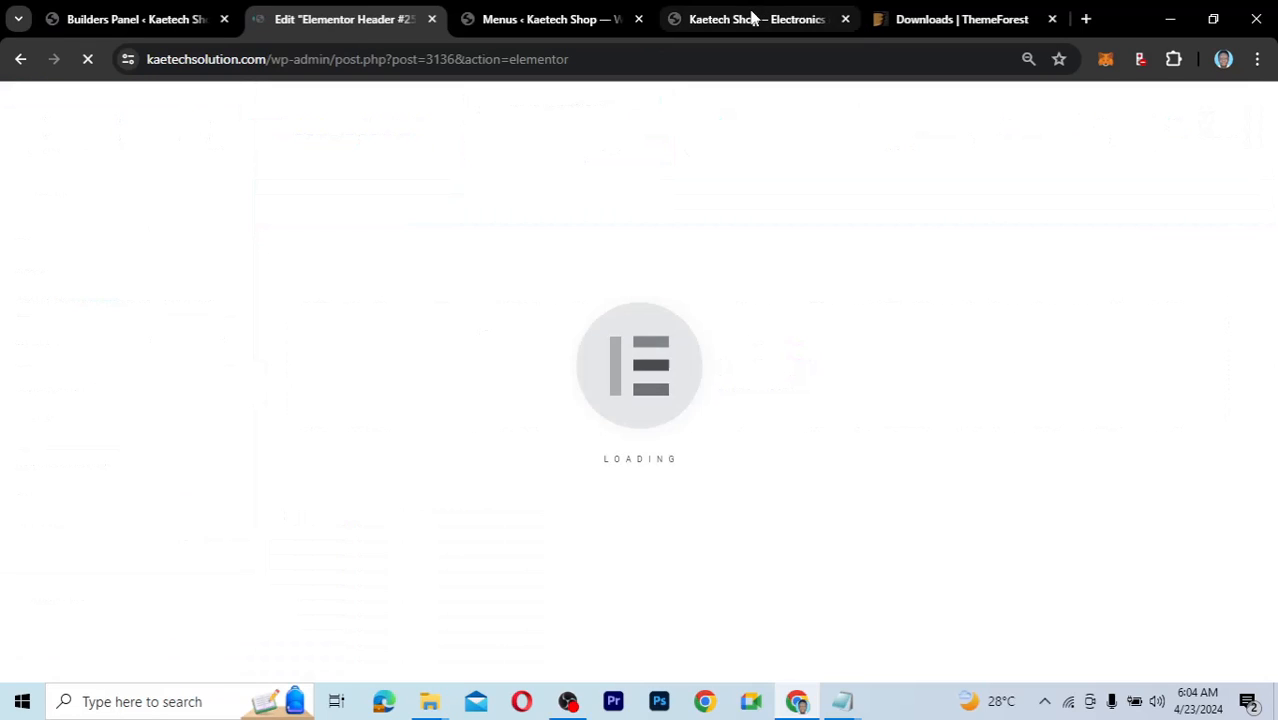
click(752, 19)
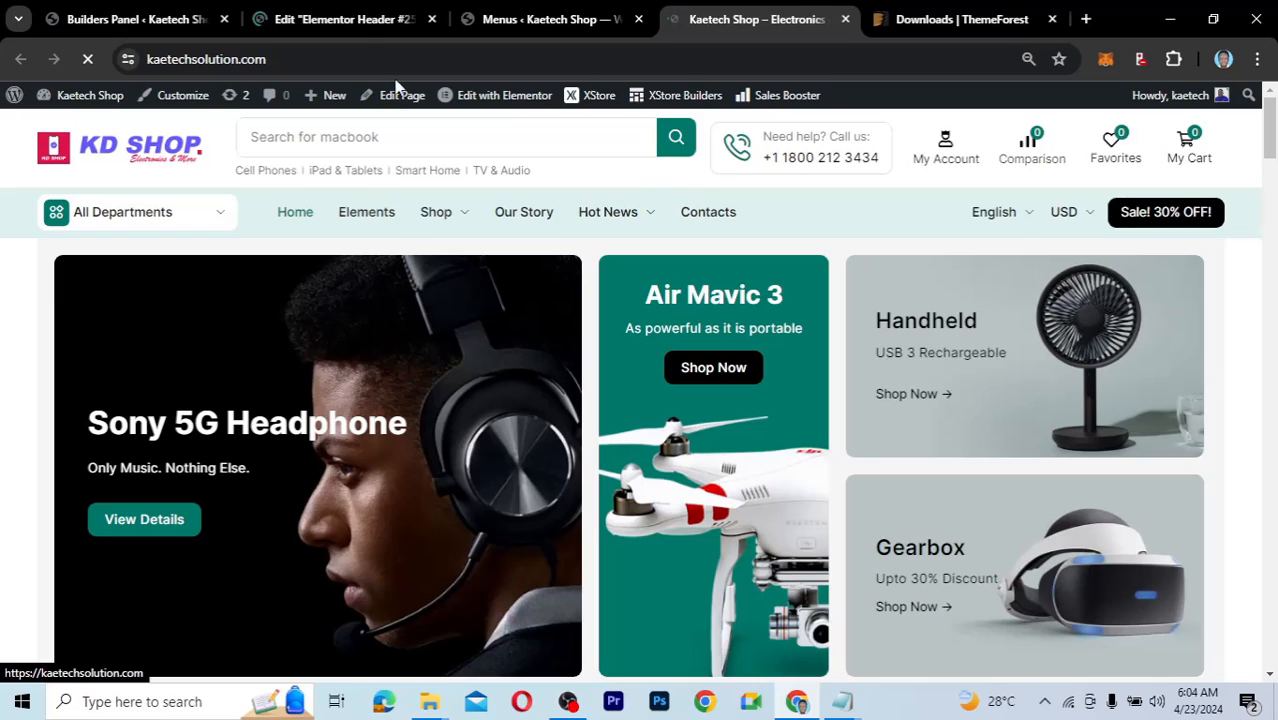
click(352, 22)
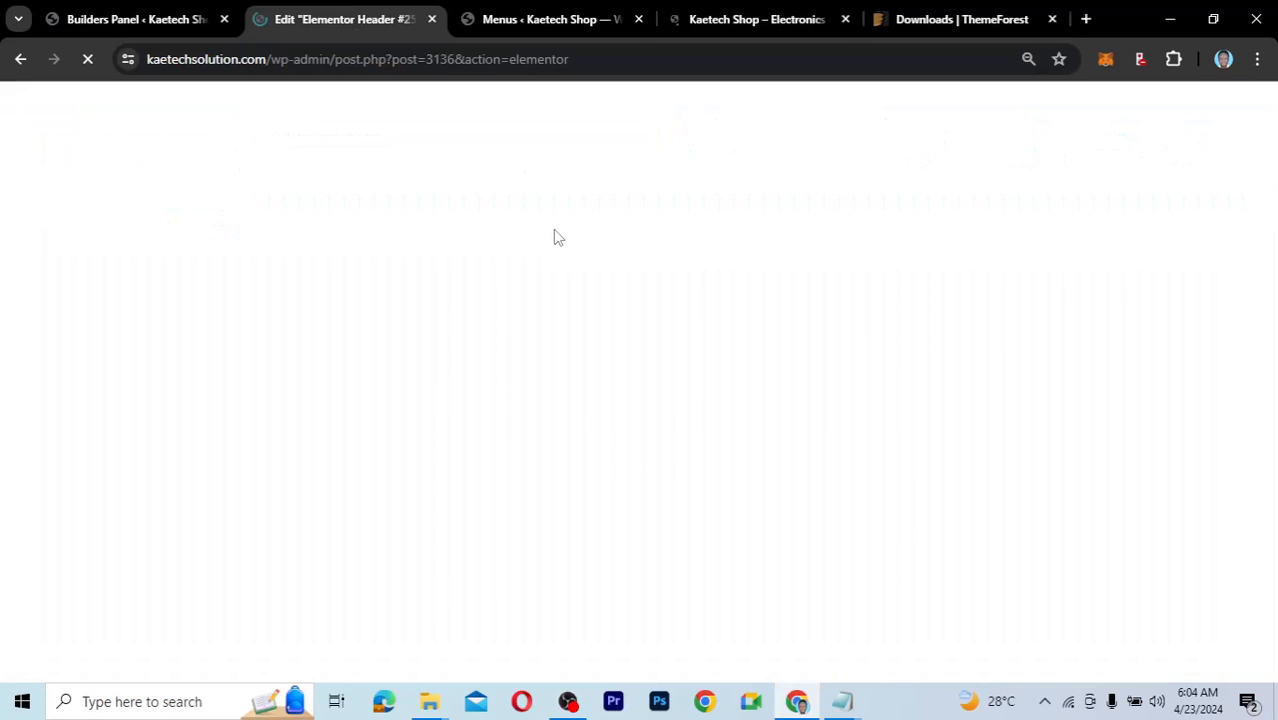
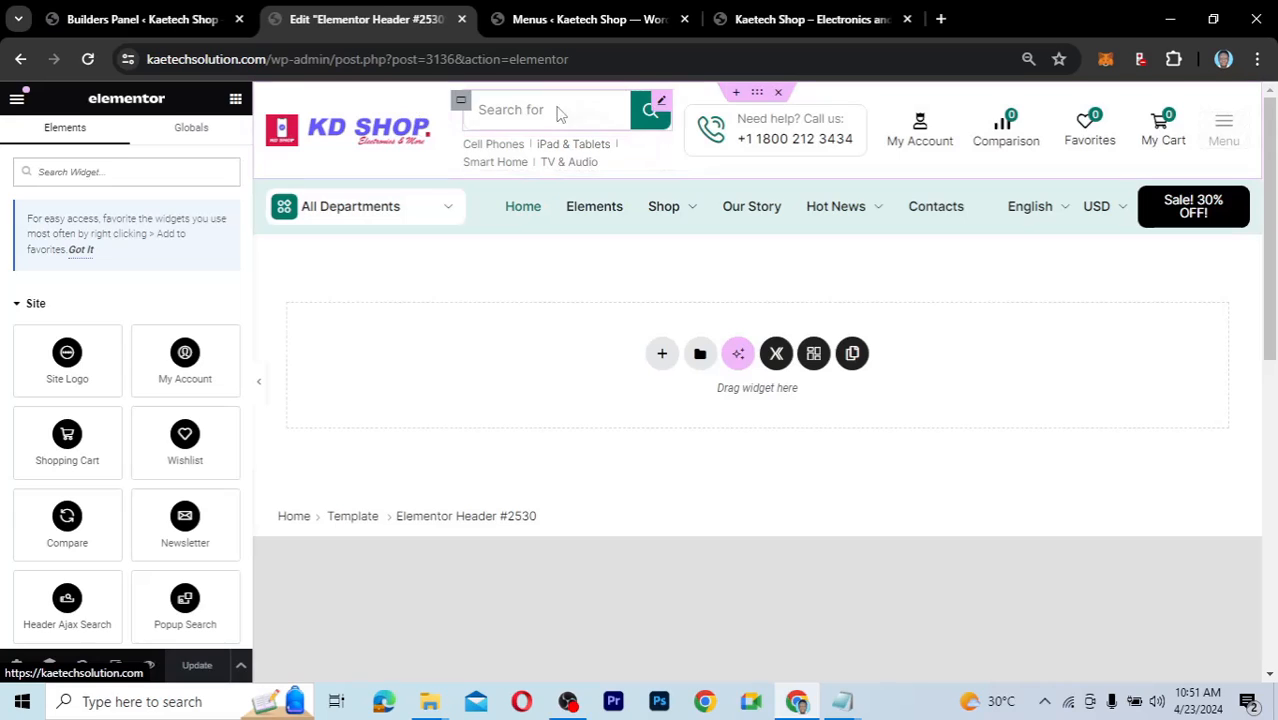
In the search widget's Button style, paste 5D4FEA as the button background colour.
click(660, 108)
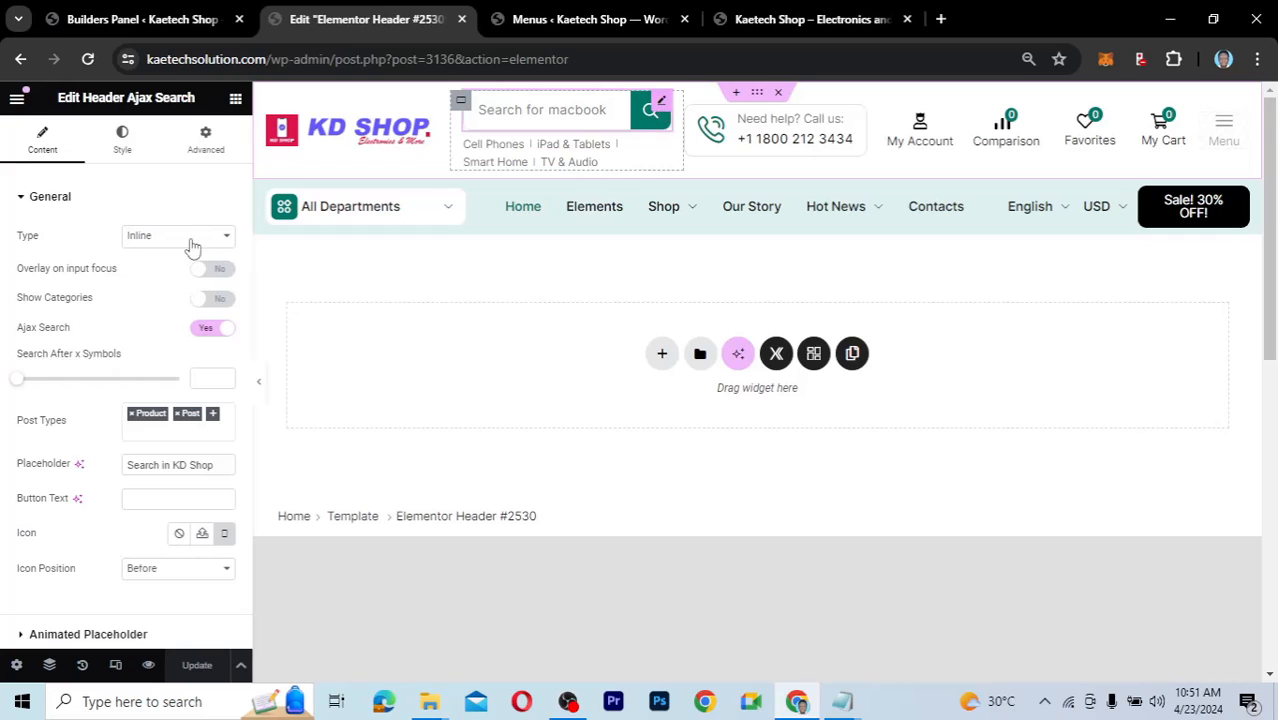
click(124, 142)
scroll(110, 340, down, 1)
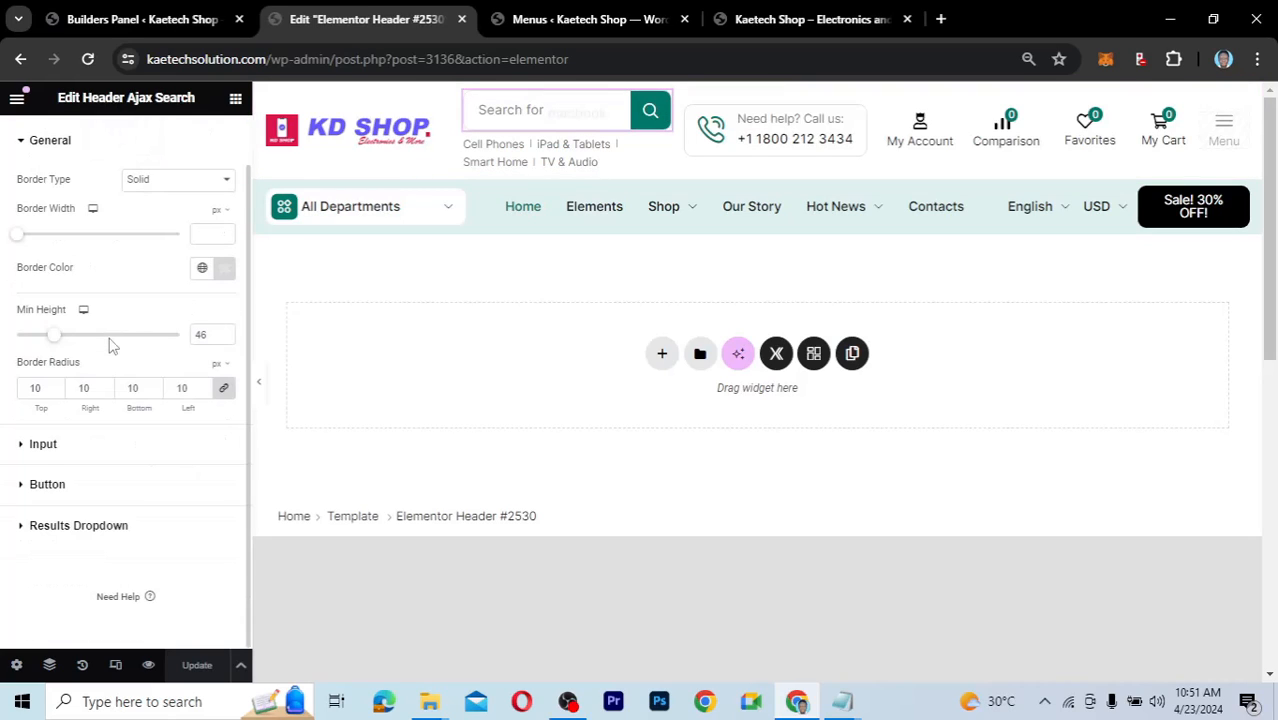
click(24, 487)
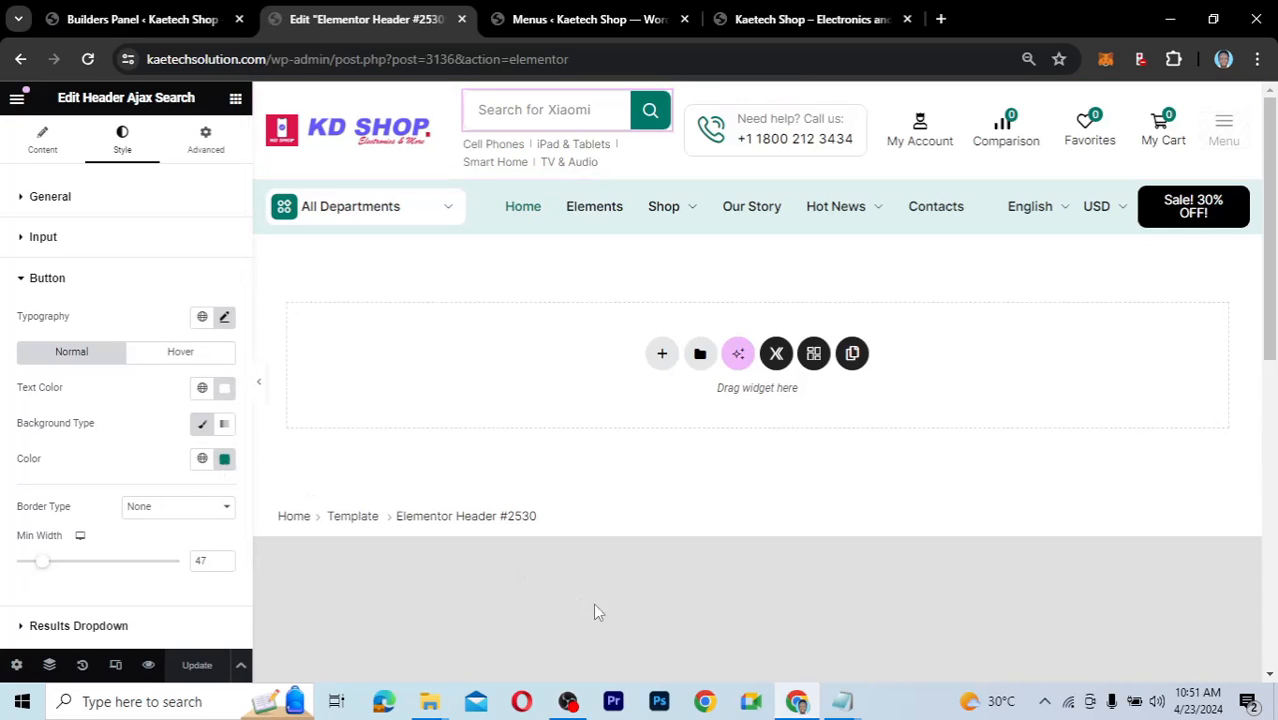
mouse_move(838, 703)
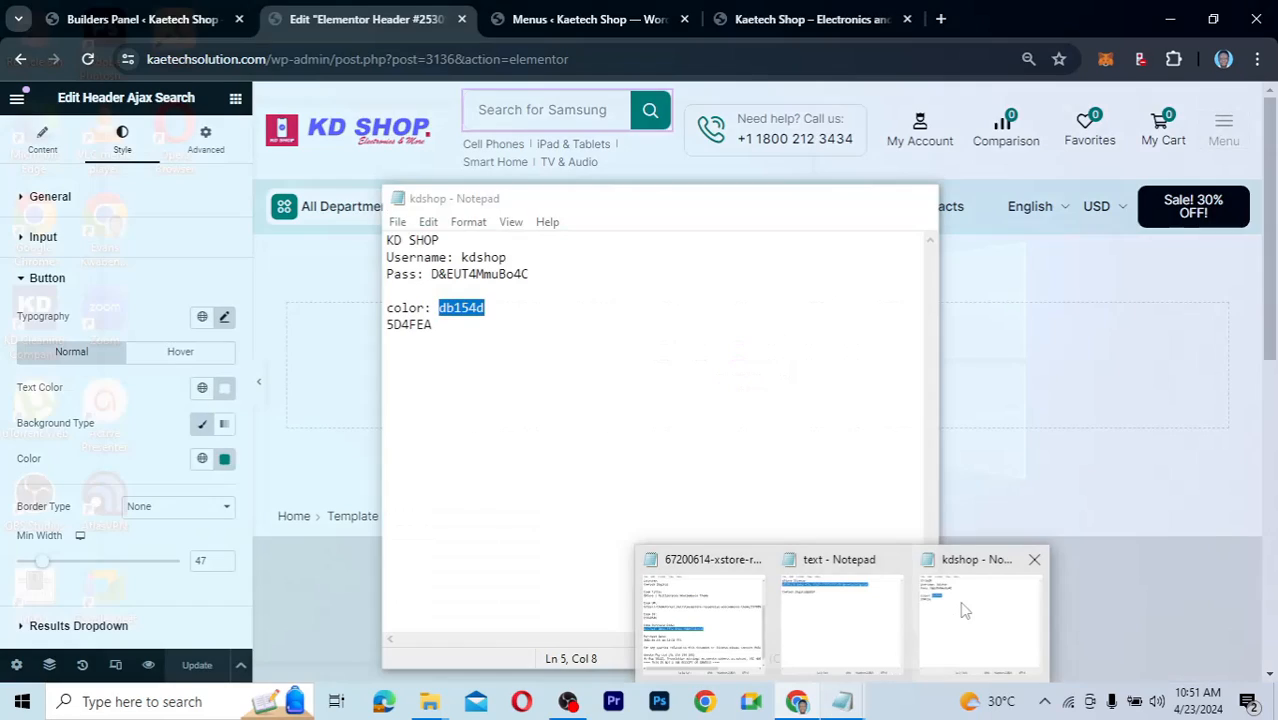
click(963, 605)
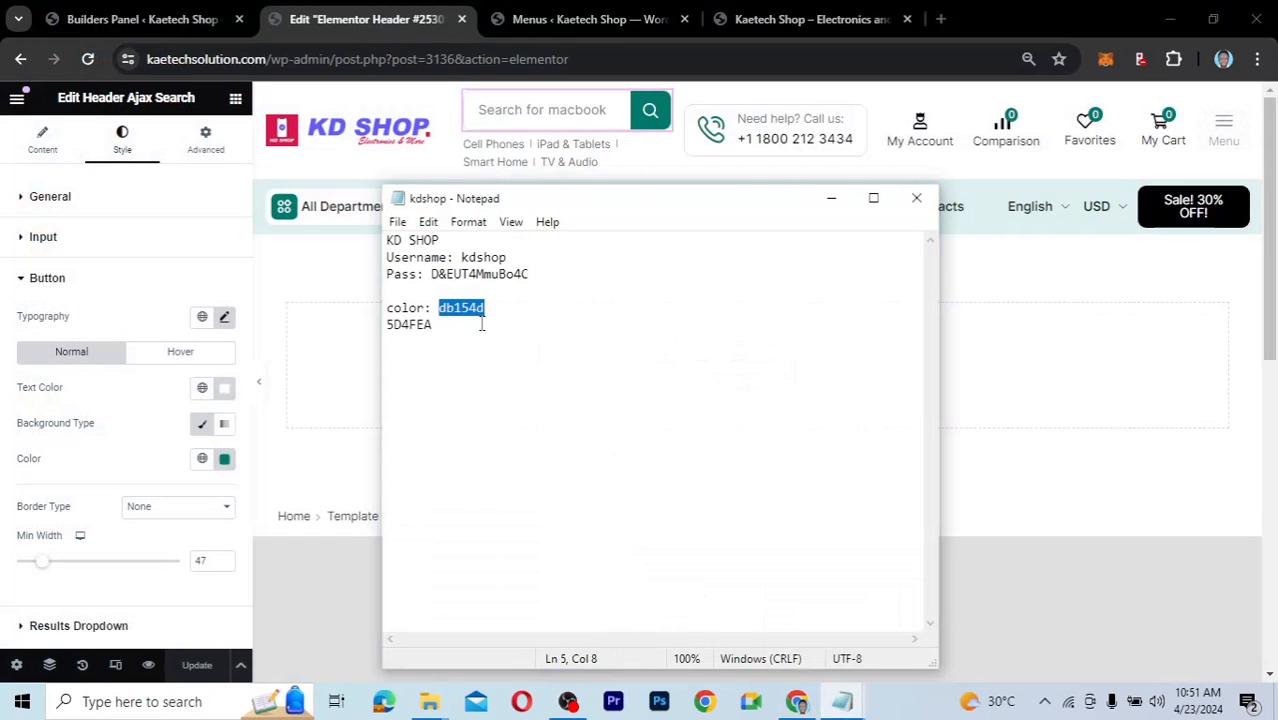
drag(433, 325, 388, 330)
key(ctrl+c)
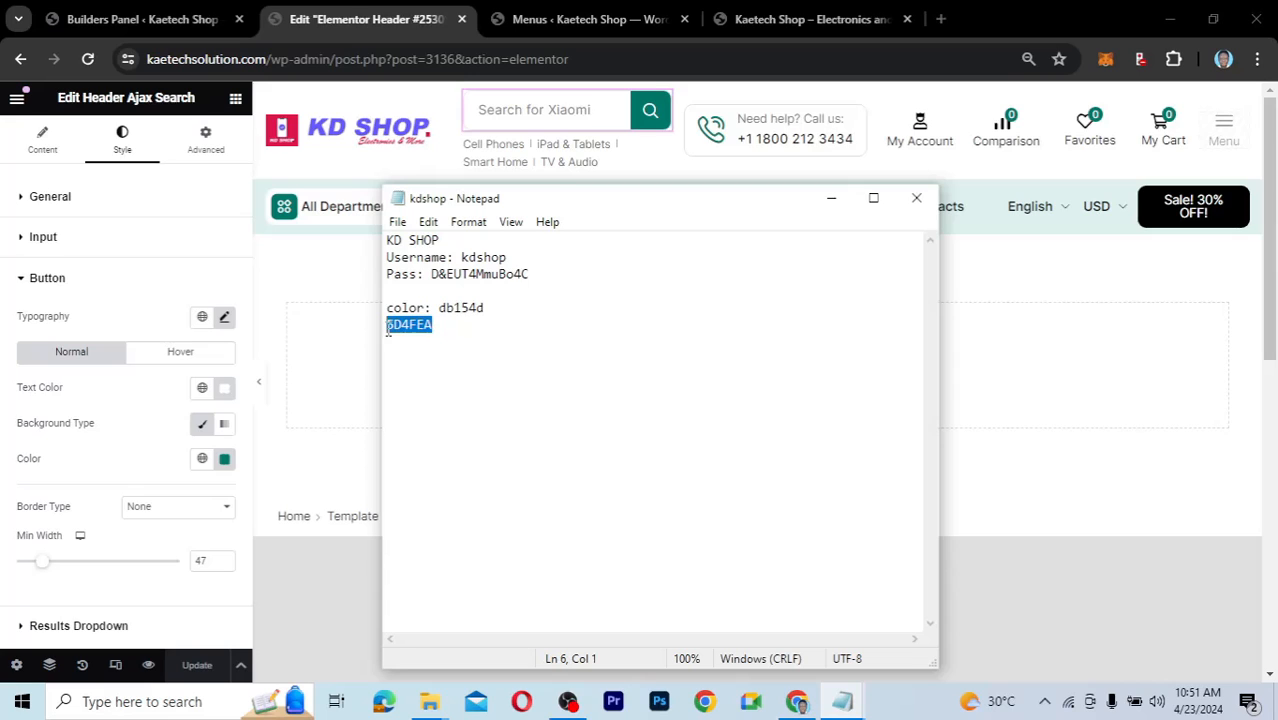
click(225, 460)
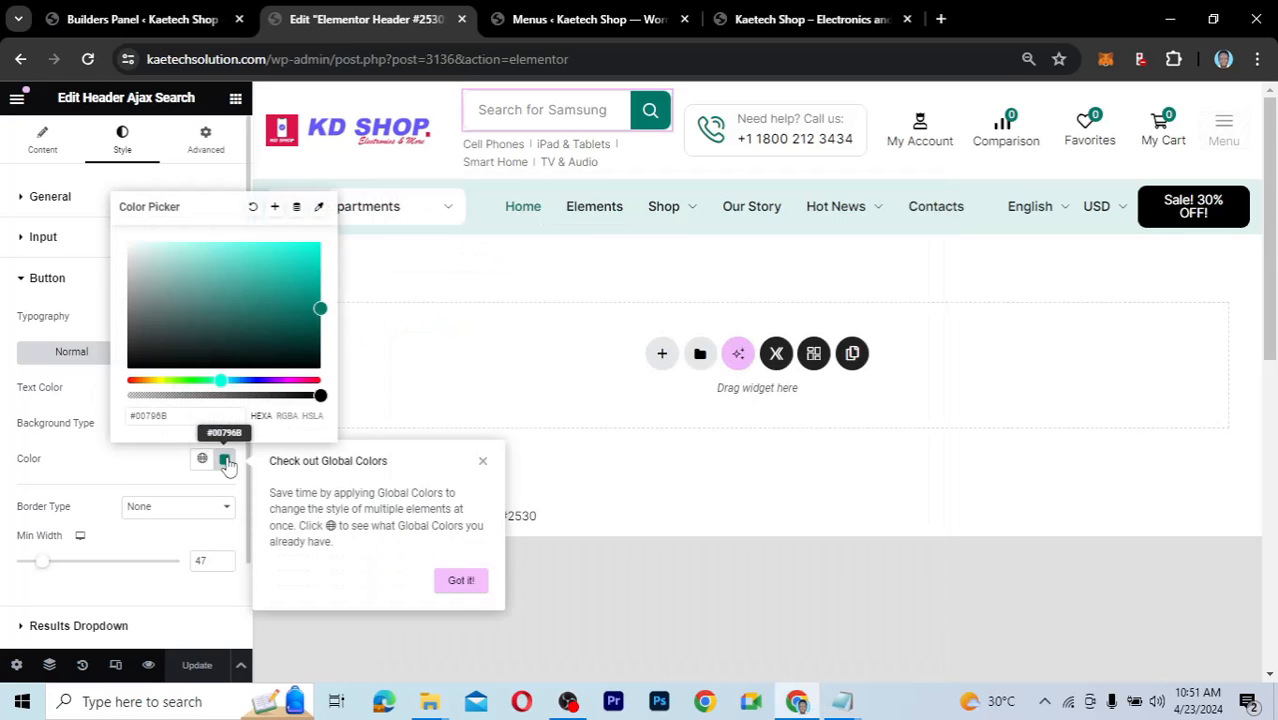
click(175, 417)
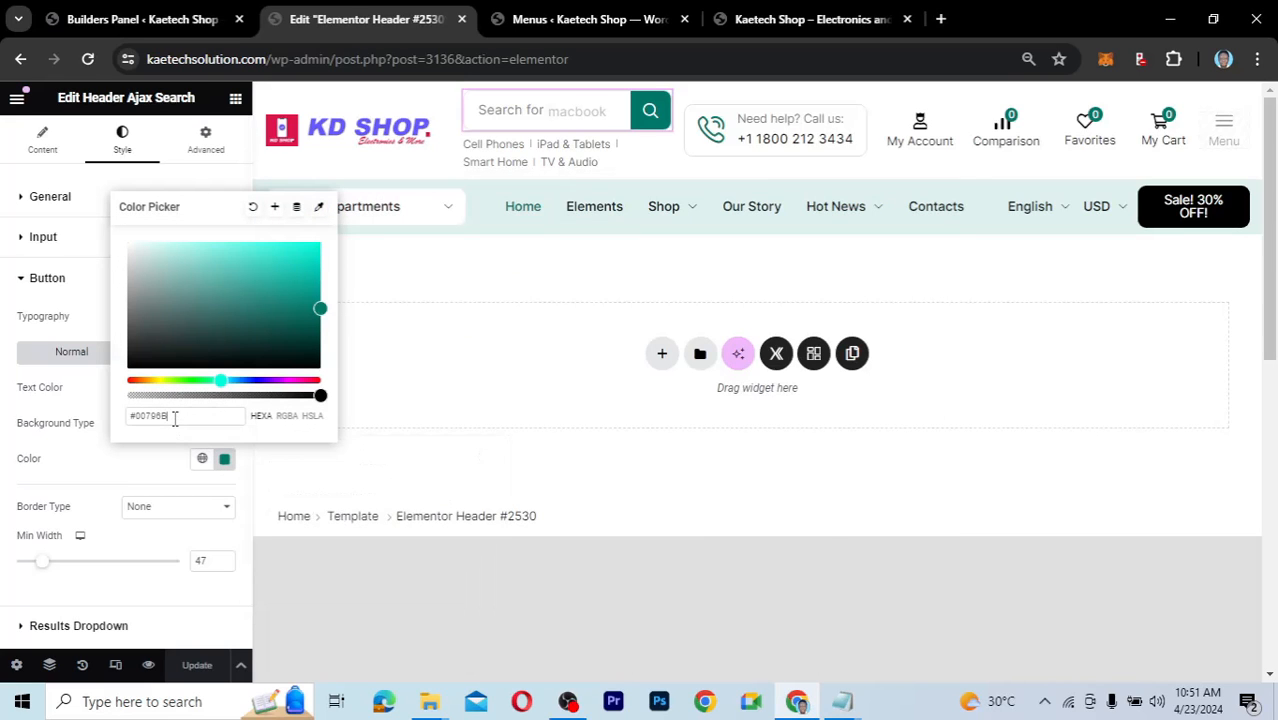
key(ctrl+a)
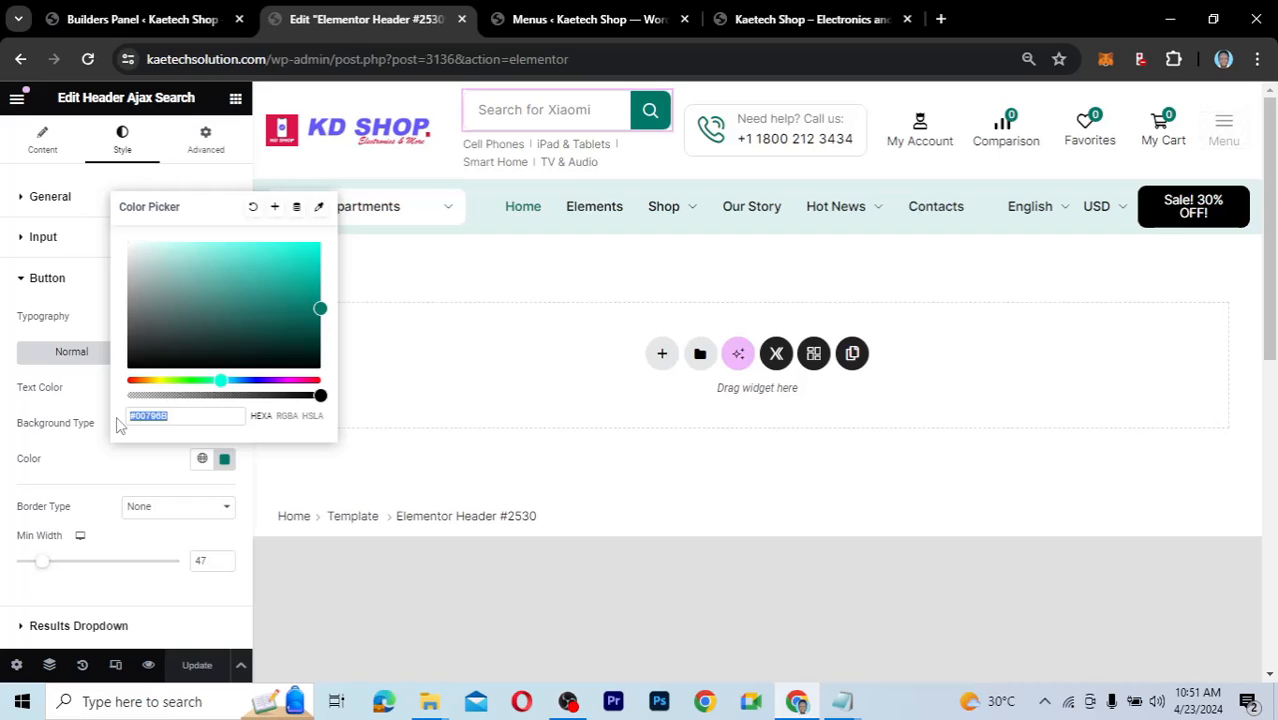
key(ctrl+v)
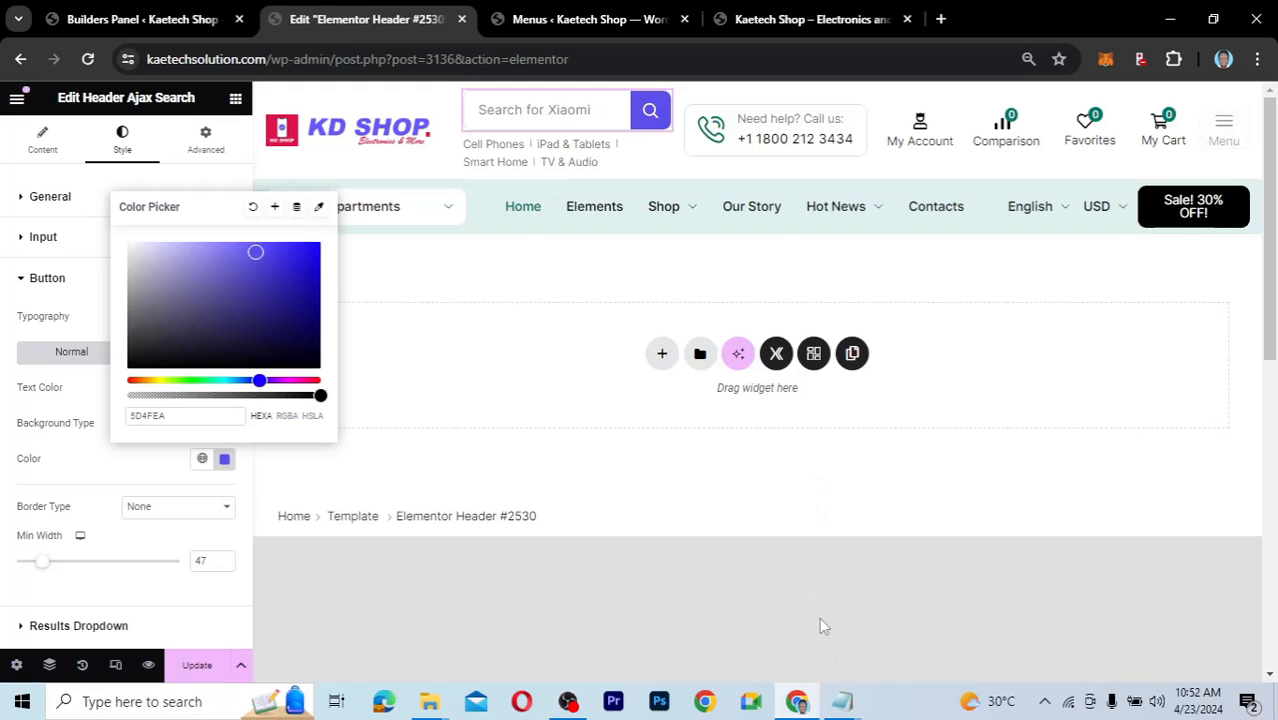
Replace the search button background with db154d to make it red.
mouse_move(843, 704)
click(970, 598)
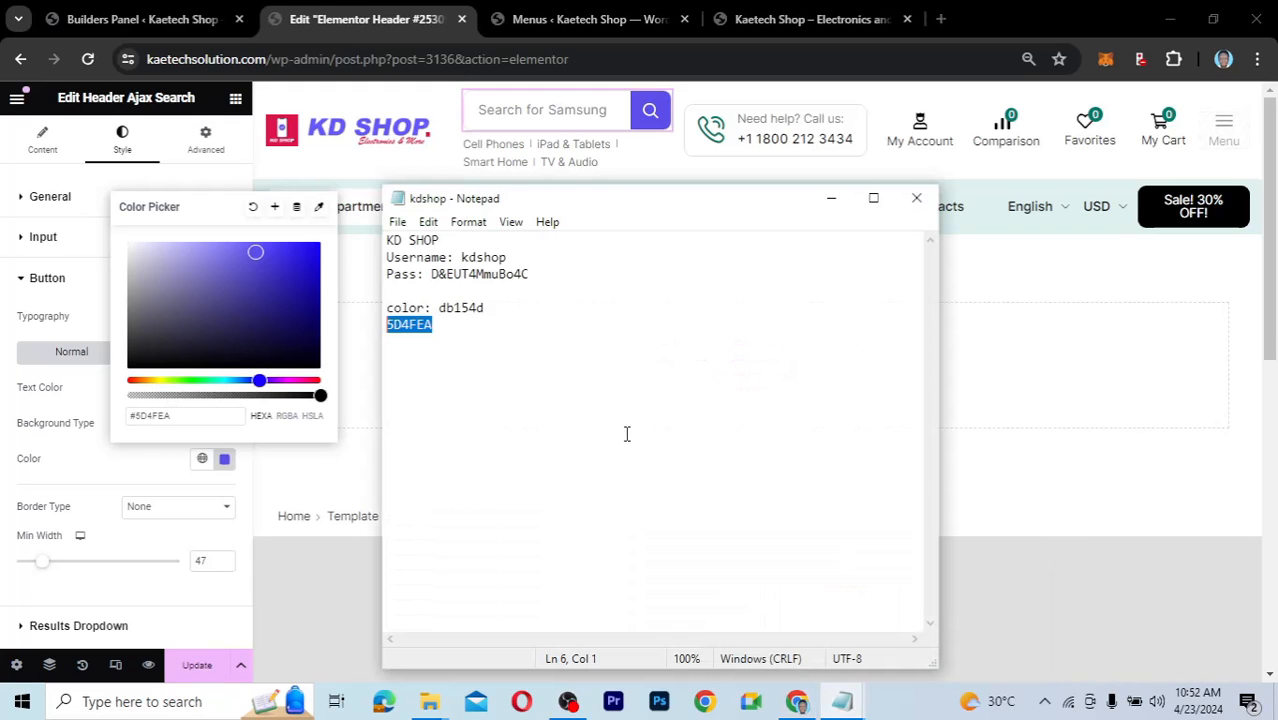
drag(489, 308, 440, 308)
key(ctrl+c)
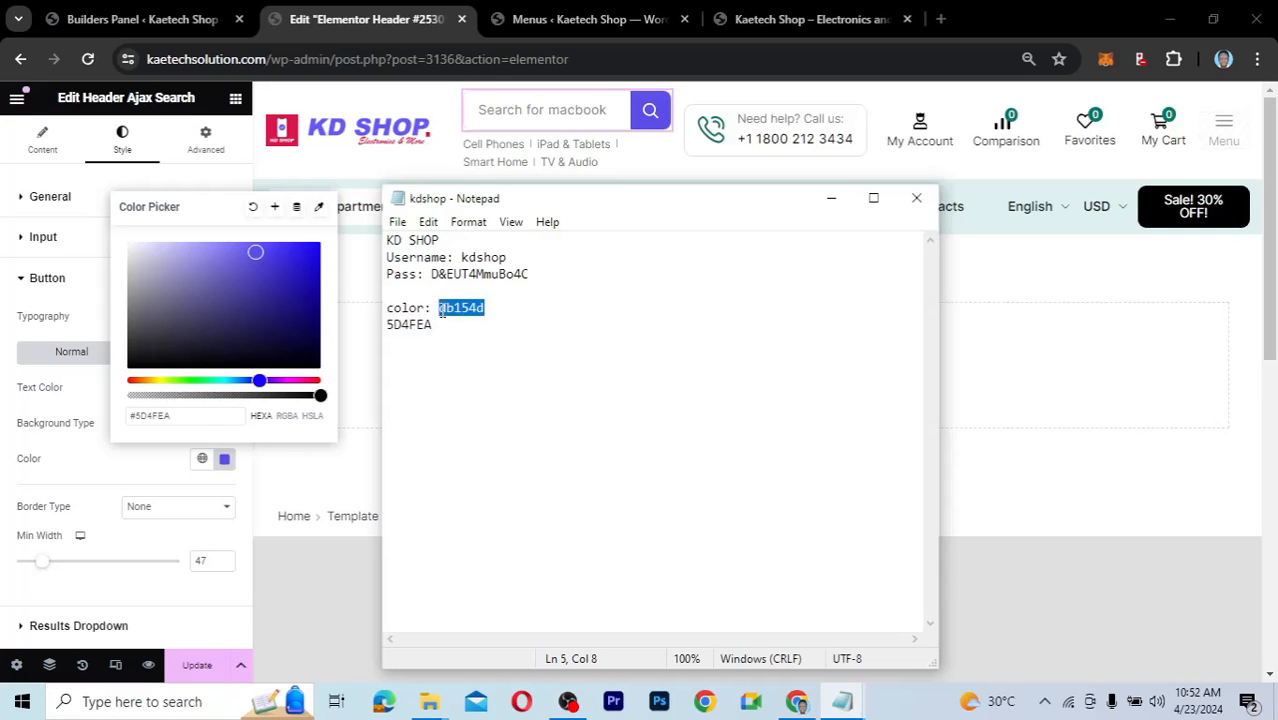
click(186, 421)
drag(177, 416, 134, 418)
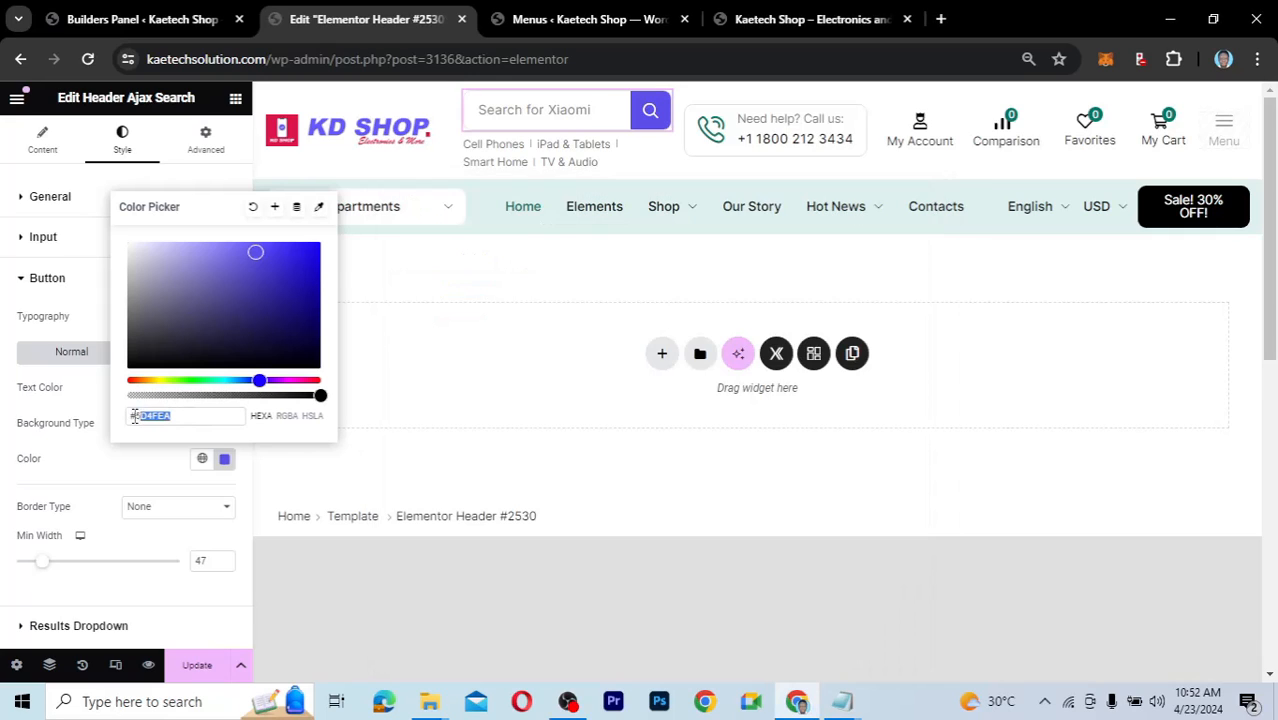
key(ctrl+v)
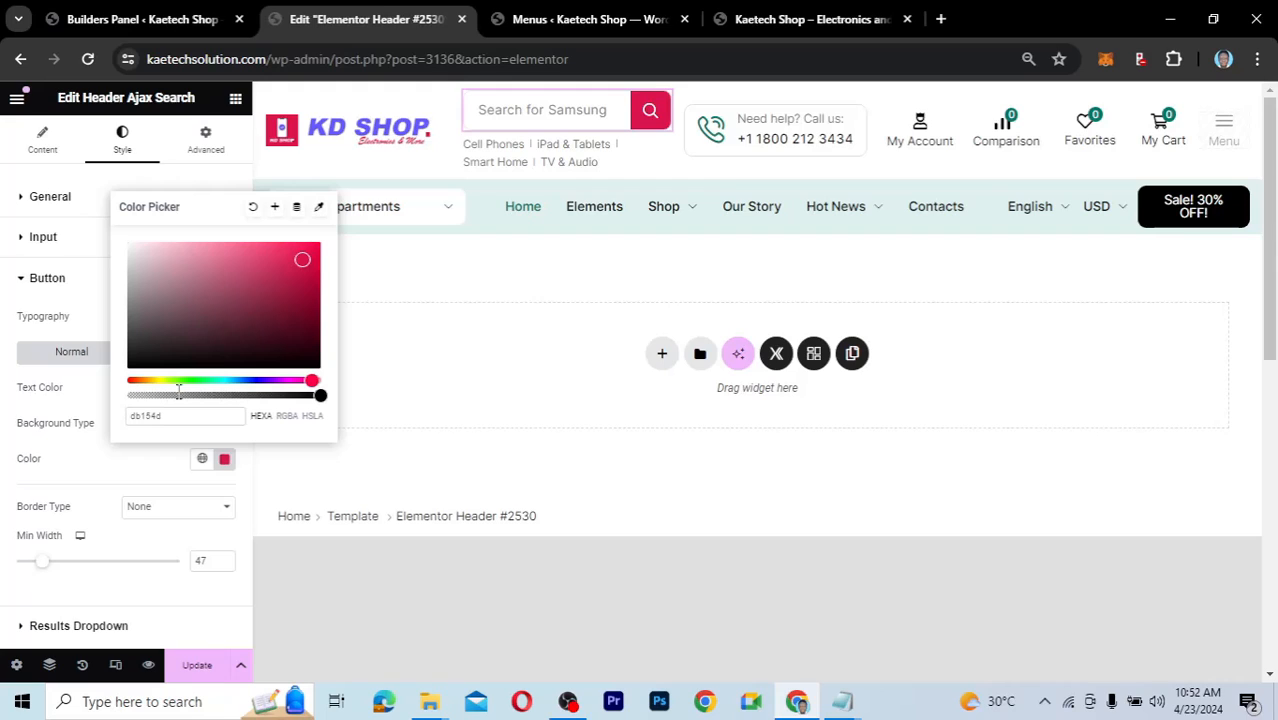
click(150, 484)
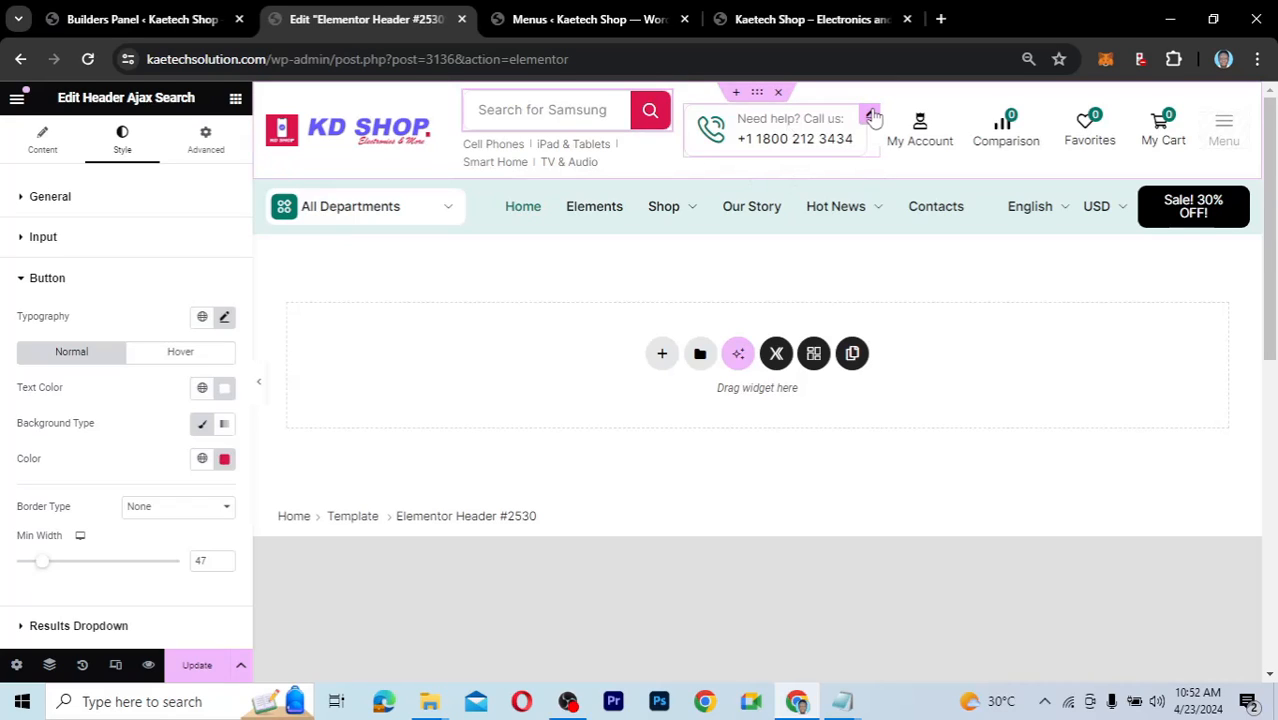
Set the phone contact icon box's icon colour to db154d.
click(871, 115)
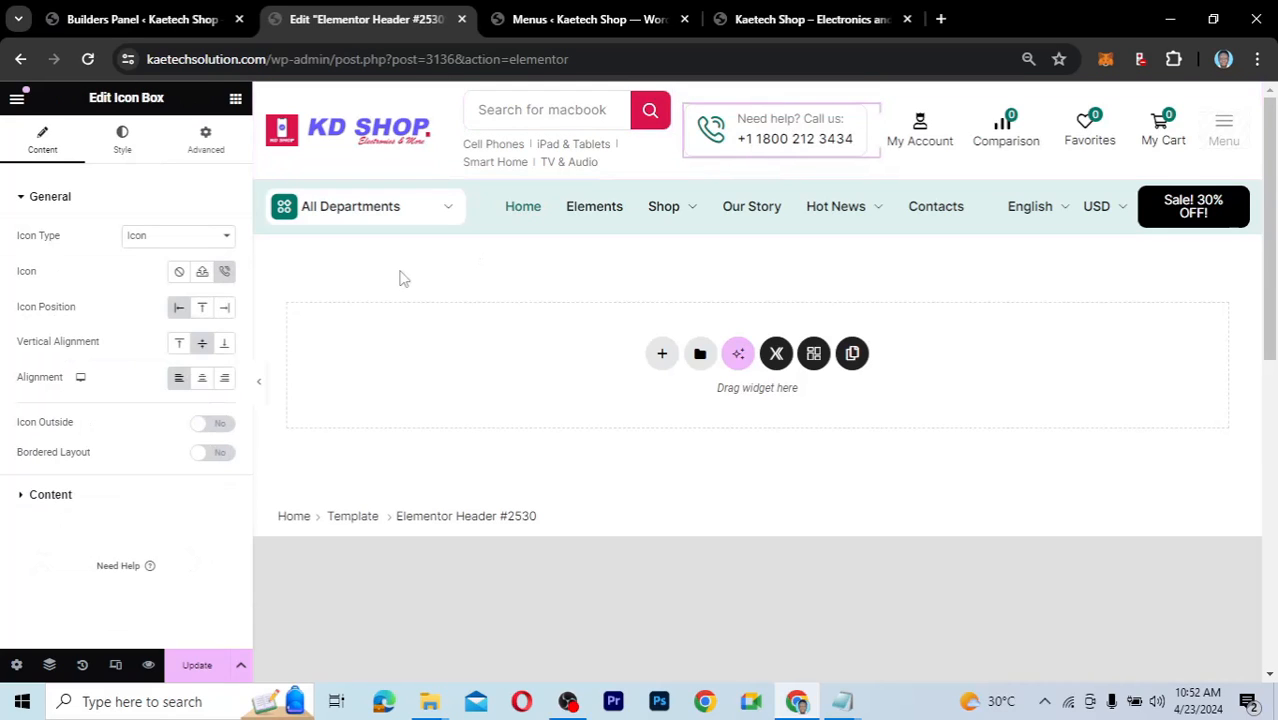
click(123, 145)
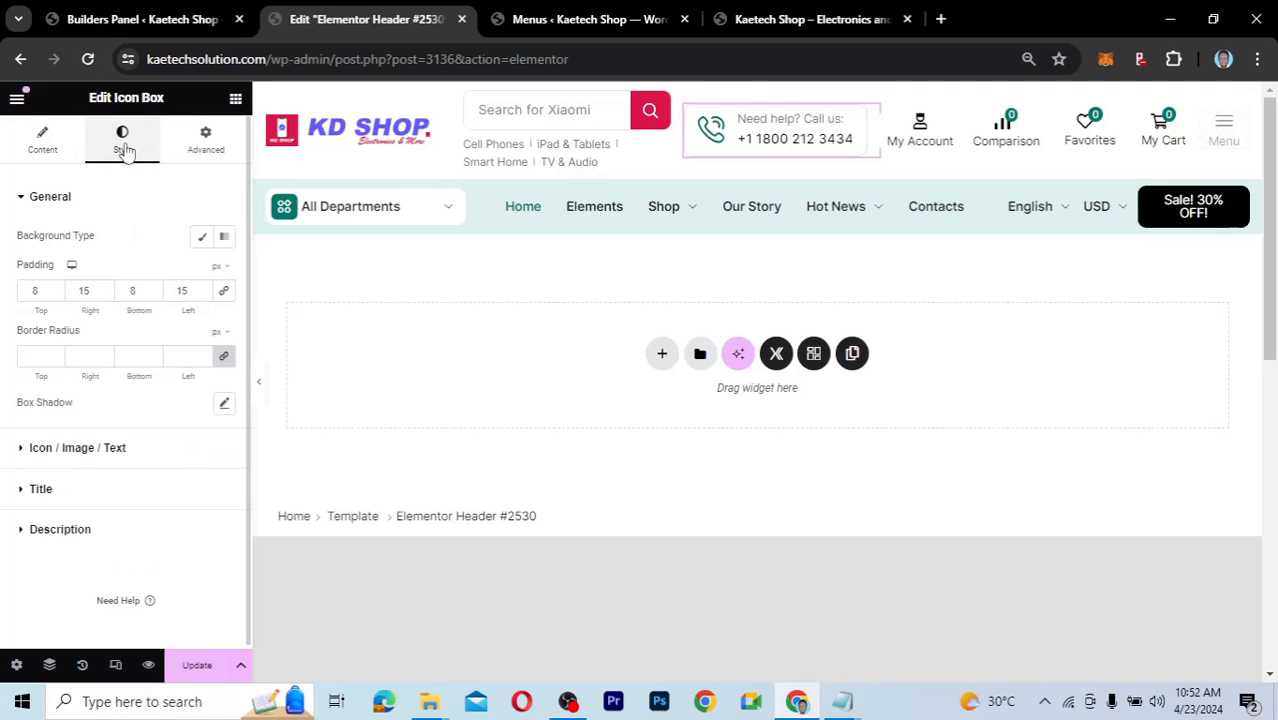
click(25, 452)
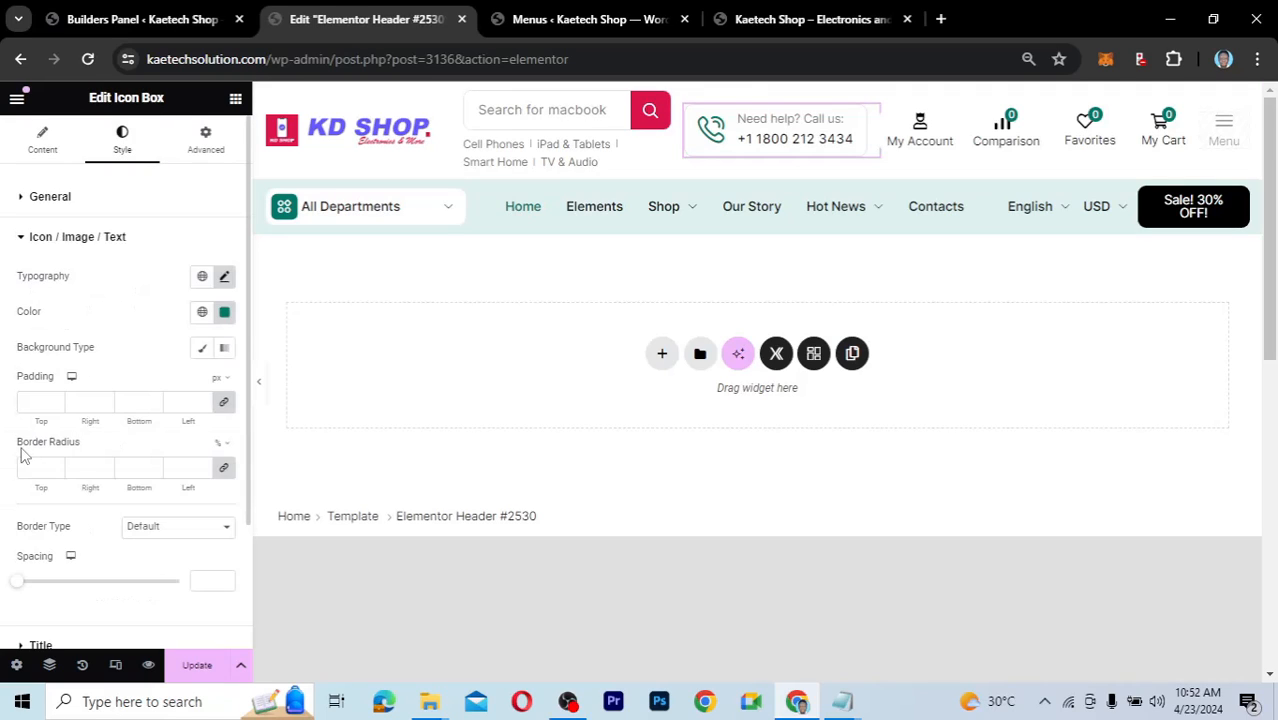
click(225, 313)
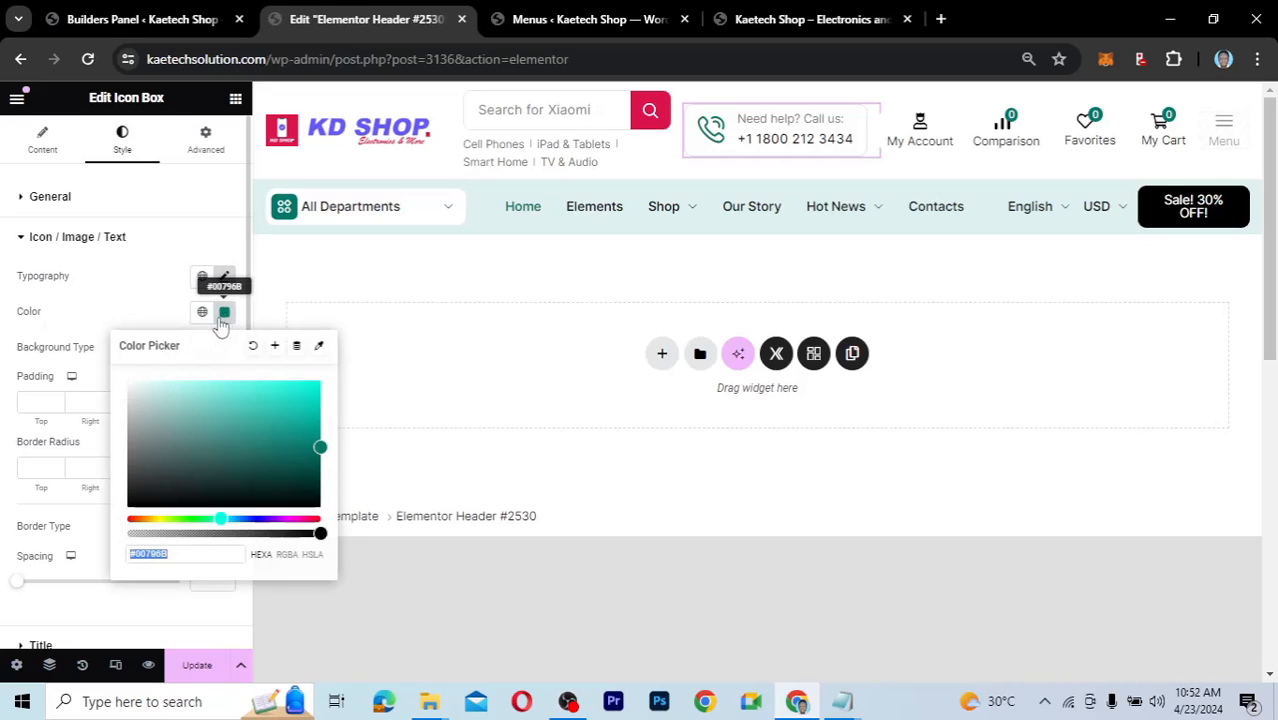
key(ctrl+v)
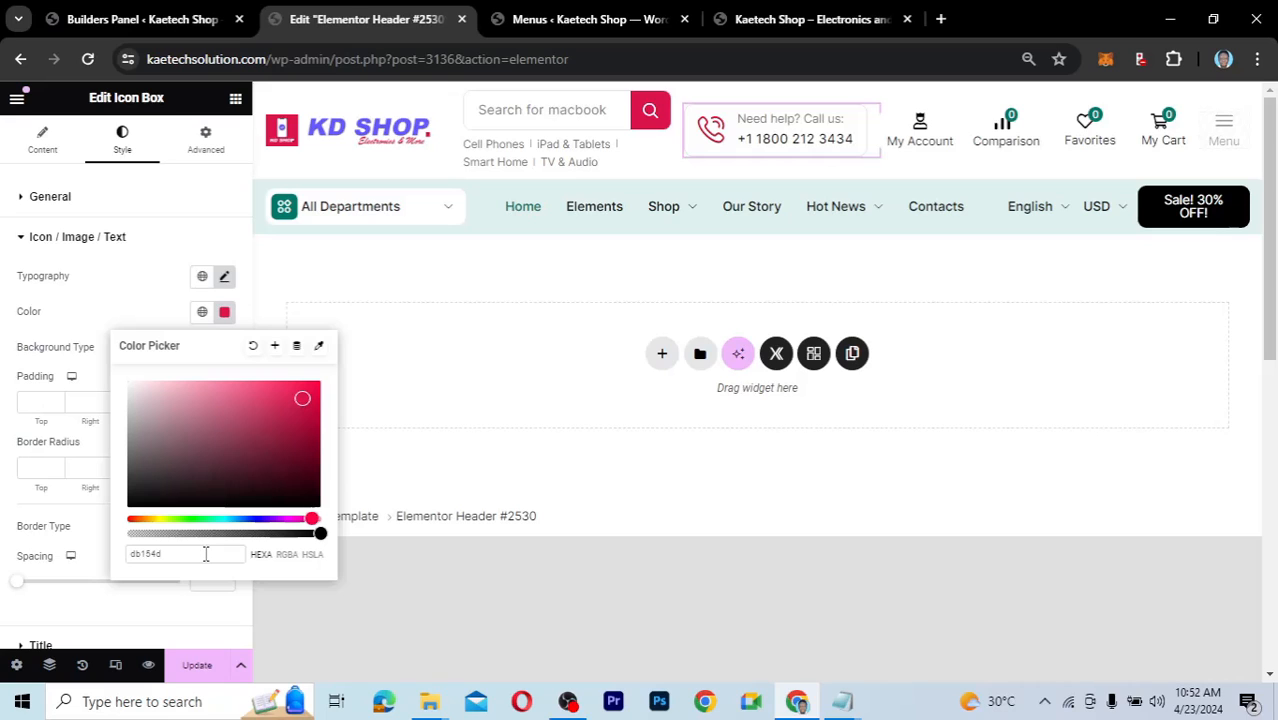
Save that red as a new global colour named 'Red'.
click(276, 348)
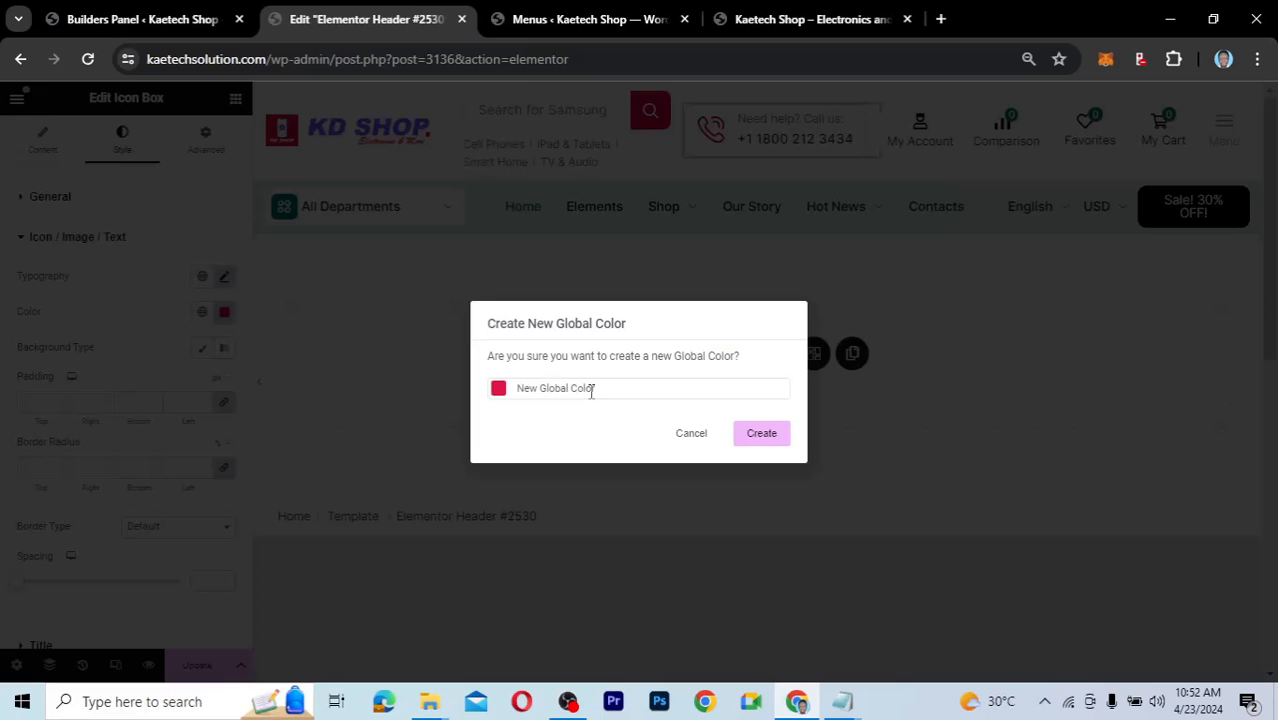
triple_click(519, 401)
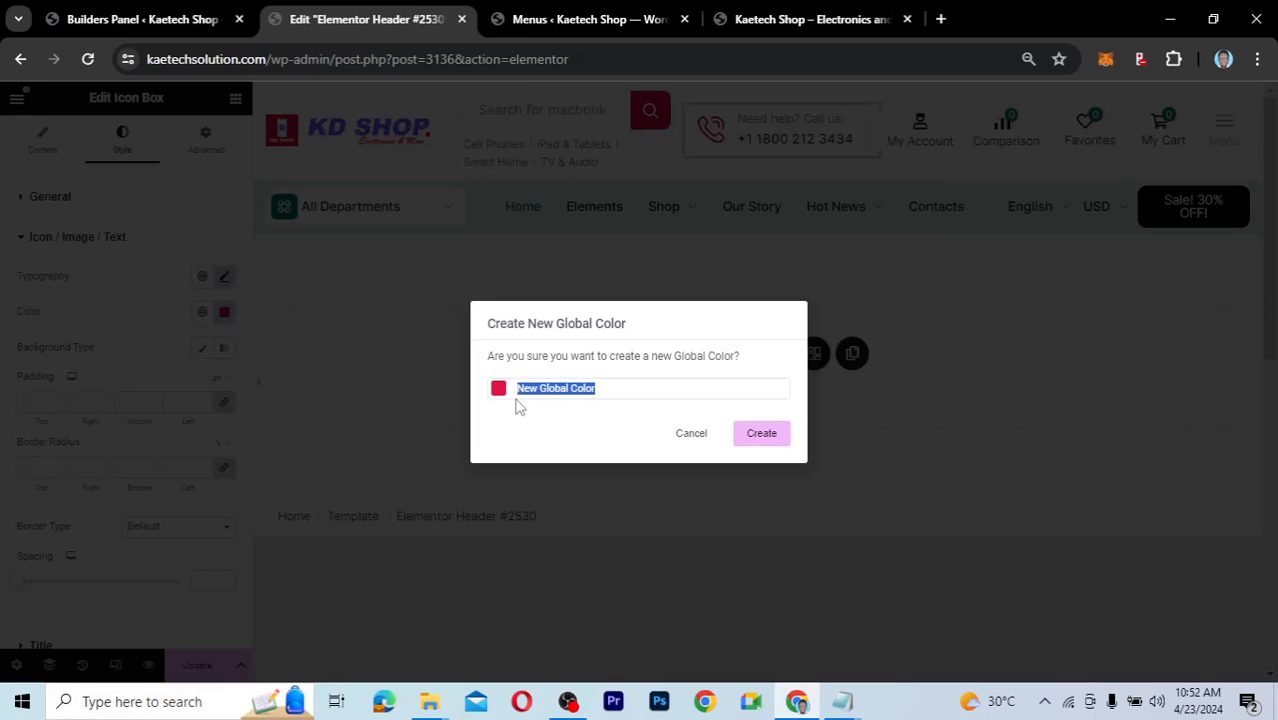
text(Red)
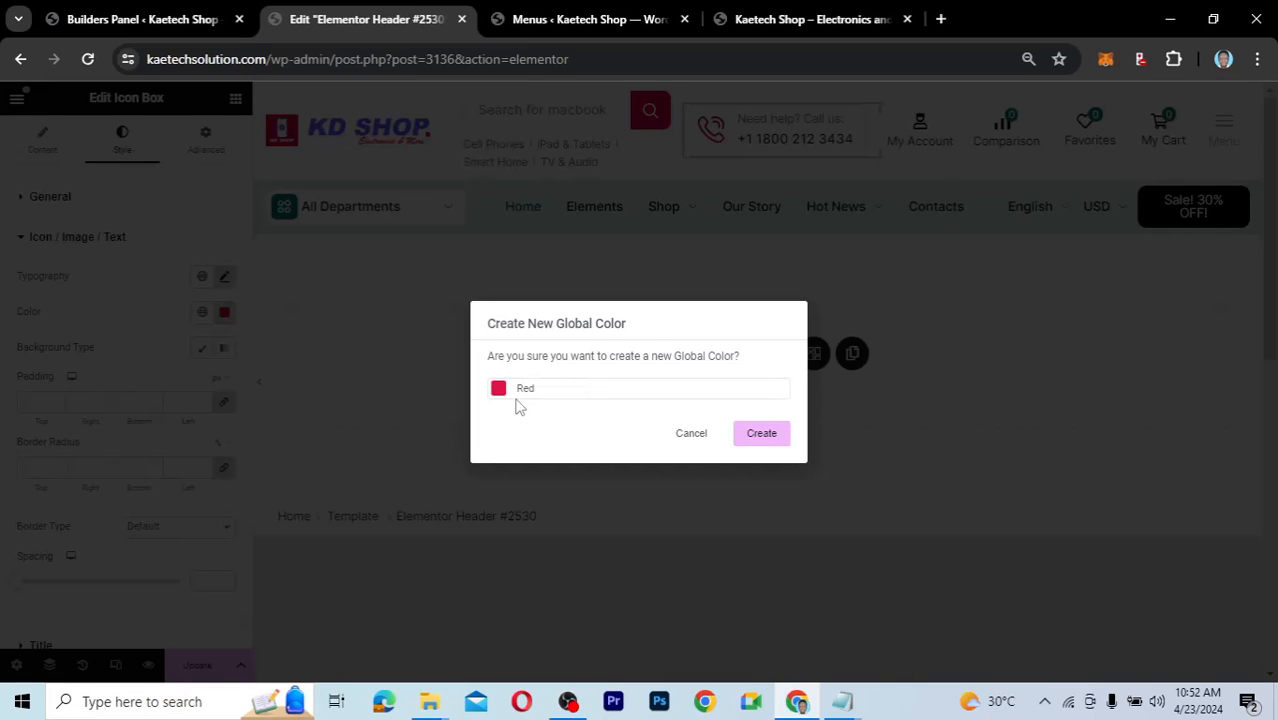
click(757, 435)
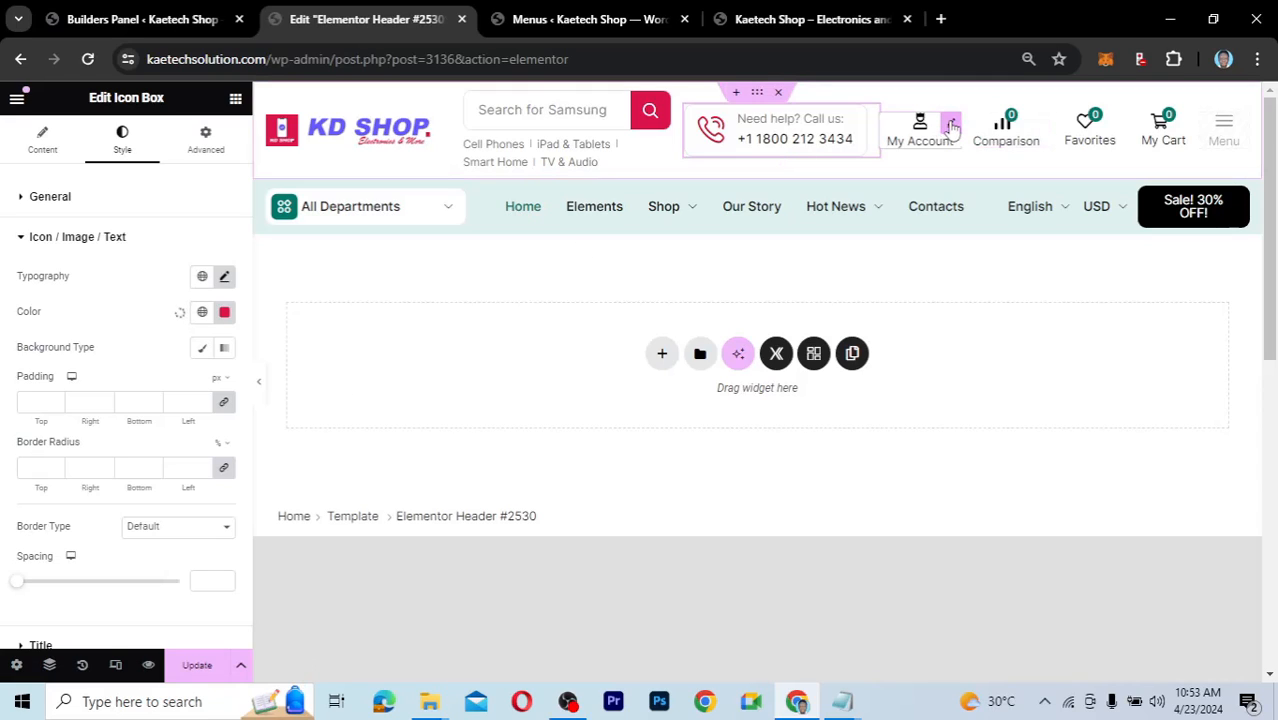
Set the Comparison widget's quantity count badge colour to db154d.
click(1040, 128)
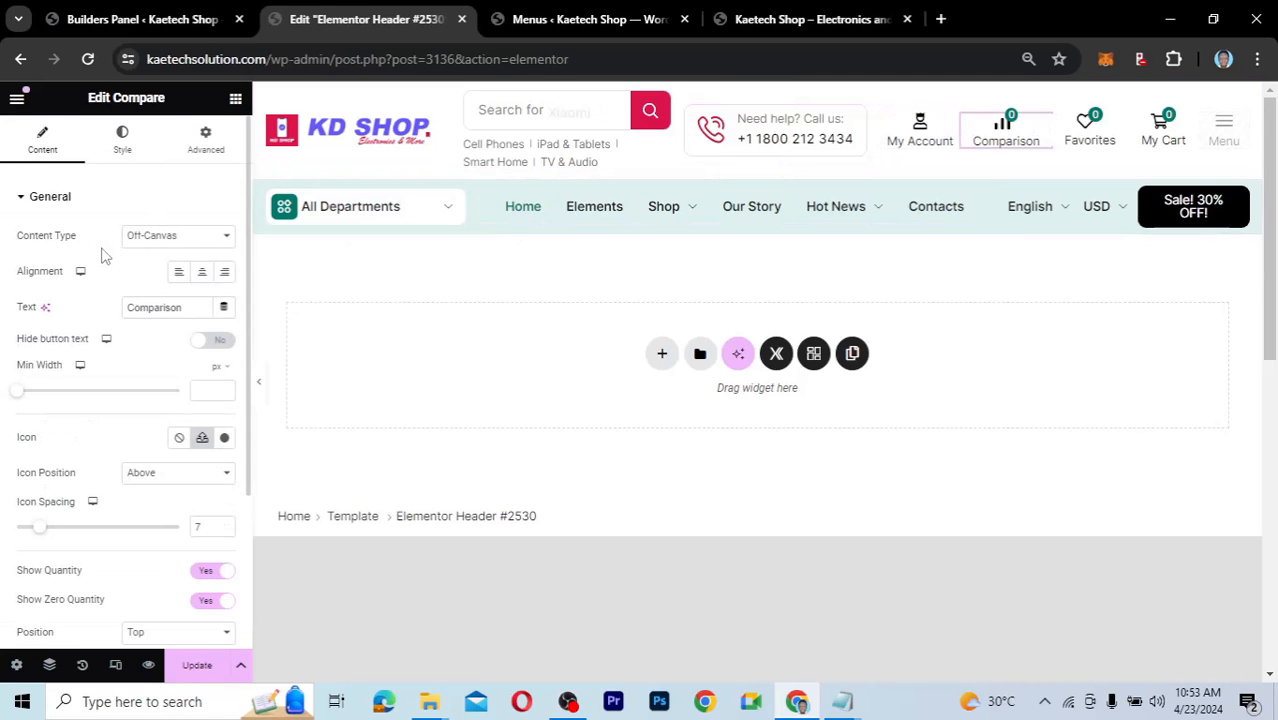
click(124, 160)
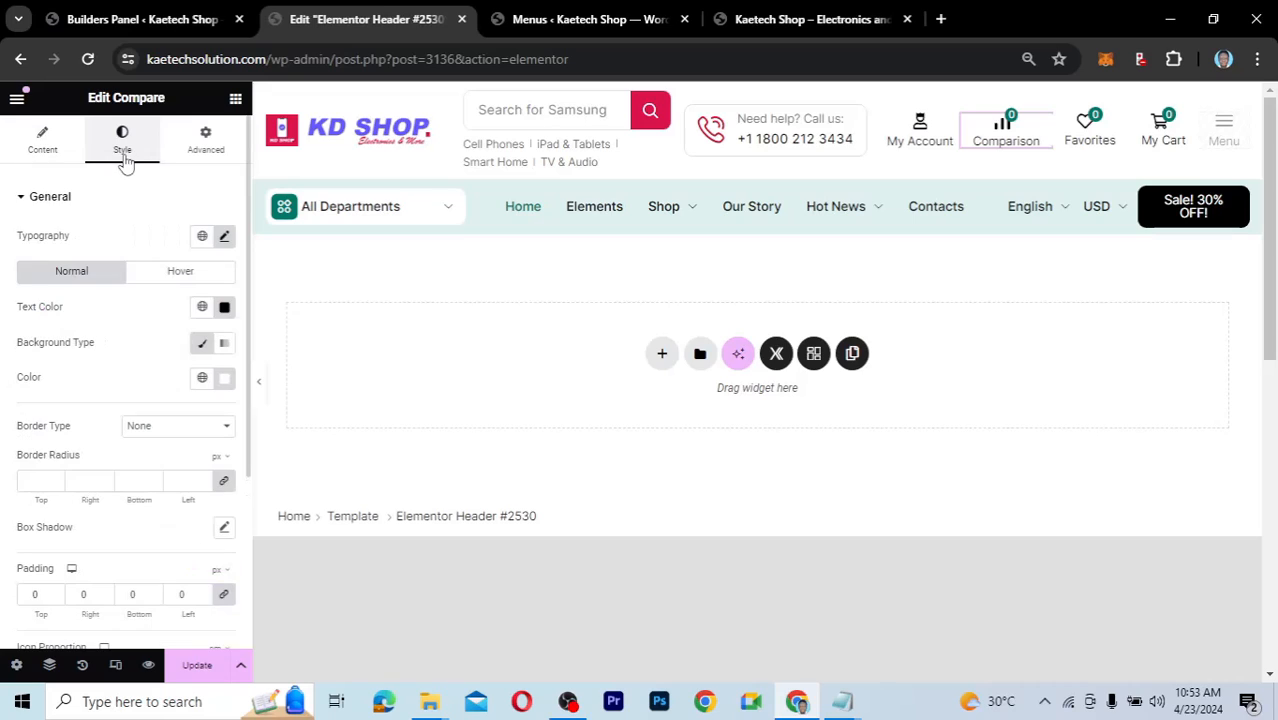
scroll(104, 436, down, 3)
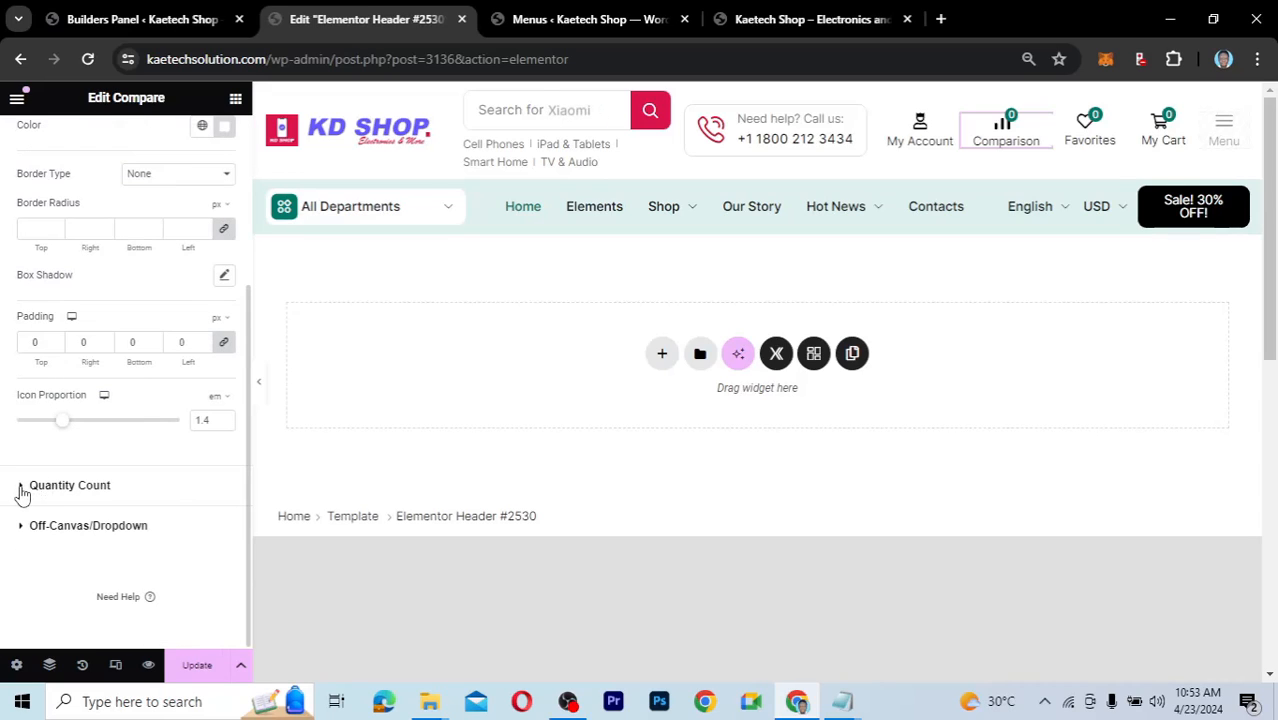
click(151, 482)
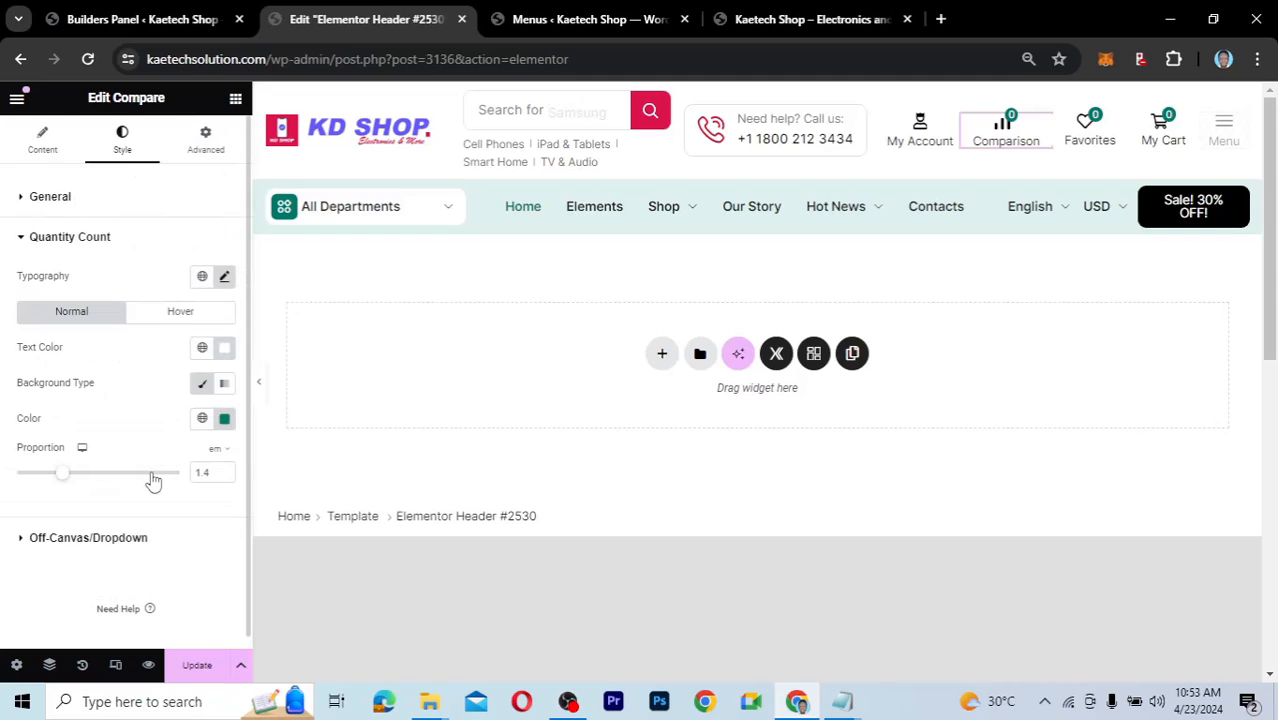
click(202, 418)
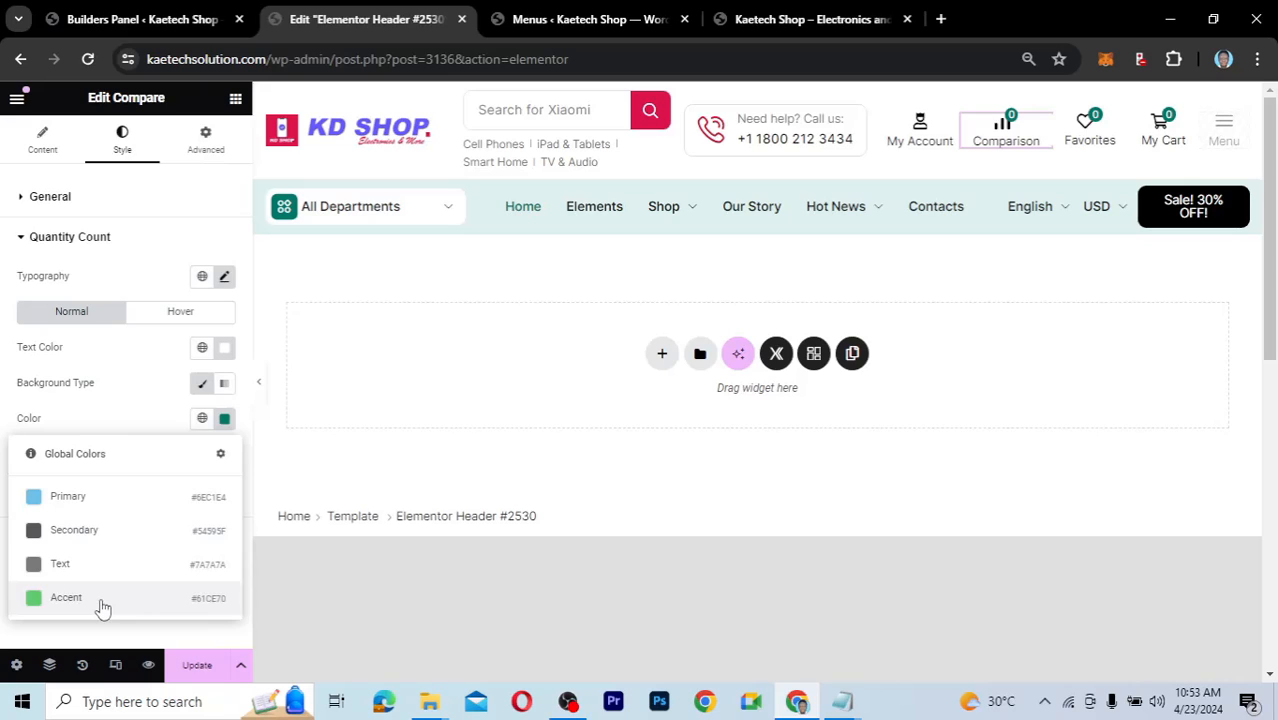
click(225, 420)
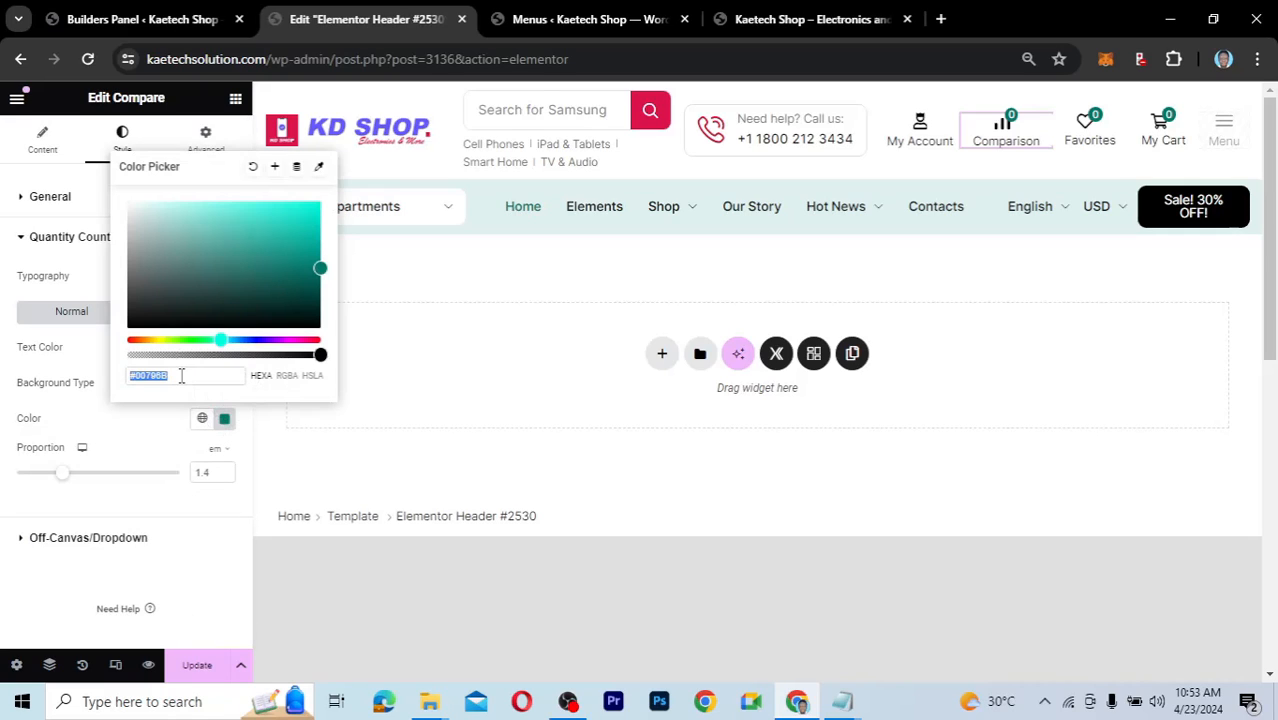
text(db154d)
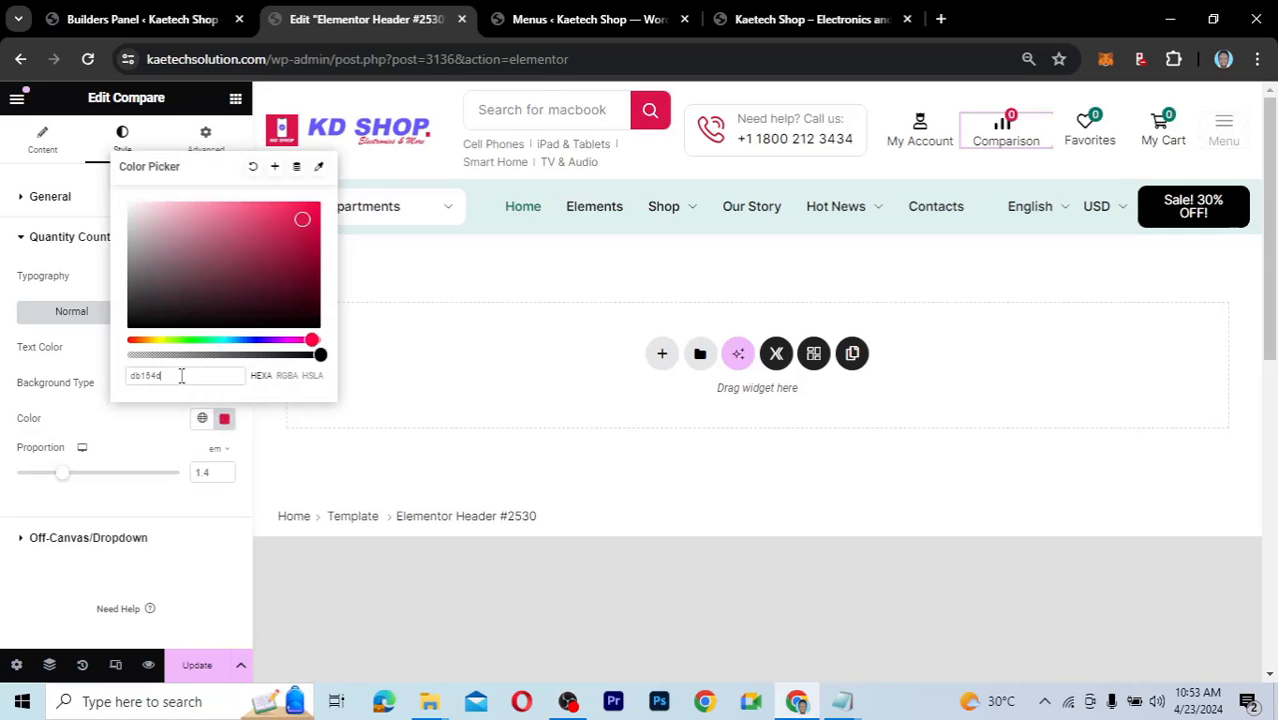
Save the colour as global colour 'red' and save the header template.
click(275, 168)
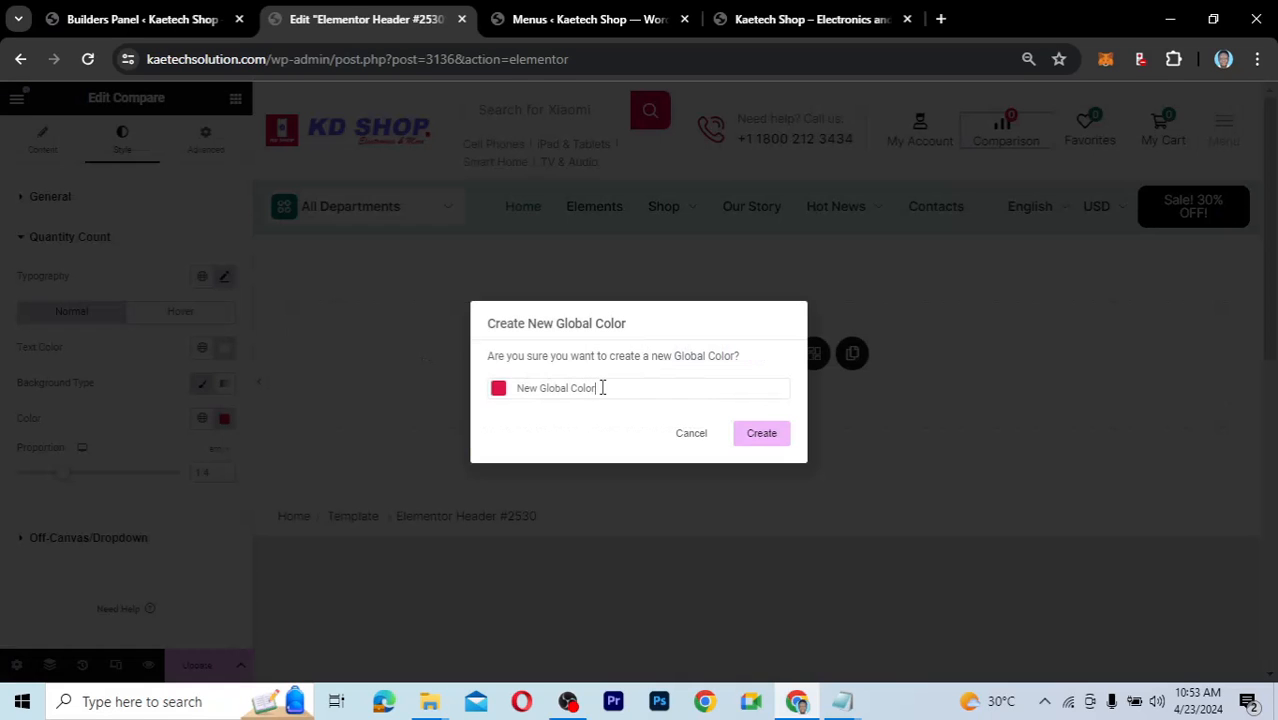
drag(602, 388, 519, 384)
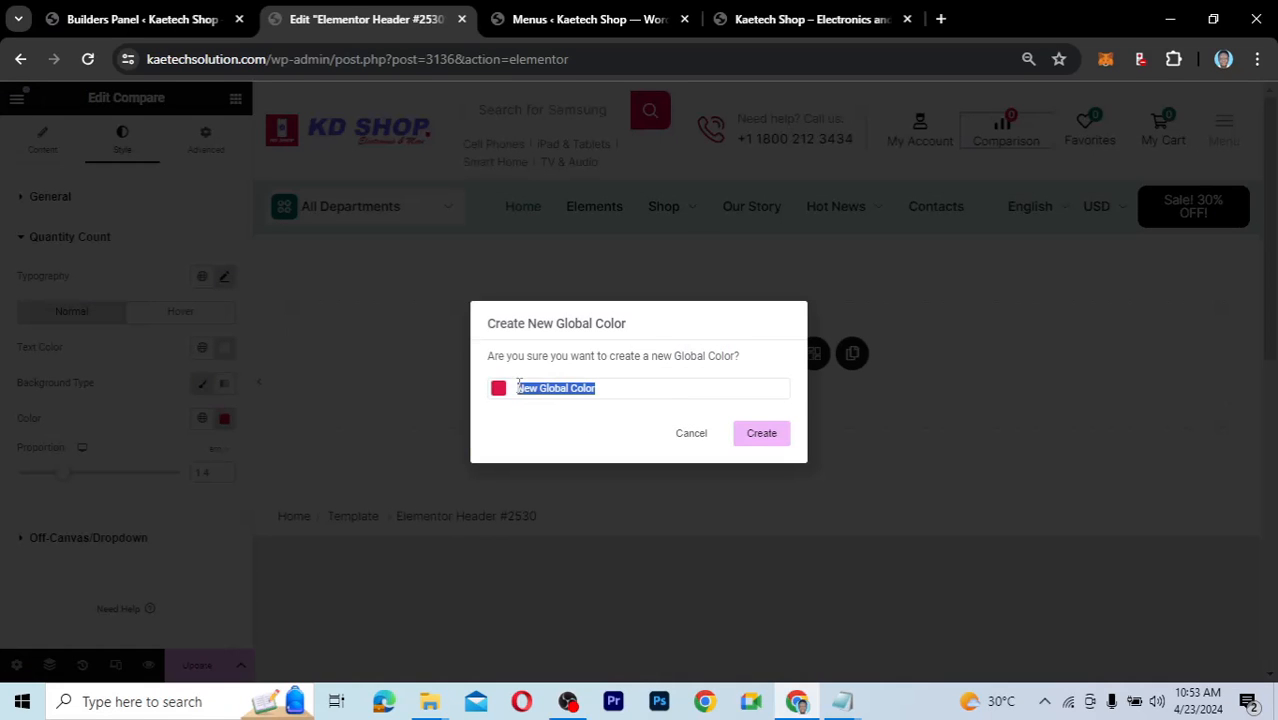
text(red)
click(763, 434)
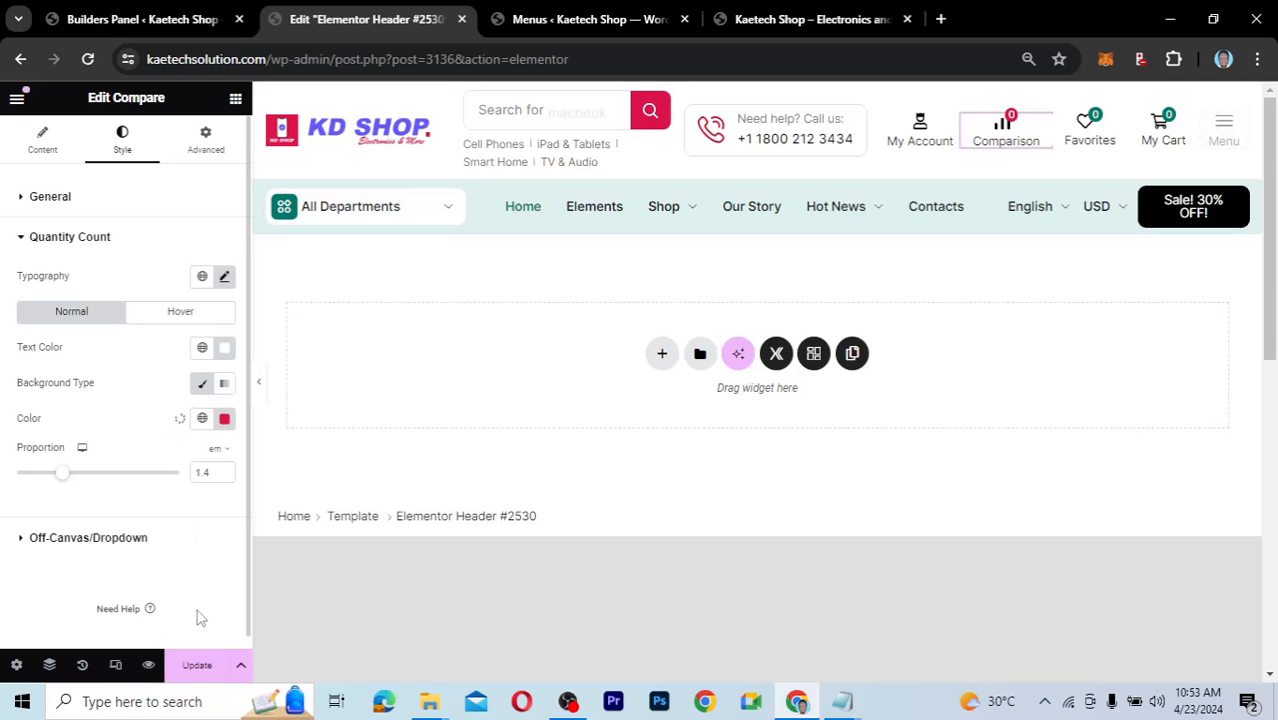
key(ctrl+s)
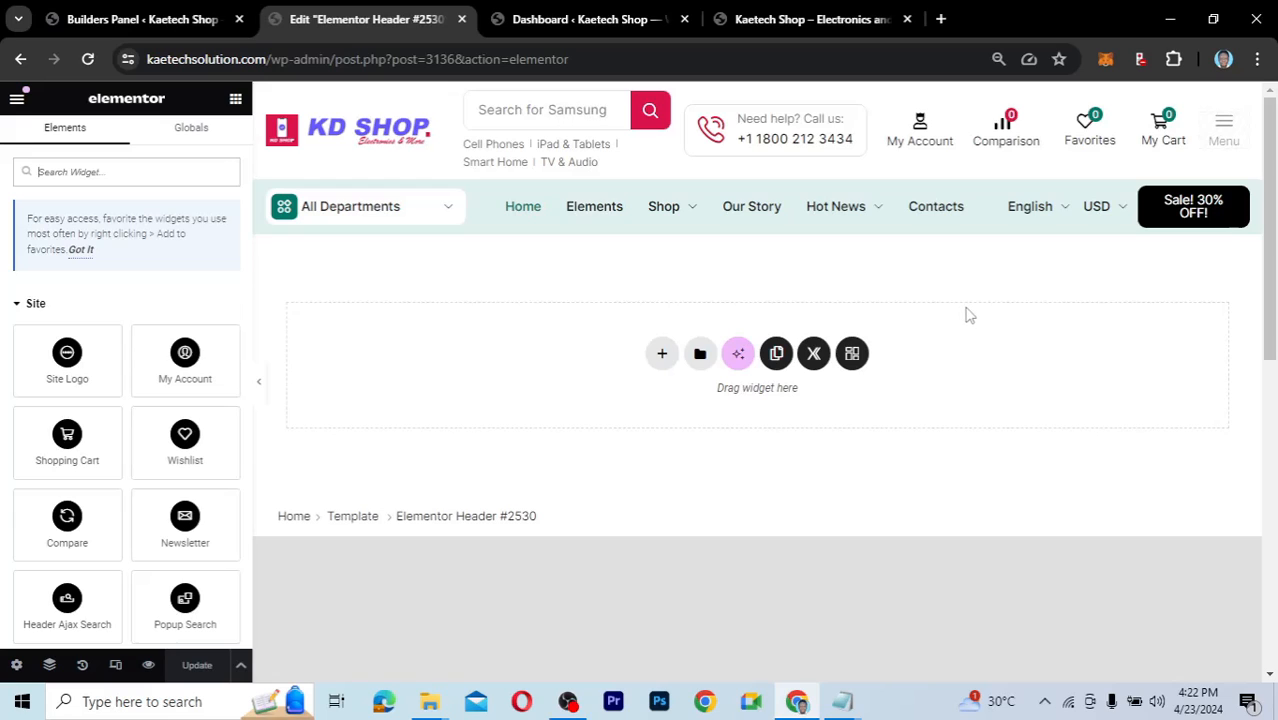
Set the Favorites widget's quantity count badge colour to db154d.
click(1119, 126)
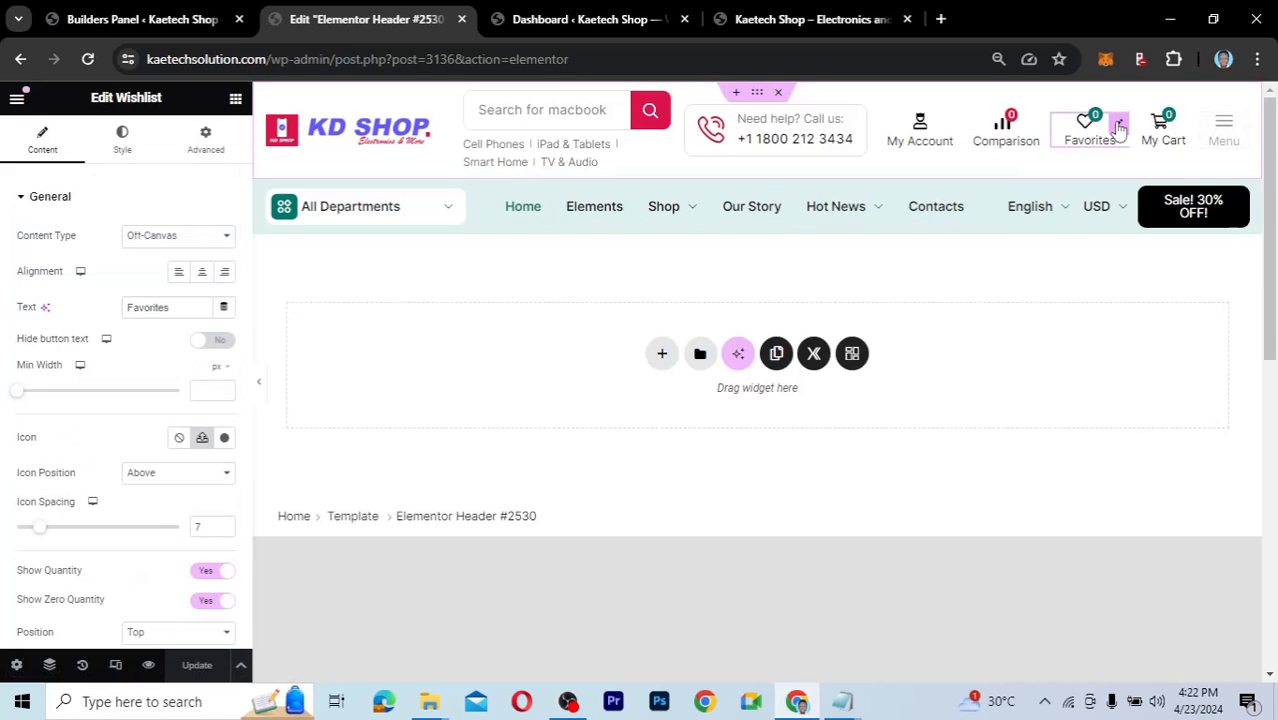
click(123, 140)
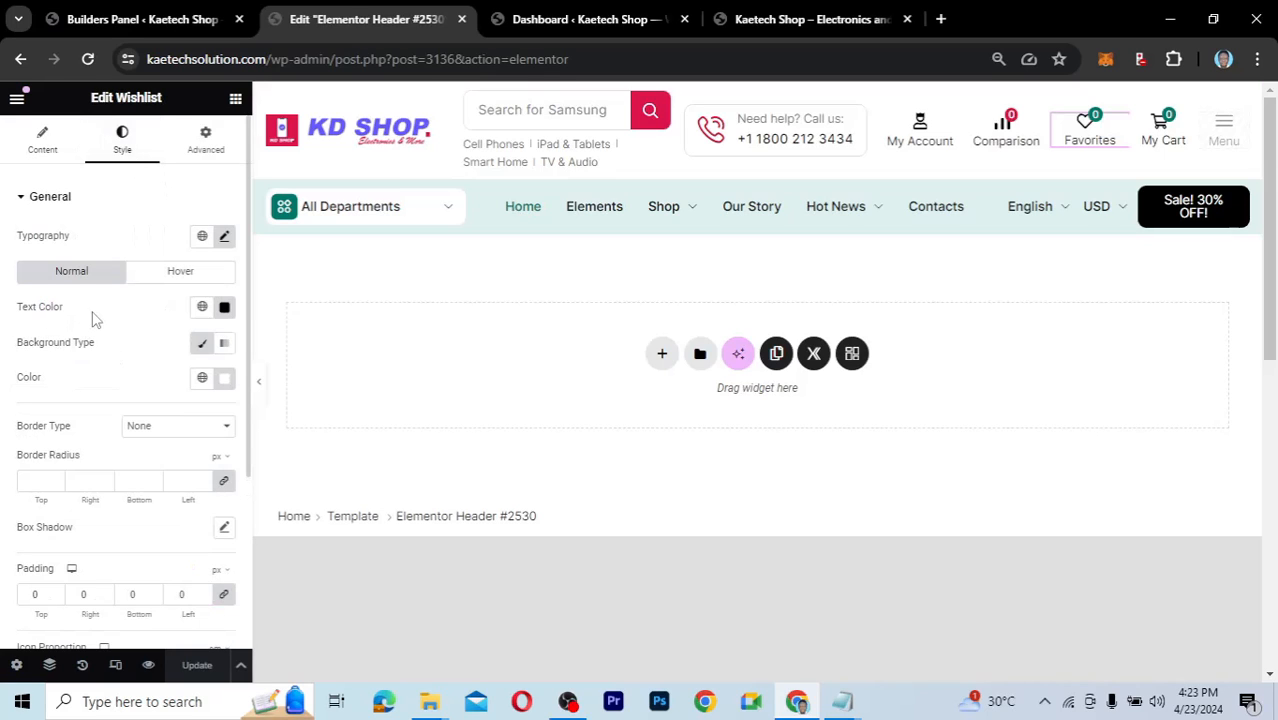
scroll(115, 338, down, 3)
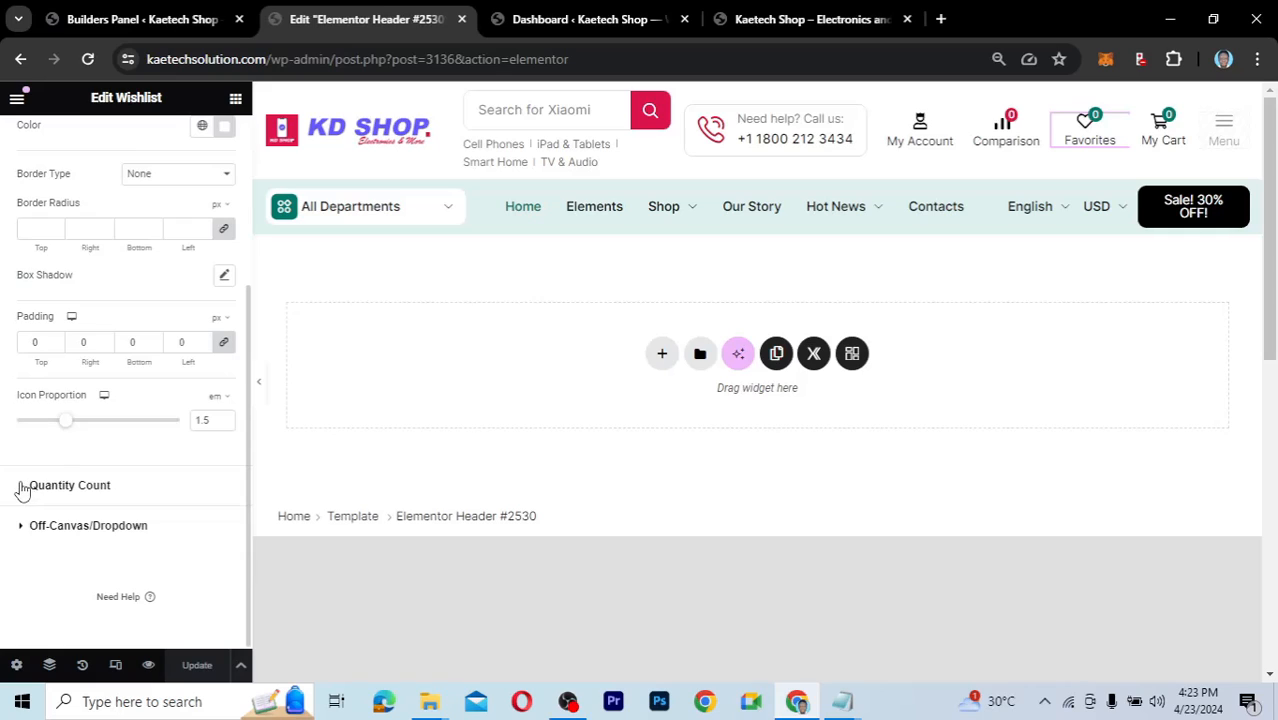
click(89, 487)
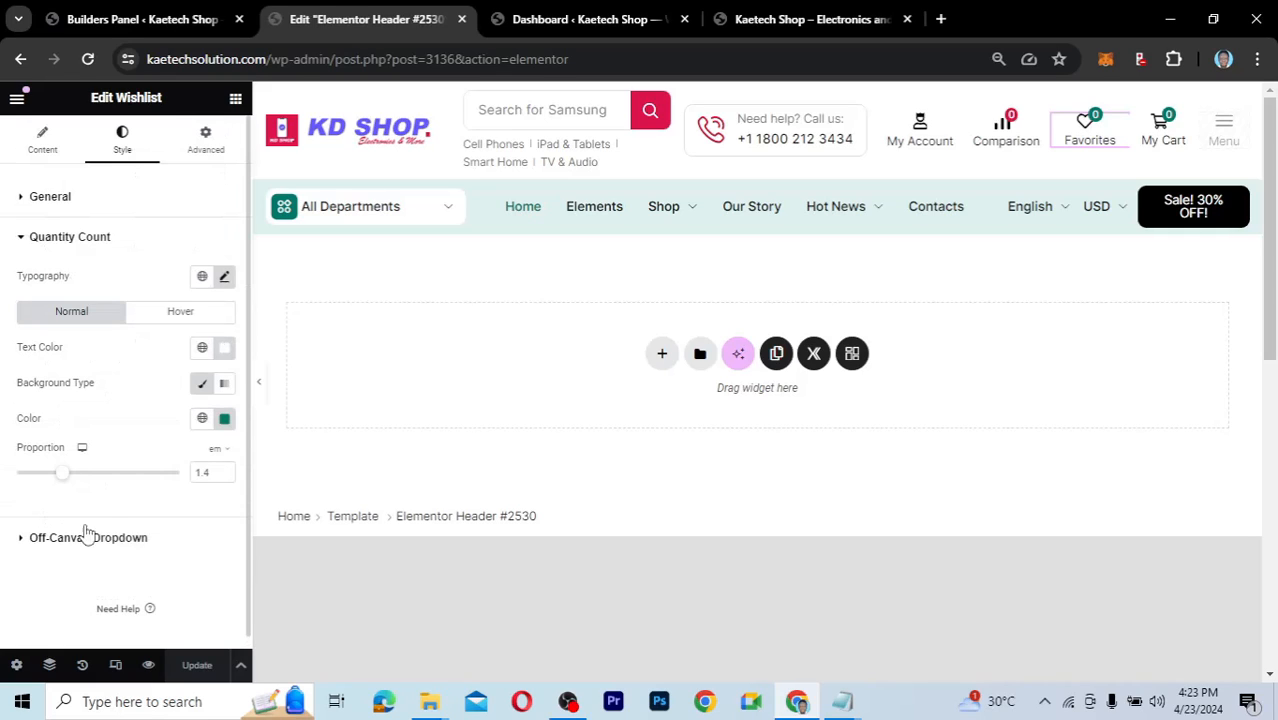
click(202, 418)
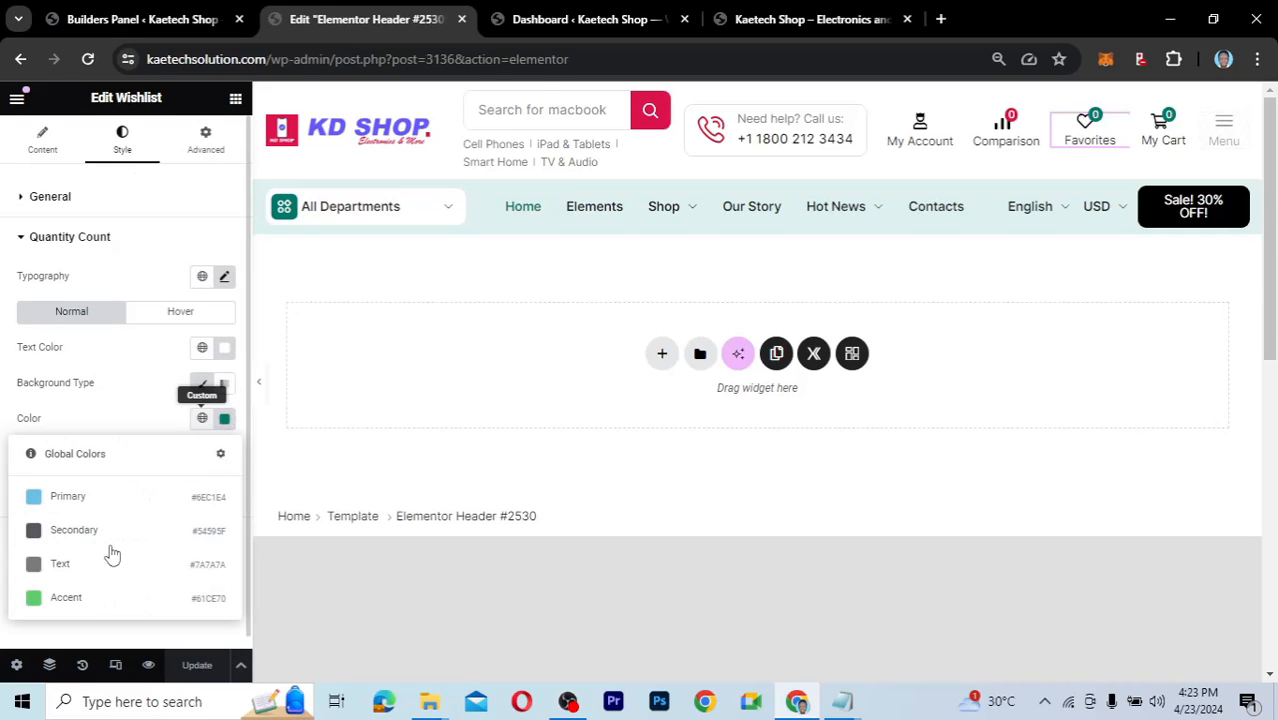
click(139, 422)
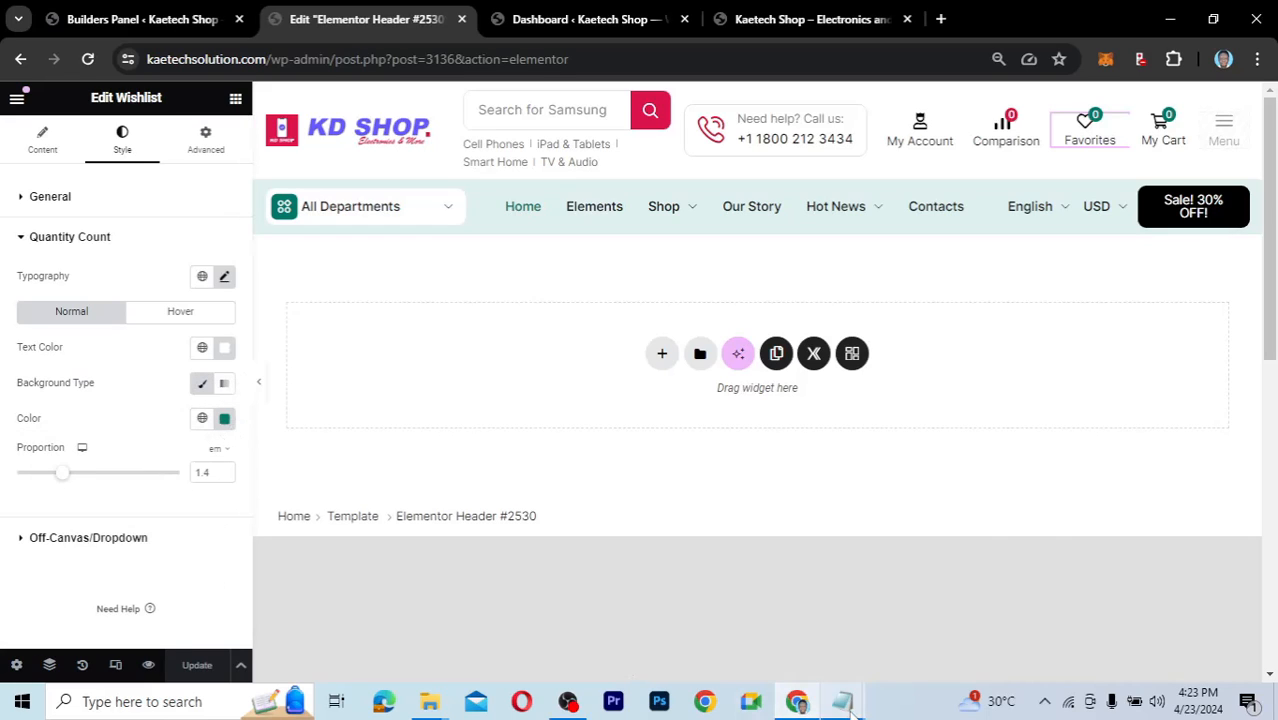
mouse_move(846, 706)
click(947, 606)
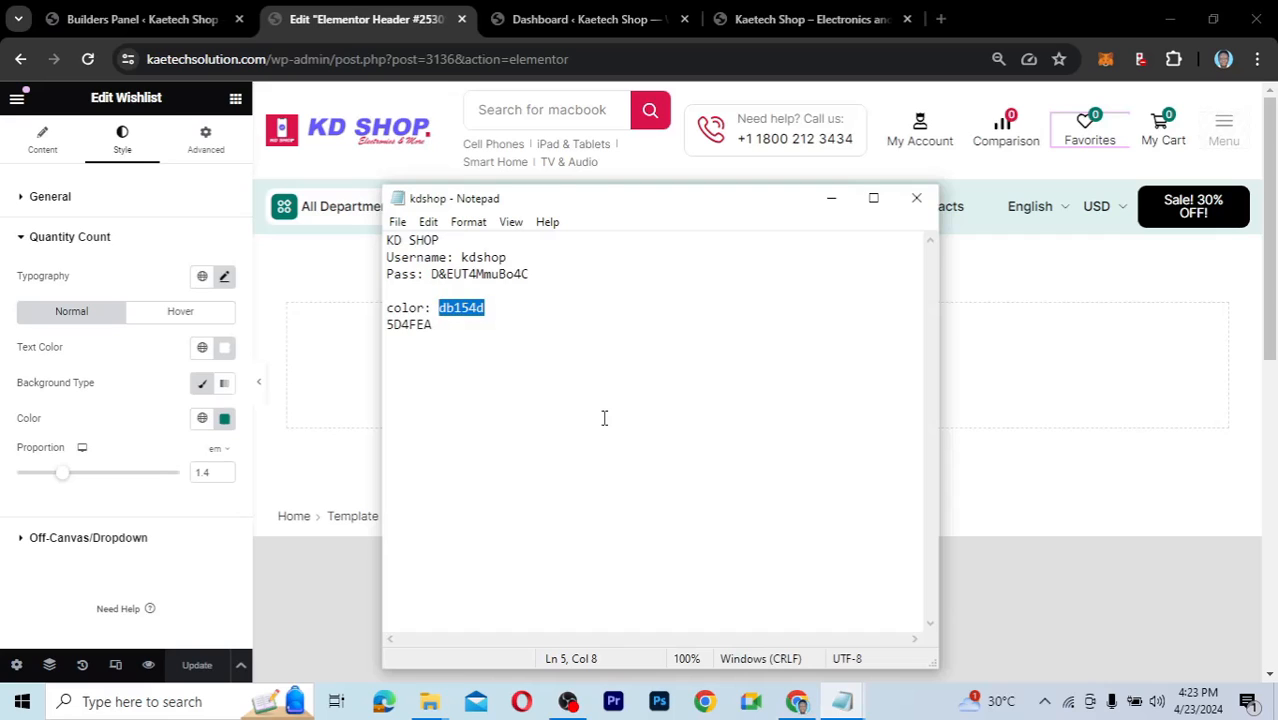
click(224, 418)
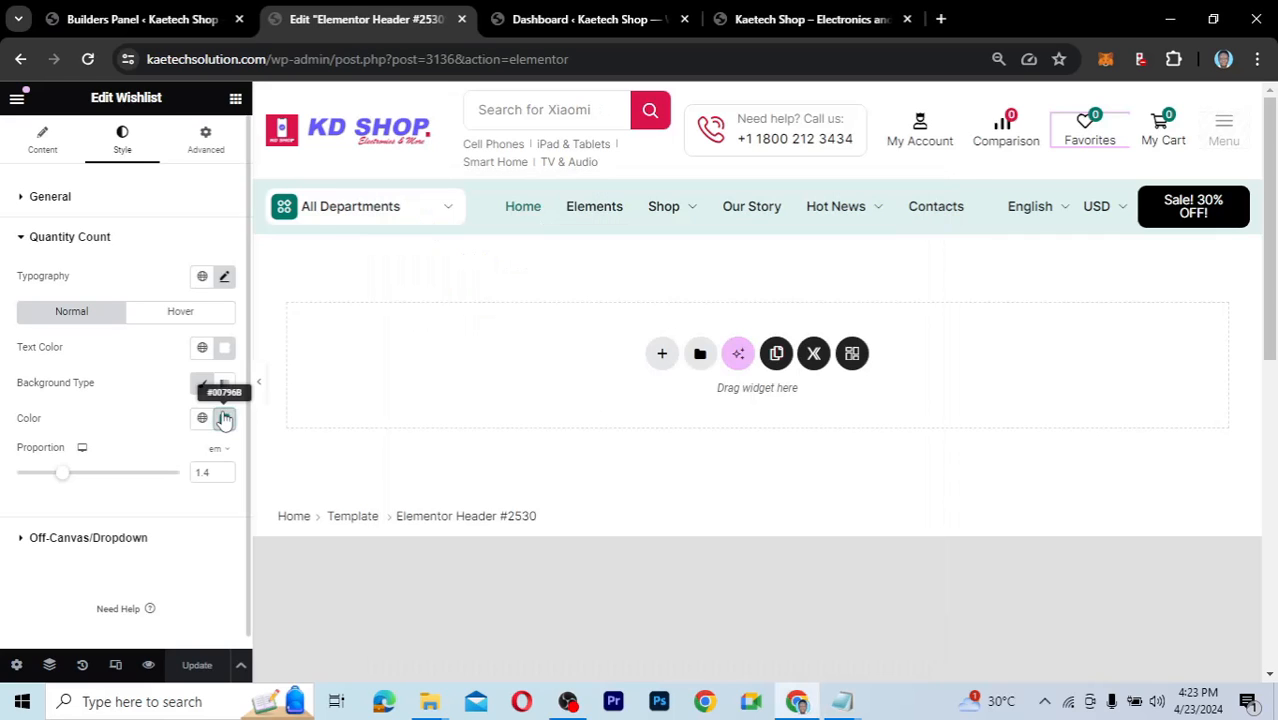
text(db154d)
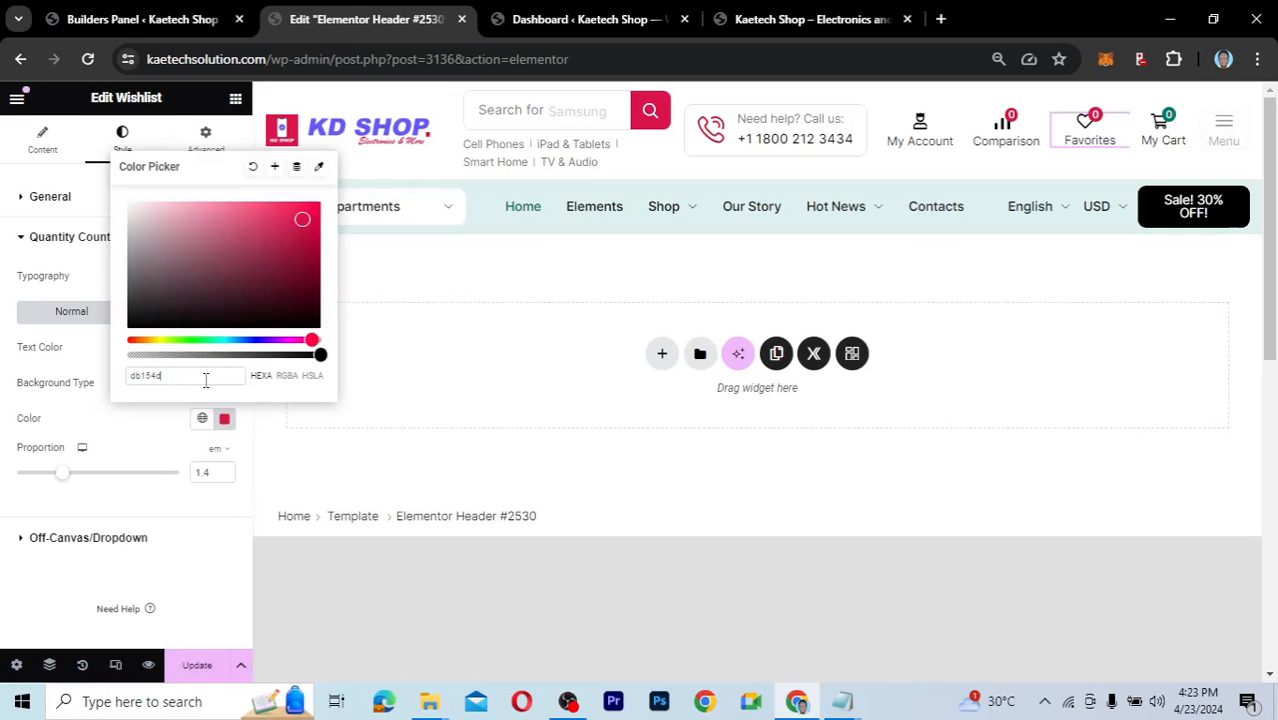
Save the badge colour as a global colour named 'Red'.
click(276, 167)
key(ctrl+a)
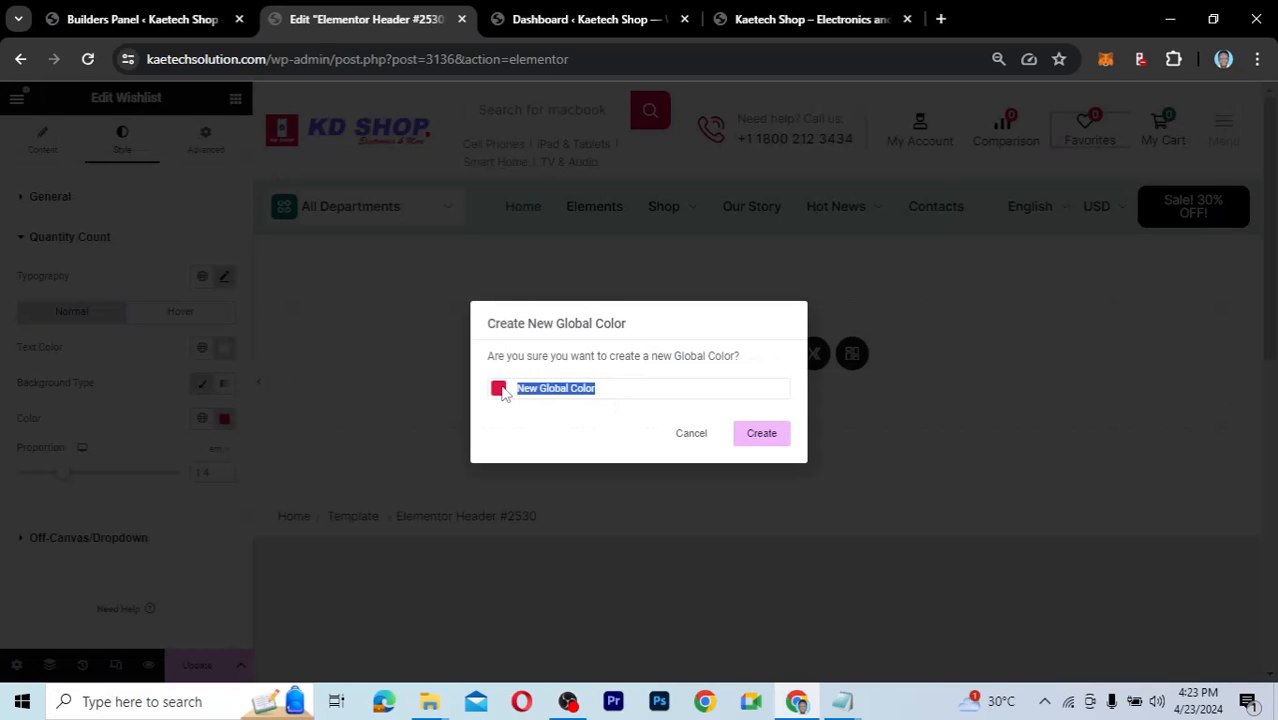
text(Red)
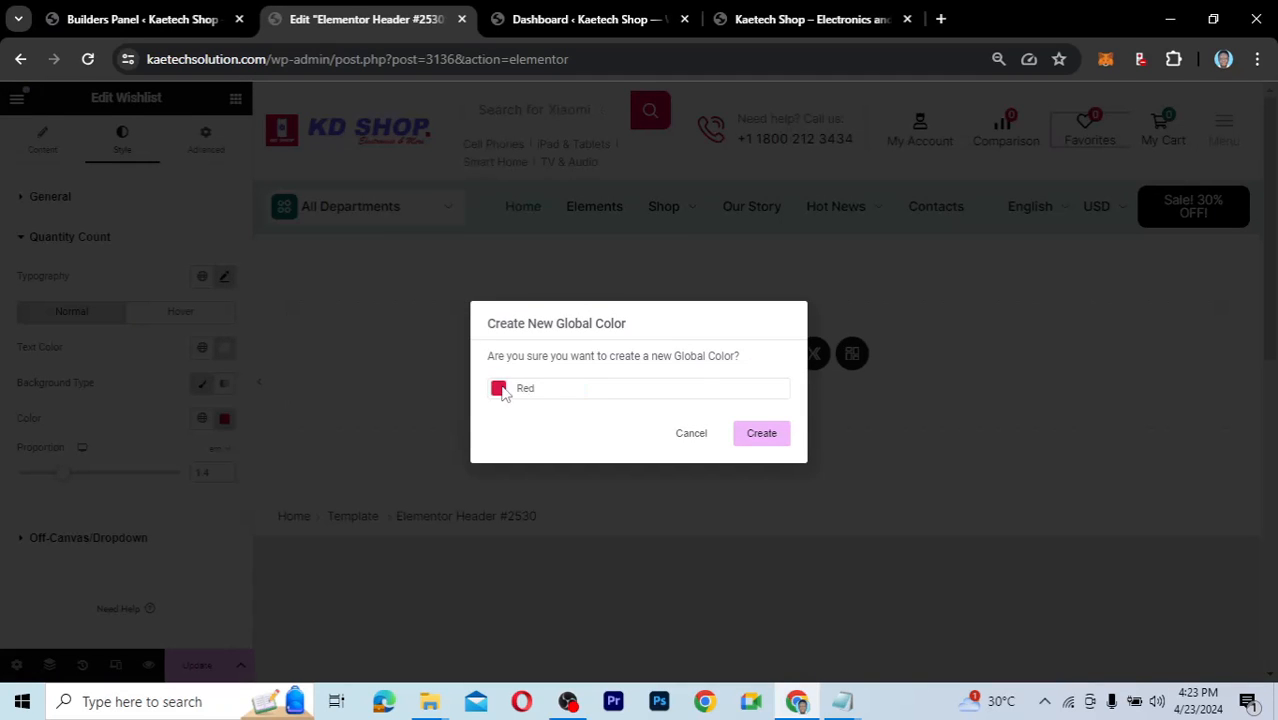
click(785, 436)
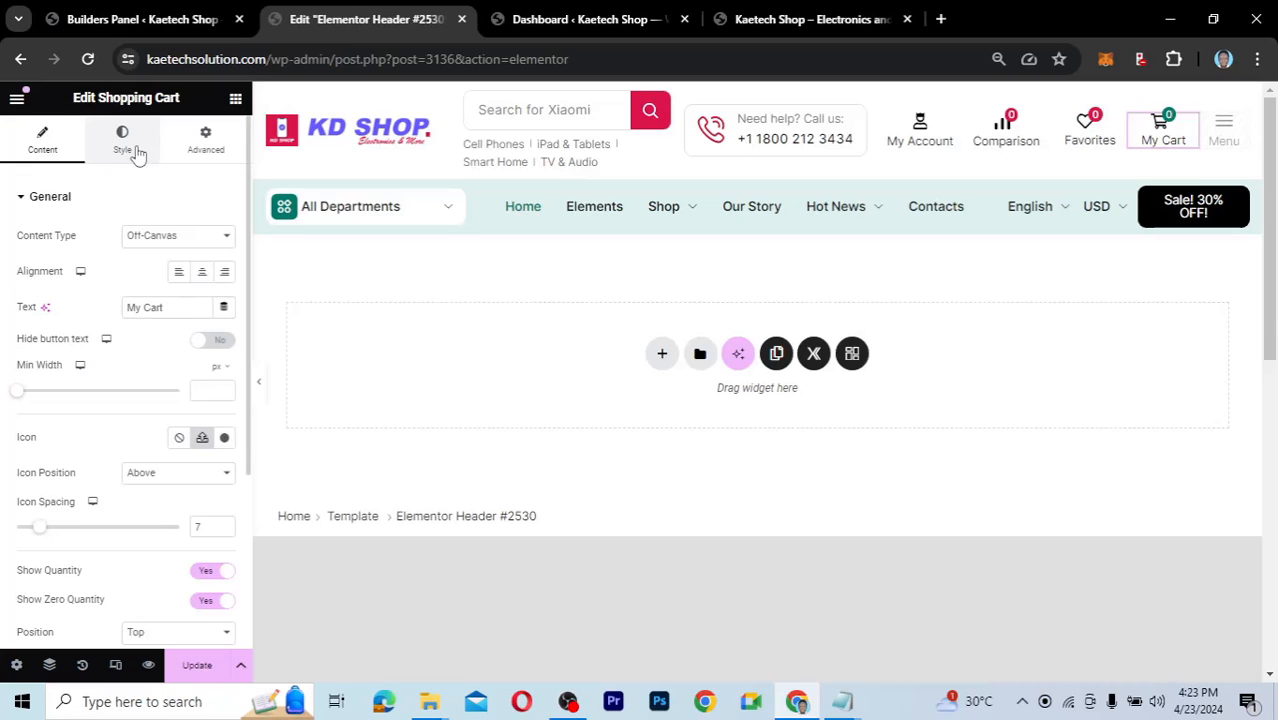
Apply the global Red colour to the Shopping Cart widget's quantity count badge.
click(138, 150)
scroll(112, 448, down, 5)
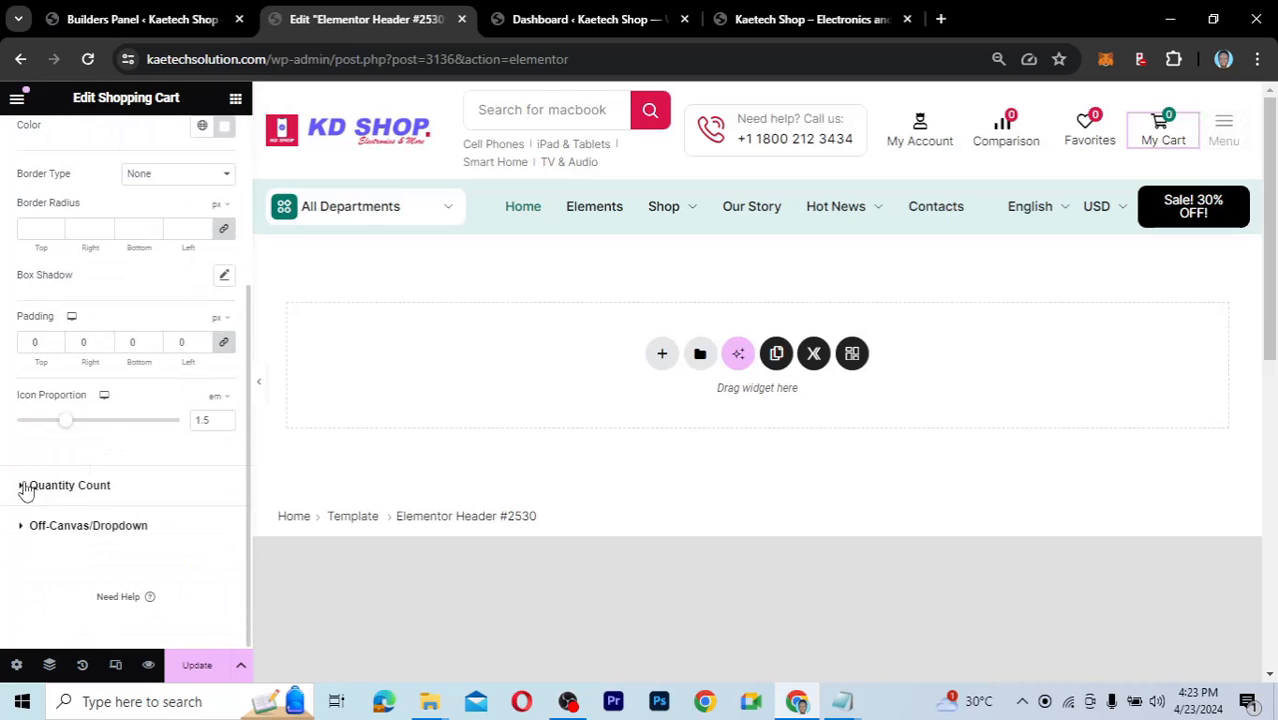
click(170, 494)
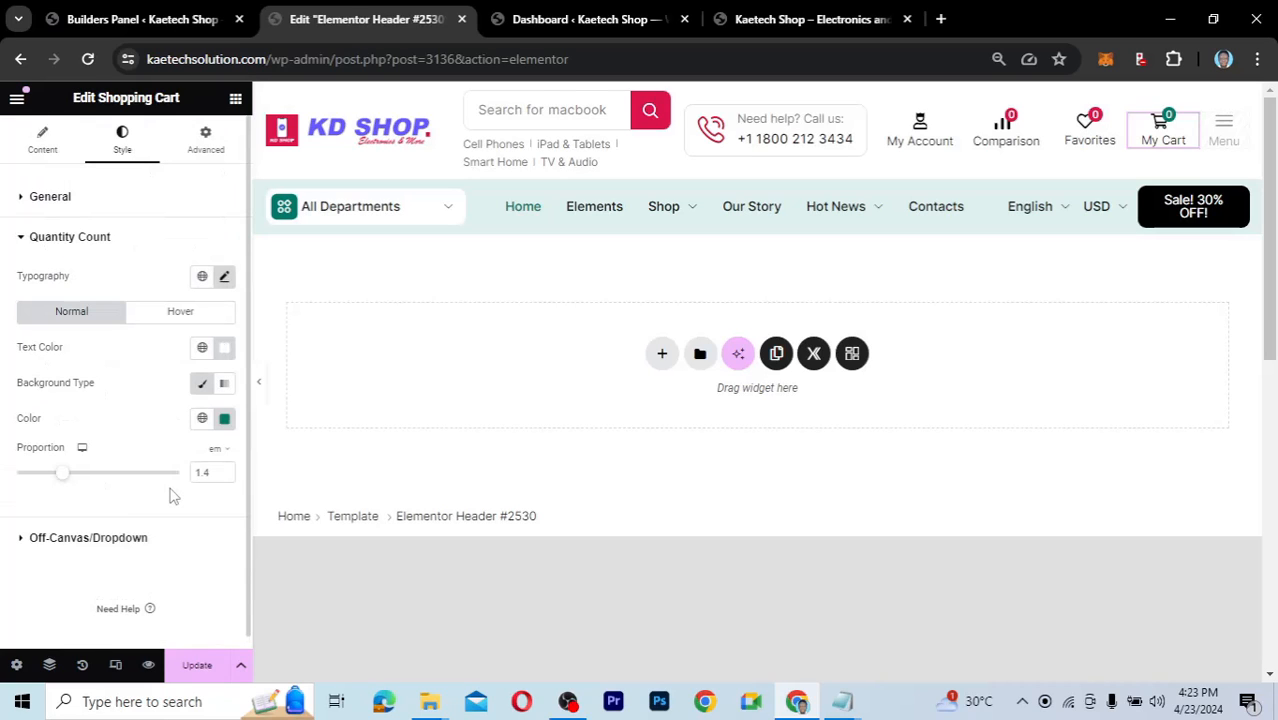
click(202, 418)
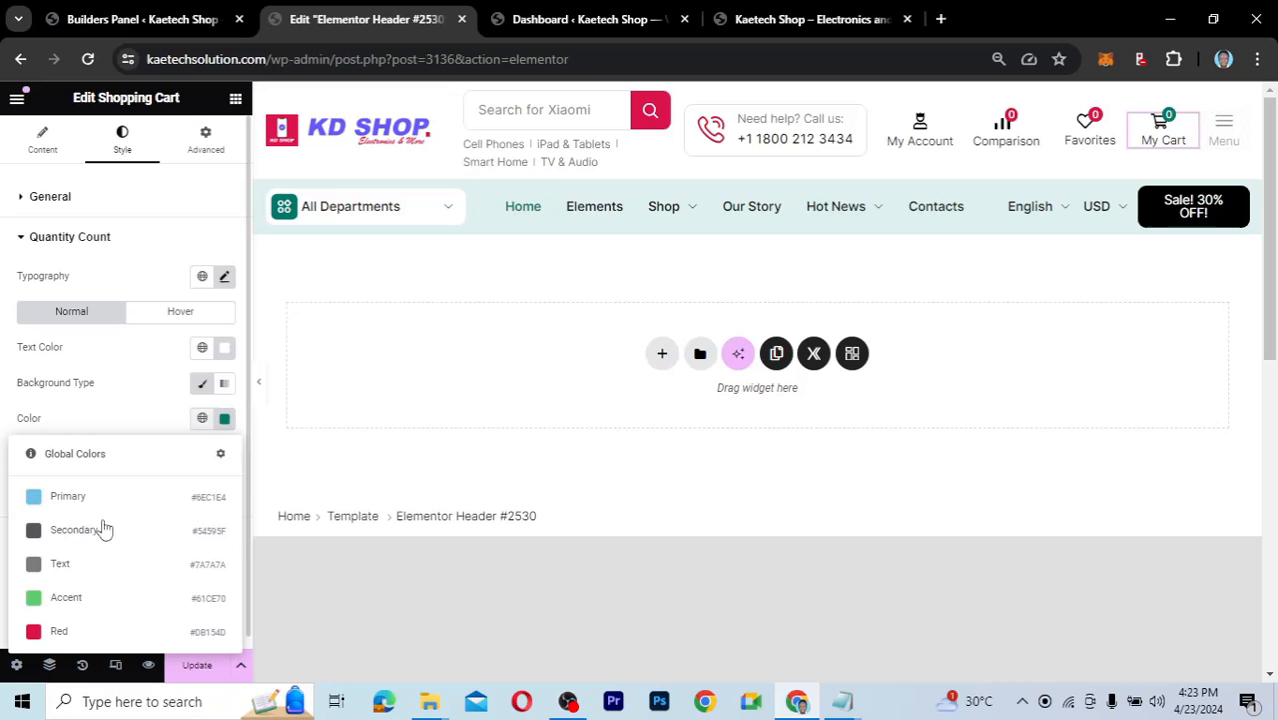
click(55, 632)
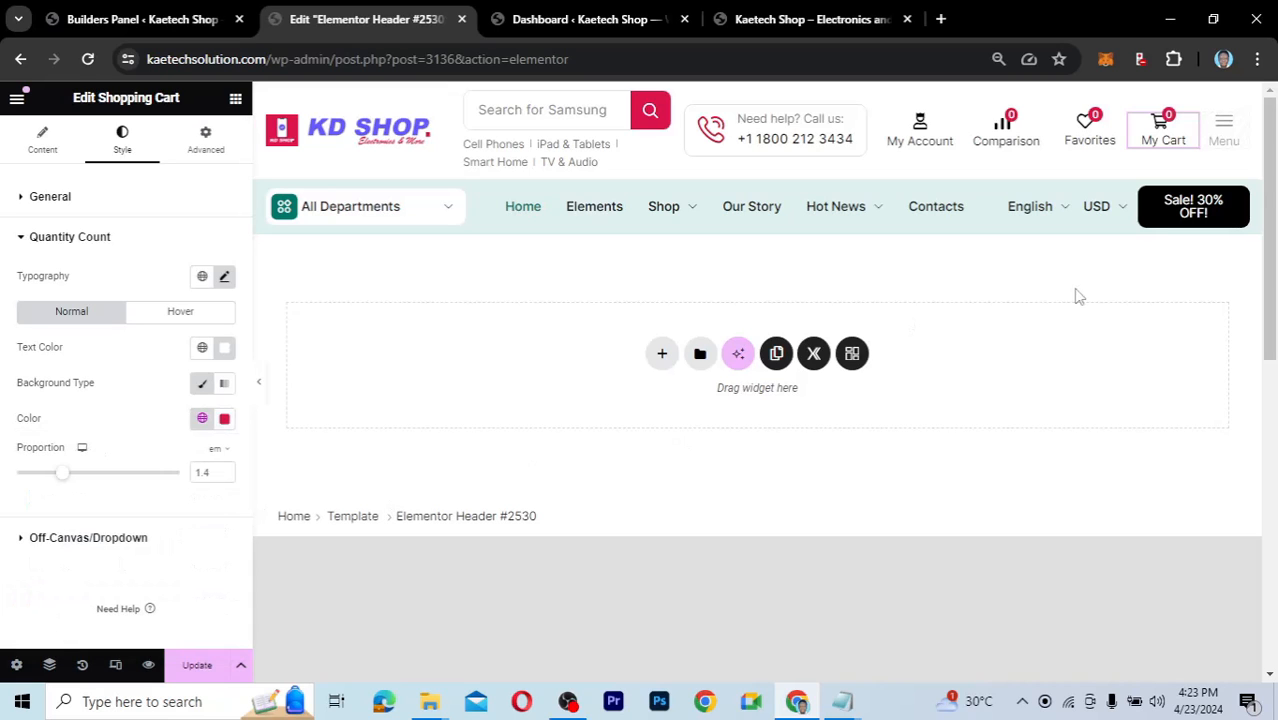
mouse_move(835, 206)
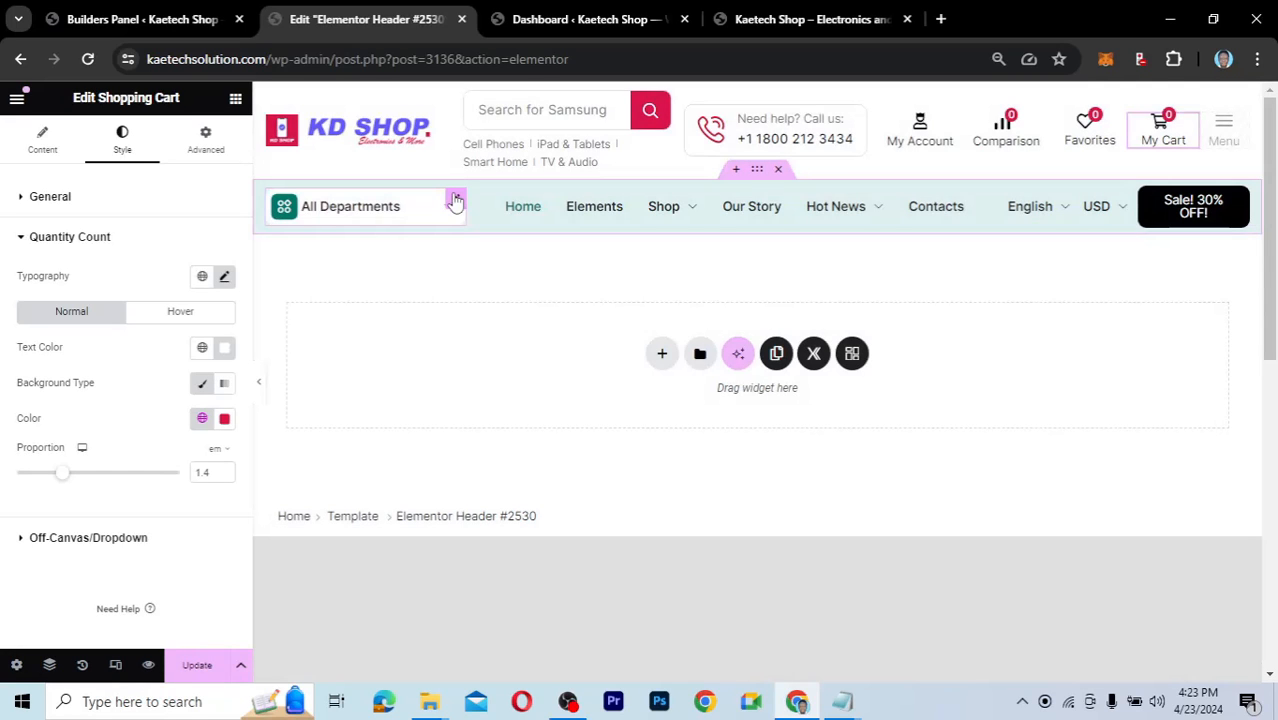
Set the All Departments menu title's hover background to the global Red.
click(455, 201)
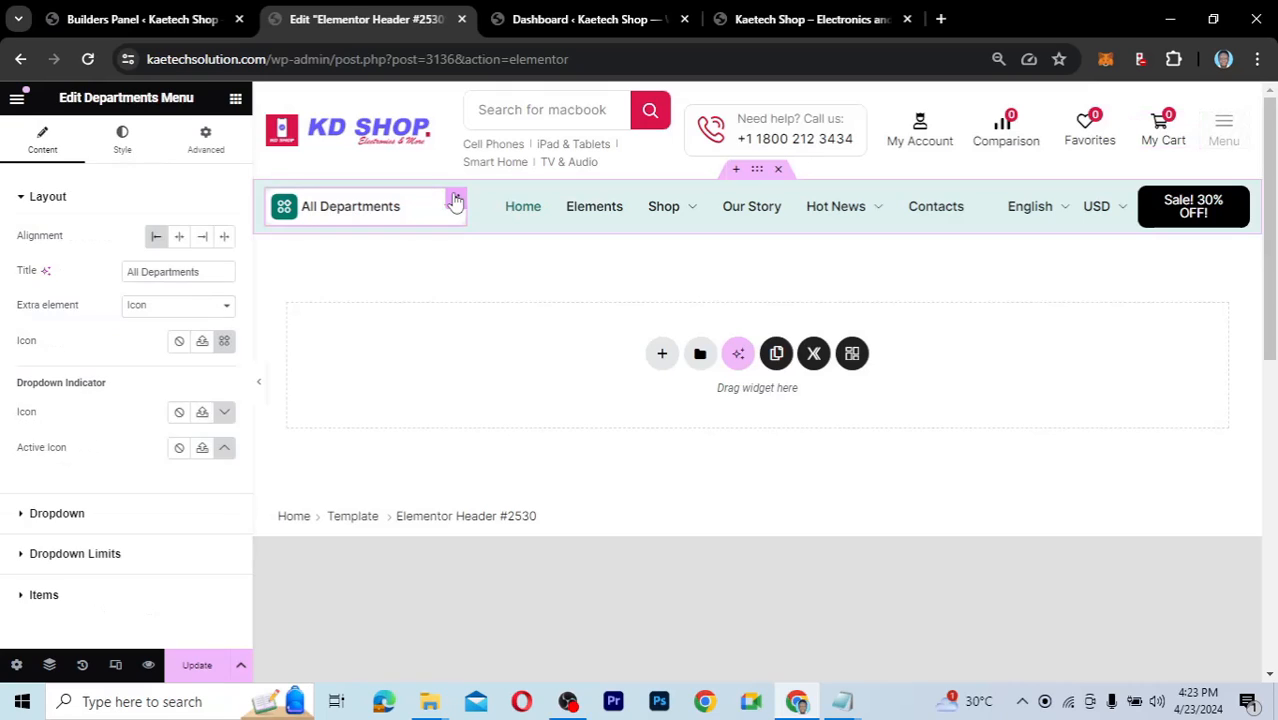
click(118, 148)
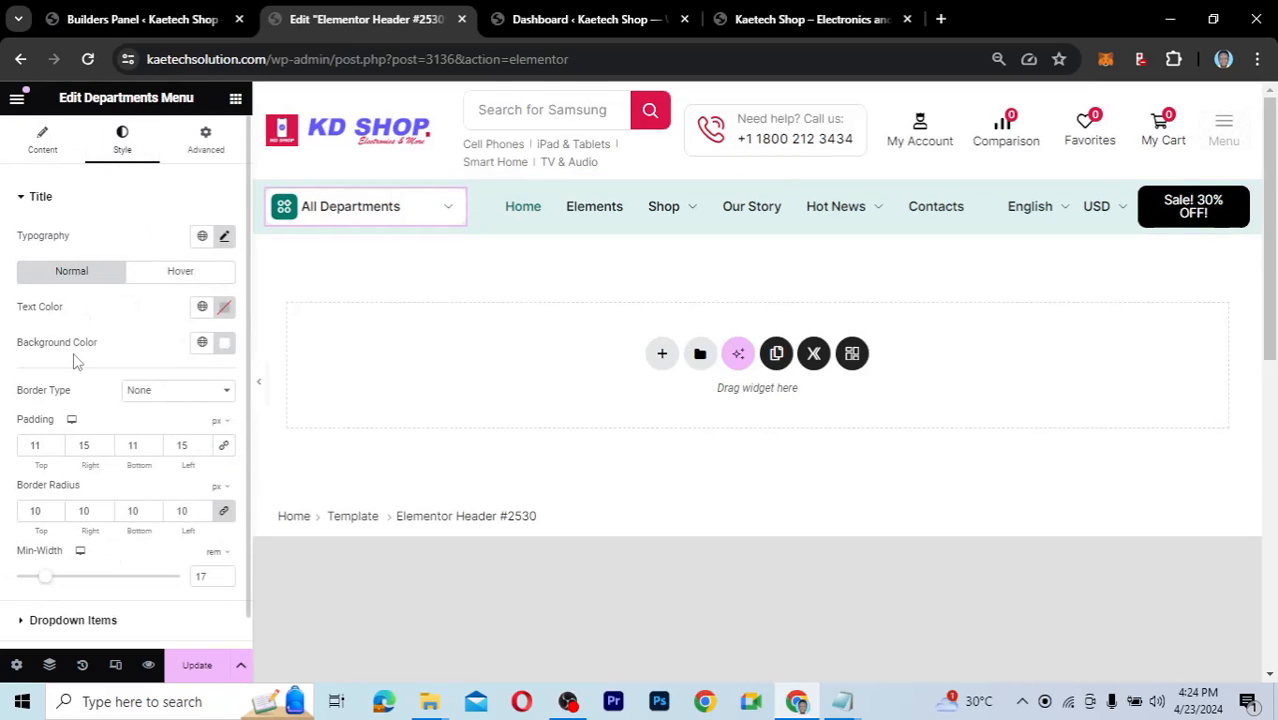
scroll(75, 358, down, 1)
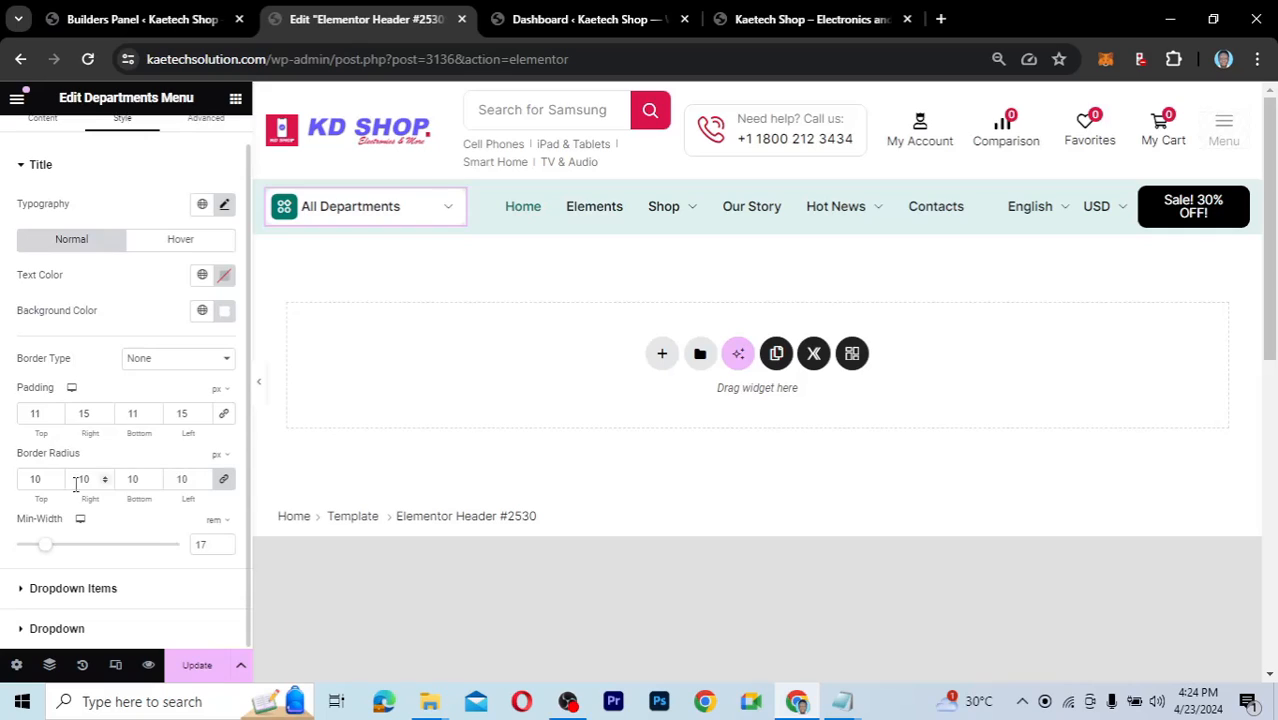
click(18, 630)
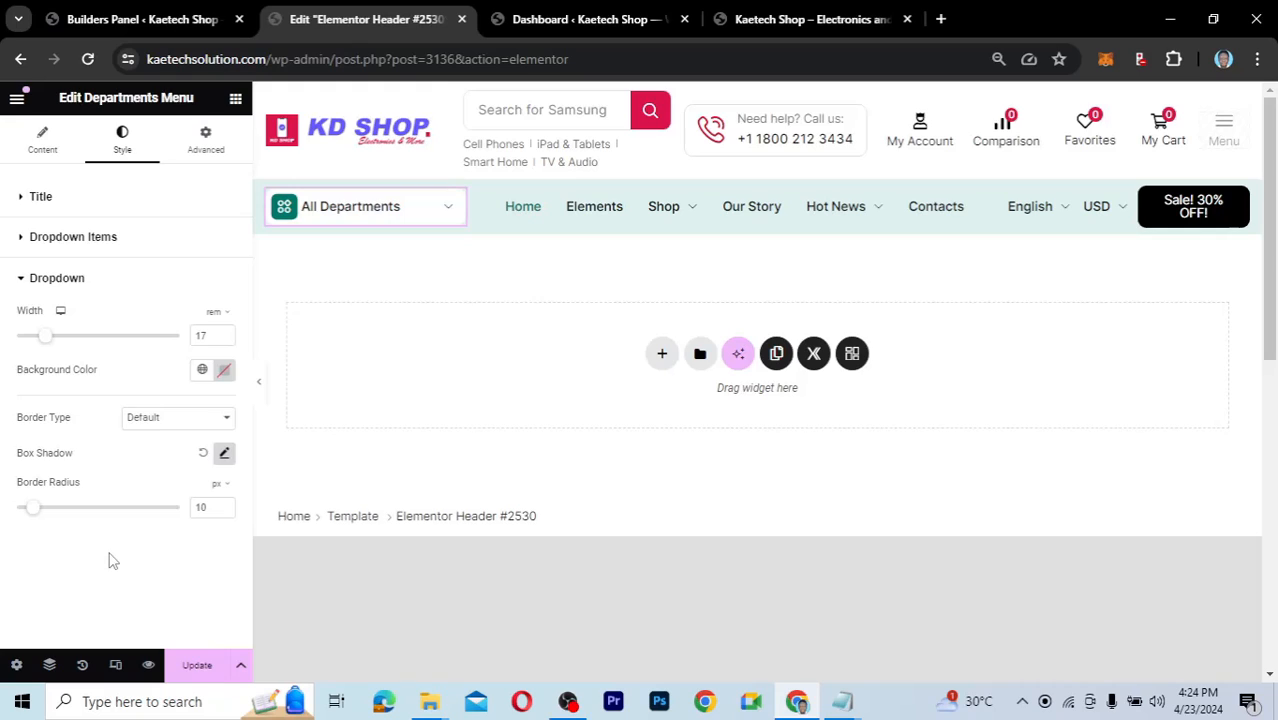
click(24, 243)
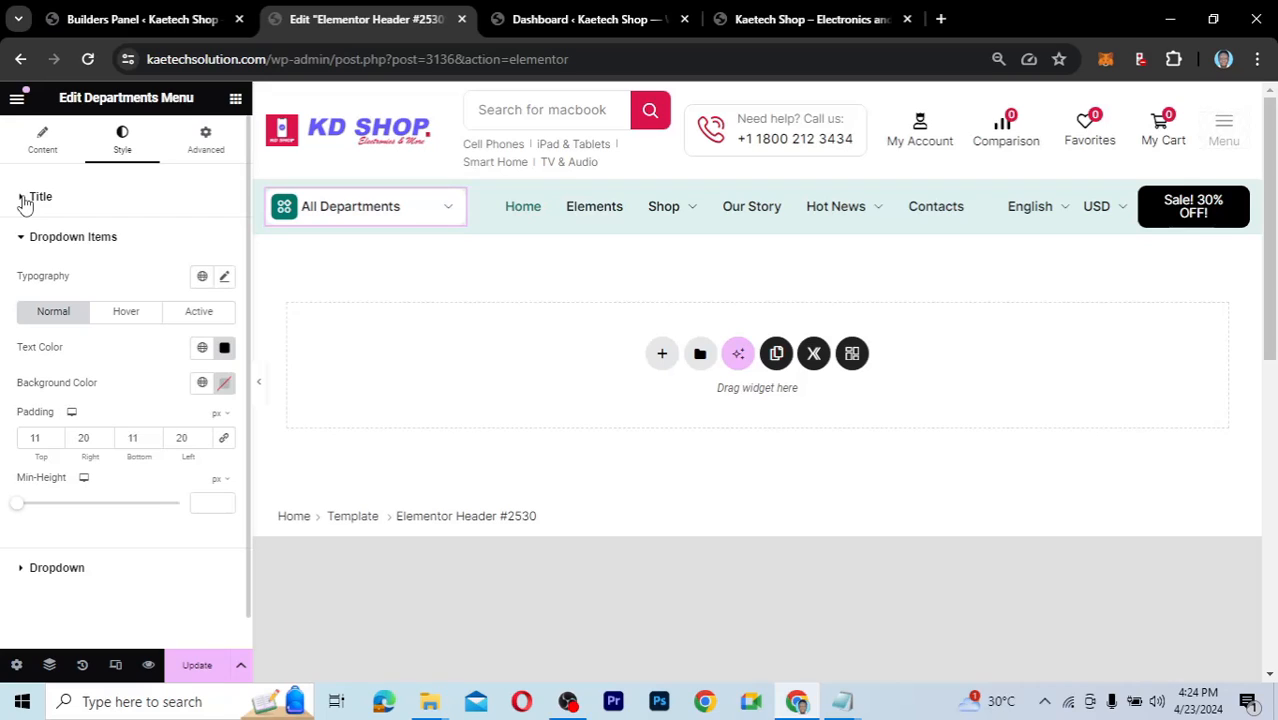
click(24, 200)
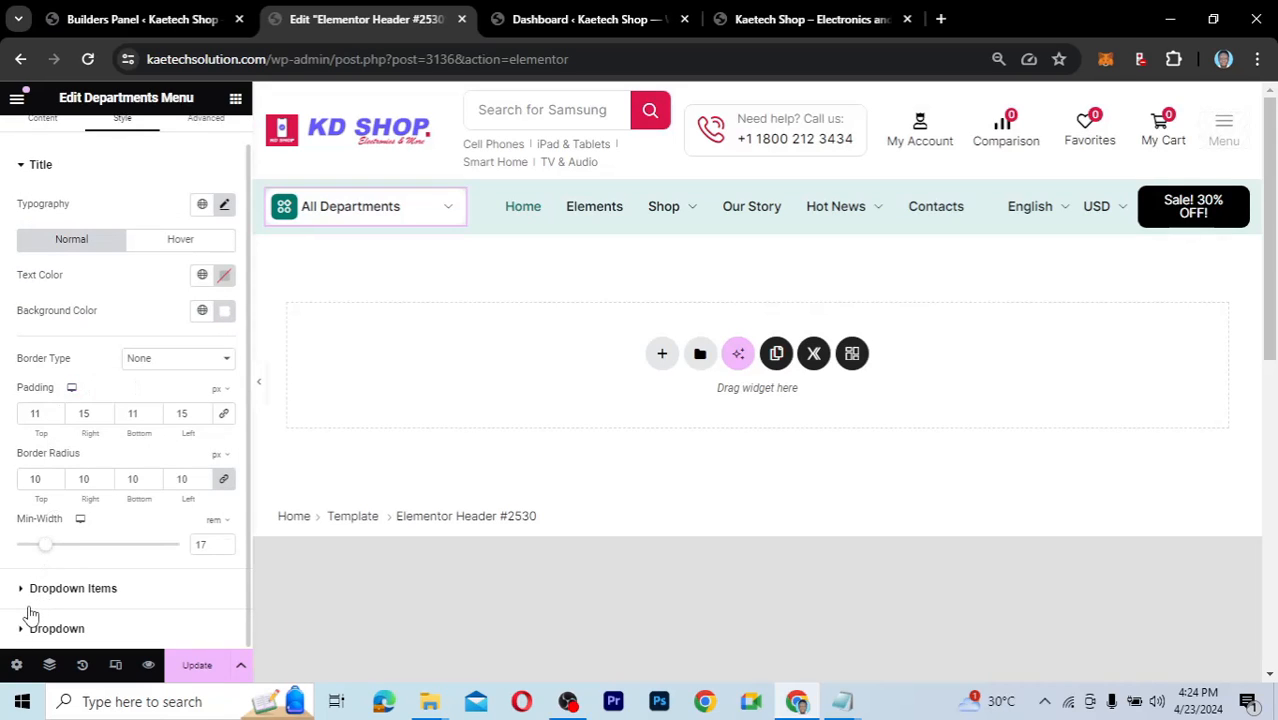
scroll(115, 427, up, 1)
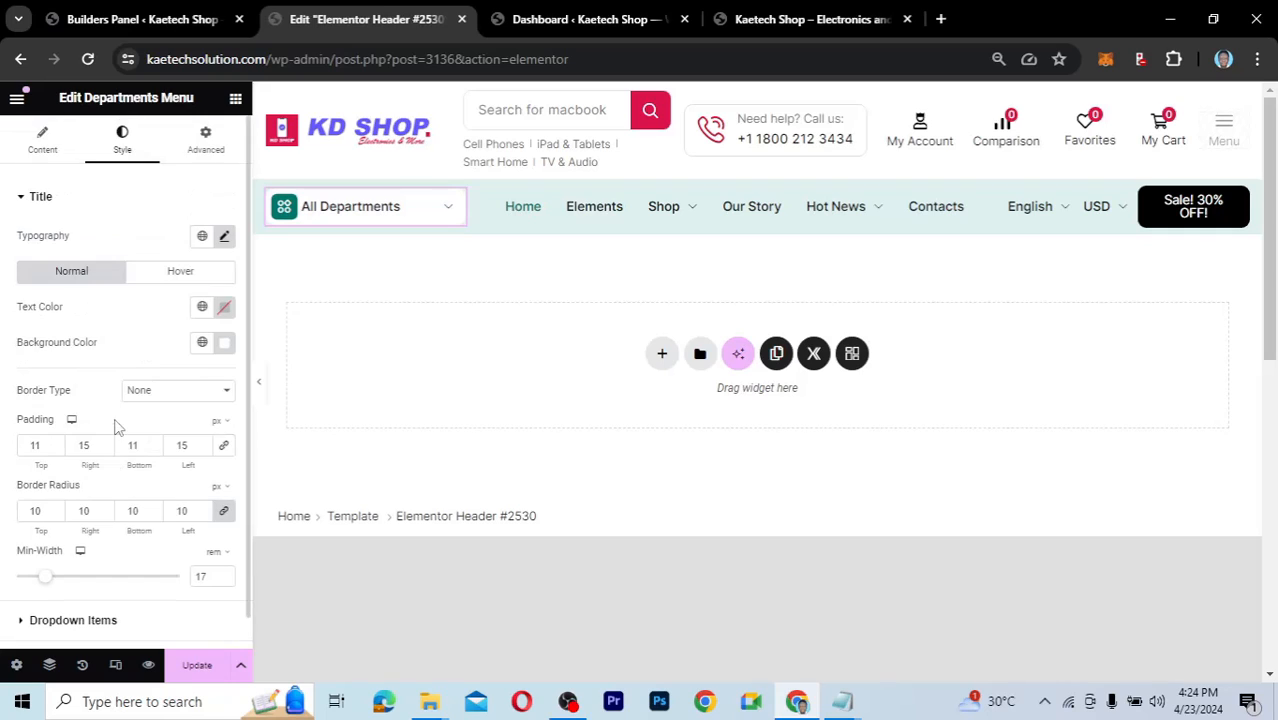
click(151, 279)
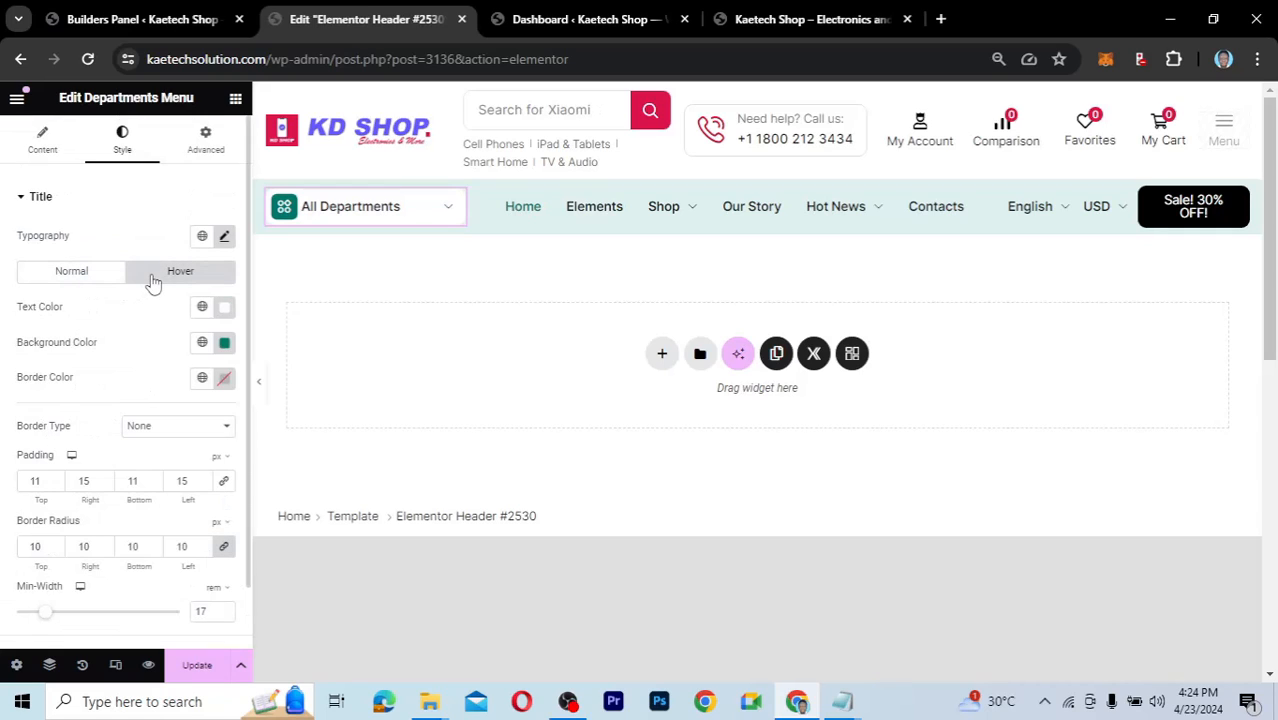
click(202, 342)
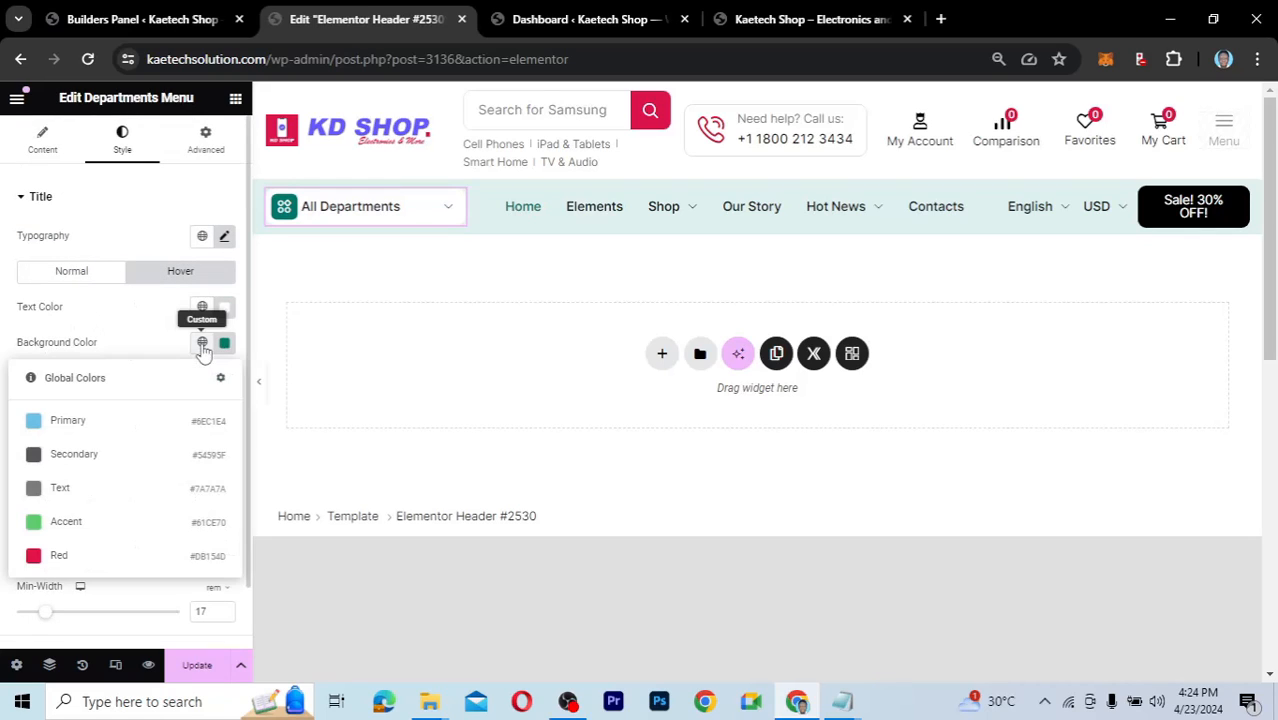
click(55, 556)
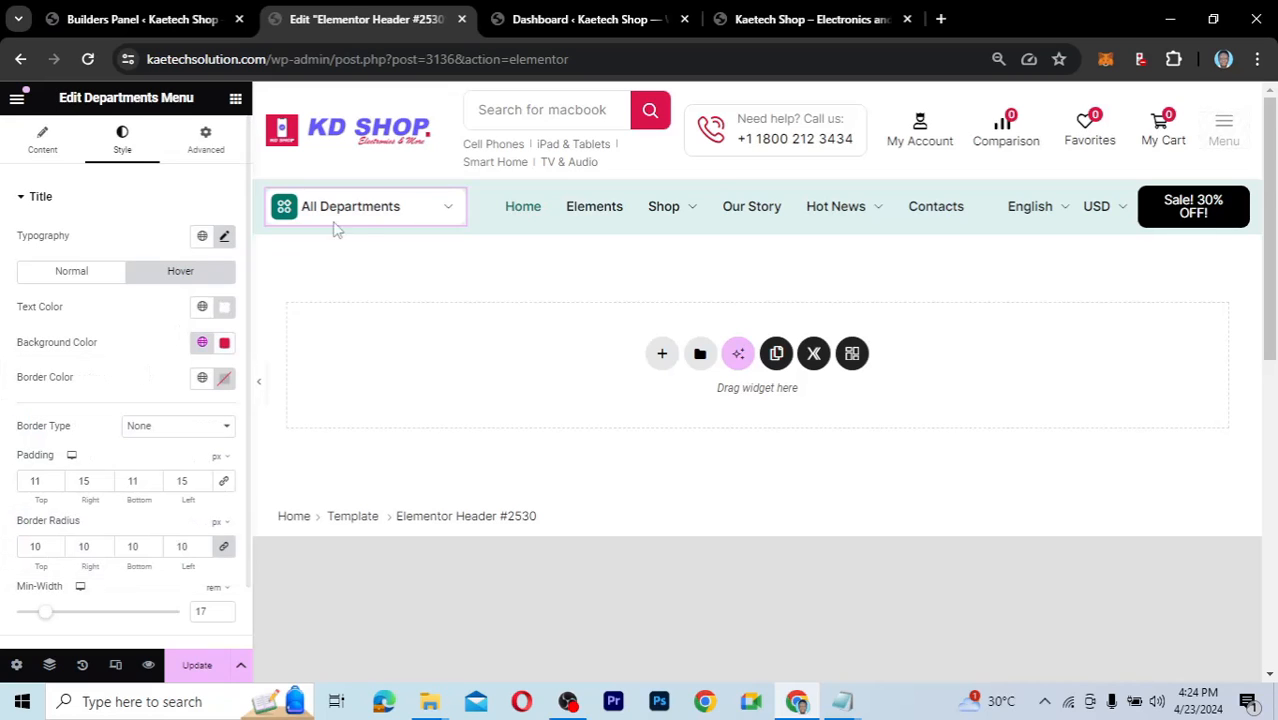
Review the menu's dropdown and dropdown item hover/active styling, then return to Content settings.
mouse_move(365, 214)
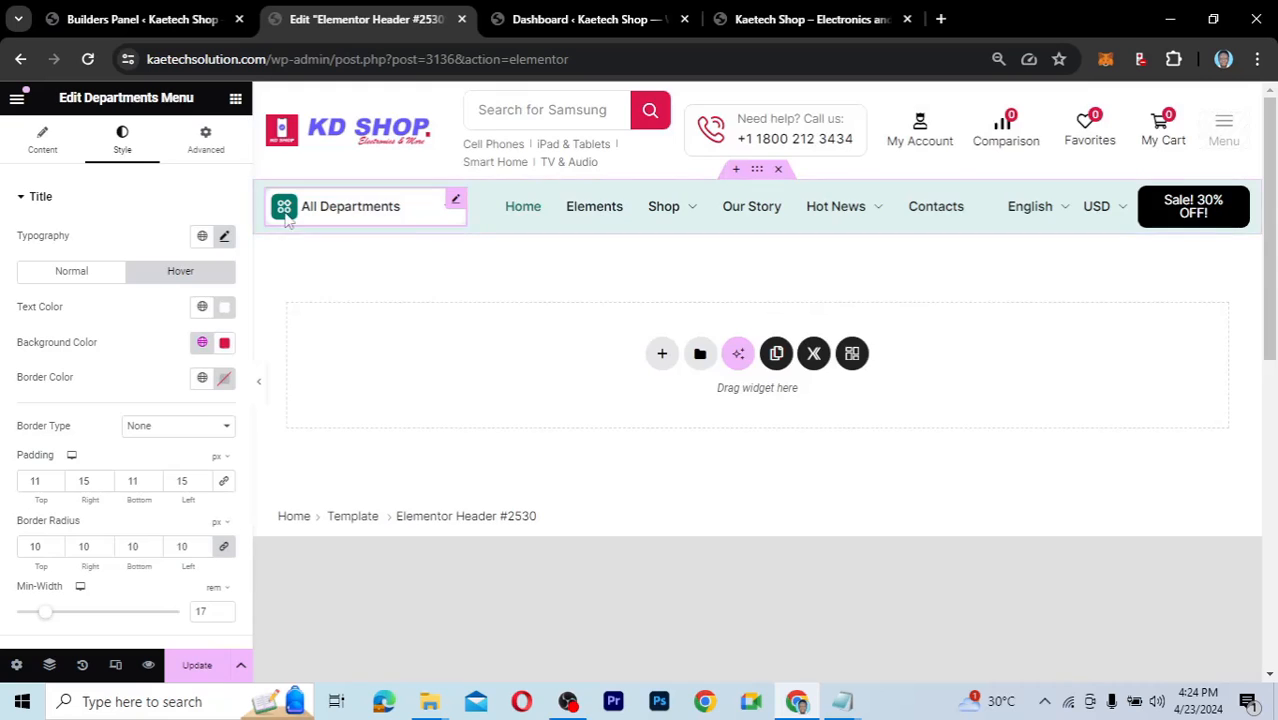
mouse_move(286, 207)
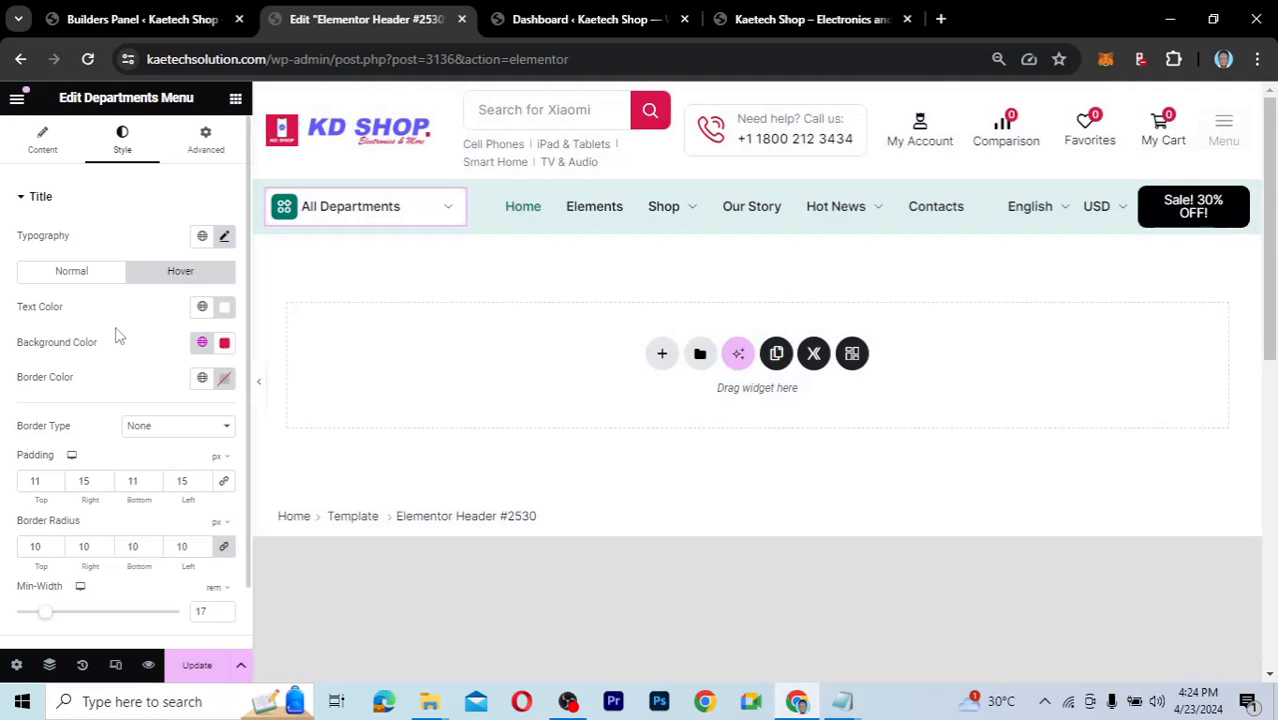
scroll(115, 333, down, 2)
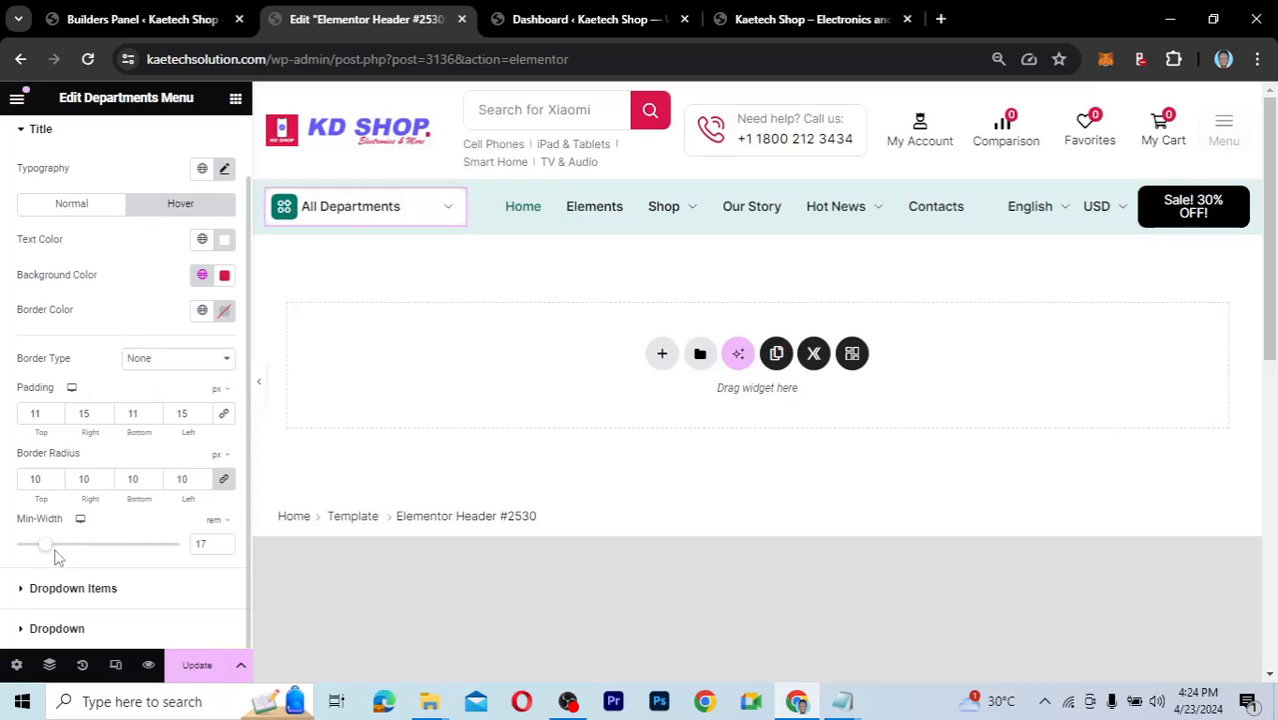
click(22, 630)
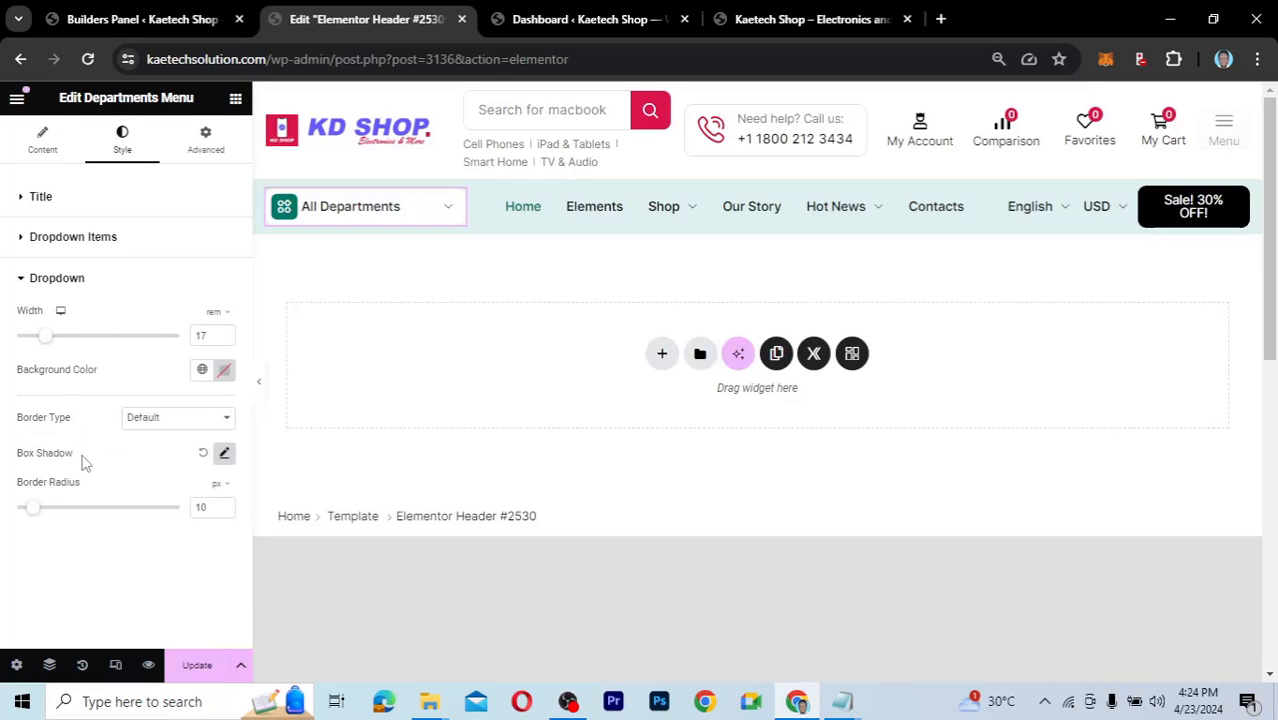
click(25, 241)
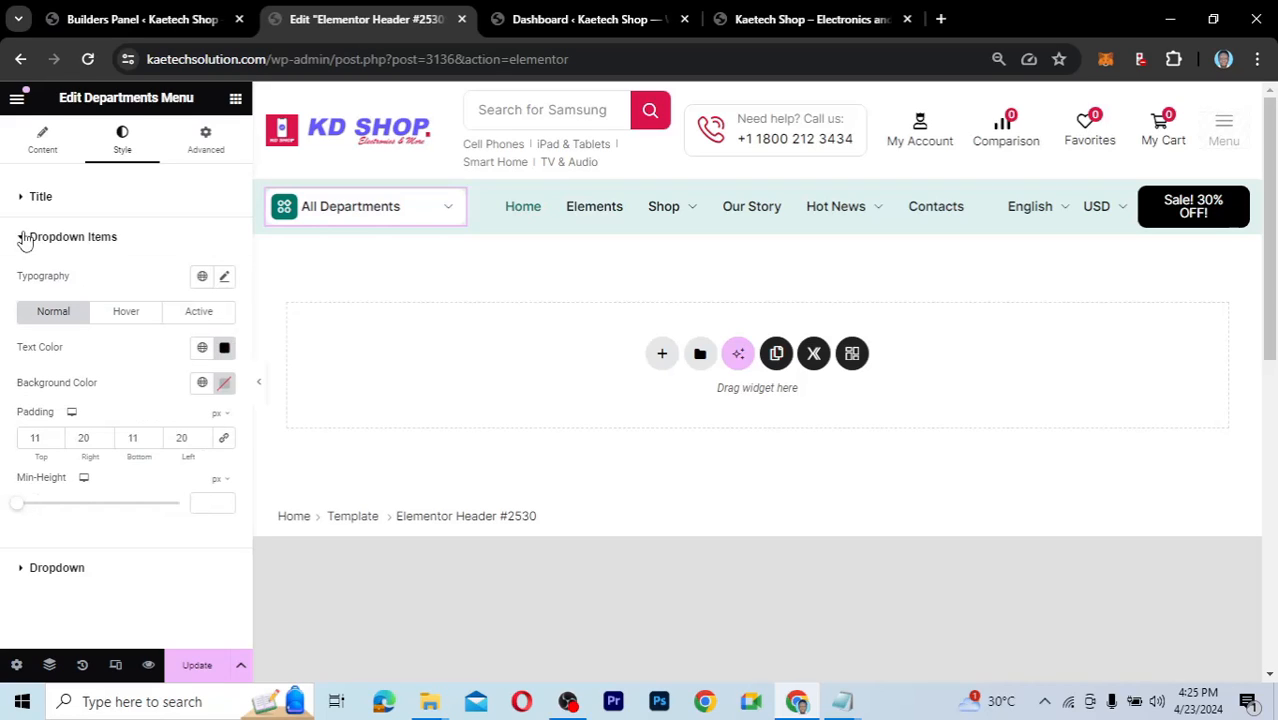
click(106, 321)
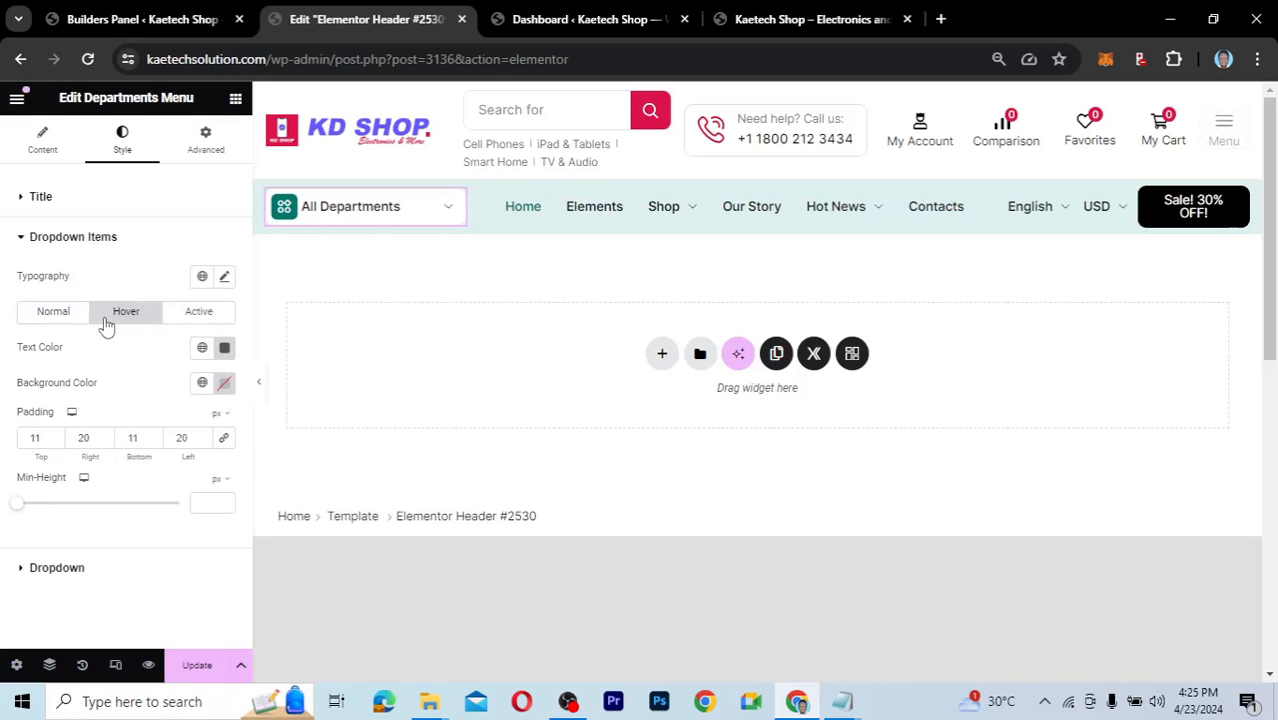
click(180, 318)
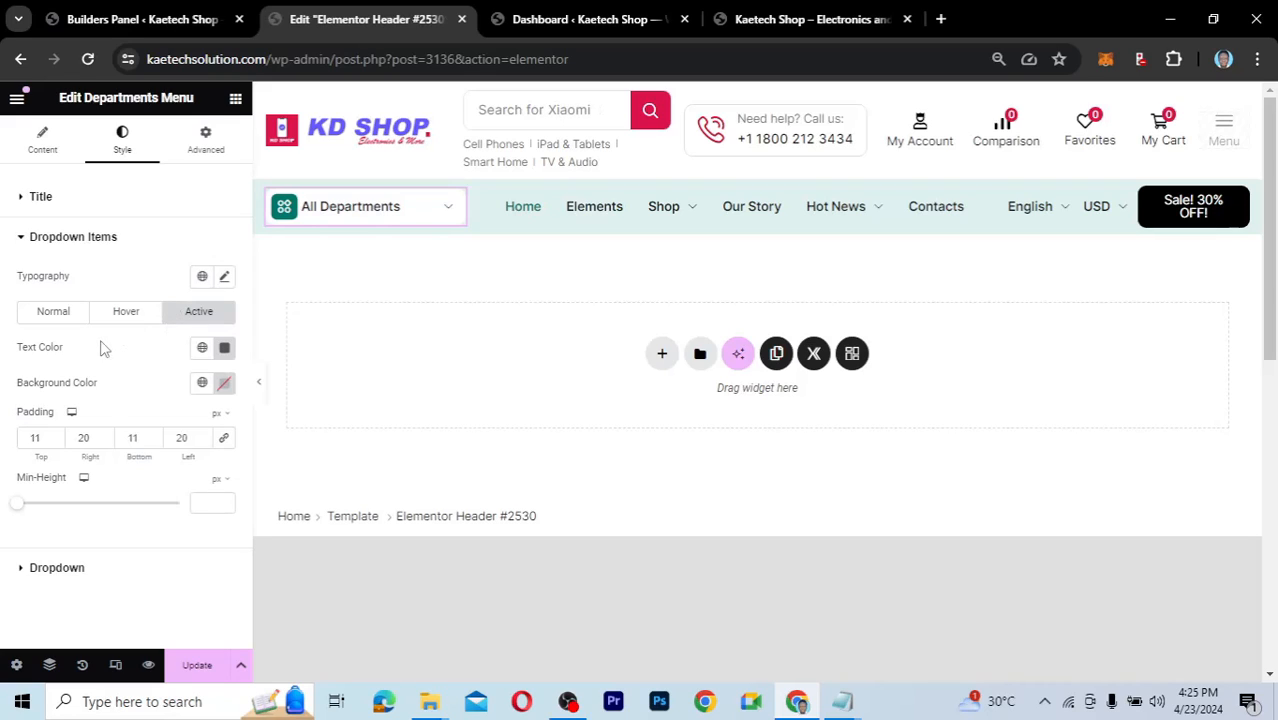
click(42, 138)
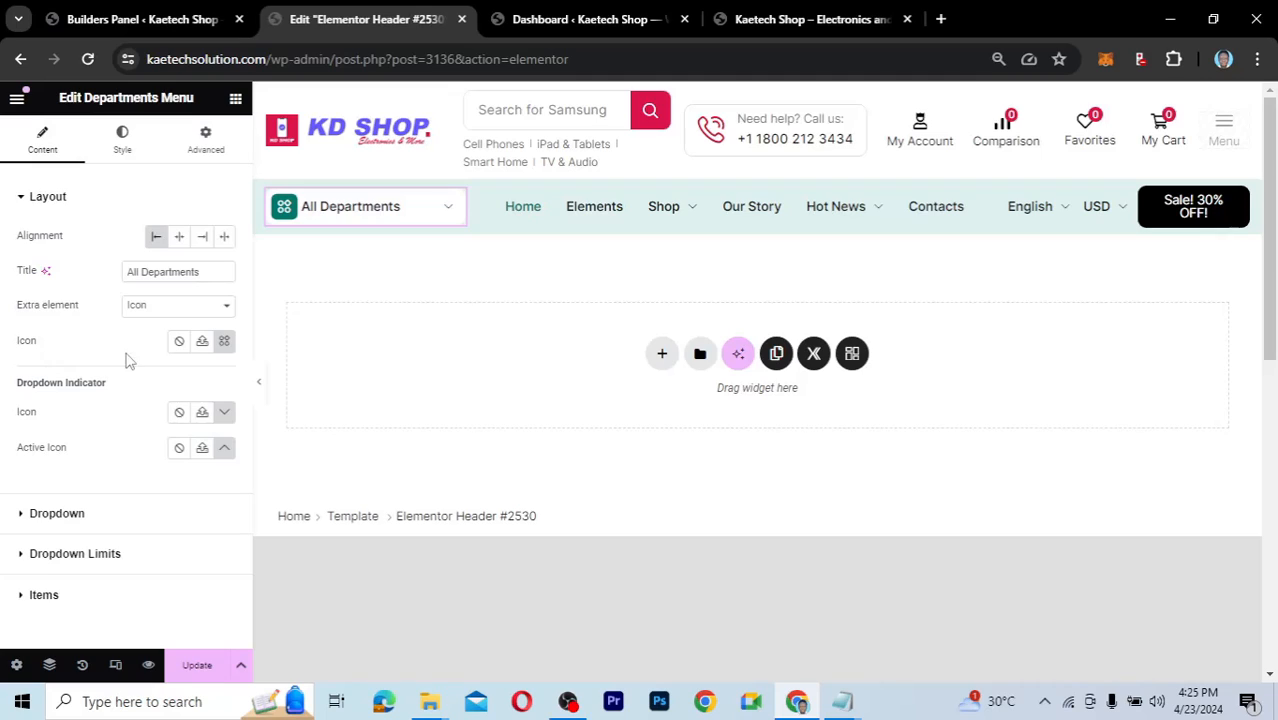
click(224, 343)
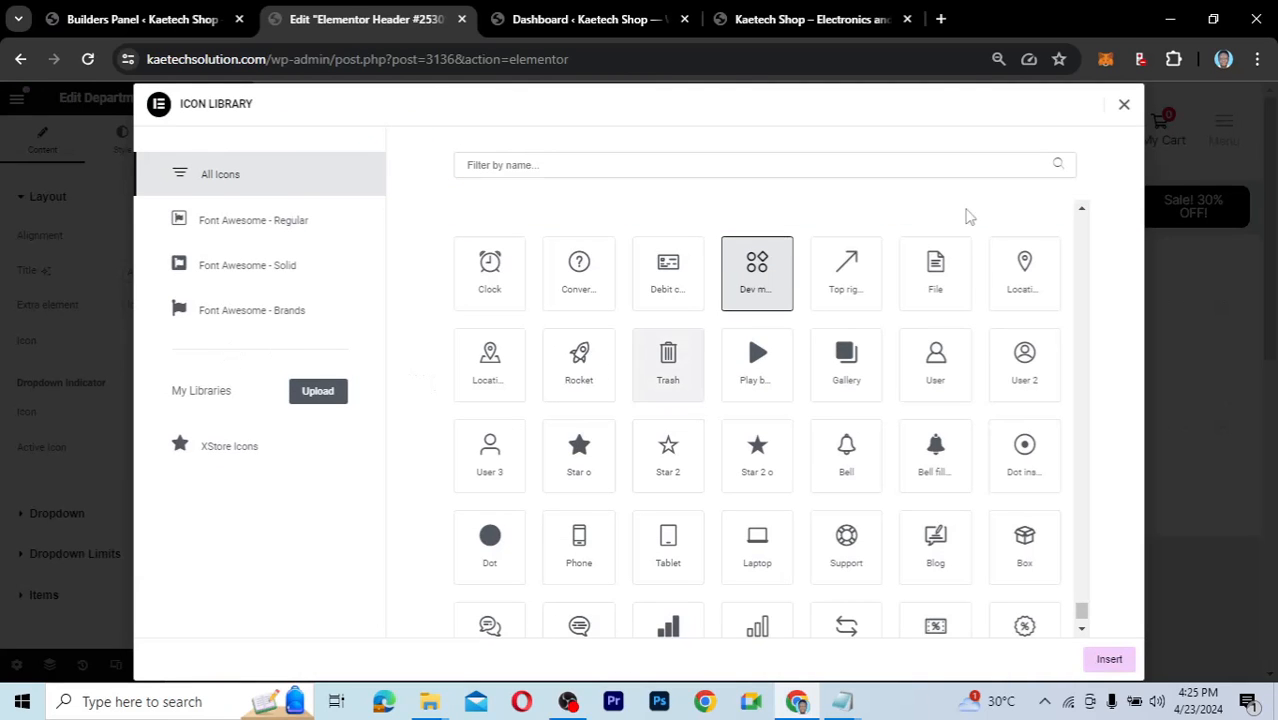
click(1124, 104)
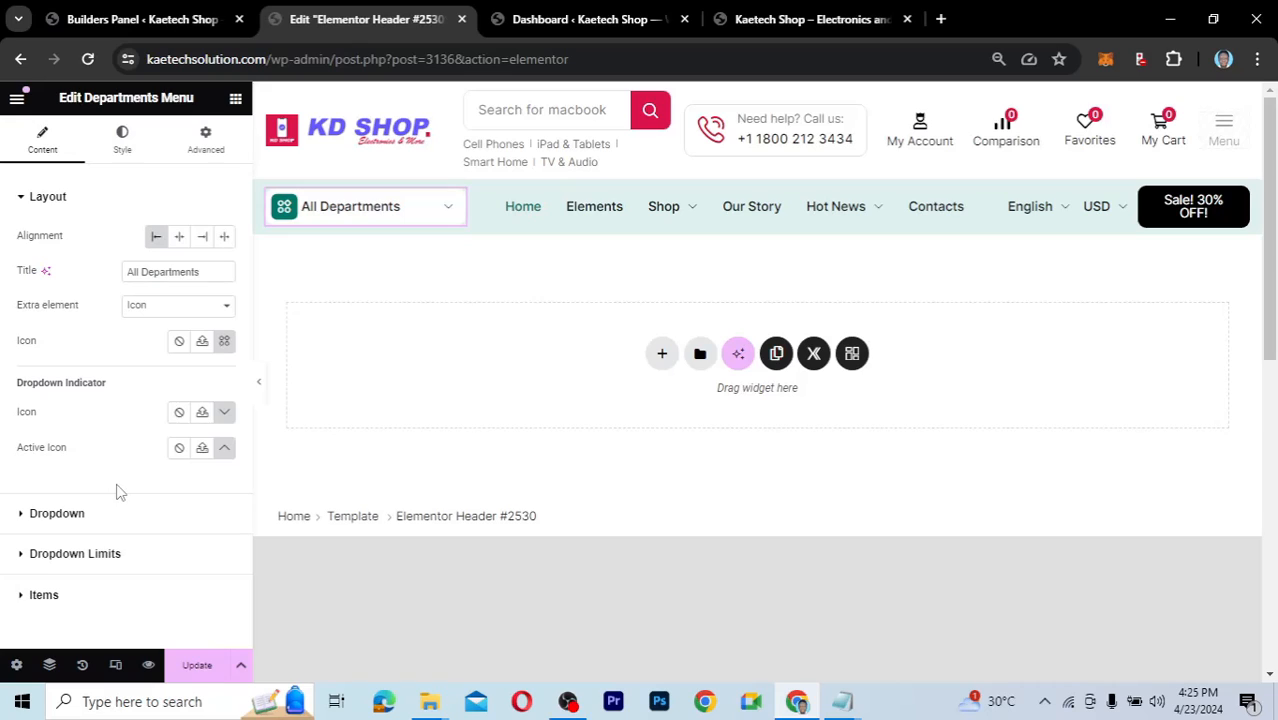
Review the dropdown items' normal, hover and active styling in the menu's Style tab.
click(124, 146)
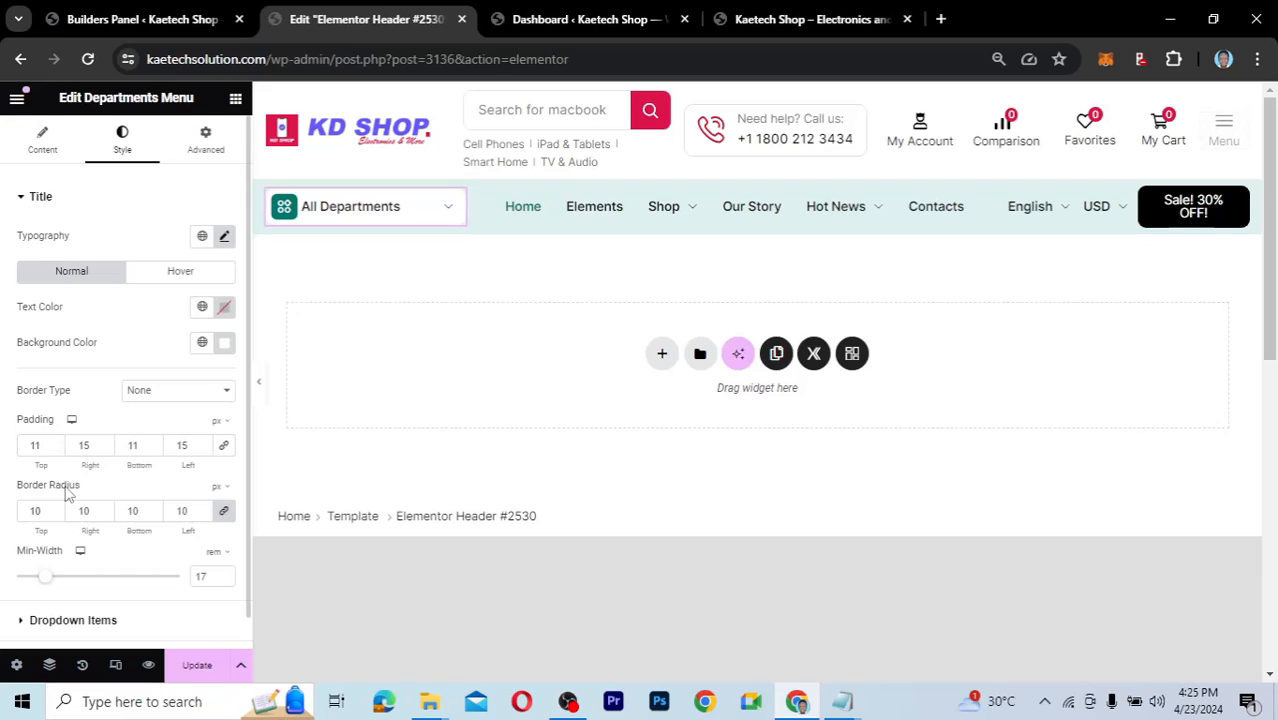
scroll(67, 492, down, 1)
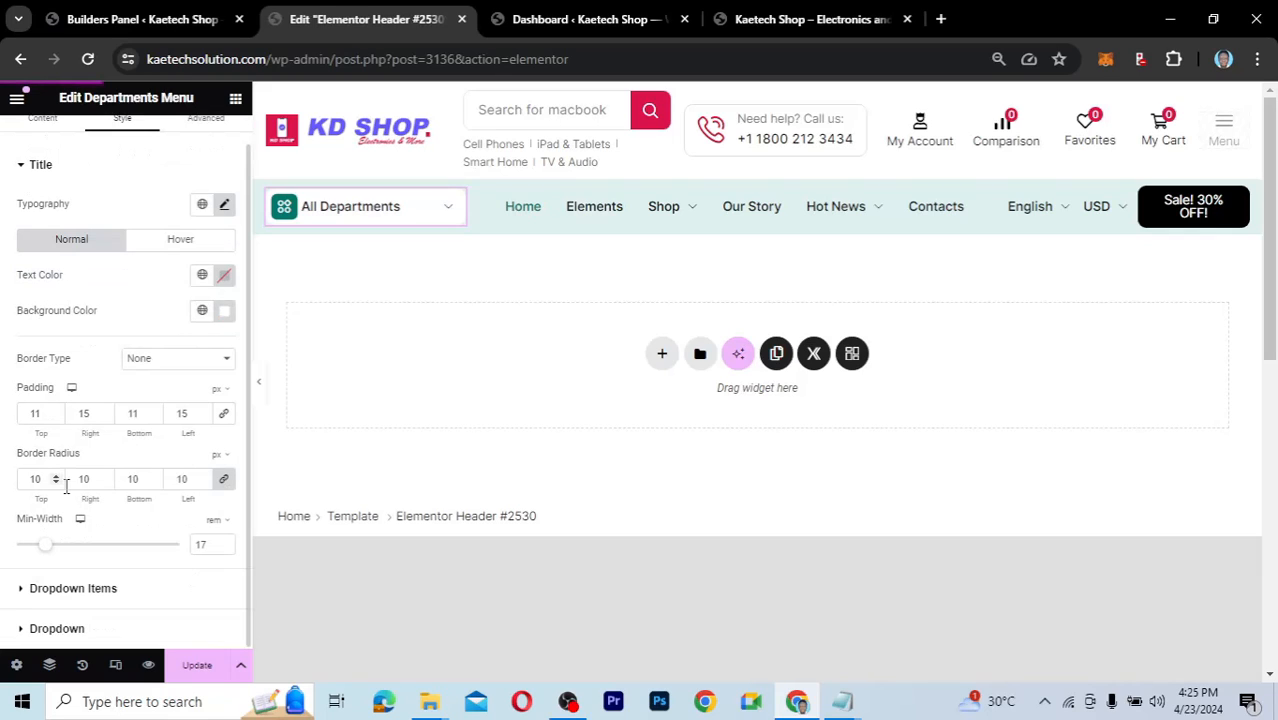
click(24, 592)
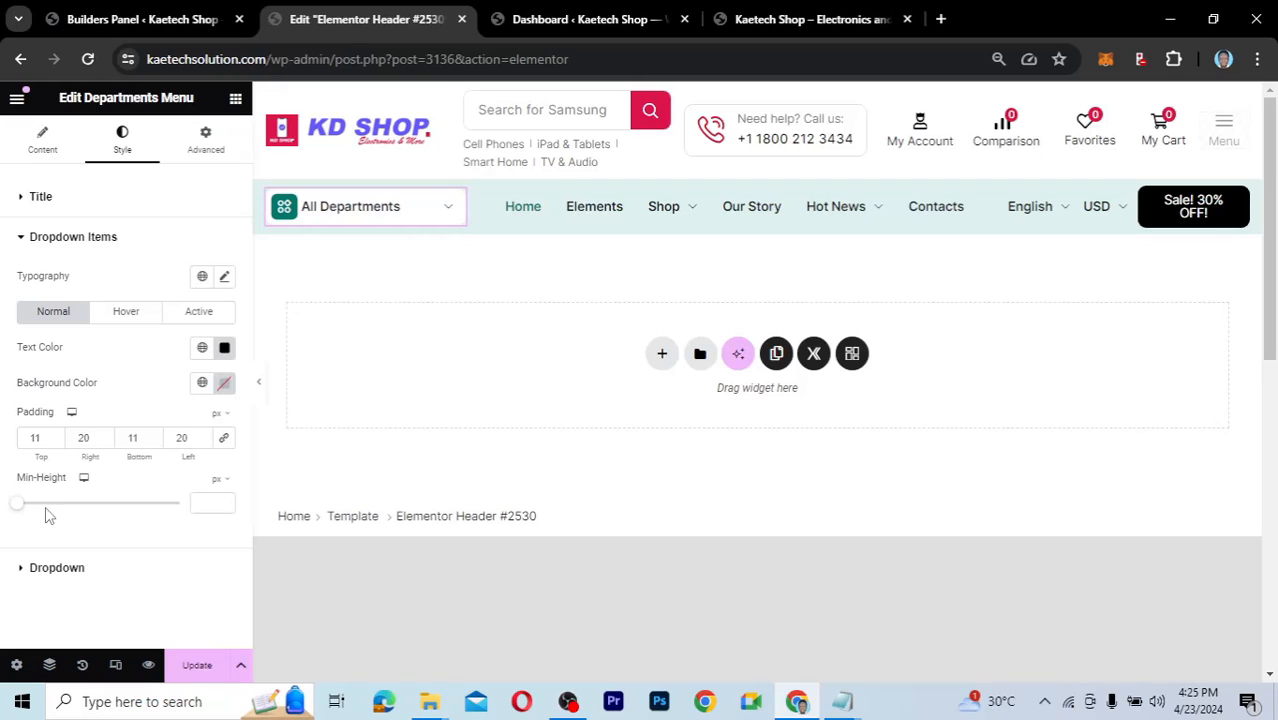
click(194, 315)
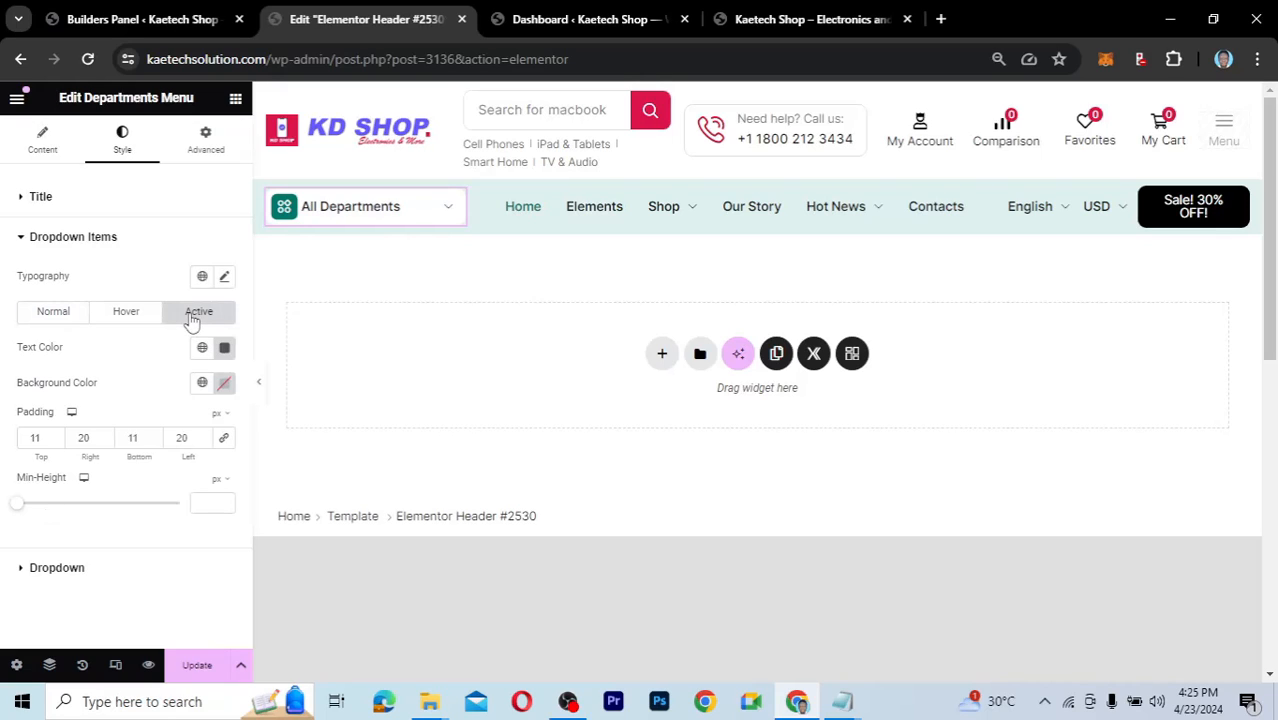
click(126, 311)
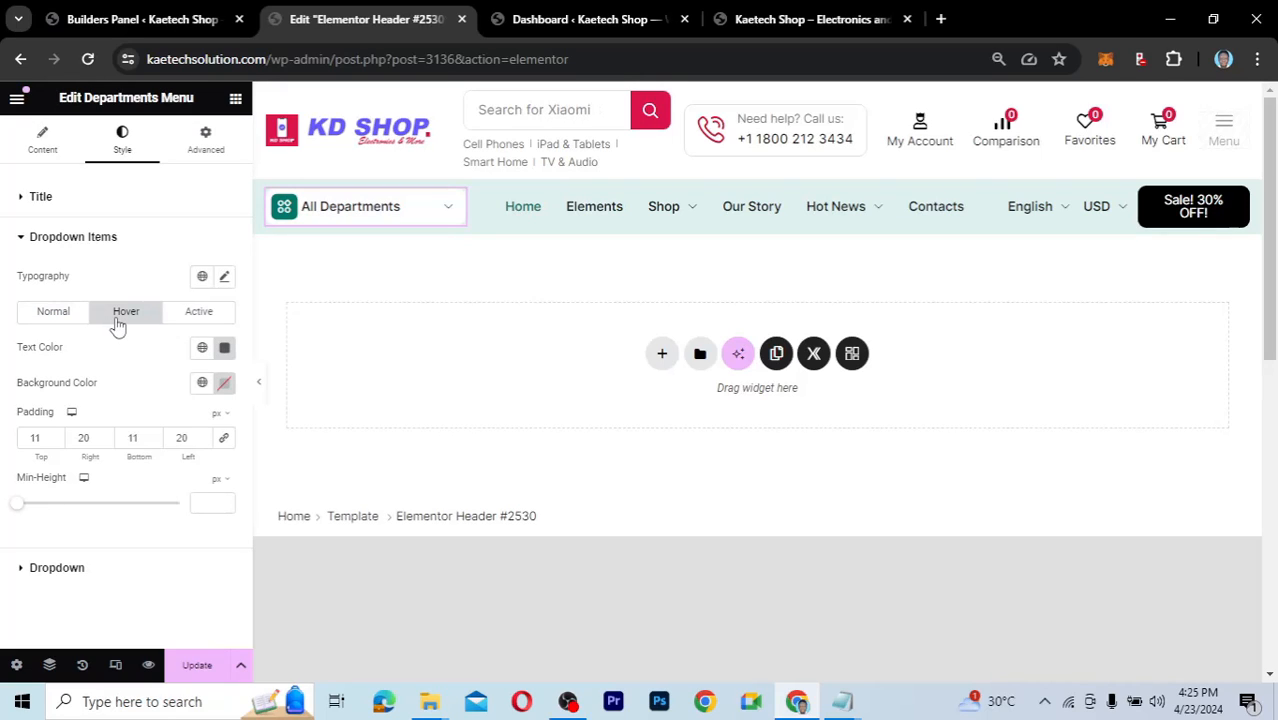
click(58, 315)
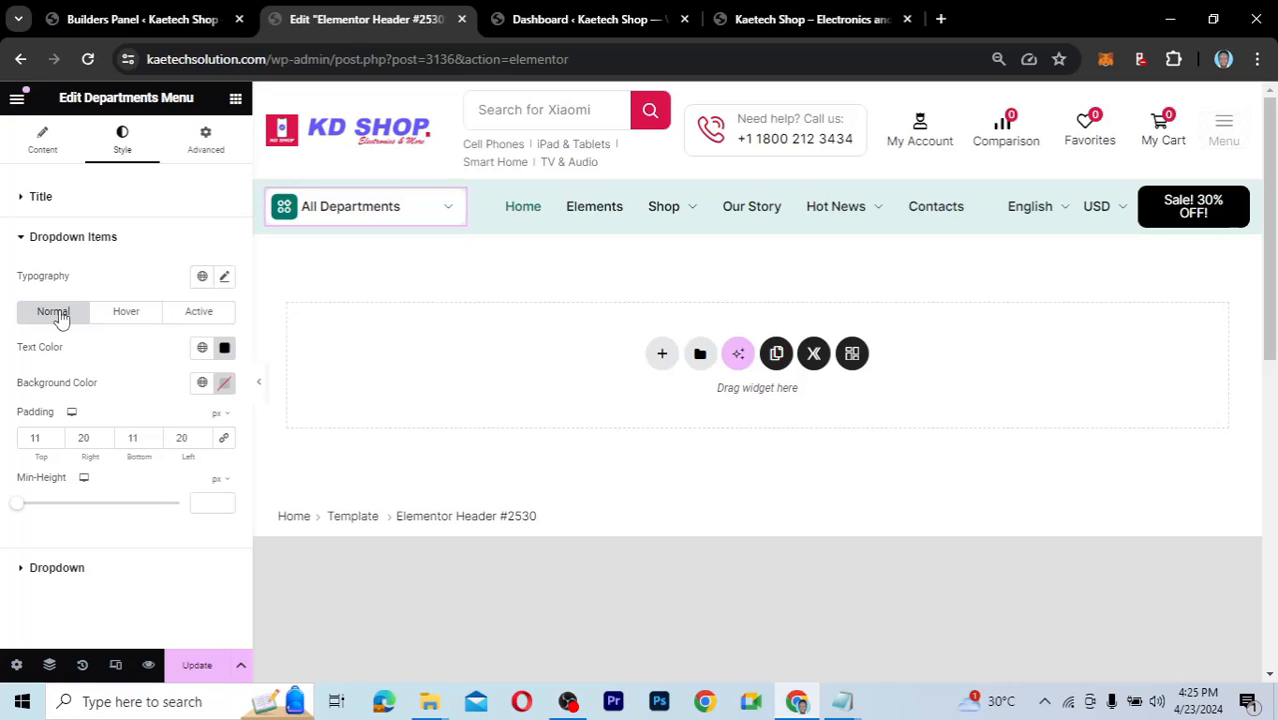
click(25, 238)
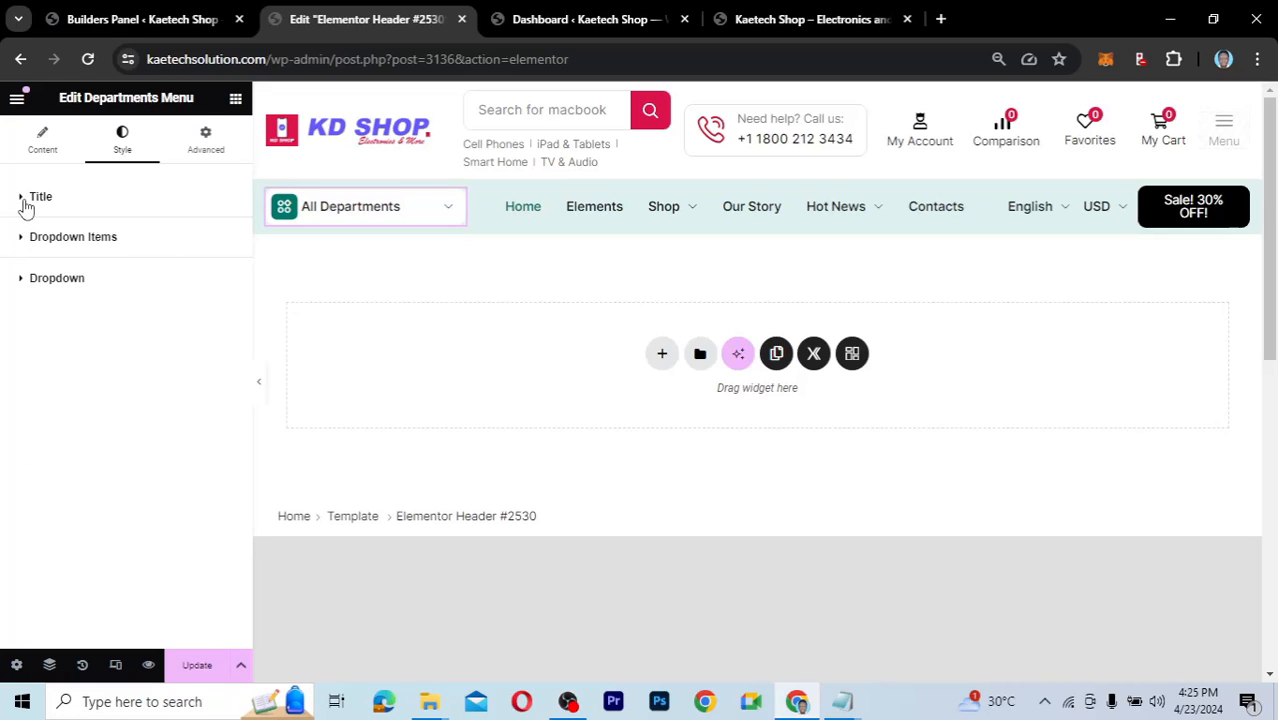
Check the title and dropdown settings, preview the red hover, and update the header.
click(25, 203)
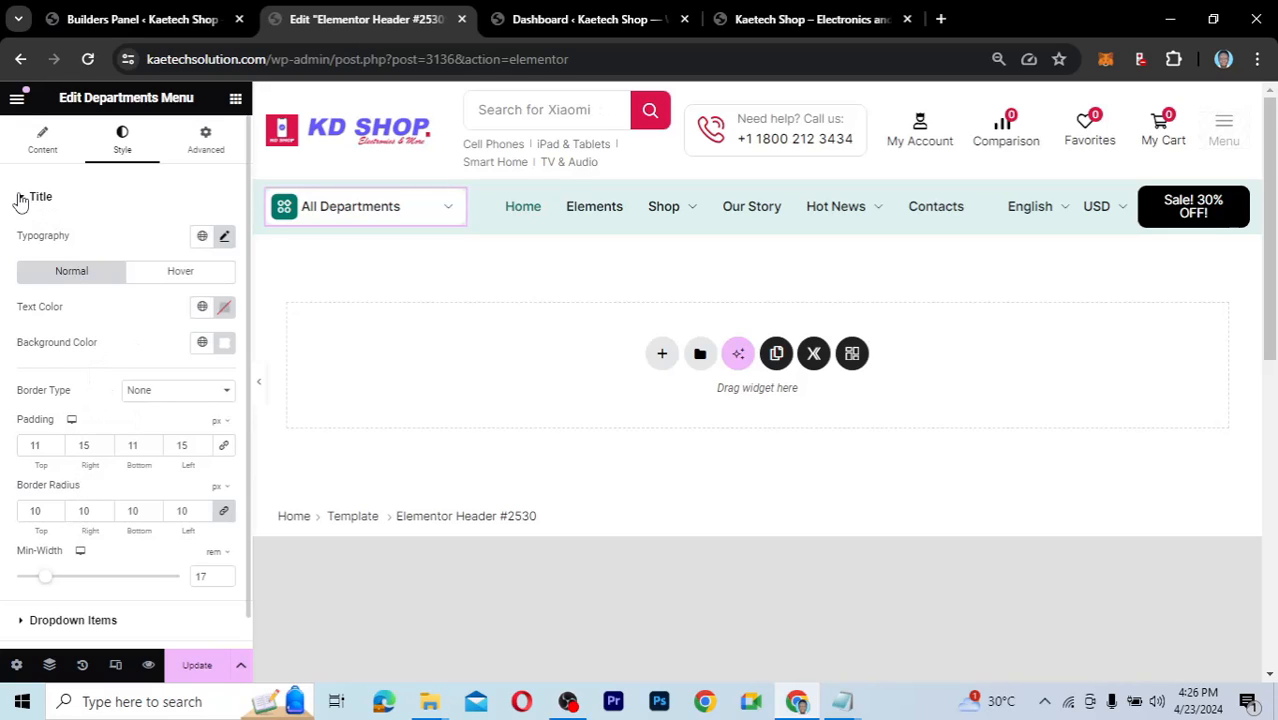
click(20, 198)
click(24, 282)
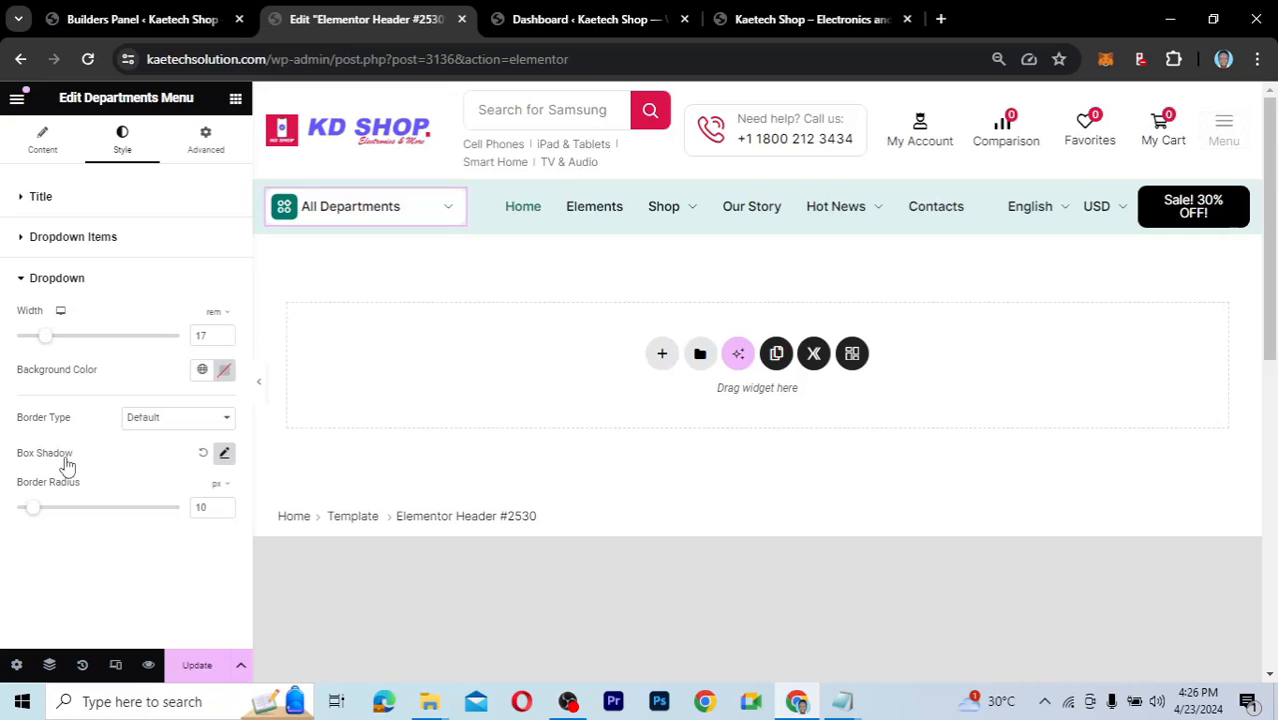
click(391, 205)
click(194, 666)
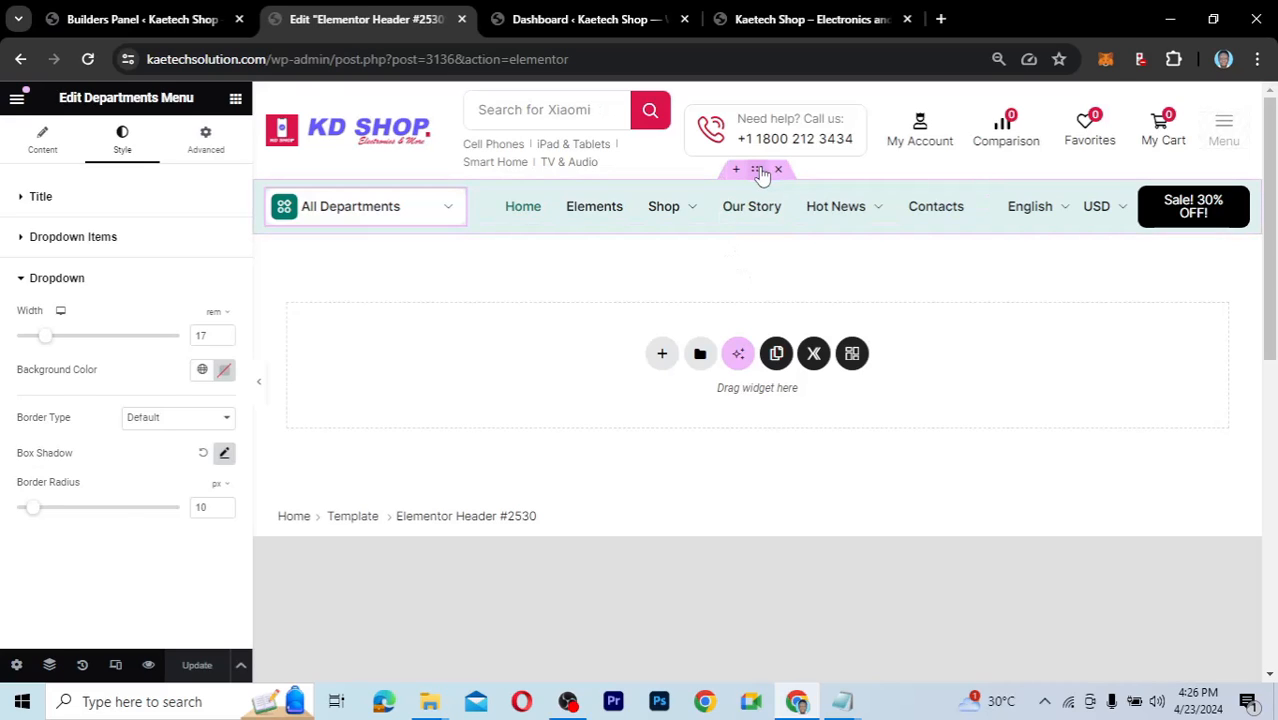
Give the navigation bar container the global Red background, lightened to pale pink #FFE3E8.
click(762, 174)
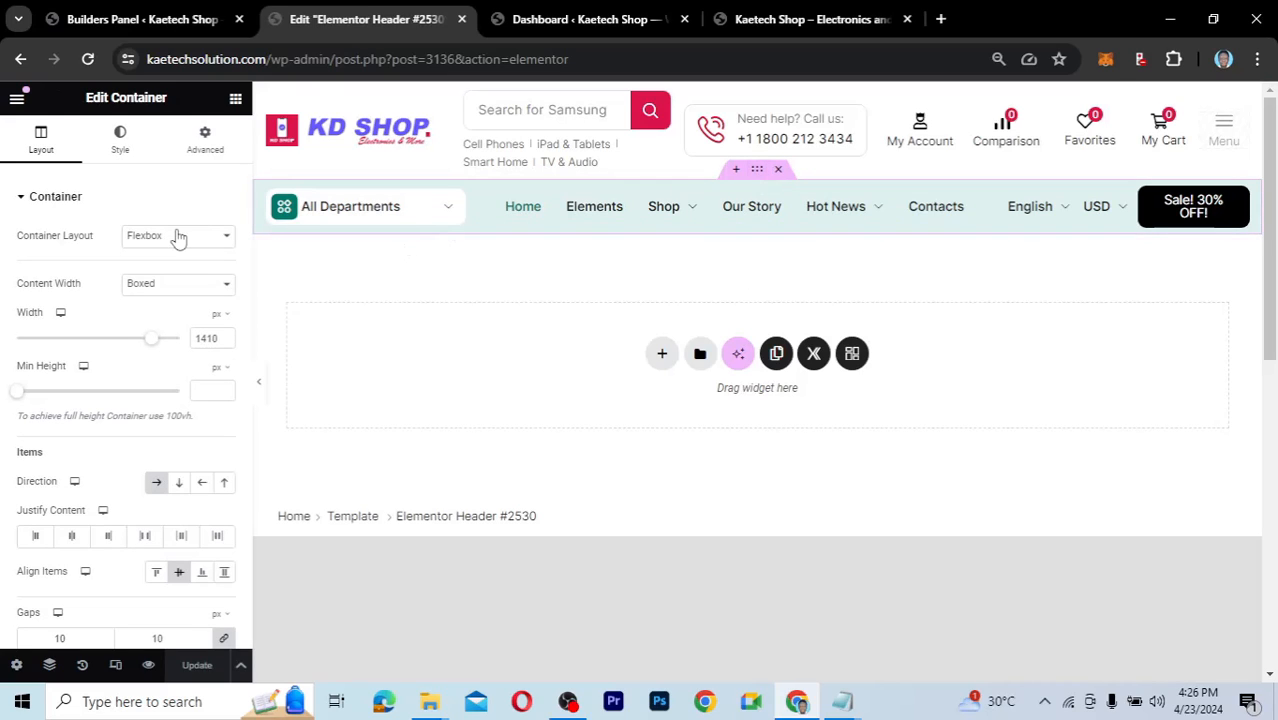
click(121, 148)
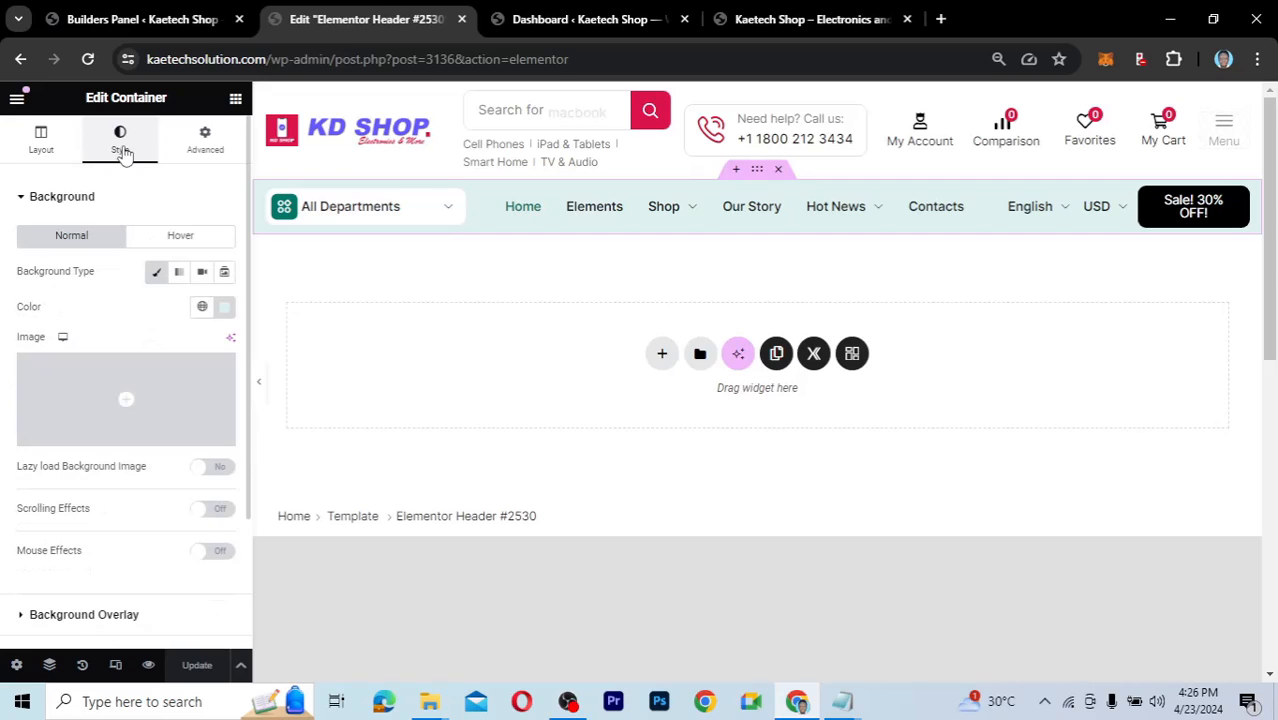
click(225, 308)
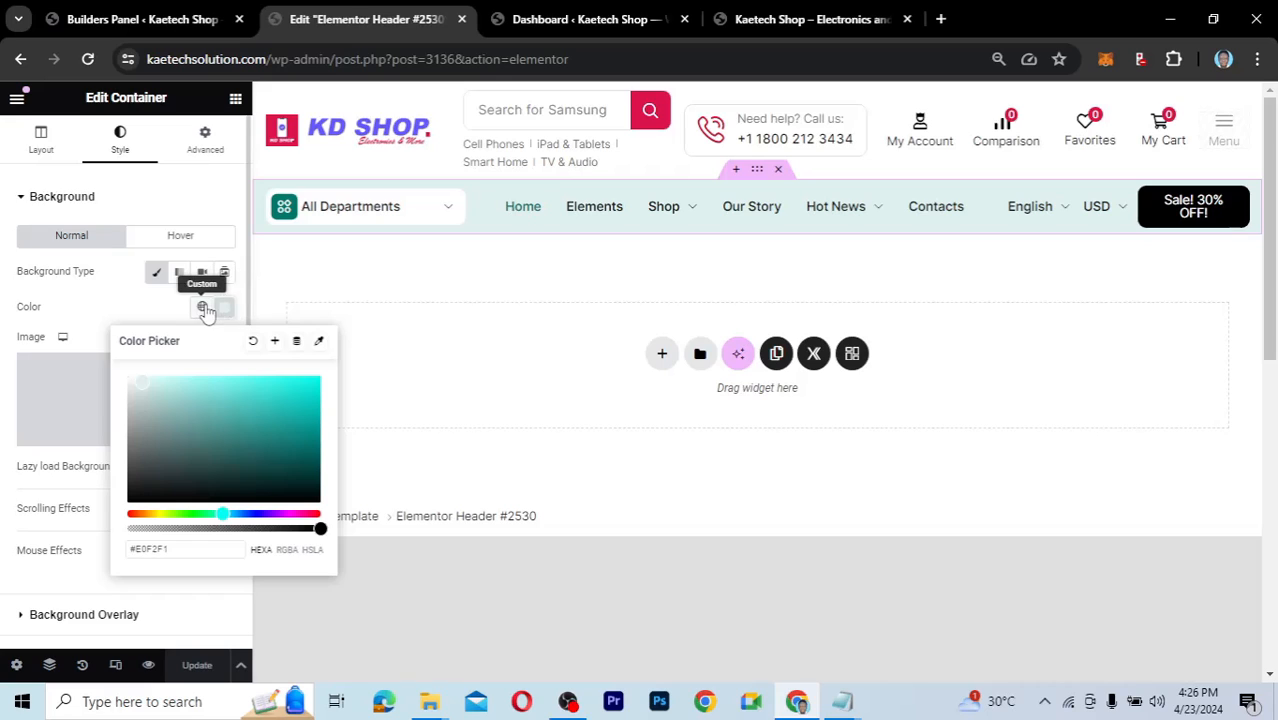
click(203, 308)
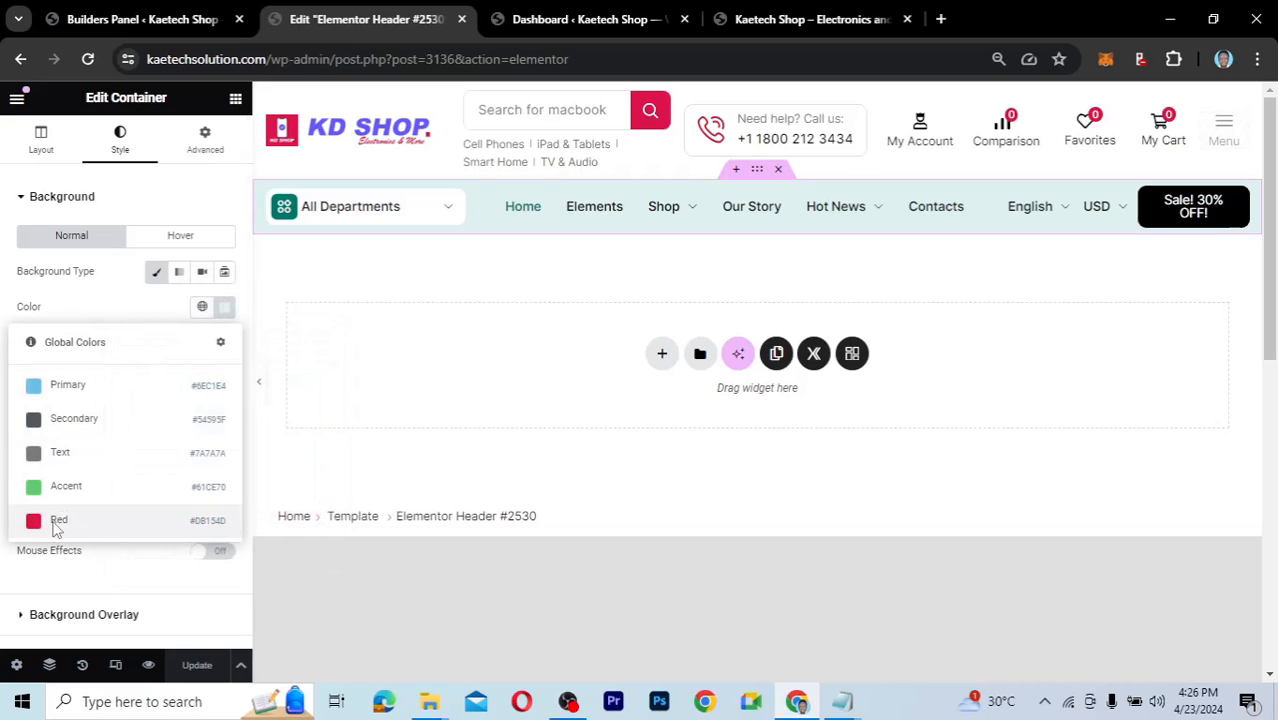
click(150, 520)
click(224, 308)
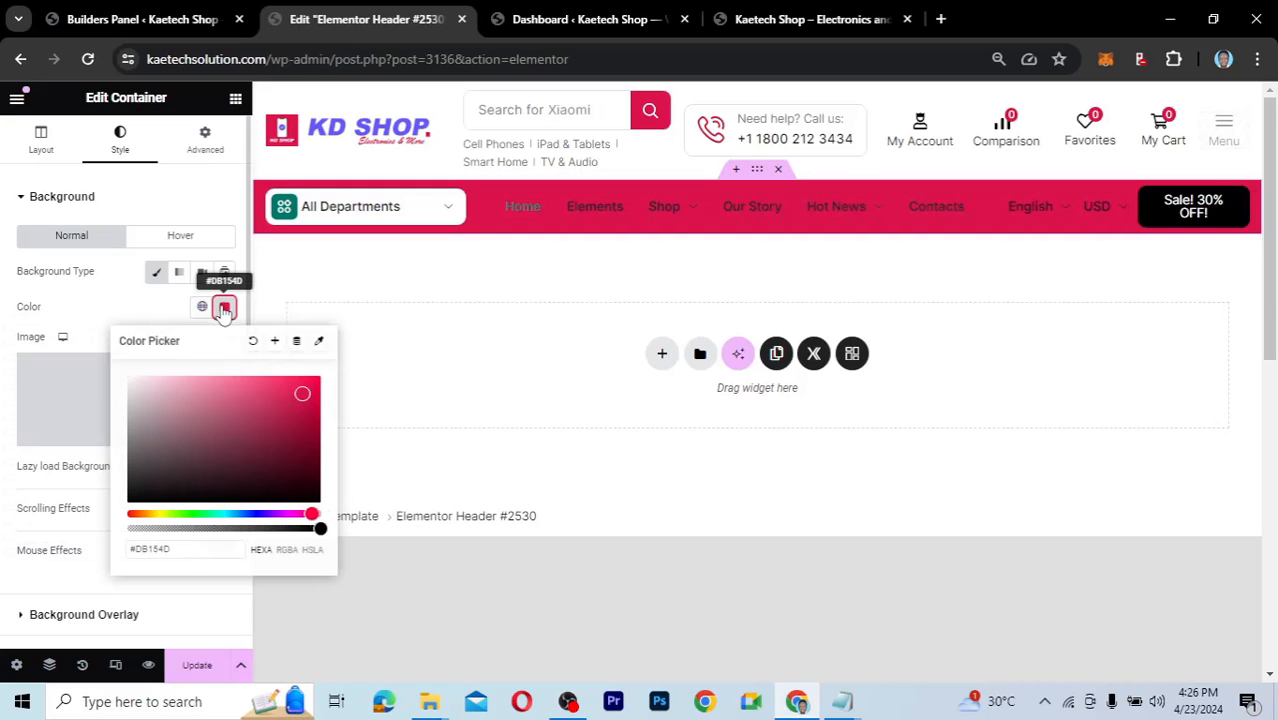
drag(302, 392, 150, 372)
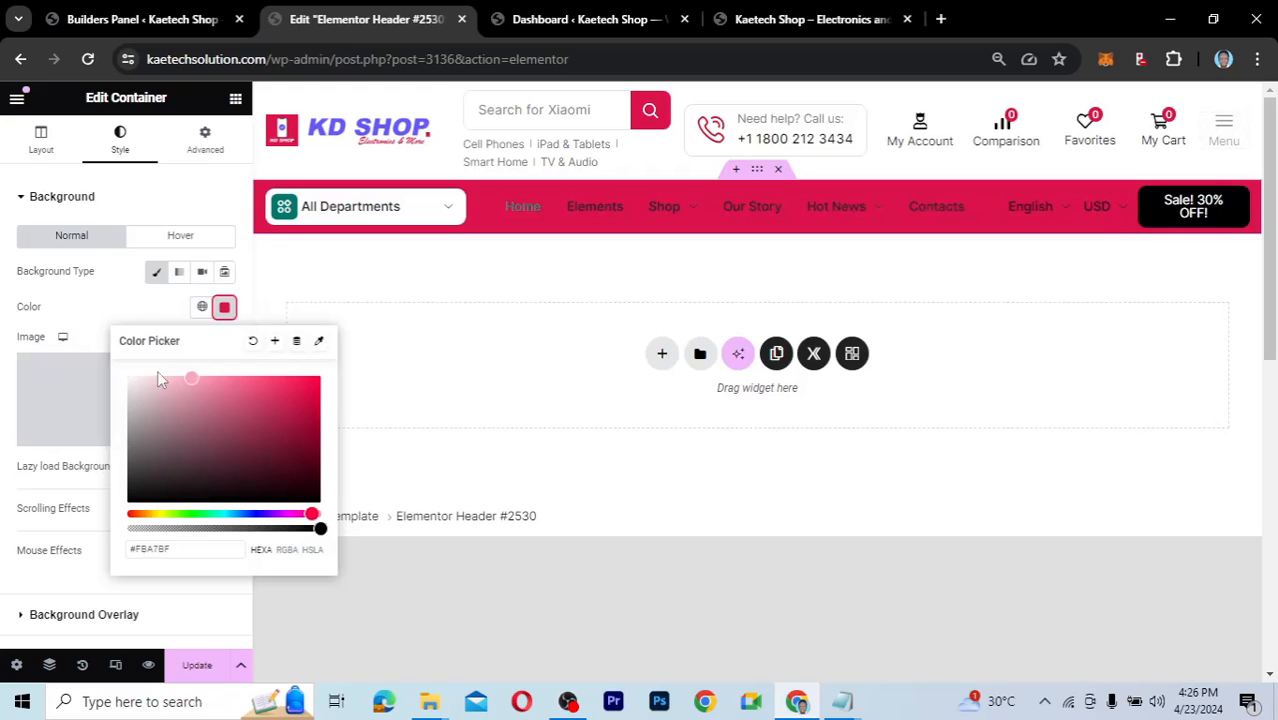
click(108, 305)
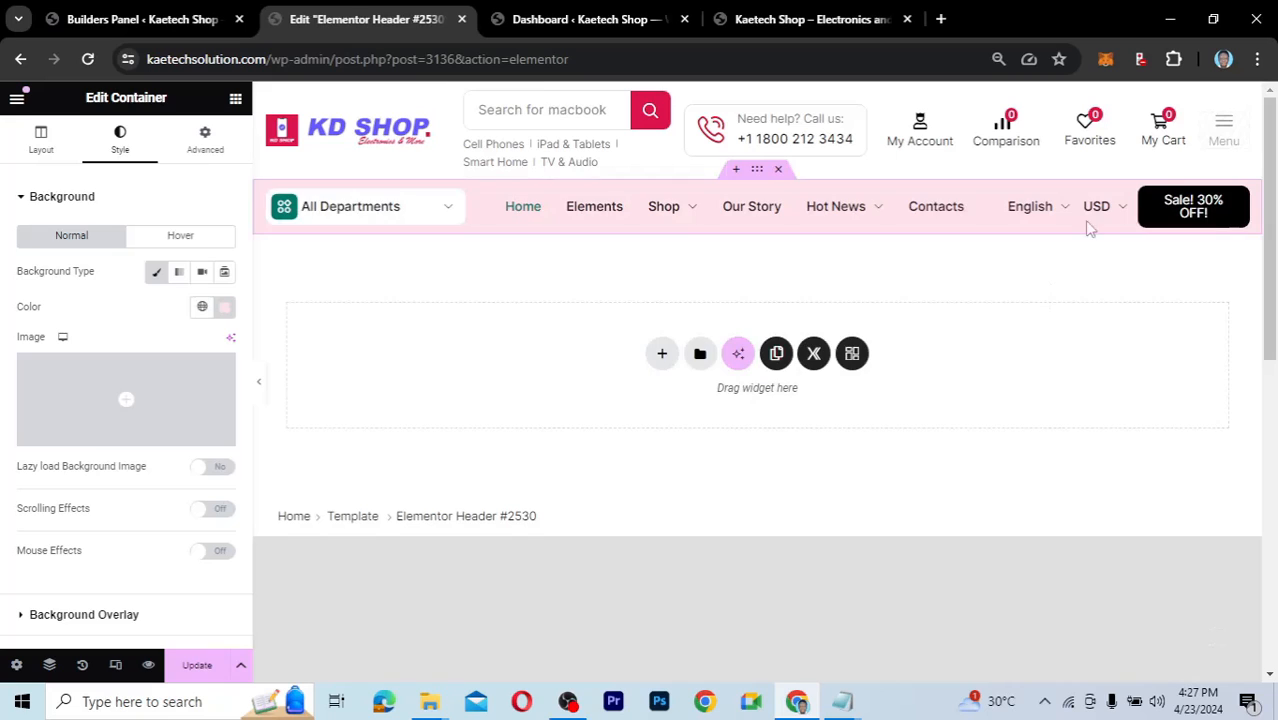
Replace the Sale! 30% OFF! button's old link with the Shop page.
click(1240, 200)
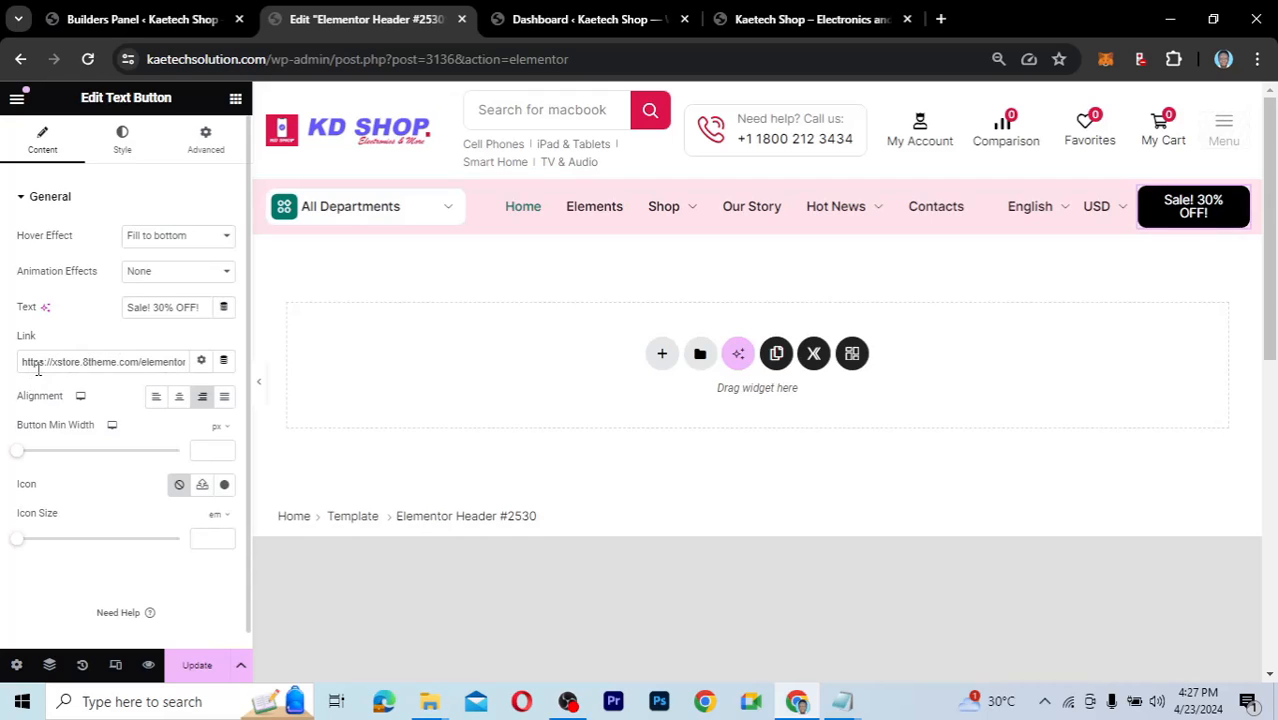
click(80, 363)
key(Right)
key(Right)
key(Right)
key(Right)
key(Right)
key(Right)
key(Right)
key(Right)
key(Right)
key(Right)
key(Right)
key(Right)
key(Right)
key(Right)
key(Right)
key(Right)
key(Right)
key(Right)
key(Right)
key(Right)
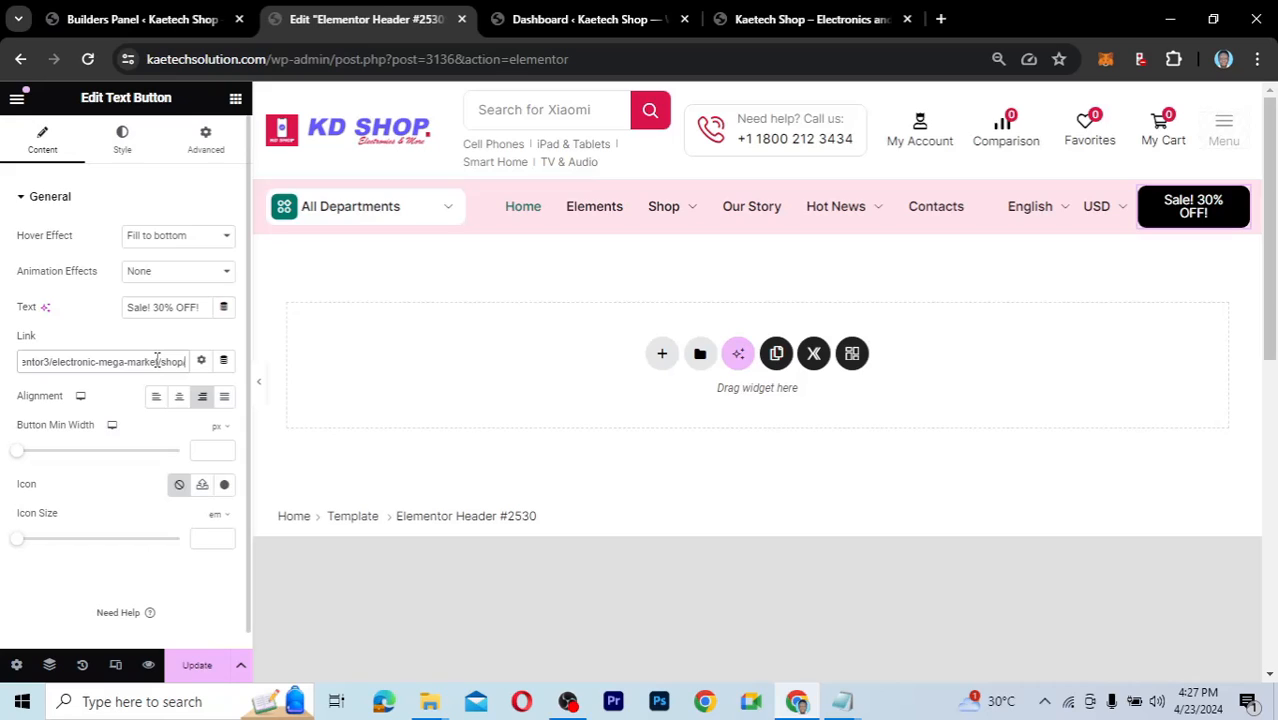
key(ctrl+a)
key(BackSpace)
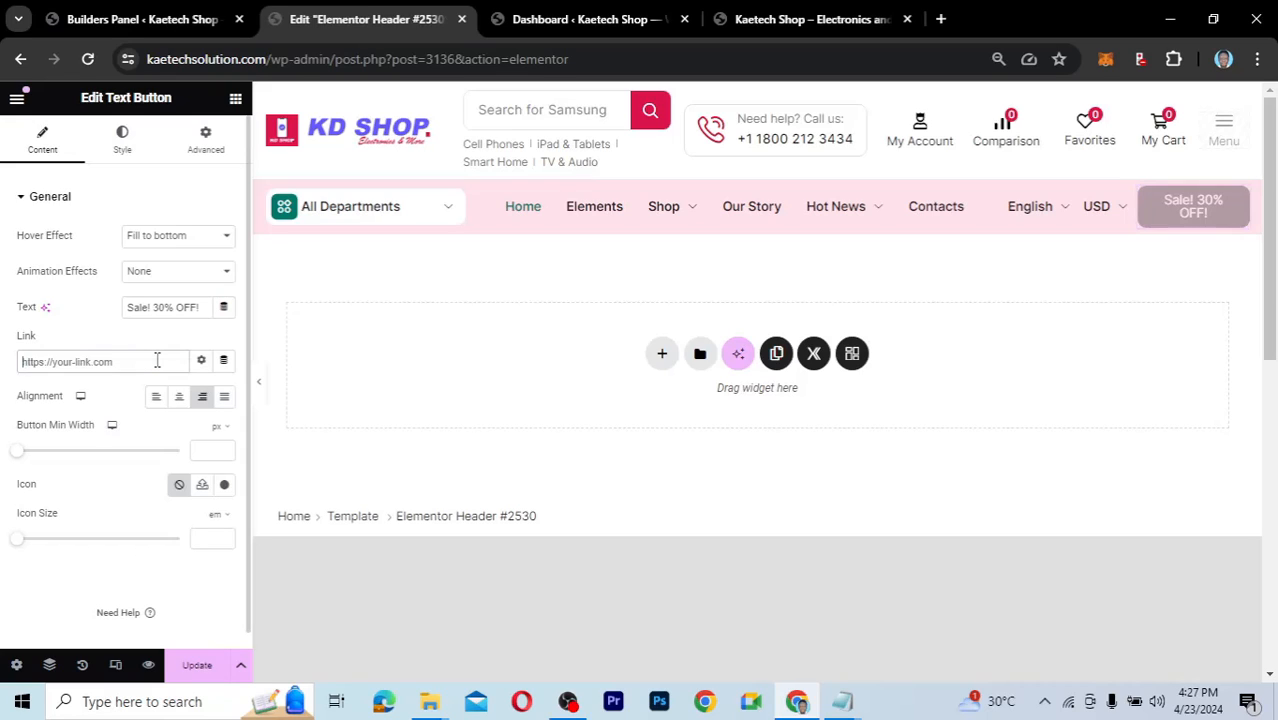
text(shop)
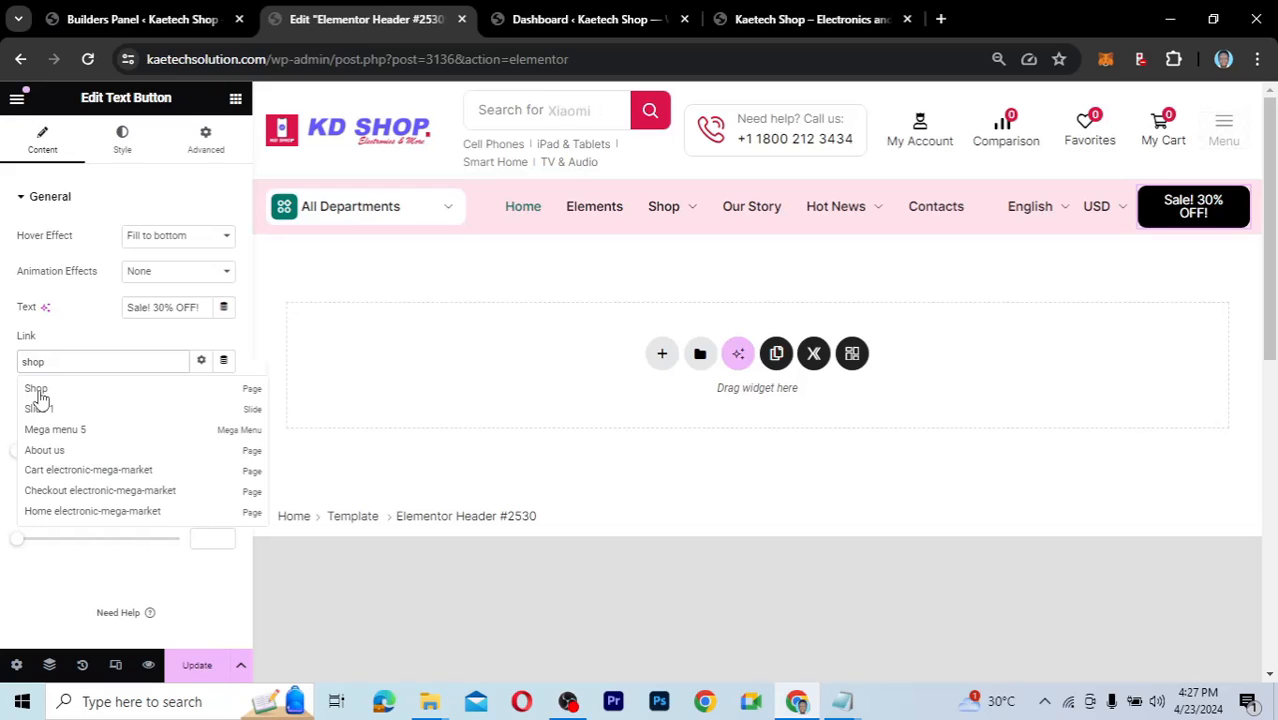
click(37, 390)
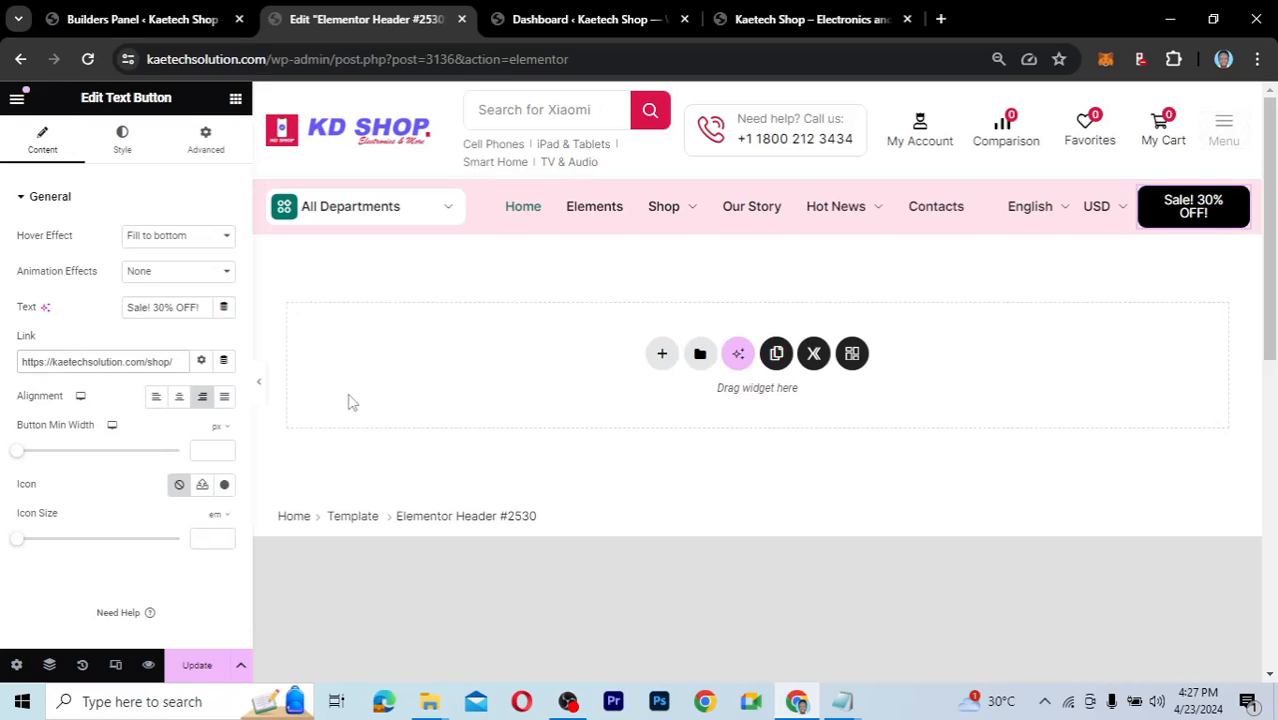
Set the Sale! 30% OFF! button background to the global Red and view its hover styling.
click(126, 158)
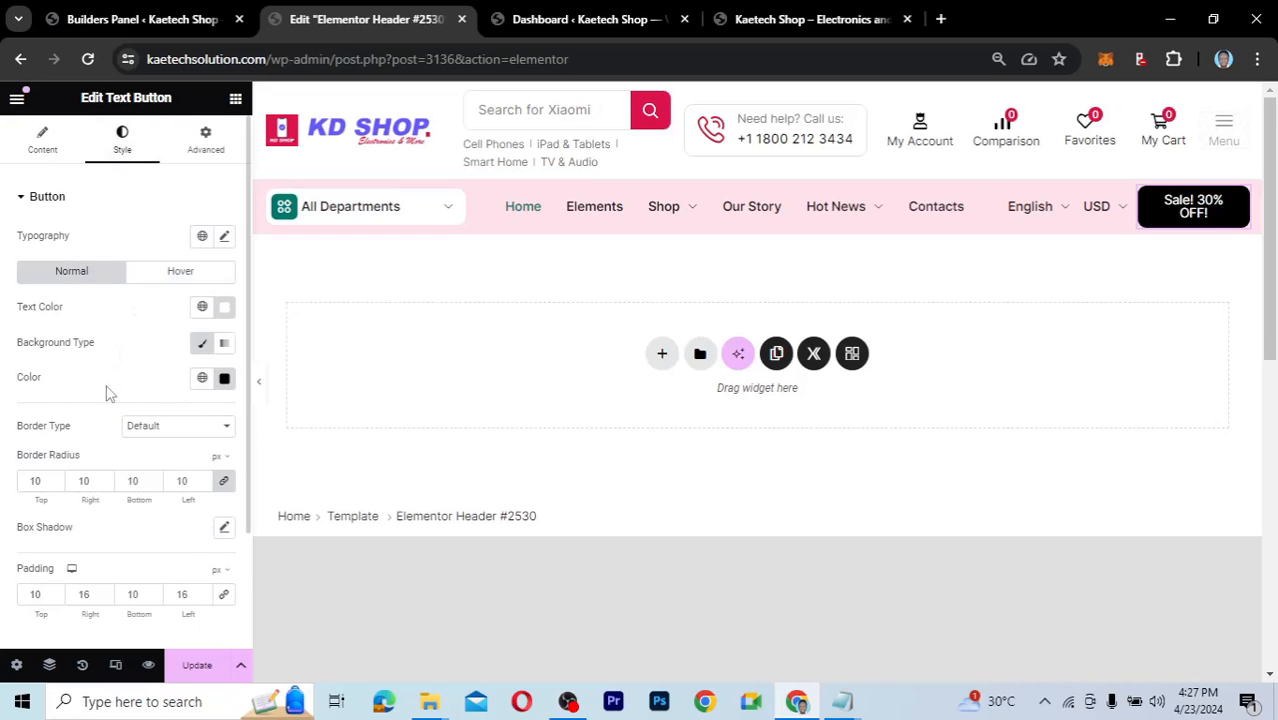
scroll(110, 393, down, 1)
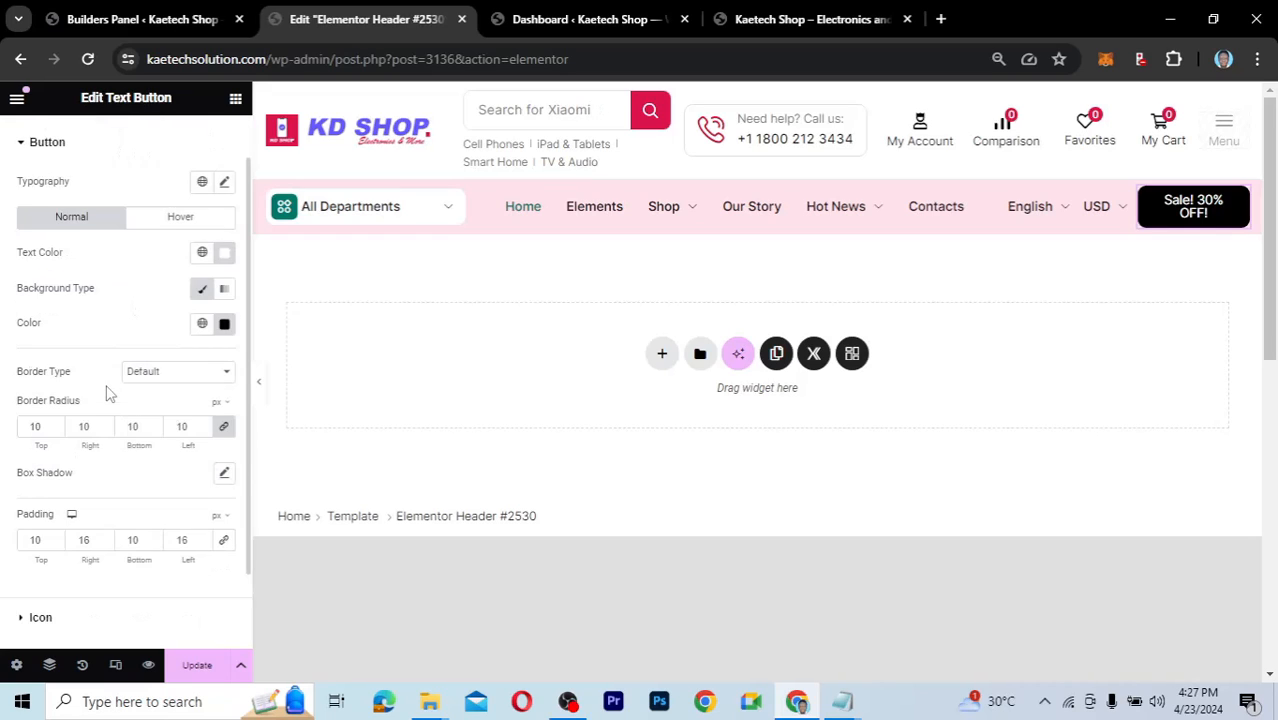
click(202, 313)
click(71, 523)
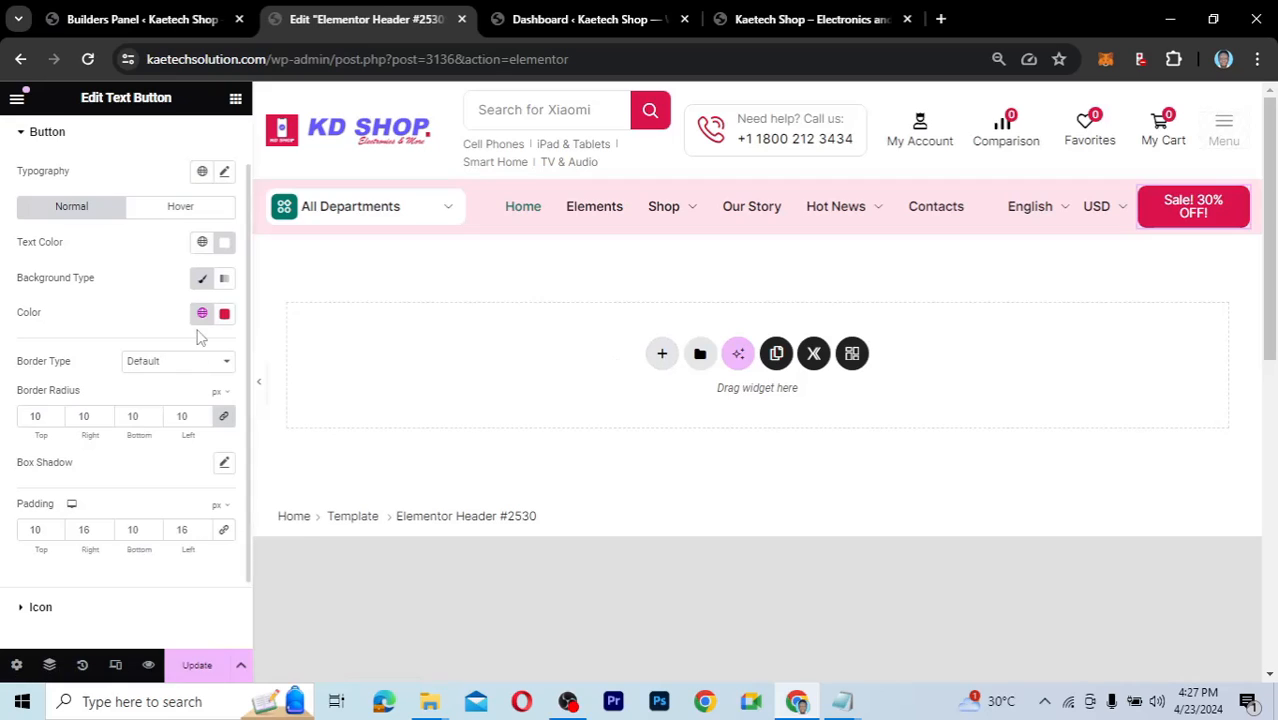
click(178, 208)
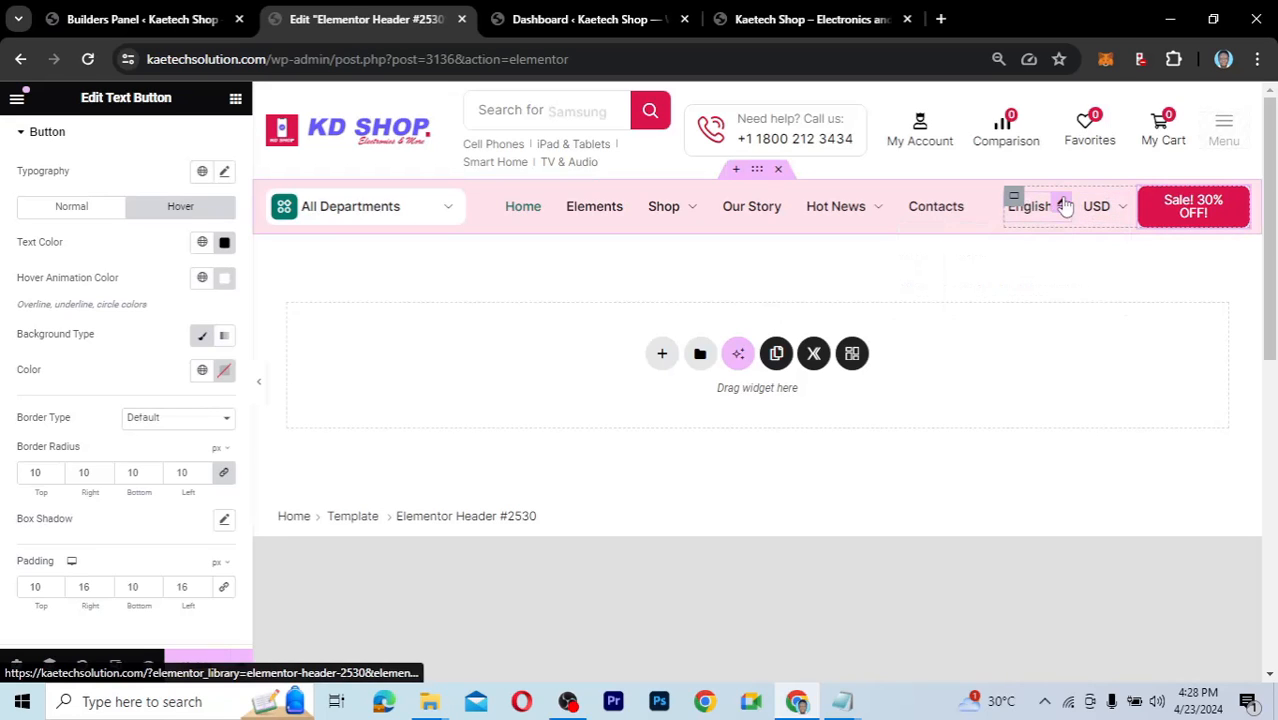
mouse_move(1047, 207)
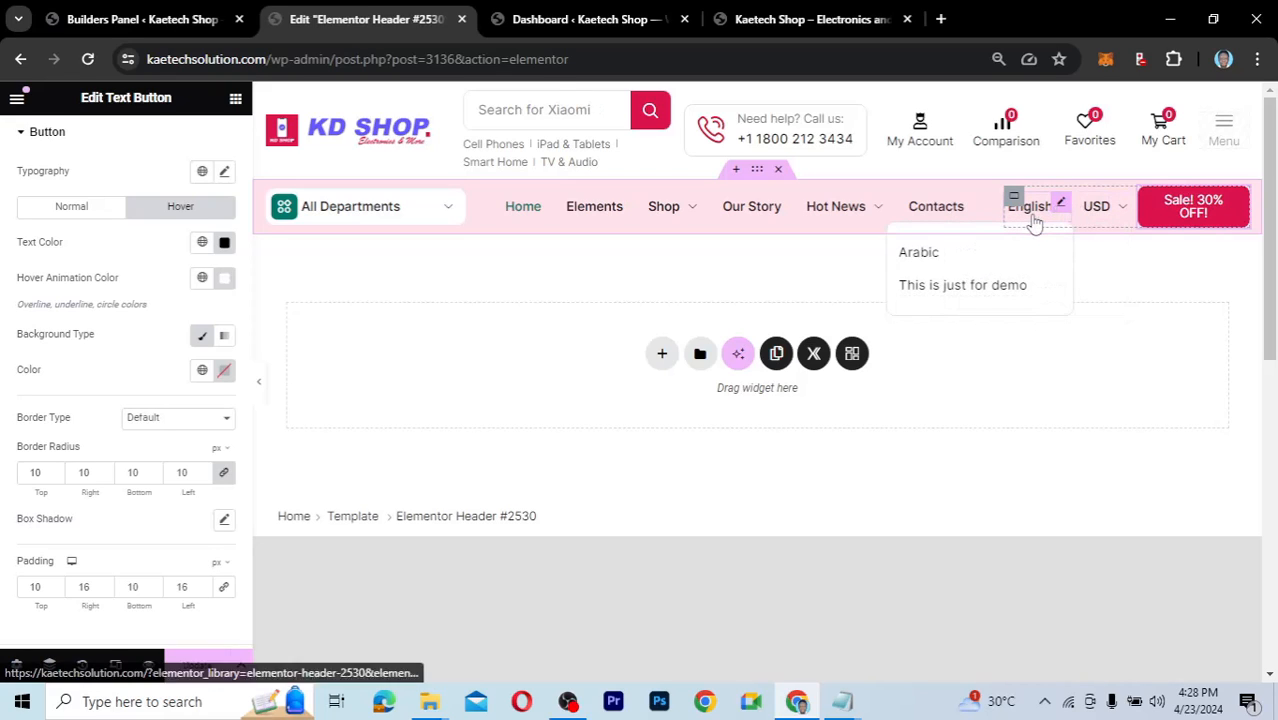
mouse_move(1101, 217)
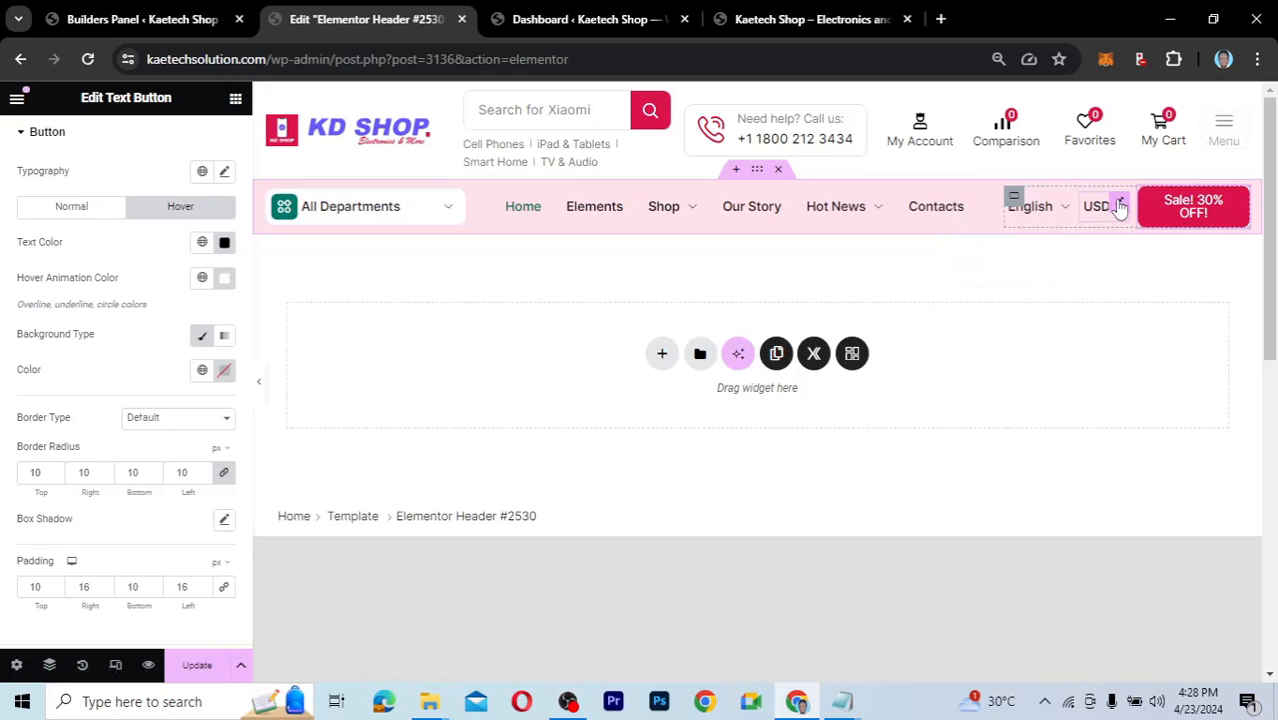
Delete the USD currency and English language switchers from the navigation row.
right_click(1120, 206)
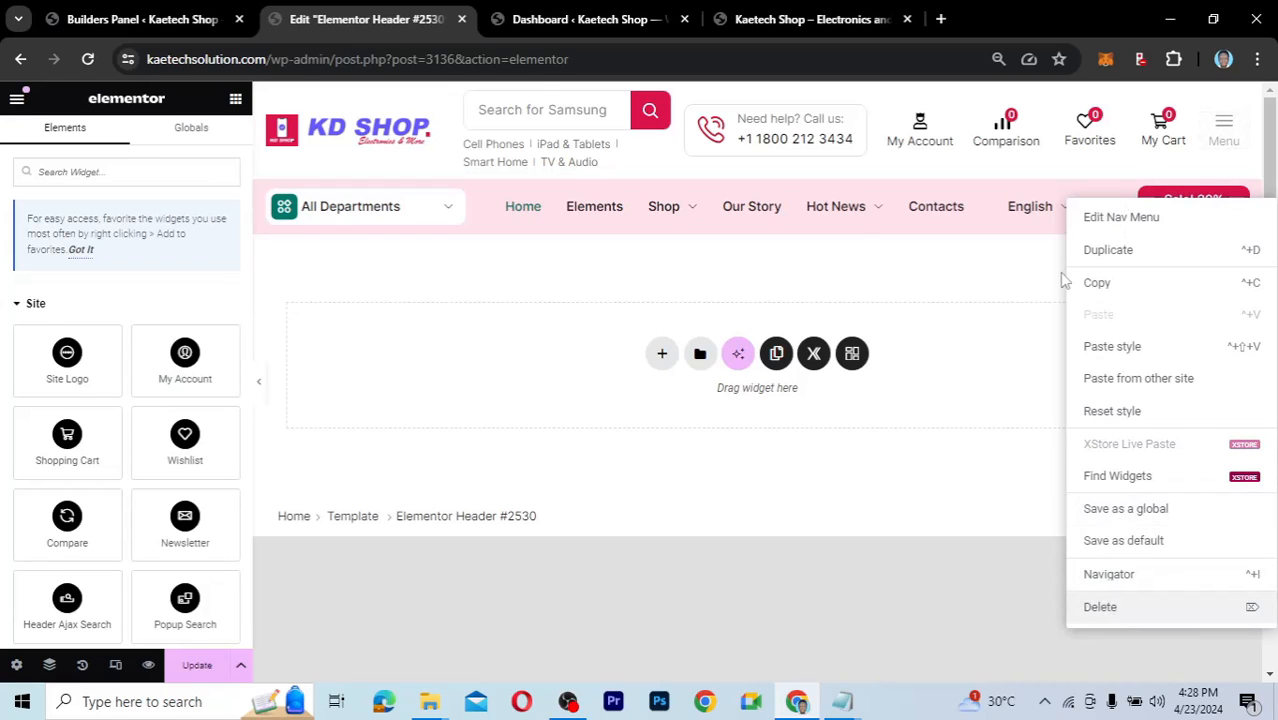
click(1101, 608)
right_click(1113, 206)
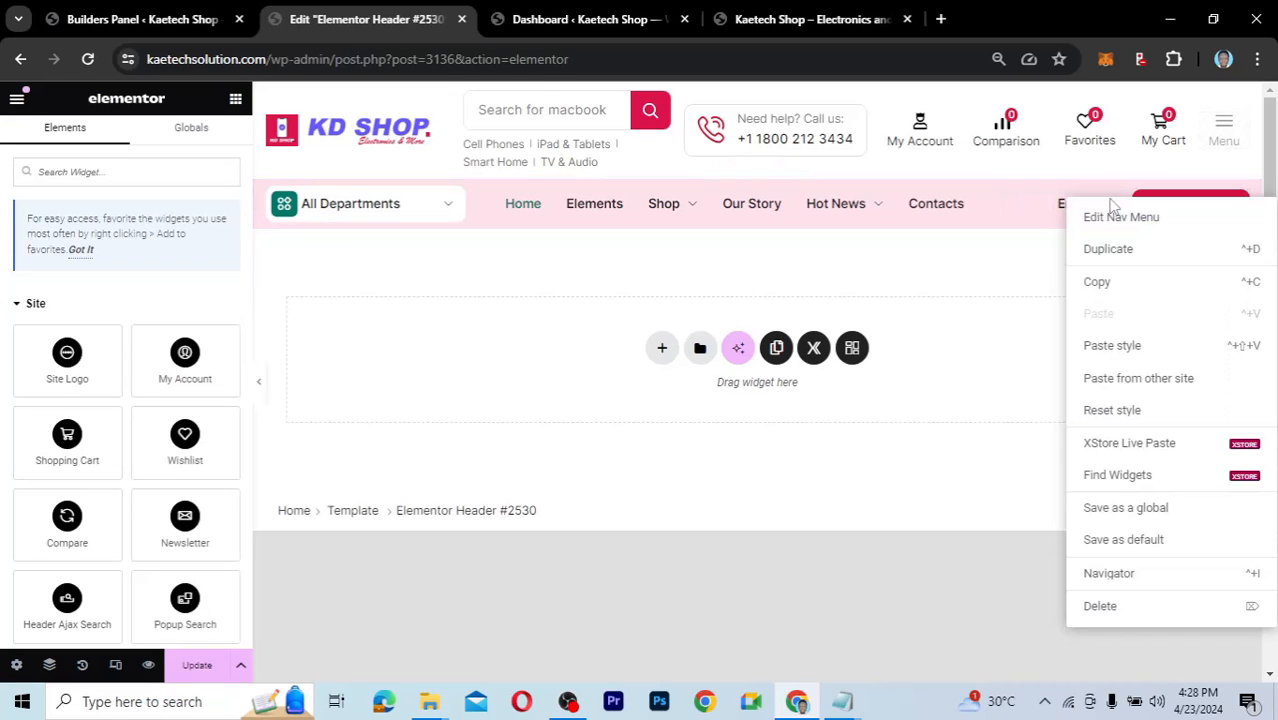
click(1108, 608)
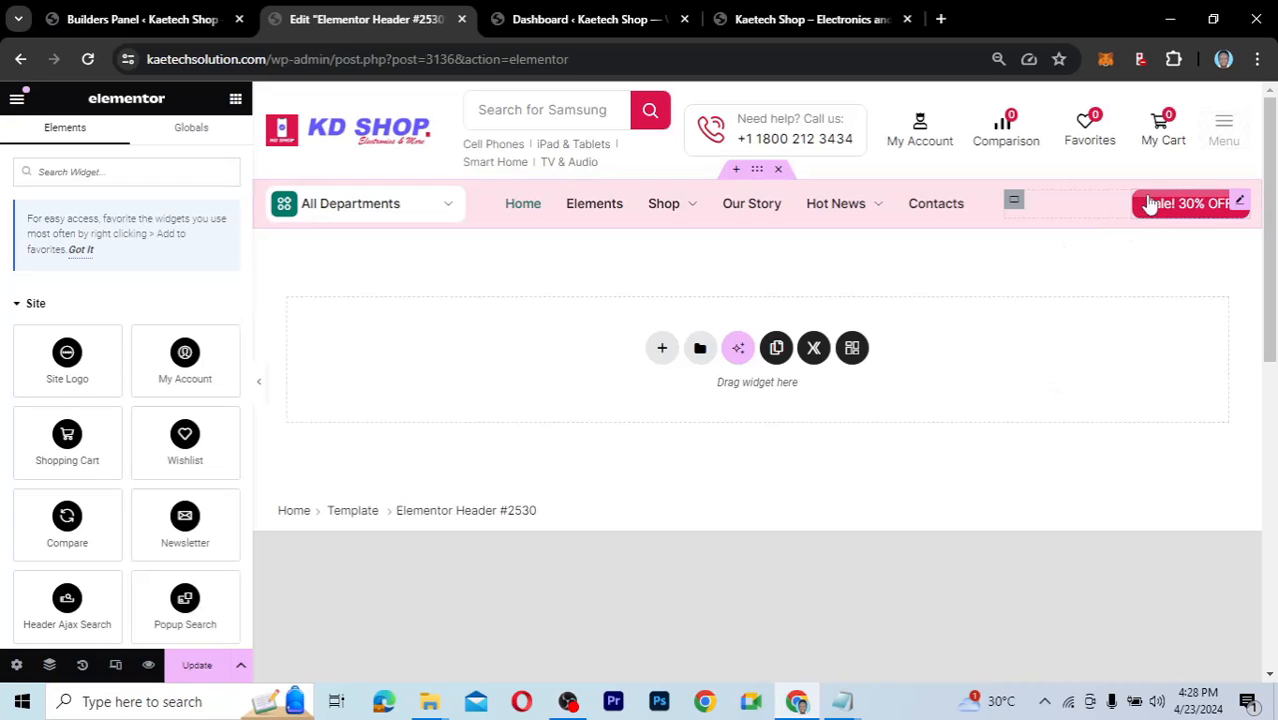
Set the padding of the navigation row's right container to 0.
click(1016, 206)
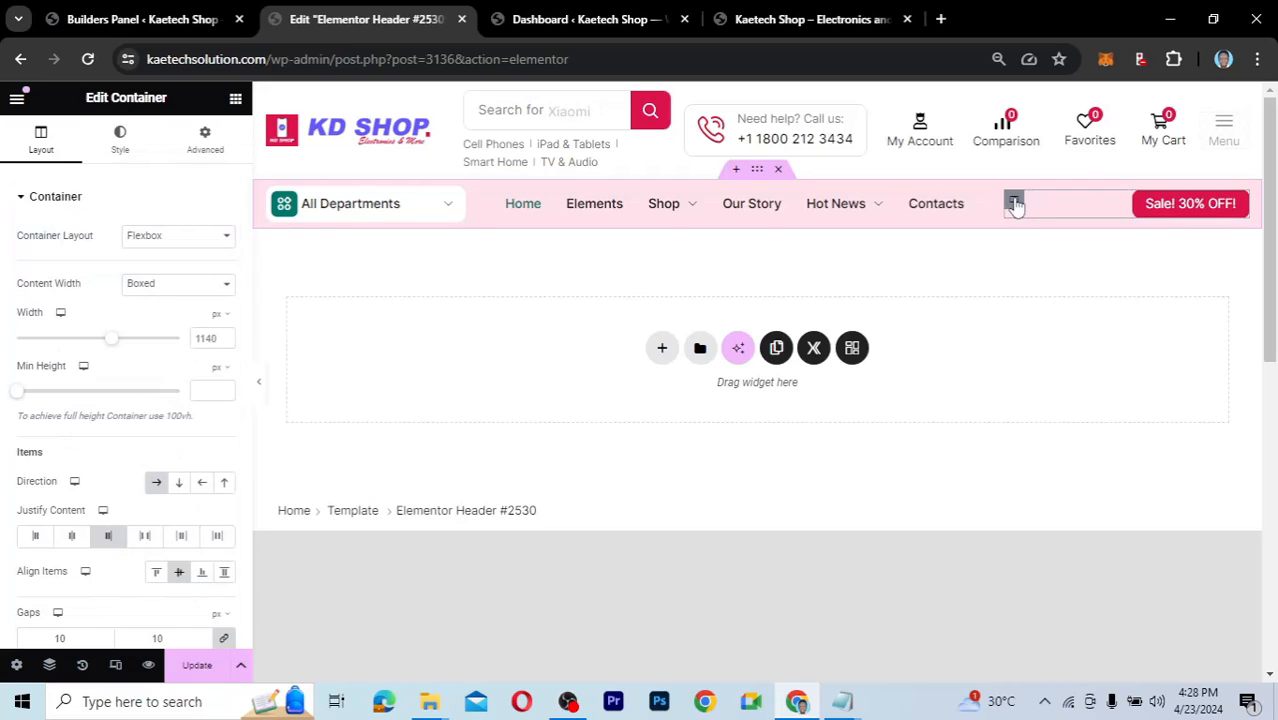
click(203, 142)
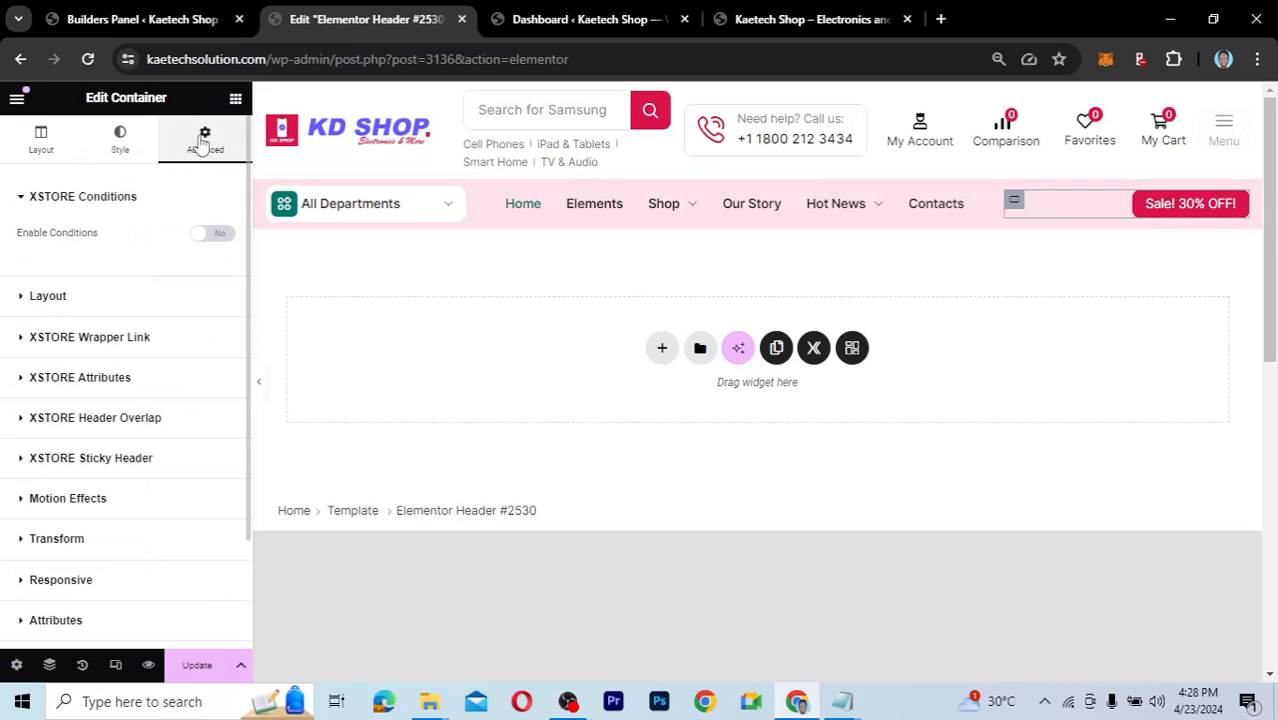
click(94, 300)
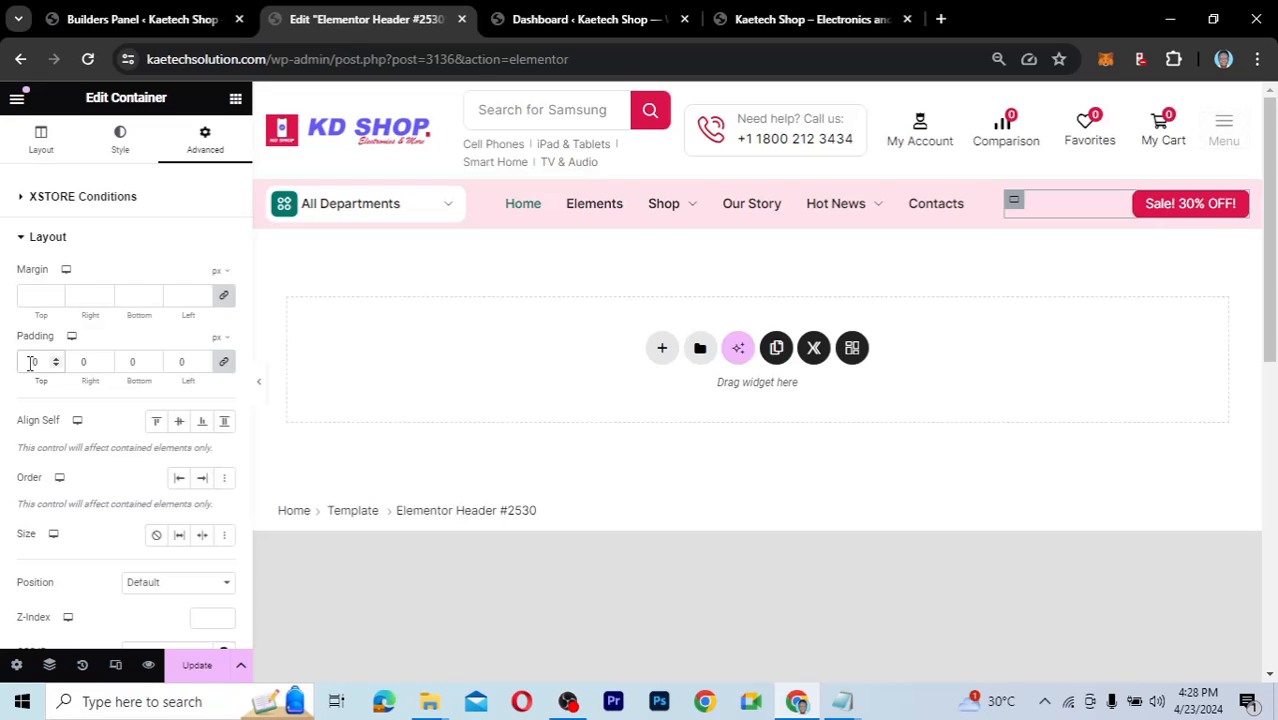
text(1)
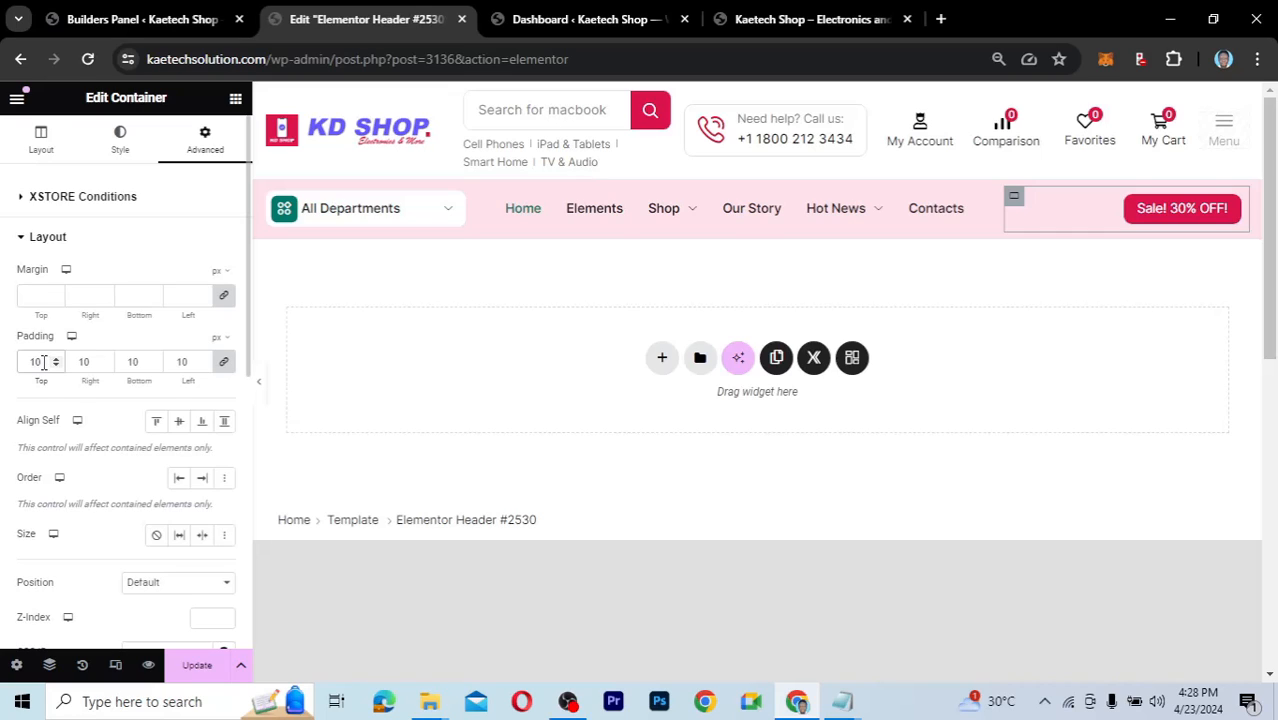
drag(43, 363, 20, 360)
text(0)
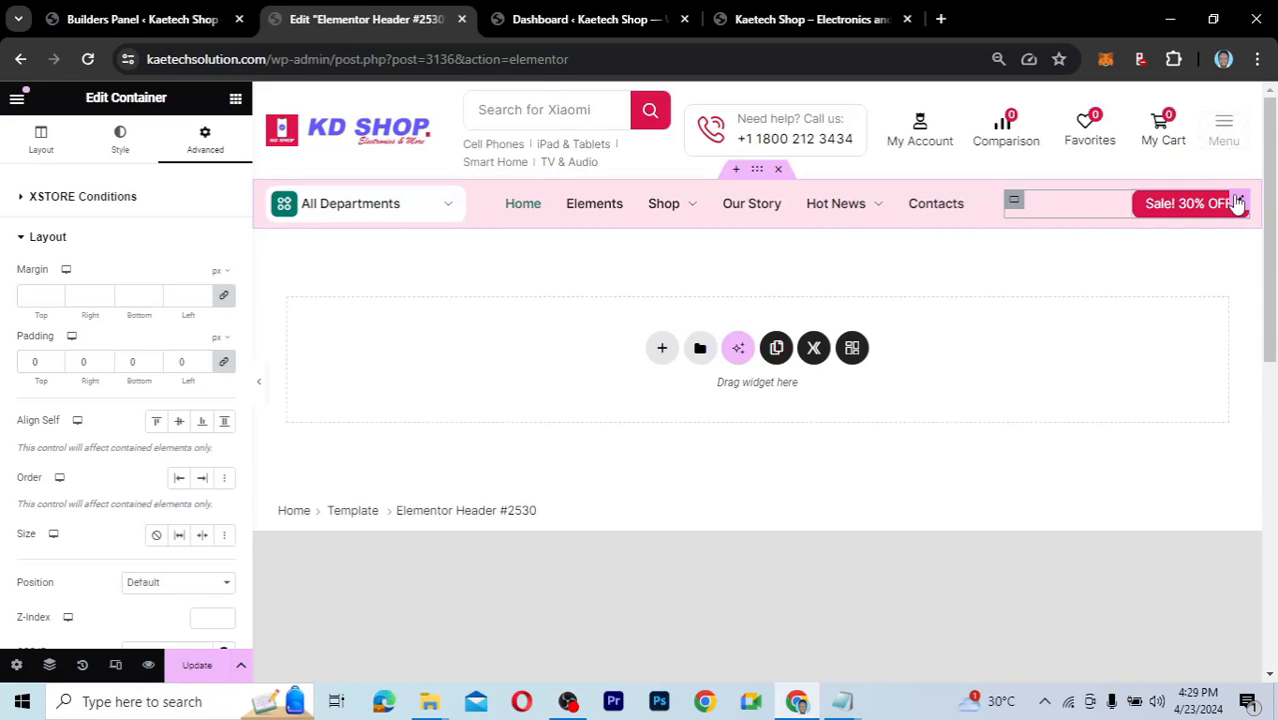
click(1238, 203)
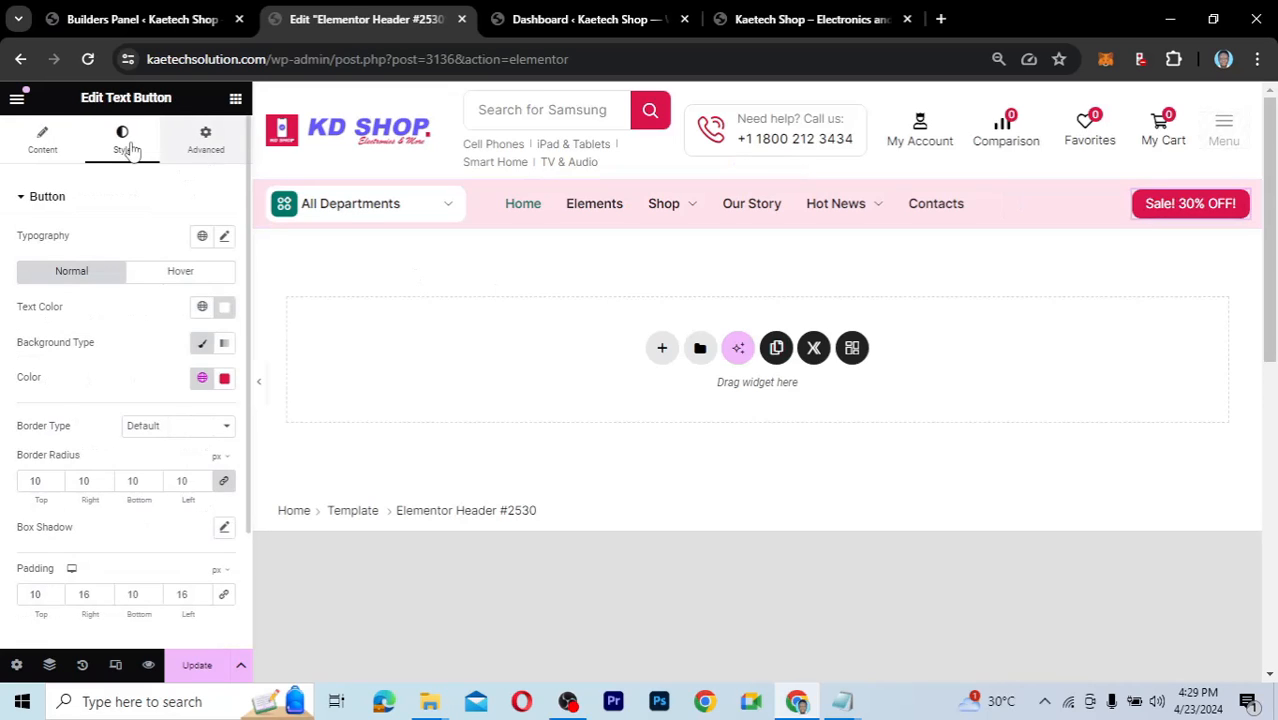
Give the 'Sale! 30% OFF!' button 15 top and bottom padding and update the header.
click(205, 152)
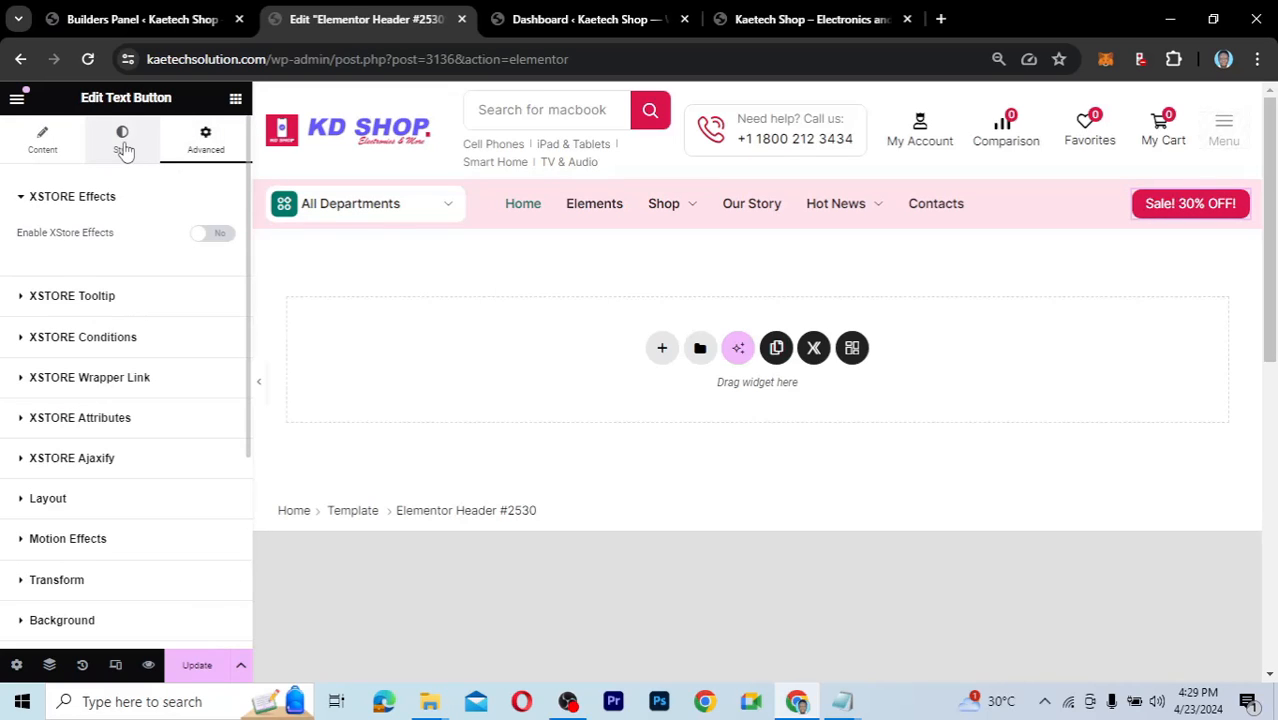
click(122, 145)
scroll(86, 410, down, 2)
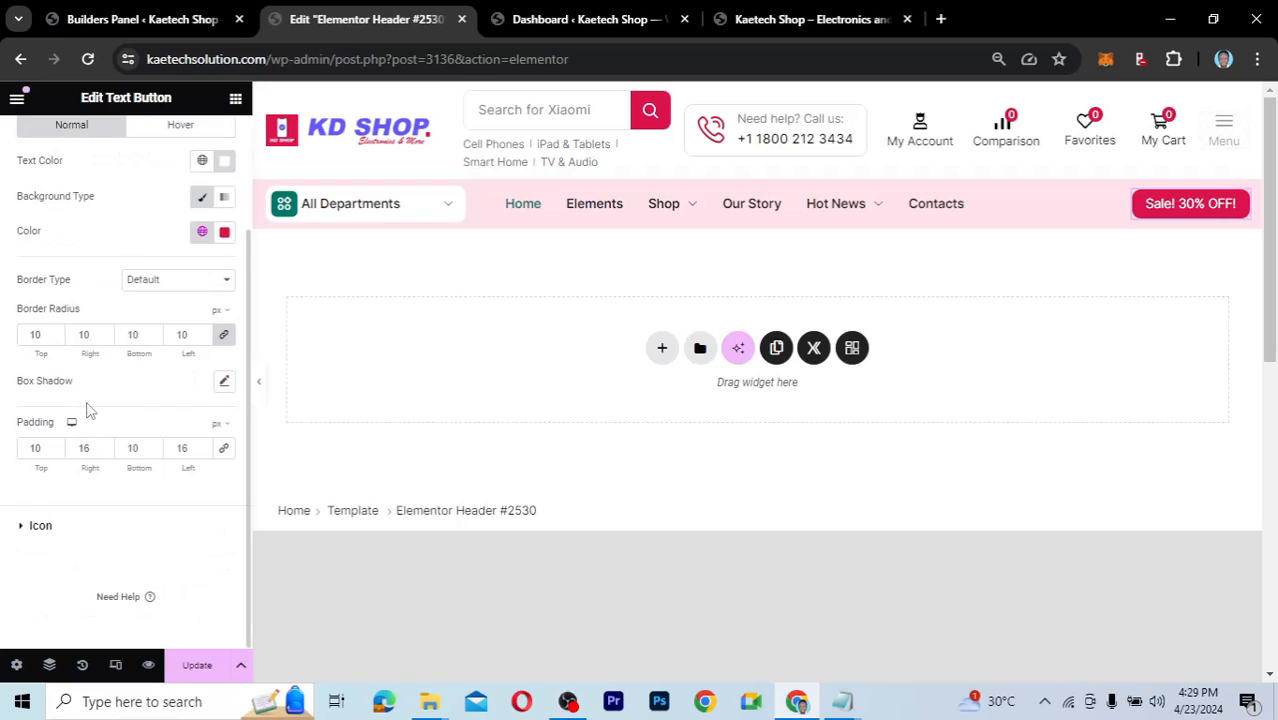
double_click(36, 448)
text(15)
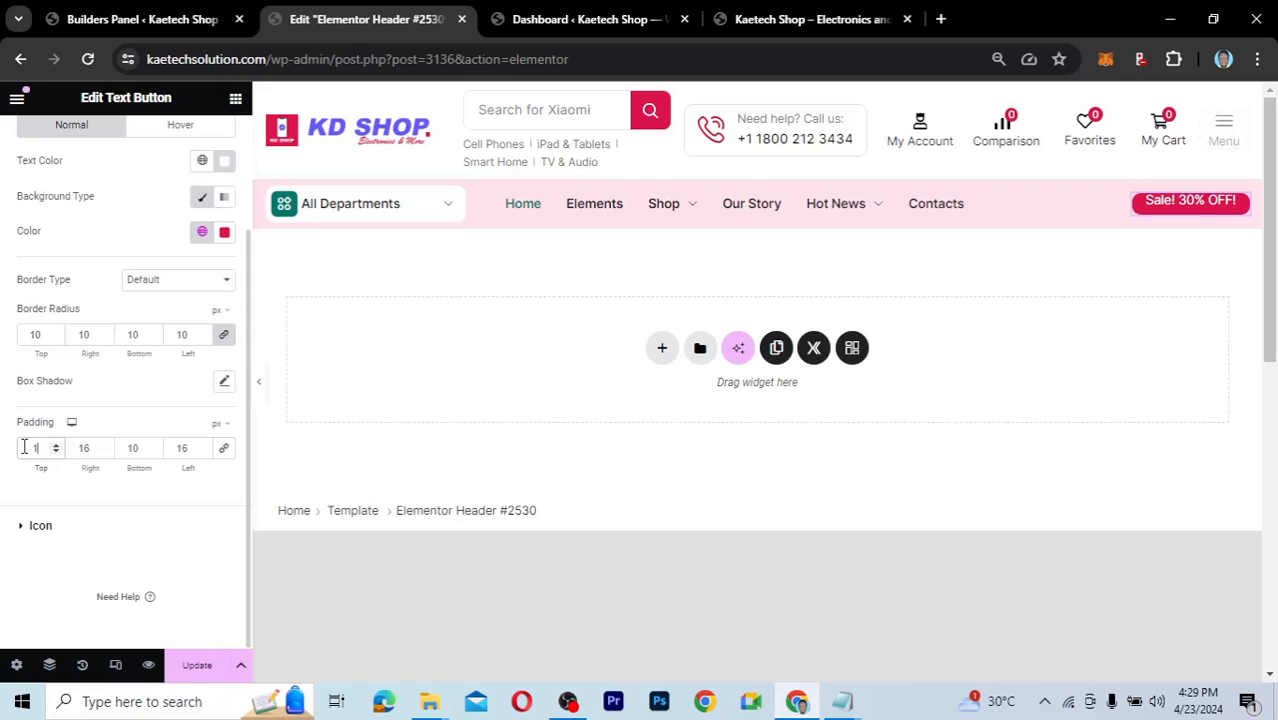
double_click(121, 453)
text(1)
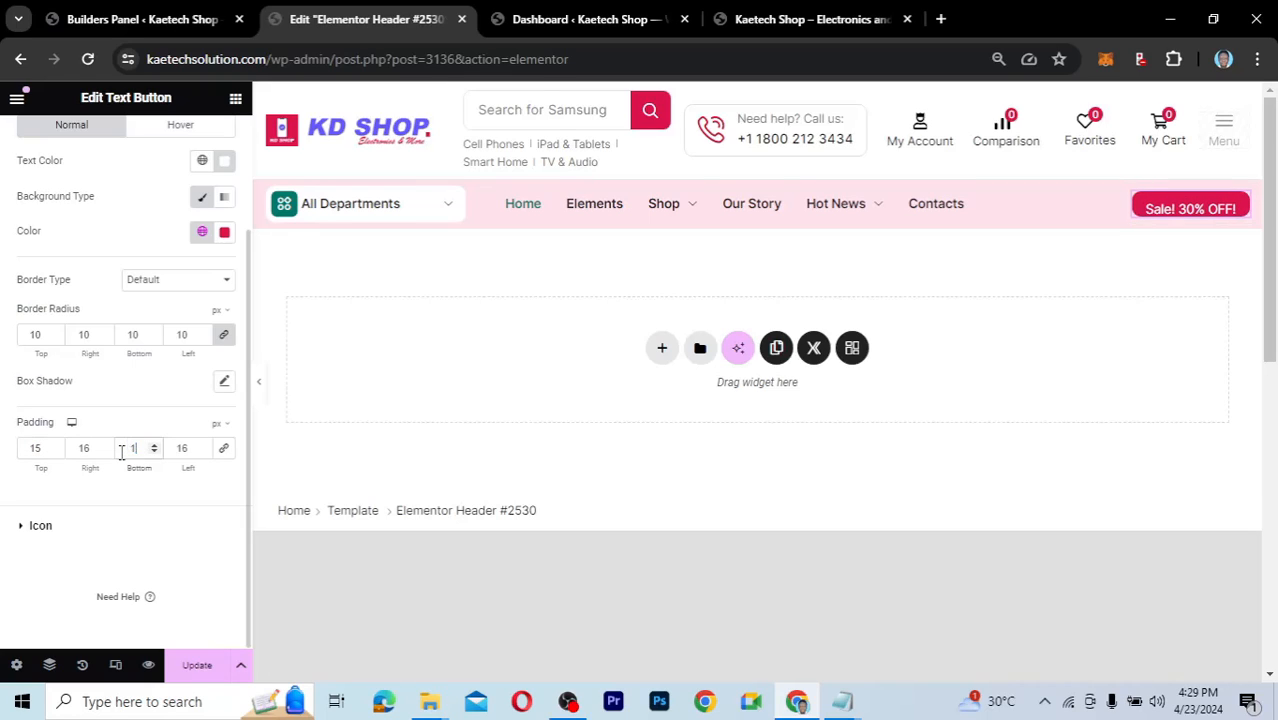
text(5)
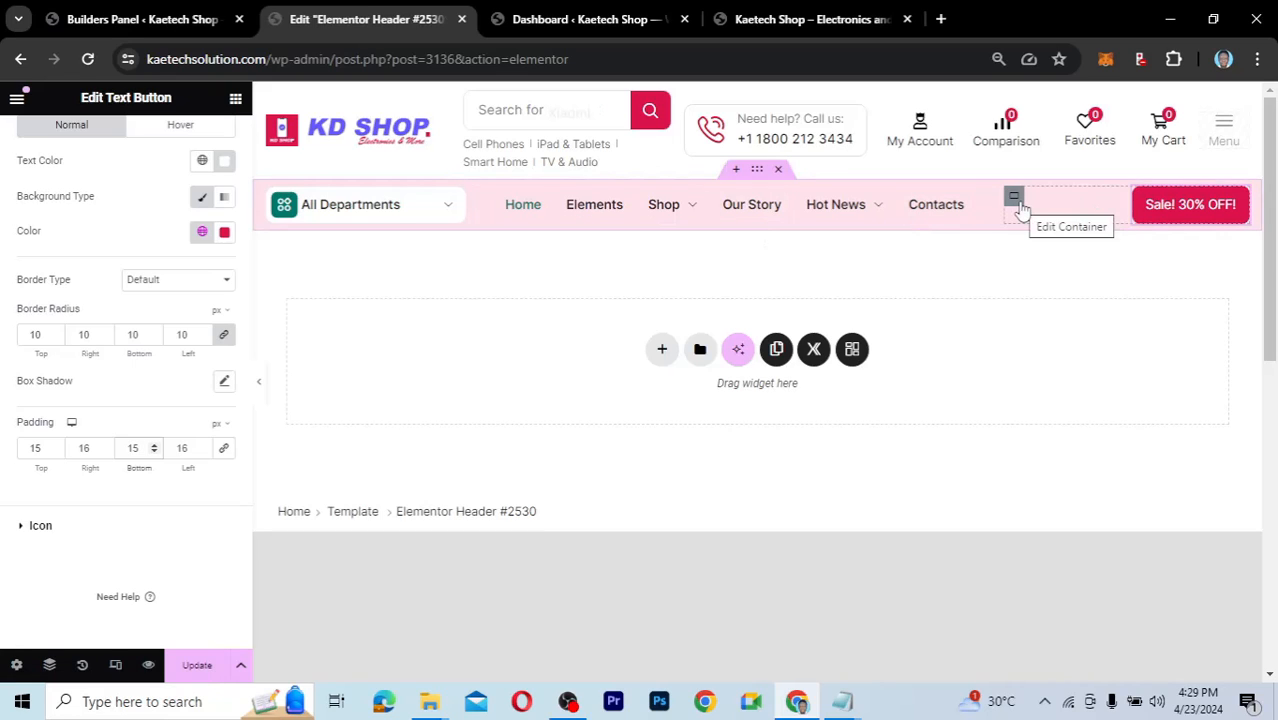
click(205, 665)
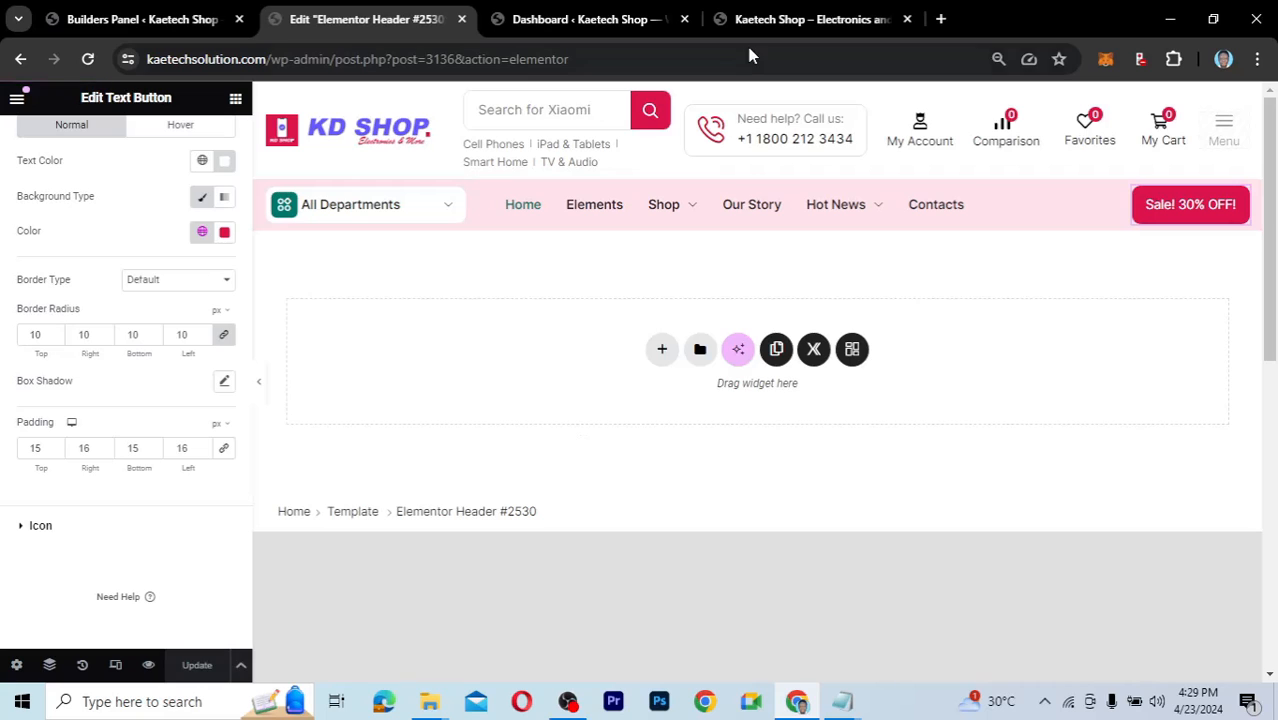
click(779, 20)
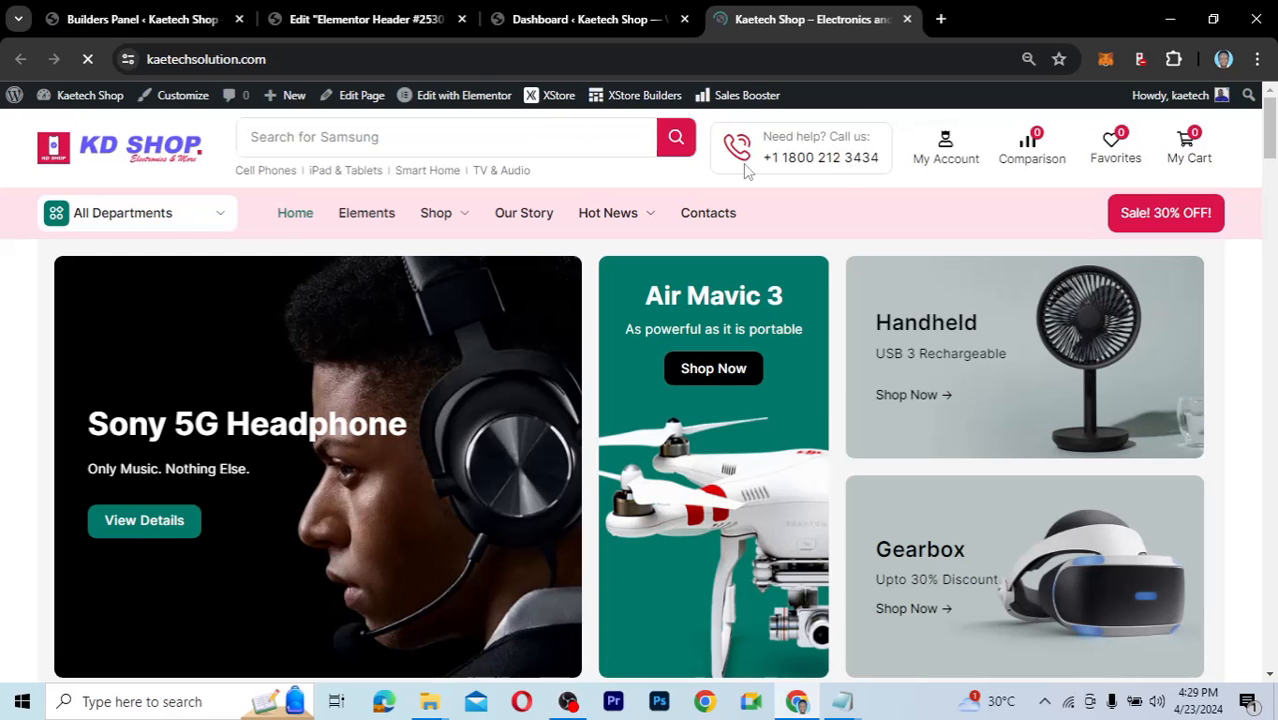
click(408, 30)
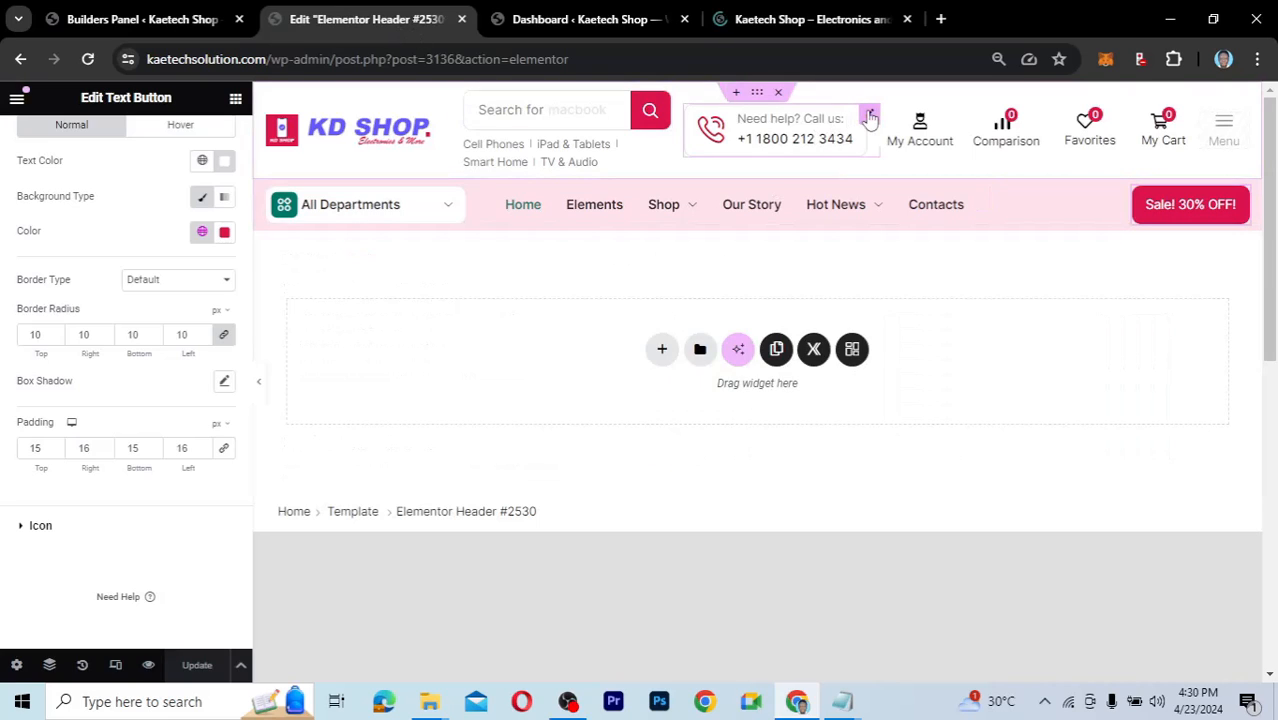
Replace the phone number in the 'Need help? Call us' icon box with the shop's number and save.
click(870, 117)
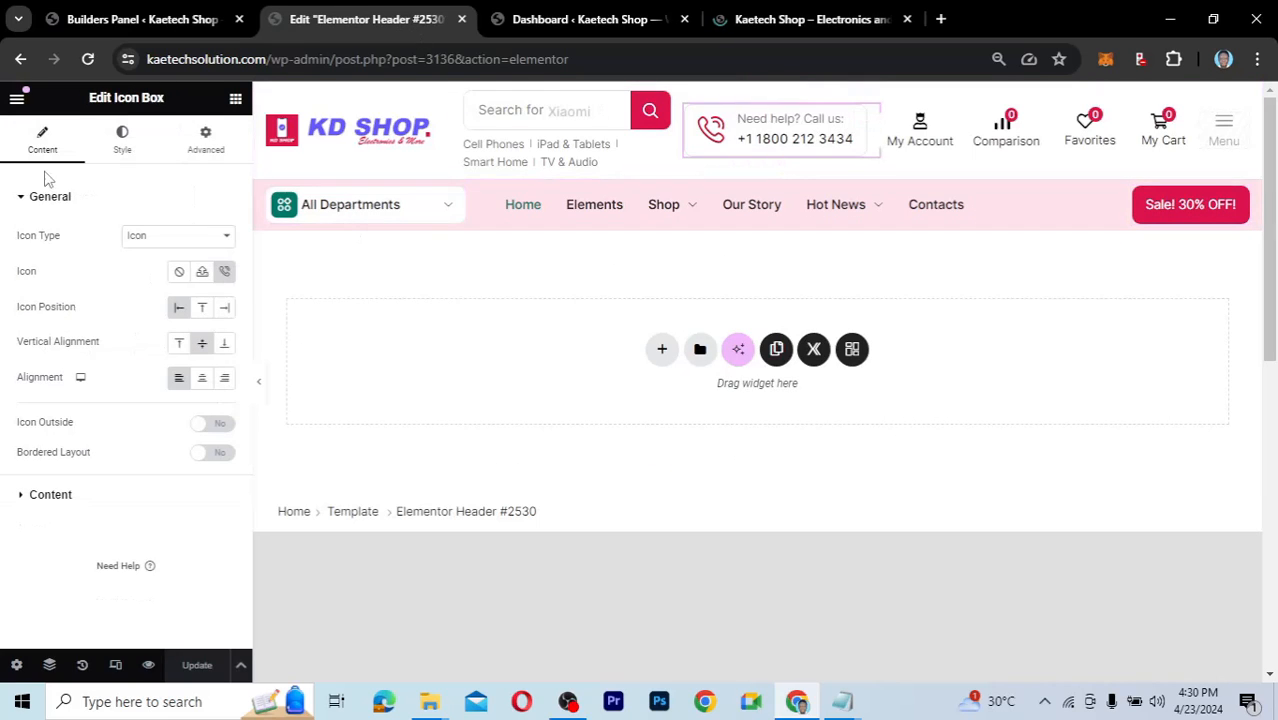
click(22, 494)
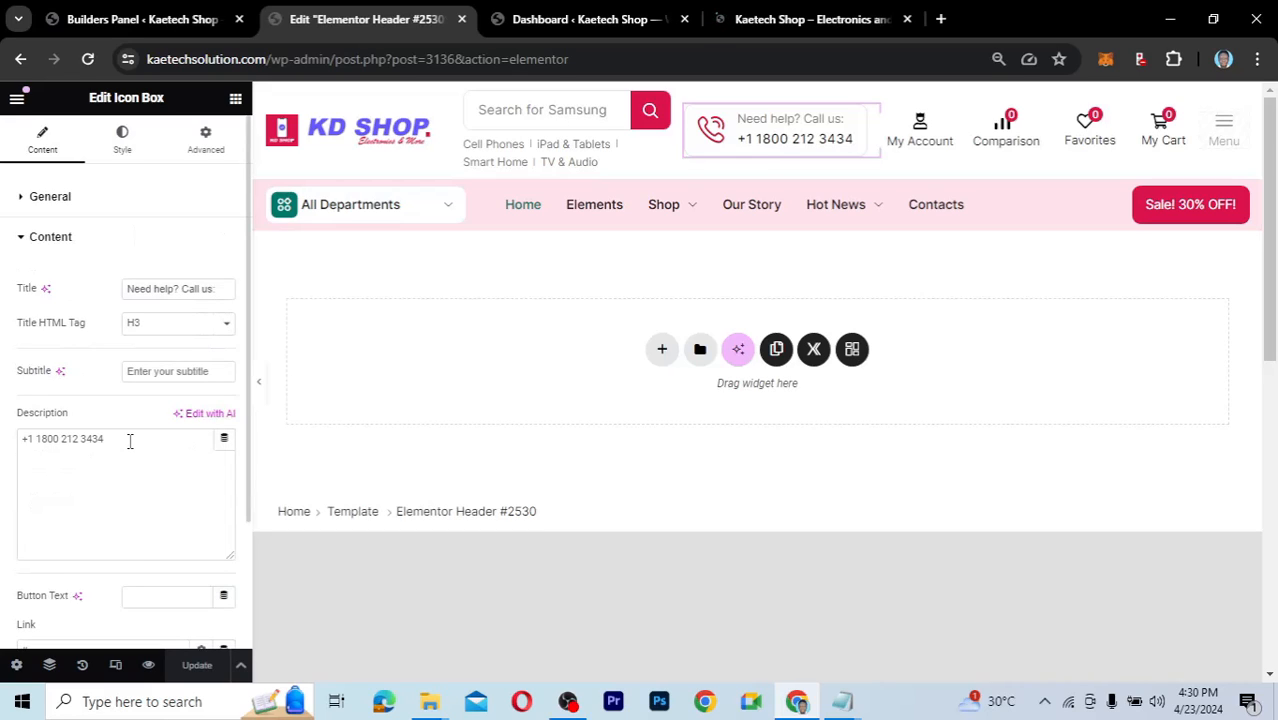
drag(130, 441, 55, 443)
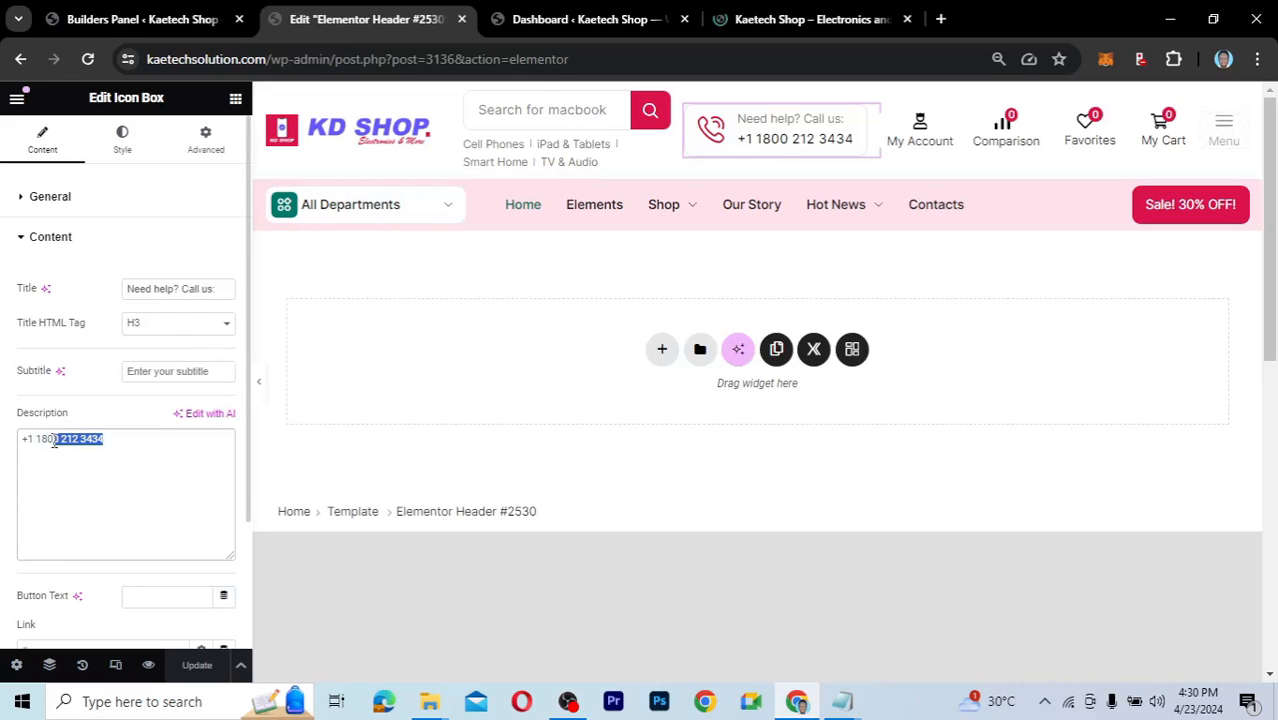
click(110, 439)
drag(110, 439, 30, 438)
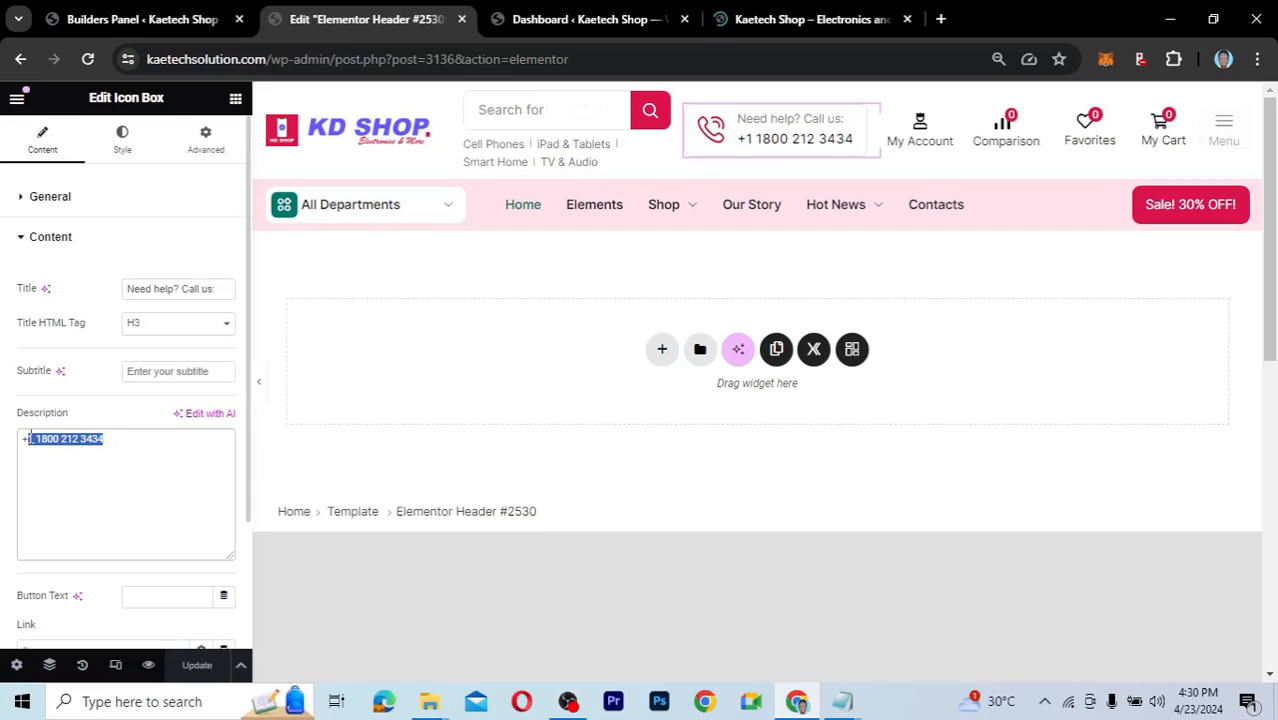
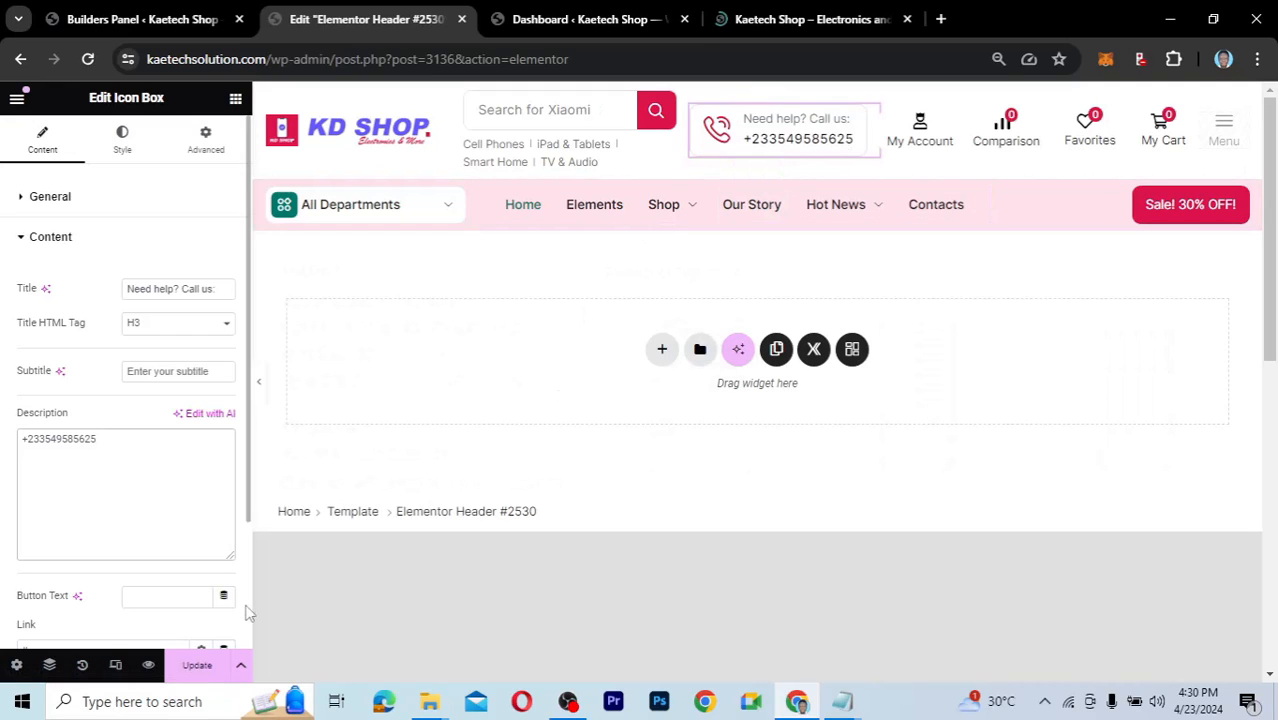
key(ctrl+s)
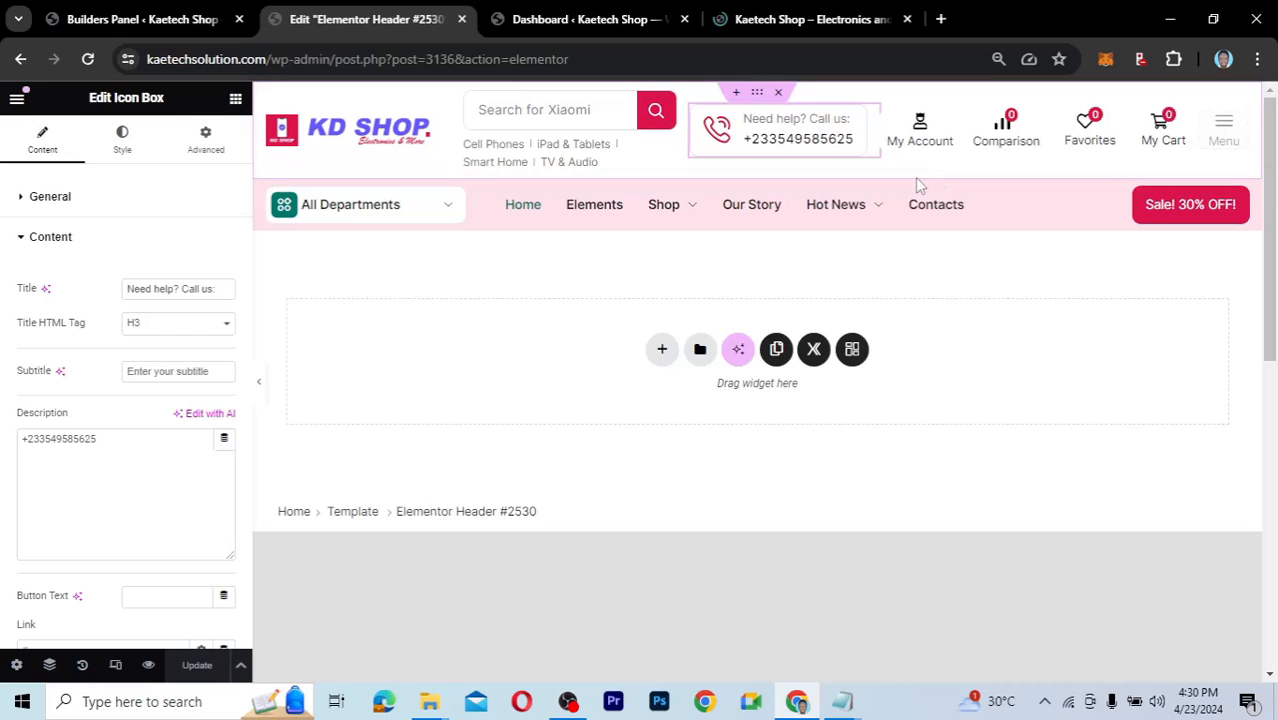
Hide and restore the Elementor panel, then enable Responsive Mode for device previews.
click(260, 388)
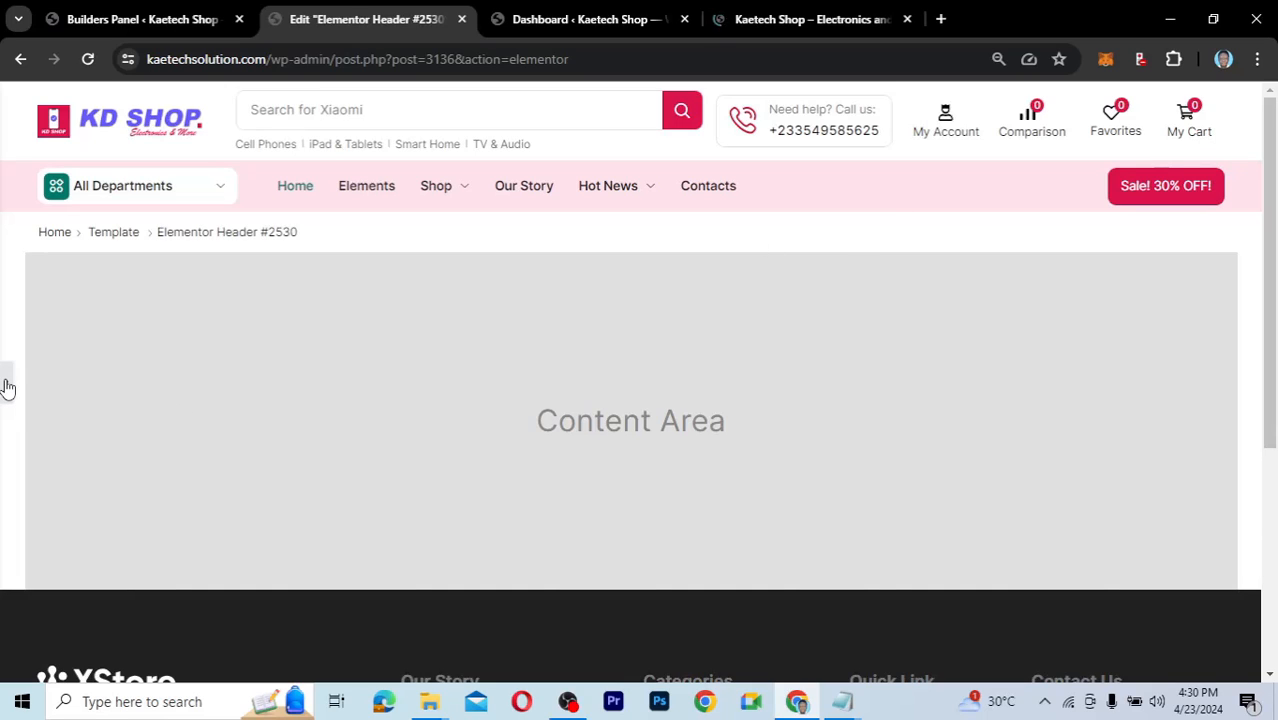
click(7, 388)
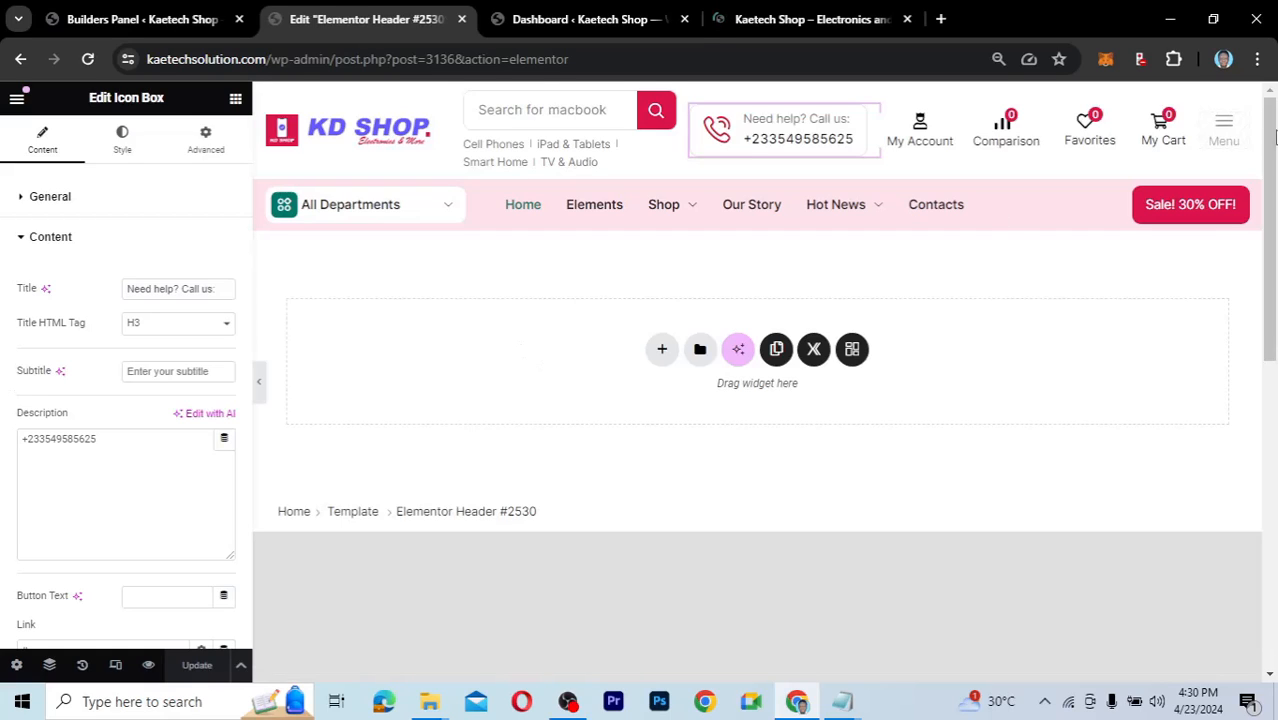
click(114, 666)
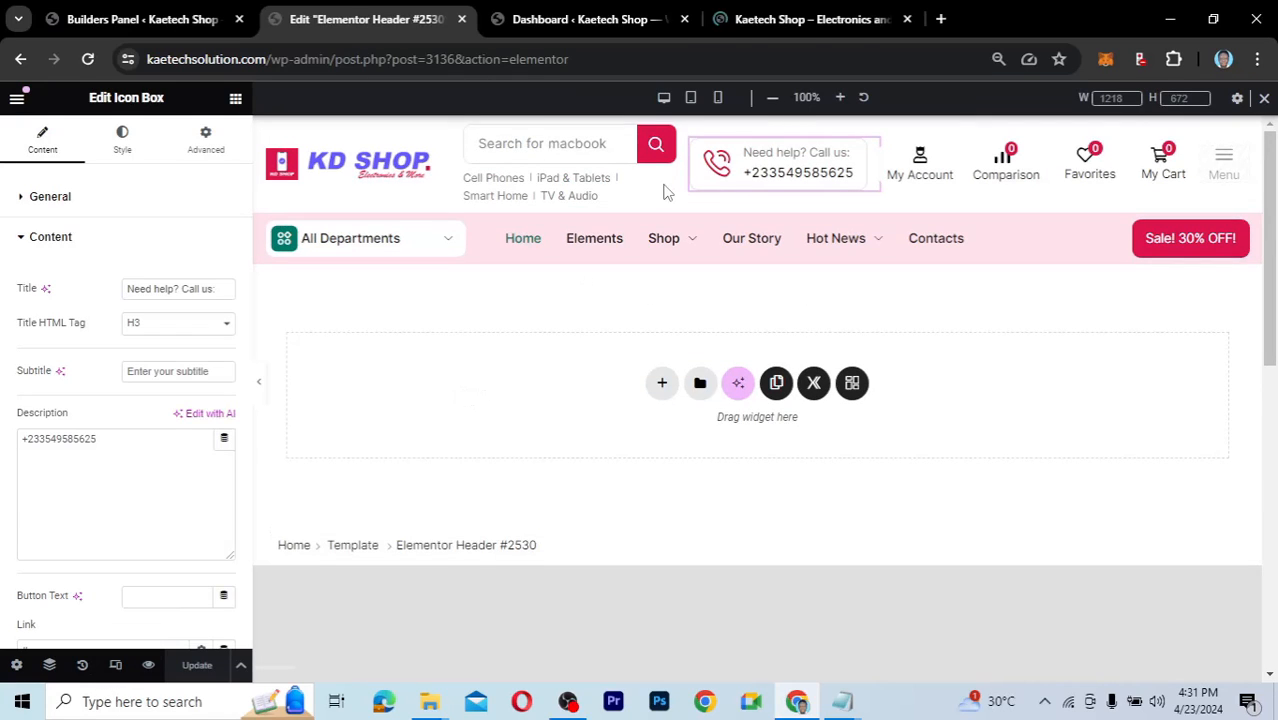
Preview the header at mobile width and open the Mobile Menu settings, then go back to desktop.
click(719, 98)
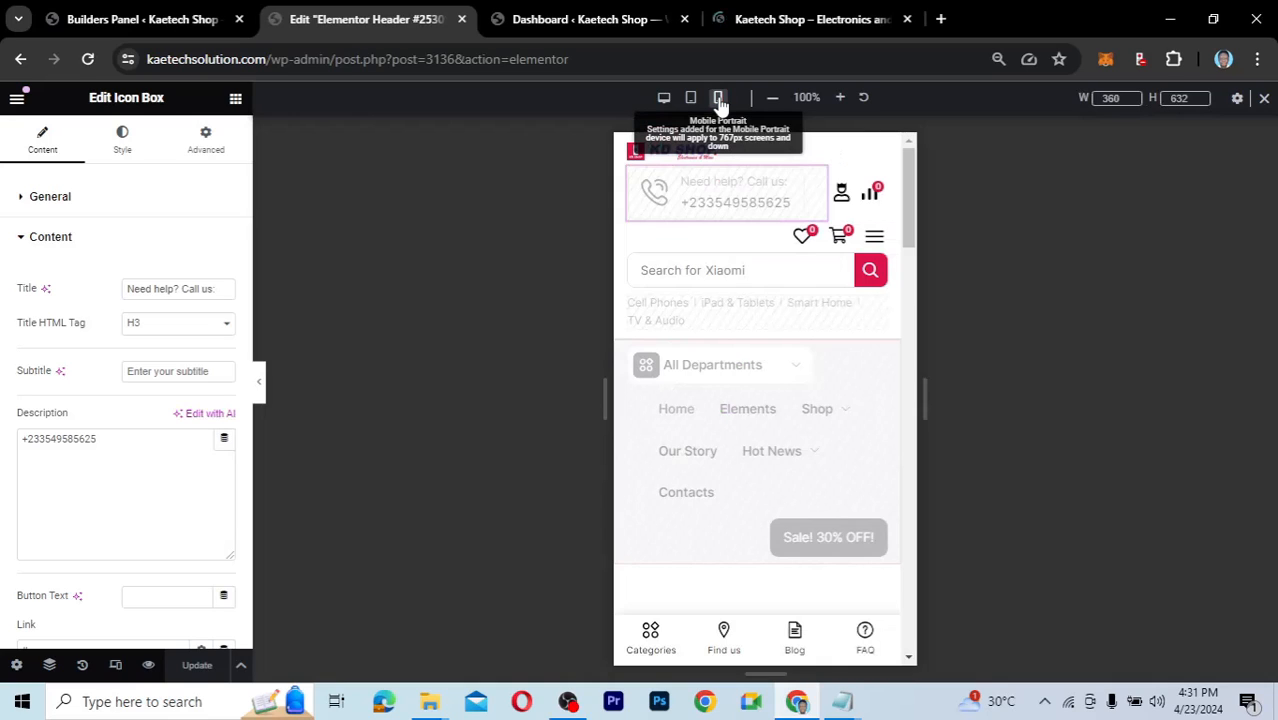
click(877, 238)
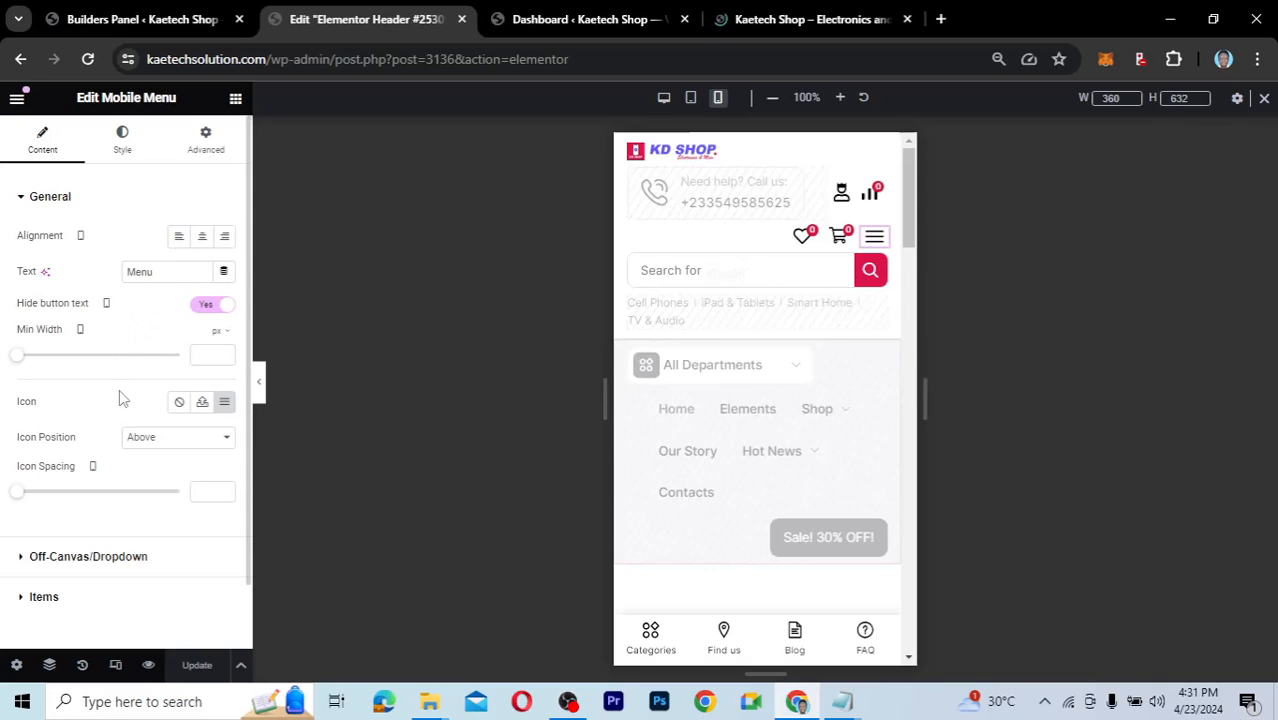
scroll(68, 458, down, 1)
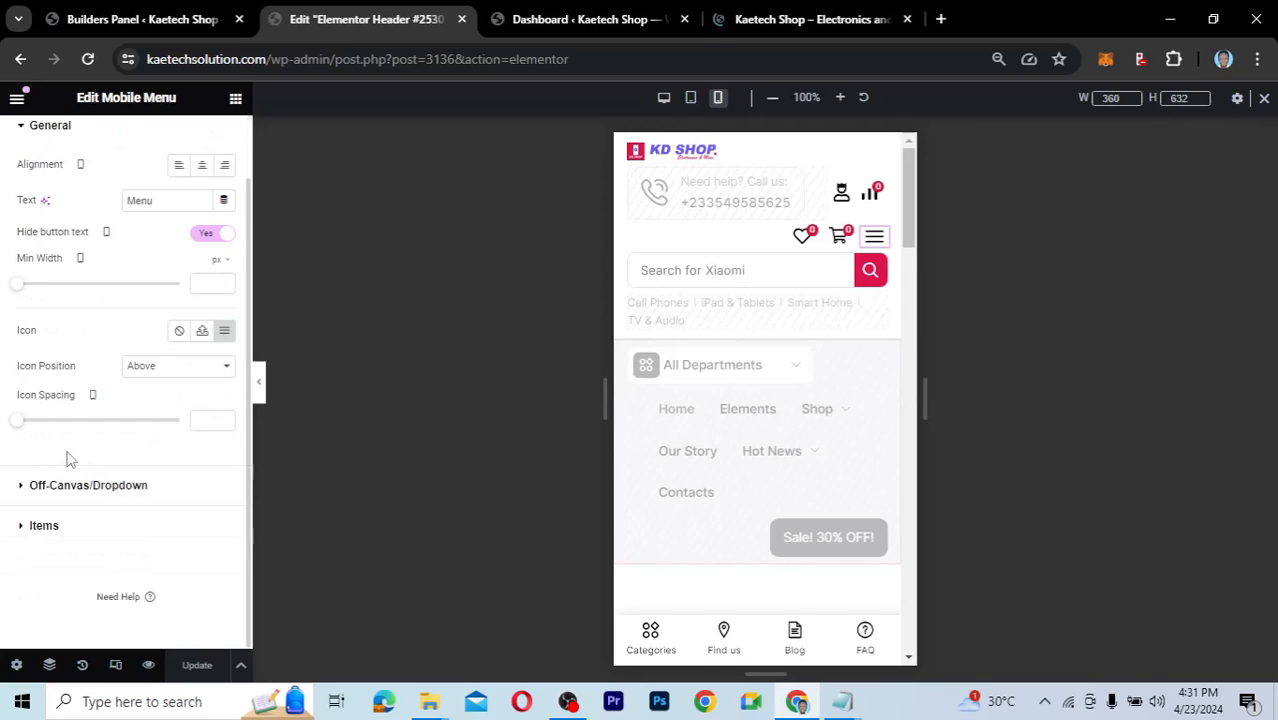
scroll(68, 458, up, 1)
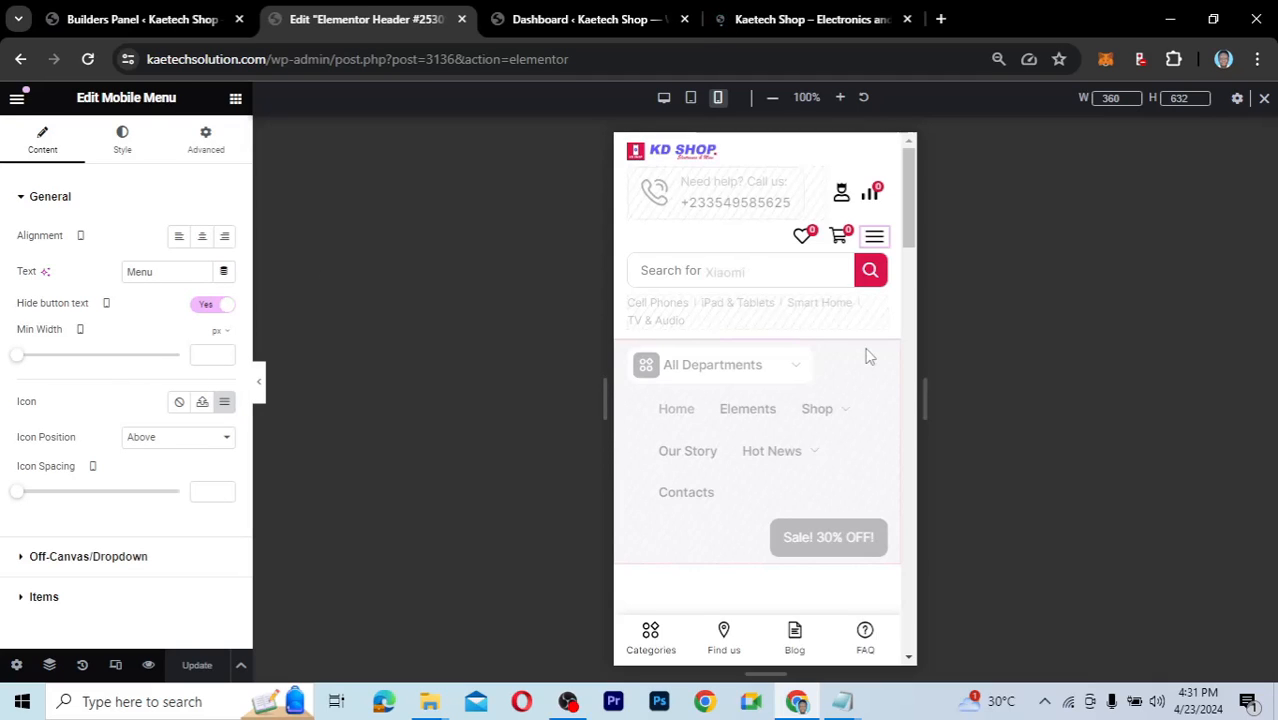
click(664, 99)
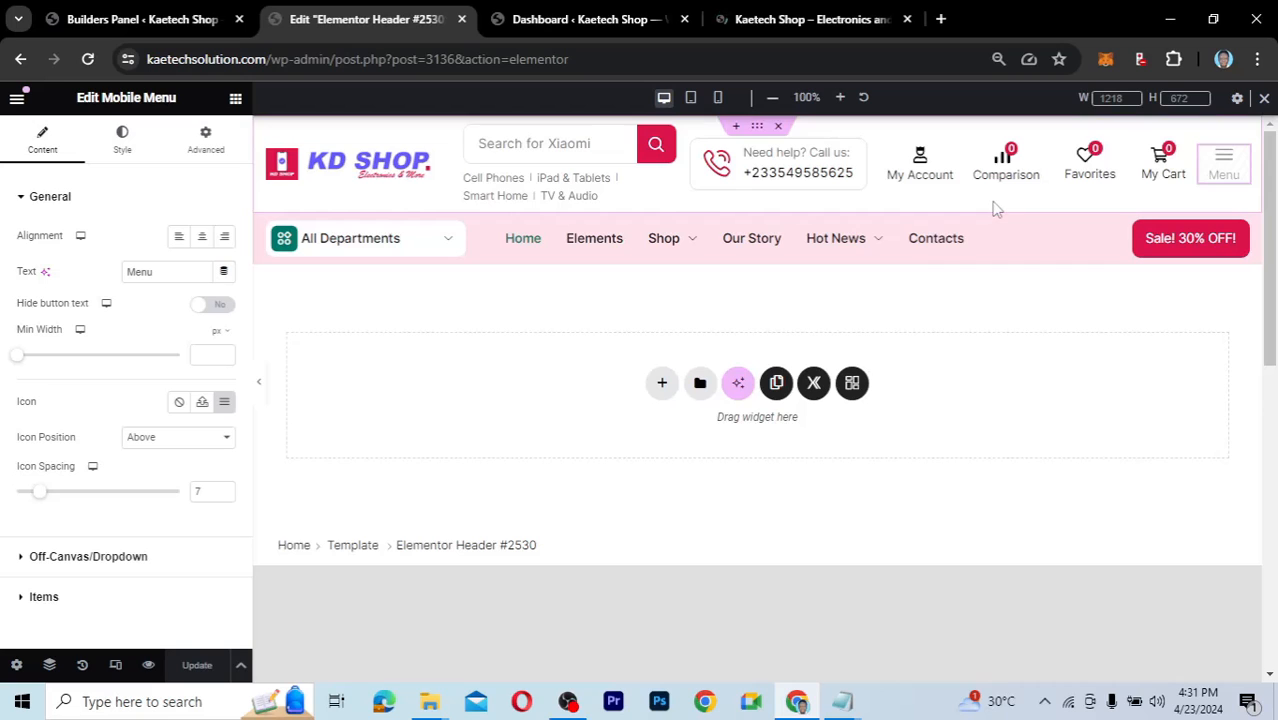
mouse_move(876, 259)
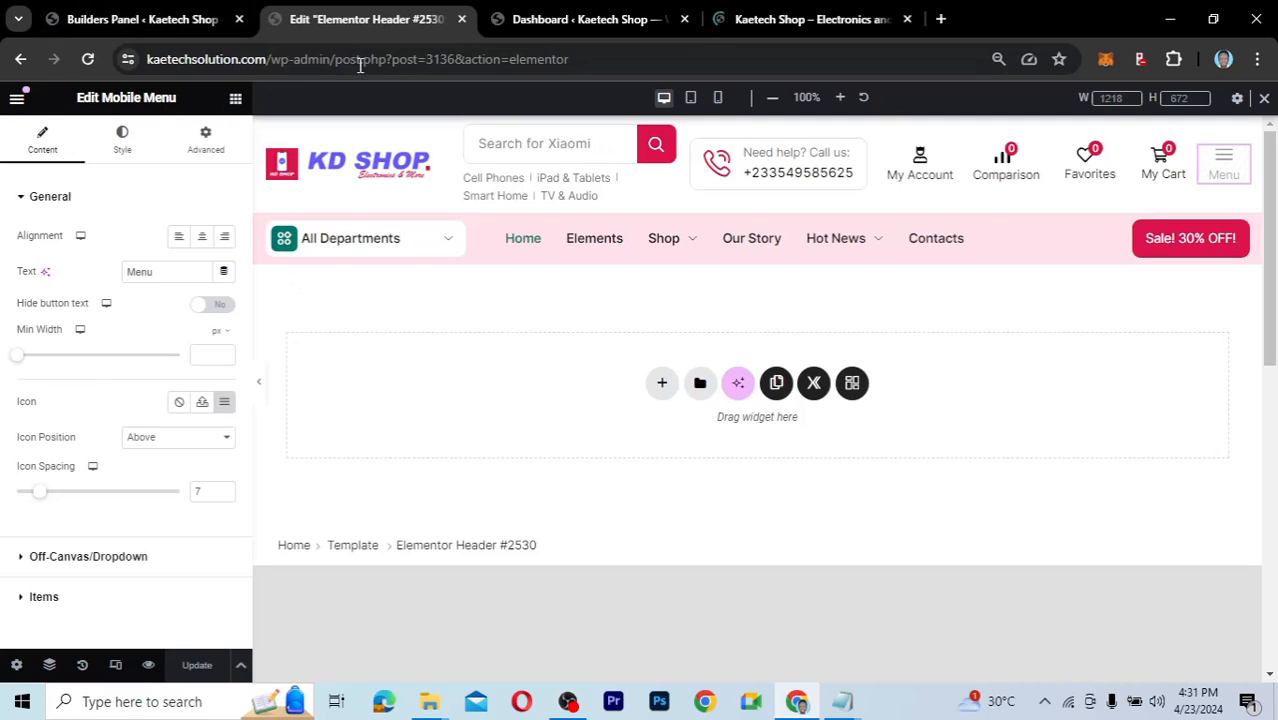
Close the header editor, start editing Elementor Footer #420 from the Footer Builder, and view the live shop.
click(461, 19)
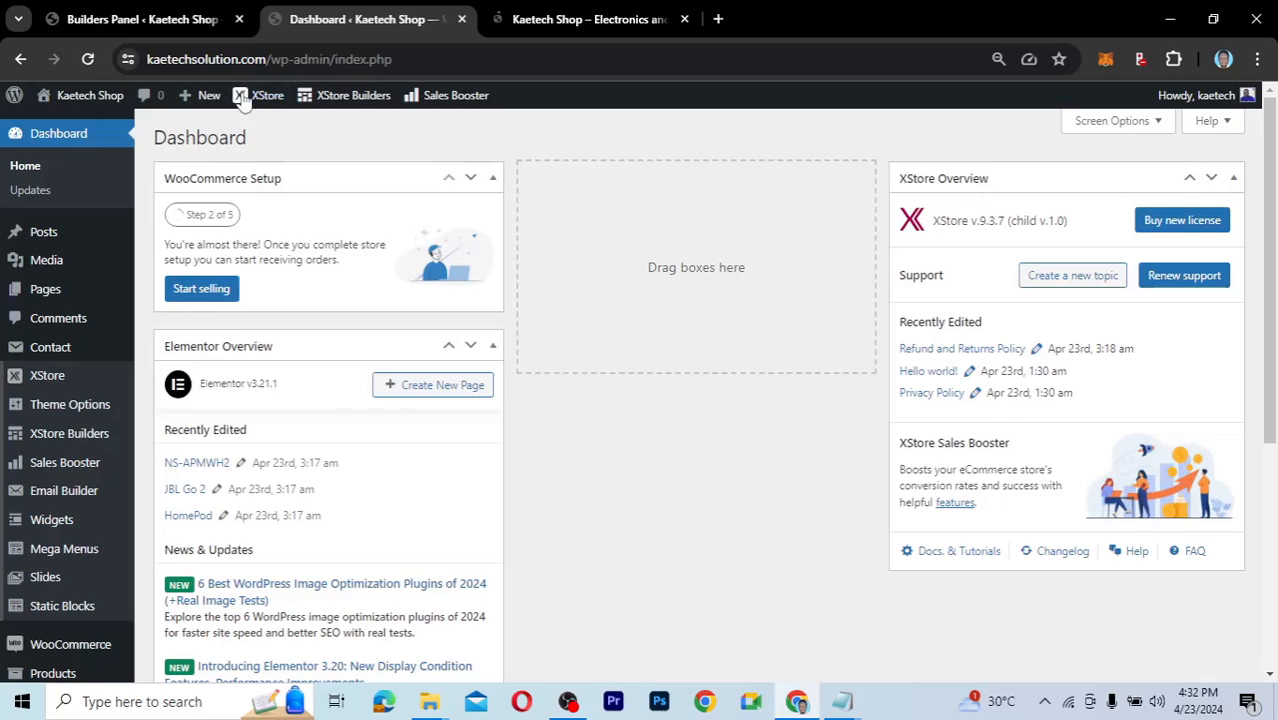
click(155, 20)
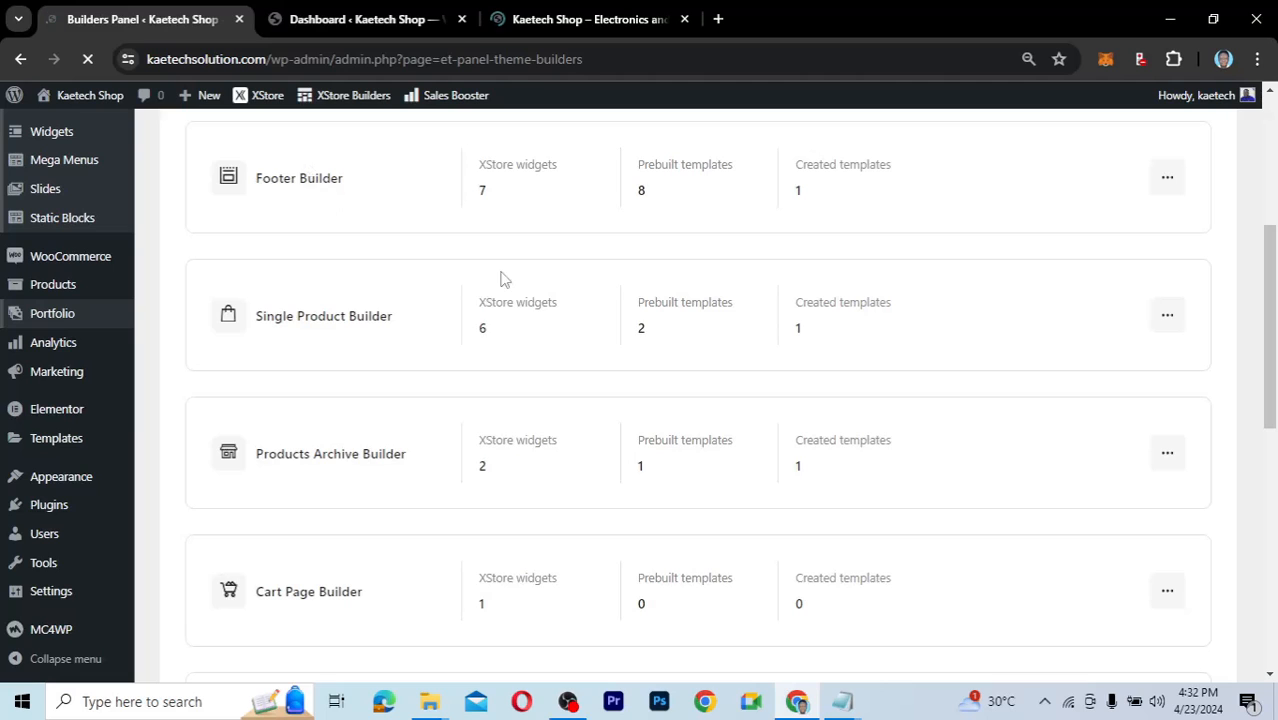
scroll(679, 354, up, 2)
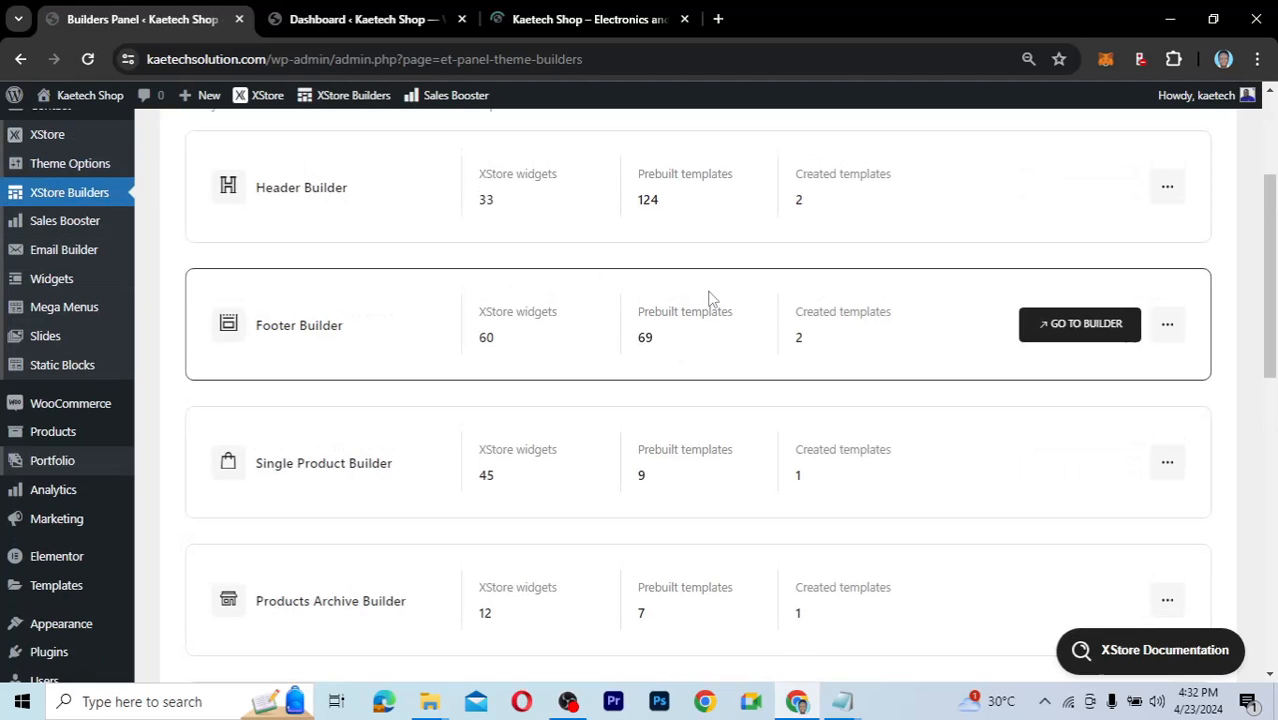
scroll(726, 307, up, 1)
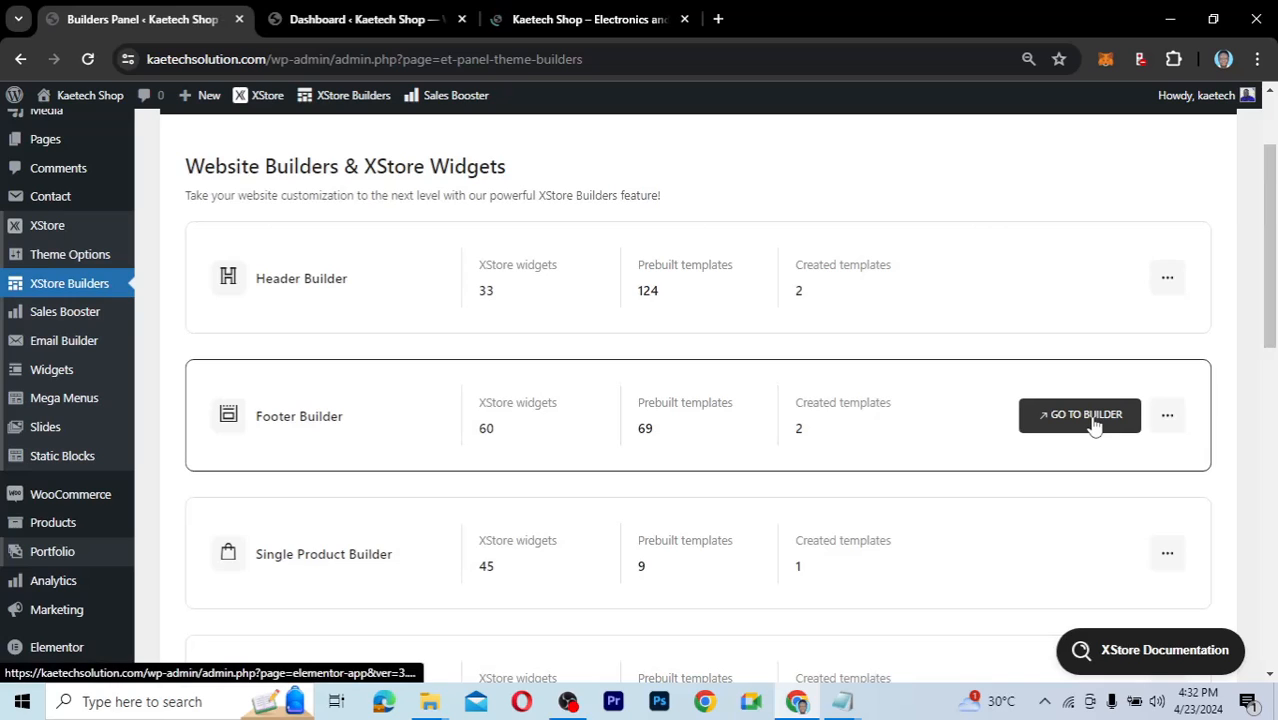
click(1085, 415)
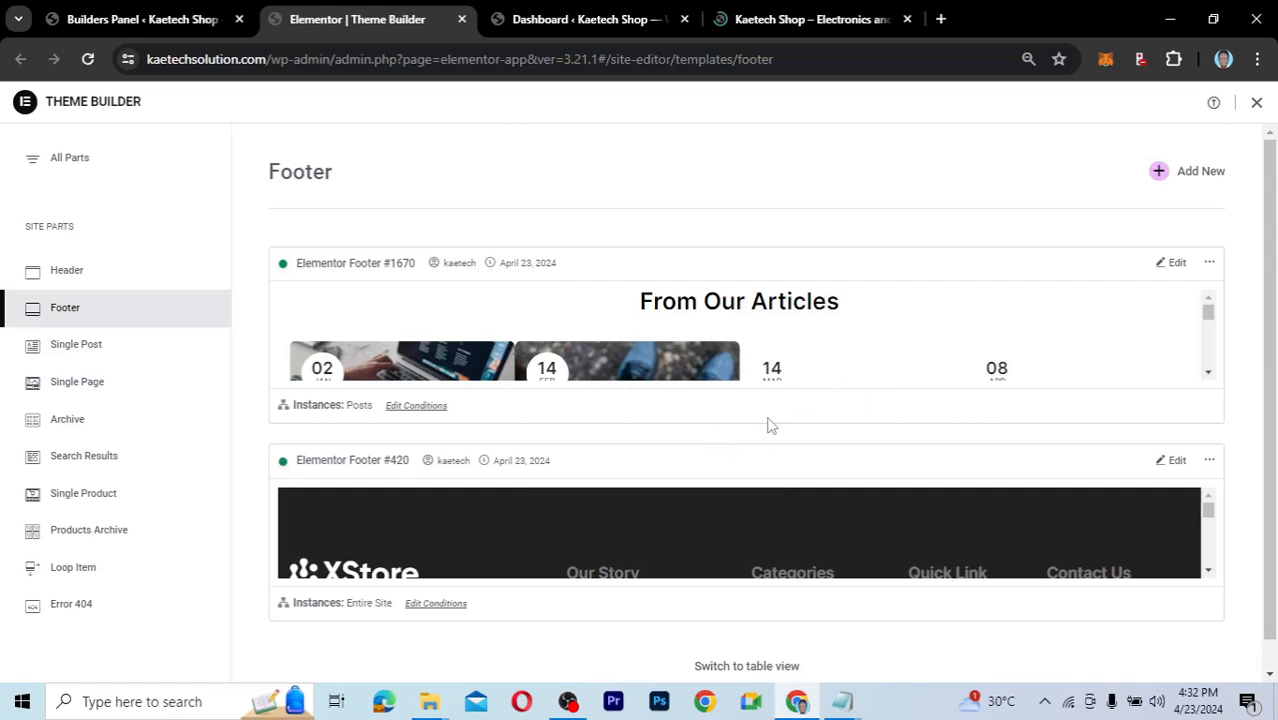
scroll(766, 428, down, 1)
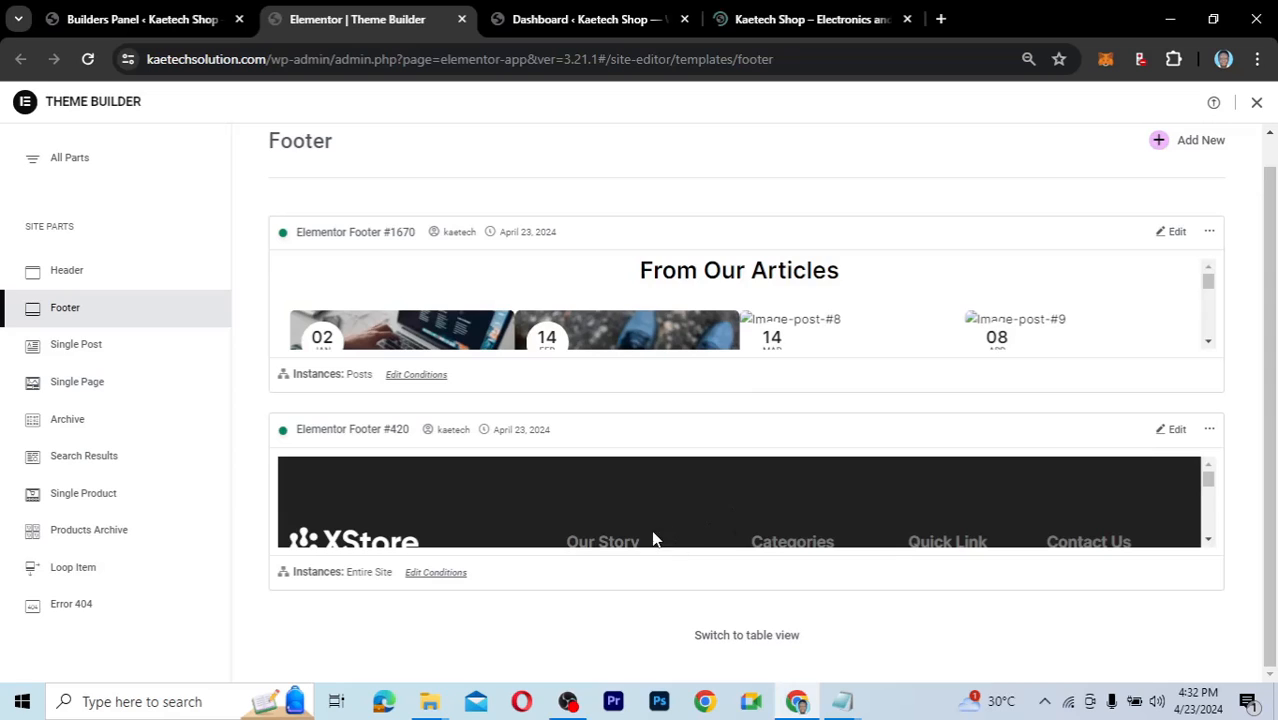
scroll(660, 525, down, 1)
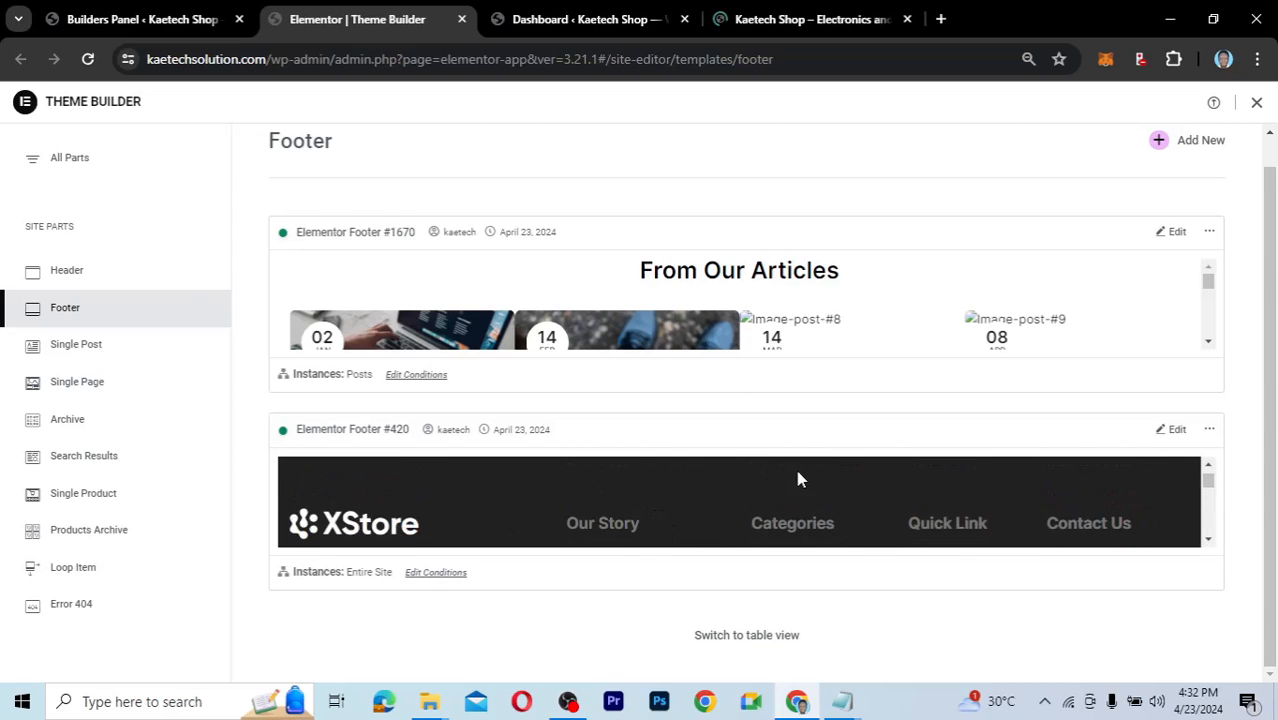
click(1174, 431)
click(812, 12)
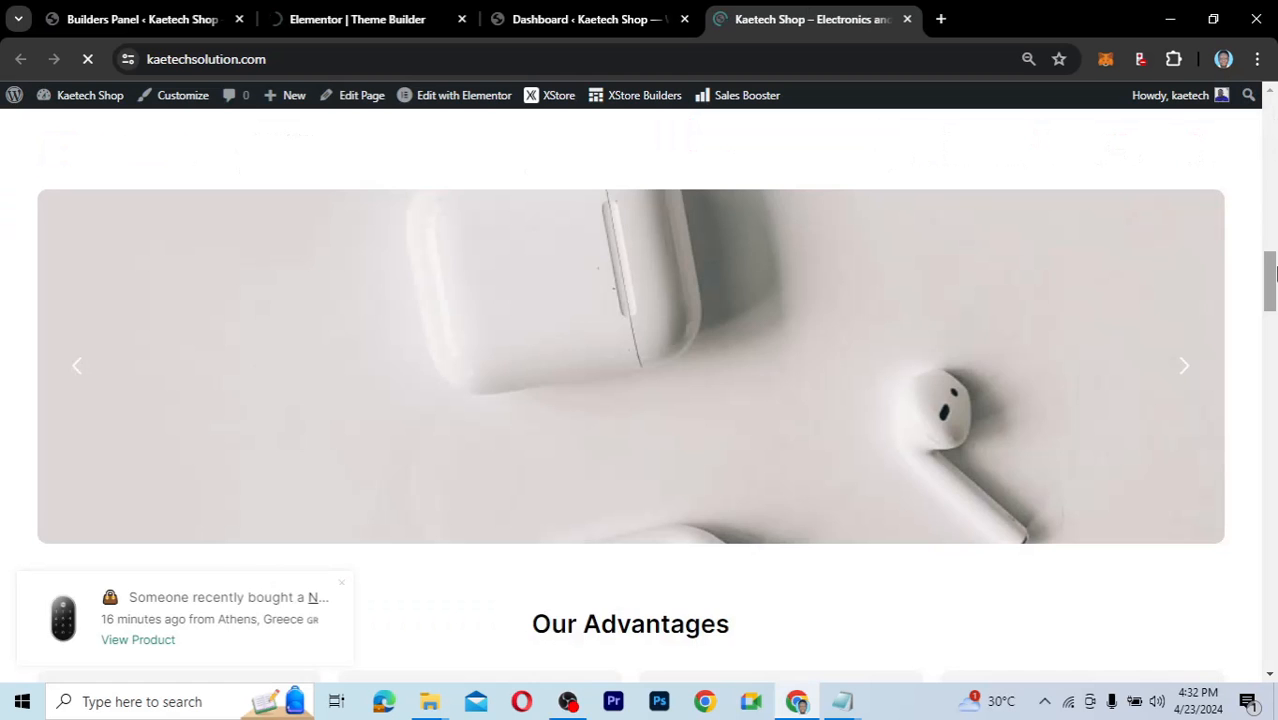
Scroll the live site down to the XStore footer, then return to the Footer #420 editor.
drag(1272, 272, 1270, 645)
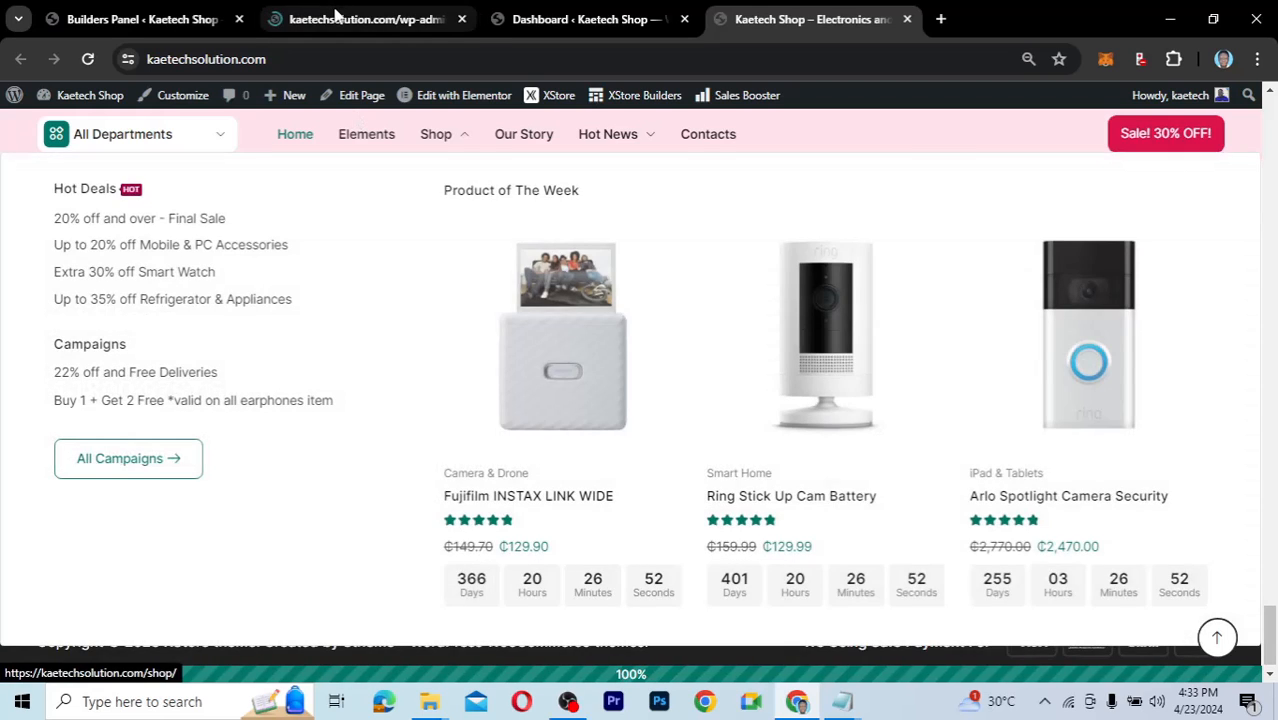
click(337, 14)
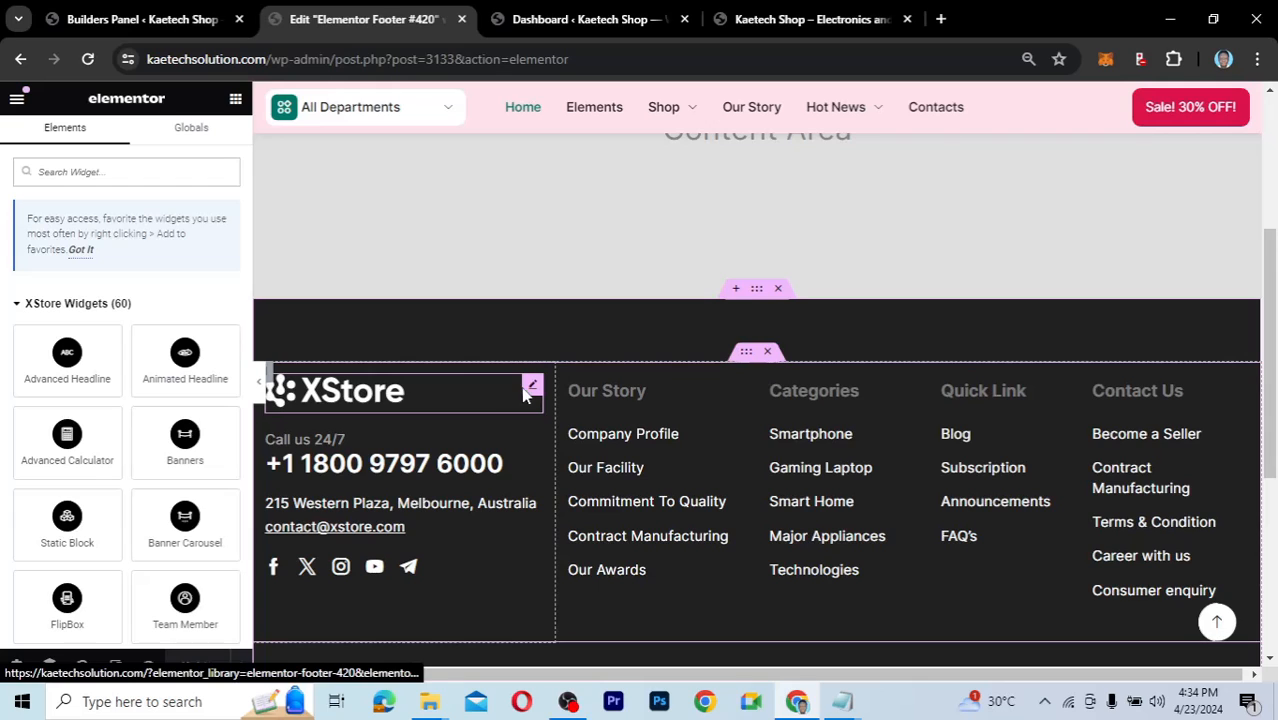
Swap the footer logo for KD-Logo.png from the media library.
click(530, 388)
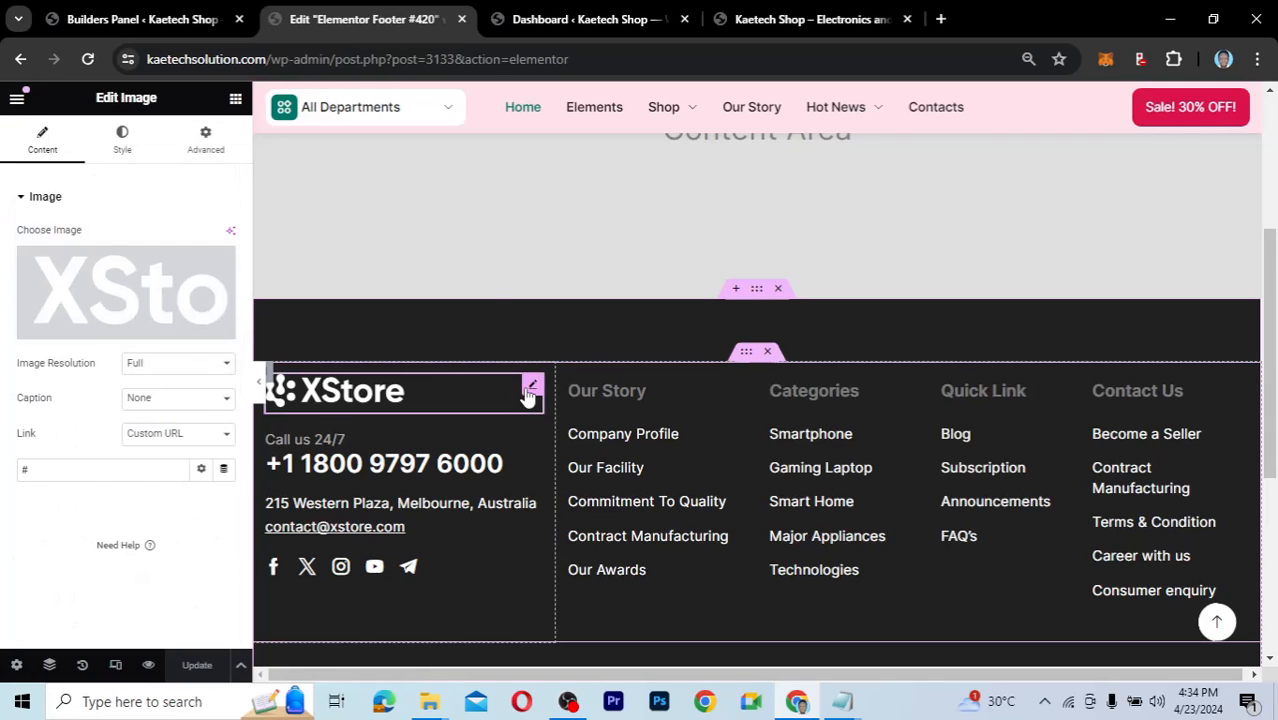
click(113, 294)
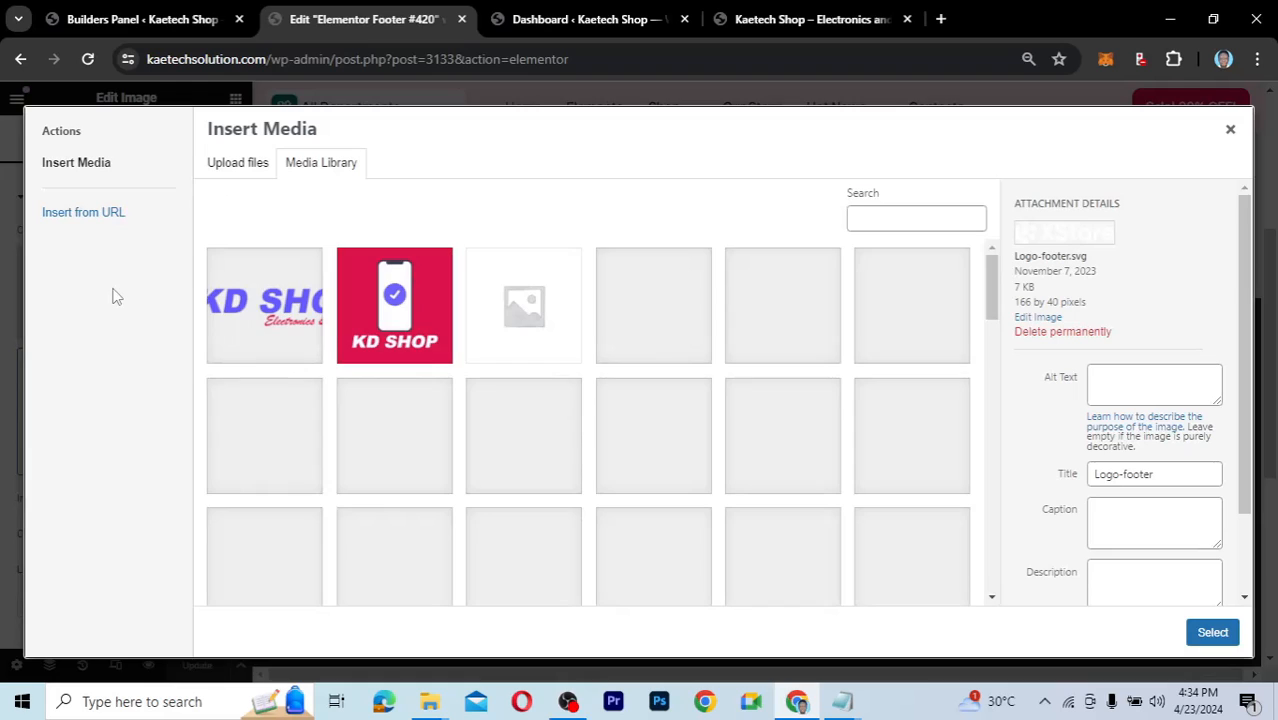
click(291, 318)
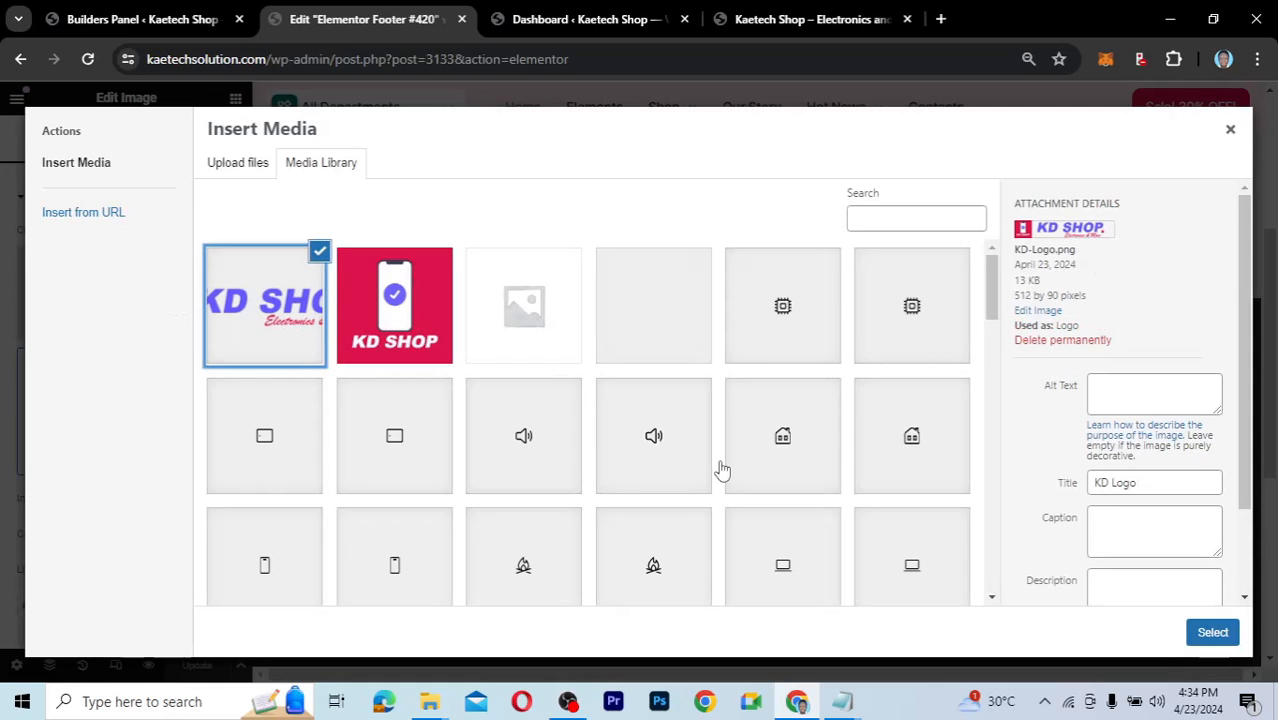
click(1212, 633)
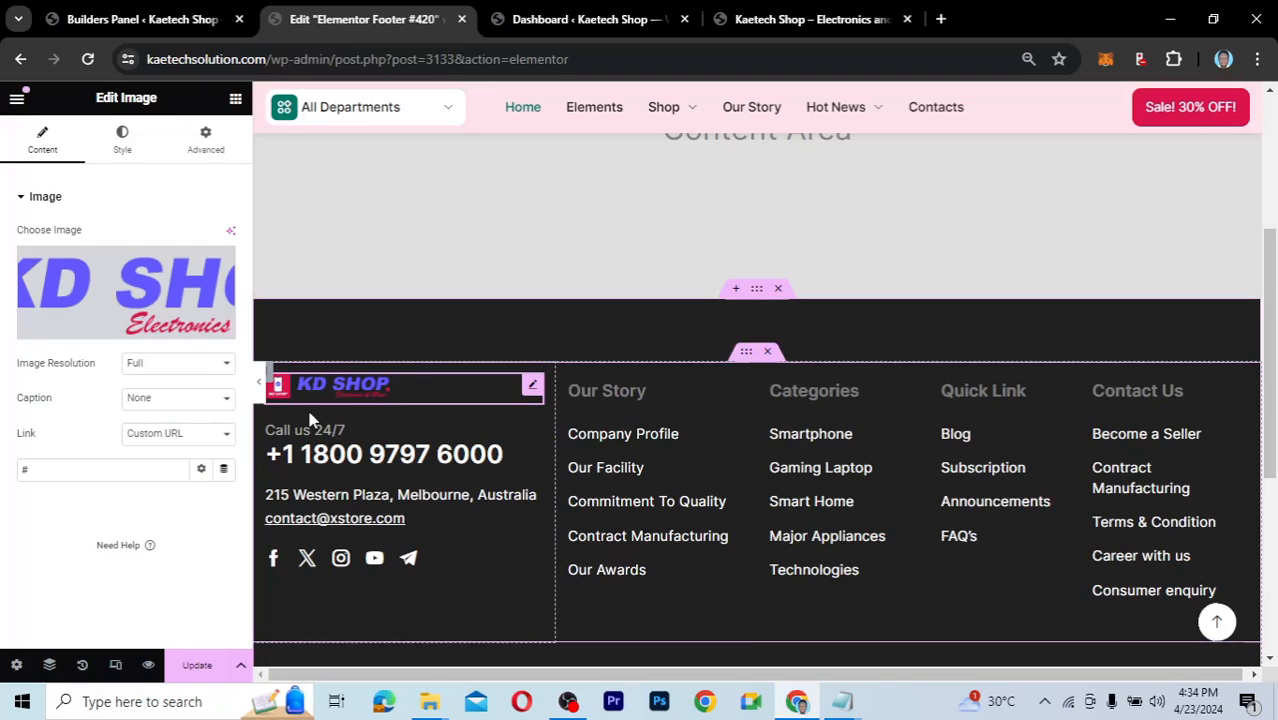
Set the footer logo's width to 280.
click(130, 148)
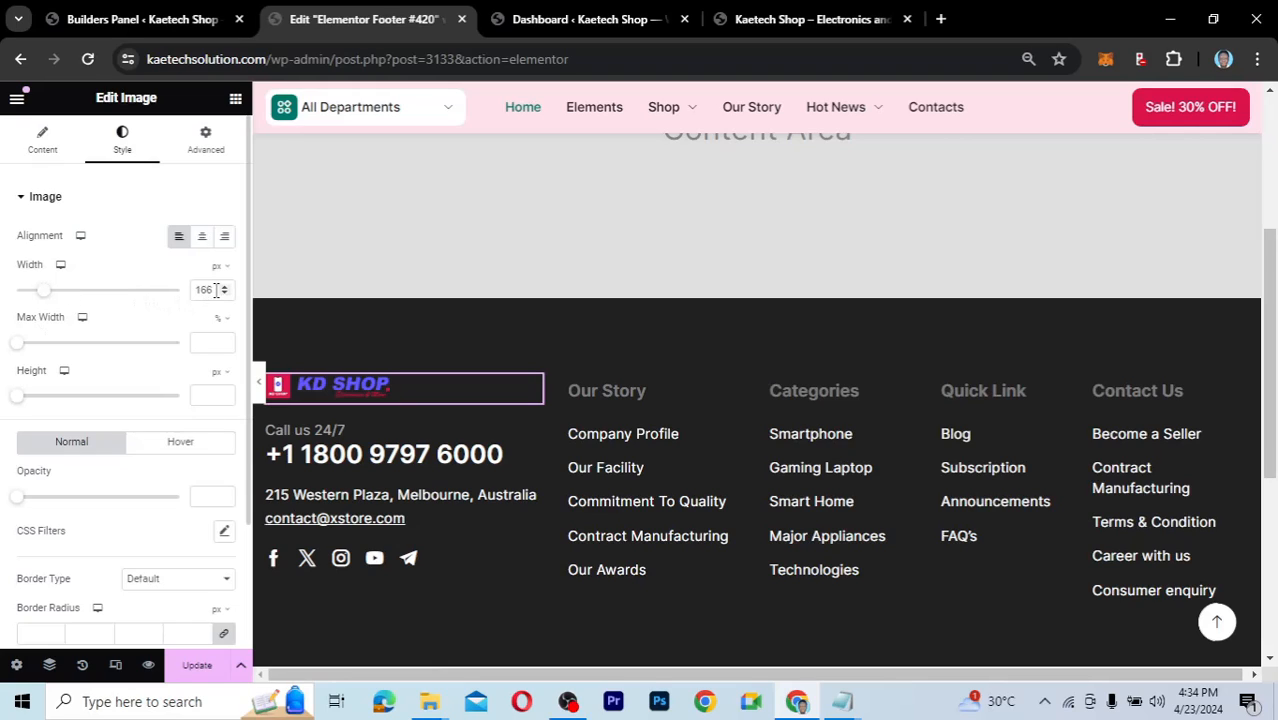
drag(218, 289, 178, 291)
text(220)
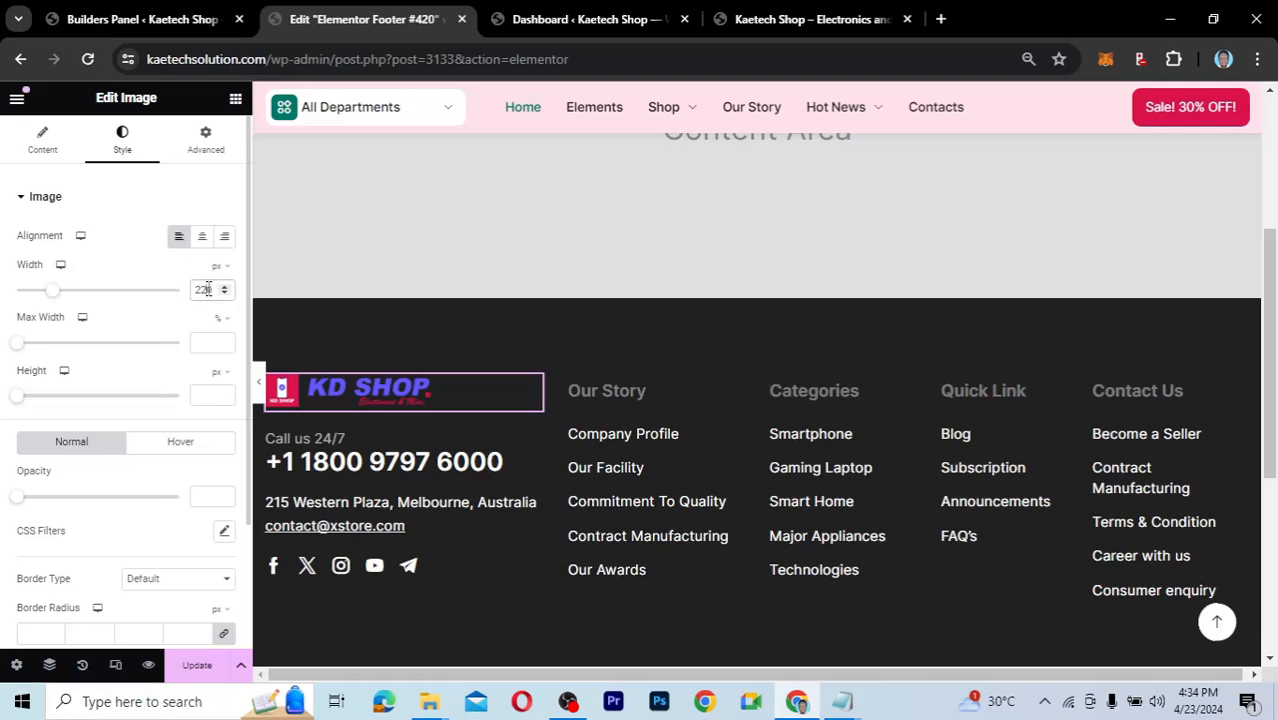
key(BackSpace)
text(8)
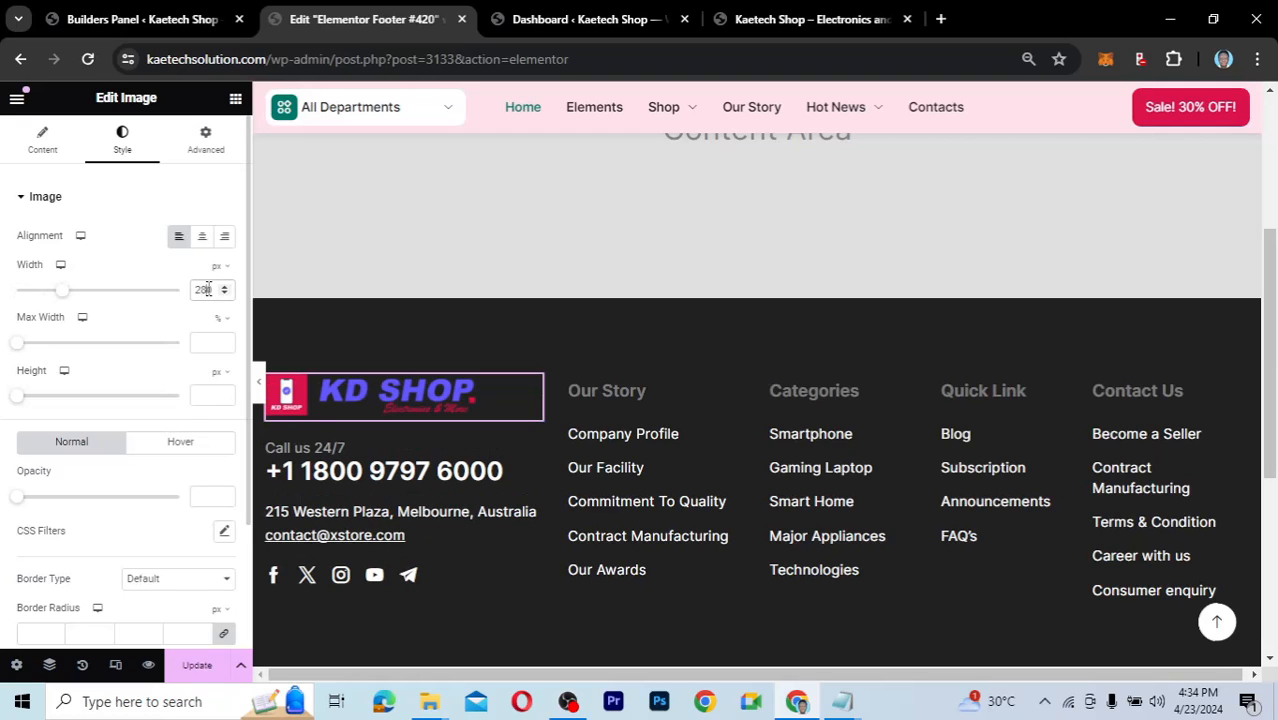
Overwrite the 'Call us 24/7' contact box title with the shop's phone number.
click(529, 451)
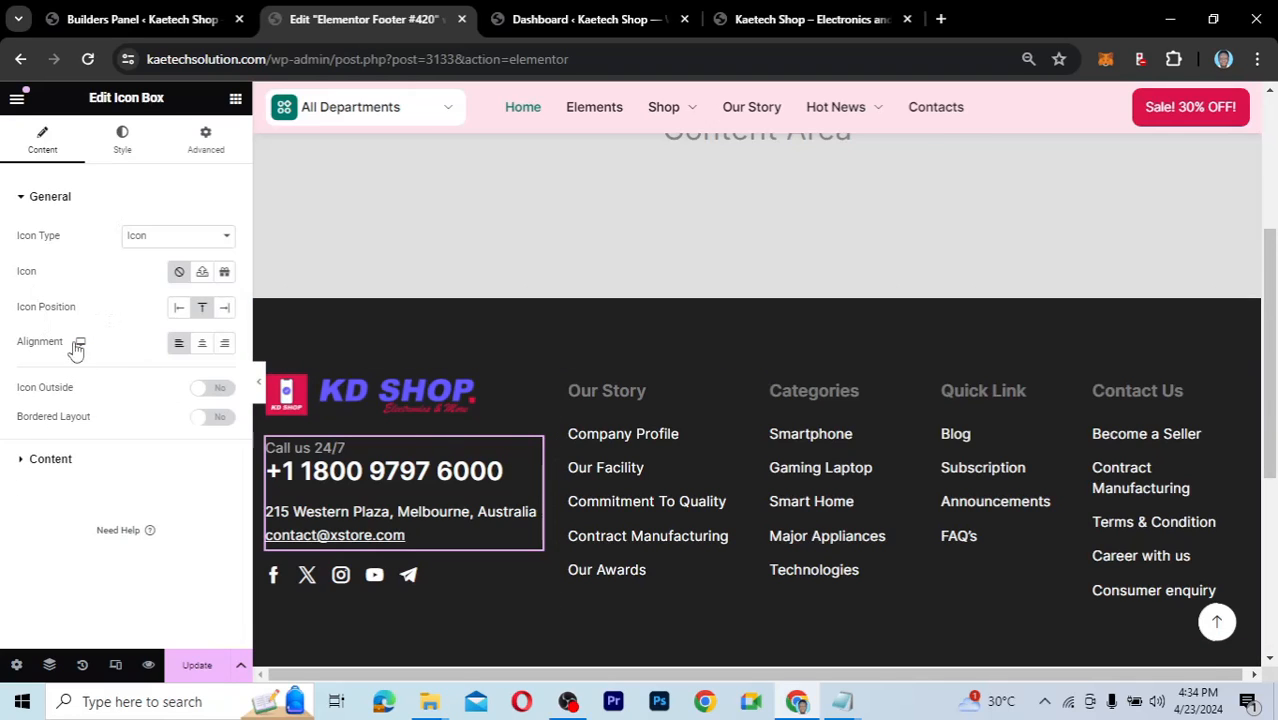
click(24, 466)
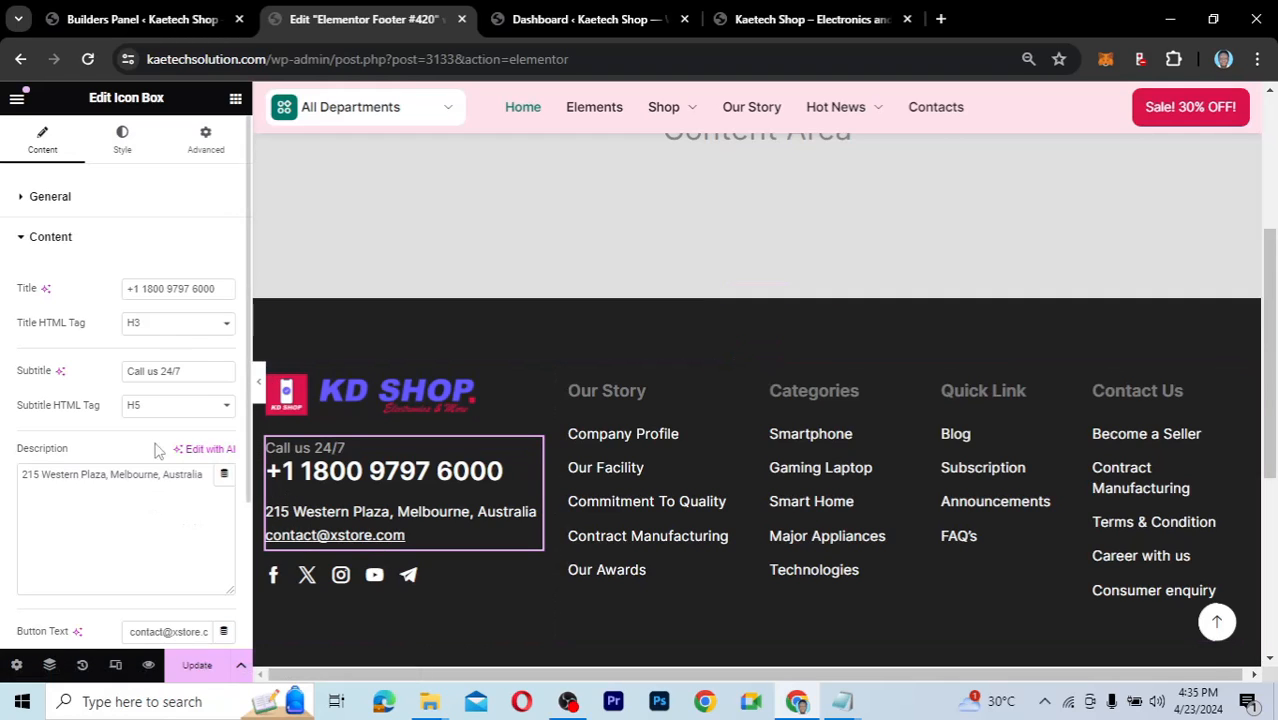
click(182, 288)
drag(221, 288, 153, 282)
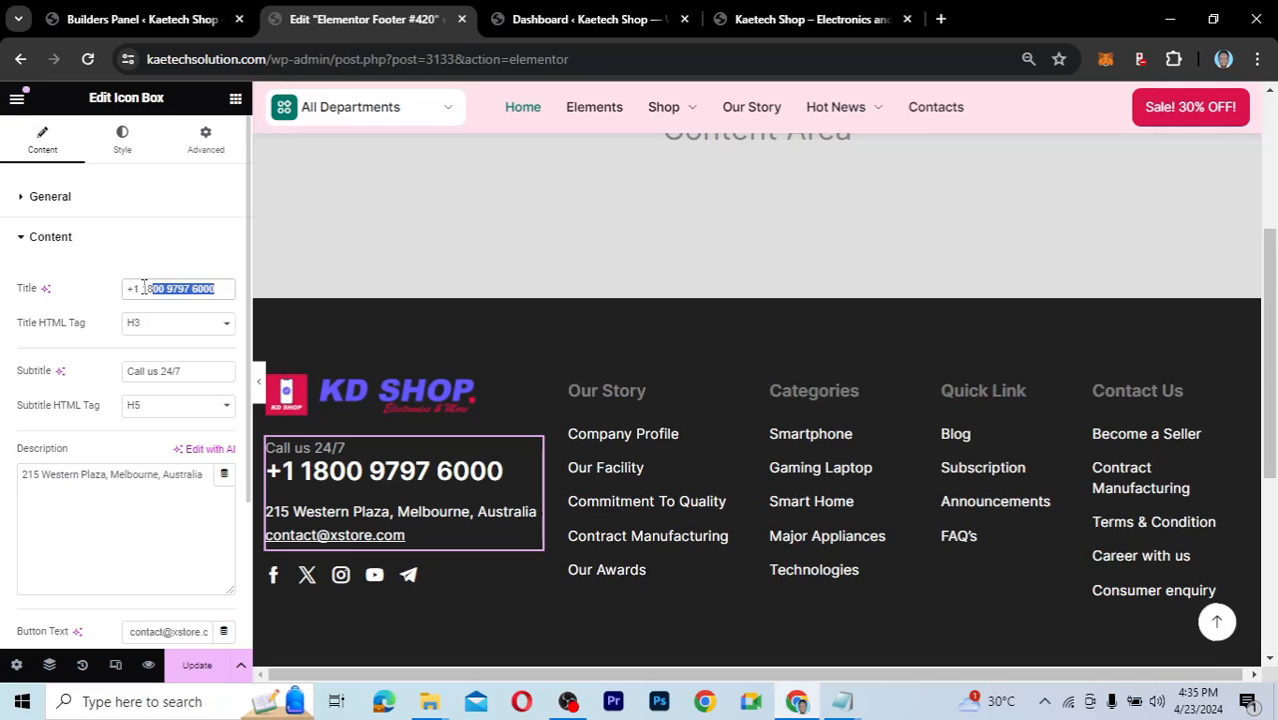
click(762, 20)
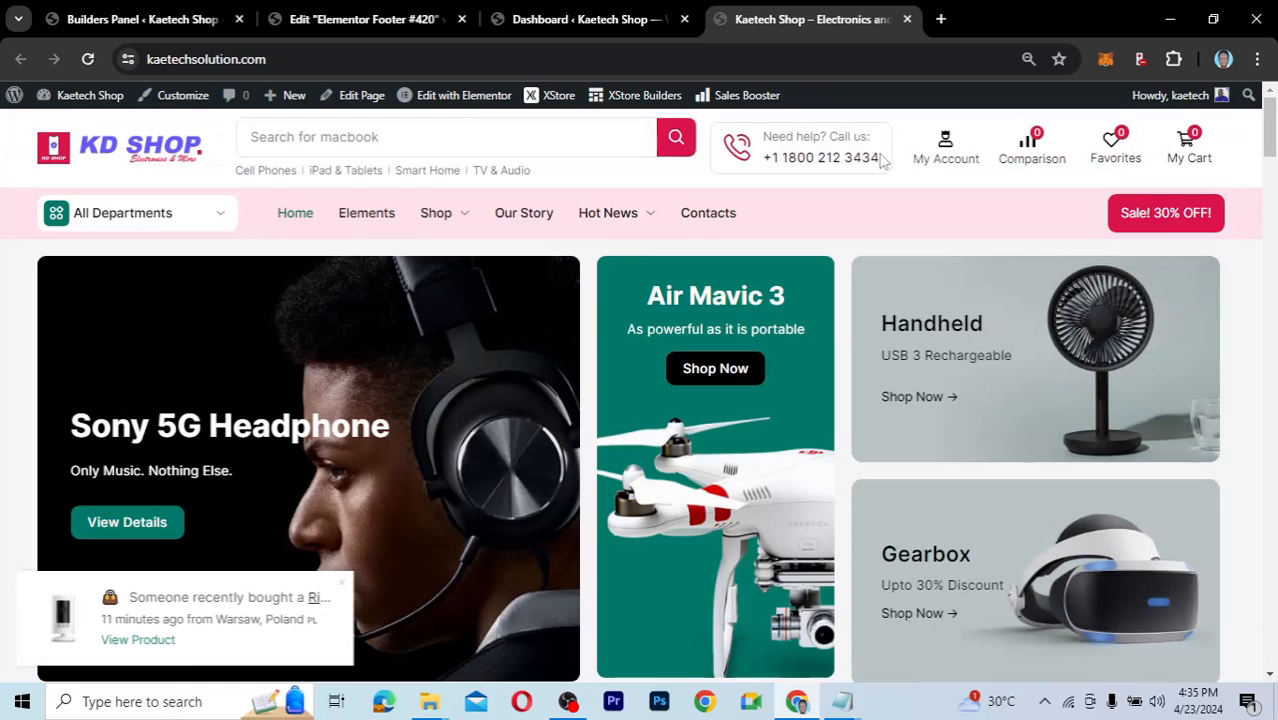
click(90, 60)
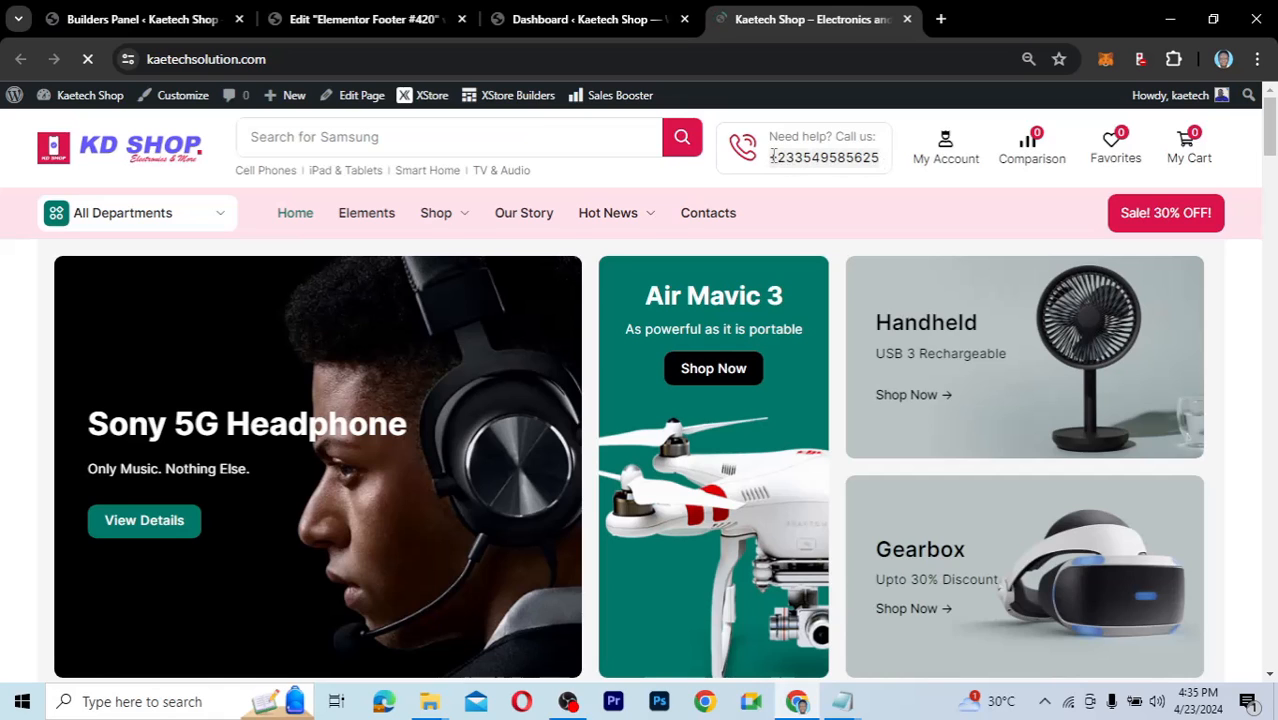
click(413, 31)
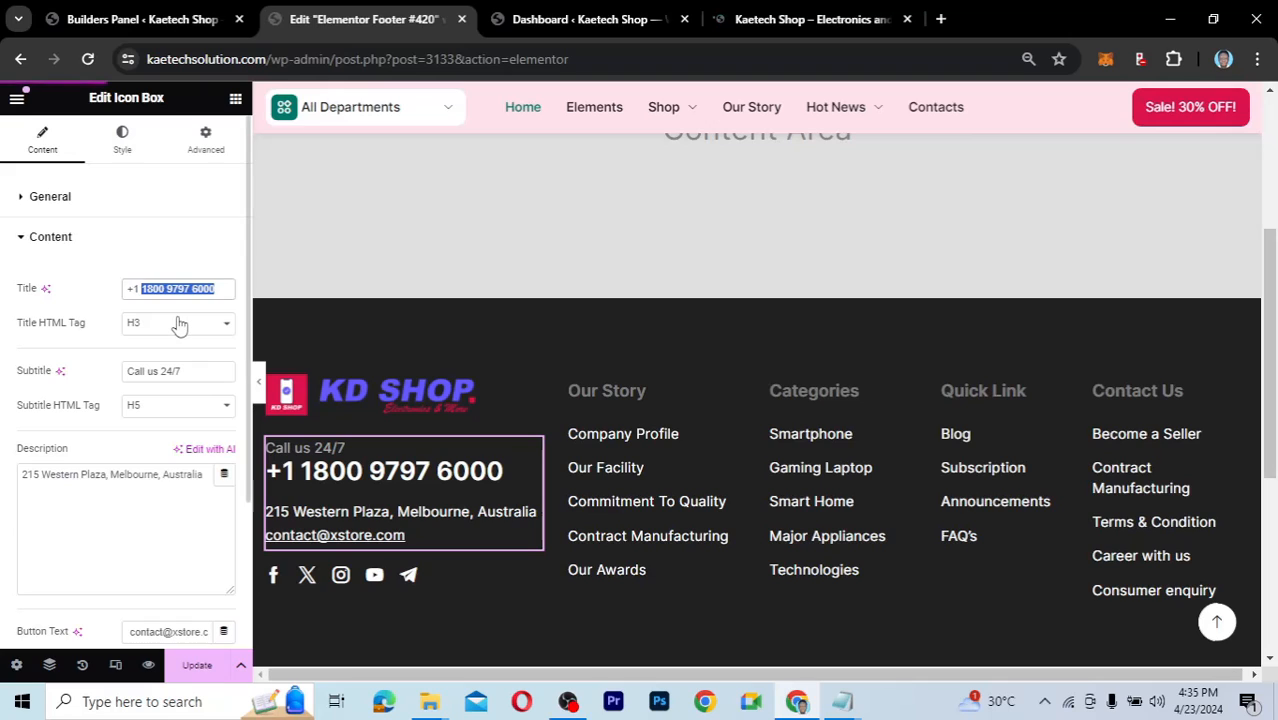
key(ctrl+a)
text(db154d)
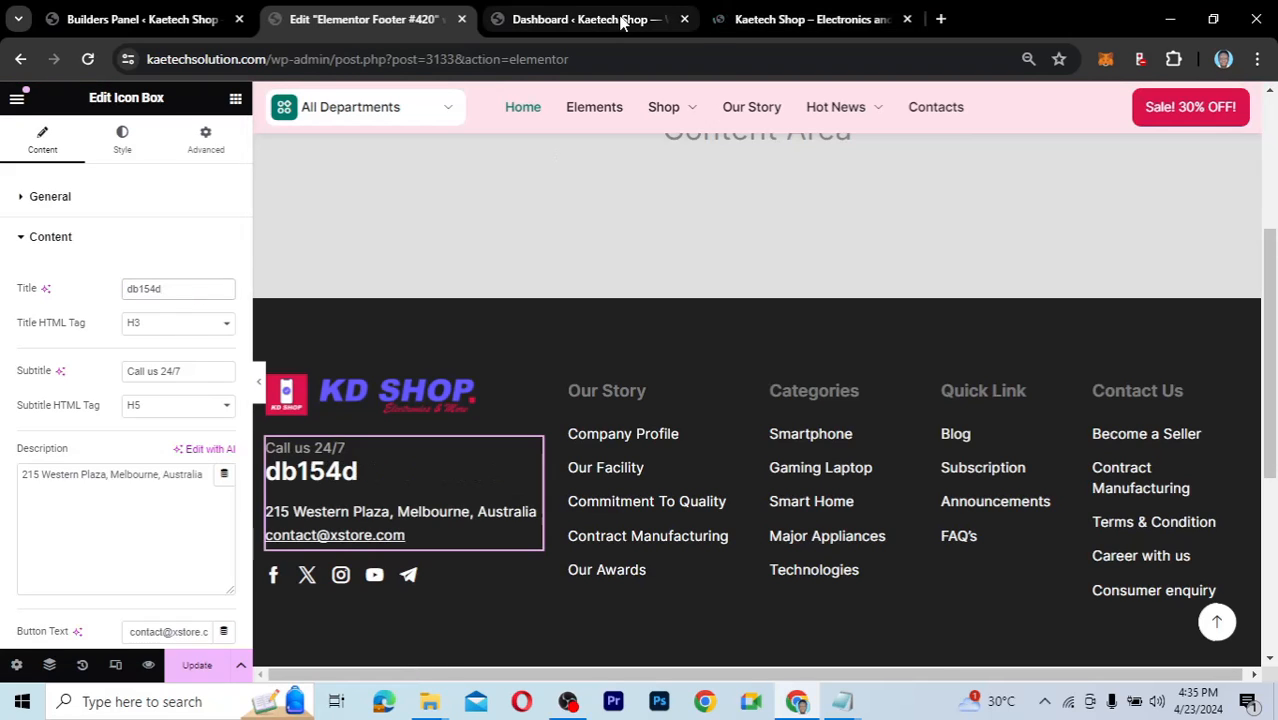
click(787, 19)
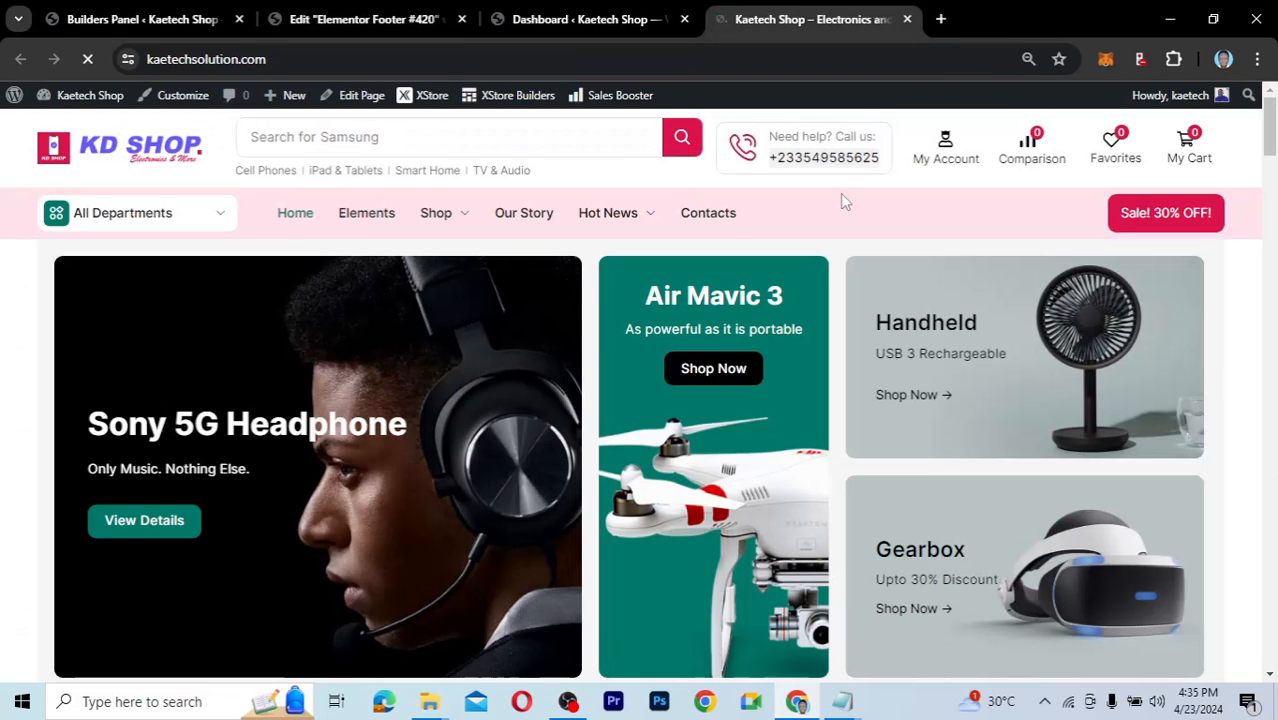
click(393, 22)
drag(177, 292, 72, 280)
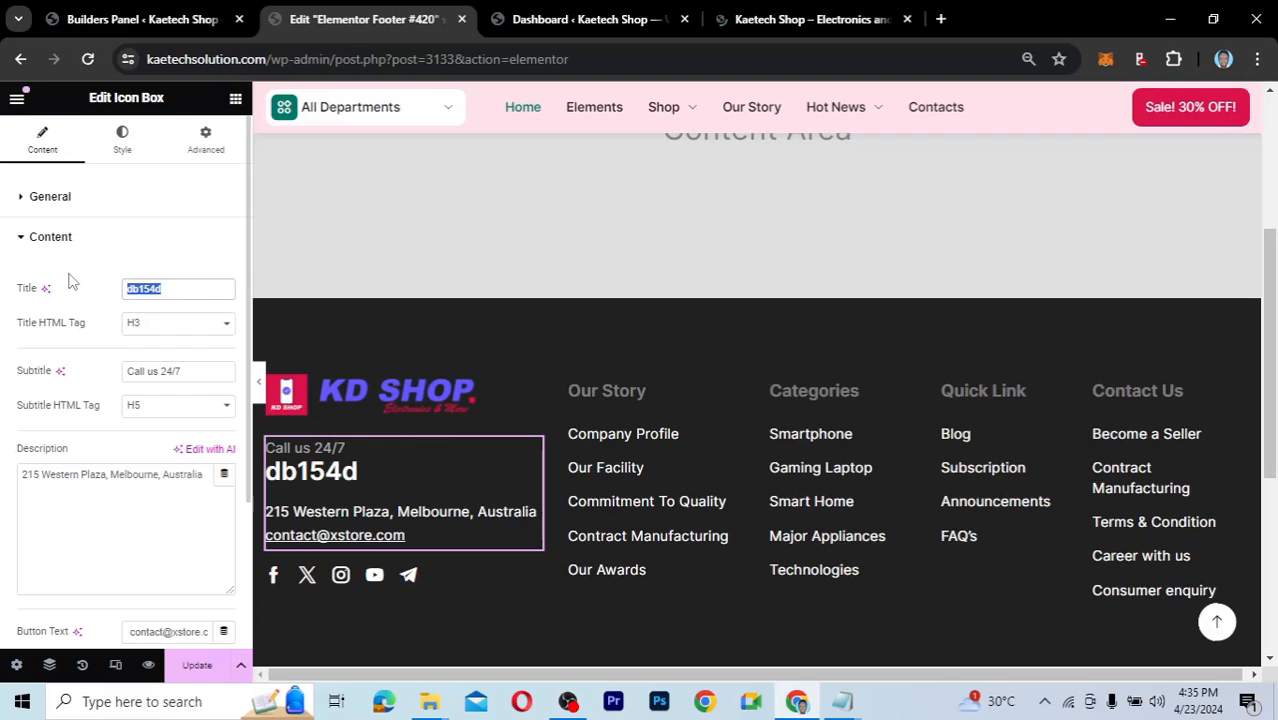
key(ctrl+v)
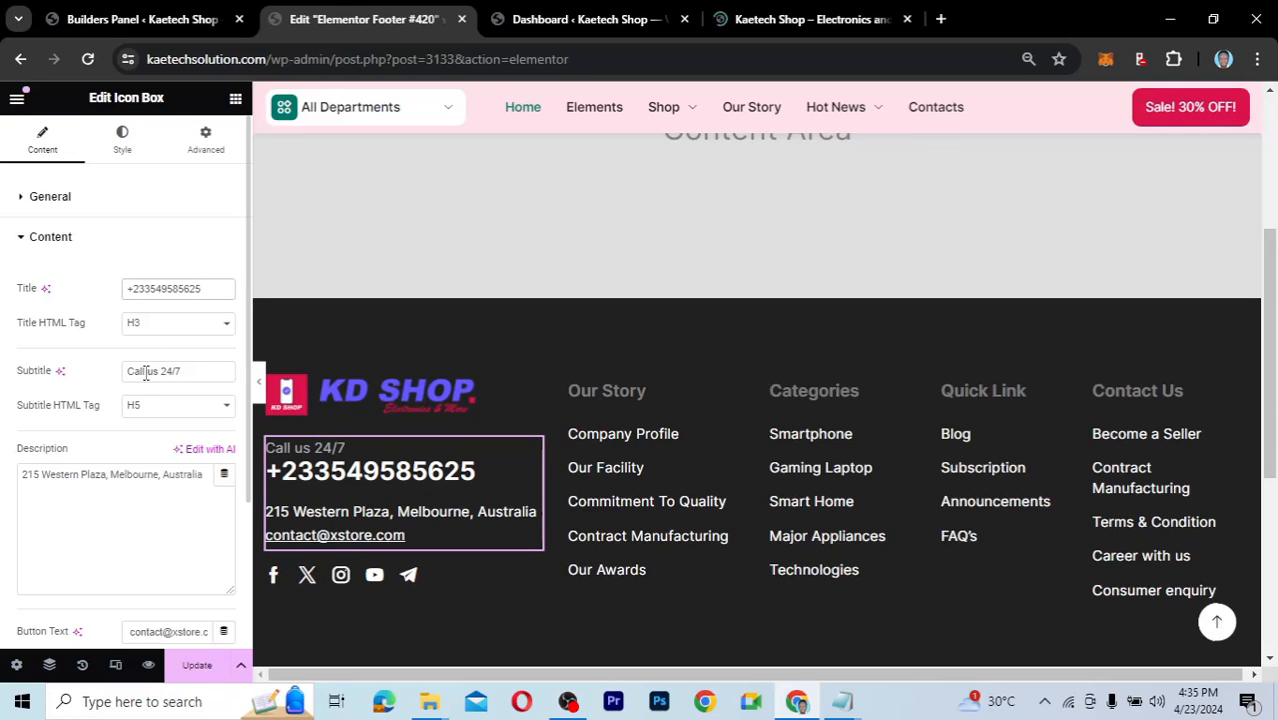
Change the subtitle to 'Contact us 24/7' and paste the shop's new address into the description.
double_click(145, 372)
text(Conta)
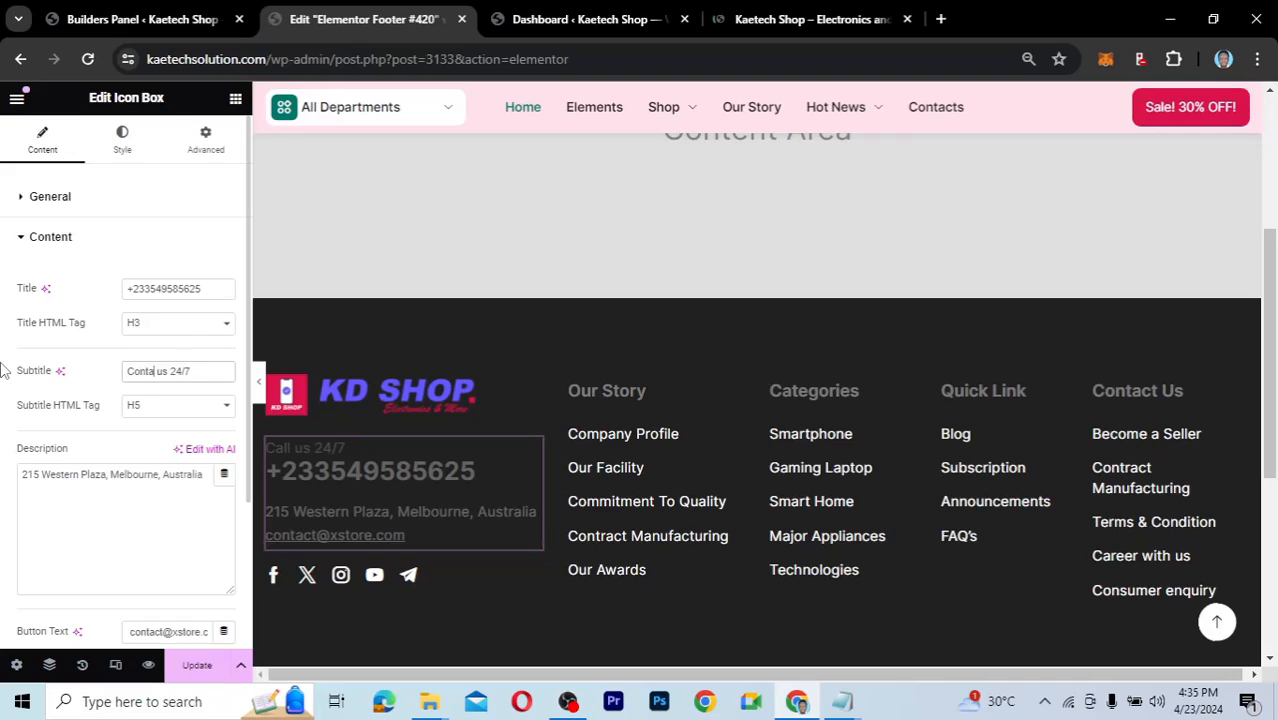
text(ct)
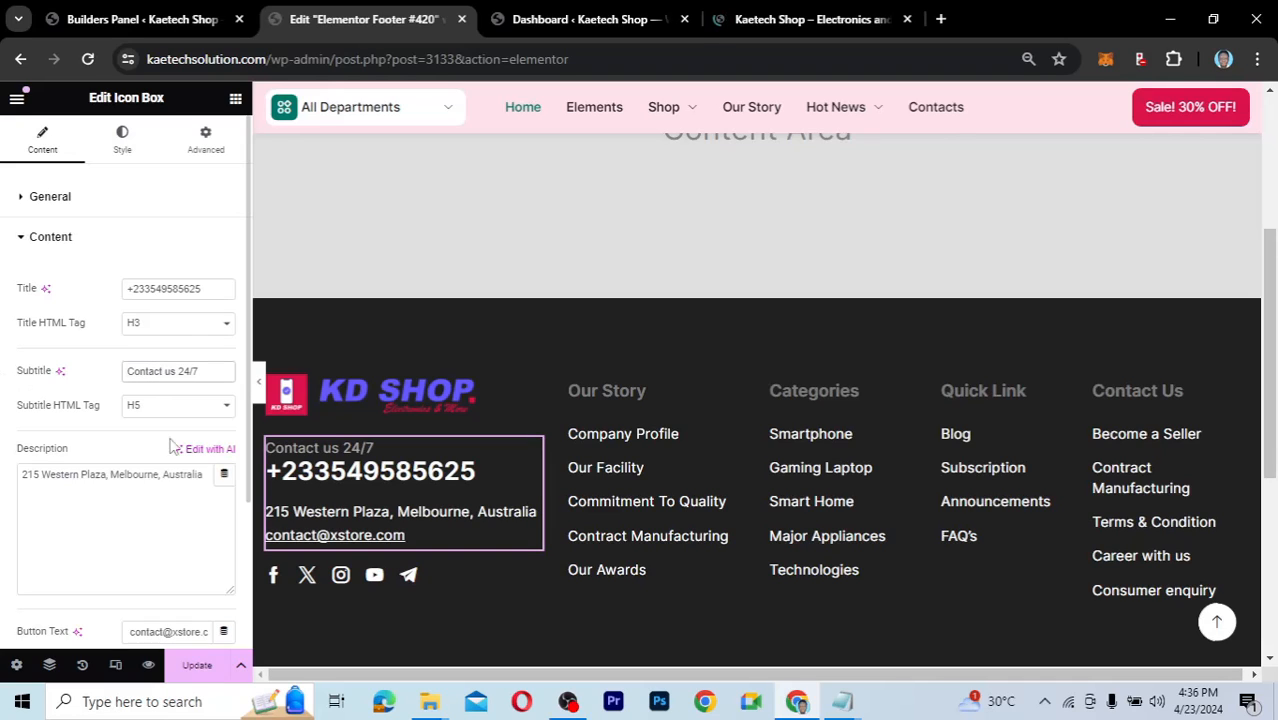
click(115, 481)
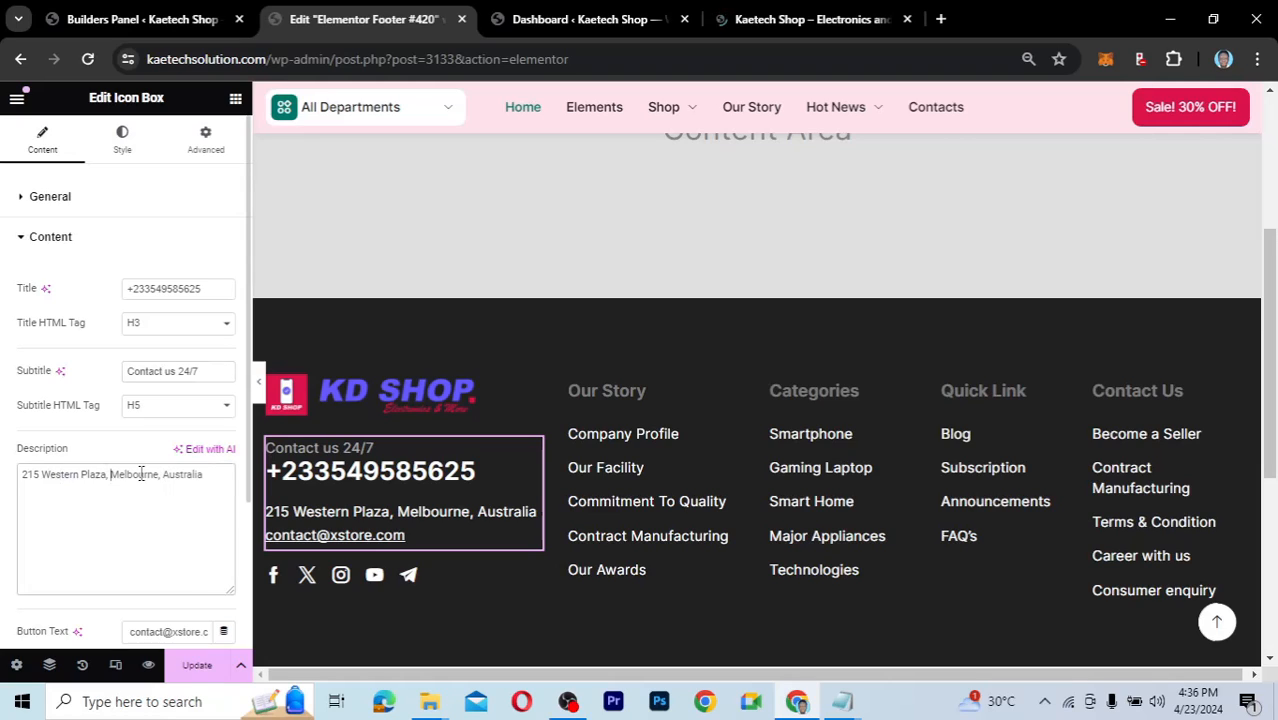
triple_click(141, 474)
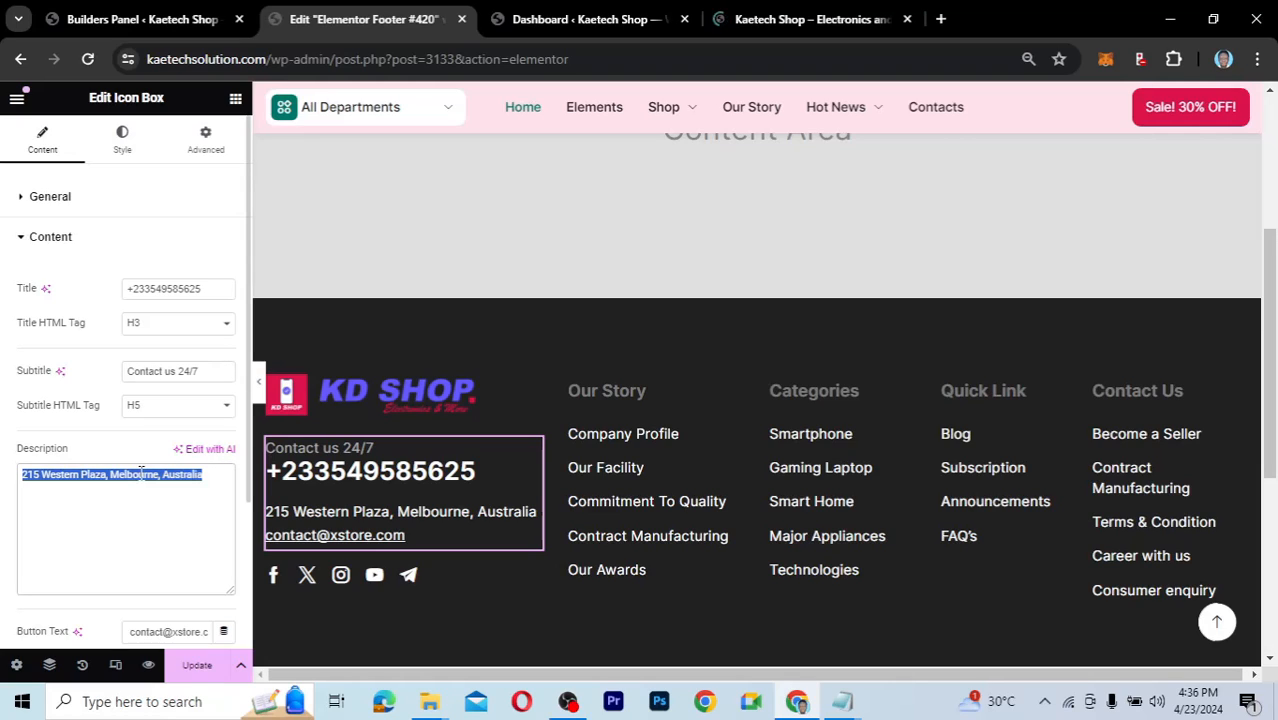
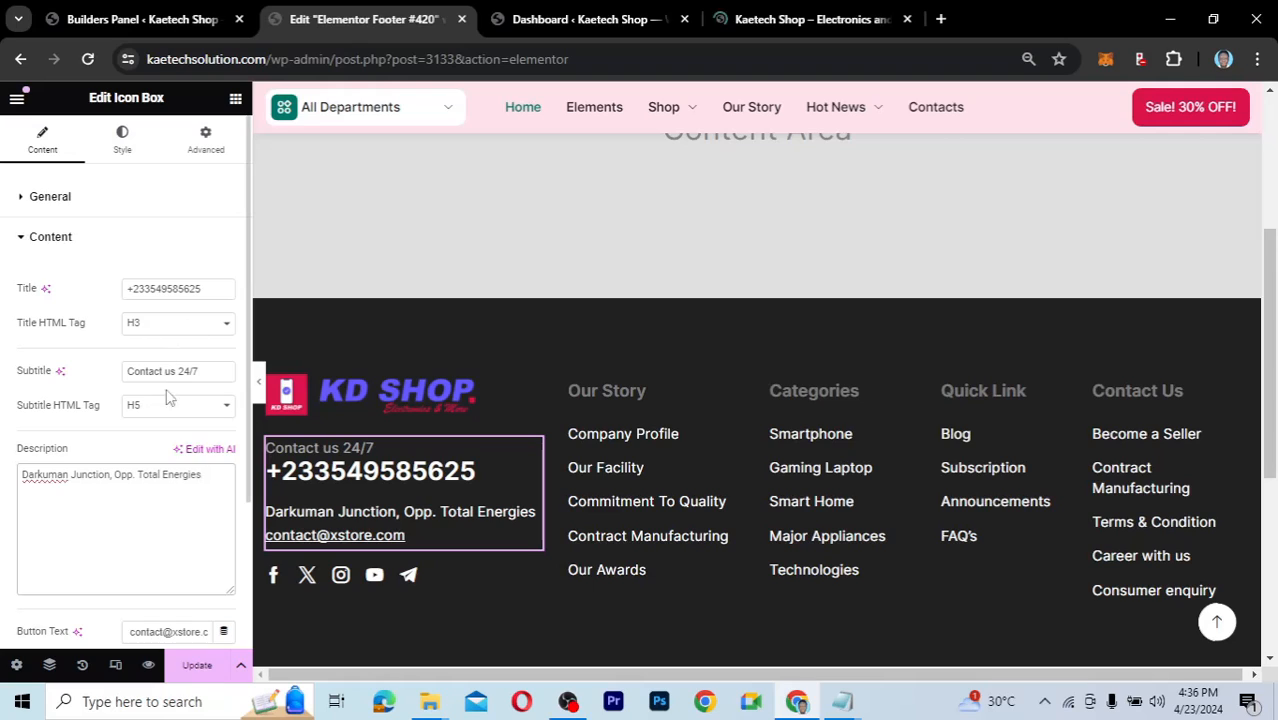
Replace the contact box's button text with the shop's service e-mail address.
scroll(155, 447, down, 2)
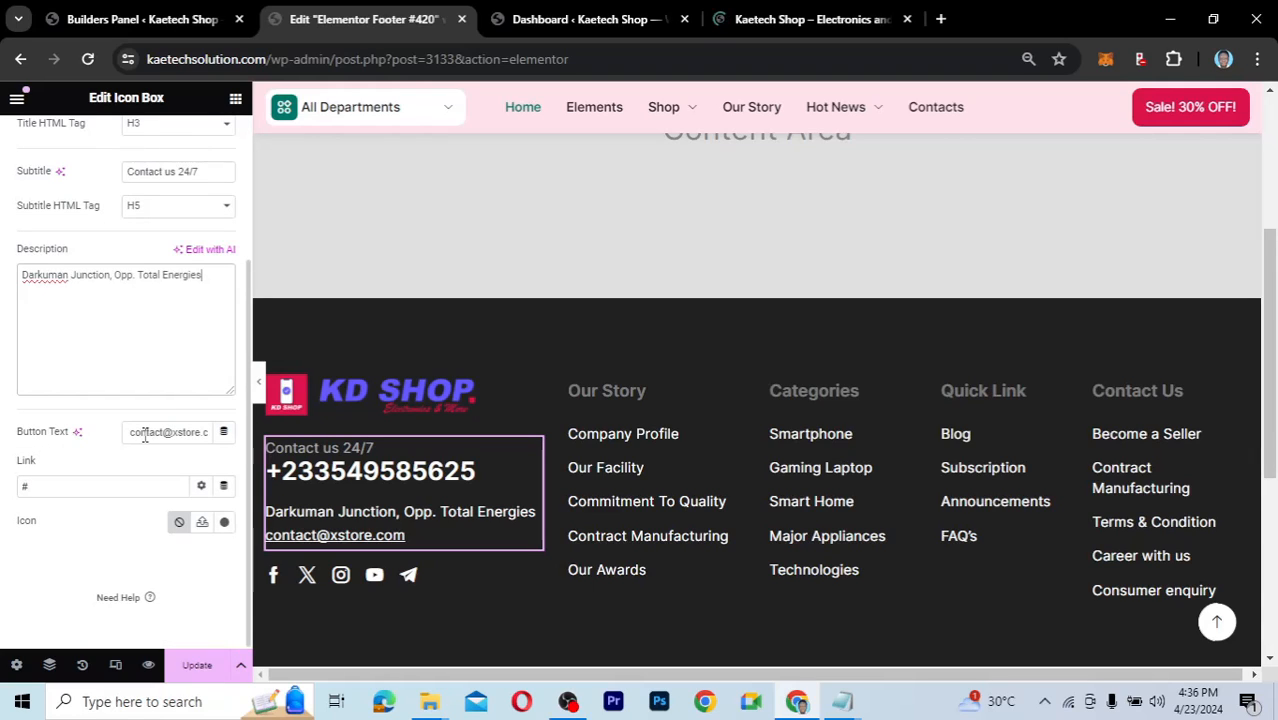
click(129, 436)
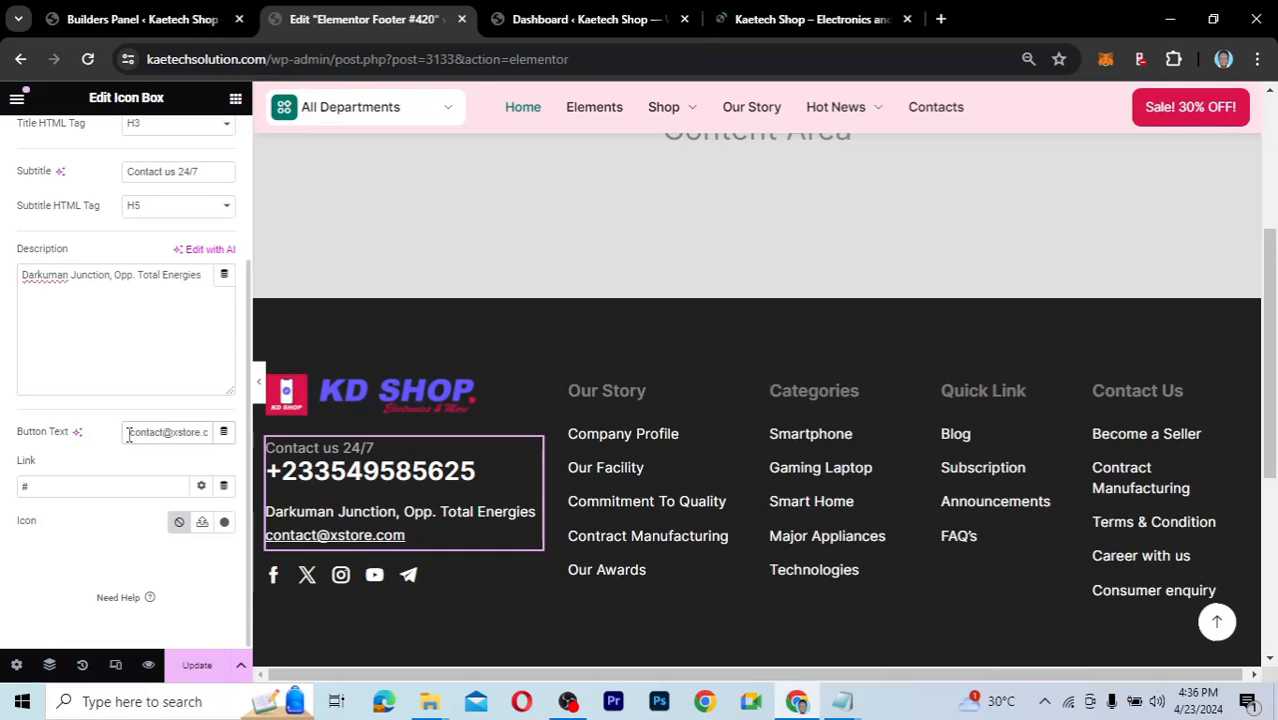
drag(129, 436, 209, 442)
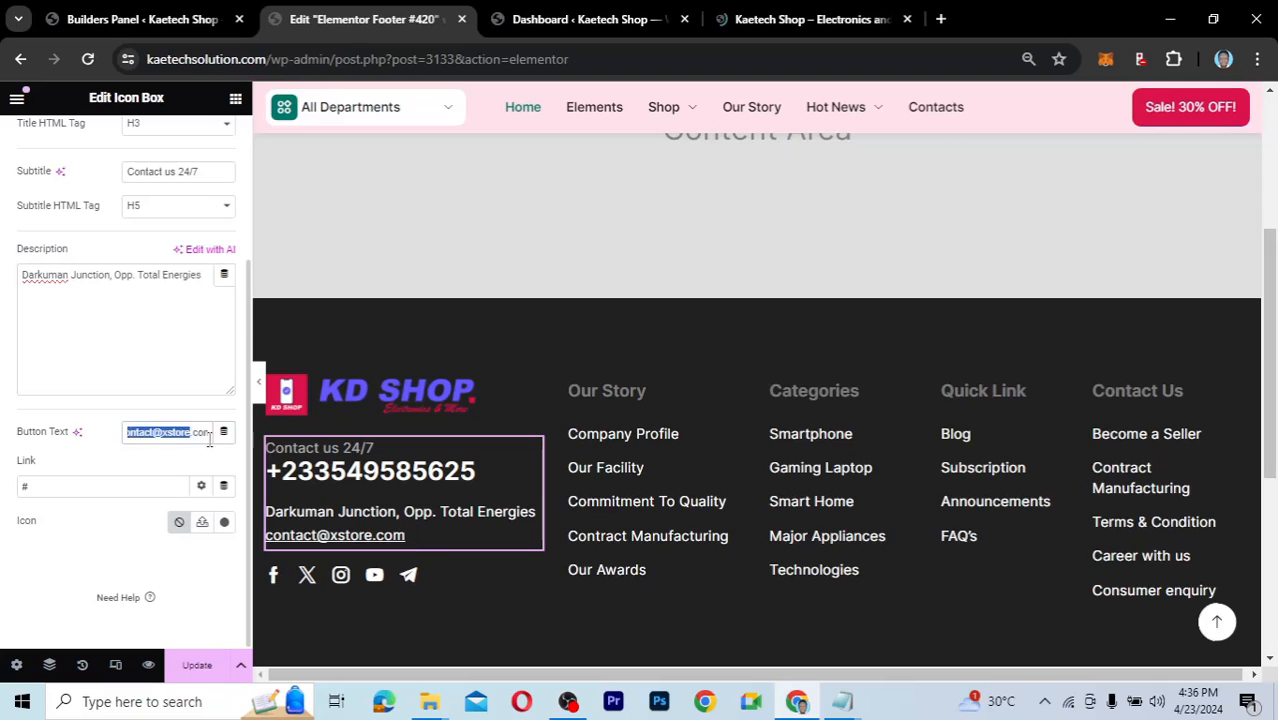
key(BackSpace)
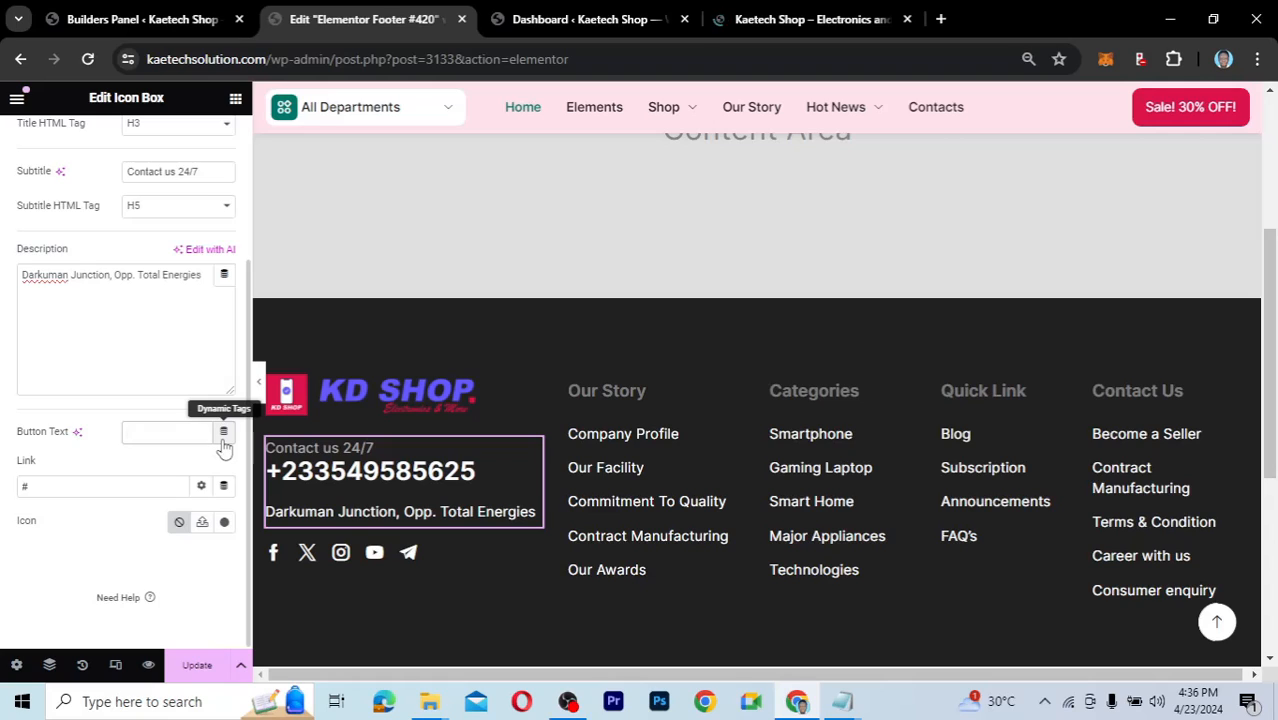
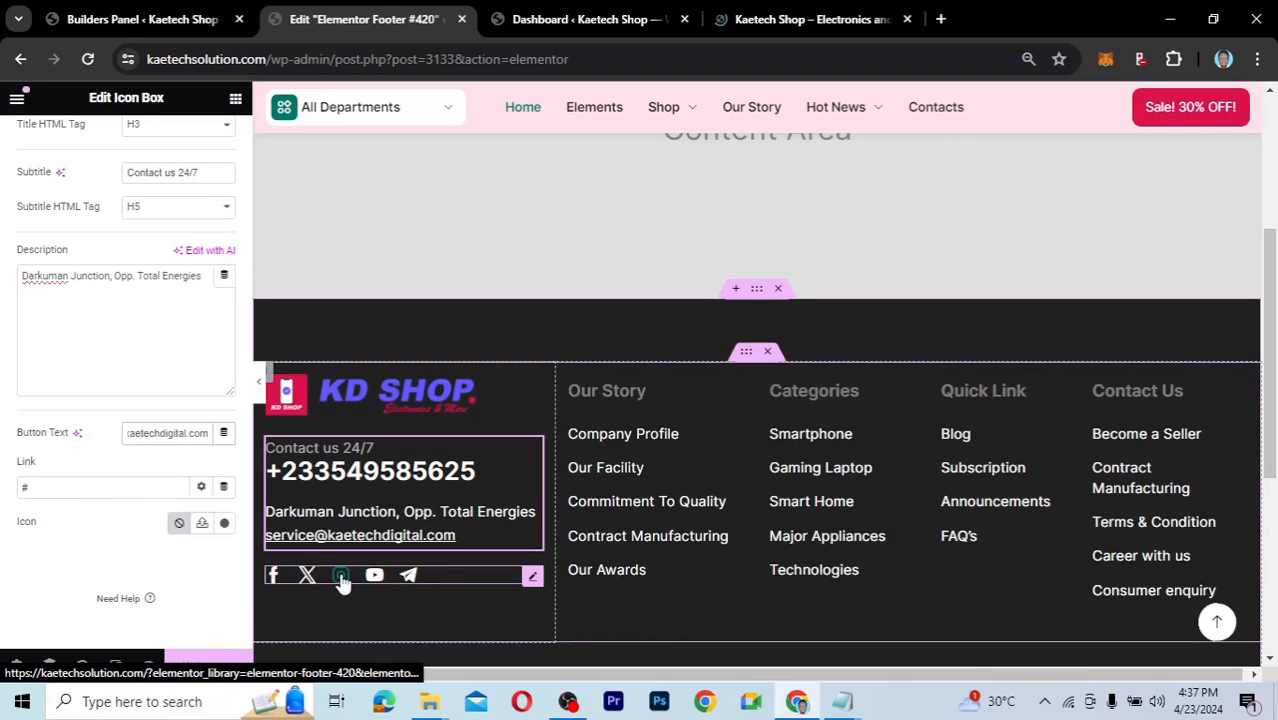
Set the social icons' Tik-Tok link to '#' so a TikTok icon joins the footer row.
click(533, 580)
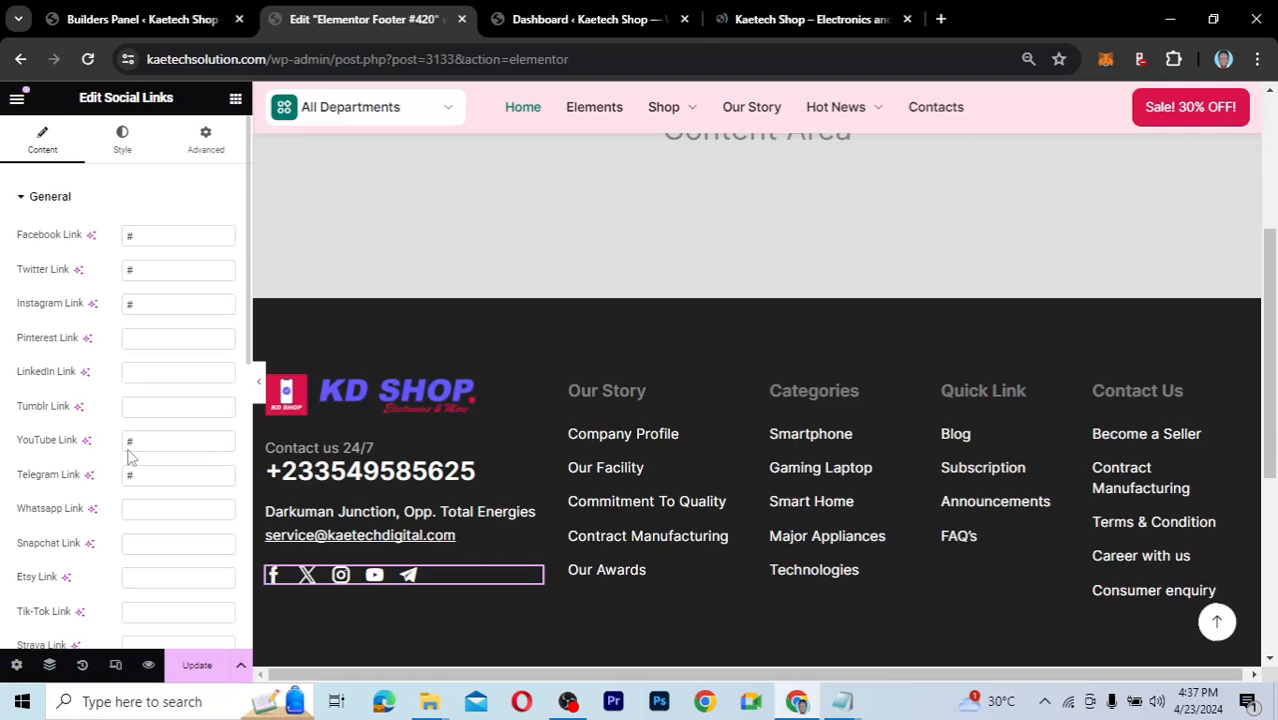
scroll(128, 452, down, 2)
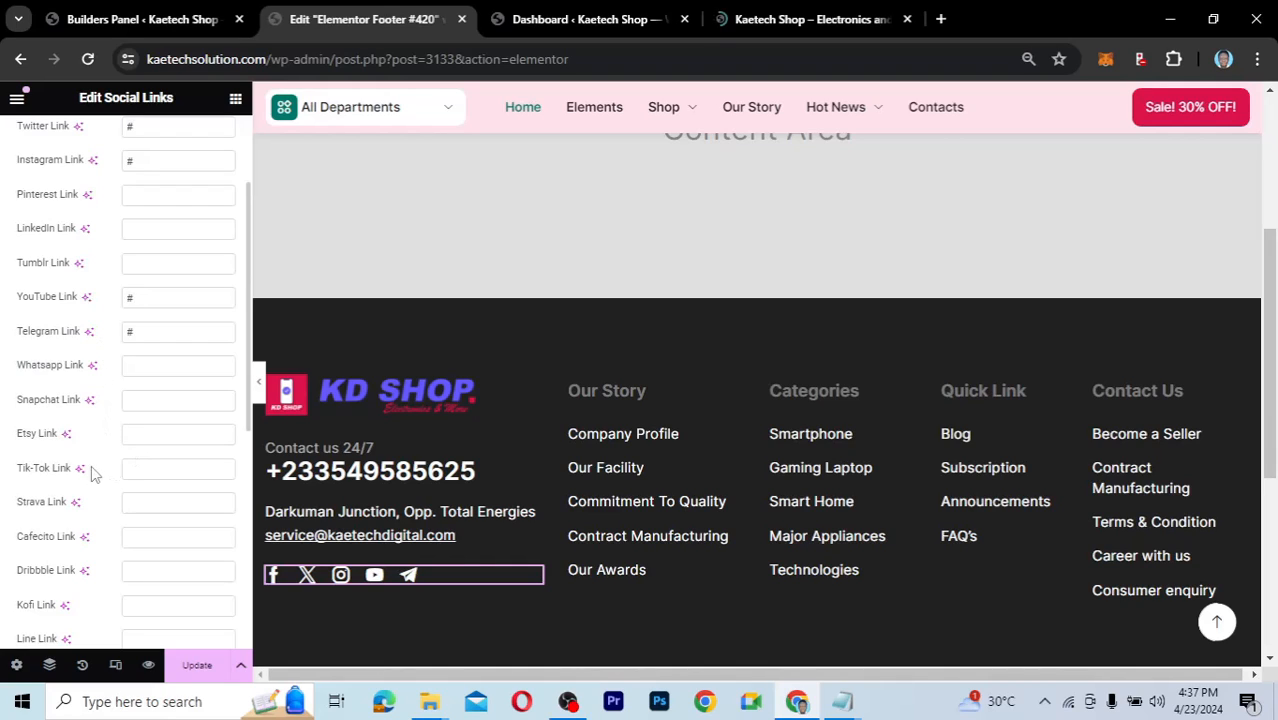
click(145, 467)
text(#)
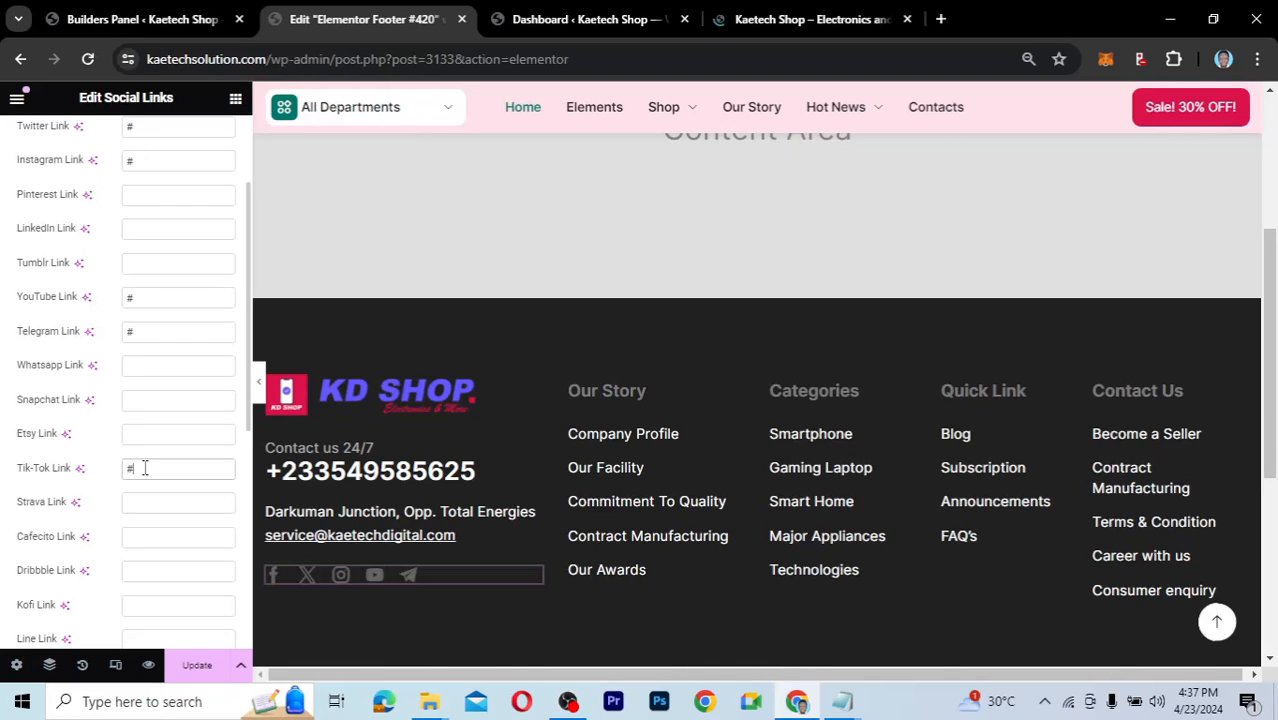
click(145, 468)
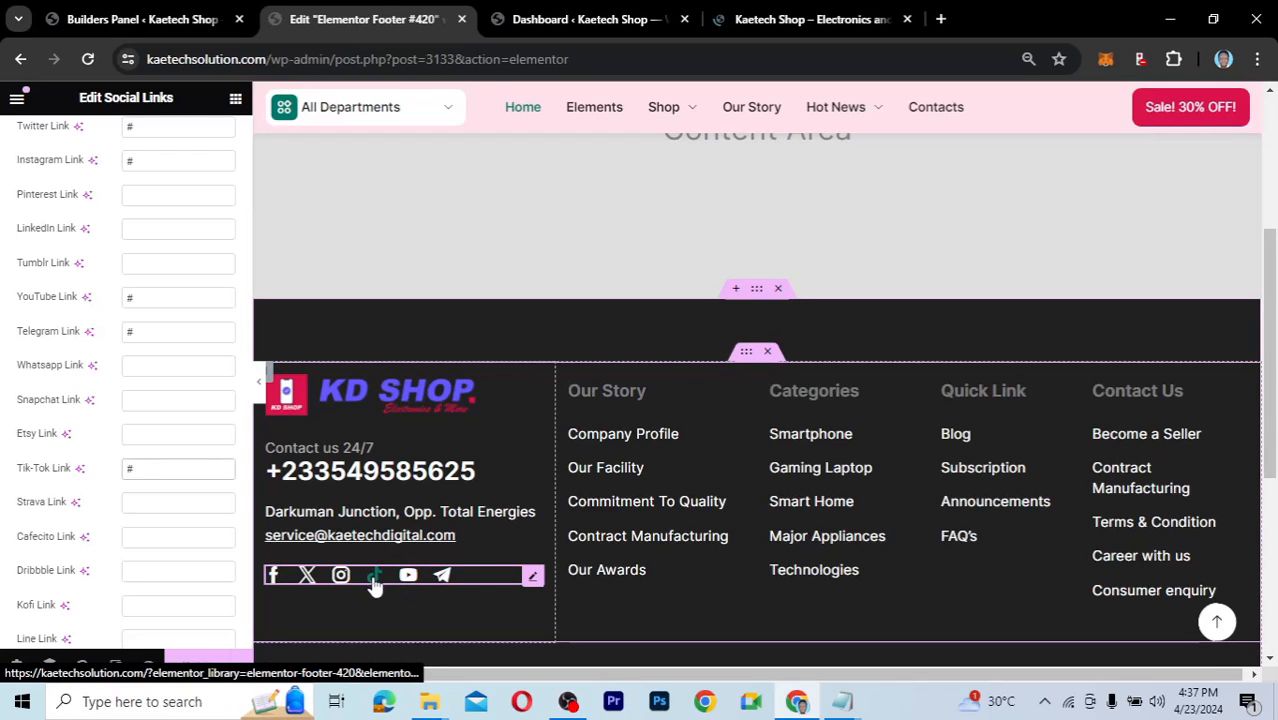
scroll(70, 402, up, 3)
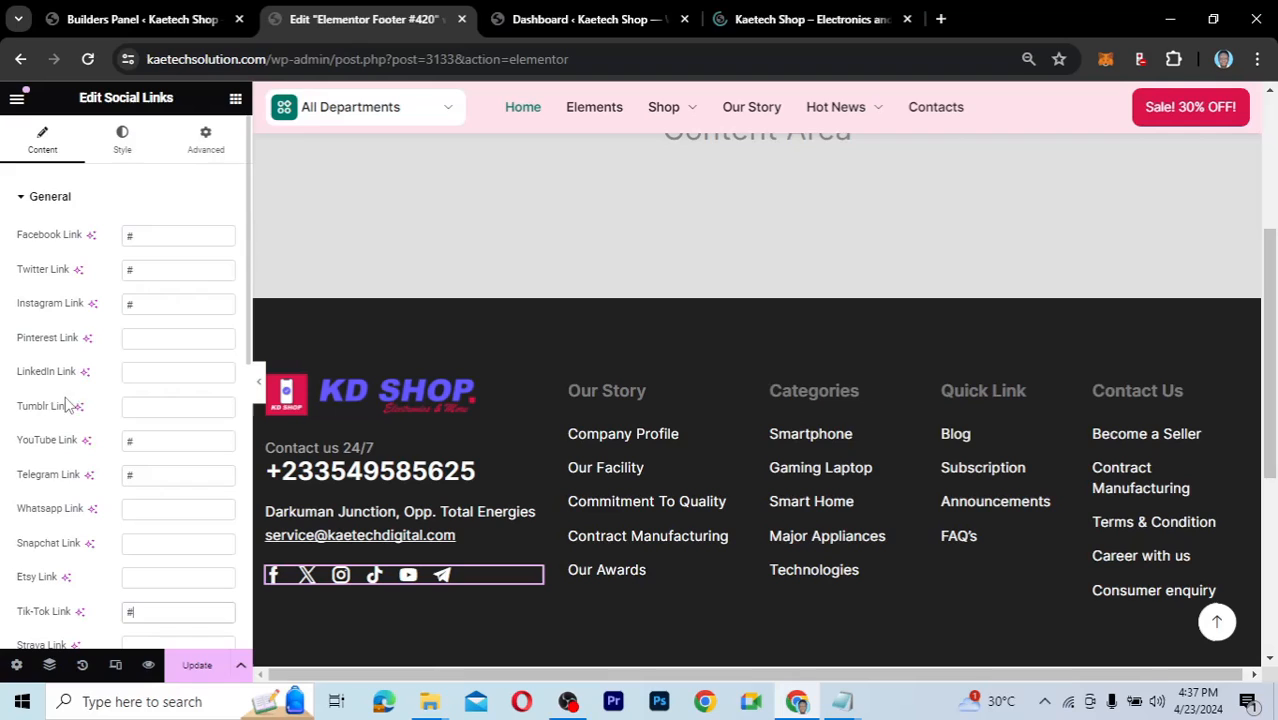
Set the social icons' hover colour to 5D4FEA, copied from the kdshop notes.
click(125, 147)
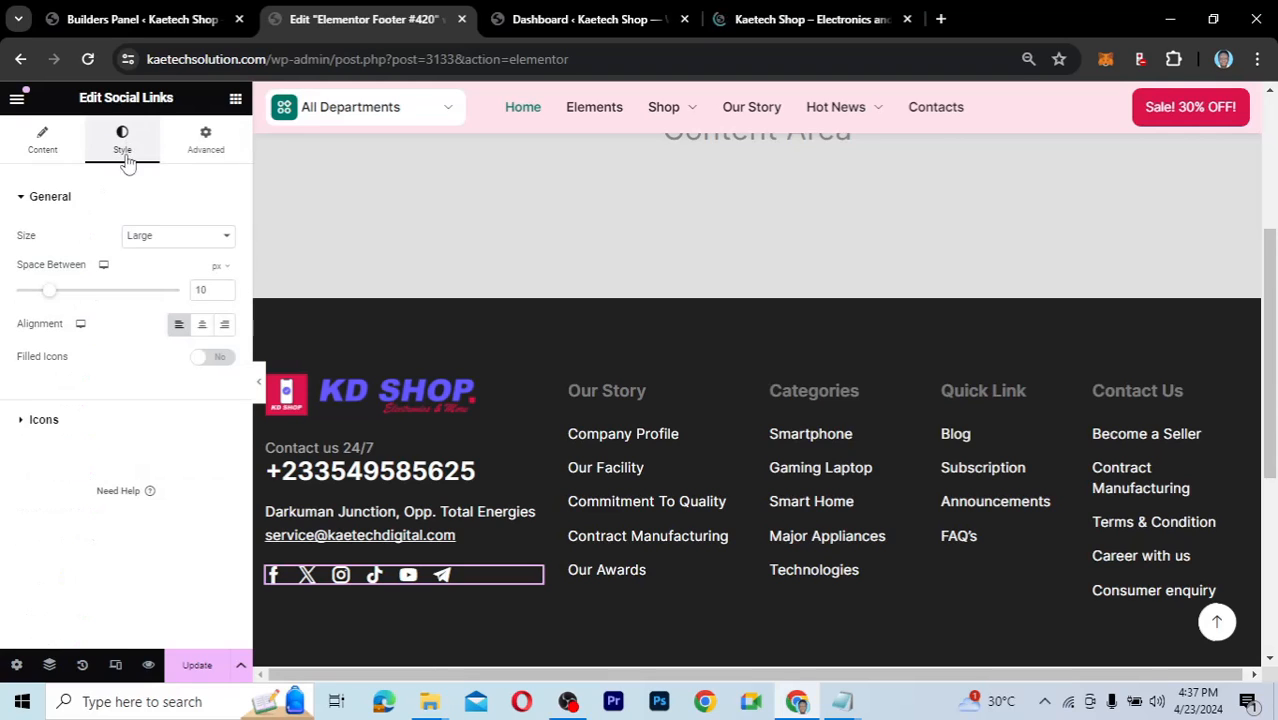
click(20, 420)
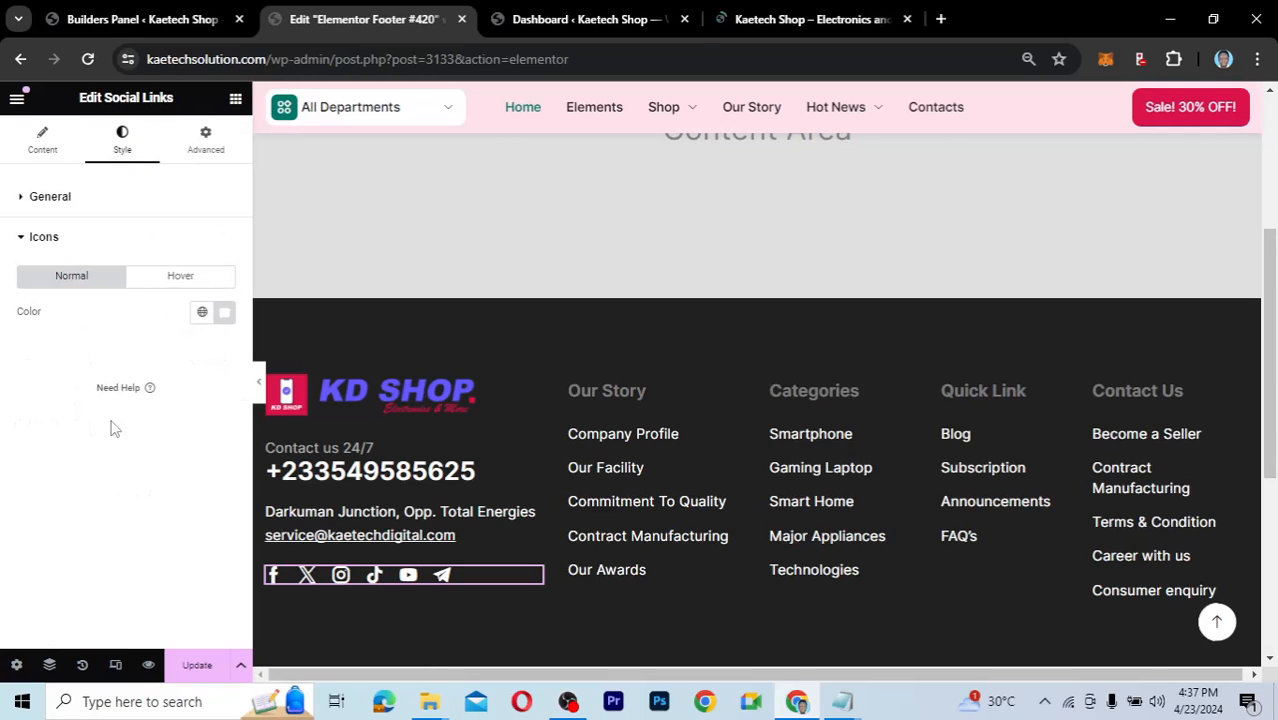
click(172, 276)
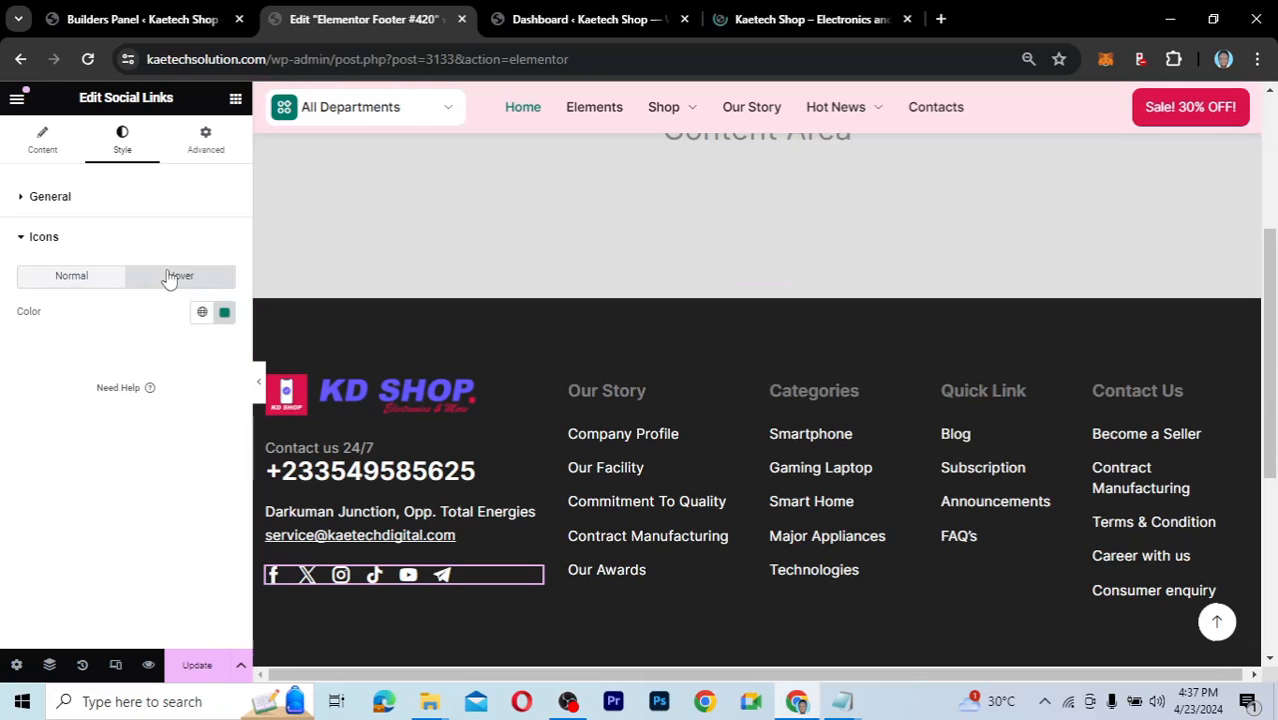
click(843, 701)
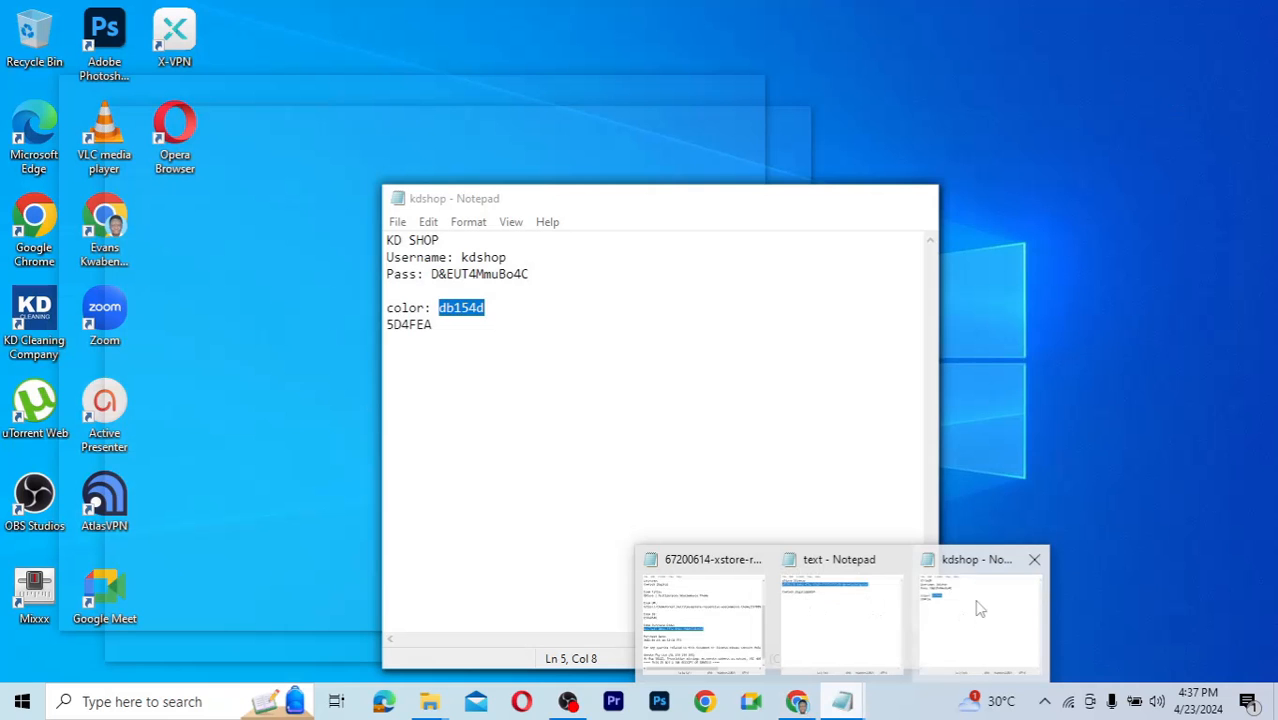
click(975, 608)
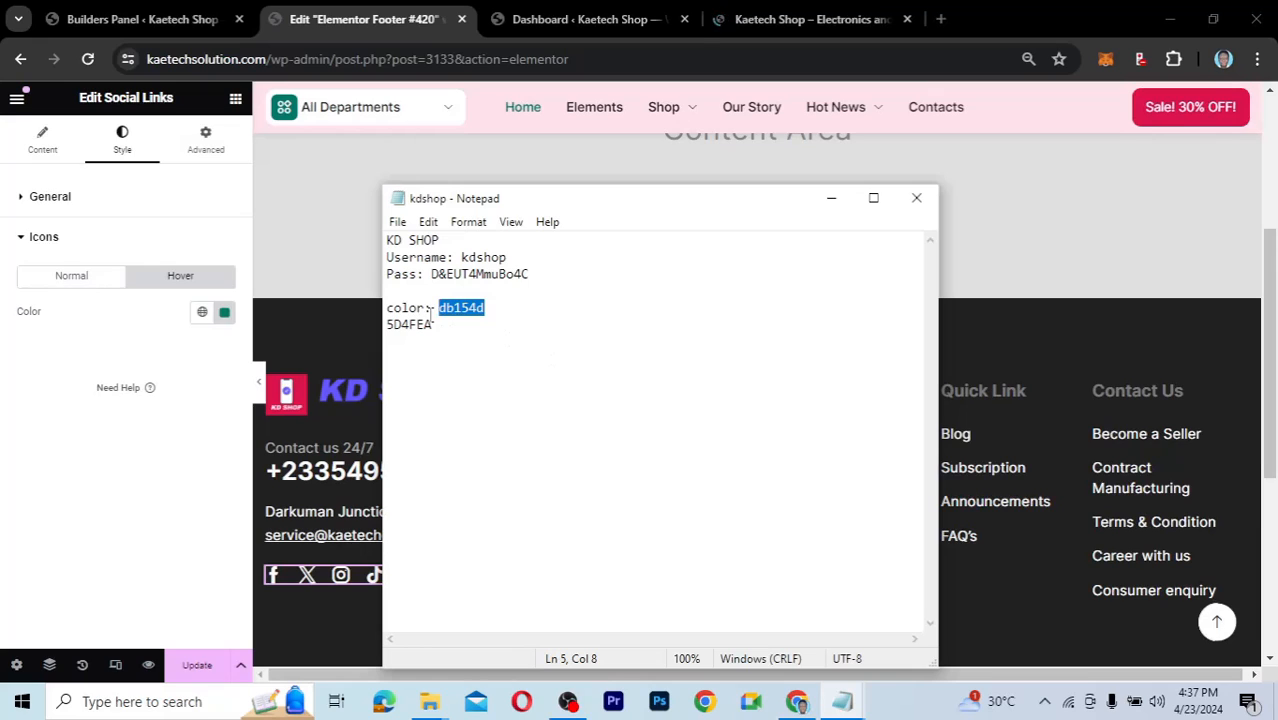
drag(433, 325, 388, 327)
key(ctrl+c)
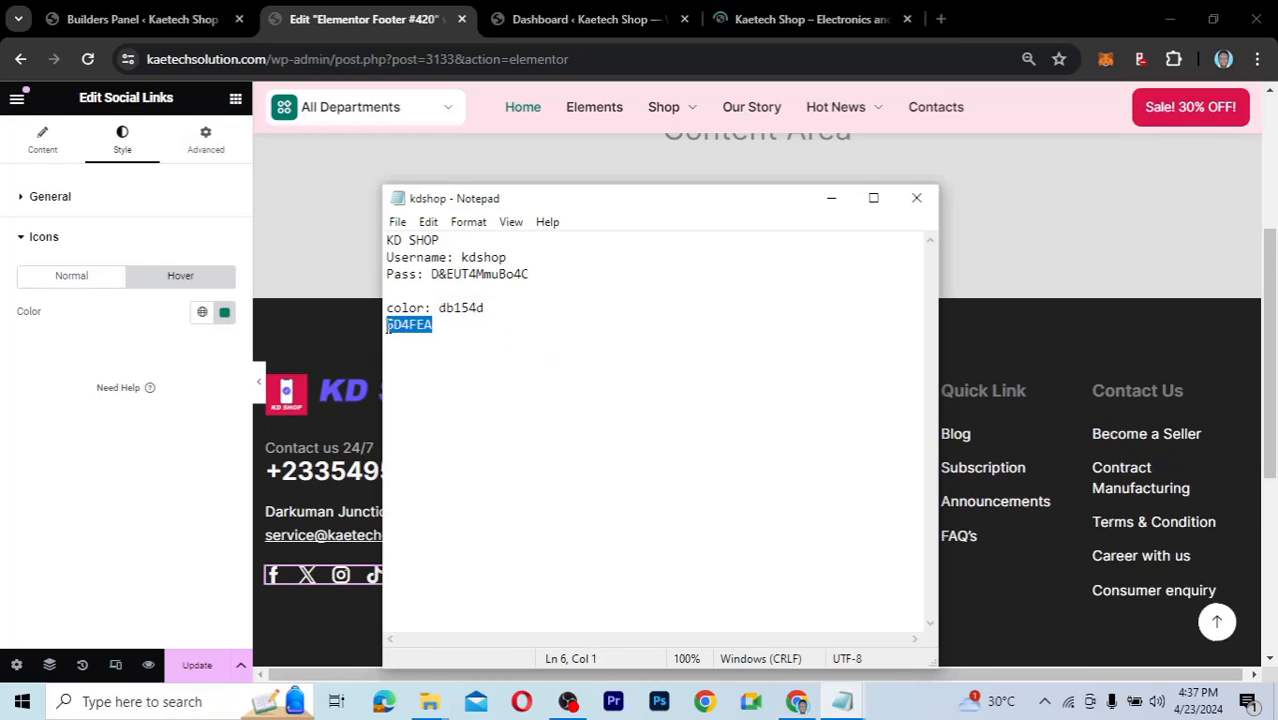
click(224, 312)
key(ctrl+v)
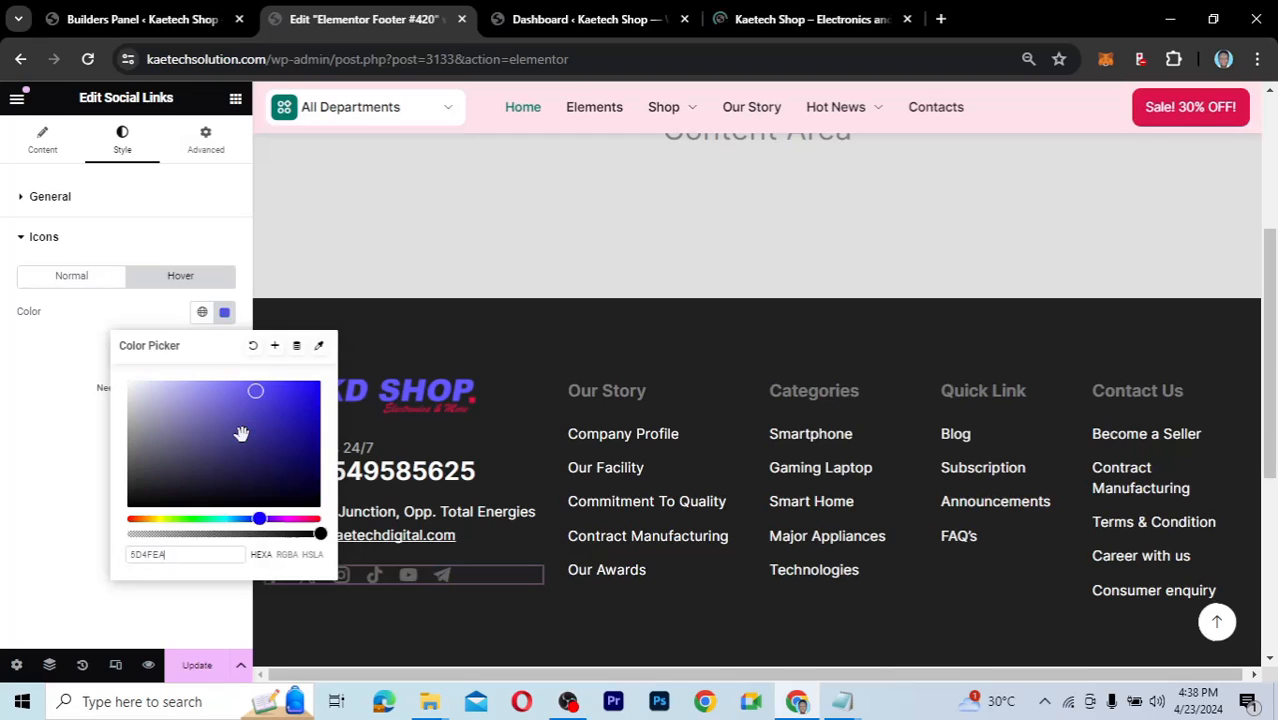
Save 5D4FEA as a global colour named 'blue' and open the Our Story list settings.
click(276, 347)
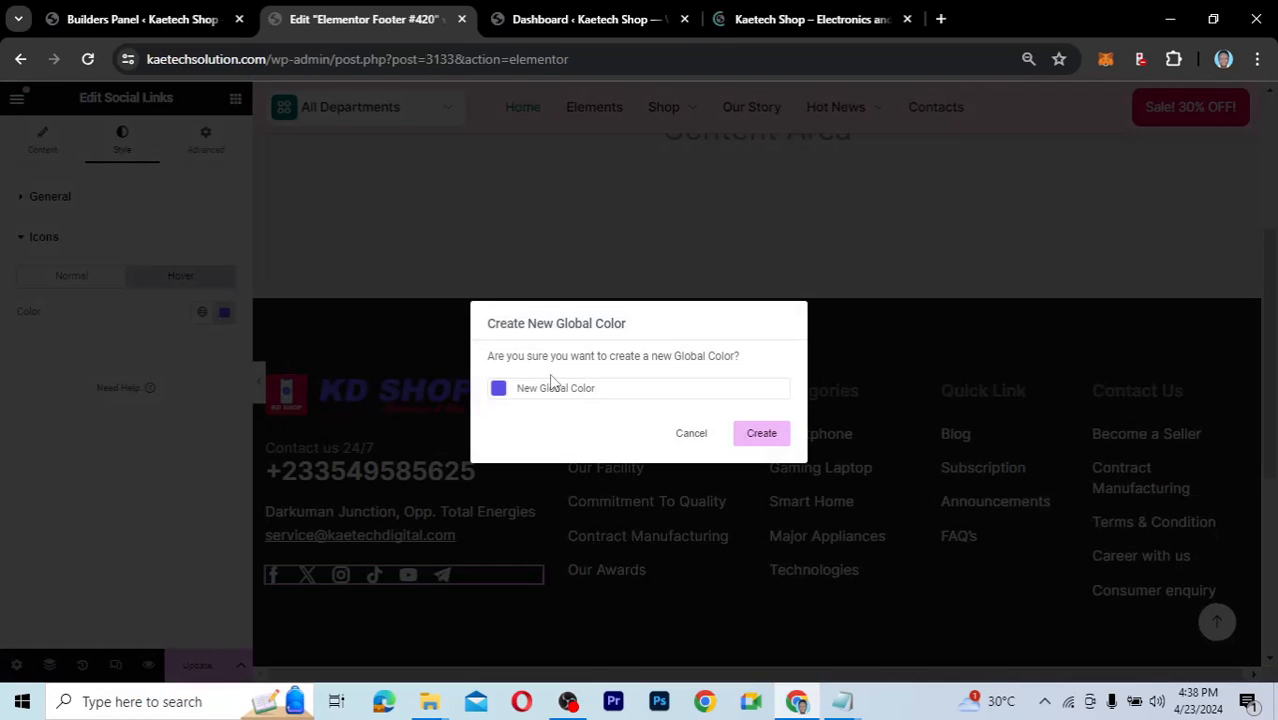
triple_click(516, 388)
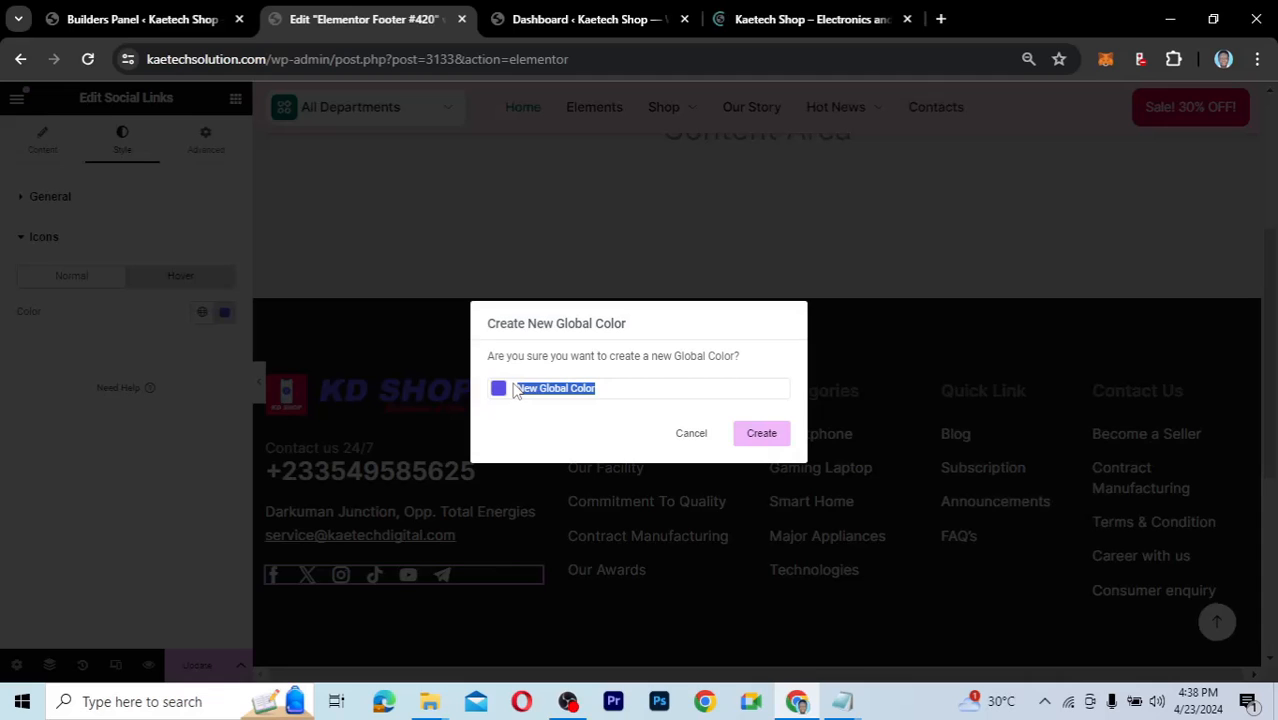
text(blue)
click(762, 434)
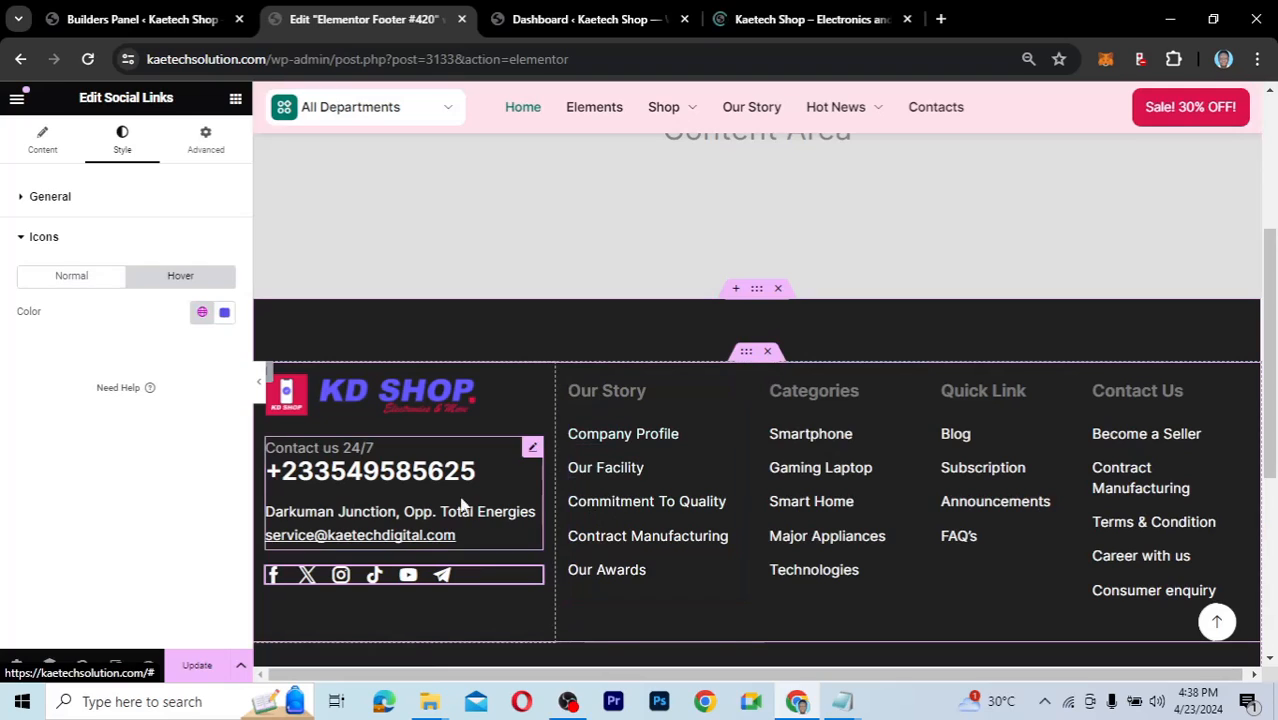
click(734, 387)
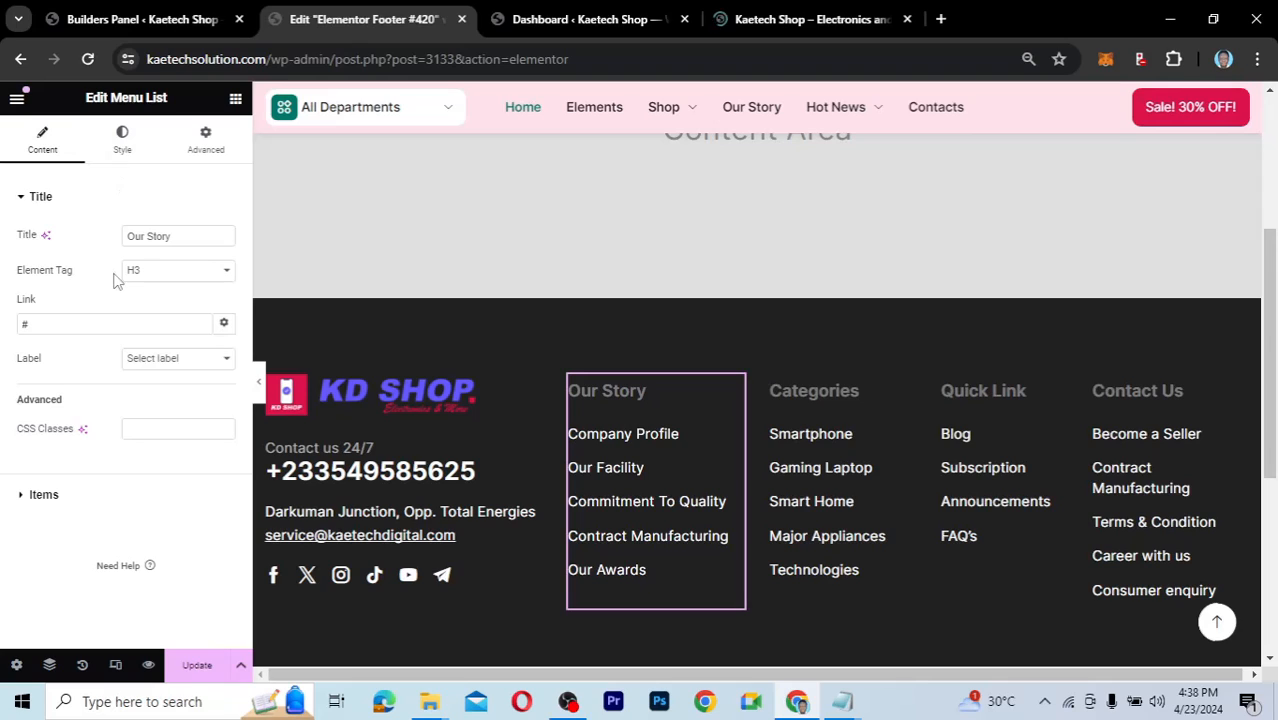
Give the Our Story list items the global blue (#5D4FEA) as their hover colour.
click(123, 146)
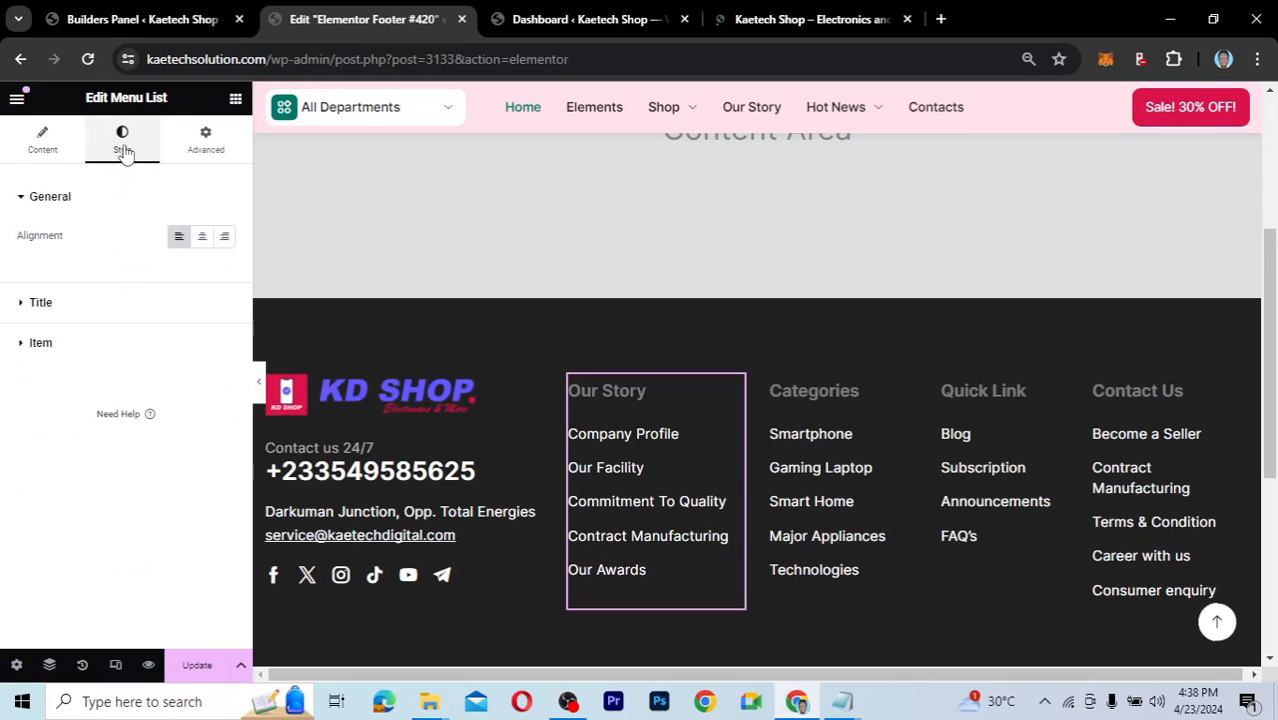
click(24, 345)
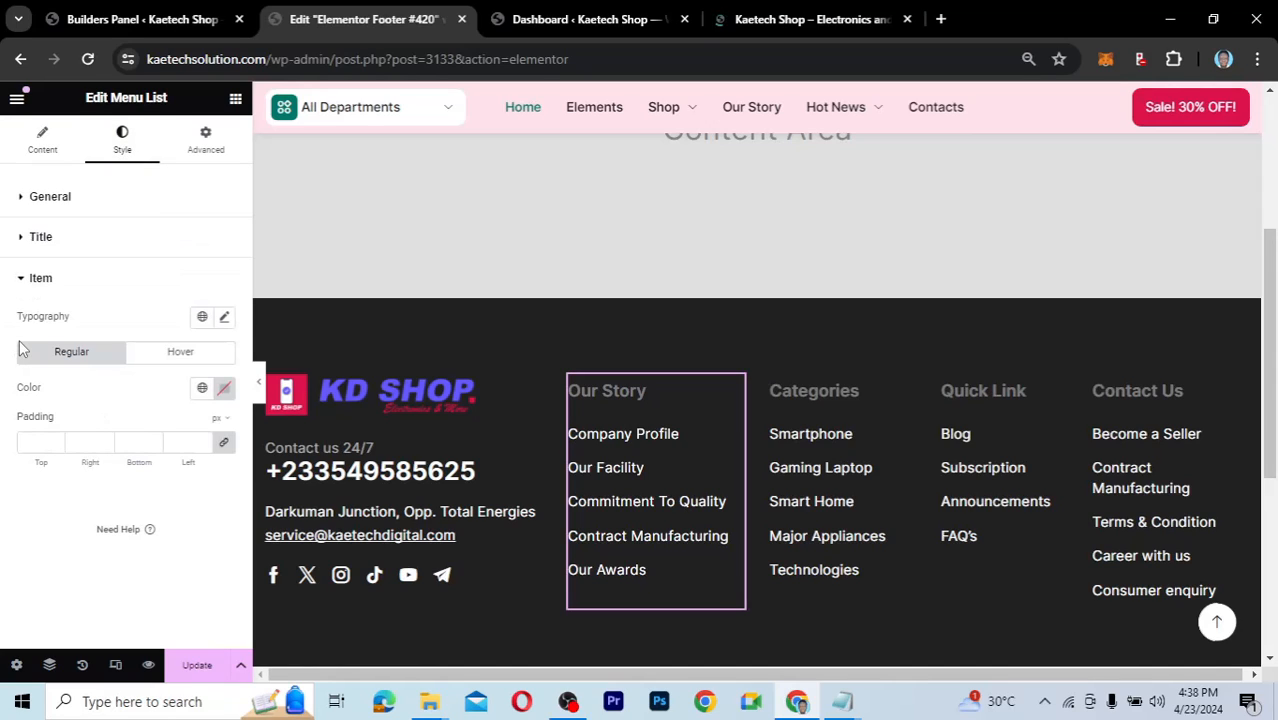
click(168, 358)
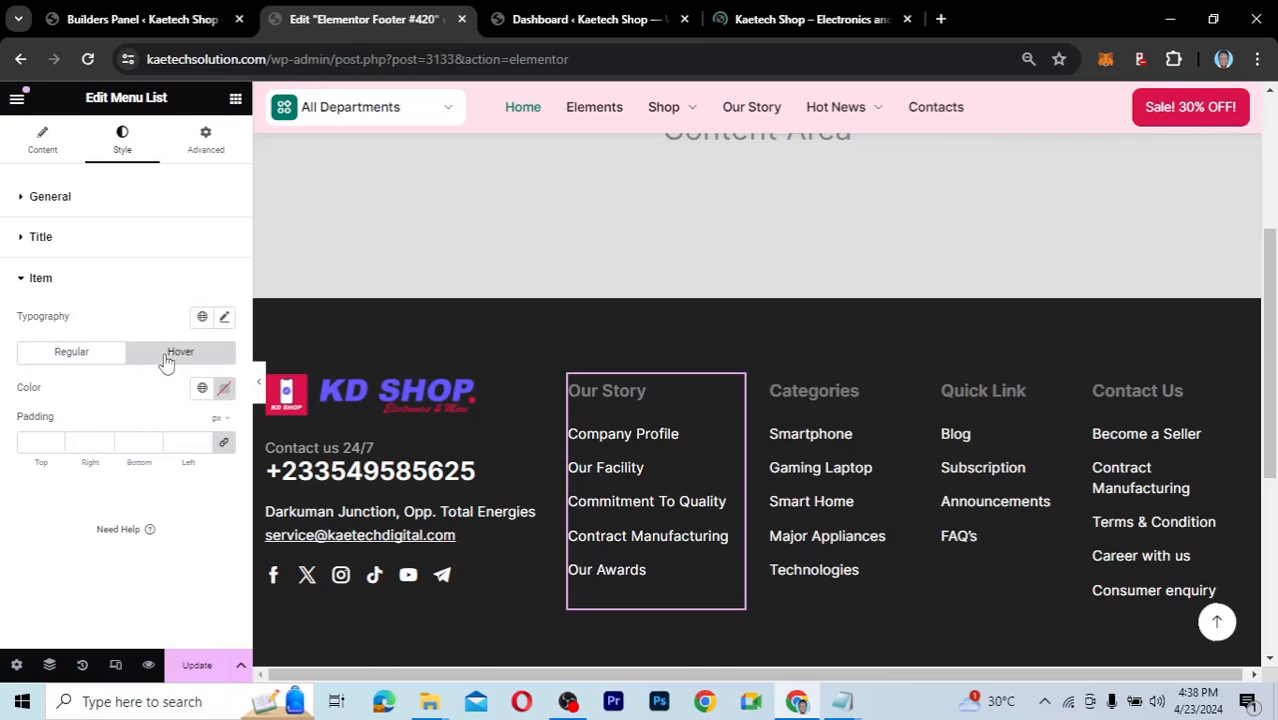
click(202, 389)
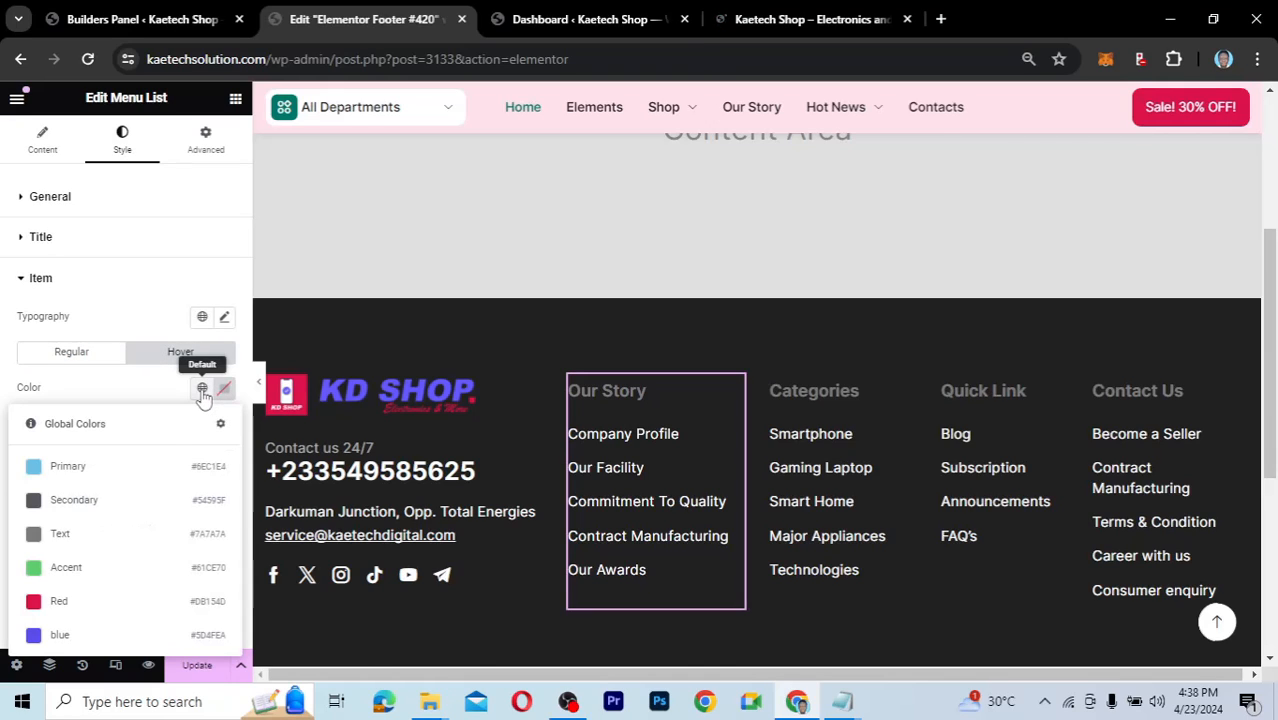
click(66, 634)
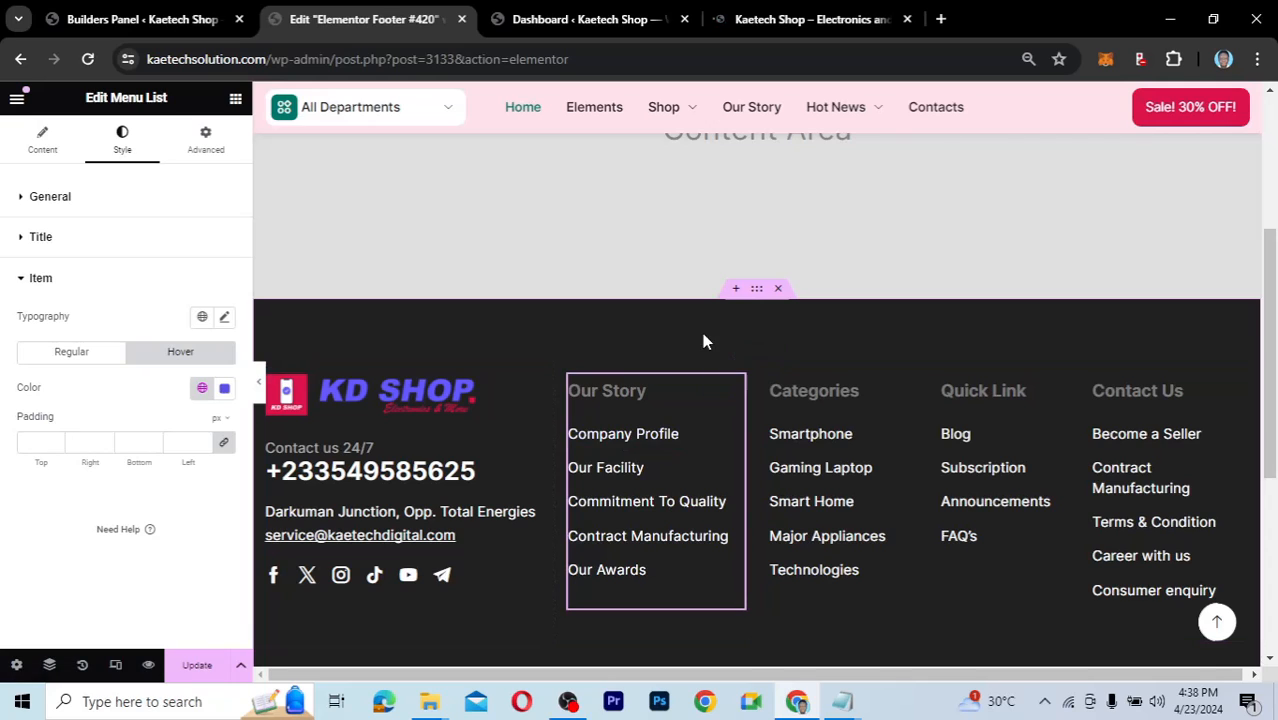
scroll(930, 335, down, 5)
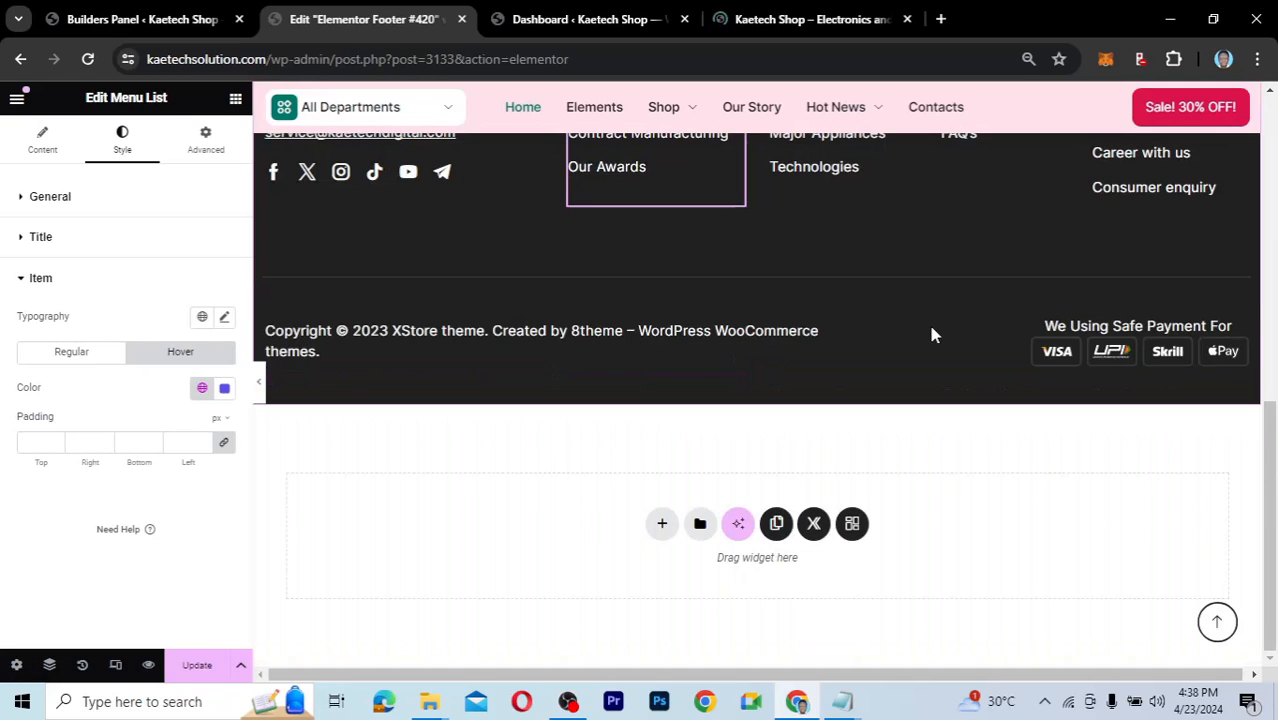
Change the copyright year from 2023 to 2024 and replace 'XStore theme' with 'KD Shop'.
click(833, 333)
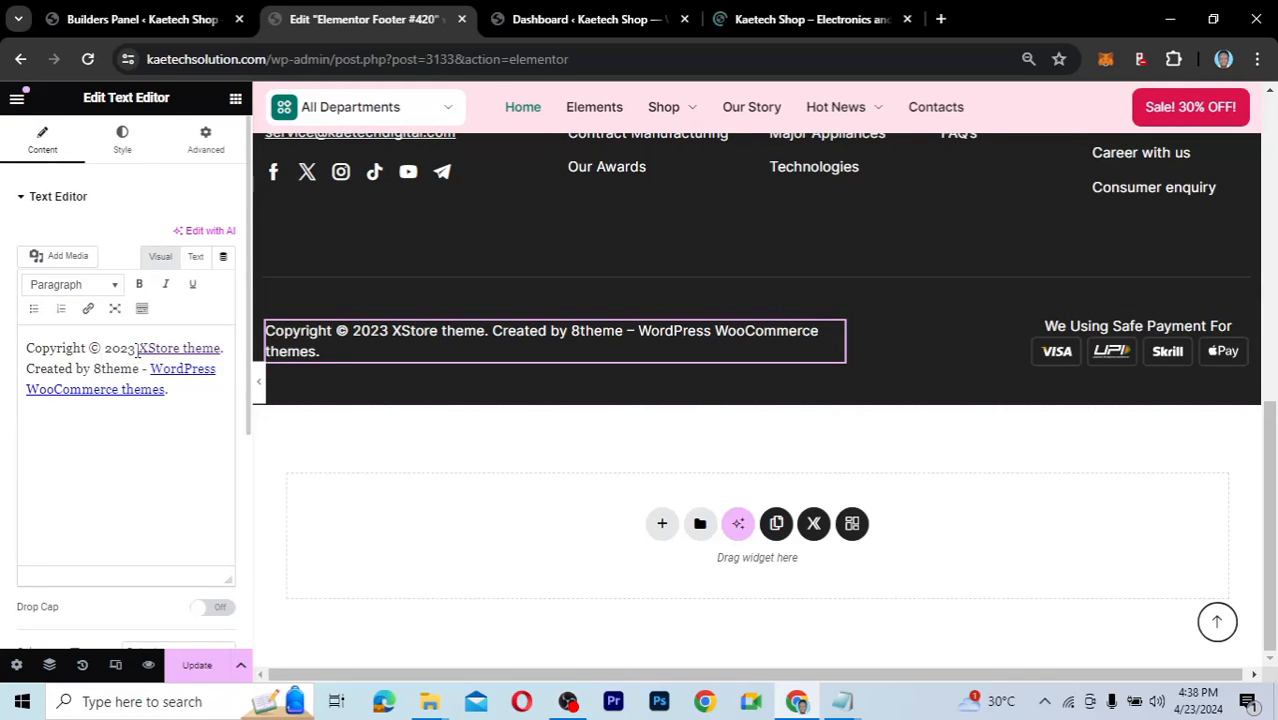
click(137, 349)
key(BackSpace)
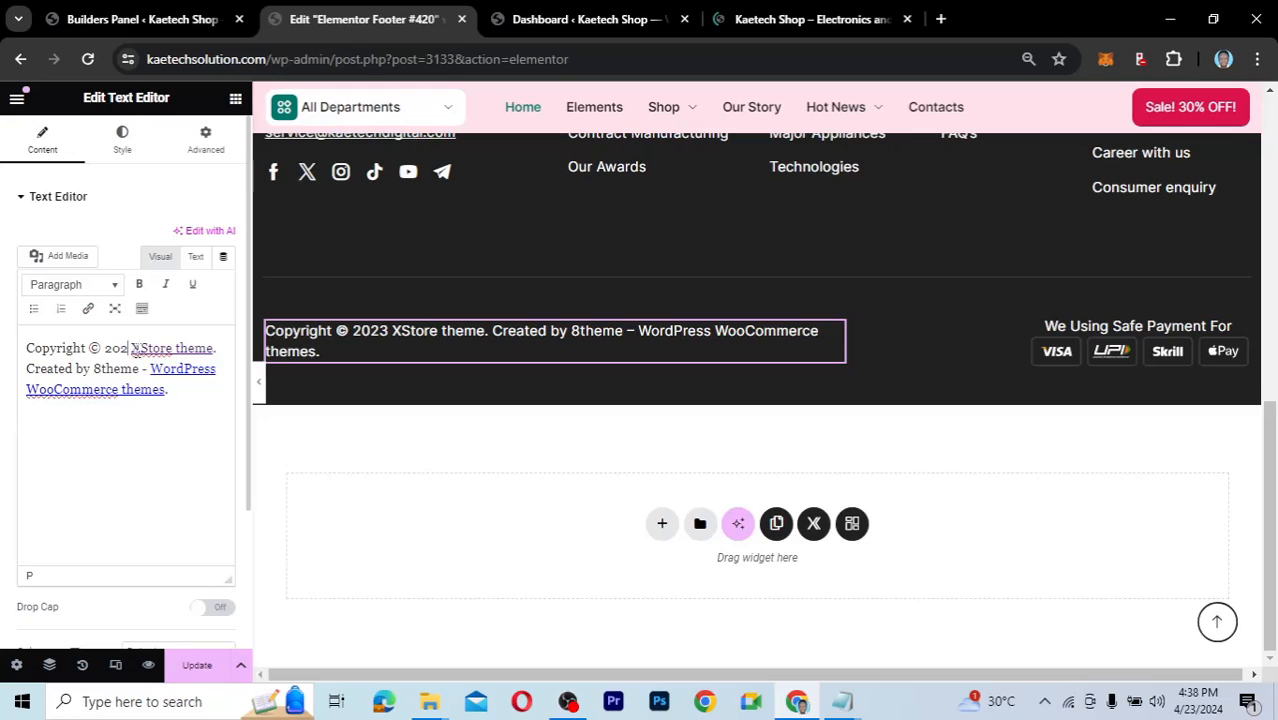
text(4)
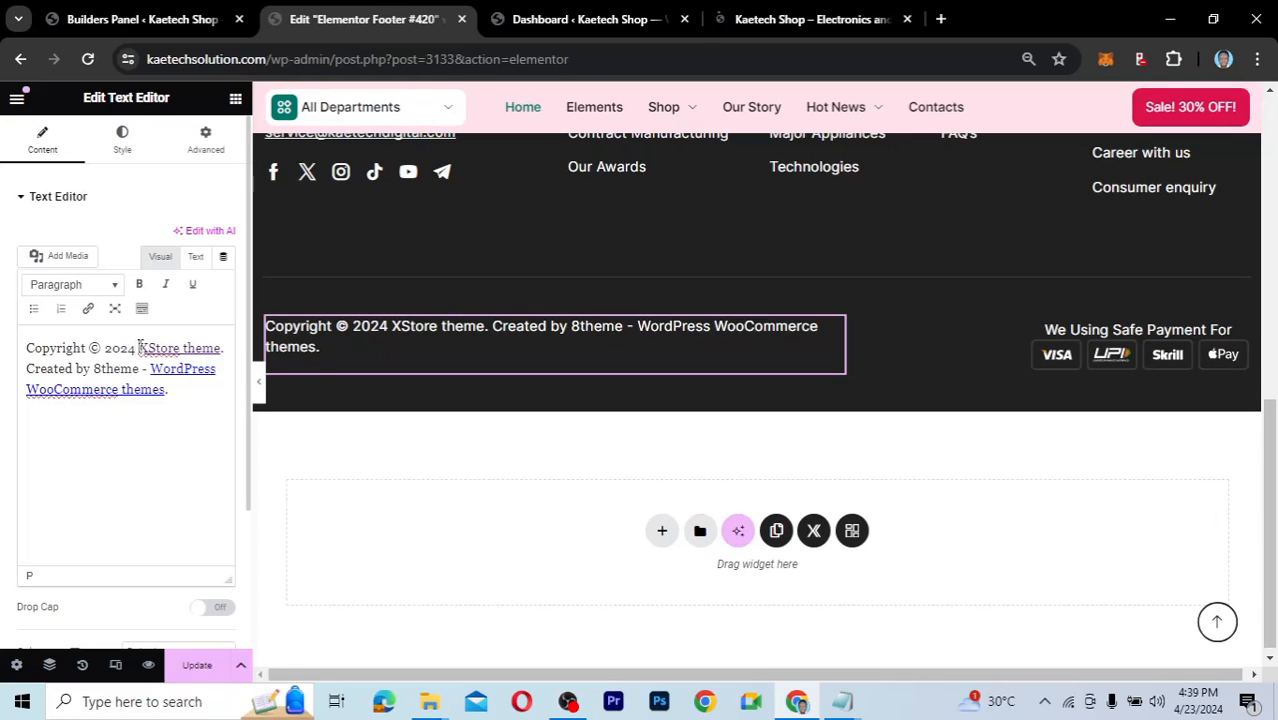
drag(139, 349, 222, 349)
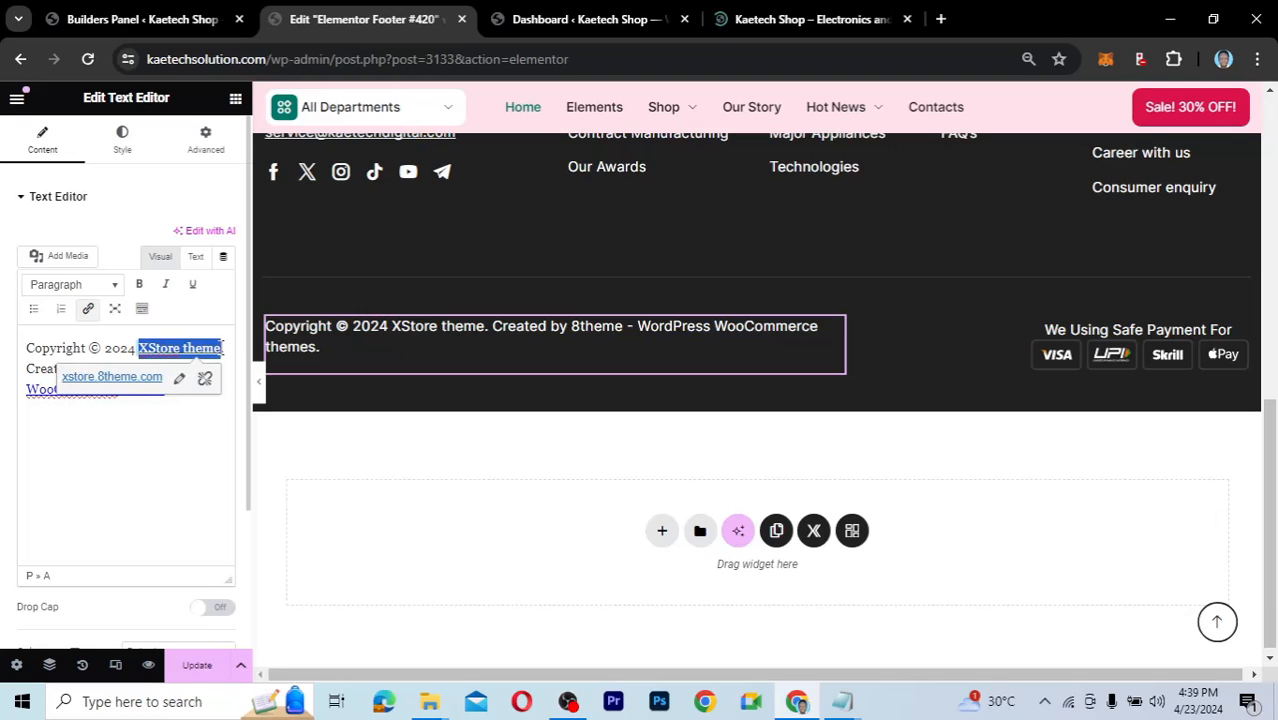
text(KD)
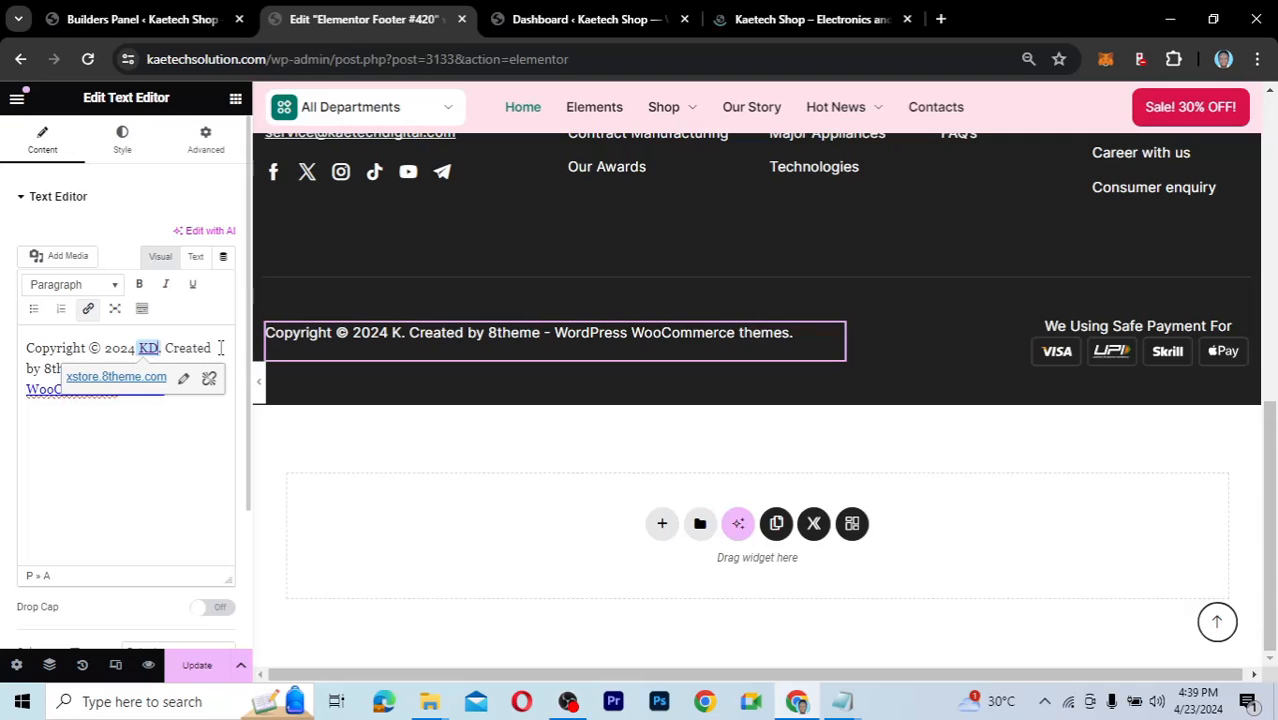
text( Shop)
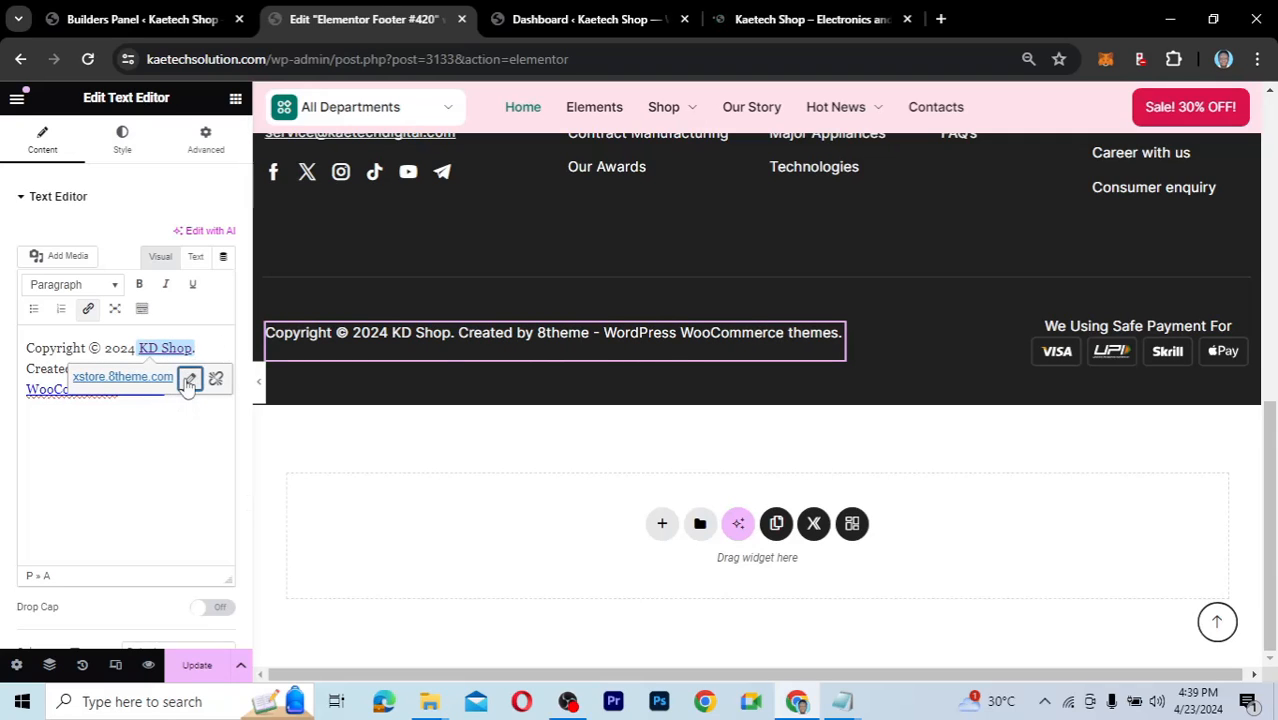
Link 'KD Shop' to the kaetechsolution.com domain copied from the address bar.
click(189, 378)
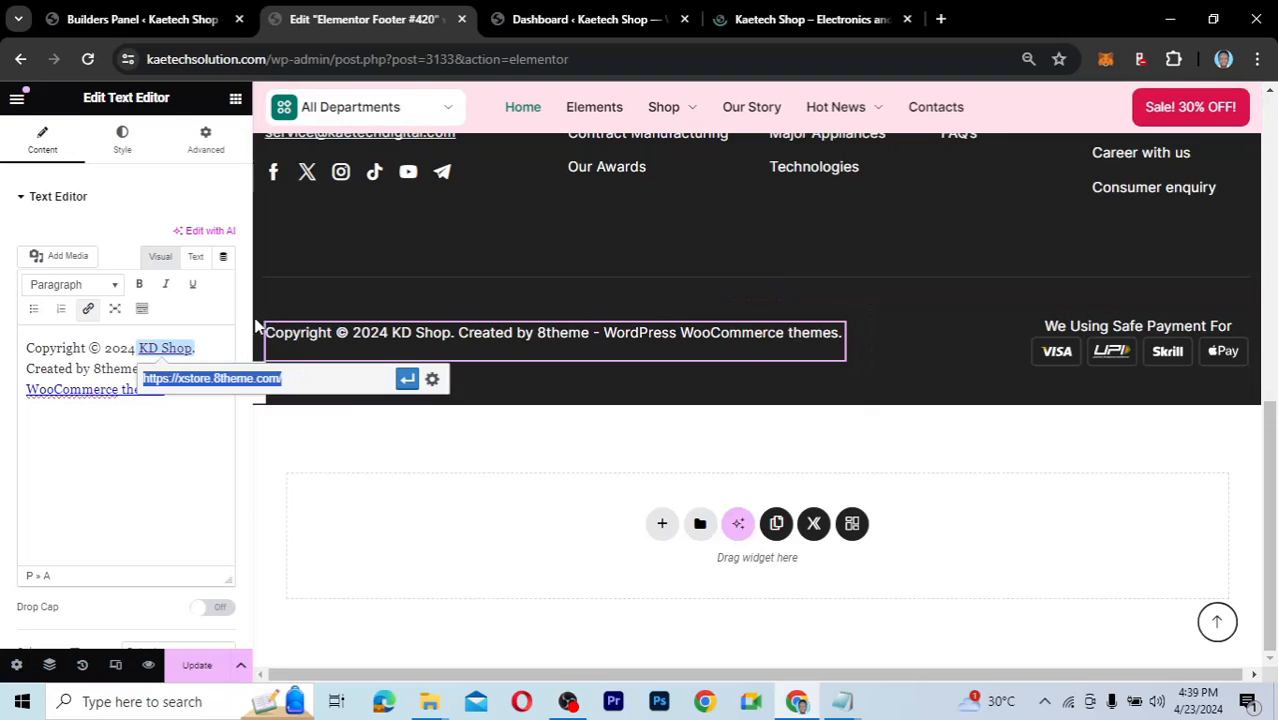
click(265, 58)
click(275, 58)
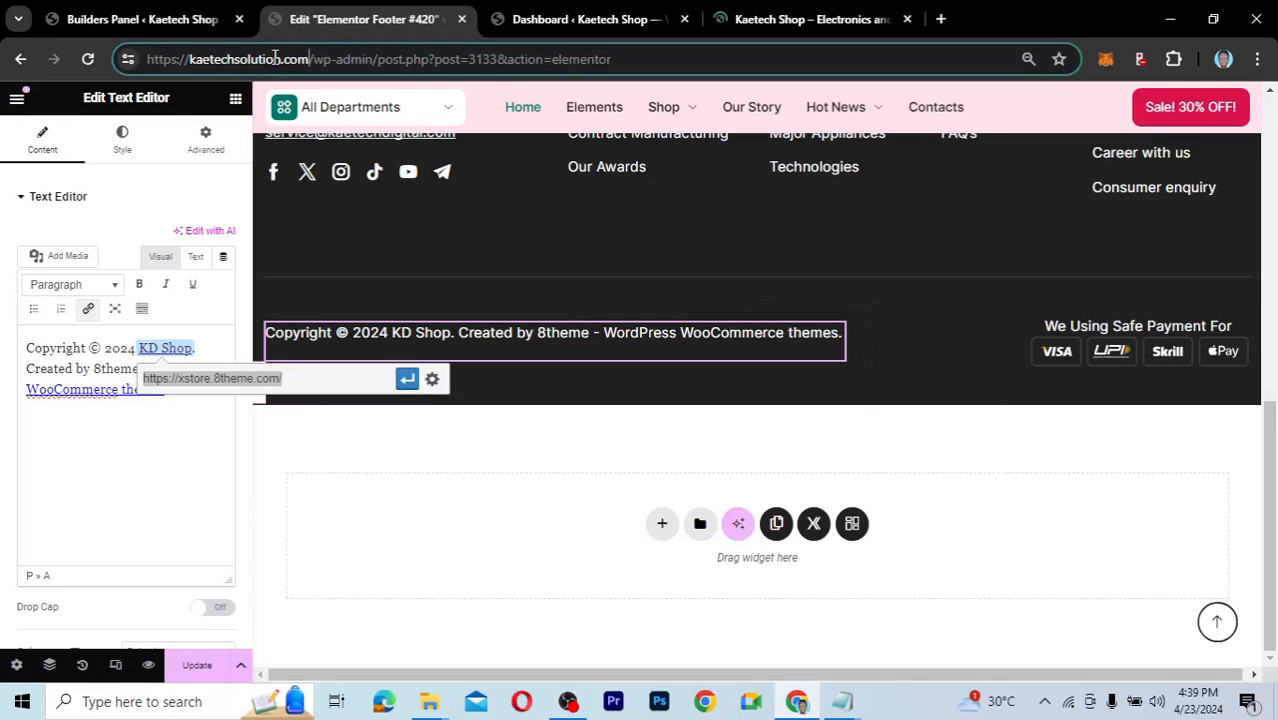
drag(309, 58, 94, 76)
key(ctrl+c)
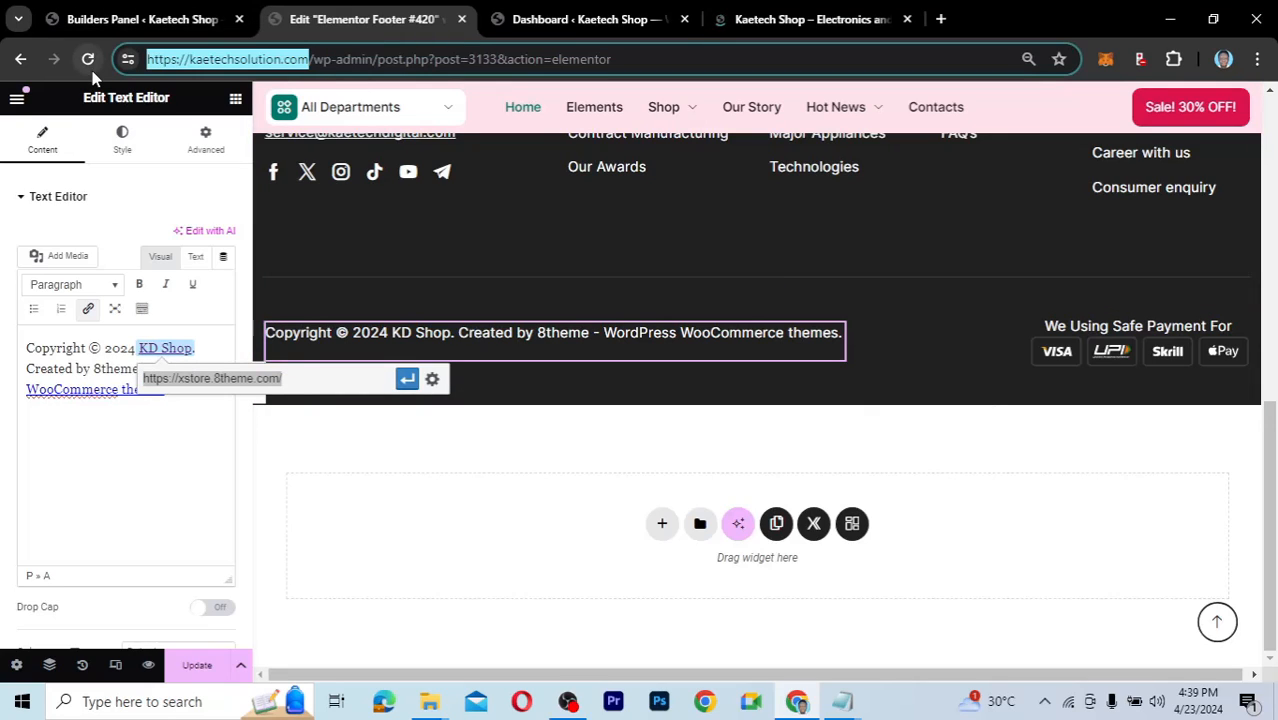
click(300, 378)
key(ctrl+v)
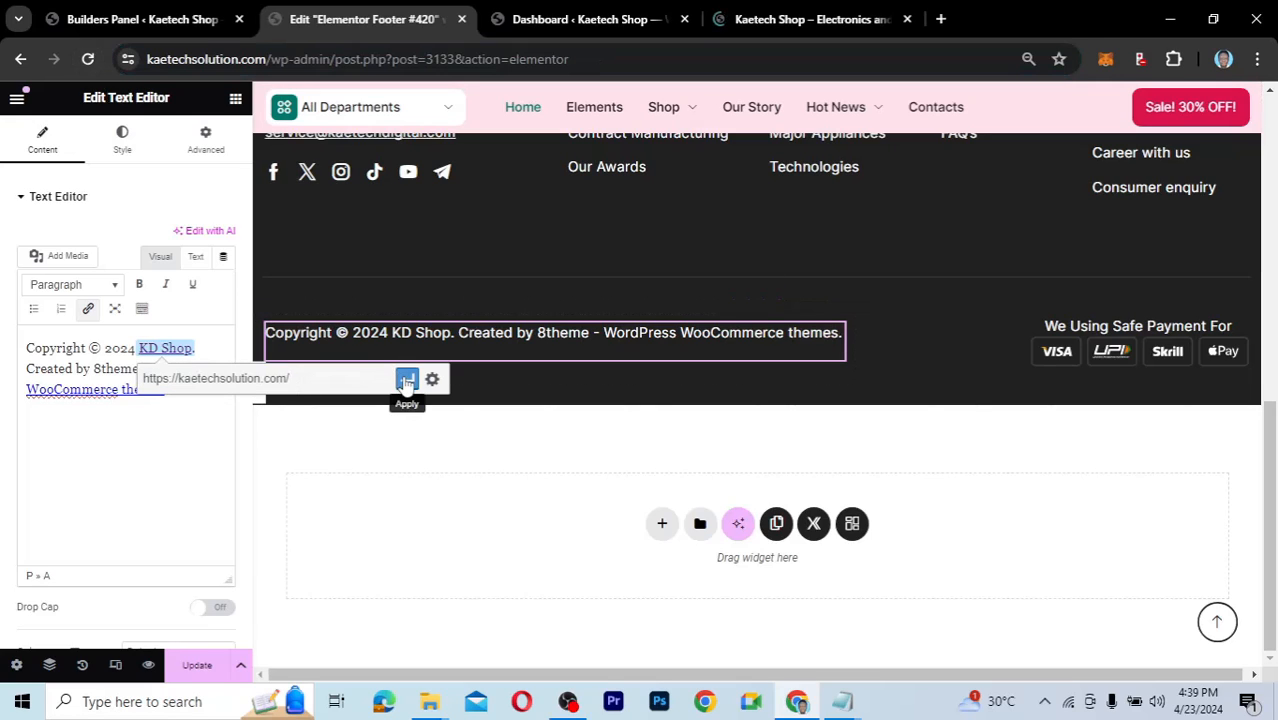
click(405, 380)
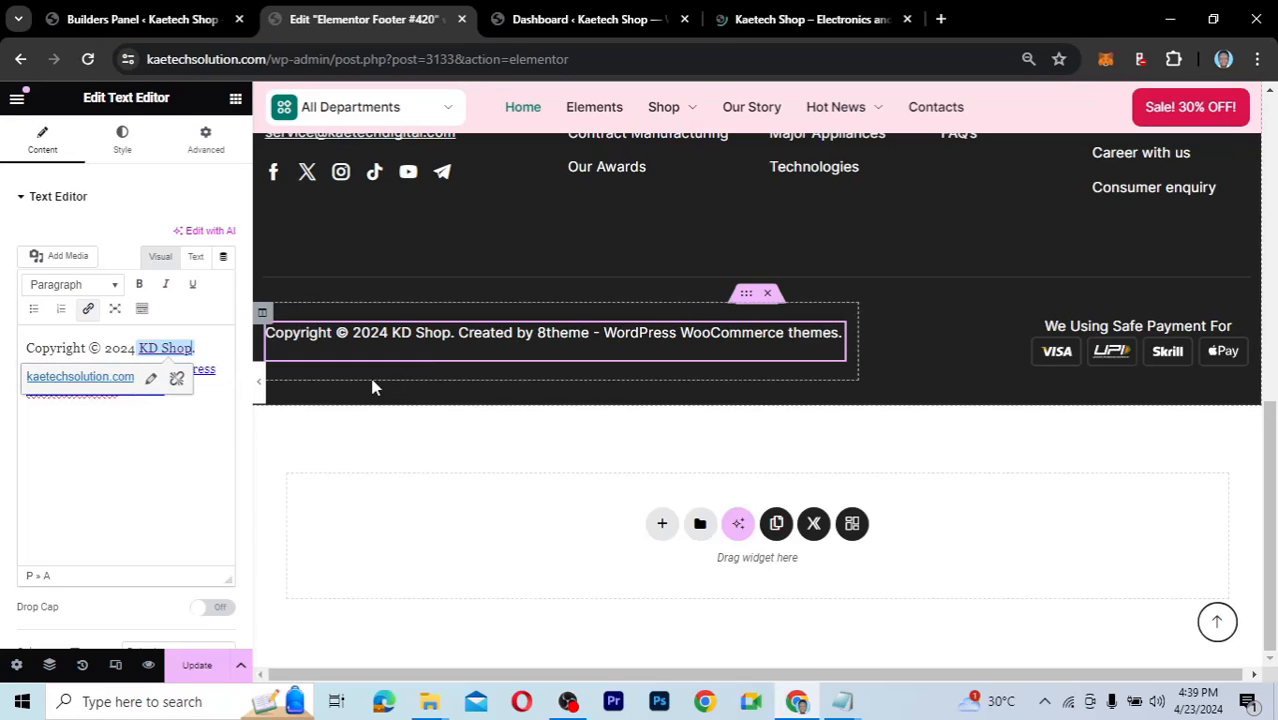
click(59, 345)
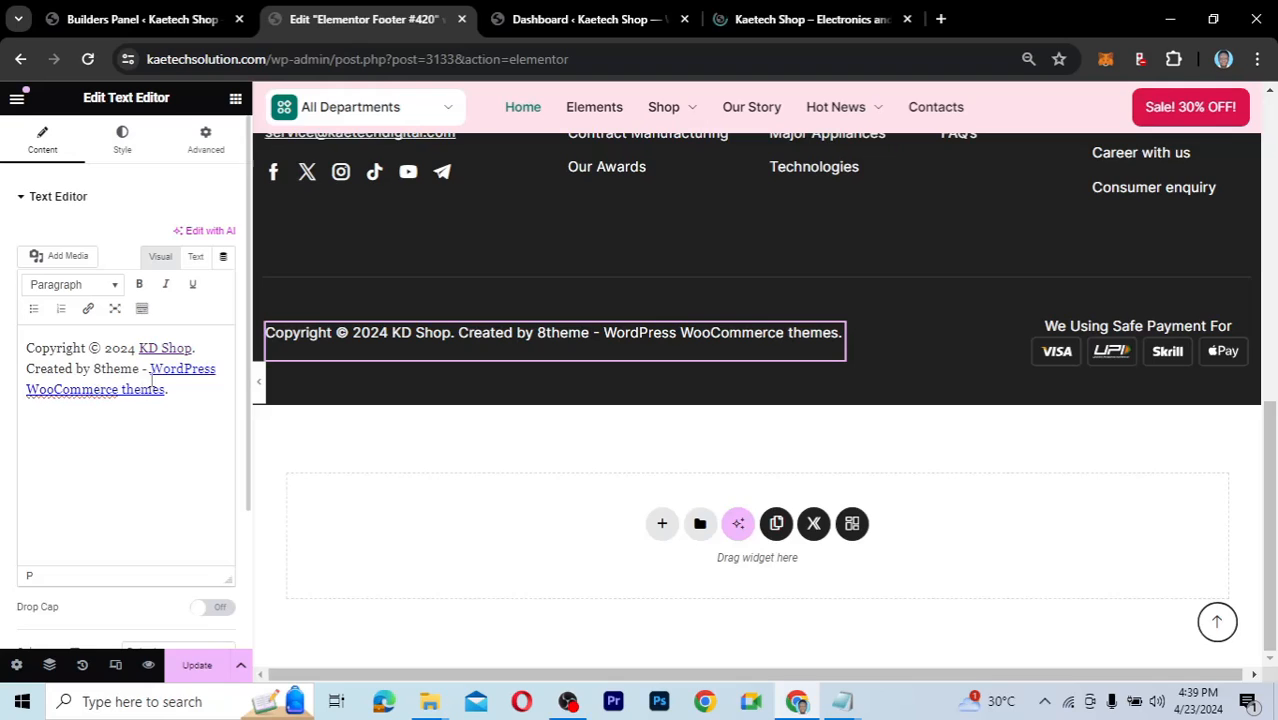
Delete the WordPress WooCommerce themes credit and replace '8theme -' with 'Kaetech Digital'.
drag(155, 375, 204, 454)
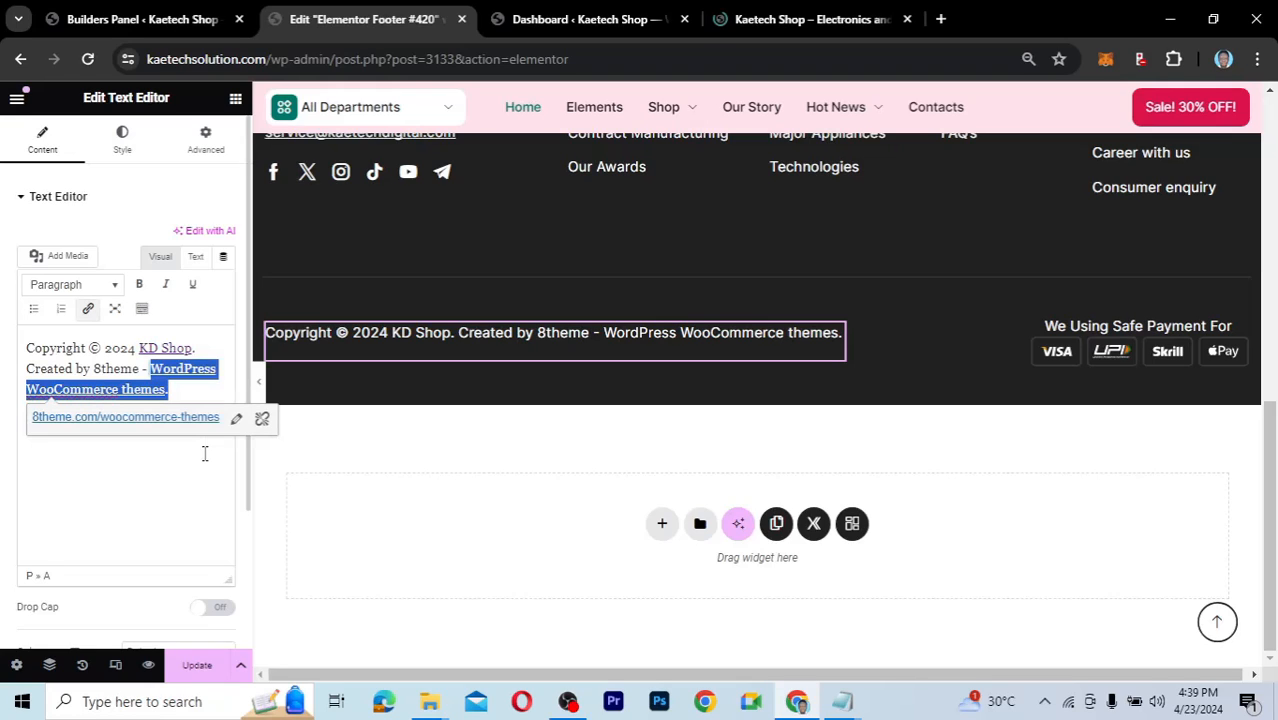
key(BackSpace)
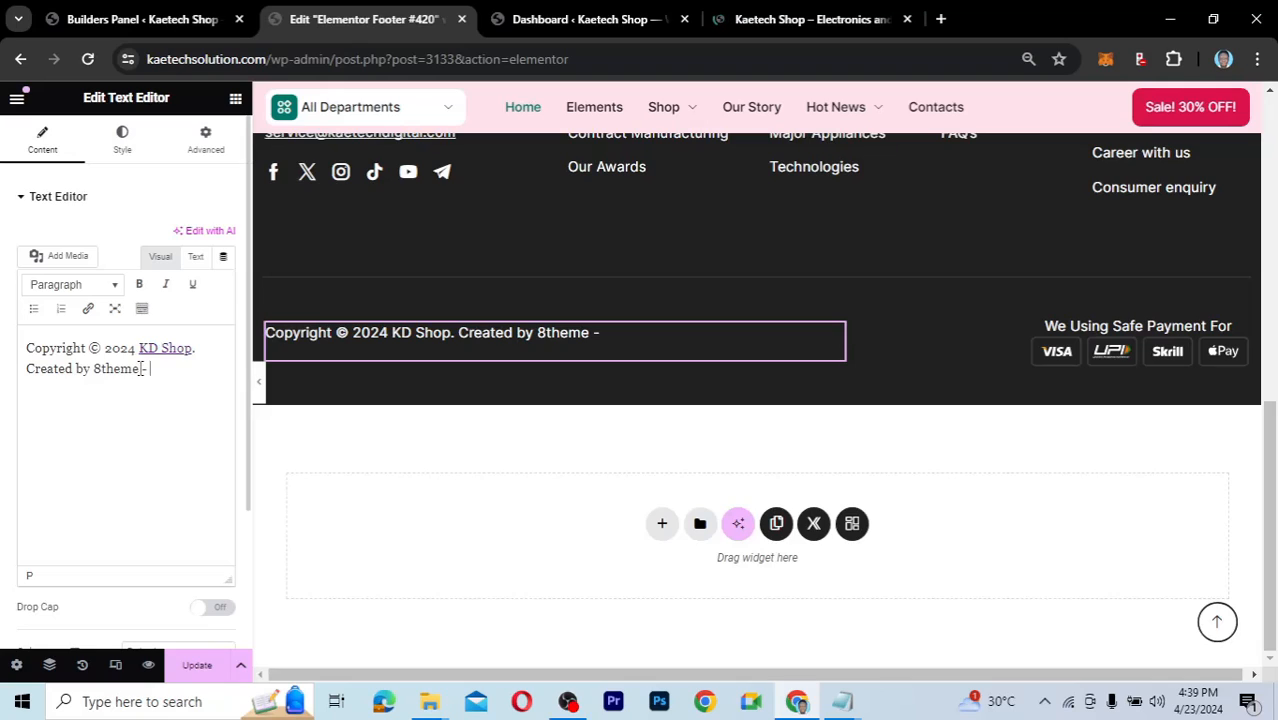
shift+click(101, 368)
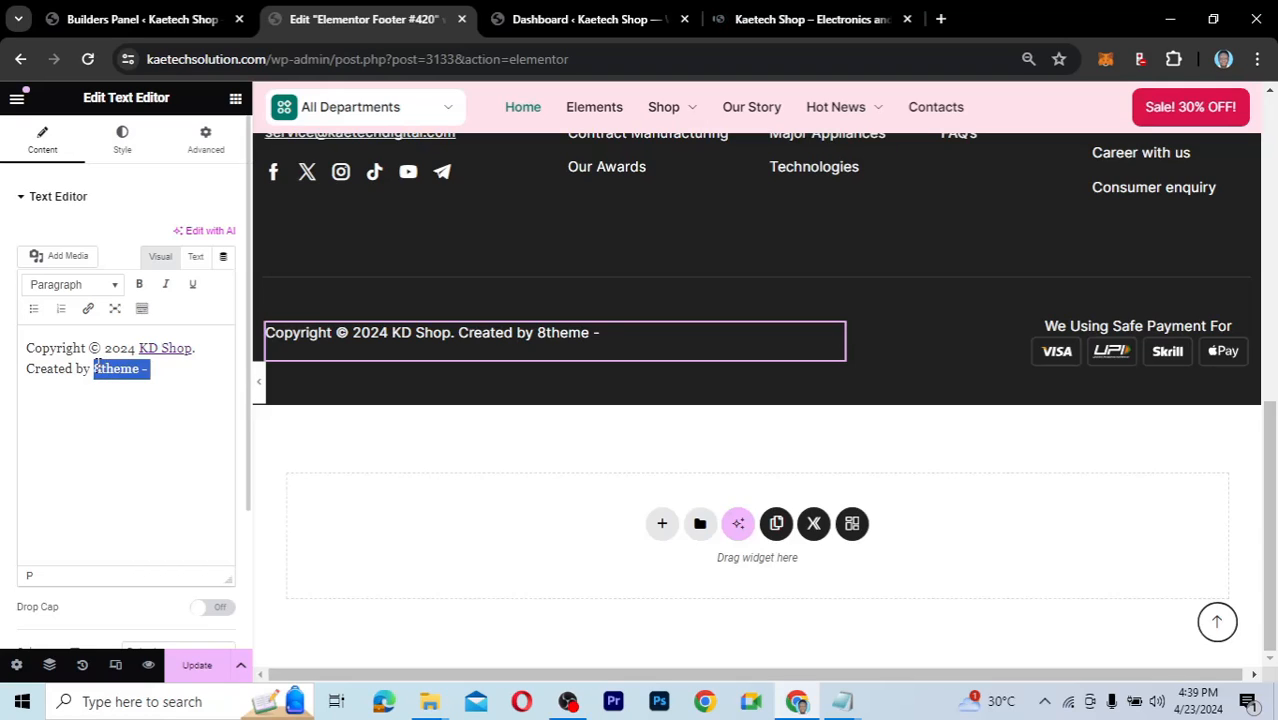
text(Kaetec)
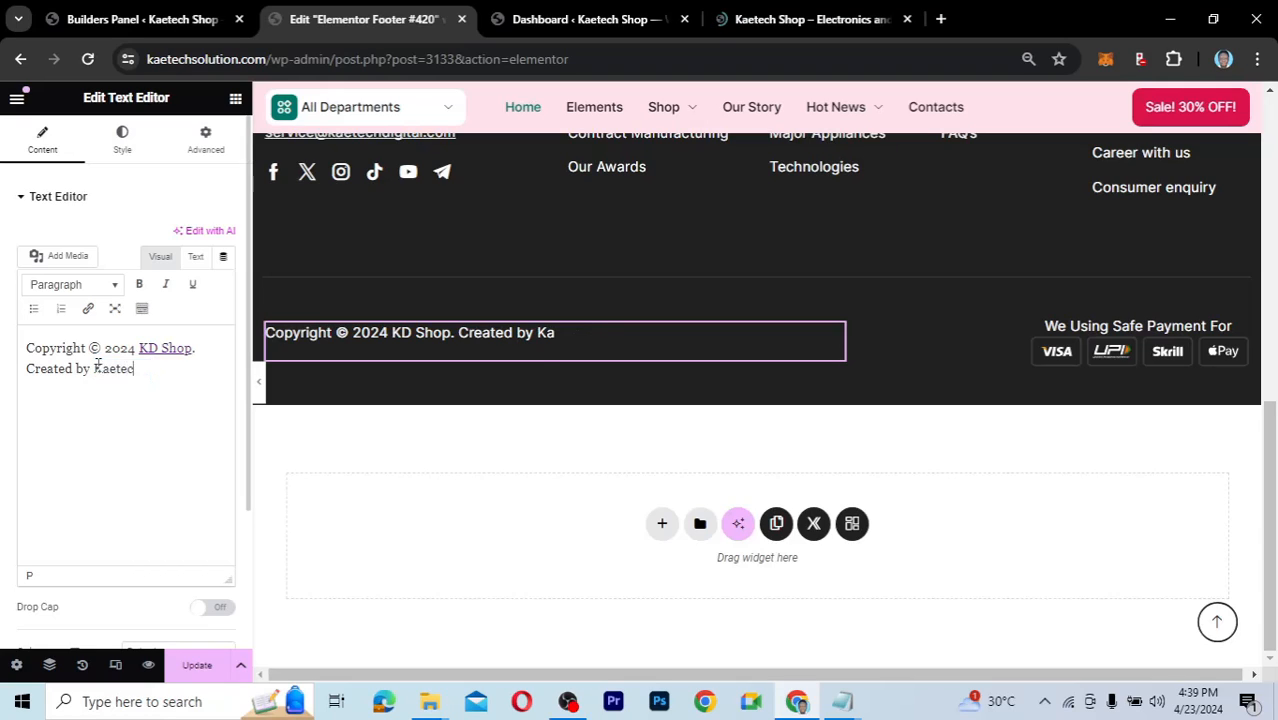
text(h Digital)
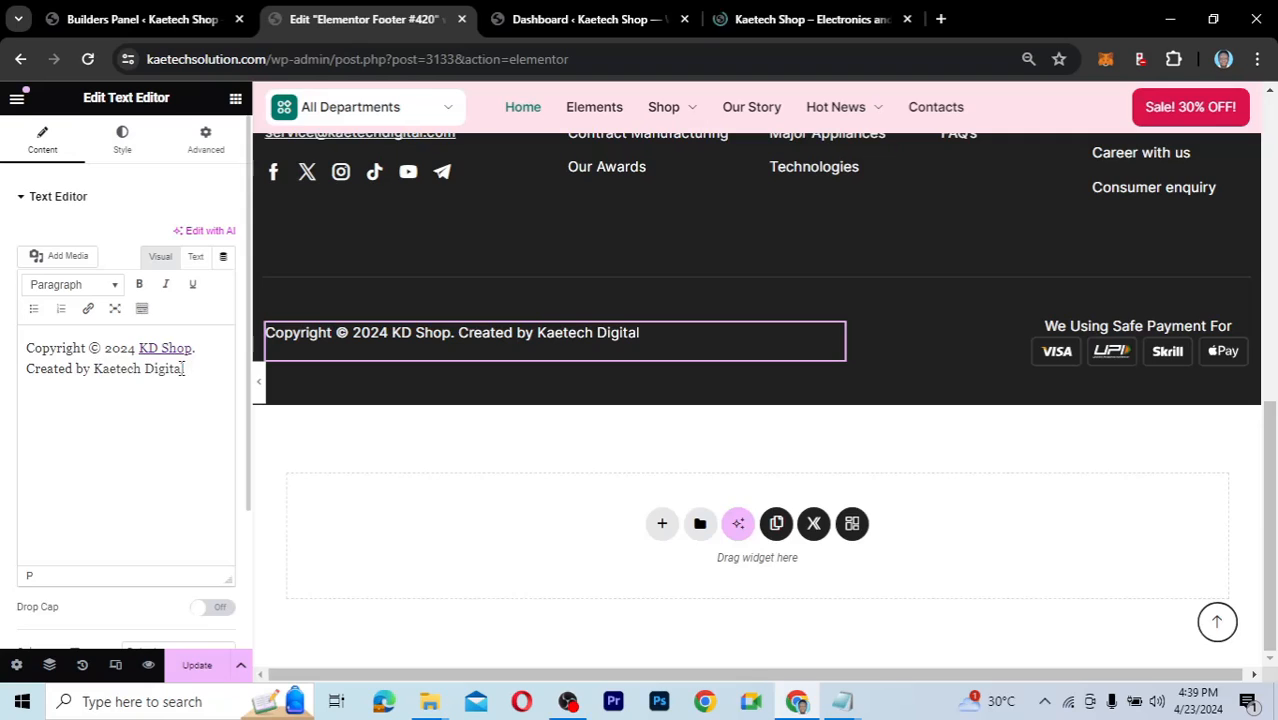
Link the 'Kaetech Digital' credit to kaetechdigital.com.
drag(184, 369, 93, 371)
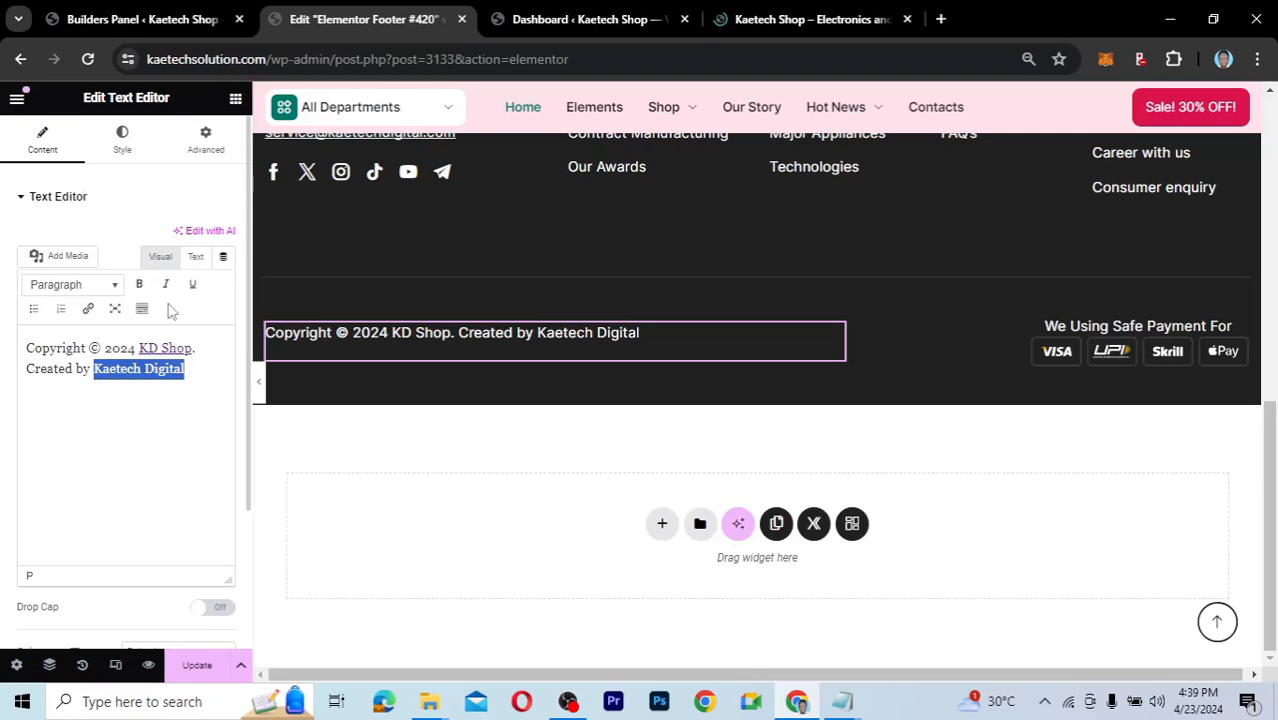
click(88, 309)
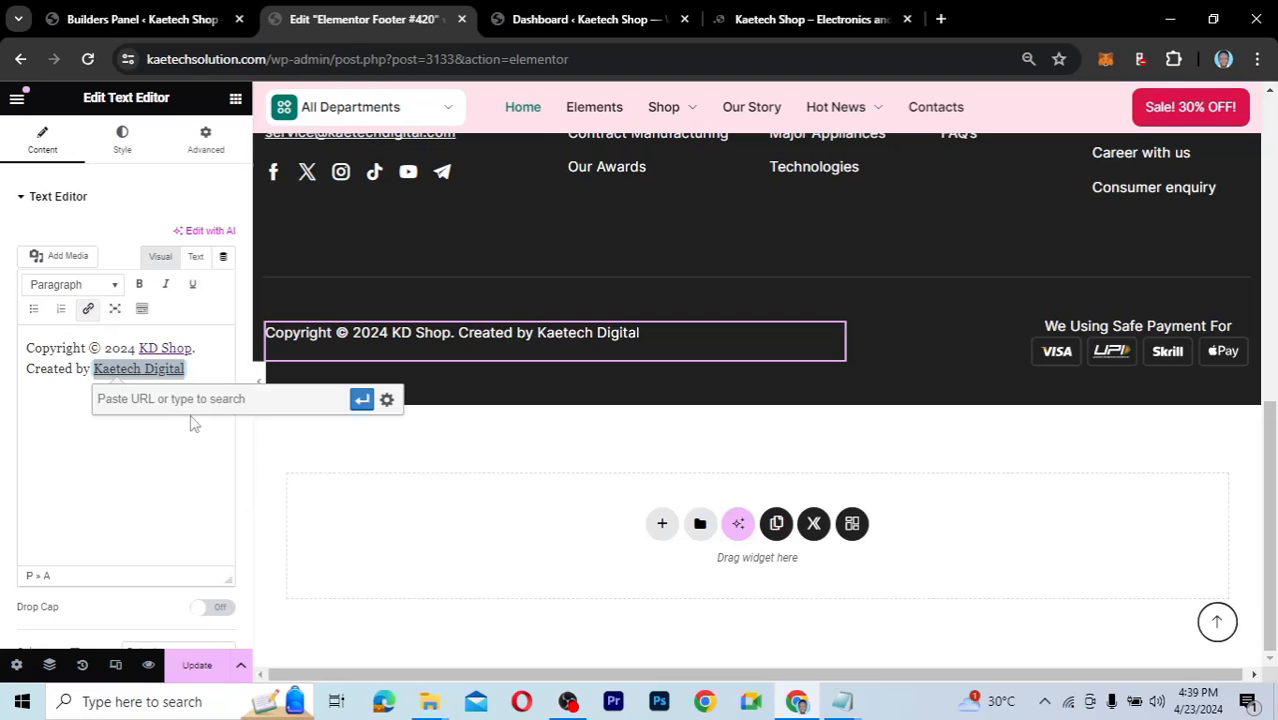
text(kaetec)
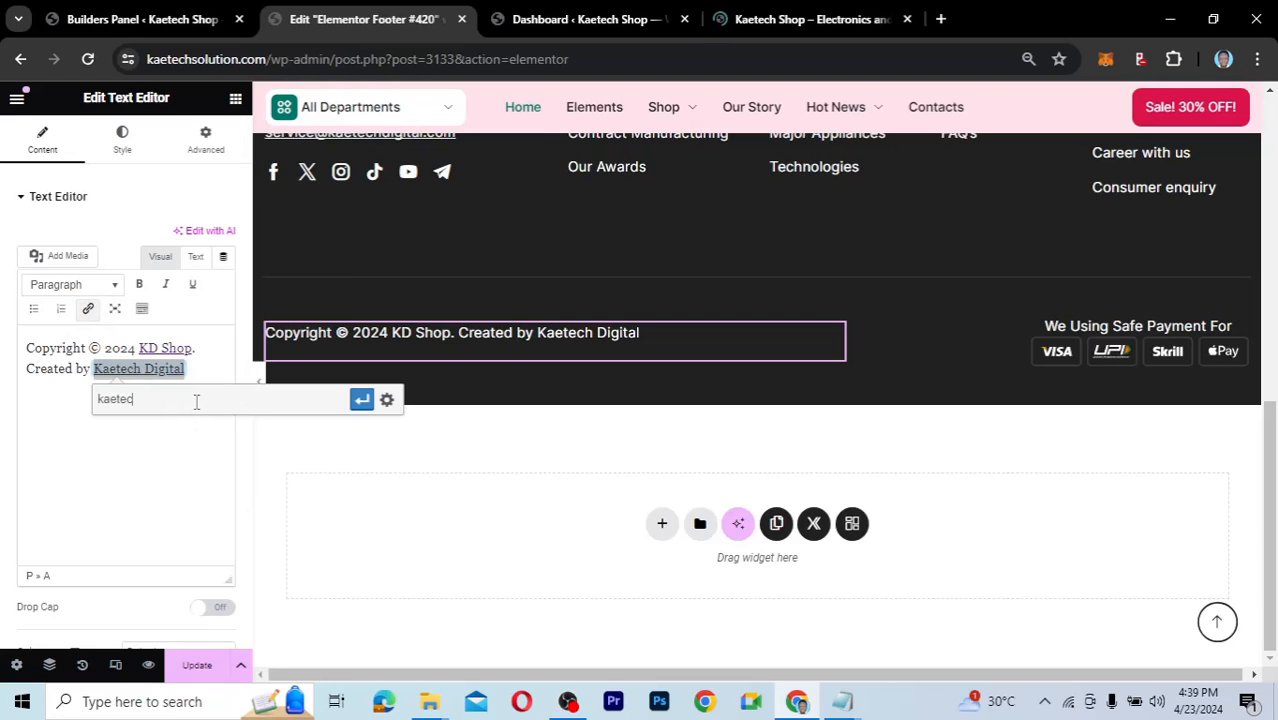
text(hdigital.com)
click(362, 400)
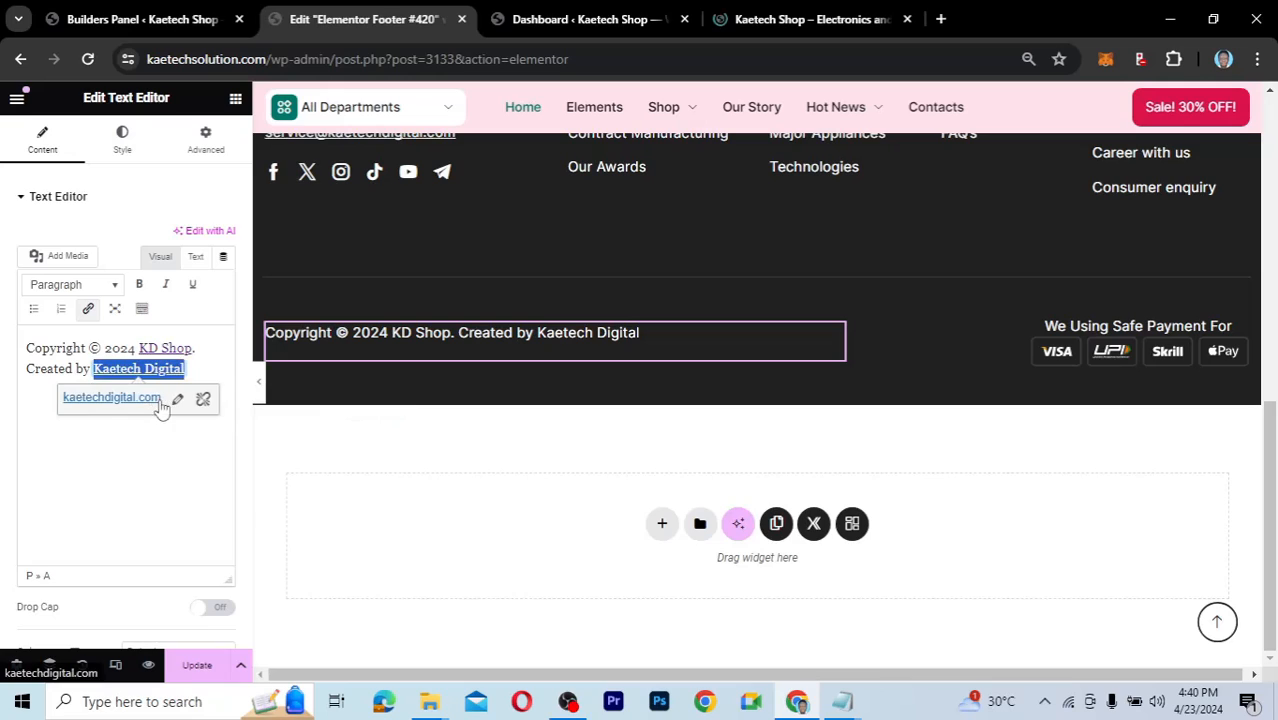
click(52, 357)
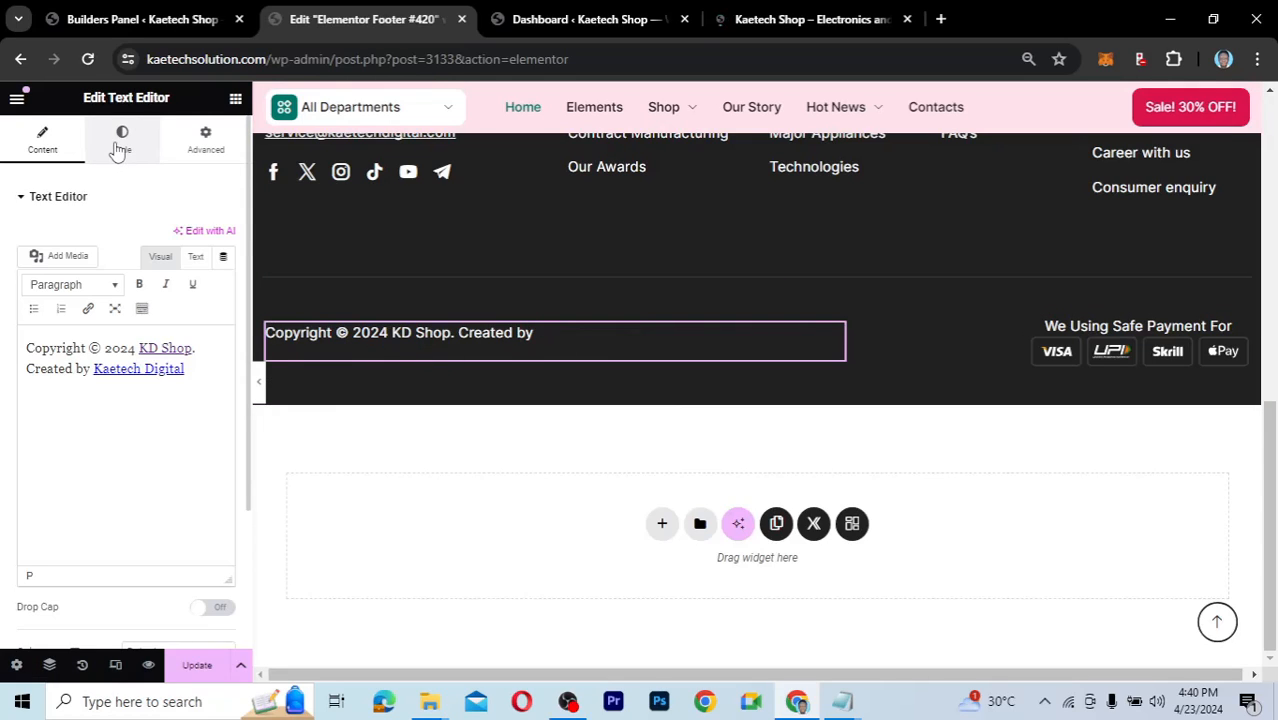
Check the Kaetech Digital link and try a pink text colour for the copyright.
click(119, 145)
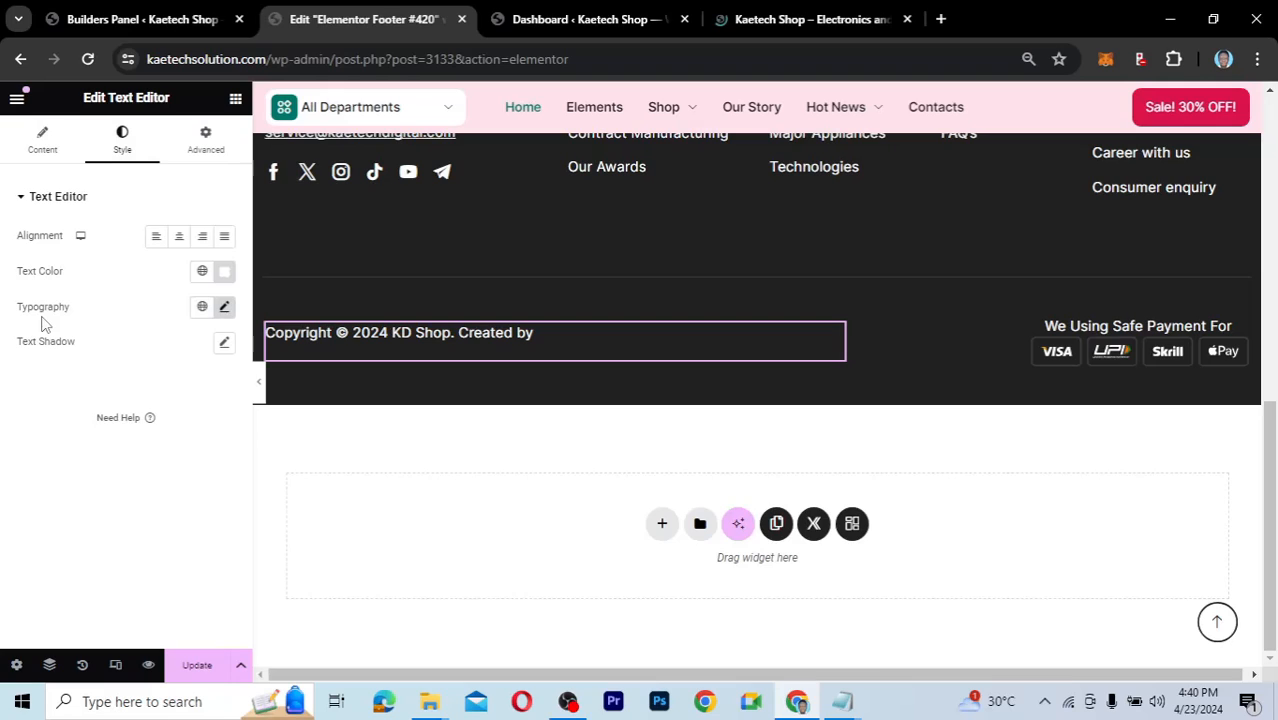
click(38, 146)
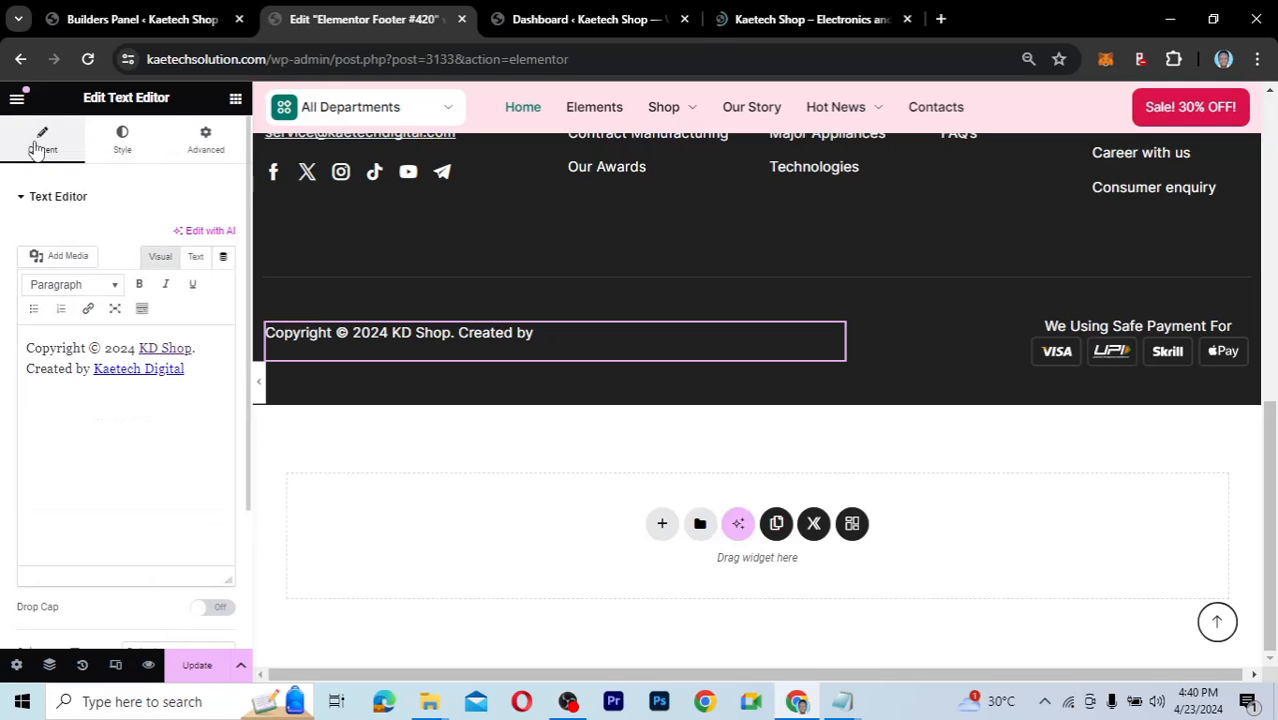
click(132, 371)
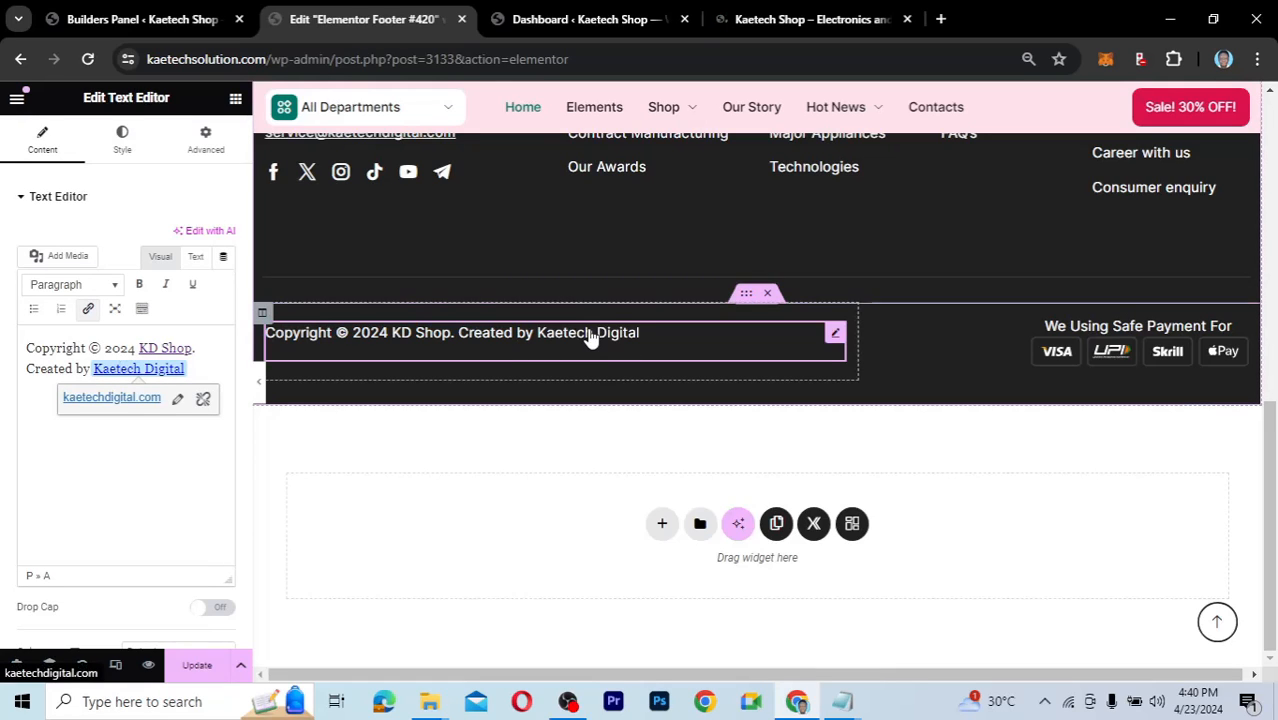
click(118, 150)
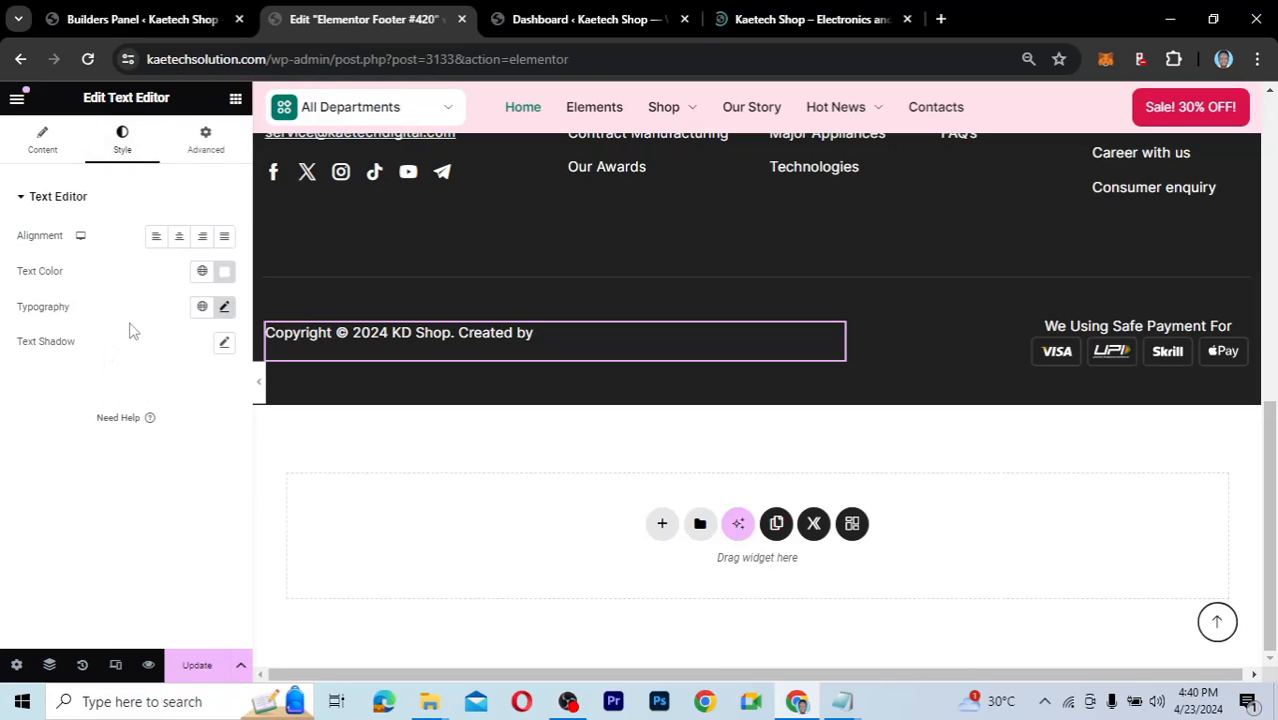
click(225, 272)
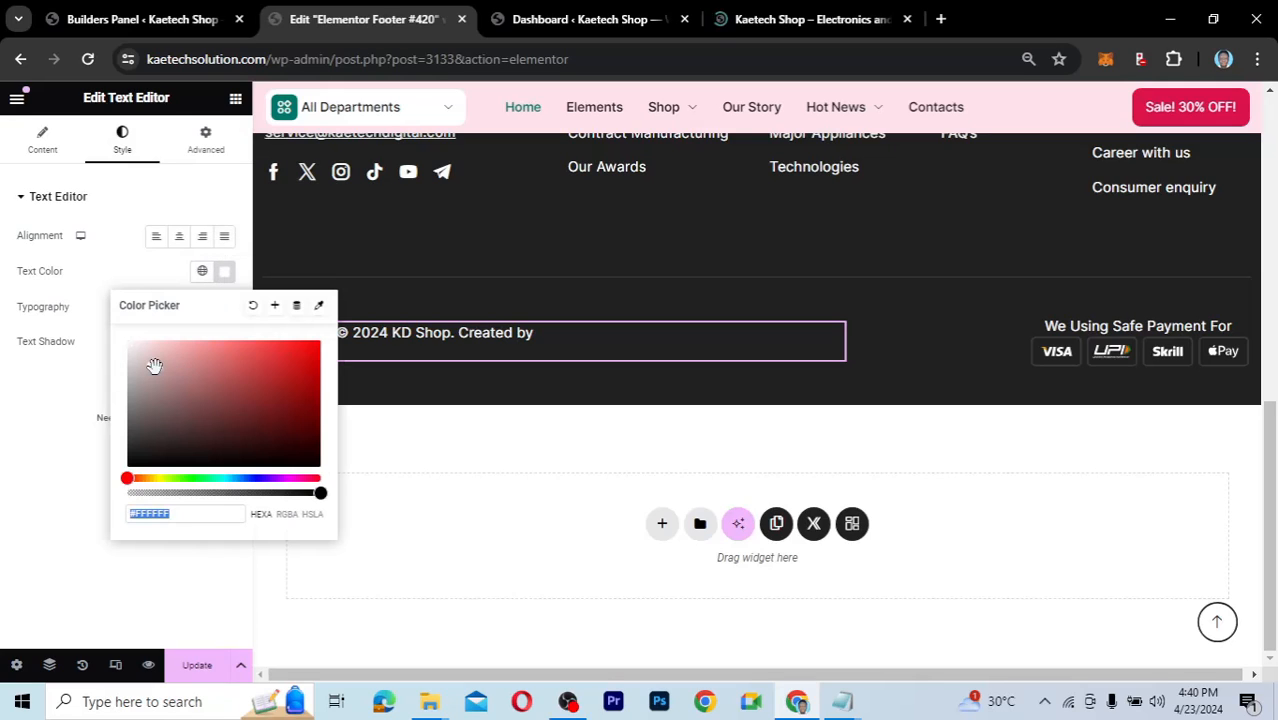
drag(154, 366, 120, 345)
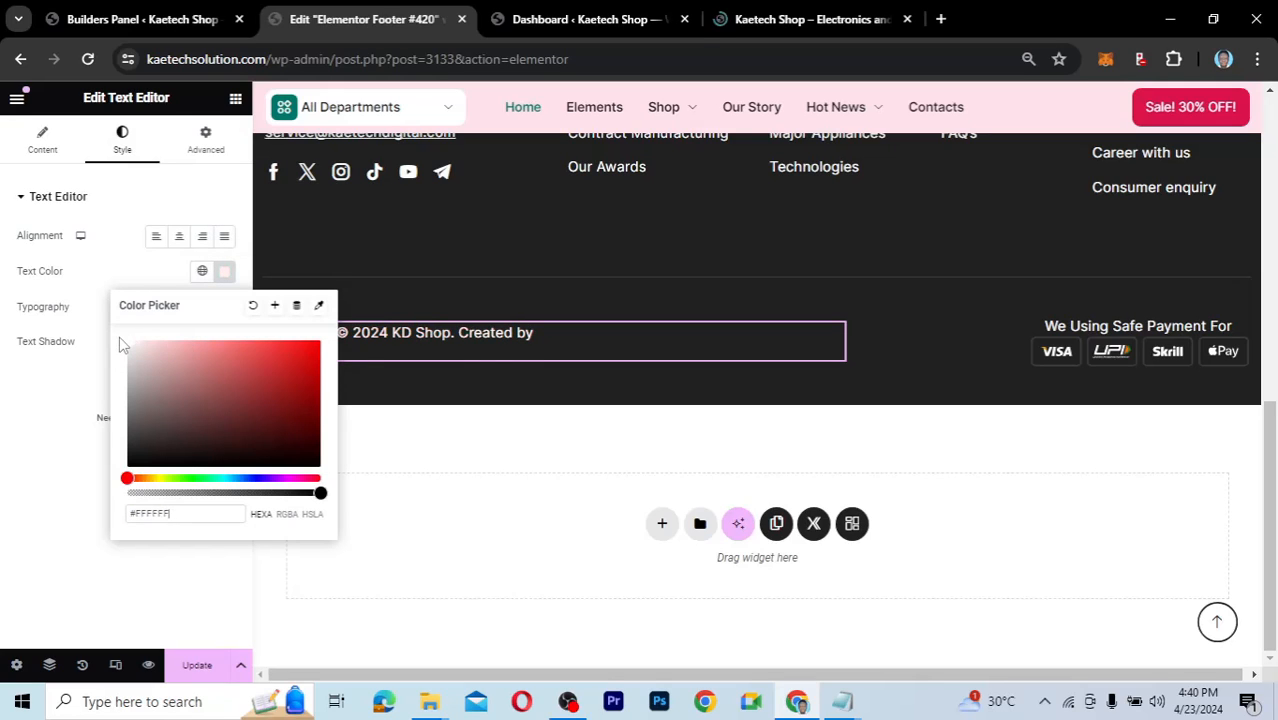
click(120, 283)
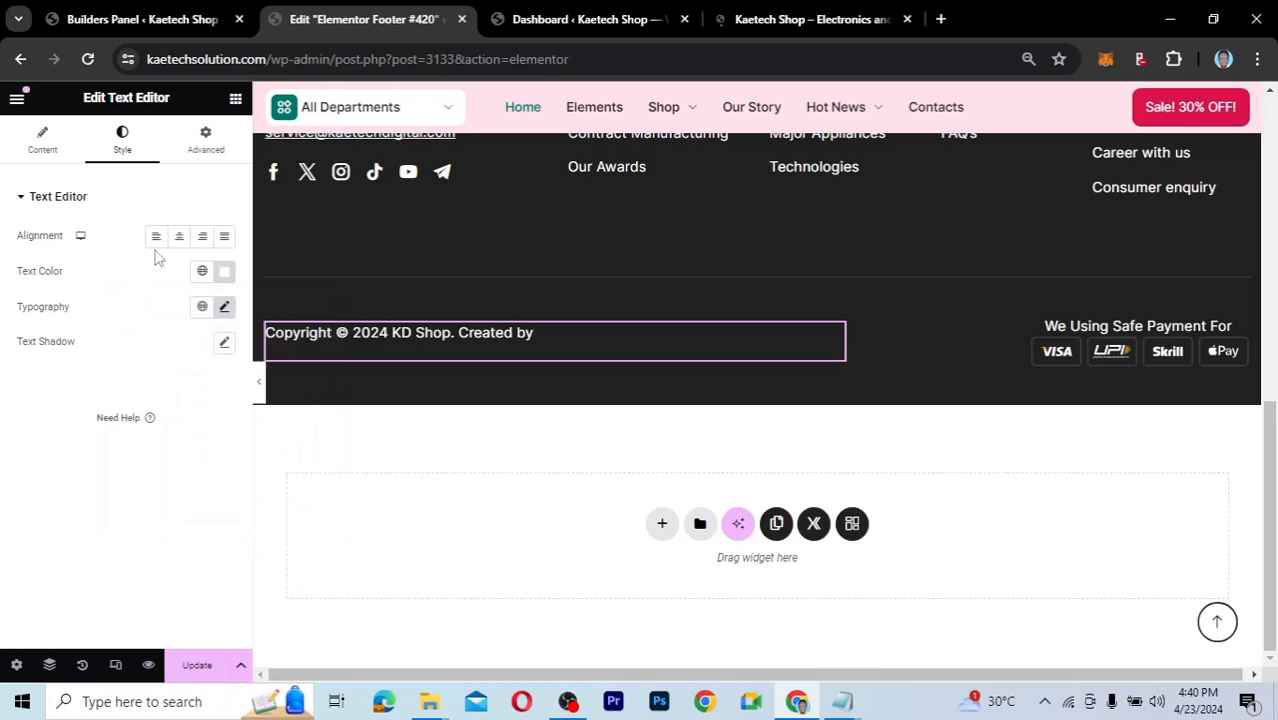
Review the copyright's Advanced wrapper link options and save the footer with Ctrl+S.
click(199, 140)
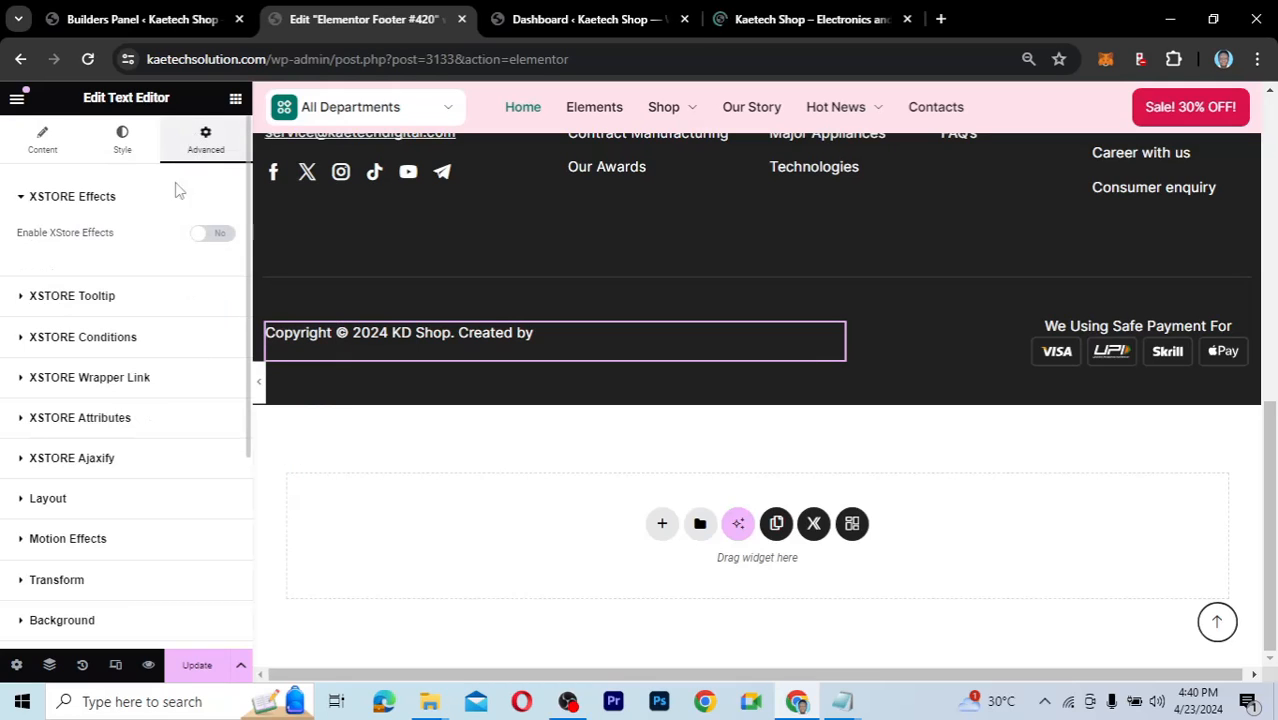
click(21, 378)
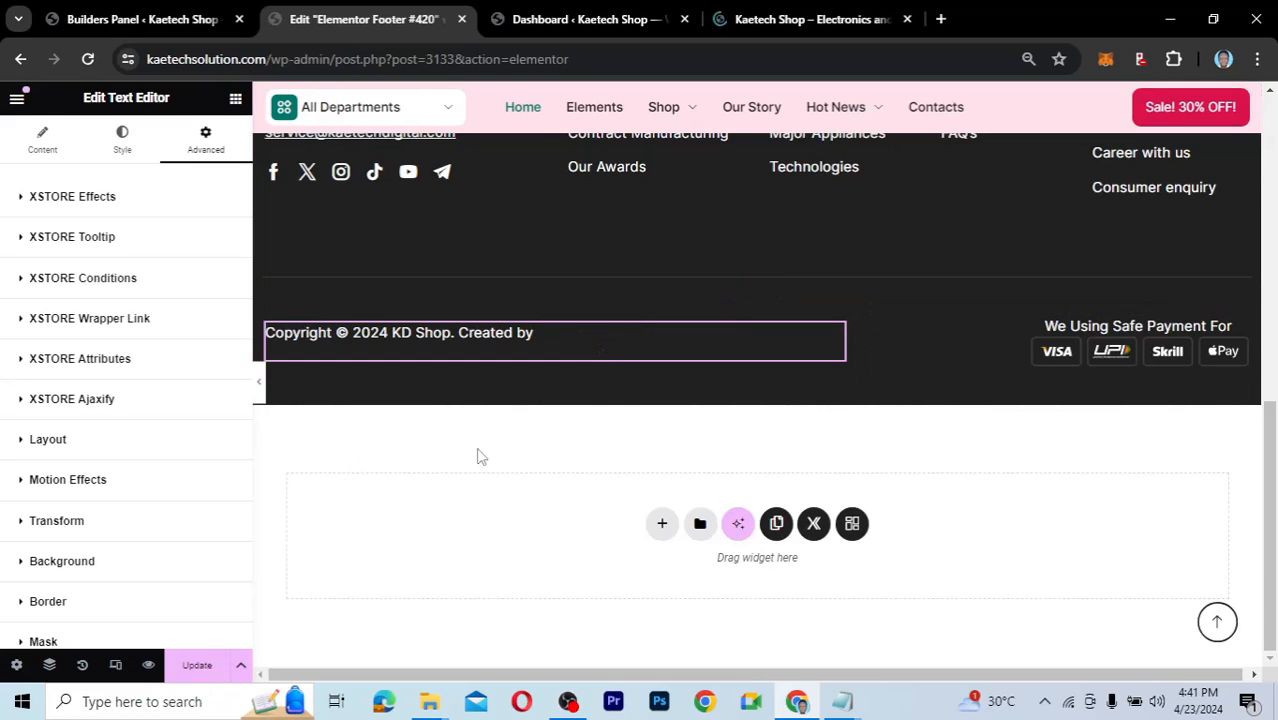
key(ctrl+s)
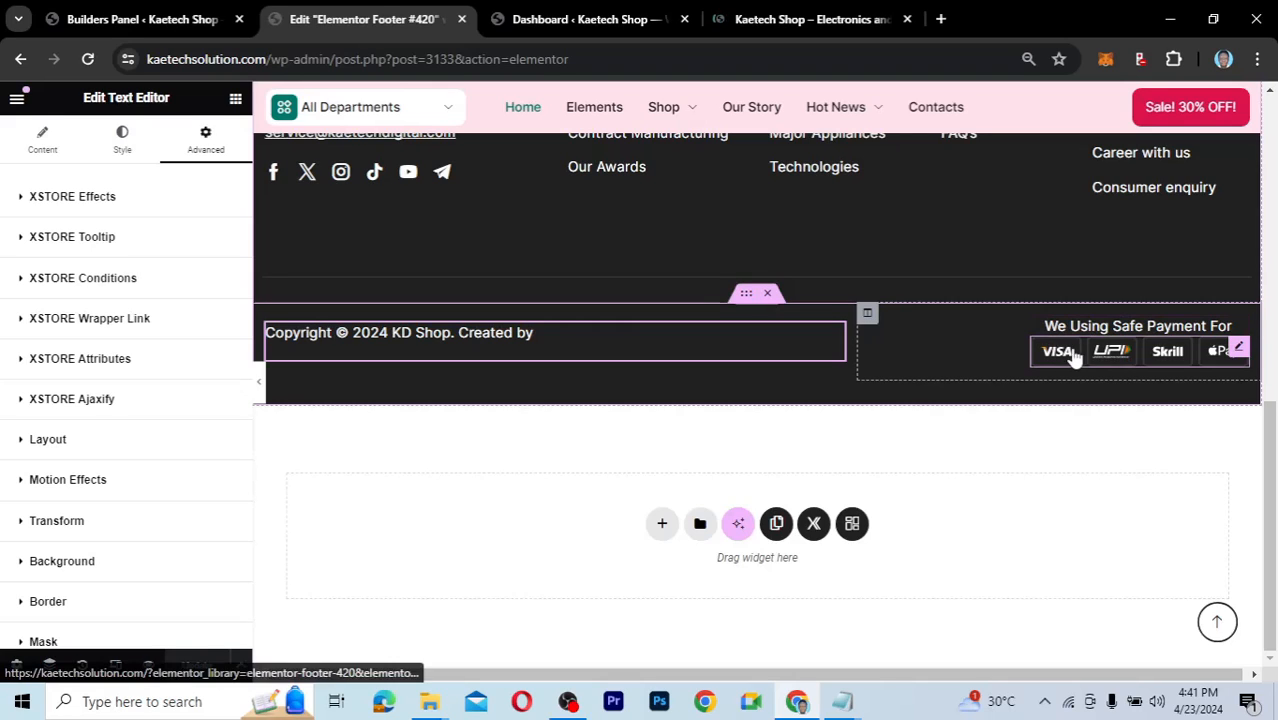
Open the Visa/UPI/Skrill payment-methods image for editing and scroll to the logo and menu columns.
click(1238, 348)
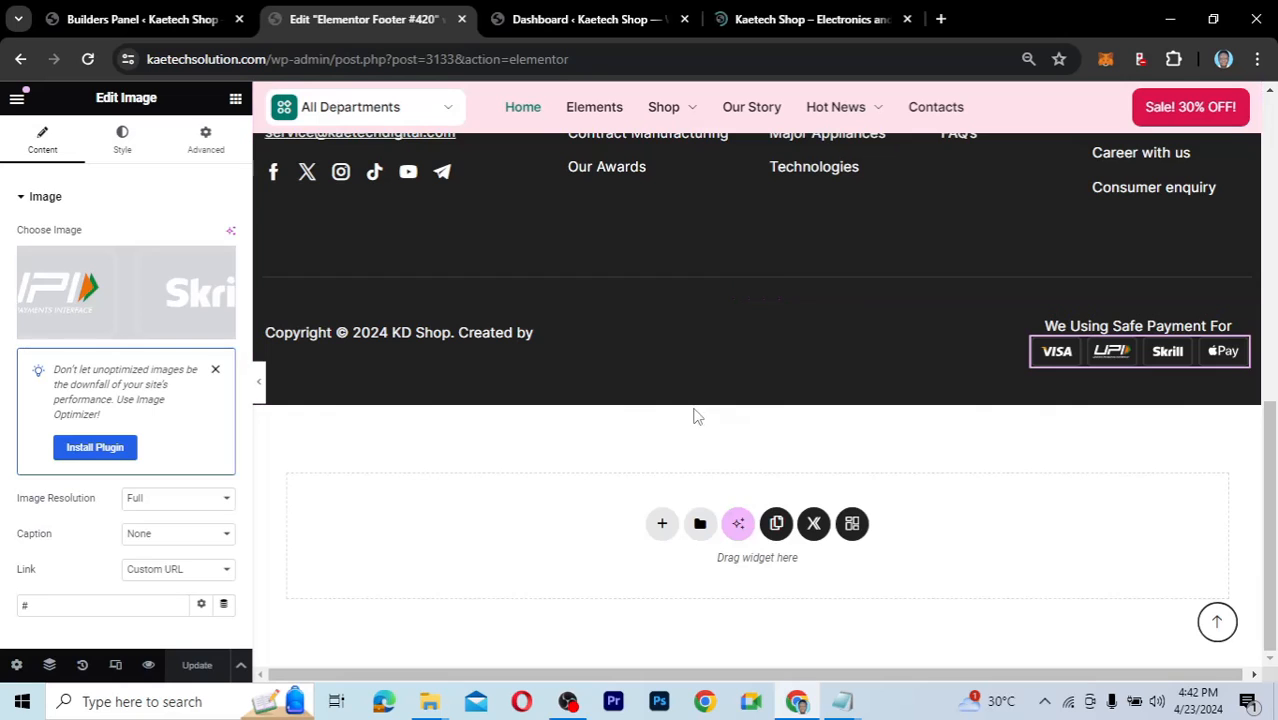
scroll(541, 511, up, 3)
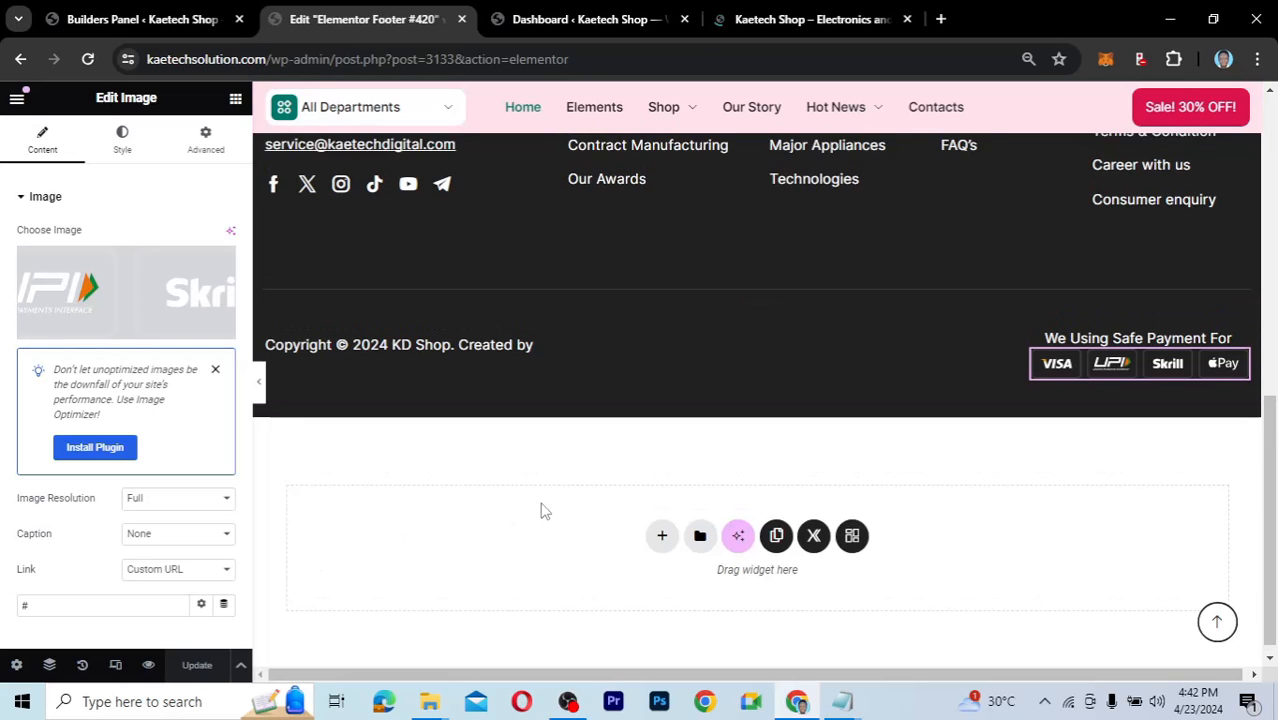
scroll(541, 505, up, 1)
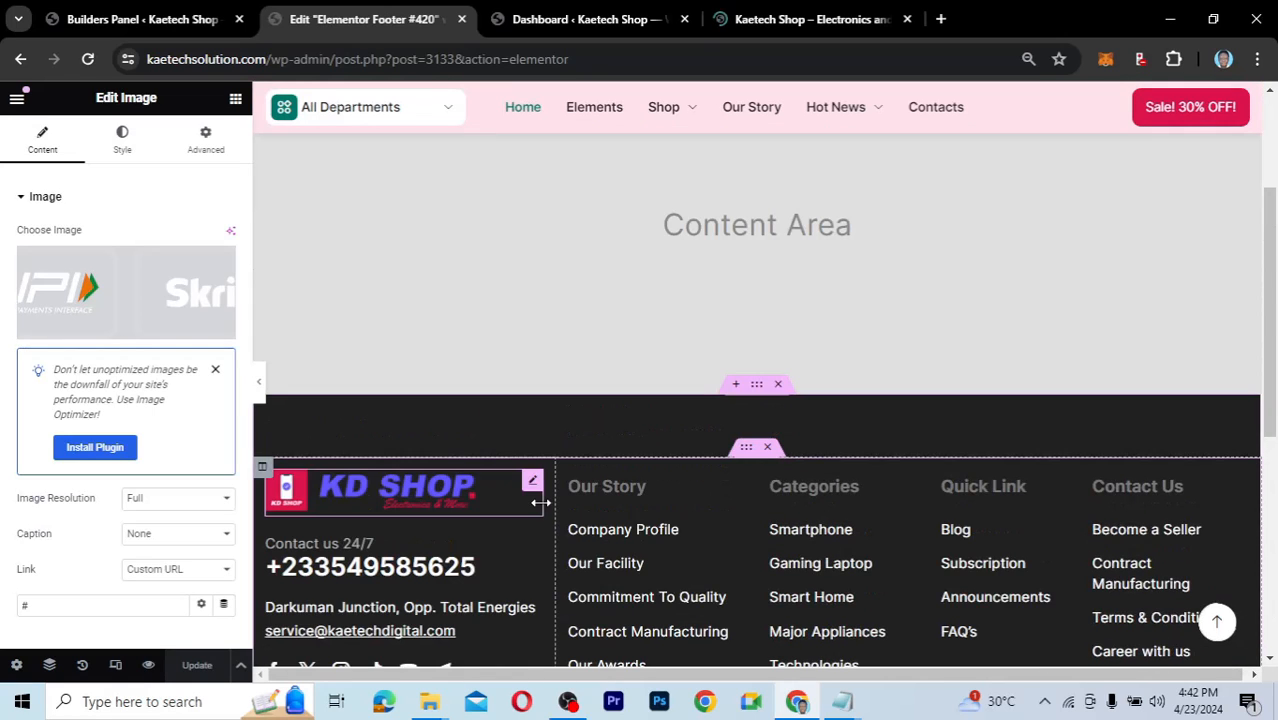
scroll(540, 503, down, 1)
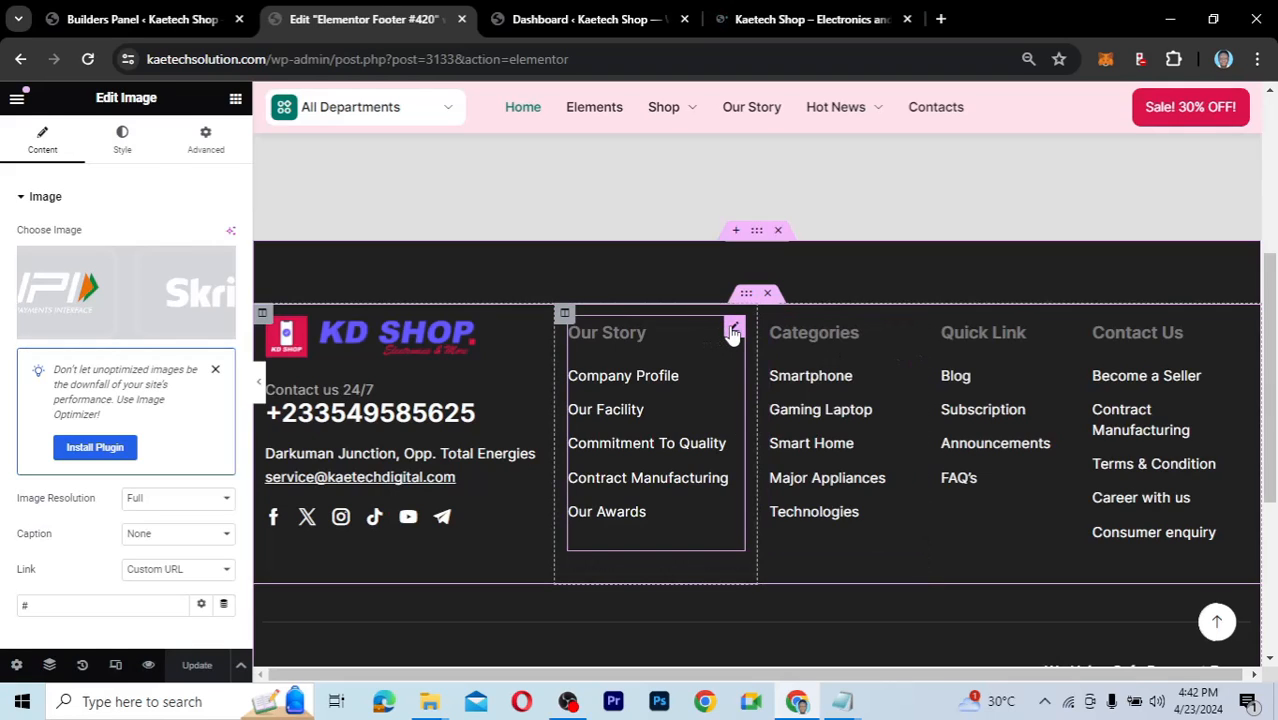
Apply the global blue colour to the Our Story column heading.
click(733, 331)
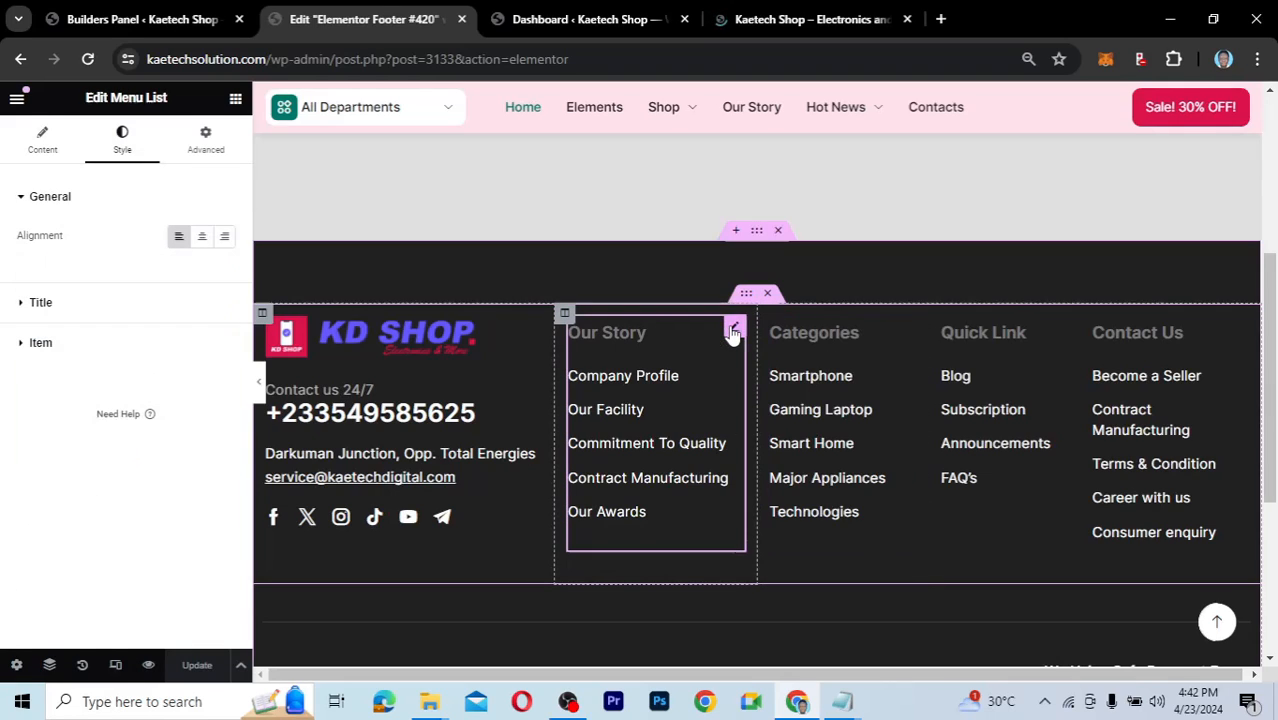
click(38, 303)
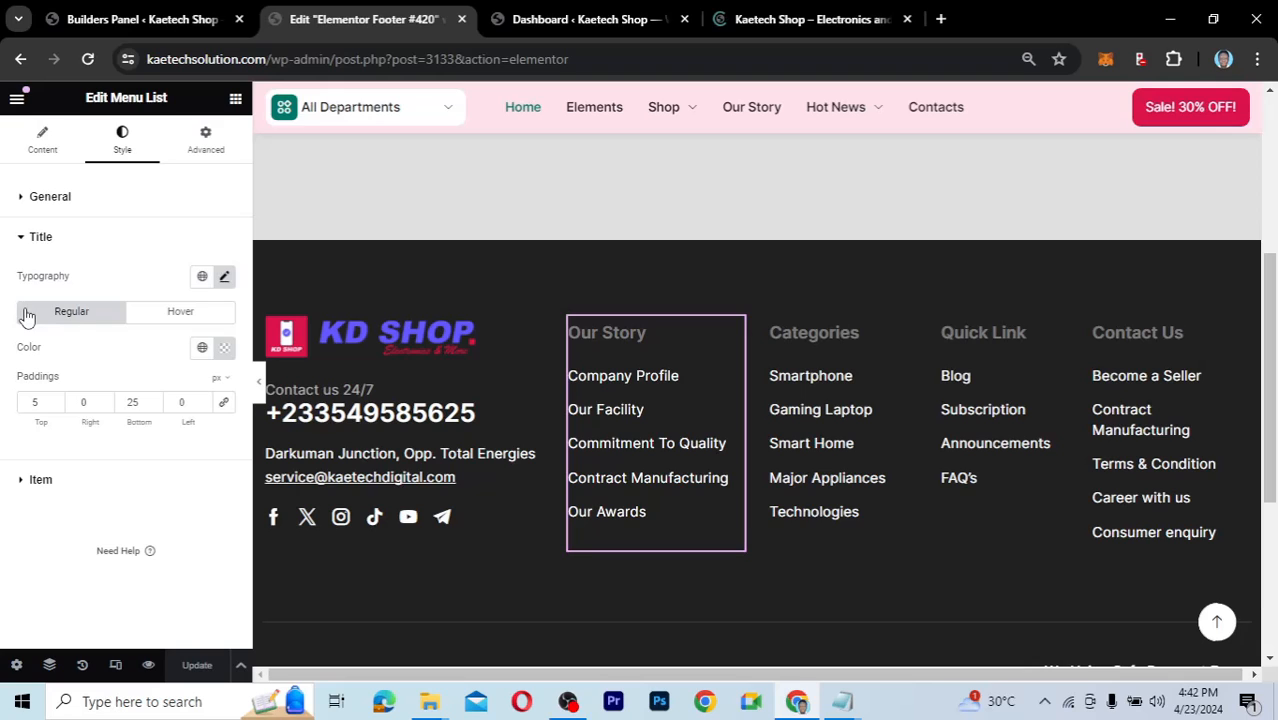
click(225, 350)
click(201, 349)
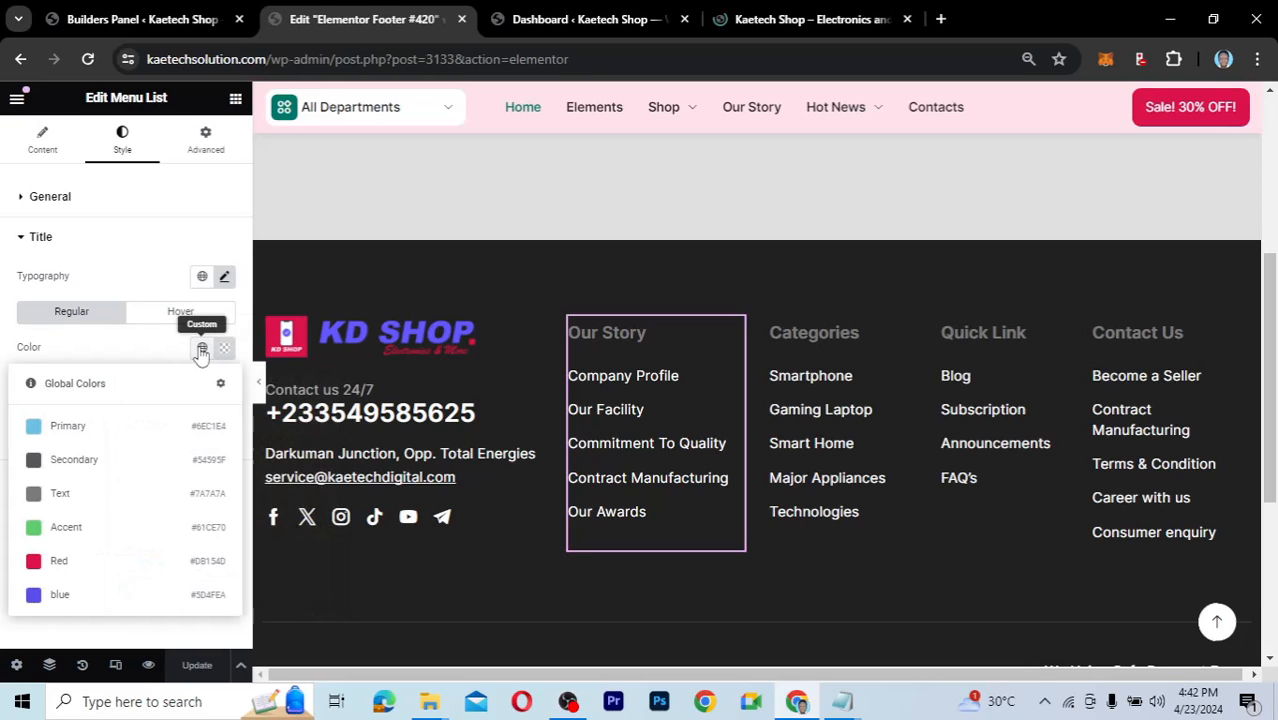
click(61, 598)
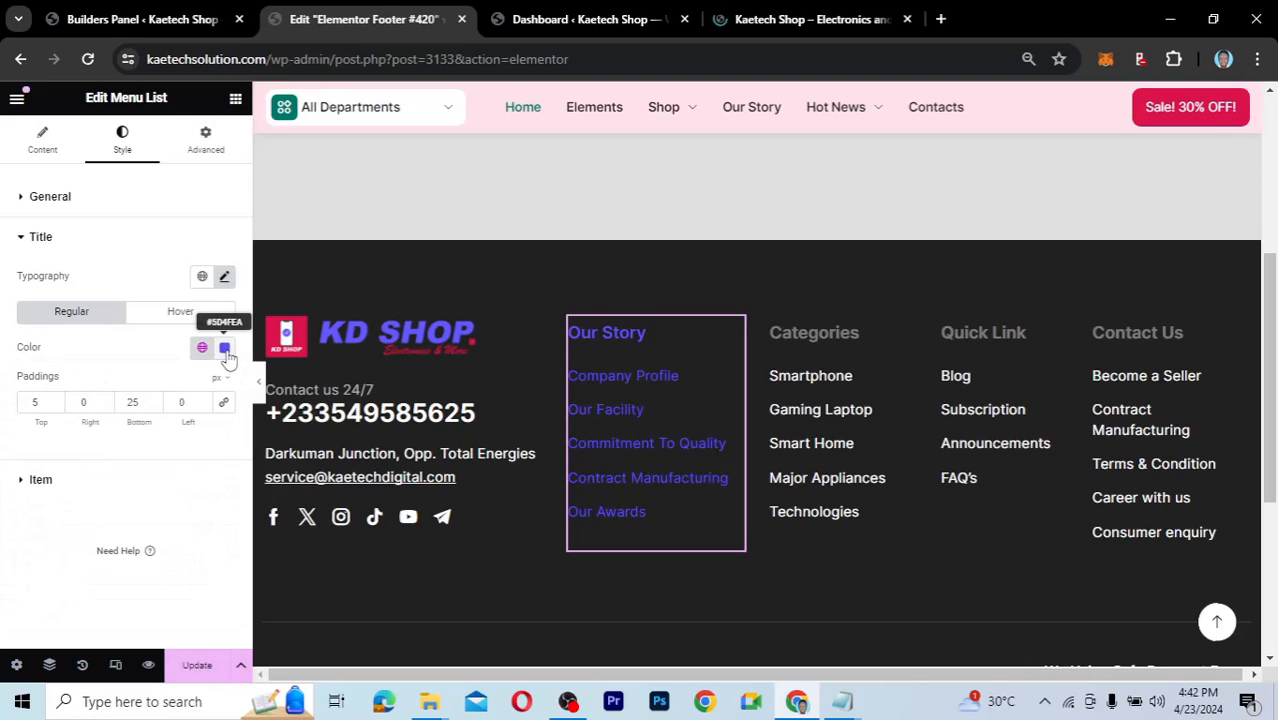
Set the Our Story link items back to a light colour.
click(27, 480)
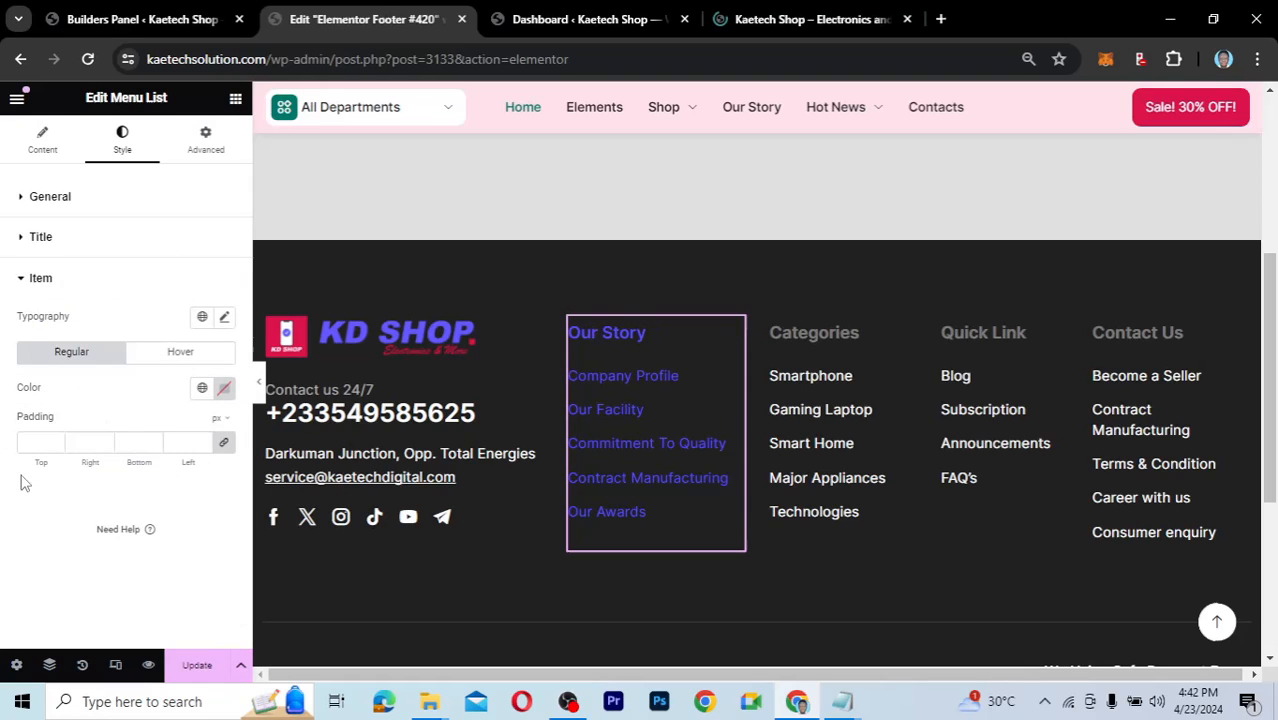
click(224, 392)
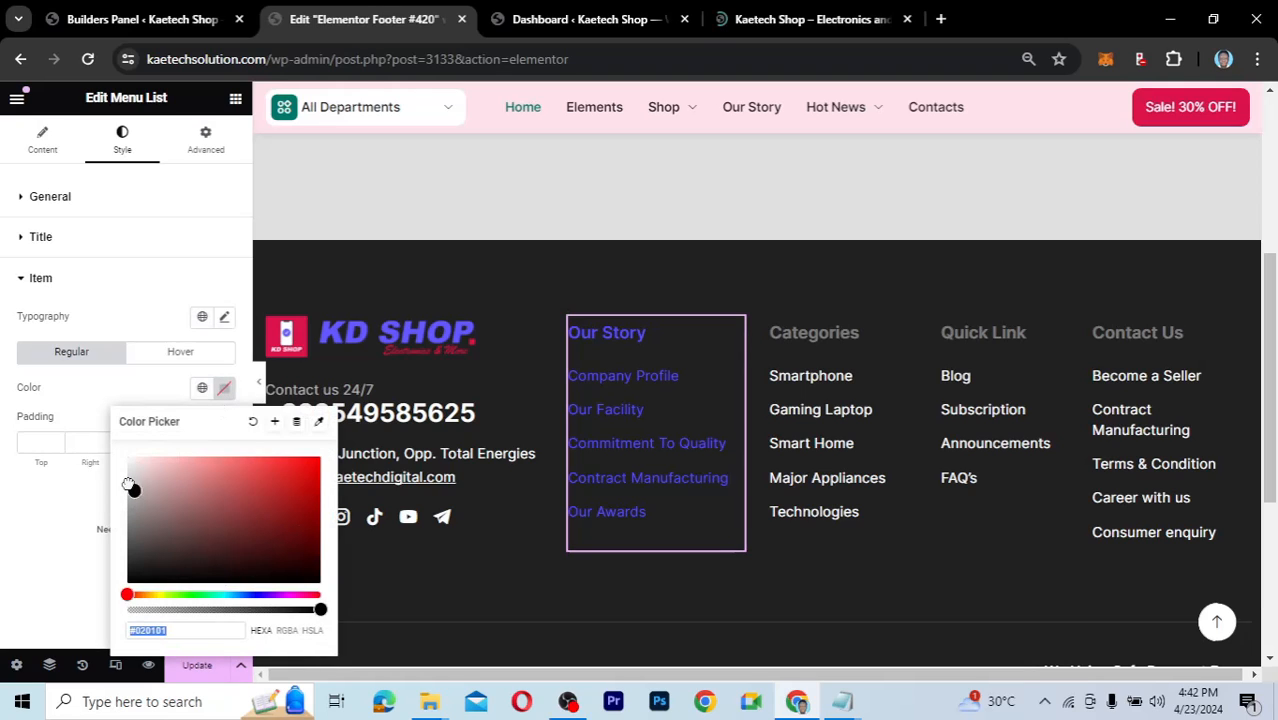
drag(132, 486, 147, 463)
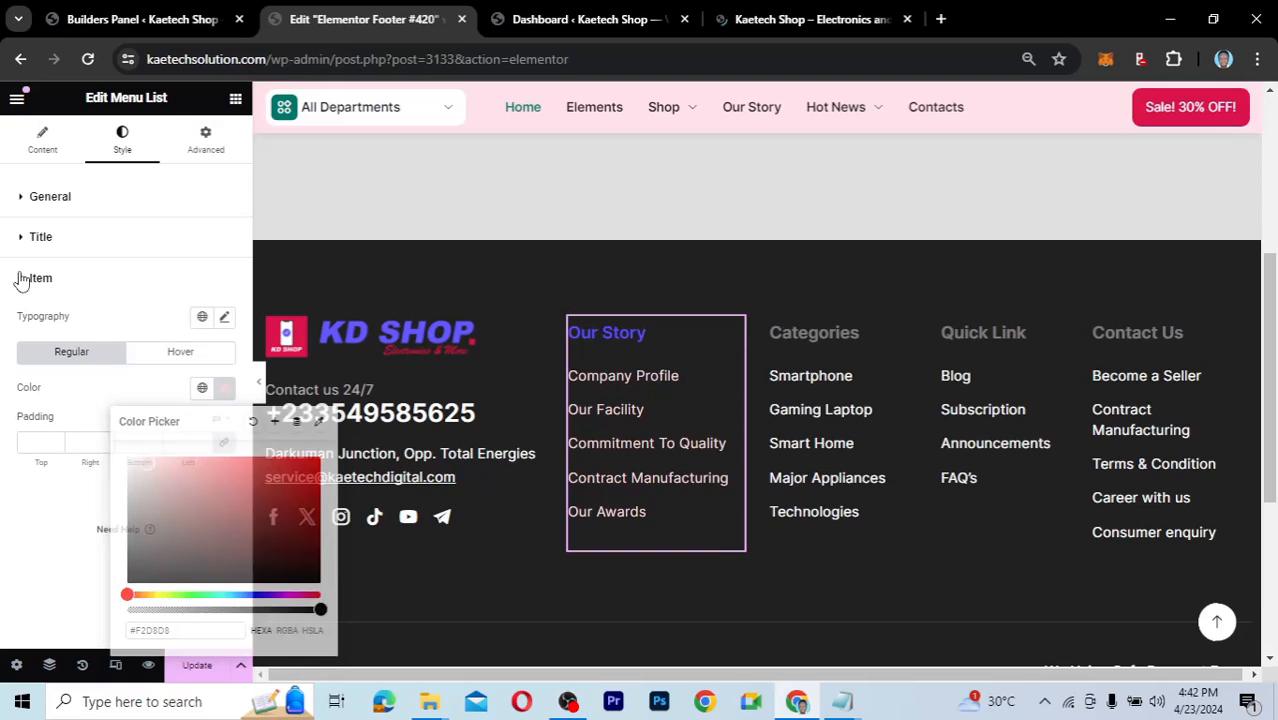
click(22, 279)
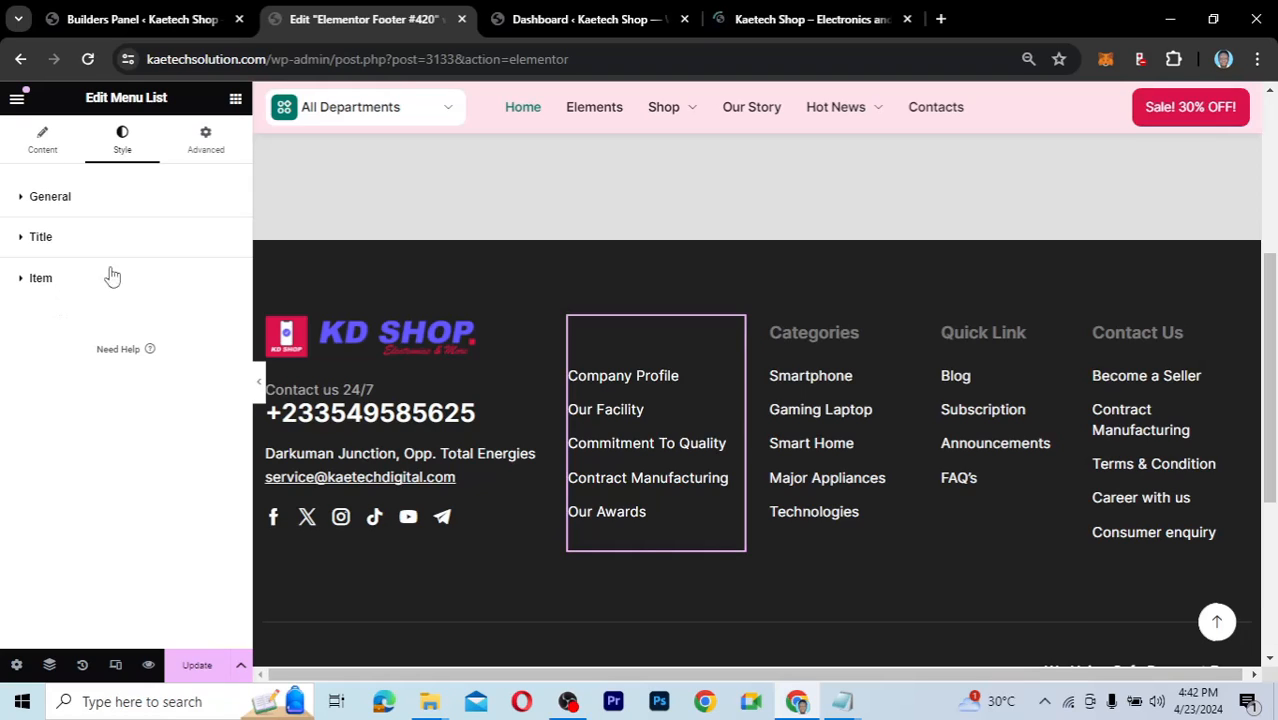
Try a near-white shade for the Our Story heading colour.
click(30, 237)
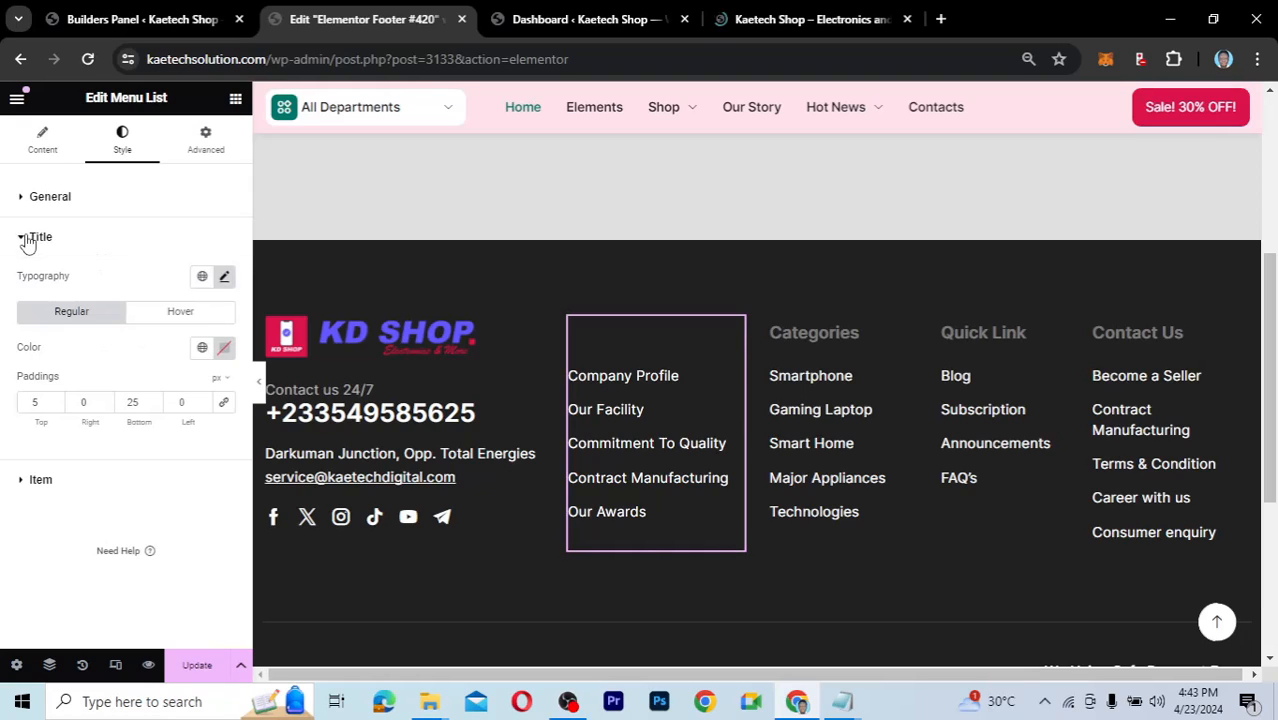
click(224, 349)
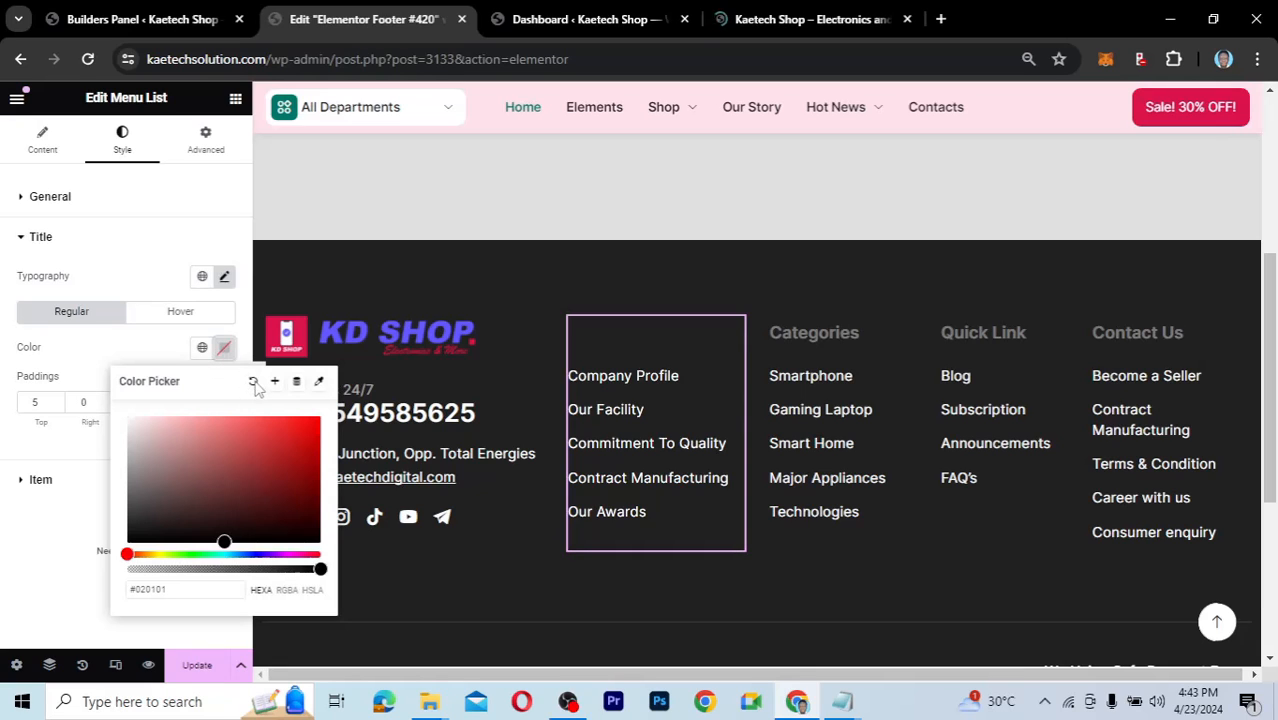
click(224, 348)
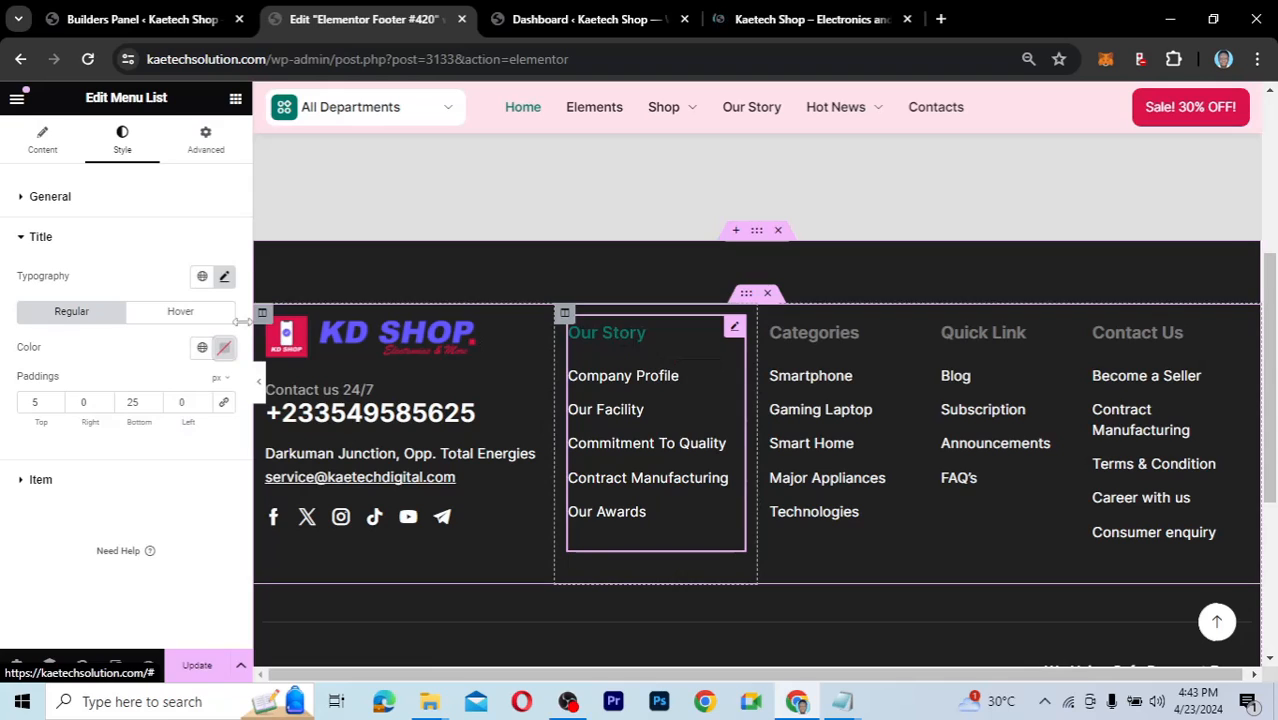
click(224, 349)
click(135, 433)
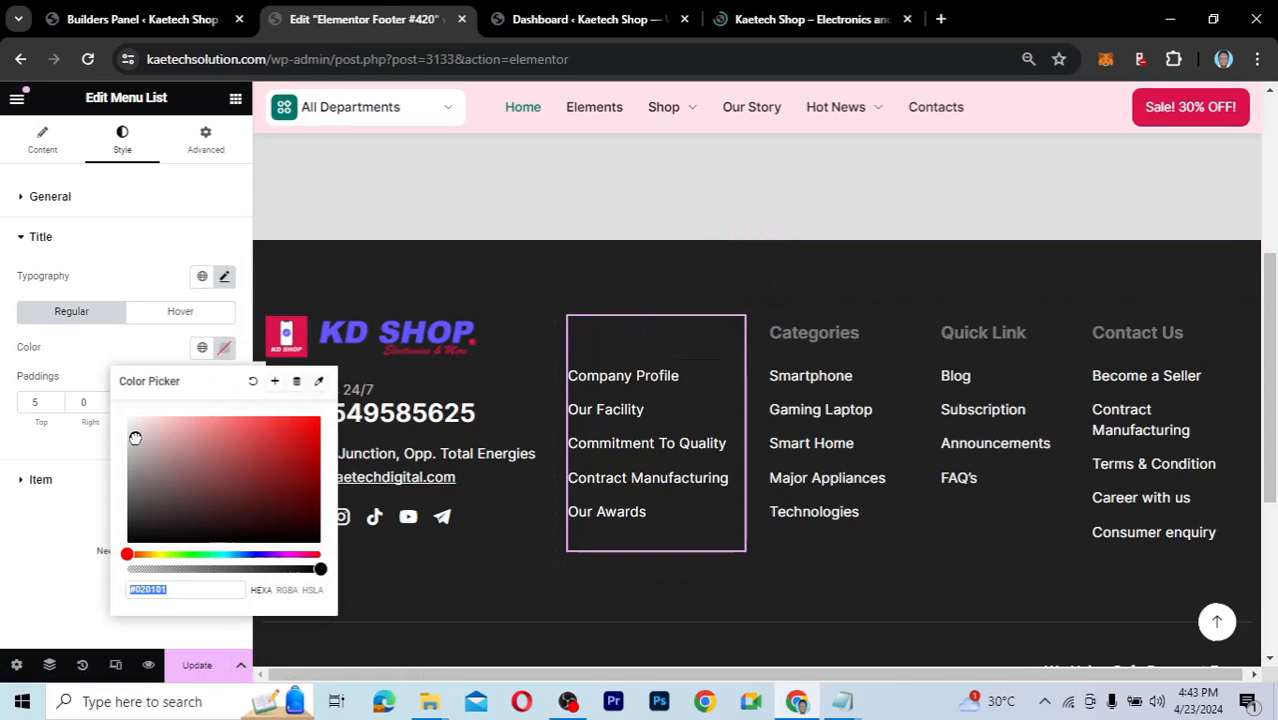
mouse_move(135, 433)
mouse_down()
mouse_move(171, 456)
mouse_move(125, 422)
mouse_up()
Paste the brand hex 5D4FEA from the notes as the Our Story heading colour.
triple_click(155, 588)
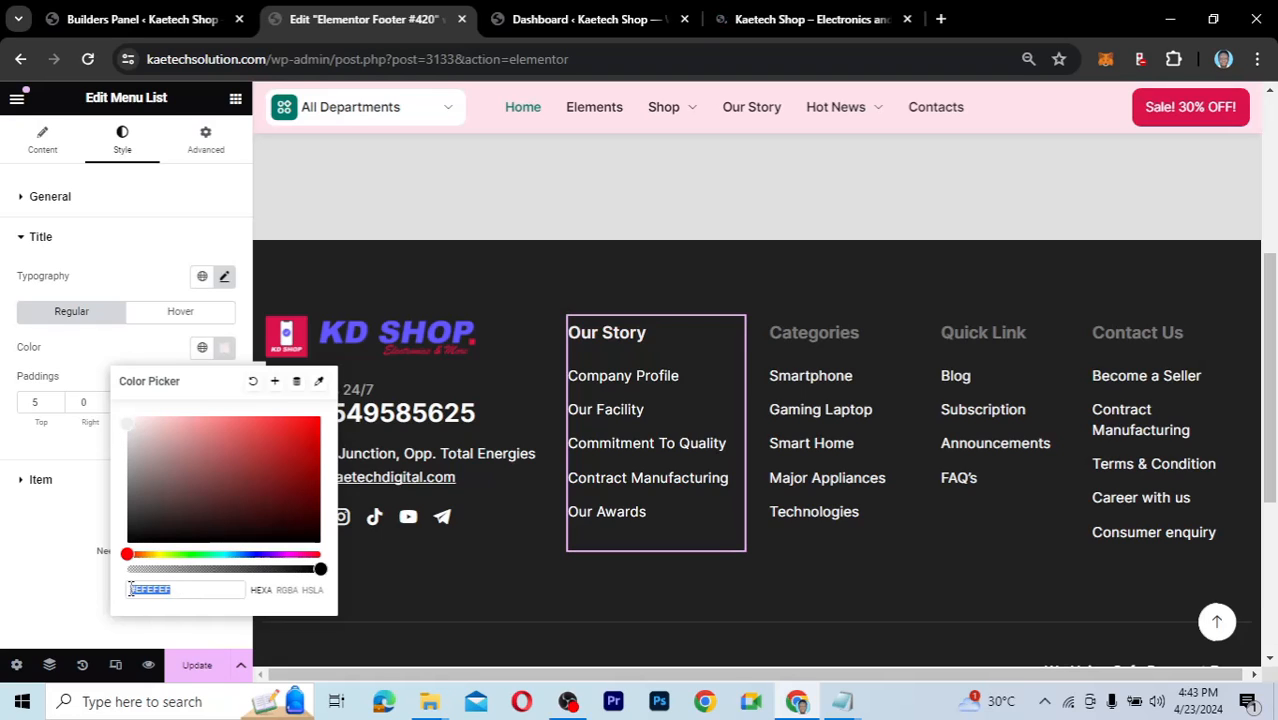
text(https://kaetechsolution.com/)
key(ctrl+a)
key(BackSpace)
mouse_move(857, 706)
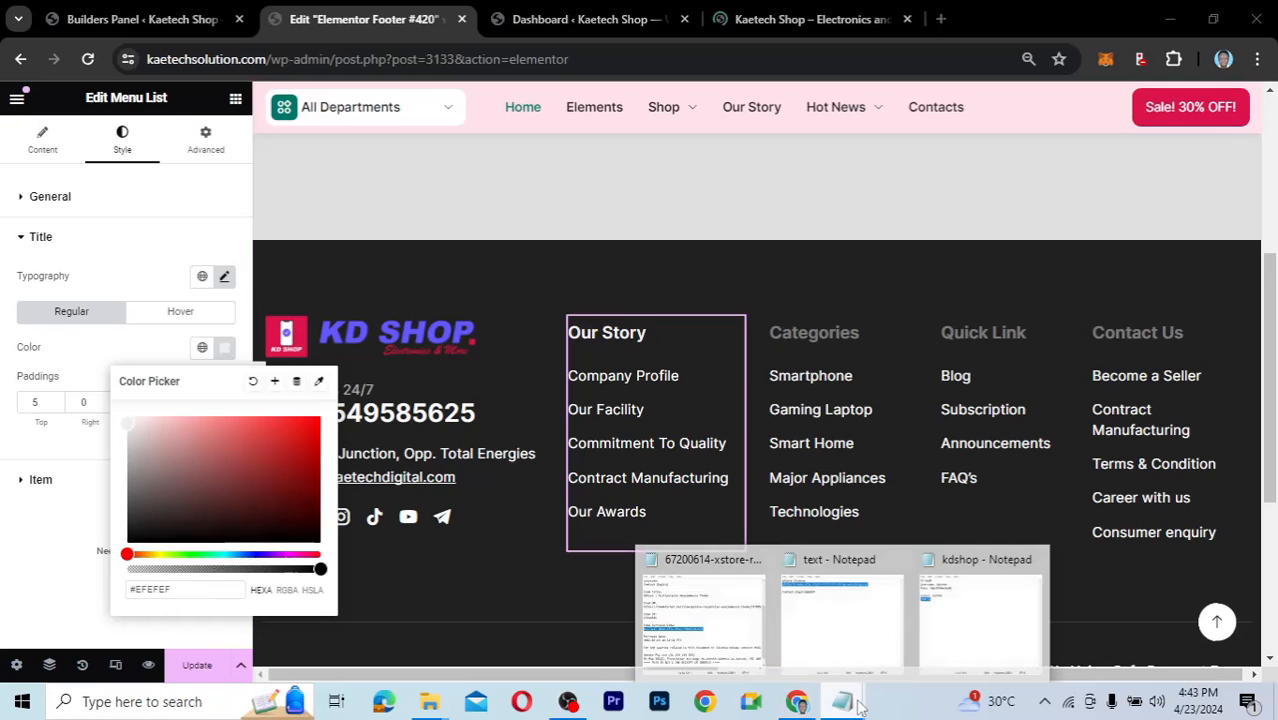
click(980, 597)
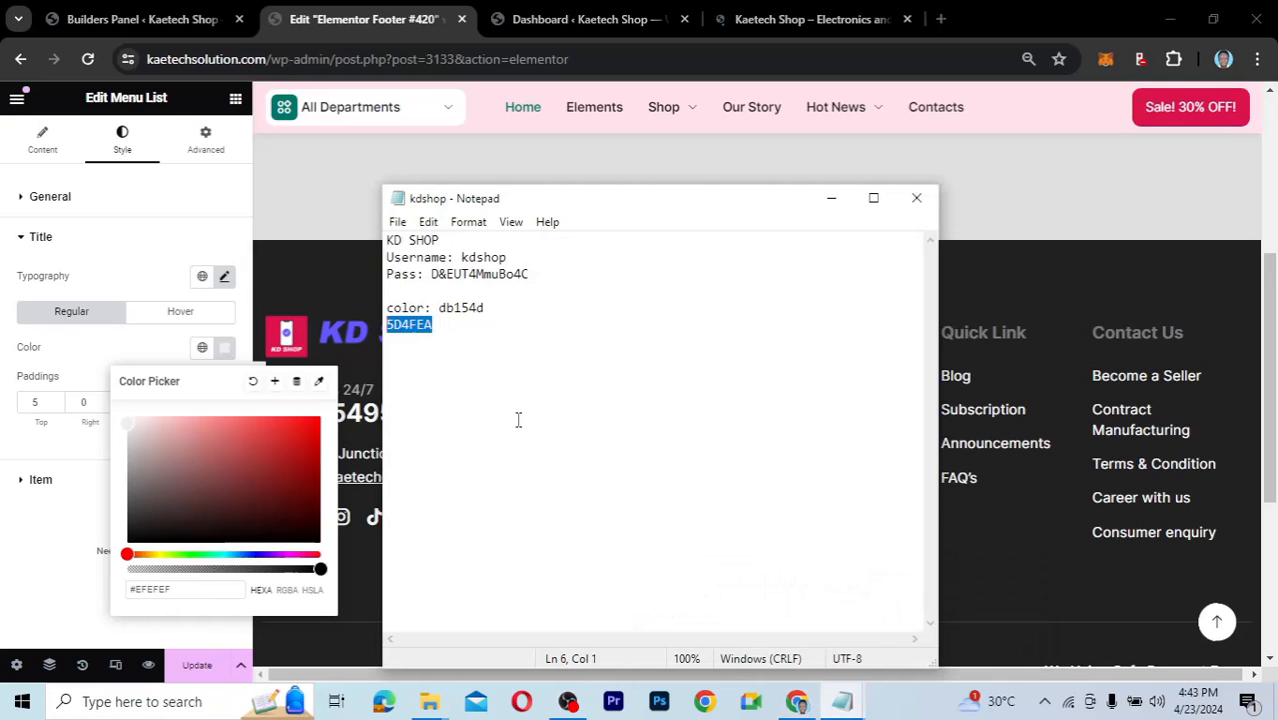
click(182, 589)
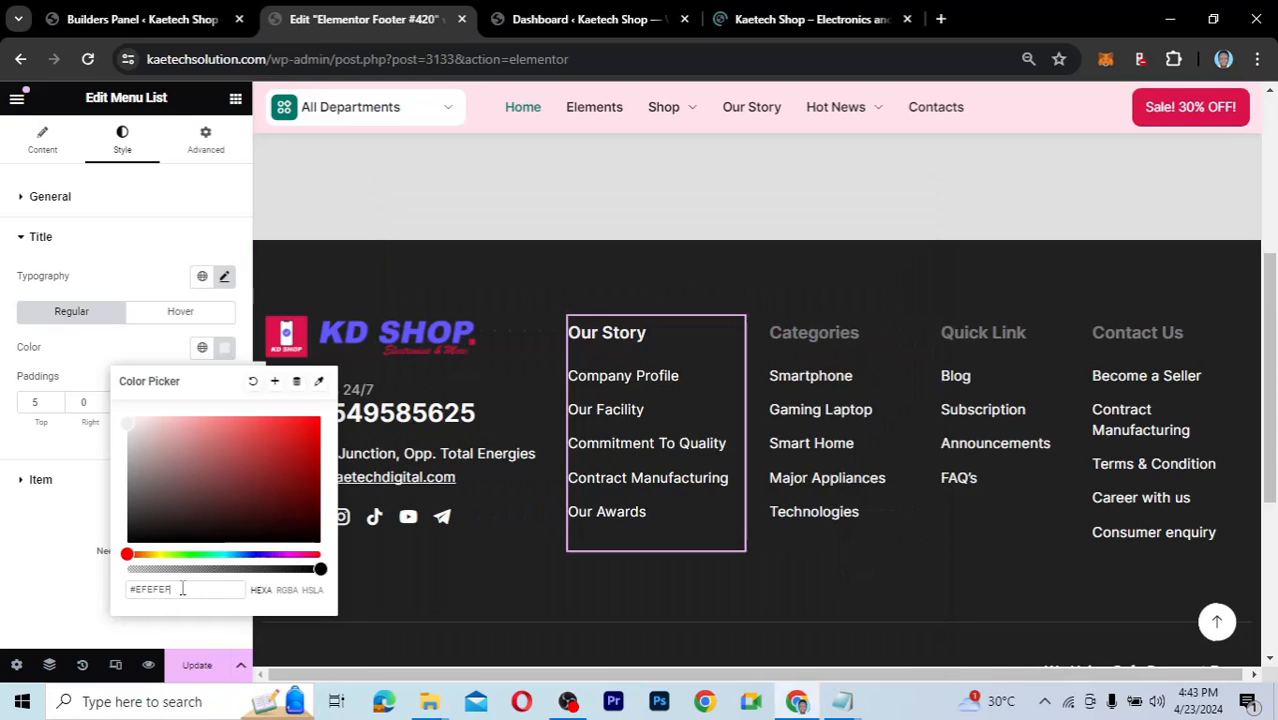
key(ctrl+a)
text(5D4FEA)
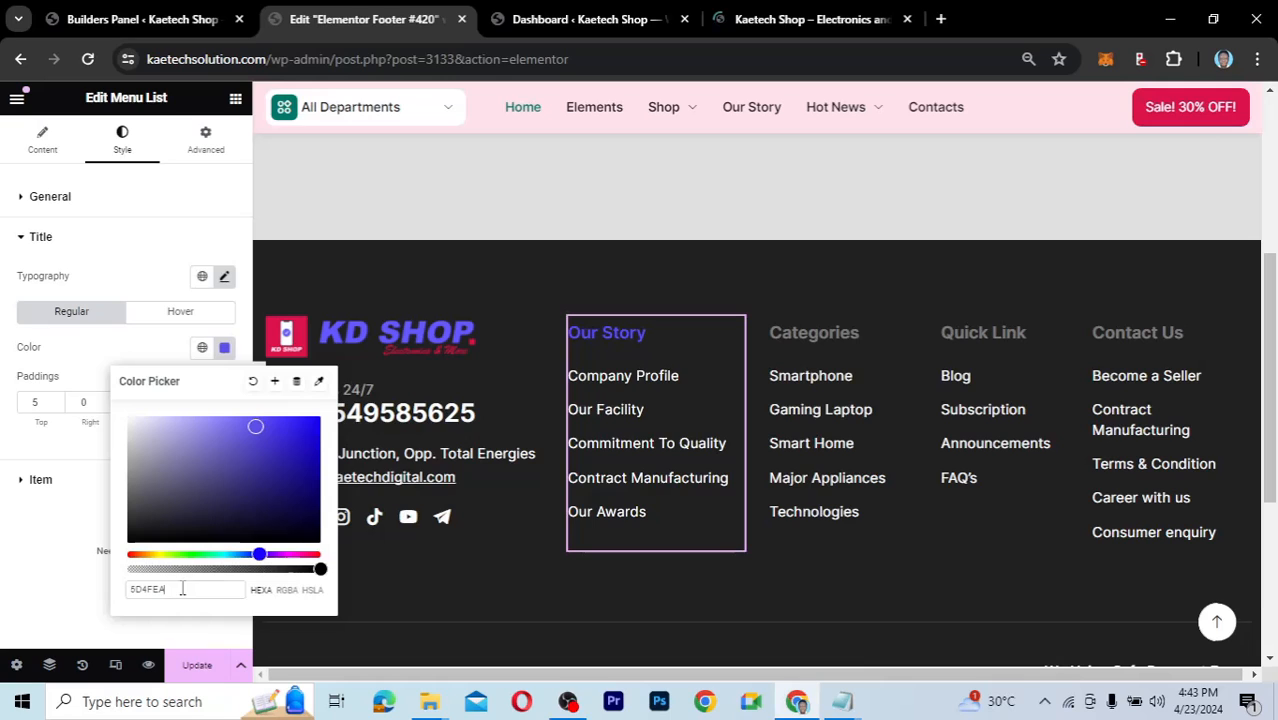
click(135, 355)
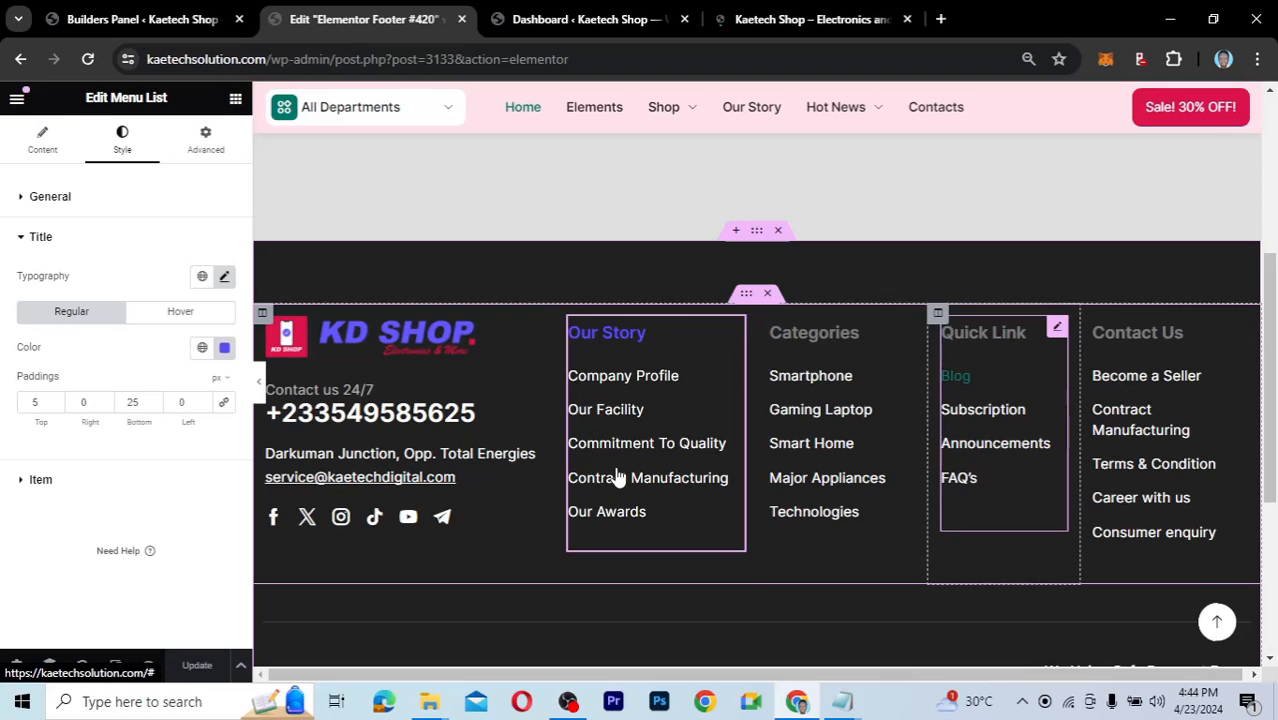
click(160, 316)
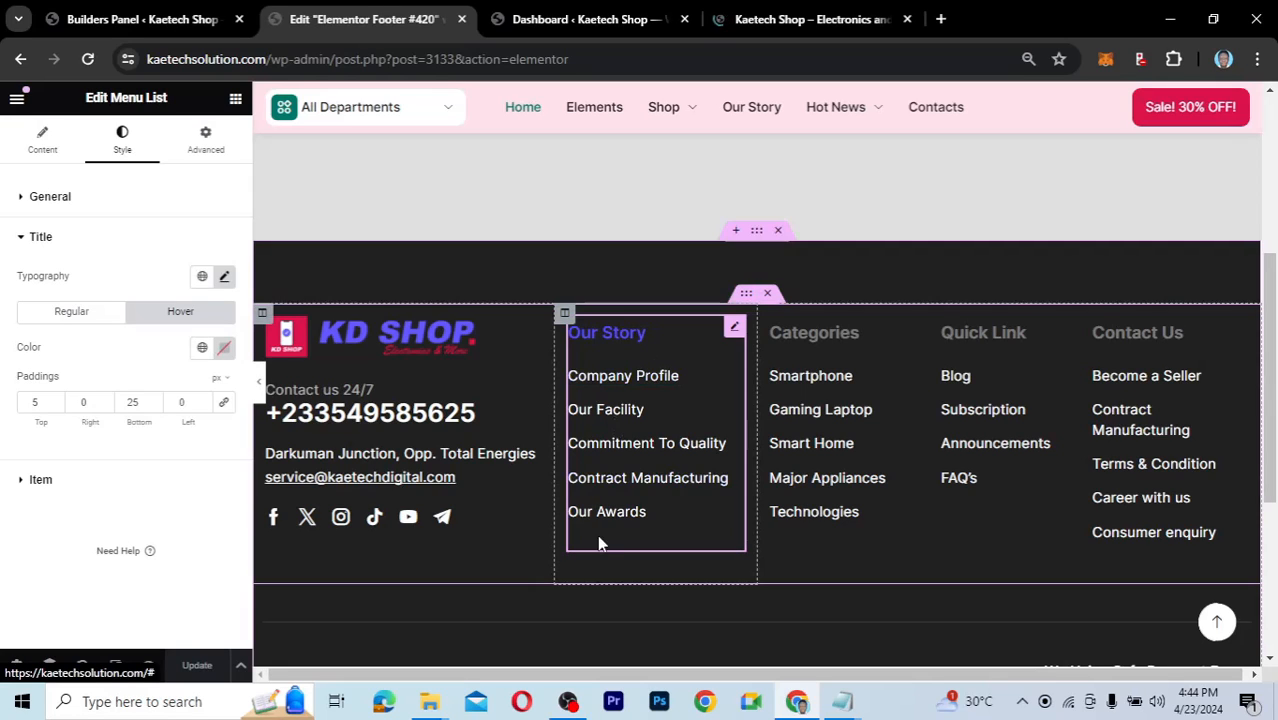
Copy Our Story's style, paste it onto Categories, Quick Link and Contact Us, then update.
right_click(738, 333)
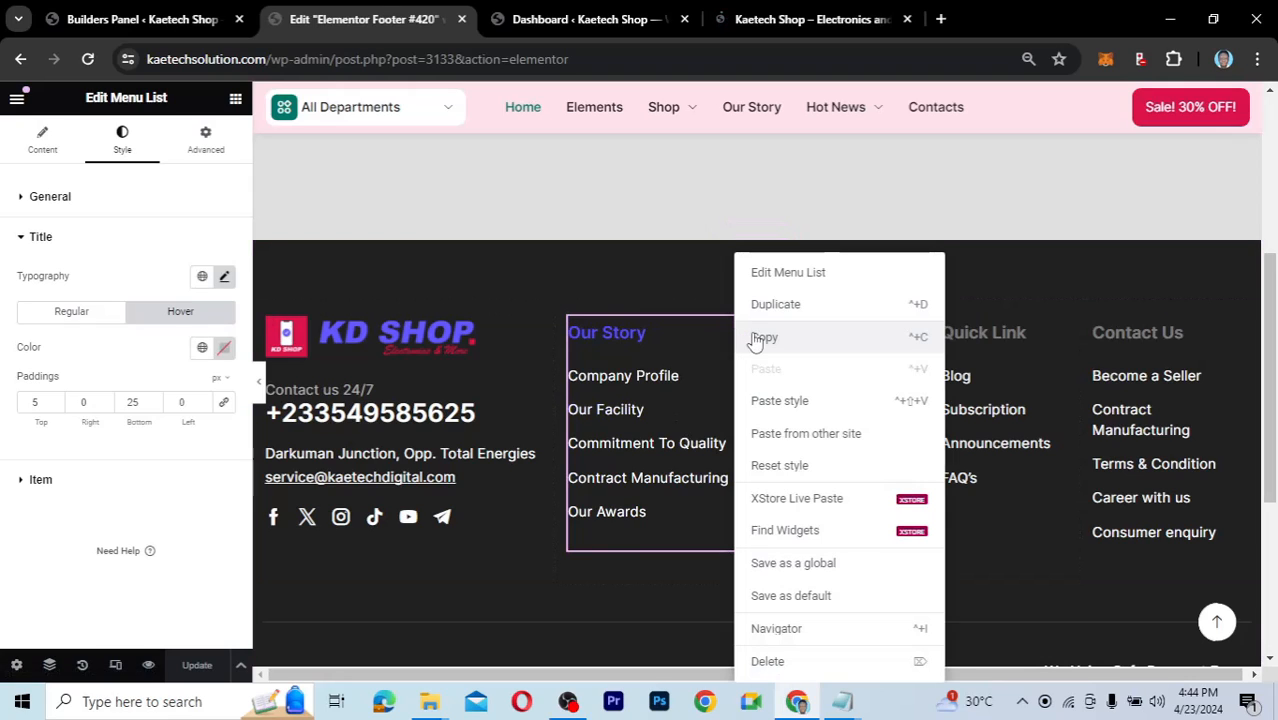
click(765, 337)
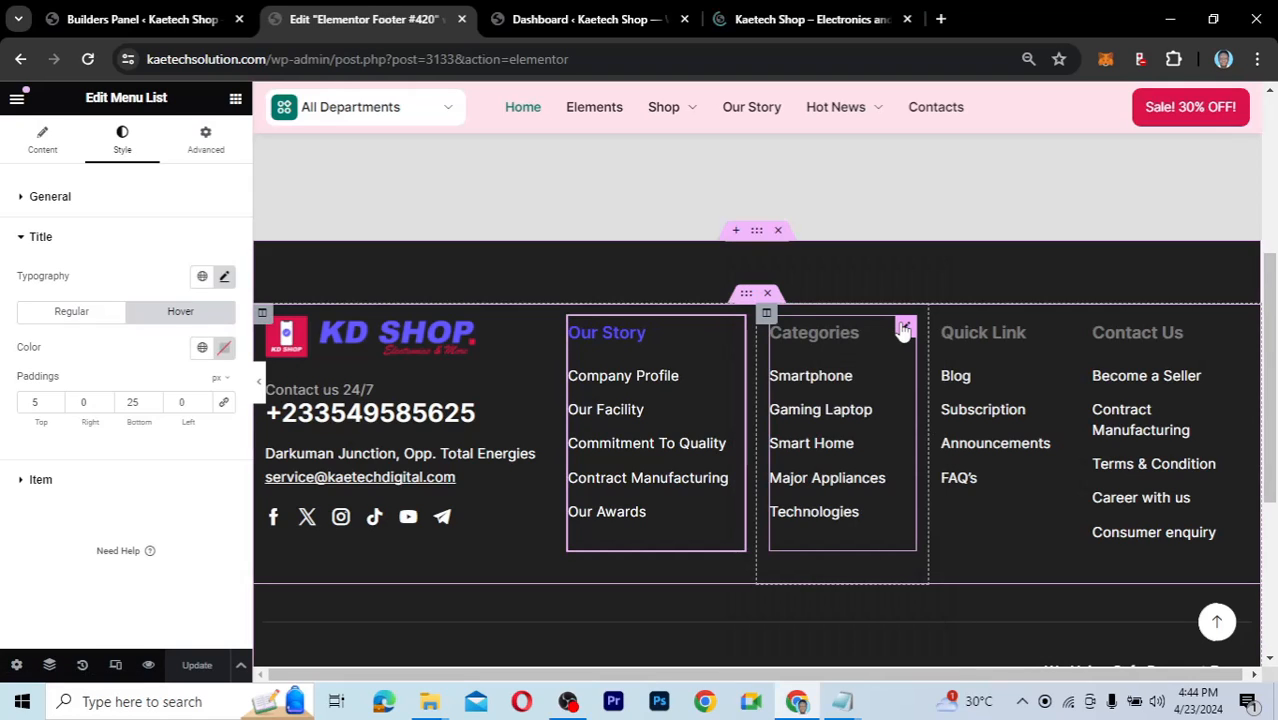
right_click(903, 331)
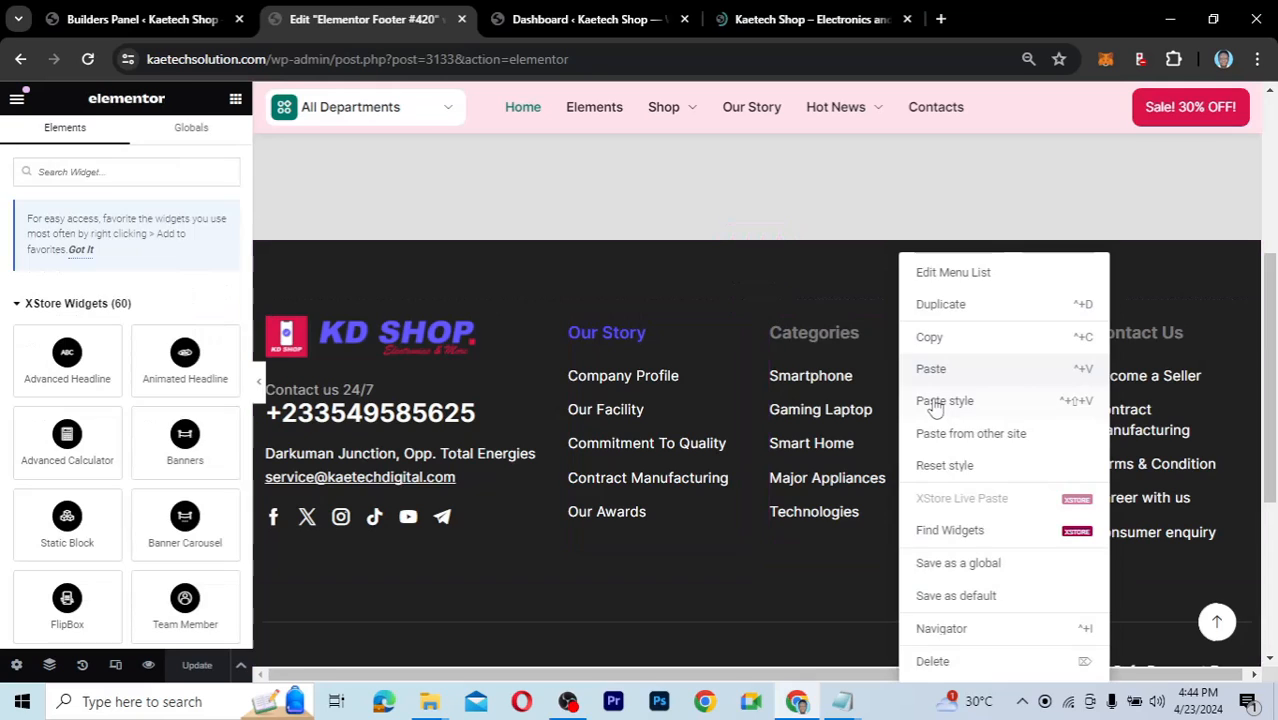
click(937, 402)
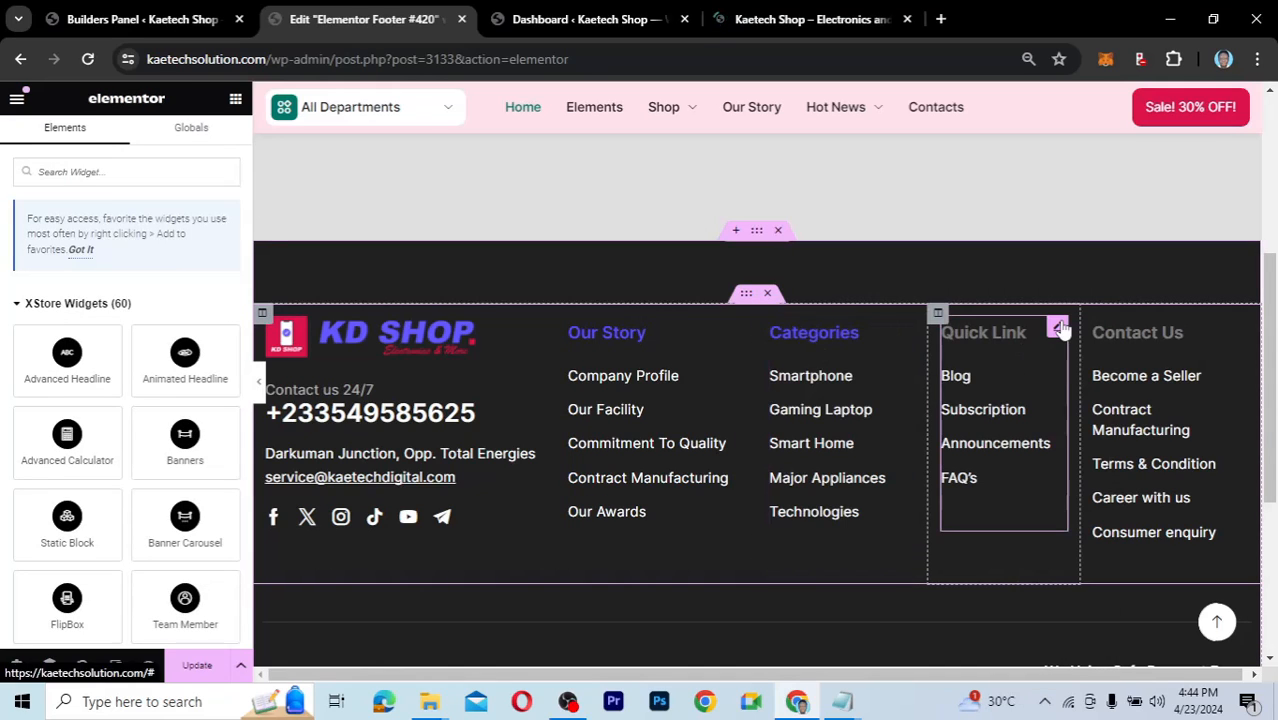
right_click(1059, 328)
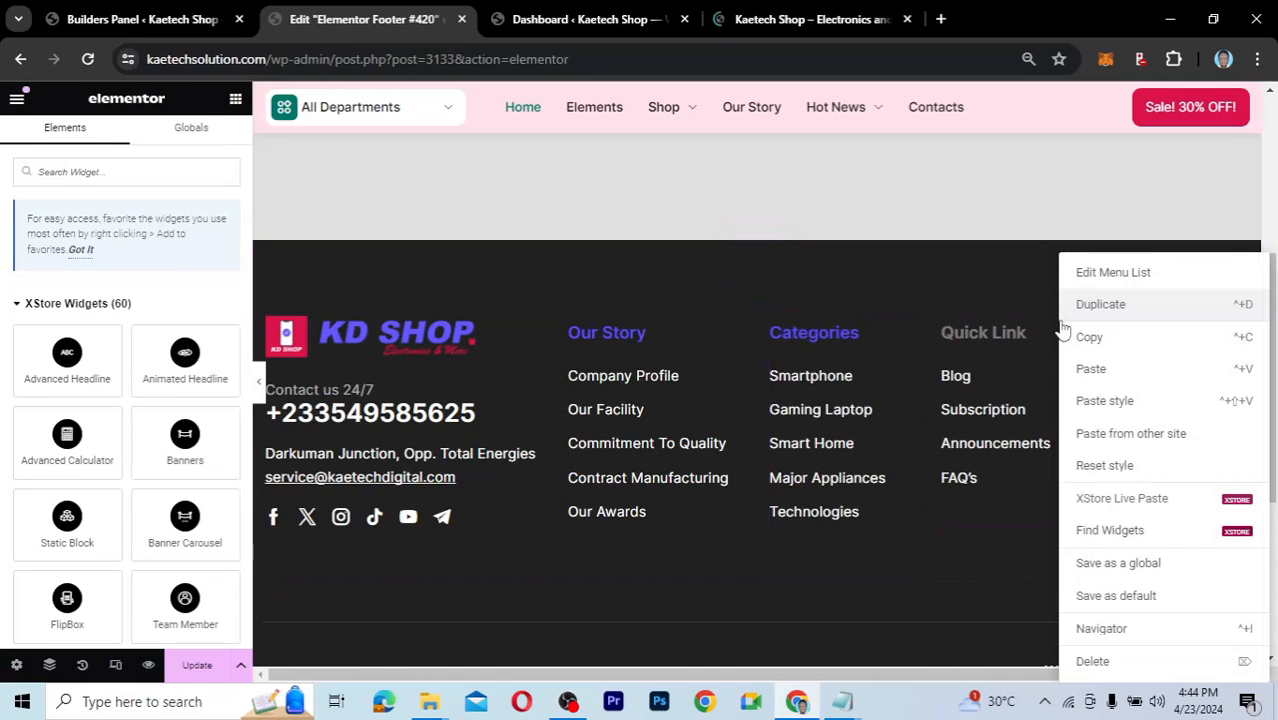
click(1085, 402)
right_click(1218, 330)
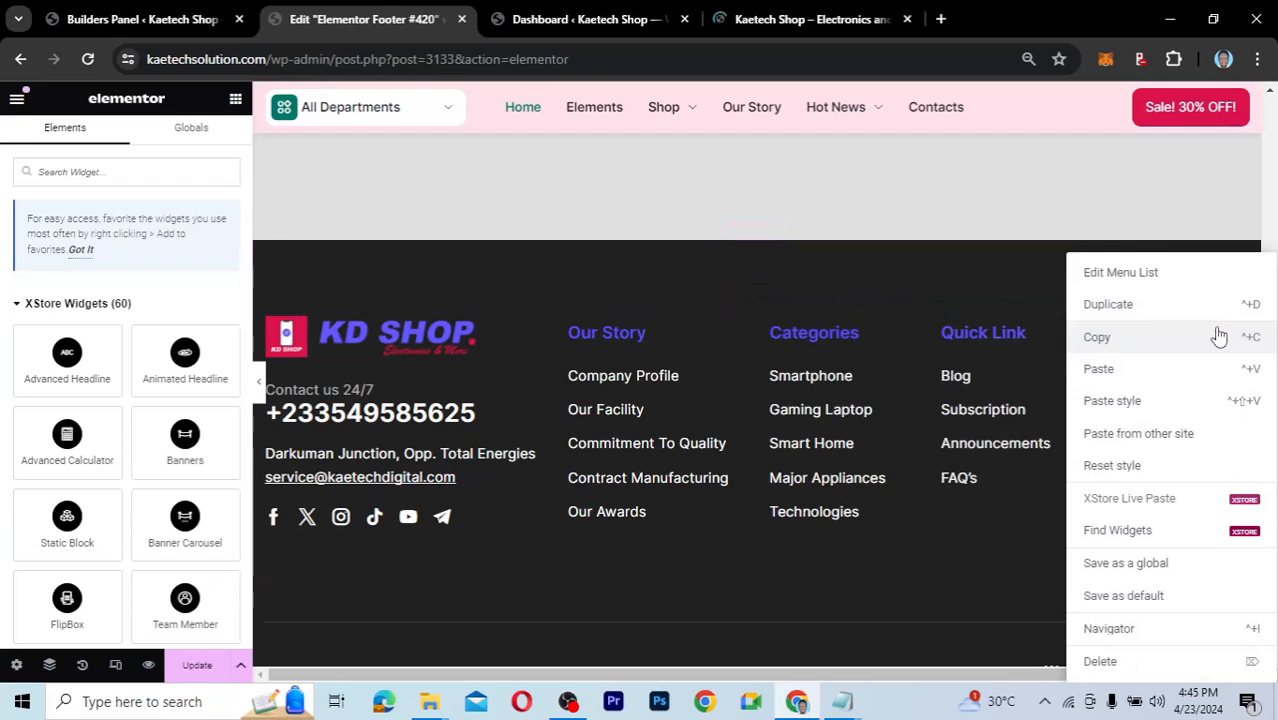
click(1112, 401)
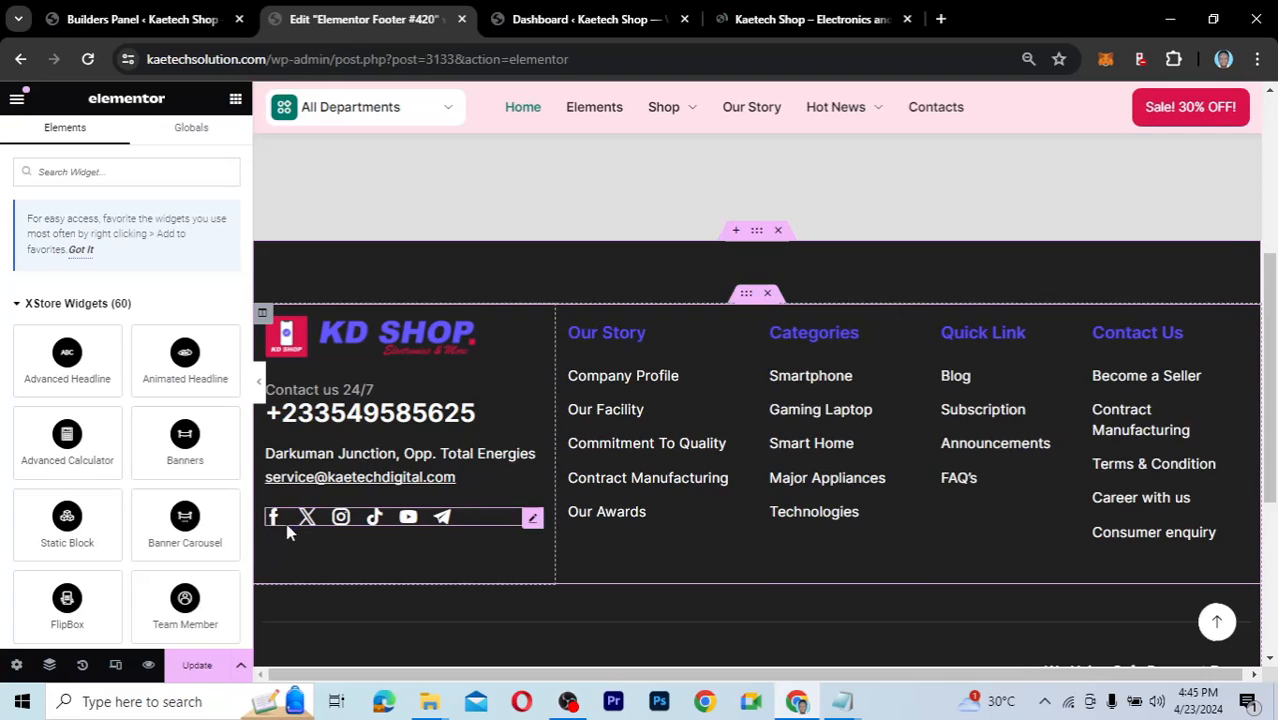
click(205, 668)
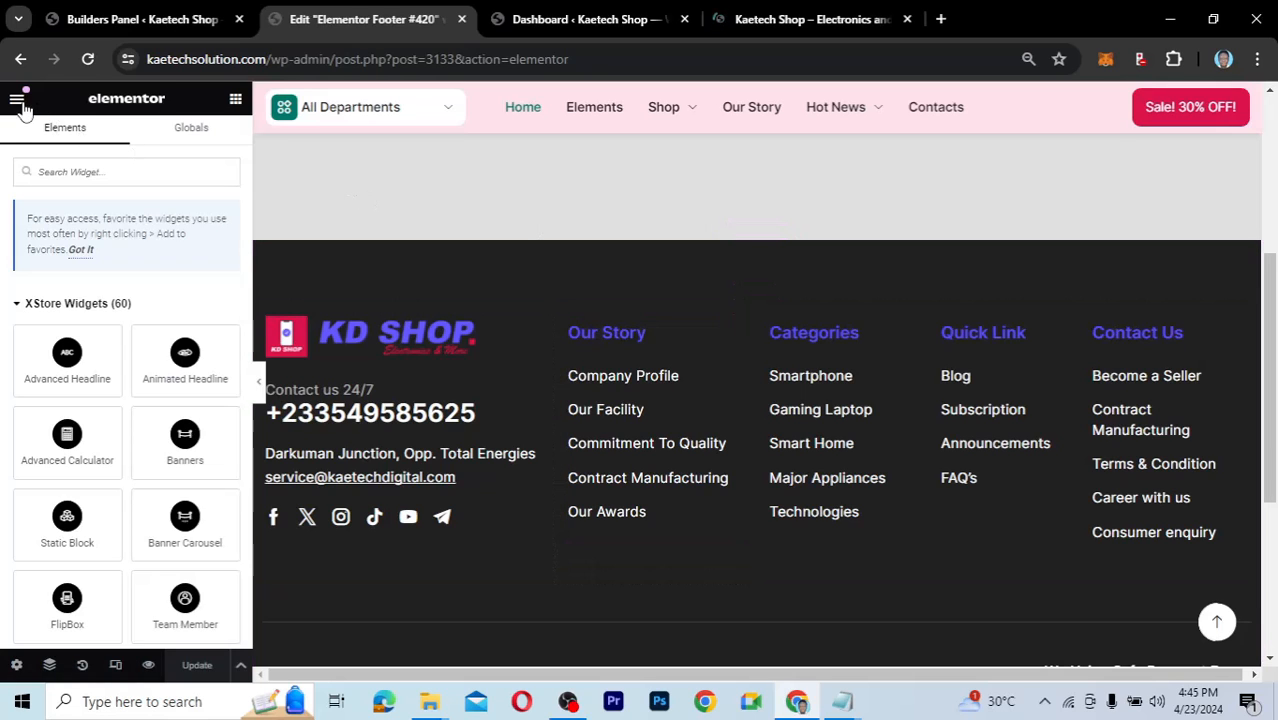
Close the editor and scroll the live KD Shop homepage down to the footer and back up.
click(462, 20)
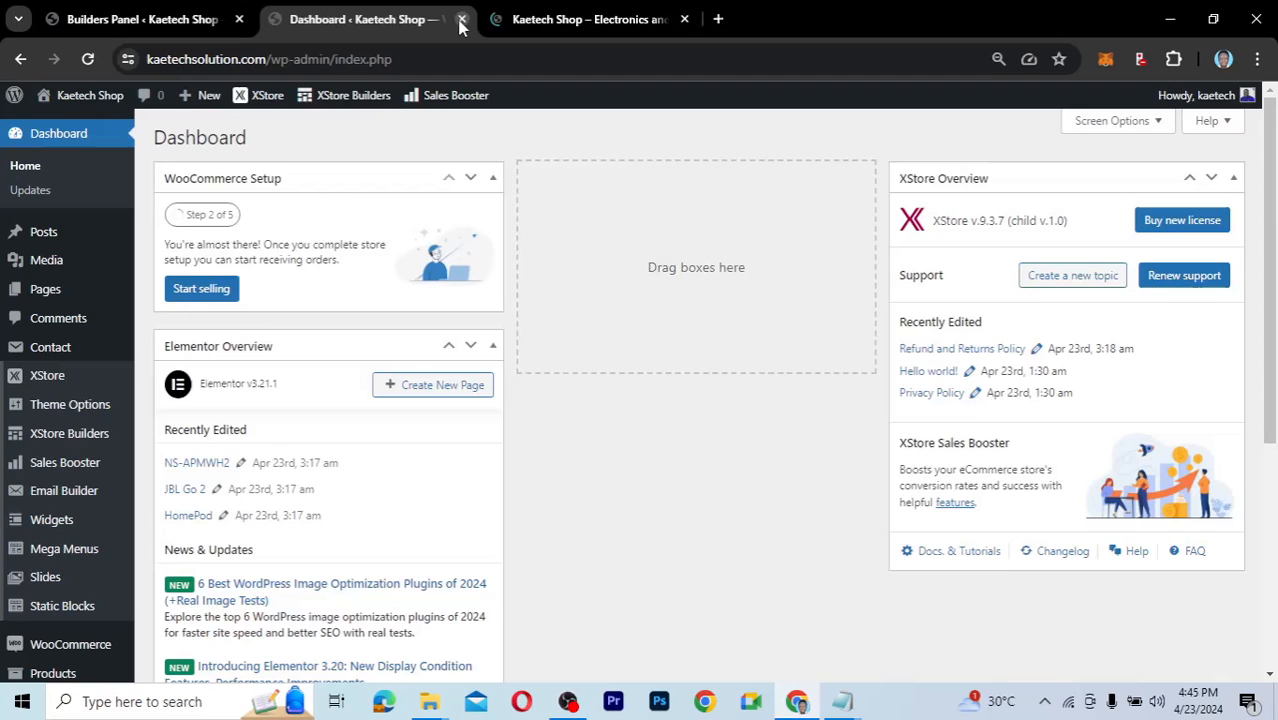
click(596, 18)
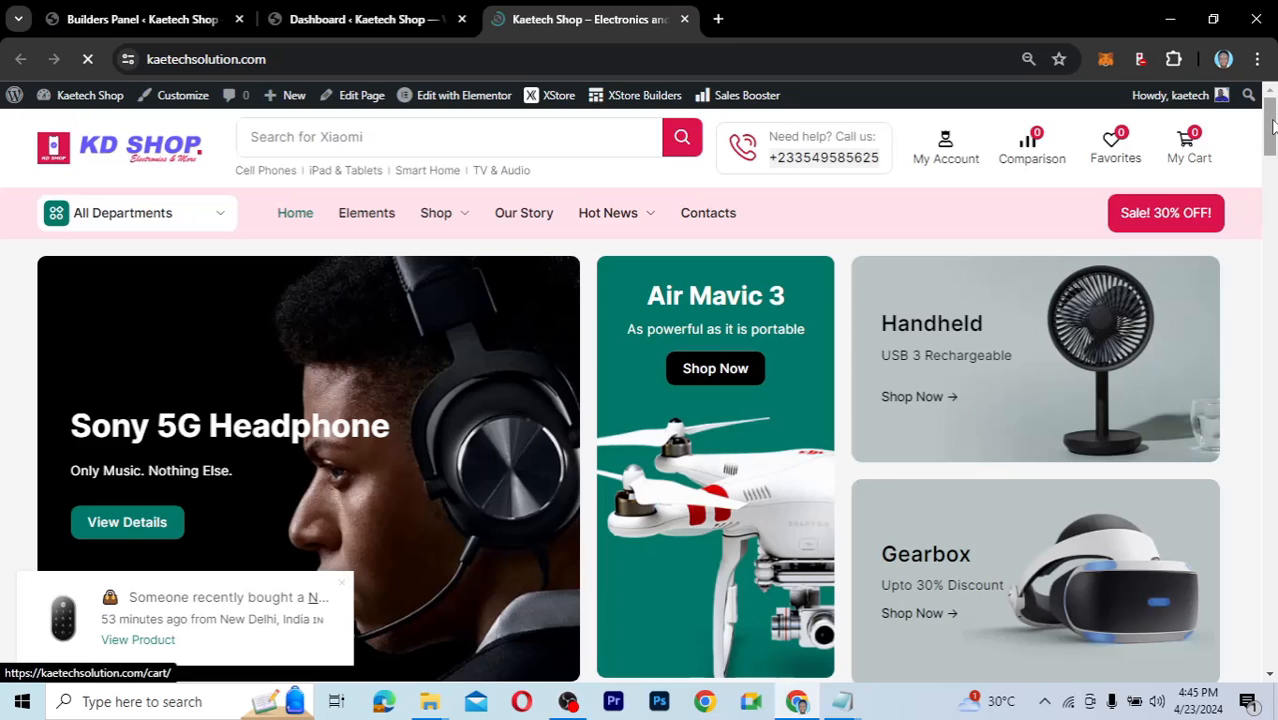
drag(1272, 125, 1241, 671)
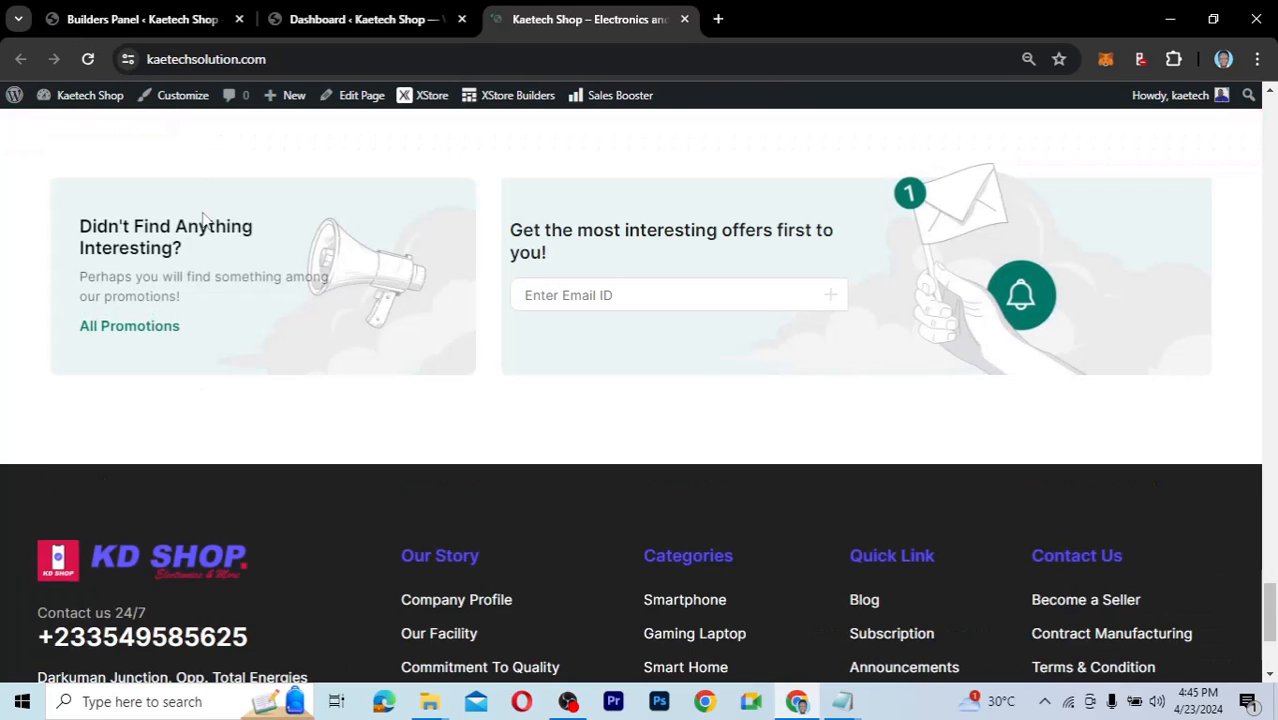
scroll(203, 217, down, 3)
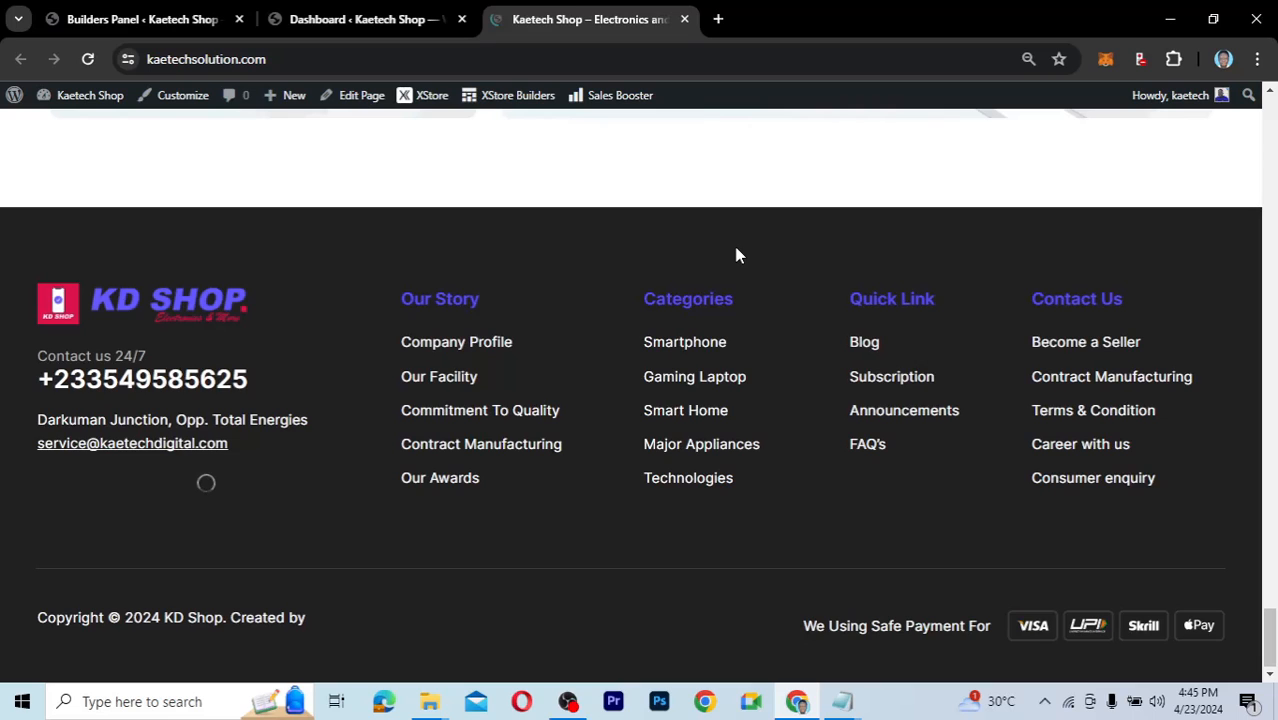
scroll(737, 255, up, 10)
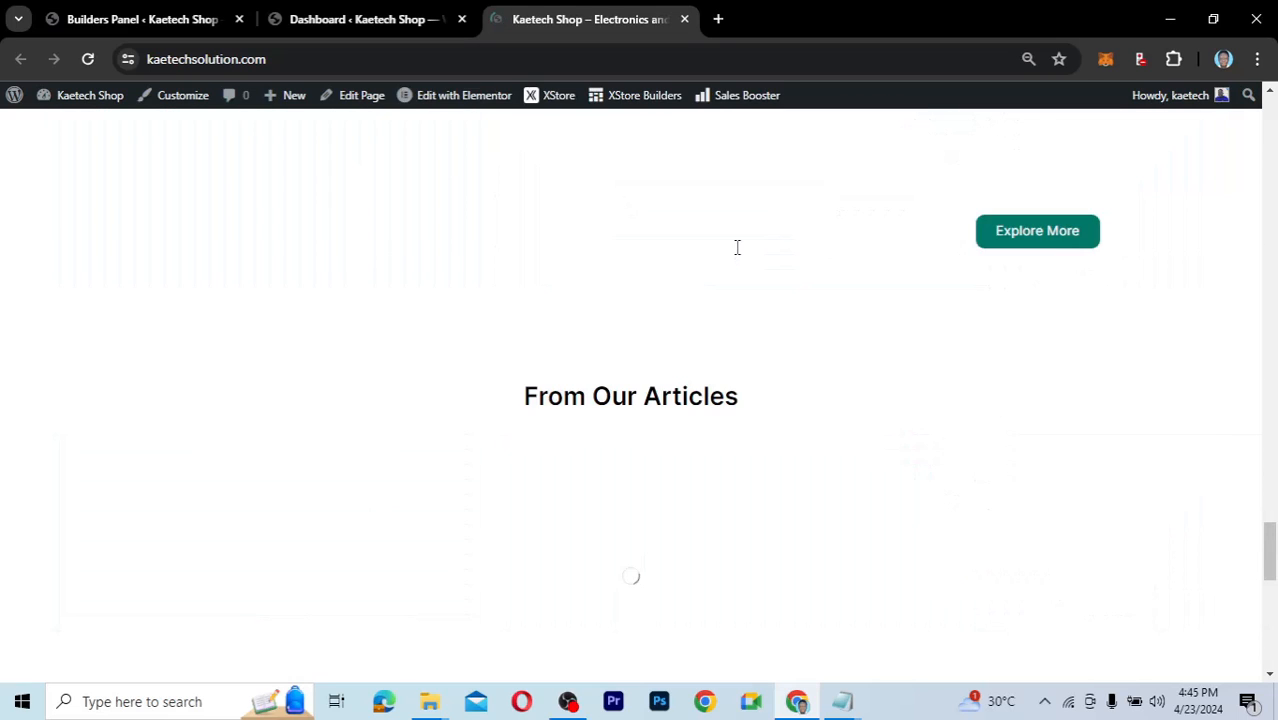
scroll(737, 247, up, 5)
scroll(737, 247, up, 5)
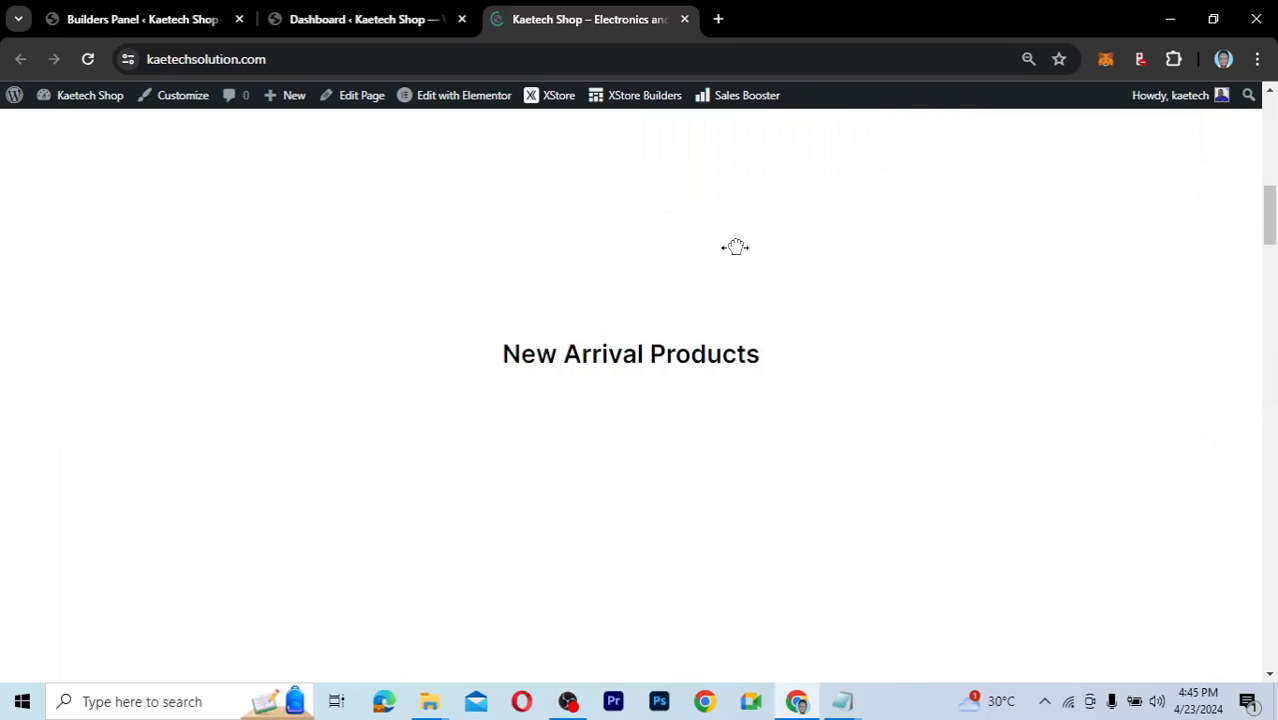
scroll(736, 247, up, 5)
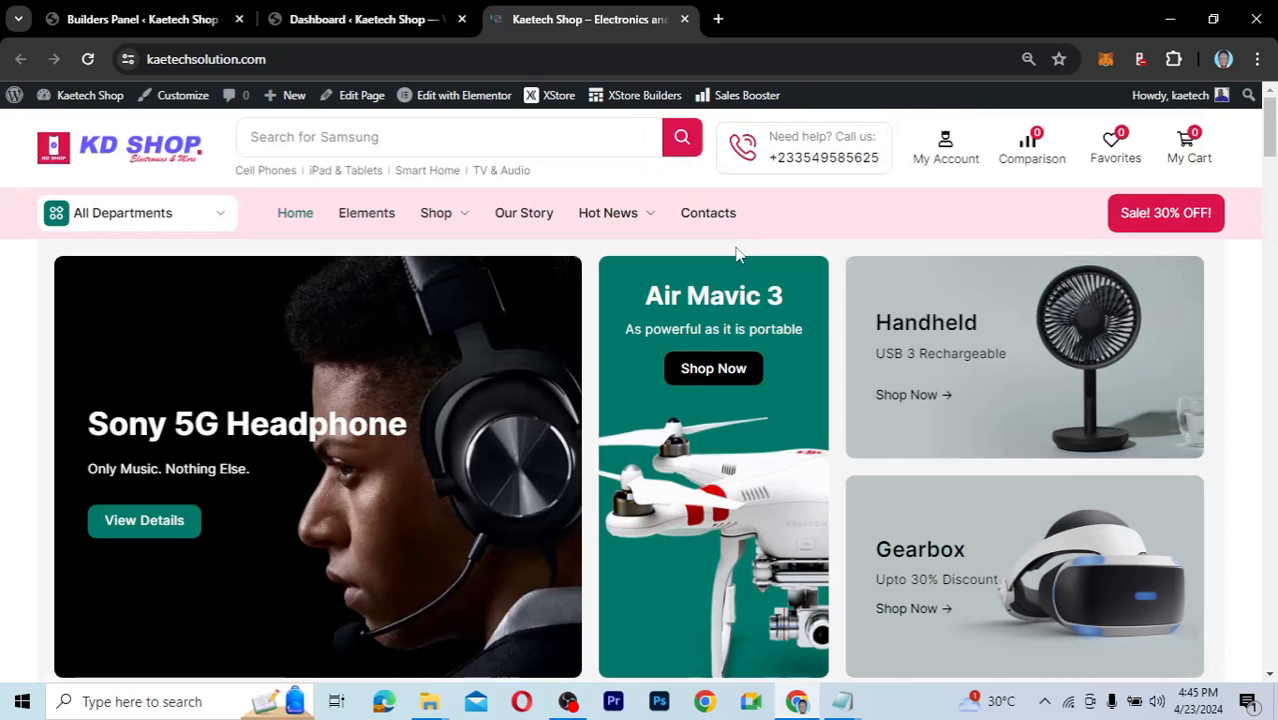
scroll(736, 254, down, 5)
scroll(736, 254, up, 6)
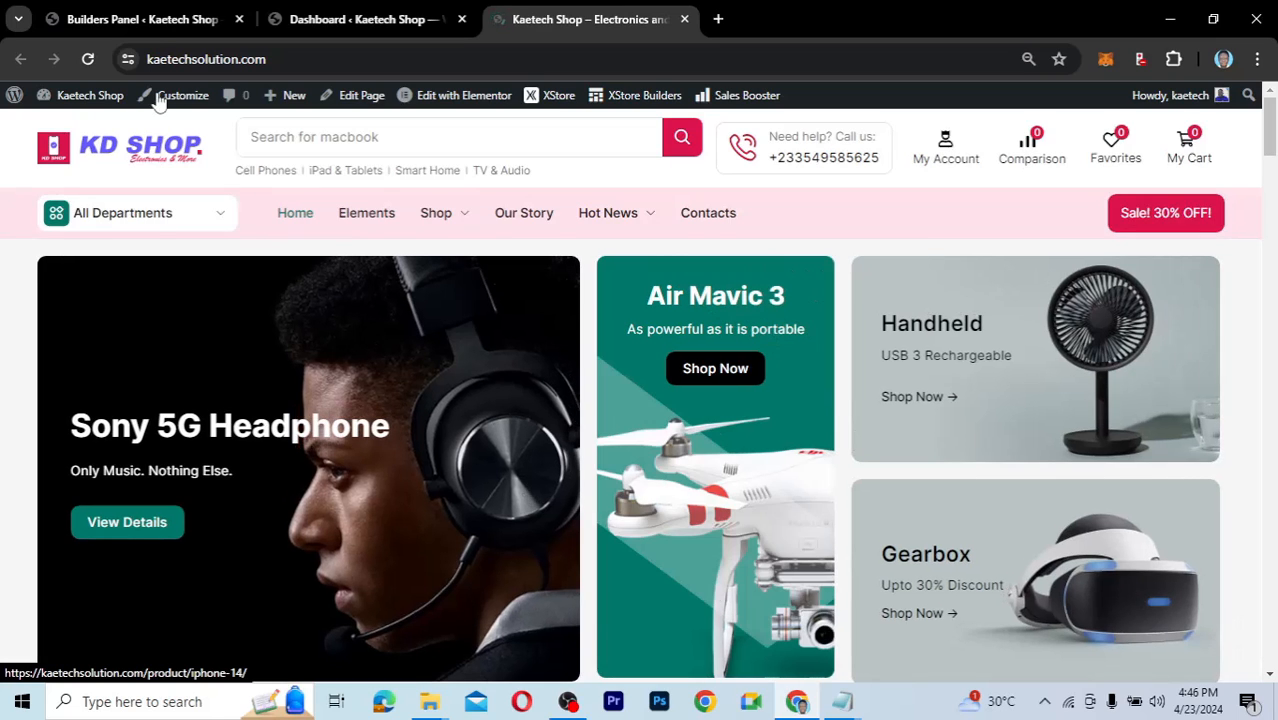
Return to the XStore Builders panel and review the header, footer and product builders listed.
click(142, 19)
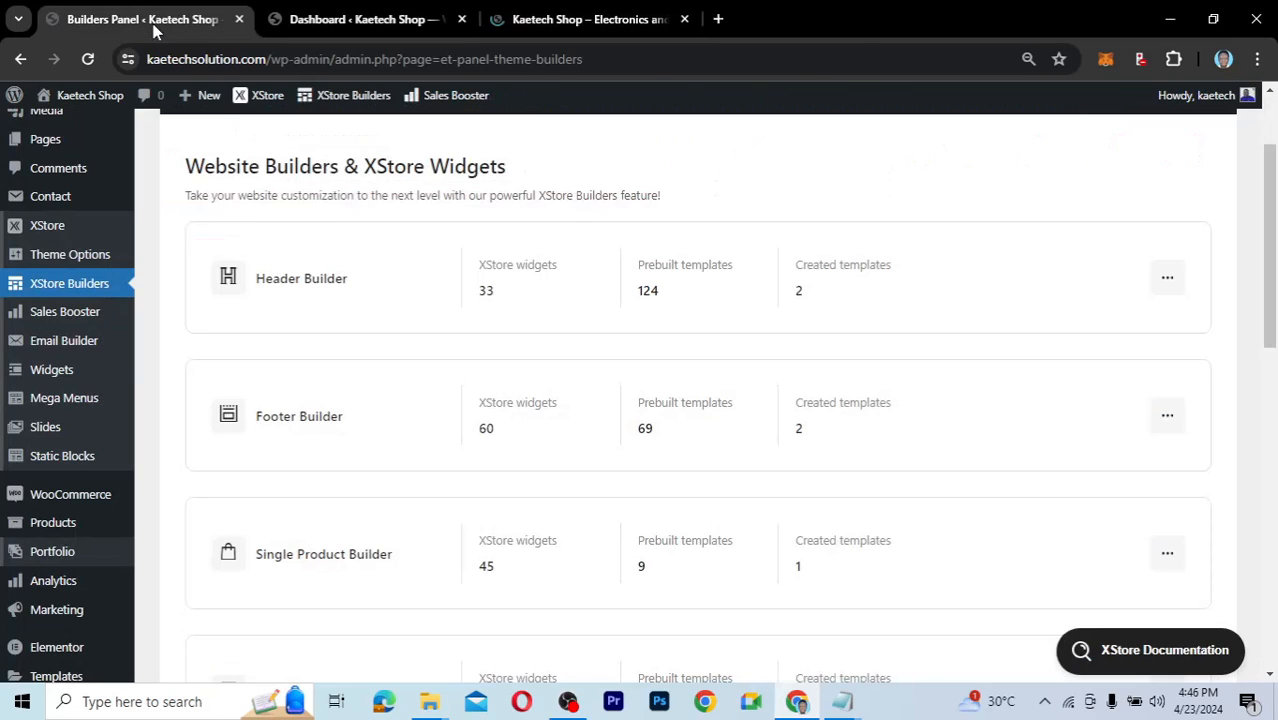
scroll(976, 551, down, 2)
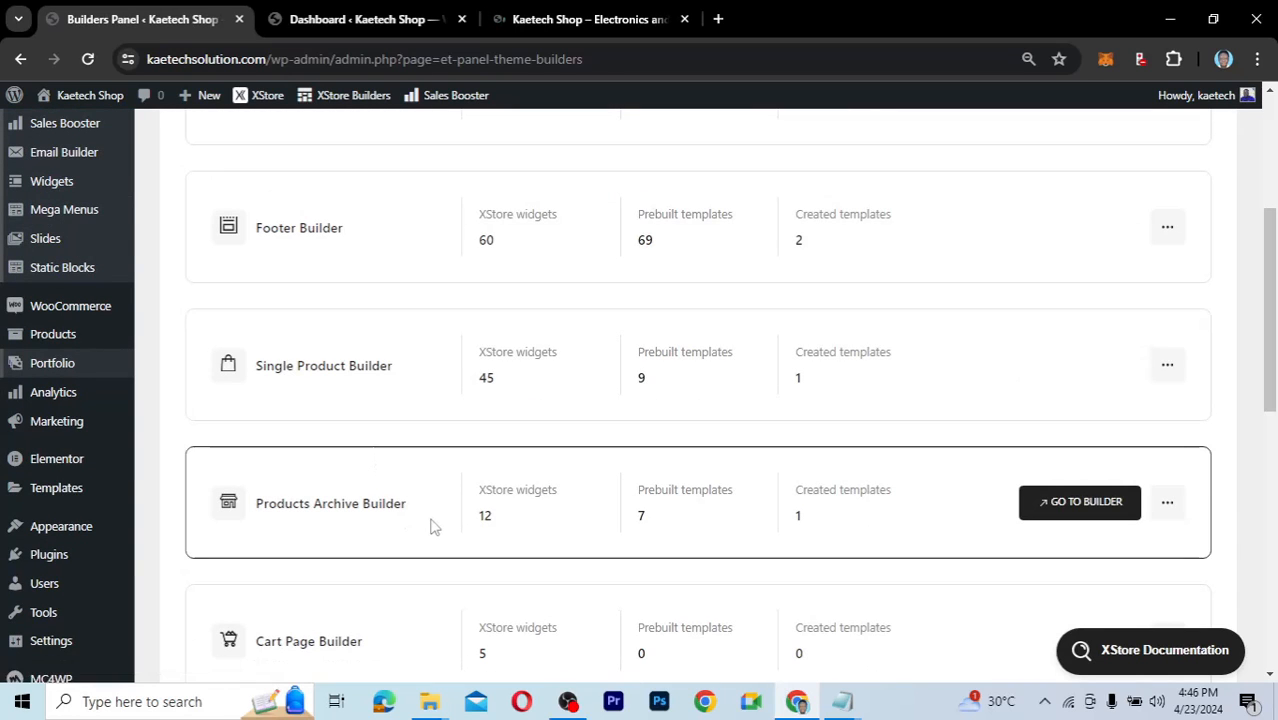
scroll(432, 525, down, 1)
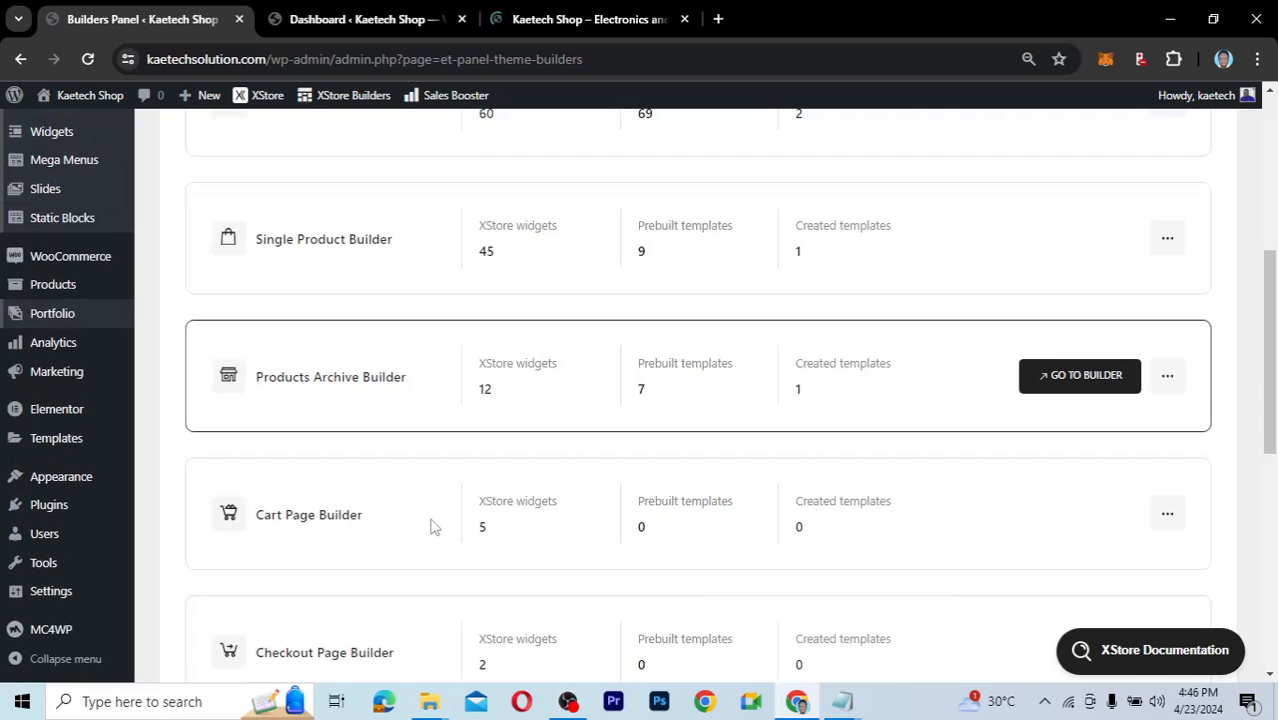
scroll(473, 350, up, 3)
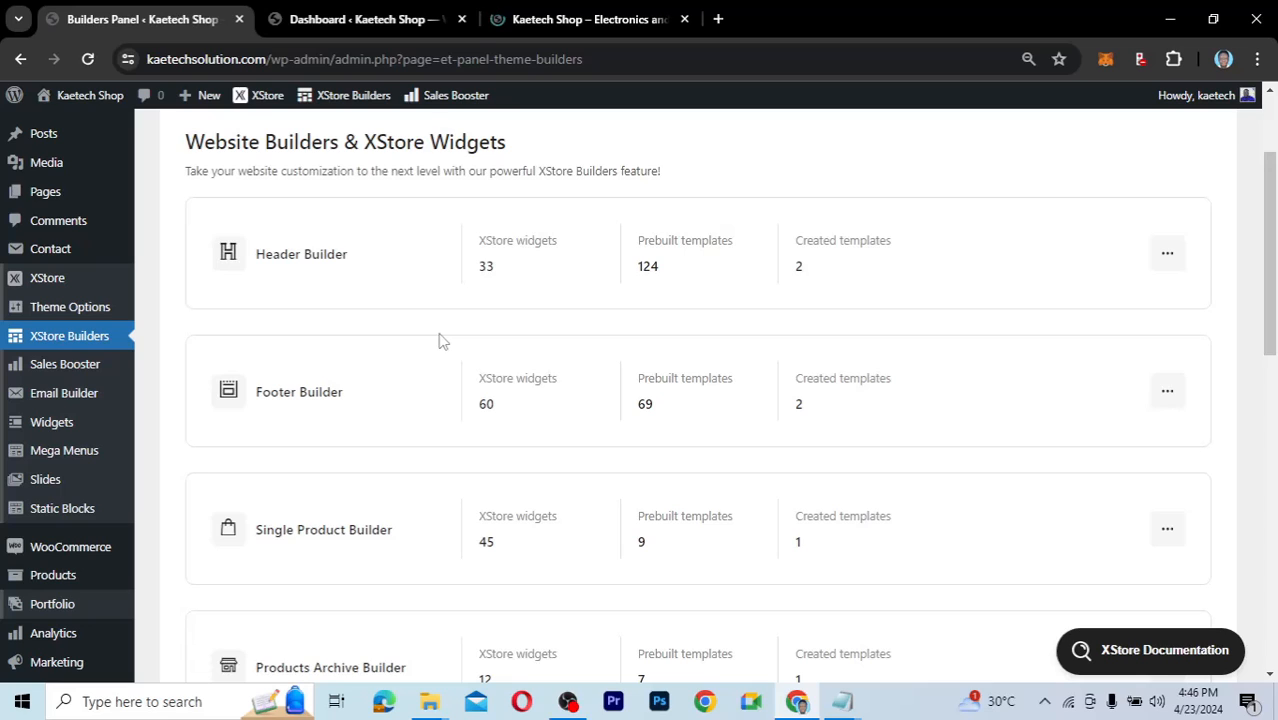
mouse_move(63, 510)
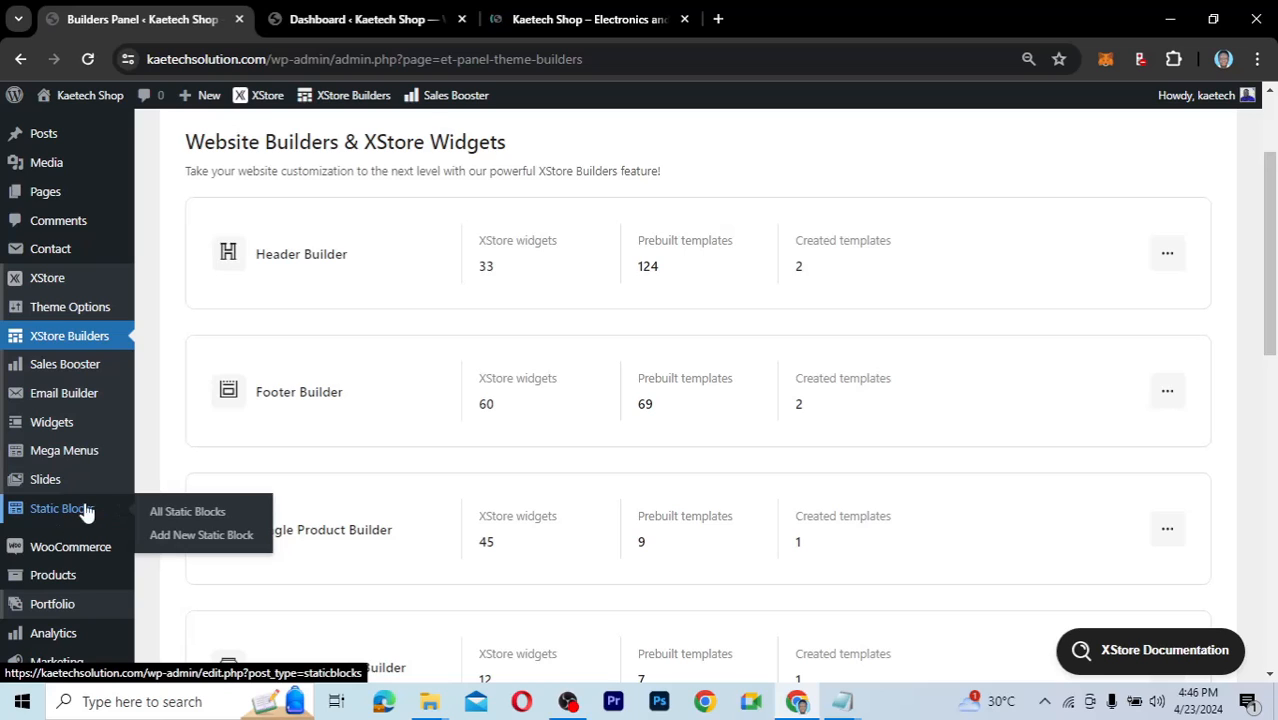
List all static blocks and preview the Header contacts block in a separate tab before closing it.
click(177, 512)
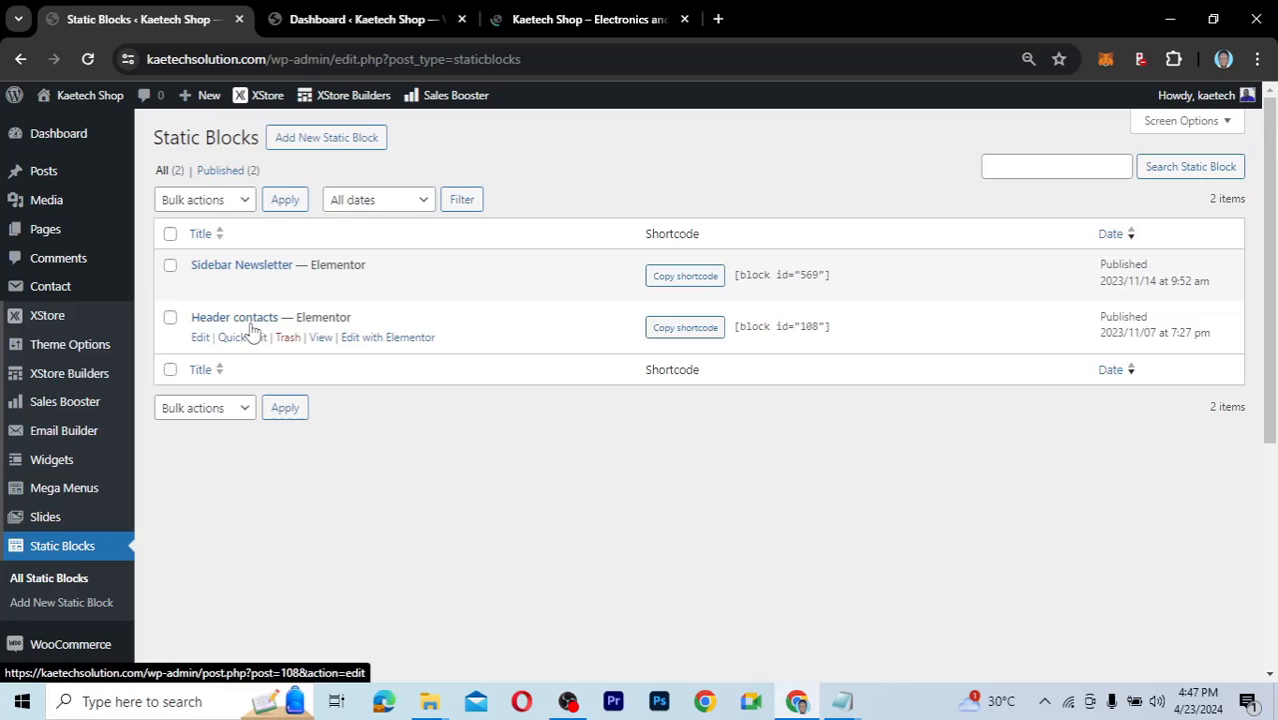
right_click(320, 337)
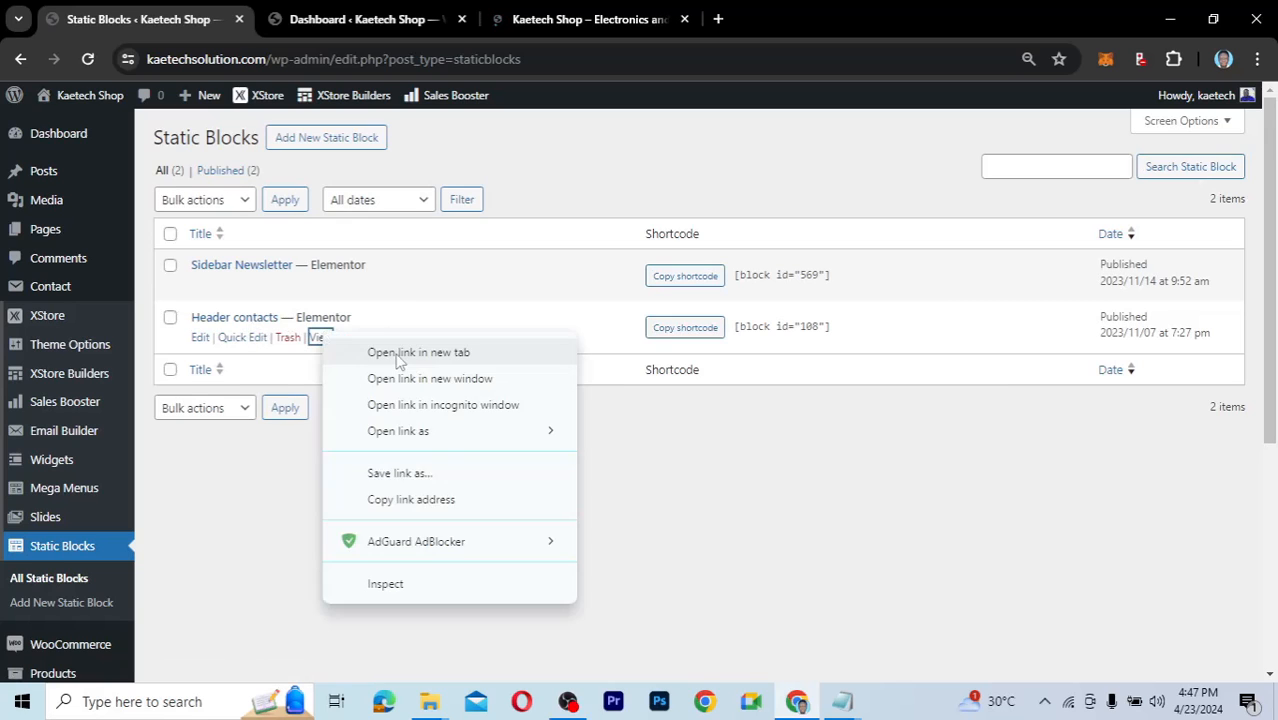
click(399, 354)
click(314, 19)
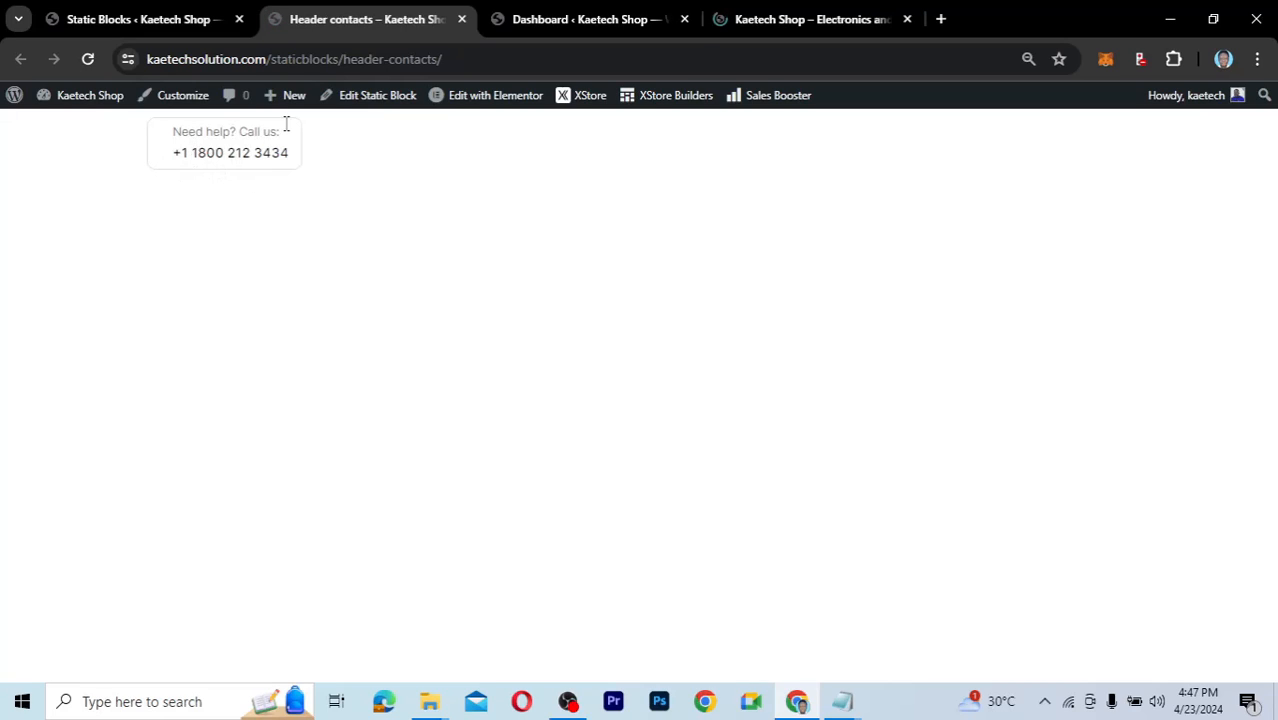
click(461, 19)
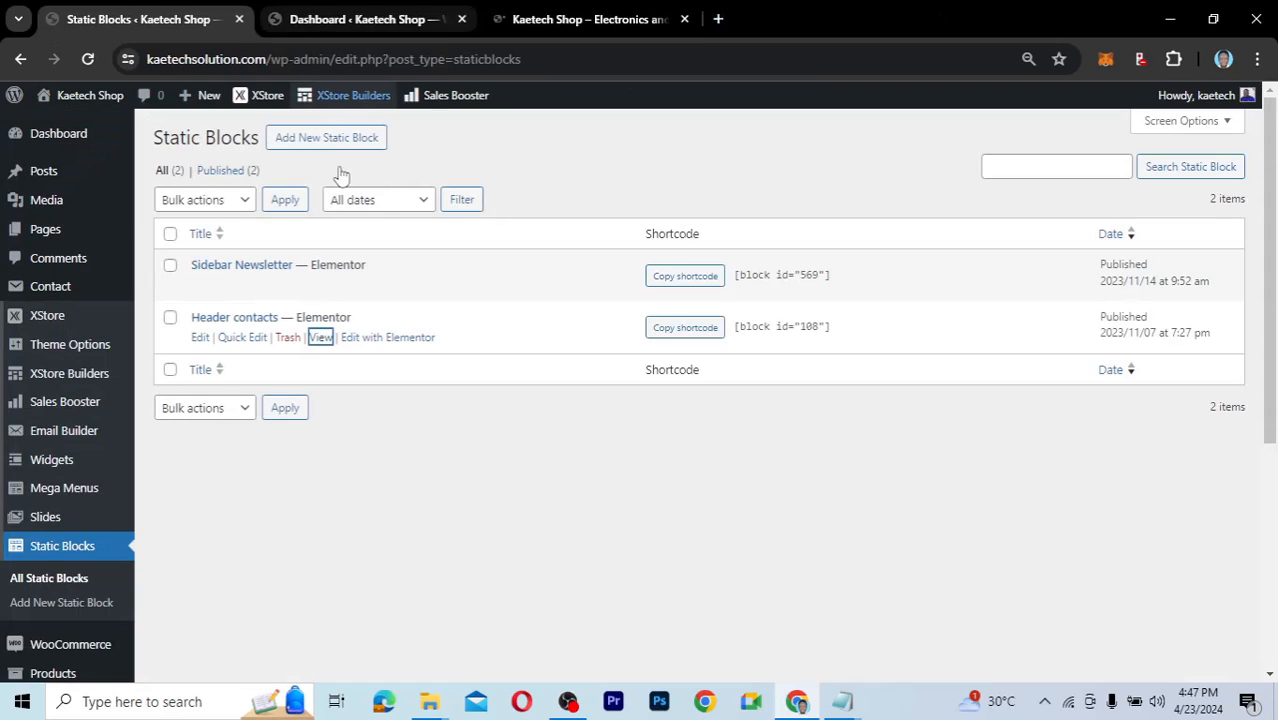
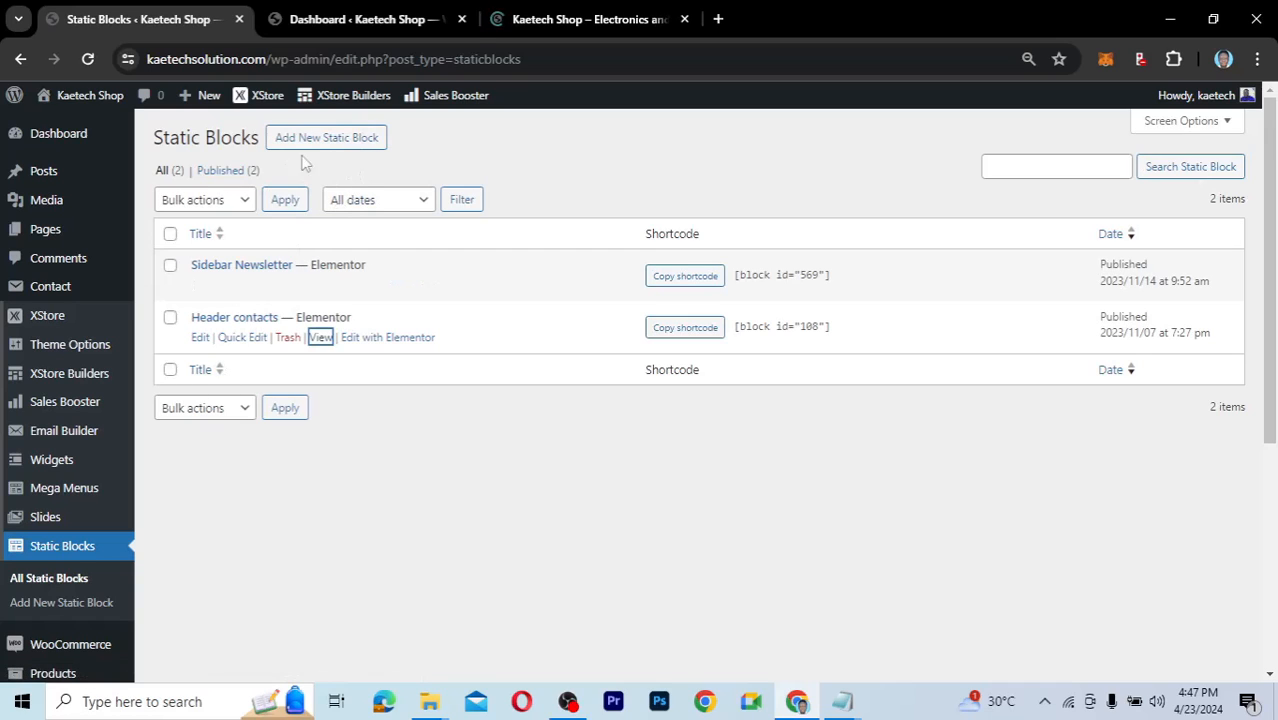
Begin a new static block, leaving the Add New Static Block form empty.
click(334, 141)
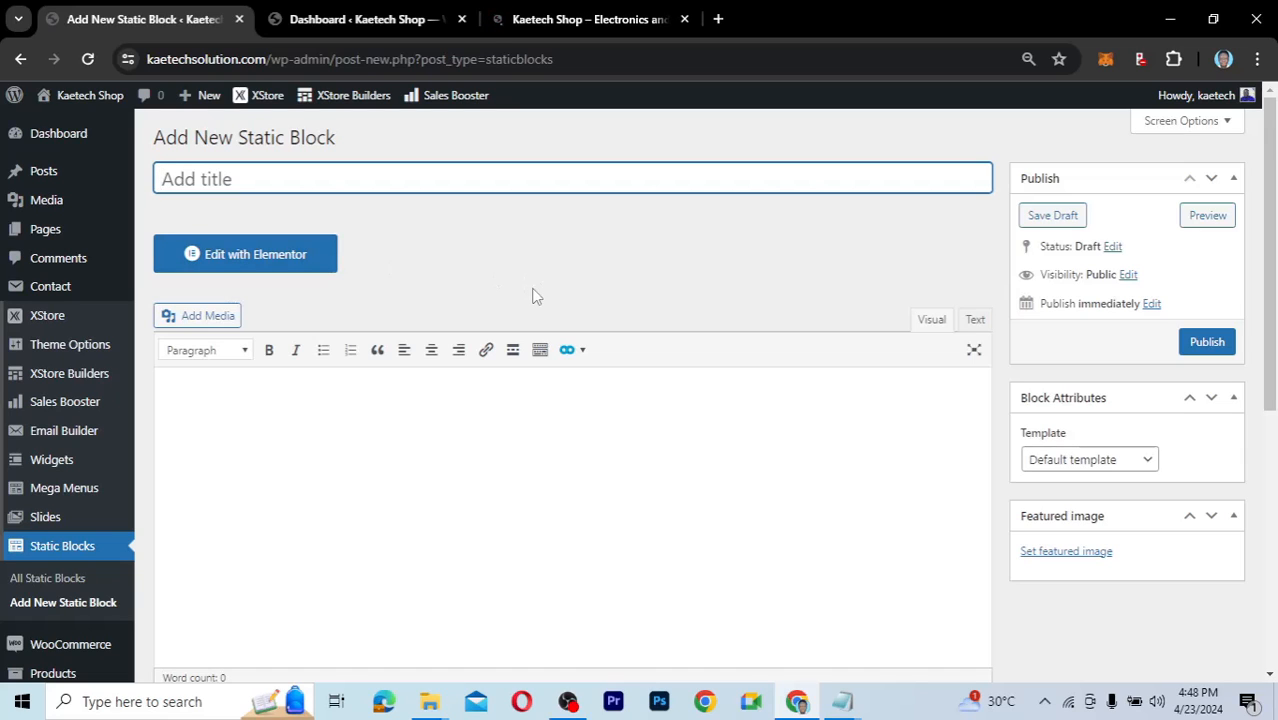
mouse_move(52, 498)
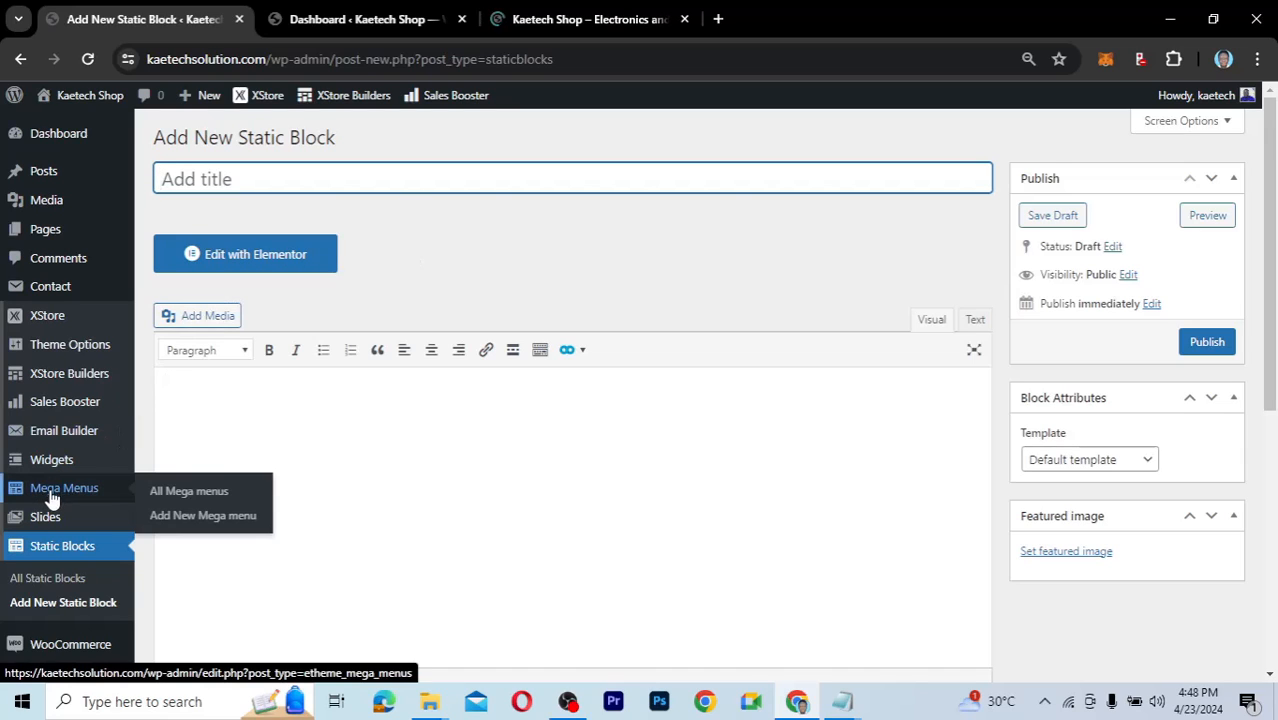
List all five mega menus and open Mega menu 1's page in a new tab.
click(181, 494)
scroll(657, 441, down, 5)
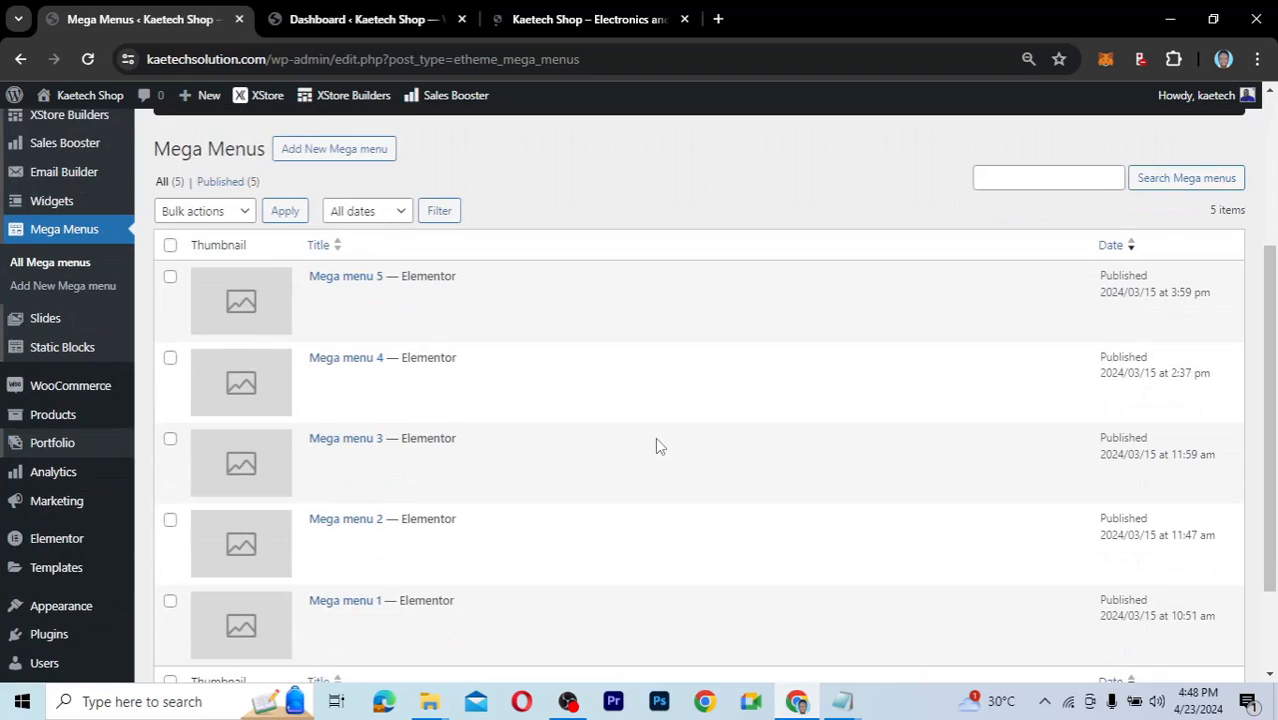
scroll(657, 445, up, 2)
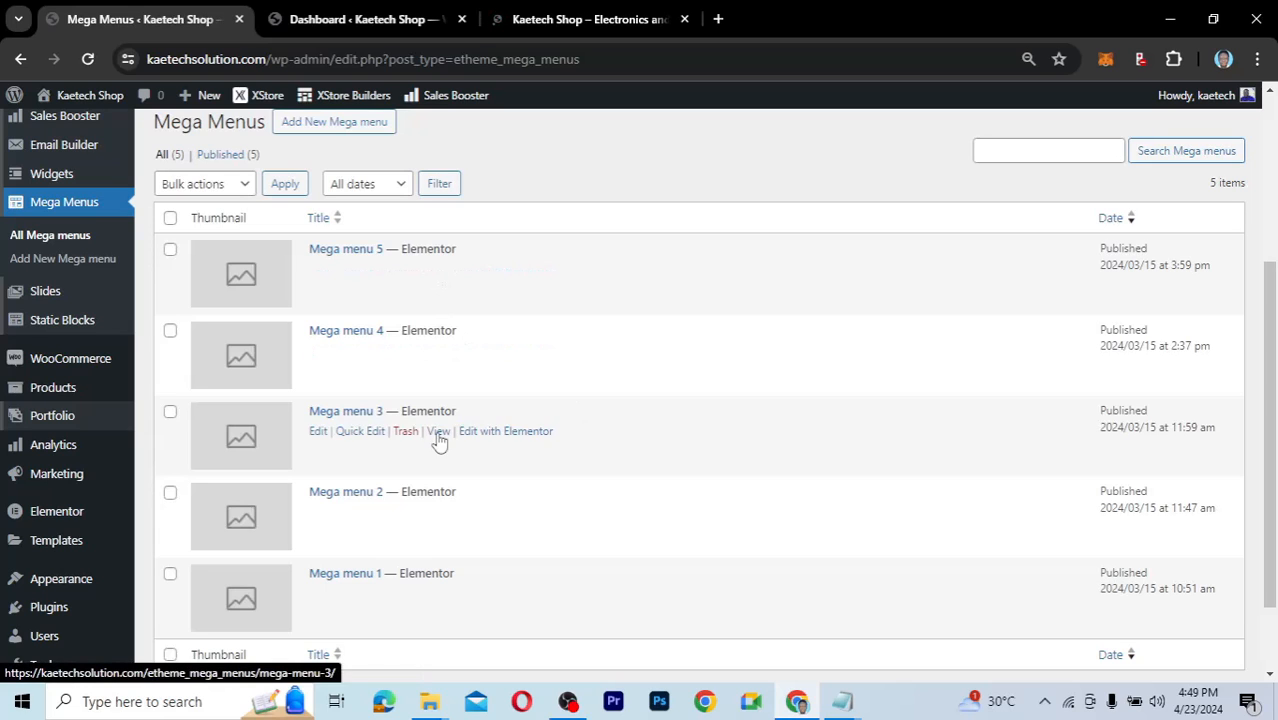
right_click(438, 595)
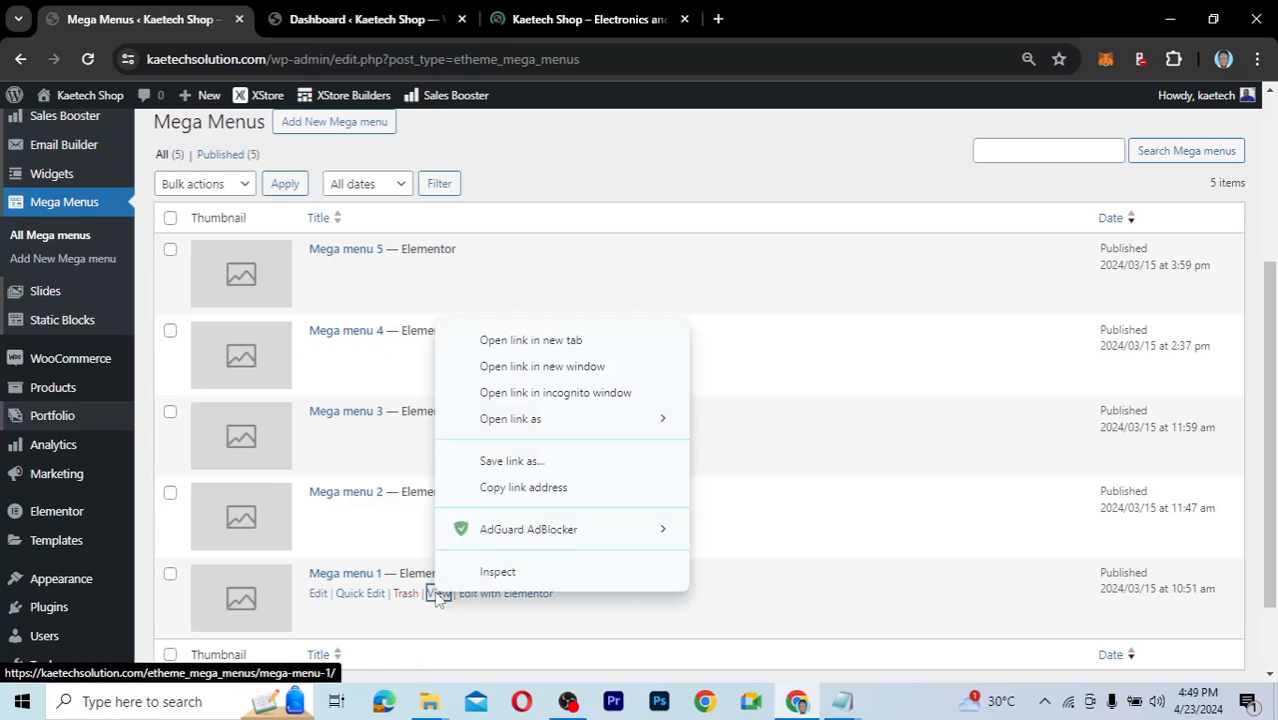
click(517, 341)
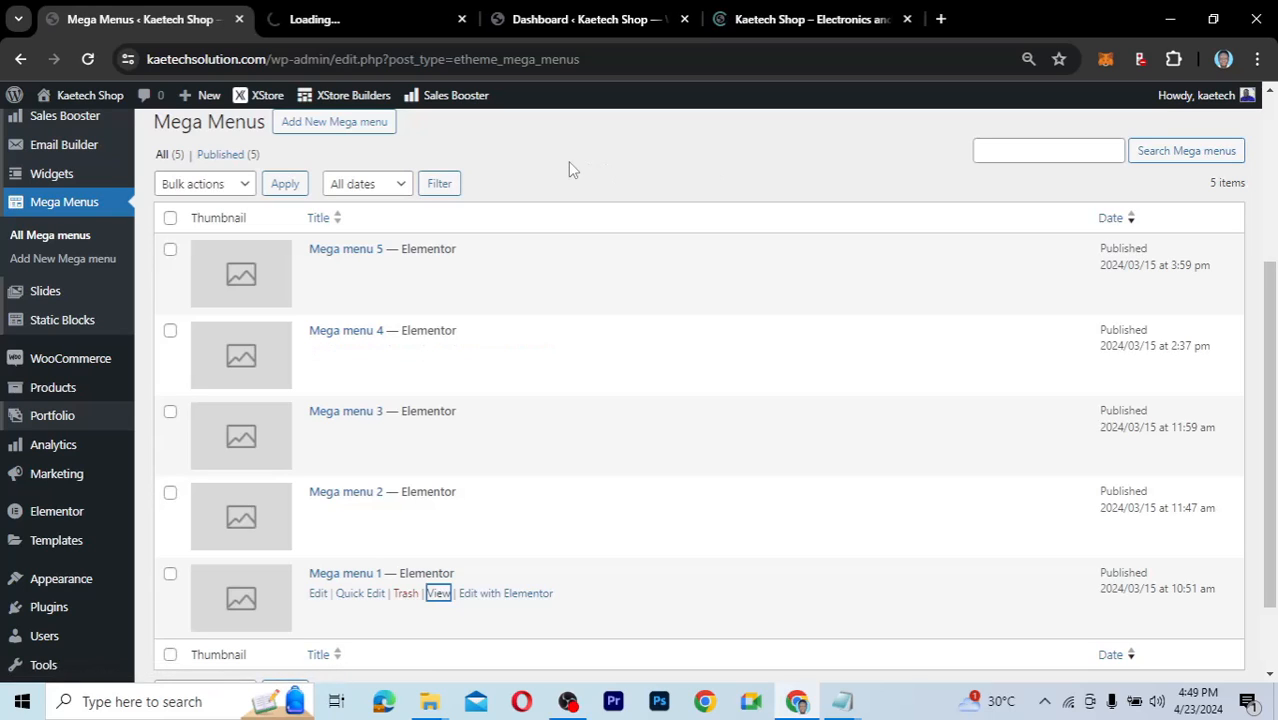
Compare Mega menu 1's page with the storefront's Shop dropdown, then return to Mega menu 1.
click(362, 28)
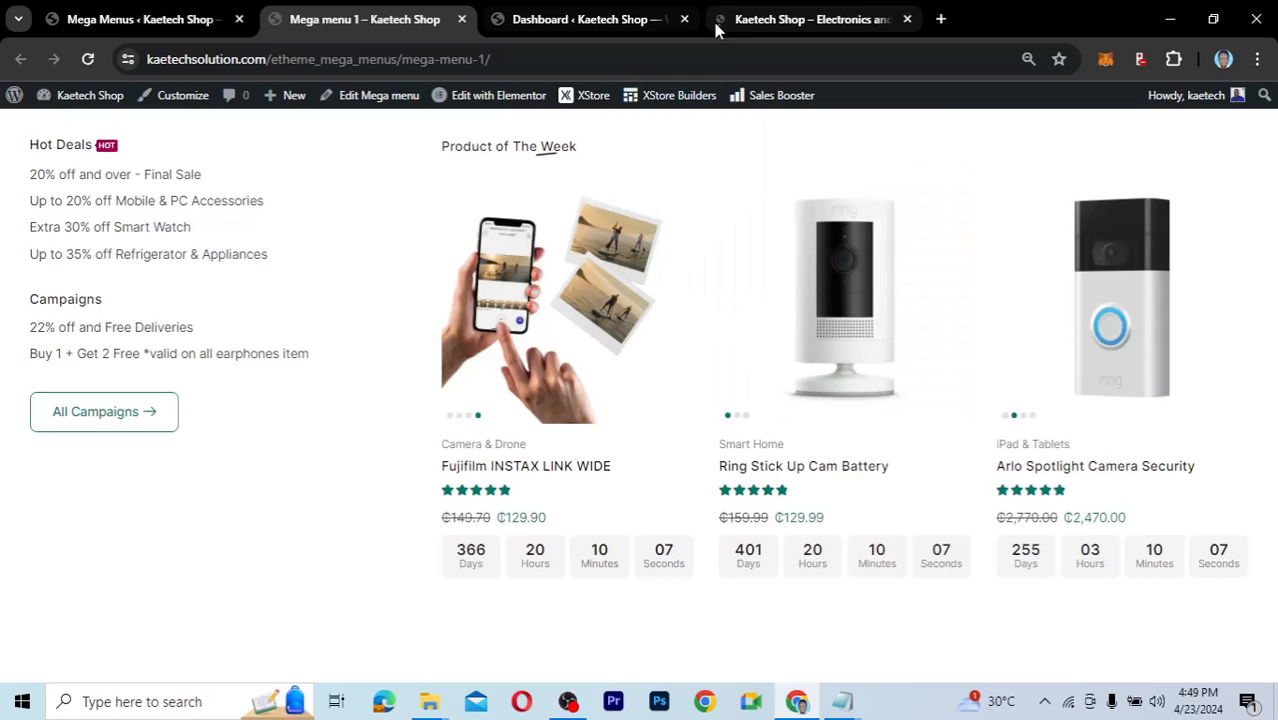
click(768, 19)
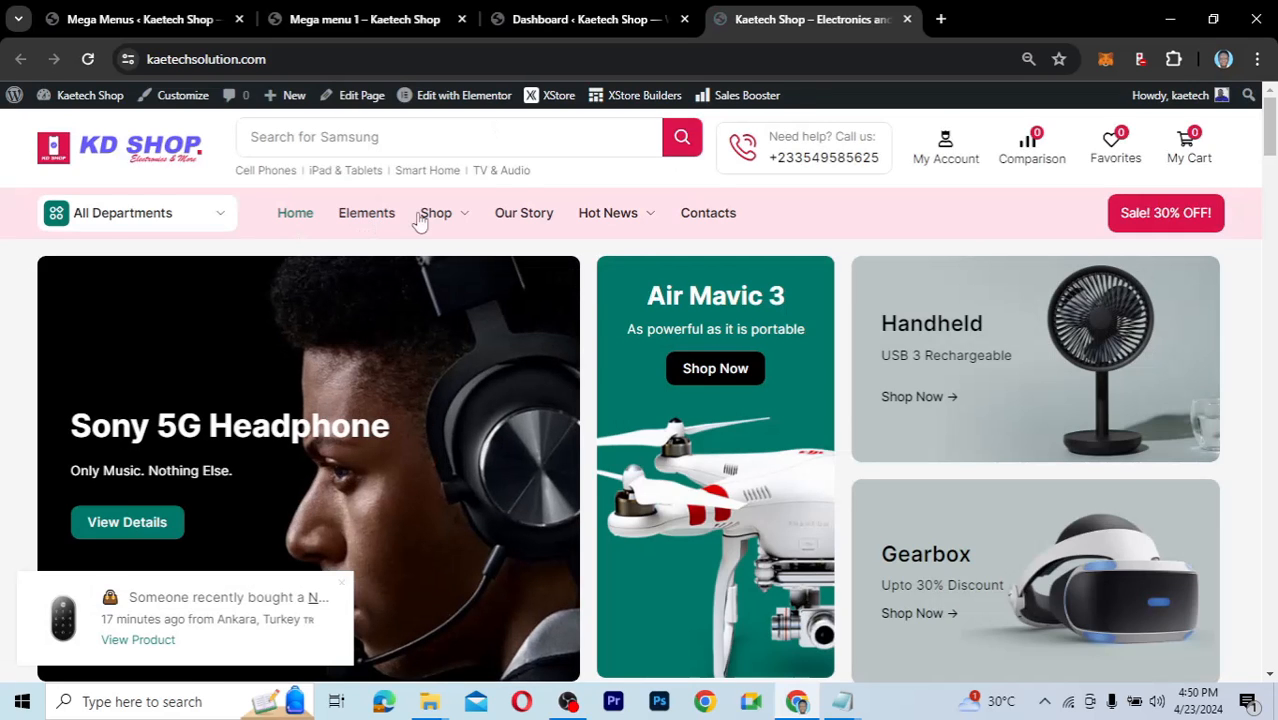
mouse_move(478, 220)
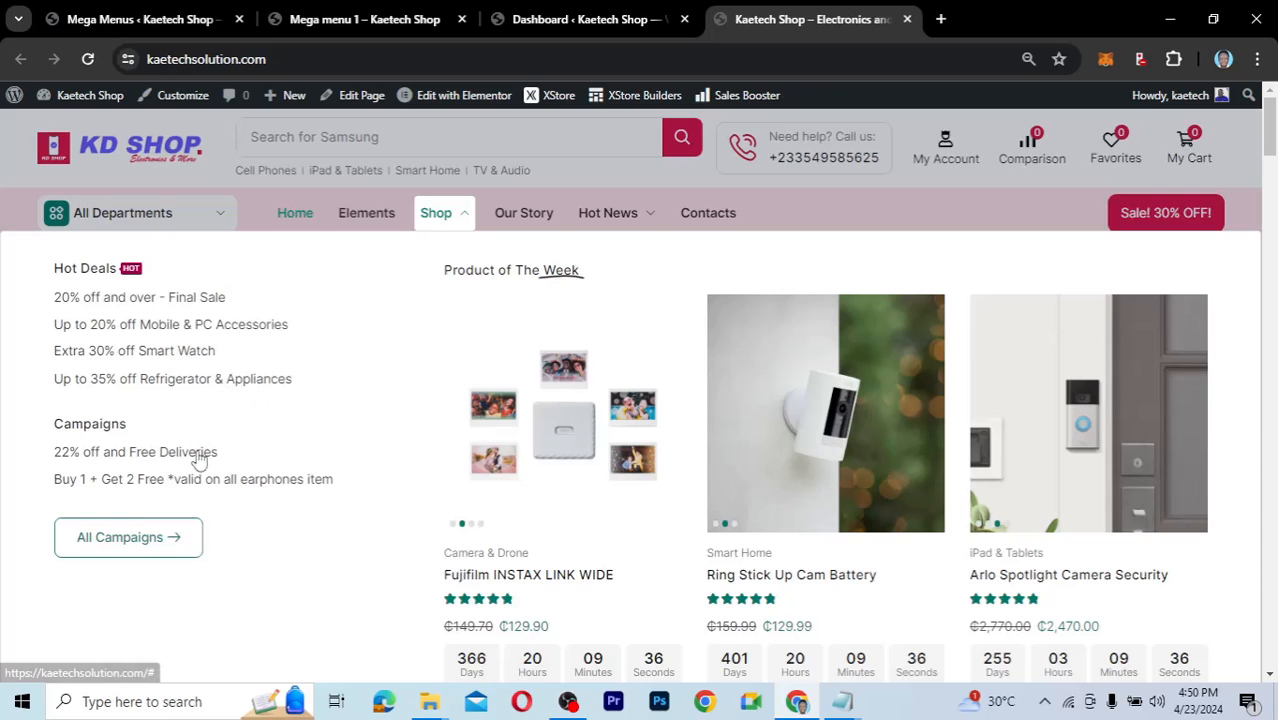
click(168, 537)
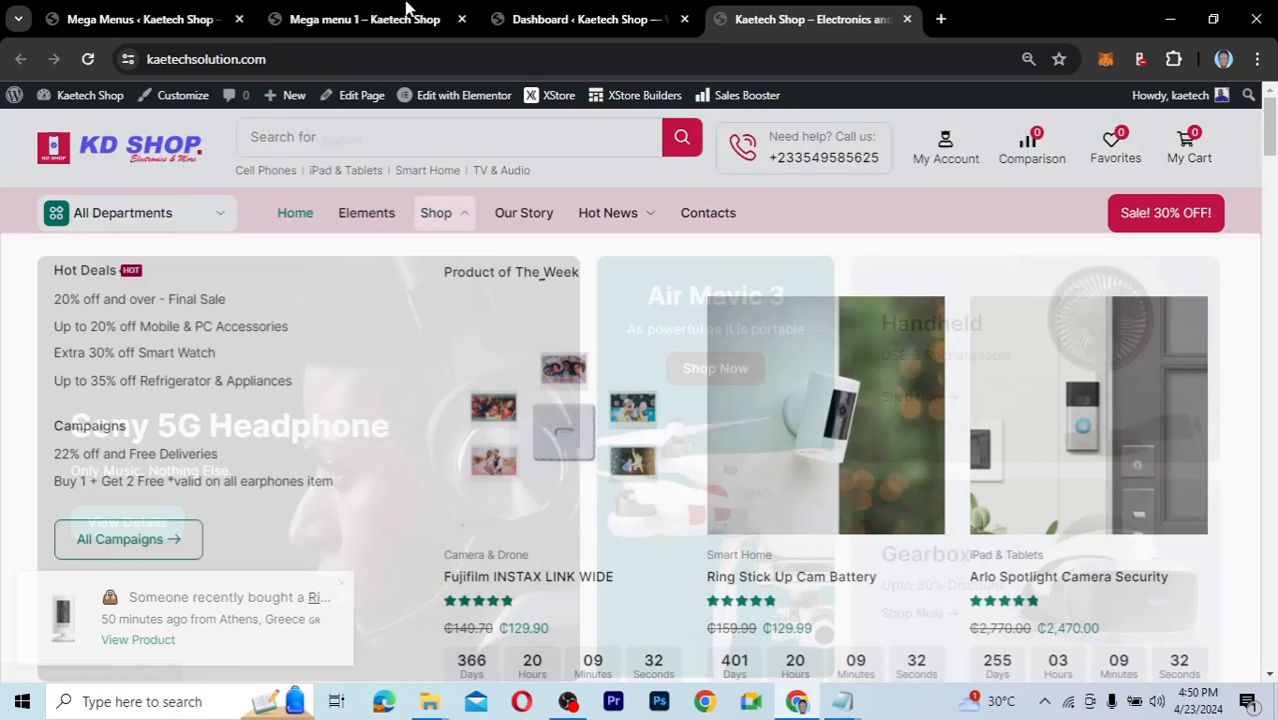
click(408, 19)
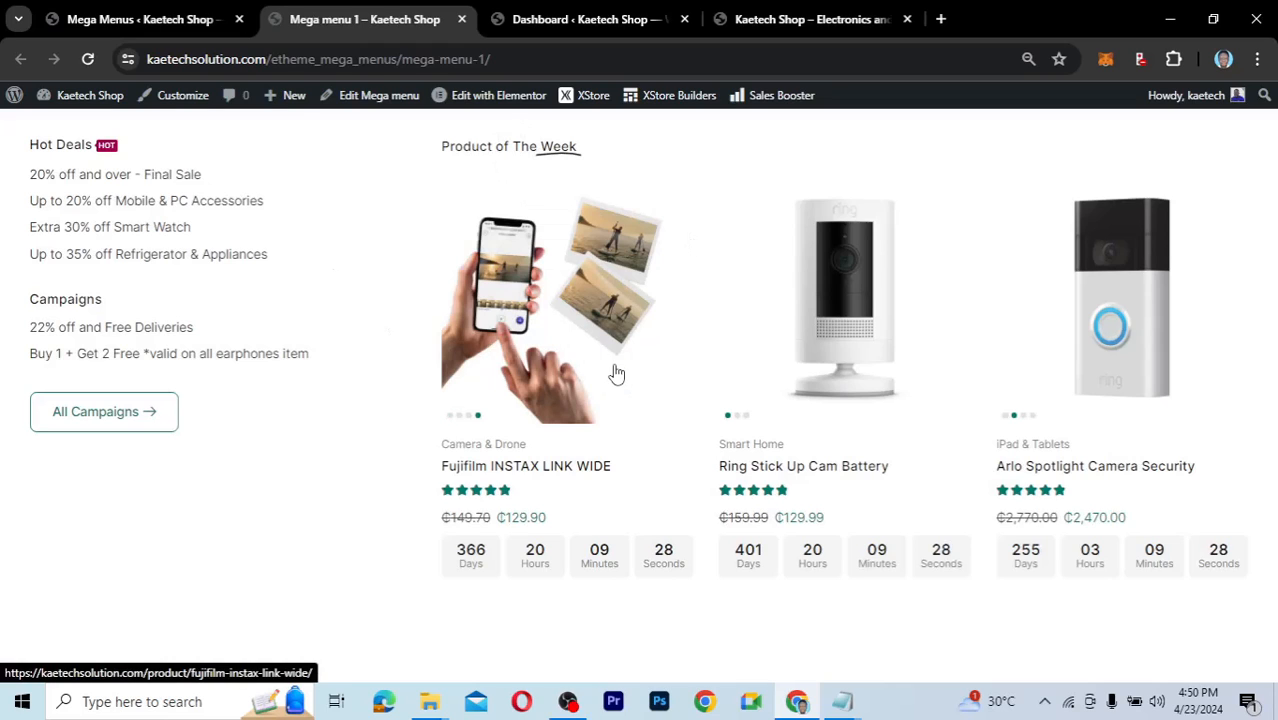
mouse_move(501, 103)
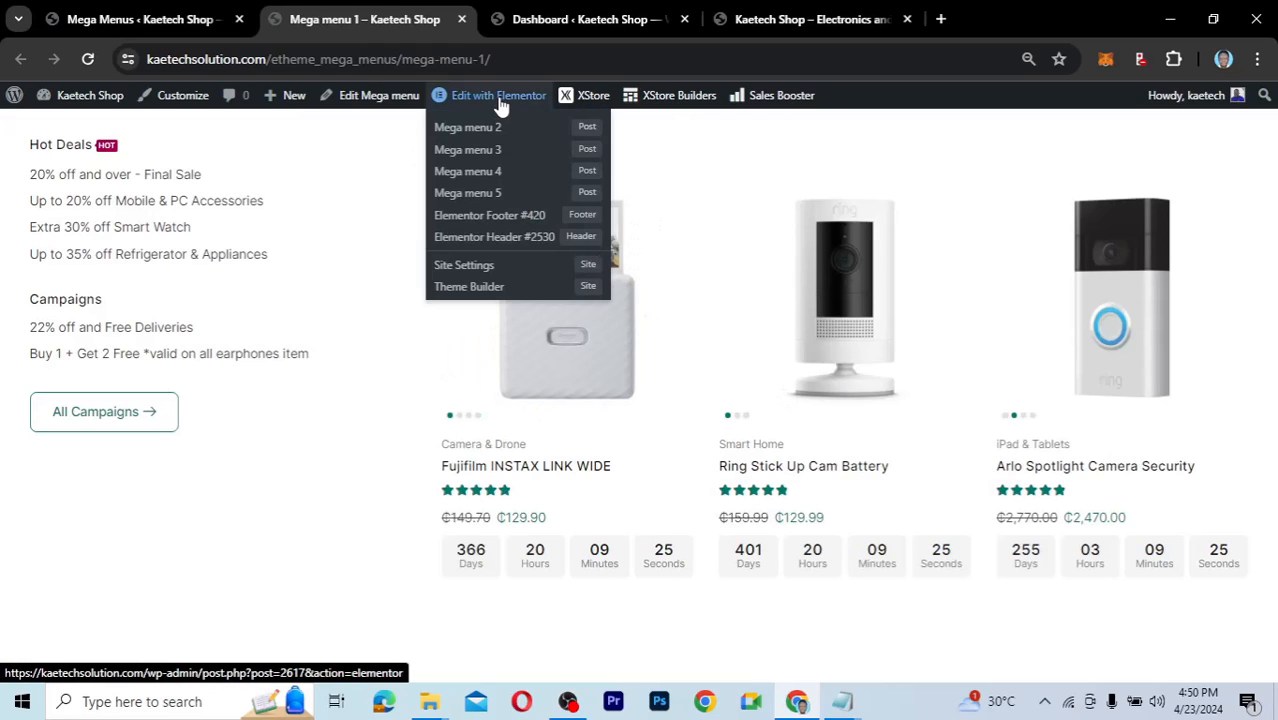
Open Mega menu 1 in Elementor and change the first Hot Deals discount from 20% to 80%.
click(501, 105)
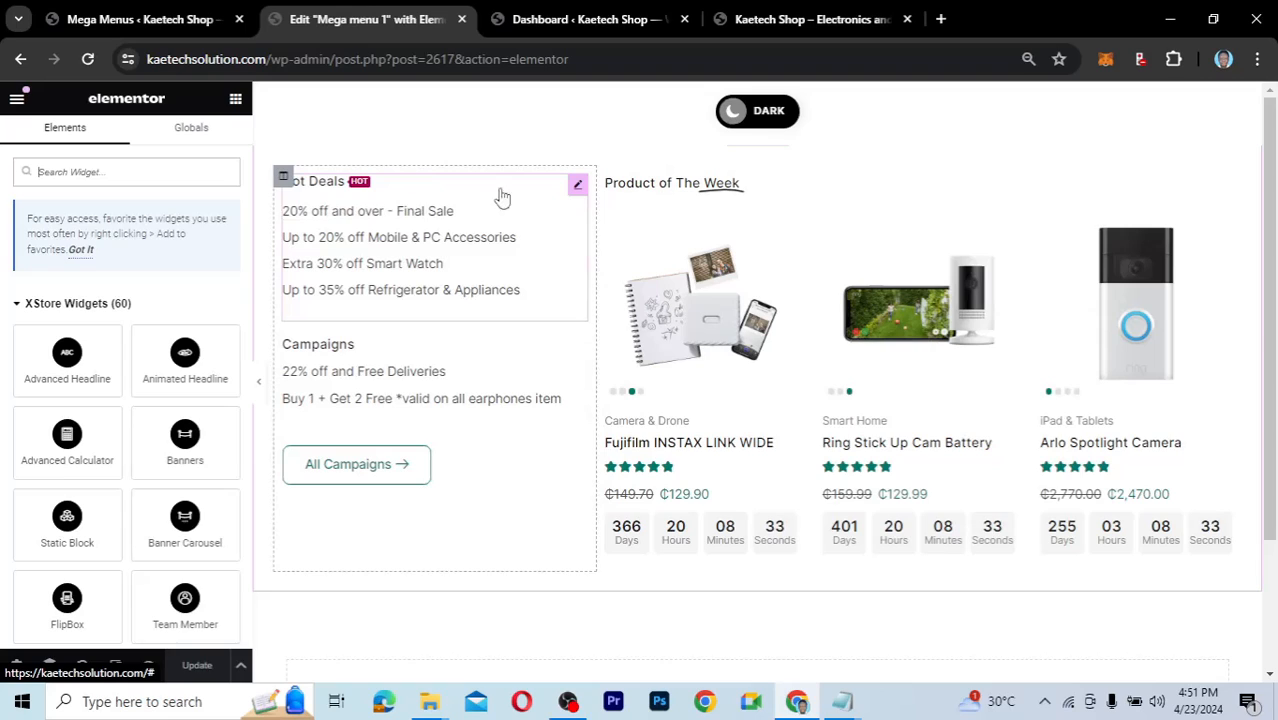
click(575, 186)
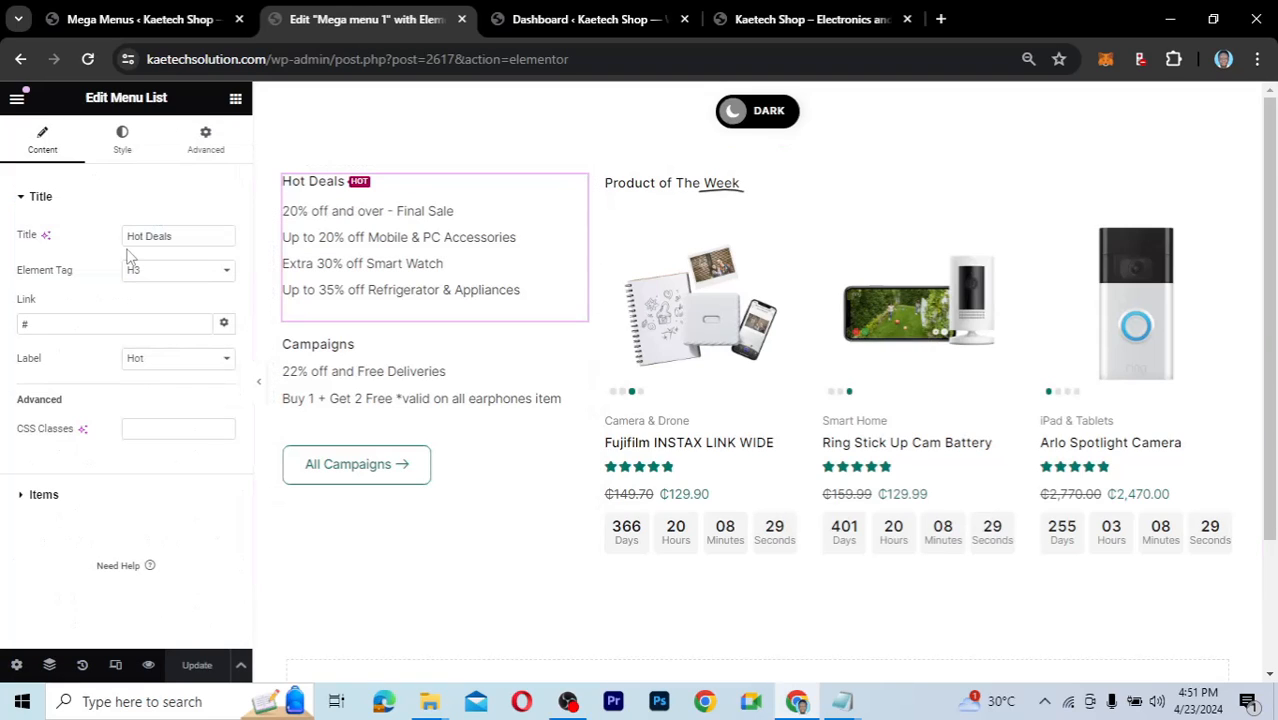
click(23, 497)
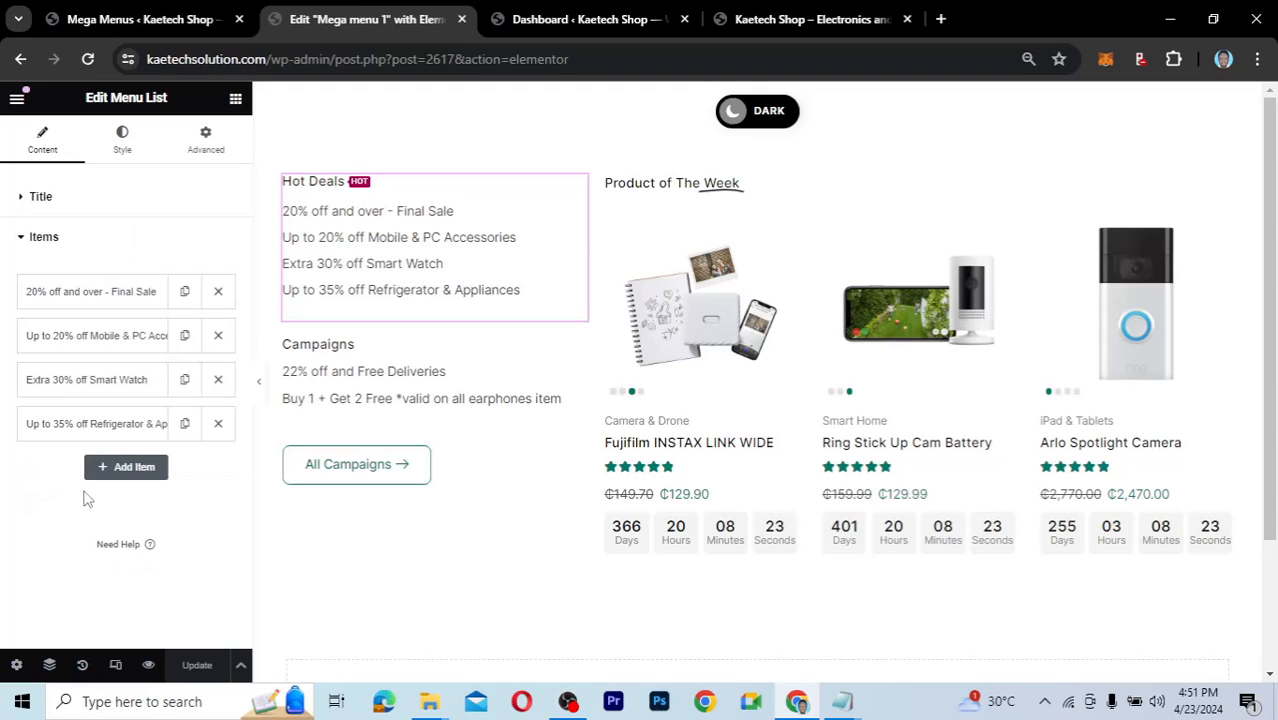
click(89, 296)
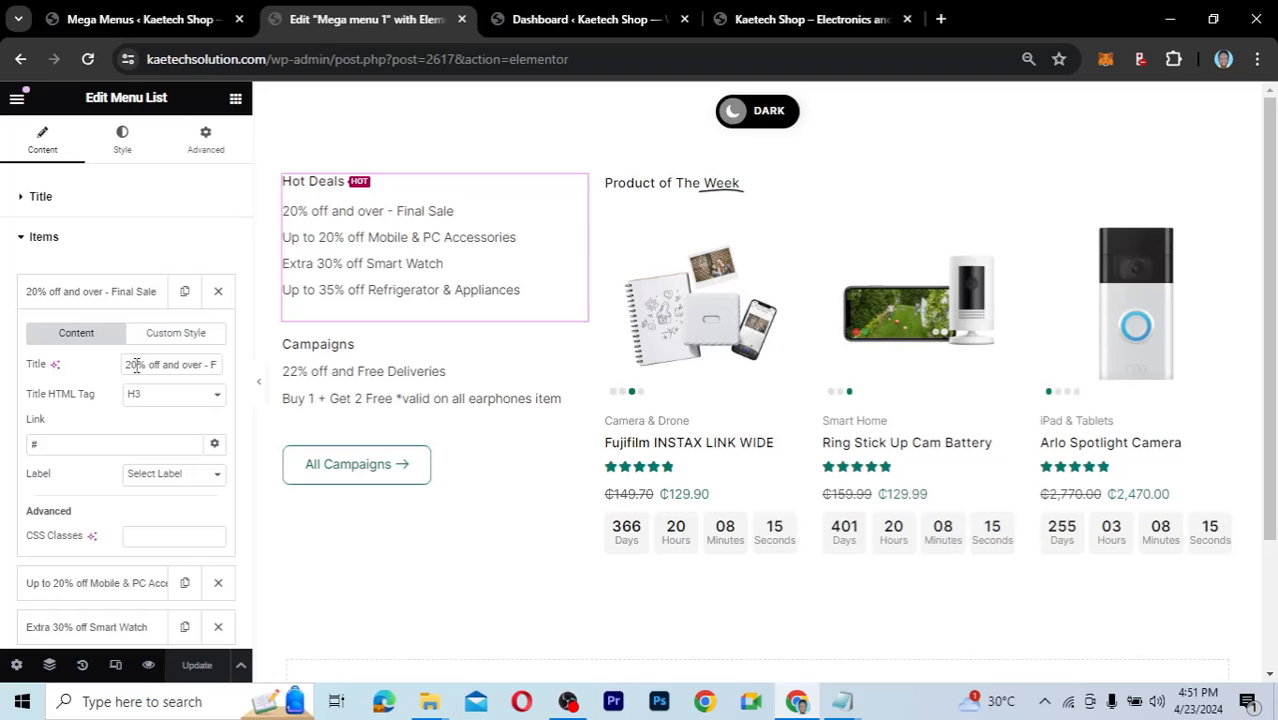
drag(138, 365, 118, 370)
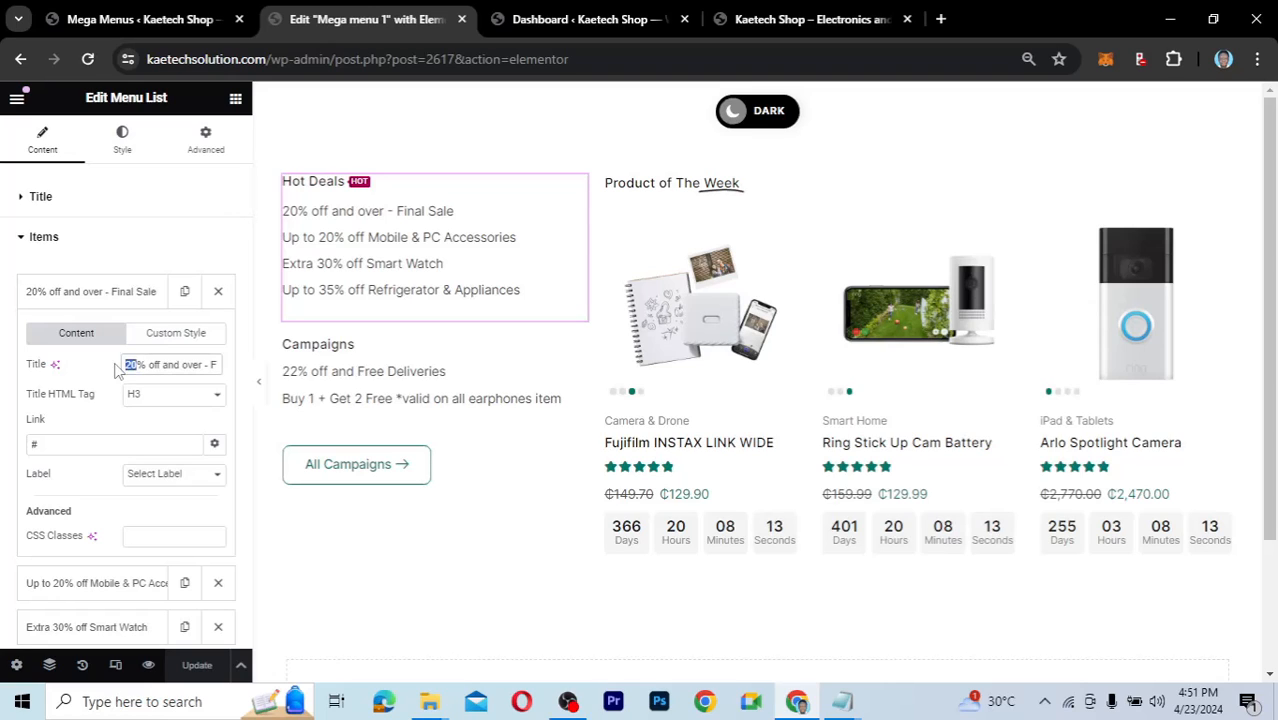
text(80)
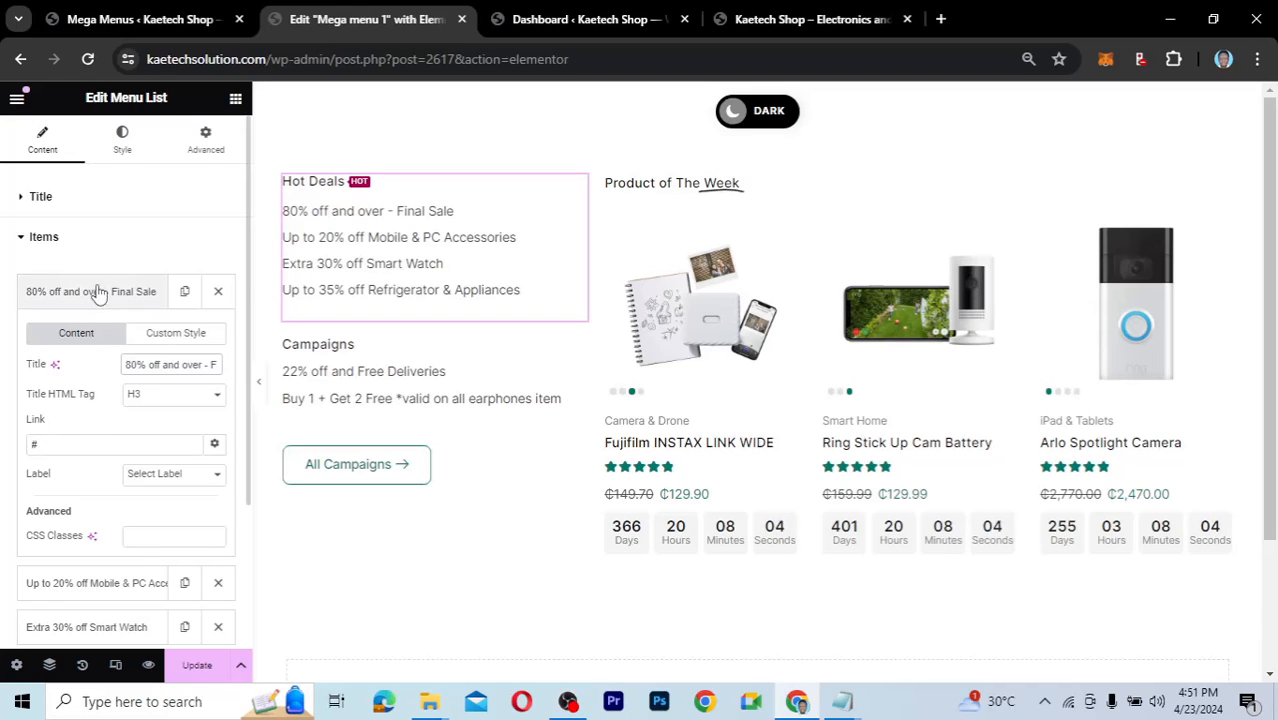
click(97, 291)
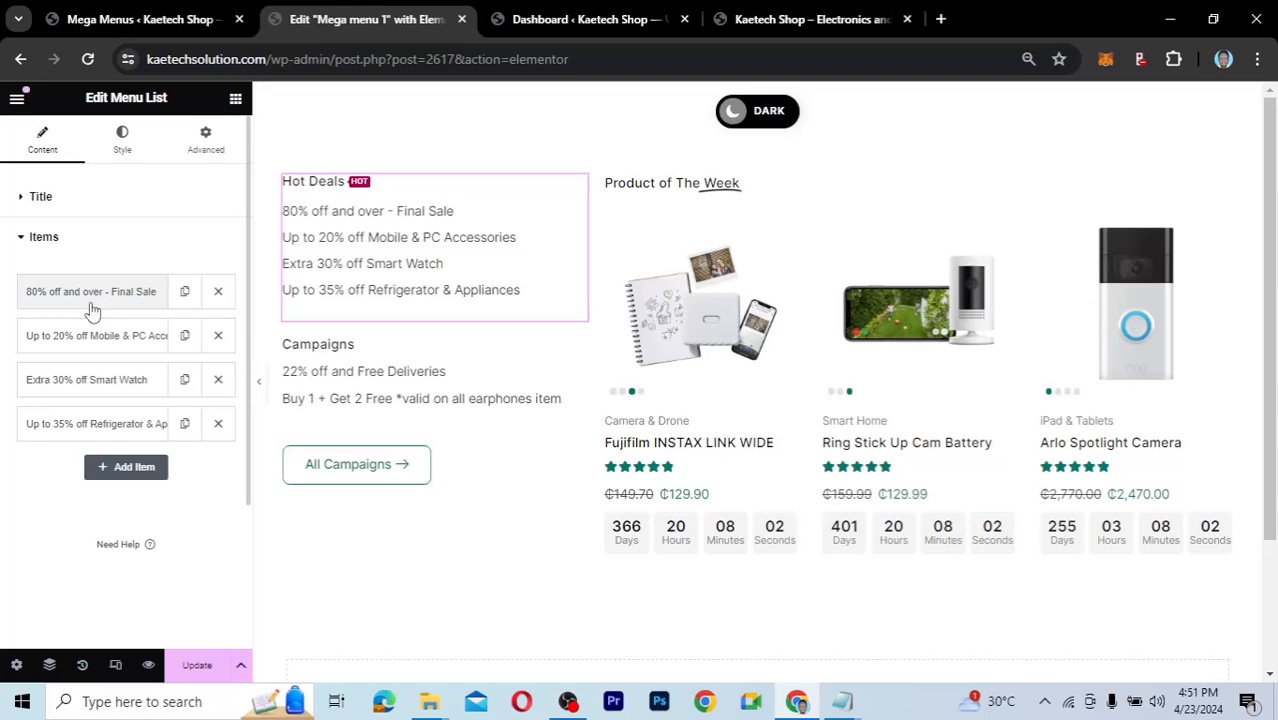
Change the Mobile & PC Accessories discount to 60% and Refrigerator & Appliances to 55%, then save.
click(81, 341)
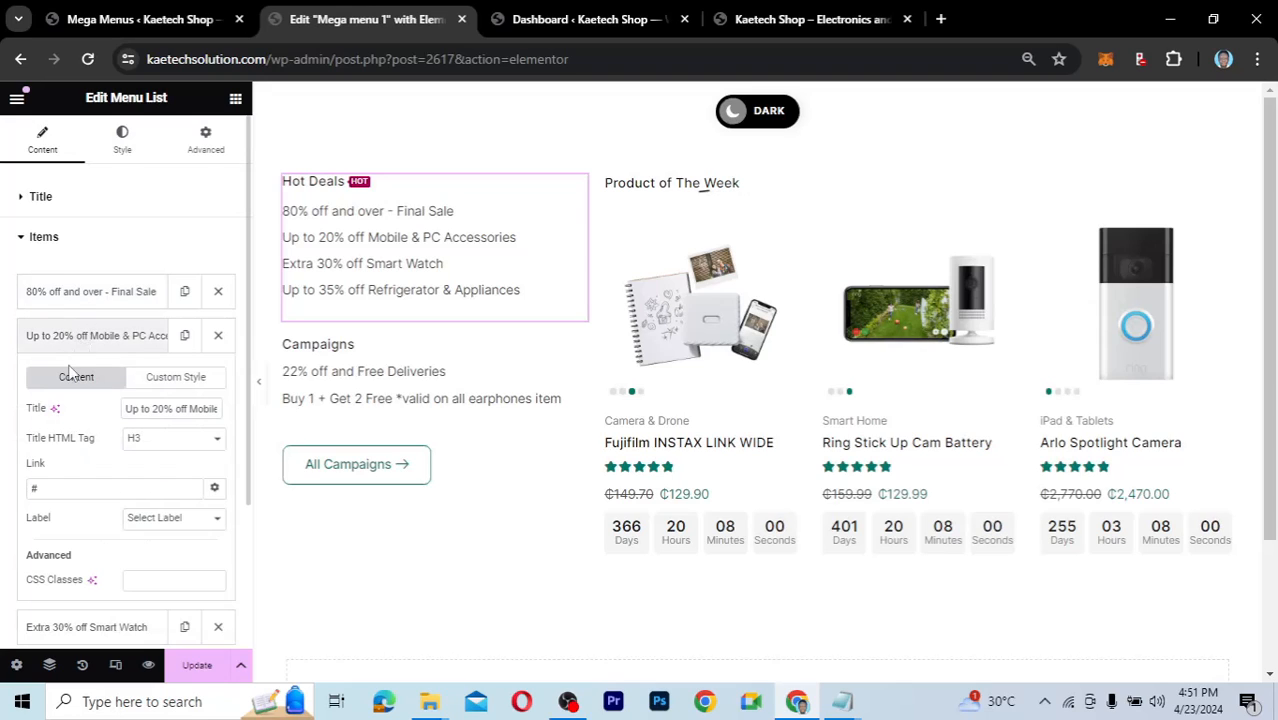
click(158, 409)
key(BackSpace)
text(6)
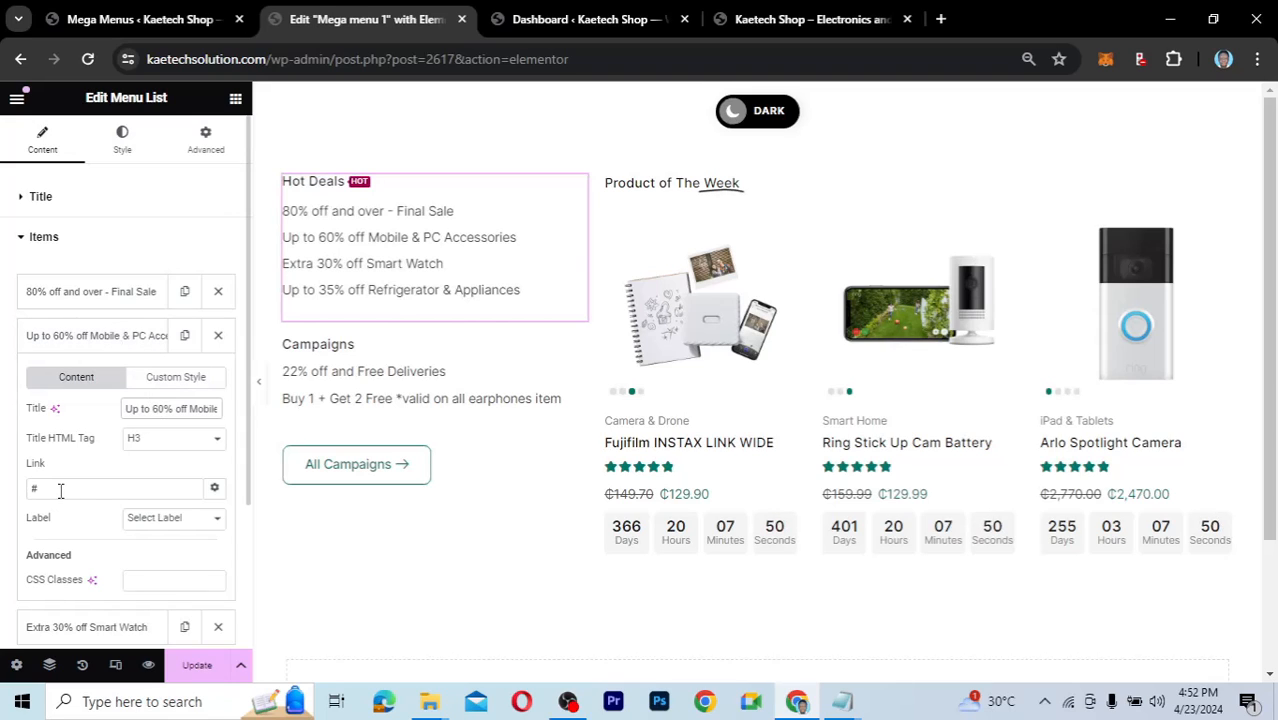
click(94, 338)
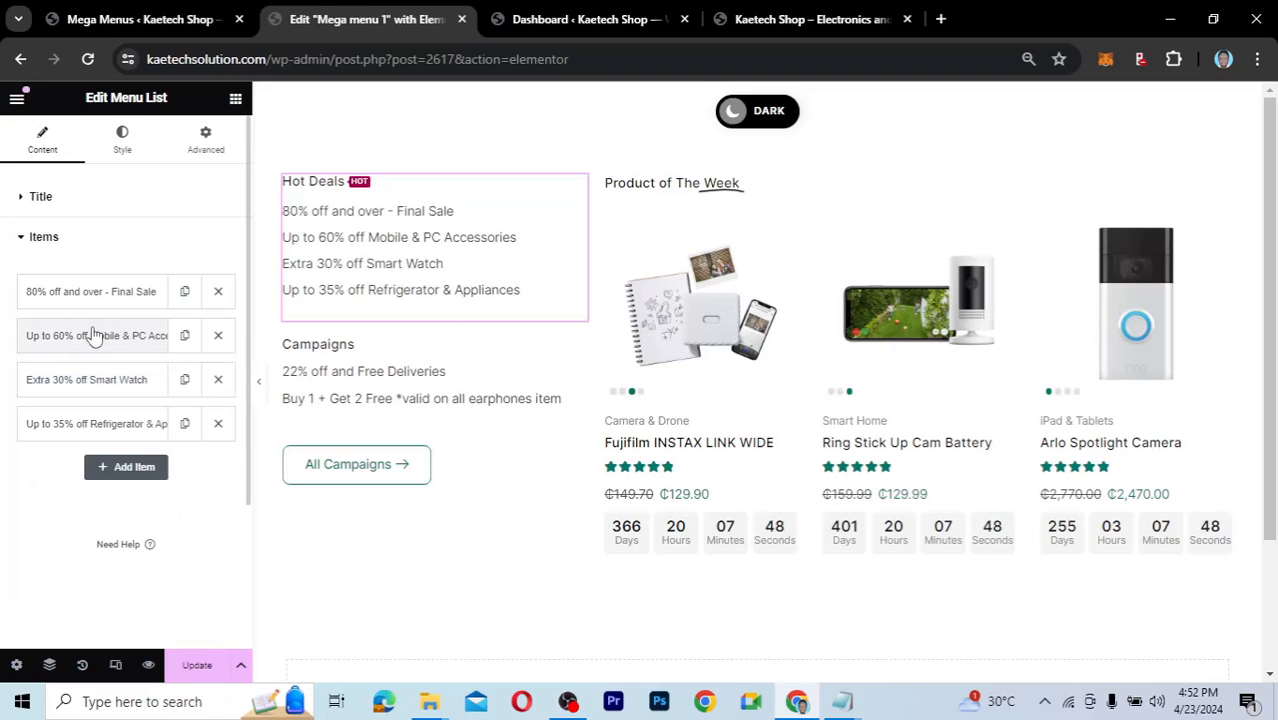
click(93, 389)
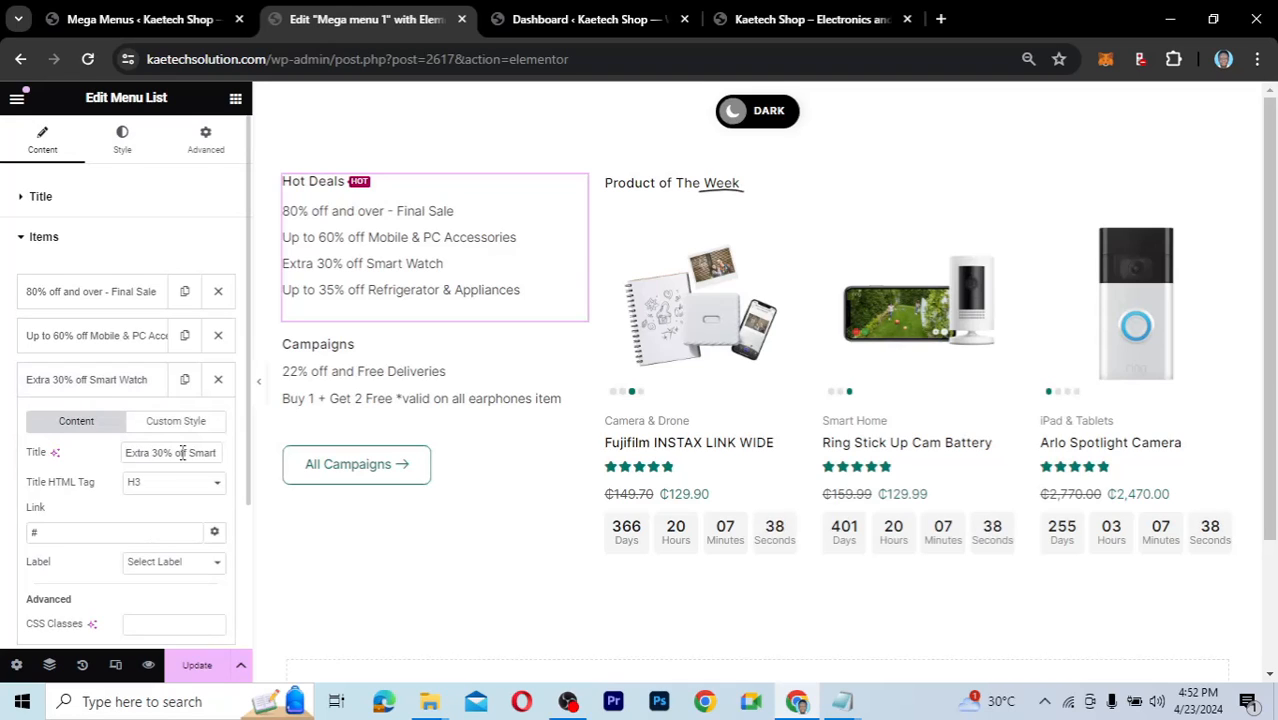
click(108, 384)
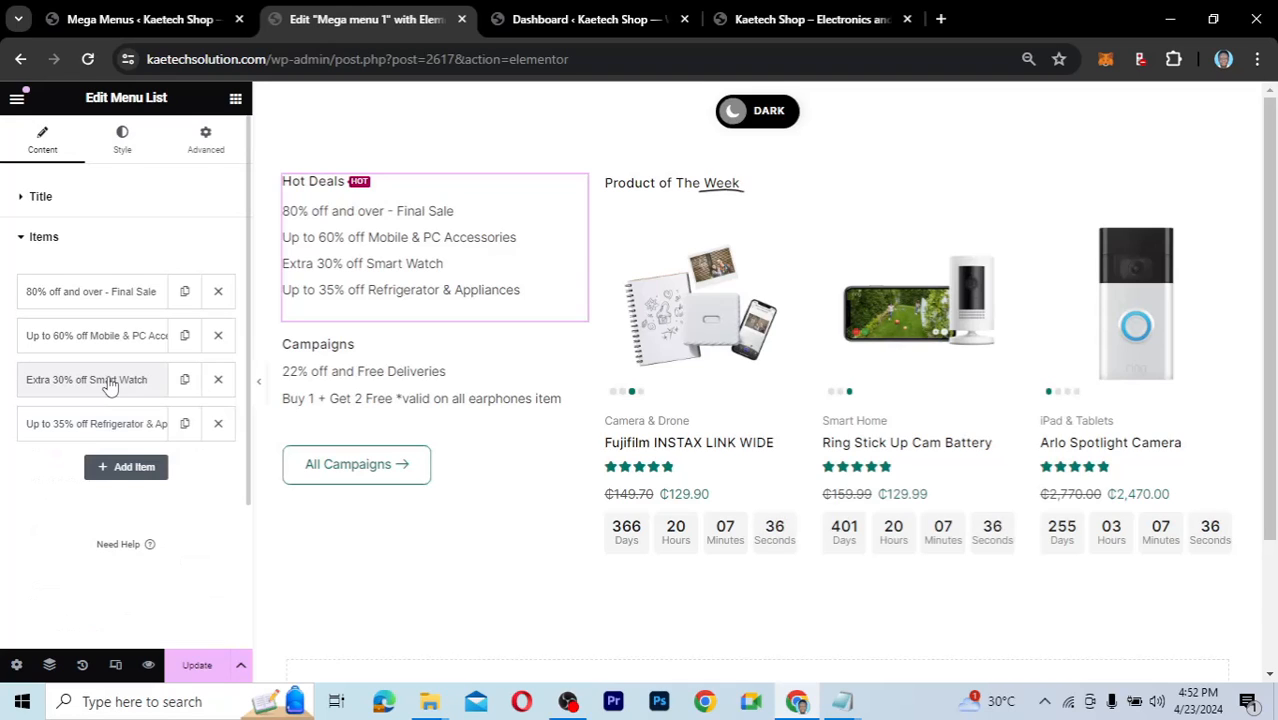
click(97, 428)
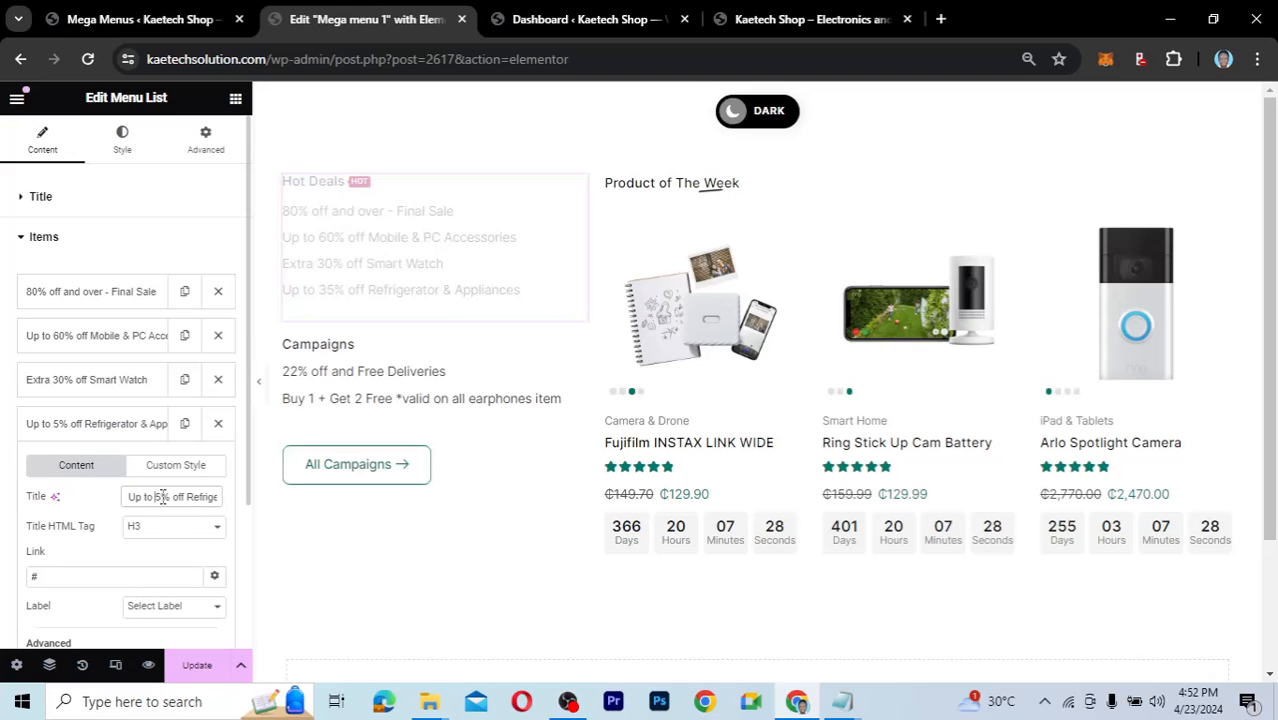
key(BackSpace)
text(5)
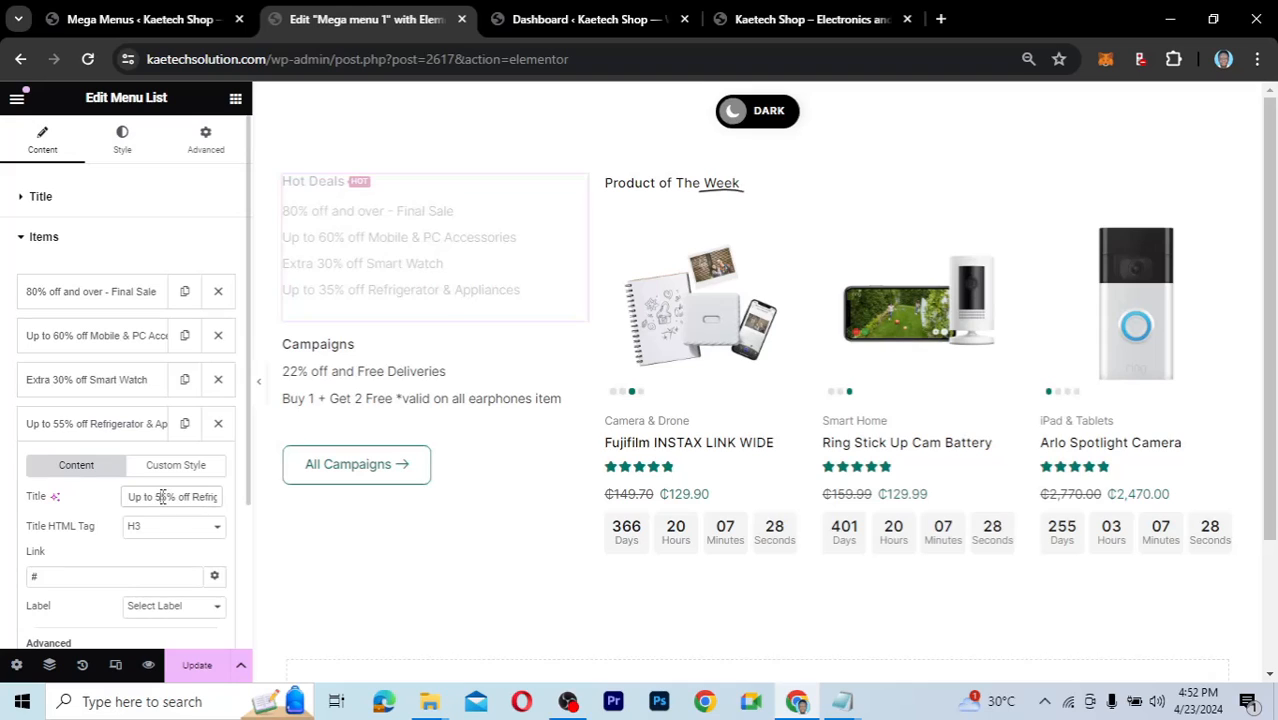
click(129, 434)
click(198, 666)
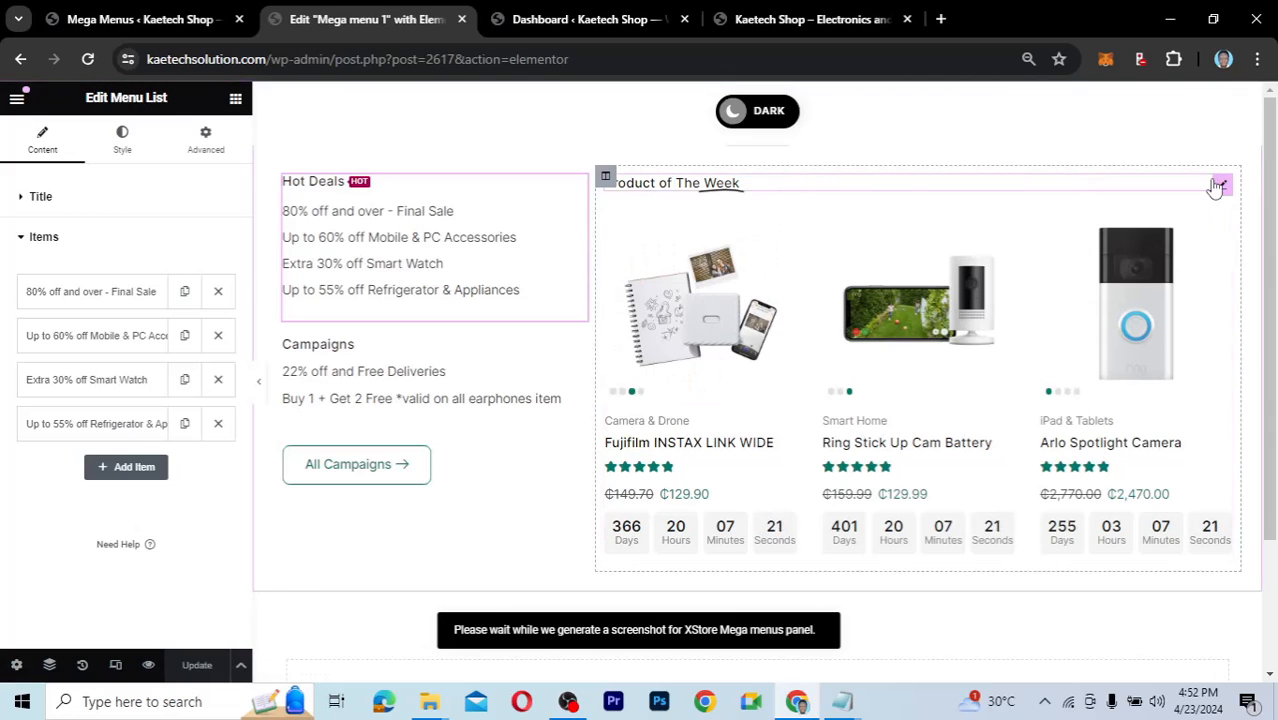
Retitle the Product of The Week heading to 'Product of The Month'.
click(640, 212)
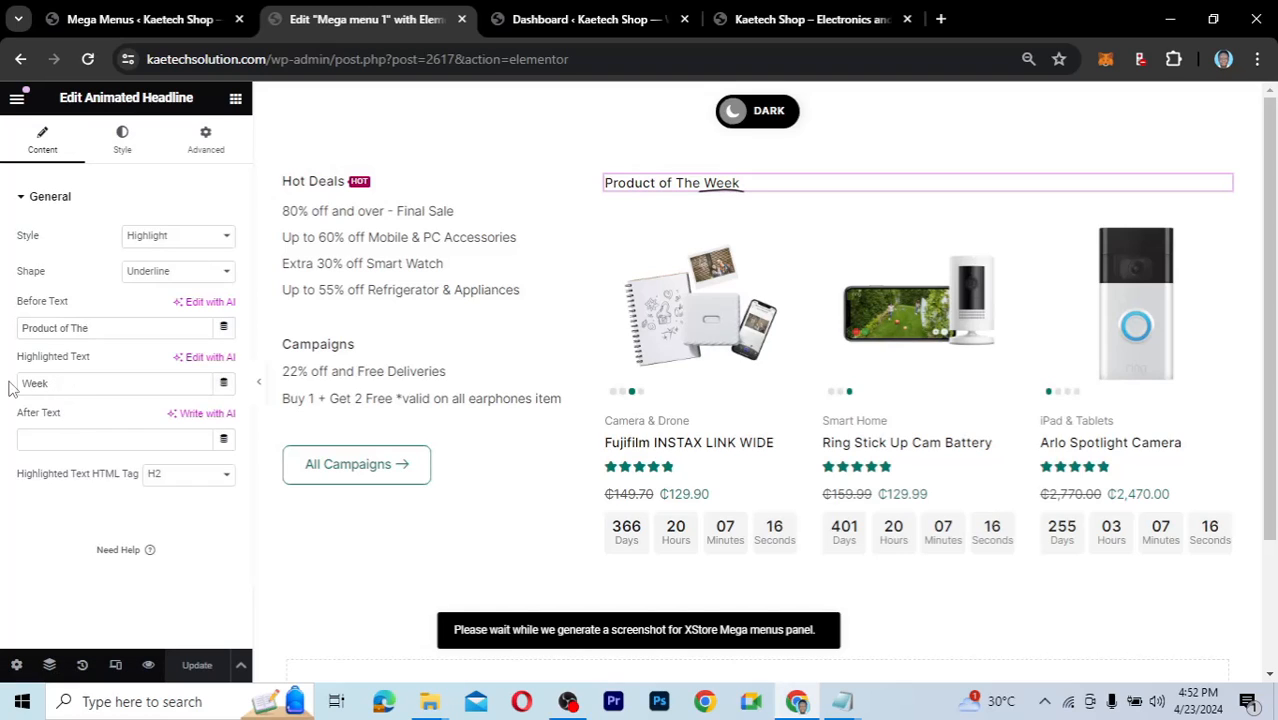
key(BackSpace)
key(BackSpace)
key(BackSpace)
key(BackSpace)
text(Month)
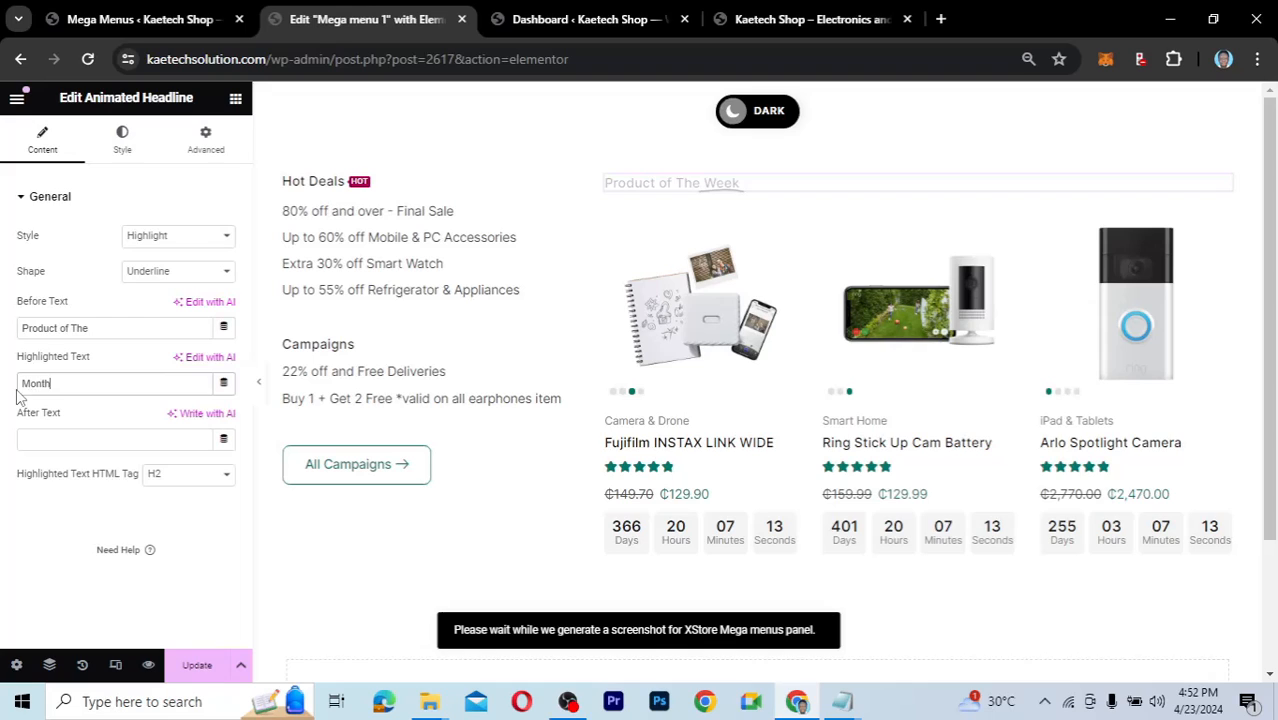
key(BackSpace)
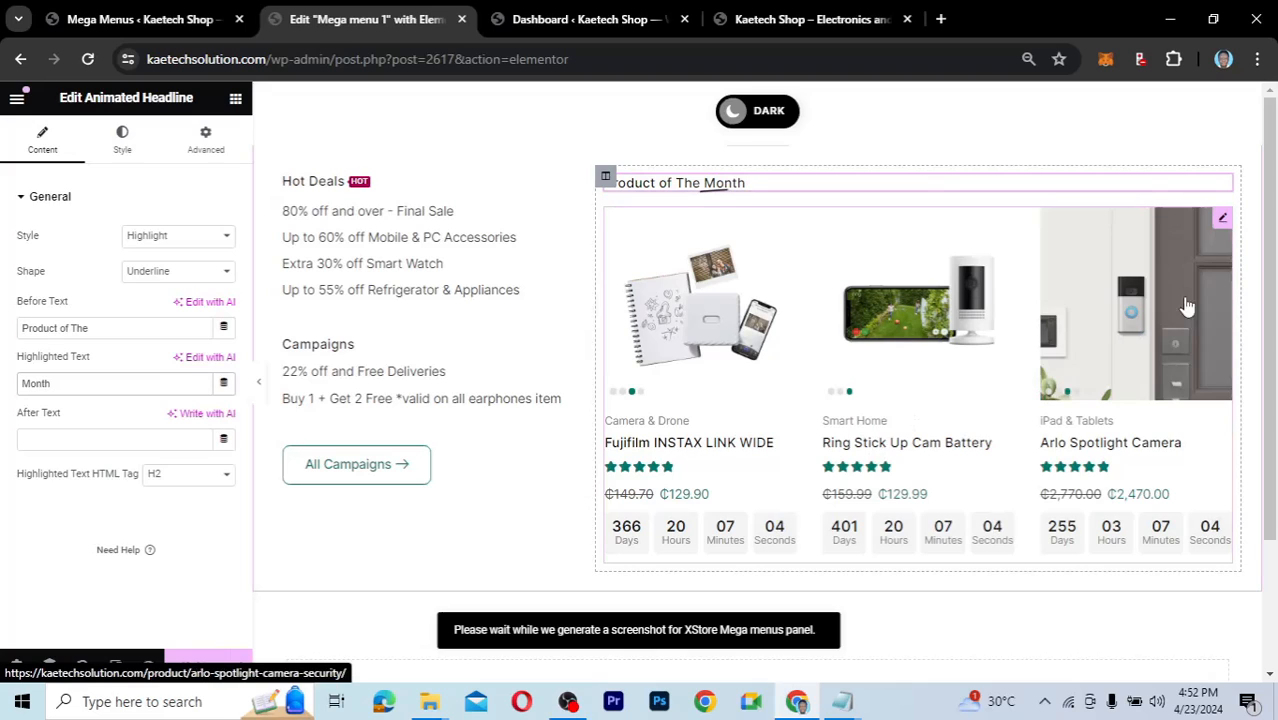
click(1220, 222)
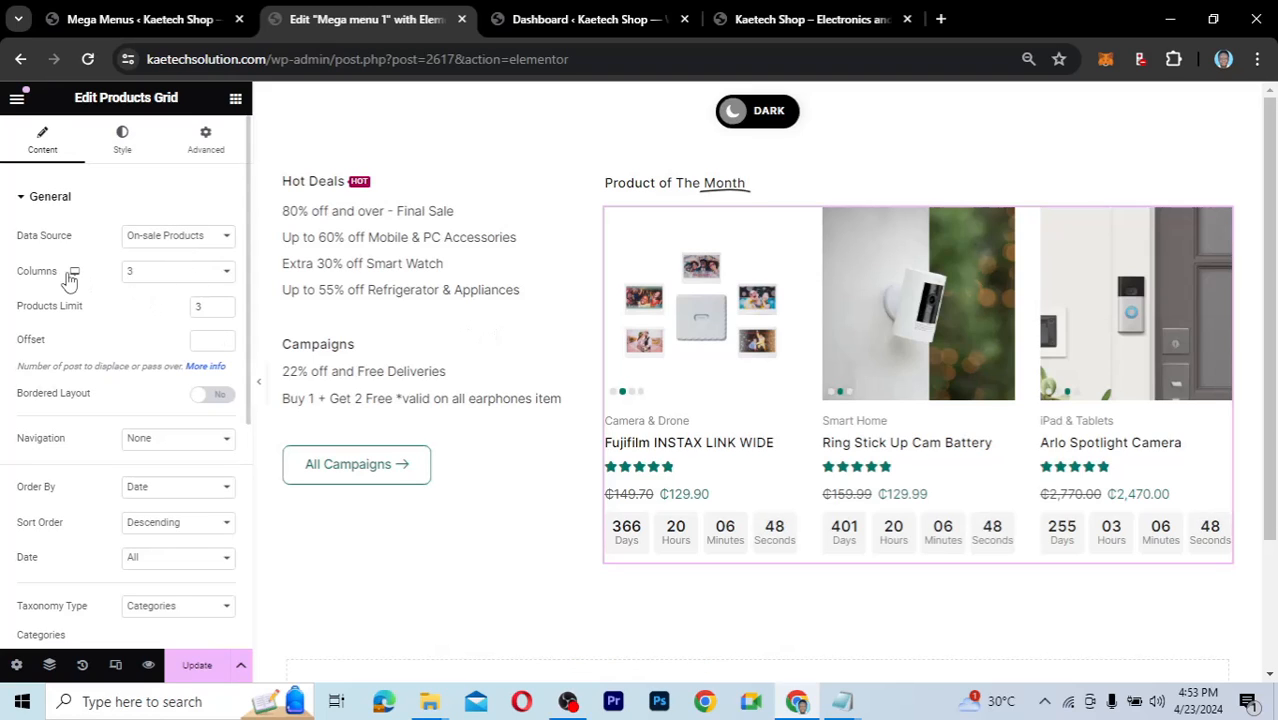
Try the products grid at 4 columns with a 4-product limit and review its Product settings.
click(227, 273)
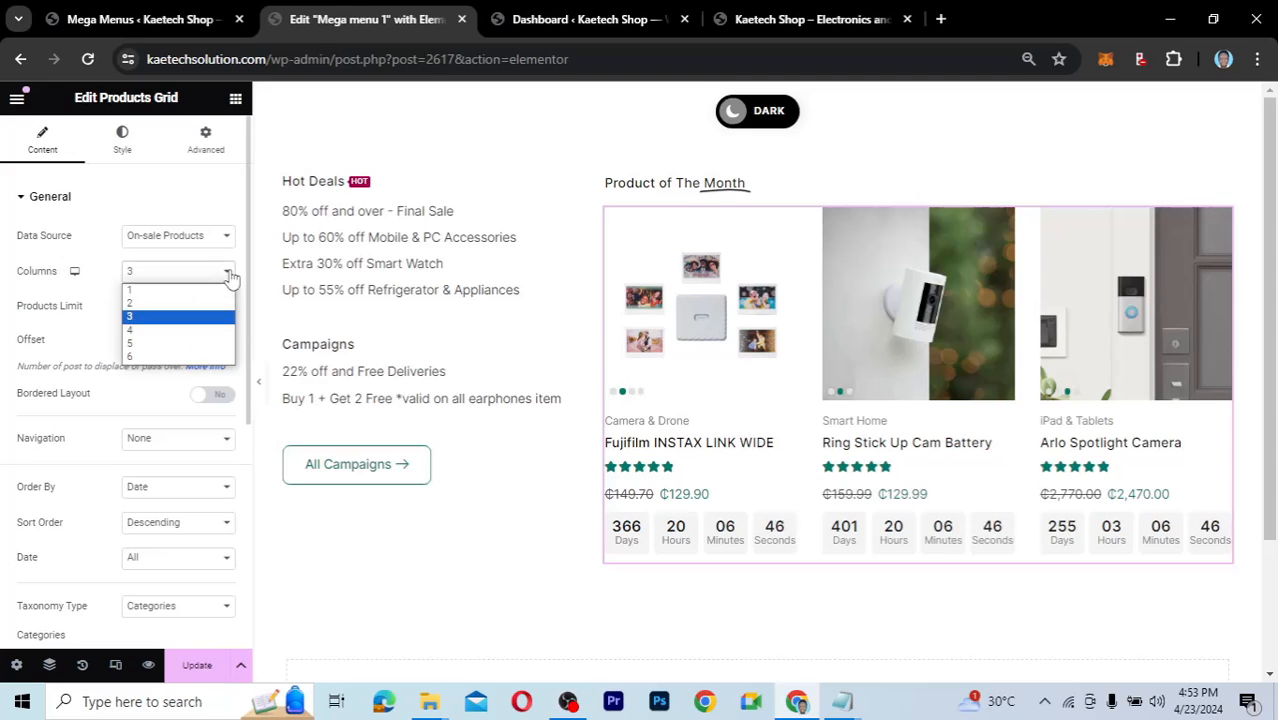
click(192, 329)
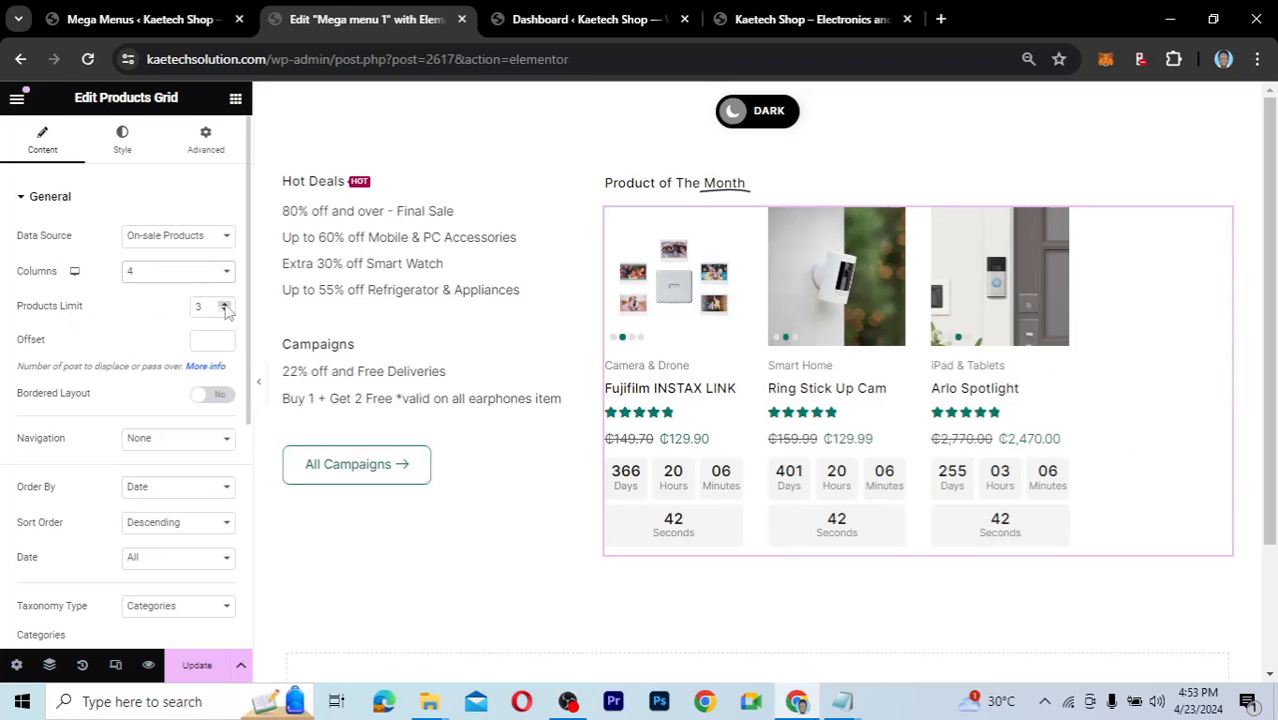
click(225, 305)
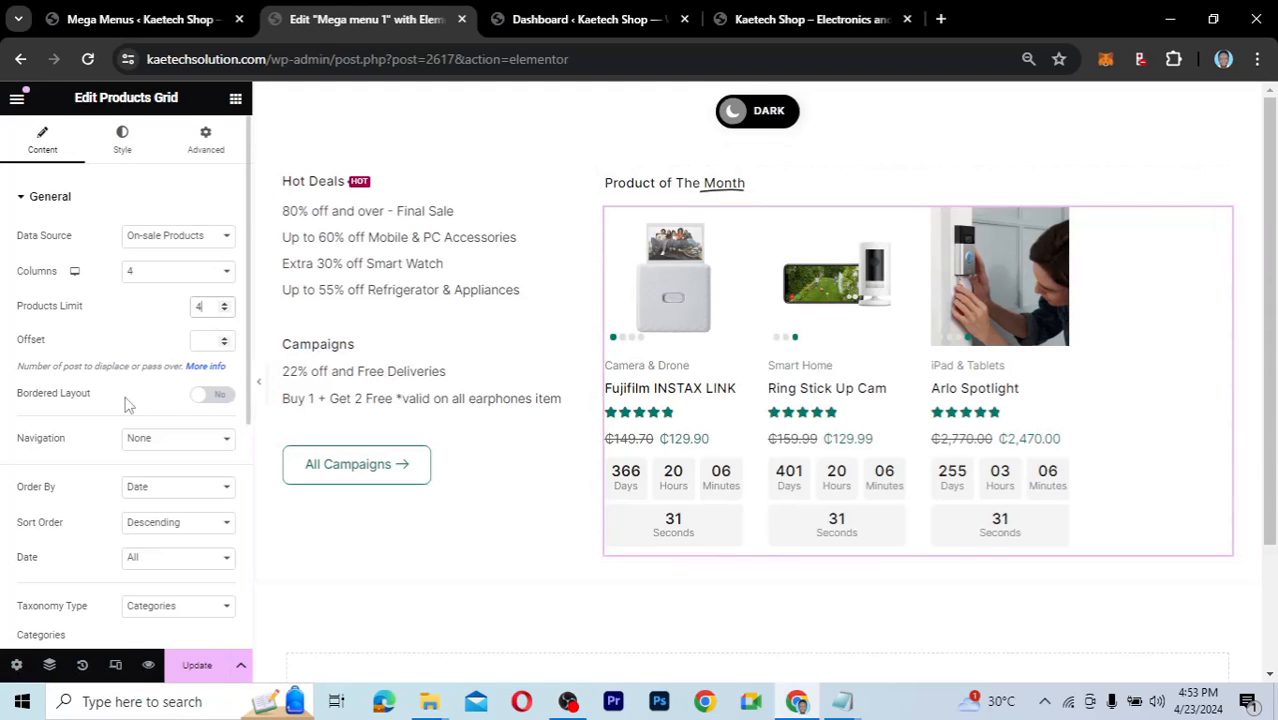
scroll(128, 404, down, 4)
double_click(60, 447)
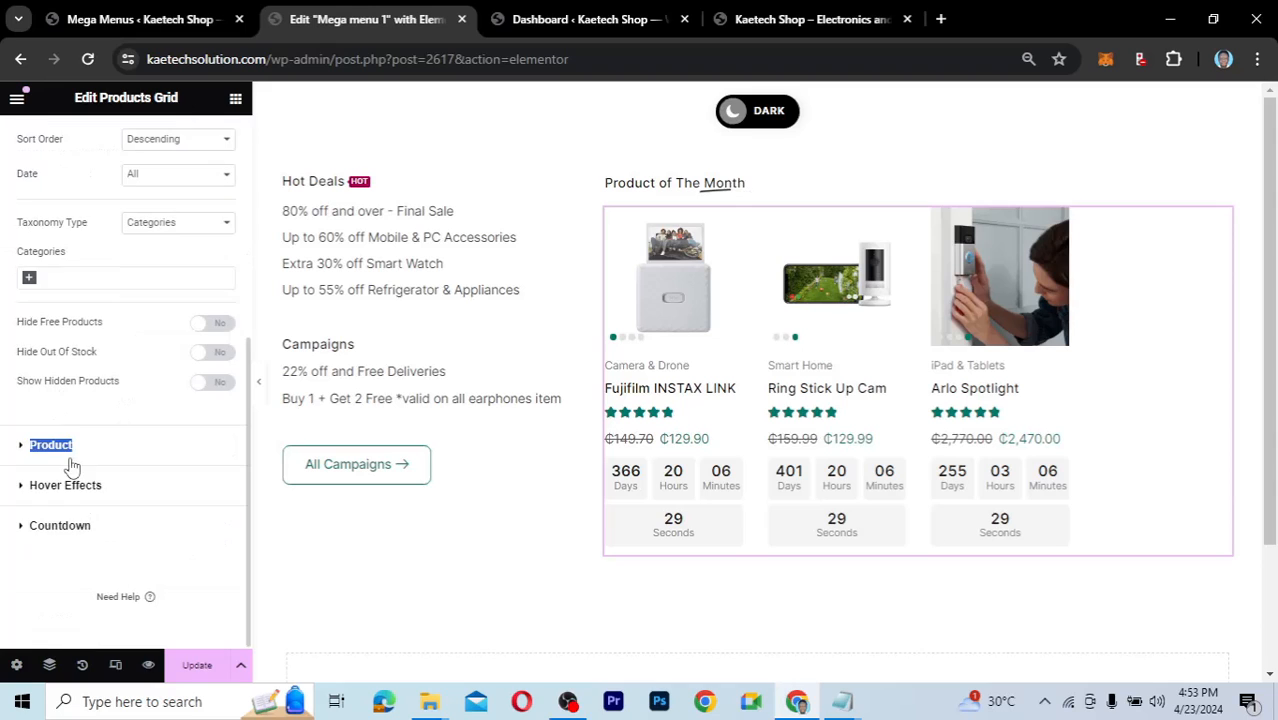
click(40, 447)
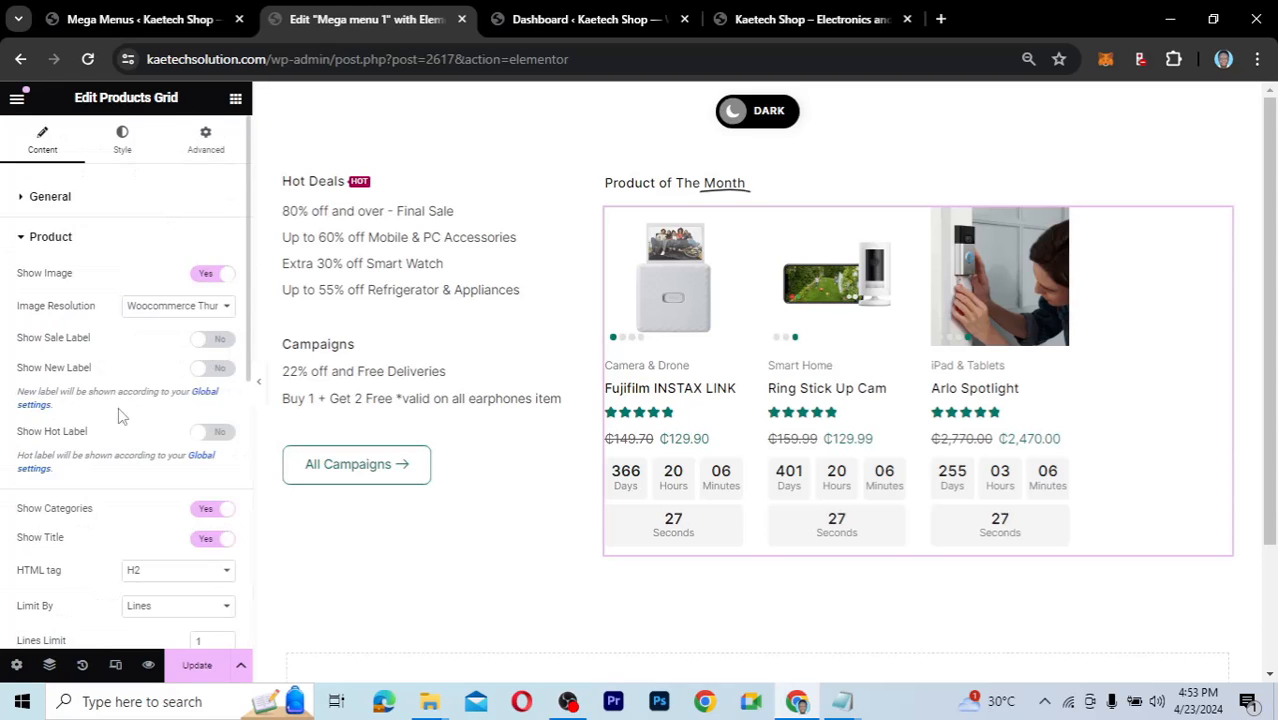
scroll(108, 453, down, 2)
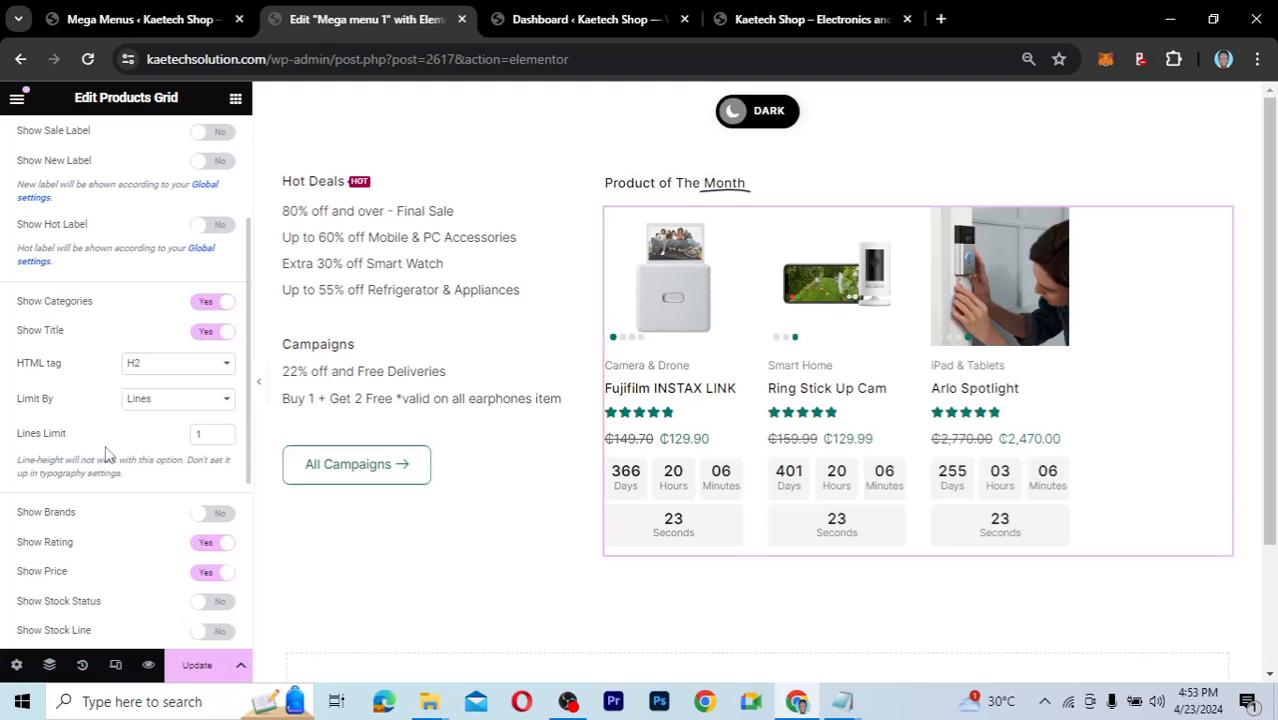
scroll(108, 453, up, 2)
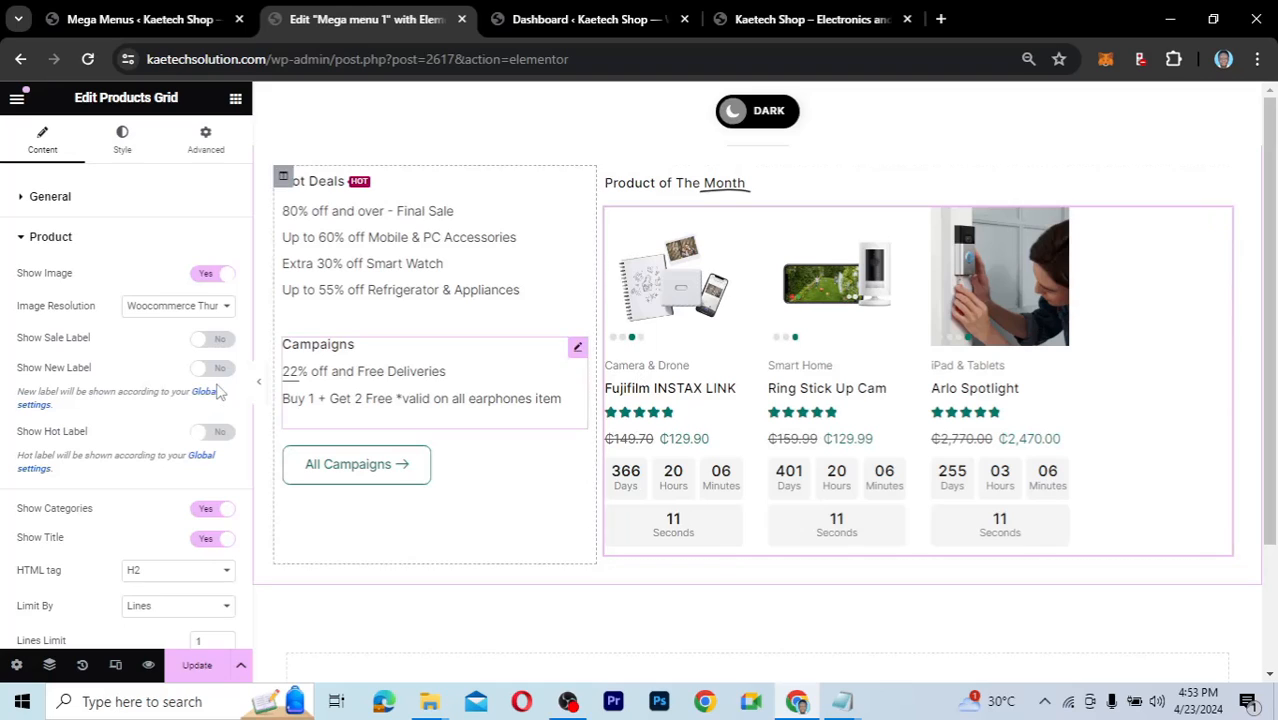
click(25, 242)
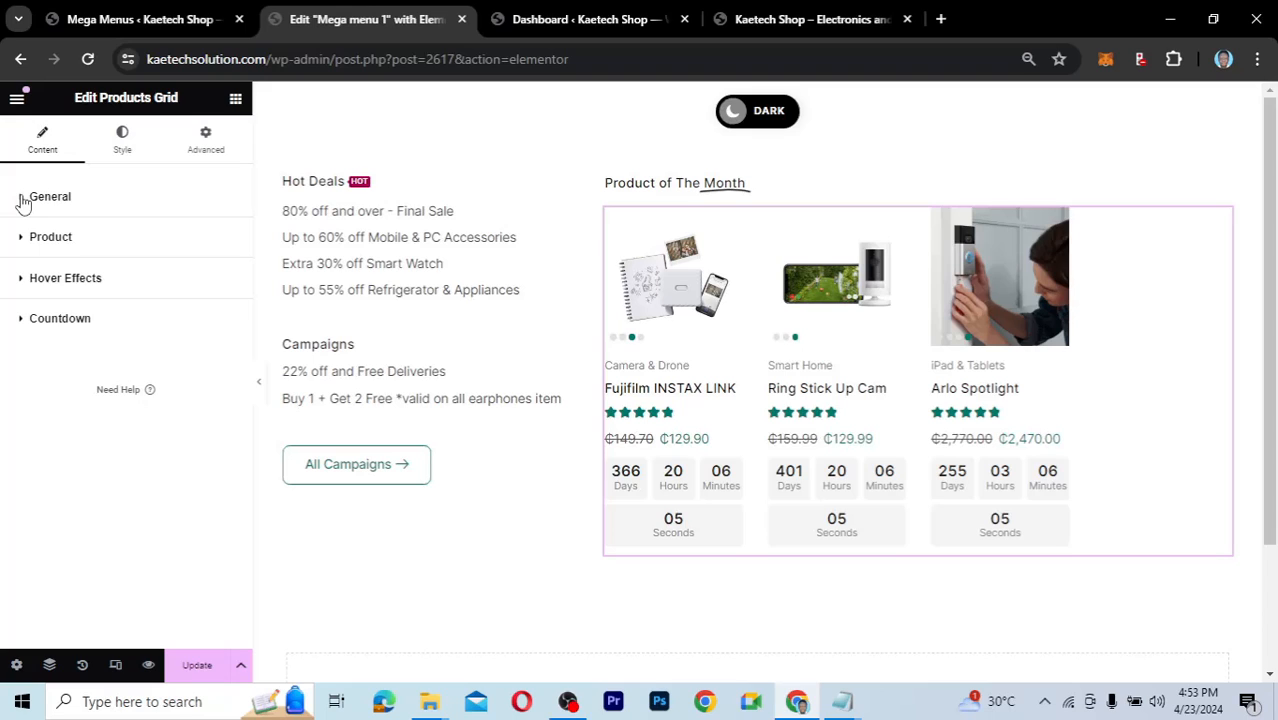
click(24, 200)
click(24, 200)
Set Countdown Show Seconds to No so the product countdowns hide seconds.
click(23, 324)
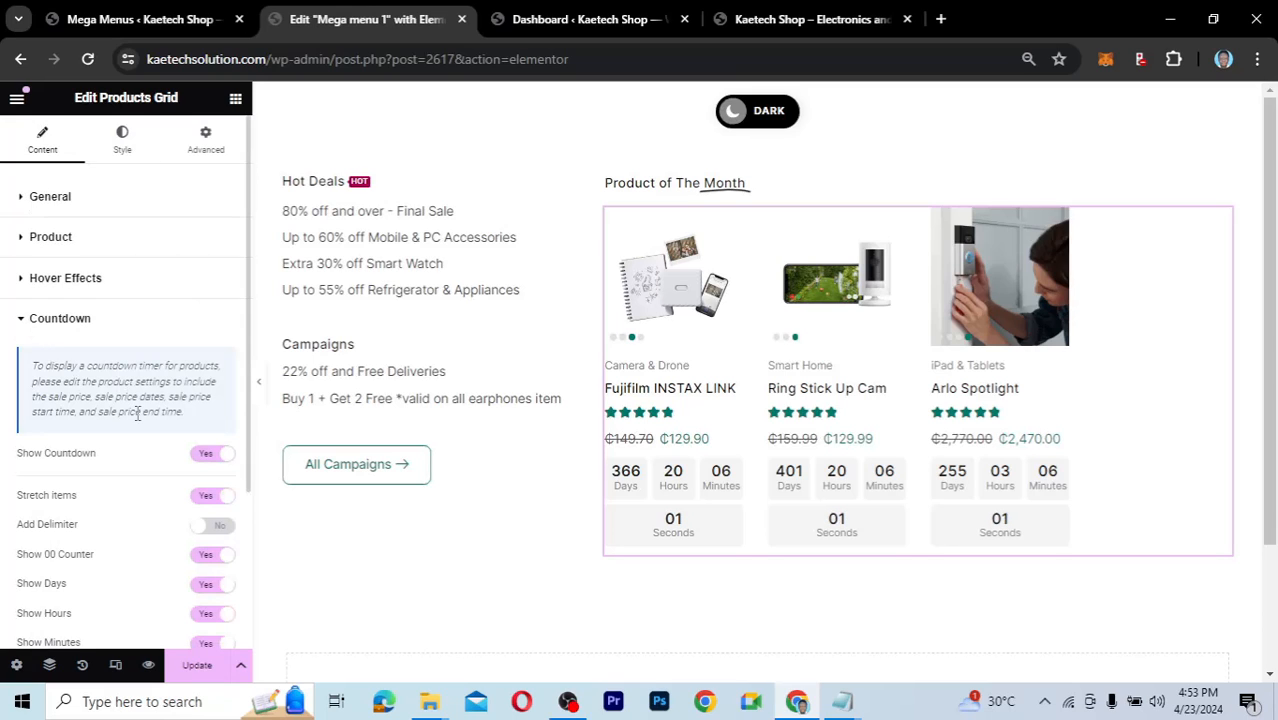
scroll(140, 420, down, 2)
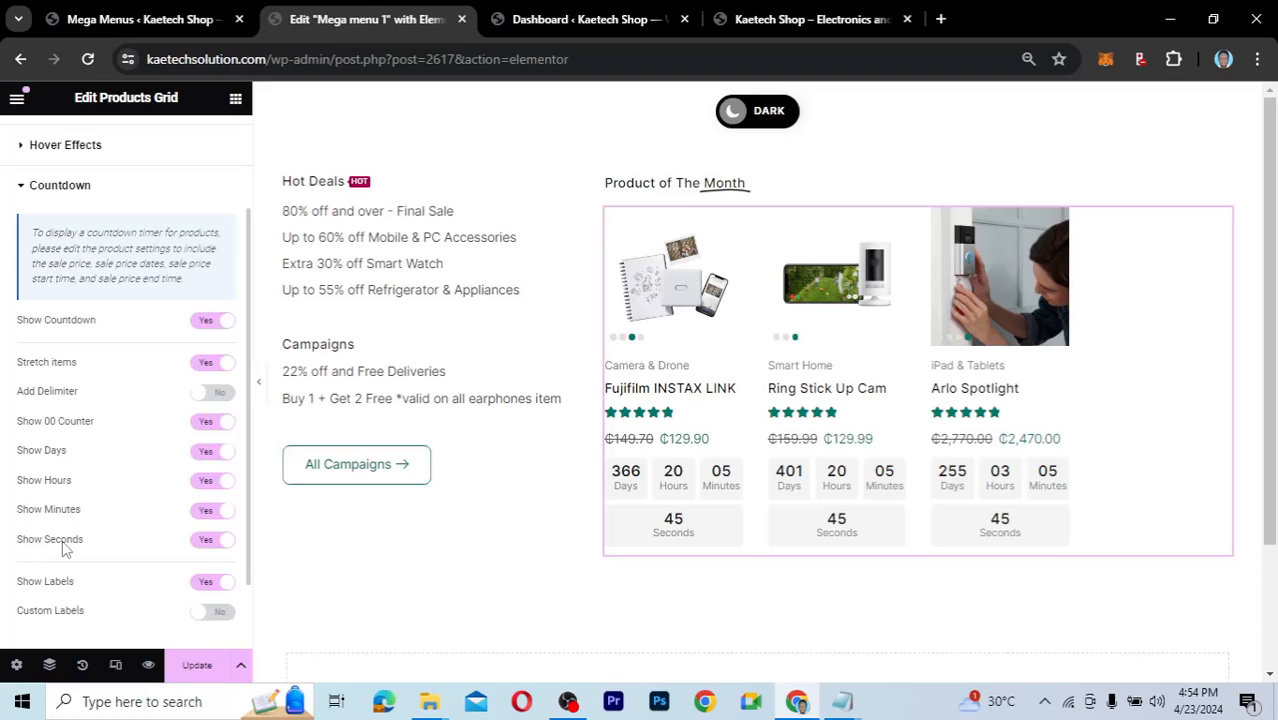
scroll(93, 587, down, 1)
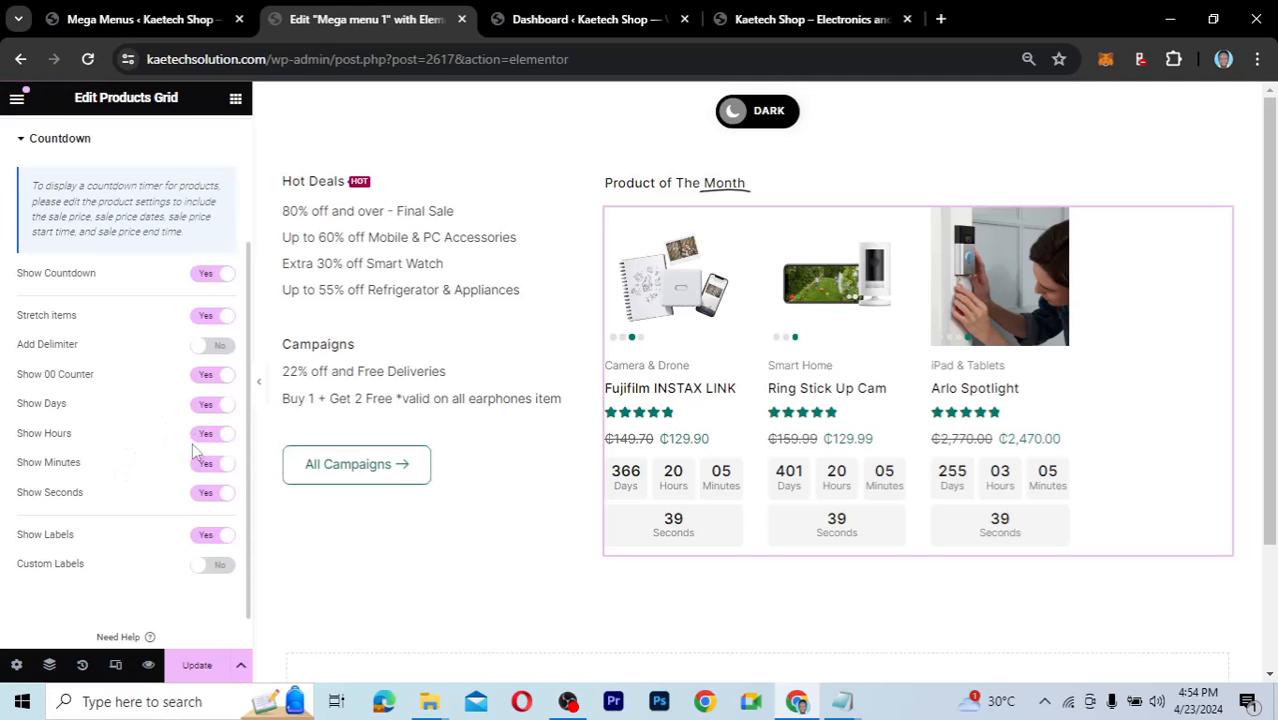
click(205, 493)
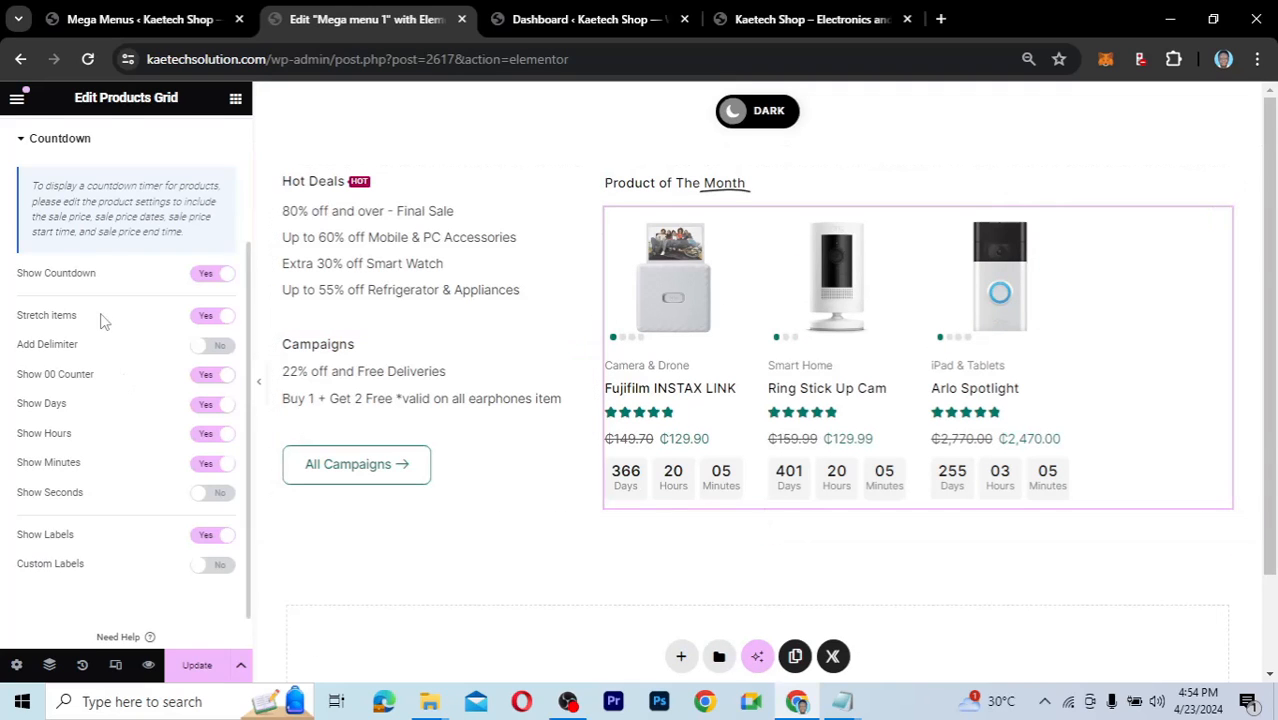
scroll(94, 320, up, 2)
Restore the grid to 3 columns and a 3-product limit, and save the mega menu.
click(28, 197)
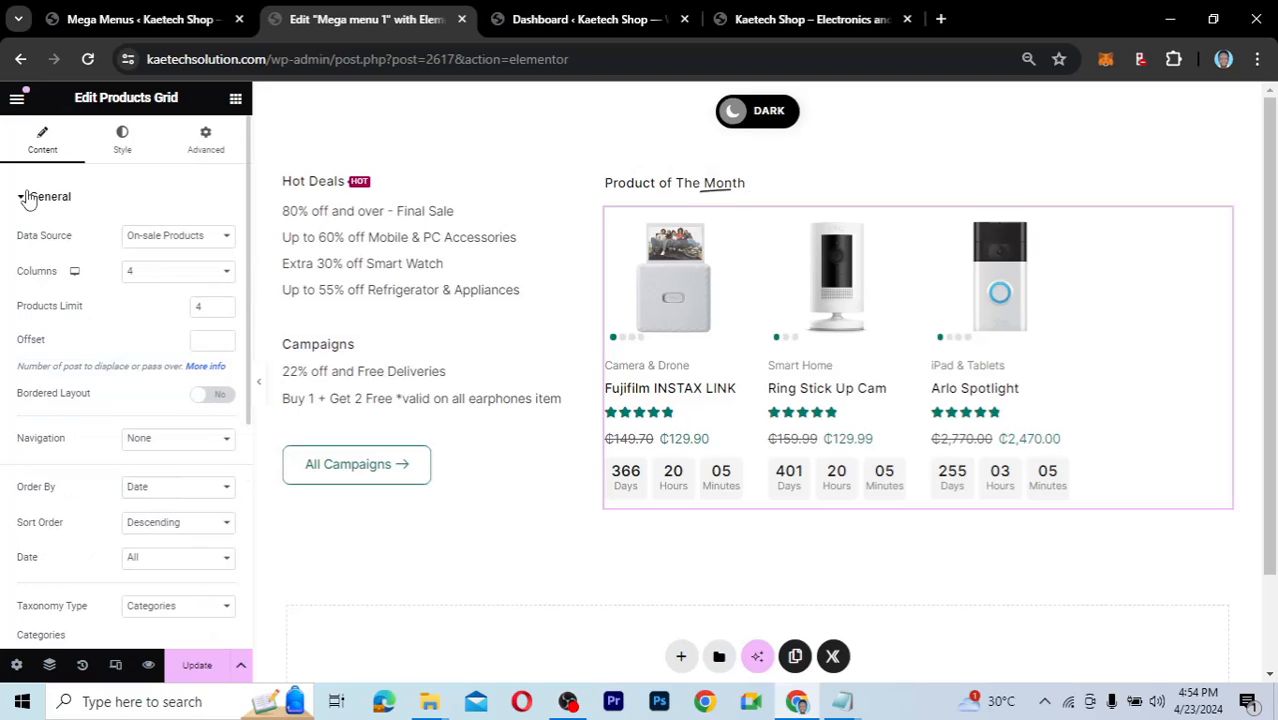
click(213, 272)
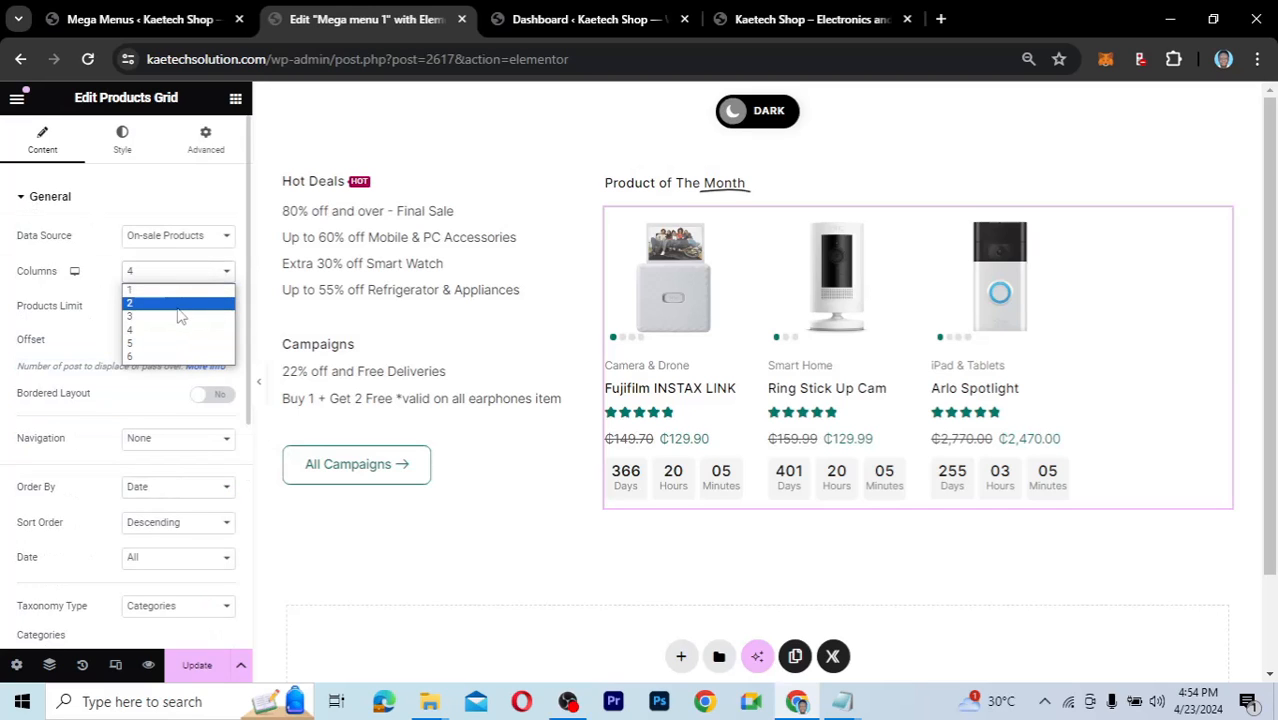
click(180, 316)
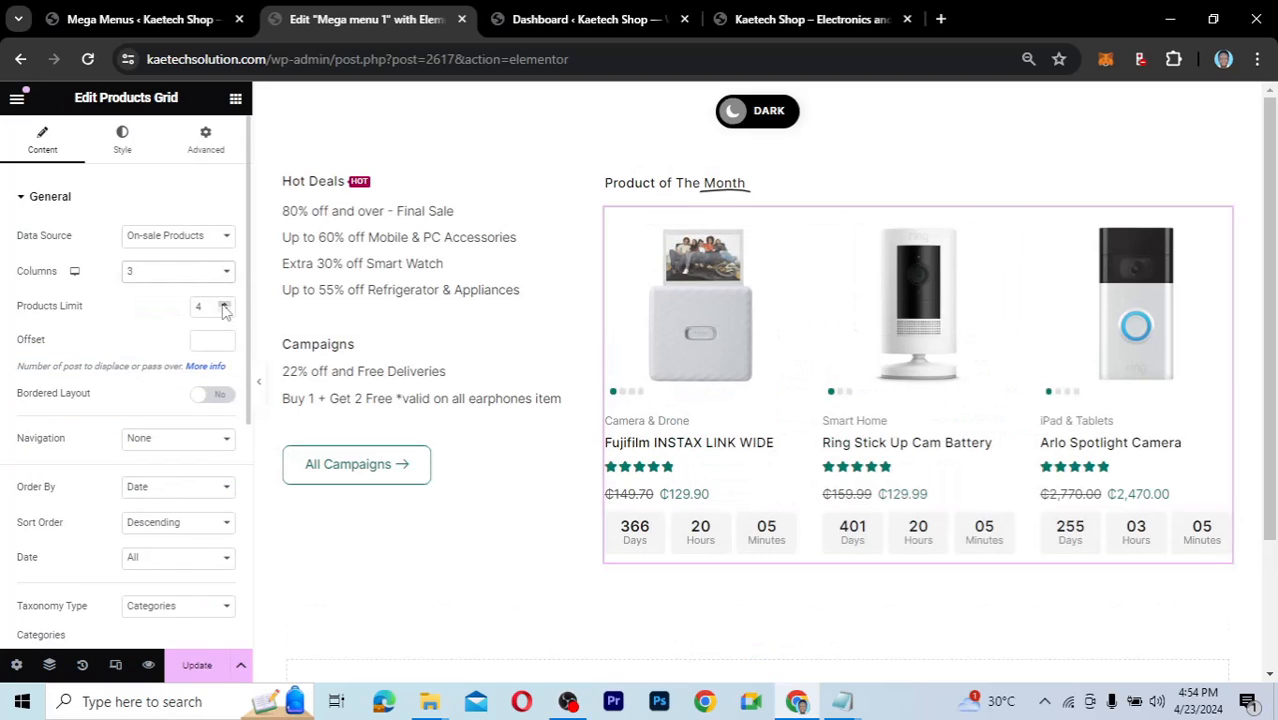
click(224, 311)
click(202, 674)
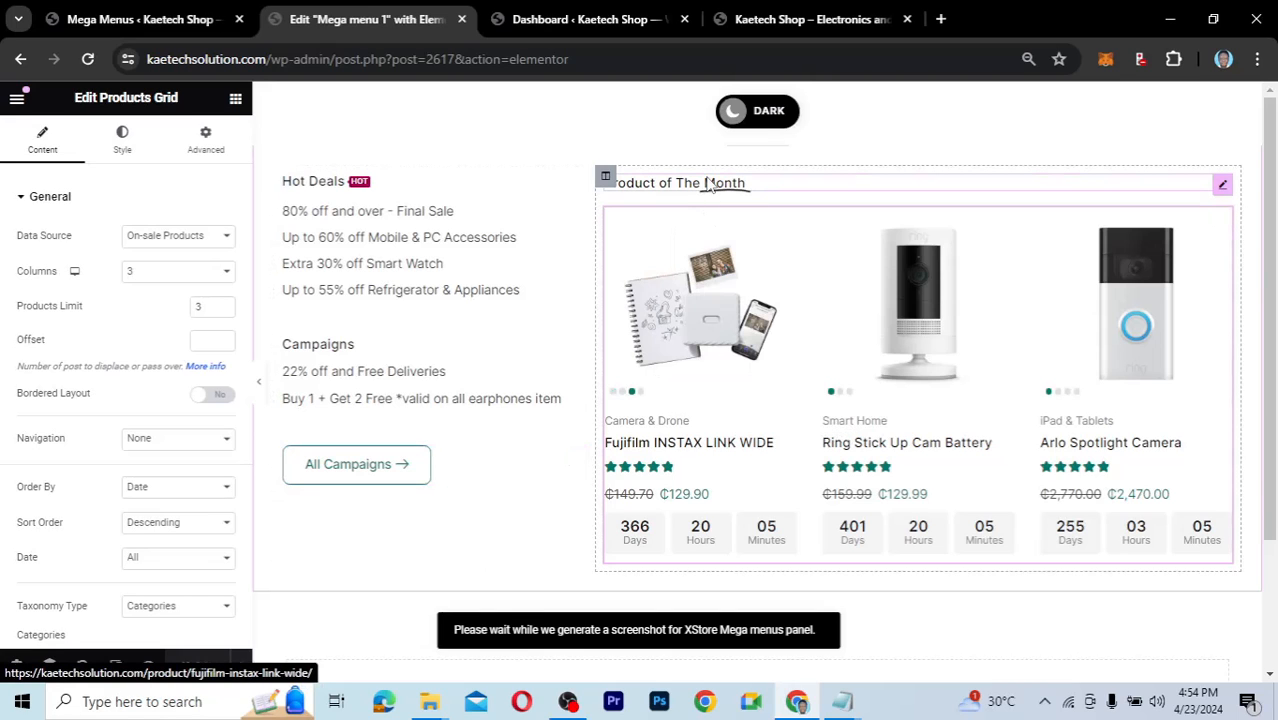
click(781, 19)
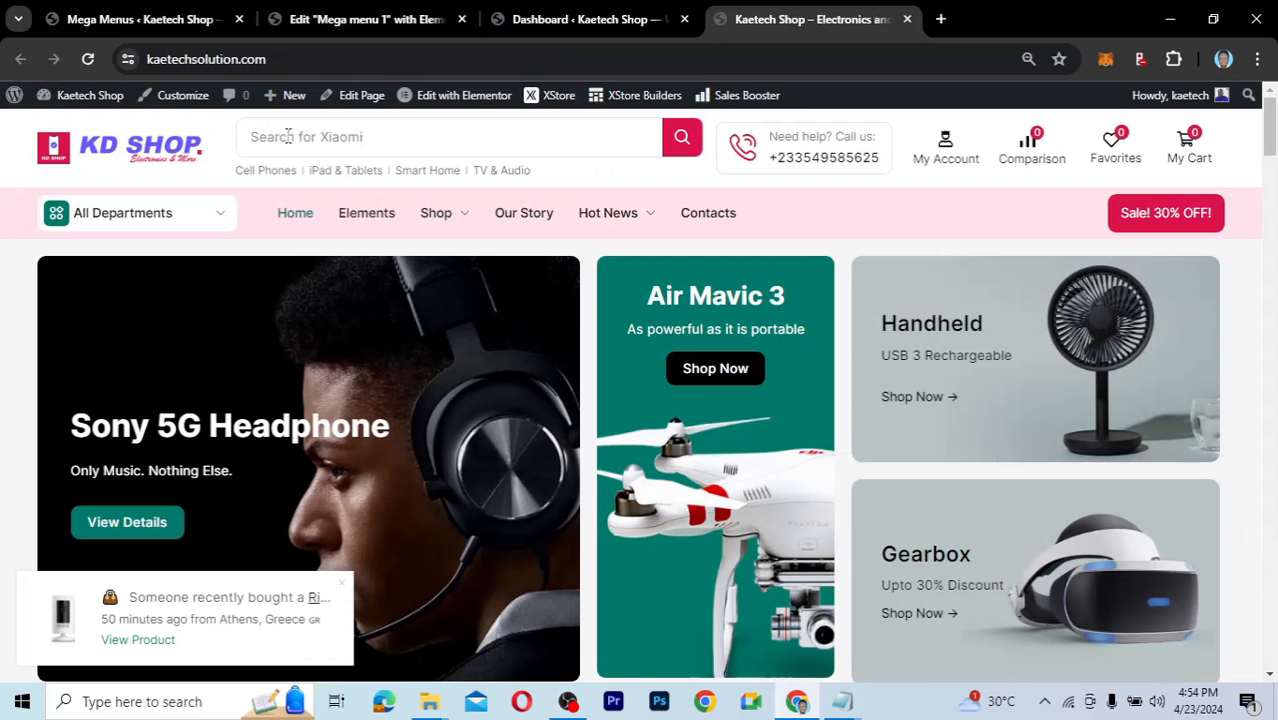
Reload the storefront and preview the updated Shop and Hot News mega menus.
click(88, 59)
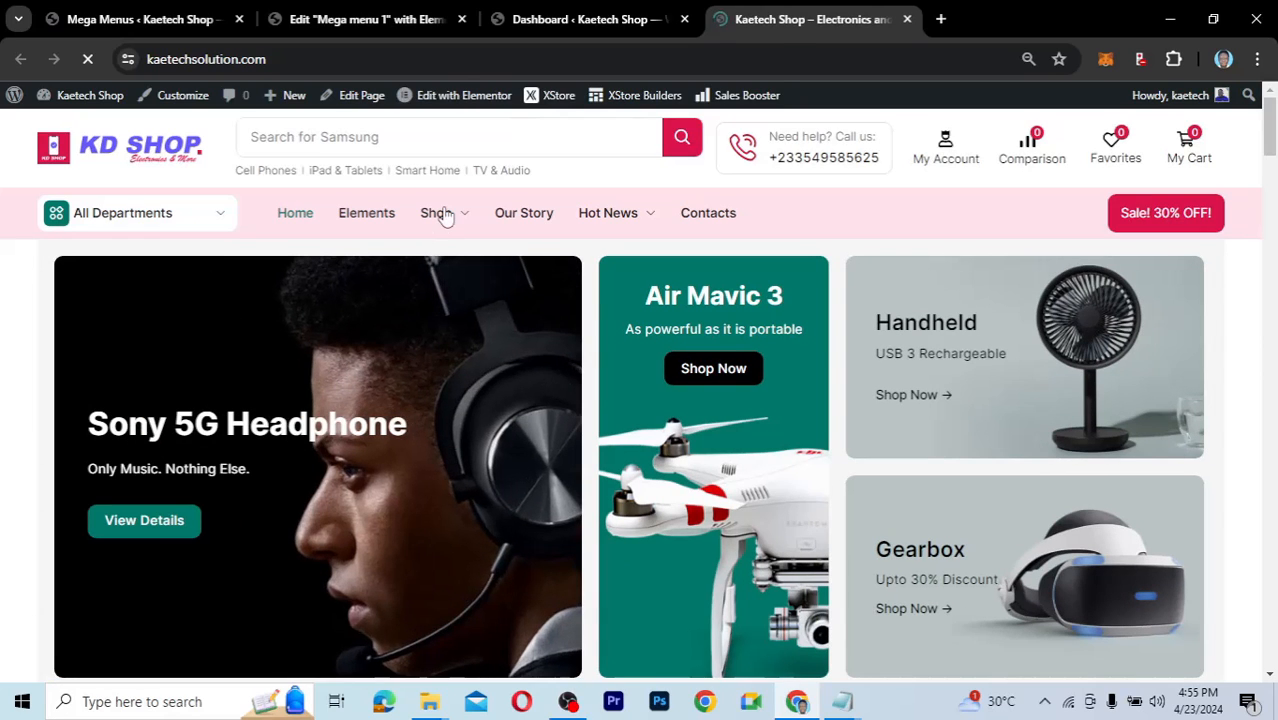
mouse_move(446, 217)
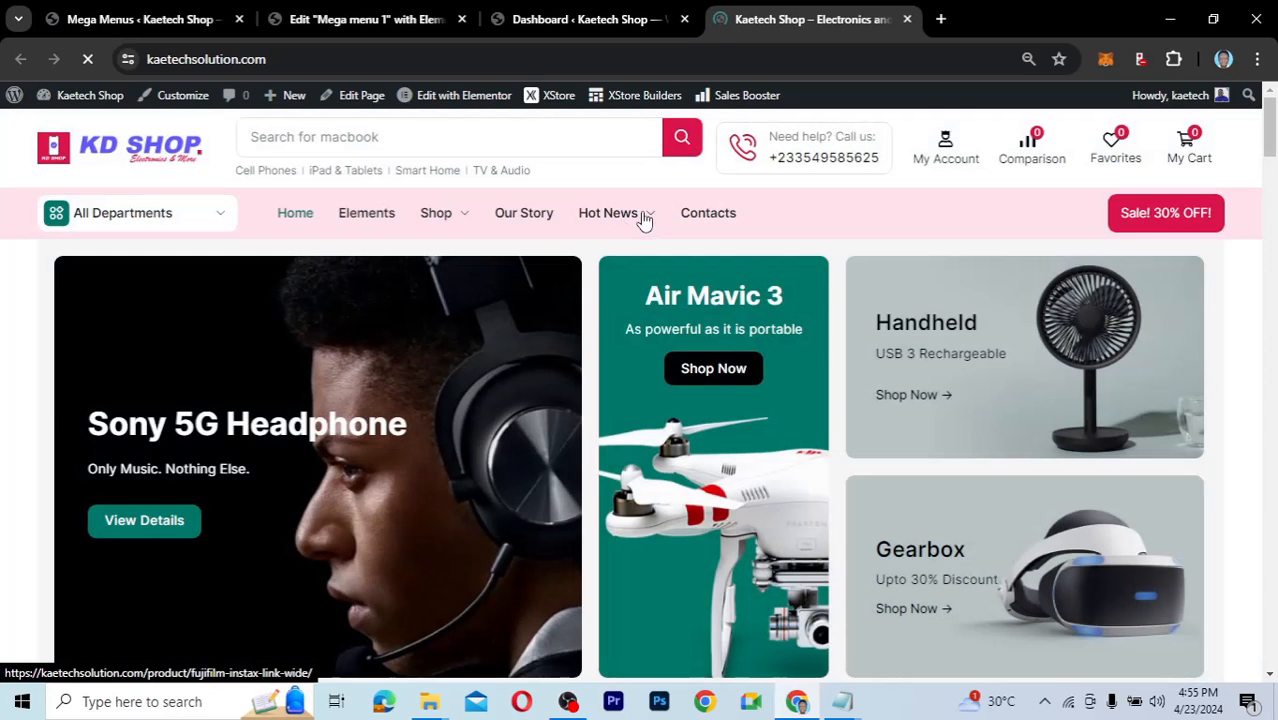
mouse_move(645, 220)
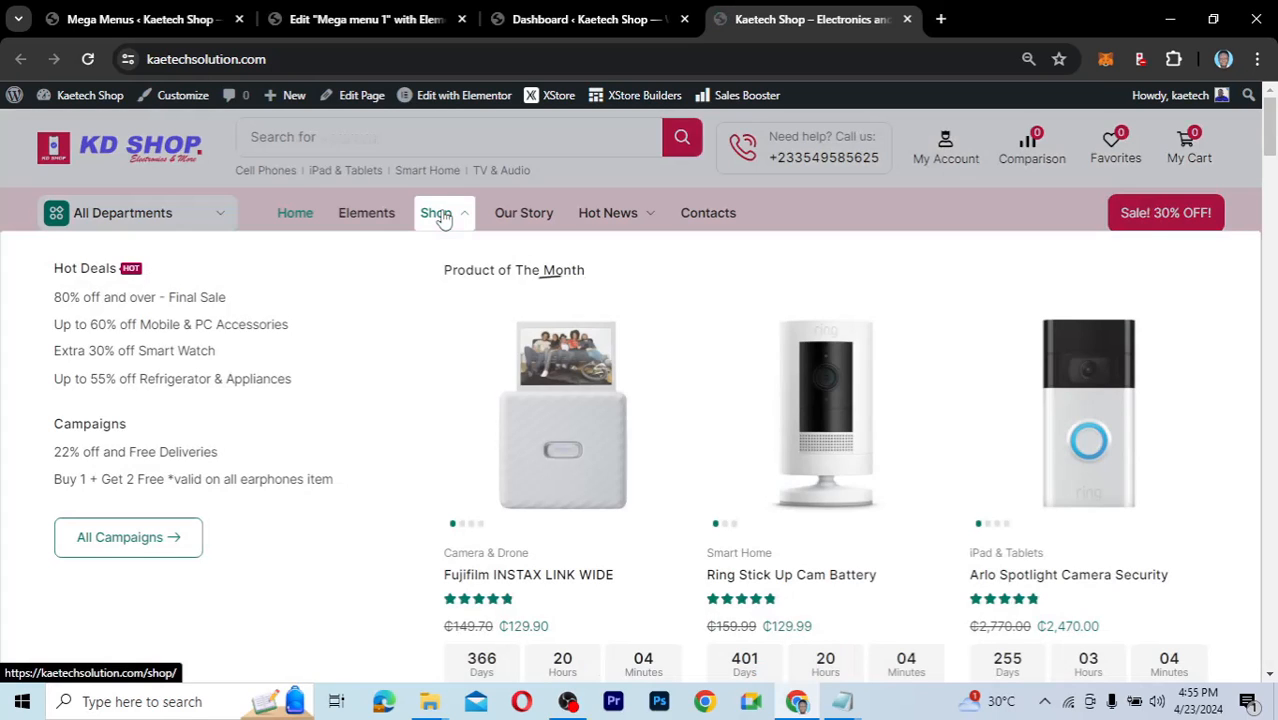
click(369, 32)
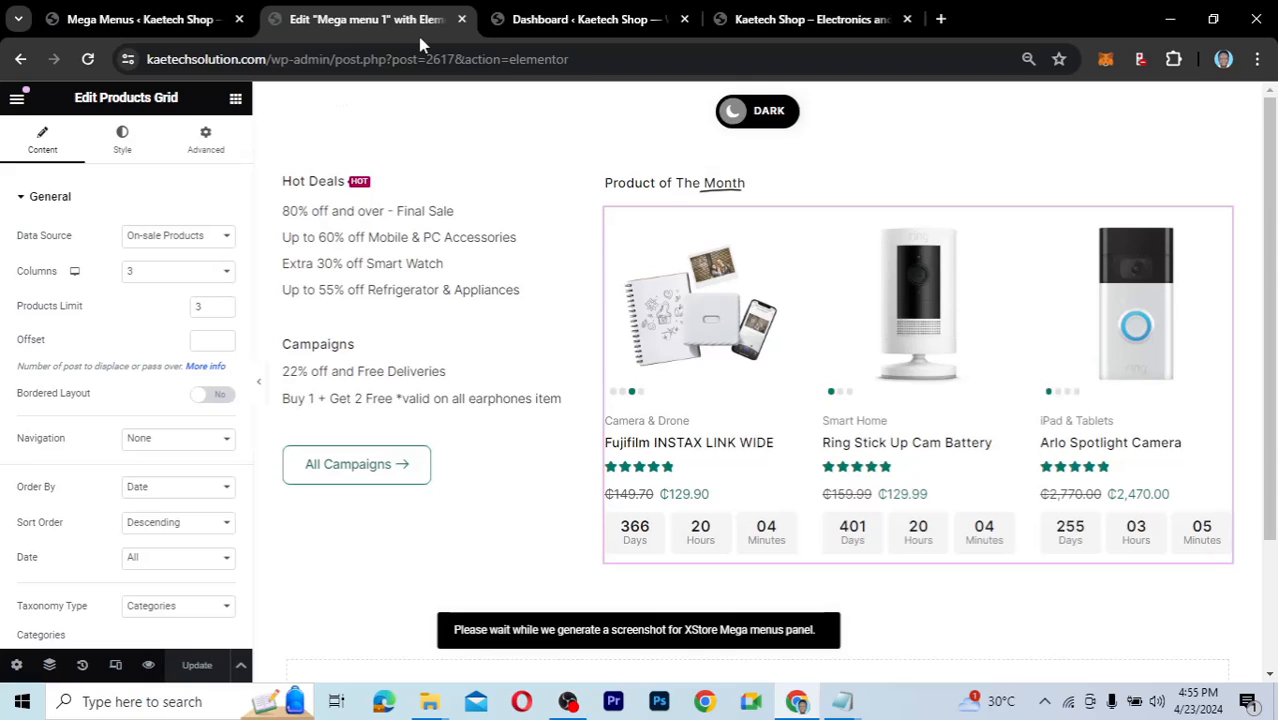
Close the Mega menu 1 editor and return to the five-item Mega Menus list.
click(464, 20)
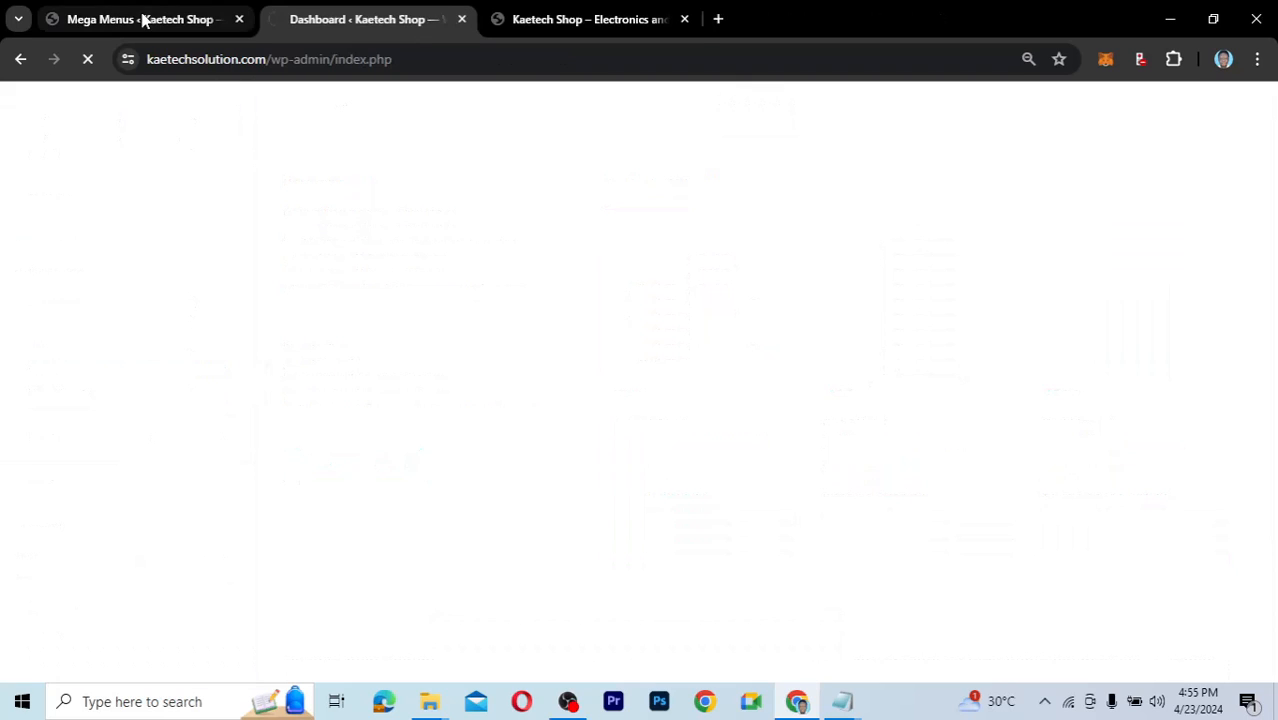
click(142, 20)
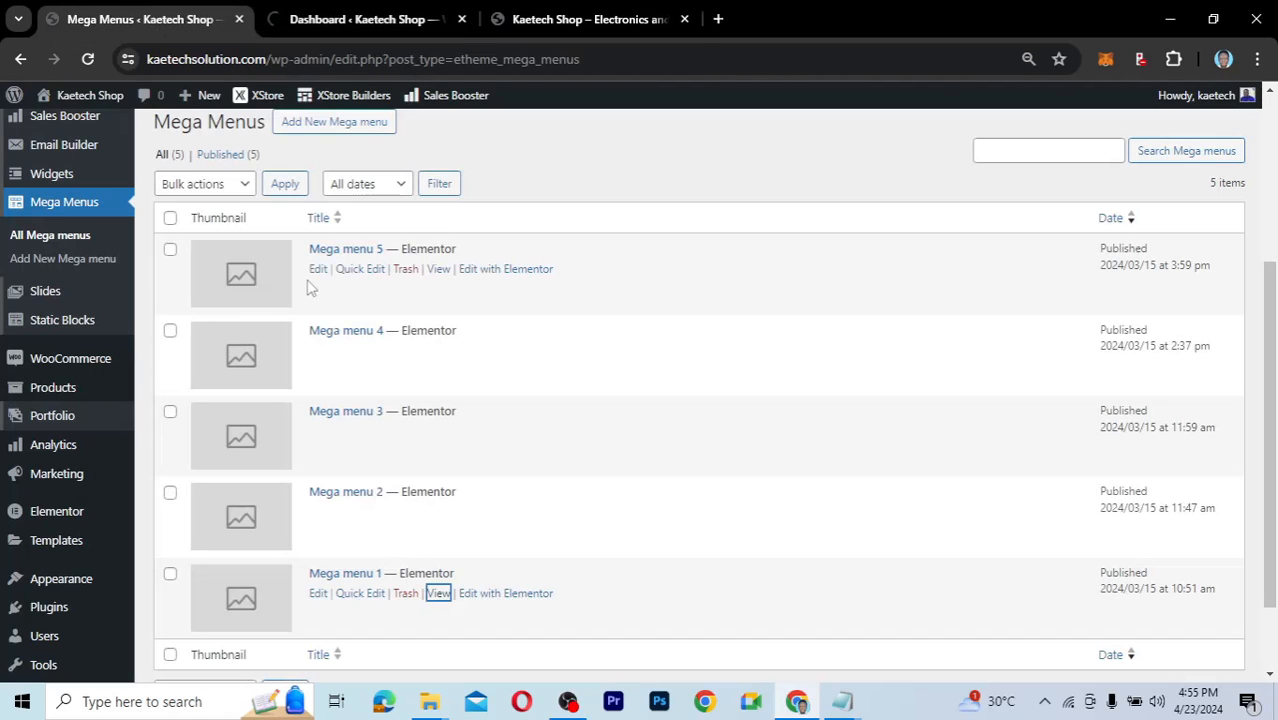
scroll(444, 301, up, 1)
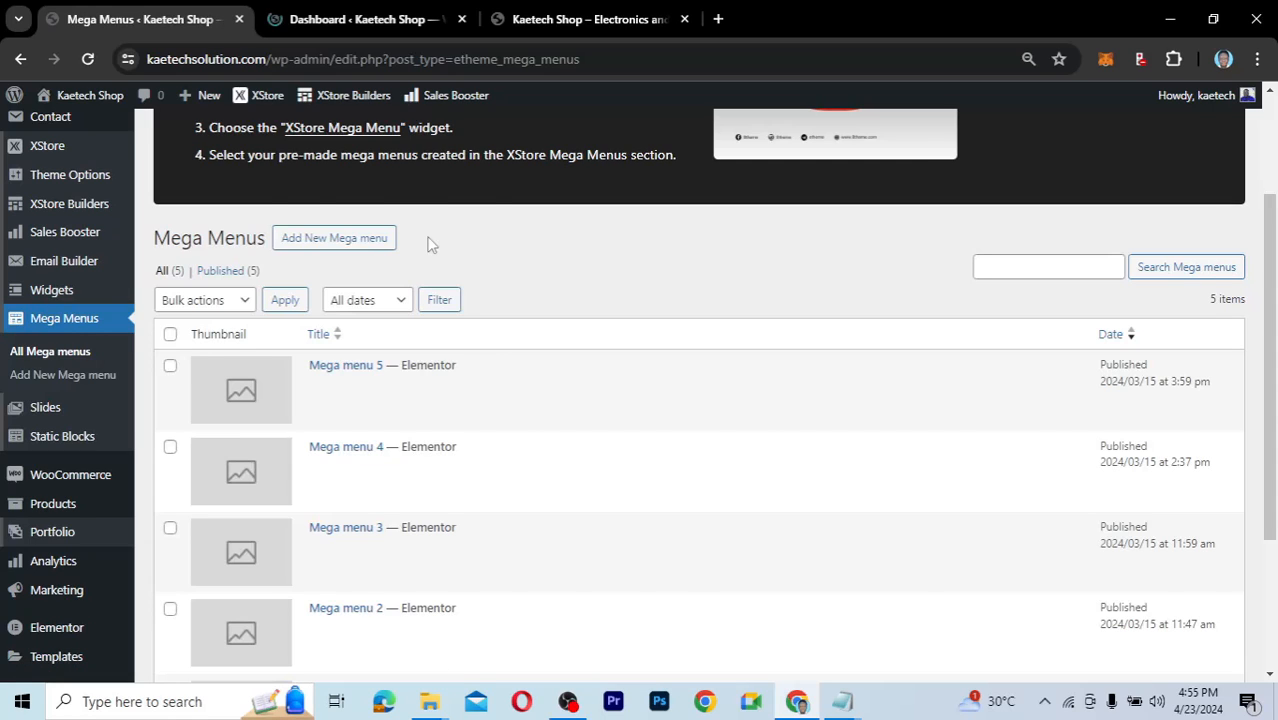
scroll(430, 244, up, 1)
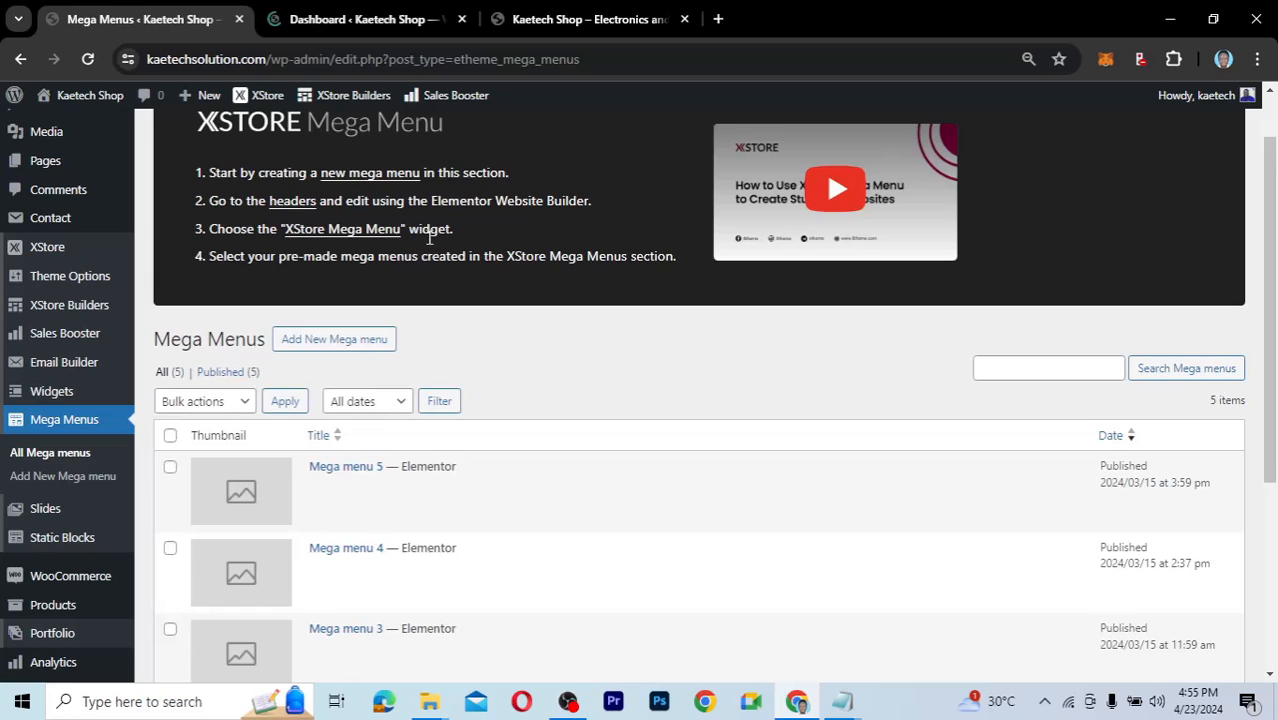
scroll(430, 239, down, 1)
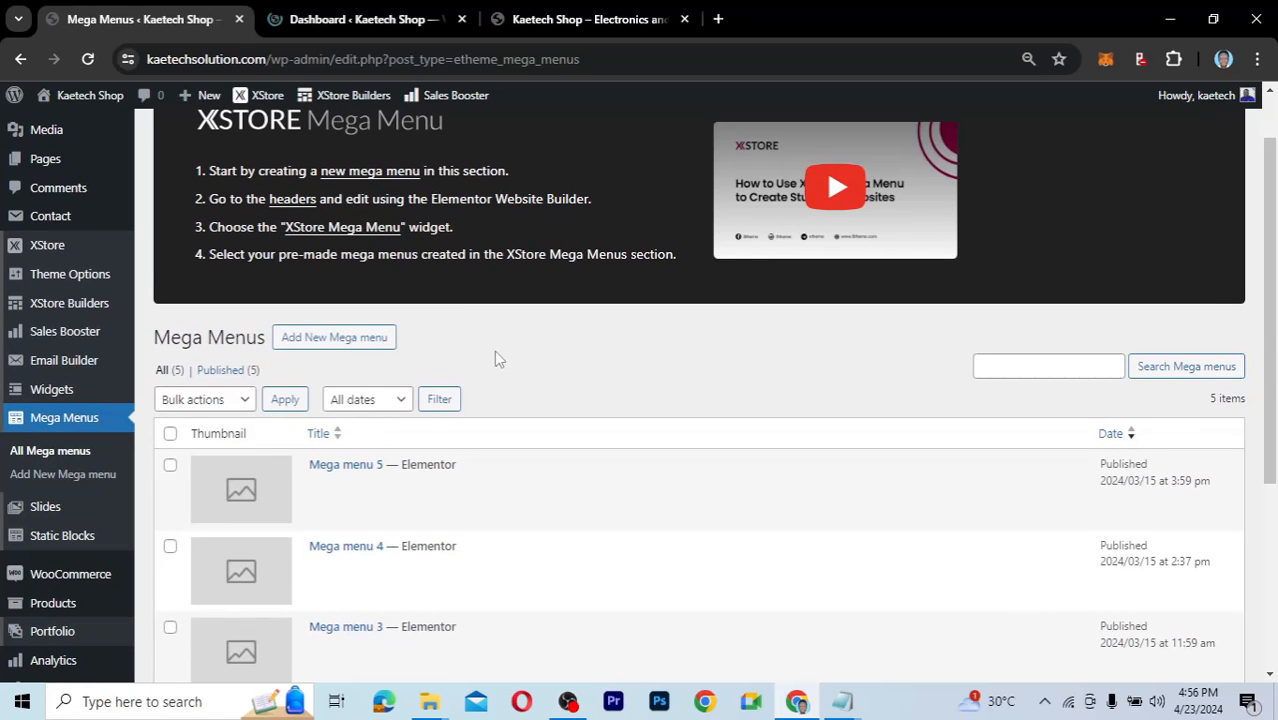
scroll(497, 357, down, 2)
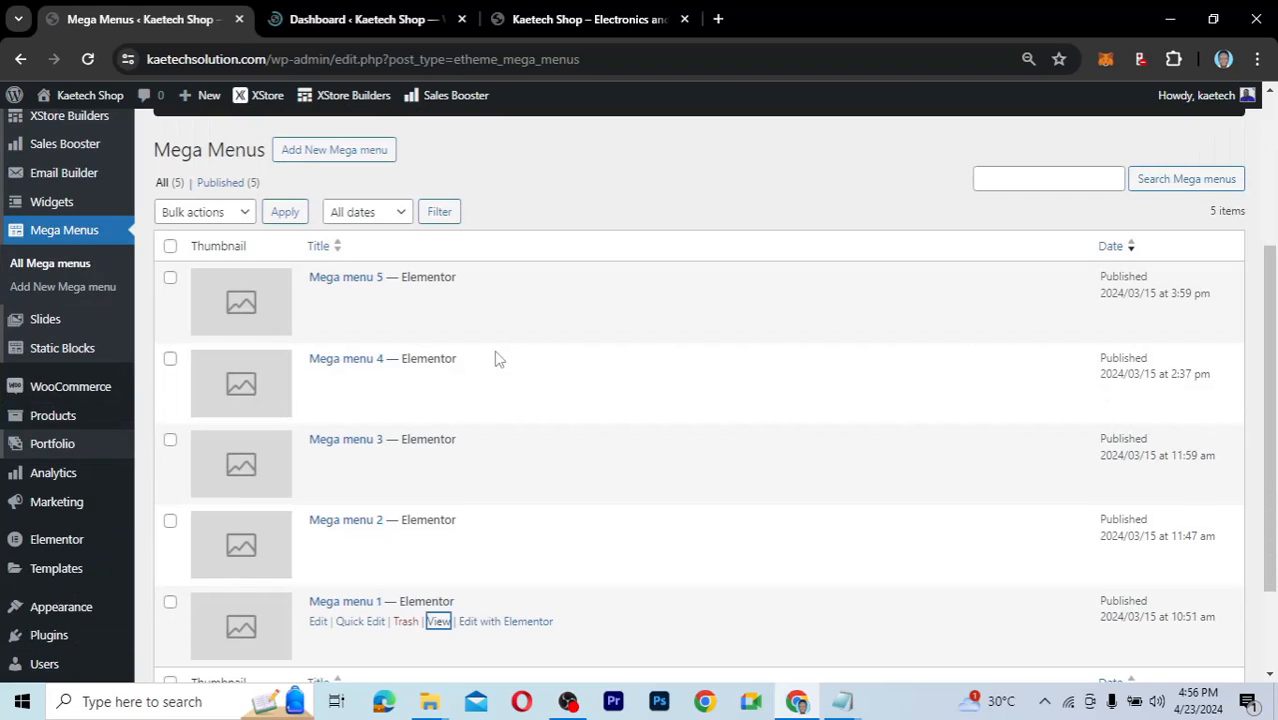
scroll(497, 358, down, 2)
scroll(497, 358, up, 2)
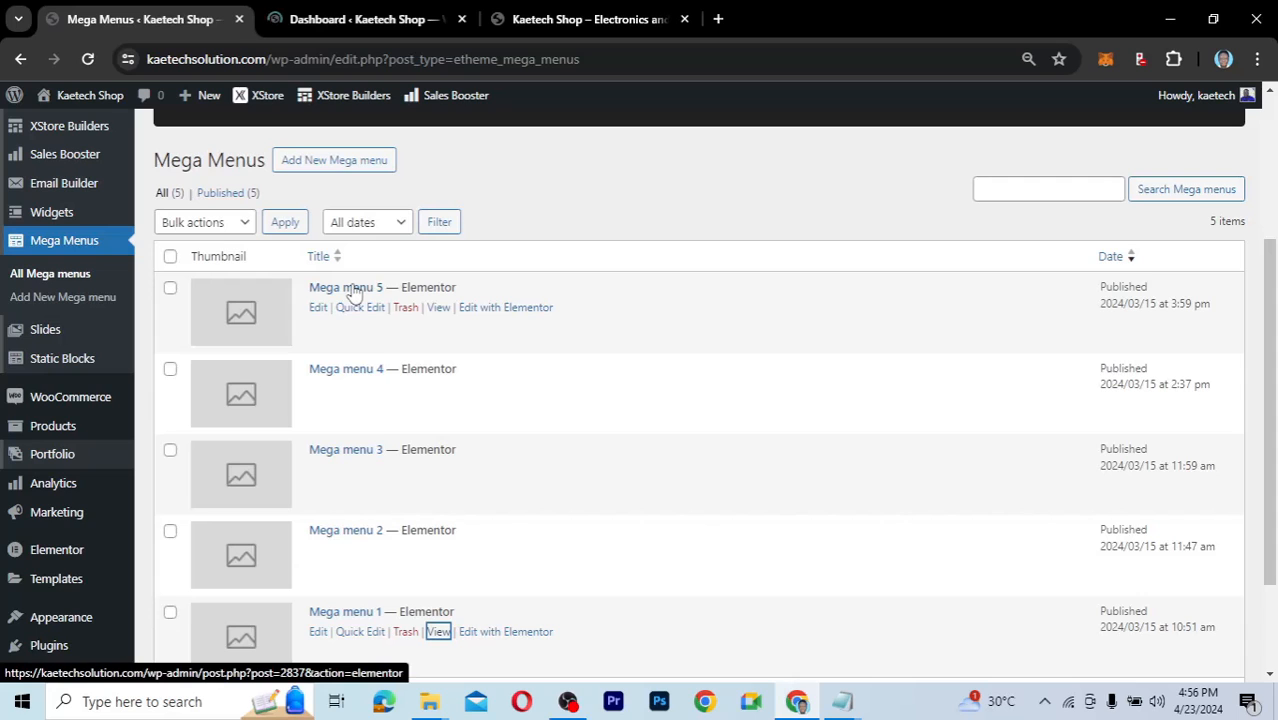
scroll(354, 291, up, 1)
scroll(354, 291, up, 1)
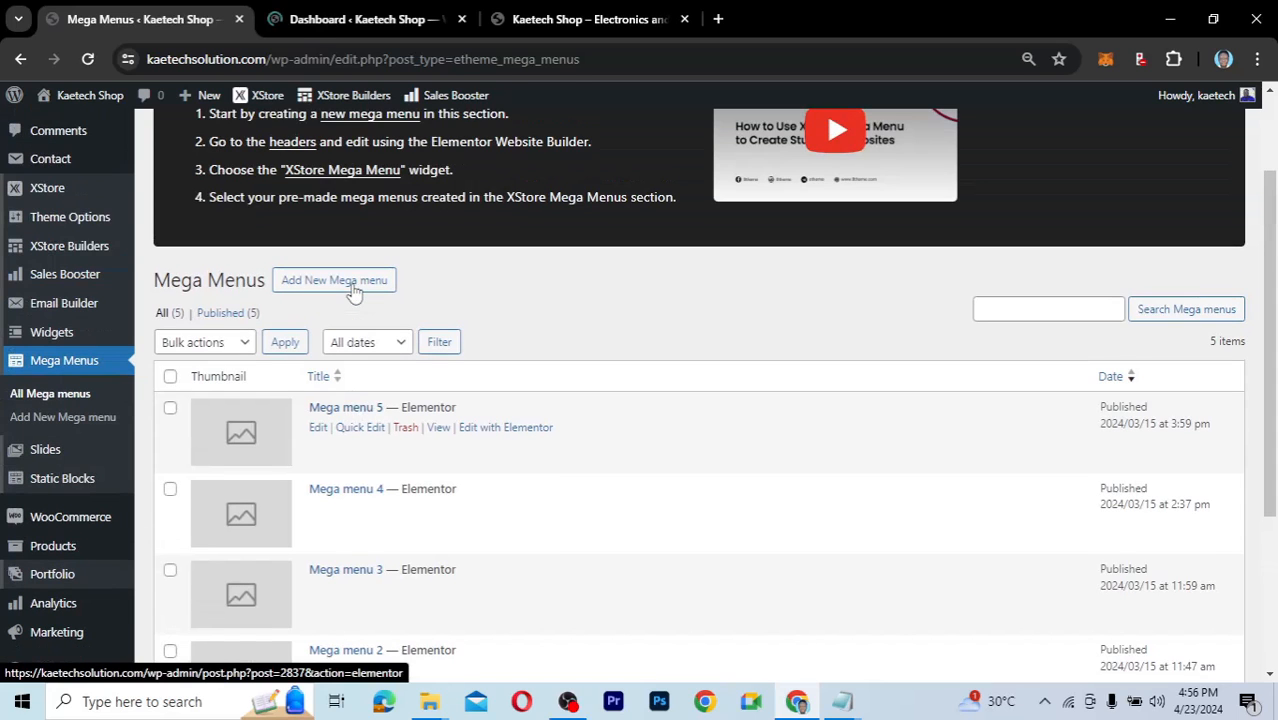
scroll(354, 291, up, 1)
scroll(354, 291, up, 1)
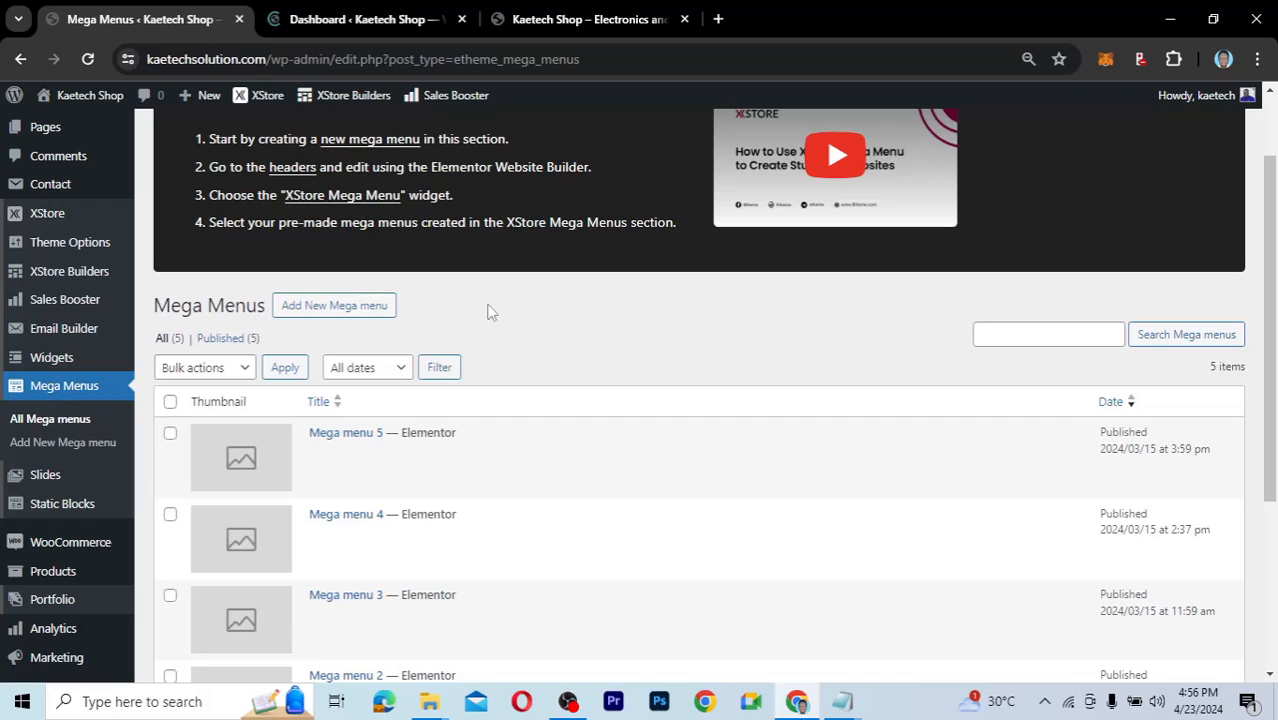
scroll(488, 310, up, 1)
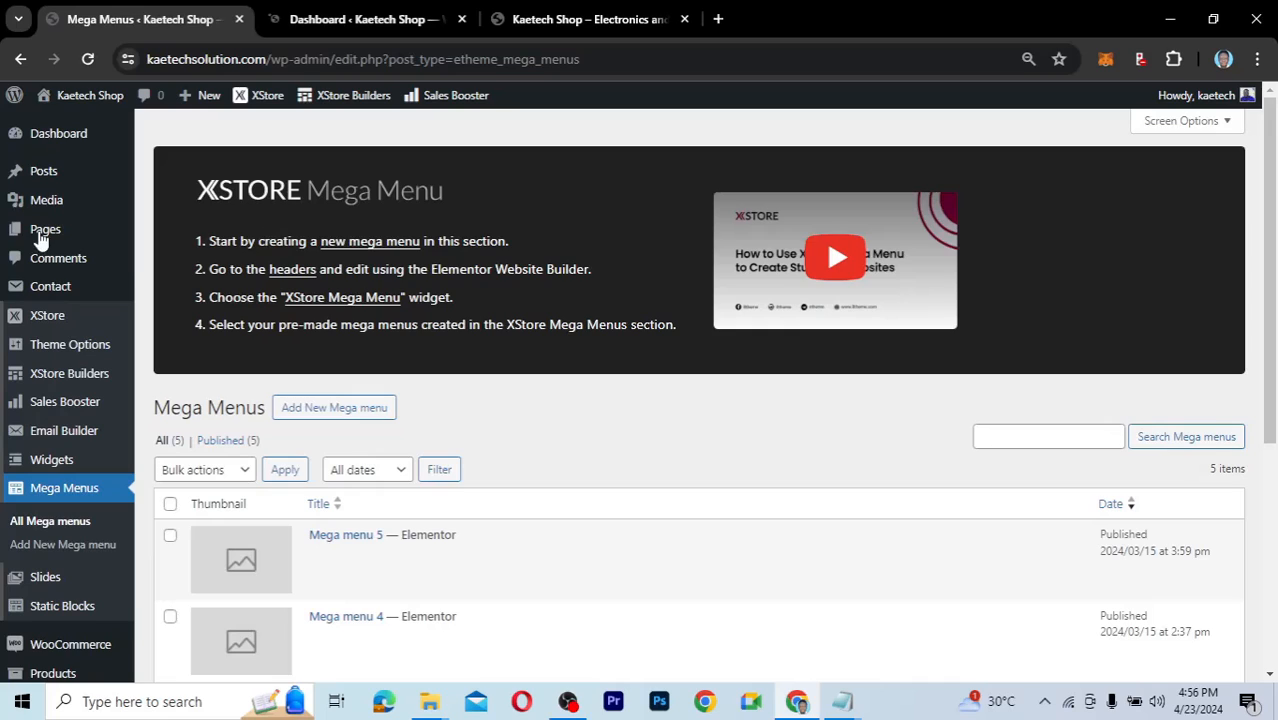
mouse_move(42, 236)
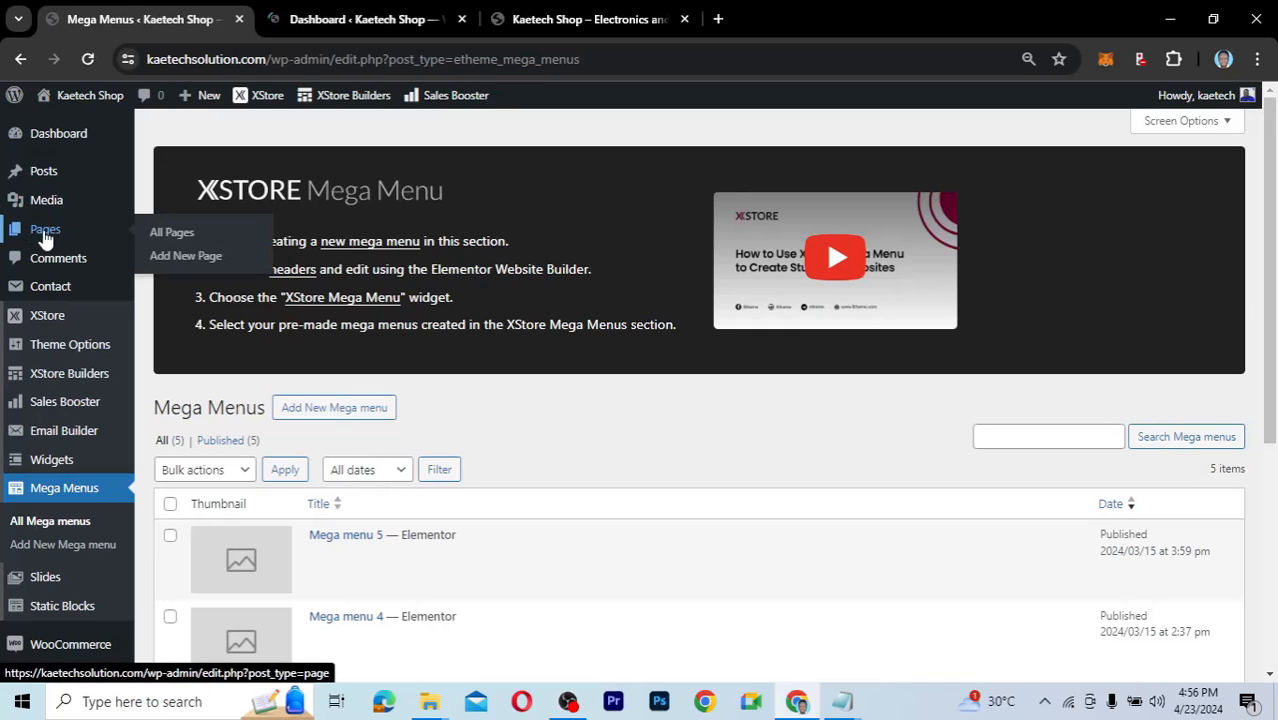
Open the Home electronic-mega-market page in Elementor in a new tab.
click(165, 241)
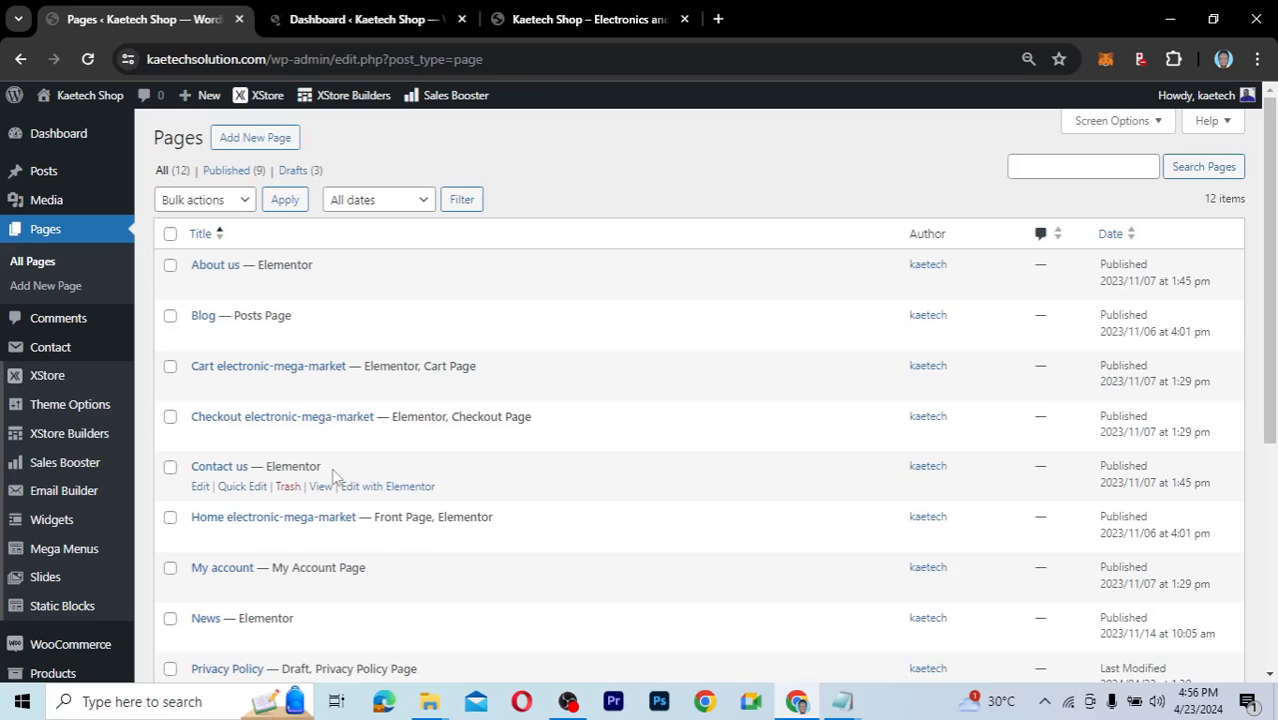
scroll(350, 500, down, 2)
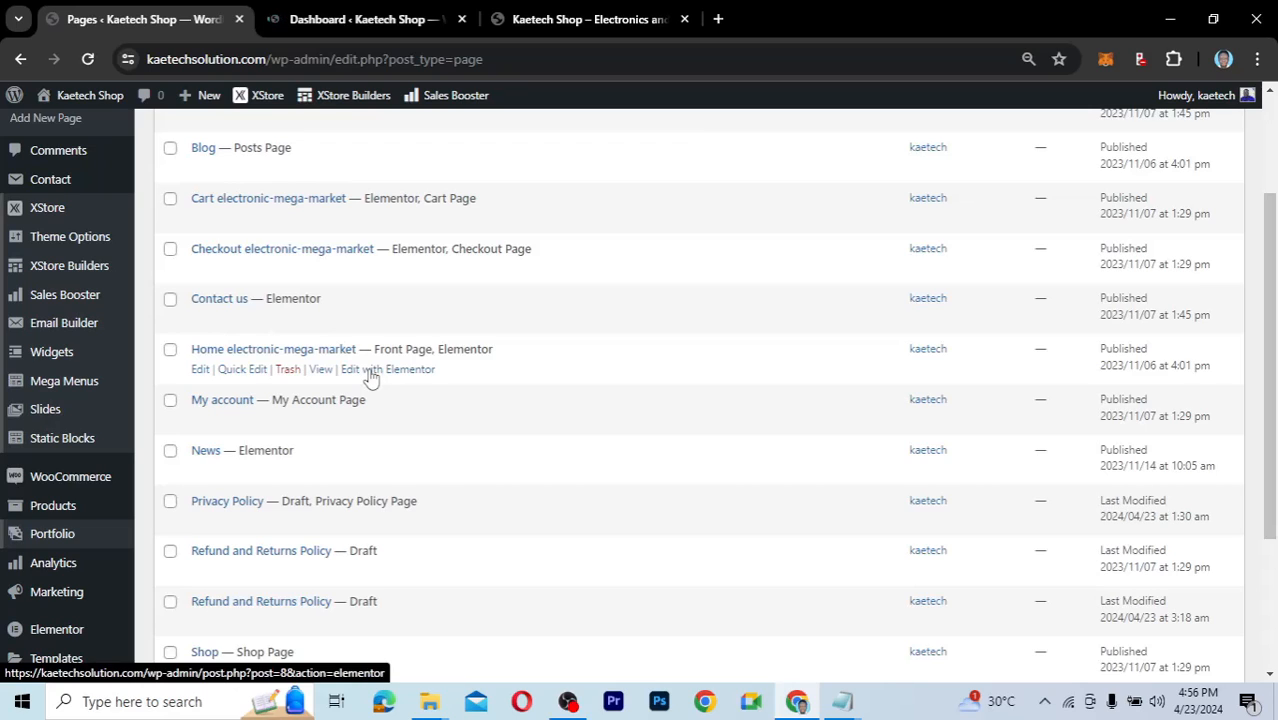
right_click(370, 375)
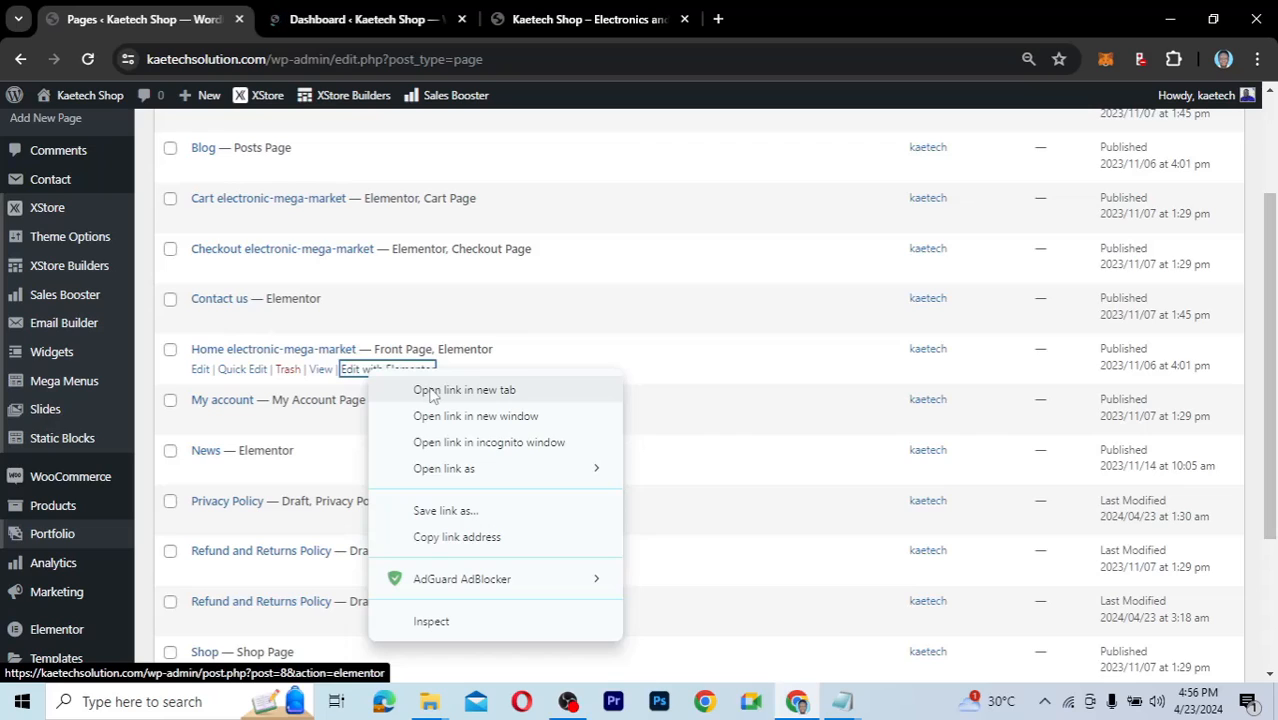
click(432, 397)
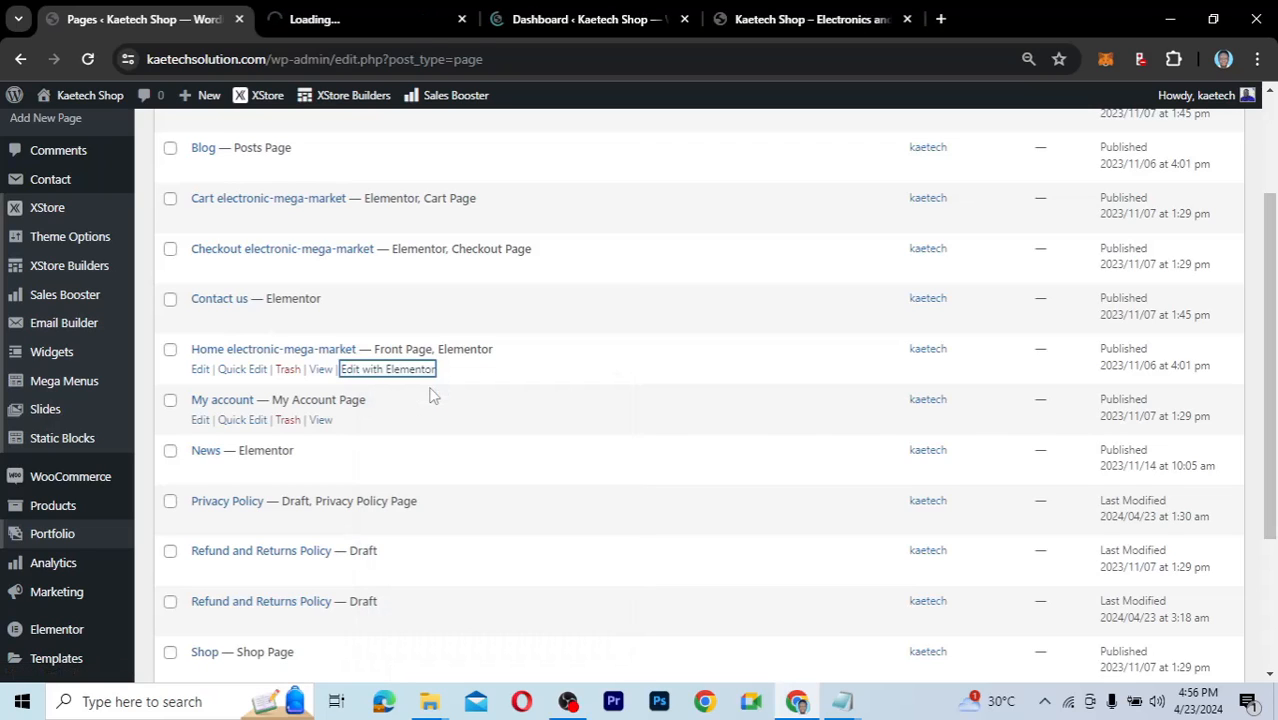
click(358, 15)
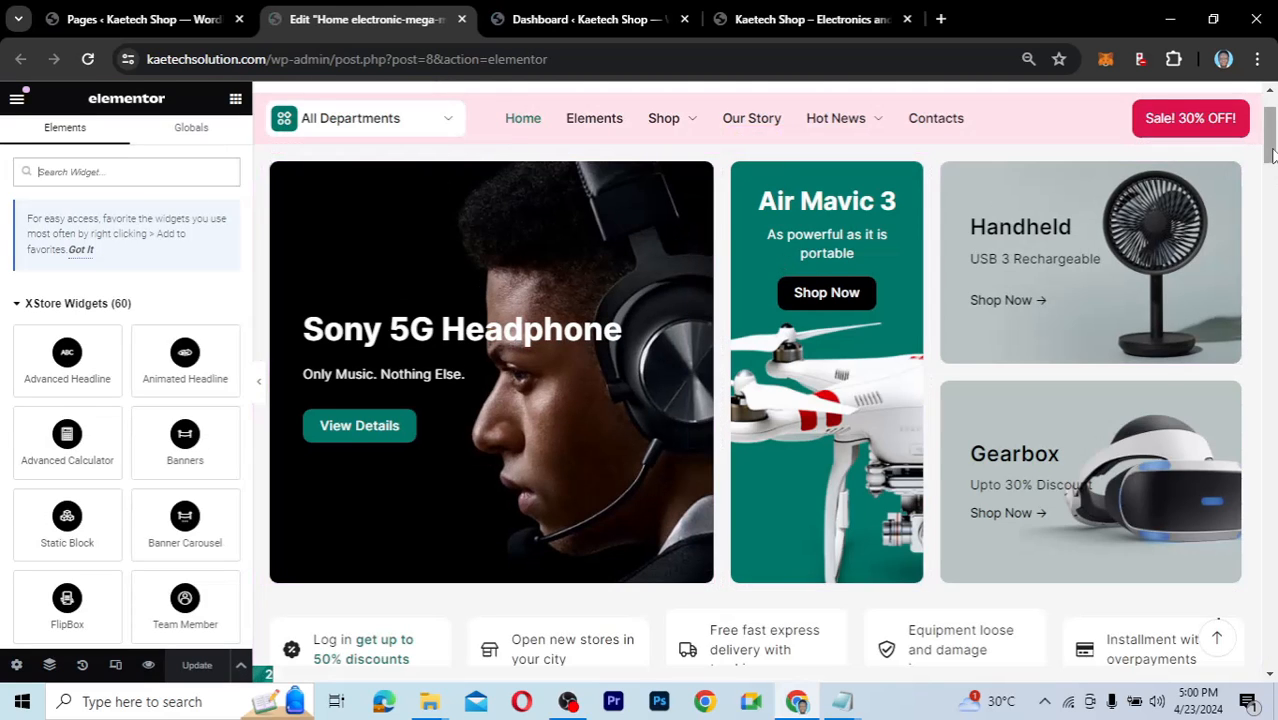
Open the Sony 5G Headphone banner's settings, dismissing the Elementor AI prompt.
drag(1270, 158, 1270, 126)
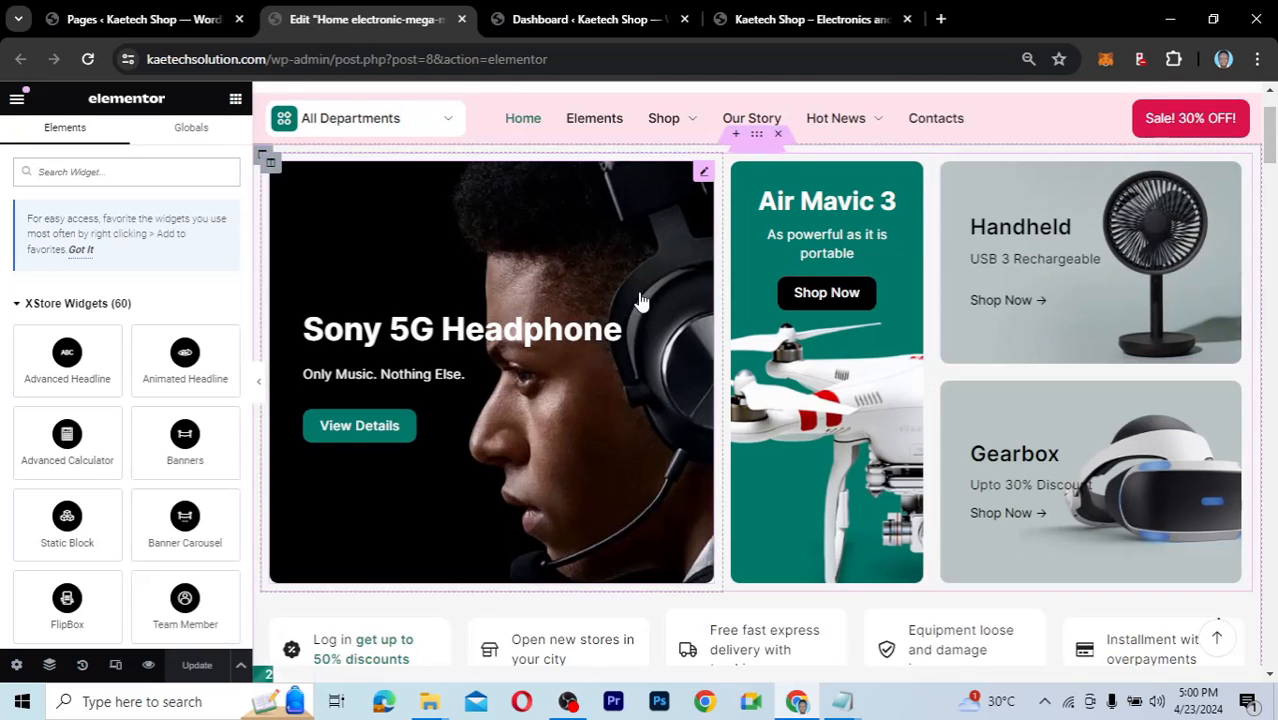
click(704, 177)
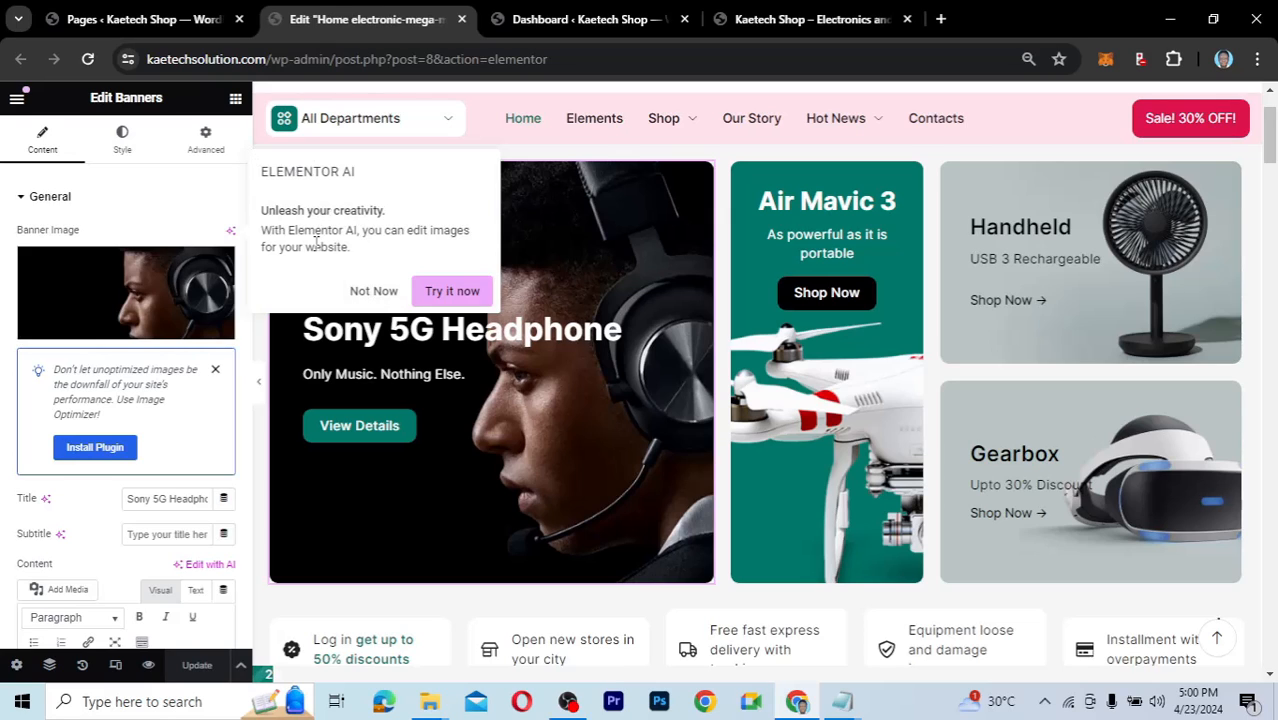
click(372, 290)
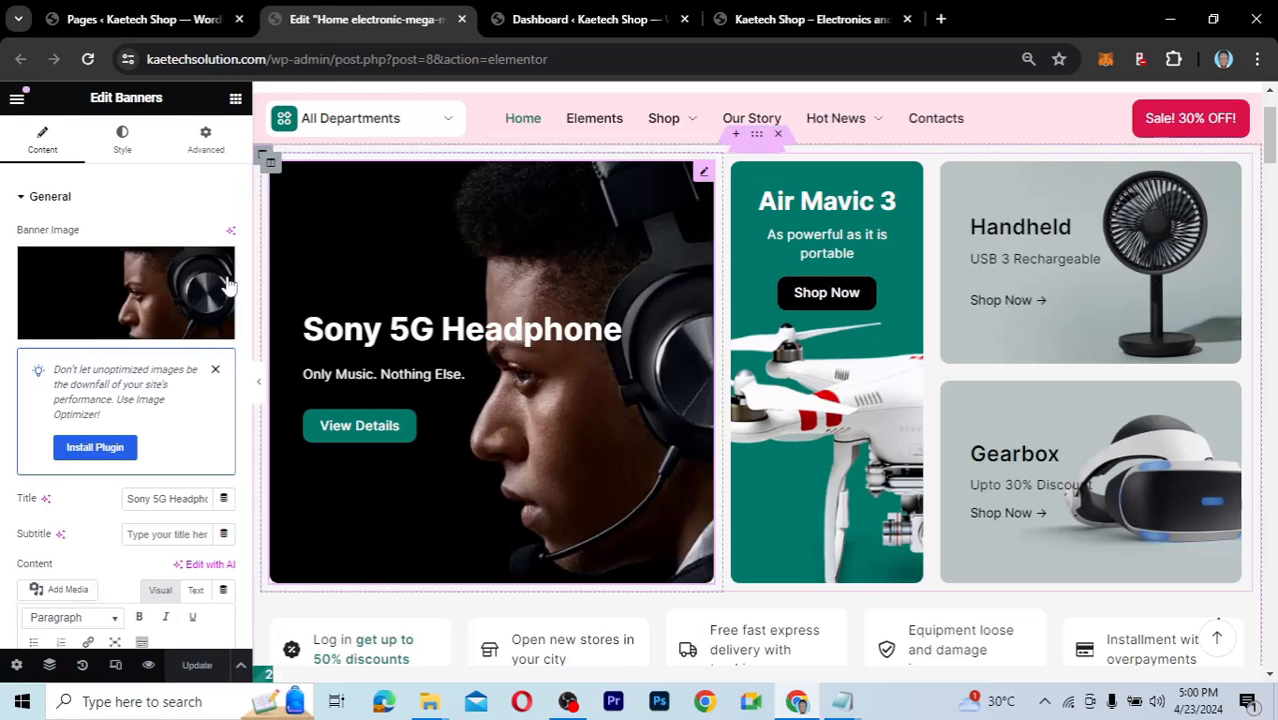
scroll(75, 525, down, 1)
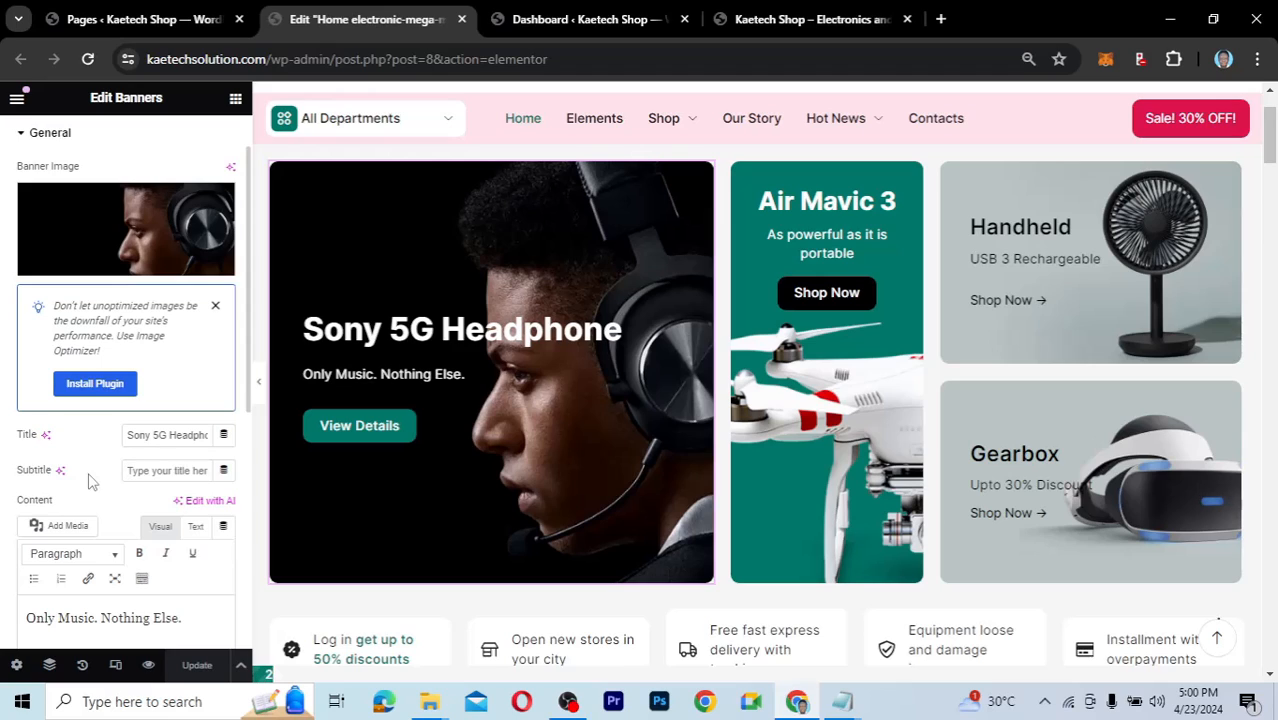
click(166, 471)
scroll(118, 495, down, 1)
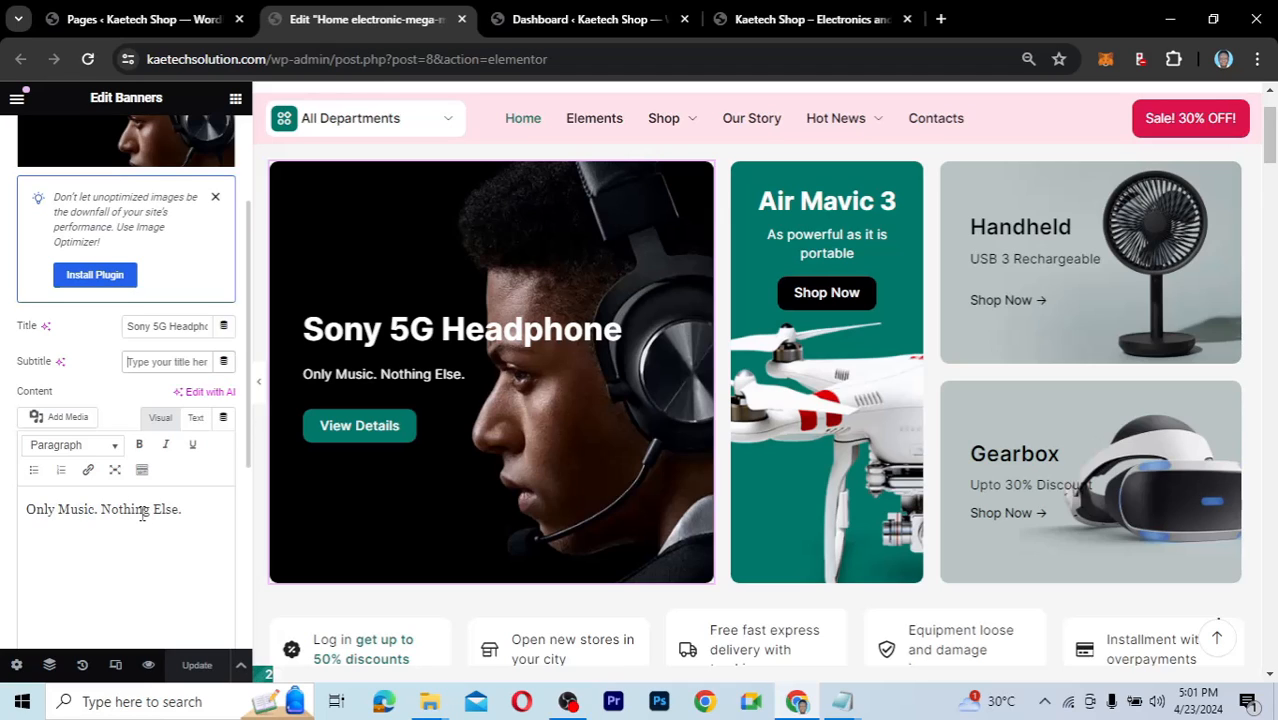
scroll(142, 452, down, 1)
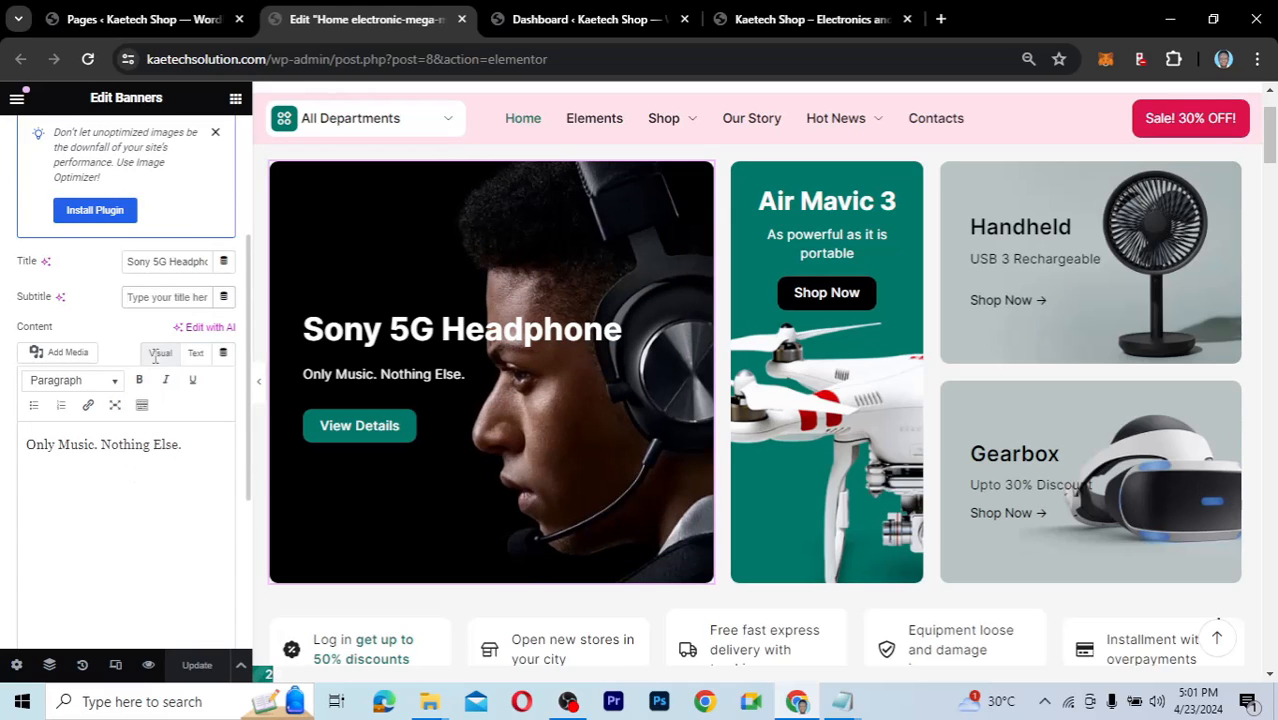
Replace the Sony 5G Headphone banner's button link with the Shop page.
scroll(148, 365, down, 1)
scroll(113, 567, down, 2)
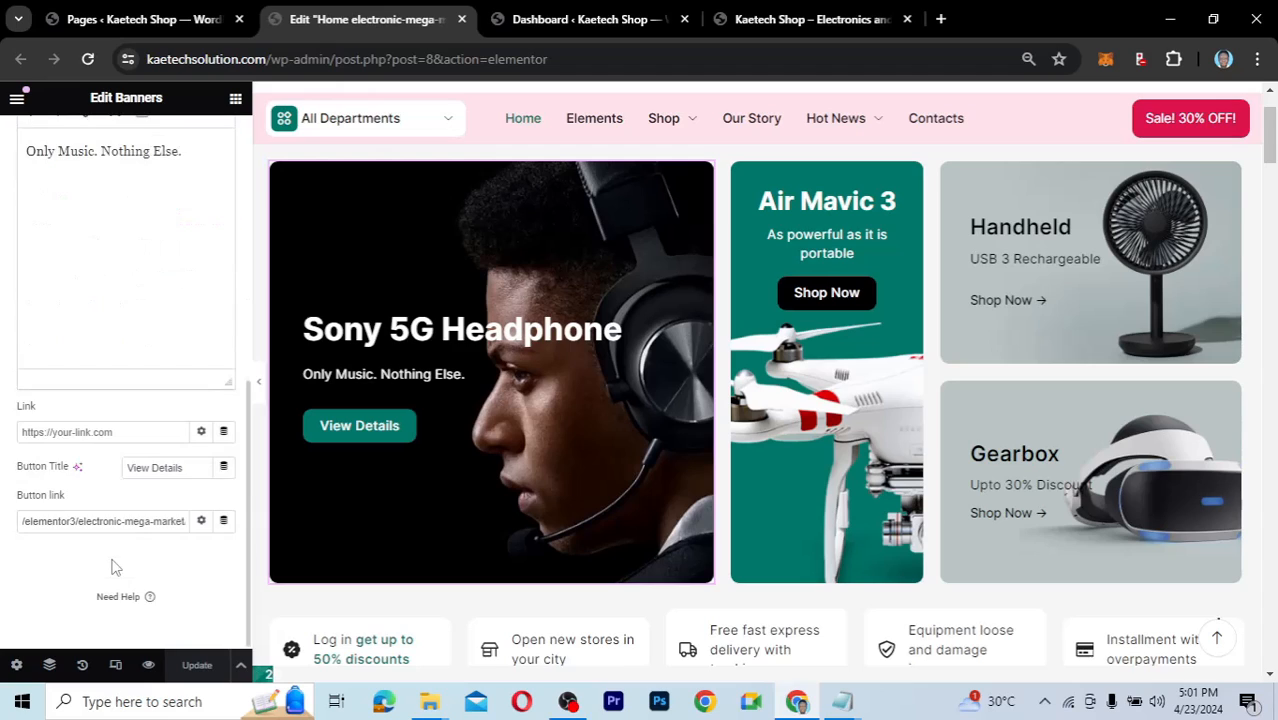
triple_click(150, 521)
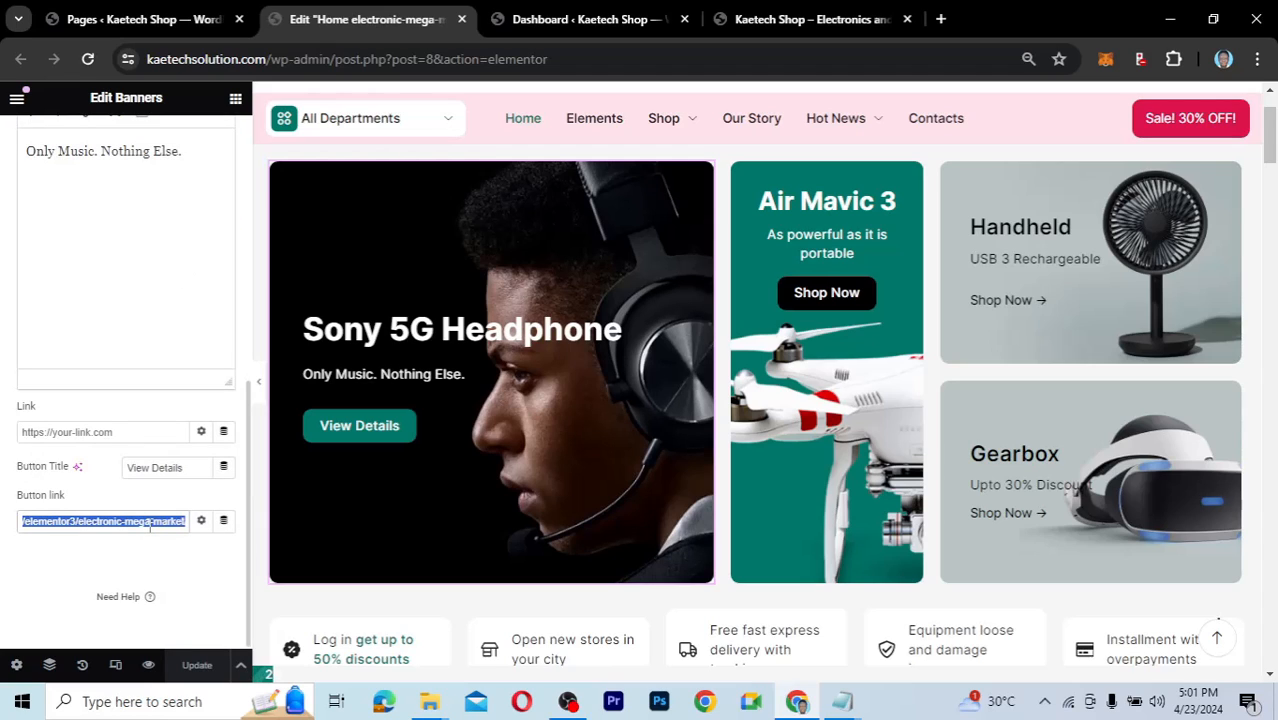
key(BackSpace)
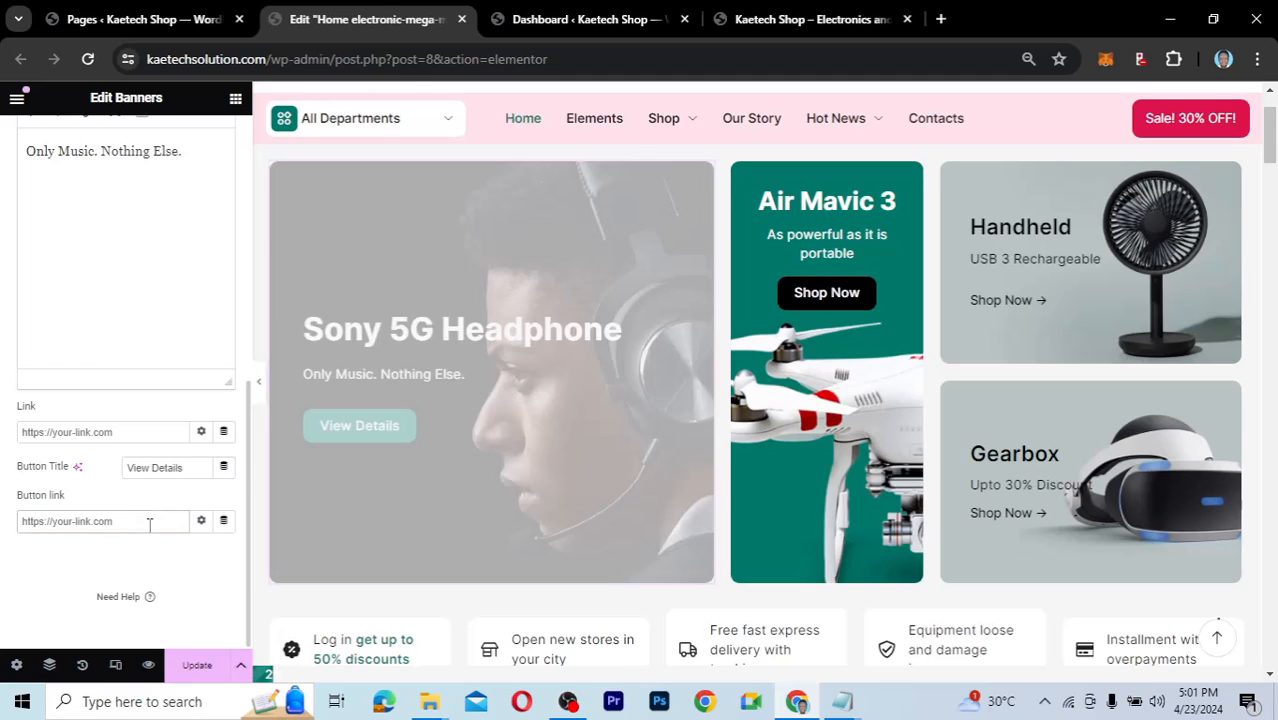
text(shop)
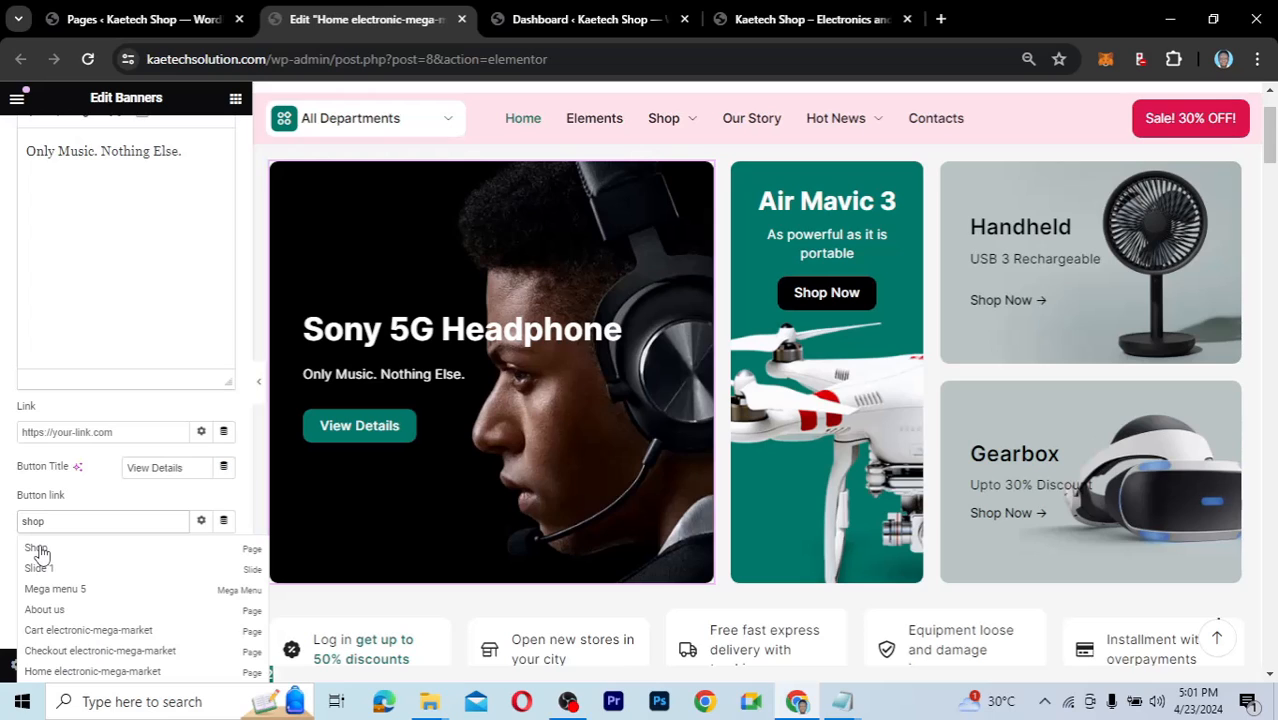
click(37, 551)
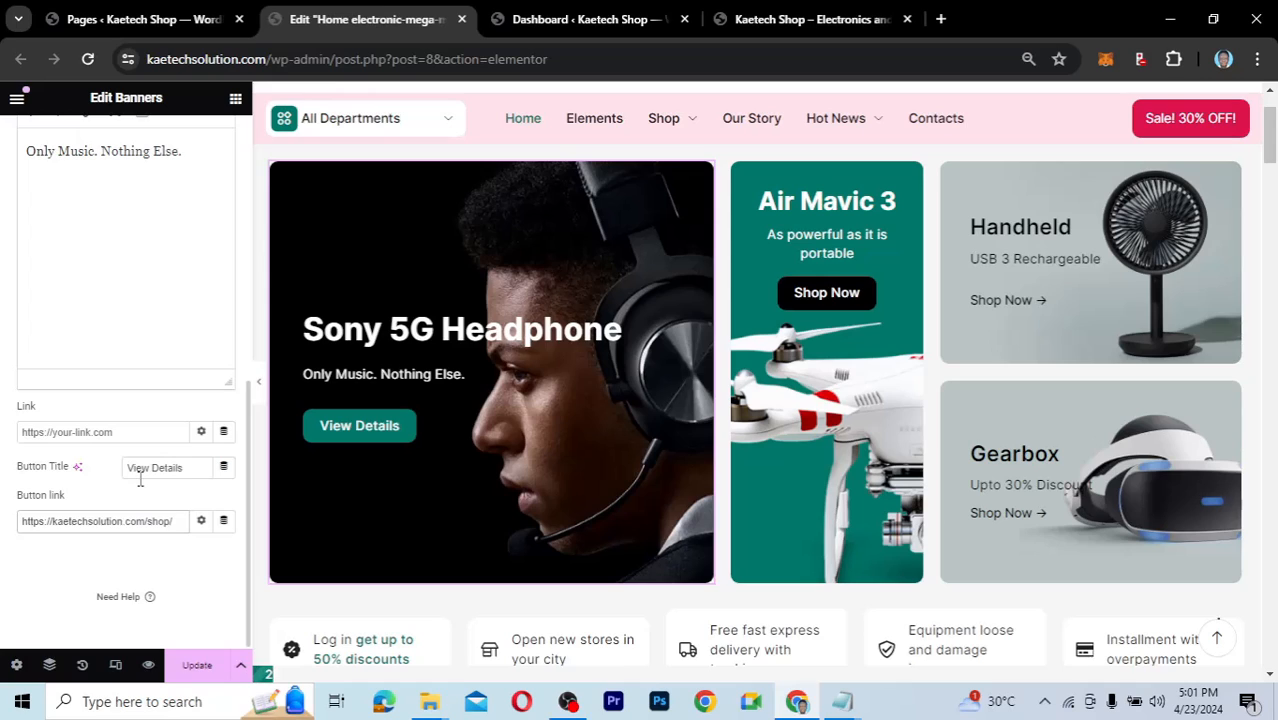
Change the button title from 'View Details' to 'Shop Now'.
click(190, 468)
drag(190, 468, 123, 472)
text(Shop Now)
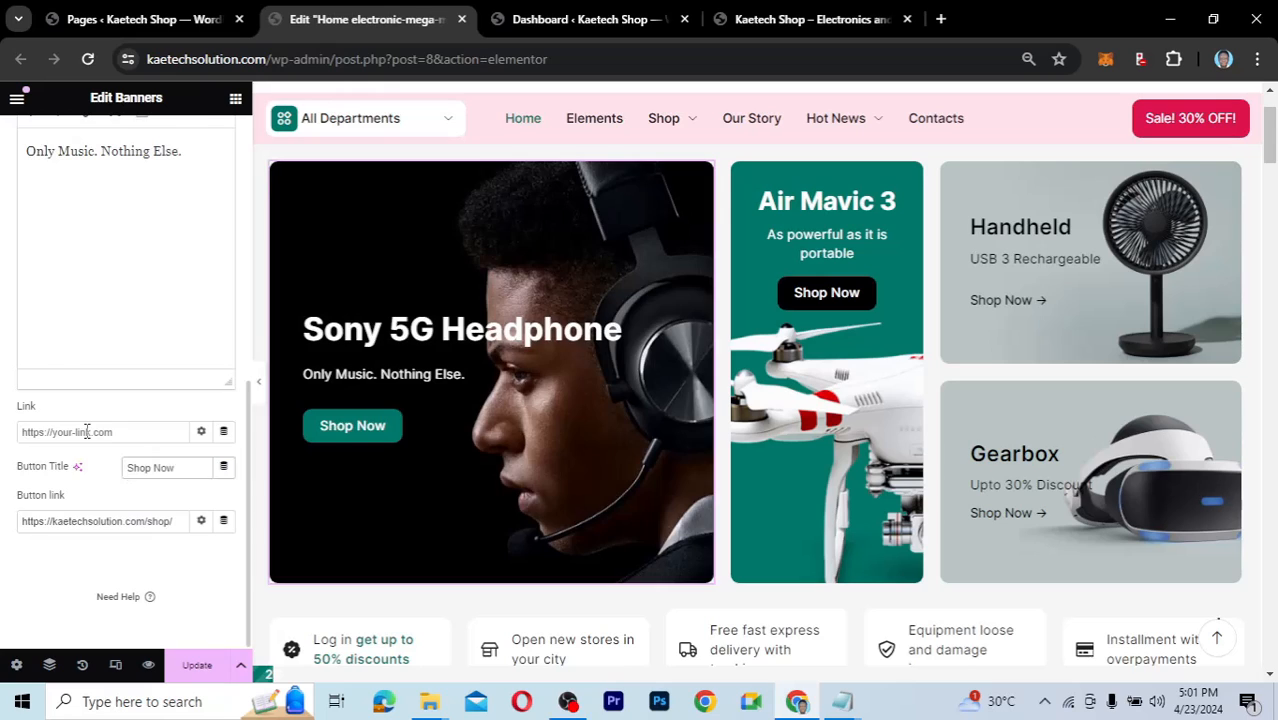
scroll(86, 431, up, 1)
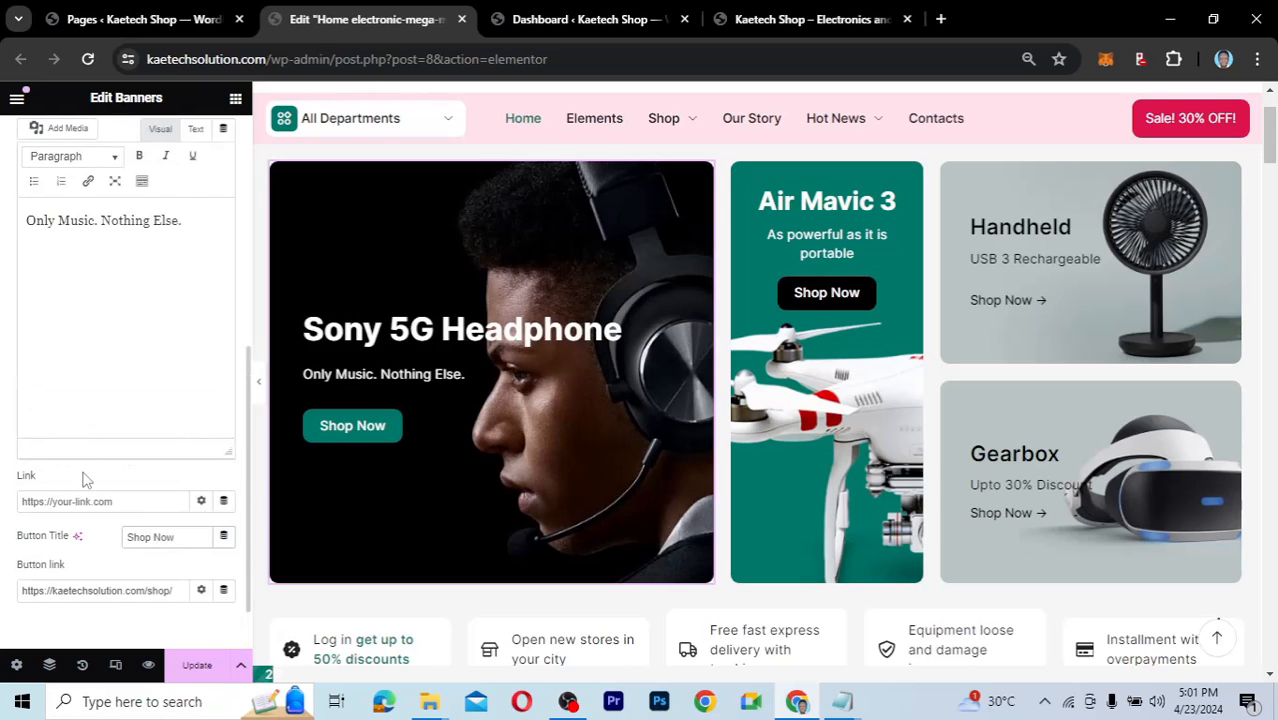
scroll(86, 478, up, 1)
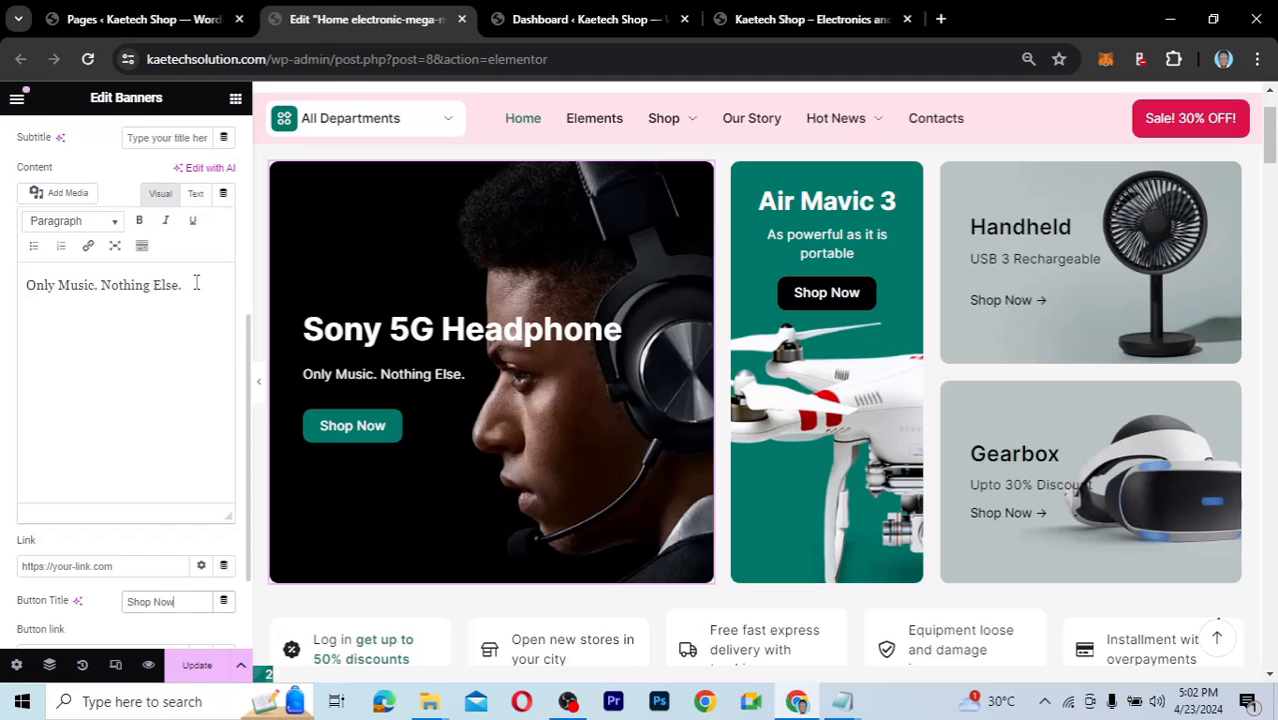
Replace the banner description 'Only Music. Nothing Else.' with 'Enjoy New Music Everyday'.
drag(188, 284, 28, 283)
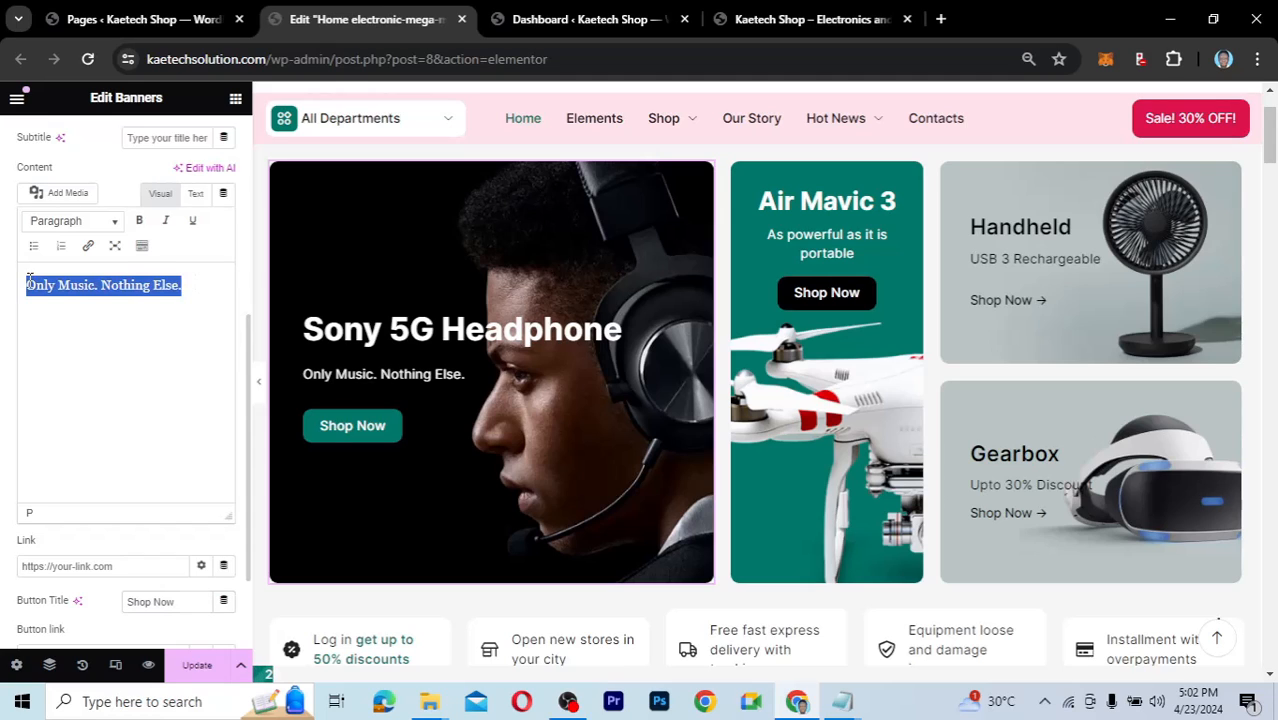
text(Enj)
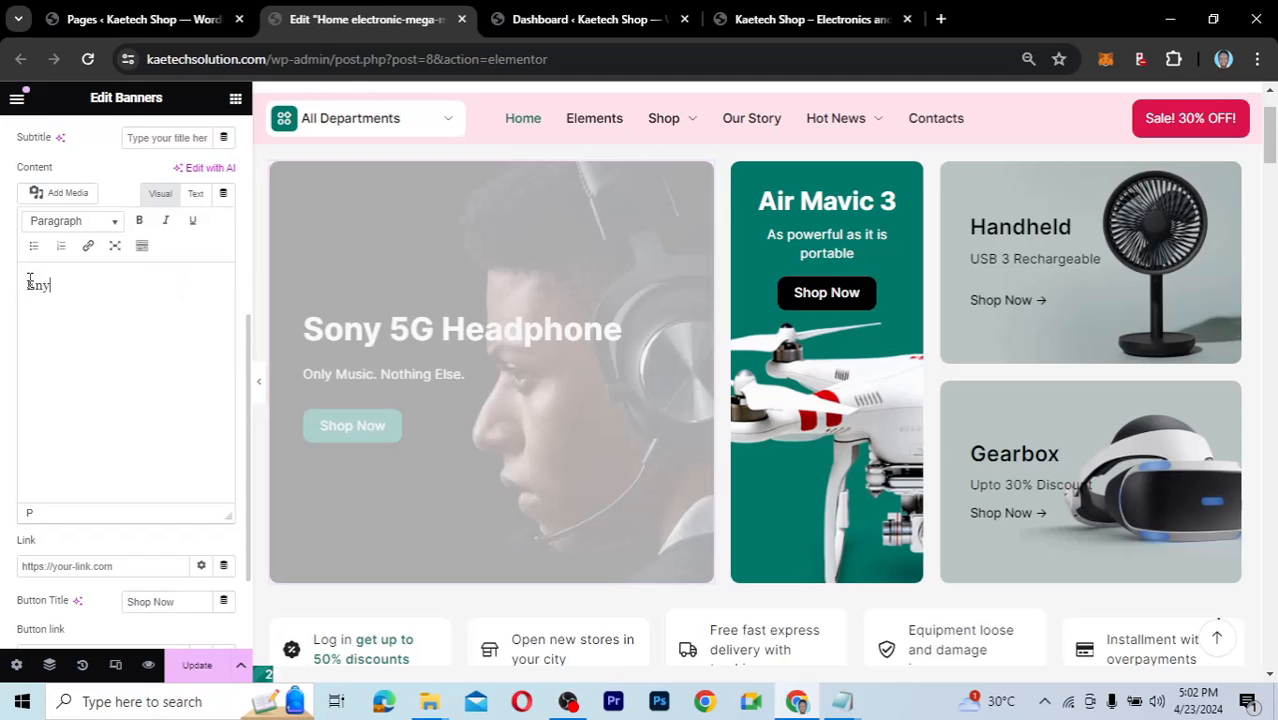
text(oy New Music Ev)
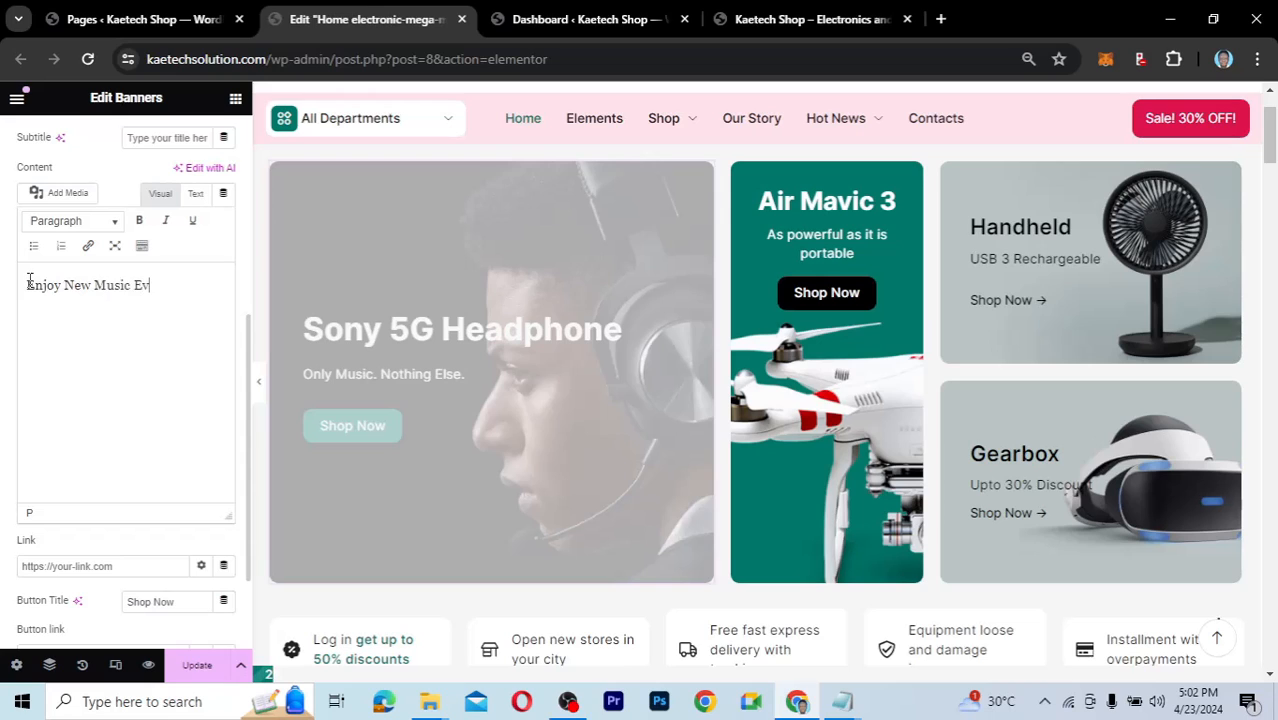
text(eryday)
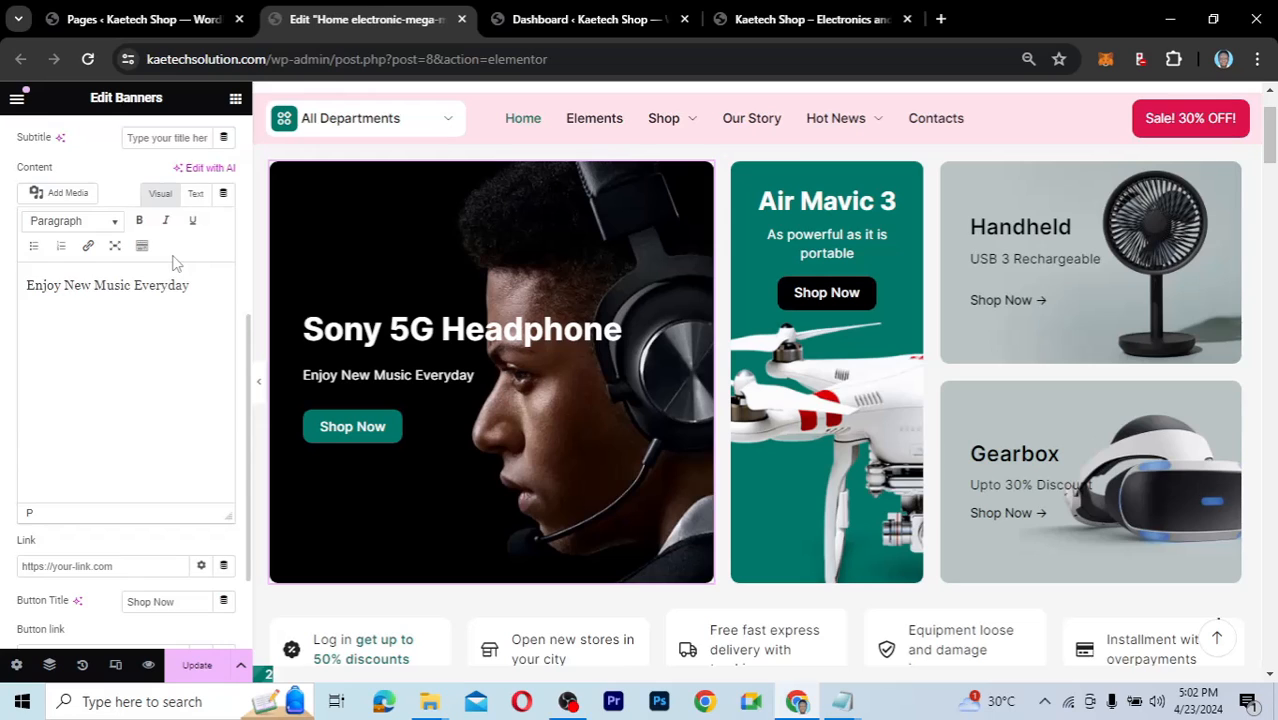
scroll(172, 262, up, 3)
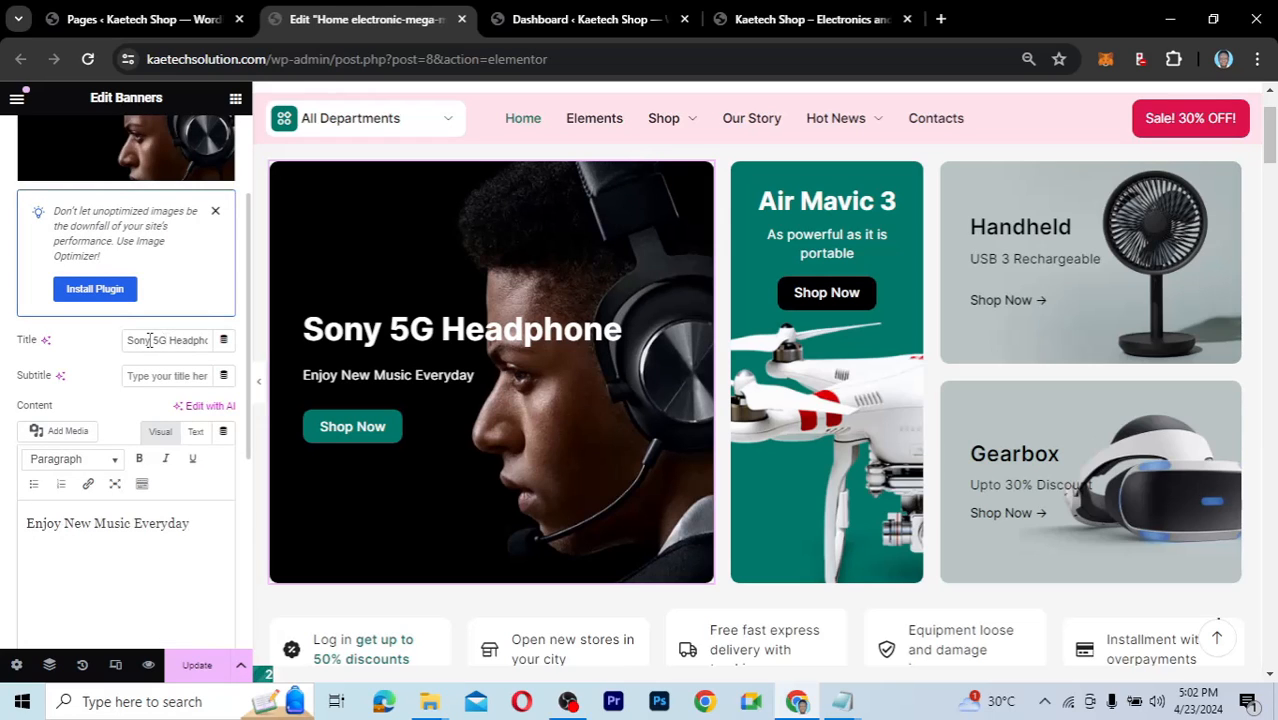
Change the banner title from 'Sony 5G Headphone' to 'Apple 5G Headphone'.
drag(149, 340, 122, 345)
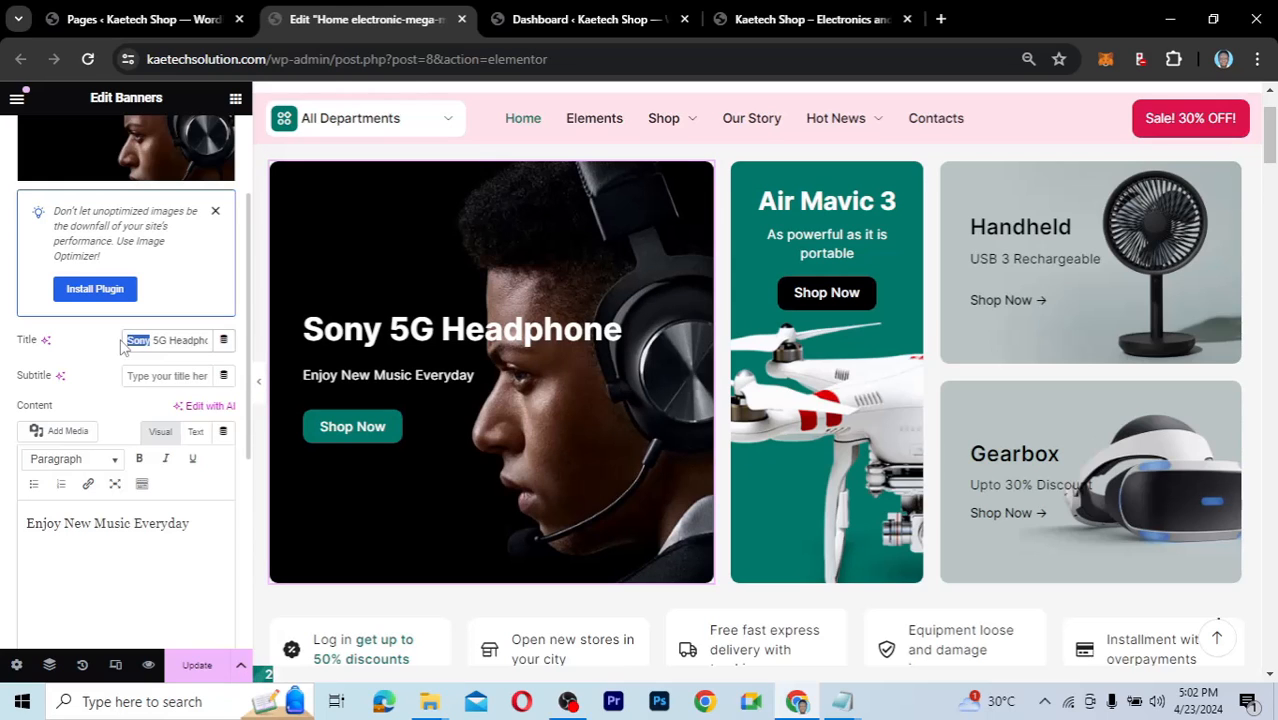
text(Apple)
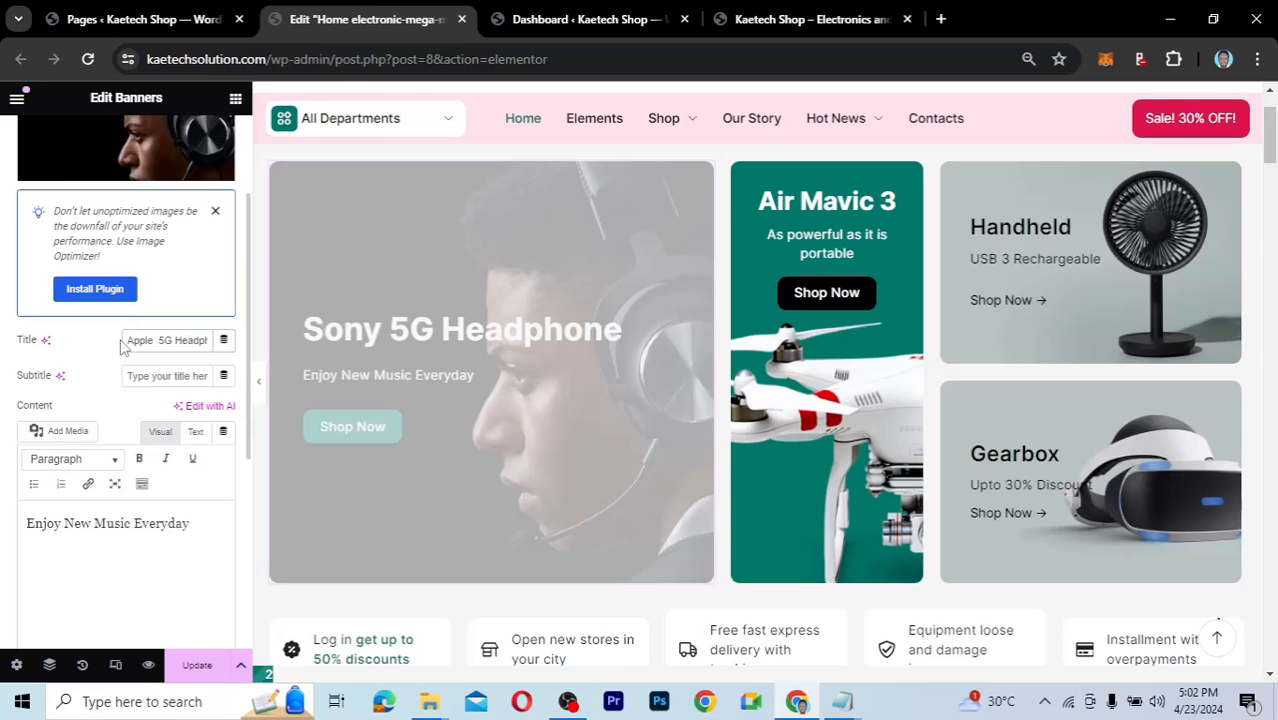
key(BackSpace)
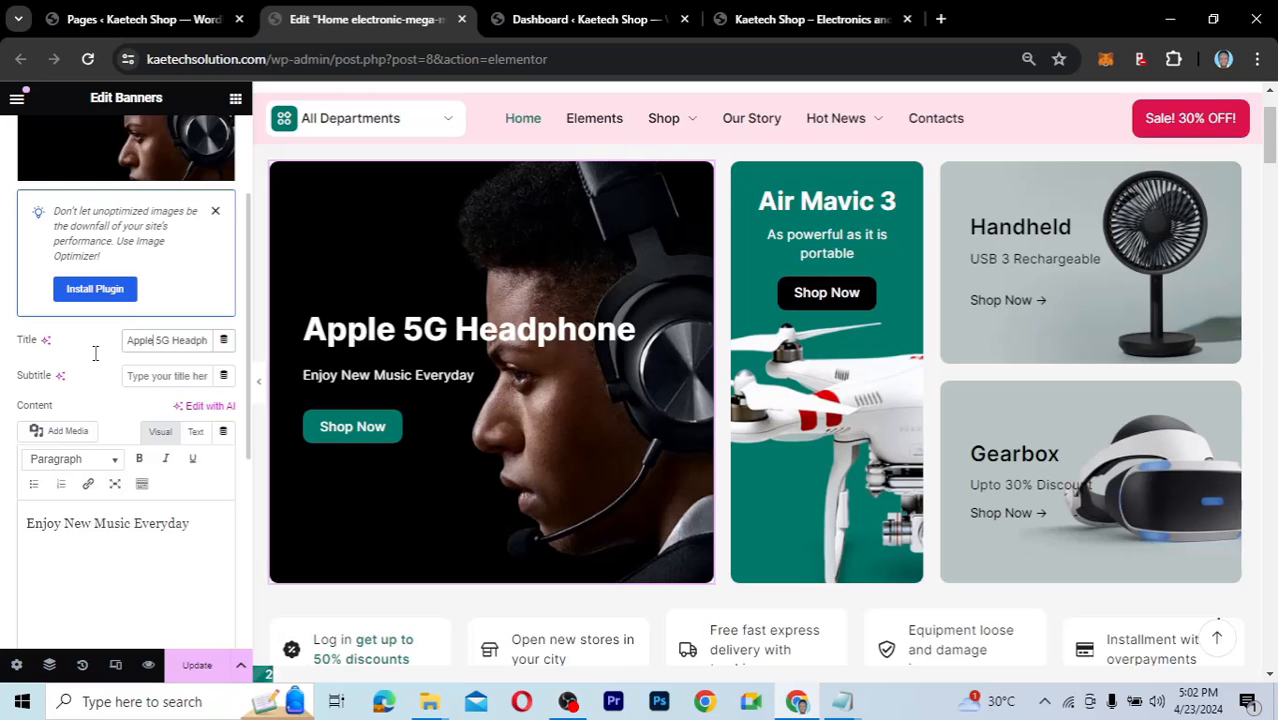
scroll(95, 353, up, 3)
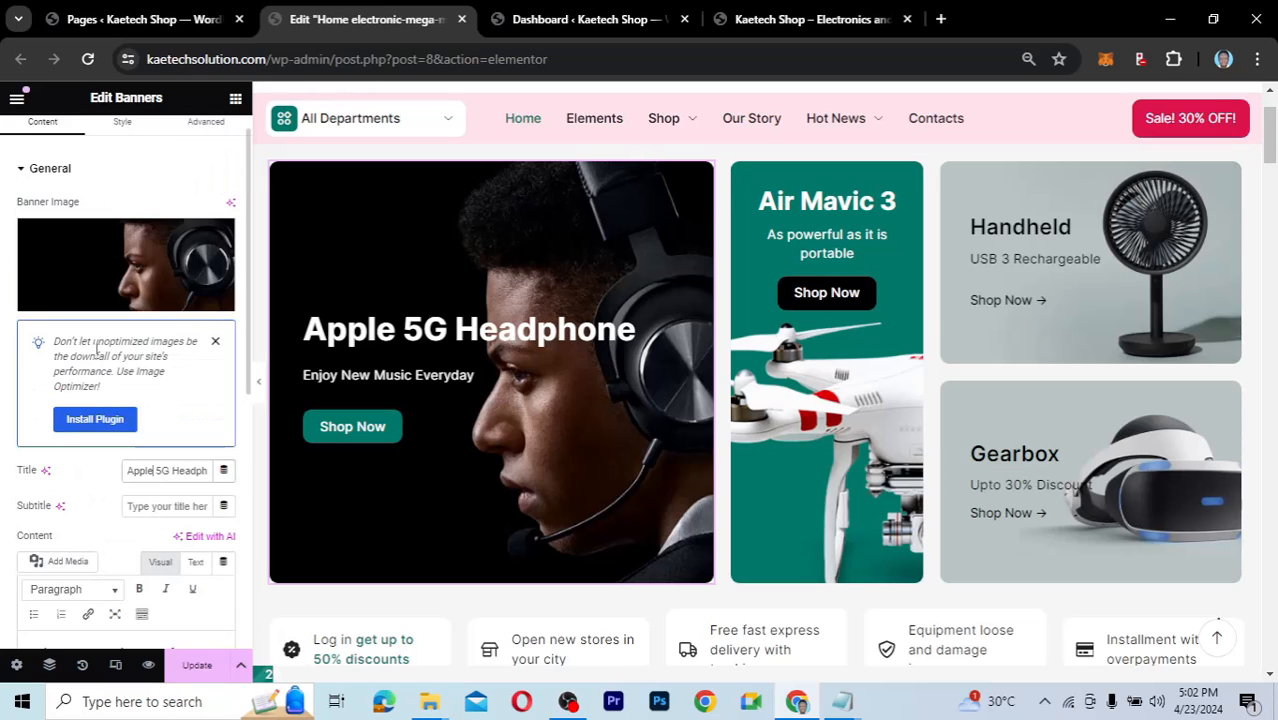
scroll(120, 275, up, 1)
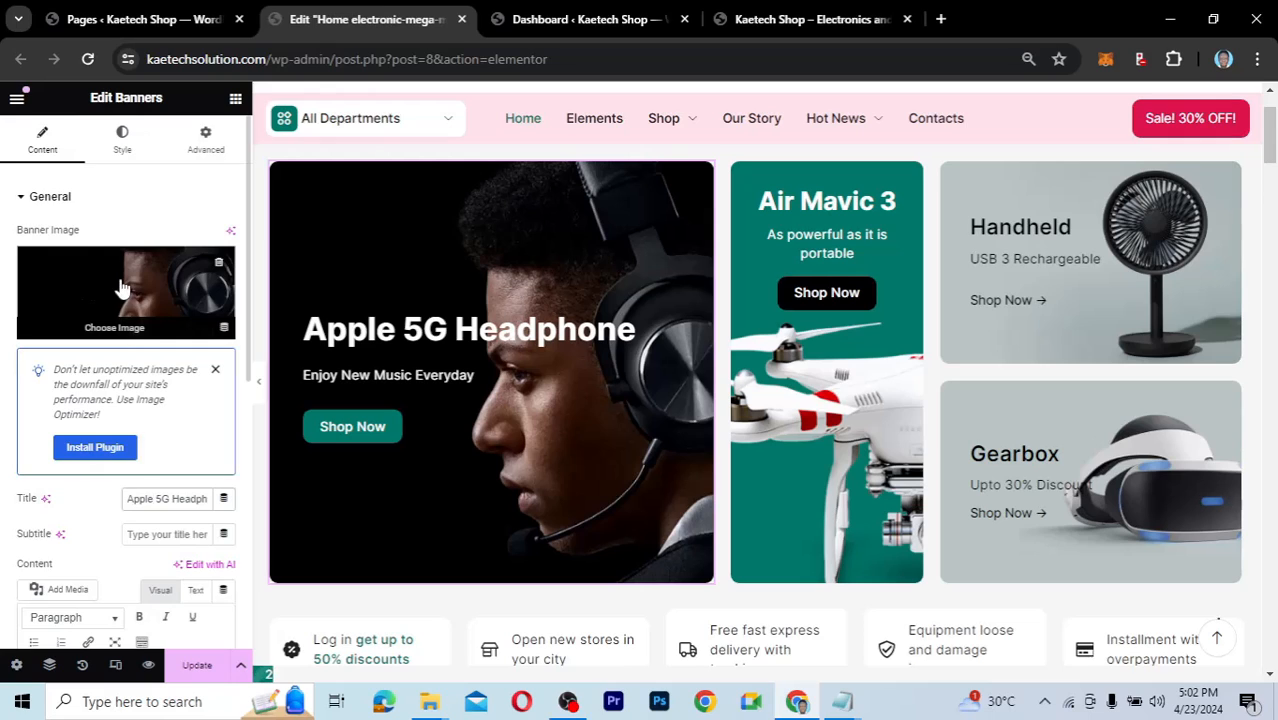
click(120, 287)
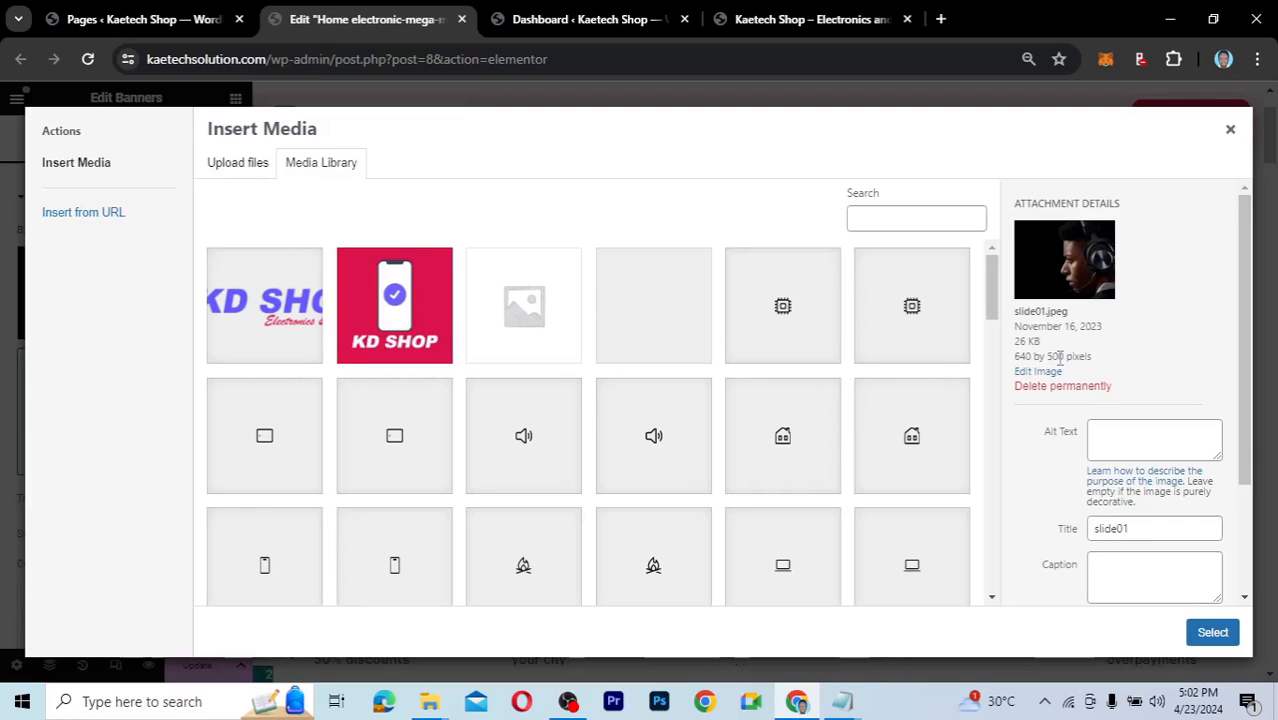
scroll(668, 465, down, 5)
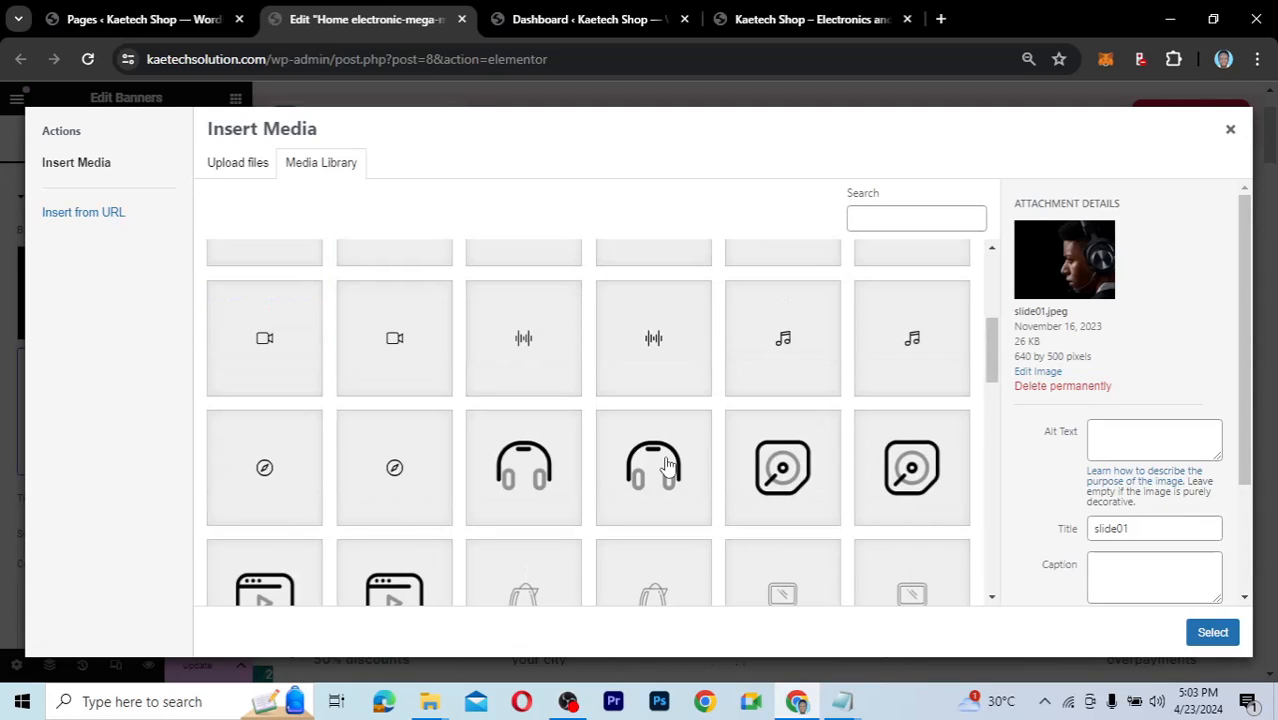
scroll(668, 467, down, 10)
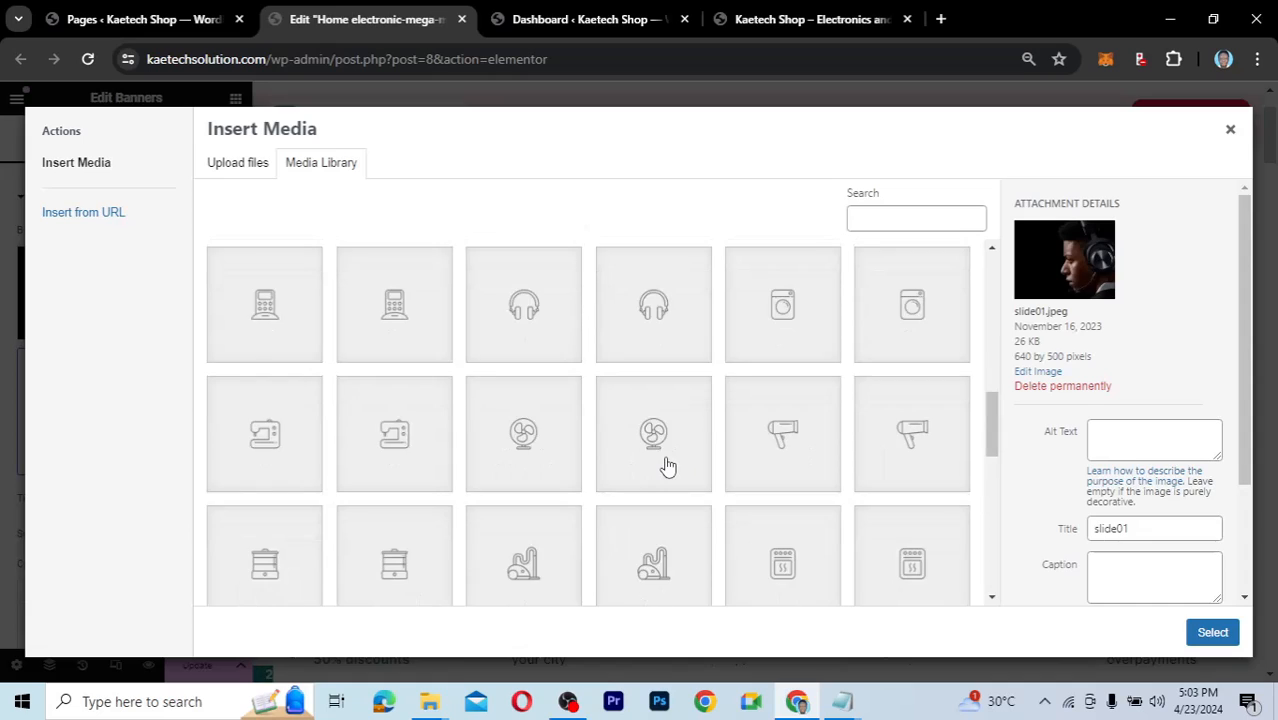
click(668, 465)
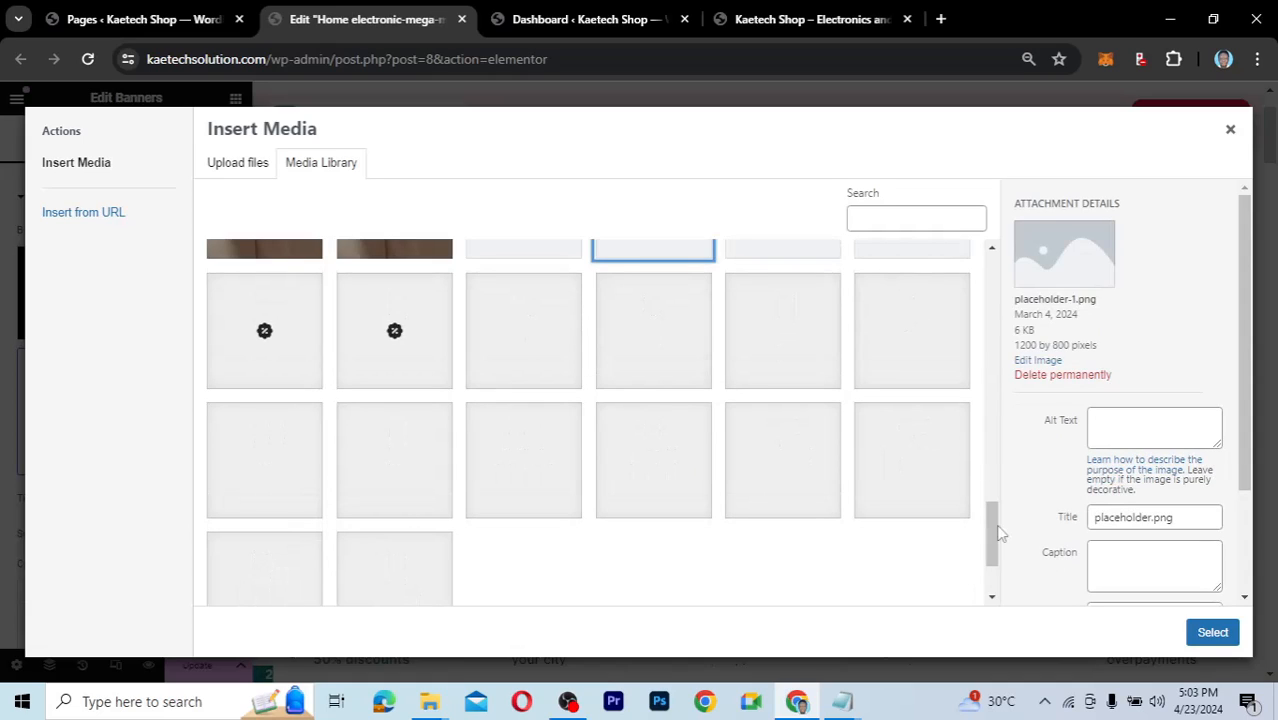
scroll(998, 534, down, 2)
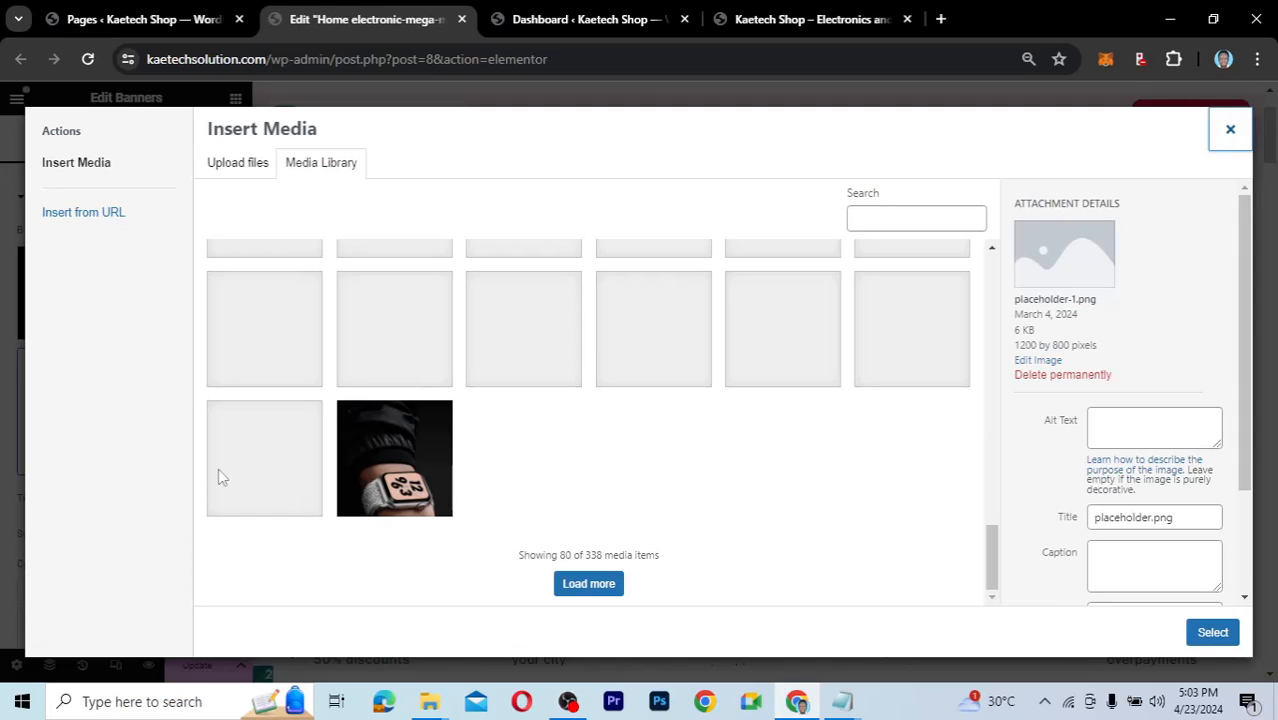
click(414, 420)
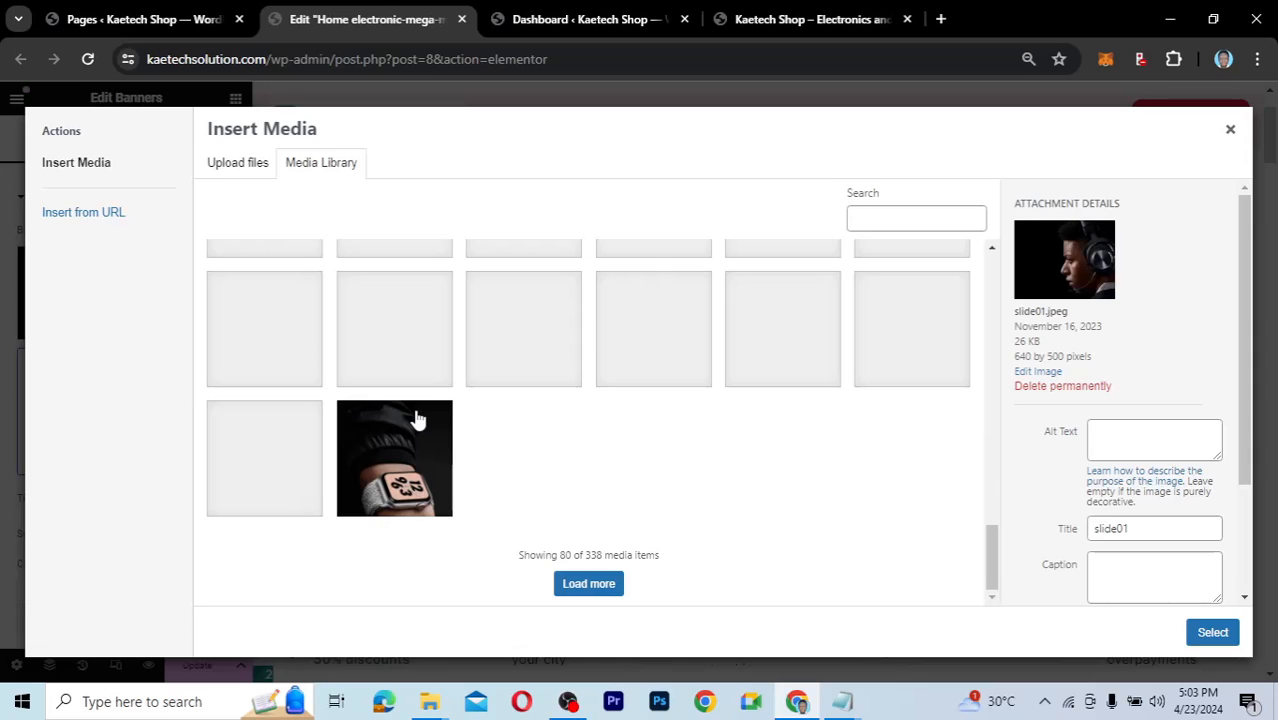
click(390, 478)
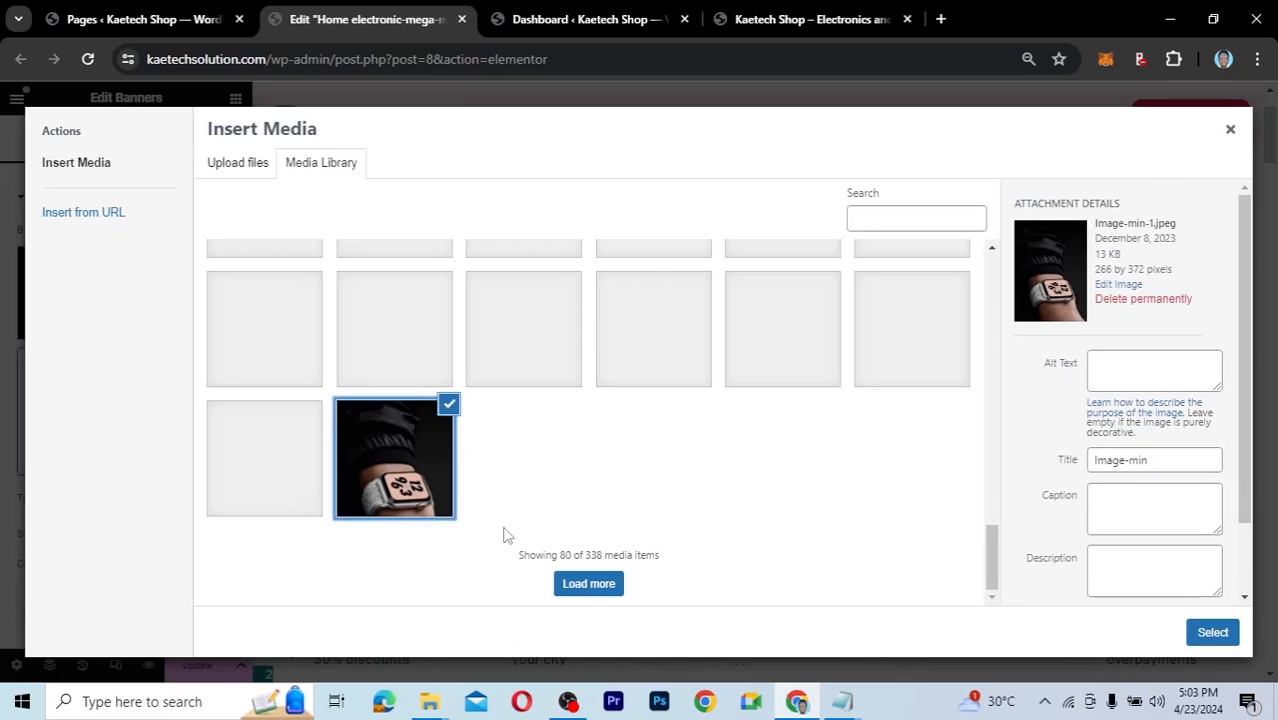
click(586, 592)
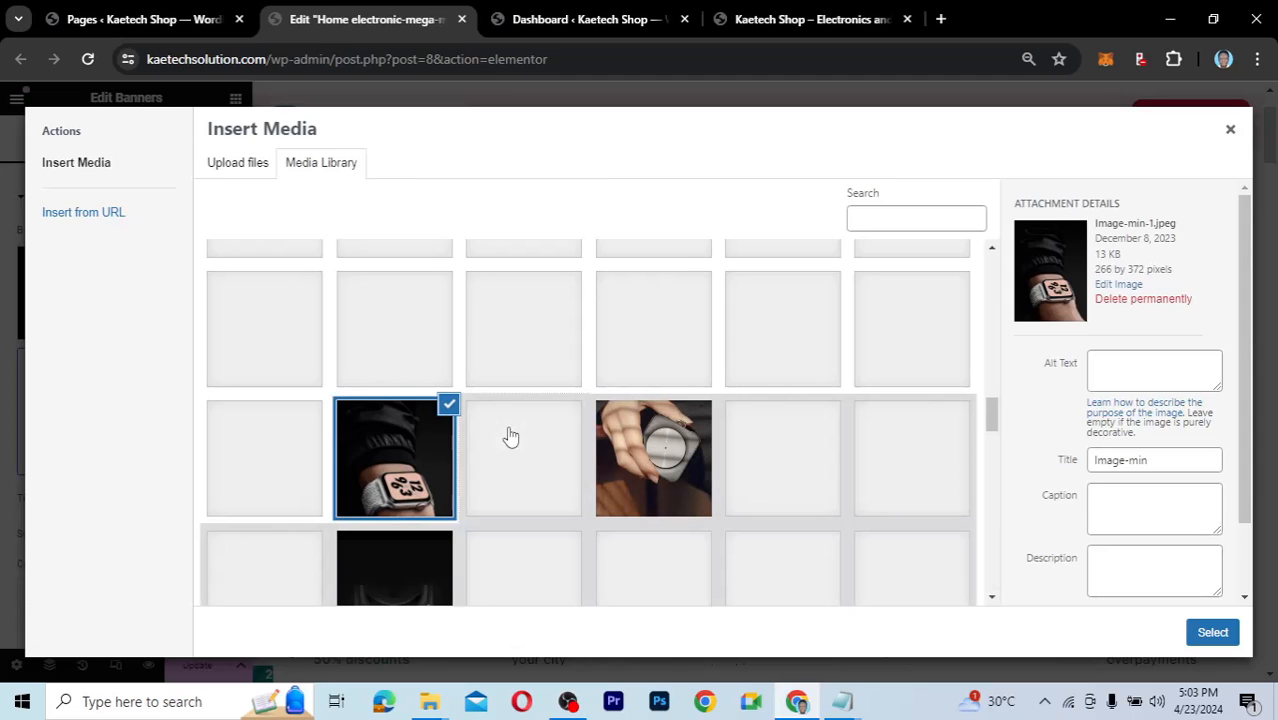
scroll(510, 436, down, 5)
scroll(450, 440, up, 1)
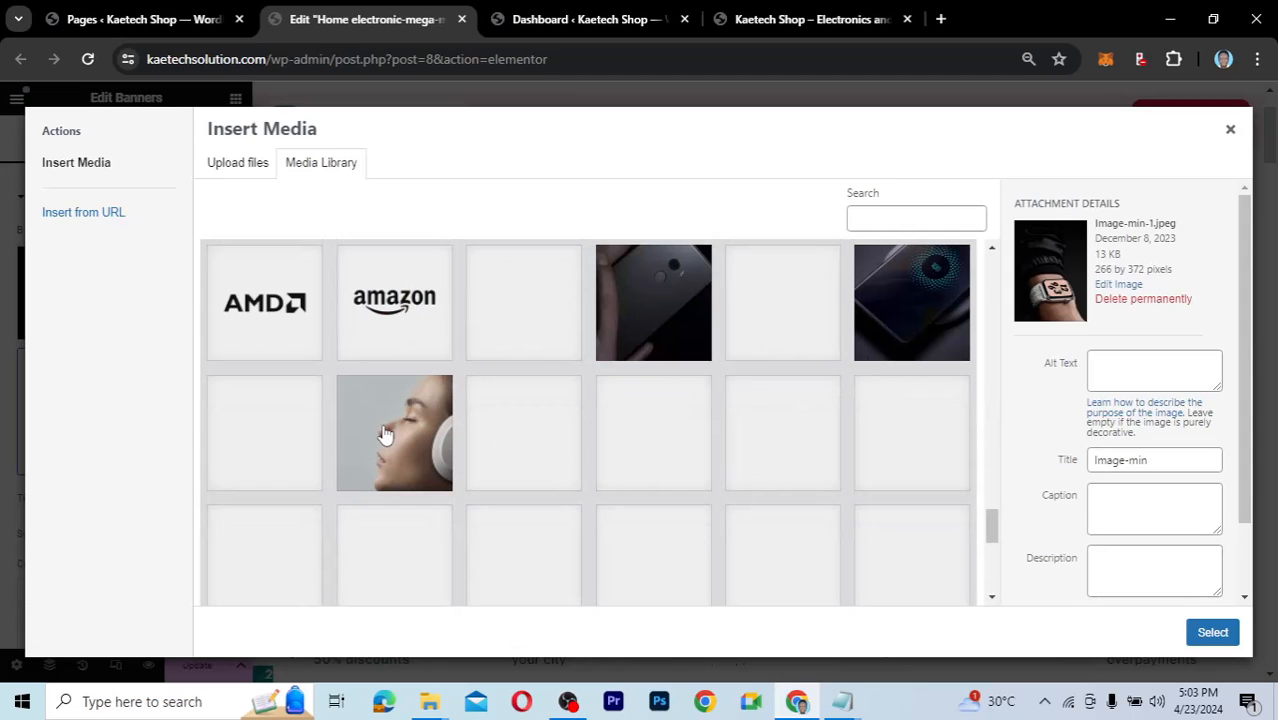
click(390, 435)
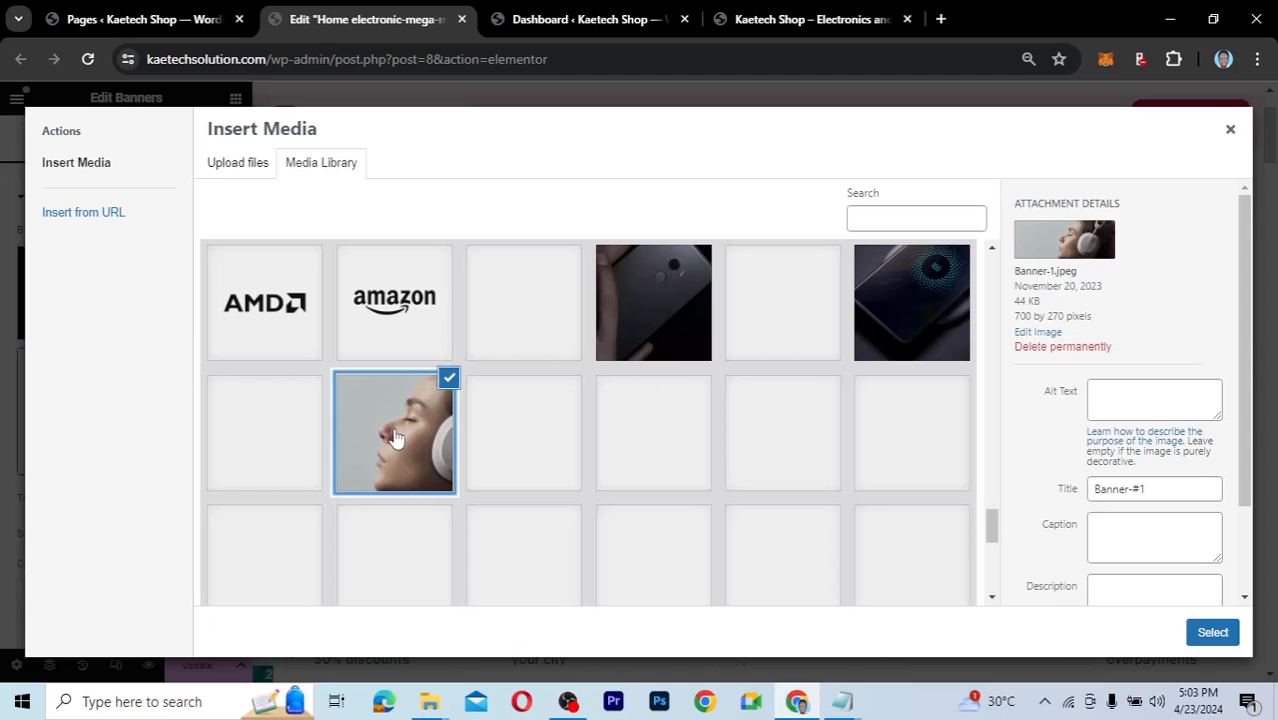
scroll(440, 428, up, 1)
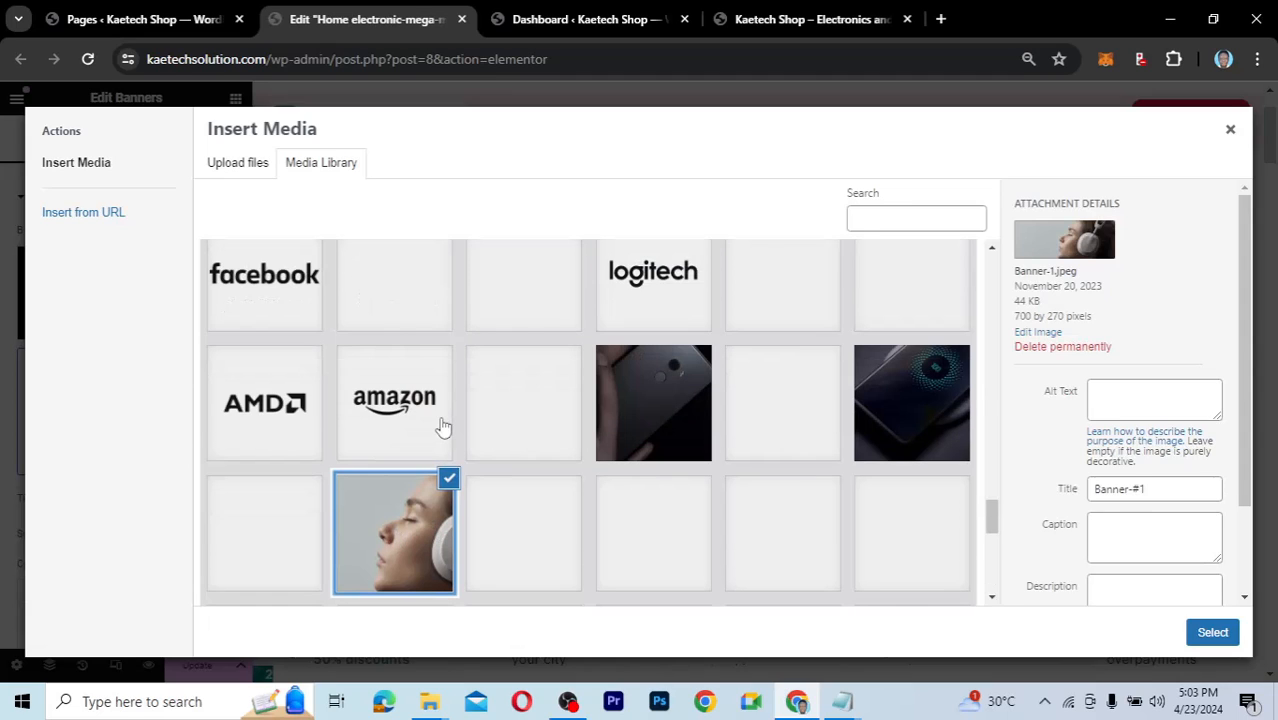
scroll(443, 427, up, 5)
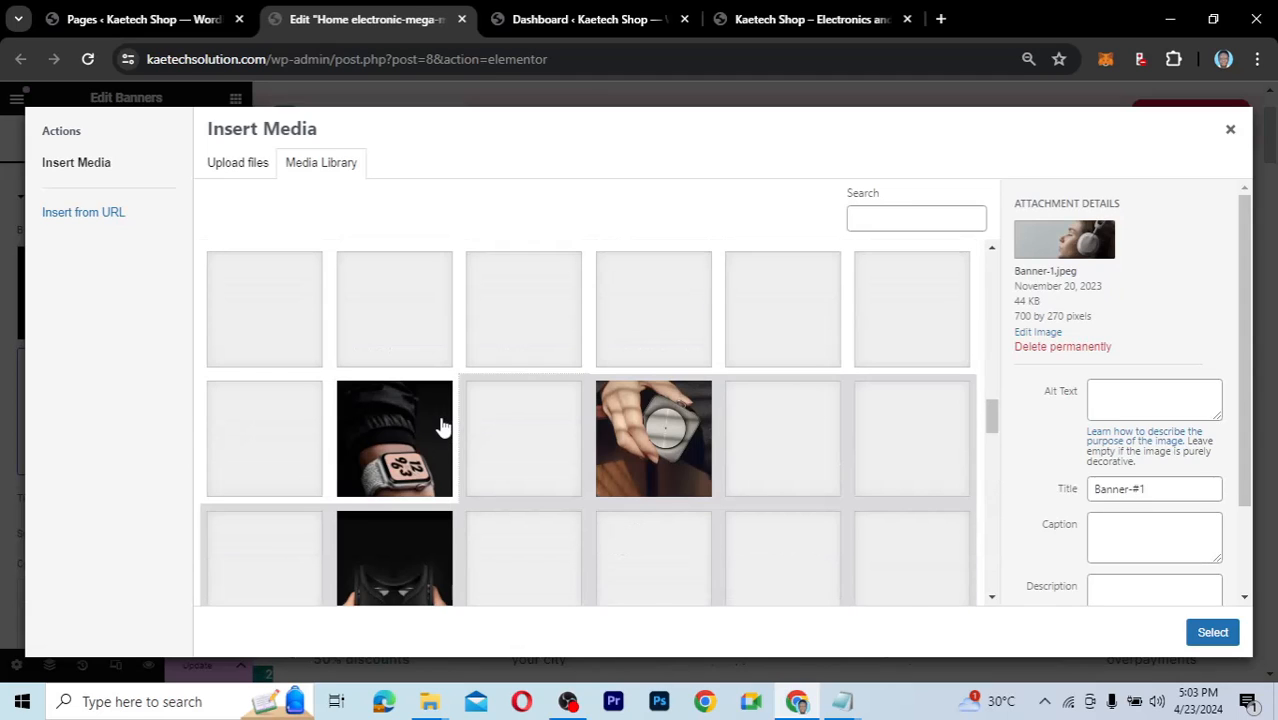
scroll(443, 427, up, 3)
scroll(443, 427, up, 3)
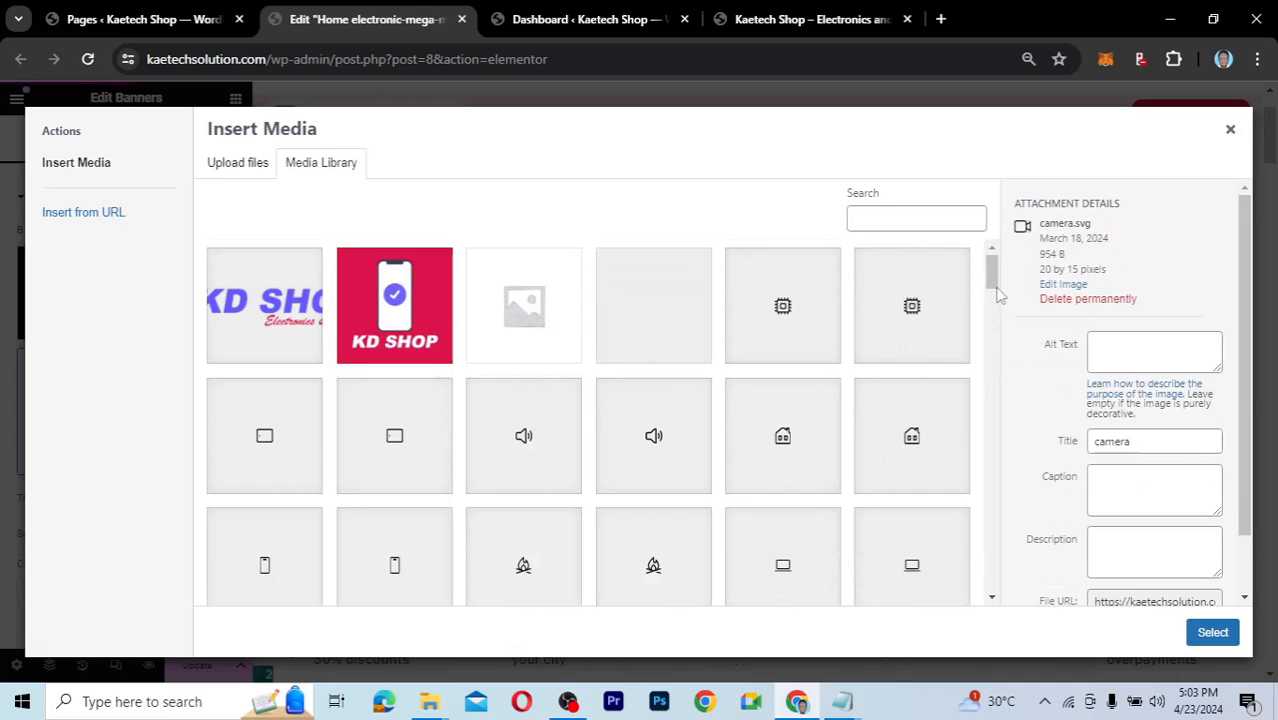
click(1233, 137)
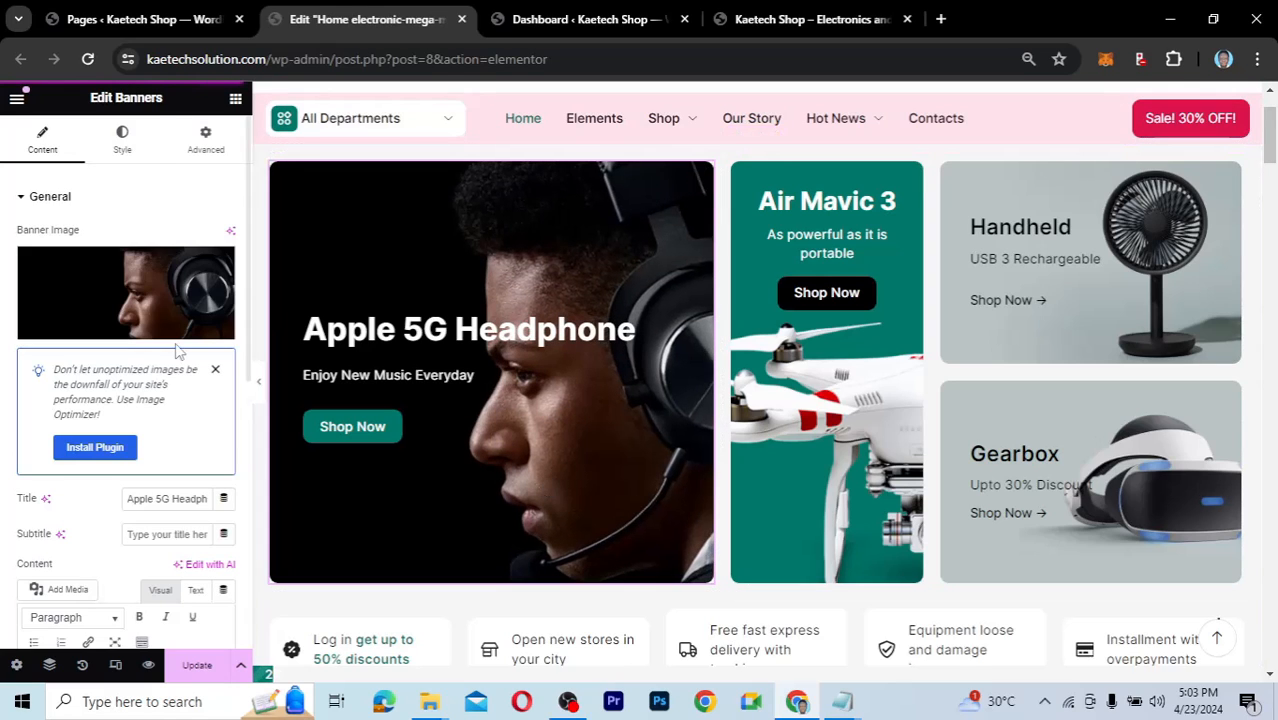
Set the Air Mavic banner button's background to Red, fine-tuned to #DB134C.
click(128, 142)
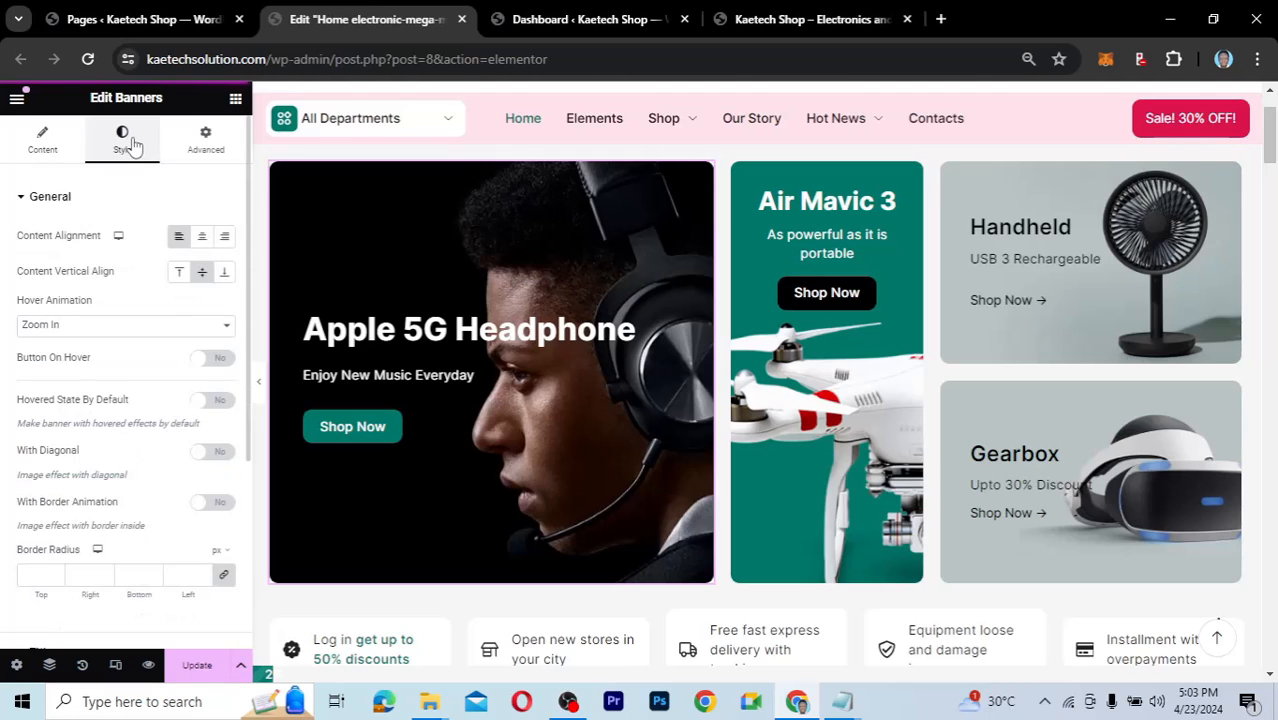
scroll(80, 365, down, 3)
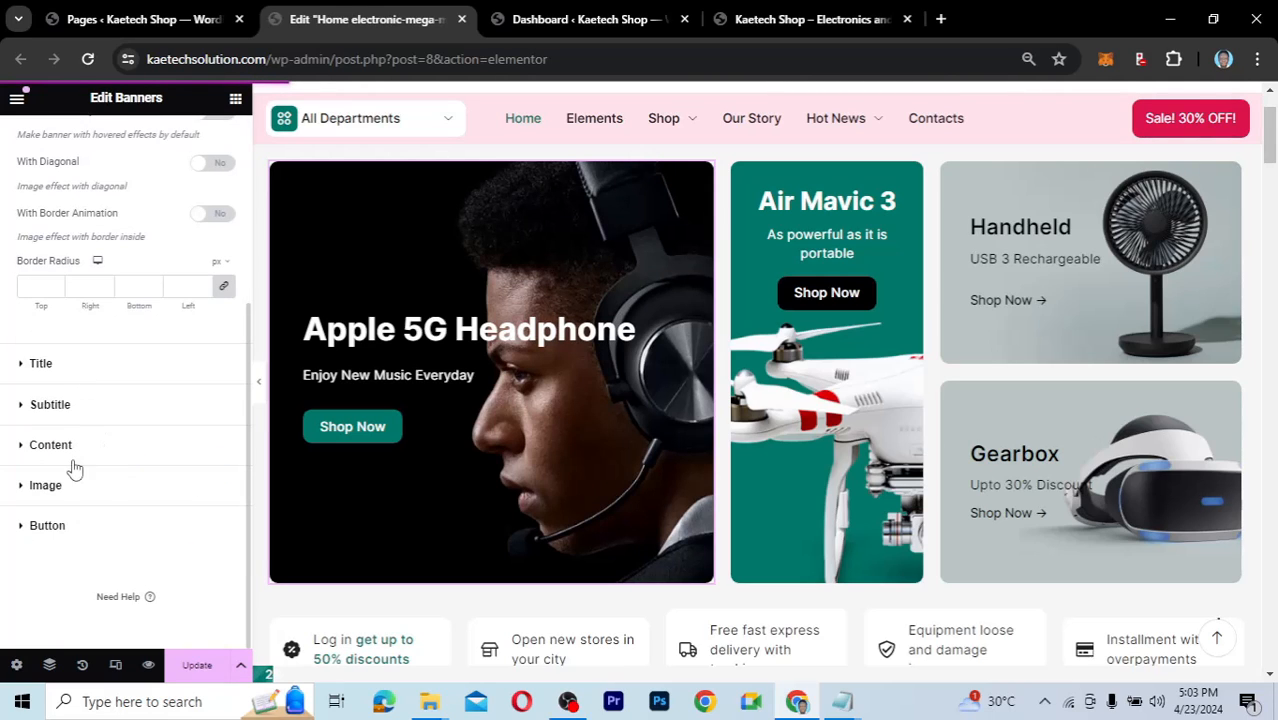
click(82, 538)
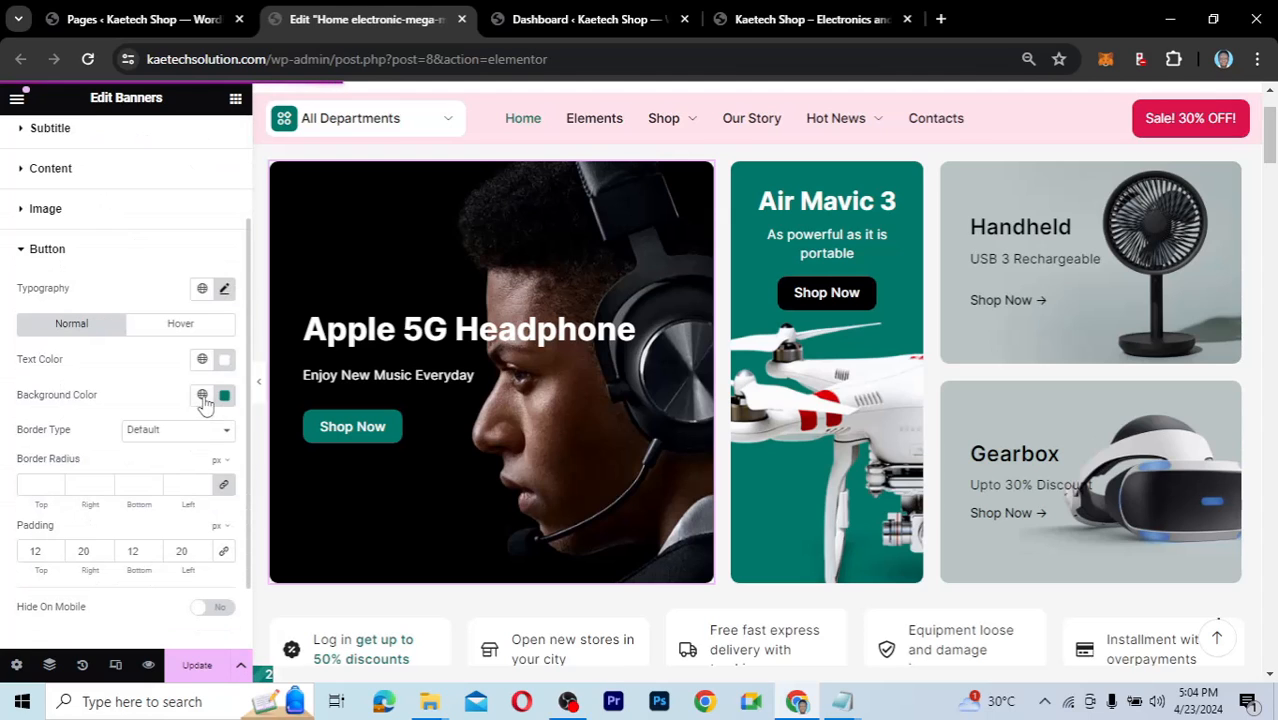
click(202, 395)
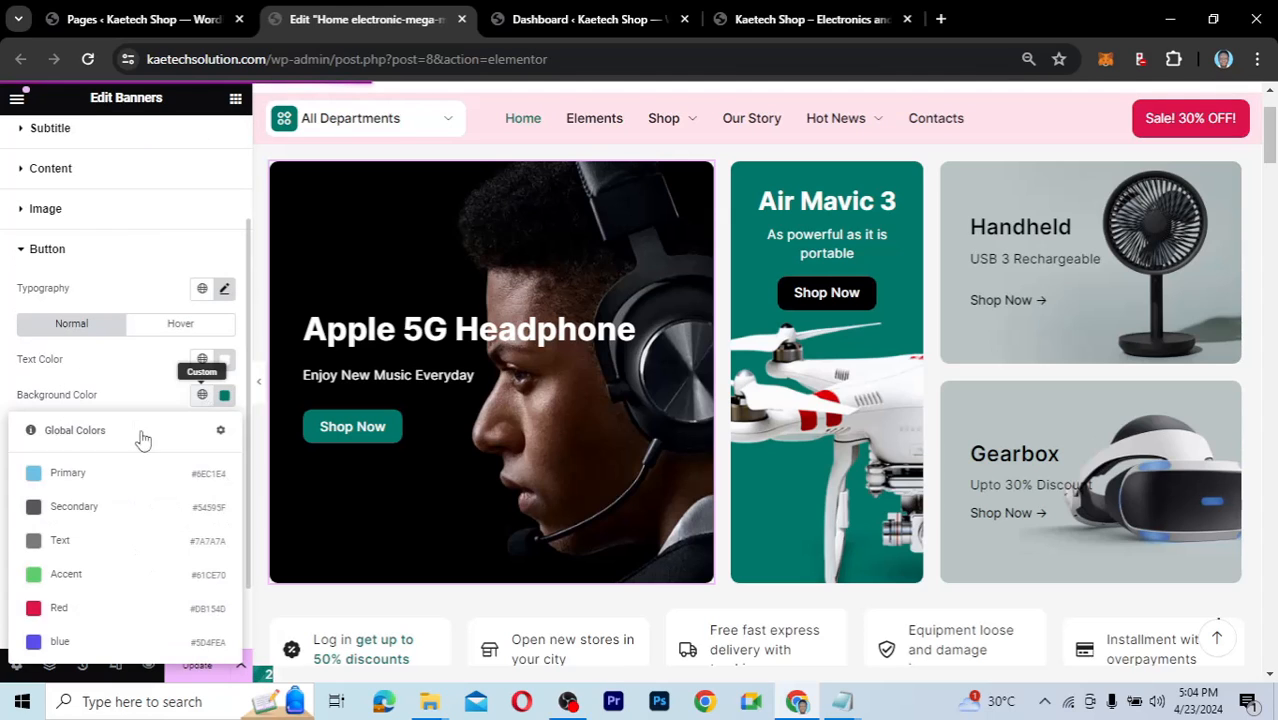
click(62, 610)
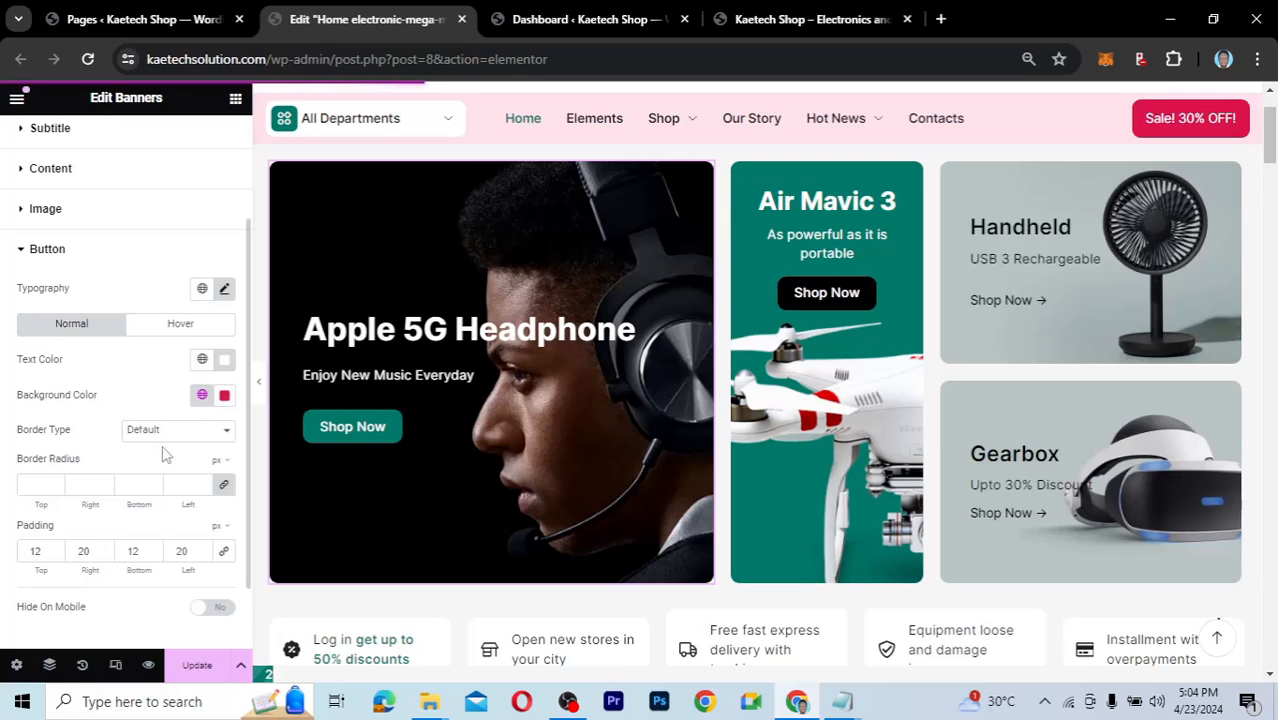
click(225, 397)
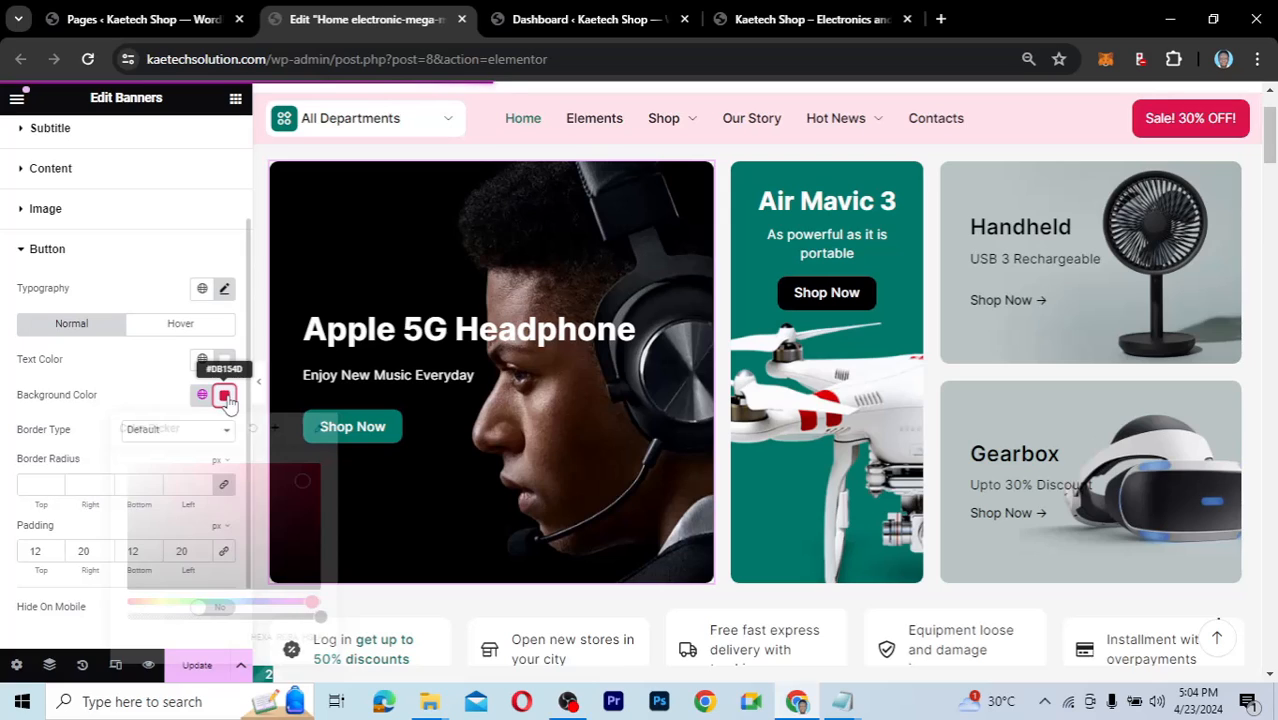
click(292, 488)
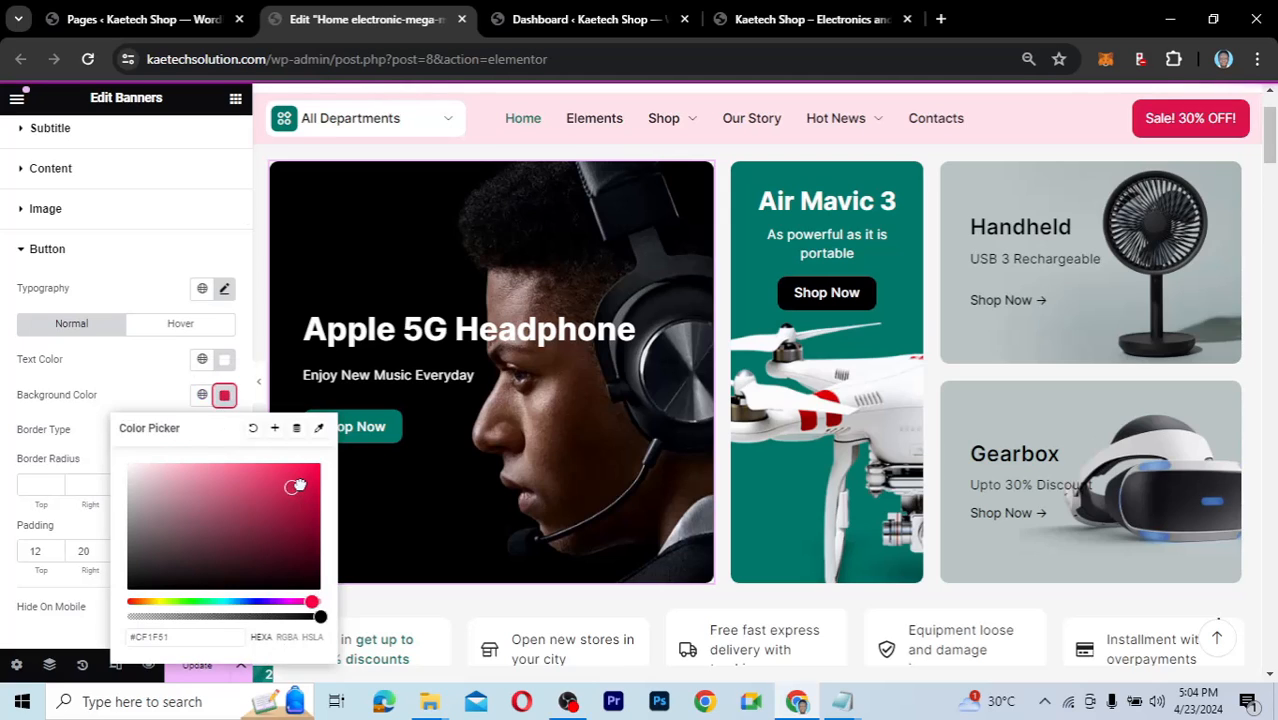
drag(297, 486, 303, 481)
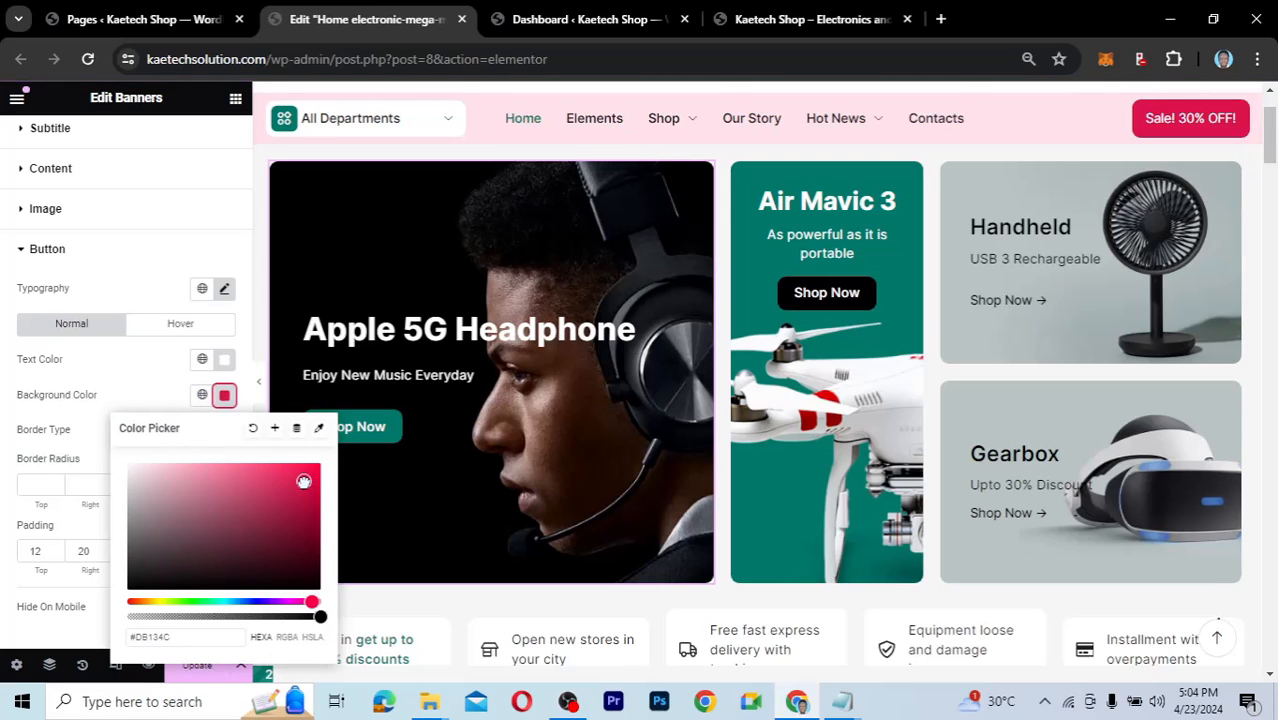
click(157, 386)
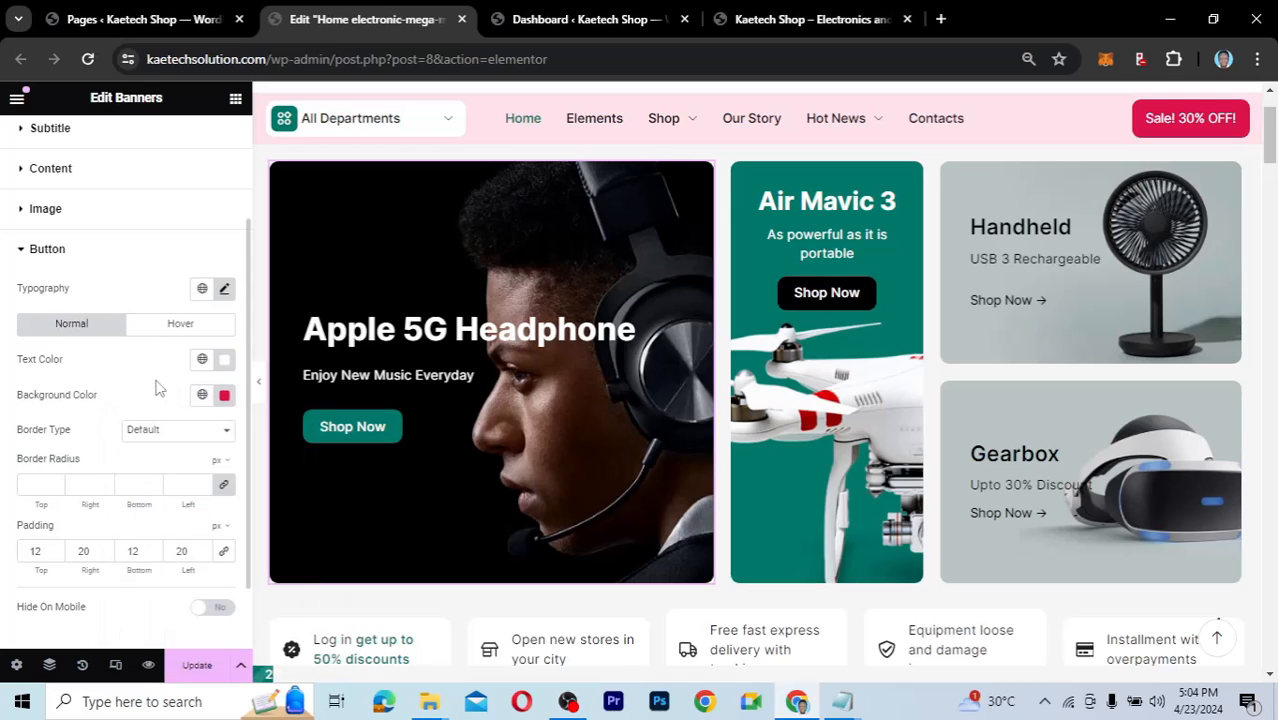
Make the button's hover text Red, relink its background to global Red, and save the page.
click(179, 324)
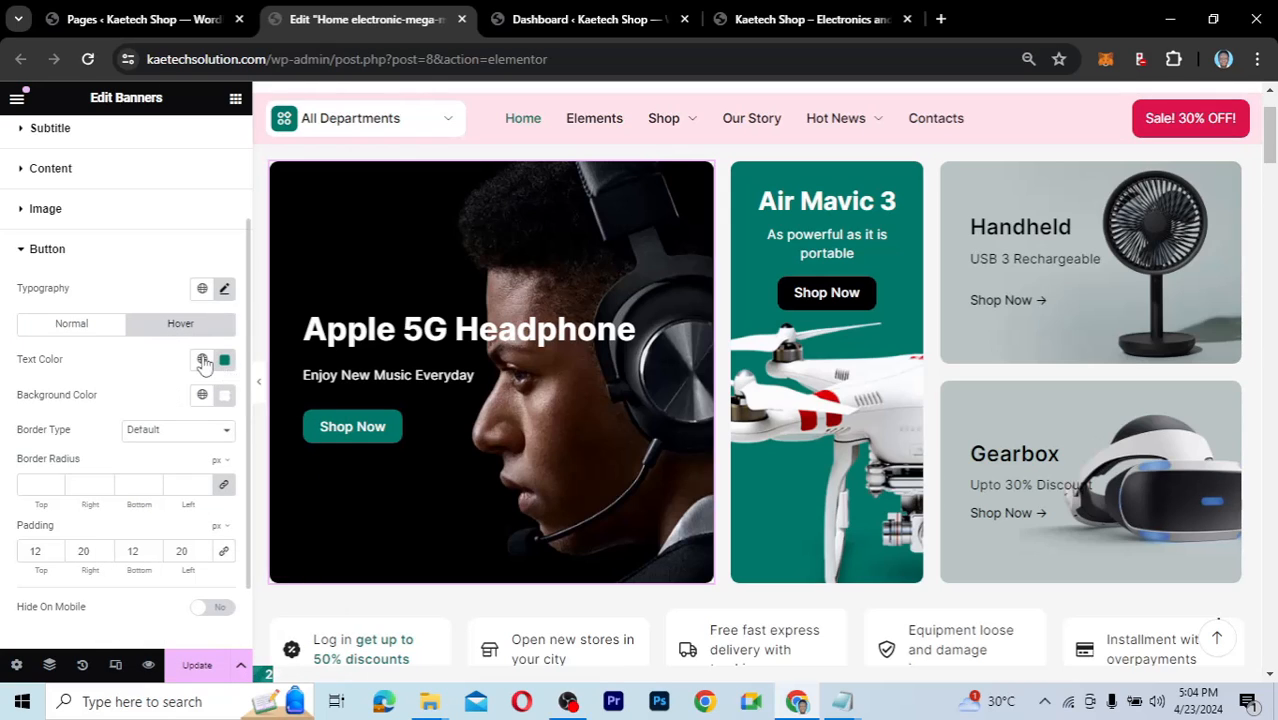
click(202, 360)
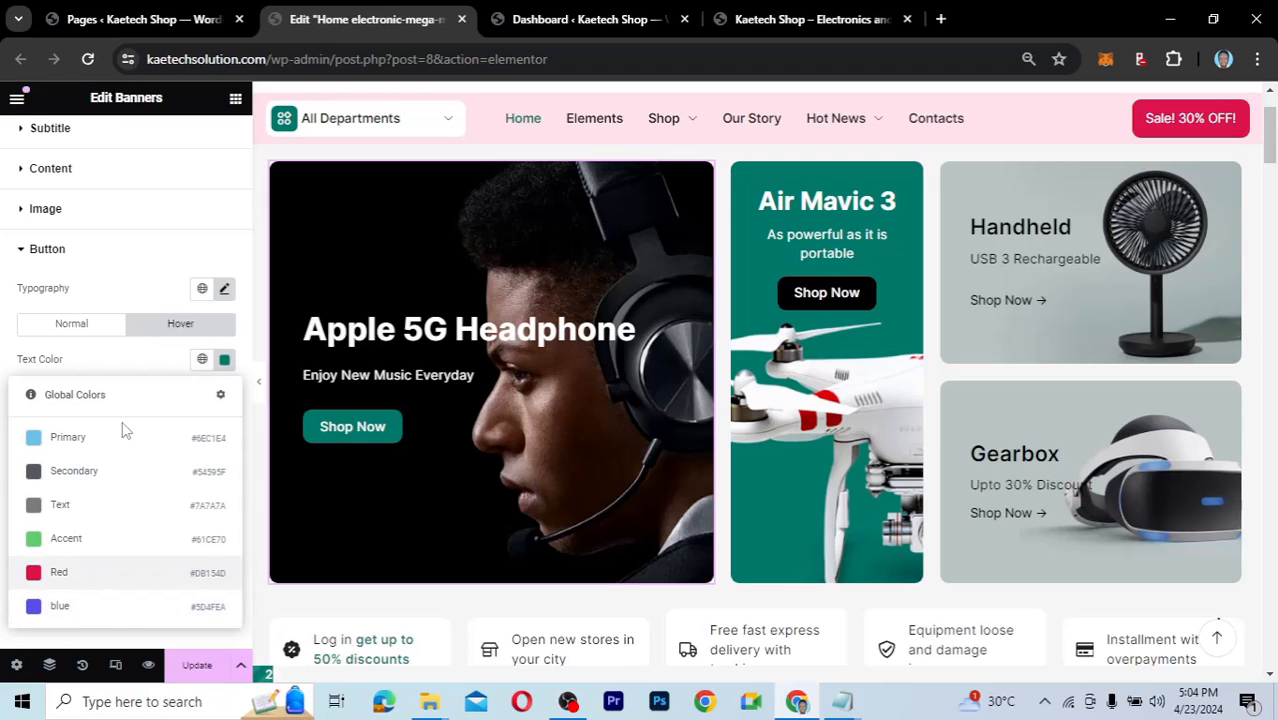
click(95, 574)
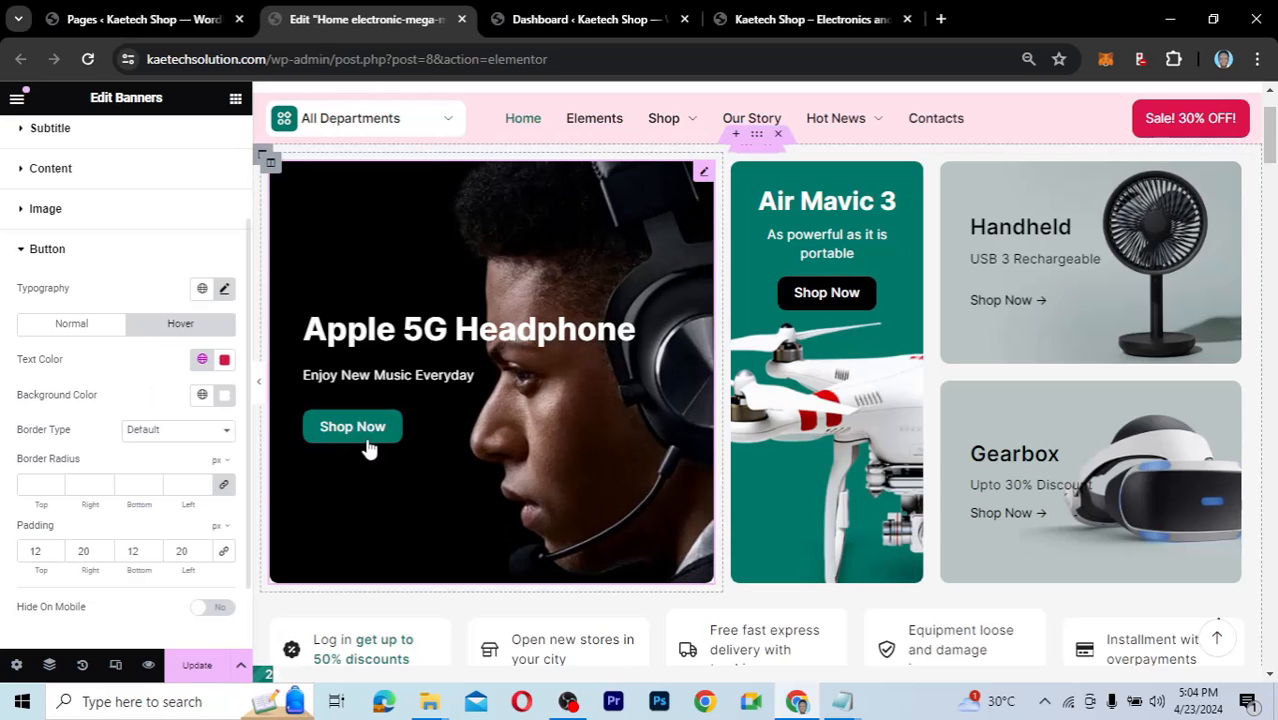
click(92, 331)
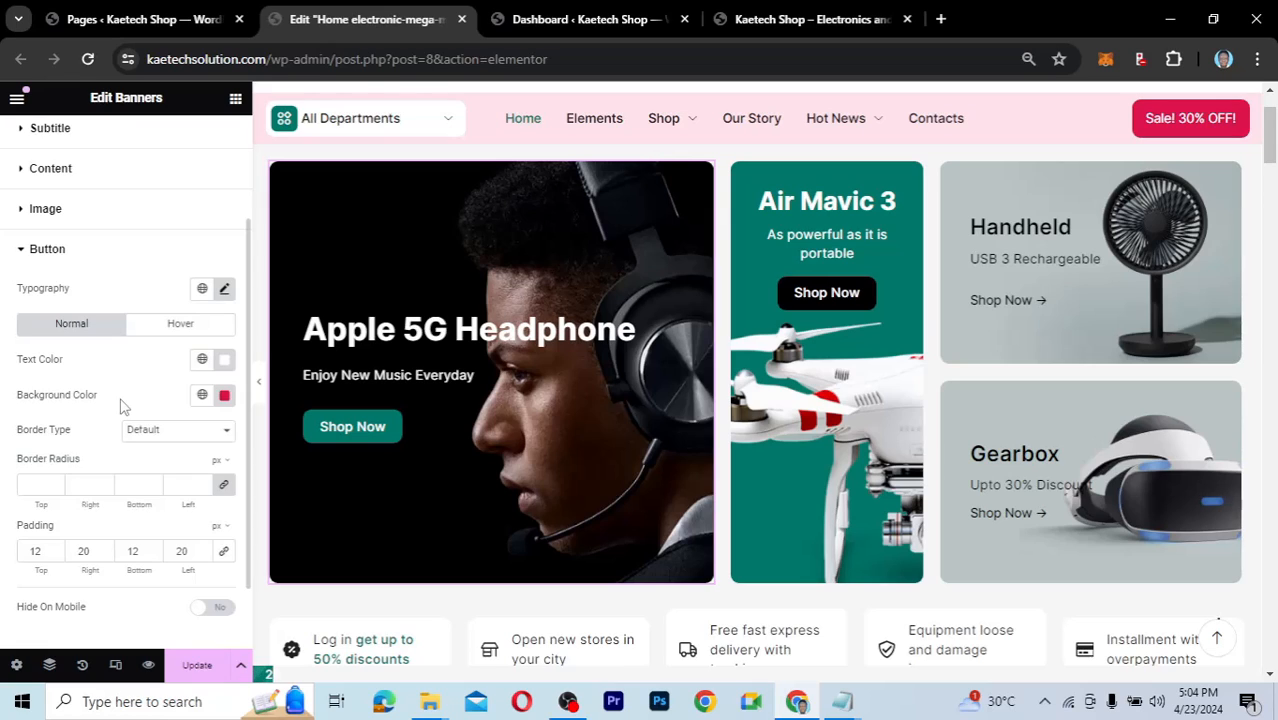
click(224, 396)
click(204, 397)
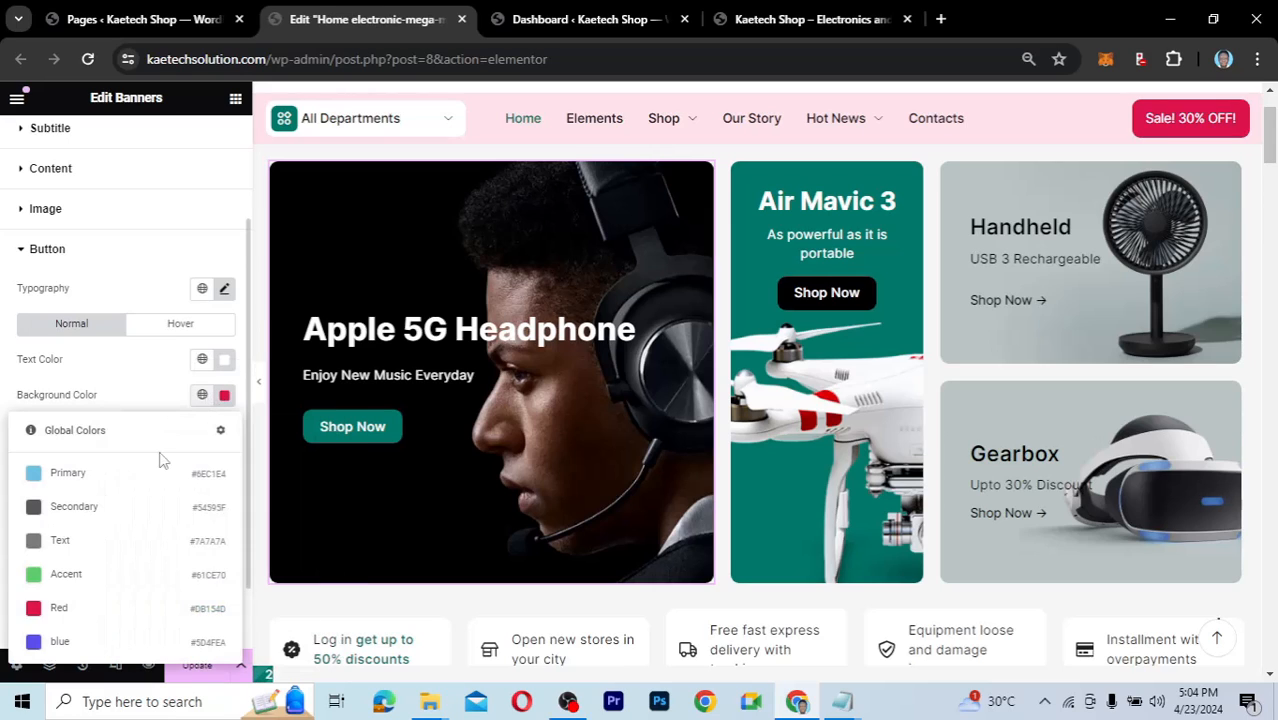
click(63, 612)
click(197, 668)
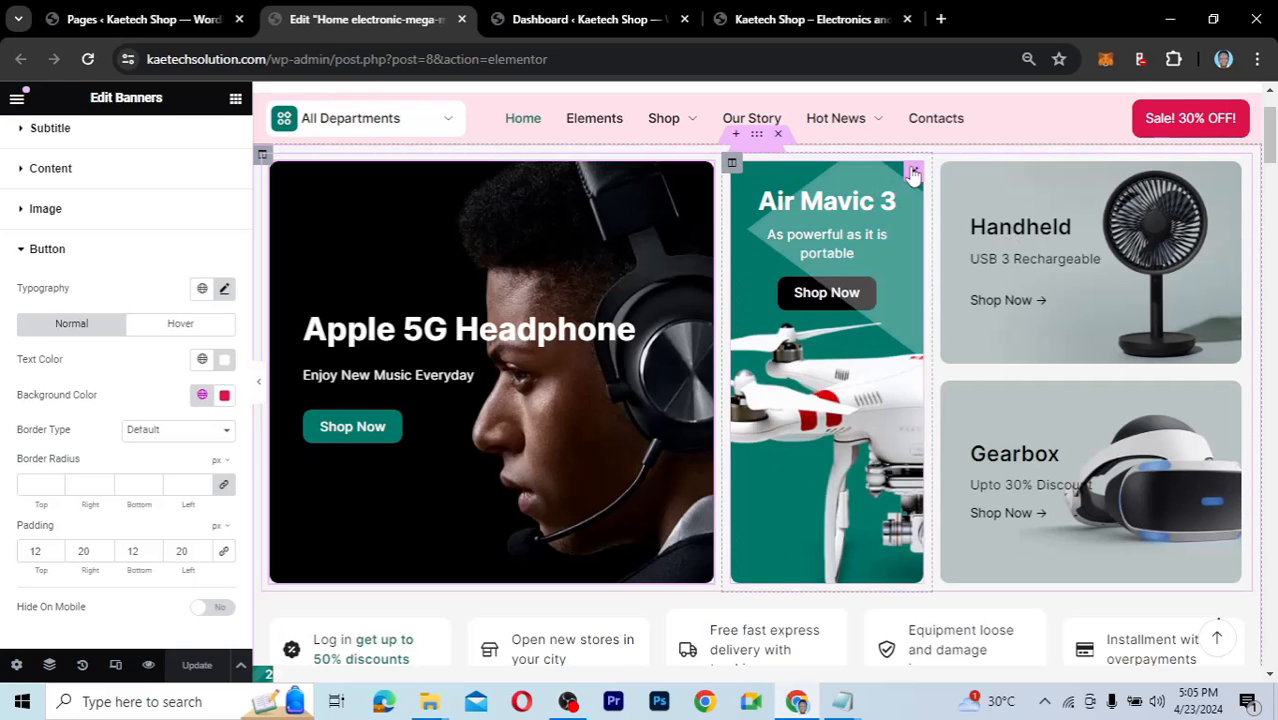
Open the Air Mavic banner's settings and scroll the page down to Popular Categories and back.
click(913, 174)
scroll(90, 470, down, 3)
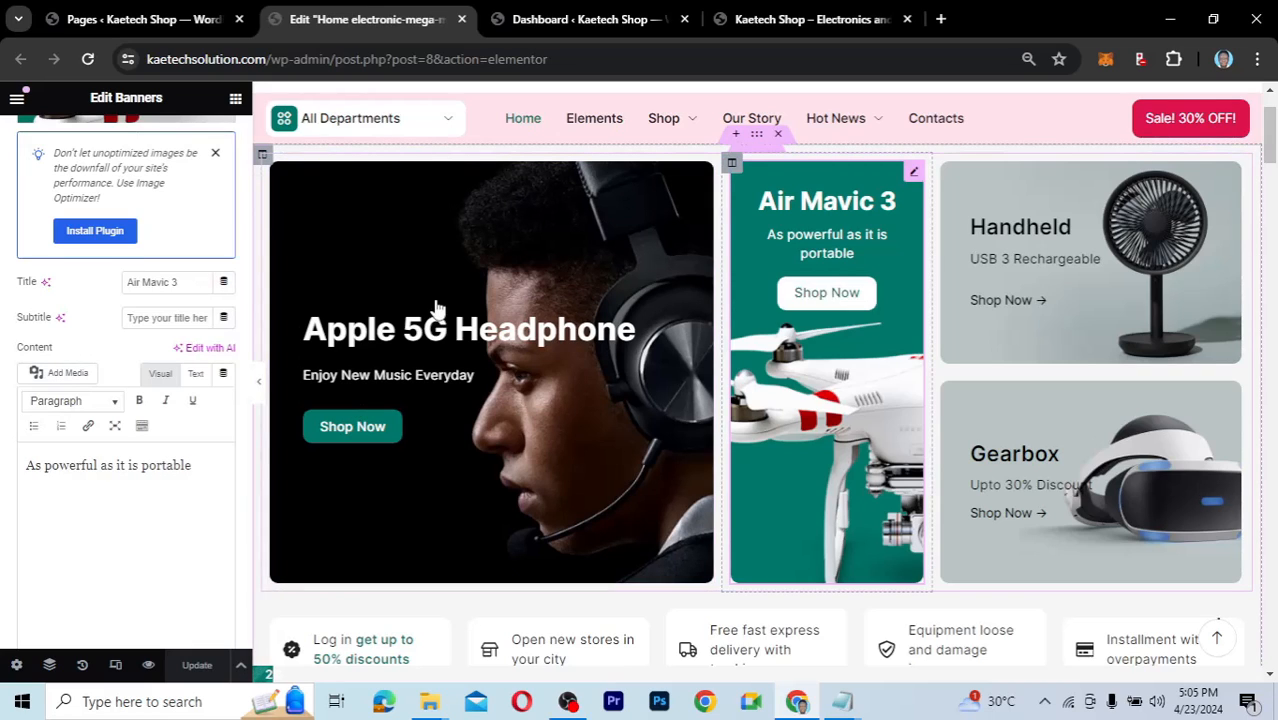
scroll(128, 375, down, 2)
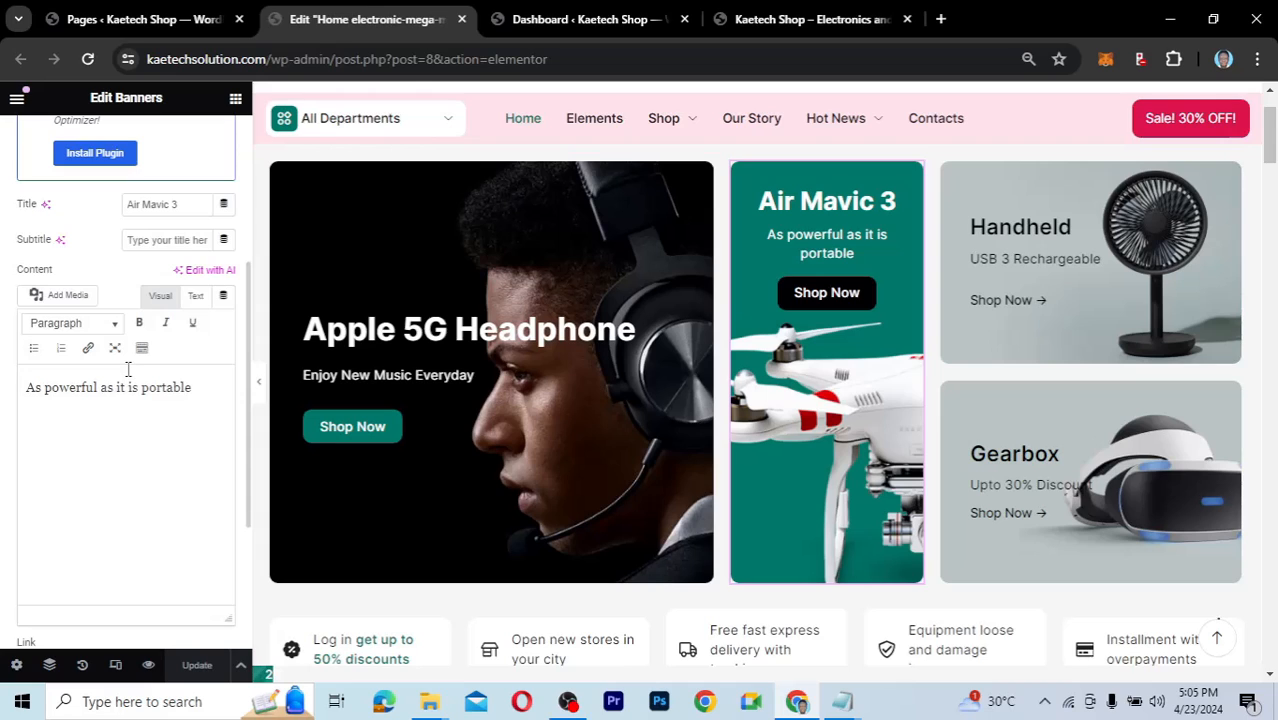
scroll(108, 276, up, 5)
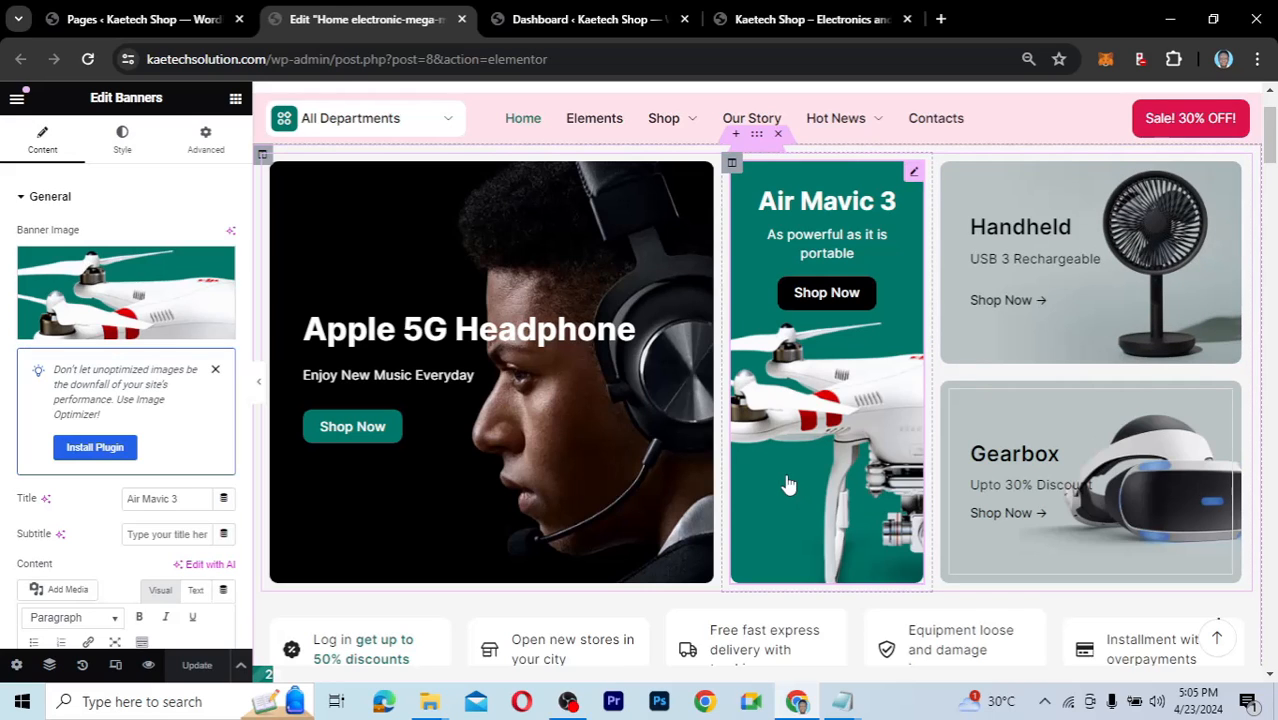
scroll(788, 485, down, 5)
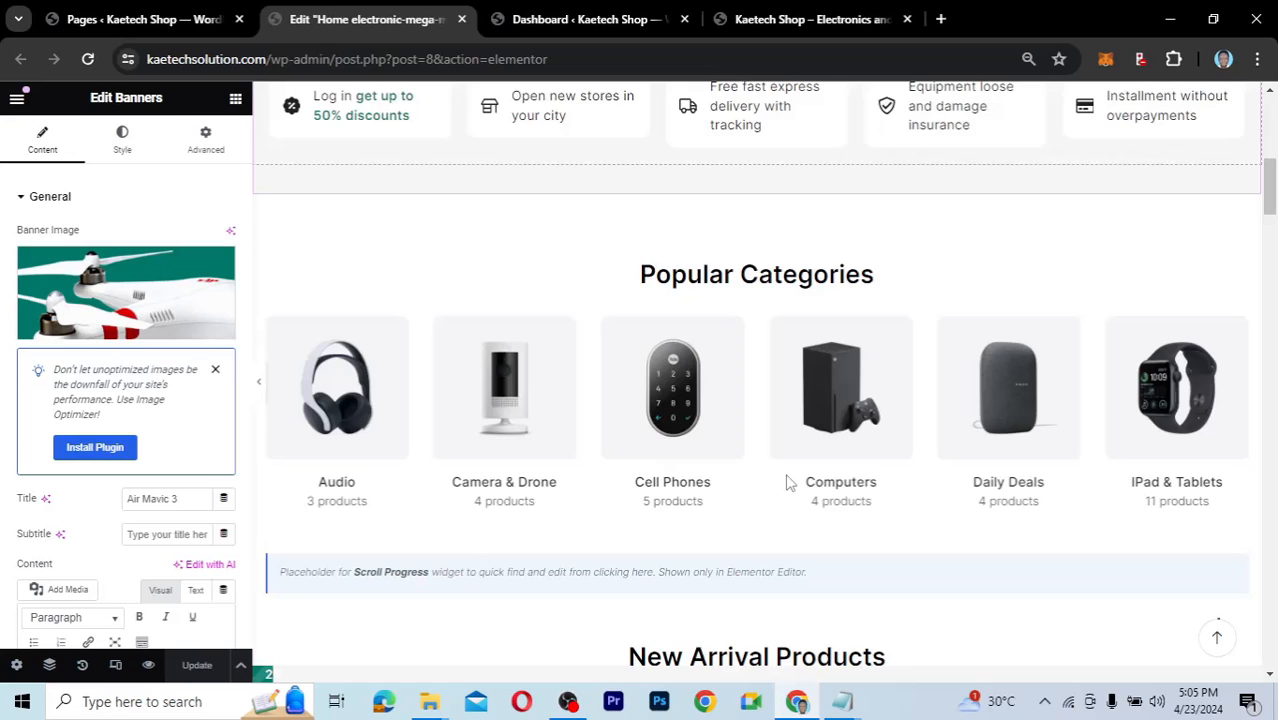
scroll(592, 230, up, 1)
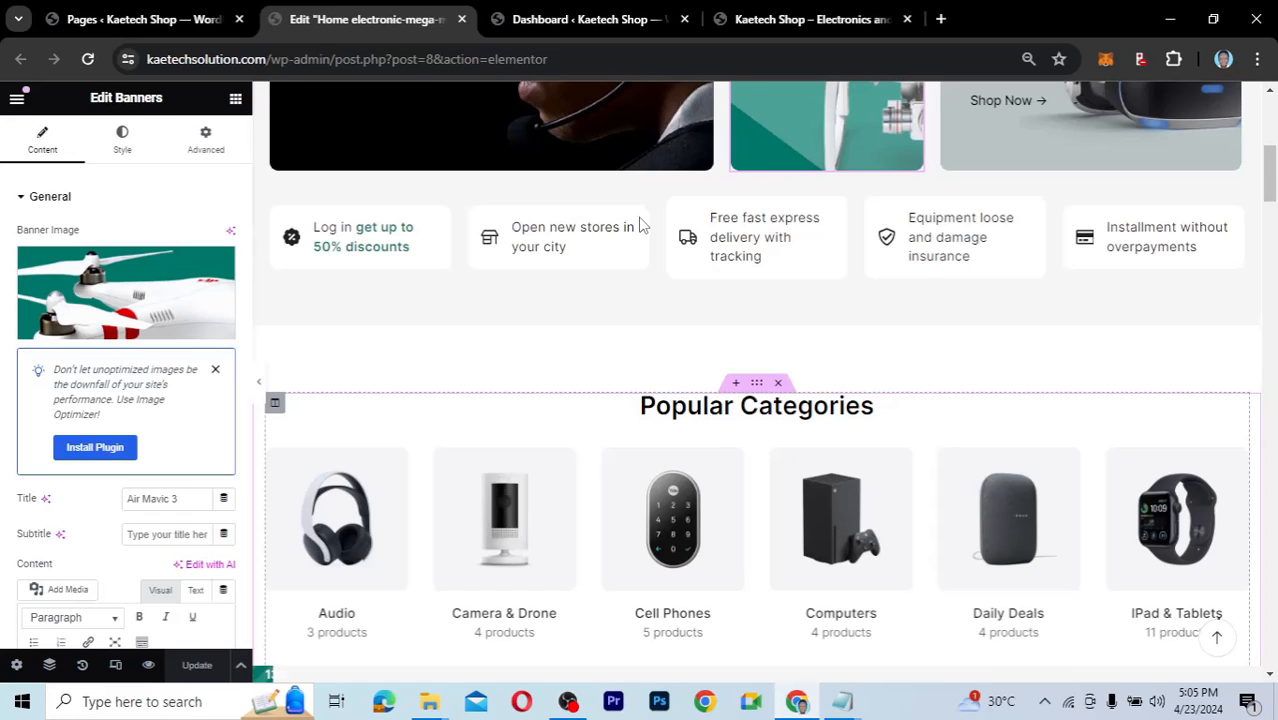
scroll(641, 226, up, 1)
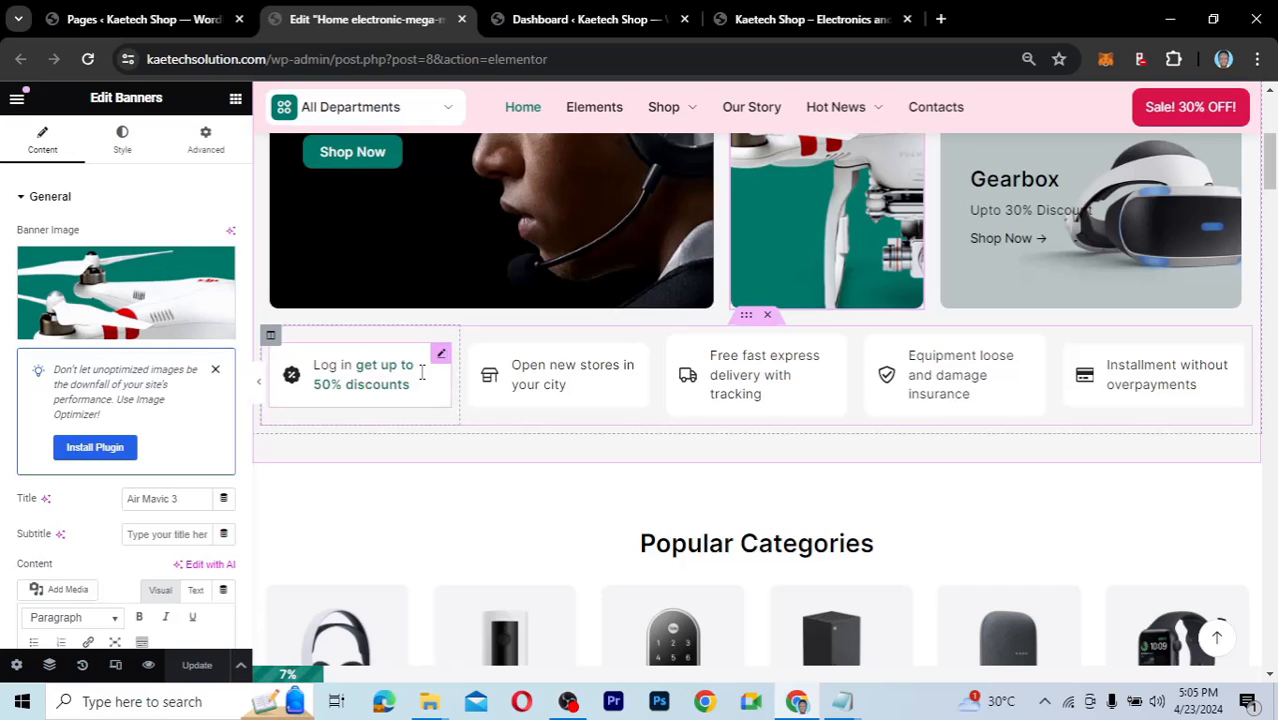
Select the 'Log in get up to 50% discounts' icon box and browse its Description and Icon/Image/Text styles.
click(434, 378)
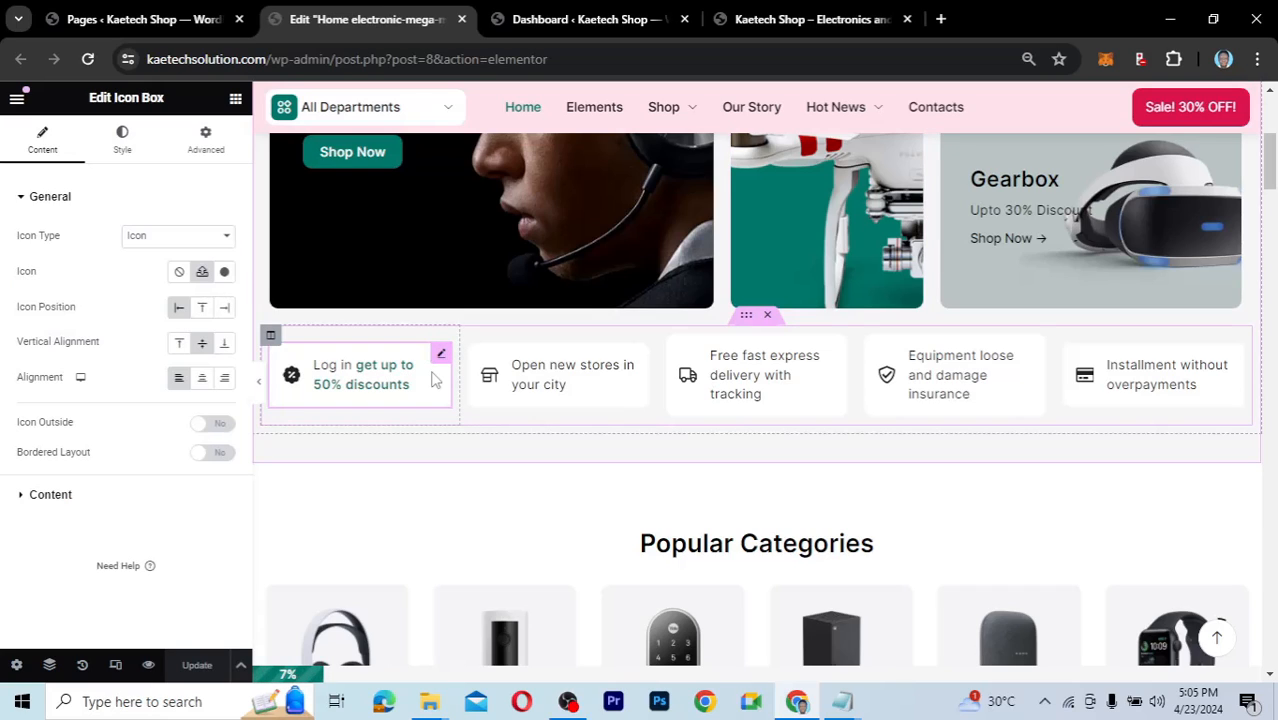
click(122, 152)
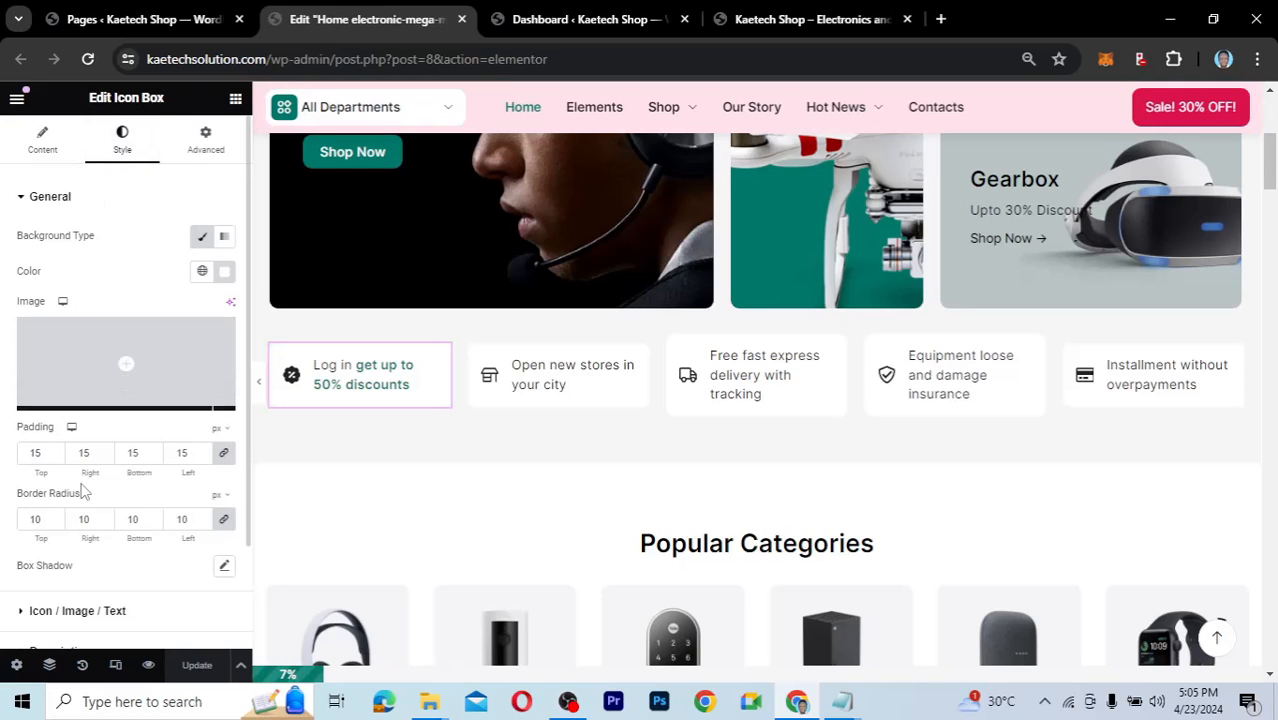
scroll(84, 490, down, 2)
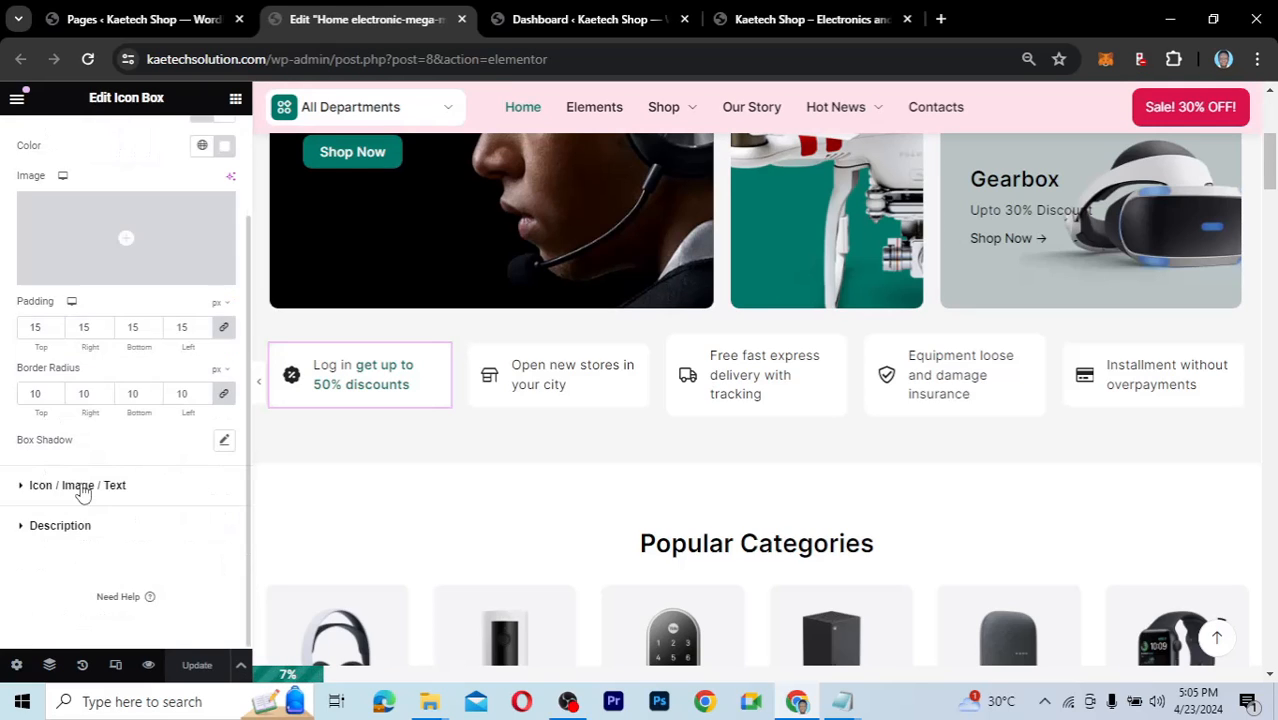
click(24, 530)
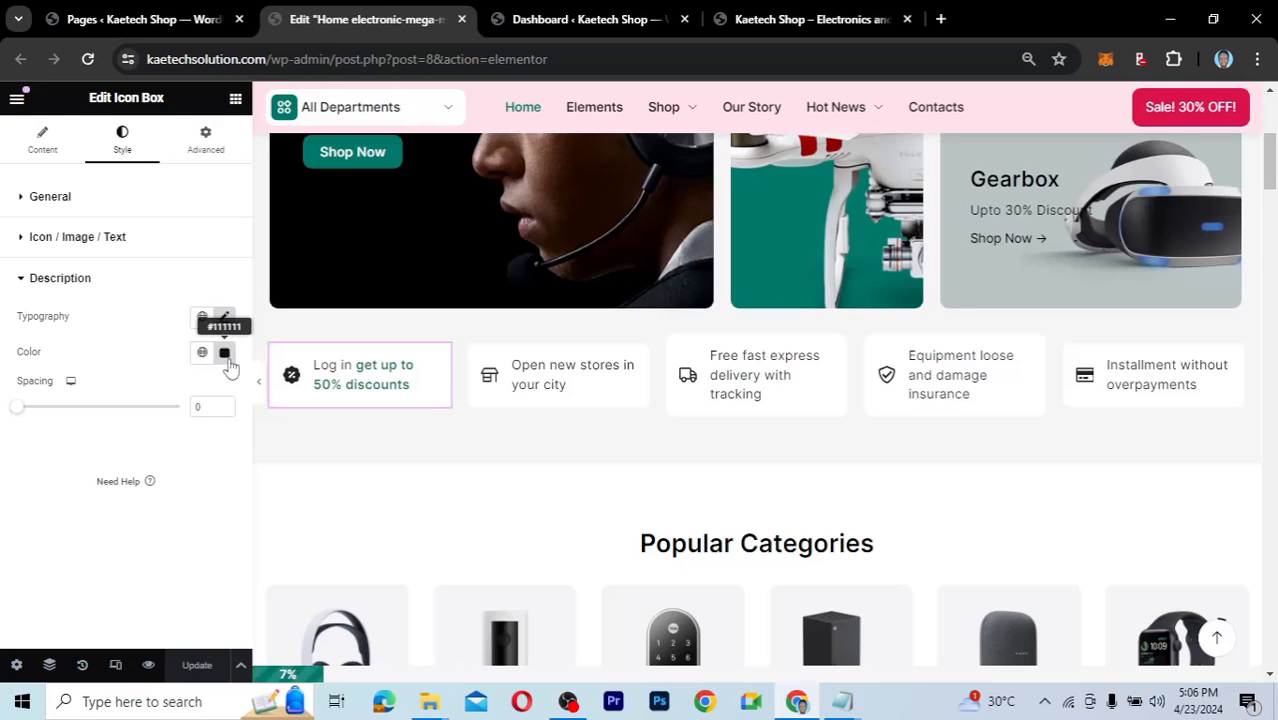
click(28, 237)
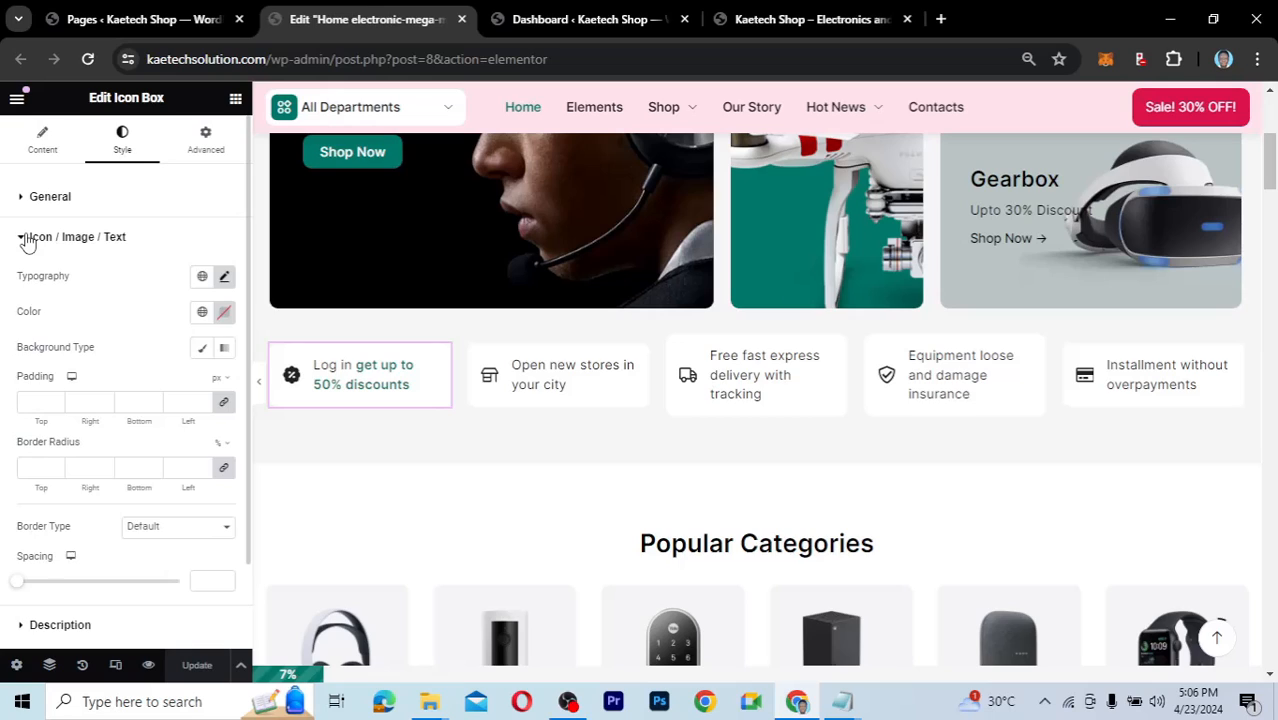
click(28, 240)
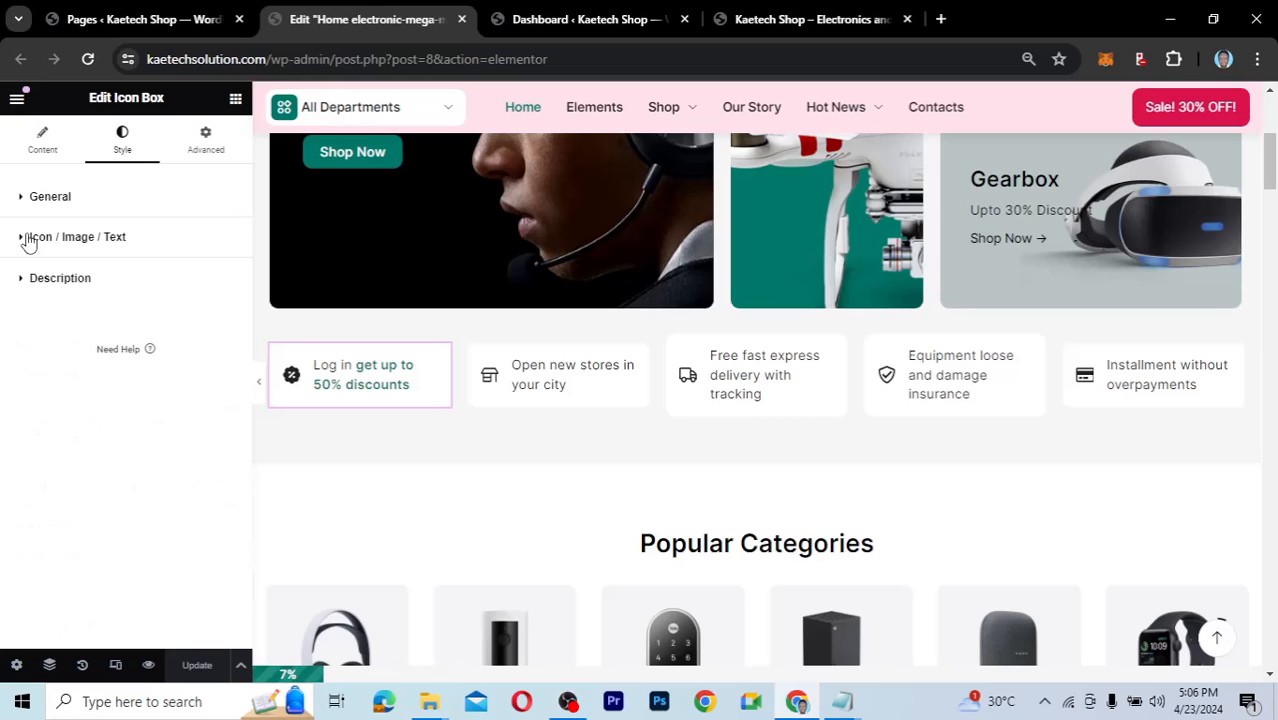
Check the icon box's Advanced tab Custom CSS section, then go back to its Content settings.
click(206, 137)
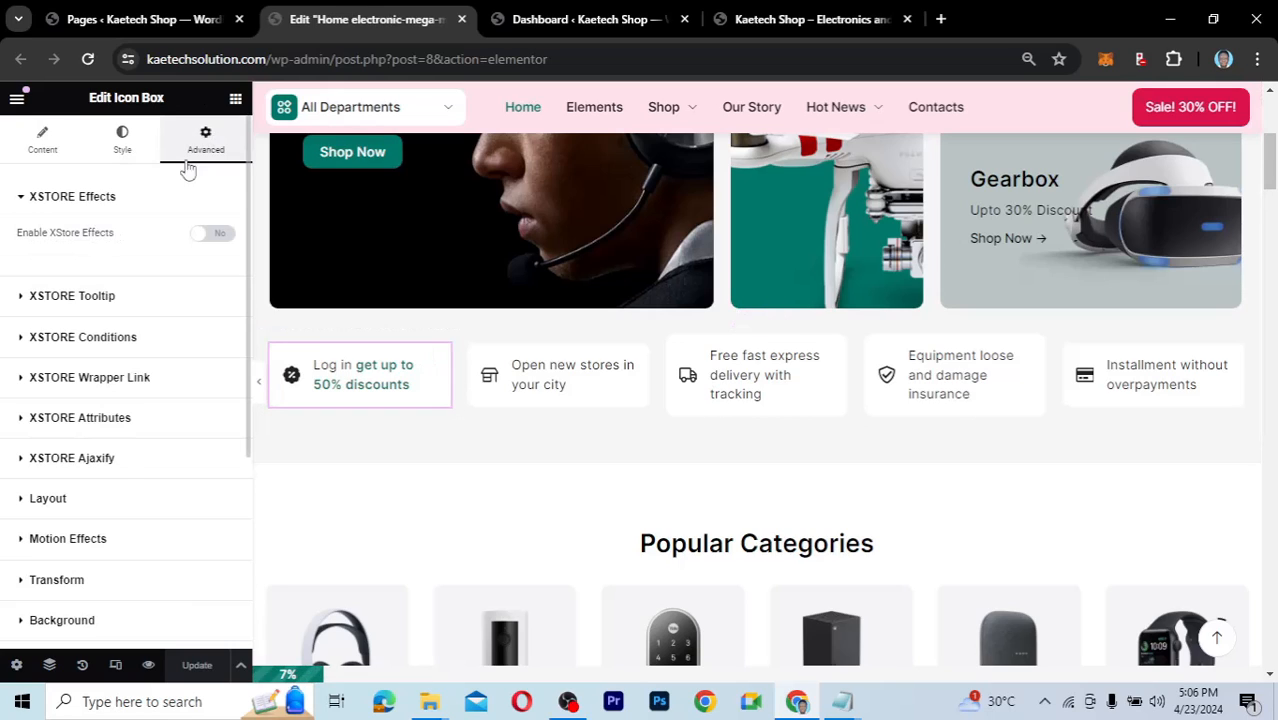
scroll(121, 469, down, 4)
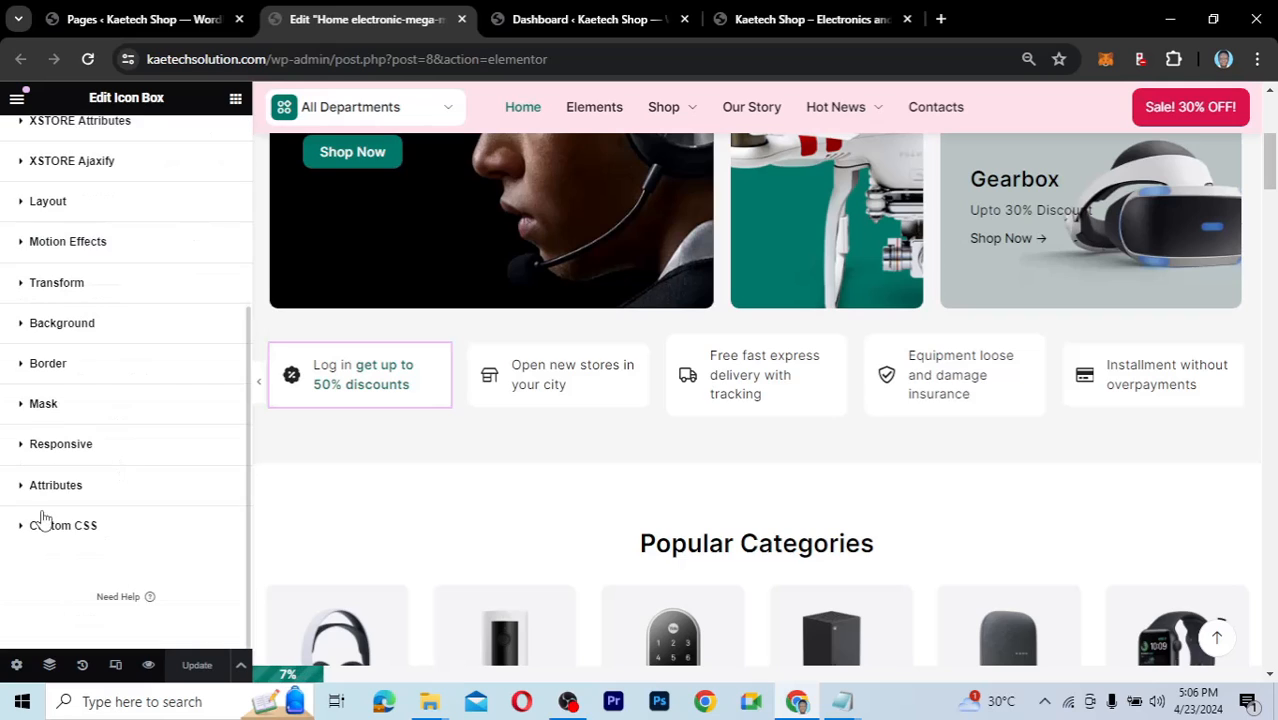
click(25, 529)
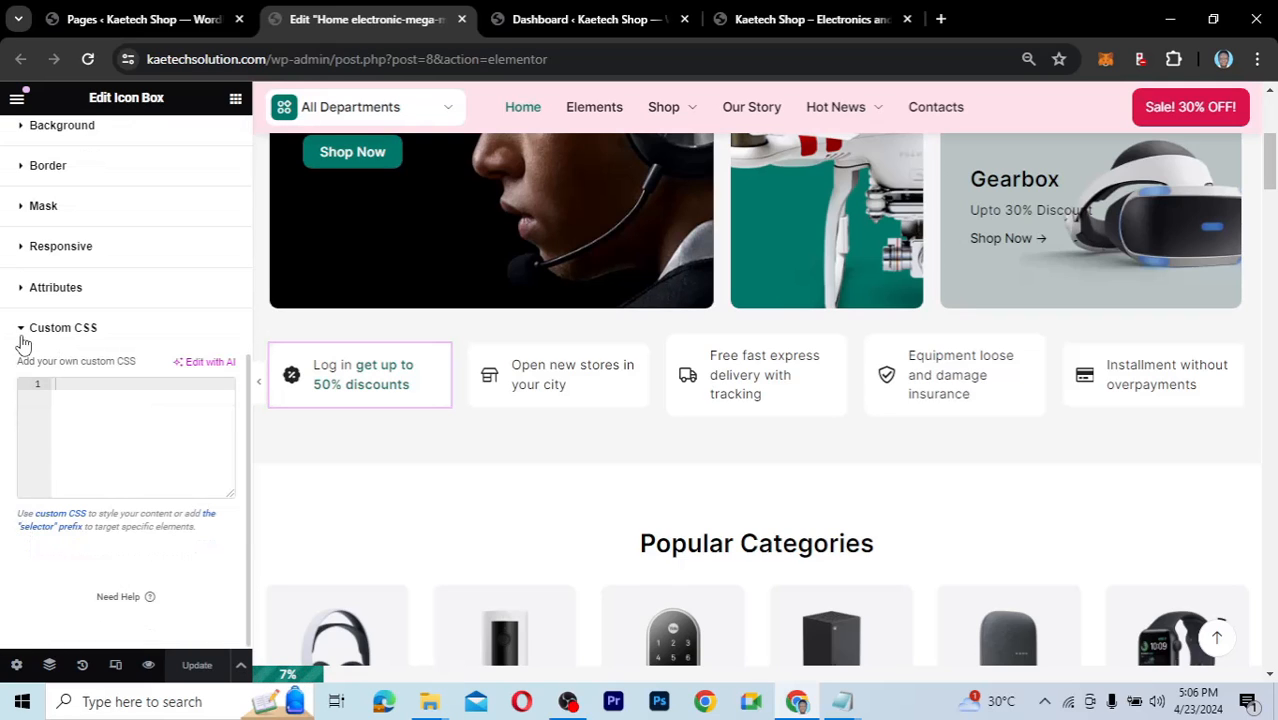
click(24, 336)
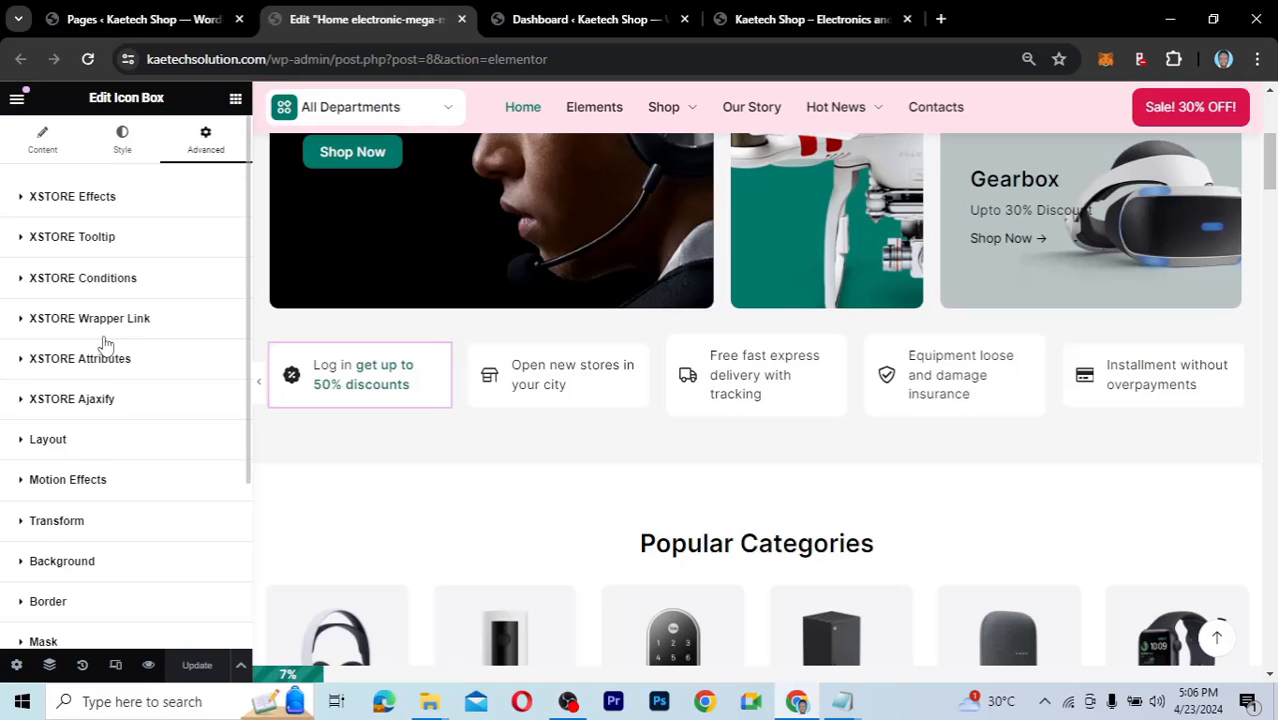
scroll(105, 345, down, 3)
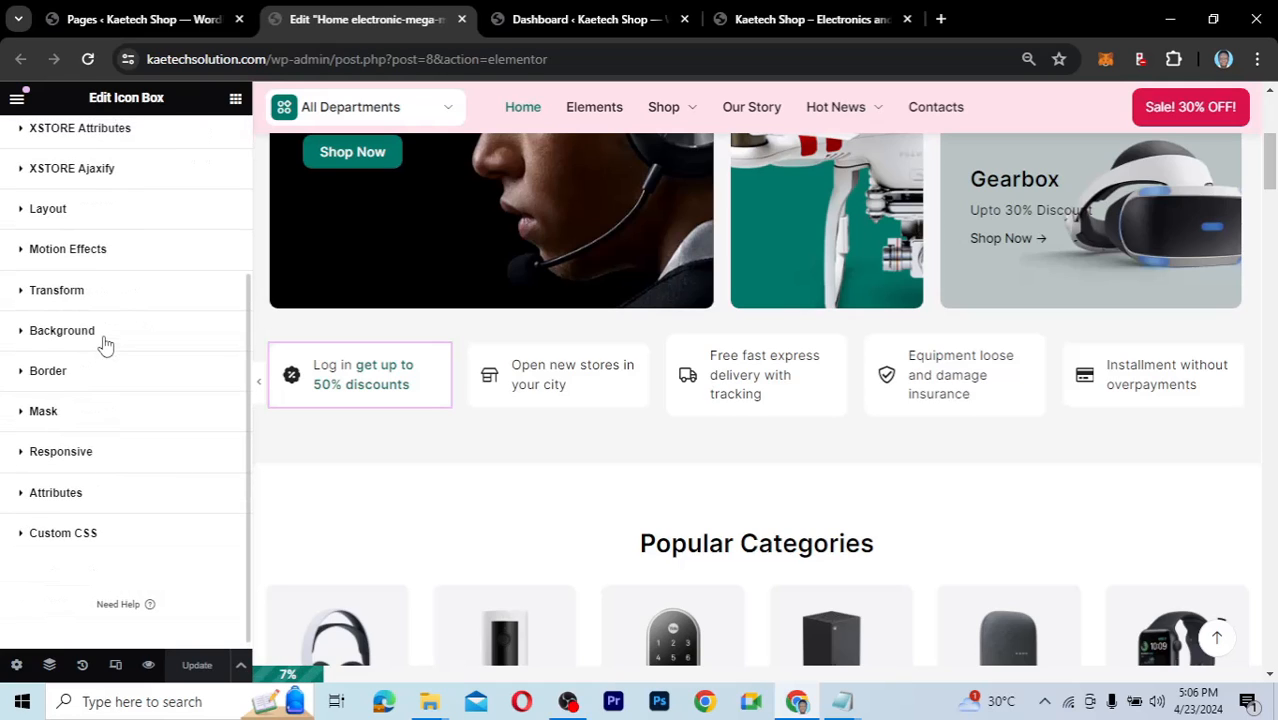
scroll(105, 345, up, 2)
scroll(105, 345, up, 2)
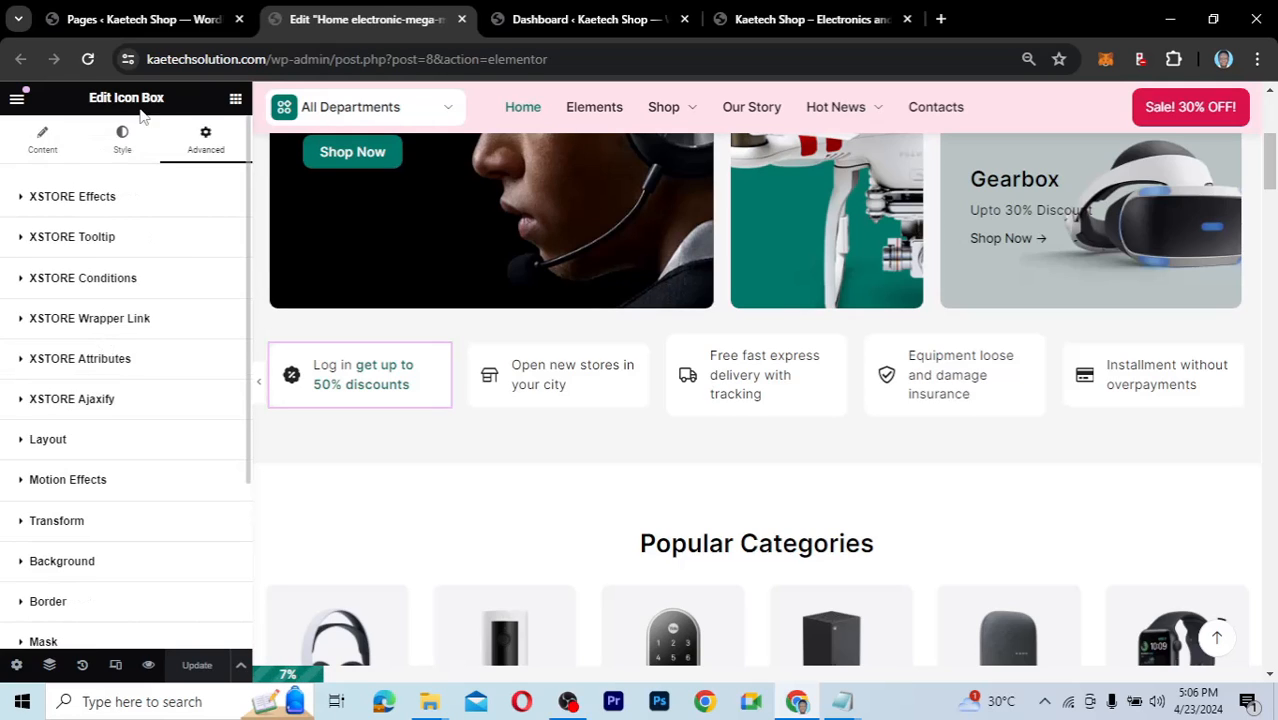
click(58, 158)
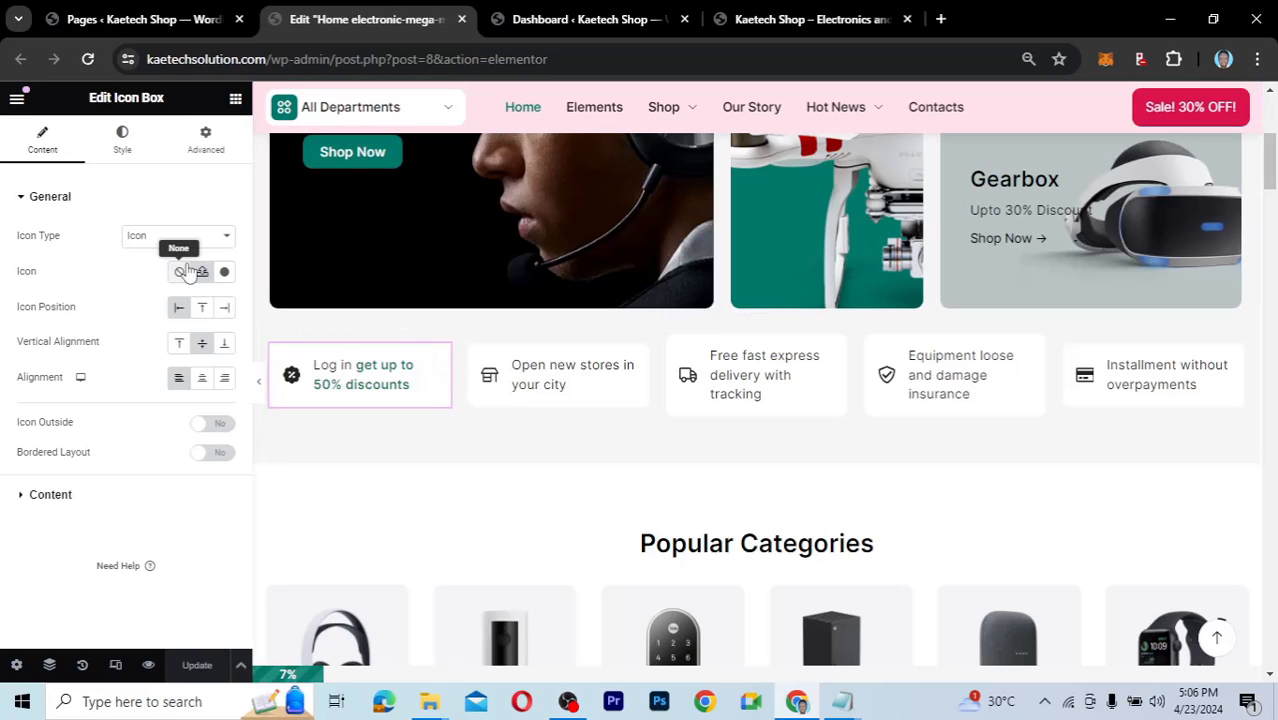
Change the description span's colour from 00796B to db154d, copied from the Notepad notes.
click(125, 135)
click(52, 143)
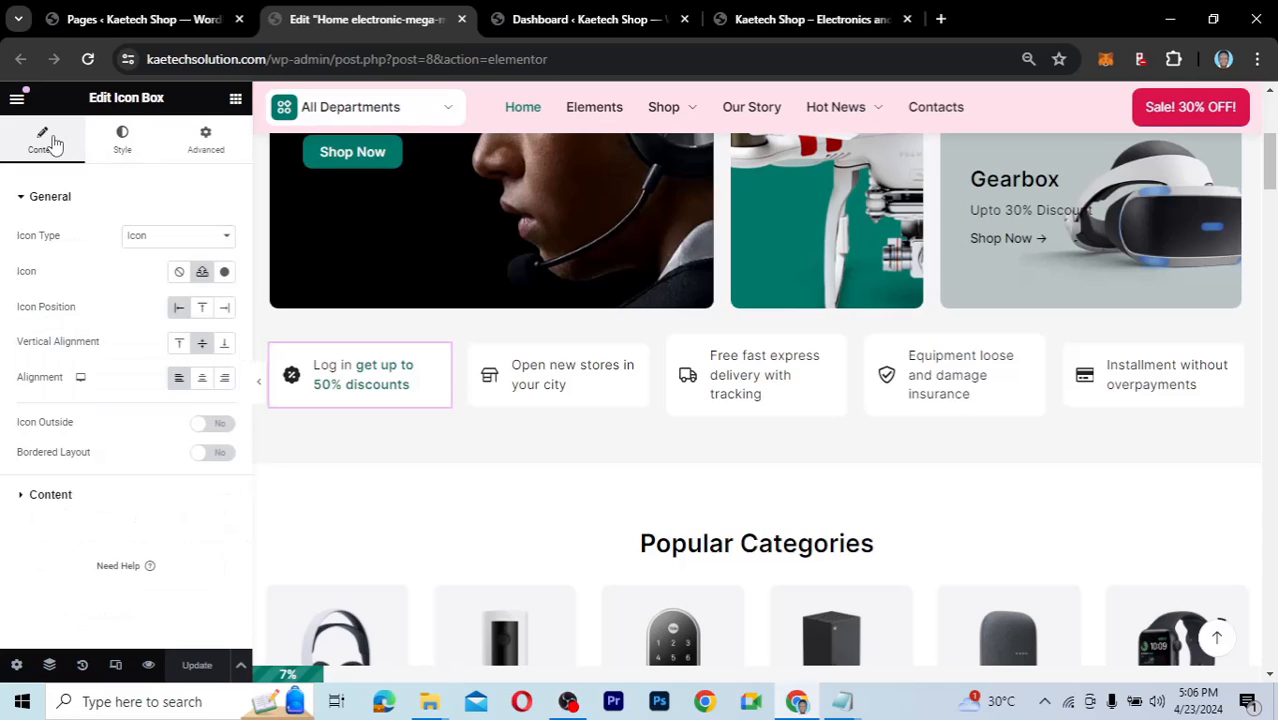
click(25, 494)
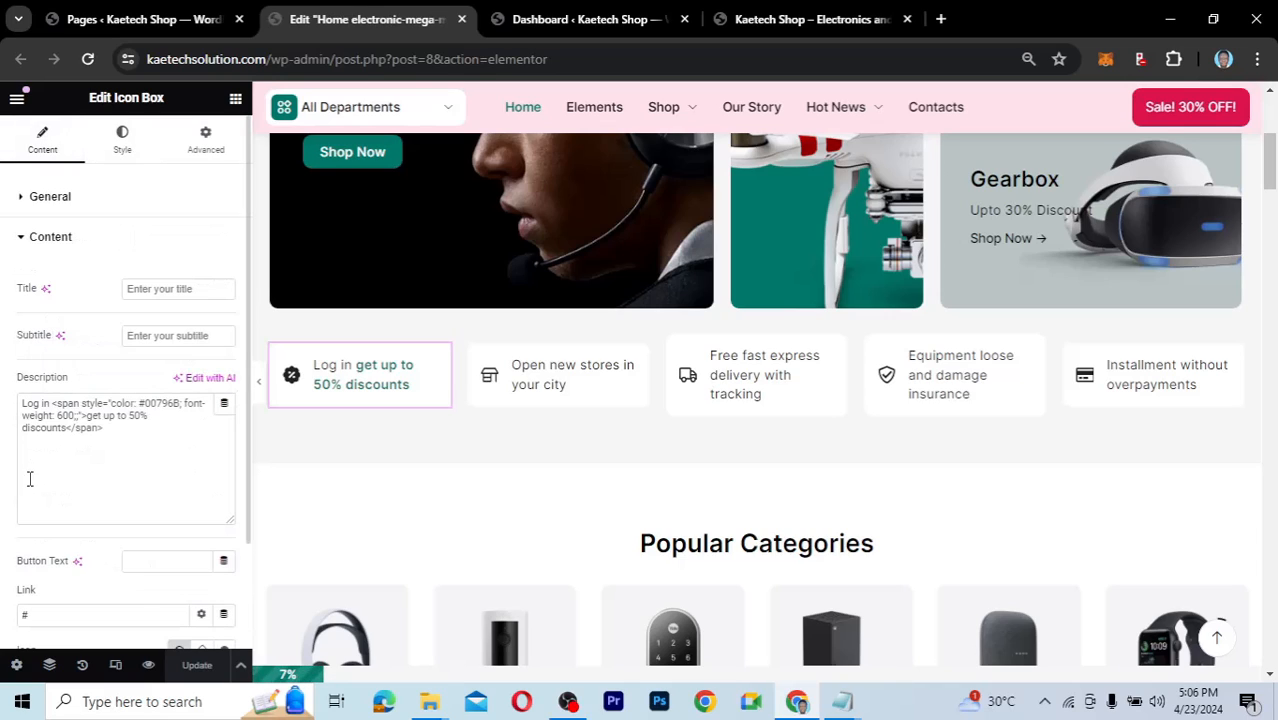
click(53, 405)
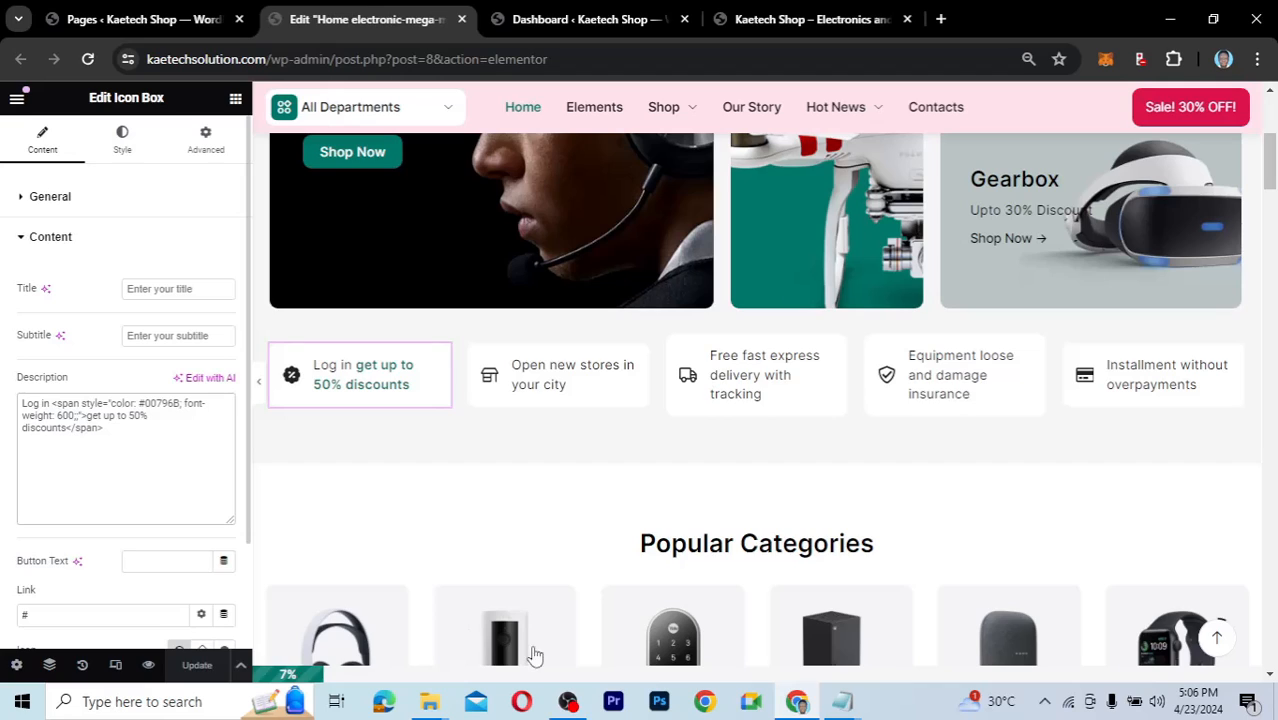
click(842, 701)
click(487, 308)
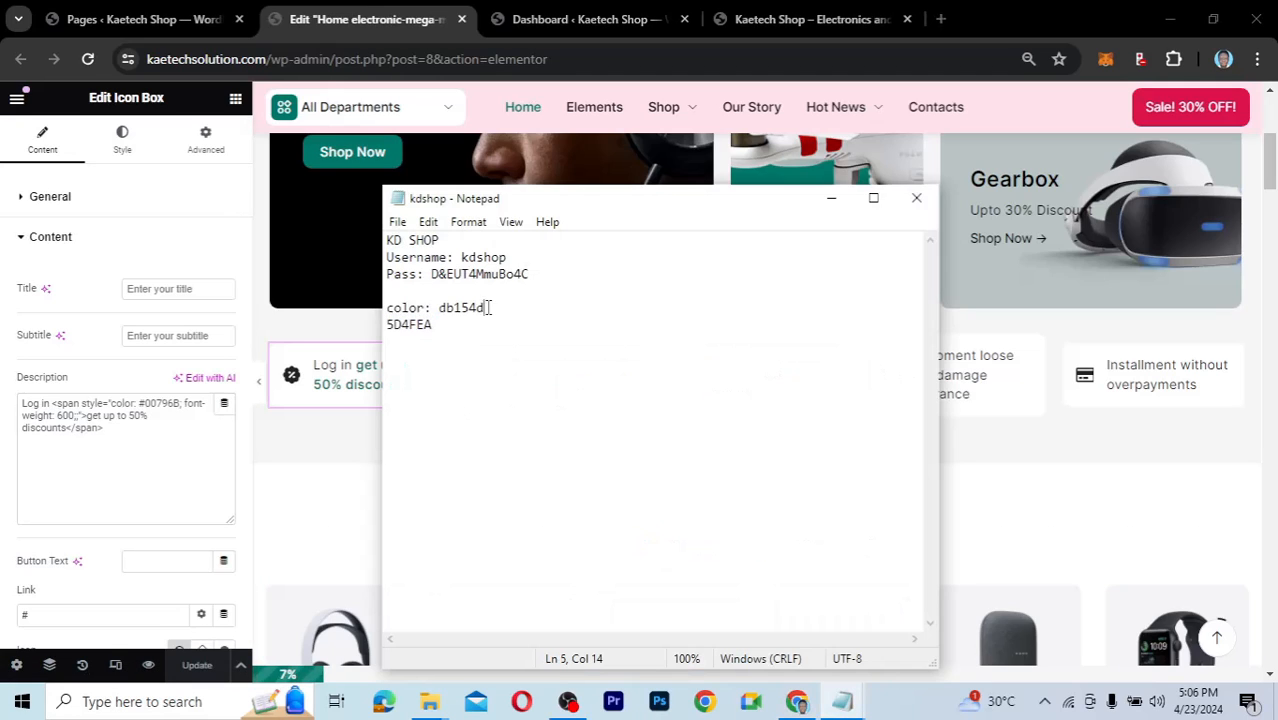
drag(487, 308, 439, 308)
key(ctrl+c)
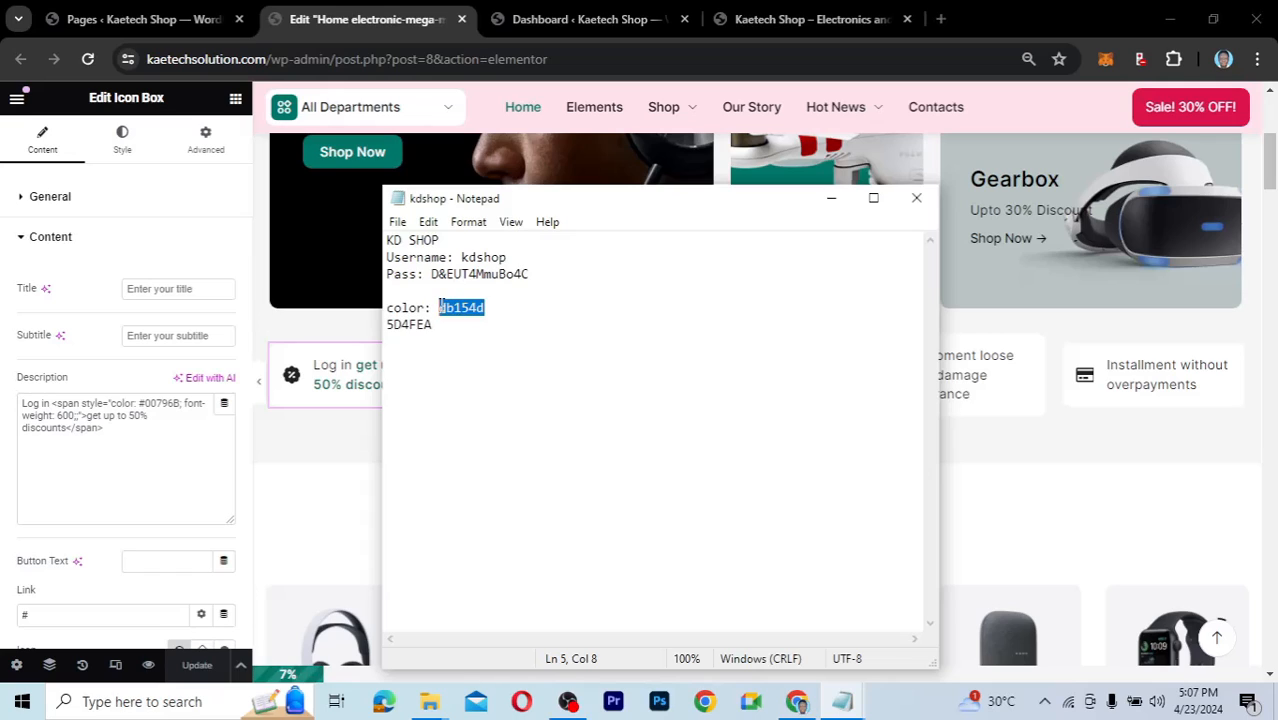
click(133, 420)
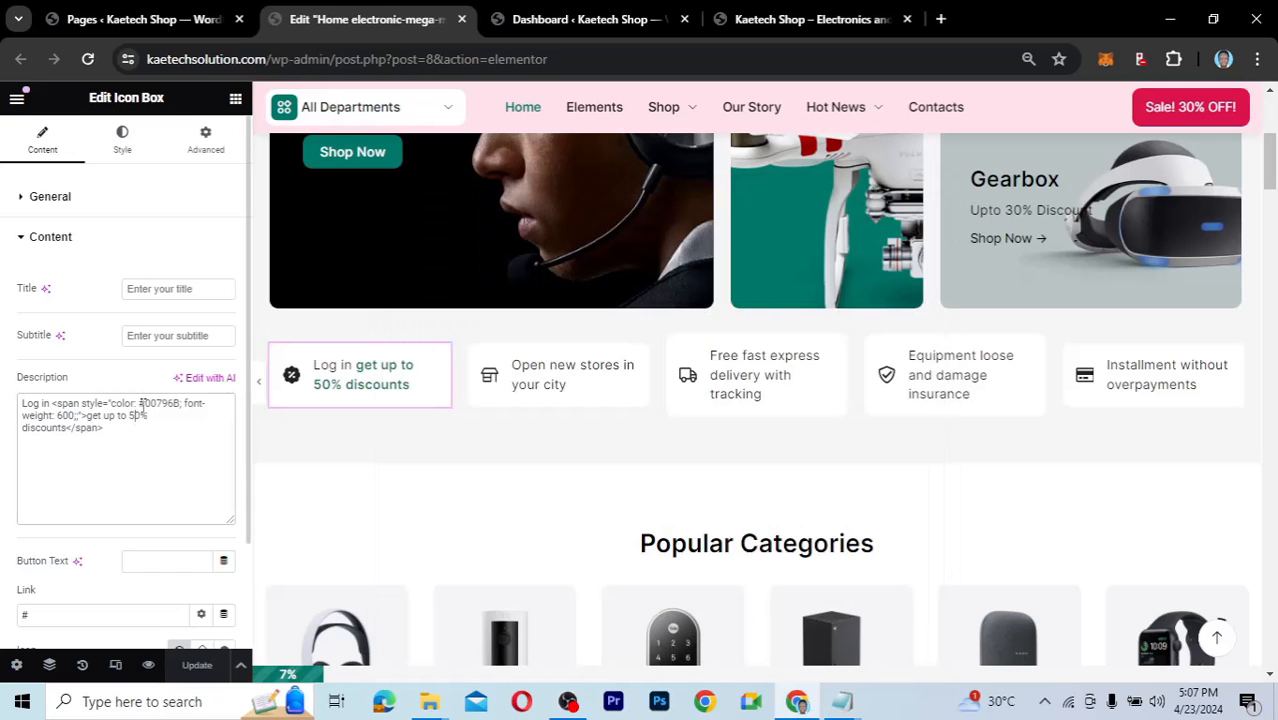
drag(181, 403, 146, 403)
key(ctrl+v)
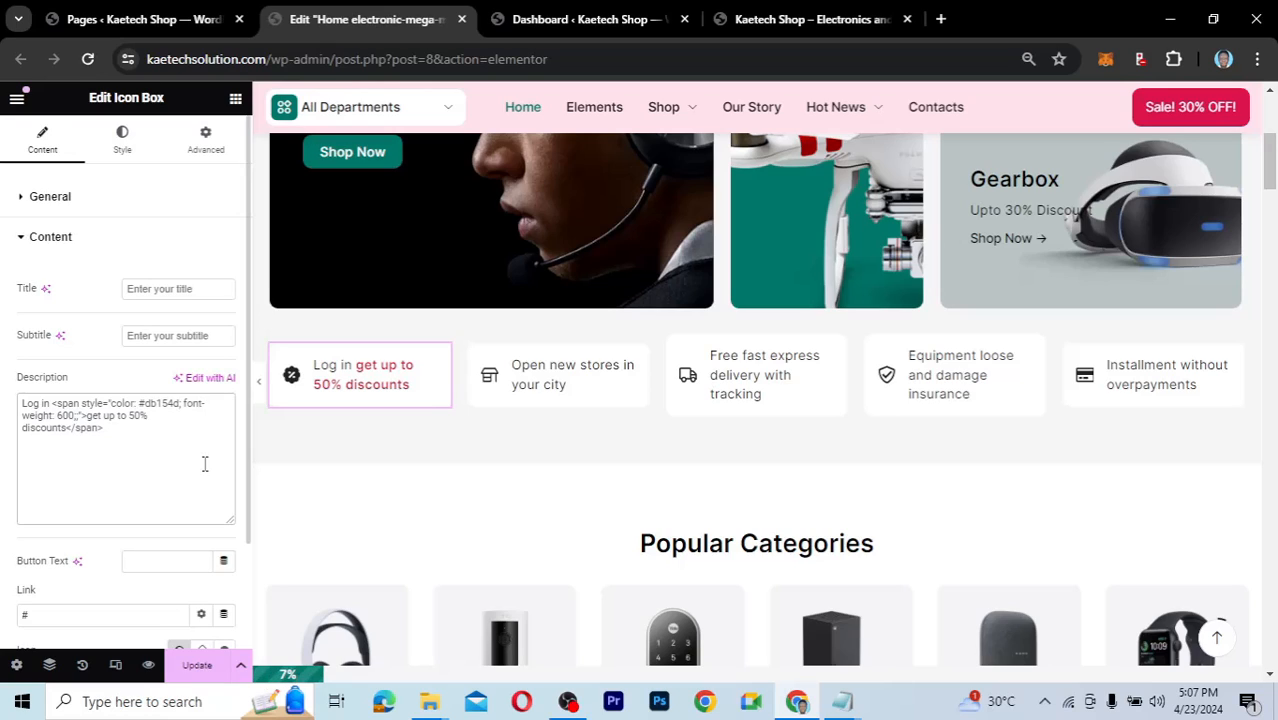
text(;)
Save the home page and return to the Pages list tab.
click(196, 667)
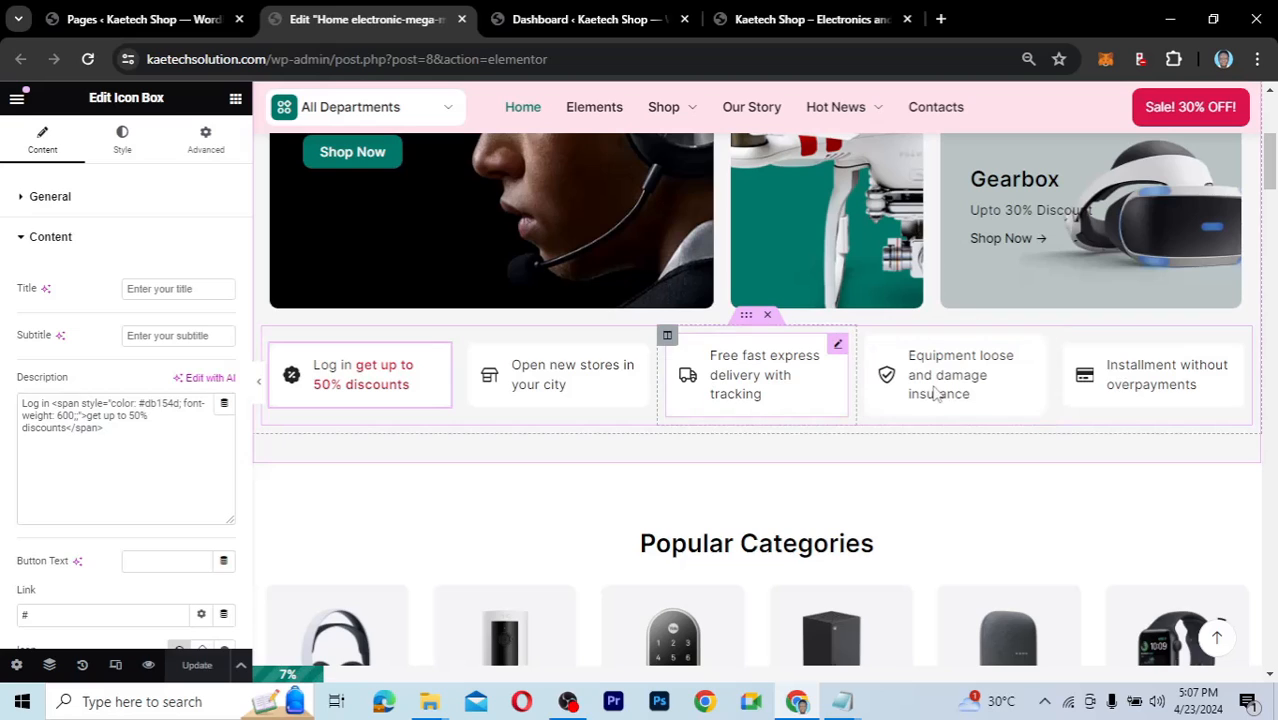
scroll(668, 453, down, 3)
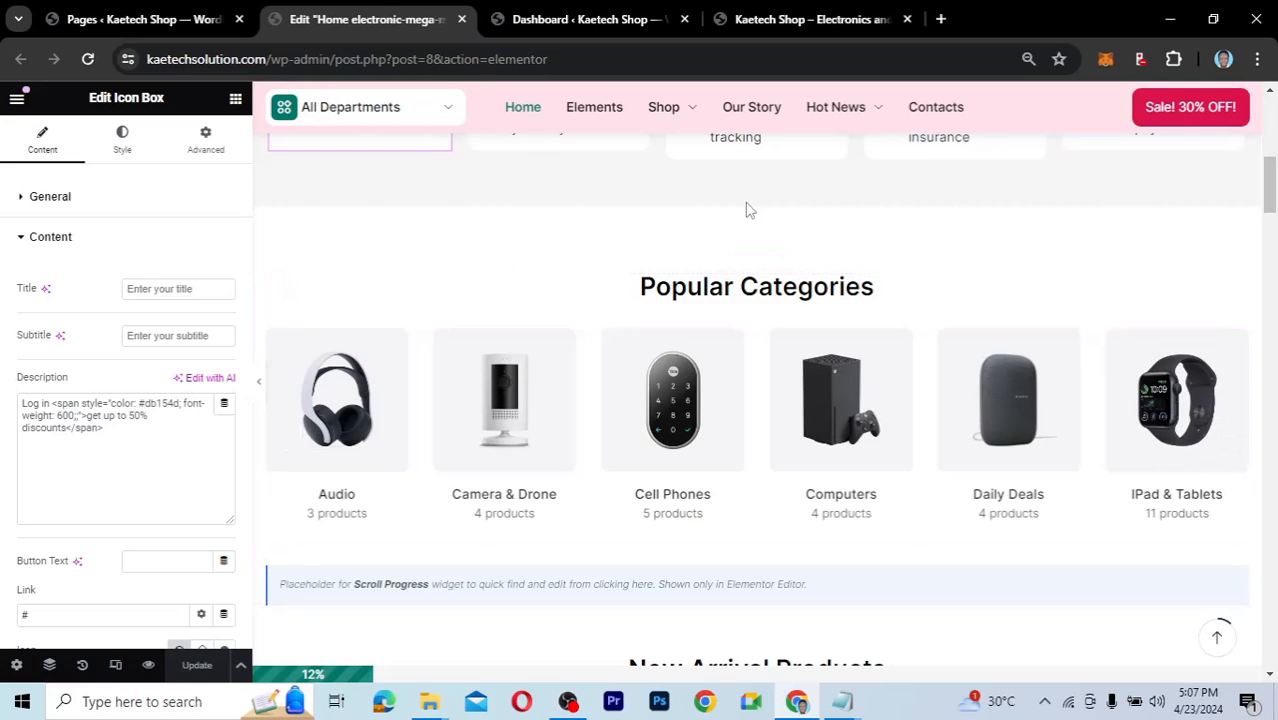
click(113, 21)
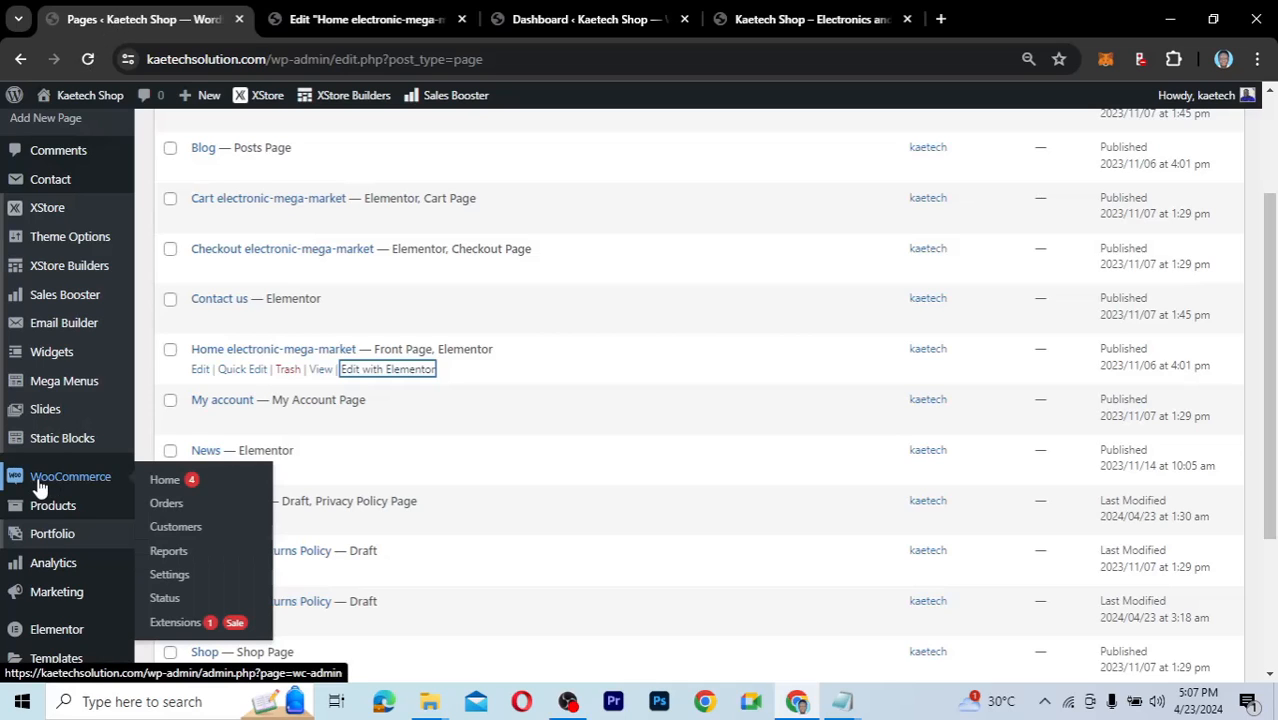
Go to Products > Categories from the admin sidebar.
mouse_move(47, 508)
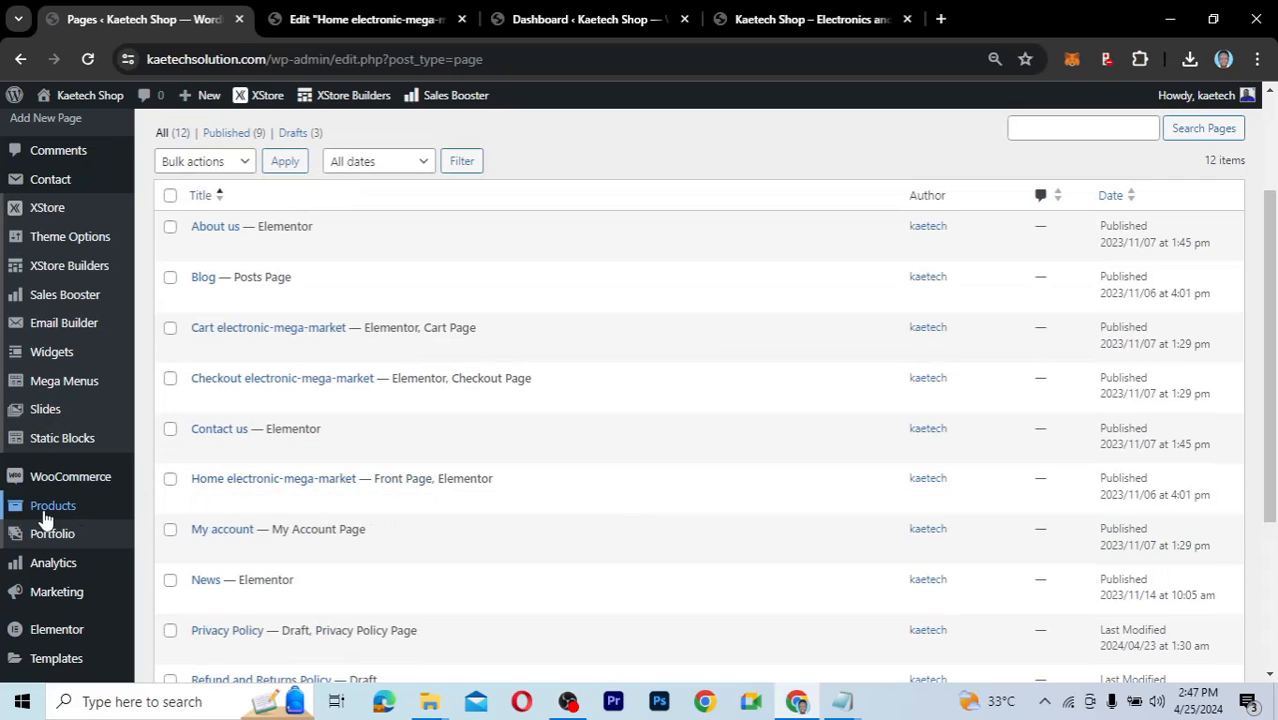
mouse_move(51, 514)
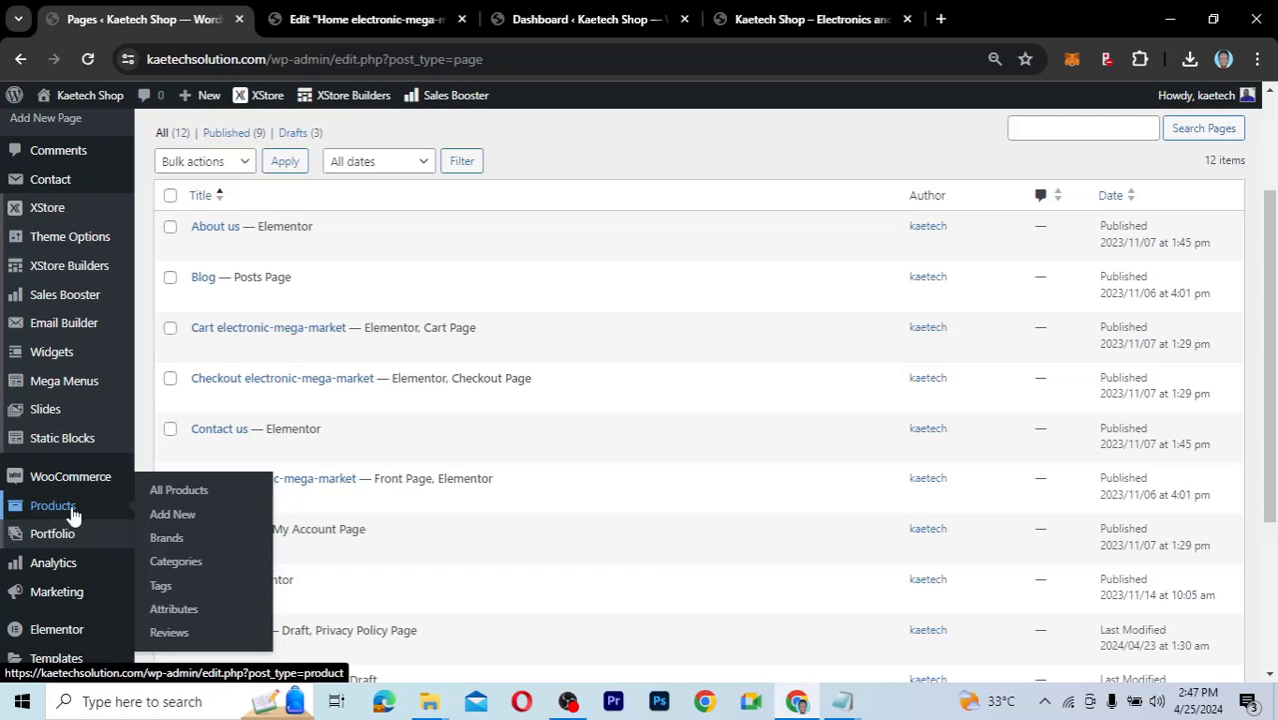
click(176, 564)
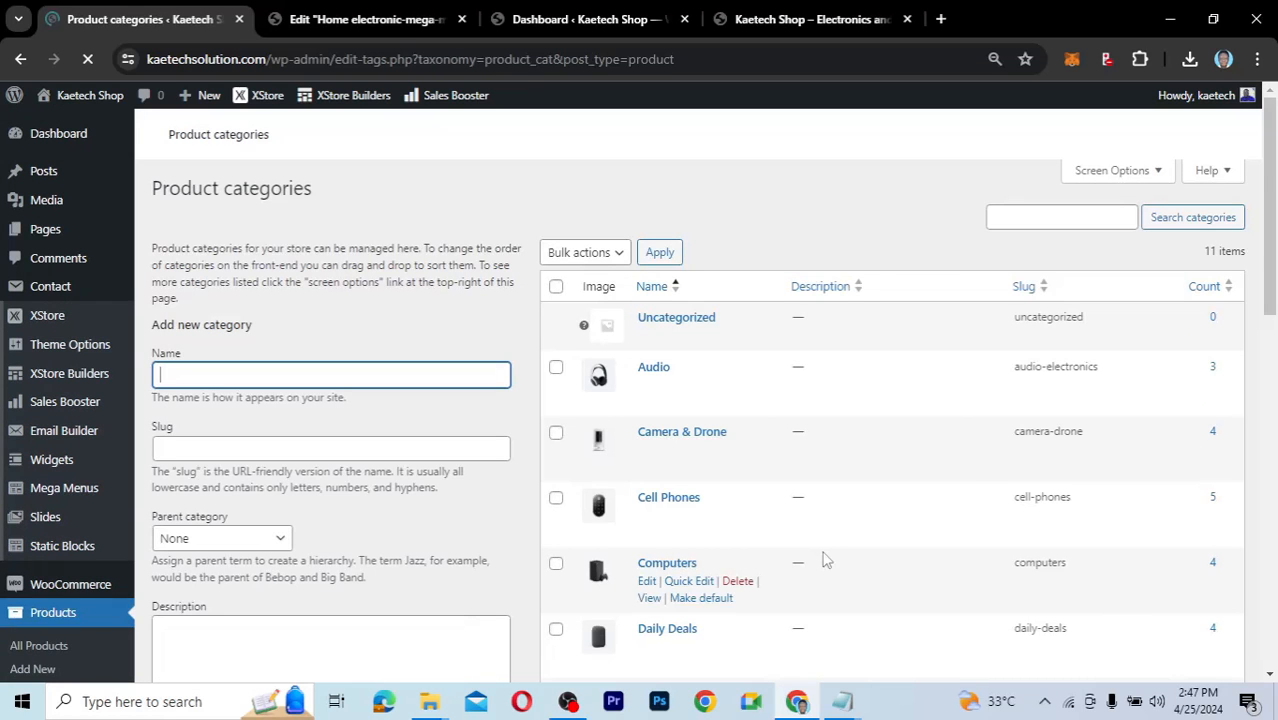
scroll(825, 560, down, 3)
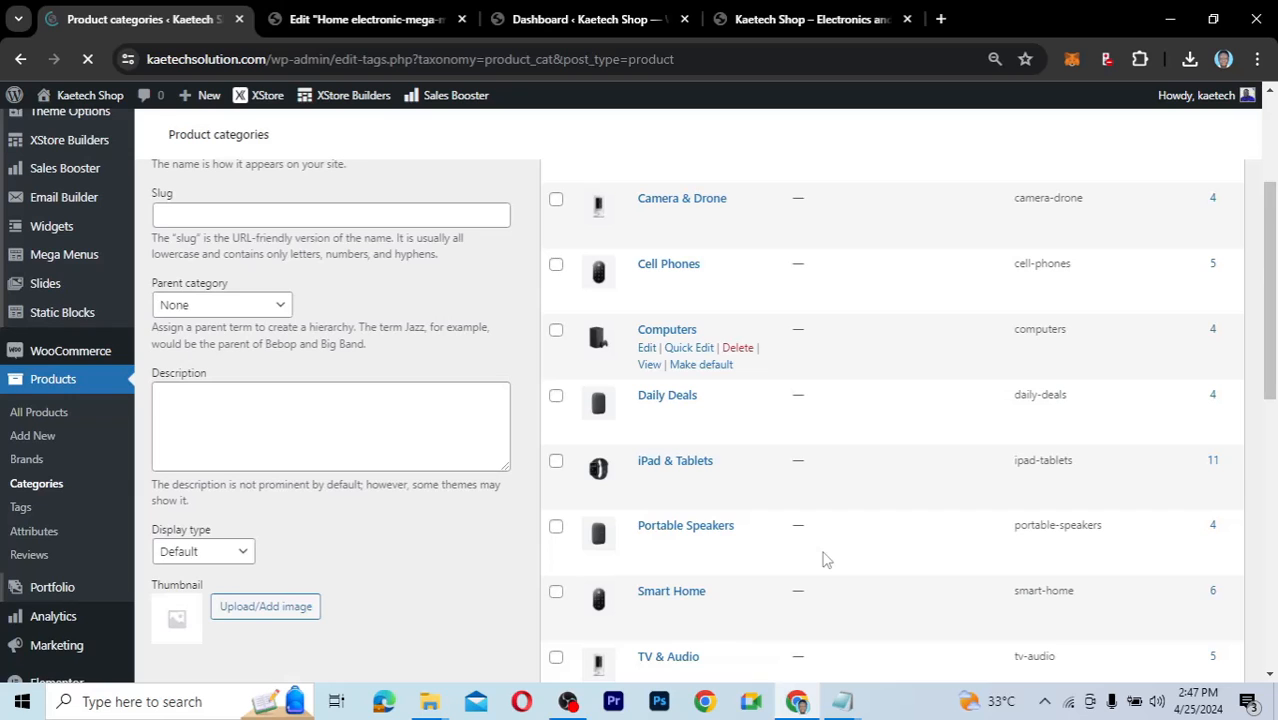
scroll(825, 560, down, 2)
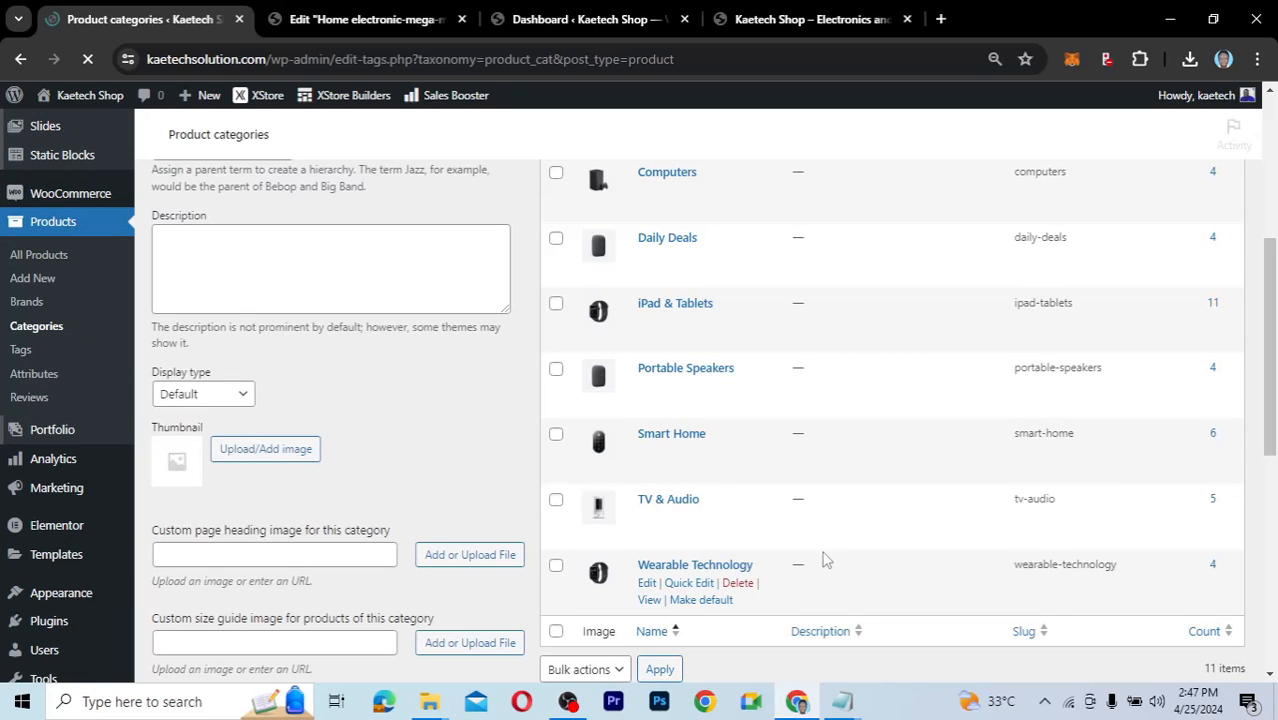
scroll(697, 535, up, 2)
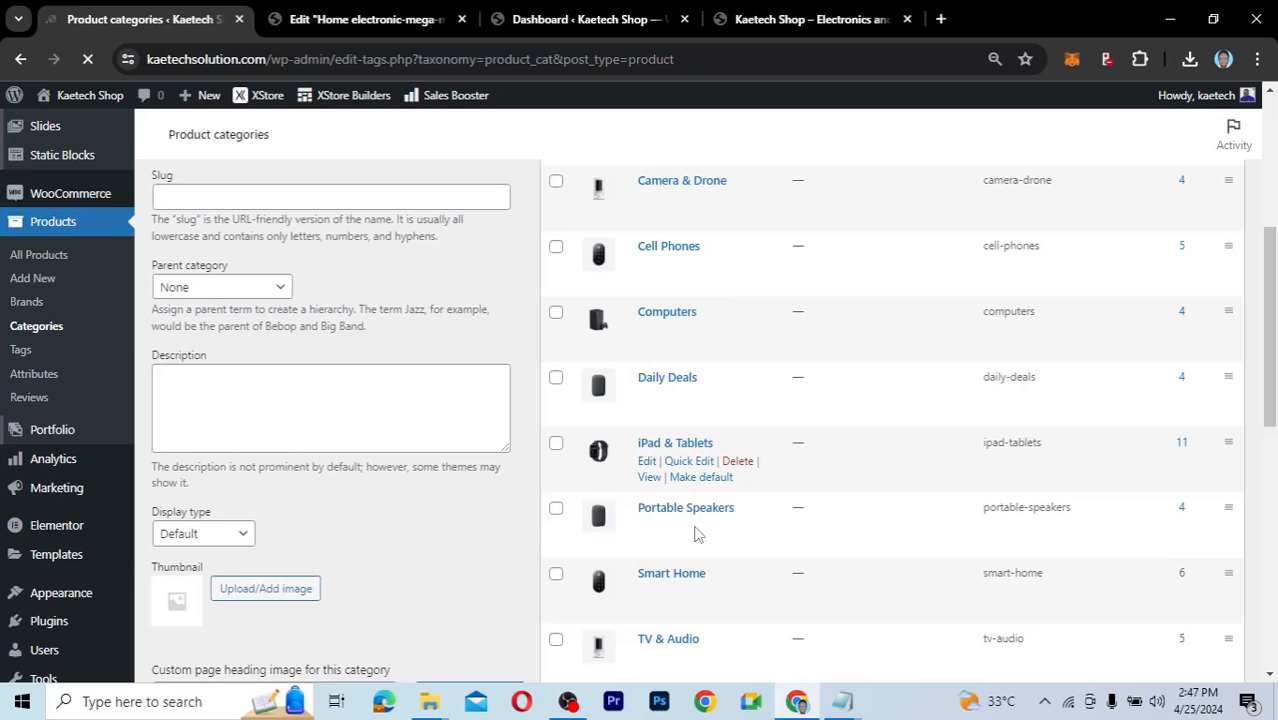
scroll(697, 535, up, 2)
scroll(697, 535, up, 2)
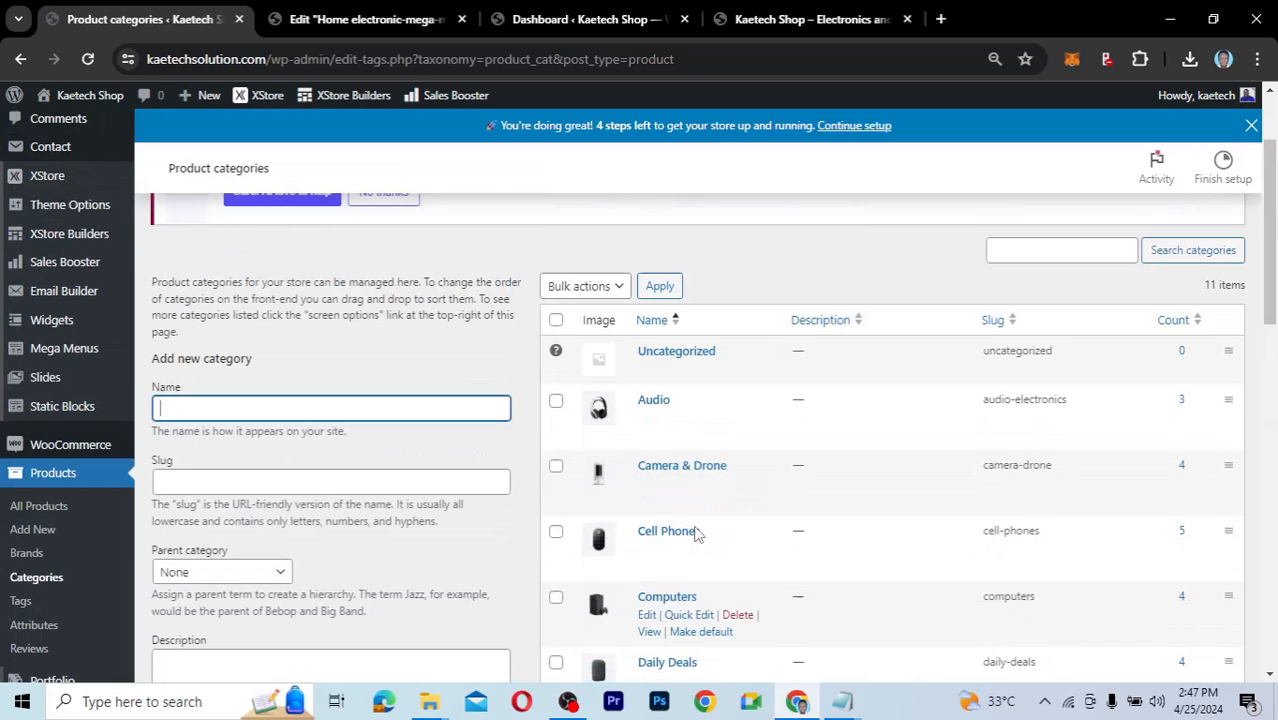
scroll(697, 535, down, 4)
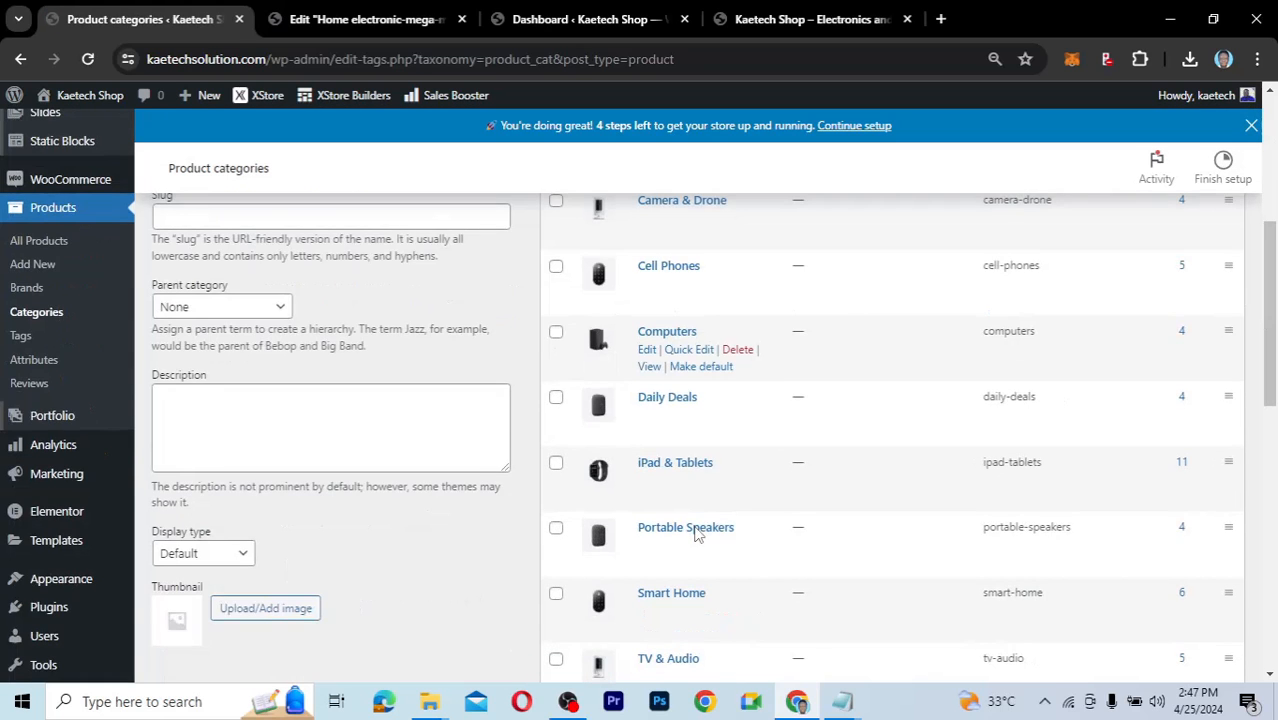
scroll(697, 535, up, 3)
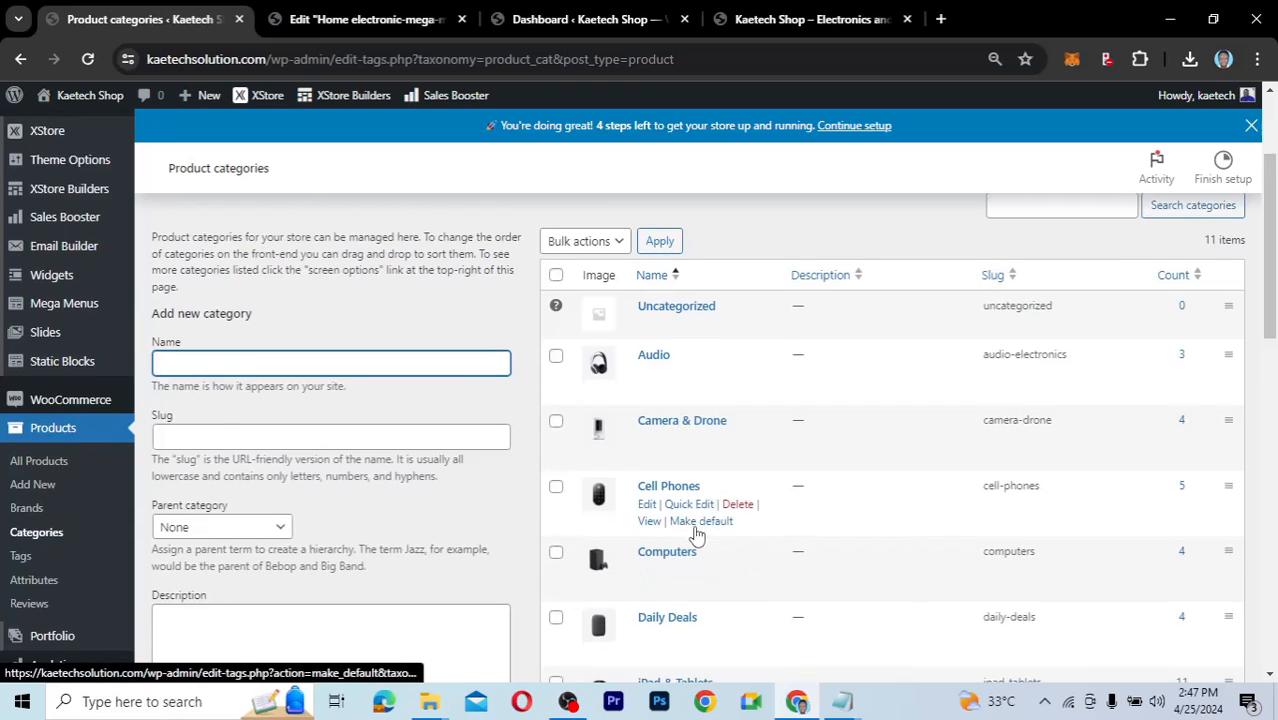
scroll(697, 535, down, 1)
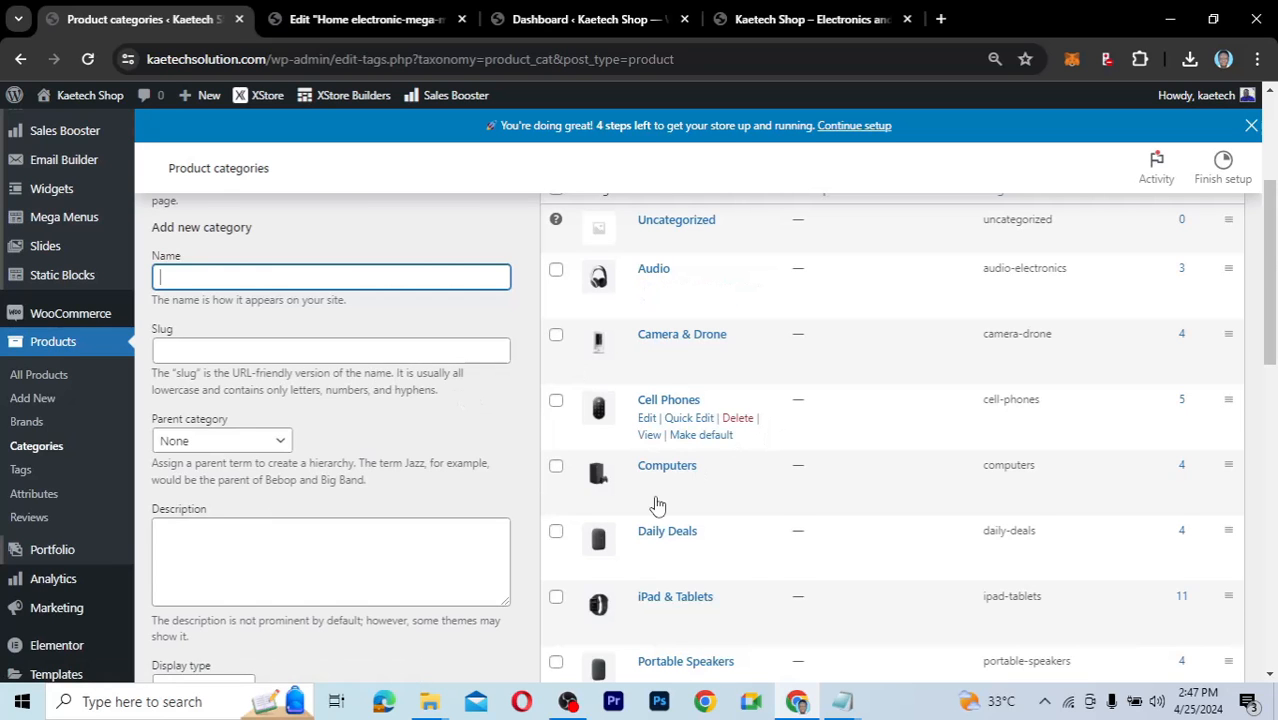
scroll(656, 502, down, 5)
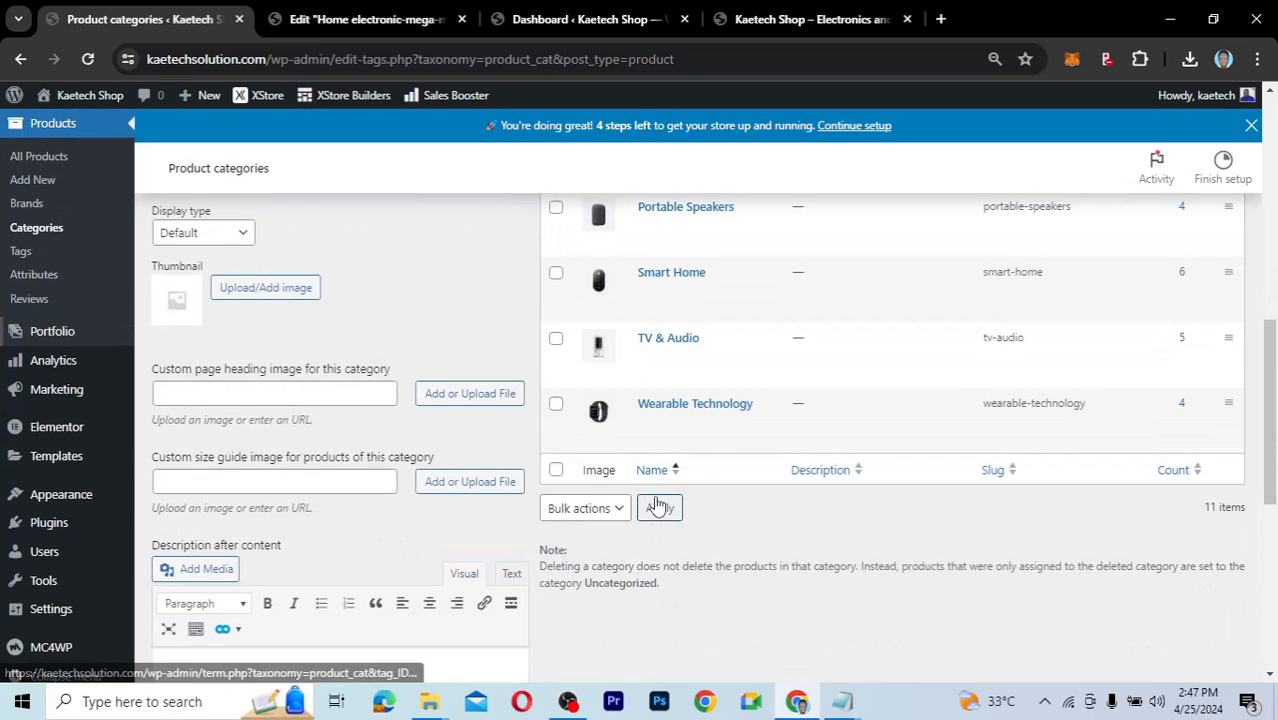
scroll(656, 502, up, 5)
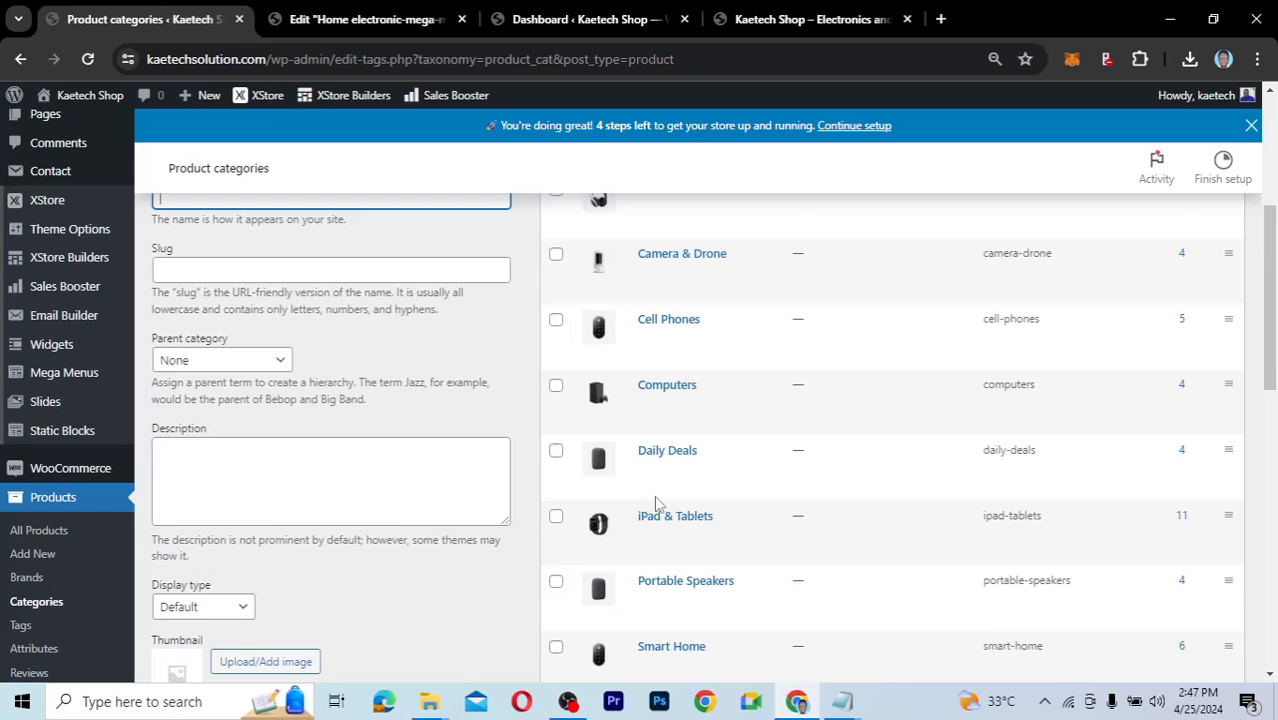
scroll(654, 503, up, 1)
scroll(656, 505, up, 4)
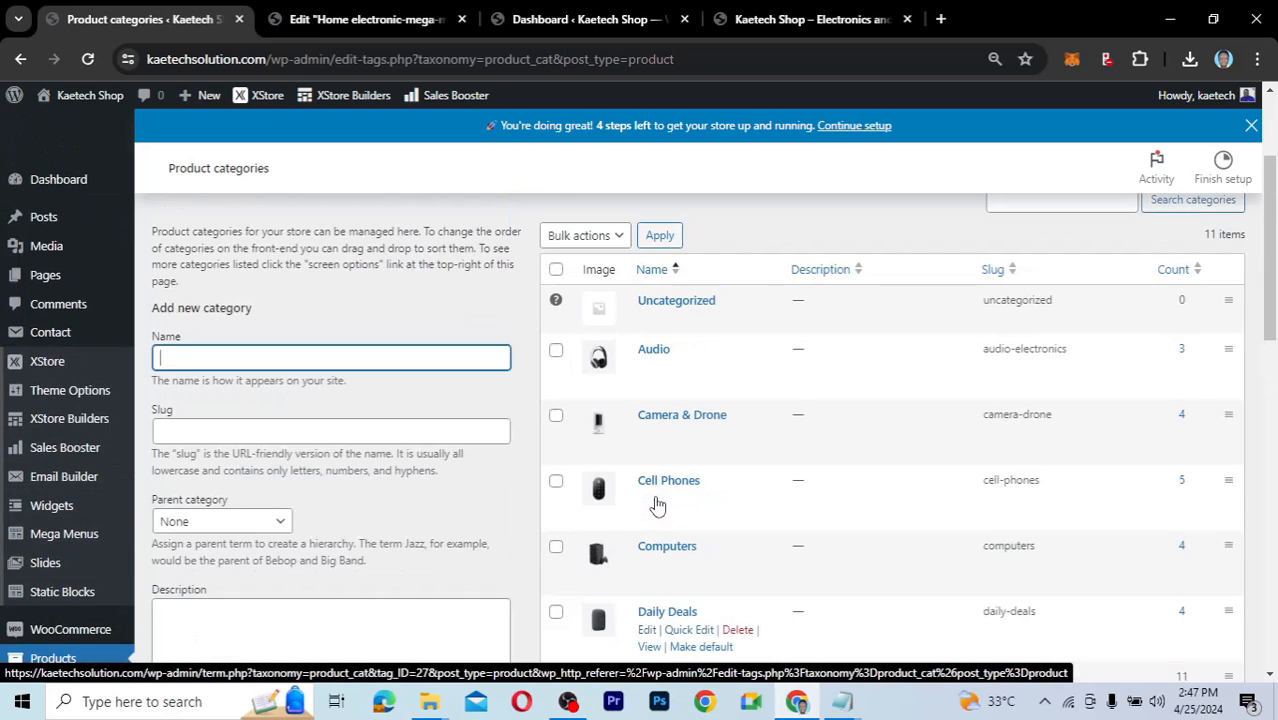
scroll(657, 506, down, 2)
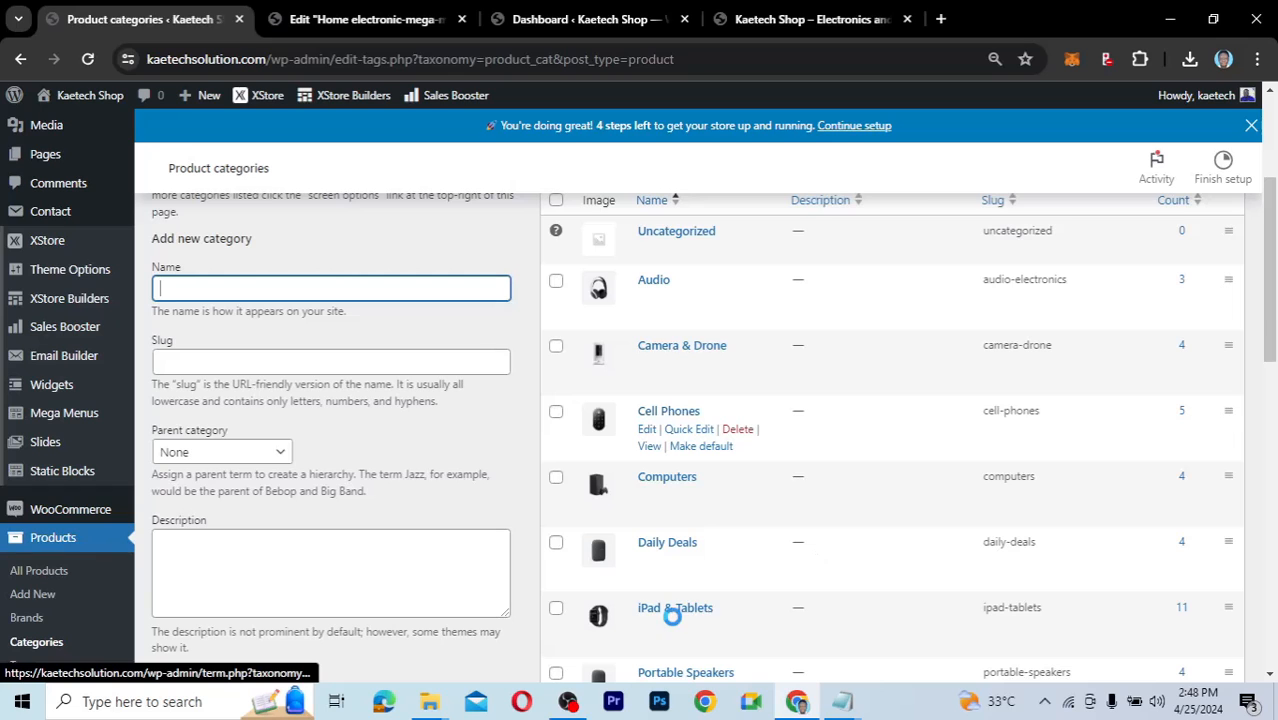
scroll(652, 630, down, 2)
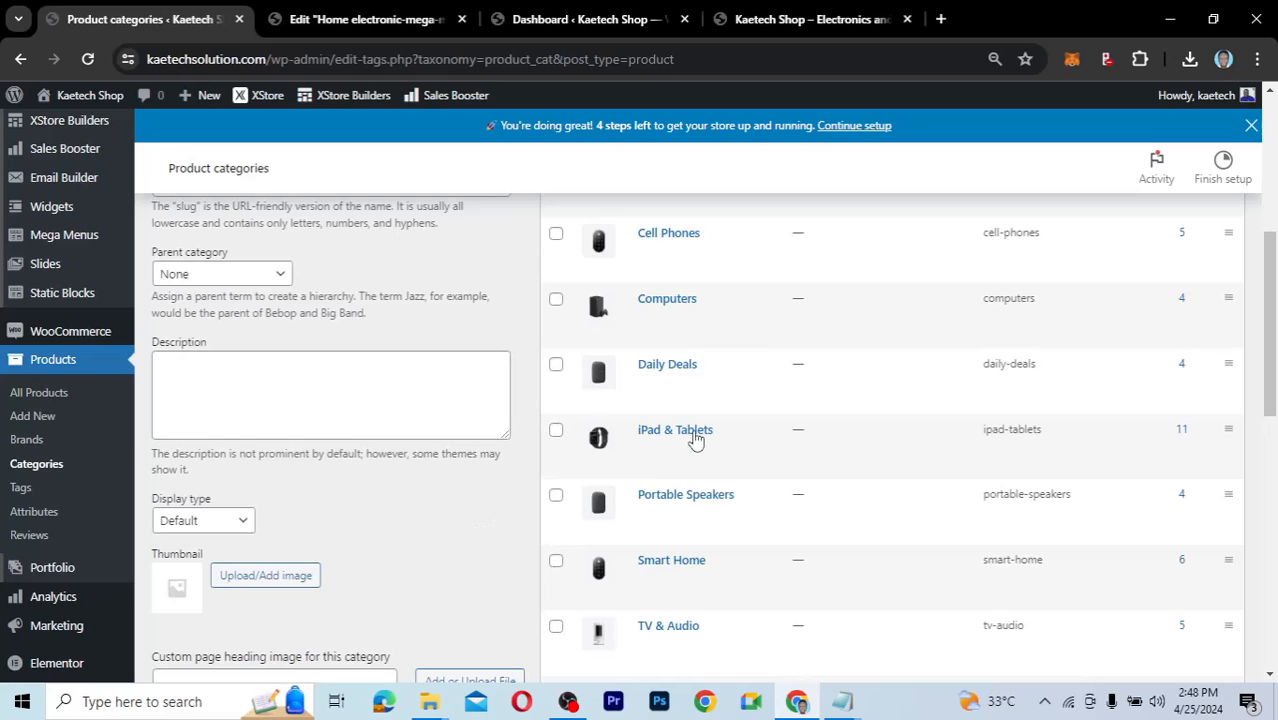
mouse_move(668, 442)
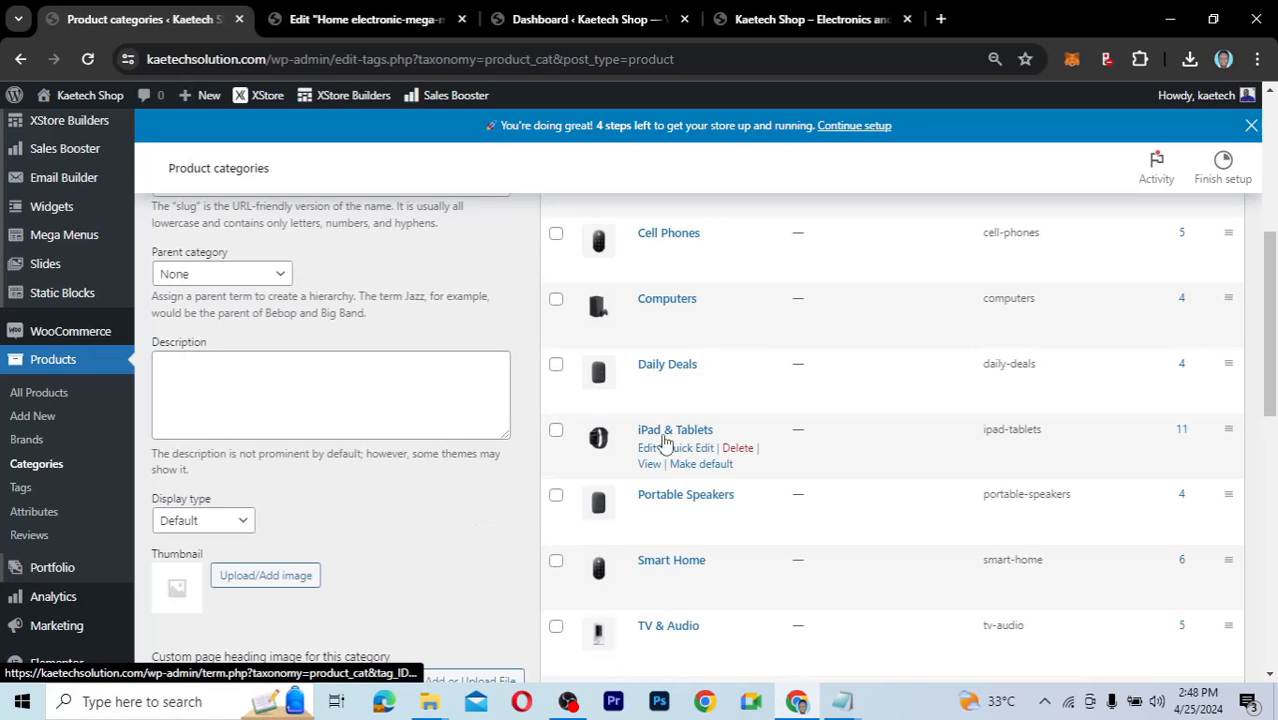
mouse_move(663, 382)
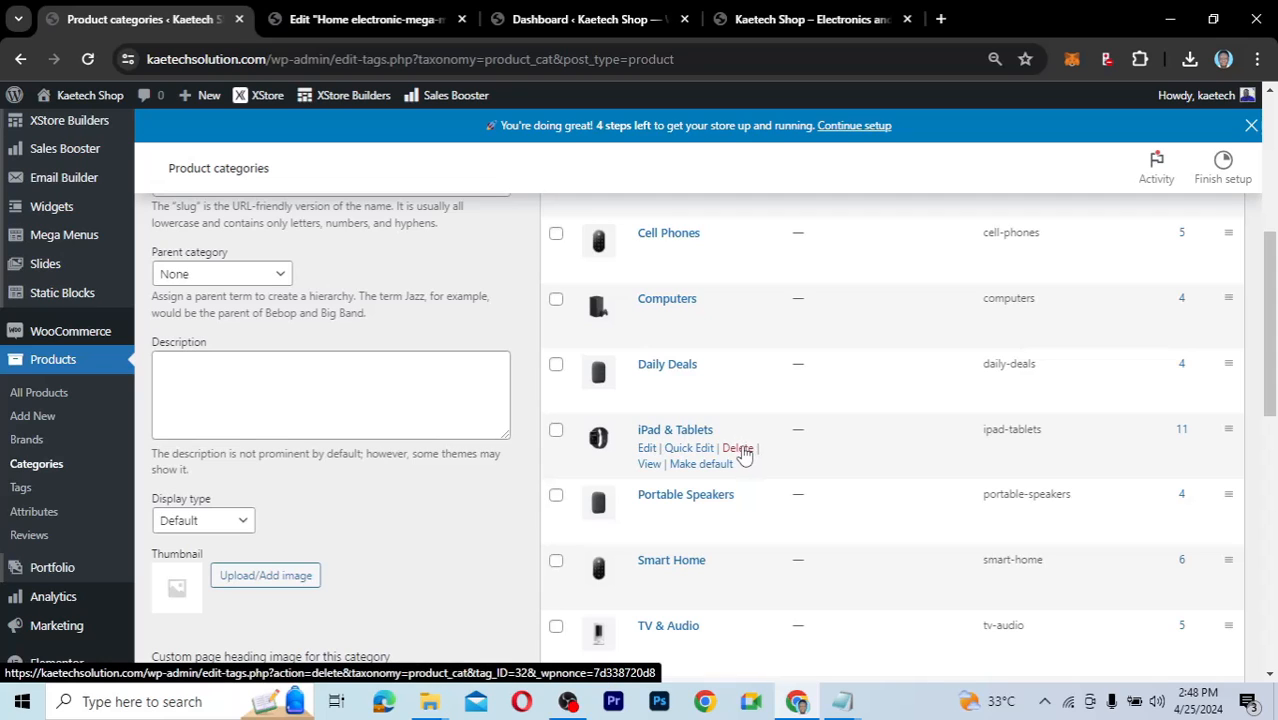
scroll(743, 453, down, 1)
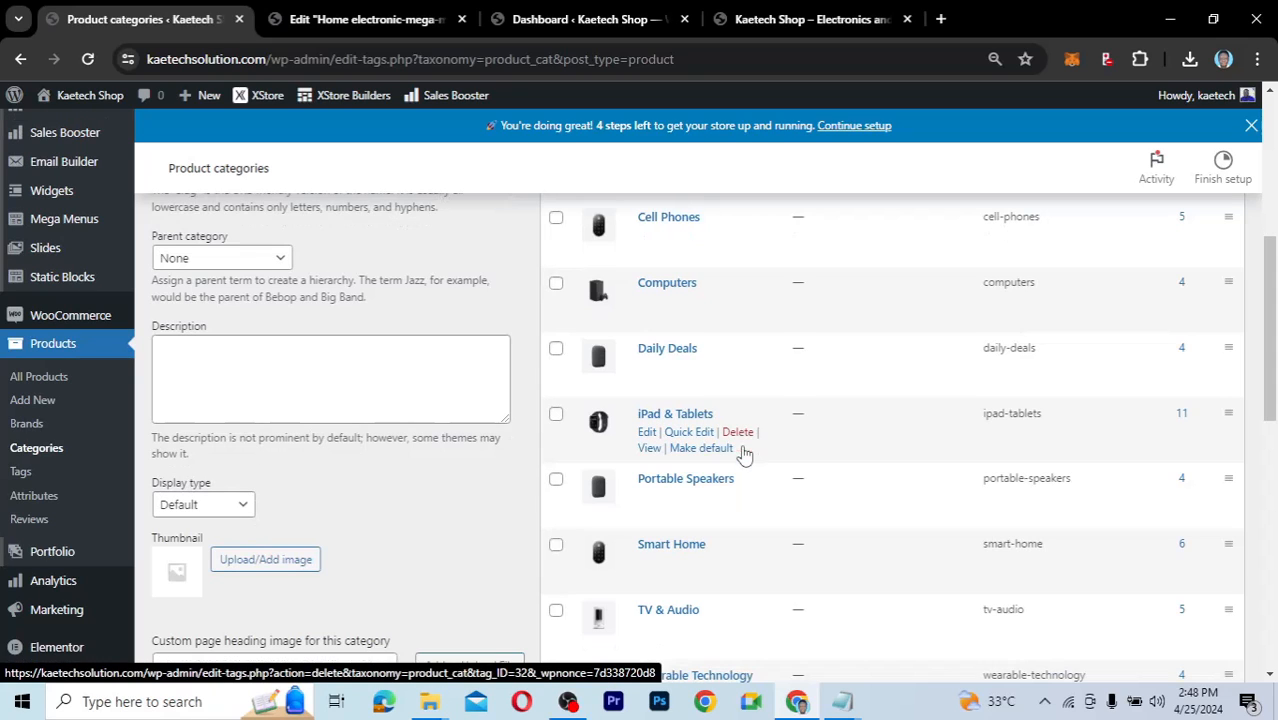
scroll(743, 453, up, 5)
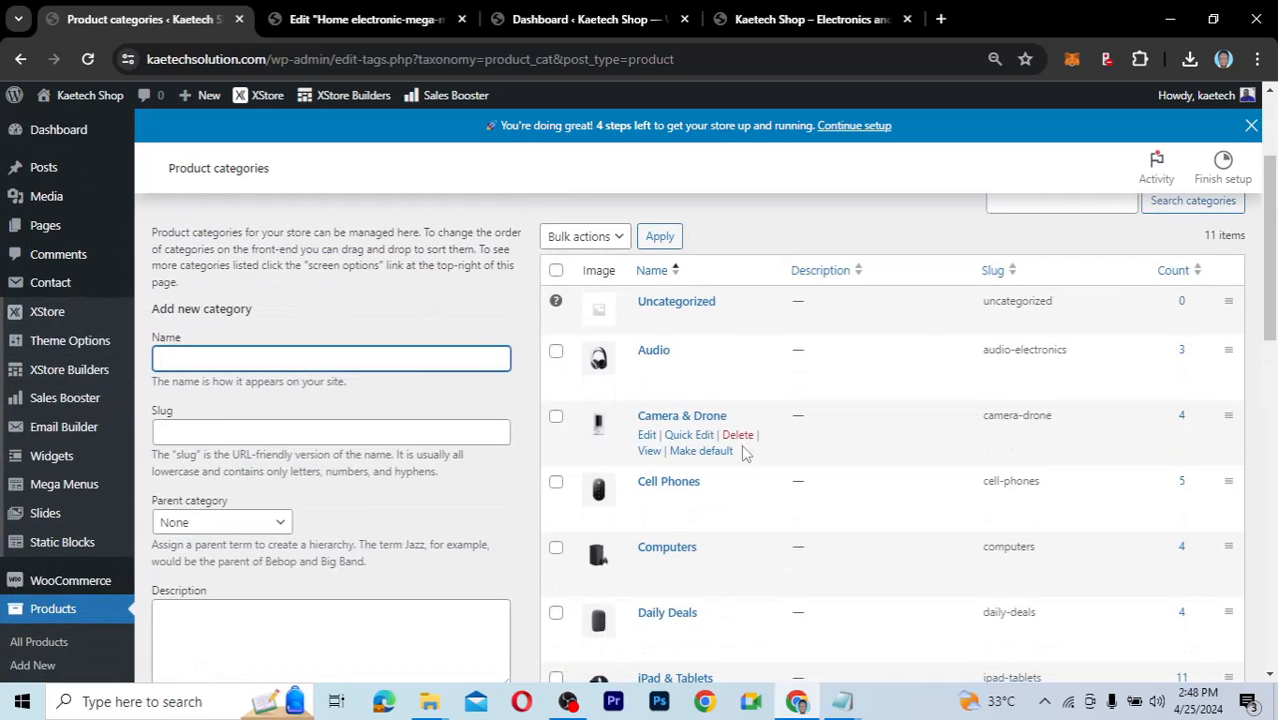
scroll(742, 452, down, 6)
scroll(742, 452, down, 1)
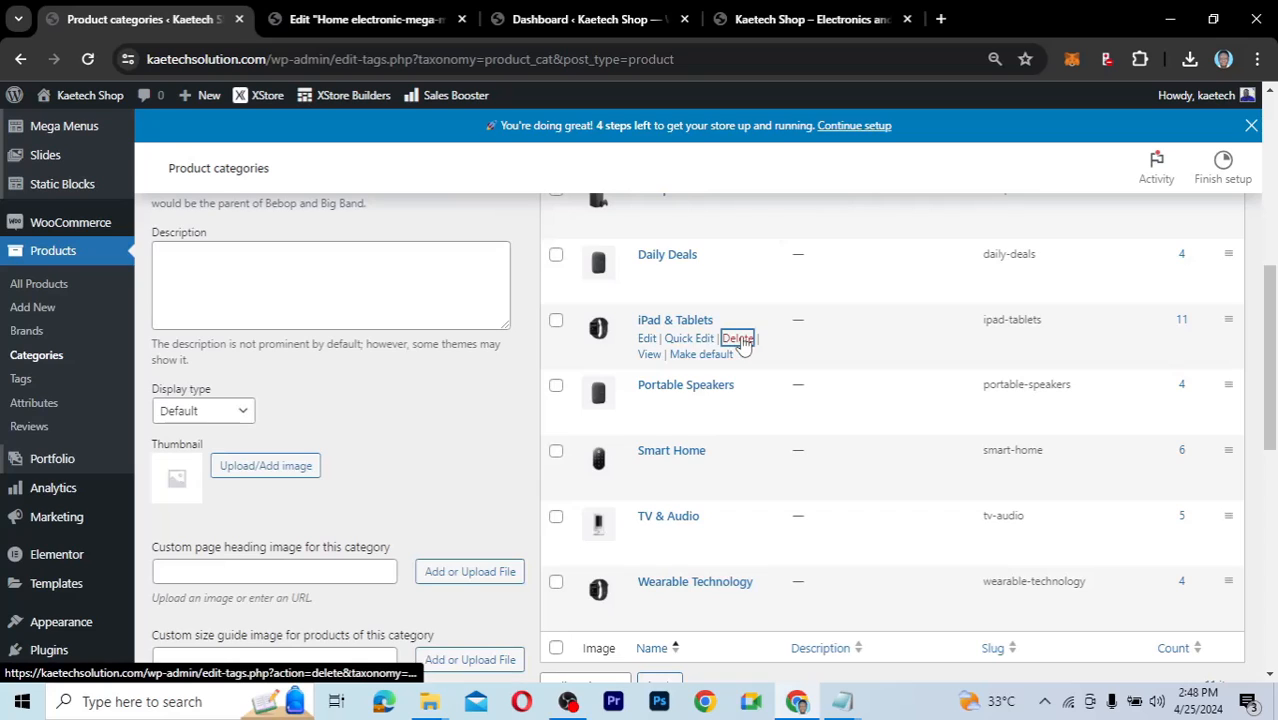
Permanently delete the iPad & Tablets category, then go back to the Elementor editor tab.
click(738, 340)
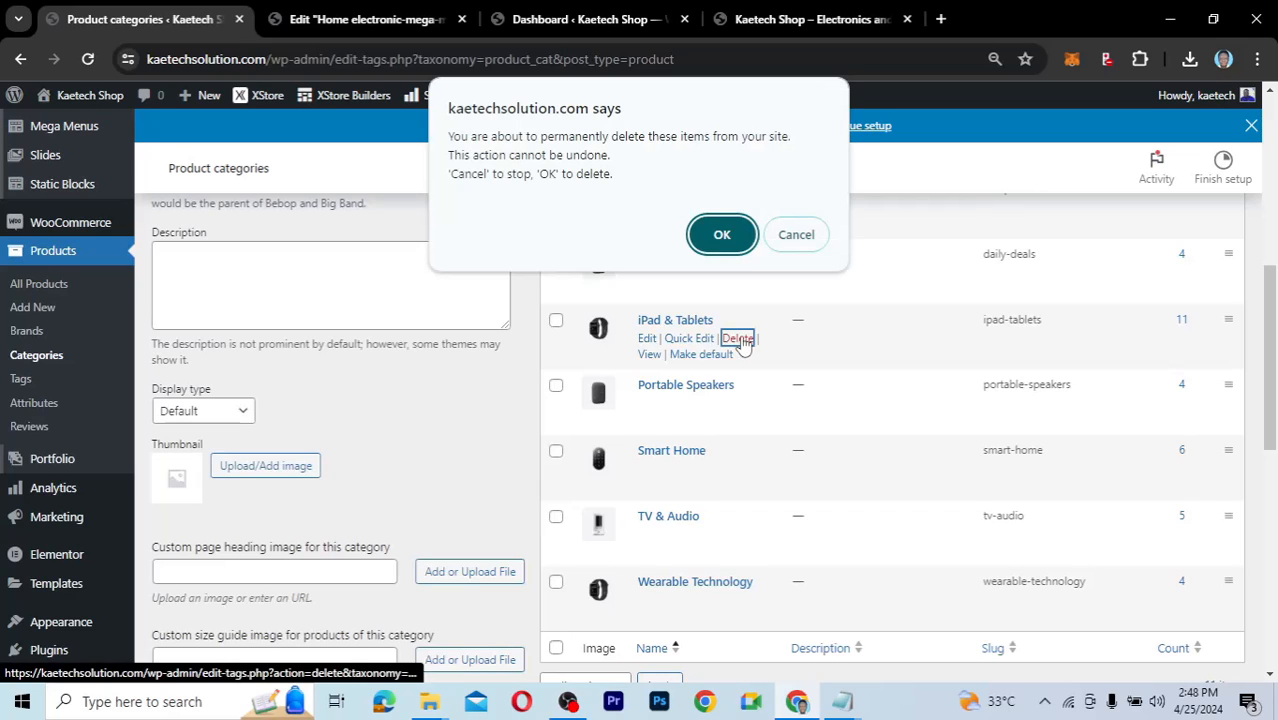
click(728, 236)
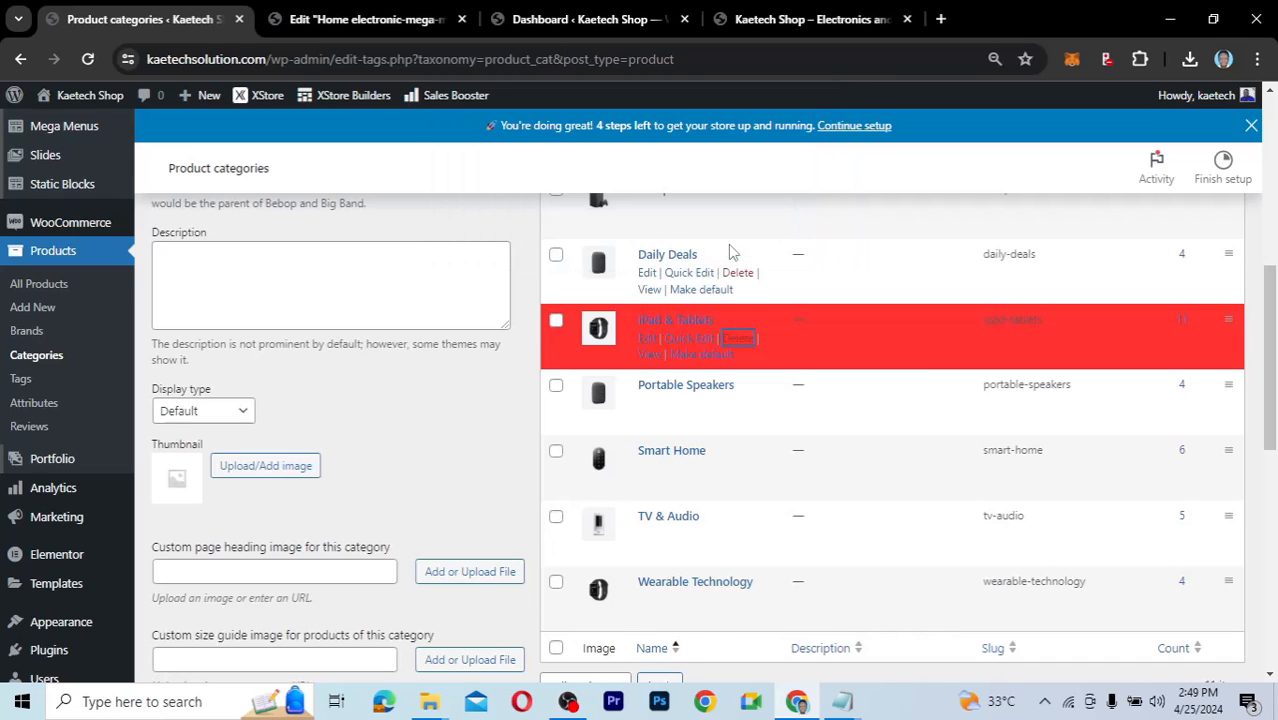
scroll(738, 322, up, 4)
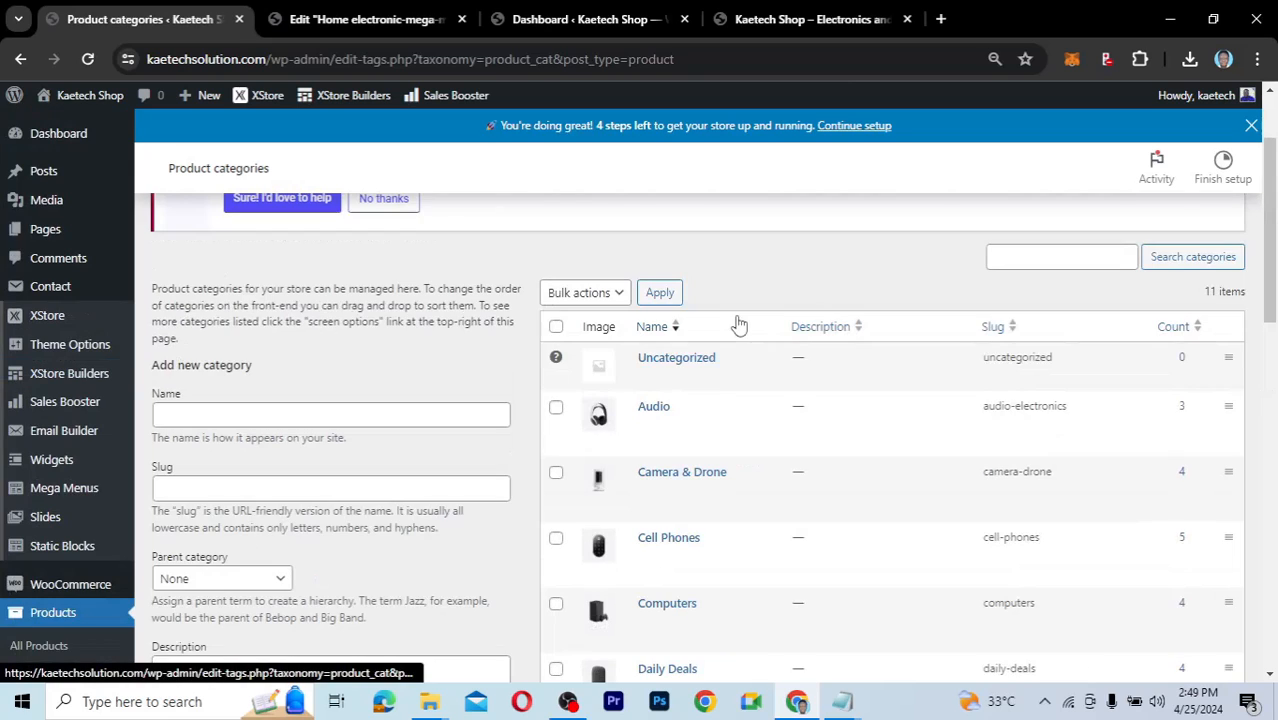
scroll(738, 322, down, 4)
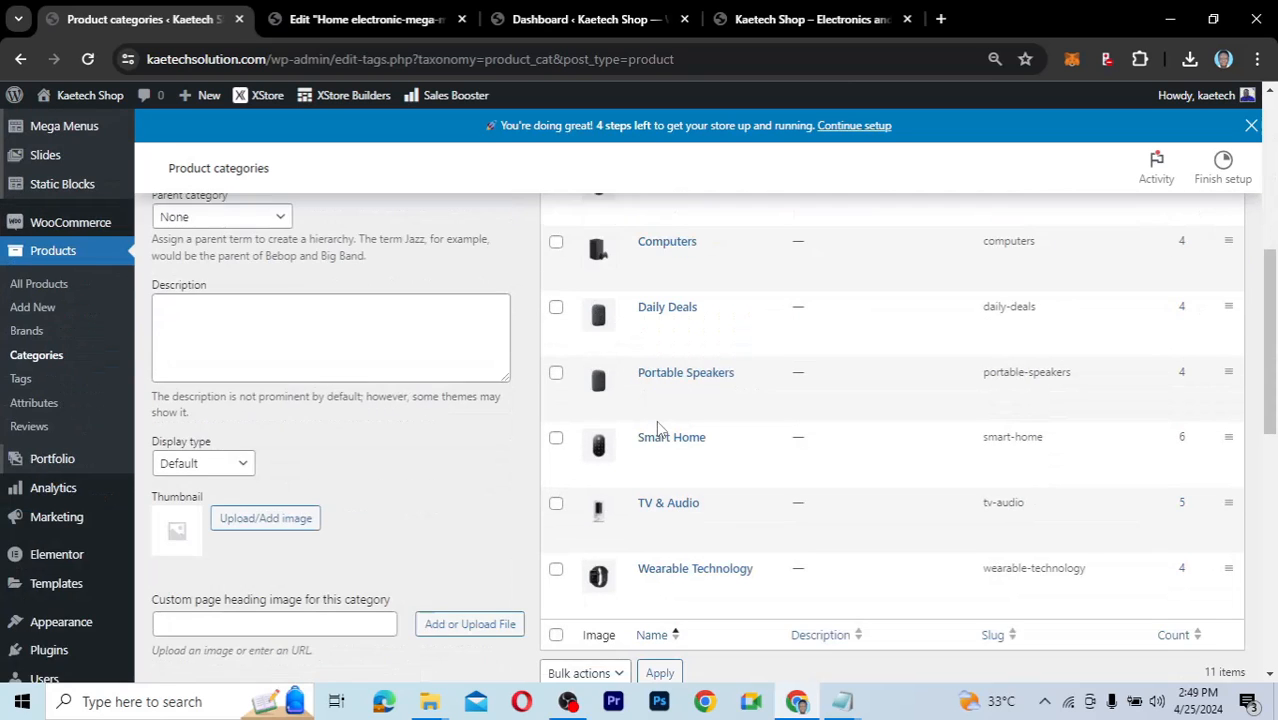
scroll(658, 428, down, 2)
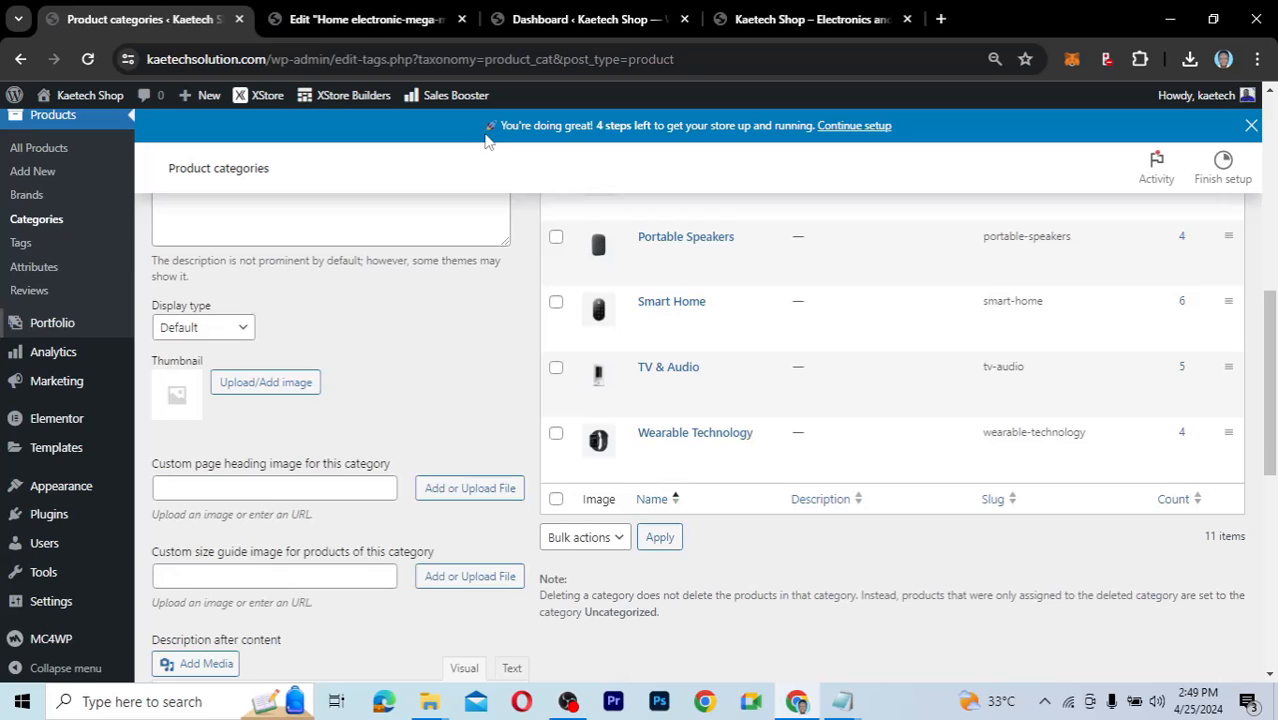
click(363, 22)
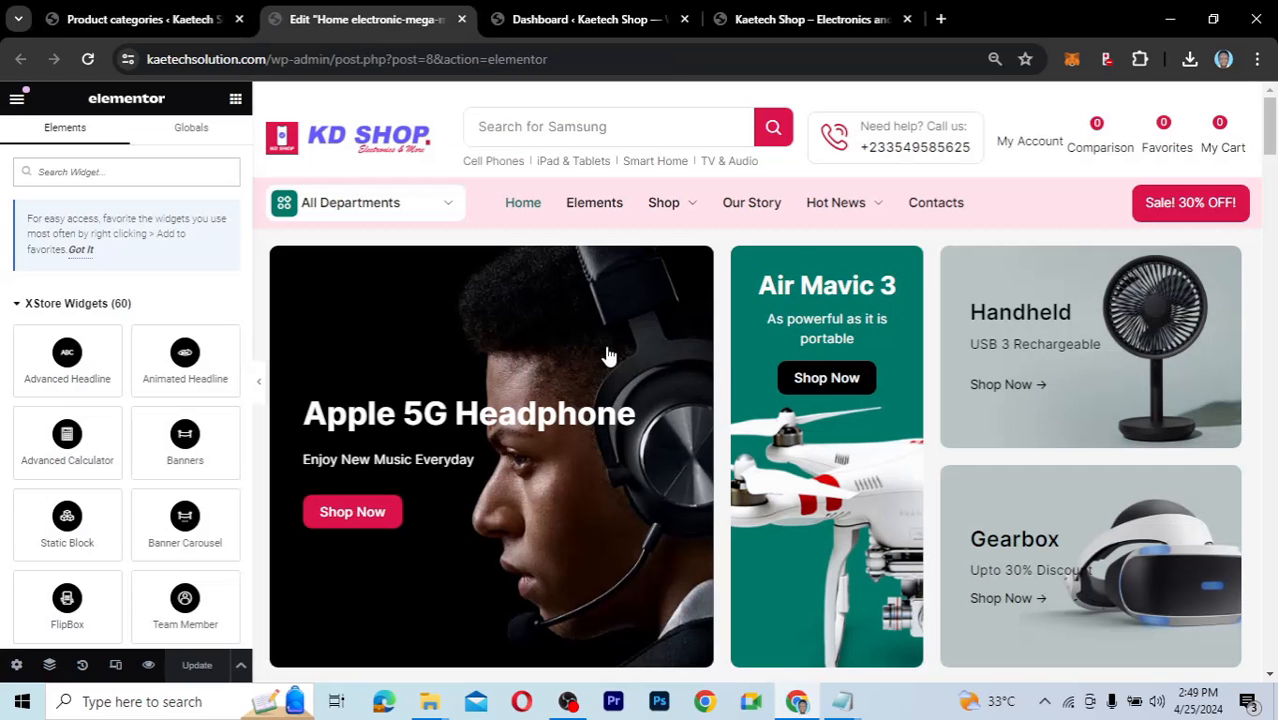
Select the Popular Categories slider, advance it three items, then go to the Product categories tab.
scroll(607, 355, down, 5)
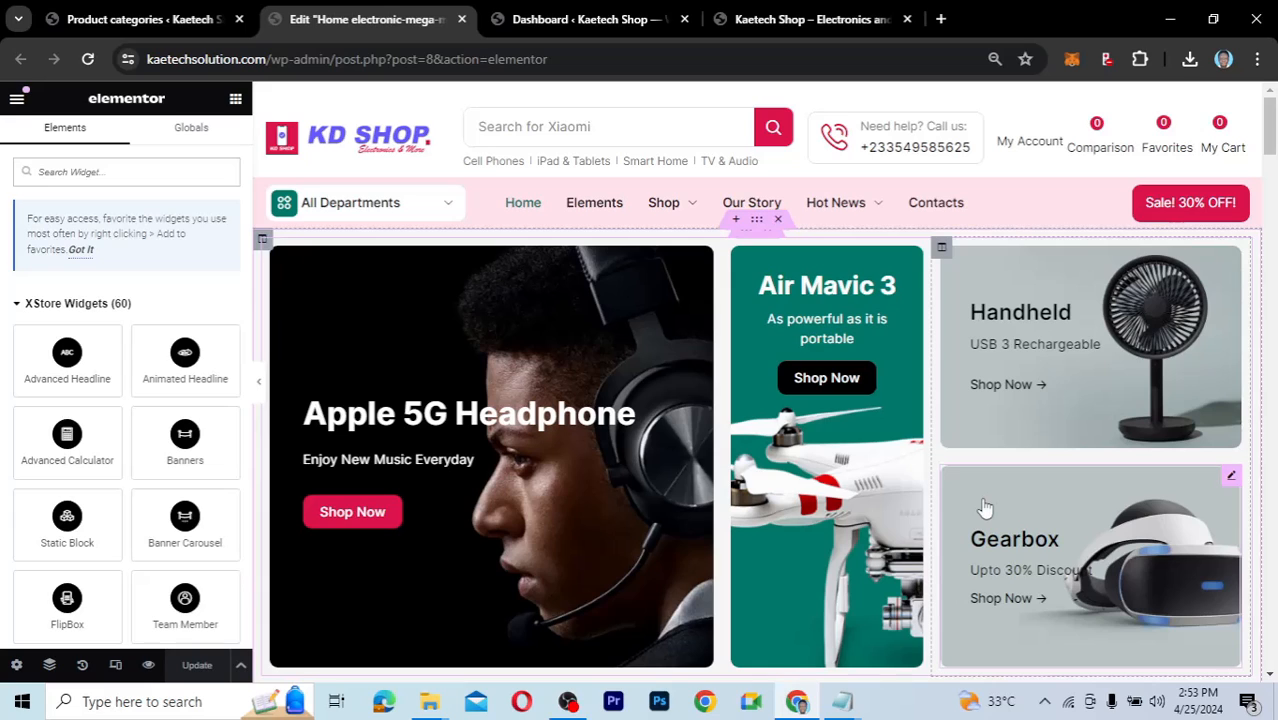
scroll(985, 508, down, 5)
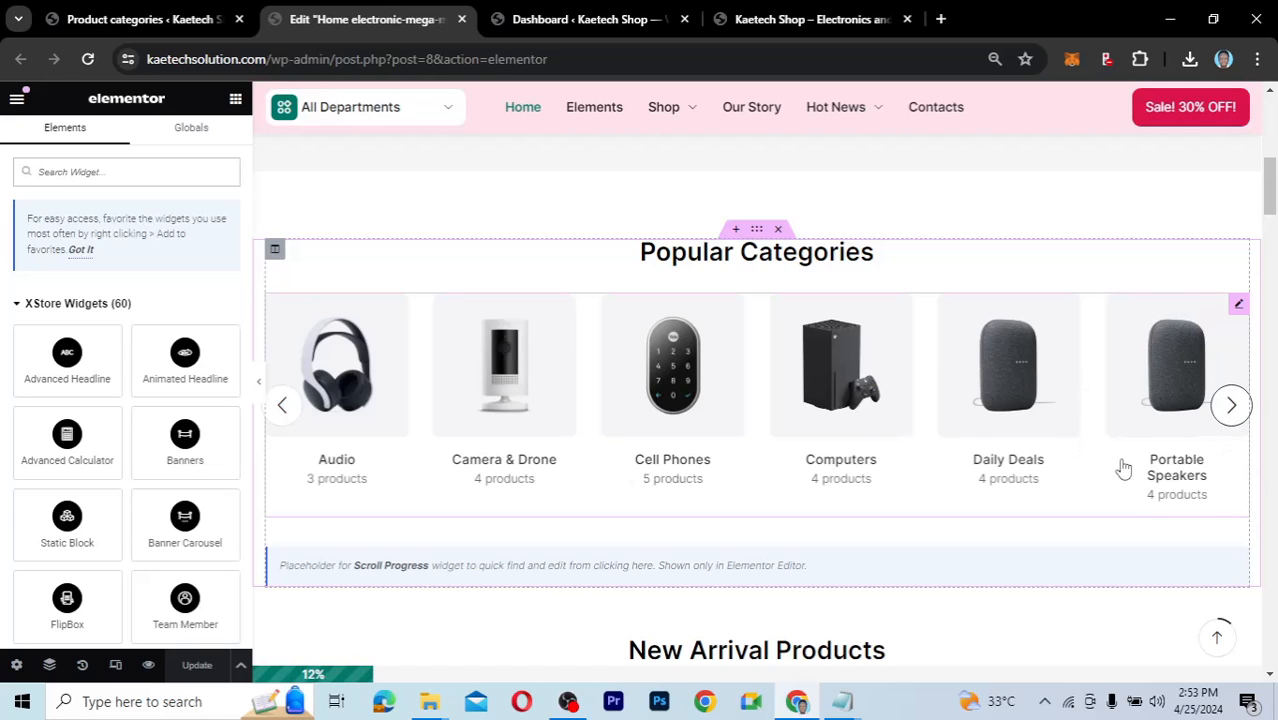
click(960, 442)
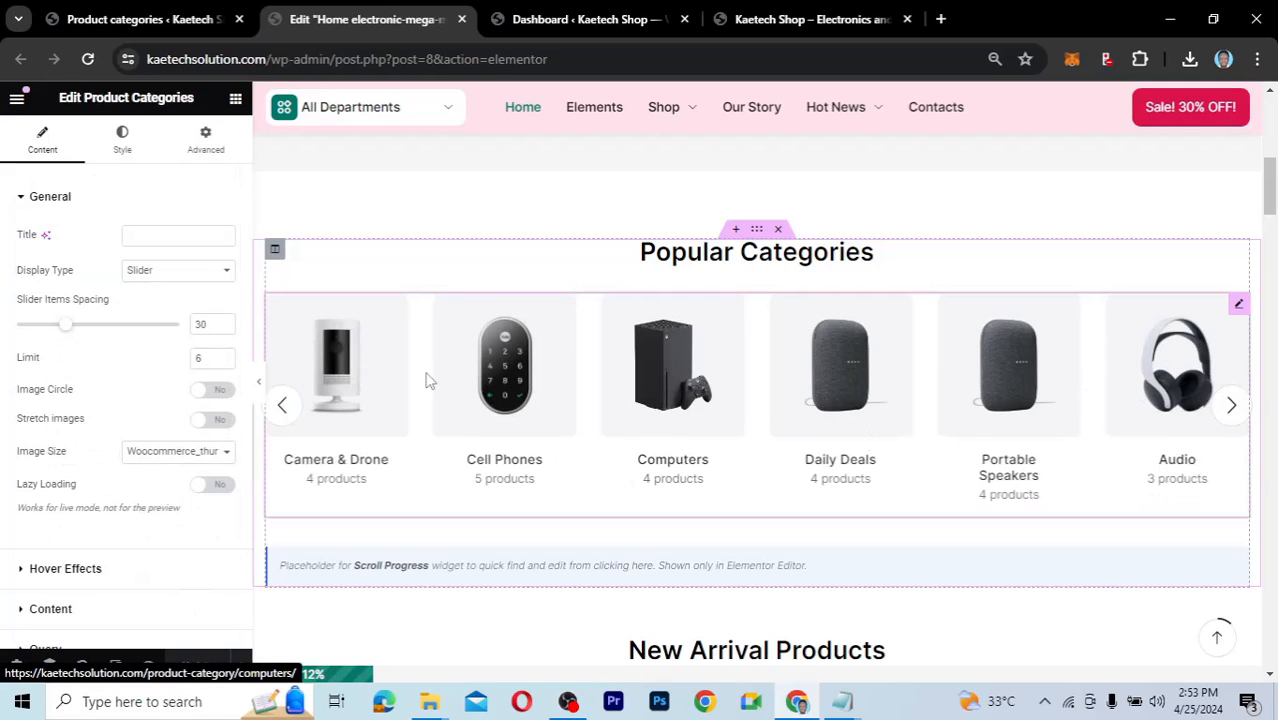
click(1237, 412)
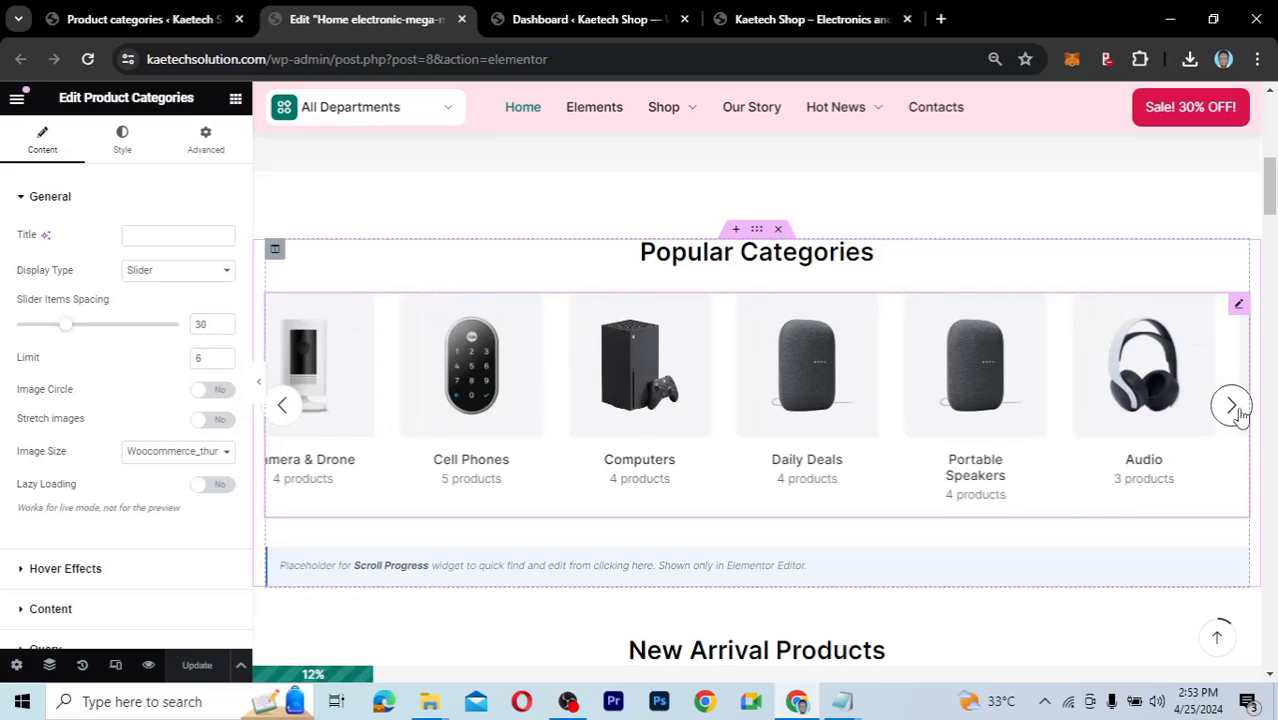
click(1238, 414)
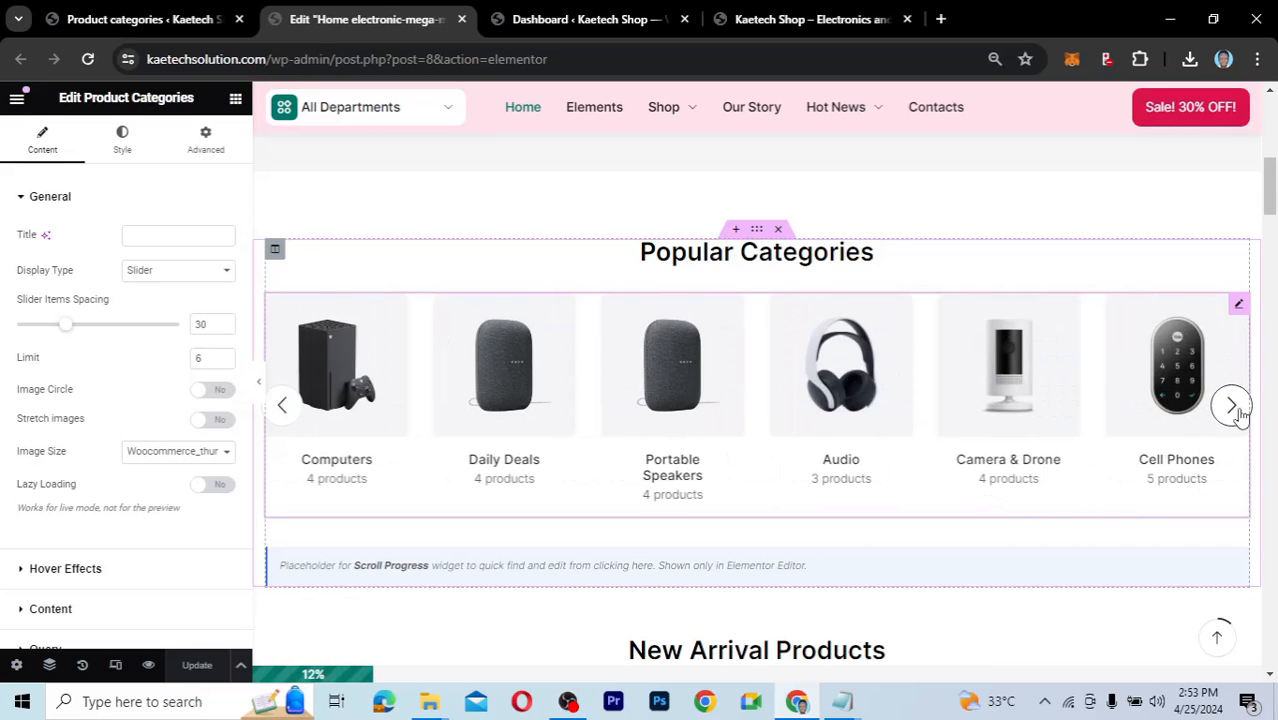
click(1234, 410)
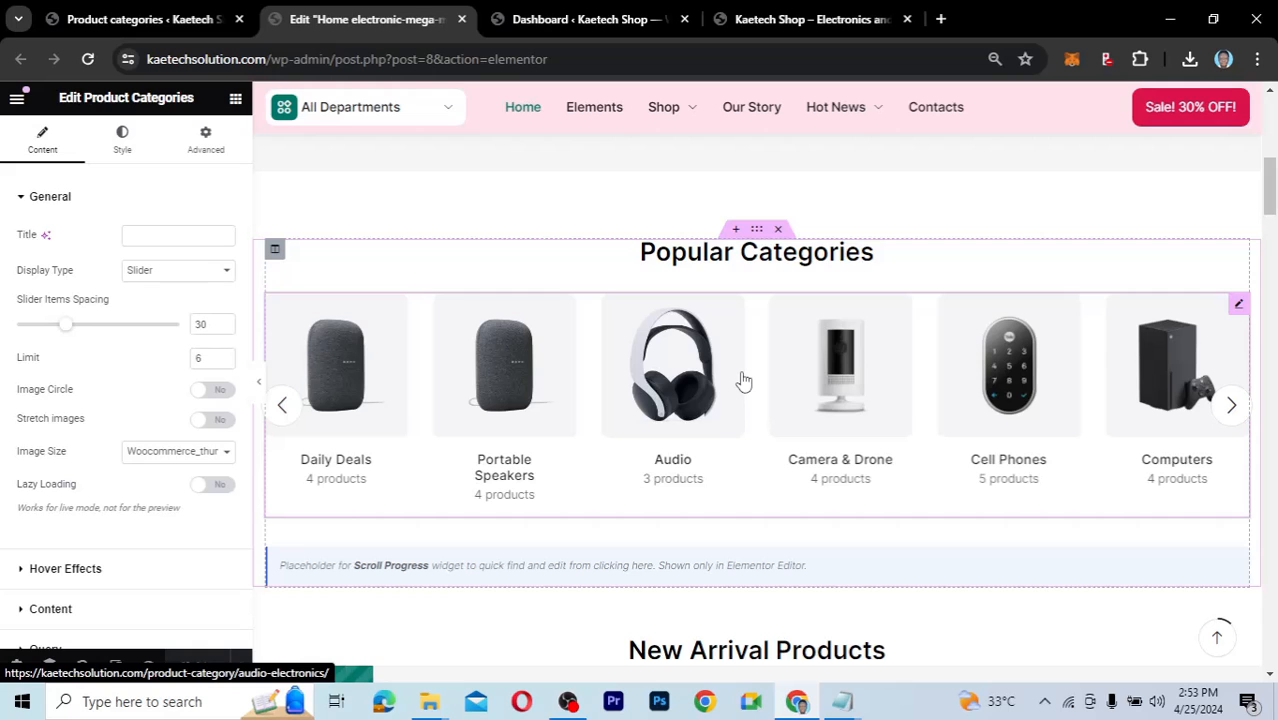
click(148, 20)
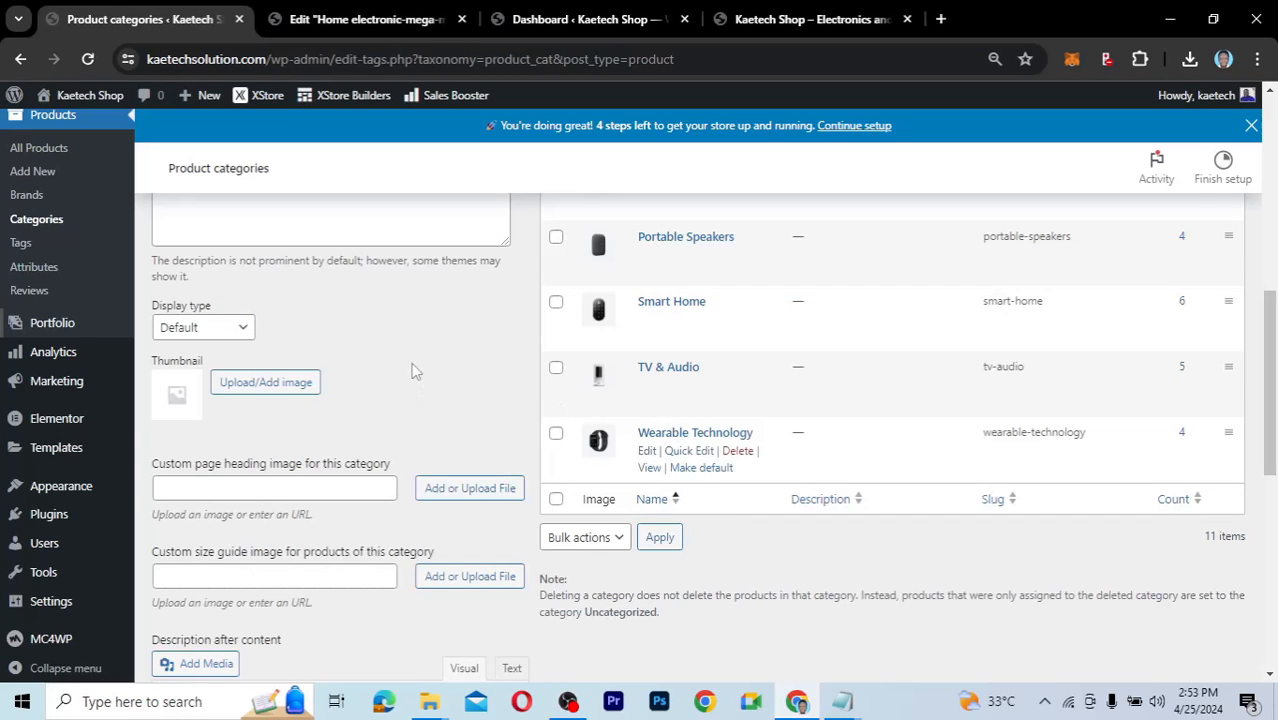
Enter 'Electronics' as the name of the new product category.
scroll(415, 371, up, 8)
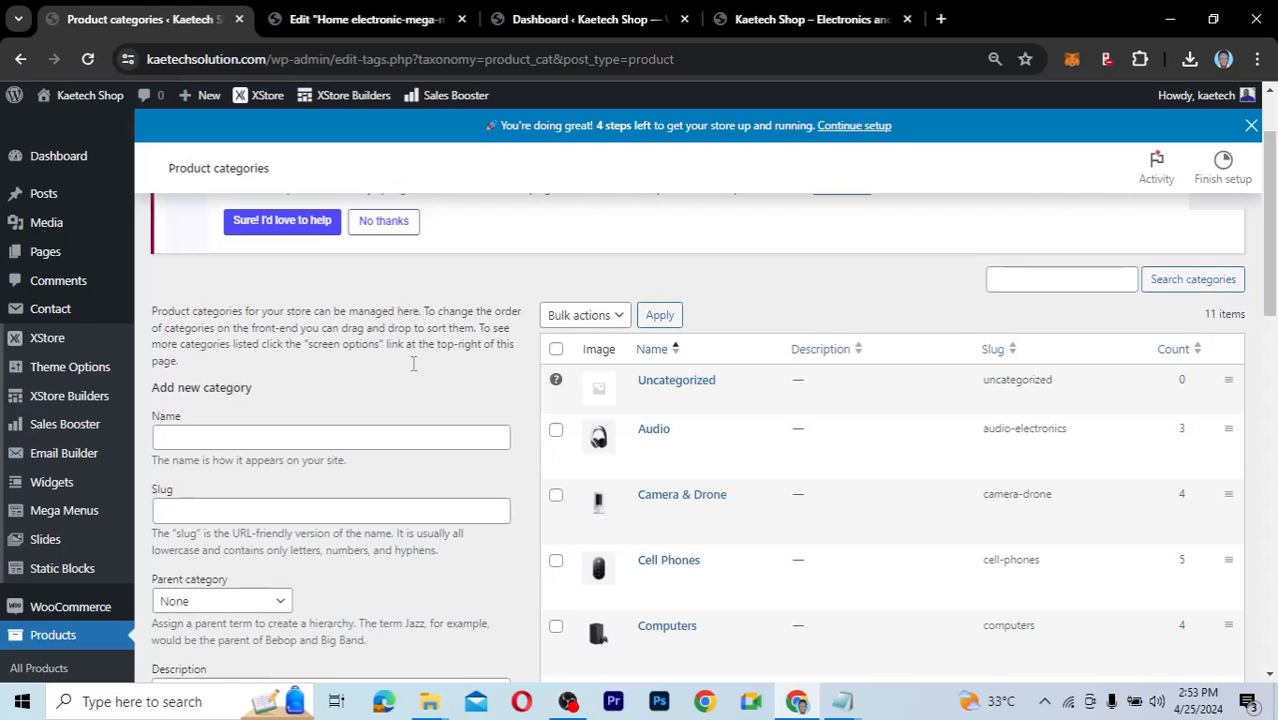
scroll(413, 364, down, 1)
click(226, 388)
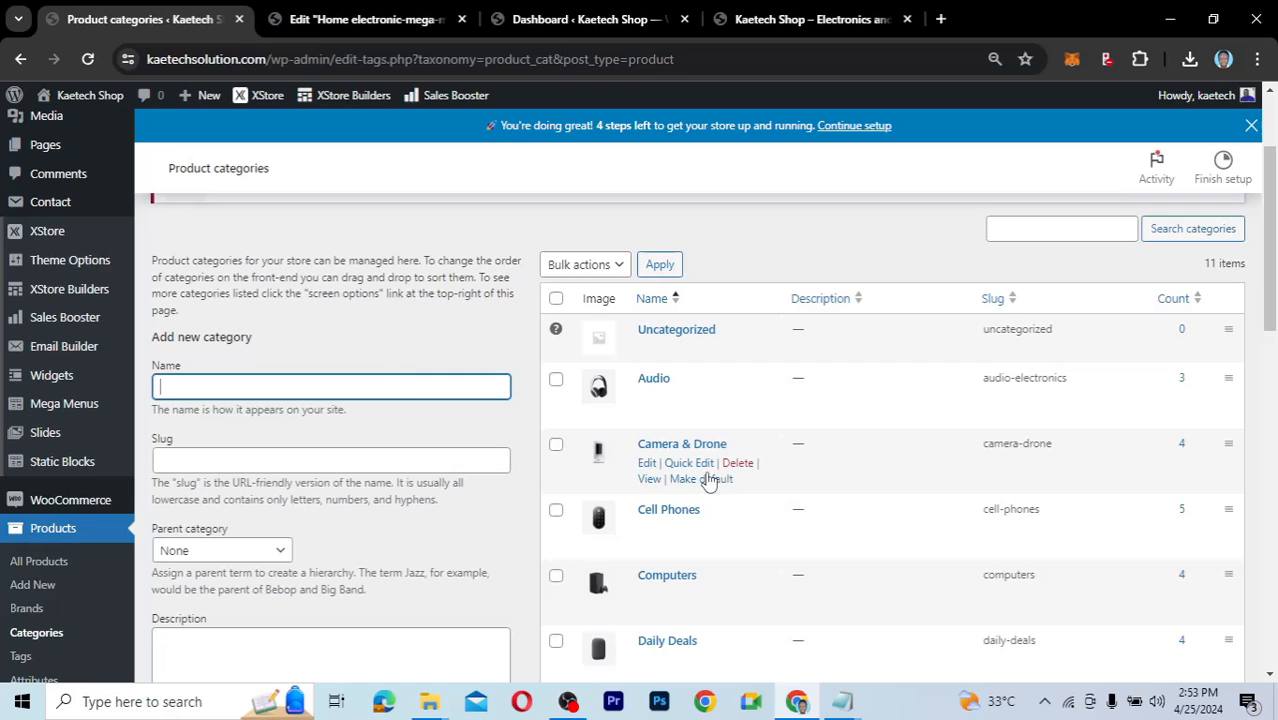
scroll(707, 480, down, 2)
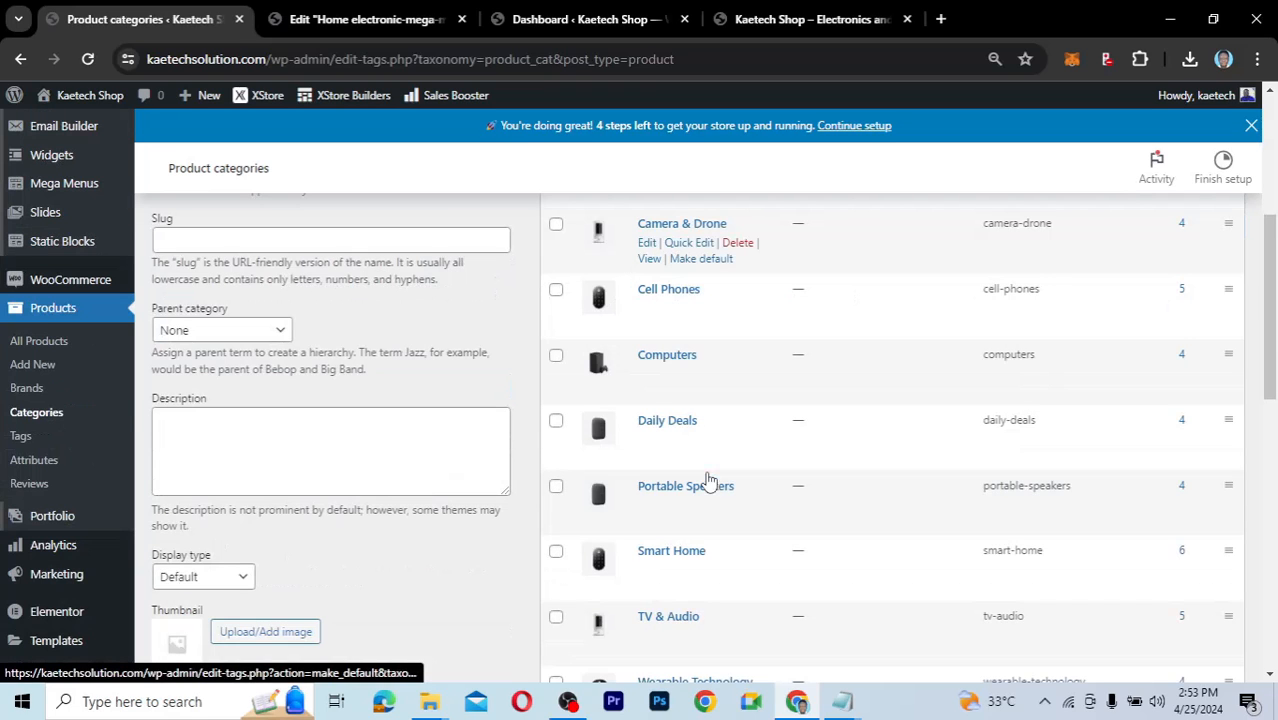
scroll(707, 480, up, 1)
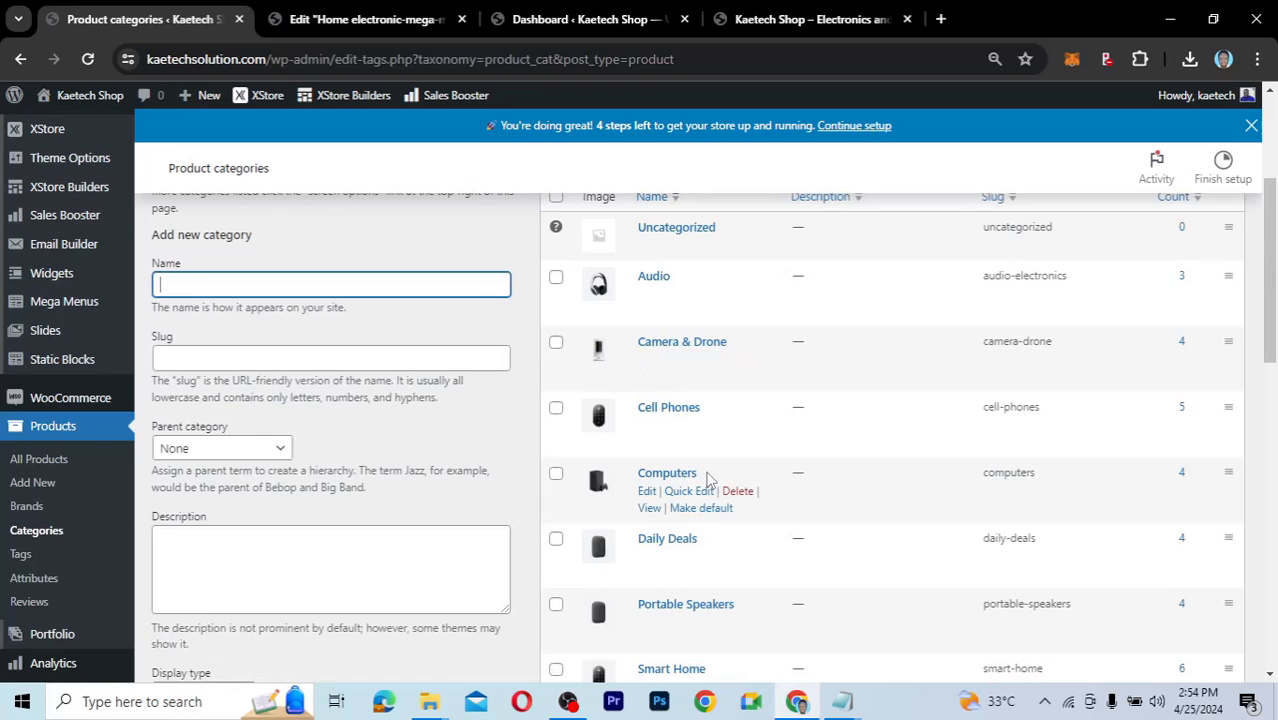
text(Electronics)
Leave the new category's display type set to Default.
scroll(362, 460, down, 3)
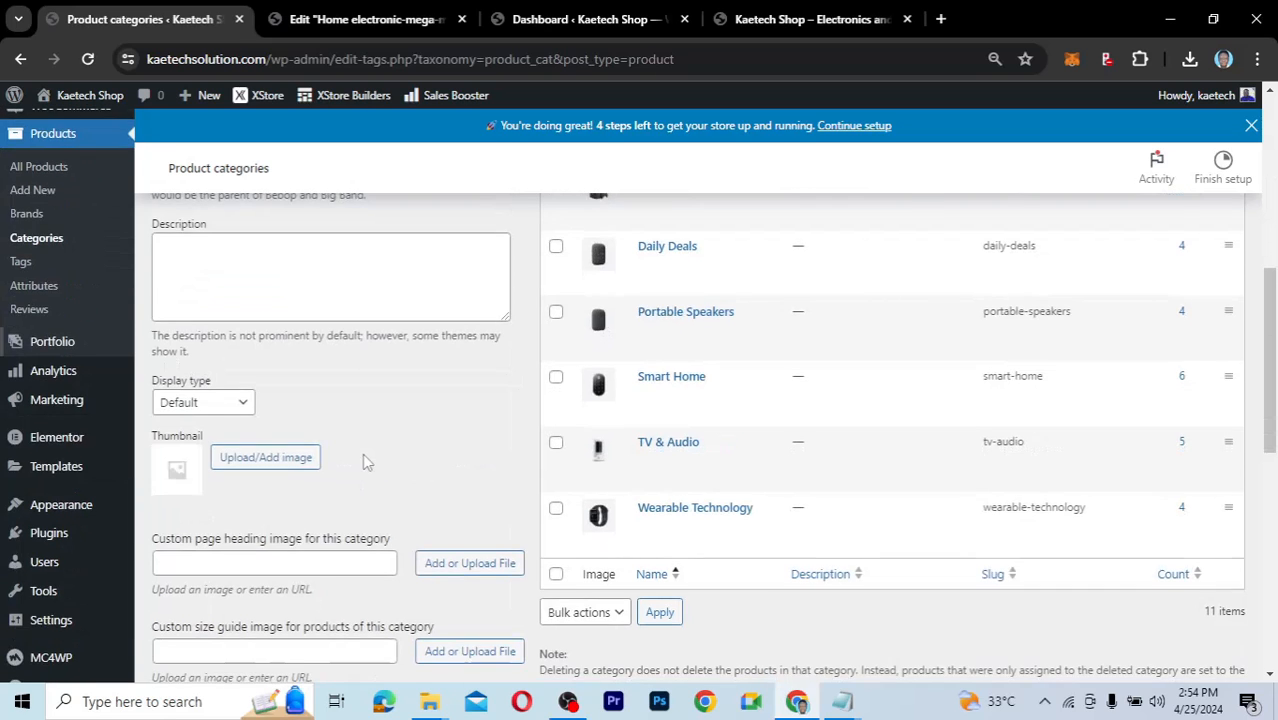
scroll(364, 461, up, 2)
scroll(363, 462, down, 1)
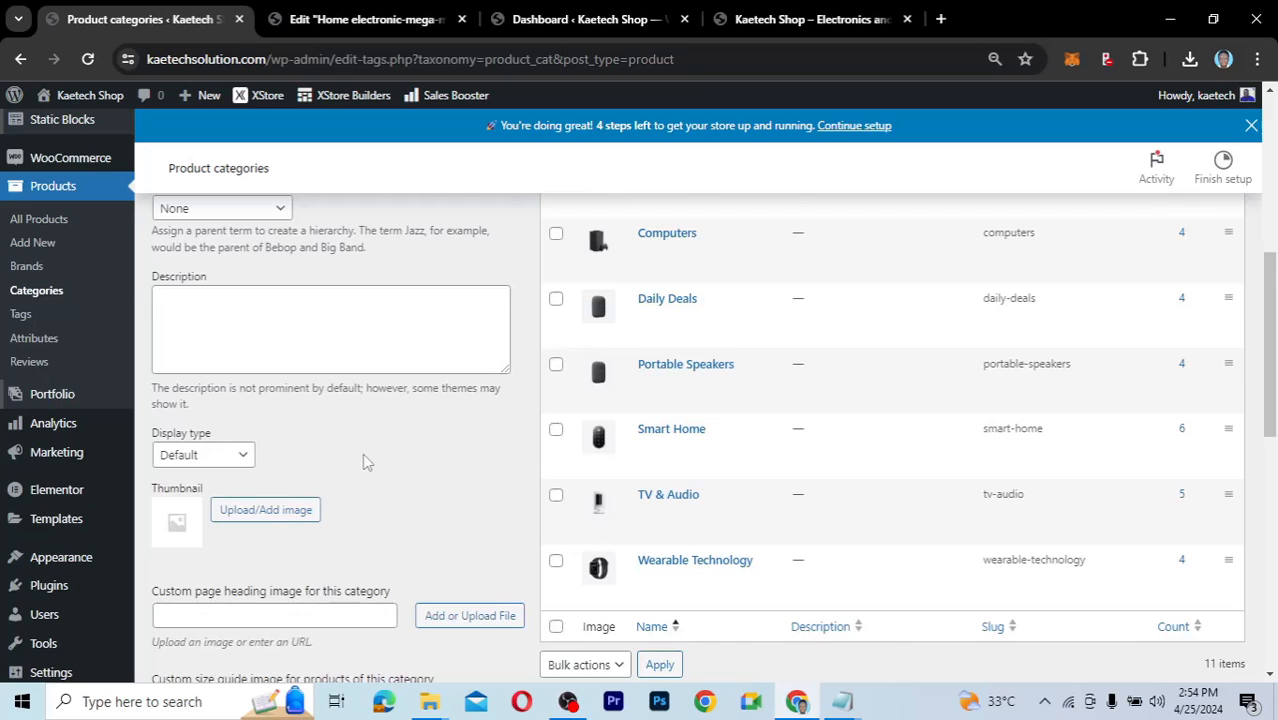
scroll(363, 461, down, 1)
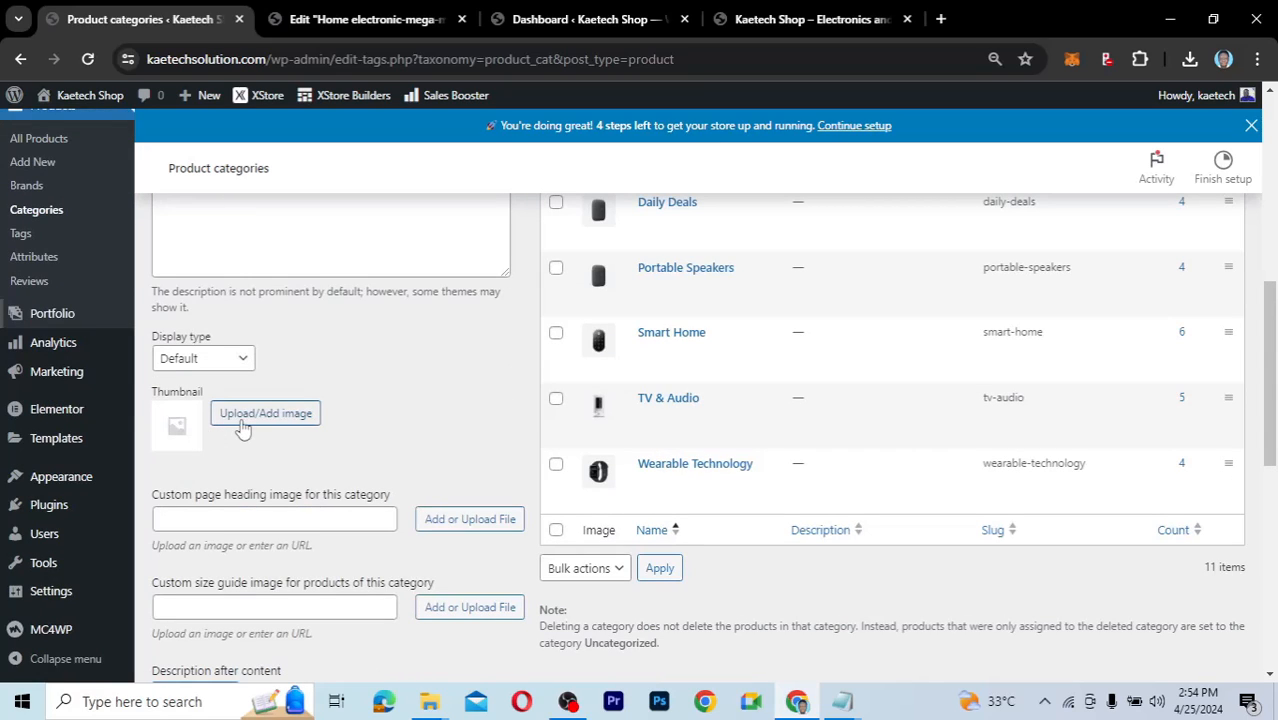
click(190, 360)
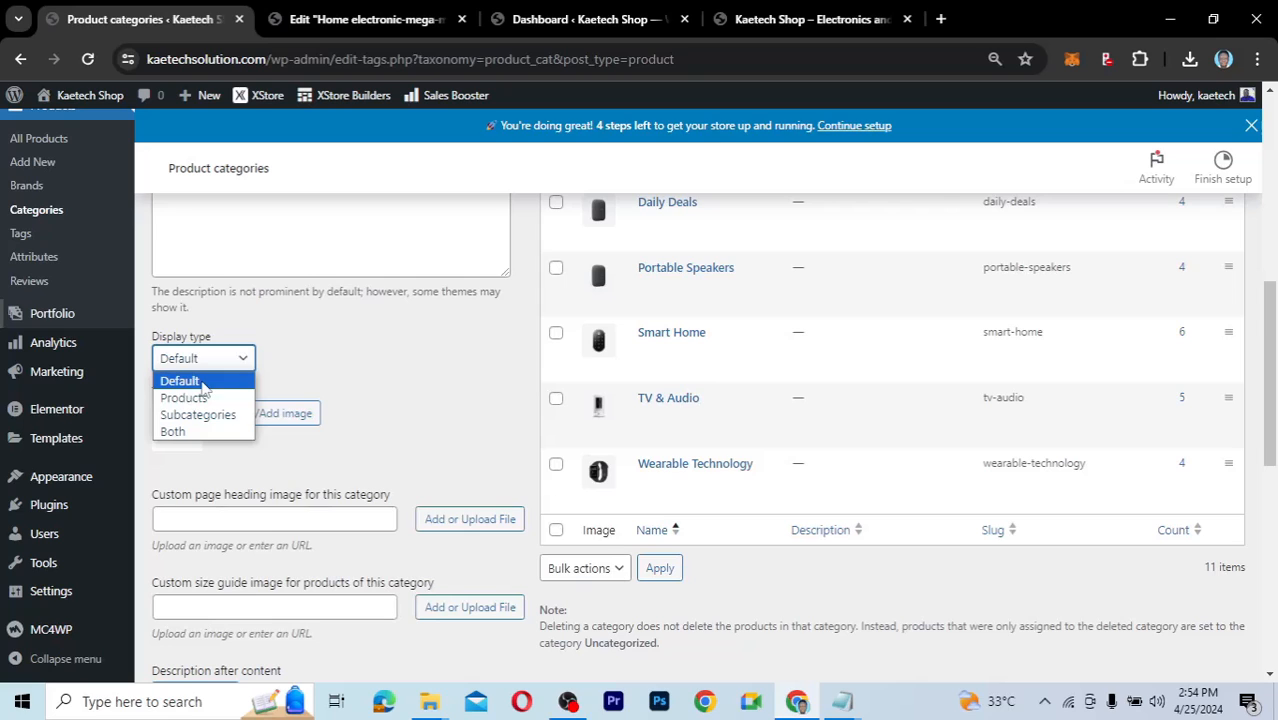
click(301, 375)
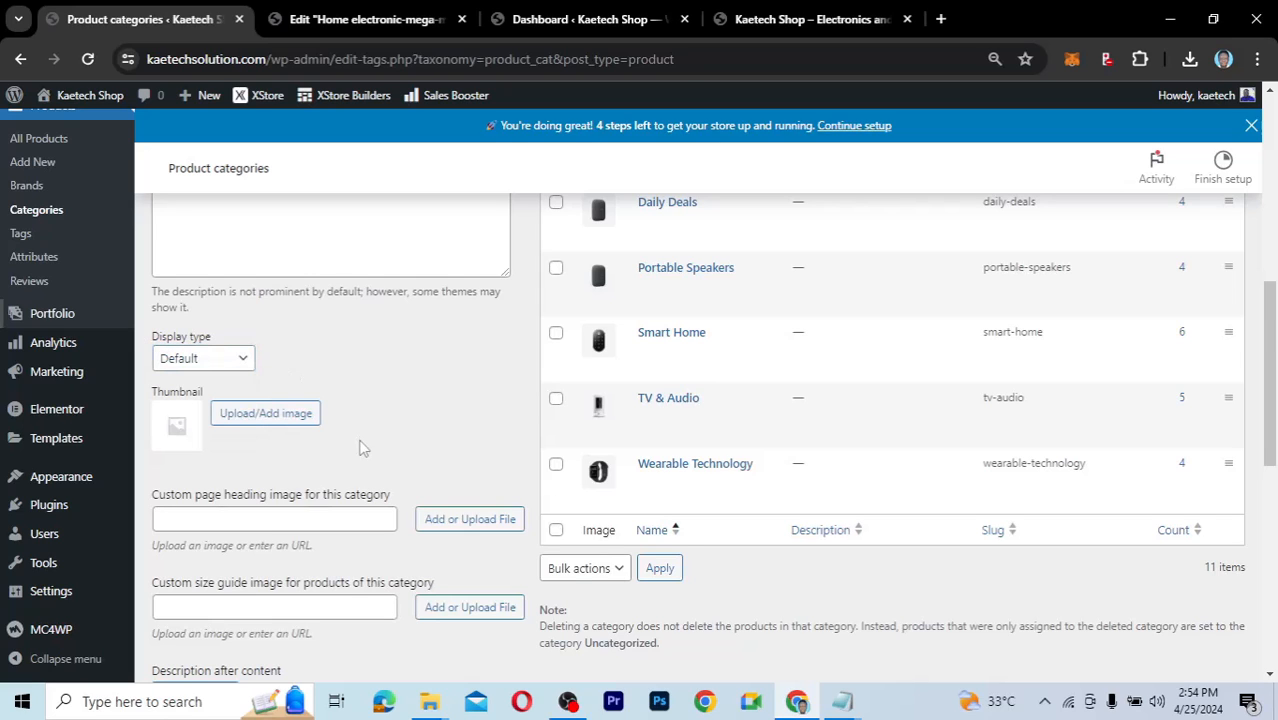
scroll(363, 449, down, 3)
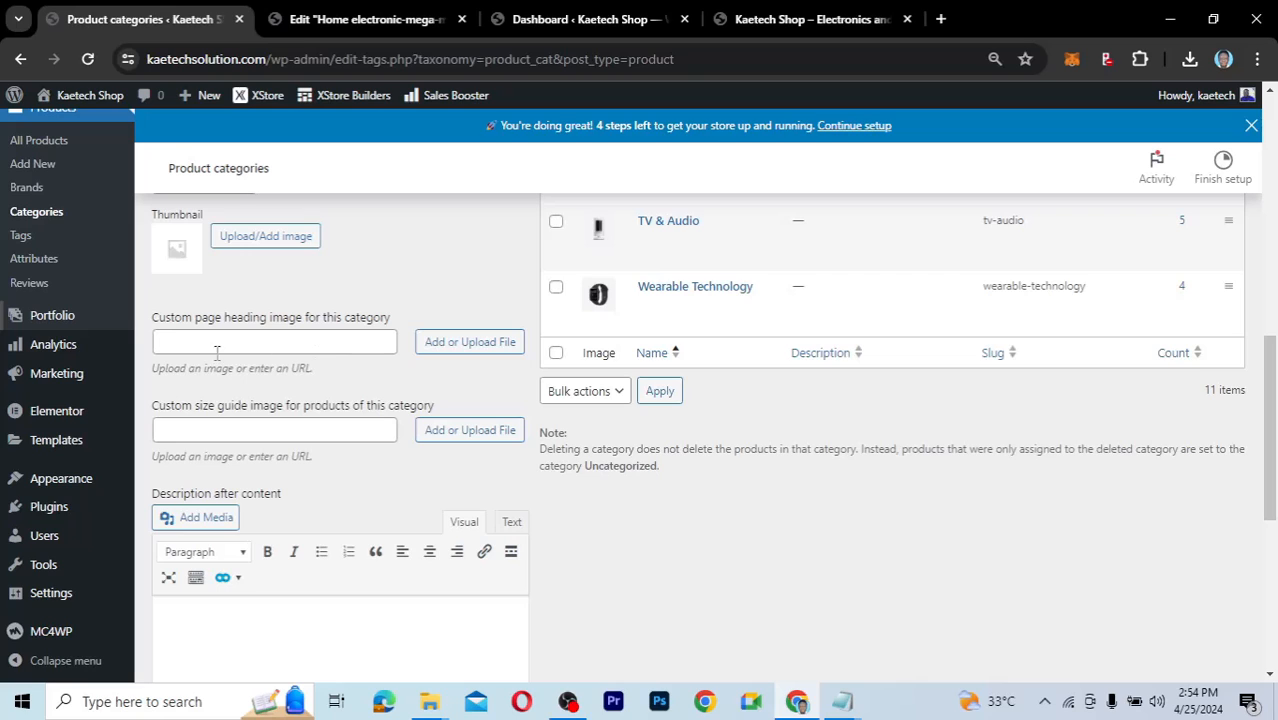
Open the custom page heading image picker and browse the existing Media Library items.
click(470, 347)
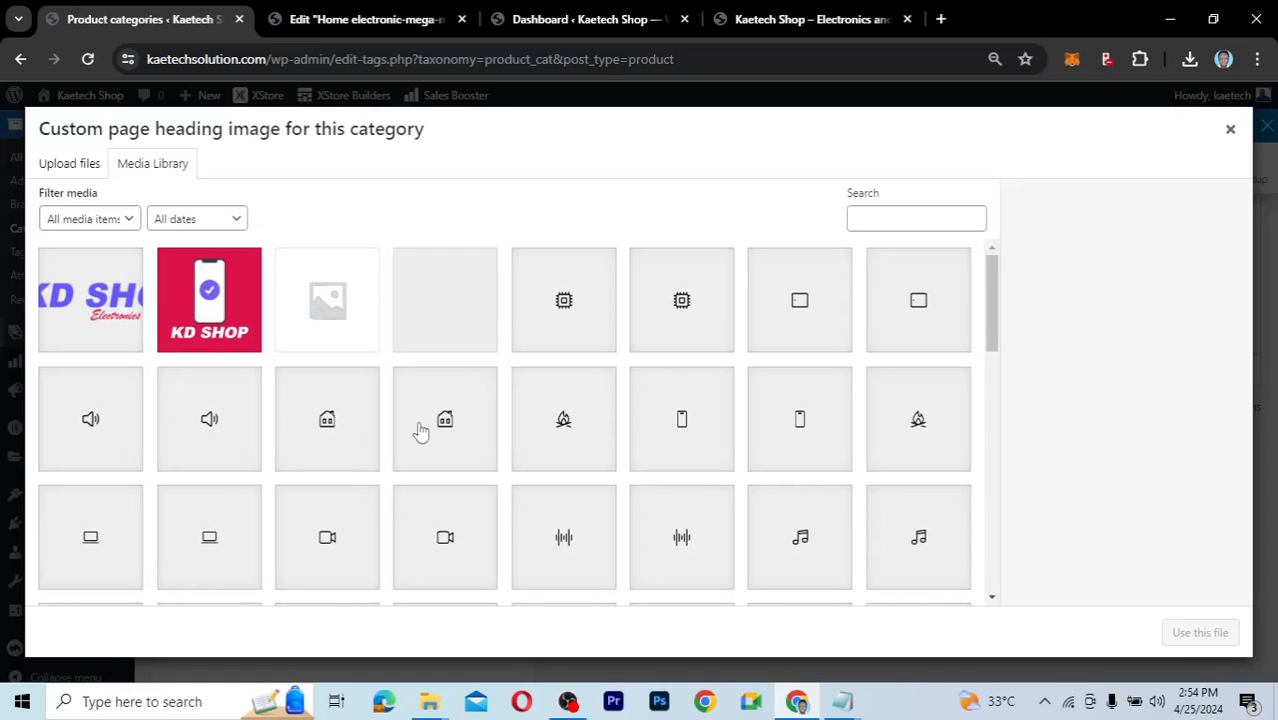
scroll(693, 472, down, 12)
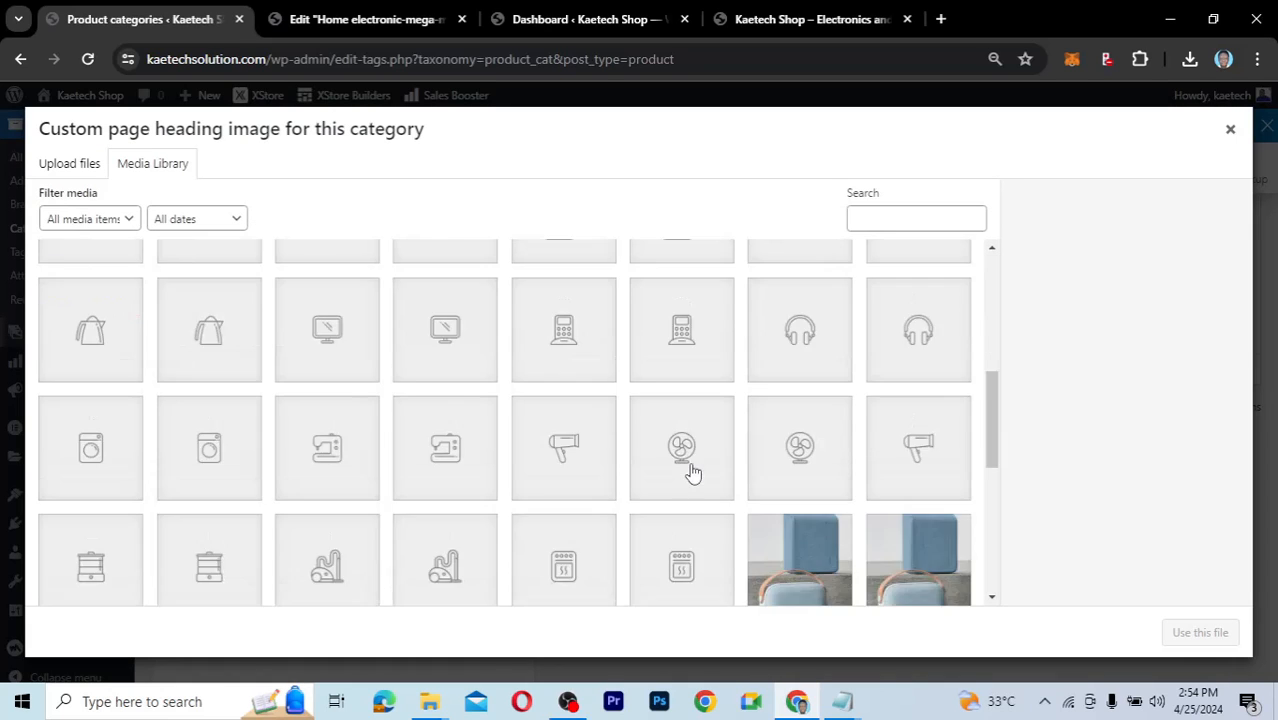
scroll(693, 472, up, 1)
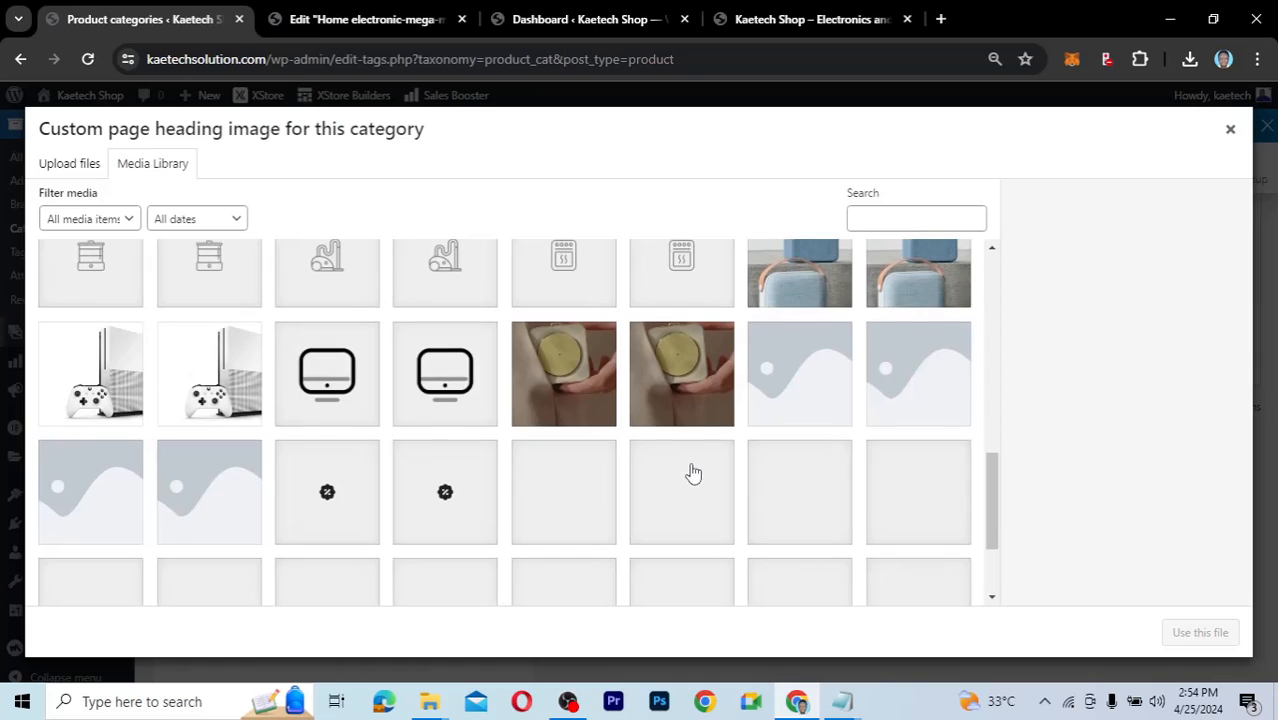
drag(995, 468, 993, 556)
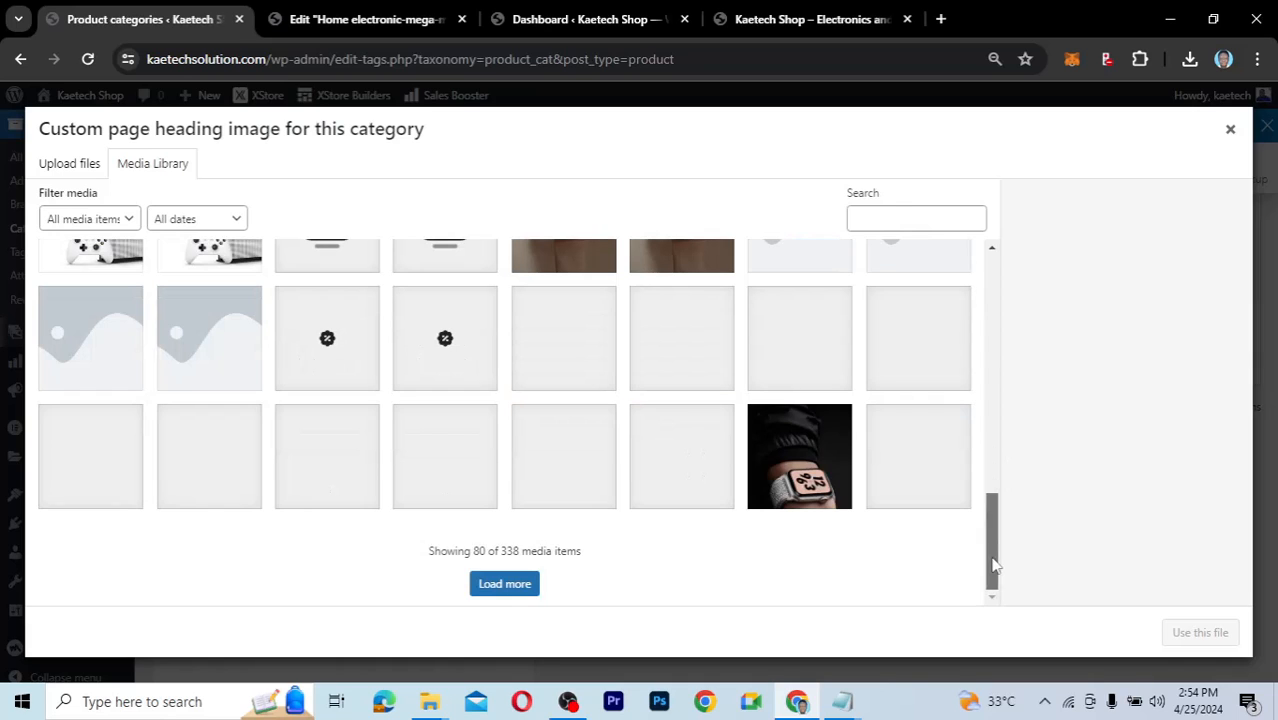
click(799, 456)
click(504, 583)
Upload the Computers laptop image from the Ecommerce folder into the Media Library.
mouse_move(430, 703)
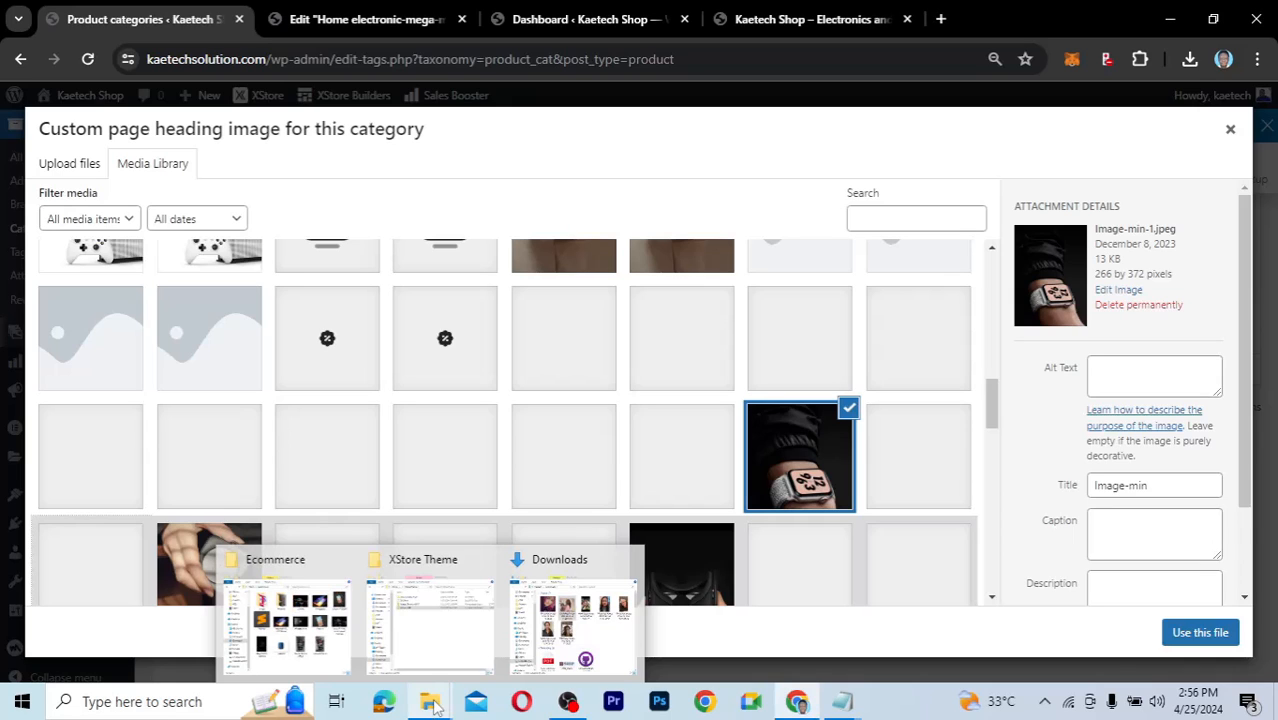
click(285, 615)
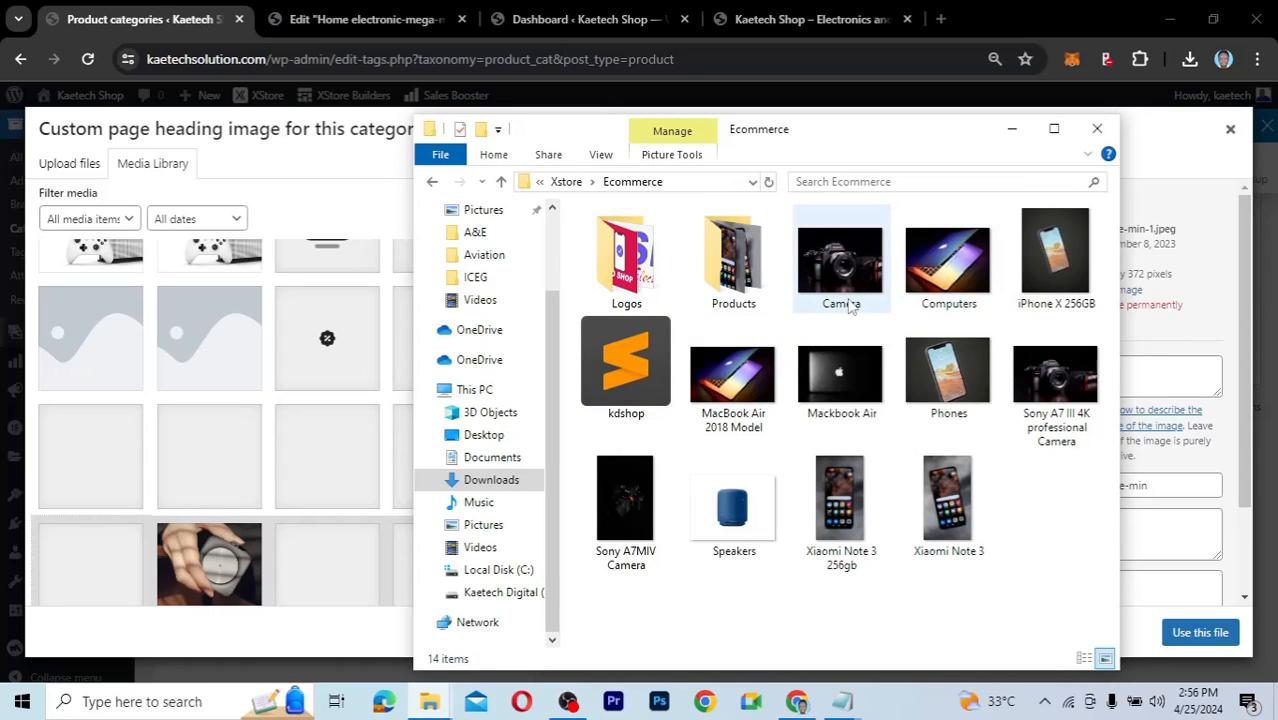
click(930, 280)
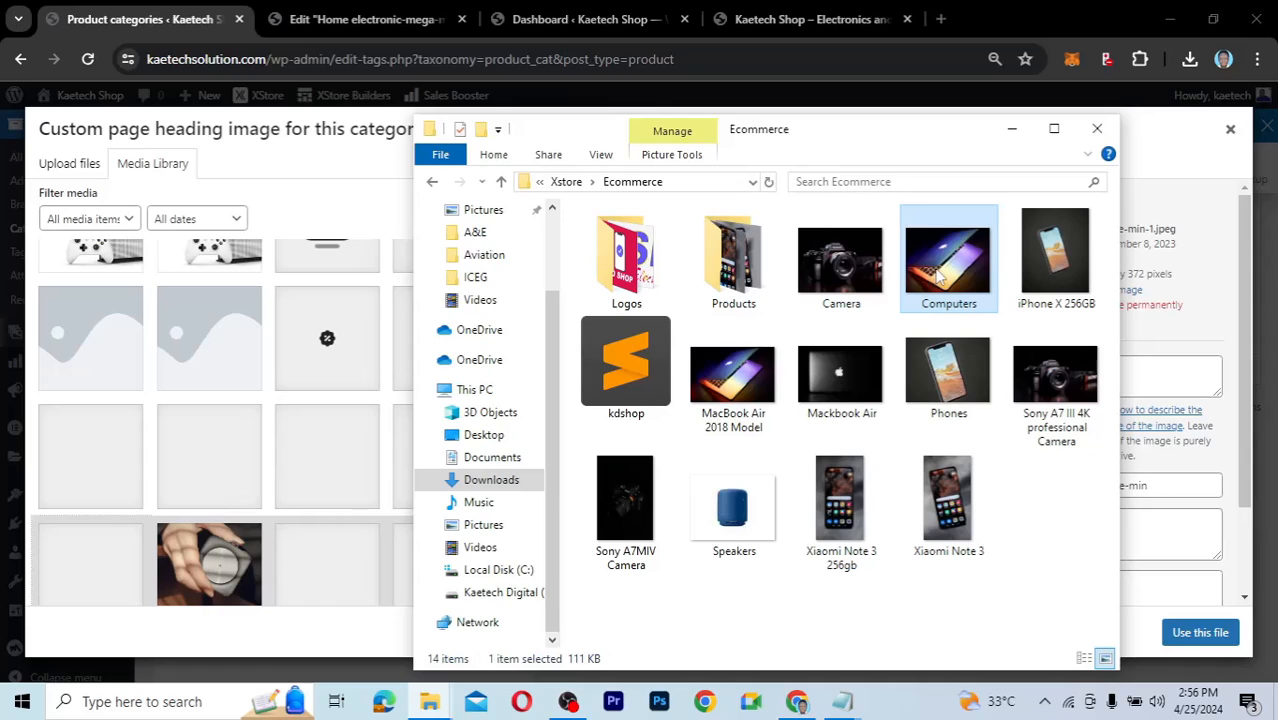
click(866, 272)
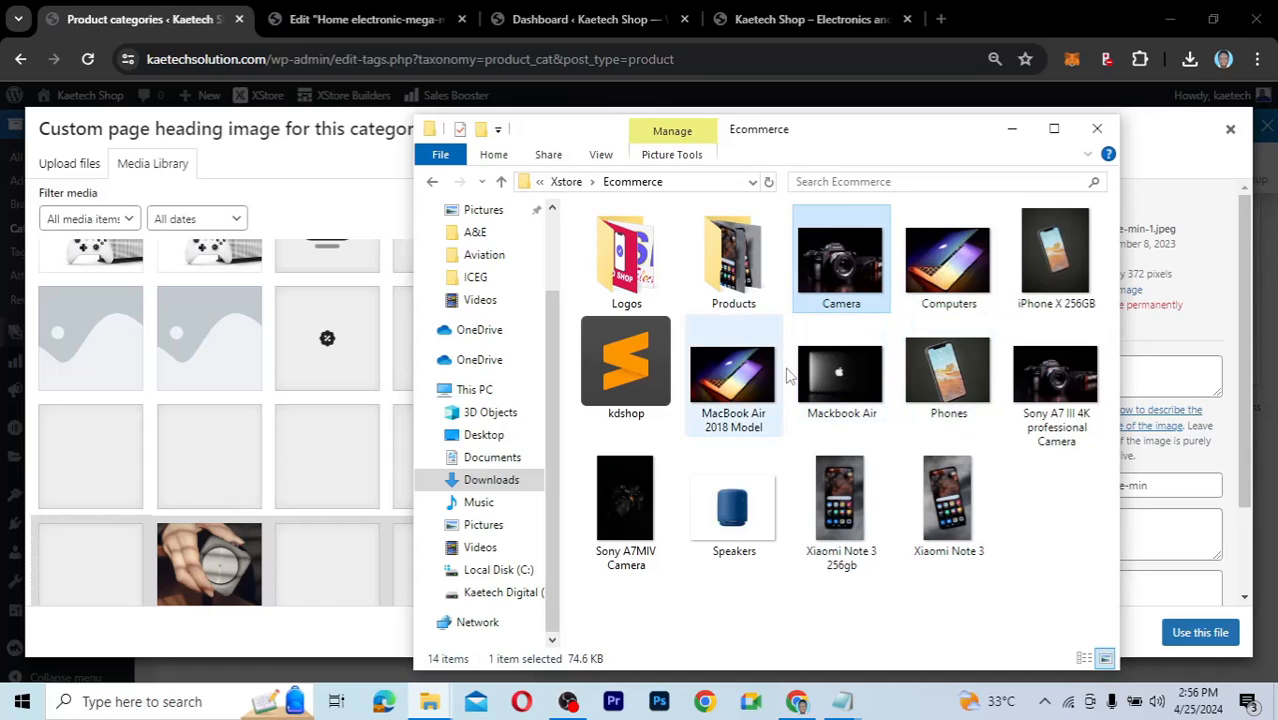
click(945, 270)
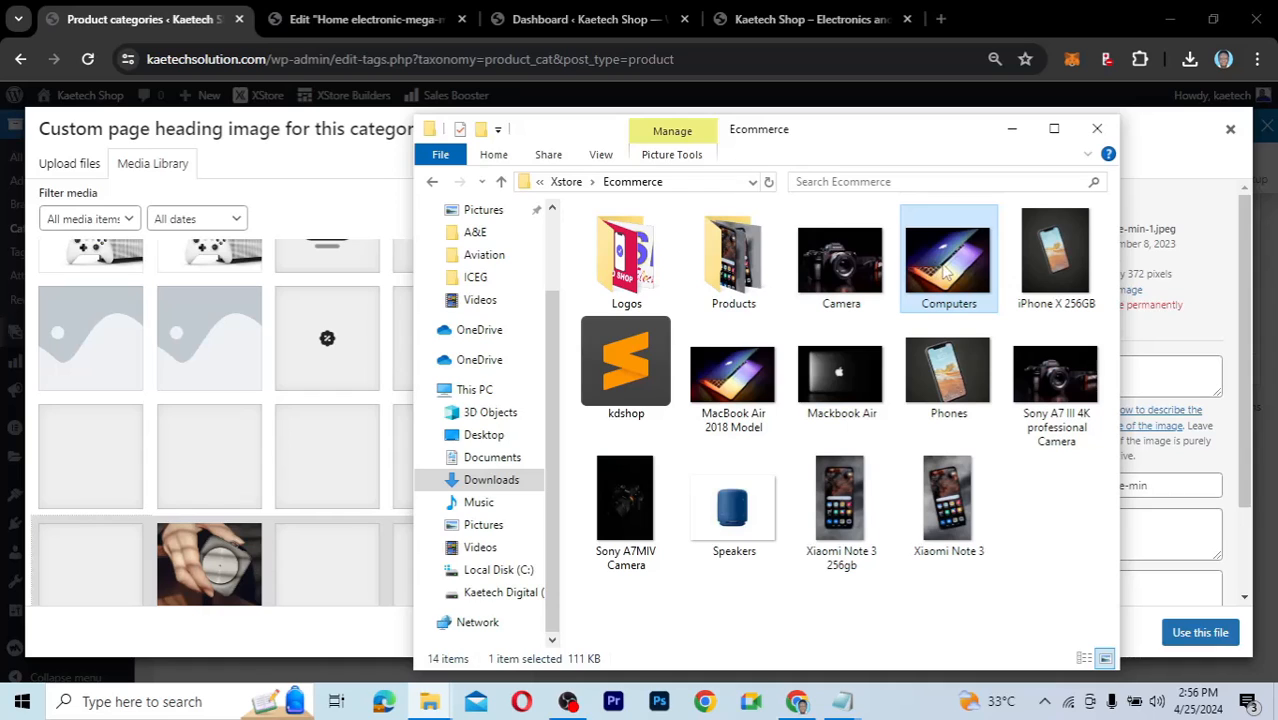
drag(945, 268, 324, 410)
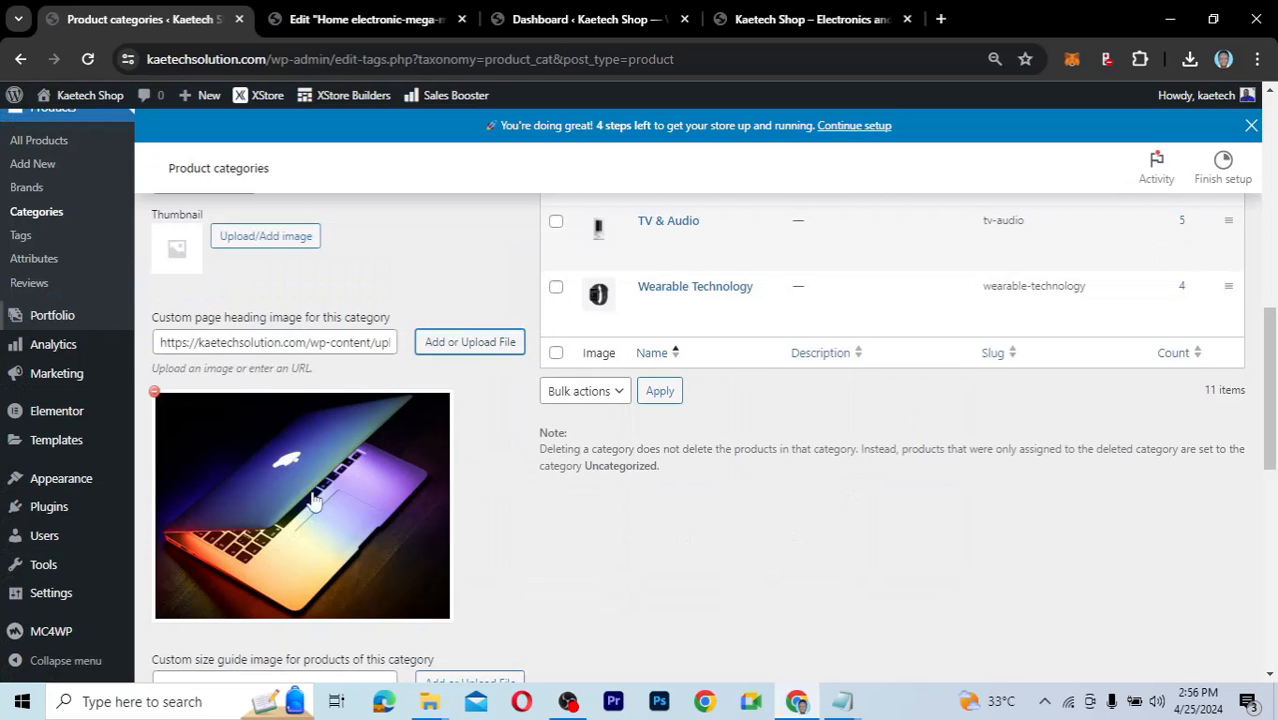
Create the Electronics category, slug electronics, with Computers.jpg as its heading image.
scroll(463, 583, down, 3)
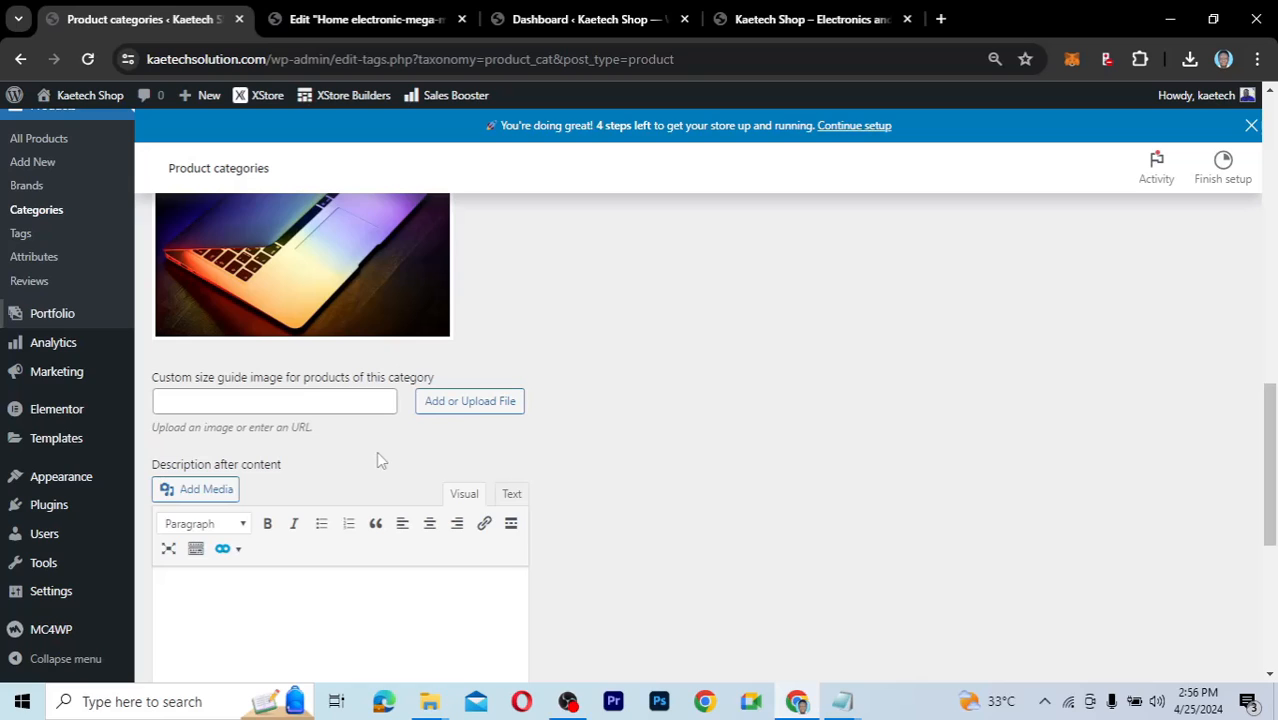
scroll(376, 451, down, 2)
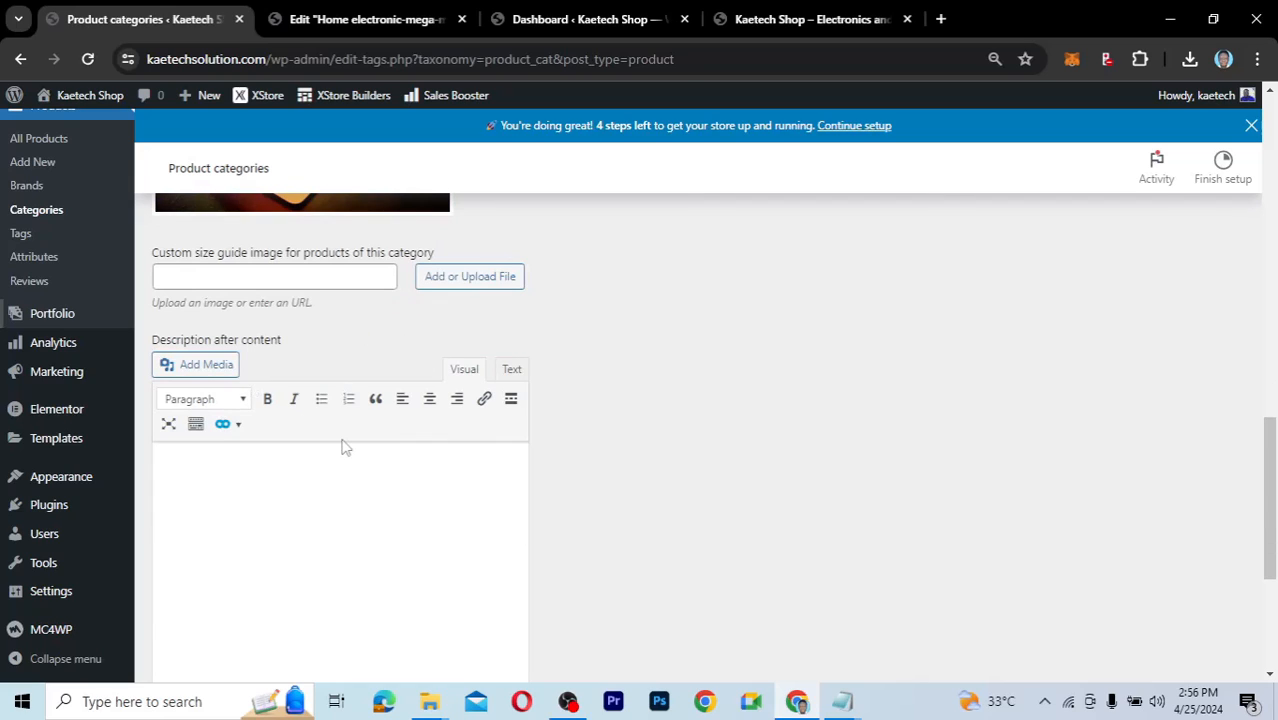
scroll(294, 508, down, 2)
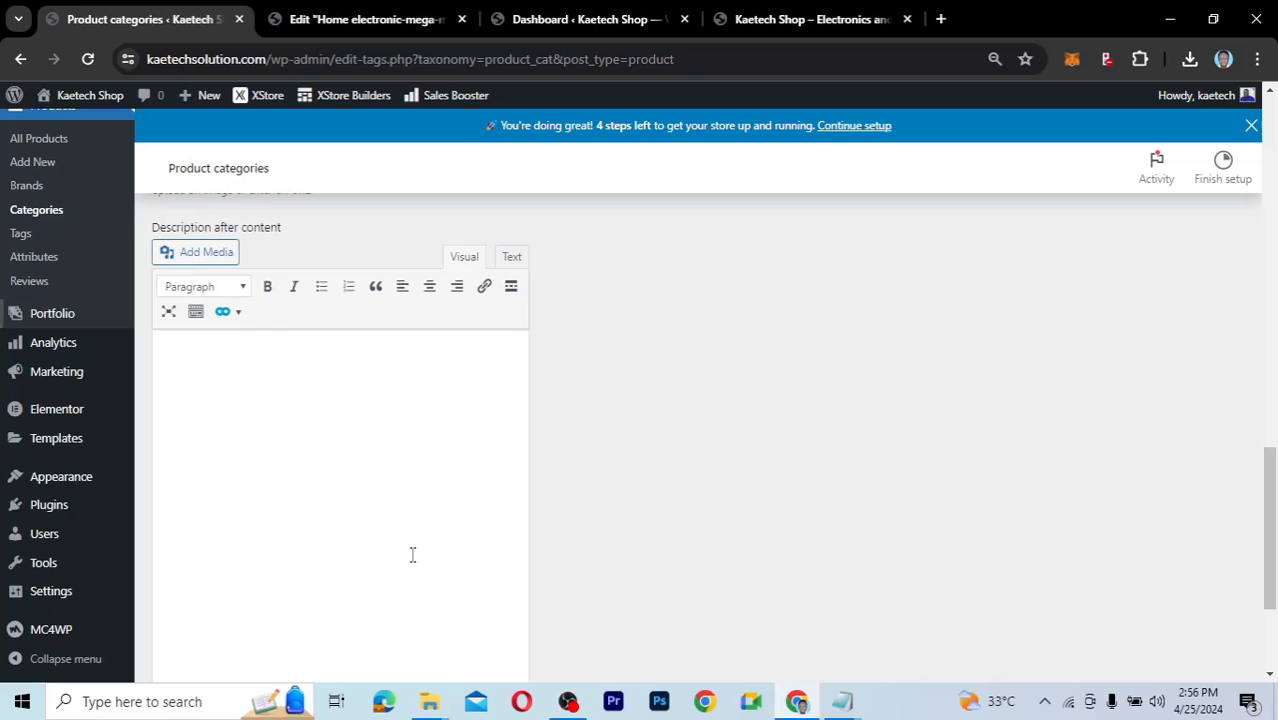
scroll(375, 580, down, 3)
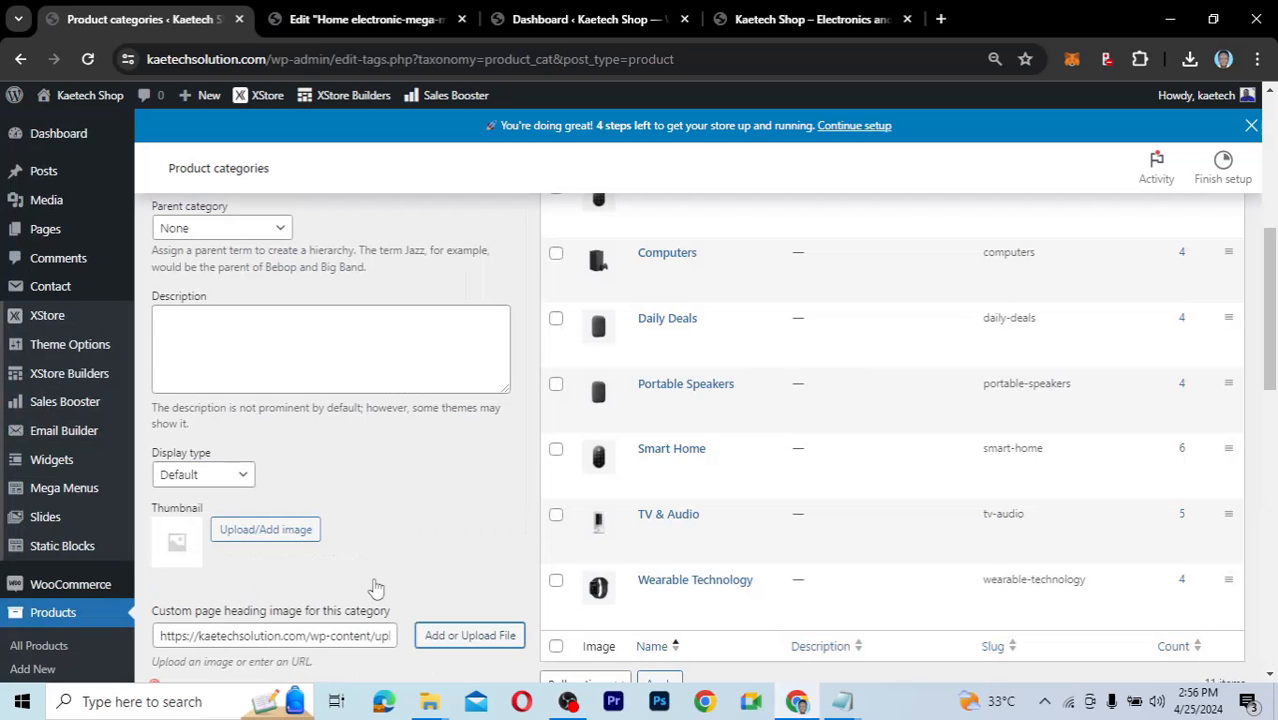
scroll(375, 588, up, 5)
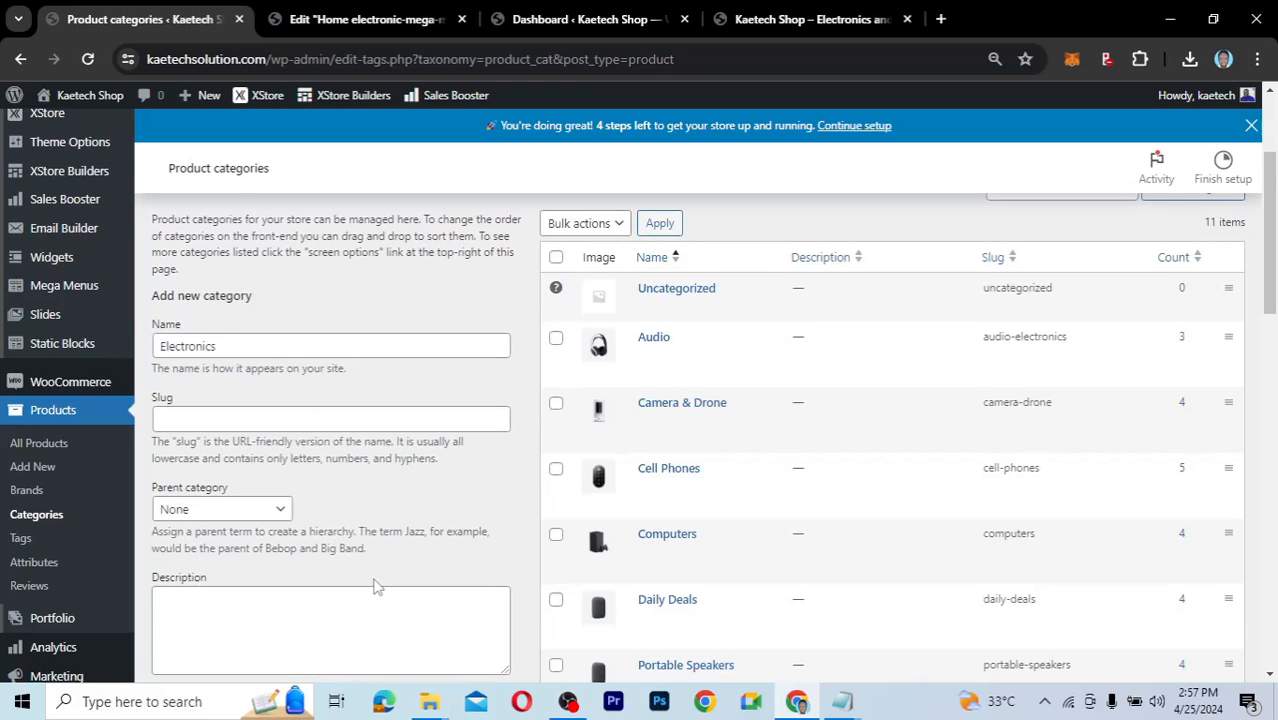
scroll(376, 586, down, 3)
scroll(376, 586, up, 2)
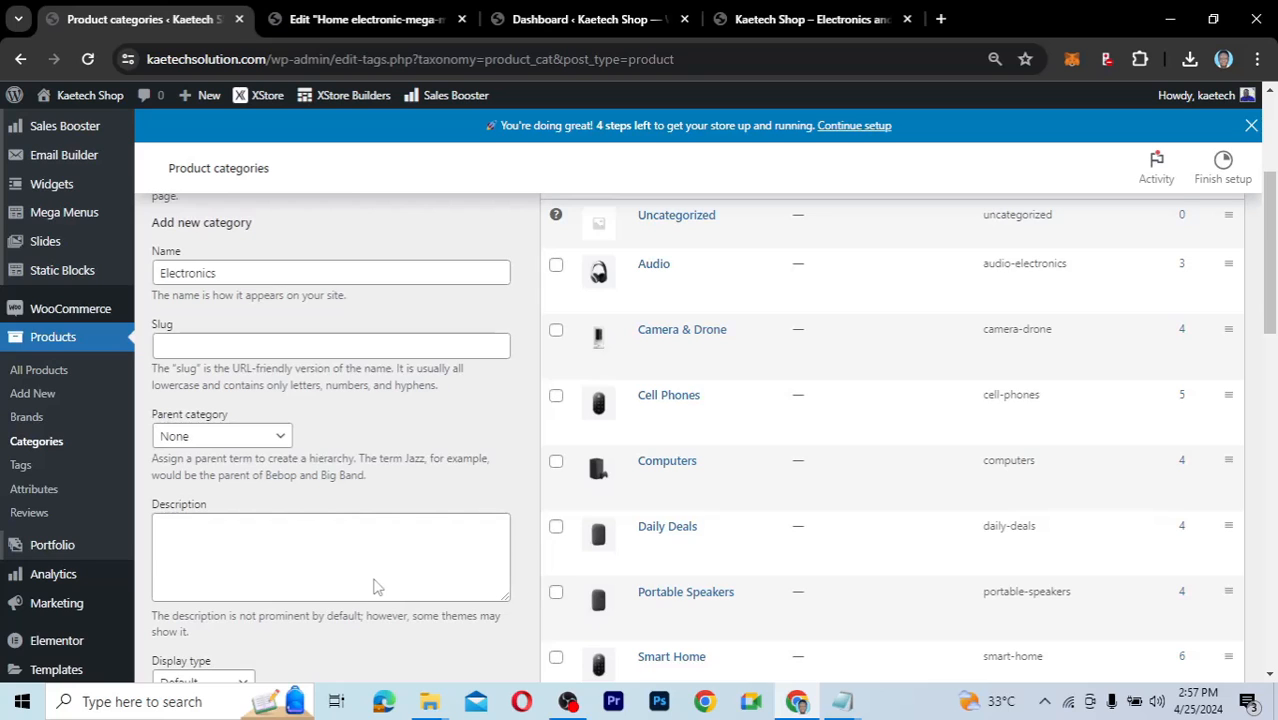
scroll(376, 586, down, 3)
scroll(376, 580, down, 2)
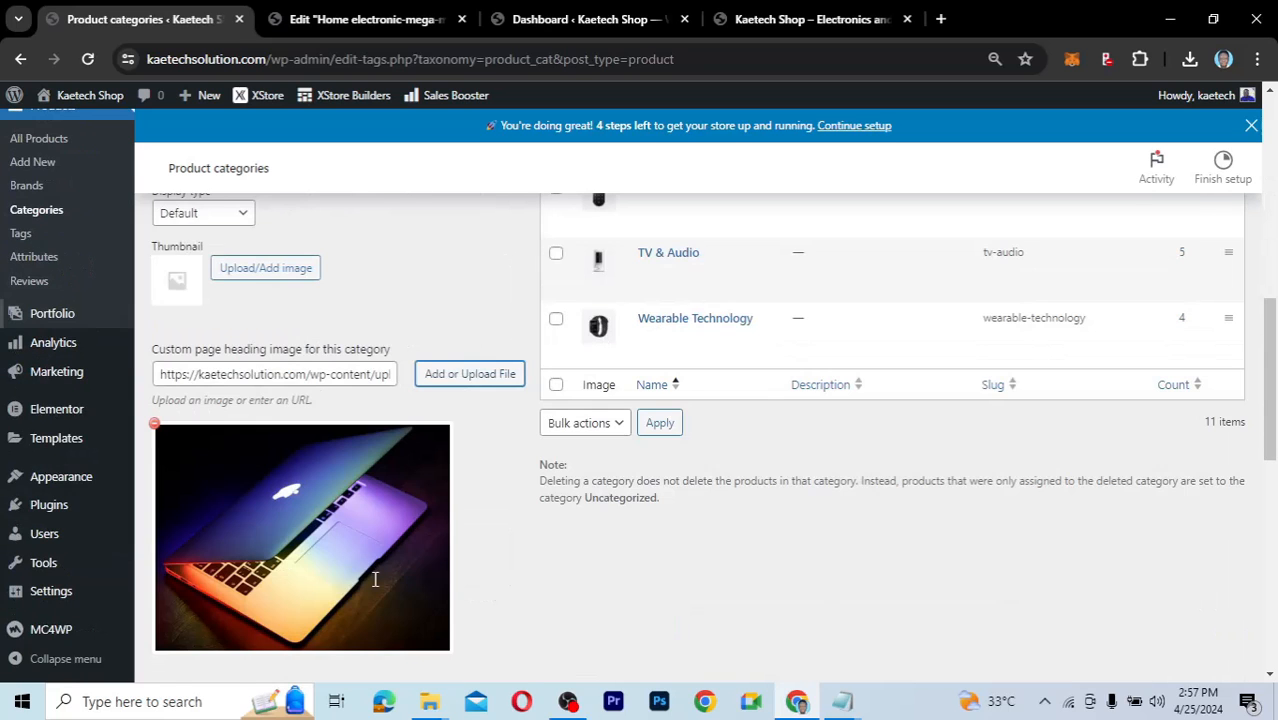
scroll(376, 583, down, 2)
scroll(376, 586, up, 3)
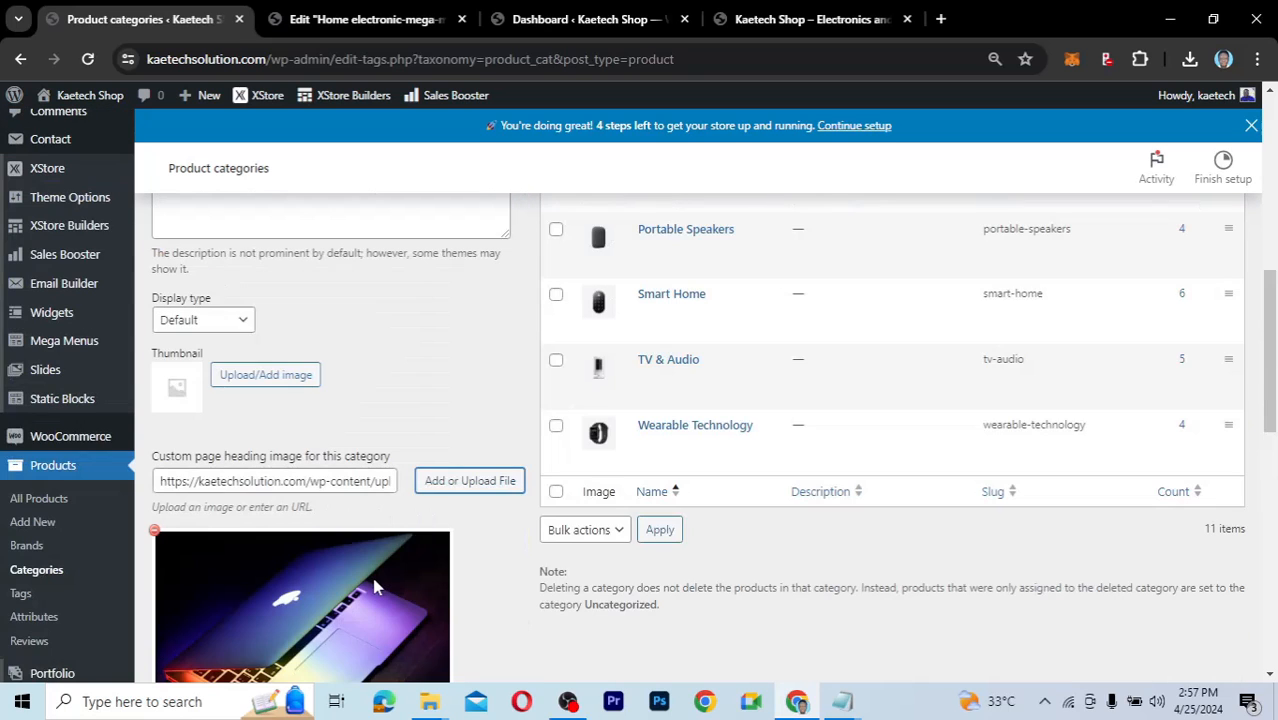
scroll(376, 586, down, 10)
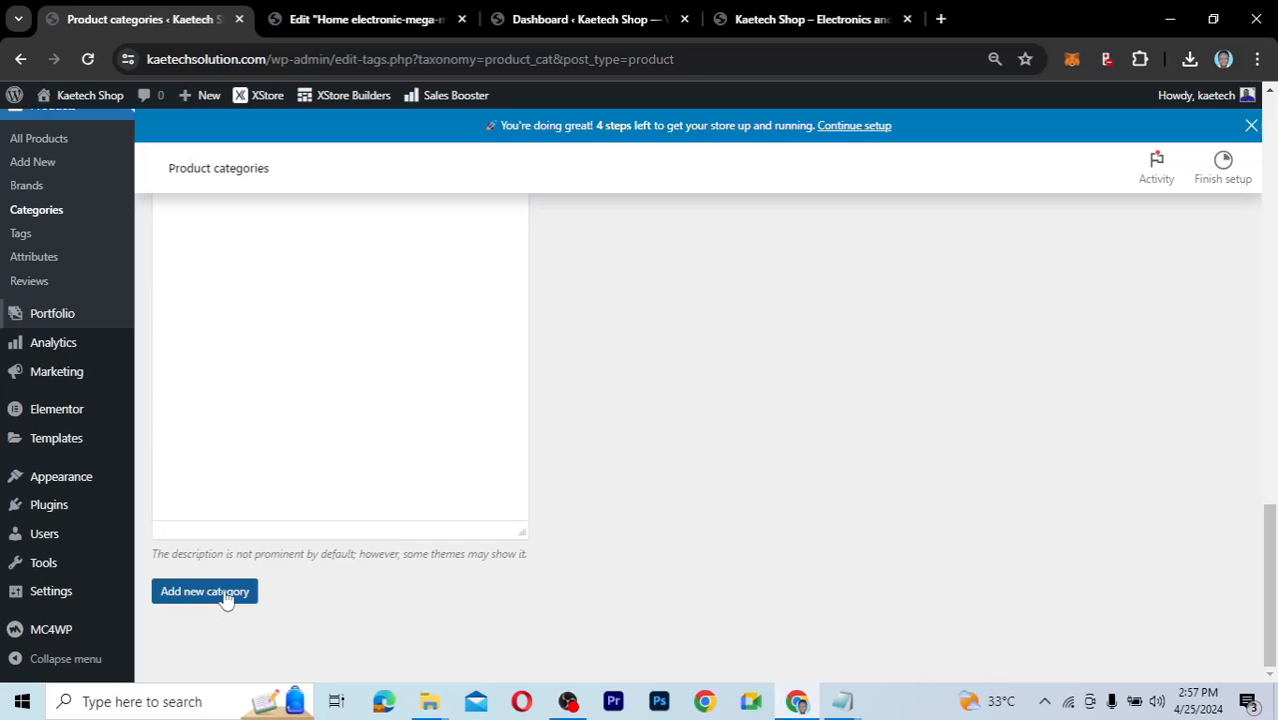
click(226, 593)
scroll(552, 345, up, 6)
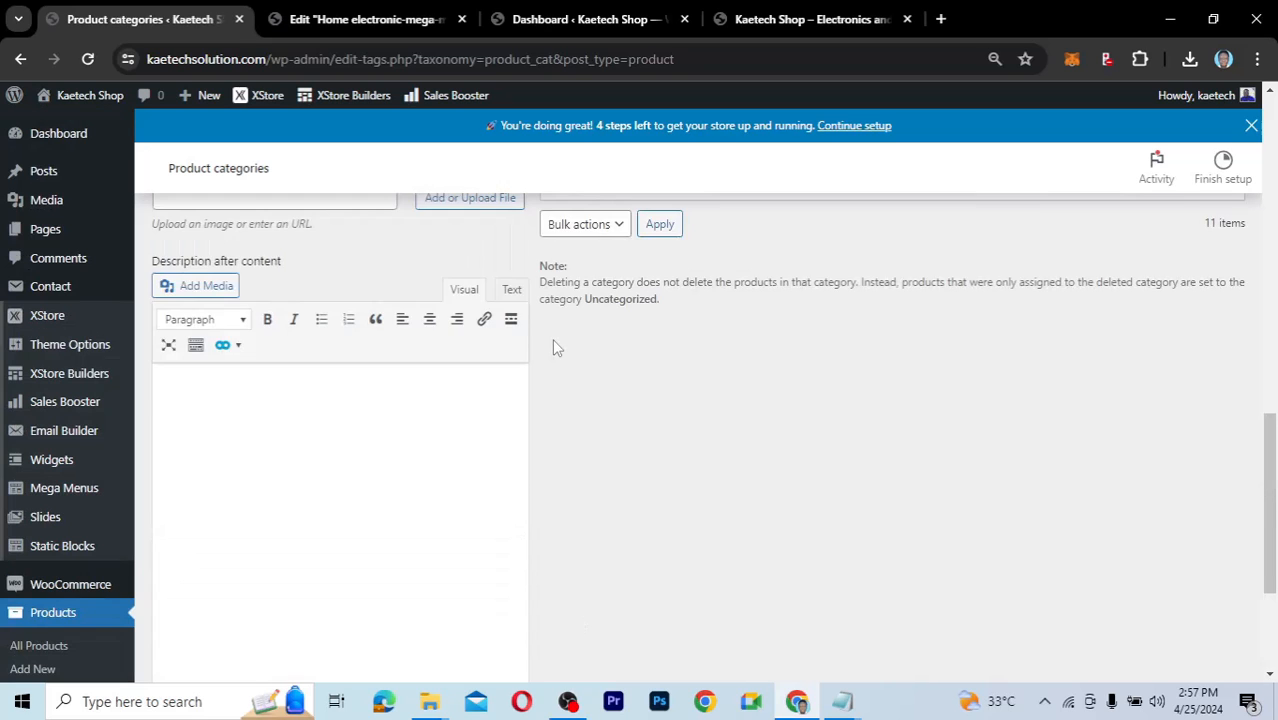
scroll(553, 341, up, 12)
scroll(553, 341, down, 3)
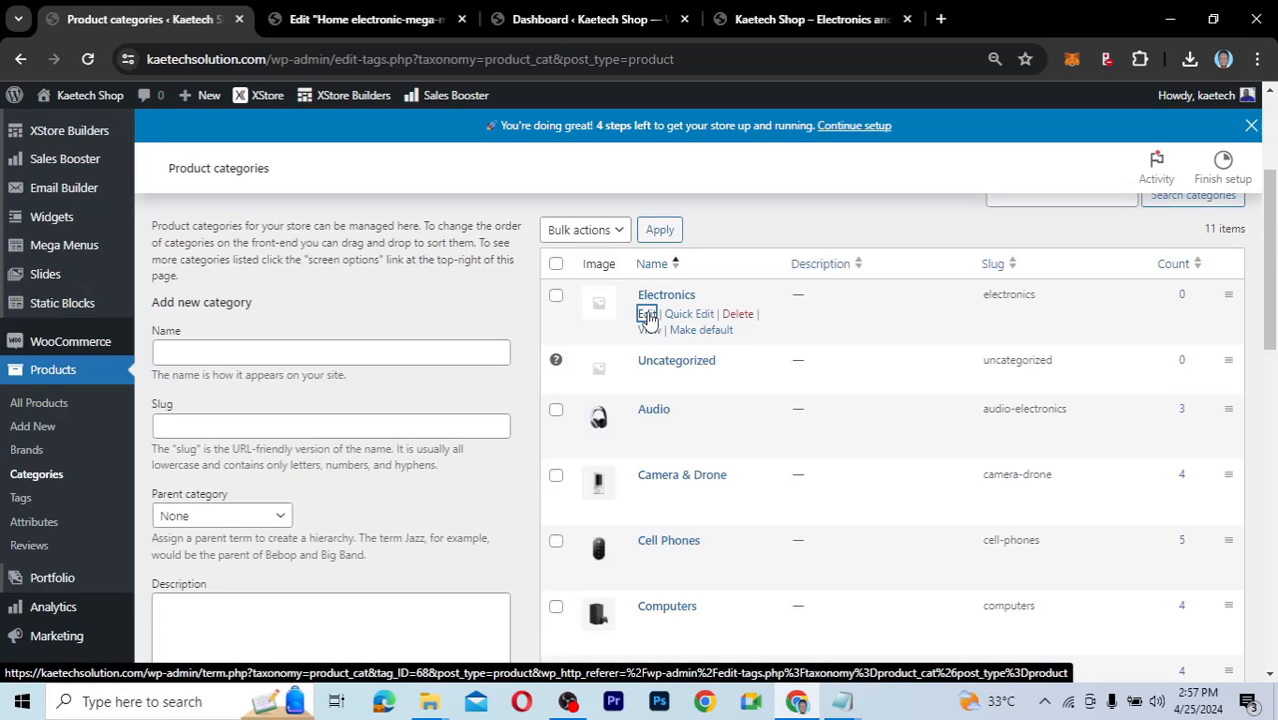
Set Computers.jpg from the Ecommerce folder as the Electronics thumbnail and update the category.
click(646, 315)
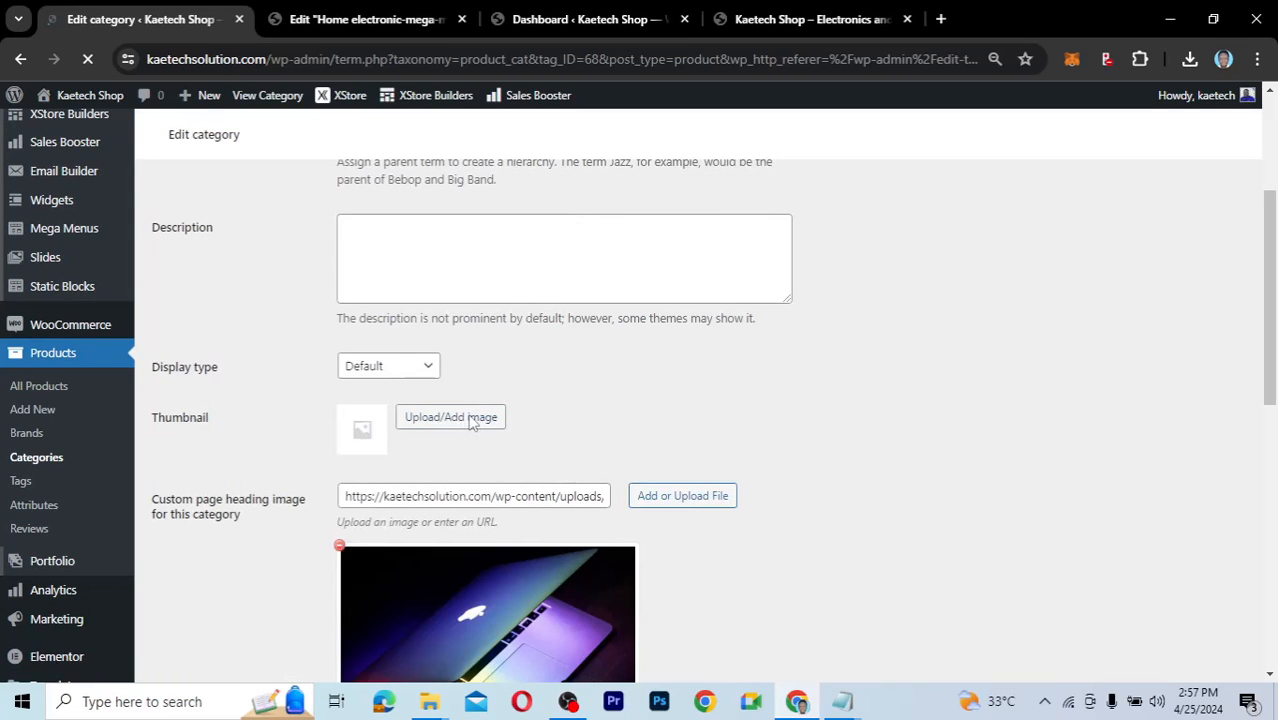
click(471, 418)
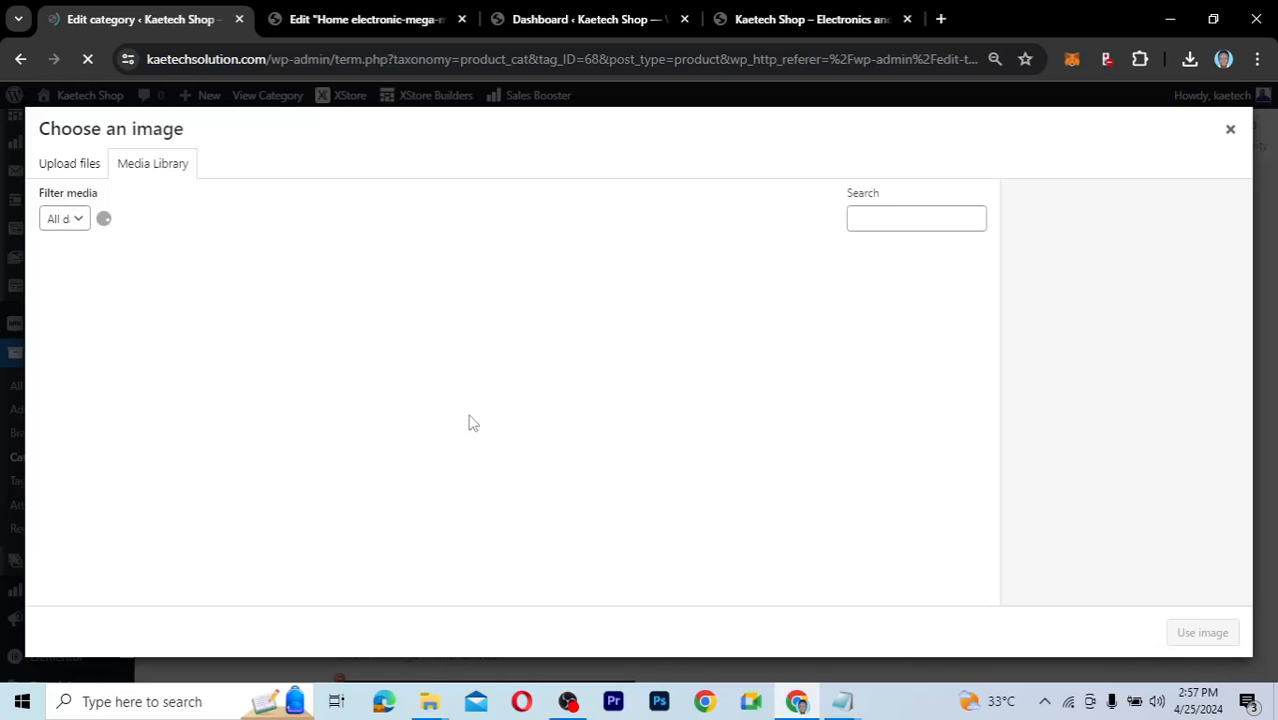
mouse_move(428, 707)
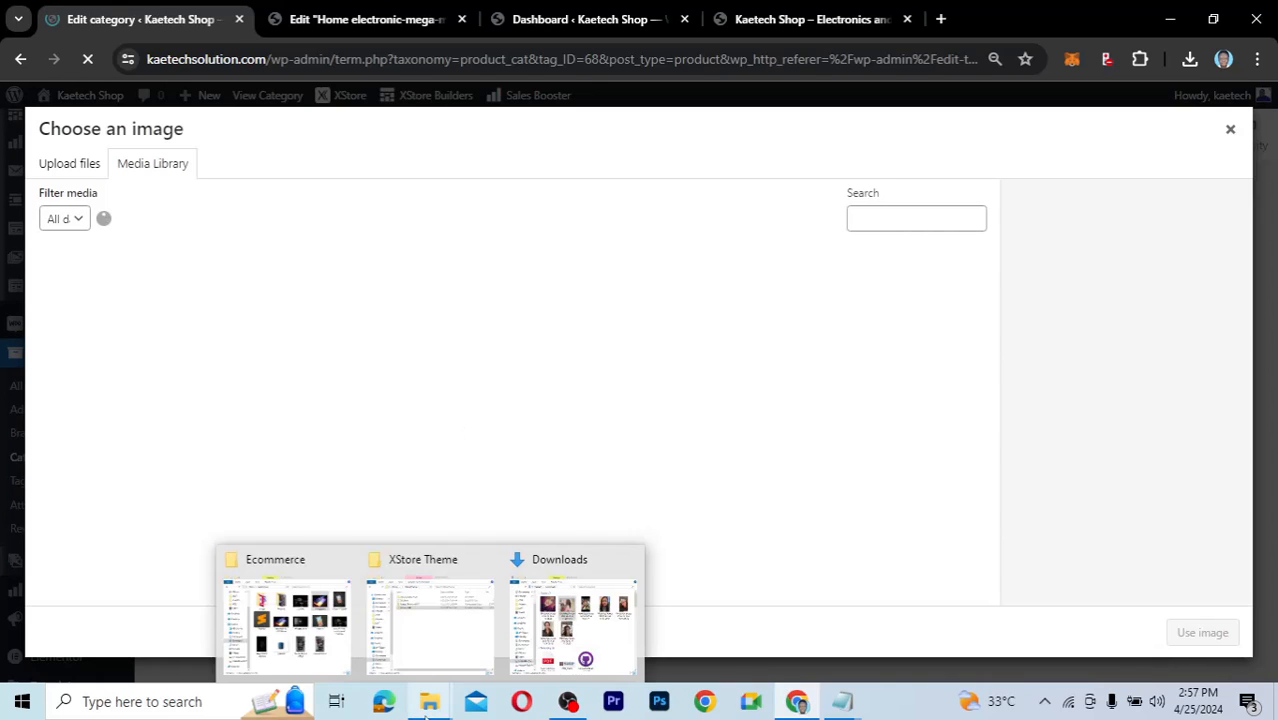
click(283, 615)
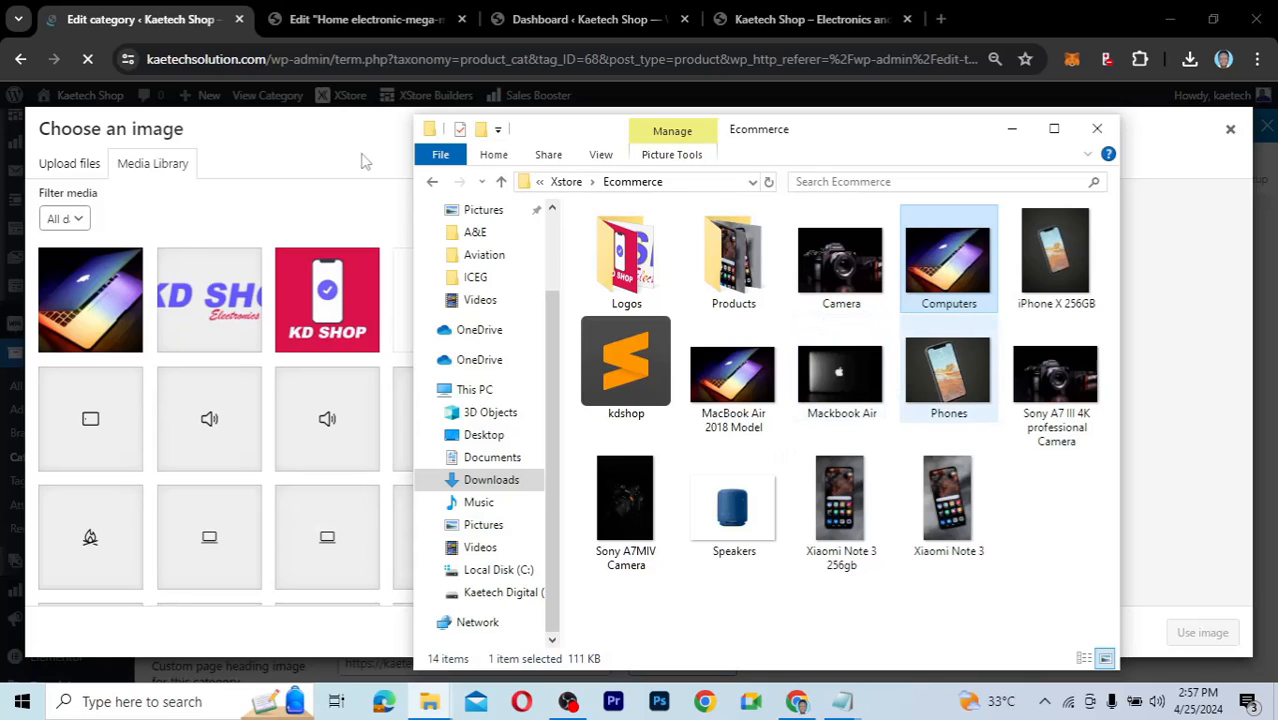
click(90, 300)
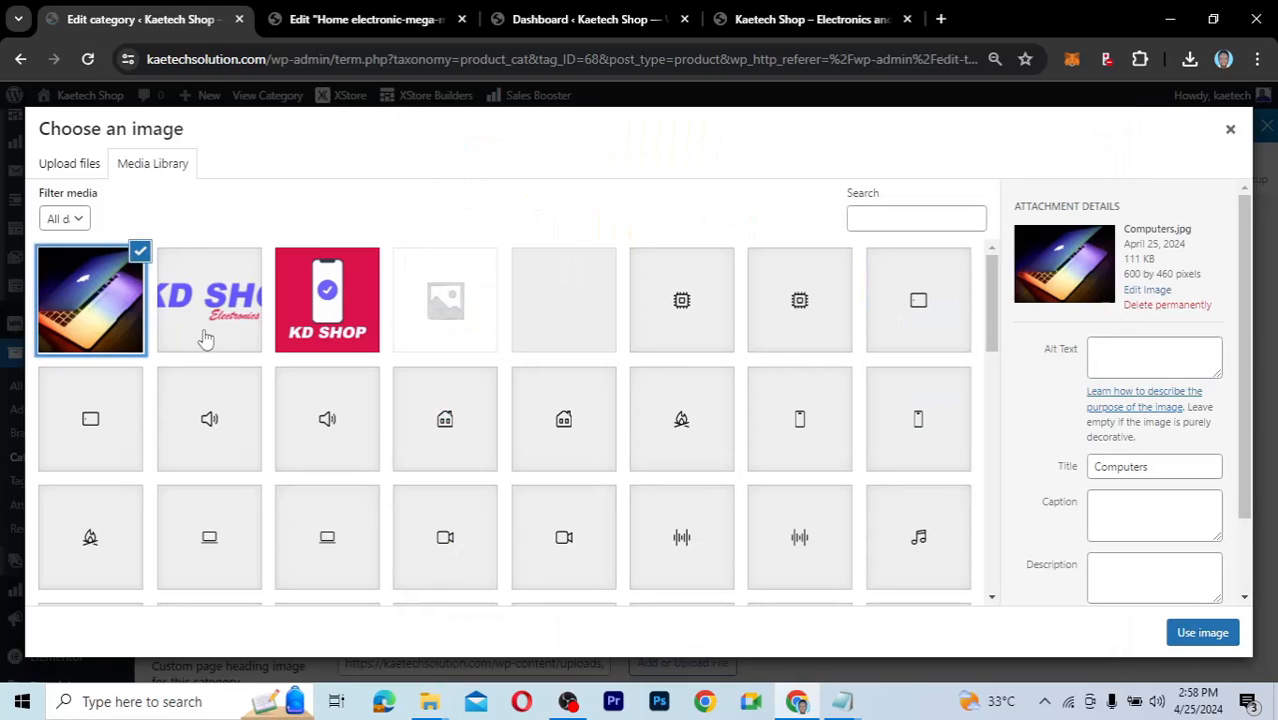
click(1202, 632)
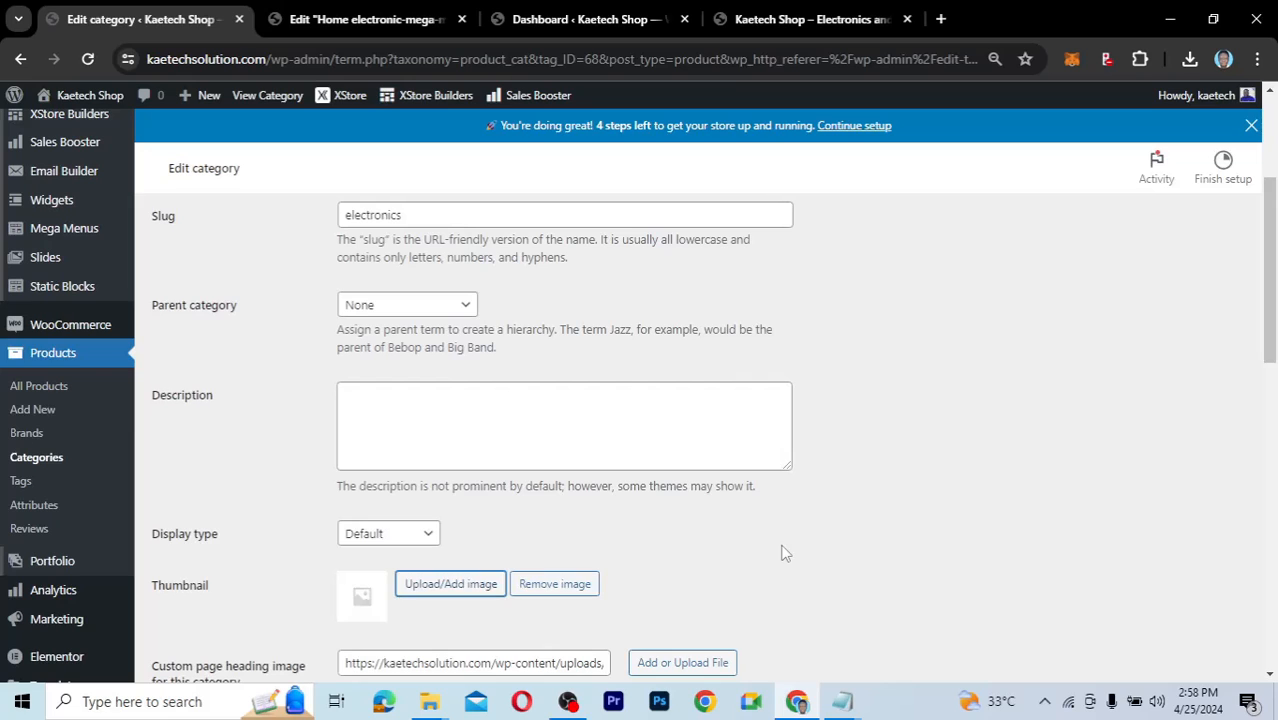
scroll(785, 553, down, 4)
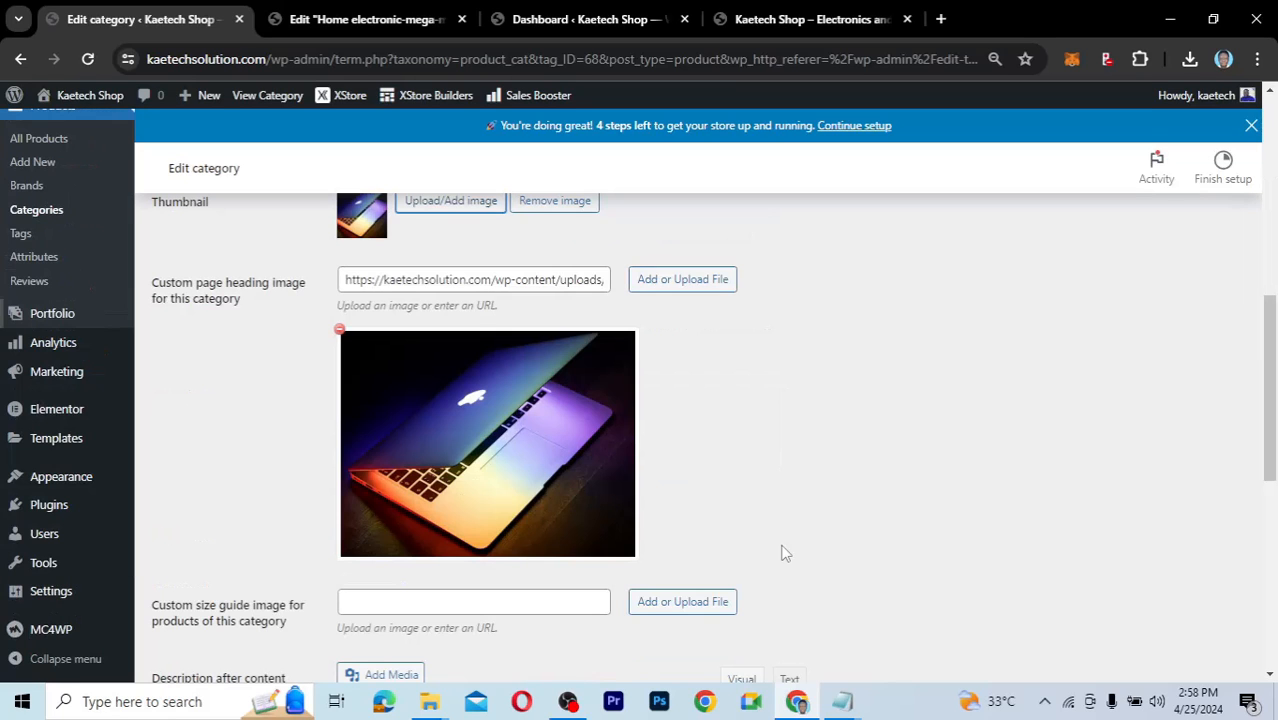
scroll(782, 548, down, 3)
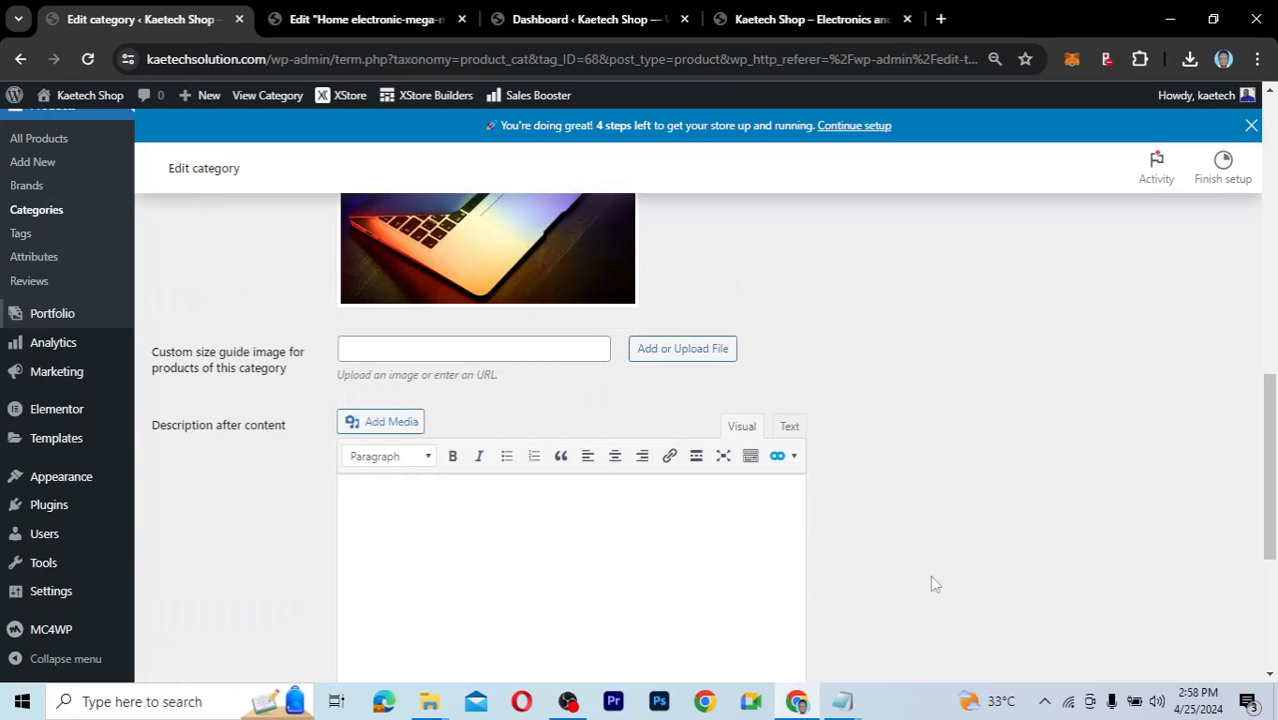
scroll(930, 584, down, 3)
click(172, 640)
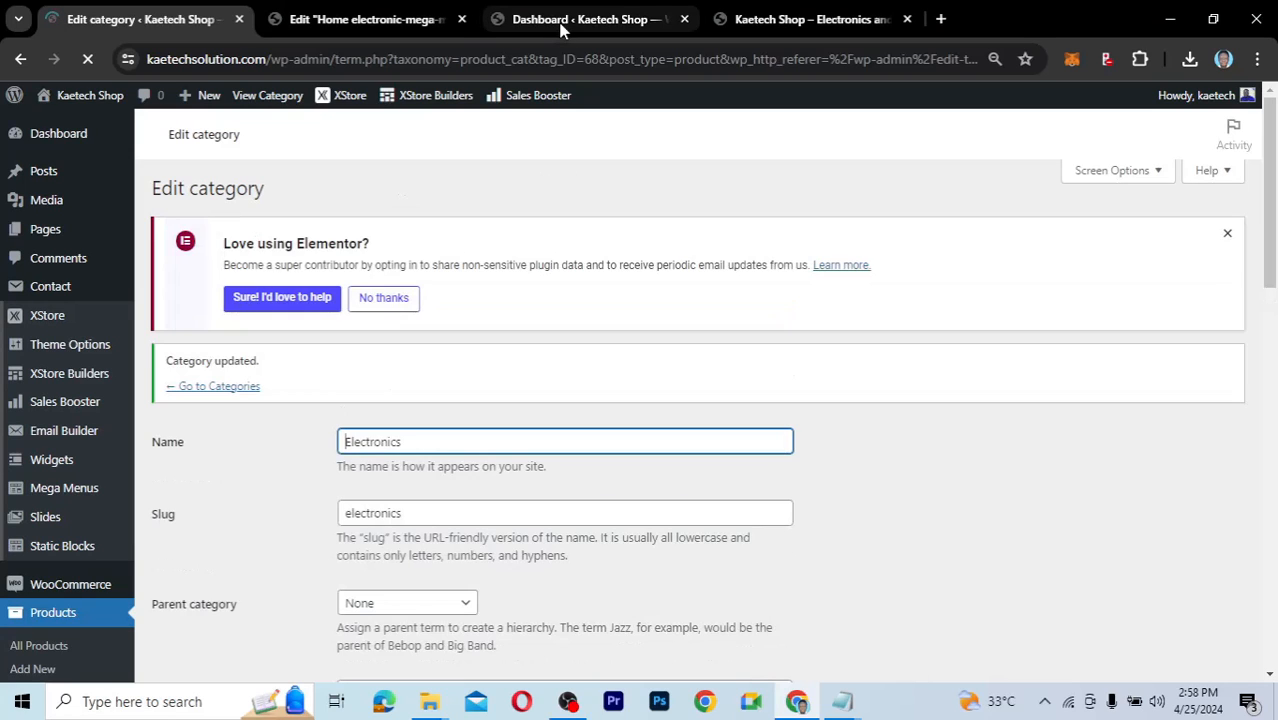
Review the Popular Categories widget's Content, Query, Slider and Navigation & Pagination sections in Elementor.
click(409, 21)
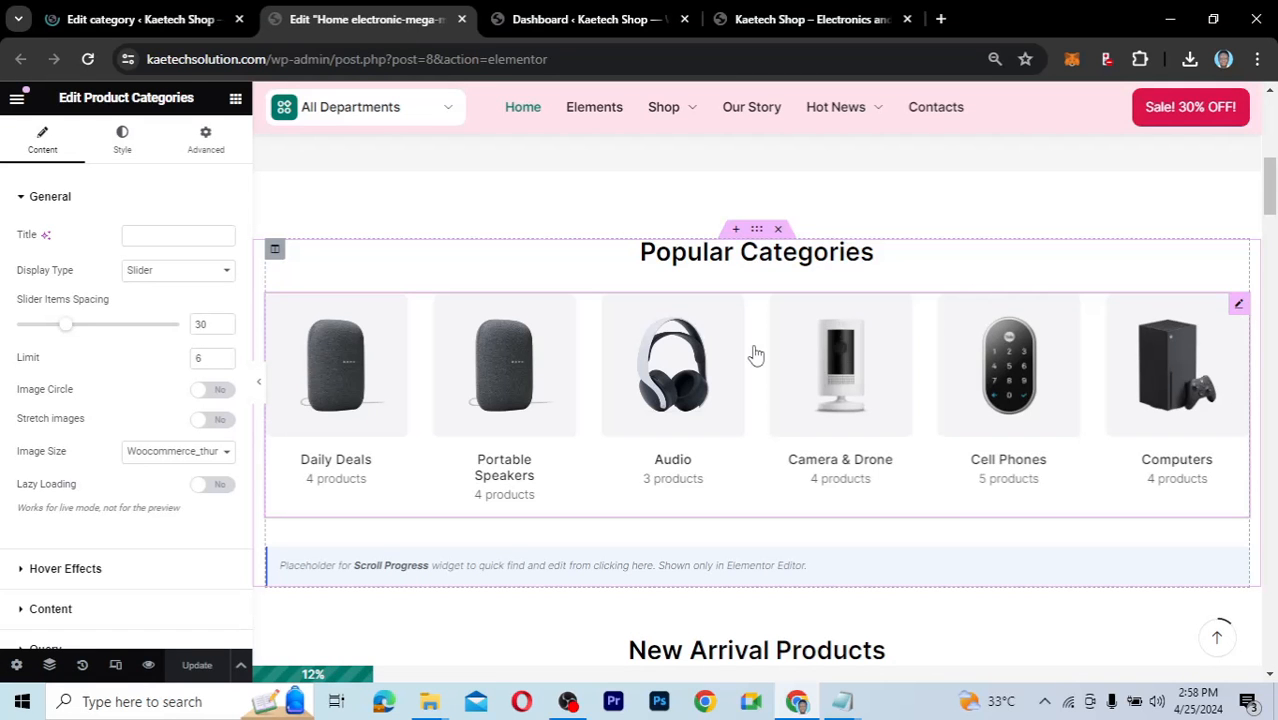
scroll(90, 460, down, 2)
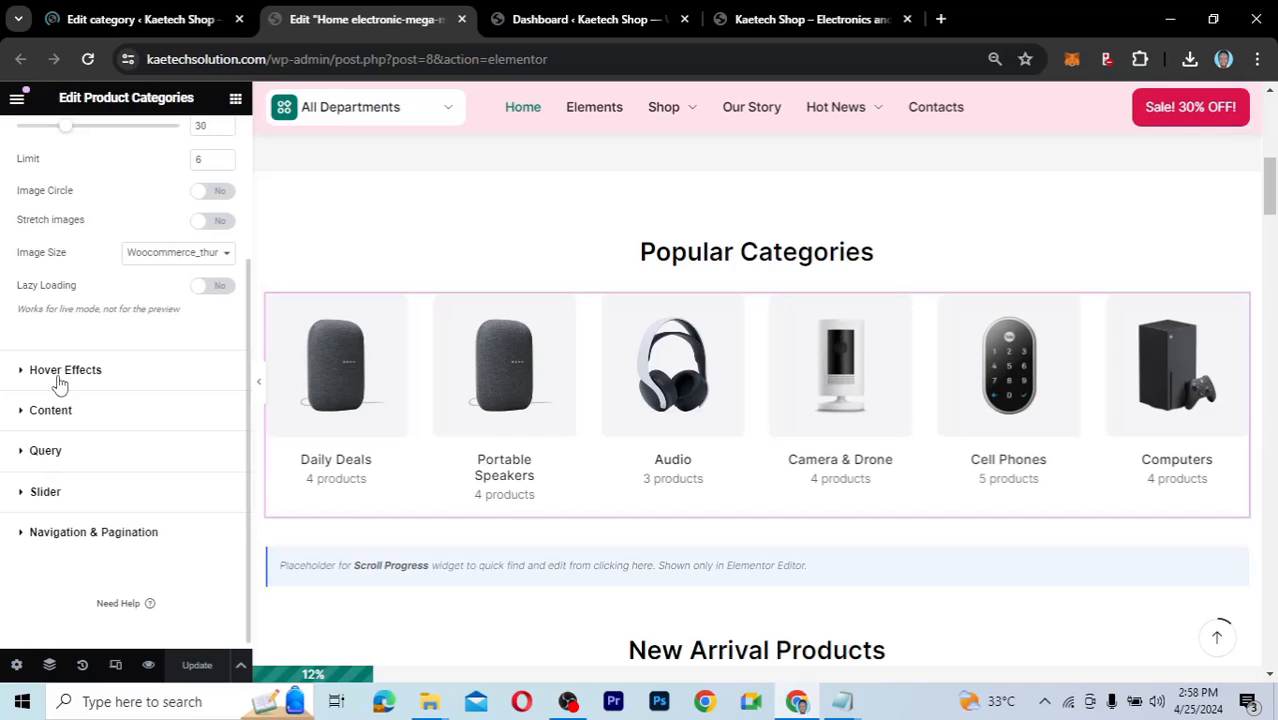
click(19, 416)
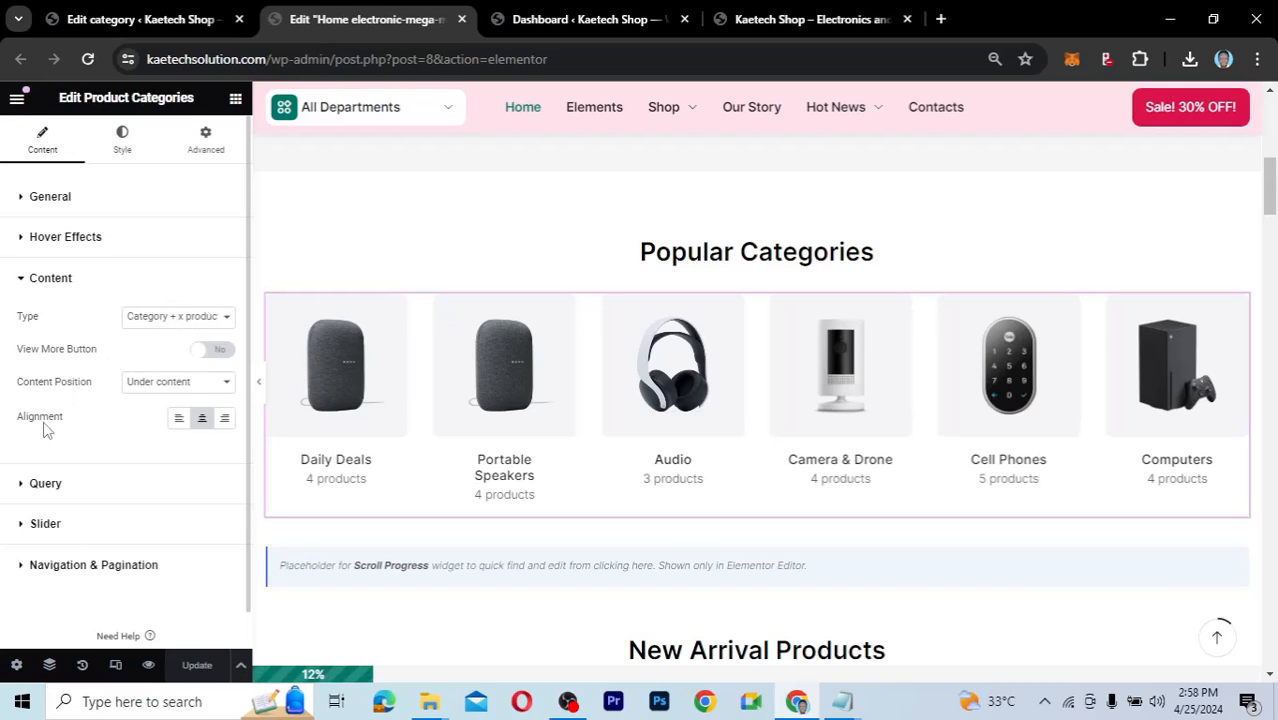
scroll(43, 430, down, 1)
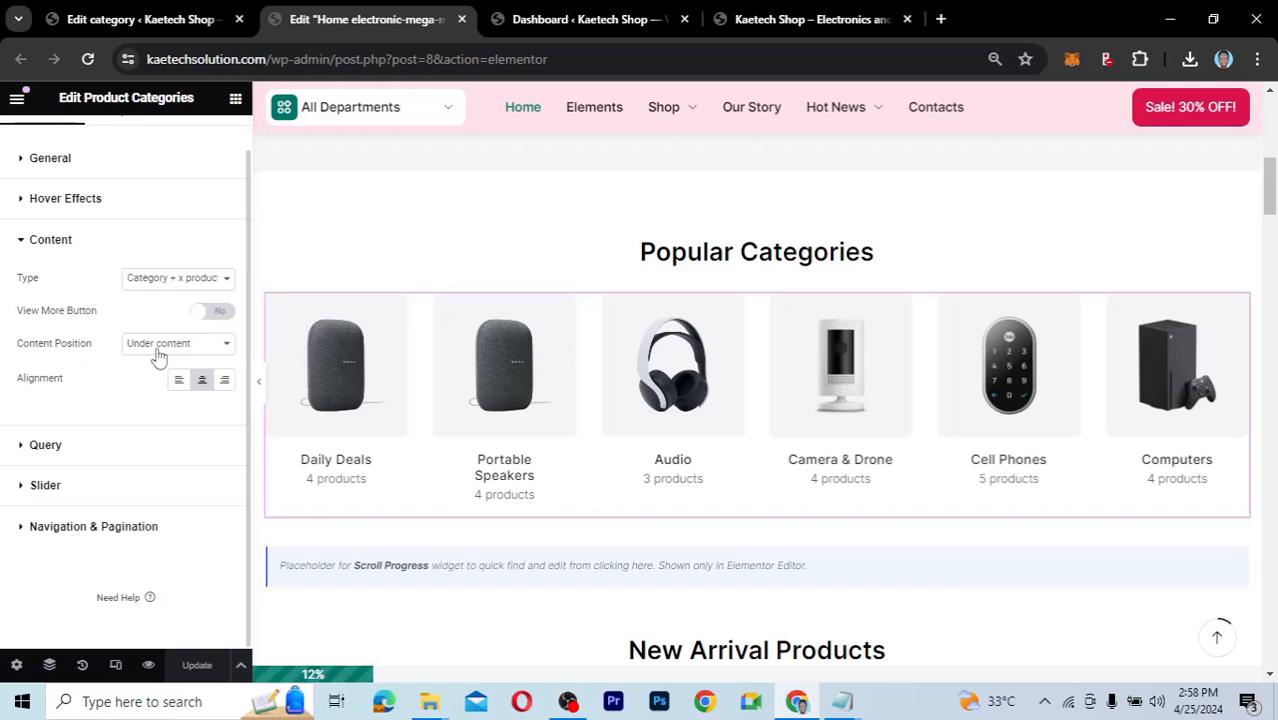
click(22, 450)
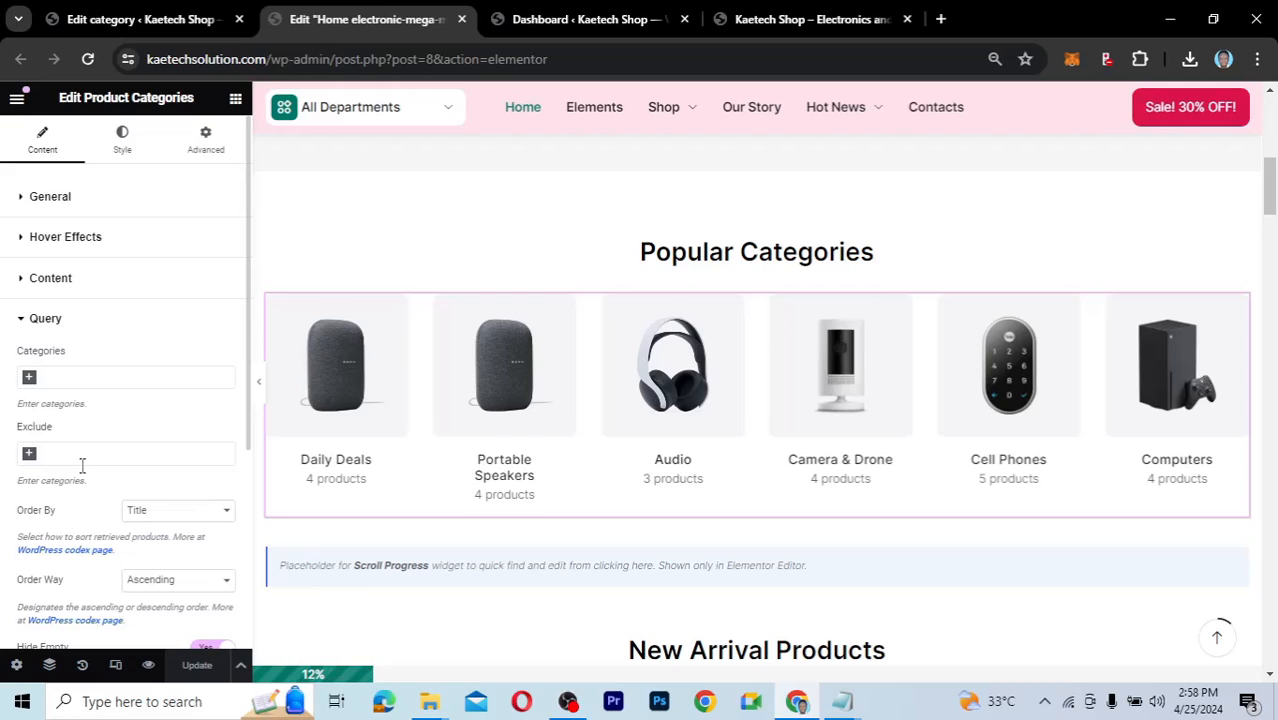
click(24, 320)
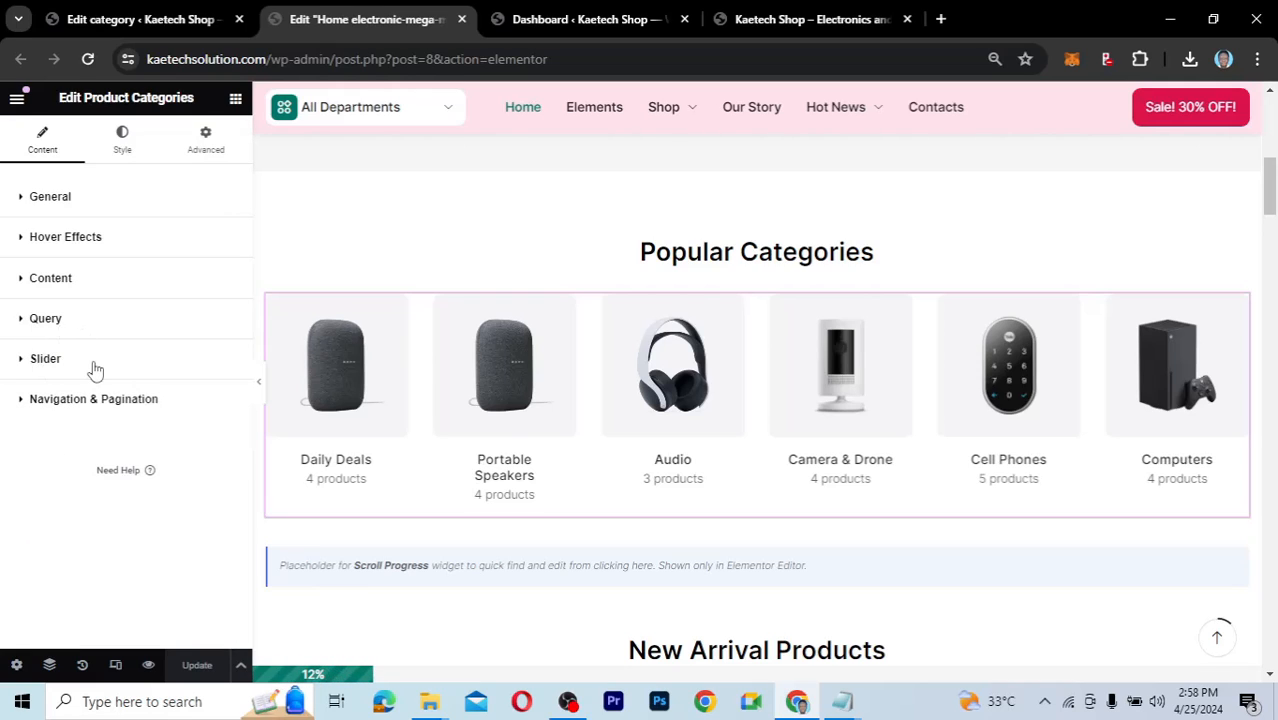
click(30, 358)
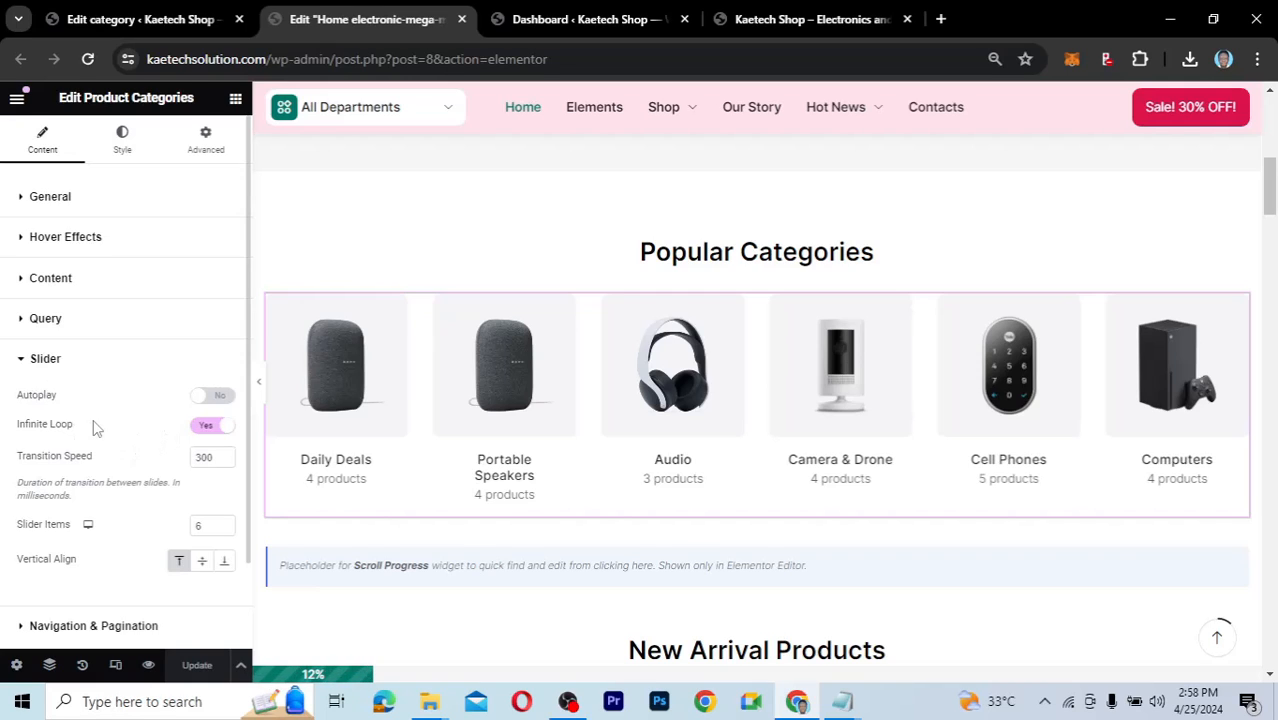
click(22, 362)
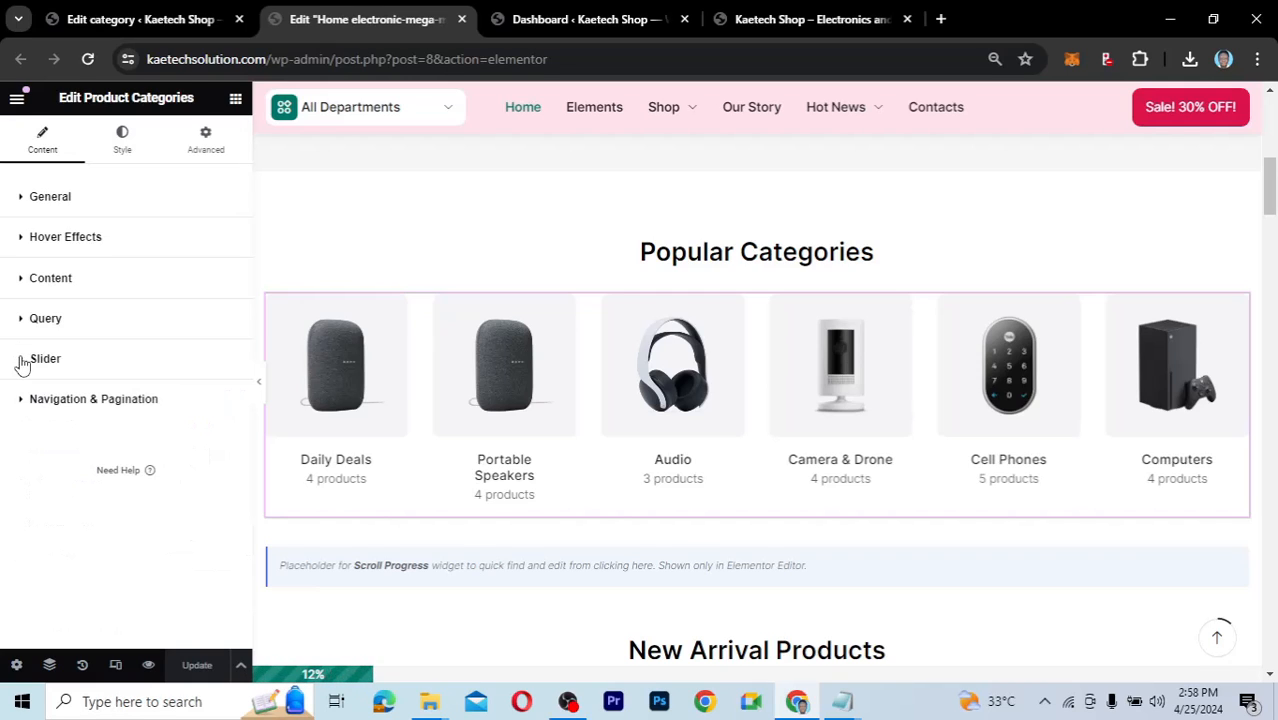
click(24, 402)
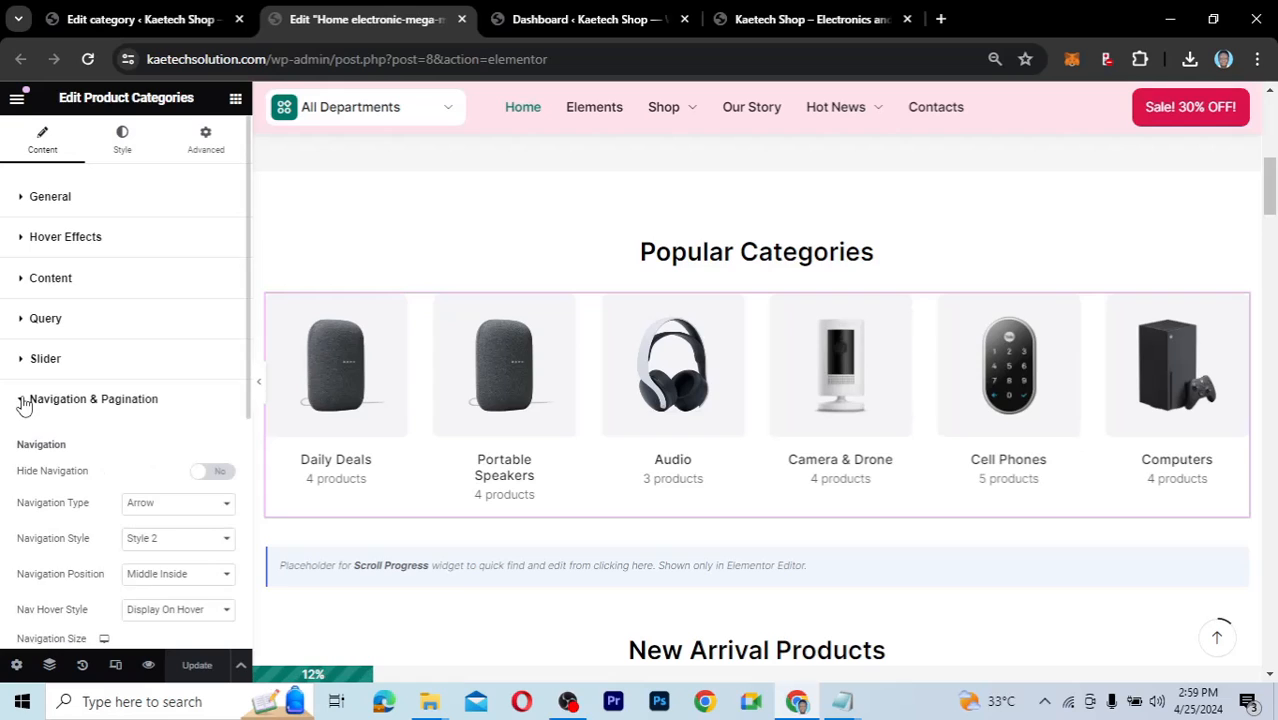
scroll(60, 530, down, 1)
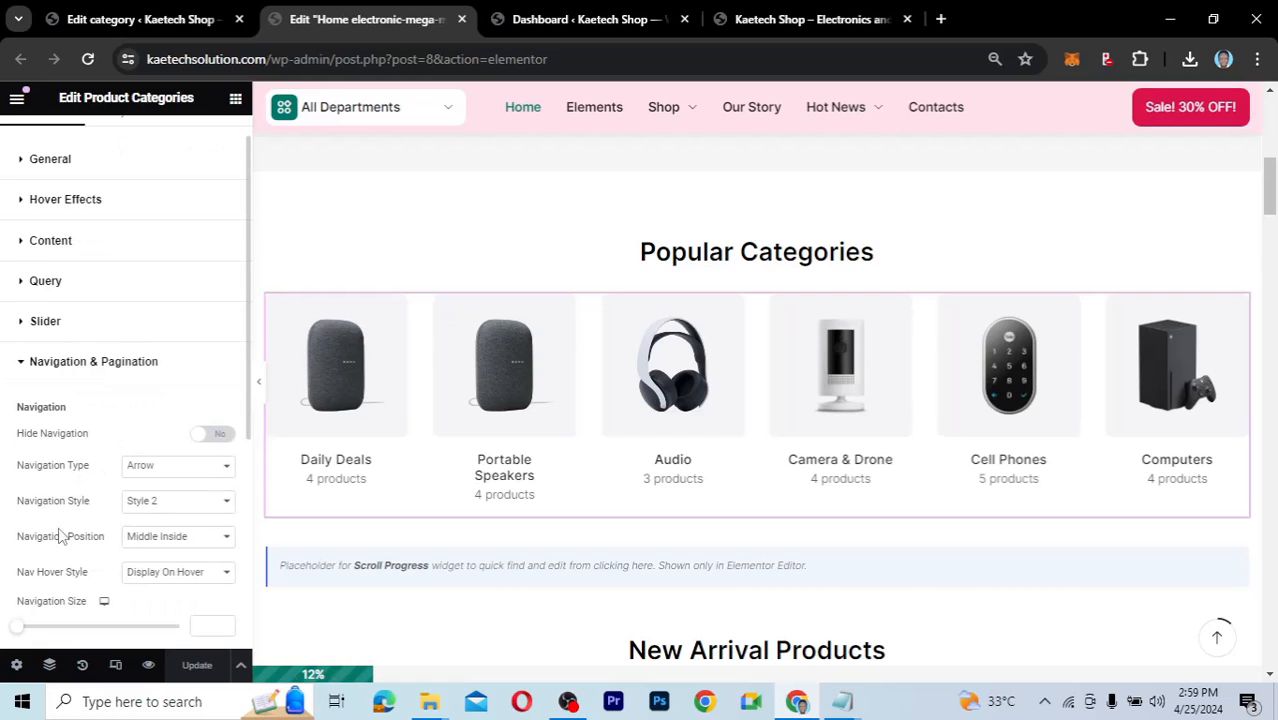
click(58, 335)
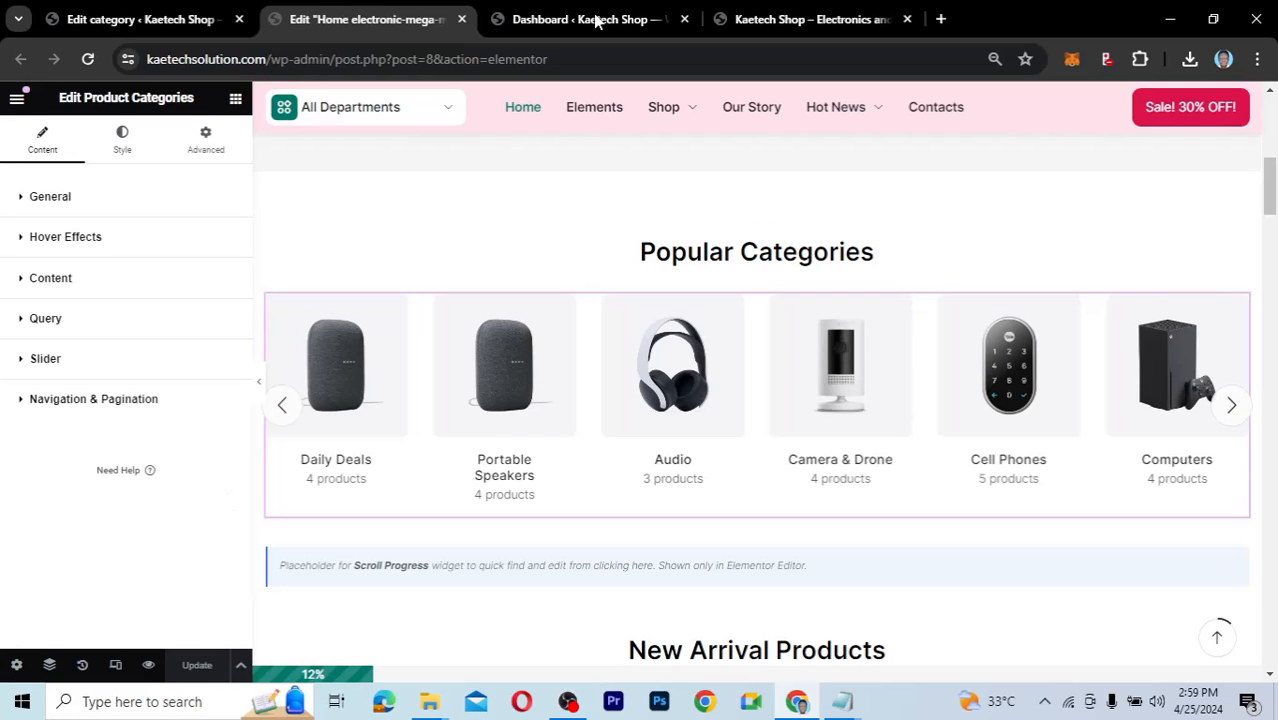
Switch to the live Kaetech Shop storefront and reload the home page.
click(759, 18)
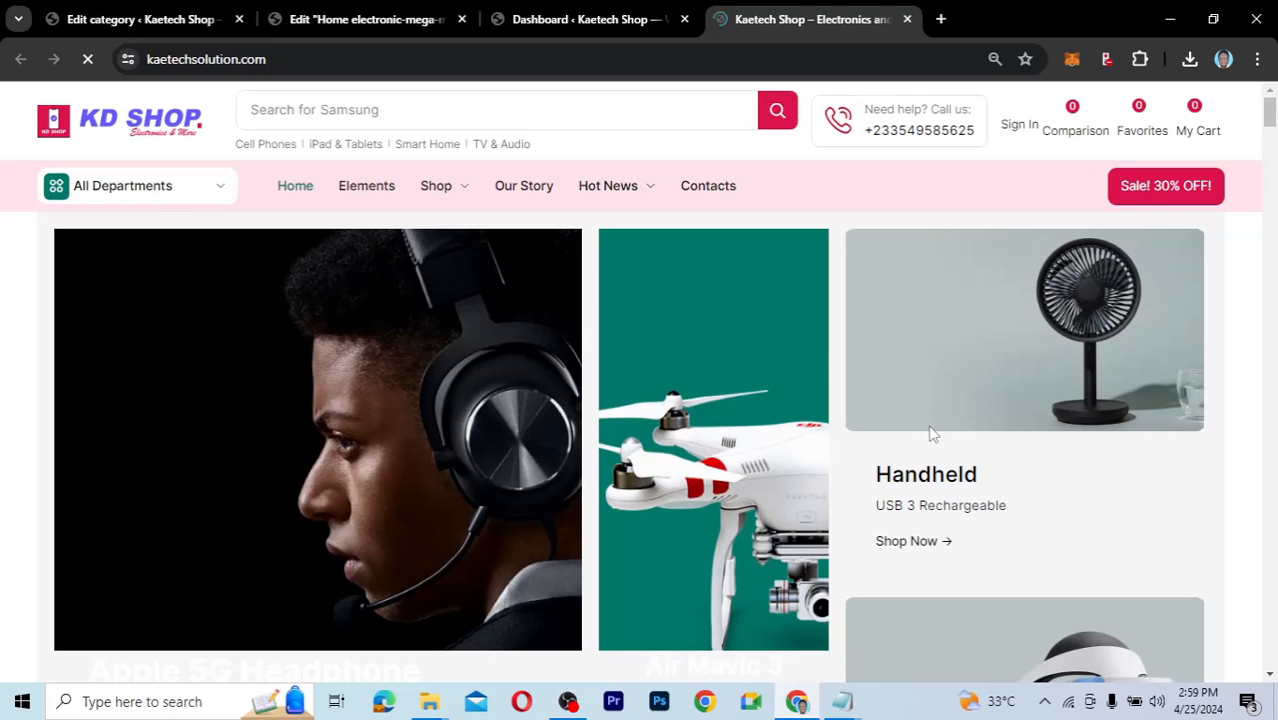
scroll(930, 434, down, 5)
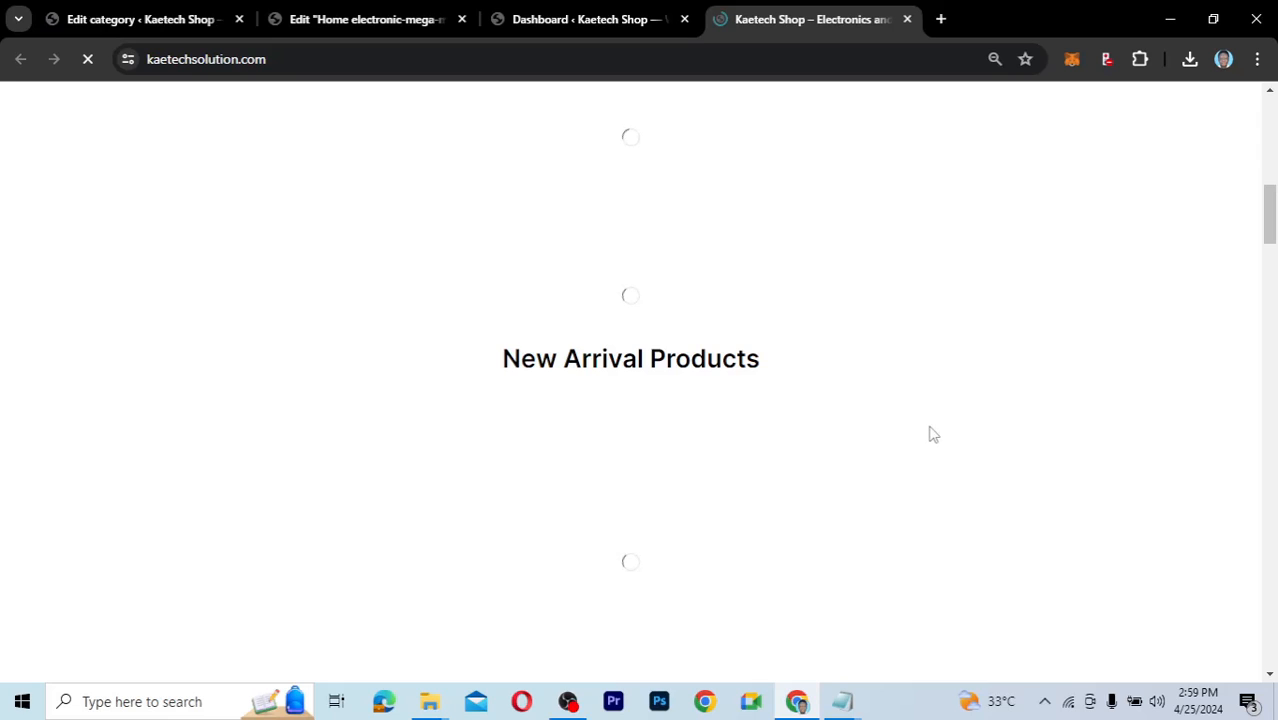
scroll(930, 434, up, 2)
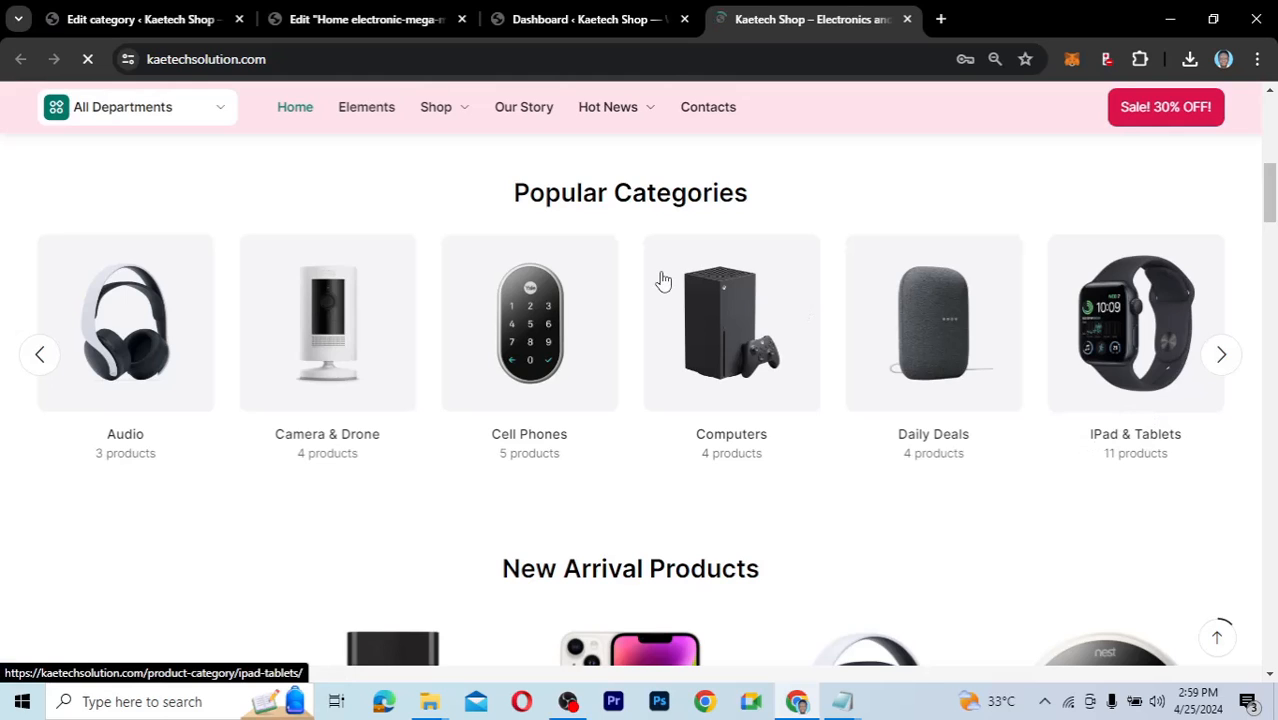
click(88, 61)
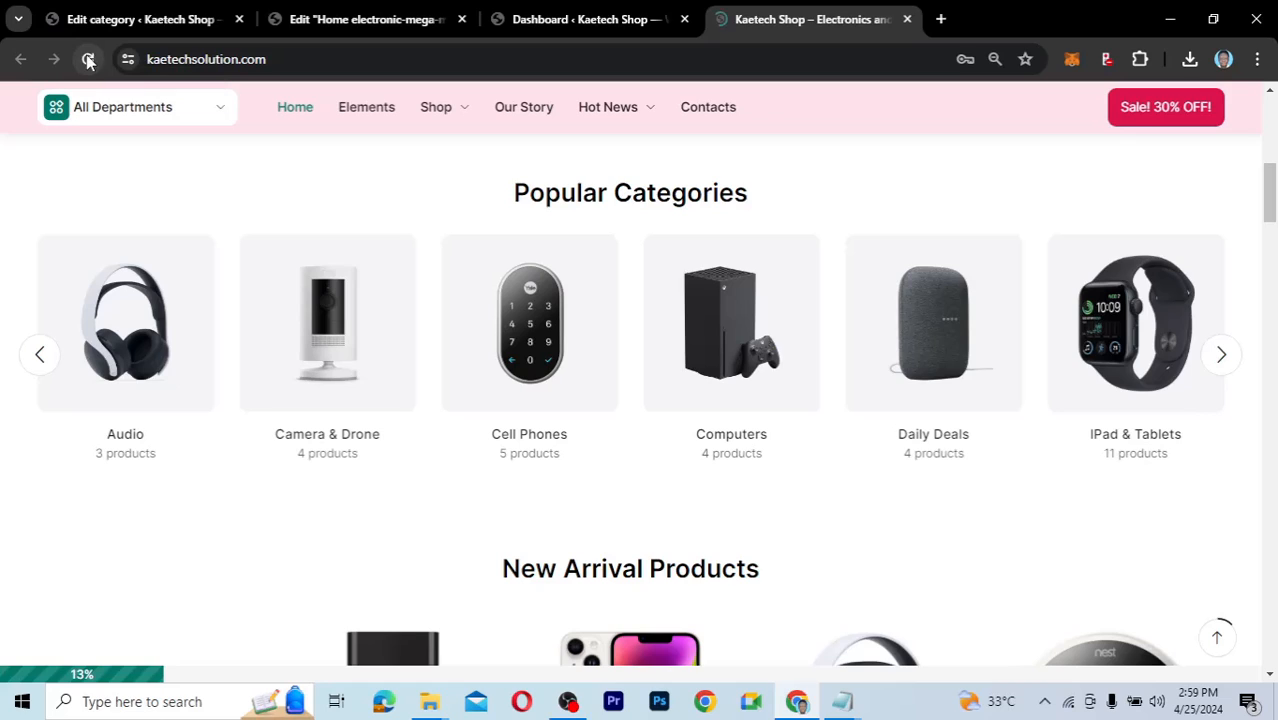
click(88, 61)
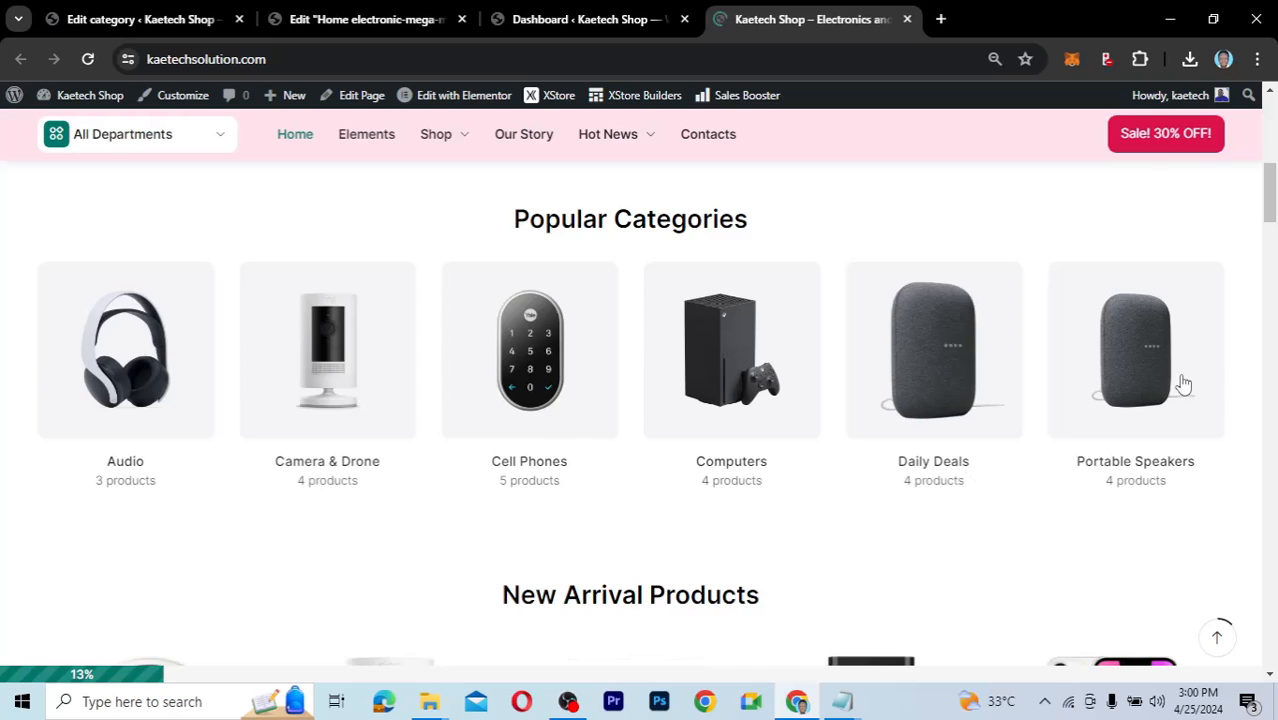
Advance the Popular Categories carousel five times, then return to the Elementor editor.
click(1229, 380)
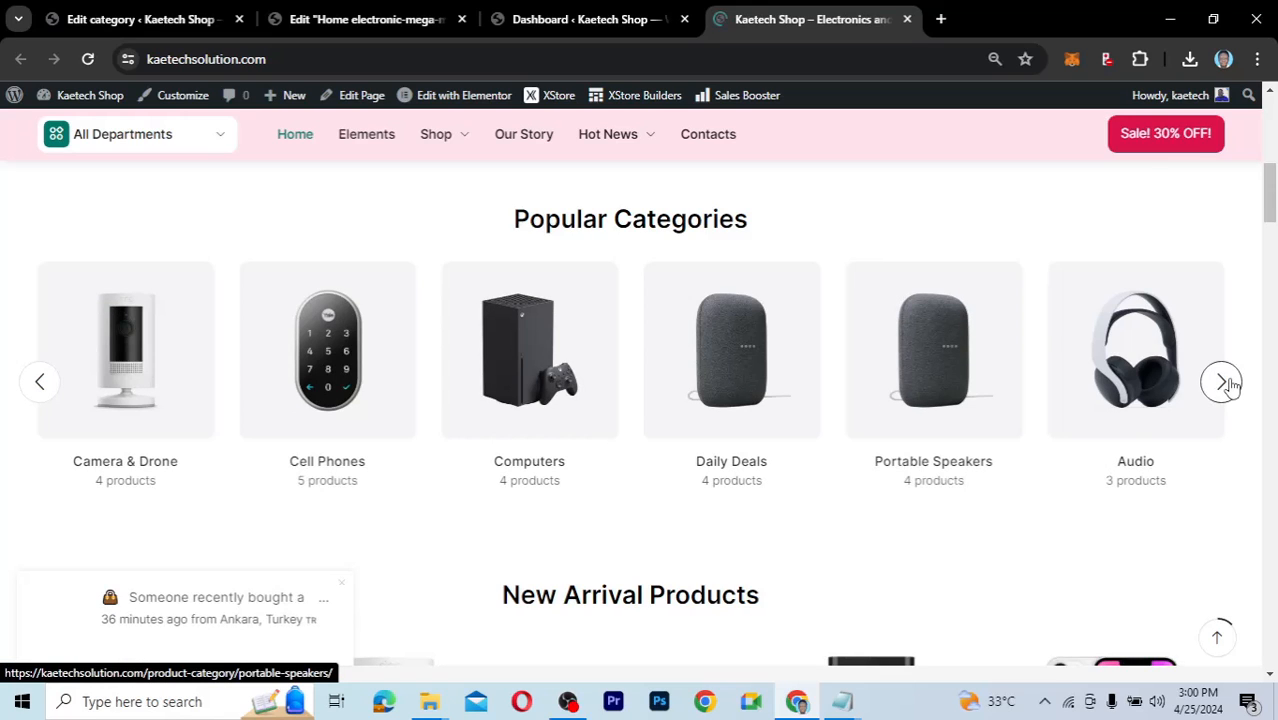
click(1227, 382)
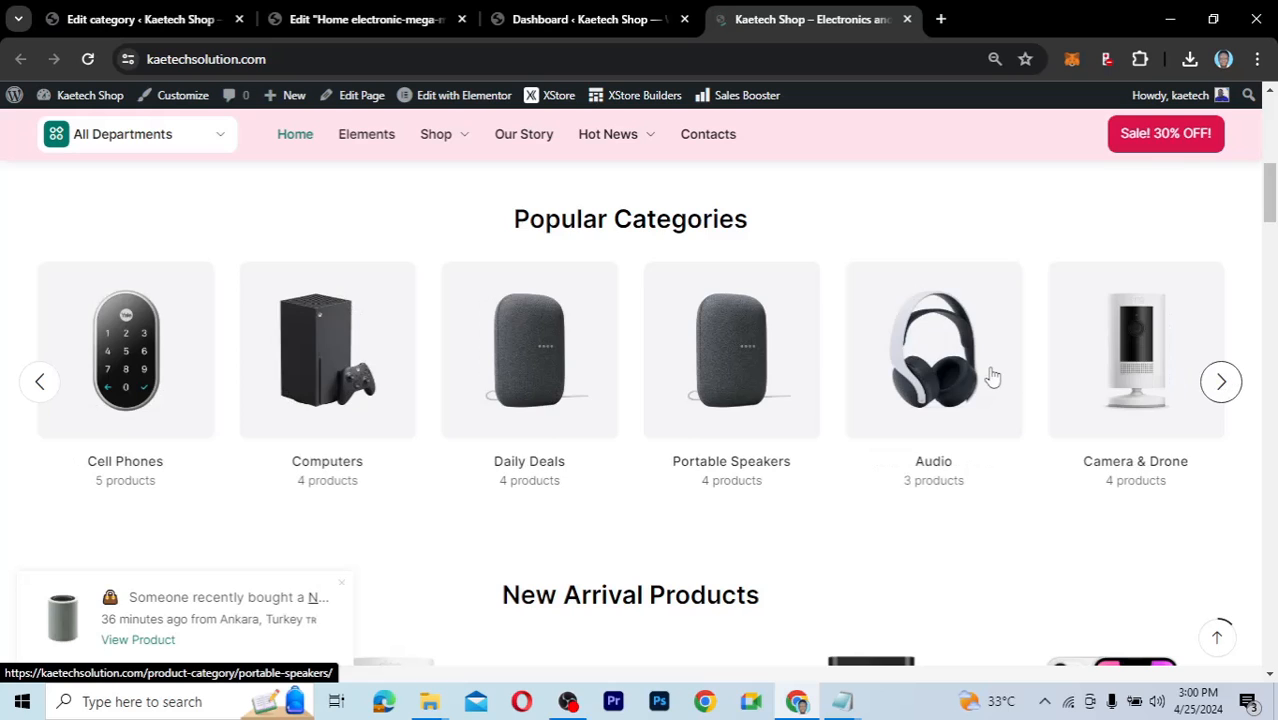
click(1221, 381)
click(1221, 381)
click(1221, 381)
click(1221, 381)
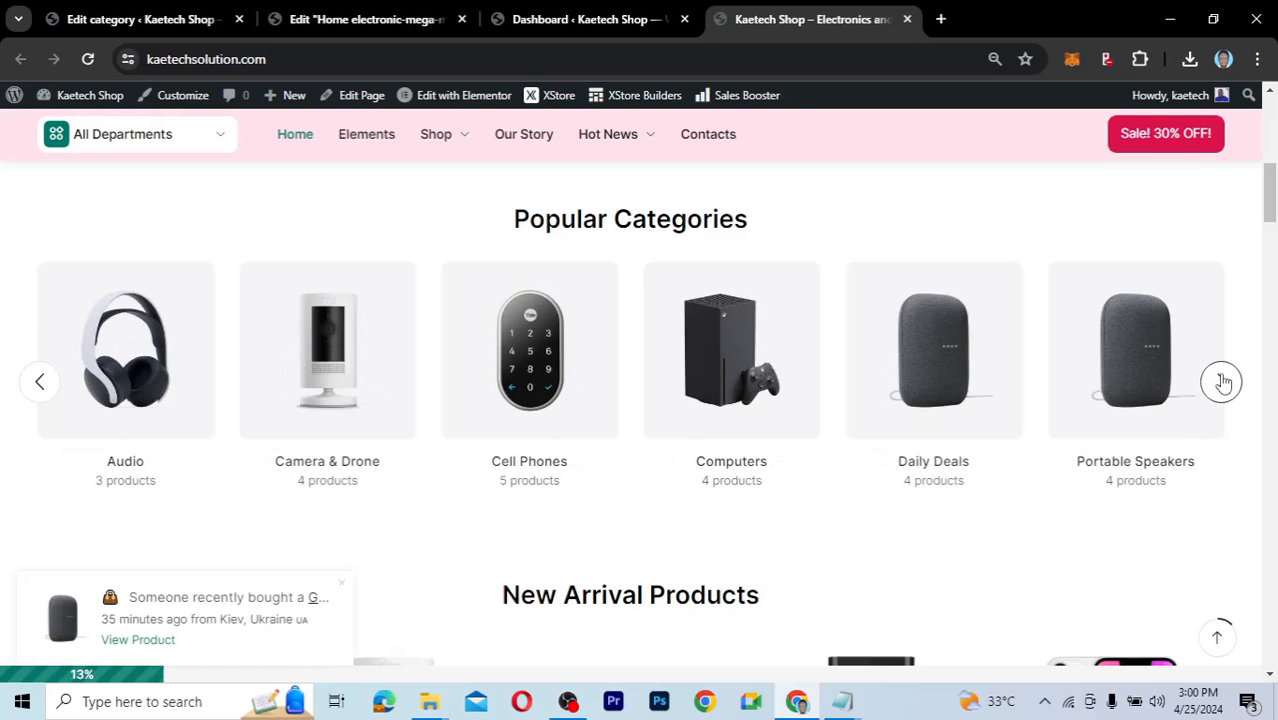
click(1221, 381)
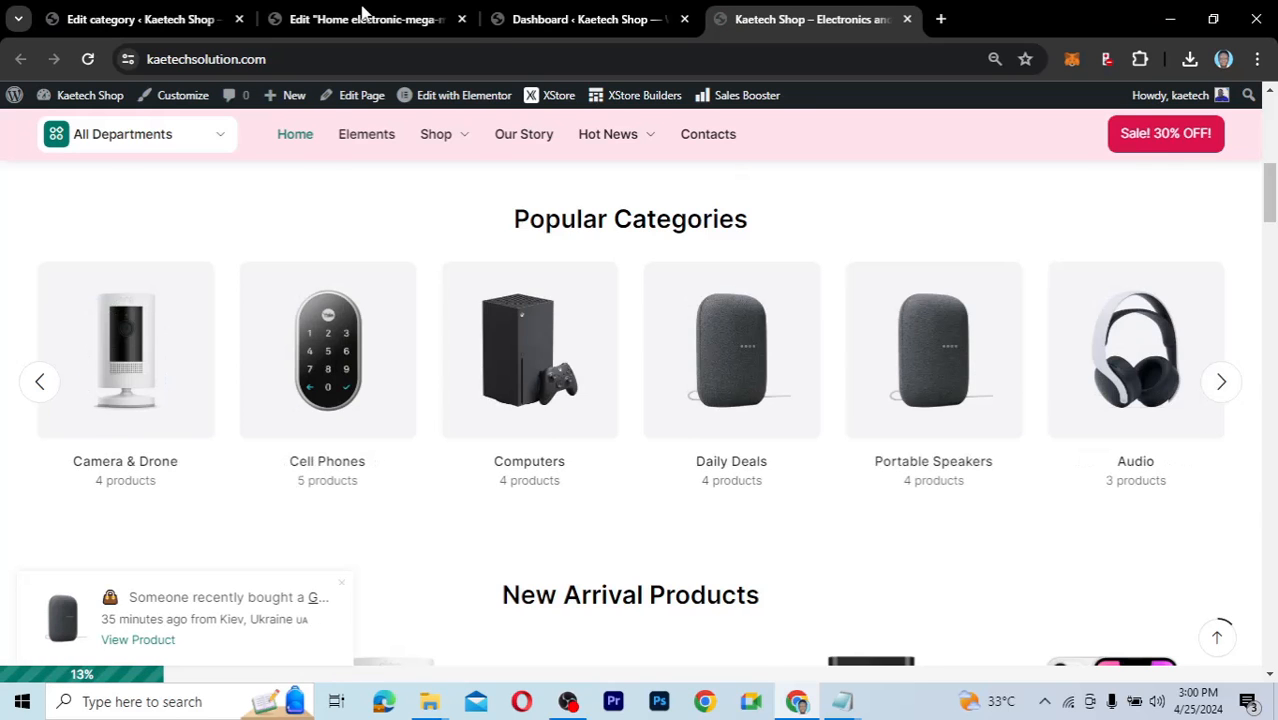
click(360, 16)
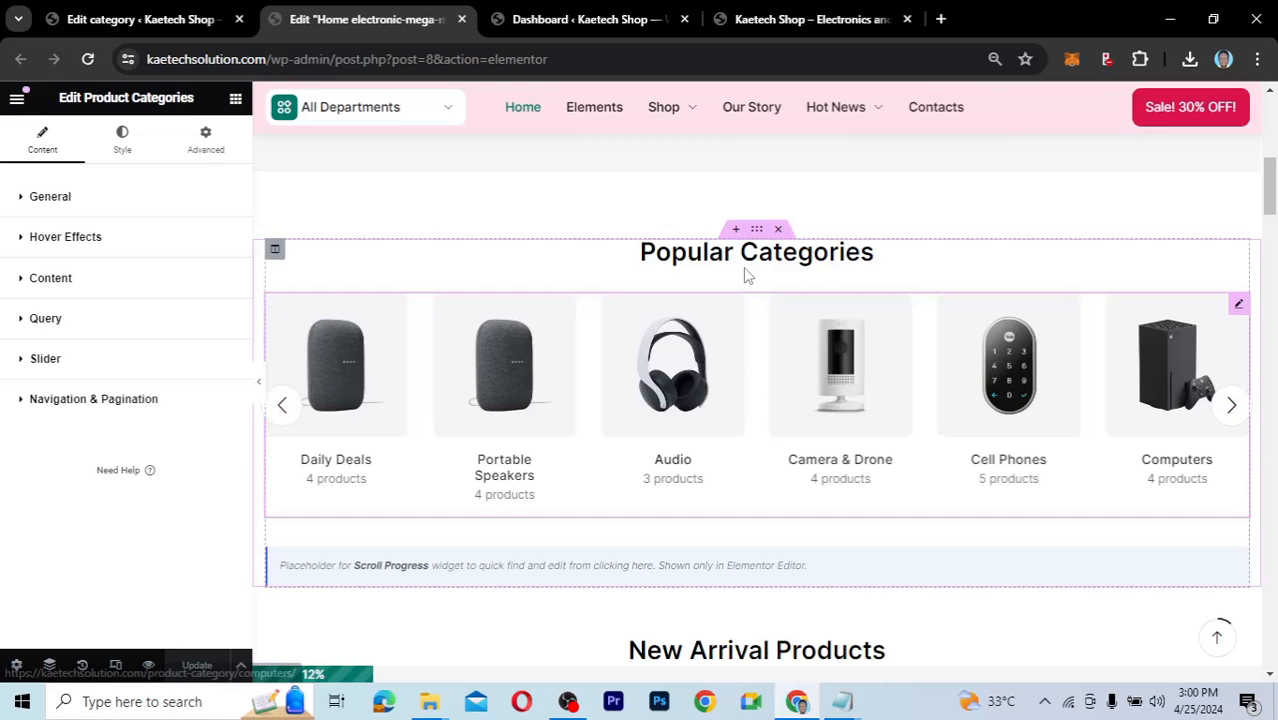
Change the widget's General Limit from 6 to 8 and save the page.
click(27, 199)
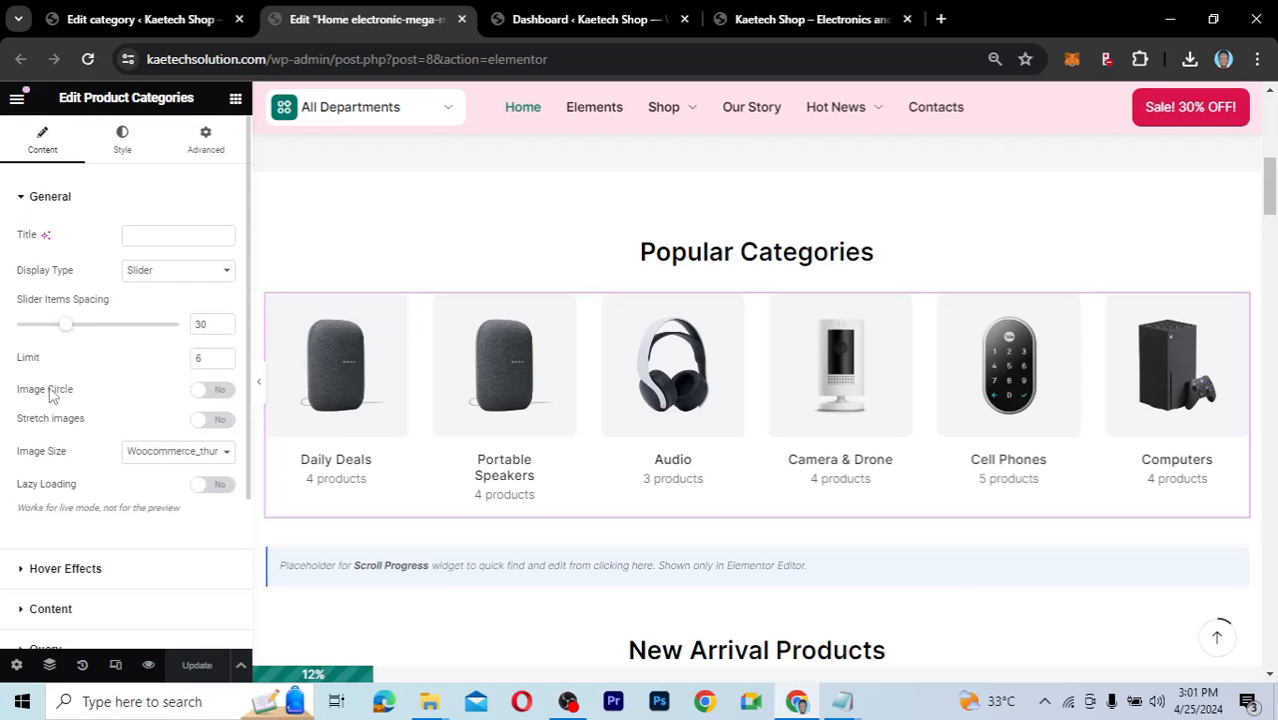
double_click(207, 358)
text(8)
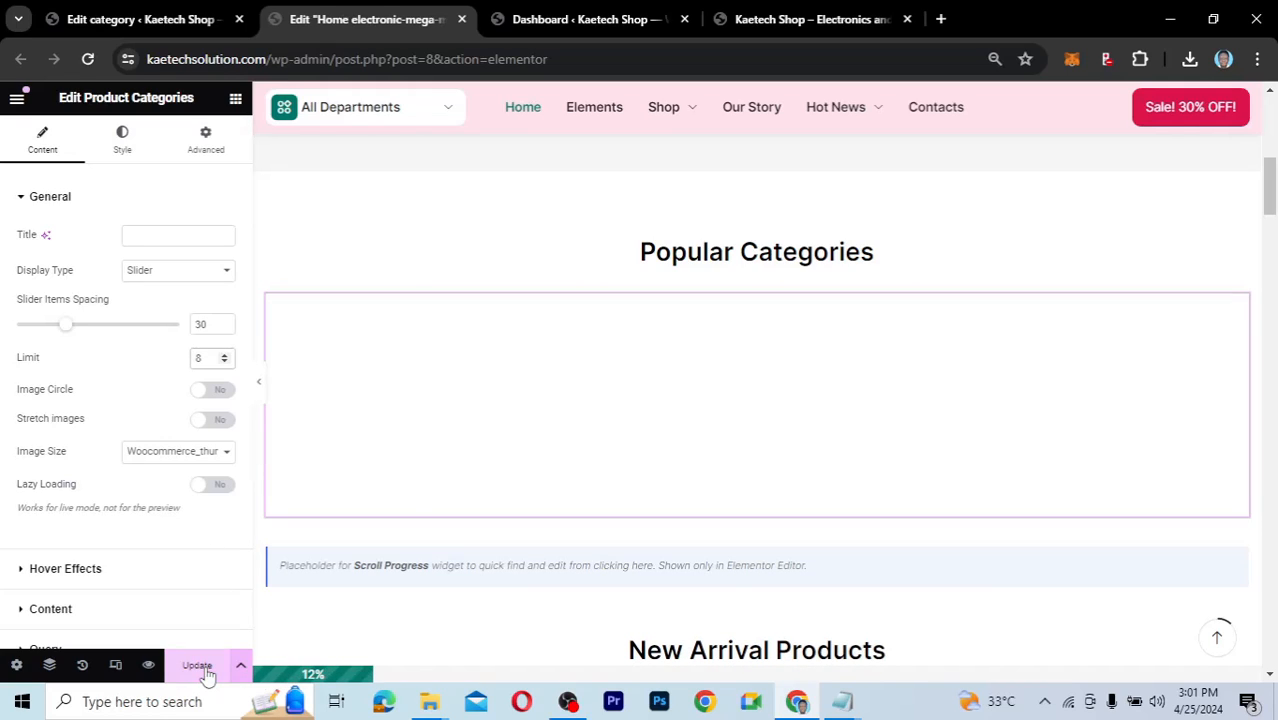
click(207, 676)
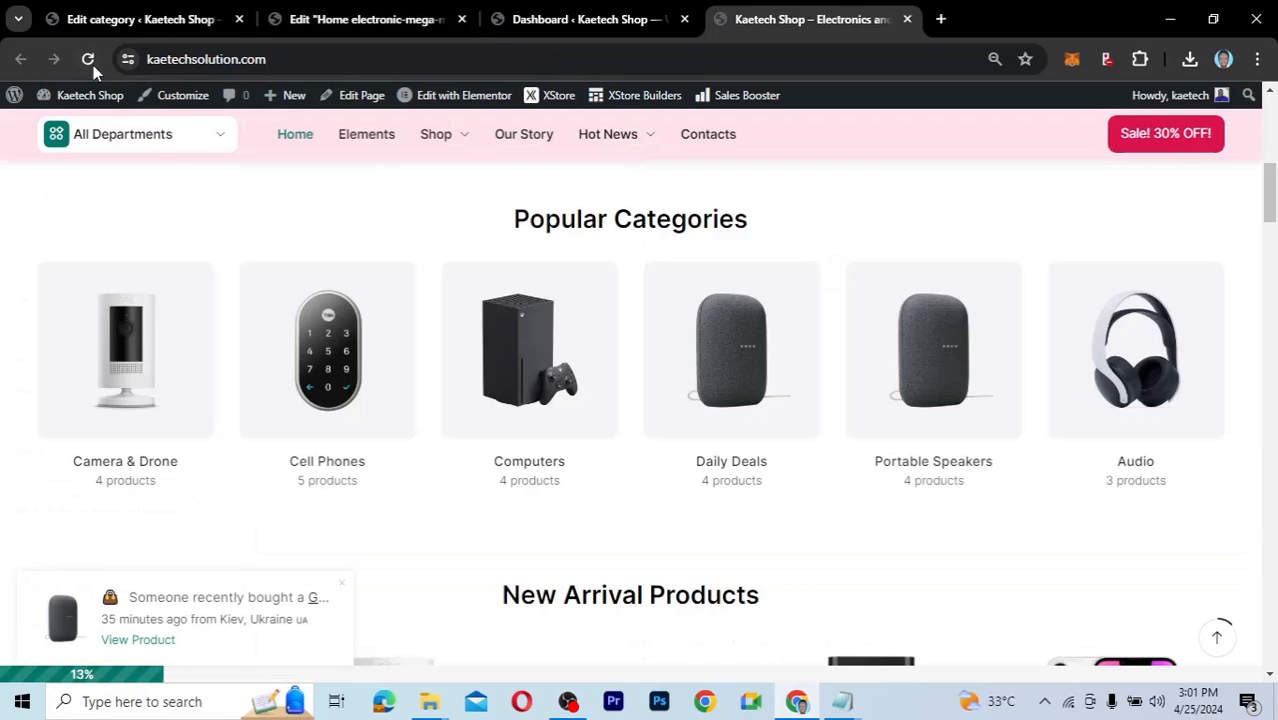
Reload the storefront and cycle the slider to confirm Smart Home and TV & Audio appear.
click(89, 60)
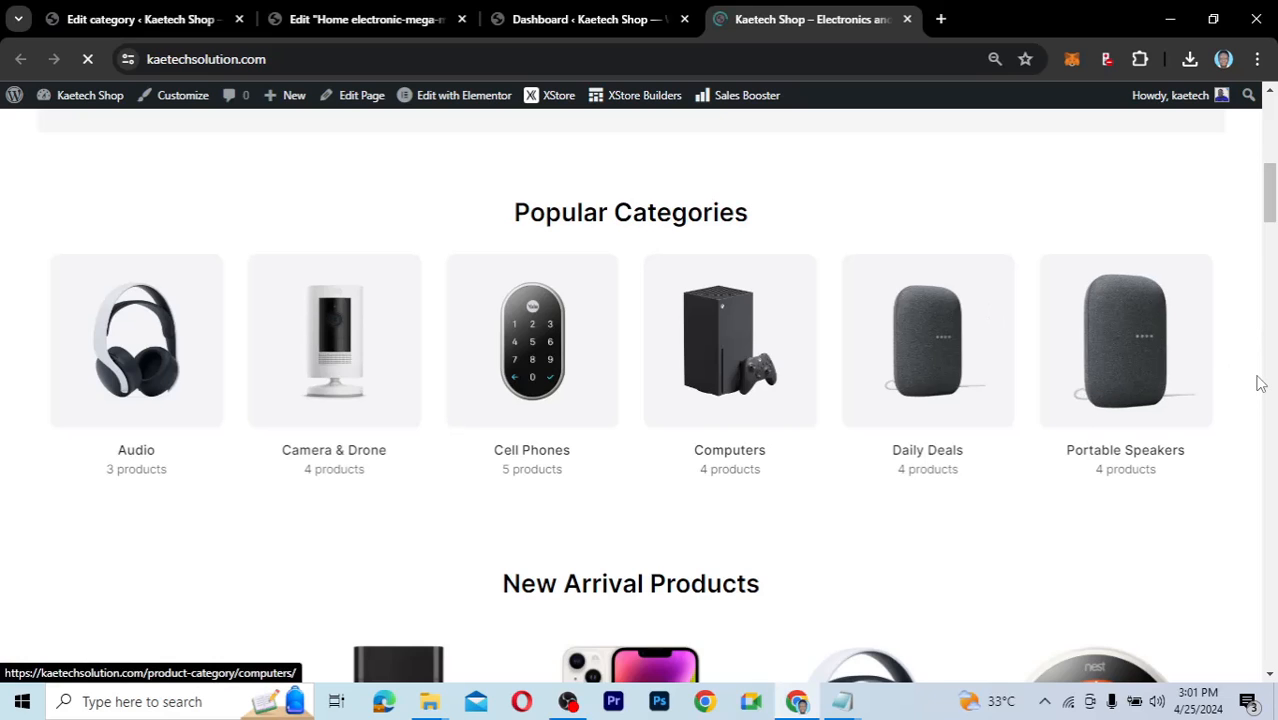
mouse_move(1215, 379)
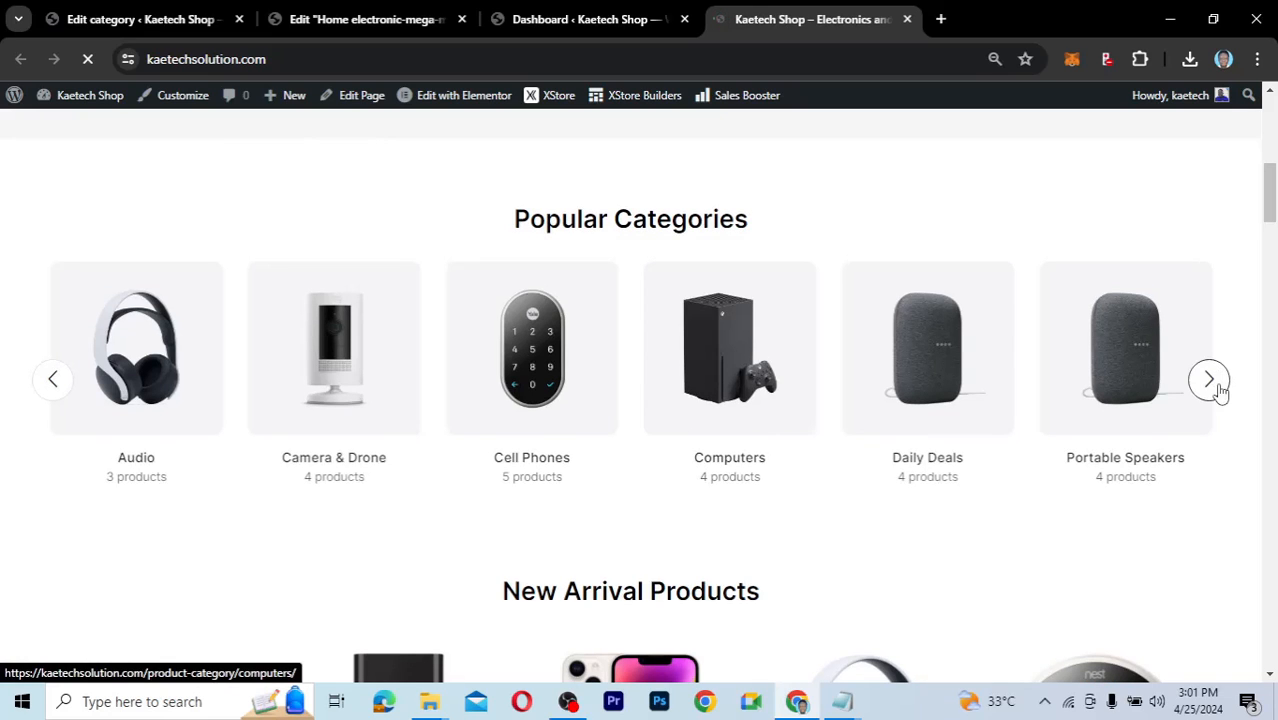
click(1221, 383)
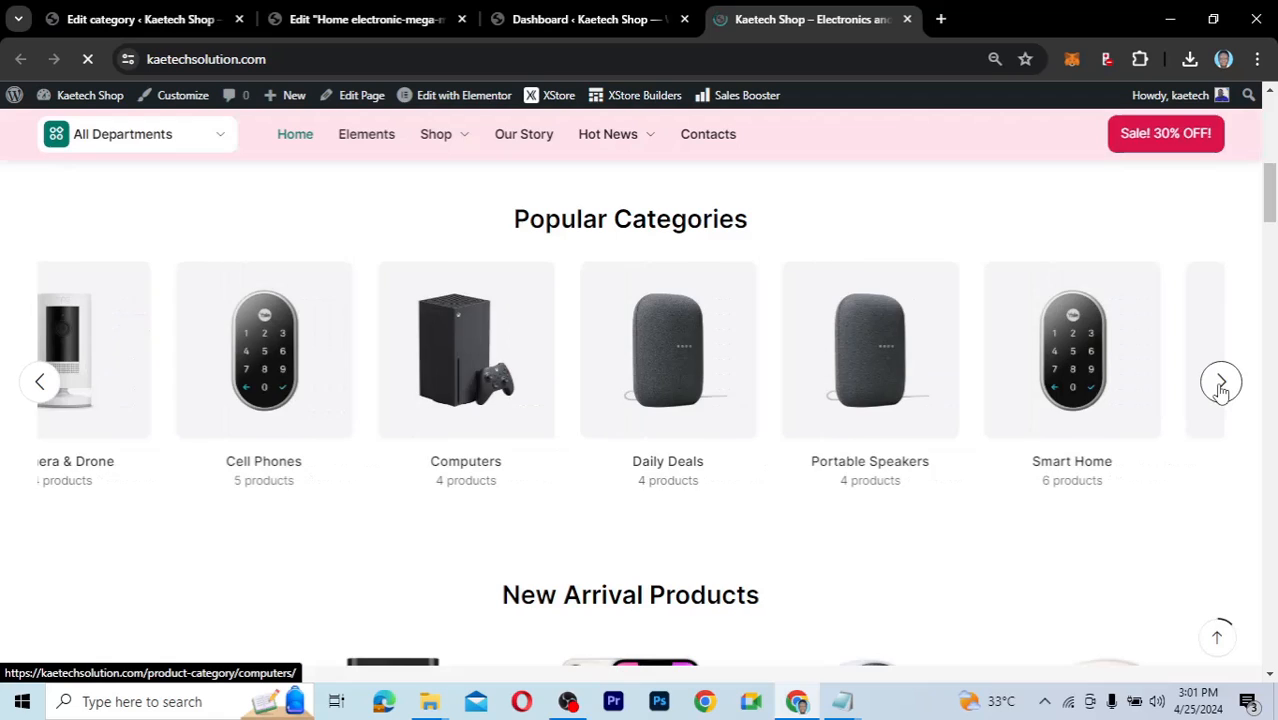
click(1221, 383)
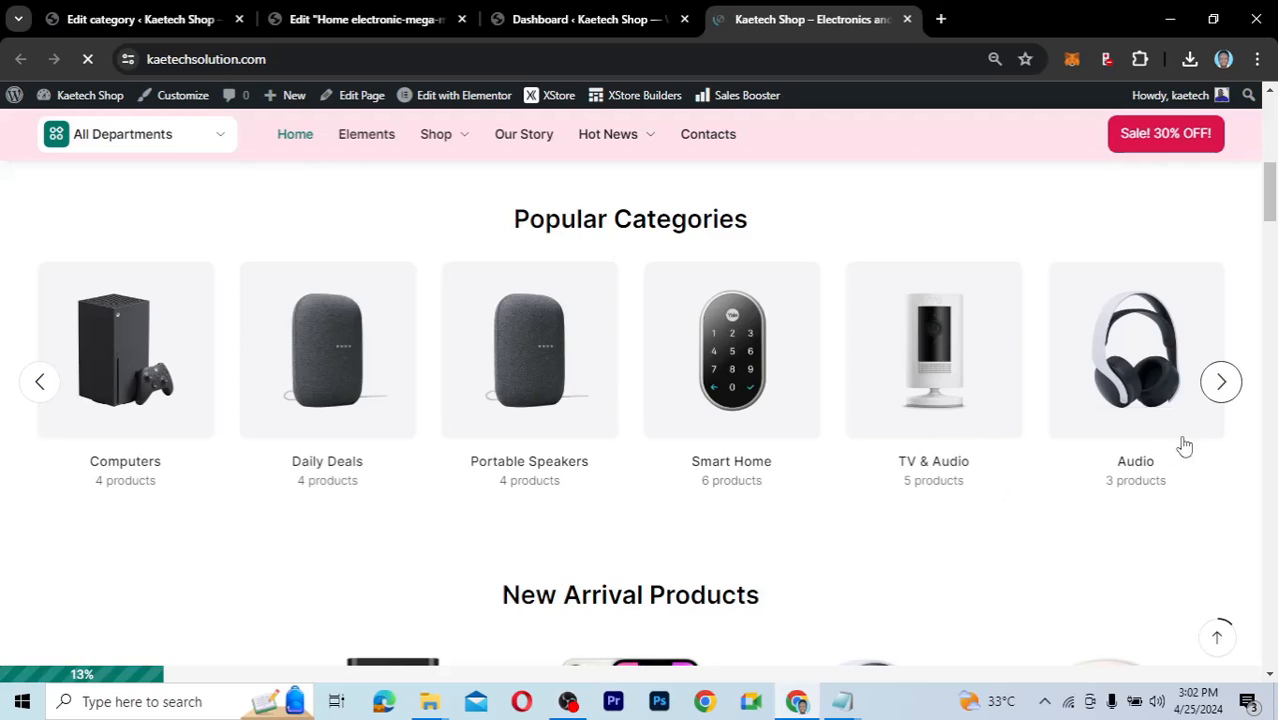
click(1222, 383)
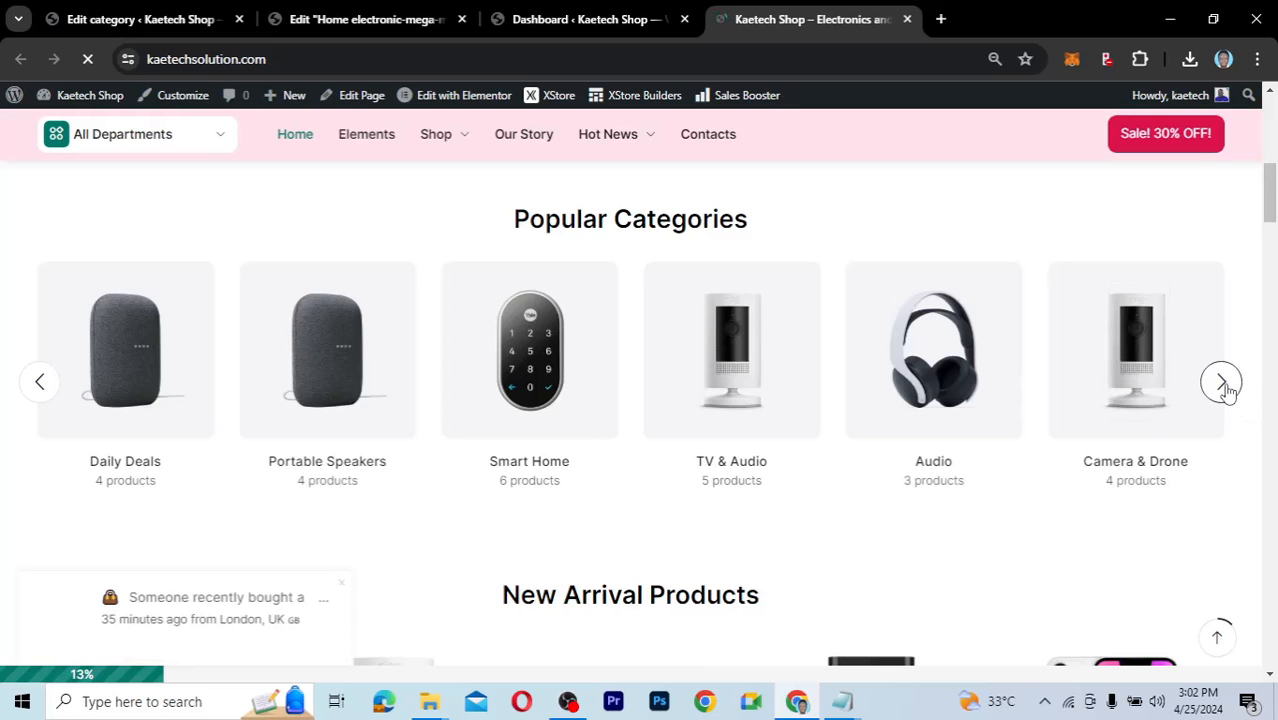
click(1222, 383)
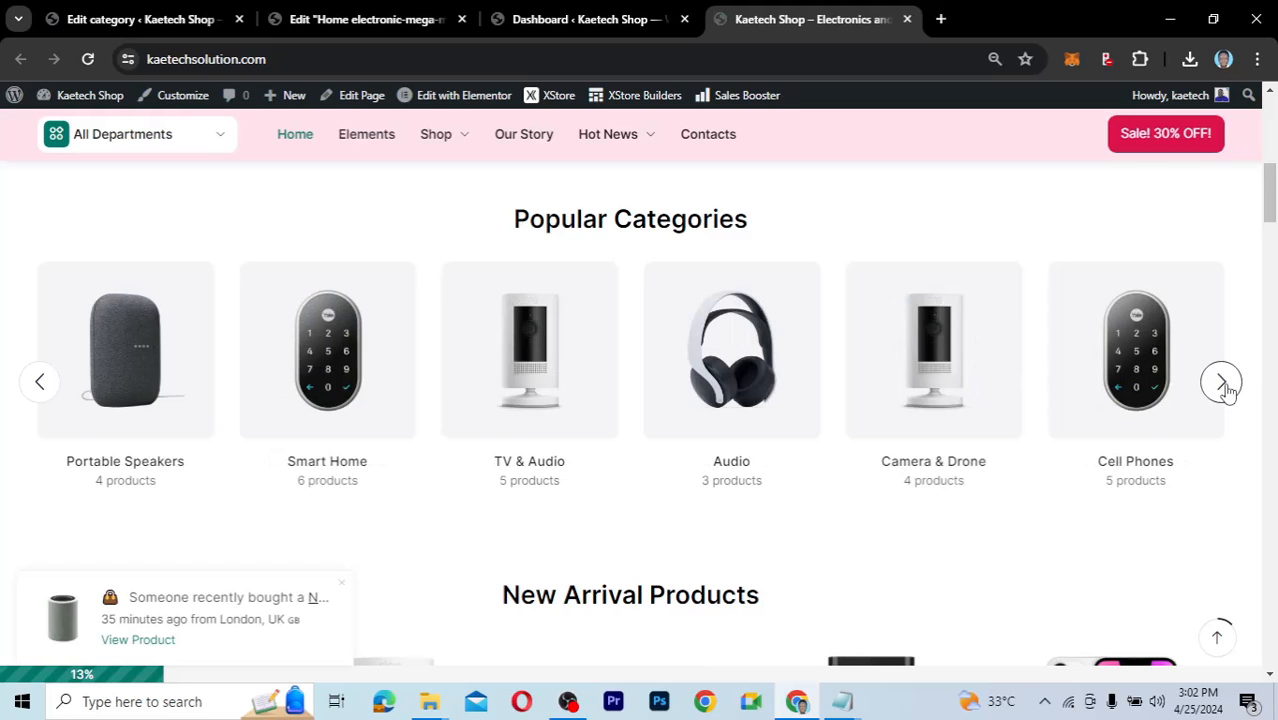
double_click(1222, 383)
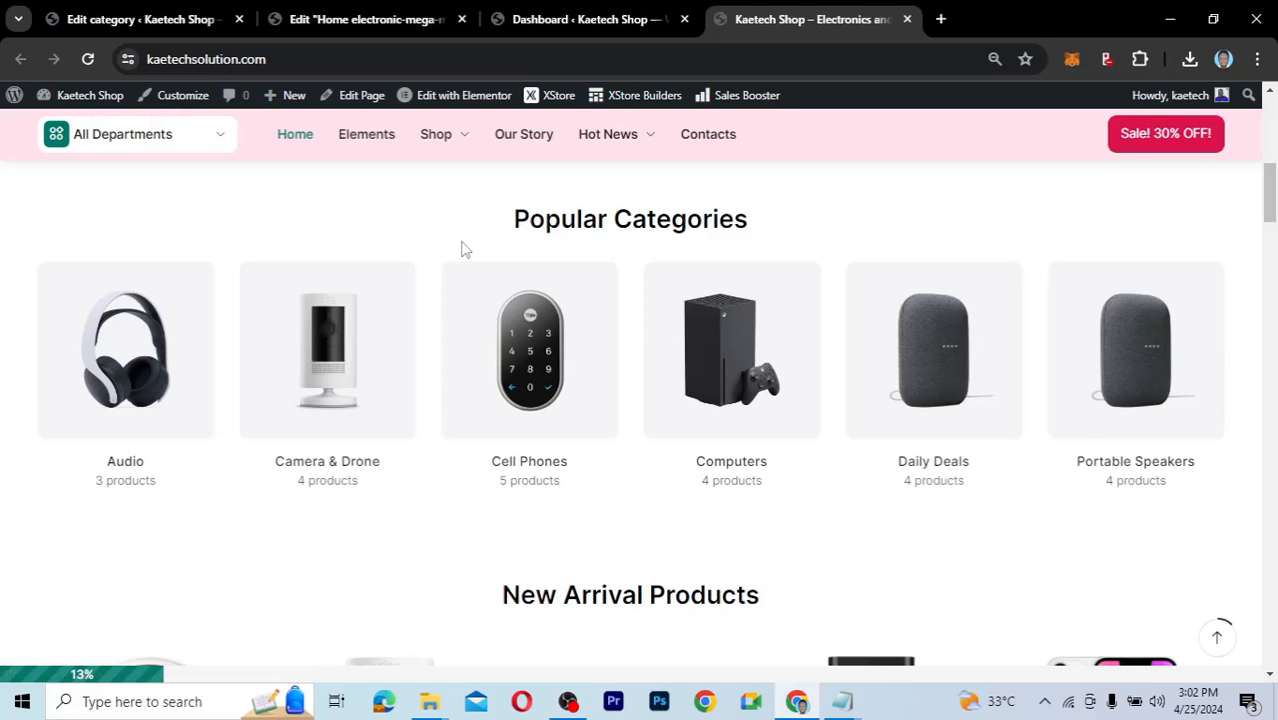
In the Elementor editor, expand the widget's Content and Query settings.
click(357, 22)
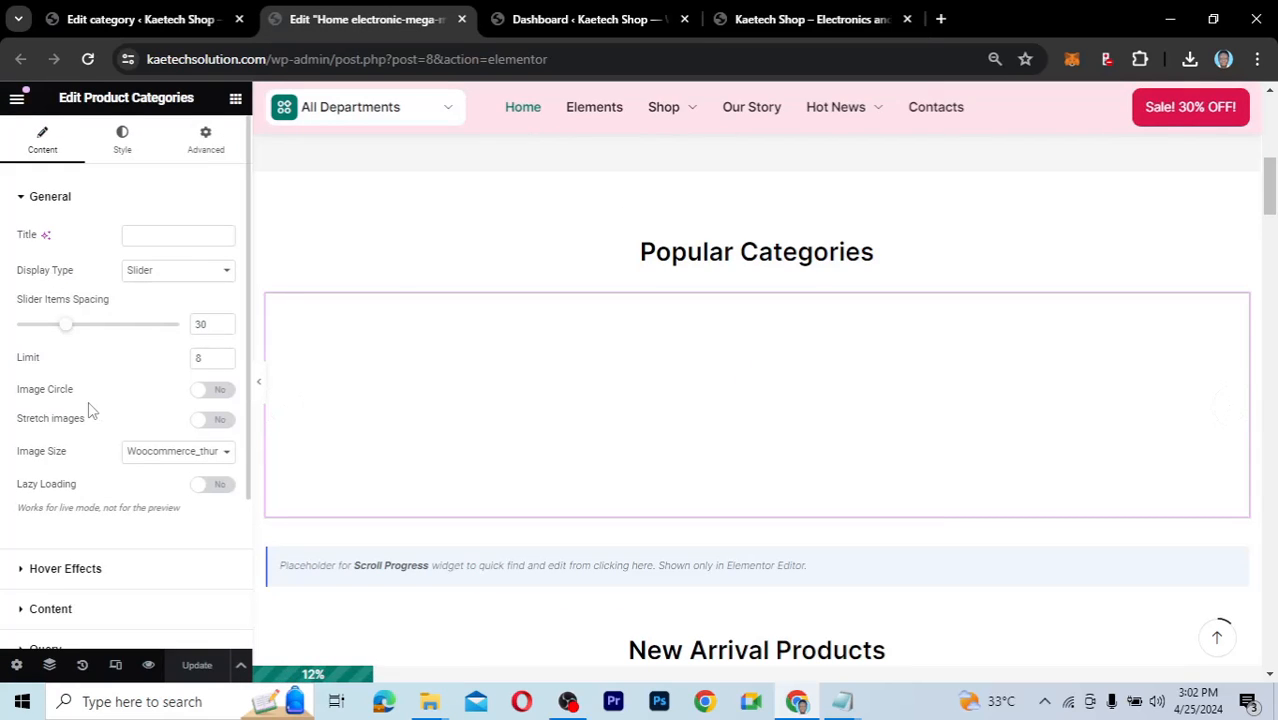
scroll(88, 410, down, 1)
scroll(88, 410, down, 1)
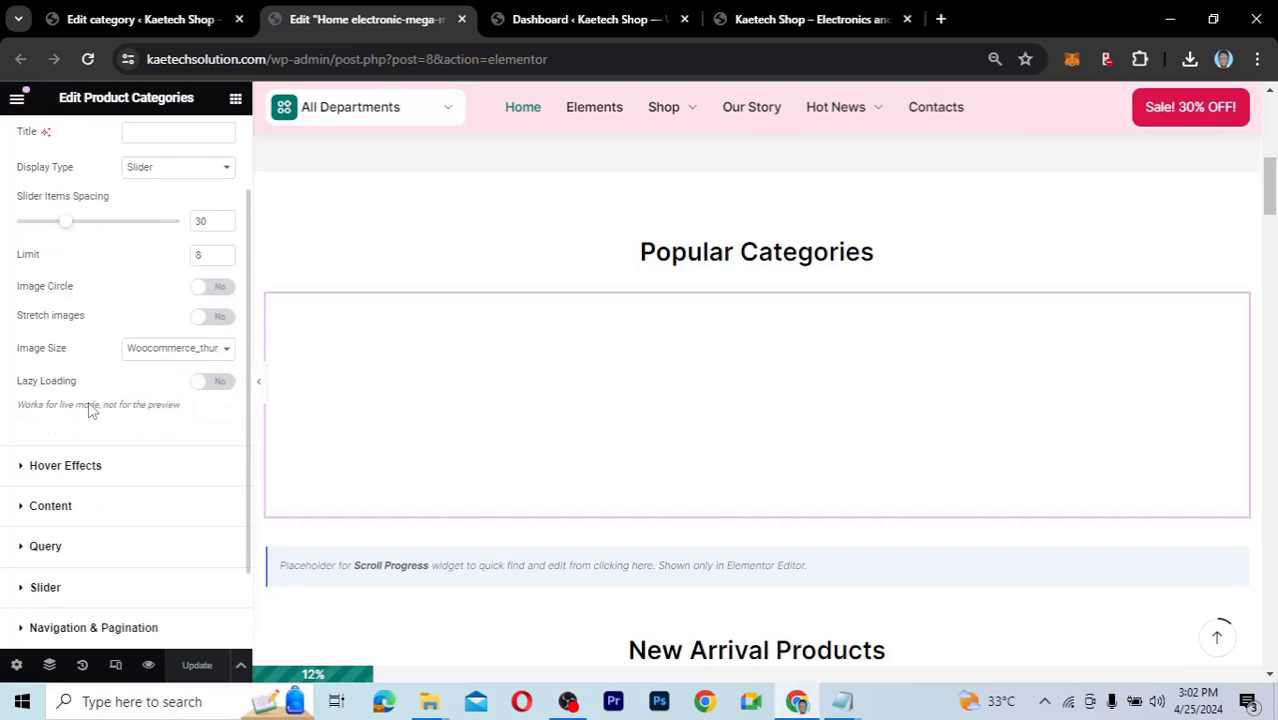
scroll(22, 470, down, 1)
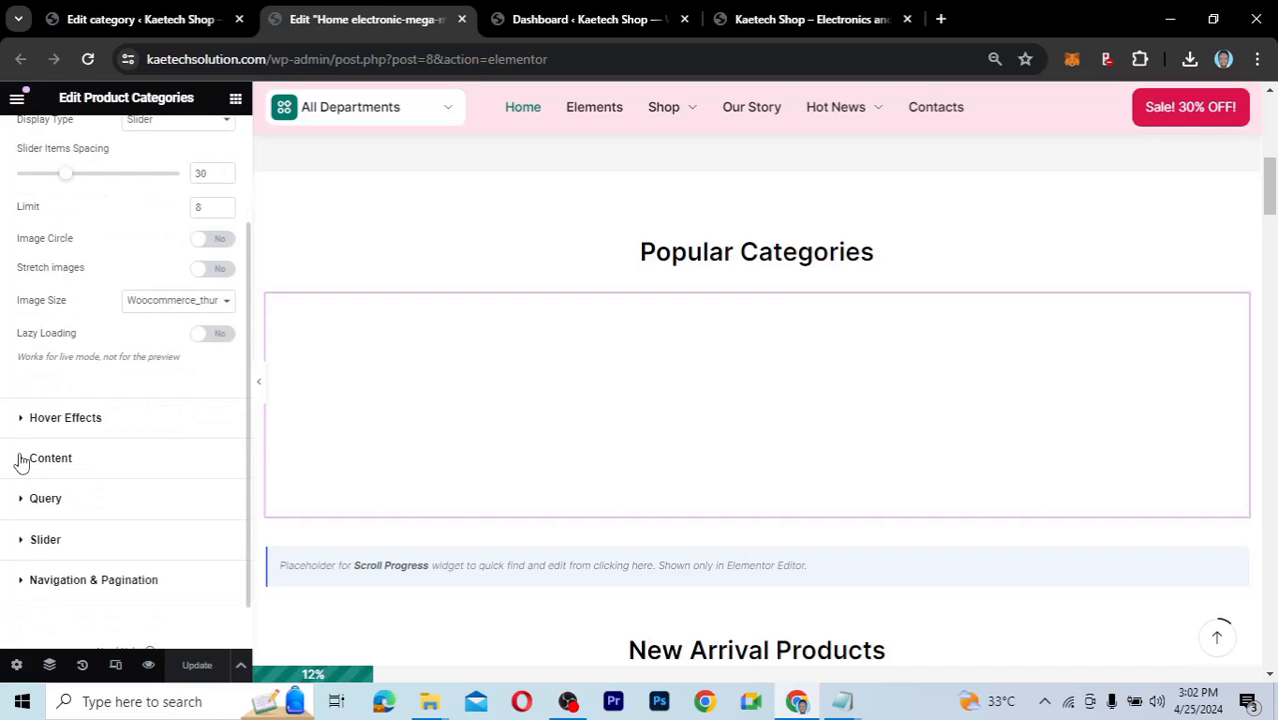
click(21, 458)
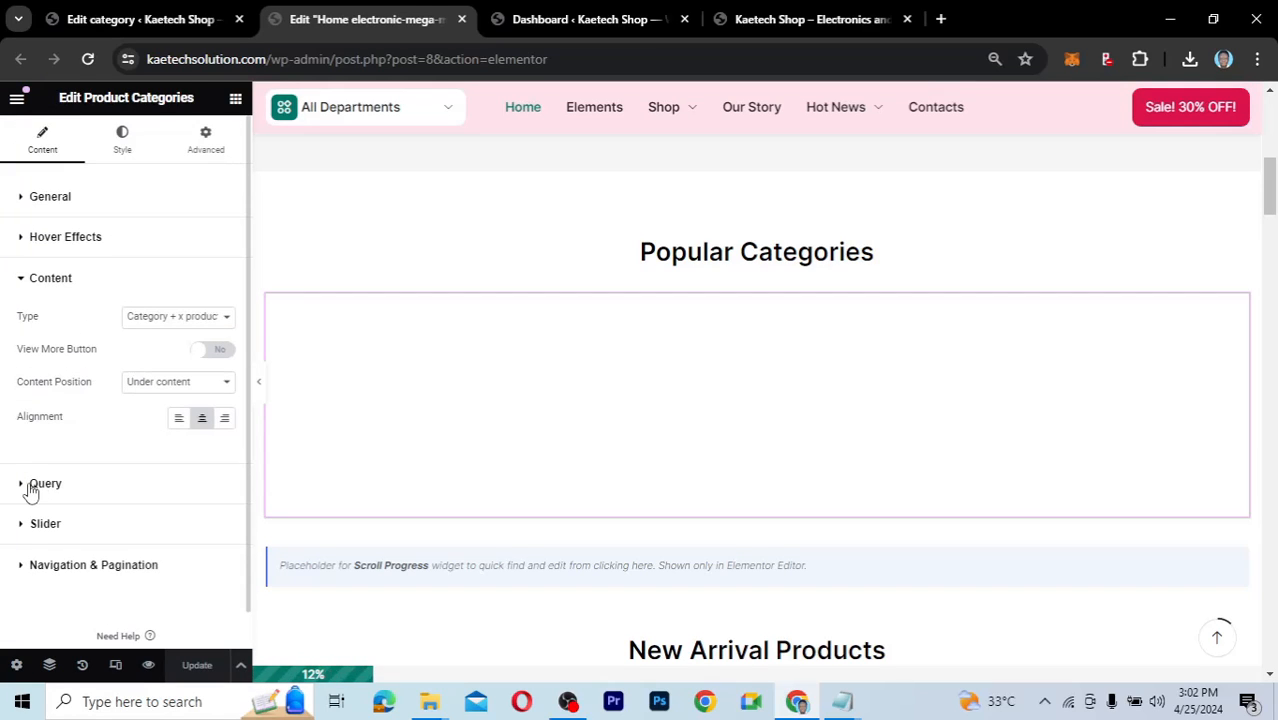
click(40, 484)
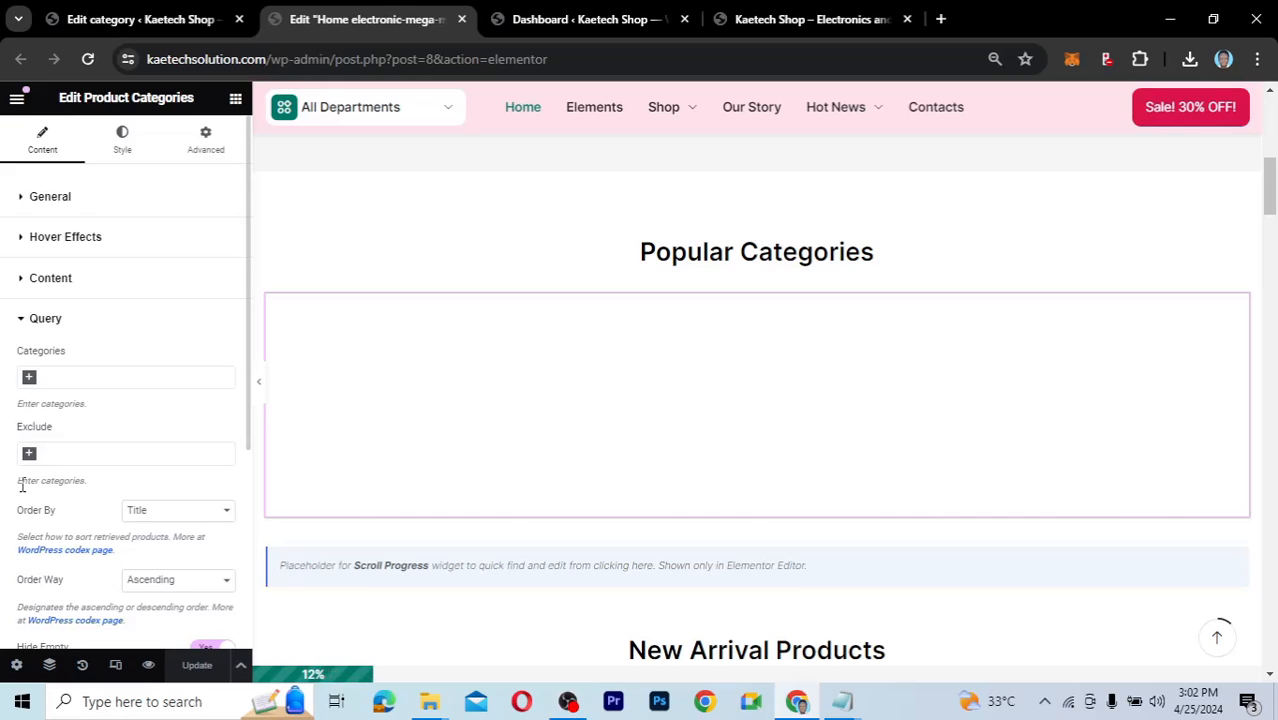
Review the Categories dropdown options, collapse Query, and reload the editor.
scroll(50, 530, down, 3)
scroll(50, 450, up, 3)
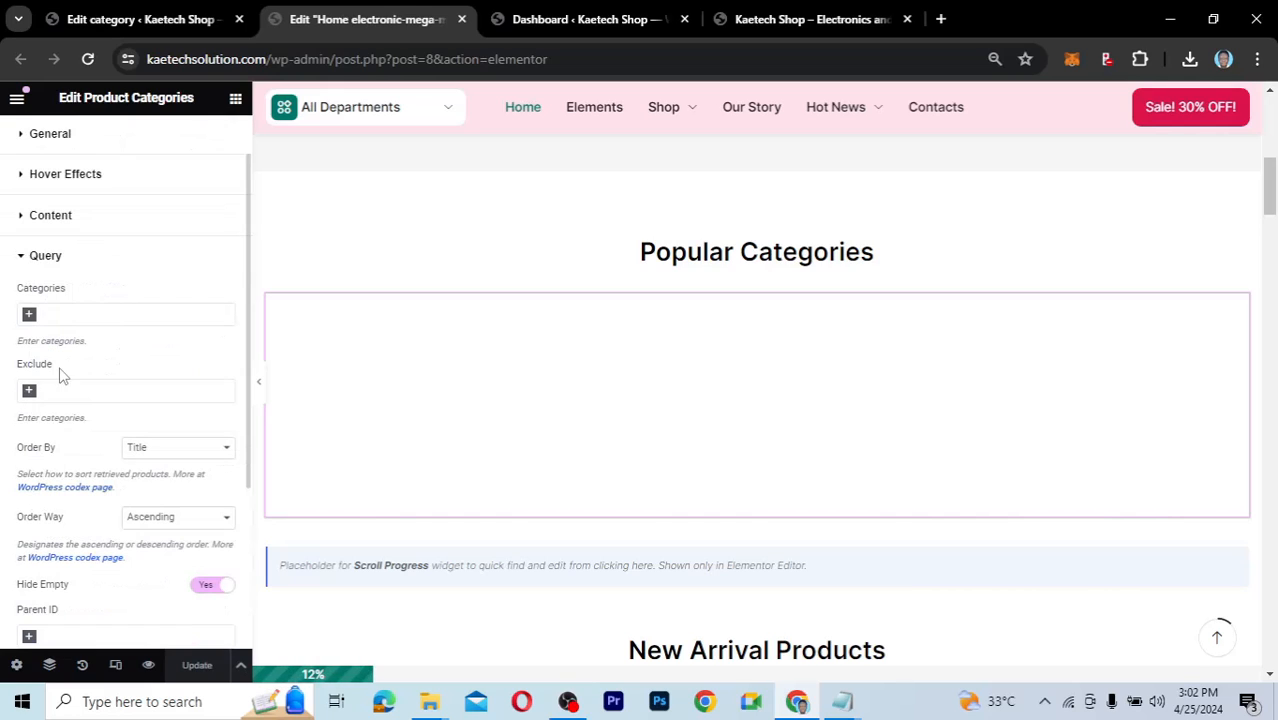
click(38, 316)
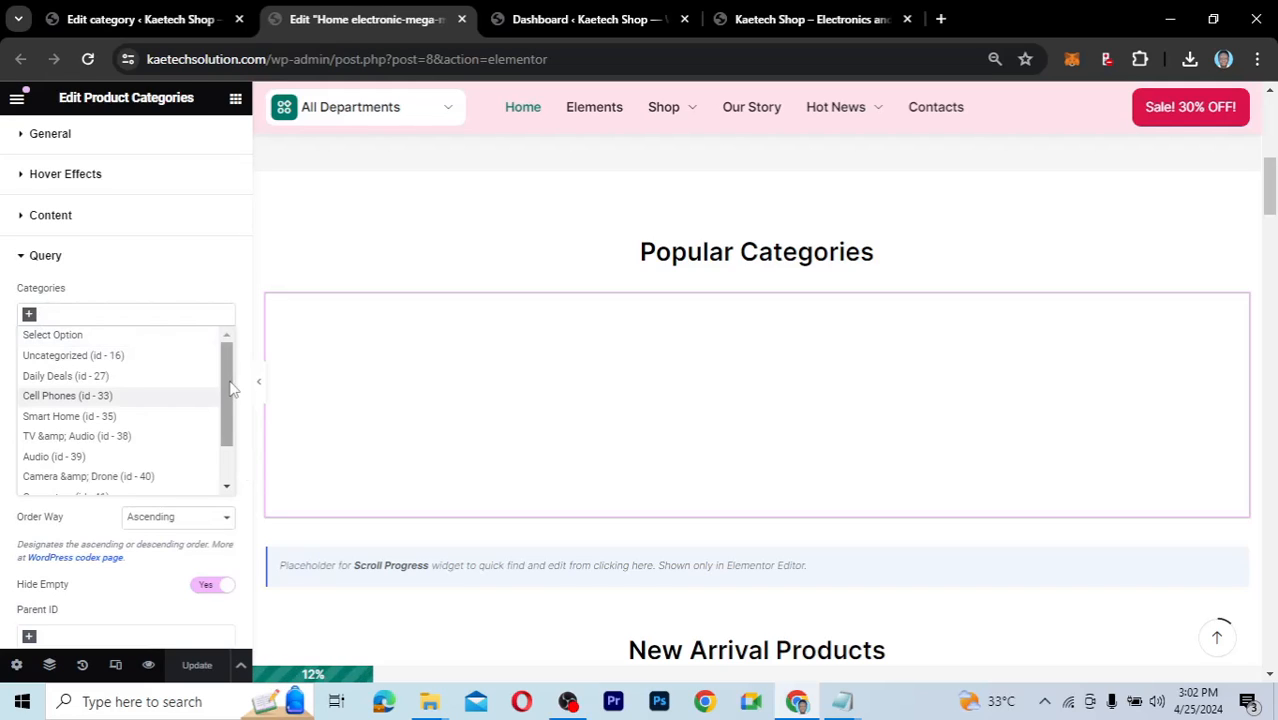
drag(227, 400, 223, 424)
scroll(221, 418, down, 1)
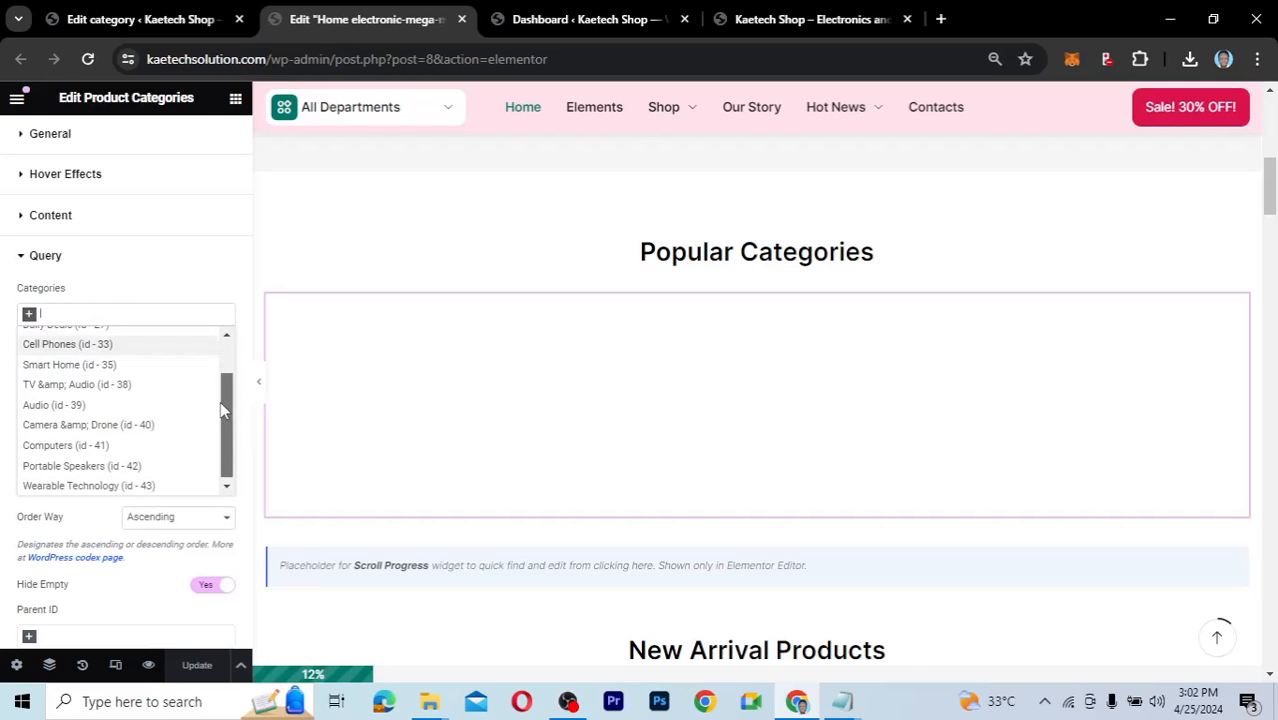
scroll(221, 355, up, 2)
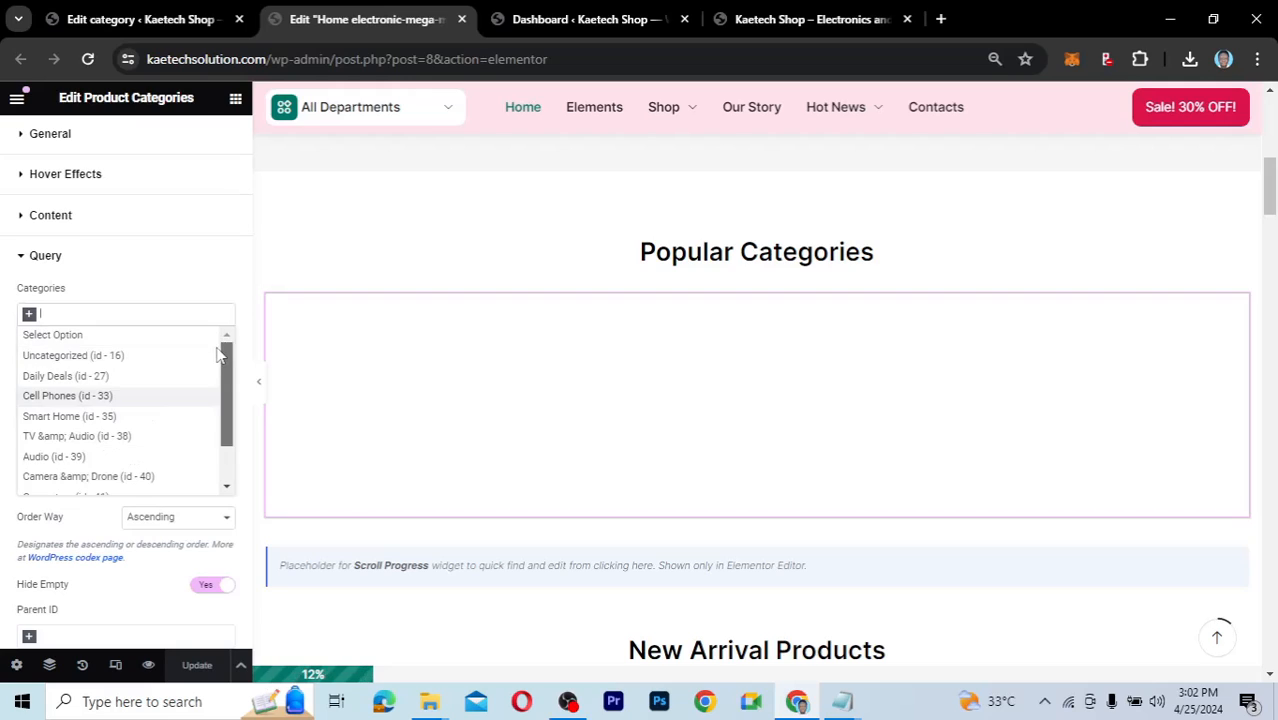
click(217, 276)
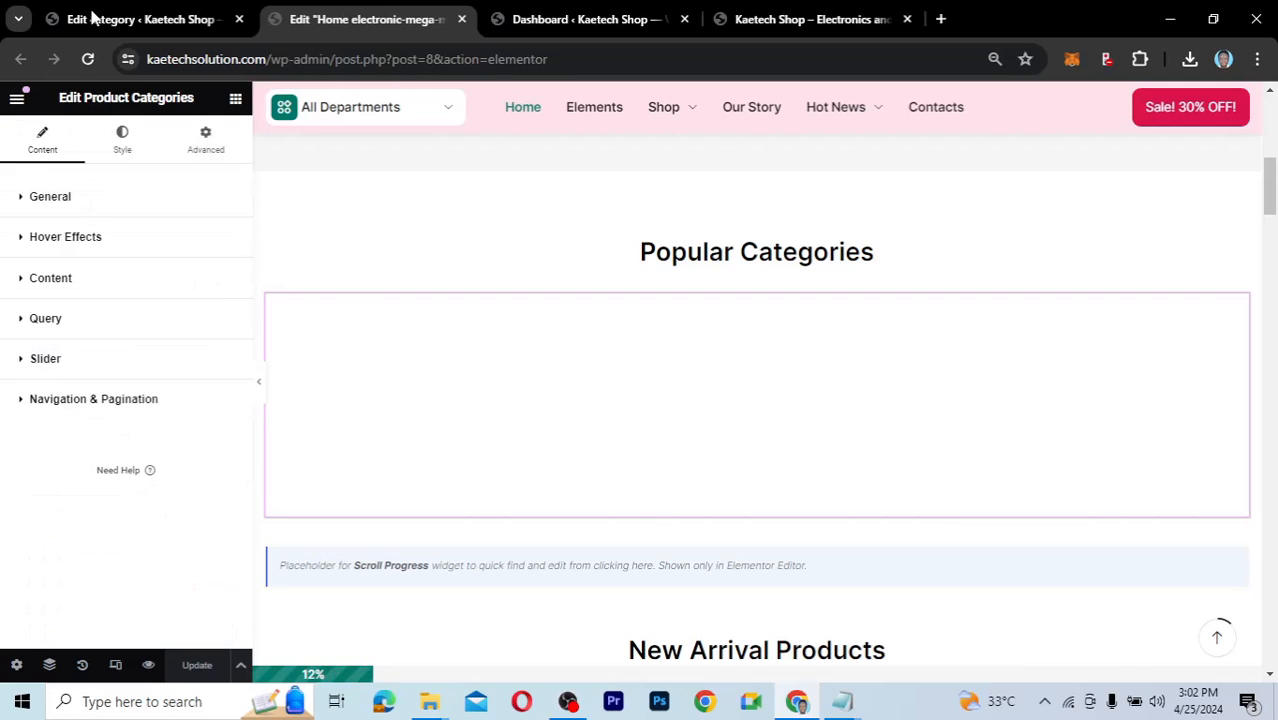
click(87, 60)
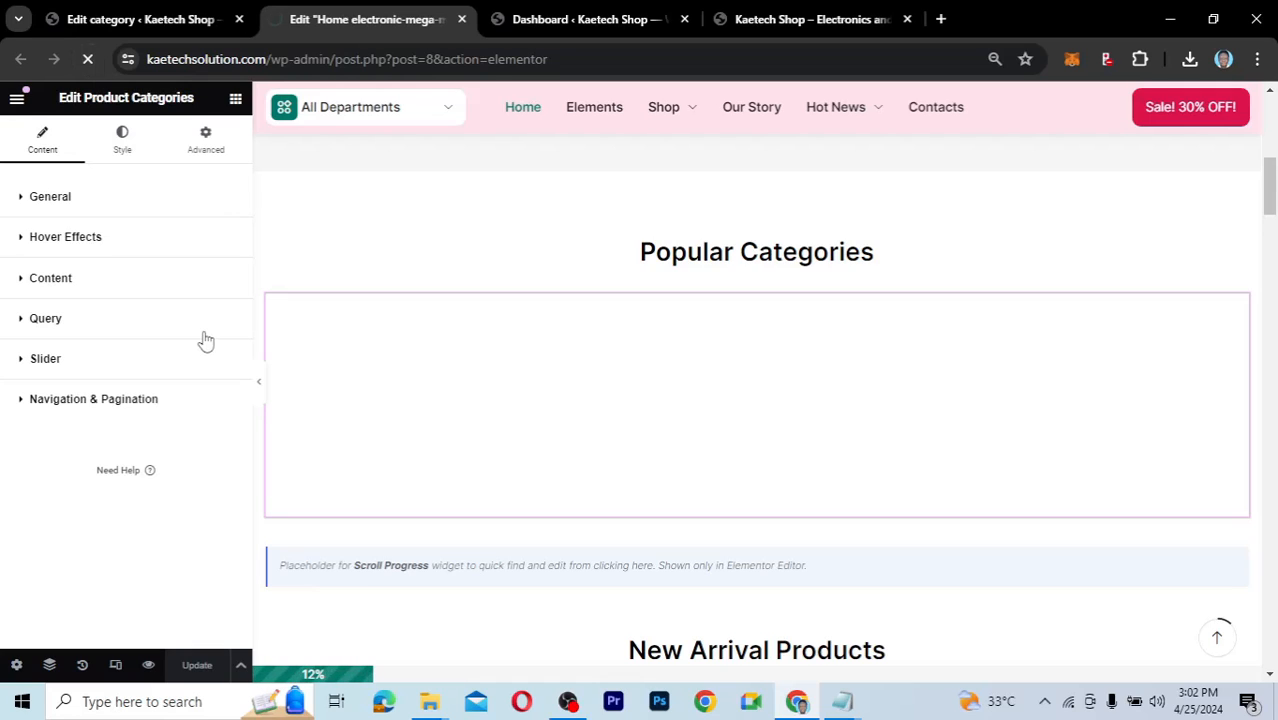
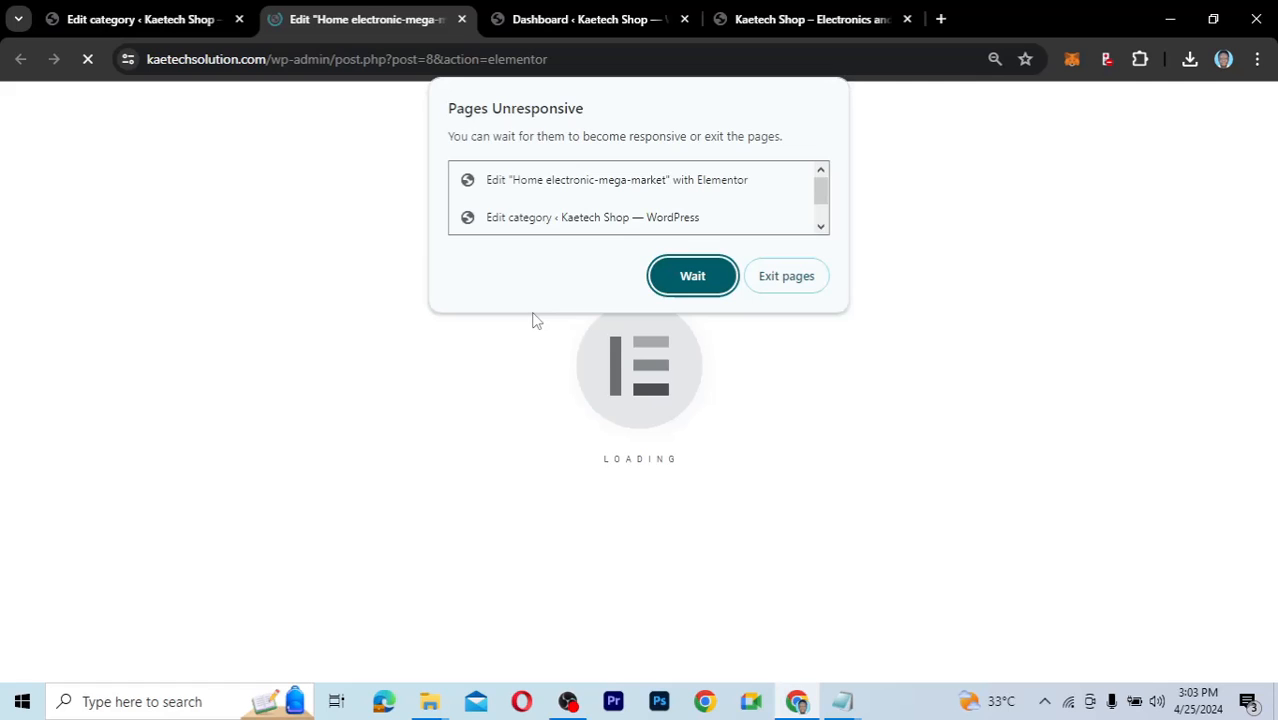
Choose Wait in the Pages Unresponsive dialog so the stalled home-page editor keeps loading.
click(657, 286)
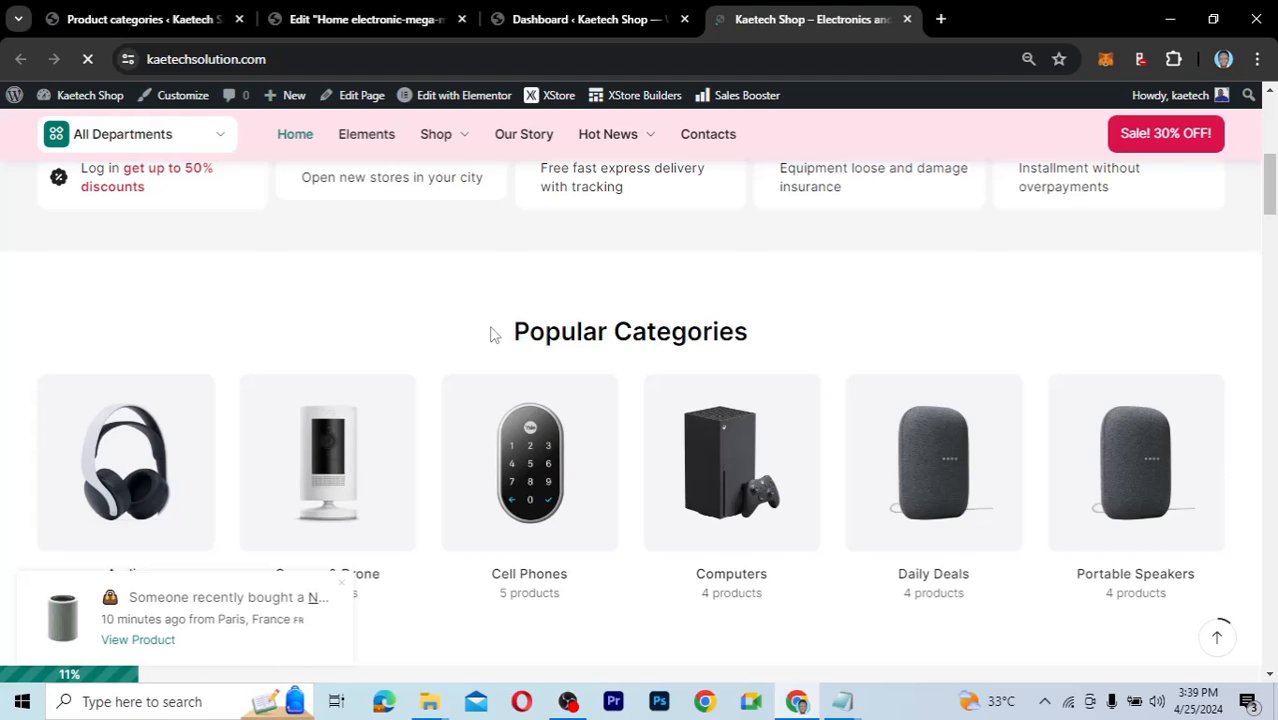
Scroll the storefront to Popular Categories, then go to the Product categories admin page.
scroll(488, 380, down, 1)
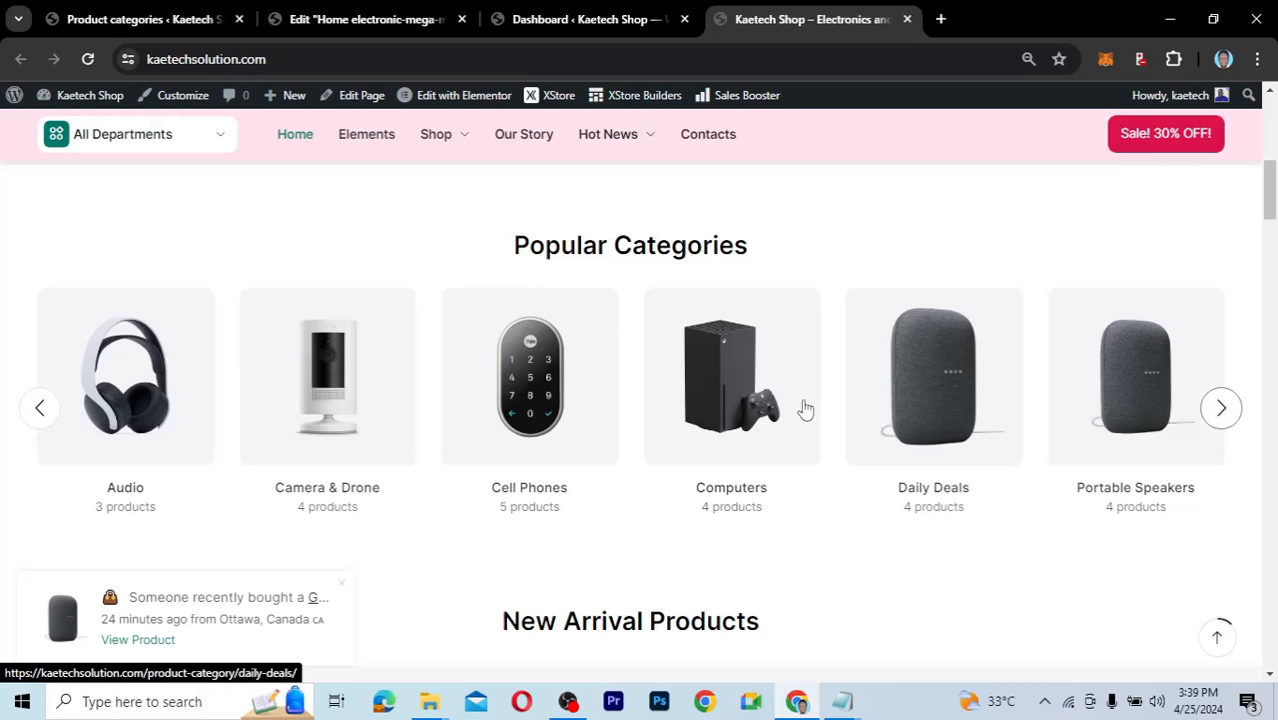
click(163, 21)
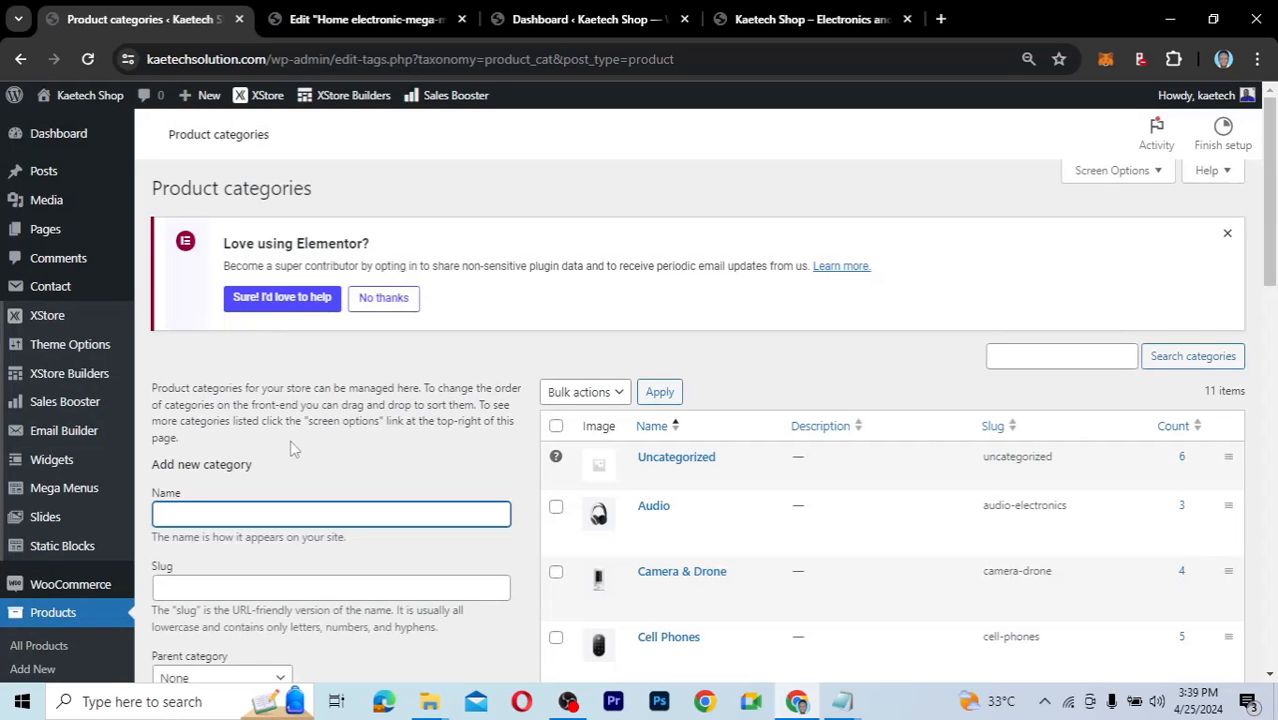
Open Products > All Products and scroll down to the Google Nest Mini and Audio rows.
scroll(291, 449, down, 2)
click(46, 444)
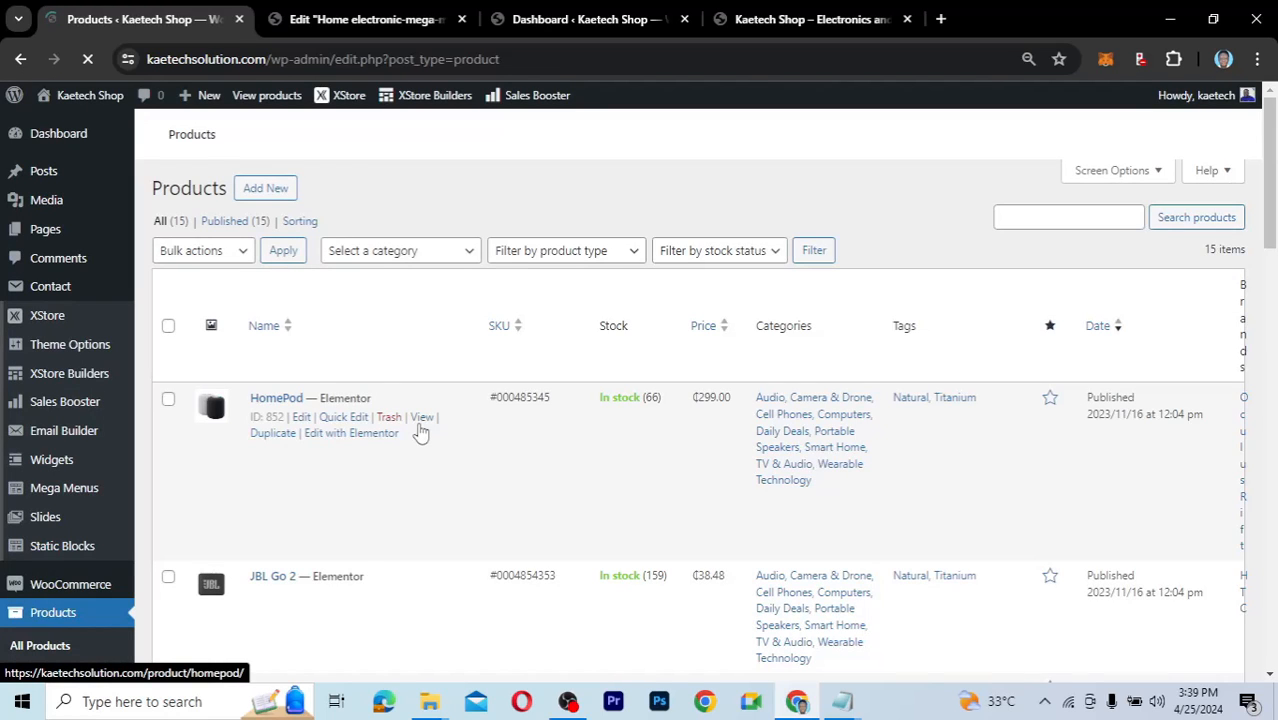
scroll(503, 510, down, 5)
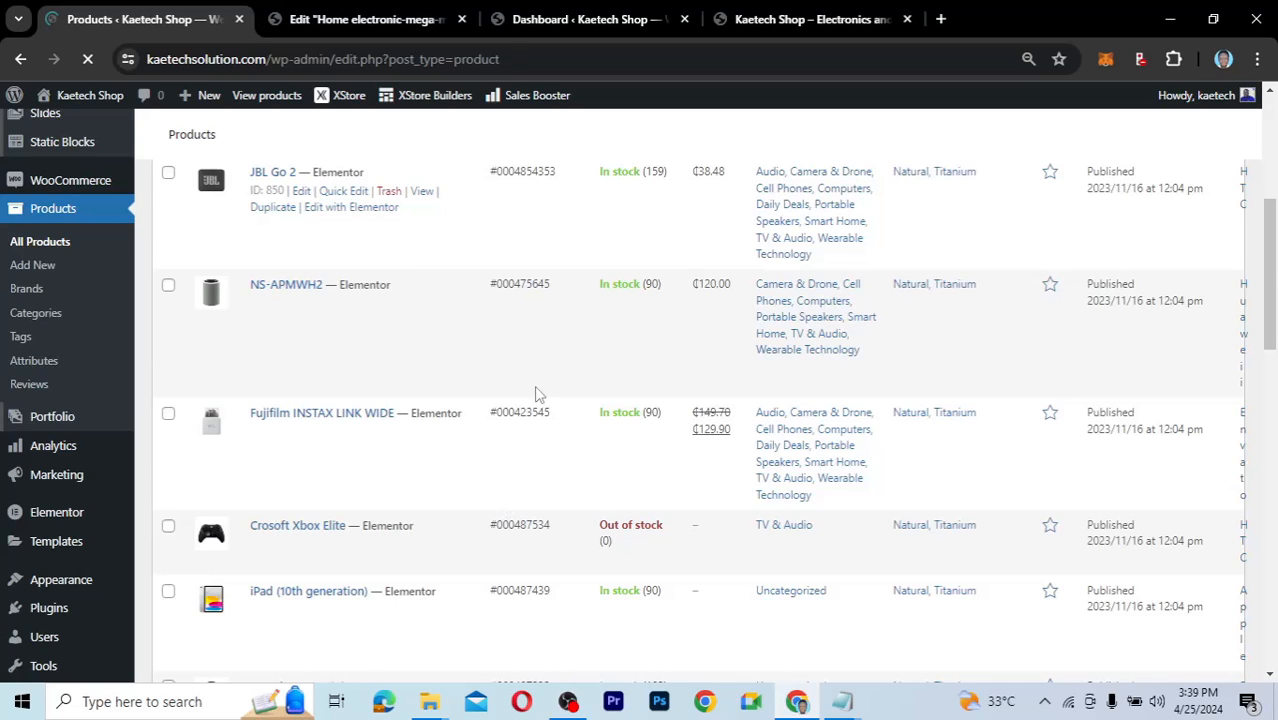
scroll(535, 394, down, 3)
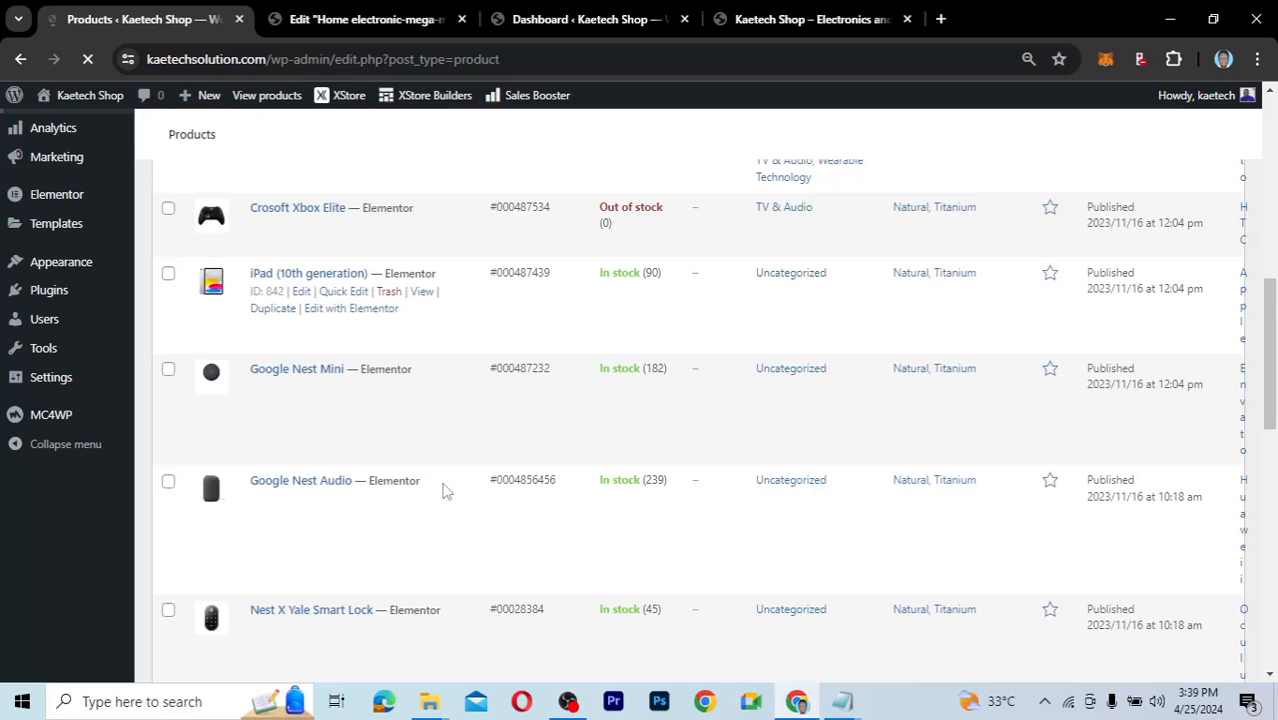
scroll(500, 440, down, 1)
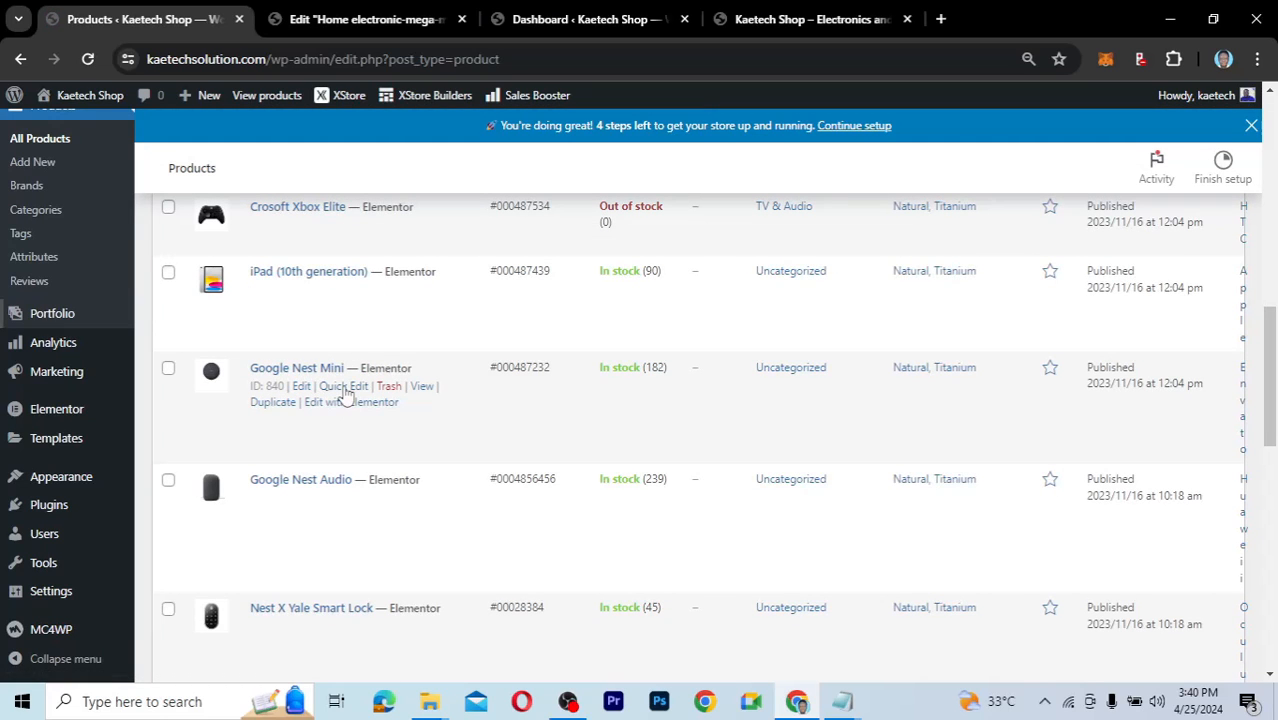
Quick-edit Google Nest Mini, switching its category from Uncategorized to Electronics.
click(343, 387)
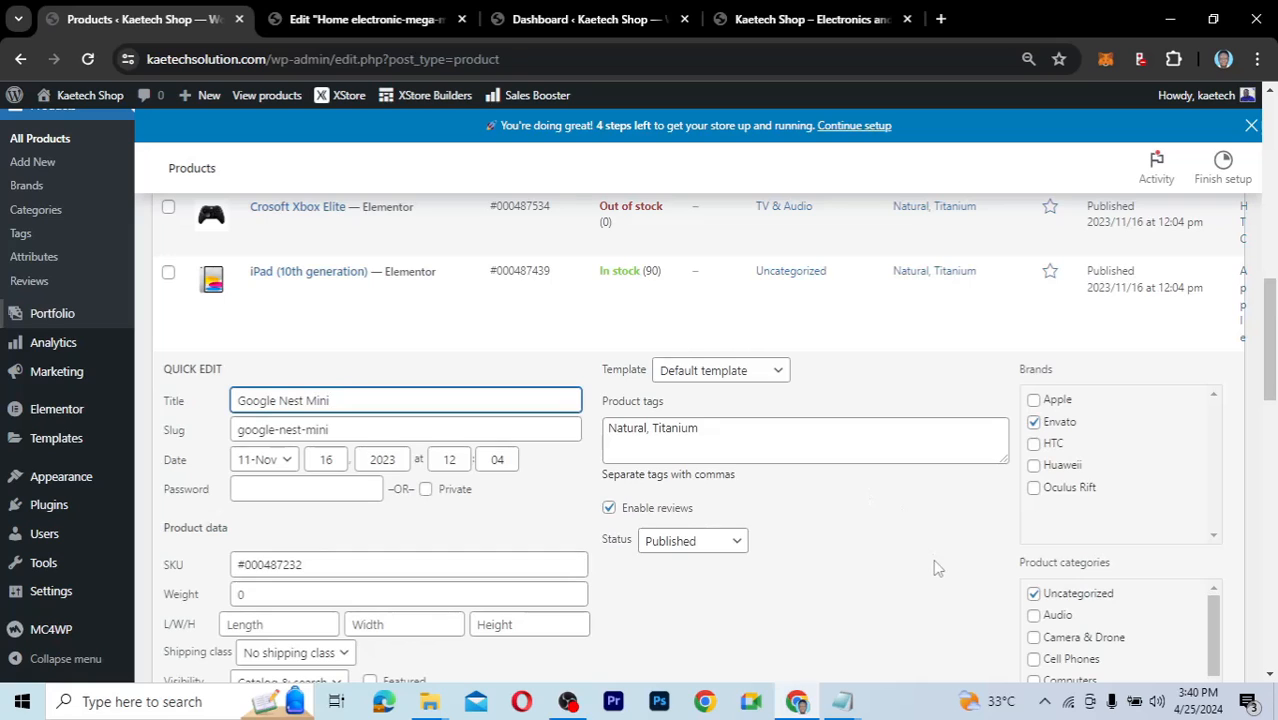
scroll(937, 568, down, 2)
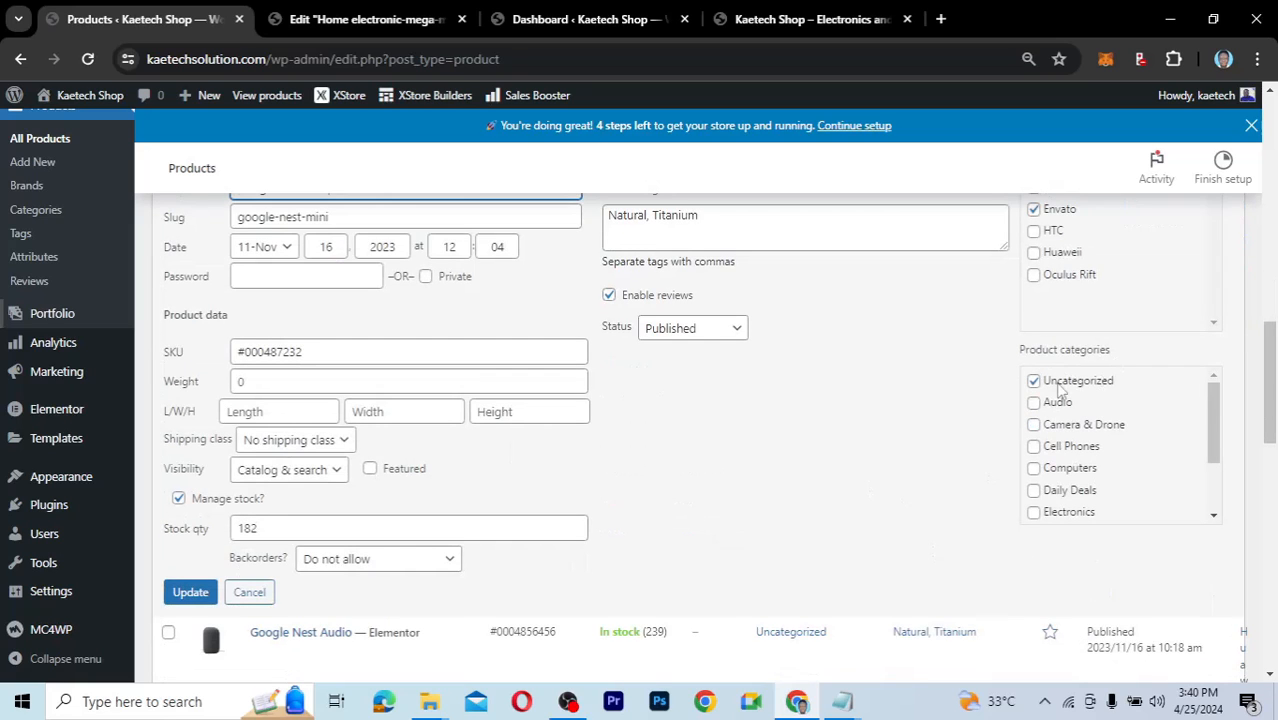
click(1034, 381)
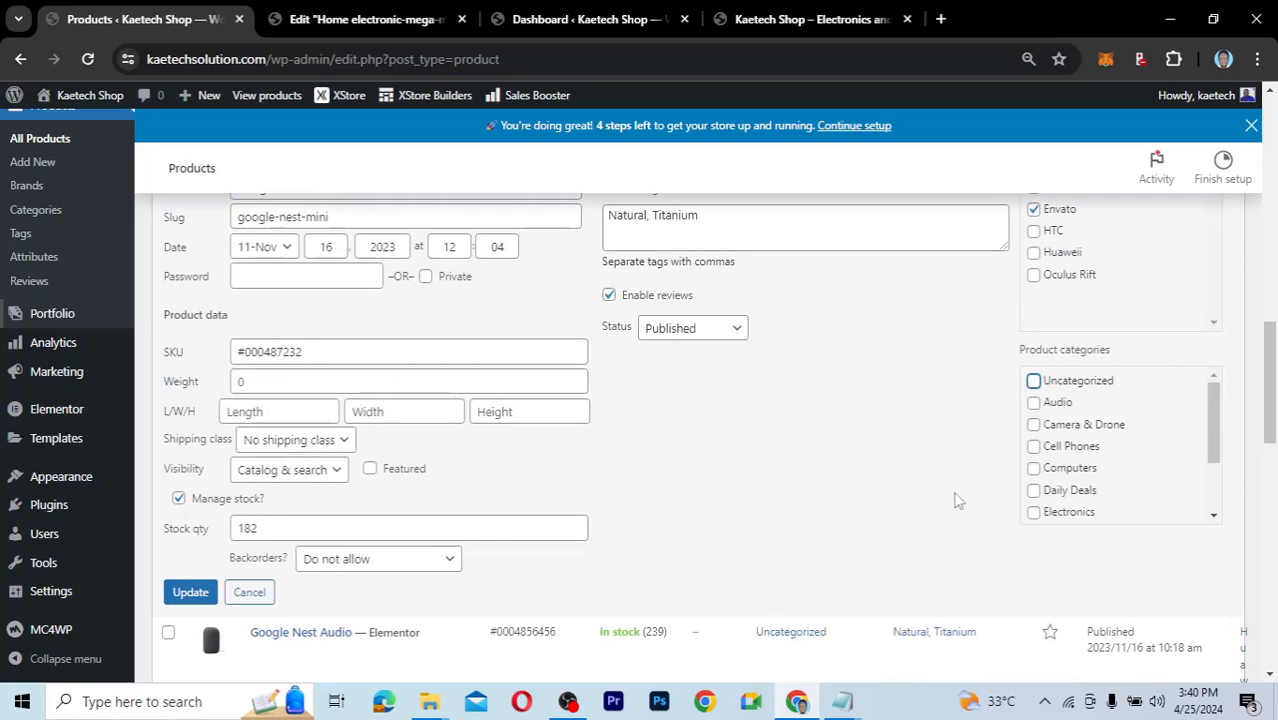
click(1033, 512)
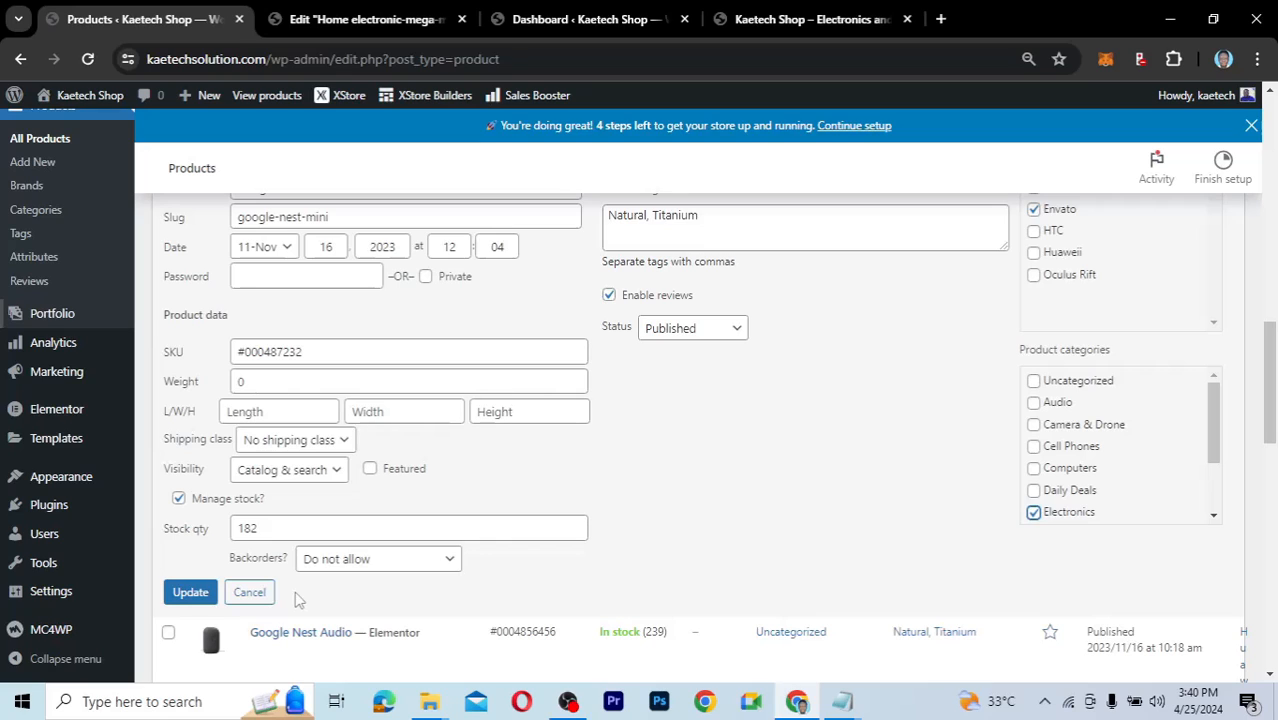
click(189, 592)
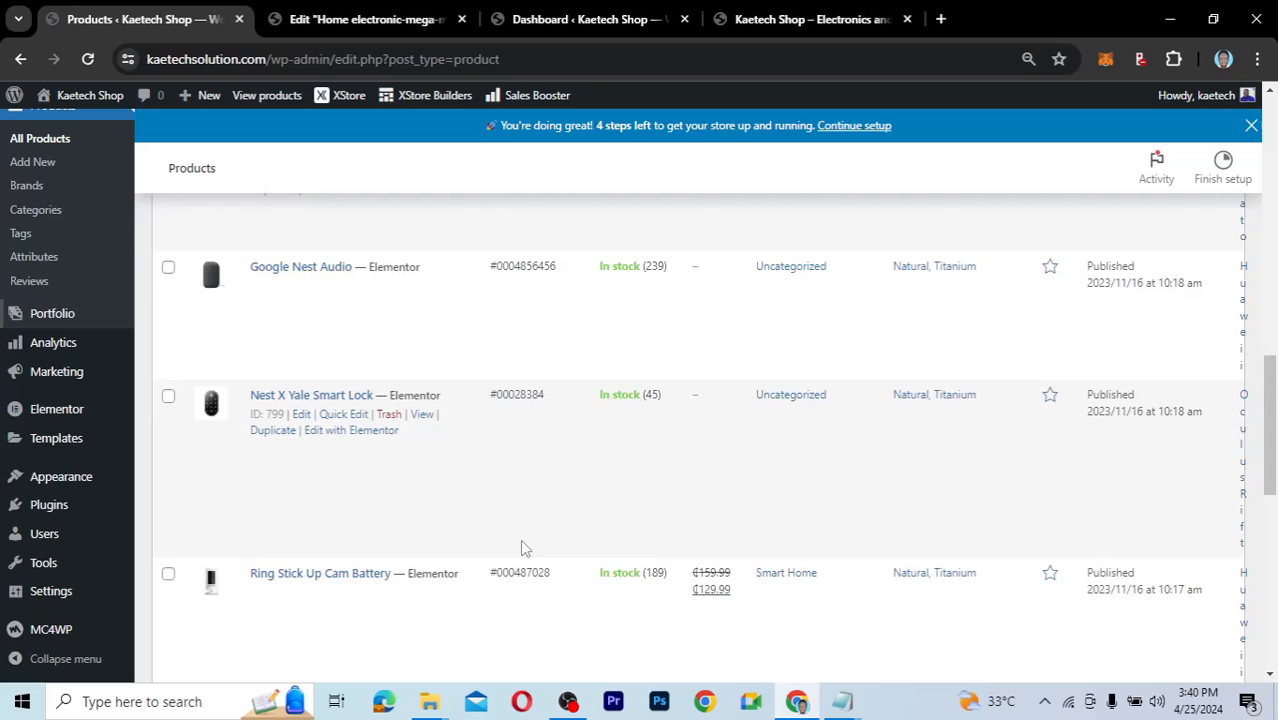
Quick-edit Google Nest Audio, moving it from Uncategorized to Electronics only.
scroll(521, 548, up, 2)
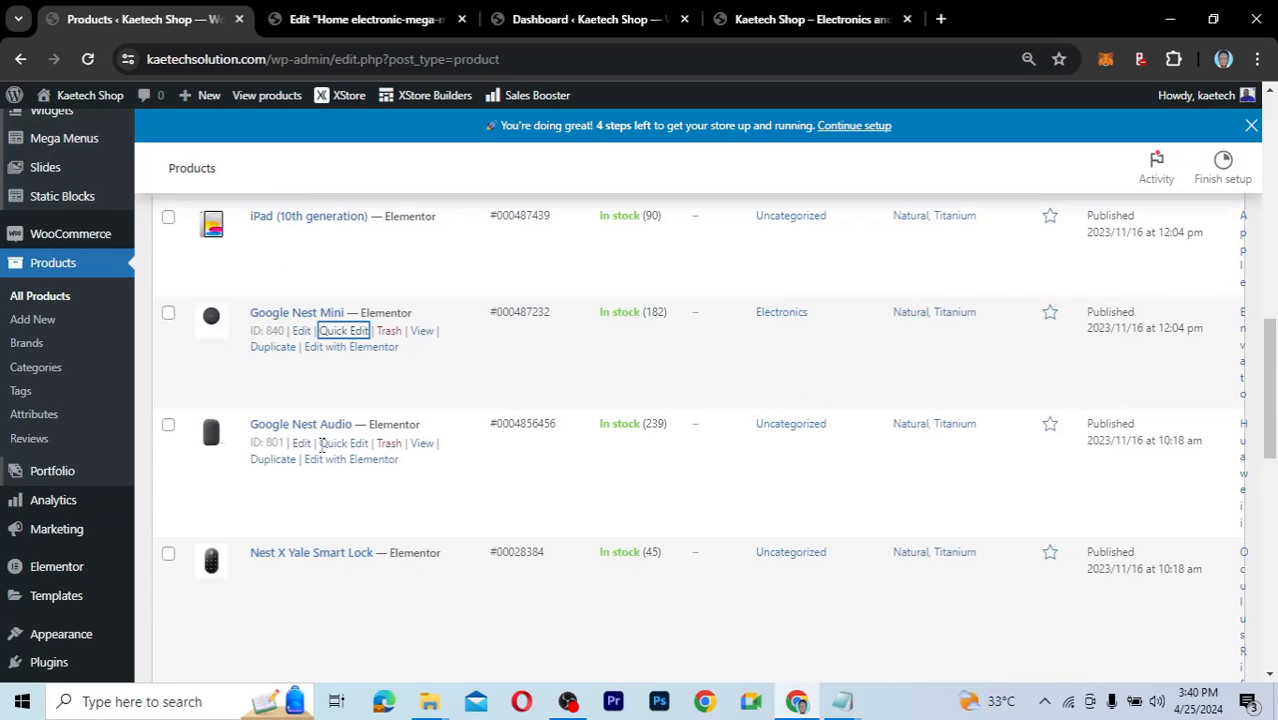
click(340, 444)
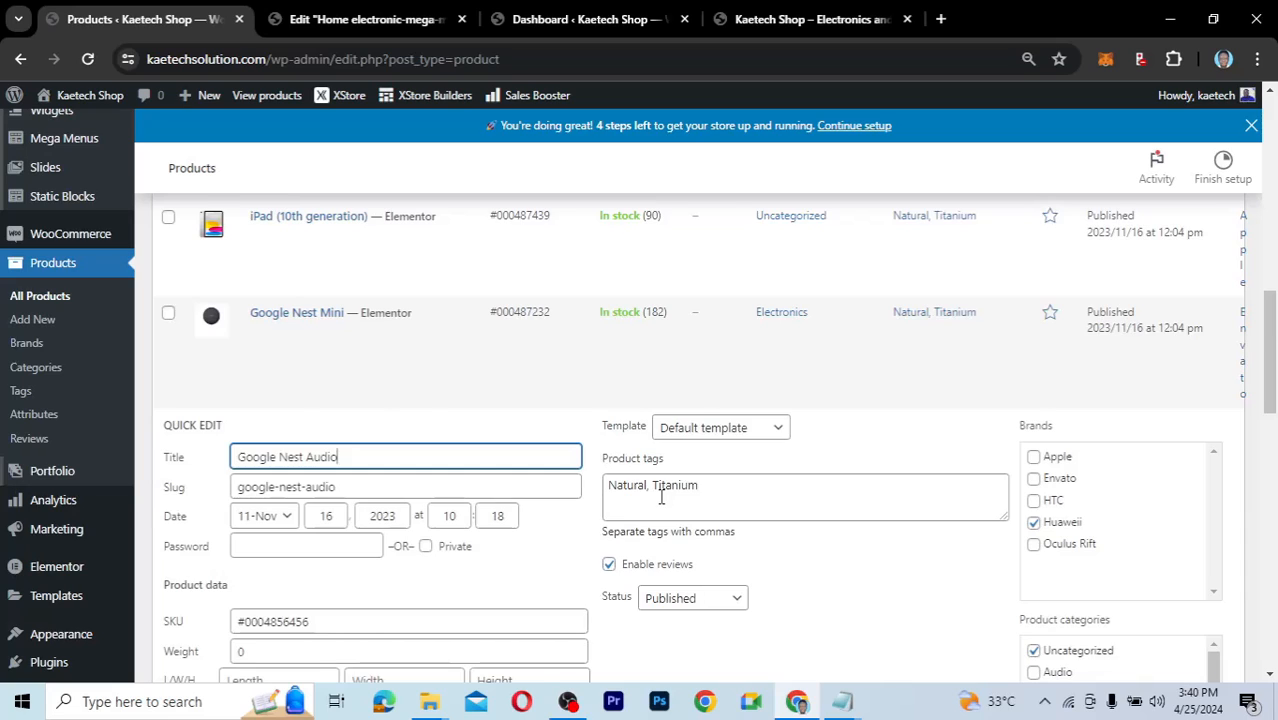
scroll(665, 500, down, 3)
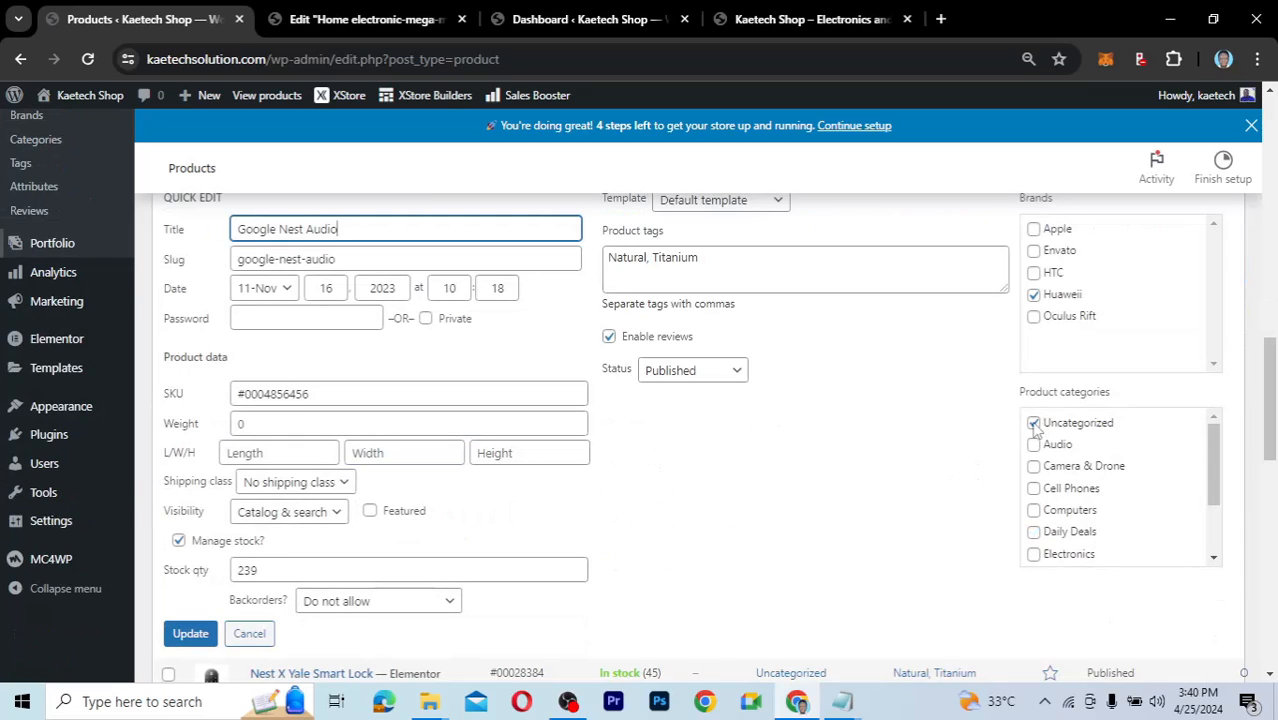
scroll(1036, 428, down, 1)
click(1033, 345)
click(1034, 389)
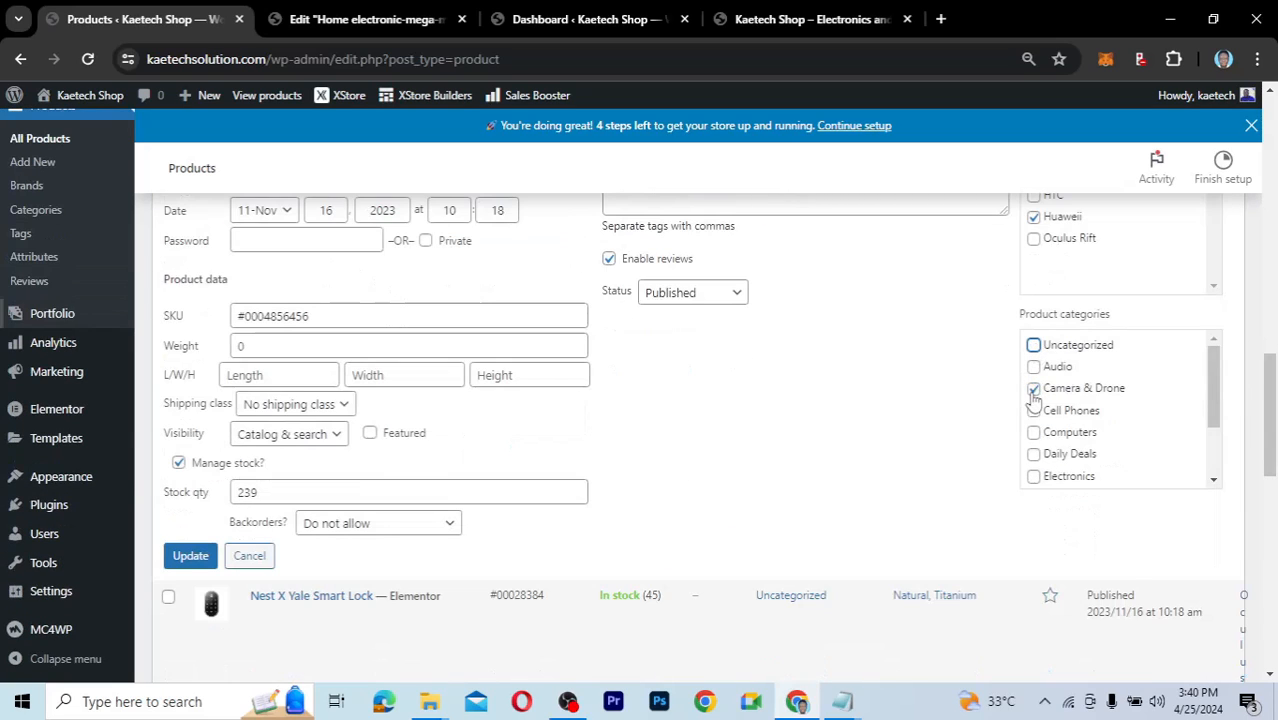
click(1034, 395)
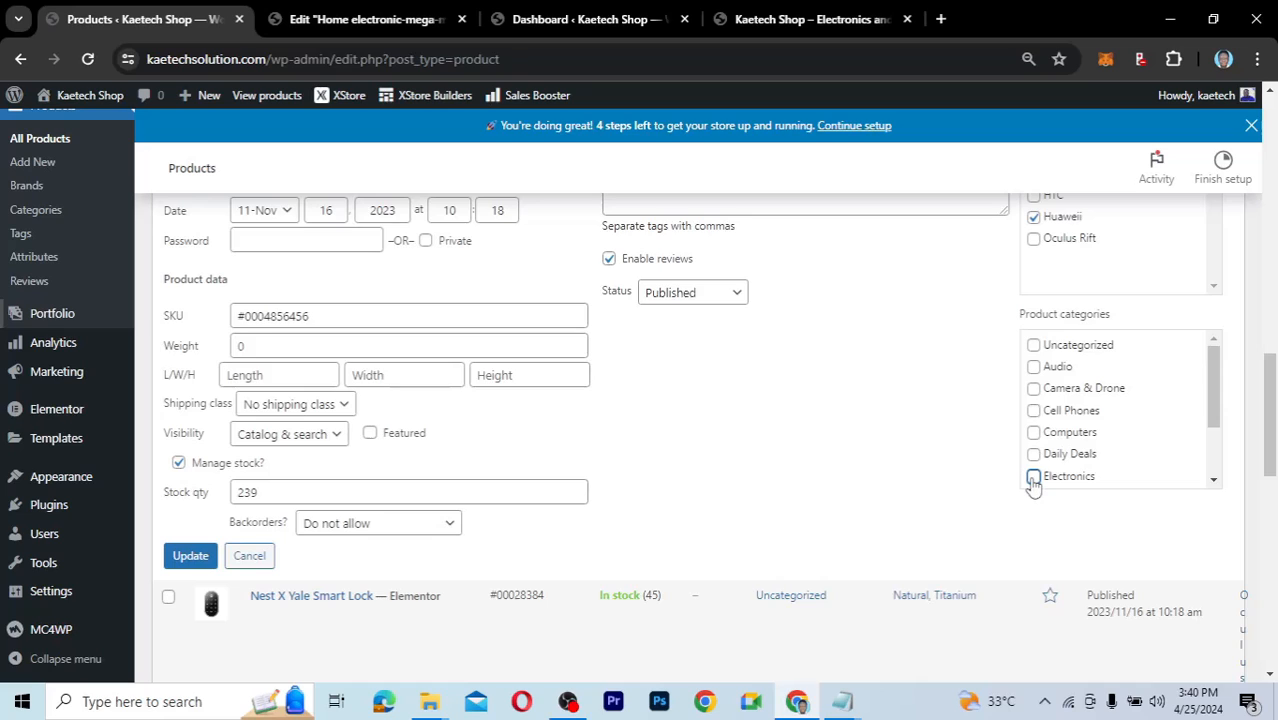
click(1034, 477)
click(192, 557)
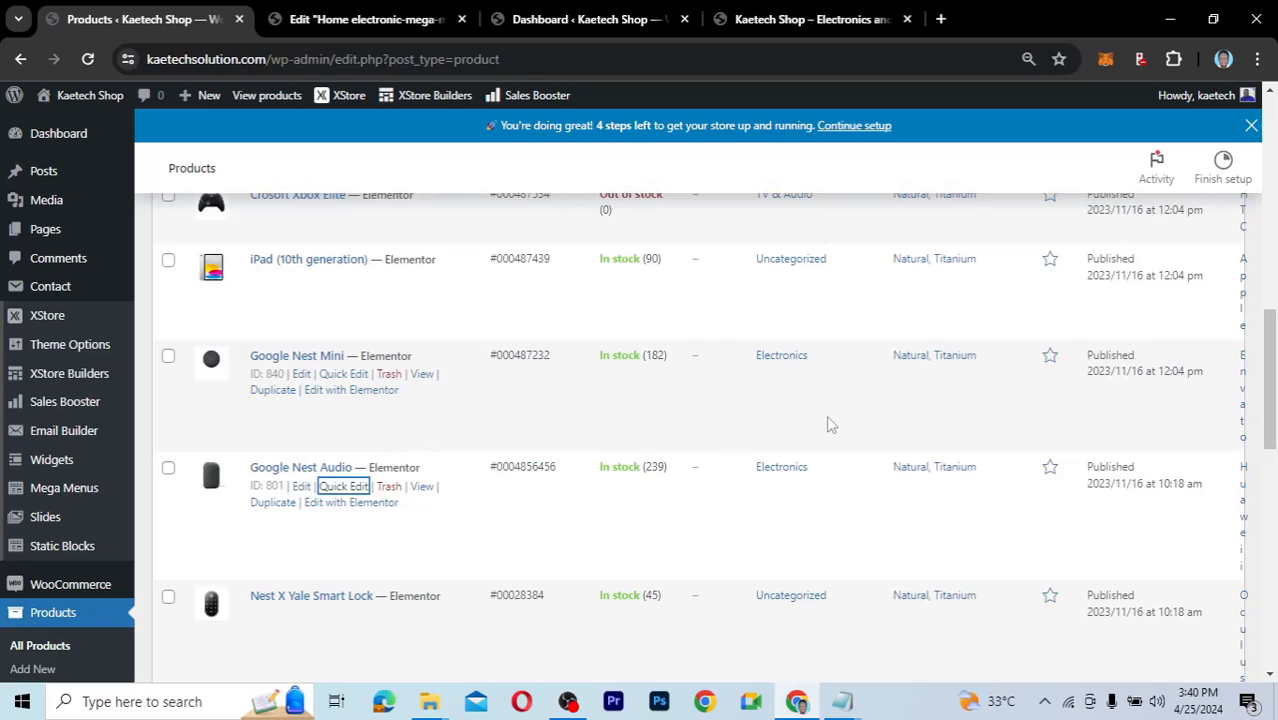
click(768, 20)
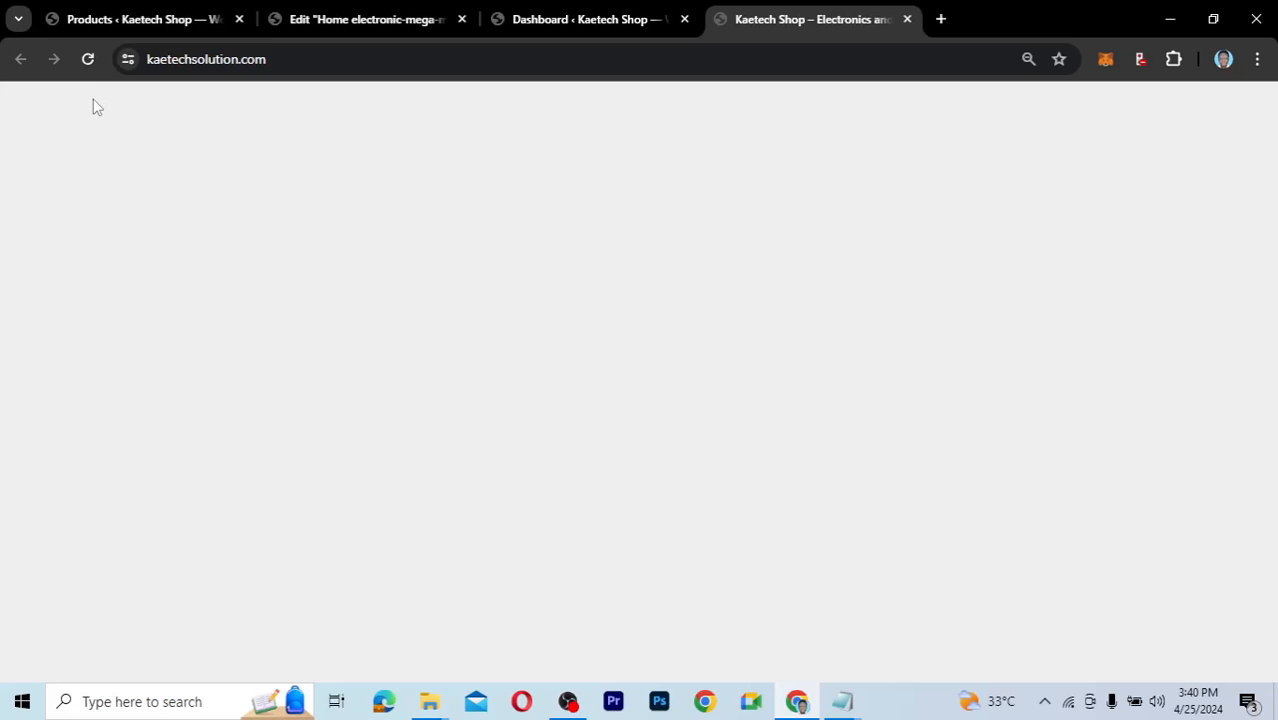
scroll(528, 308, down, 3)
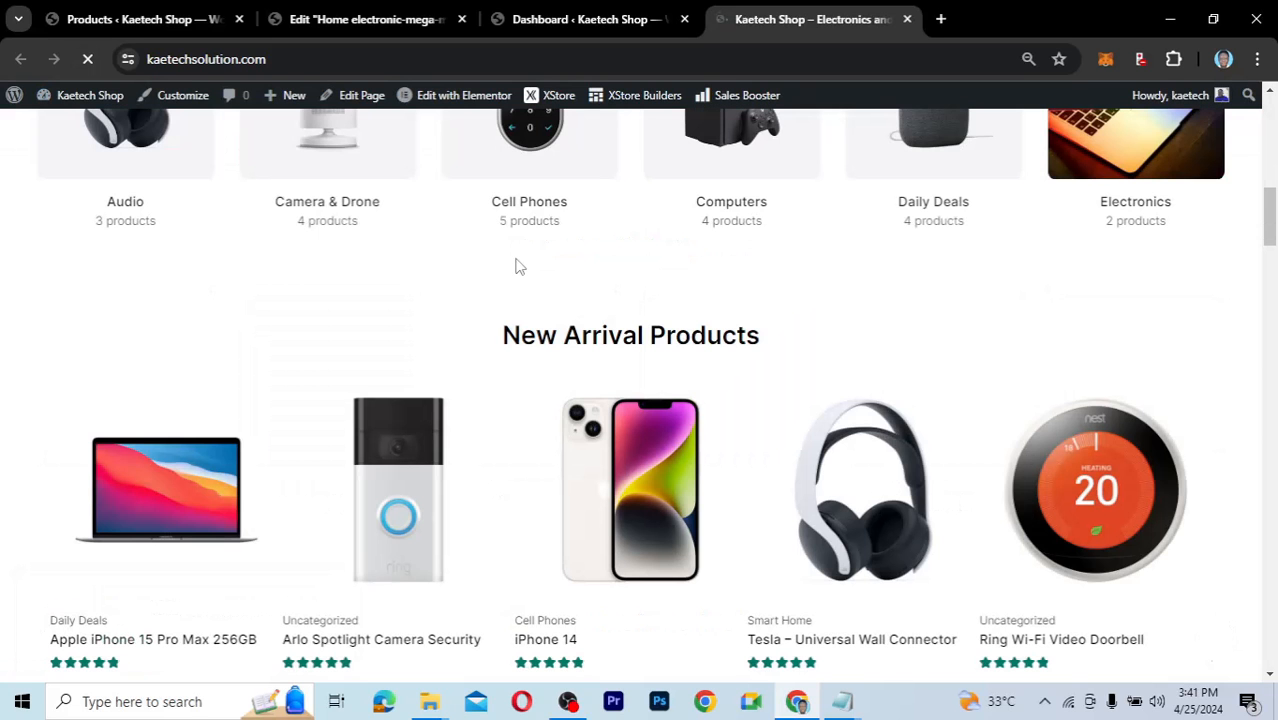
scroll(1183, 456, up, 3)
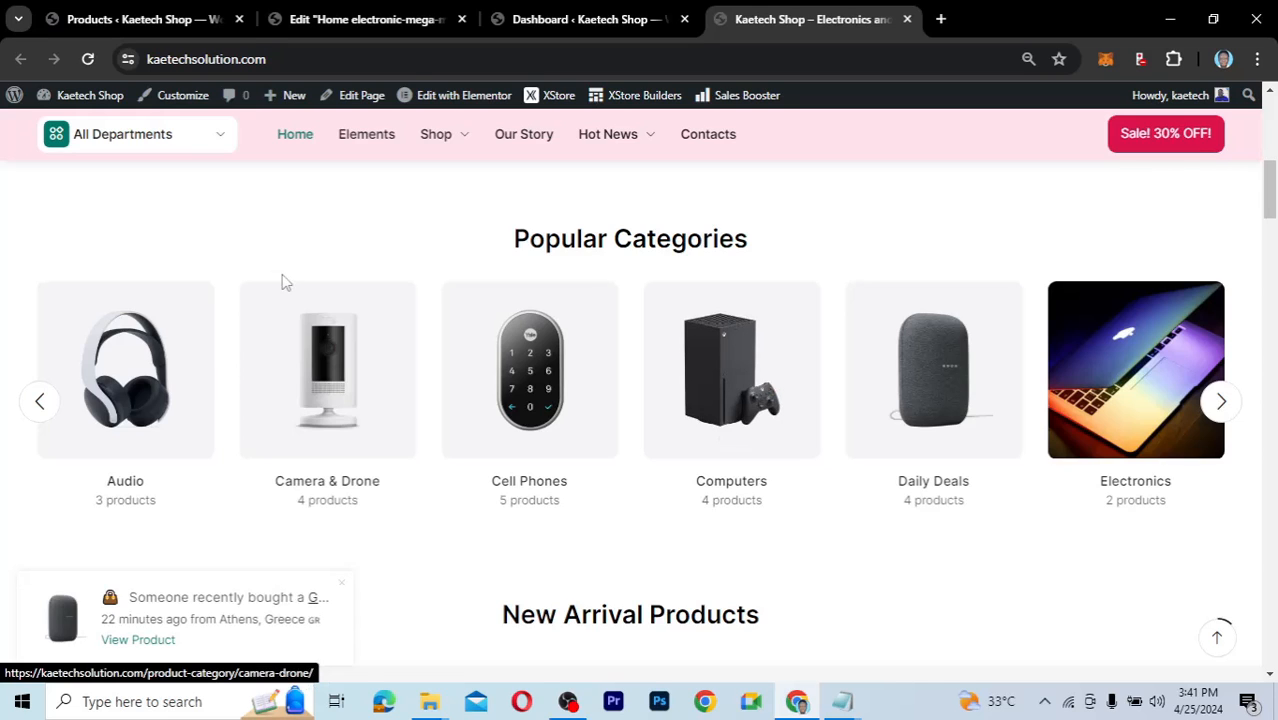
key(ctrl+Tab)
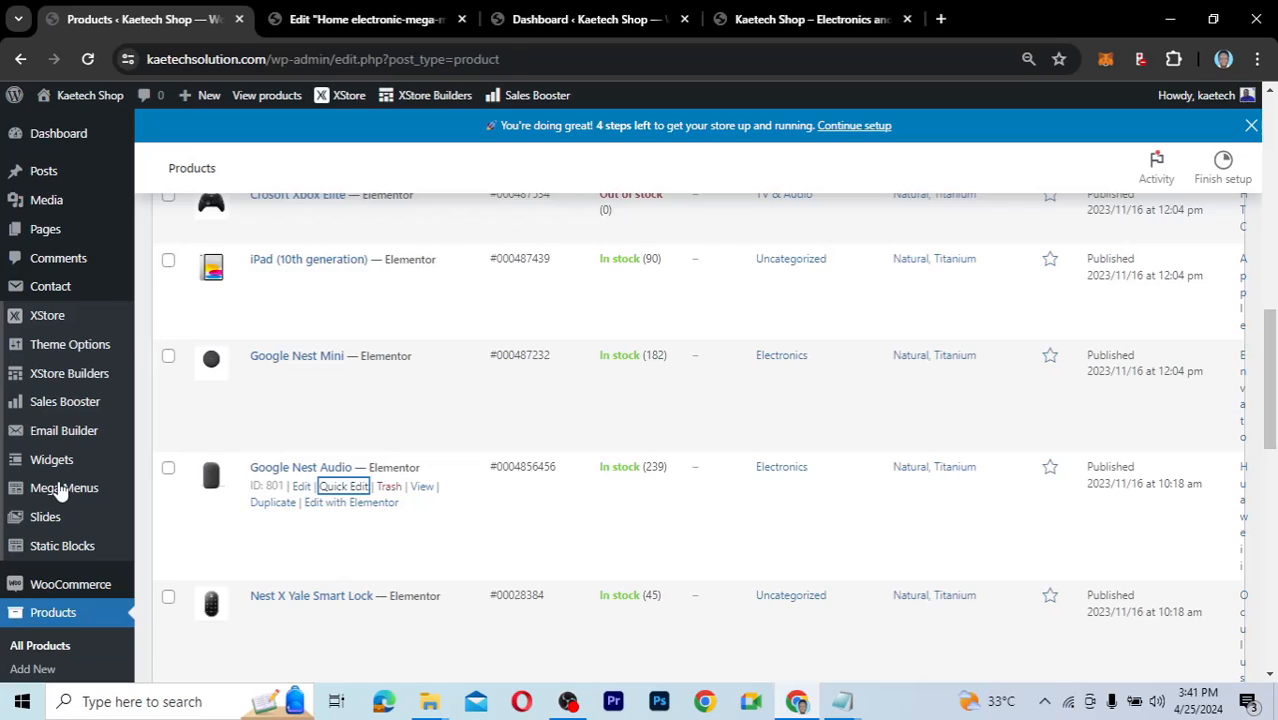
Back in the Elementor home-page editor, open the New Arrival Products carousel settings.
scroll(60, 490, down, 2)
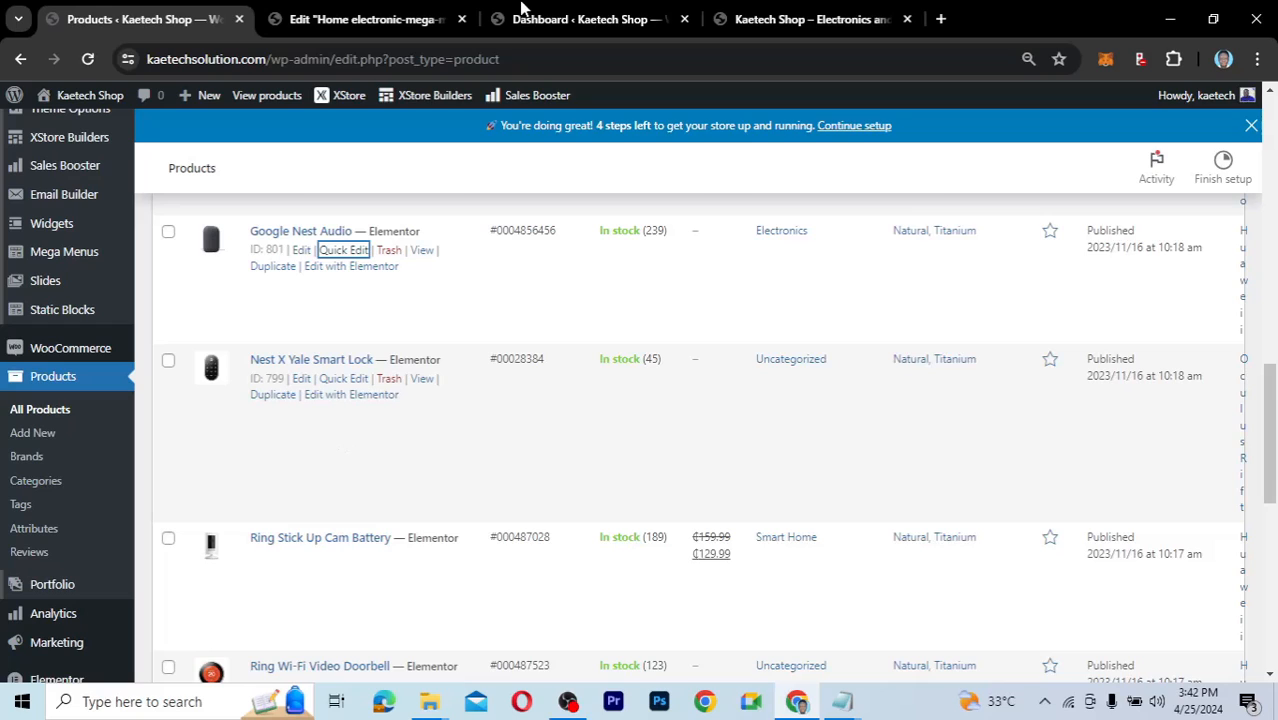
click(560, 18)
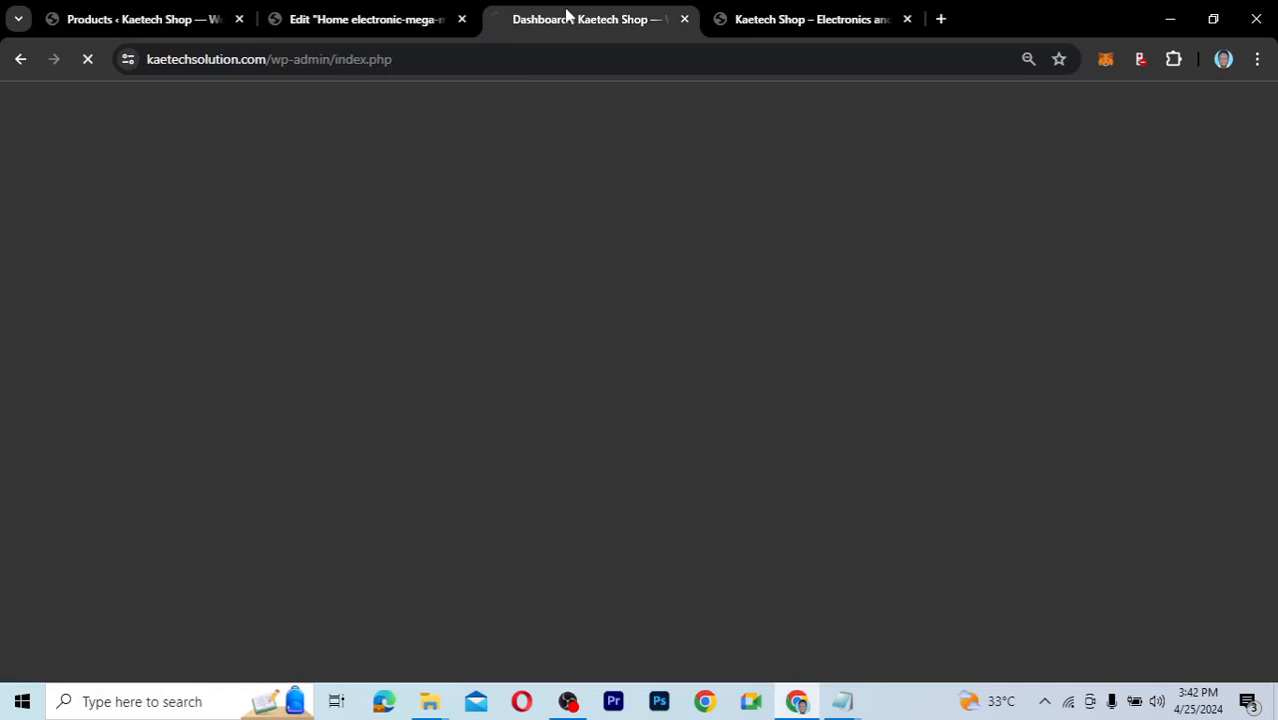
click(398, 22)
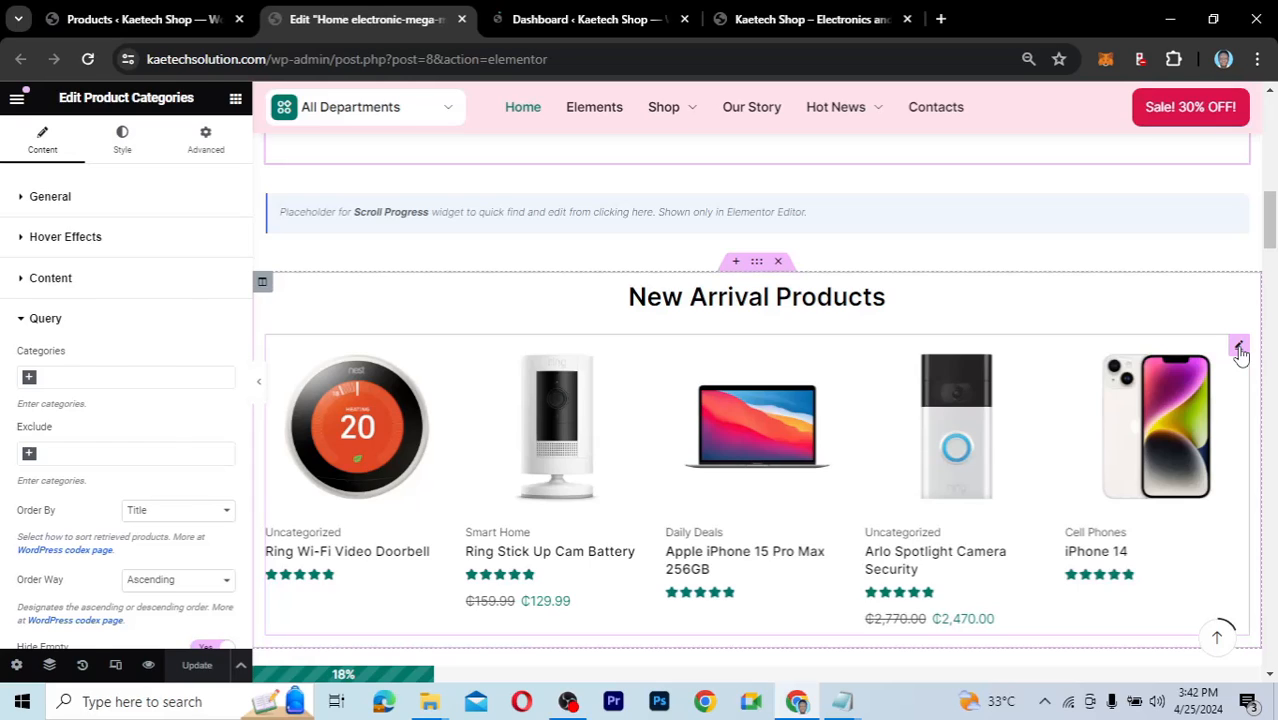
click(1238, 348)
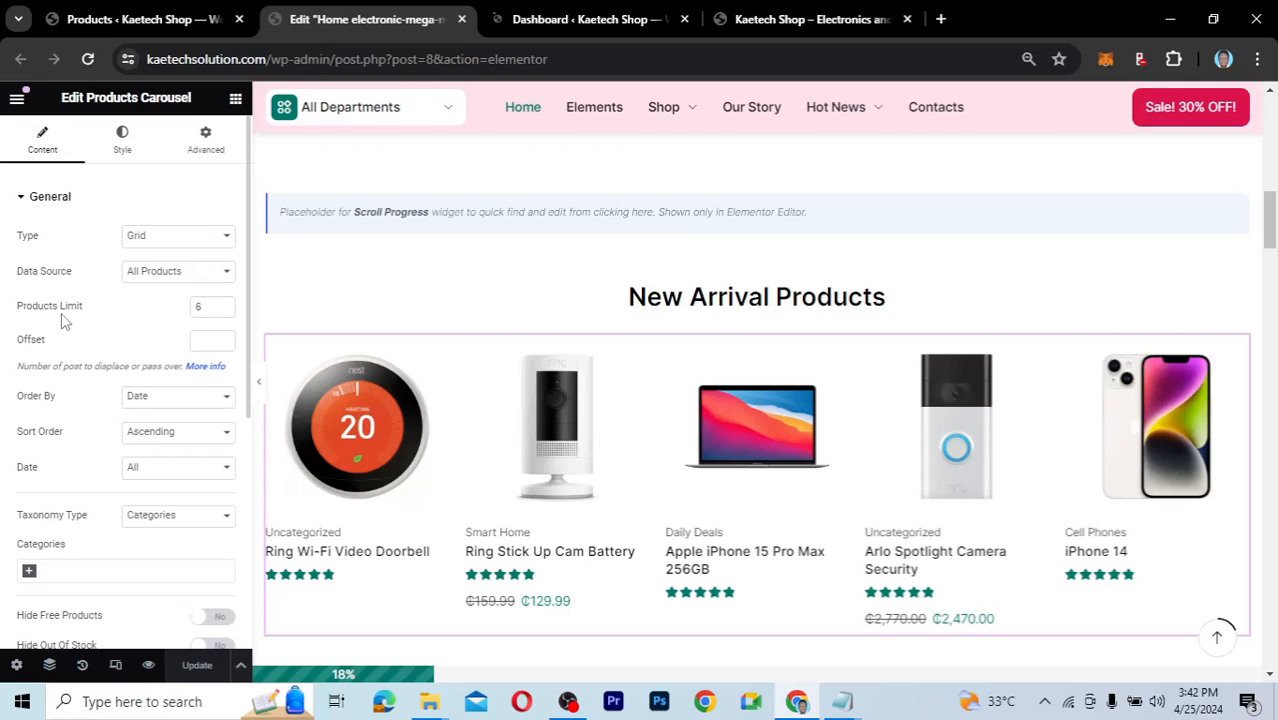
scroll(755, 520, down, 2)
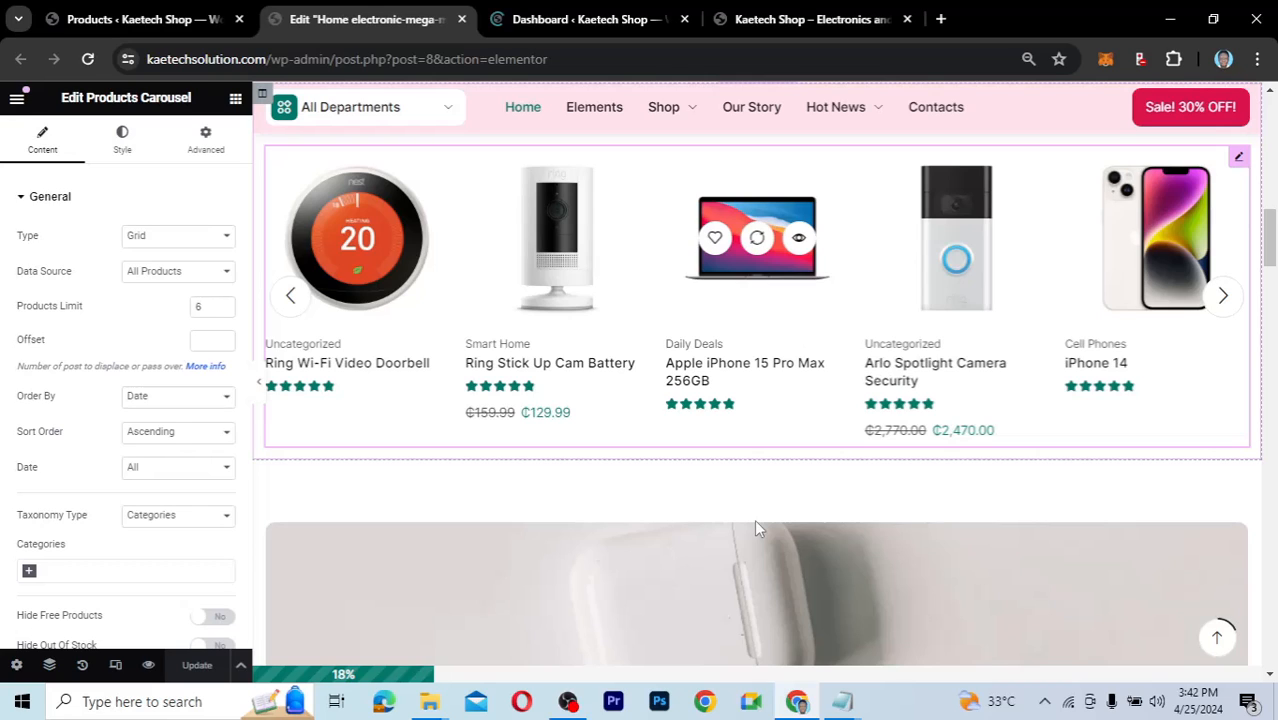
scroll(757, 528, down, 4)
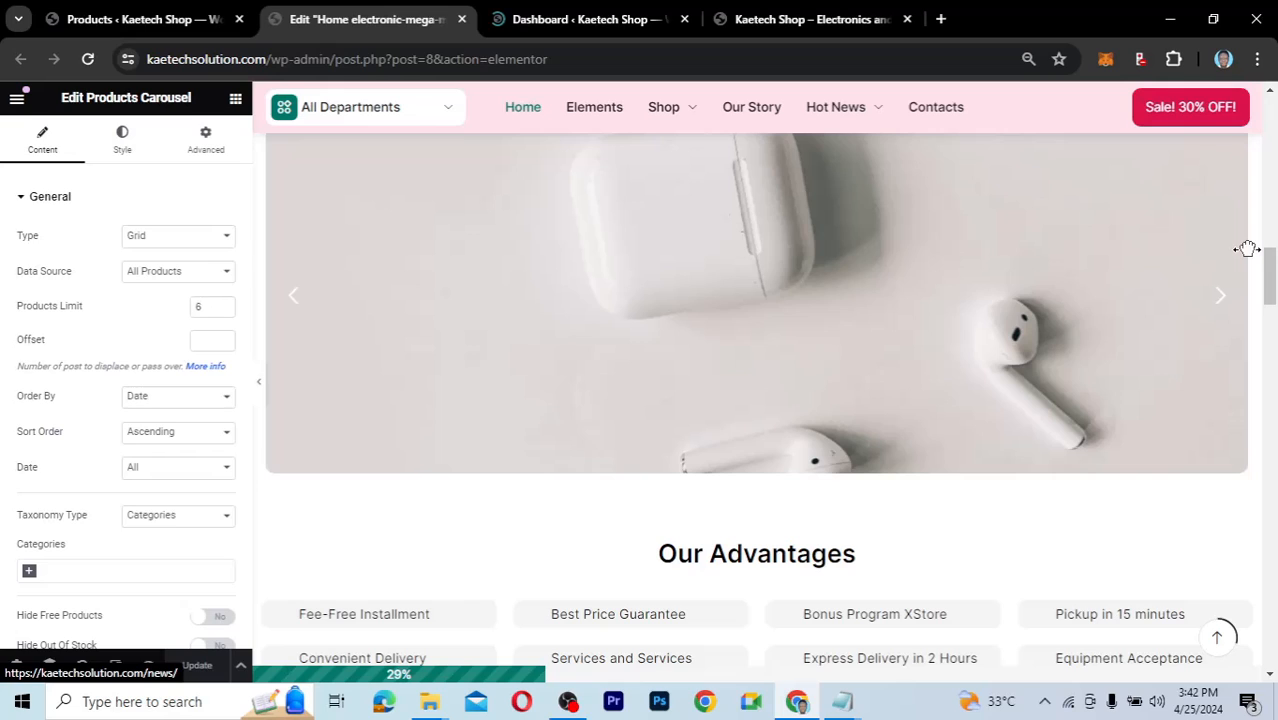
scroll(1247, 249, up, 1)
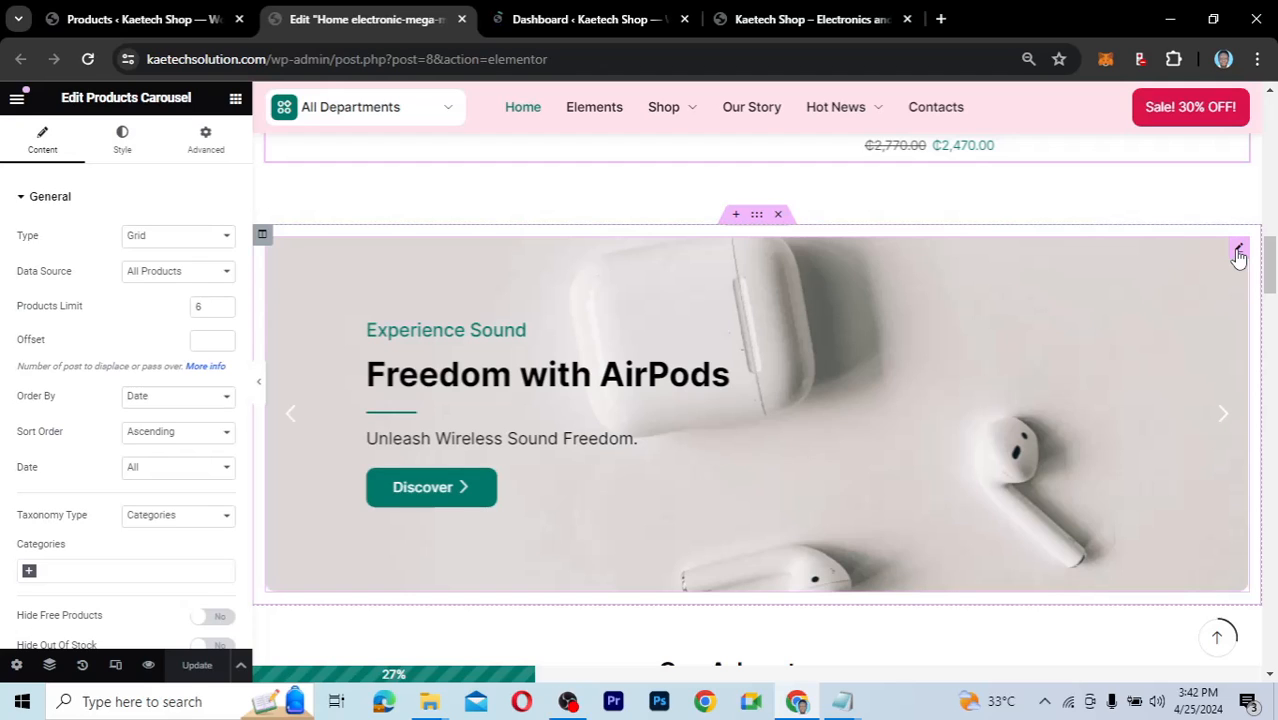
Check which saved slide each AirPods banner slider item uses, then return to the products admin.
click(1143, 426)
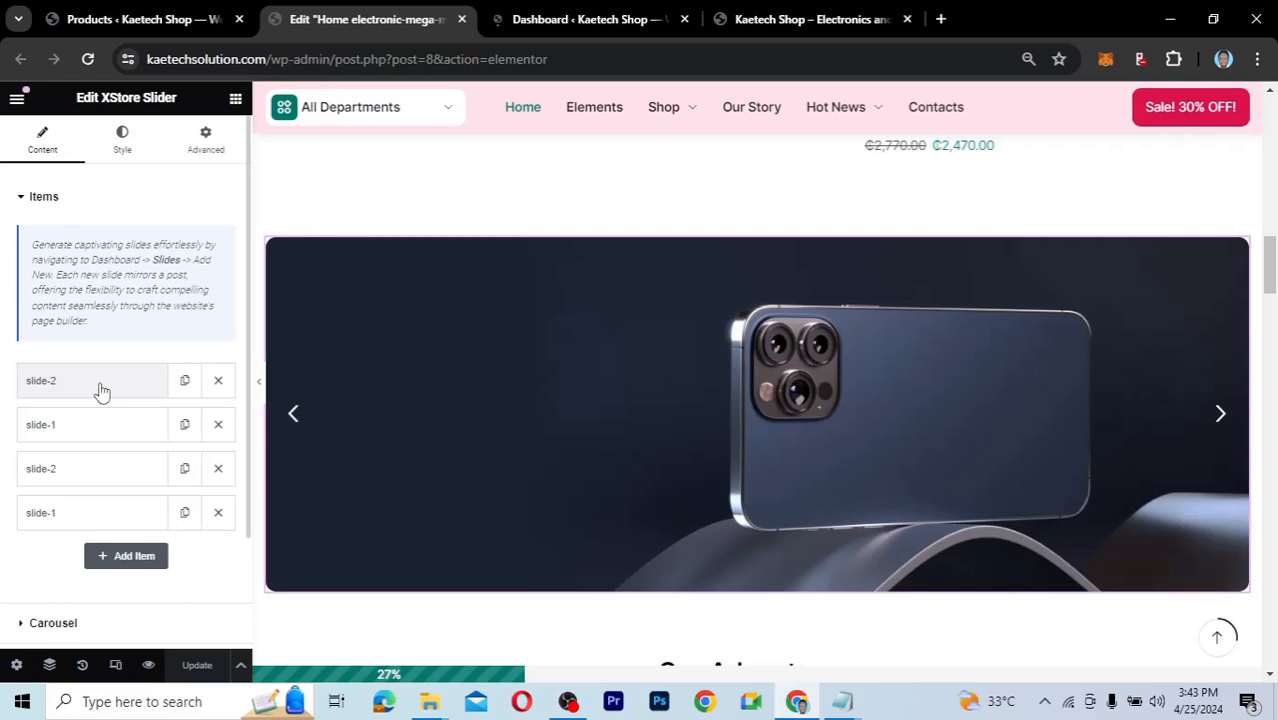
click(101, 390)
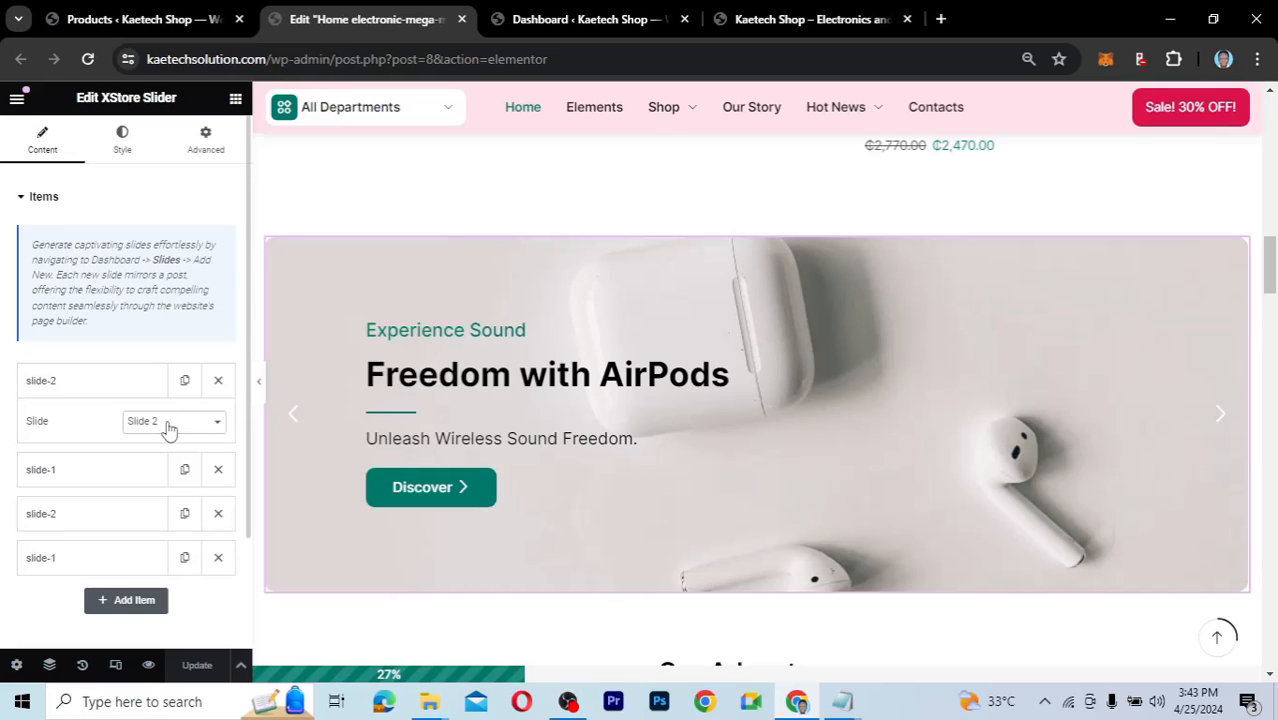
click(97, 381)
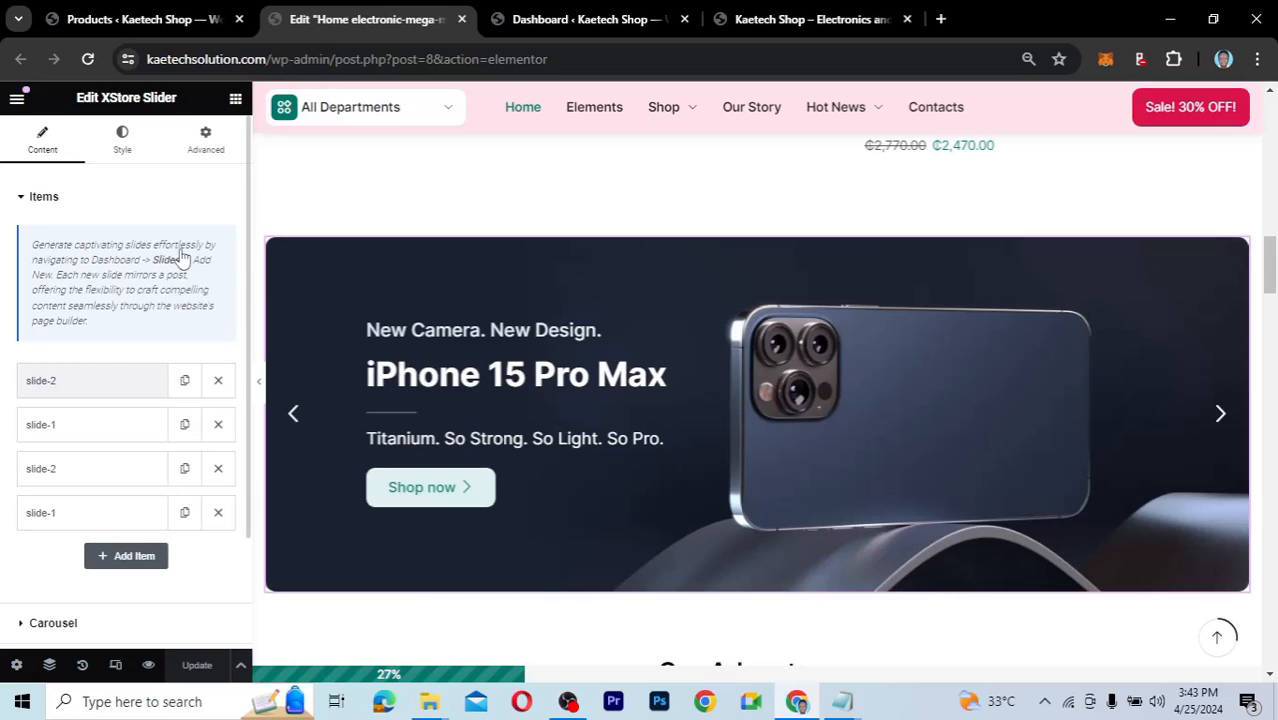
click(60, 424)
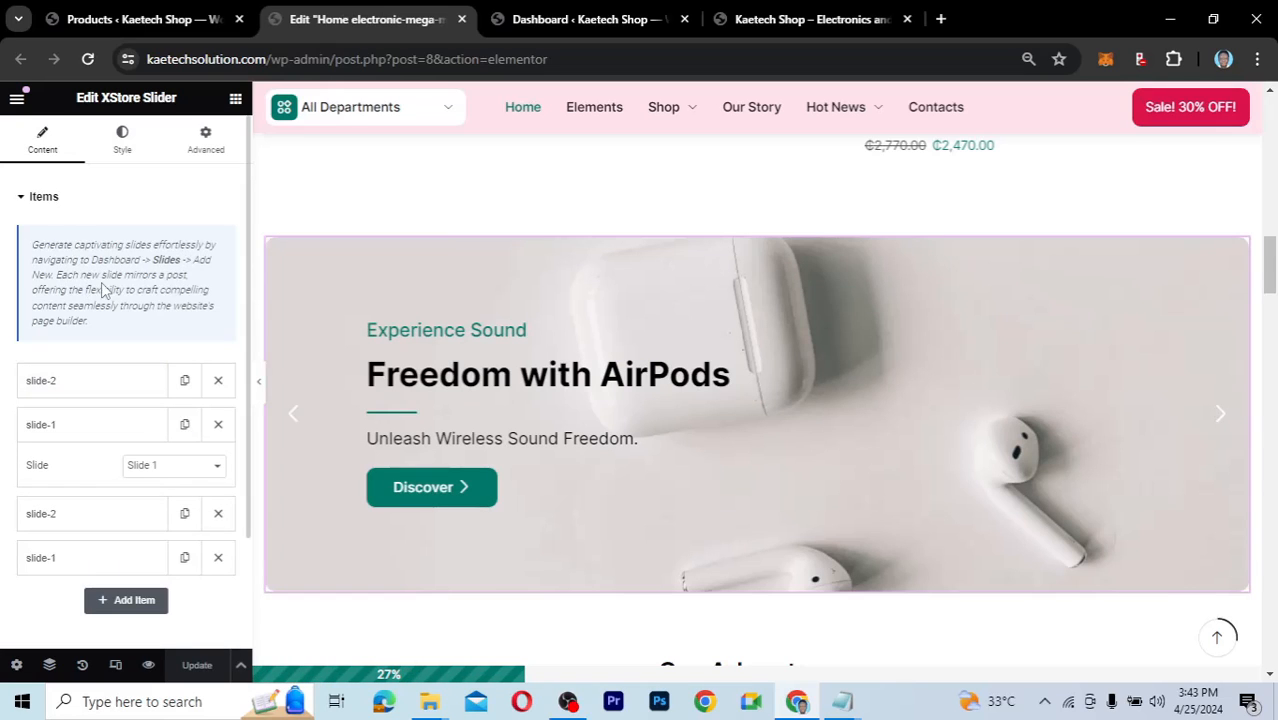
click(122, 30)
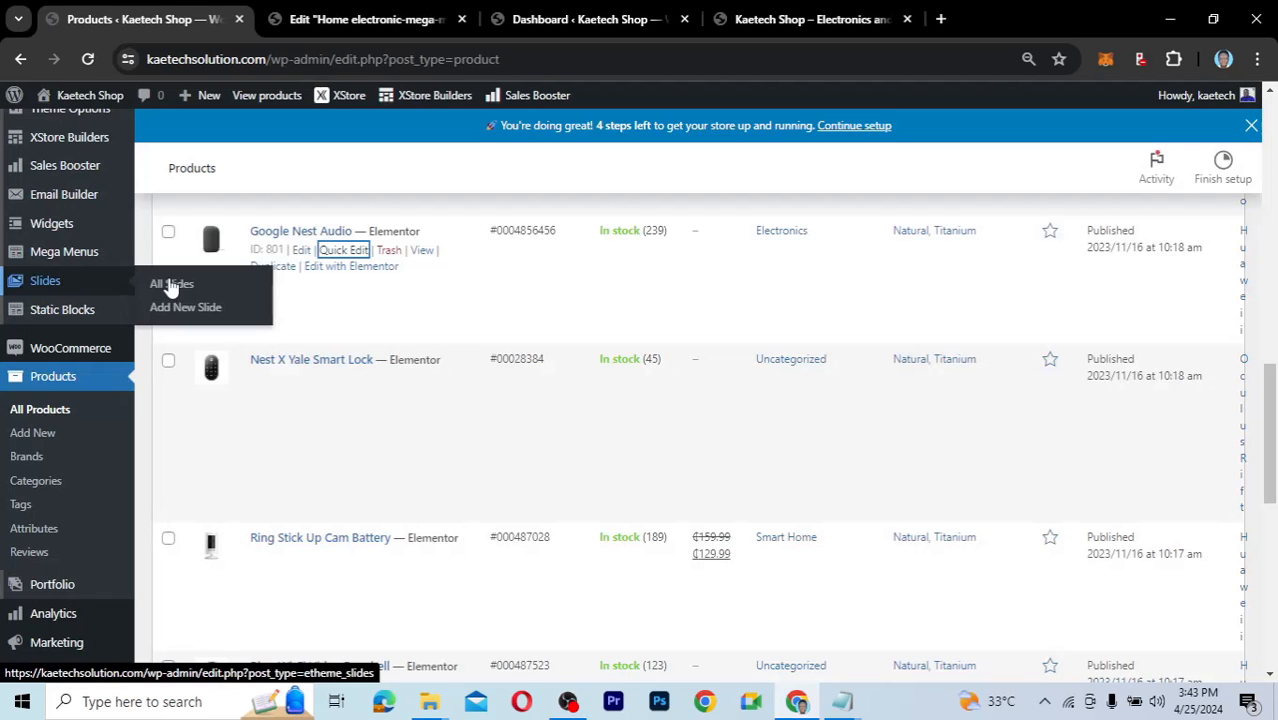
Open All Slides to see Slide 1 and Slide 2, then add a new slide.
click(170, 285)
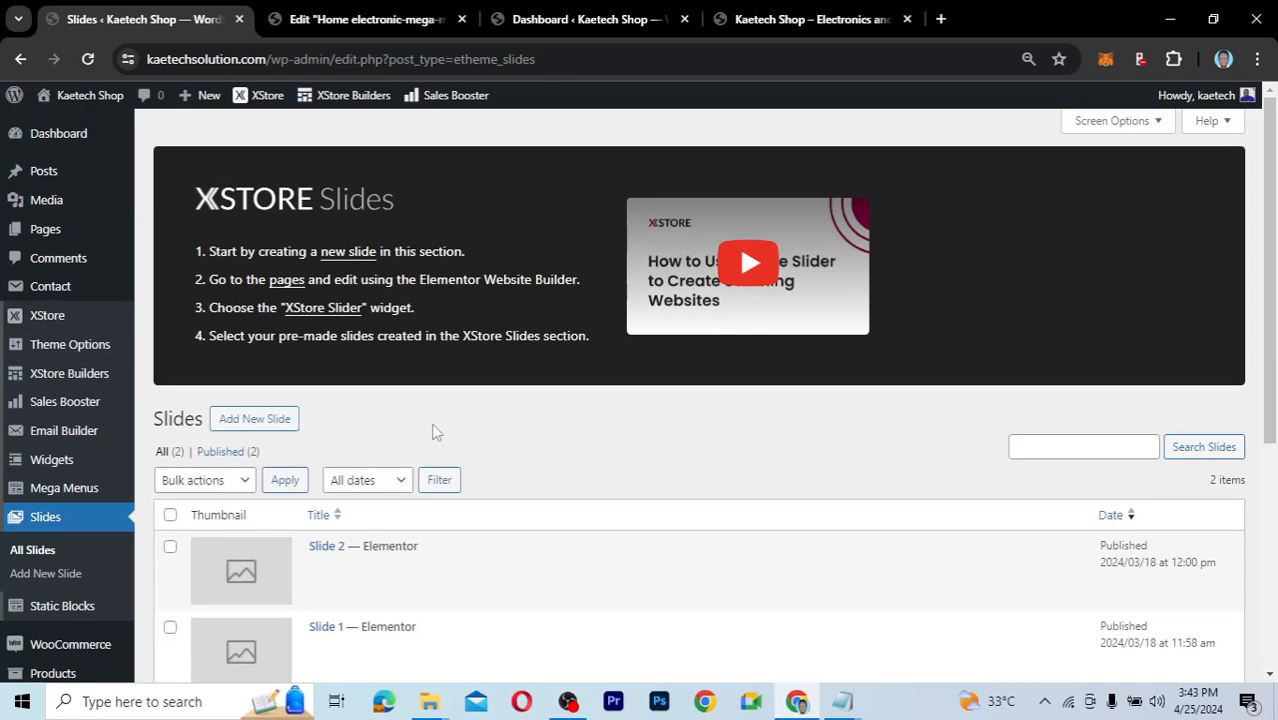
scroll(434, 431, down, 2)
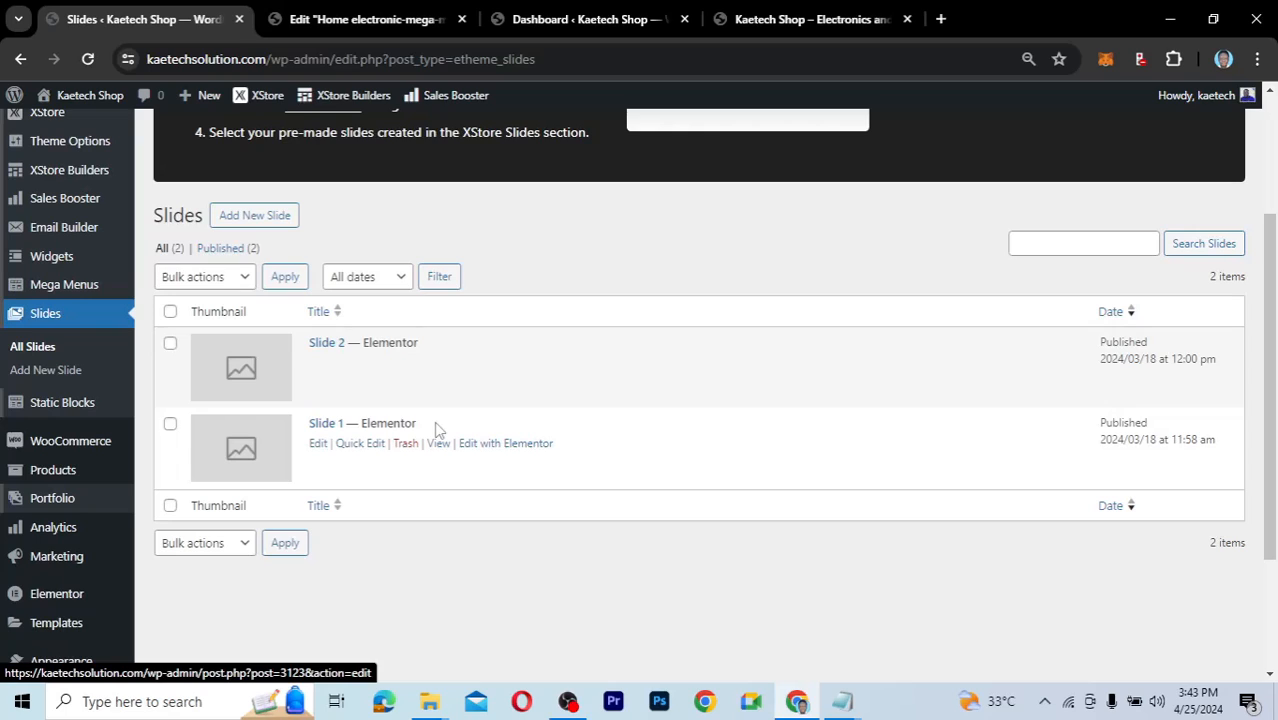
click(250, 217)
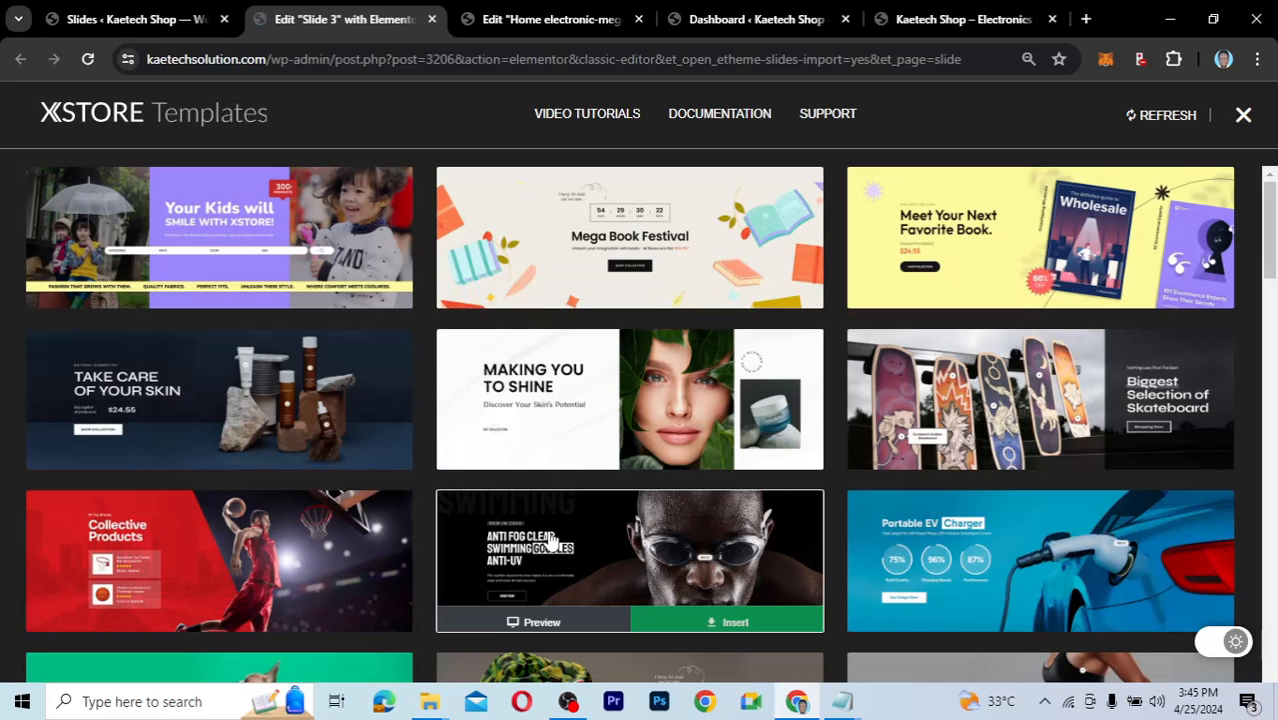
Browse XStore Templates and insert the Anti Fog Clear Swimming Goggles banner into Slide 3.
scroll(549, 540, down, 2)
scroll(549, 540, down, 1)
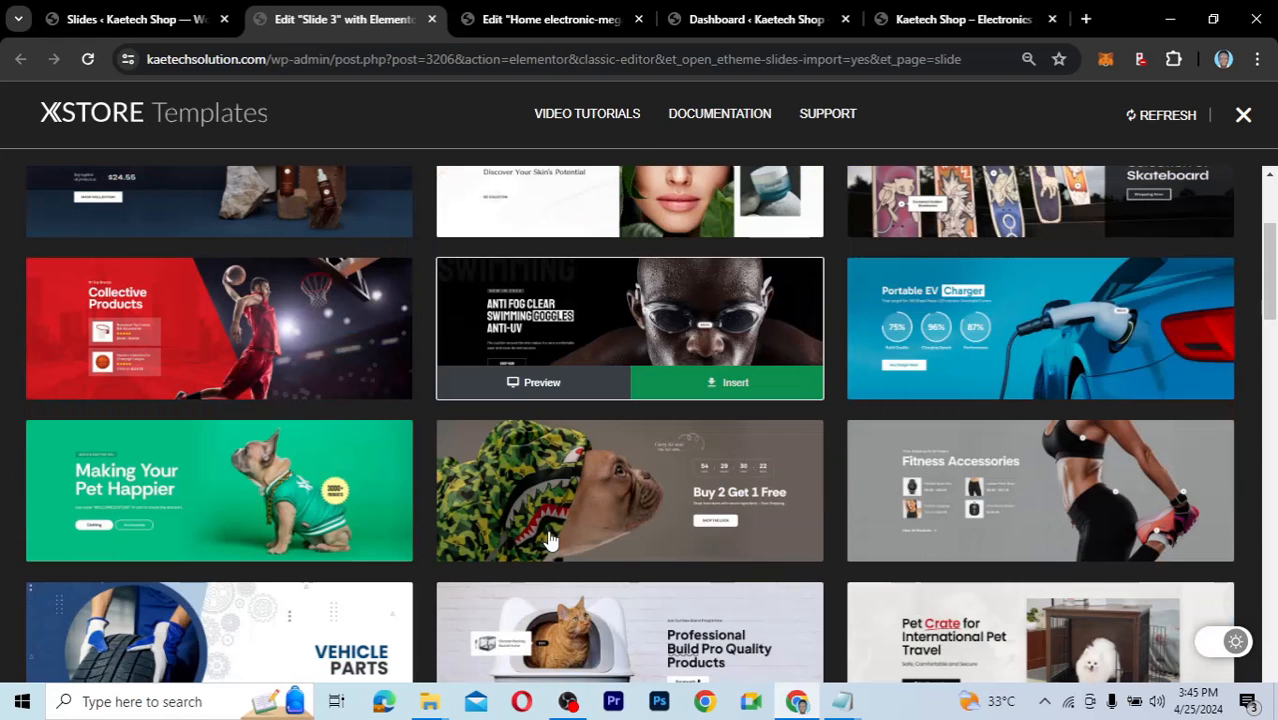
scroll(549, 540, down, 2)
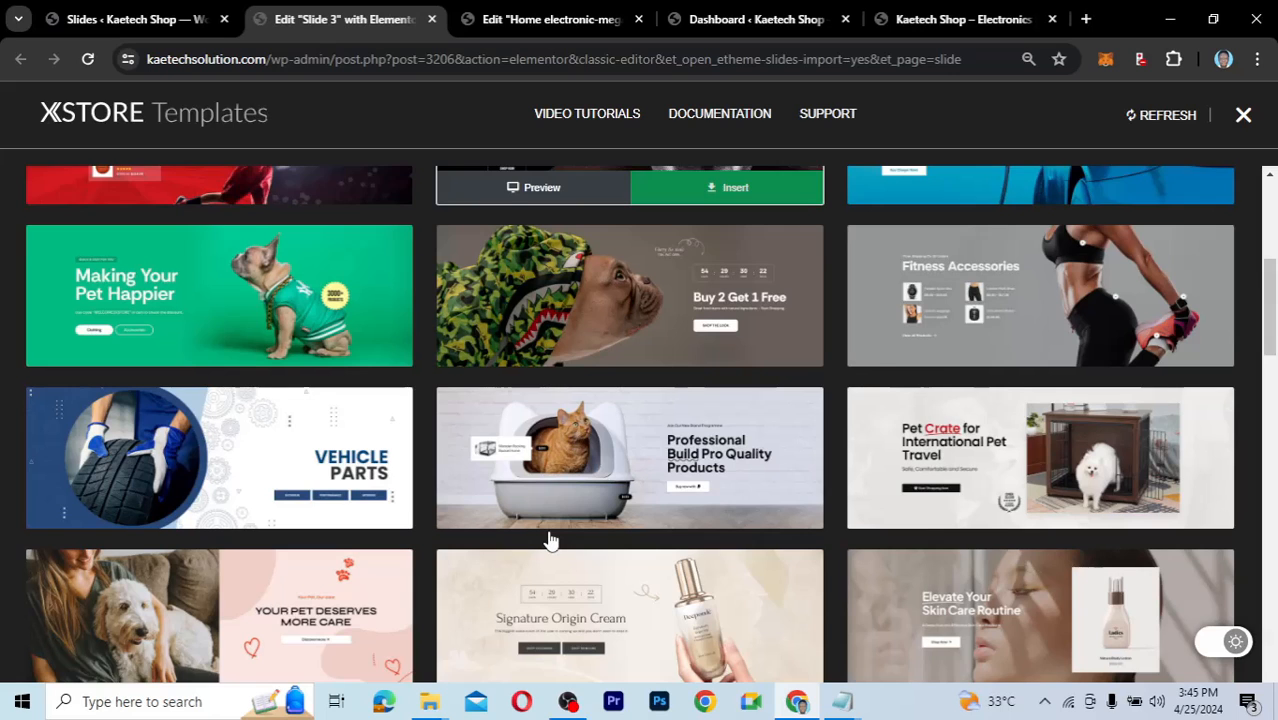
scroll(549, 540, down, 1)
scroll(549, 540, down, 2)
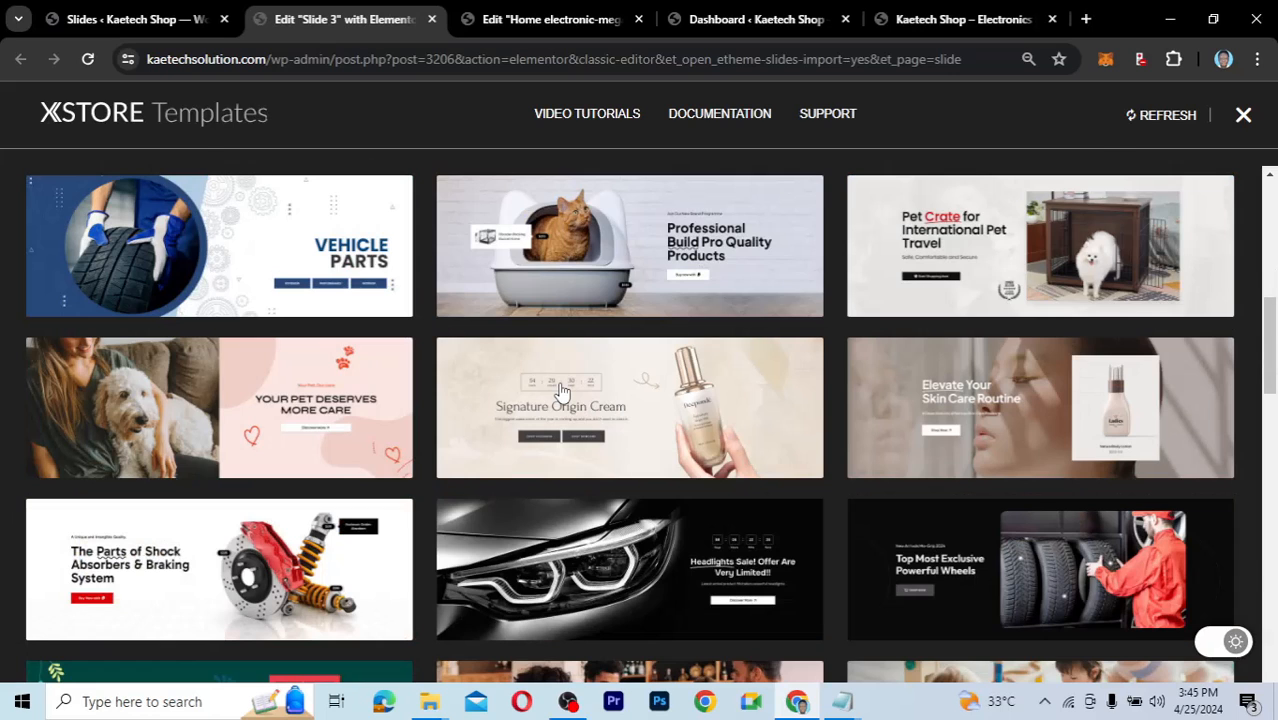
scroll(562, 390, up, 3)
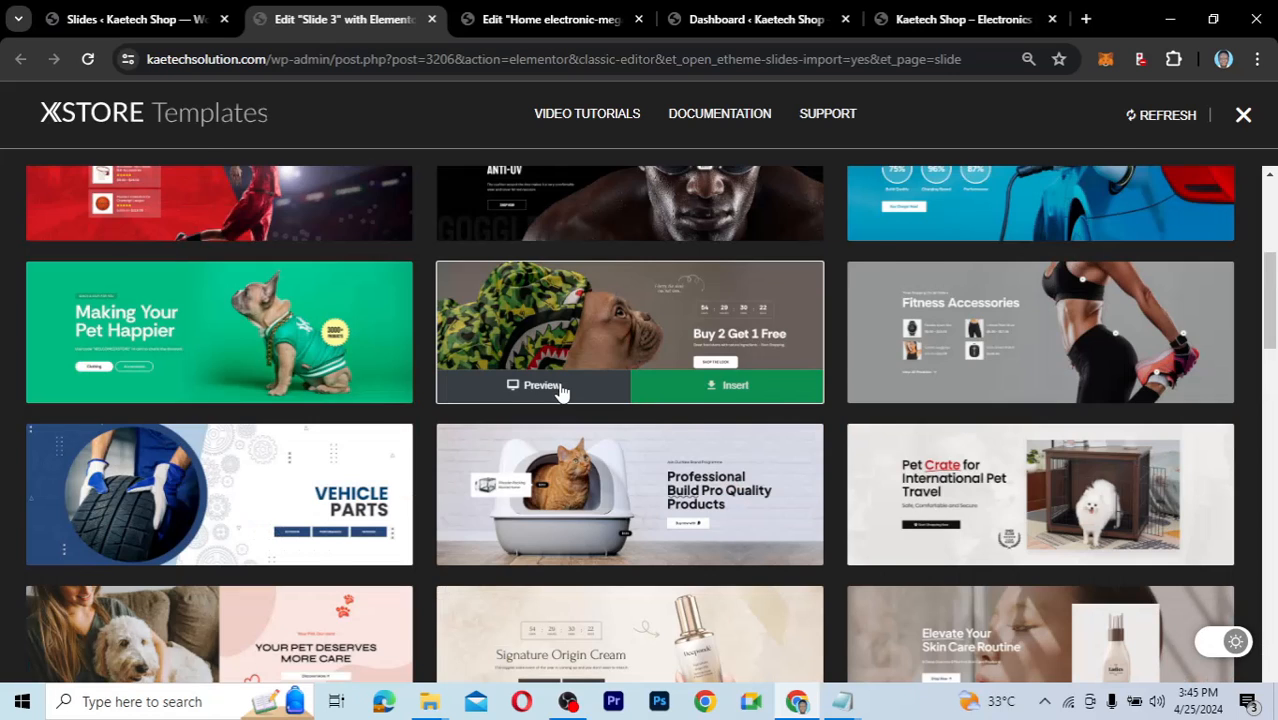
scroll(562, 390, up, 3)
drag(1268, 260, 1273, 685)
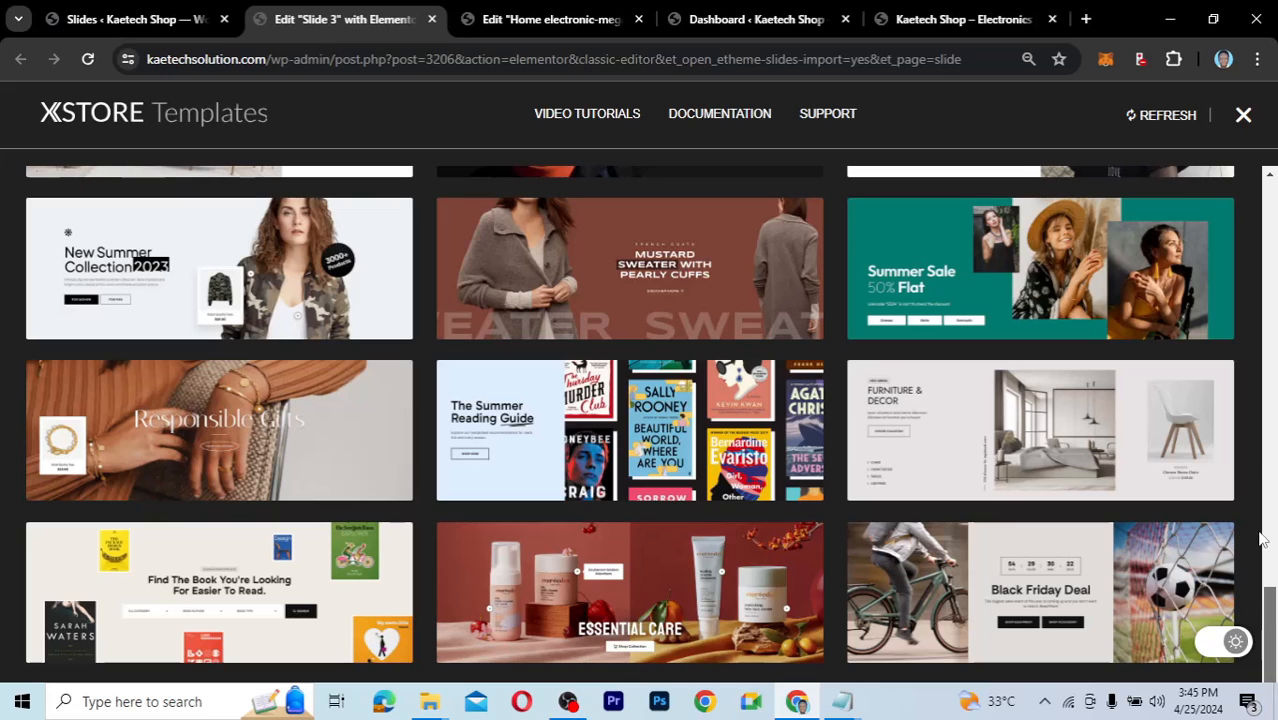
scroll(1260, 460, up, 15)
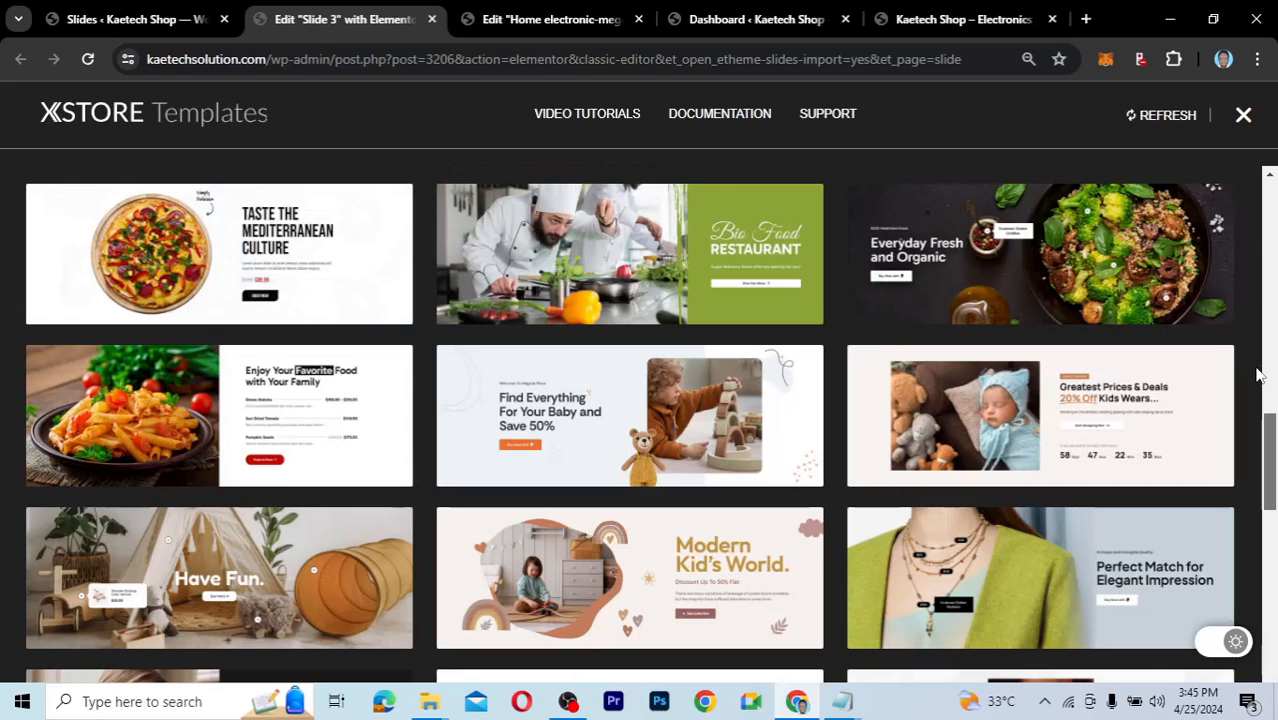
scroll(1265, 308, up, 3)
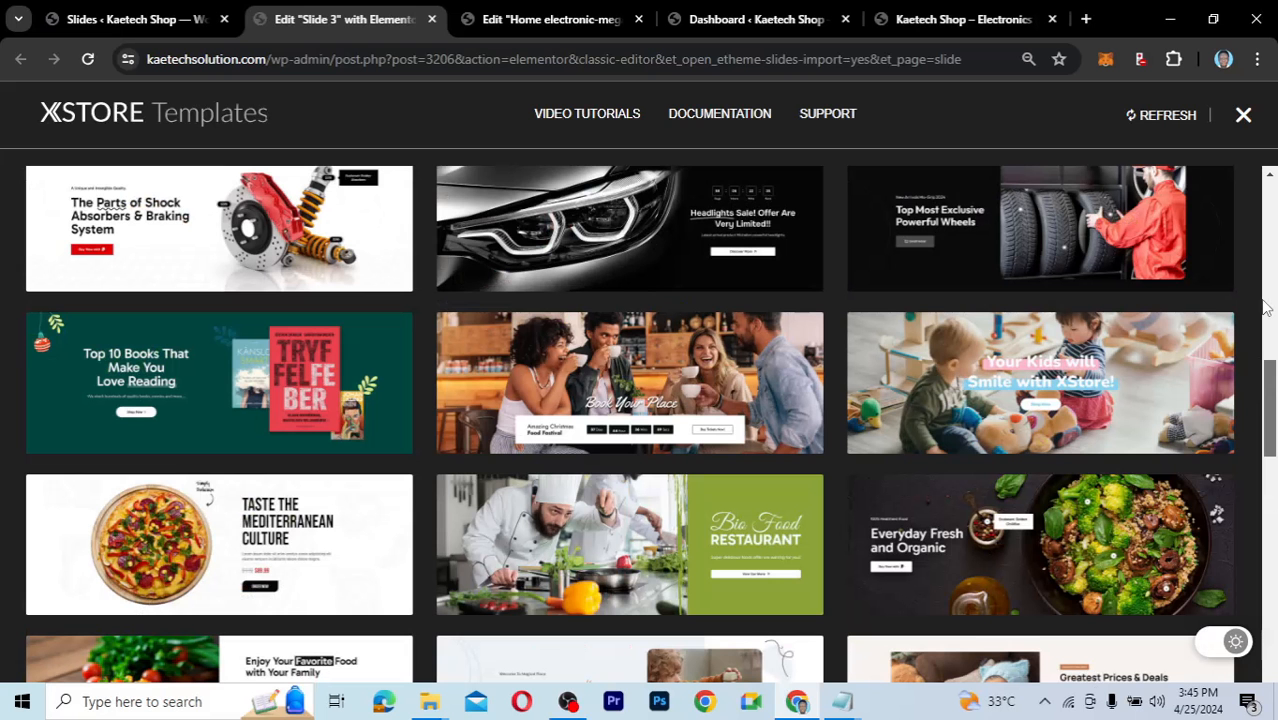
scroll(1265, 308, up, 6)
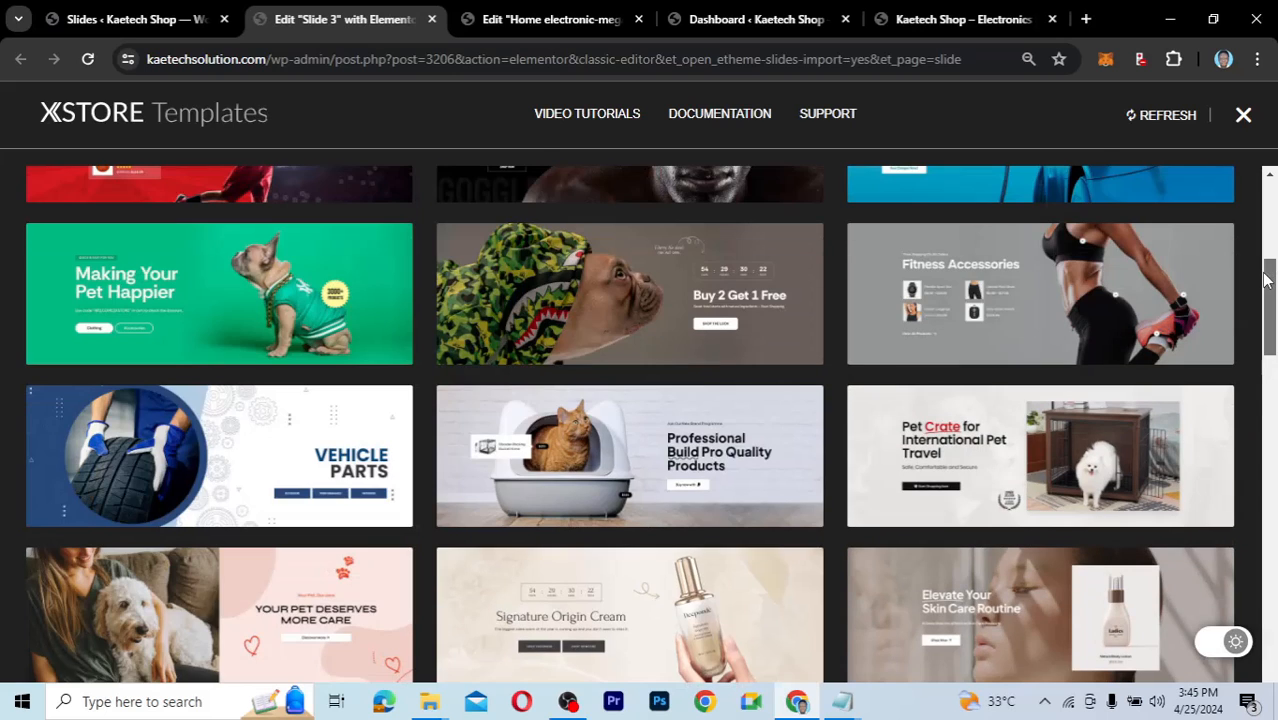
scroll(1265, 265, up, 3)
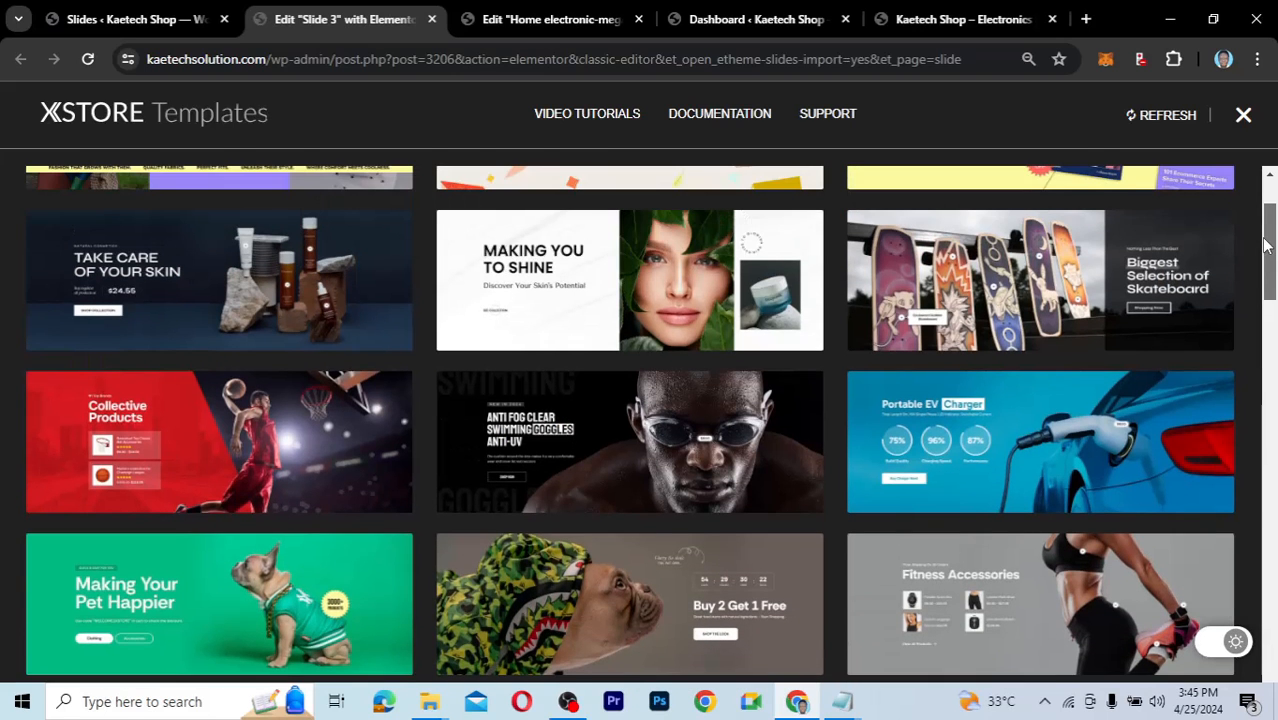
scroll(1265, 245, up, 2)
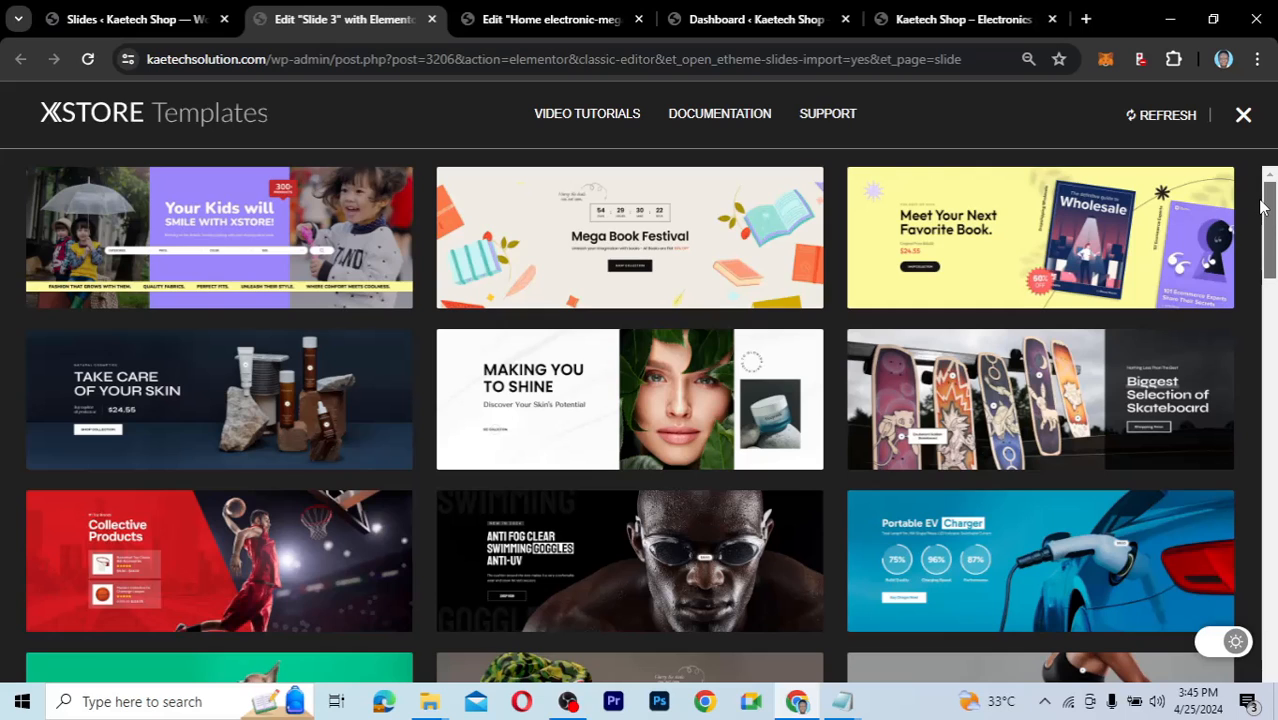
scroll(1265, 240, down, 3)
drag(1266, 269, 1266, 273)
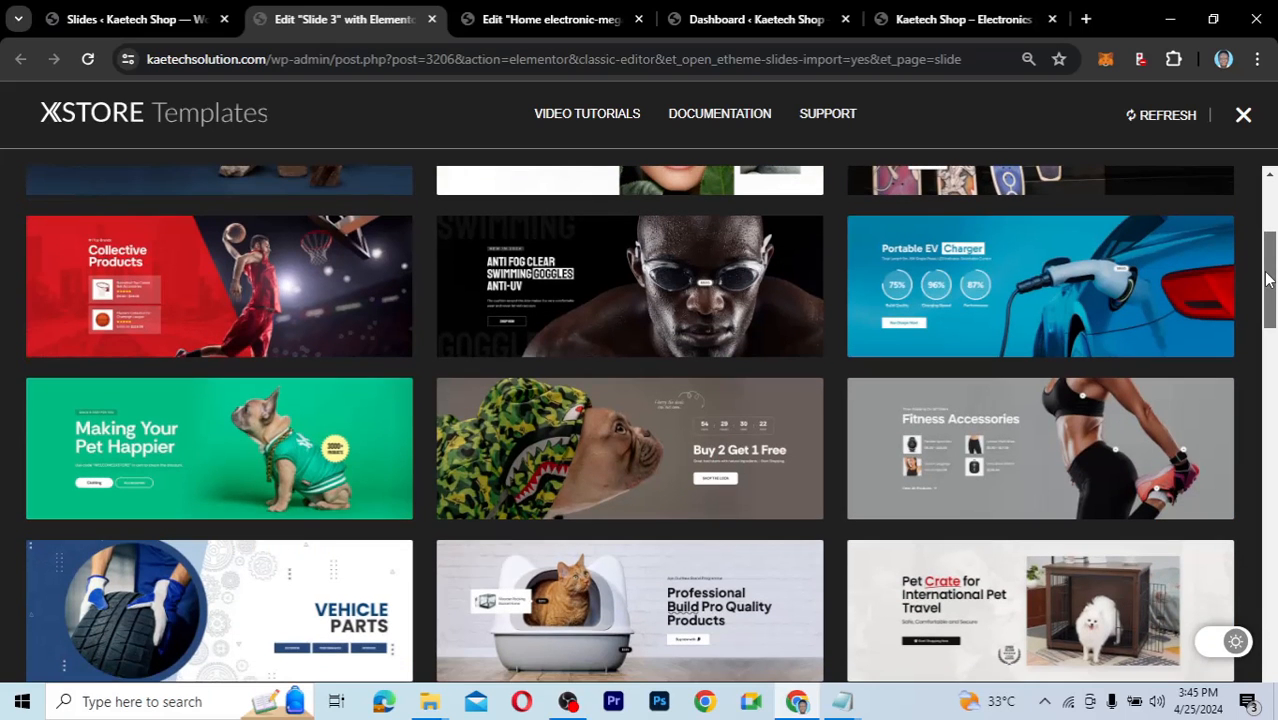
mouse_move(737, 250)
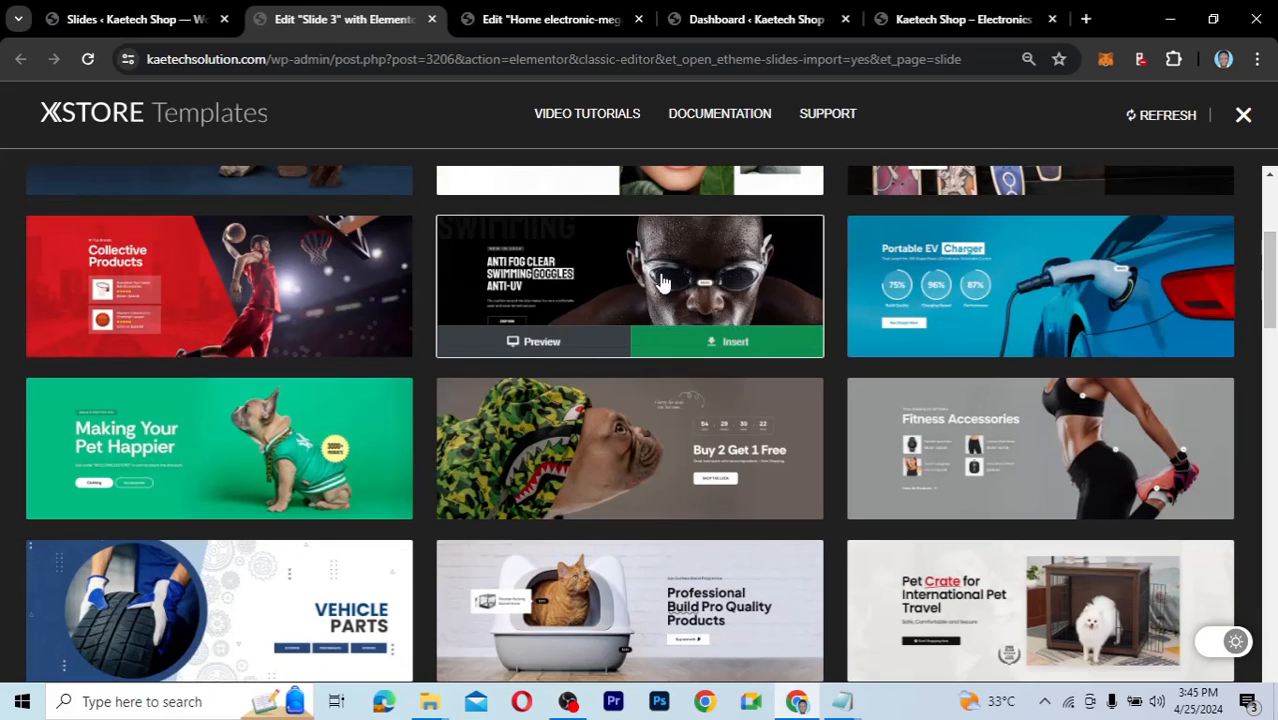
click(716, 342)
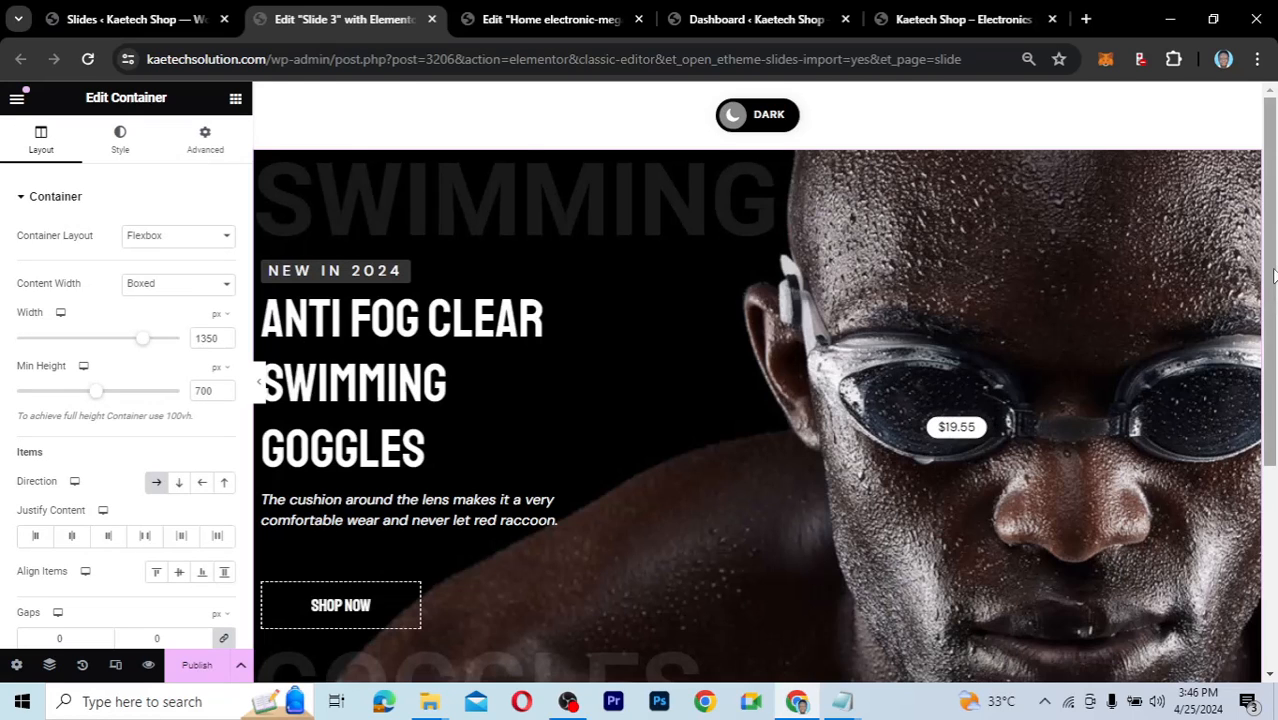
In the Navigator, expand the first Container and select the Hotspot element holding the goggles photo.
drag(1273, 269, 1275, 306)
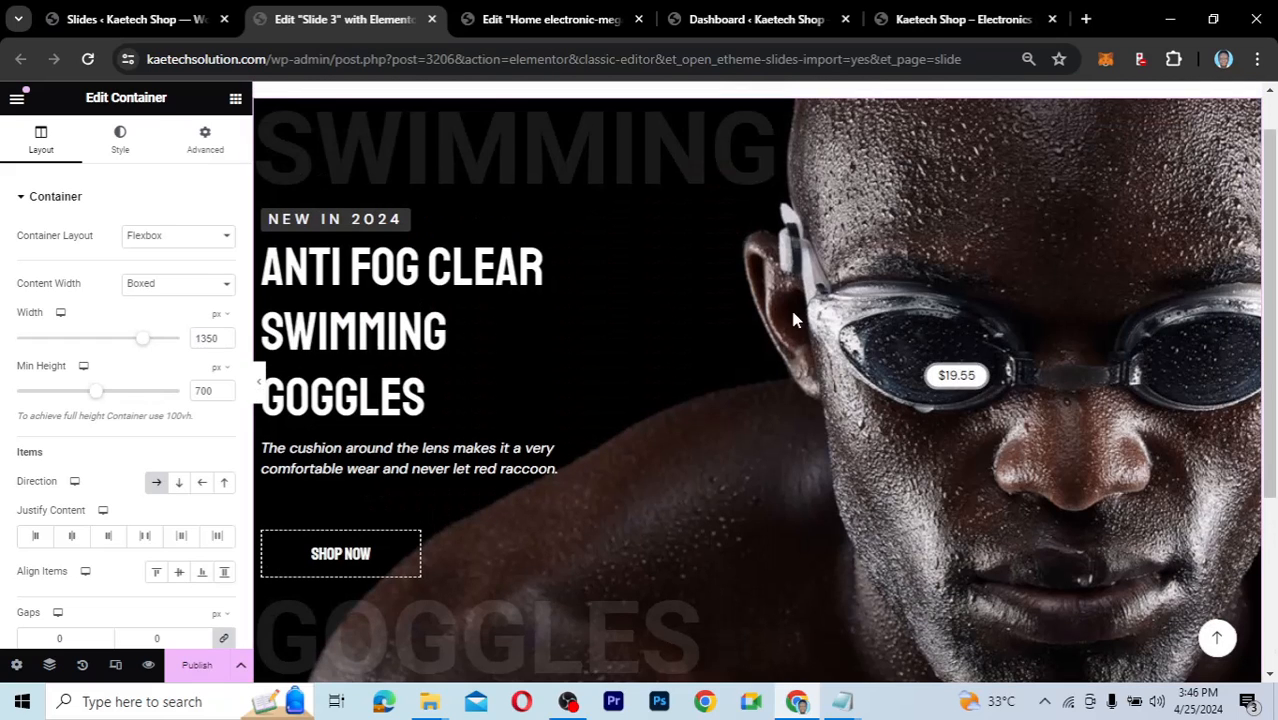
drag(1273, 290, 1275, 198)
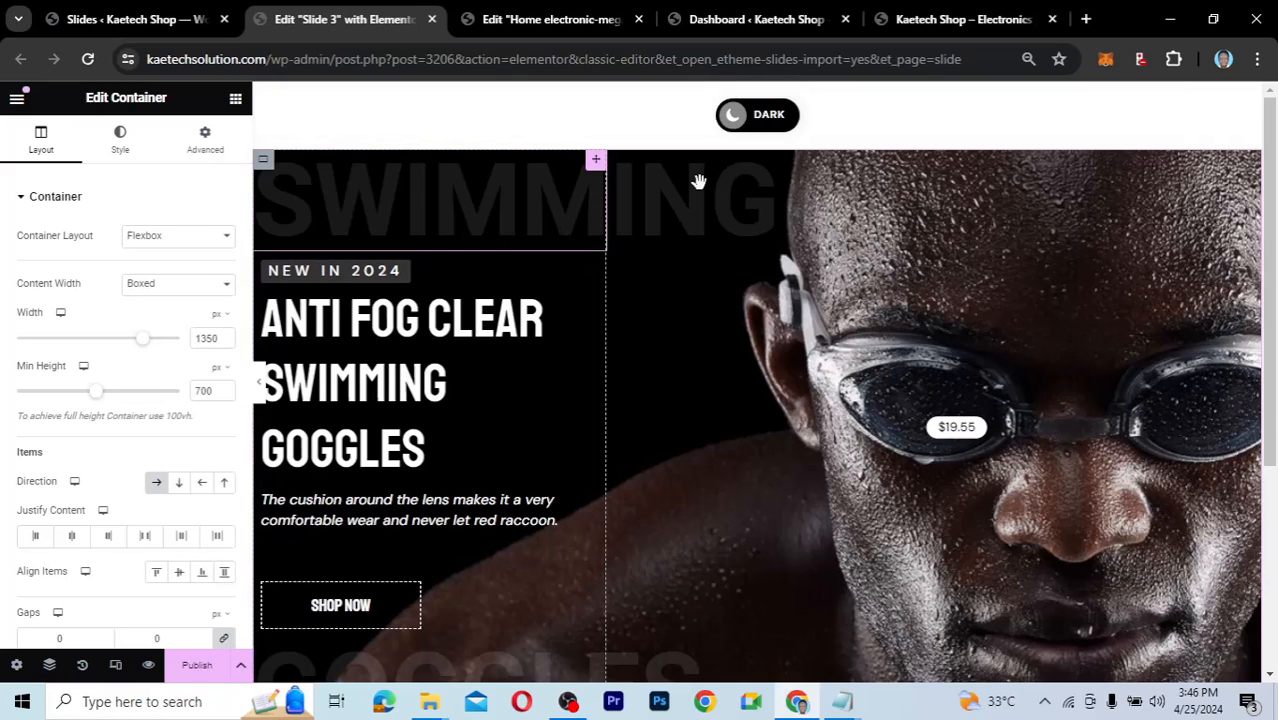
click(265, 170)
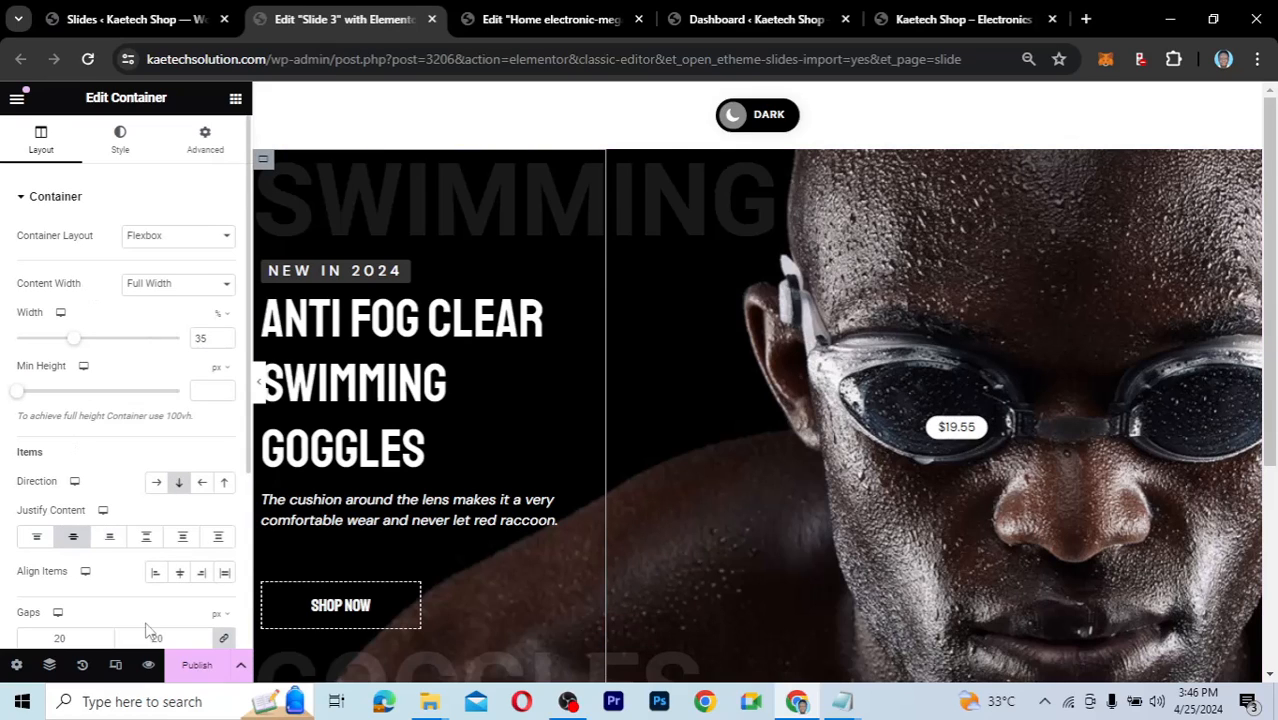
click(48, 666)
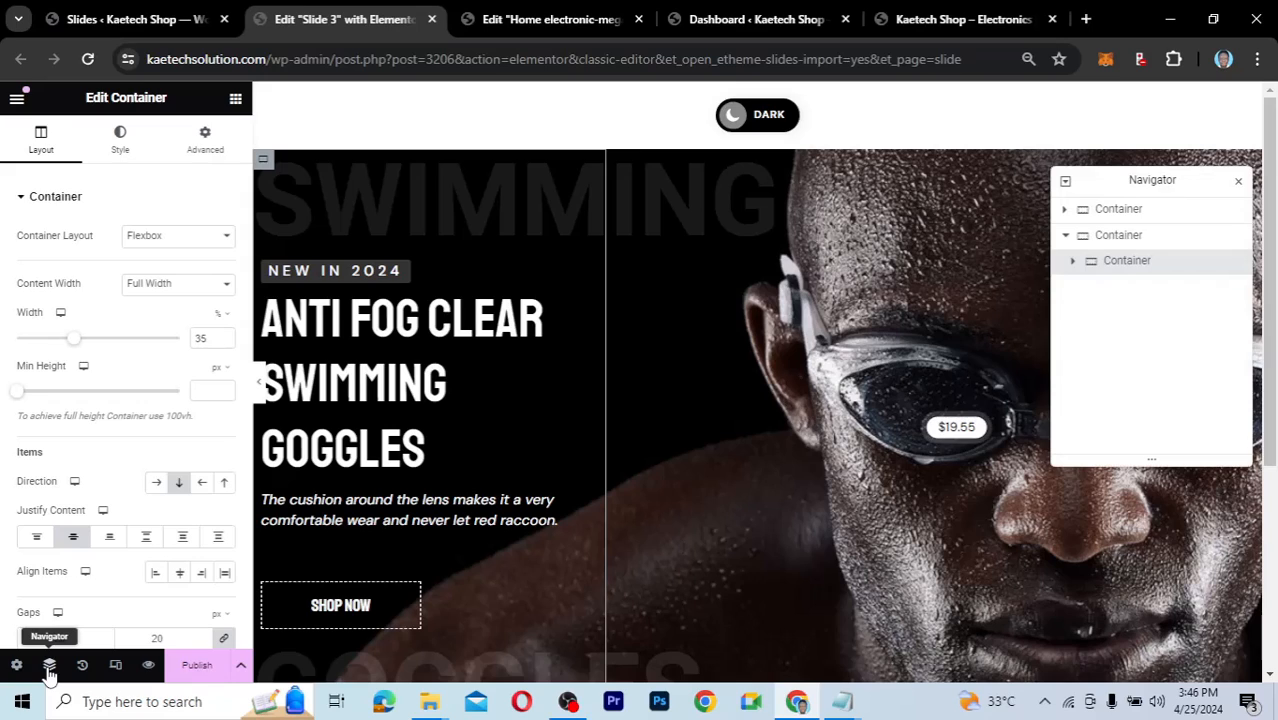
click(1141, 214)
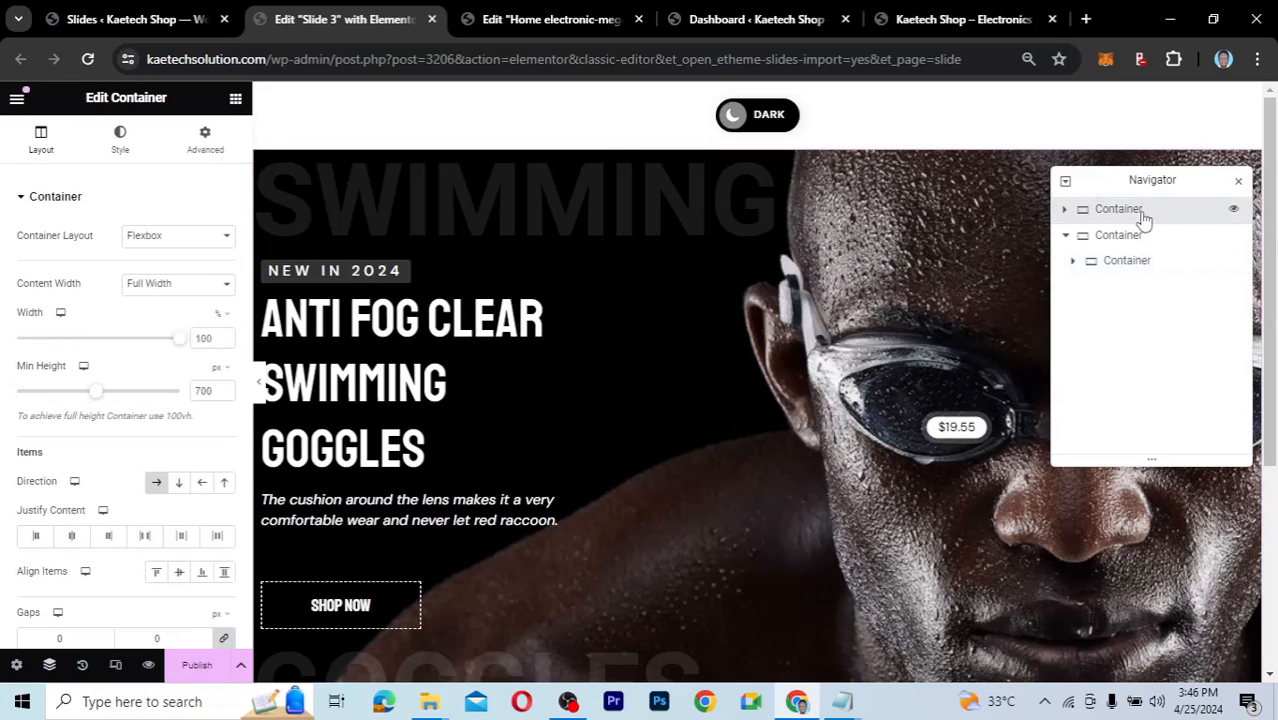
click(1066, 209)
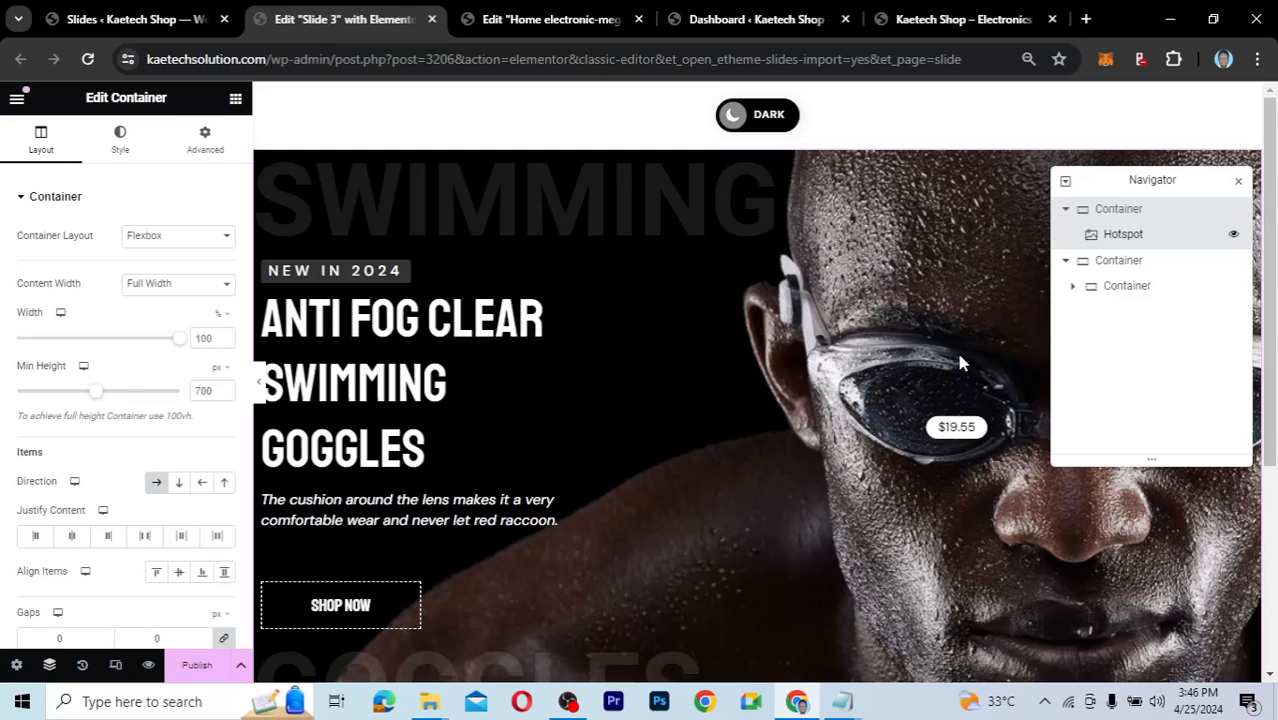
click(1128, 236)
mouse_move(79, 290)
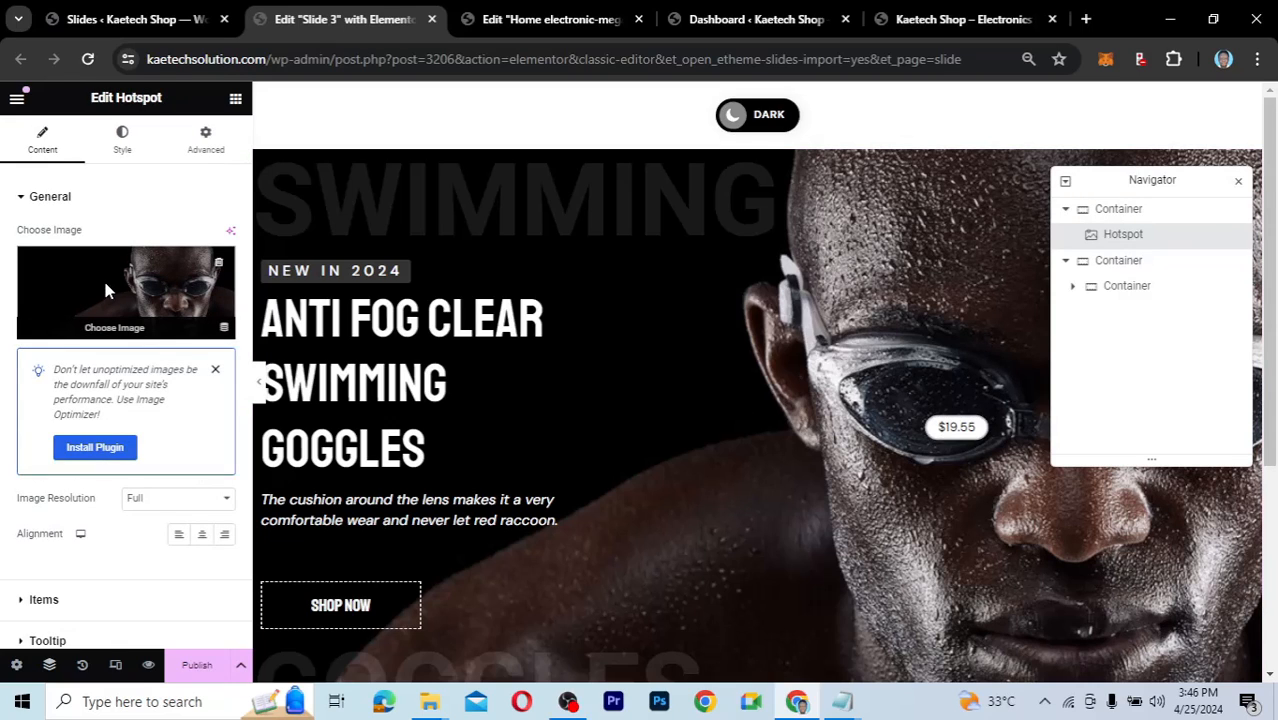
Replace the Hotspot's goggles image with the Computers.jpg laptop photo from the Media Library.
click(107, 290)
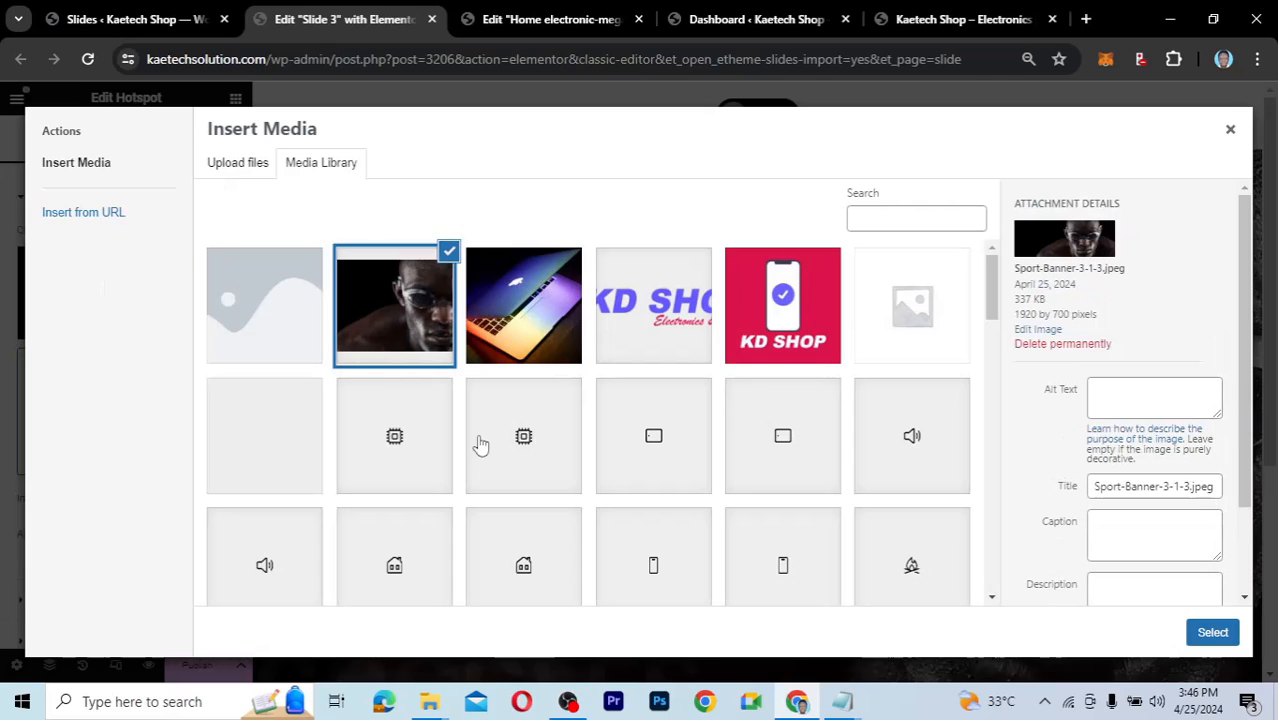
click(527, 322)
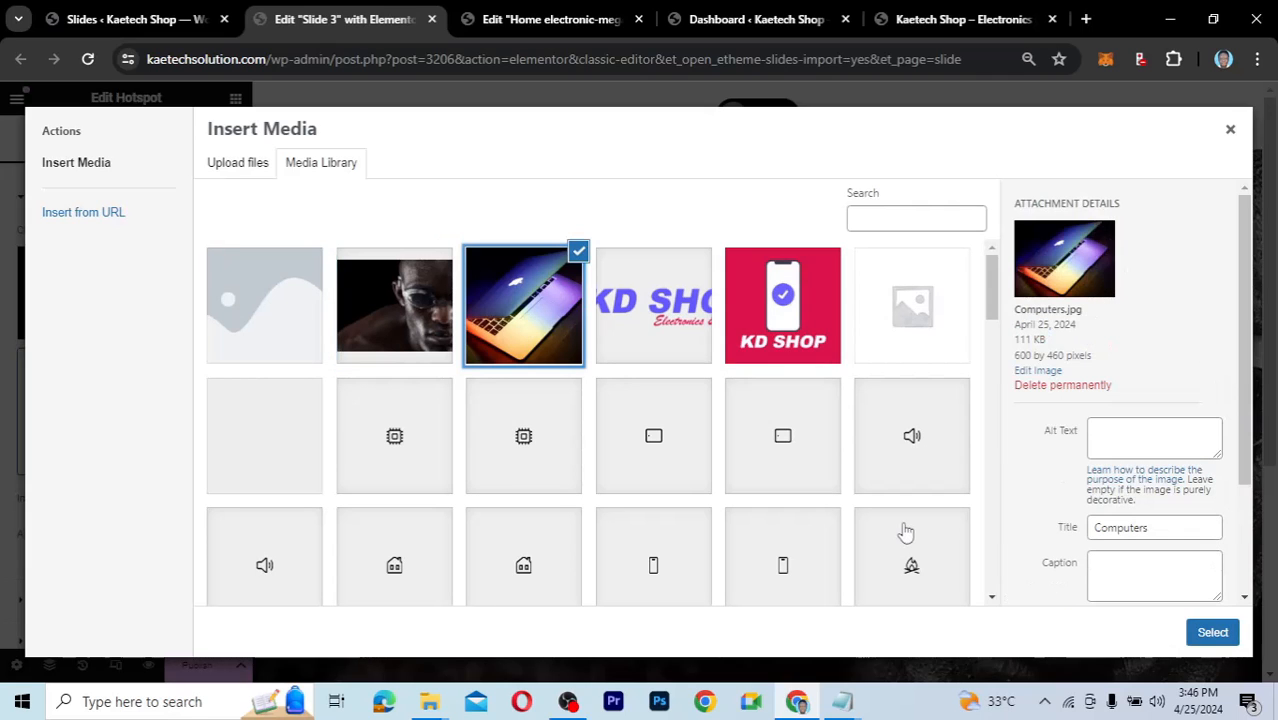
click(432, 340)
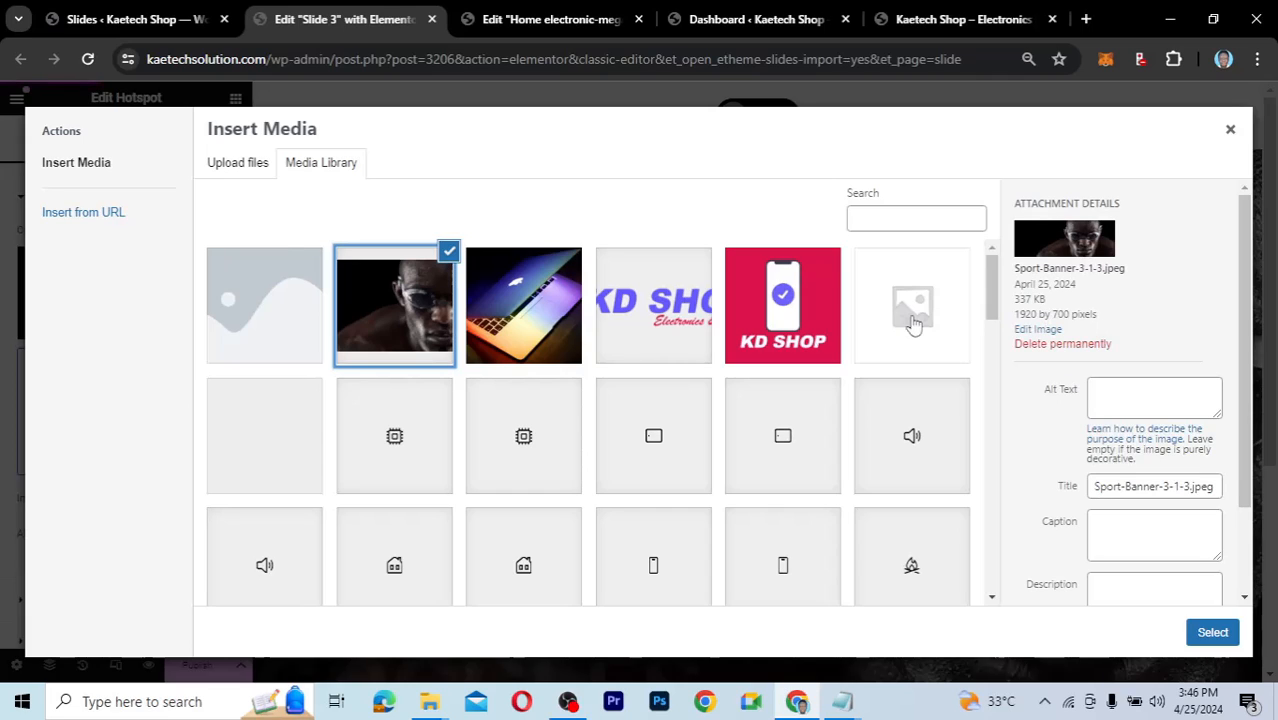
click(566, 330)
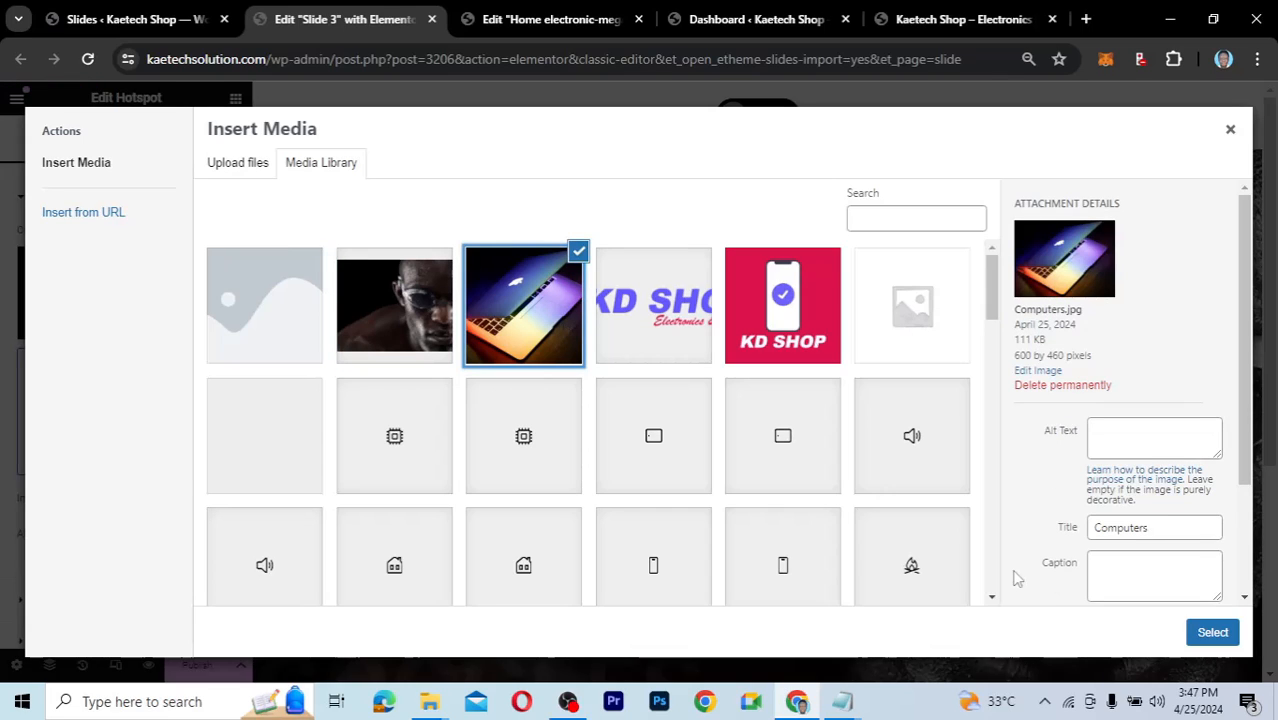
click(1212, 632)
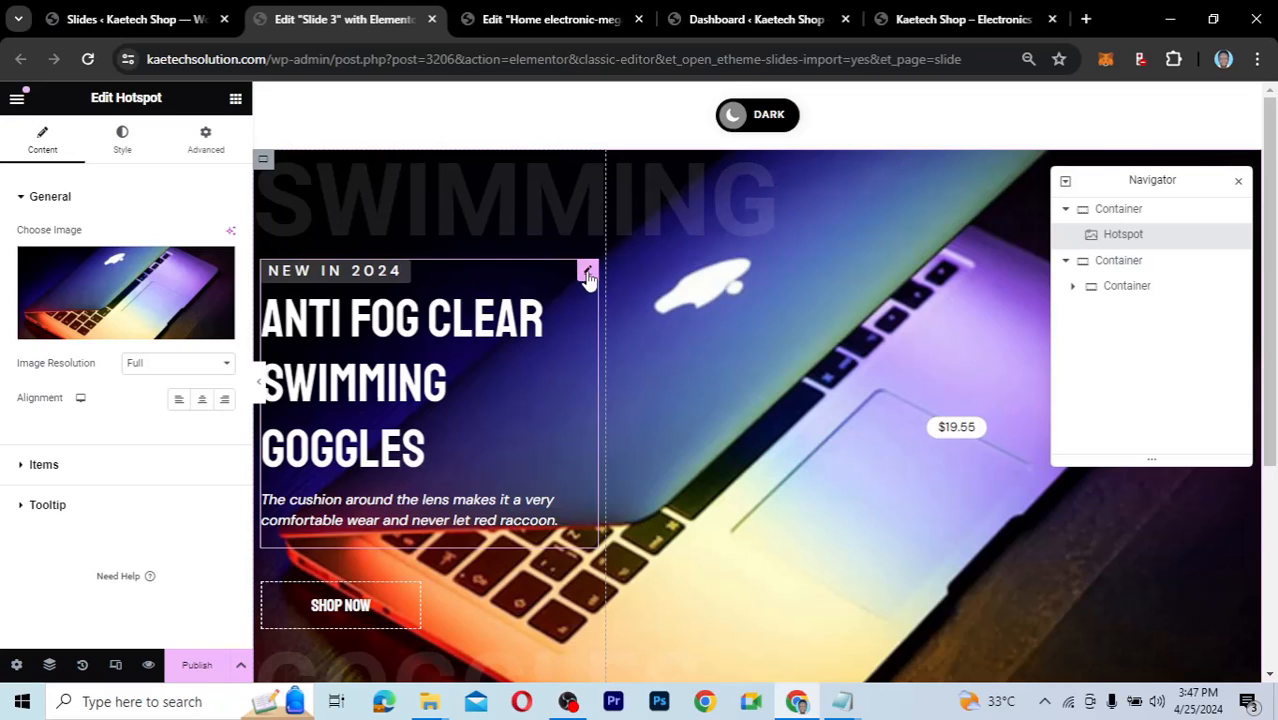
Replace the Slide 3 headline text with 'Special High Spec Macbook Pro 2023'.
click(588, 274)
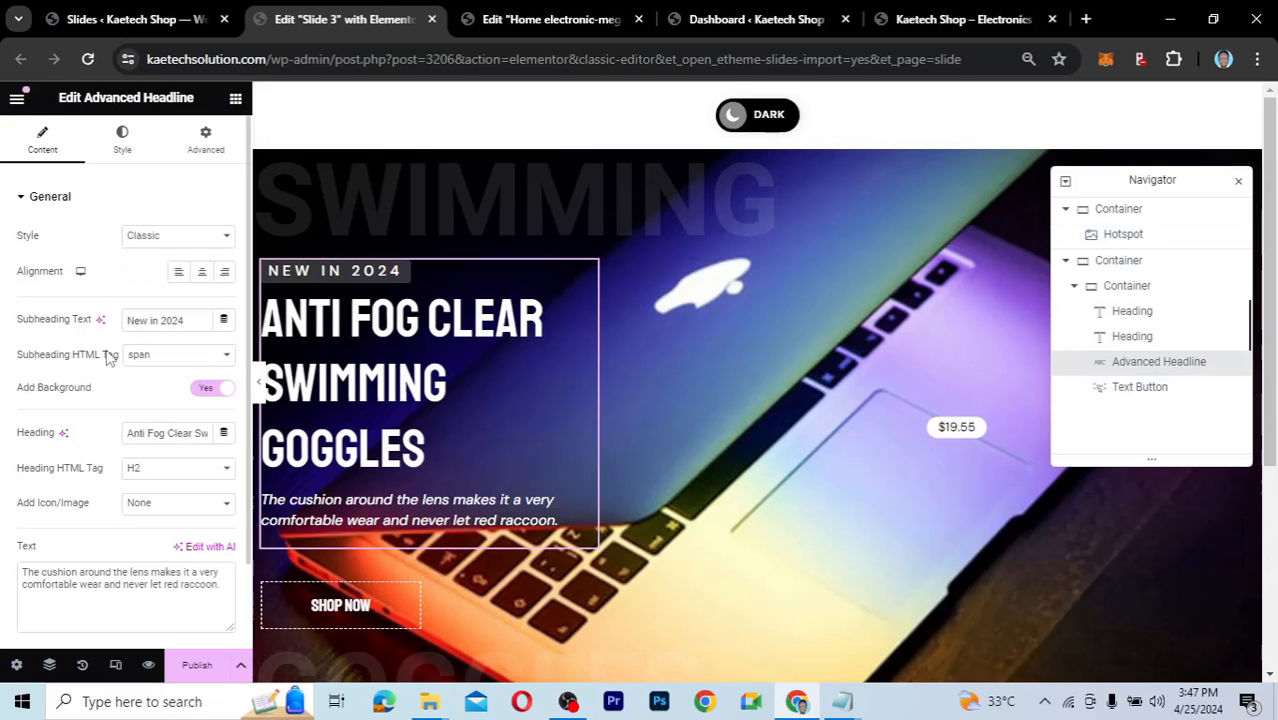
click(128, 432)
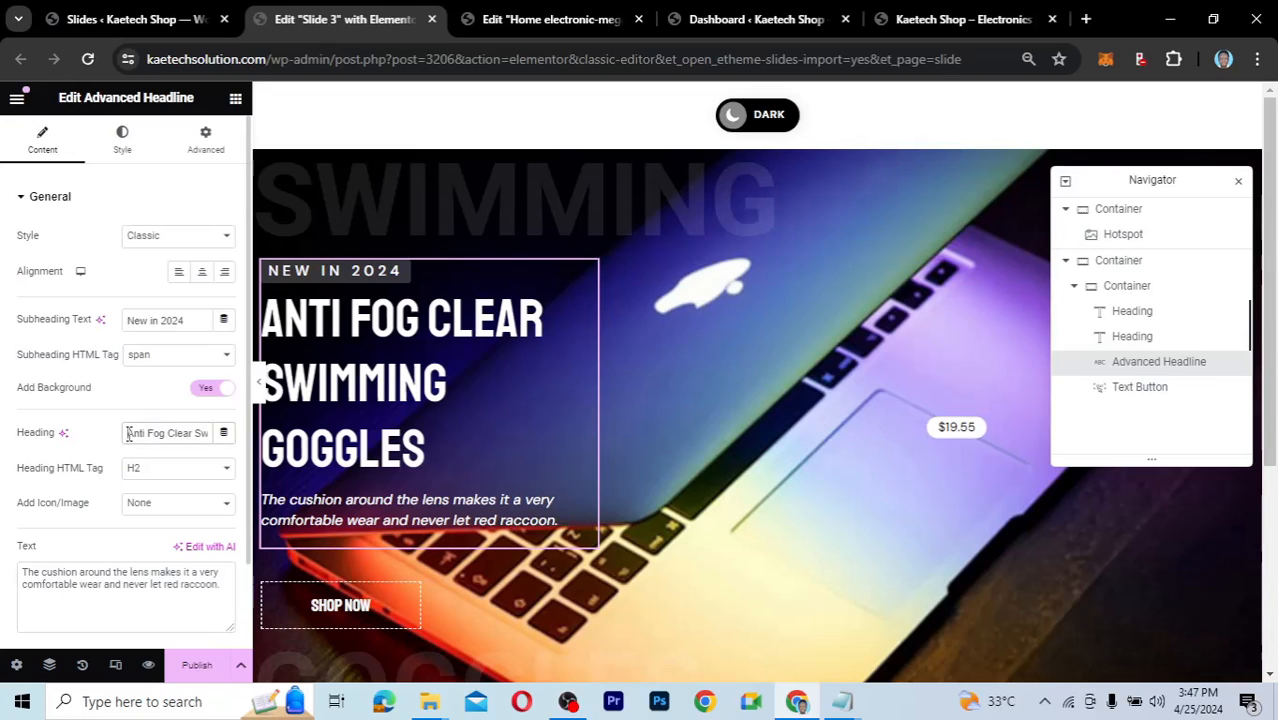
drag(128, 432, 226, 440)
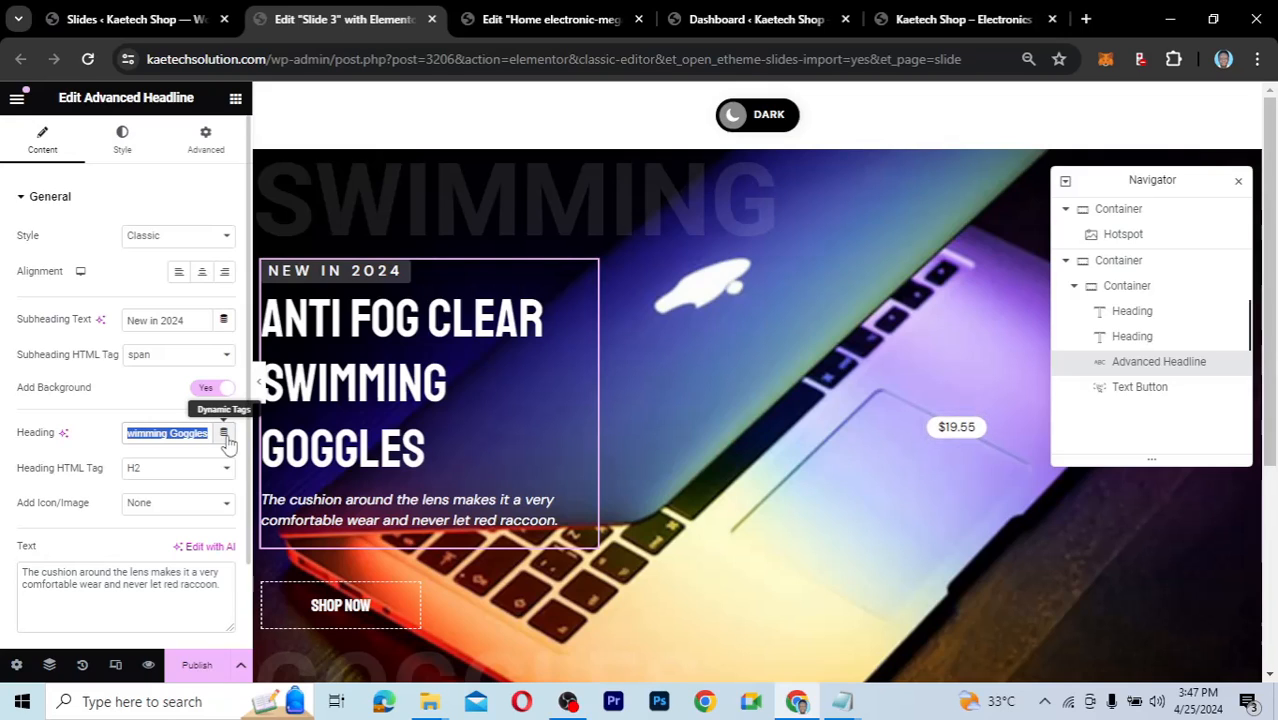
text(Special Mad)
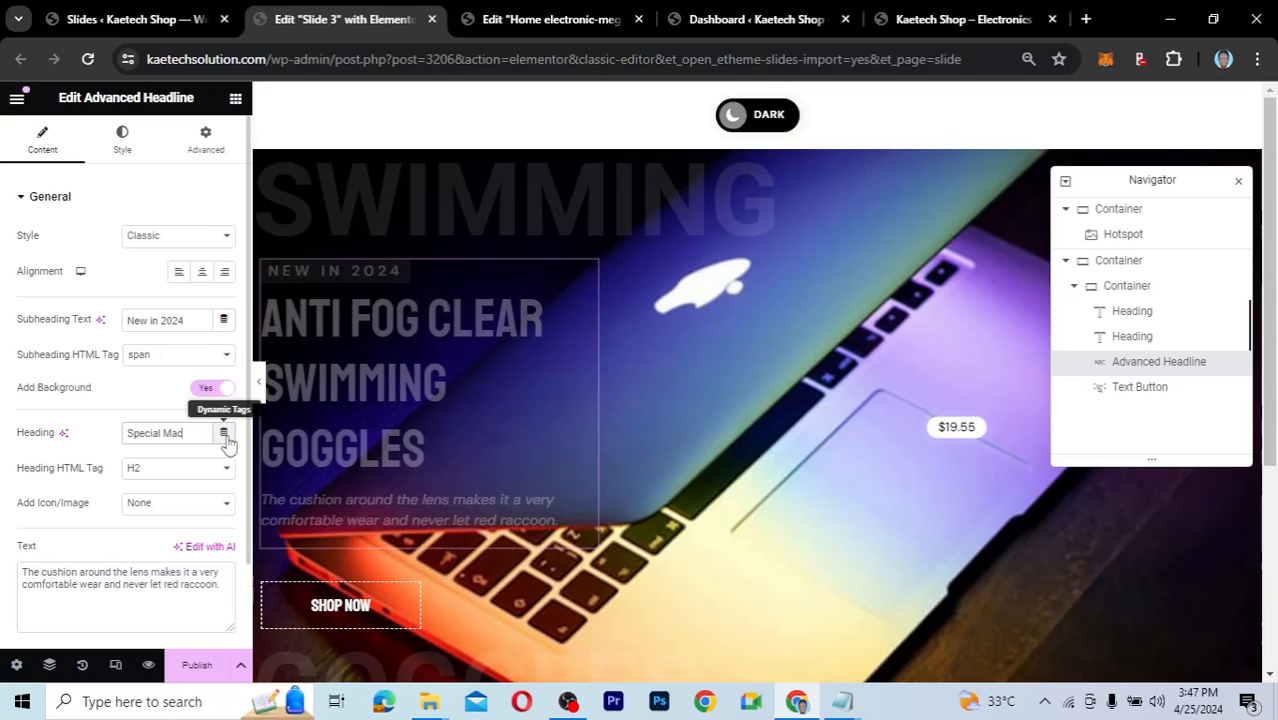
key(BackSpace)
text(cbook Pro)
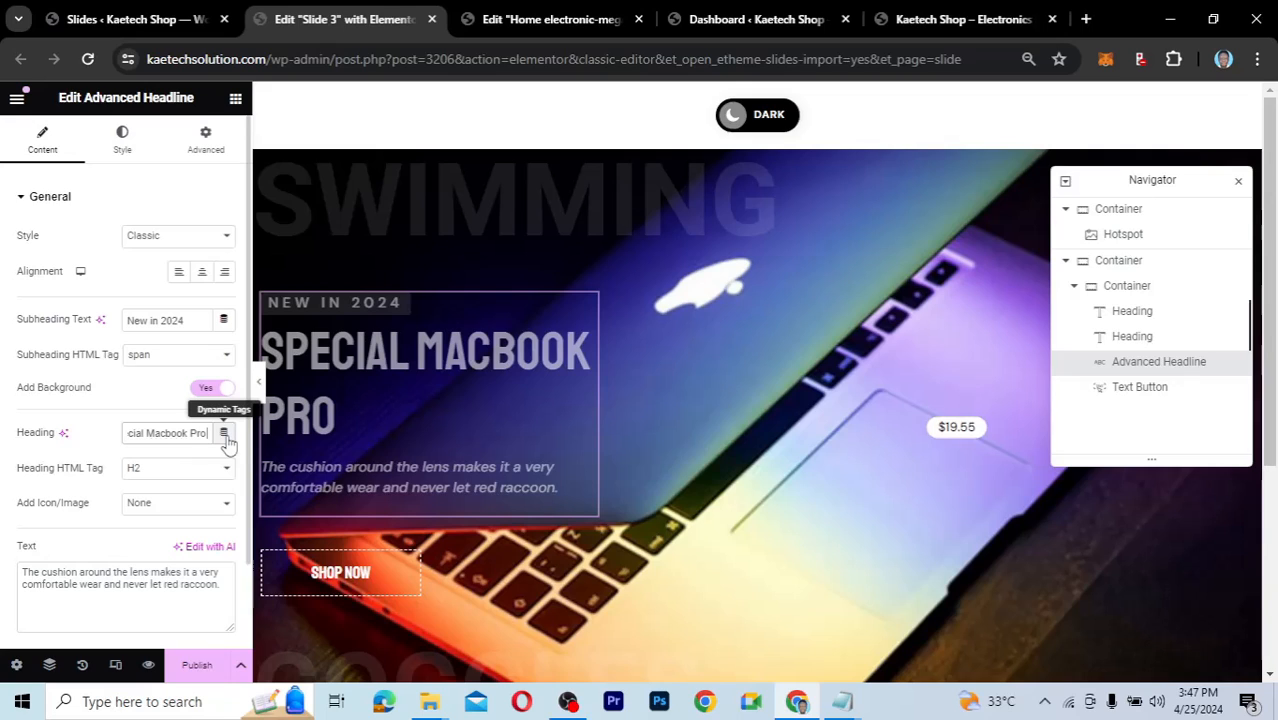
key(BackSpace)
key(BackSpace)
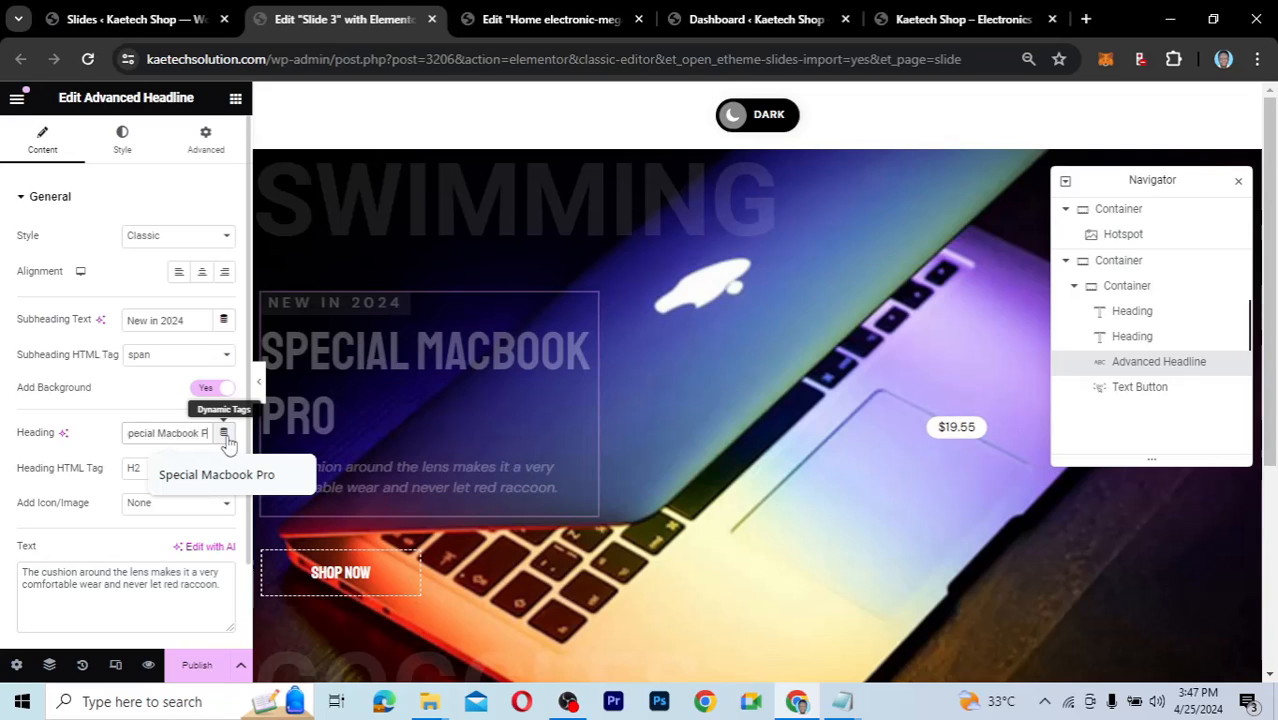
text(ro)
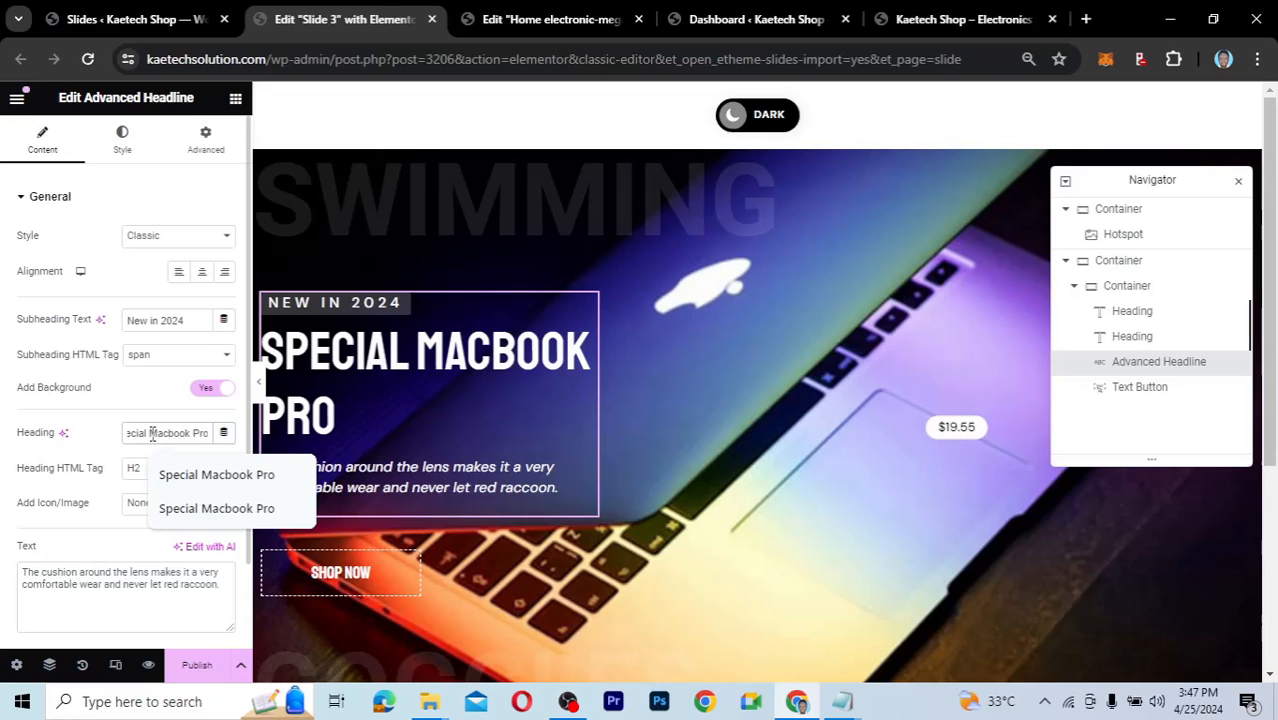
click(152, 433)
text(High Spec)
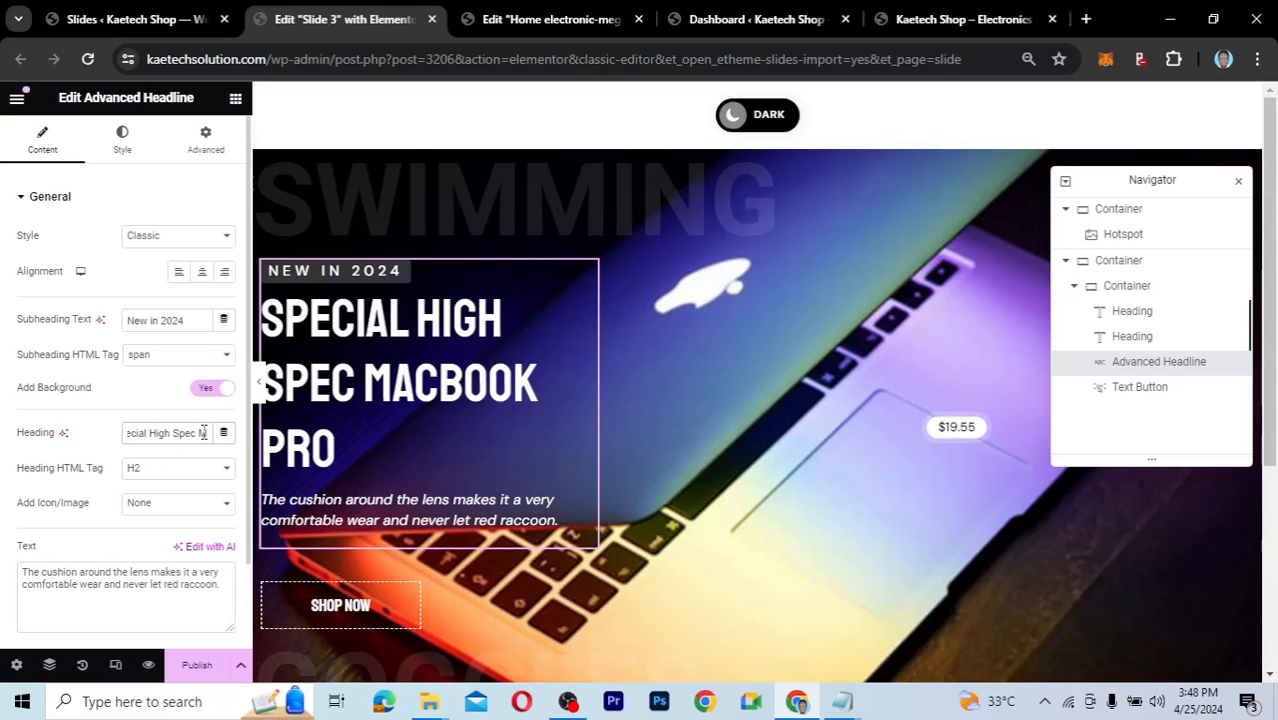
key(Right)
key(Right)
key(Right)
key(Right)
key(Right)
key(Right)
key(Right)
key(Right)
key(Right)
key(Right)
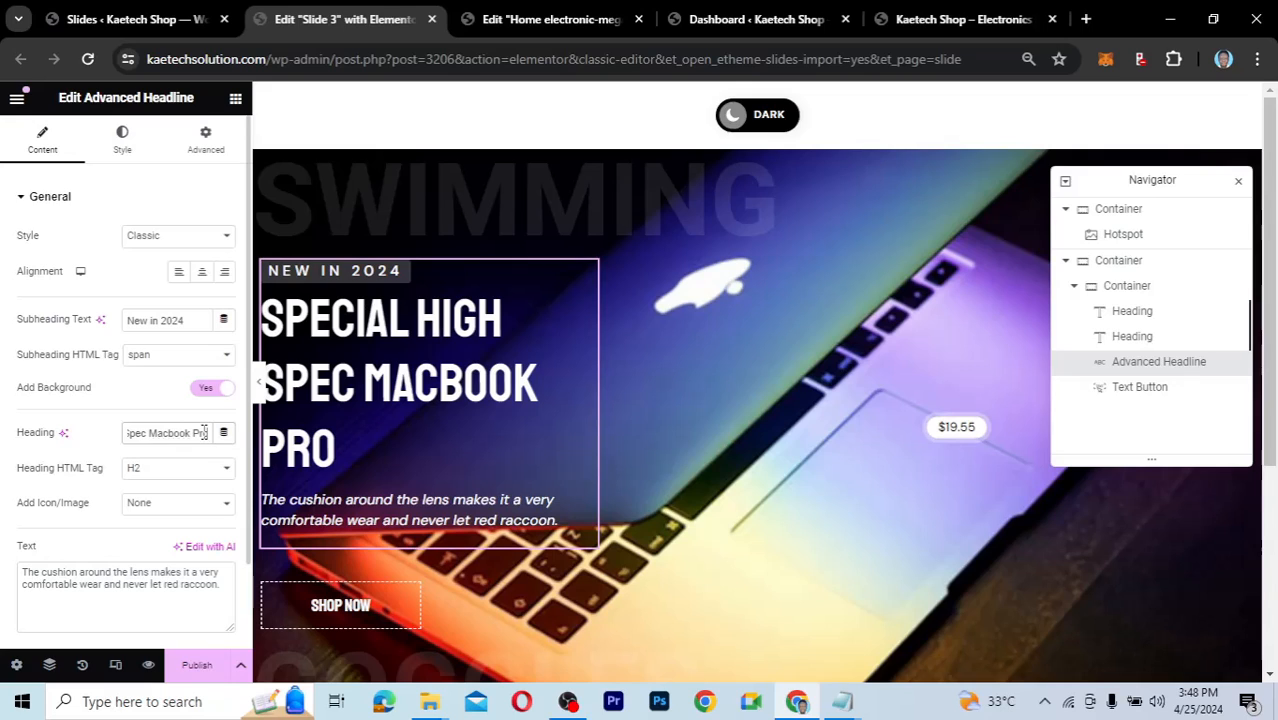
text(2)
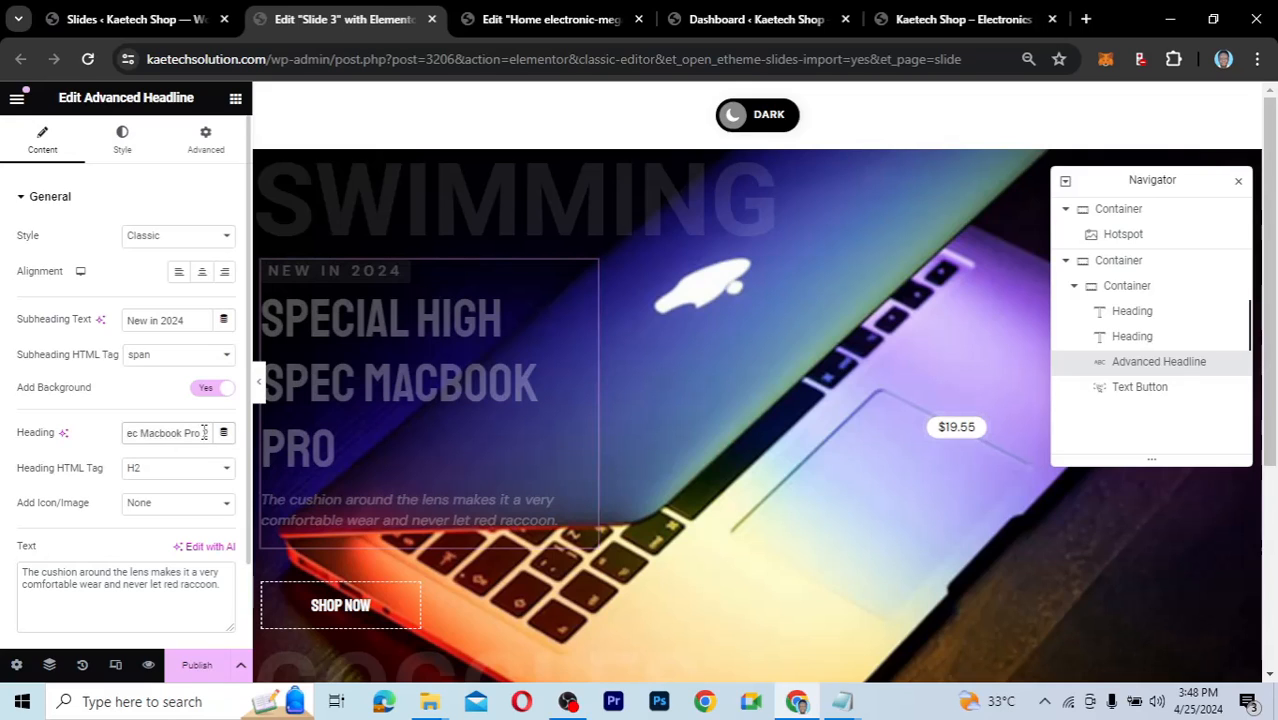
text(024)
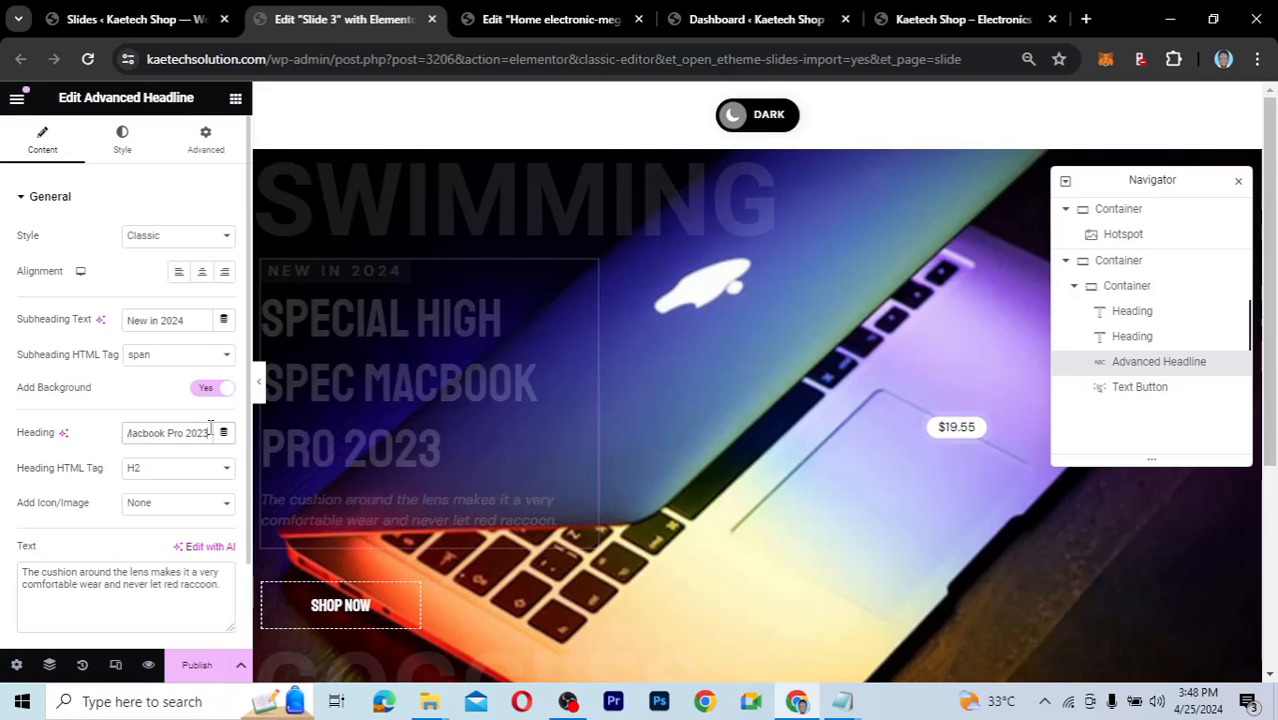
Select the description's second line, then deselect it without changing anything.
click(38, 588)
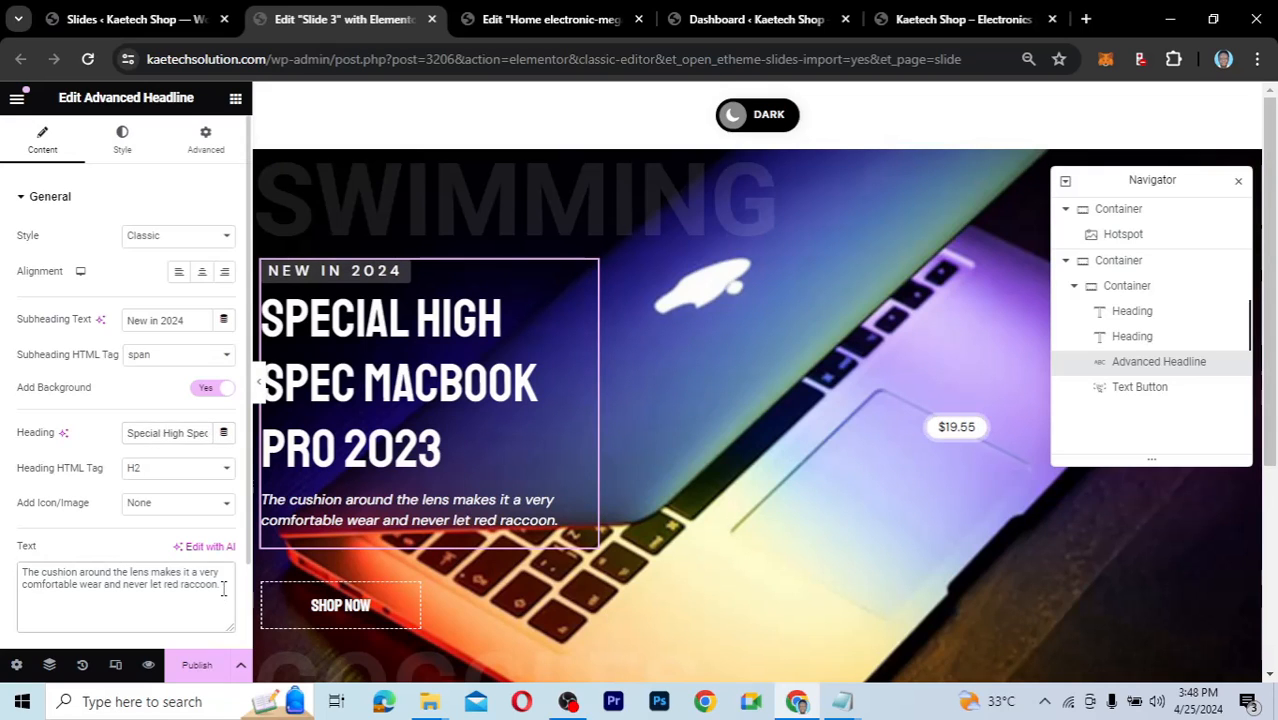
drag(220, 586, 9, 589)
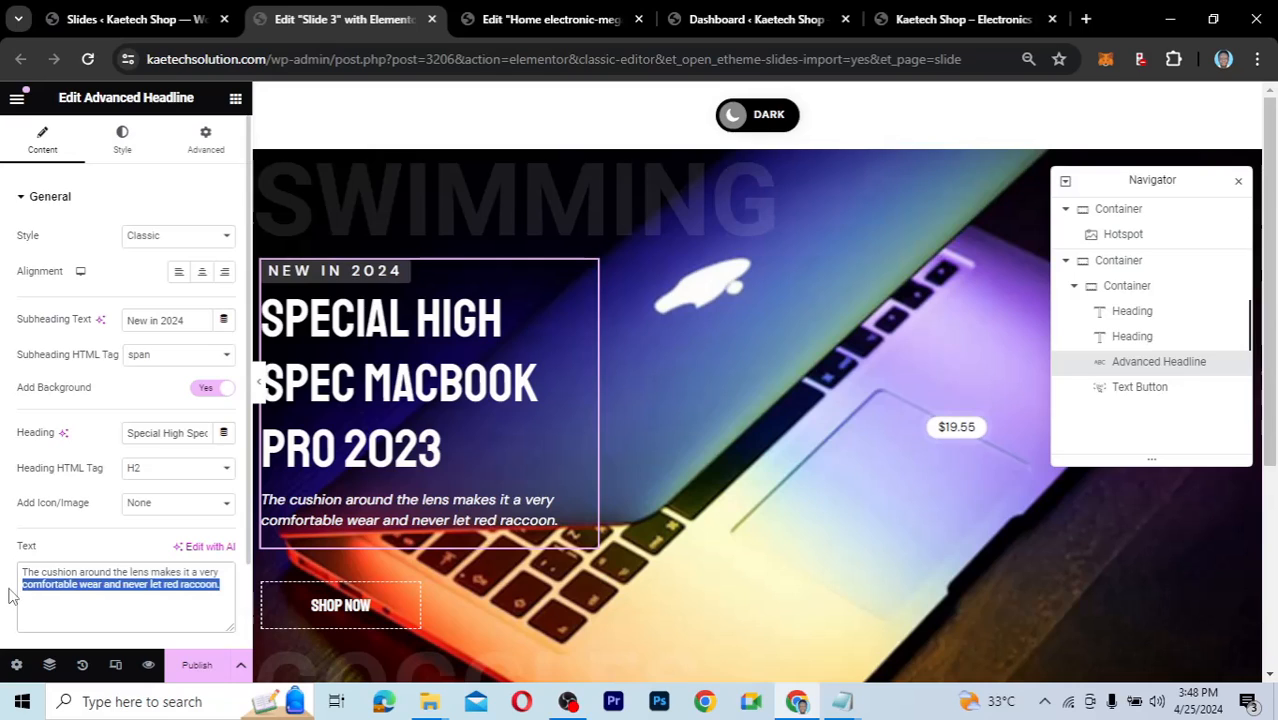
click(10, 589)
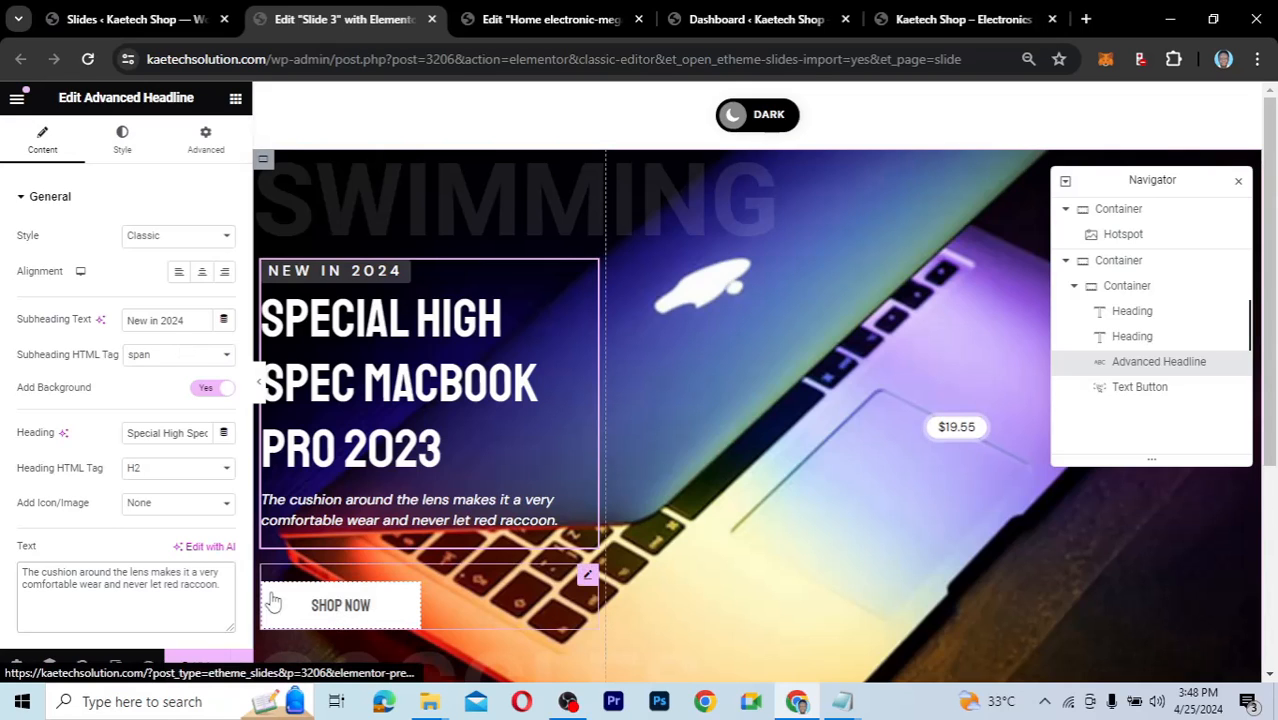
scroll(170, 513, down, 1)
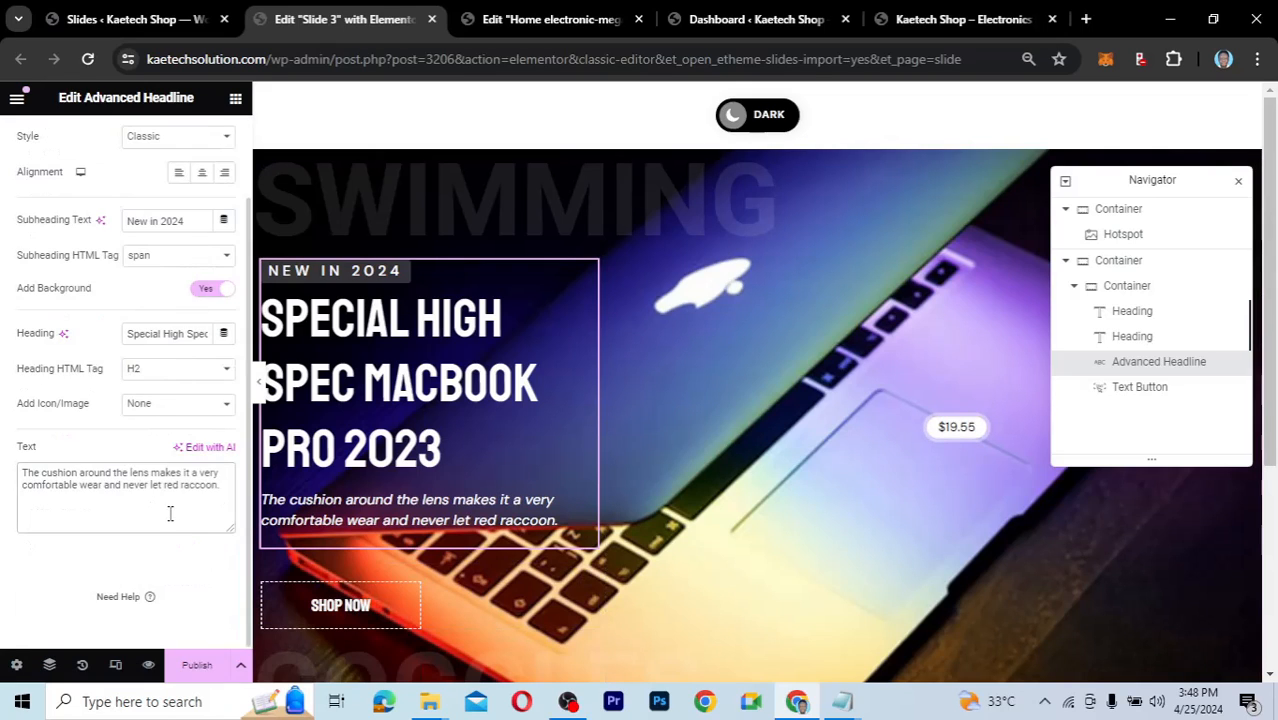
Give the NEW IN 2024 subheading white text and the global Red (#DB154D) background.
scroll(170, 513, up, 1)
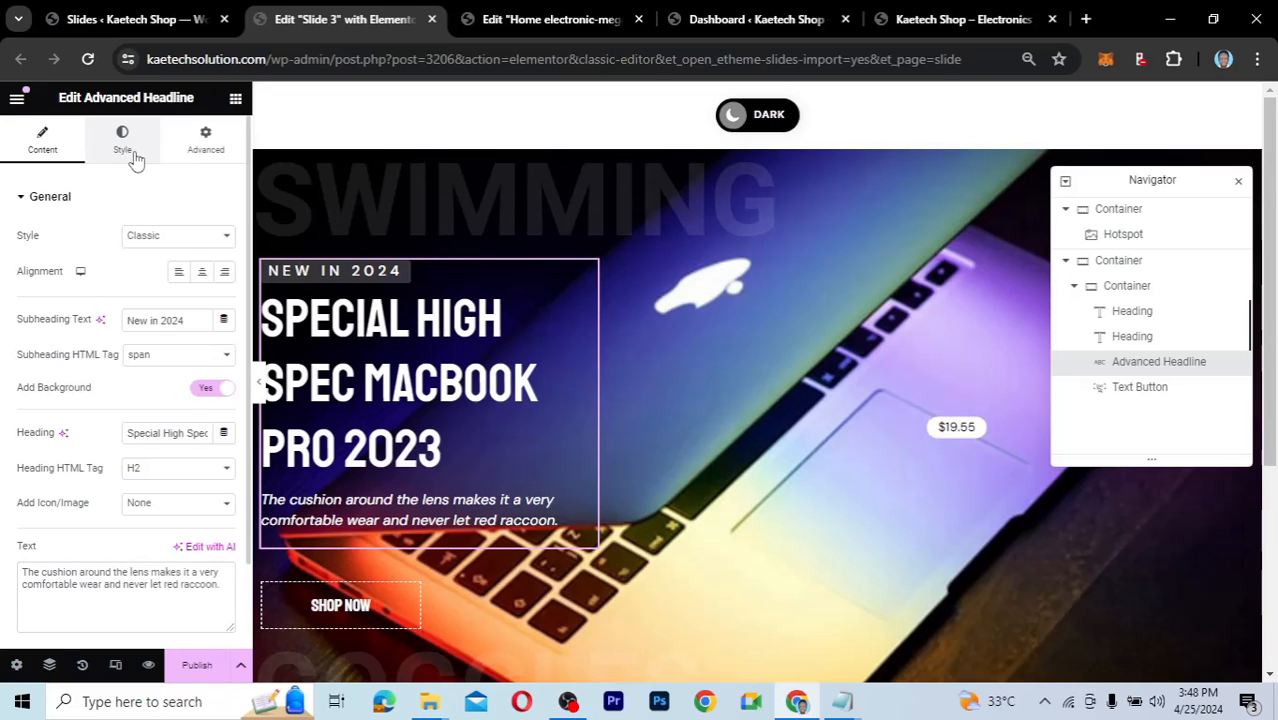
click(135, 158)
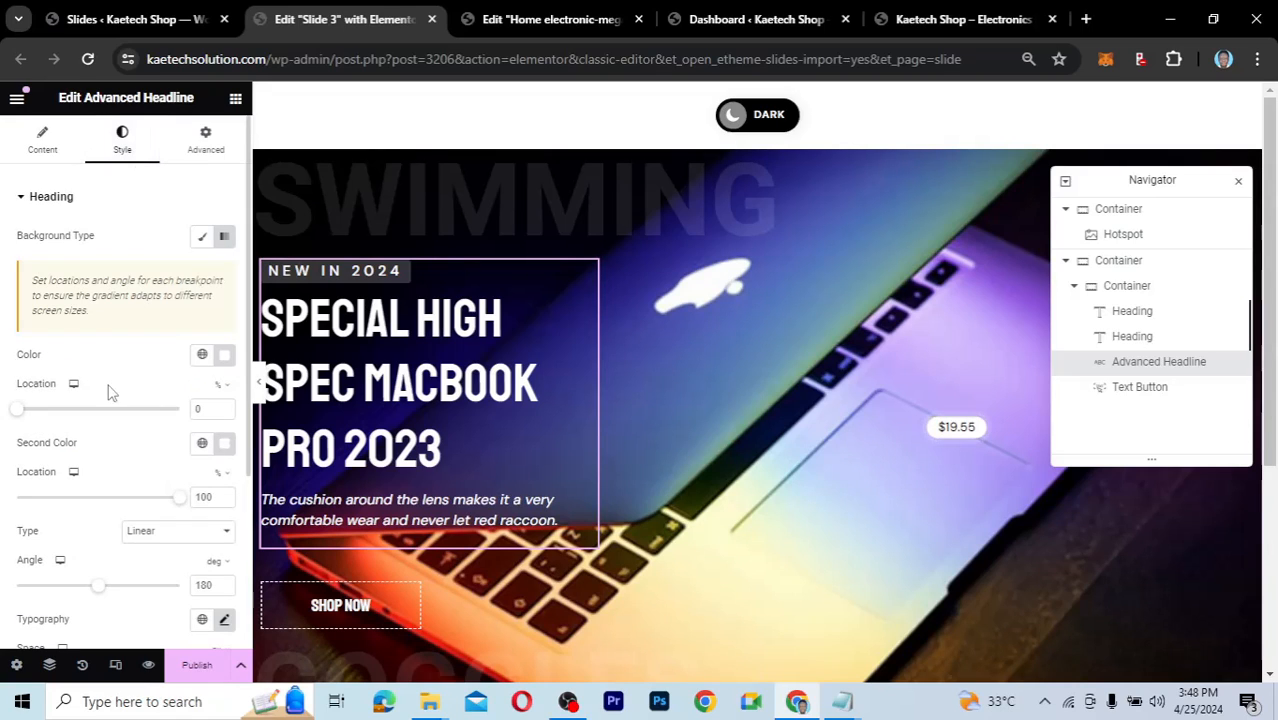
scroll(110, 392, down, 2)
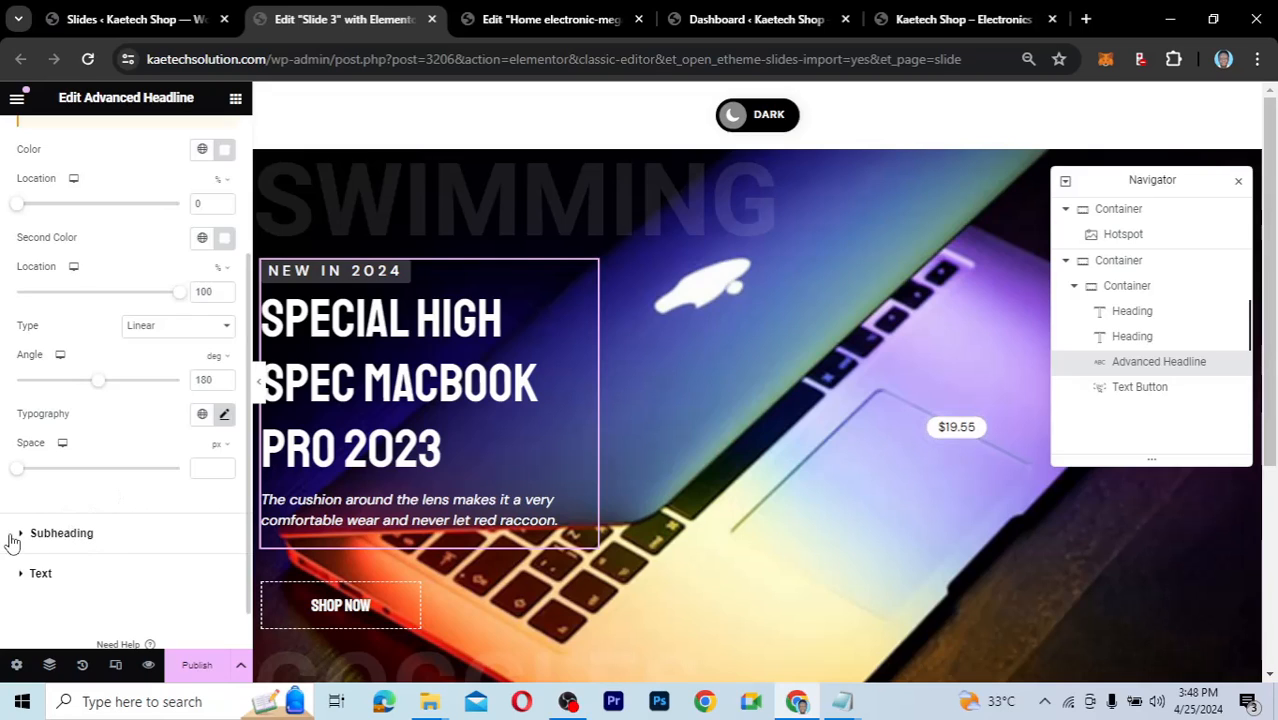
click(100, 520)
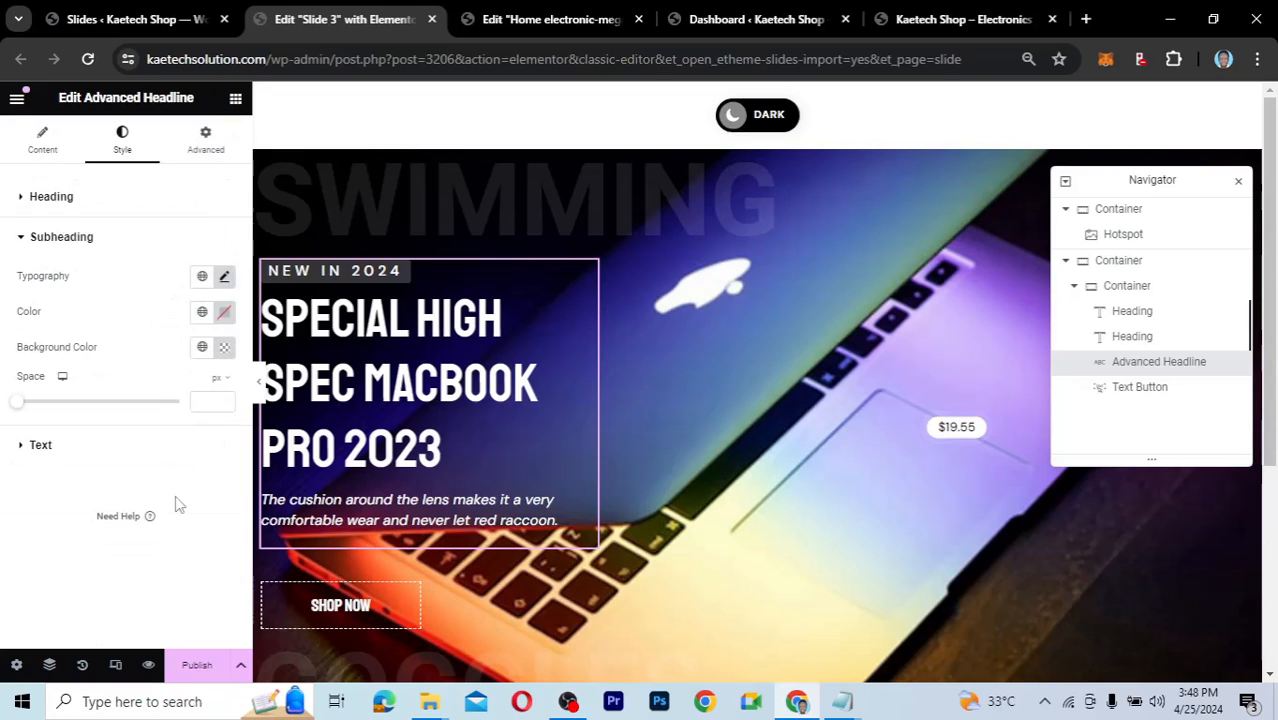
click(203, 313)
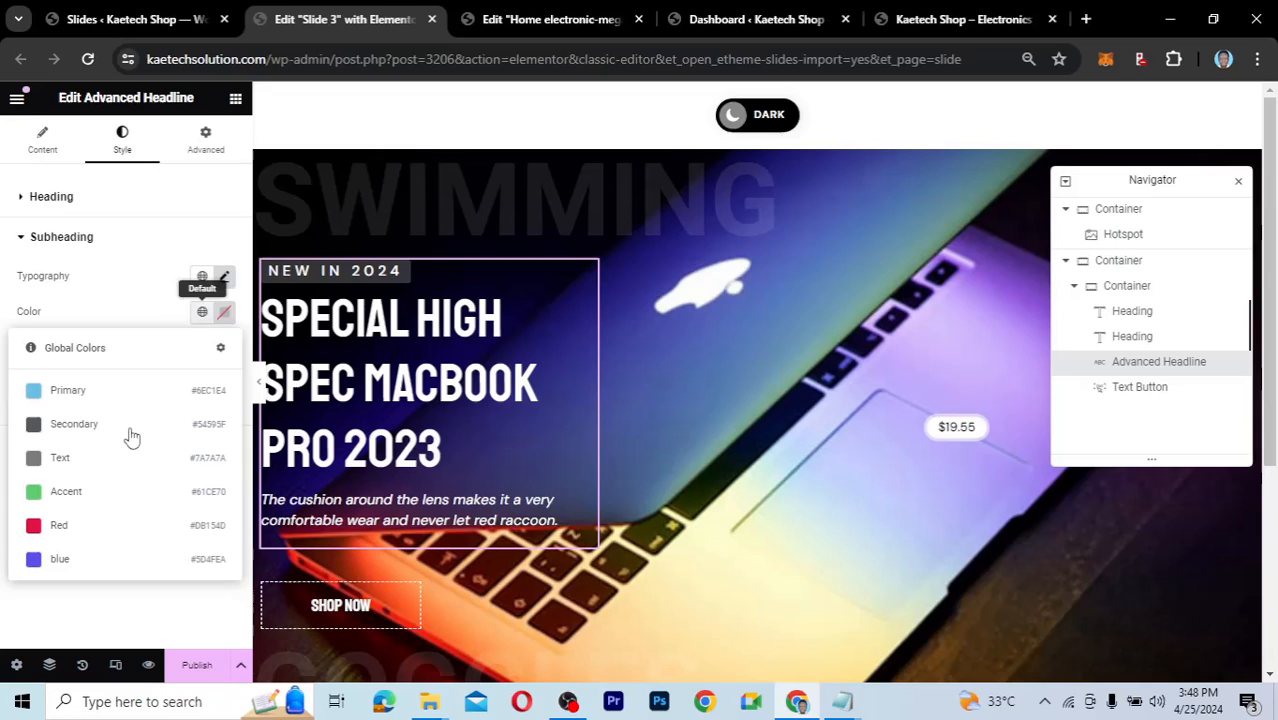
click(71, 531)
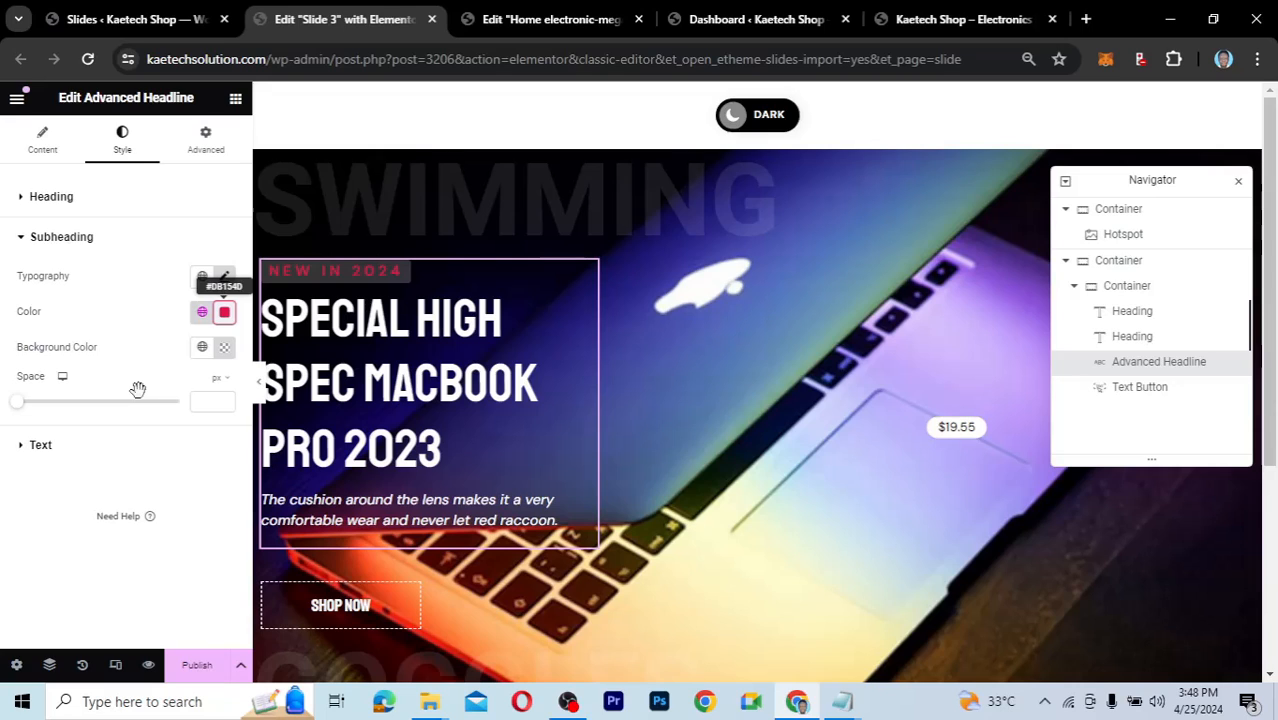
drag(135, 384, 110, 365)
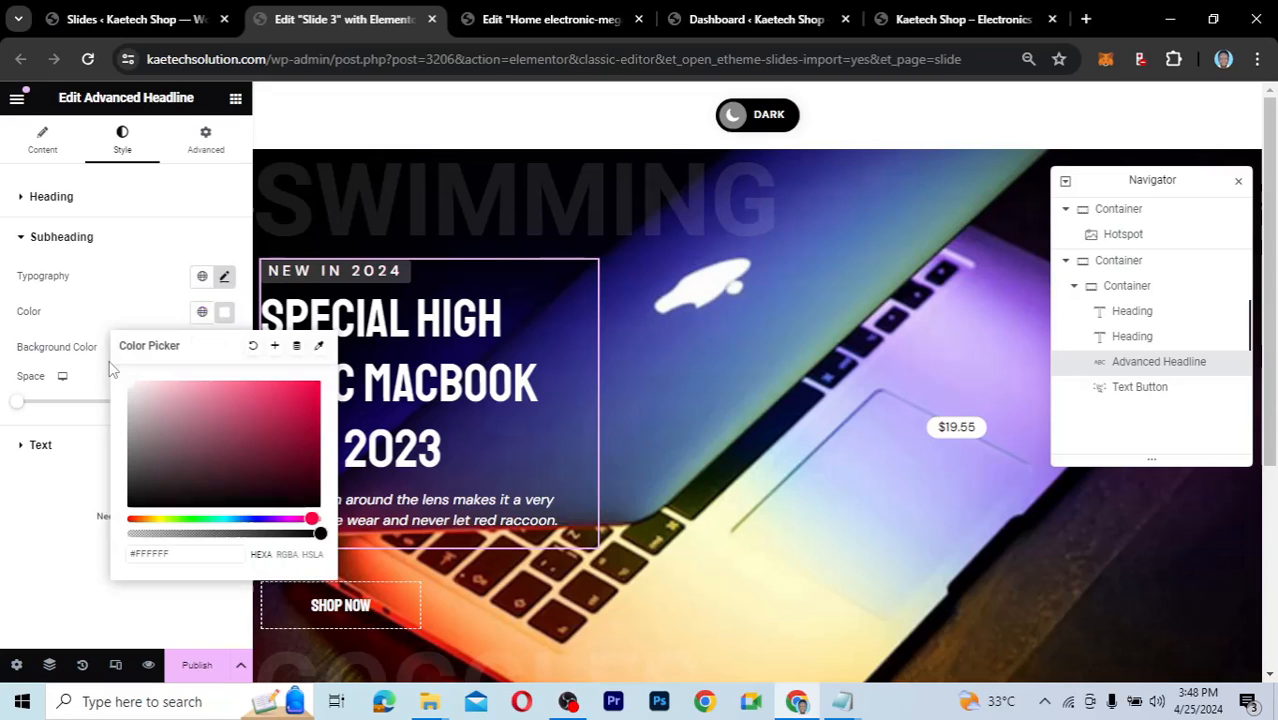
click(205, 348)
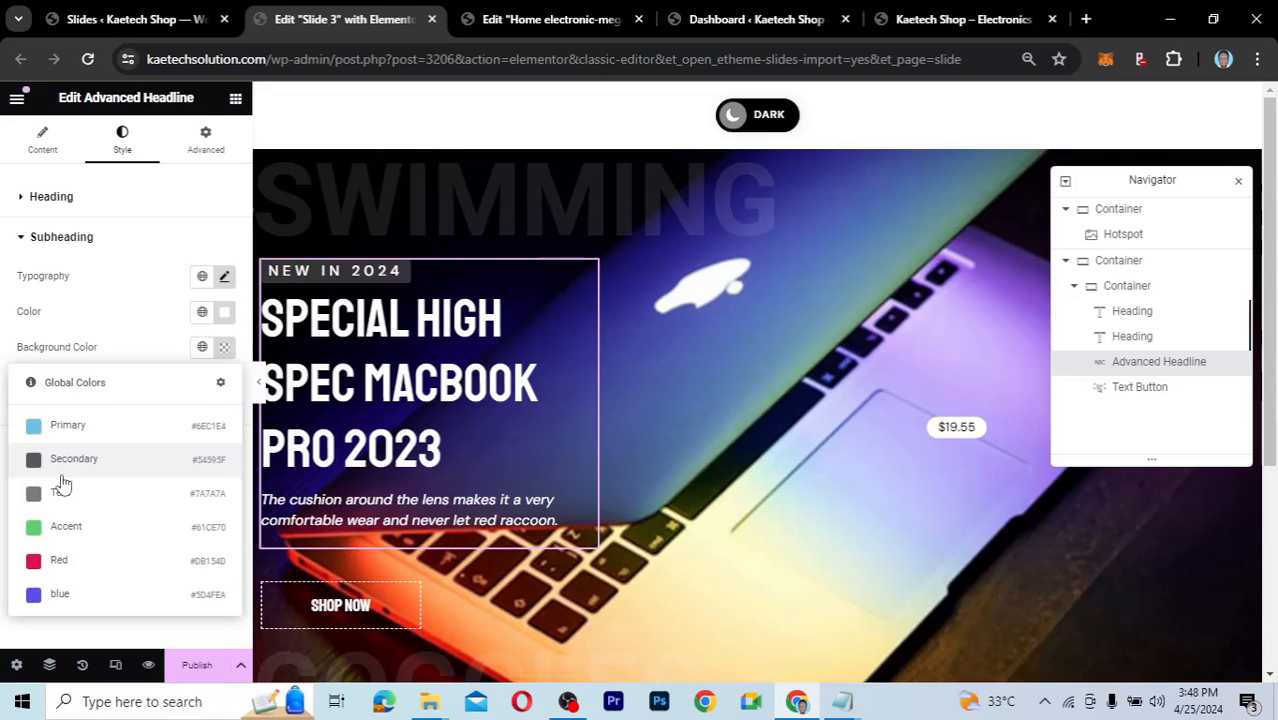
click(56, 560)
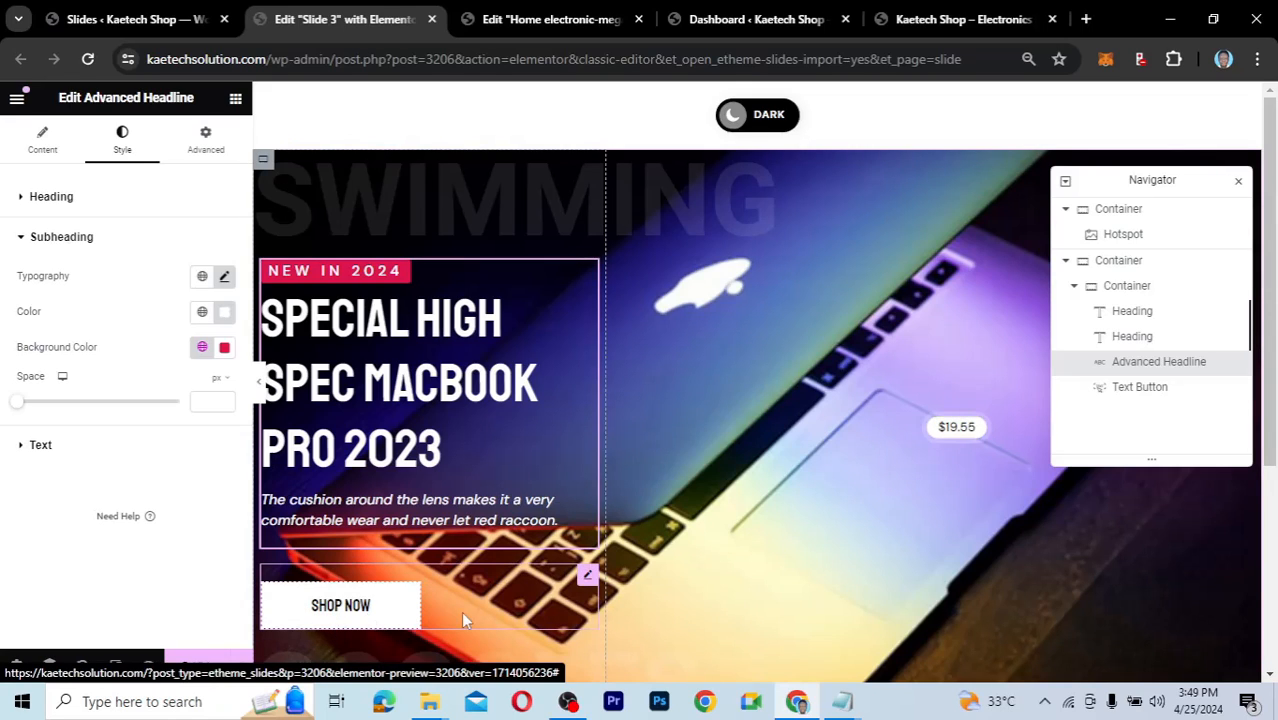
Link the SHOP NOW button to the shop page.
click(588, 579)
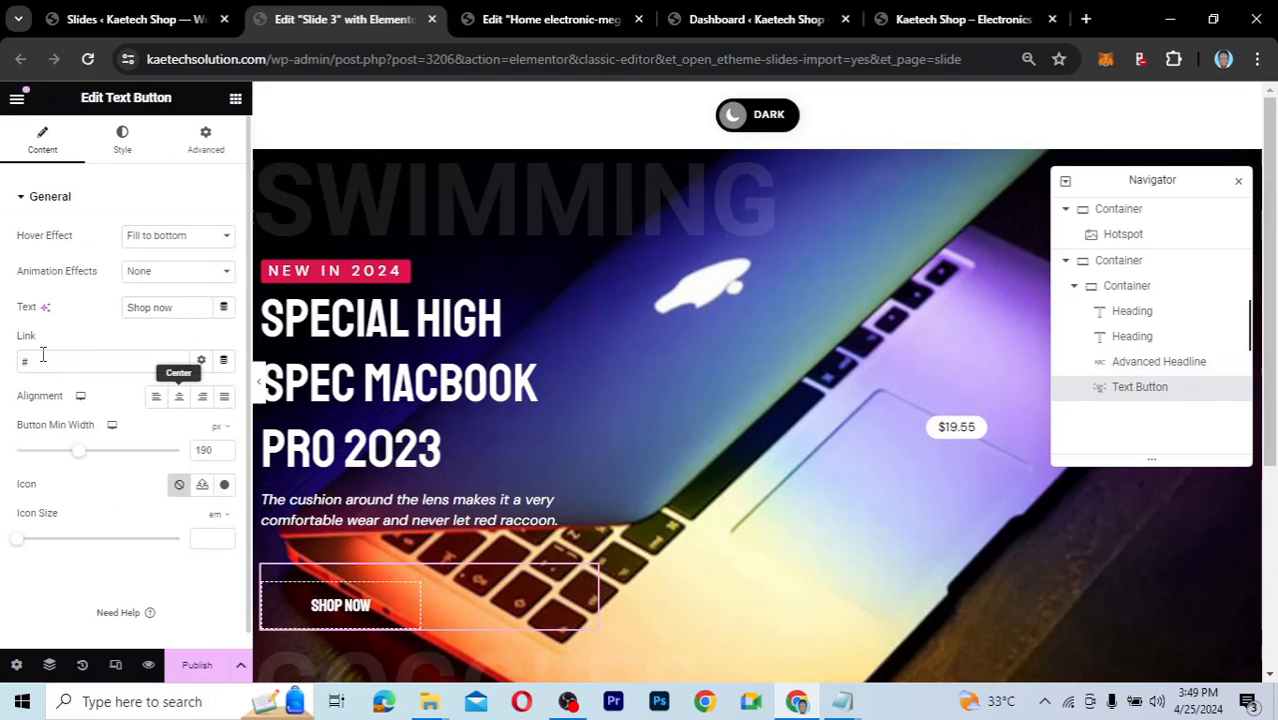
drag(43, 358, 3, 367)
text(sh)
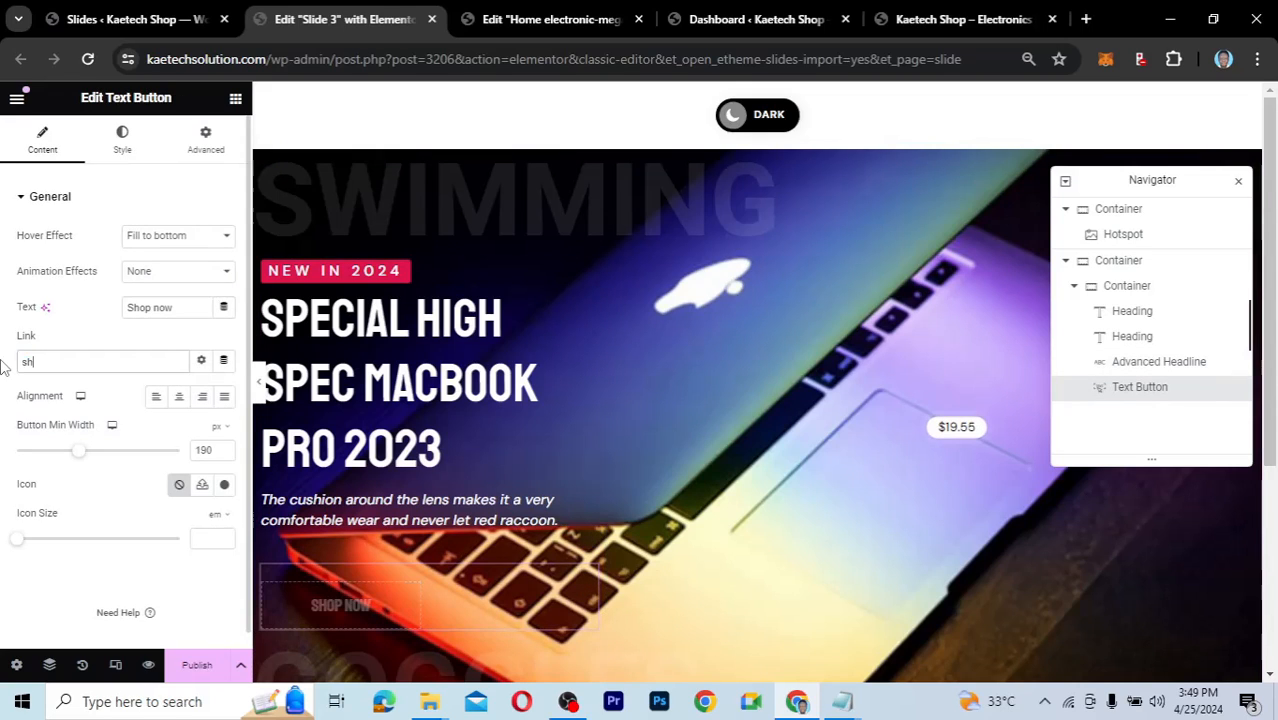
text(op)
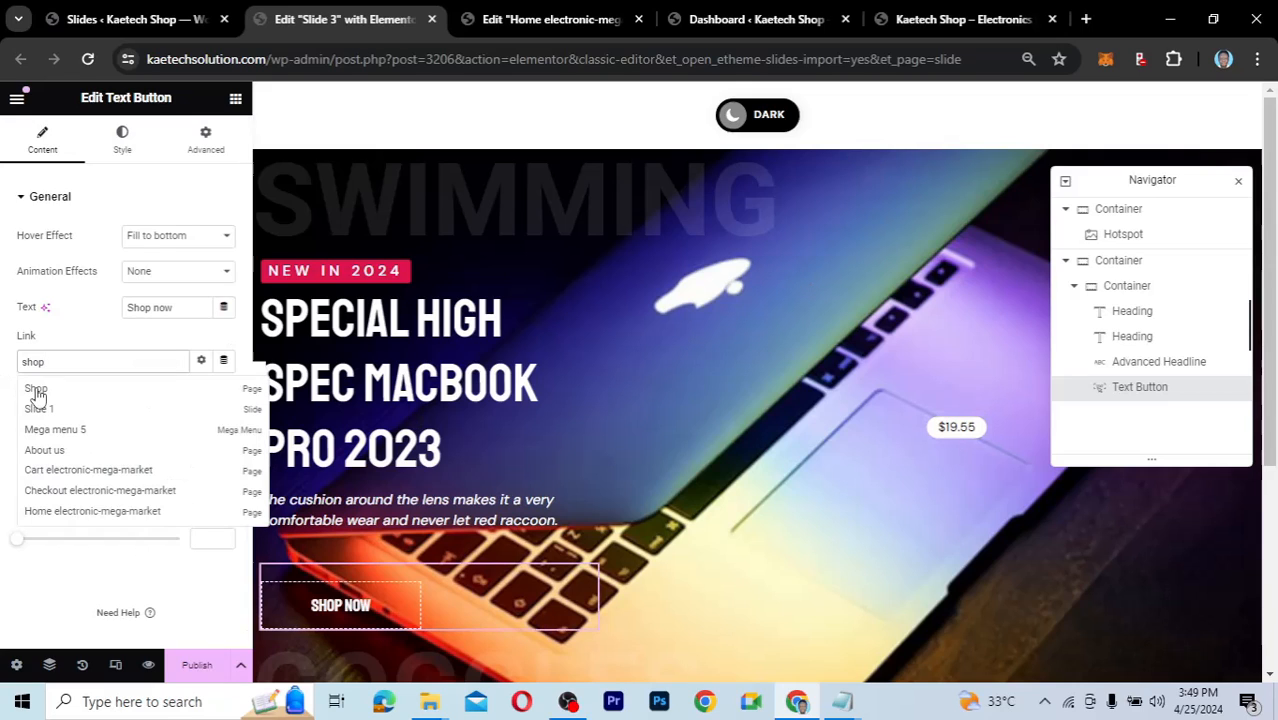
click(38, 395)
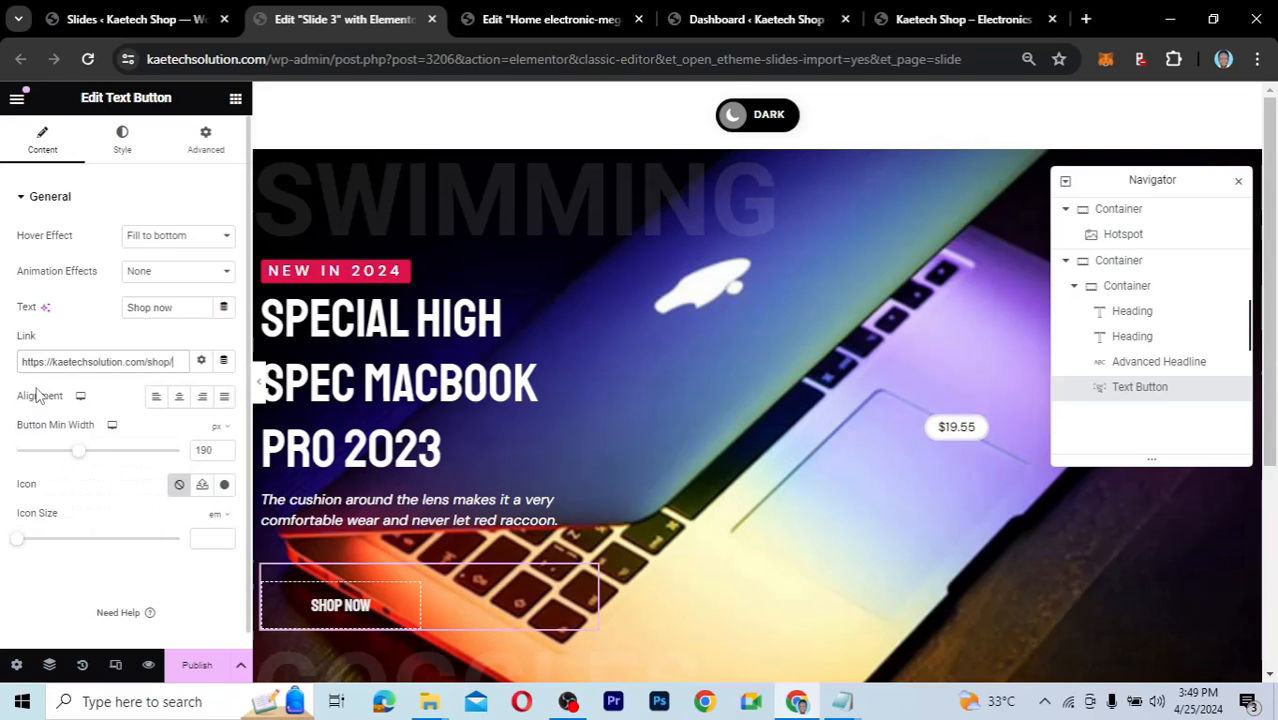
Set the button's hover animation colour to global Red, clear its hover text colour, and publish Slide 3.
click(124, 145)
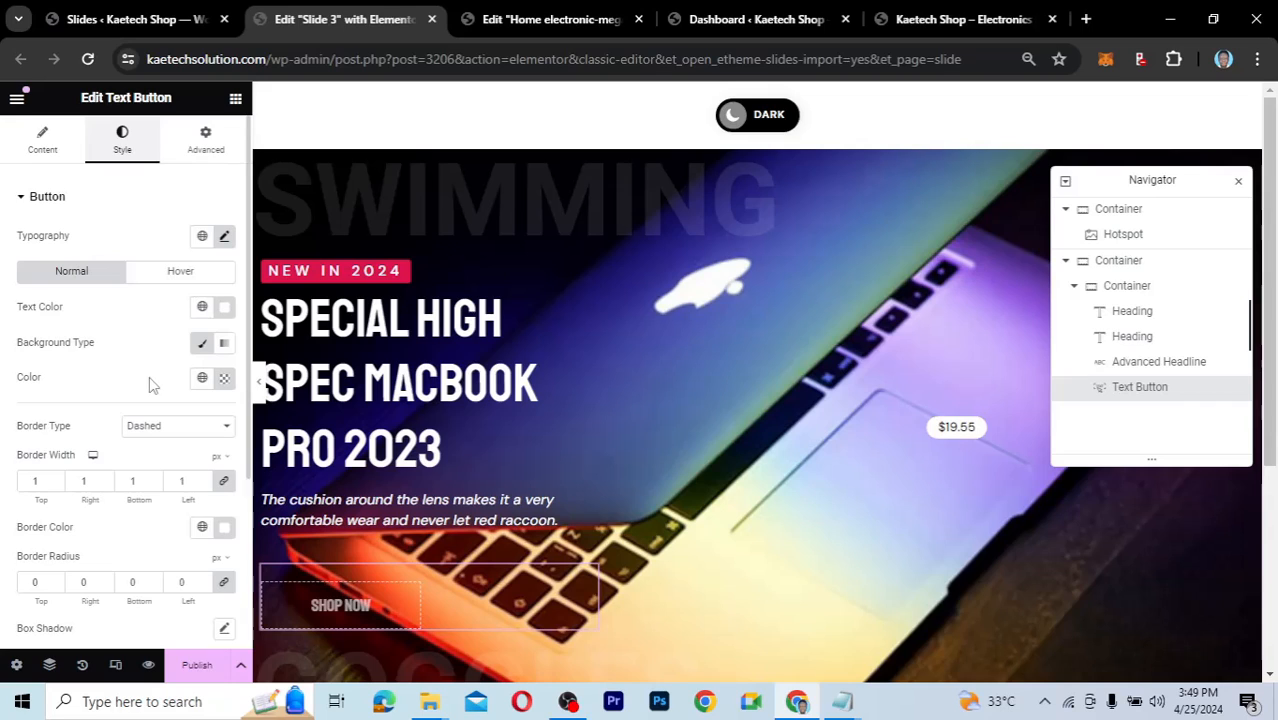
click(172, 279)
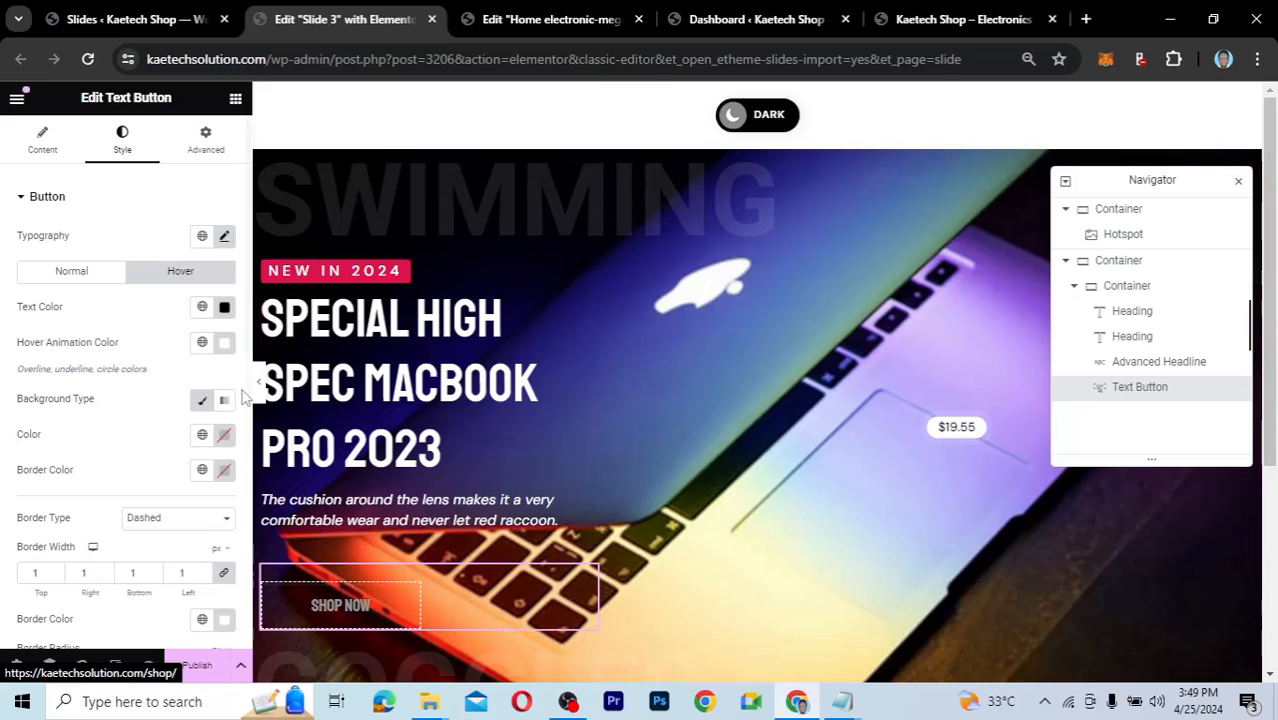
click(202, 342)
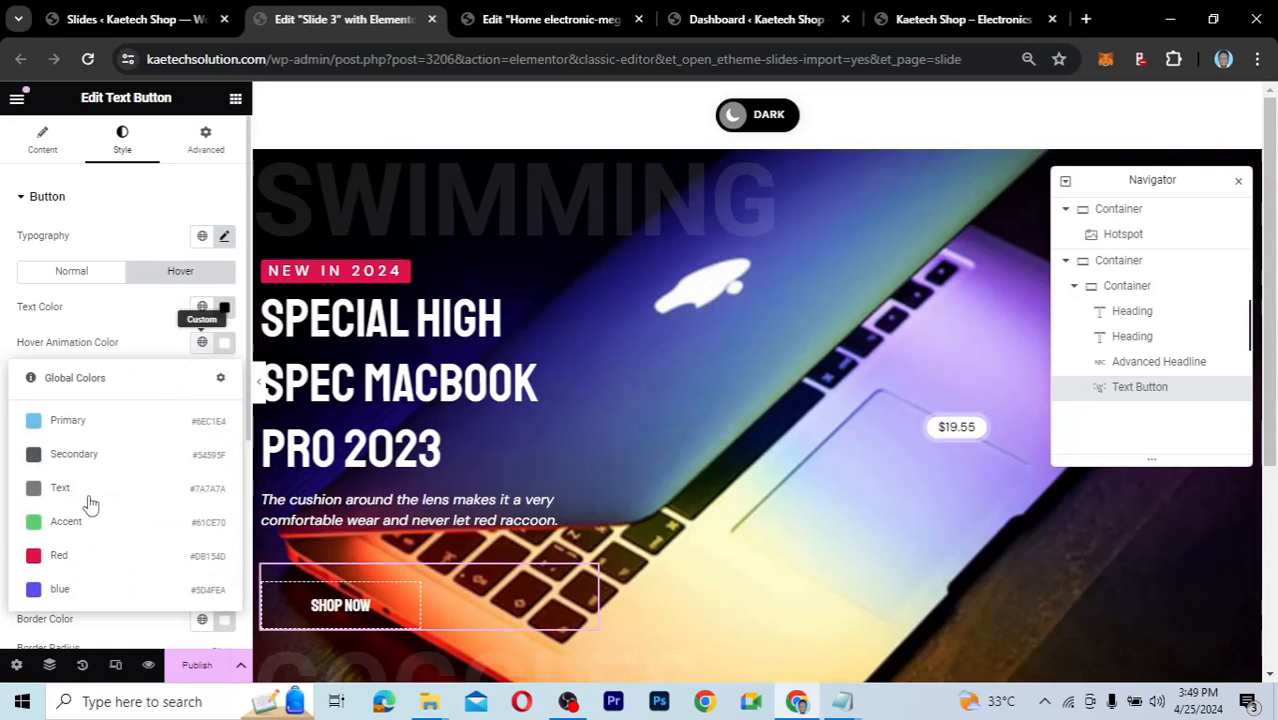
click(106, 562)
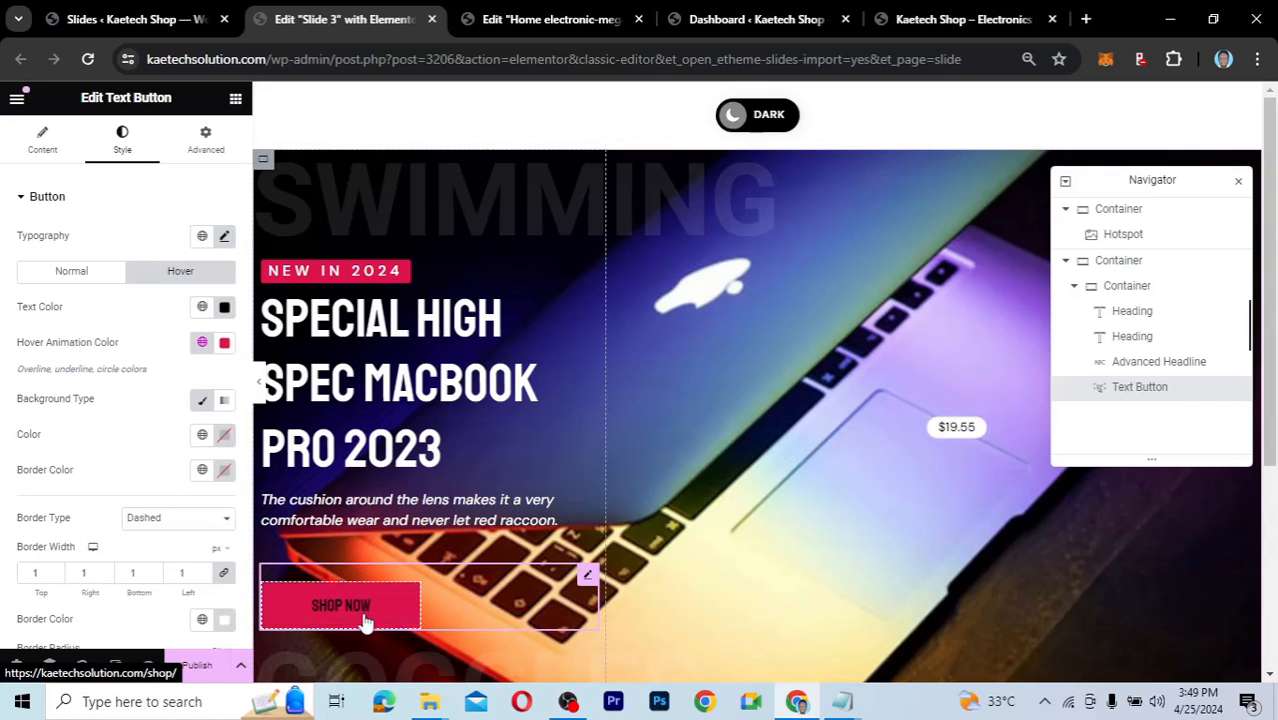
click(224, 307)
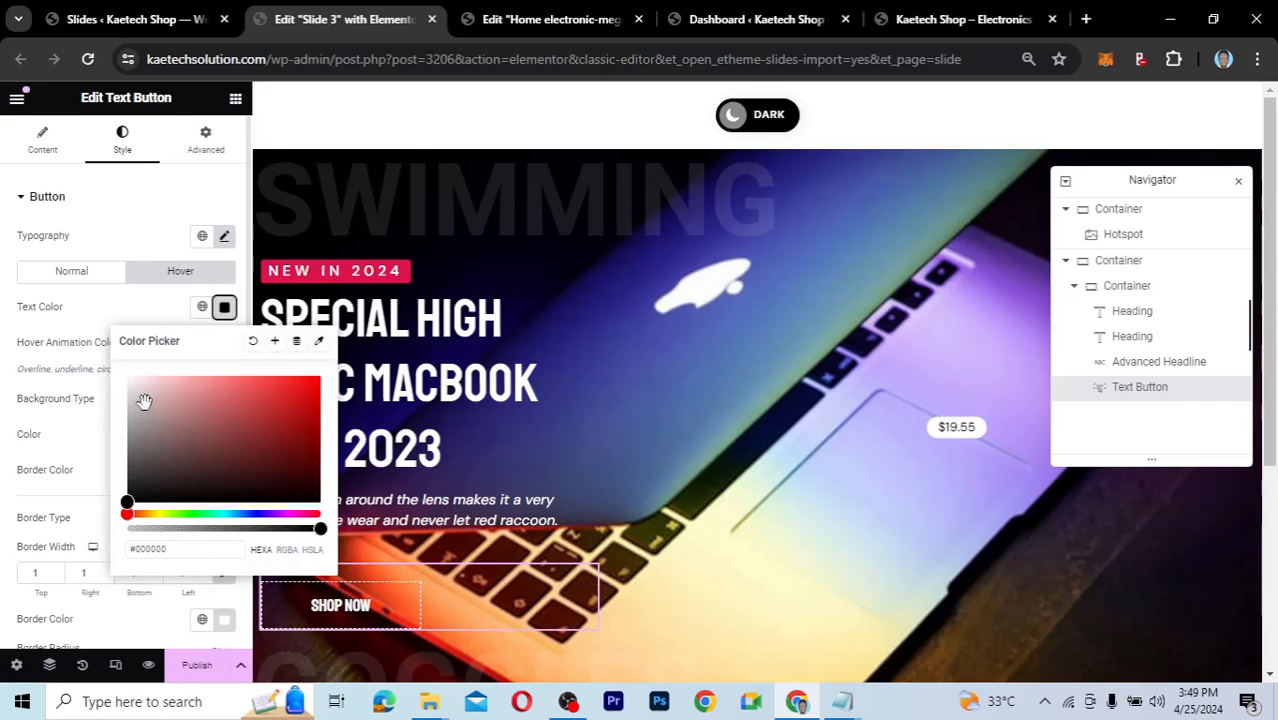
click(352, 607)
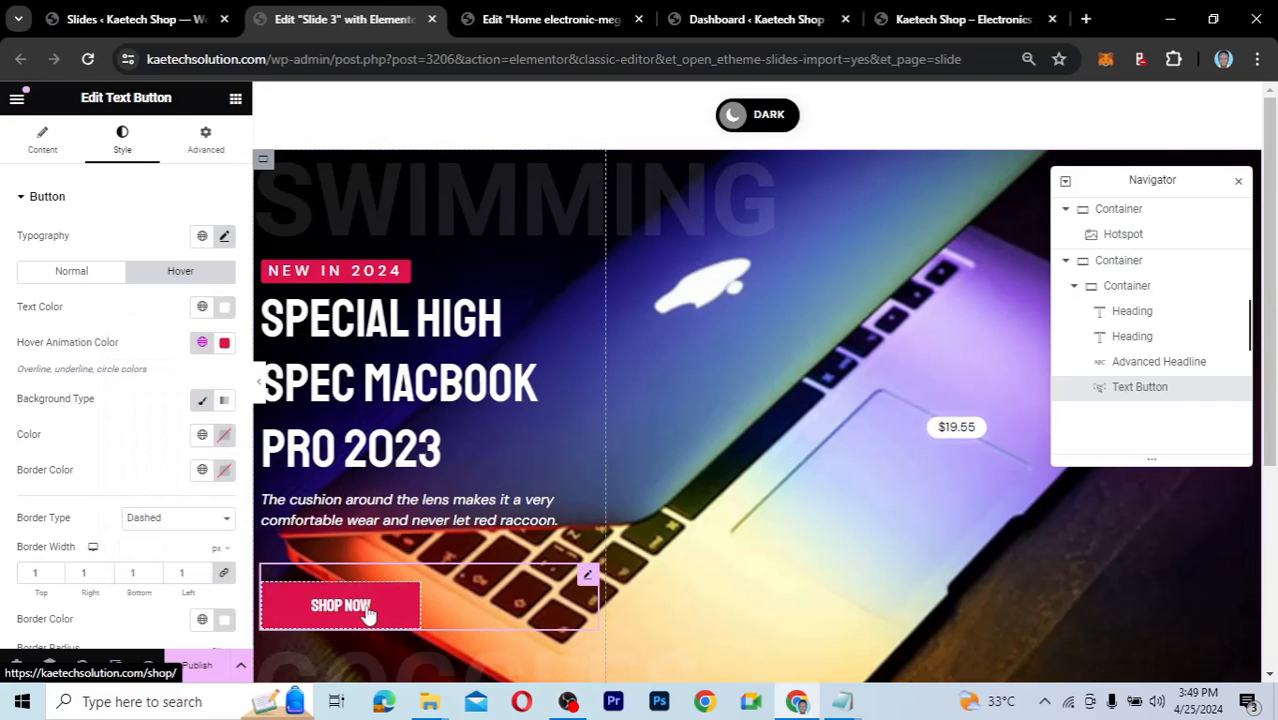
click(207, 668)
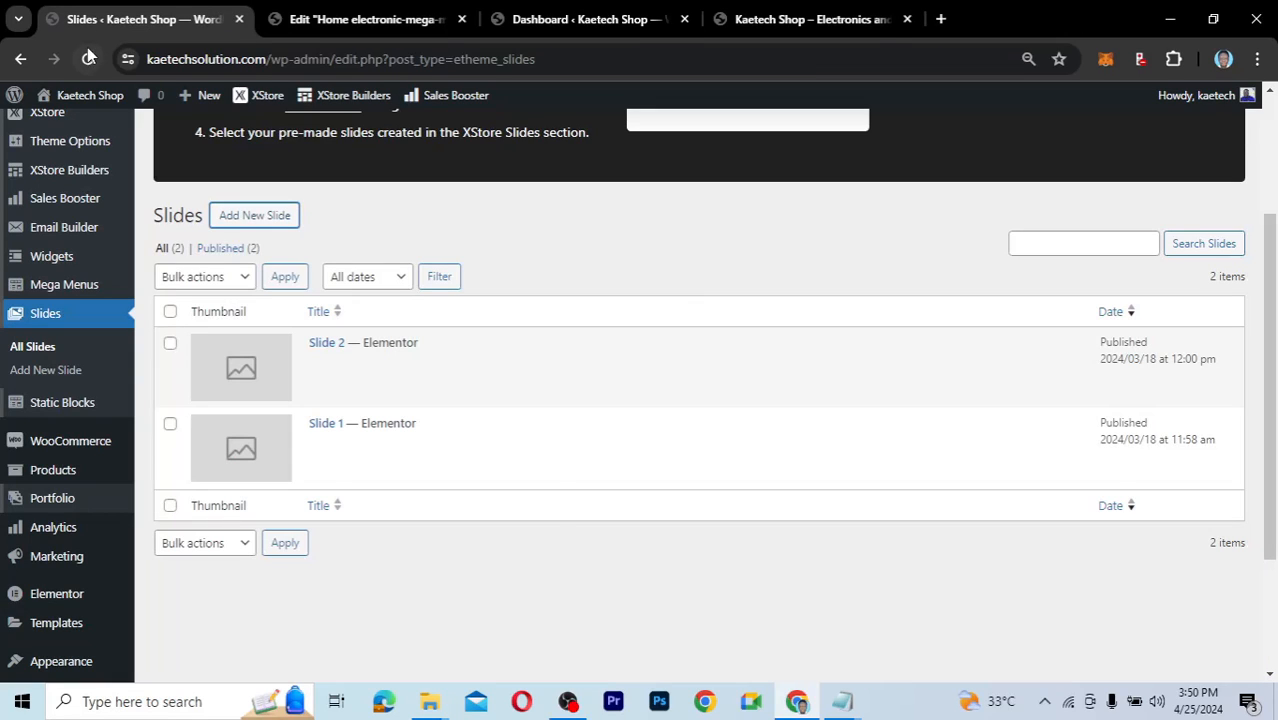
Reload the Slides list to confirm Slide 3 appears, then return to the home page editor.
click(88, 58)
mouse_move(406, 450)
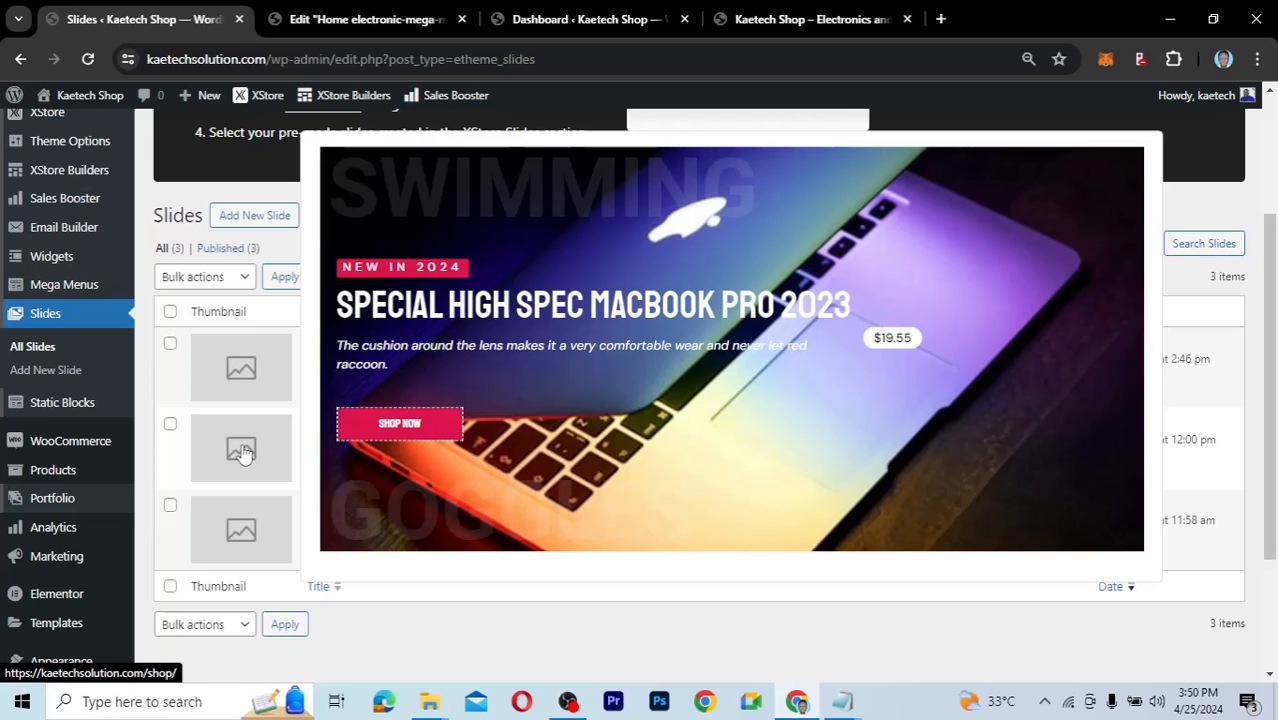
click(360, 20)
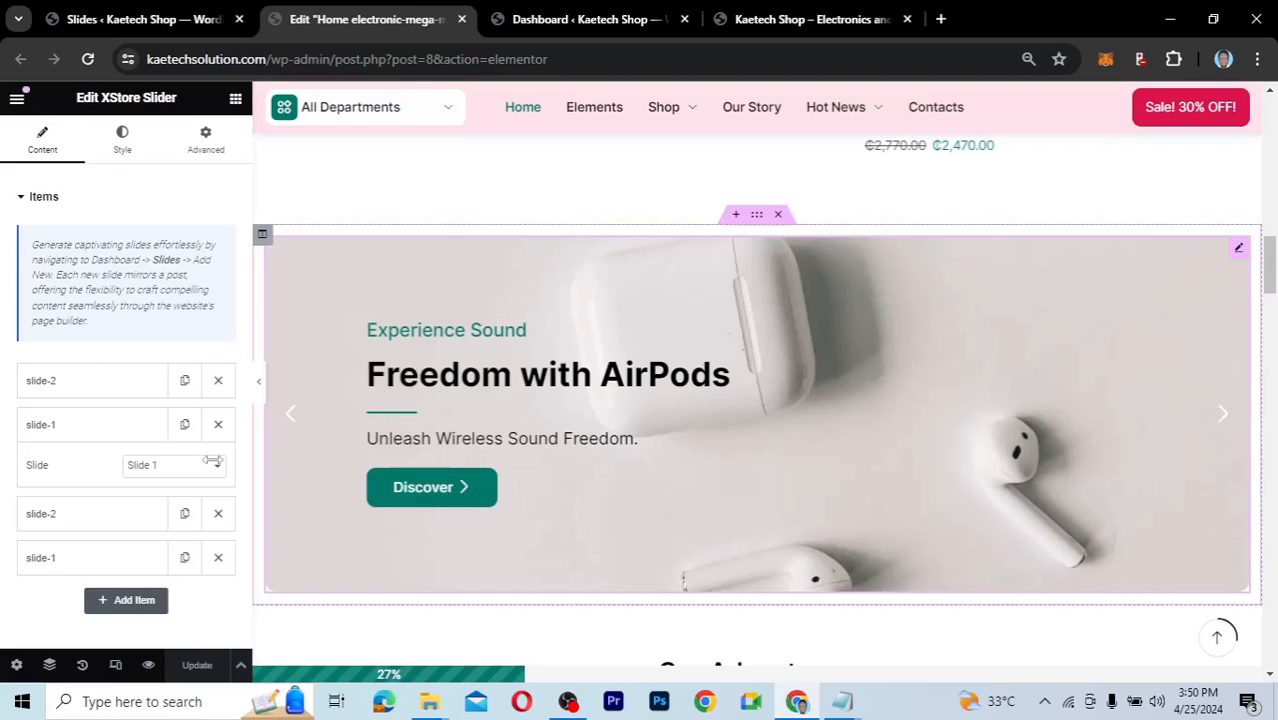
Delete the duplicate slide-1 and slide-2 items from the home slider.
click(128, 440)
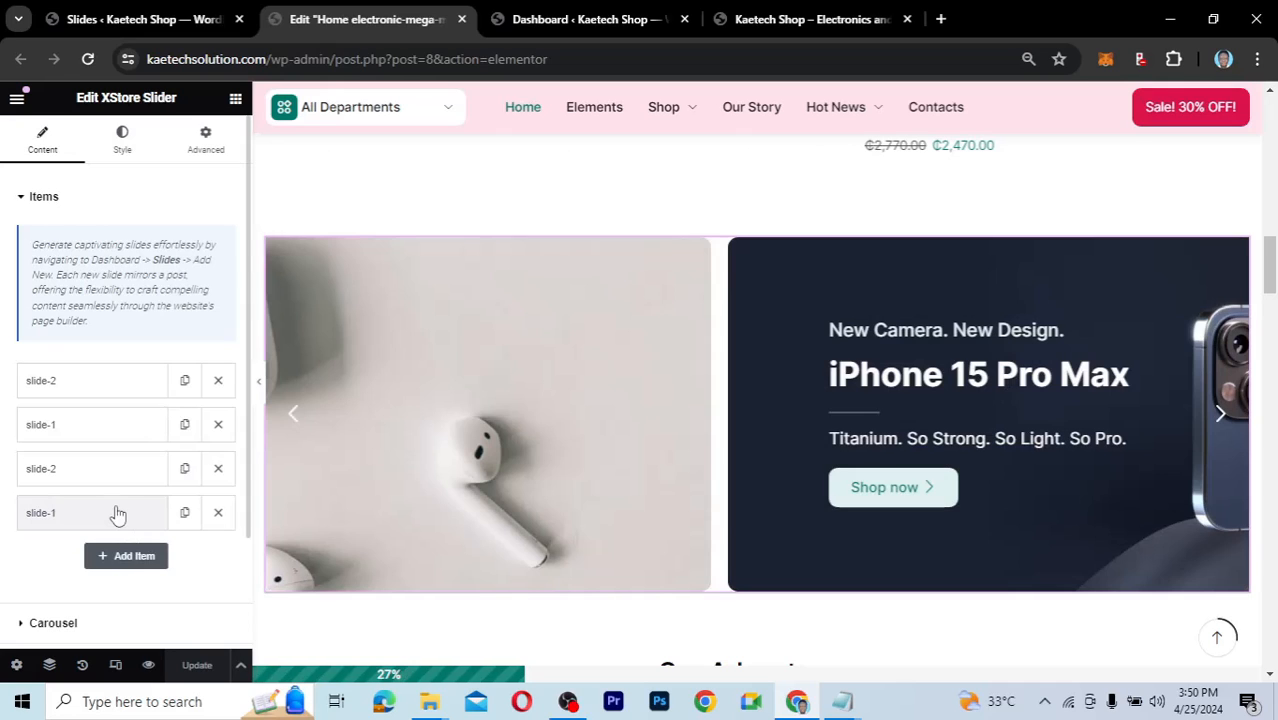
click(219, 513)
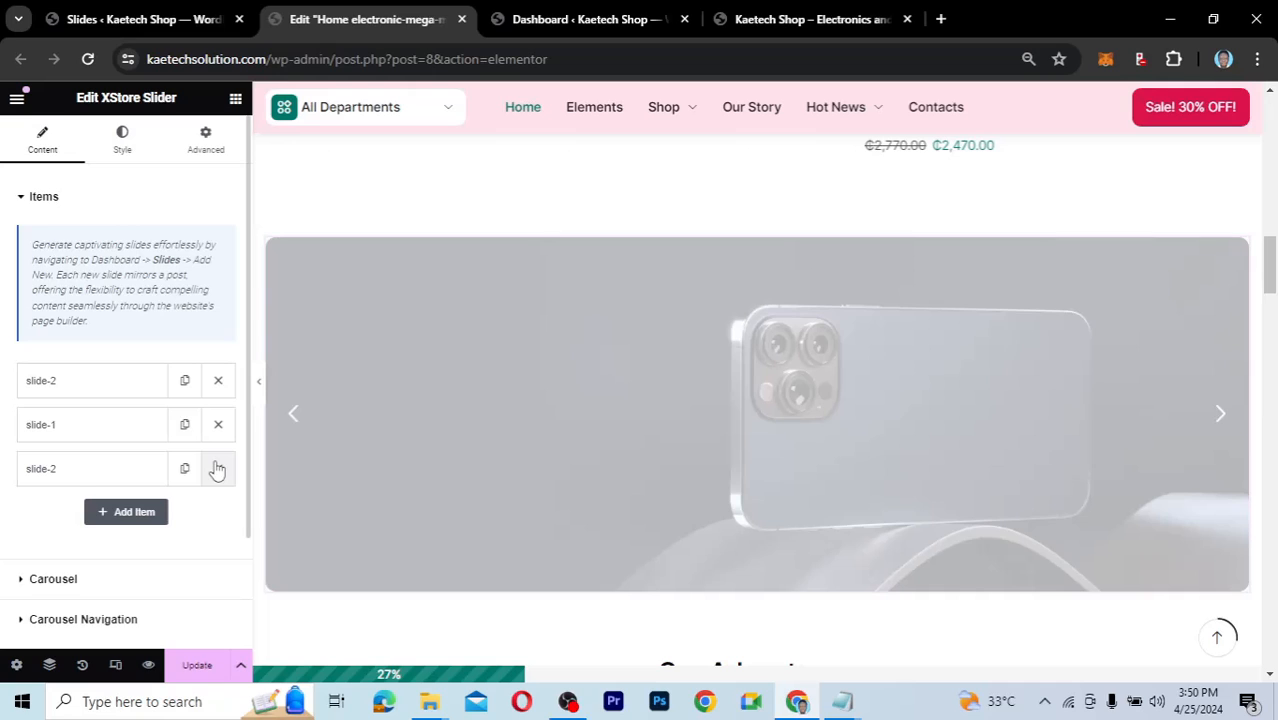
click(218, 468)
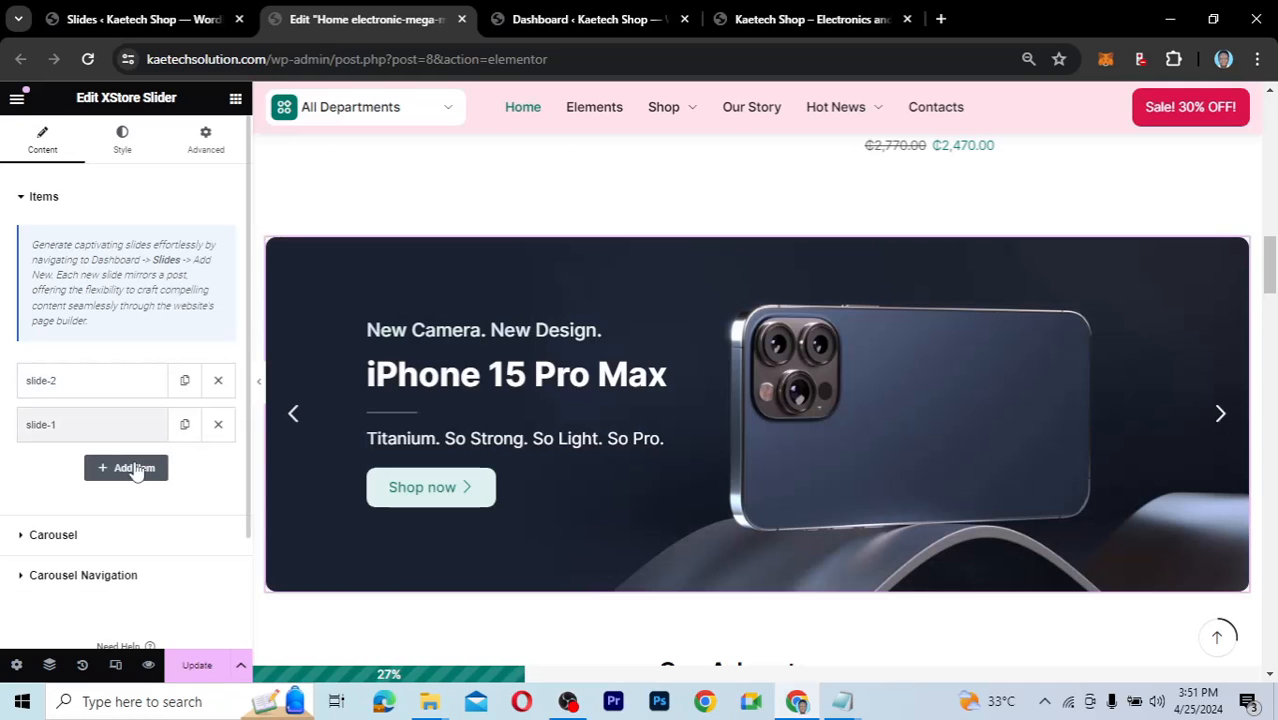
Add a new empty slider item, update the home page, and reload the editor.
click(134, 468)
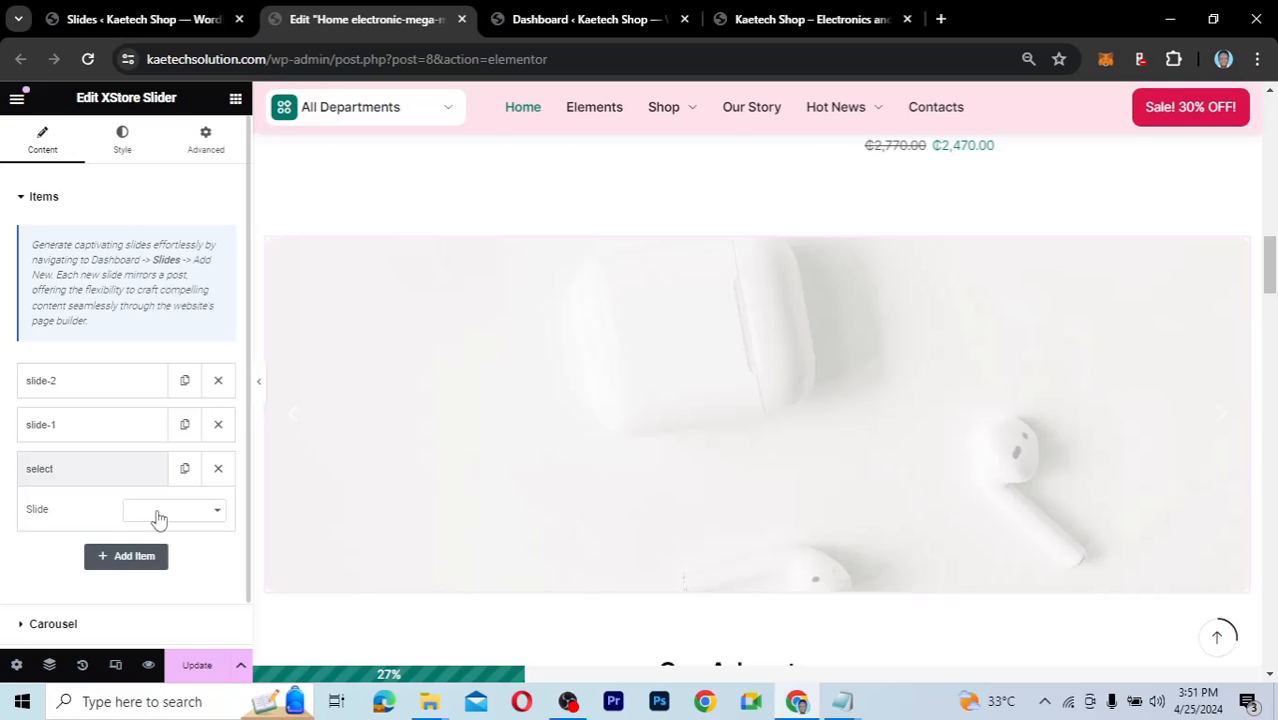
click(158, 518)
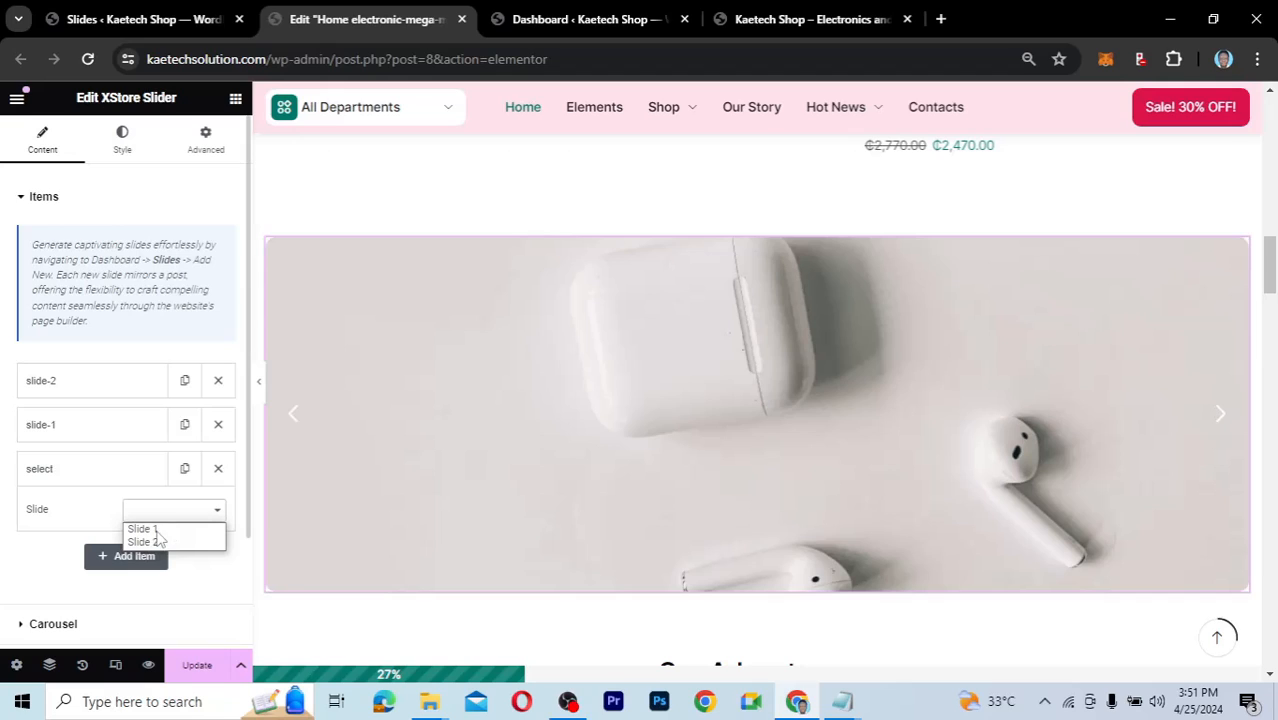
click(56, 579)
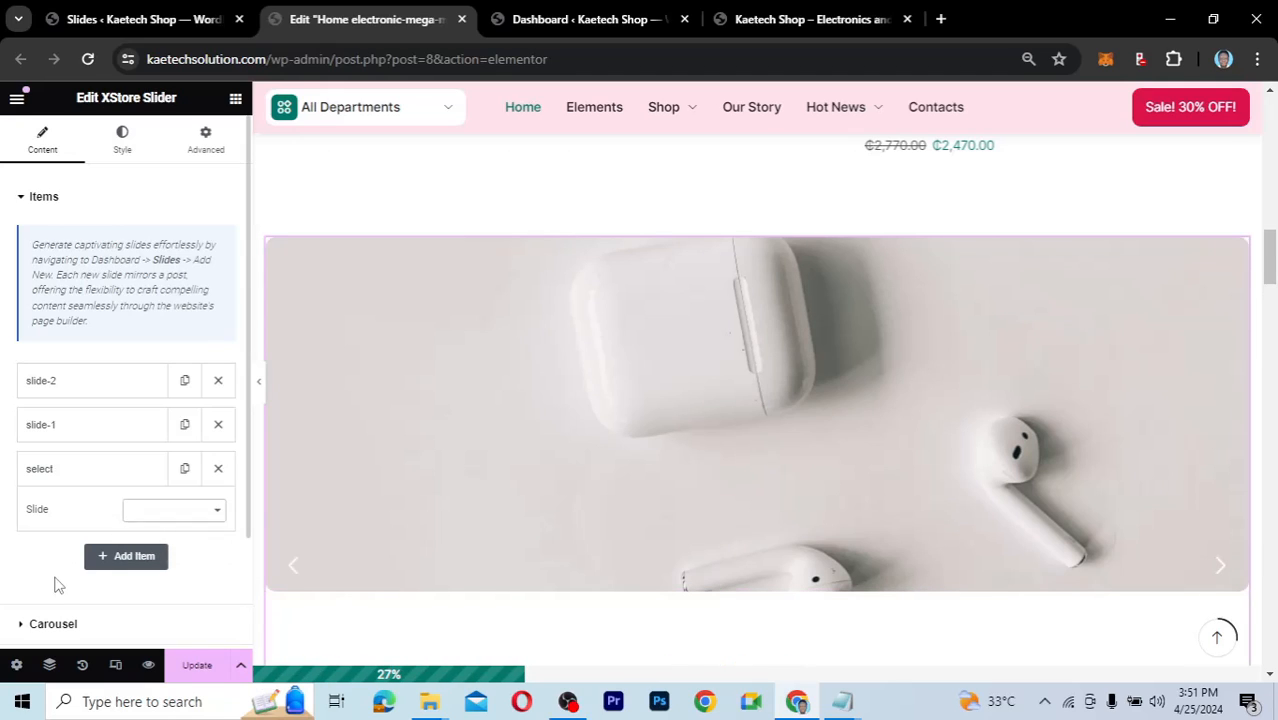
click(197, 667)
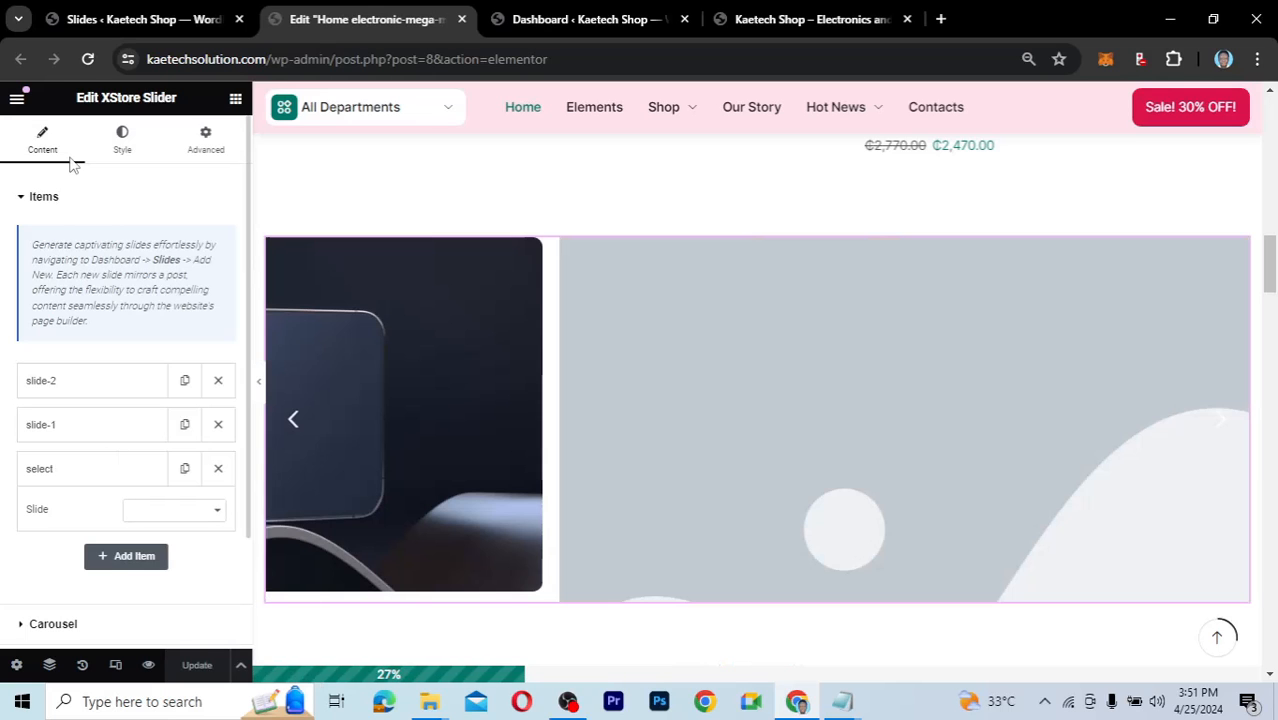
click(88, 59)
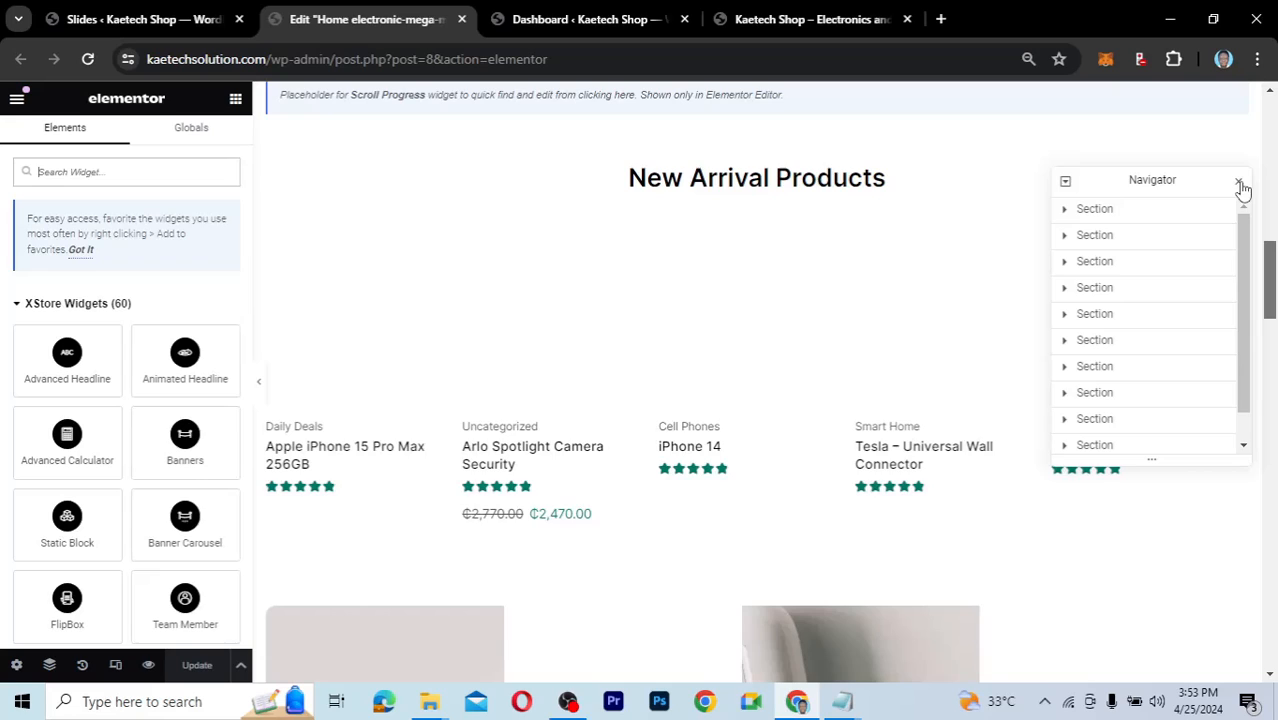
Close the Navigator and open the slider's new third item to assign it Slide 3.
click(1240, 185)
drag(1270, 308, 1272, 358)
scroll(1104, 331, down, 1)
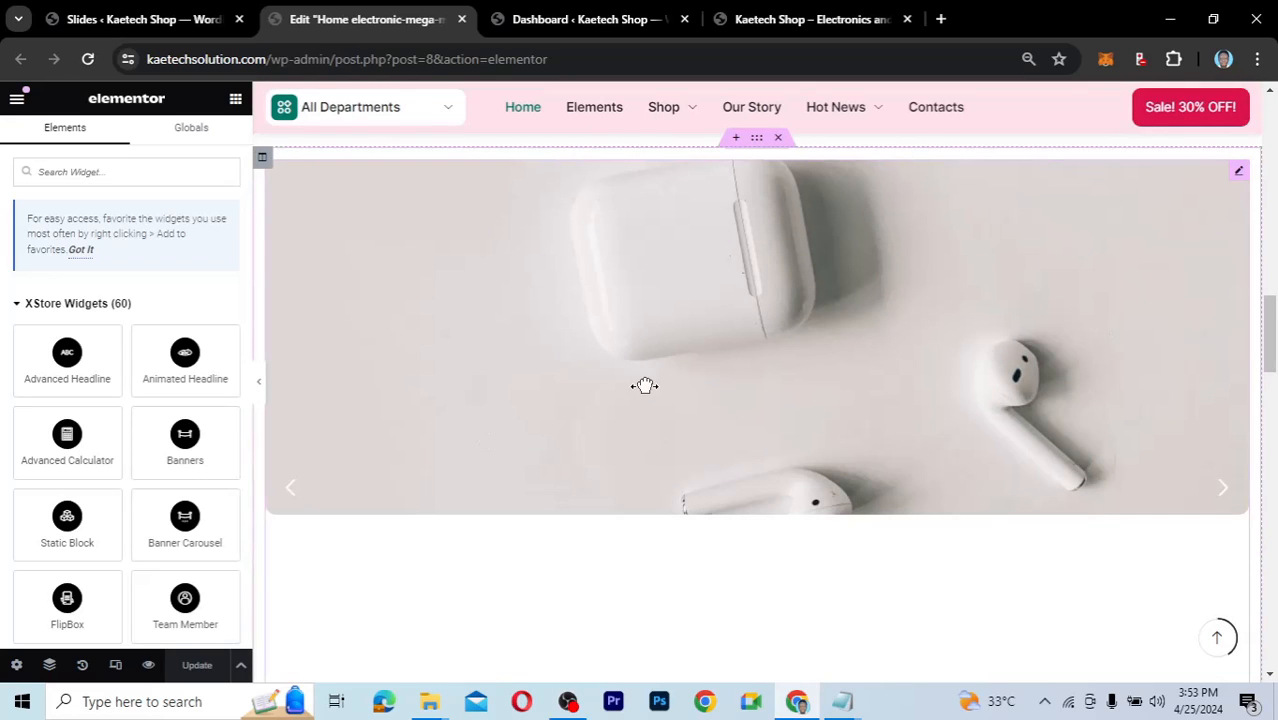
click(1240, 175)
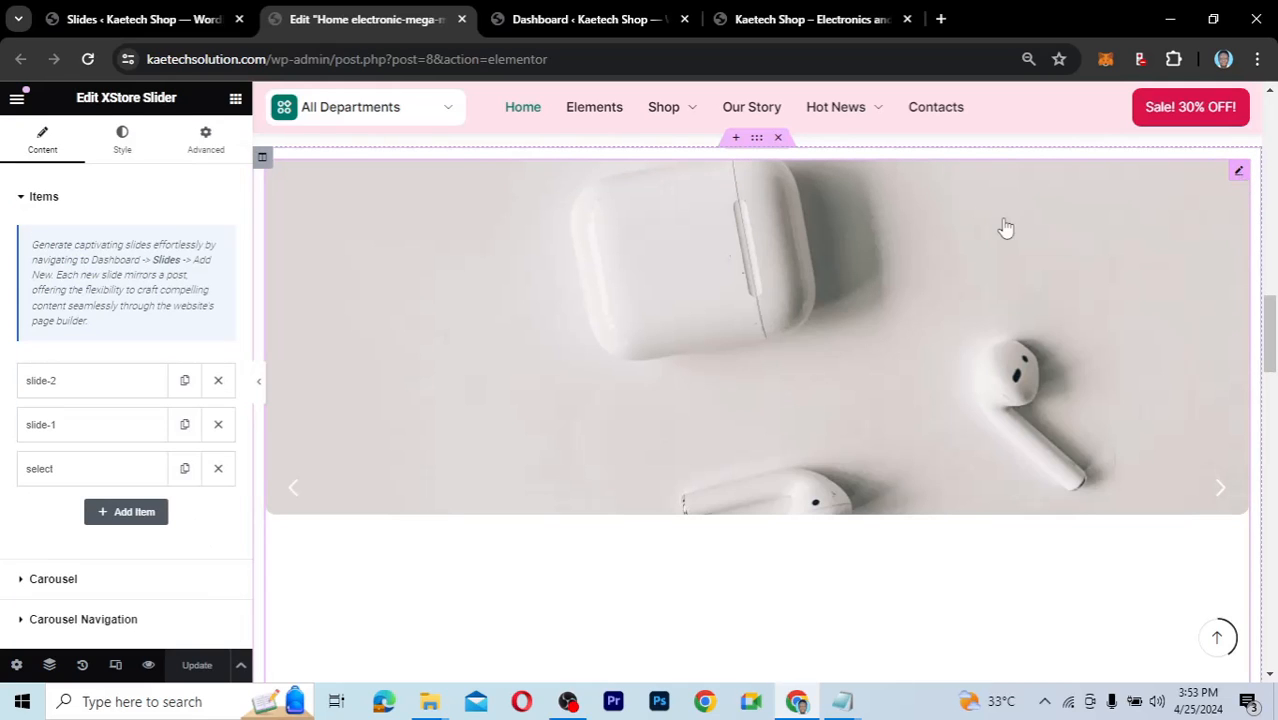
click(91, 478)
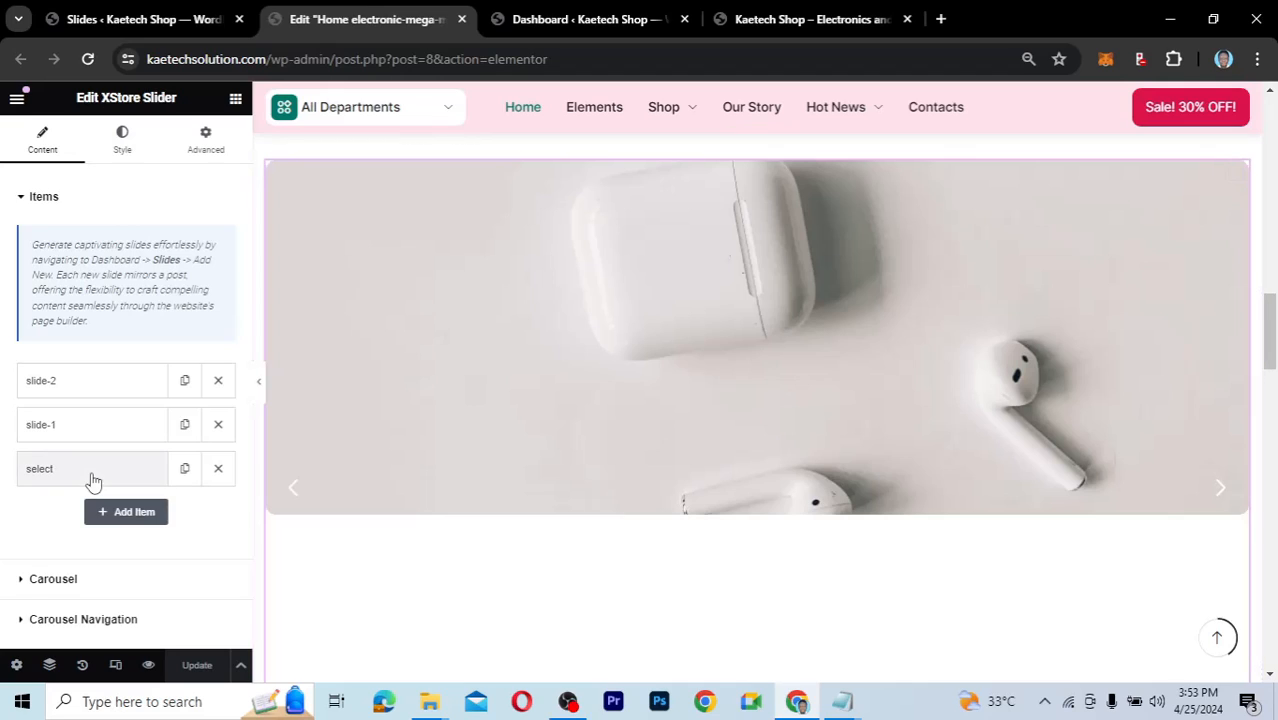
click(212, 512)
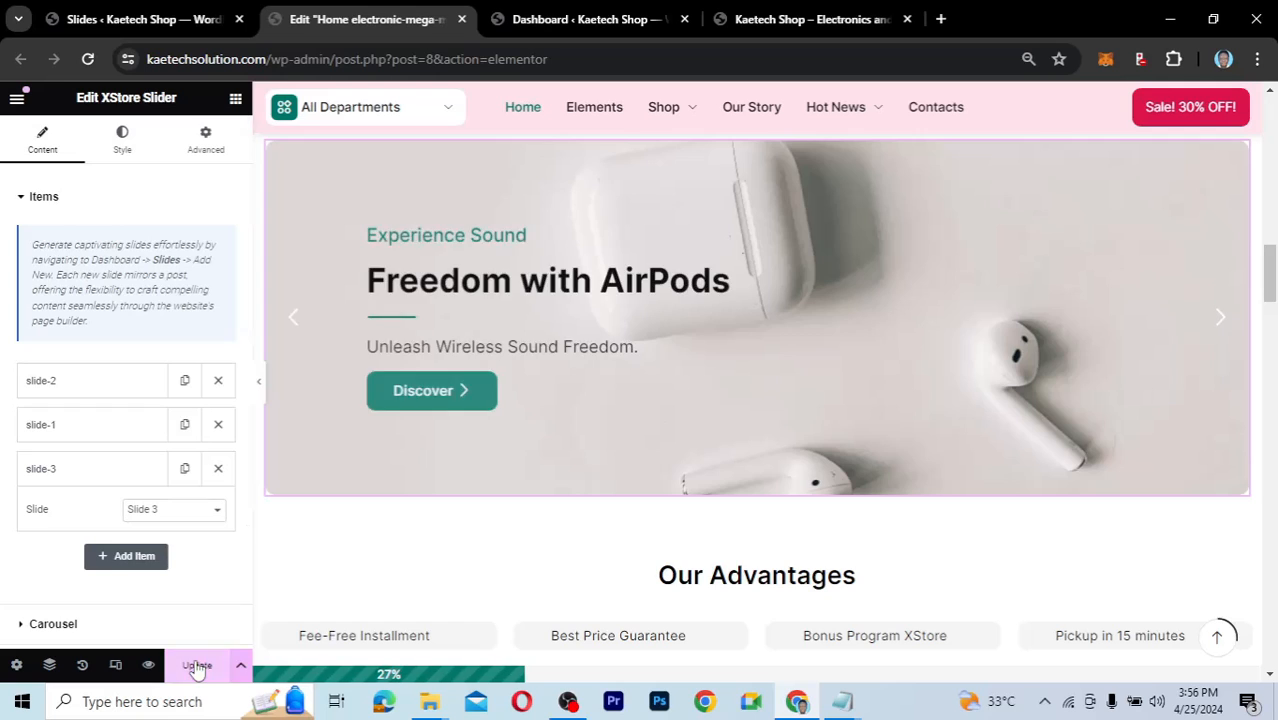
click(197, 668)
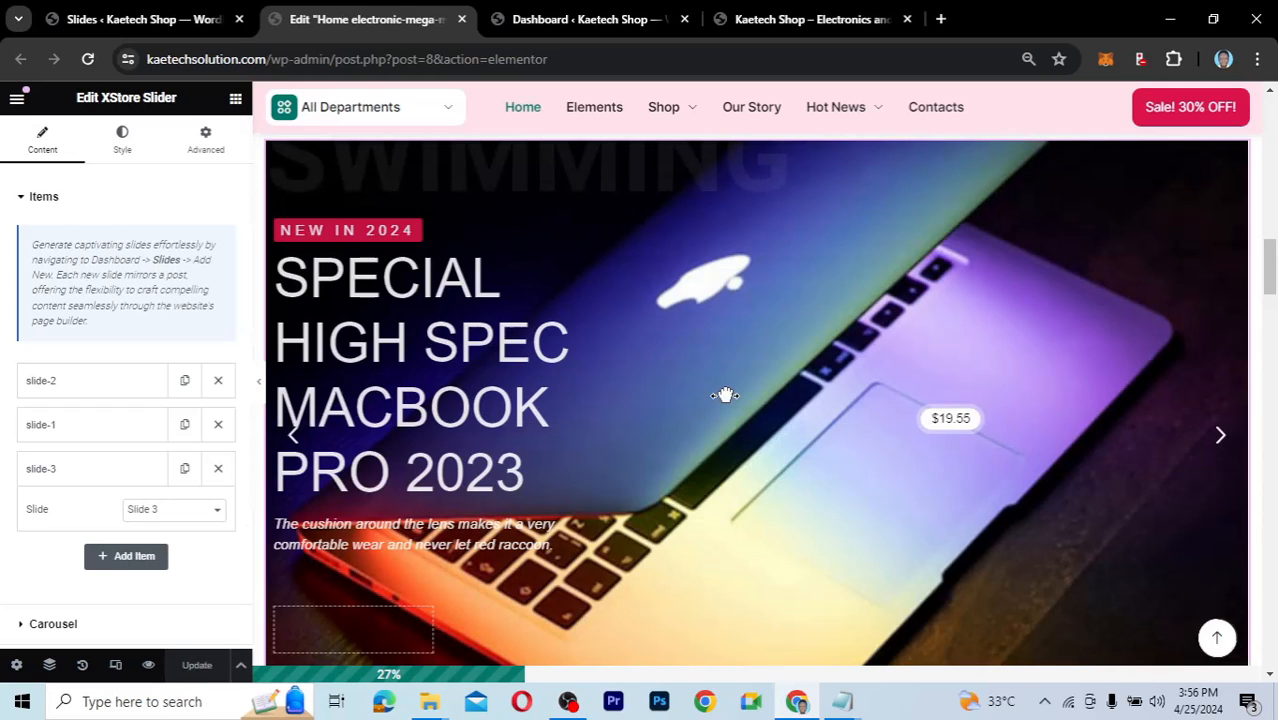
scroll(720, 430, down, 1)
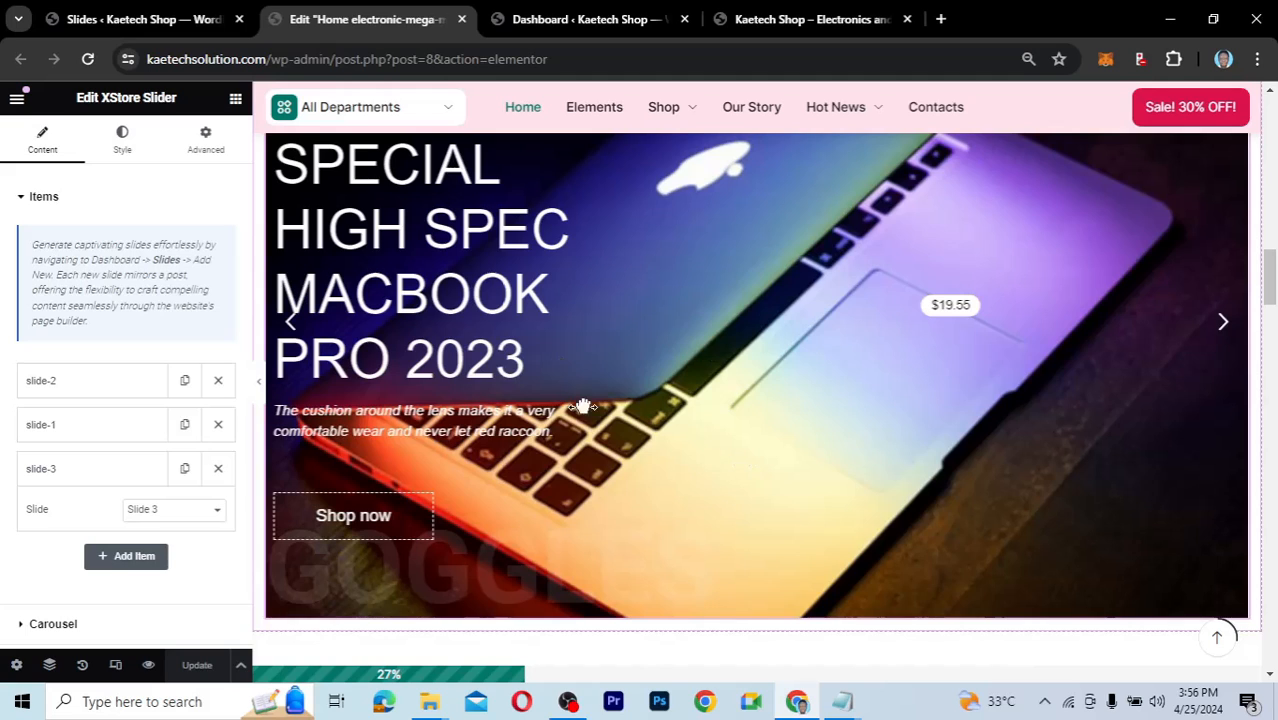
scroll(697, 482, up, 2)
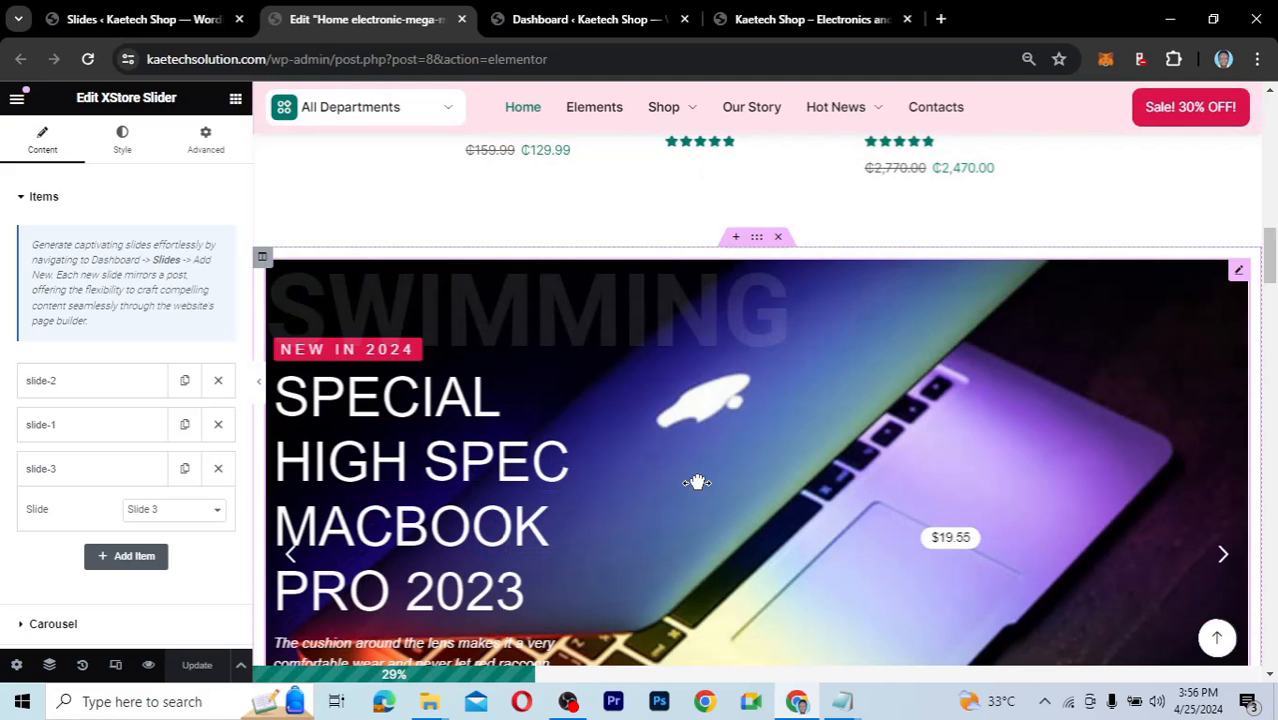
scroll(697, 482, down, 1)
scroll(697, 482, down, 1)
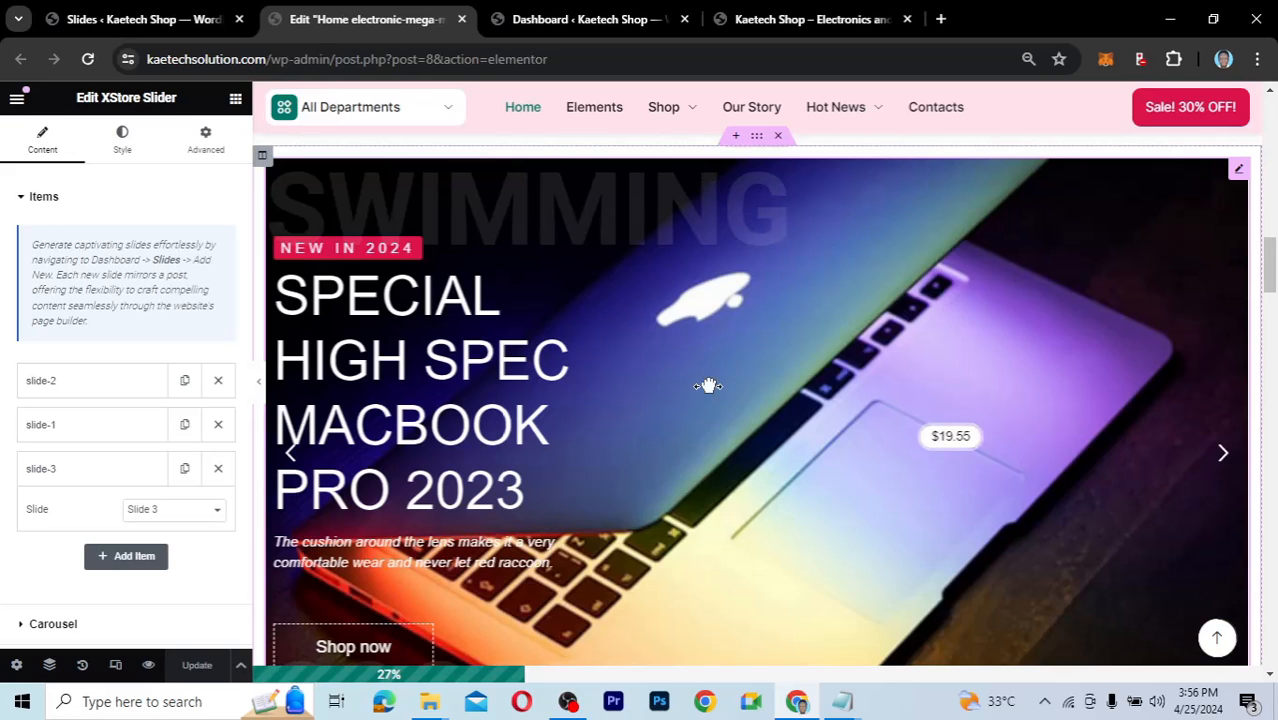
scroll(684, 457, down, 3)
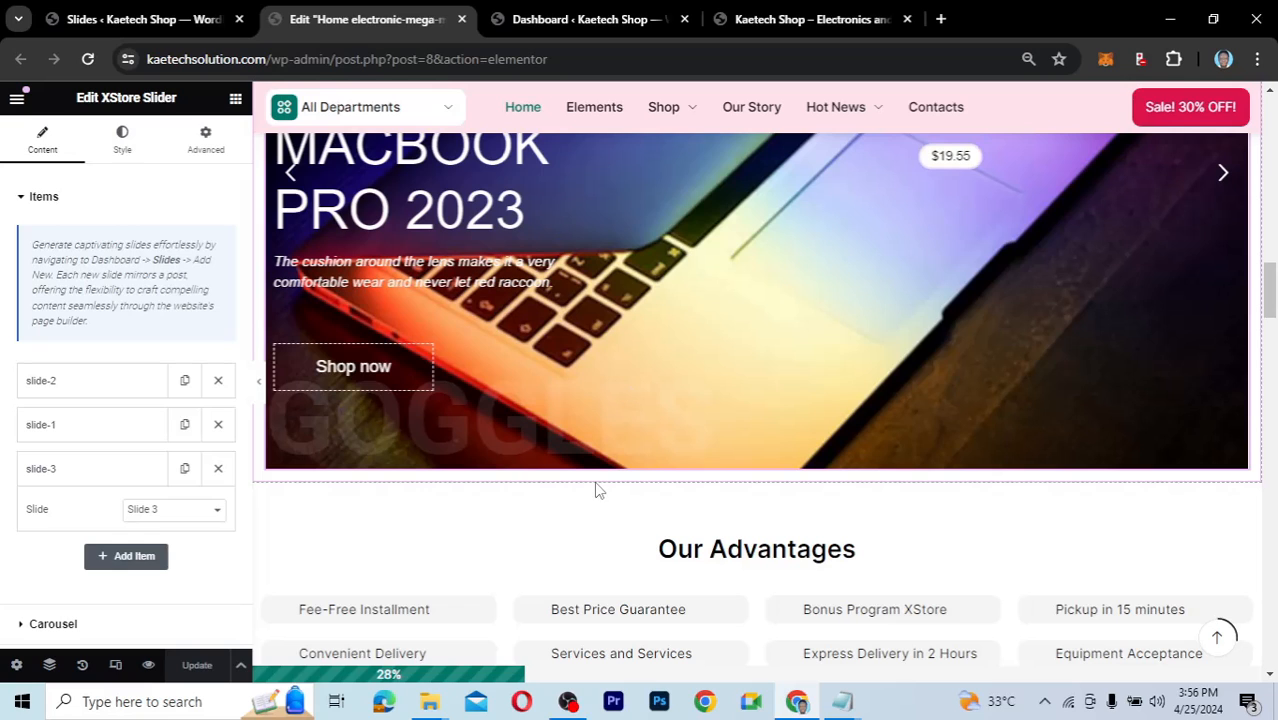
scroll(590, 380, up, 2)
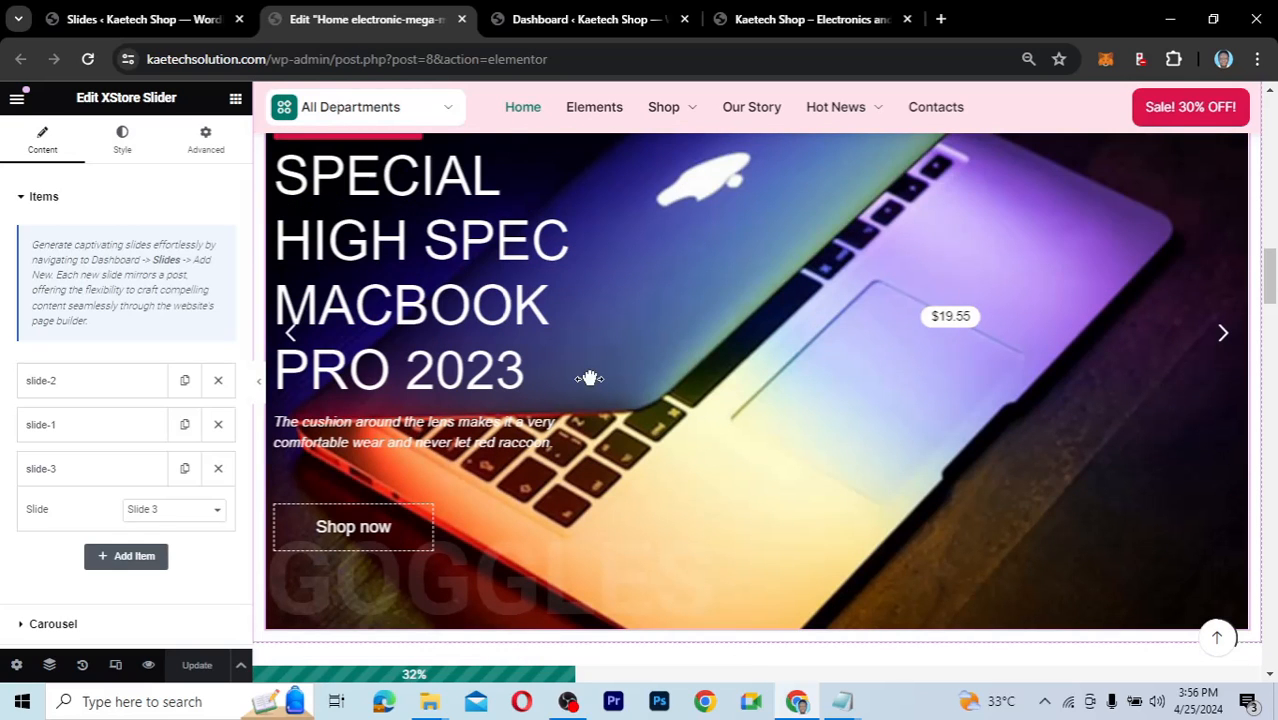
scroll(590, 378, up, 1)
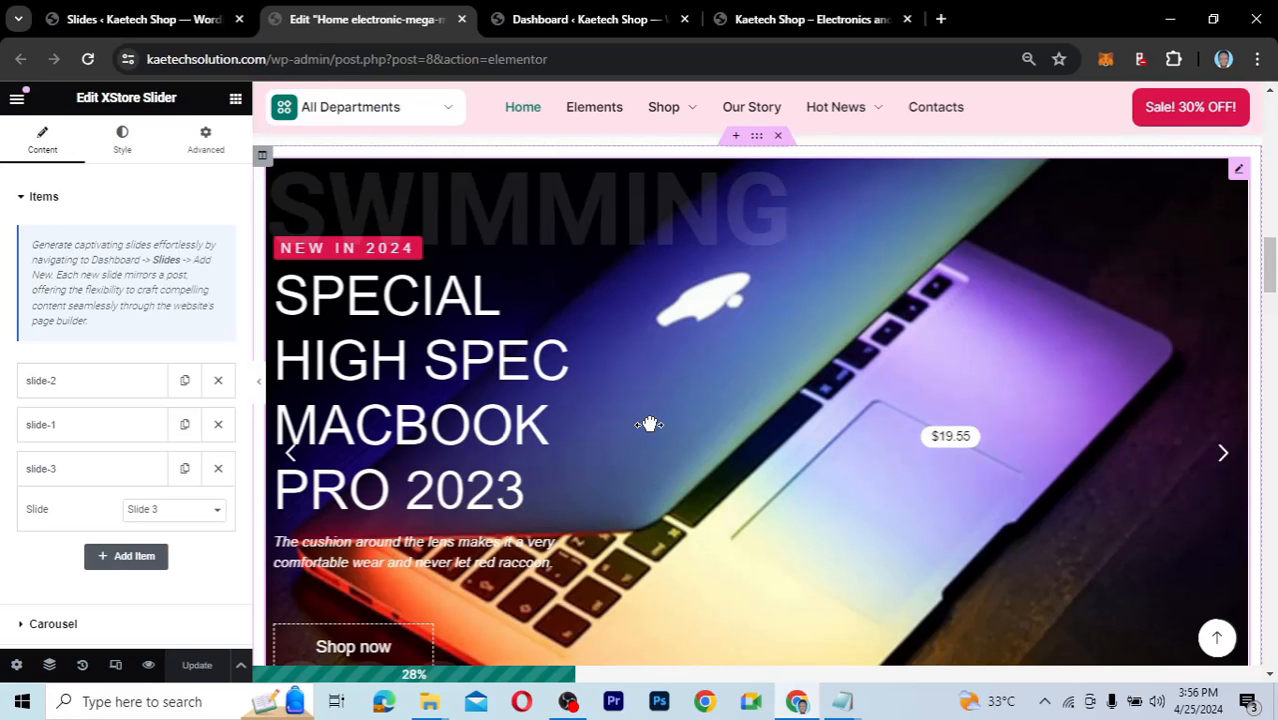
scroll(649, 424, down, 2)
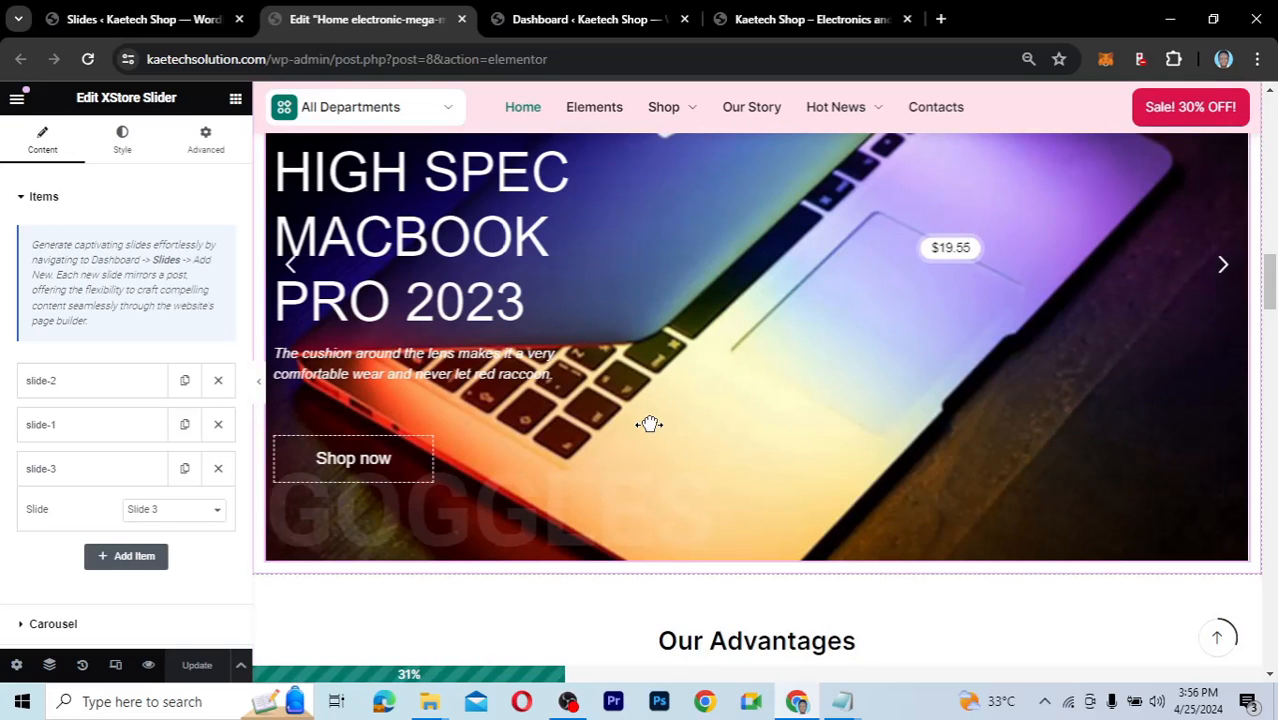
scroll(649, 424, up, 1)
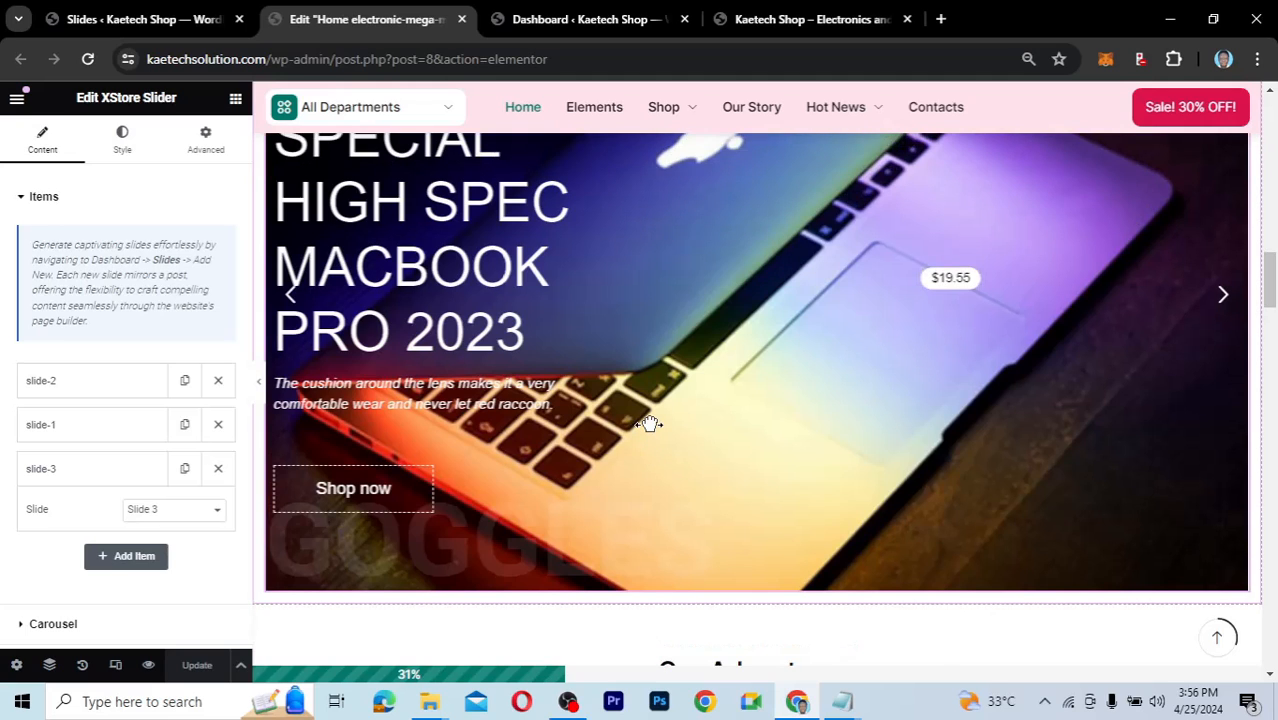
scroll(649, 424, up, 2)
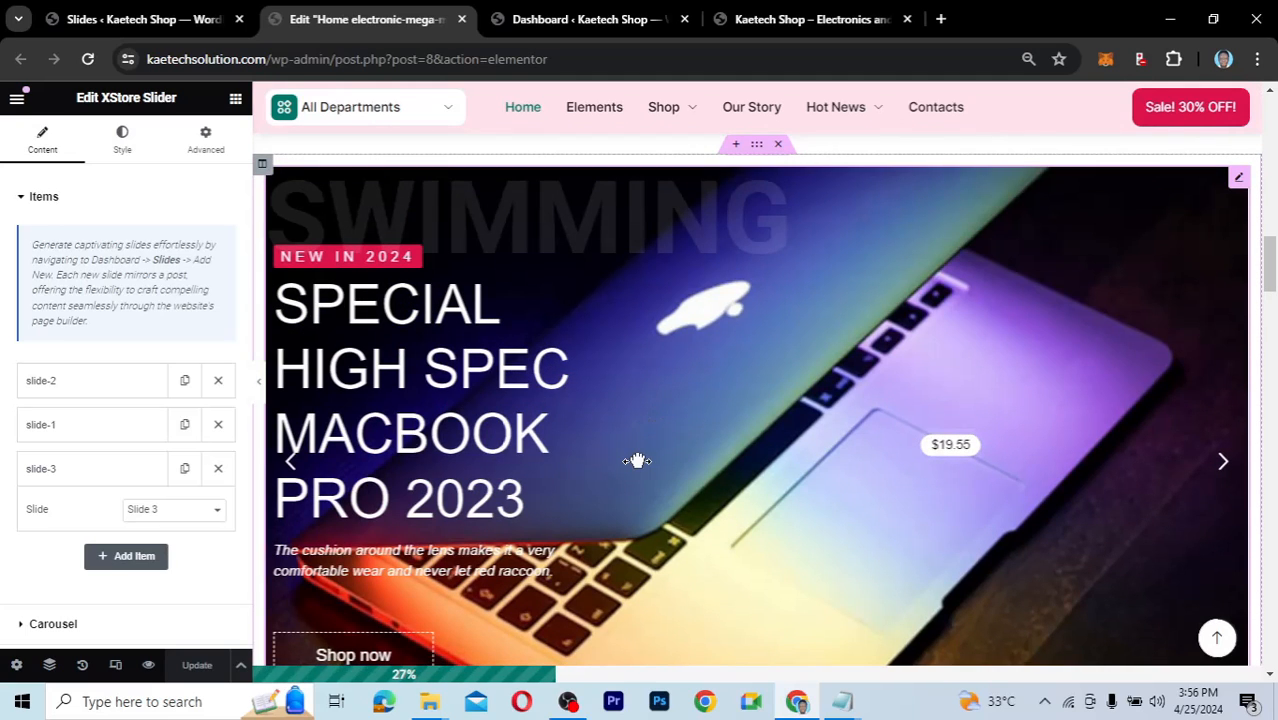
scroll(637, 461, down, 2)
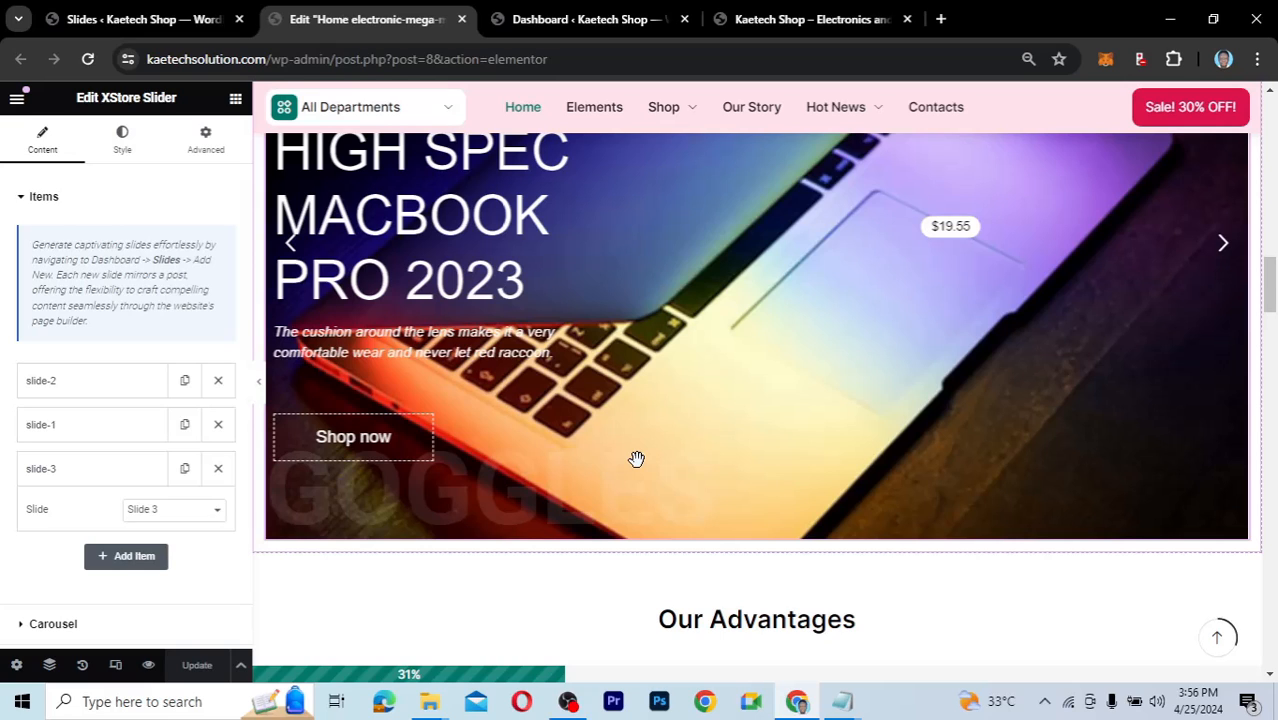
scroll(636, 459, up, 1)
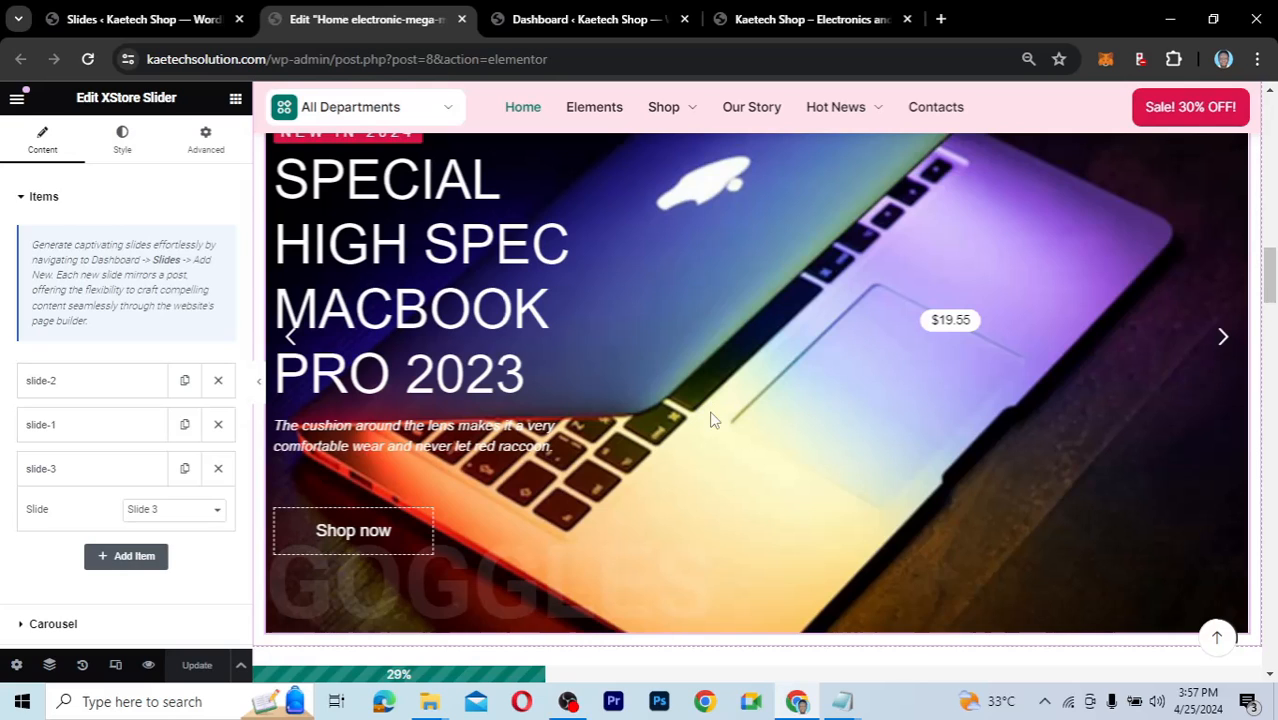
scroll(712, 420, down, 5)
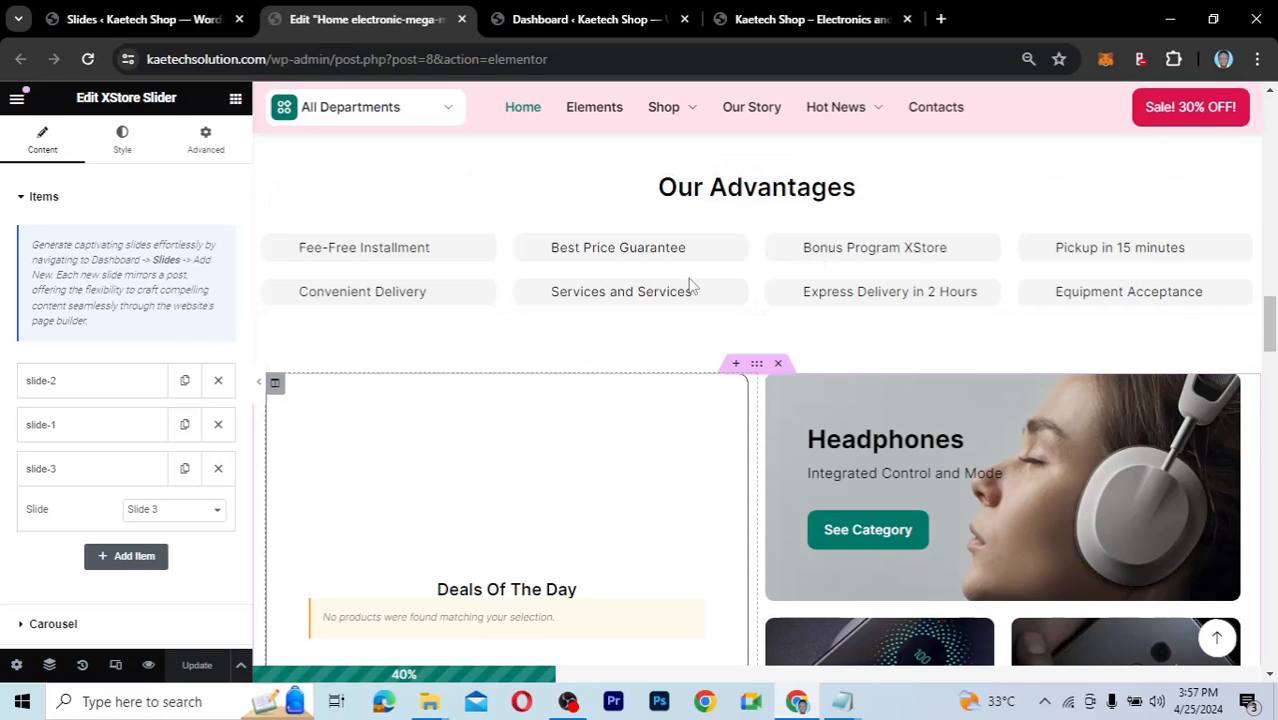
Open the Deals Of The Day products widget settings and scroll down the page.
scroll(735, 282, down, 2)
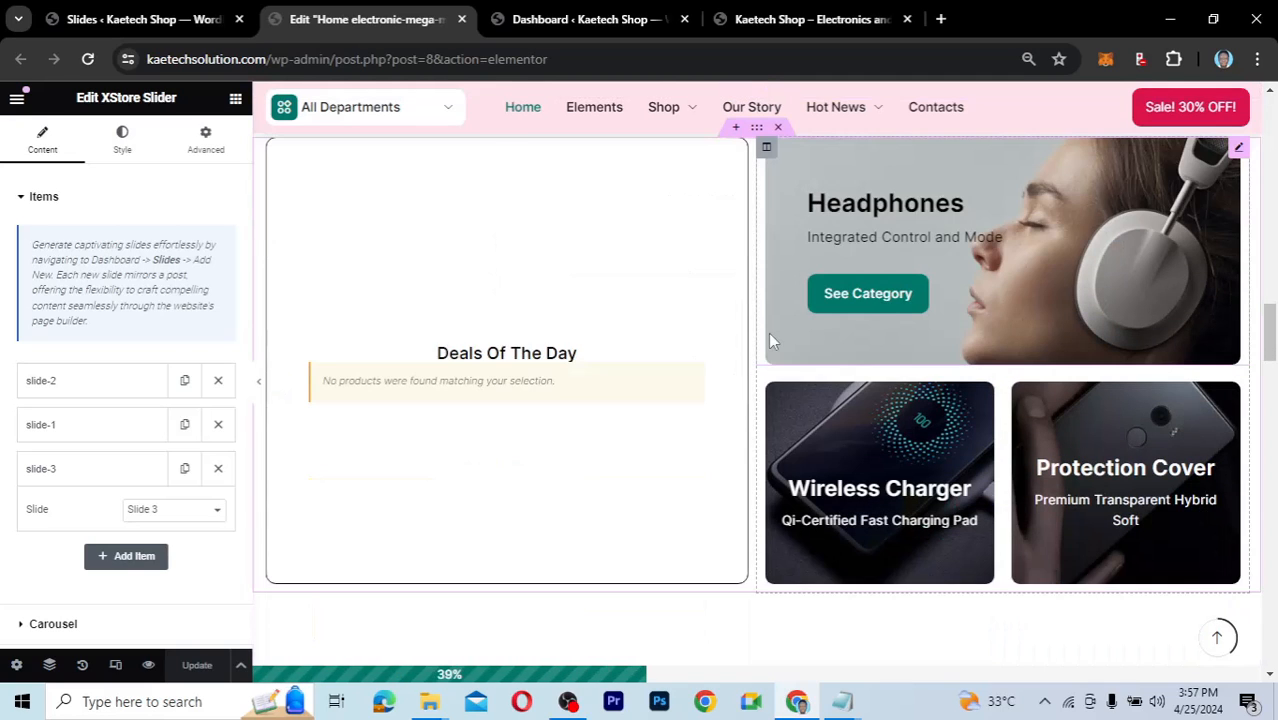
scroll(770, 340, up, 2)
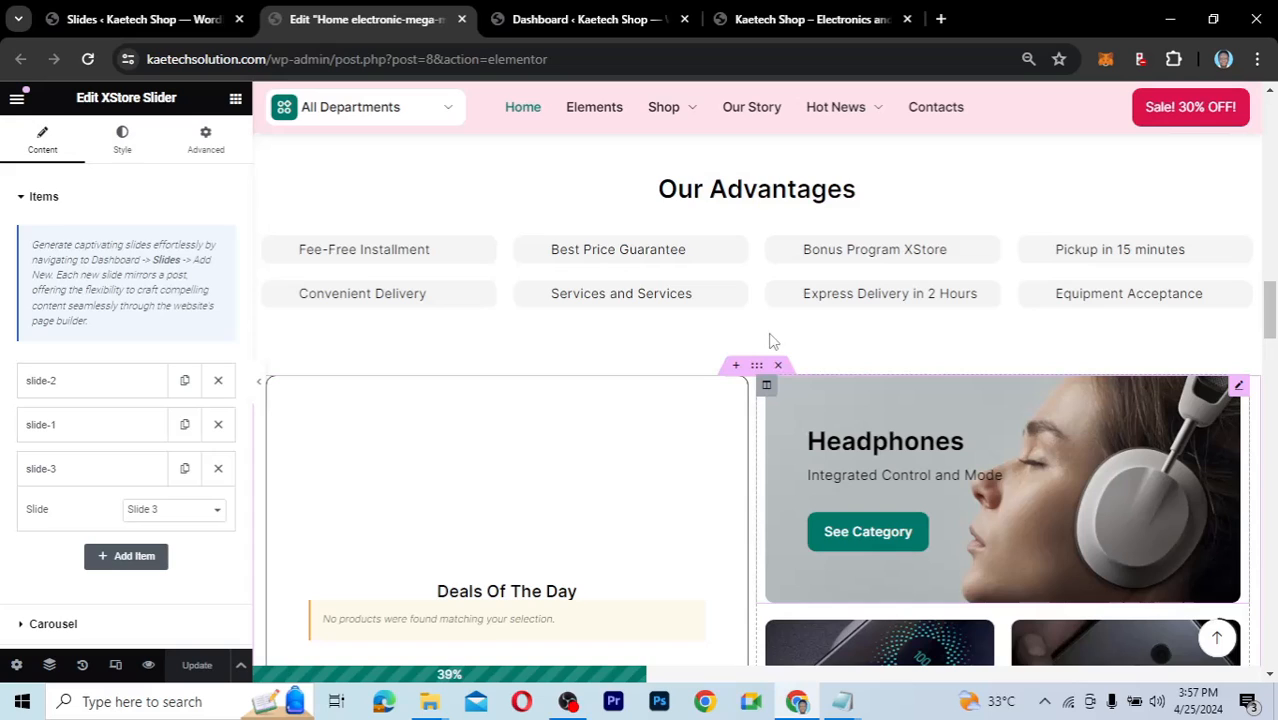
scroll(770, 340, down, 1)
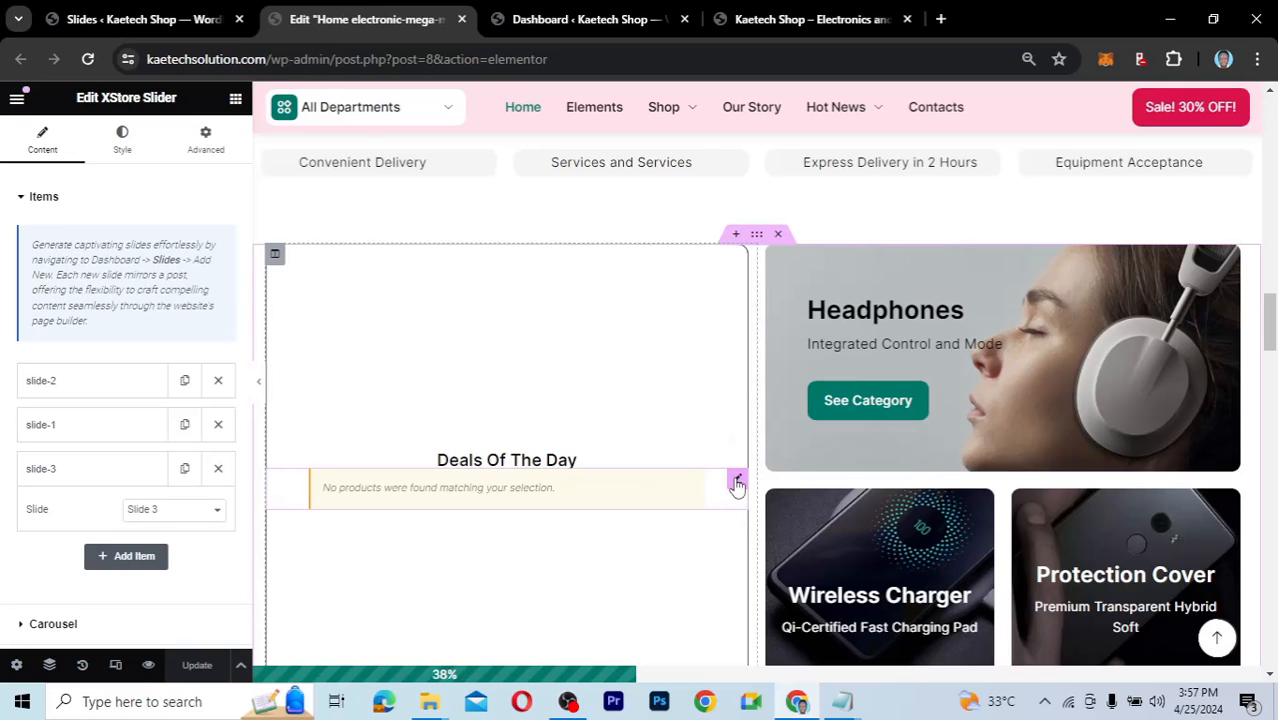
click(736, 482)
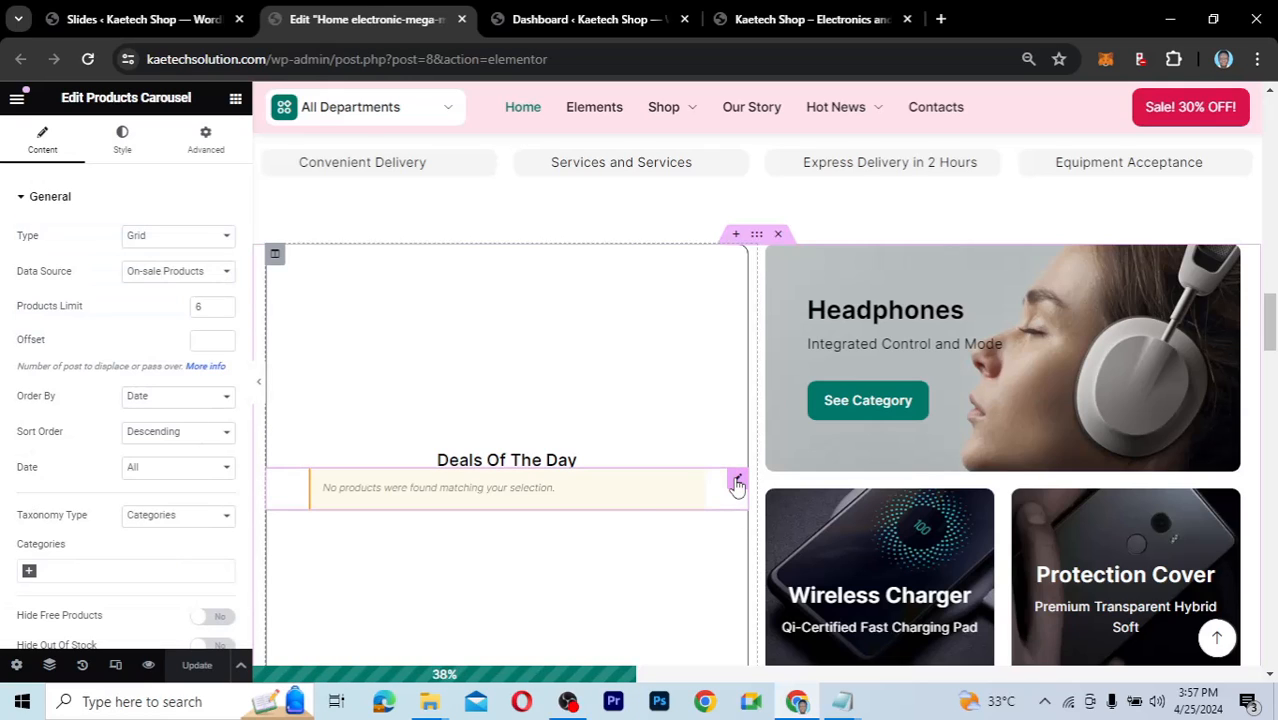
scroll(515, 523, down, 1)
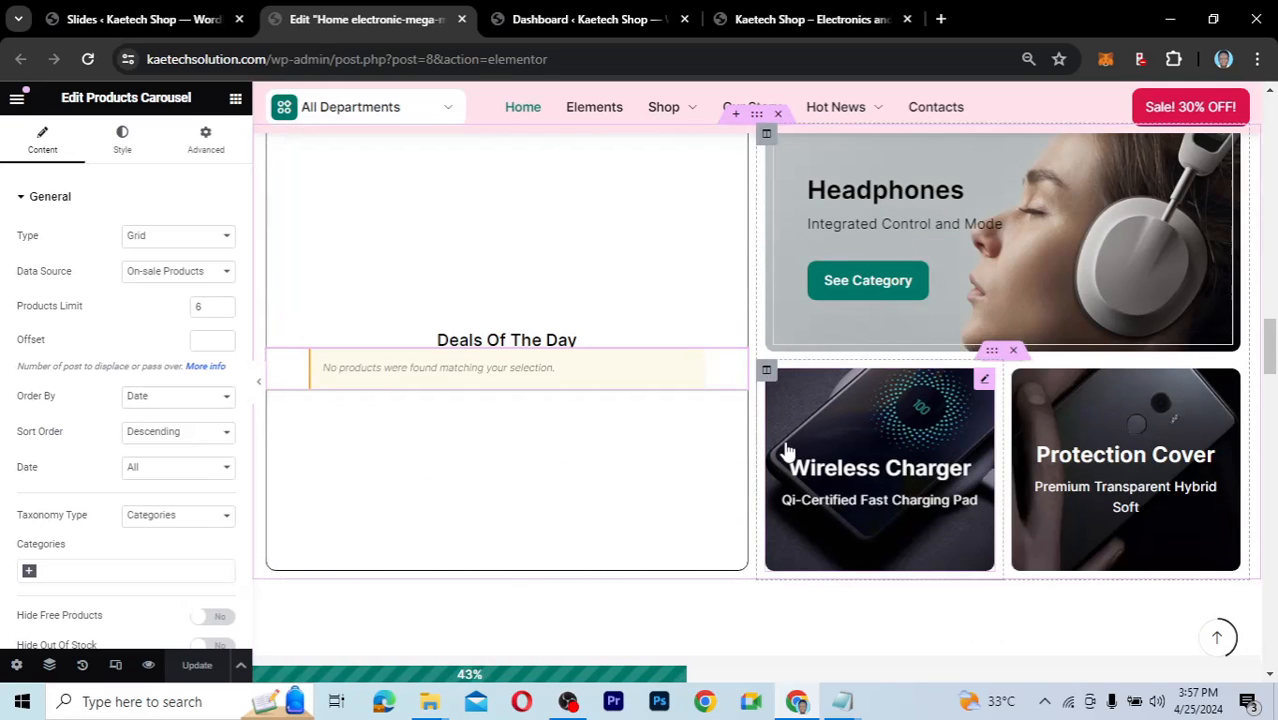
scroll(563, 487, down, 4)
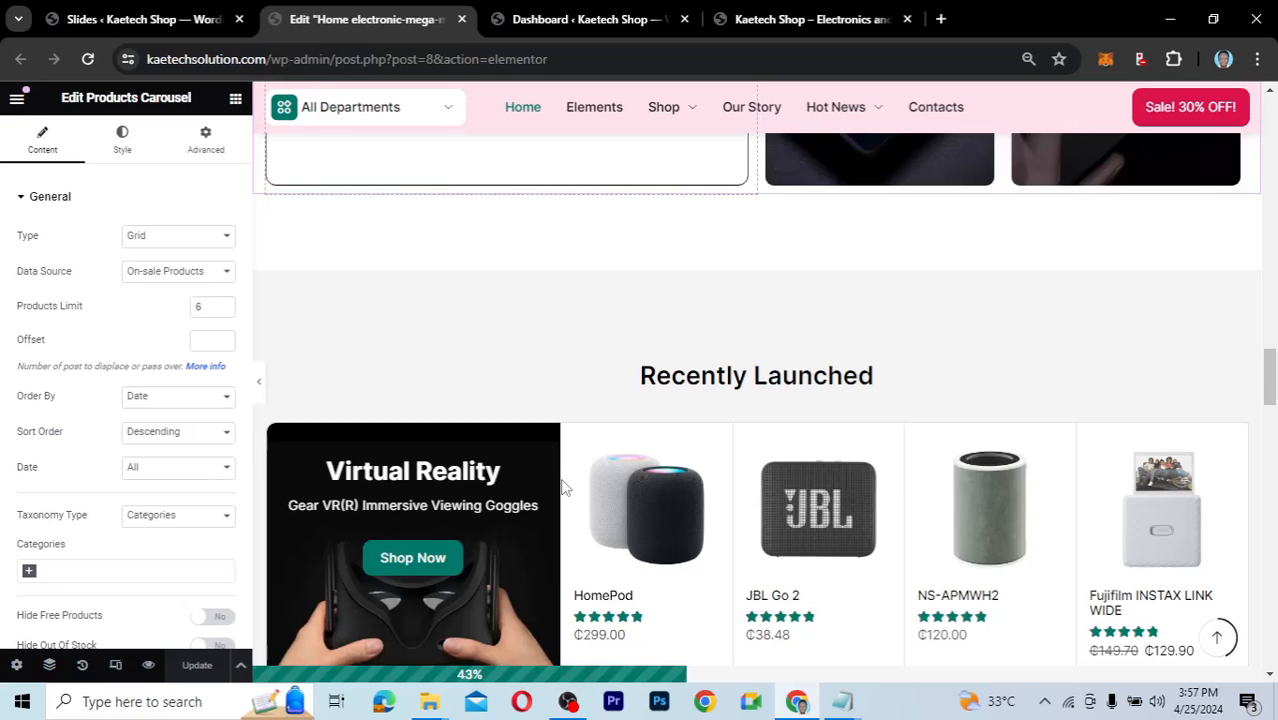
scroll(561, 479, down, 5)
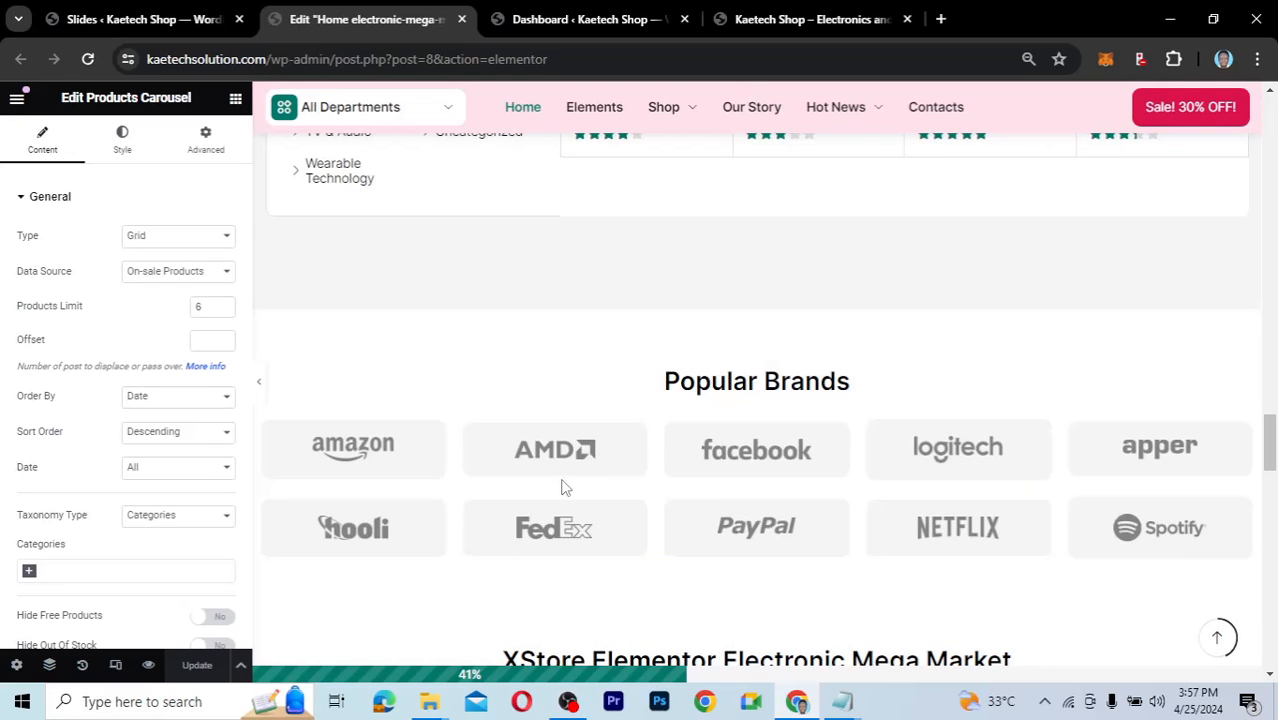
scroll(561, 487, down, 5)
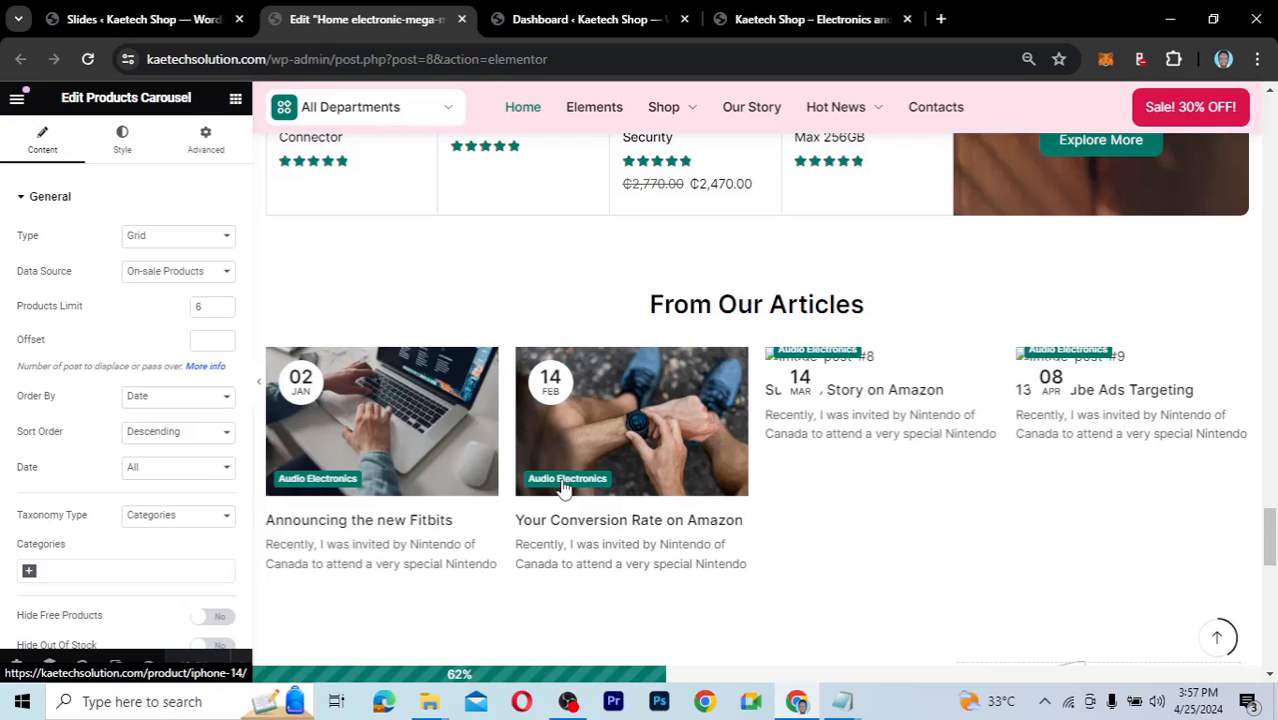
scroll(563, 487, down, 3)
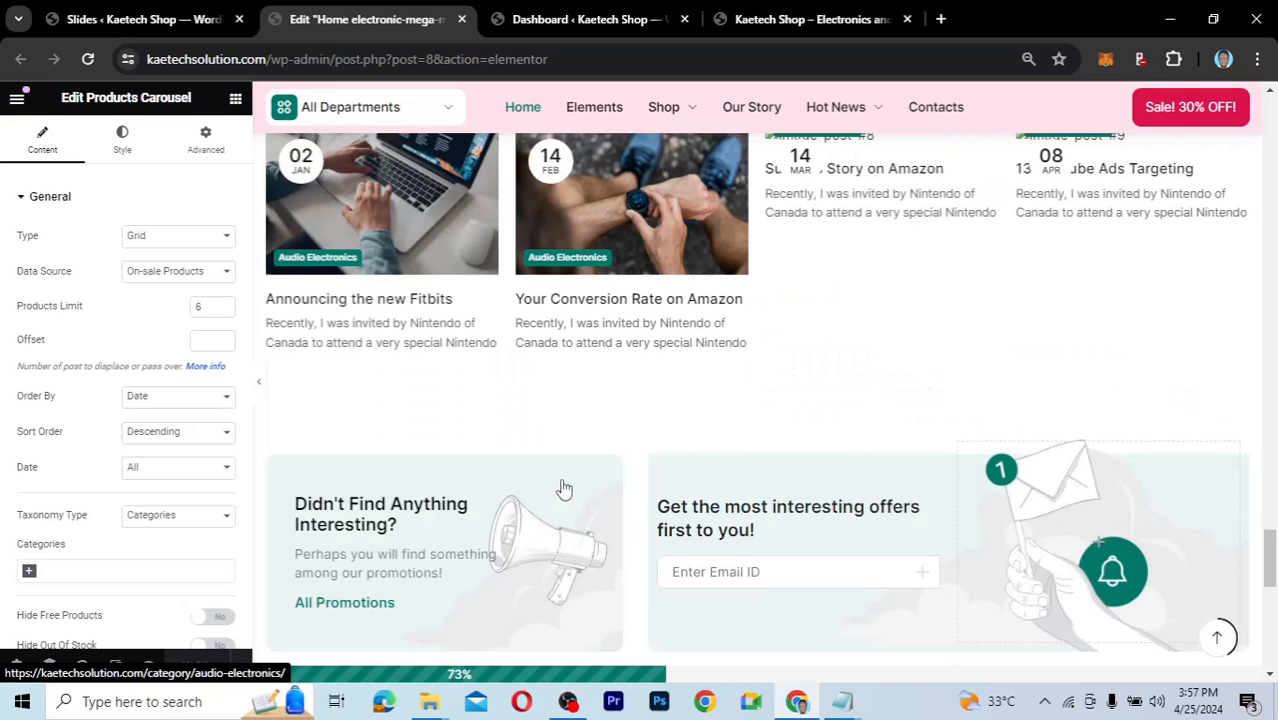
scroll(563, 487, down, 5)
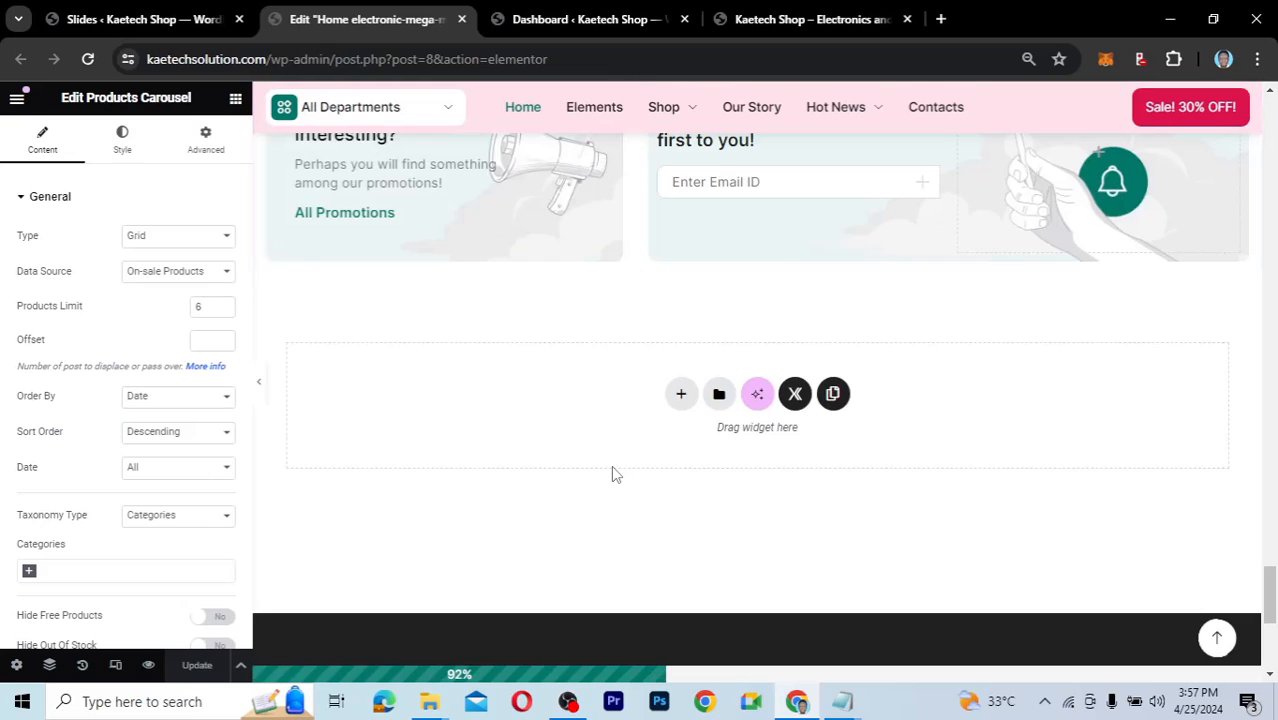
Dismiss the empty section's context menu and close the home page editor.
right_click(613, 468)
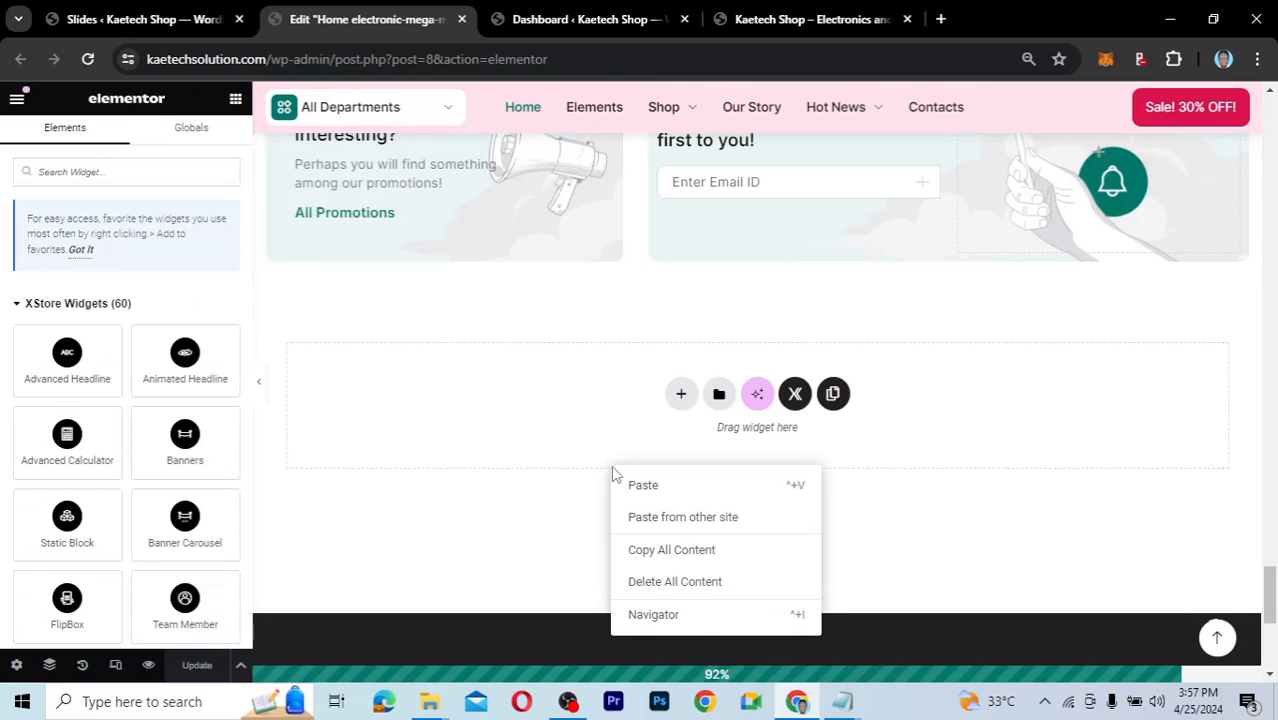
click(477, 521)
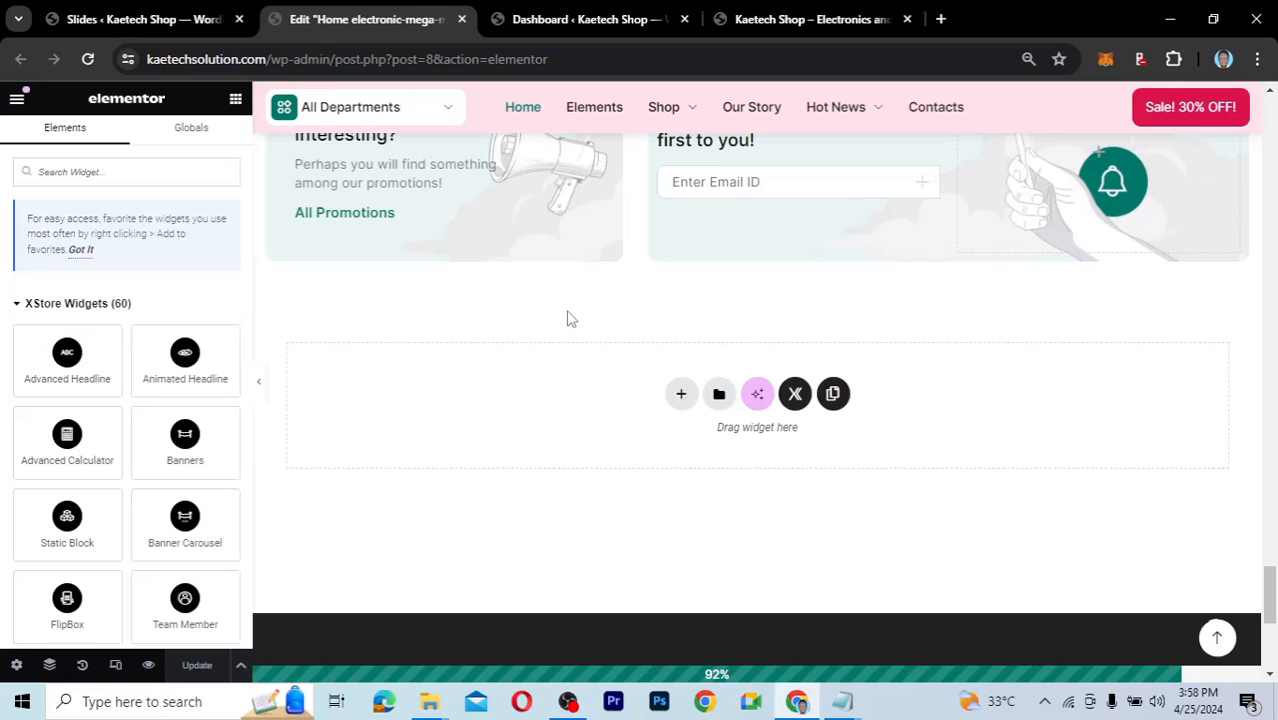
scroll(569, 318, up, 5)
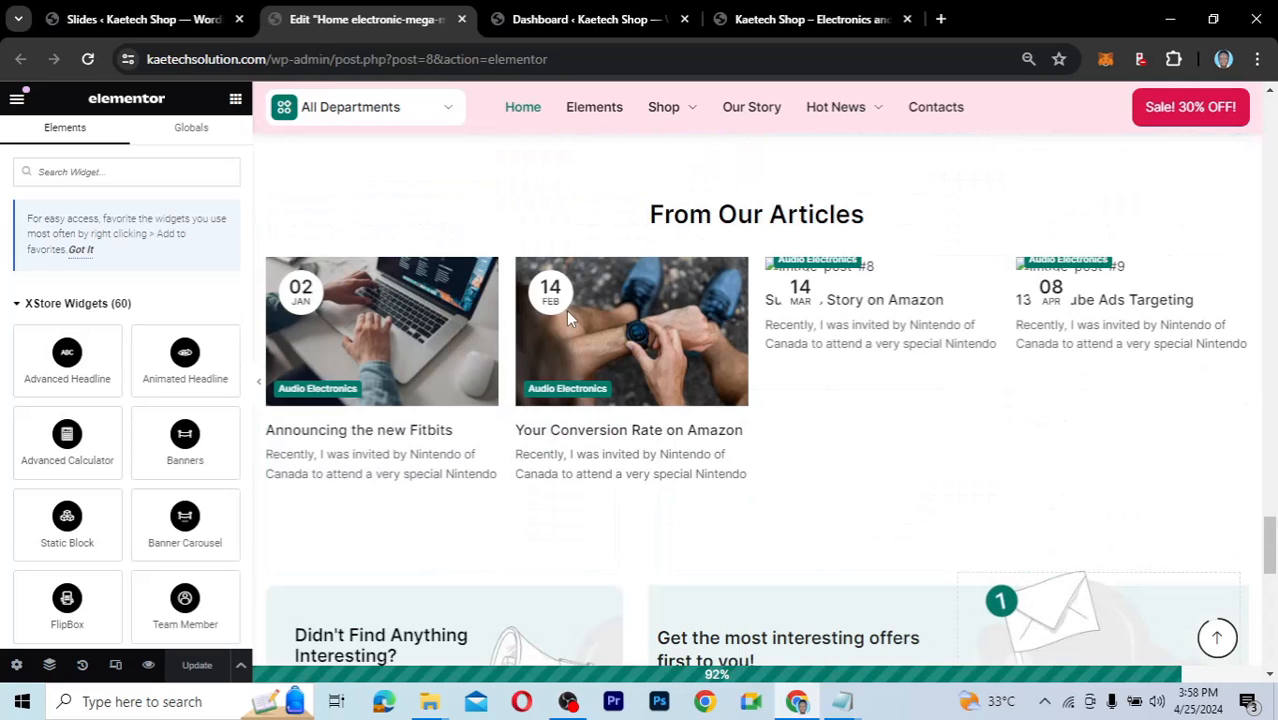
scroll(567, 318, up, 5)
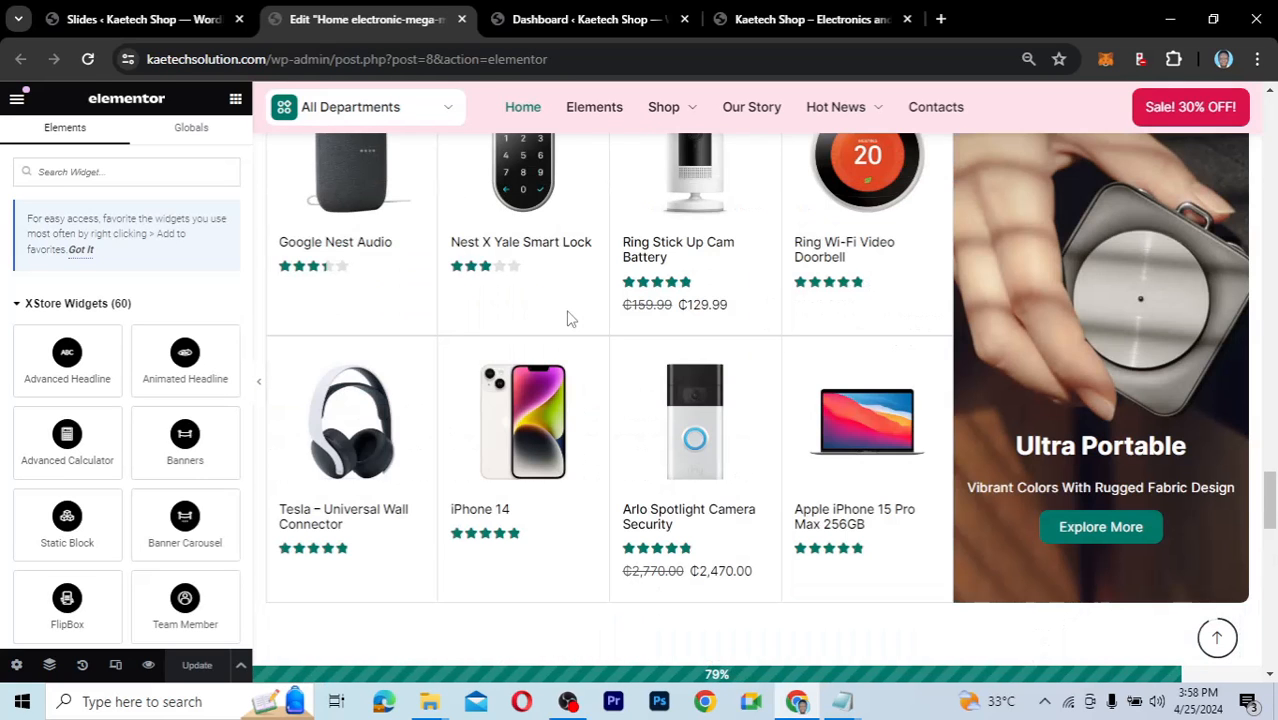
mouse_move(567, 318)
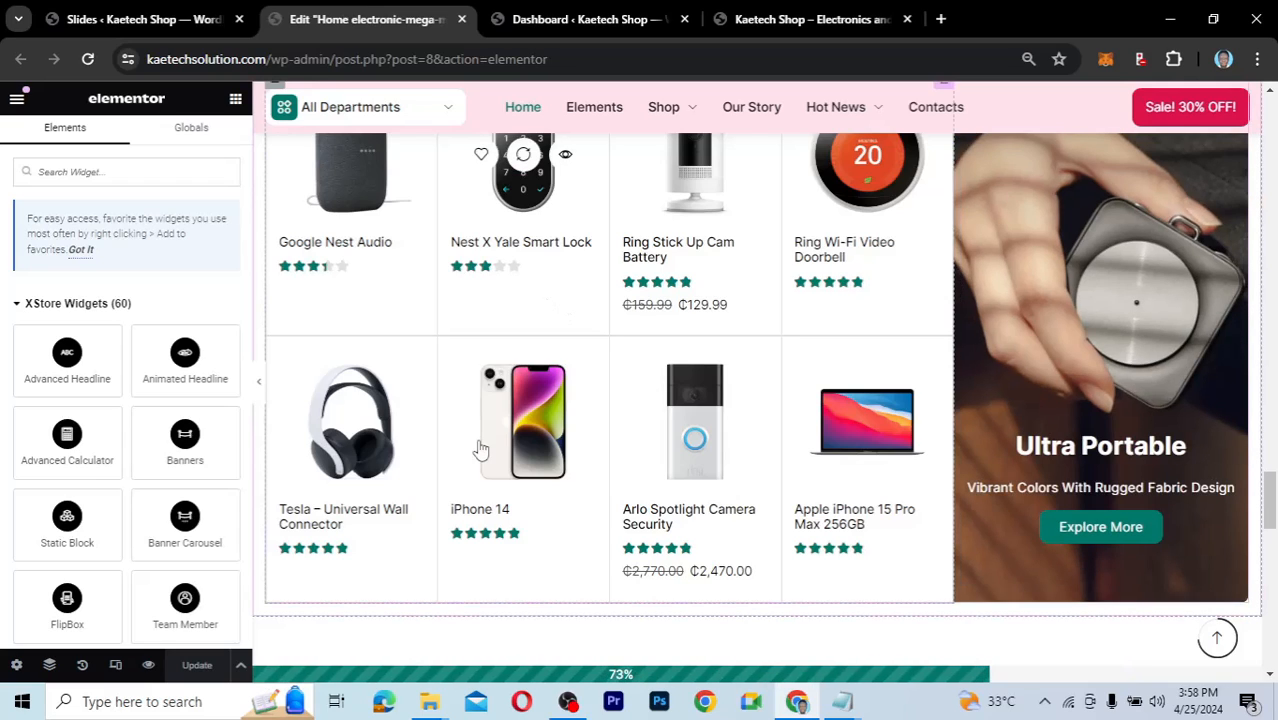
mouse_move(480, 450)
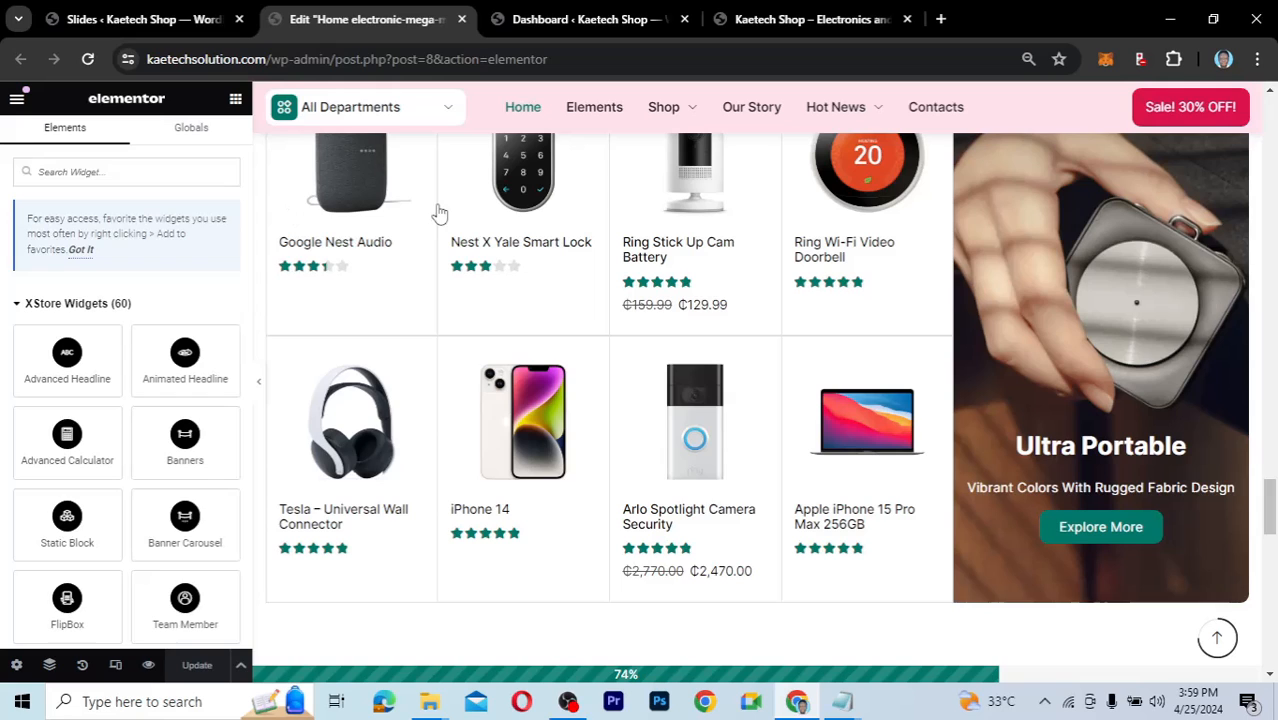
click(462, 19)
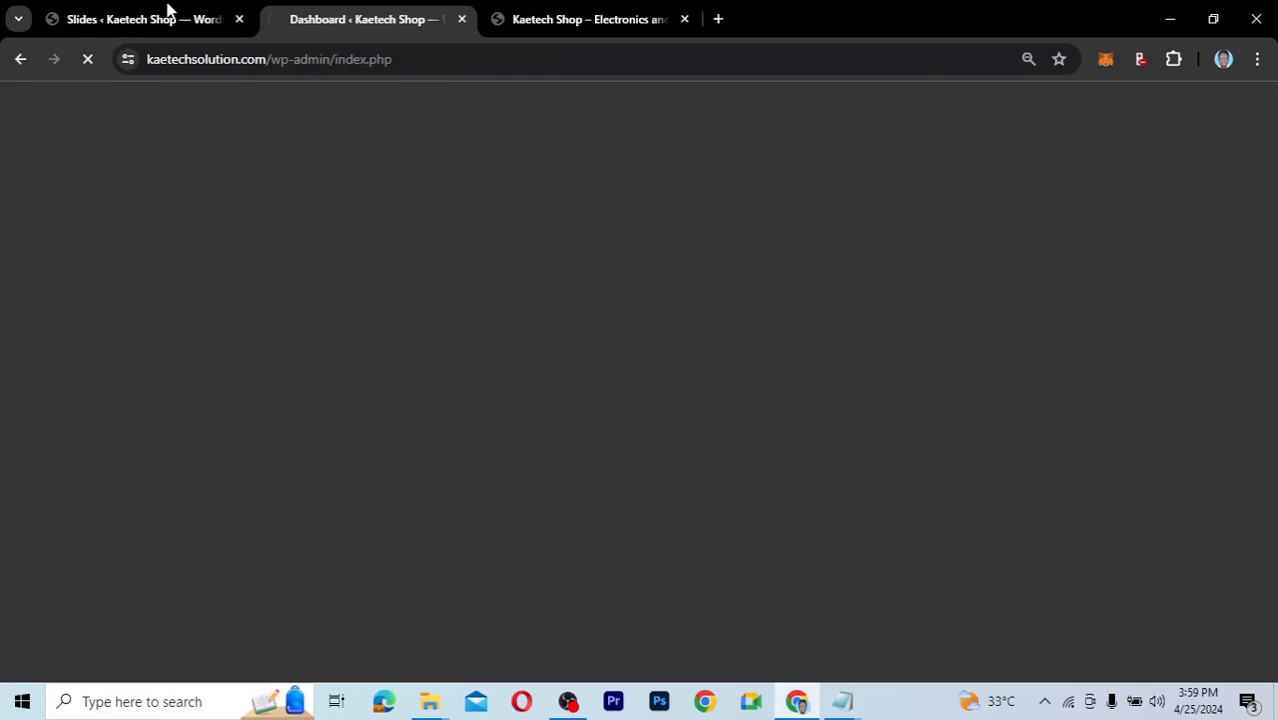
Go to the WooCommerce All Products list and look over the 15 products.
click(167, 12)
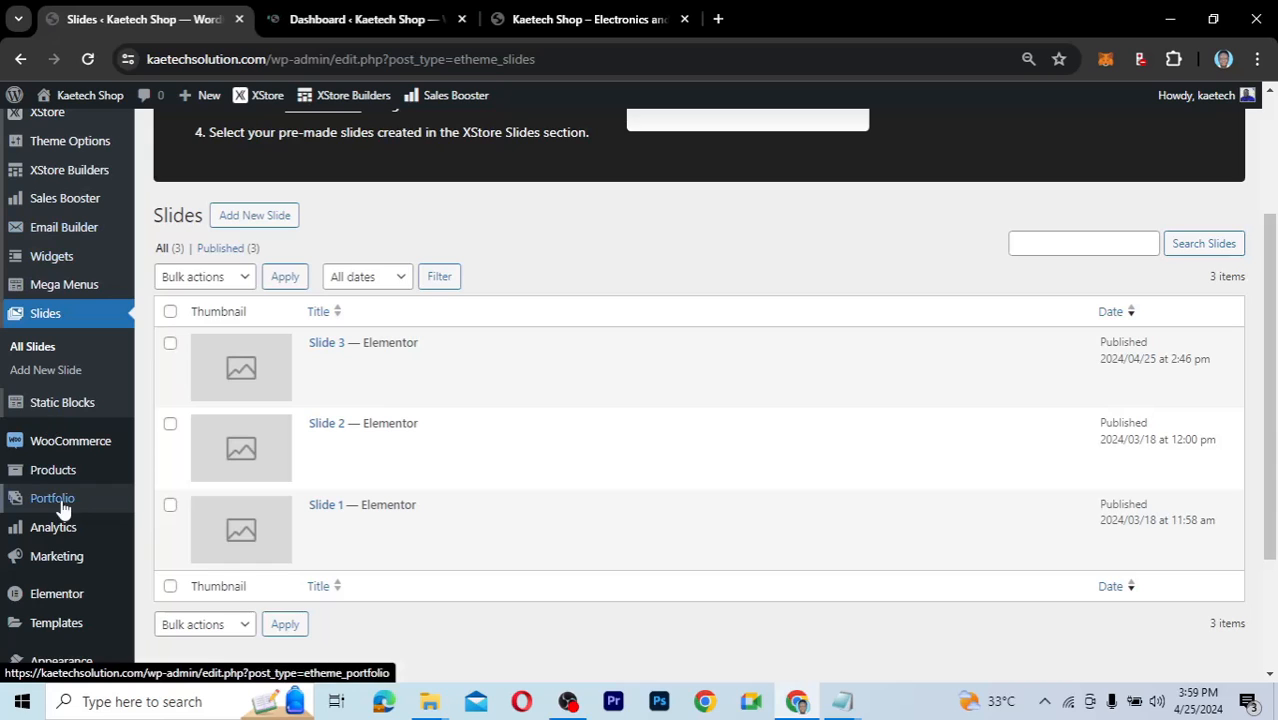
scroll(67, 530, down, 1)
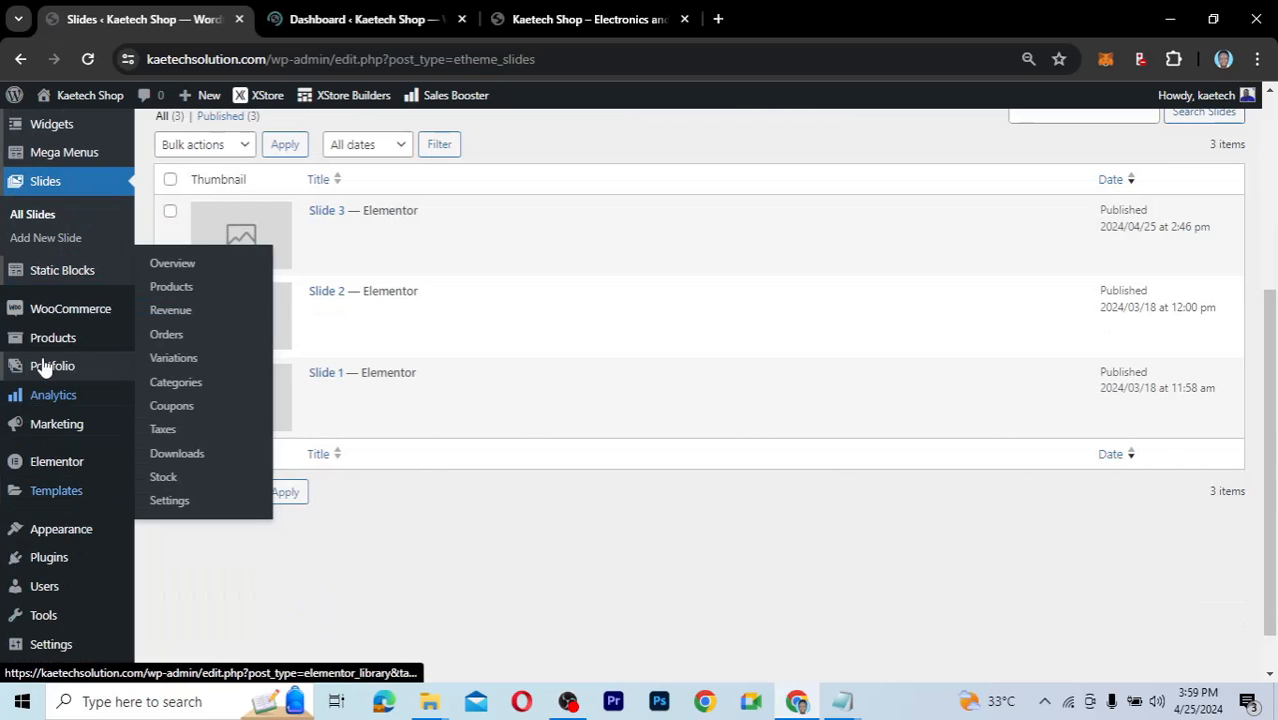
mouse_move(50, 350)
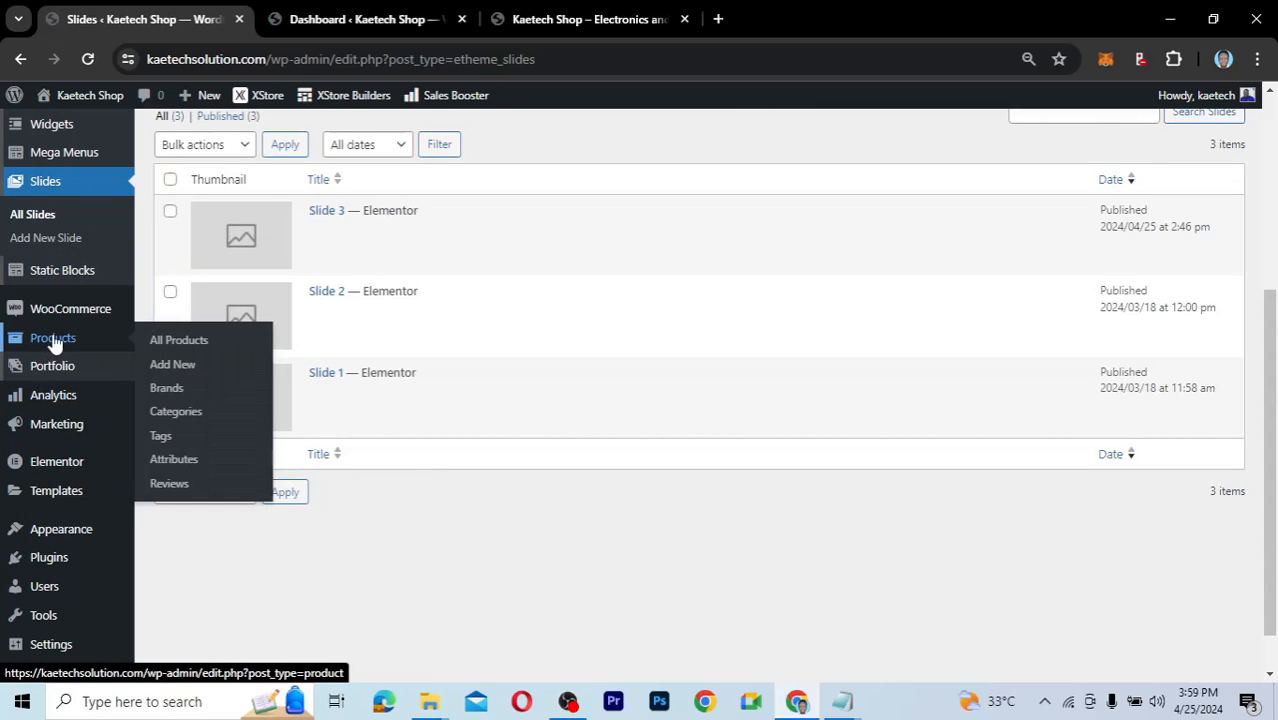
click(174, 340)
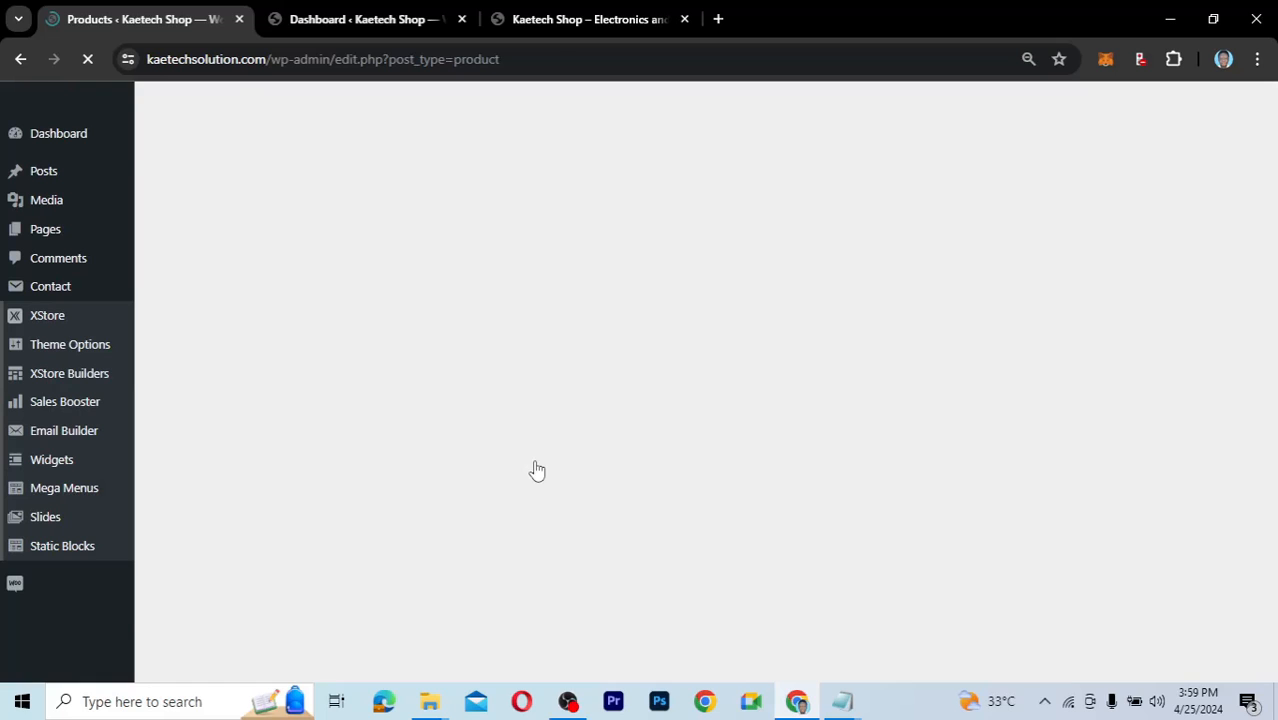
scroll(537, 470, down, 5)
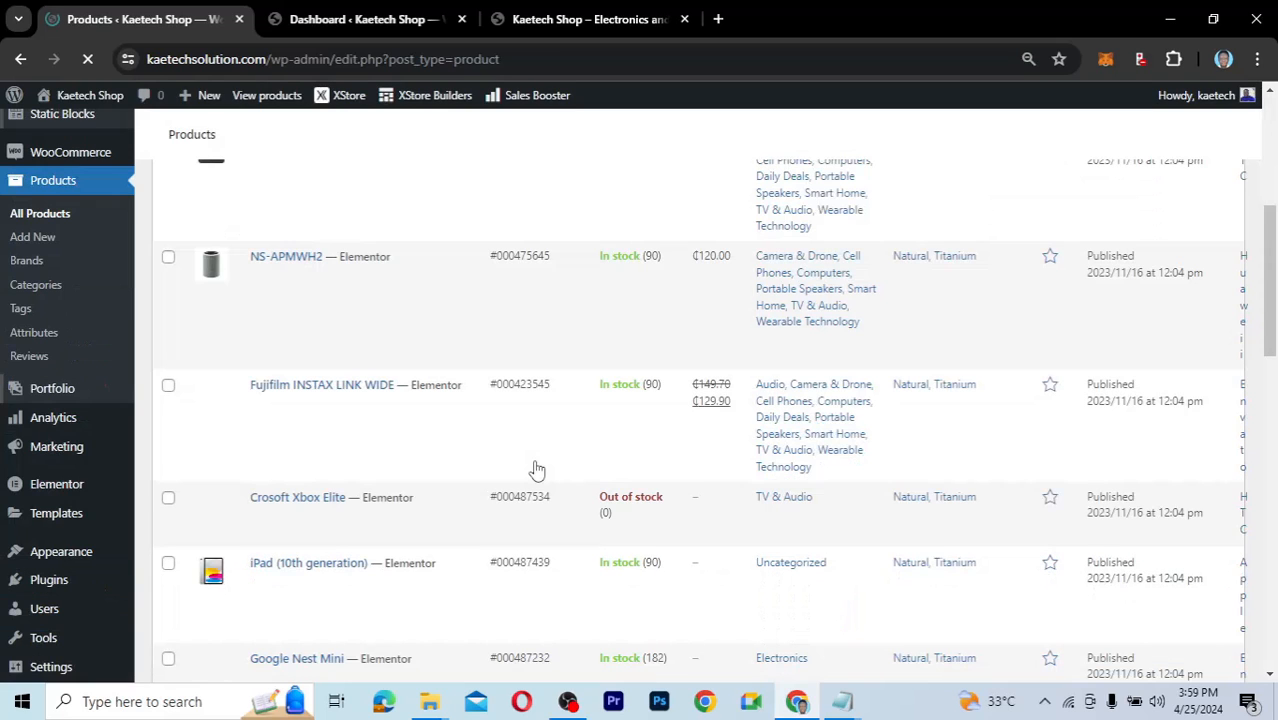
scroll(537, 470, down, 10)
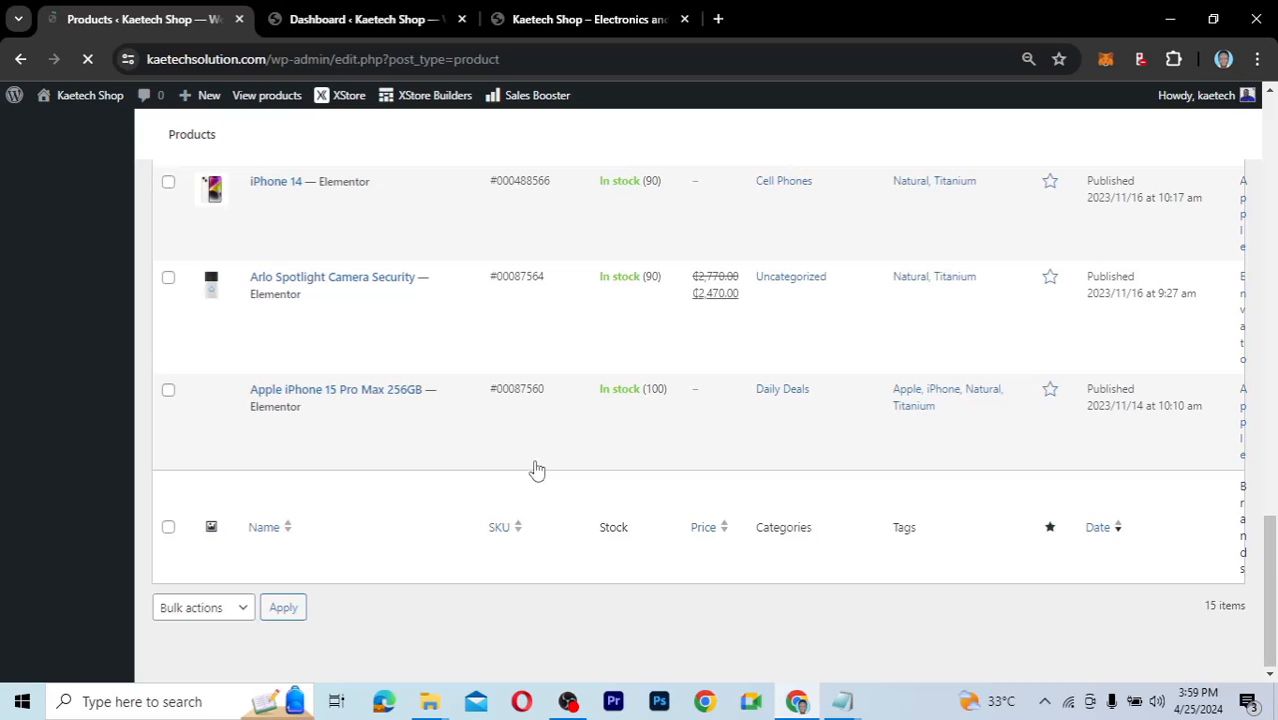
scroll(537, 470, up, 10)
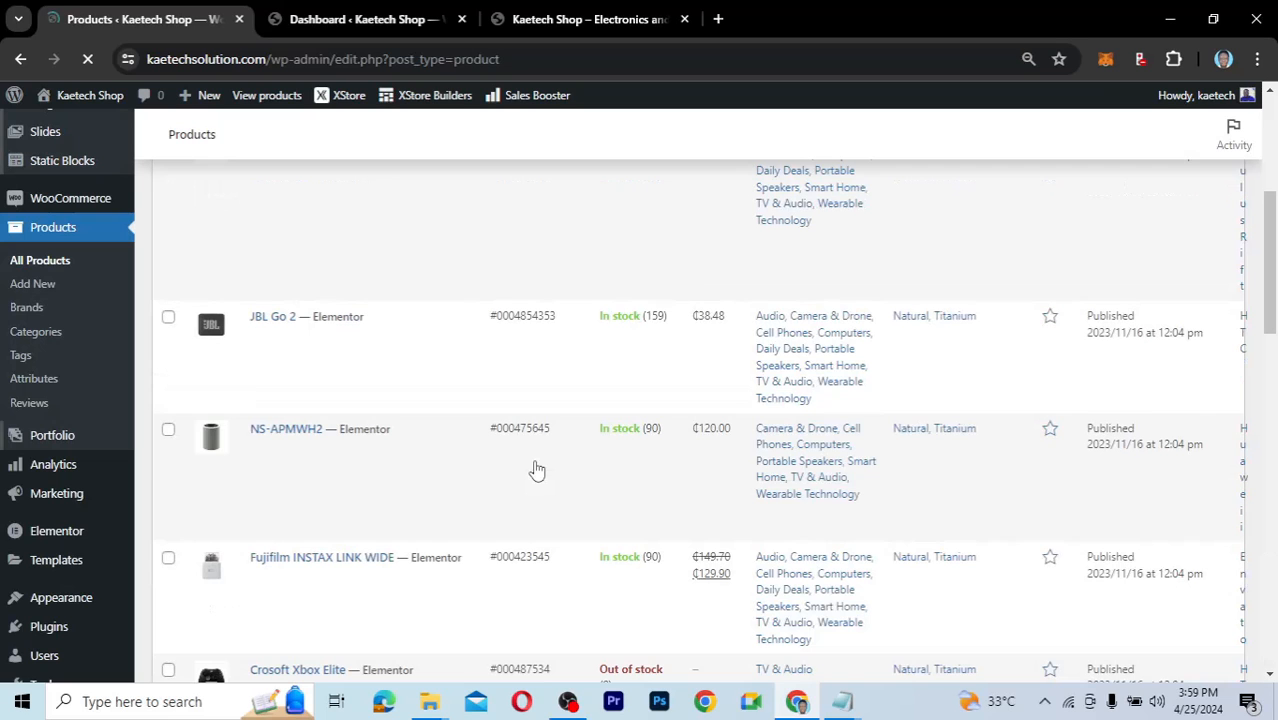
scroll(537, 470, up, 5)
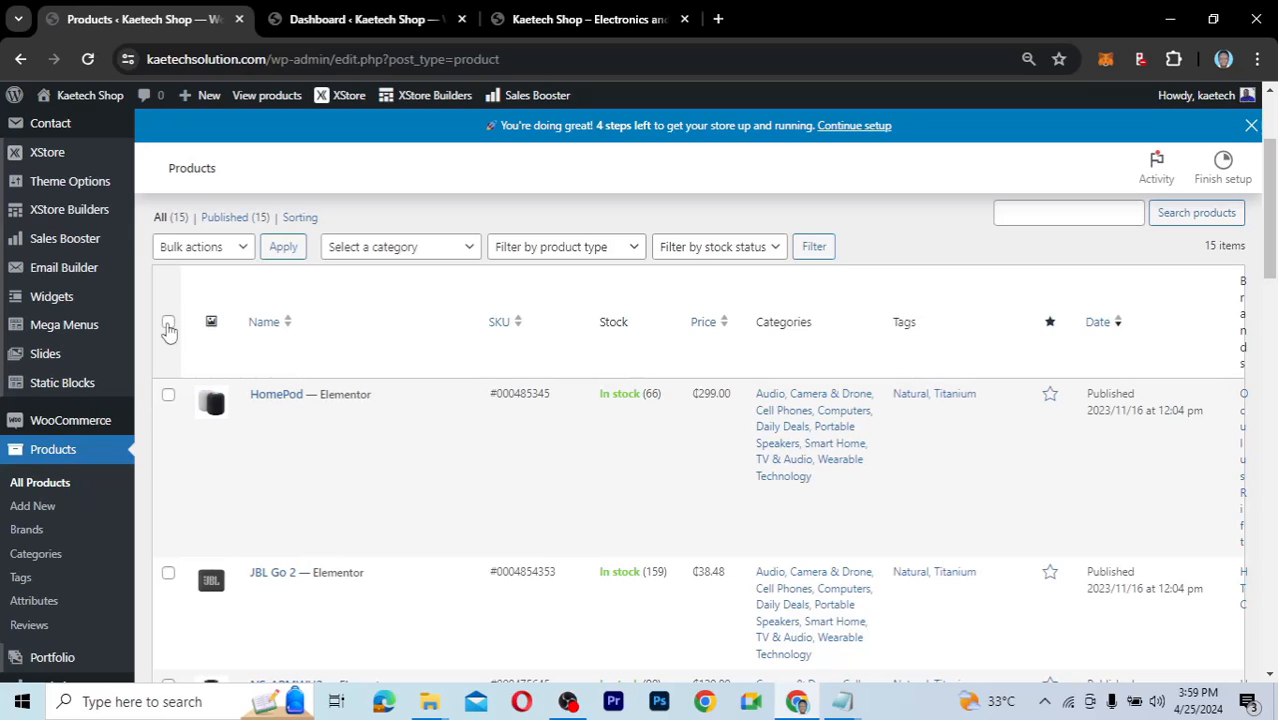
Select all products and choose Move to Trash as the bulk action.
click(168, 323)
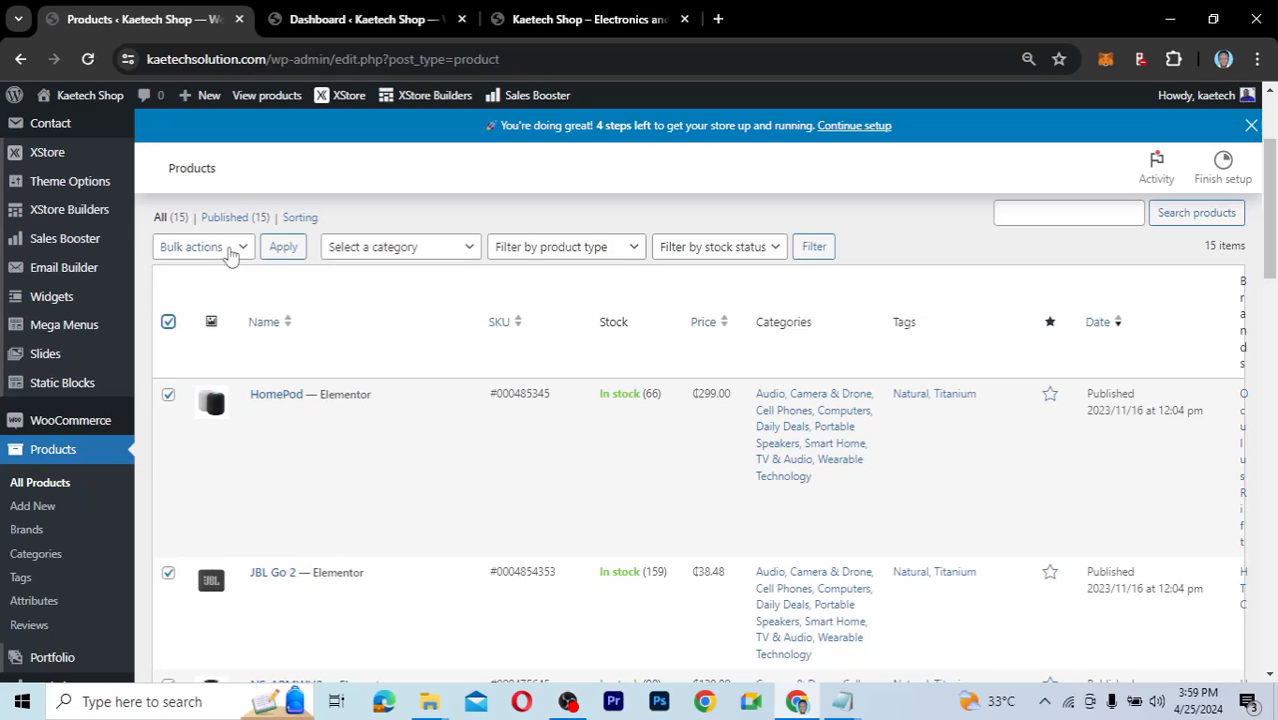
click(228, 252)
click(198, 304)
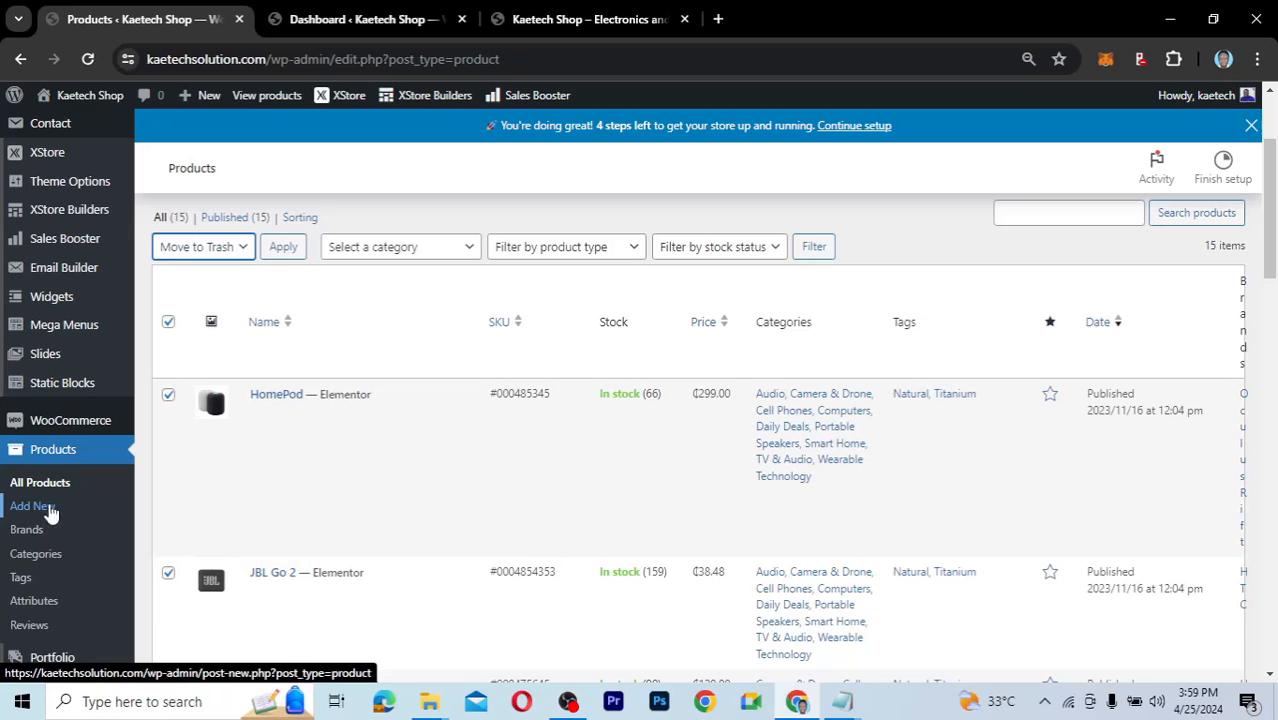
scroll(493, 376, up, 3)
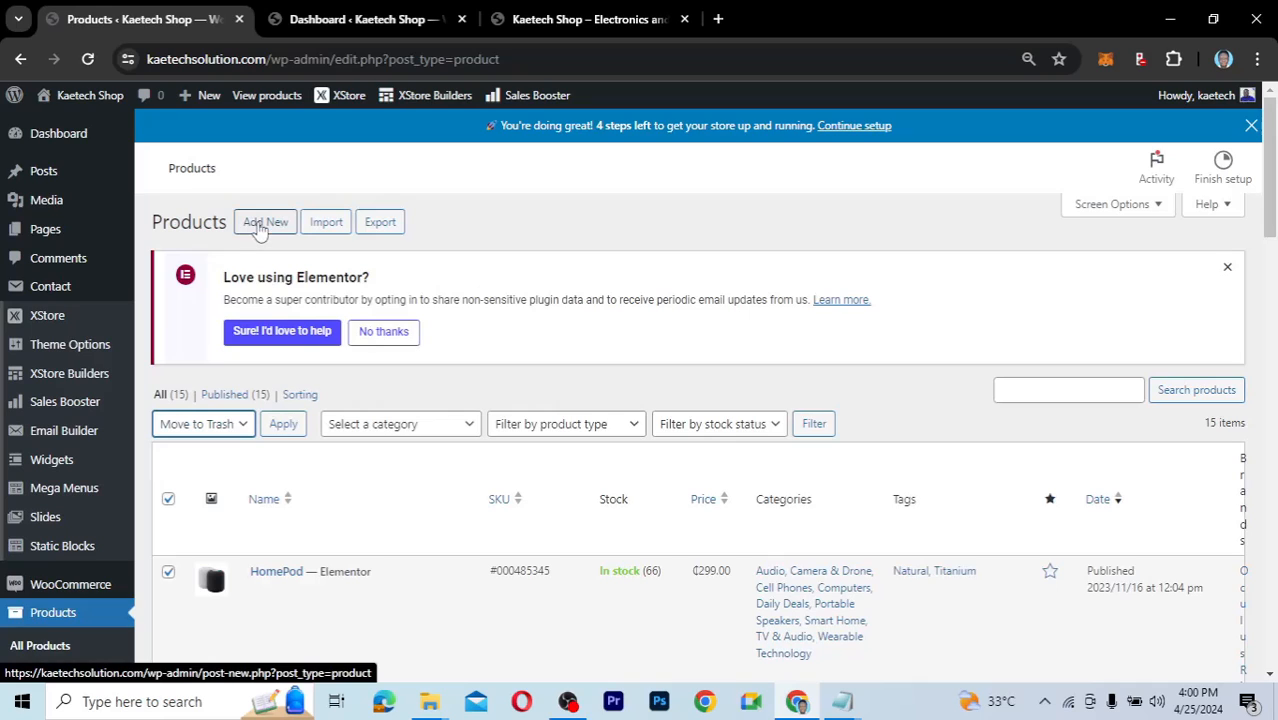
Start a new product and open the media library next to the Products image folder.
click(260, 229)
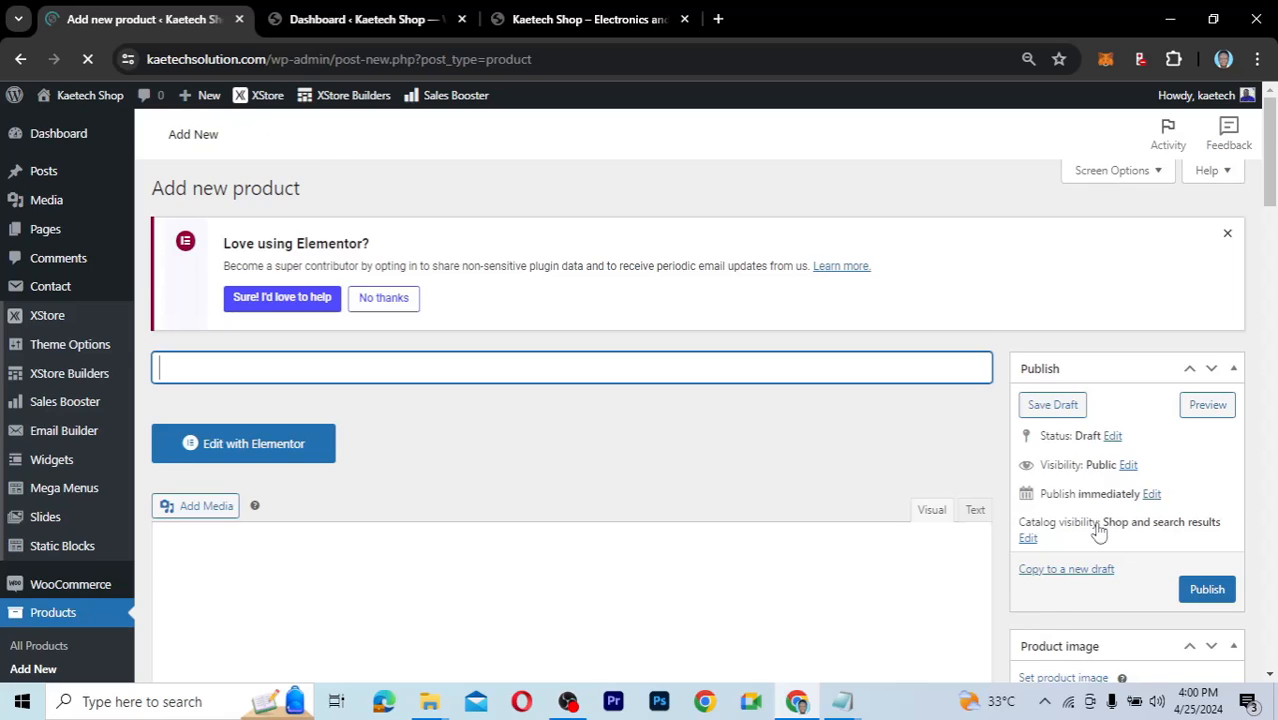
scroll(1090, 470, down, 3)
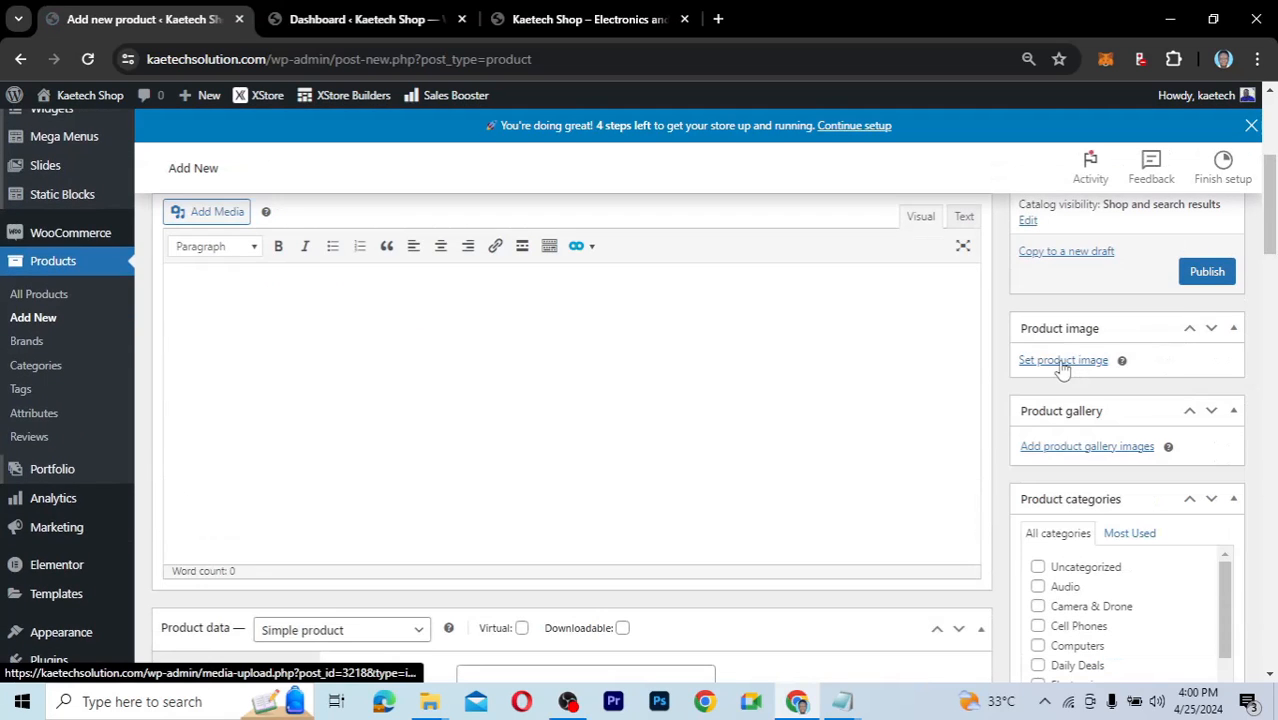
click(1062, 362)
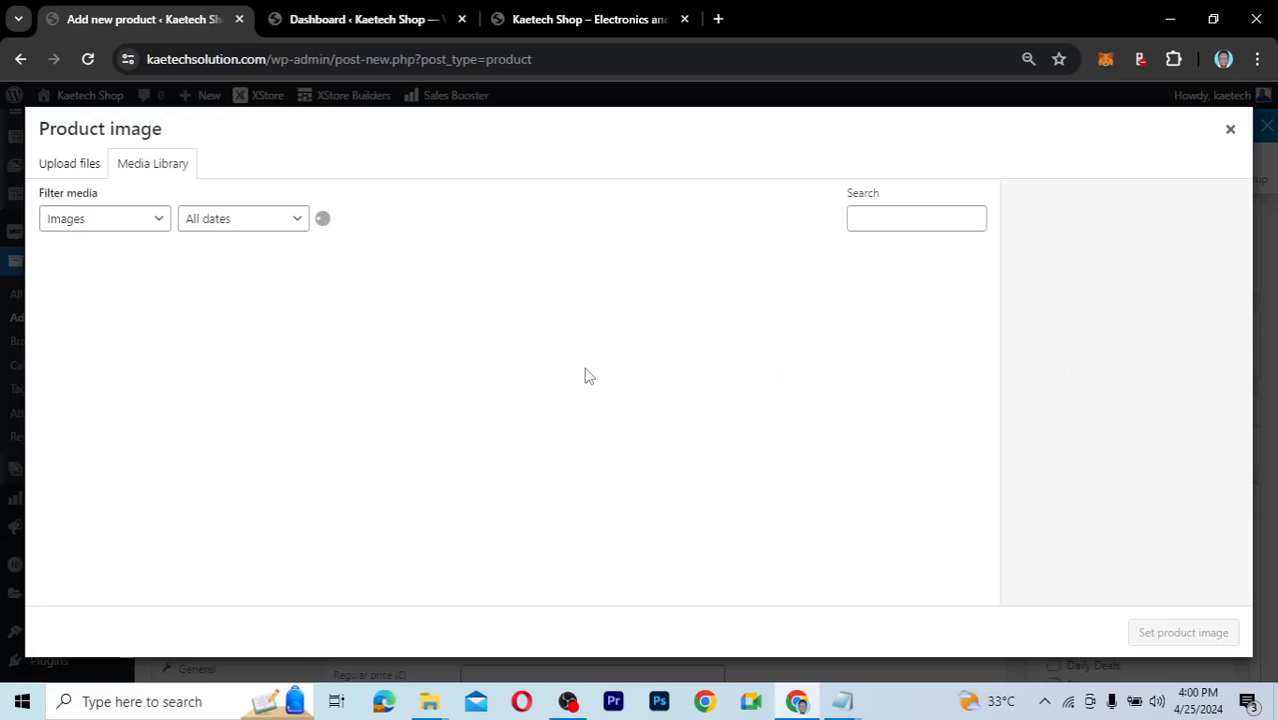
click(430, 702)
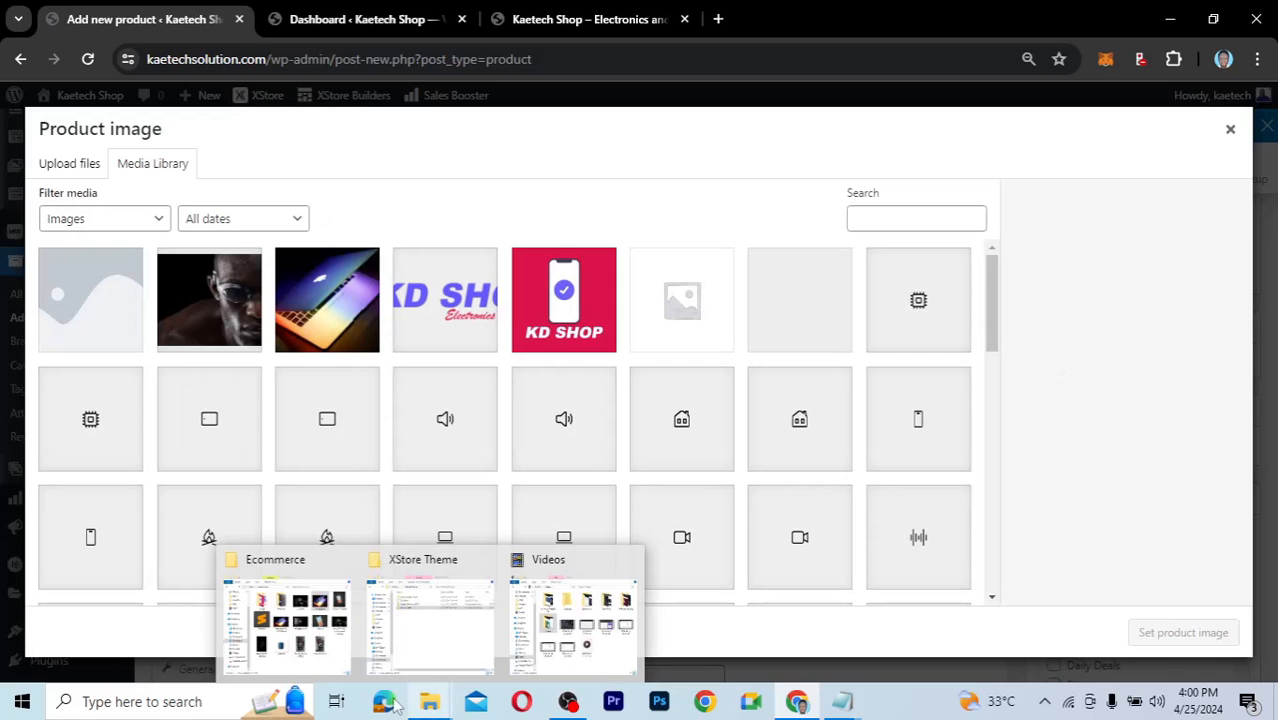
click(284, 620)
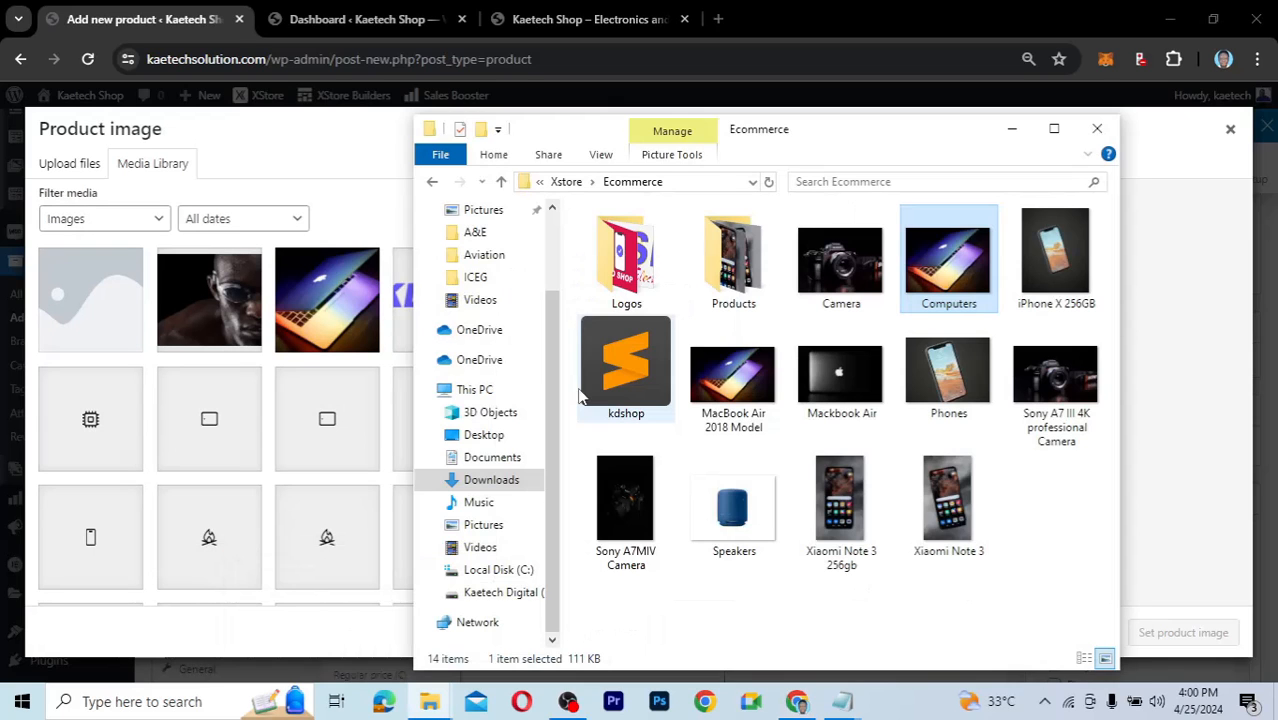
double_click(755, 262)
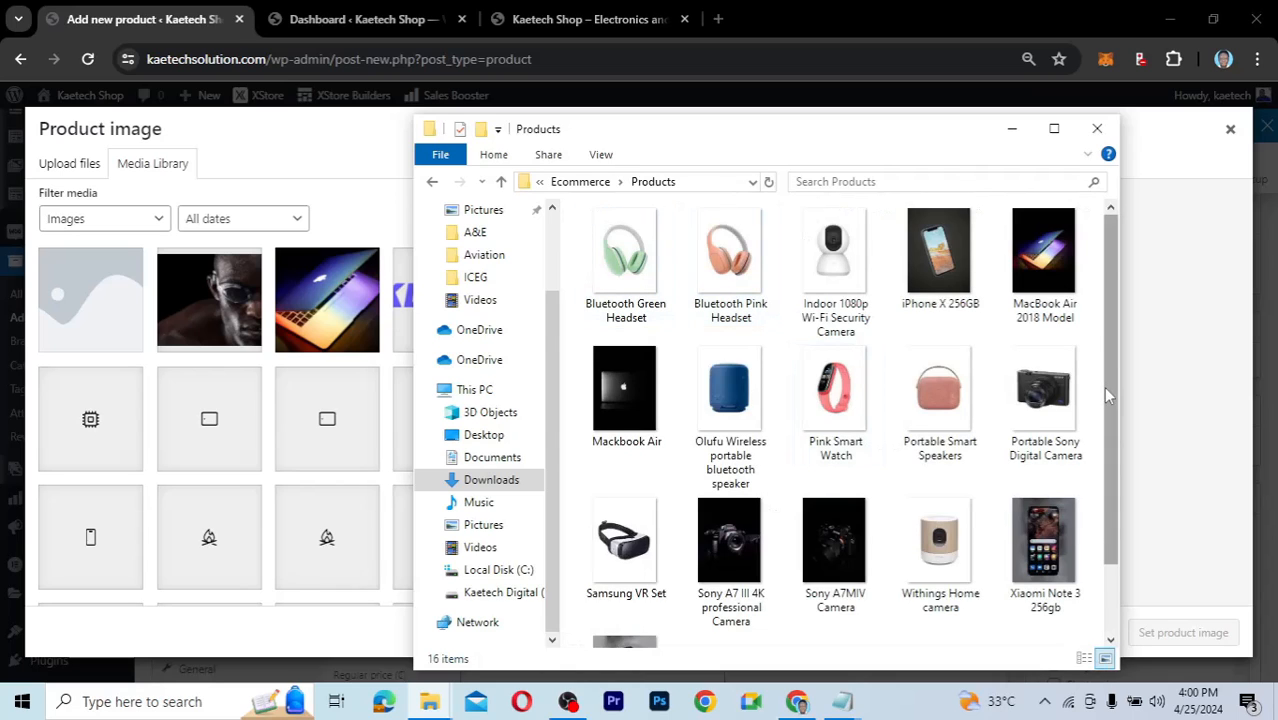
Upload all 16 product photos from the Products folder into the media library.
scroll(1103, 400, down, 2)
scroll(1095, 450, up, 2)
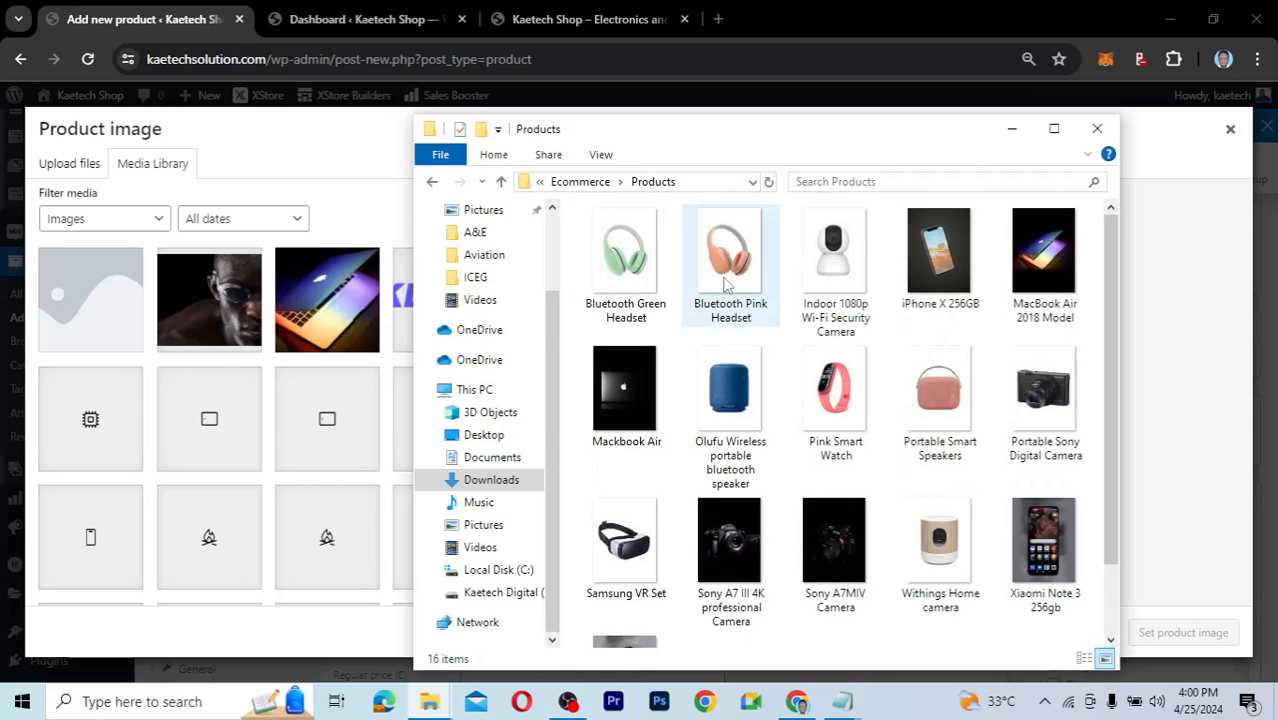
click(648, 258)
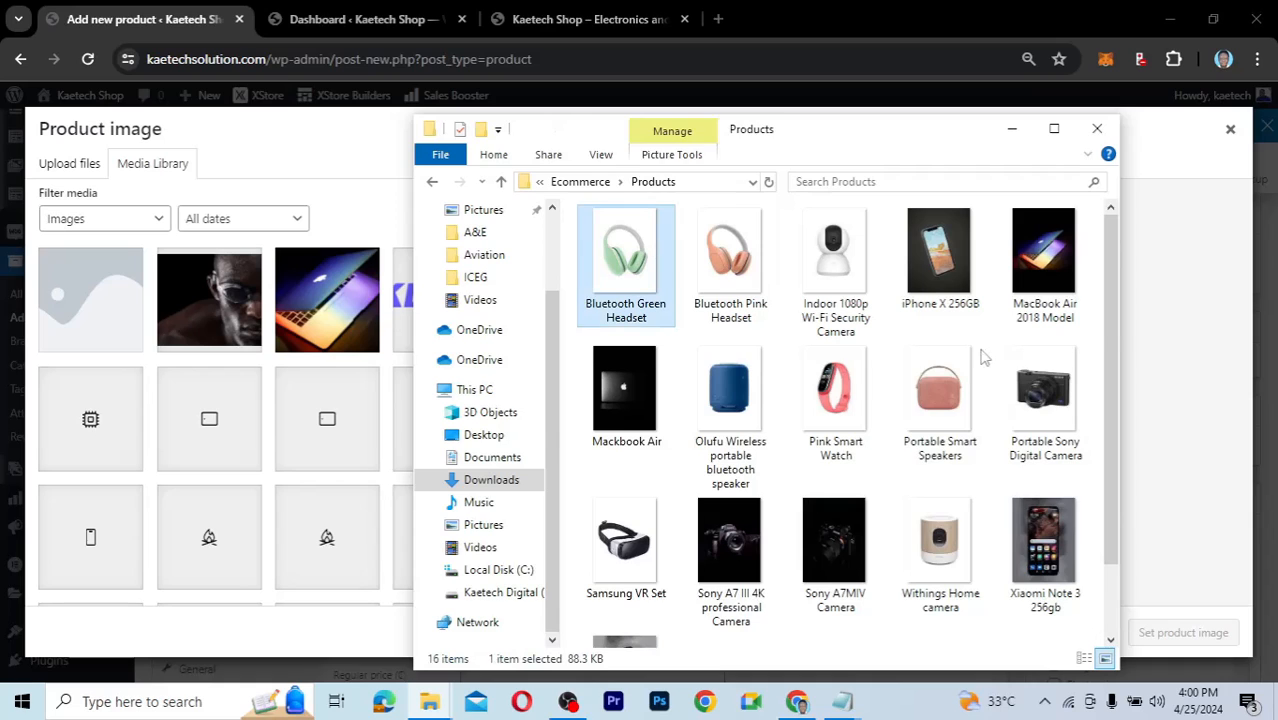
scroll(1115, 330, down, 2)
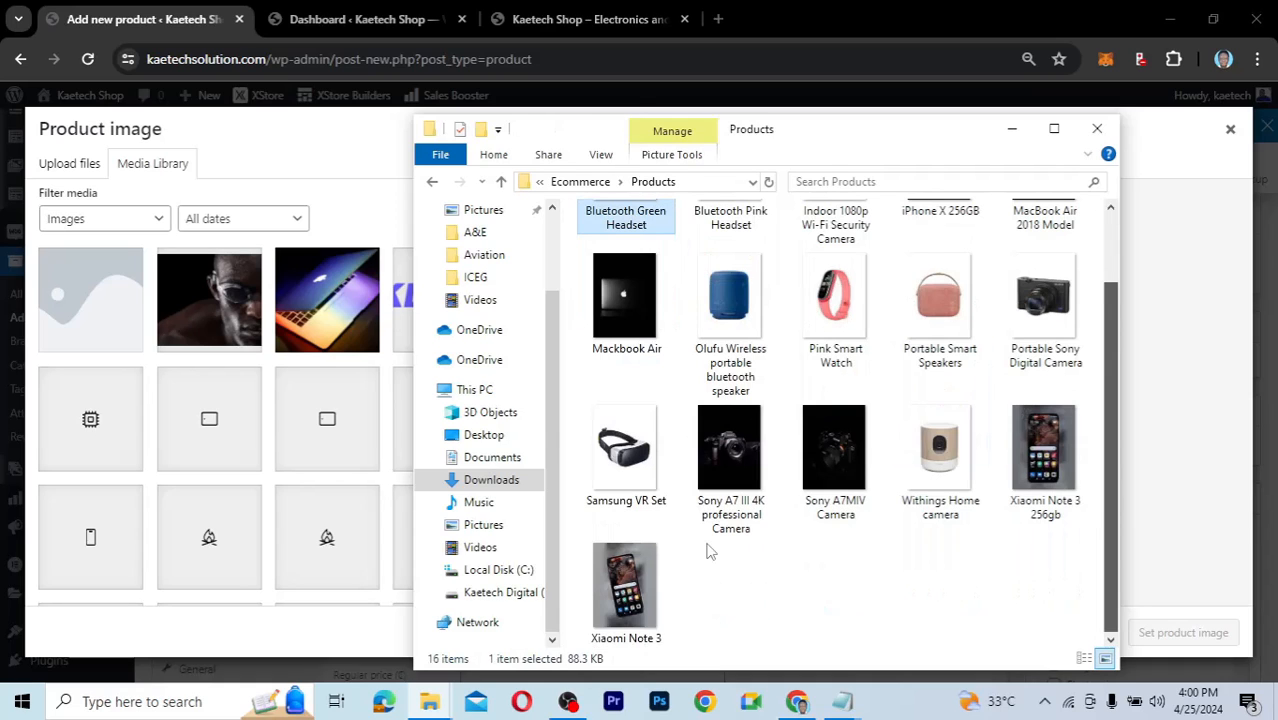
shift+click(618, 587)
drag(669, 271, 262, 415)
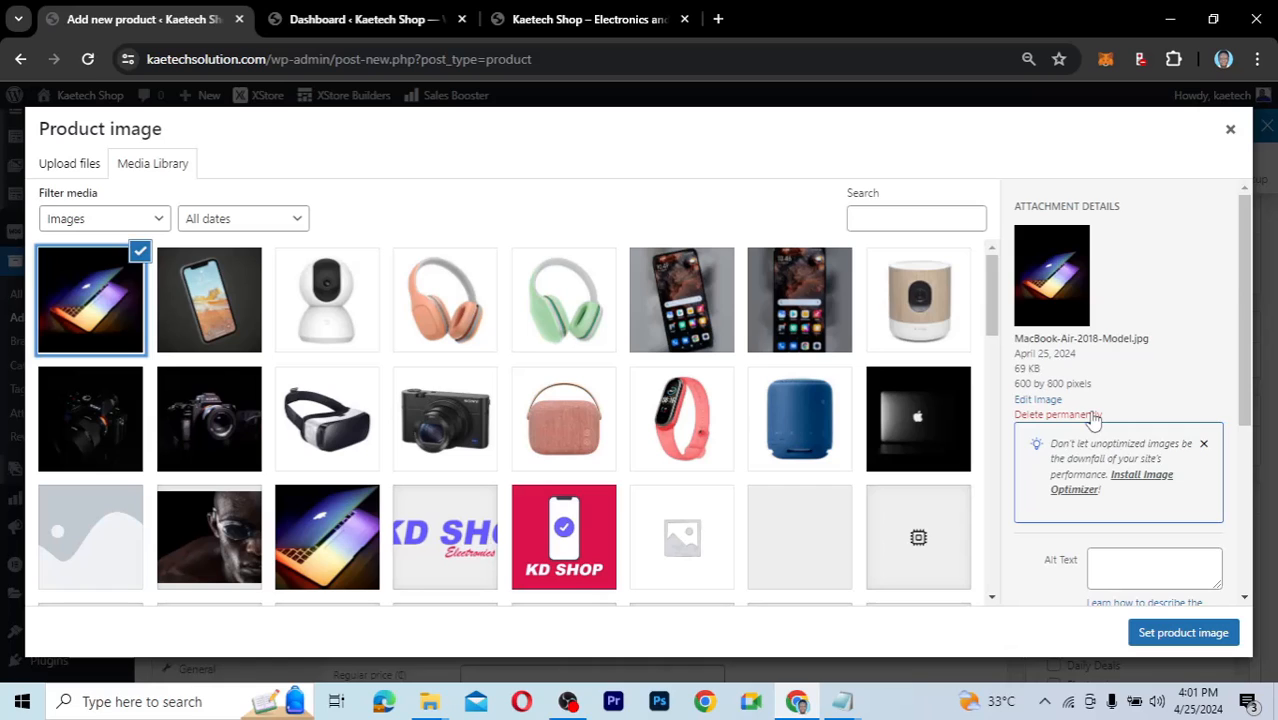
Copy the MacBook-Air-2018-Model.jpg title and set that laptop photo as the product image.
scroll(1128, 480, down, 2)
click(1133, 466)
key(ctrl+a)
key(ctrl+c)
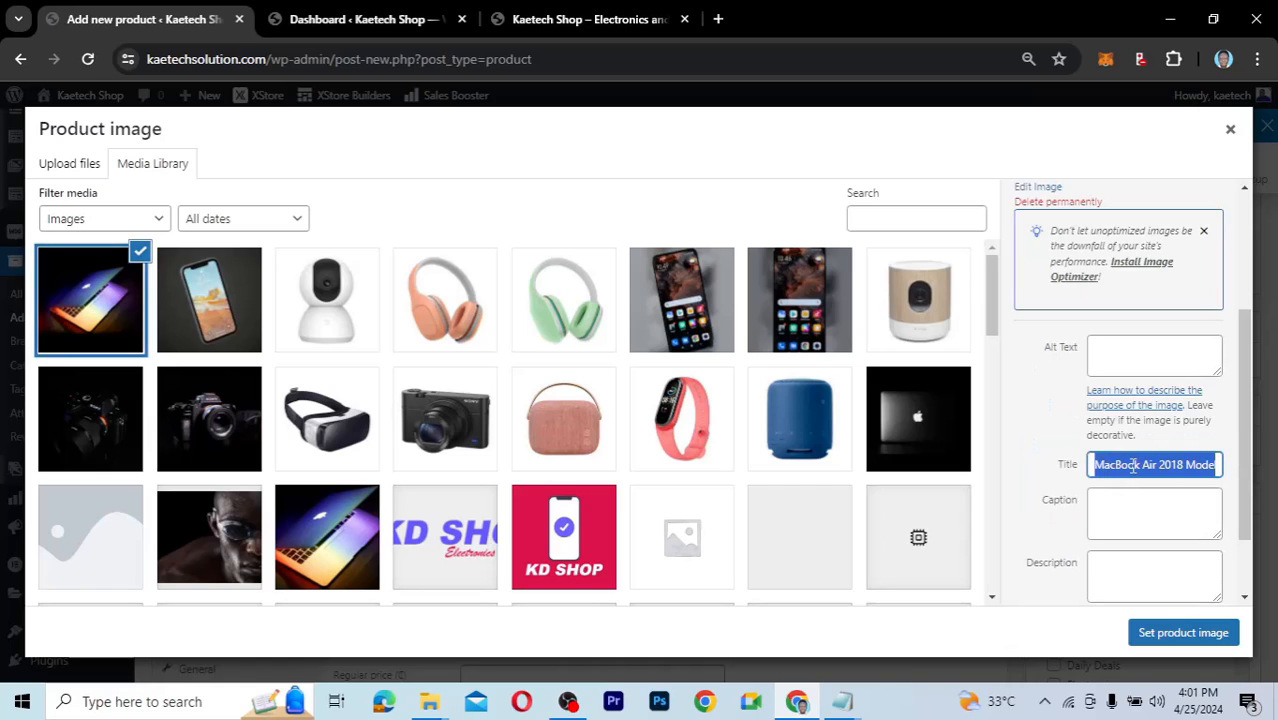
click(1176, 634)
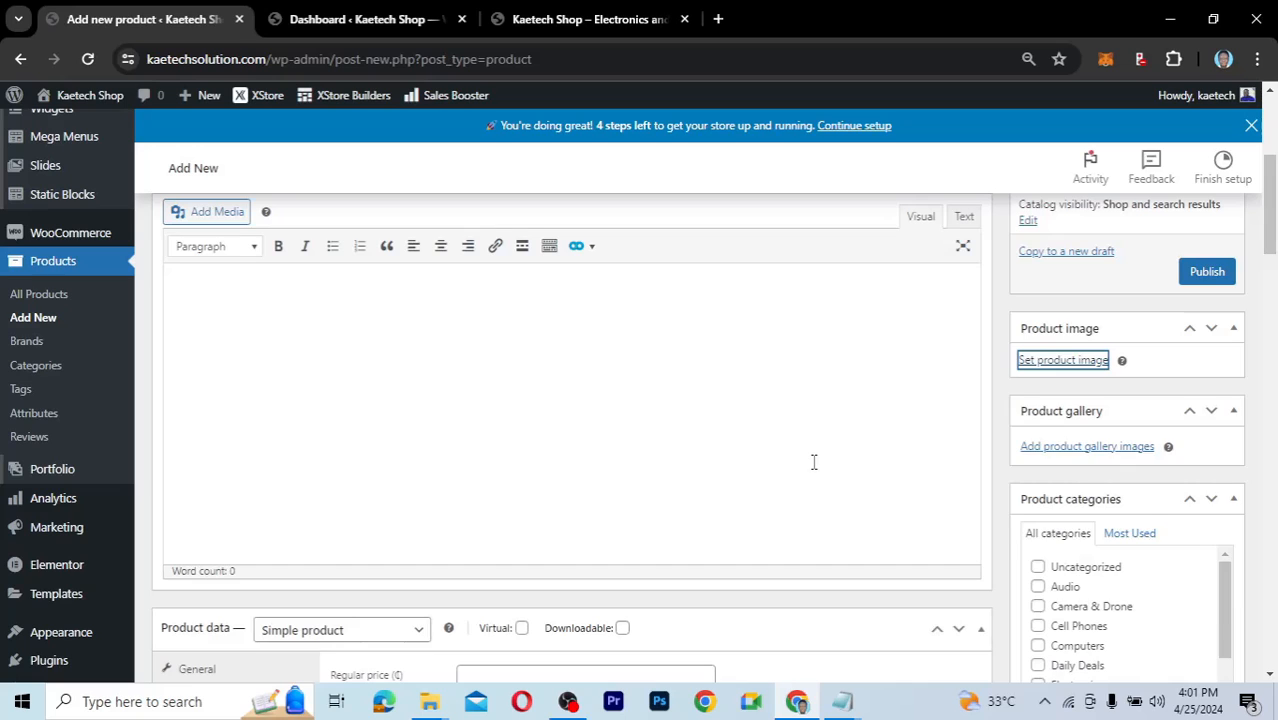
Paste 'MacBook Air 2018 Model' as the product name, then switch to the Kaetech Shop storefront.
scroll(342, 297, up, 3)
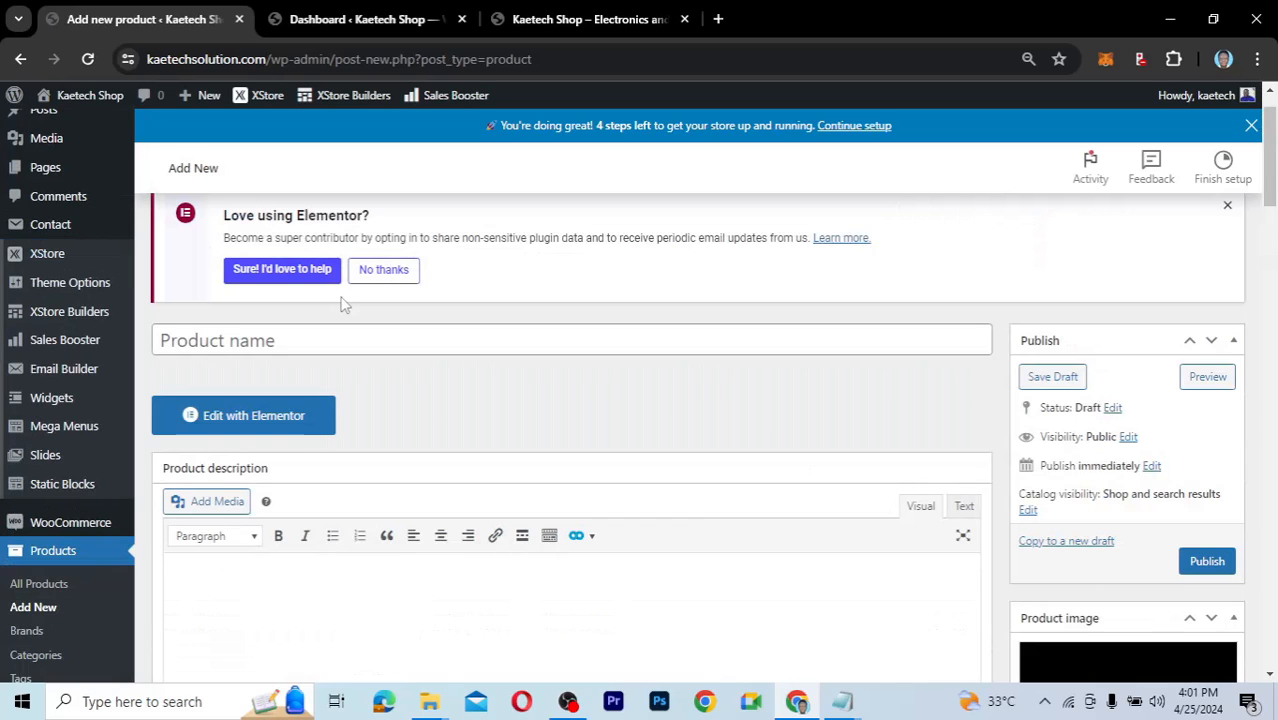
click(221, 340)
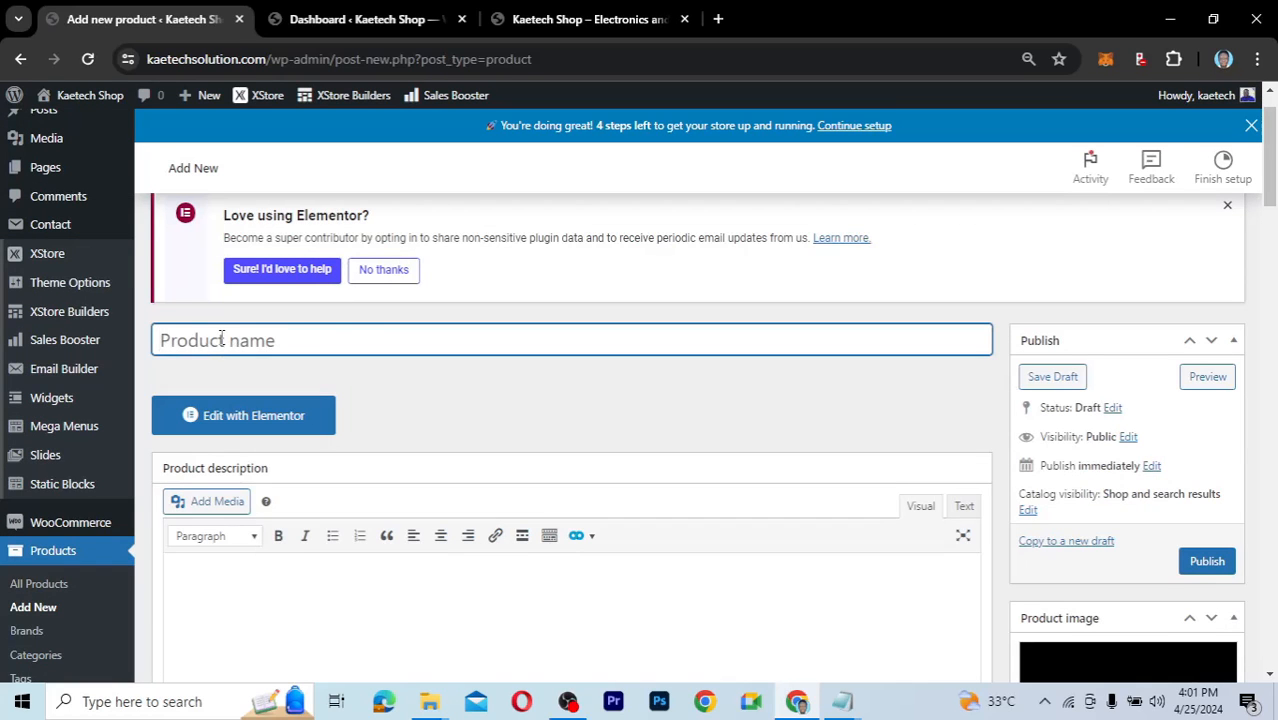
key(ctrl+v)
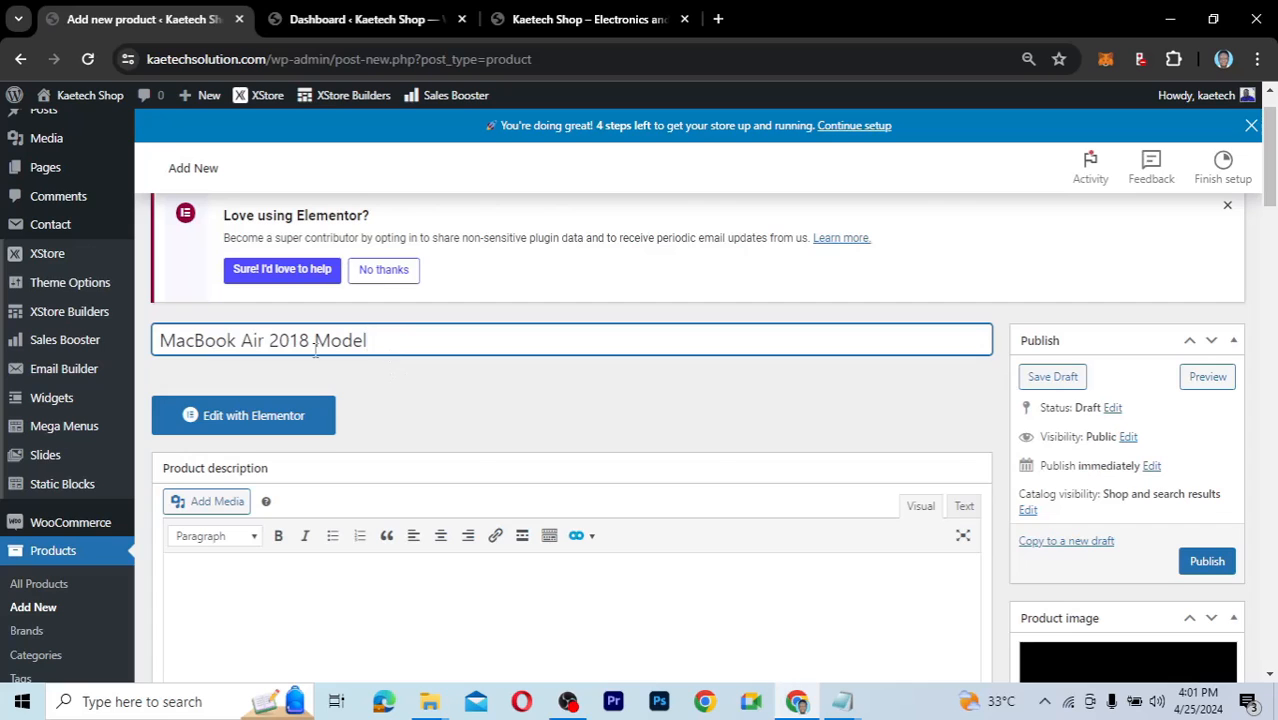
scroll(400, 355, down, 3)
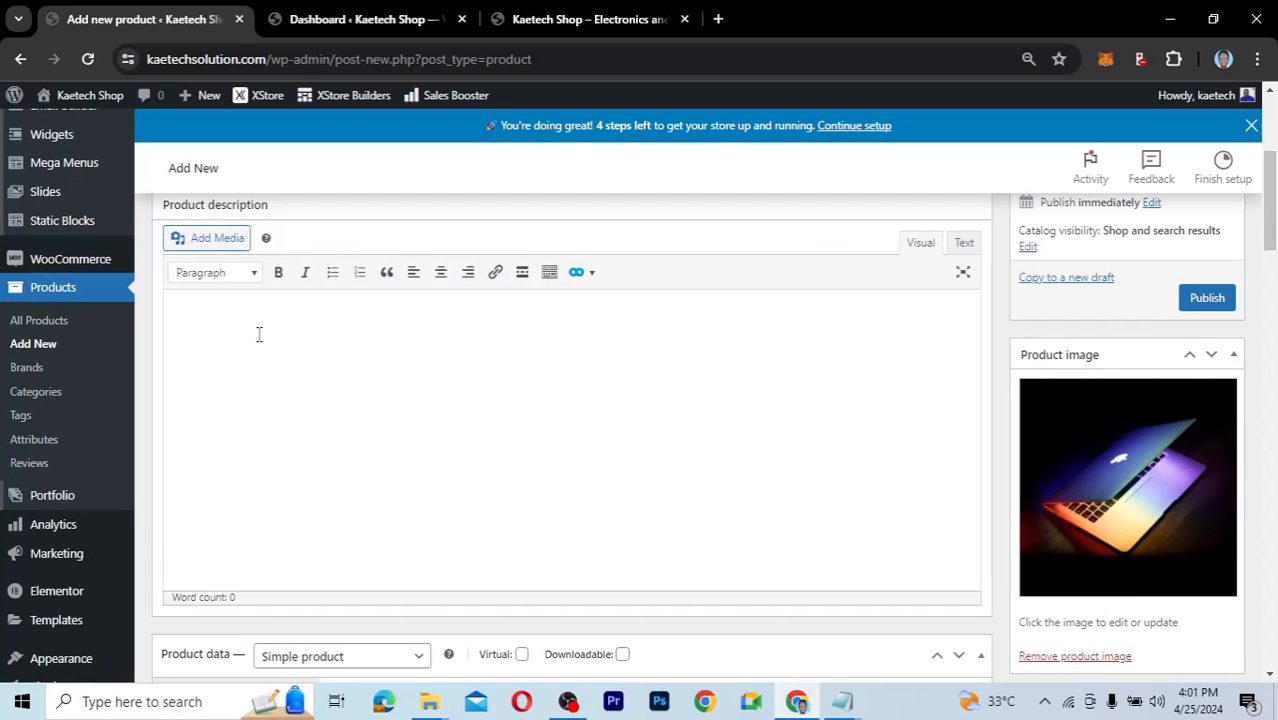
click(500, 21)
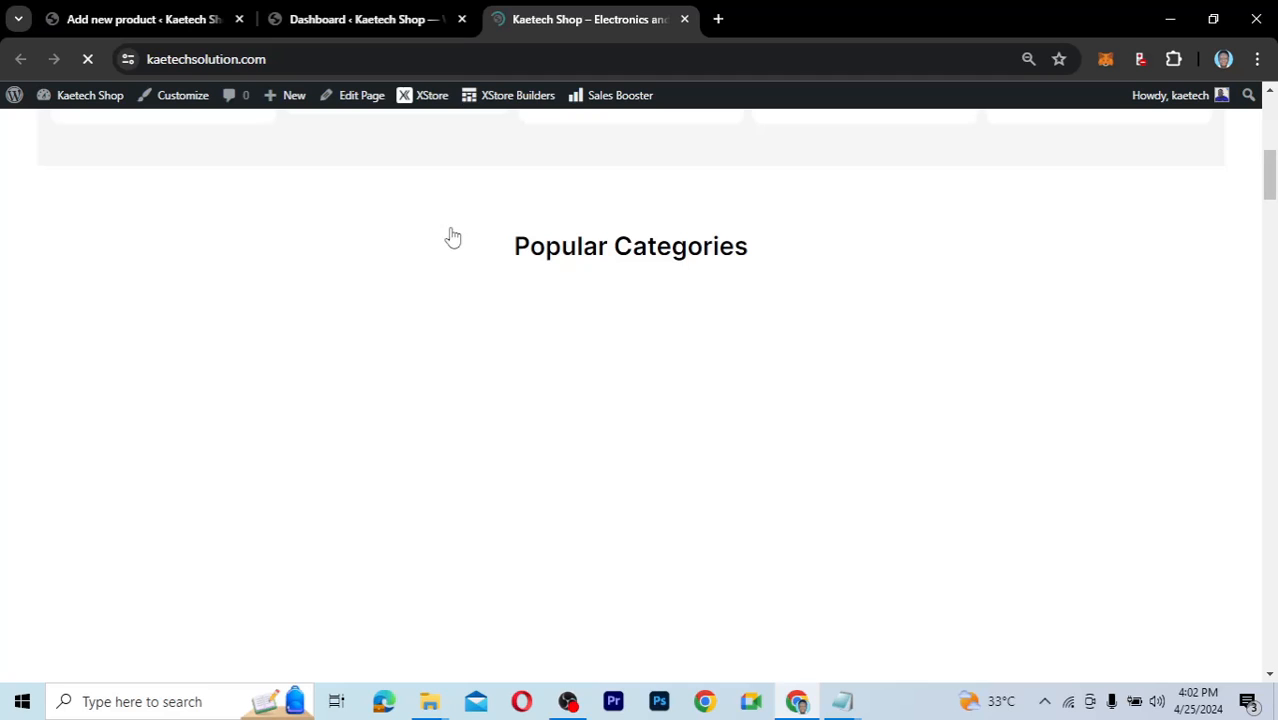
Open the storefront Shop page and scroll through the product listing.
scroll(453, 238, up, 6)
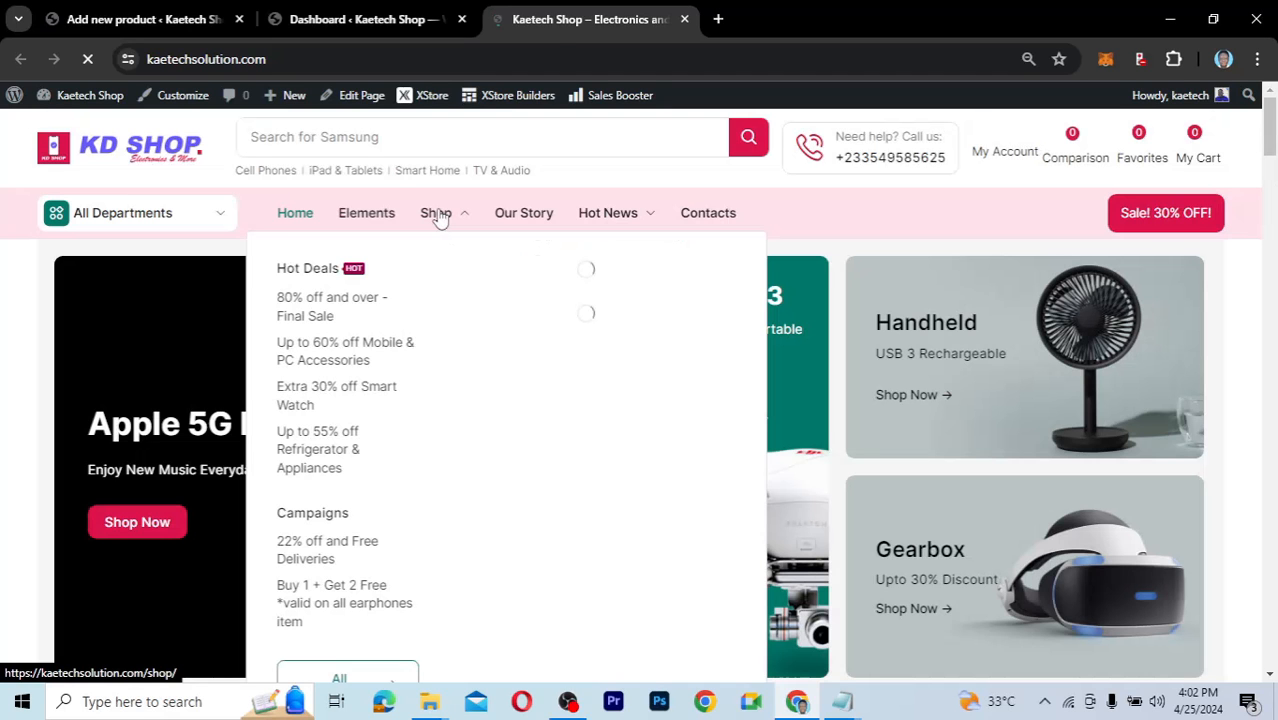
click(440, 219)
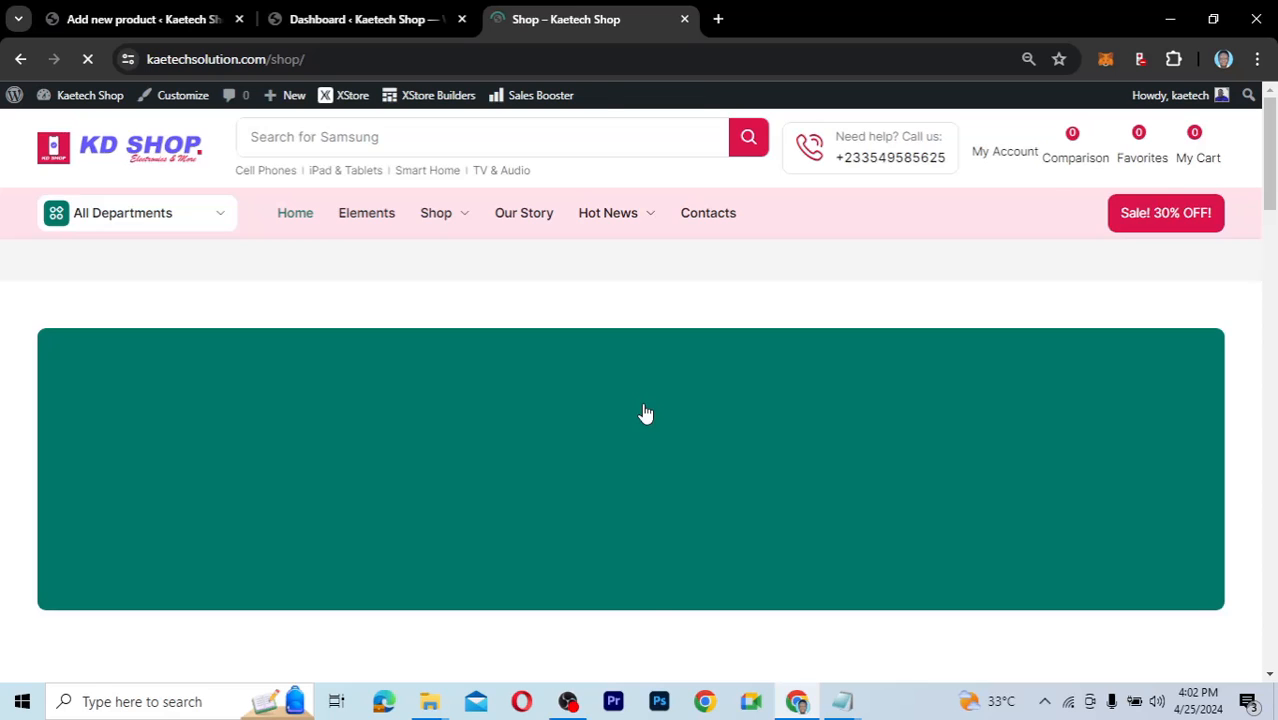
scroll(646, 413, down, 5)
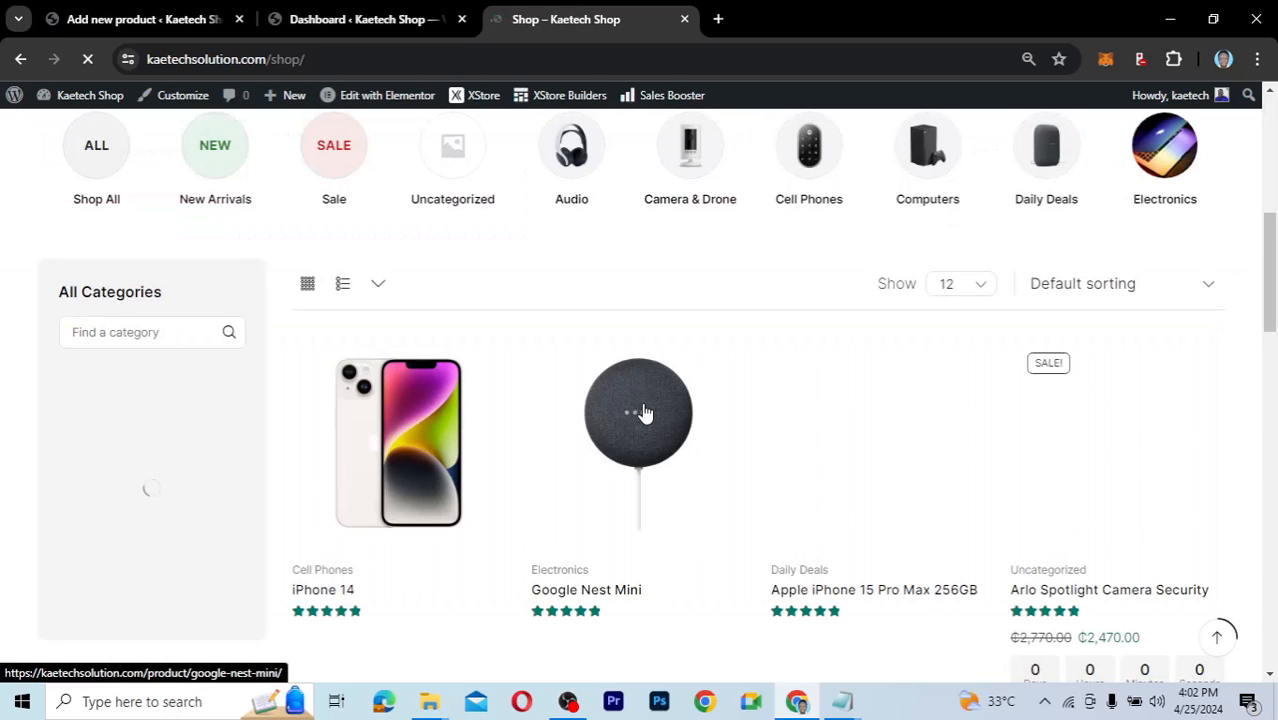
scroll(405, 319, down, 2)
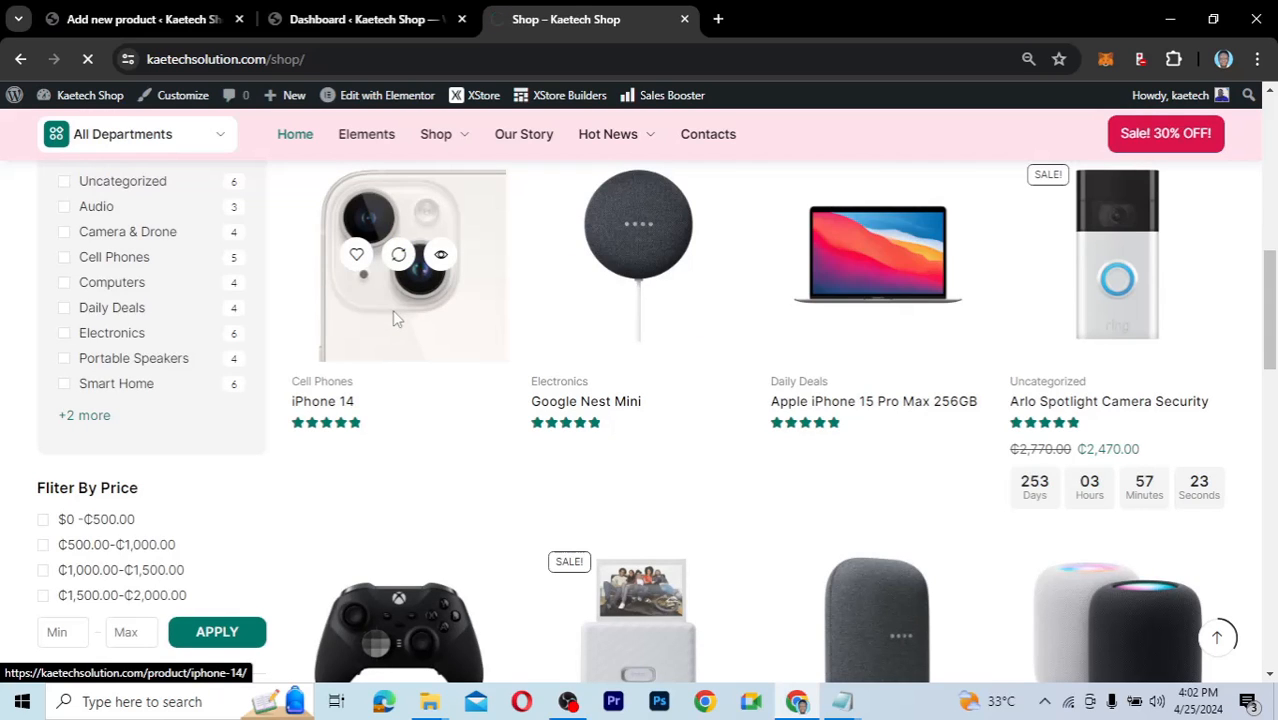
Review the iPhone 14 product page, then return to the new-product editor.
click(395, 316)
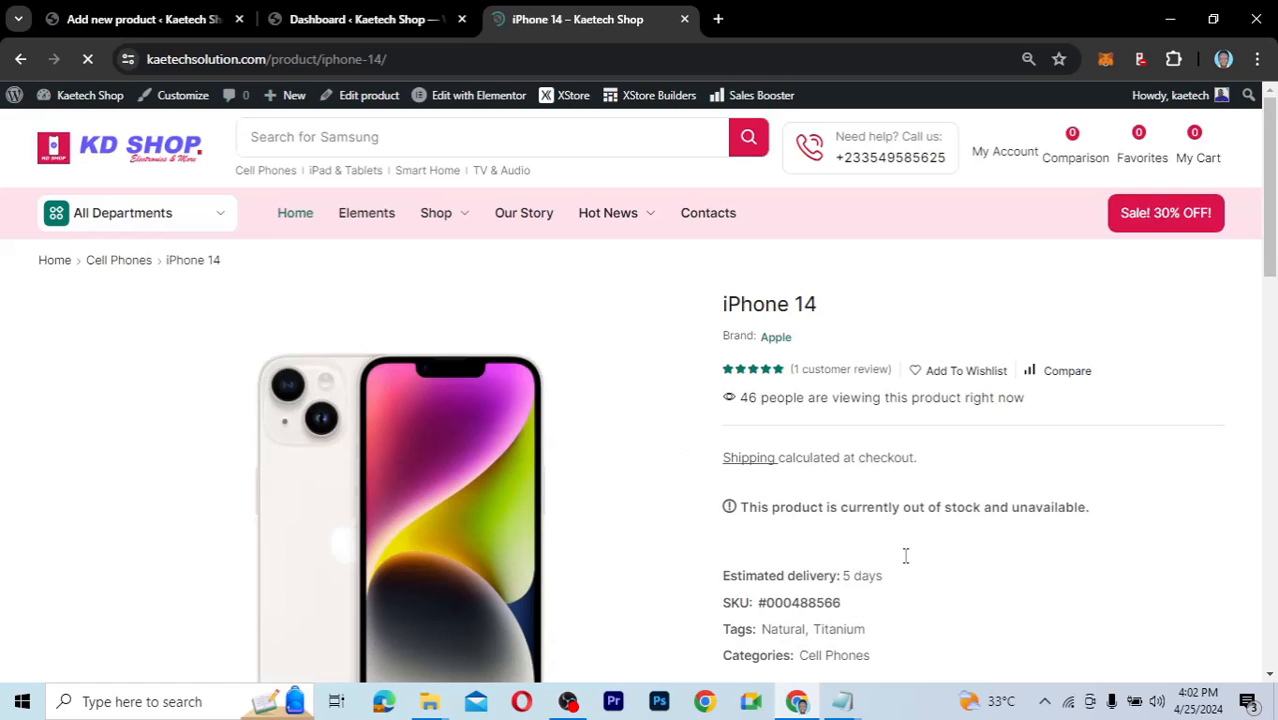
scroll(906, 556, down, 10)
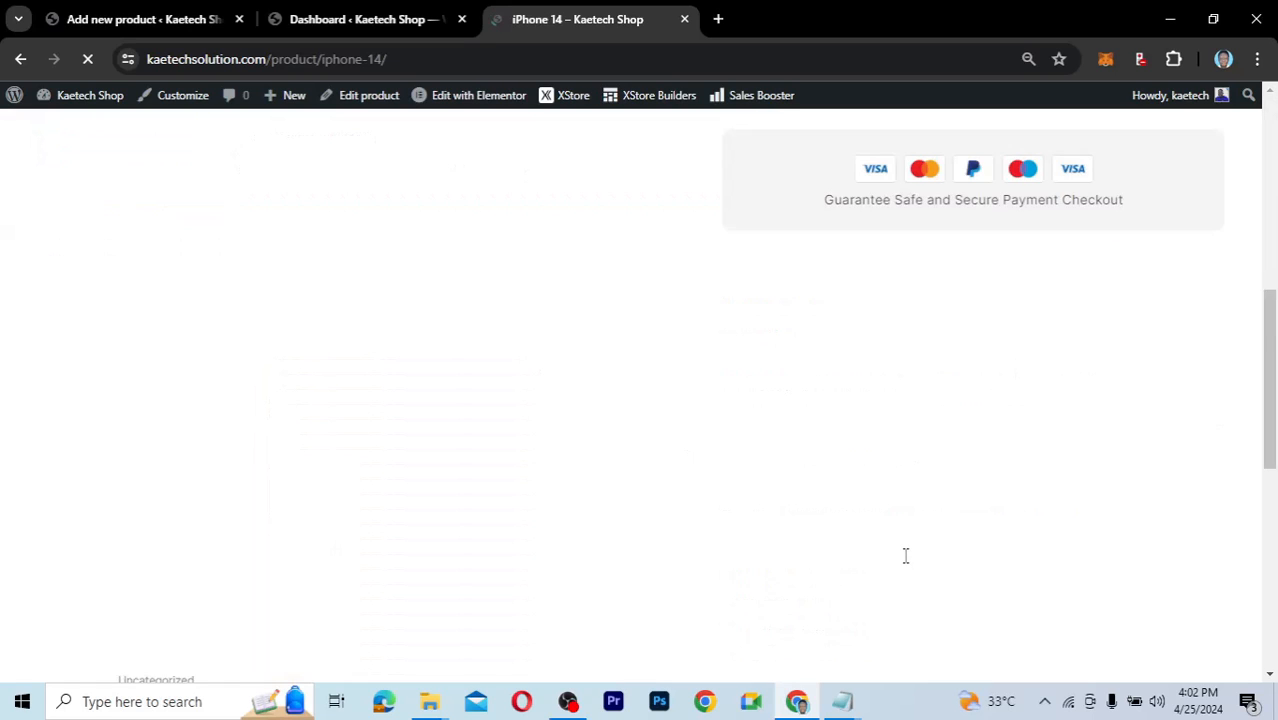
scroll(906, 560, down, 2)
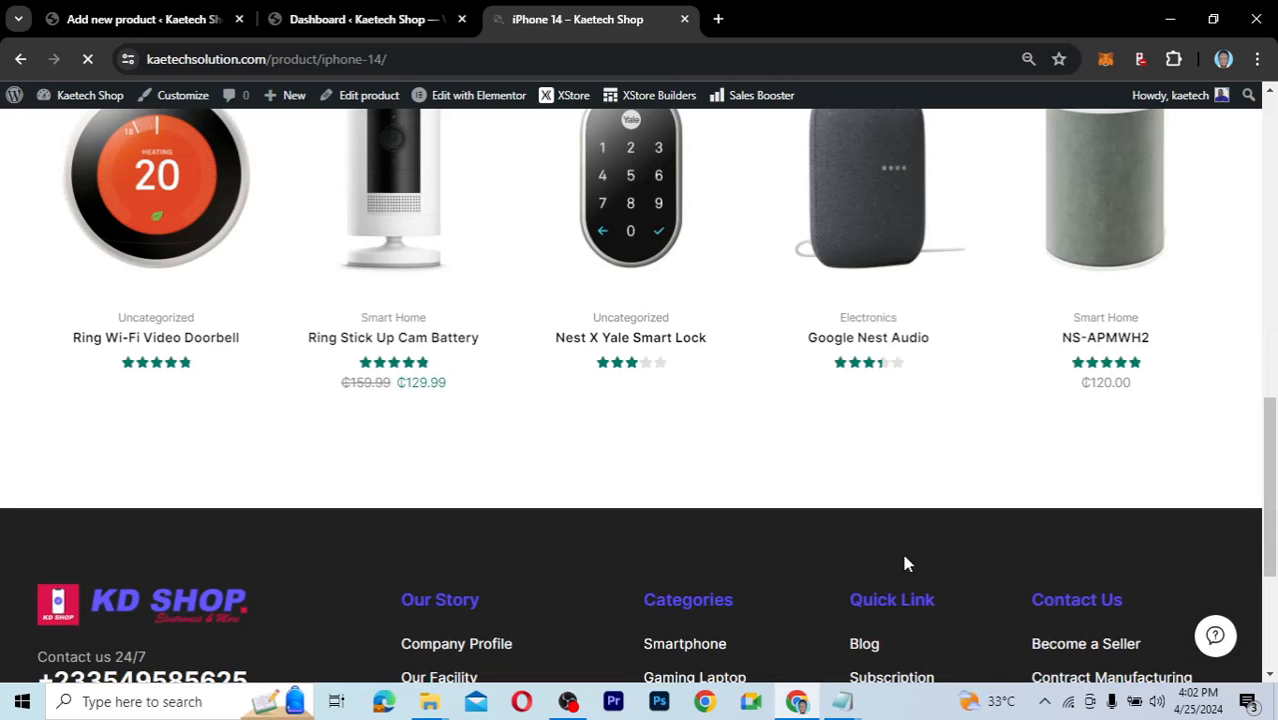
scroll(905, 563, up, 8)
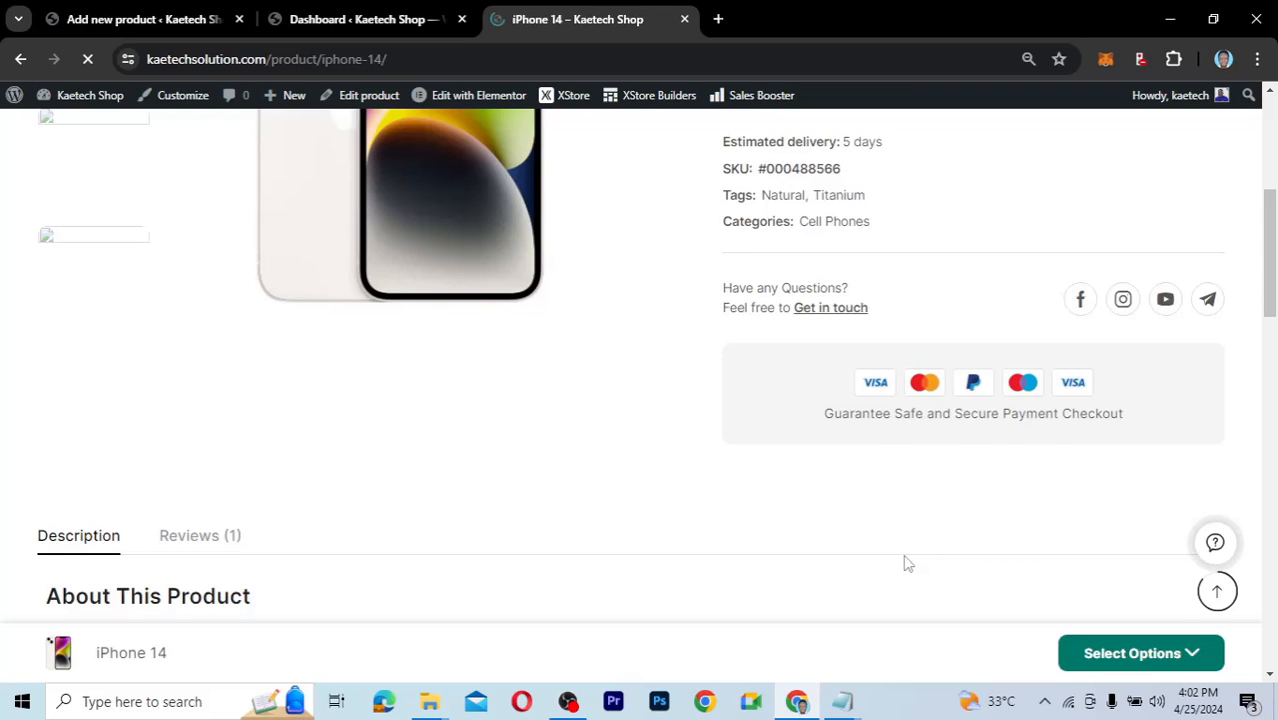
scroll(906, 563, up, 1)
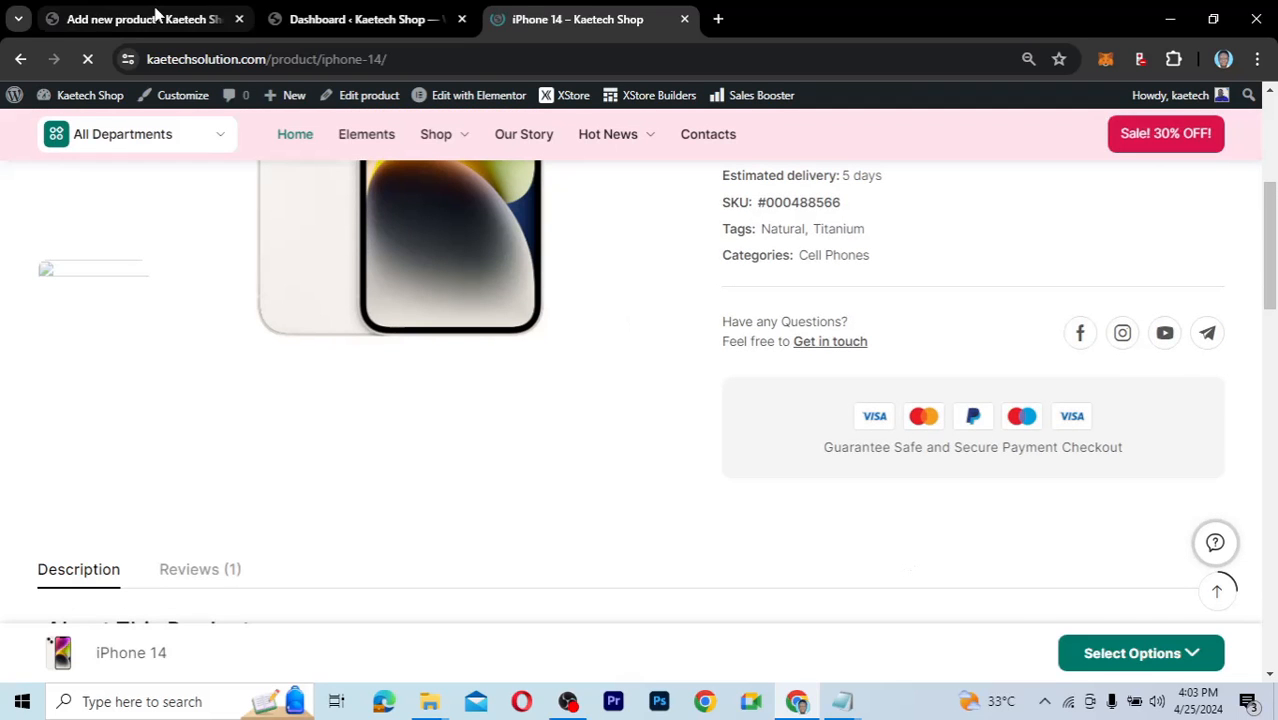
click(150, 19)
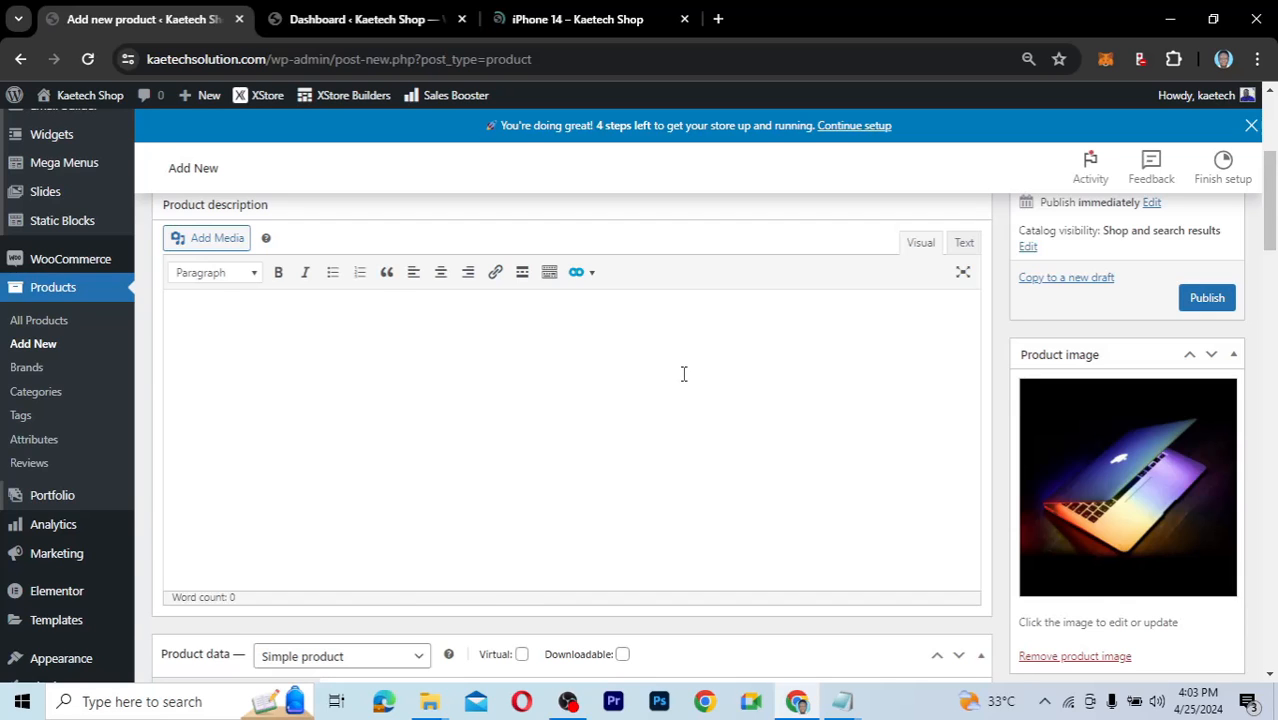
Bring up the 'iPhone 14 – Kaetech Shop' page and scroll through its details.
scroll(684, 374, up, 5)
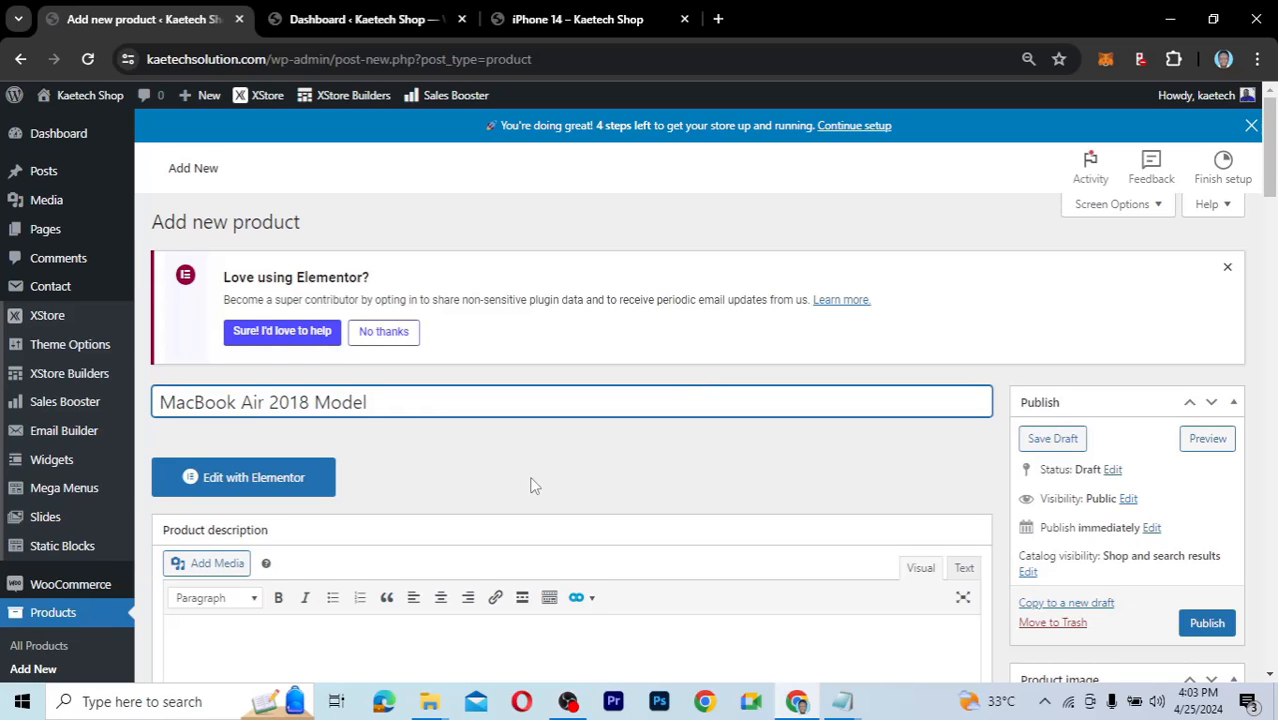
scroll(532, 485, down, 1)
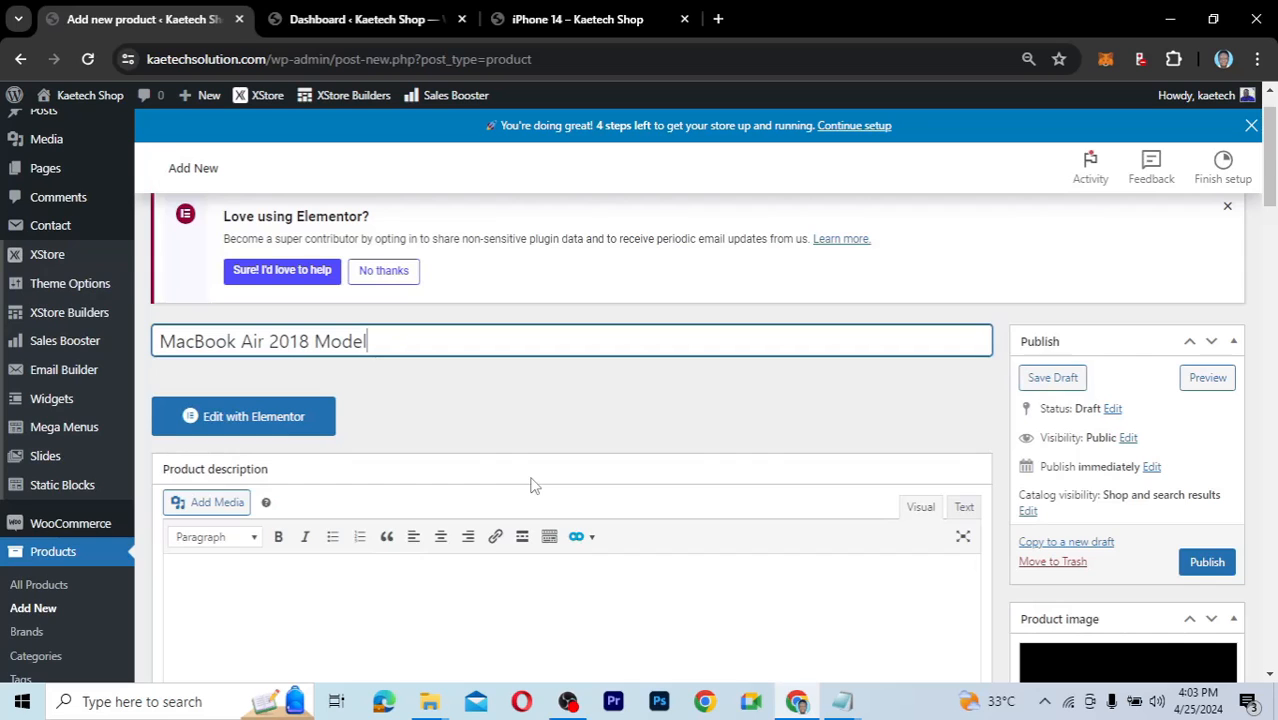
scroll(532, 485, down, 4)
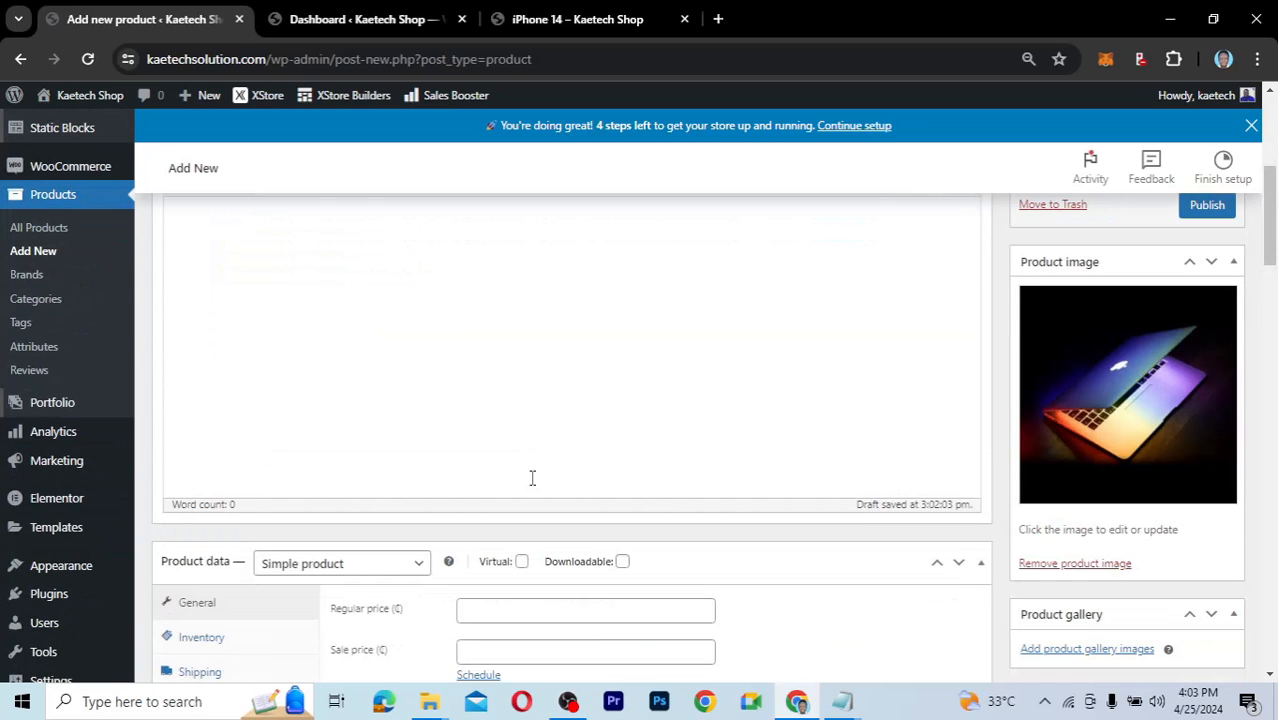
scroll(532, 478, up, 3)
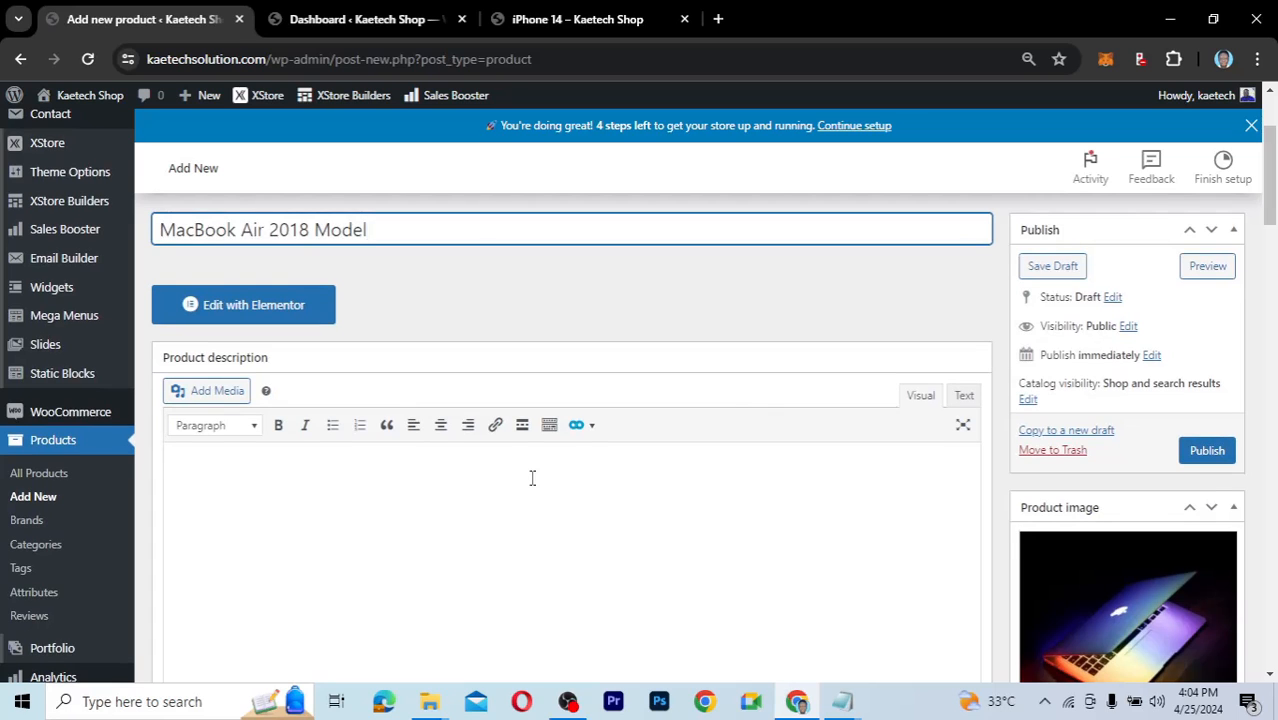
scroll(532, 478, down, 1)
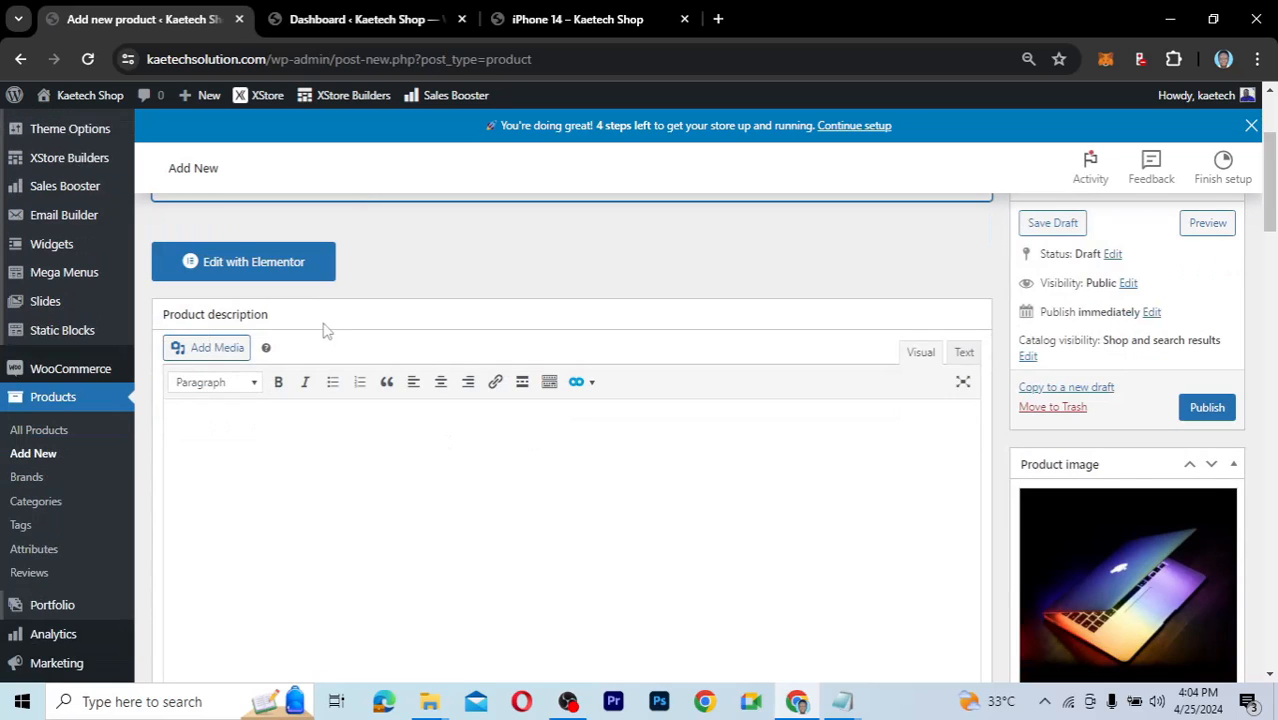
click(613, 22)
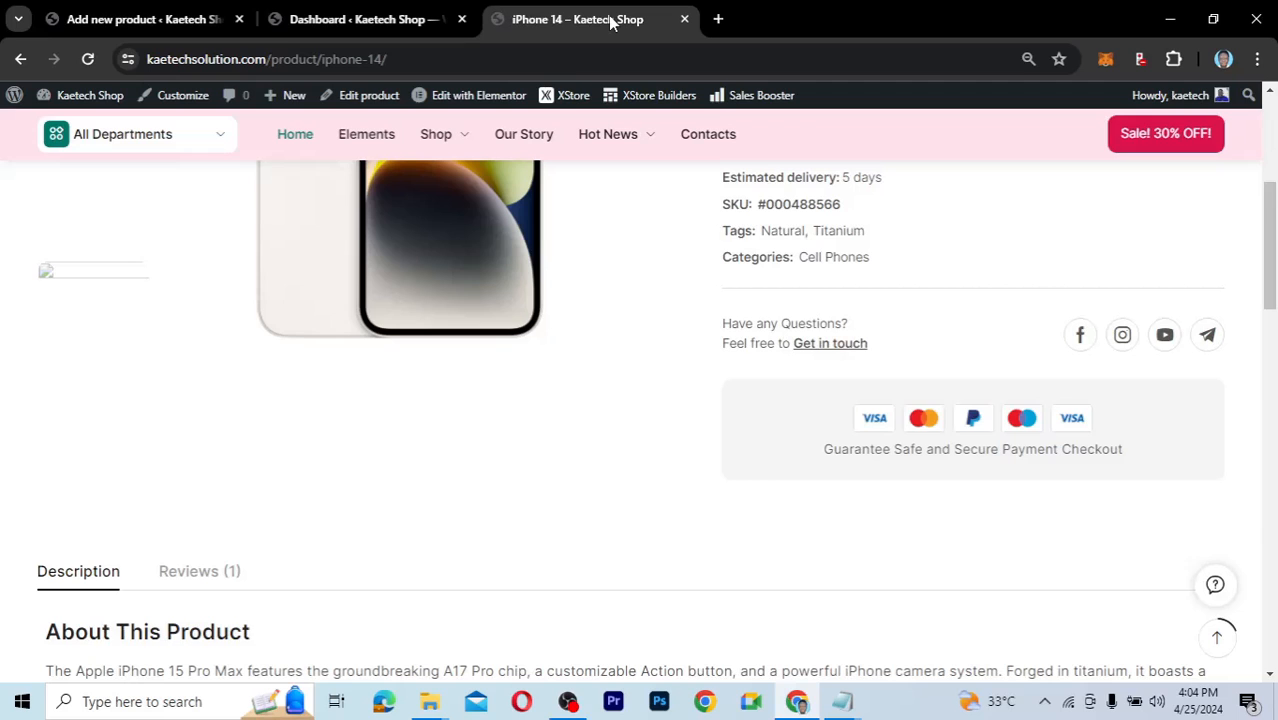
scroll(684, 307, up, 3)
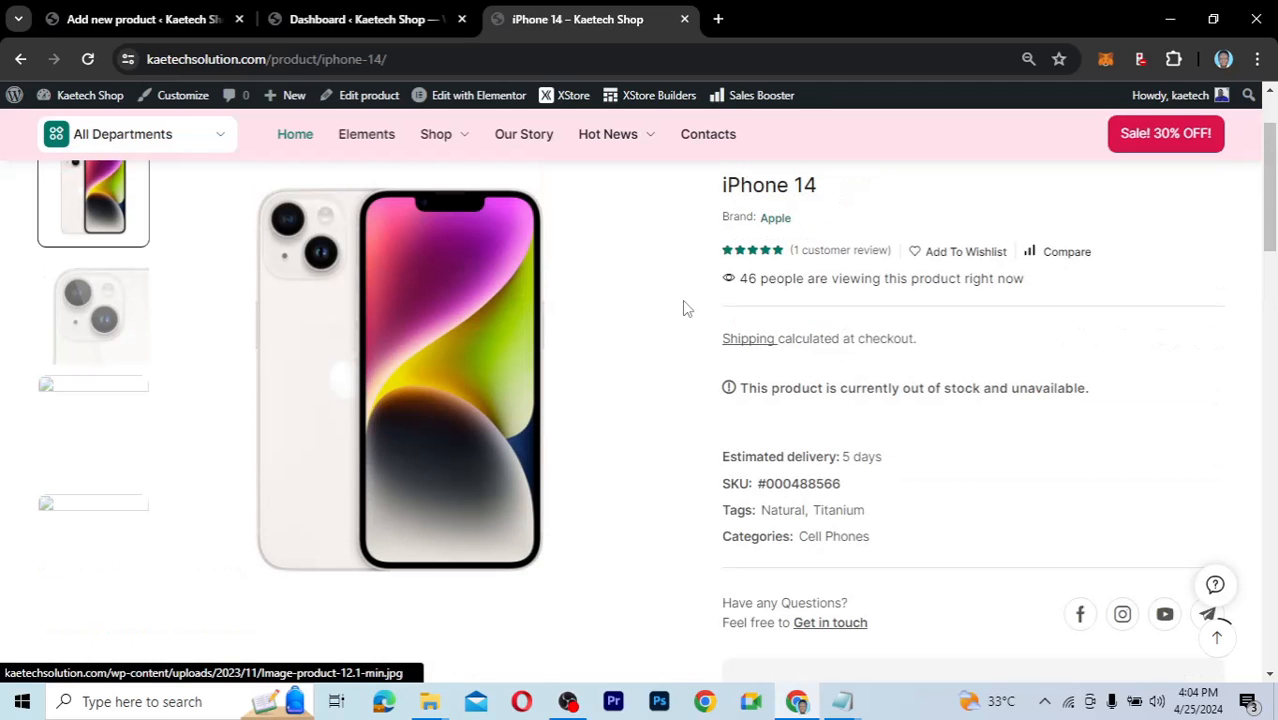
scroll(684, 307, up, 1)
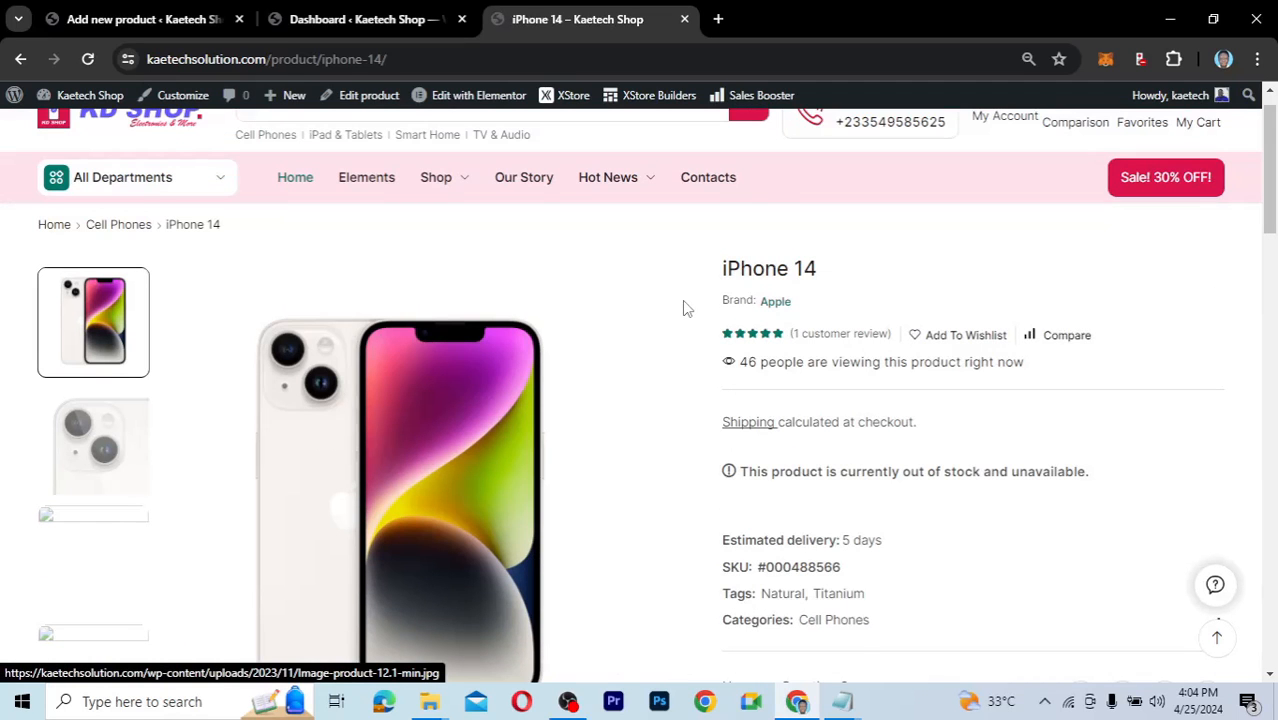
scroll(684, 308, down, 1)
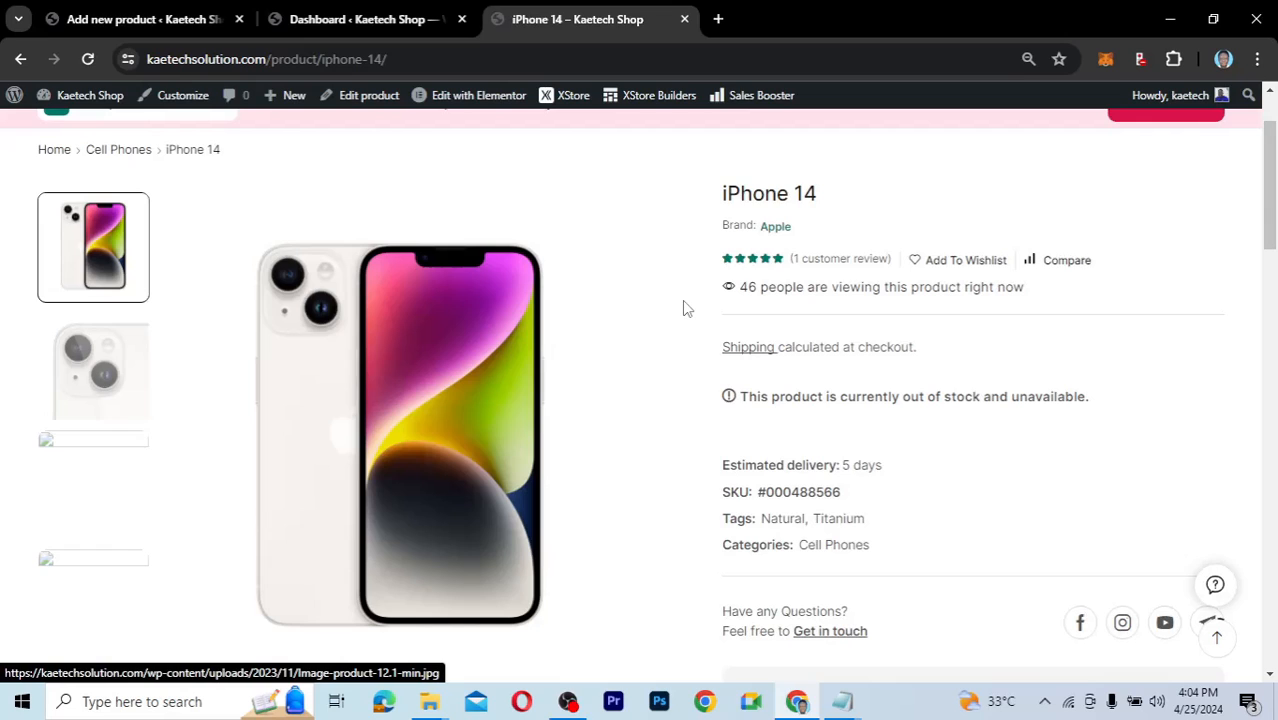
Scroll up and down the iPhone 14 product page to review its layout.
scroll(684, 308, down, 1)
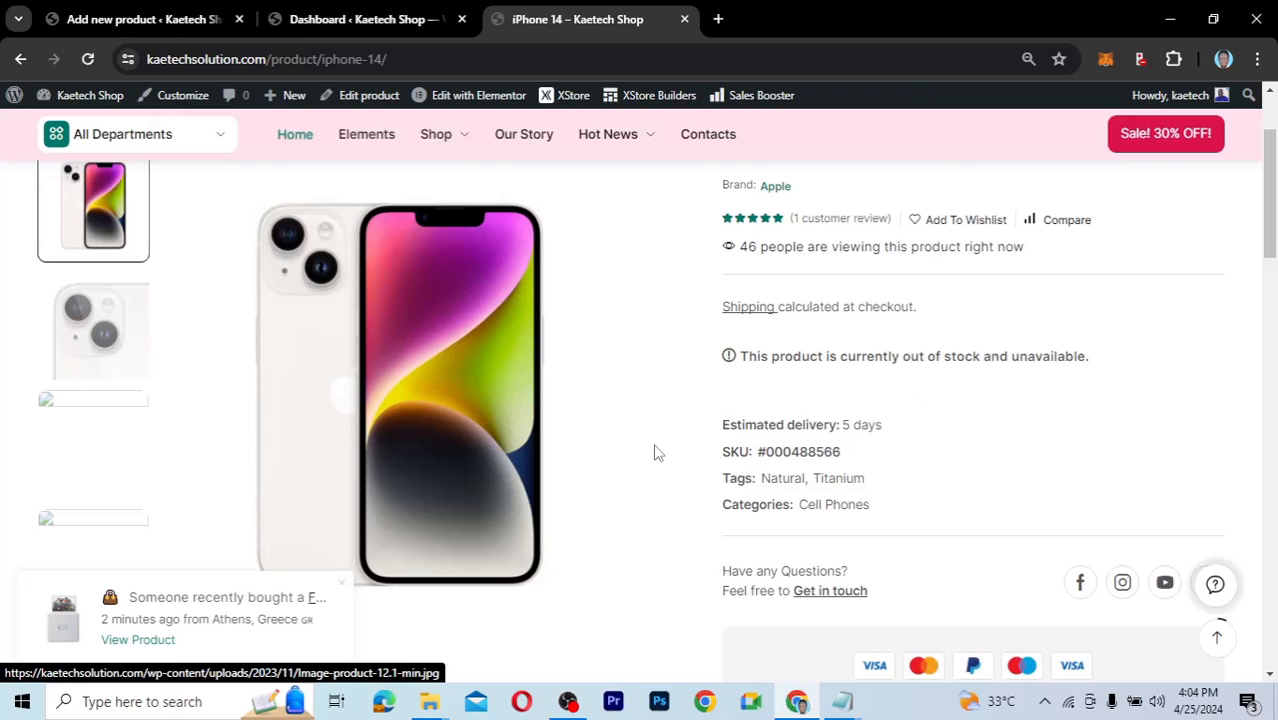
scroll(655, 453, down, 5)
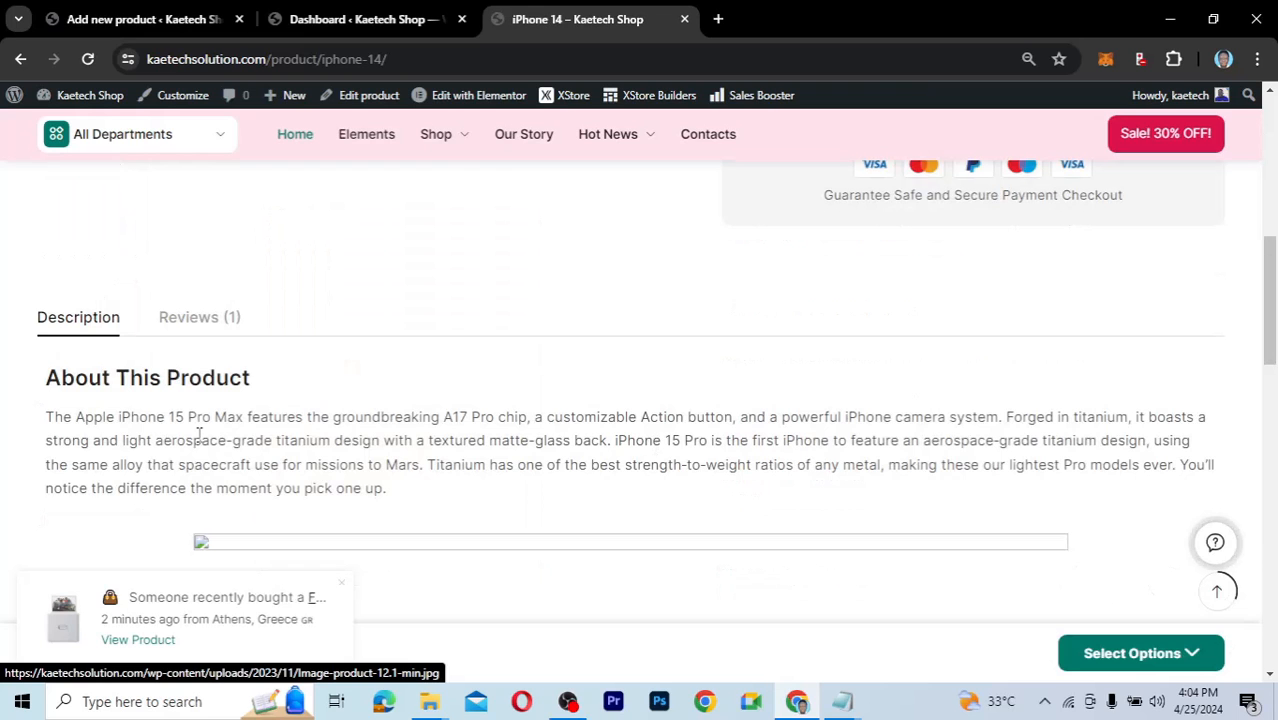
scroll(489, 462, up, 2)
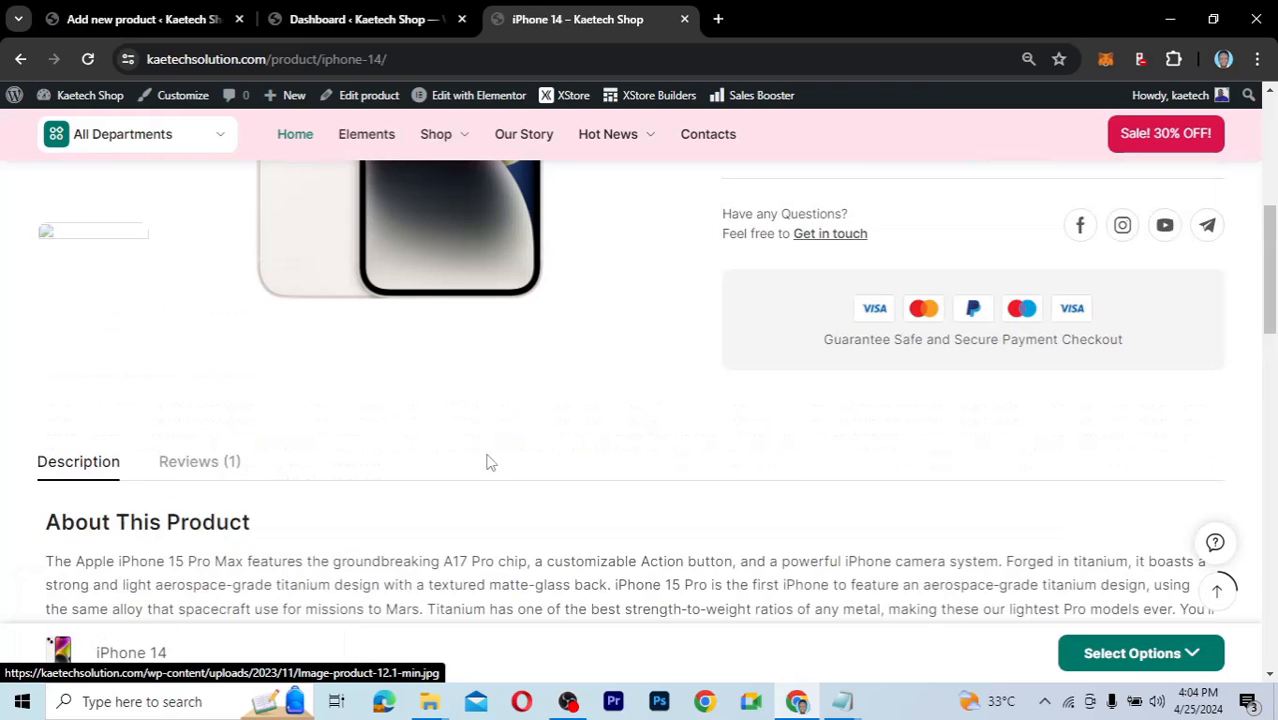
scroll(489, 462, up, 2)
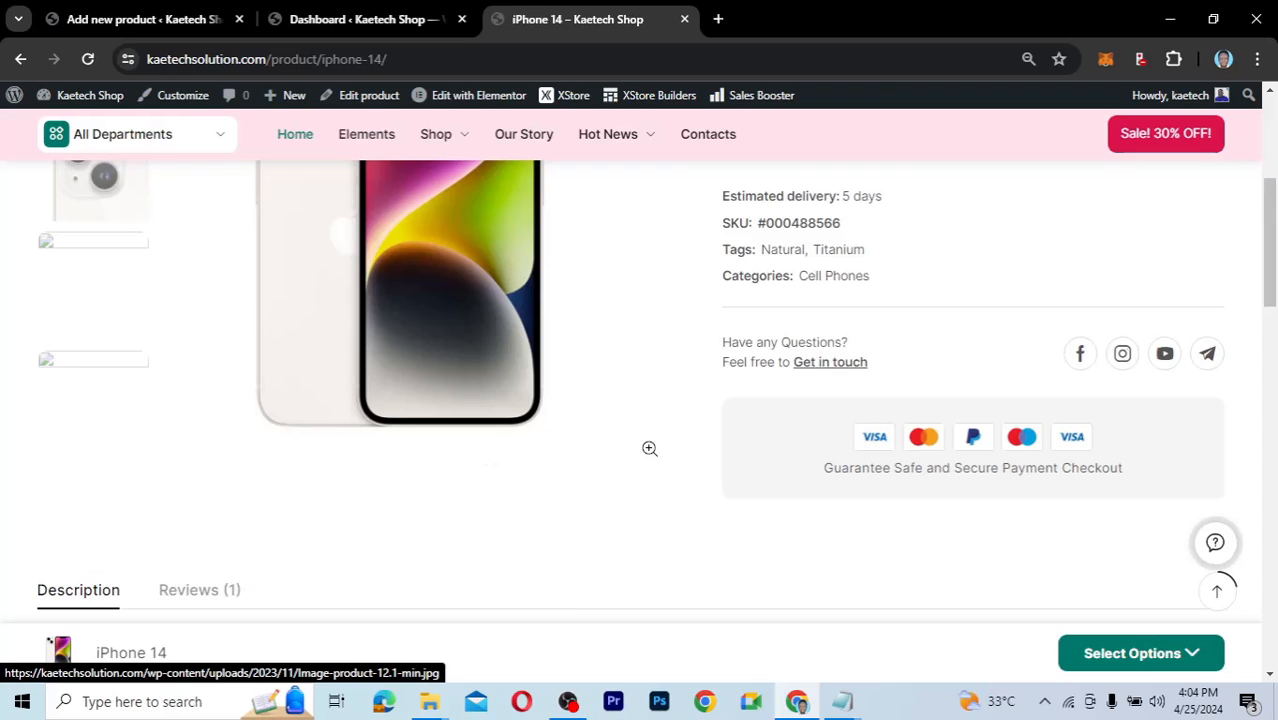
scroll(650, 449, up, 3)
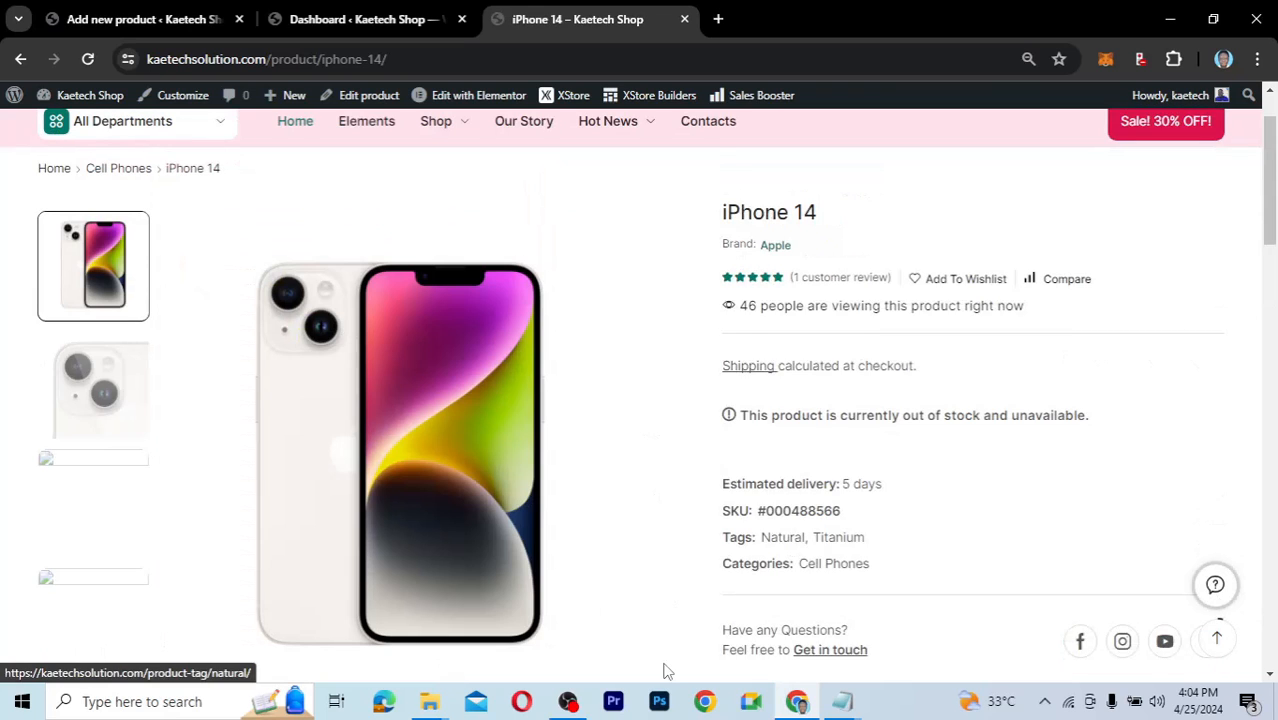
scroll(667, 671, down, 4)
scroll(665, 662, up, 1)
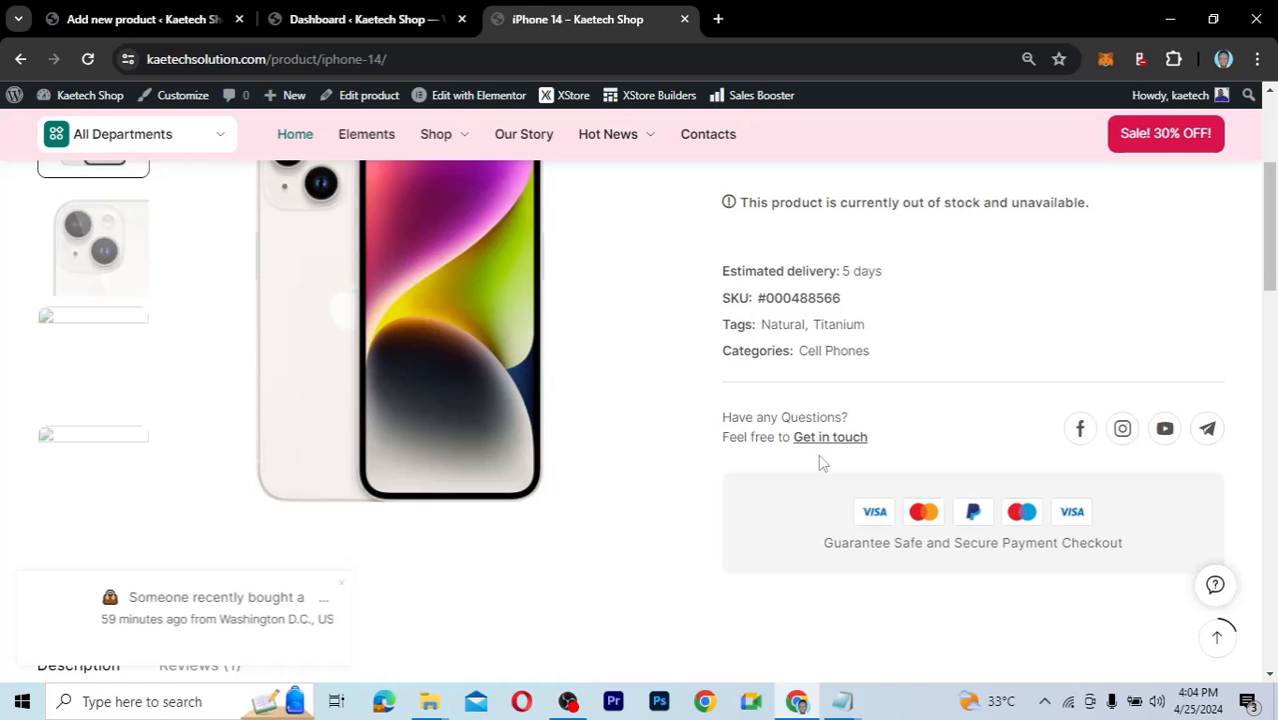
scroll(822, 462, up, 1)
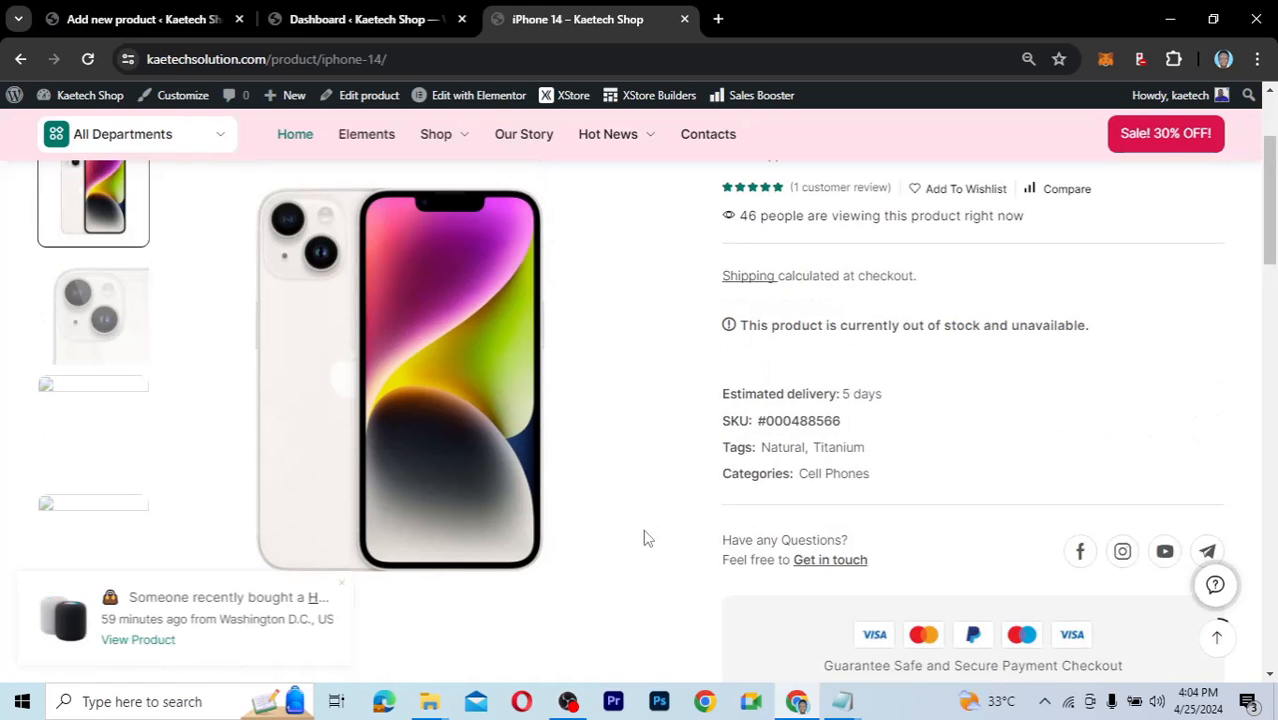
Switch back to the new-product editor and place the cursor in the empty description.
mouse_move(605, 553)
scroll(610, 560, down, 5)
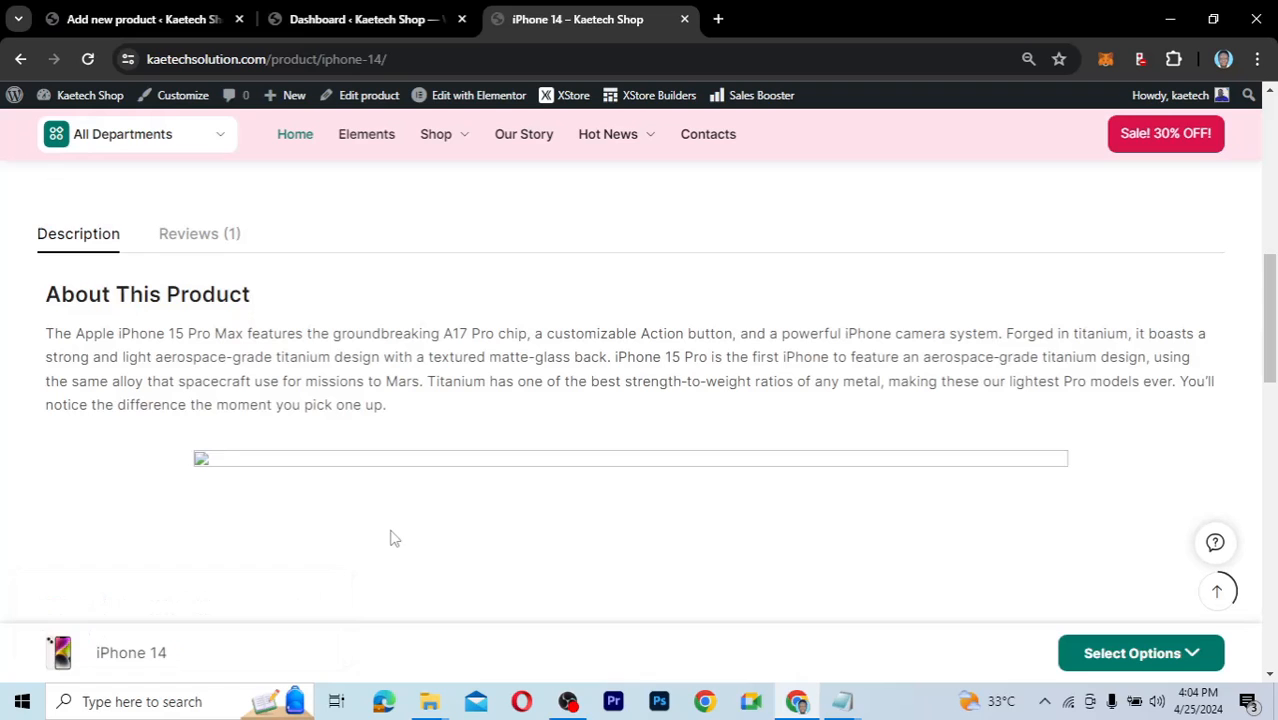
key(ctrl+1)
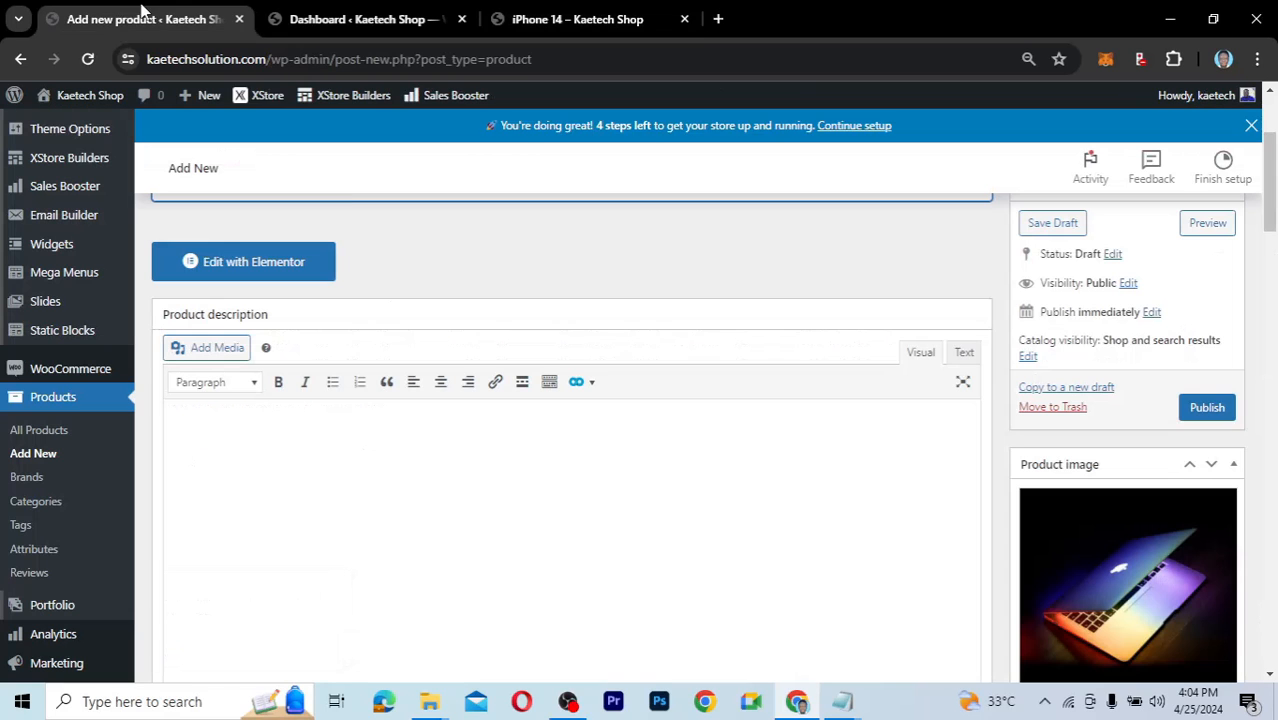
click(316, 443)
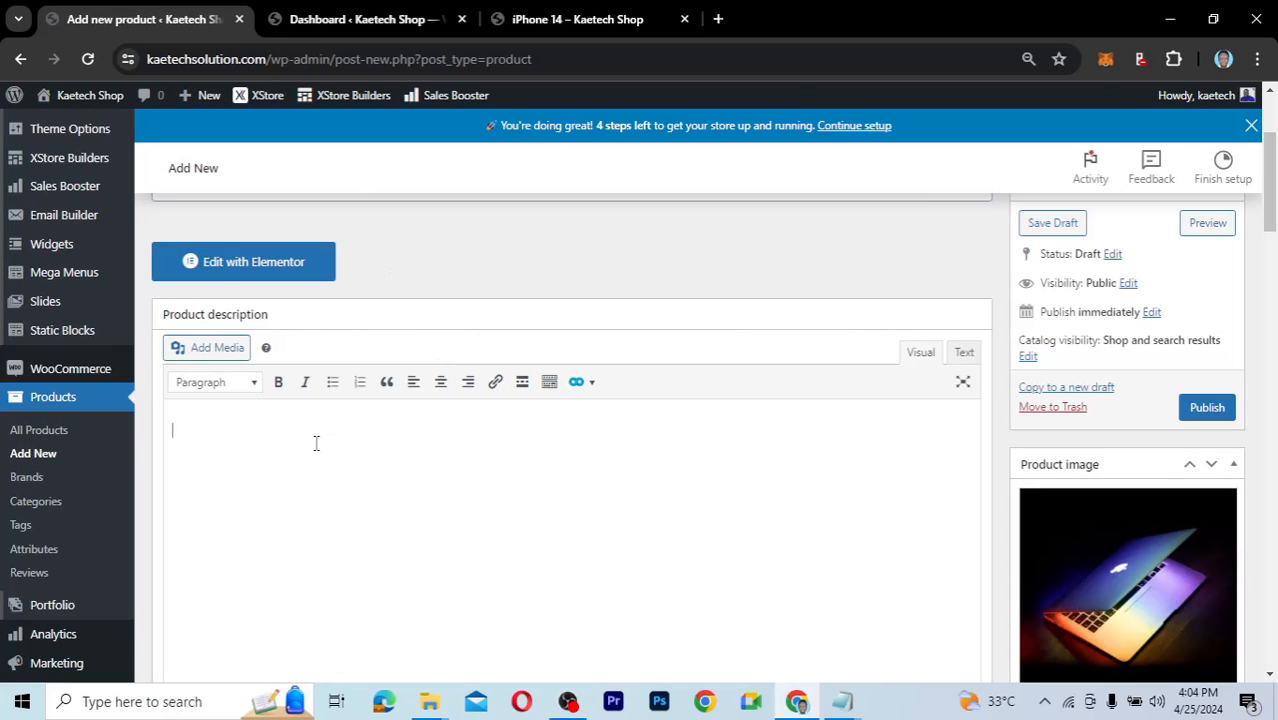
In a new tab, search 'lorem' to reach the lipsum.com generator.
click(719, 20)
text(lo)
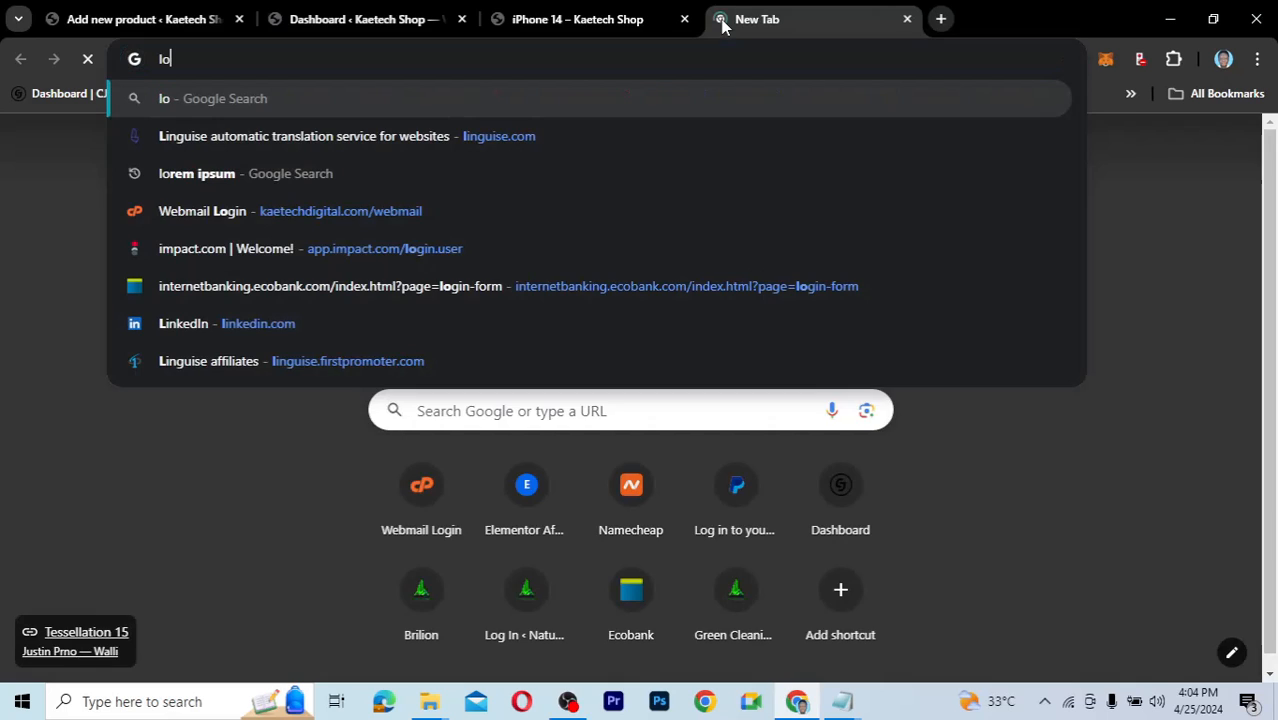
text(rem)
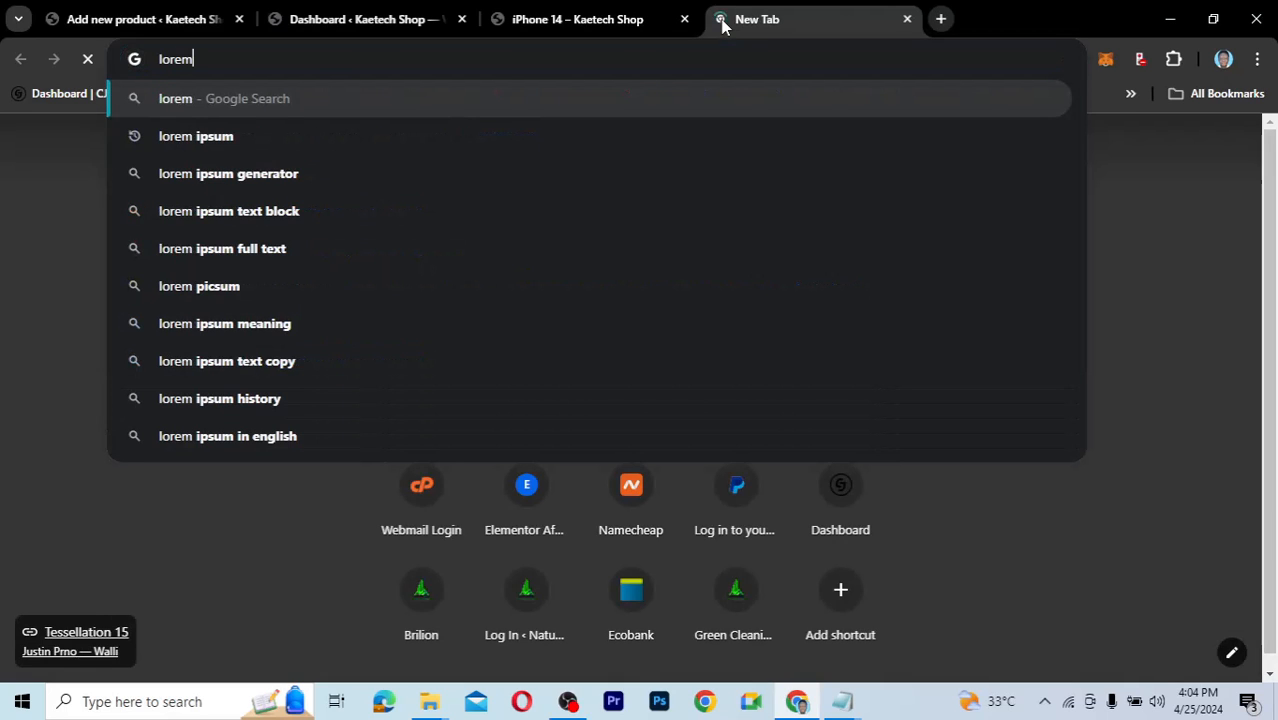
click(474, 140)
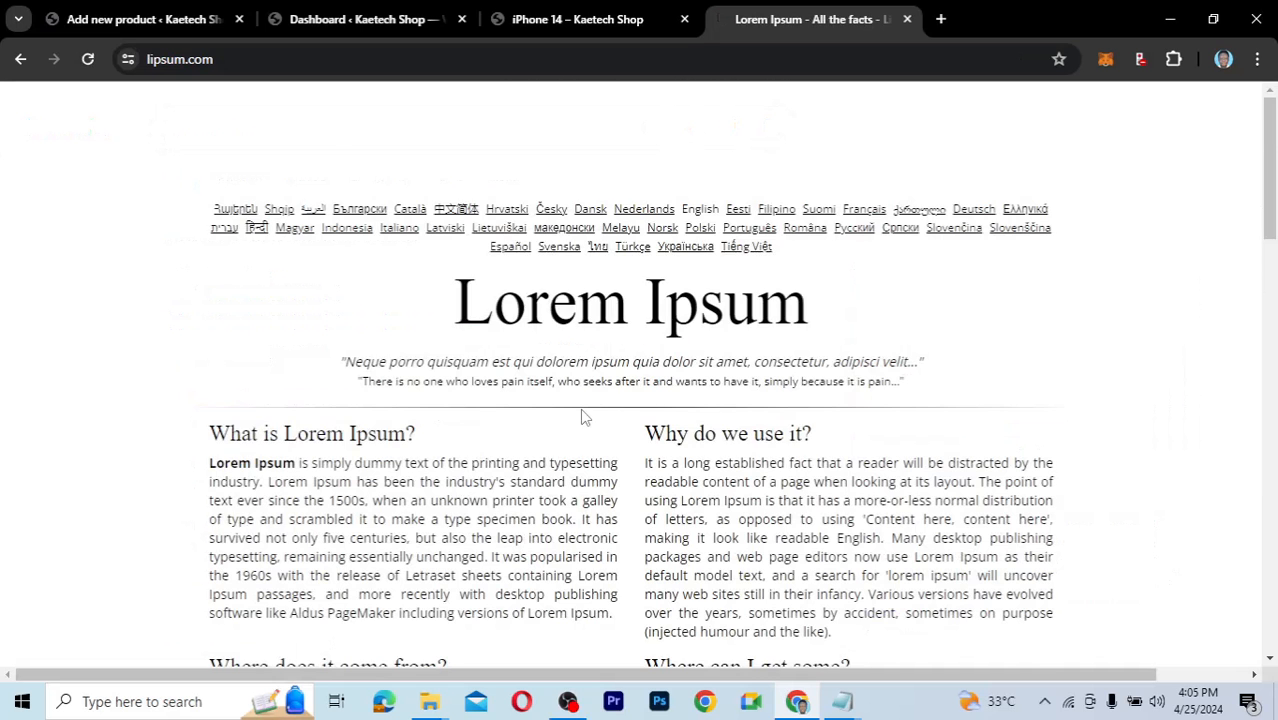
scroll(502, 515, down, 2)
scroll(505, 515, down, 3)
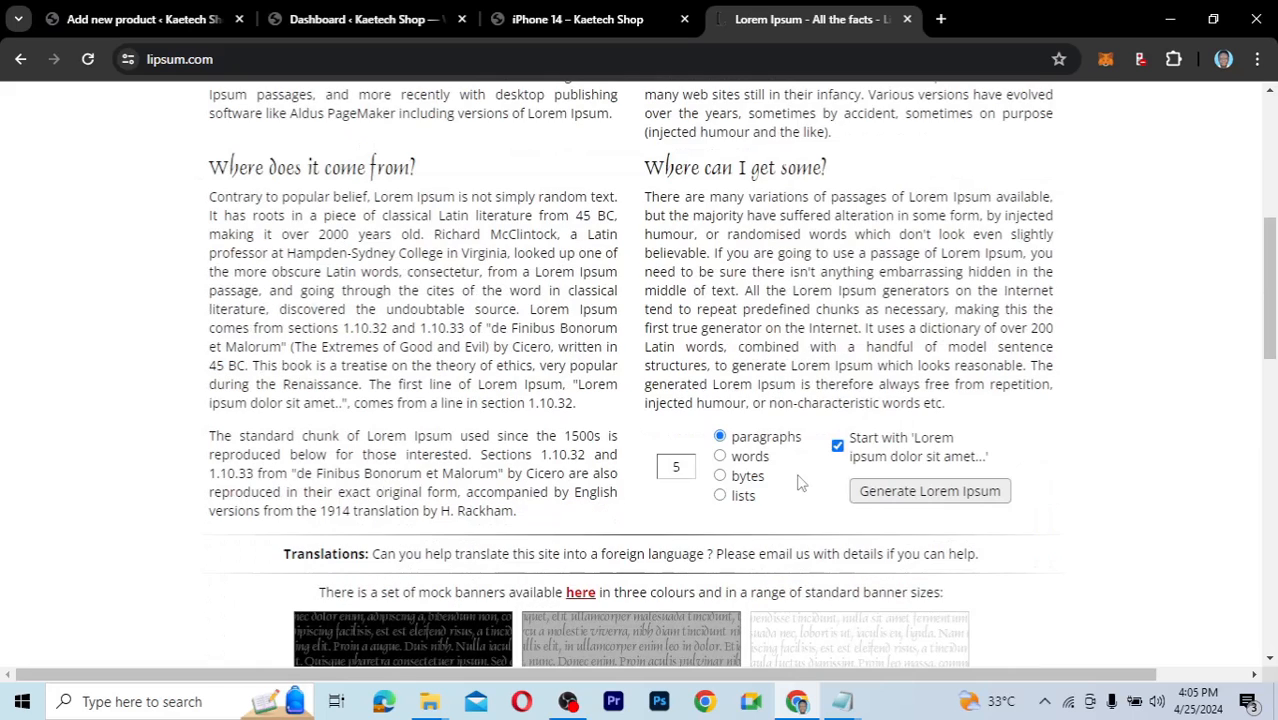
Generate Lorem Ipsum paragraphs and select the first paragraph's opening lines up to 'fringilla.'.
click(937, 497)
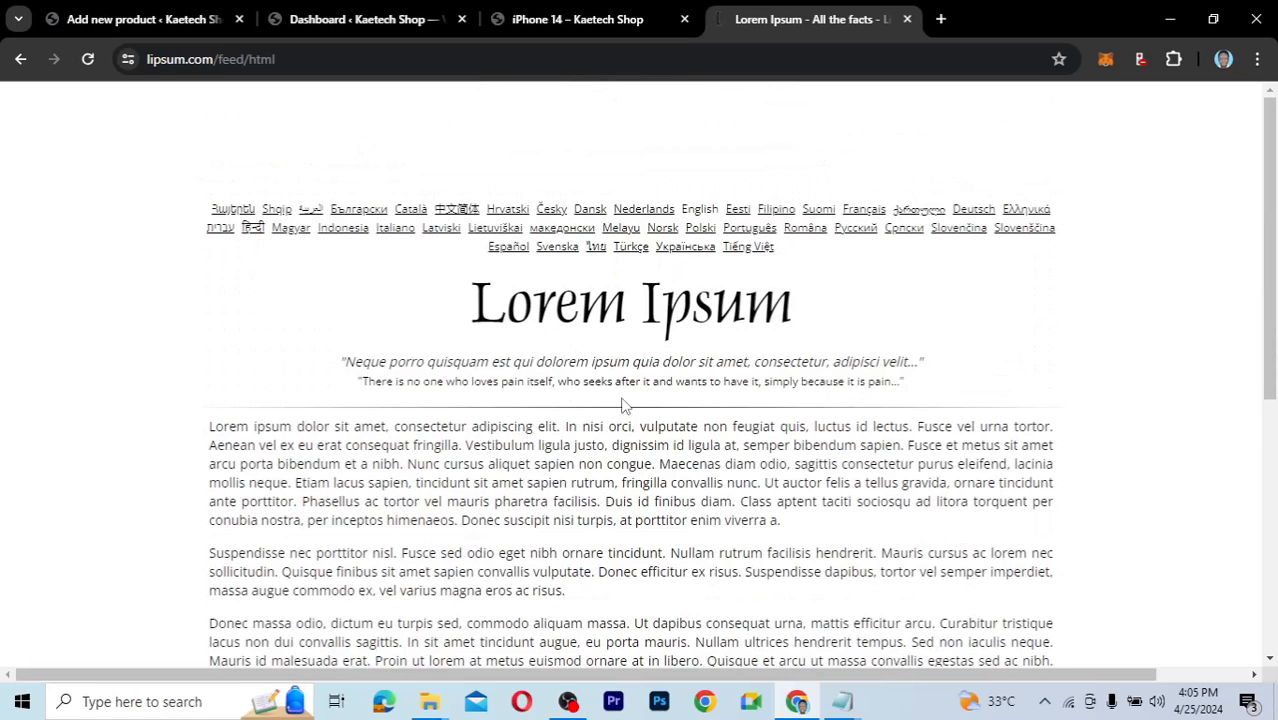
scroll(275, 238, down, 2)
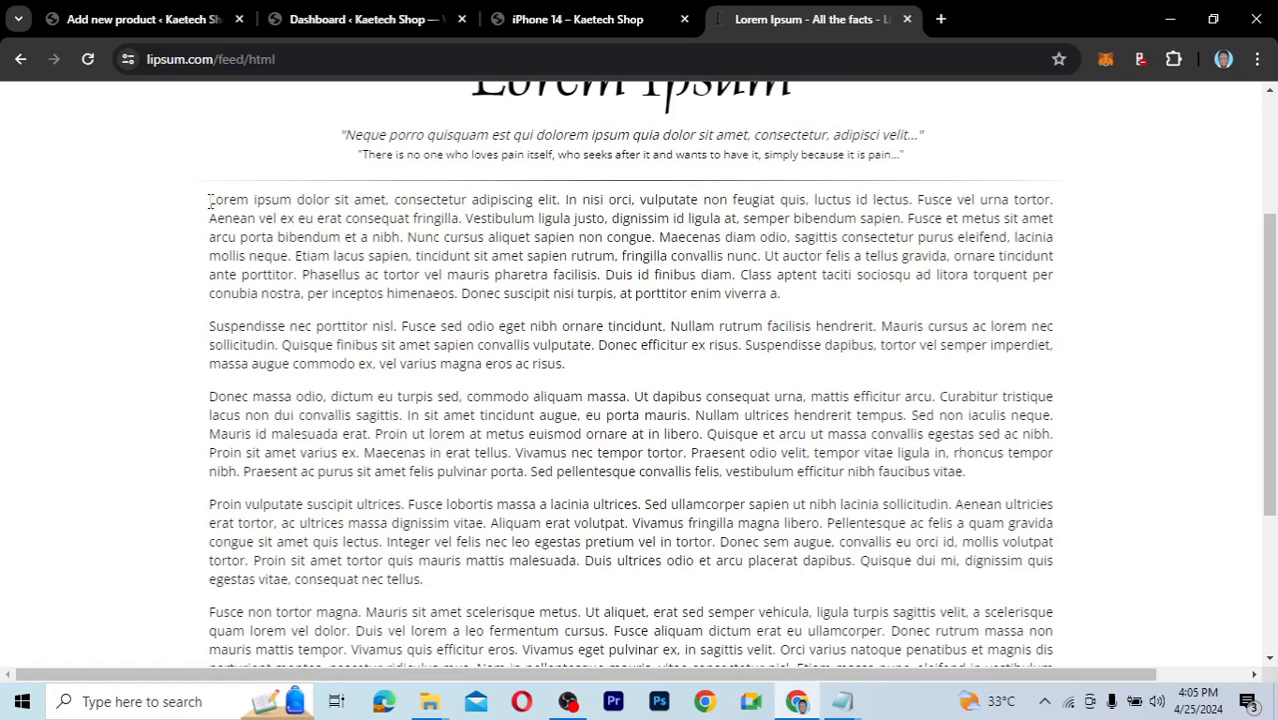
drag(209, 200, 463, 222)
key(ctrl+c)
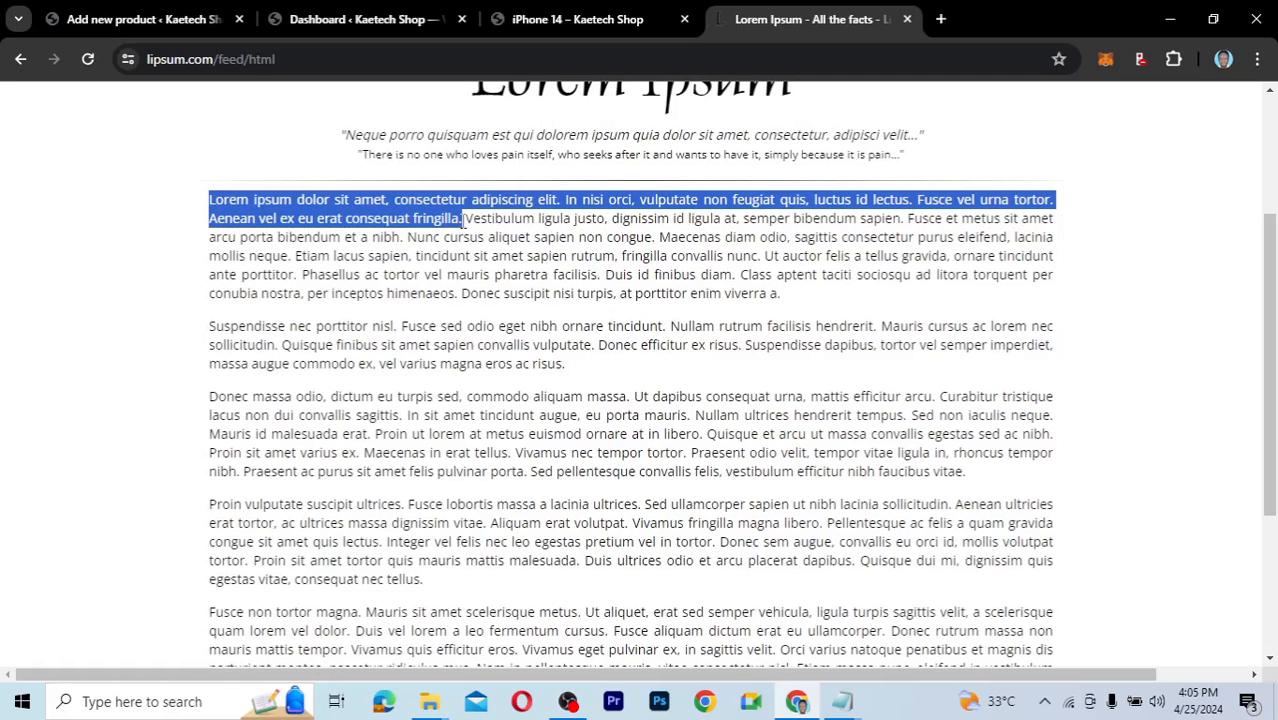
Paste the copied Lorem Ipsum lines into the product's short description.
click(157, 22)
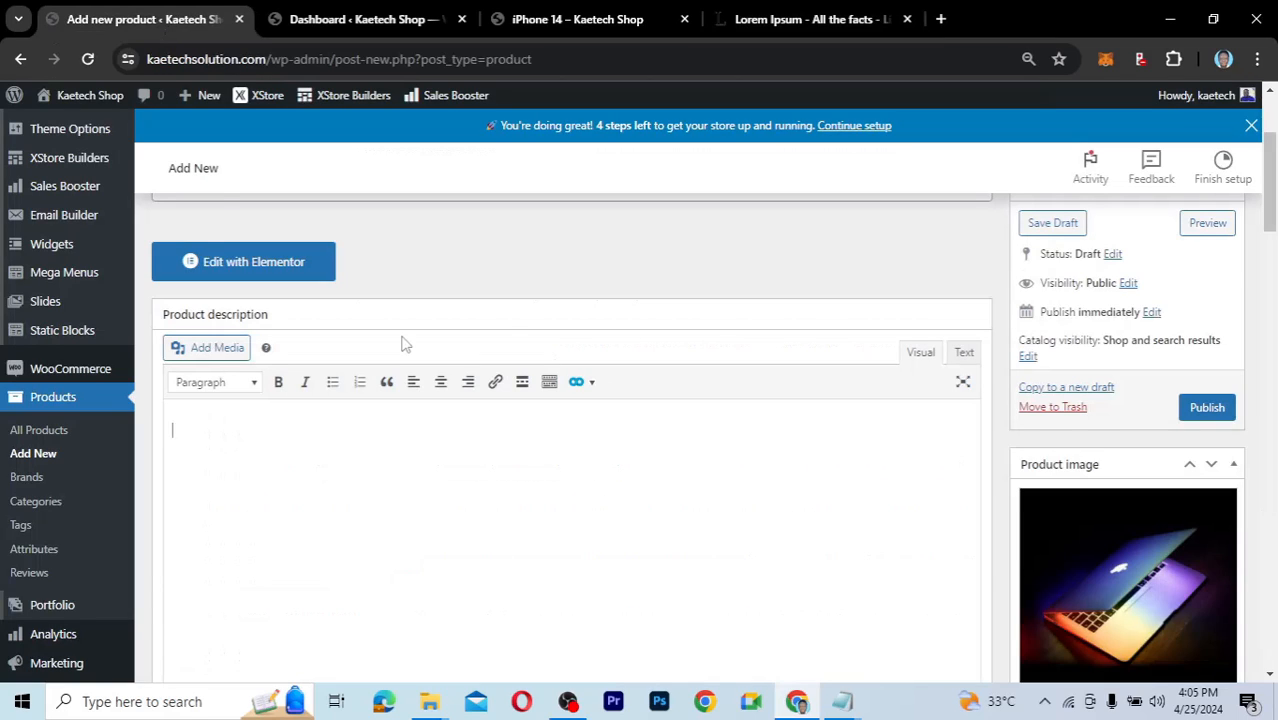
scroll(405, 344, down, 15)
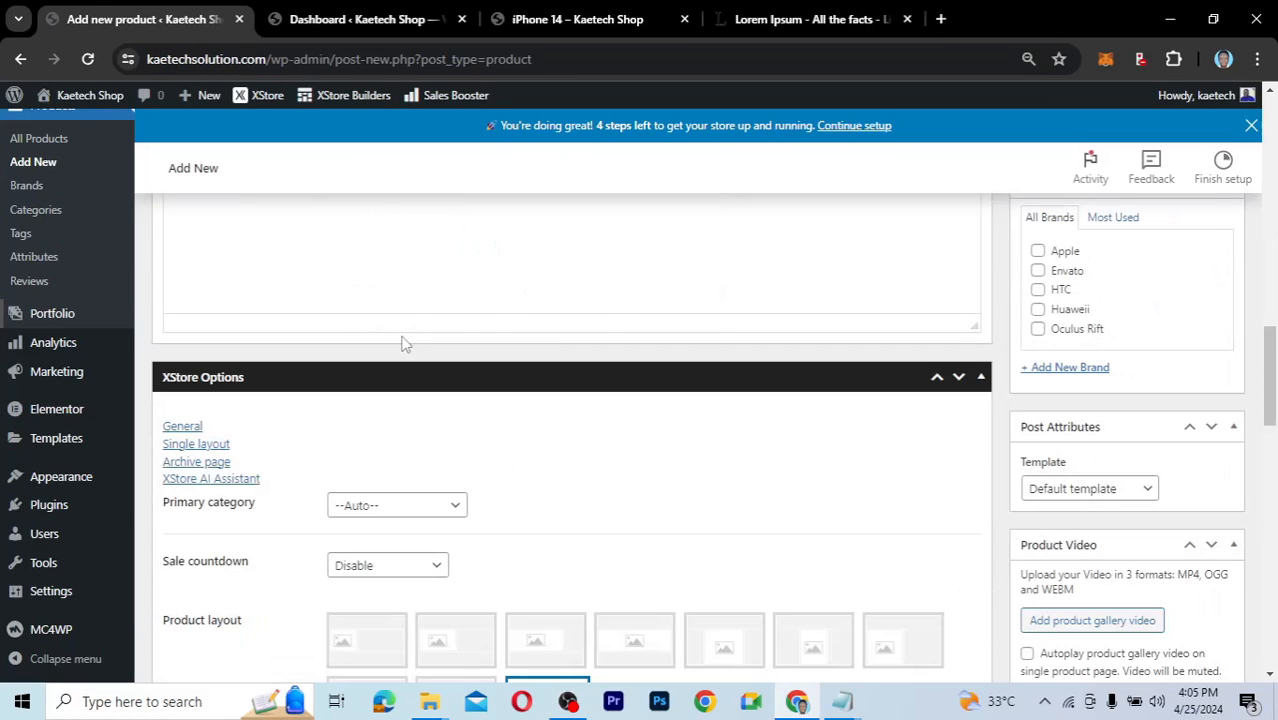
scroll(405, 344, up, 2)
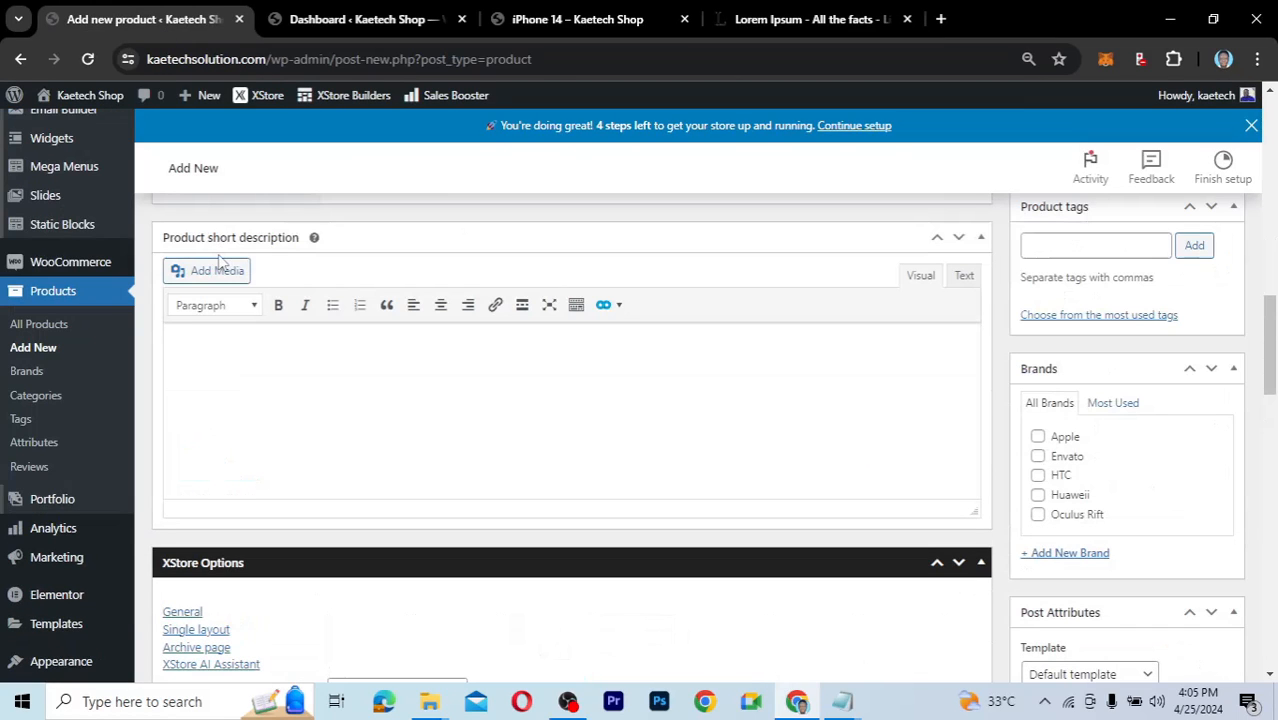
click(230, 335)
key(ctrl+v)
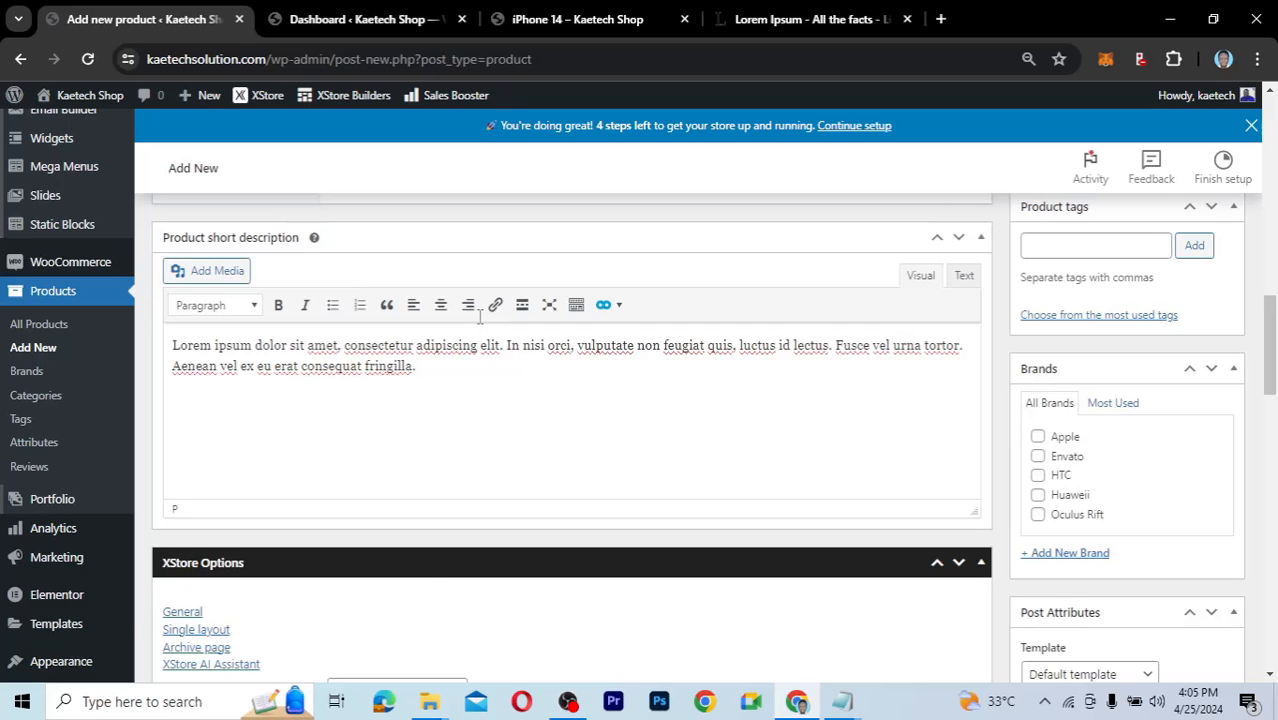
scroll(480, 316, up, 8)
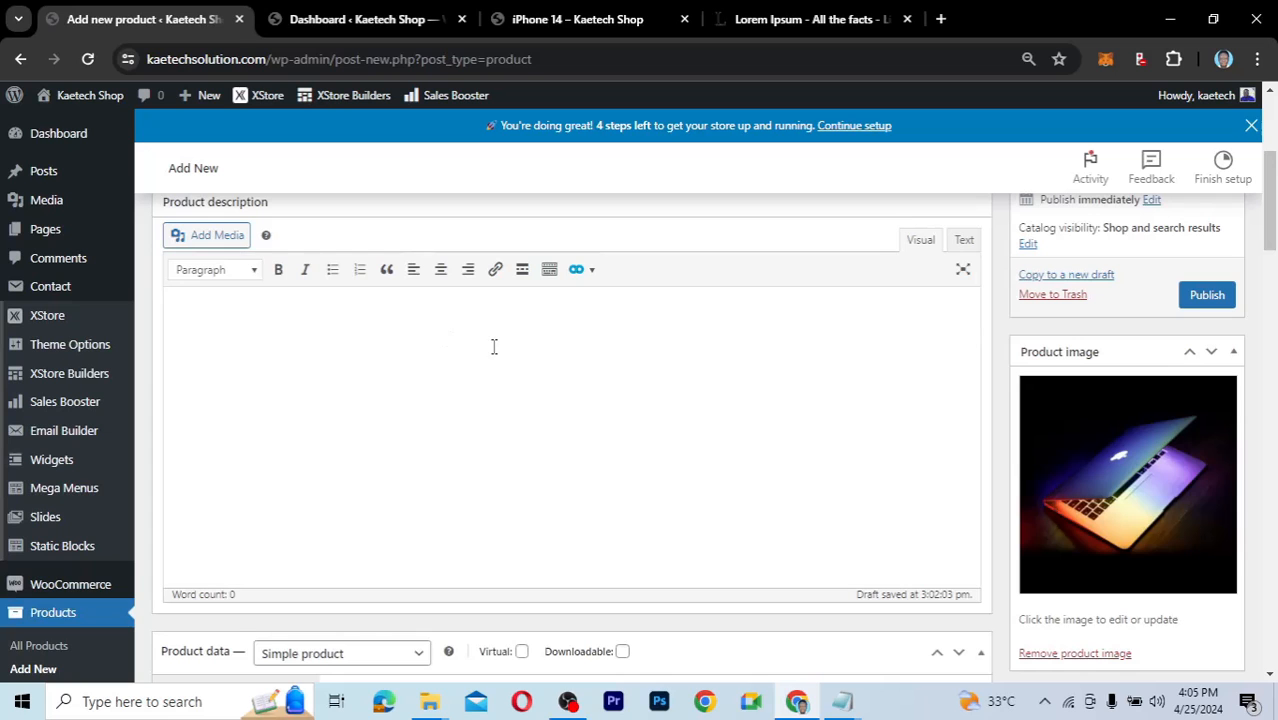
Paste the first four Lorem Ipsum paragraphs into the product description (361 words).
click(788, 19)
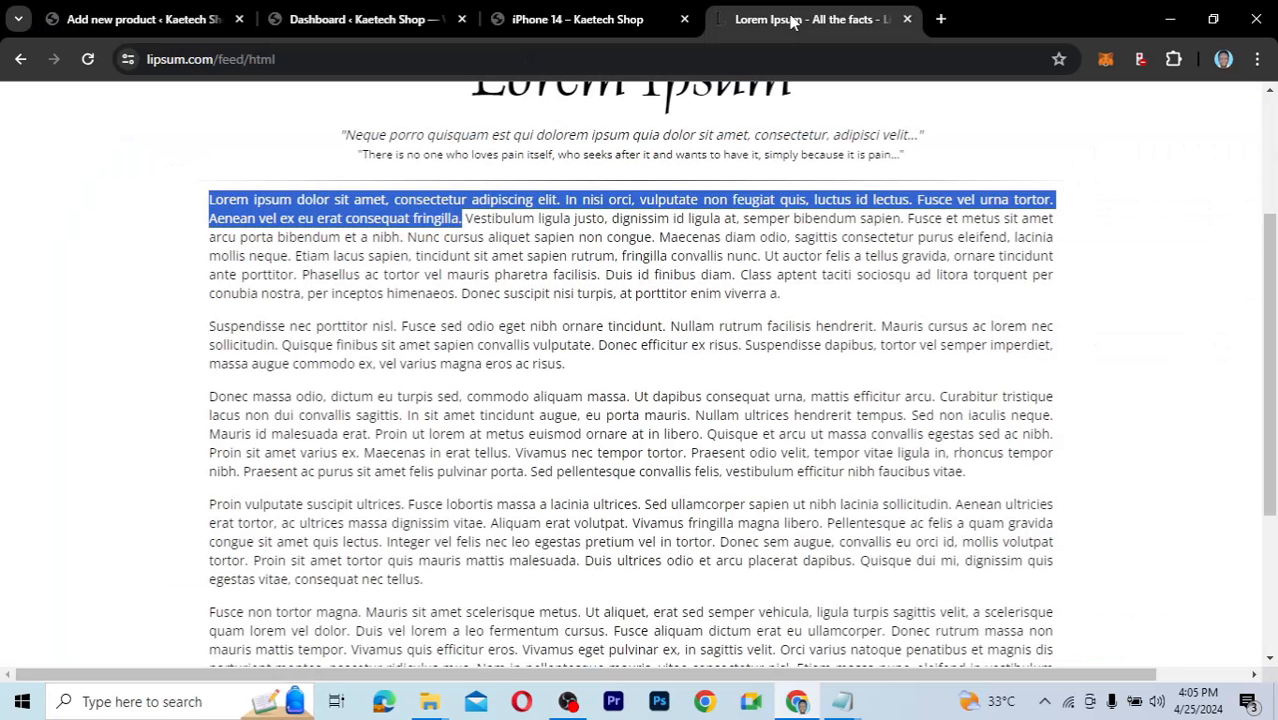
click(210, 204)
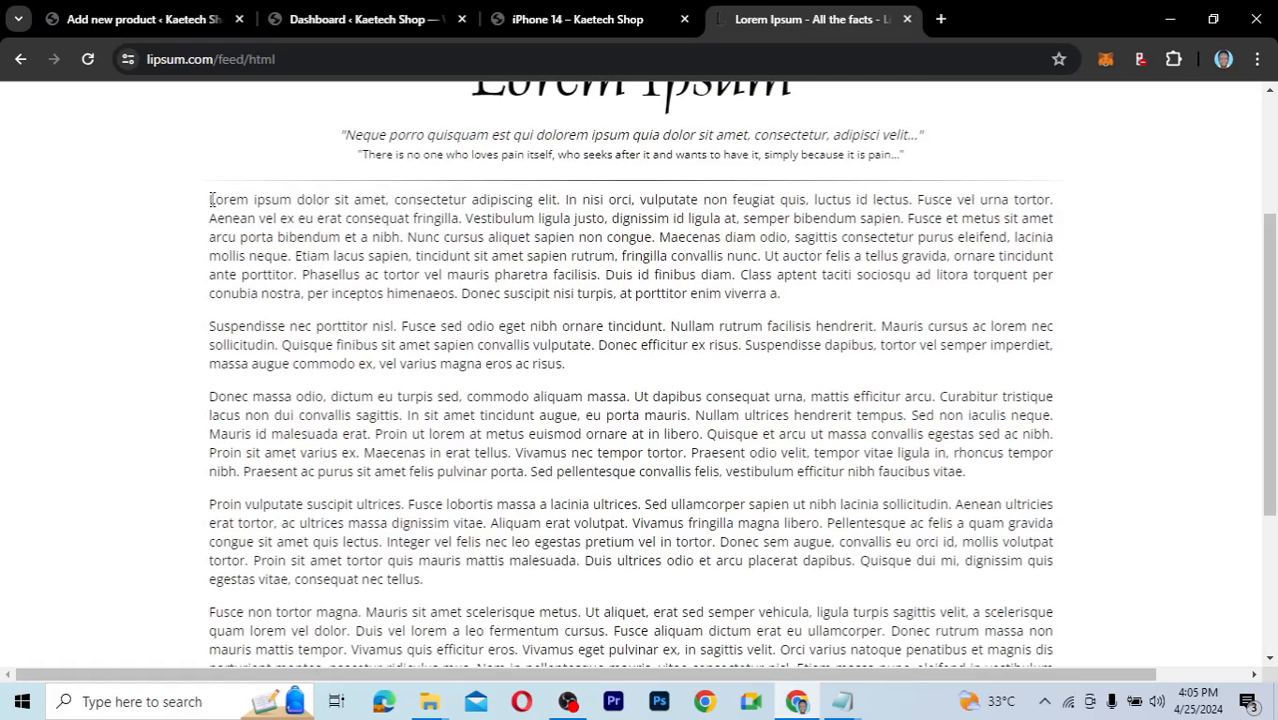
drag(212, 201, 575, 582)
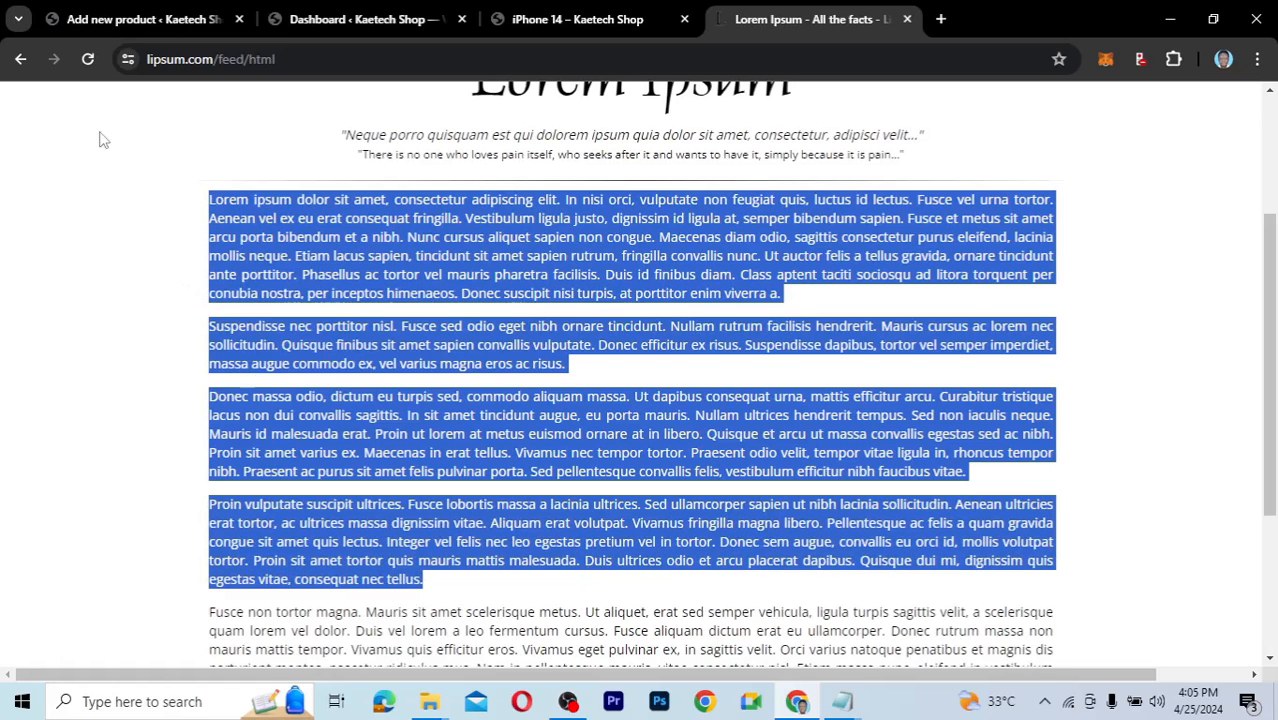
click(122, 22)
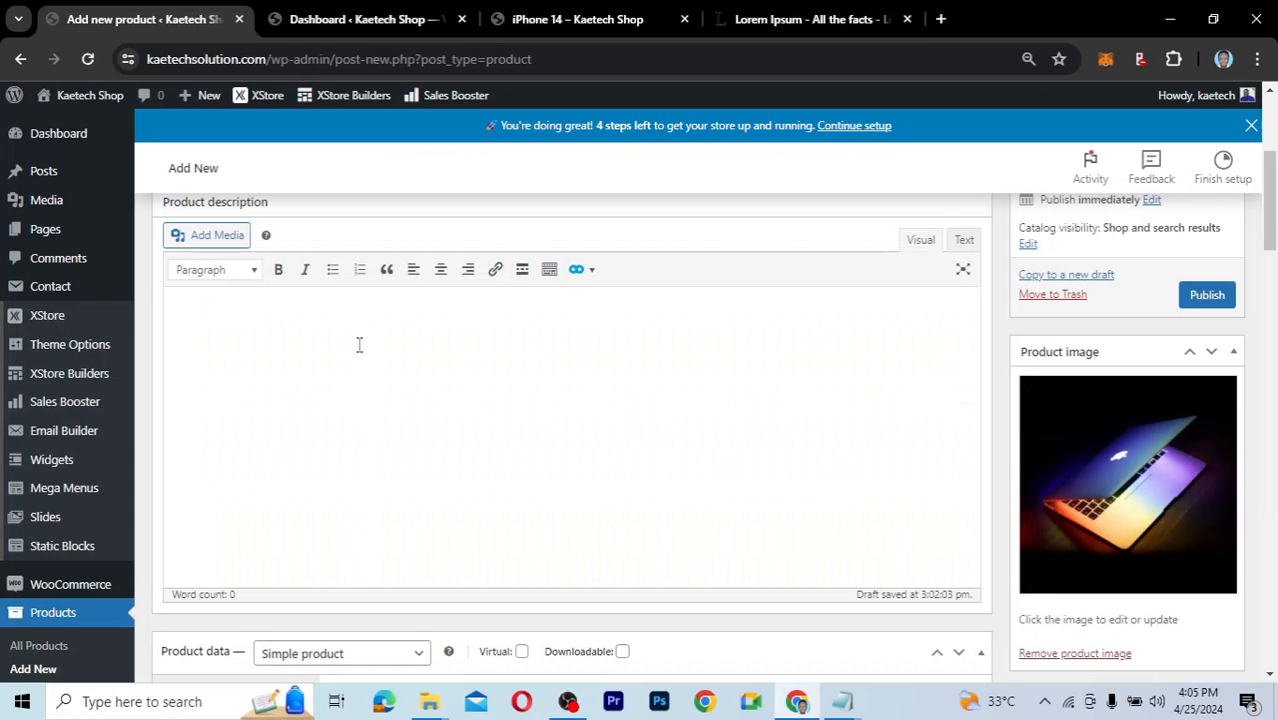
click(359, 344)
key(ctrl+v)
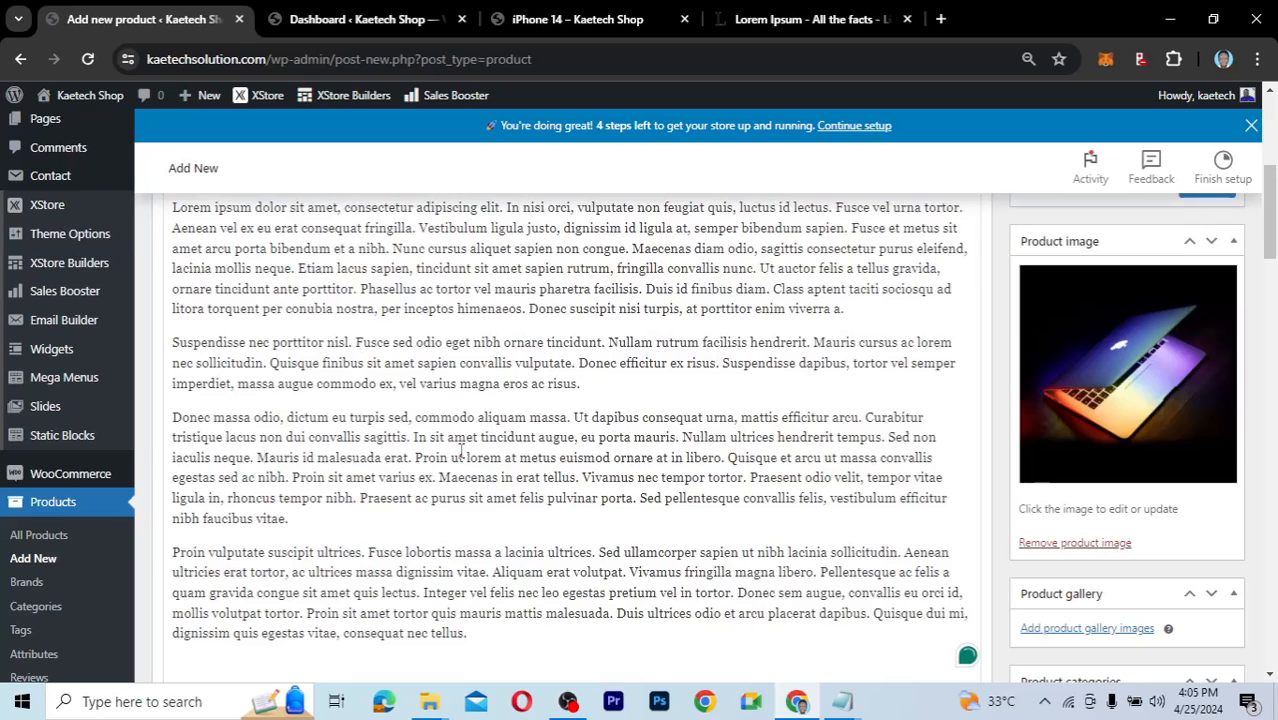
scroll(461, 452, down, 3)
scroll(461, 455, up, 4)
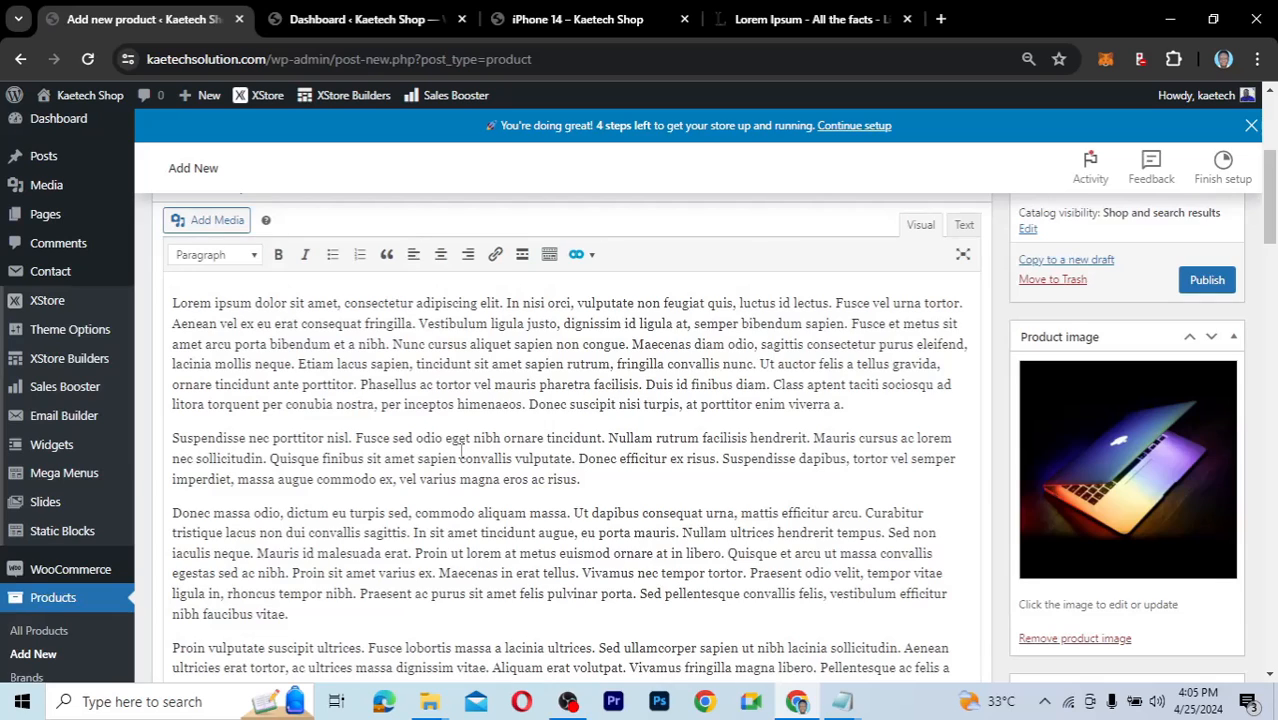
scroll(461, 452, down, 1)
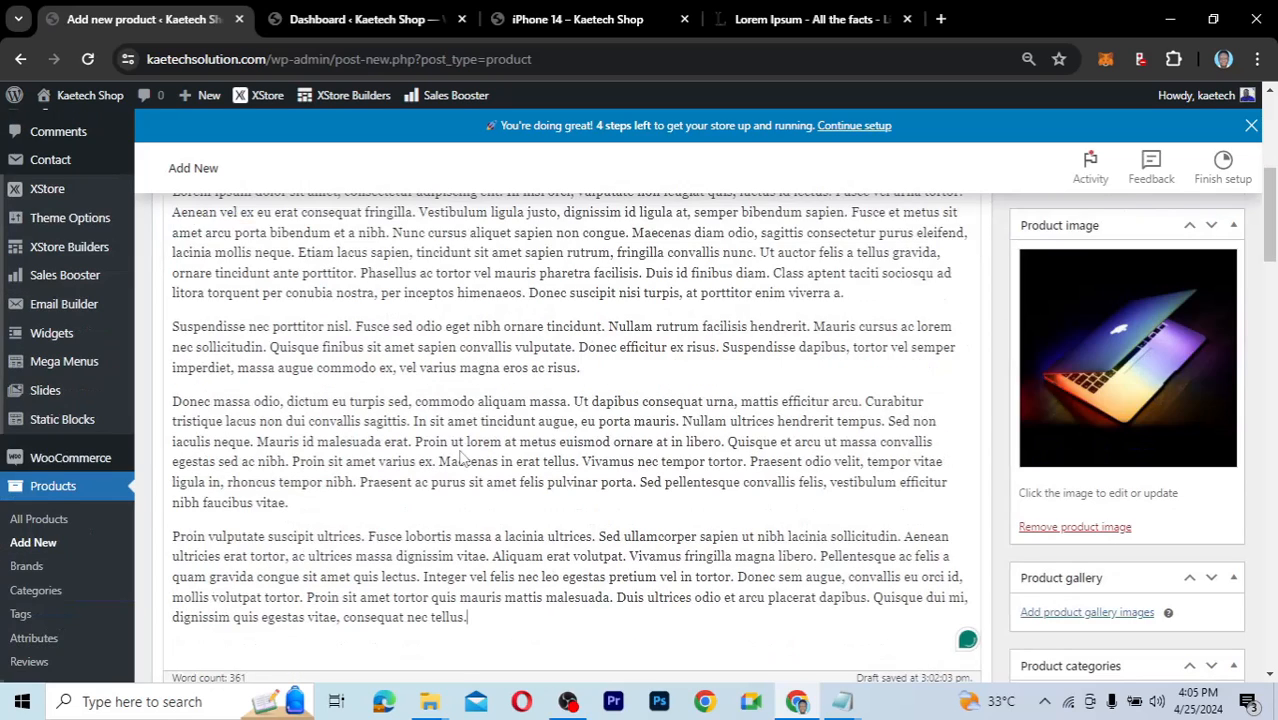
scroll(463, 457, down, 4)
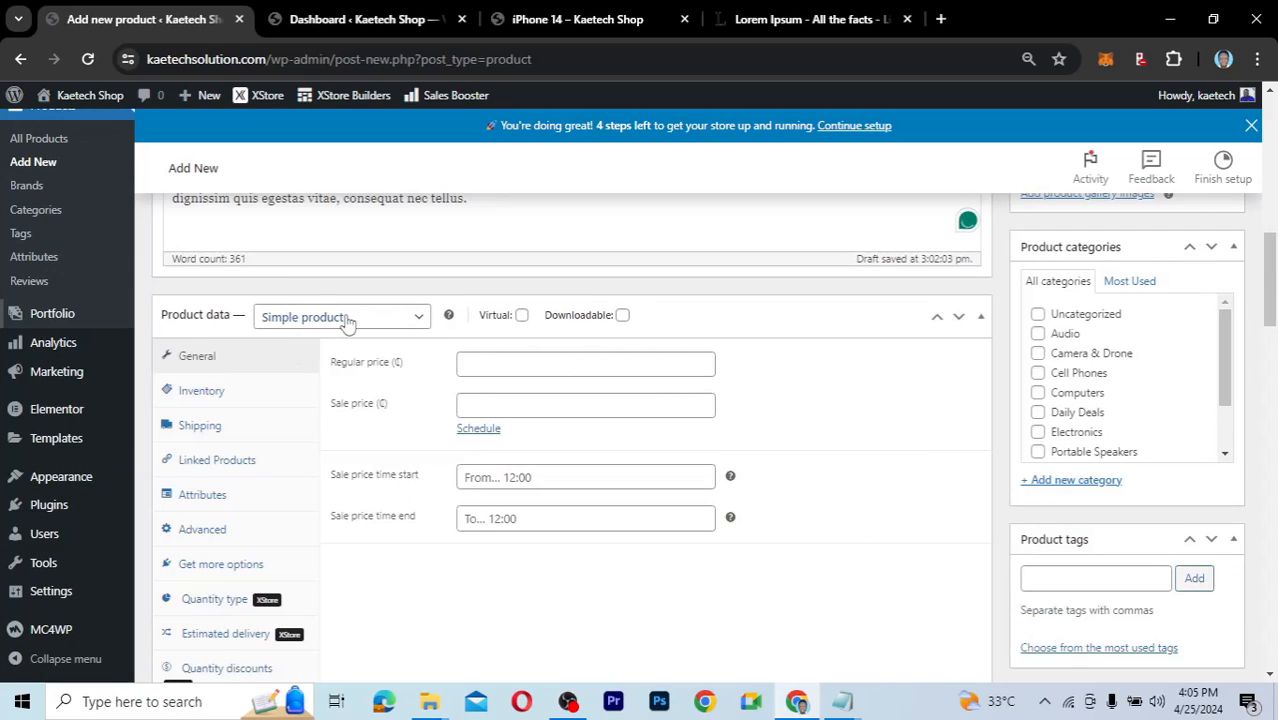
click(345, 318)
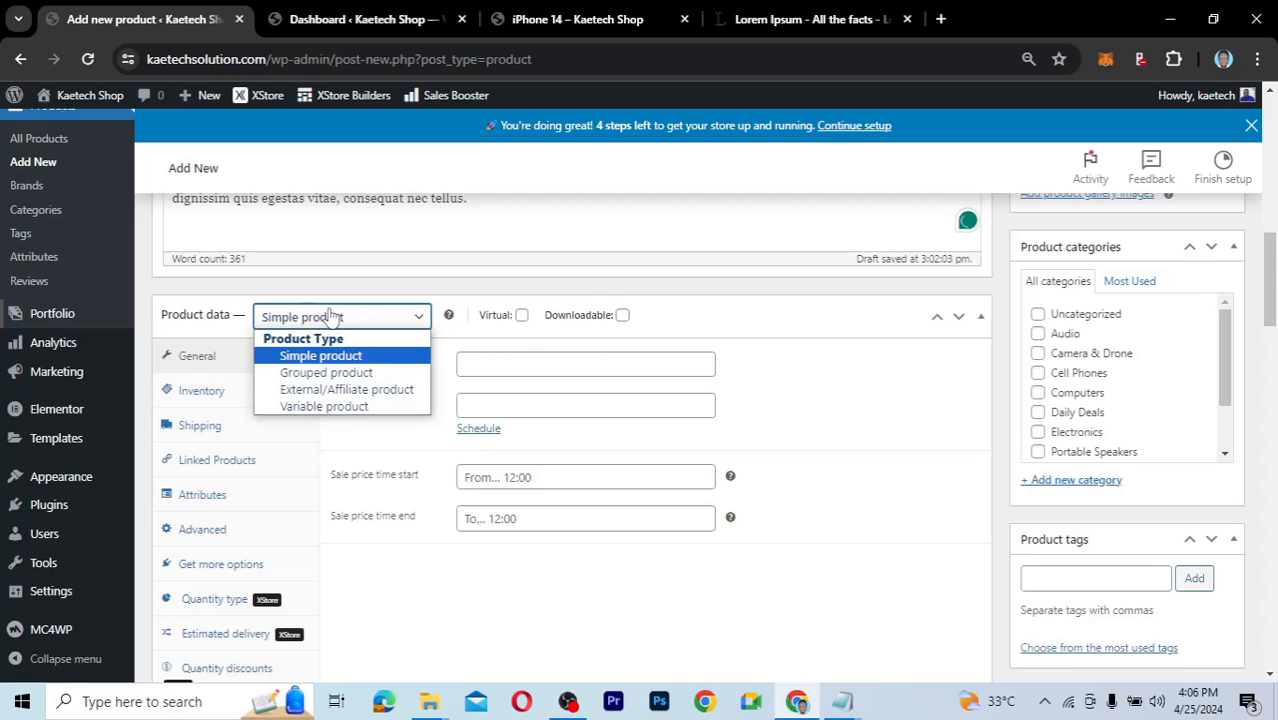
click(331, 316)
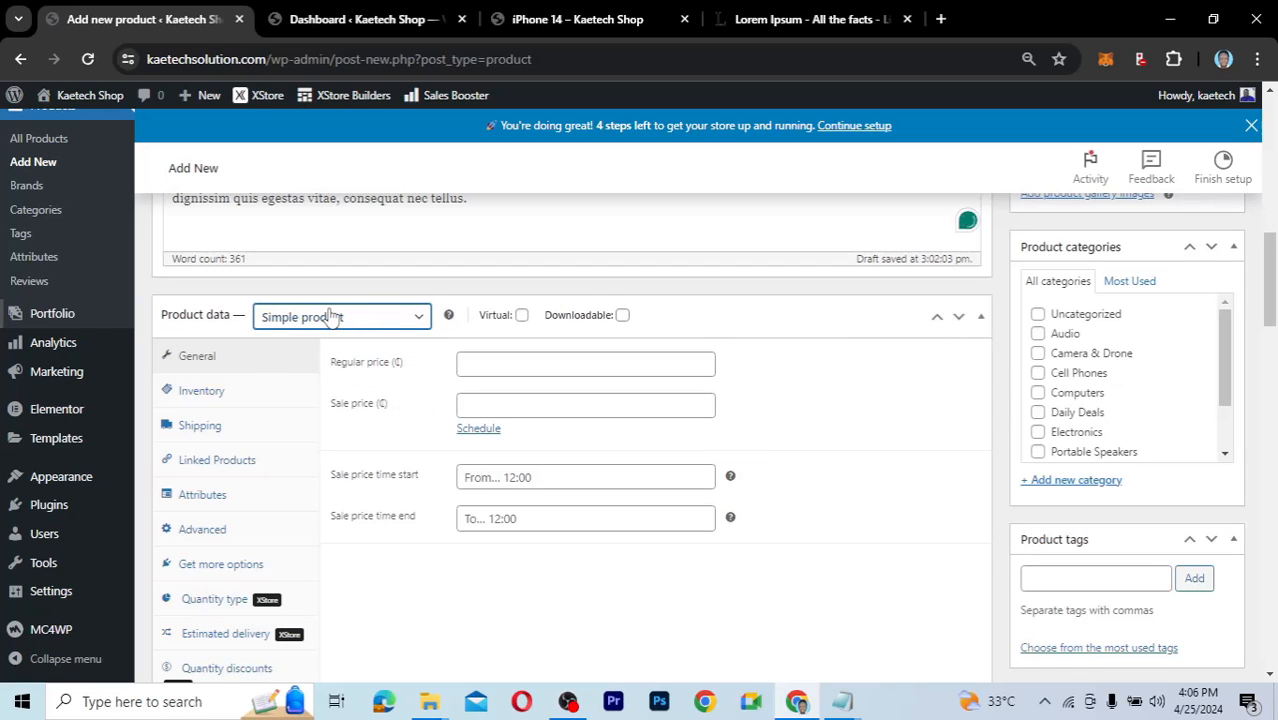
click(331, 316)
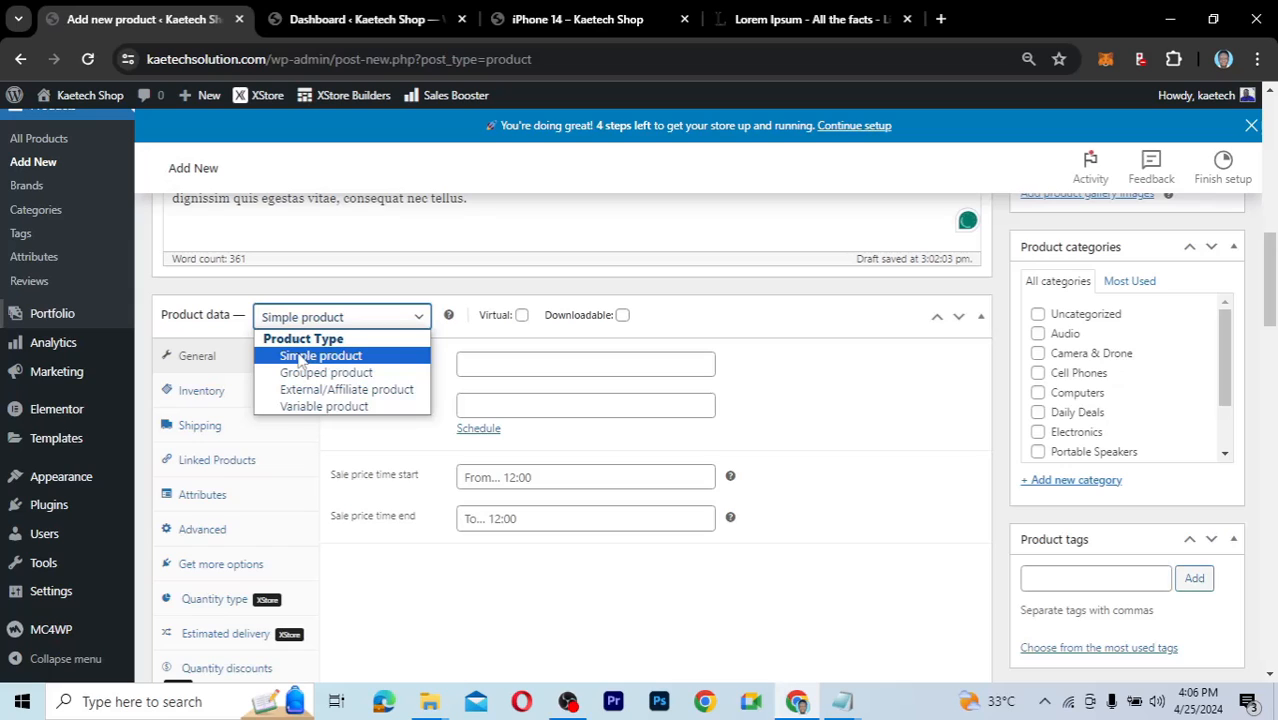
click(388, 322)
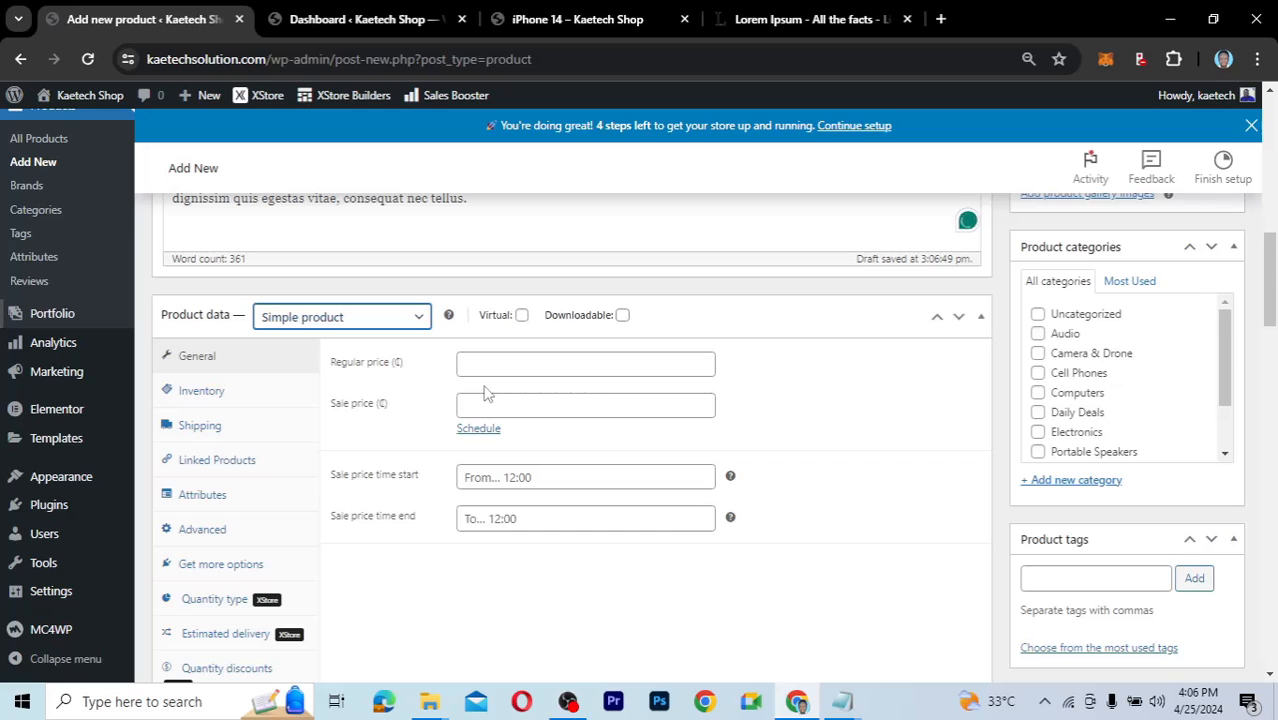
Set the regular price to 2500 and the sale price to 1800.
click(479, 365)
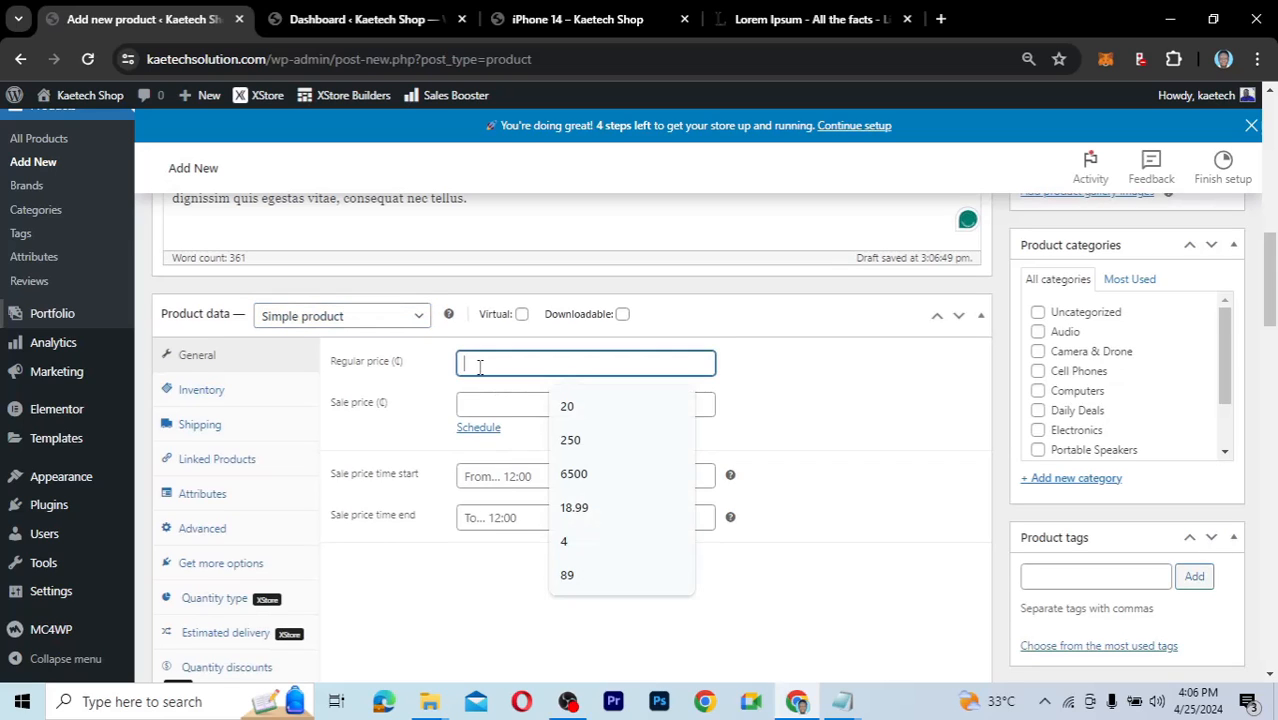
text(2500)
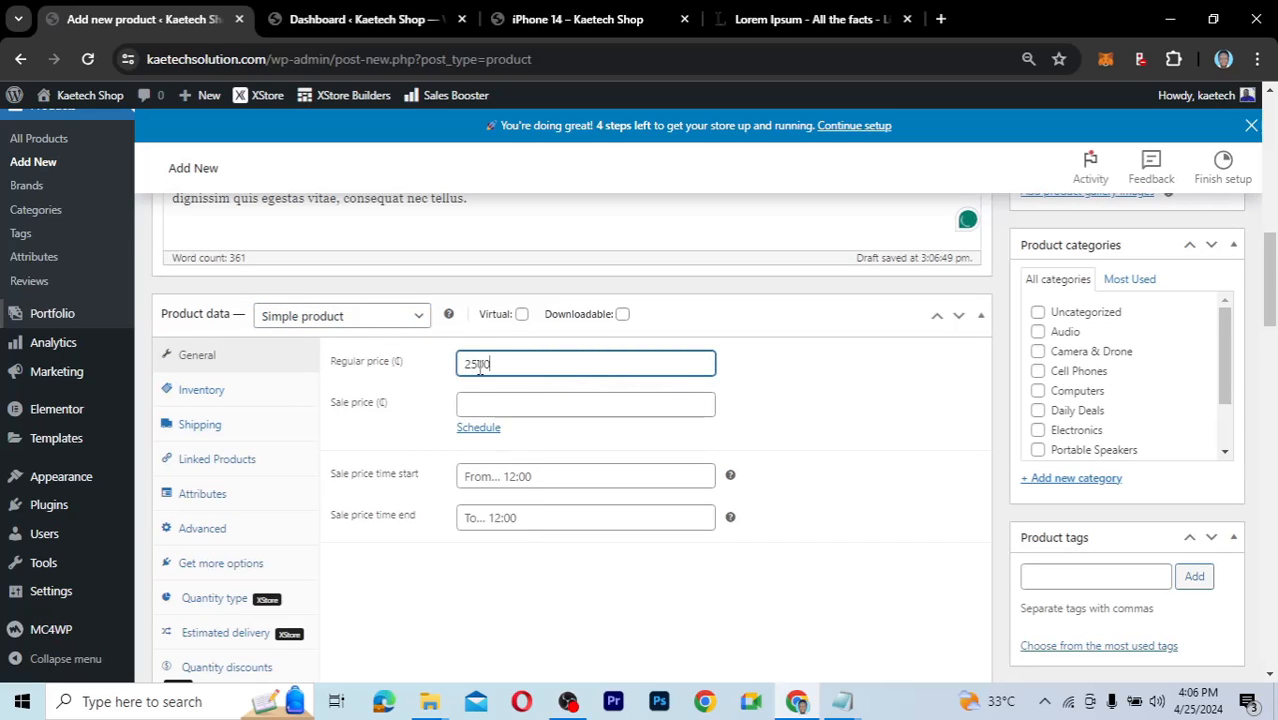
click(476, 401)
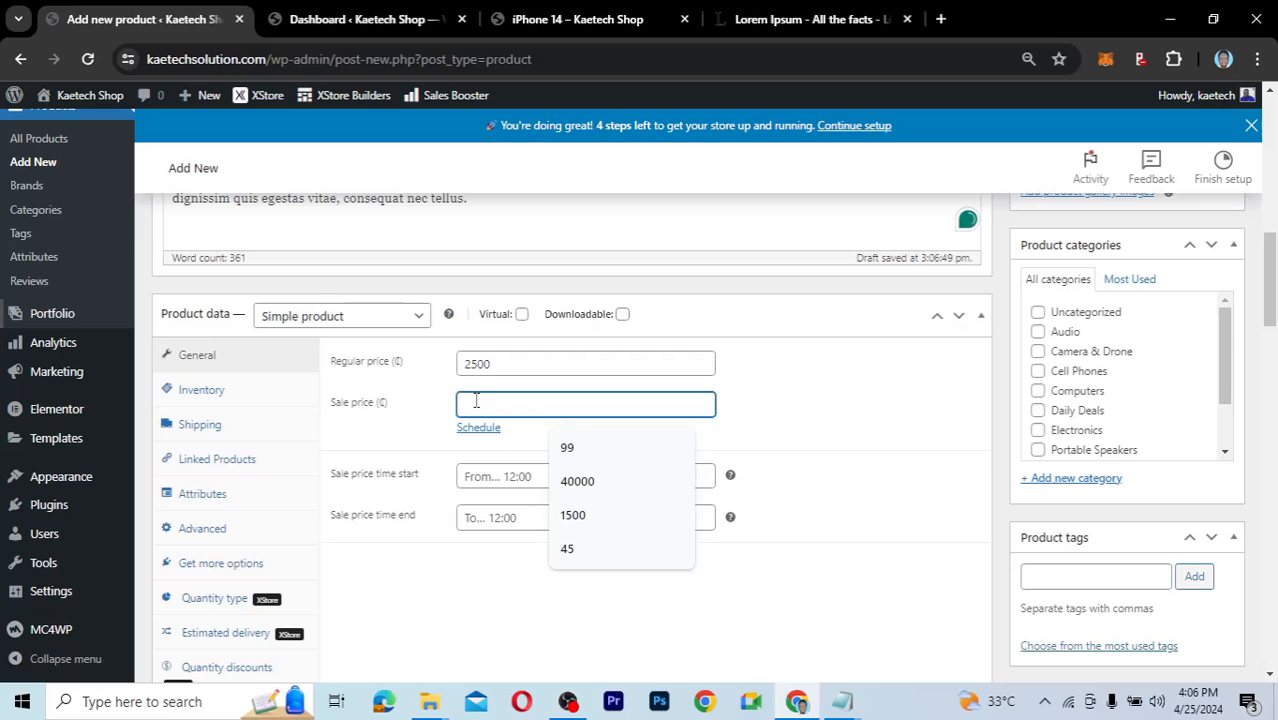
text(1800)
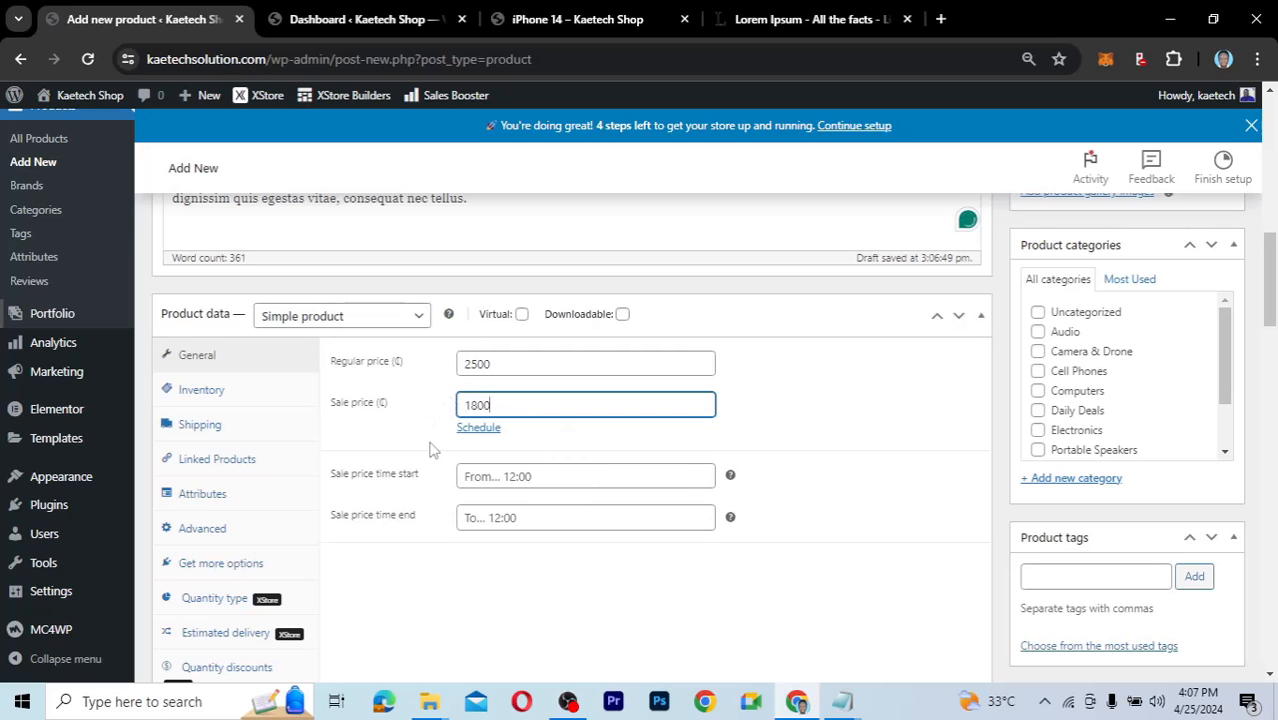
scroll(430, 450, down, 2)
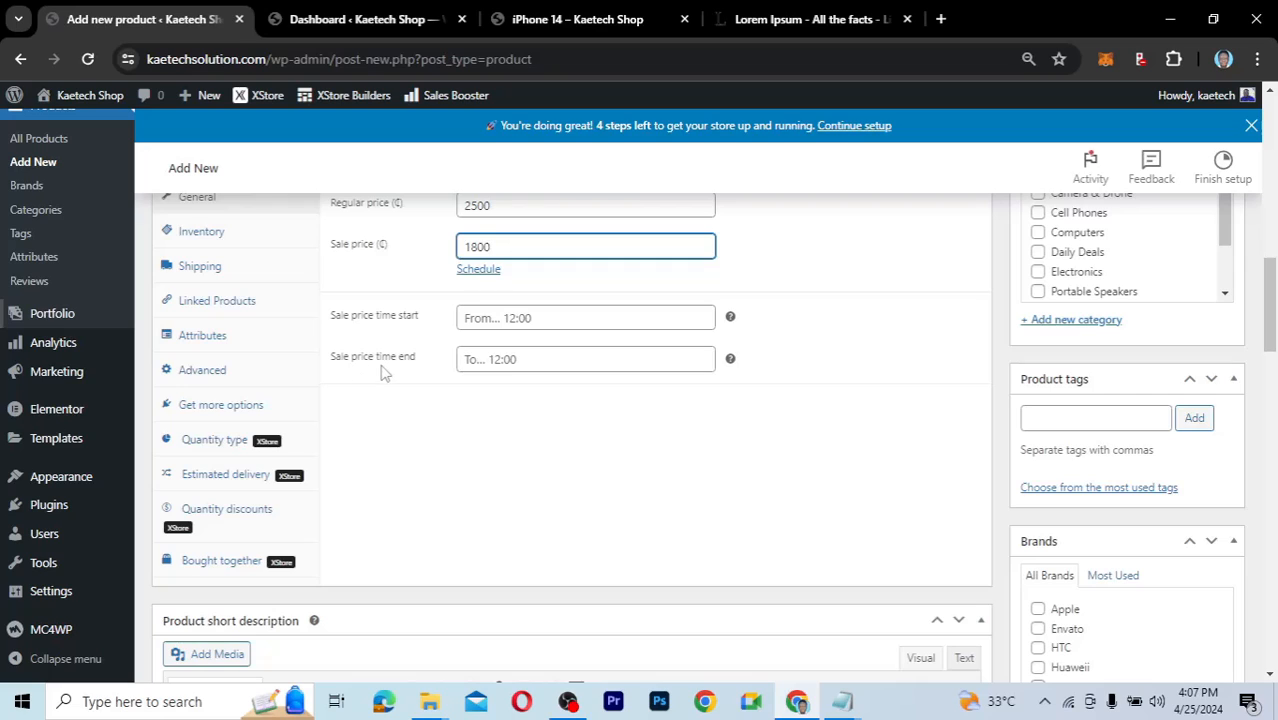
Set the sale schedule times to 'From 12:00' and 'To 22:00'.
click(495, 318)
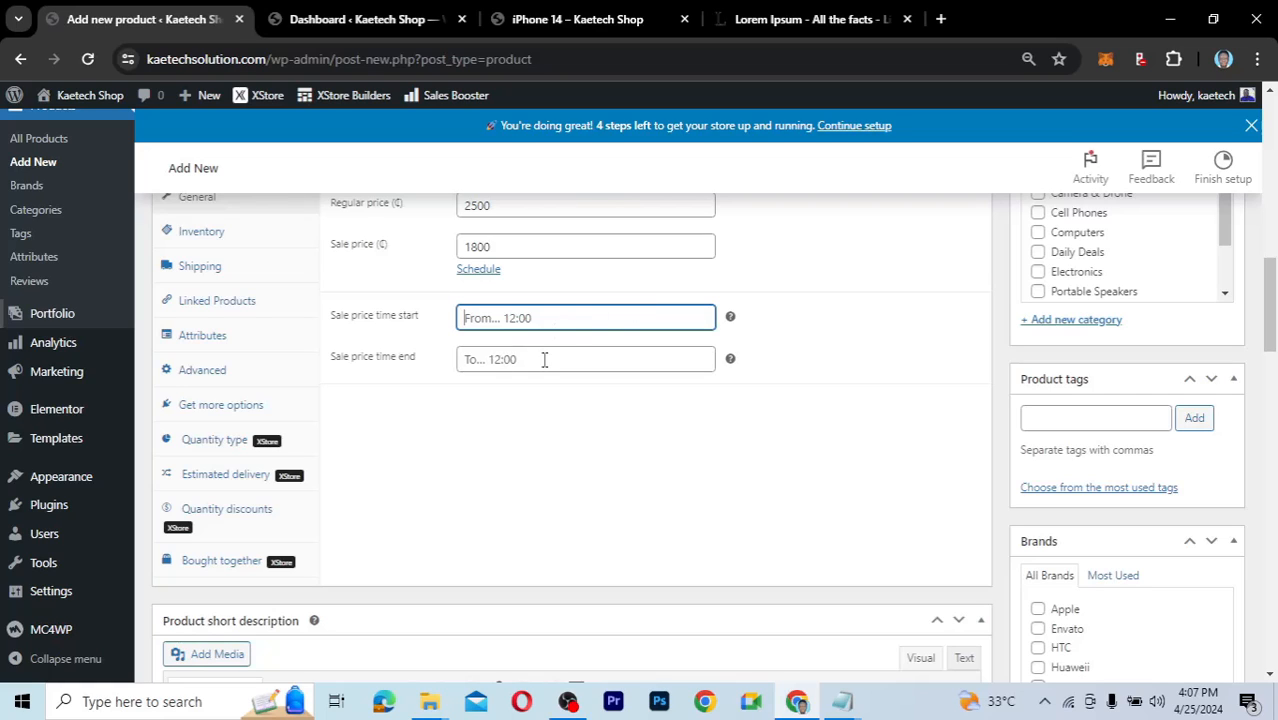
mouse_move(731, 318)
text(From 12:00)
click(522, 359)
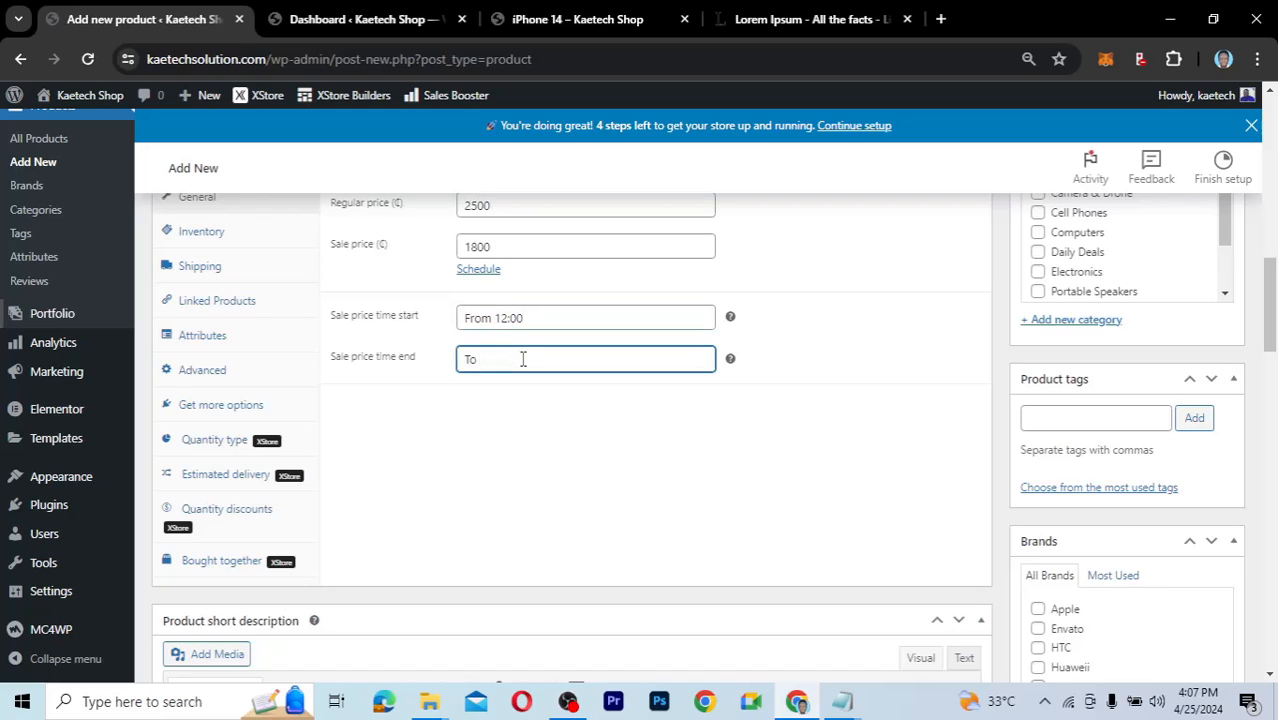
text(22))
key(BackSpace)
text(0)
key(BackSpace)
text(:00)
key(ctrl+a)
key(BackSpace)
key(ctrl+z)
text(...)
Revise the sale start time field, then show the product's Inventory settings.
click(492, 317)
text(...)
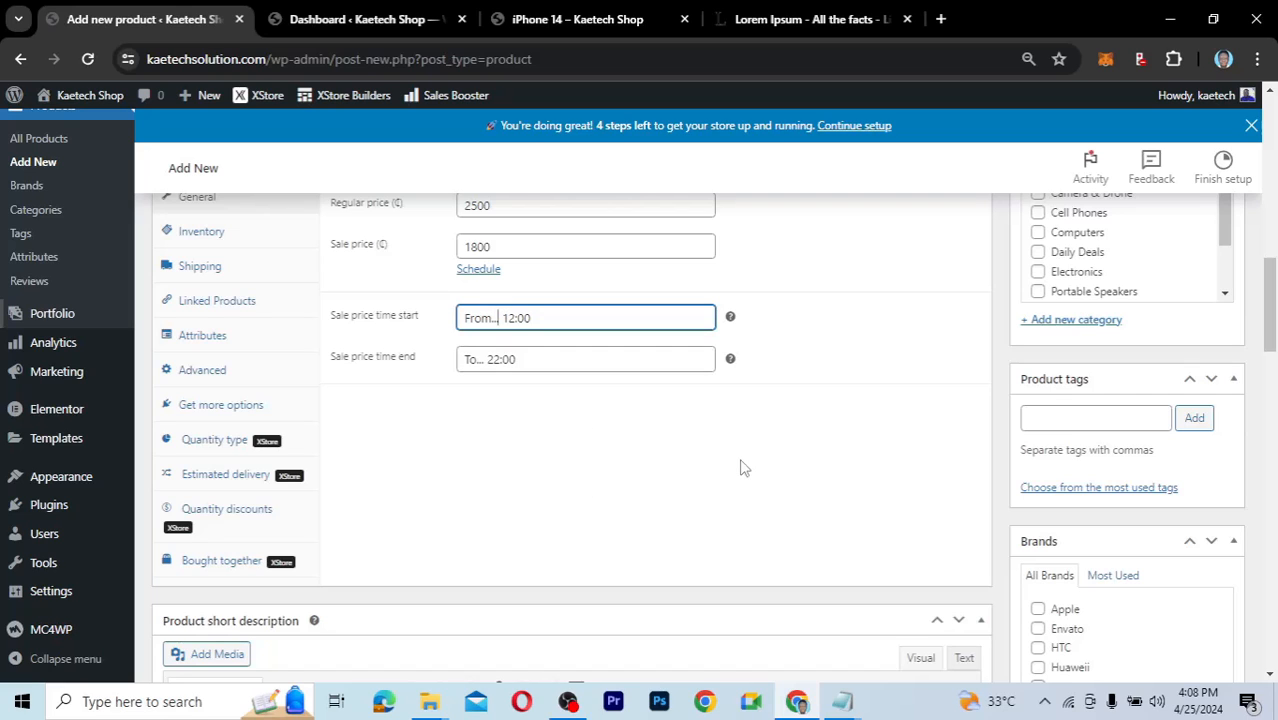
scroll(742, 467, up, 1)
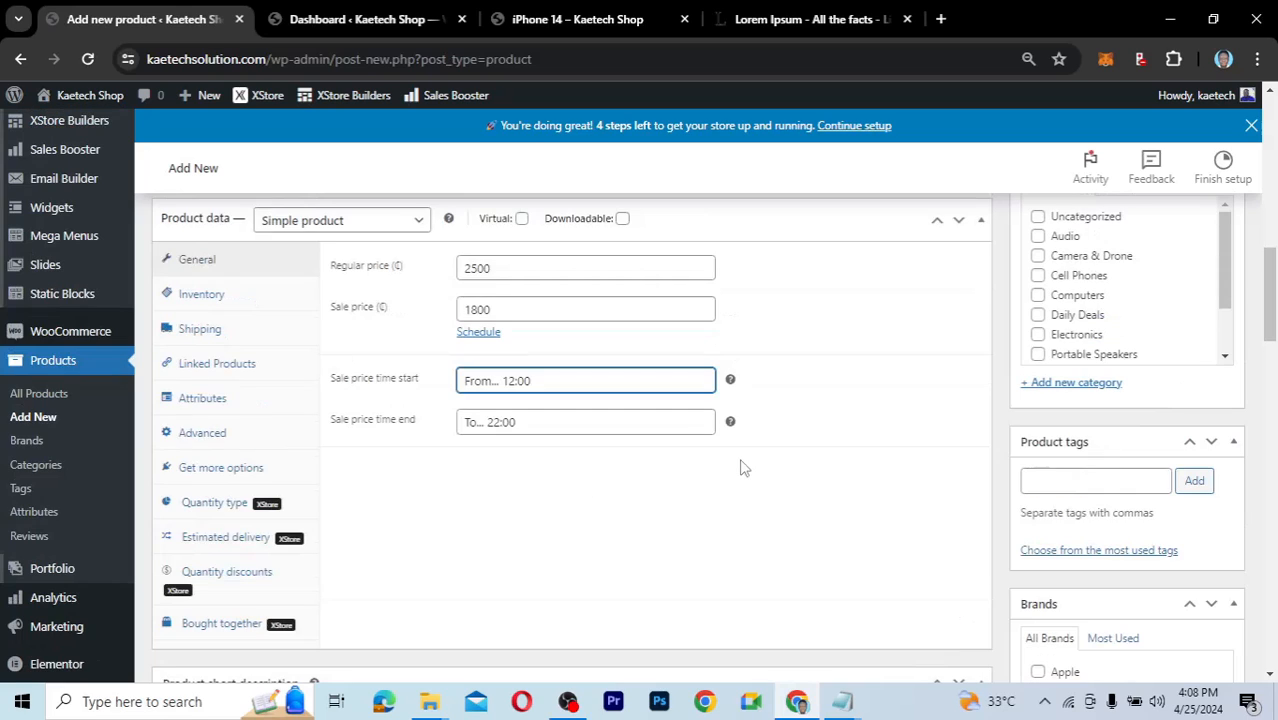
click(203, 296)
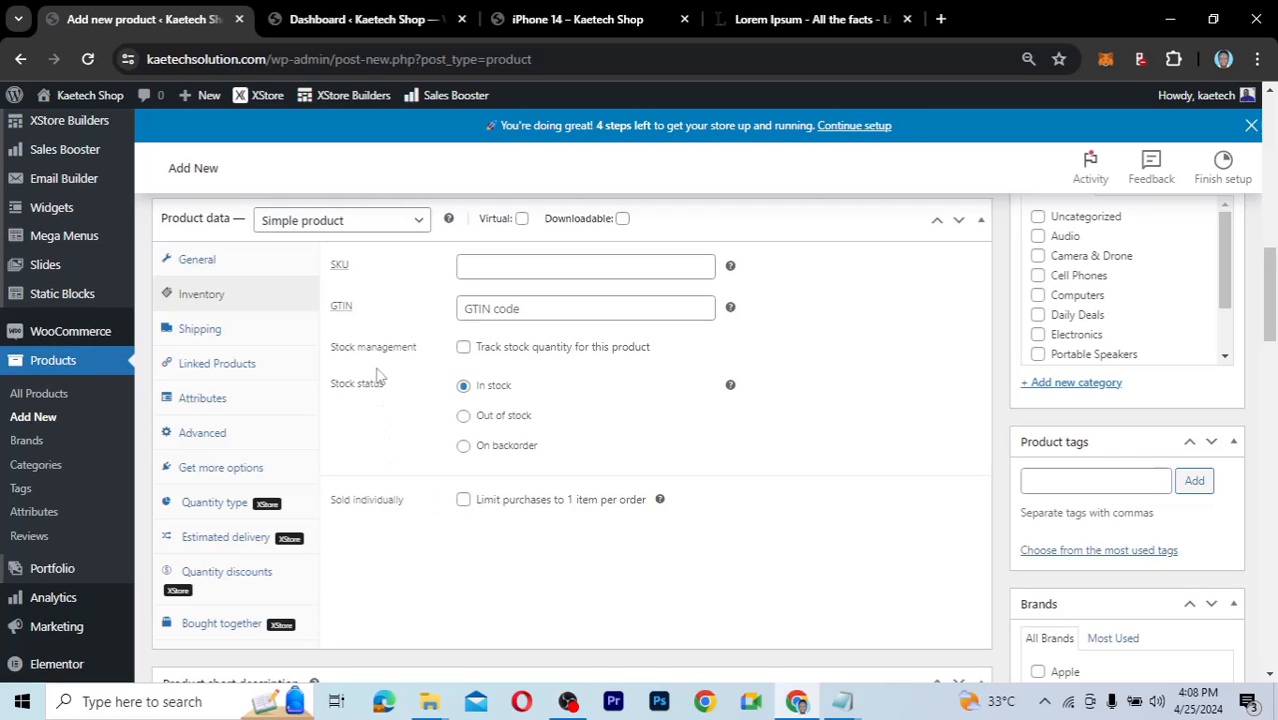
Enable 'Track stock quantity for this product' and set the stock quantity to 50.
click(465, 349)
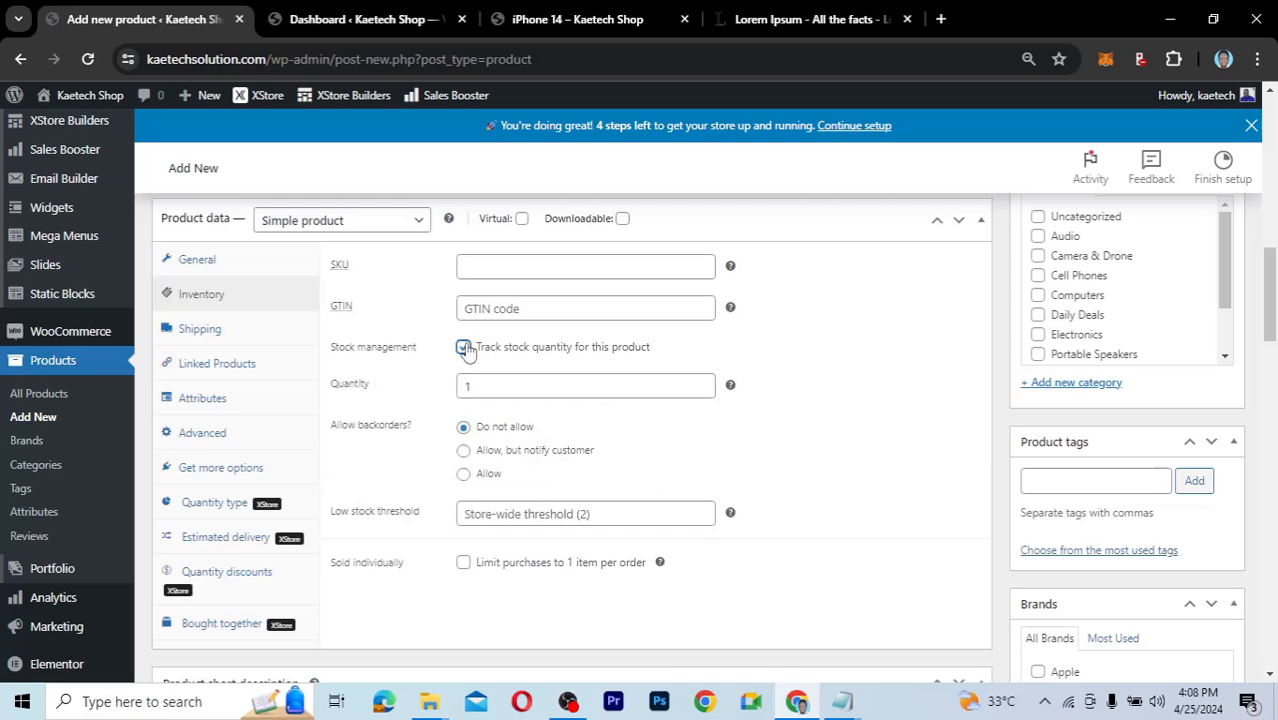
double_click(476, 385)
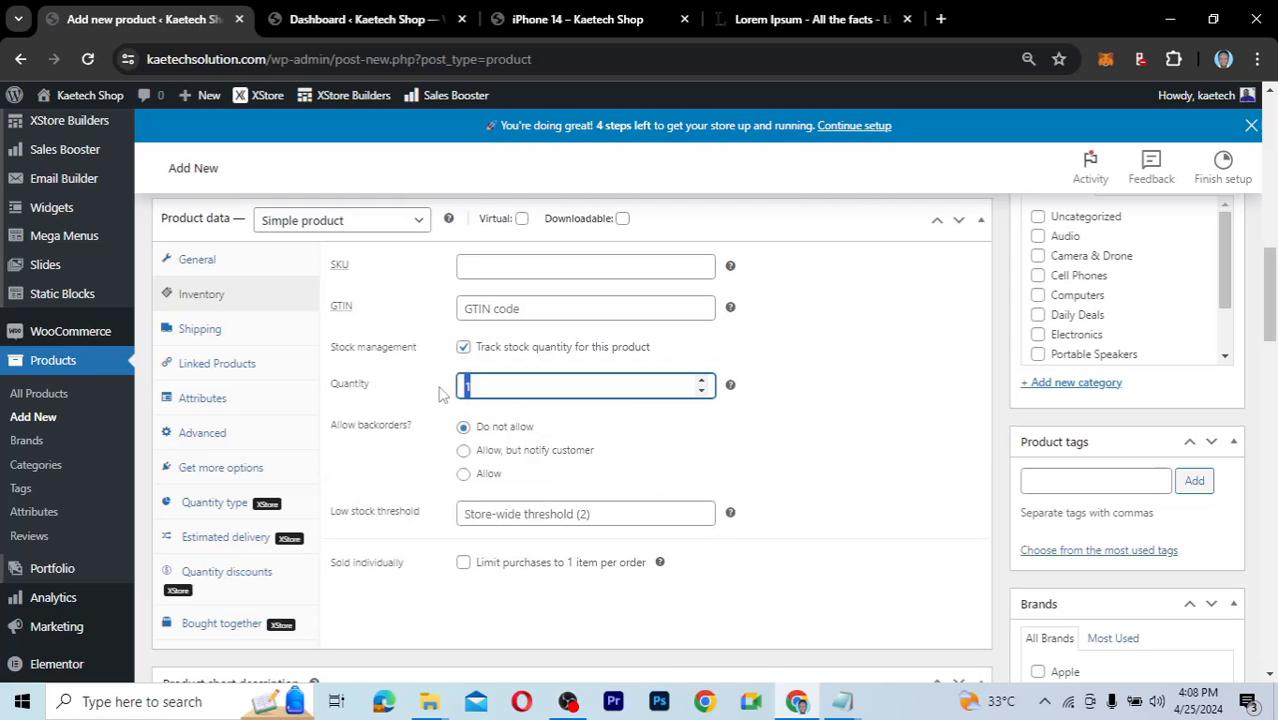
text(50)
Browse the Shipping, Linked Products, Attributes and Advanced product data sections.
click(233, 331)
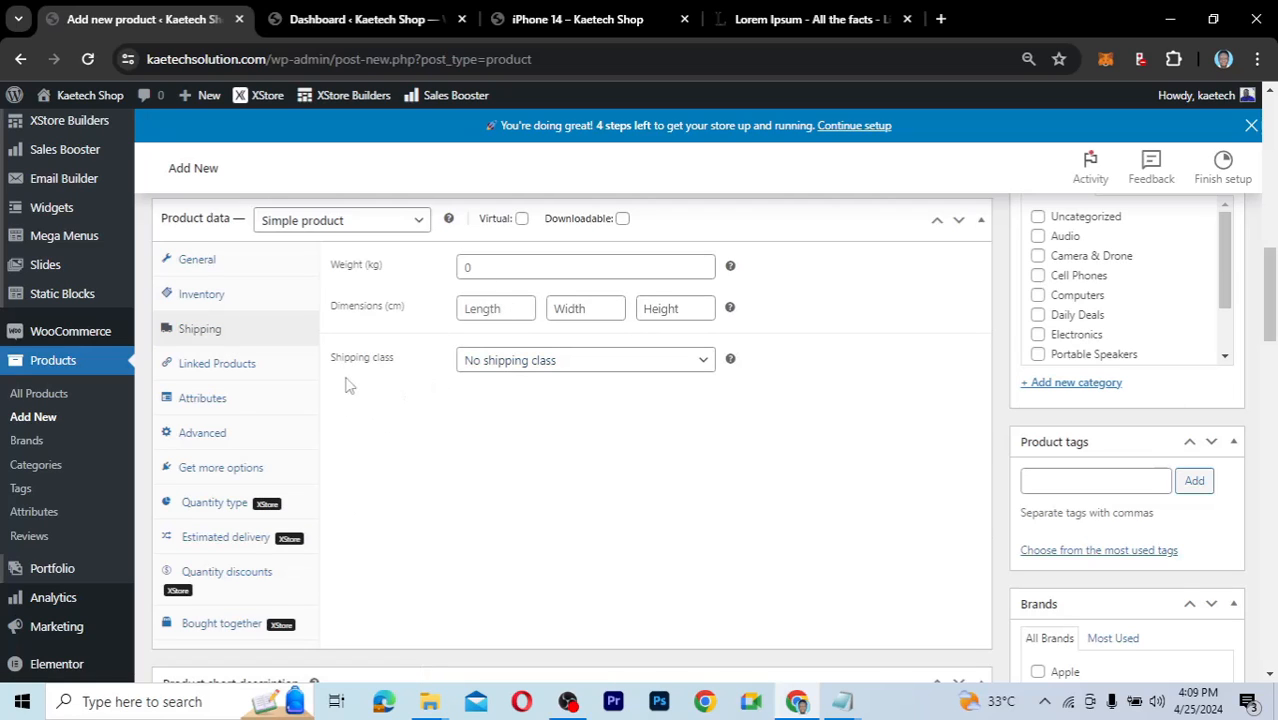
click(229, 369)
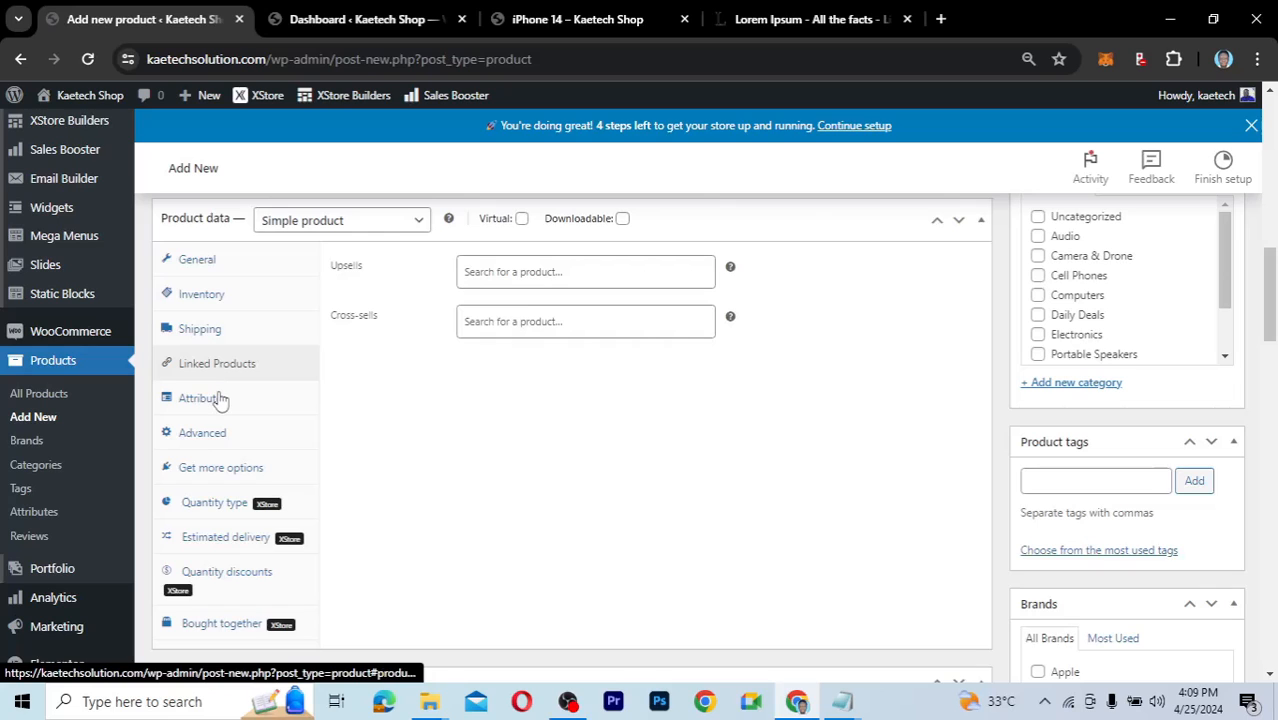
click(218, 400)
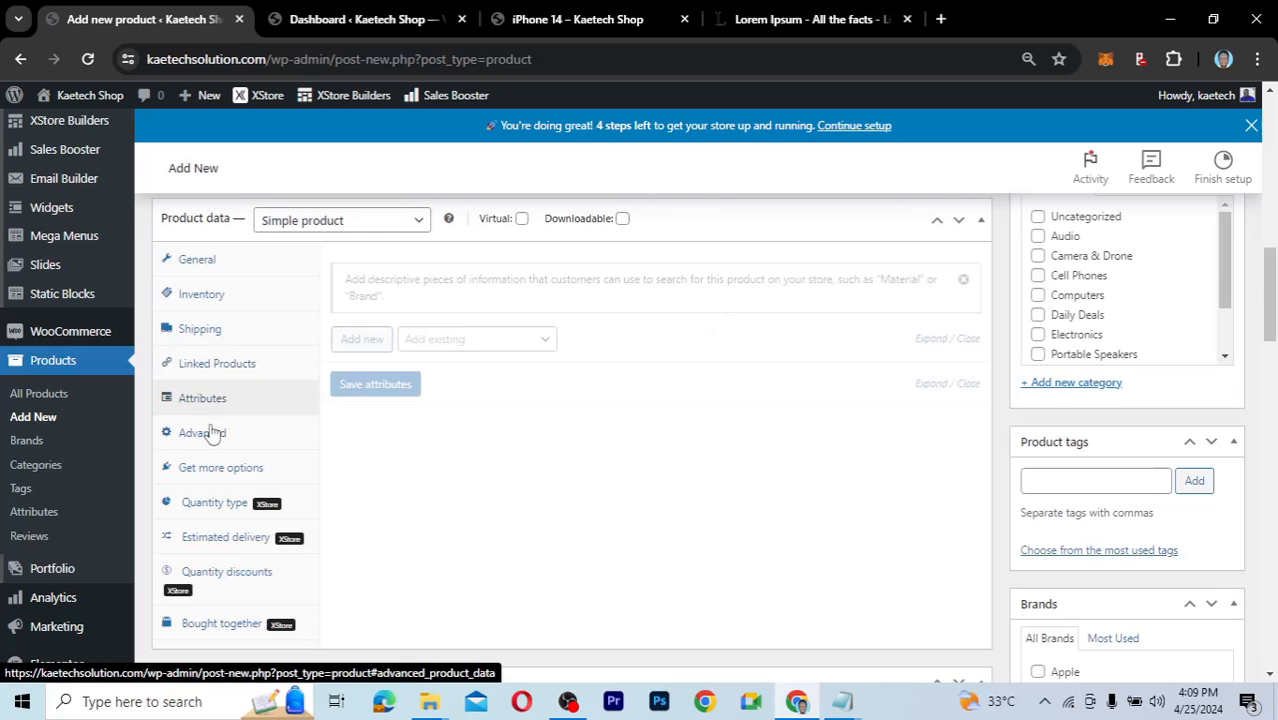
click(211, 432)
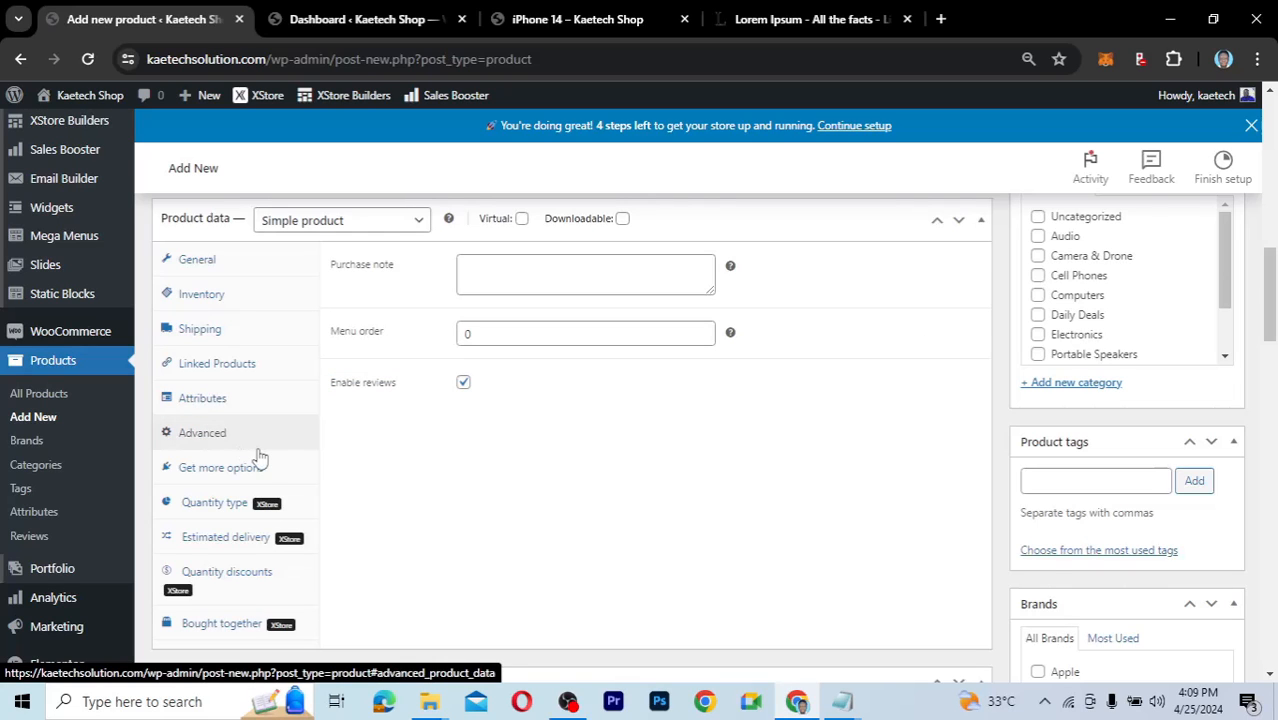
scroll(258, 457, down, 1)
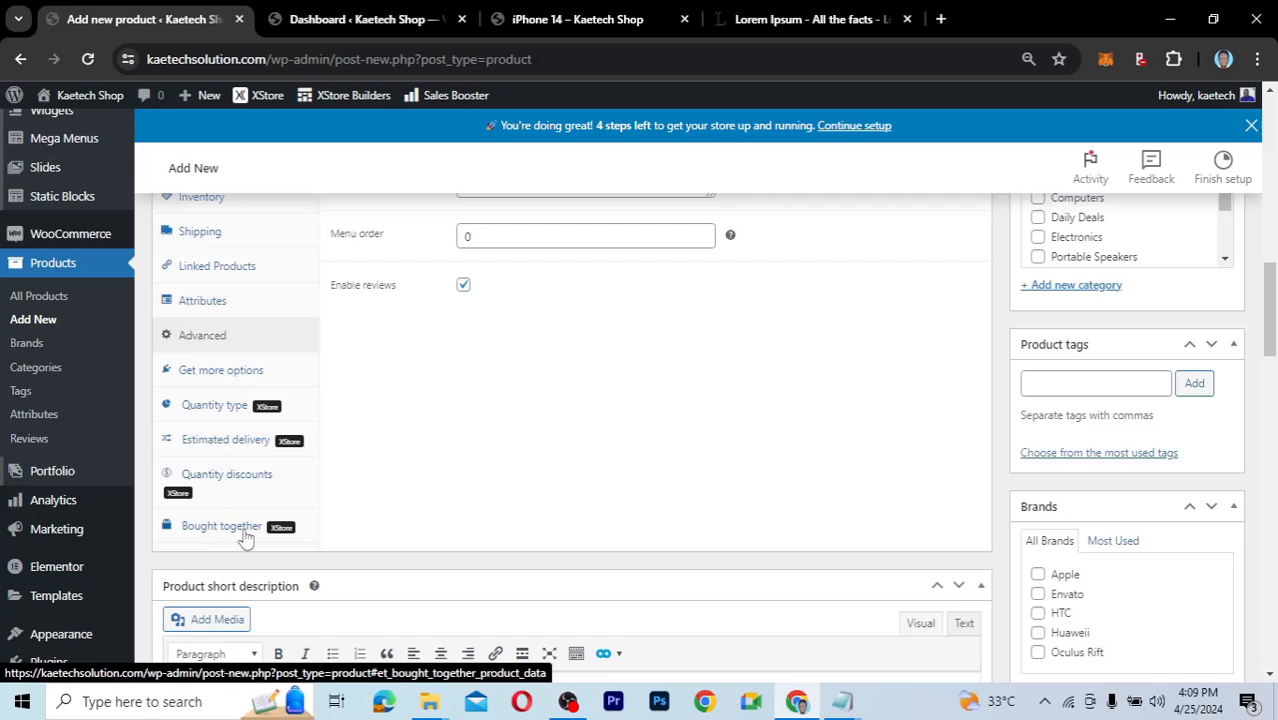
Try the Input and Select quantity types, then leave Quantity type on Inherit.
click(232, 414)
scroll(451, 360, up, 2)
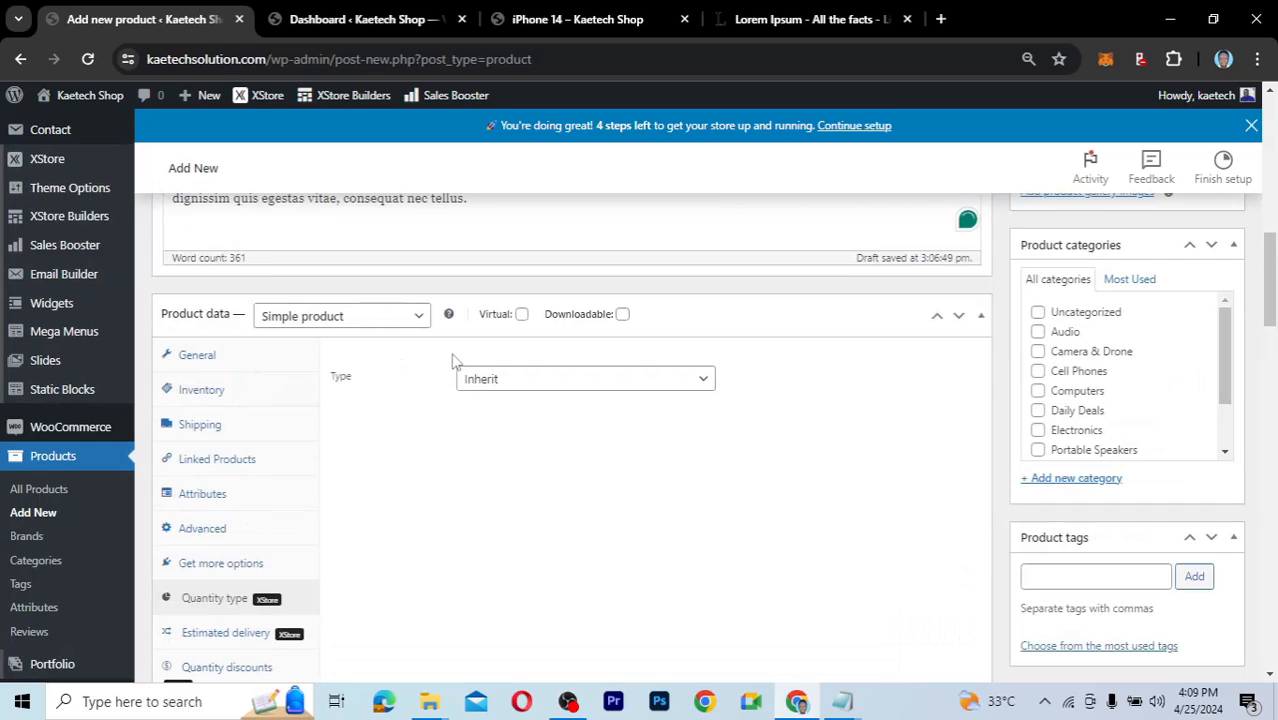
click(542, 384)
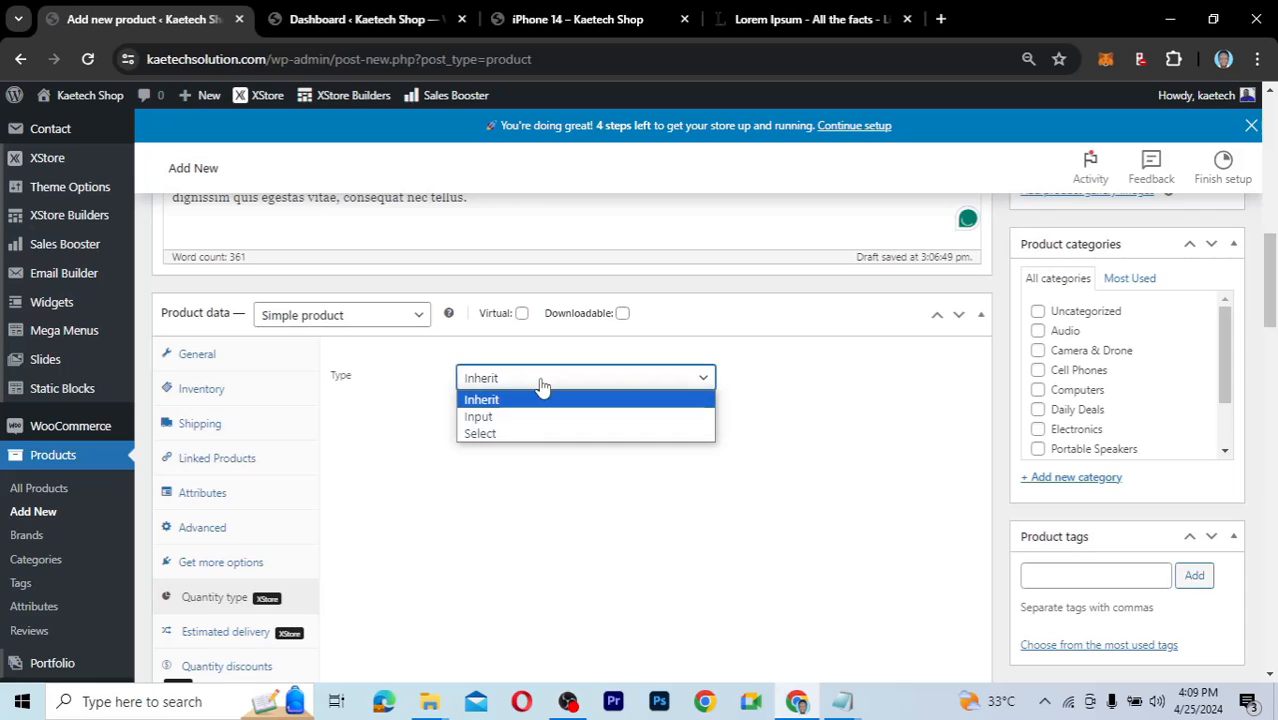
click(527, 416)
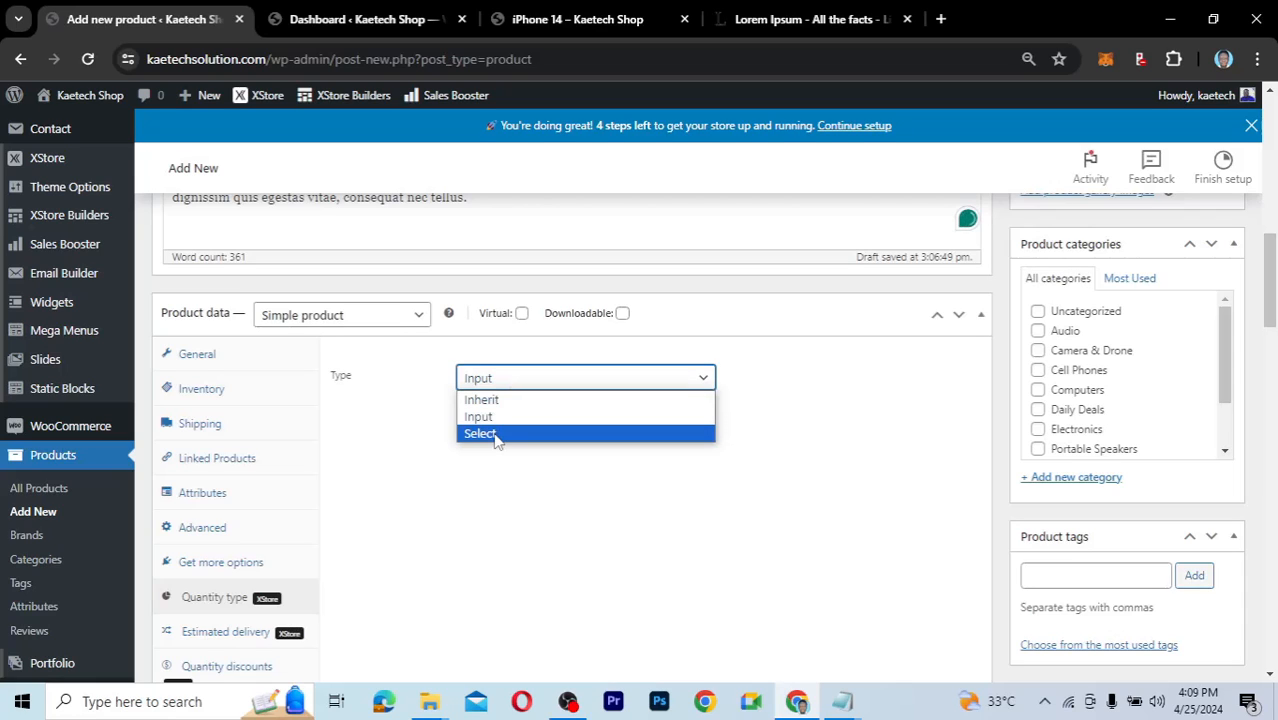
click(499, 432)
click(502, 380)
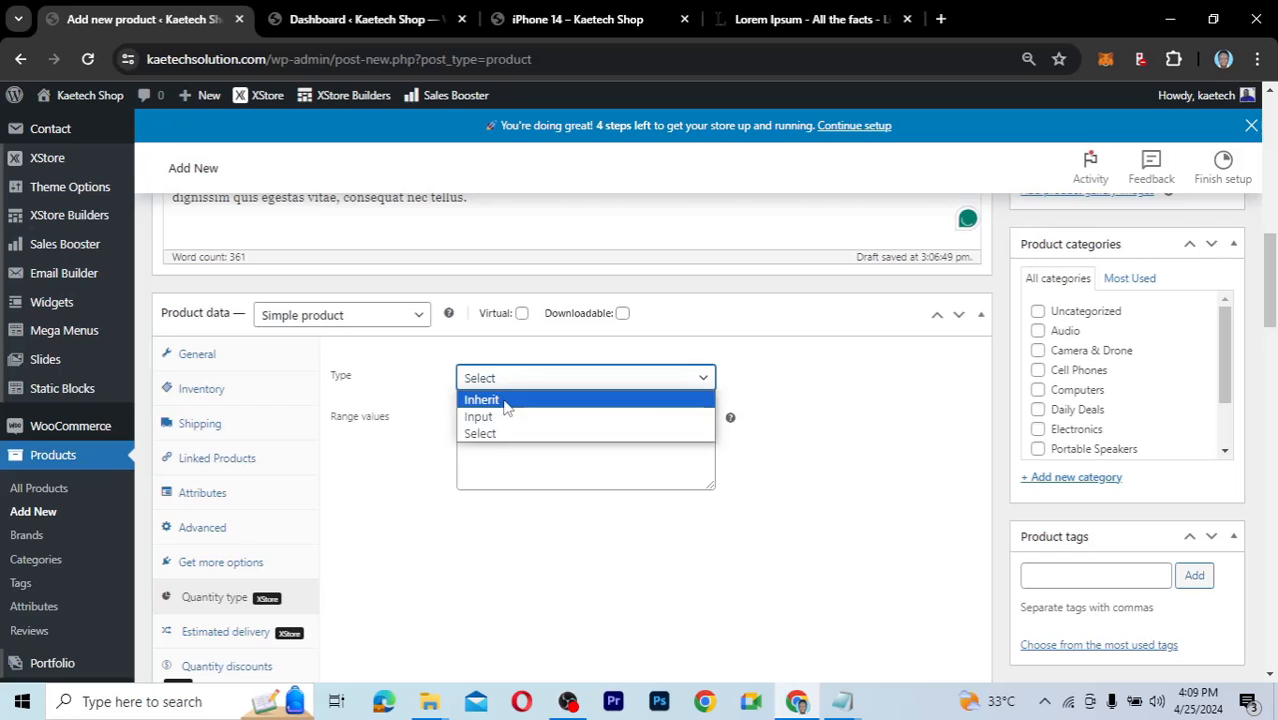
click(506, 400)
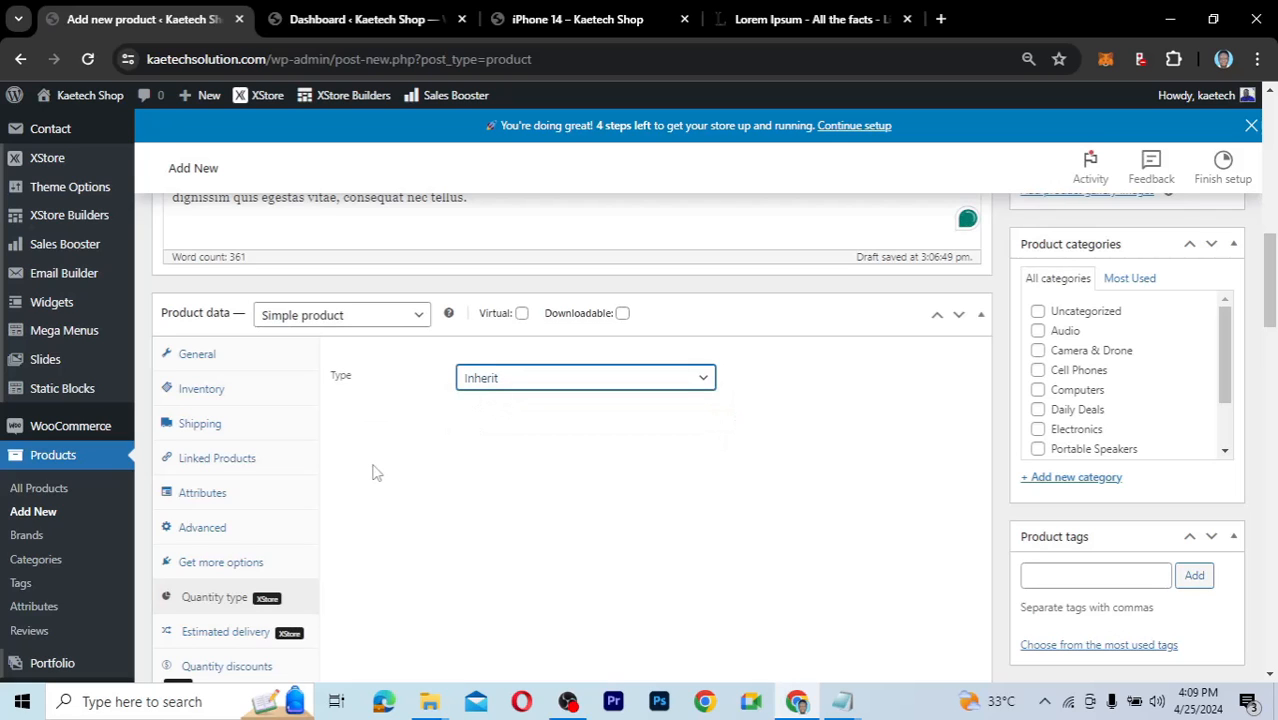
Bring up the Estimated delivery settings showing 3 days.
scroll(377, 472, down, 2)
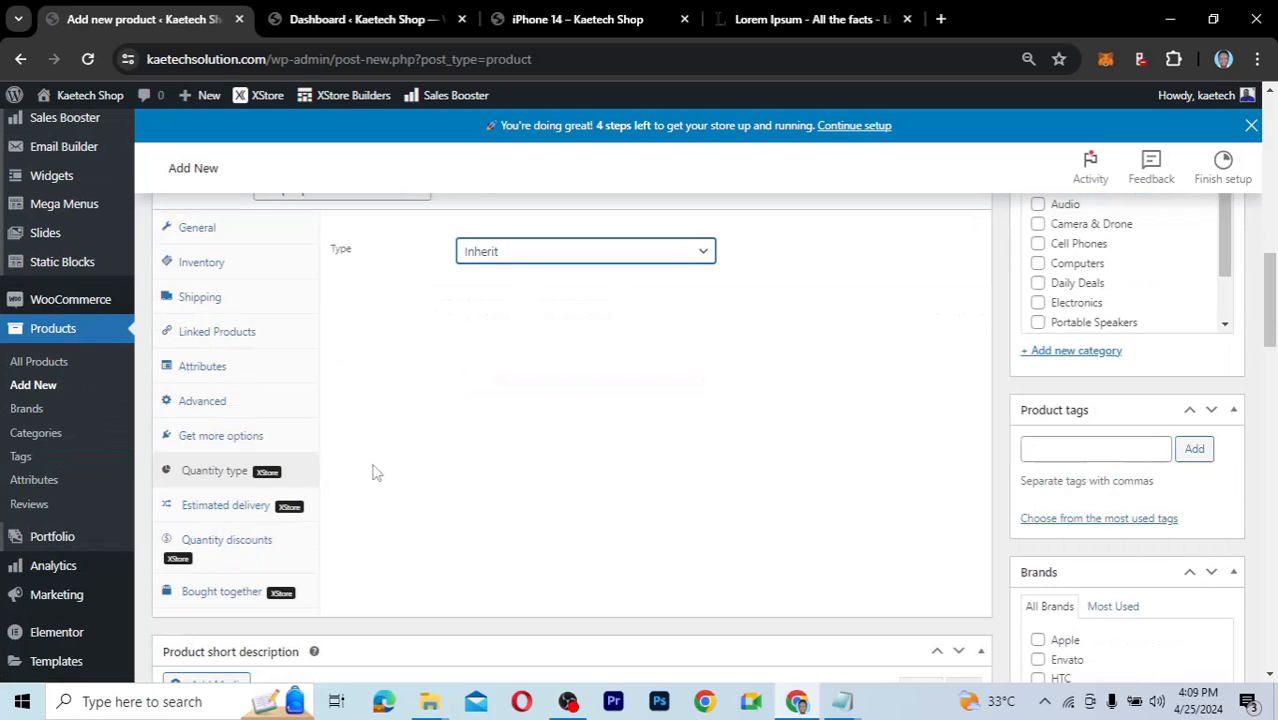
scroll(377, 472, down, 1)
click(228, 430)
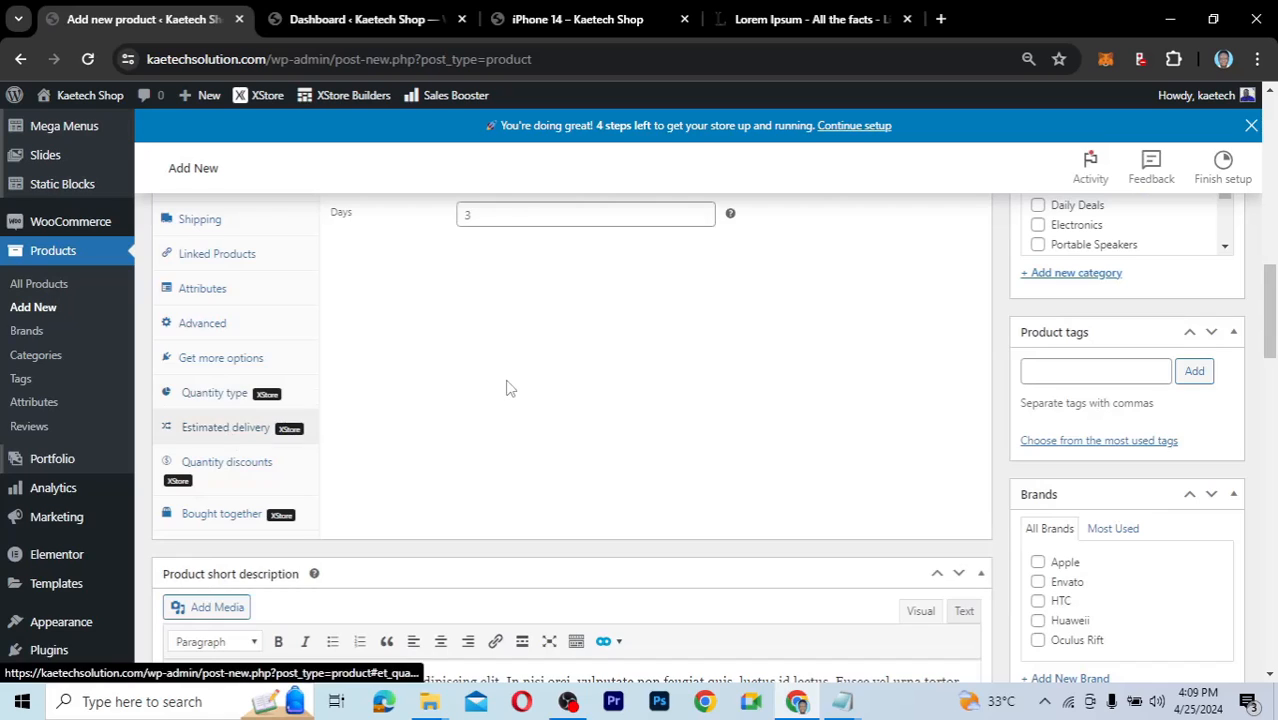
scroll(506, 388, up, 2)
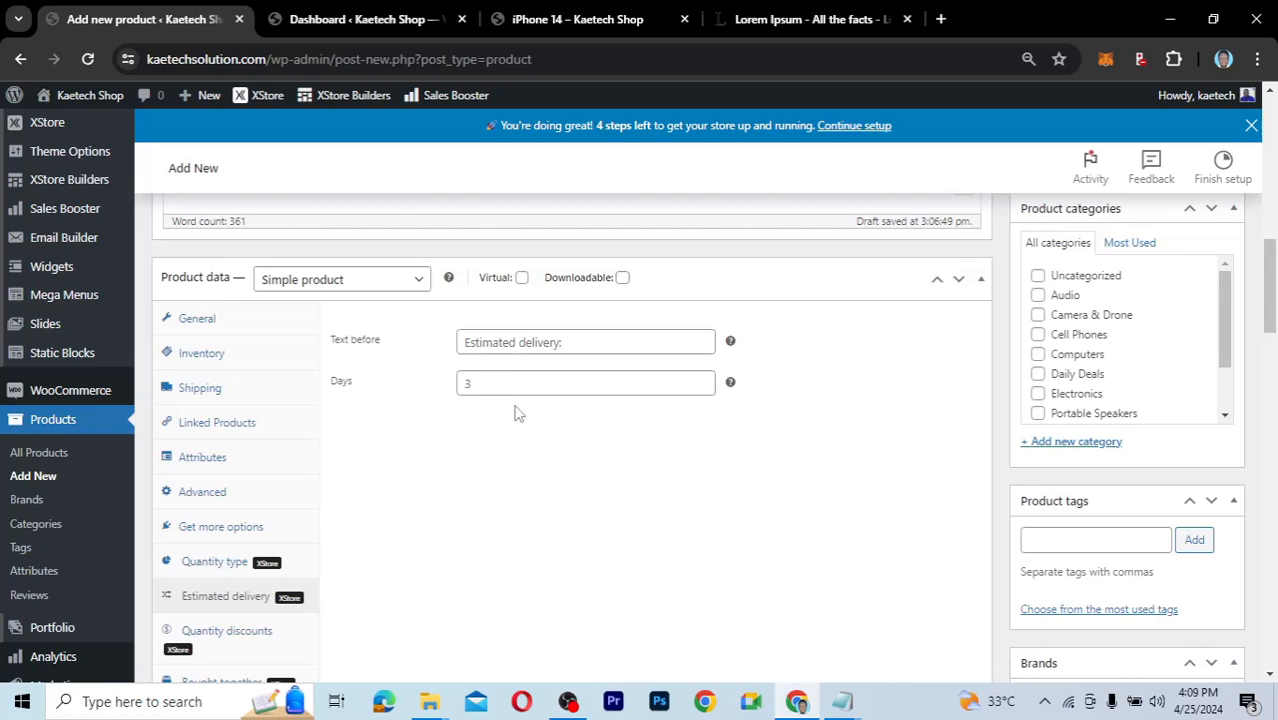
click(458, 389)
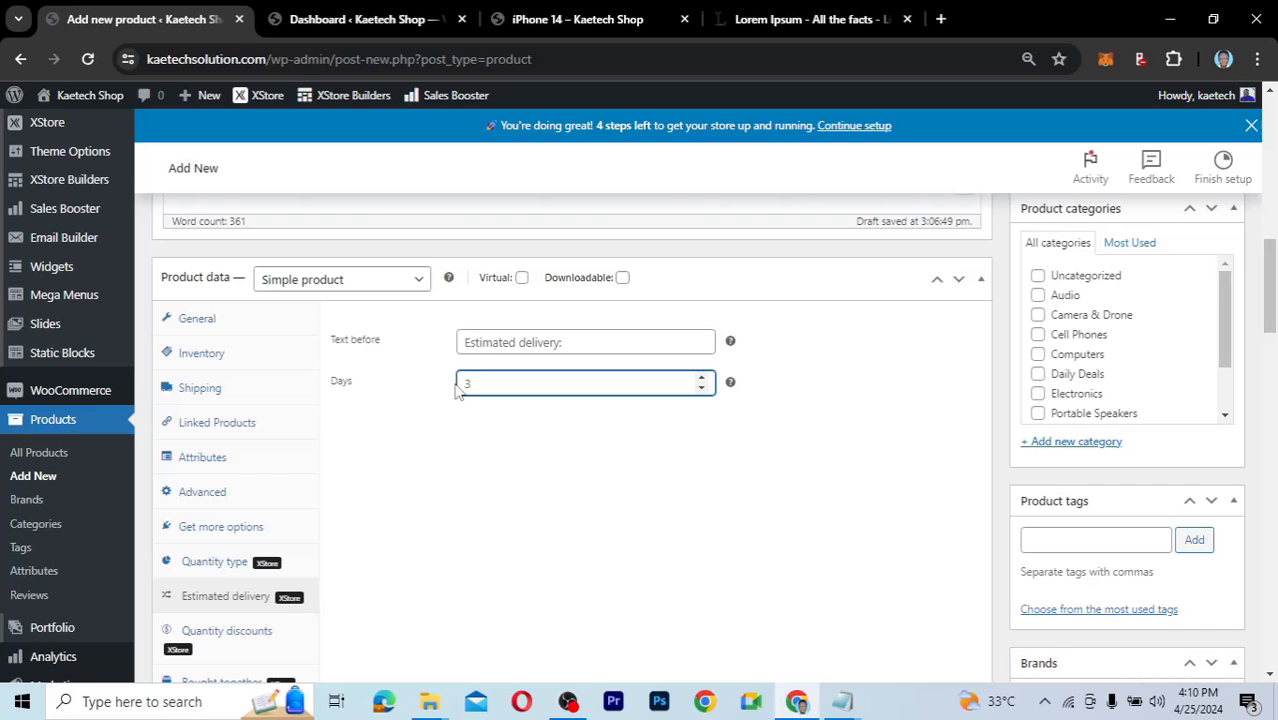
scroll(420, 487, down, 3)
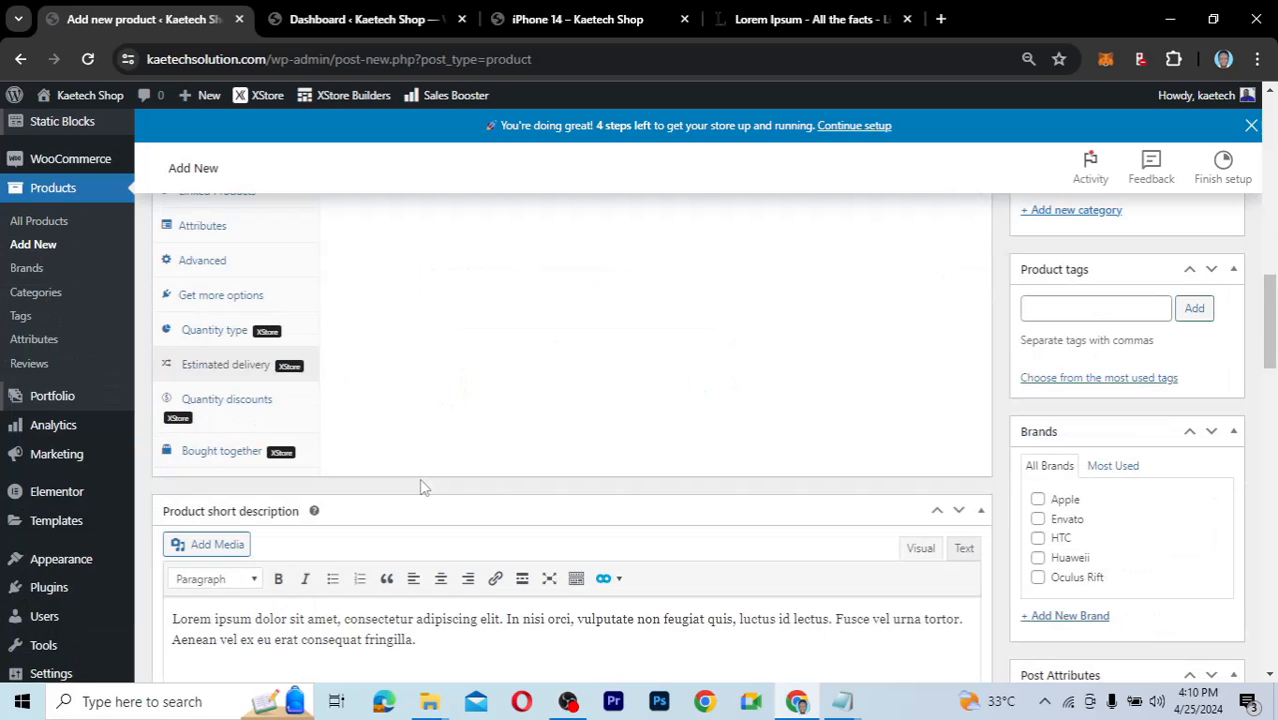
Switch the product's quantity discounts from Inherit to Custom.
click(245, 402)
scroll(502, 389, up, 3)
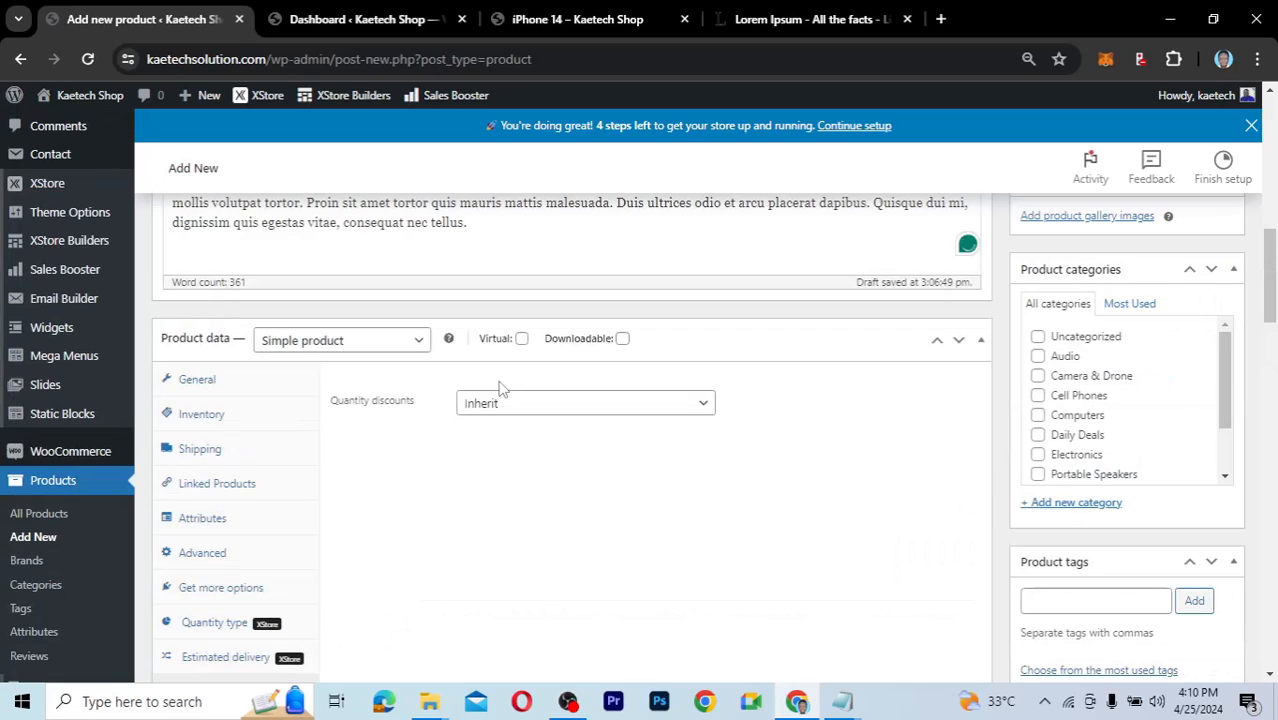
click(521, 410)
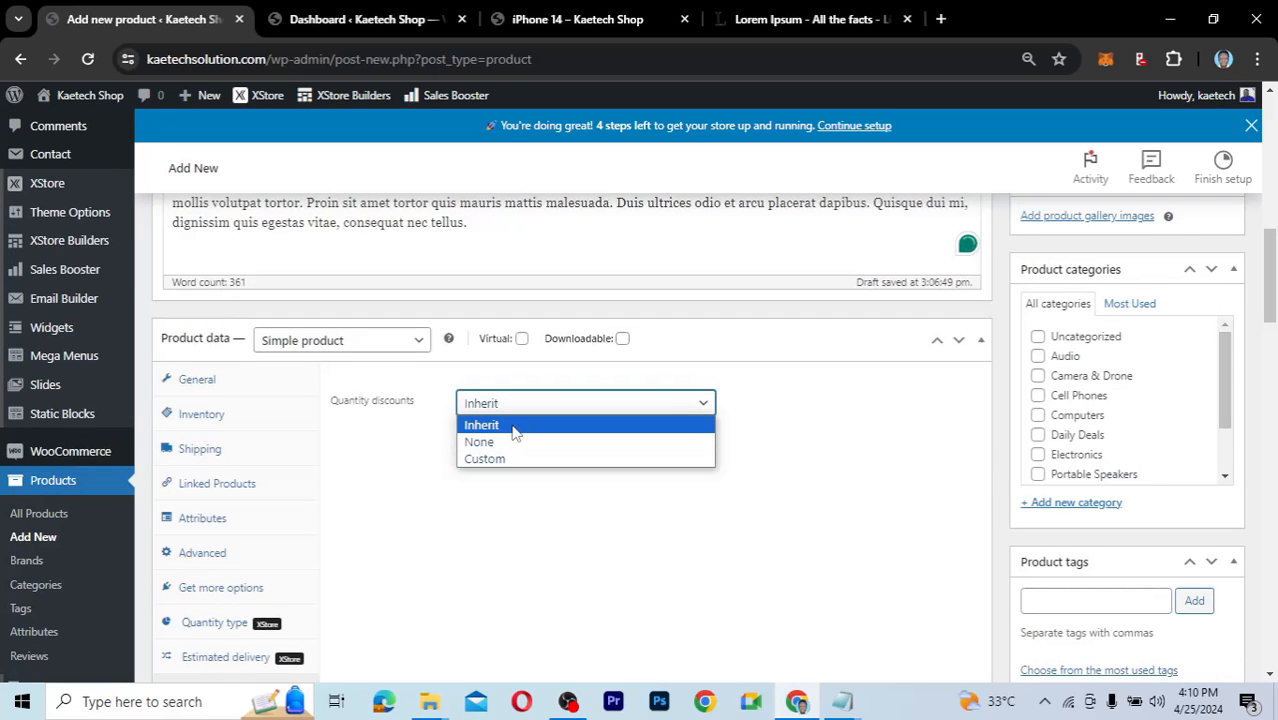
click(516, 427)
click(531, 402)
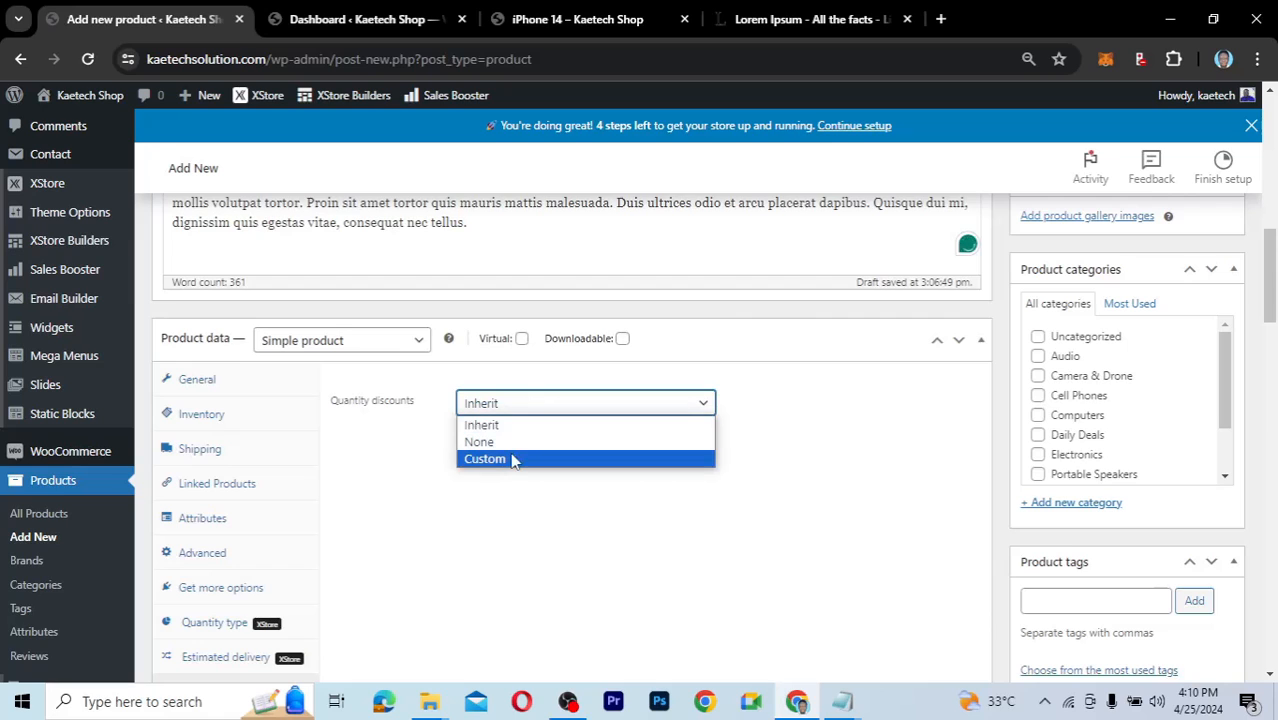
click(510, 460)
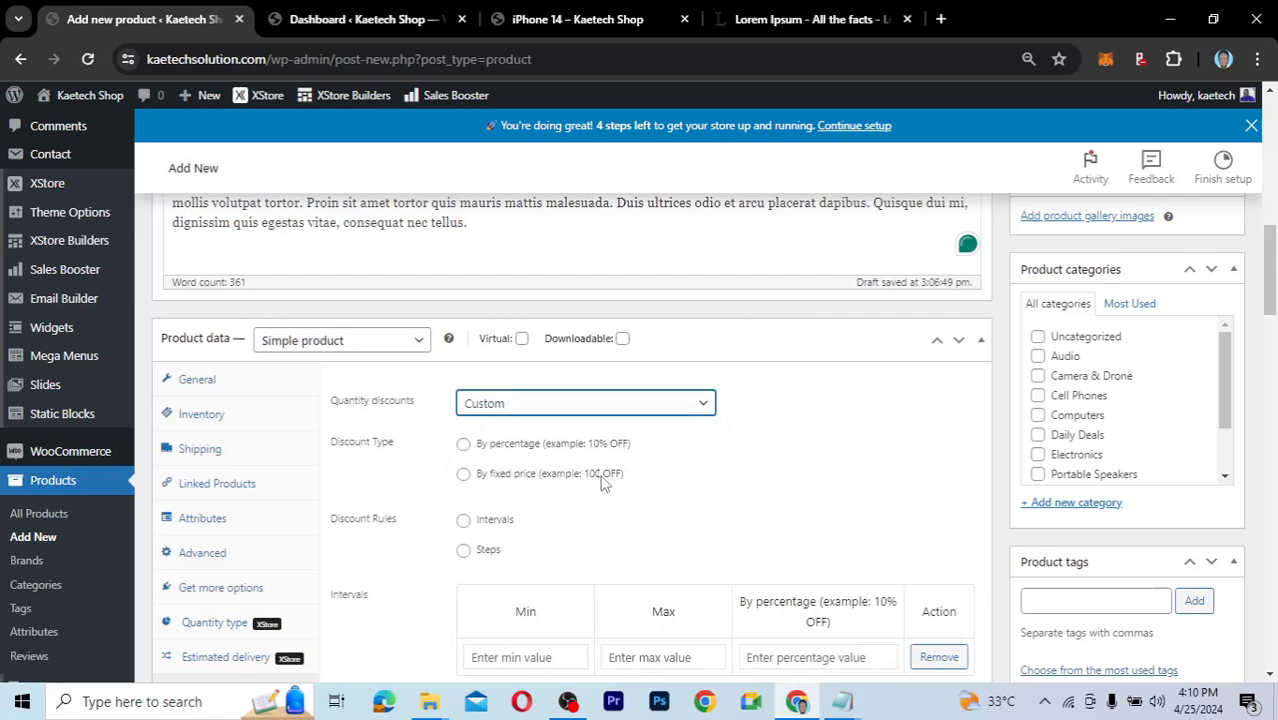
scroll(606, 487, down, 2)
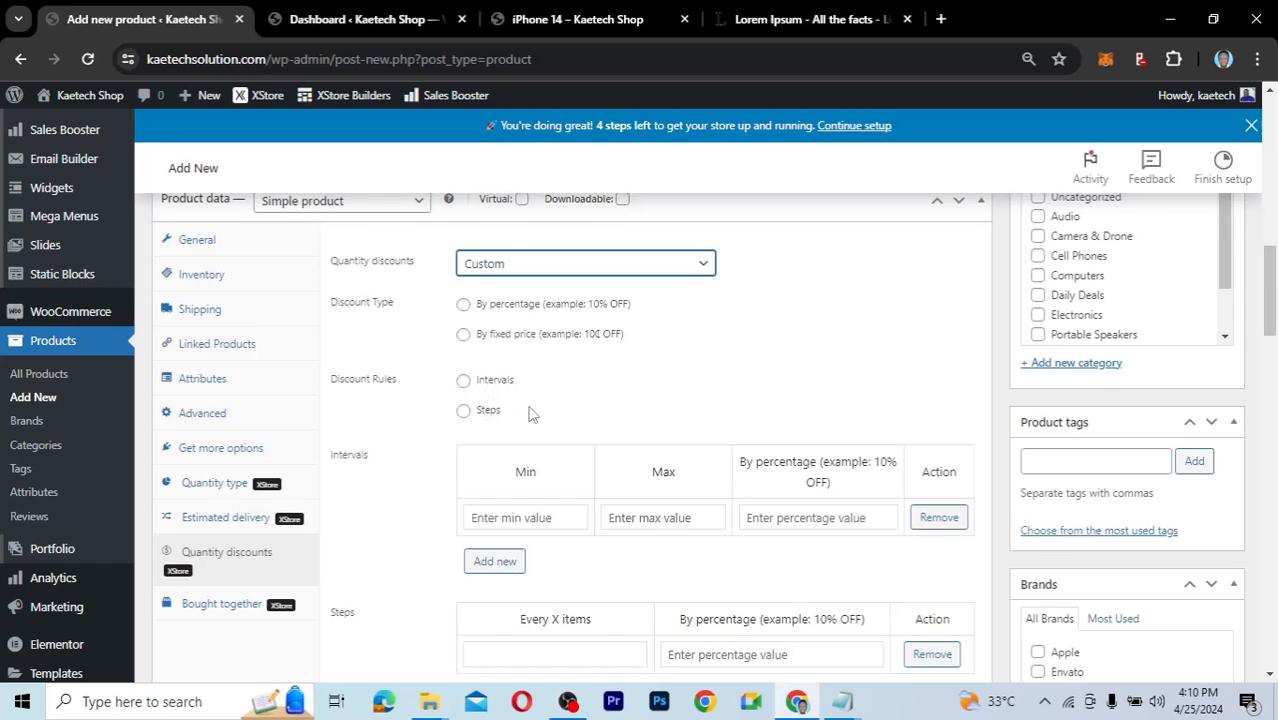
scroll(533, 414, down, 1)
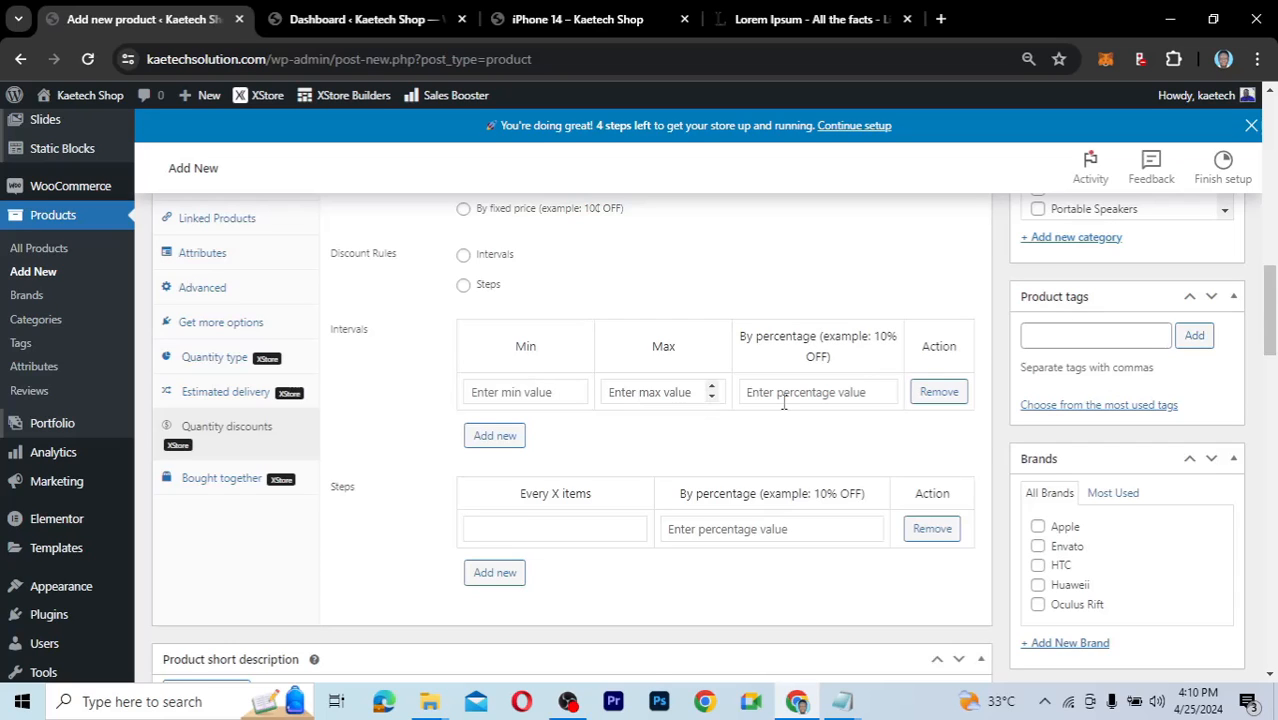
Add an interval discount of 5% for 5000 to 10000 items.
click(538, 391)
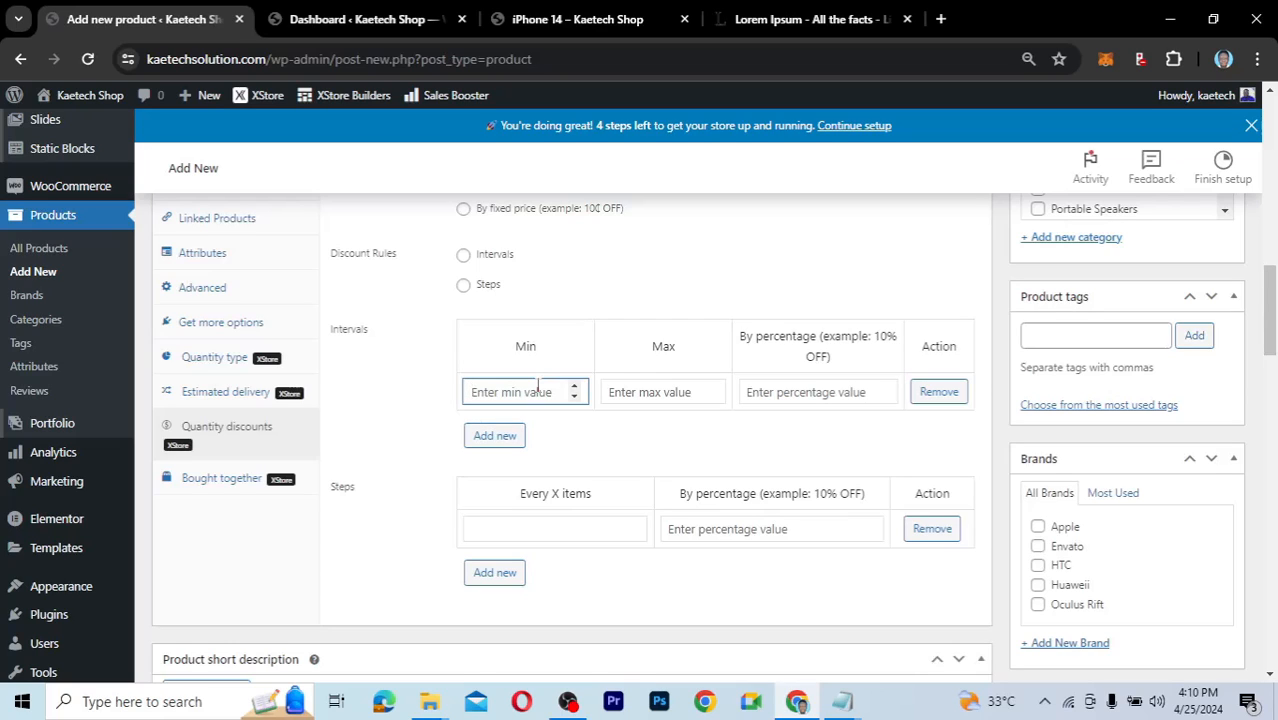
text(5000)
click(628, 391)
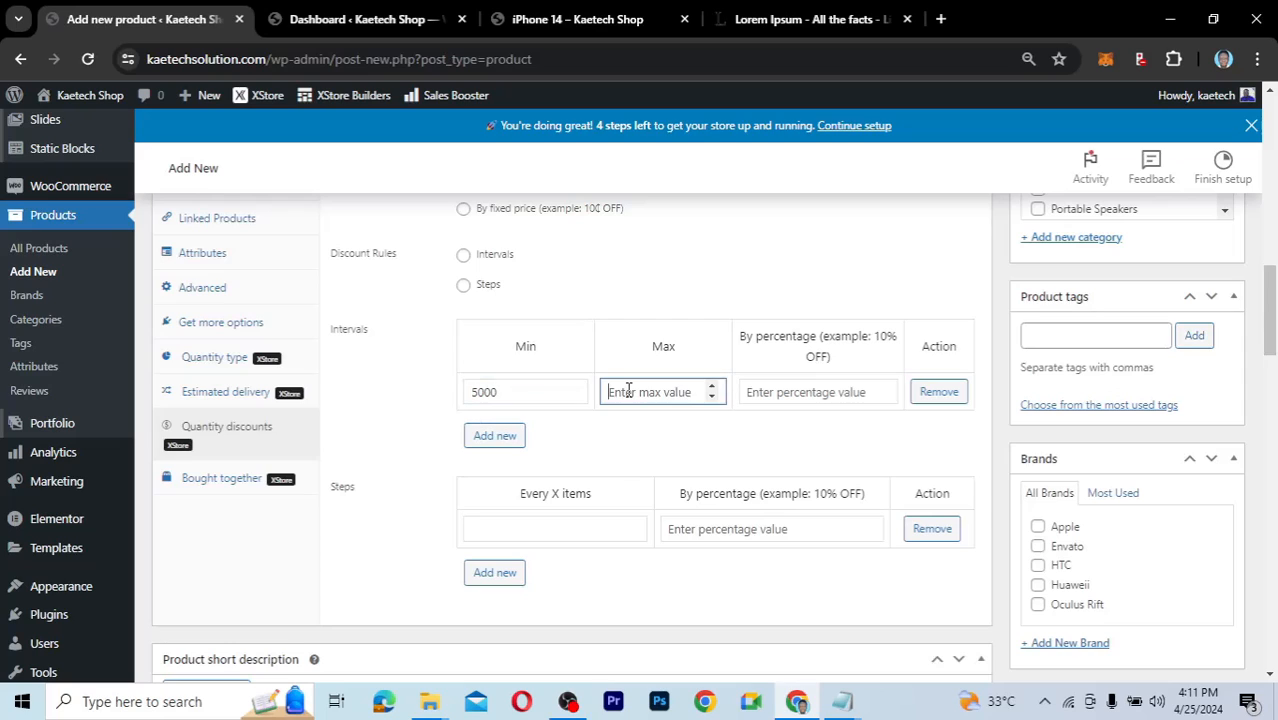
text(10000)
click(797, 399)
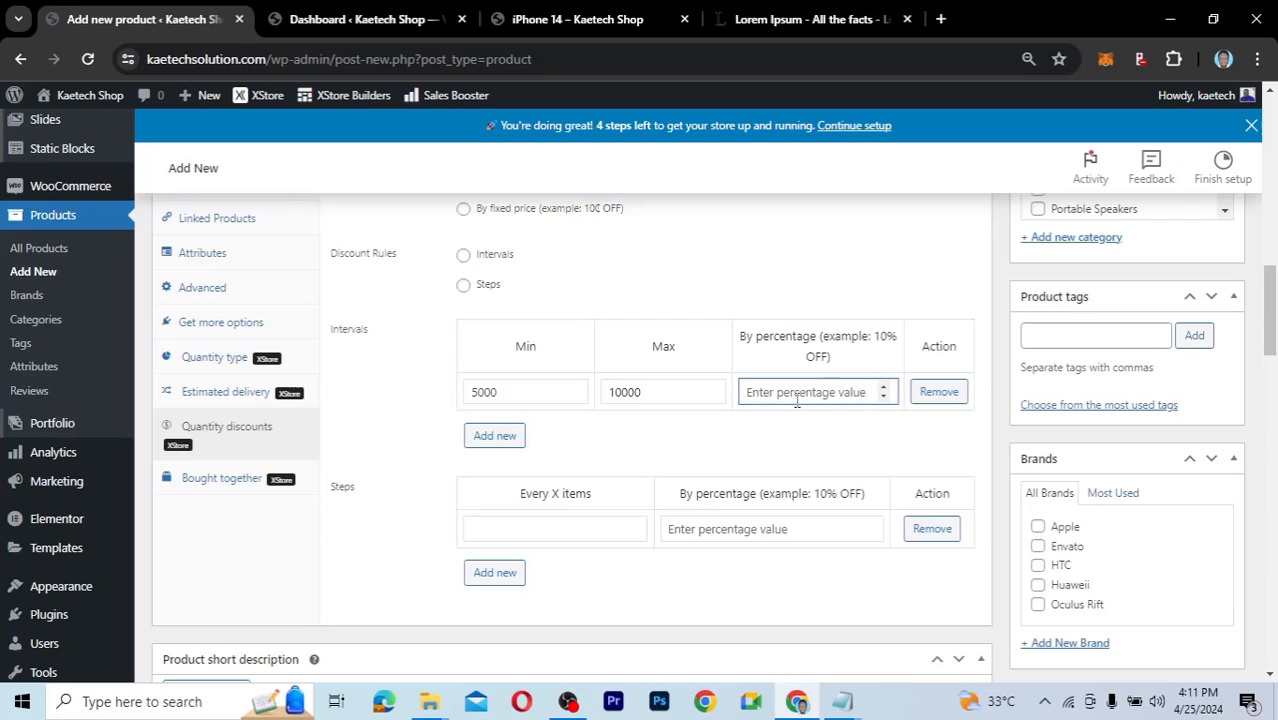
text(5)
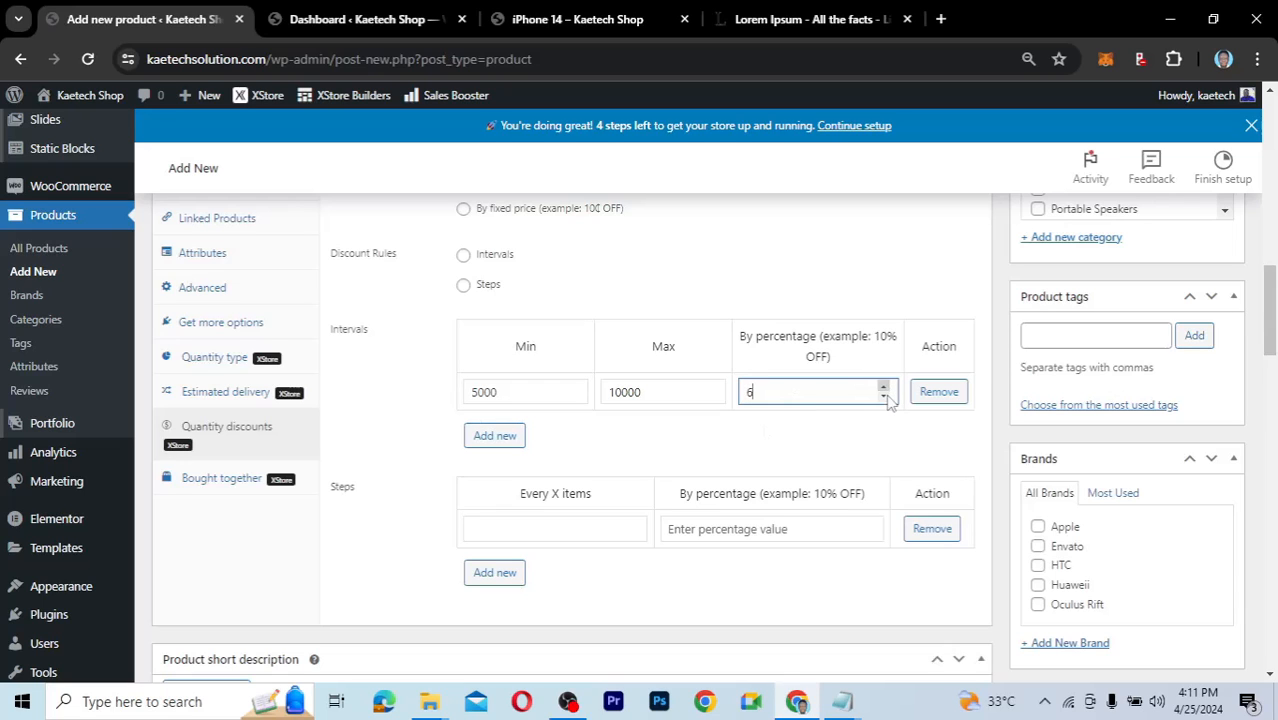
click(696, 435)
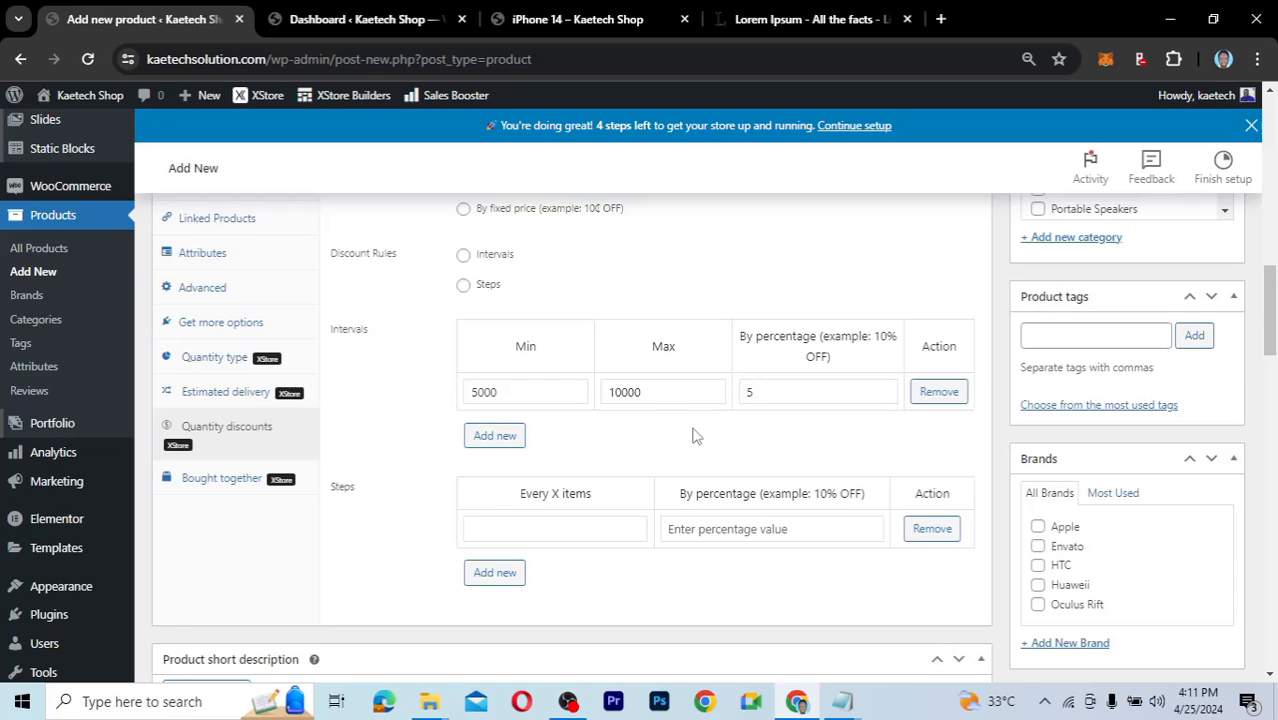
scroll(696, 435, down, 1)
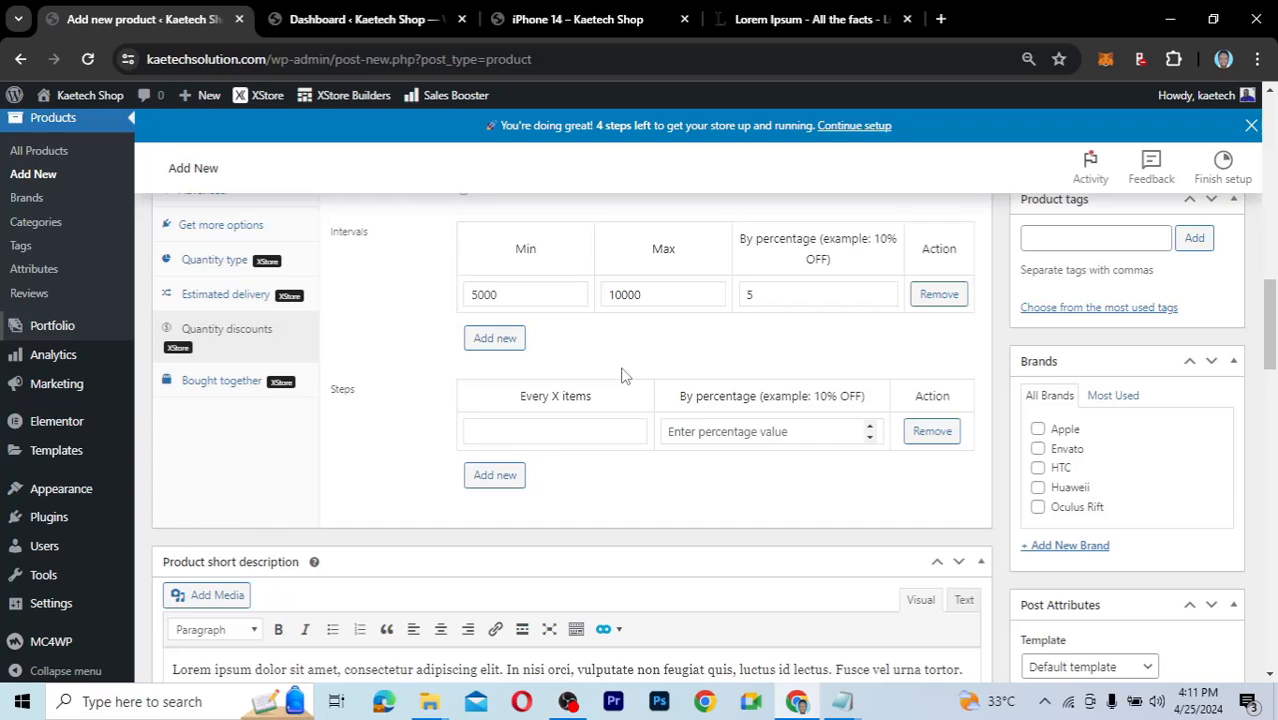
Set the step discount to Every 5 items, 15% by percentage.
click(590, 426)
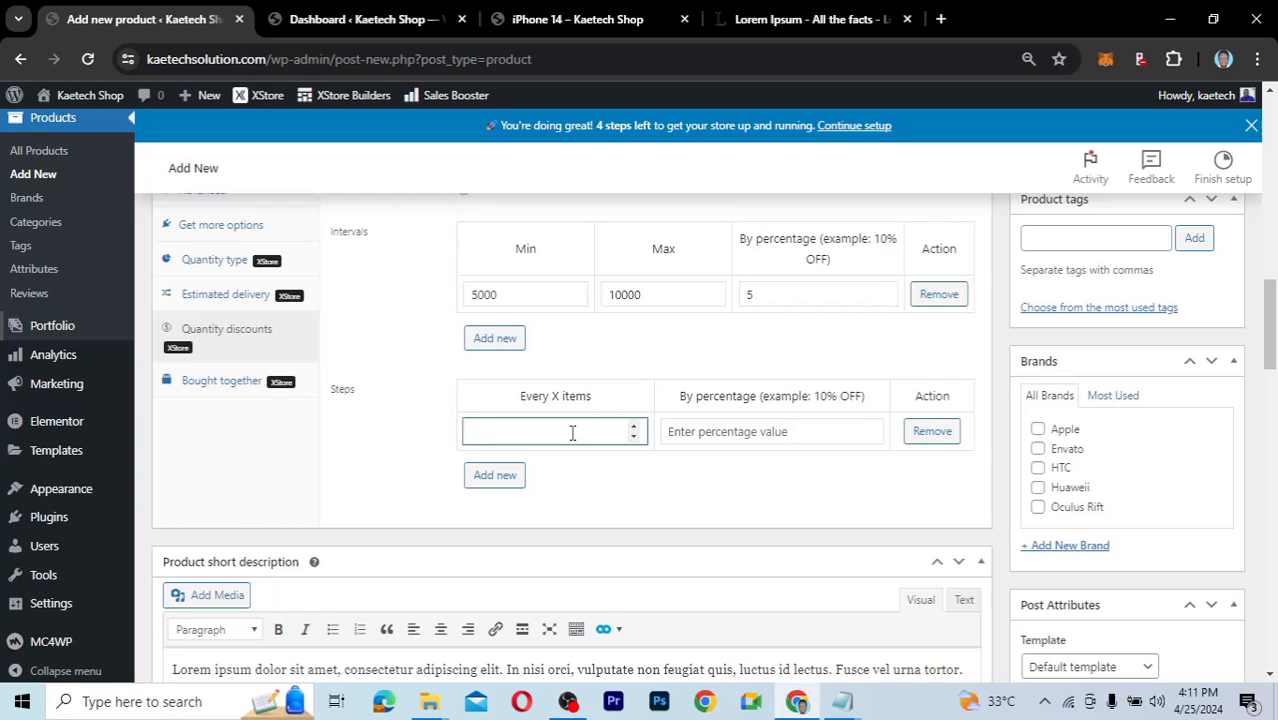
text(1)
key(BackSpace)
text(5)
click(731, 430)
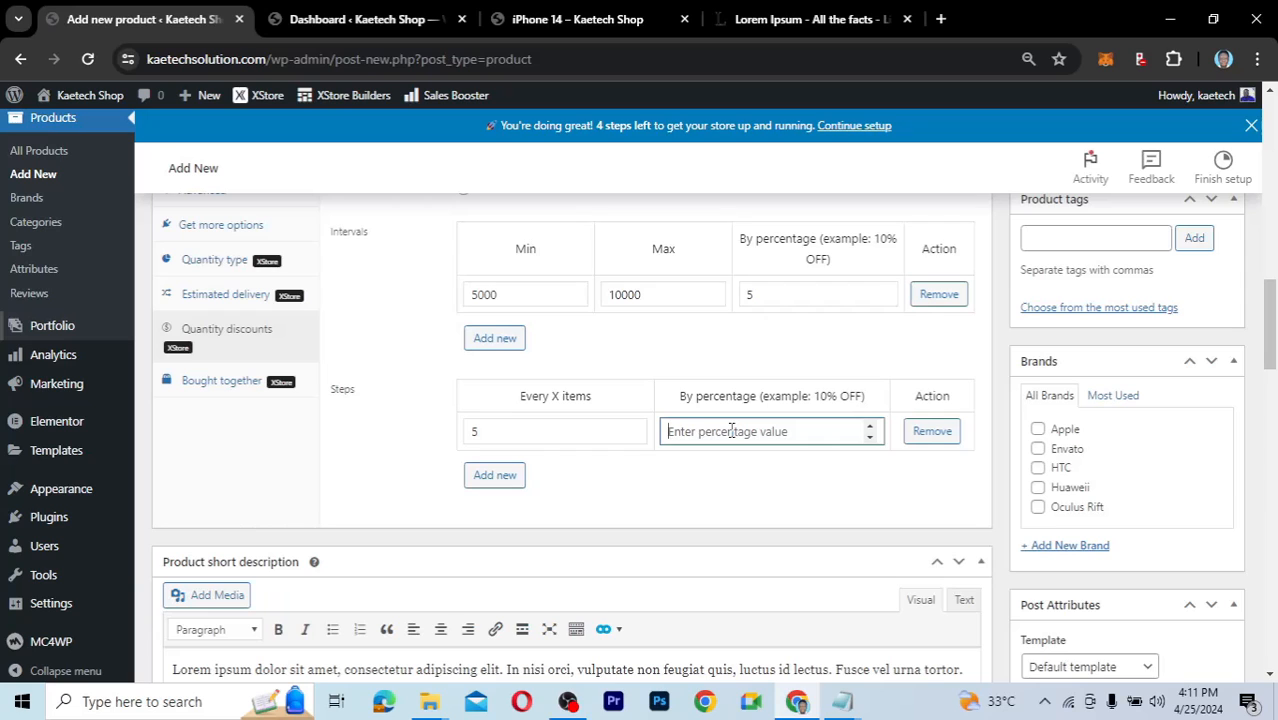
text(15)
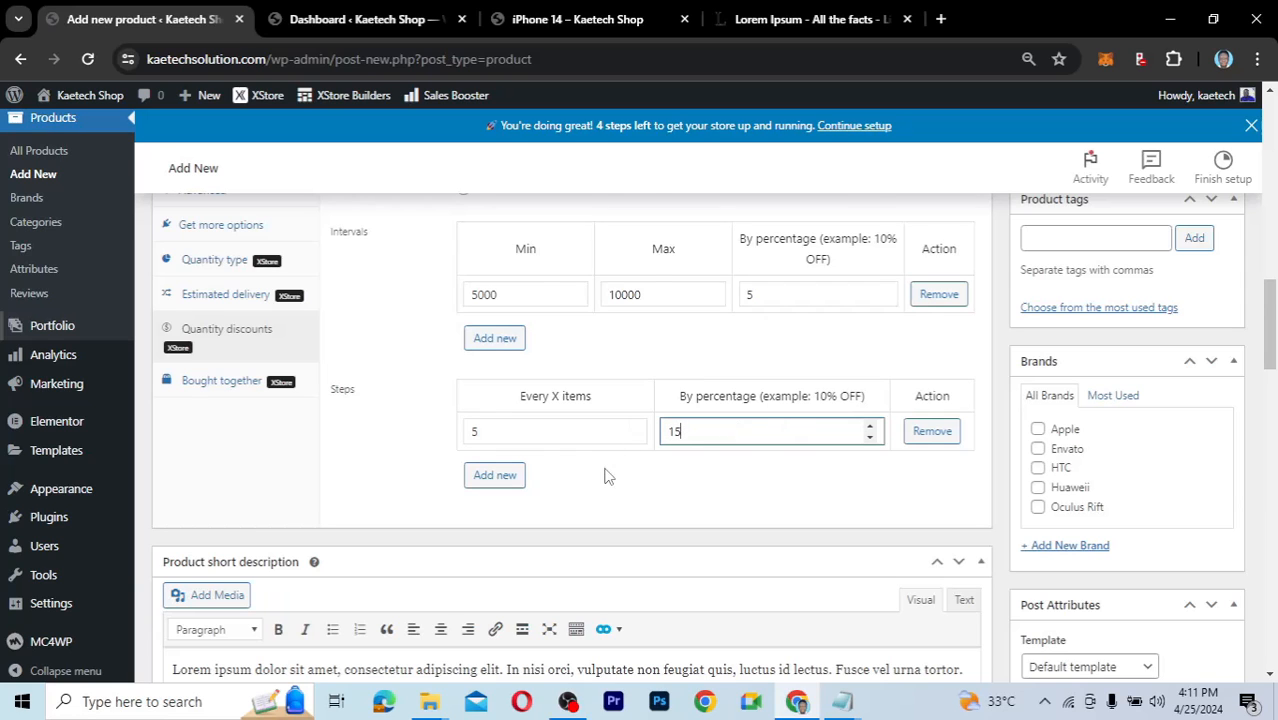
scroll(604, 476, down, 2)
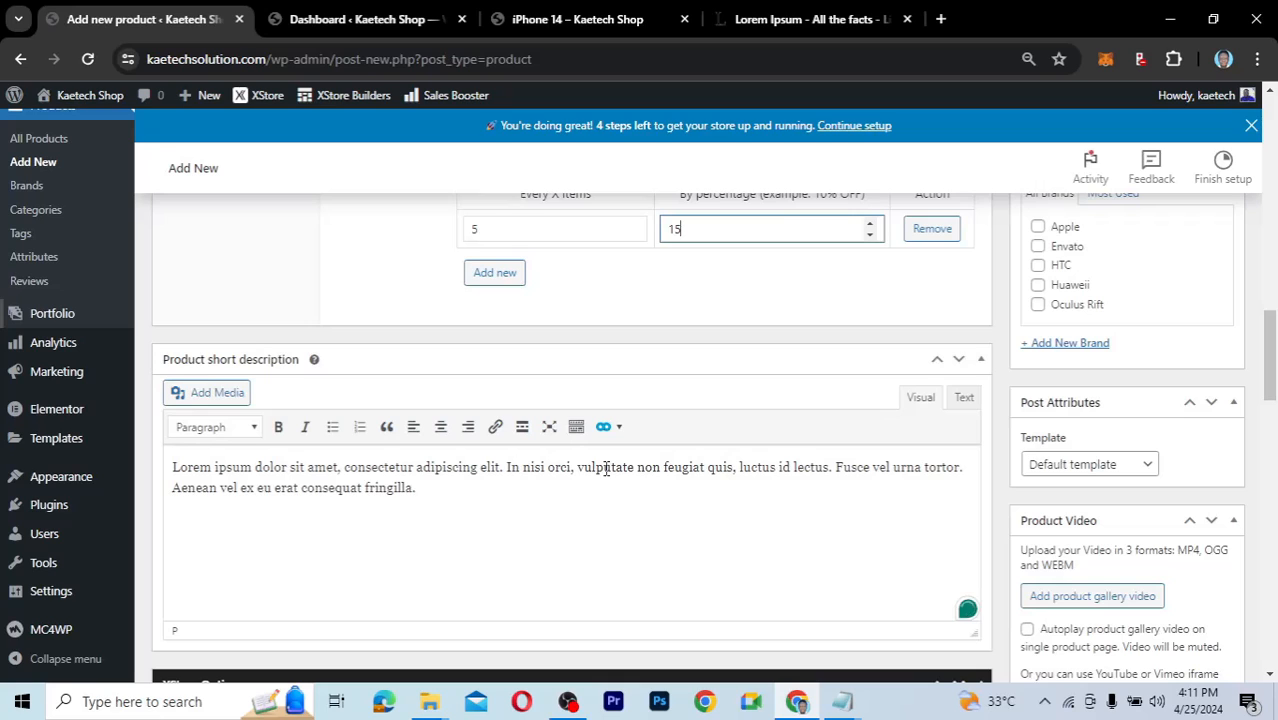
click(605, 468)
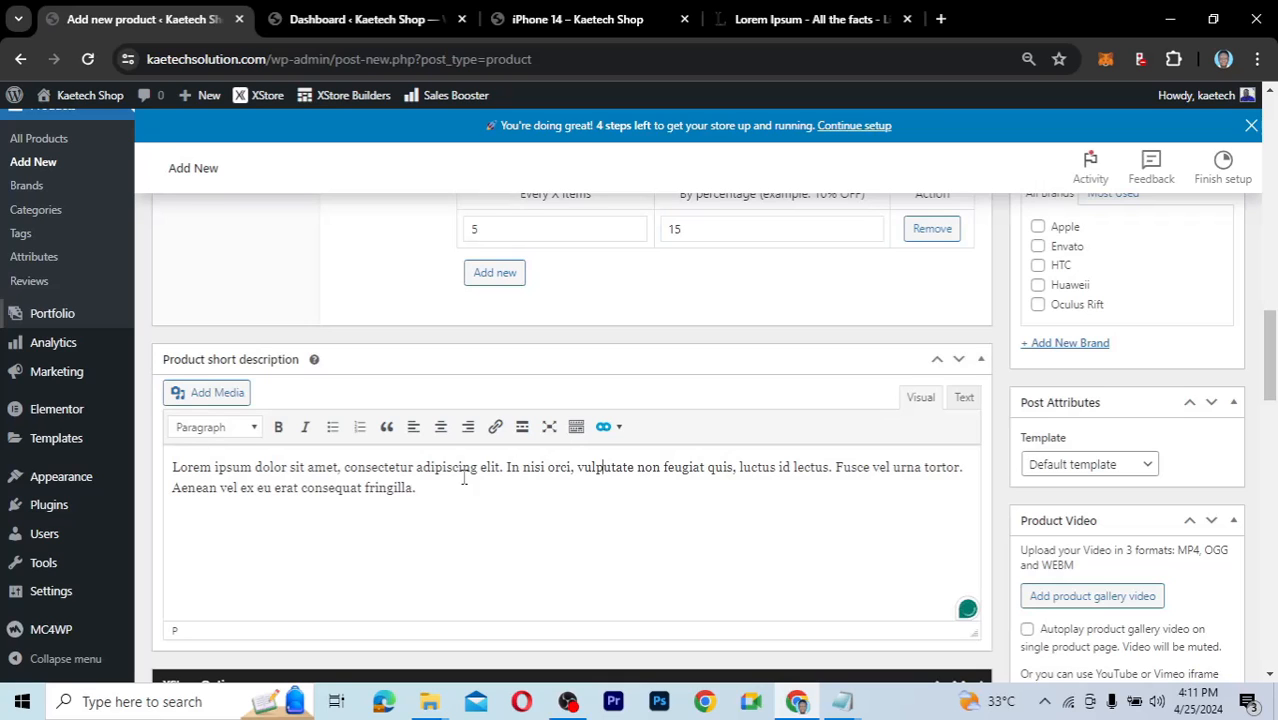
right_click(577, 493)
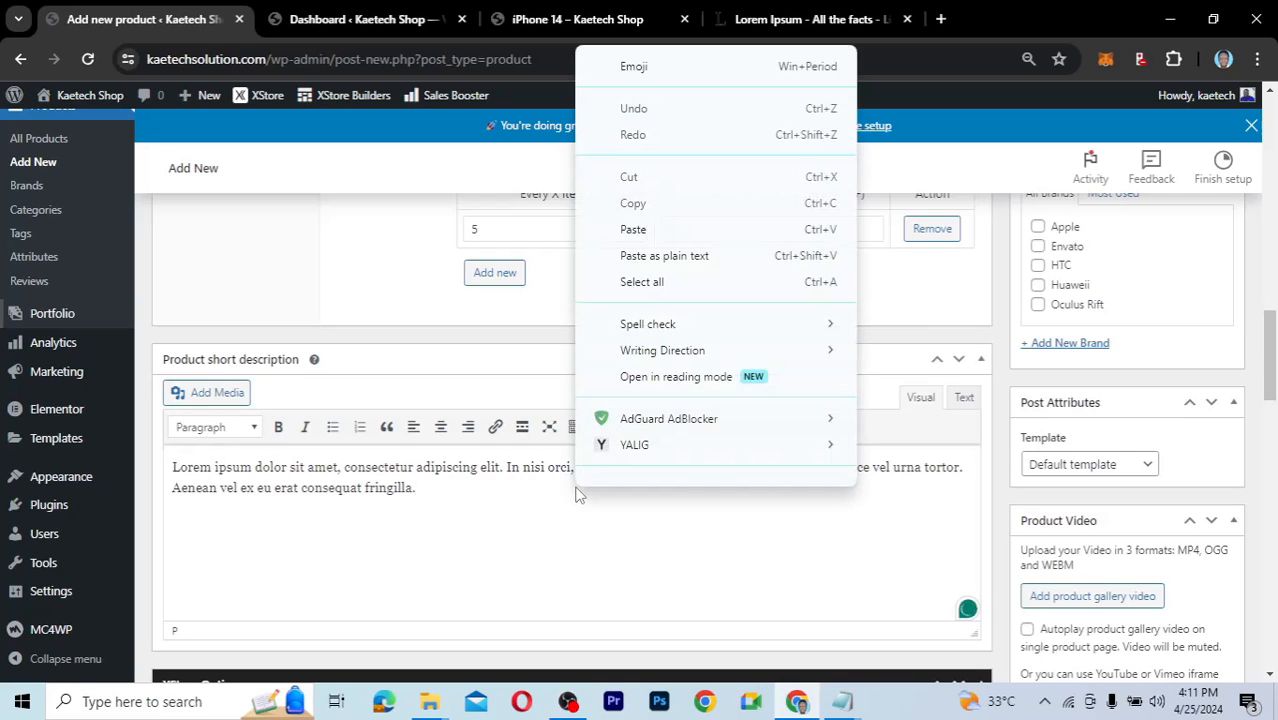
click(505, 527)
scroll(650, 515, down, 1)
scroll(650, 515, down, 3)
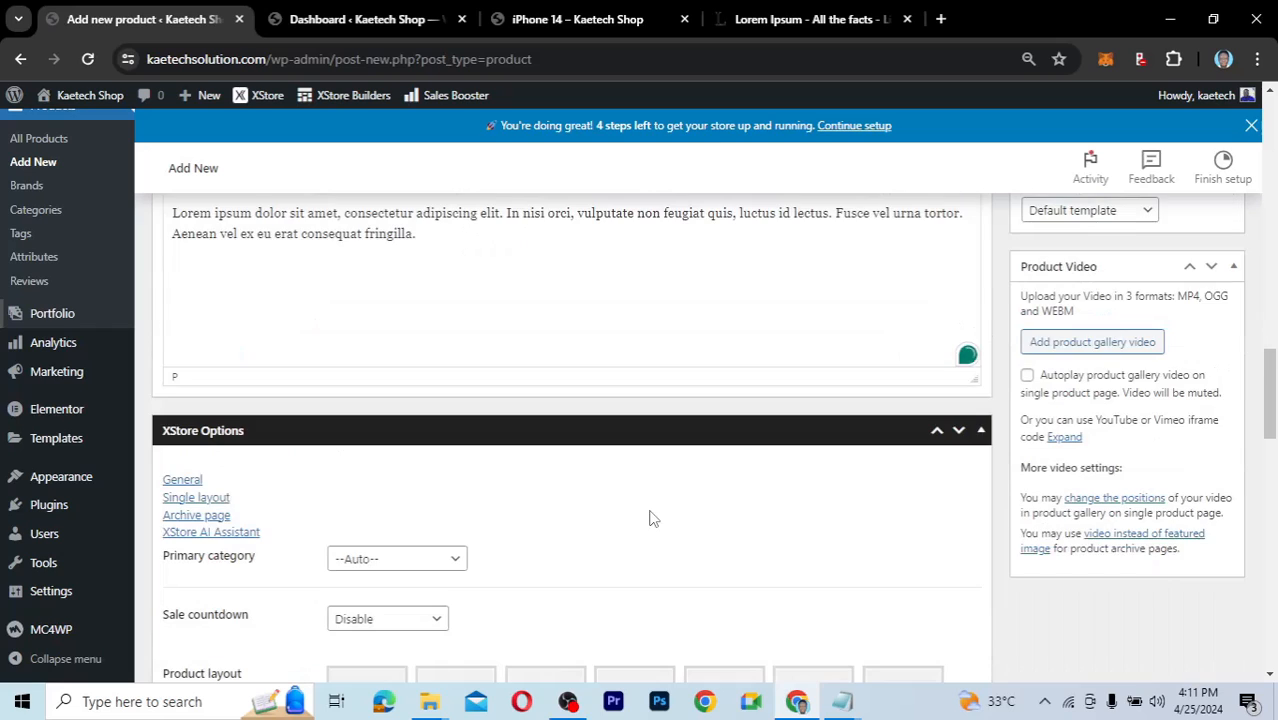
scroll(650, 517, down, 3)
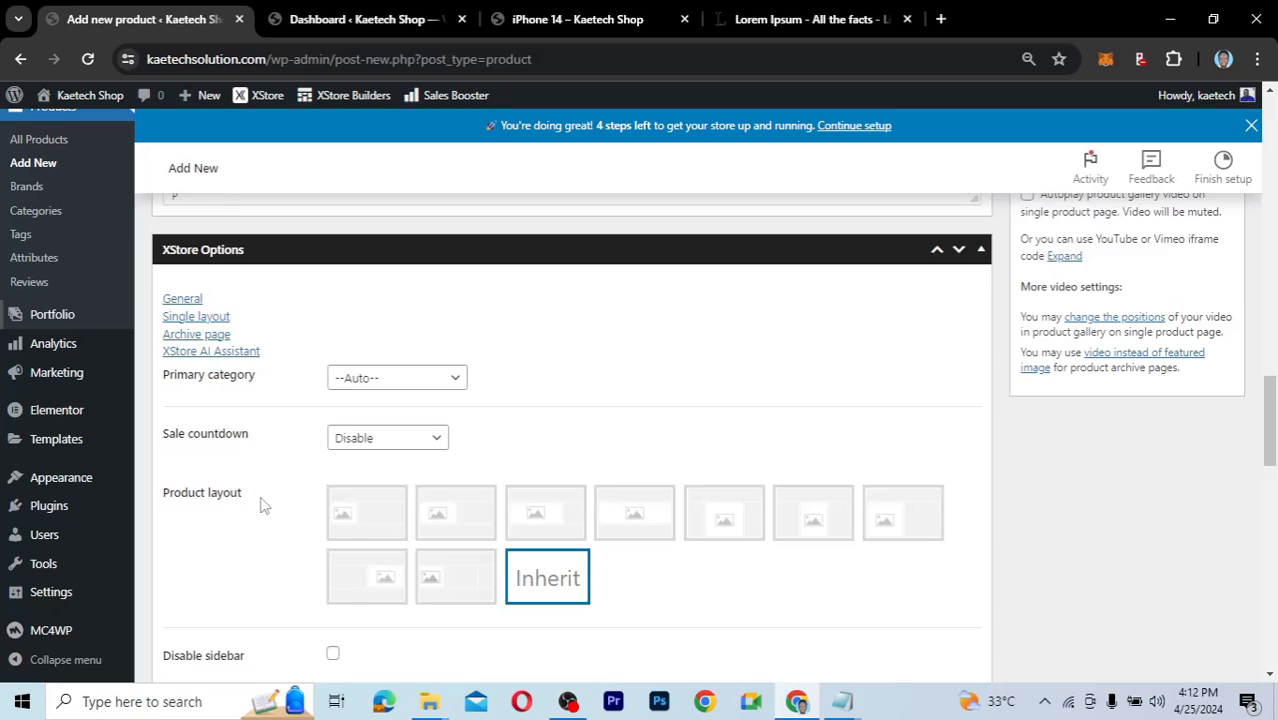
scroll(260, 505, down, 3)
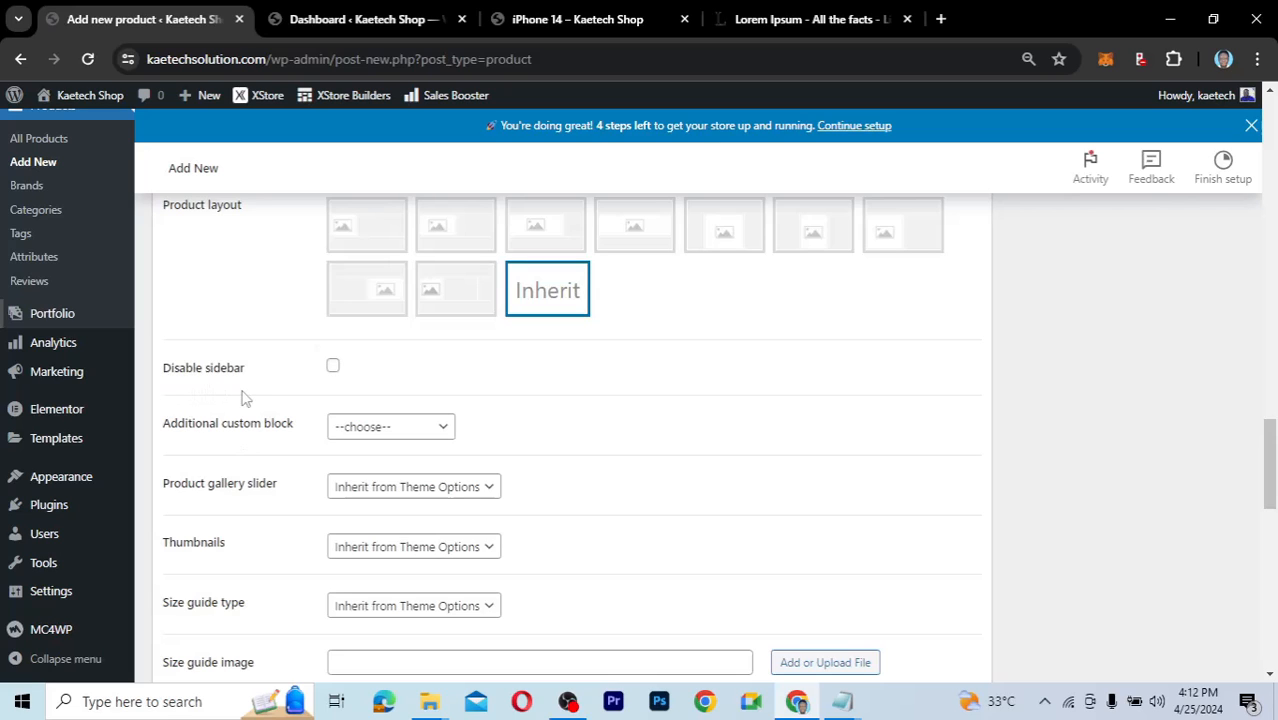
scroll(301, 485, down, 4)
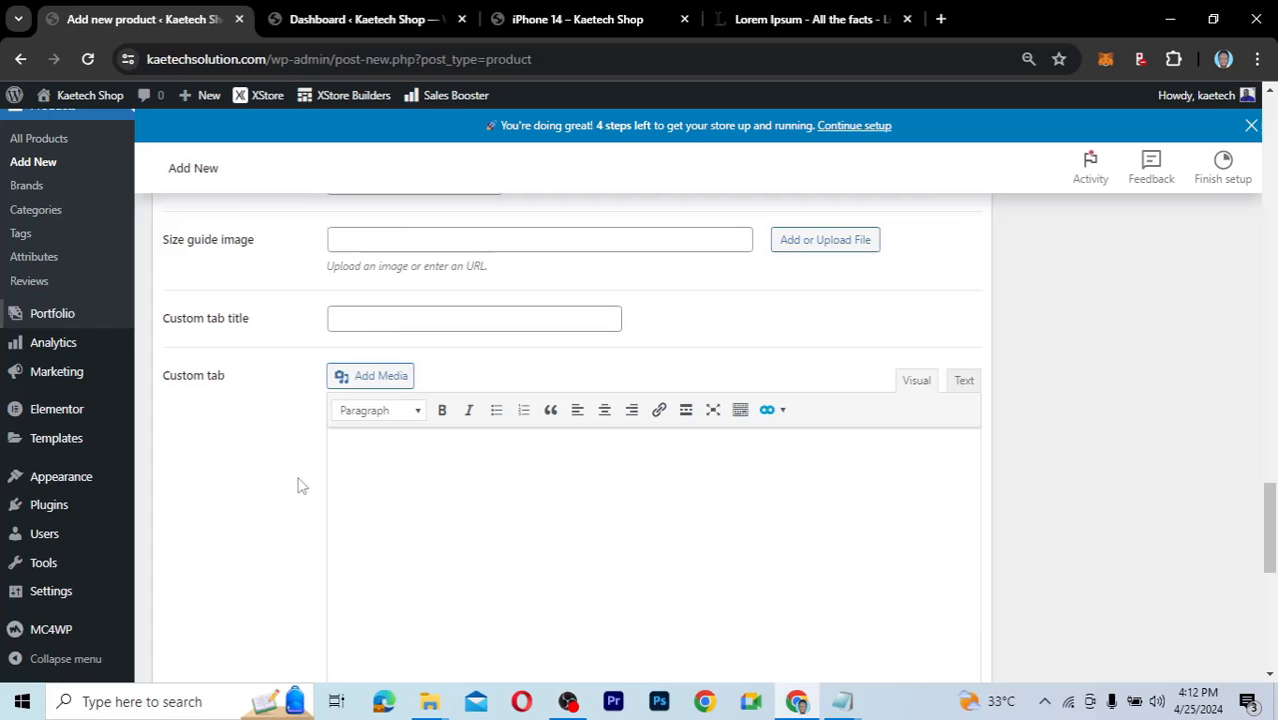
scroll(301, 485, down, 1)
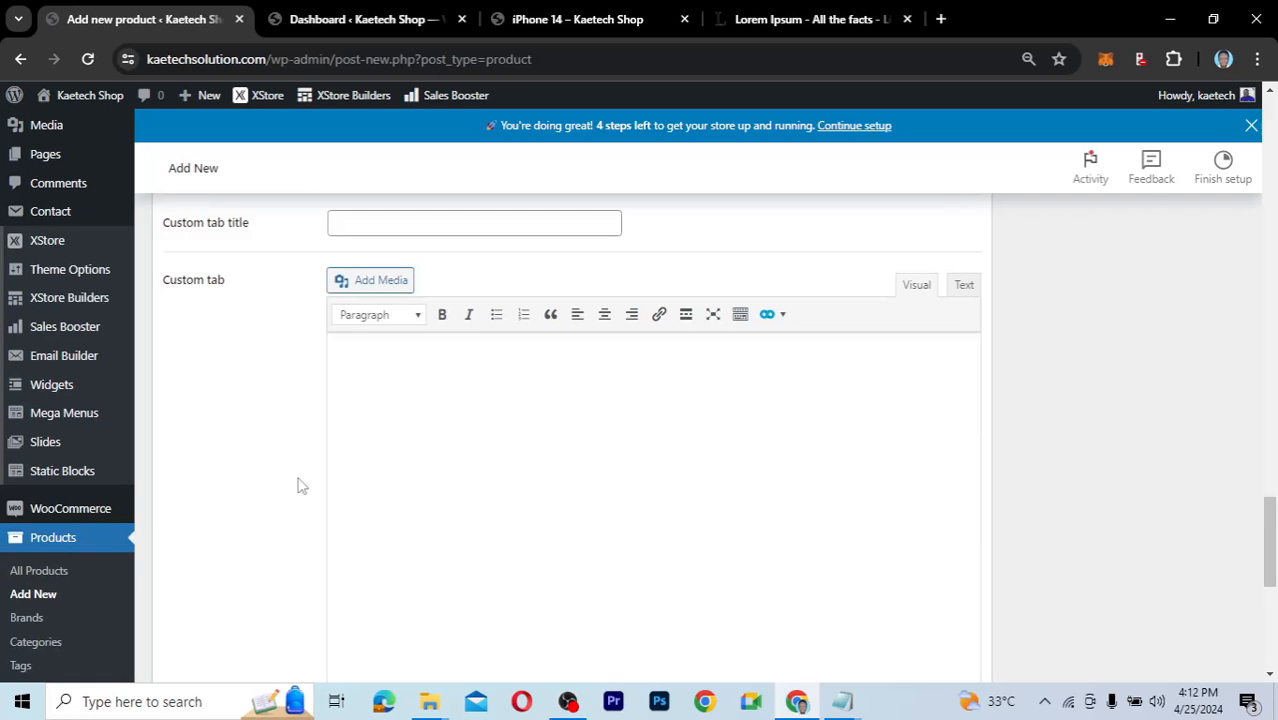
scroll(301, 485, up, 5)
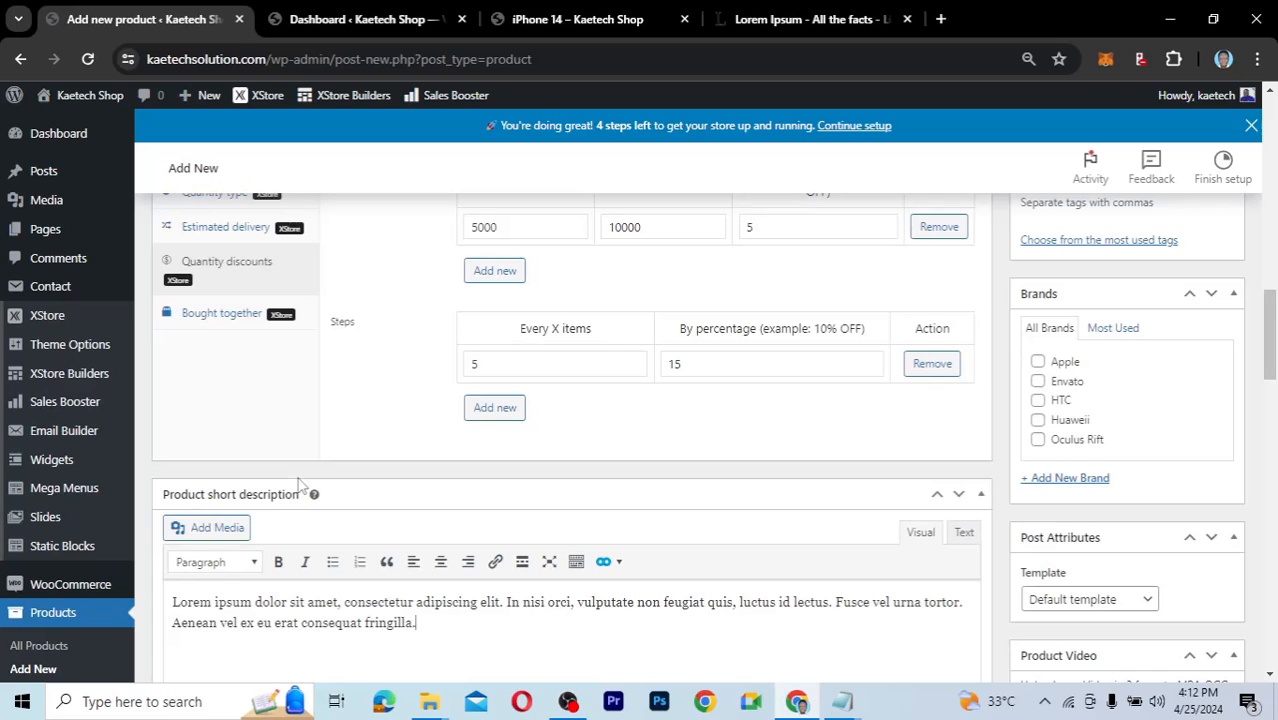
scroll(300, 479, up, 10)
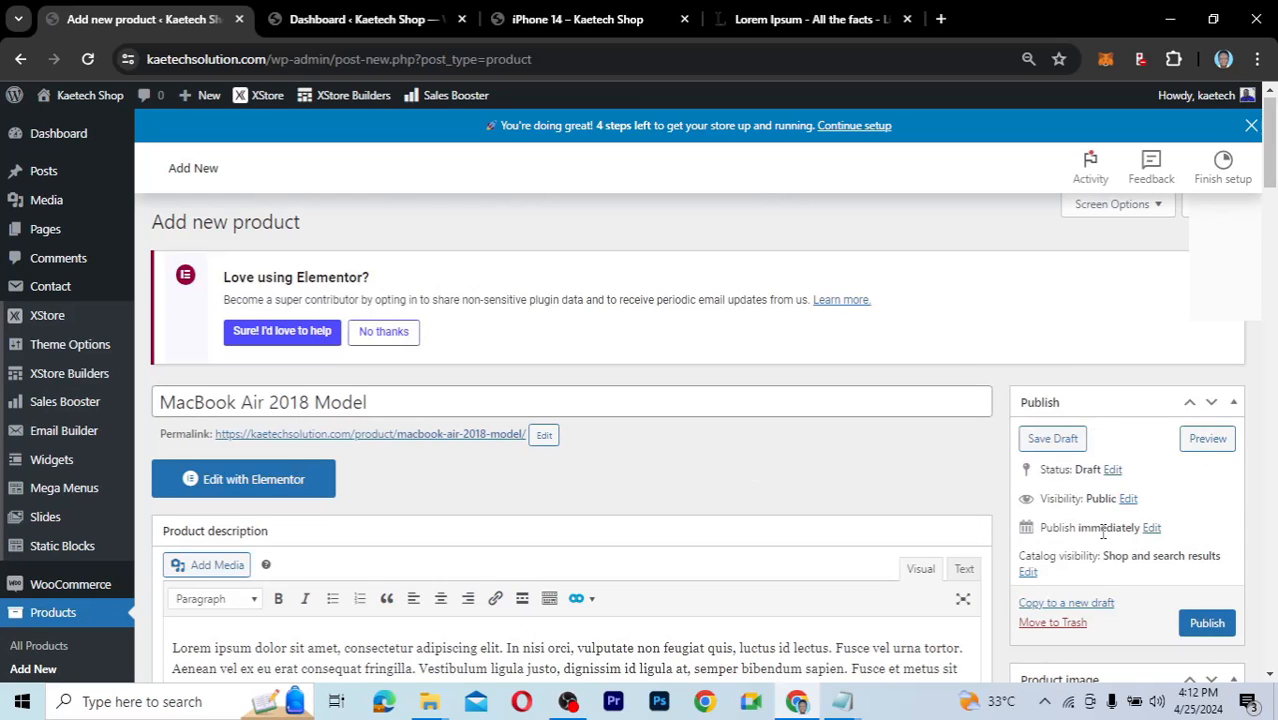
scroll(1100, 585, down, 3)
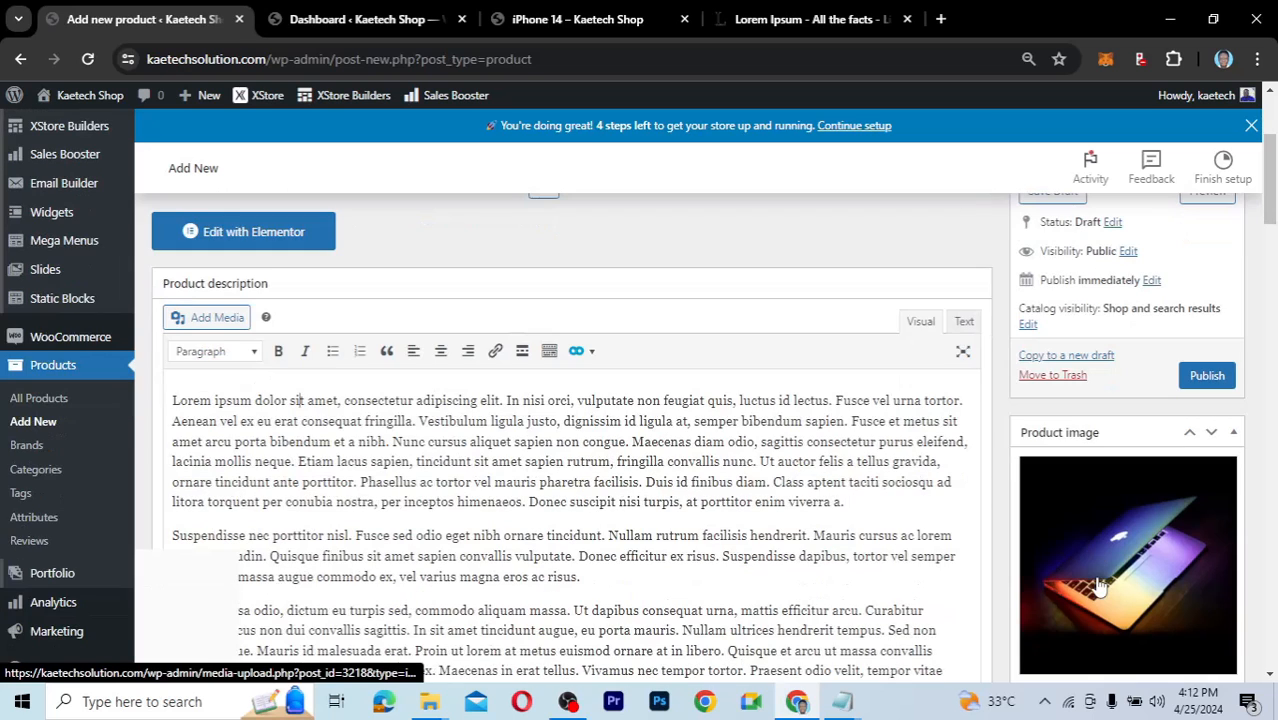
scroll(1100, 585, up, 1)
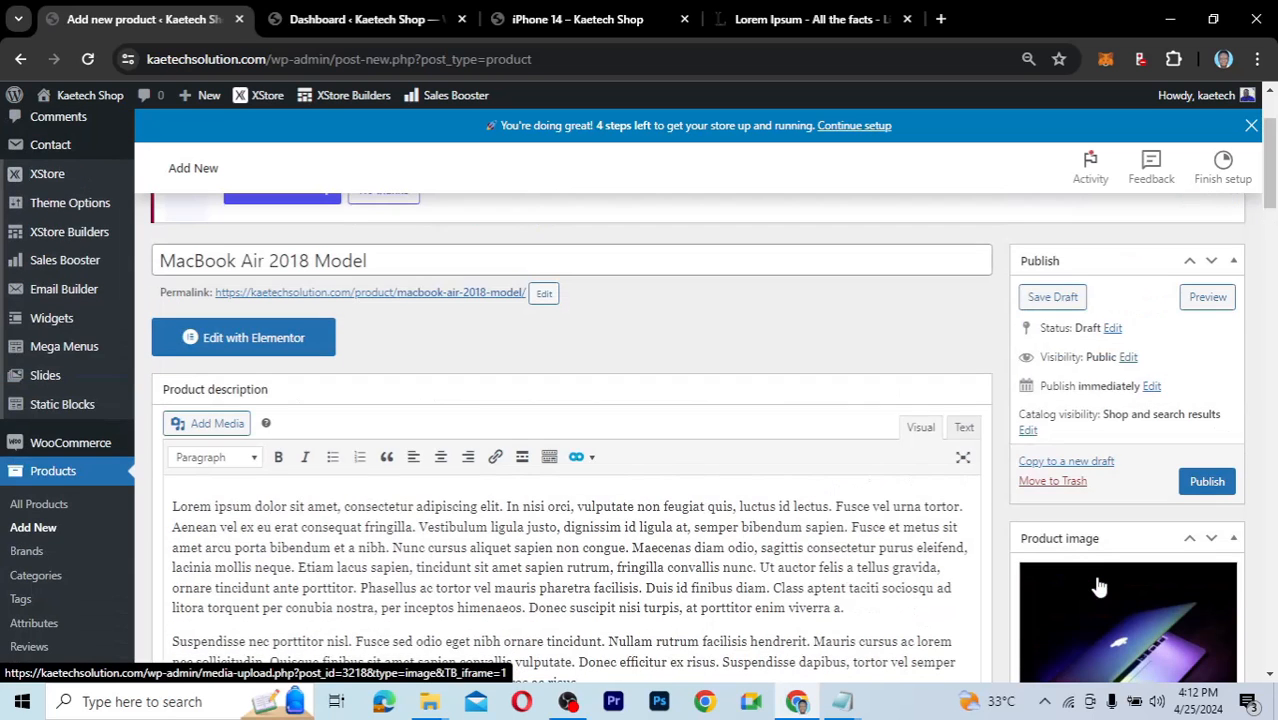
scroll(1100, 585, down, 2)
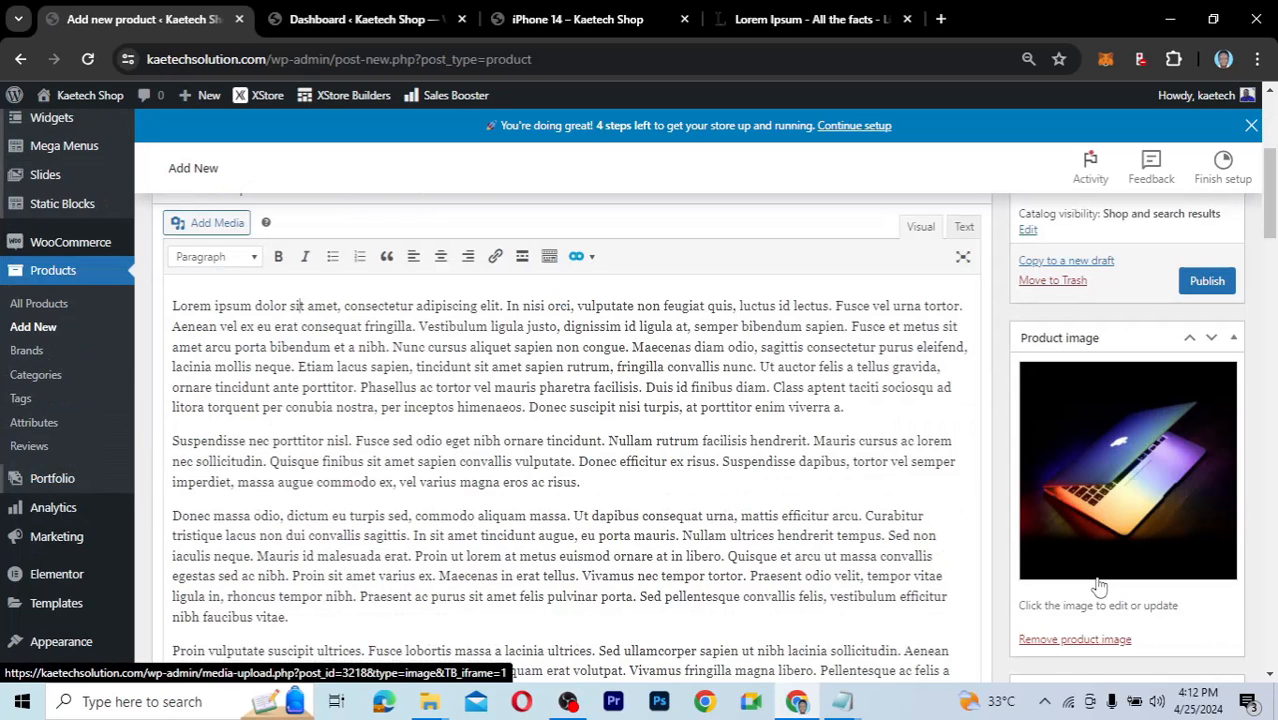
Tick Electronics in the Product categories box.
scroll(1099, 585, down, 1)
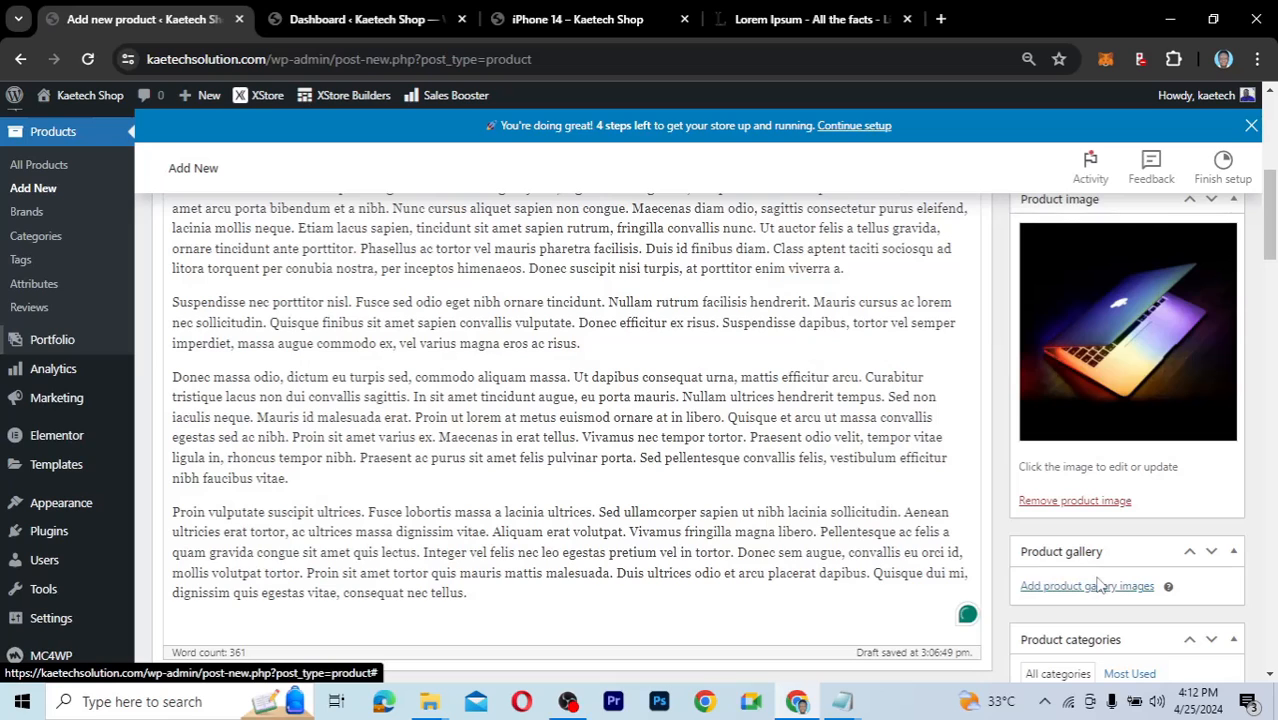
scroll(1100, 585, down, 3)
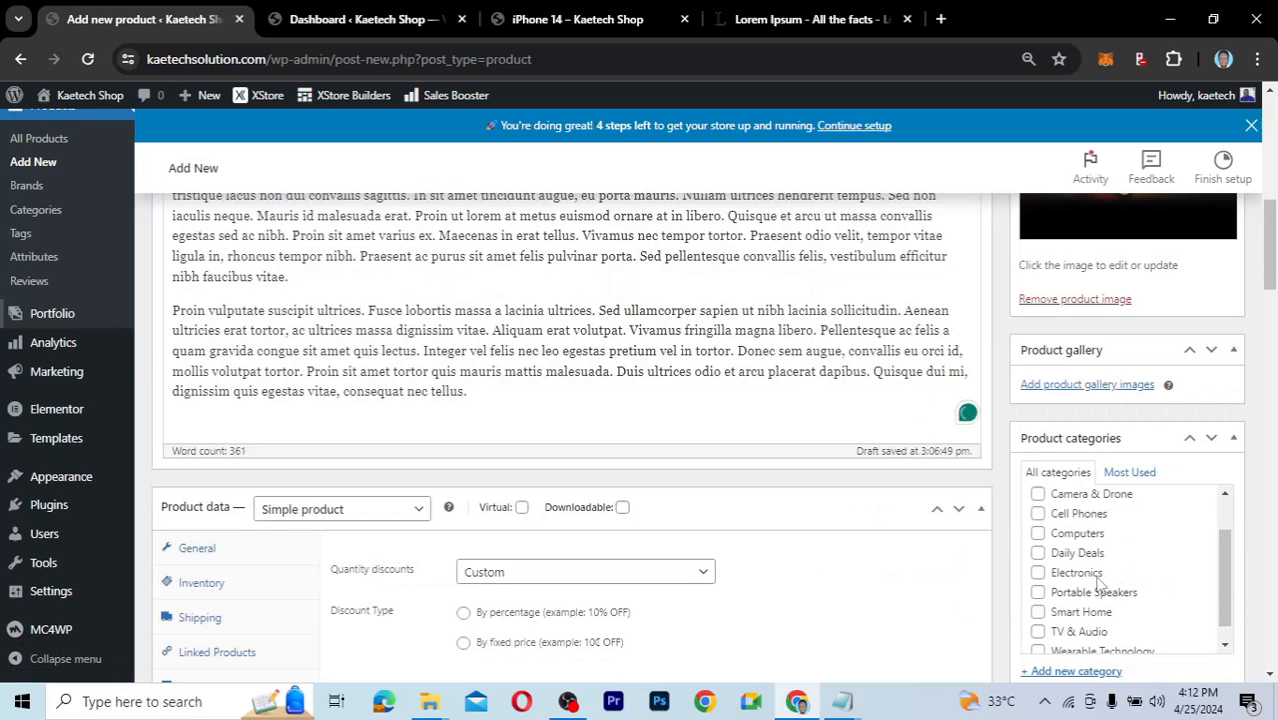
scroll(1100, 530, up, 2)
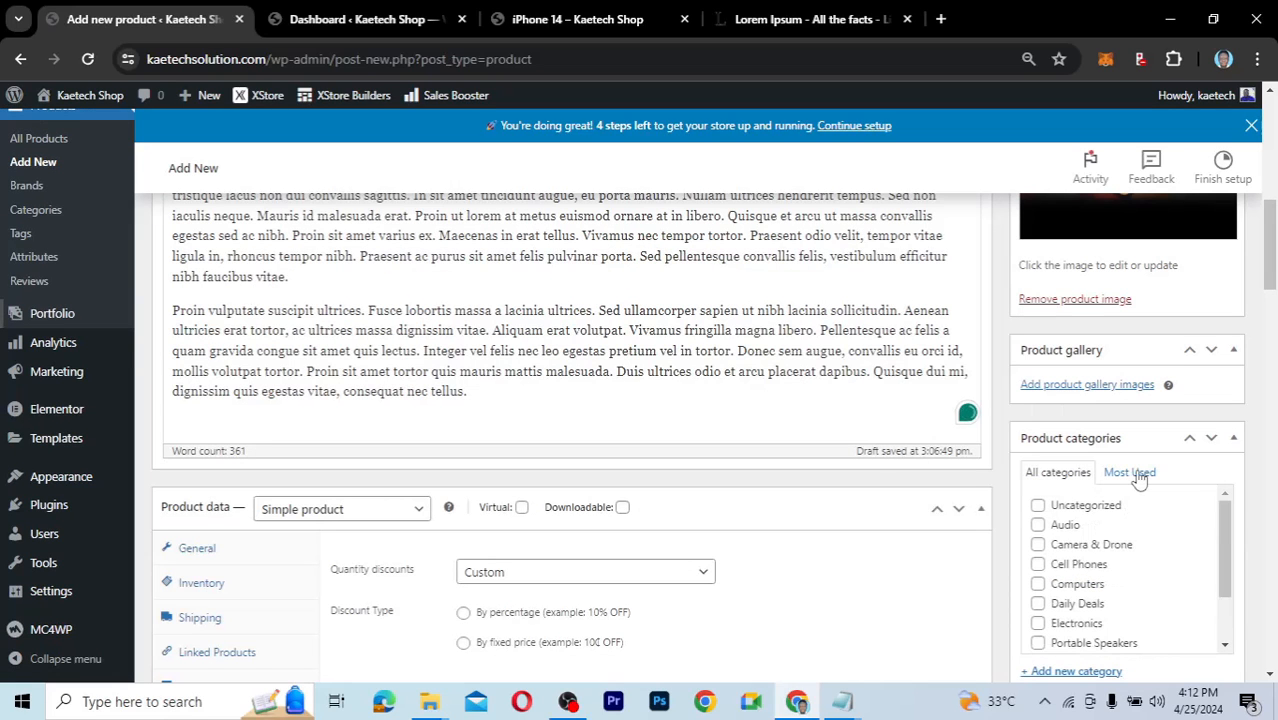
scroll(1138, 480, down, 3)
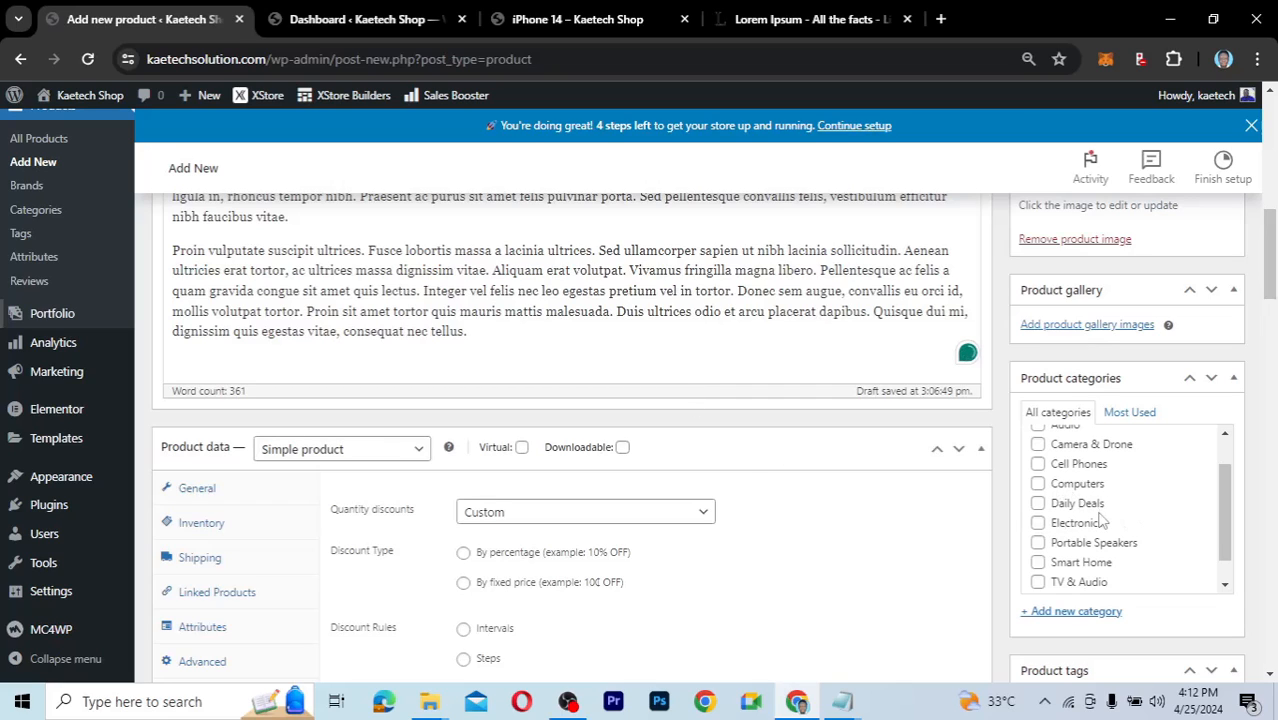
scroll(1101, 520, up, 2)
scroll(1101, 520, down, 2)
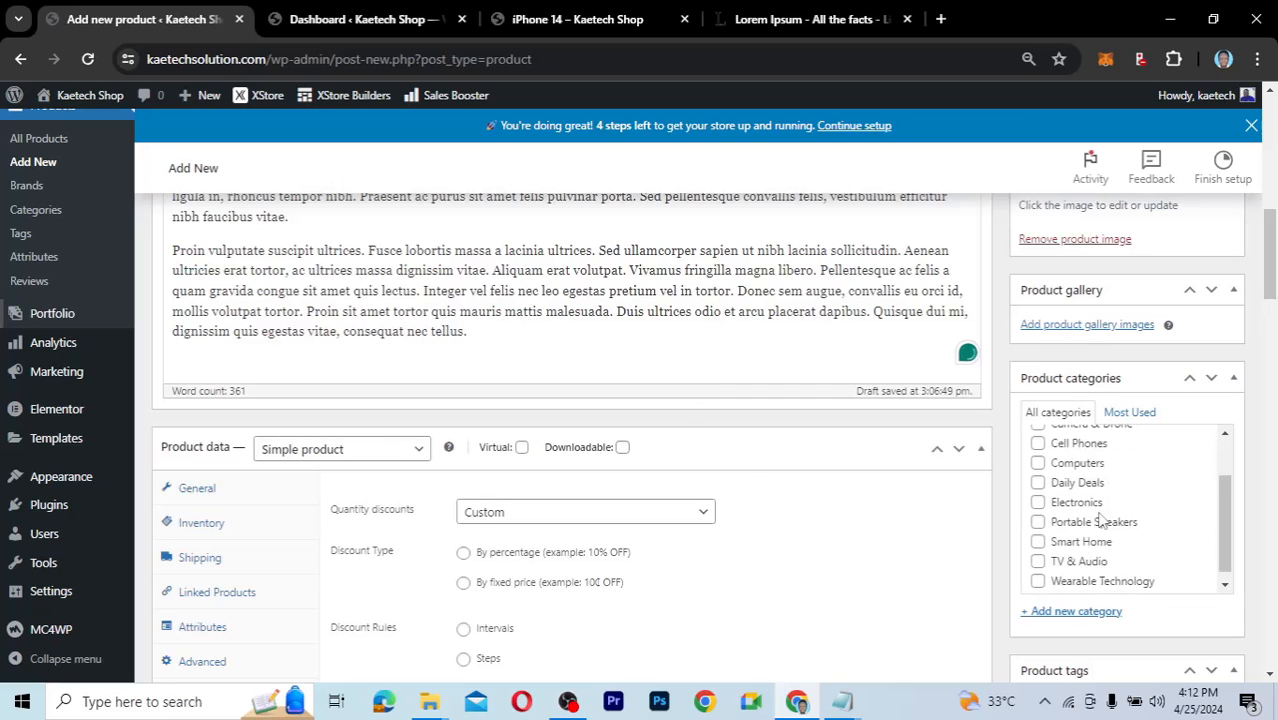
click(1038, 494)
Tick Apple in the Brands box.
scroll(1006, 590, down, 3)
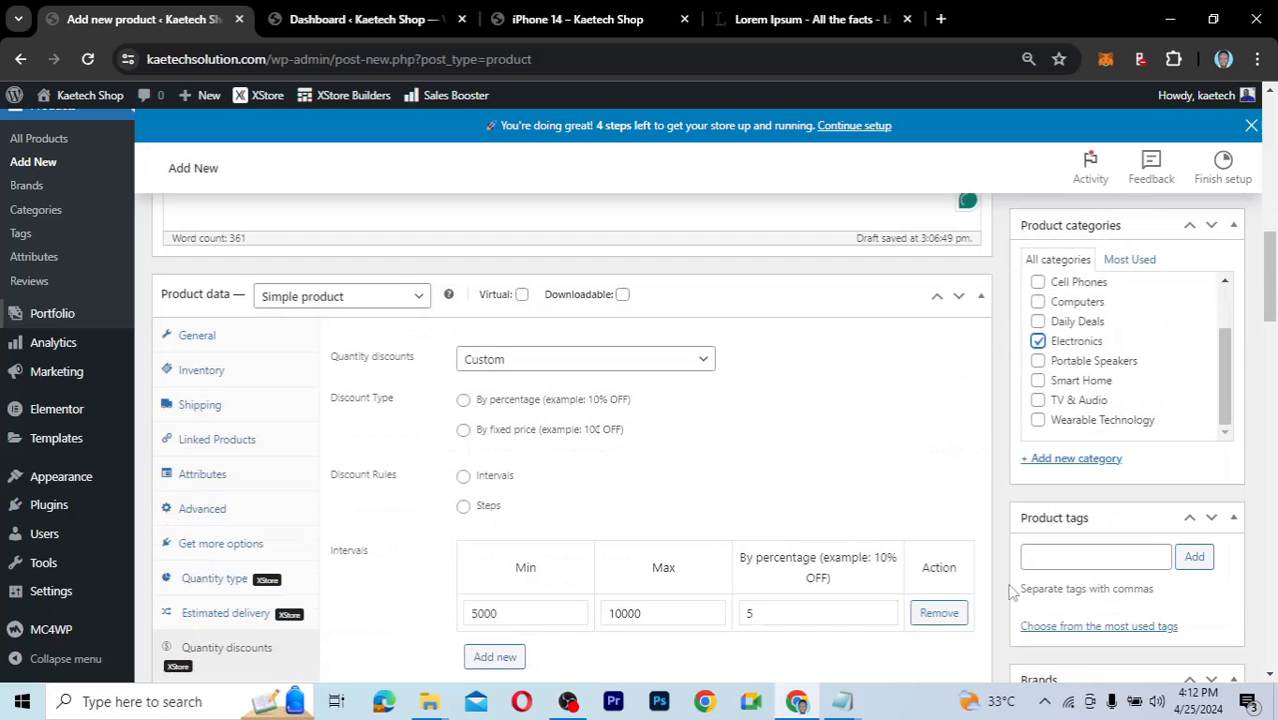
scroll(1010, 592, down, 2)
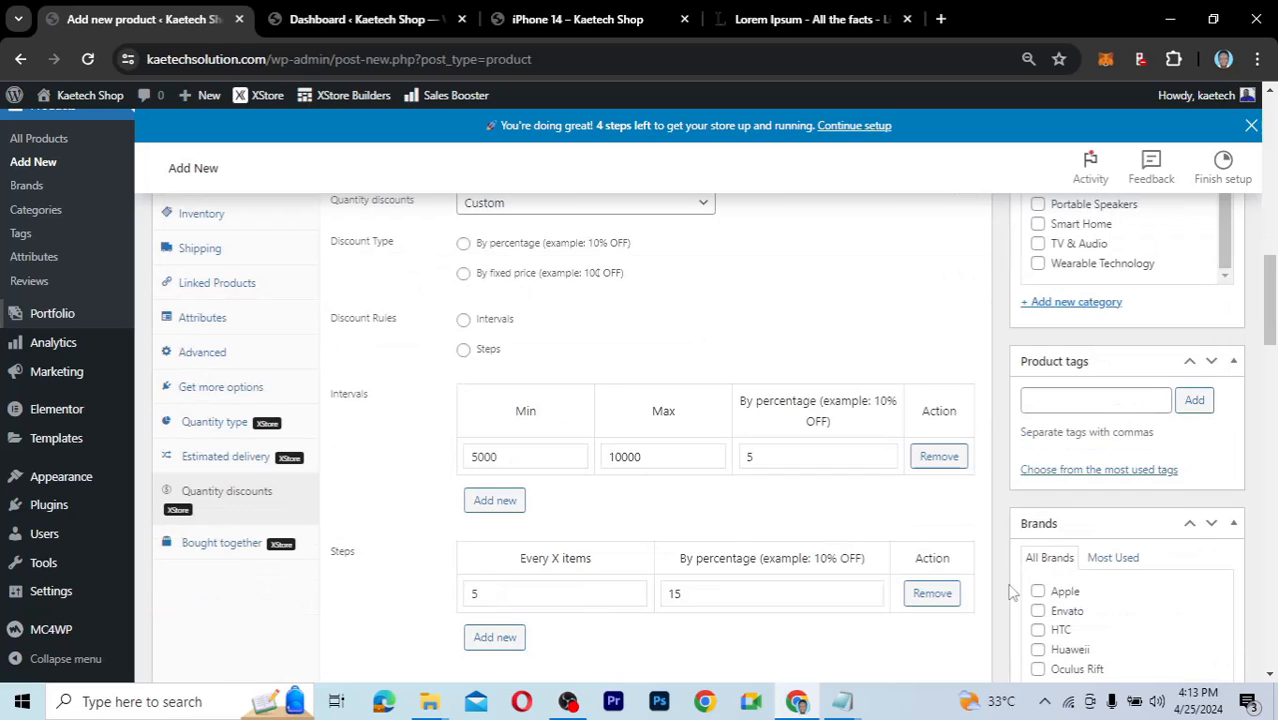
scroll(1010, 592, down, 2)
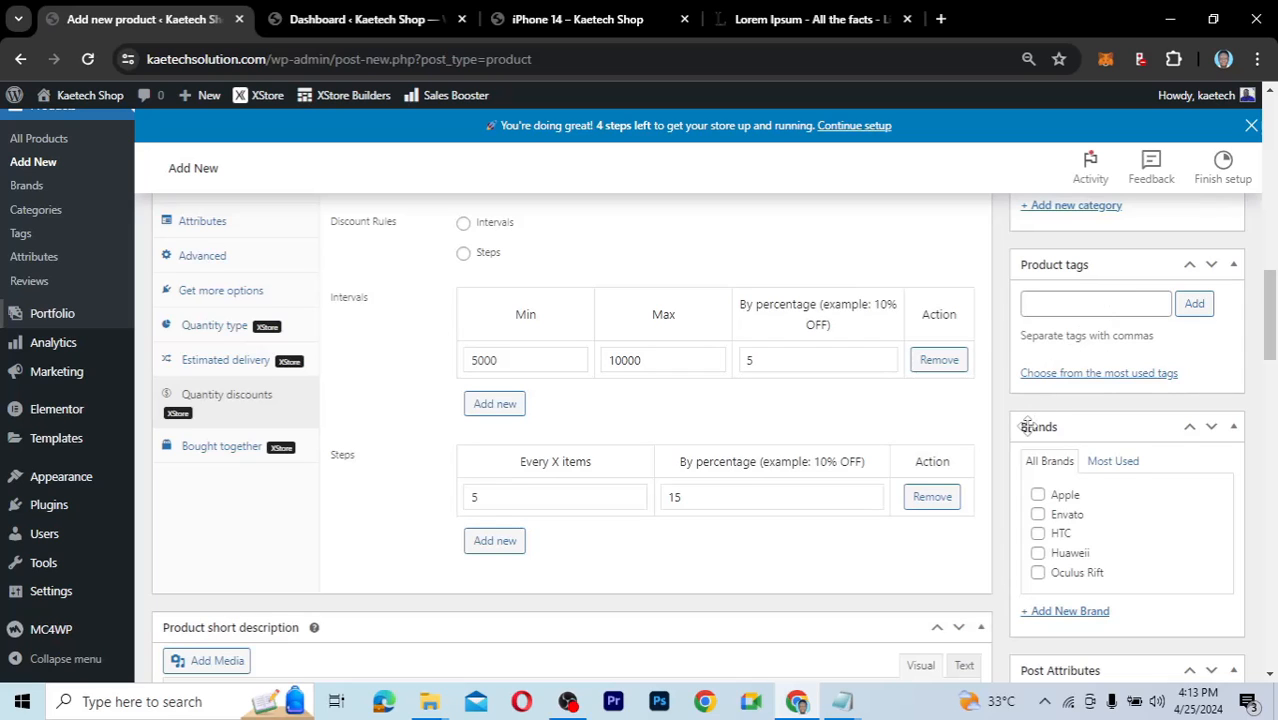
click(1038, 495)
scroll(1012, 540, down, 3)
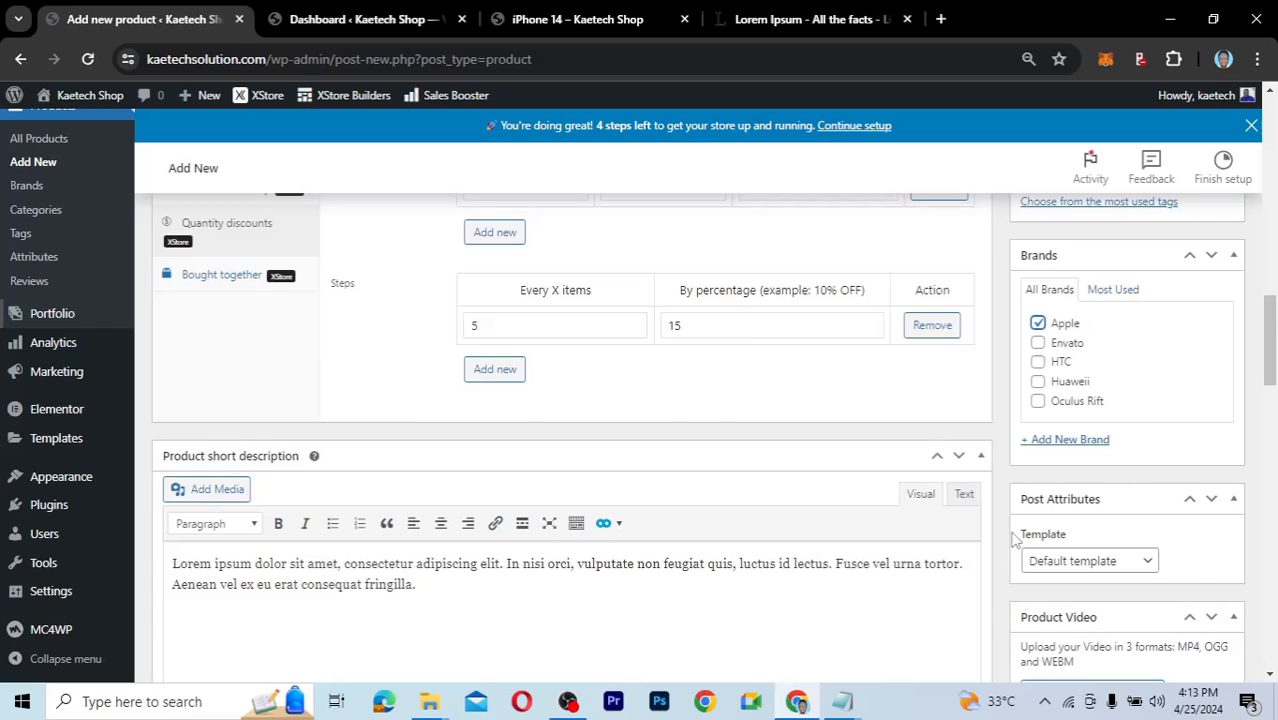
scroll(1012, 540, down, 3)
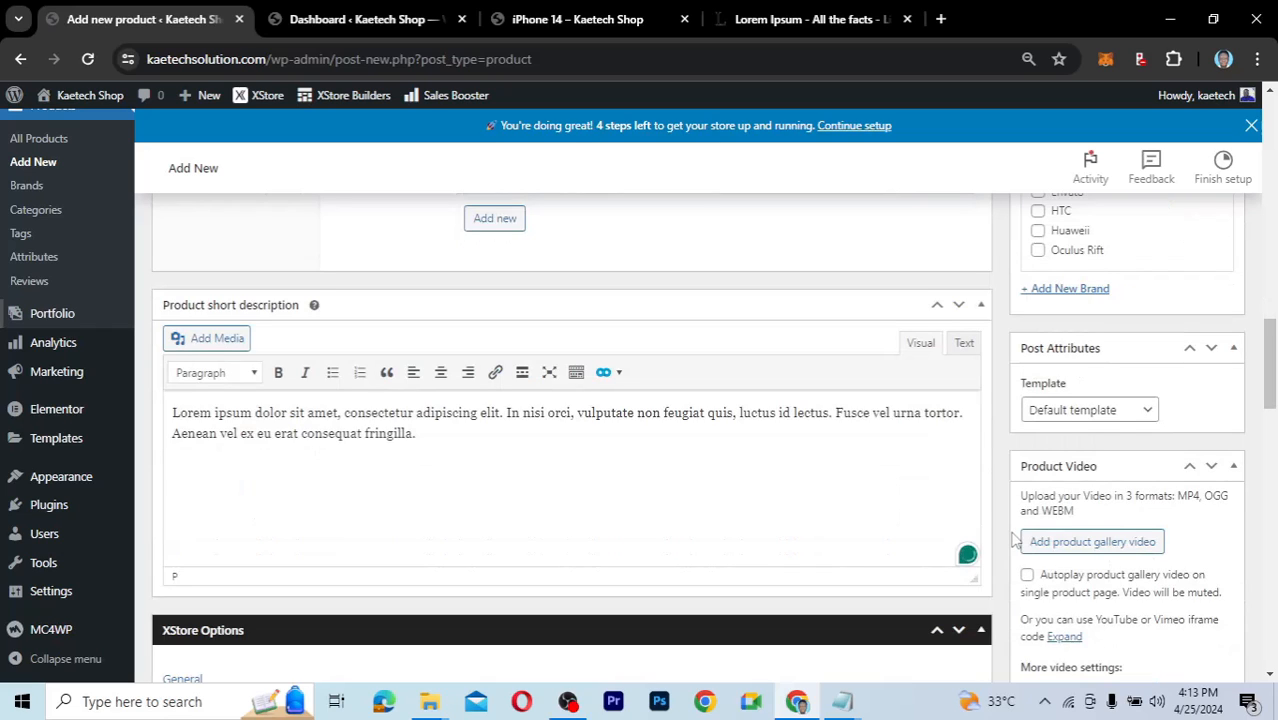
Set the Post Attributes template to Elementor Full Width.
click(1113, 420)
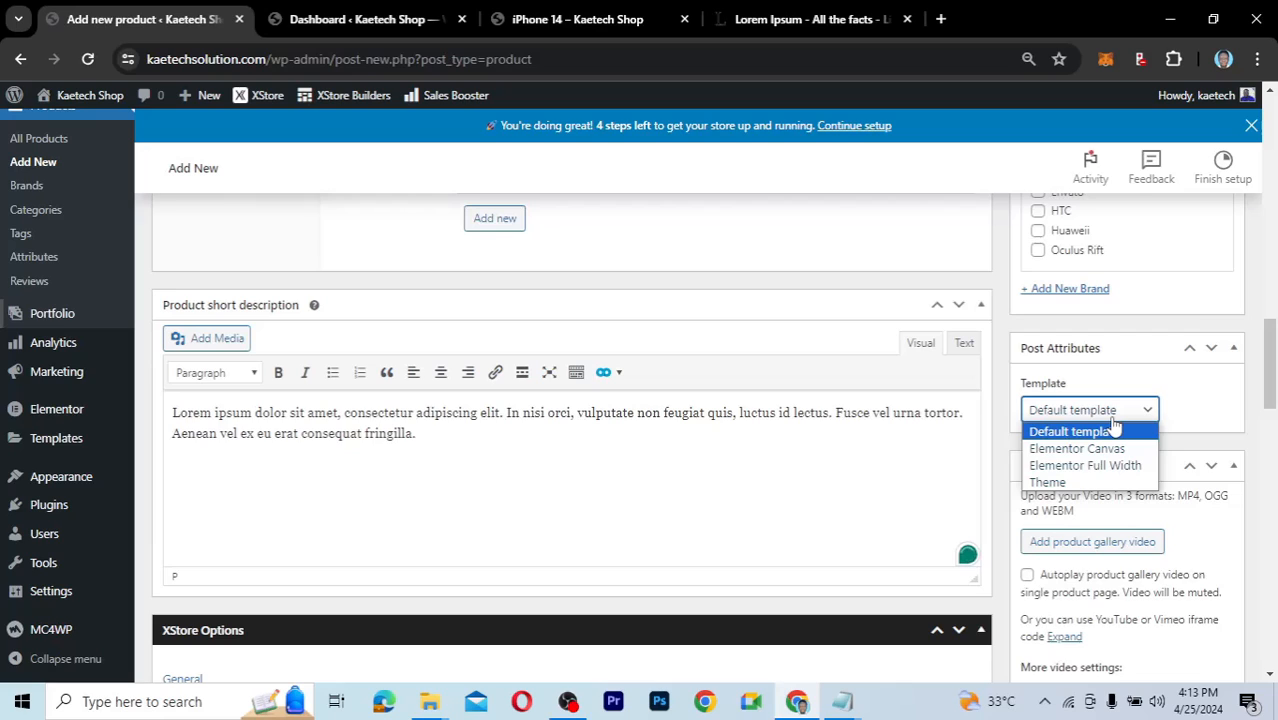
click(1103, 466)
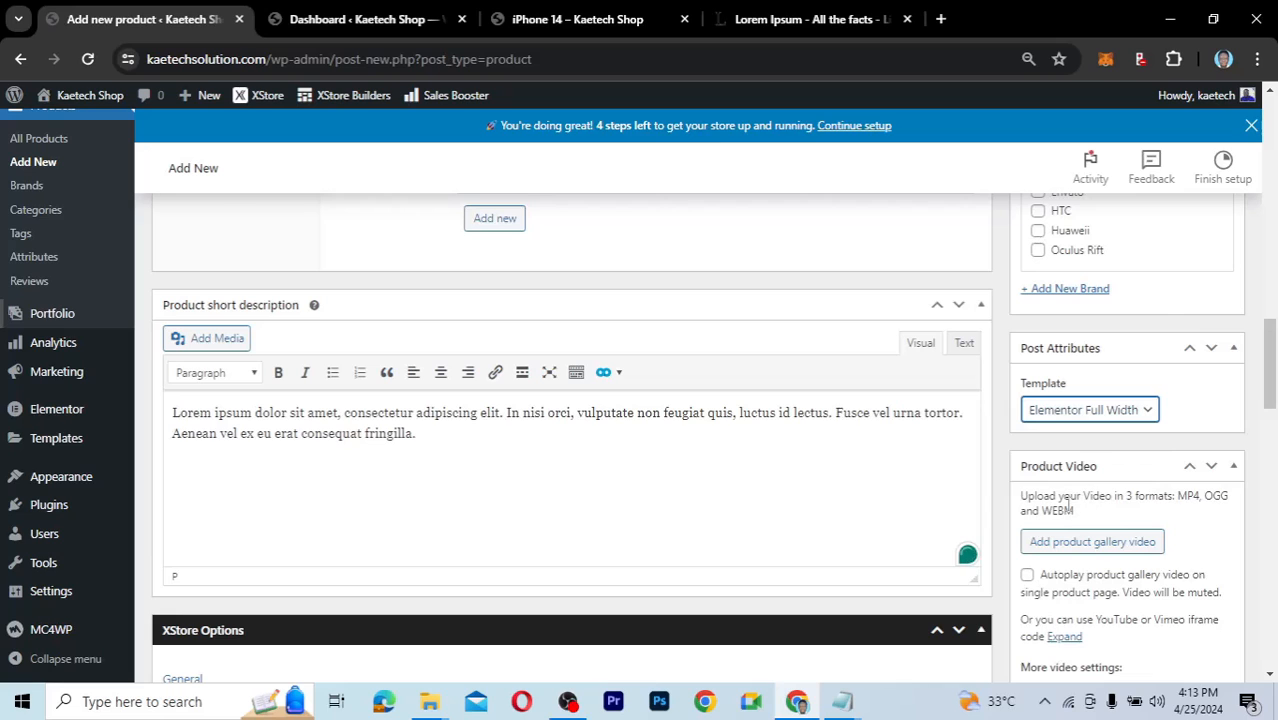
scroll(1068, 505, down, 2)
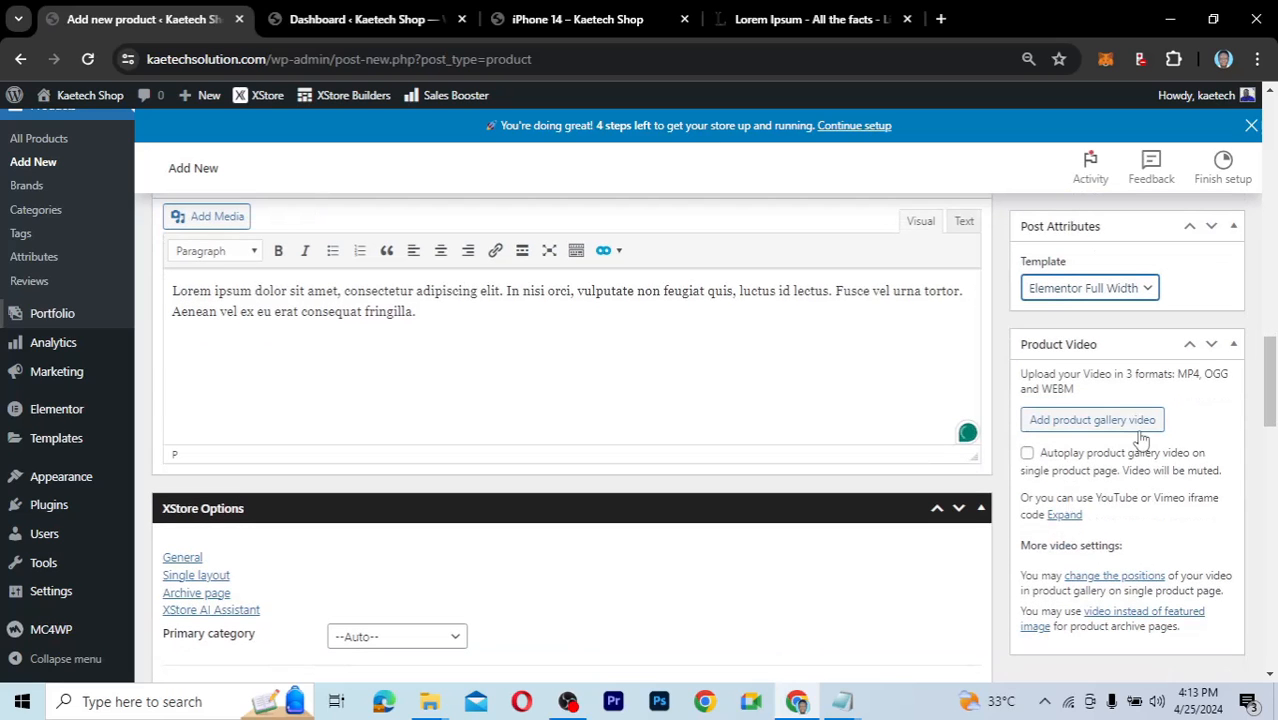
click(1092, 488)
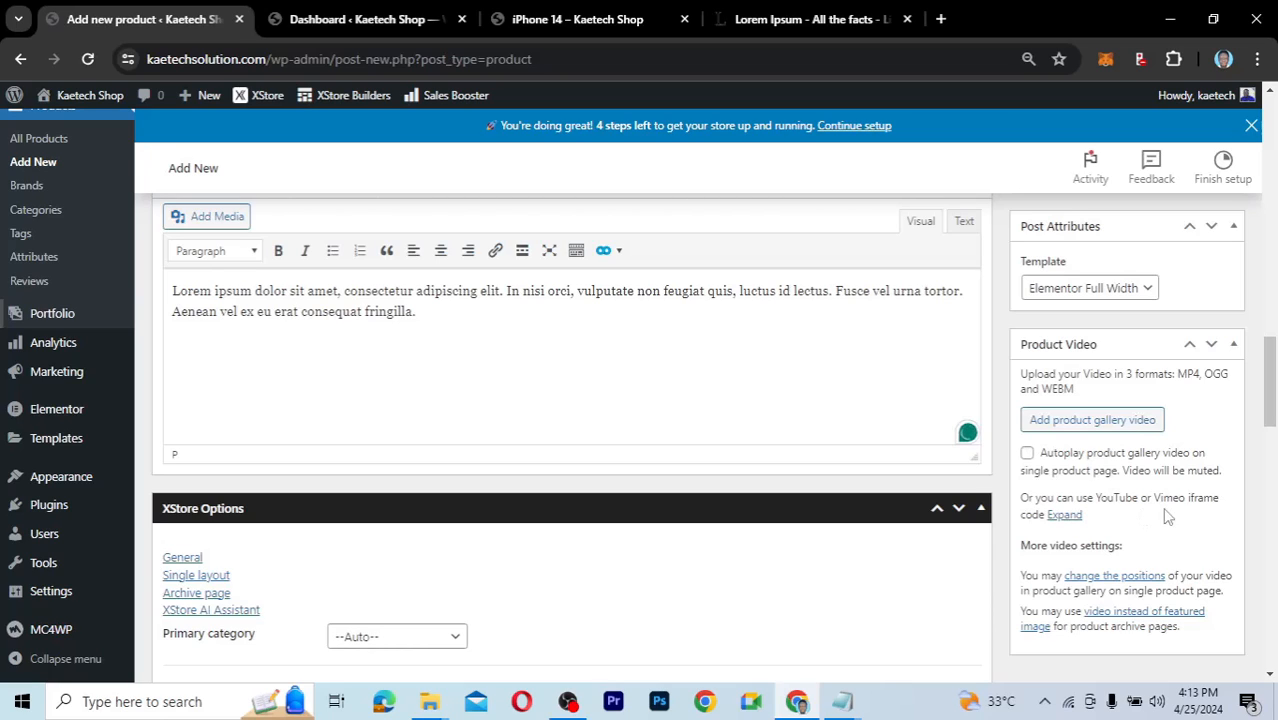
Expand and collapse the Product Video iframe code field.
click(1070, 514)
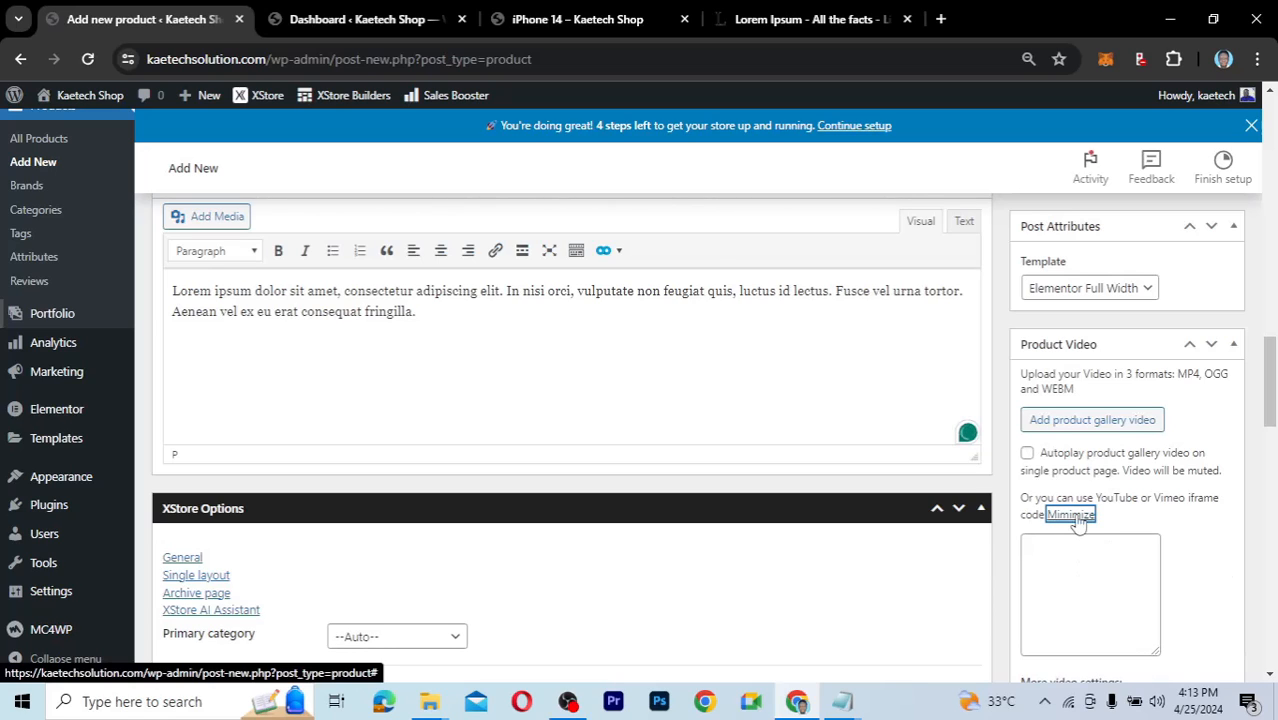
click(1077, 520)
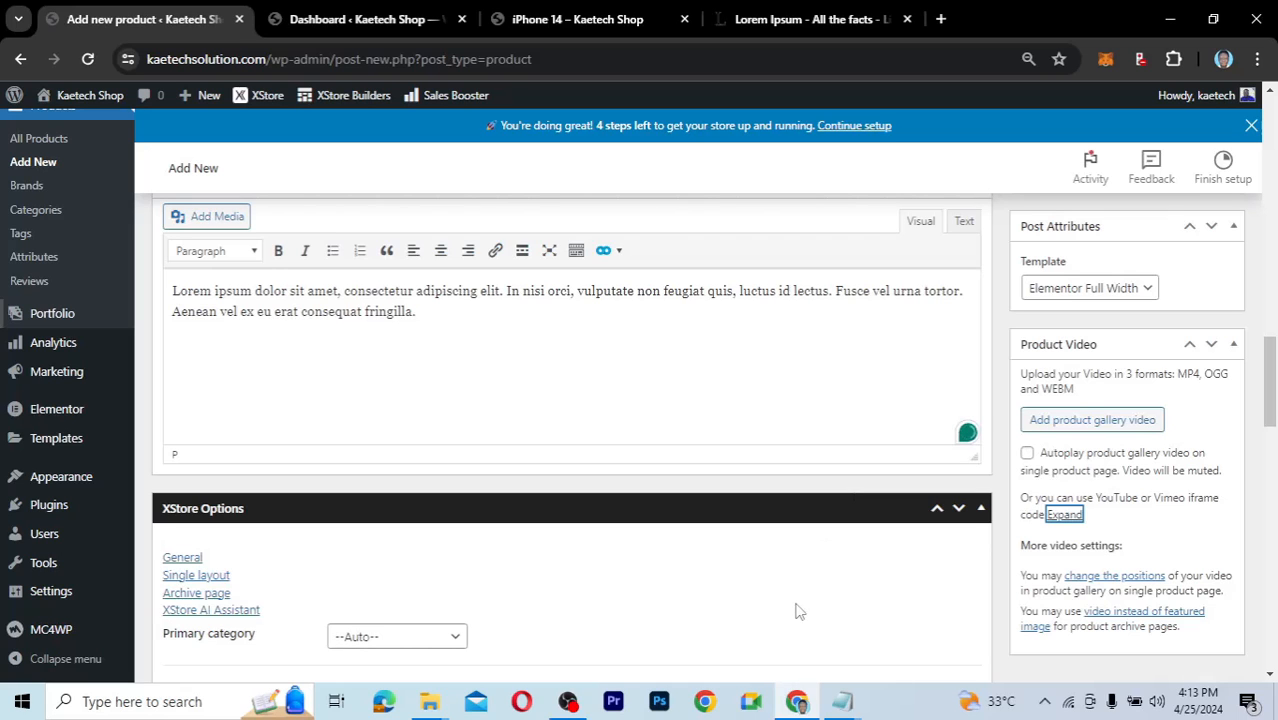
scroll(796, 607, up, 3)
Publish MacBook Air 2018 Model and check its live storefront page in a new tab.
scroll(1205, 508, down, 1)
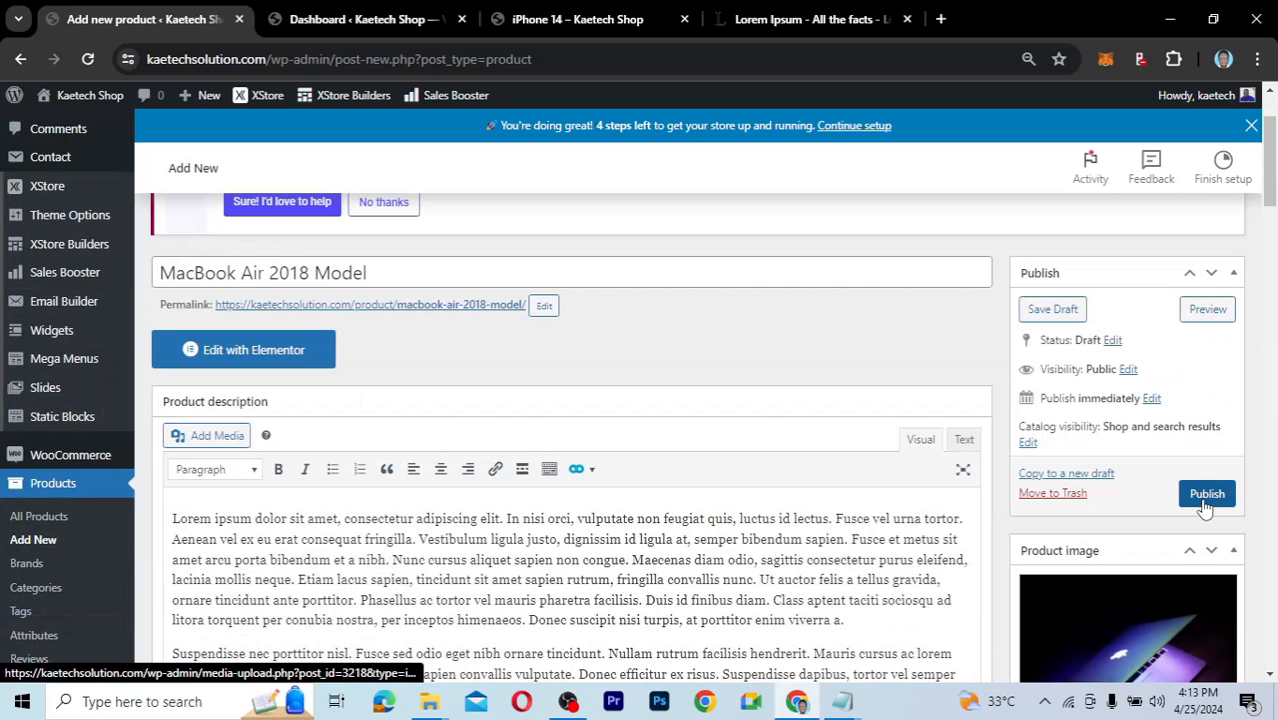
click(1206, 496)
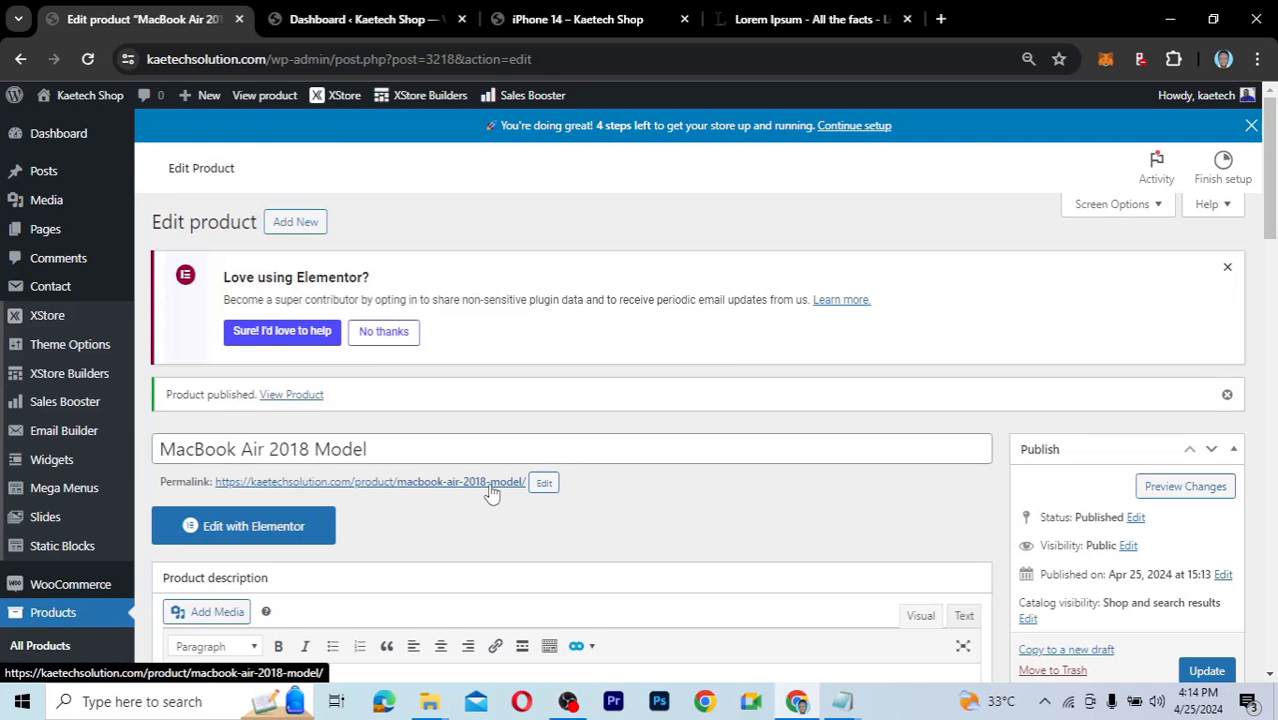
middle_click(491, 483)
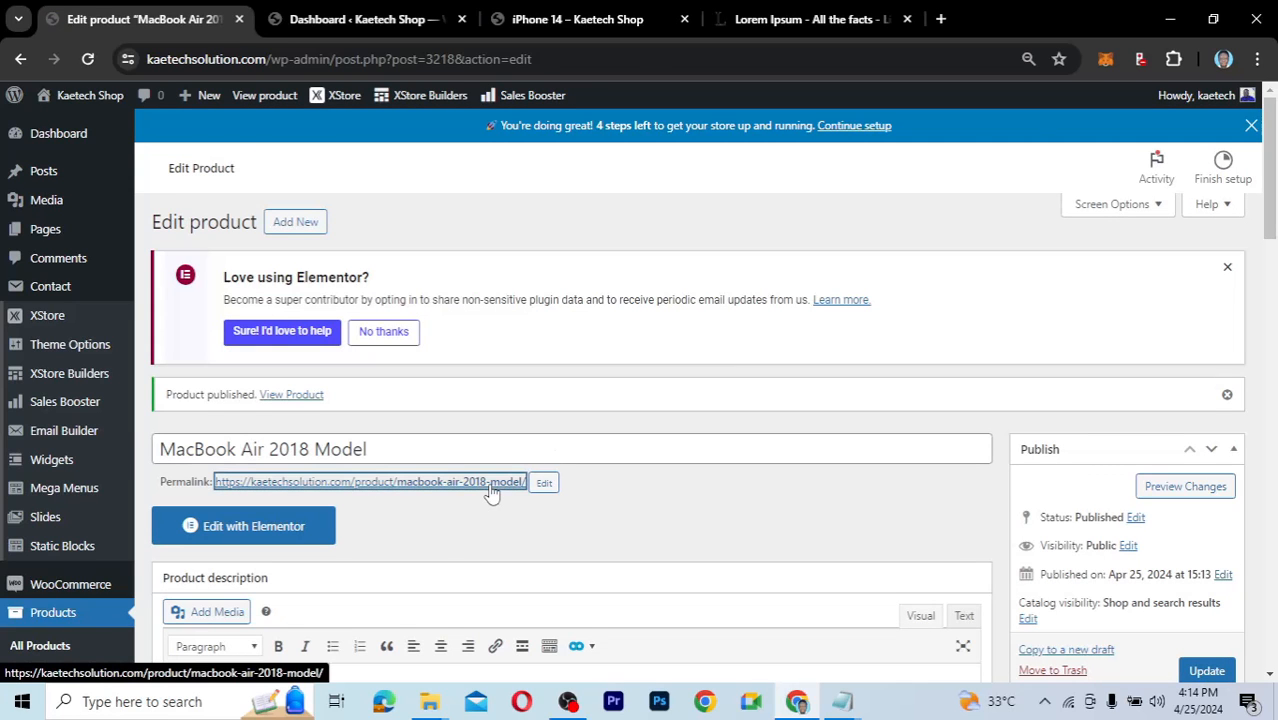
click(358, 22)
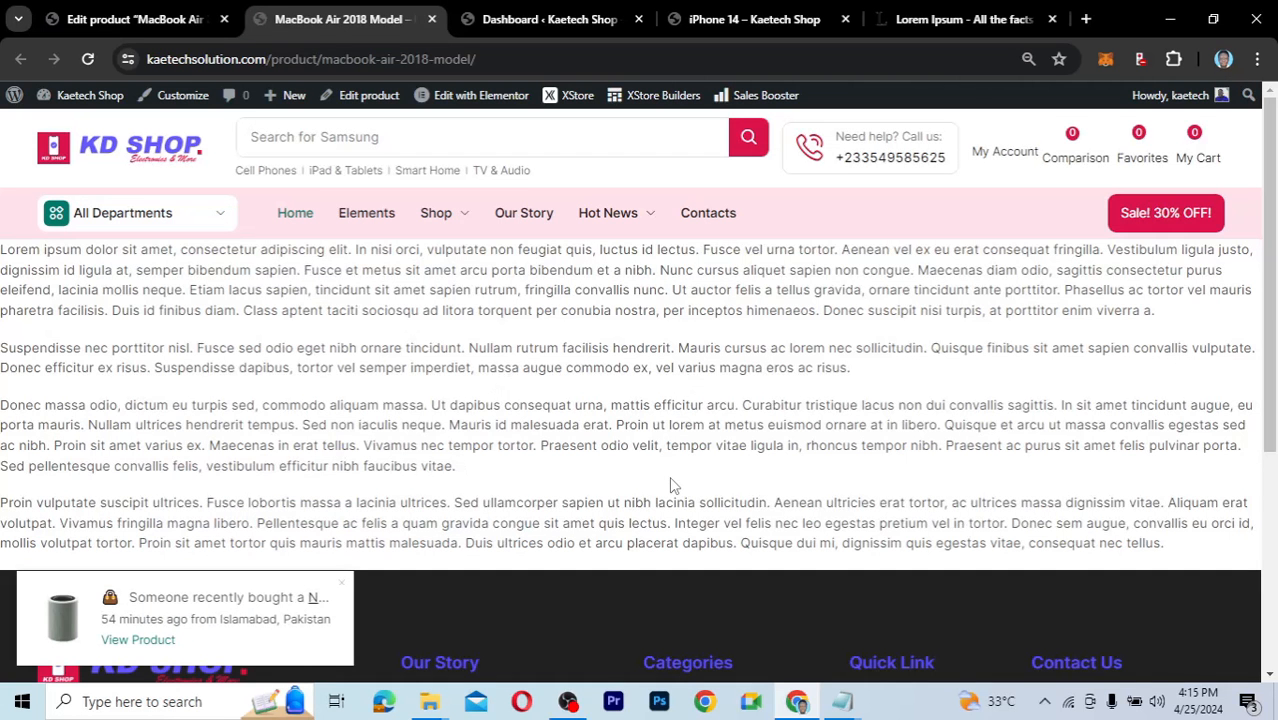
scroll(671, 478, down, 3)
scroll(671, 478, up, 3)
key(ctrl+shift+Tab)
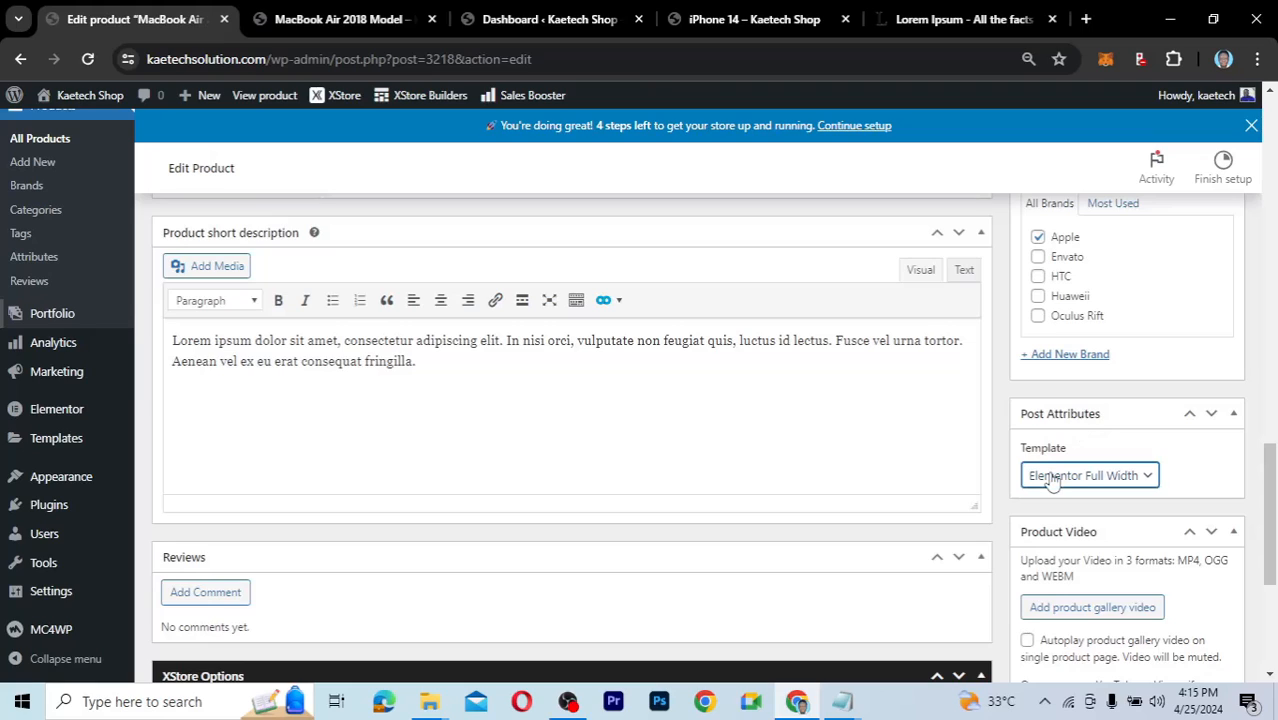
Switch the page template to Default template and update the product.
click(1088, 477)
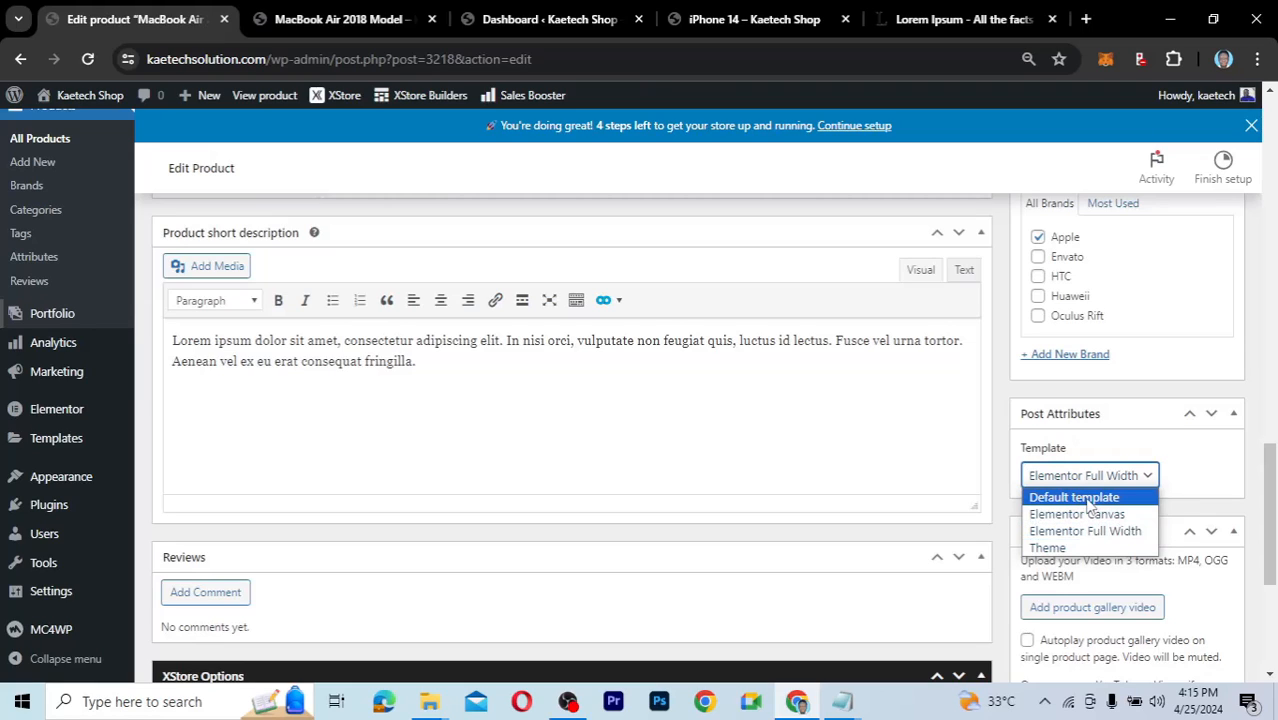
click(1091, 498)
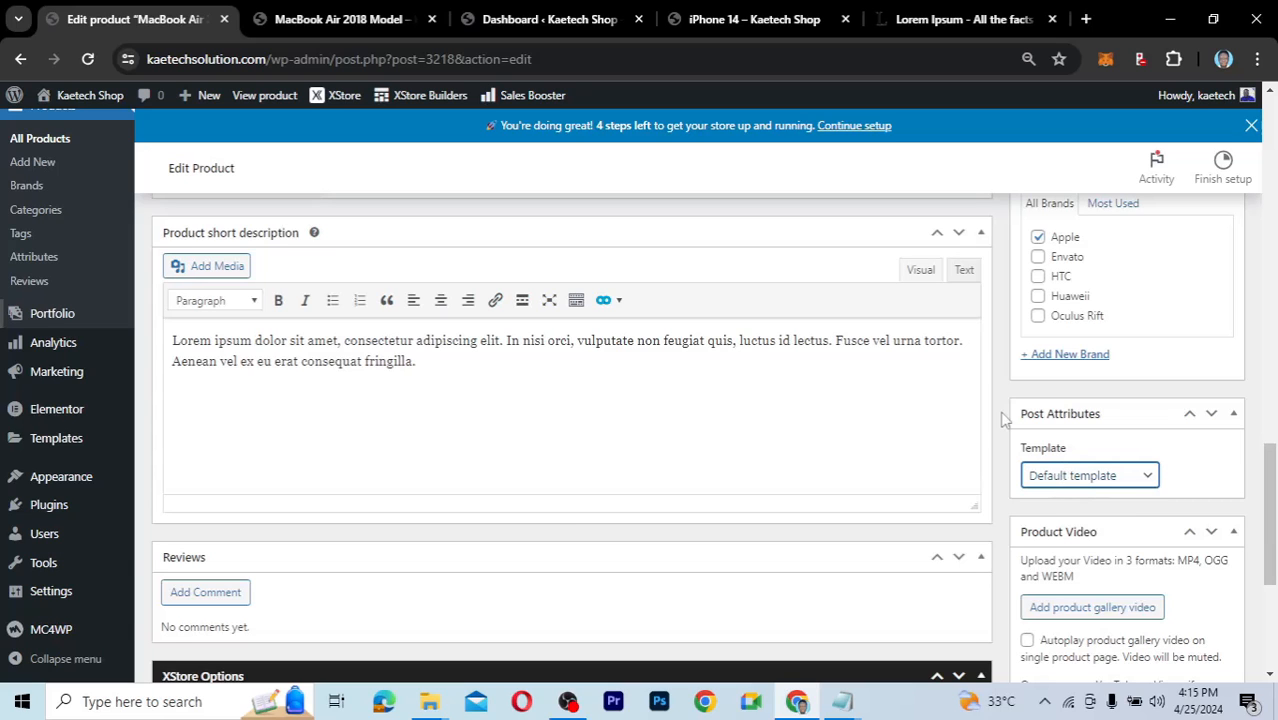
scroll(1005, 418, up, 10)
scroll(1145, 597, down, 2)
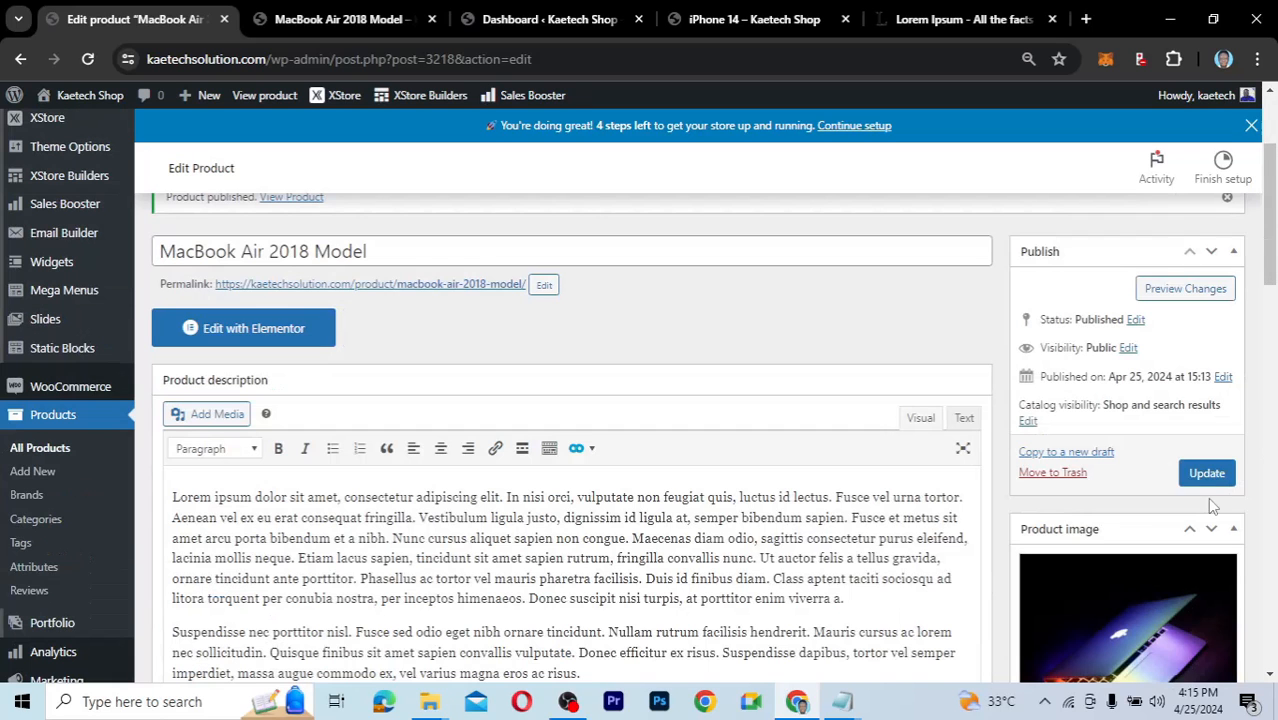
click(1206, 474)
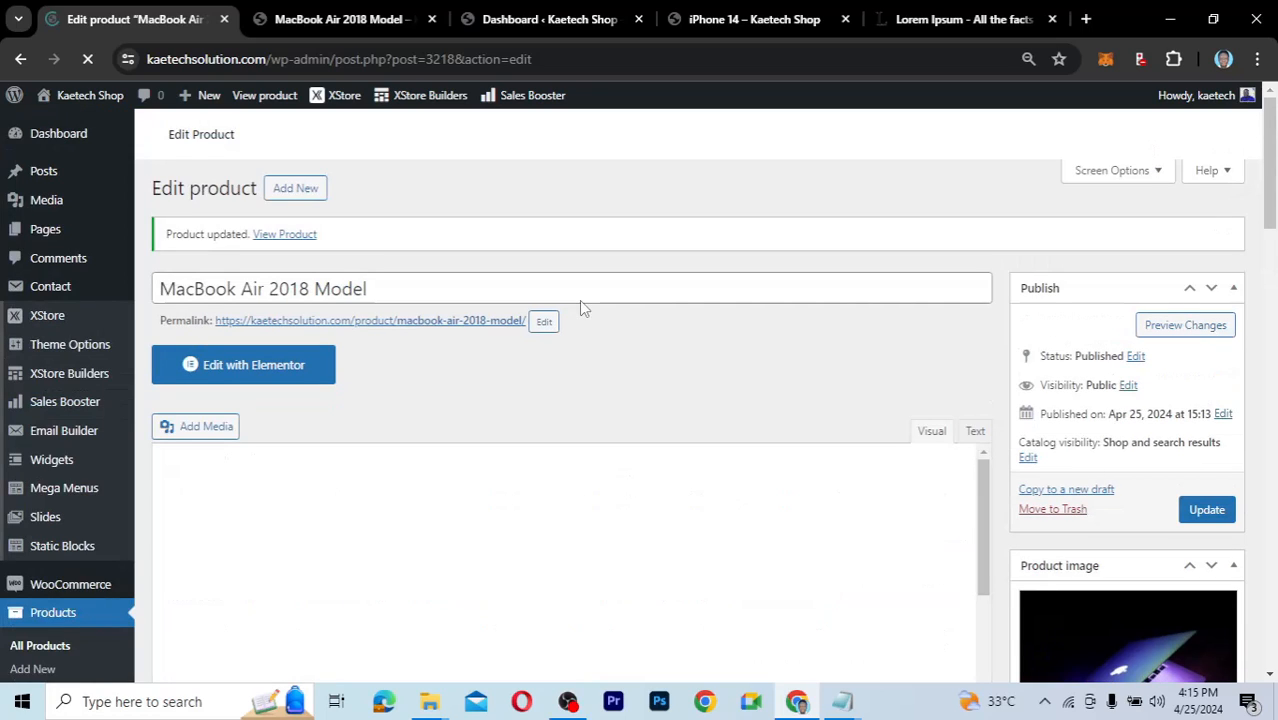
Reload the storefront page and scroll through the full product layout.
click(350, 20)
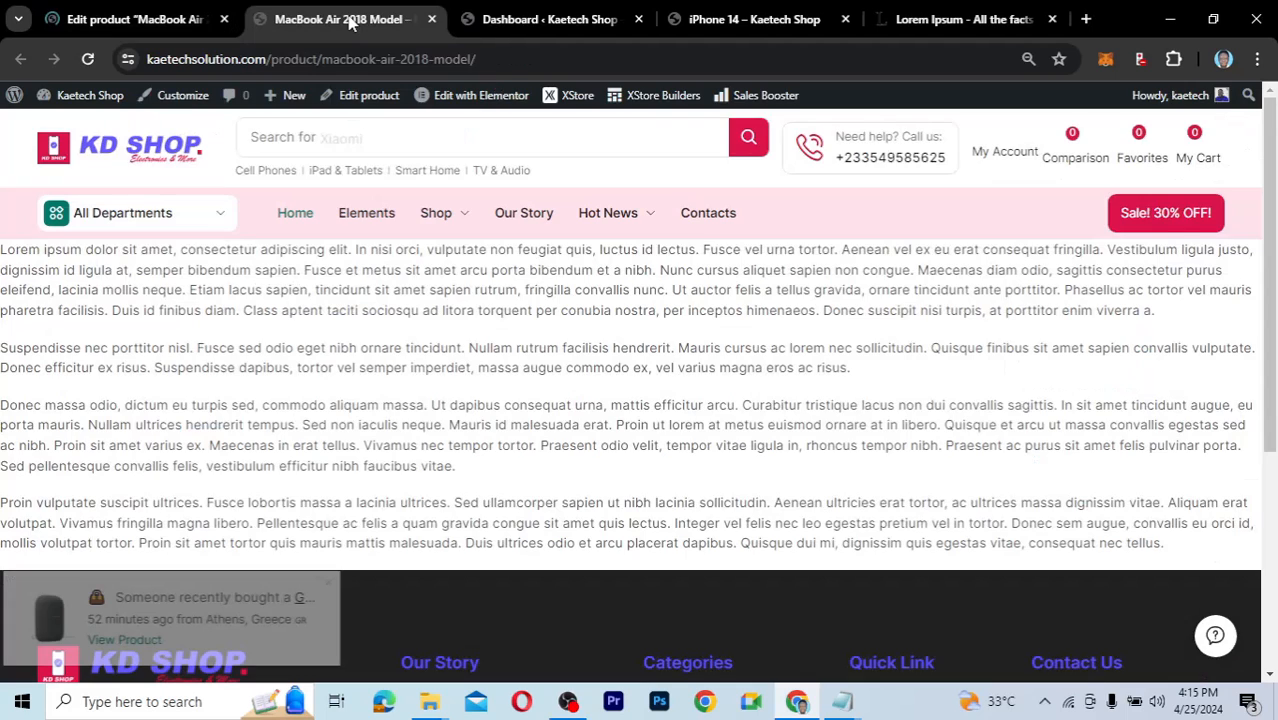
key(F5)
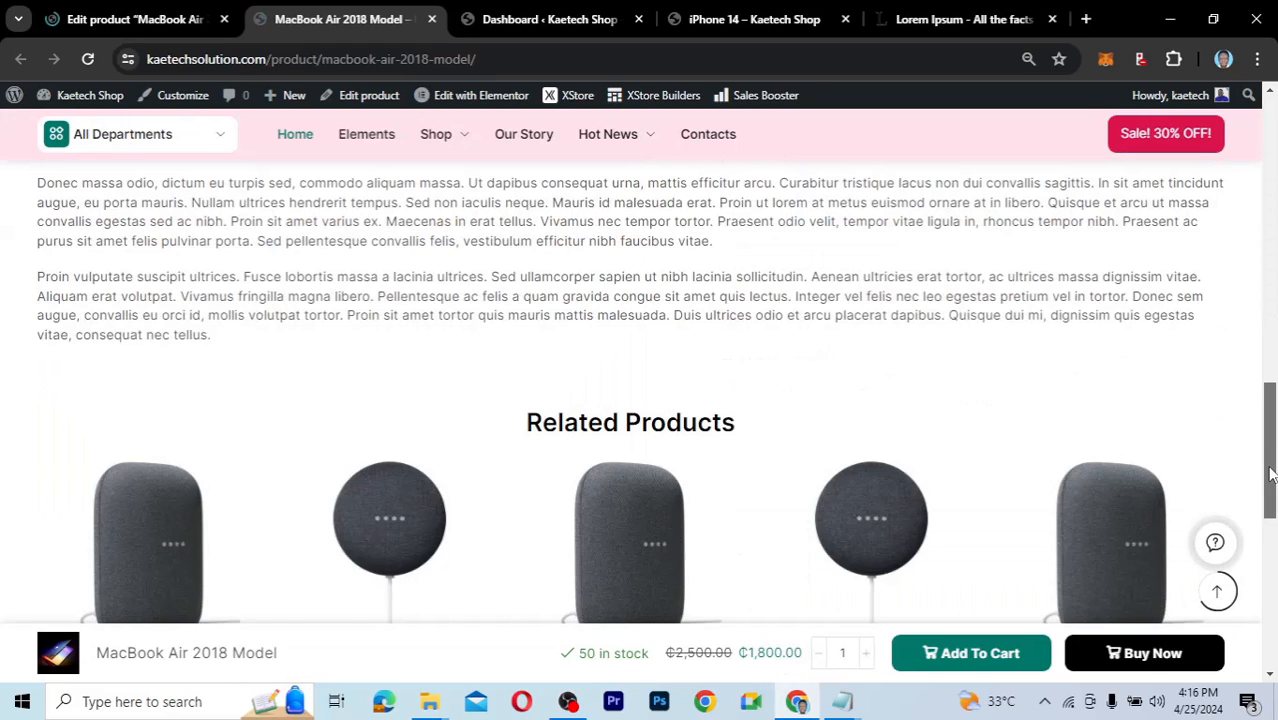
drag(1270, 475, 1266, 135)
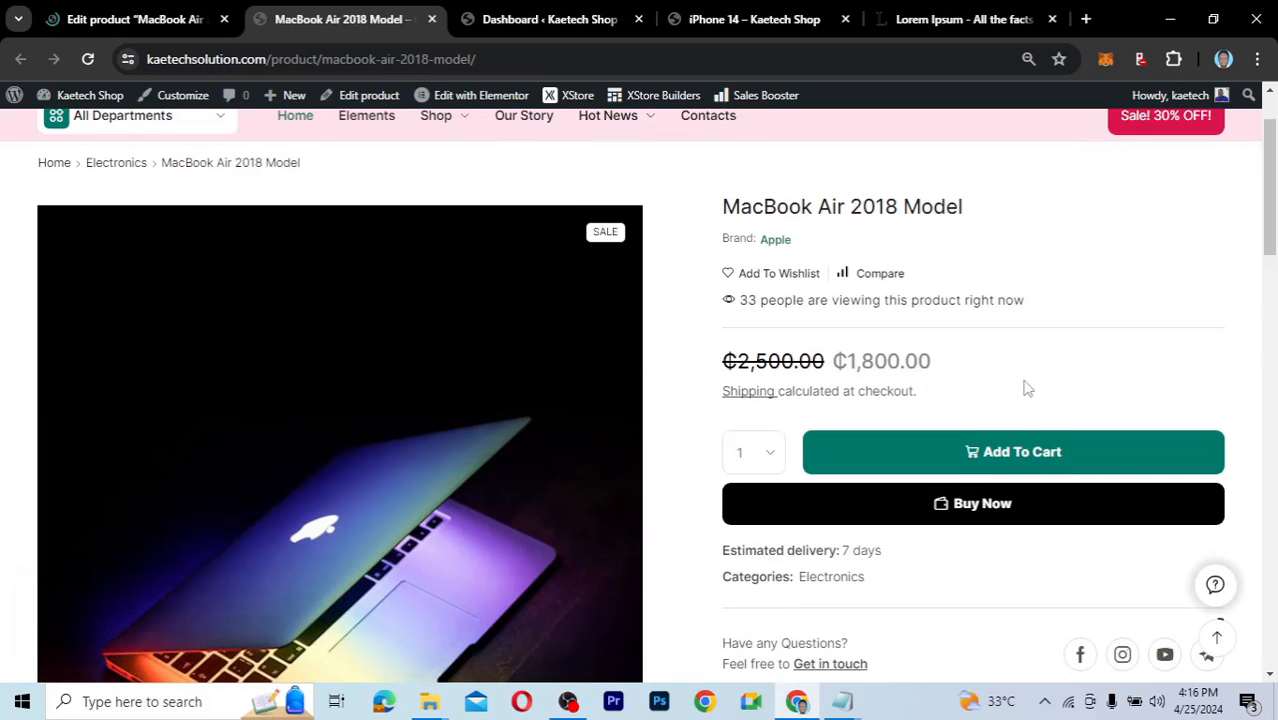
drag(1272, 228, 1276, 231)
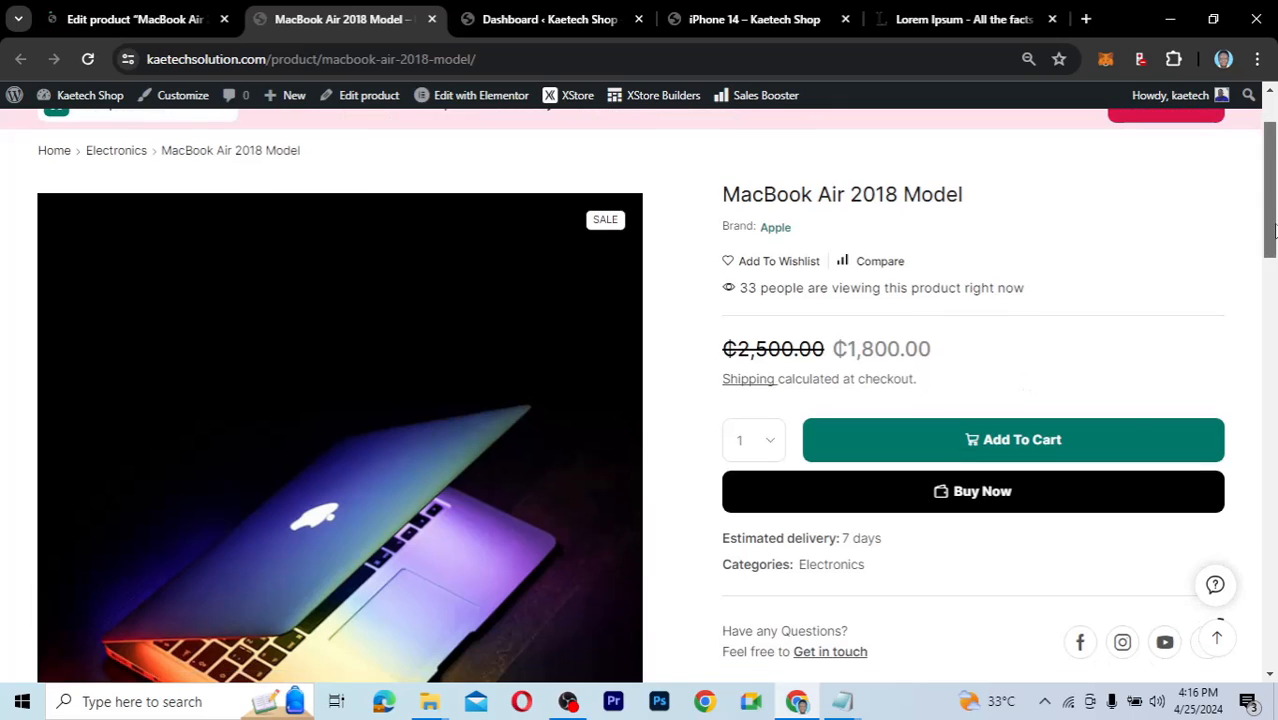
scroll(1274, 220, down, 1)
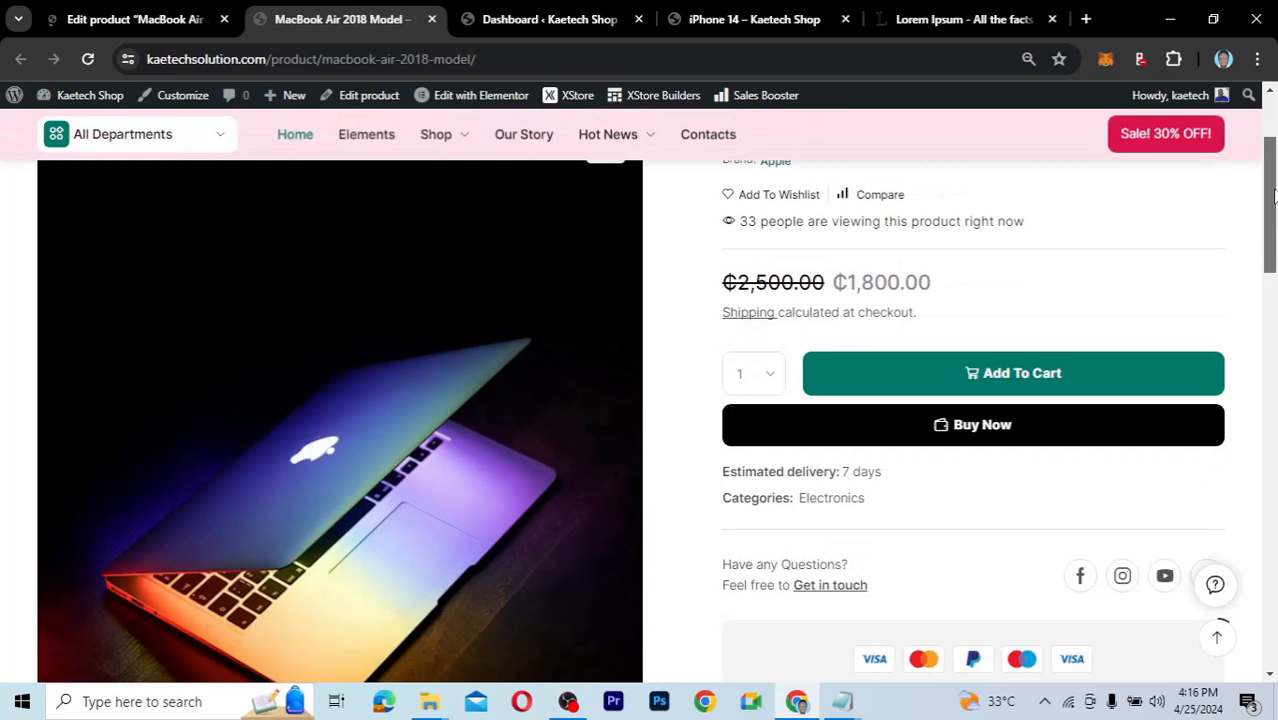
scroll(1135, 397, up, 2)
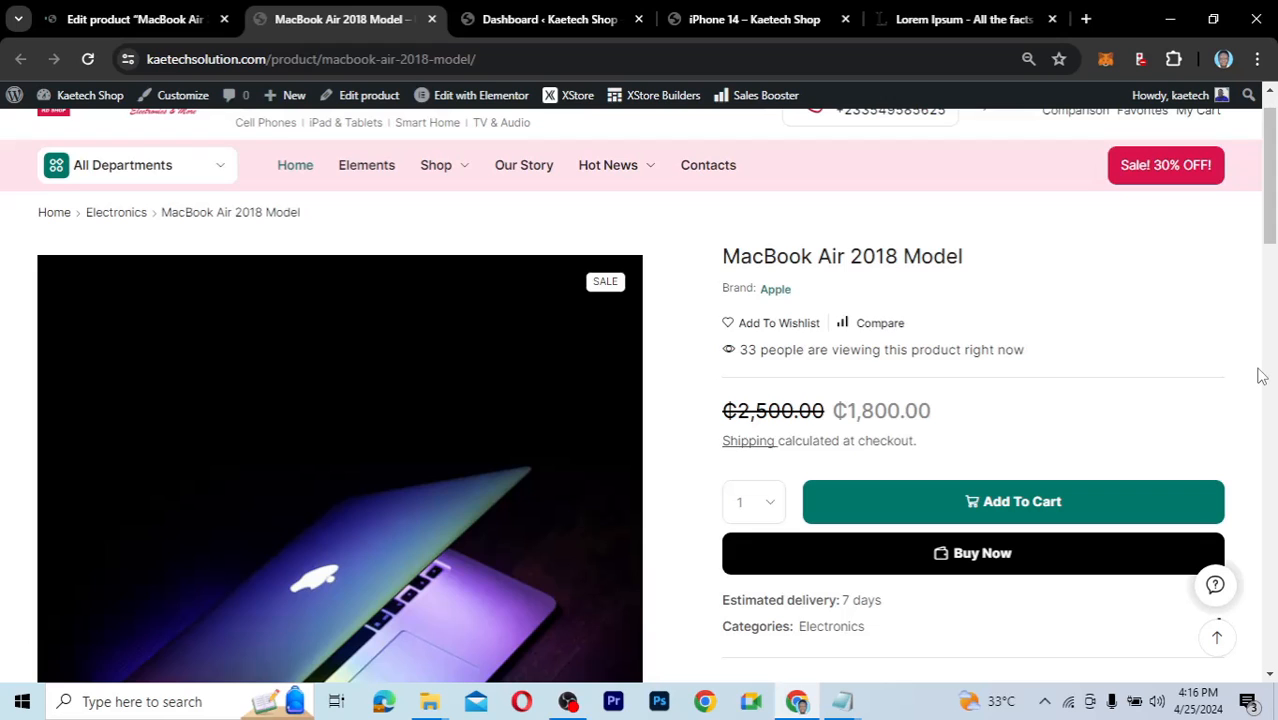
scroll(806, 443, down, 8)
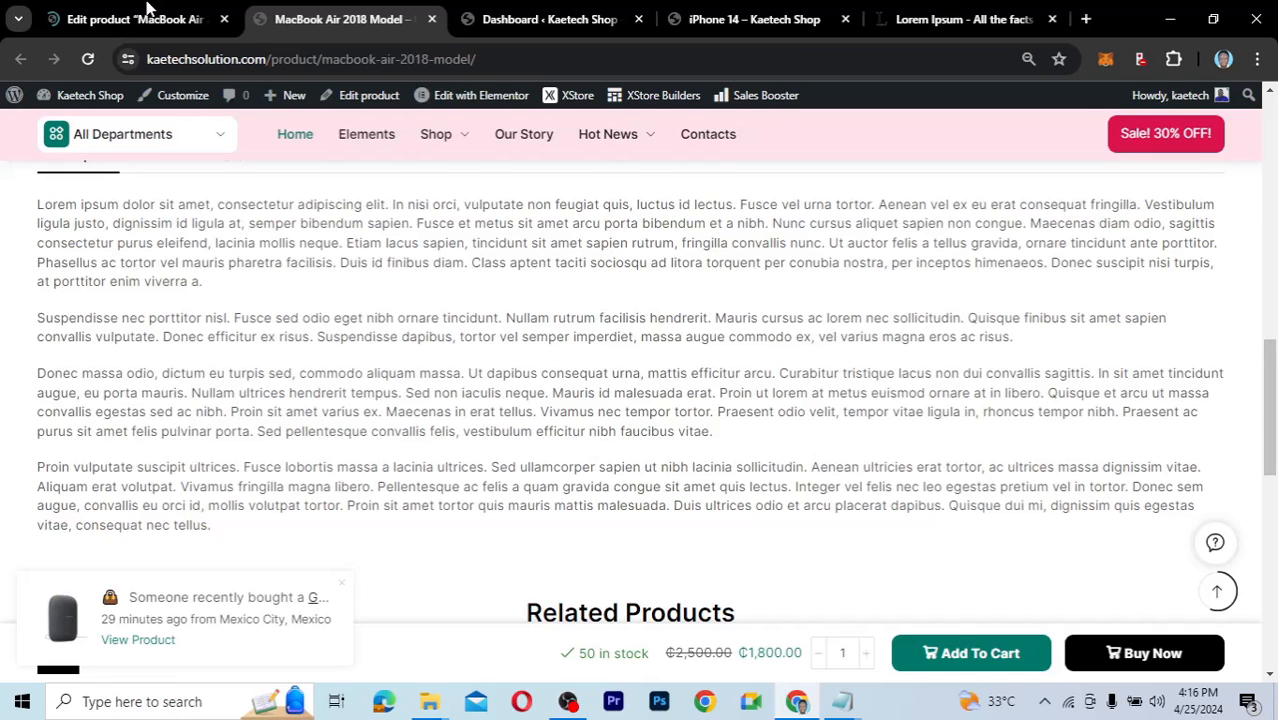
Return to the product editor and scroll down the edit page.
click(146, 12)
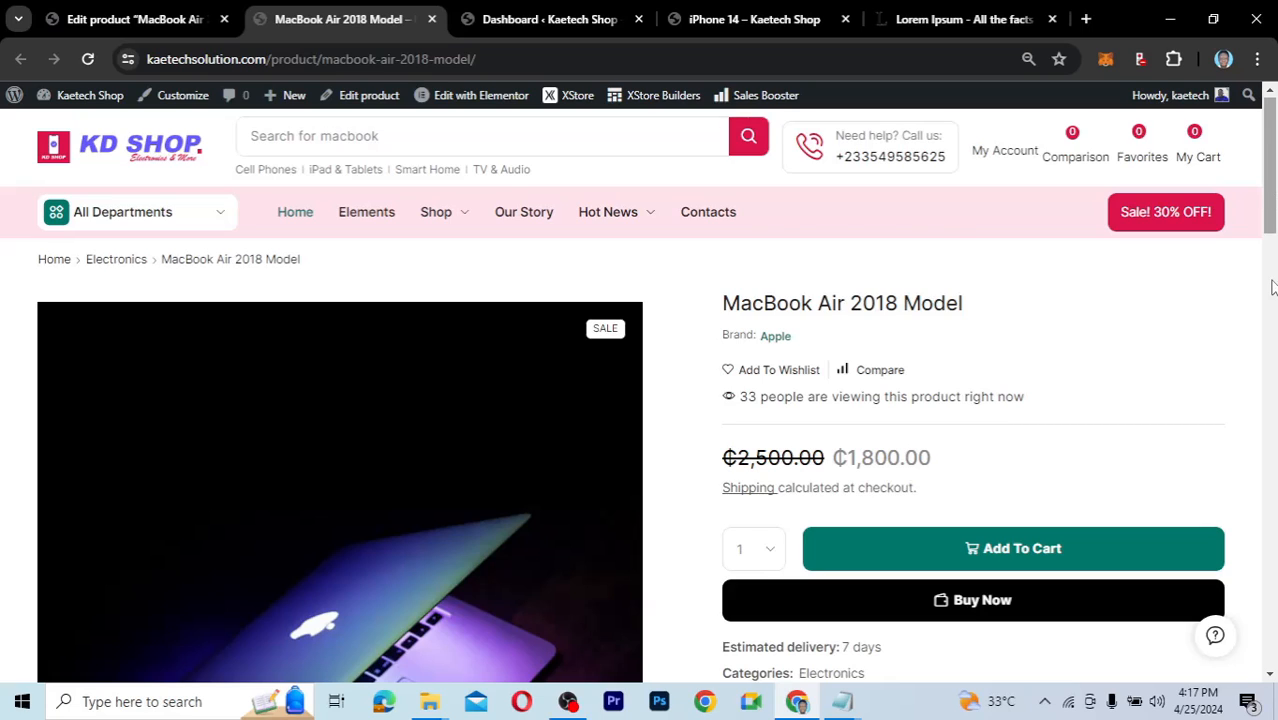
scroll(1272, 287, down, 1)
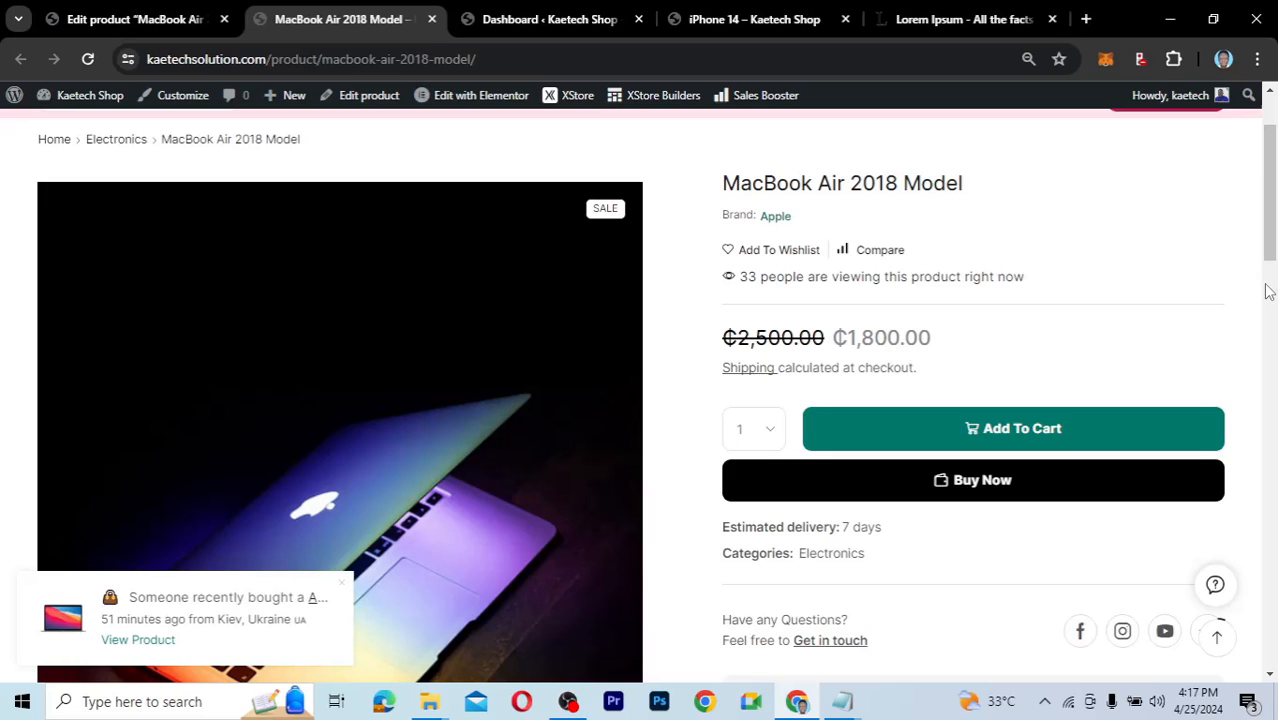
scroll(863, 291, down, 3)
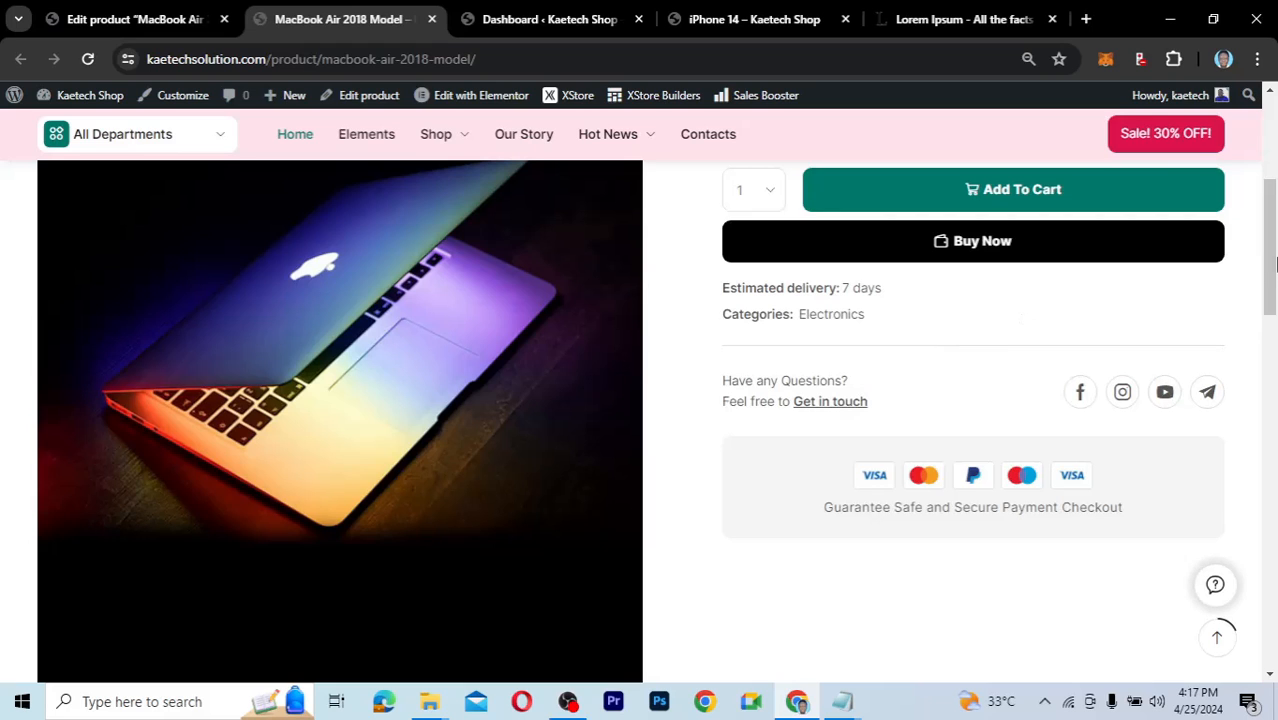
drag(1271, 263, 1271, 453)
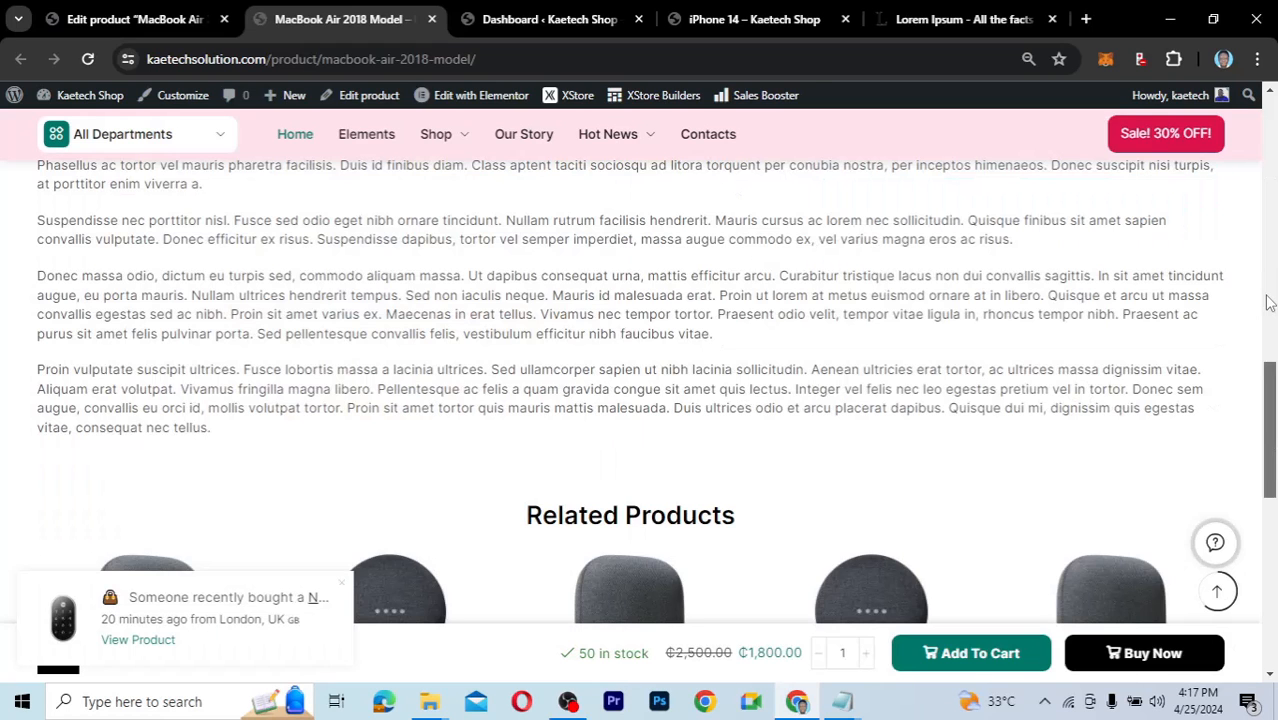
drag(1270, 303, 1268, 180)
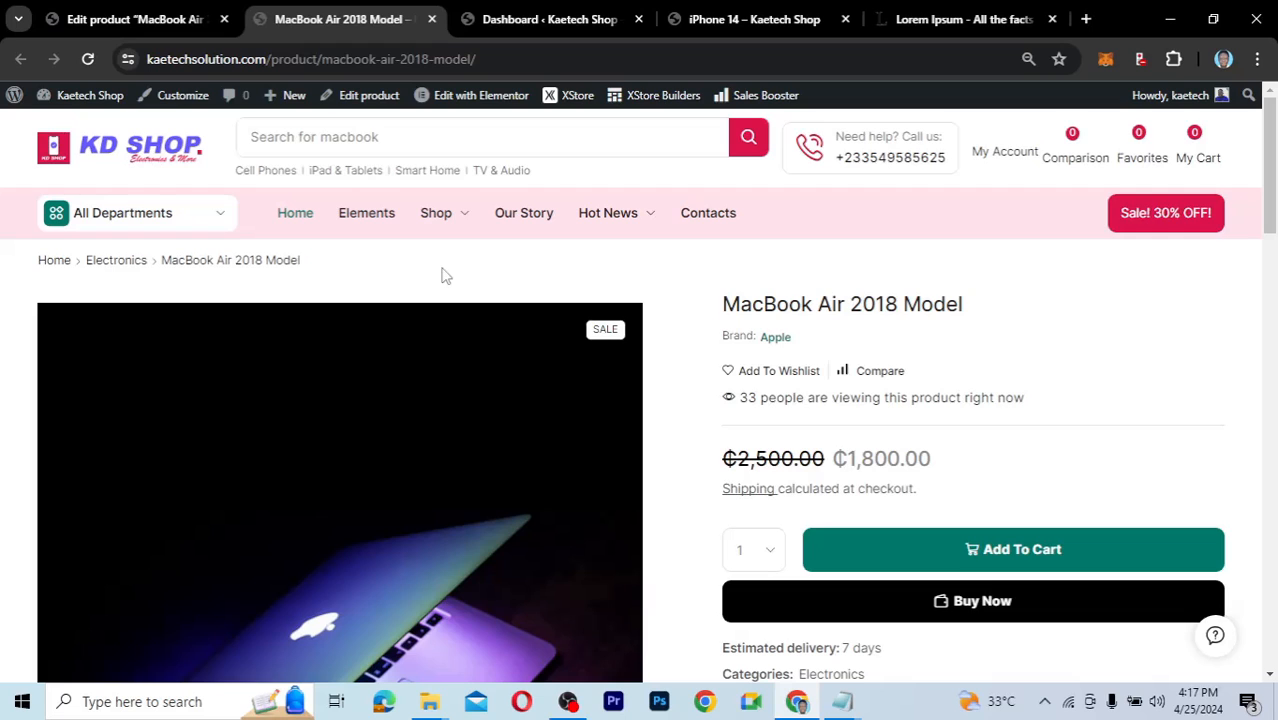
Start a new product via Products > Add New and open its product image picker.
click(146, 20)
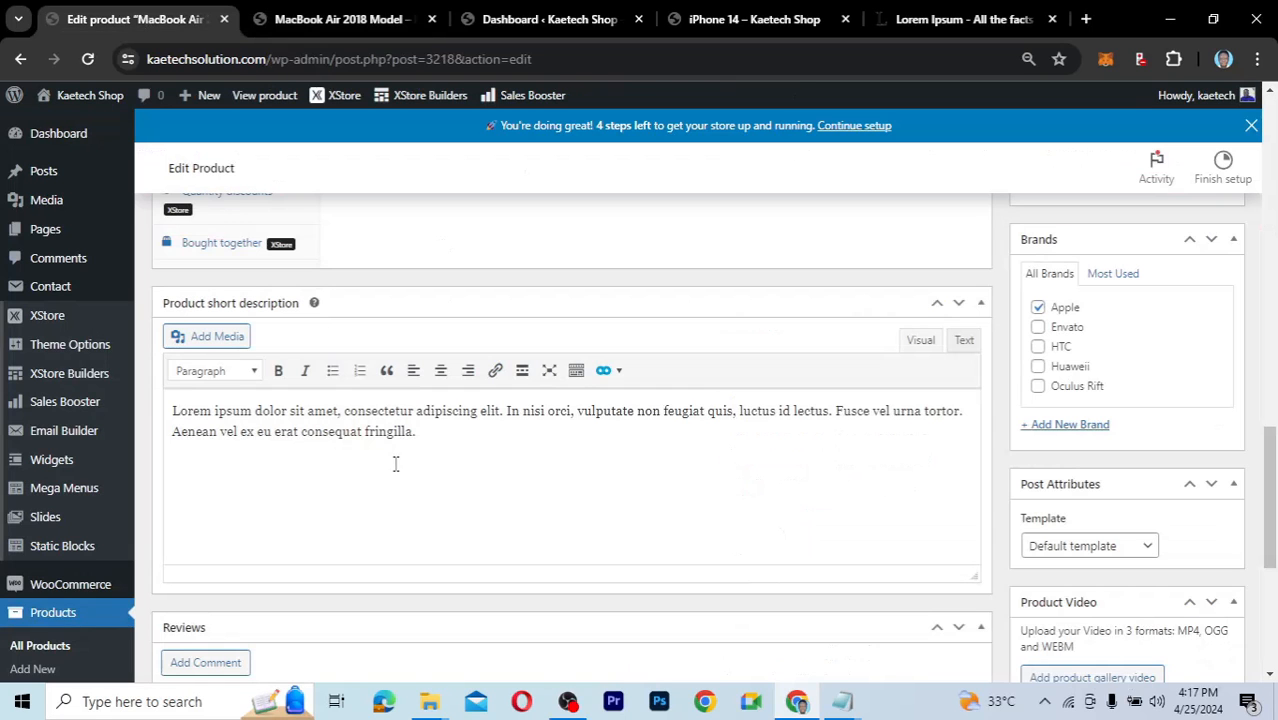
scroll(395, 463, up, 4)
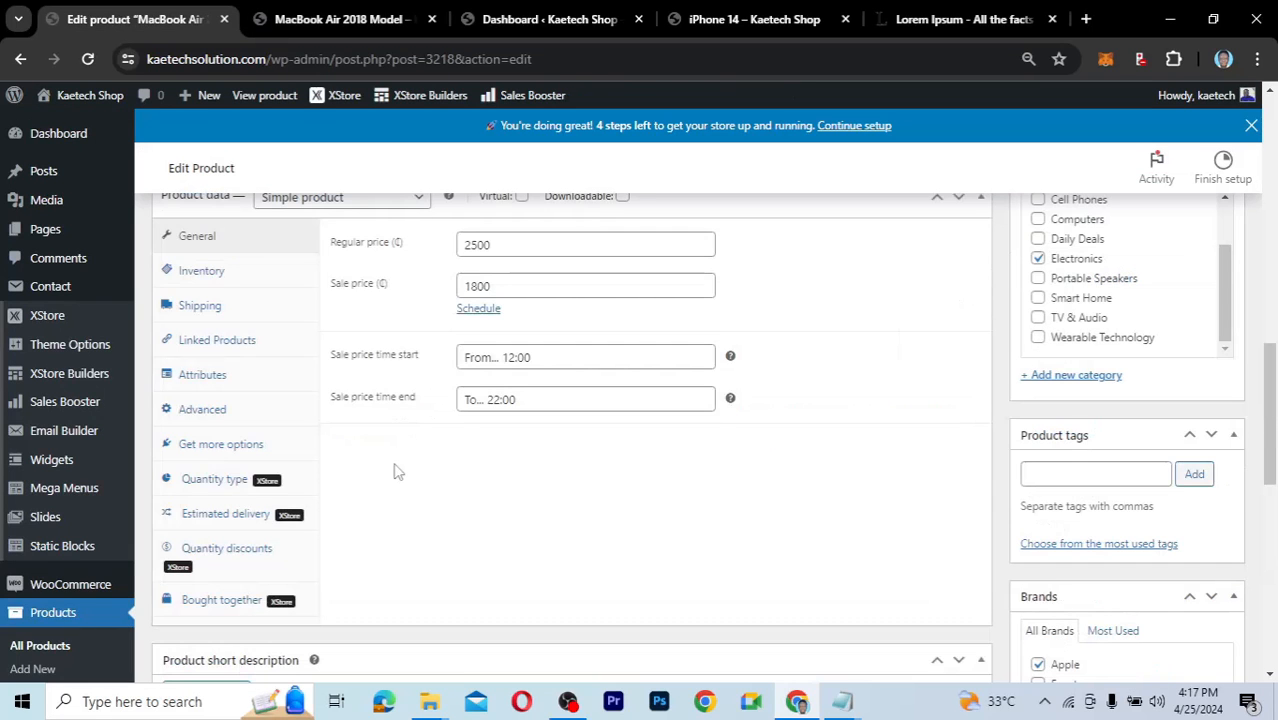
scroll(395, 463, down, 4)
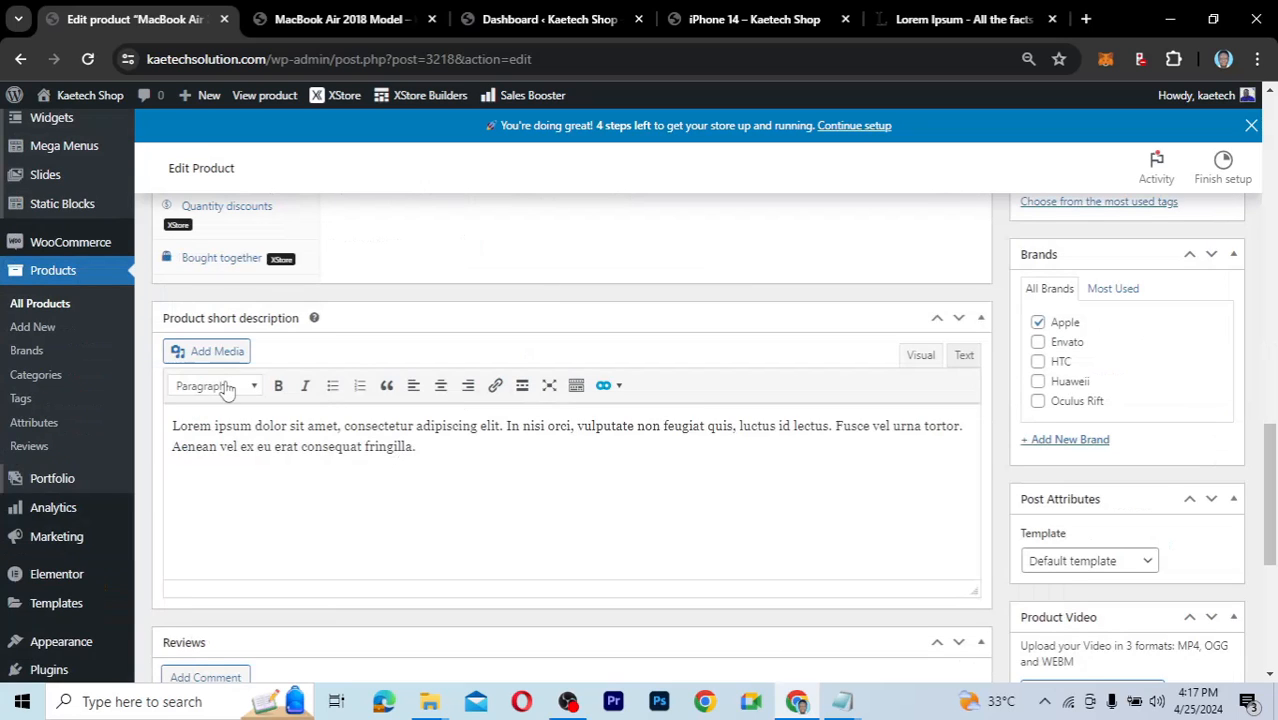
scroll(428, 303, up, 1)
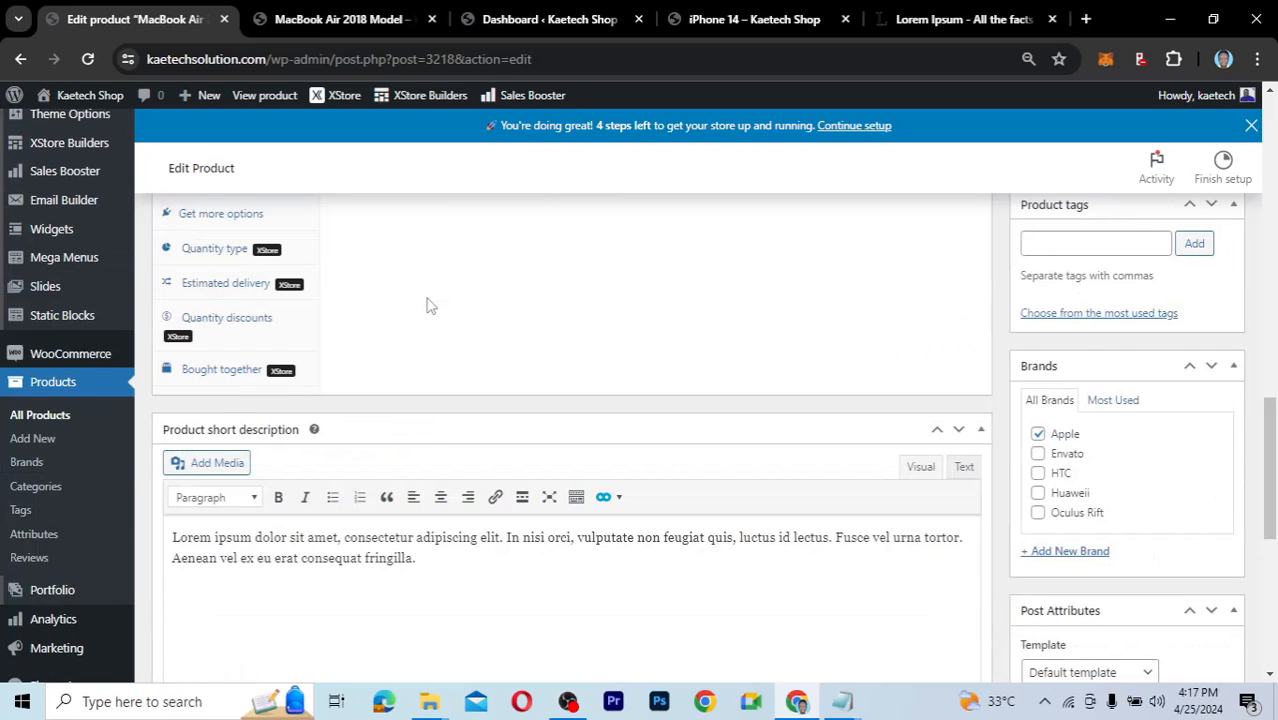
scroll(427, 305, up, 1)
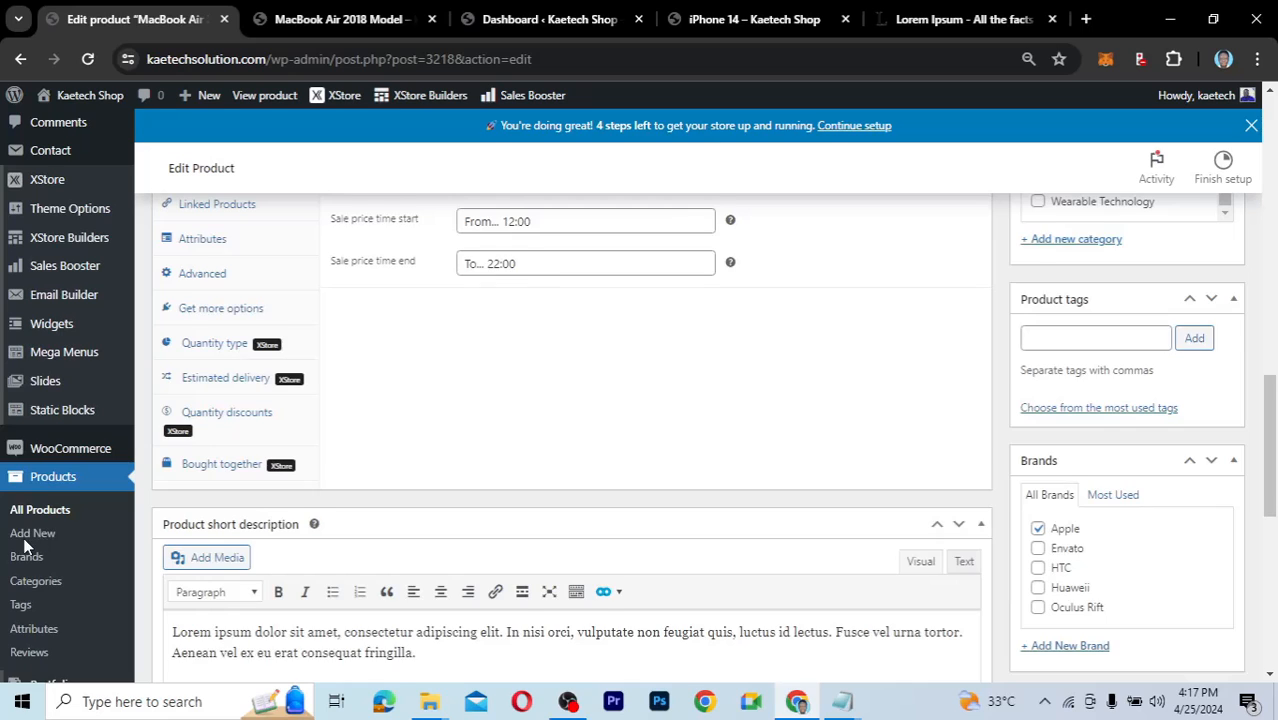
scroll(25, 545, up, 1)
click(33, 572)
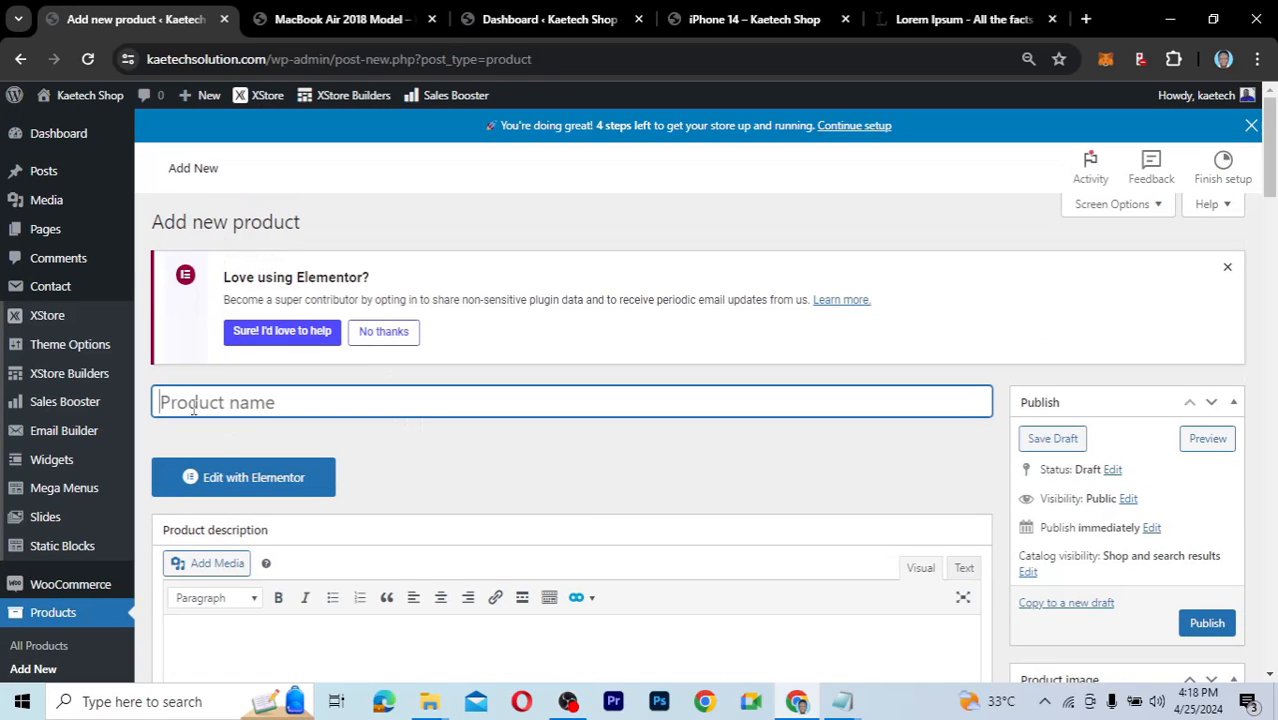
scroll(600, 495, down, 3)
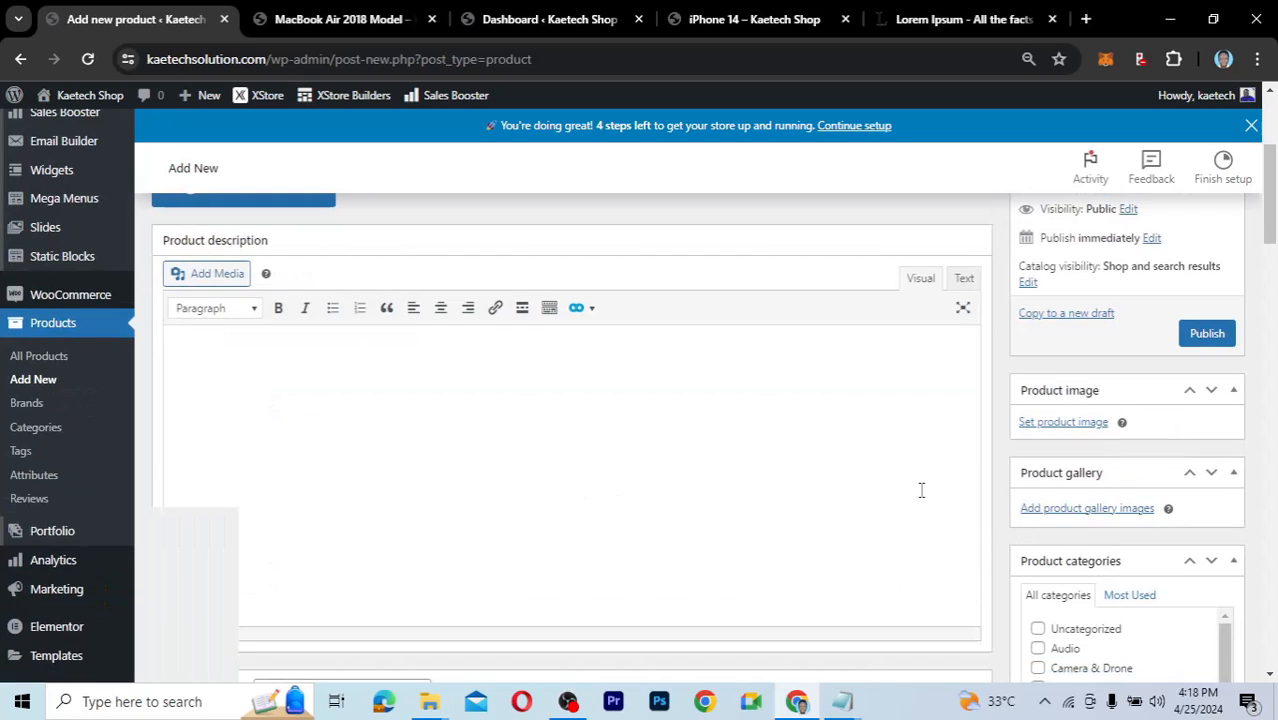
click(1064, 423)
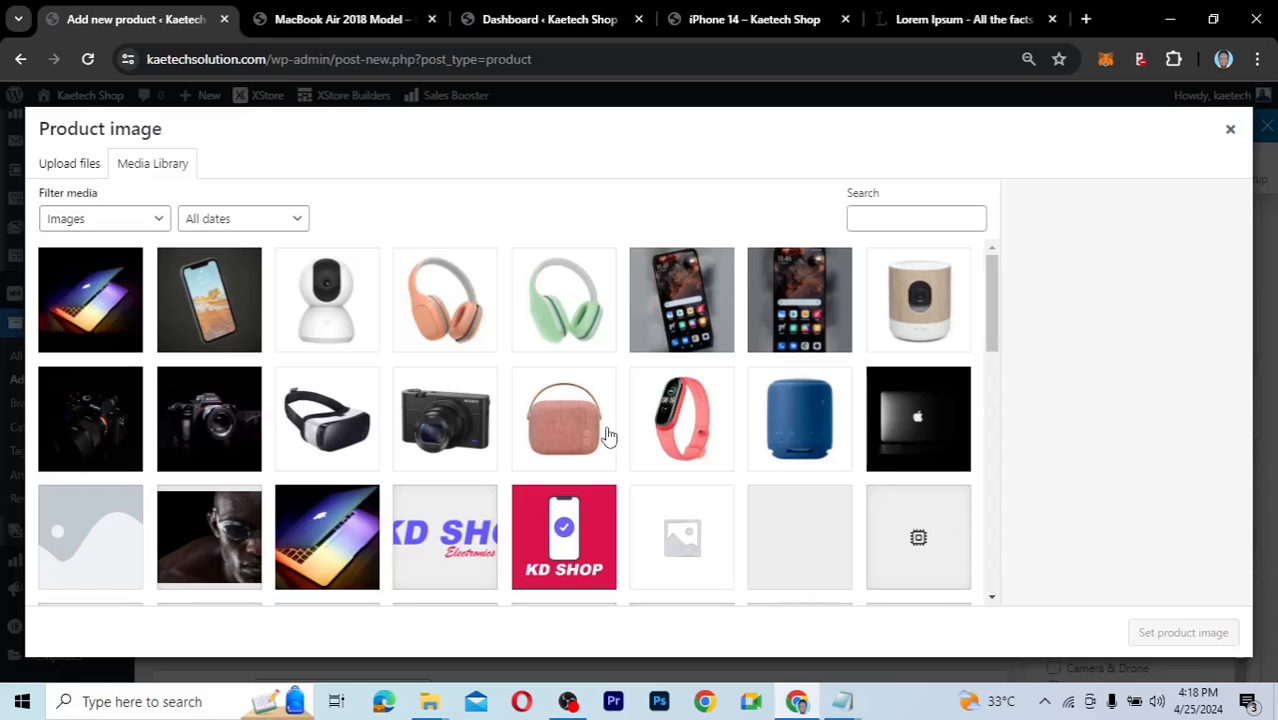
Choose the pink Bluetooth headset photo from the media library as the product image.
click(678, 313)
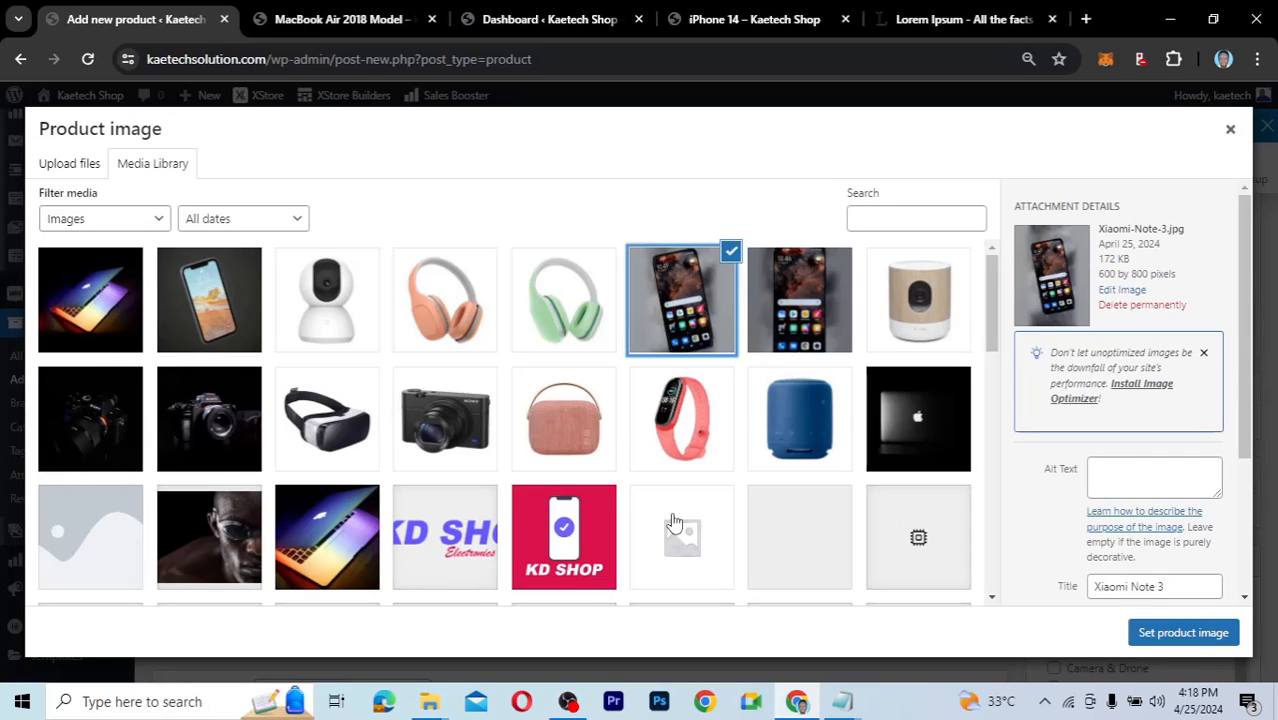
click(459, 330)
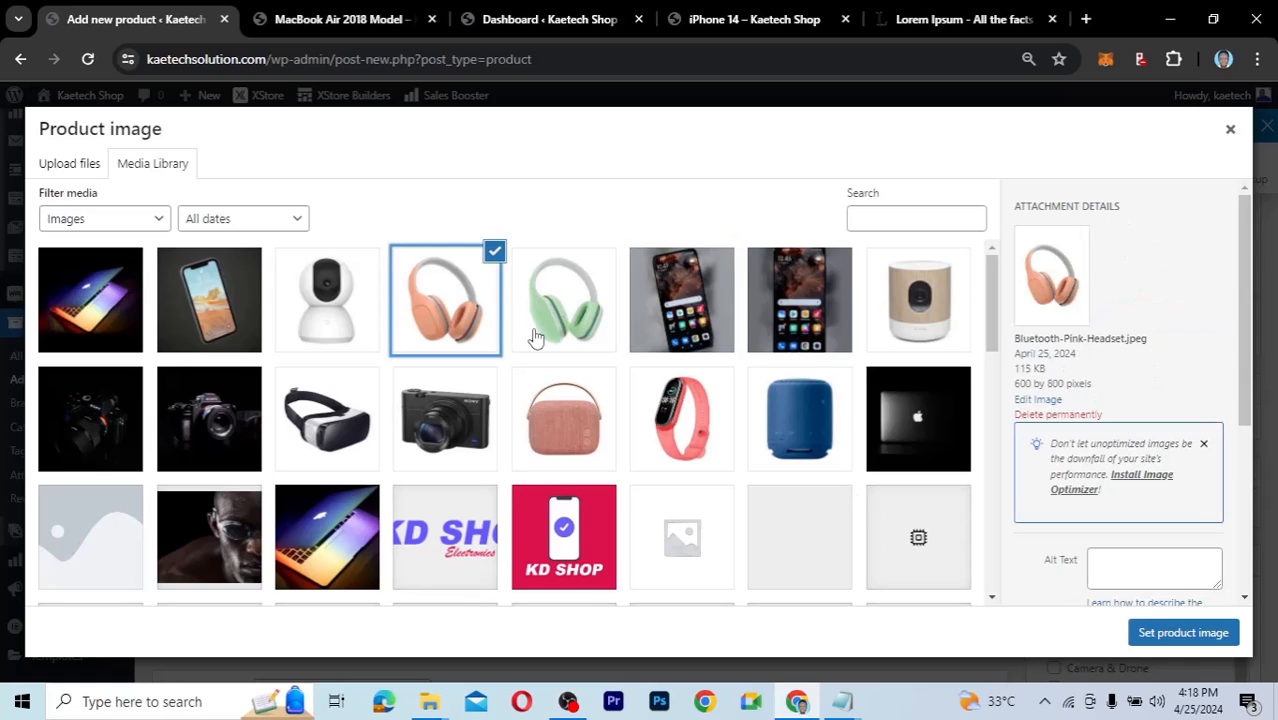
scroll(1150, 430, down, 3)
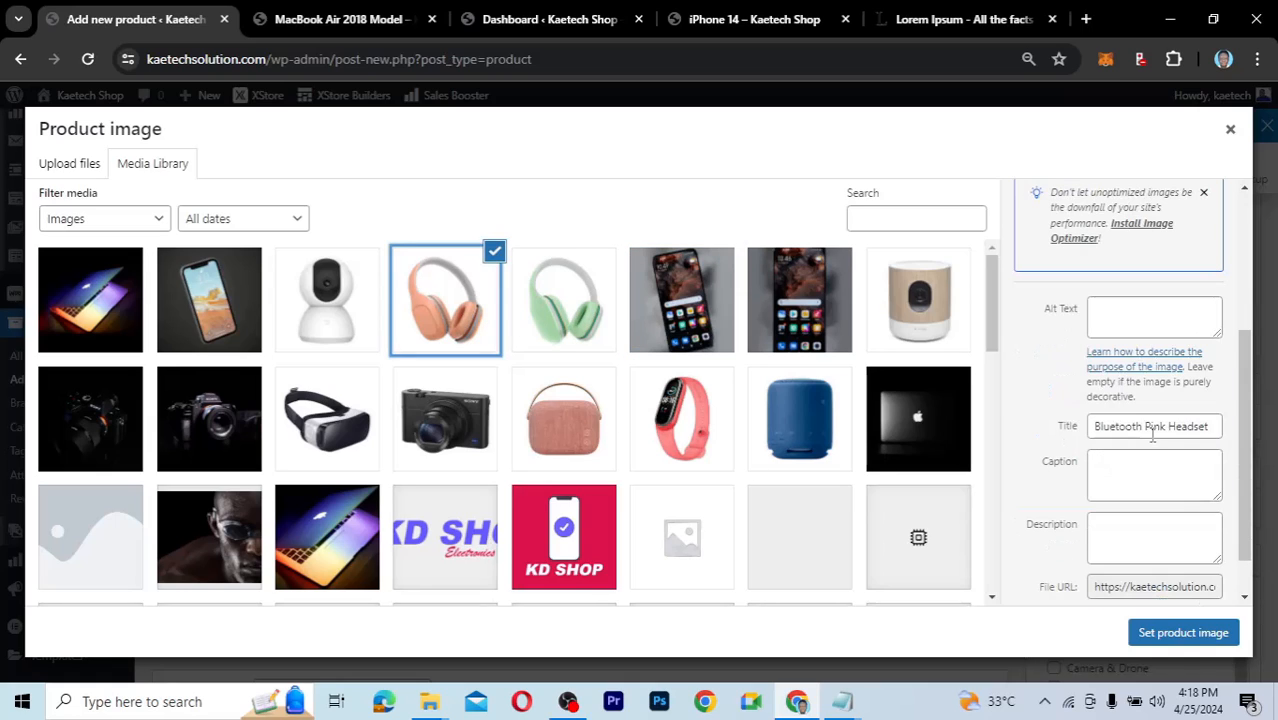
click(1154, 427)
key(ctrl+a)
key(ctrl+c)
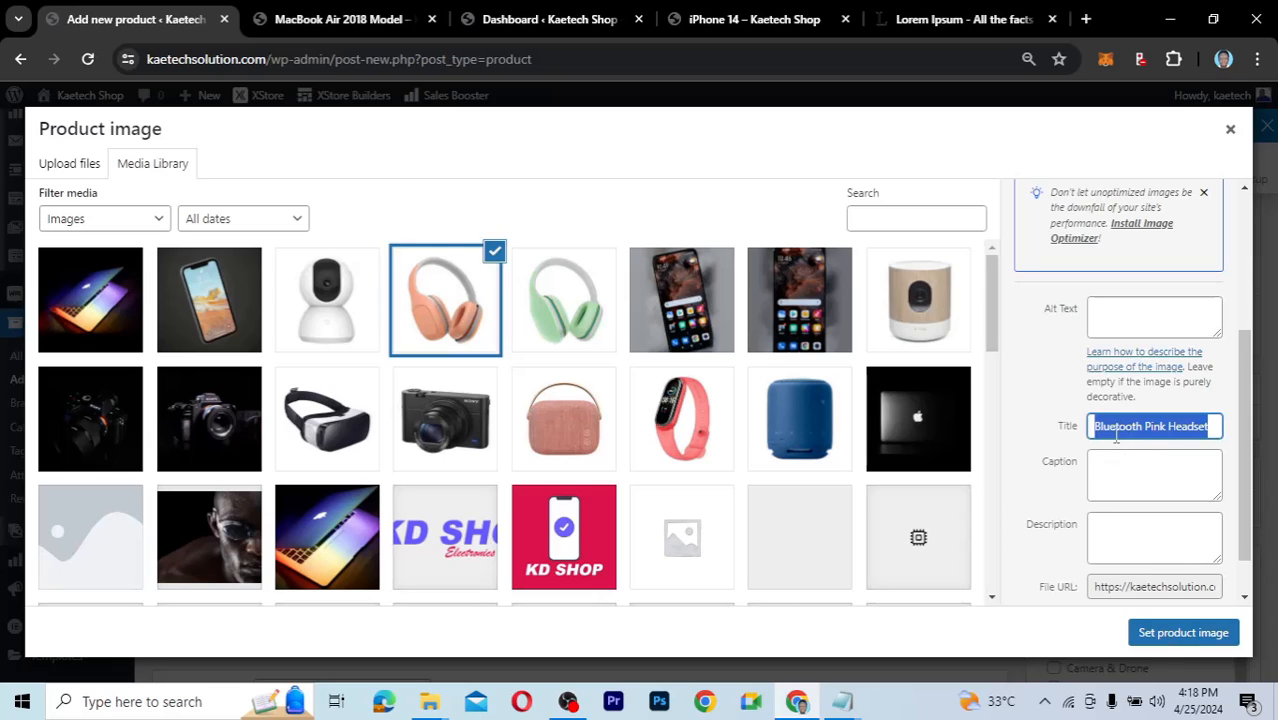
click(1135, 428)
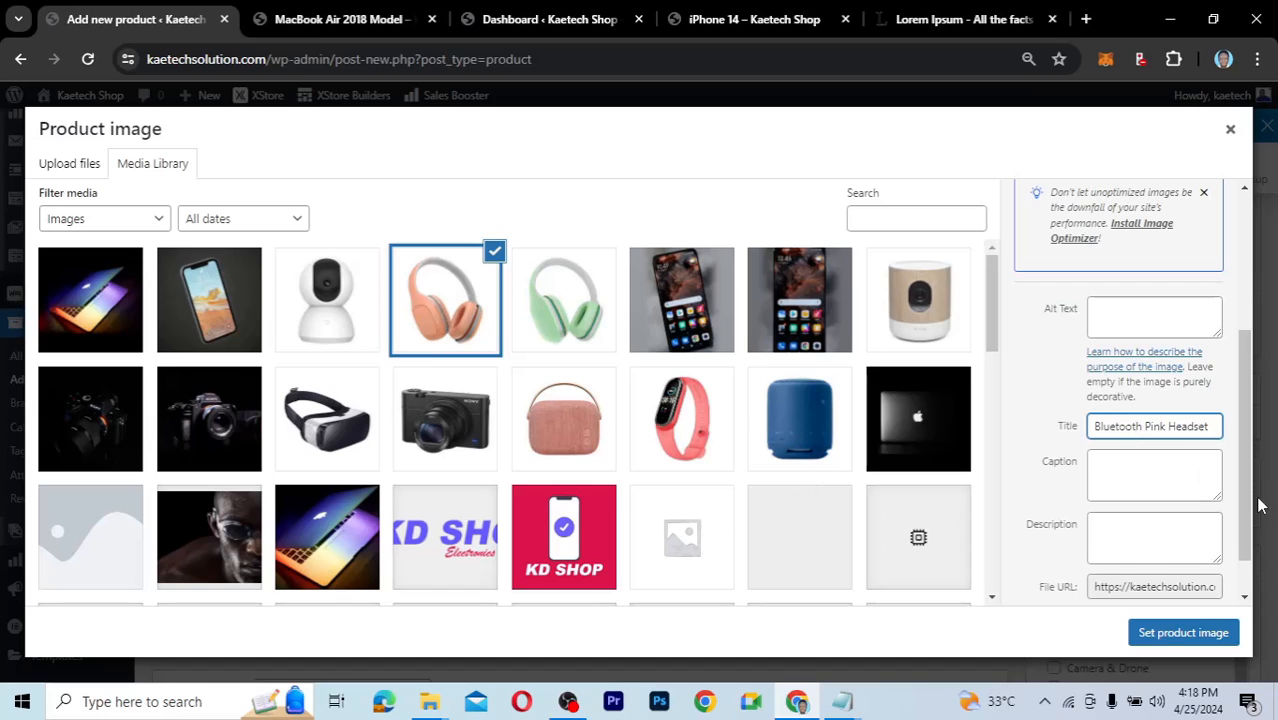
click(1168, 634)
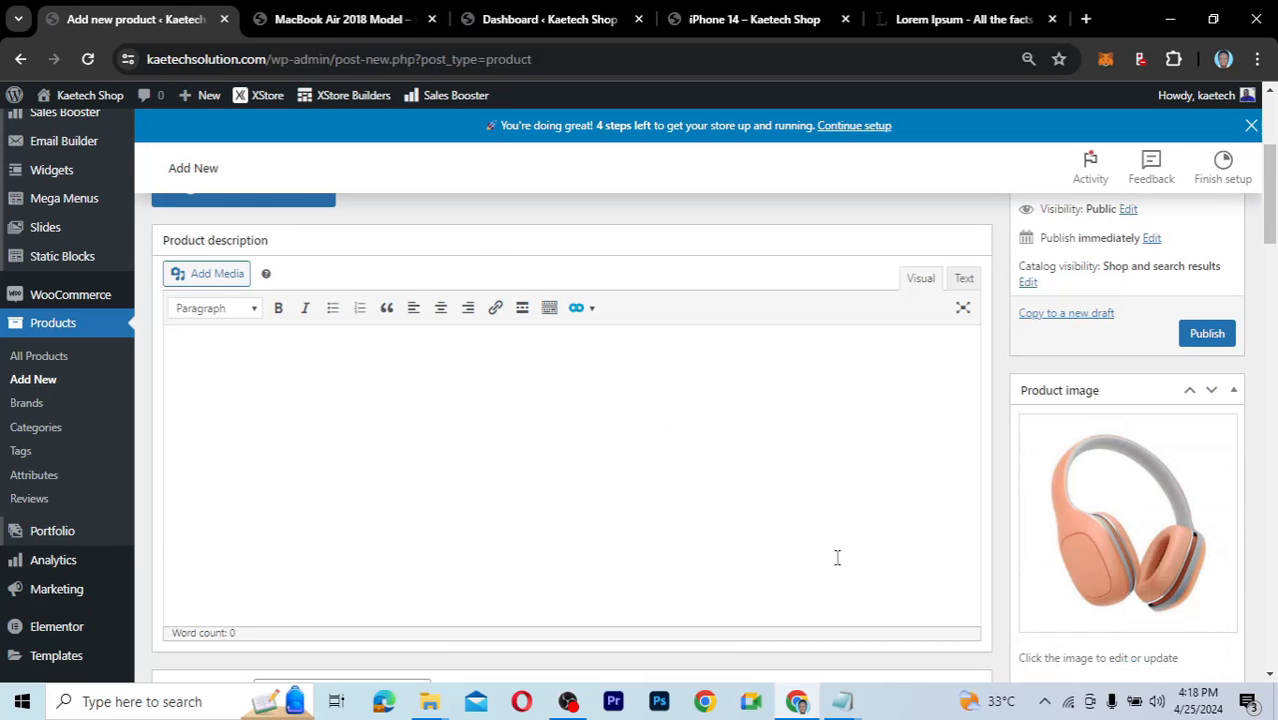
Name the new product 'Bluetooth Pink Headset'.
scroll(562, 488, up, 3)
click(411, 401)
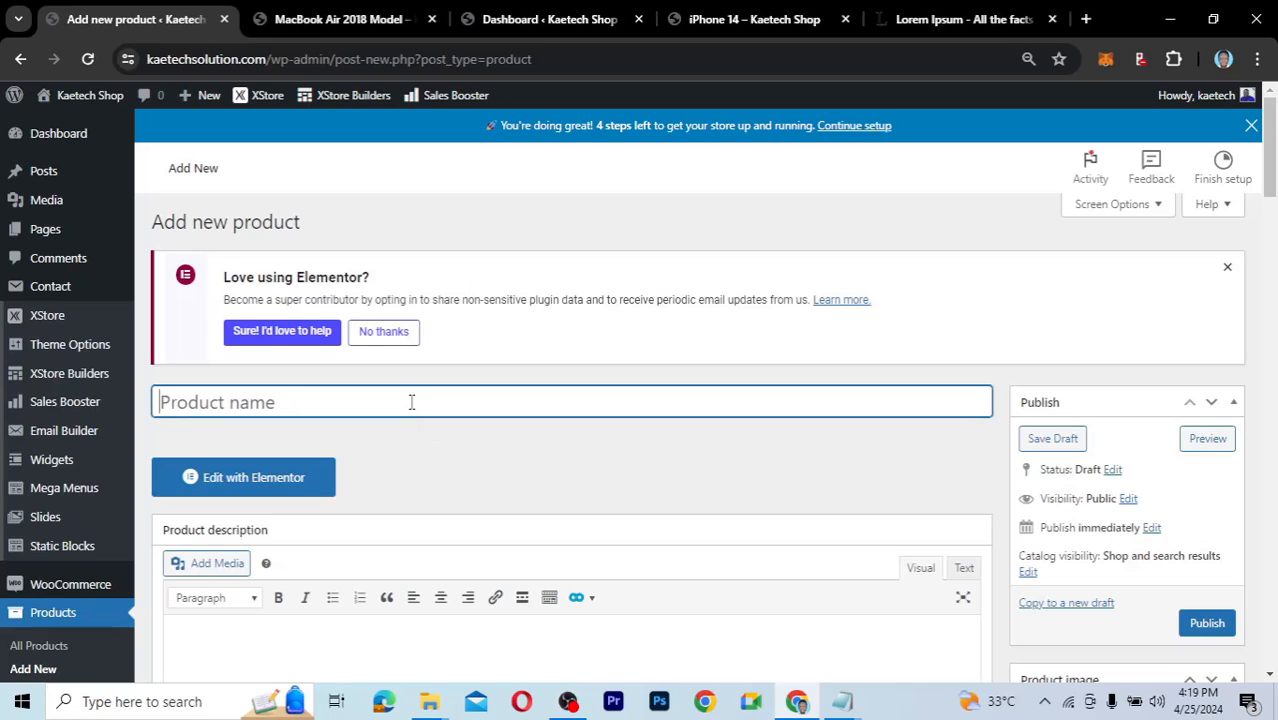
key(ctrl+v)
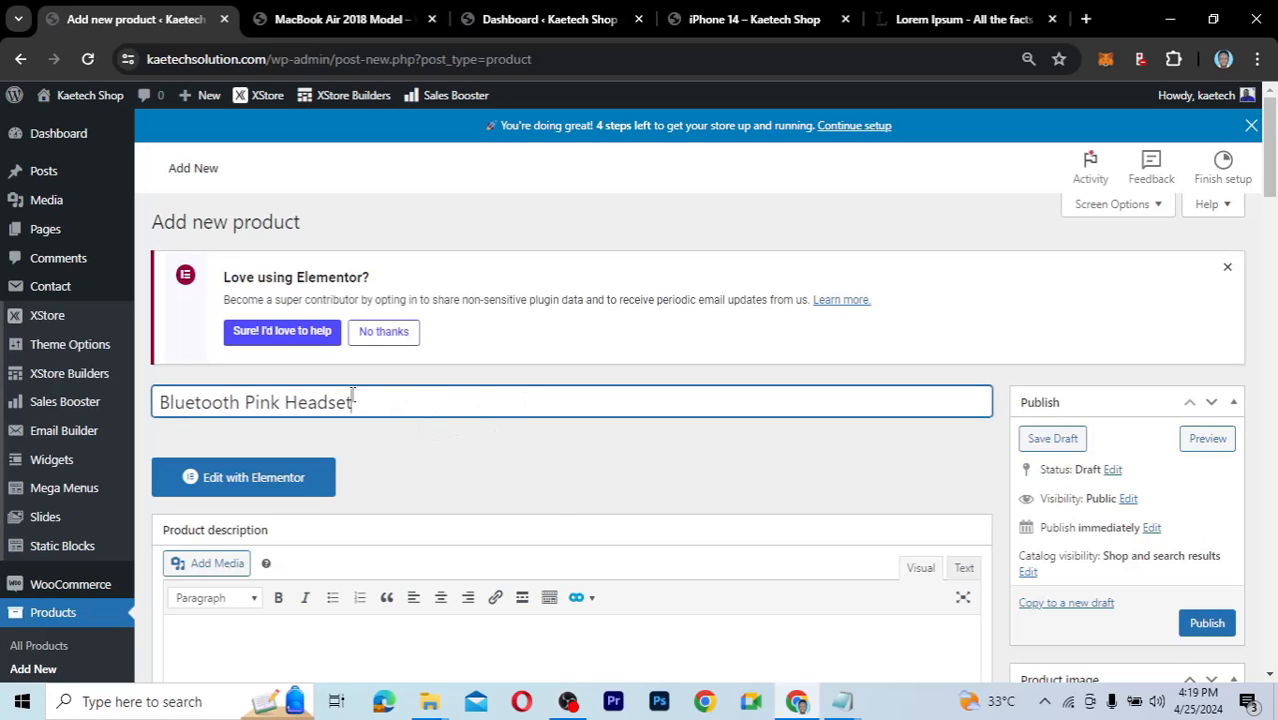
scroll(560, 515, down, 3)
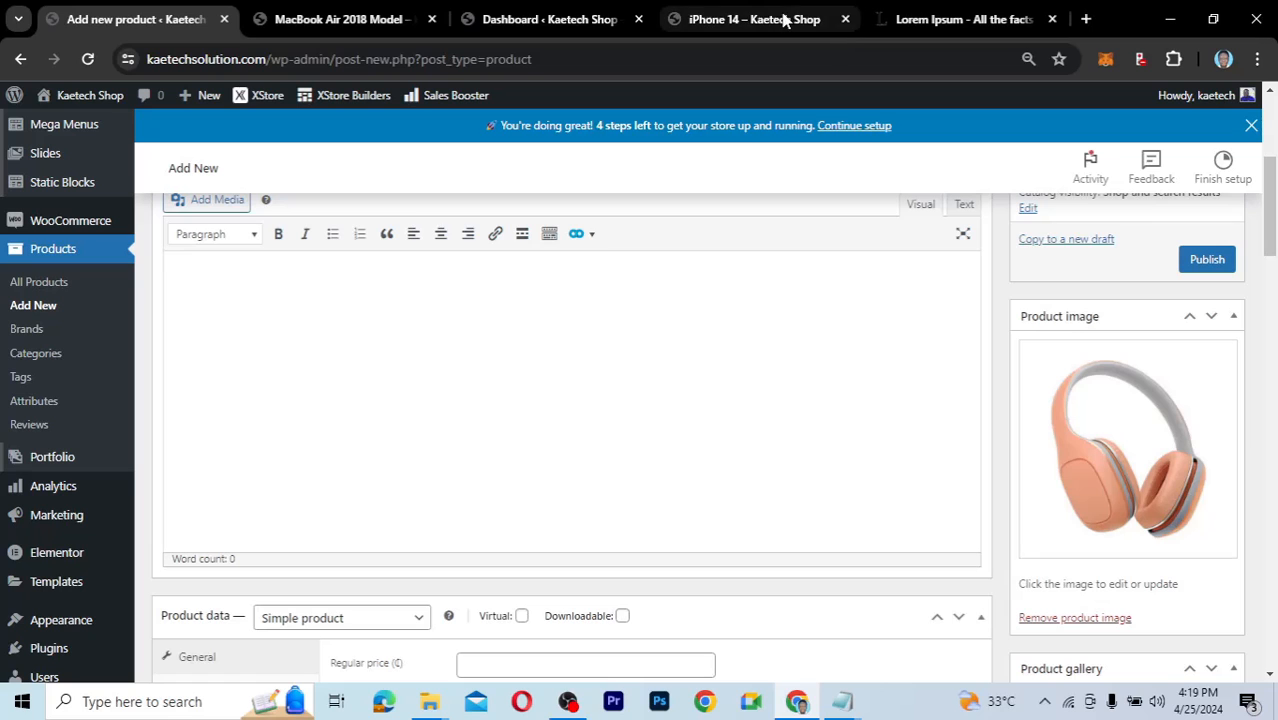
Paste the Lorem ipsum paragraphs from the other tab into the description, with a blank line before paragraph two.
click(907, 17)
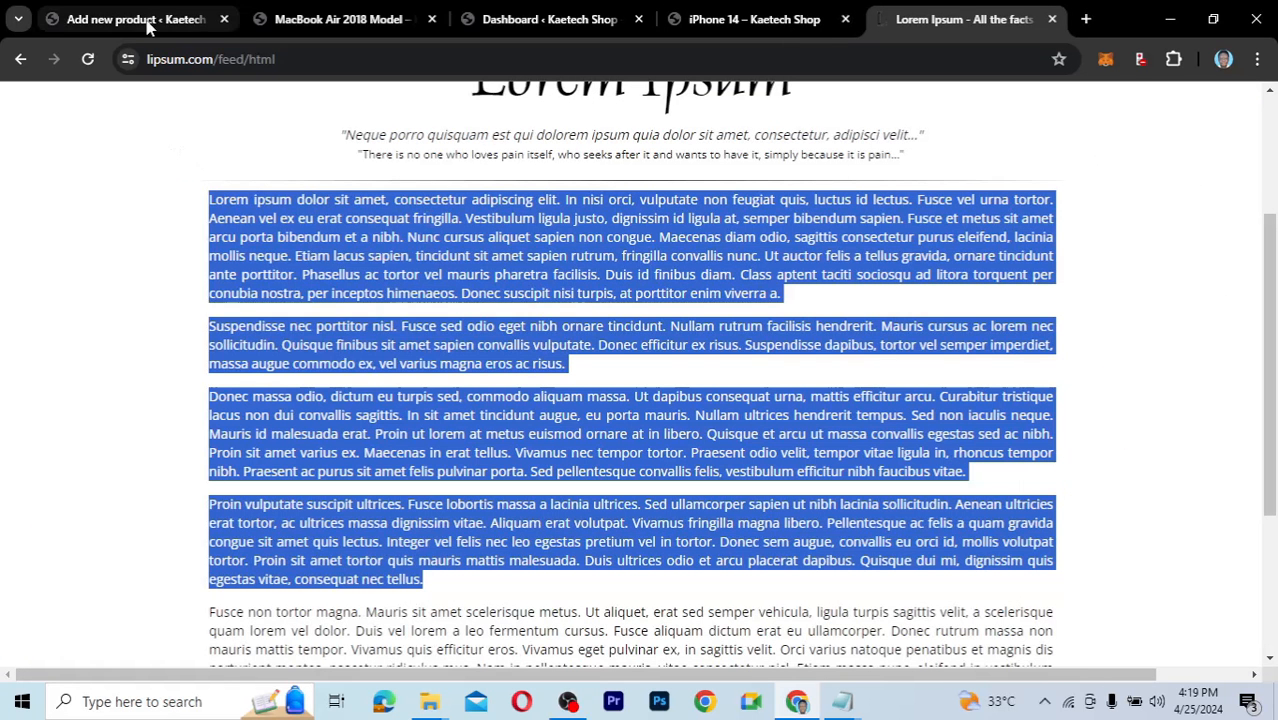
key(ctrl+1)
scroll(450, 473, down, 1)
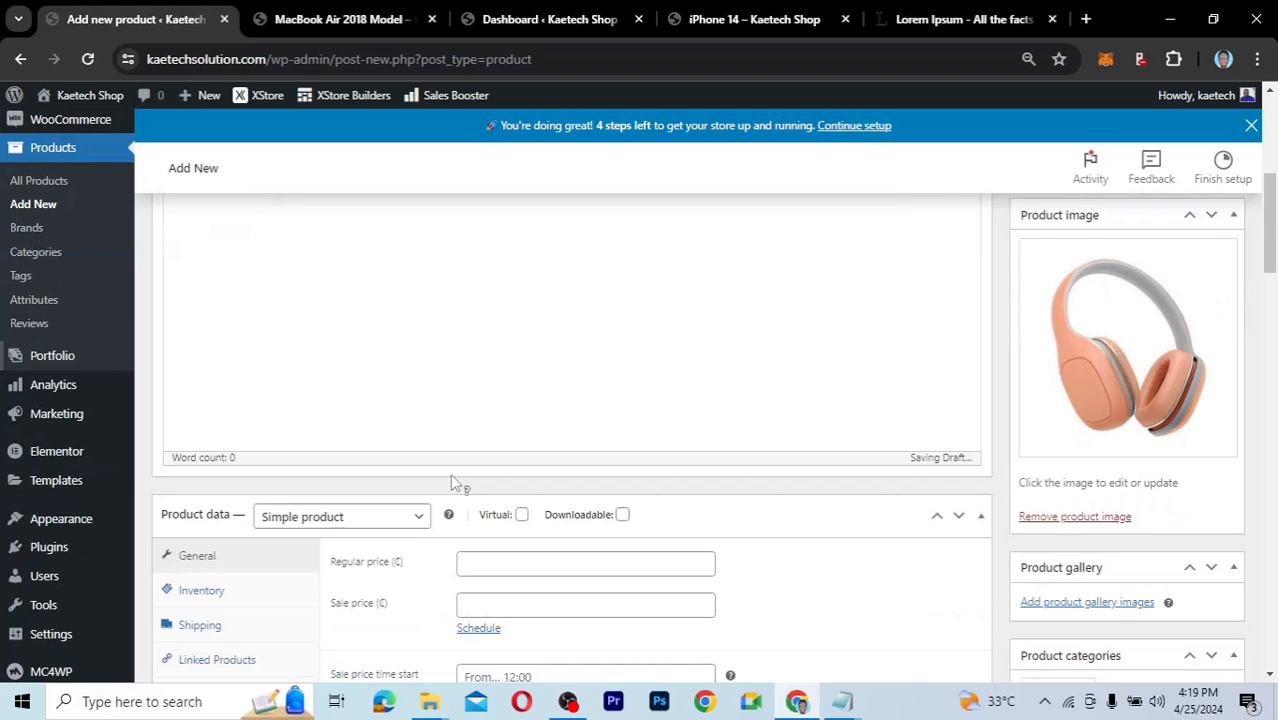
scroll(378, 322, up, 1)
key(ctrl+v)
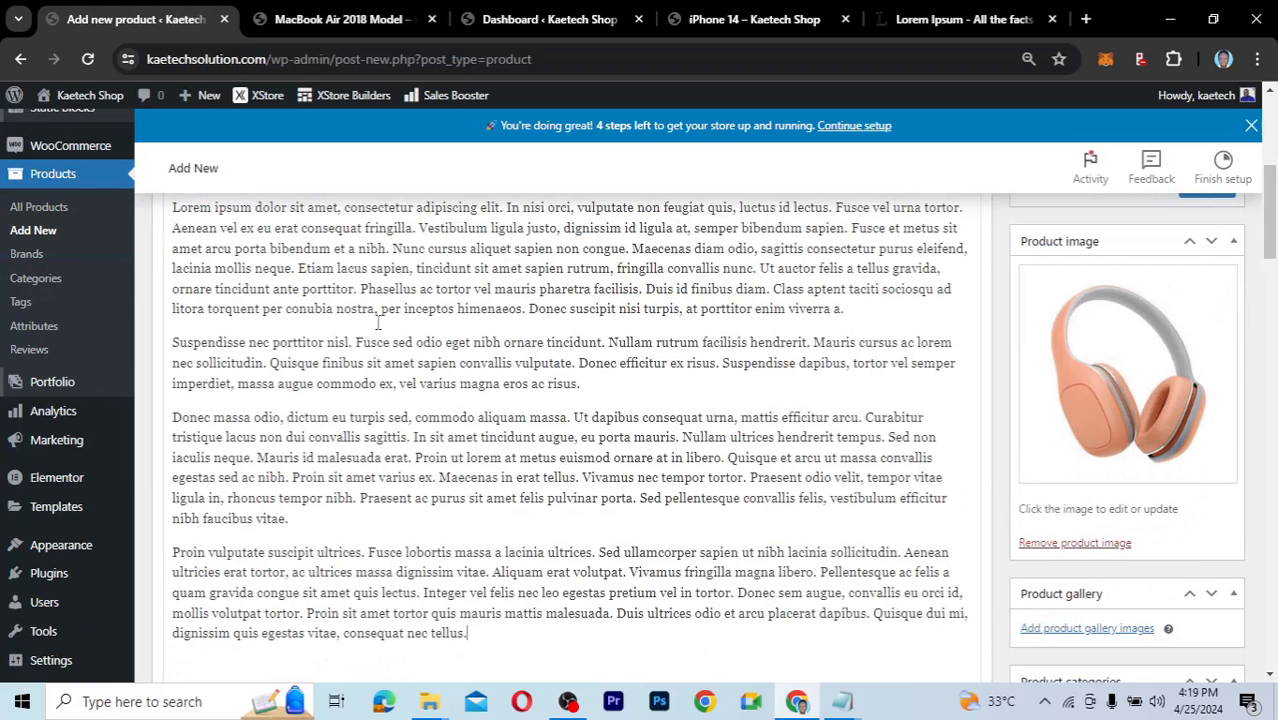
scroll(378, 322, up, 2)
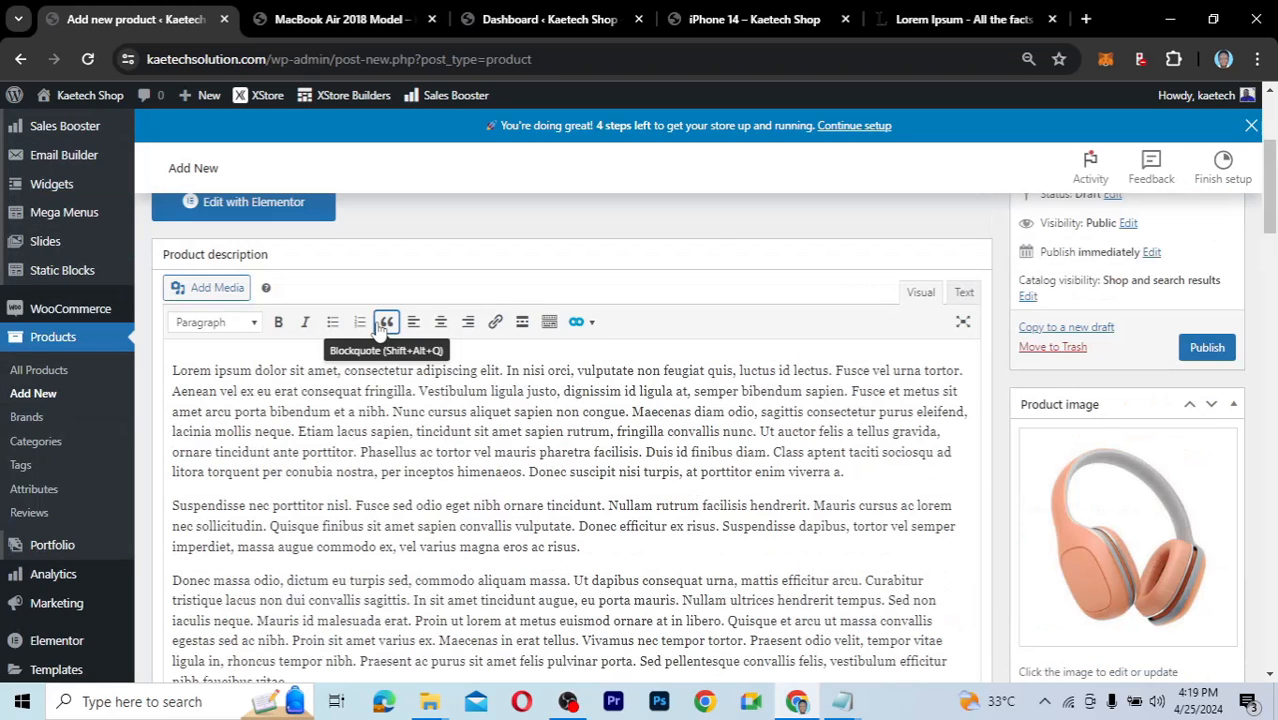
scroll(266, 410, down, 1)
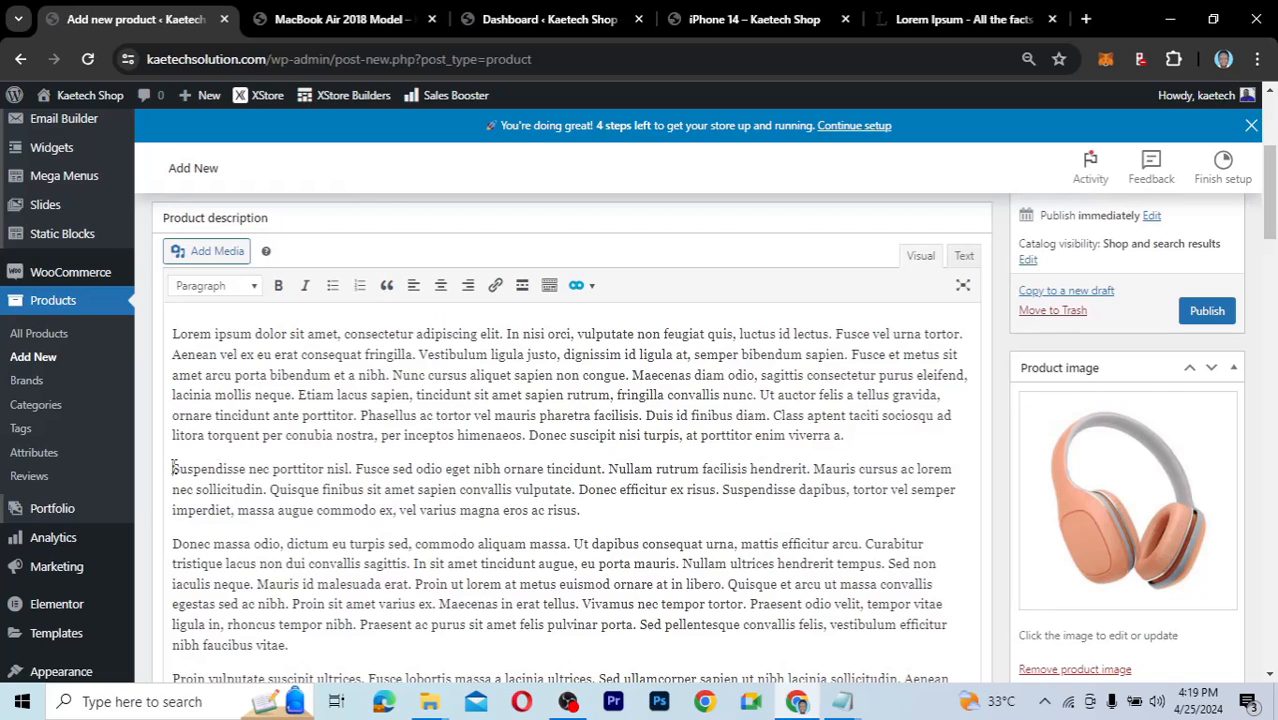
click(172, 468)
key(Return)
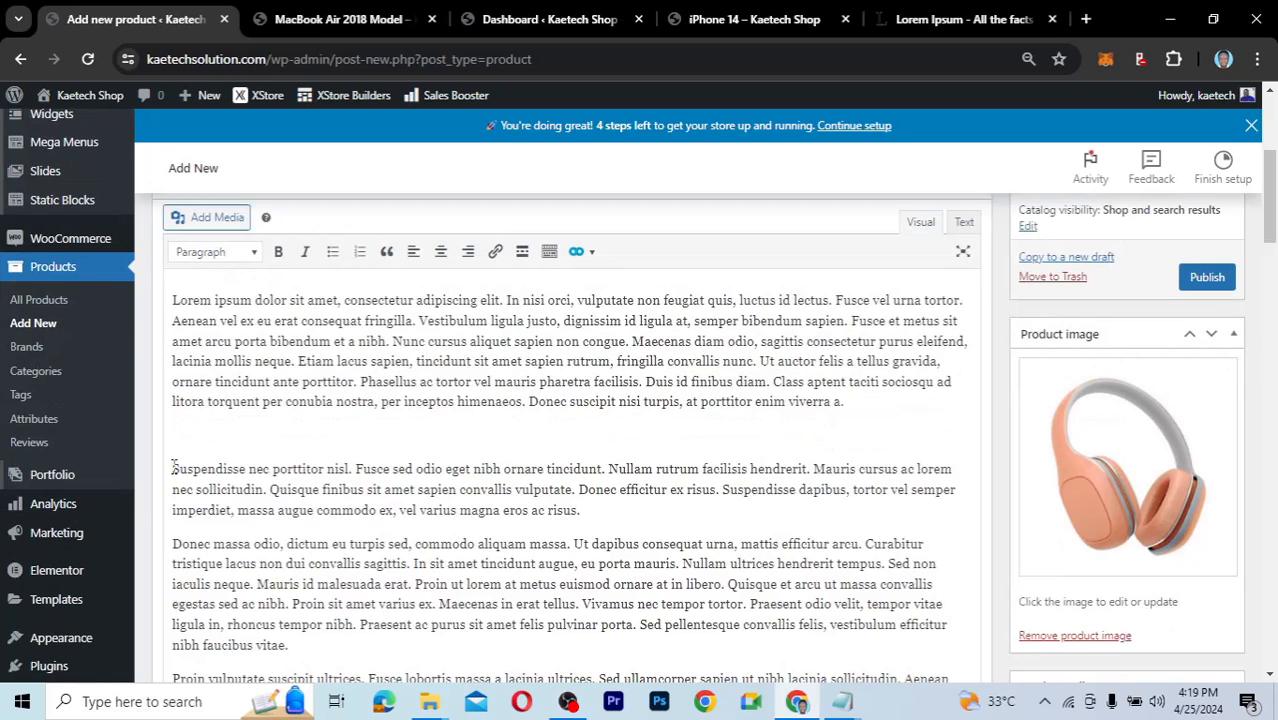
Insert the green headset image after the first description paragraph and drag its corner to enlarge it.
click(222, 218)
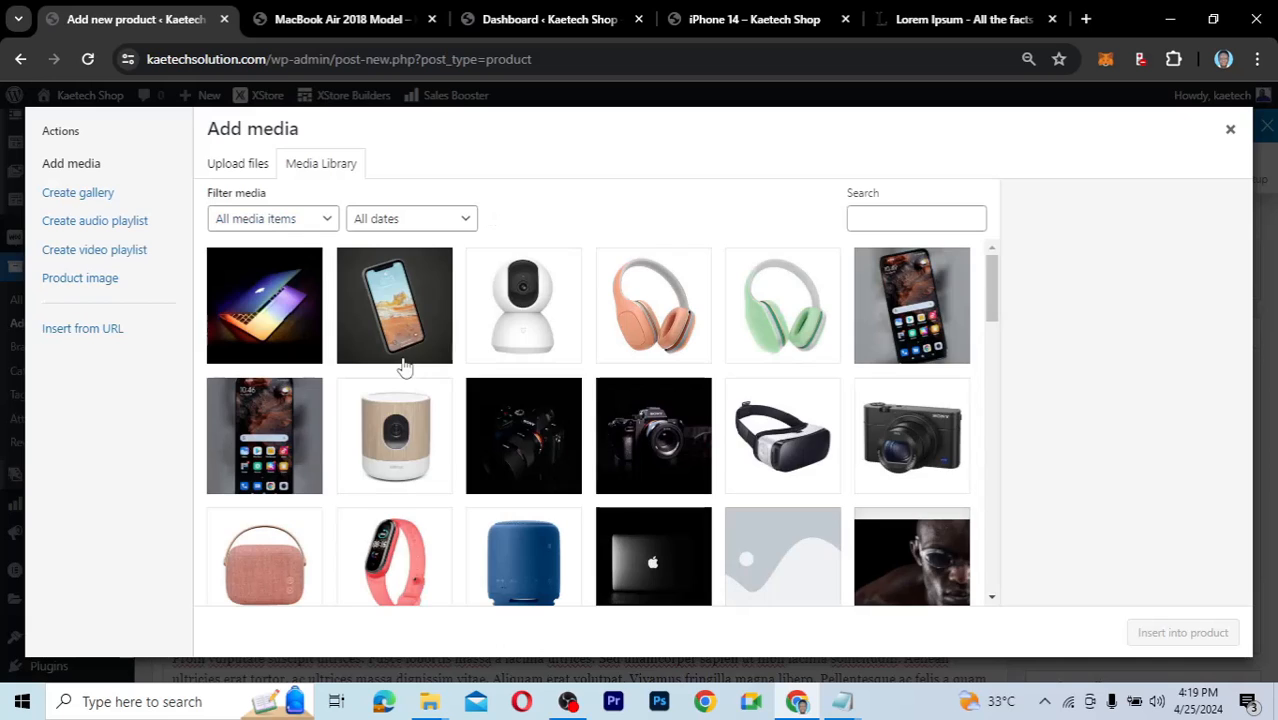
click(792, 323)
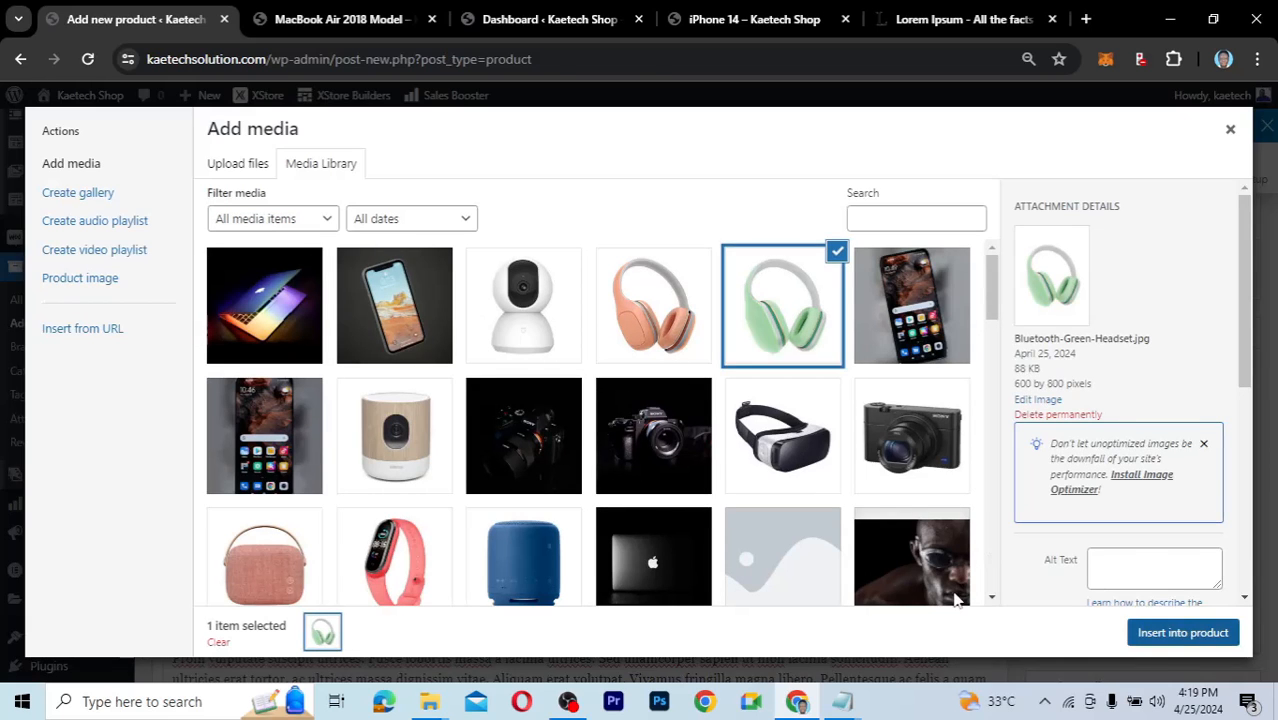
click(1183, 632)
scroll(480, 484, down, 3)
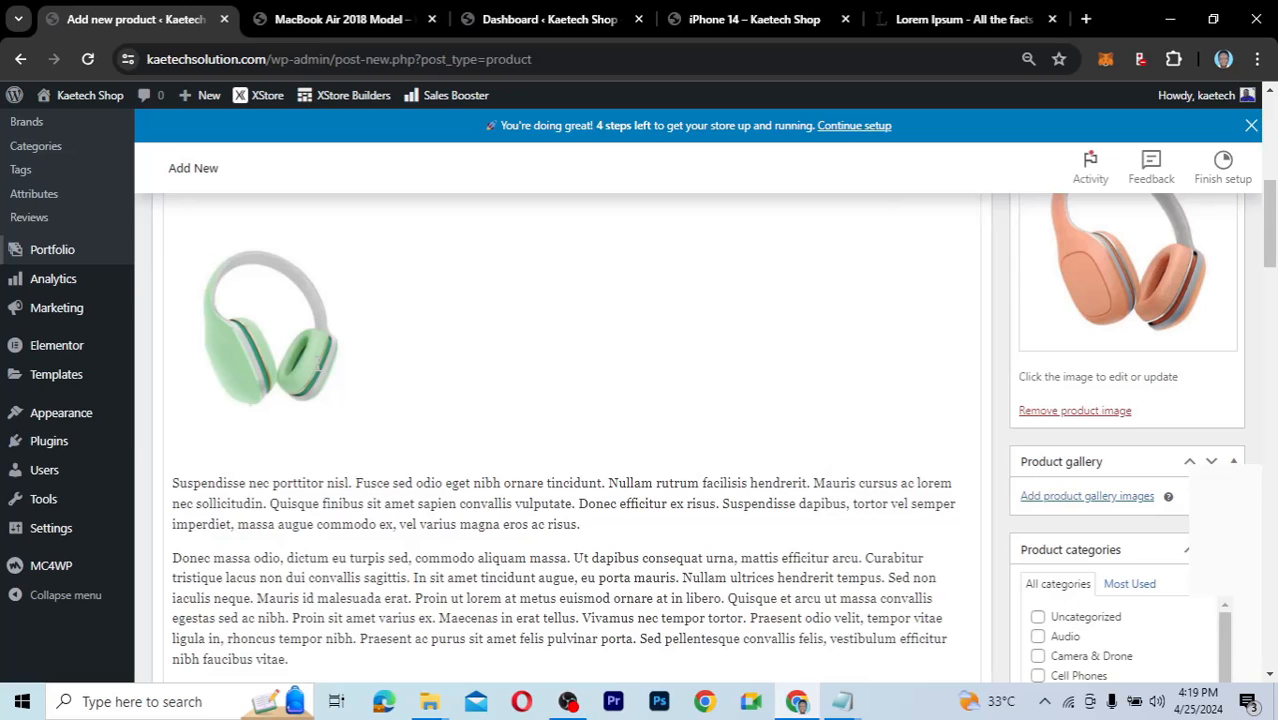
click(251, 303)
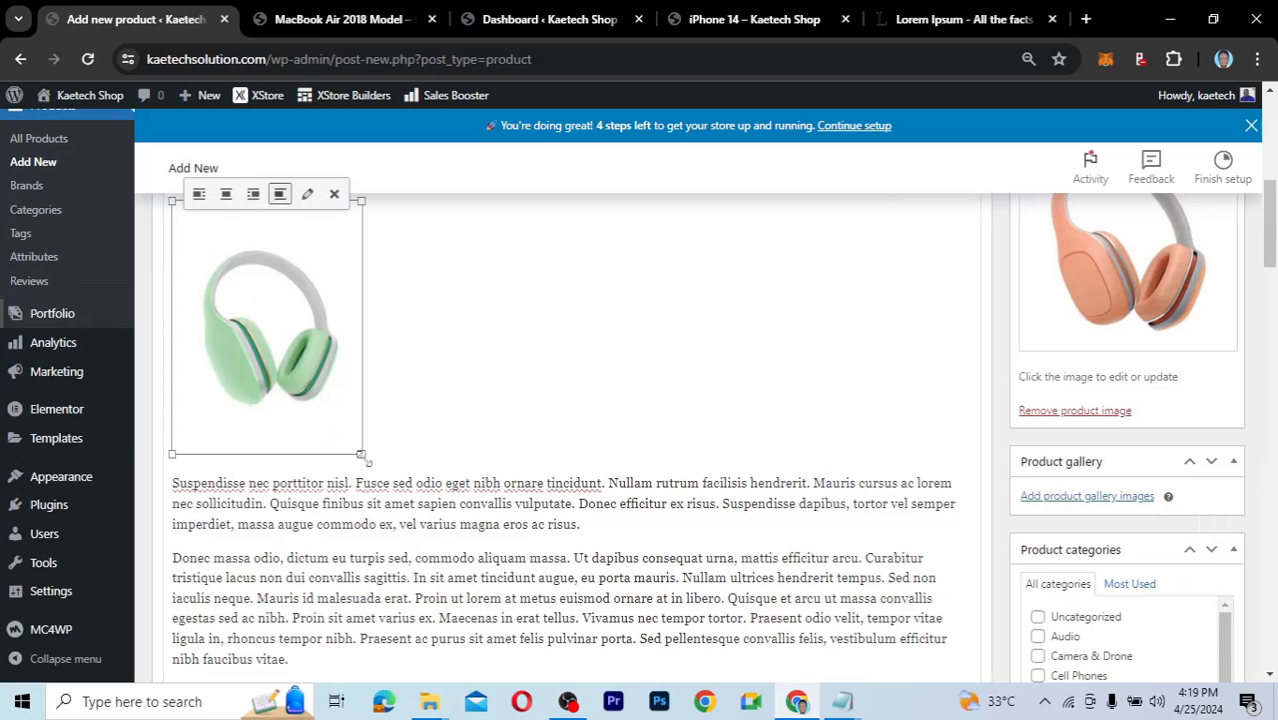
drag(363, 457, 545, 579)
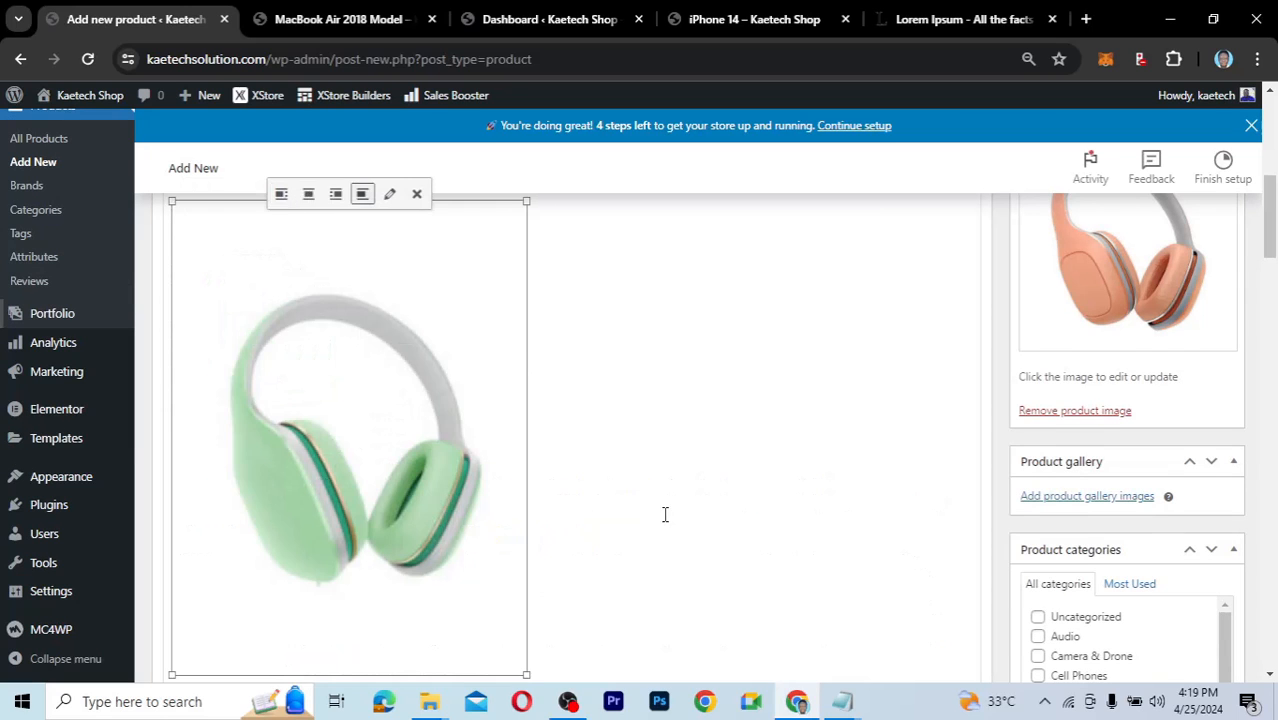
scroll(665, 514, down, 3)
scroll(665, 514, down, 5)
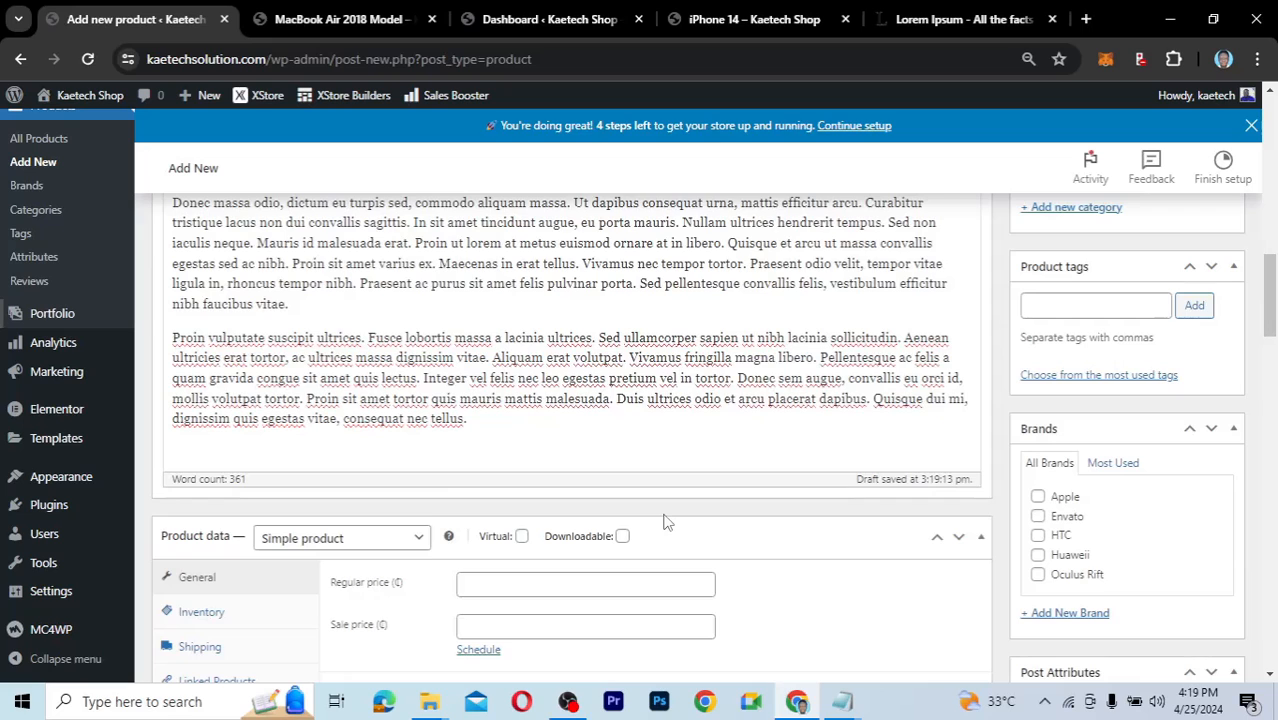
scroll(665, 520, down, 3)
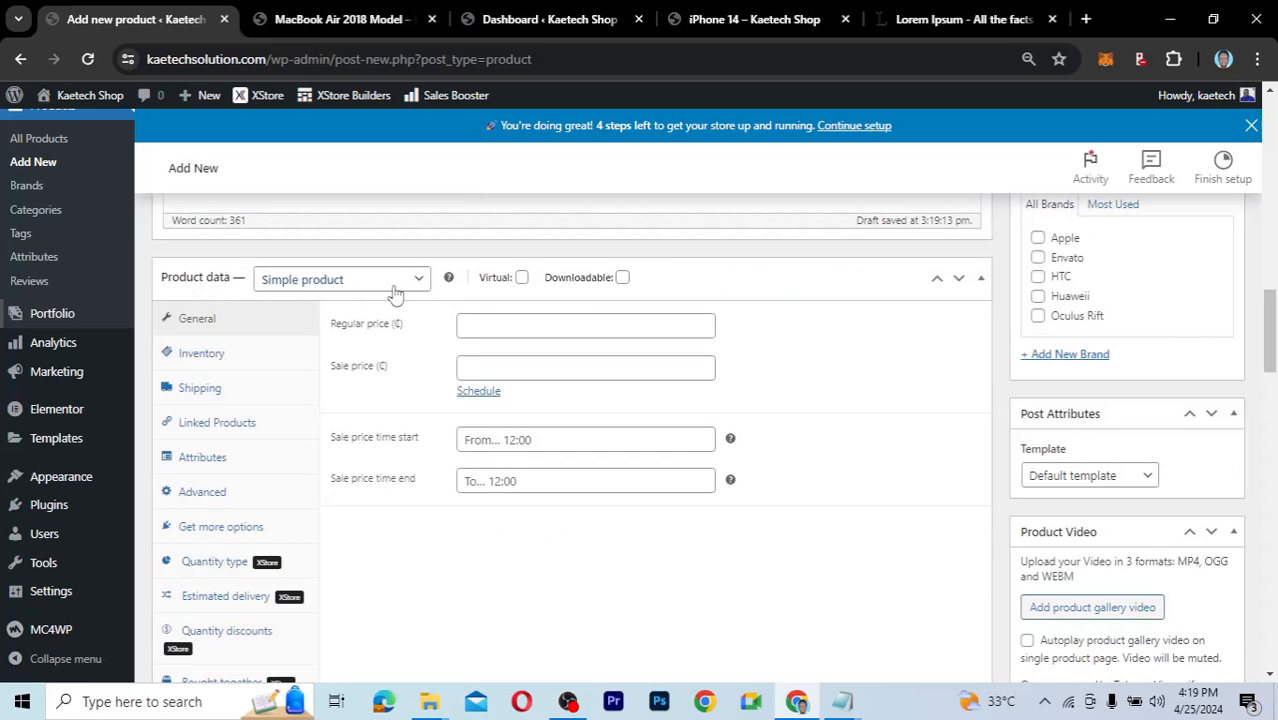
Change the product type to Variable product, dismiss the tip, and show the Attributes settings.
click(347, 280)
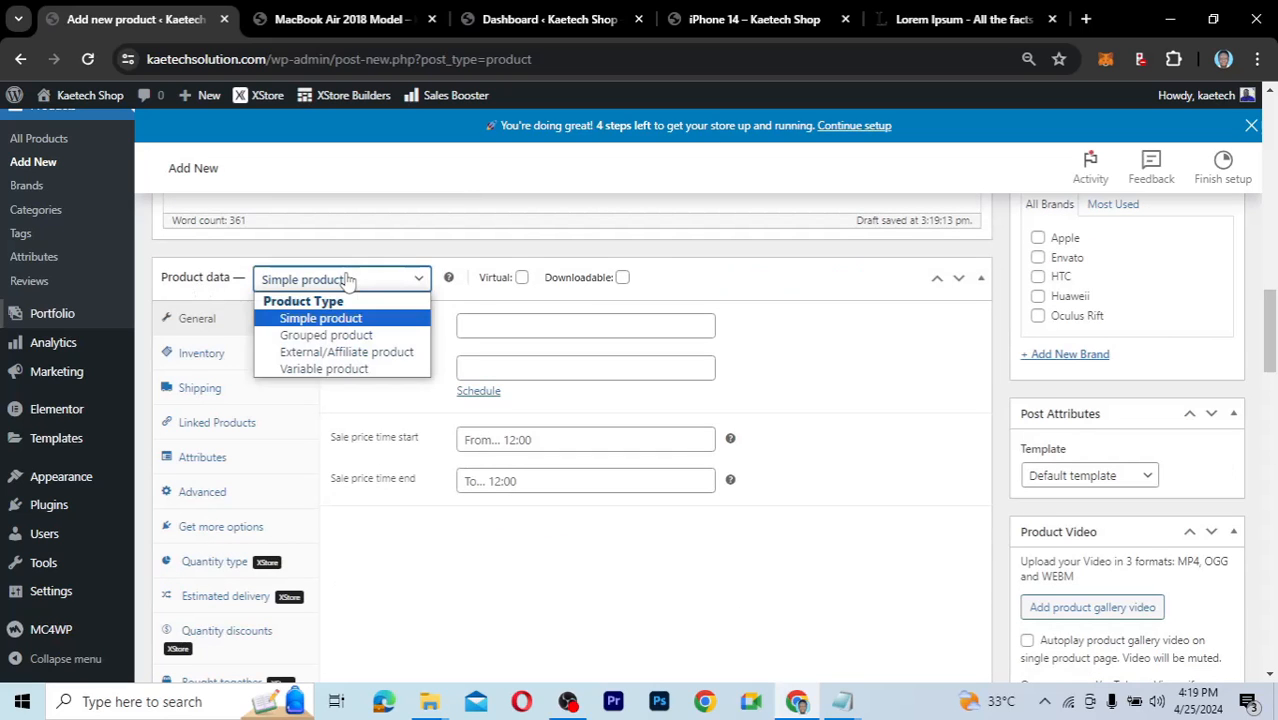
click(320, 369)
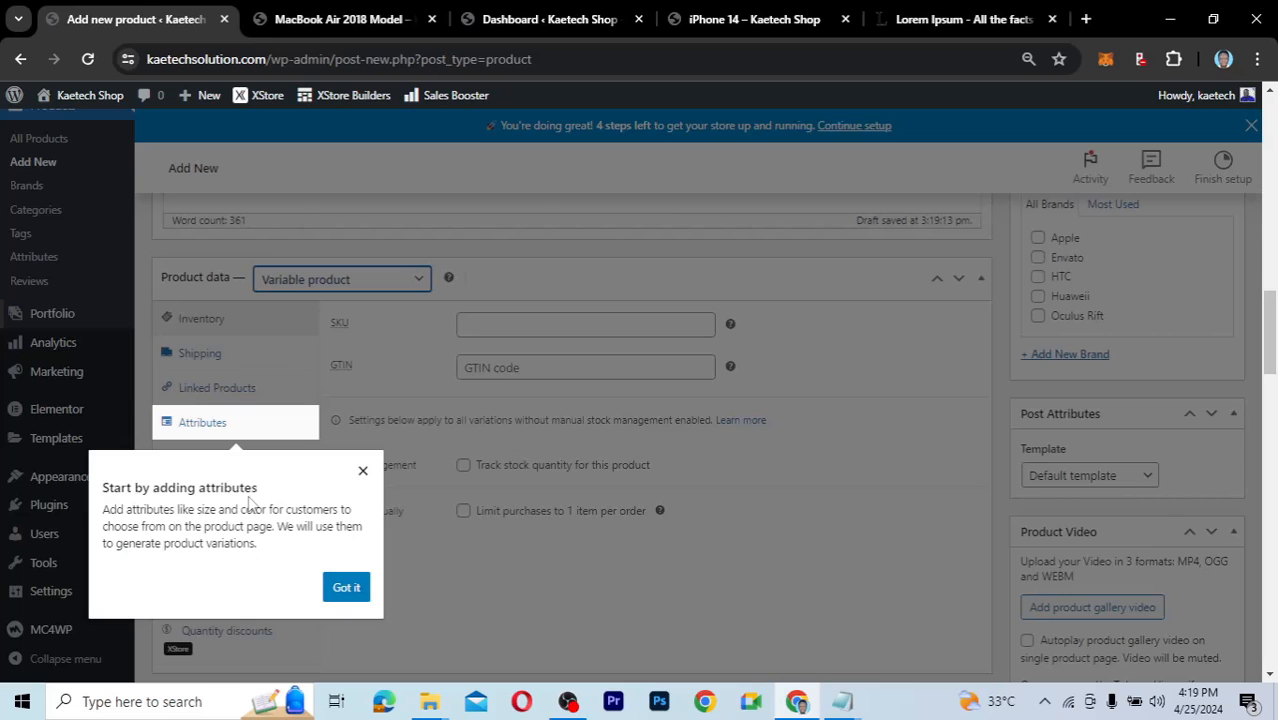
click(349, 590)
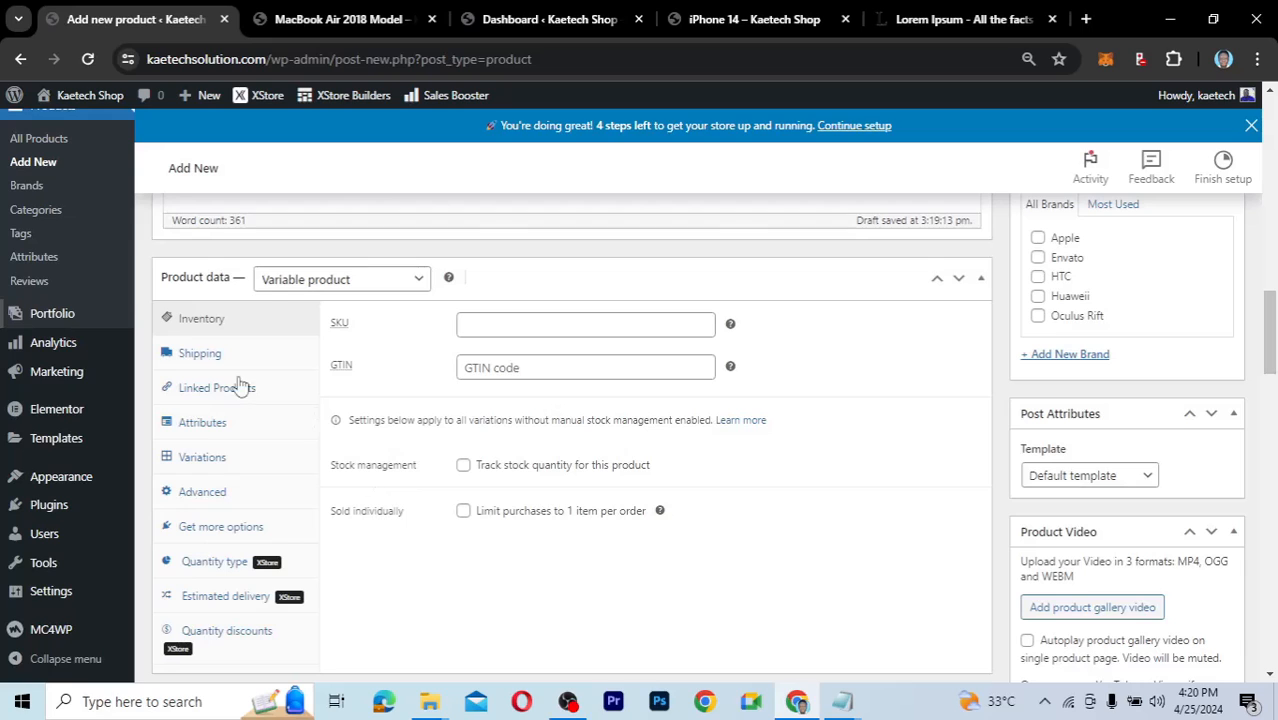
click(207, 428)
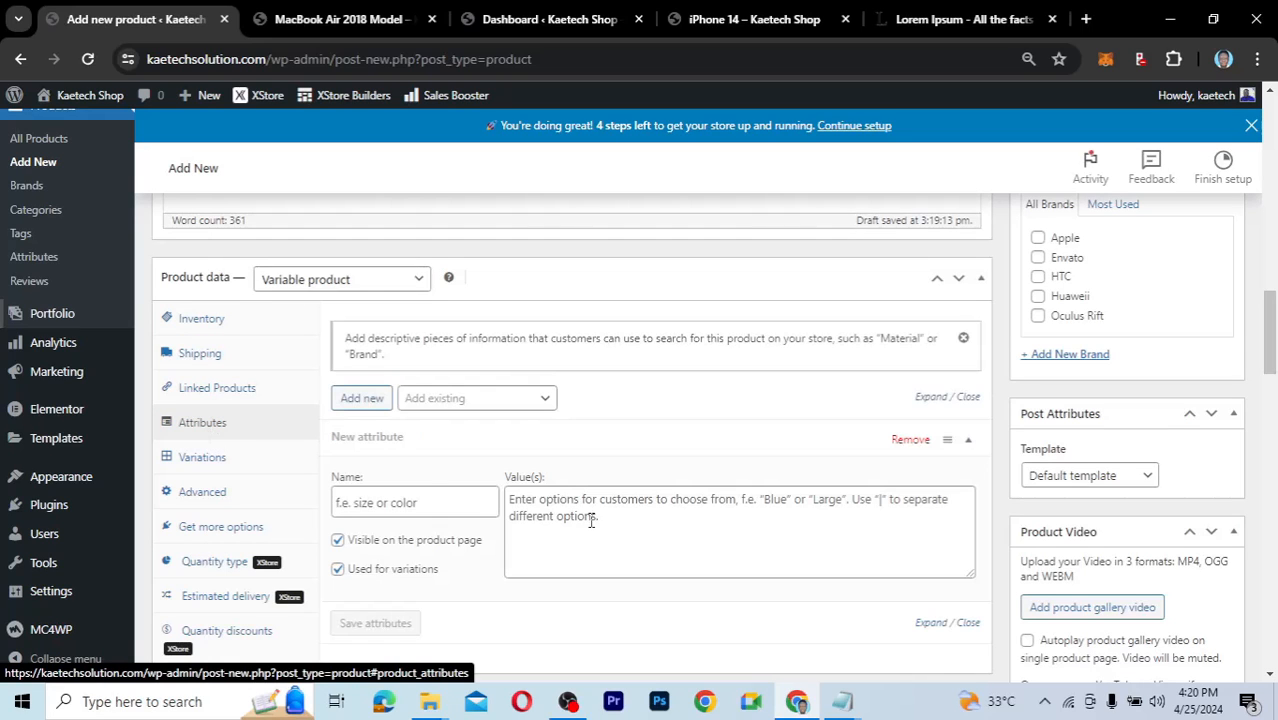
Add a Color attribute with values Pink|Green, used for variations, and save the attributes.
click(422, 501)
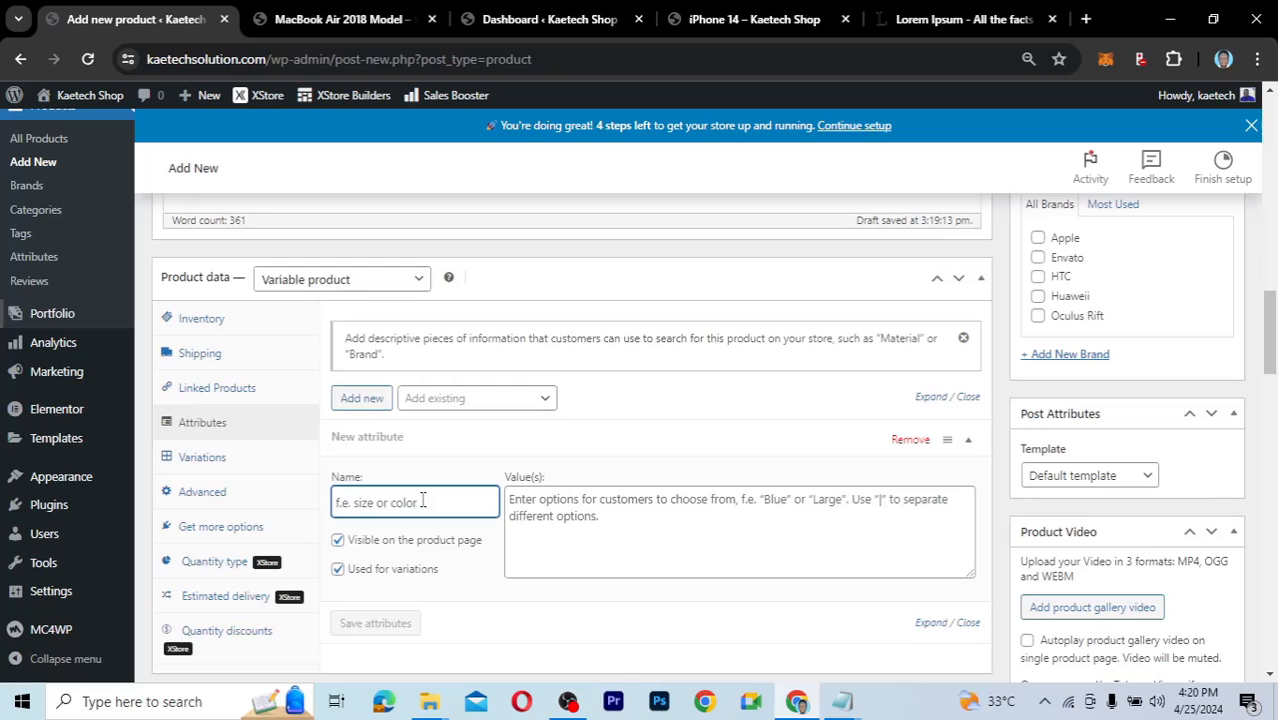
text(Color)
click(533, 510)
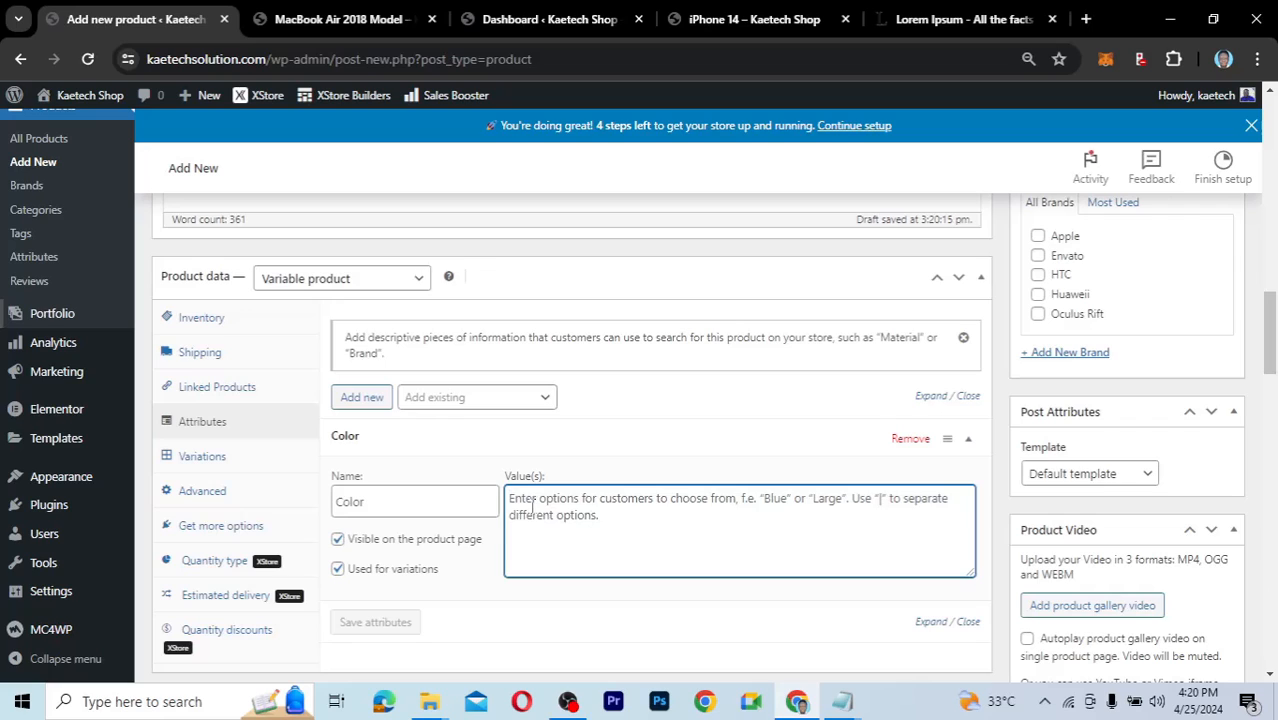
text(Pink)
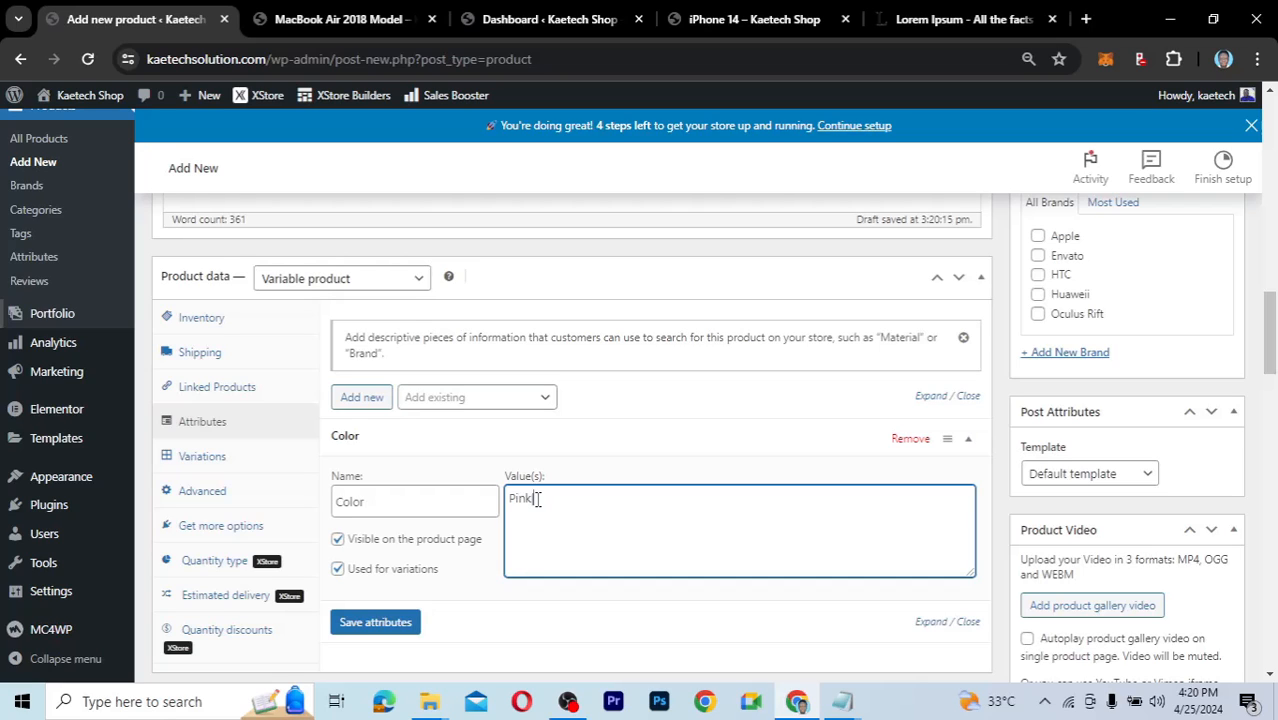
text(|Green)
text(|Blue|Red)
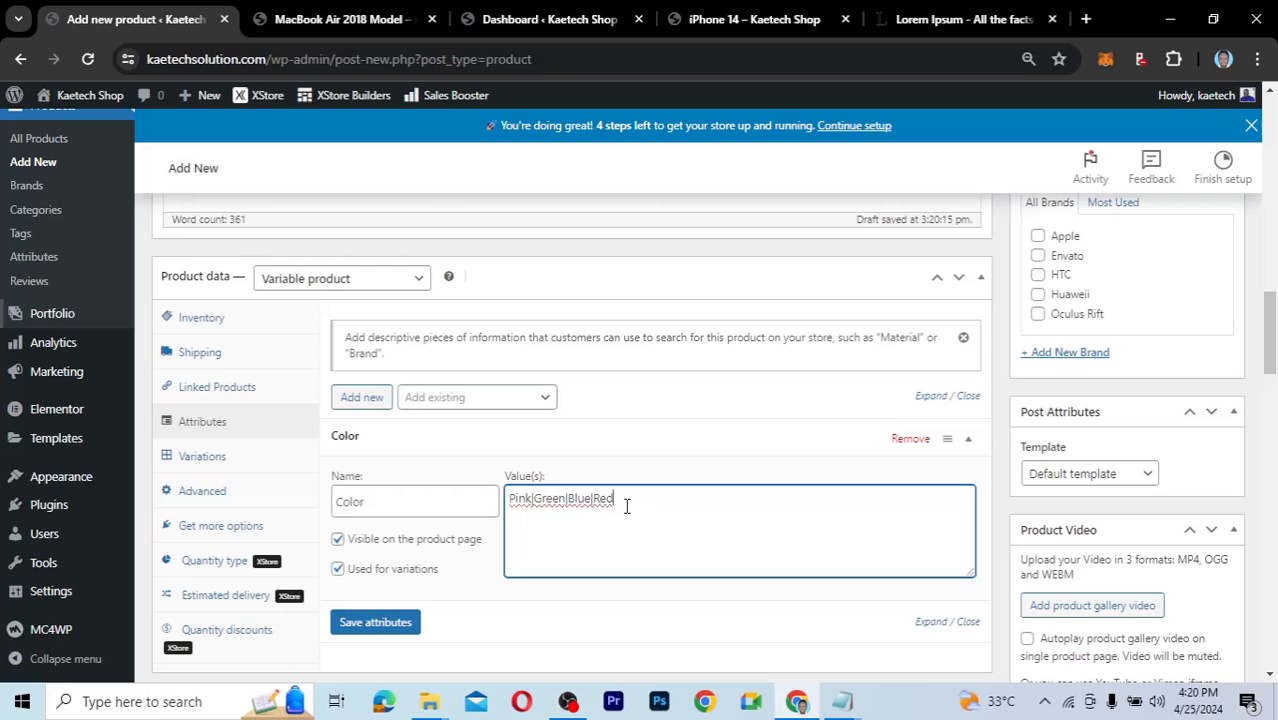
drag(612, 497, 566, 498)
key(BackSpace)
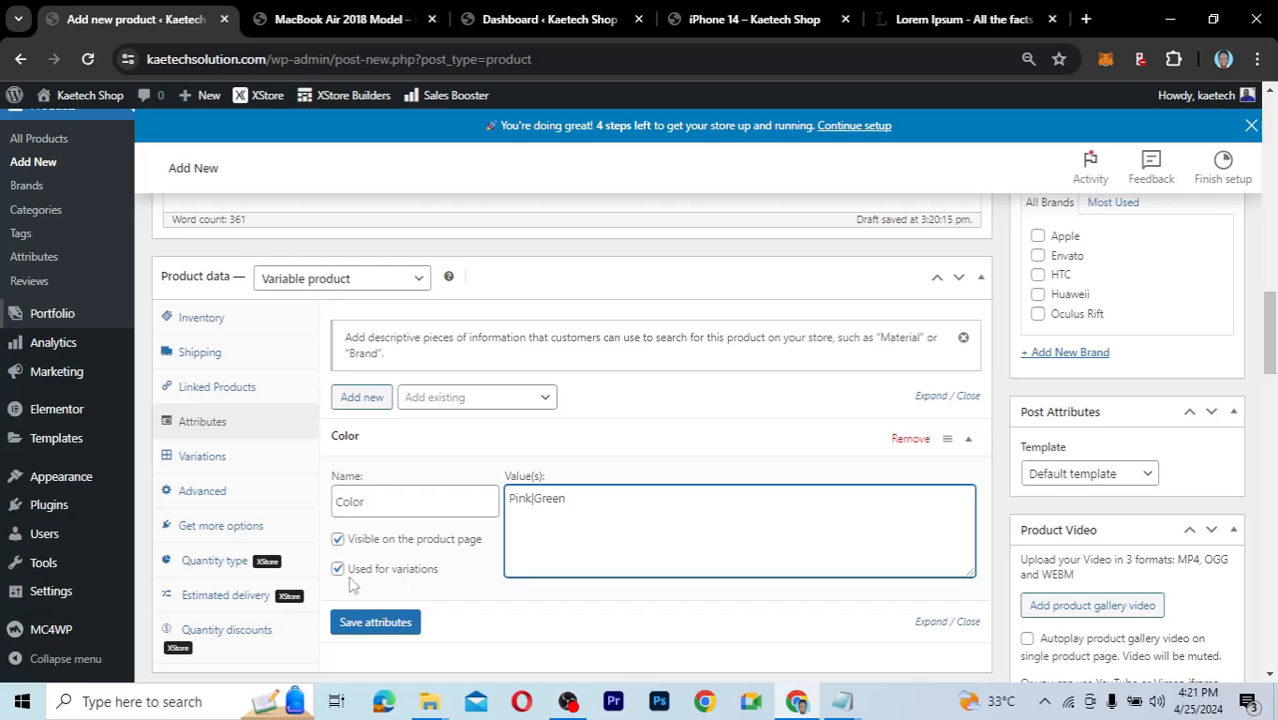
scroll(430, 585, down, 1)
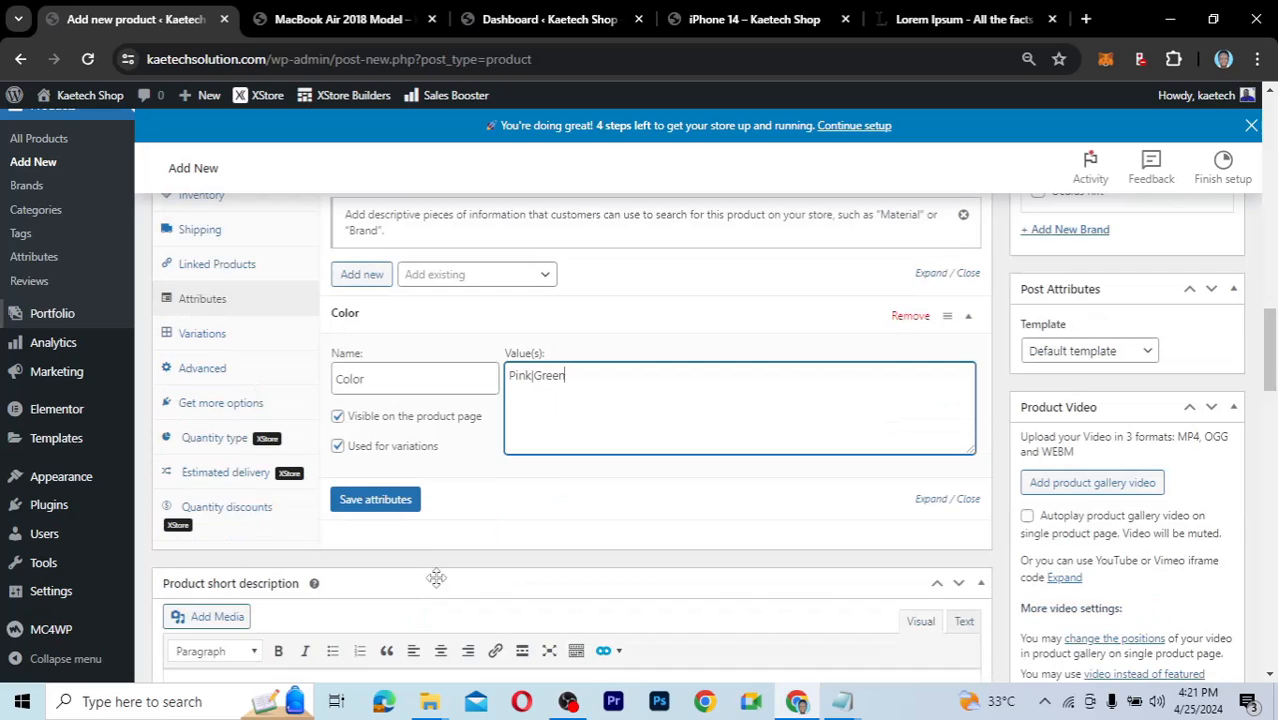
click(396, 502)
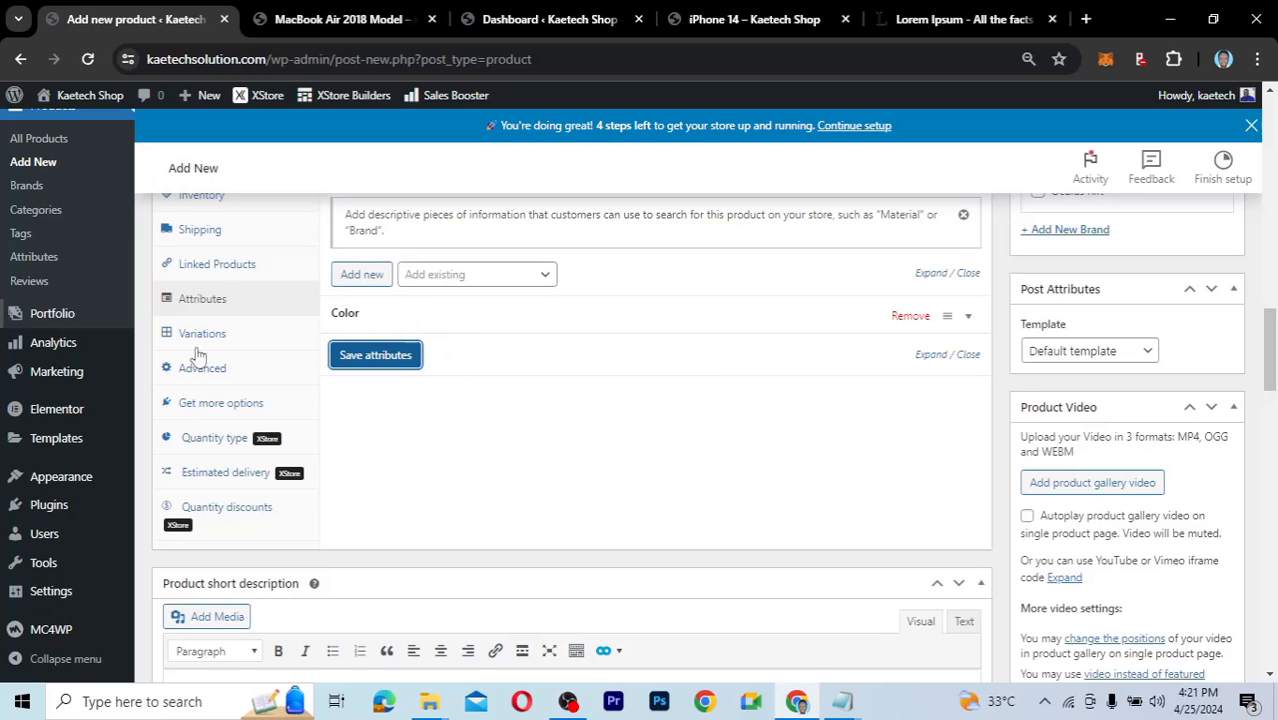
Generate Pink and Green variations from all the Color attribute values.
click(240, 333)
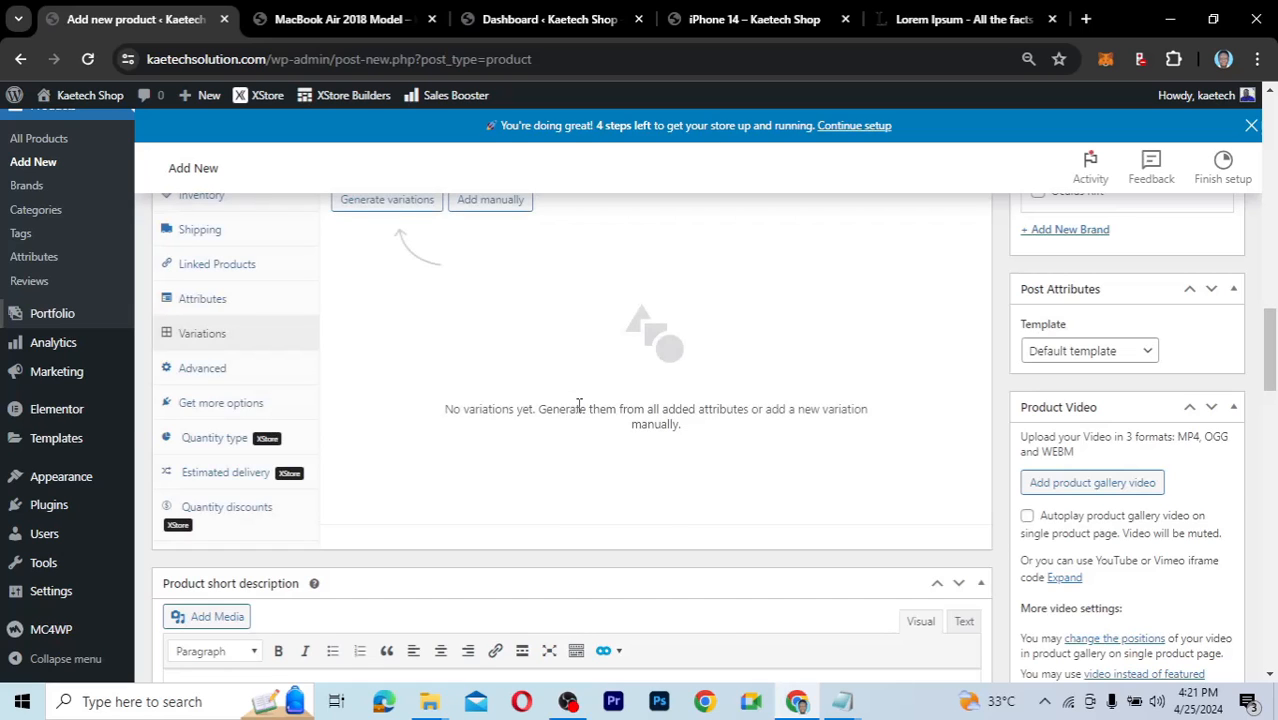
scroll(578, 405, up, 1)
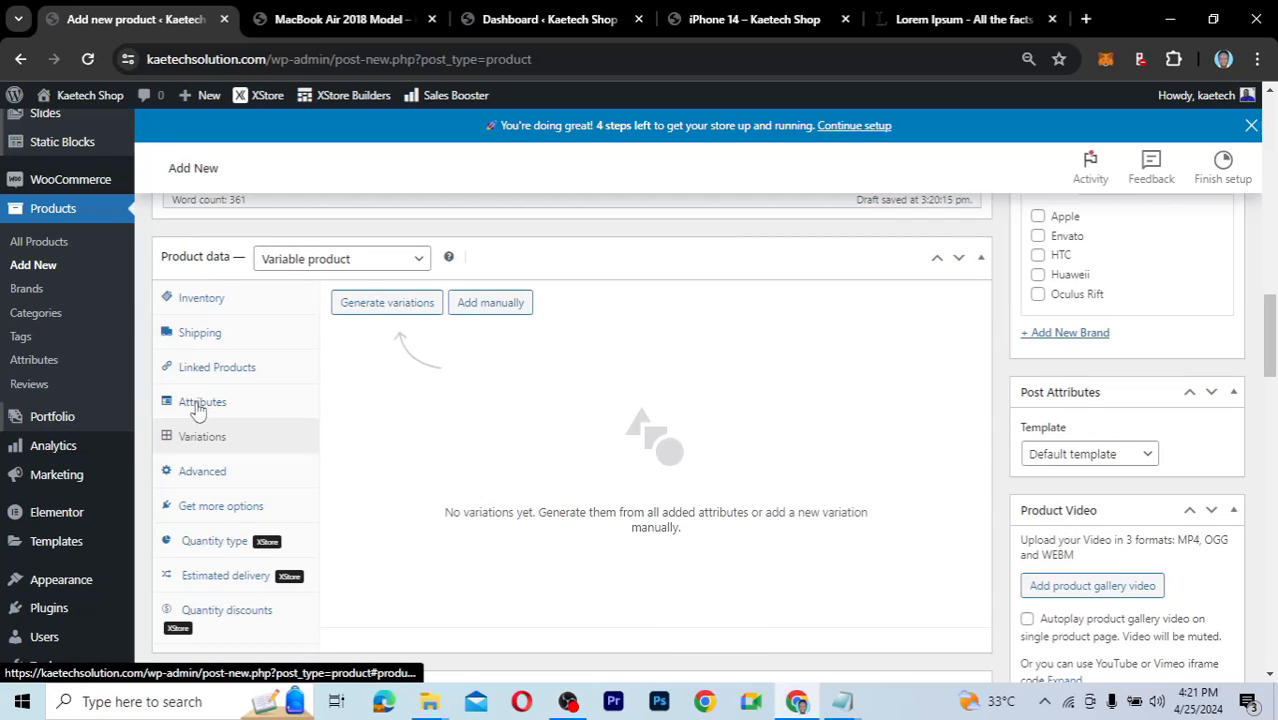
click(381, 310)
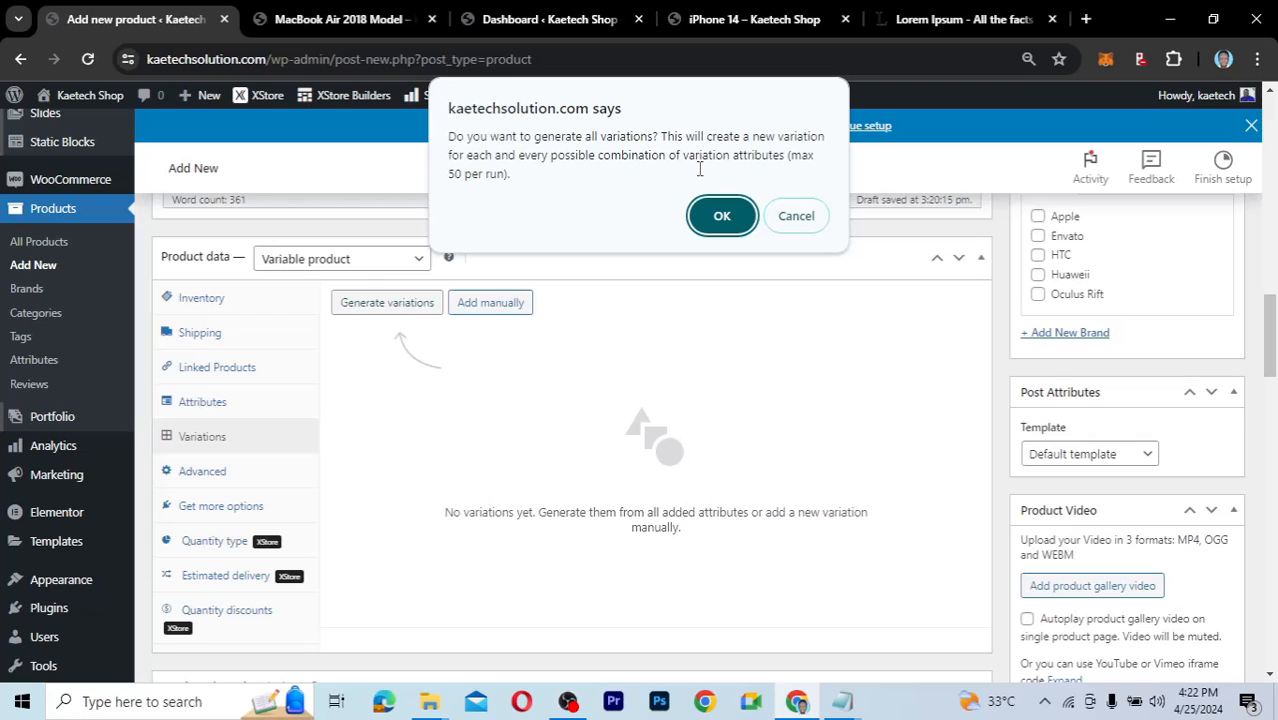
click(721, 217)
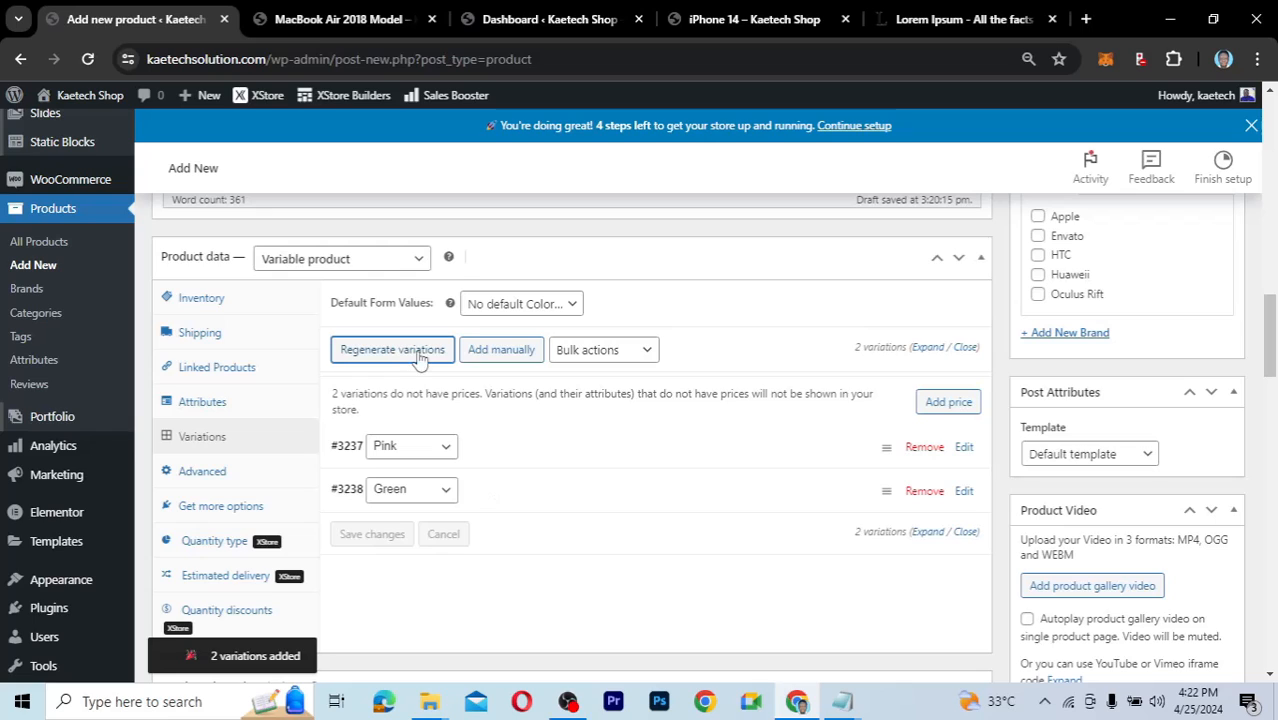
Set Pink as the default form value for the variations.
click(573, 305)
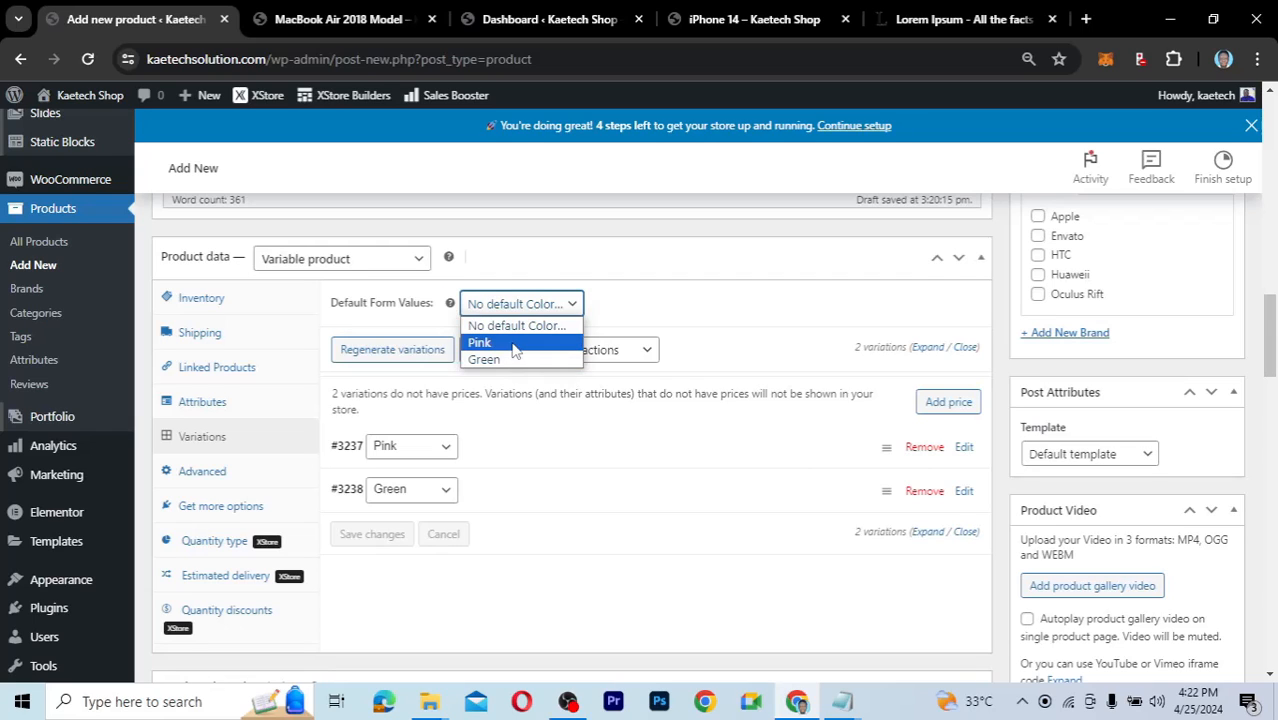
click(514, 343)
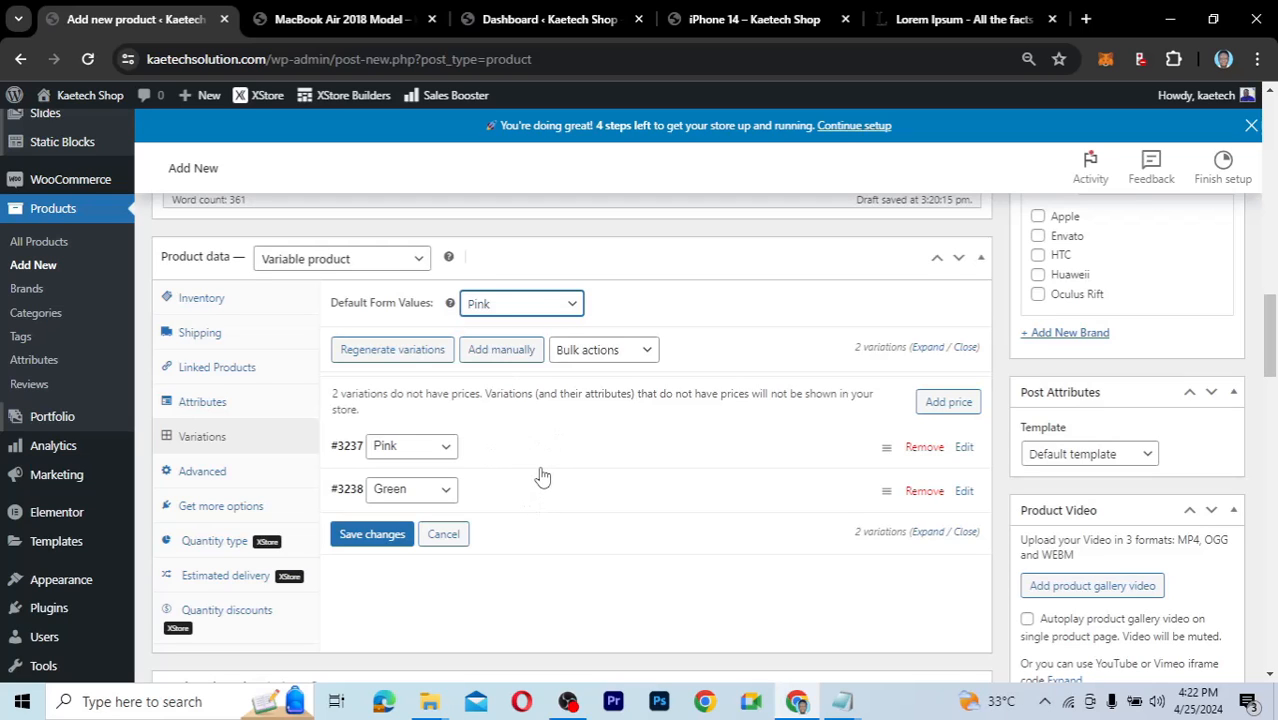
scroll(542, 474, down, 1)
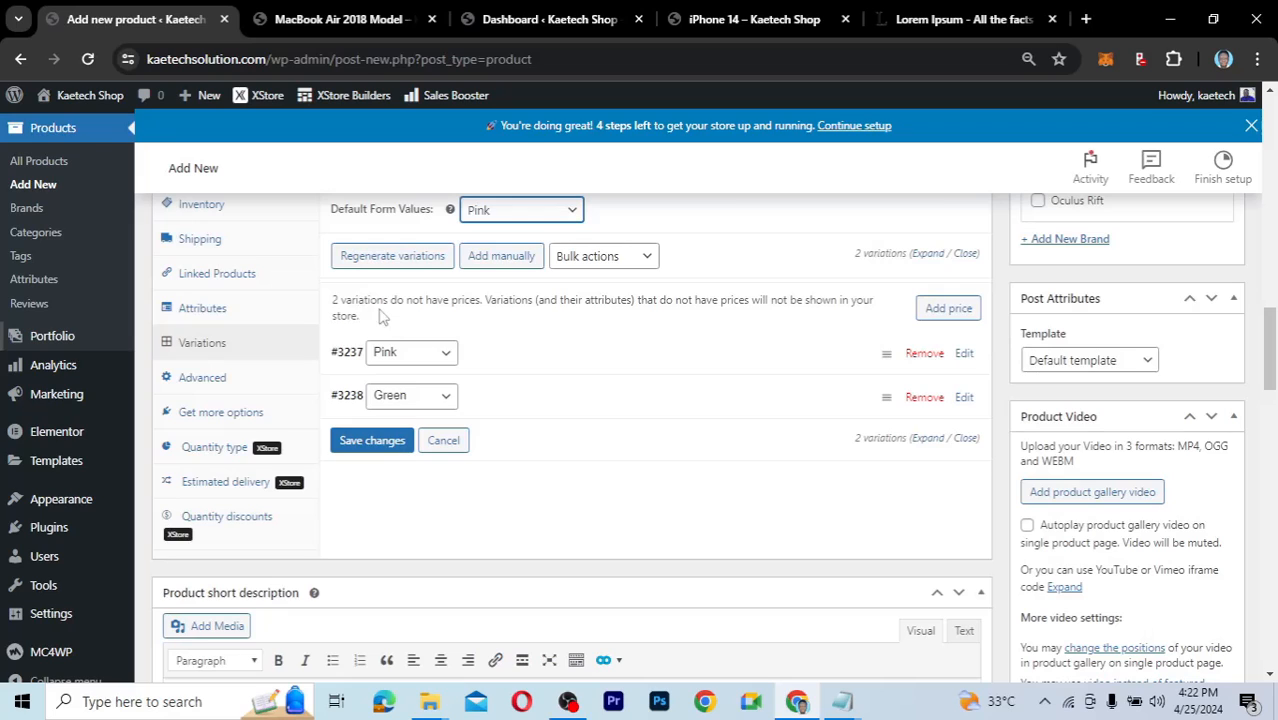
Give the Pink variation a regular price of 500, keeping its stock status In stock.
click(518, 362)
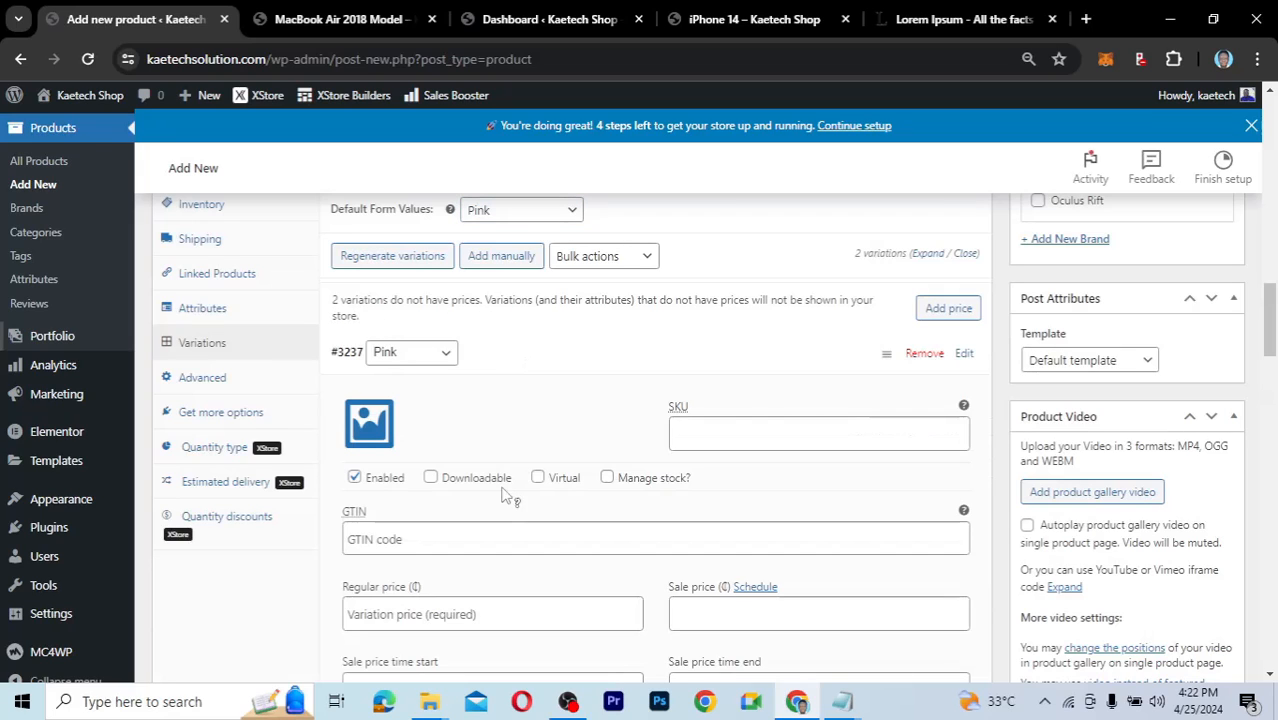
scroll(505, 519, down, 2)
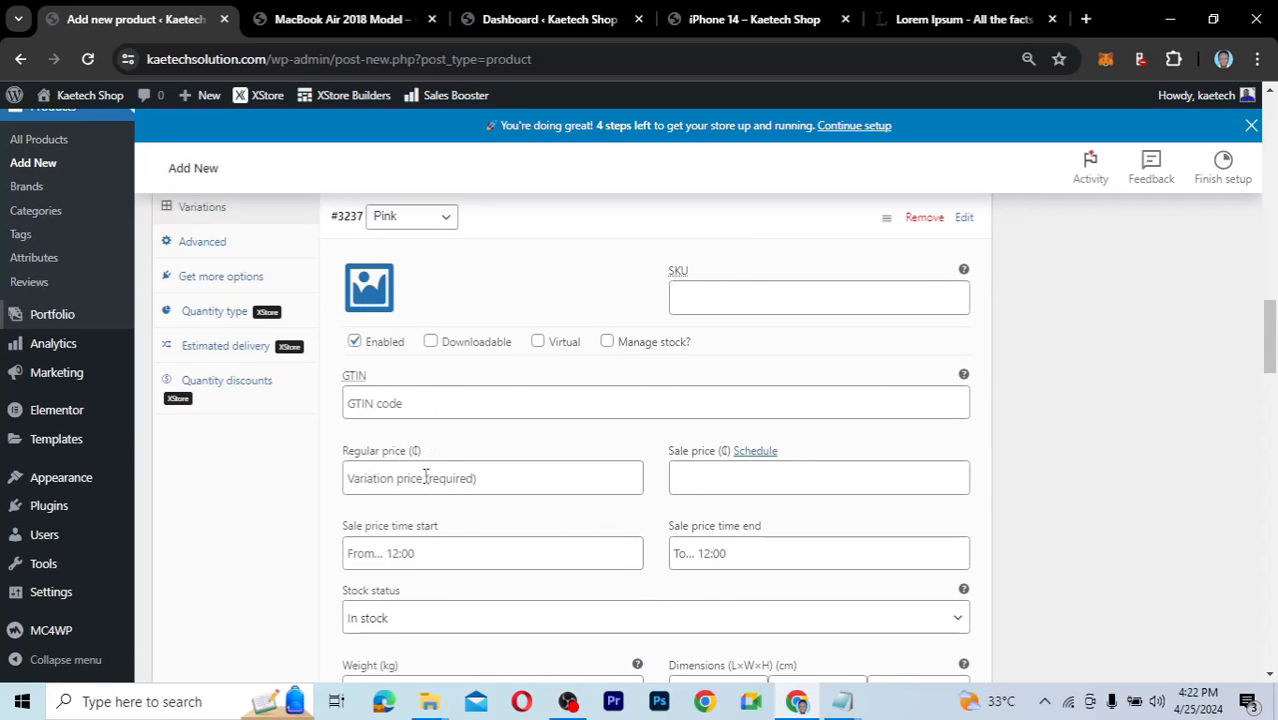
scroll(425, 477, down, 1)
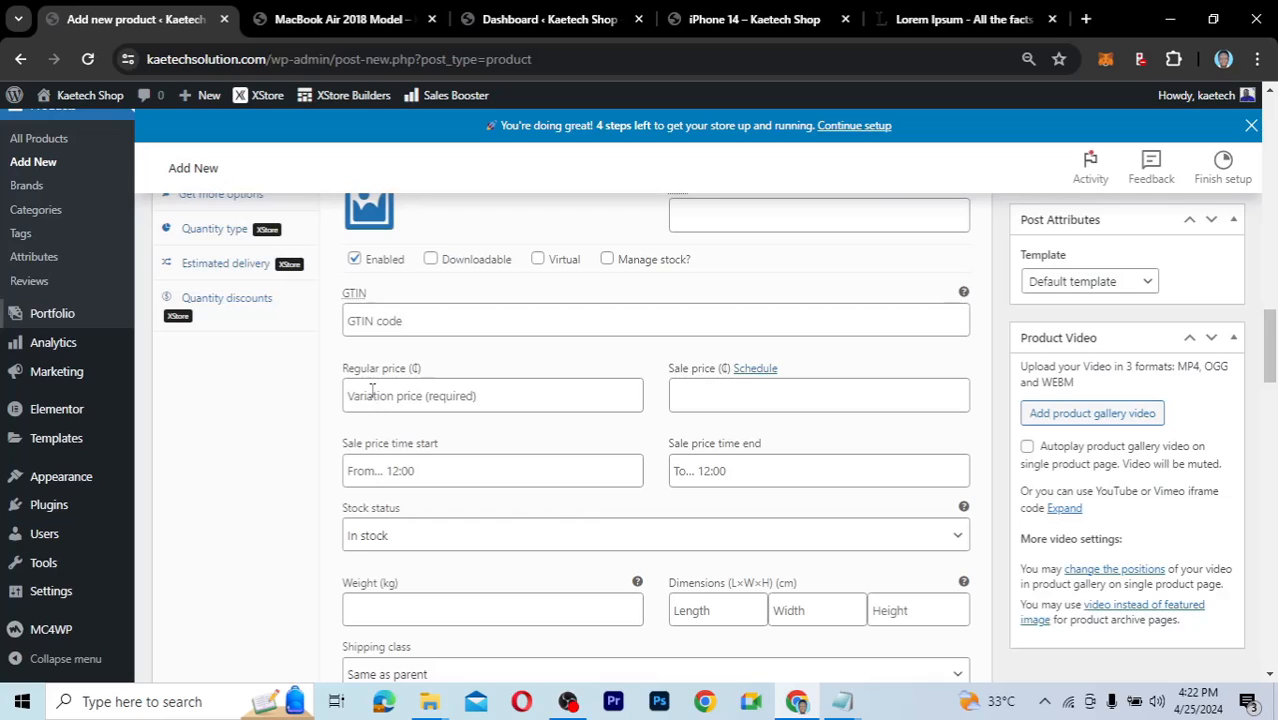
click(372, 390)
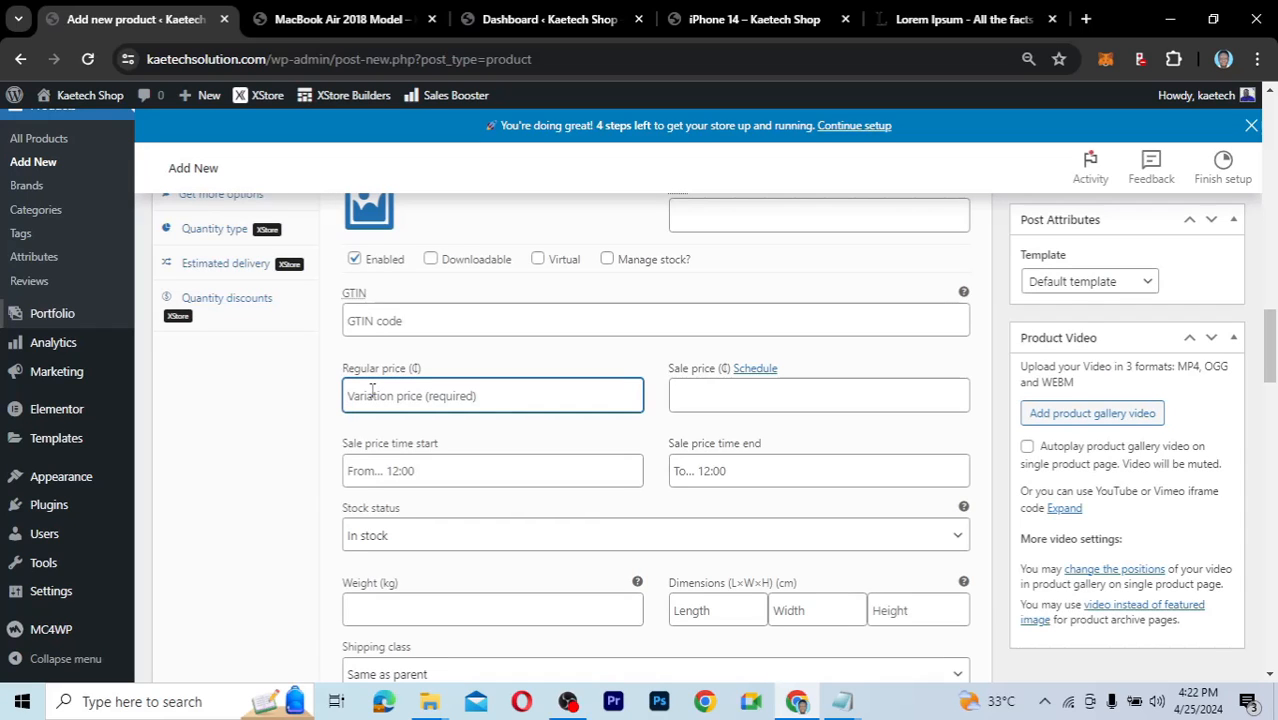
text(500)
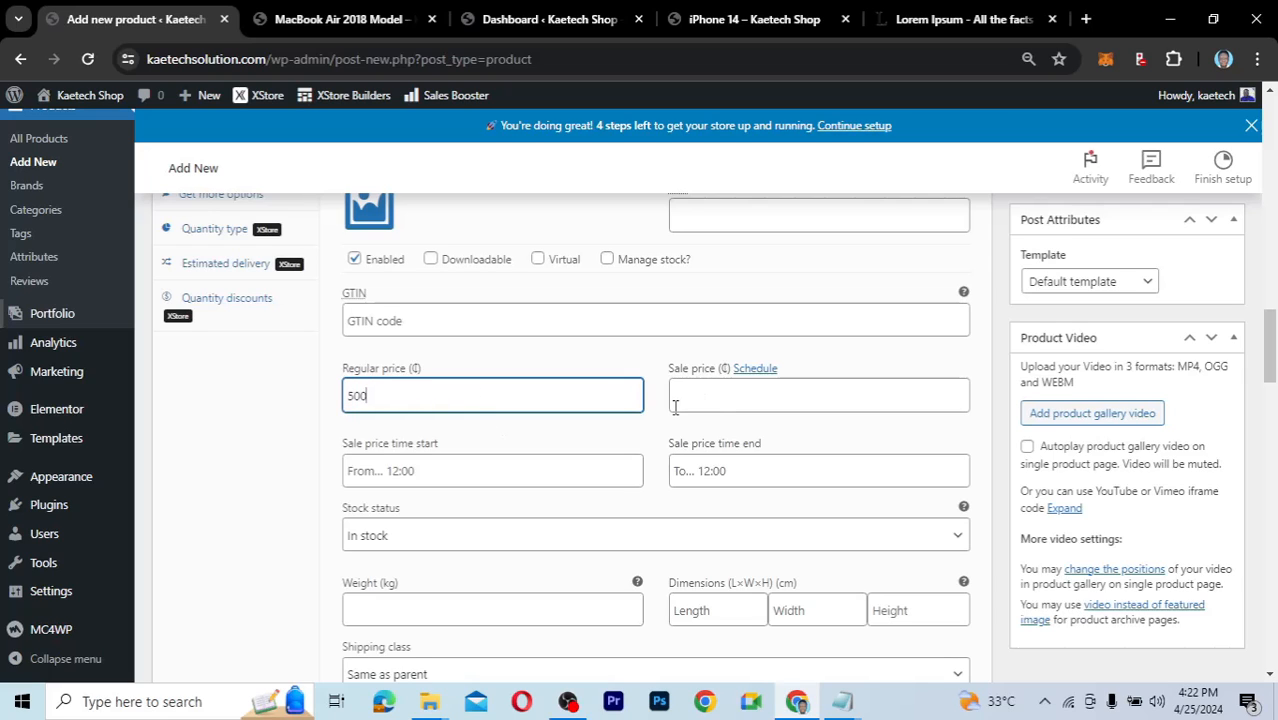
scroll(532, 462, down, 2)
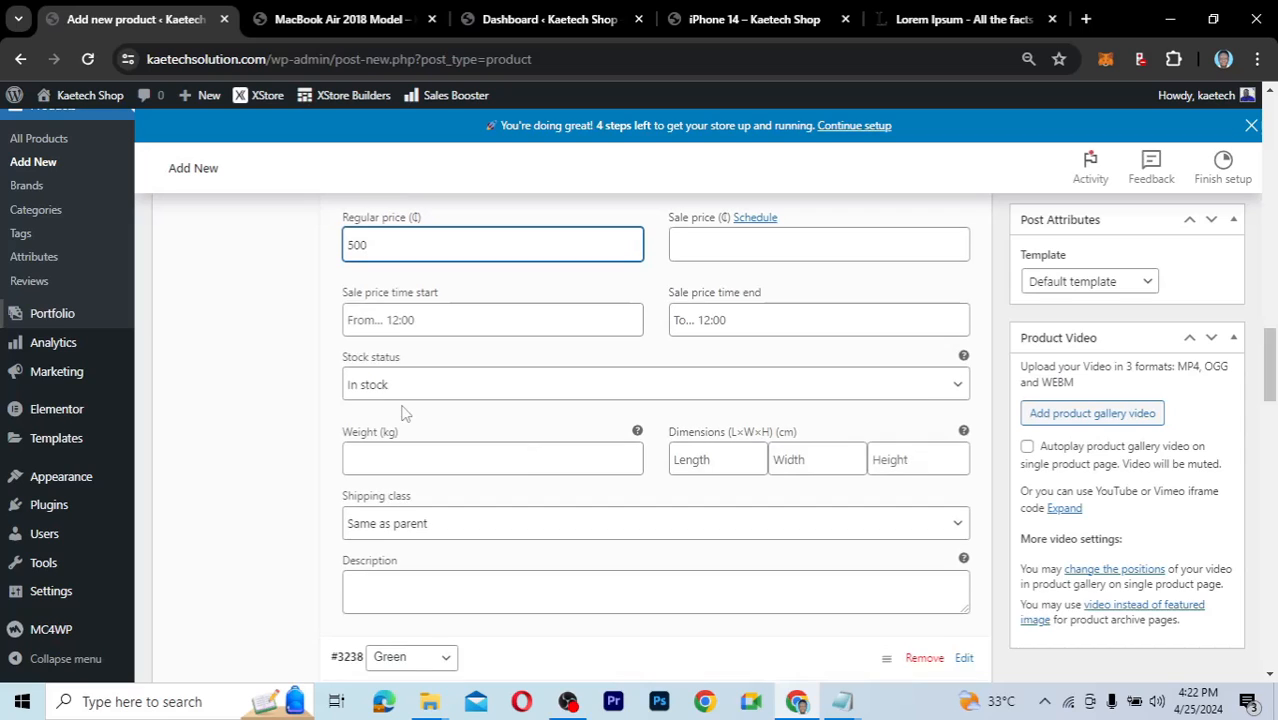
click(473, 398)
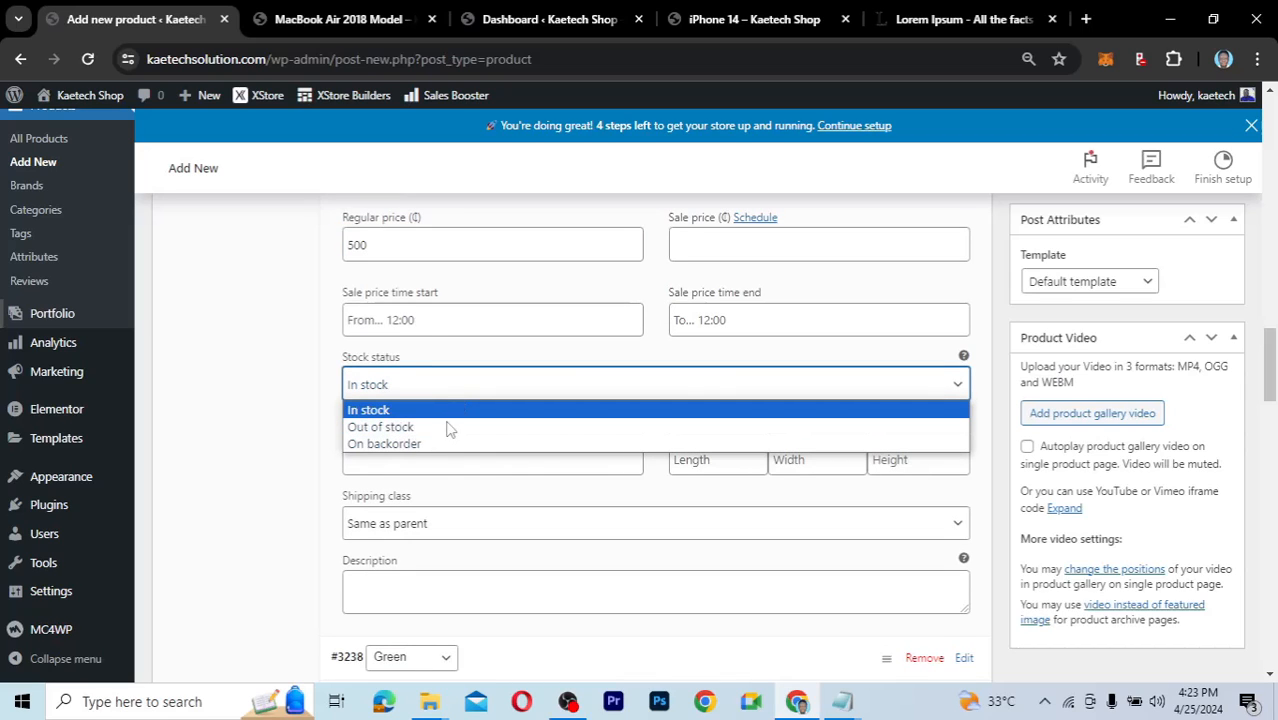
click(450, 411)
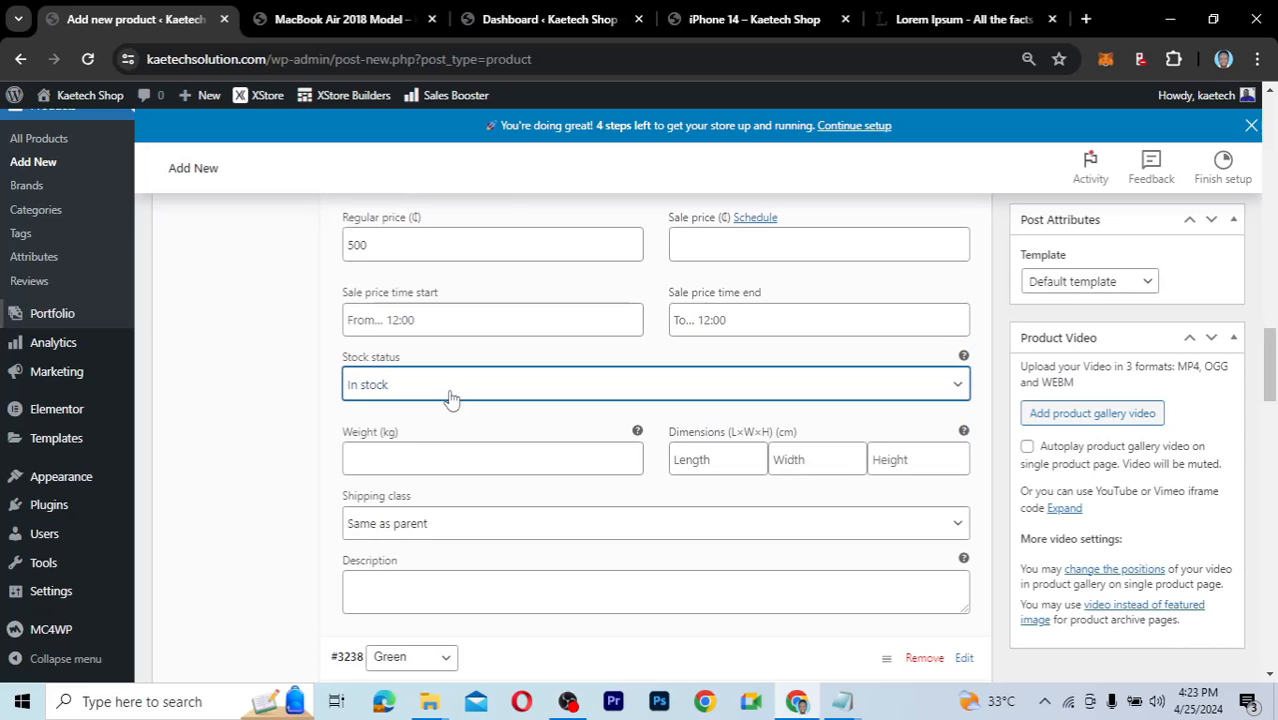
click(450, 397)
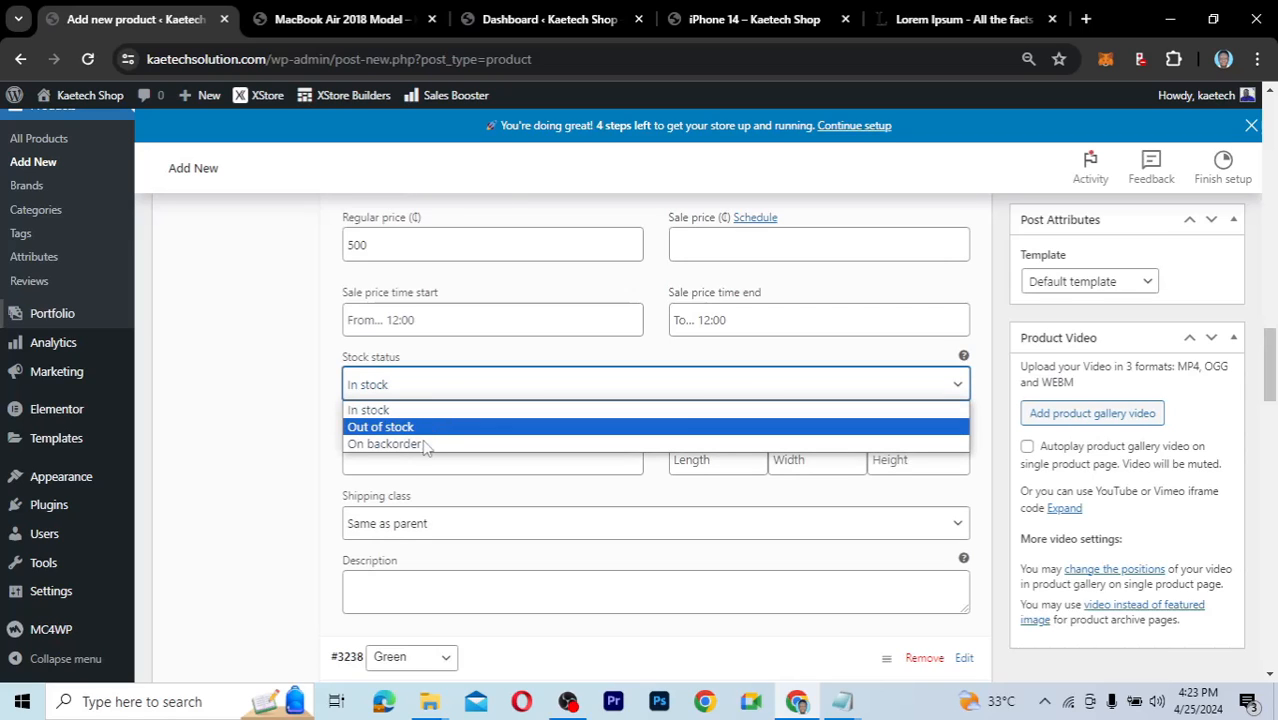
click(442, 409)
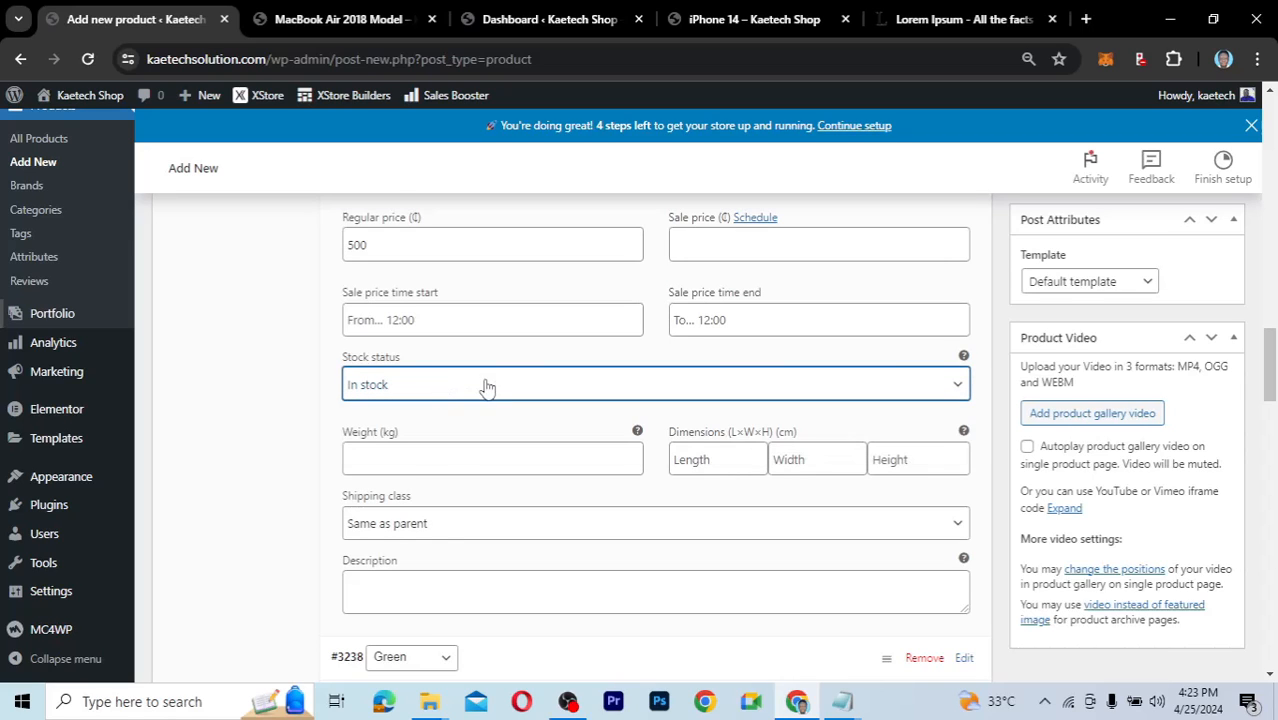
Enable Manage stock for the Pink variation and set its stock quantity to 25.
scroll(443, 527, down, 1)
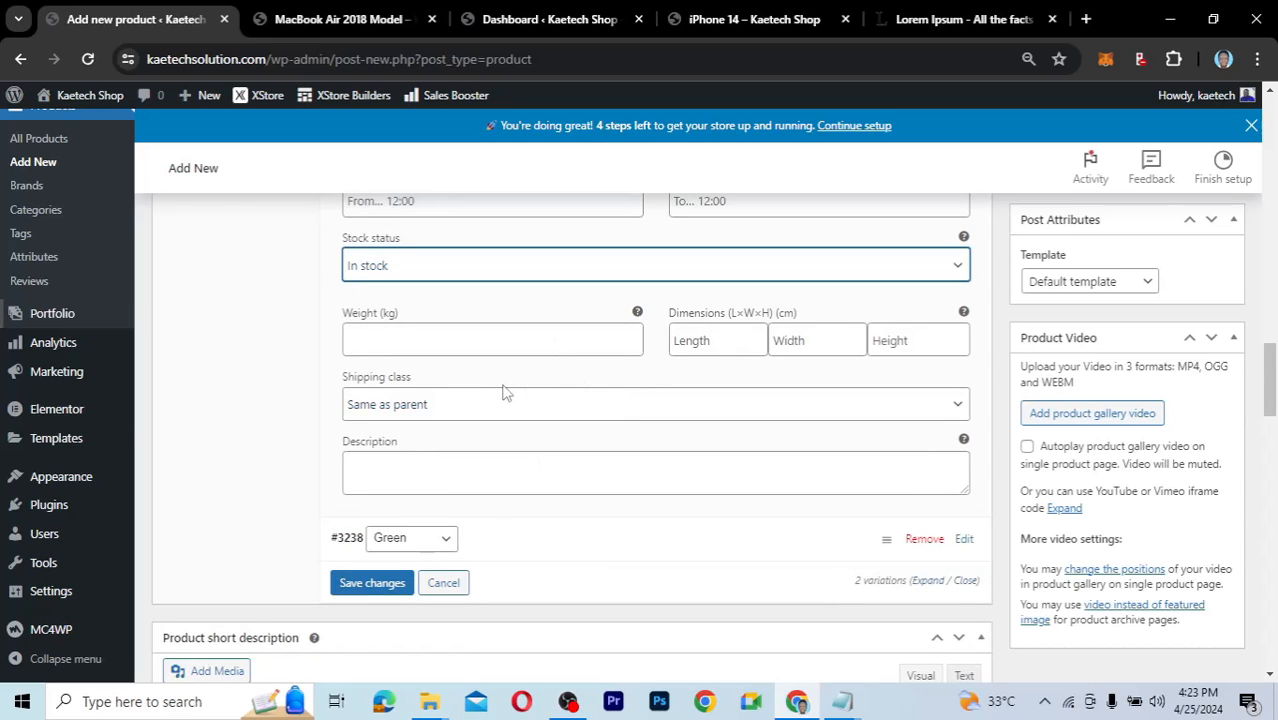
scroll(505, 390, up, 3)
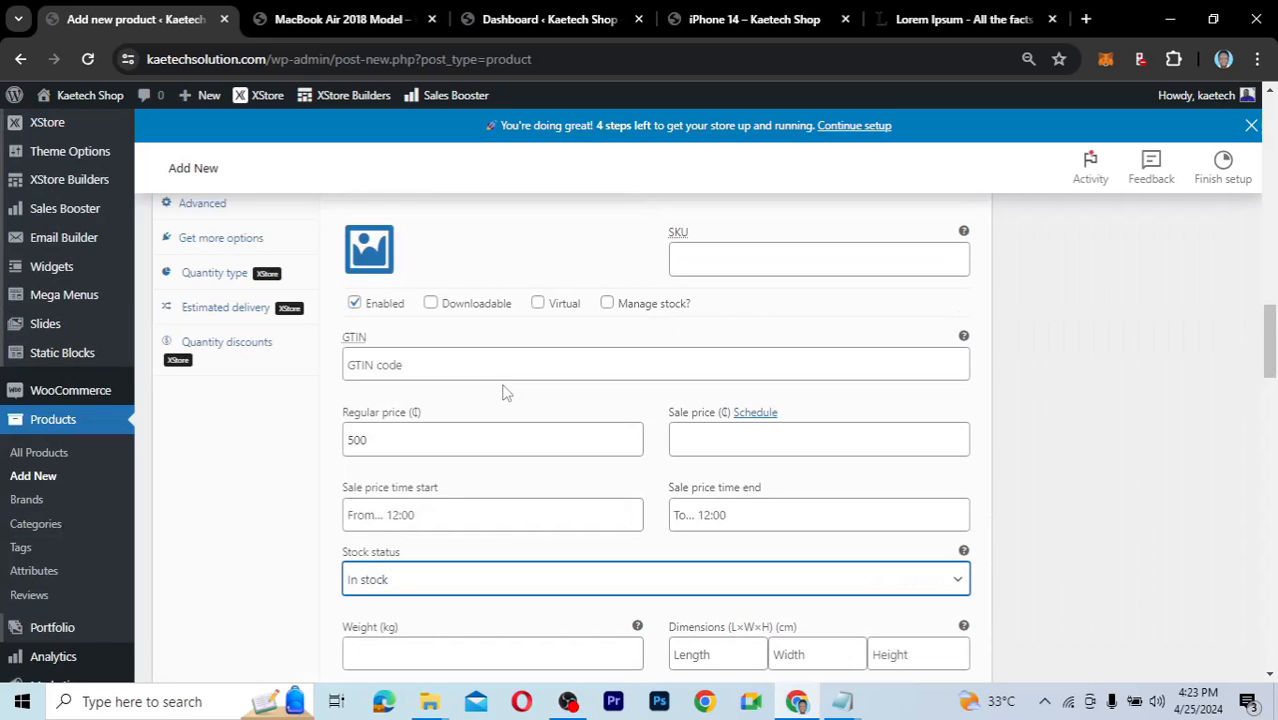
click(607, 306)
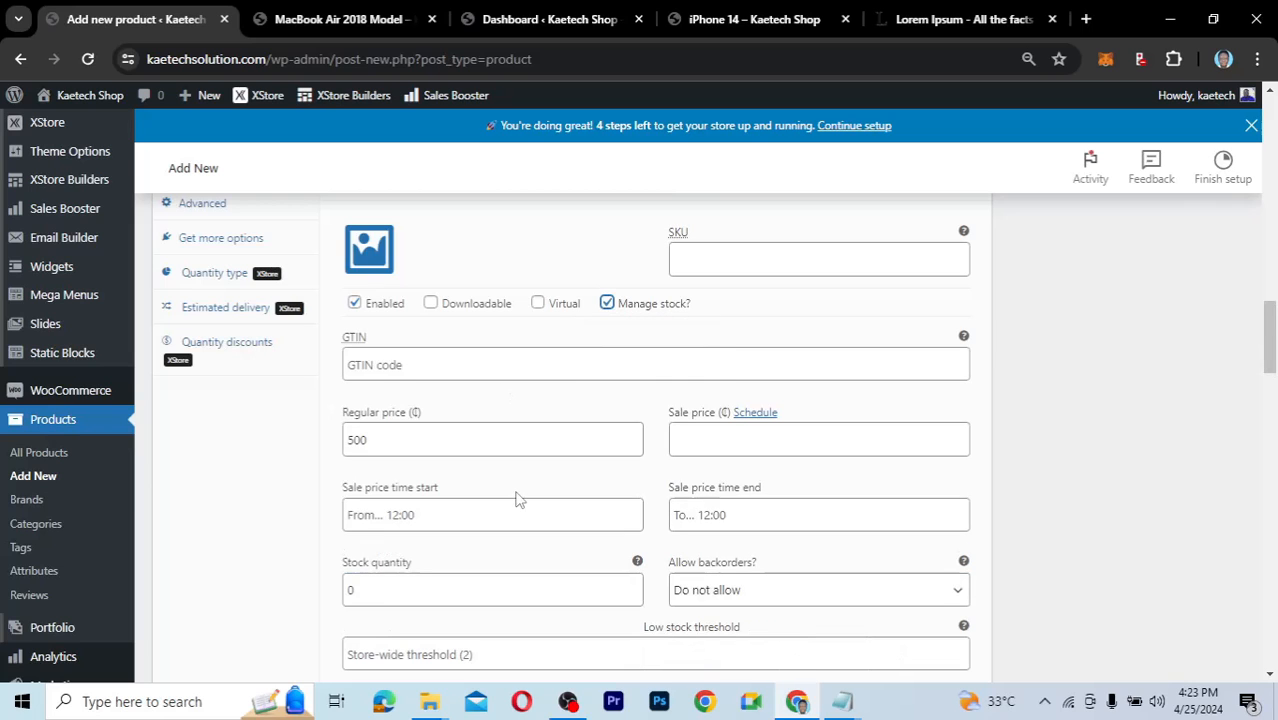
scroll(513, 500, down, 3)
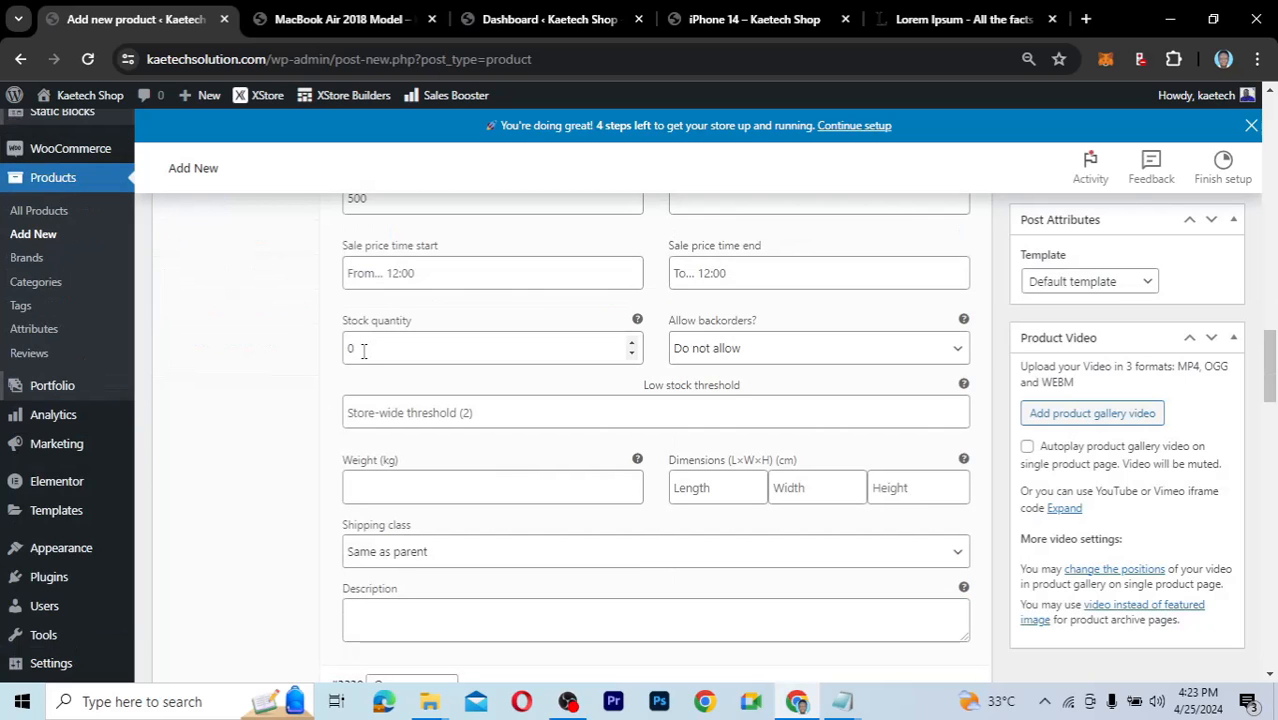
key(Tab)
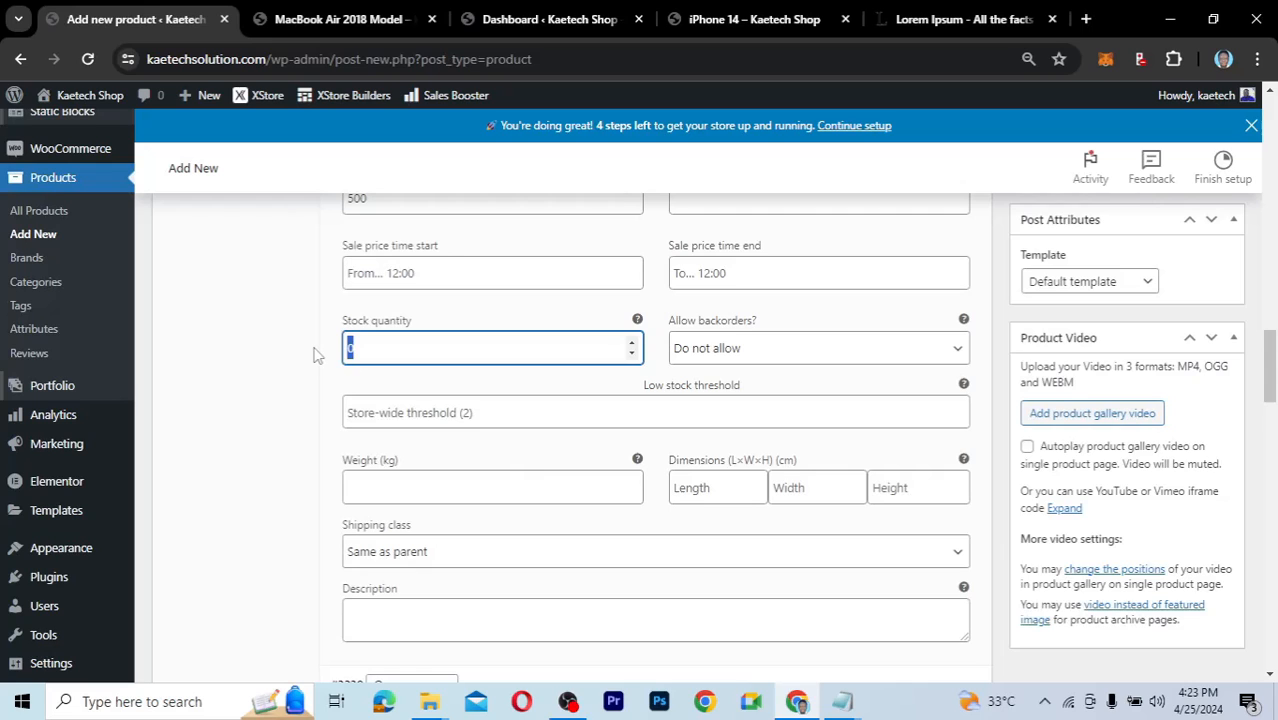
text(25)
scroll(533, 395, up, 1)
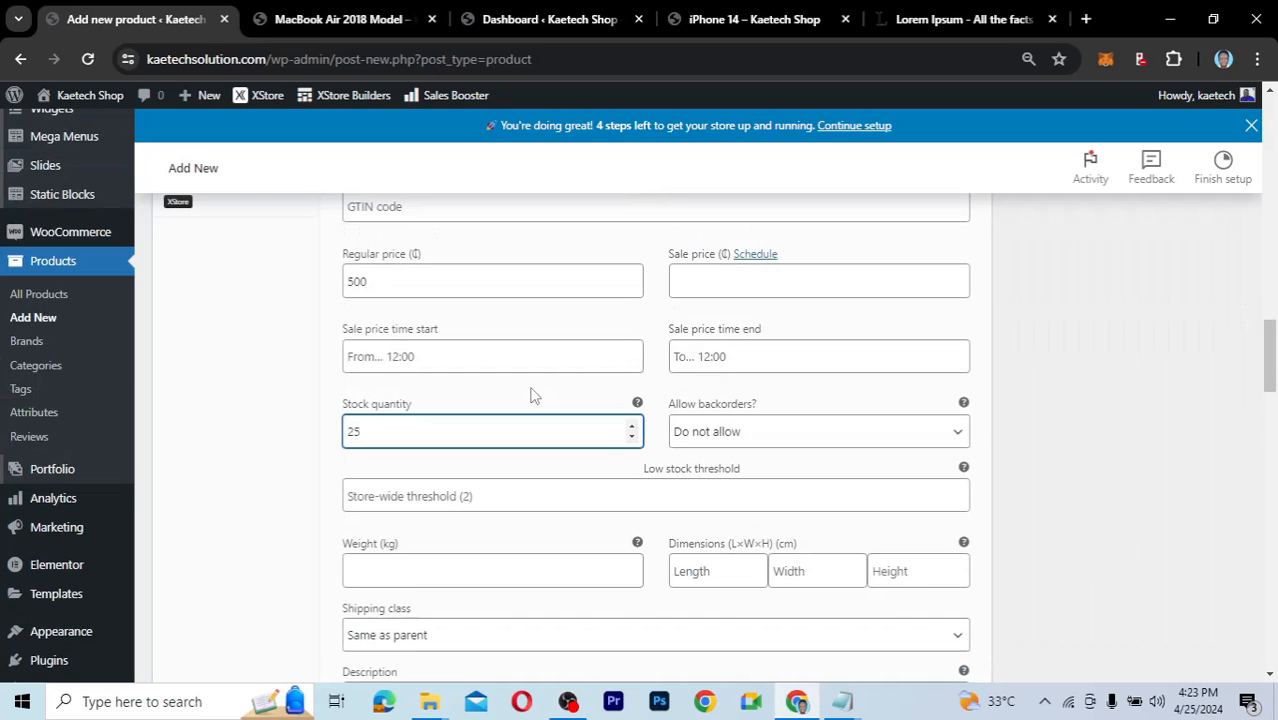
scroll(533, 395, down, 3)
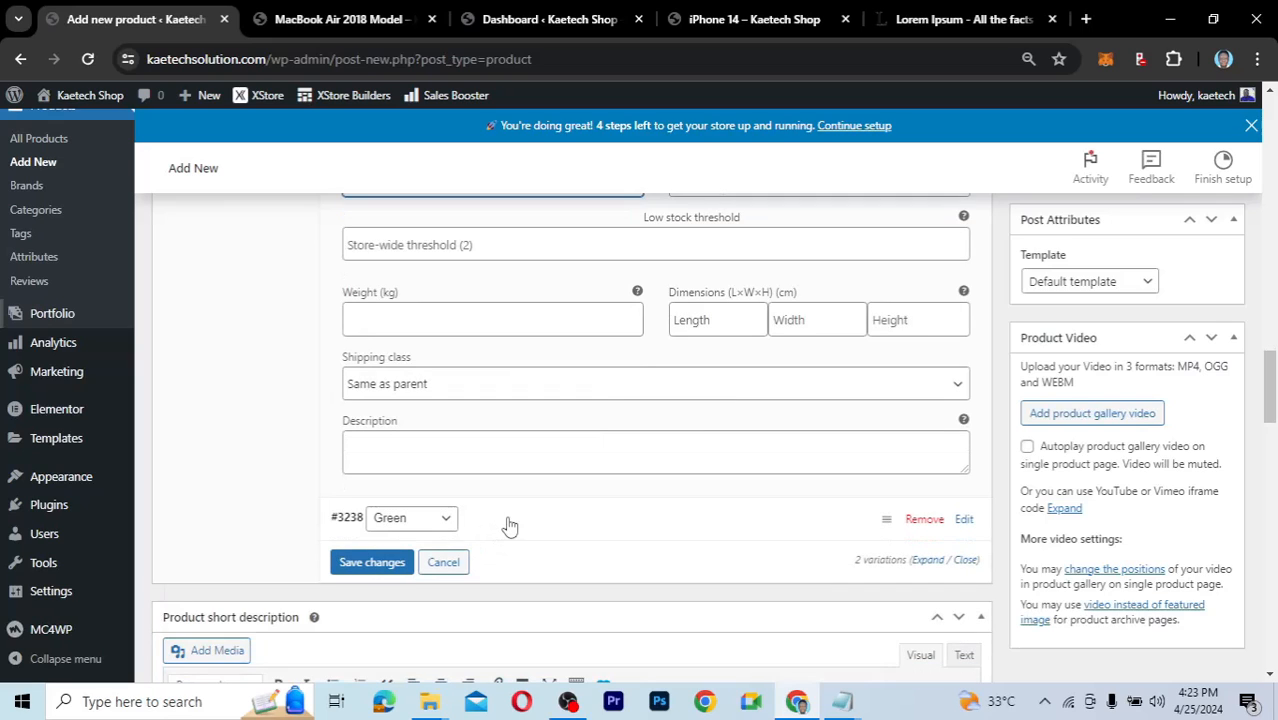
Give the Green variation a regular price of 580.
click(509, 525)
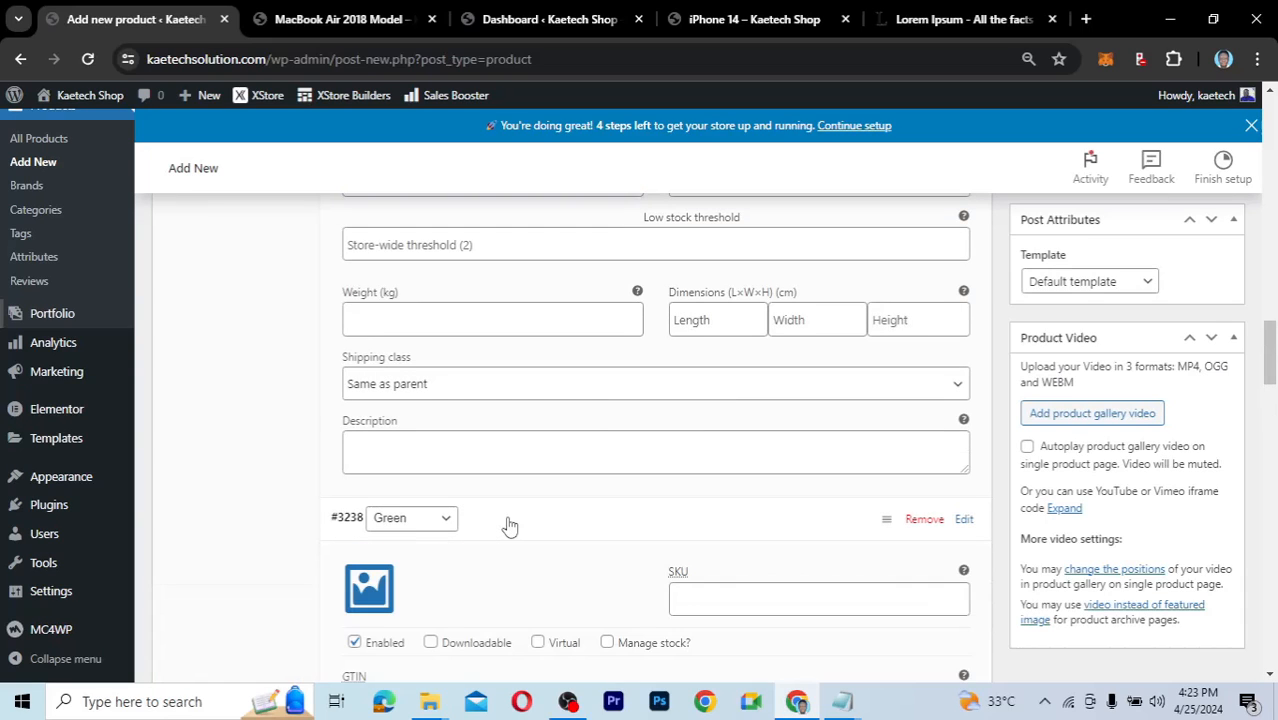
scroll(508, 520, down, 3)
scroll(508, 525, down, 1)
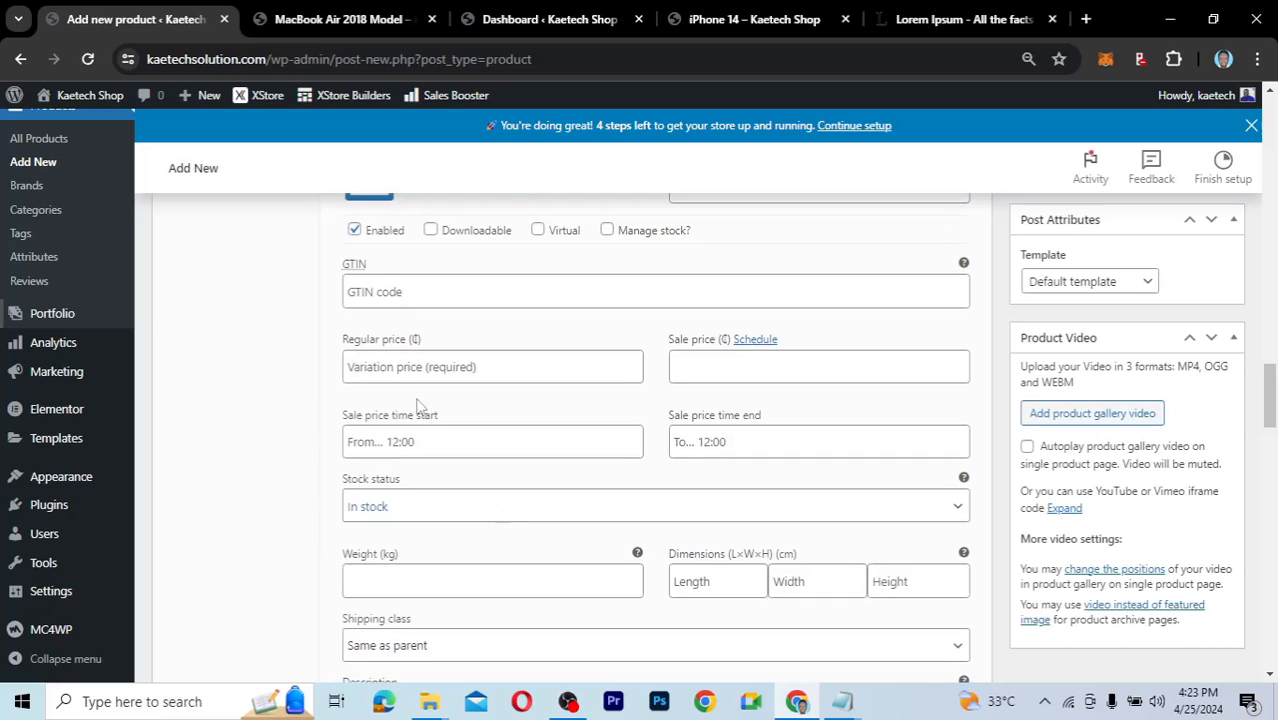
click(403, 370)
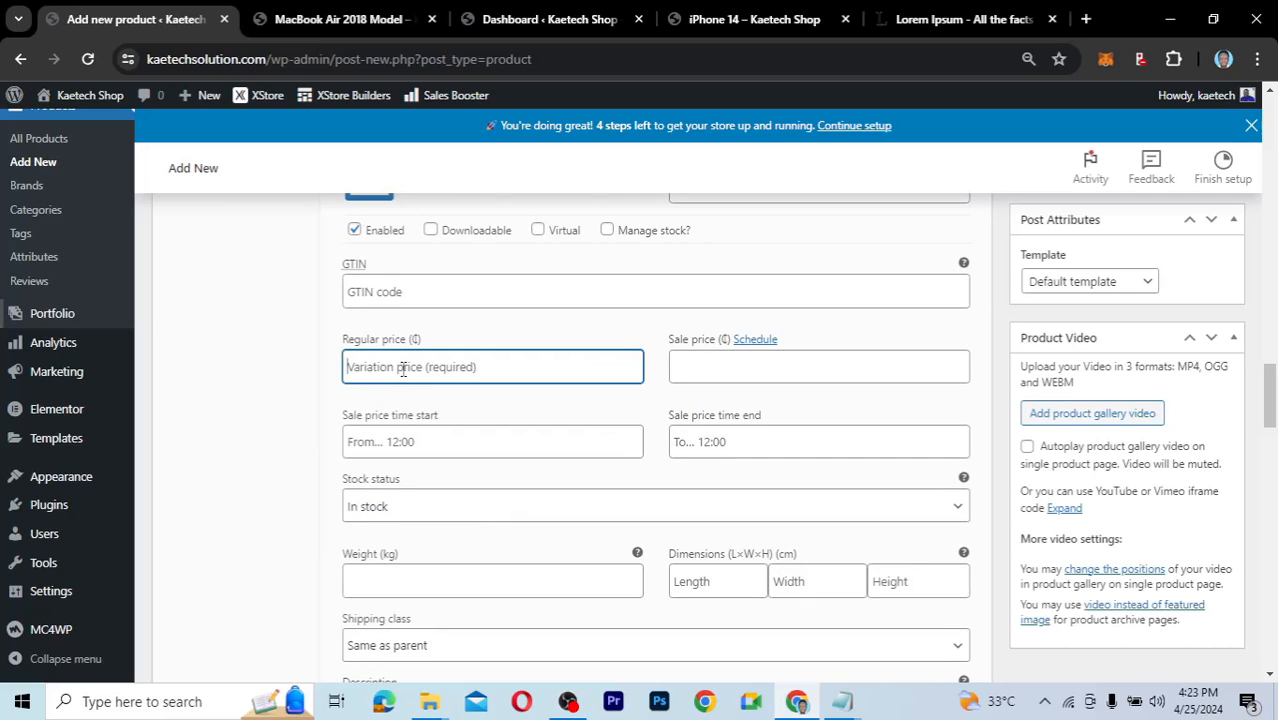
text(580)
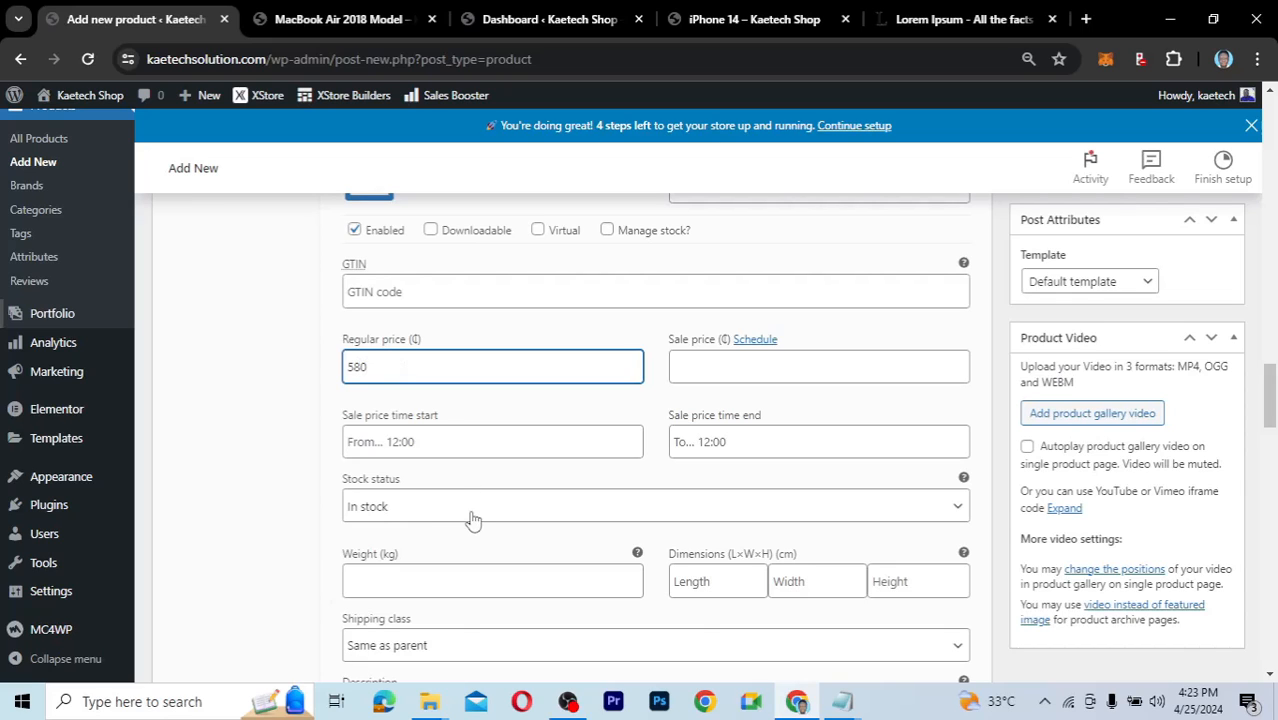
Enable Manage stock for the Green variation and set its stock quantity to 15.
scroll(474, 519, up, 2)
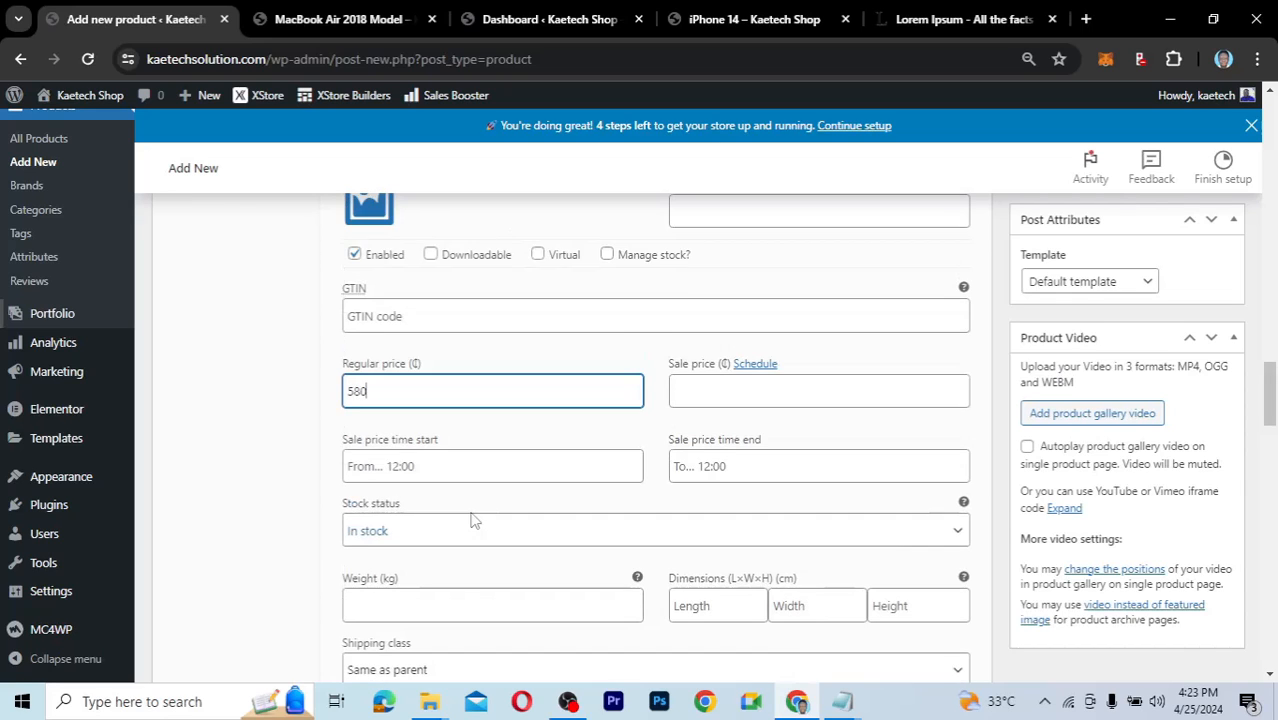
click(607, 341)
scroll(505, 546, down, 2)
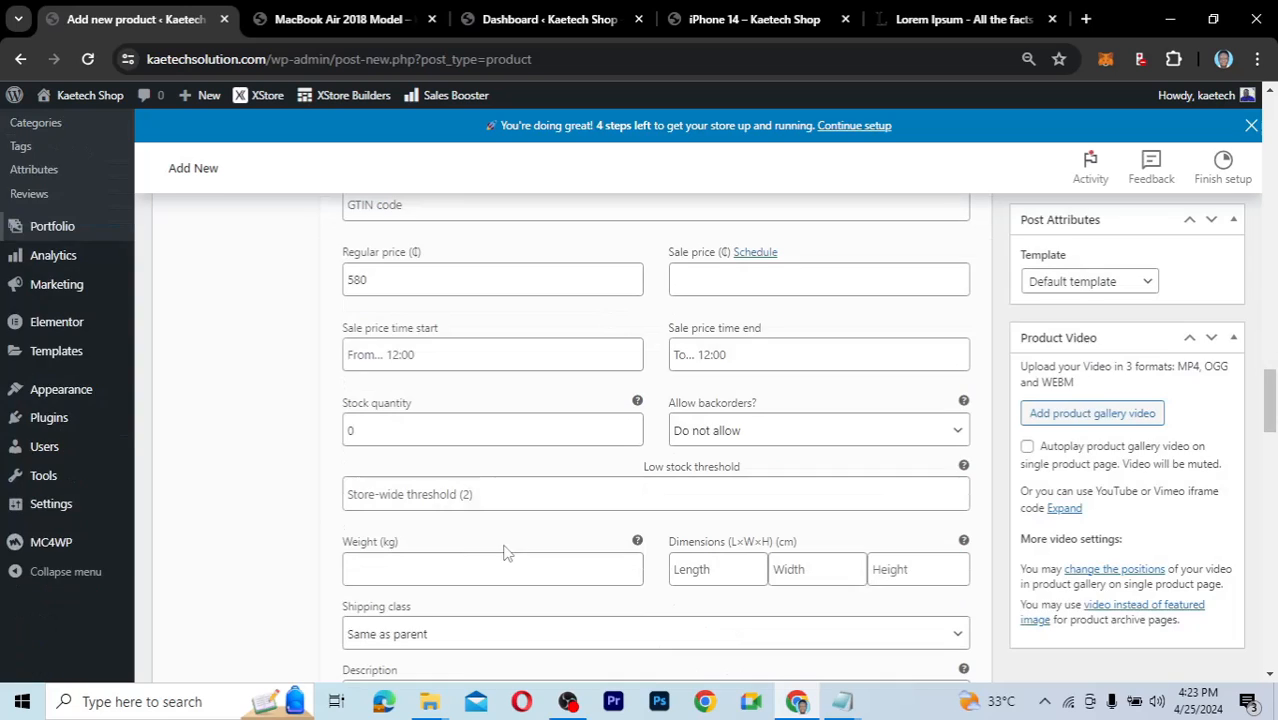
drag(354, 431, 328, 441)
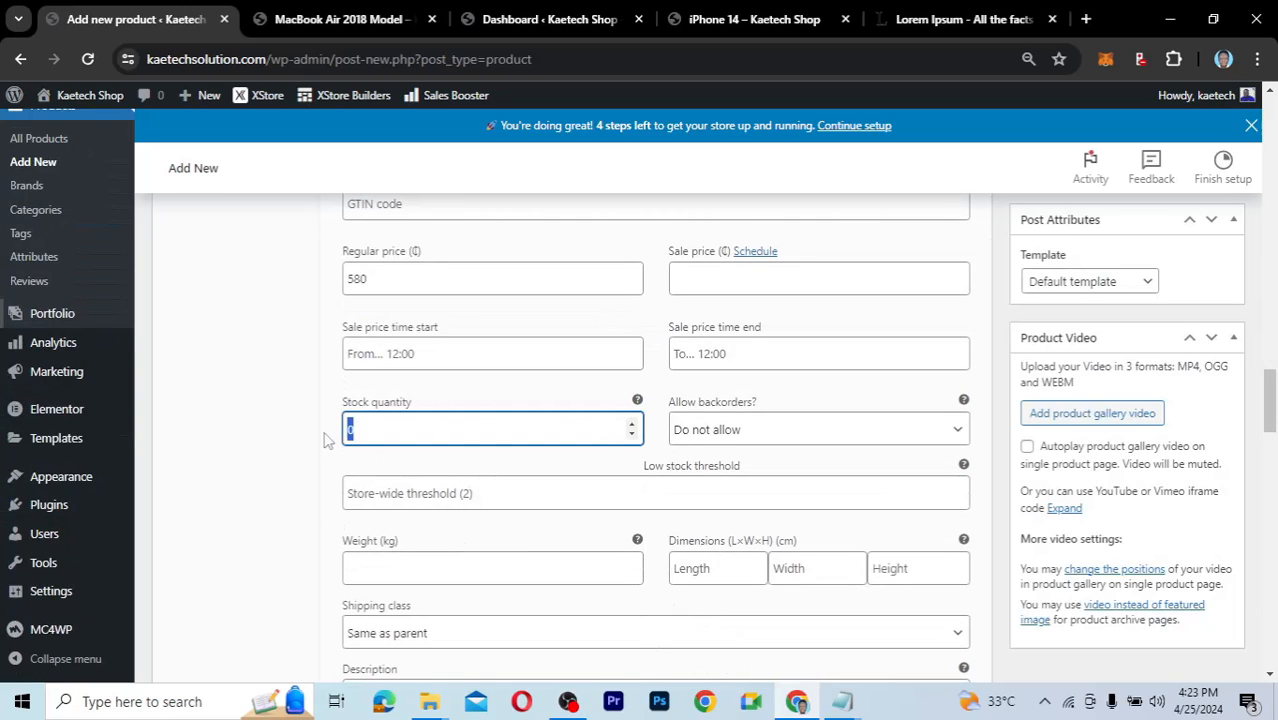
text(15)
scroll(571, 342, down, 4)
scroll(571, 342, up, 3)
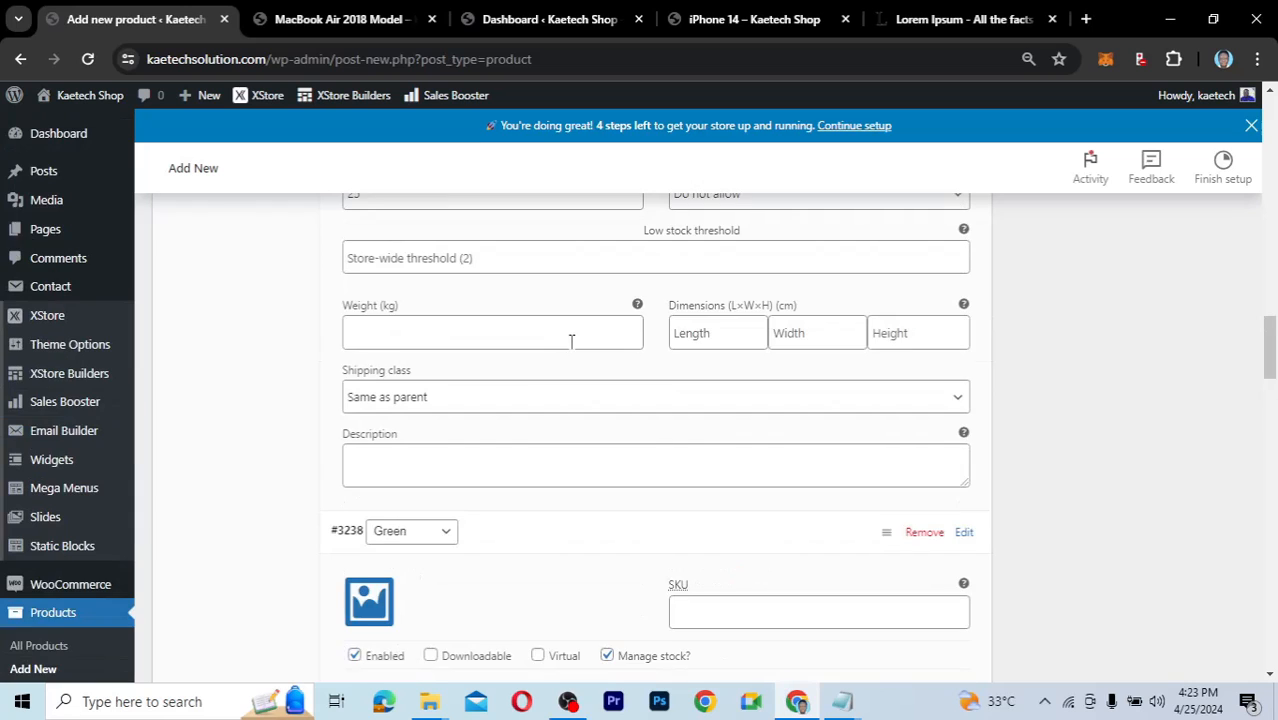
scroll(571, 342, up, 1)
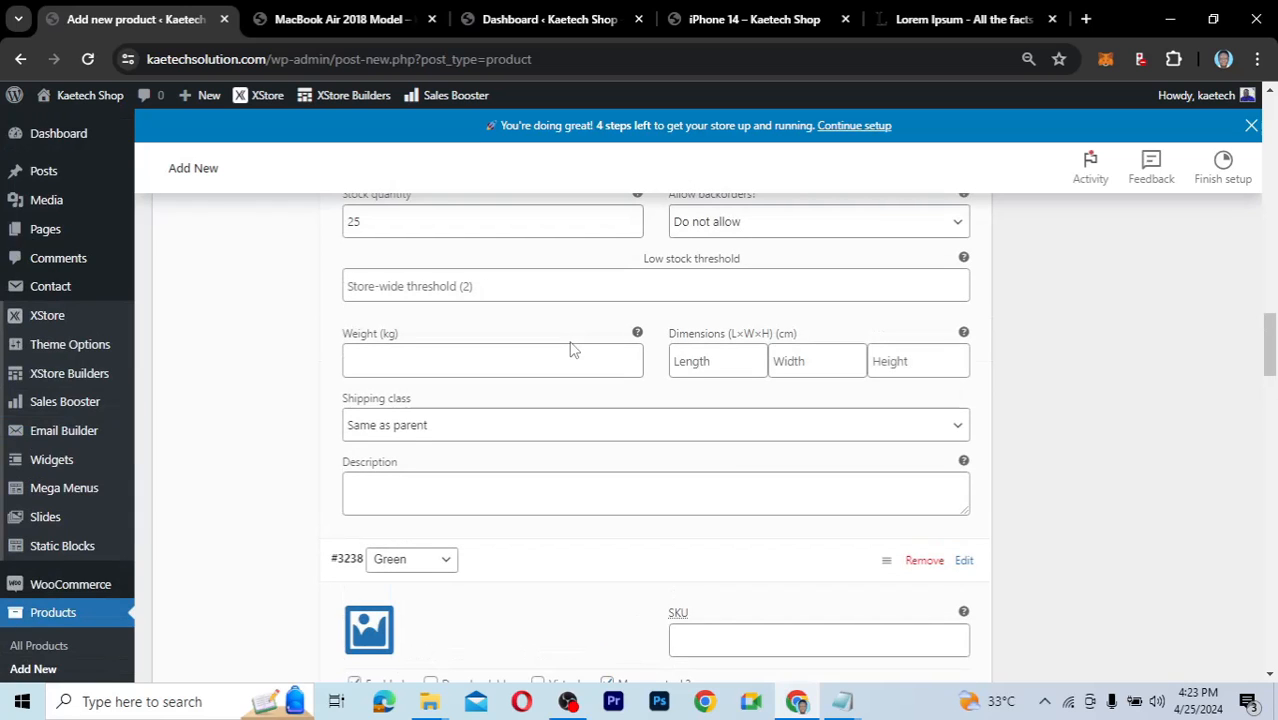
scroll(571, 349, up, 3)
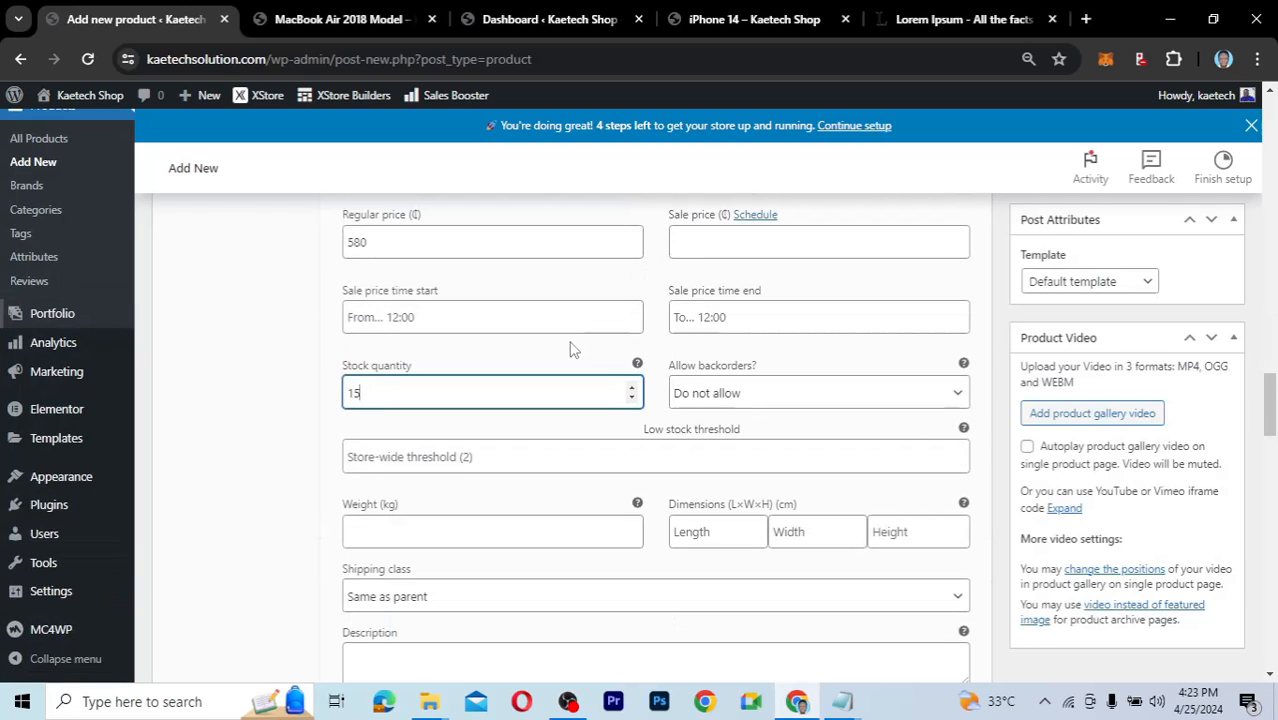
scroll(571, 349, down, 1)
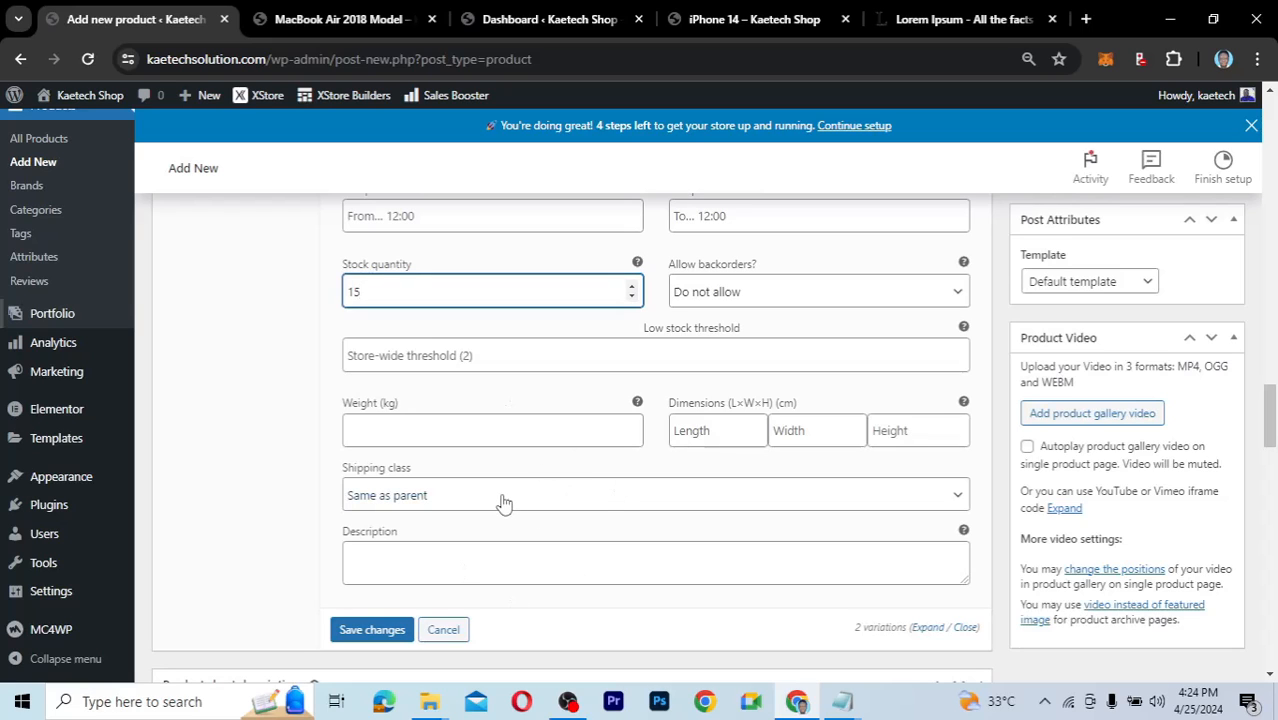
scroll(466, 539, up, 2)
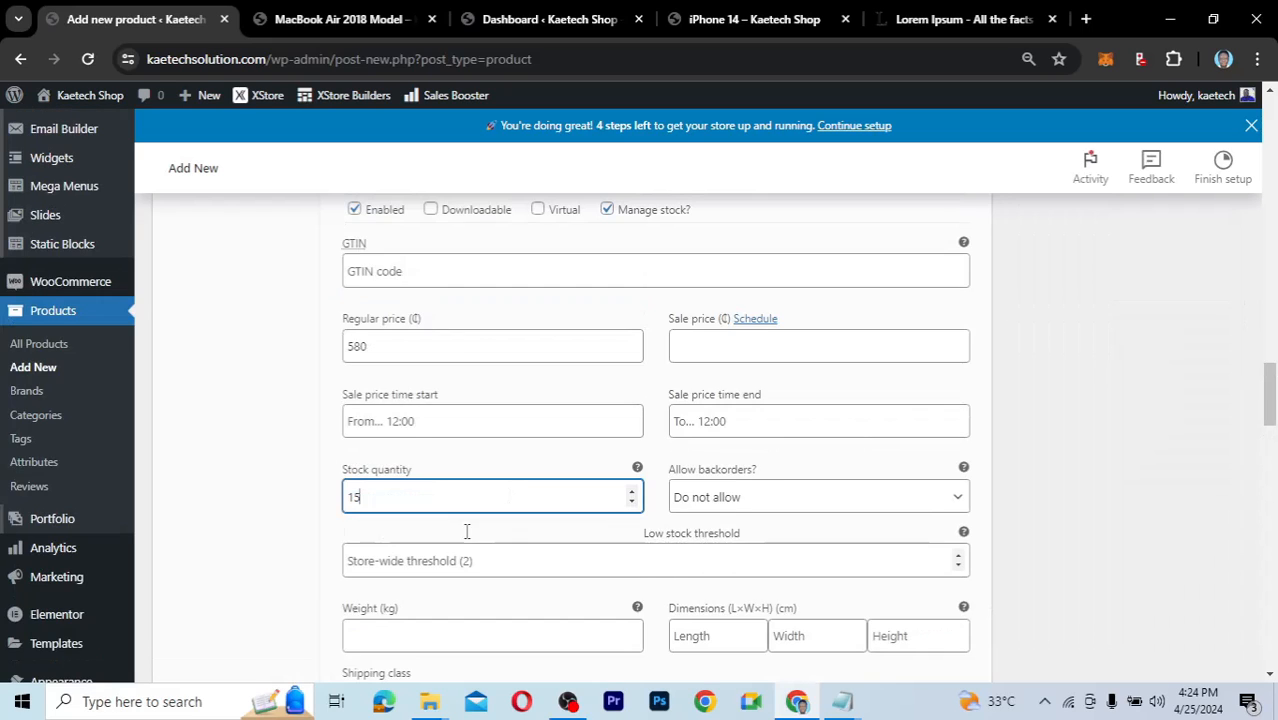
scroll(466, 533, down, 3)
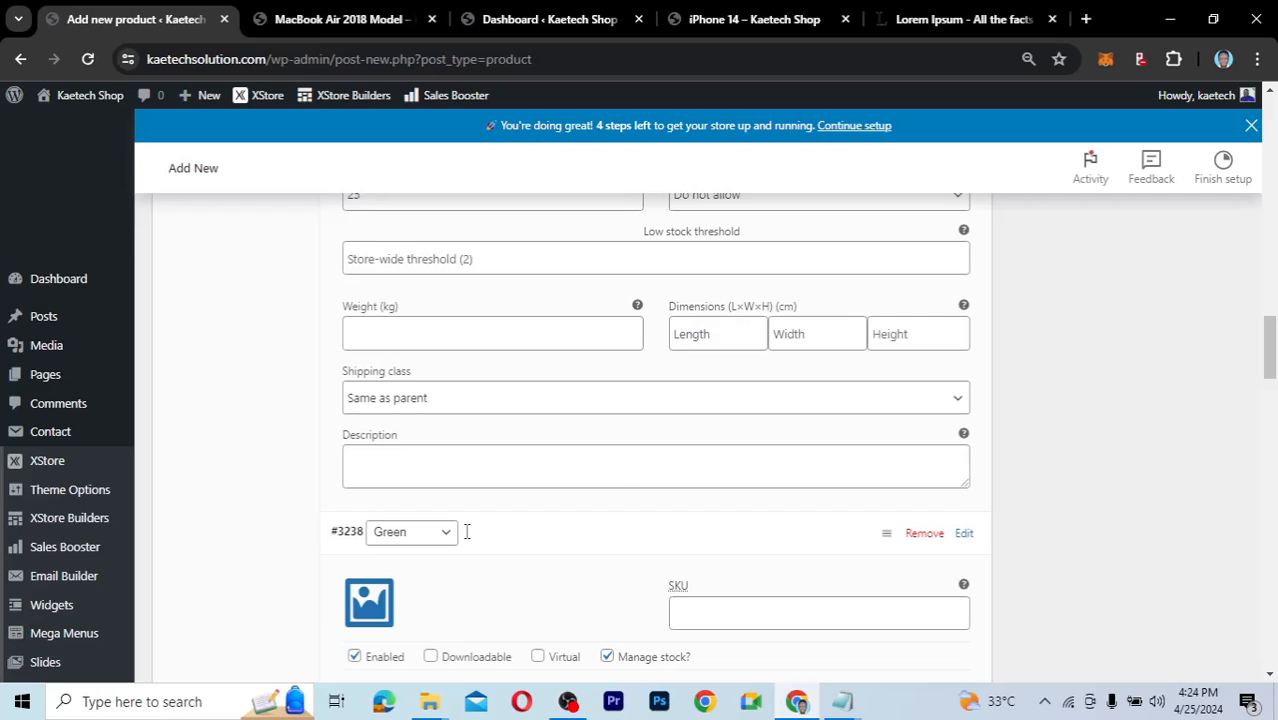
scroll(466, 532, up, 3)
scroll(466, 539, up, 2)
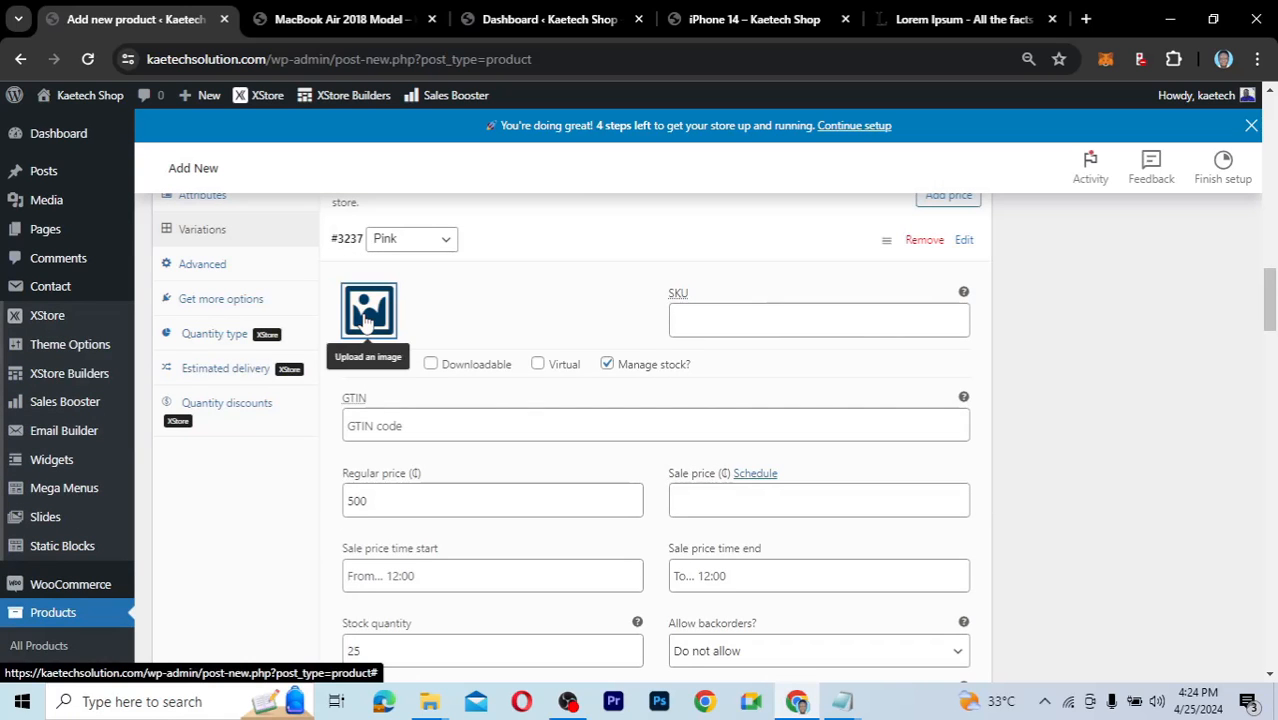
Set the pink headset photo as the Pink variation's image.
click(367, 318)
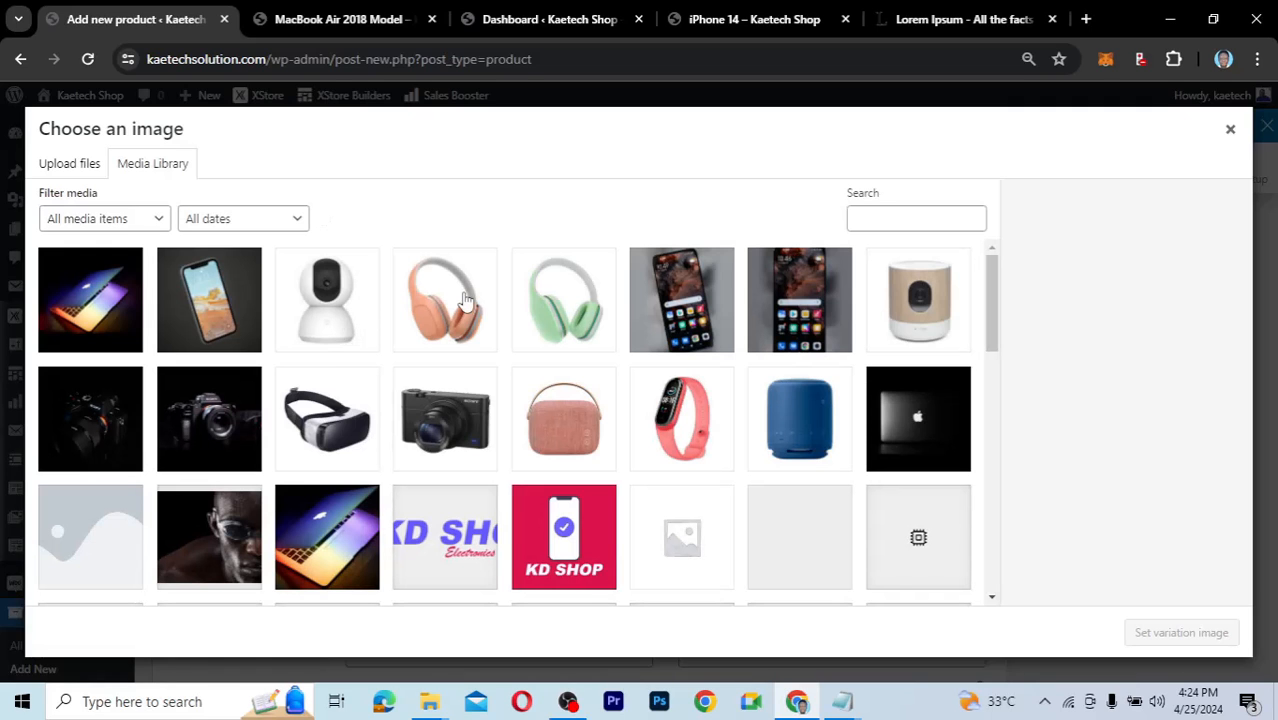
click(465, 300)
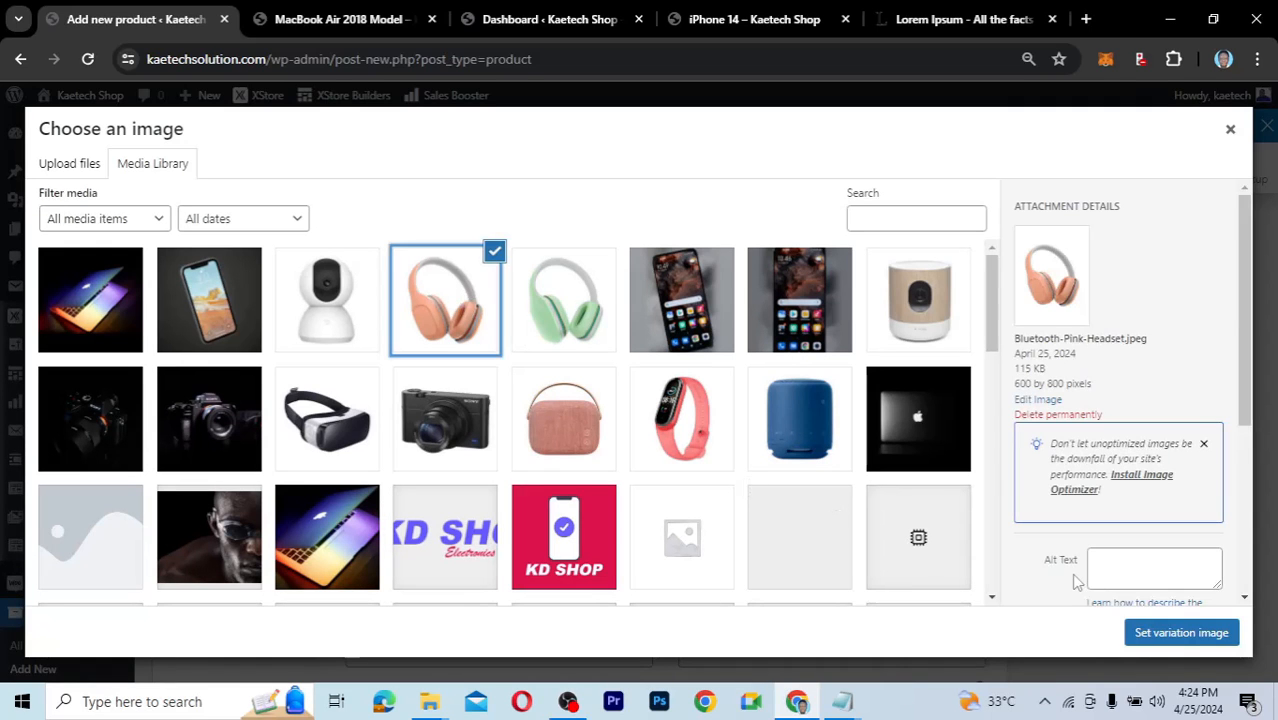
click(1180, 632)
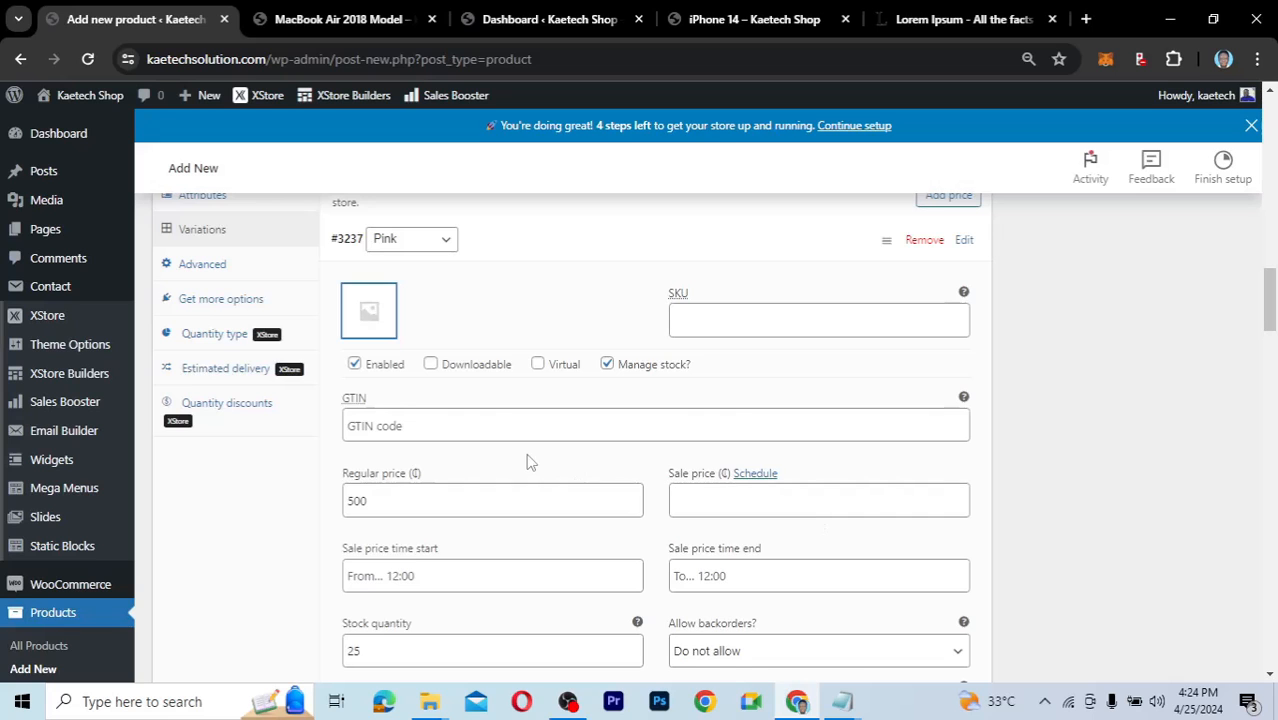
scroll(526, 457, down, 5)
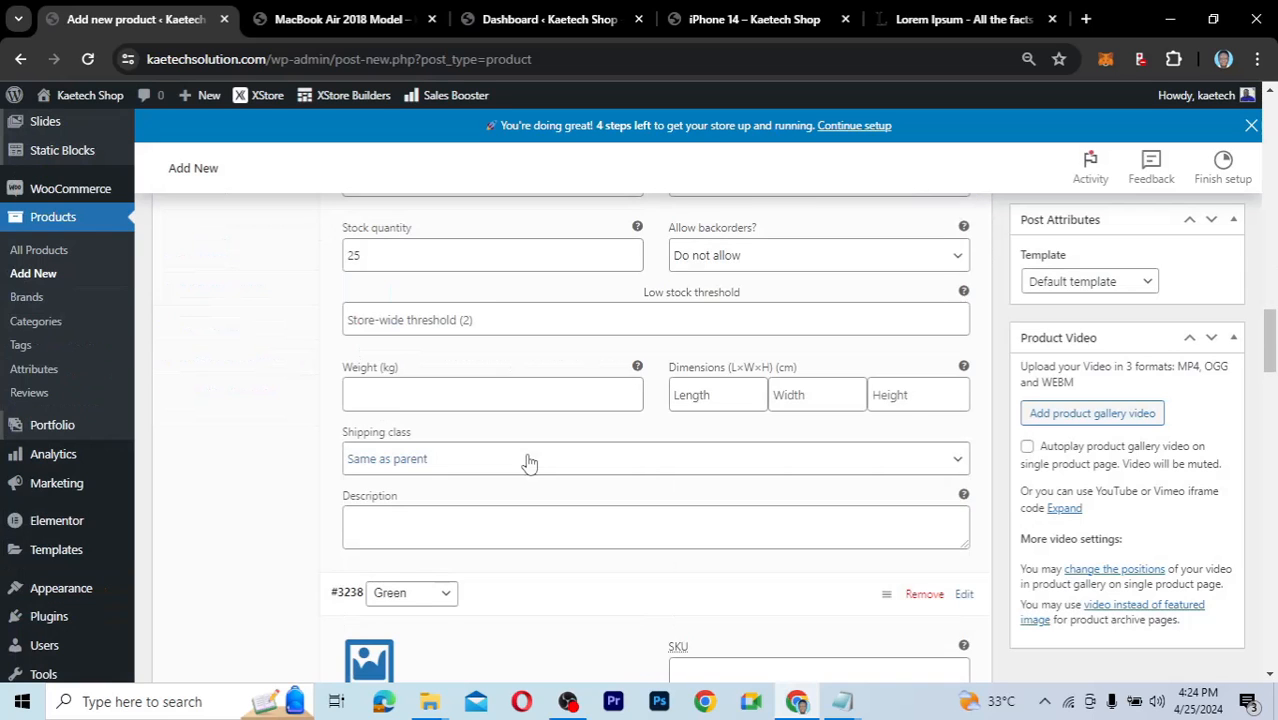
Set the green headset photo as the Green variation's image.
click(364, 466)
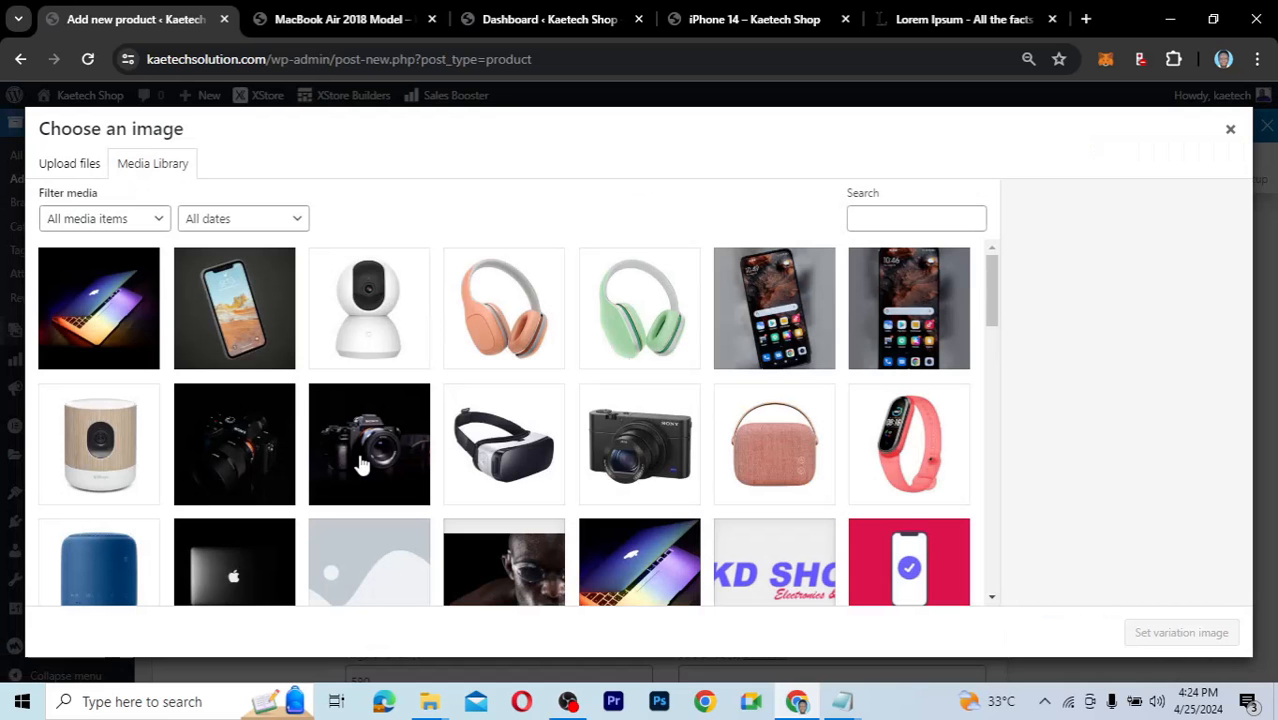
click(620, 312)
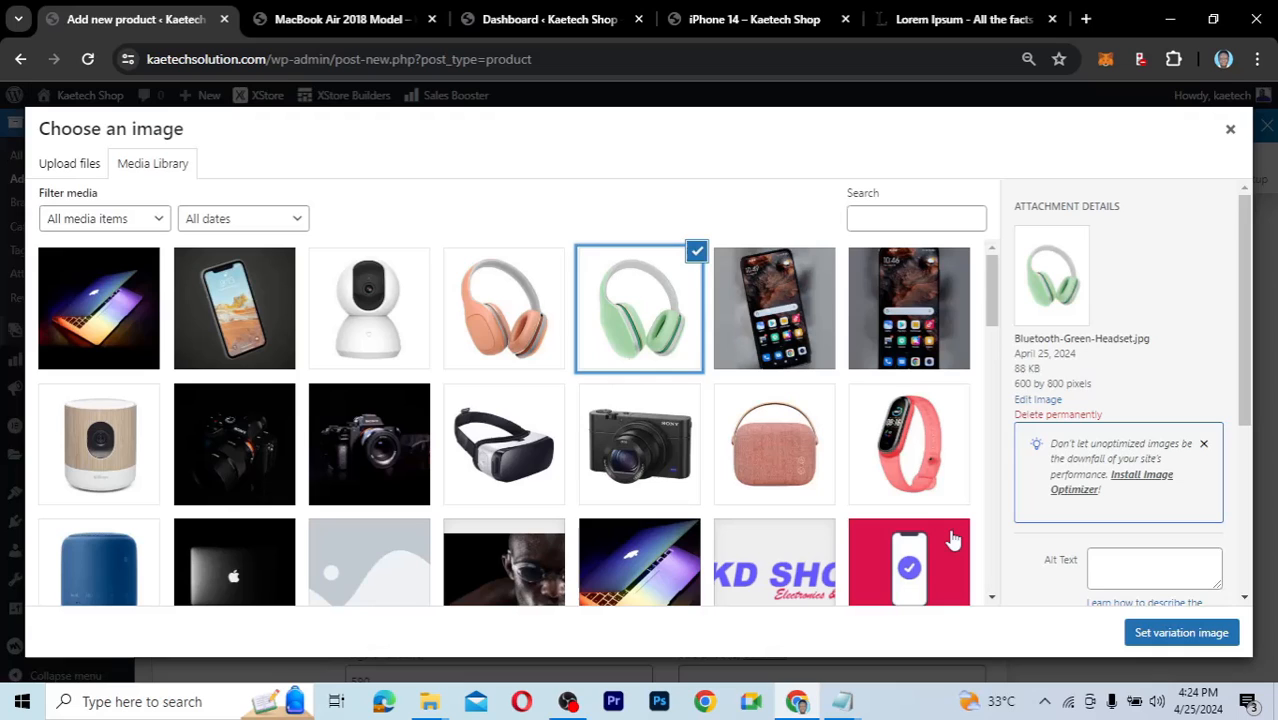
click(1226, 633)
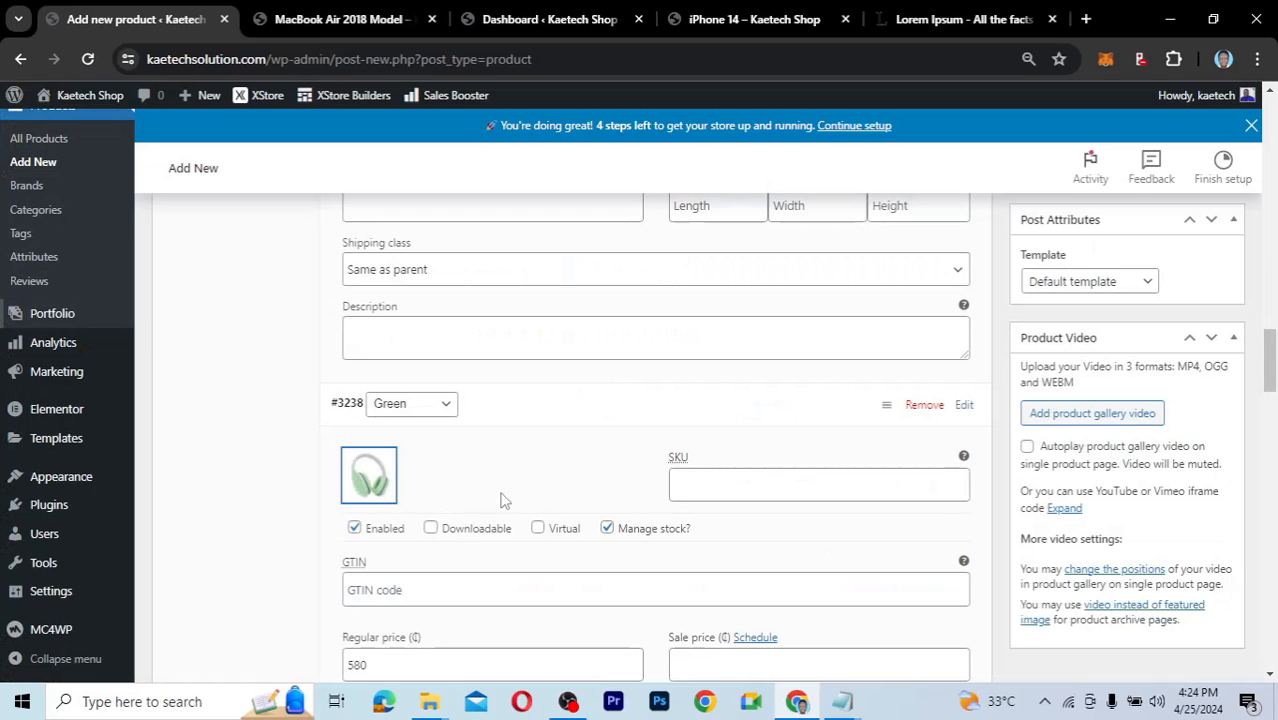
scroll(503, 500, down, 5)
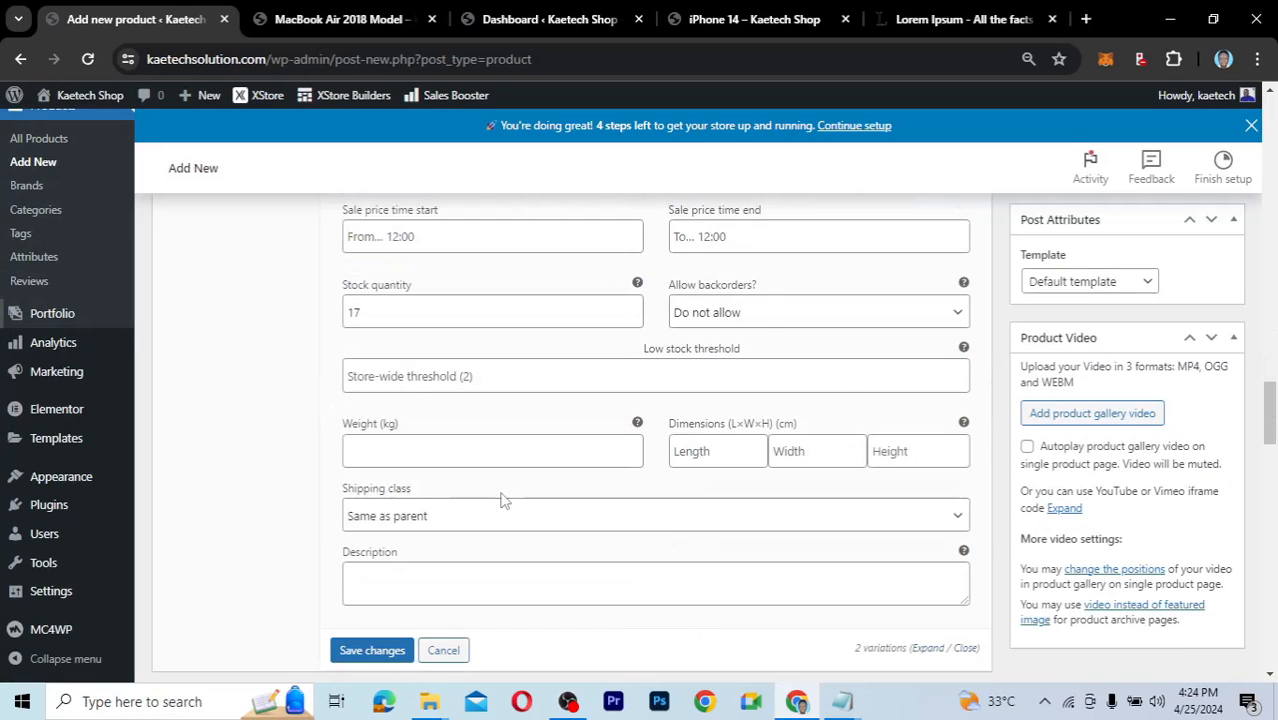
scroll(503, 500, down, 2)
Save the Pink and Green variation changes and return to the top of Product data.
click(362, 508)
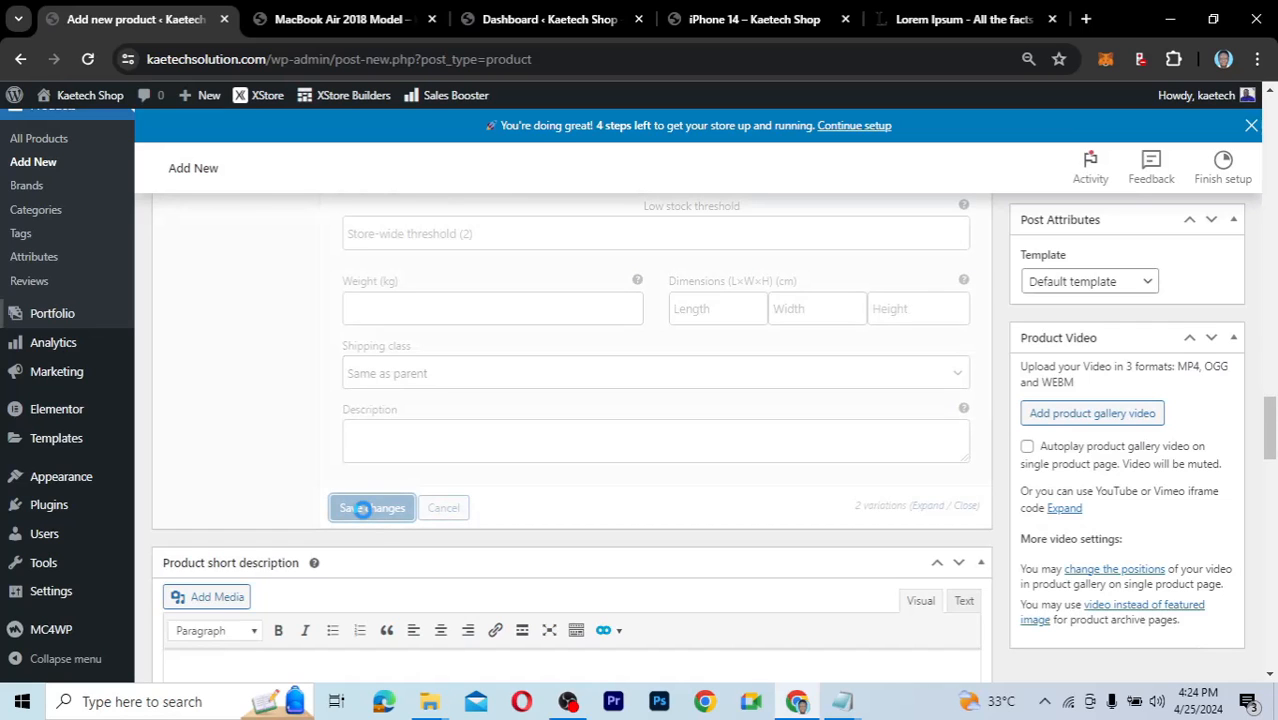
scroll(525, 394, up, 3)
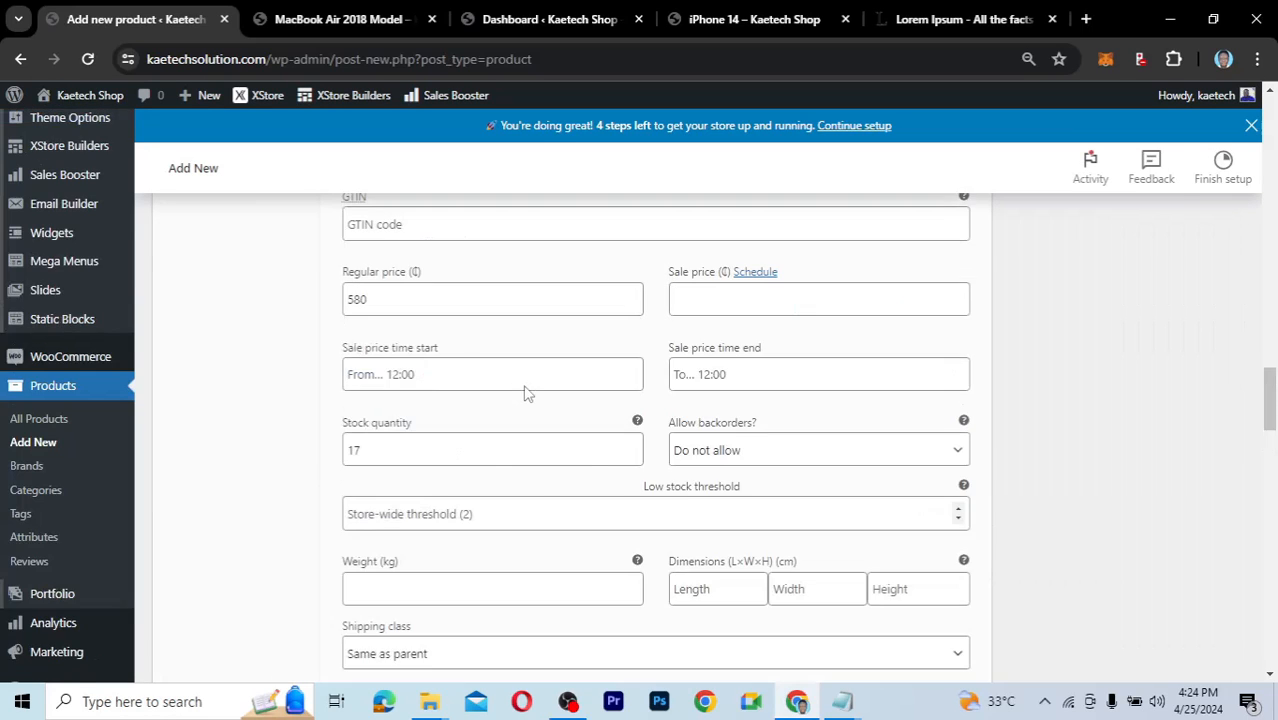
scroll(525, 394, up, 5)
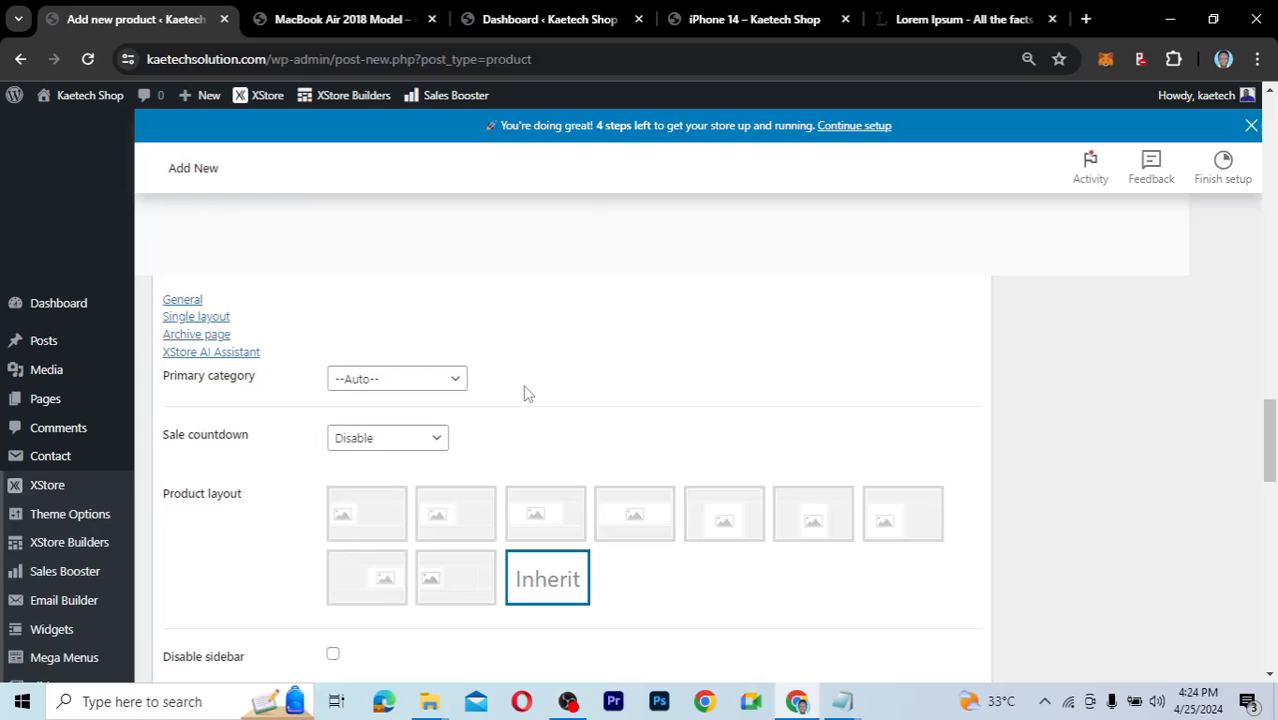
scroll(528, 393, down, 3)
scroll(528, 393, up, 4)
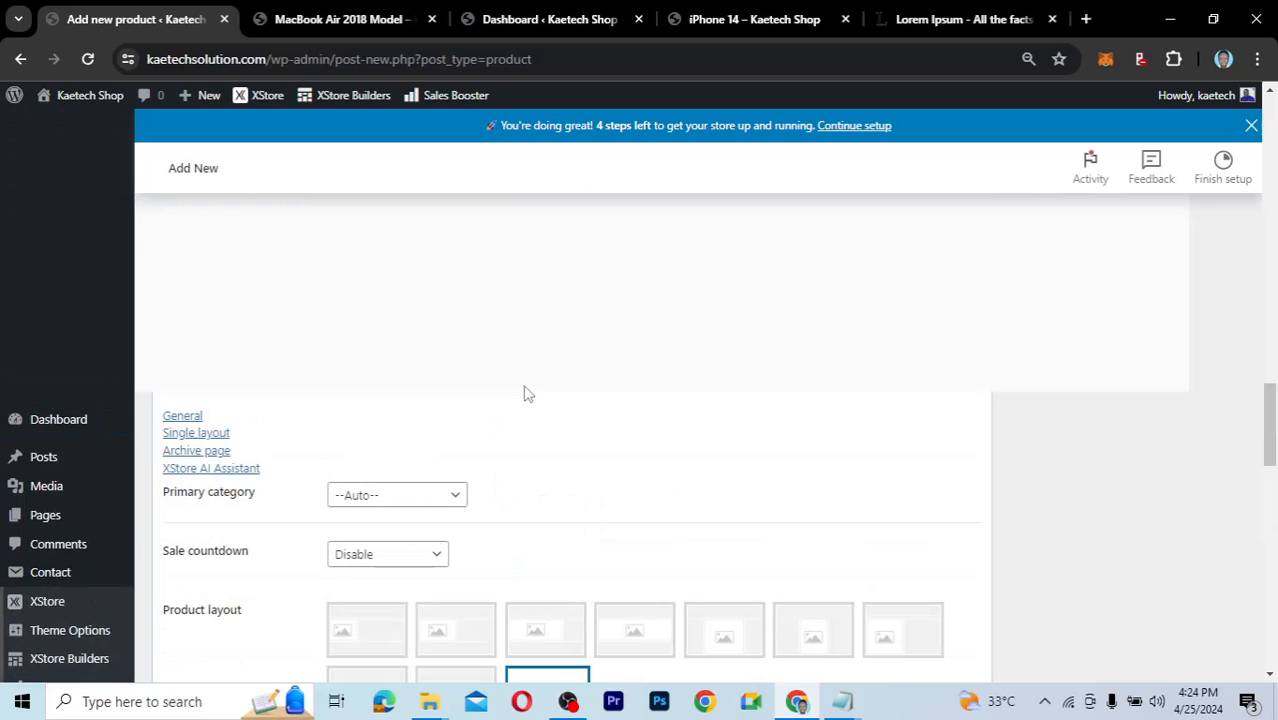
scroll(528, 393, up, 4)
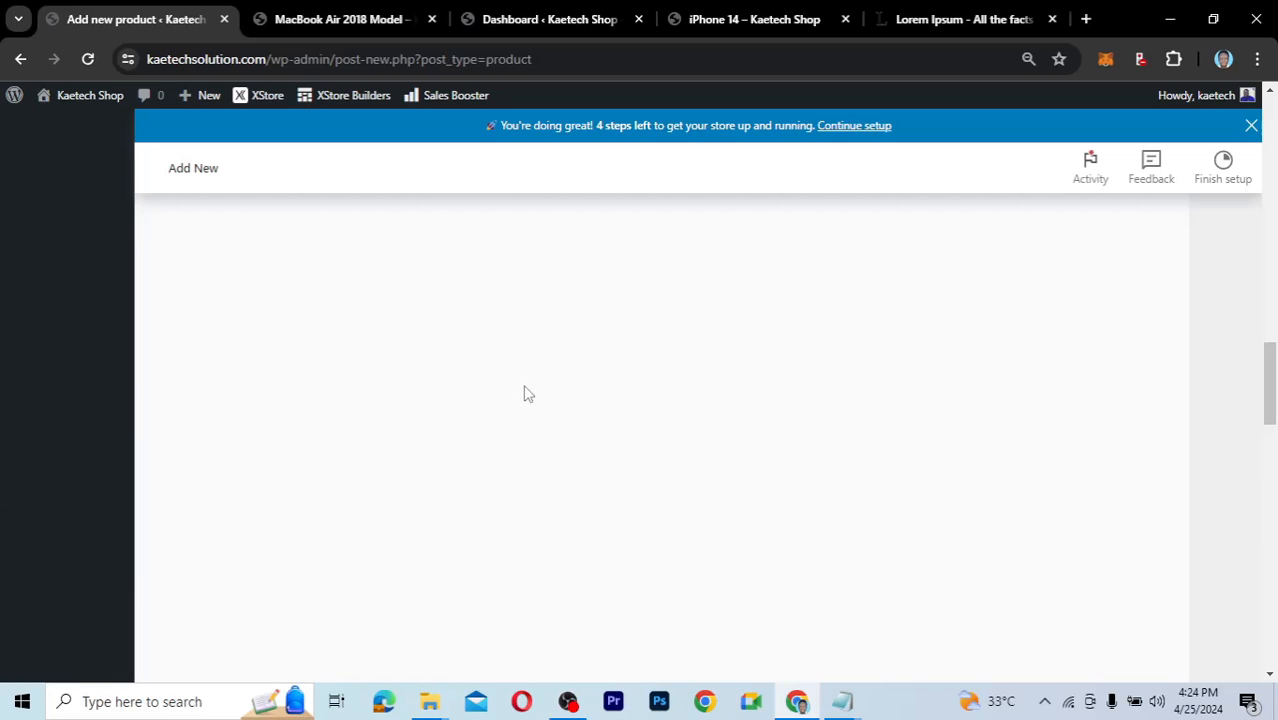
scroll(528, 393, down, 5)
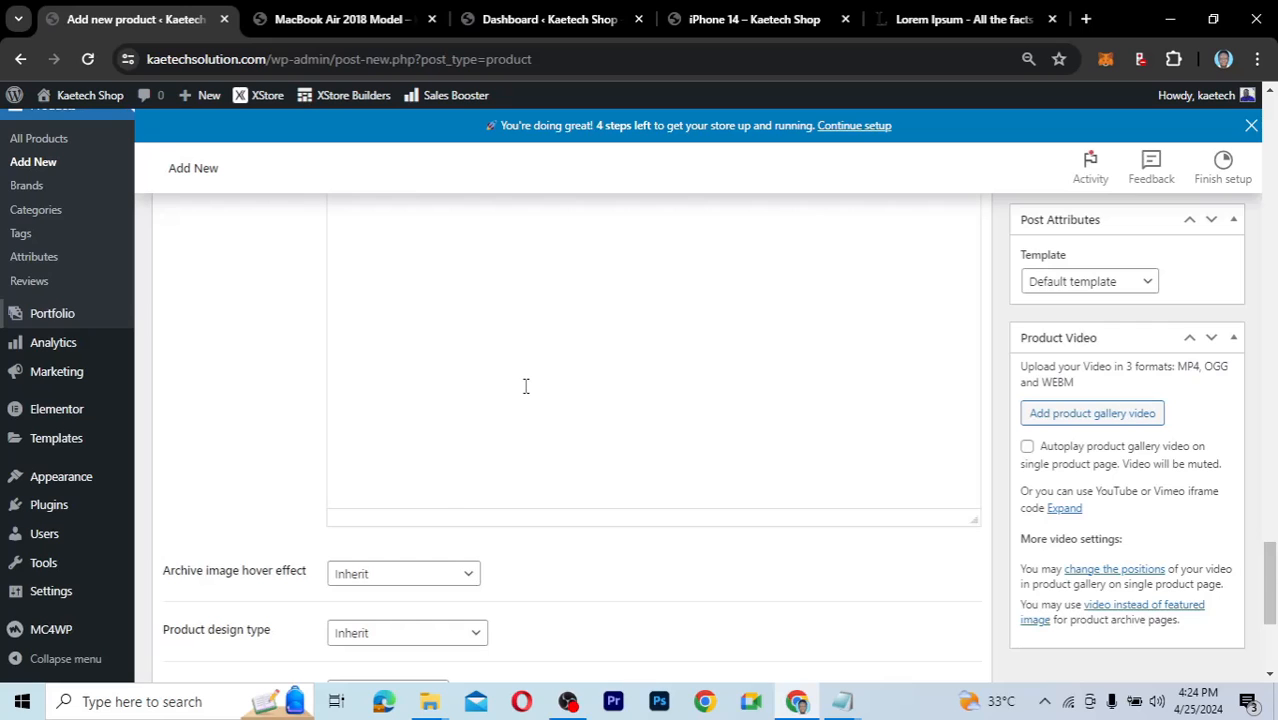
scroll(525, 386, down, 3)
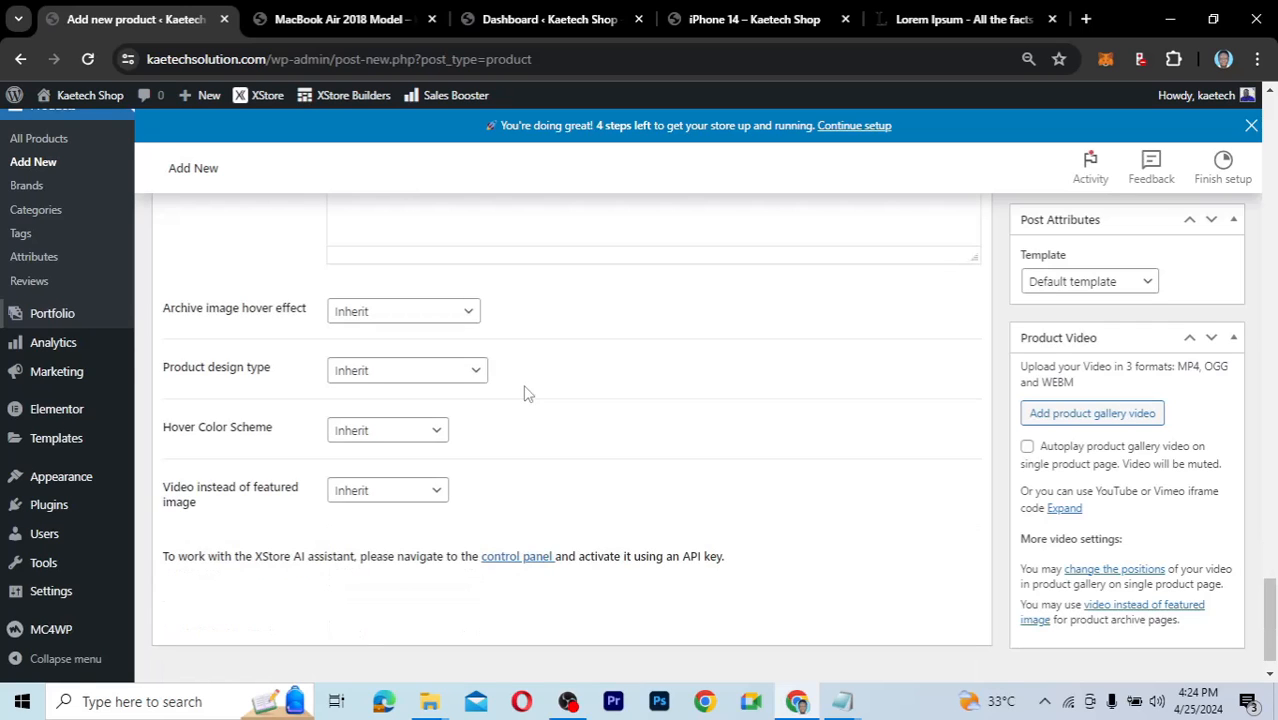
scroll(527, 390, up, 3)
scroll(525, 386, up, 4)
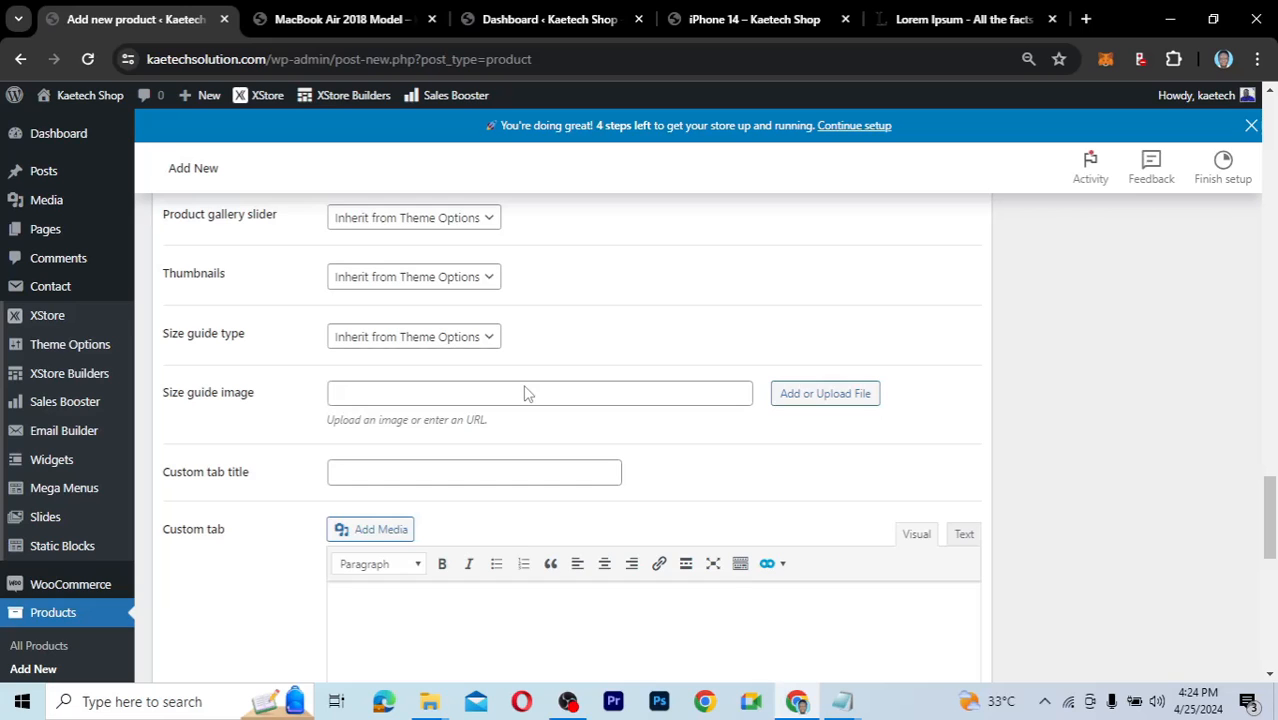
scroll(527, 392, up, 5)
scroll(527, 392, up, 3)
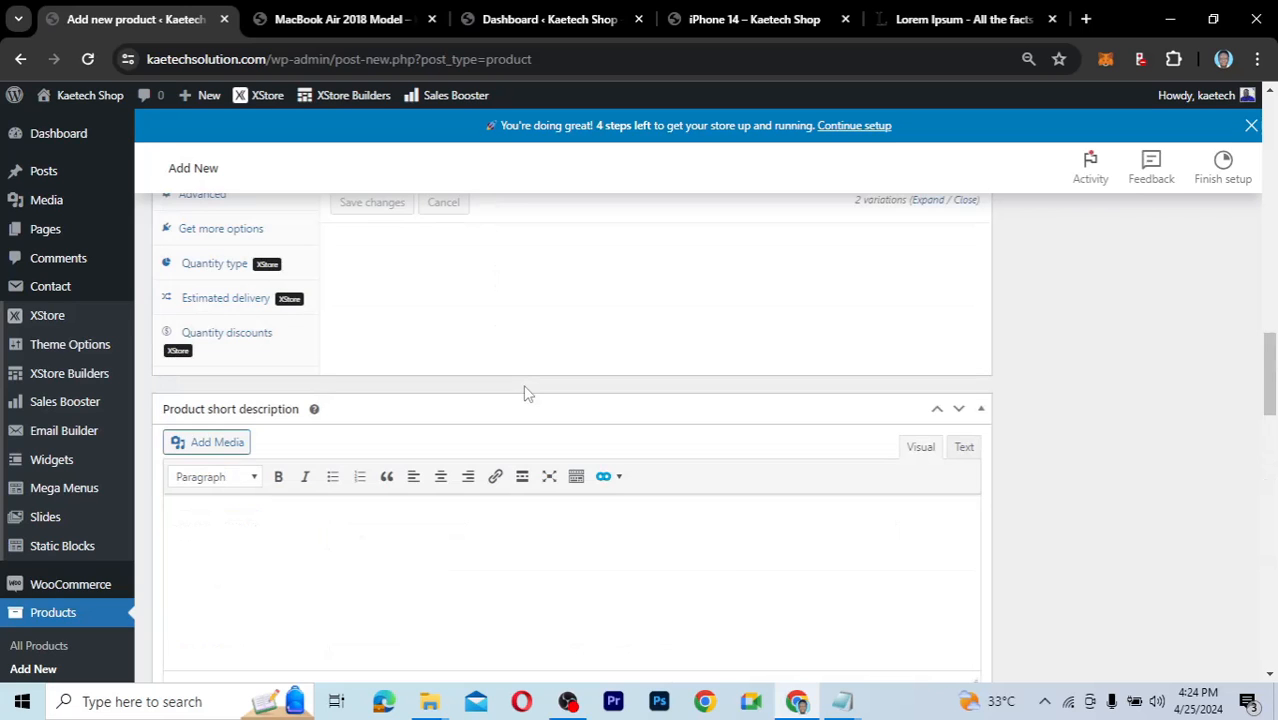
scroll(527, 392, up, 2)
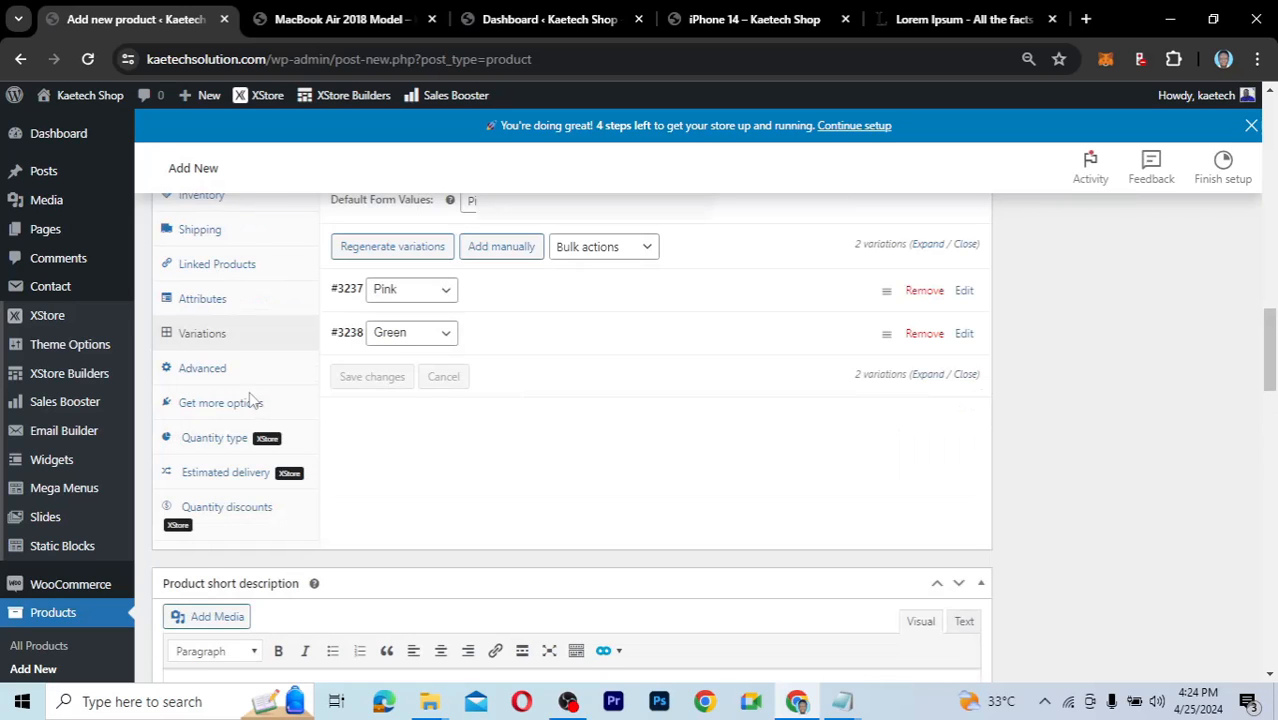
Change the estimated delivery time from 3 to 5 days.
click(207, 445)
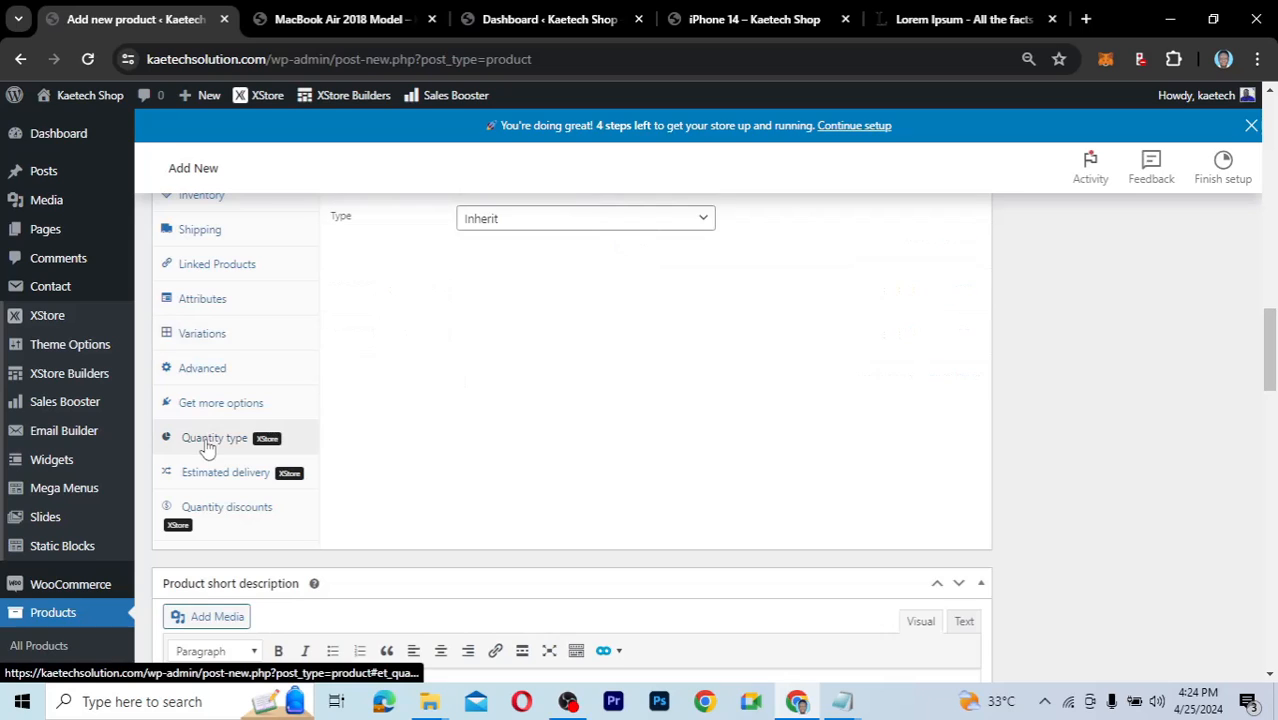
click(205, 476)
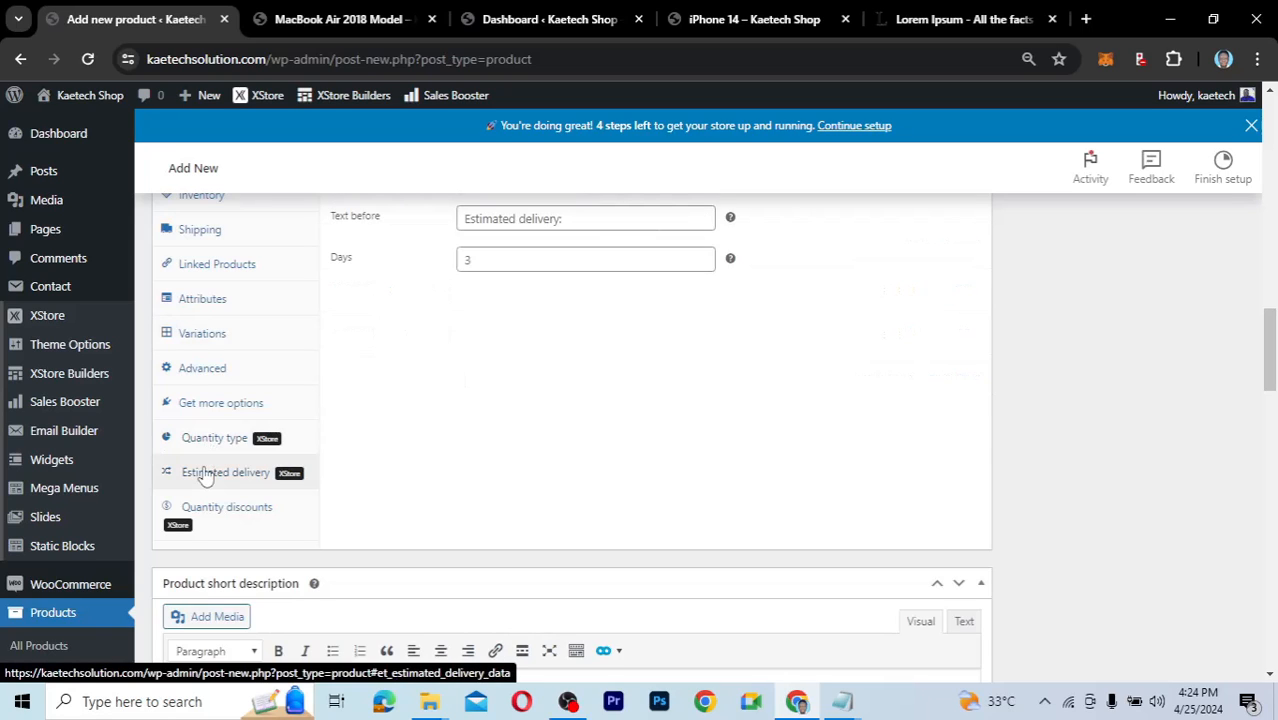
click(491, 262)
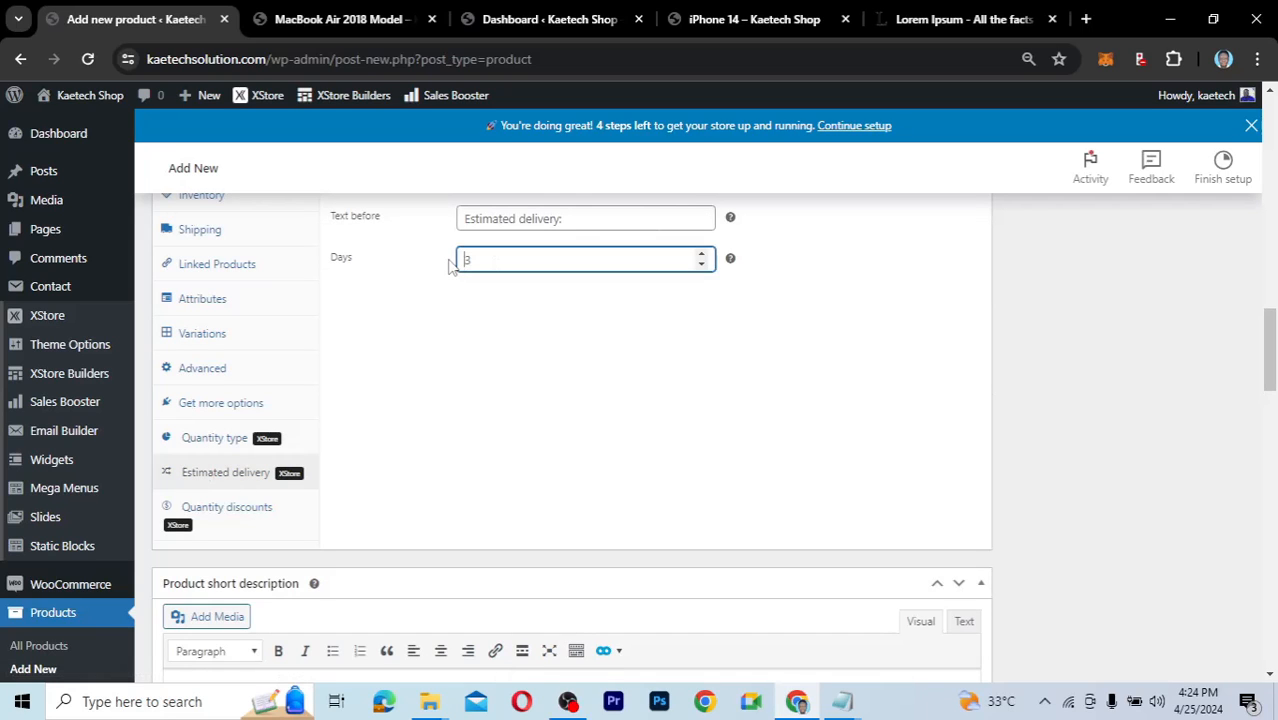
key(BackSpace)
text(5)
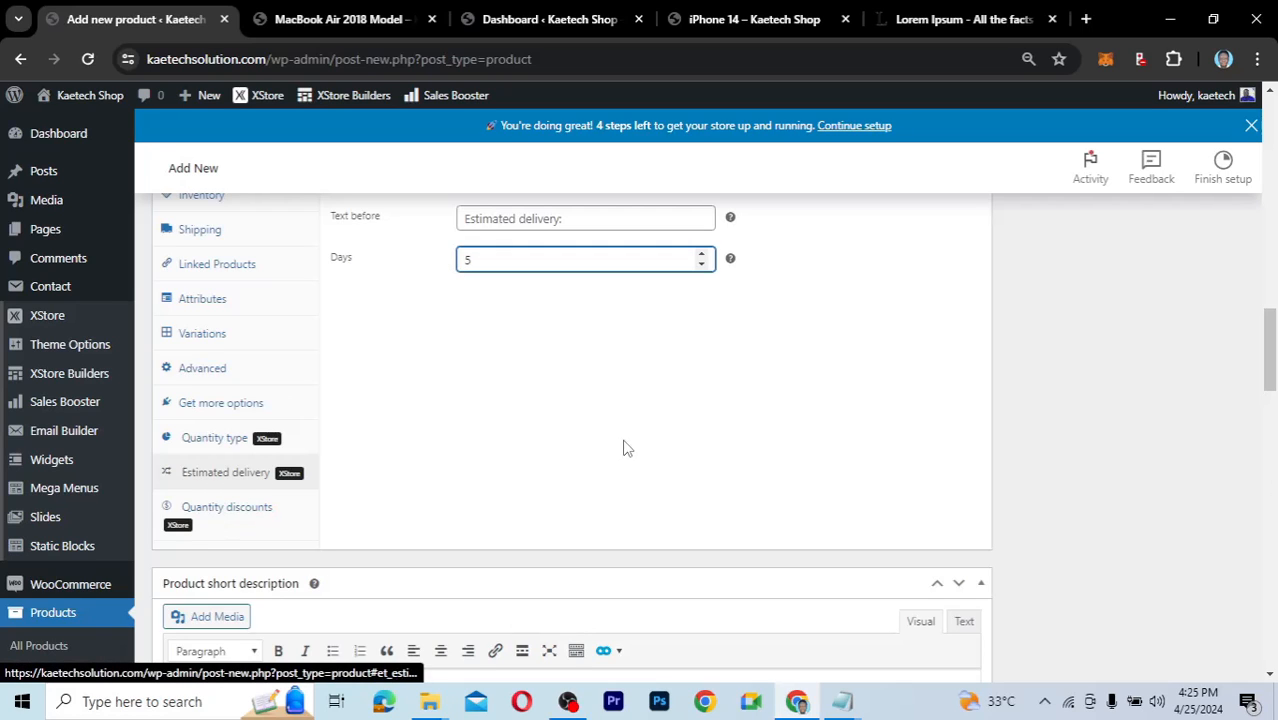
click(255, 521)
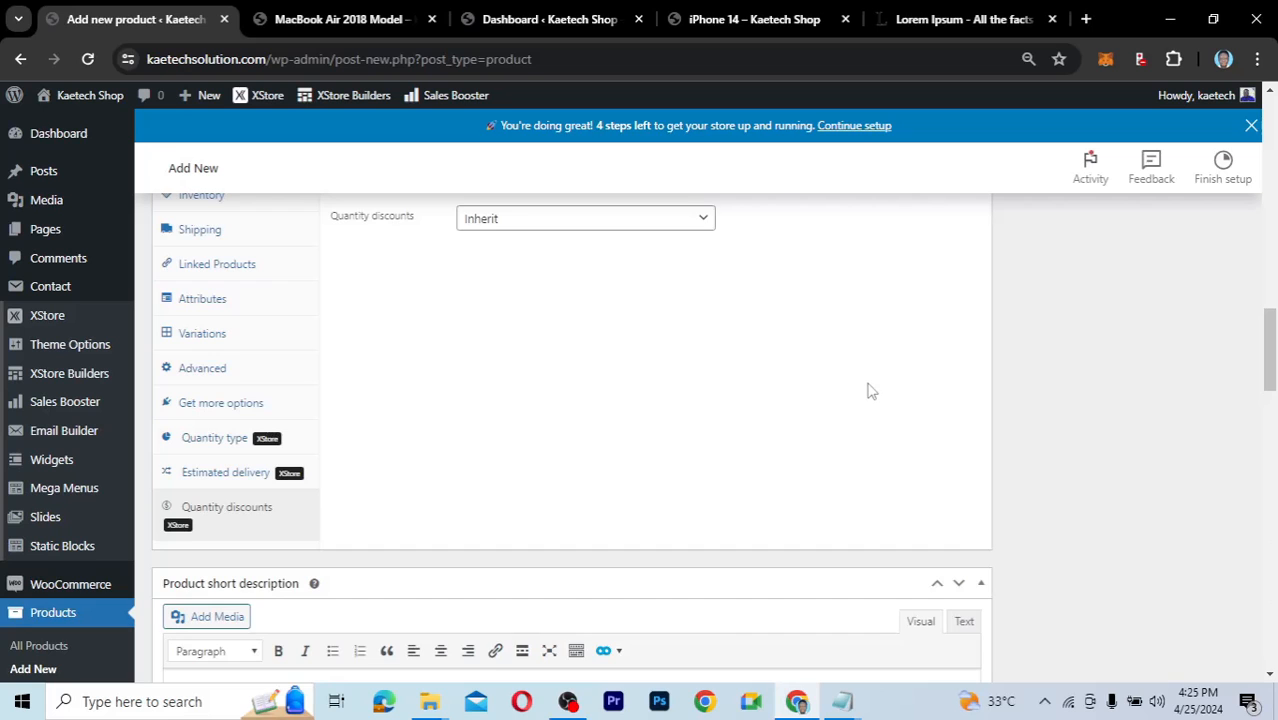
scroll(868, 391, up, 3)
scroll(869, 383, up, 5)
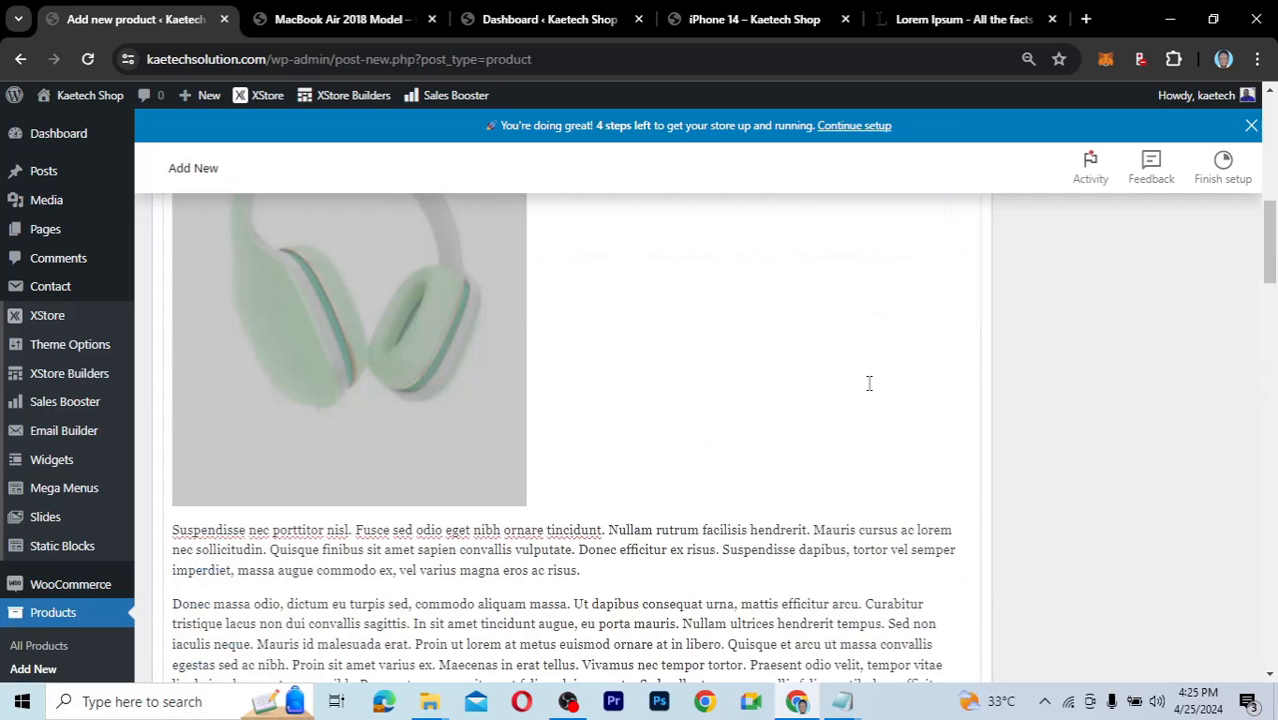
scroll(869, 383, up, 5)
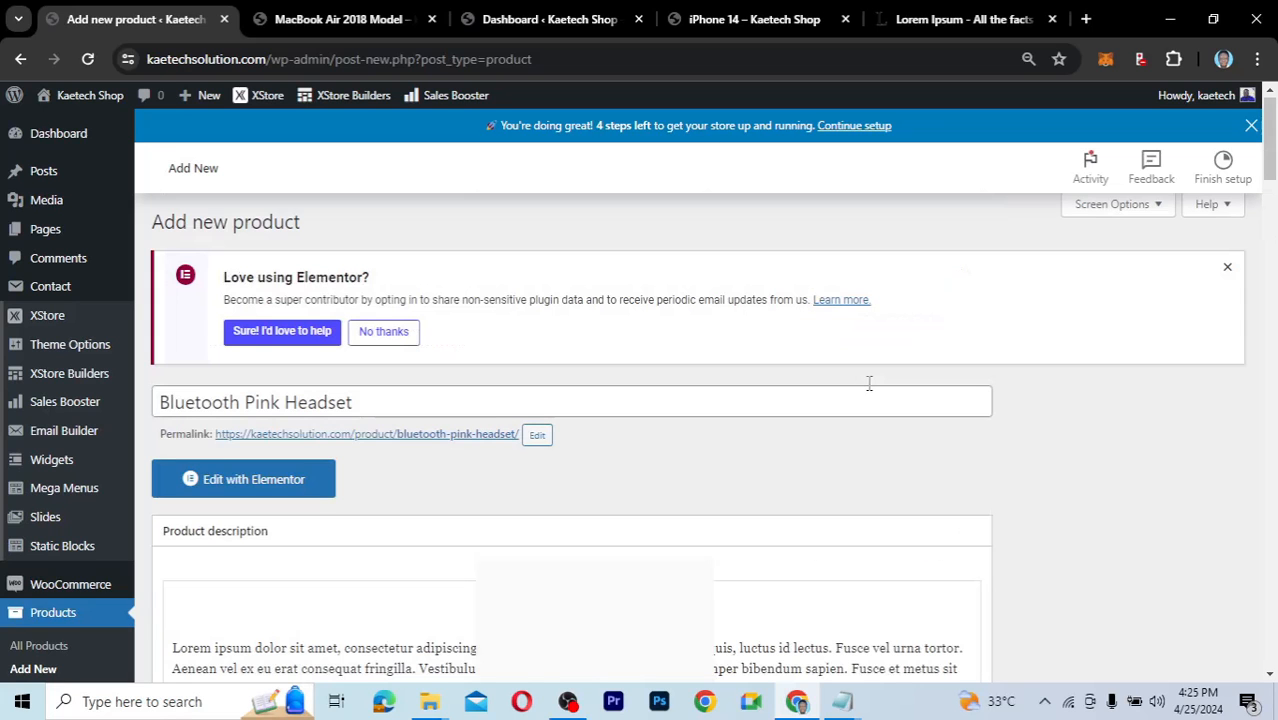
scroll(1068, 498, down, 1)
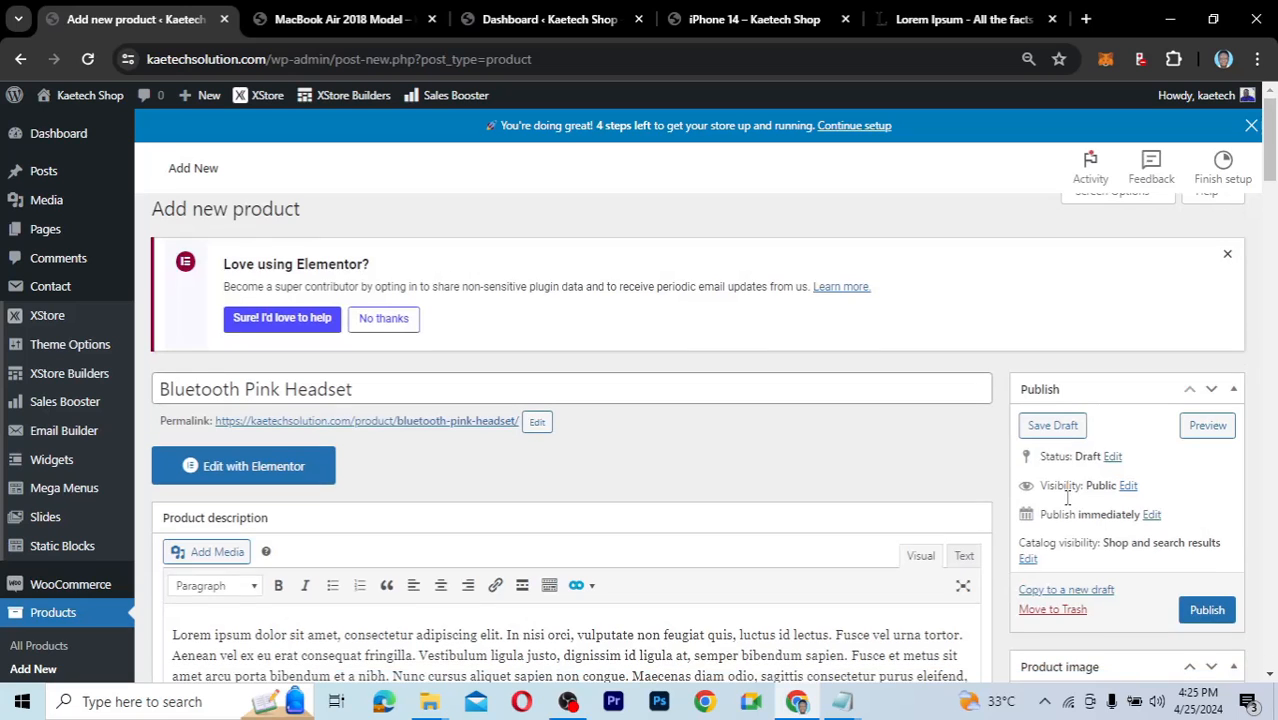
scroll(1068, 498, down, 5)
scroll(1066, 497, down, 3)
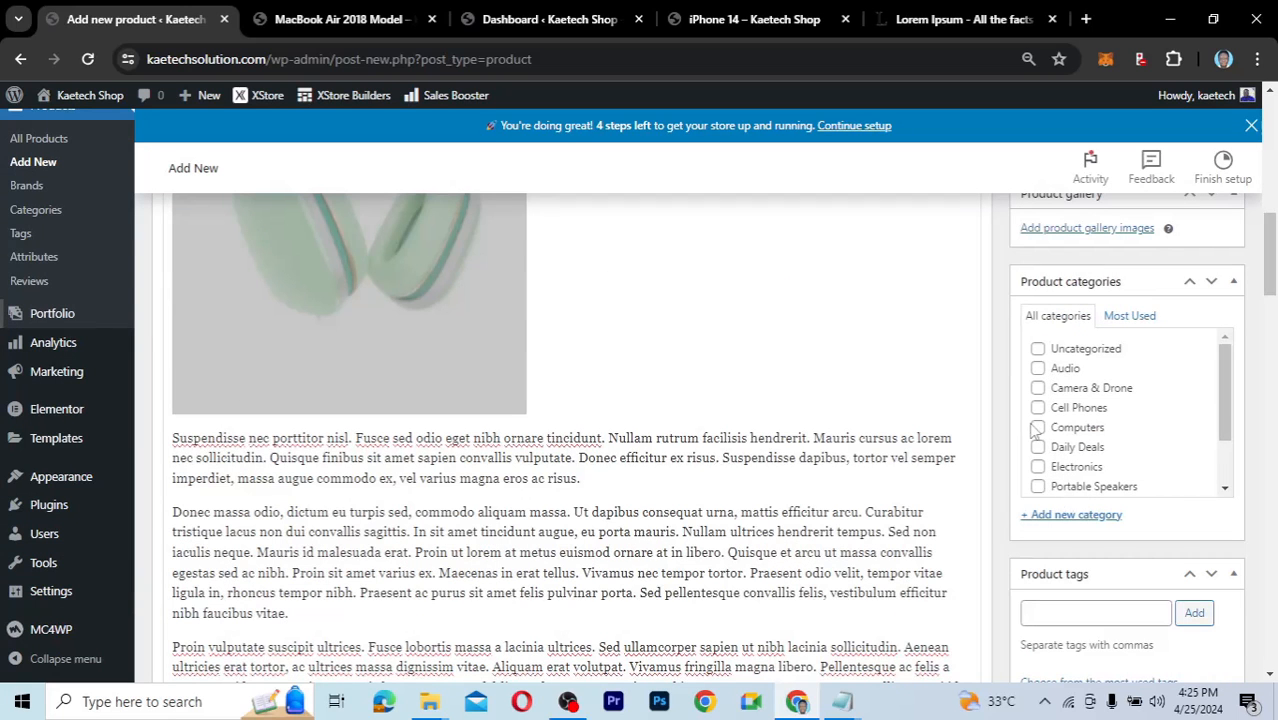
click(1038, 467)
scroll(1062, 551, down, 4)
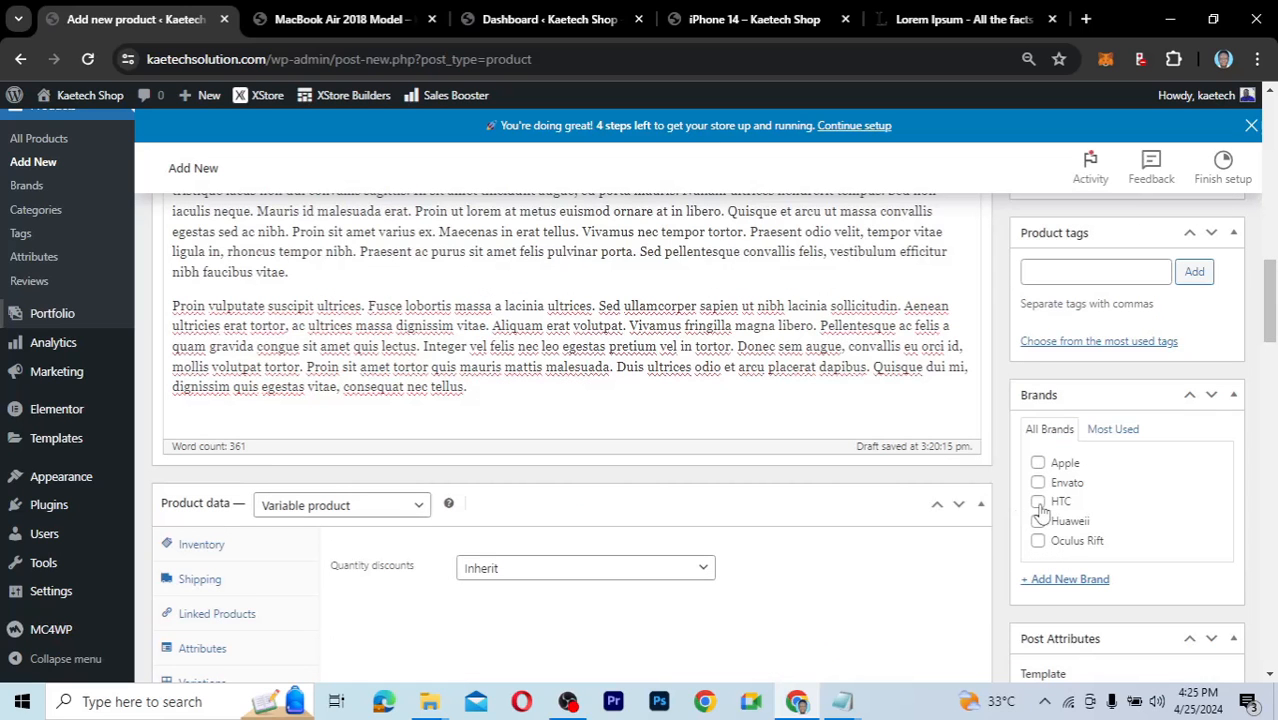
click(1039, 504)
click(1038, 501)
click(1038, 521)
scroll(1082, 587, down, 2)
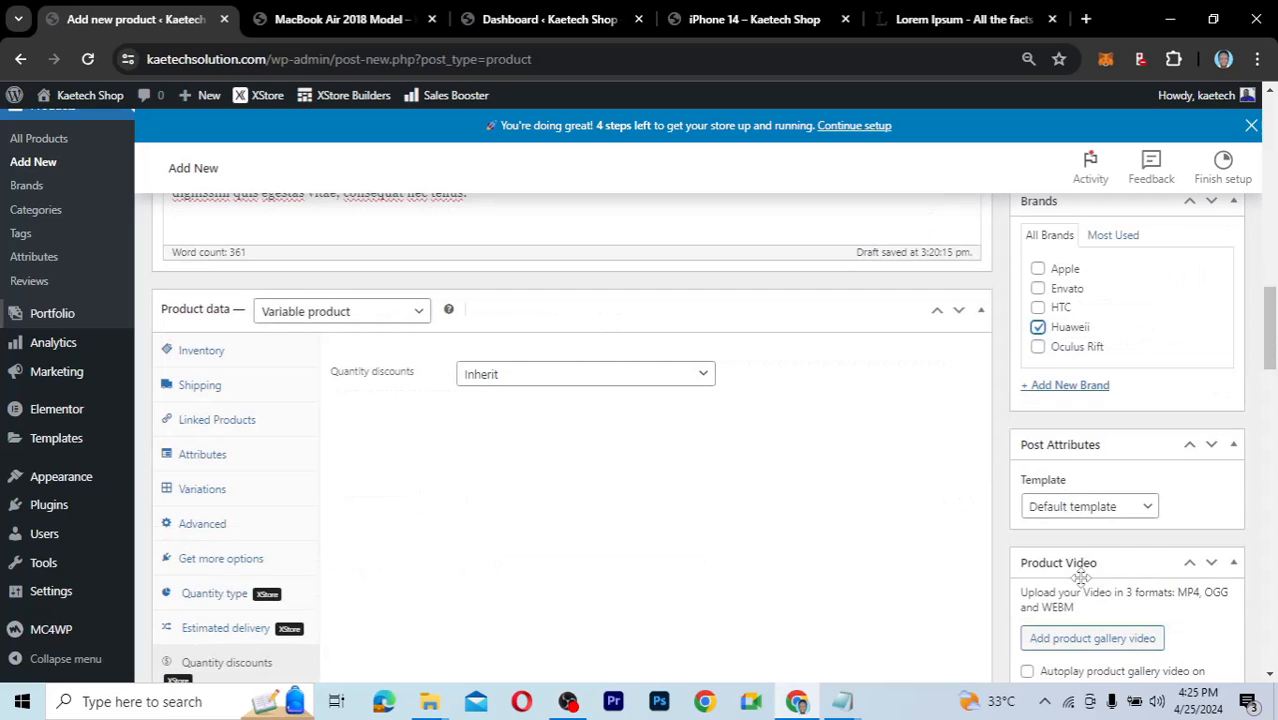
scroll(1080, 578, down, 1)
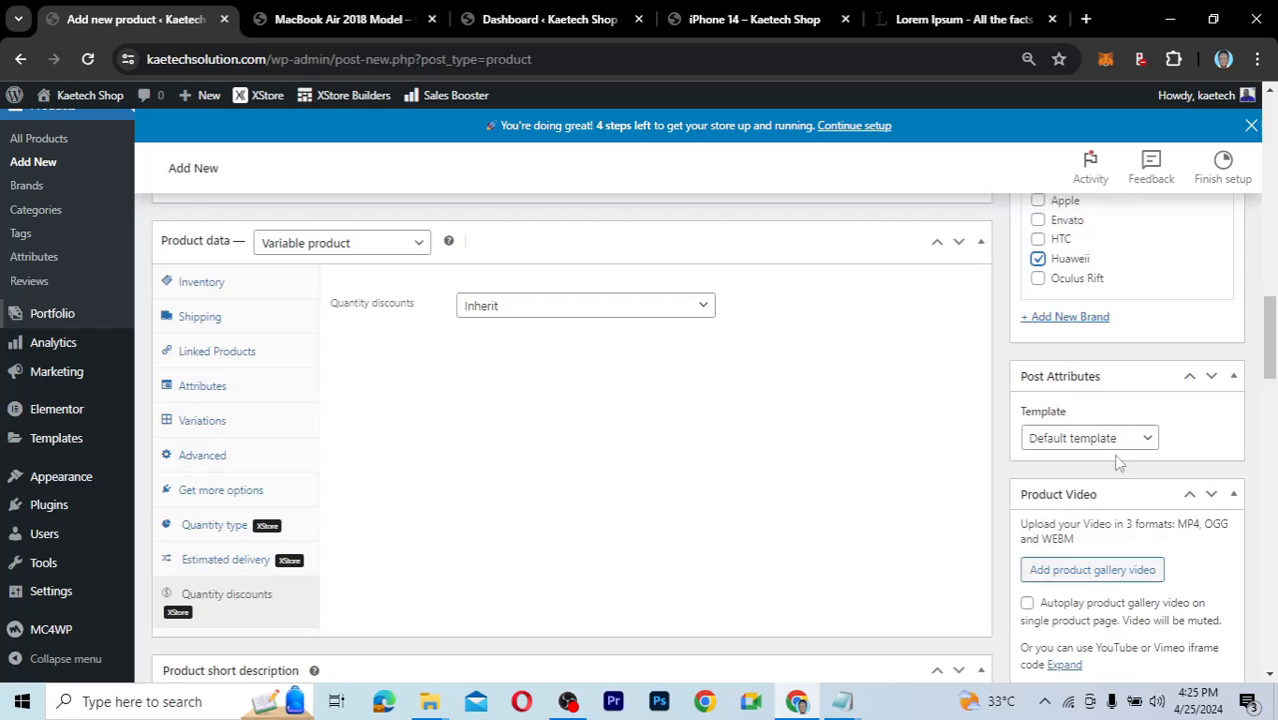
scroll(1068, 518, down, 1)
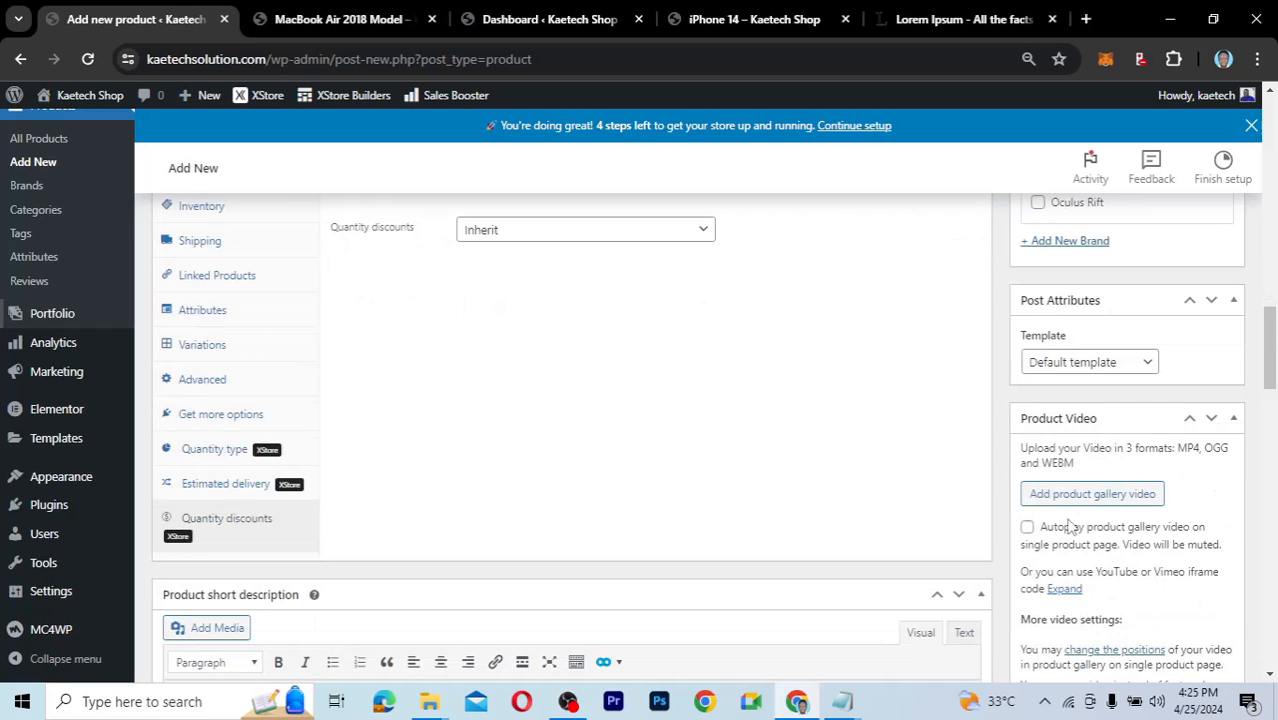
scroll(1068, 527, down, 3)
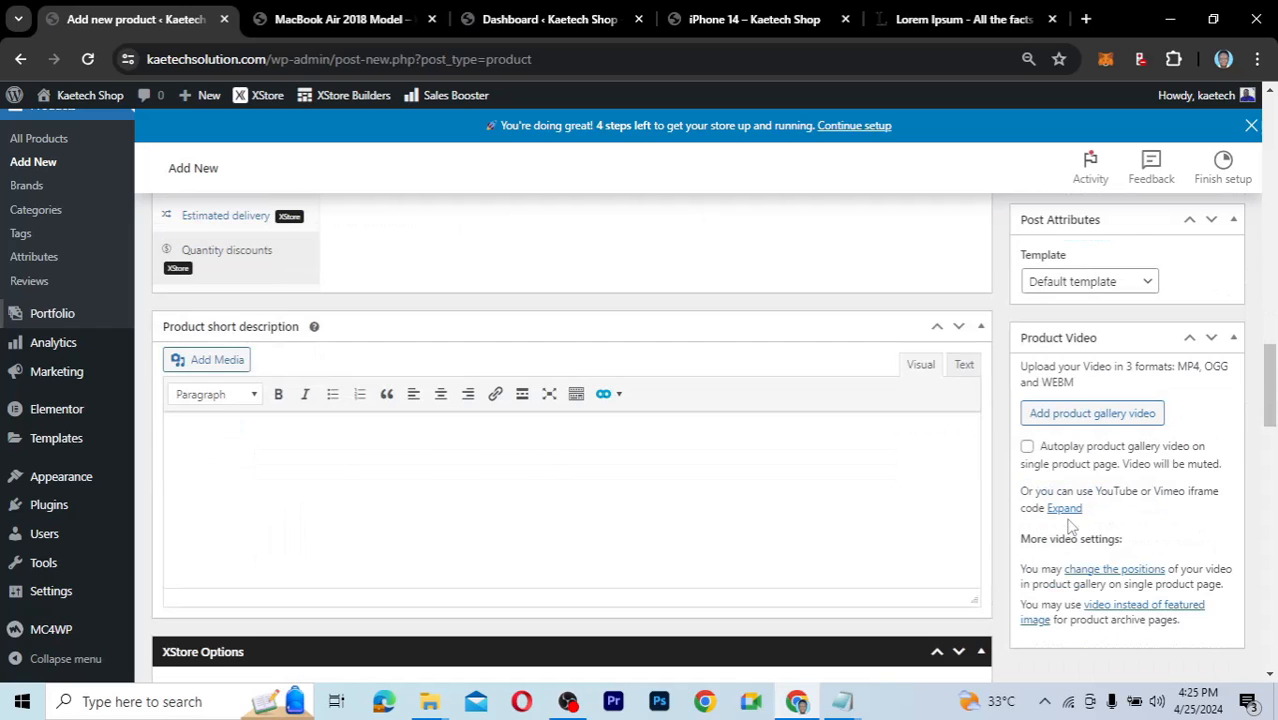
scroll(1070, 527, up, 10)
scroll(1068, 527, up, 5)
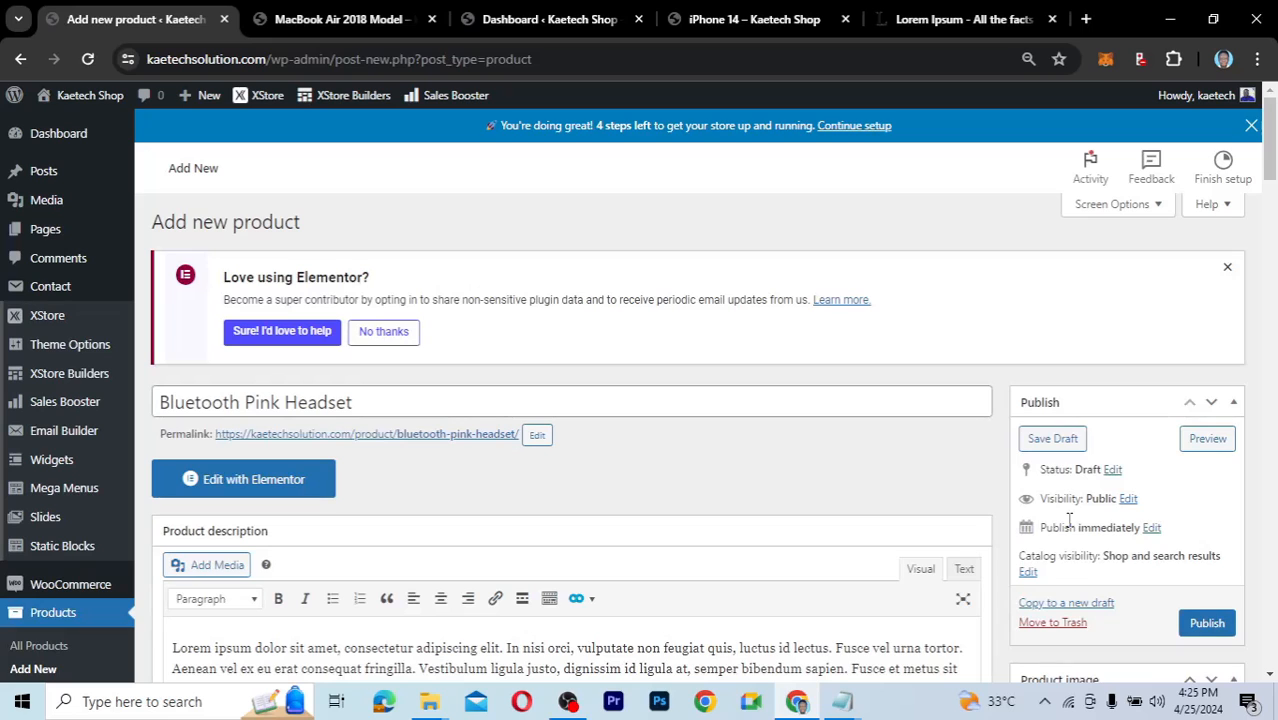
Publish the Bluetooth Pink Headset product and open its live storefront page via the permalink.
click(1206, 622)
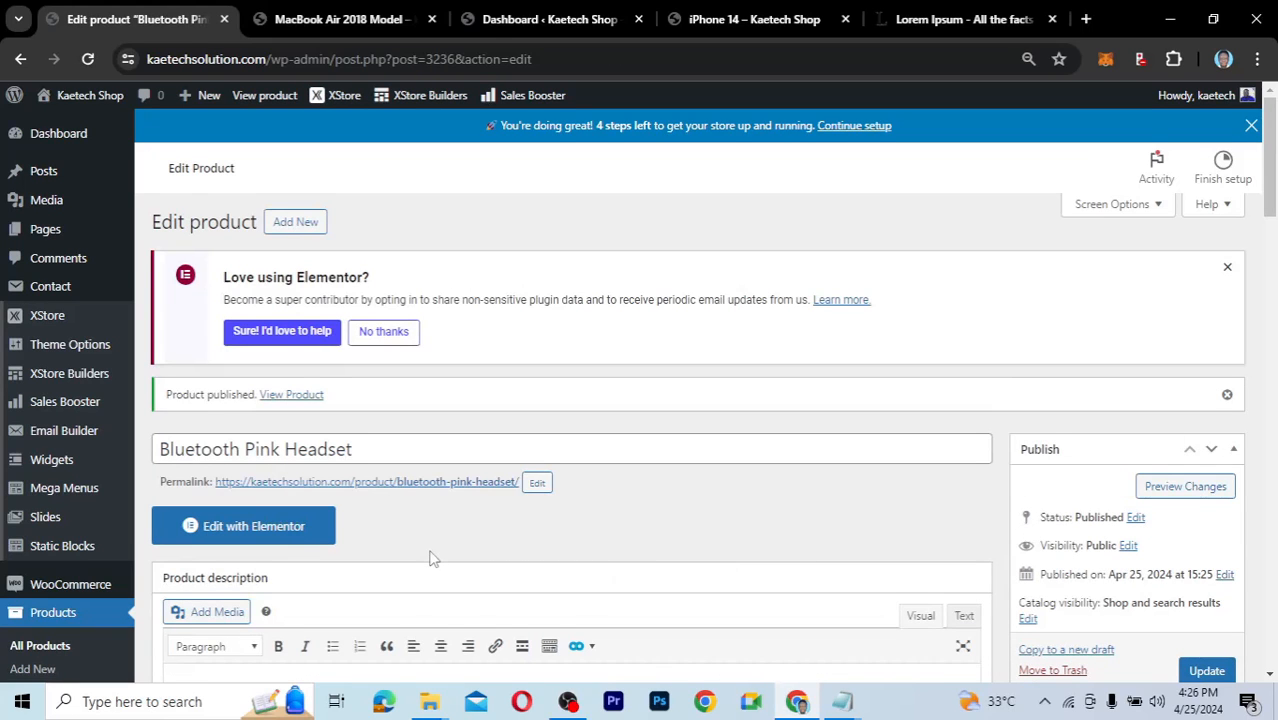
scroll(430, 558, down, 1)
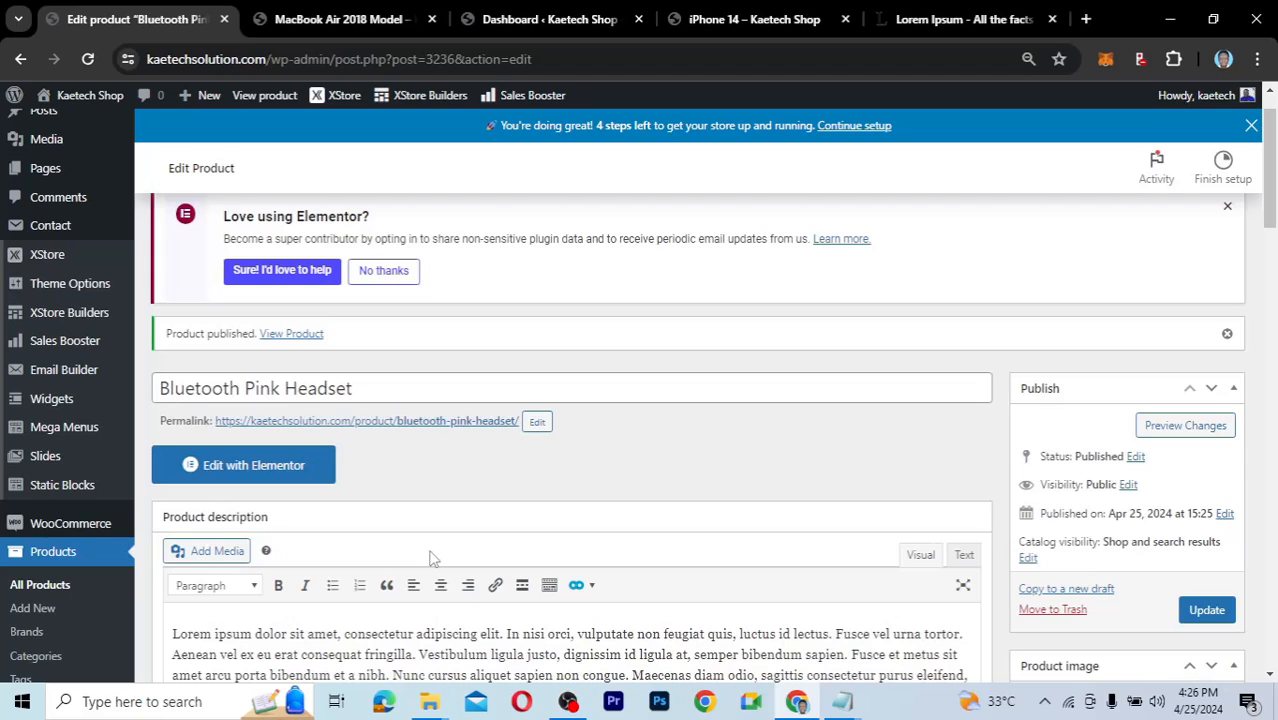
click(401, 432)
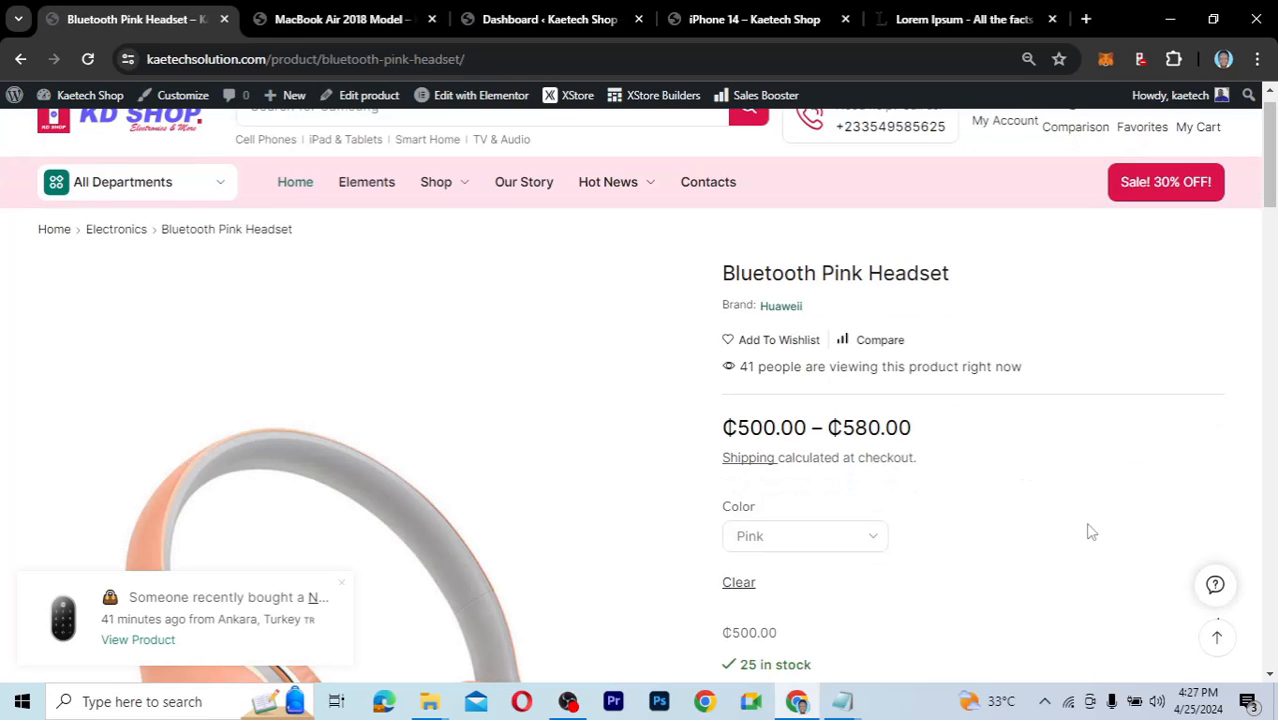
Review the headset page's ₵500.00–₵580.00 price, Color selector, offers and delivery details, ending at the top.
scroll(1091, 532, down, 4)
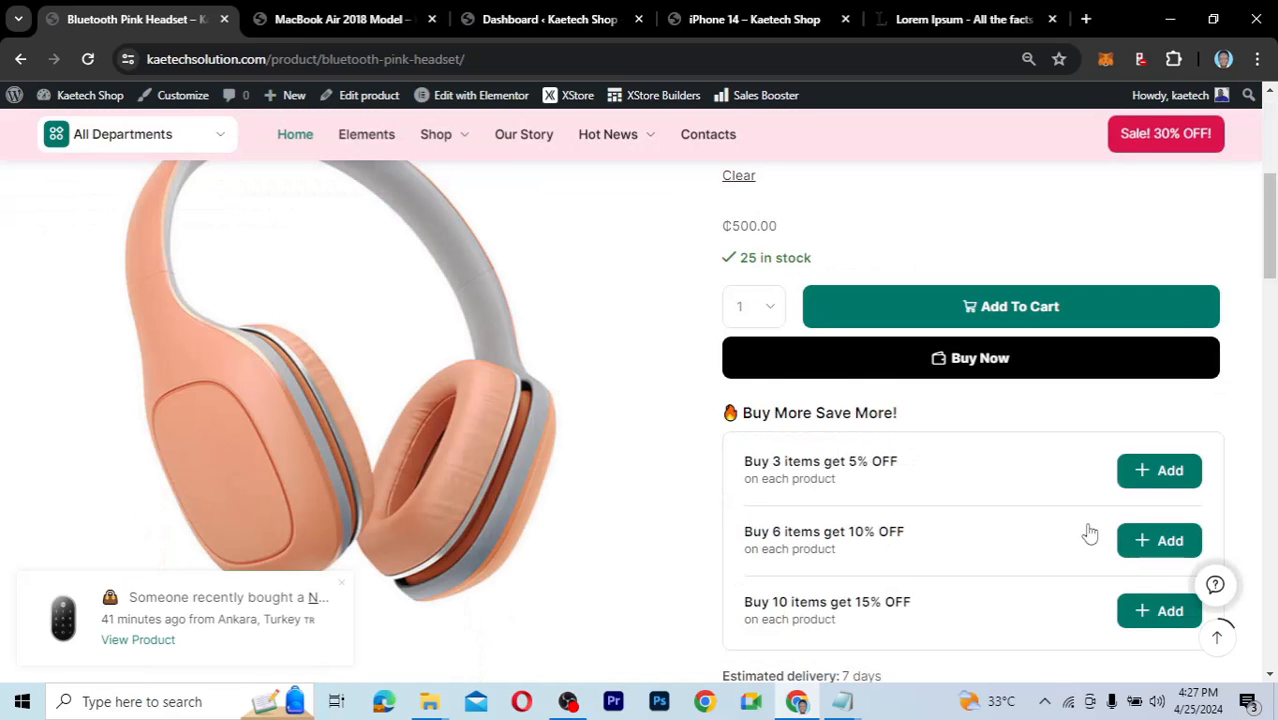
scroll(1089, 532, up, 3)
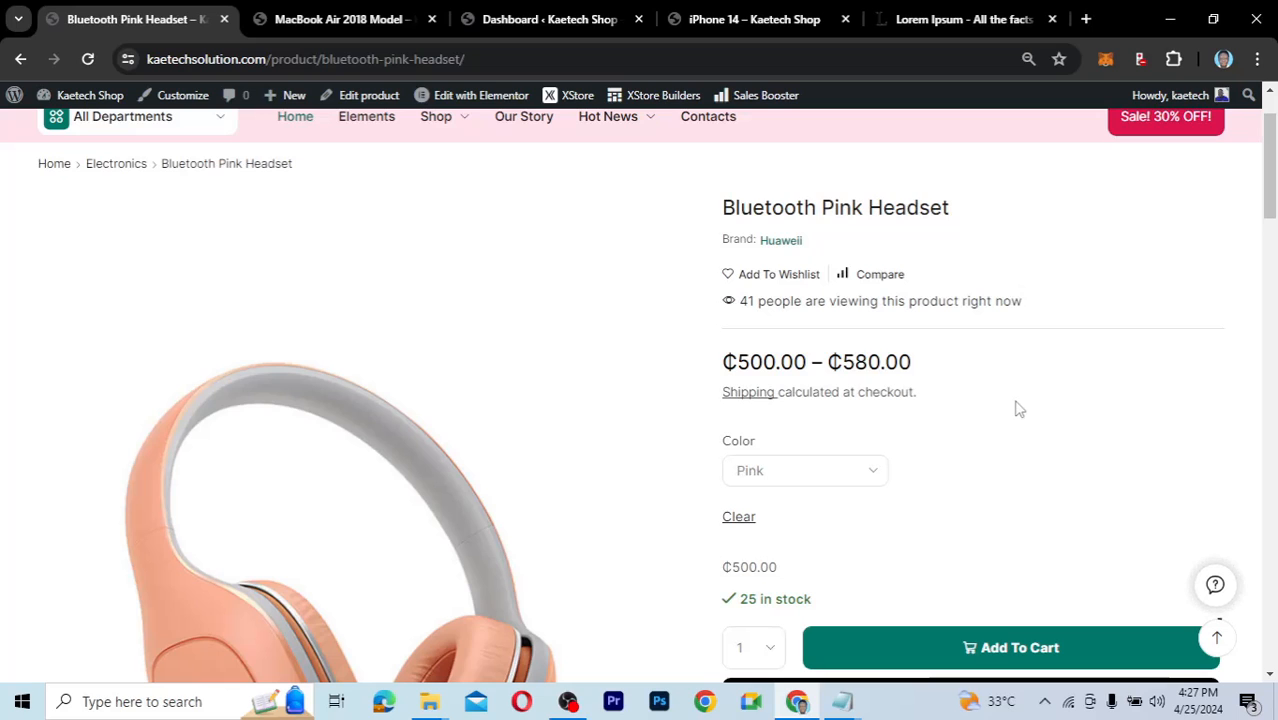
scroll(1018, 408, down, 4)
scroll(1018, 408, up, 3)
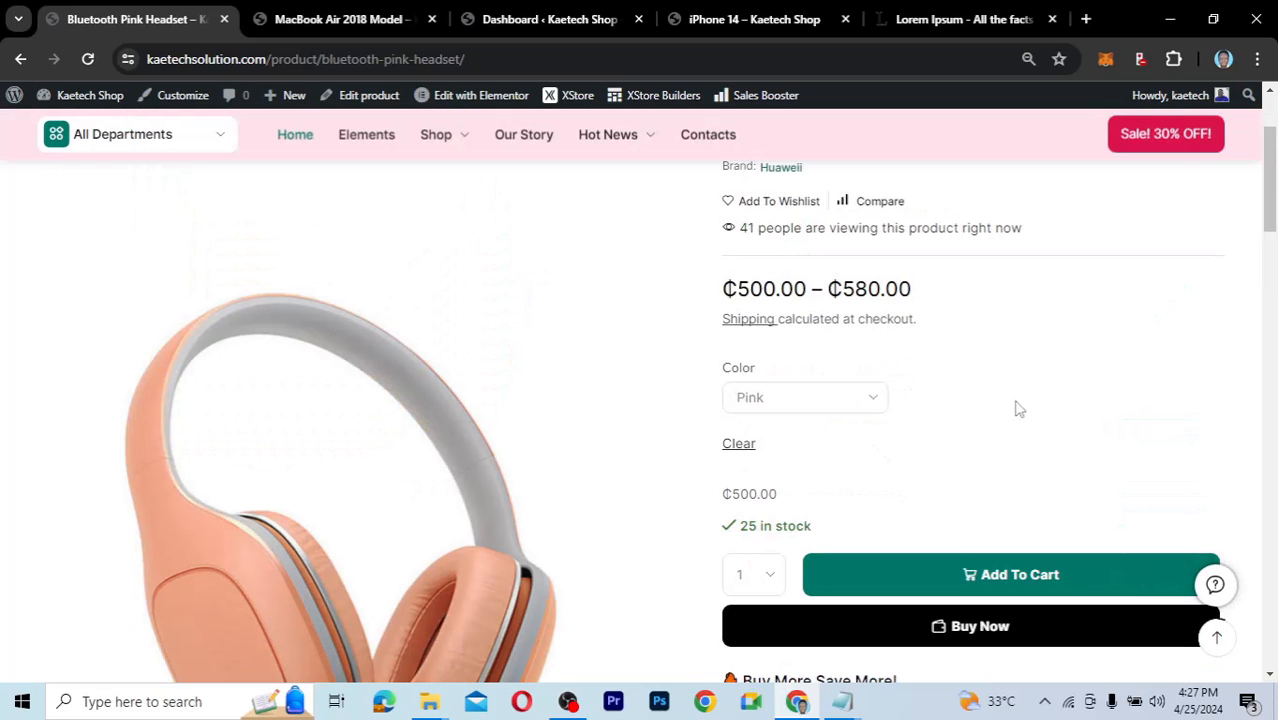
scroll(1018, 408, down, 3)
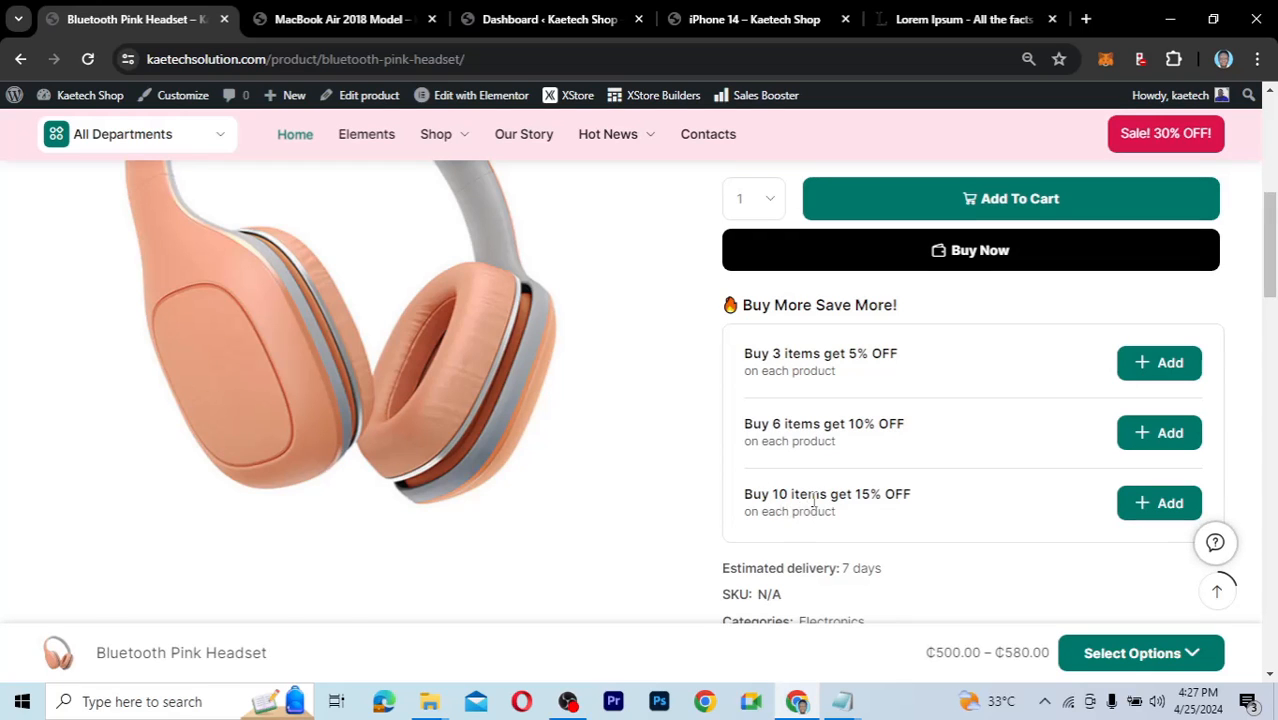
scroll(897, 509, down, 2)
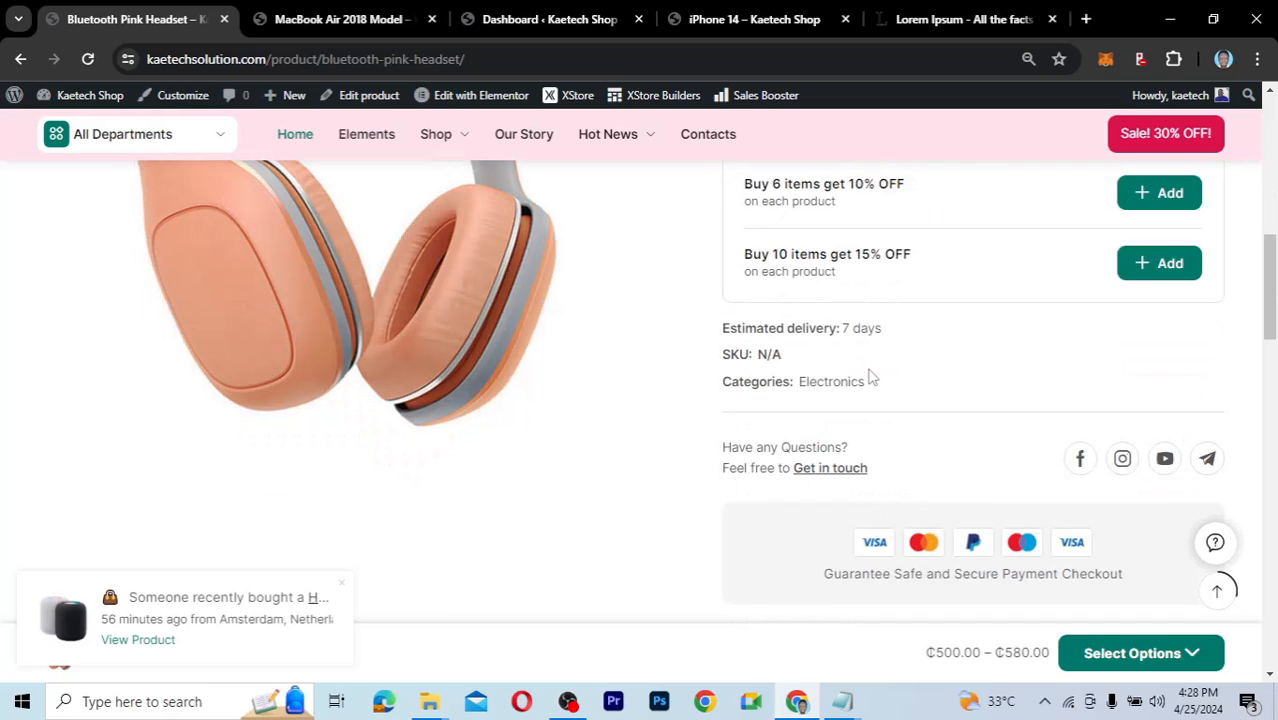
scroll(868, 376, up, 1)
scroll(868, 376, up, 1)
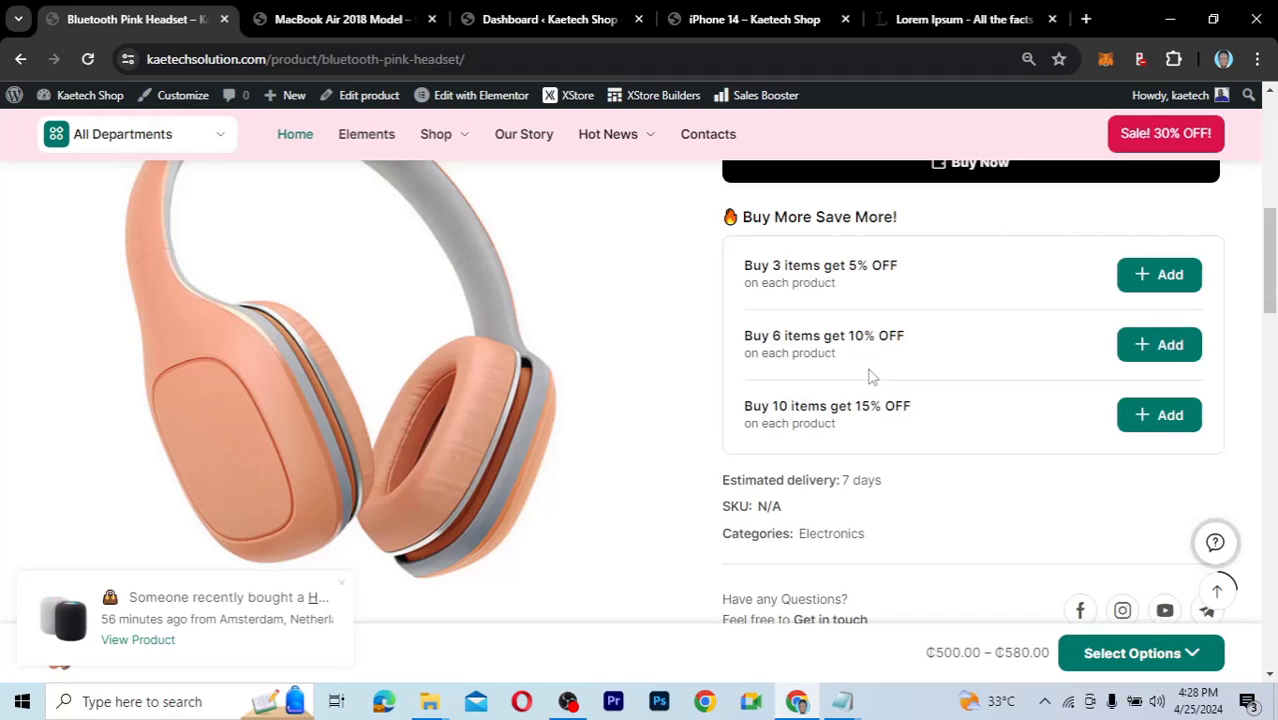
scroll(868, 376, up, 4)
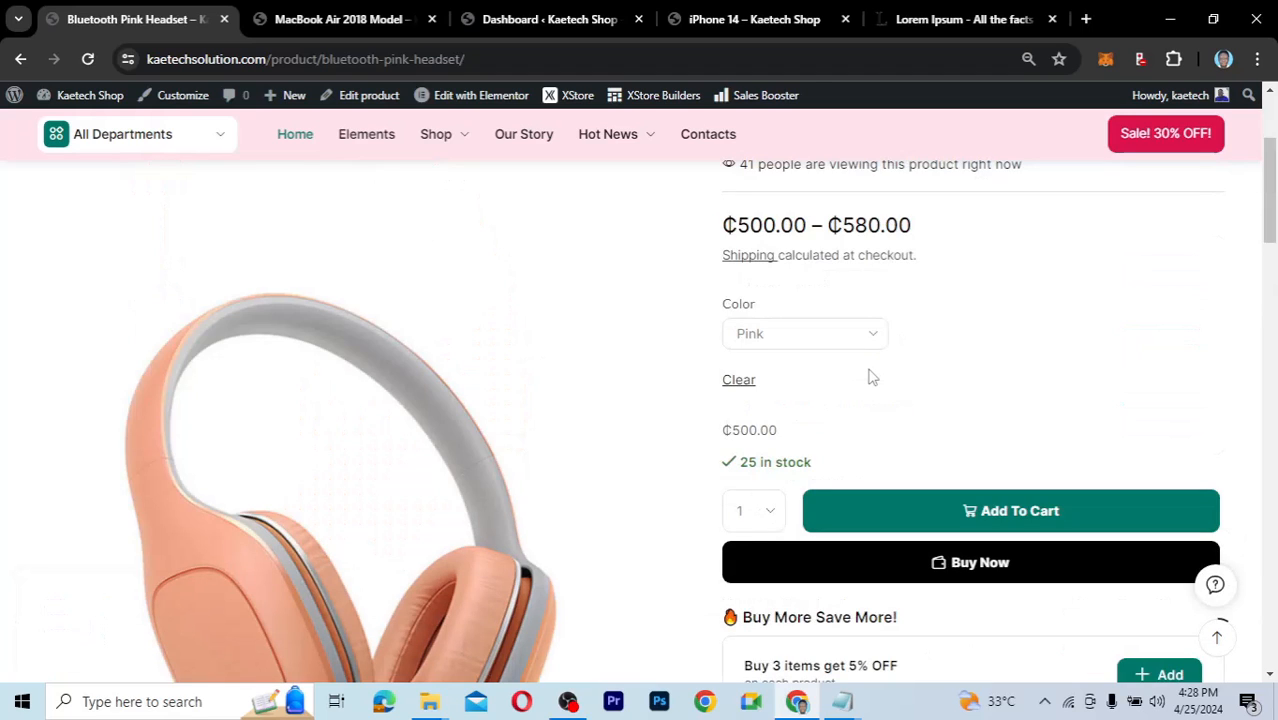
scroll(868, 376, up, 1)
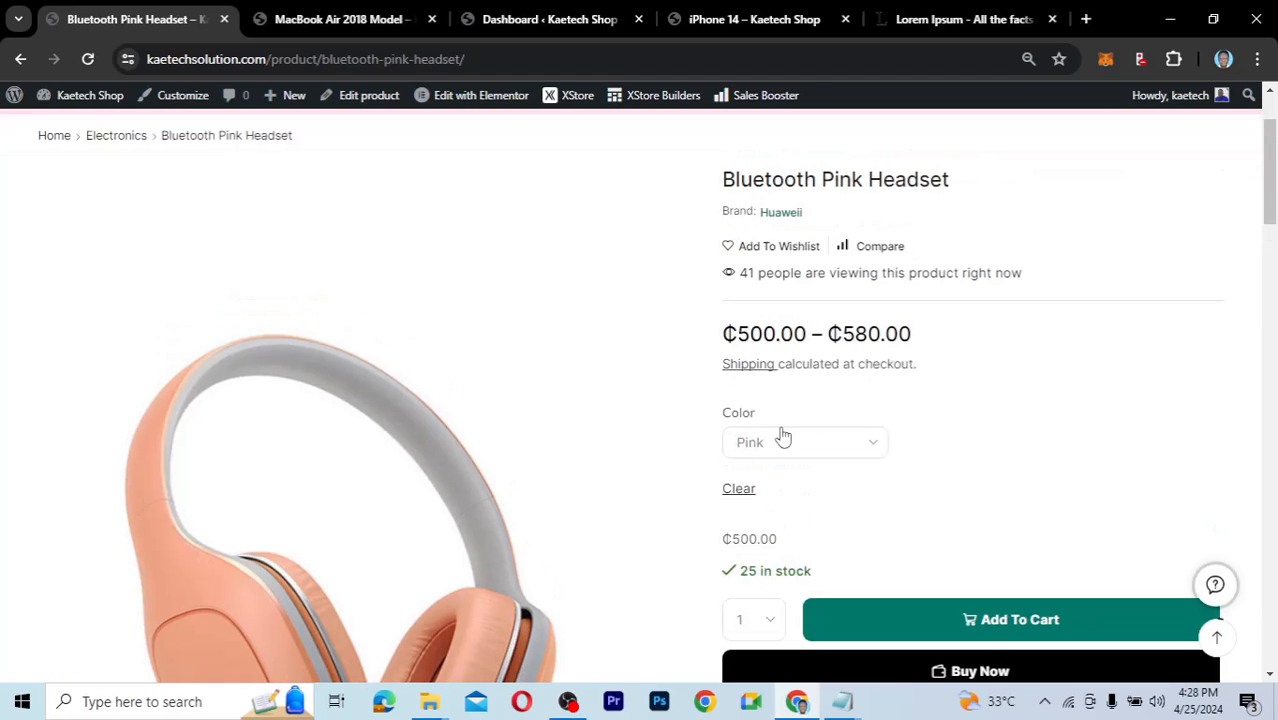
click(811, 447)
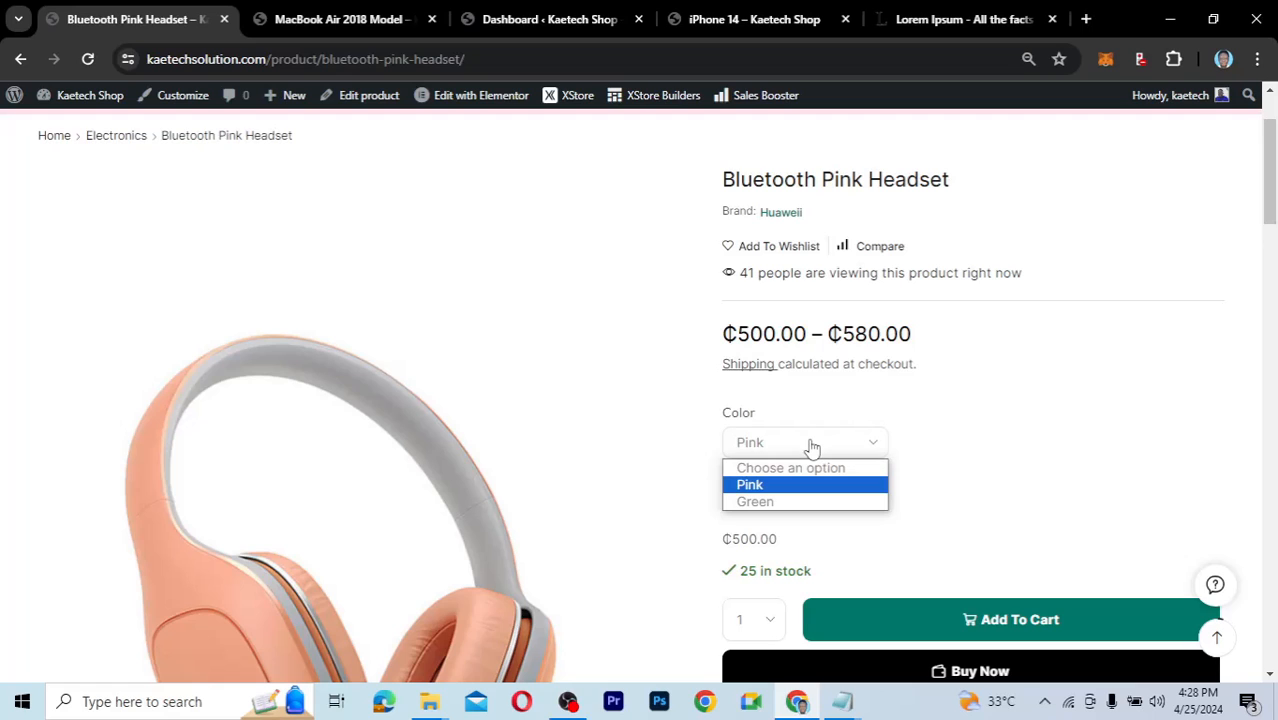
click(757, 504)
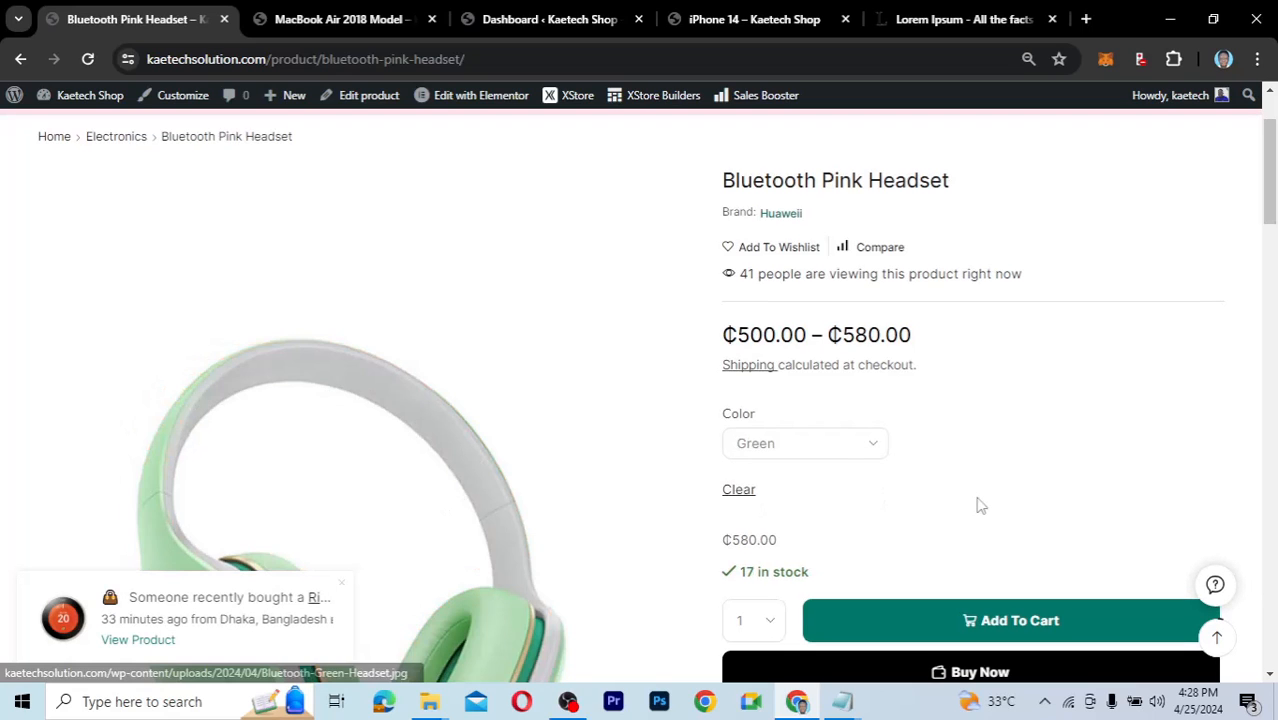
scroll(978, 505, down, 1)
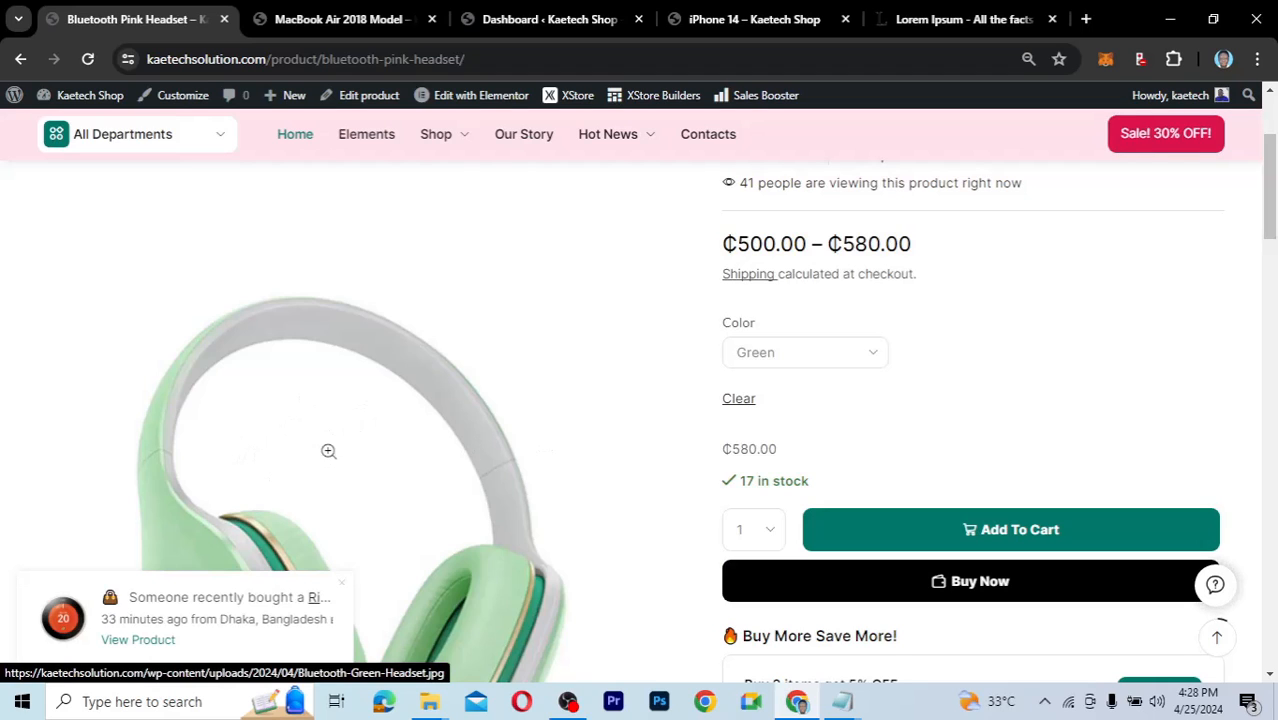
click(797, 360)
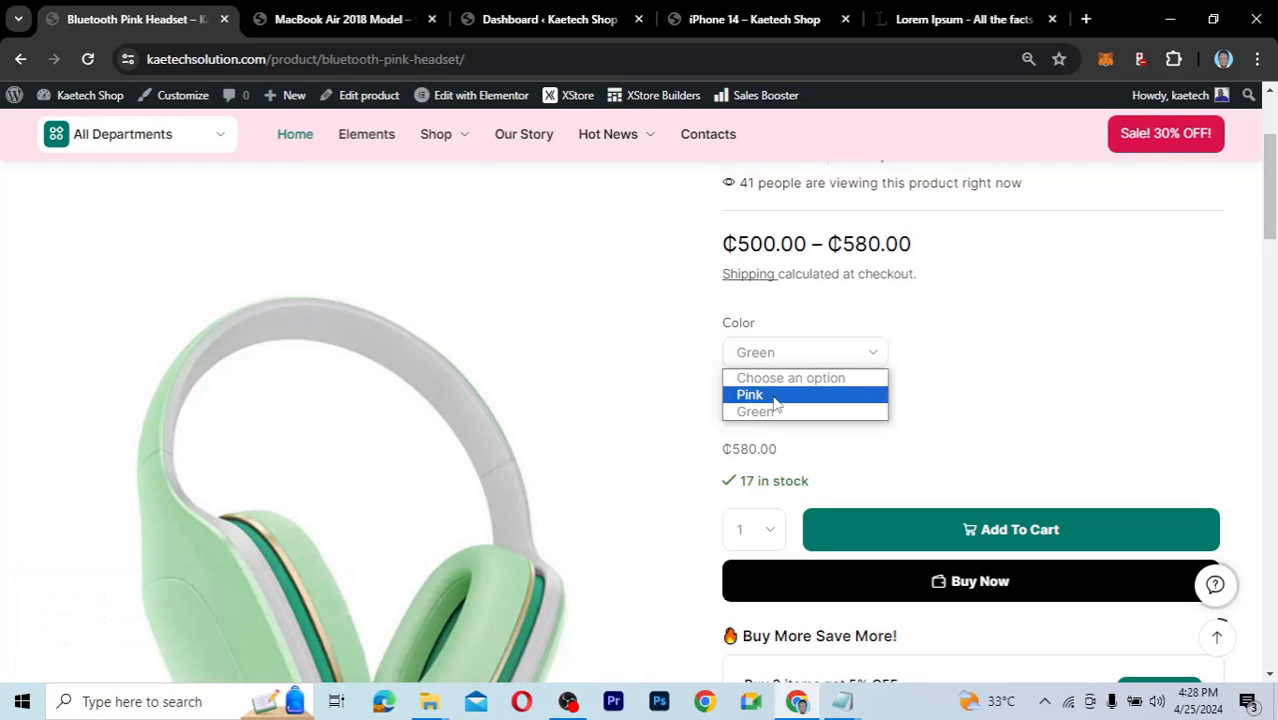
click(776, 403)
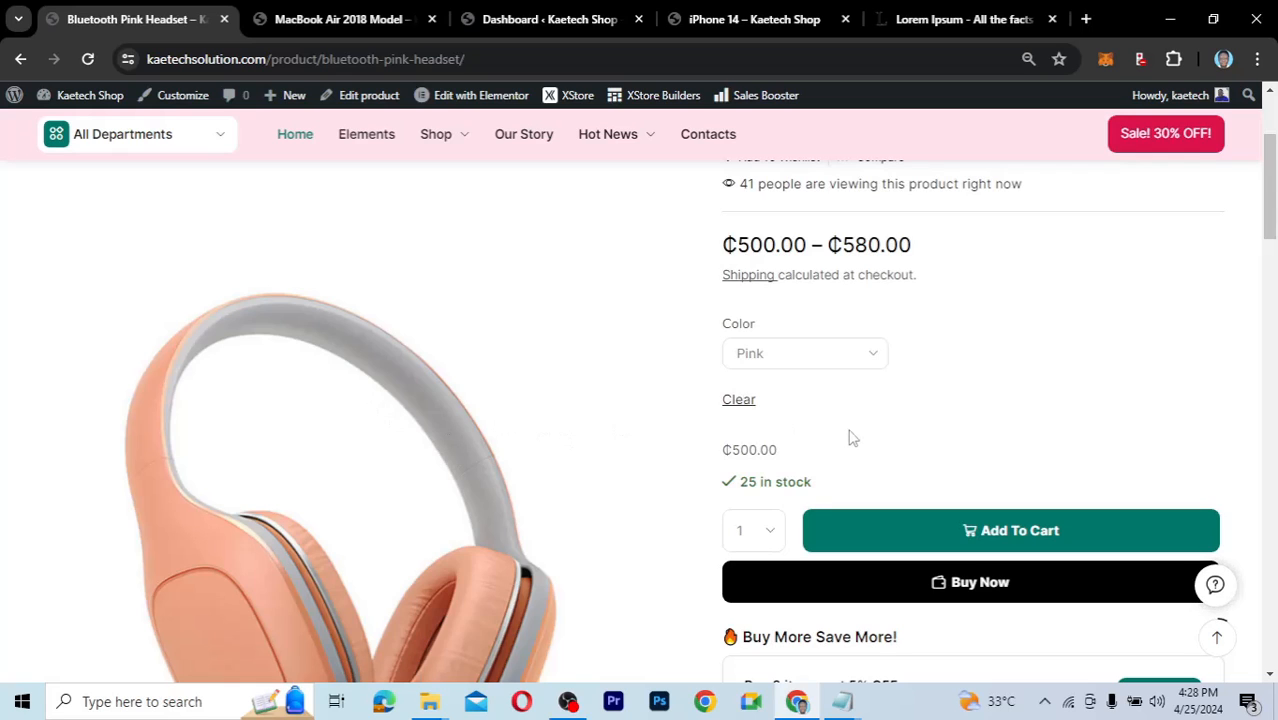
scroll(850, 437, down, 2)
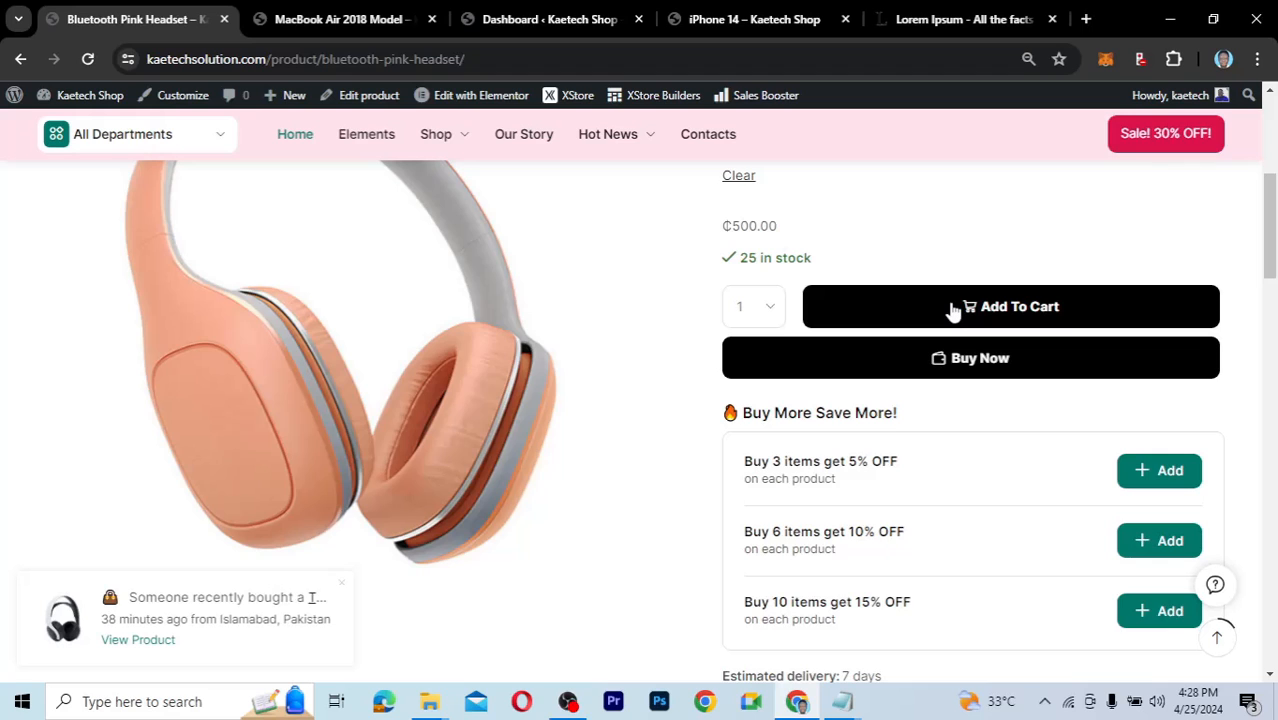
Add the Pink headset to the cart, check the ₵500.00 subtotal in My Cart, and close the drawer.
click(953, 311)
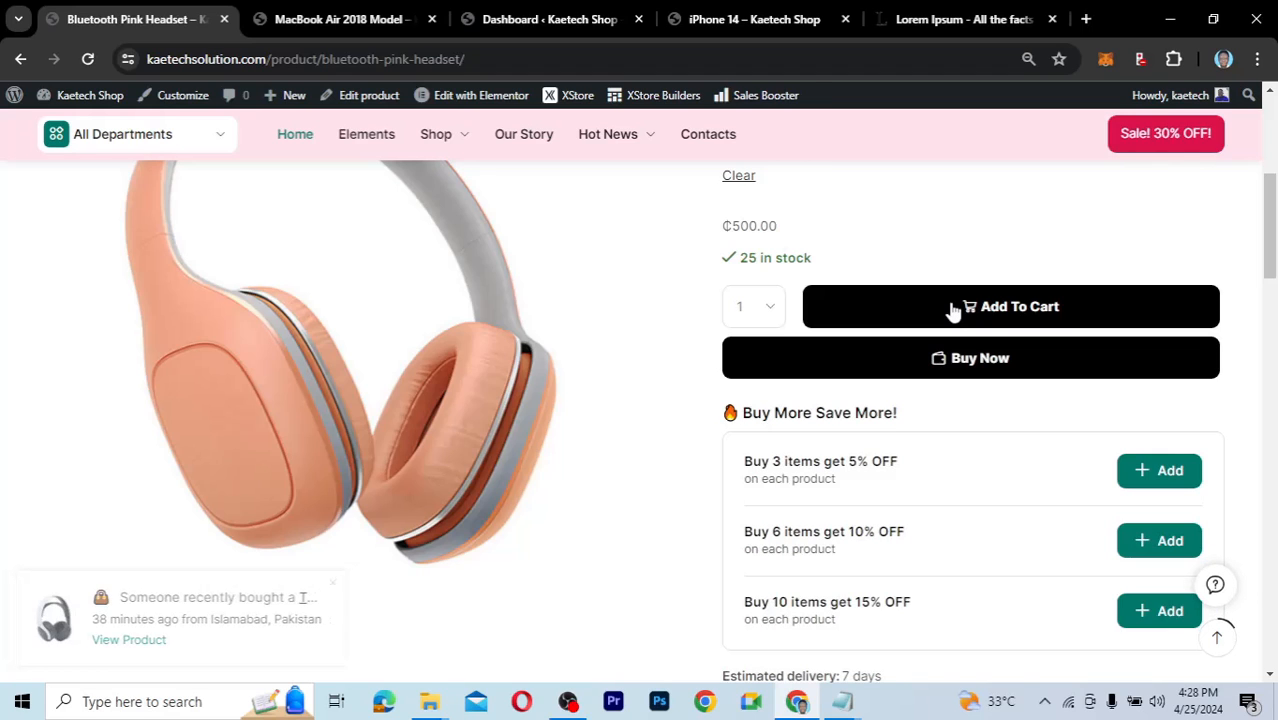
scroll(930, 262, up, 3)
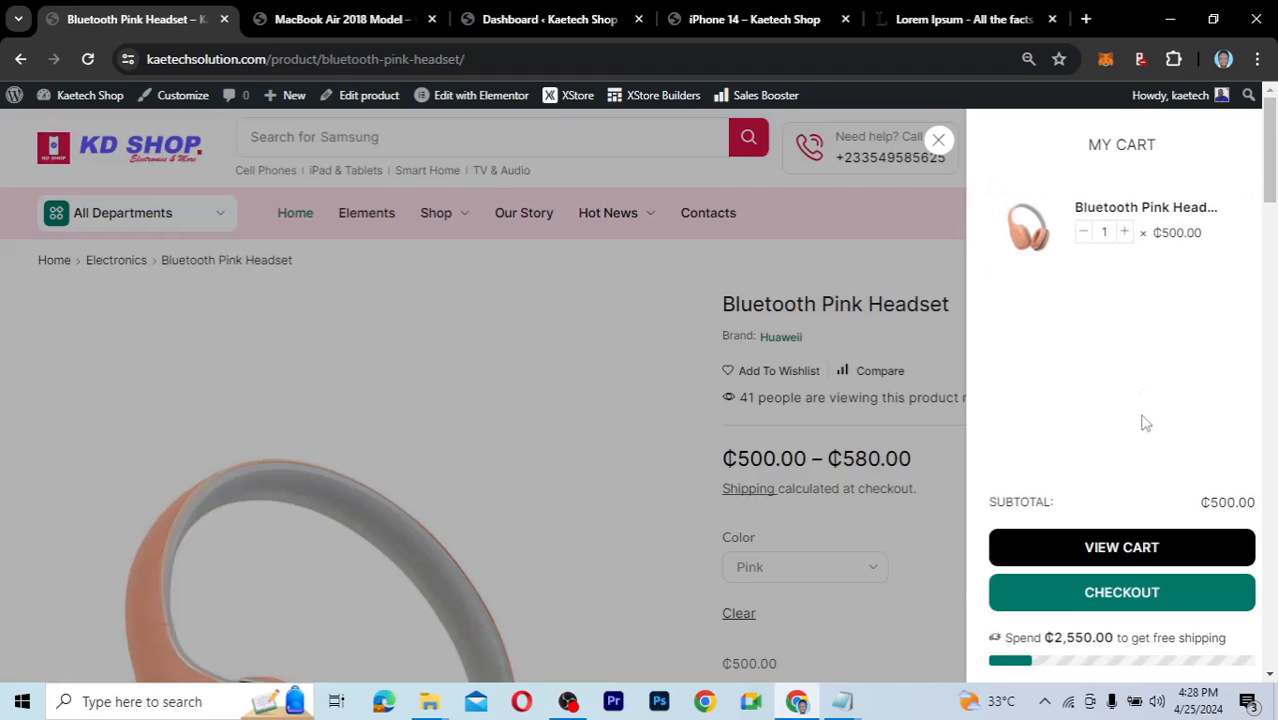
scroll(1145, 423, down, 2)
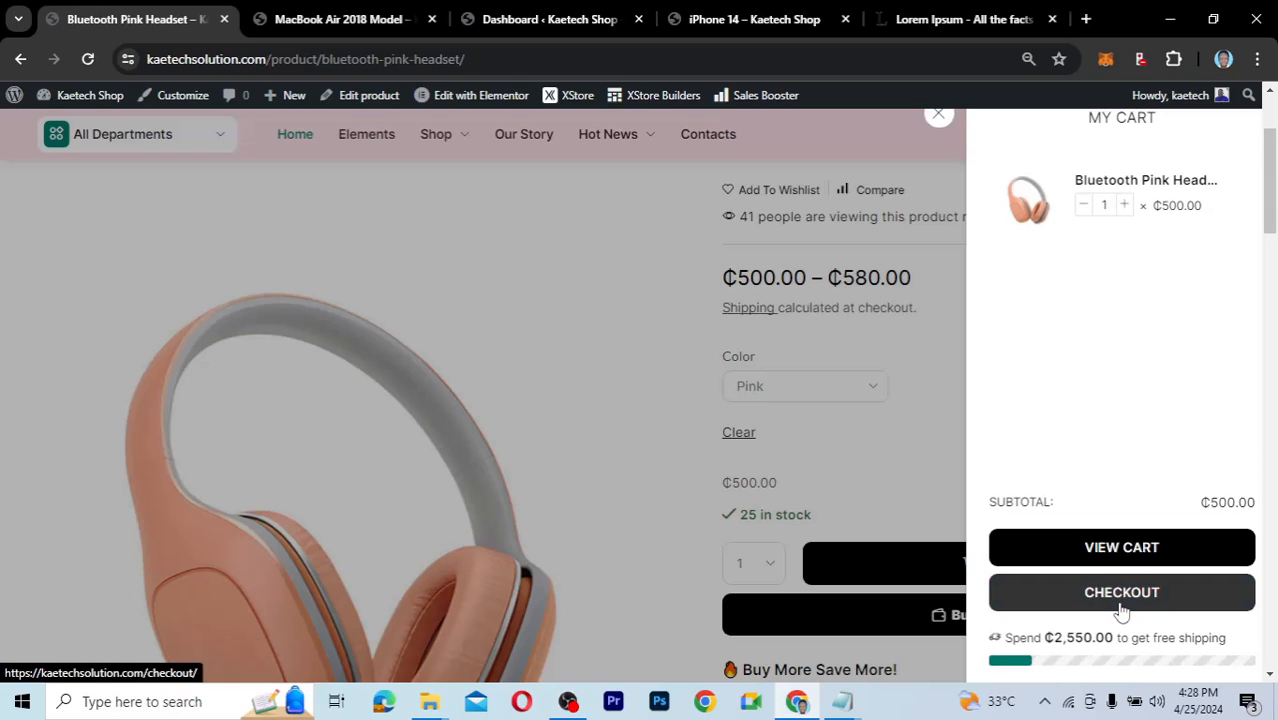
click(1122, 552)
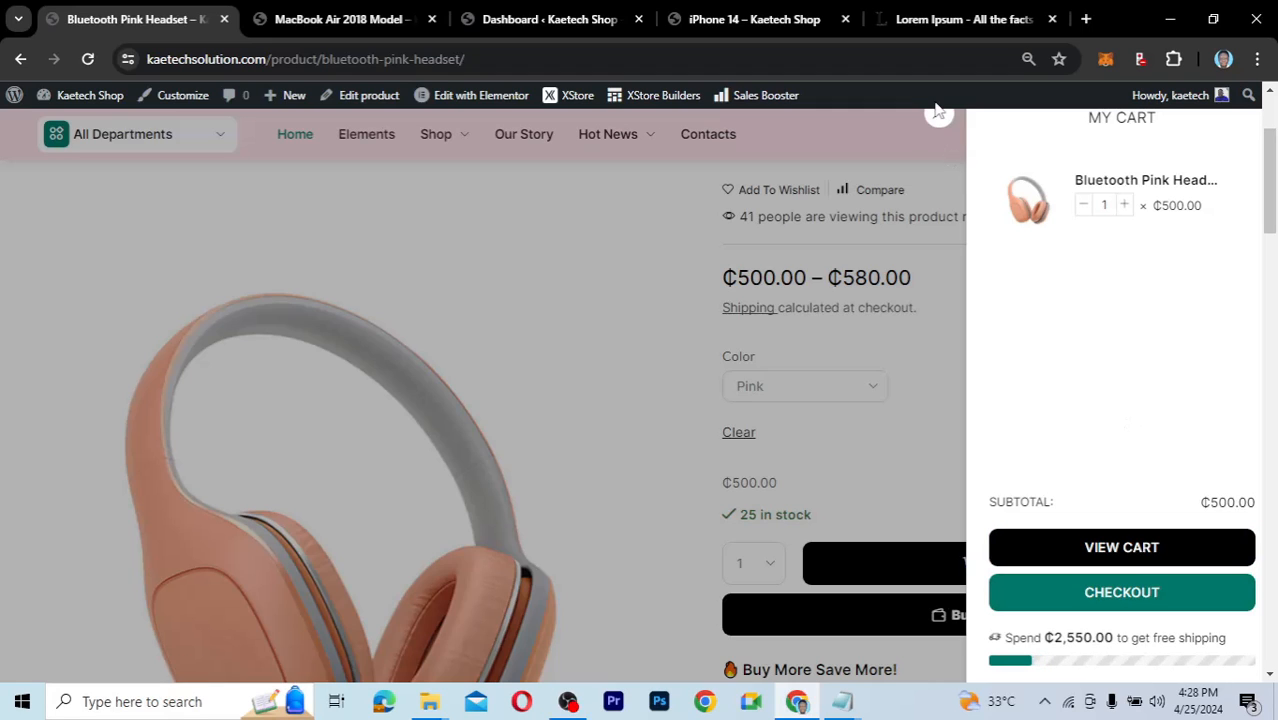
click(908, 139)
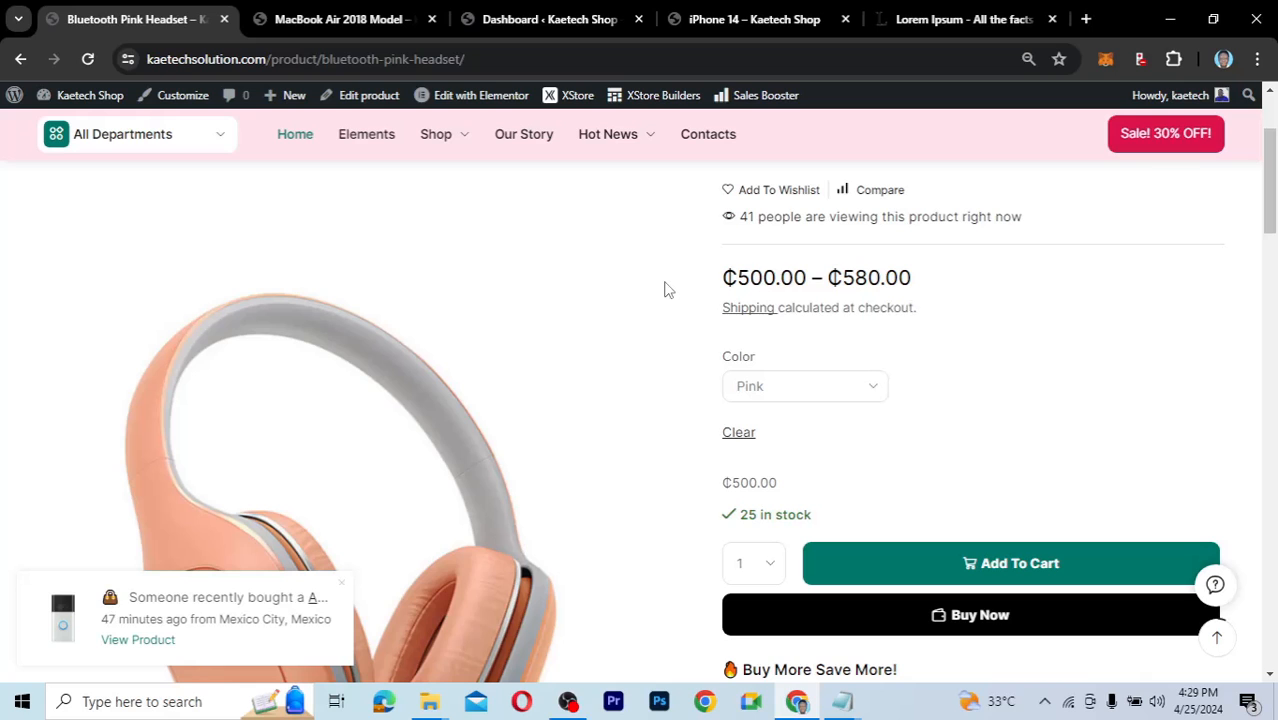
Scroll through the headset's description and Related Products section.
scroll(668, 289, down, 8)
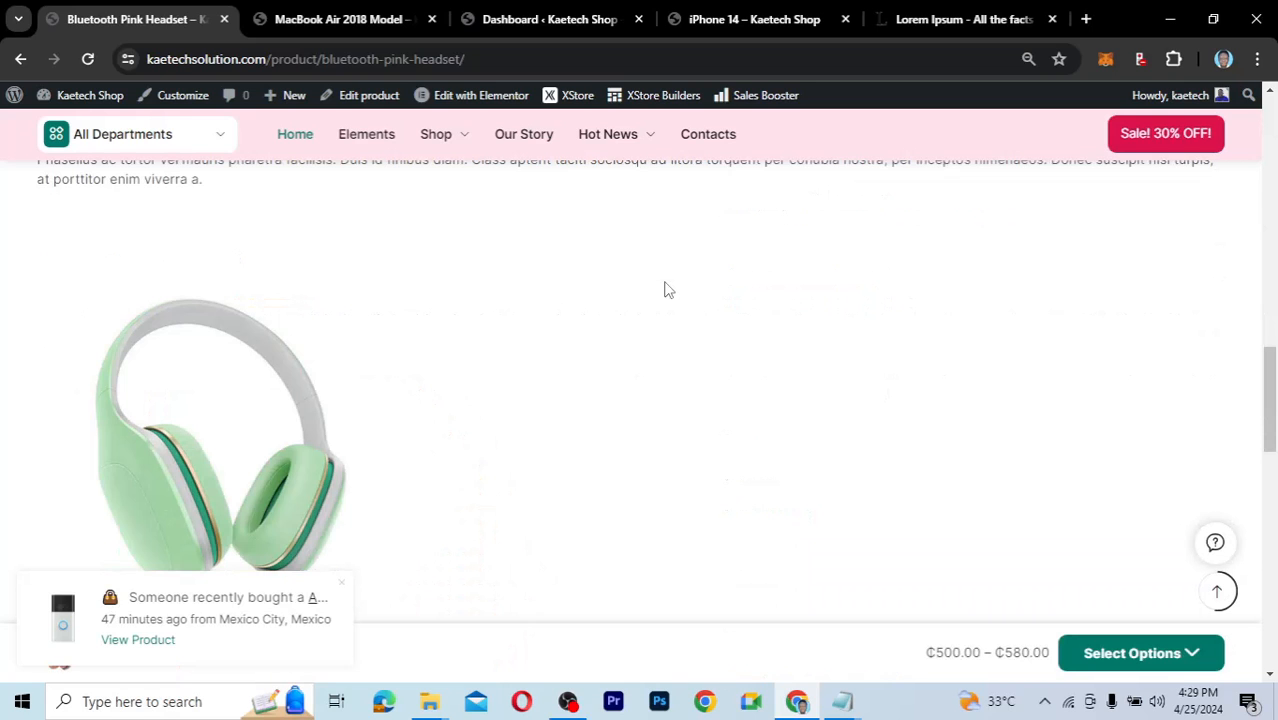
scroll(668, 289, down, 3)
scroll(668, 289, down, 3)
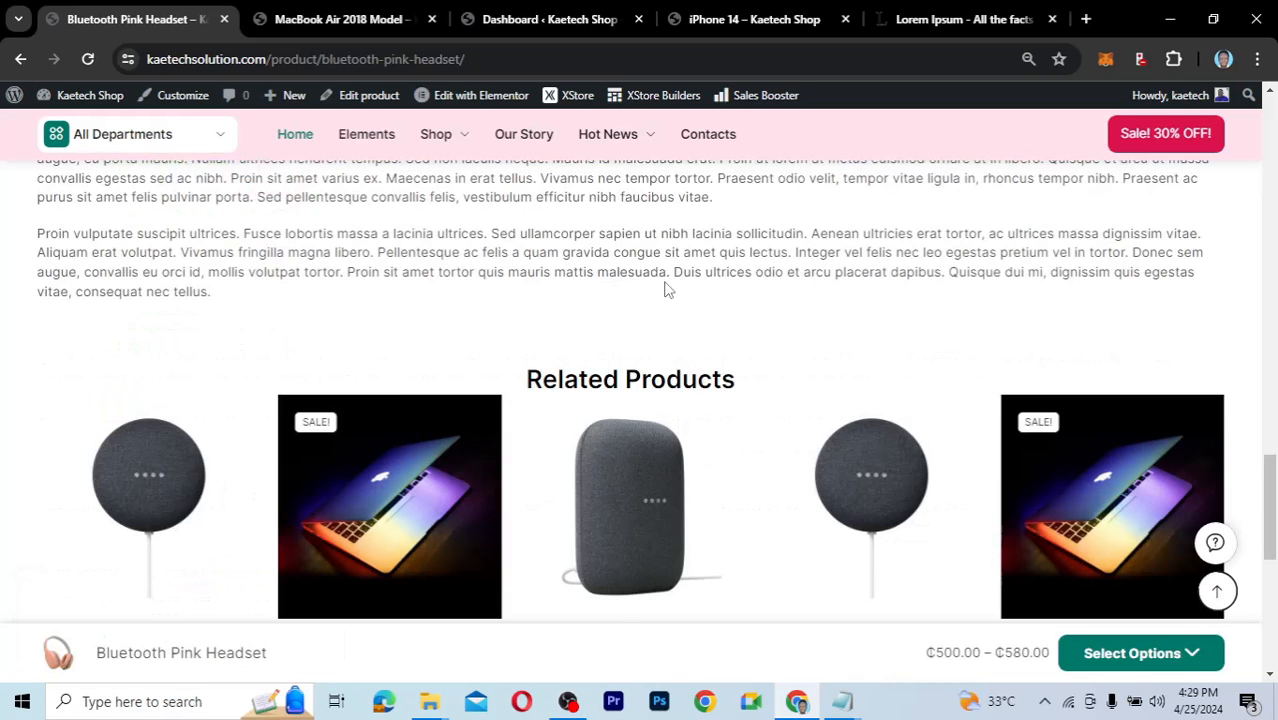
scroll(668, 289, down, 2)
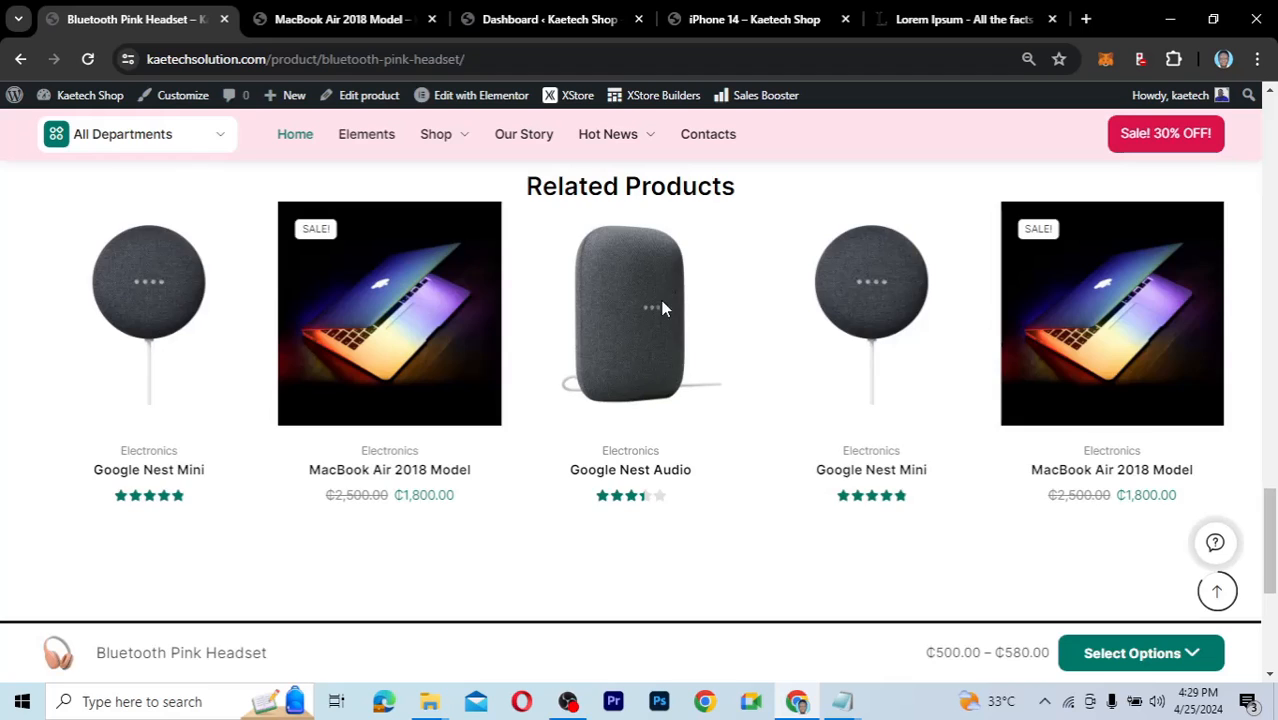
scroll(662, 300, up, 15)
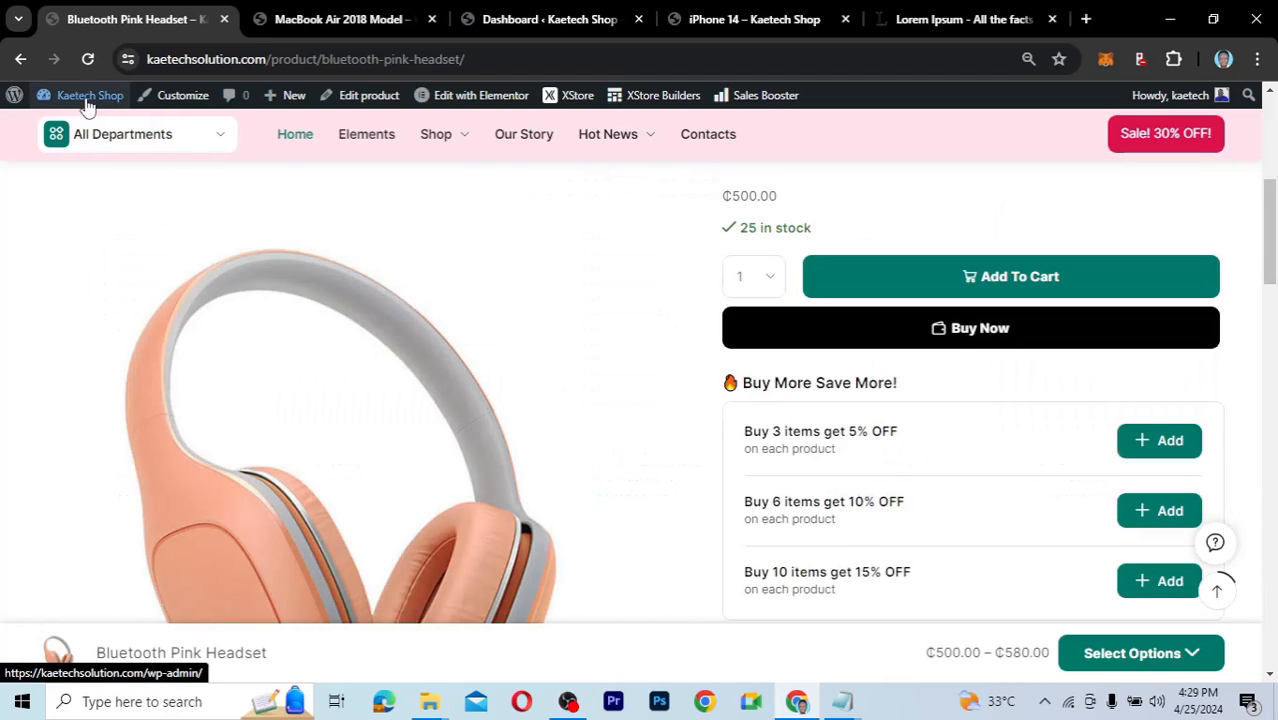
Go to the Kaetech Shop admin Dashboard, then switch to the MacBook Air 2018 Model tab.
mouse_move(86, 96)
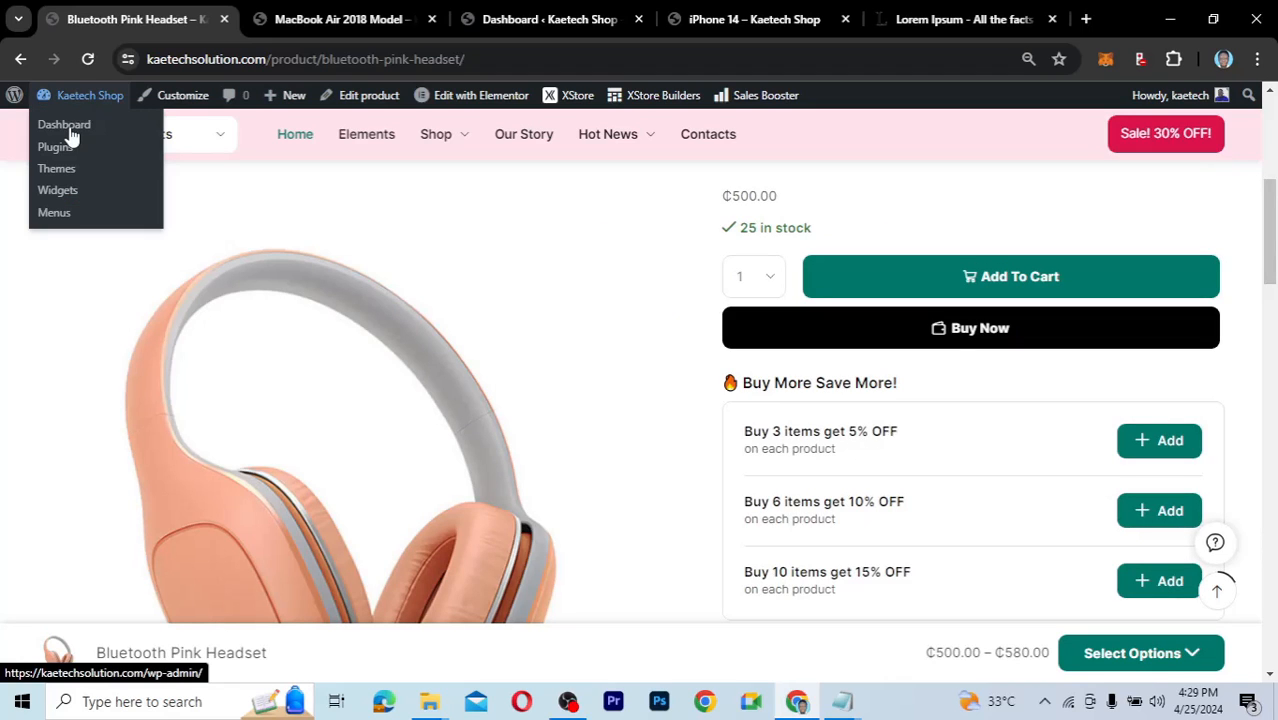
click(71, 135)
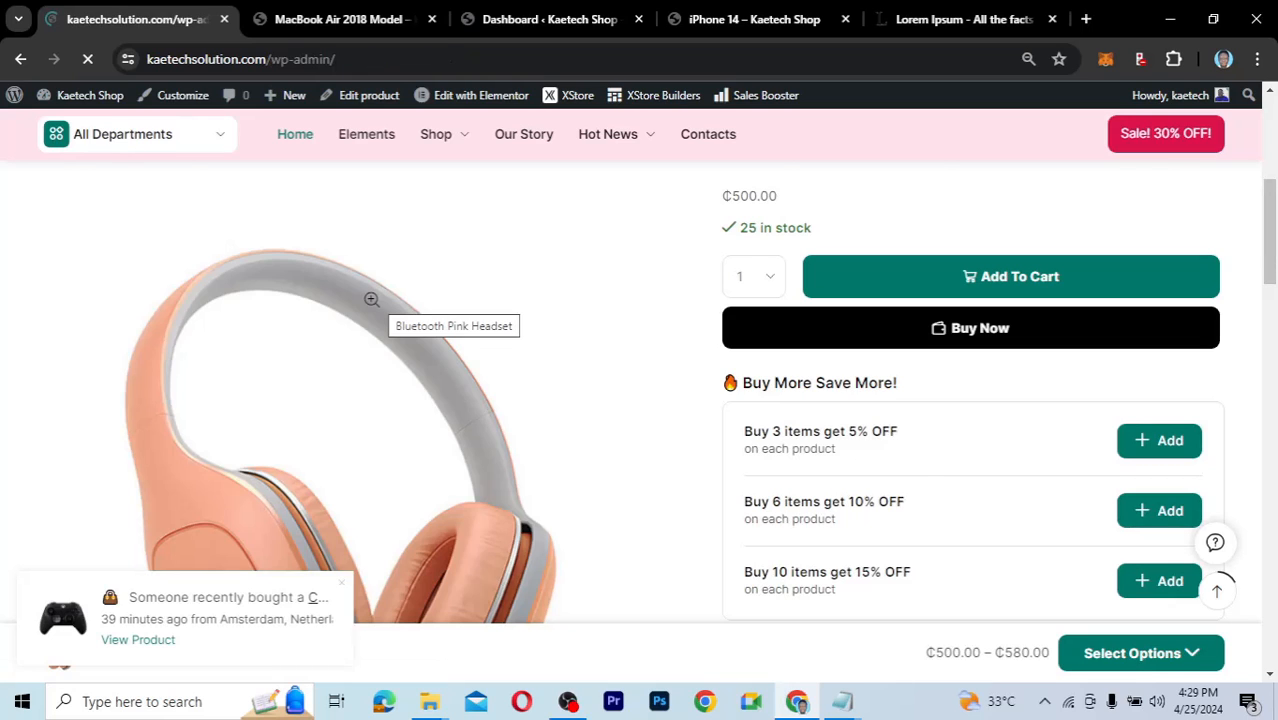
key(ctrl+Tab)
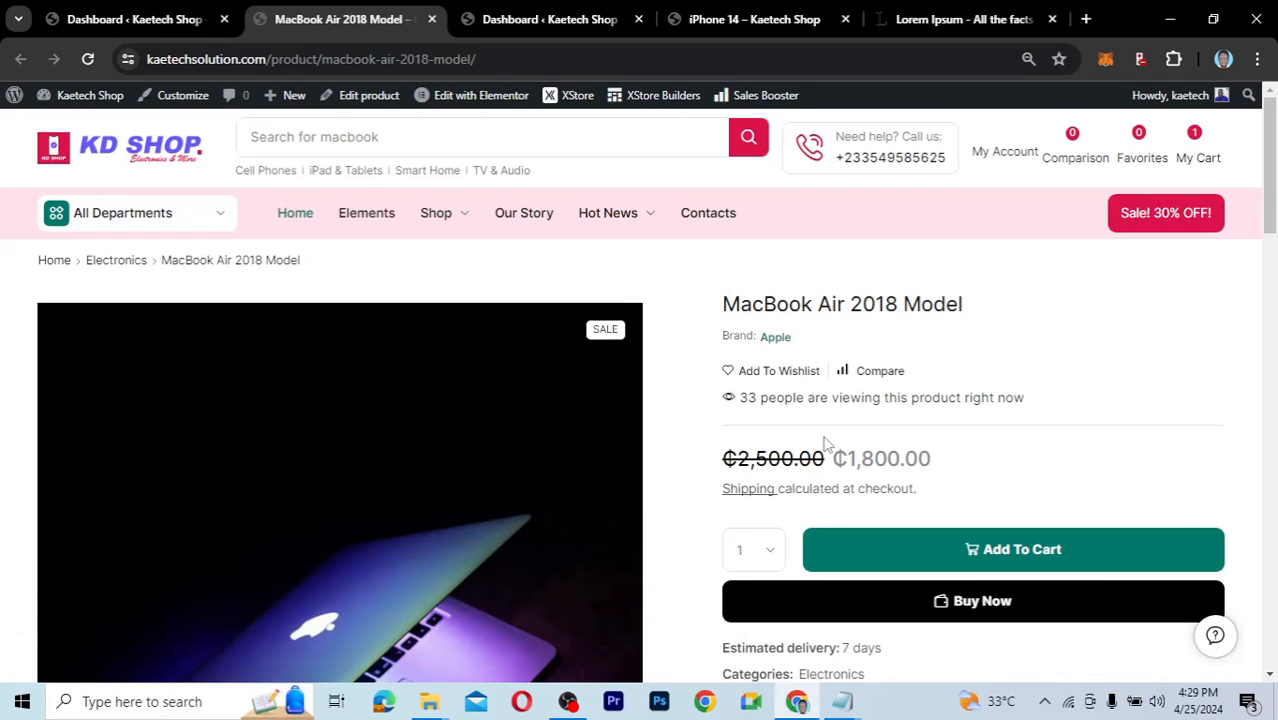
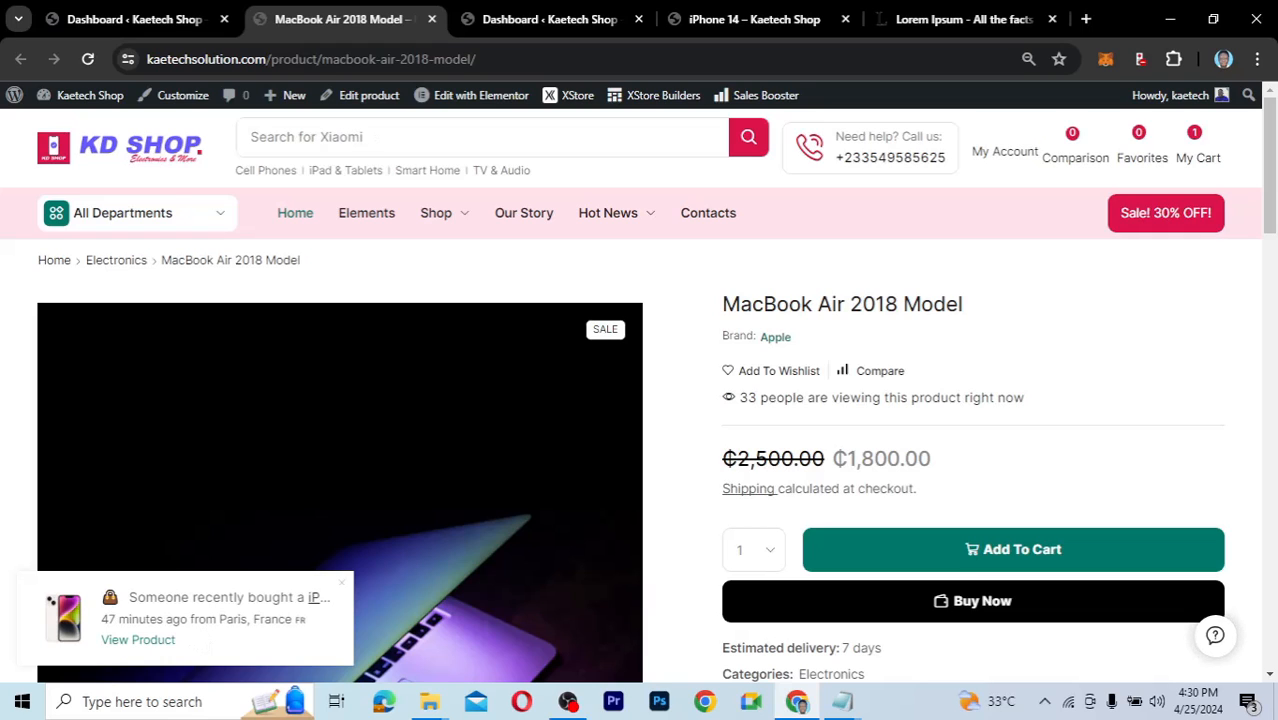
Switch back to the 'Dashboard ‹ Kaetech Shop' admin tab, toward the XStore sidebar menu.
click(166, 25)
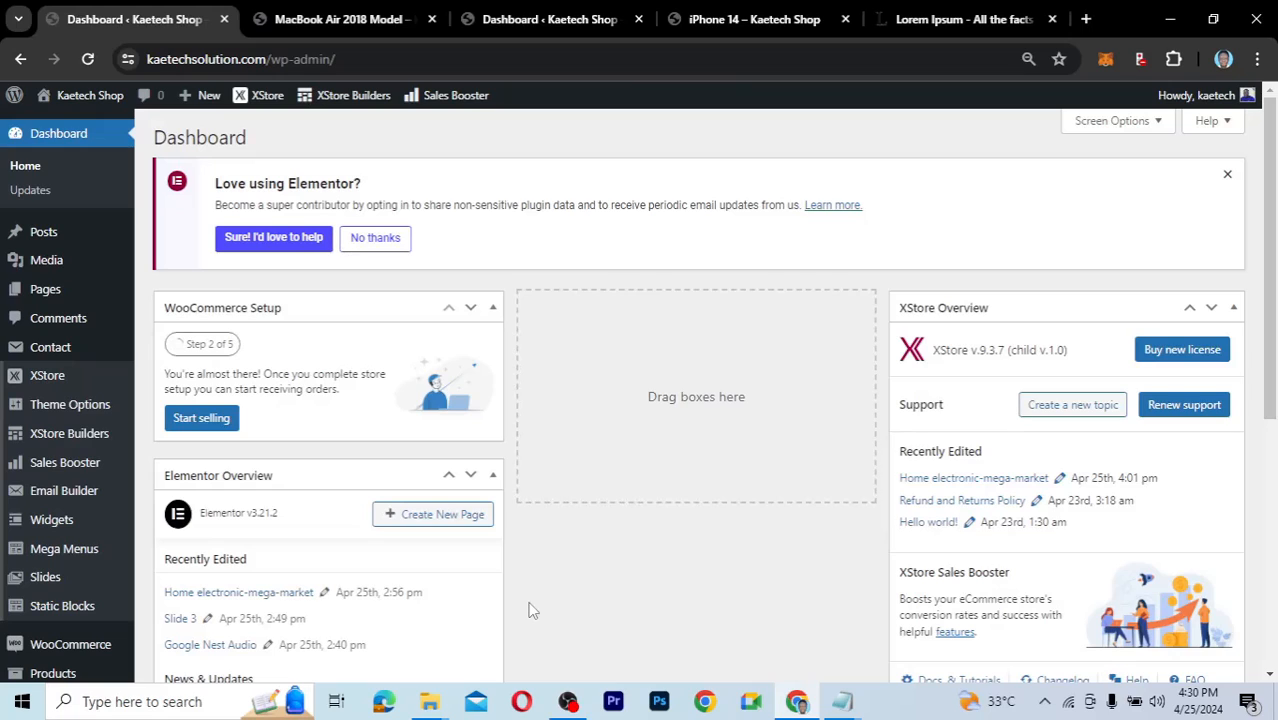
mouse_move(86, 405)
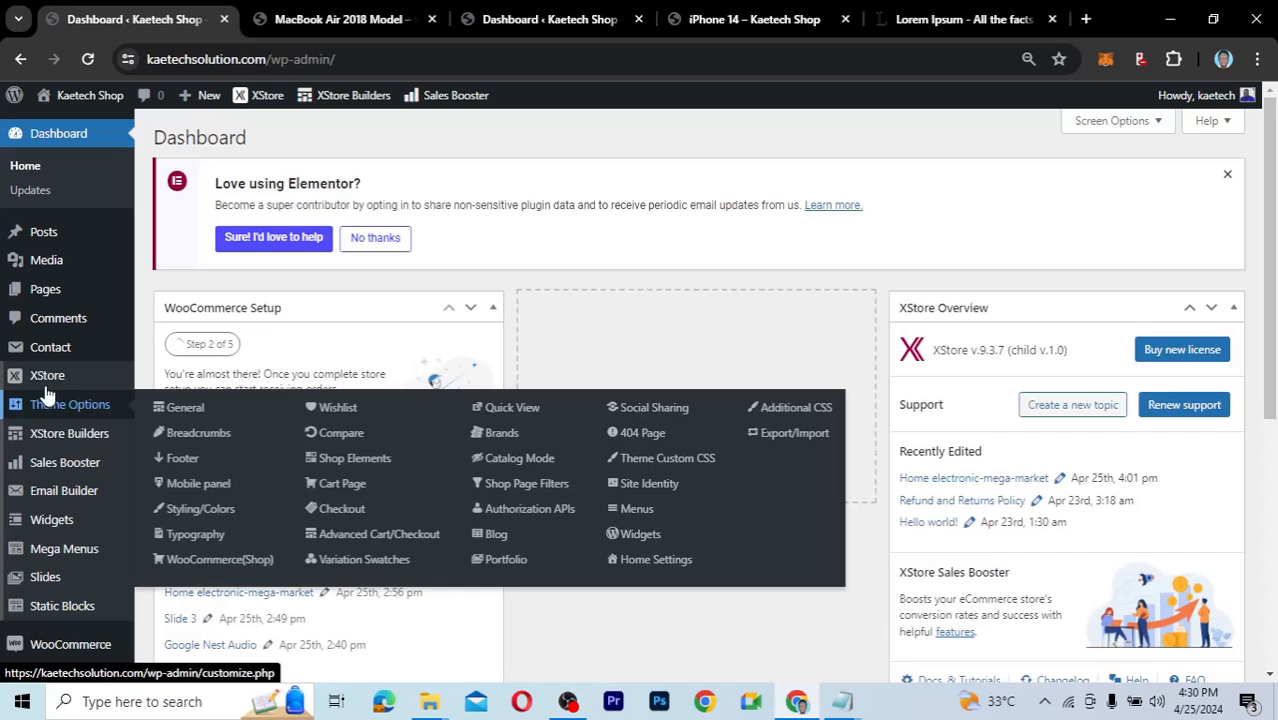
mouse_move(47, 385)
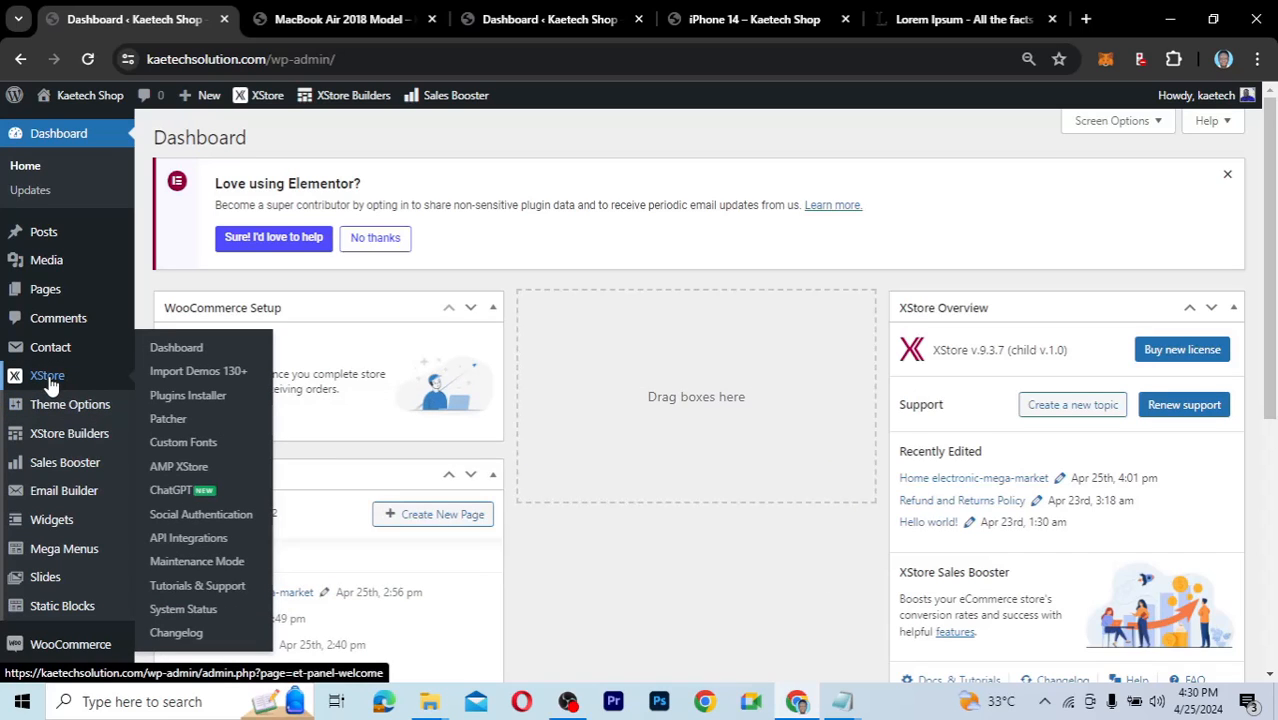
Open XStore Sales Booster and scroll through feature cards like Estimated Delivery and Customer Image Reviews.
click(54, 463)
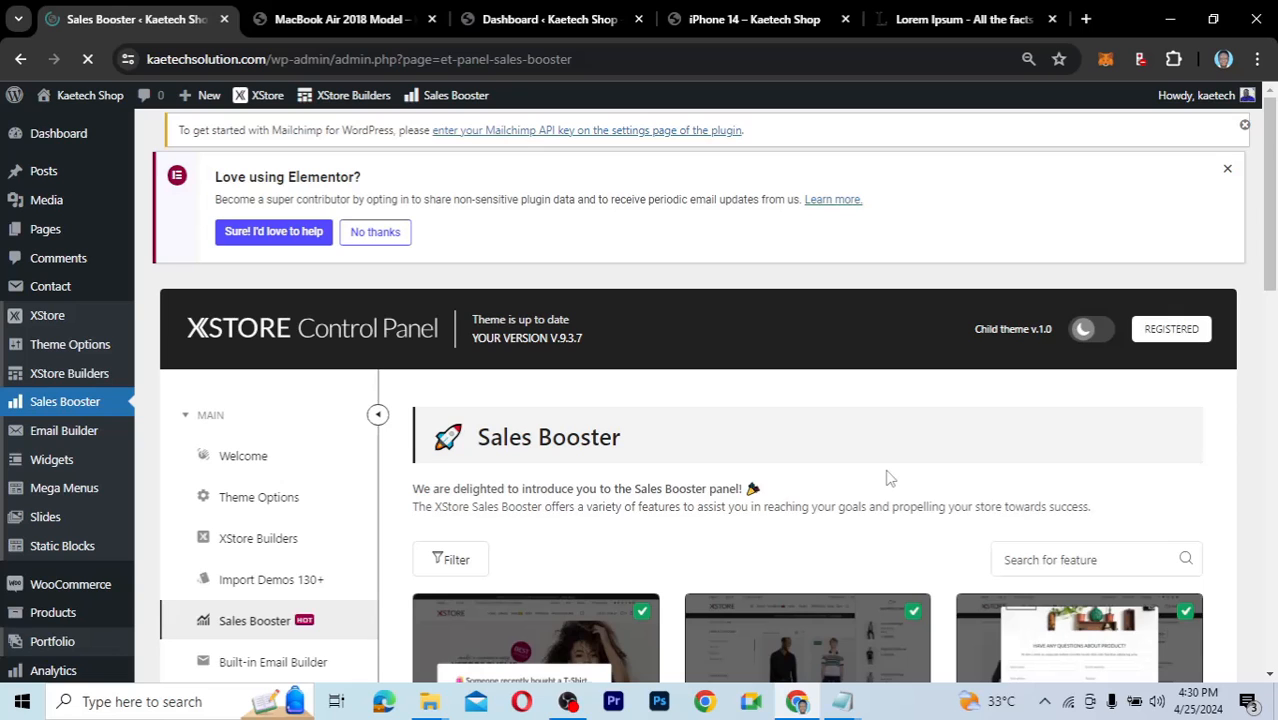
scroll(465, 536, down, 3)
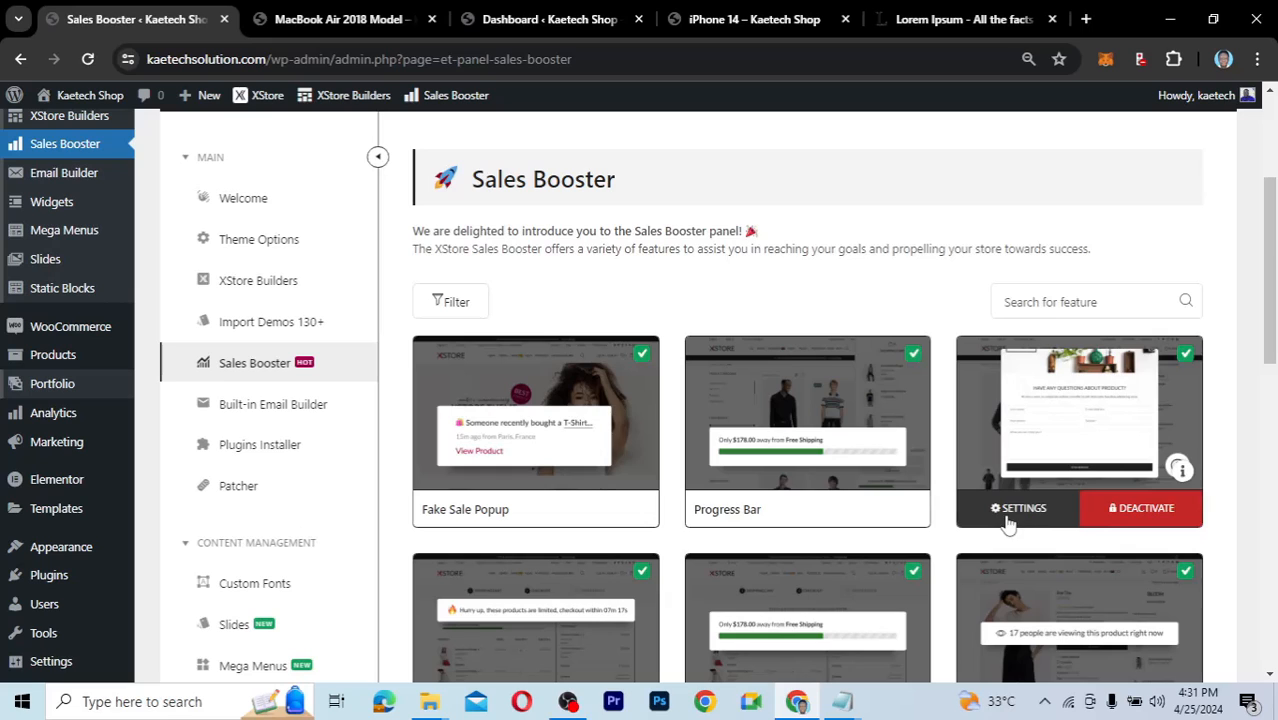
scroll(940, 520, down, 2)
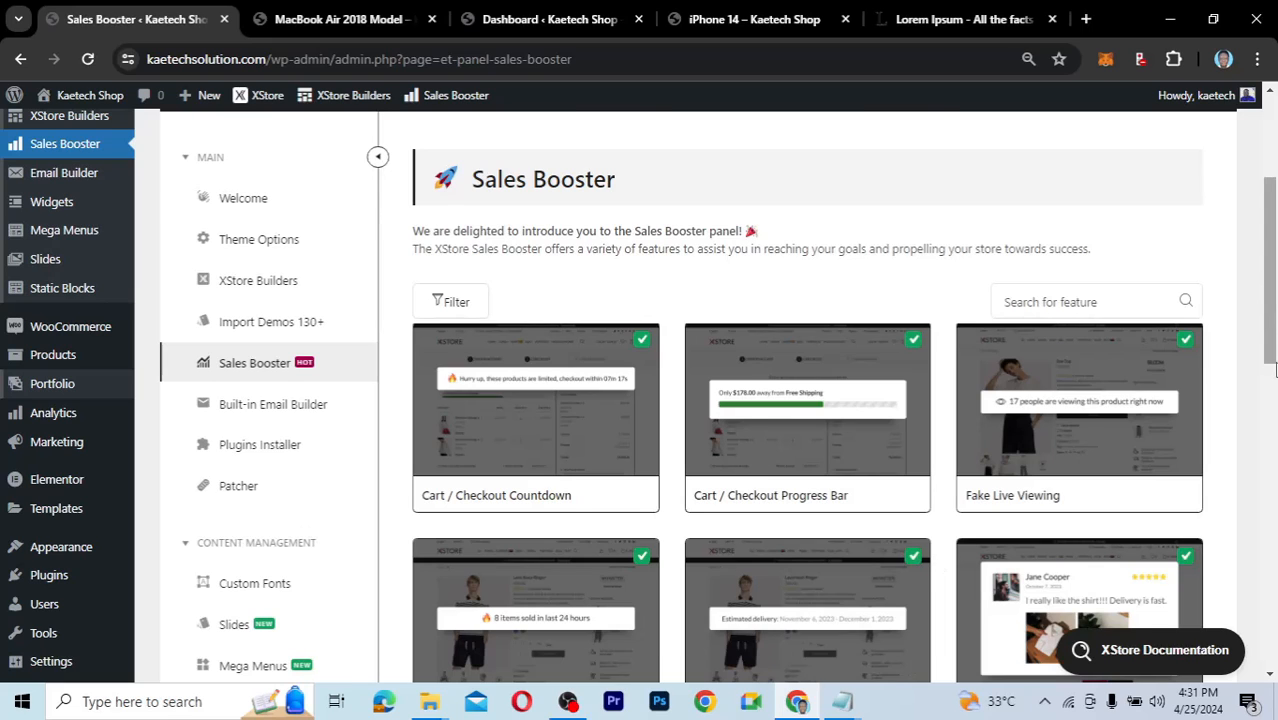
scroll(1274, 370, down, 2)
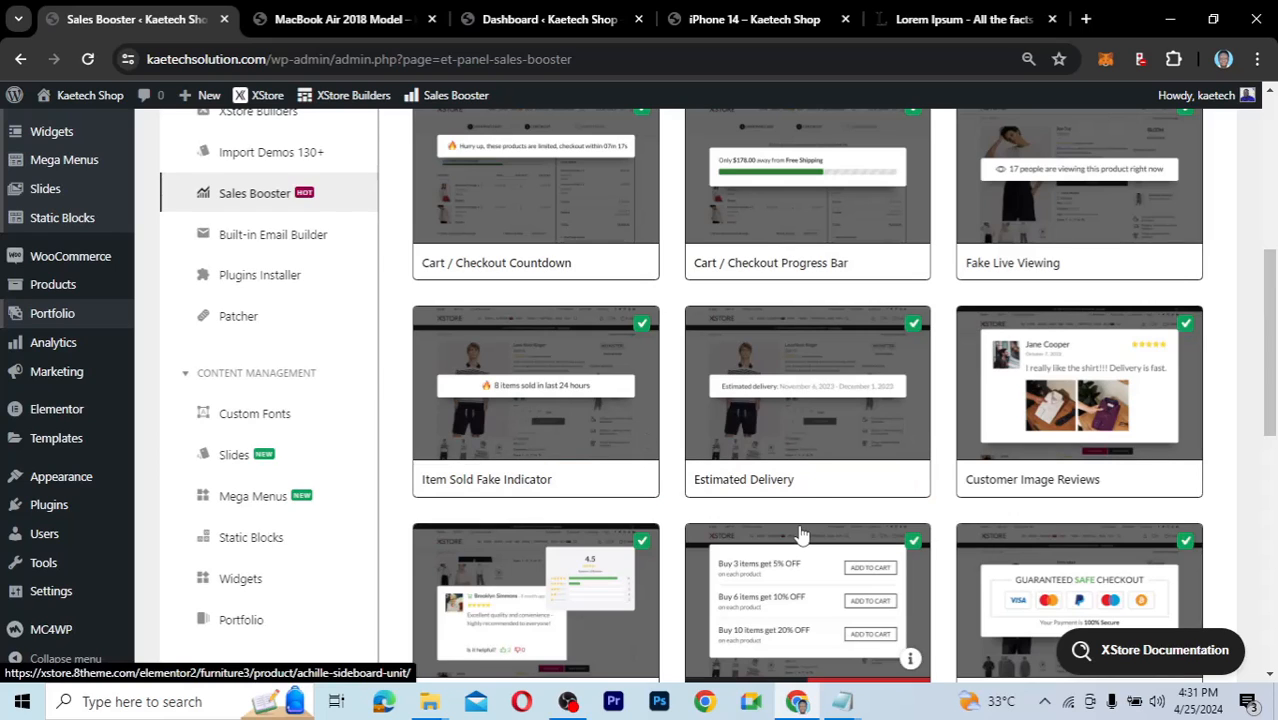
mouse_move(805, 442)
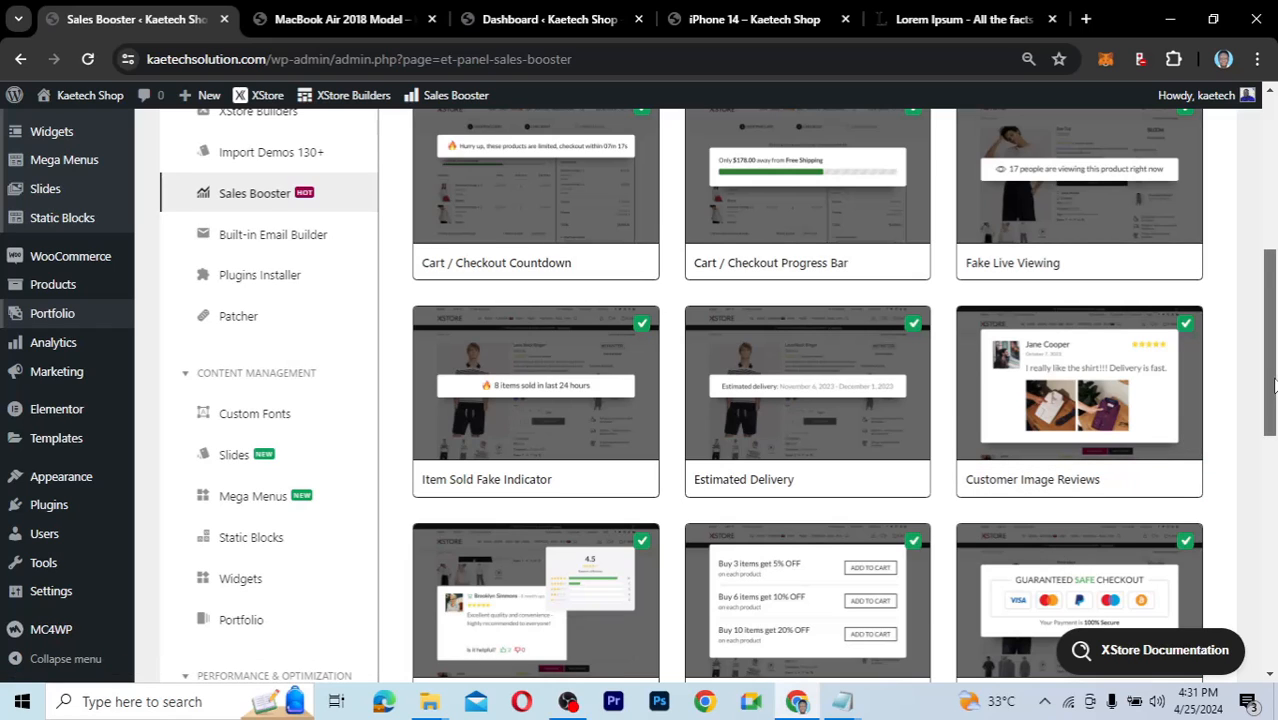
drag(1274, 385, 1274, 440)
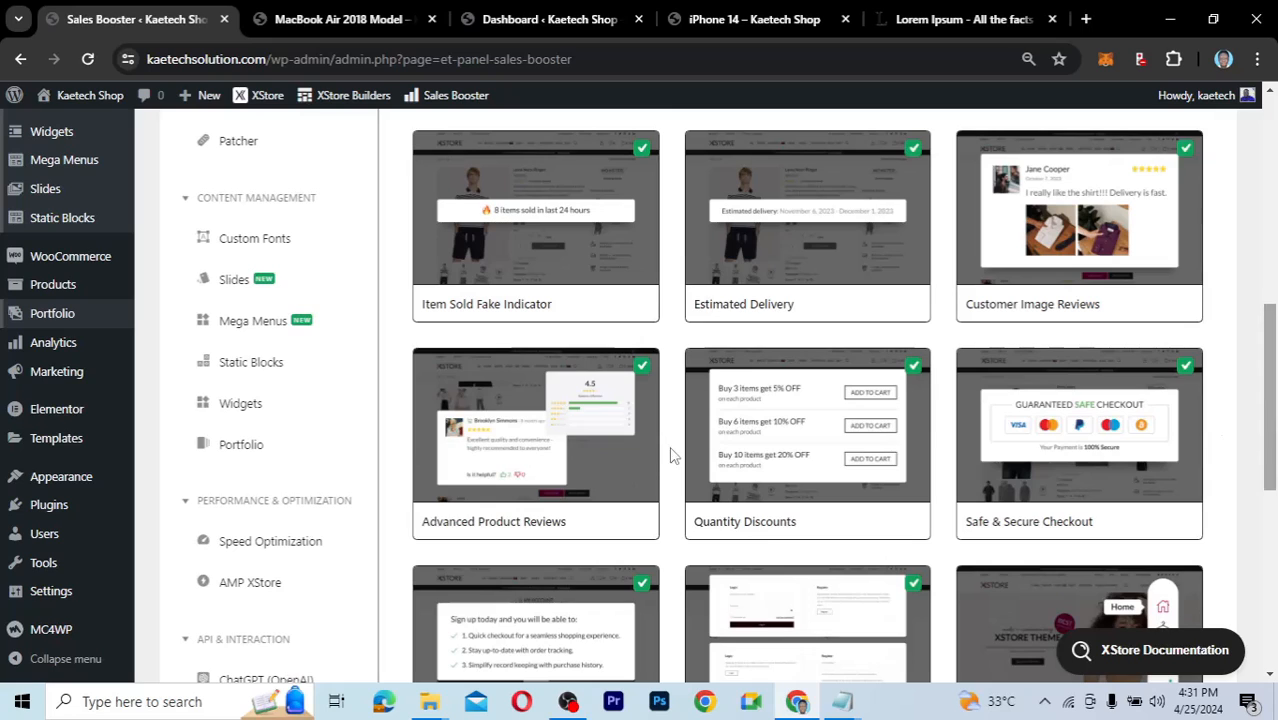
mouse_move(556, 476)
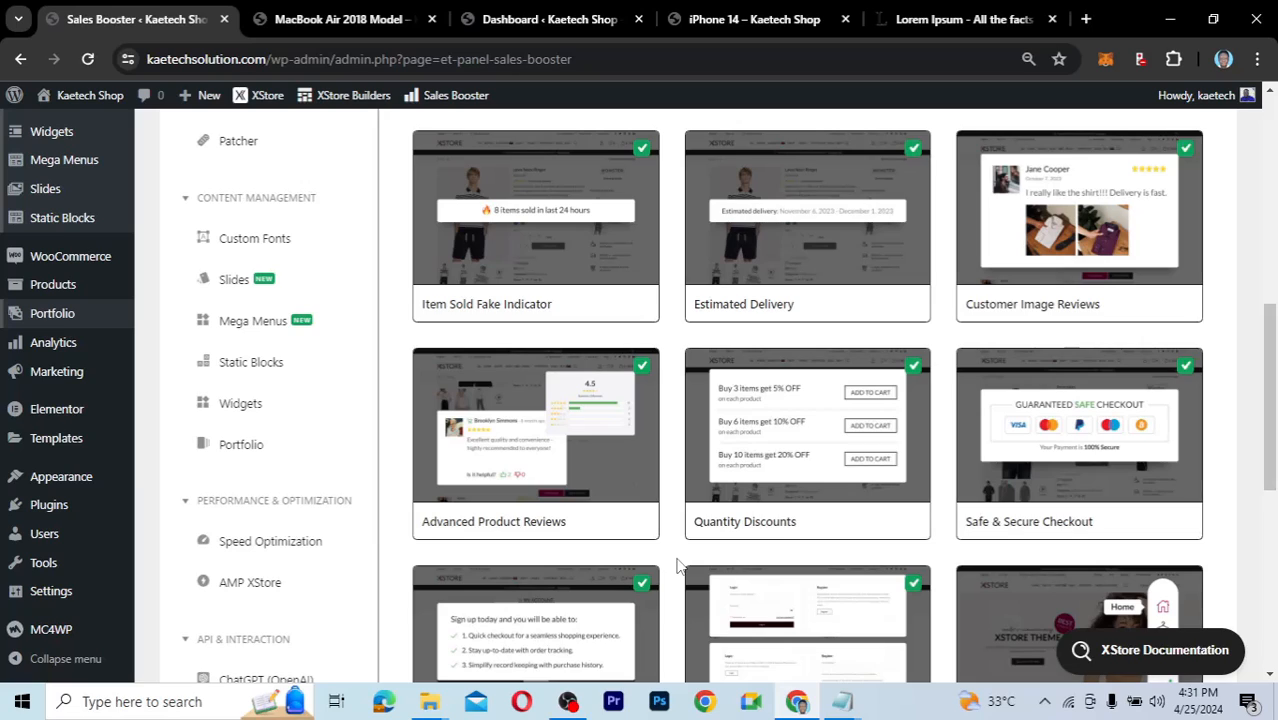
mouse_move(752, 448)
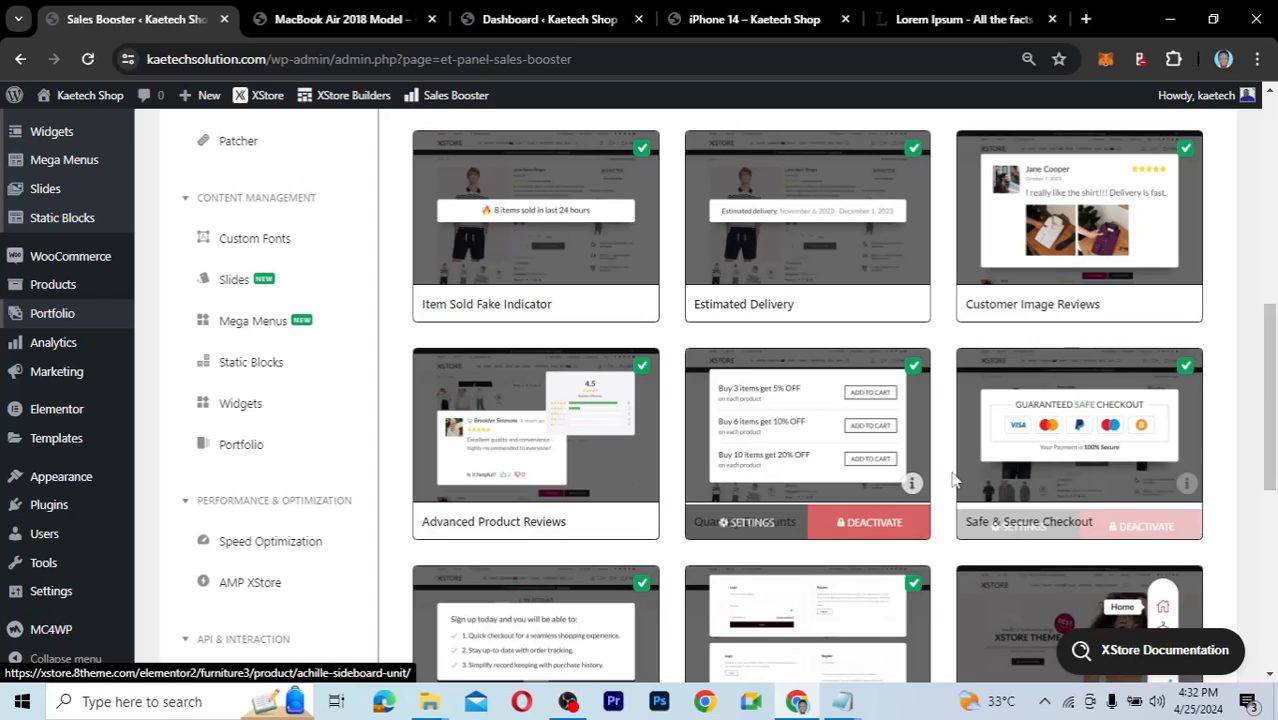
mouse_move(1155, 467)
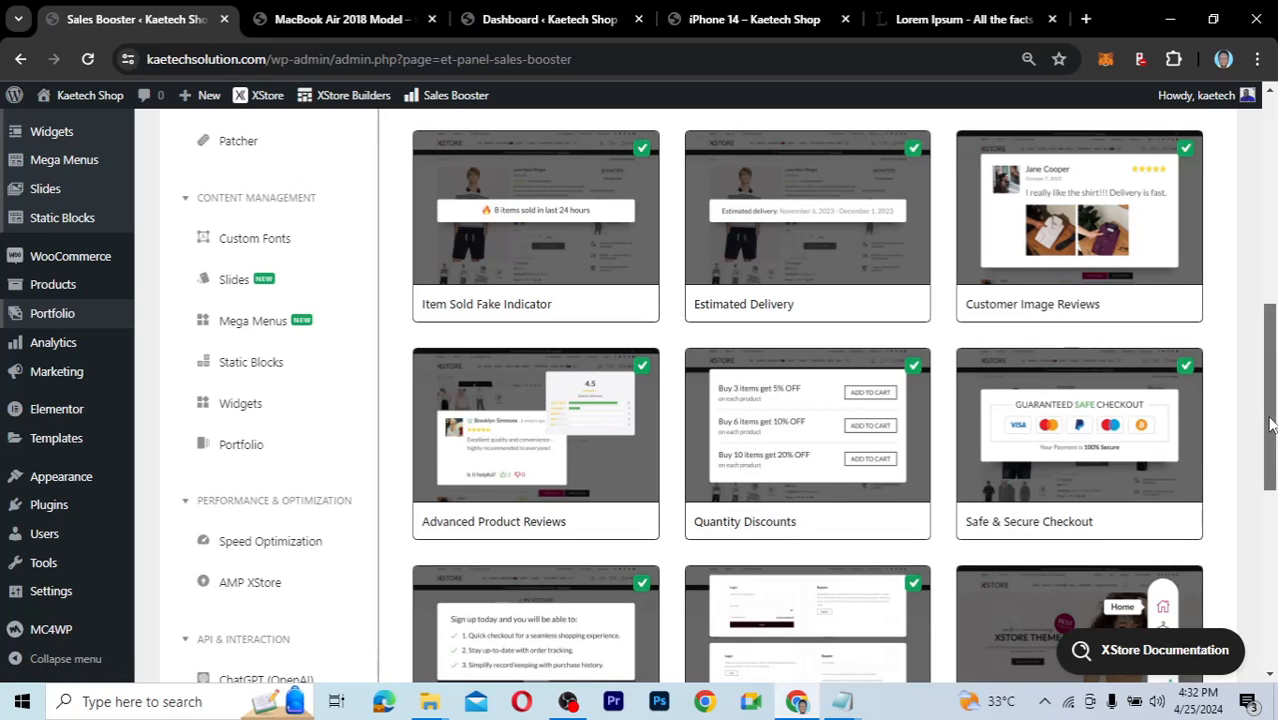
drag(1270, 425, 1269, 489)
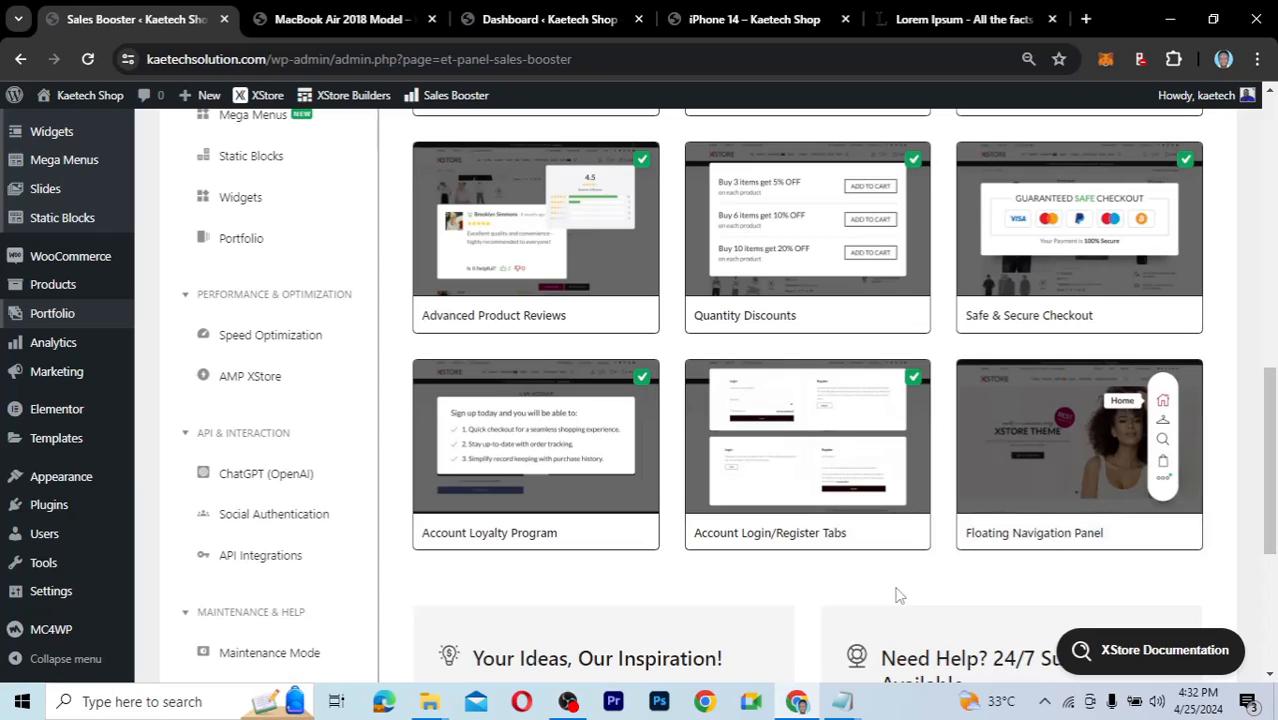
mouse_move(1048, 436)
drag(1274, 488, 1271, 527)
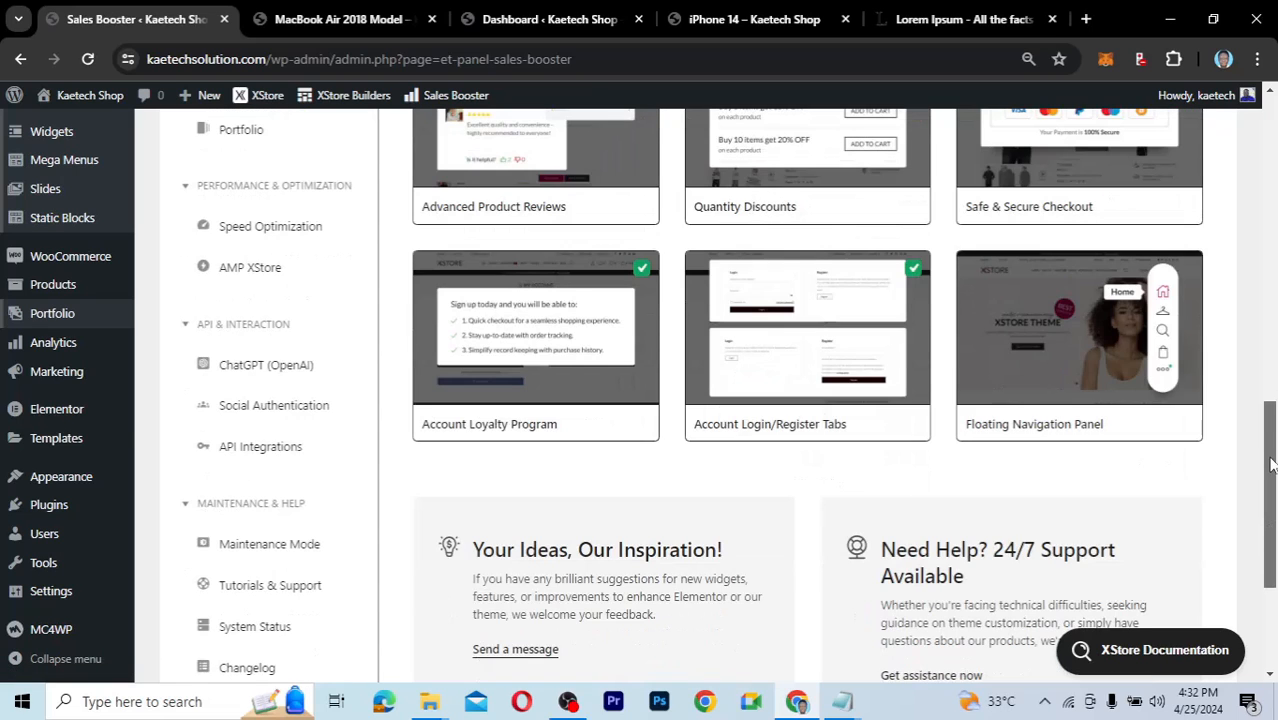
drag(1270, 463, 1274, 312)
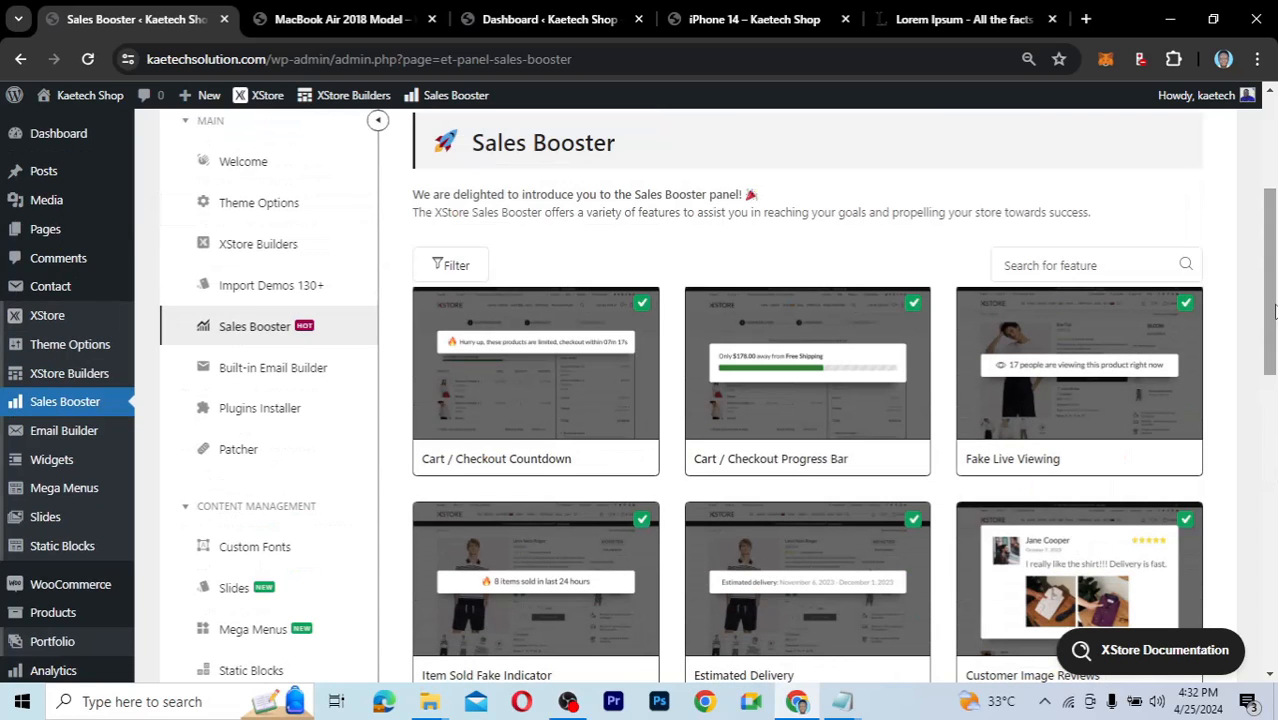
mouse_move(537, 380)
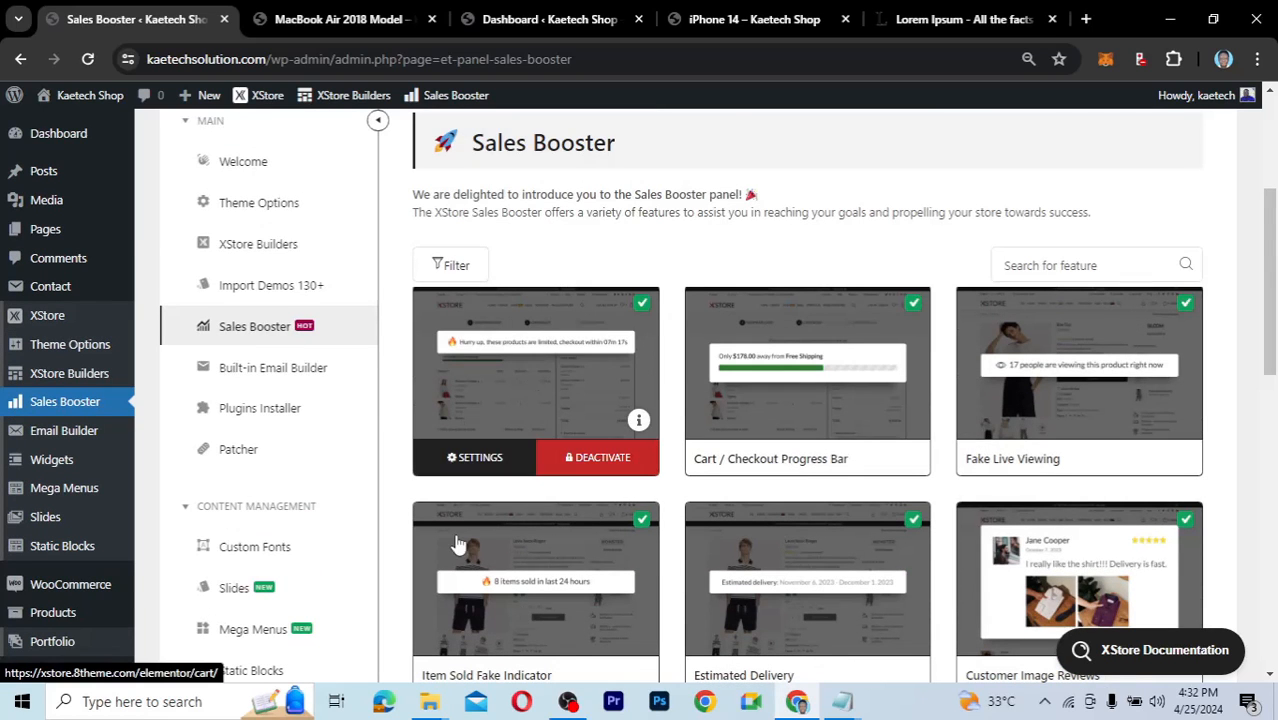
mouse_move(440, 572)
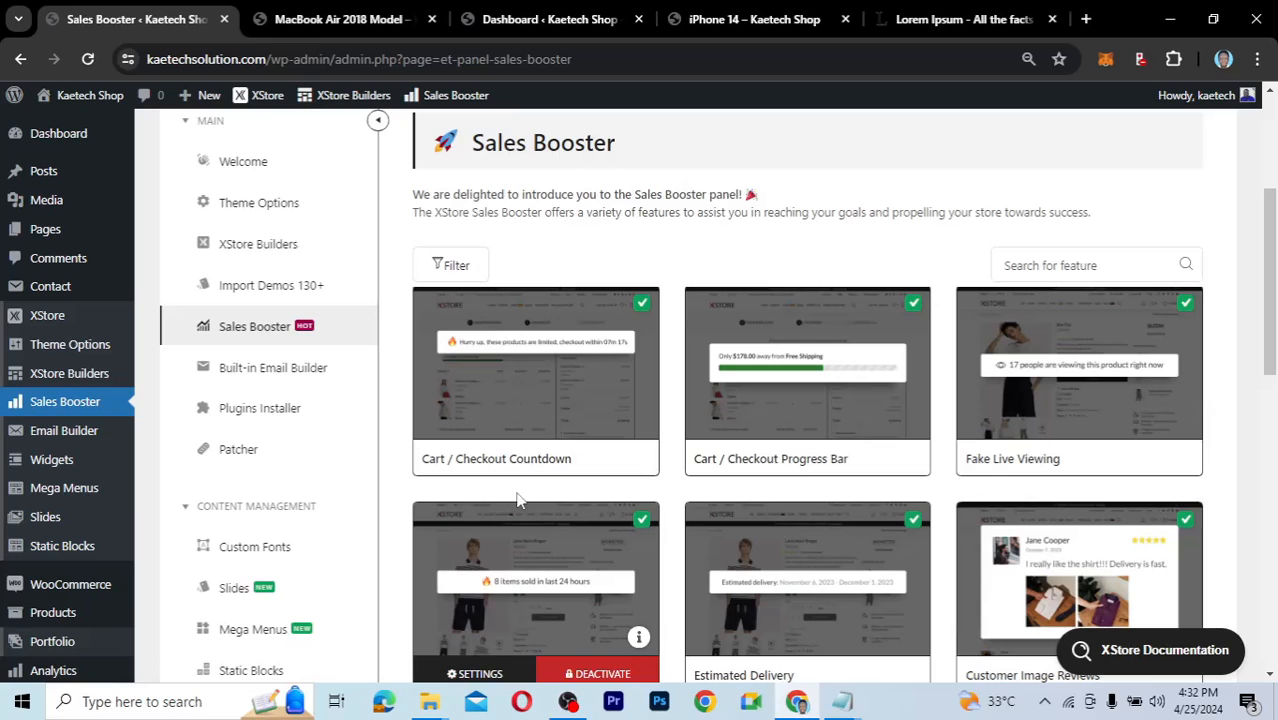
Filter the Sales Booster features by 'fake' to show the three Fake feature cards.
scroll(1100, 300, down, 1)
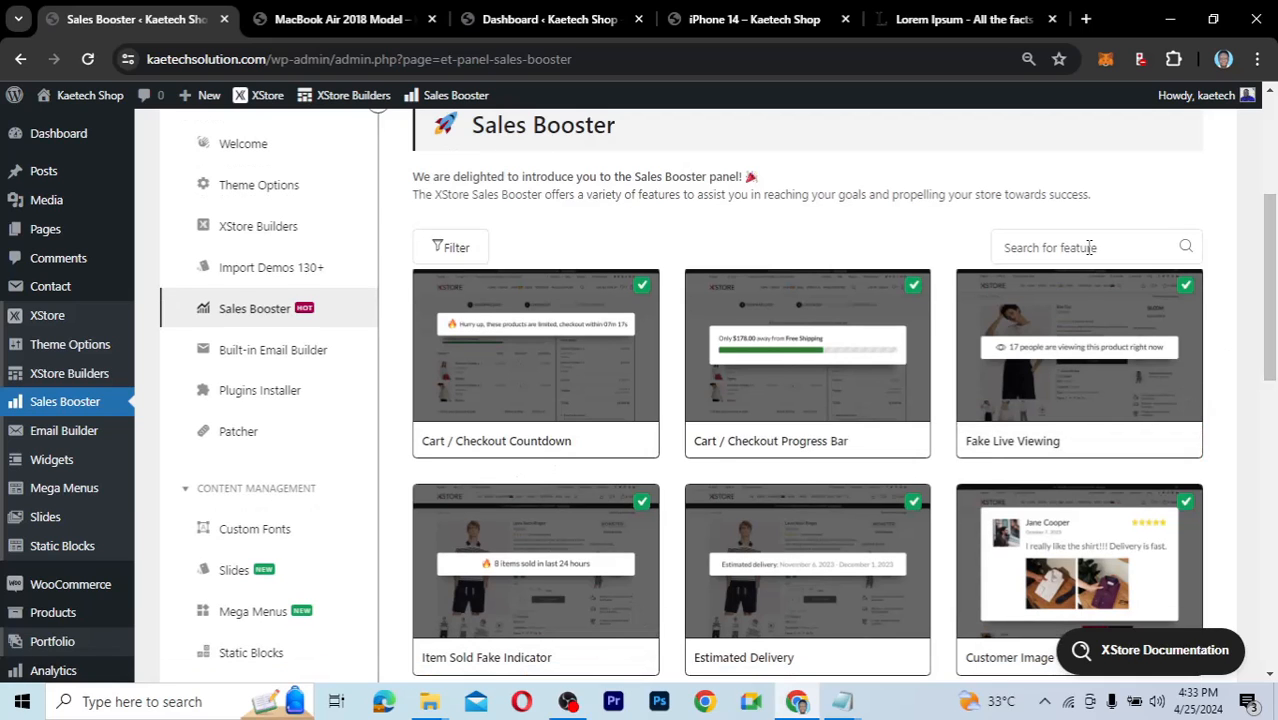
click(1089, 247)
text(fake)
mouse_move(460, 380)
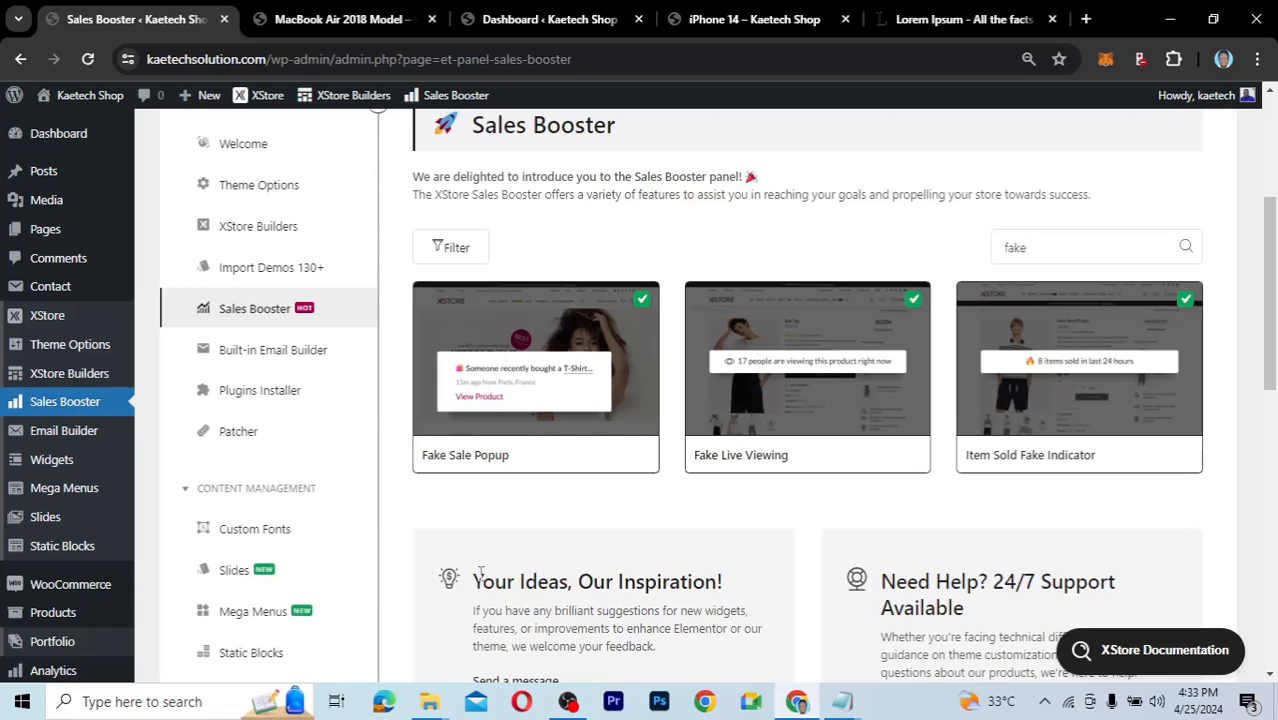
mouse_move(535, 442)
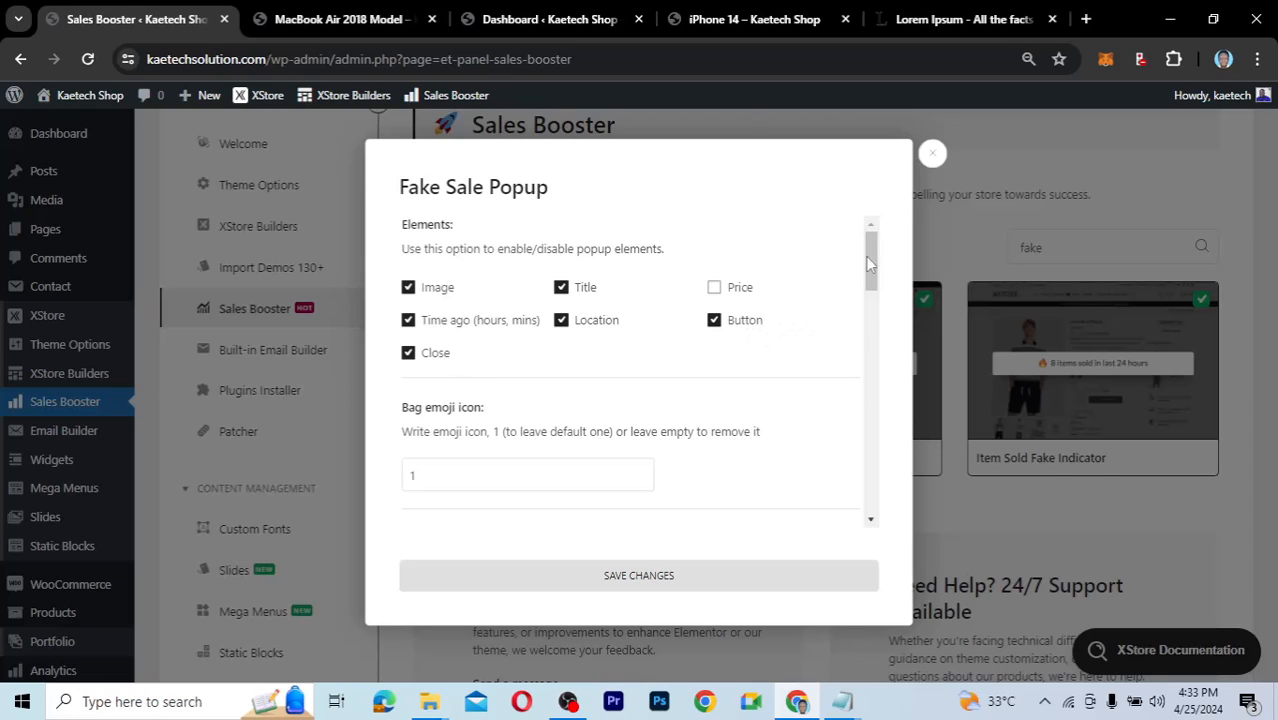
mouse_move(868, 262)
mouse_down()
mouse_move(870, 315)
mouse_move(870, 275)
mouse_up()
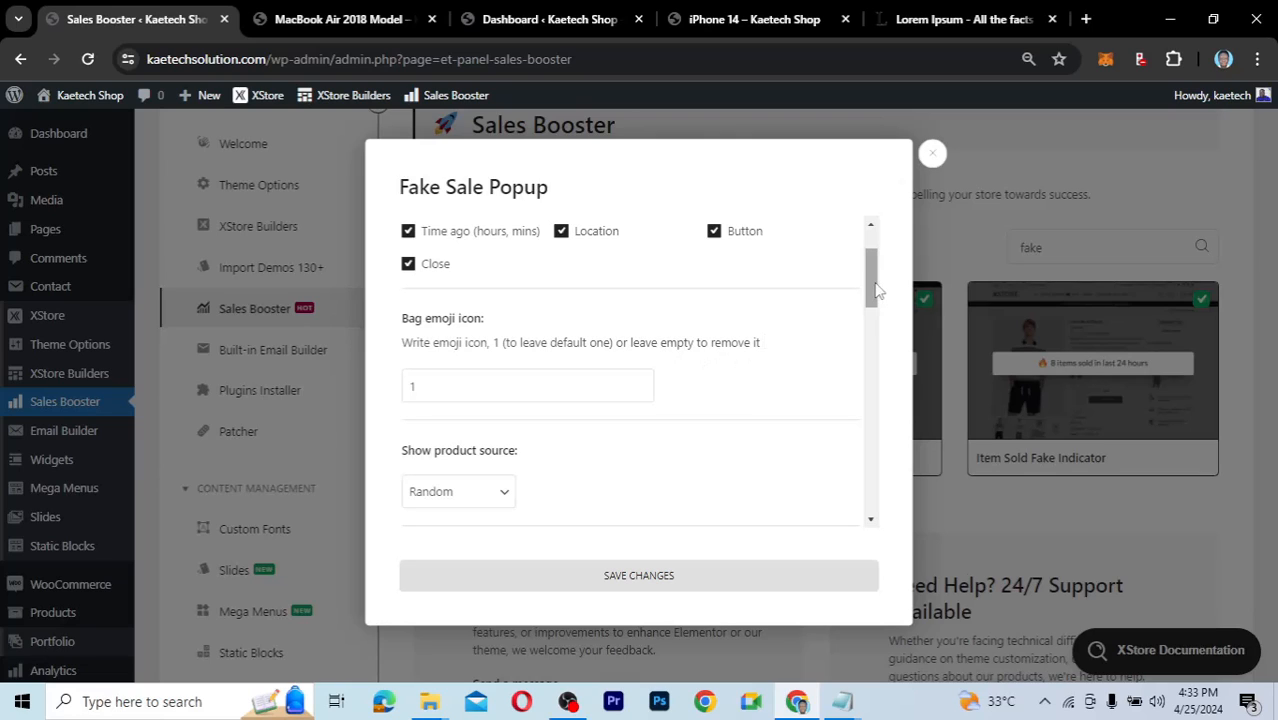
drag(876, 290, 872, 320)
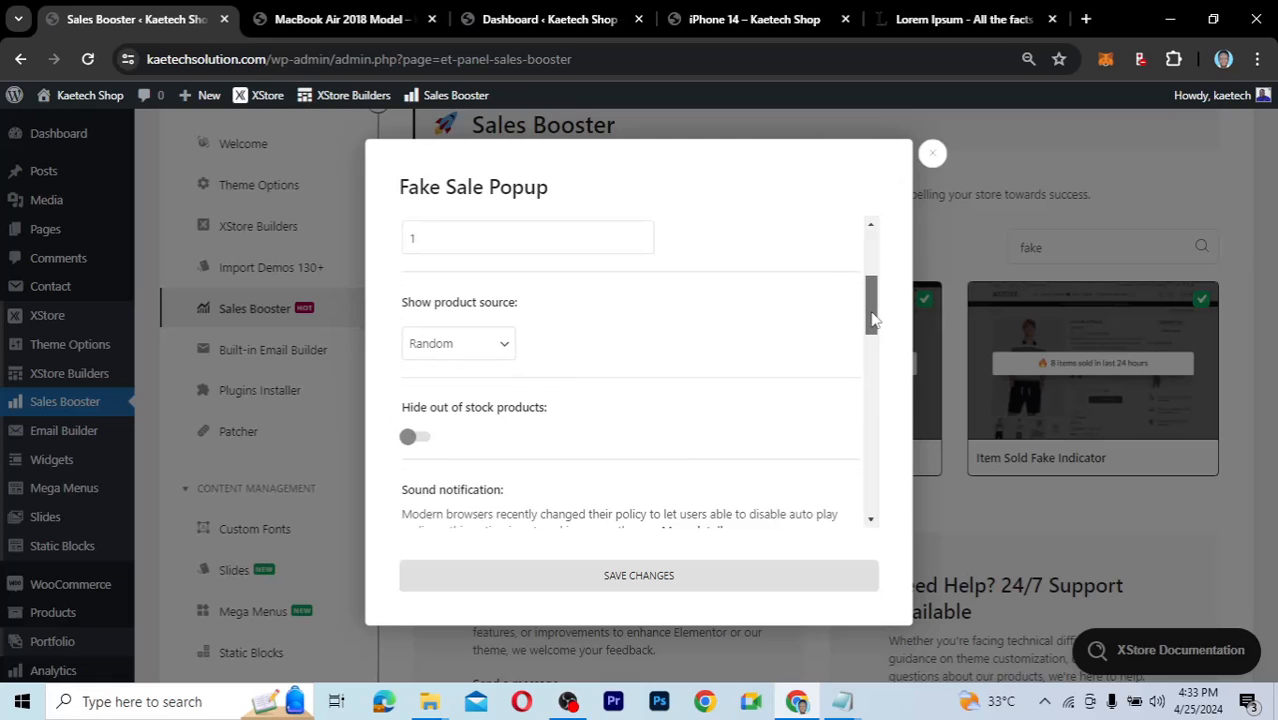
click(500, 338)
key(Up)
key(Up)
key(Up)
key(Up)
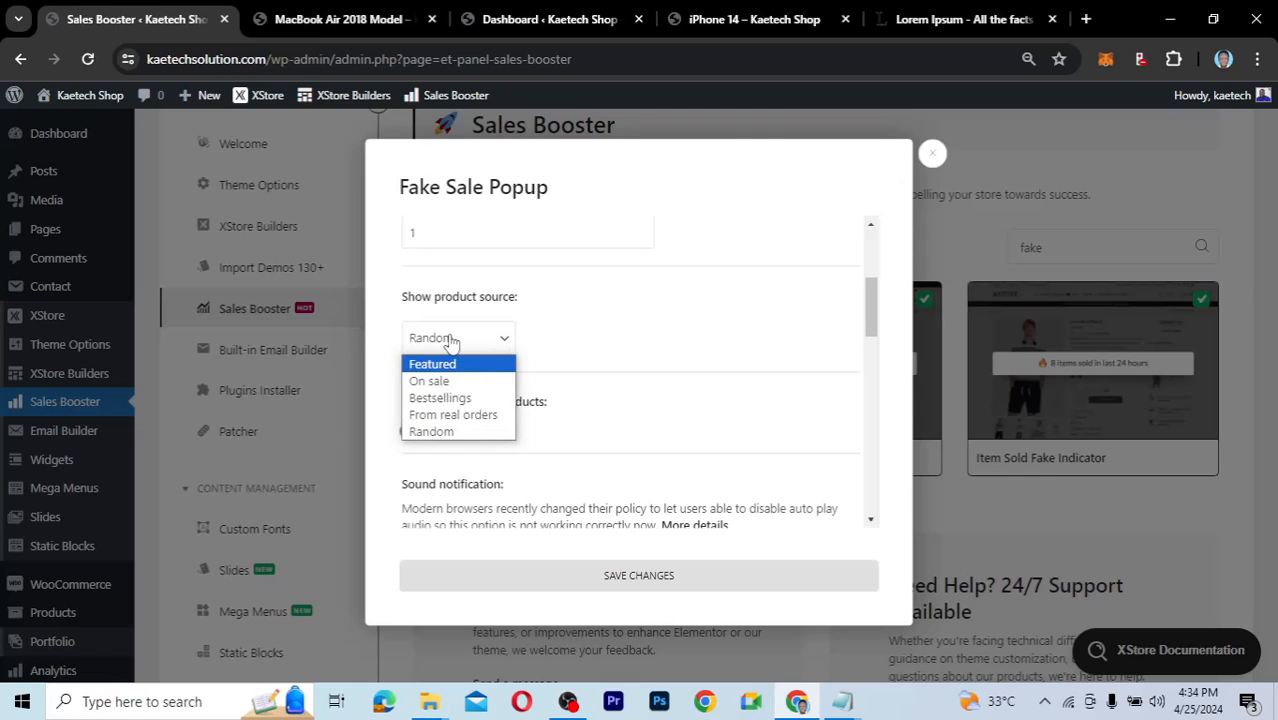
click(776, 300)
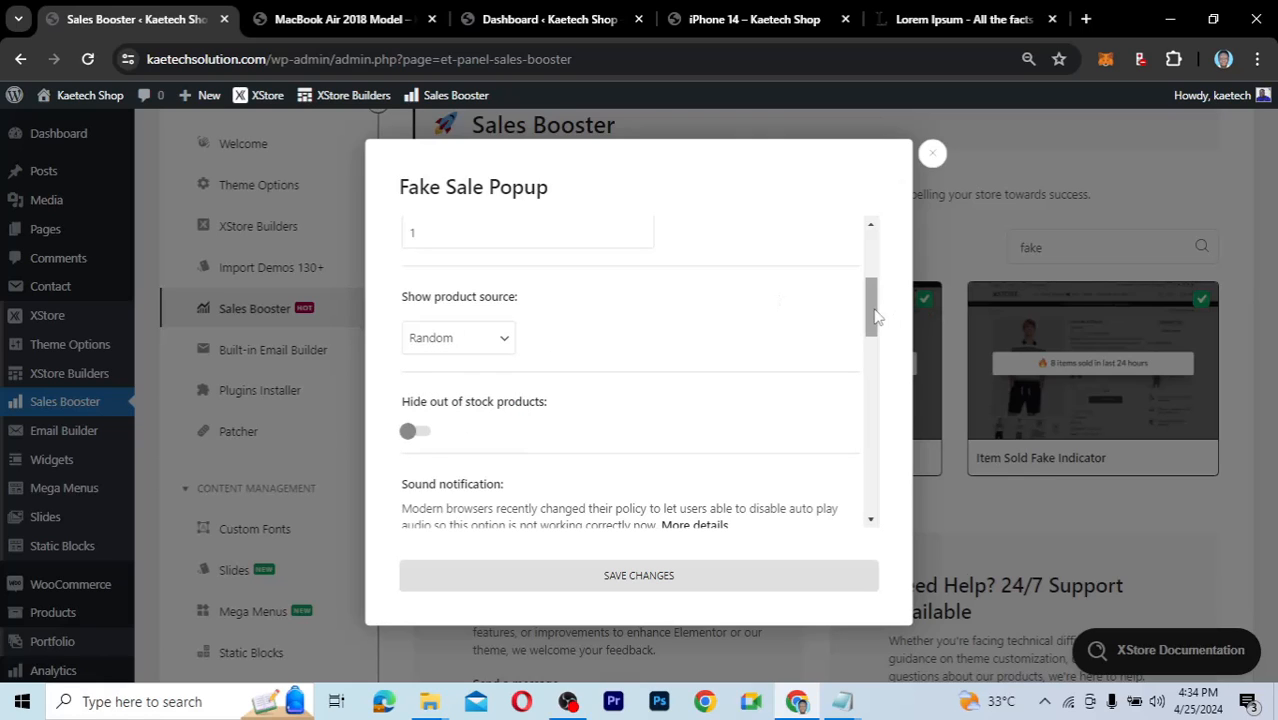
drag(875, 316, 875, 335)
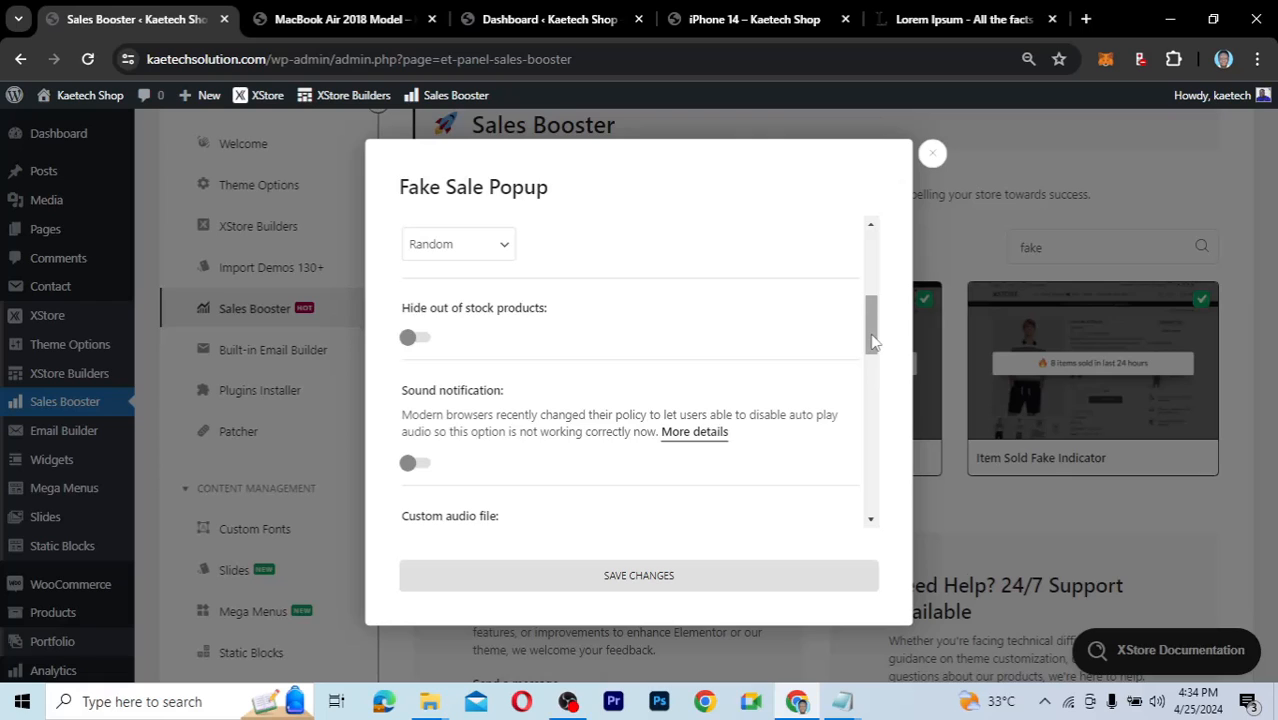
drag(872, 342, 872, 362)
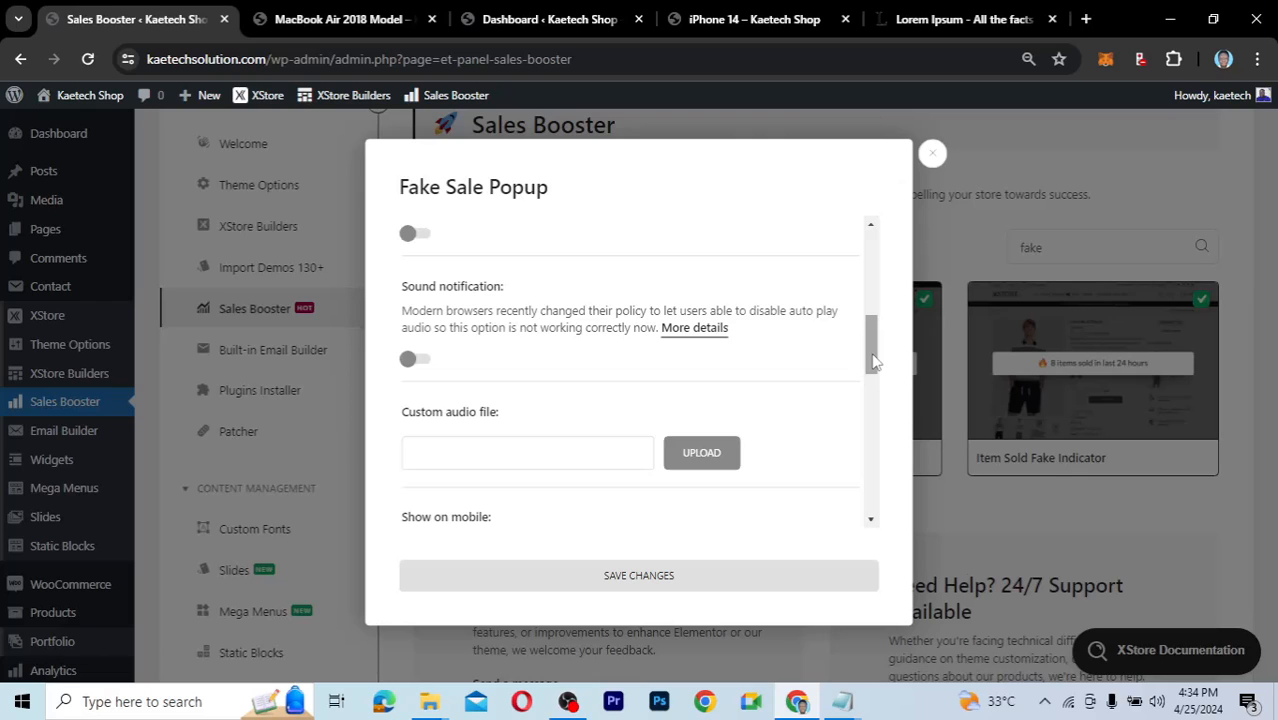
drag(872, 362, 872, 422)
Select the entire default Locations list, Washington D.C. through Canberra, in the popup settings.
mouse_move(852, 369)
mouse_down()
mouse_move(853, 404)
mouse_move(853, 362)
mouse_up()
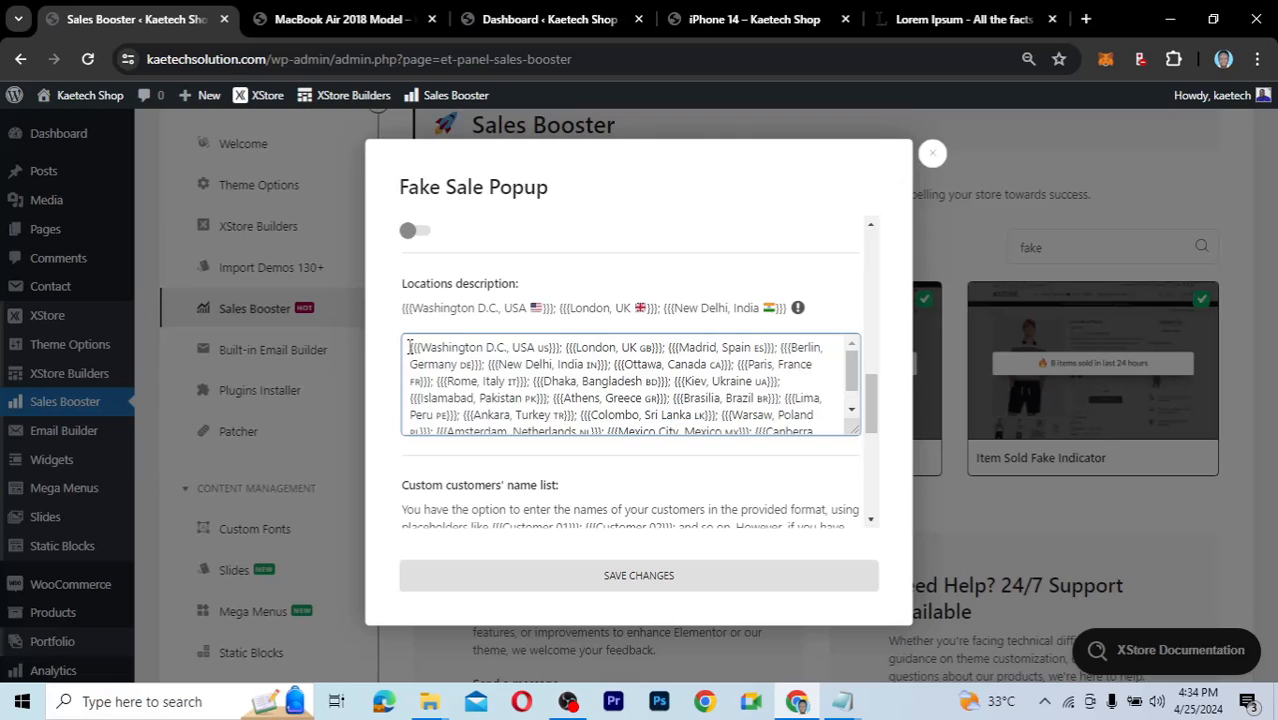
drag(409, 347, 421, 348)
mouse_move(420, 347)
mouse_down()
mouse_move(560, 343)
mouse_move(408, 343)
mouse_up()
click(852, 410)
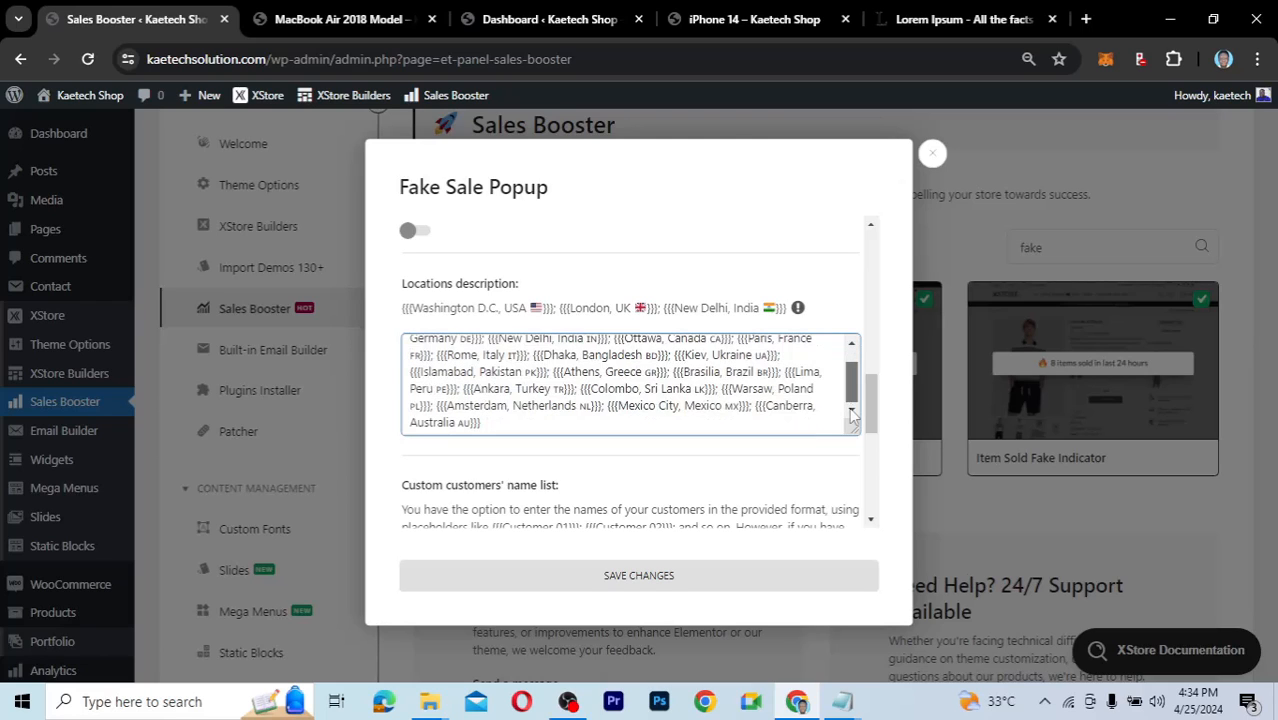
click(852, 346)
click(852, 410)
click(499, 421)
drag(499, 421, 424, 344)
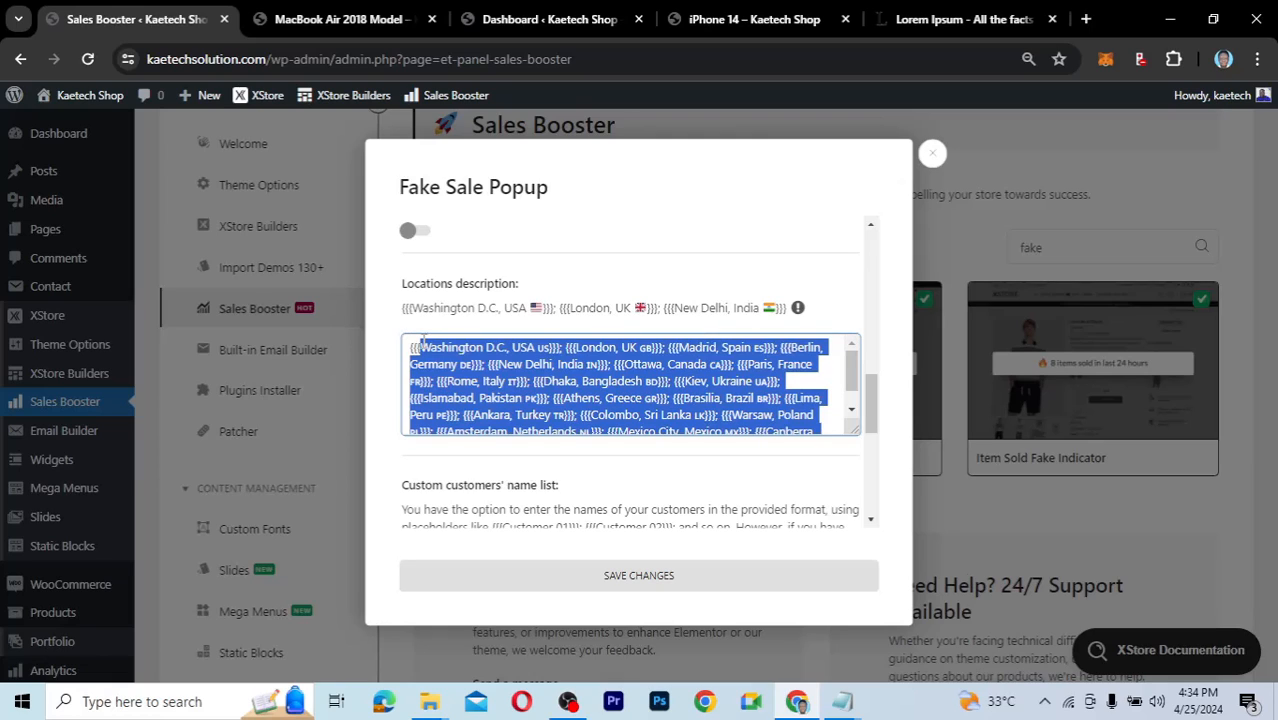
Replace the locations with {{{Accra, Ghana}}}; {{{East Legon, Ghana}}} and save the changes.
text(Accra)
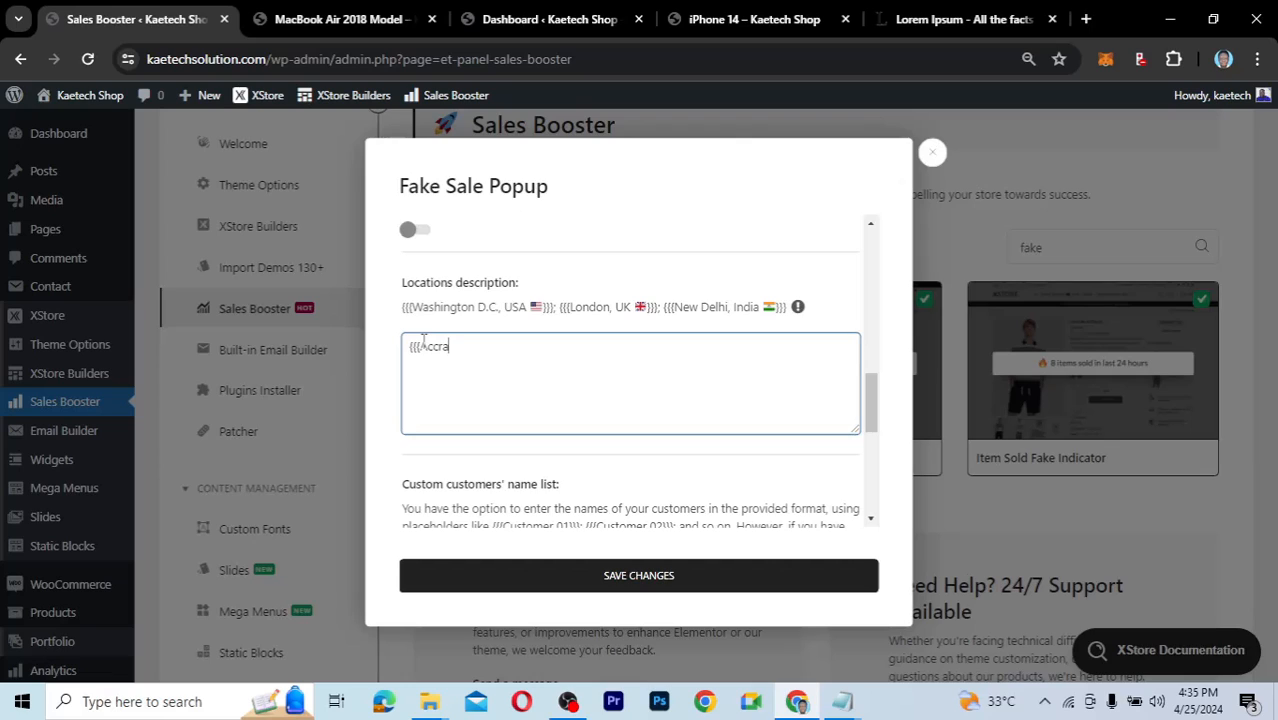
text(, Ghana}}}})
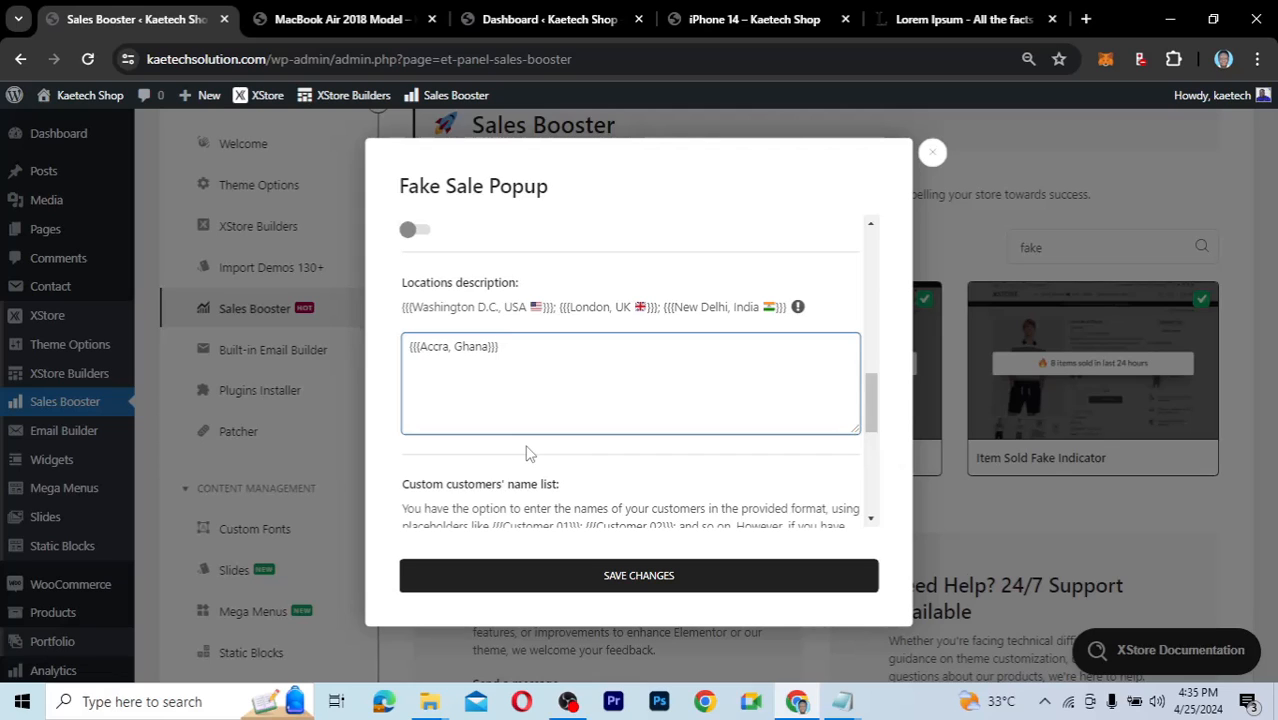
text(; {{{)
text(East Legon, Ghana)
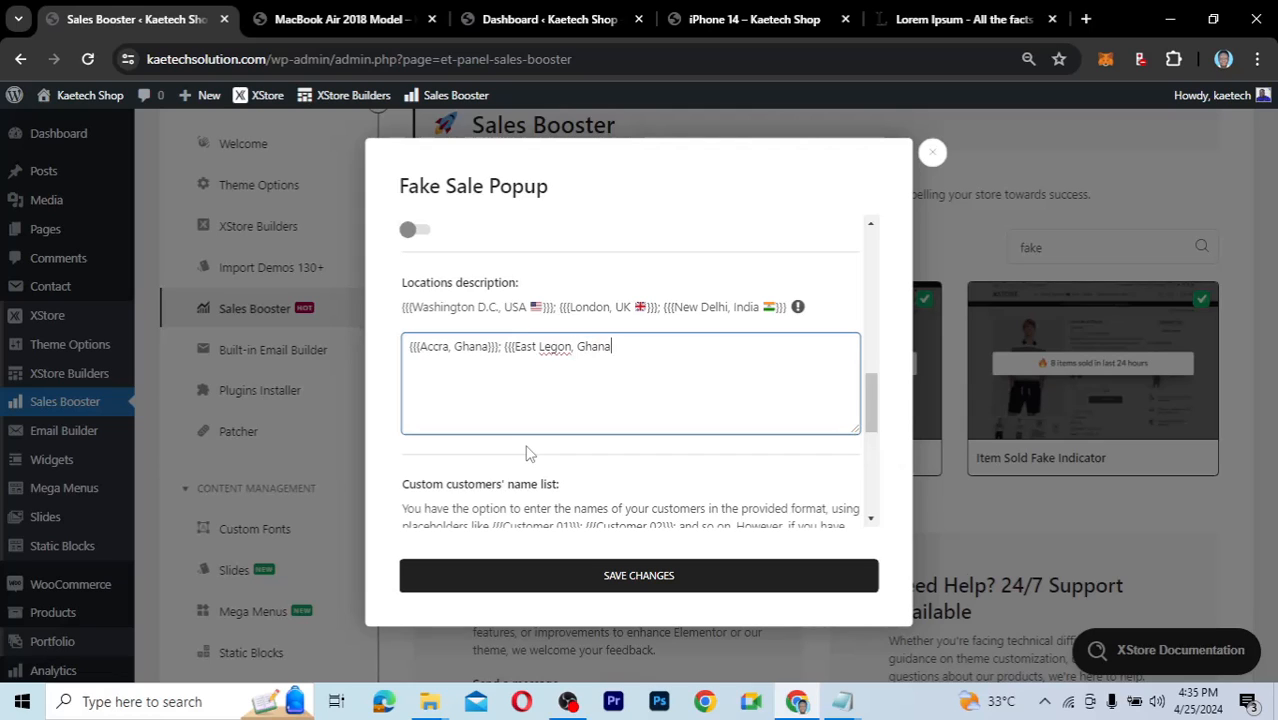
text(}}})
click(660, 574)
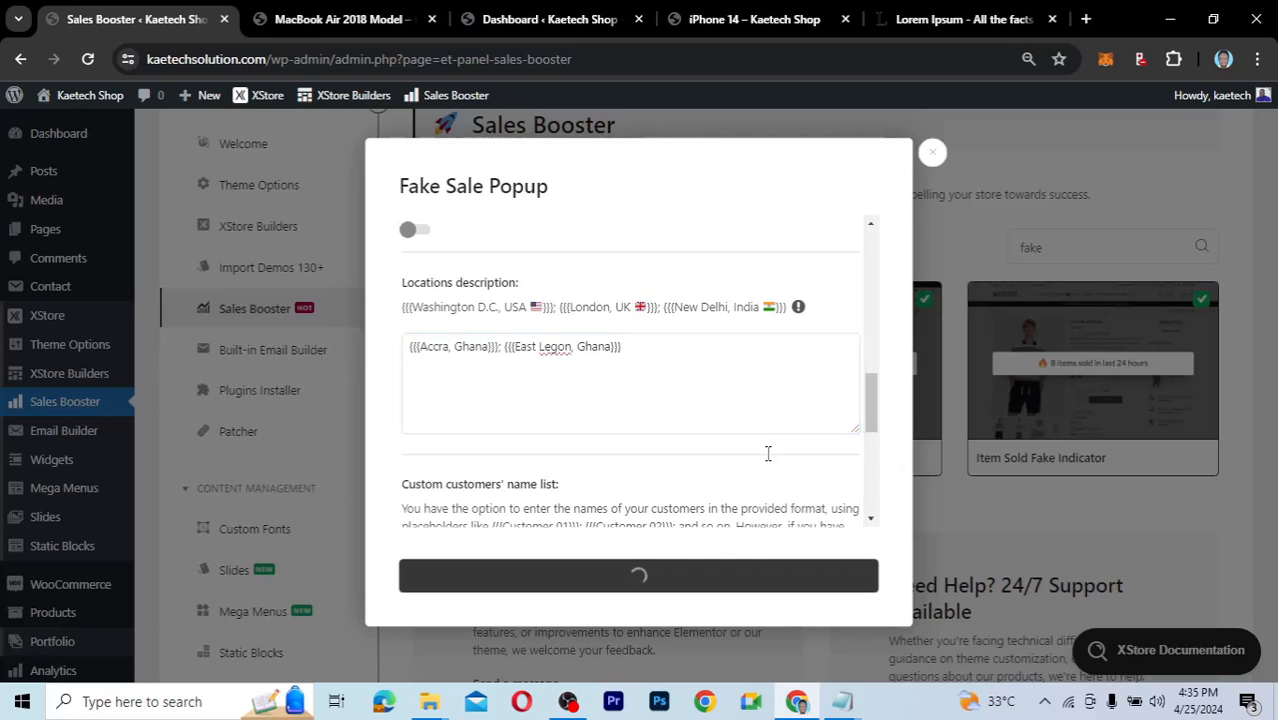
Enter three custom customer first names, each in {{{Name}}} format, in the customers' name list.
drag(871, 414, 872, 456)
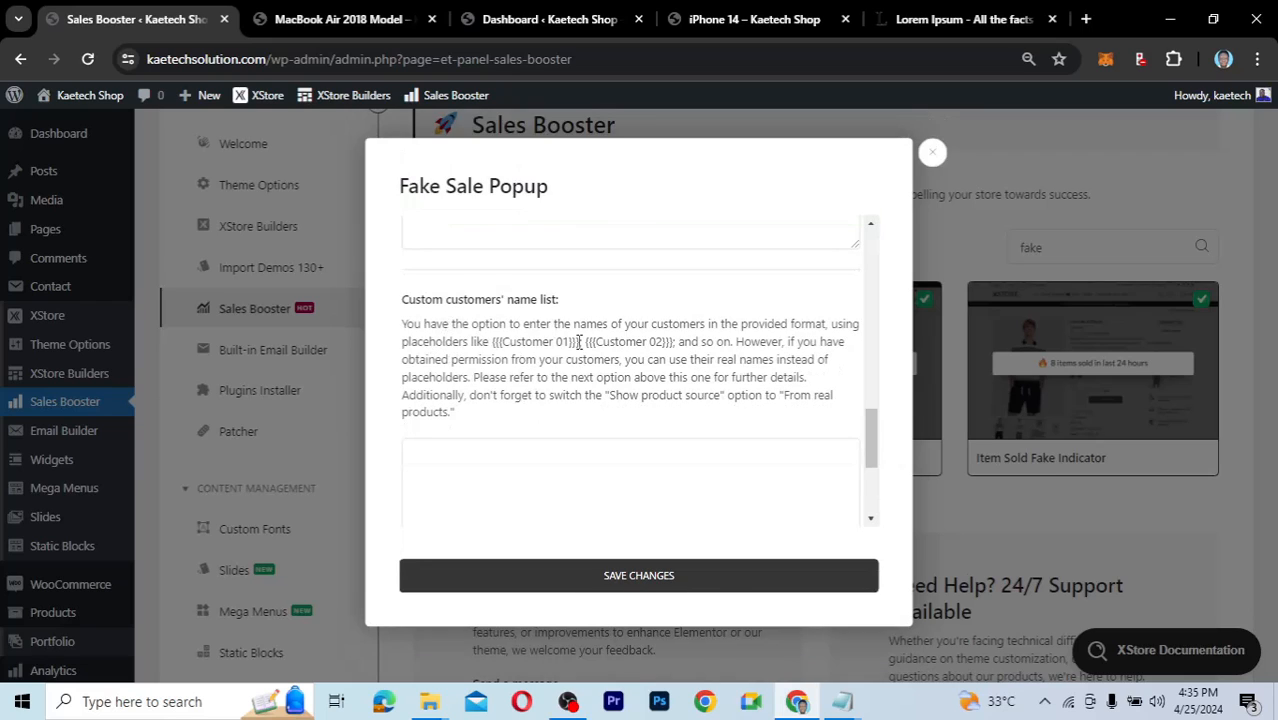
click(870, 482)
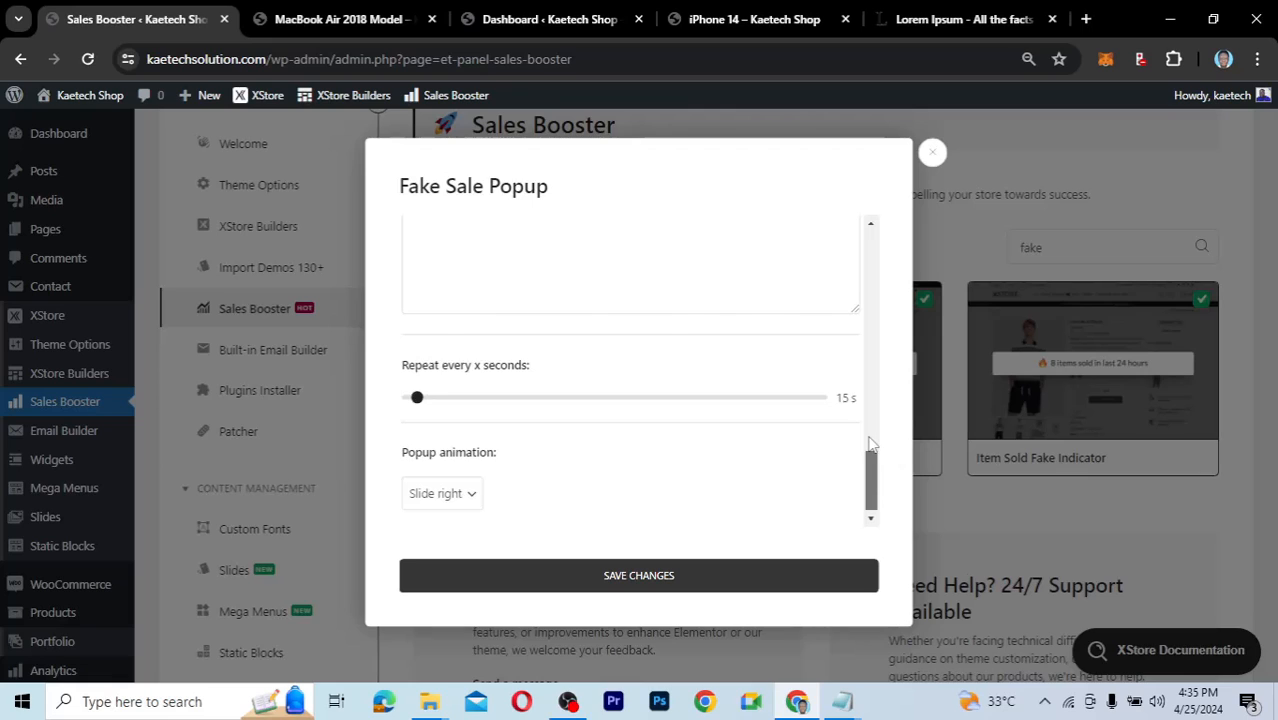
scroll(870, 443, up, 2)
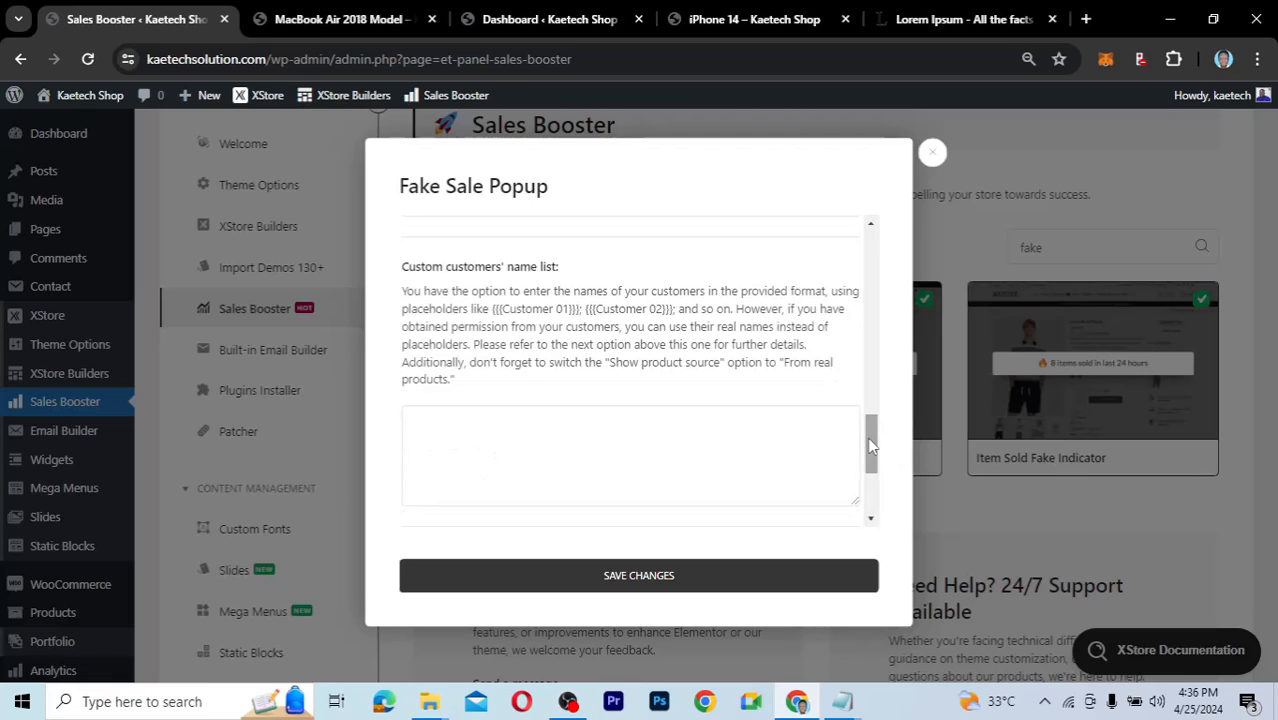
click(442, 426)
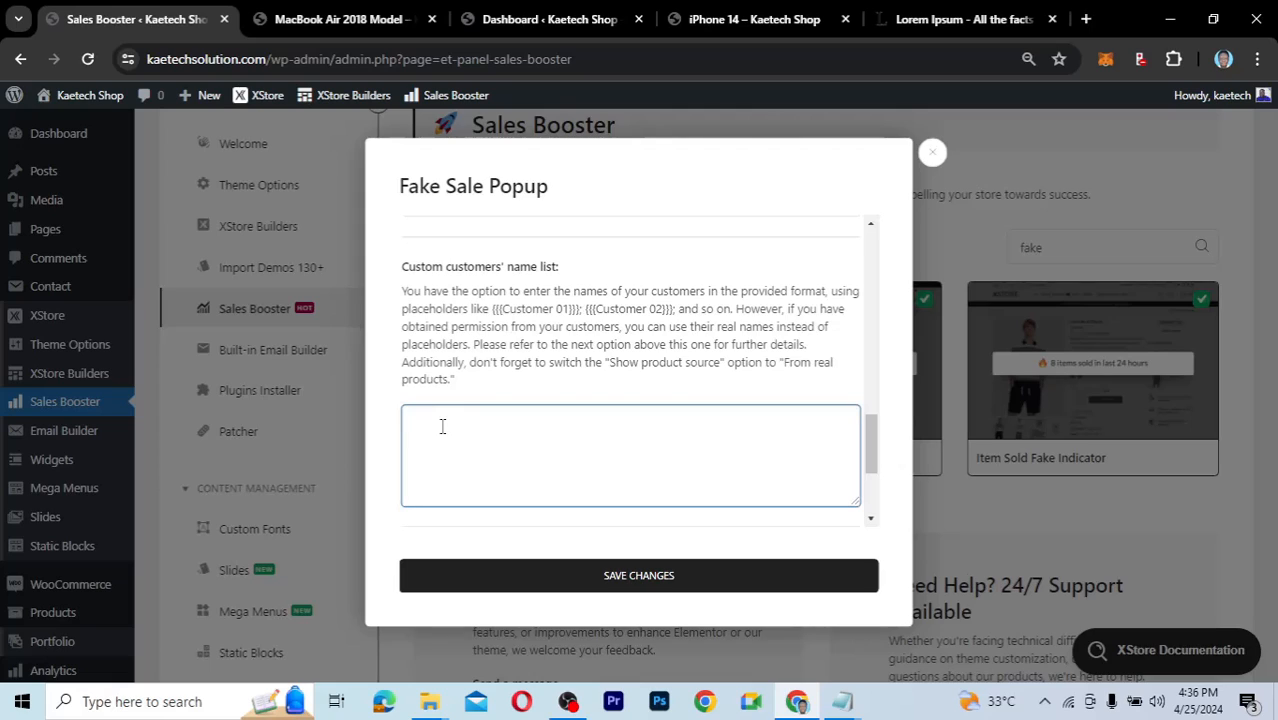
text({{{Esther}}}; {{{Kobi}}};)
text(Sam)
key(Left)
key(Left)
key(Left)
text({{{)
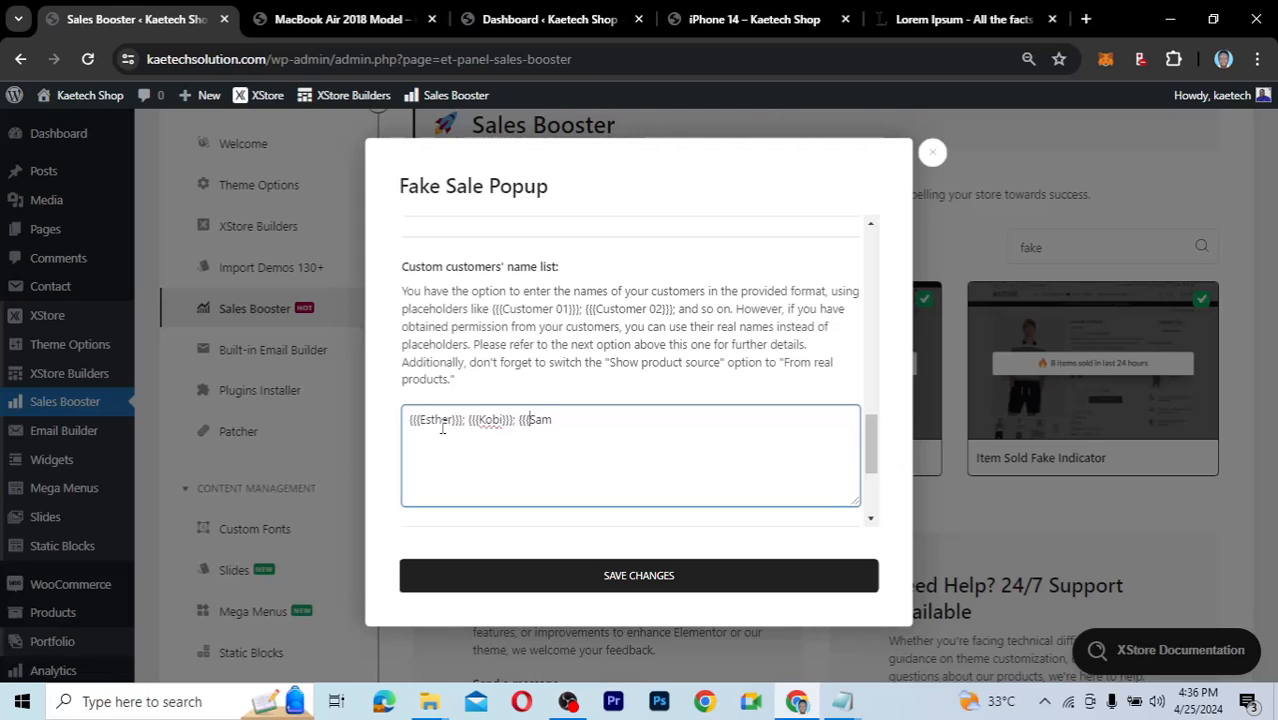
click(571, 424)
text(}}})
Keep Slide right as the popup animation, save the settings, and close the dialog.
drag(873, 460, 874, 497)
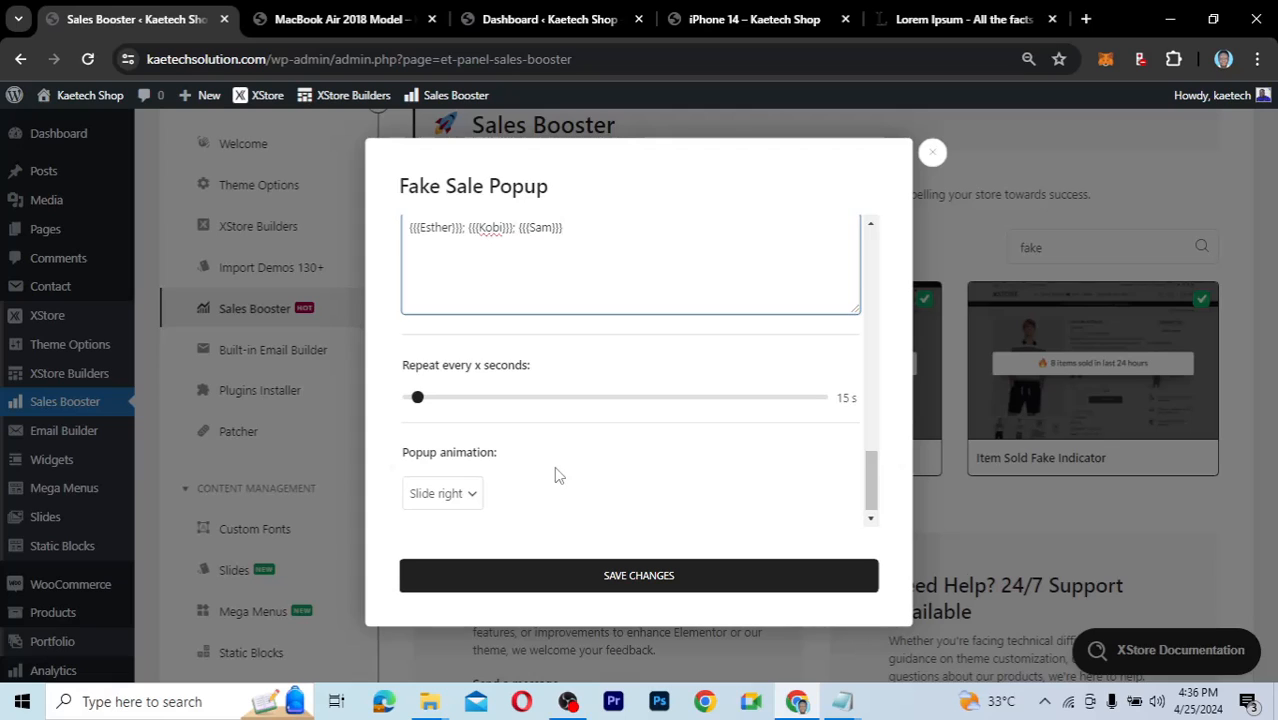
click(474, 496)
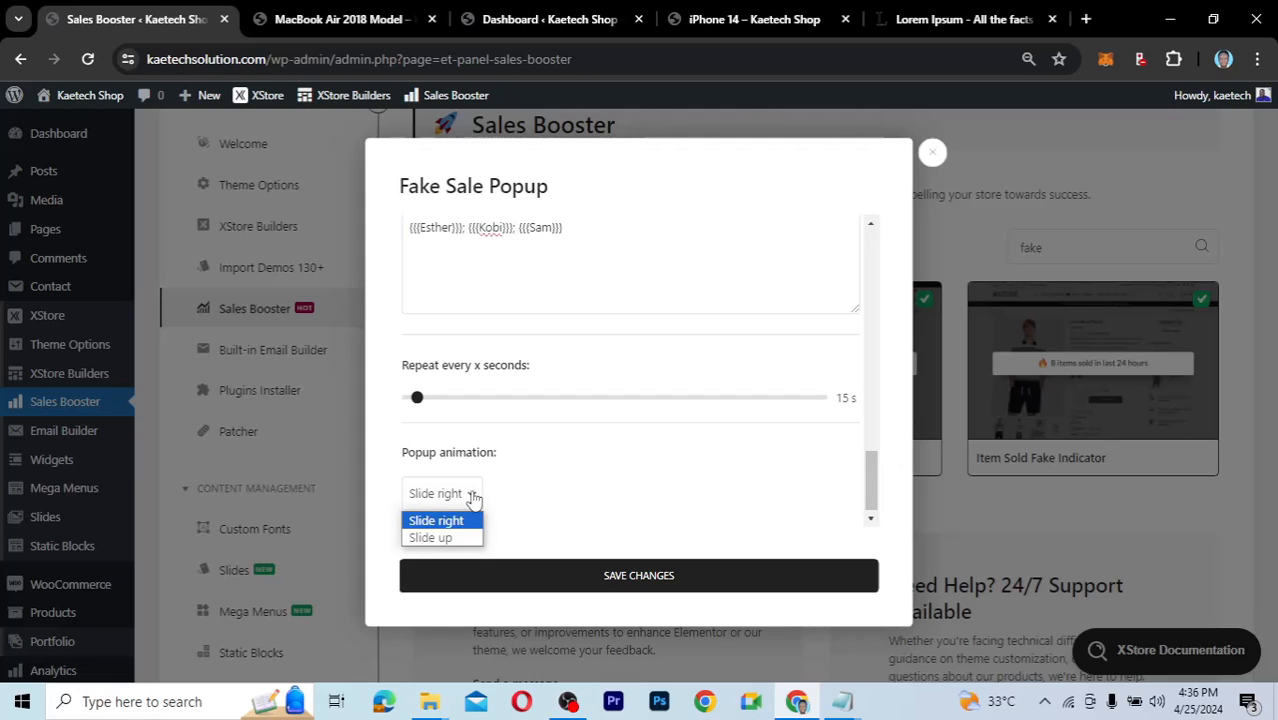
click(578, 538)
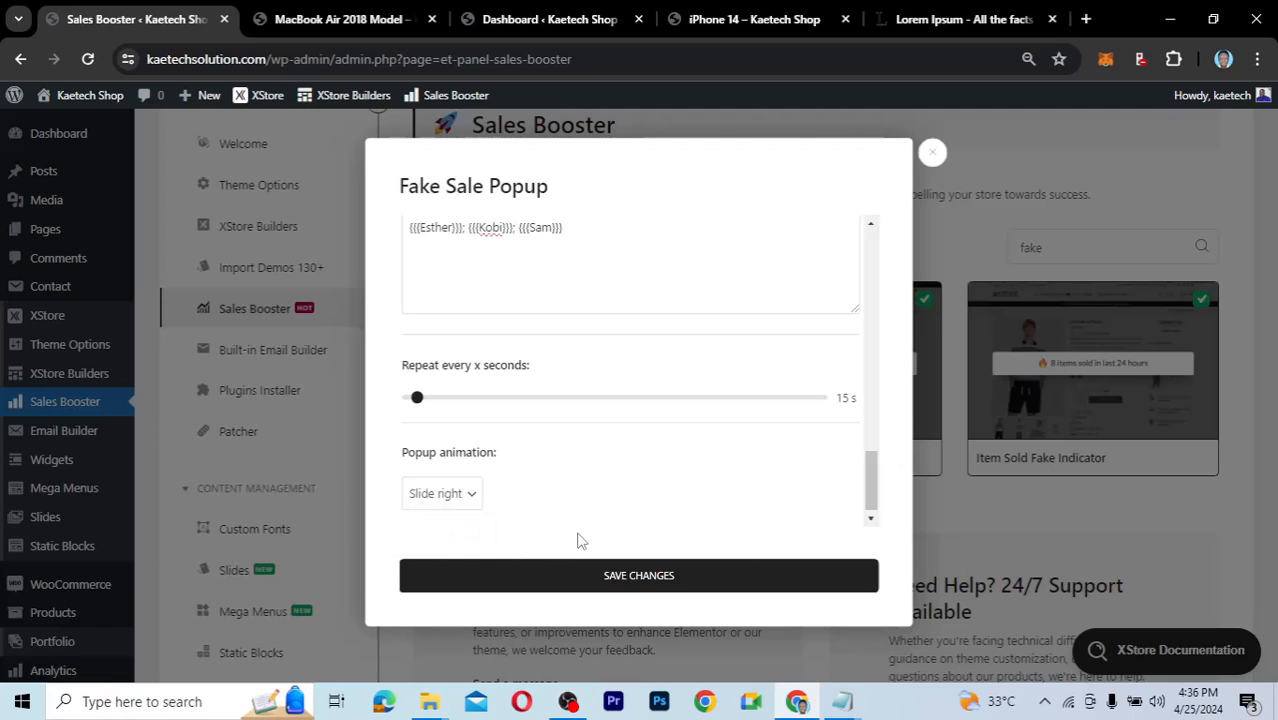
click(634, 577)
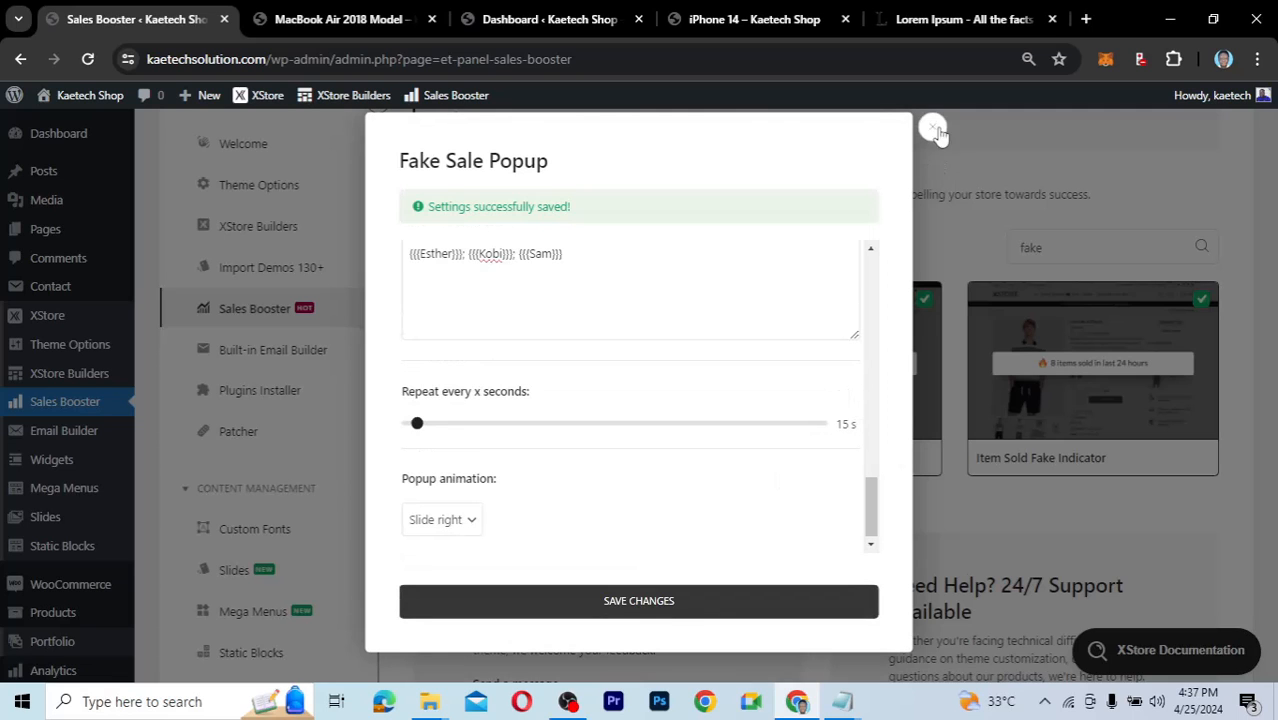
click(933, 129)
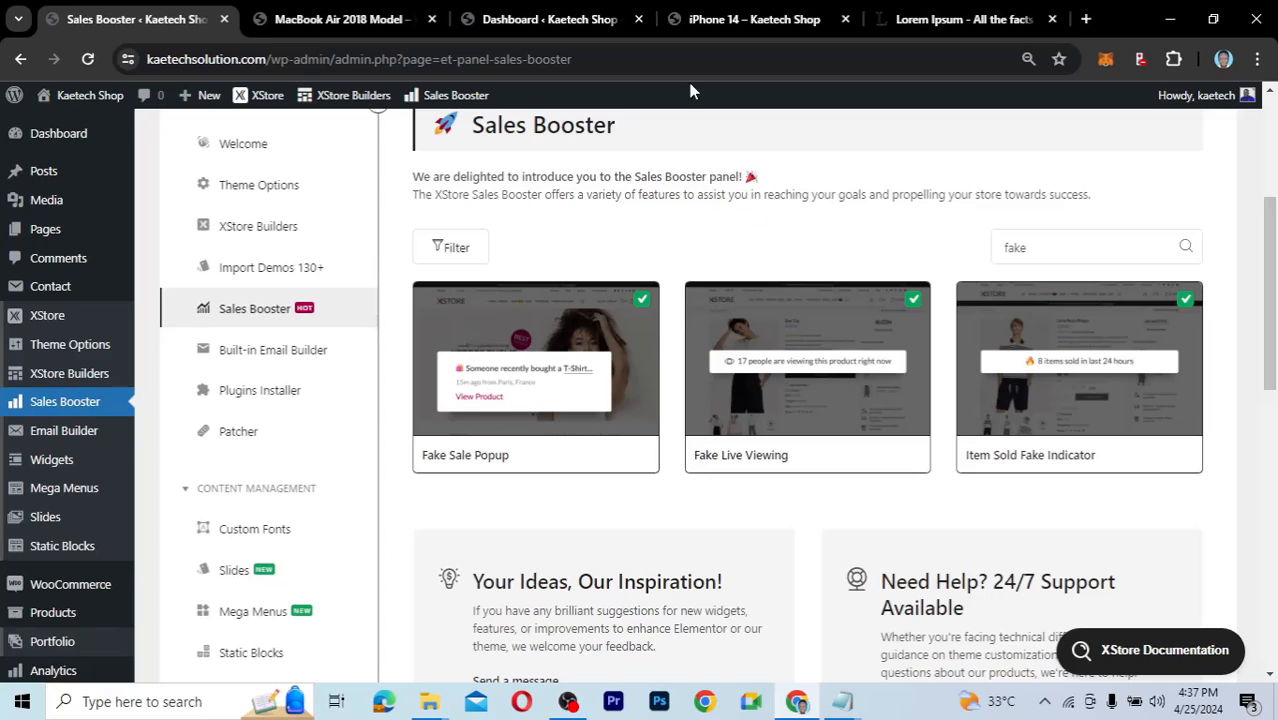
click(702, 26)
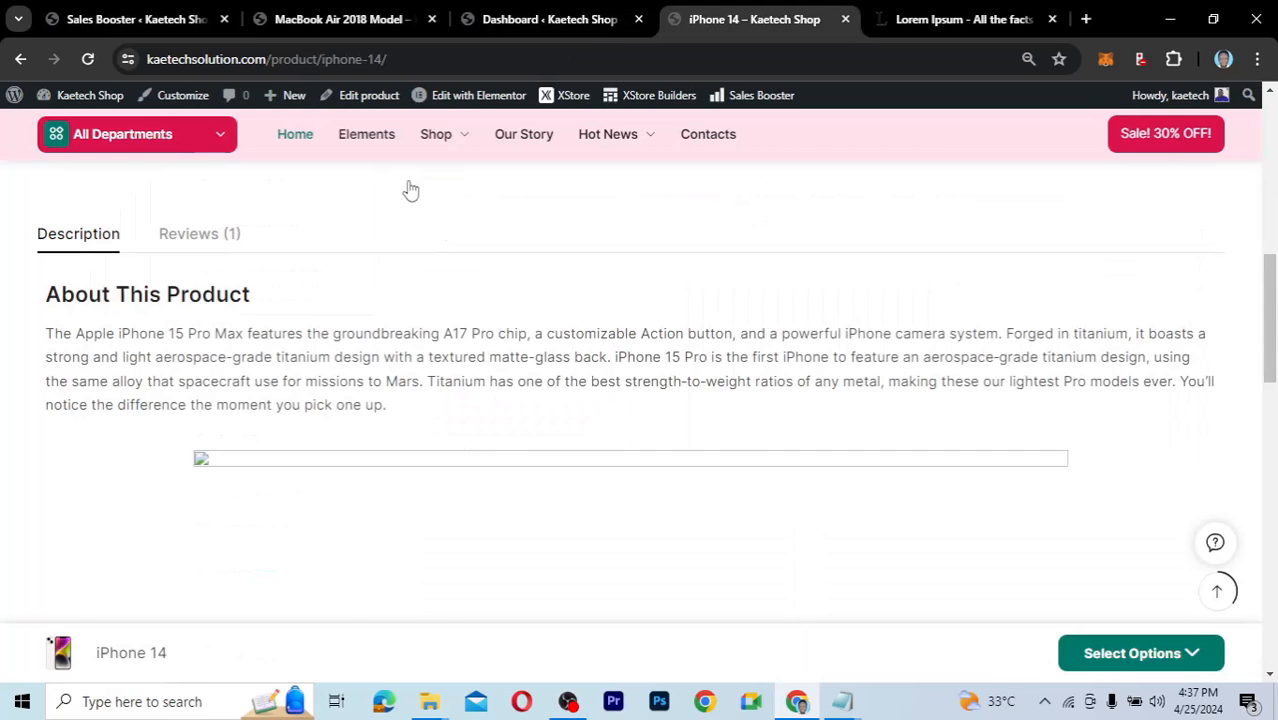
click(87, 60)
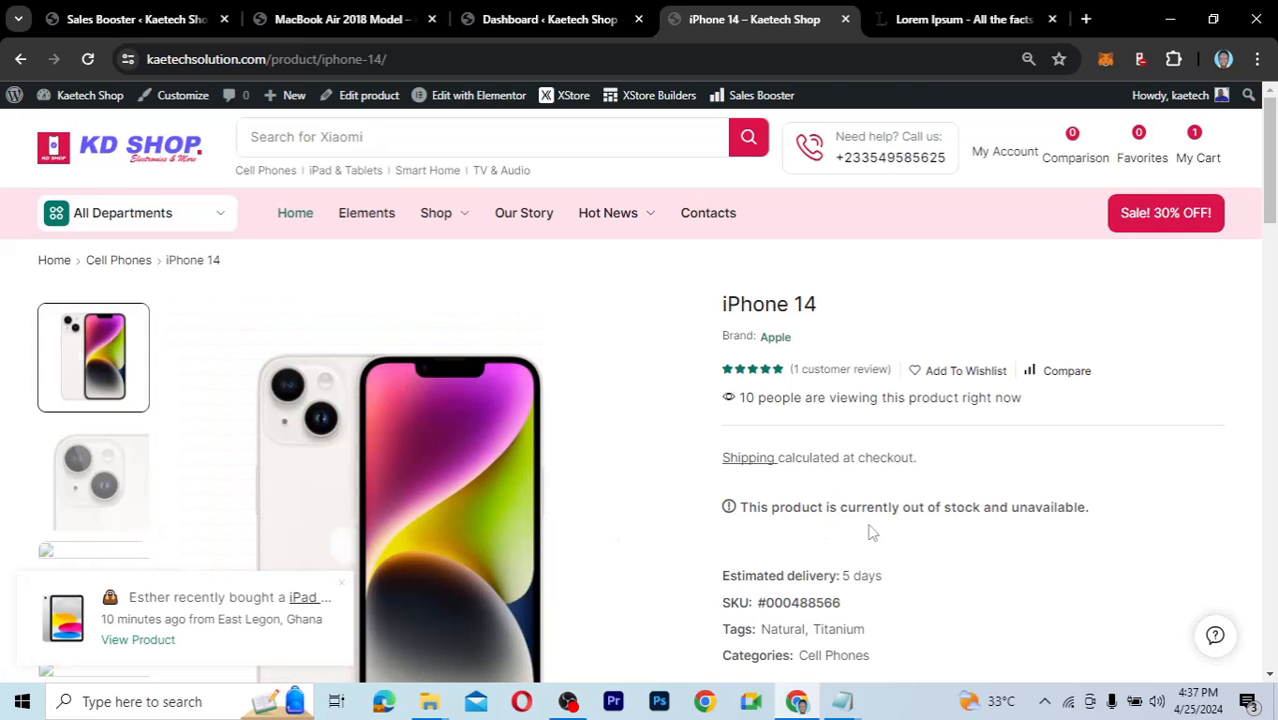
scroll(1175, 308, down, 10)
scroll(1178, 310, up, 10)
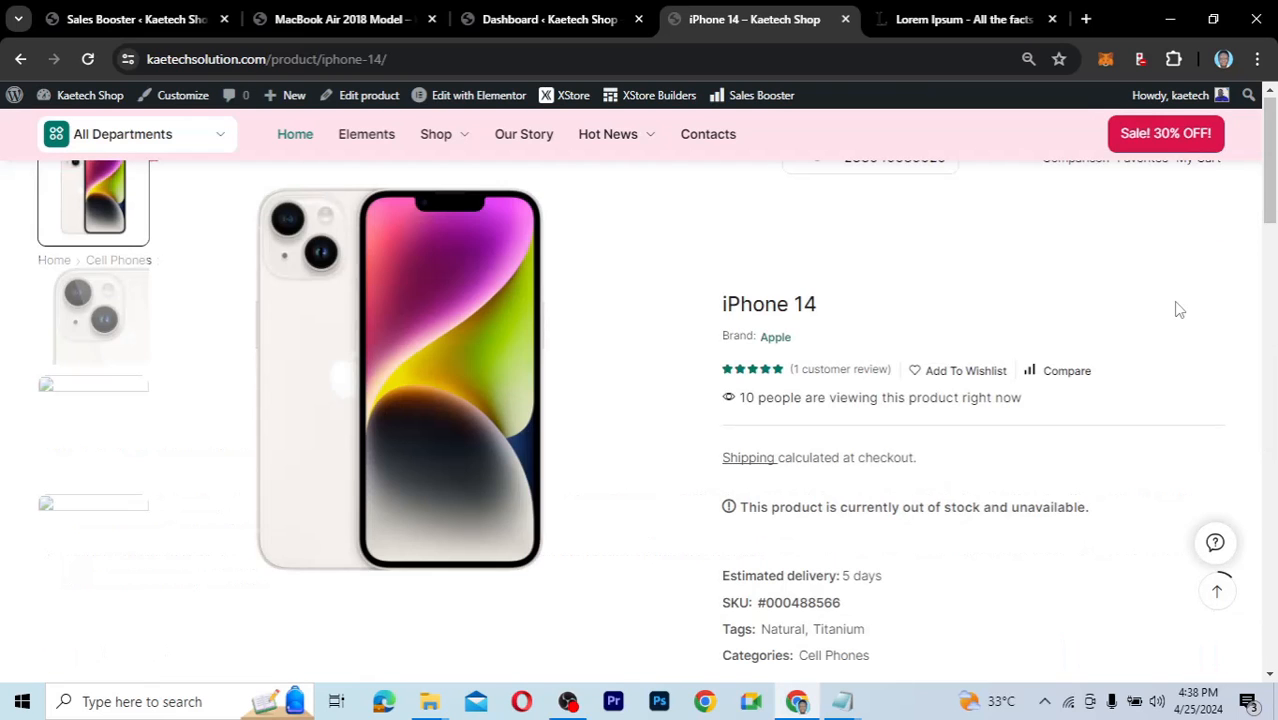
scroll(1178, 310, up, 2)
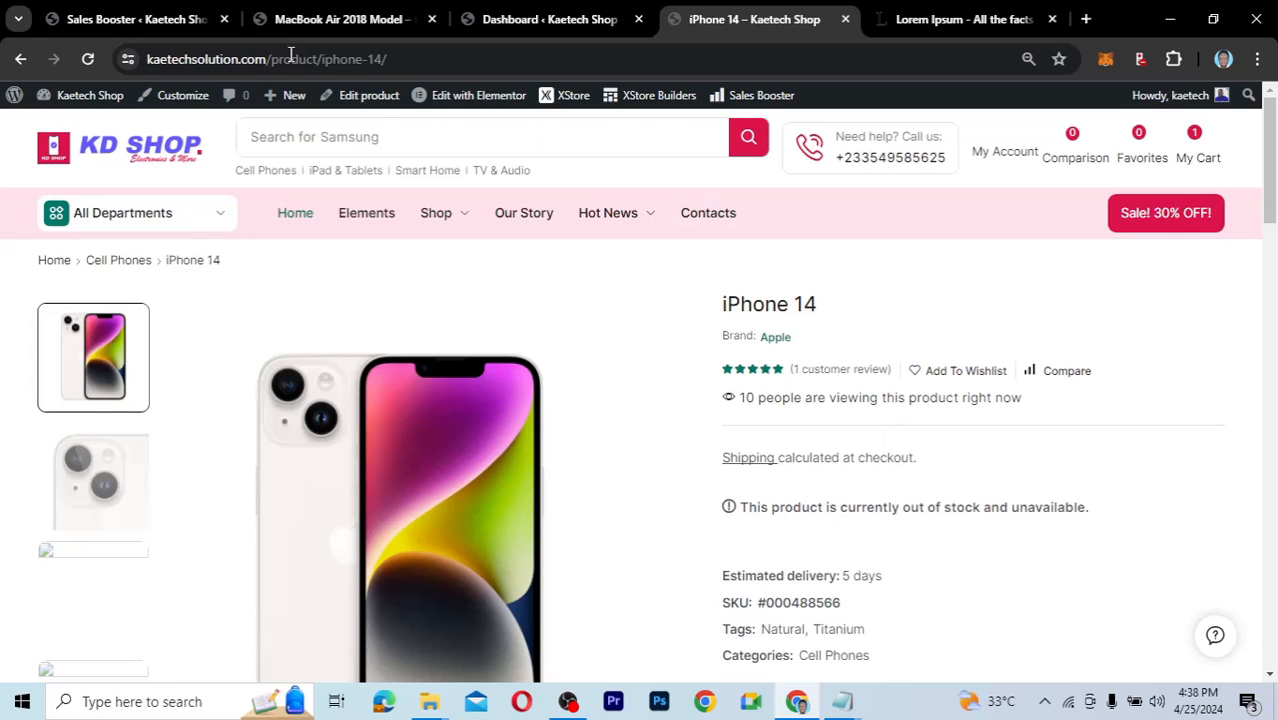
click(152, 18)
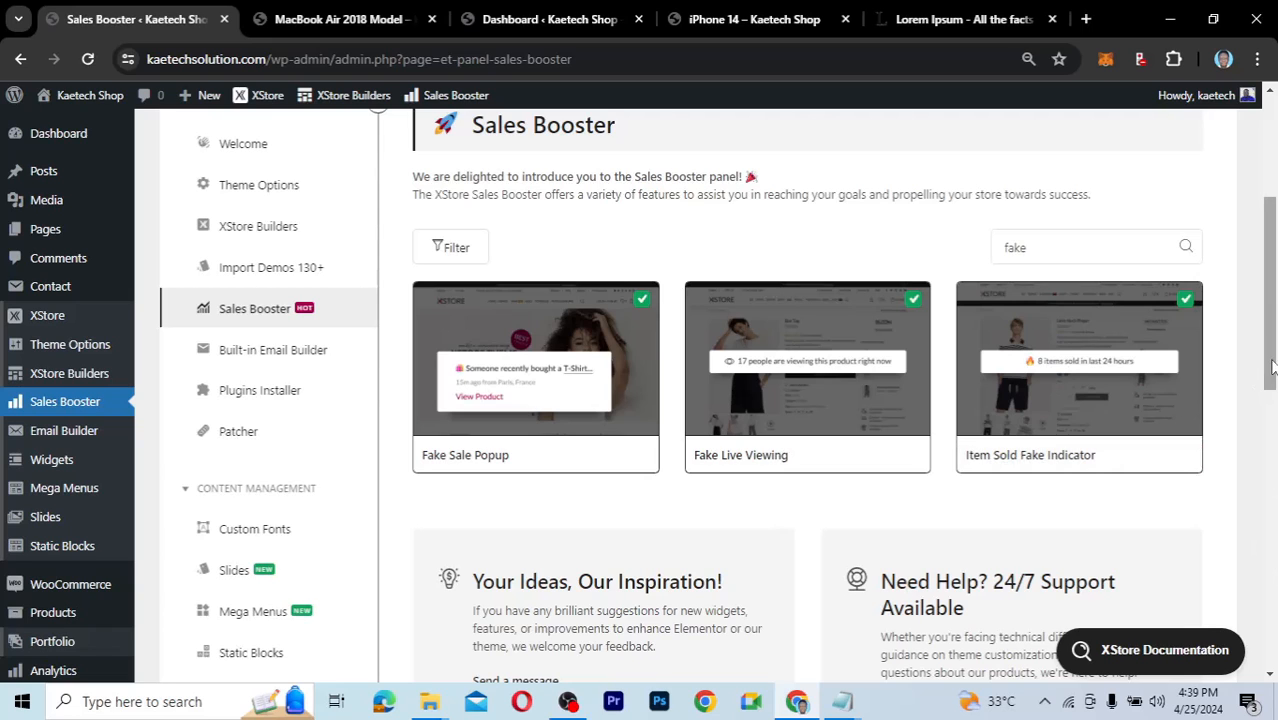
Go to the MacBook Air 2018 Model tab and load the KD Shop home page.
scroll(1270, 280, up, 2)
drag(1270, 258, 1270, 228)
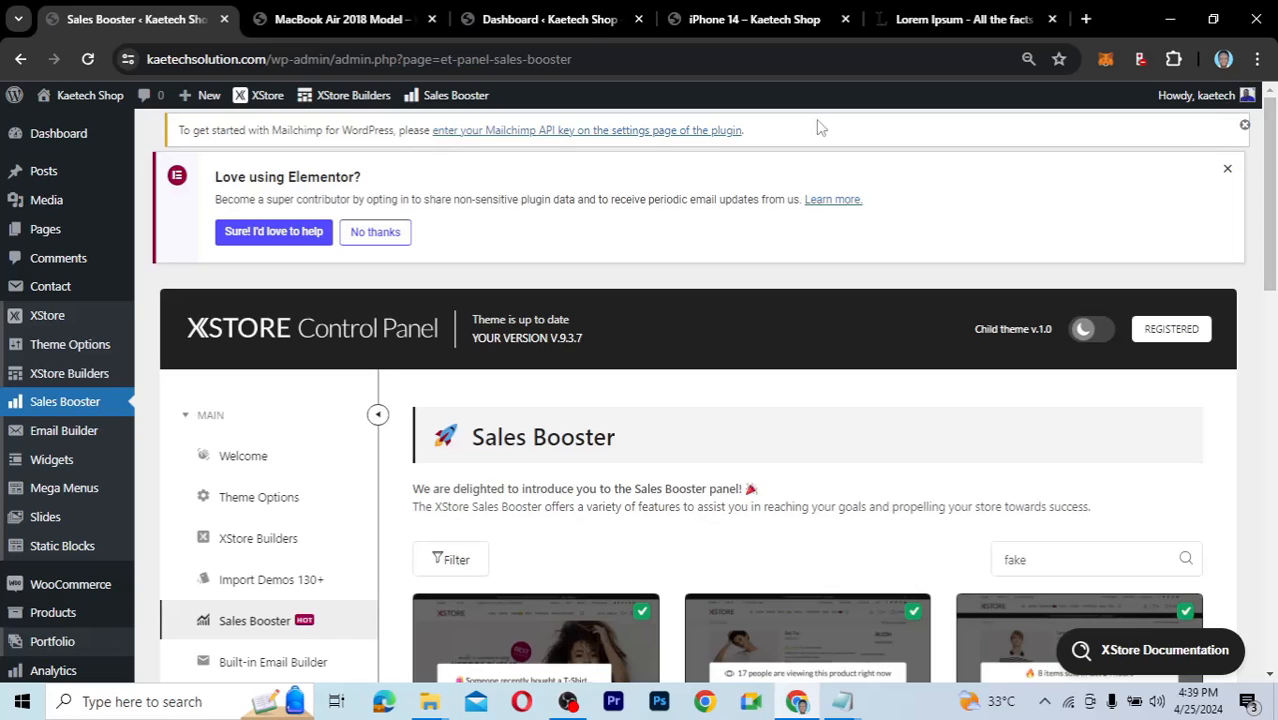
click(585, 21)
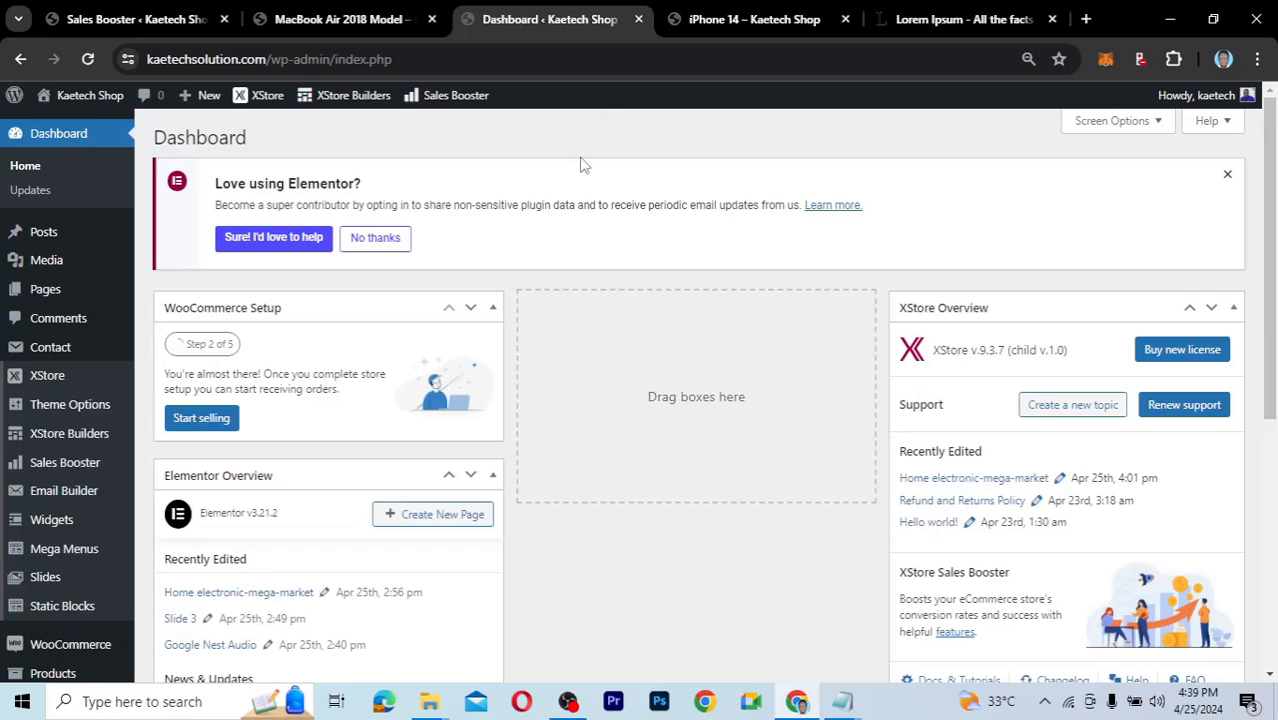
click(372, 17)
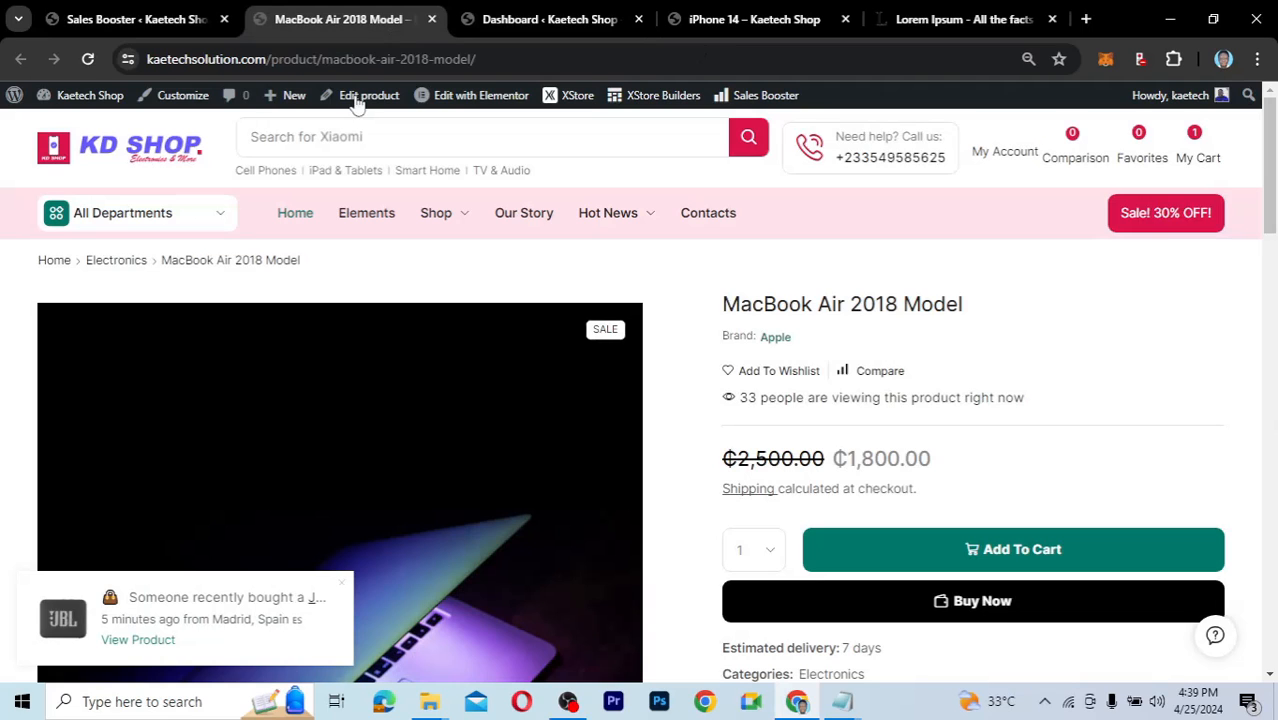
click(124, 158)
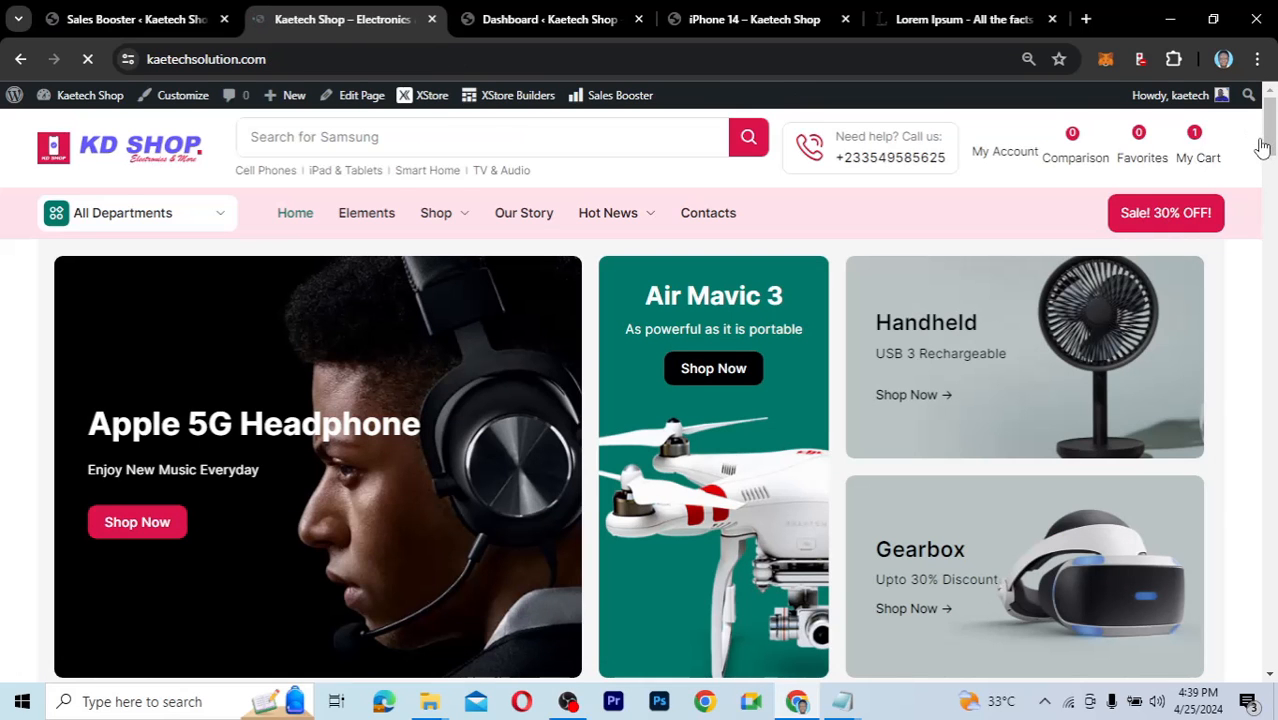
Scroll through the storefront home page down to the Popular Categories section, Audio through Electronics.
scroll(1262, 150, down, 3)
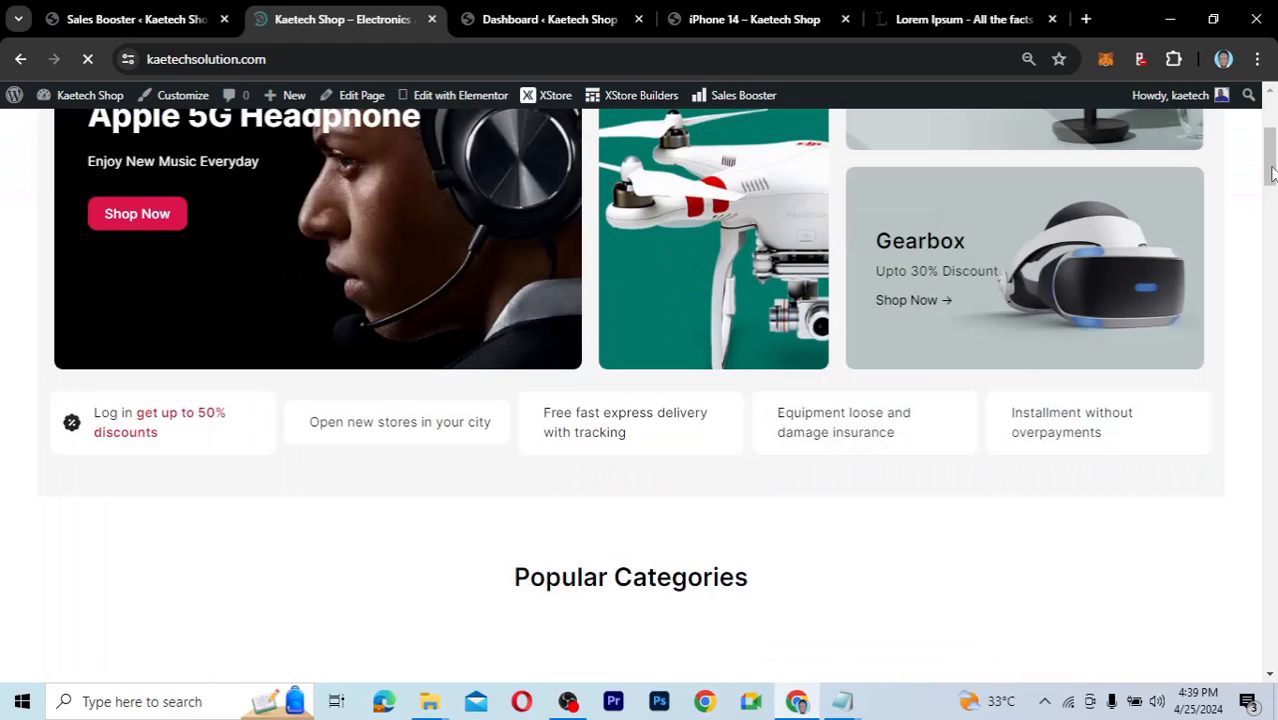
click(1272, 201)
drag(1272, 205, 1274, 666)
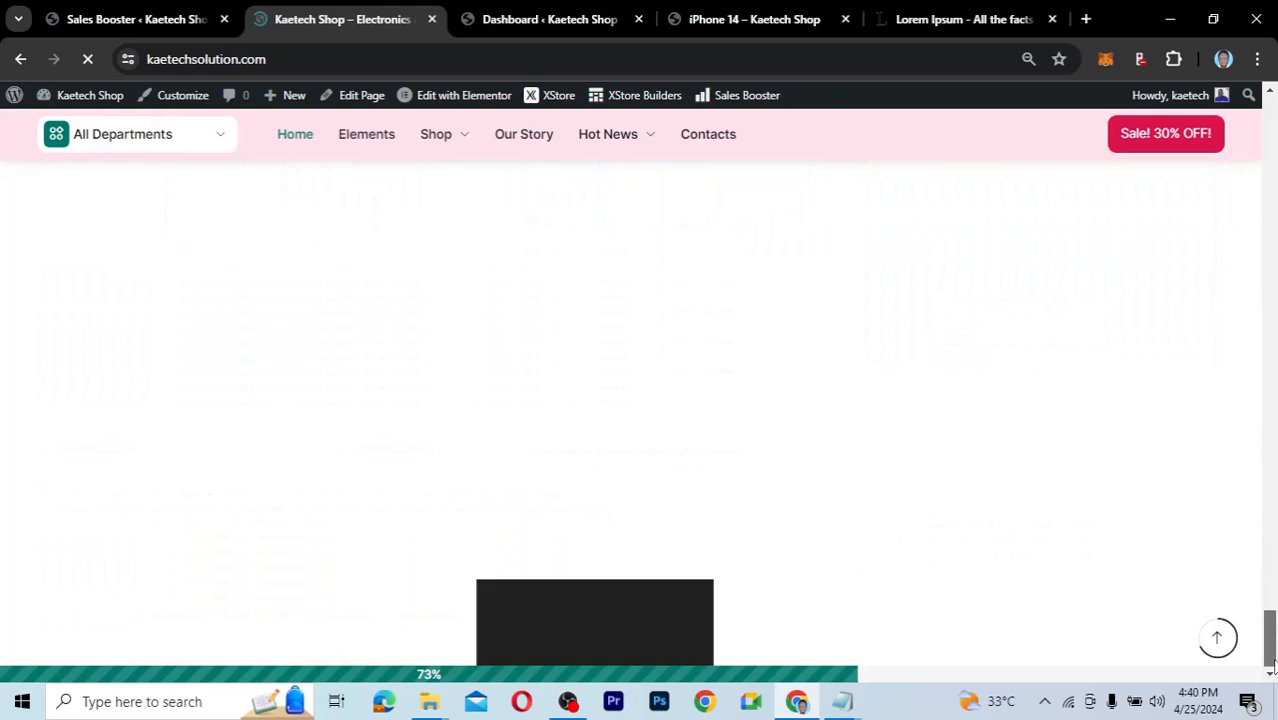
drag(1273, 553, 1273, 211)
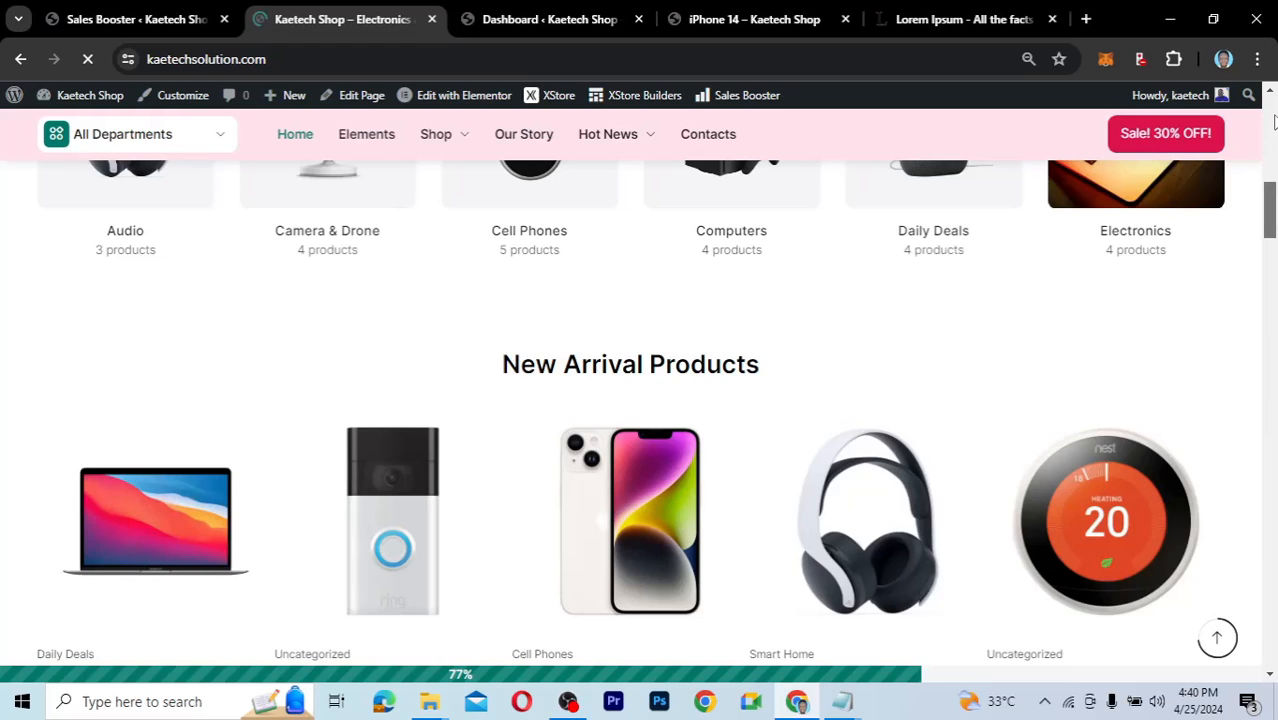
click(1274, 122)
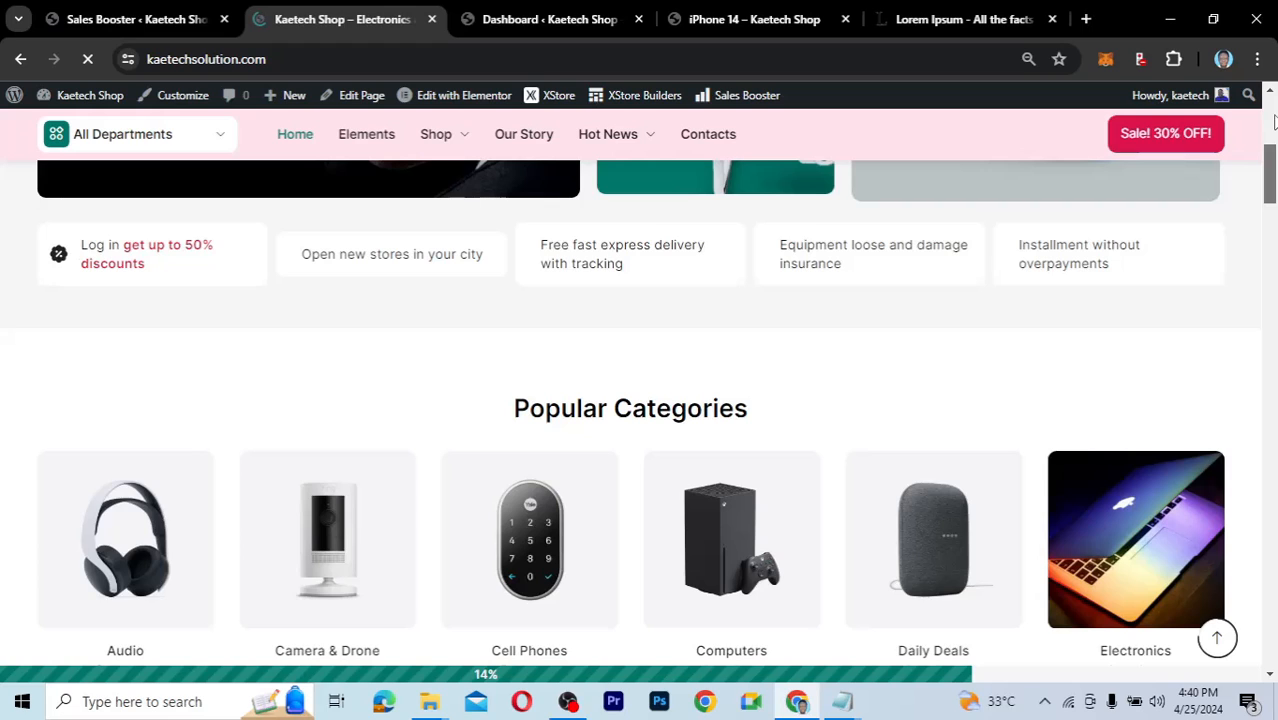